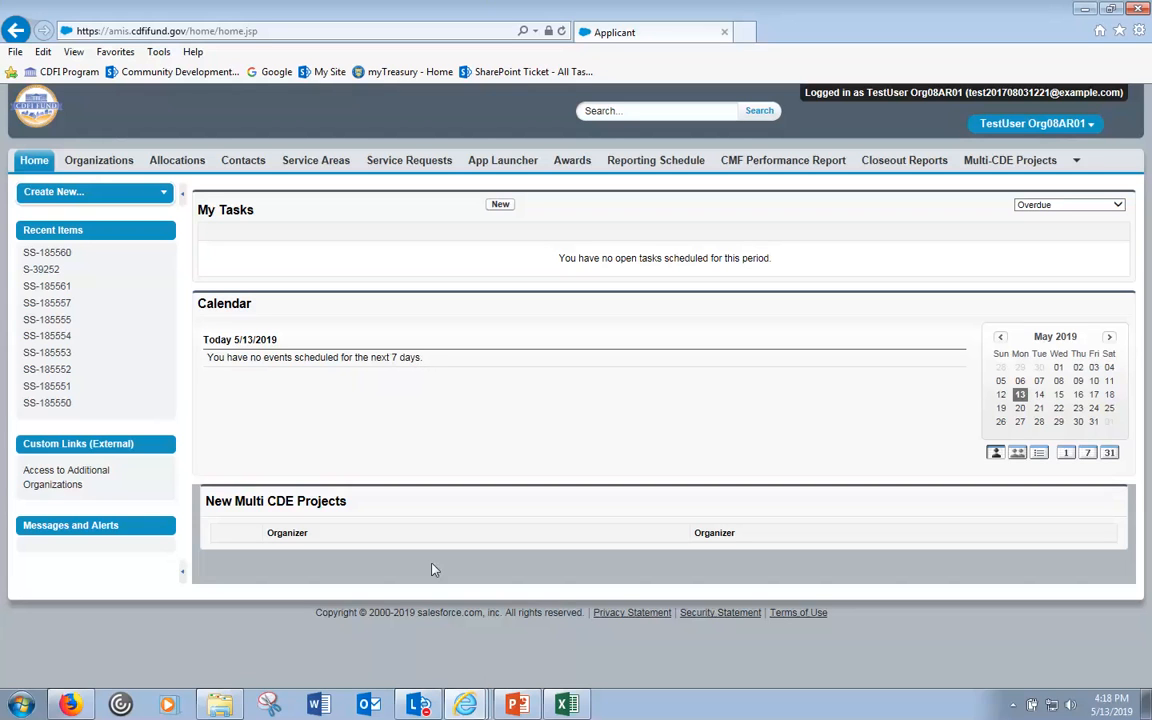
- Switch from the CDFI Program window and the NOFA PDF back to the AMIS applicant home page
click(466, 705)
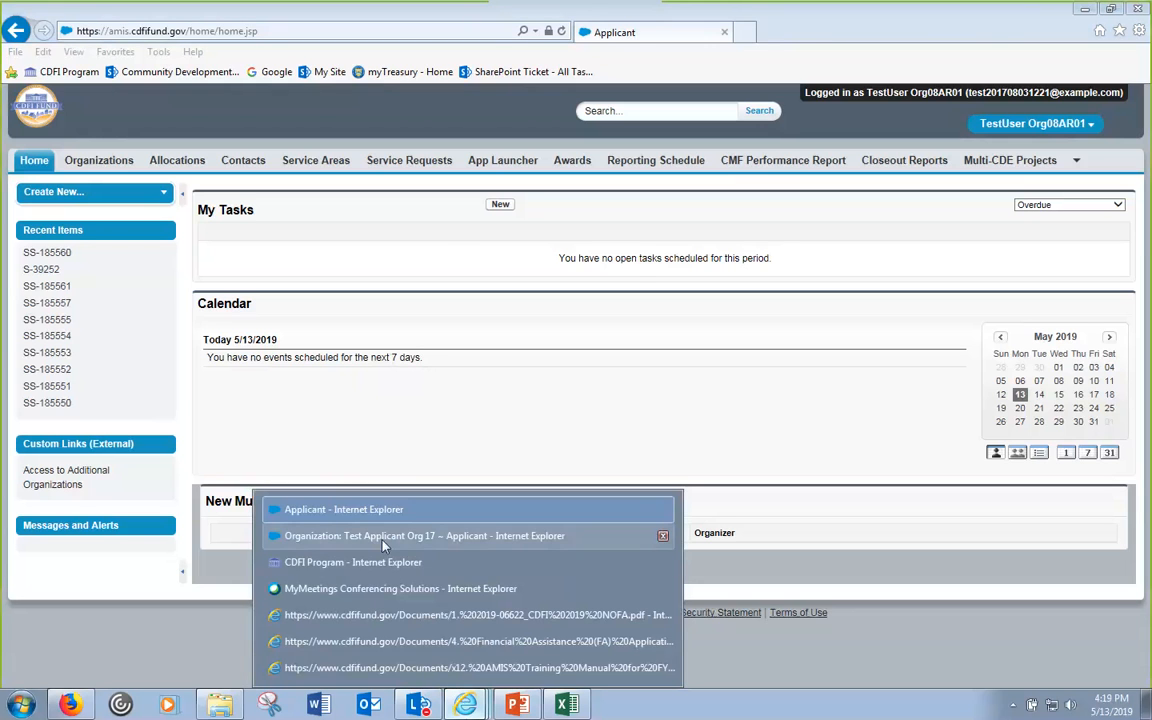
click(369, 568)
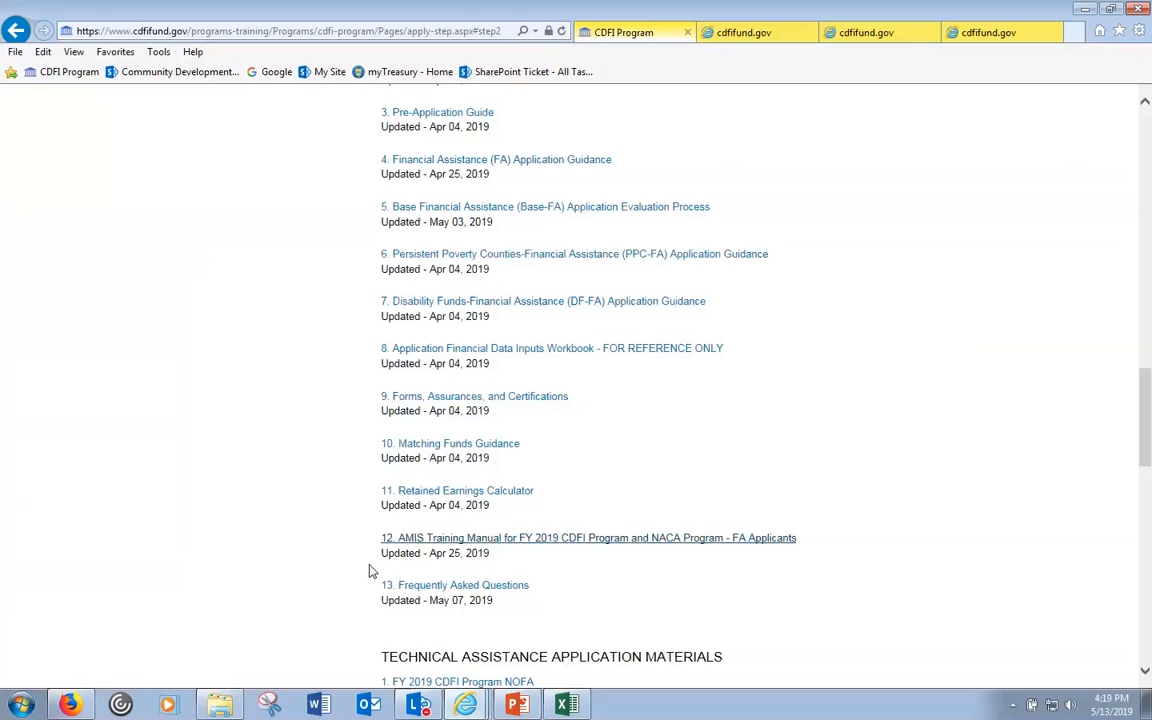
click(738, 34)
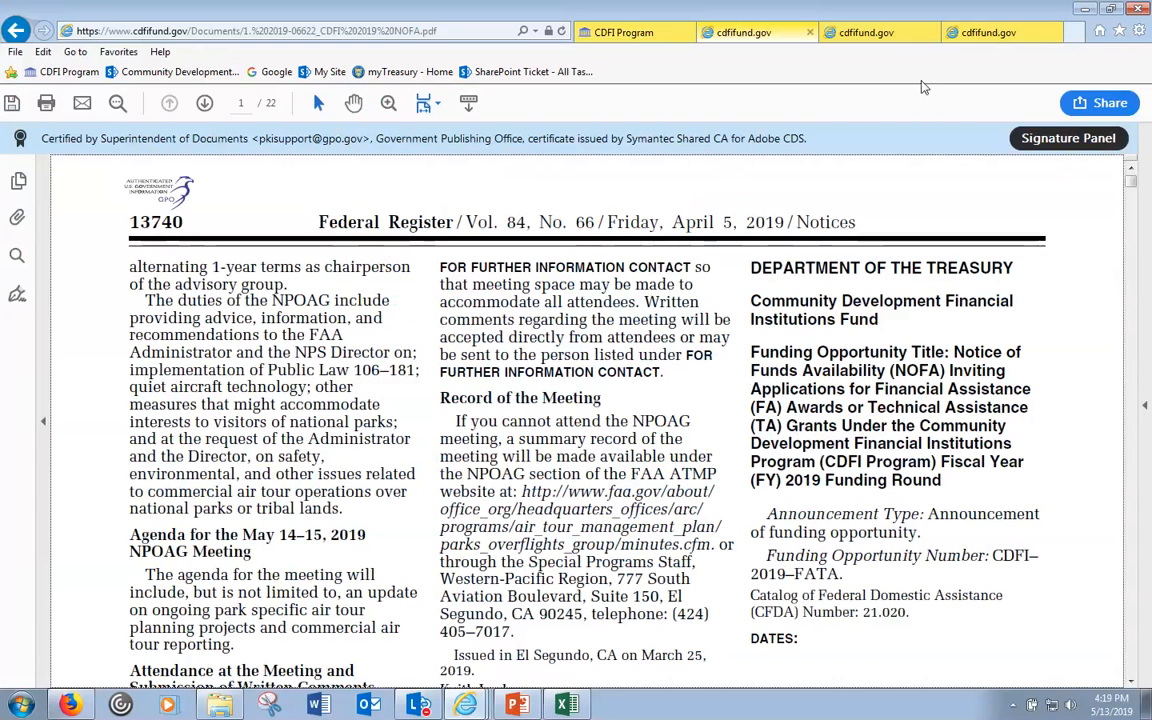
mouse_move(465, 705)
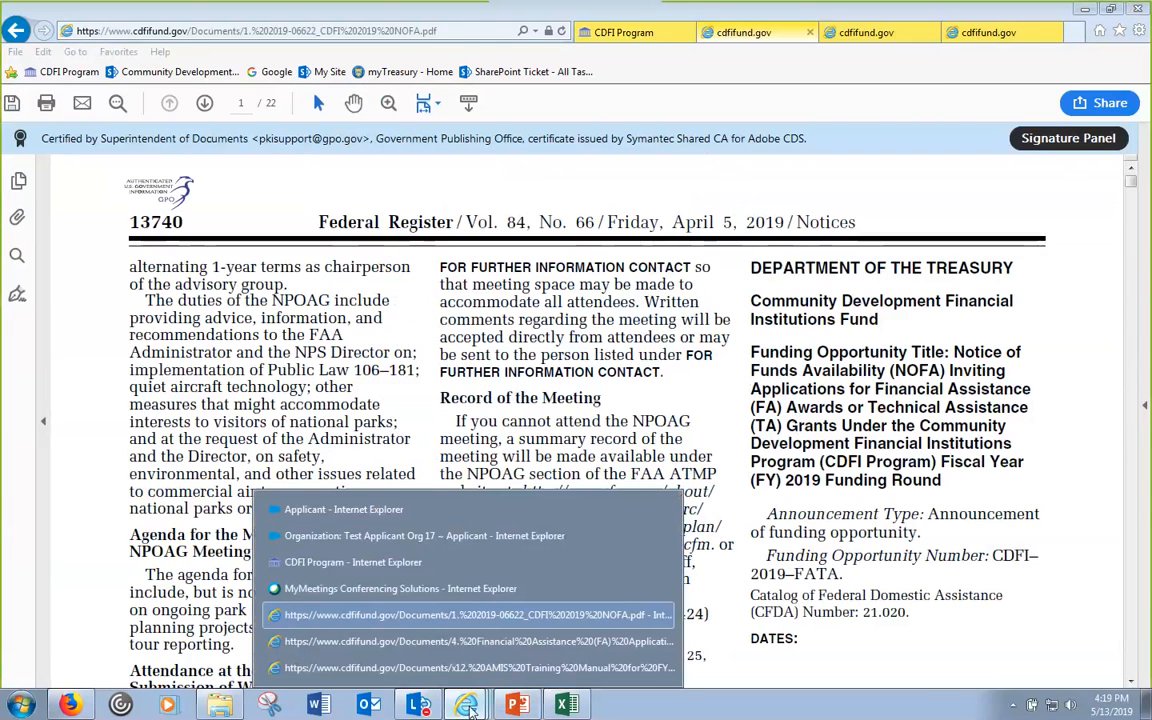
click(406, 512)
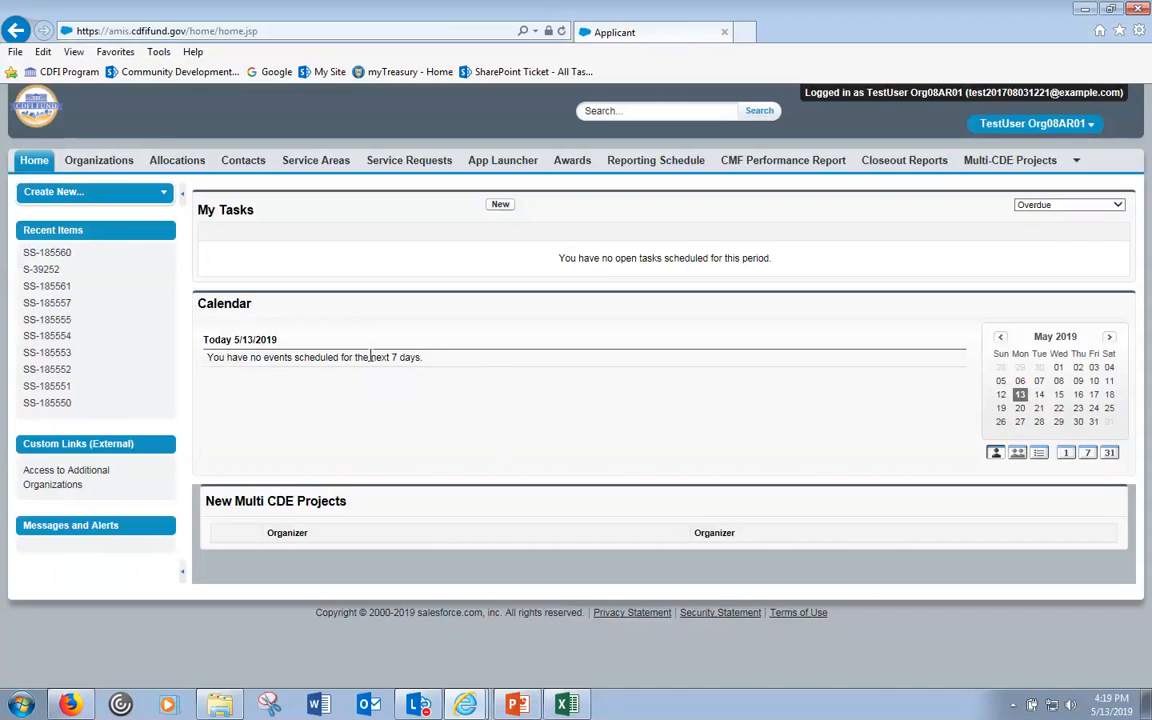
- Go to Test Applicant Org 08 and open its CDFI-NACA program profile P-084702
click(112, 166)
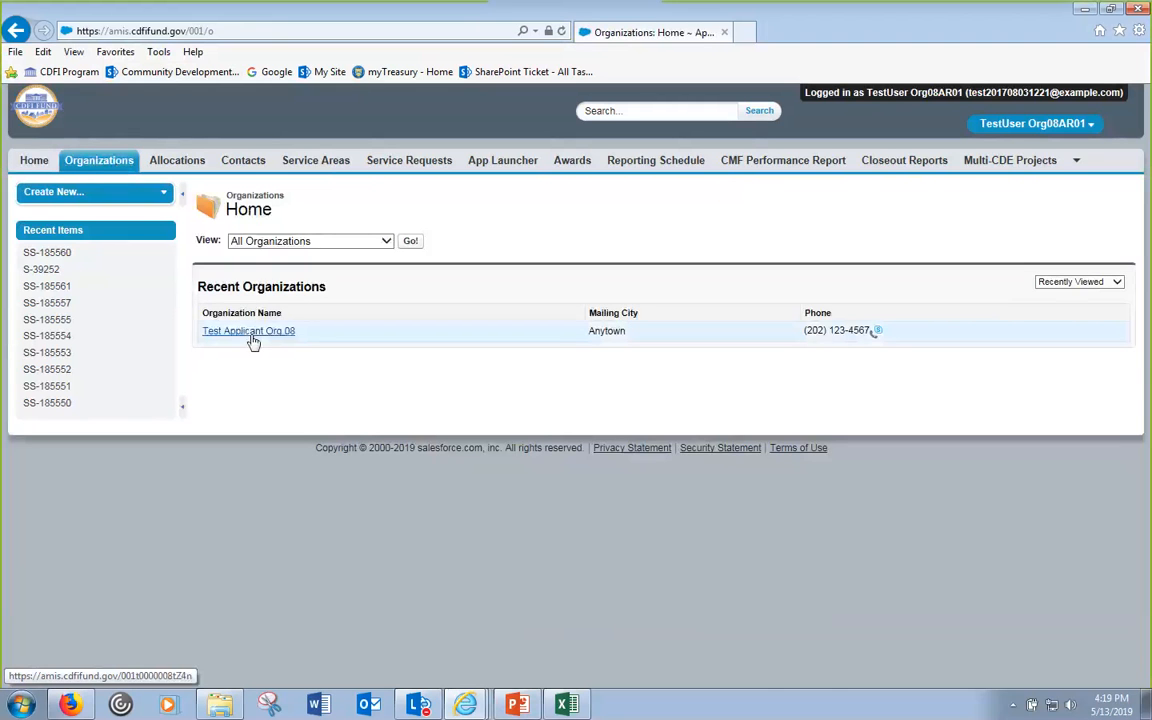
click(250, 331)
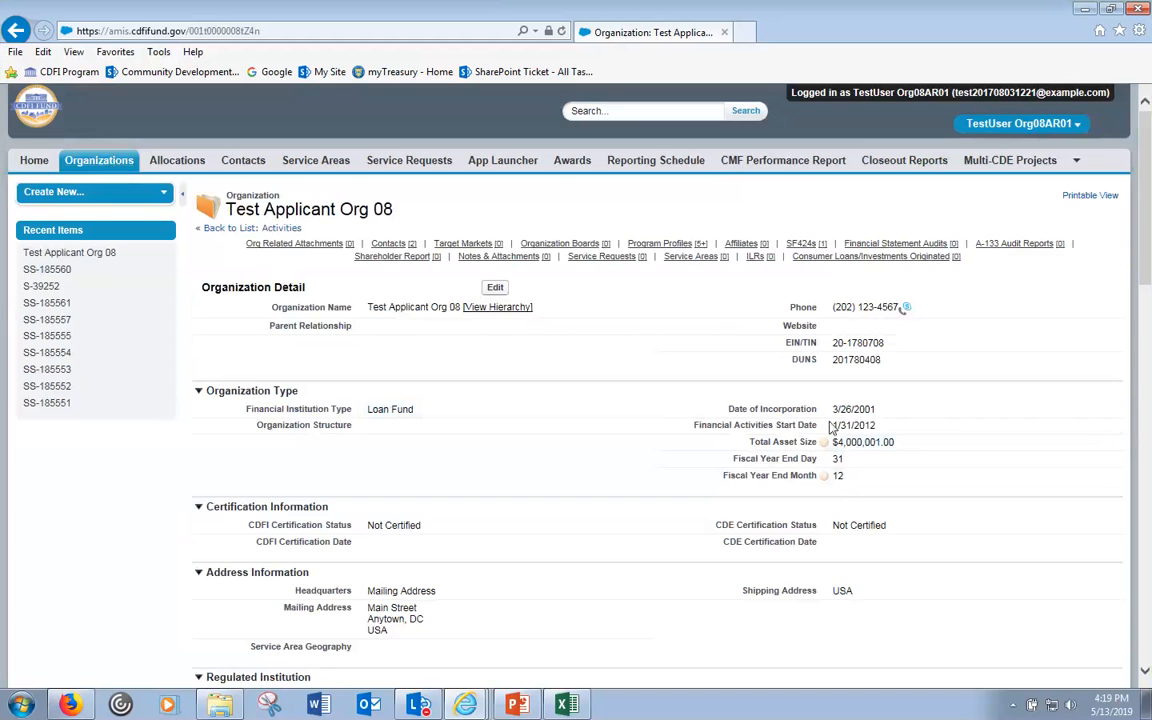
scroll(870, 430, down, 5)
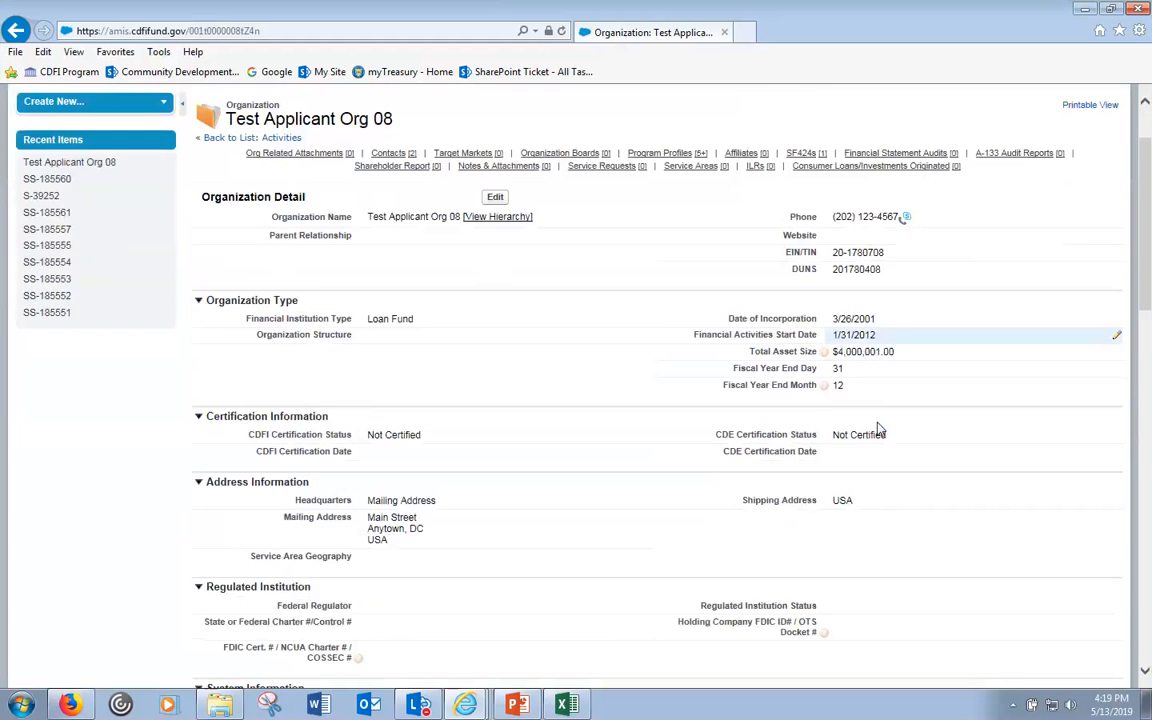
scroll(878, 428, down, 5)
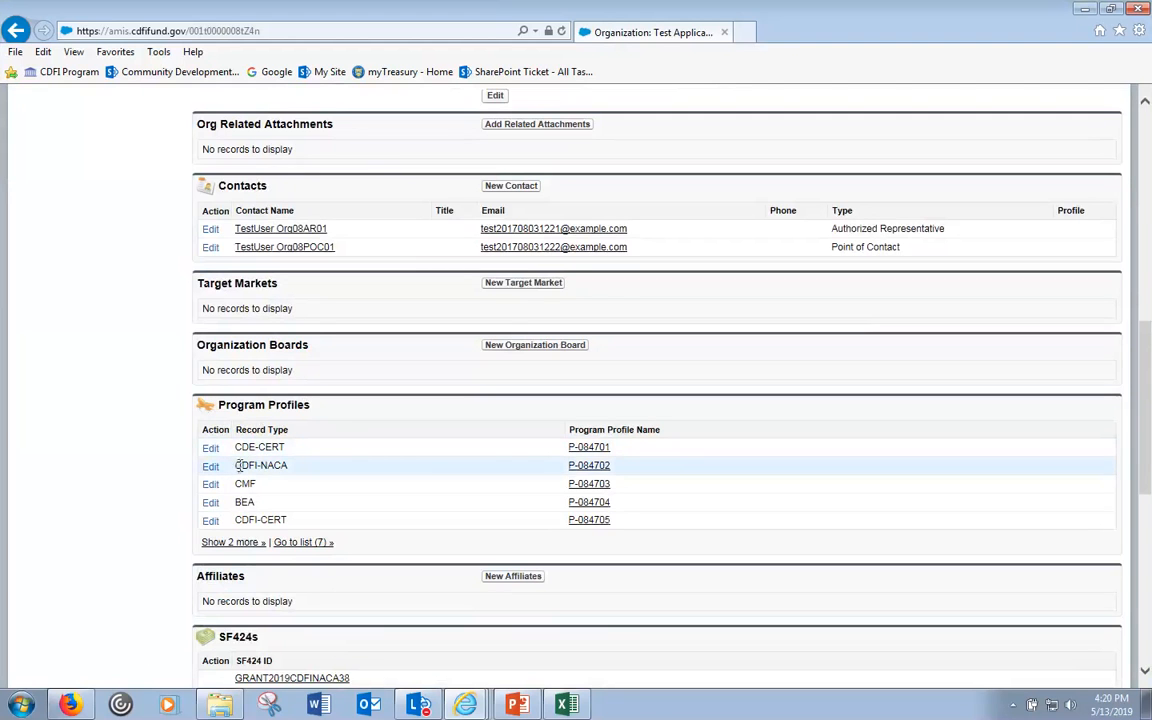
click(588, 468)
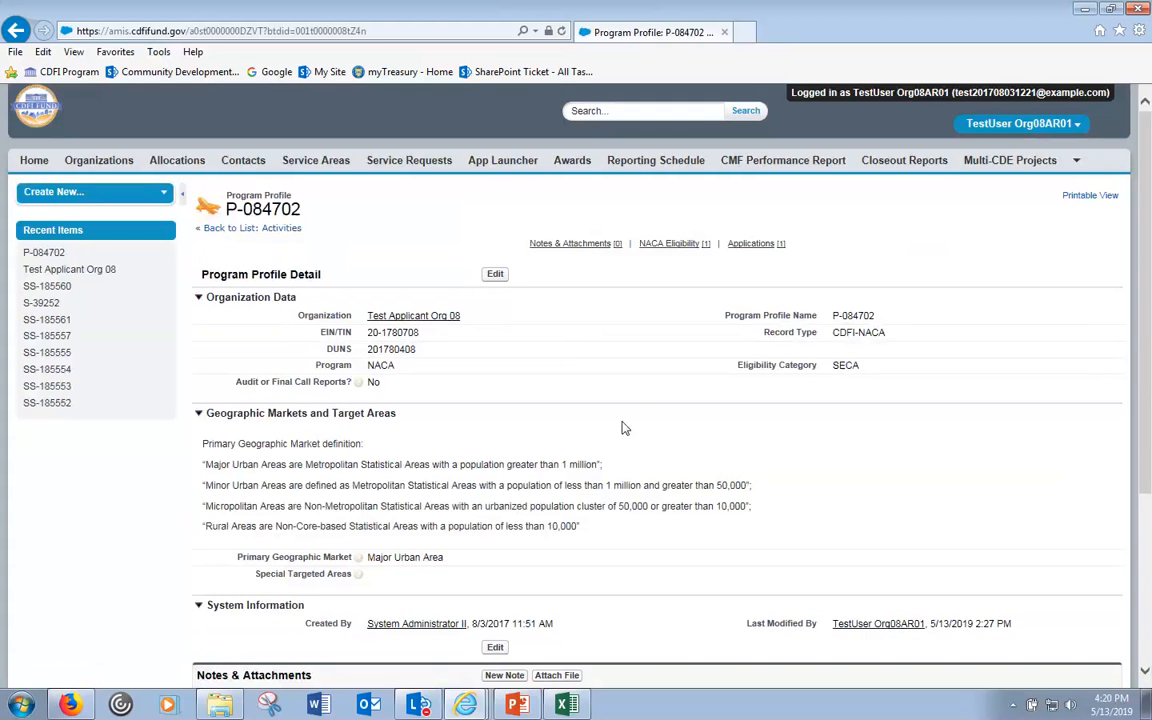
click(495, 274)
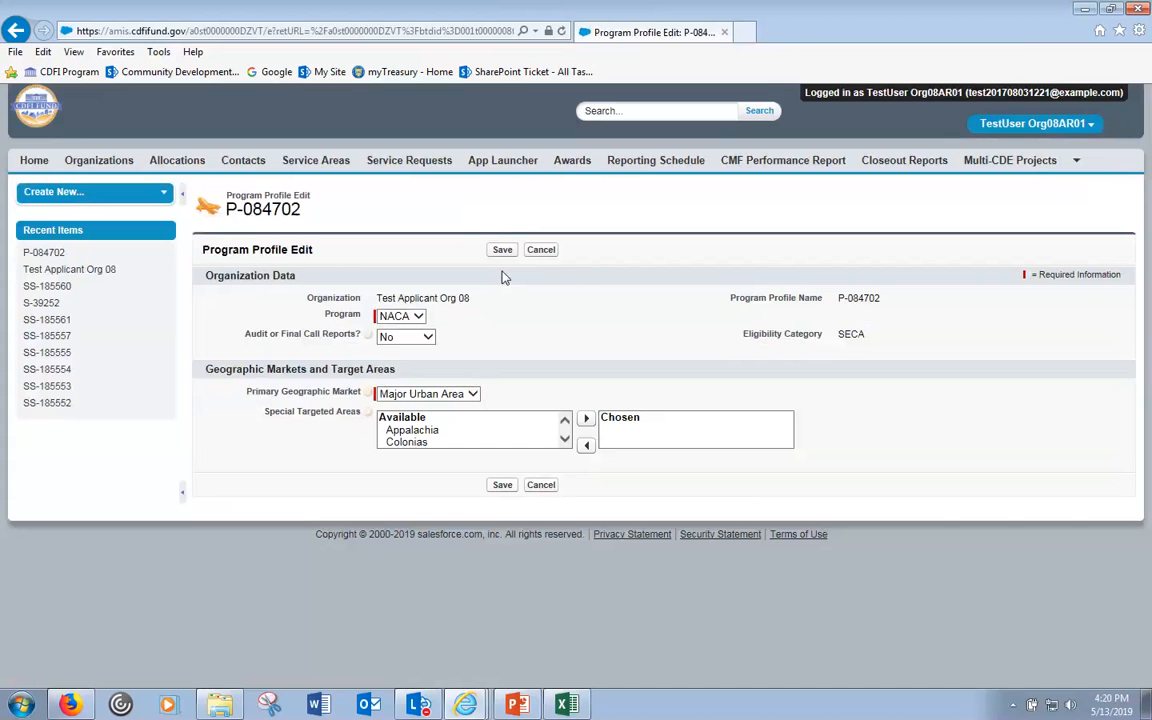
click(340, 316)
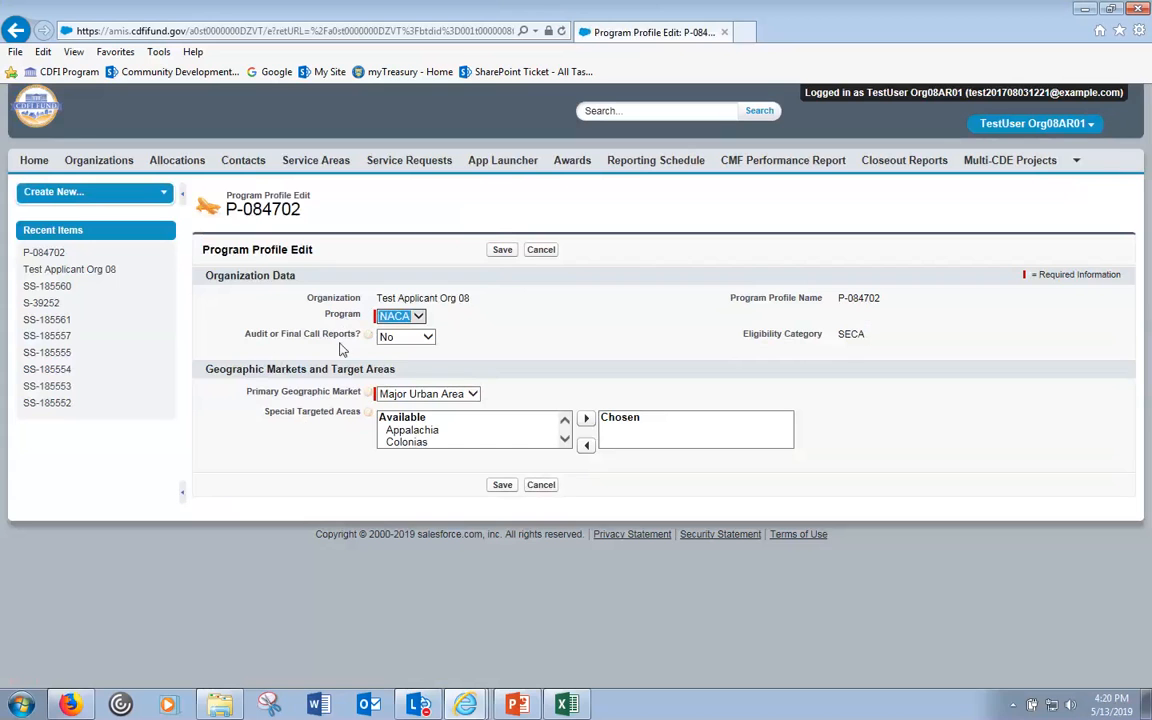
mouse_move(368, 337)
mouse_move(370, 396)
click(540, 251)
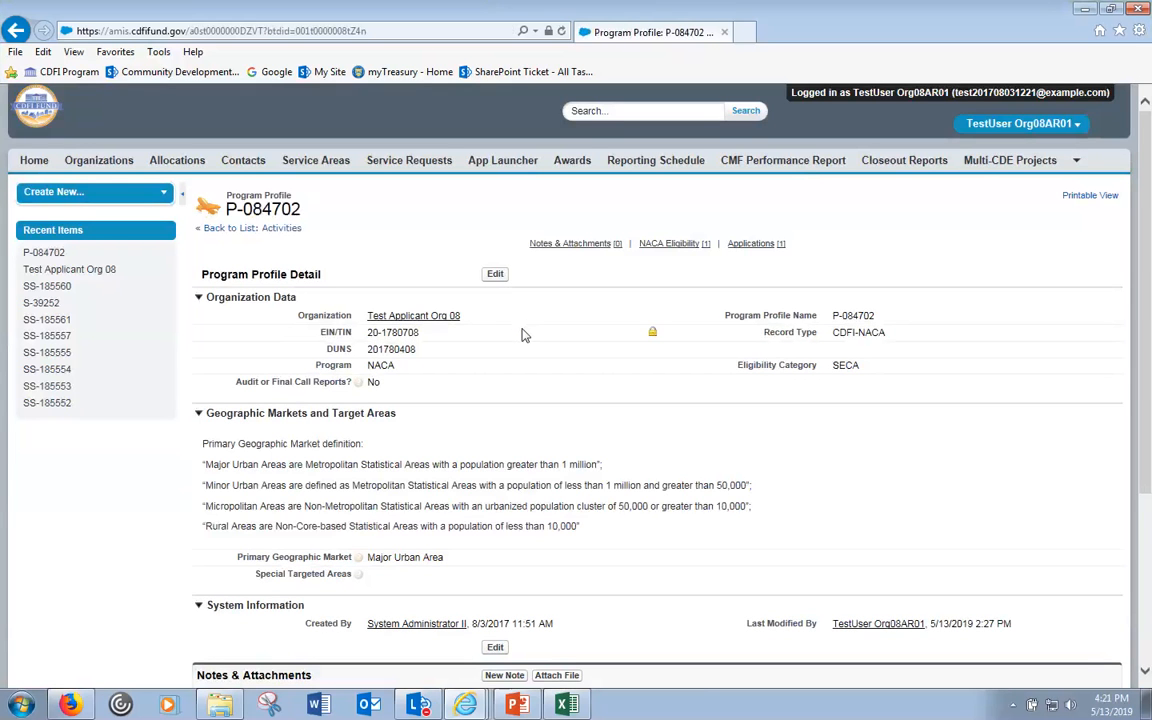
scroll(527, 330, down, 5)
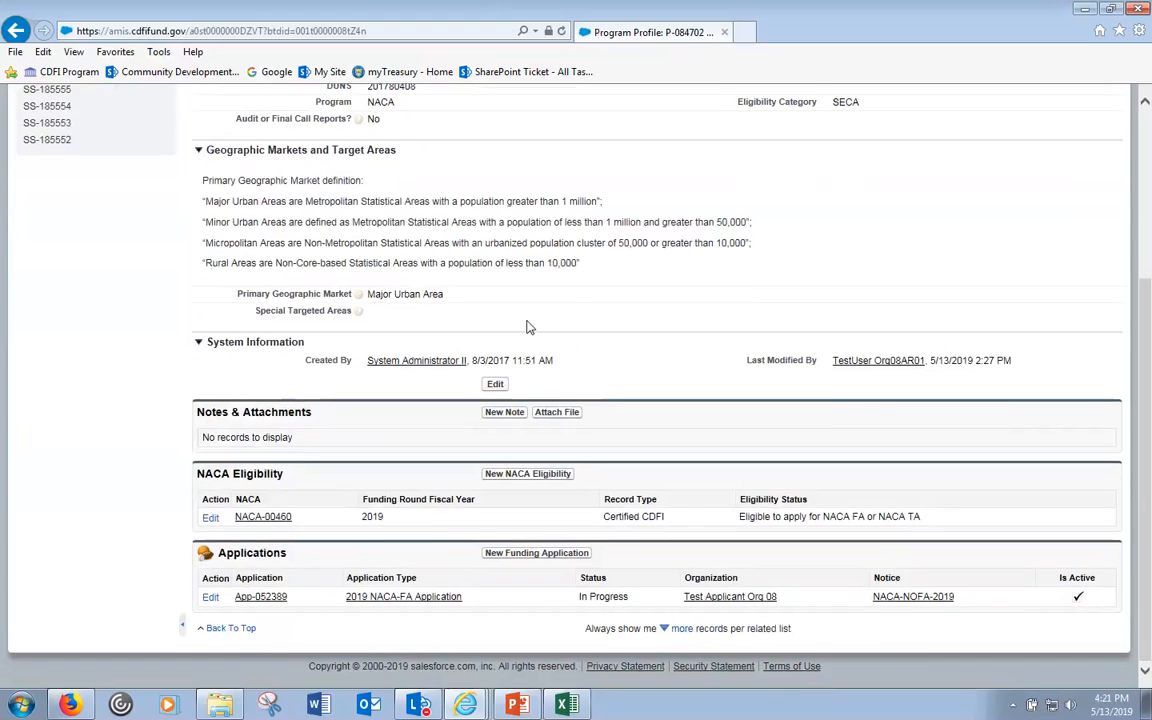
scroll(529, 327, up, 5)
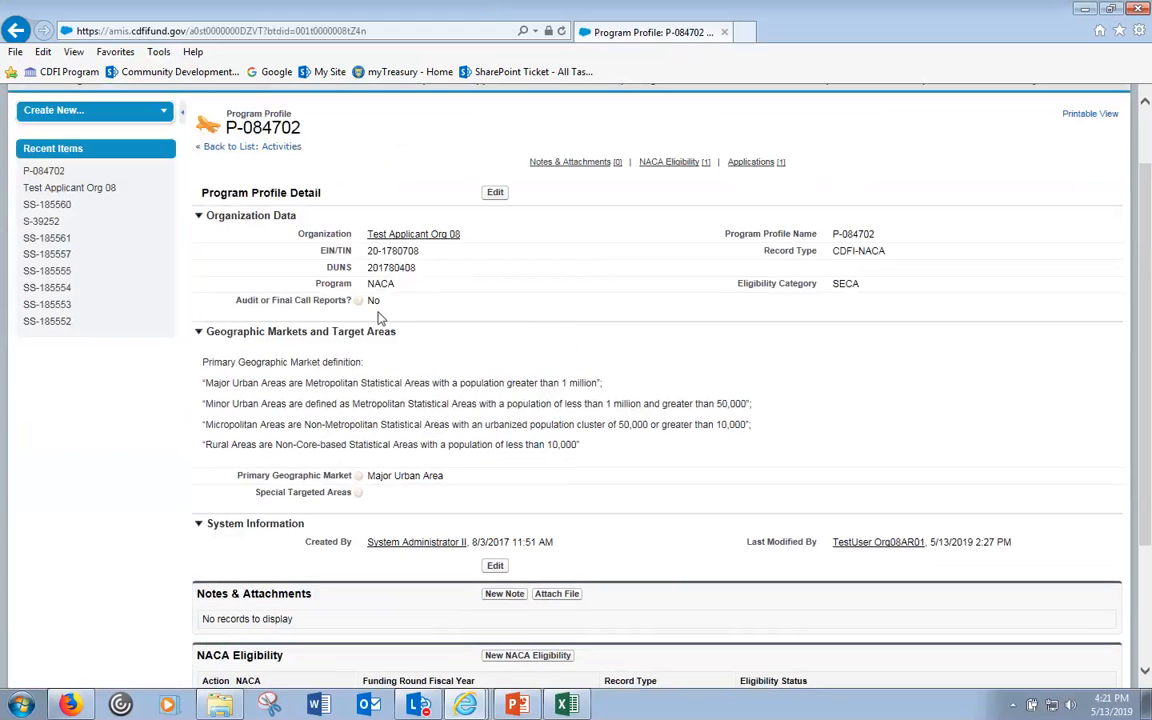
mouse_move(362, 306)
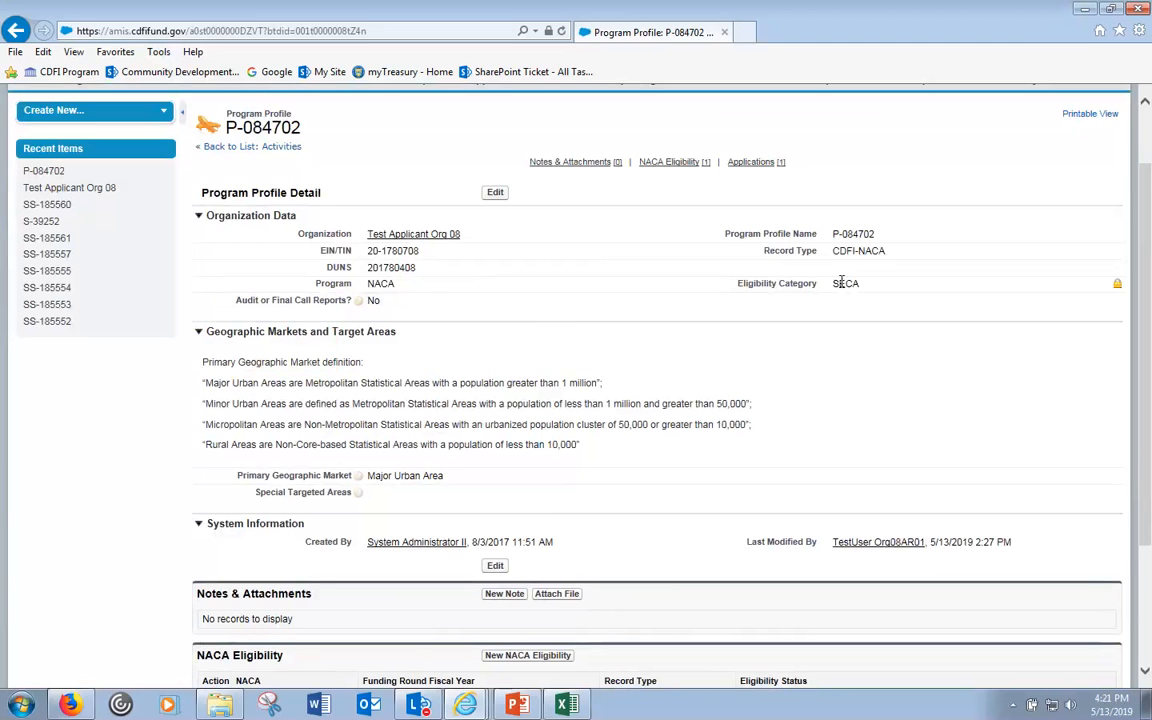
click(494, 195)
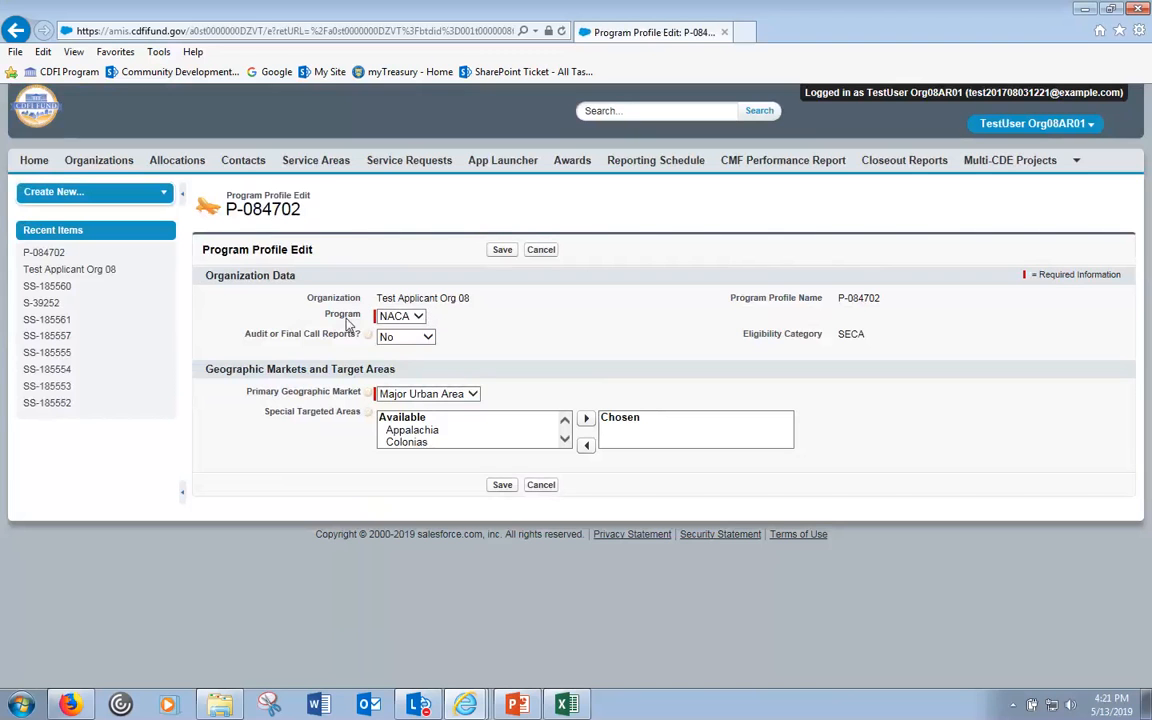
click(418, 317)
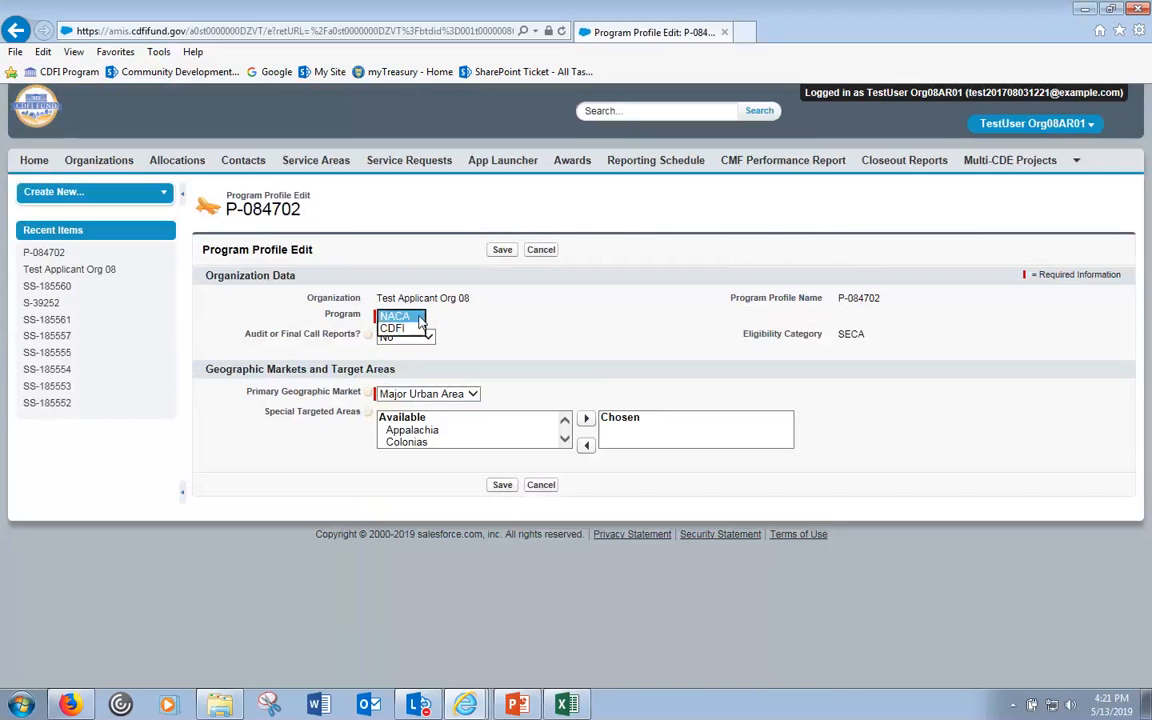
click(419, 318)
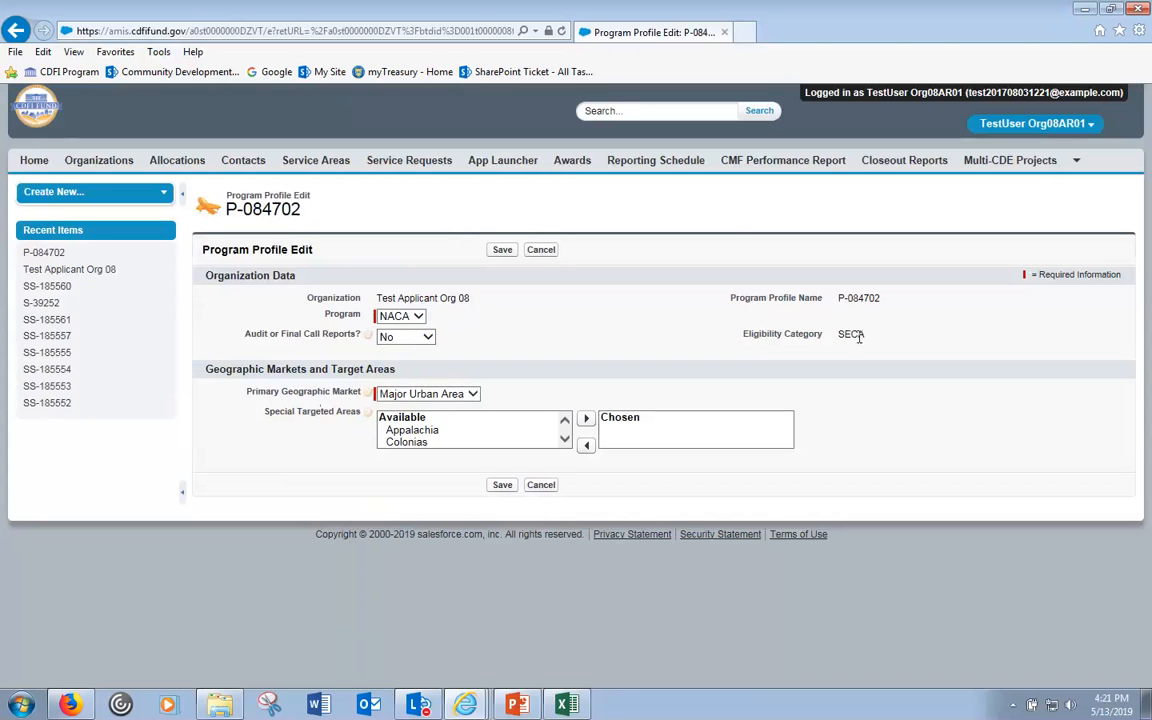
click(545, 250)
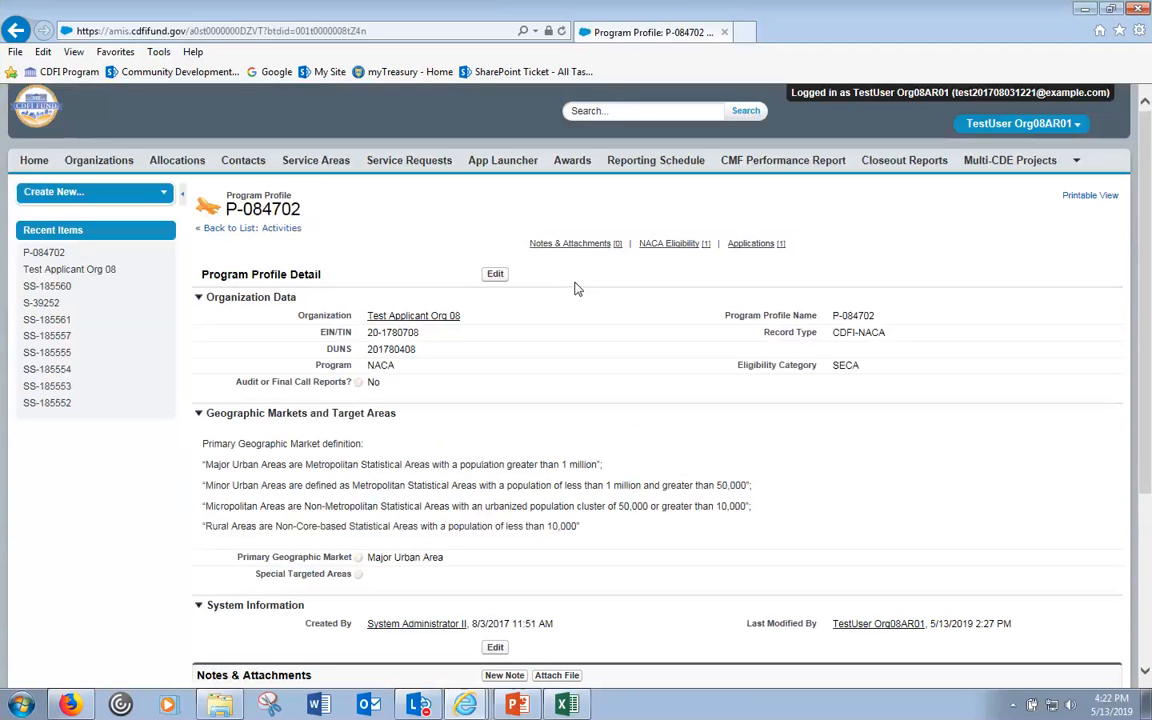
click(452, 317)
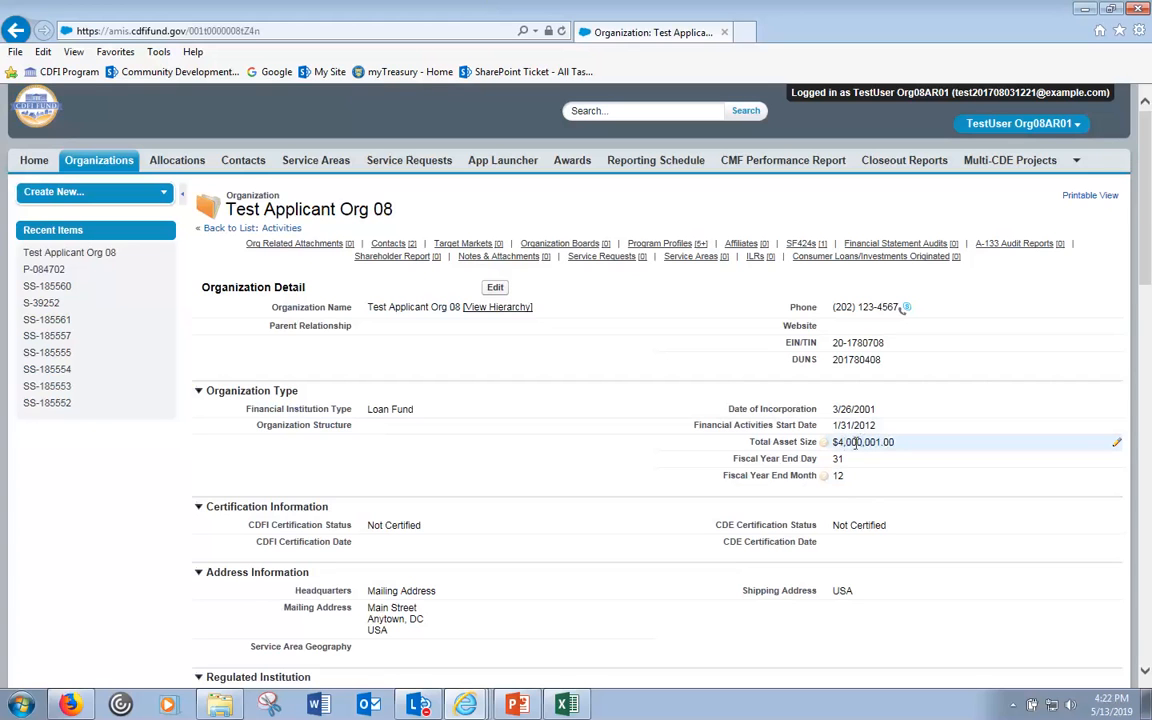
click(466, 705)
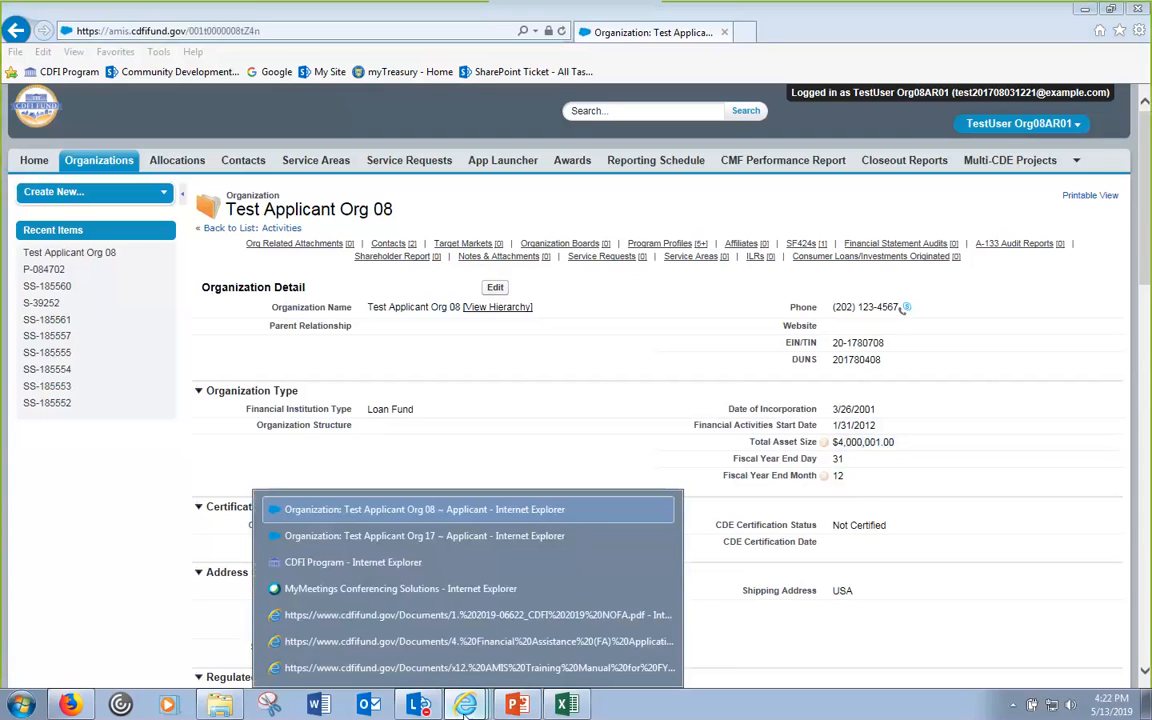
click(481, 625)
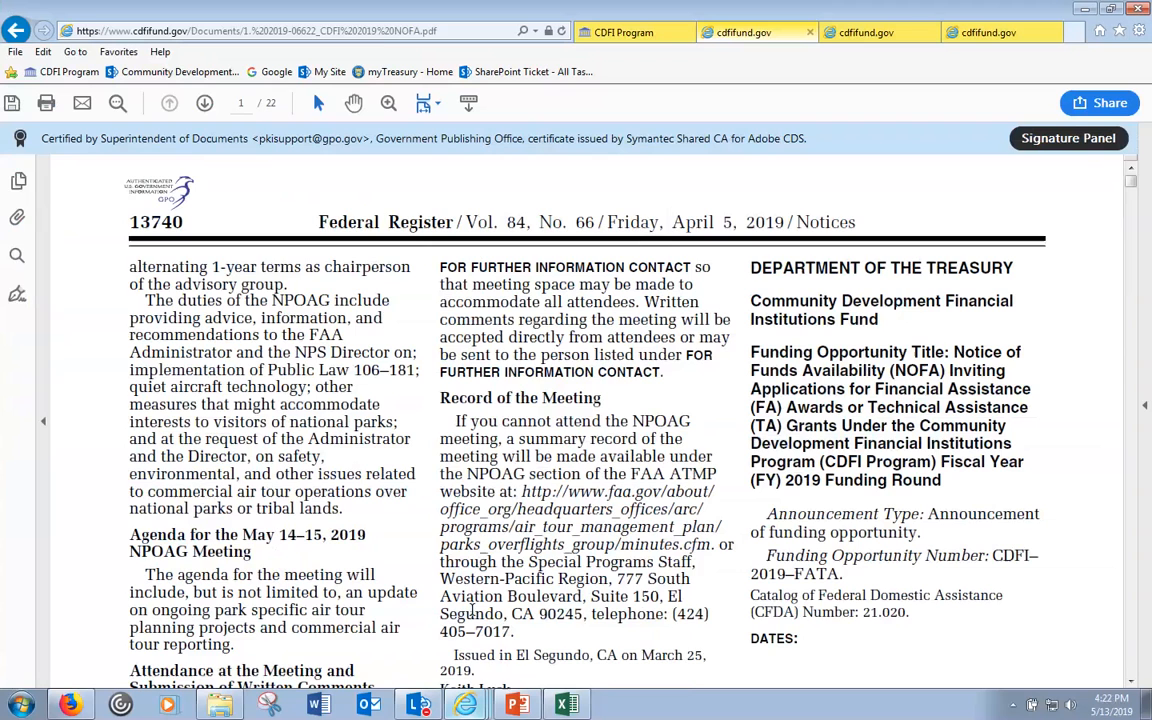
scroll(470, 610, down, 1)
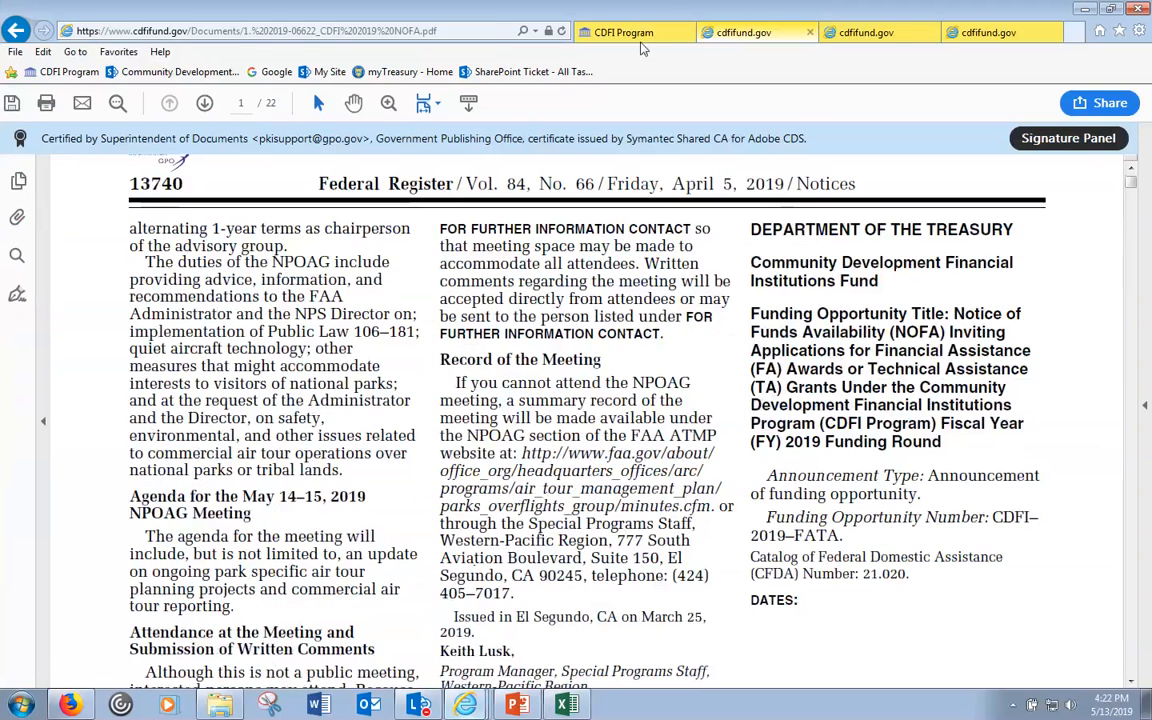
click(630, 33)
scroll(536, 282, up, 3)
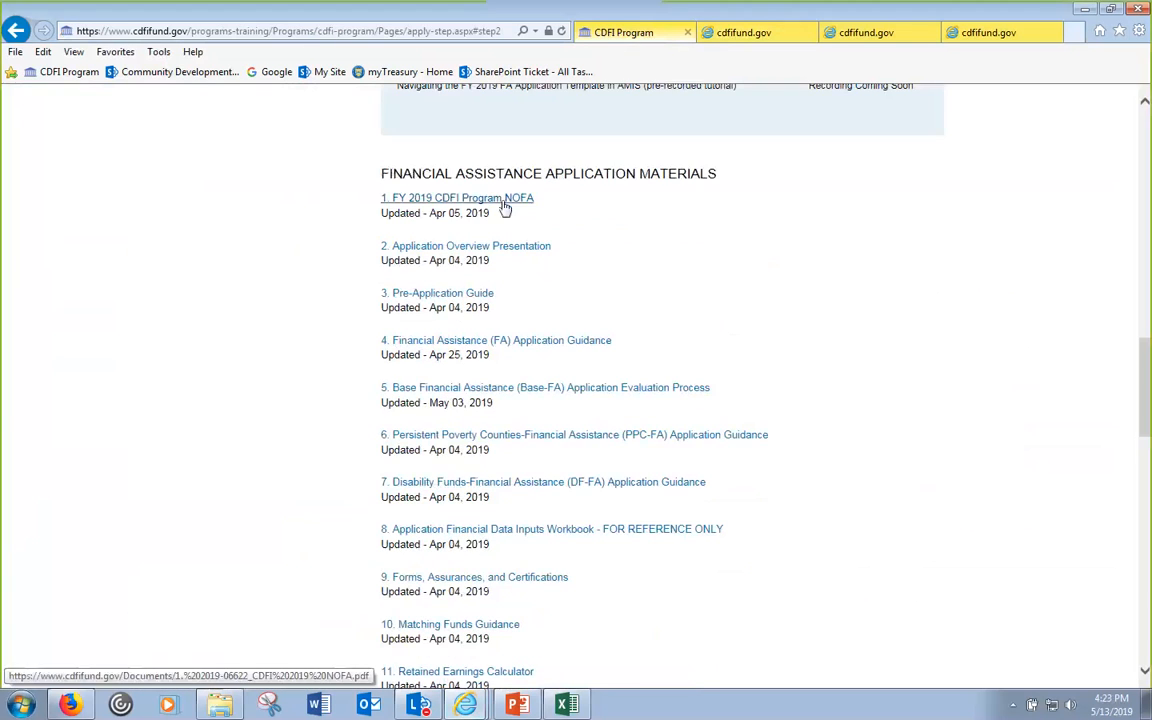
click(489, 705)
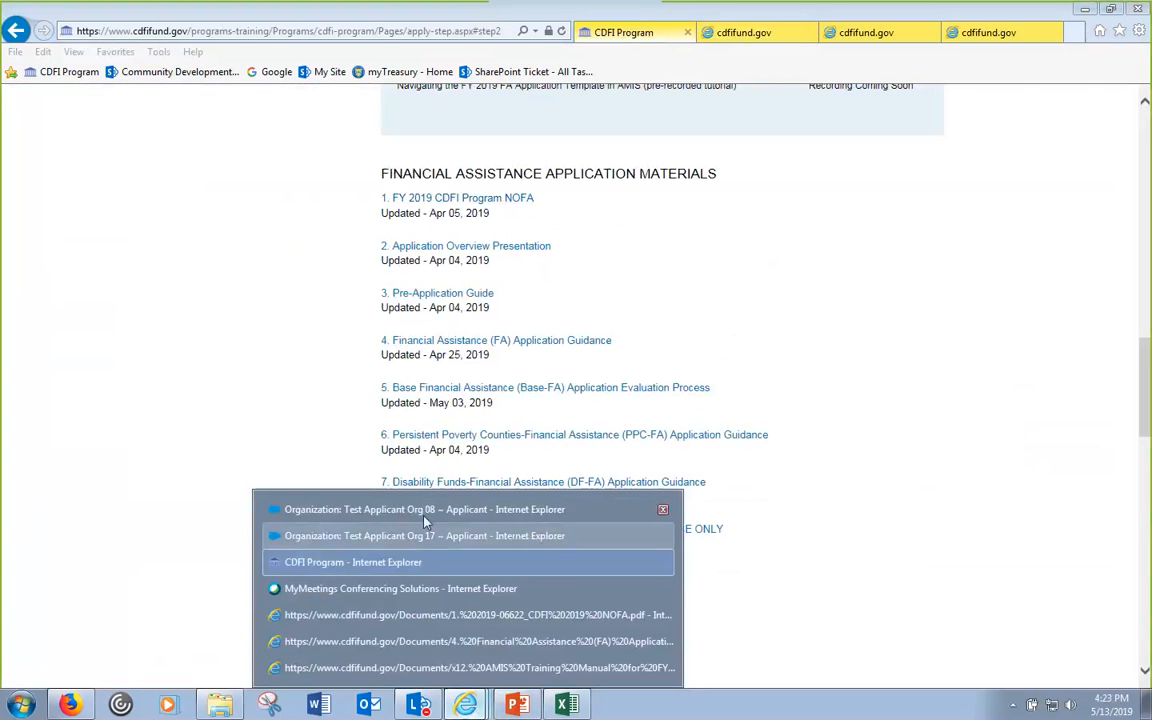
click(431, 510)
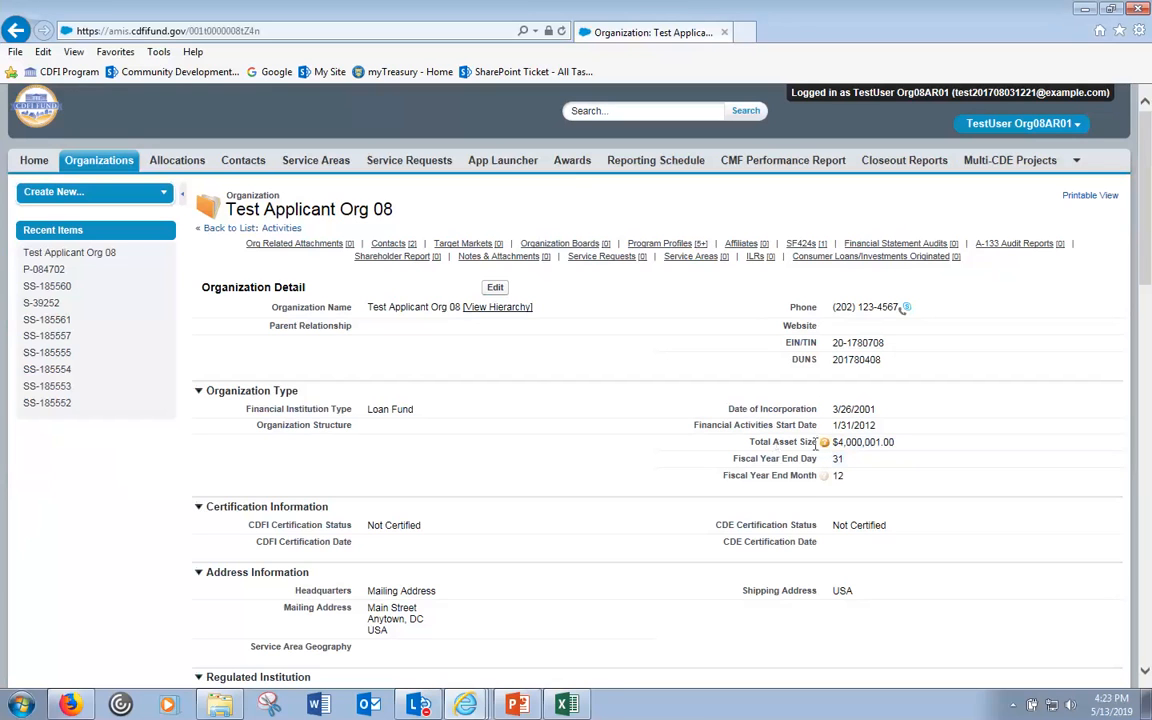
- Edit Test Applicant Org 08, change Total Asset Size's leading 4 to 5 (5,000,001.00), and save
mouse_move(826, 445)
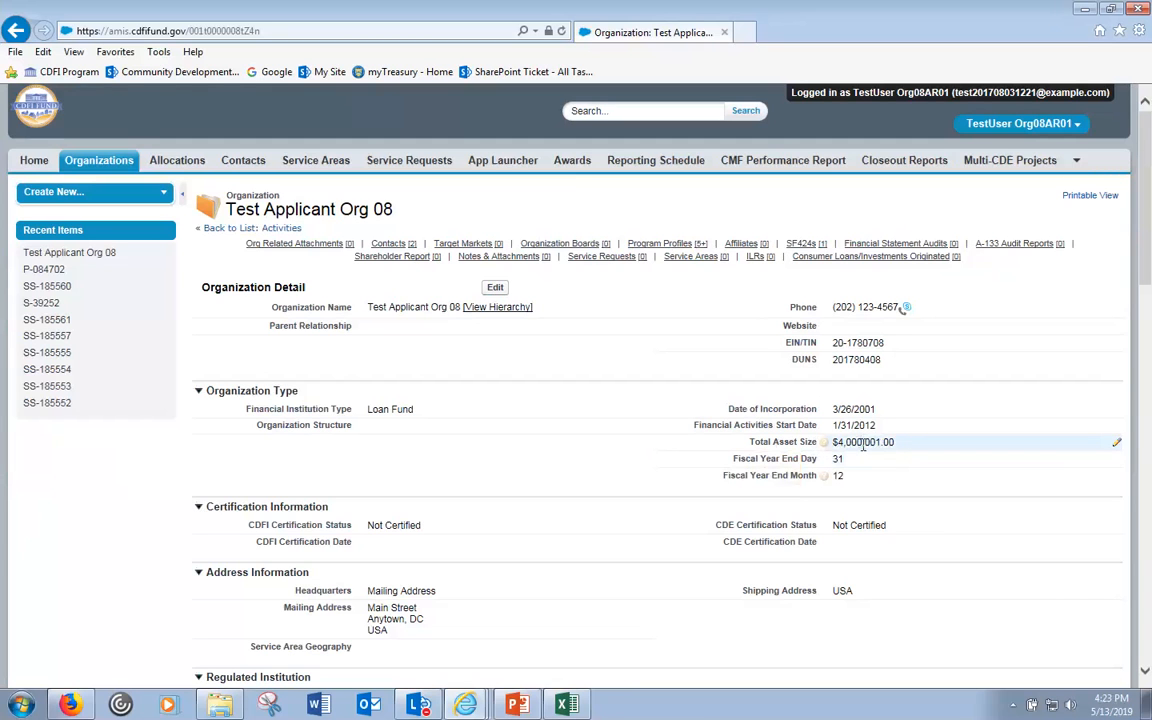
click(493, 289)
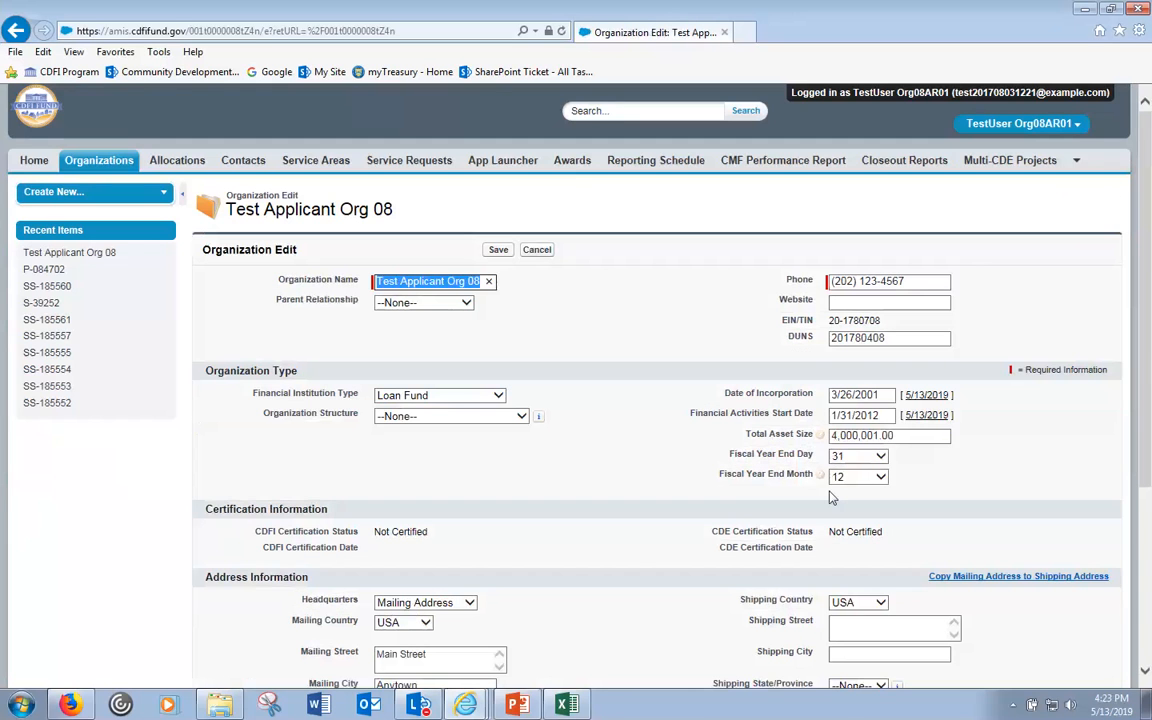
click(841, 435)
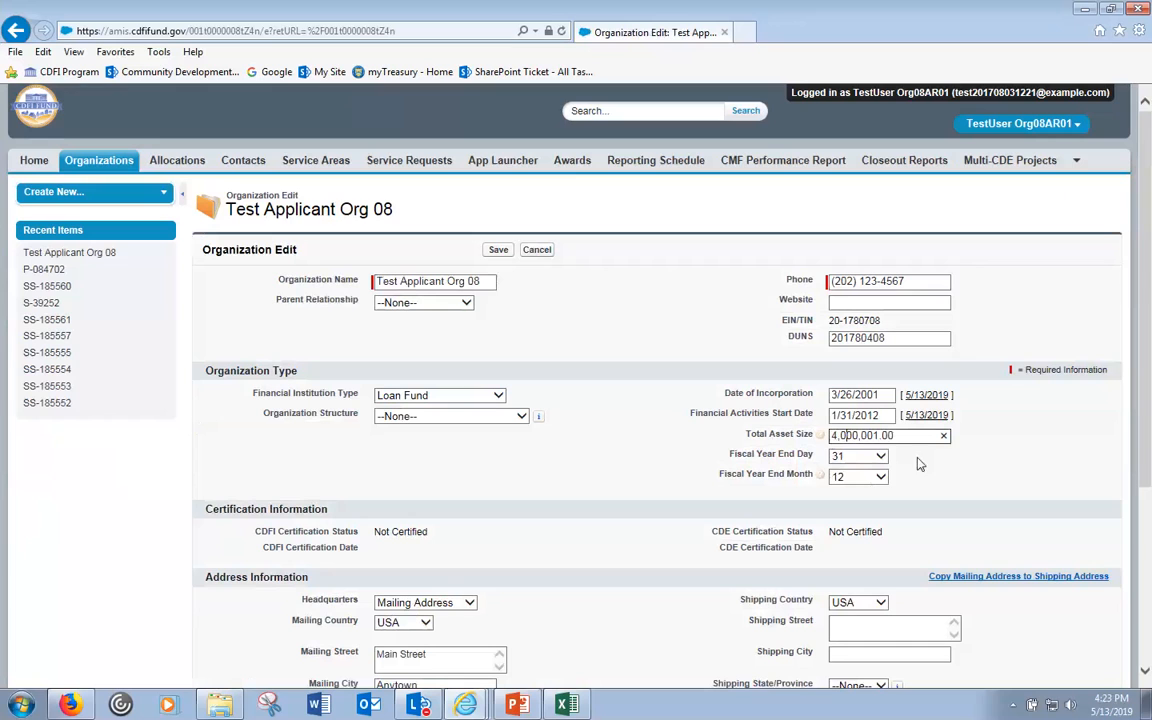
drag(839, 435, 831, 435)
click(648, 455)
click(839, 436)
key(BackSpace)
text(5)
click(367, 377)
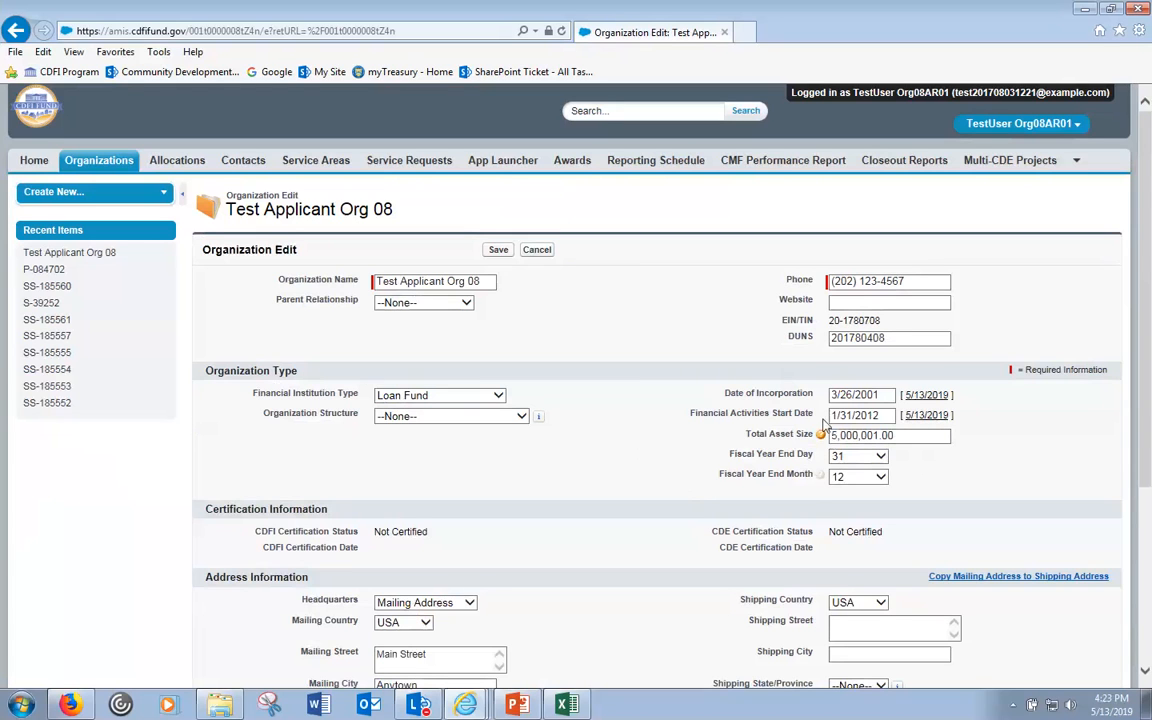
mouse_move(830, 444)
click(497, 251)
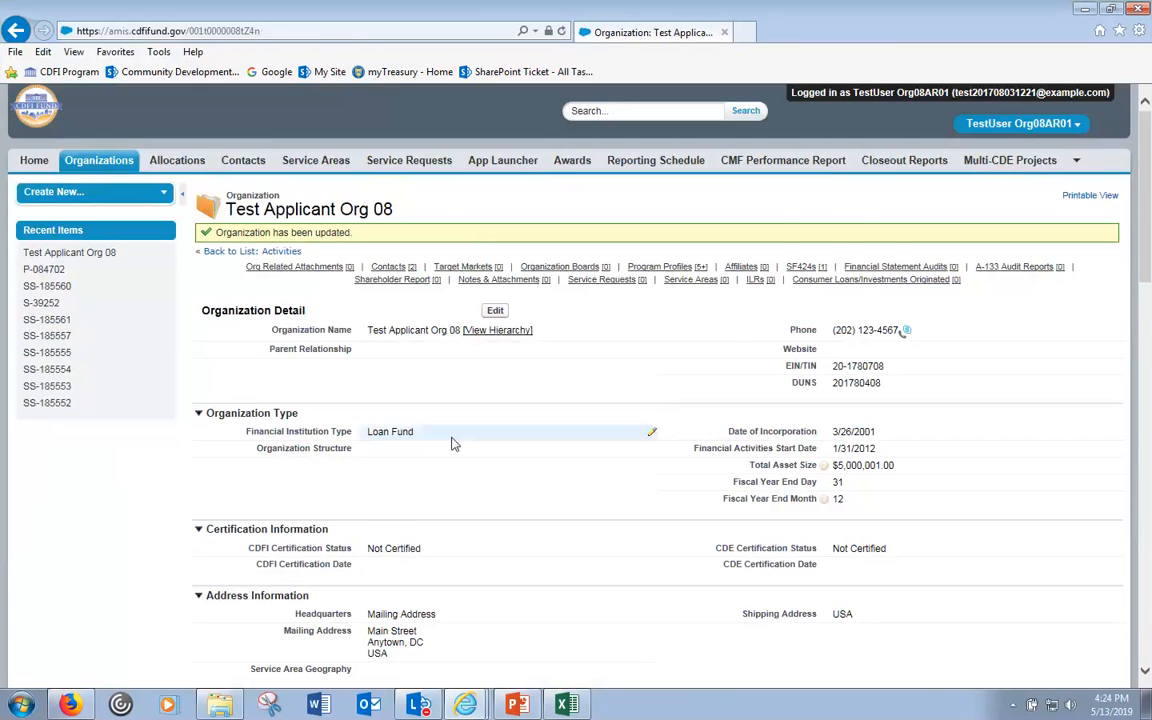
- Open program profile P-084702 from Program Profiles and highlight its SECA eligibility category
scroll(470, 440, down, 3)
scroll(481, 440, down, 1)
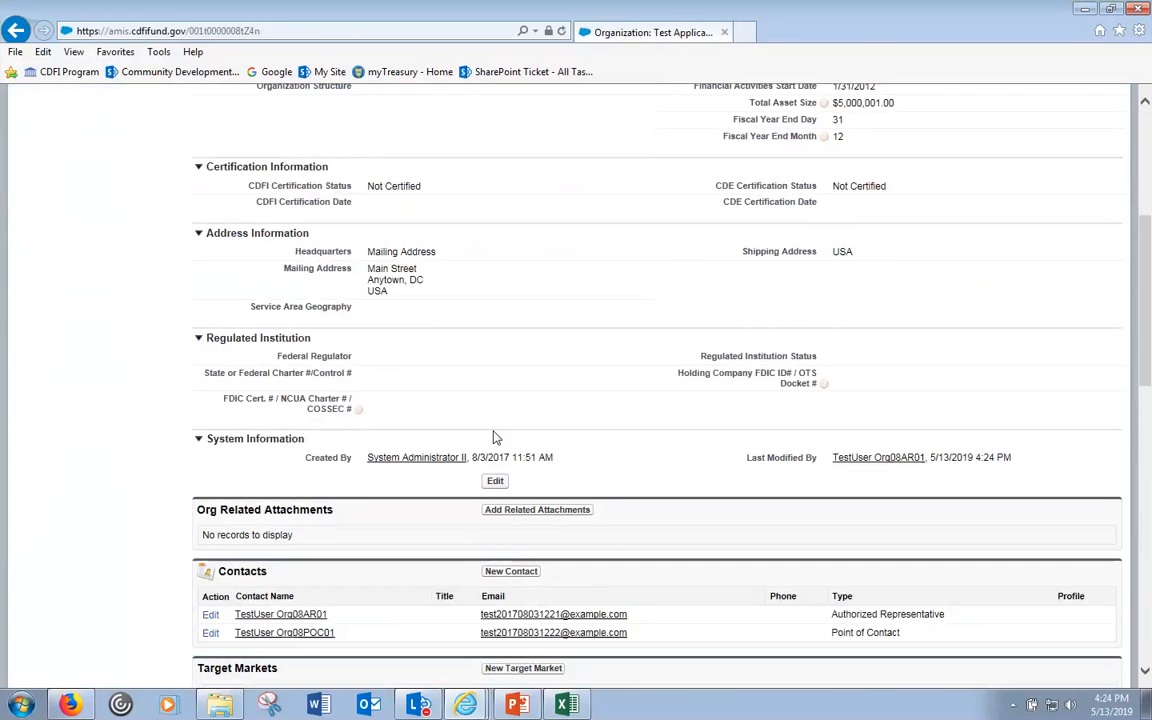
scroll(493, 437, down, 3)
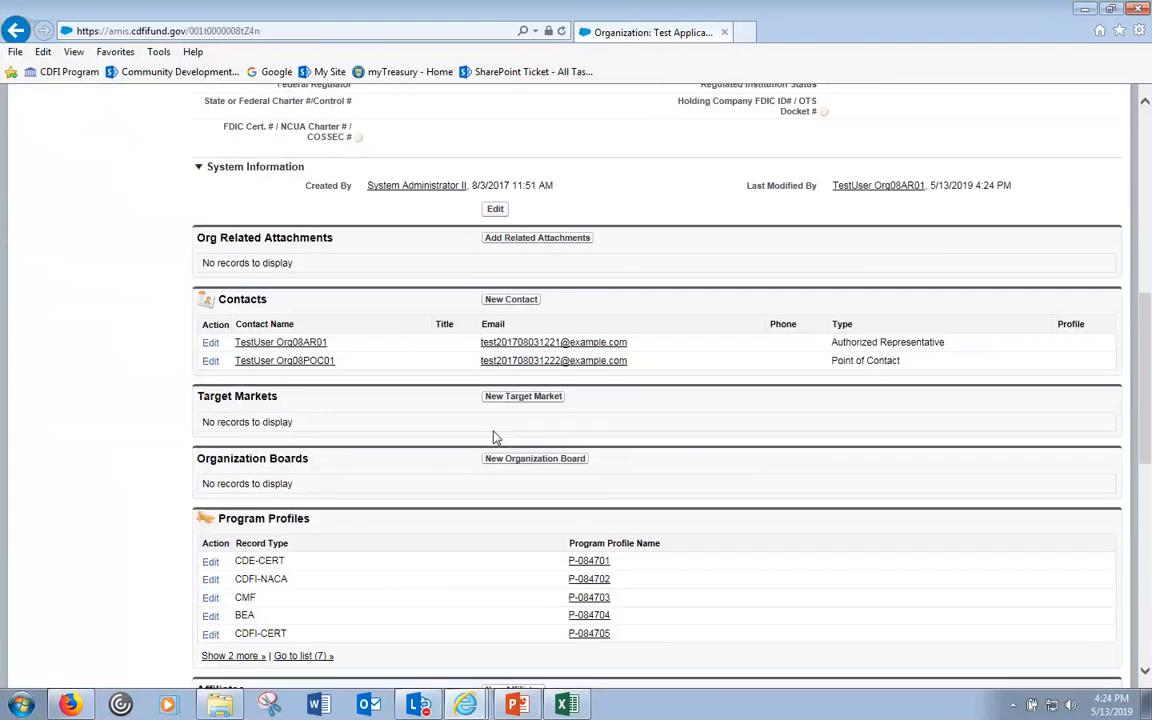
scroll(494, 437, down, 1)
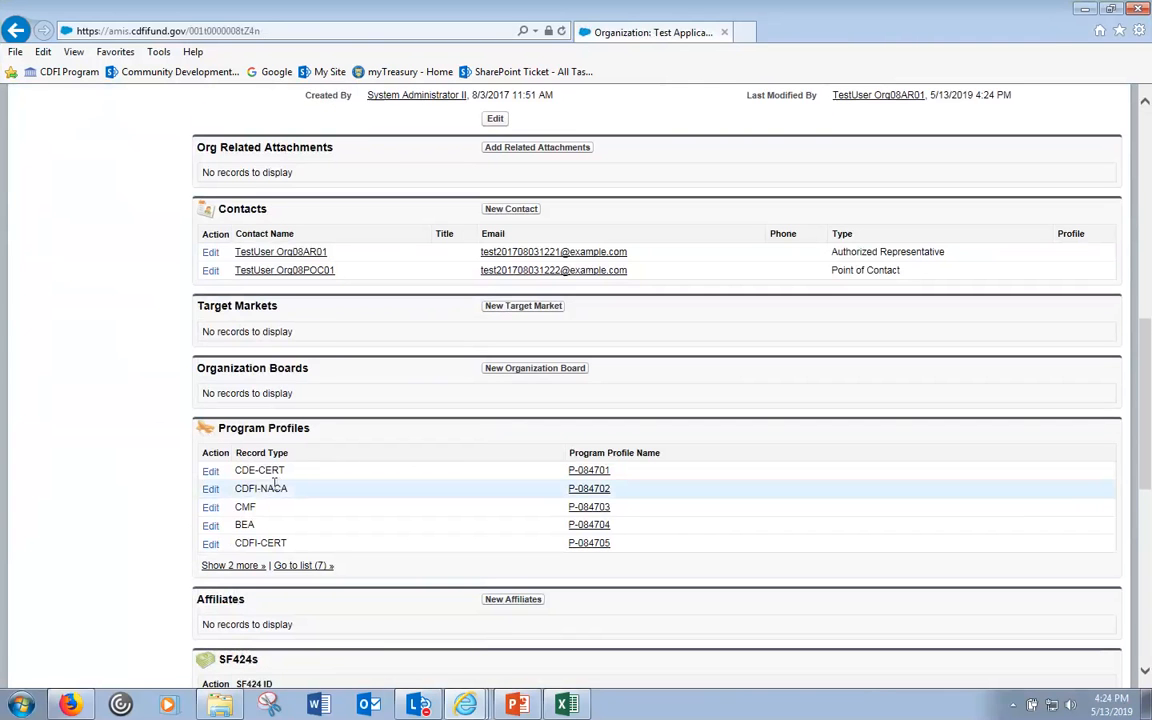
click(589, 489)
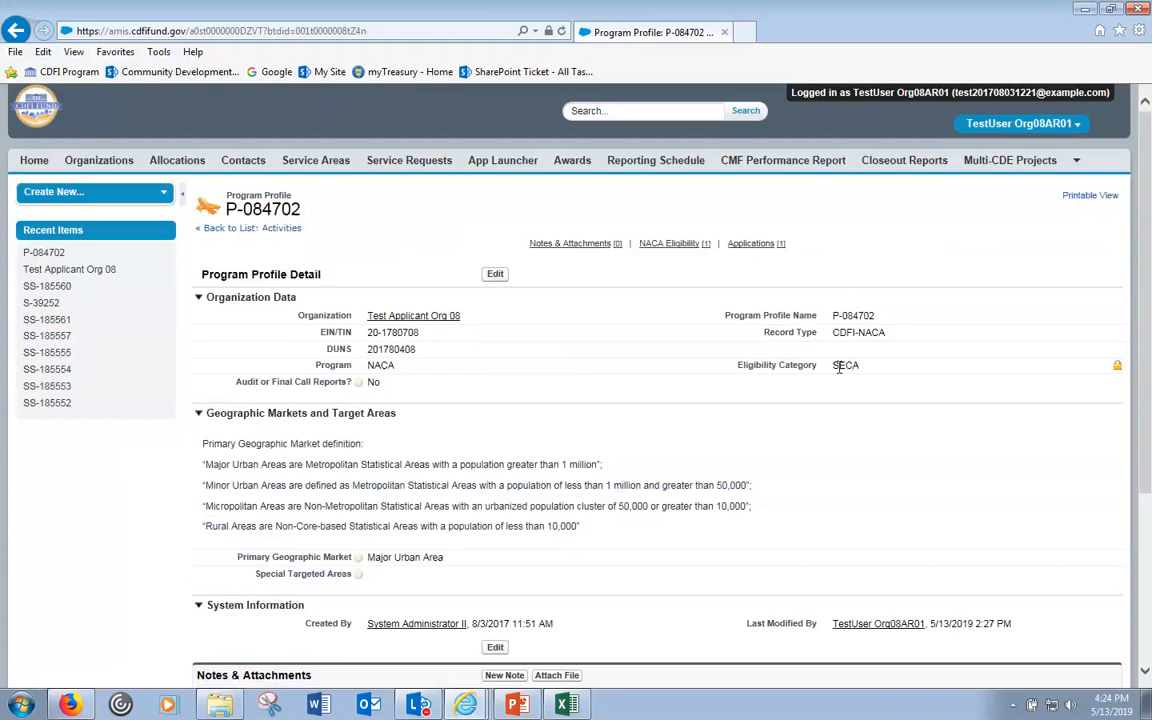
drag(835, 366, 869, 365)
- Save P-084702 unchanged, then reopen and cancel the edit, leaving Eligibility Category CORE
click(496, 278)
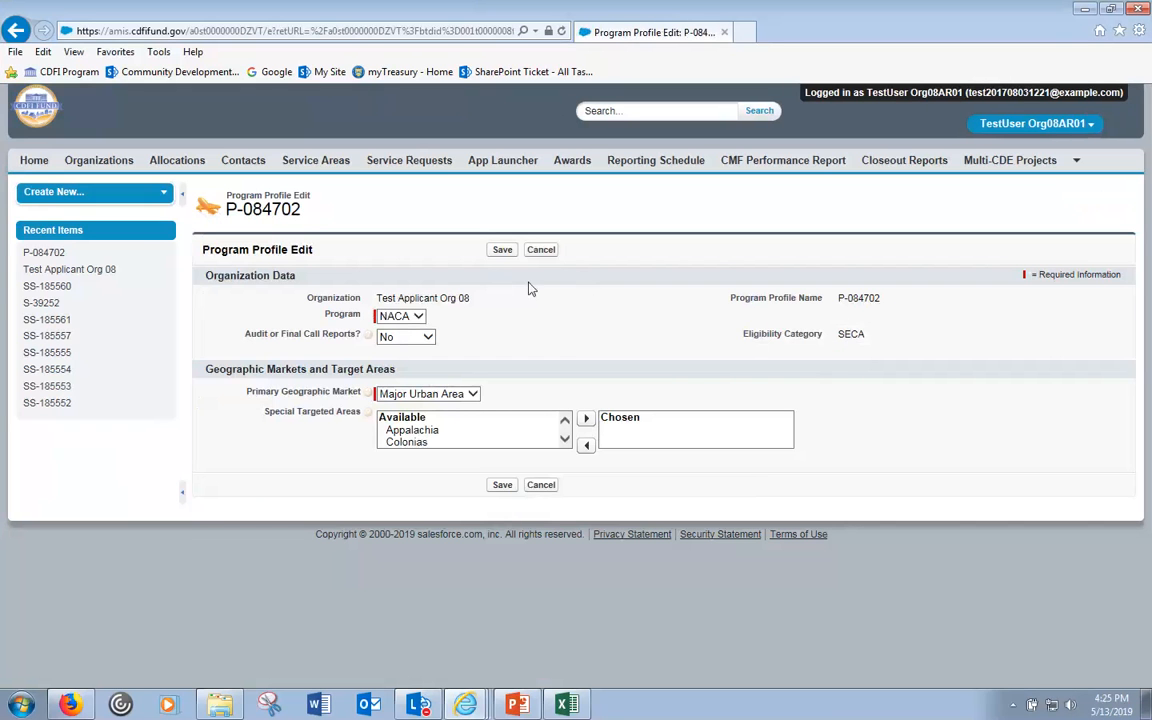
click(498, 253)
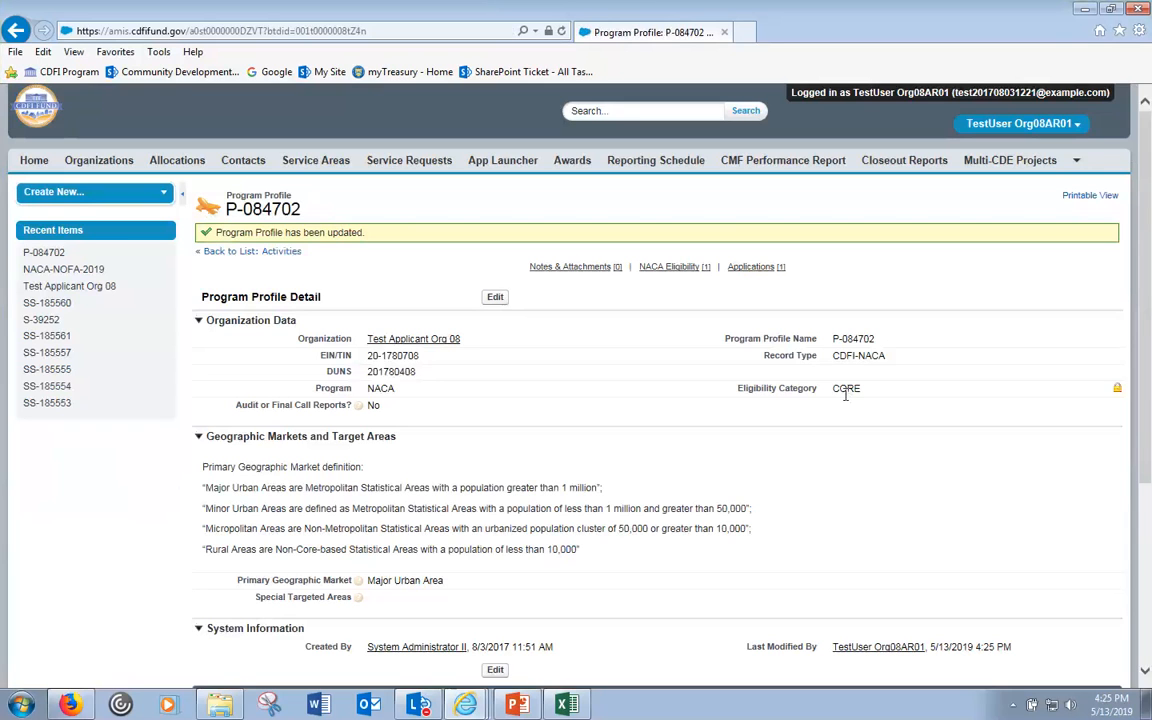
click(494, 300)
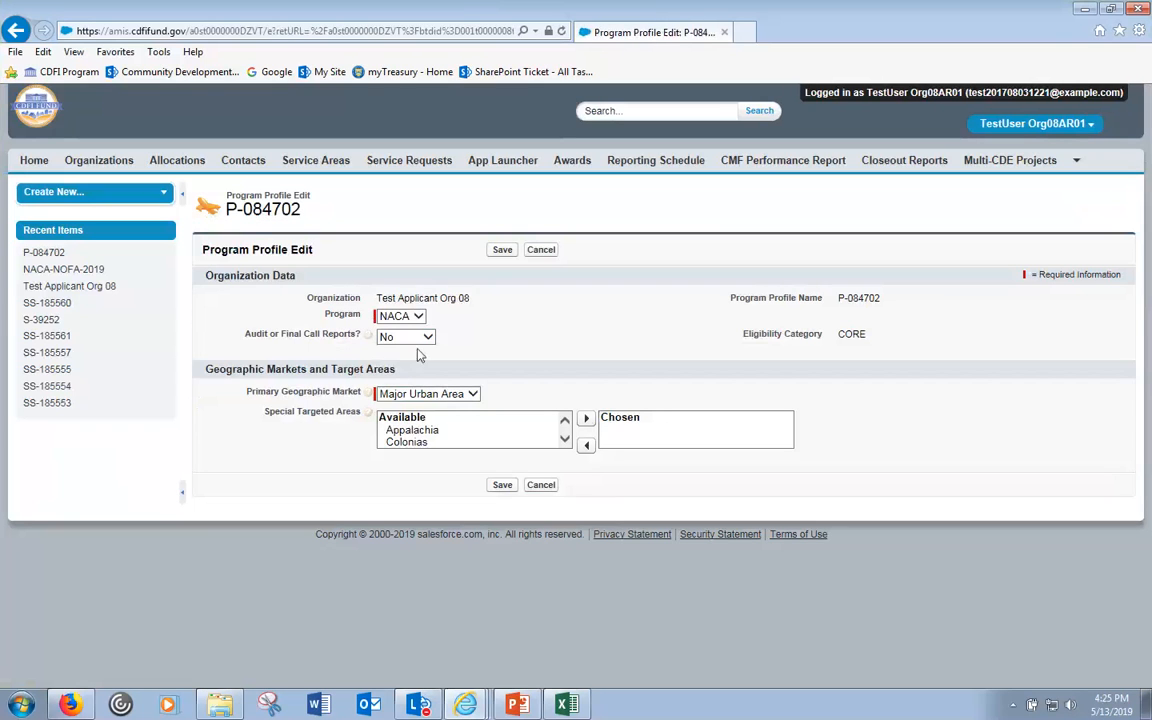
click(540, 252)
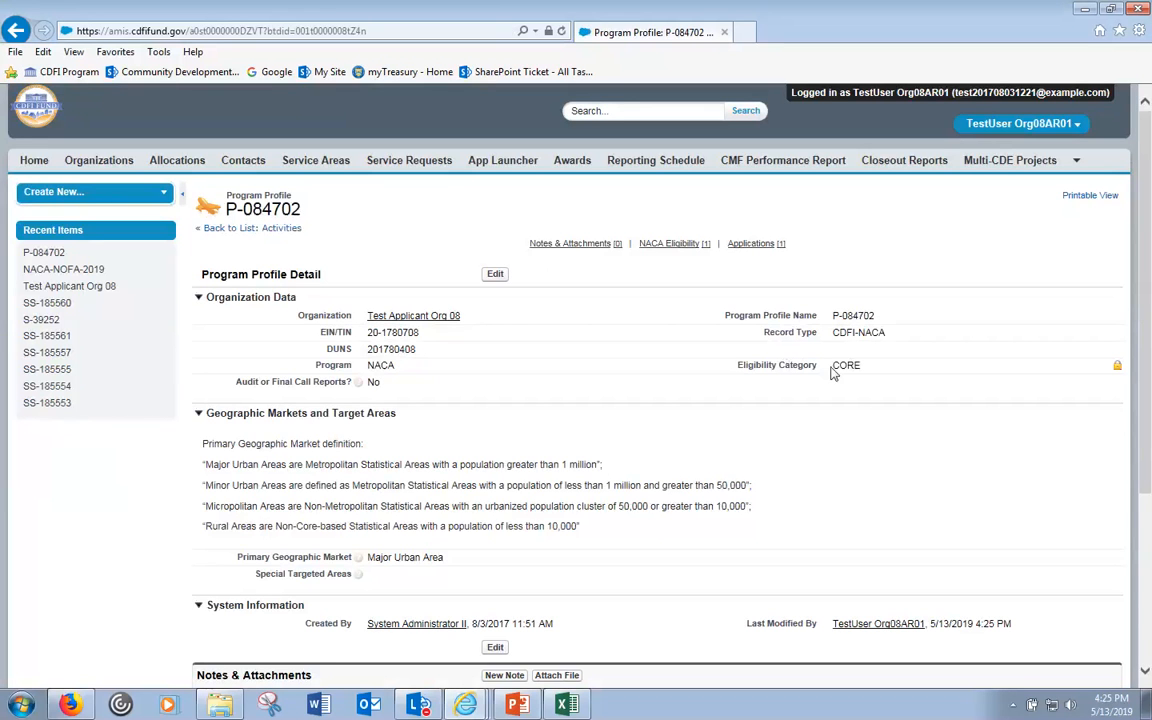
- Return to Test Applicant Org 08 and save its Total Asset Size as 4,000,001.00
click(410, 318)
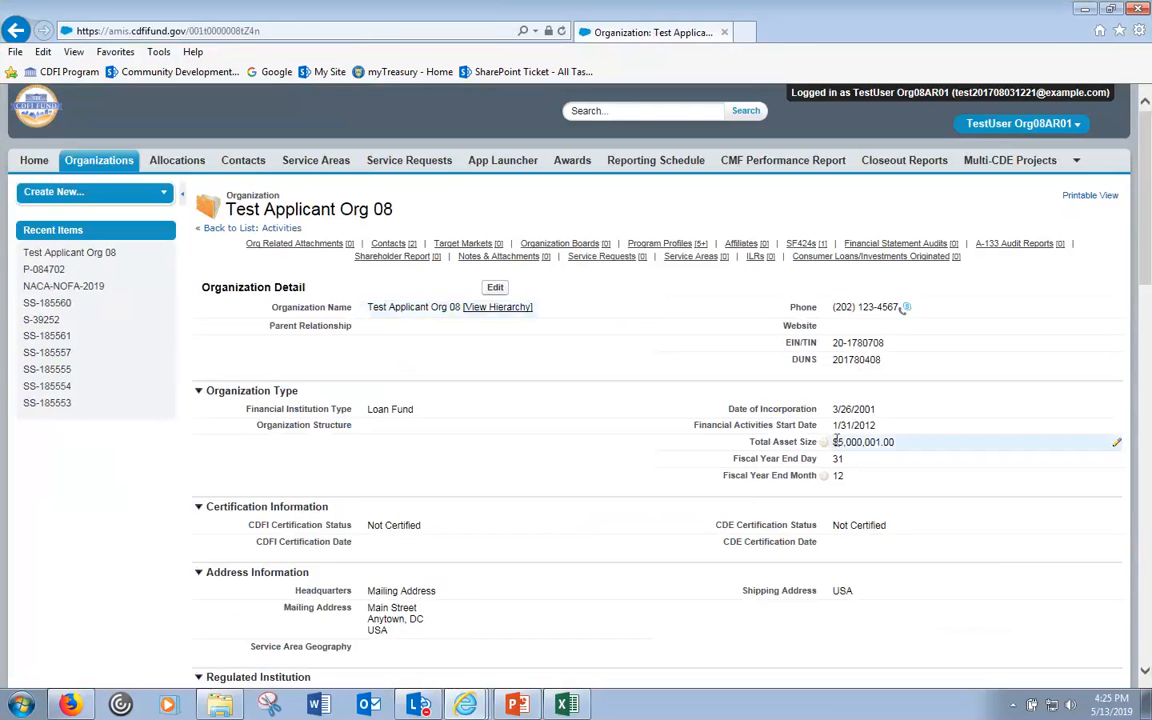
click(495, 287)
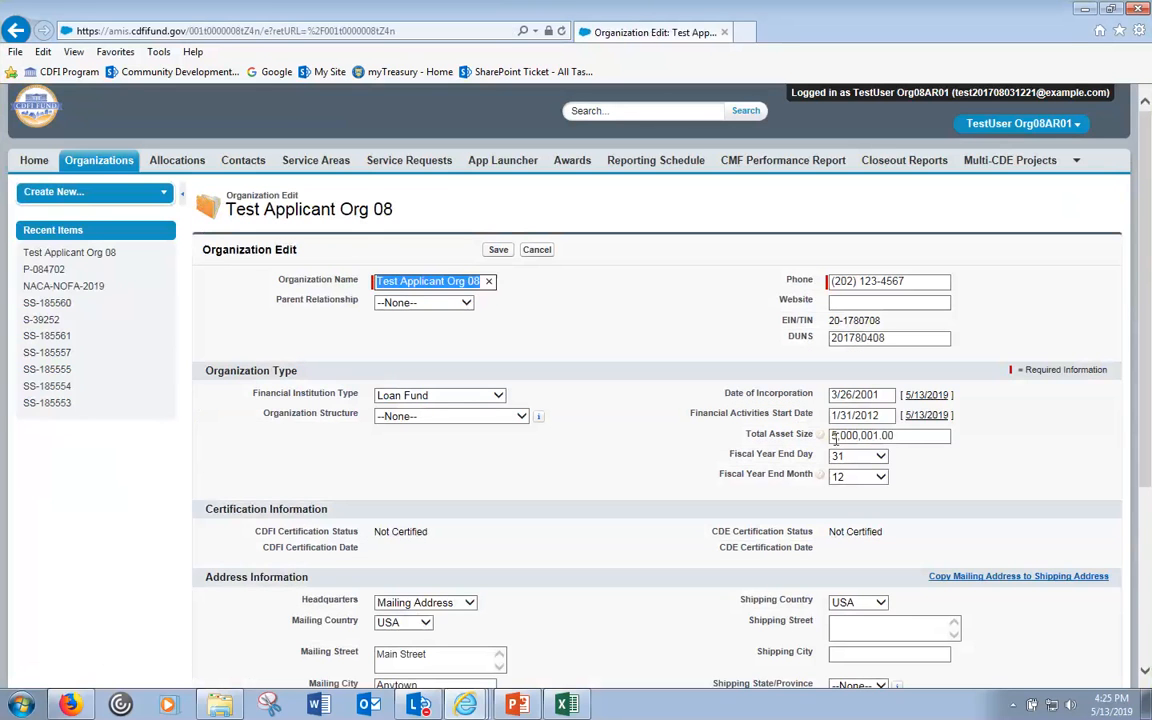
drag(838, 437, 827, 437)
text(4)
click(498, 250)
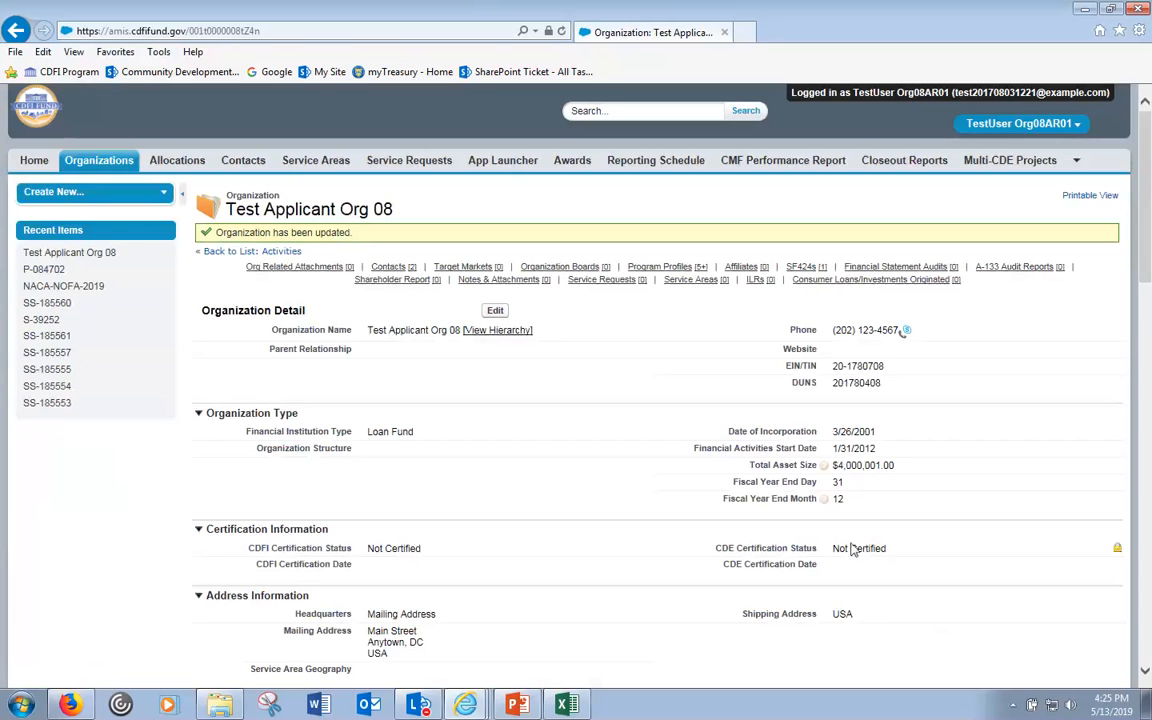
- Reopen program profile P-084702 from Program Profiles and scroll through its detail page
scroll(599, 424, down, 5)
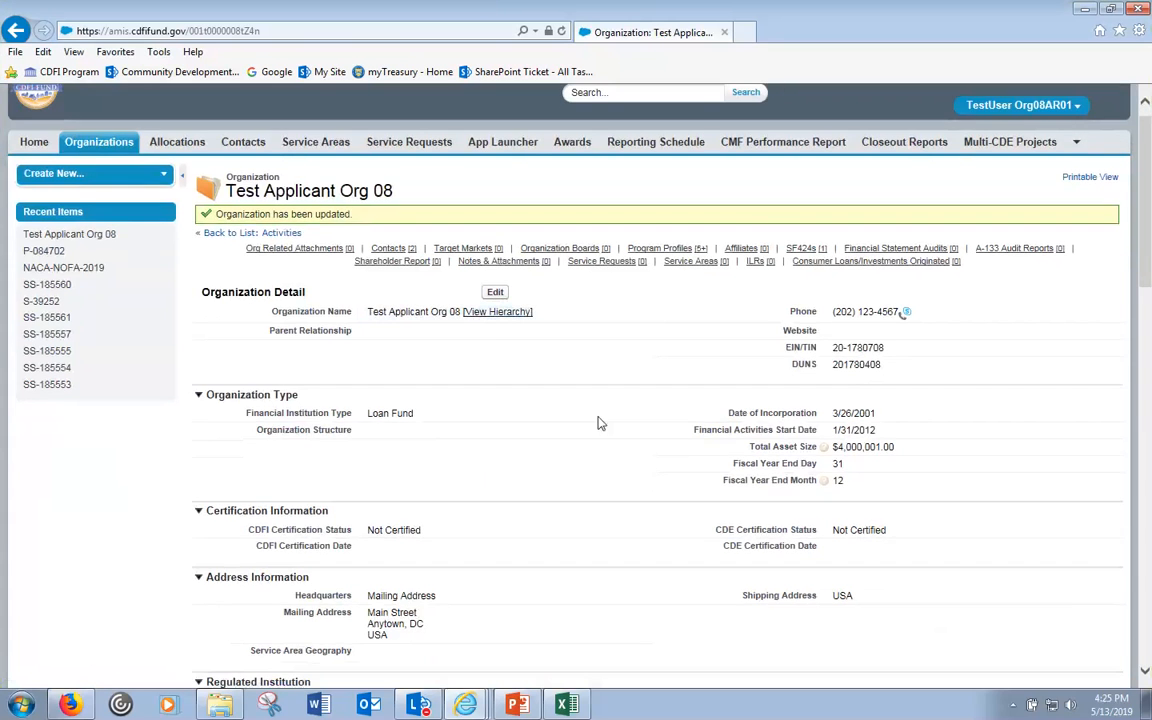
scroll(599, 424, down, 3)
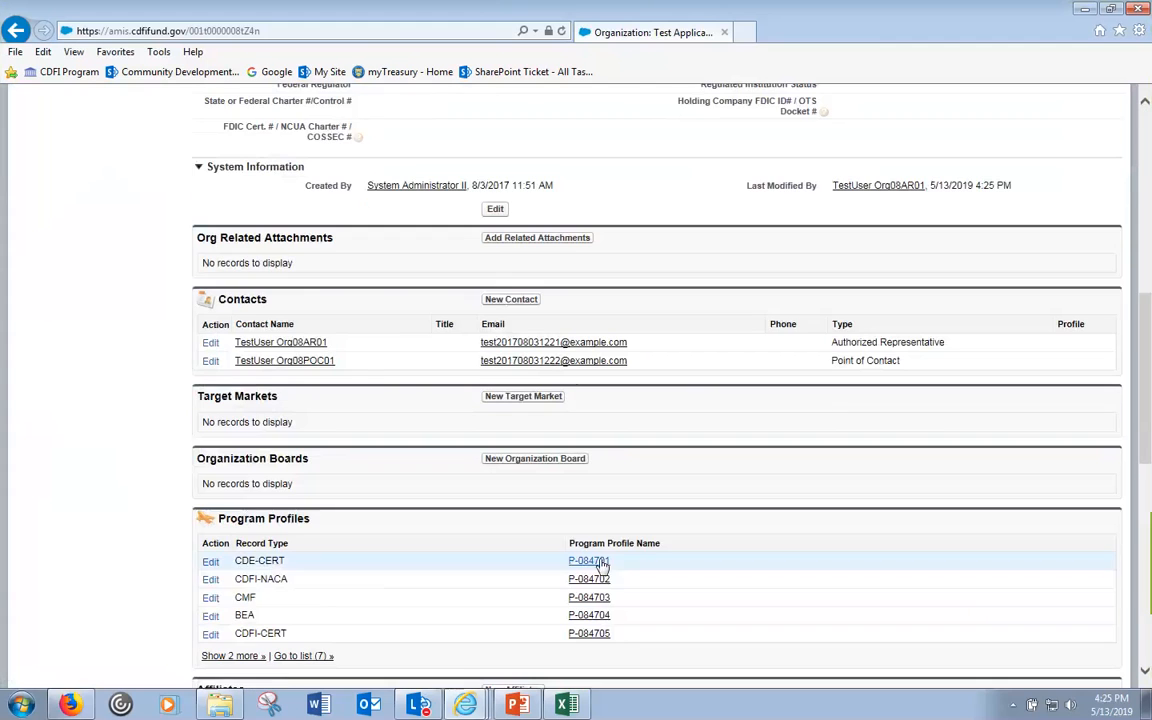
click(597, 587)
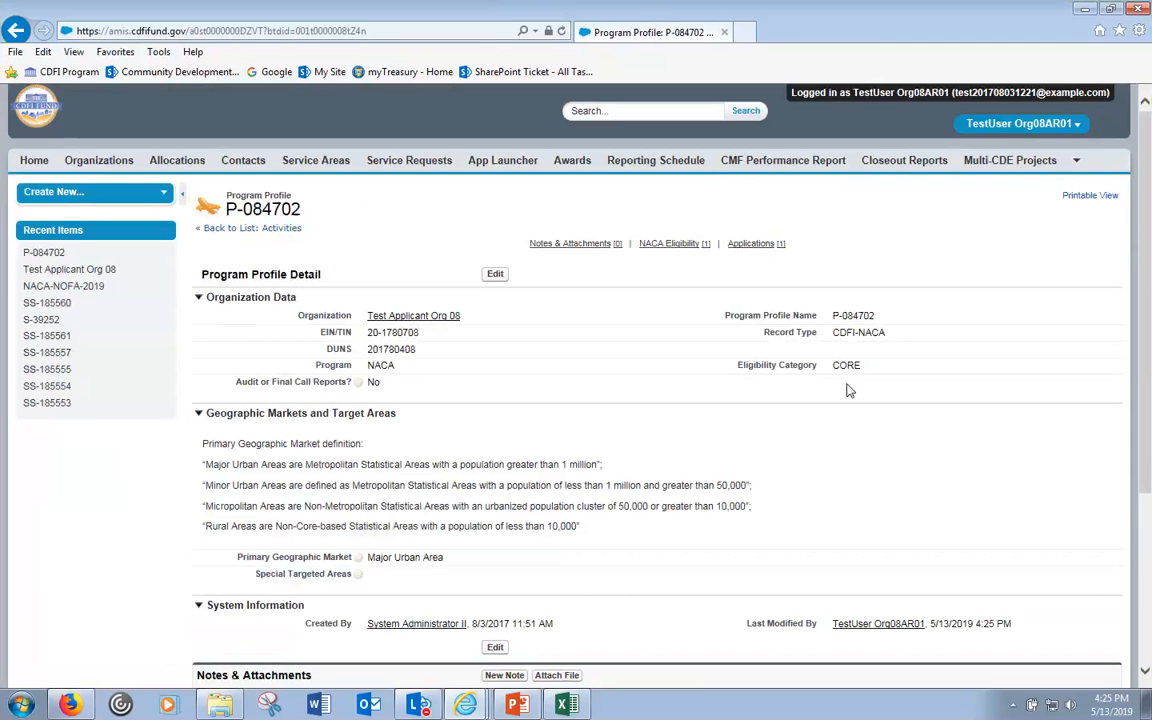
scroll(1127, 490, down, 6)
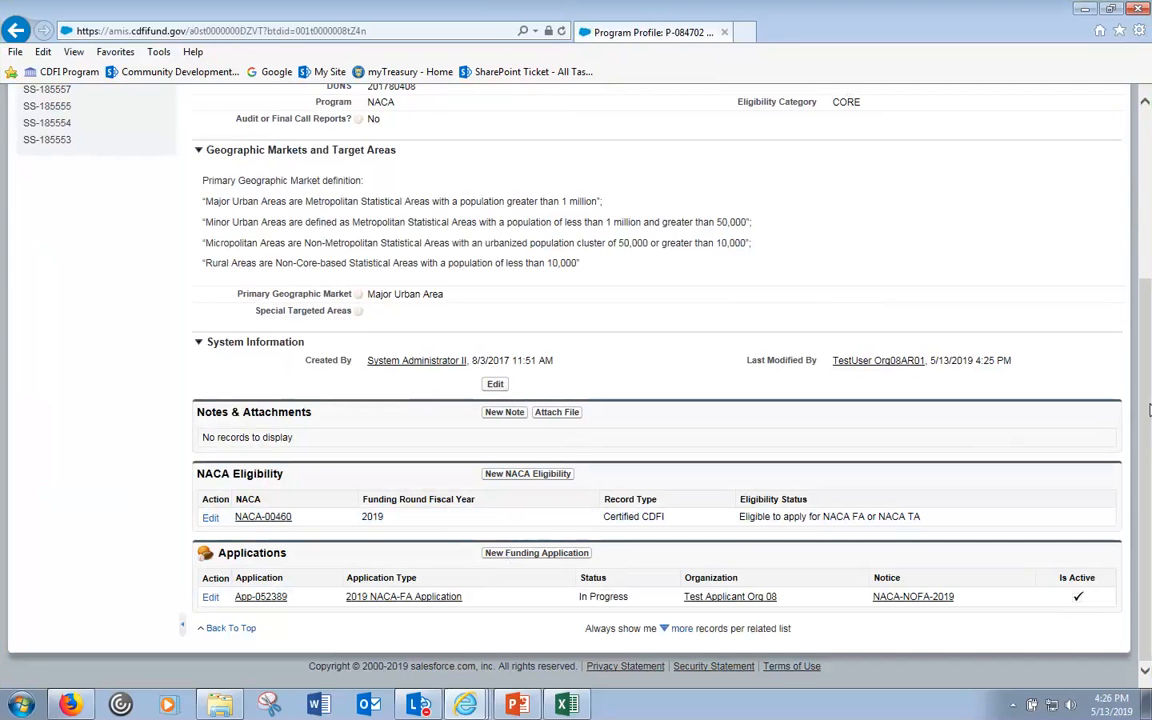
drag(1149, 410, 1149, 295)
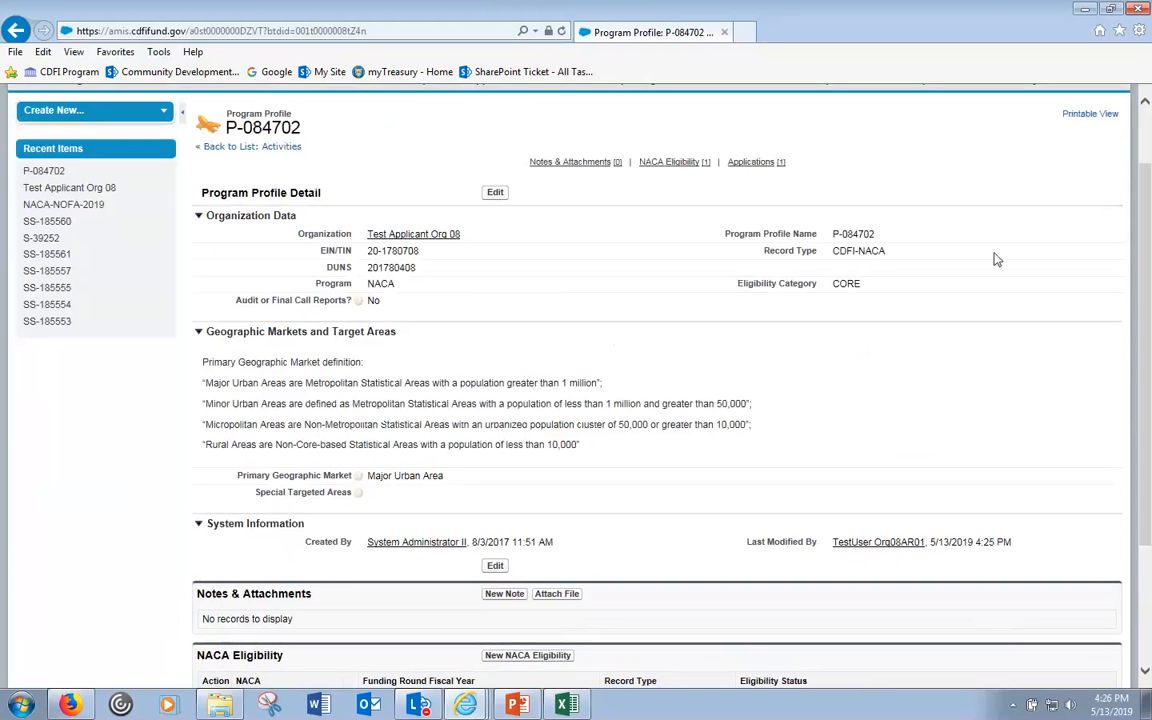
mouse_move(420, 234)
click(495, 192)
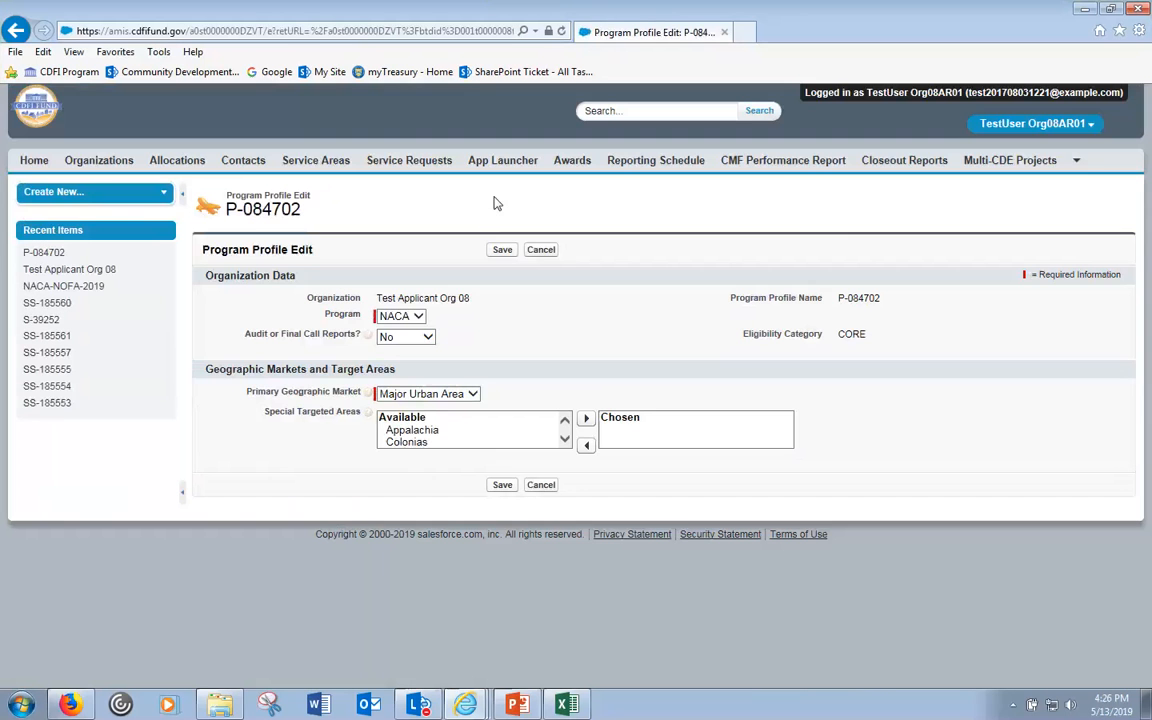
click(501, 249)
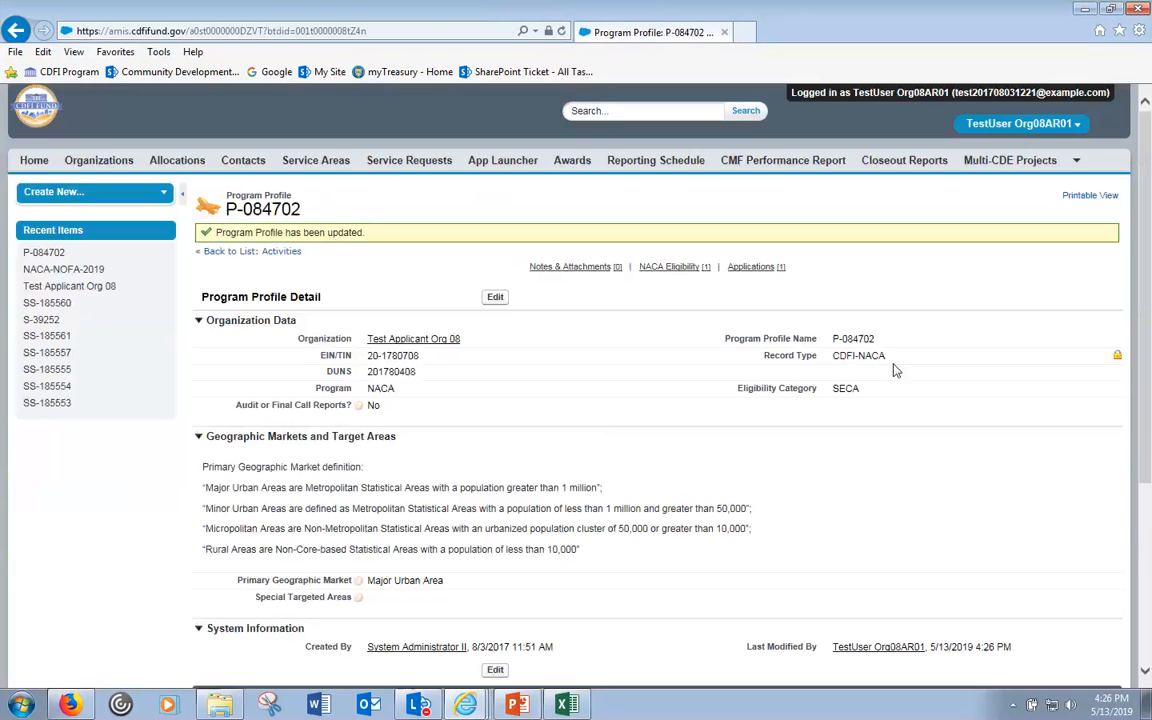
double_click(846, 389)
click(458, 483)
- Start a new NACA eligibility record from the profile's related list
scroll(462, 489, down, 3)
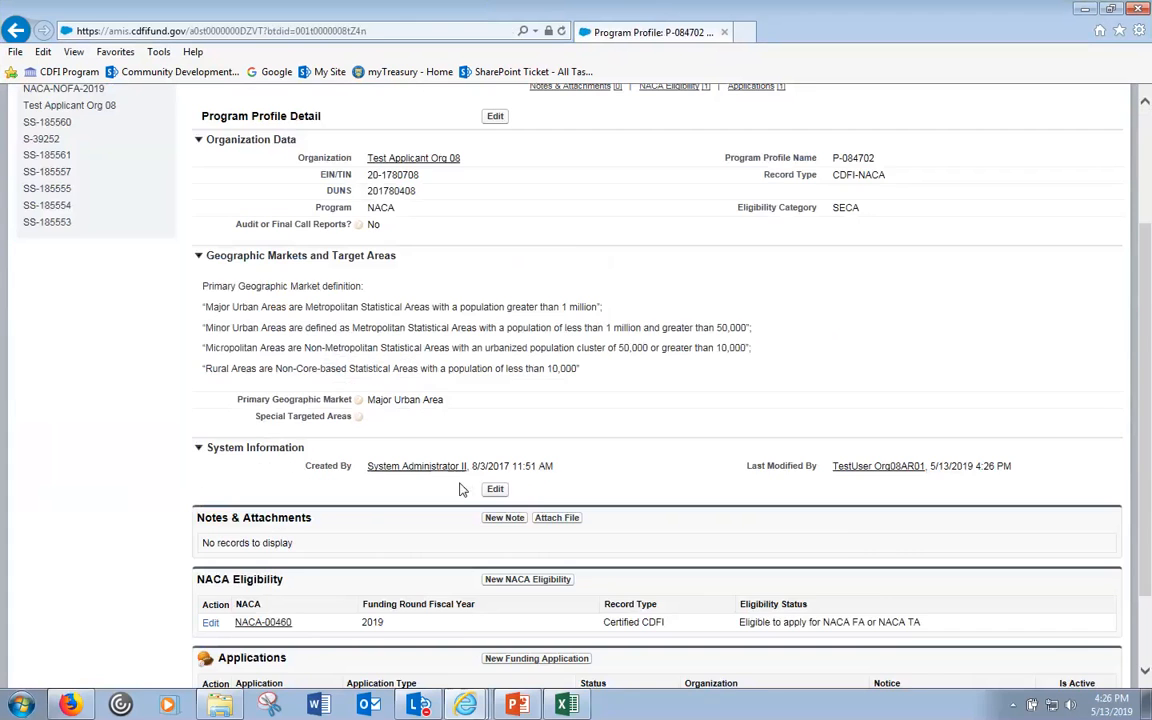
scroll(466, 485, down, 2)
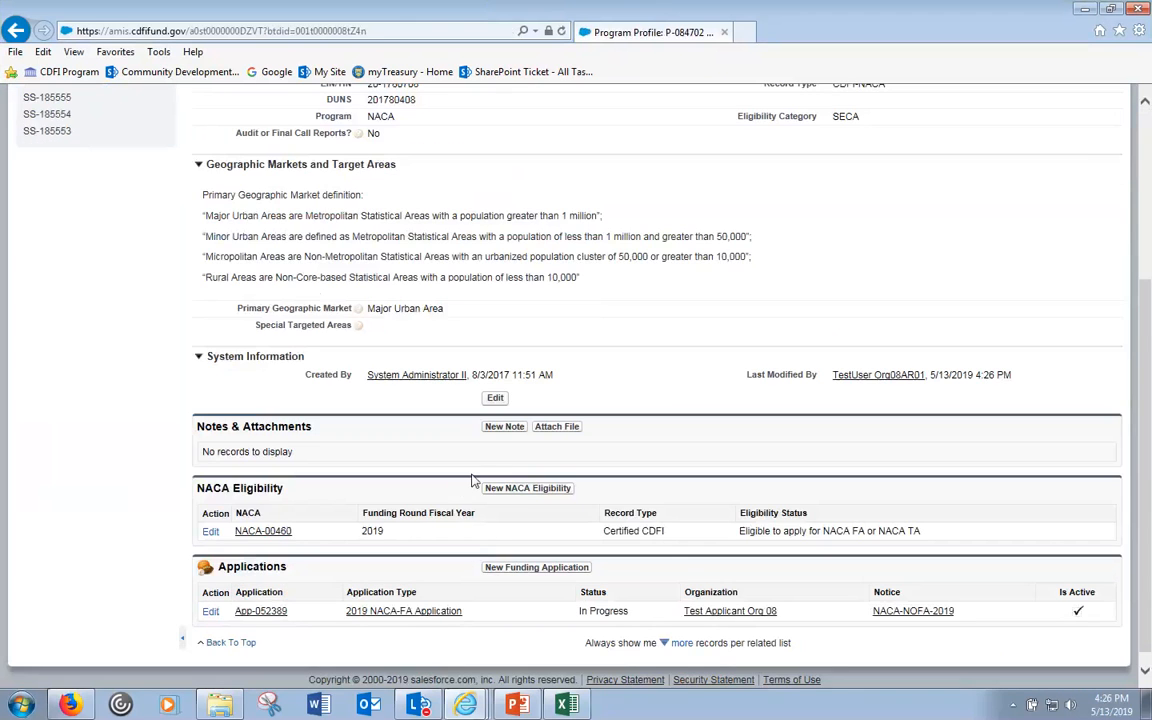
click(532, 489)
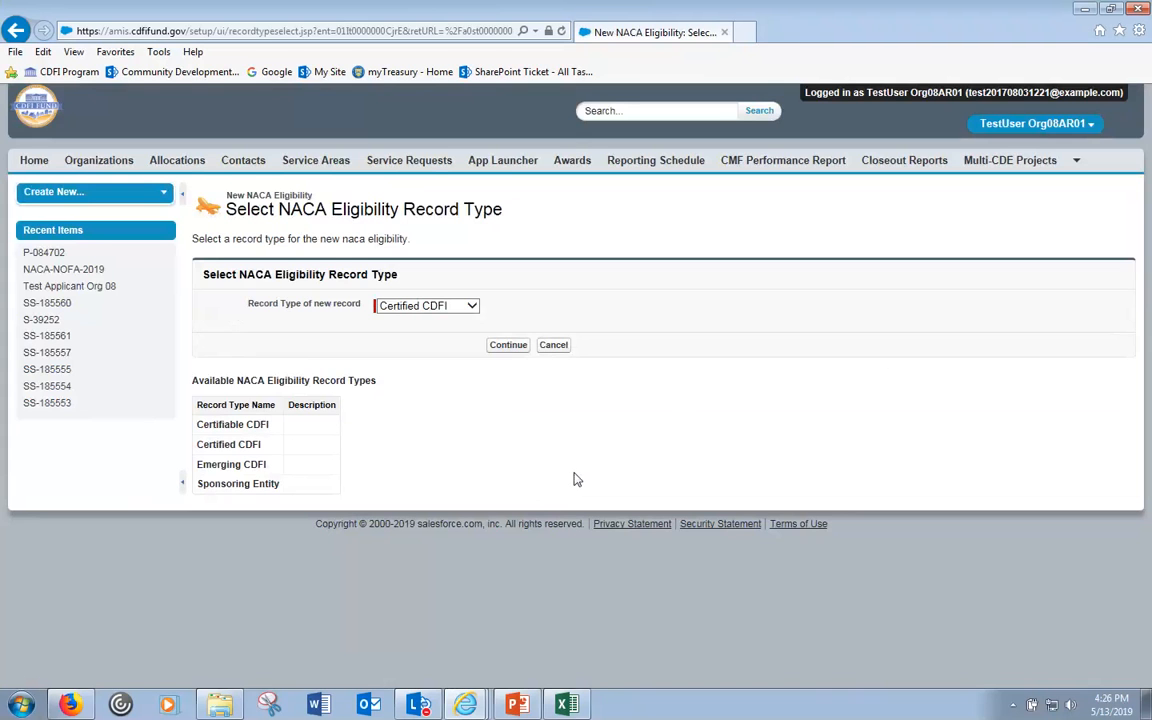
- Fill a Certified CDFI NACA eligibility with three Yes answers, cancel it, and start a new funding application
click(512, 345)
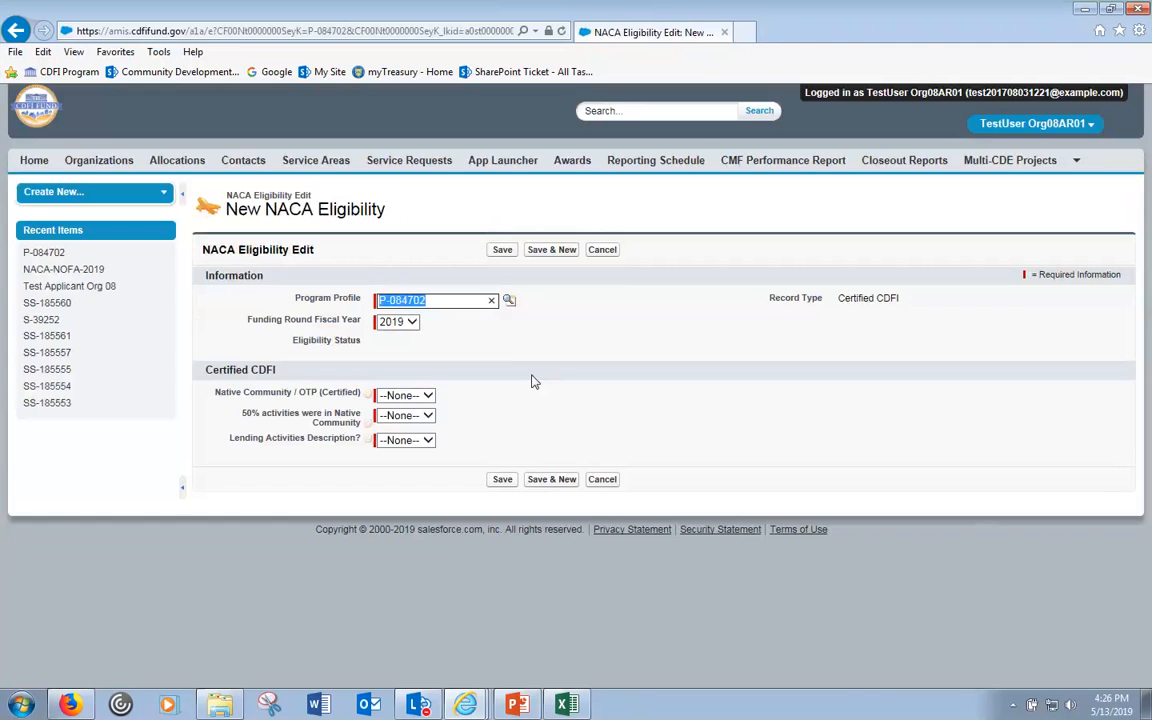
click(429, 397)
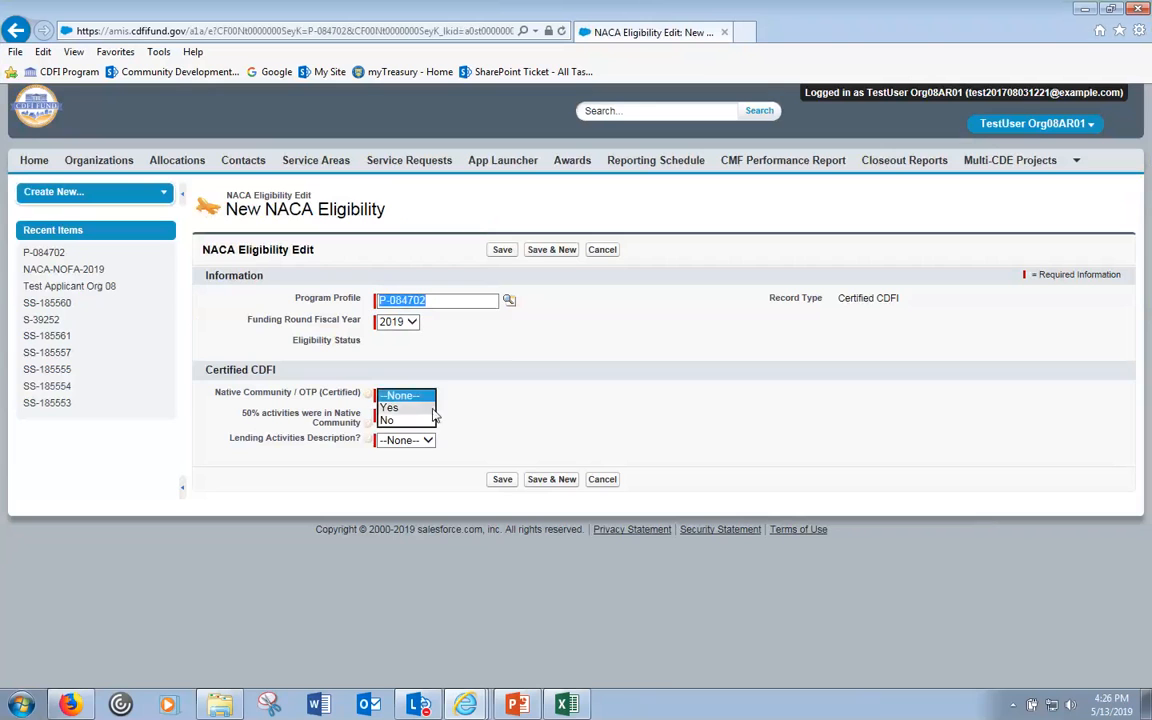
click(476, 409)
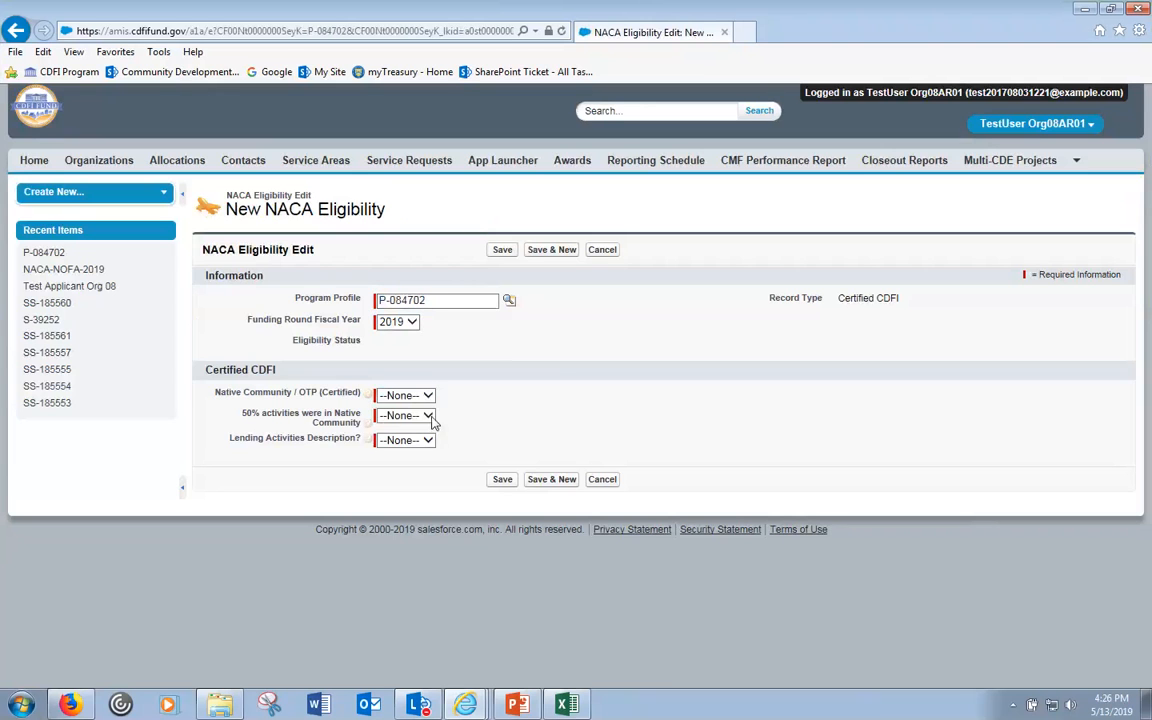
click(430, 418)
click(403, 432)
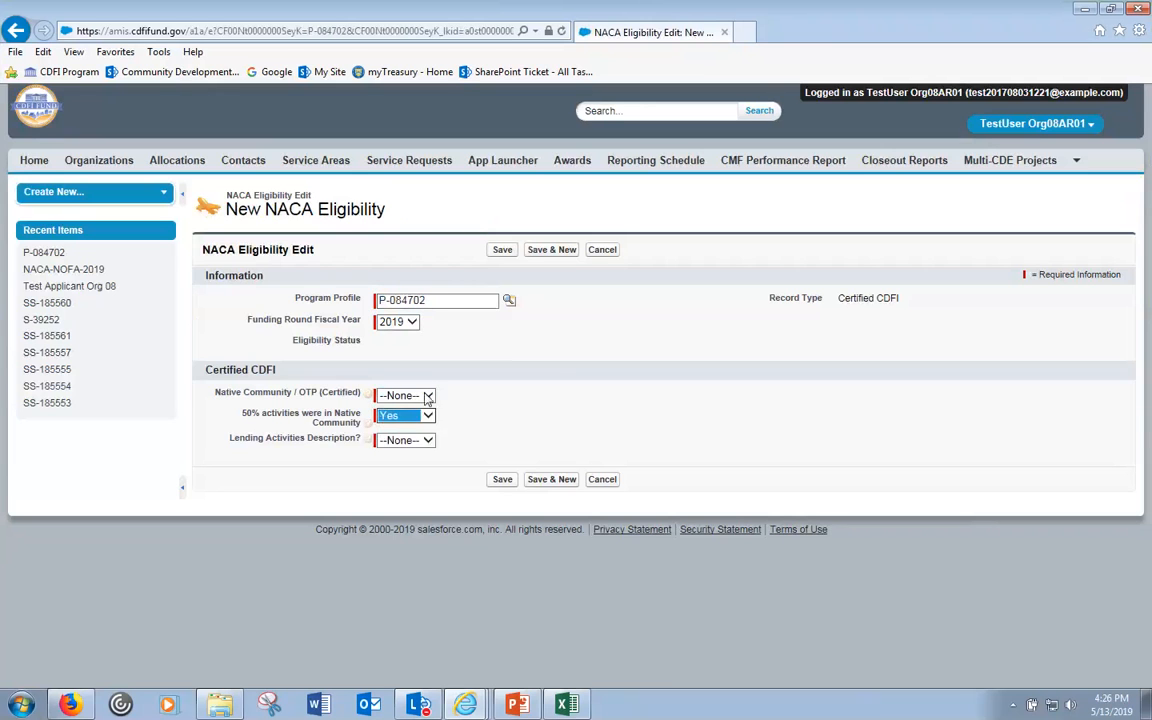
click(400, 396)
click(389, 410)
click(405, 440)
click(395, 455)
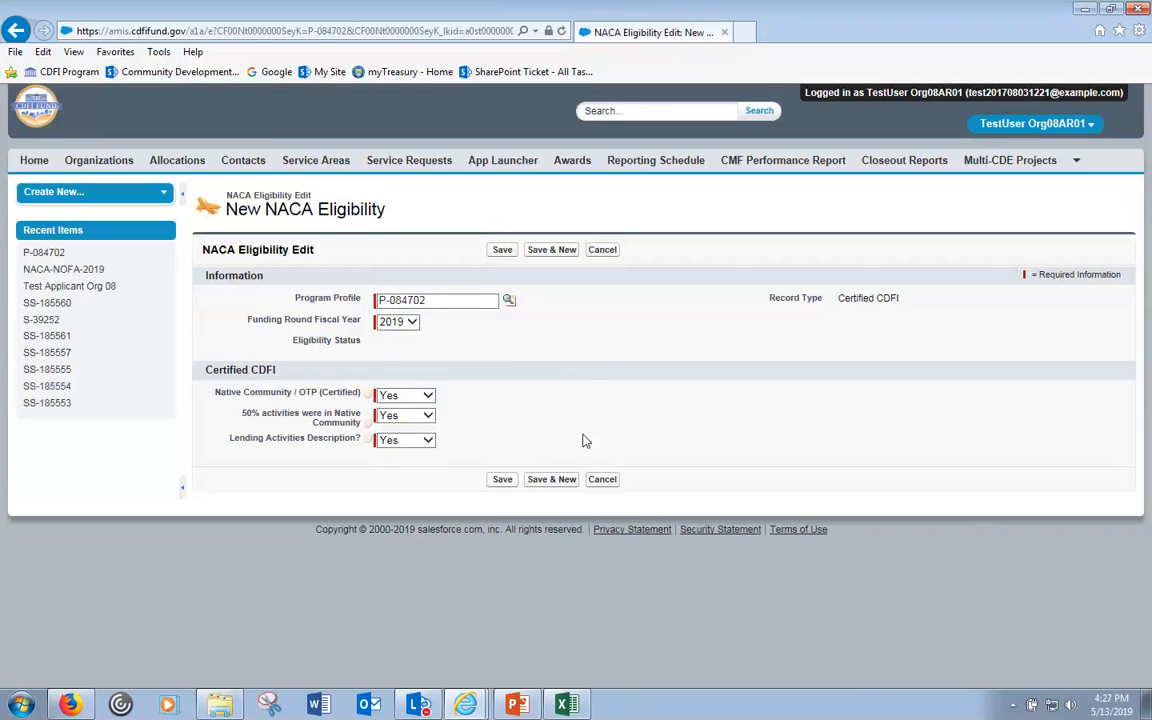
click(602, 479)
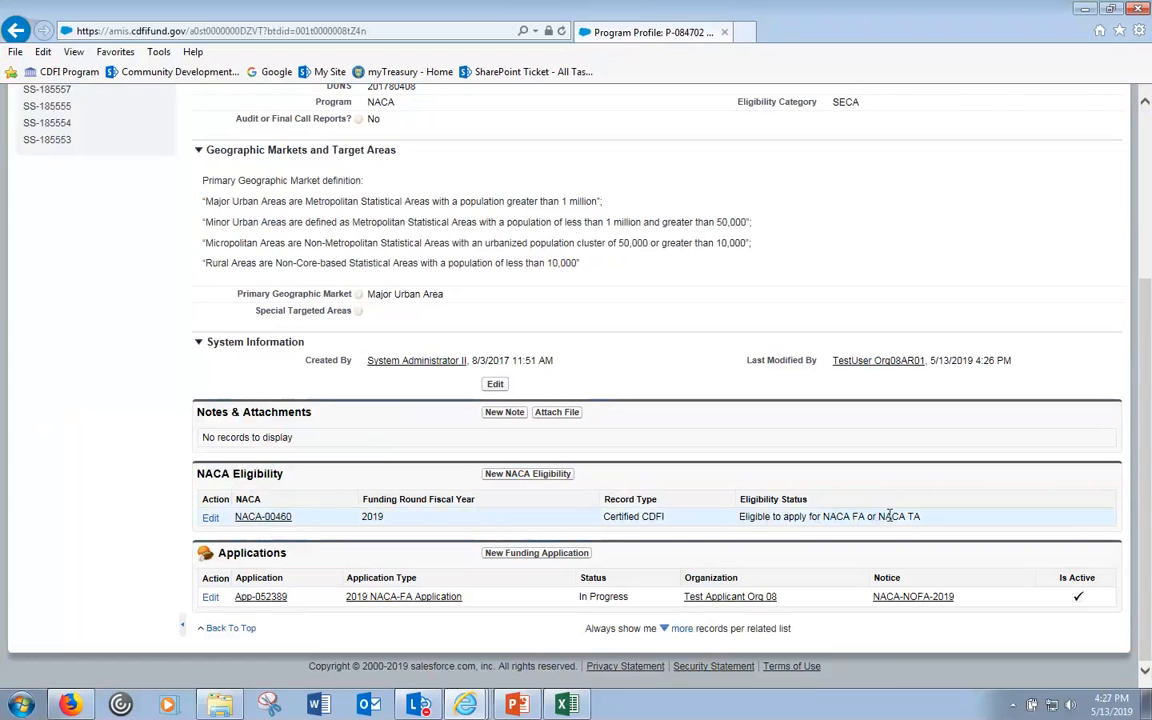
click(518, 556)
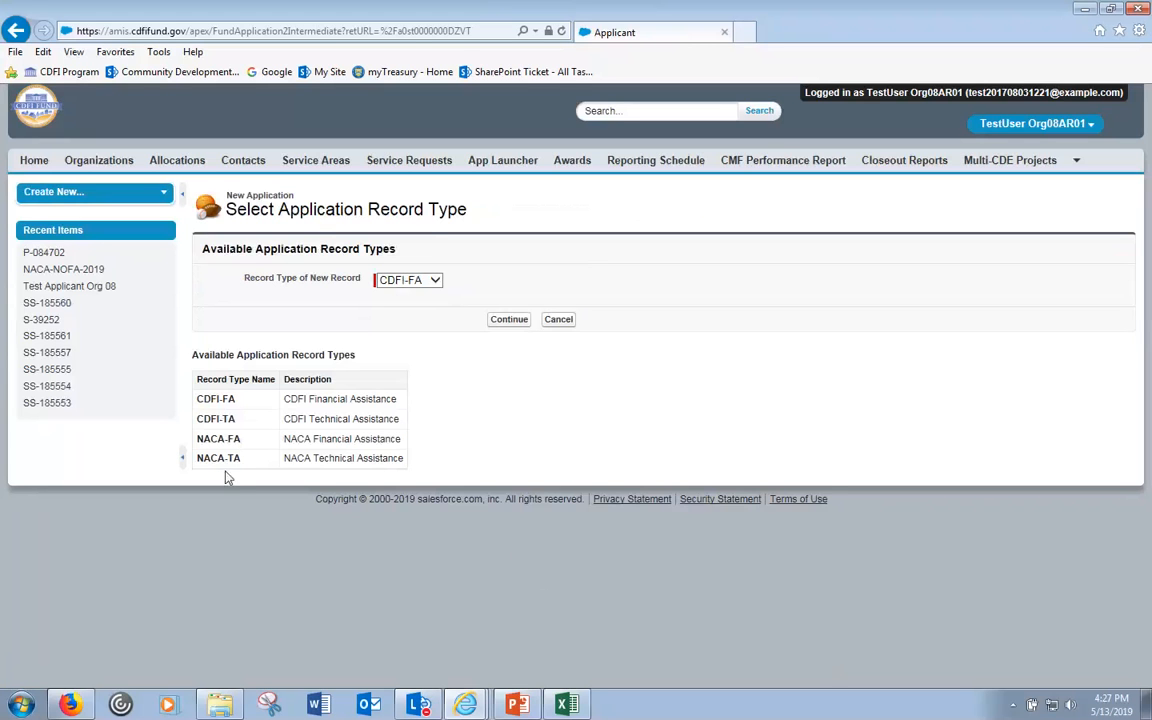
- Keep CDFI-FA as the record type, then cancel the new application to return to P-084702
click(437, 282)
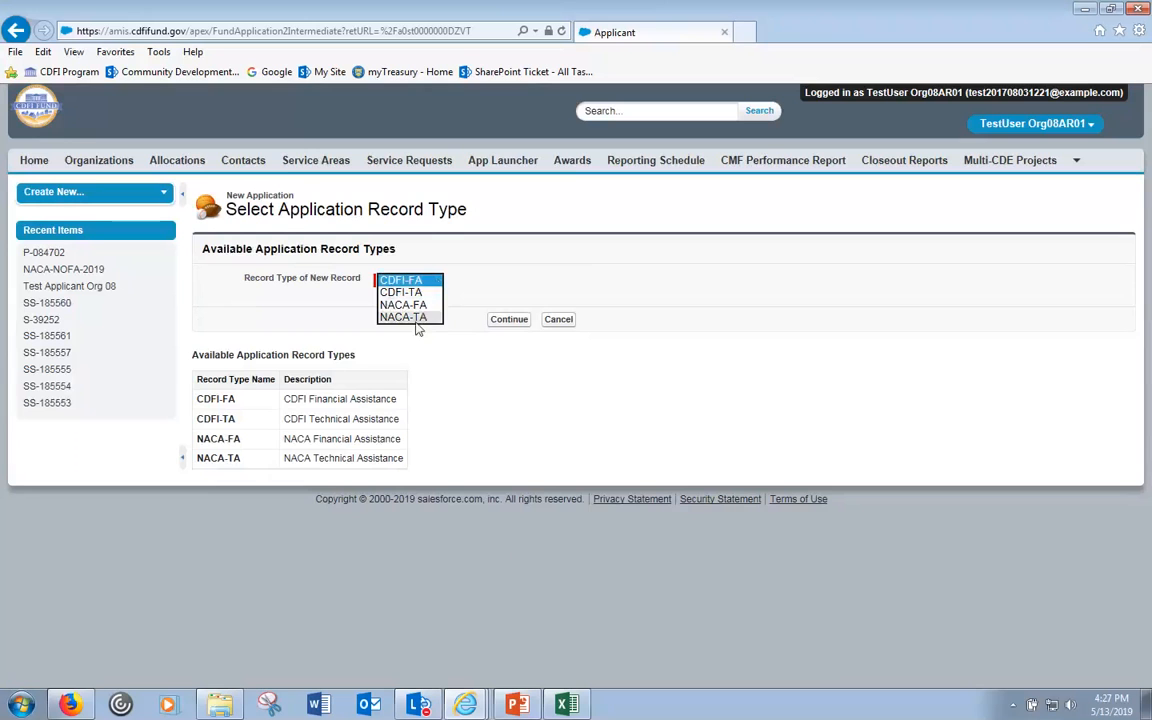
click(447, 397)
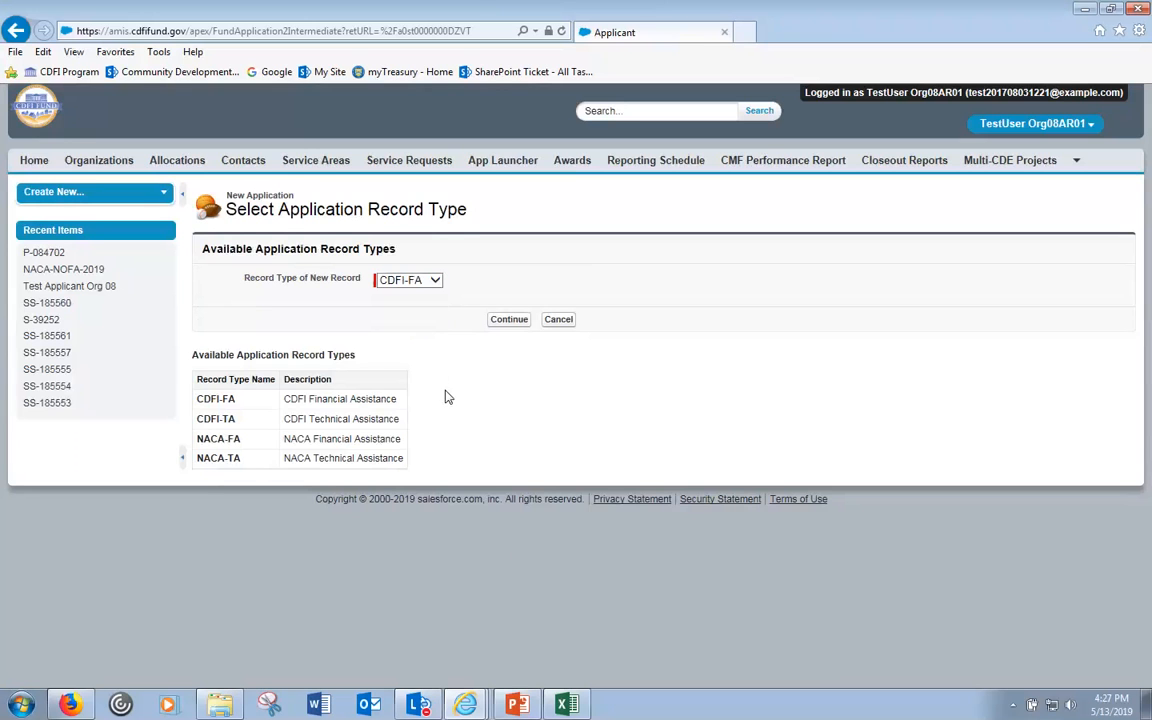
click(559, 320)
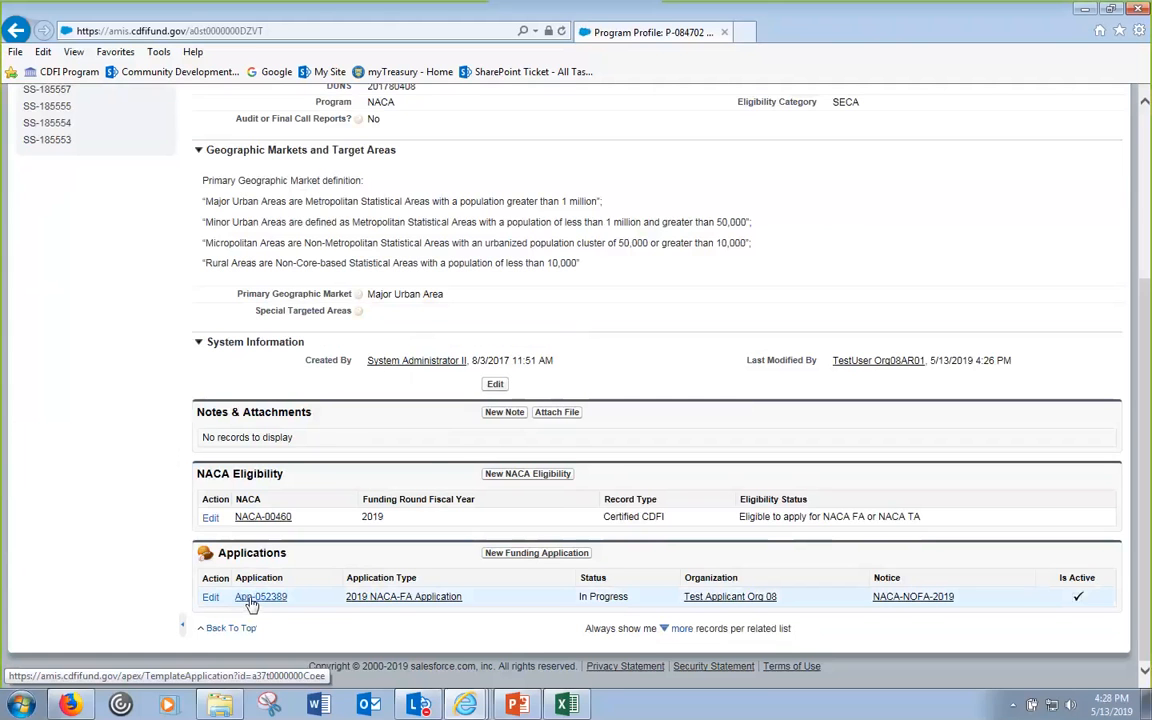
scroll(558, 462, up, 3)
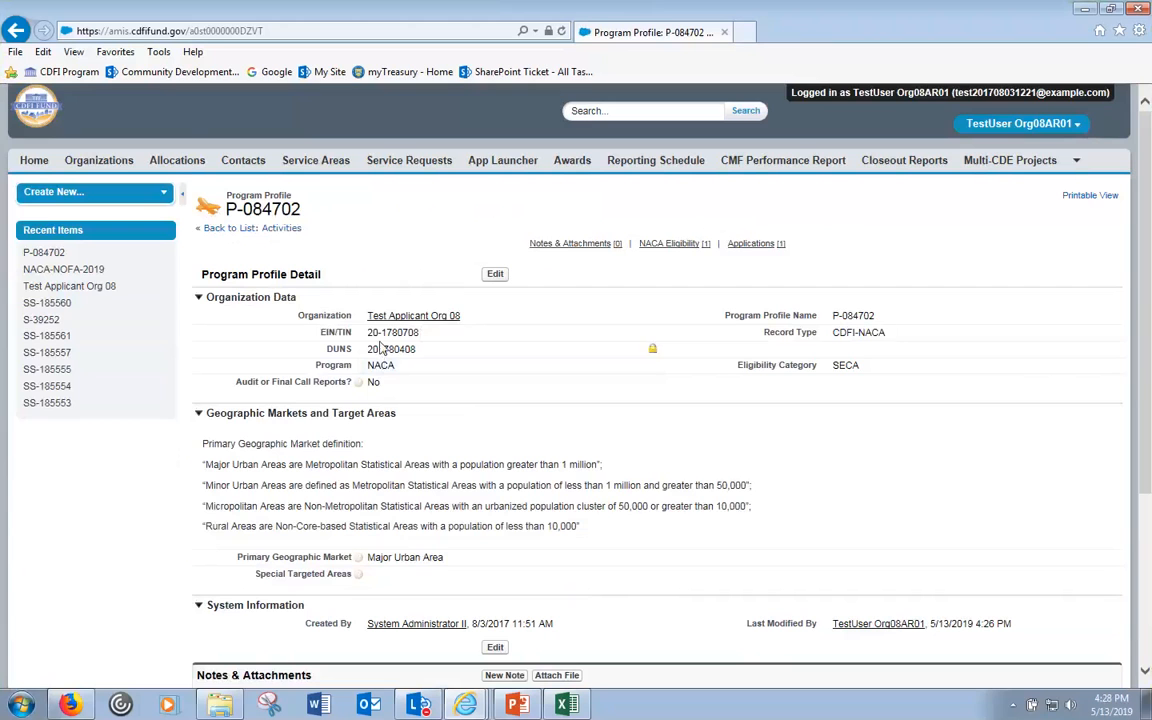
mouse_move(372, 318)
click(409, 317)
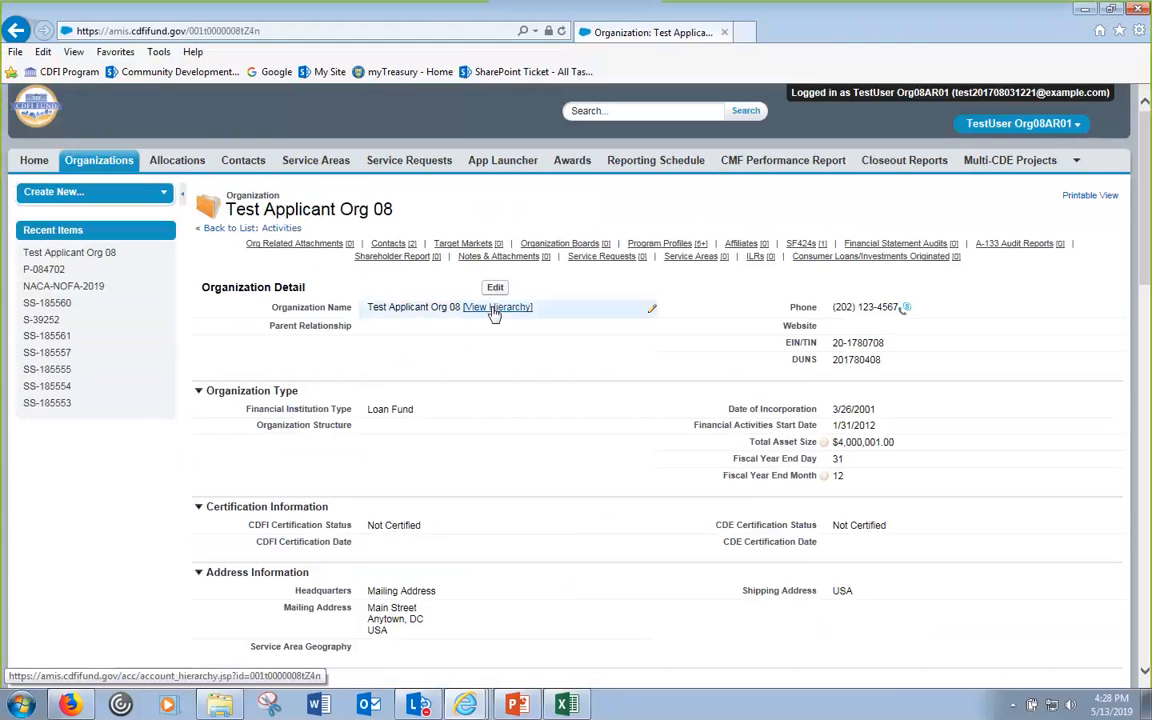
scroll(505, 325, down, 6)
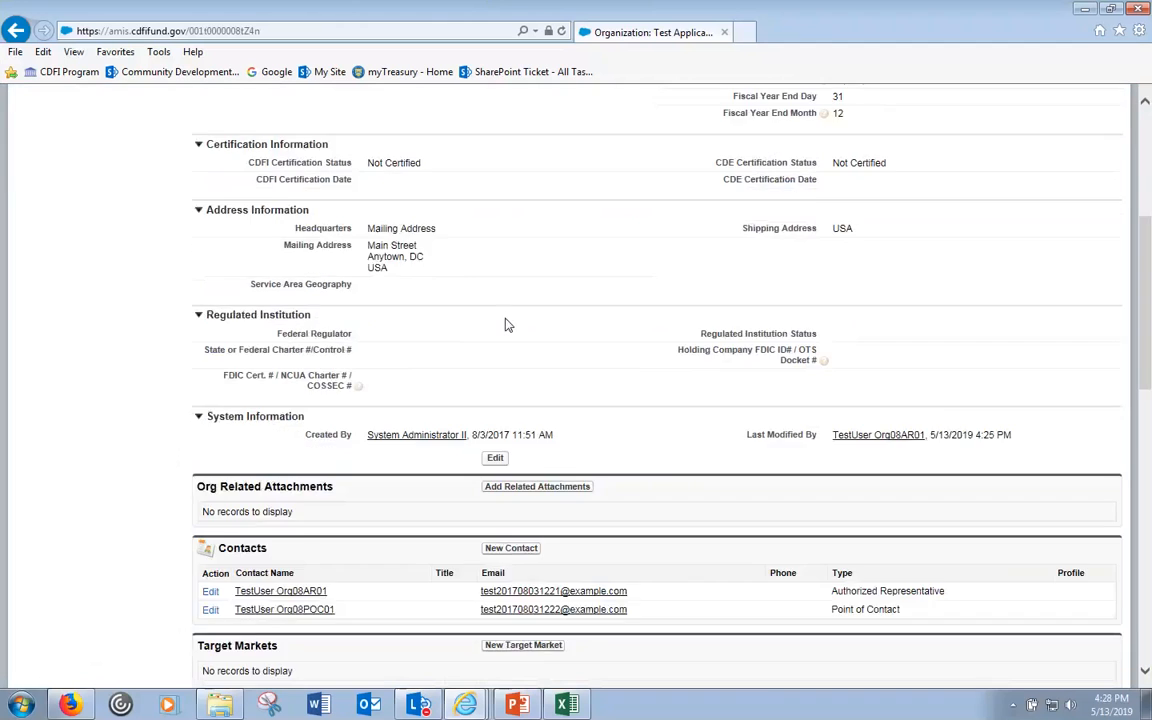
scroll(505, 325, down, 2)
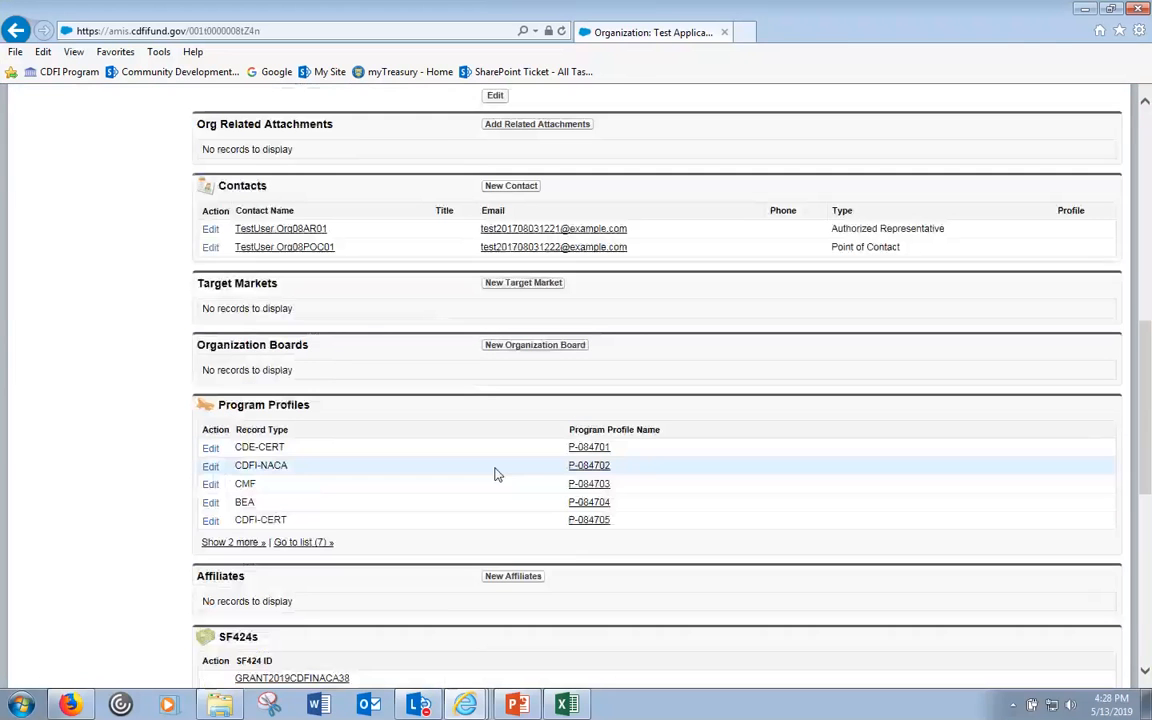
click(600, 466)
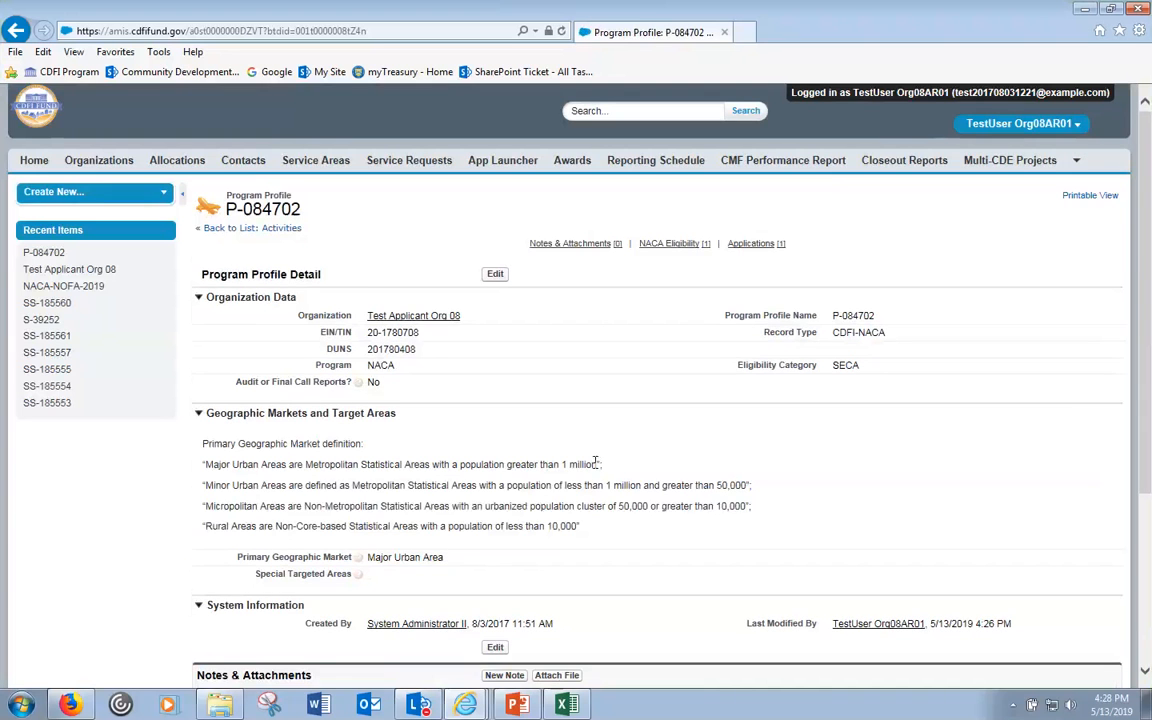
scroll(595, 462, down, 1)
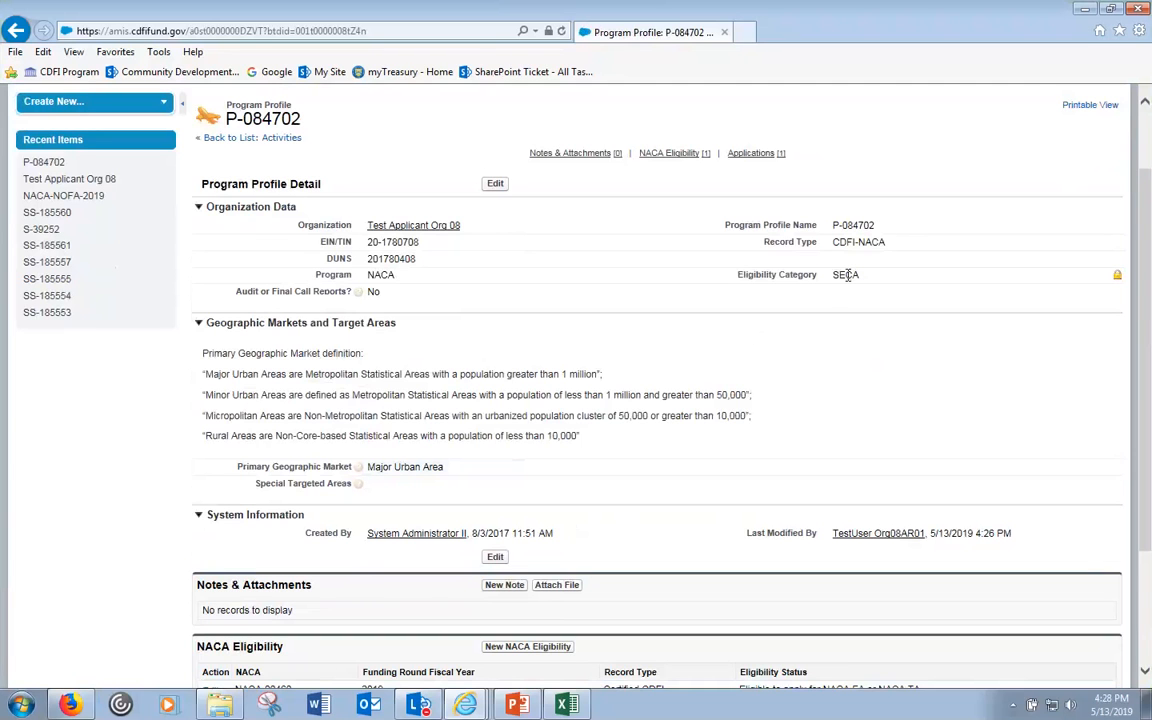
scroll(825, 303, down, 2)
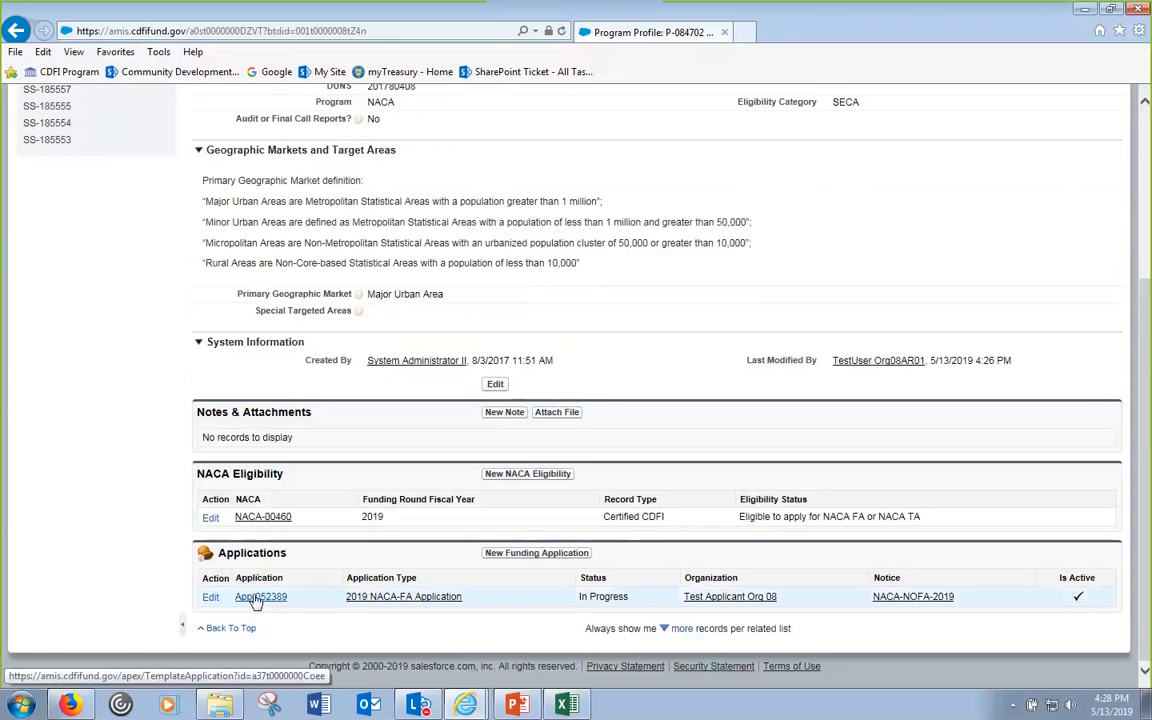
- Open application App-052389 in its own tab, then switch back to it from the profile tab
click(258, 597)
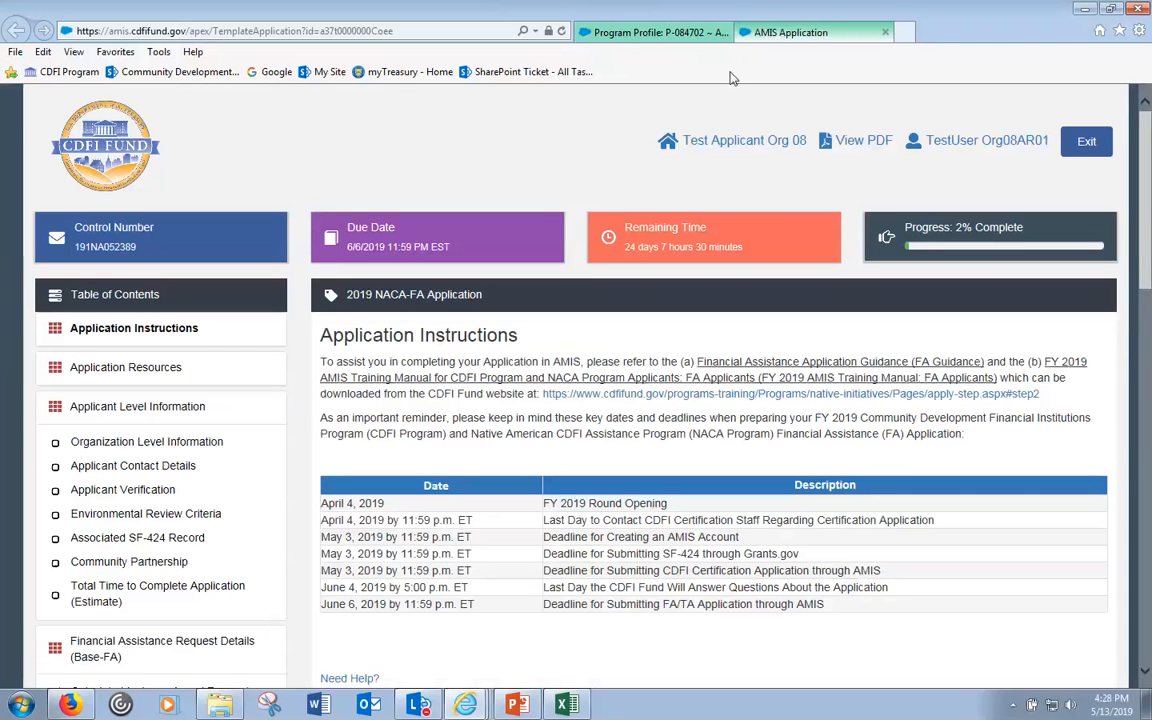
click(660, 32)
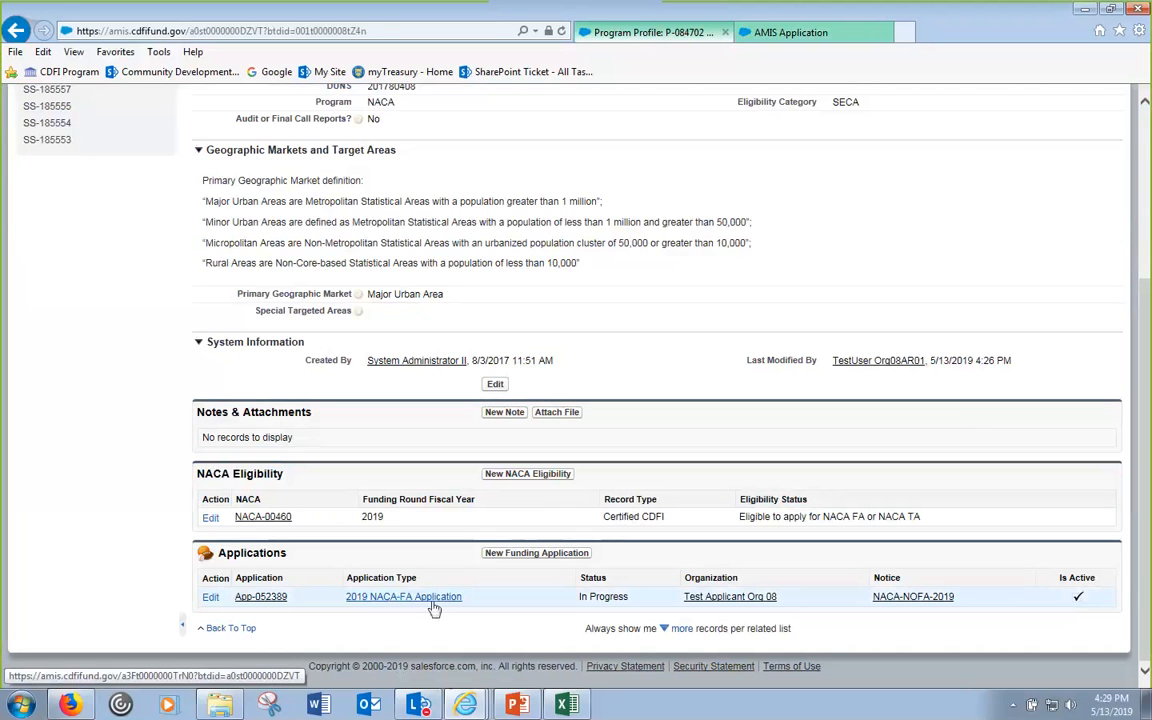
click(822, 33)
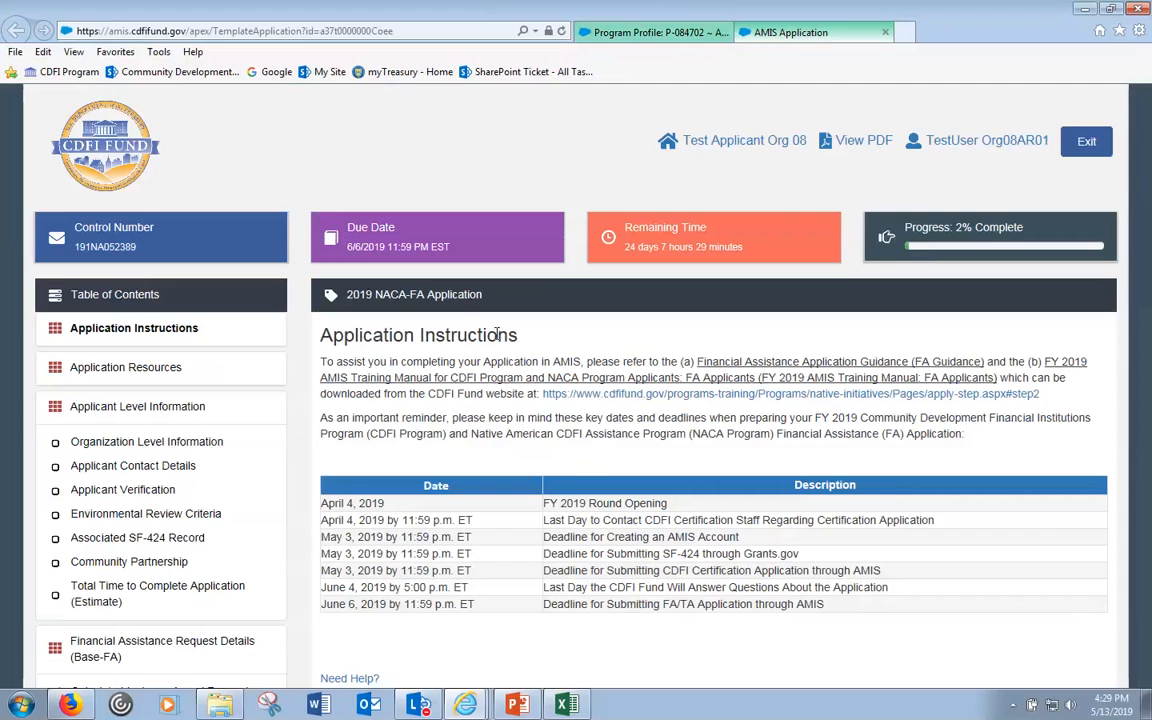
- Load the Test Applicant Org 08 record on the Program Profile tab, then return to the AMIS Application instructions
click(650, 32)
scroll(540, 290, up, 5)
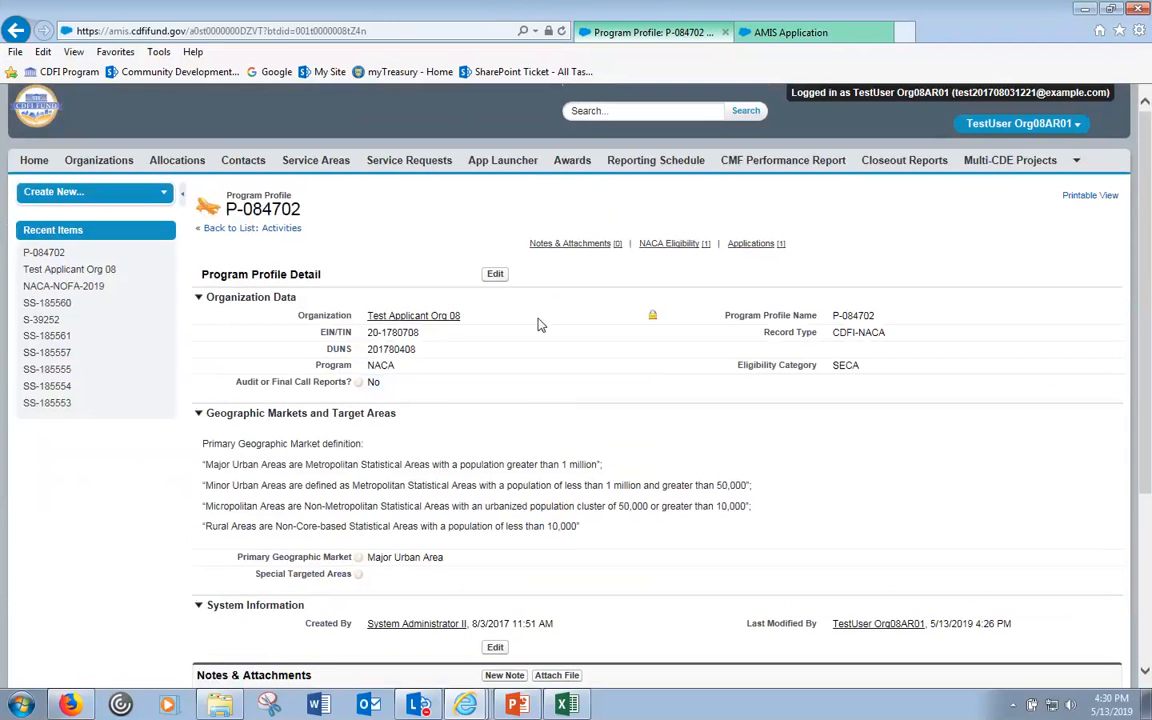
click(412, 316)
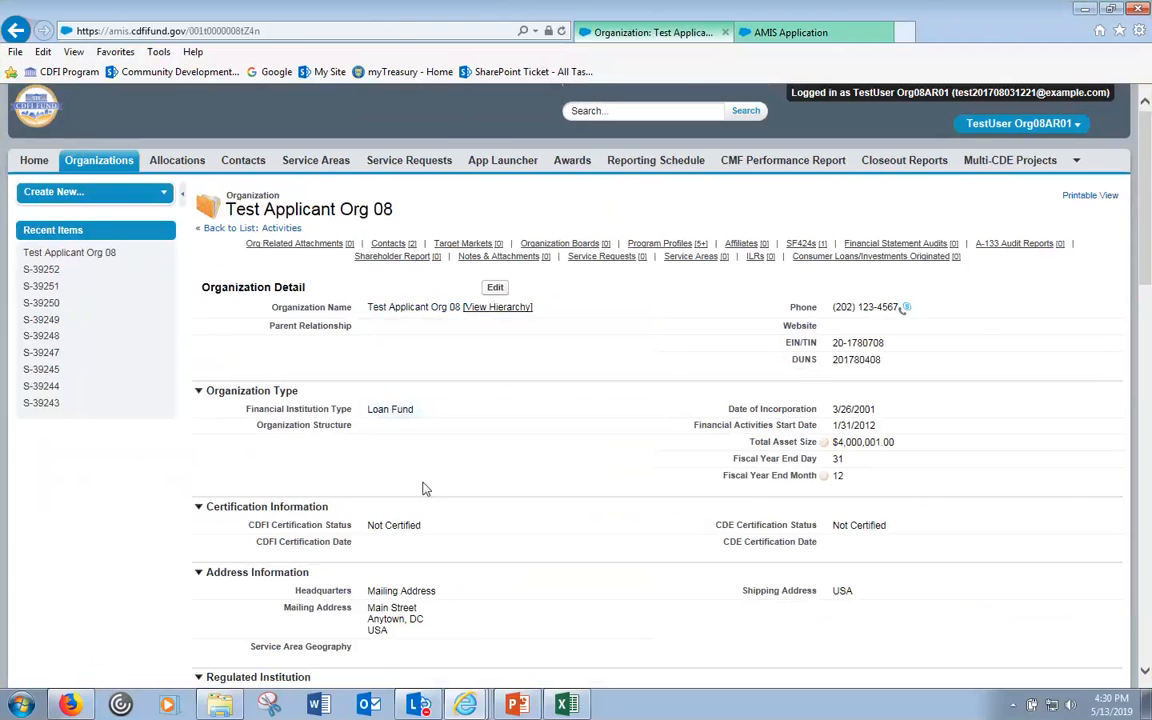
click(787, 33)
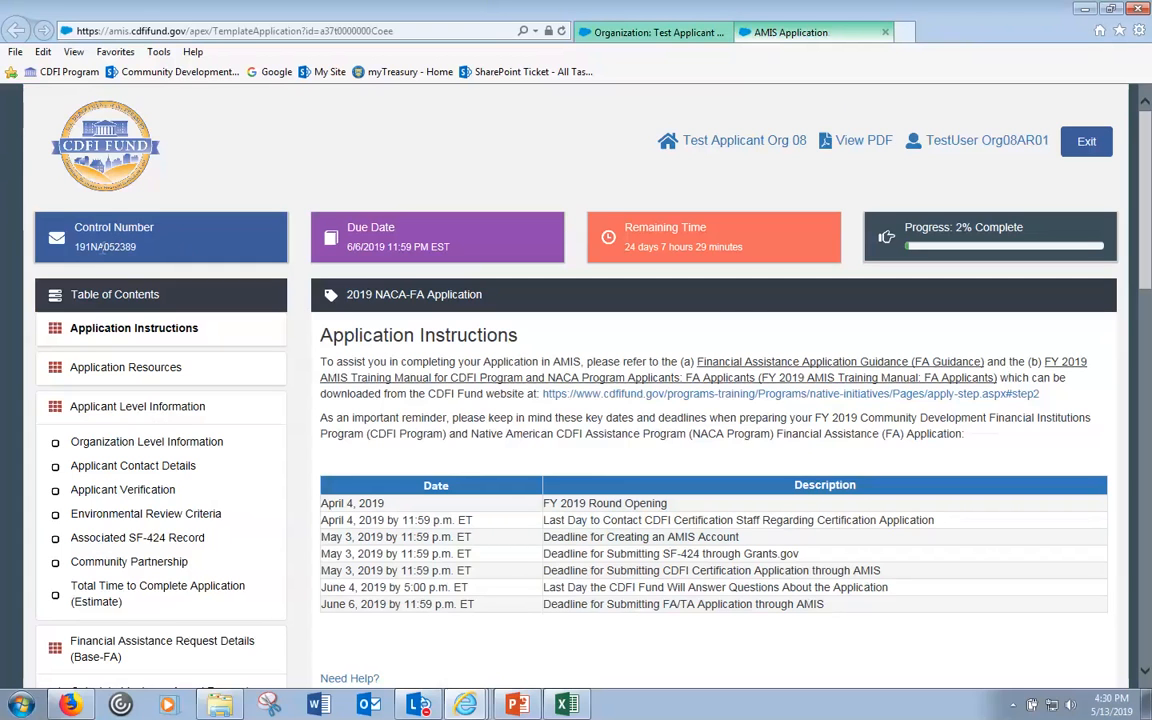
double_click(105, 247)
click(76, 246)
drag(89, 246, 102, 246)
drag(108, 246, 136, 246)
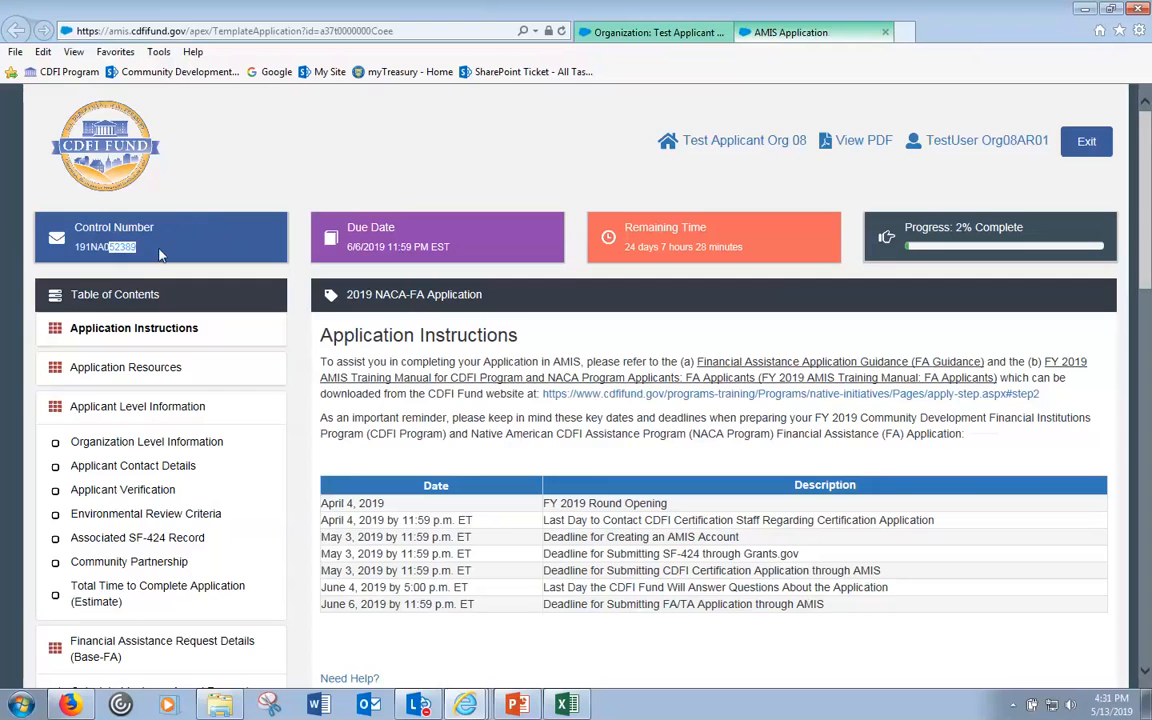
double_click(103, 244)
click(465, 705)
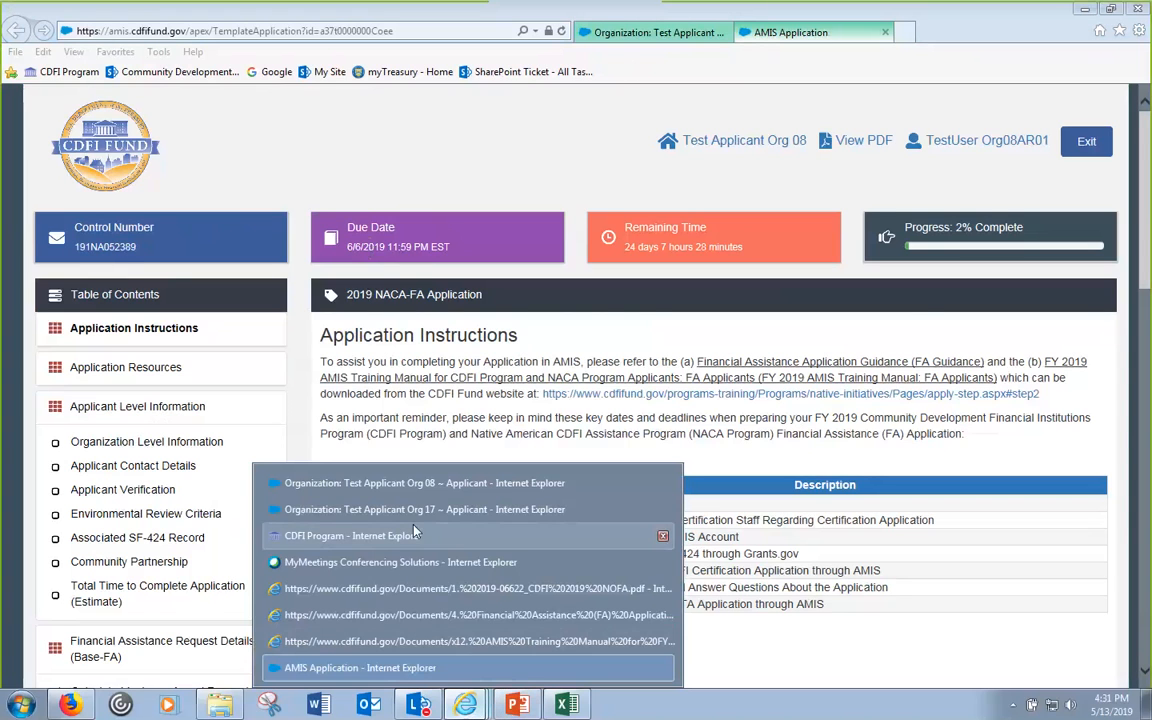
- In the CDFI Program window, highlight the June 6, 2019 FA/TA submission row, then return to Org 08
click(353, 536)
scroll(730, 580, up, 5)
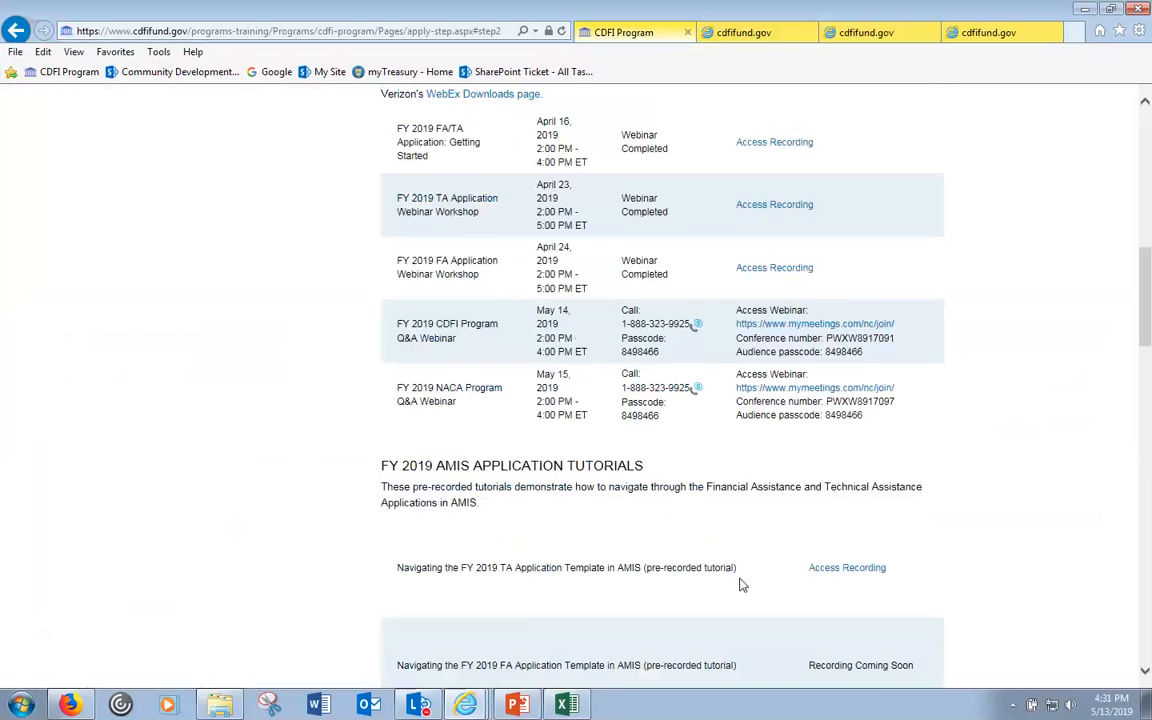
scroll(742, 585, up, 10)
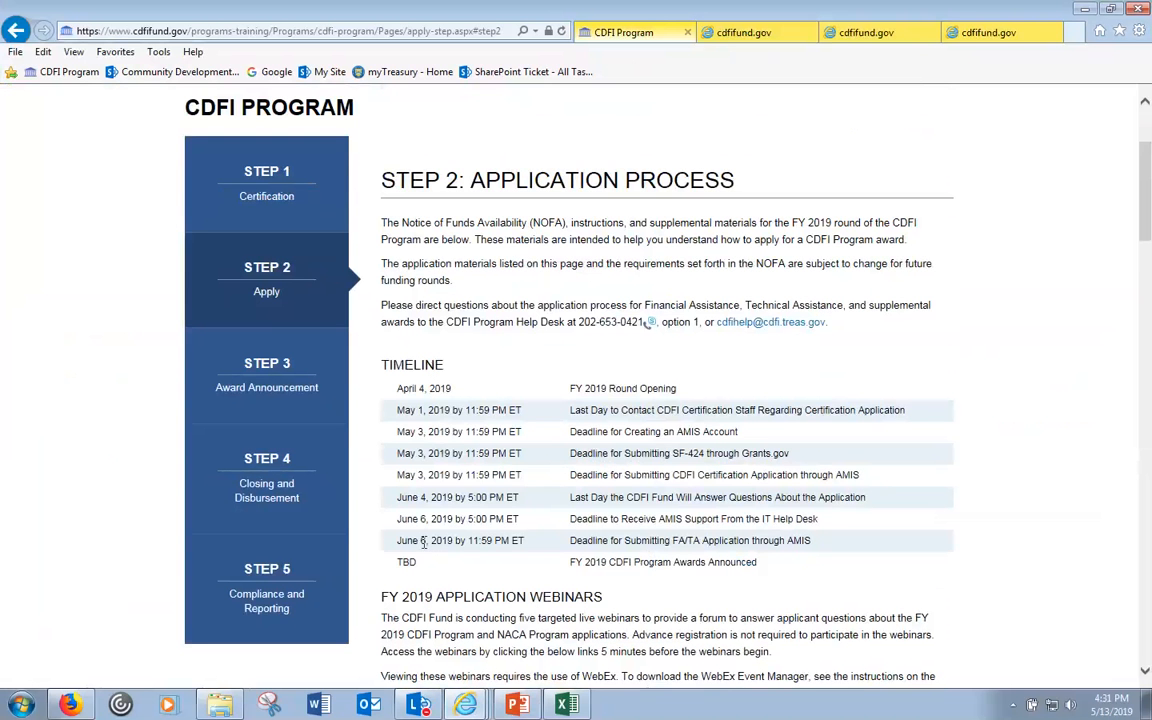
drag(423, 541, 768, 549)
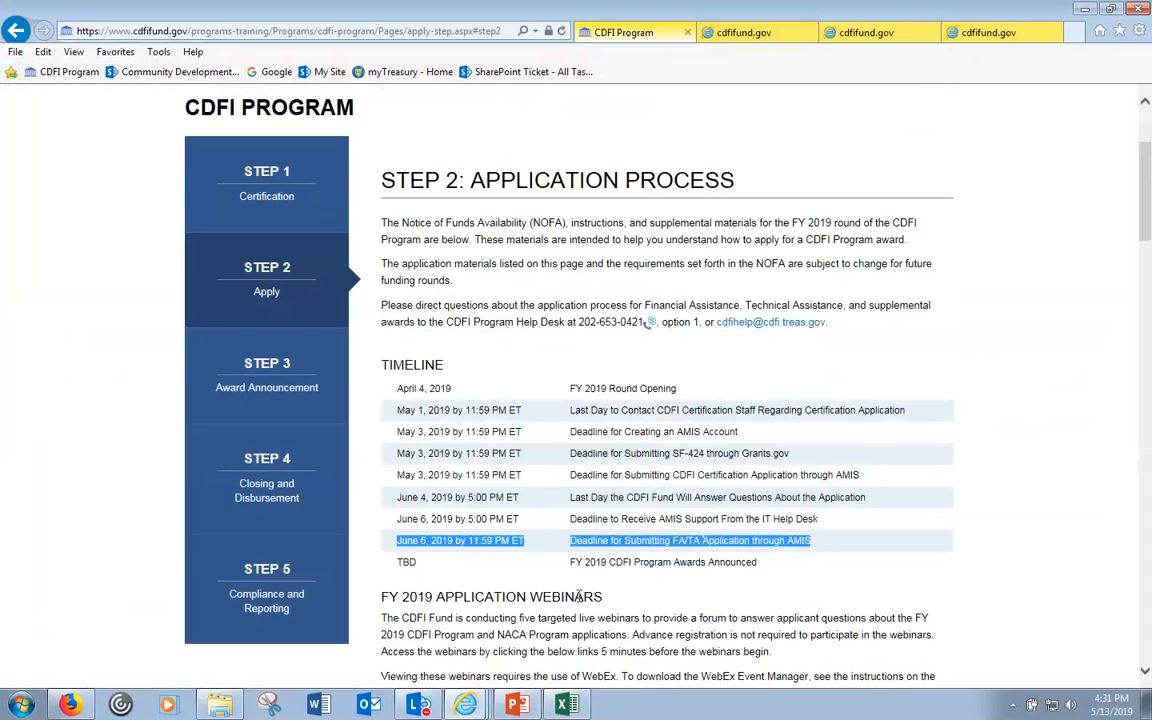
click(465, 705)
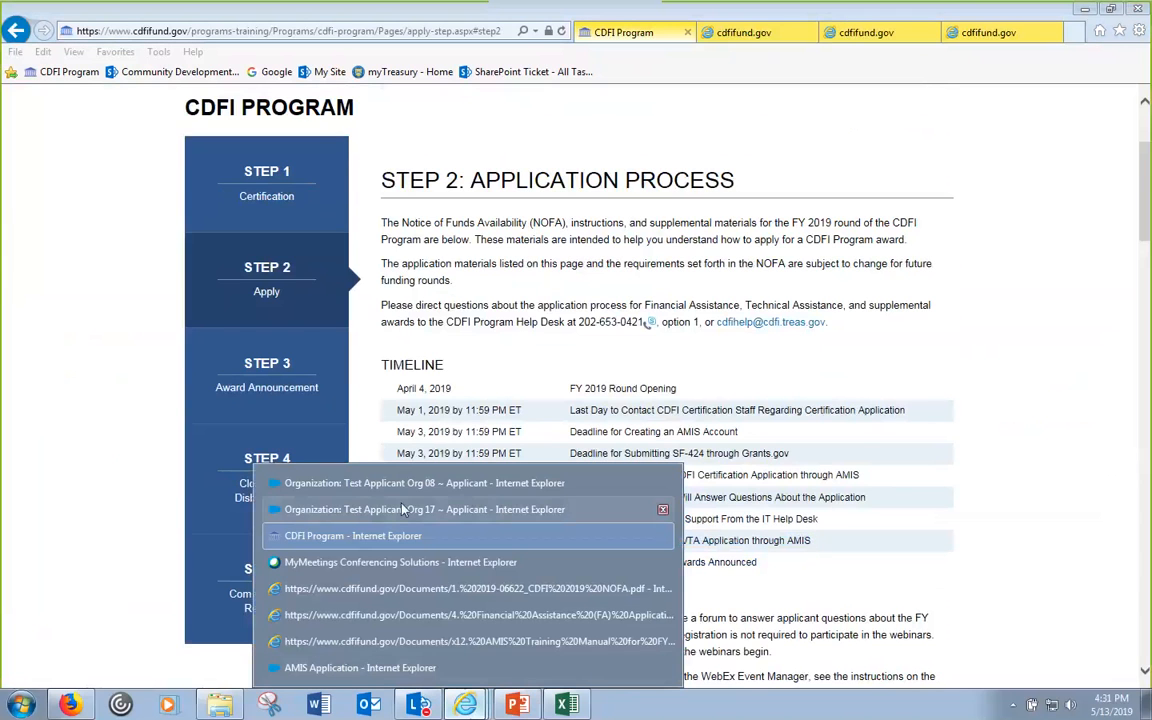
click(375, 483)
- Back on the AMIS Application instructions, highlight the 2% Complete progress figure
click(778, 36)
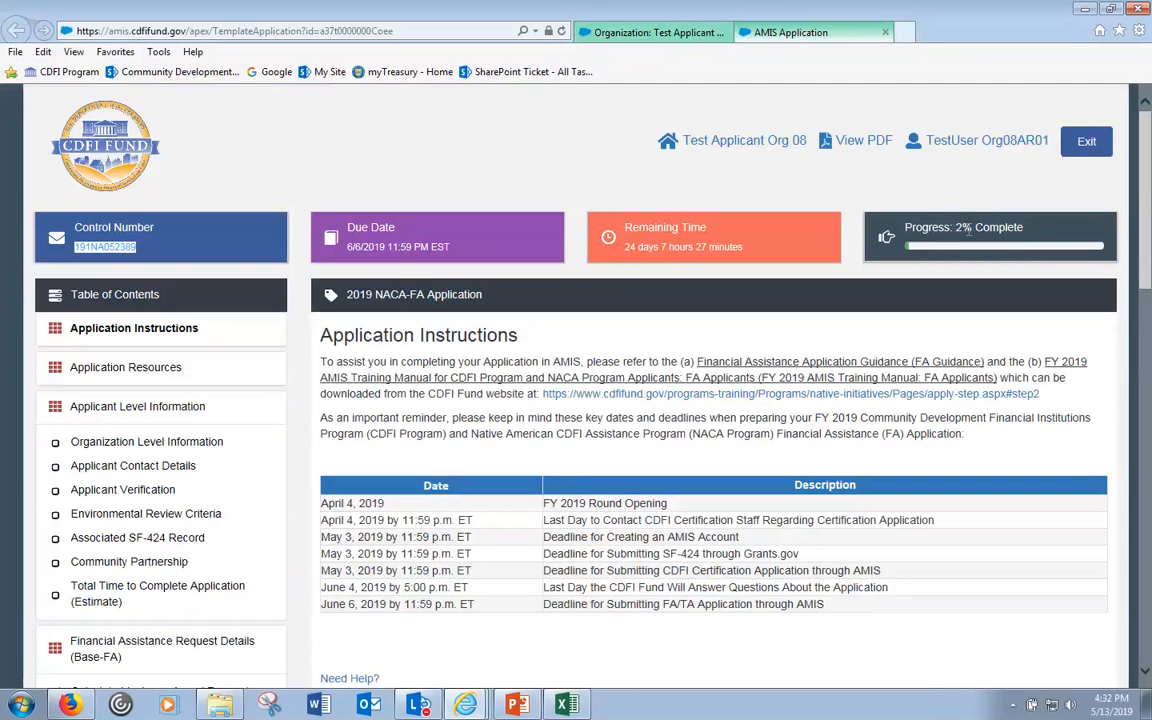
double_click(962, 228)
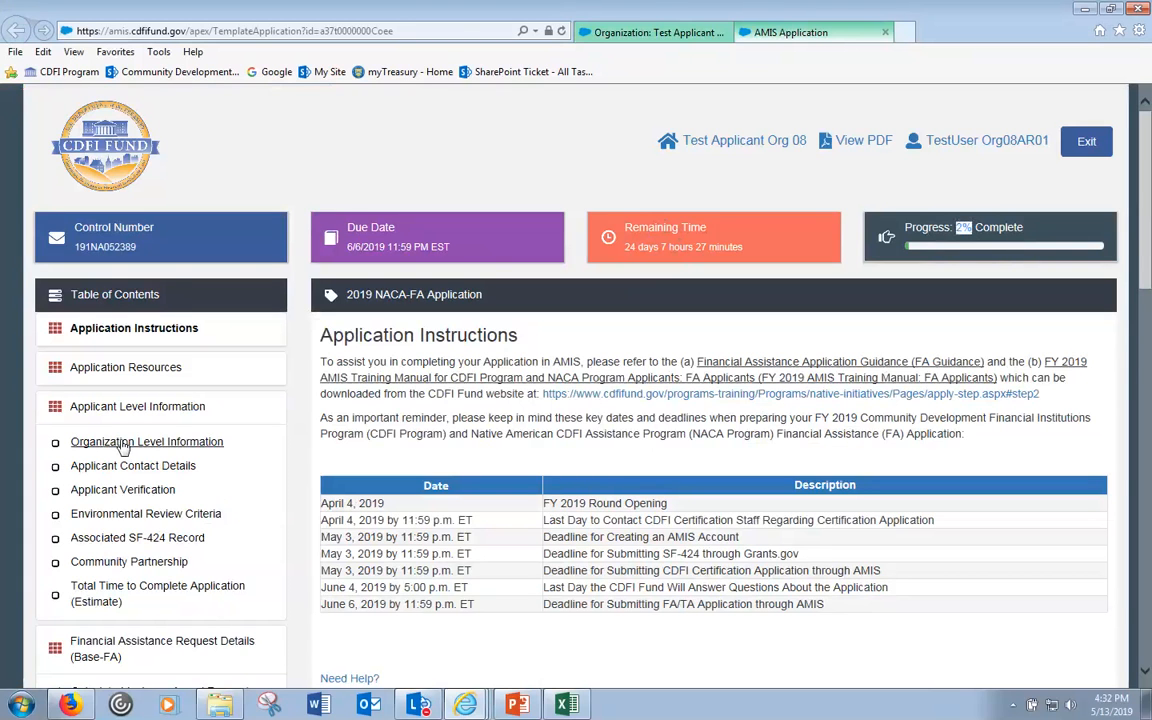
click(978, 227)
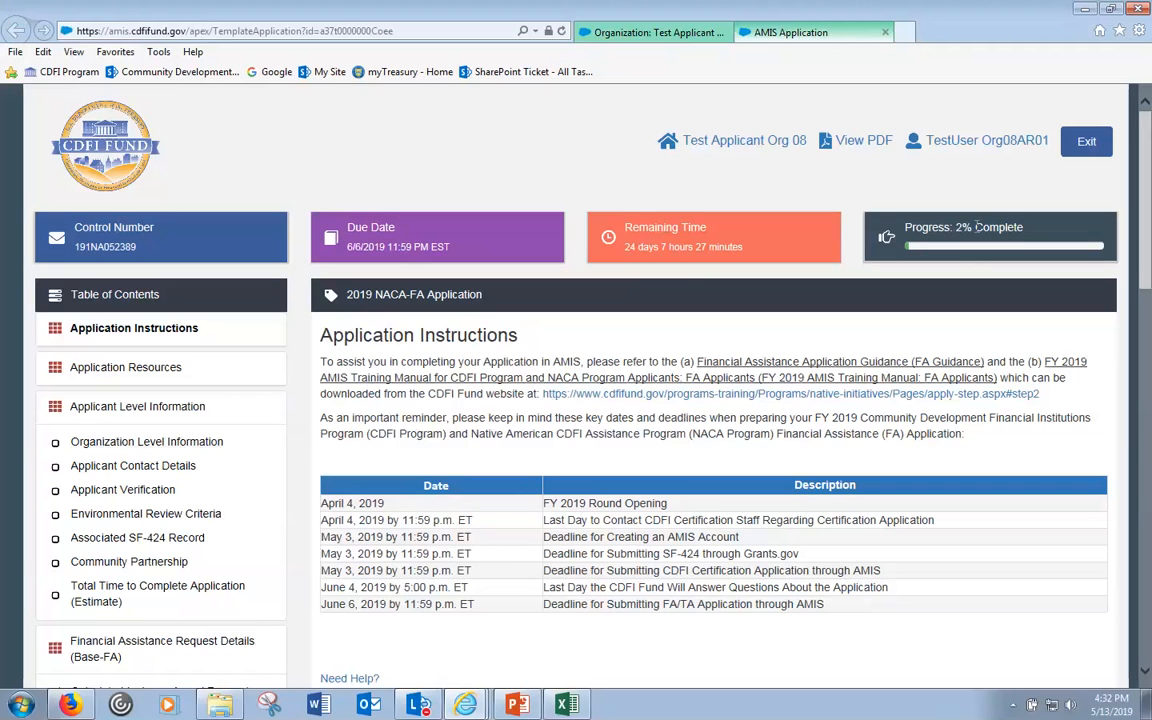
drag(953, 227, 972, 227)
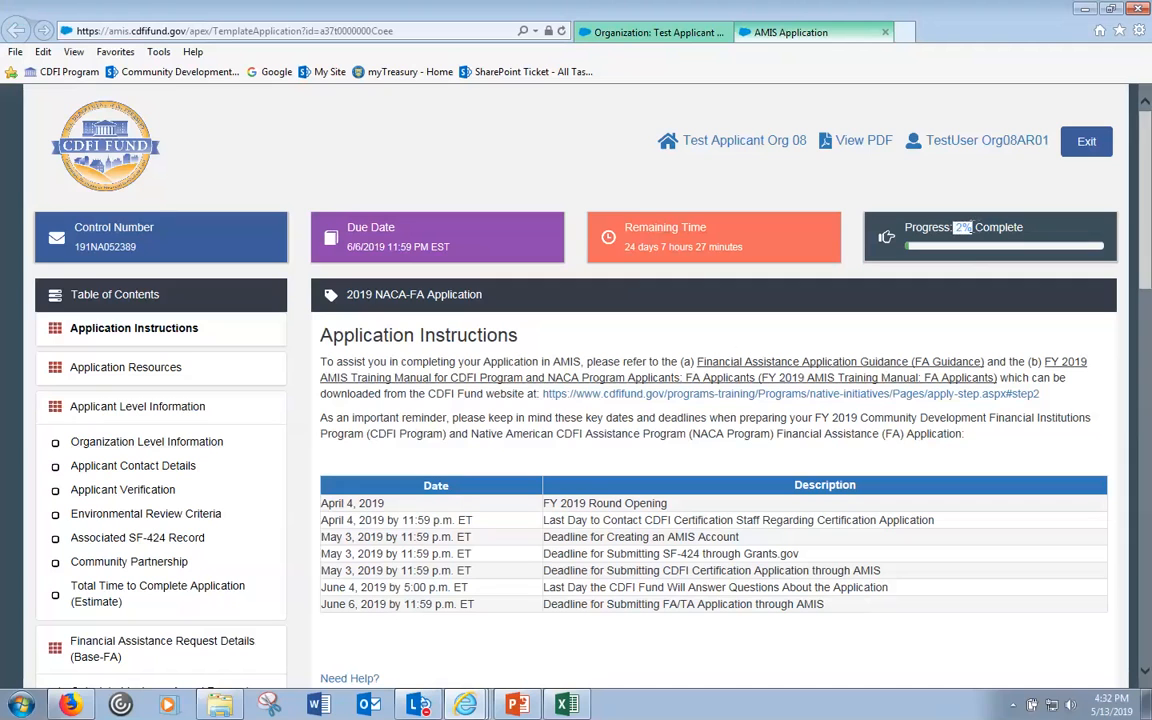
click(974, 227)
drag(974, 227, 958, 227)
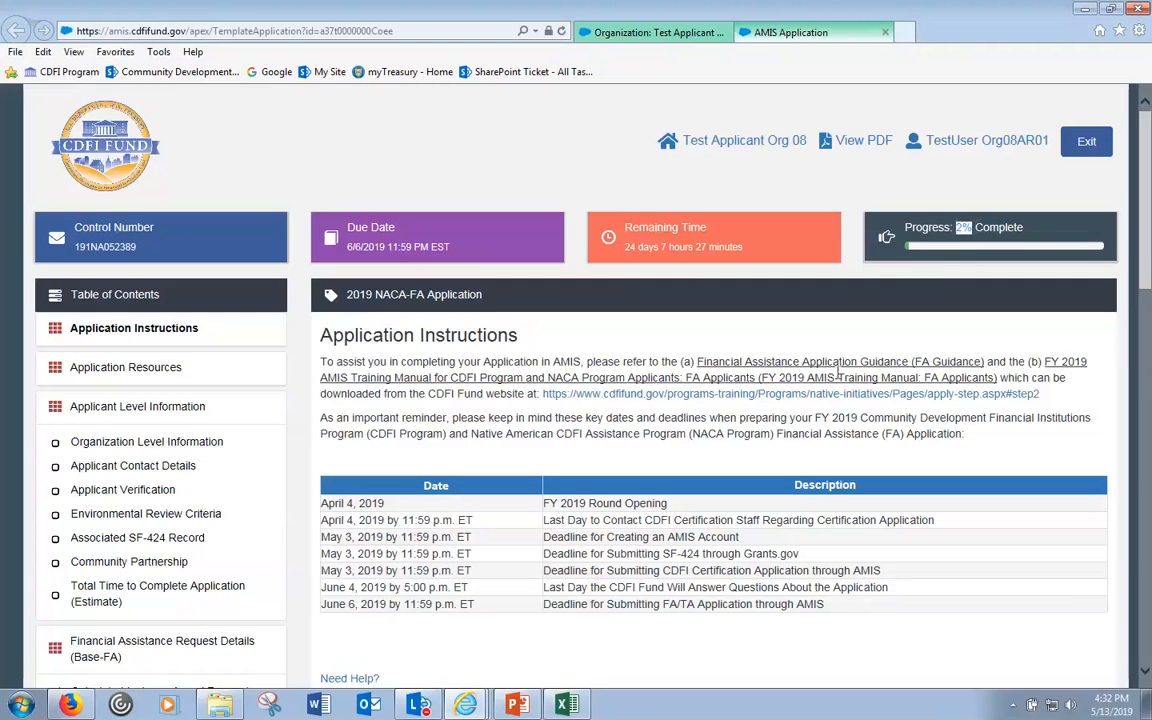
click(511, 362)
- Open the Test Applicant Org 08 record in a new tab, then request the application PDF
click(731, 145)
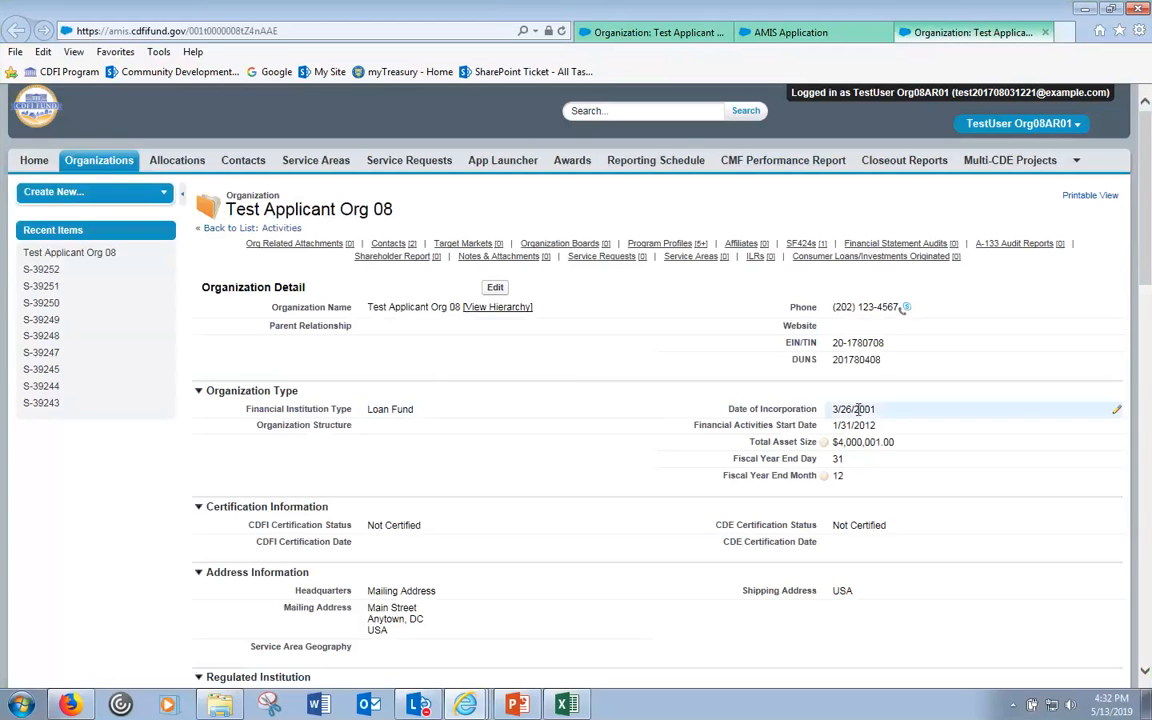
click(645, 33)
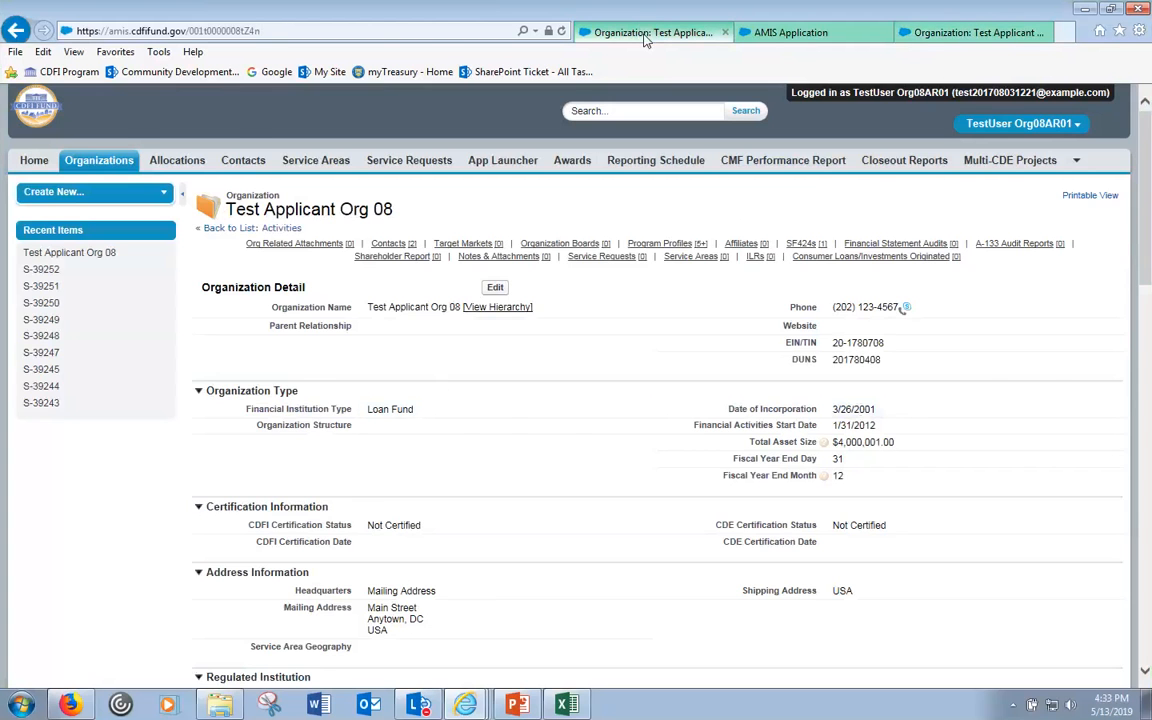
click(770, 35)
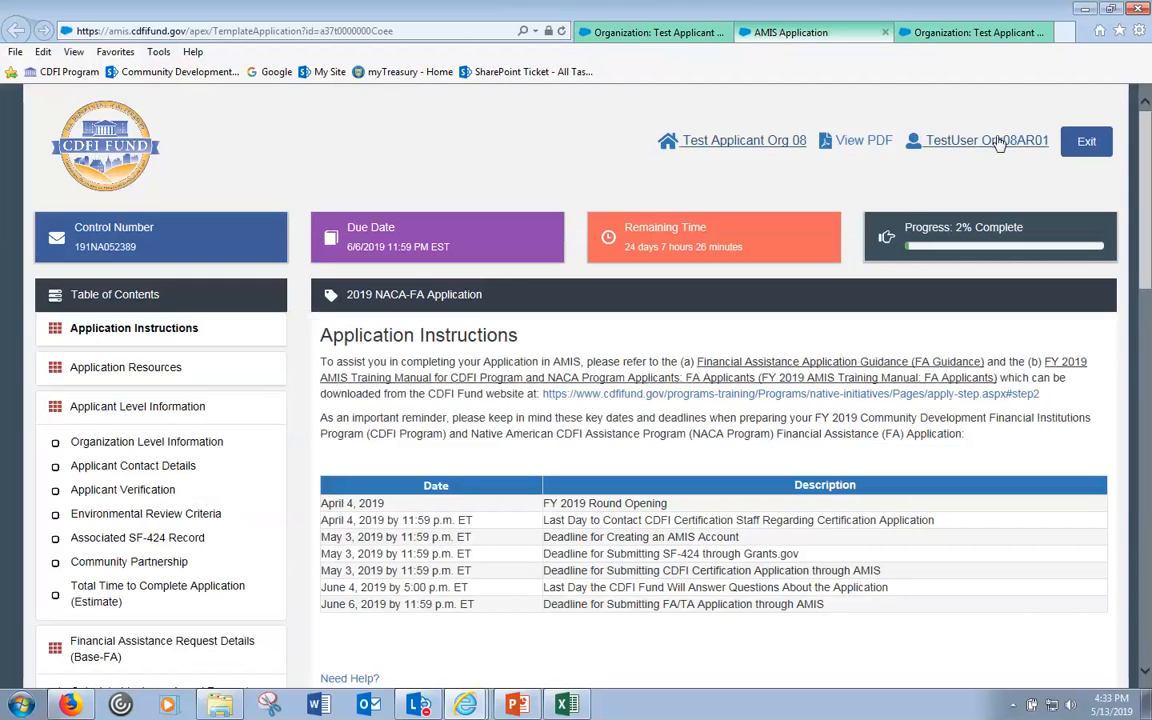
click(872, 140)
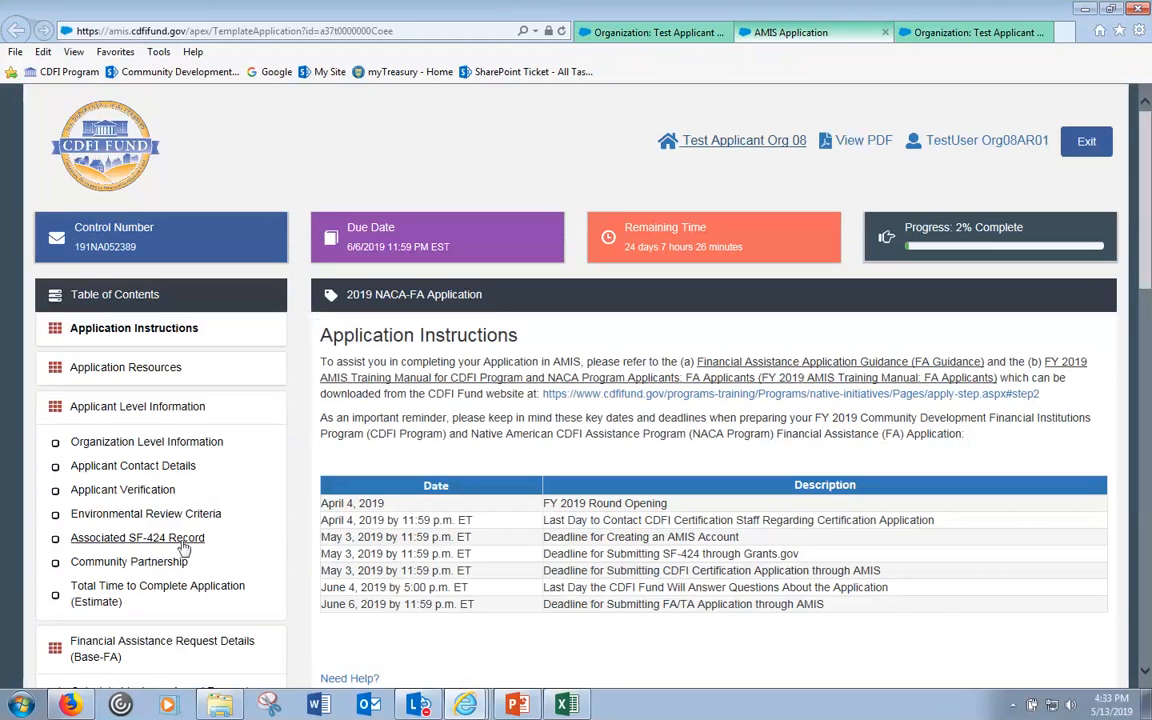
- Scroll through the 33-page application PDF and return to the AMIS Application tab
click(862, 141)
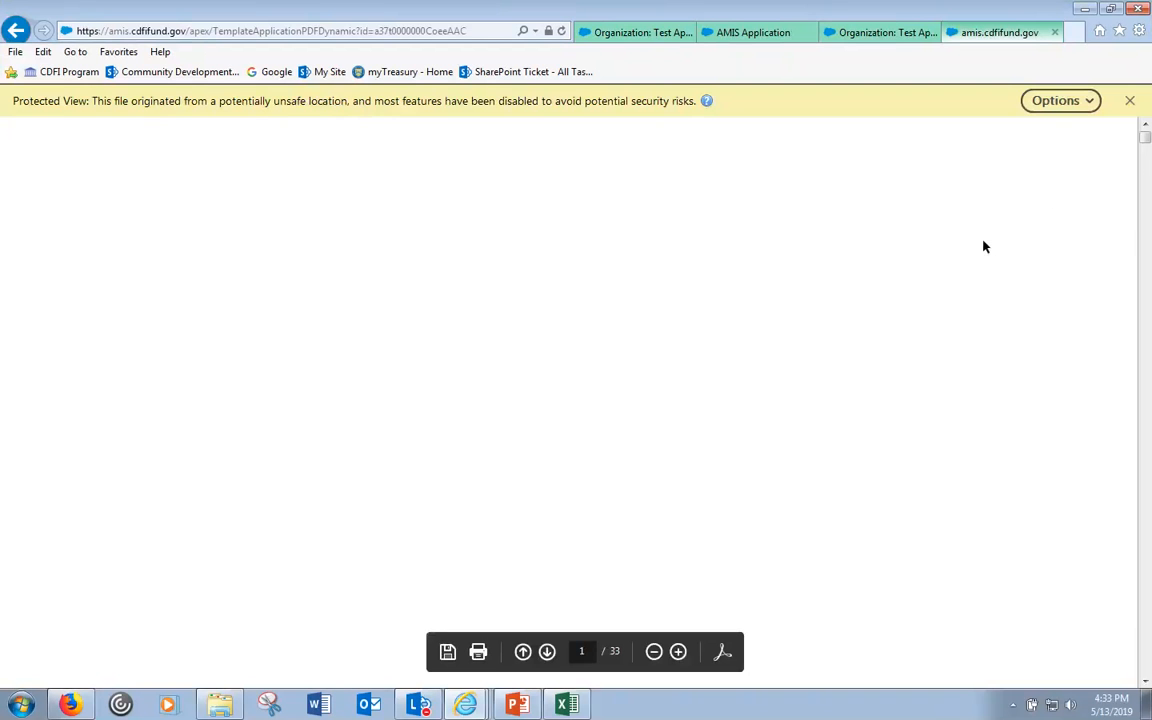
drag(1146, 143, 1148, 262)
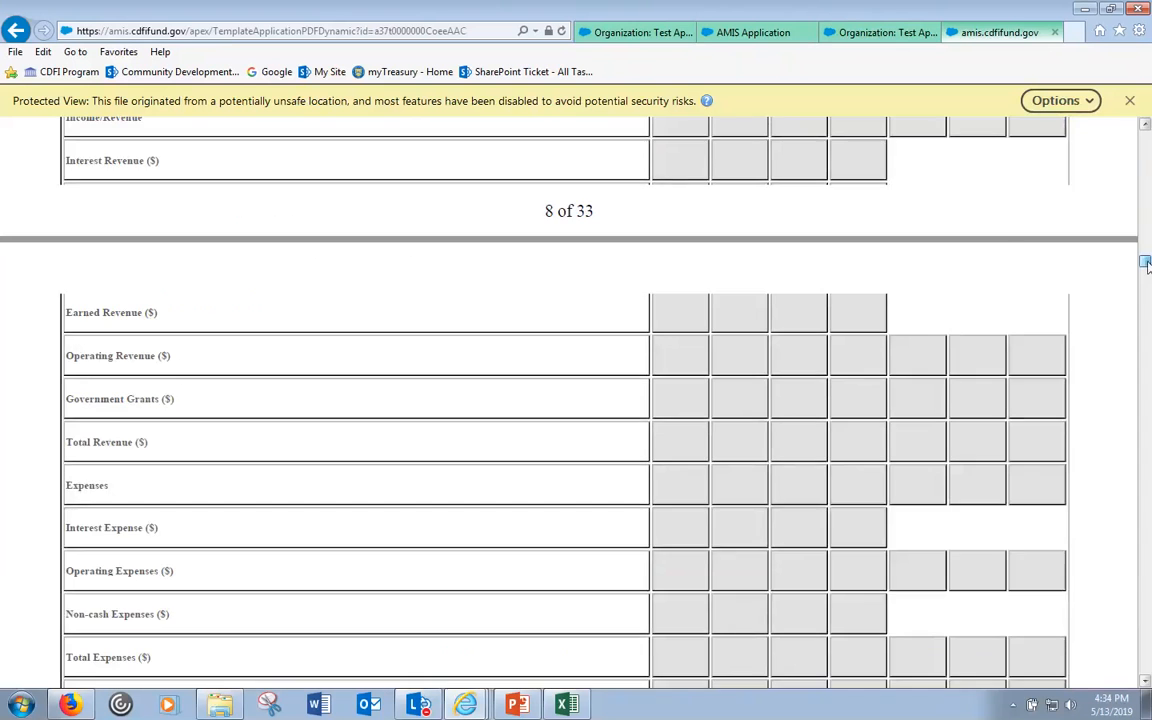
scroll(849, 464, up, 3)
scroll(849, 464, up, 6)
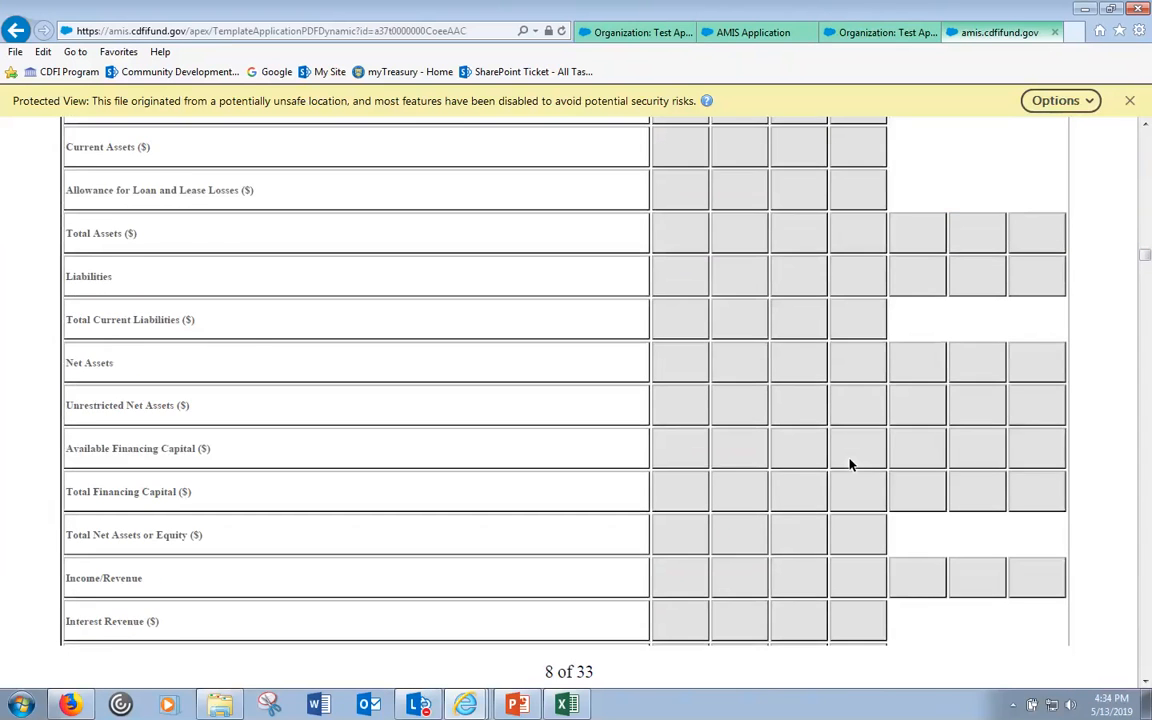
scroll(380, 298, up, 5)
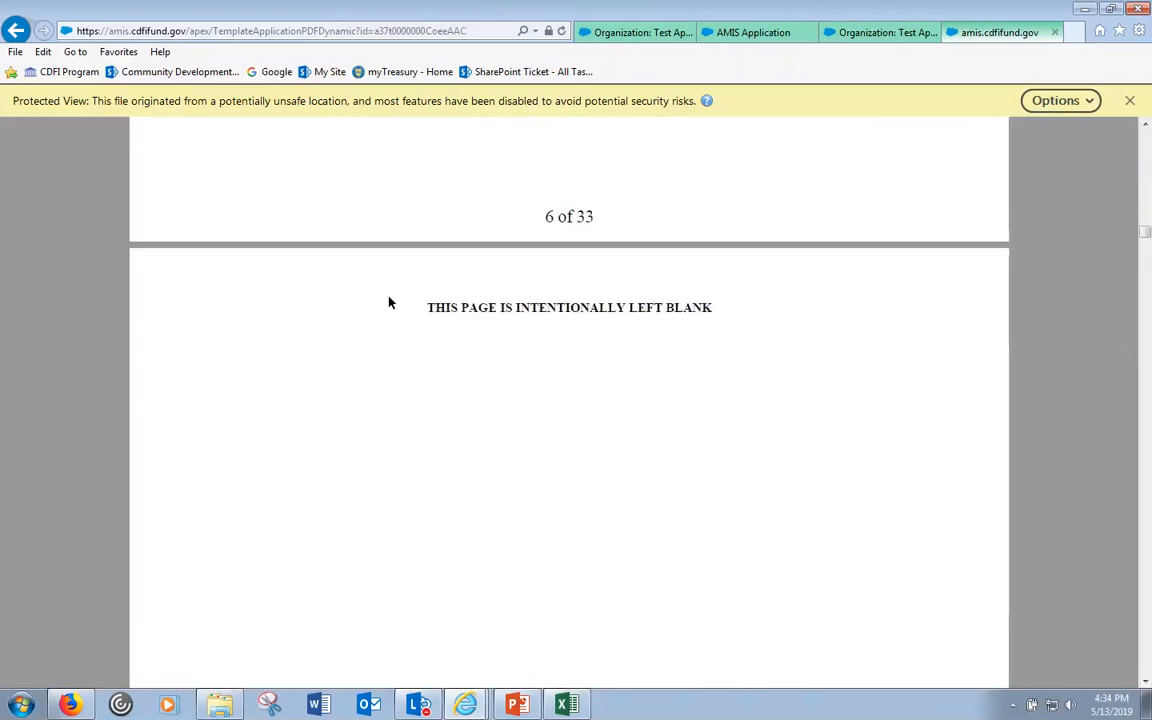
click(768, 36)
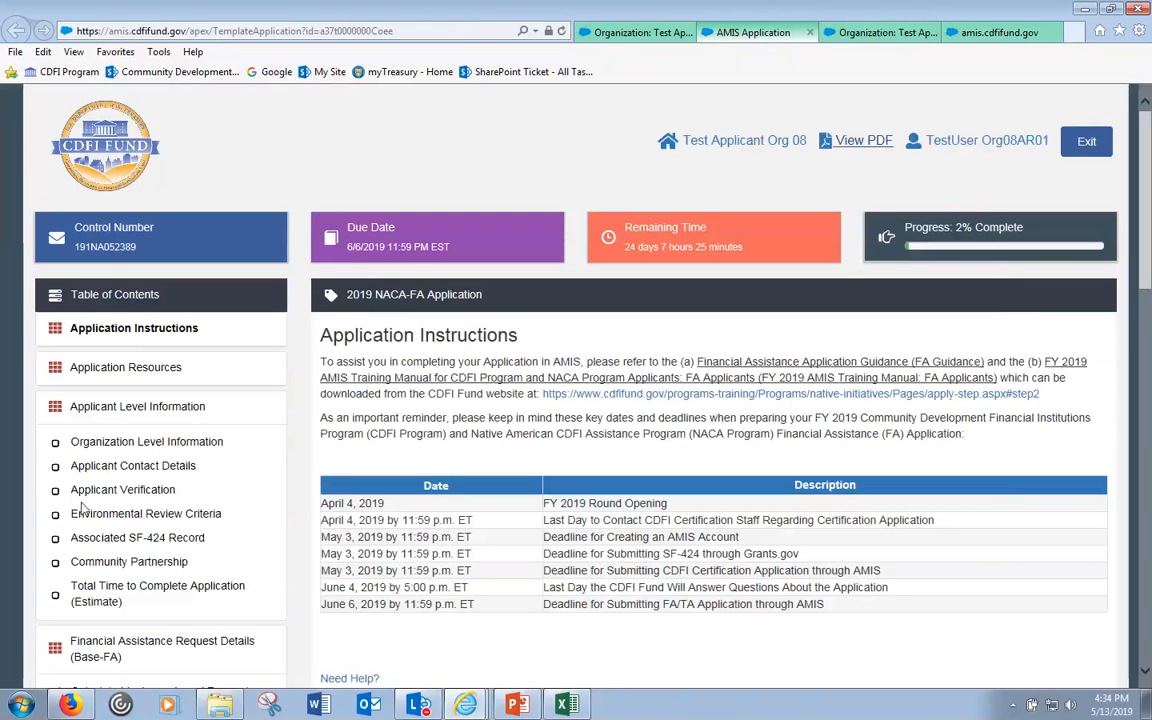
- Step through FA Objectives 1-4 and 1-5 to reach FA Objective 1-6: New Development Service(s)
drag(1145, 257, 1148, 605)
click(198, 429)
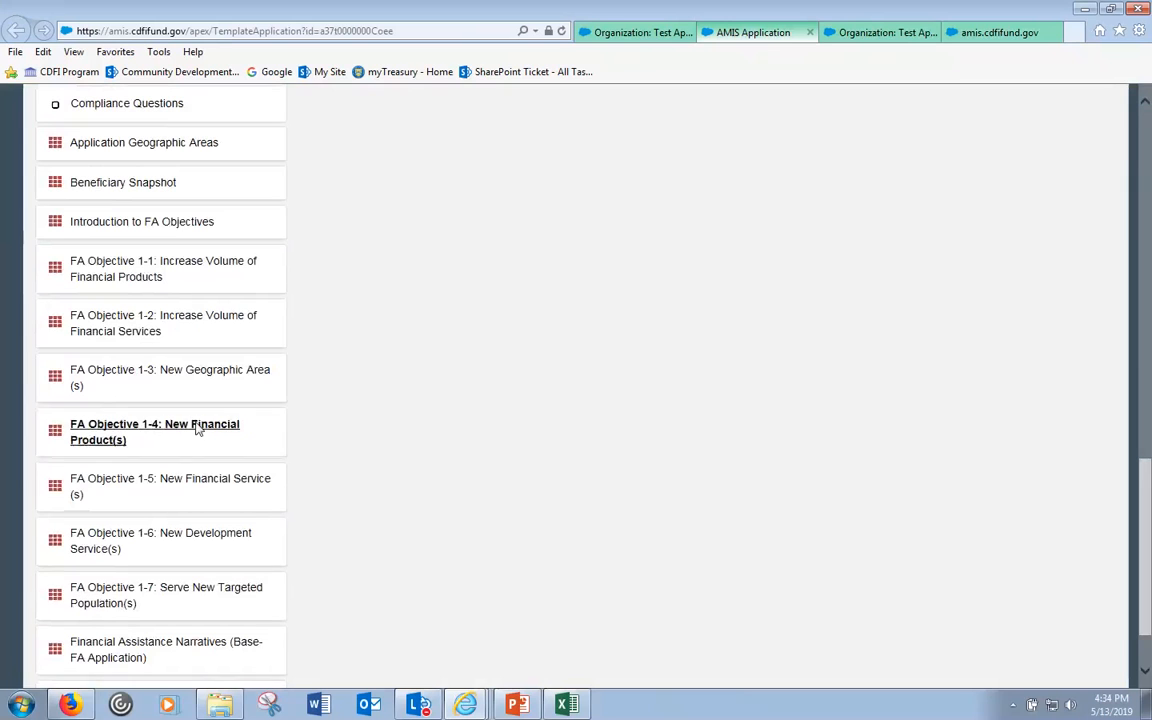
click(118, 499)
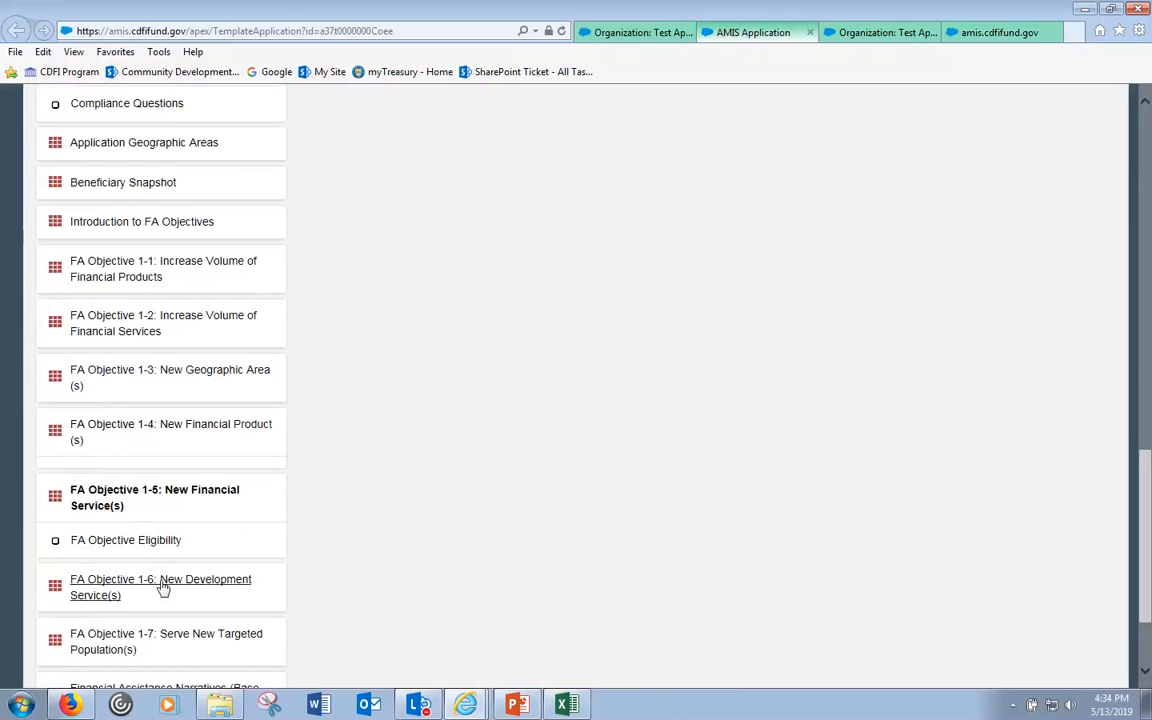
click(233, 590)
scroll(229, 607, down, 2)
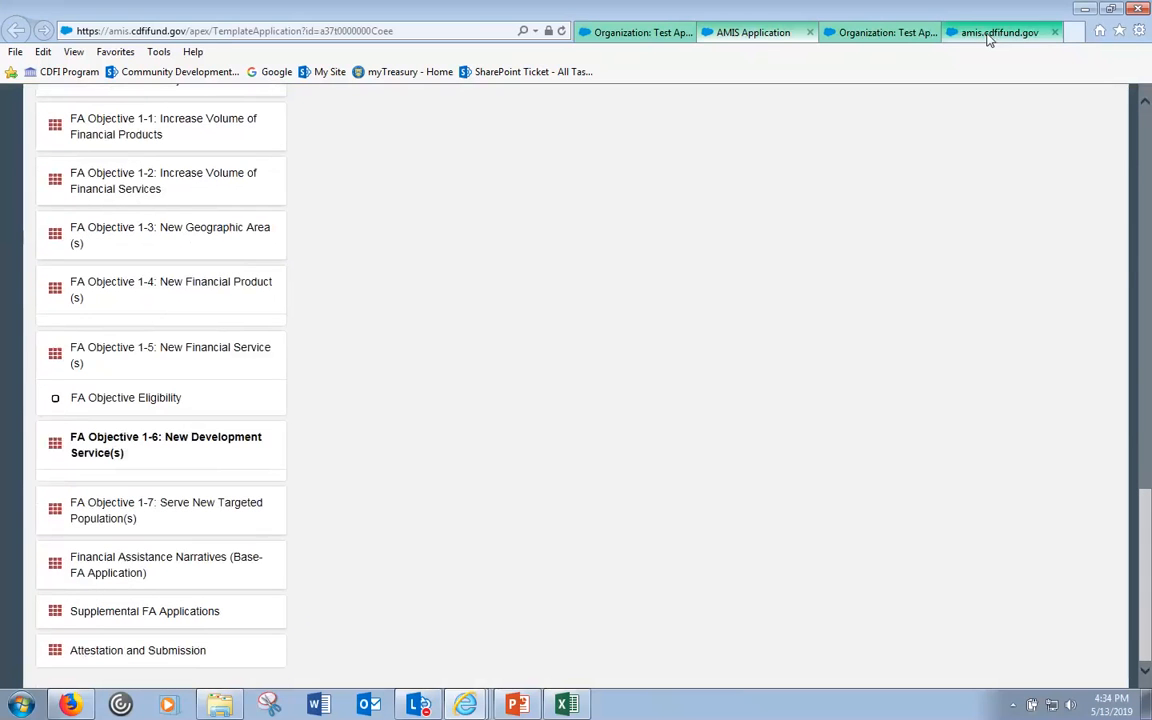
drag(1145, 505, 1143, 122)
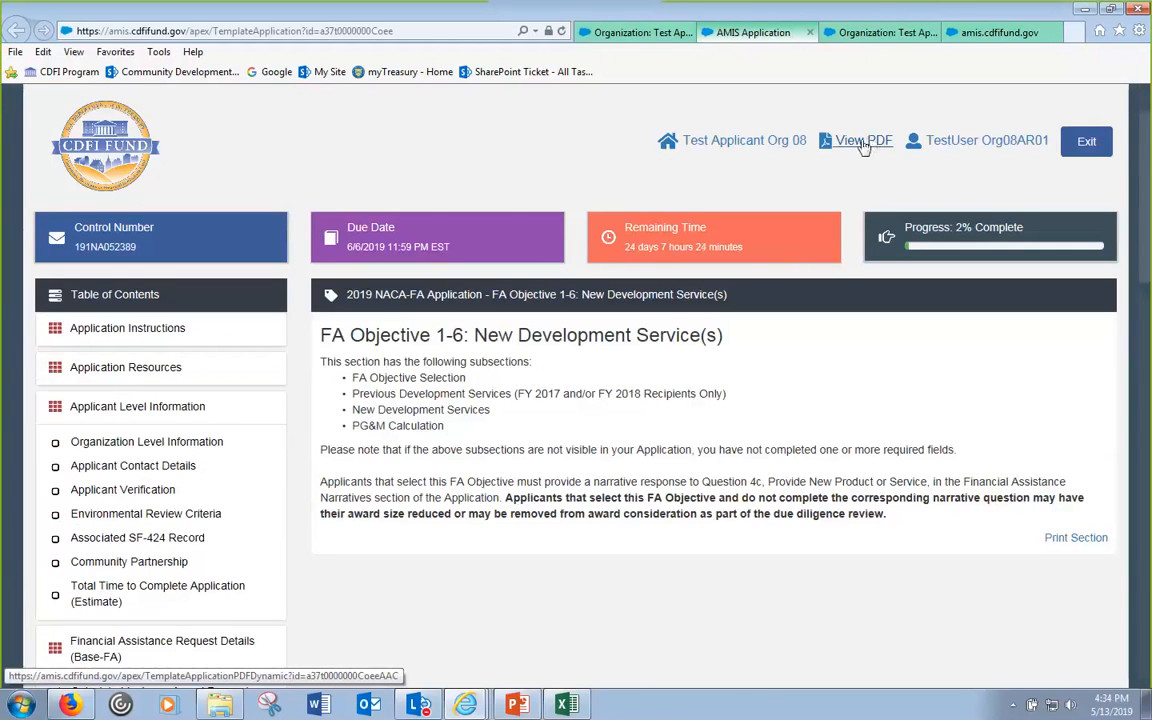
- Bring the FA Application Guidance PDF forward and scroll through its table of contents
click(470, 708)
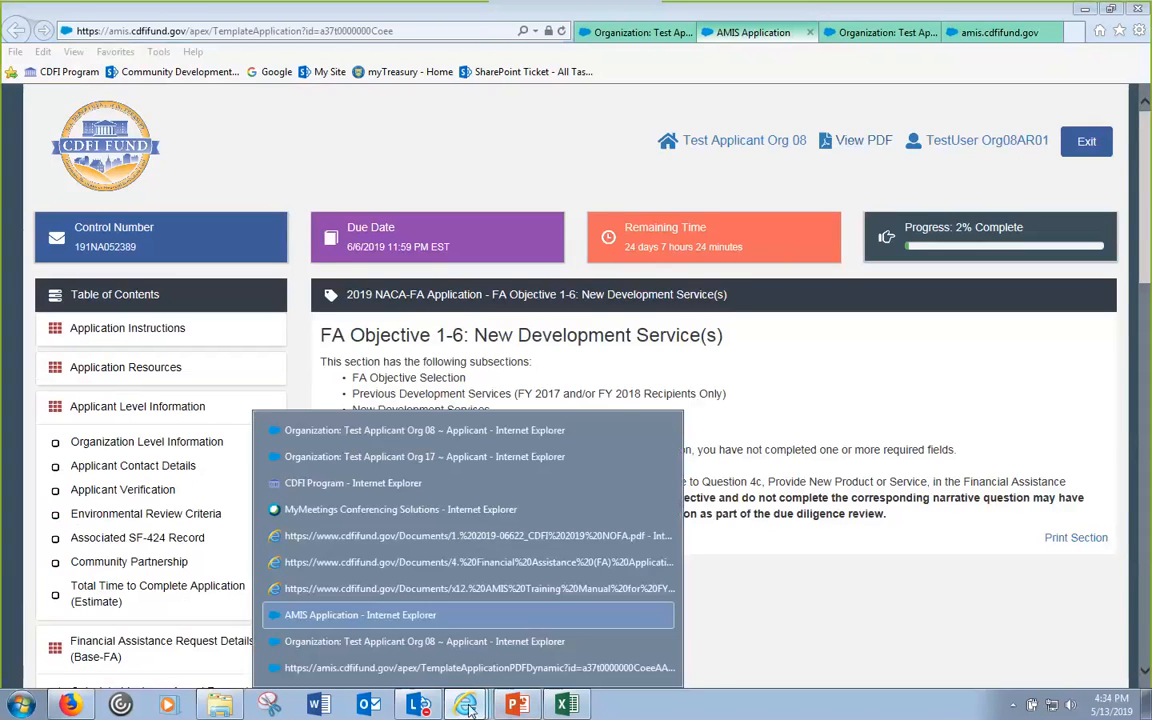
click(485, 563)
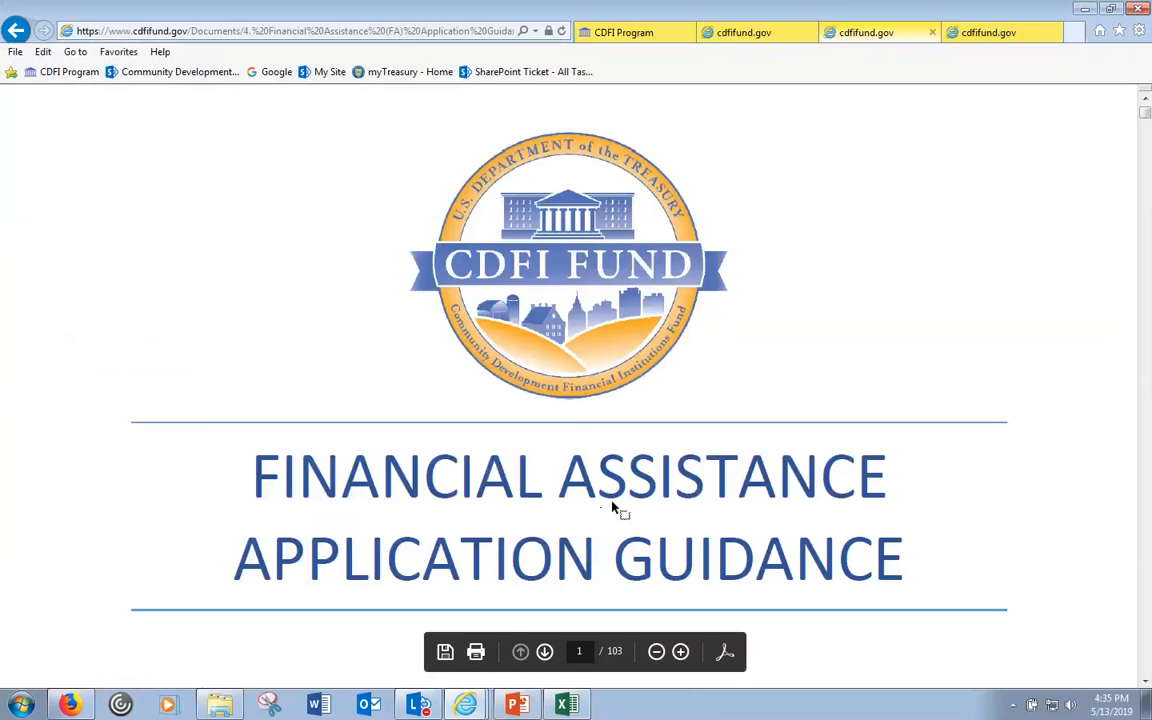
click(635, 494)
scroll(636, 495, down, 3)
scroll(640, 495, down, 10)
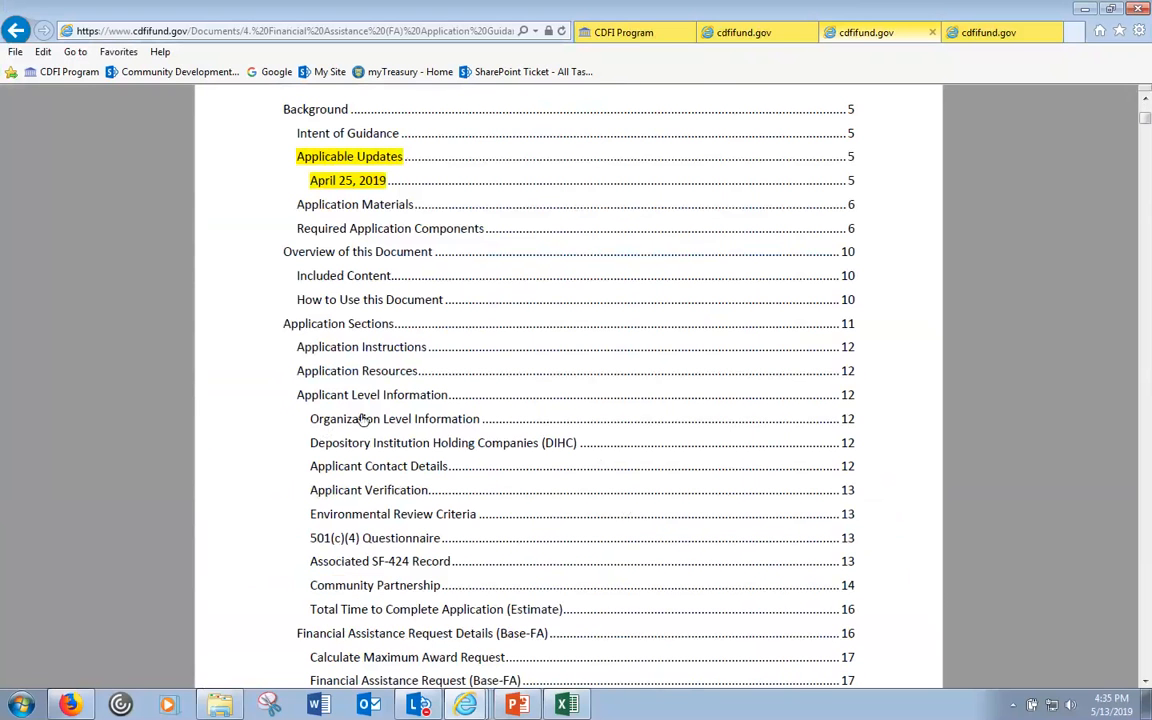
scroll(360, 472, down, 2)
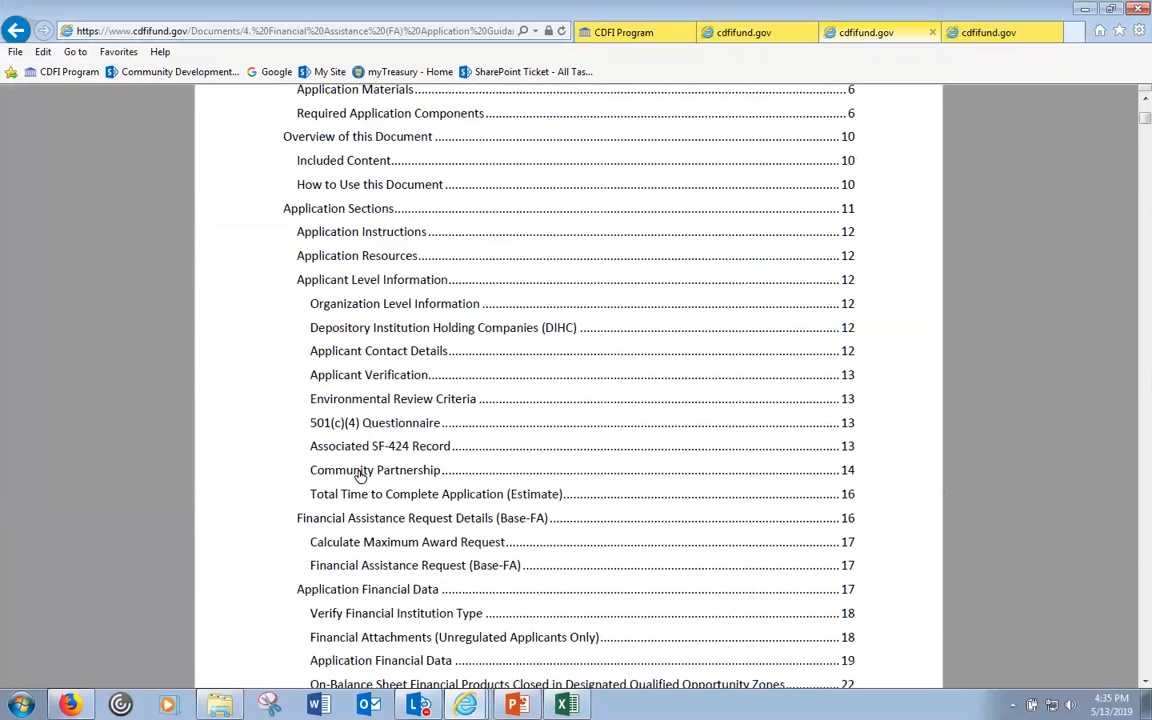
scroll(360, 475, down, 3)
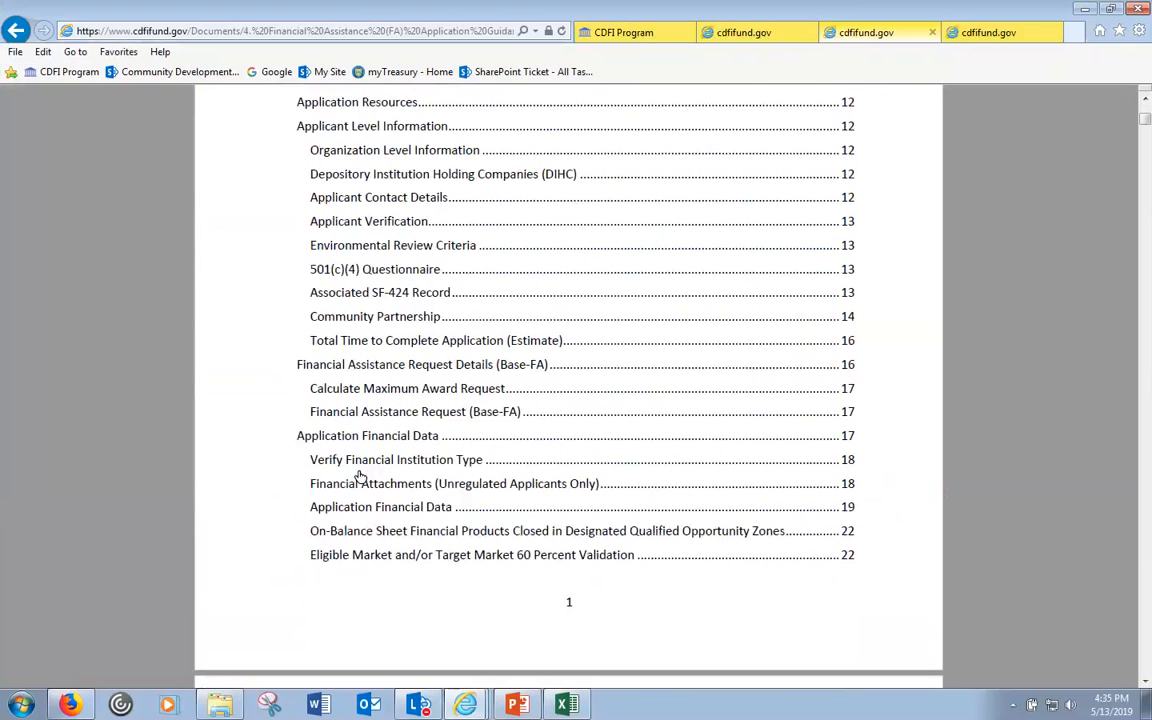
scroll(376, 487, down, 3)
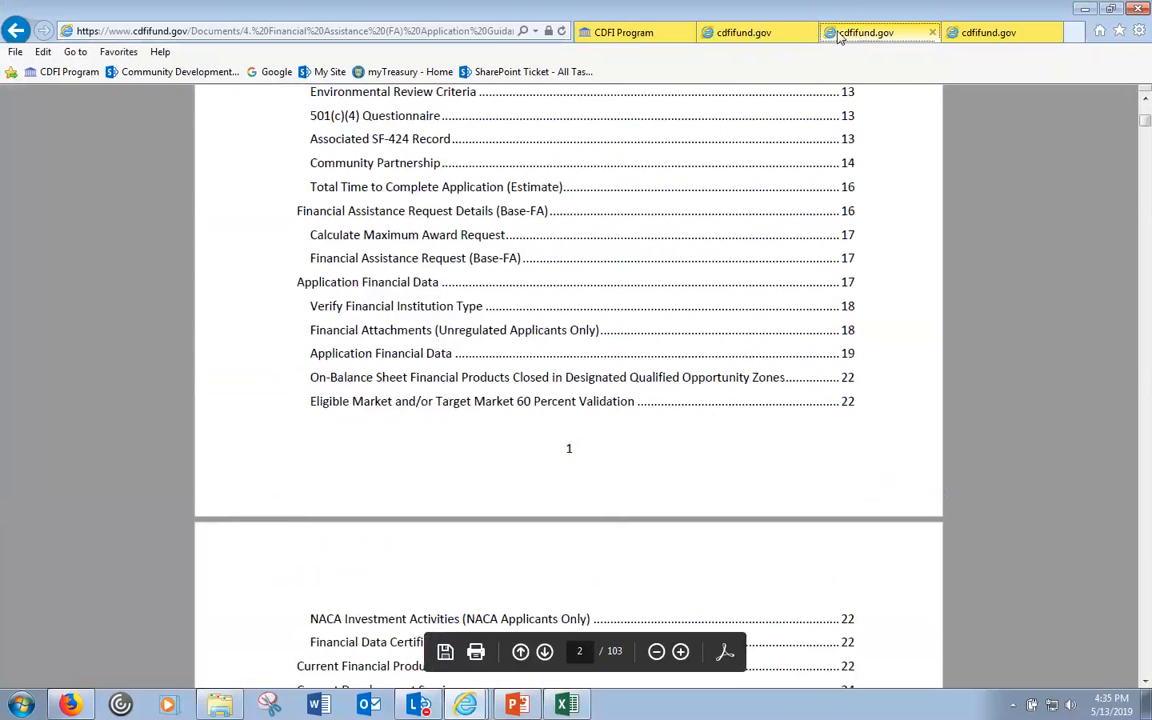
- Scroll through the AMIS Training Manual PDF, then go back to the FA guidance PDF
click(765, 33)
click(988, 33)
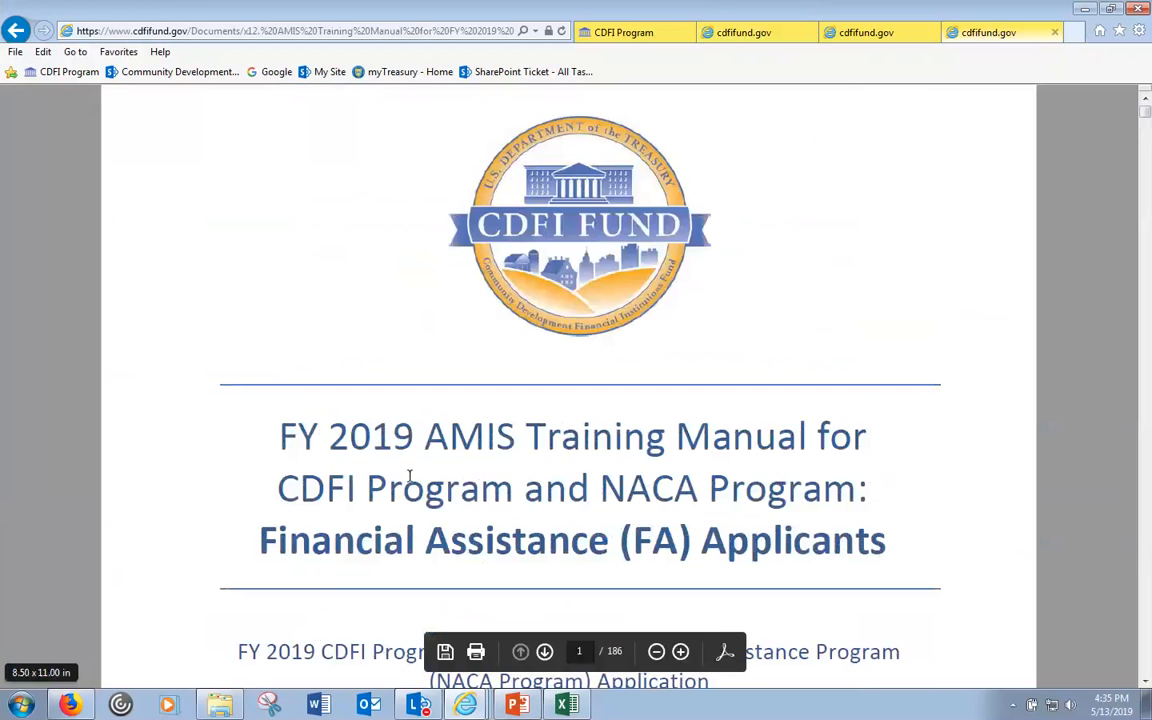
scroll(650, 508, down, 3)
scroll(634, 510, down, 10)
scroll(637, 503, down, 3)
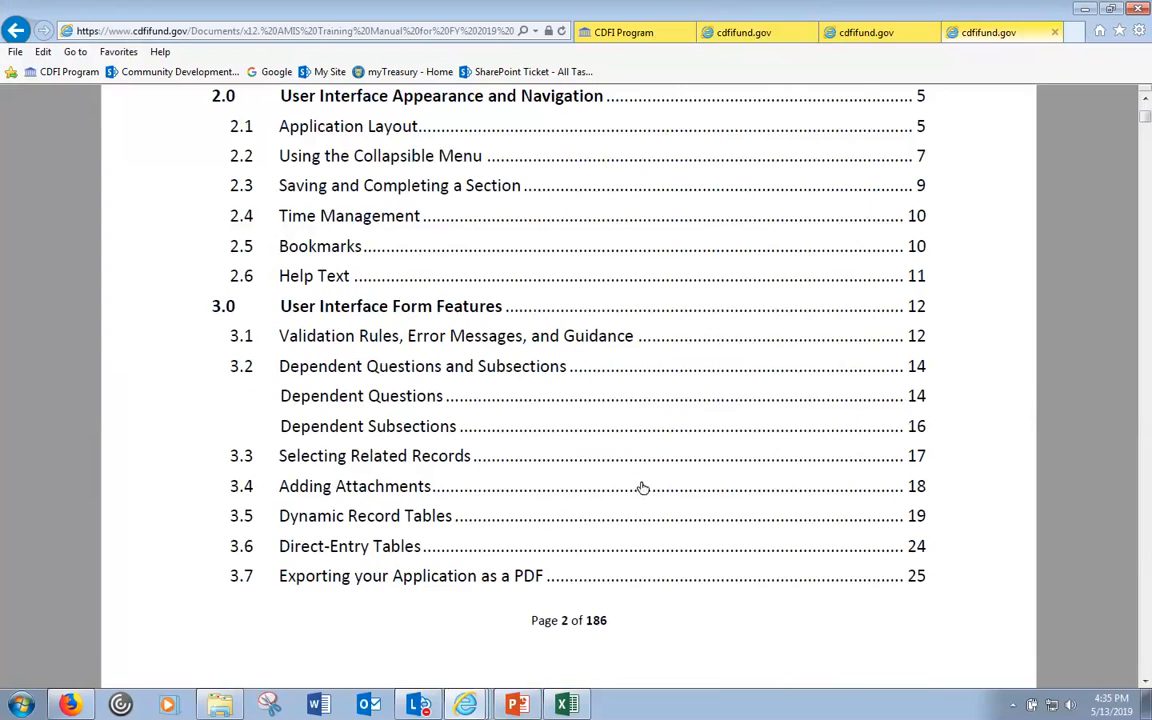
click(878, 37)
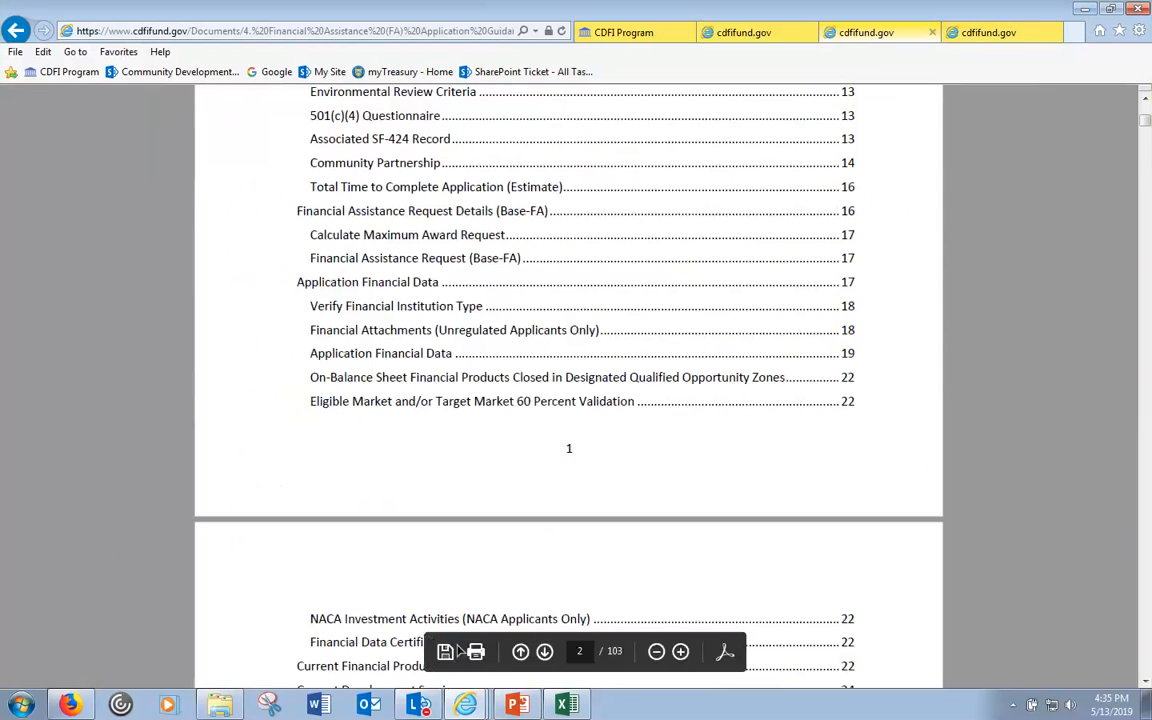
click(465, 704)
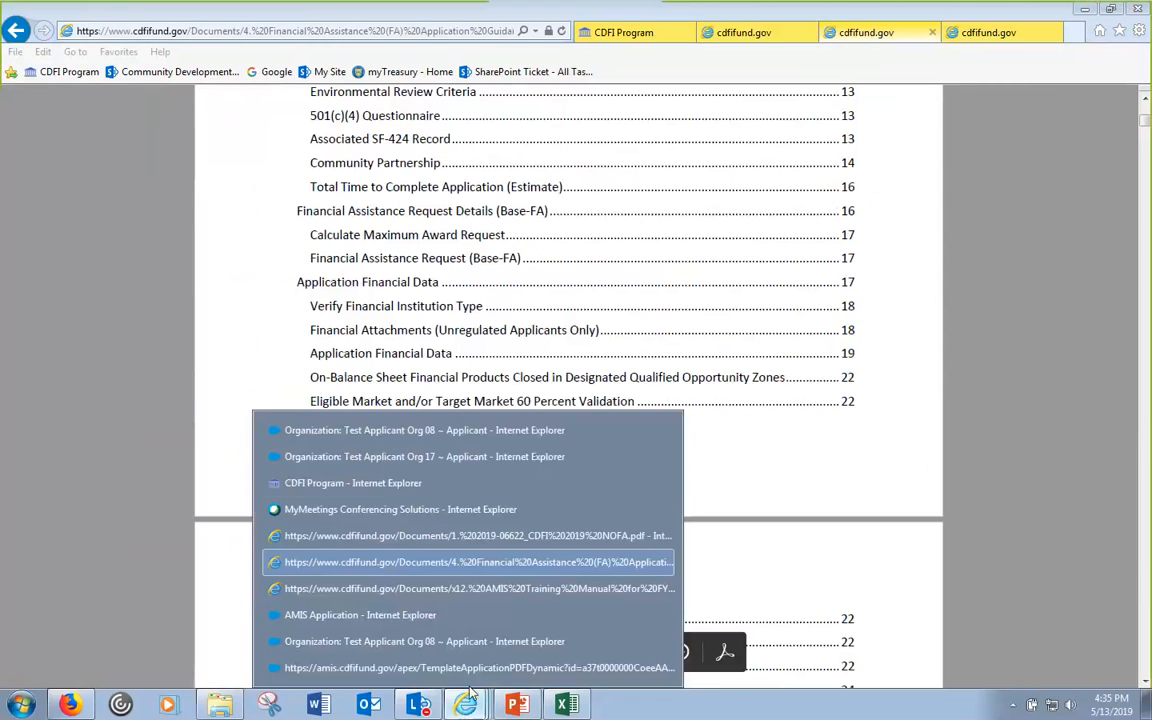
- Go through the CDFI Program and Org 08 windows to AMIS and open Applicant Level Information
click(381, 484)
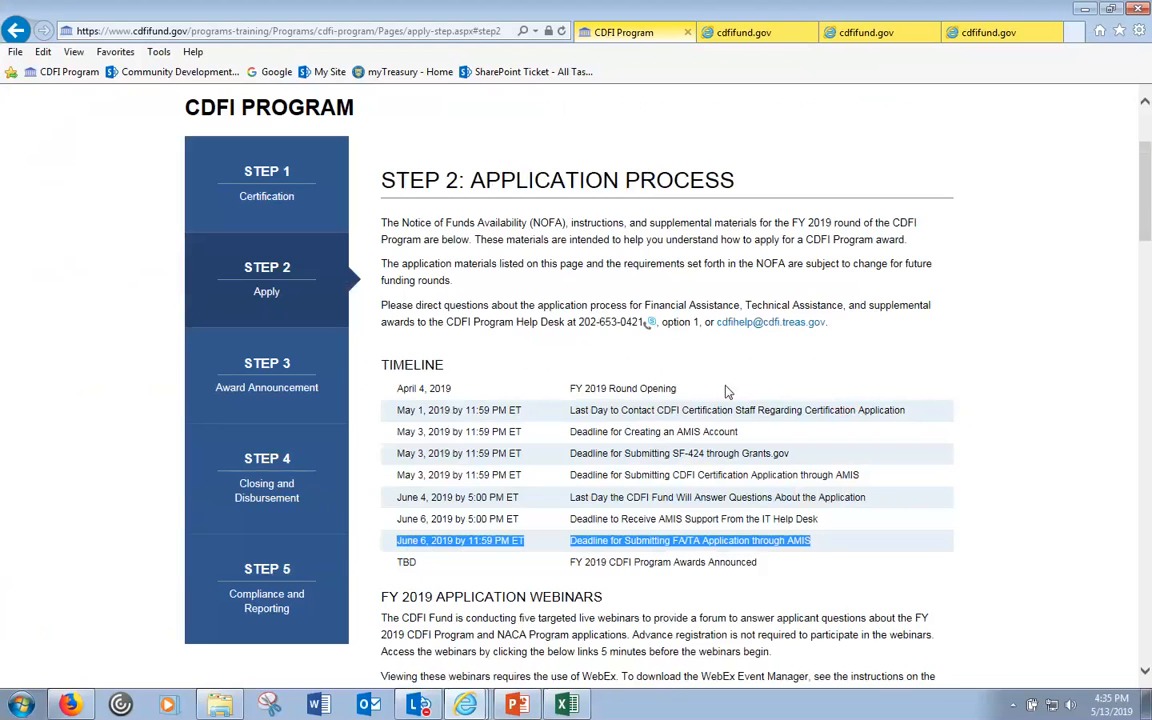
mouse_move(470, 704)
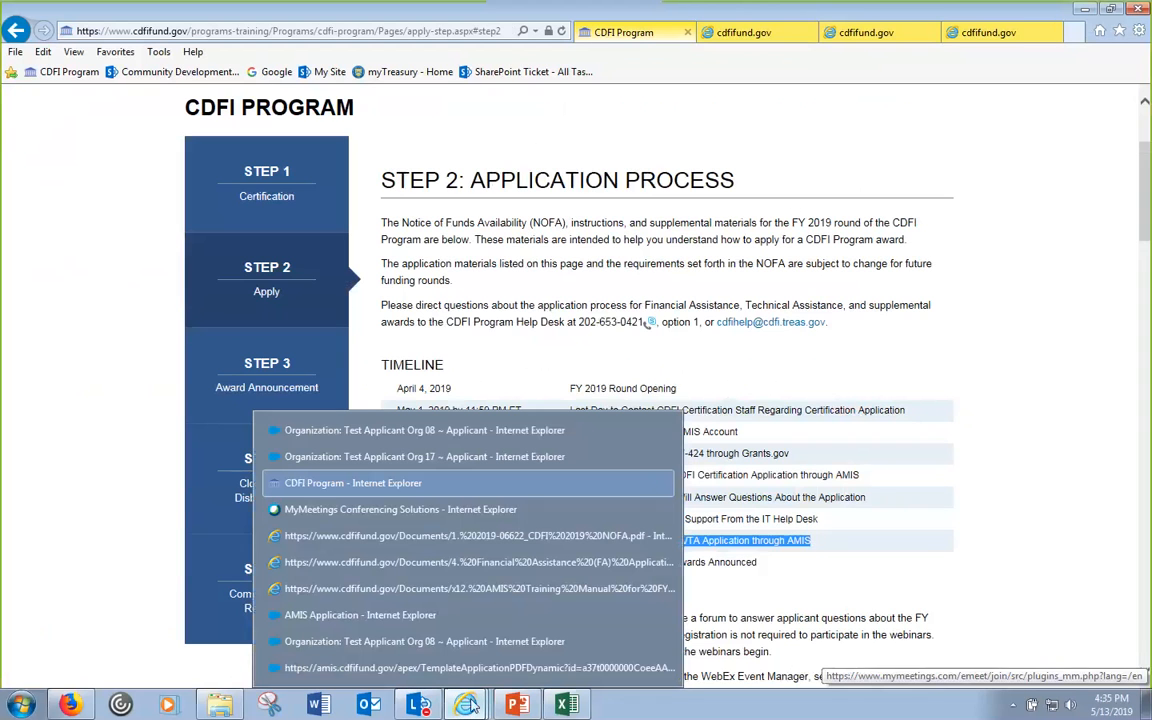
click(411, 434)
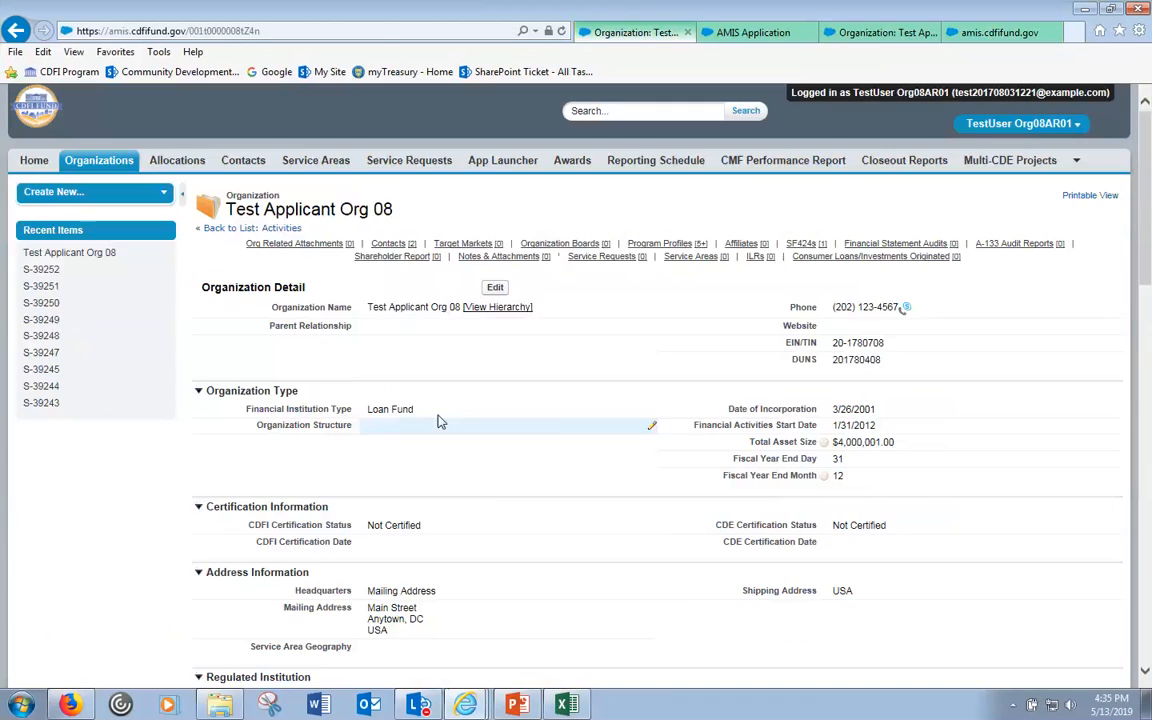
click(755, 32)
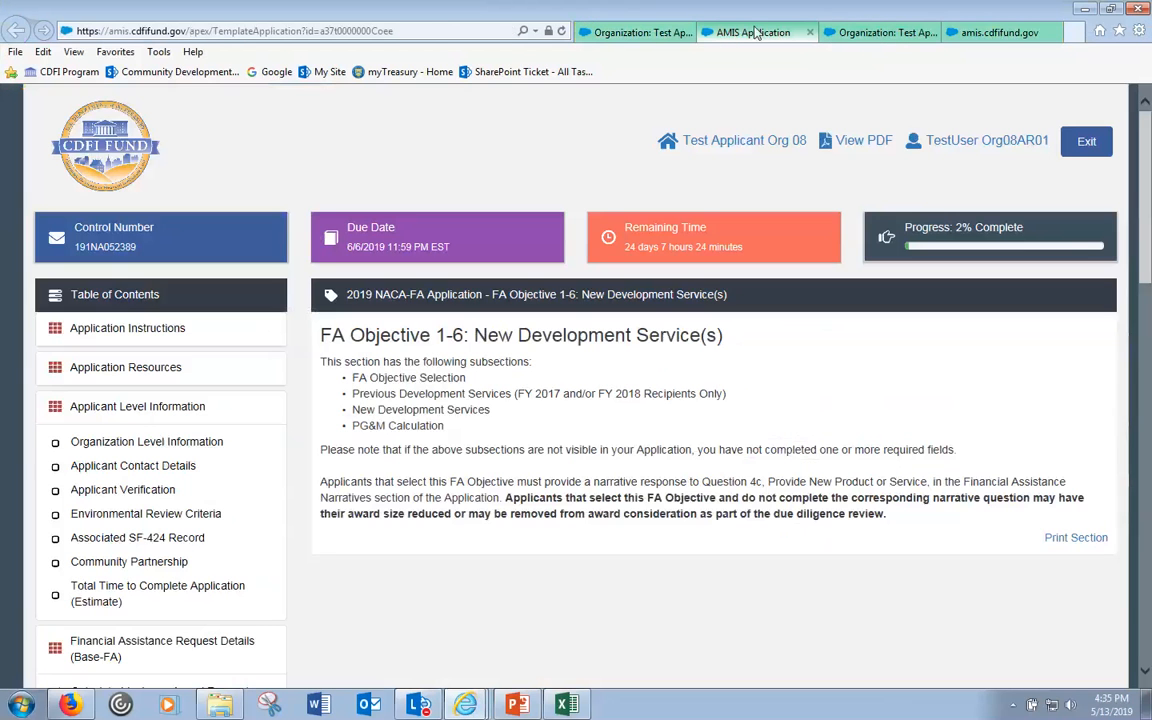
click(877, 149)
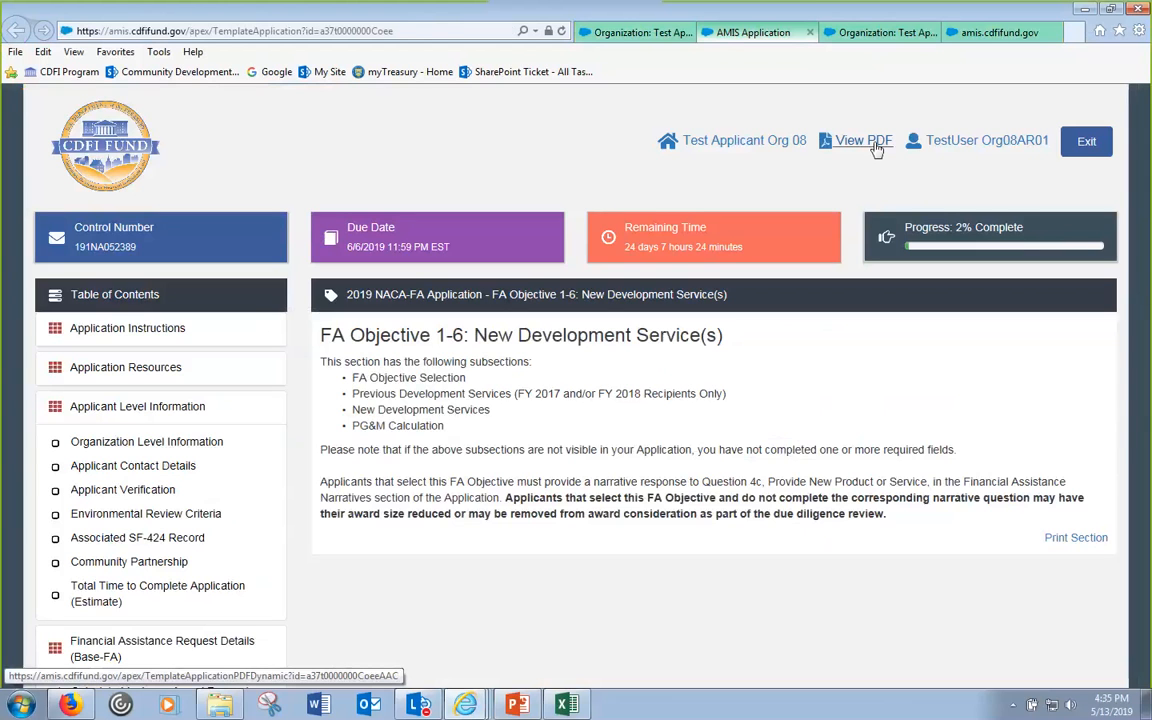
click(110, 407)
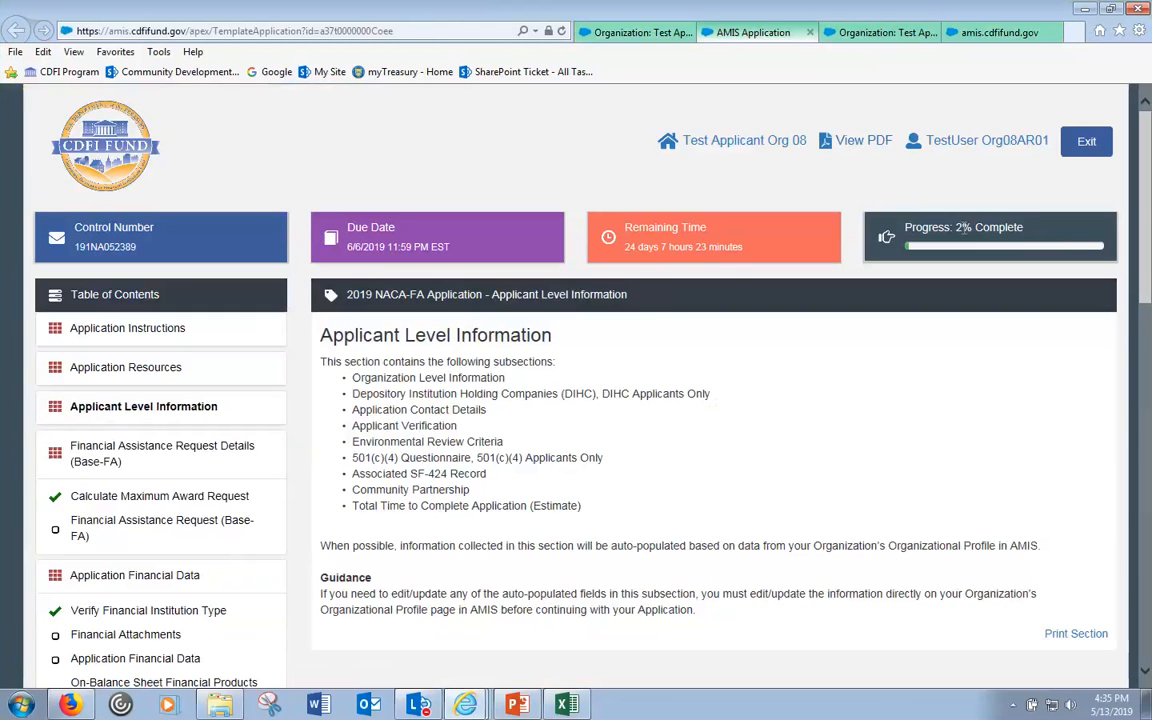
- Highlight the 2% progress figure, open Application Instructions, and highlight the Table of Contents heading
double_click(962, 228)
click(130, 333)
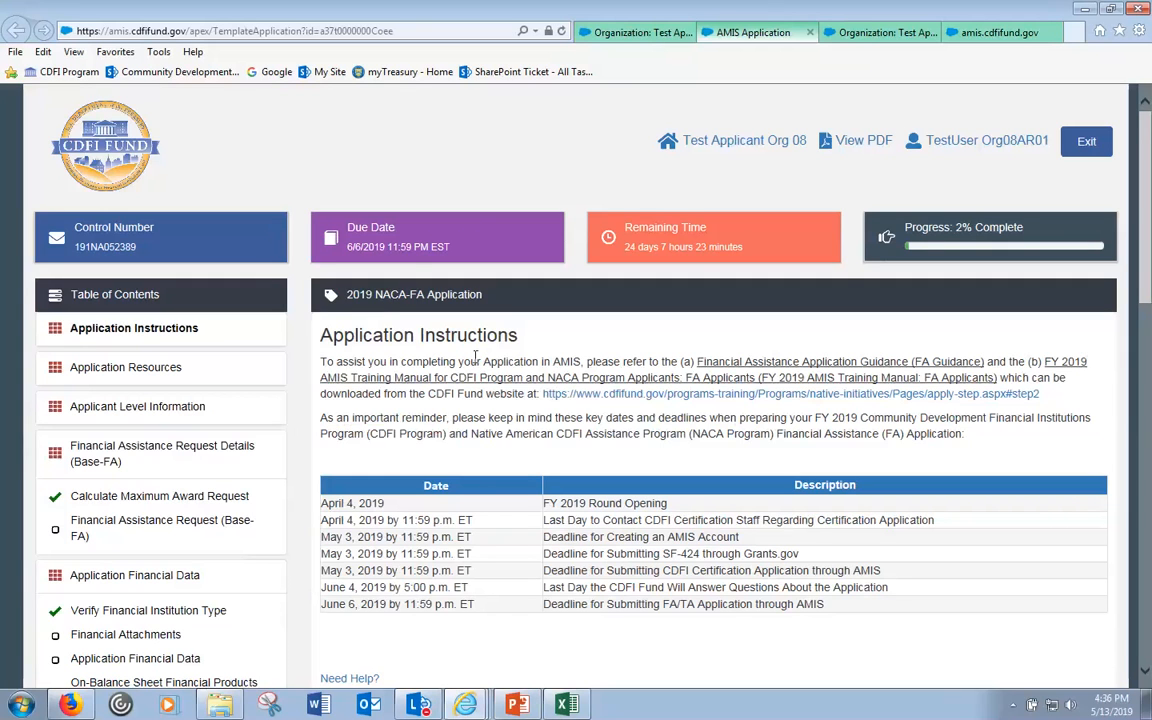
drag(162, 295, 90, 309)
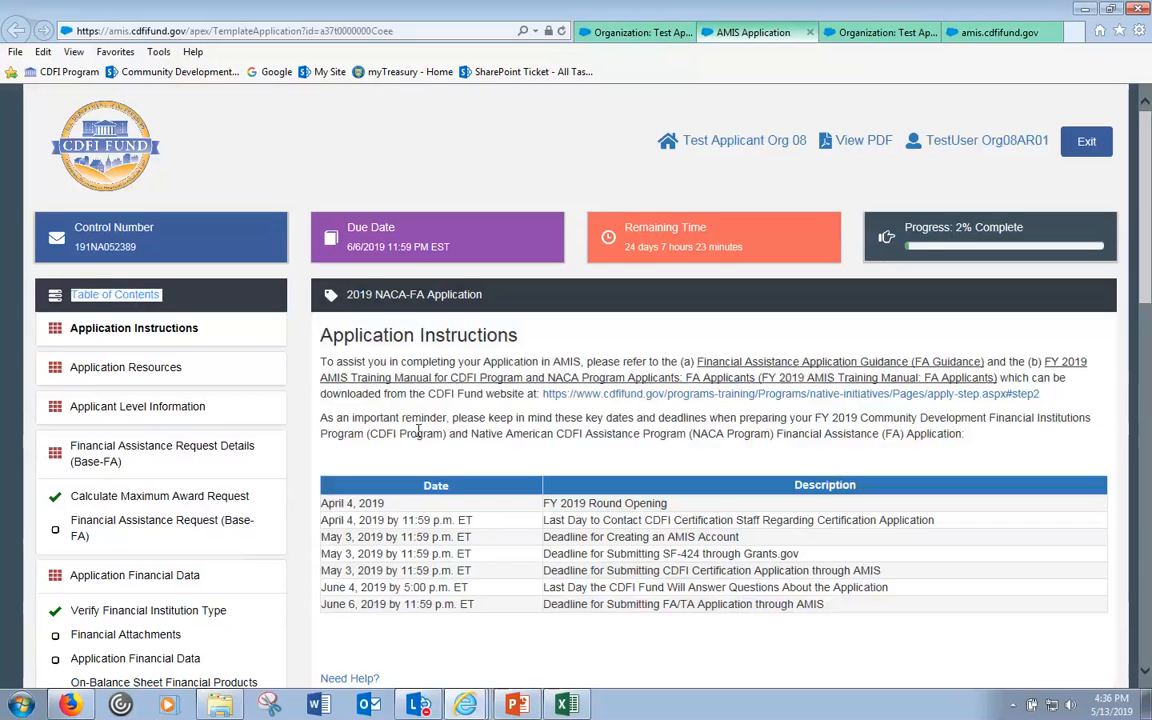
click(420, 428)
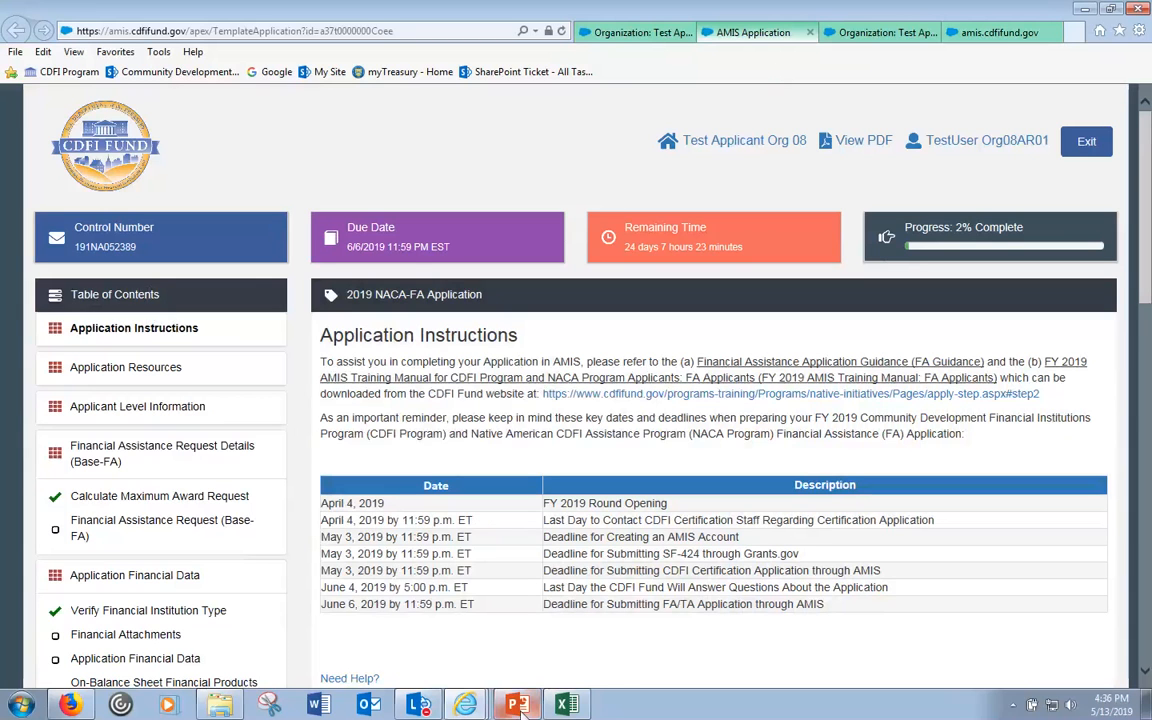
- Switch to the NOFA PDF window and move to the FA guidance PDF's table of contents
click(465, 706)
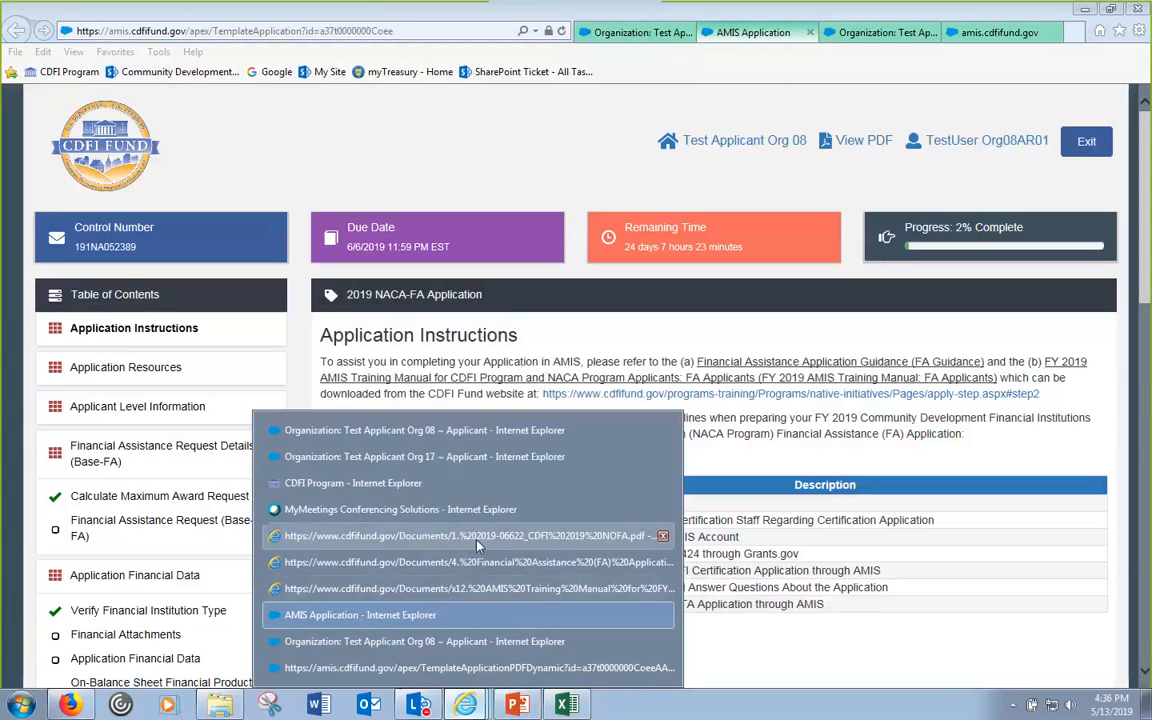
click(478, 541)
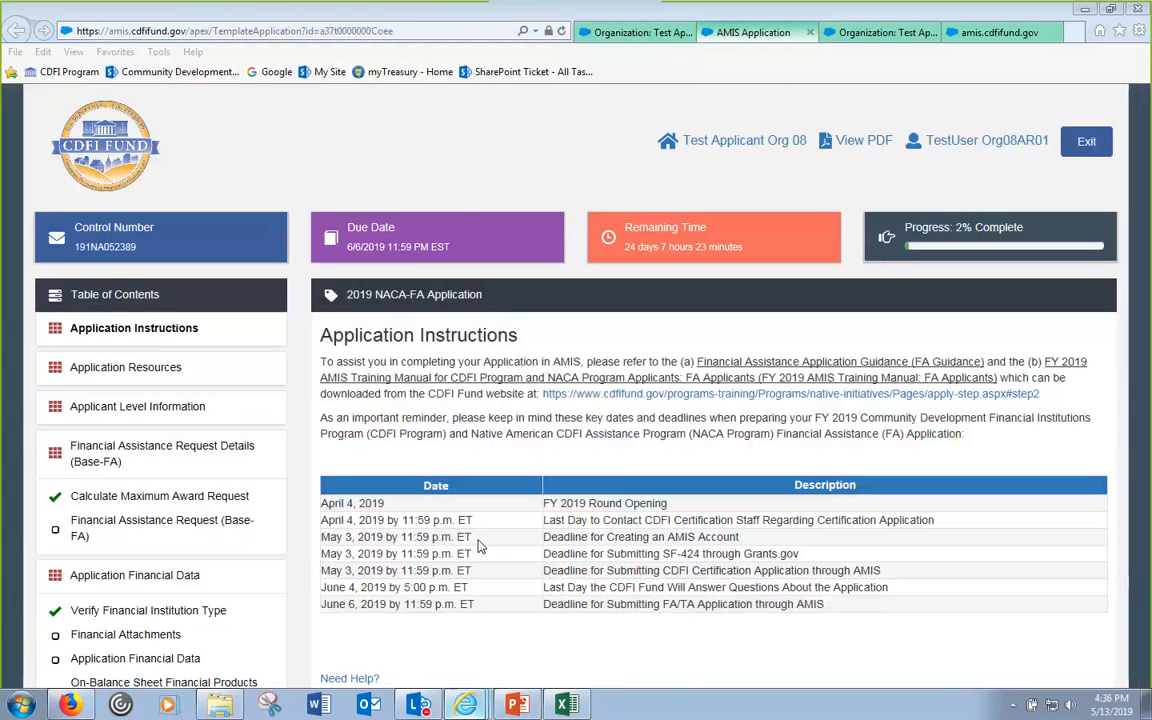
key(ctrl+Tab)
- Leave the FA guidance PDF for the AMIS Application tab in the Test Applicant Org 08 window
scroll(818, 159, up, 4)
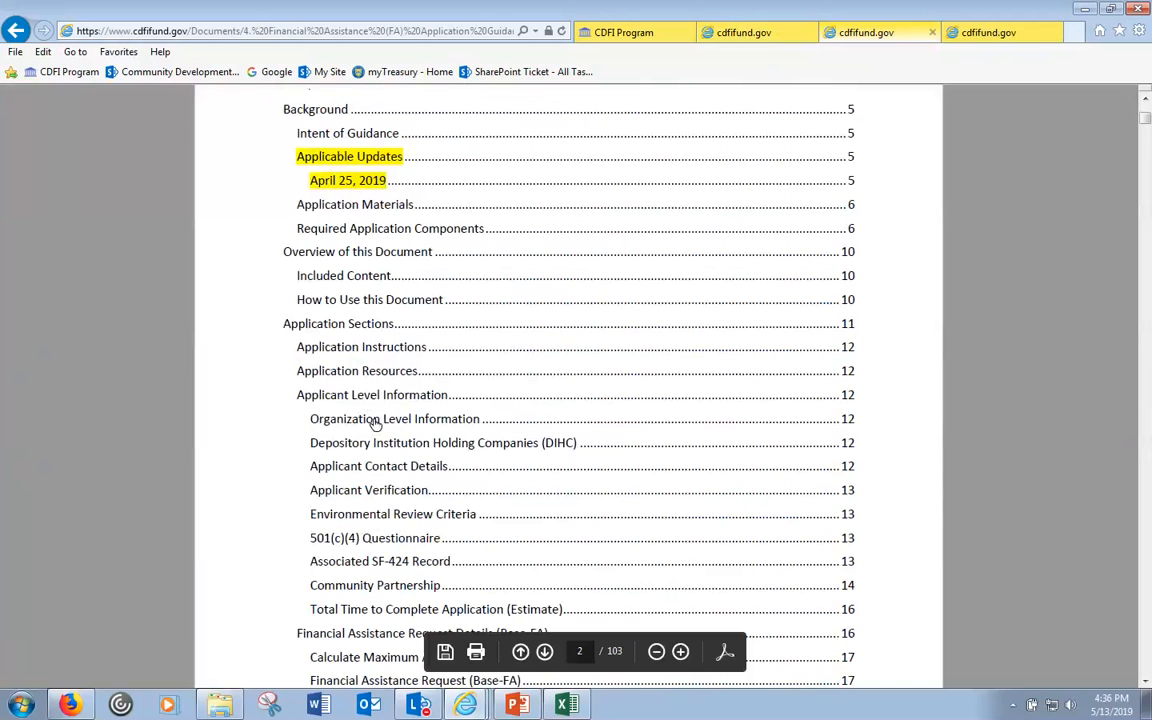
click(465, 705)
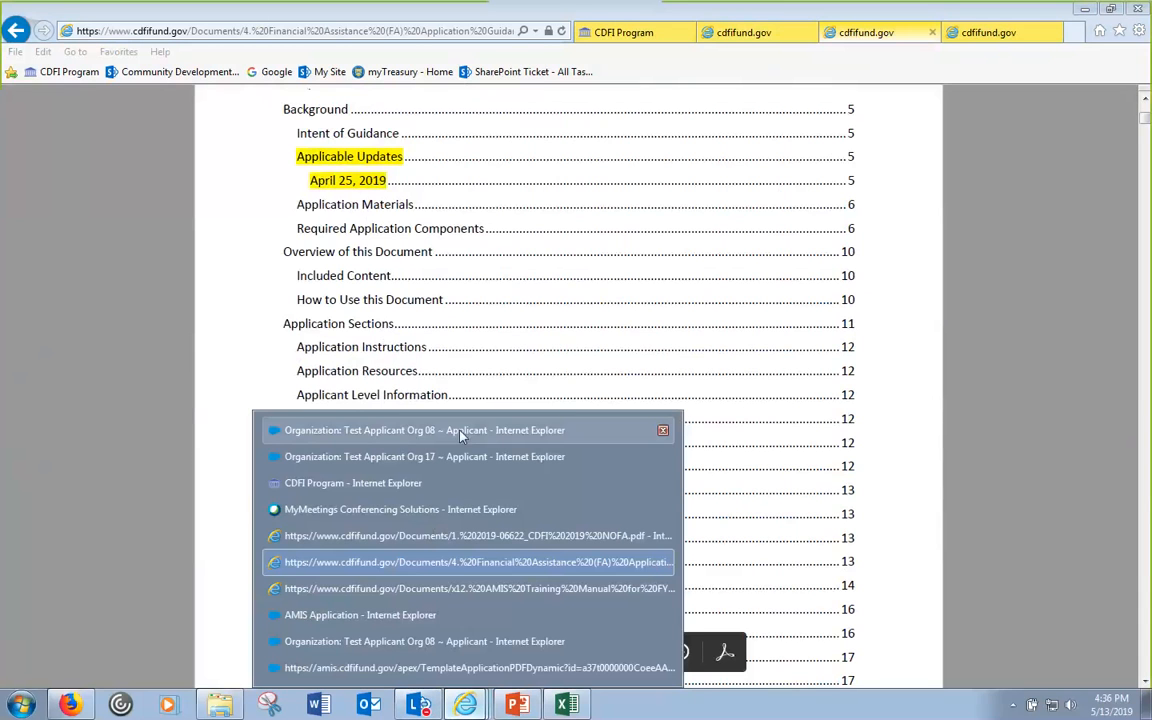
click(470, 431)
click(759, 38)
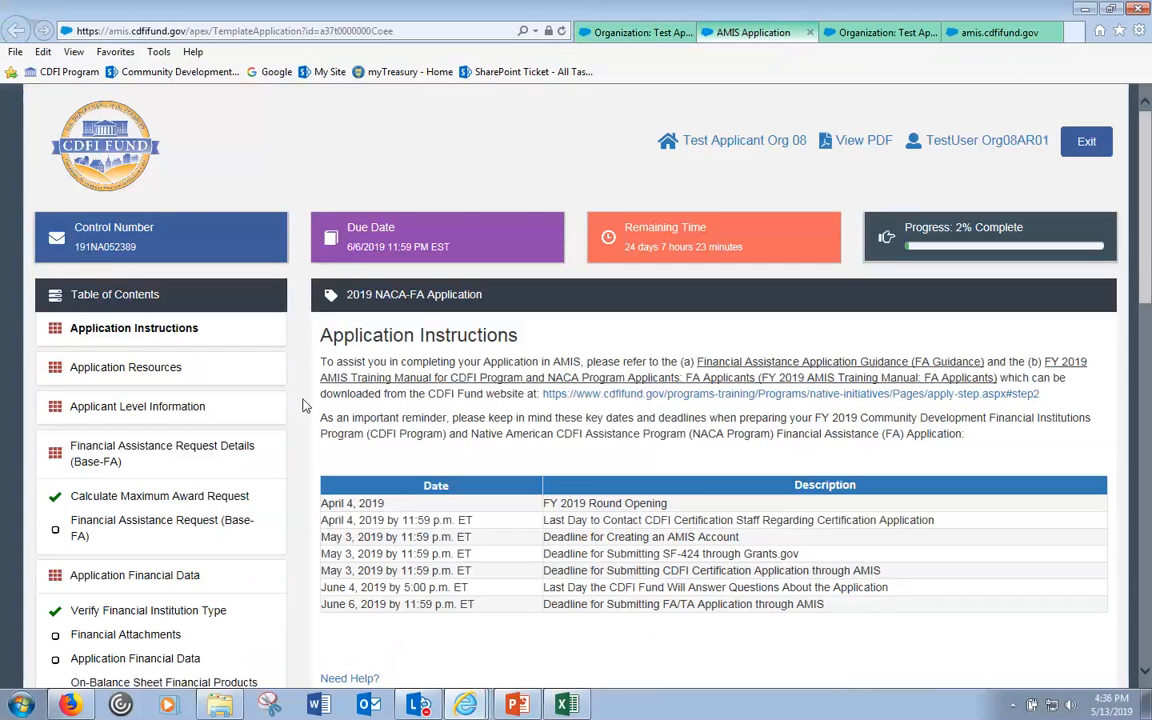
- Browse the Table of Contents through Application Financial Data and Key Personnel to the Applicant Level Information overview
click(142, 408)
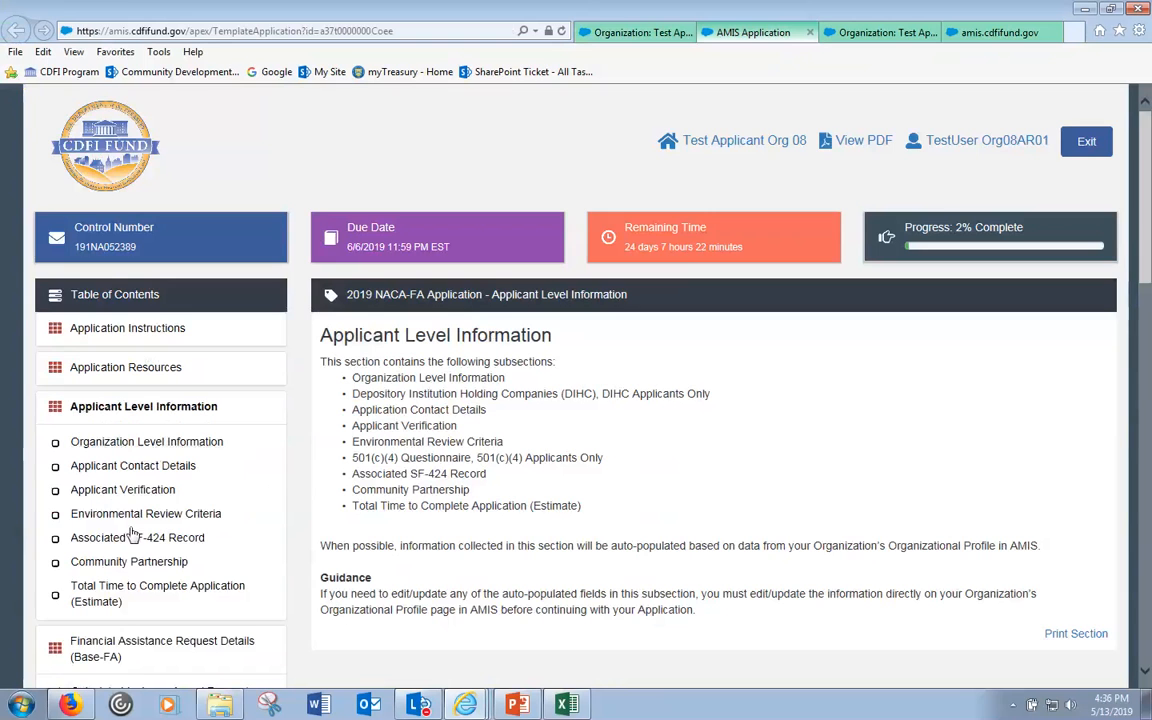
scroll(183, 352, down, 3)
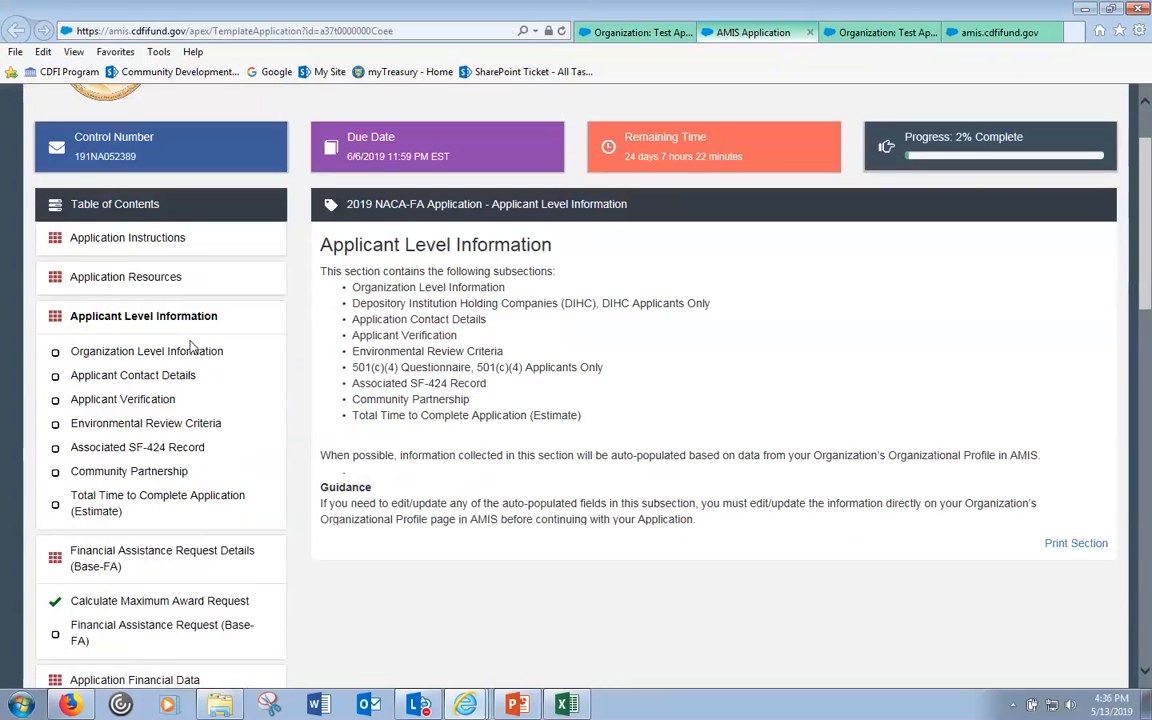
scroll(183, 352, down, 3)
click(178, 228)
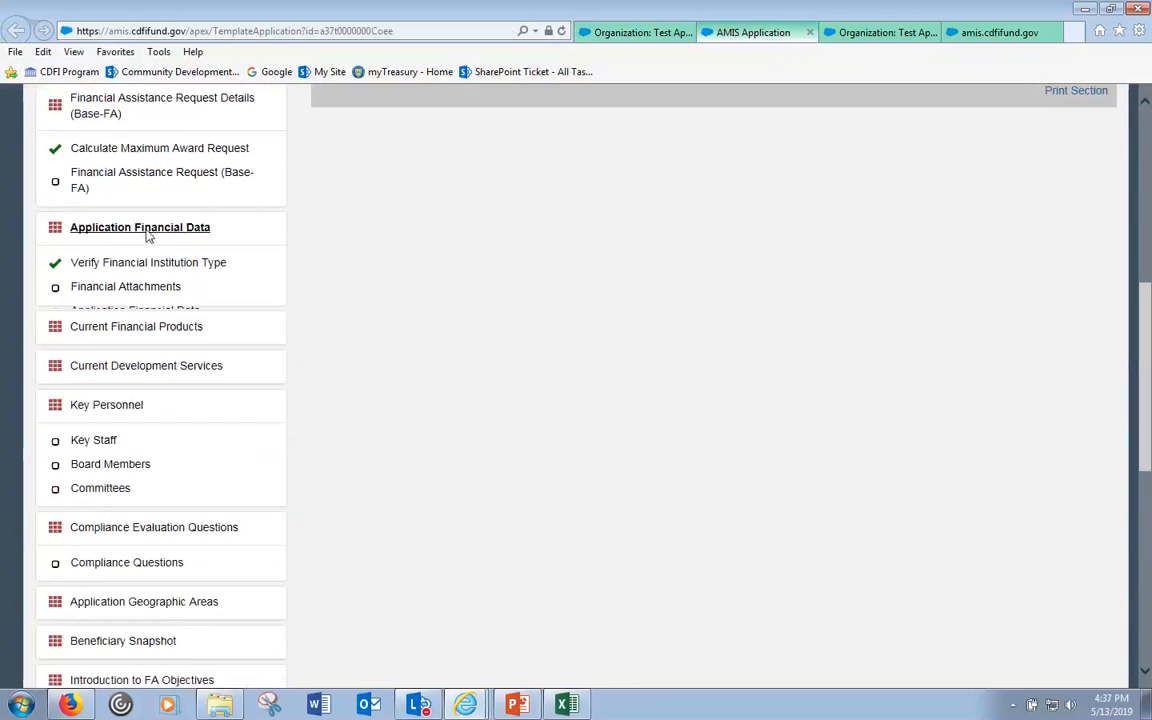
click(134, 348)
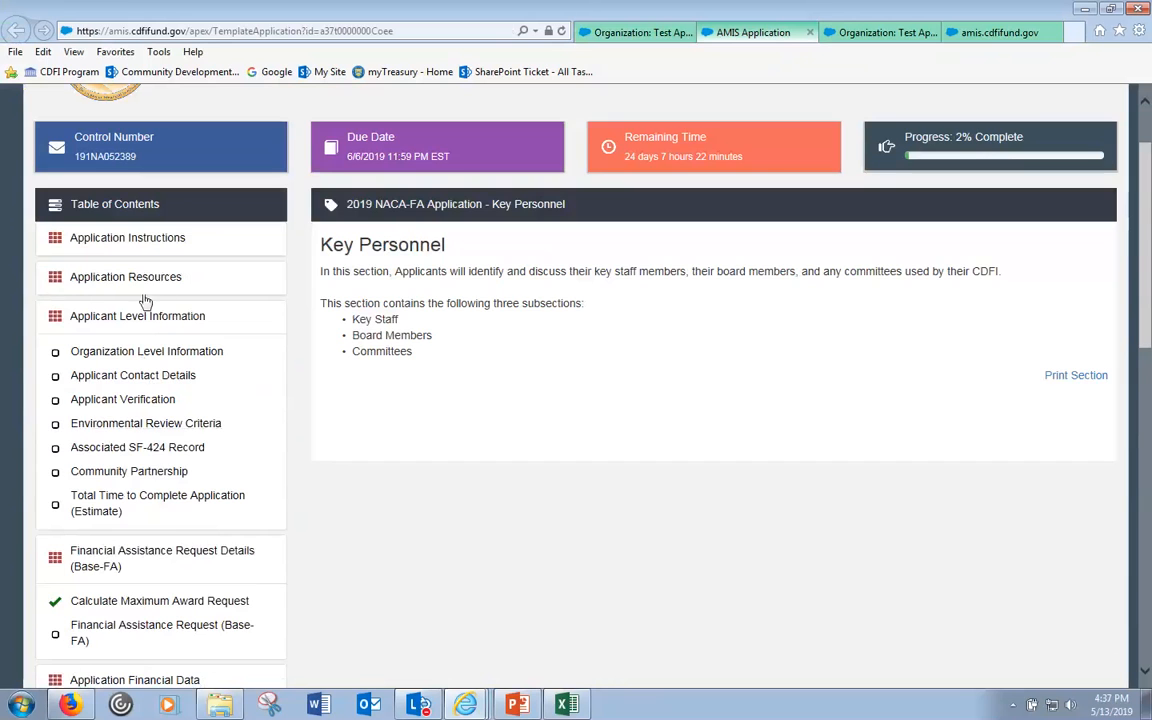
click(143, 316)
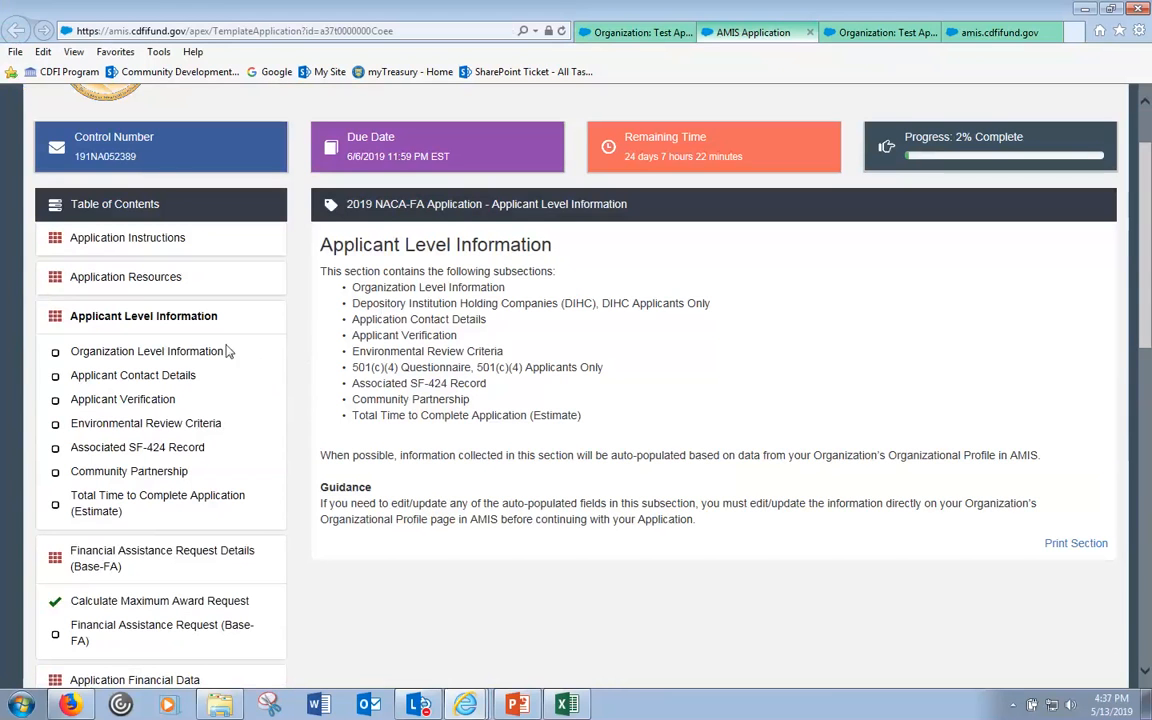
click(216, 353)
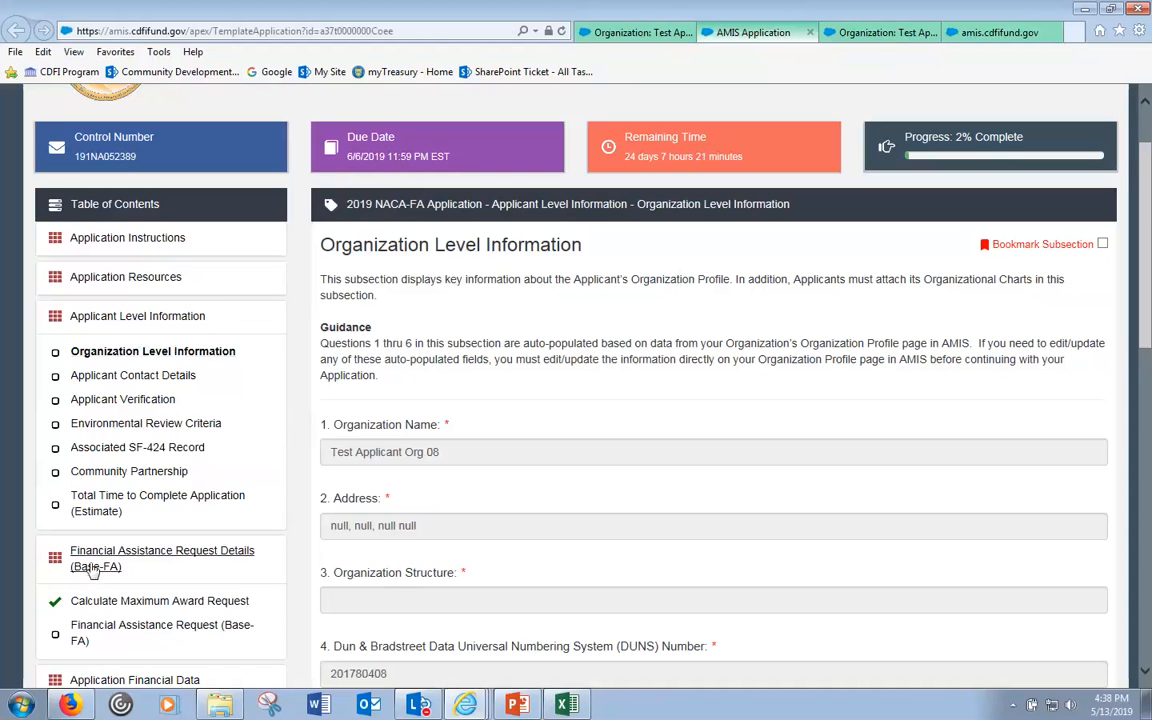
- Open Organization Level Information and read its introduction and the guidance on auto-populated fields
click(107, 557)
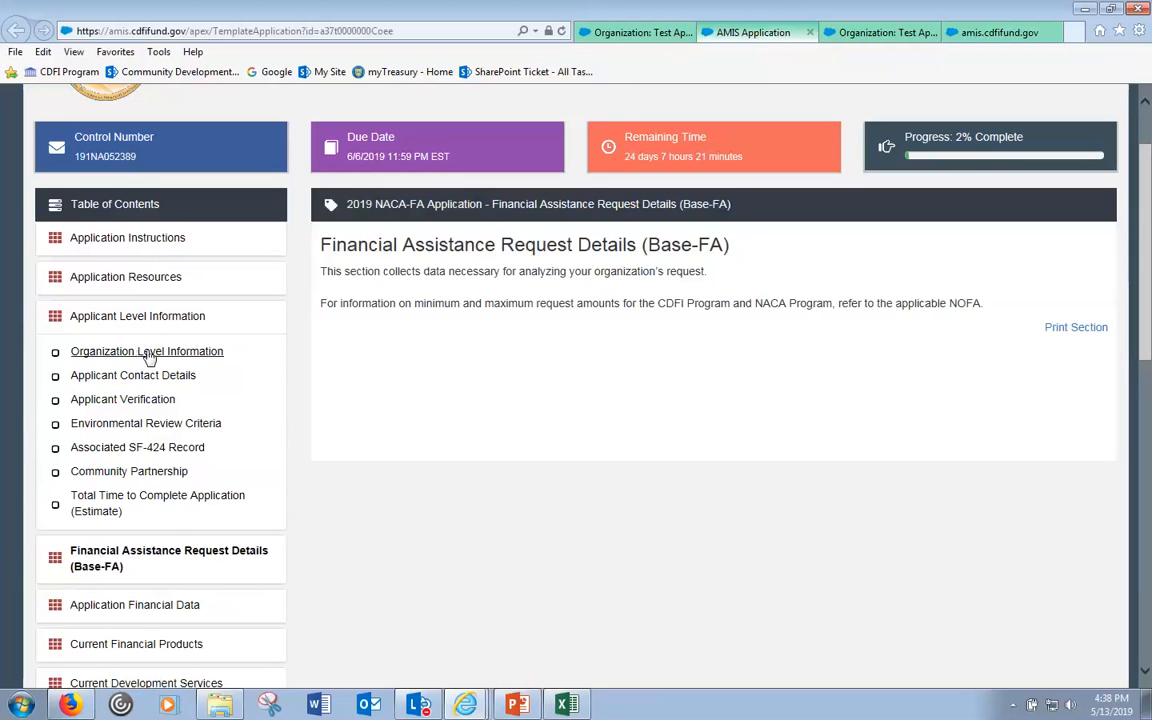
click(150, 354)
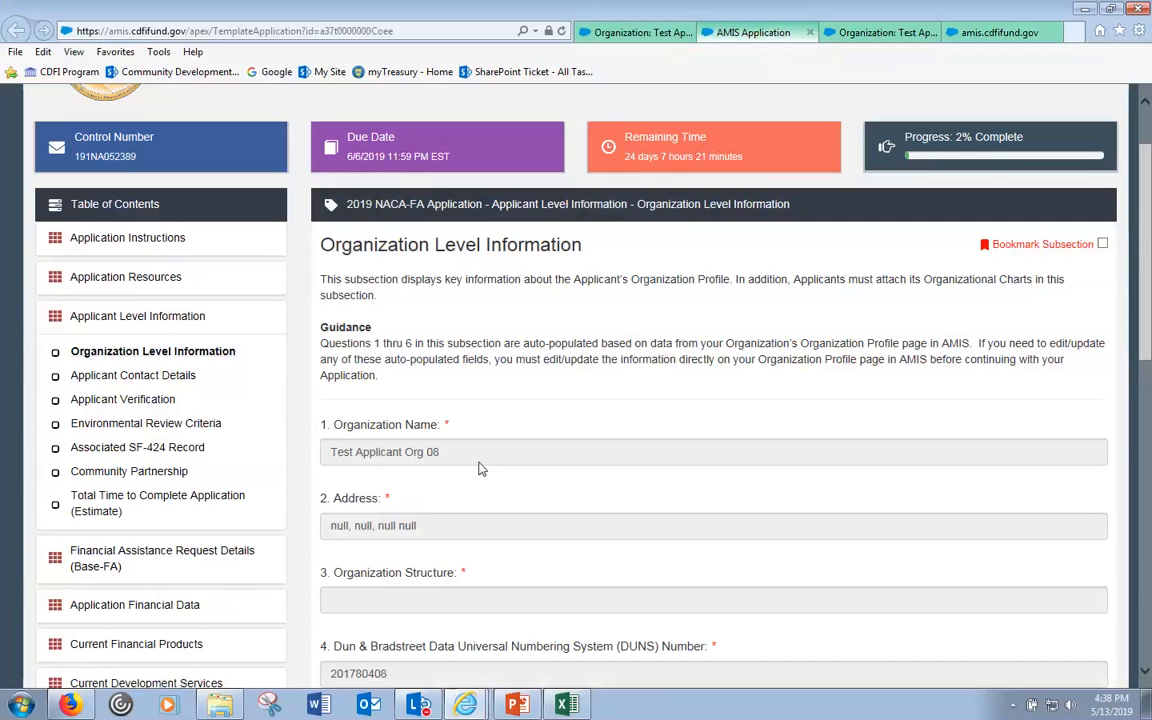
click(480, 458)
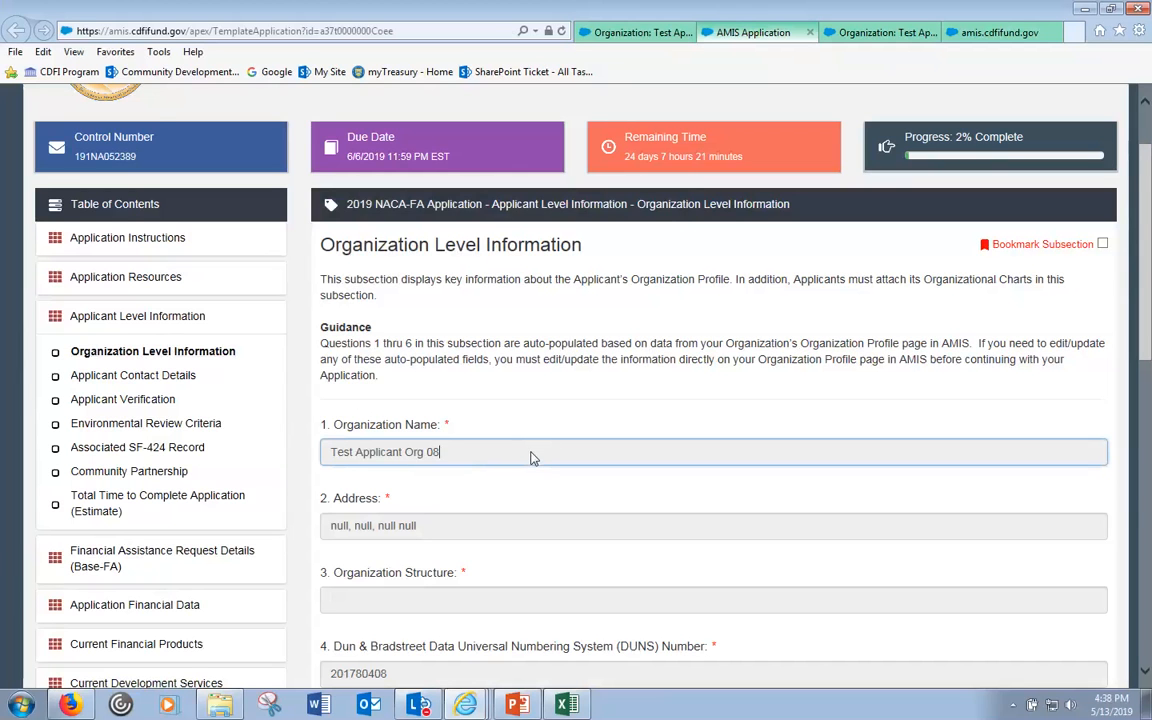
scroll(530, 458, down, 1)
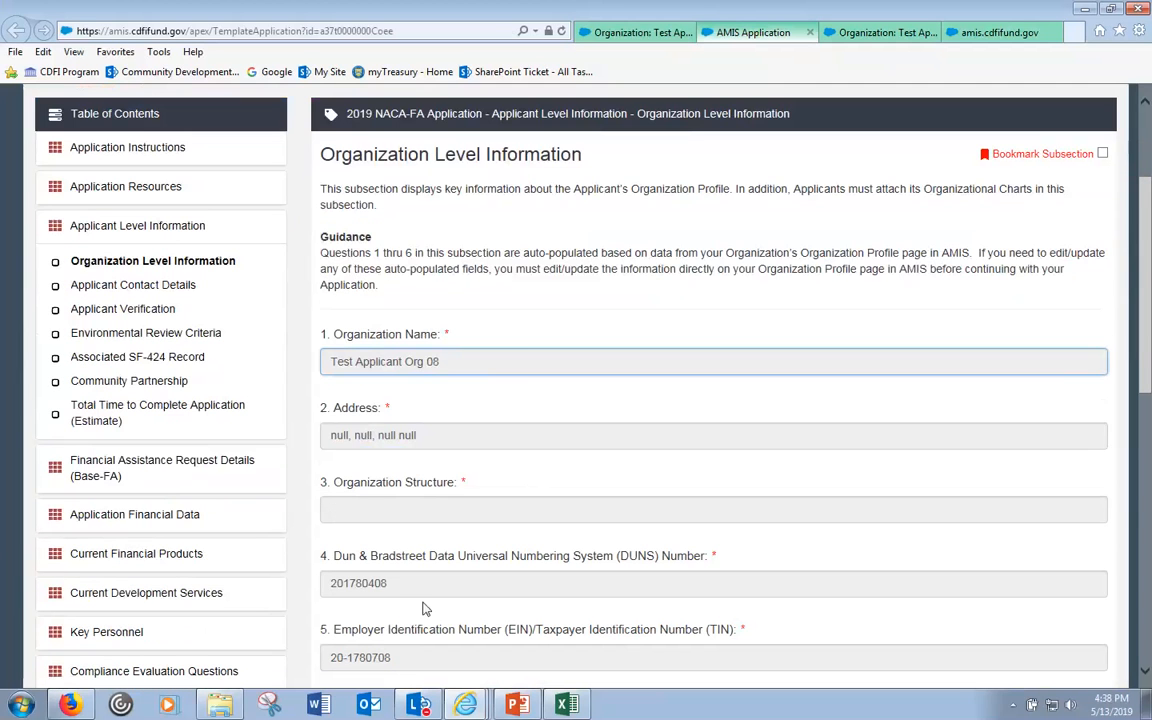
drag(388, 583, 303, 581)
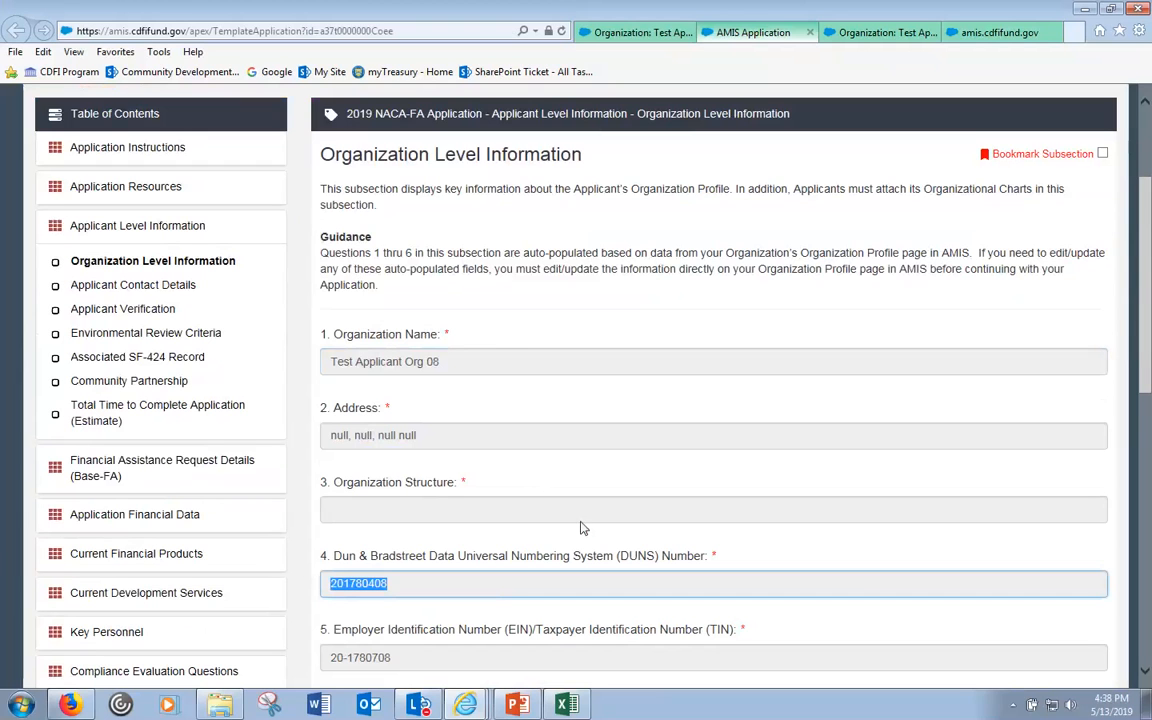
click(383, 189)
drag(322, 189, 731, 196)
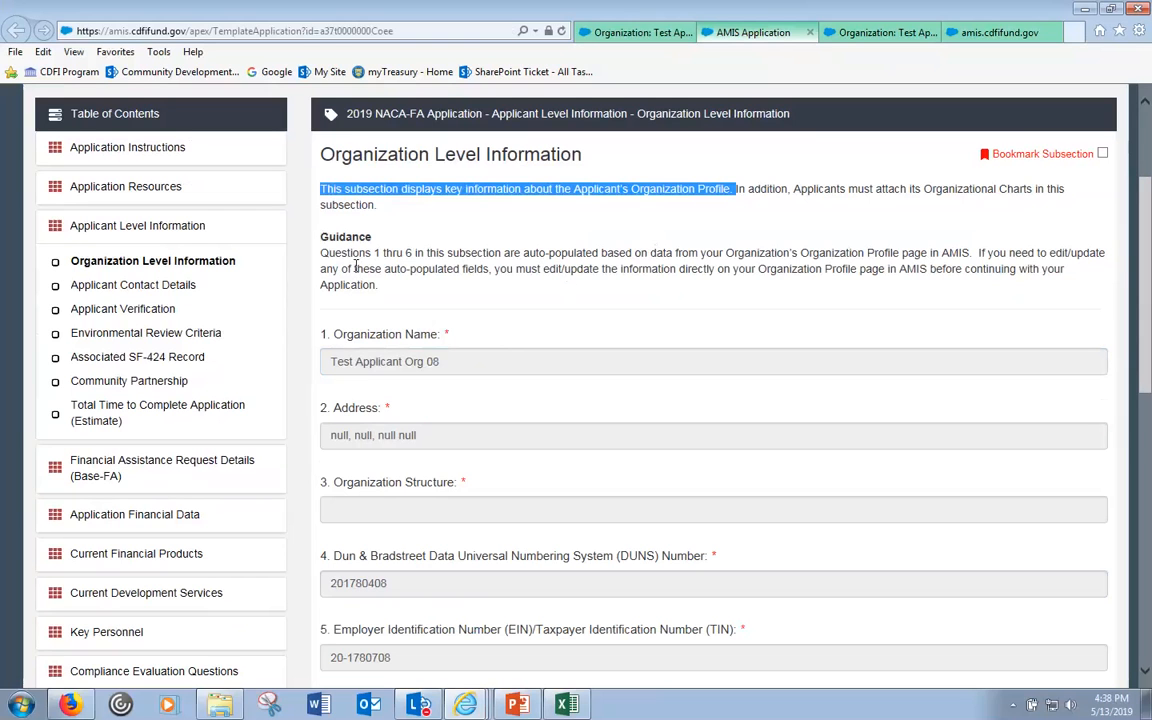
drag(505, 254, 858, 270)
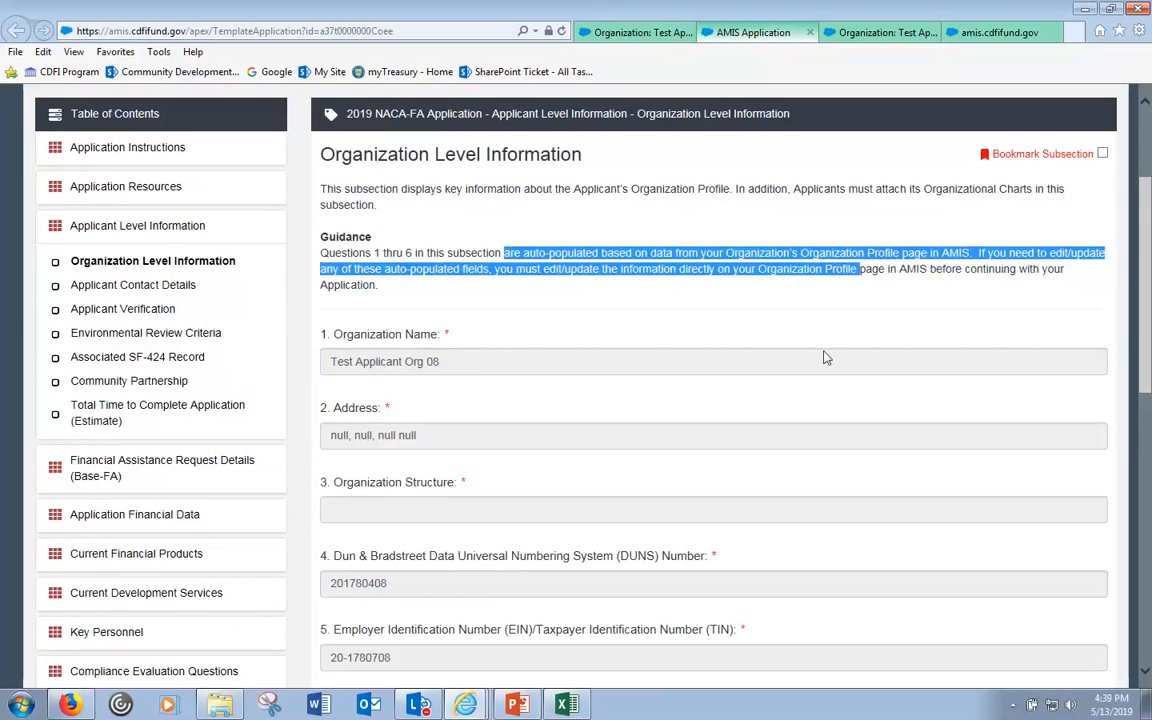
click(478, 369)
- Review the auto-filled Address value and the empty Organization Structure field
scroll(478, 368, down, 1)
click(472, 344)
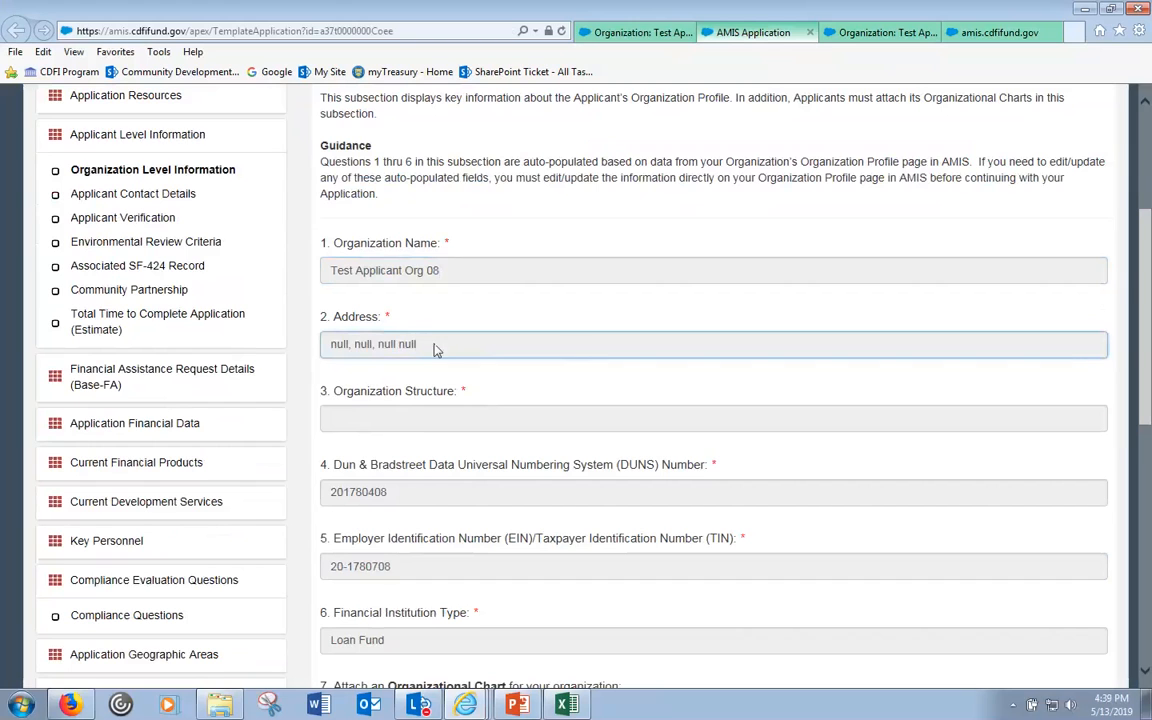
drag(437, 347, 334, 344)
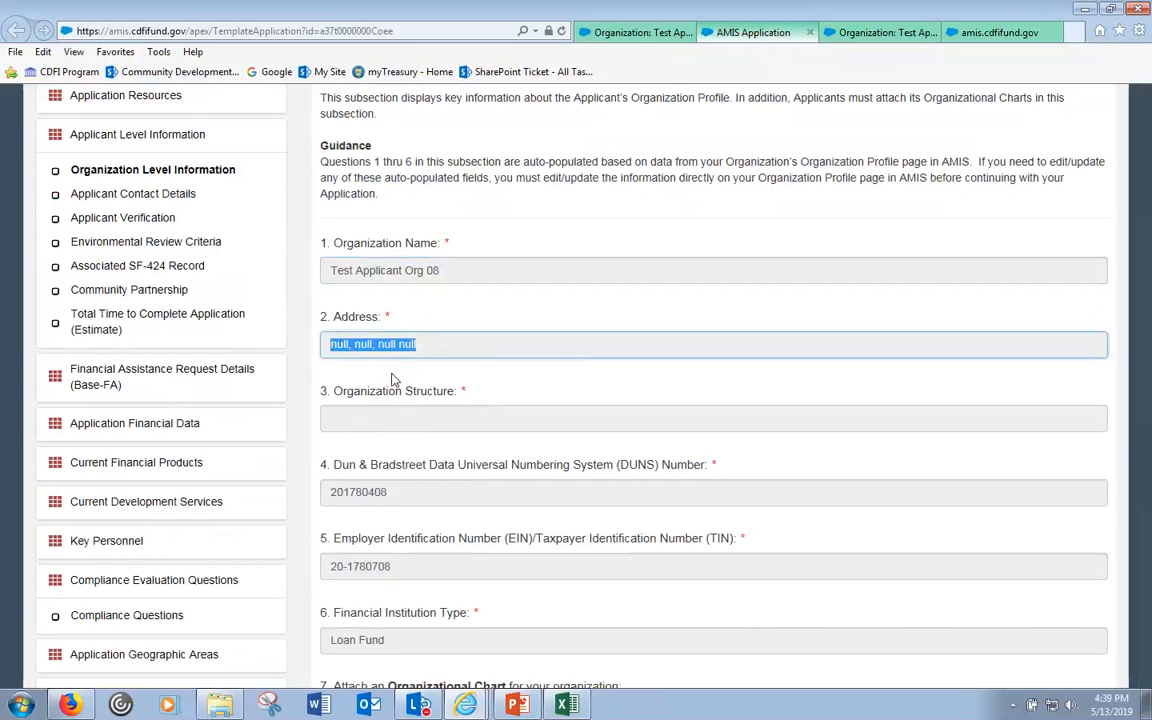
click(429, 352)
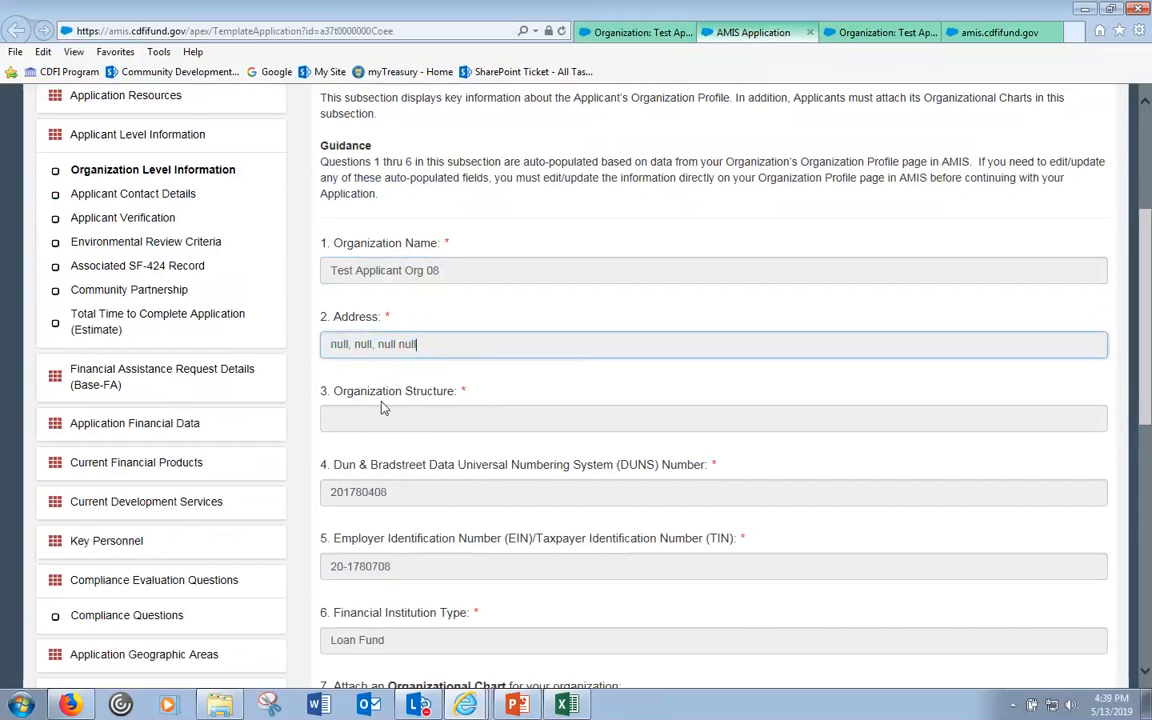
click(358, 424)
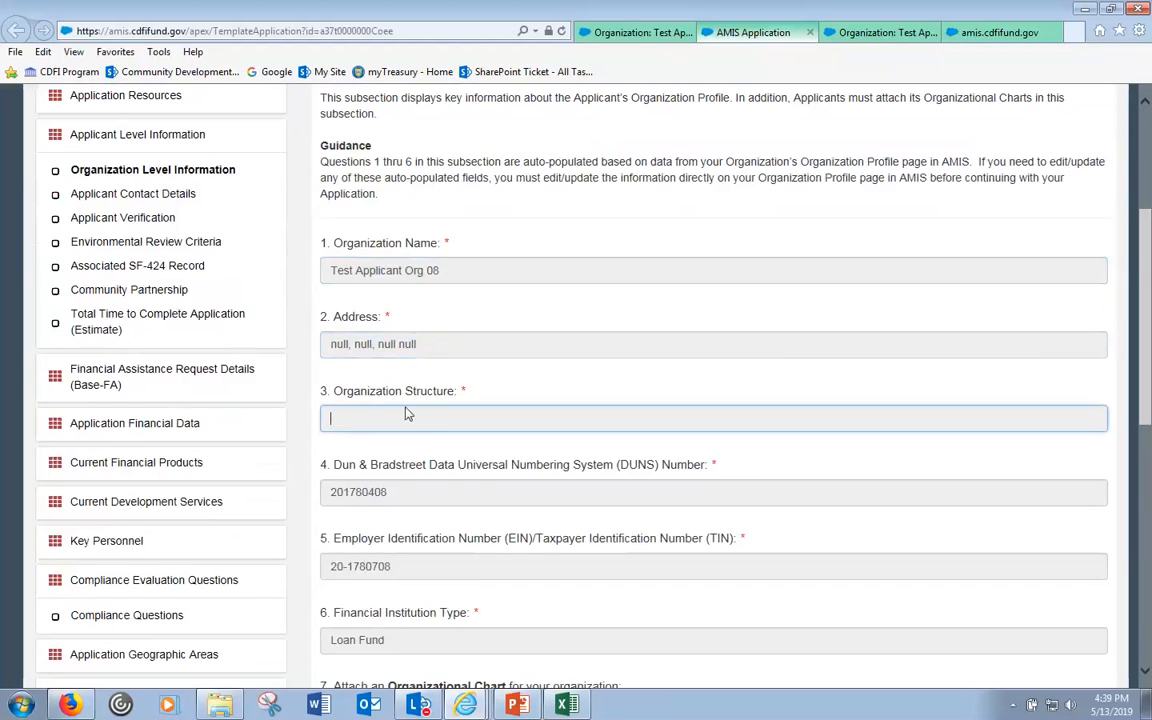
scroll(415, 409, down, 3)
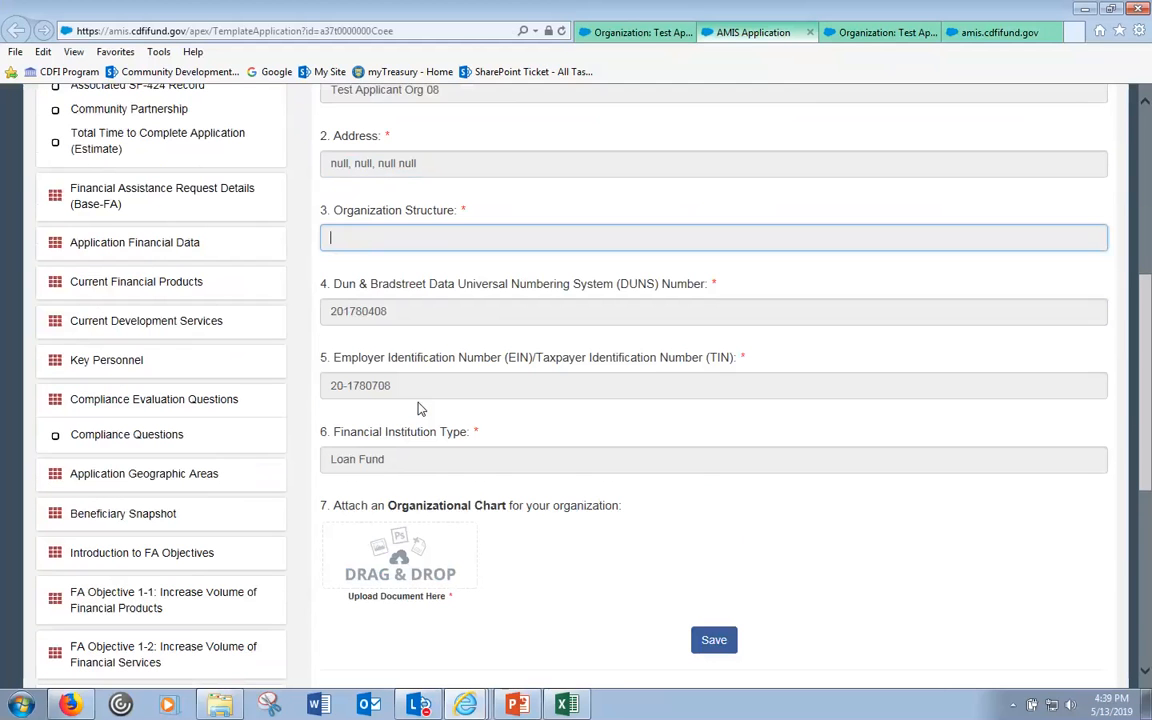
- Compare against the organization's profile record, note the required markers, and scroll down to Save
click(866, 33)
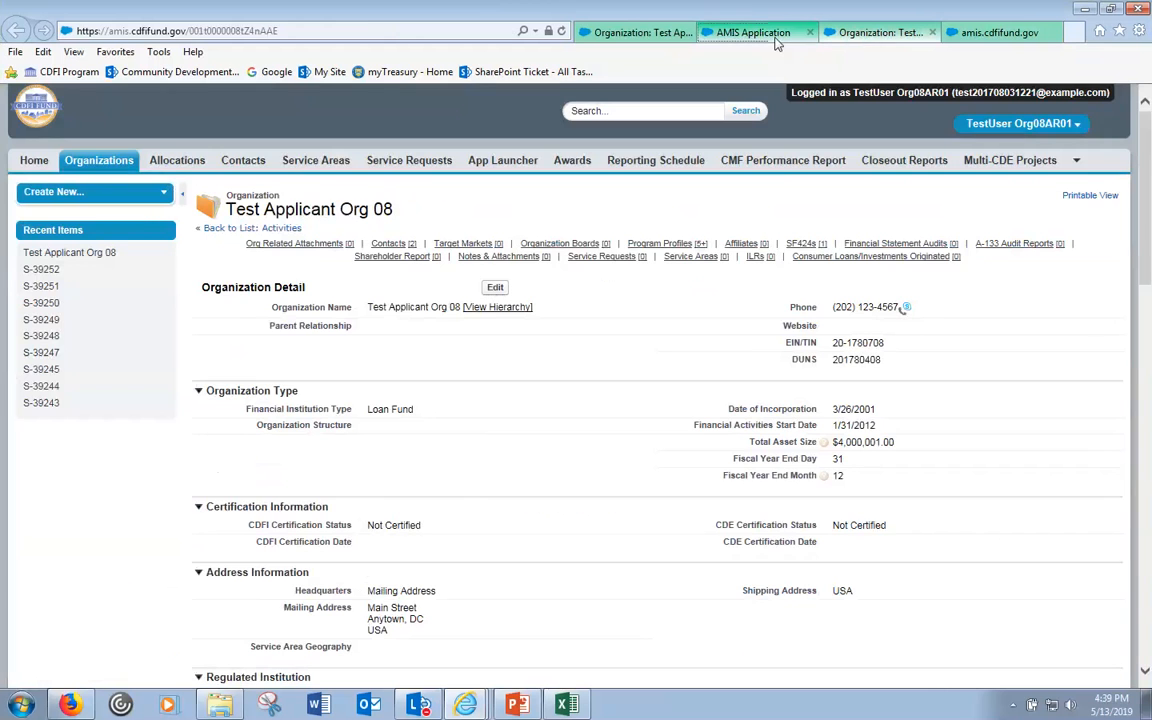
click(777, 36)
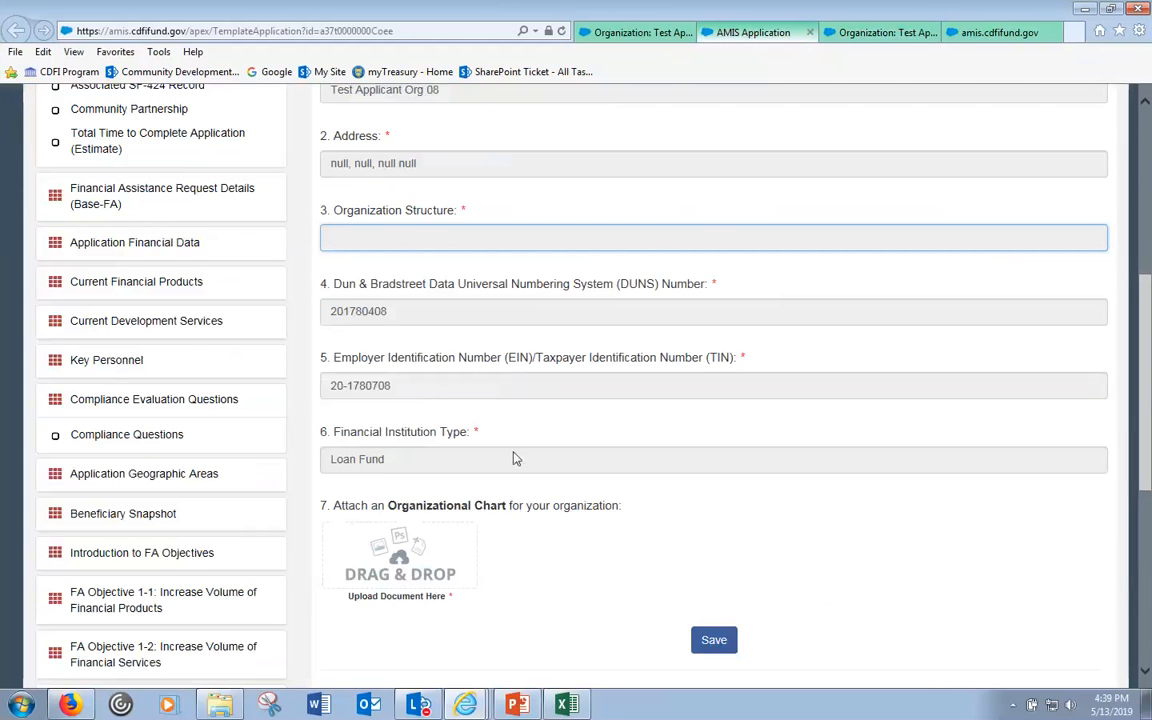
scroll(513, 458, up, 3)
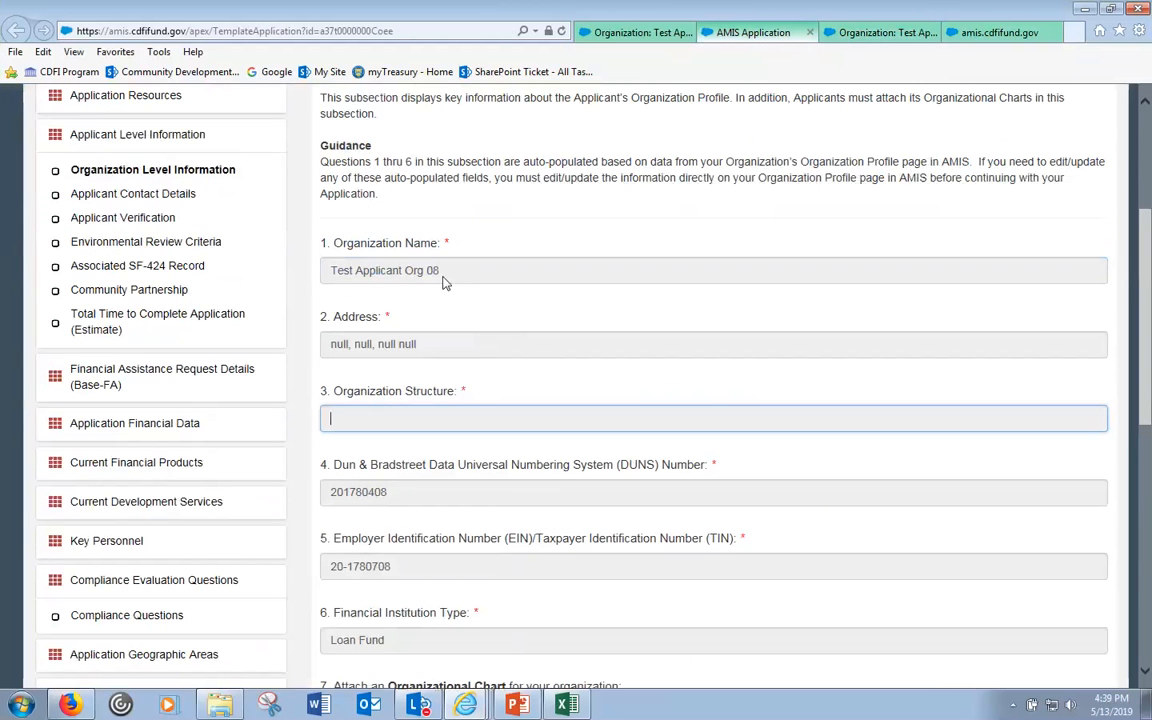
double_click(393, 317)
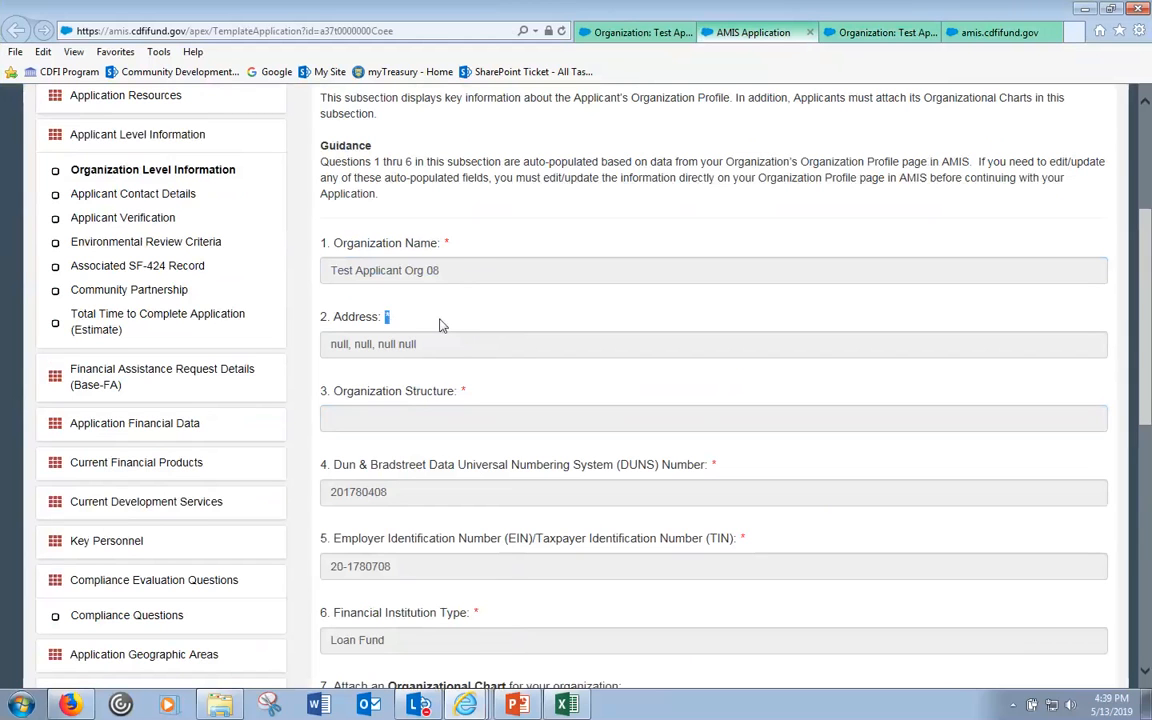
double_click(447, 243)
scroll(585, 320, up, 2)
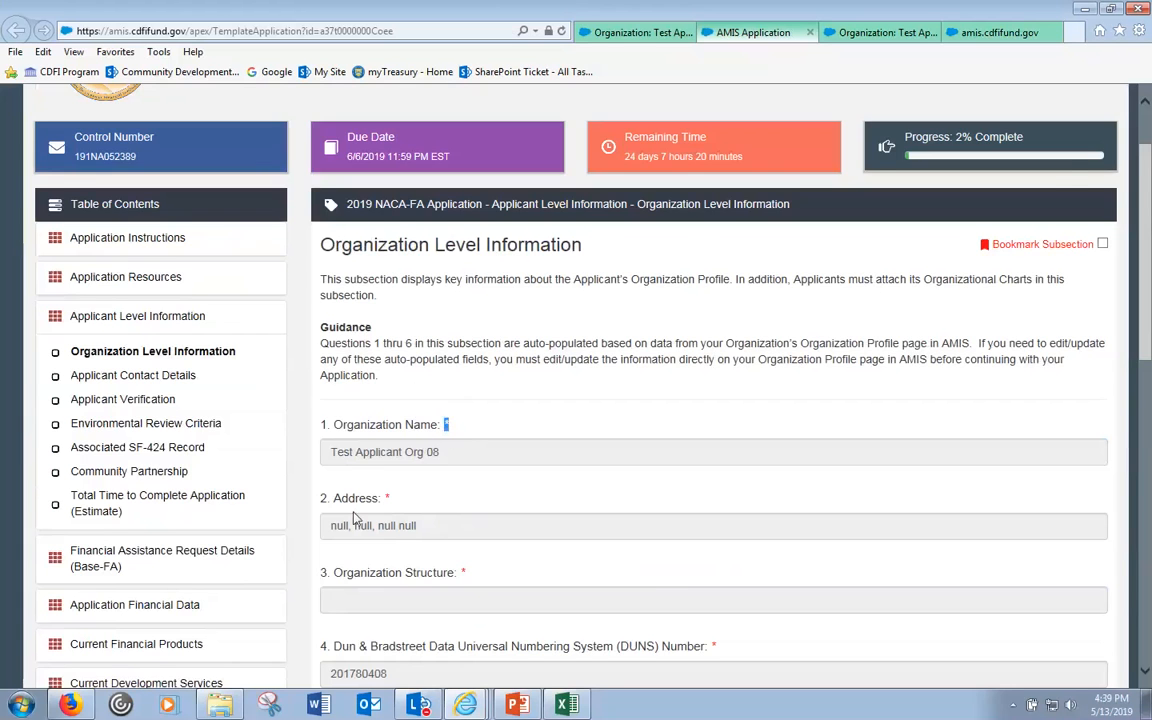
scroll(381, 402, down, 1)
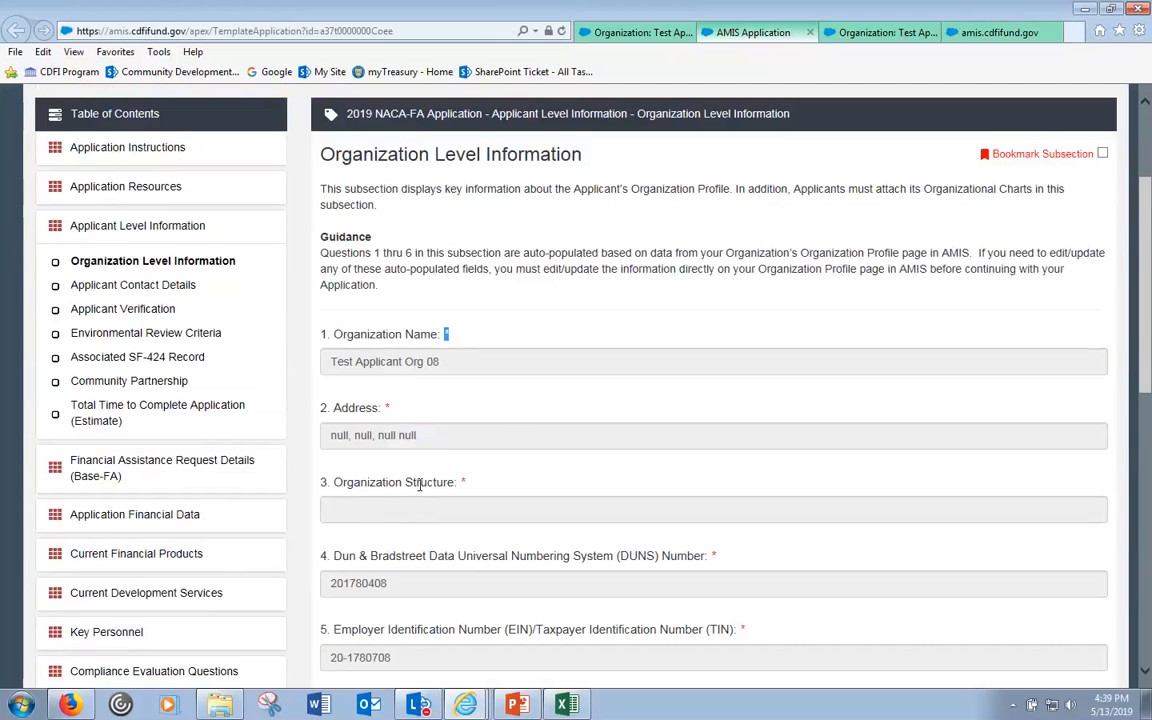
scroll(400, 488, down, 1)
scroll(440, 478, down, 4)
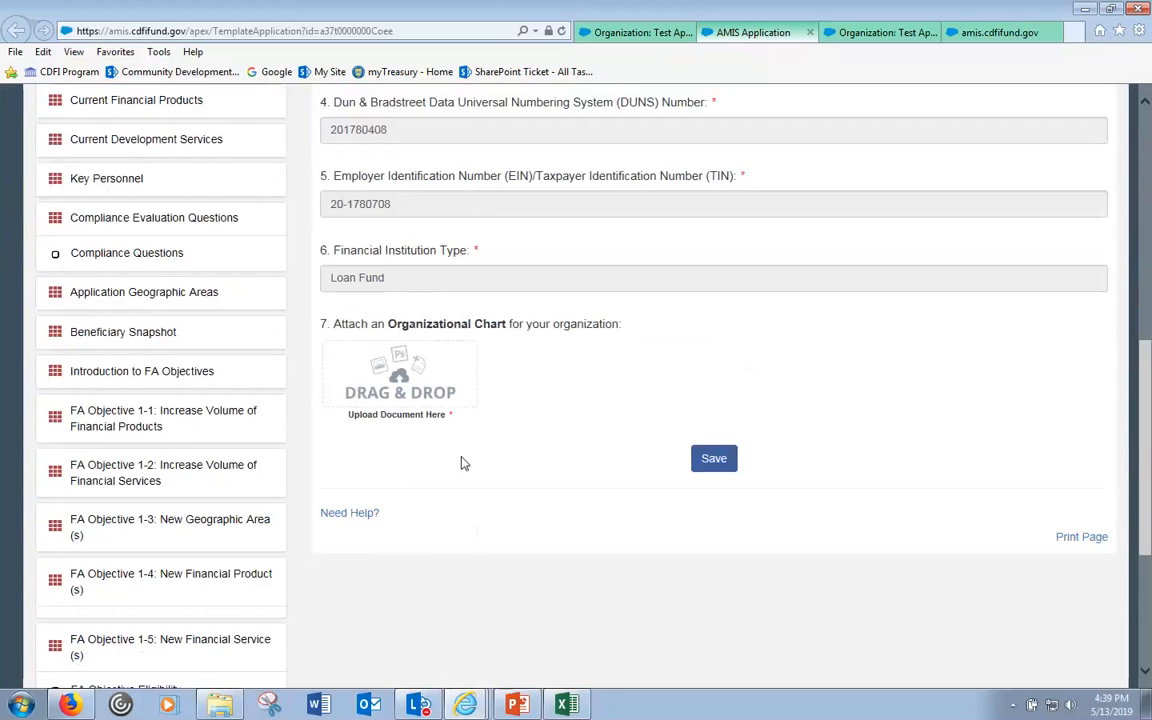
- Save the responses and review errors for Organization Structure and the required Organizational Chart attachment
click(708, 469)
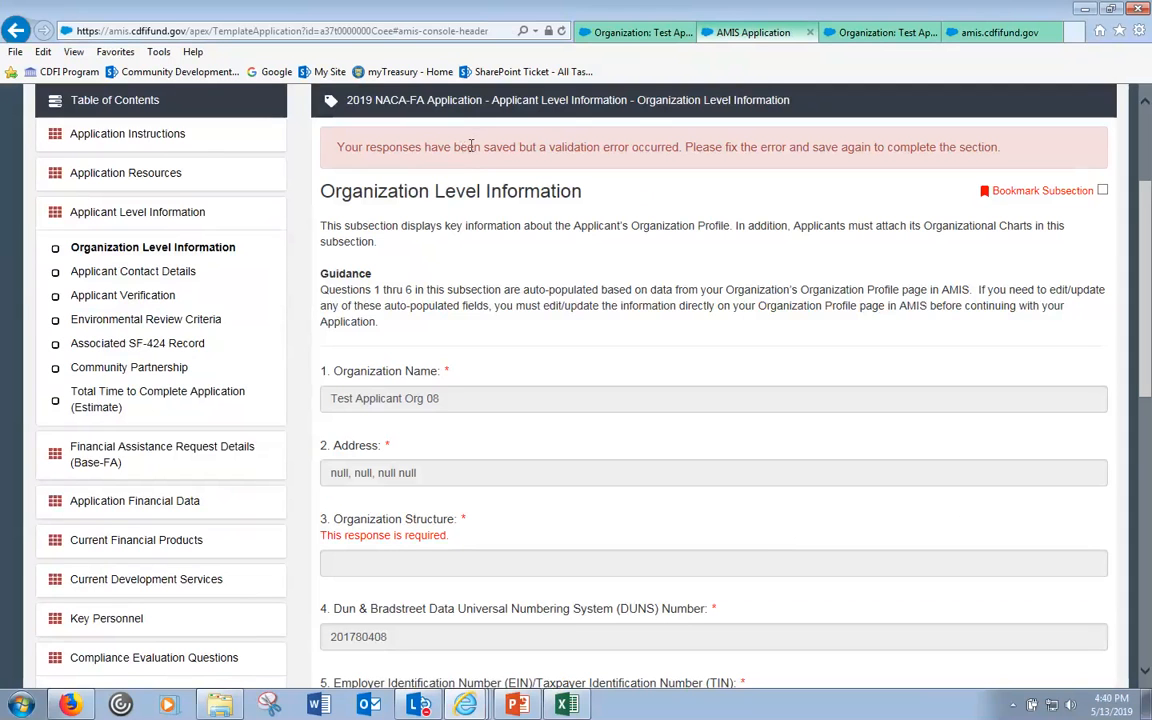
scroll(418, 151, up, 3)
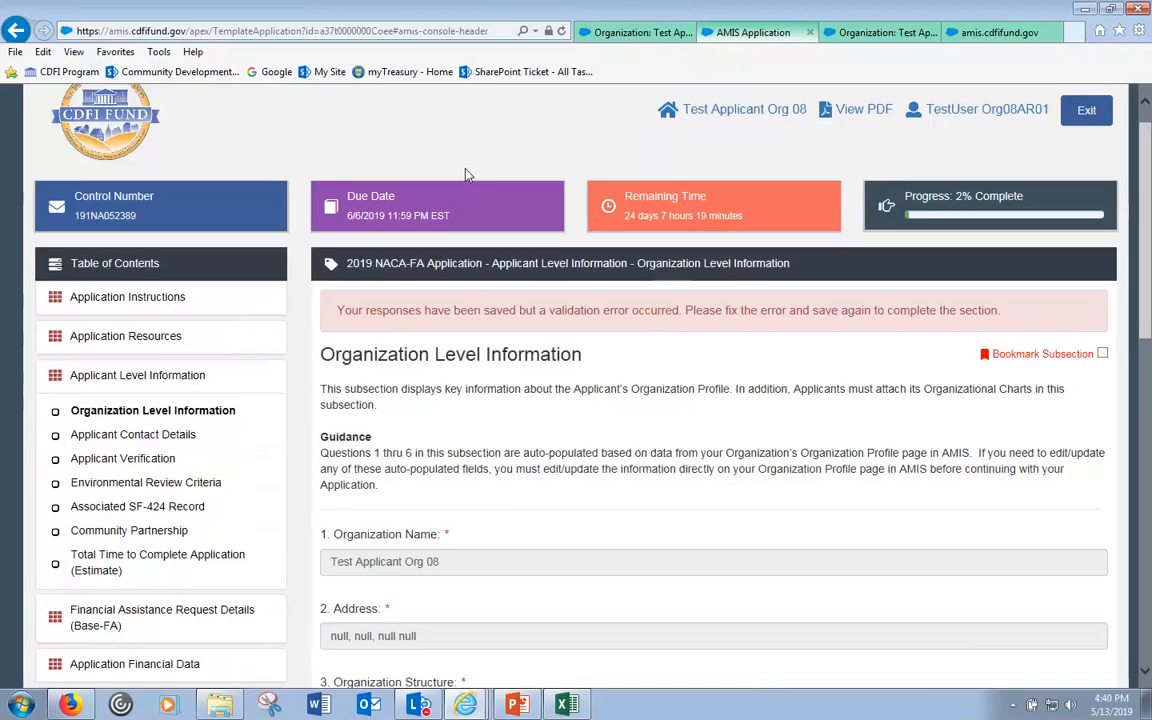
drag(337, 341, 1000, 345)
click(954, 362)
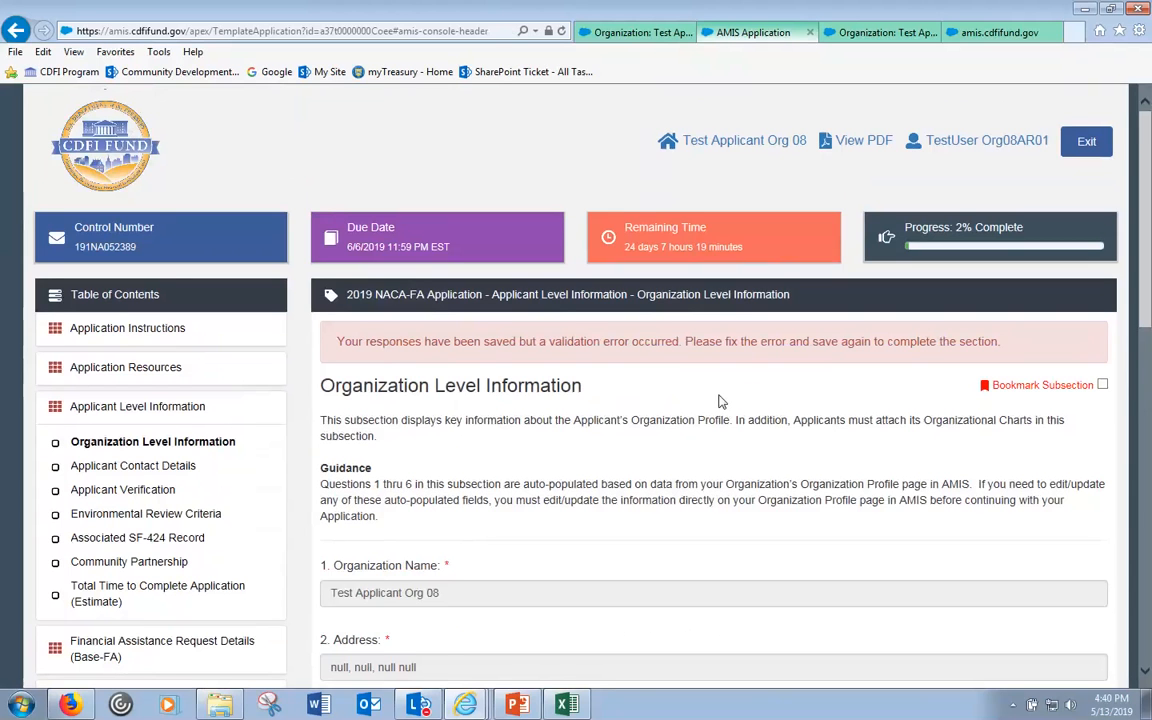
scroll(720, 400, down, 2)
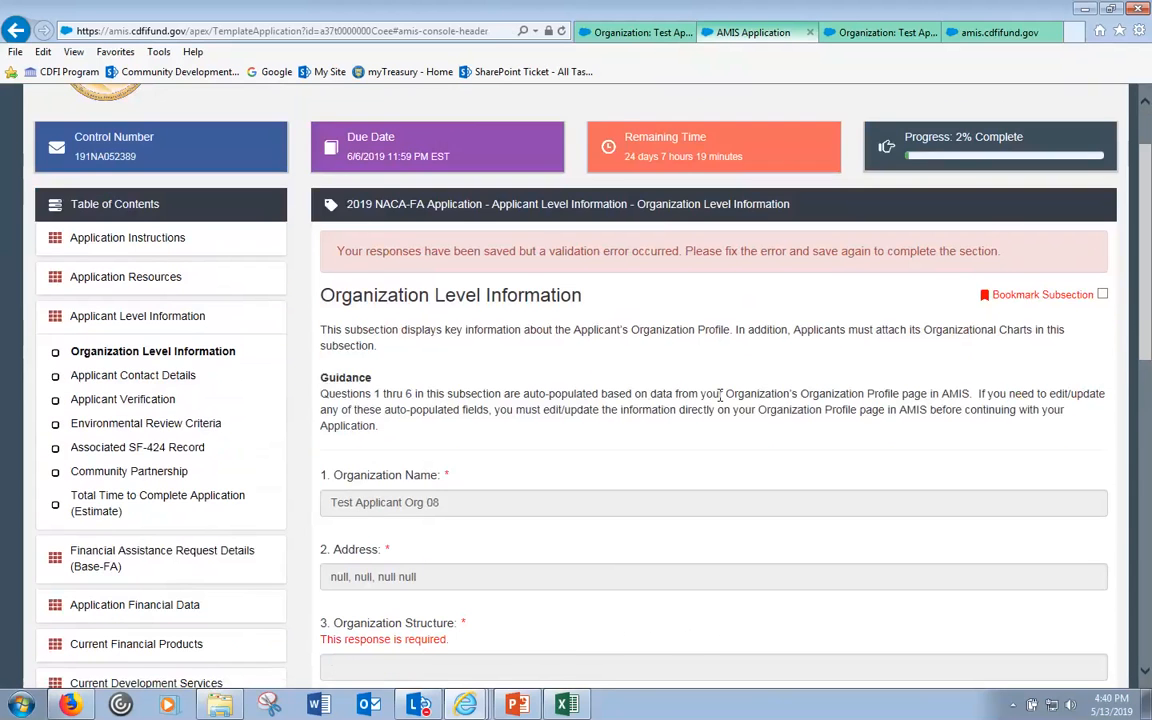
scroll(715, 401, down, 3)
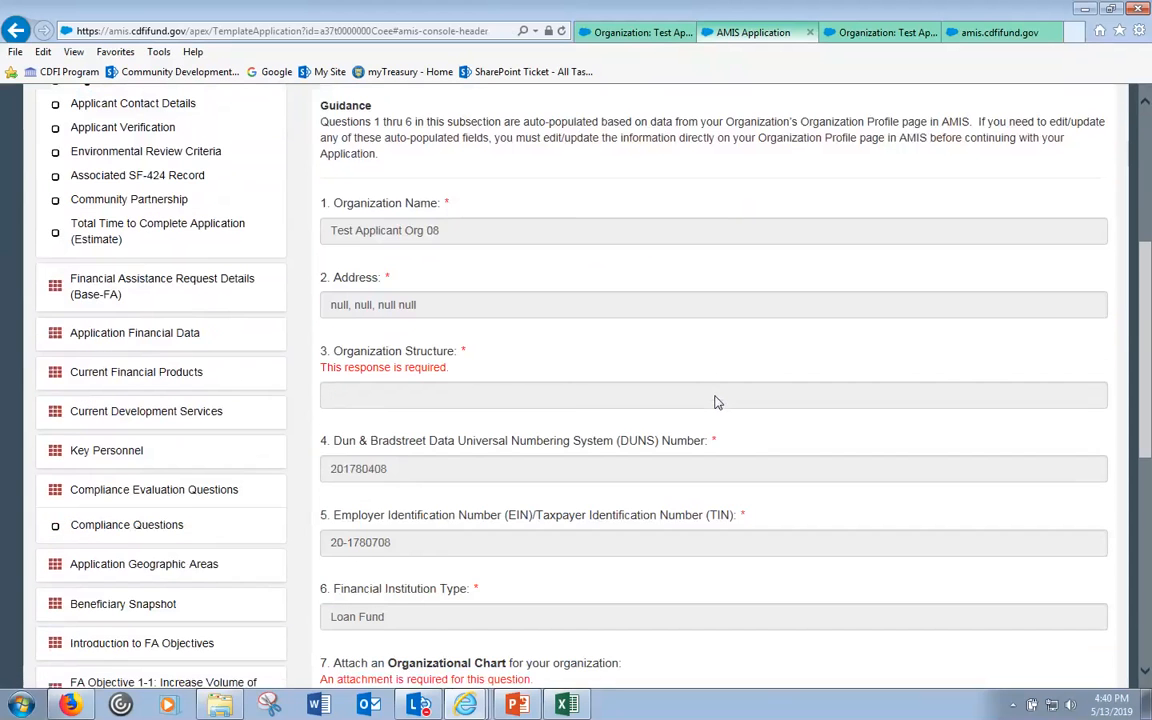
scroll(580, 410, down, 1)
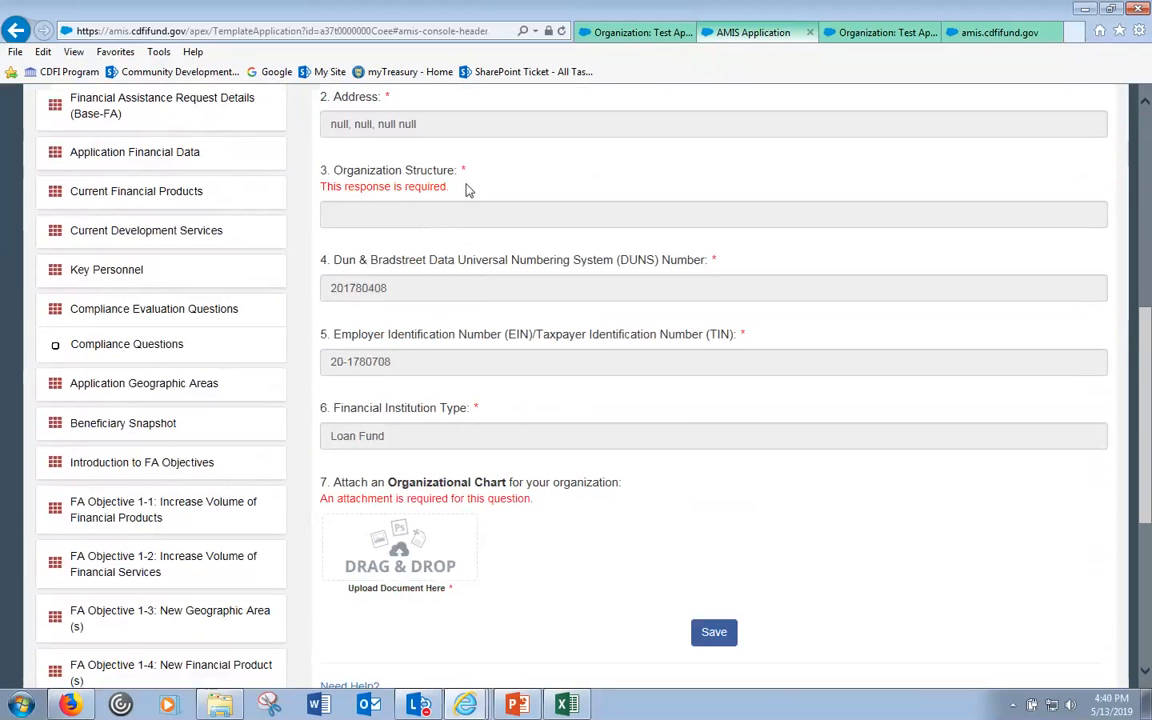
drag(460, 195, 300, 187)
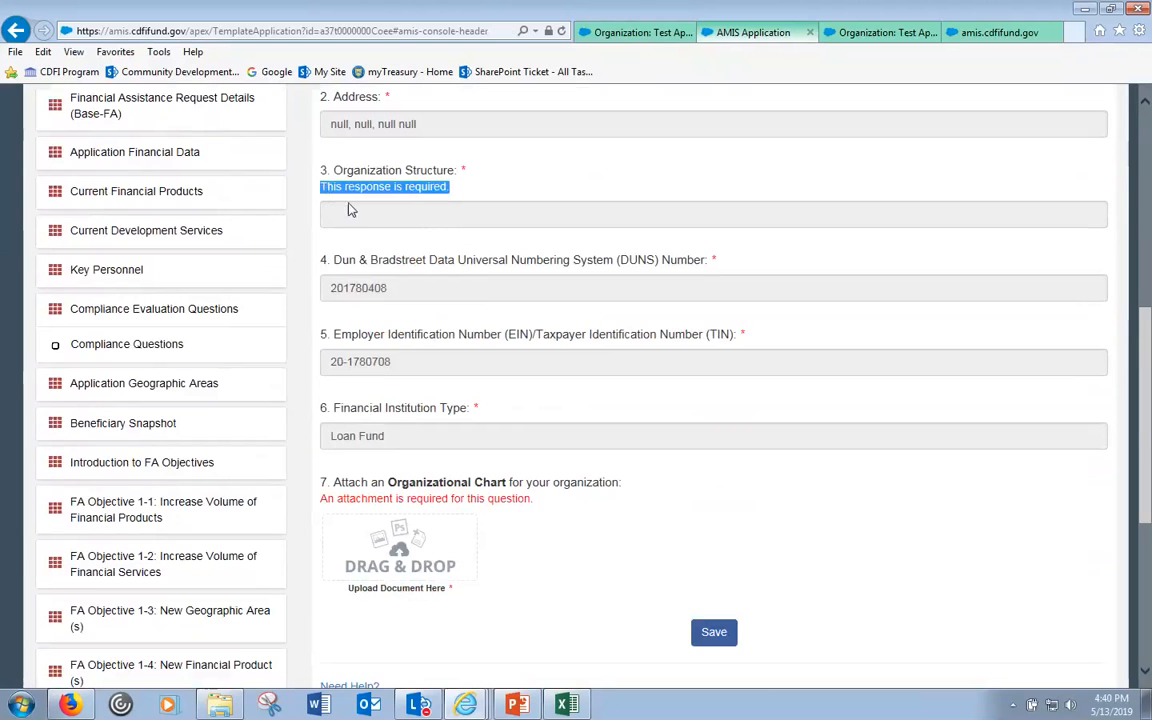
click(579, 503)
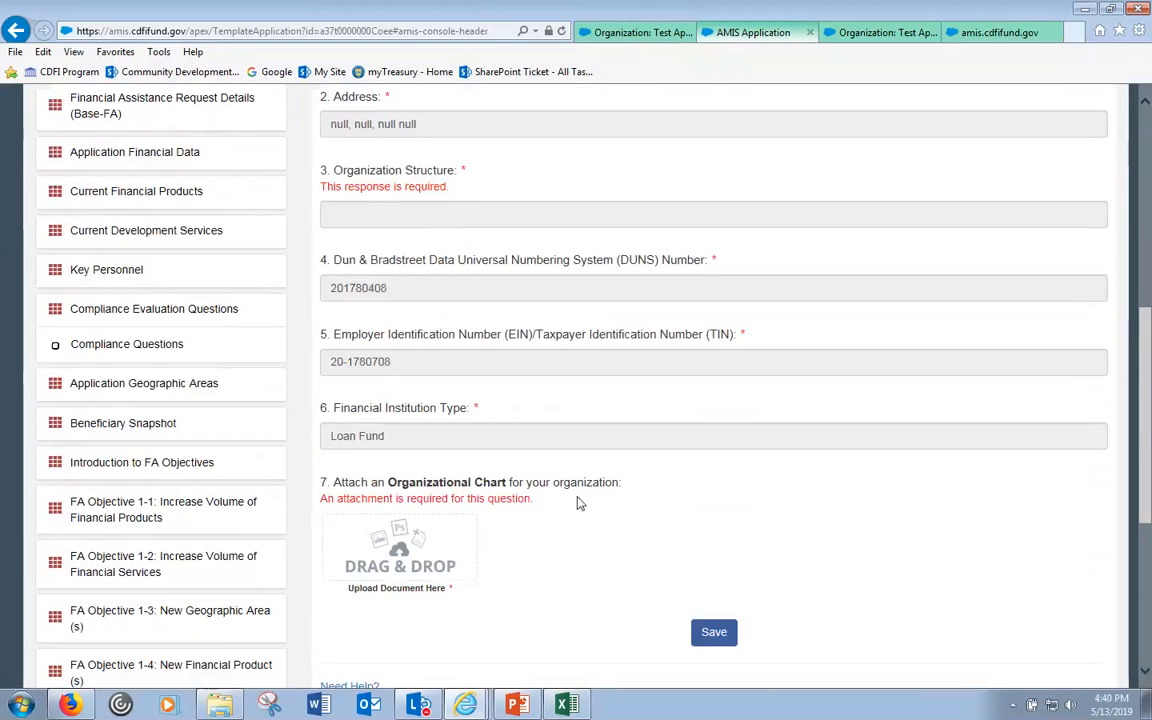
drag(577, 503, 328, 504)
click(549, 514)
- Point out the Organization Structure required marker and the auto-filled DUNS number
scroll(571, 517, up, 1)
scroll(566, 496, up, 1)
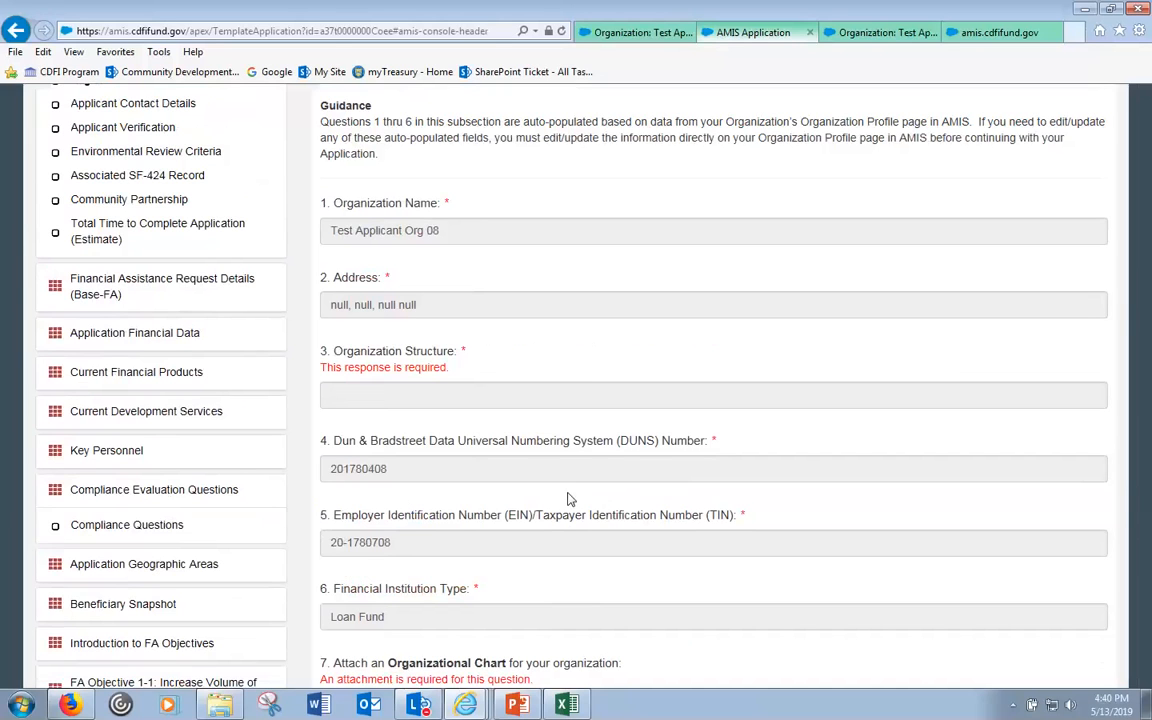
drag(461, 350, 466, 351)
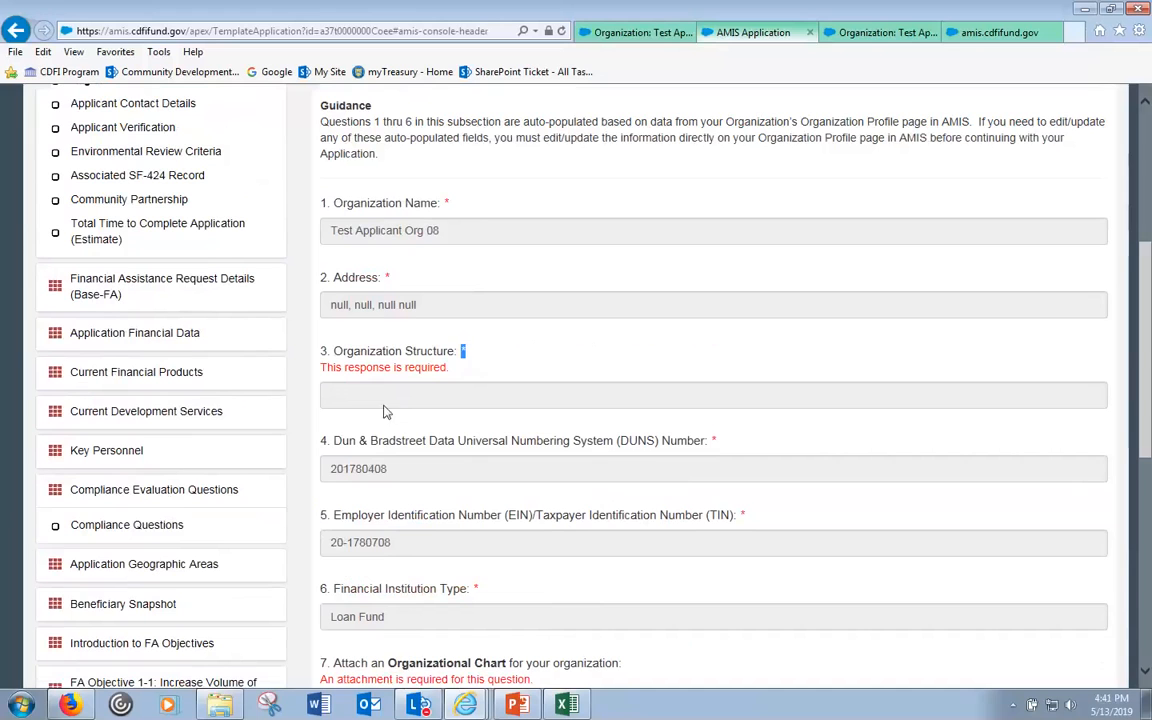
click(393, 474)
drag(393, 474, 333, 480)
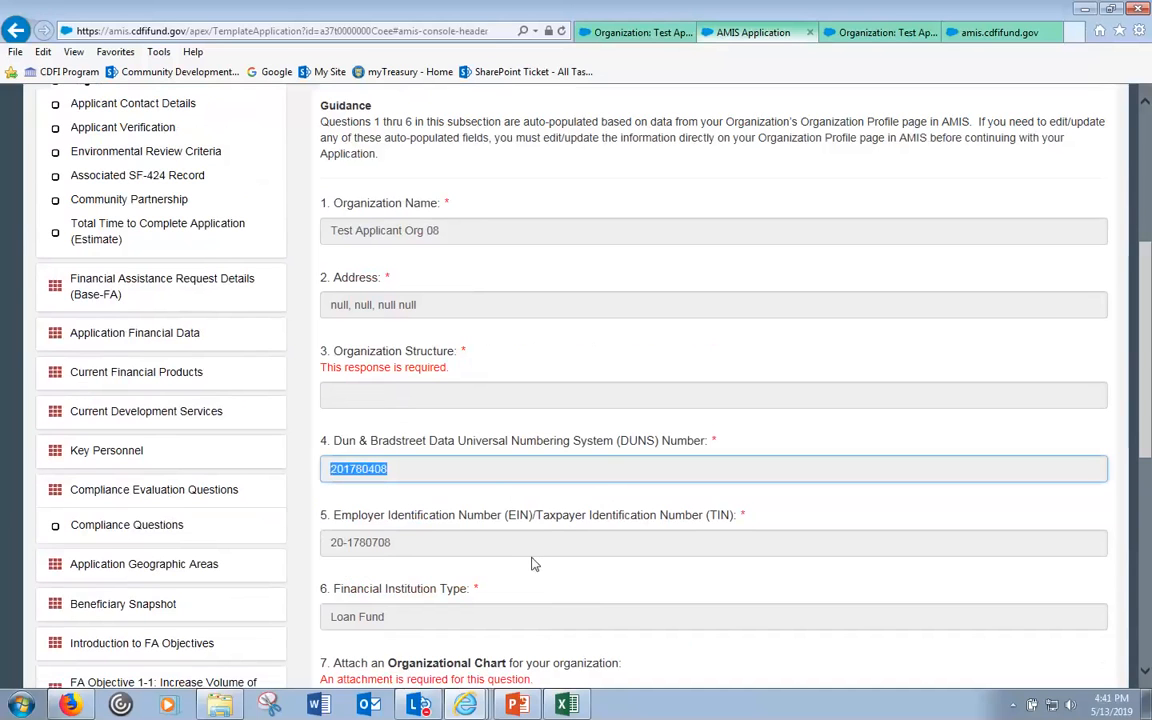
scroll(520, 537, down, 2)
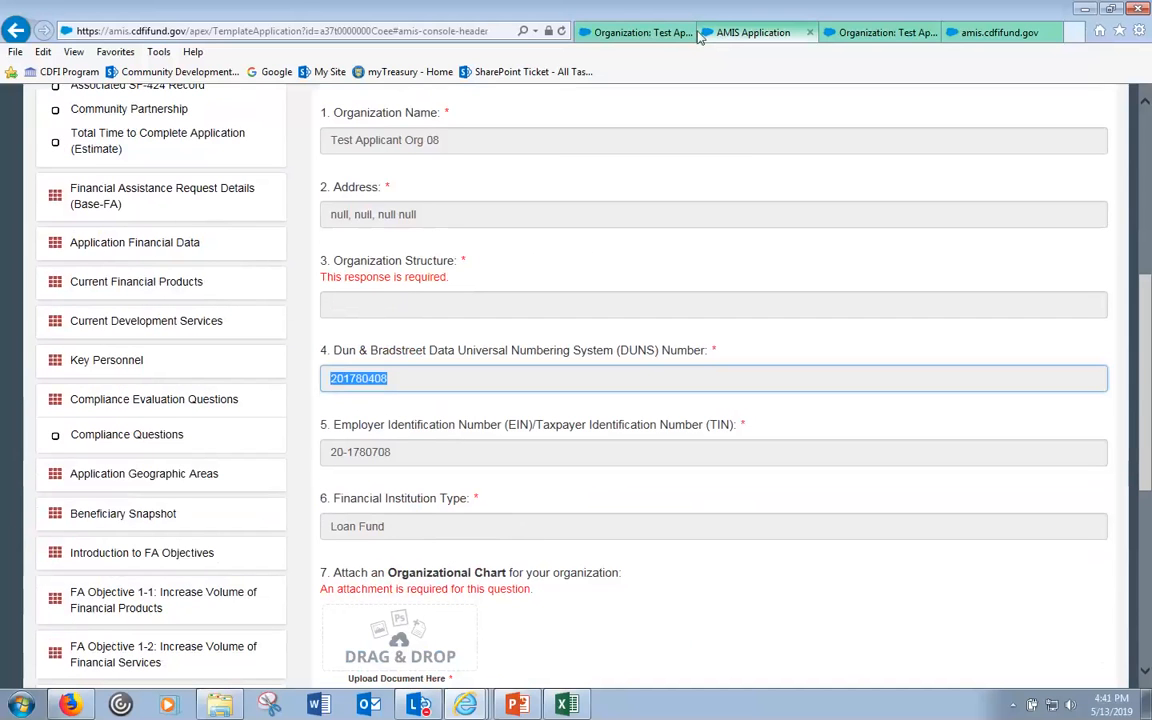
- Open the Test Applicant Org 08 profile in a new tab and note its blank Organization Structure
click(630, 33)
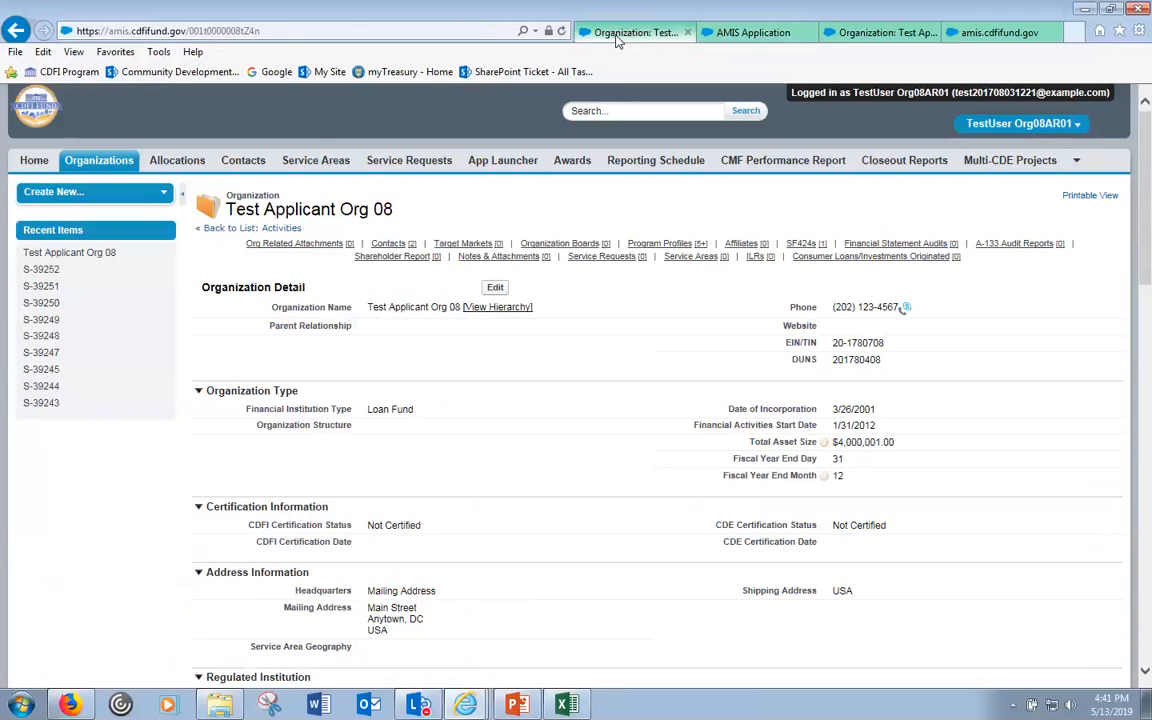
click(745, 32)
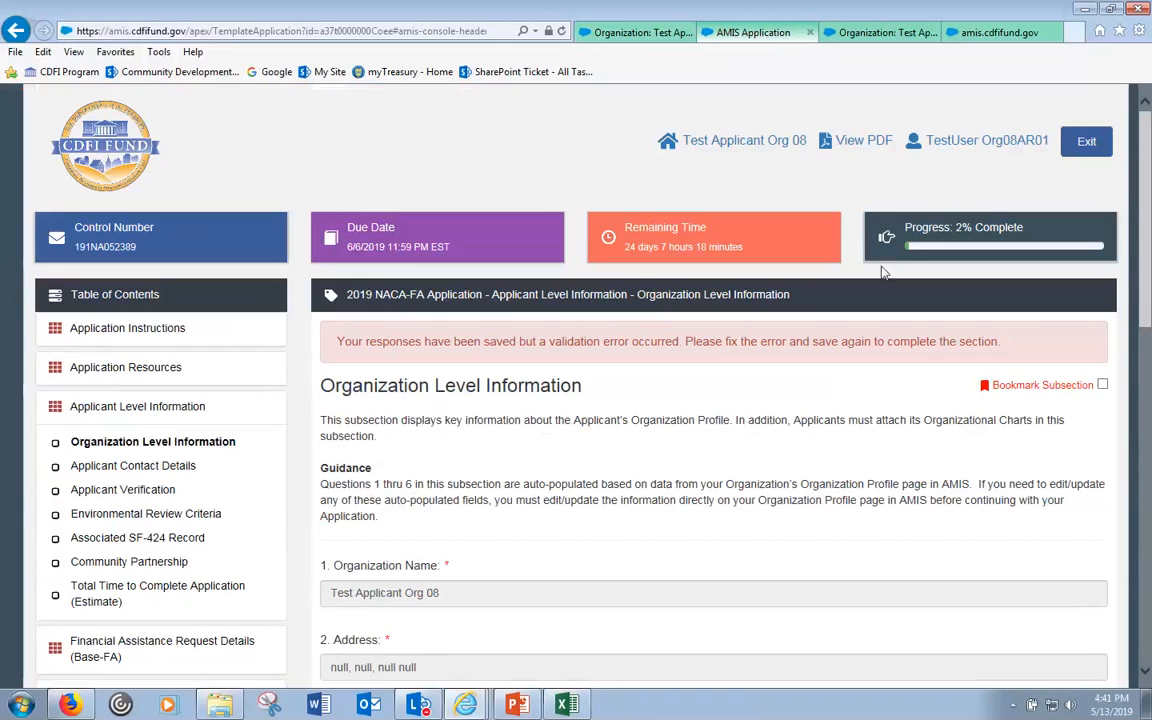
click(750, 146)
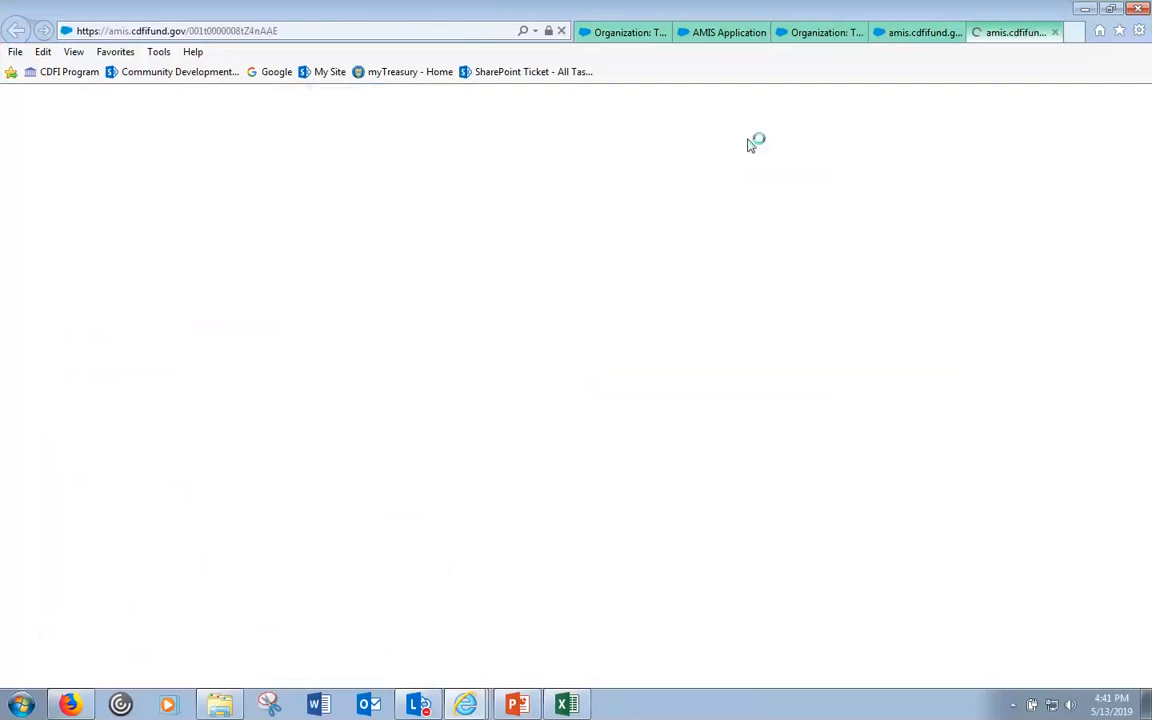
click(718, 30)
drag(405, 484, 849, 507)
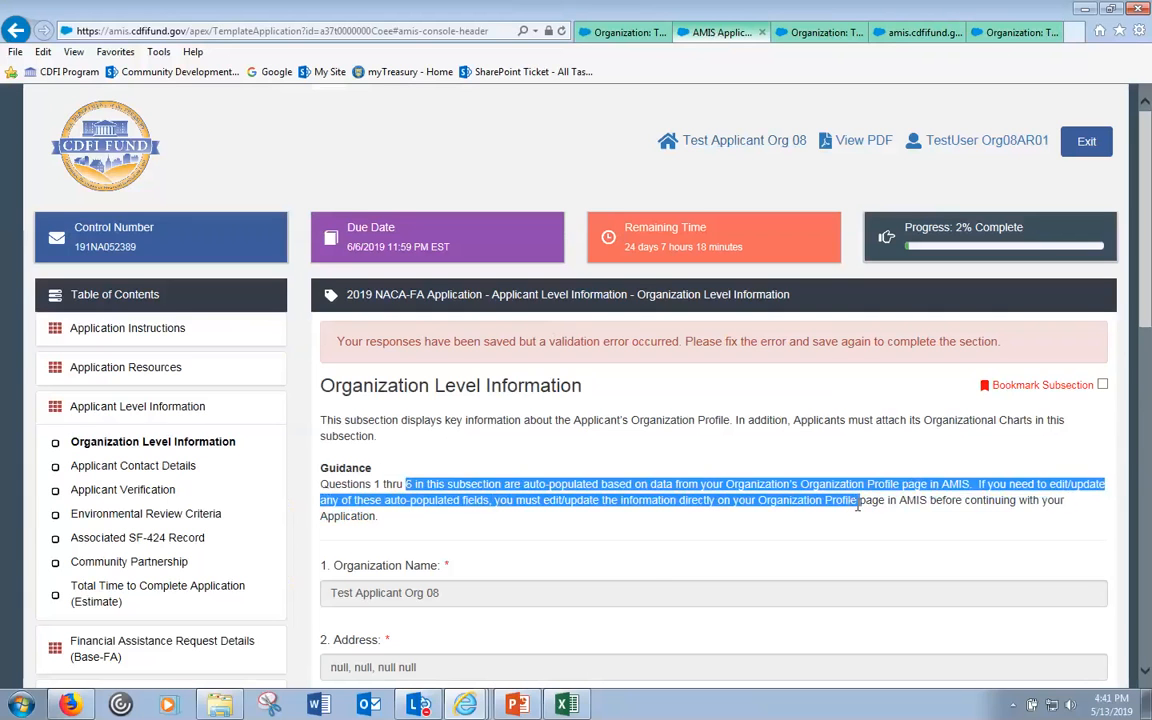
scroll(766, 500, down, 3)
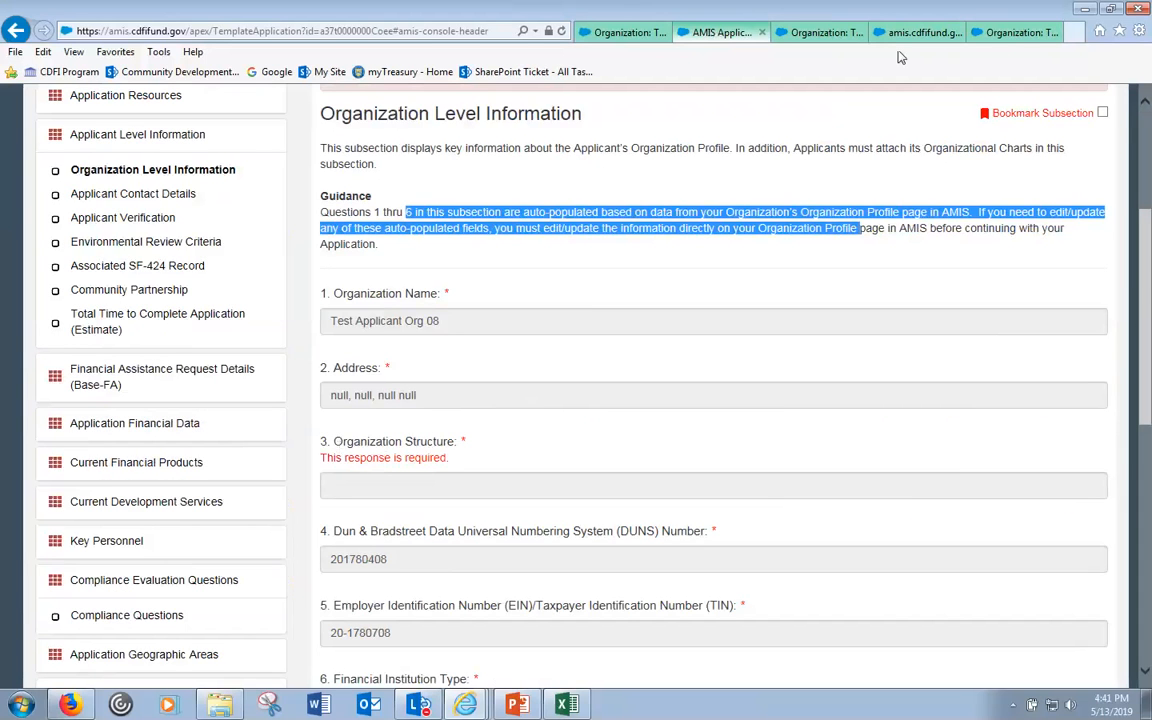
click(1020, 33)
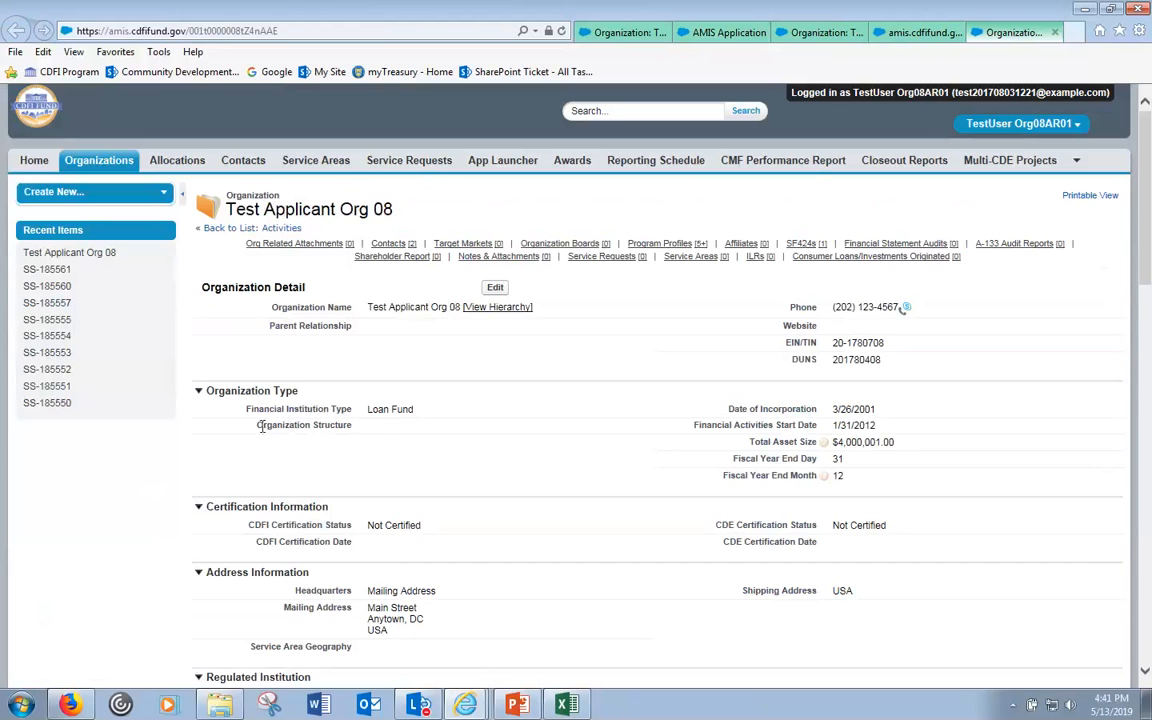
drag(259, 425, 352, 426)
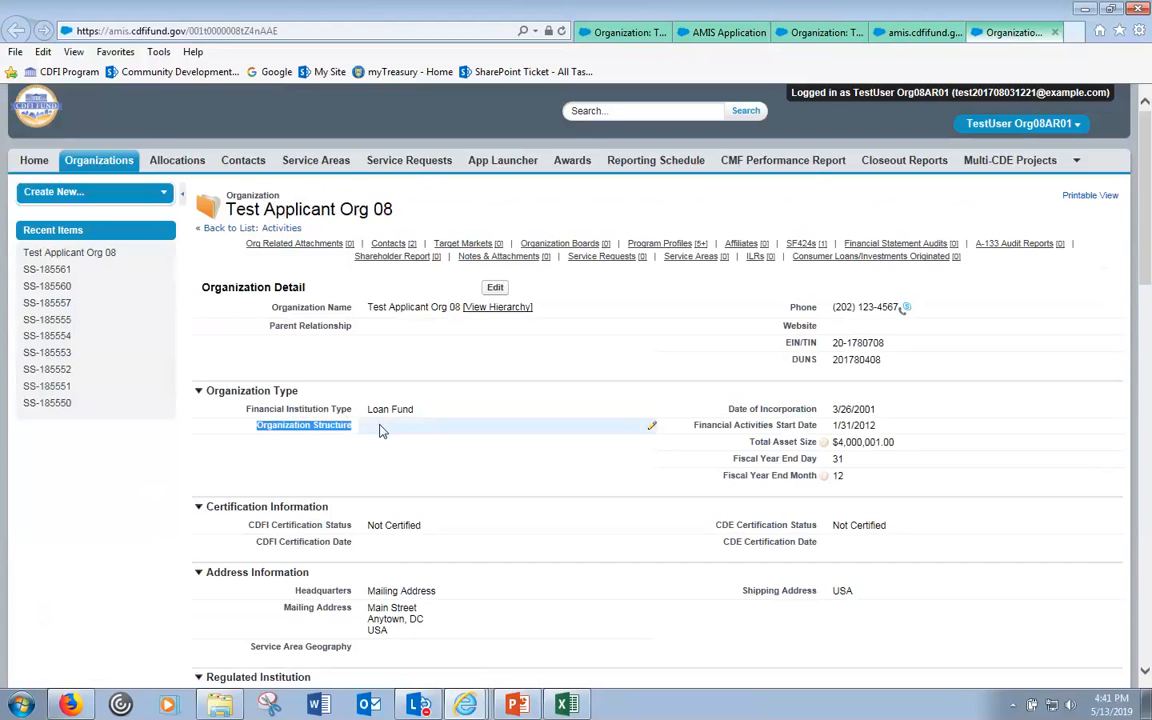
- Edit the organization profile, set Organization Structure to Non-Profit-501(c)(4), and save it
click(495, 289)
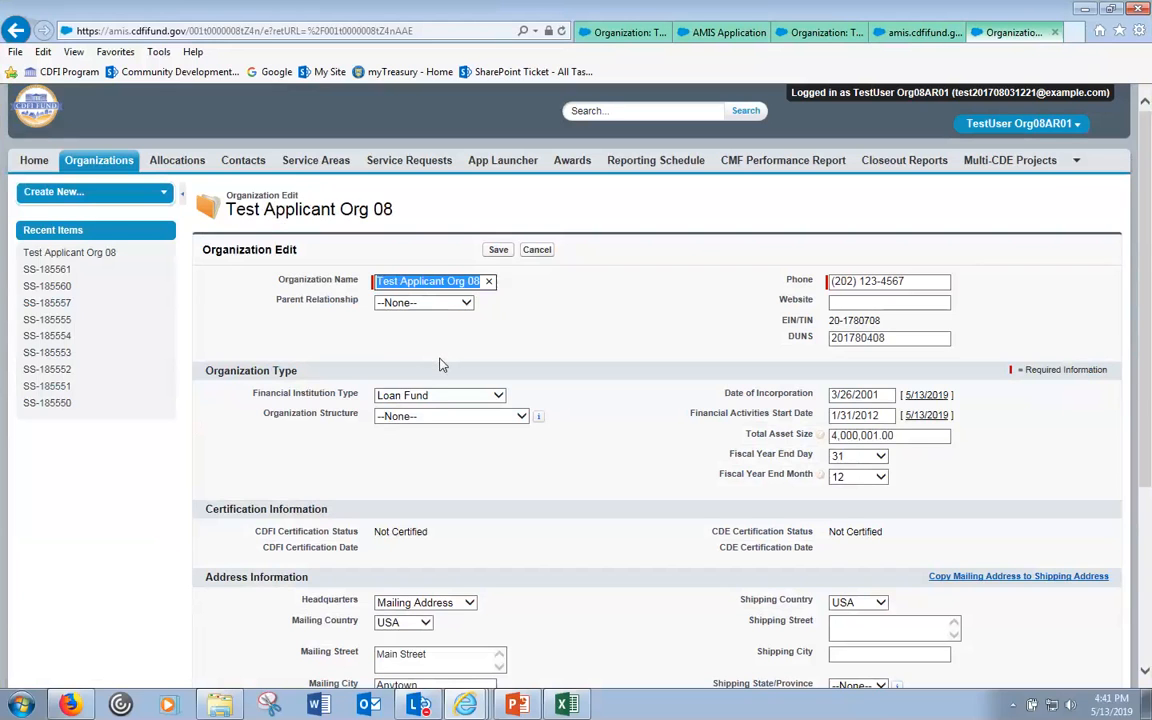
click(521, 416)
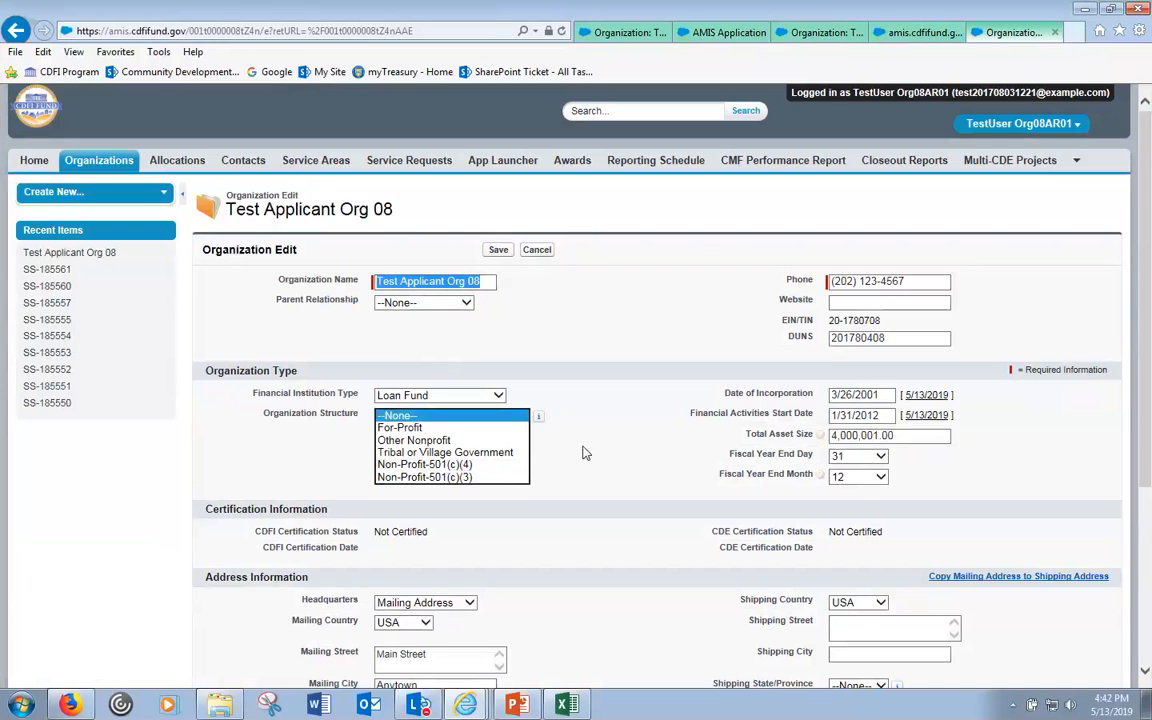
click(621, 455)
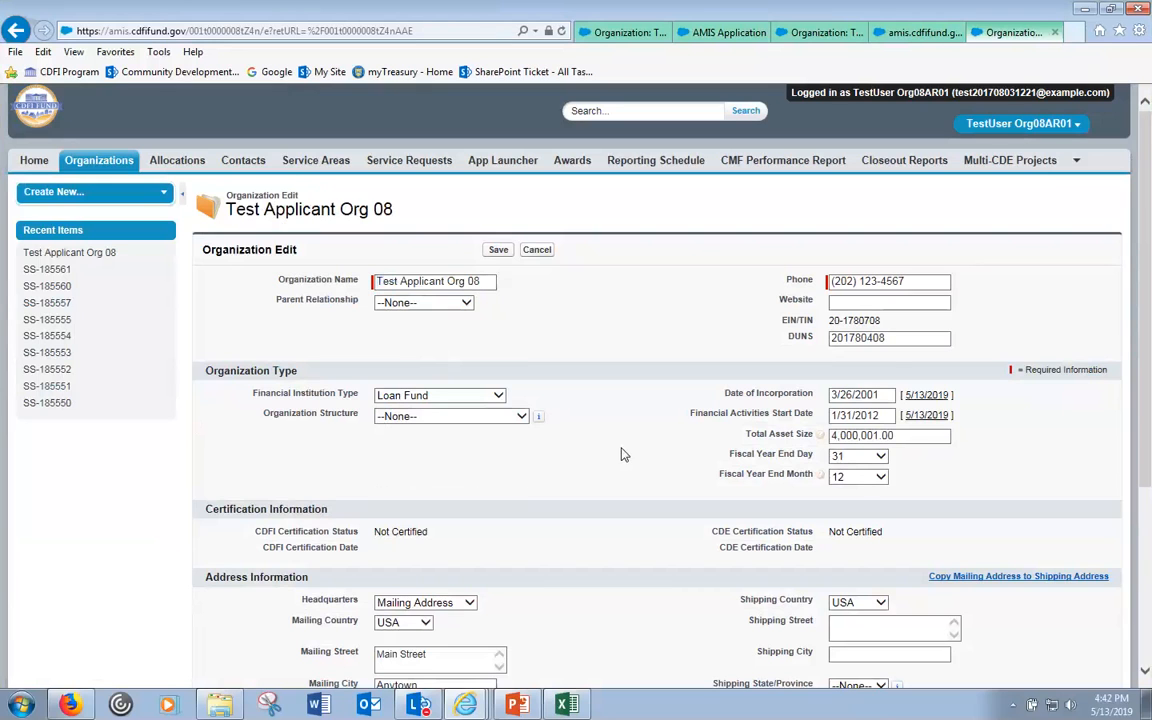
click(724, 34)
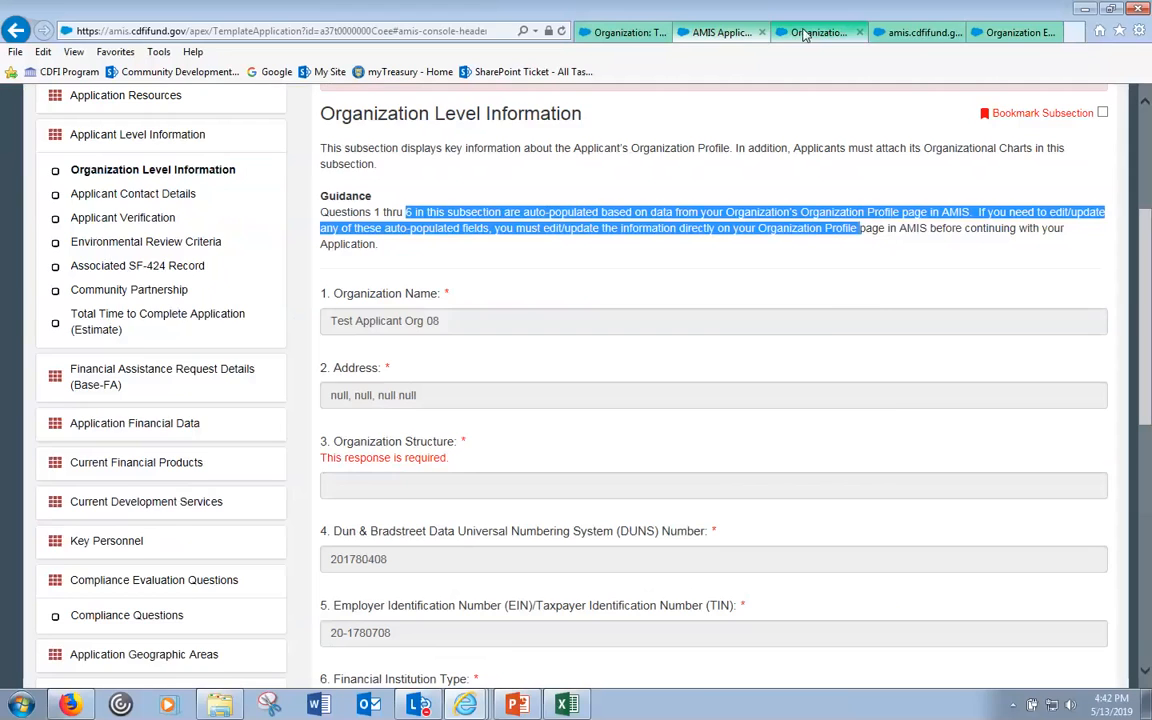
click(1015, 32)
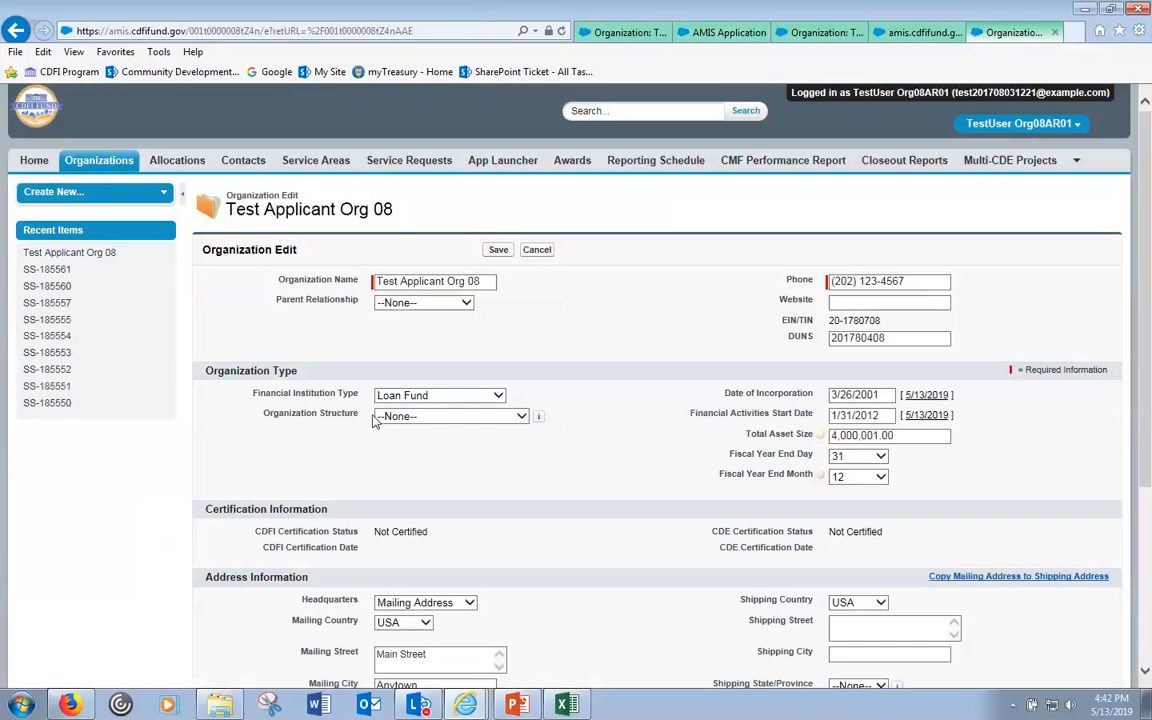
click(520, 417)
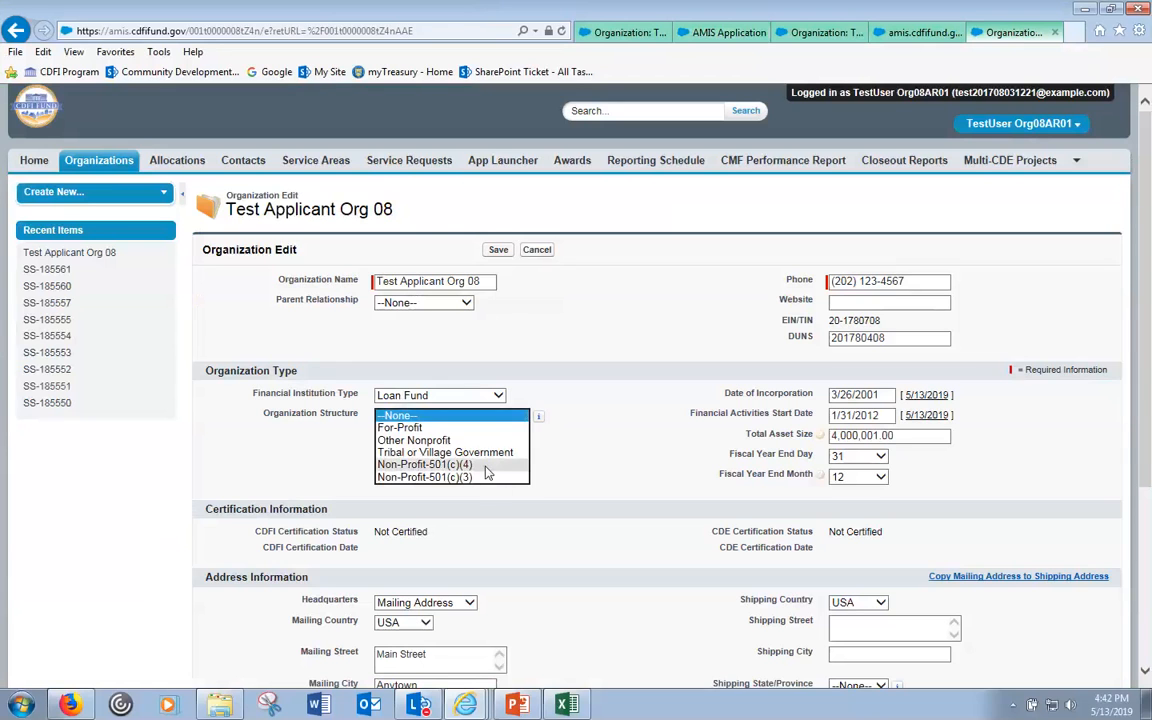
click(470, 465)
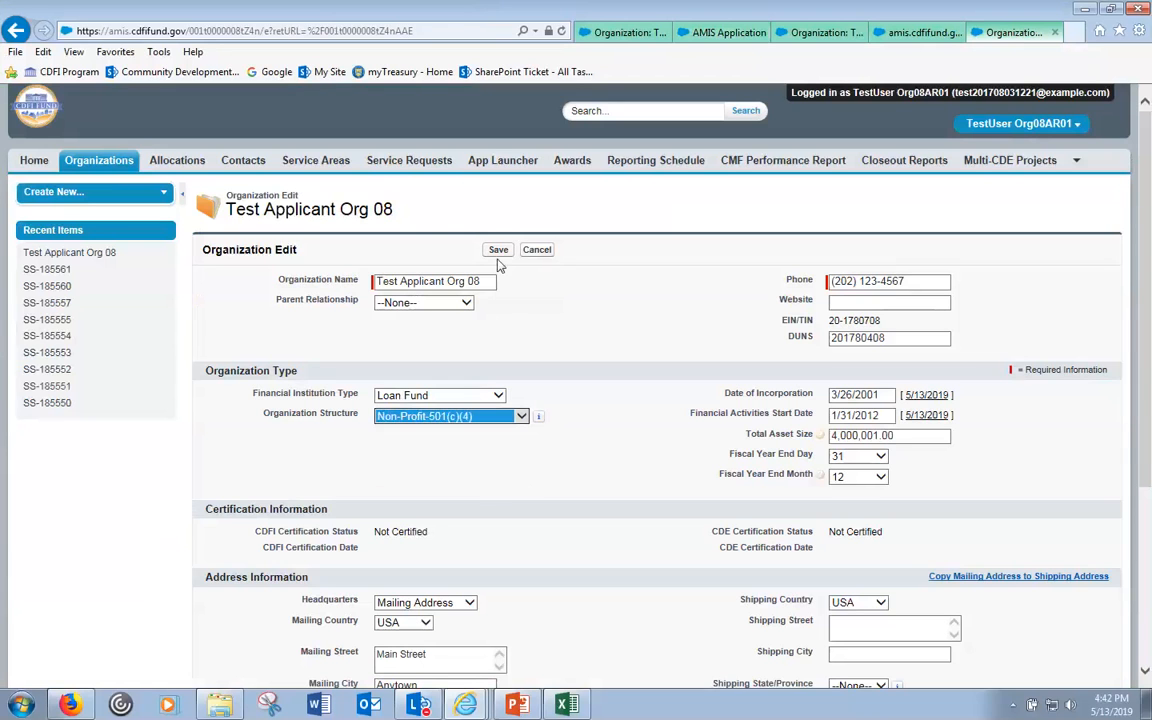
click(497, 251)
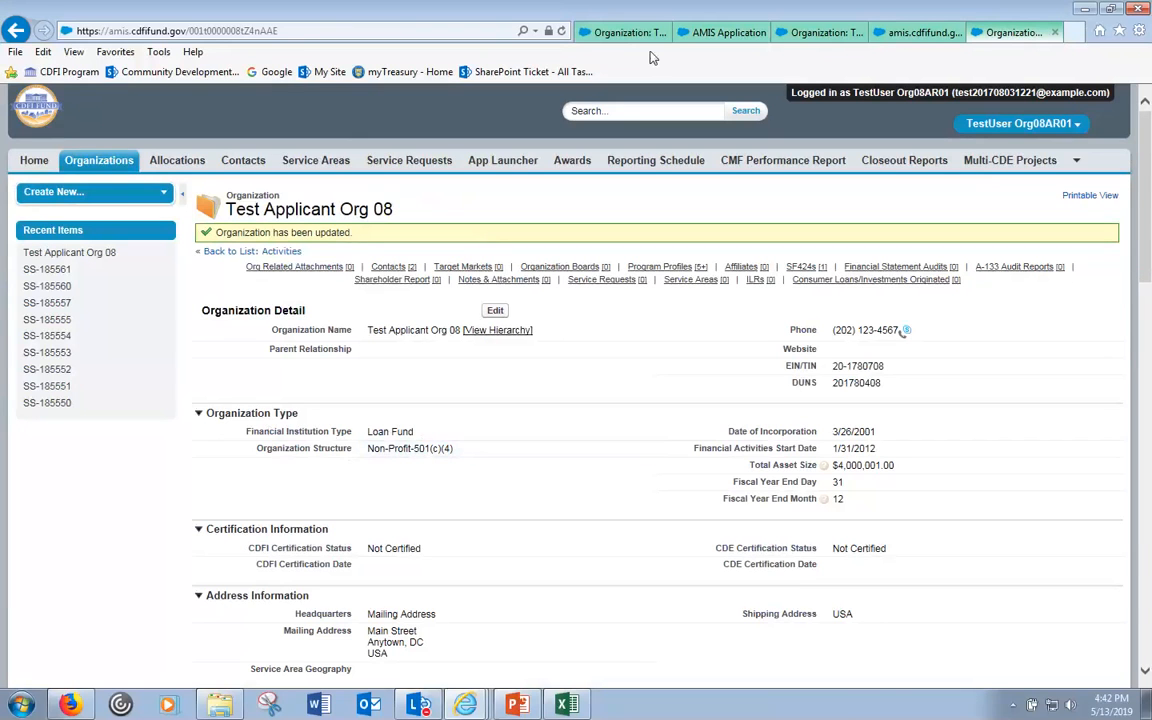
- Back in the application, save the Organization Level Information section again
click(720, 32)
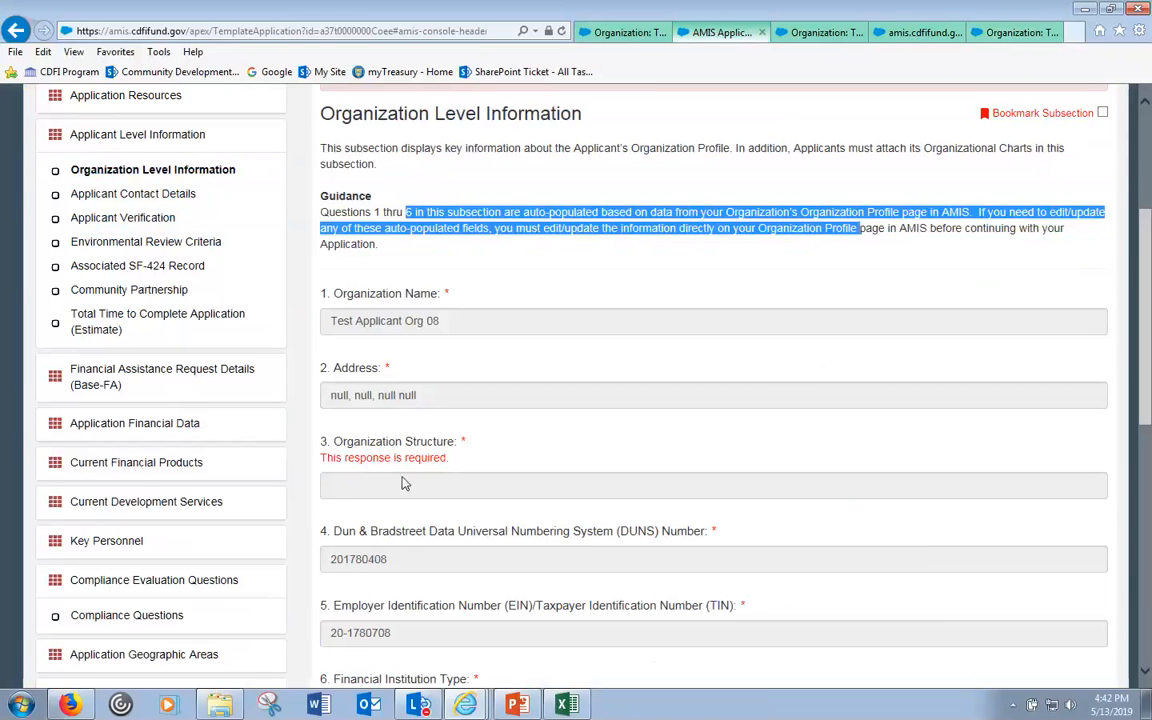
click(428, 462)
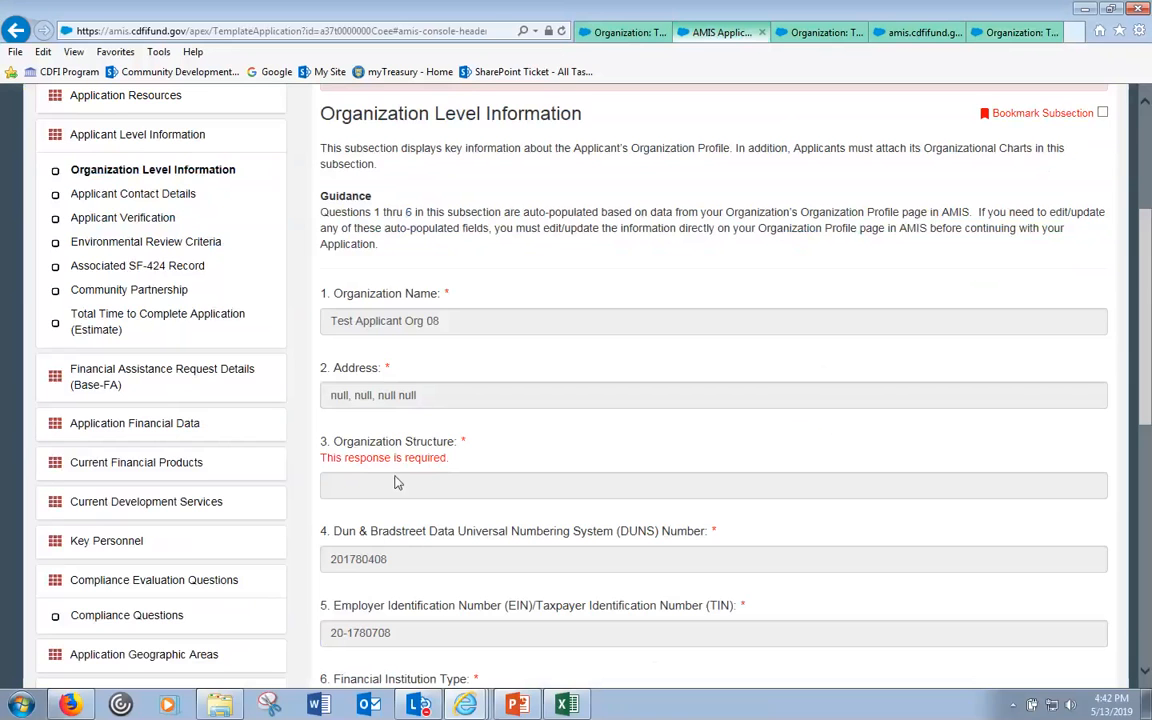
scroll(520, 470, down, 5)
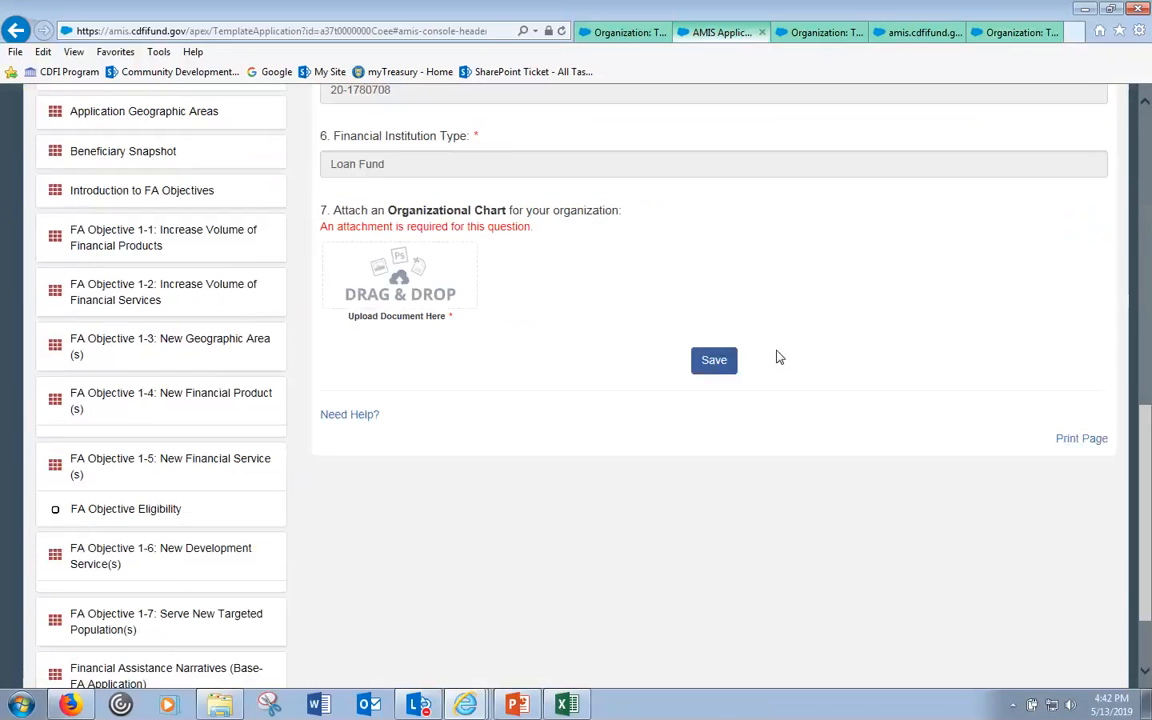
click(715, 362)
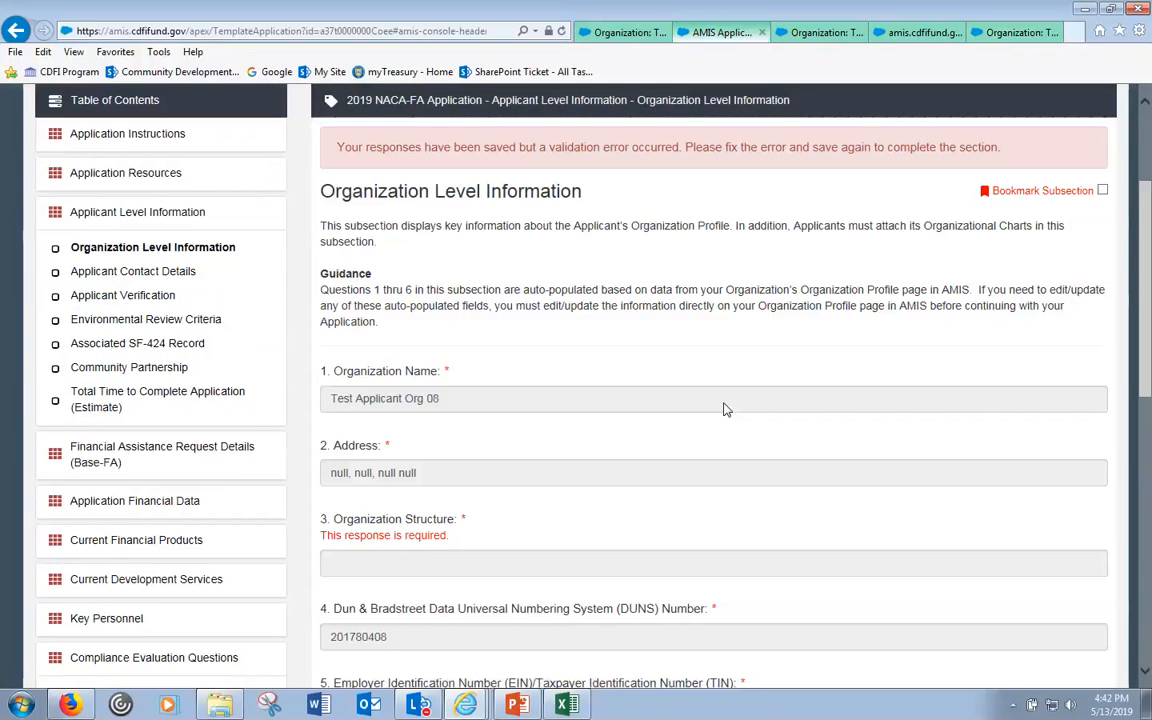
- Refresh and confirm Organization Structure reads Non-Profit-501(c)(4) with a new 501(c)(4) Questionnaire subsection
click(562, 31)
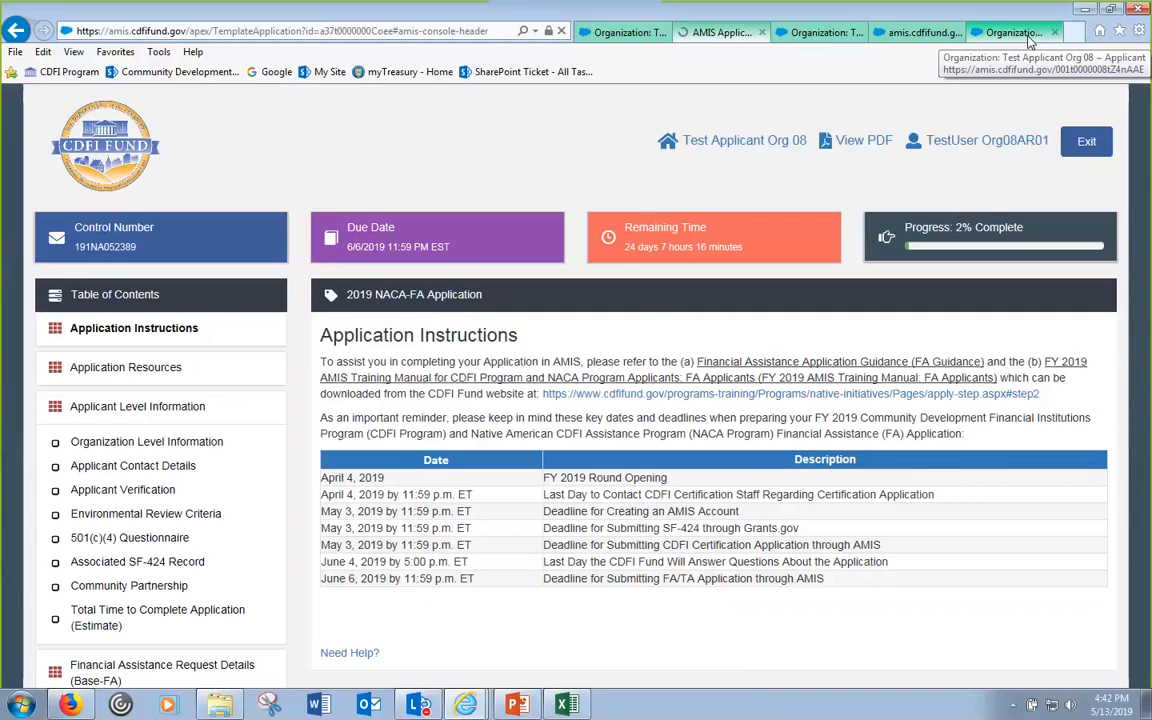
scroll(123, 244, down, 2)
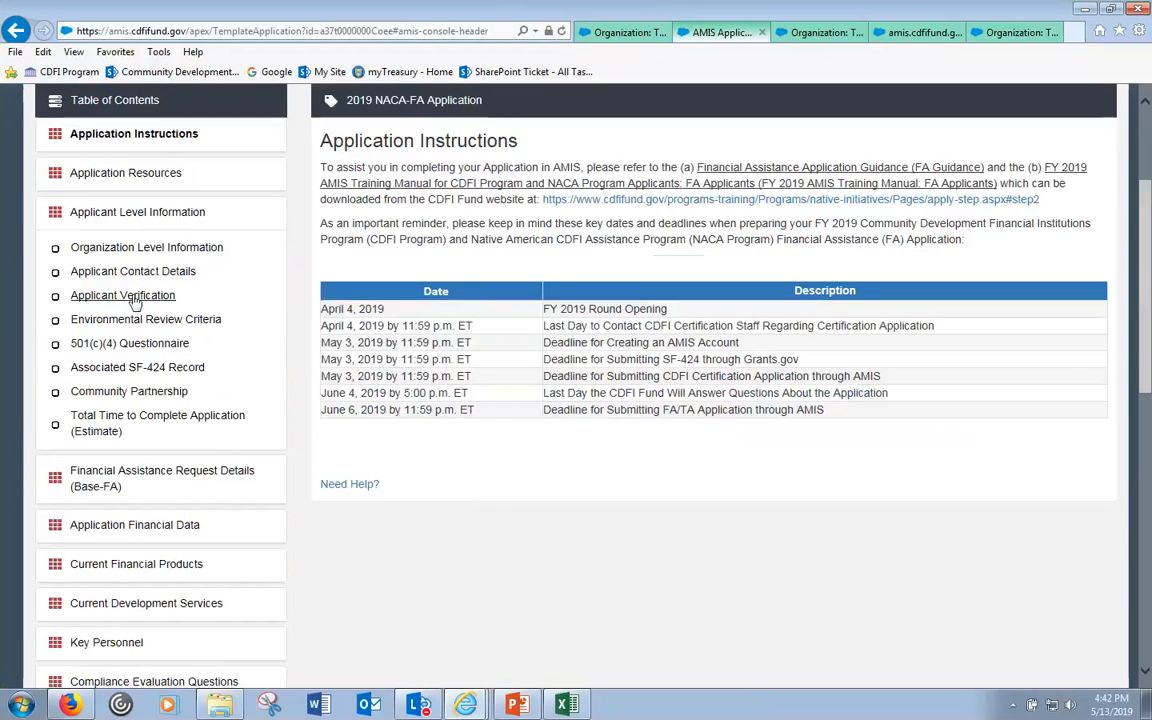
click(151, 252)
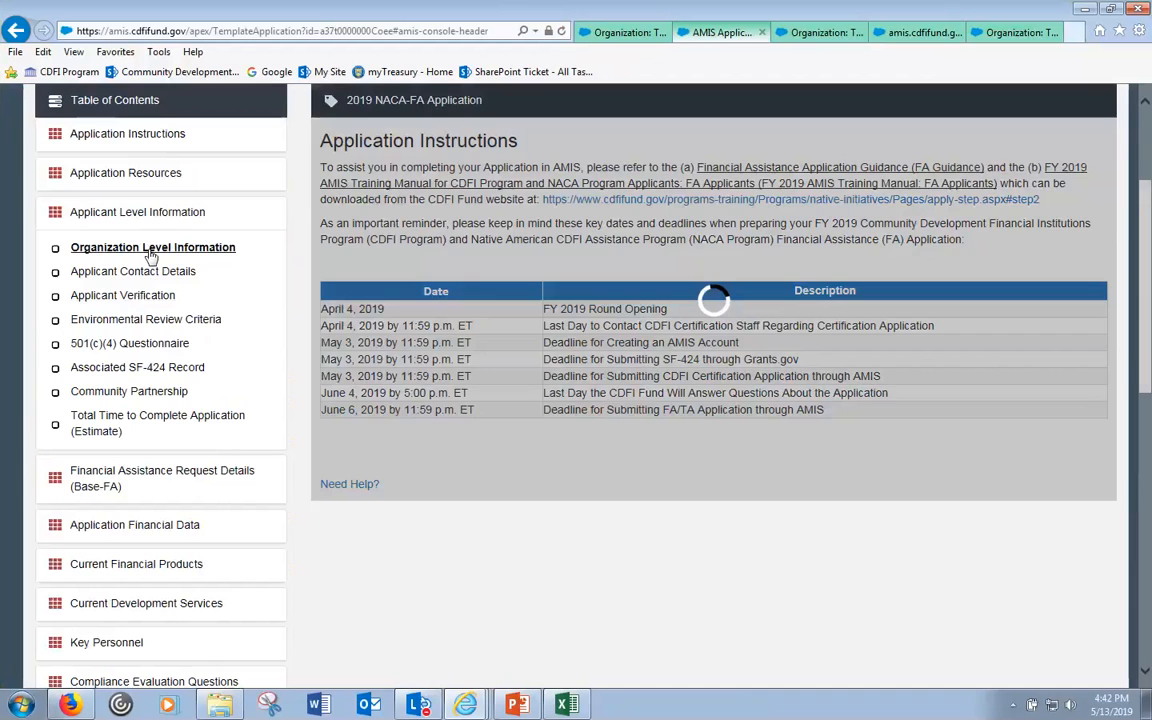
scroll(614, 427, down, 2)
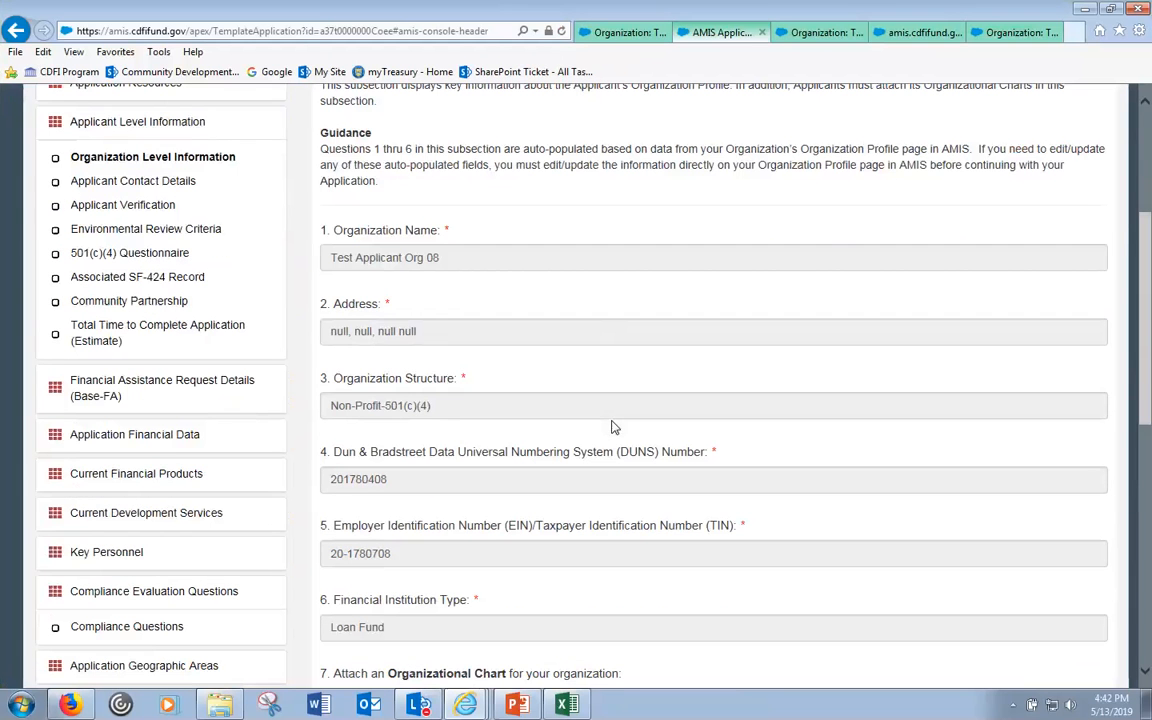
drag(432, 405, 331, 405)
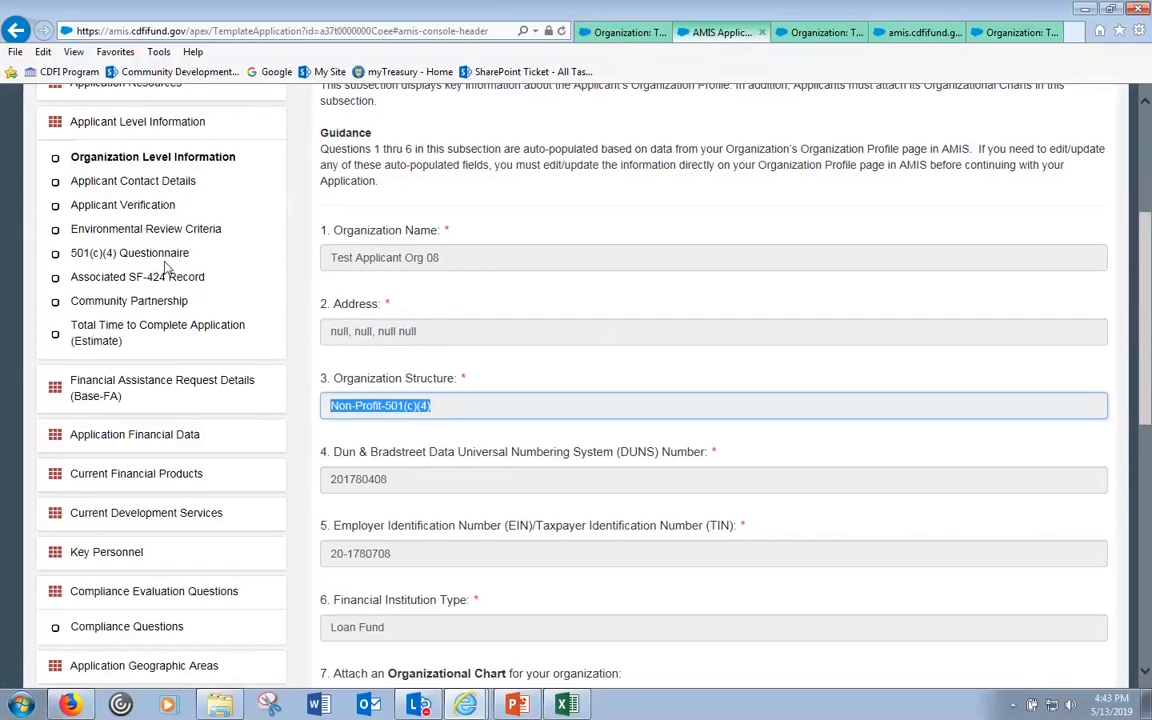
drag(194, 256, 63, 265)
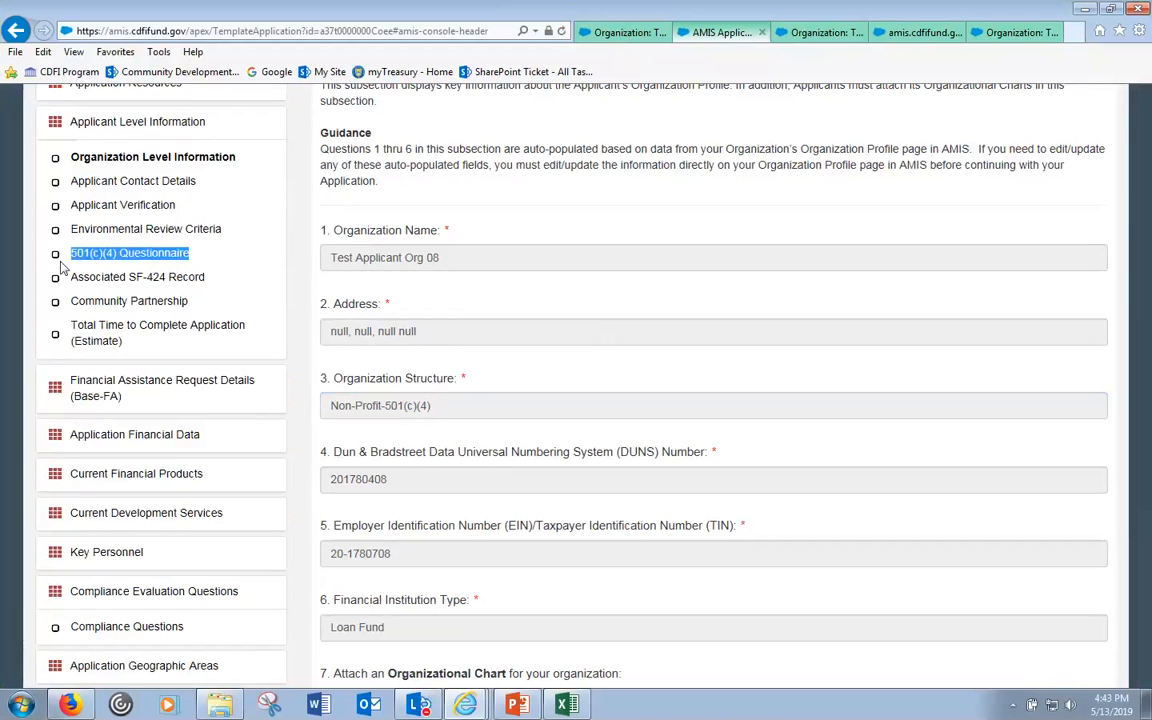
- Open the 501(c)(4) Questionnaire and verify the profile's saved Non-Profit-501(c)(4) structure
click(188, 255)
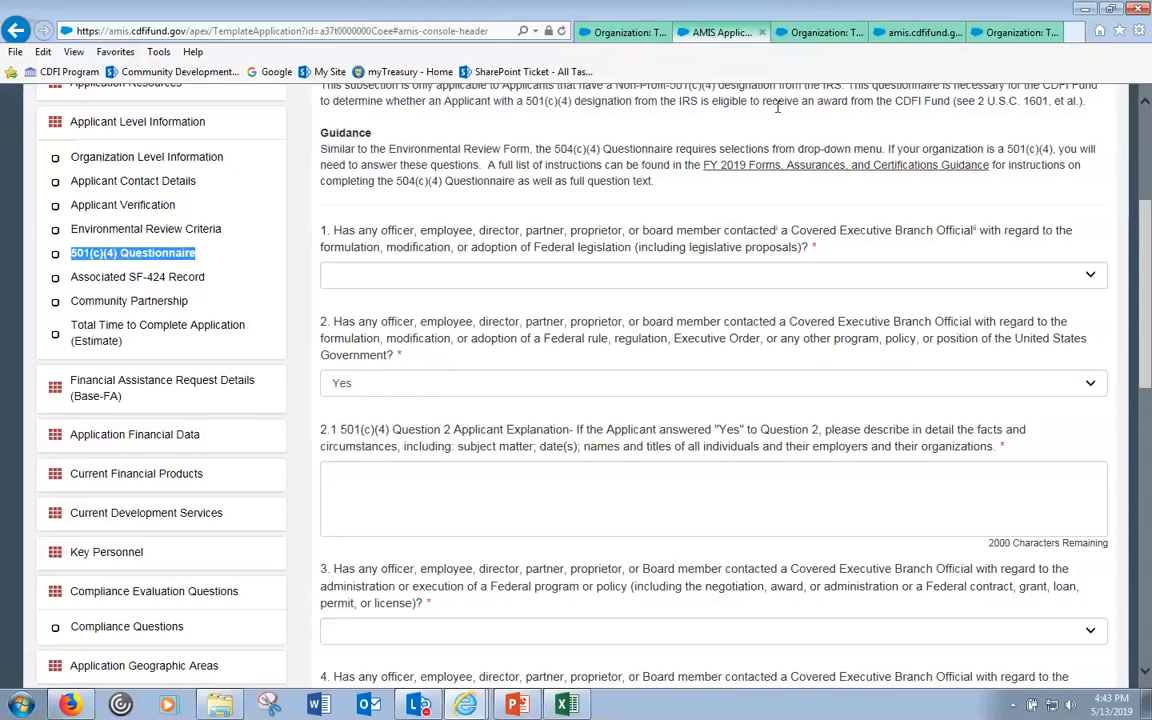
click(850, 36)
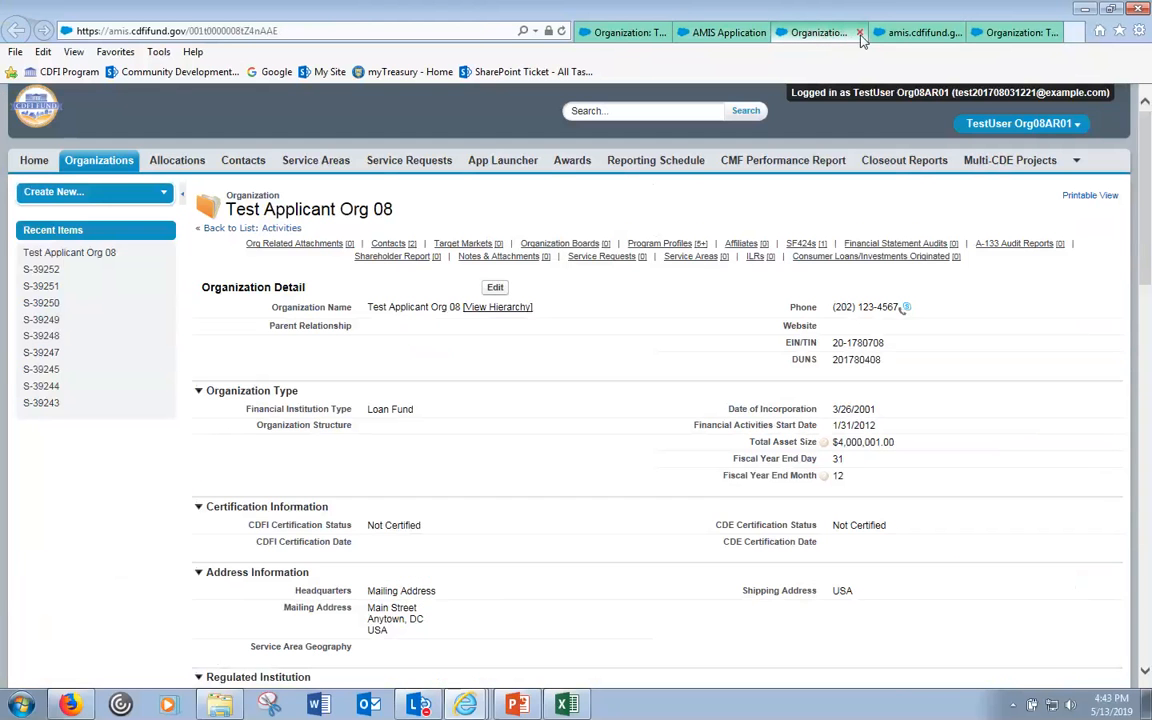
click(1010, 32)
drag(368, 448, 443, 448)
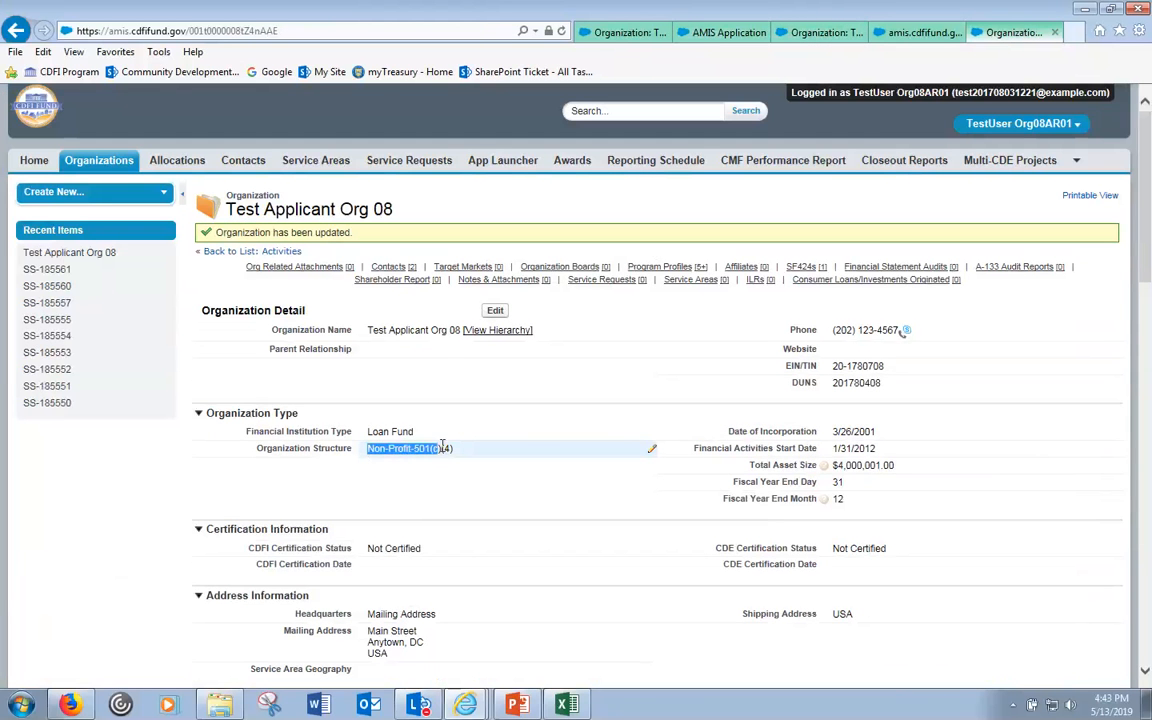
click(718, 33)
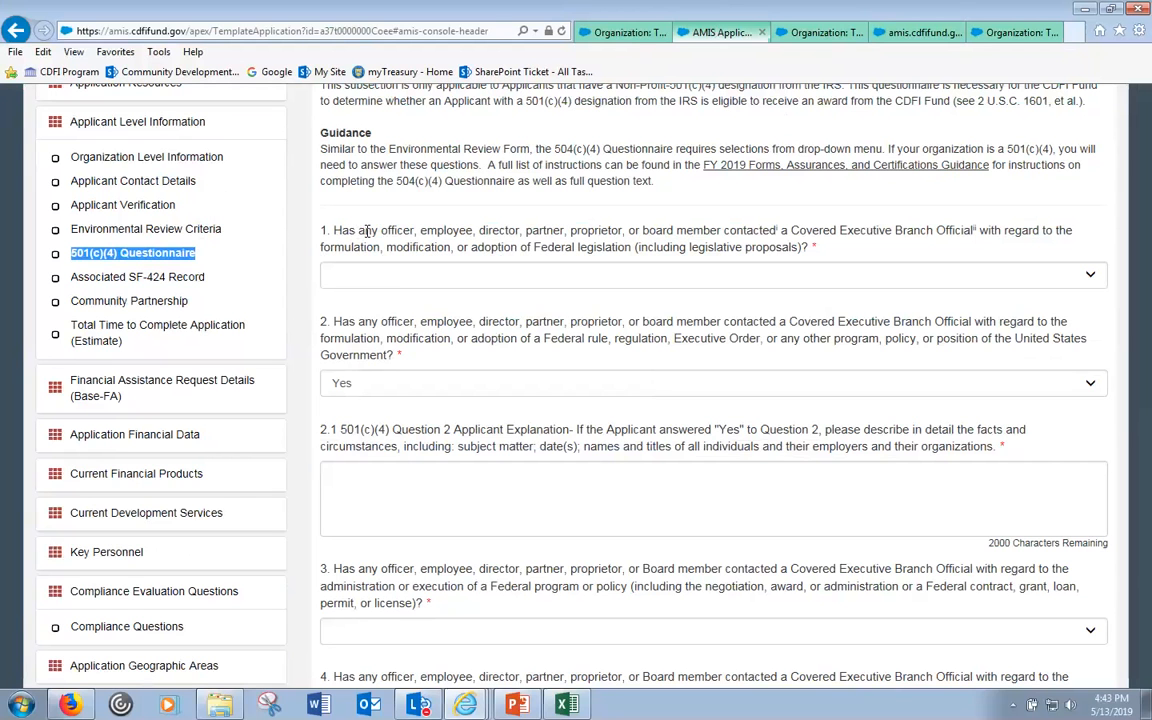
- Note the questionnaire's required questions 1 and 2, then go to Organization Level Information
click(371, 231)
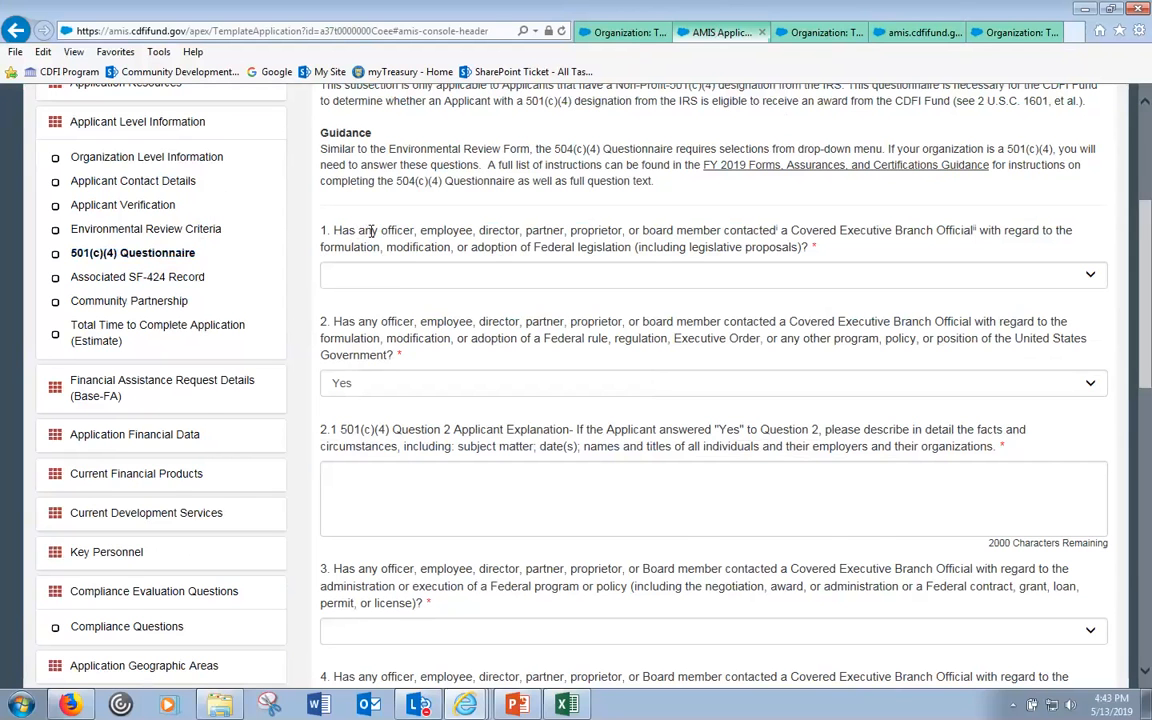
scroll(371, 231, up, 1)
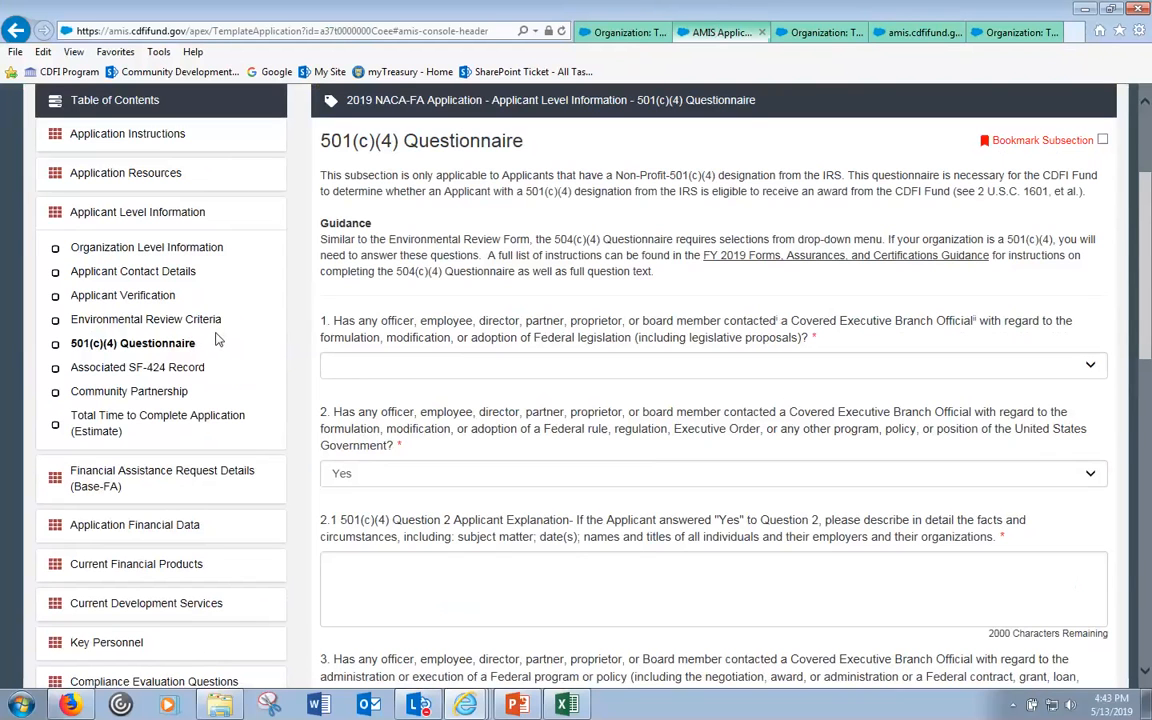
double_click(815, 338)
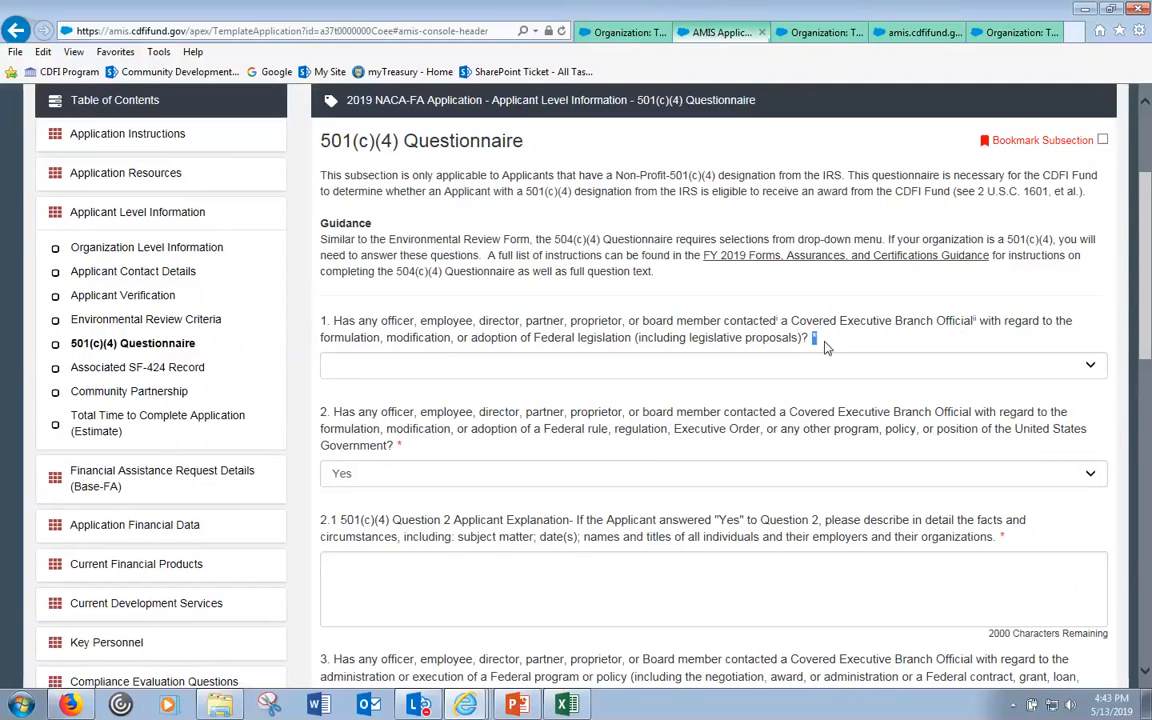
double_click(400, 446)
click(444, 449)
click(177, 256)
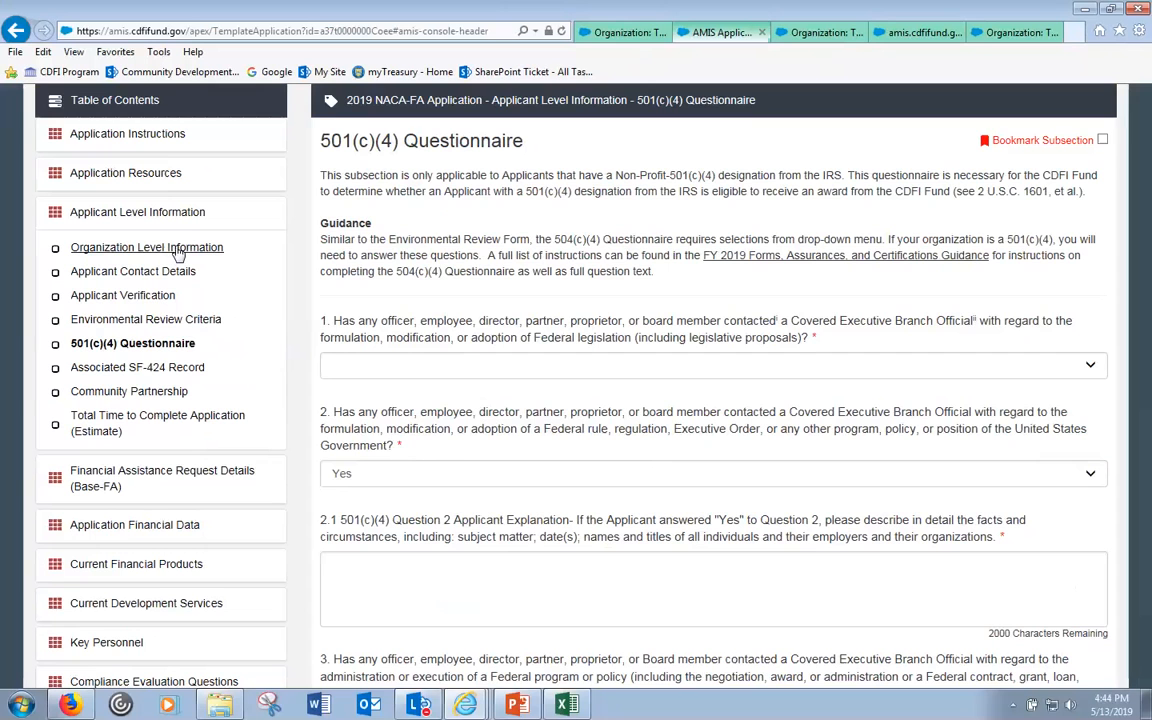
click(178, 250)
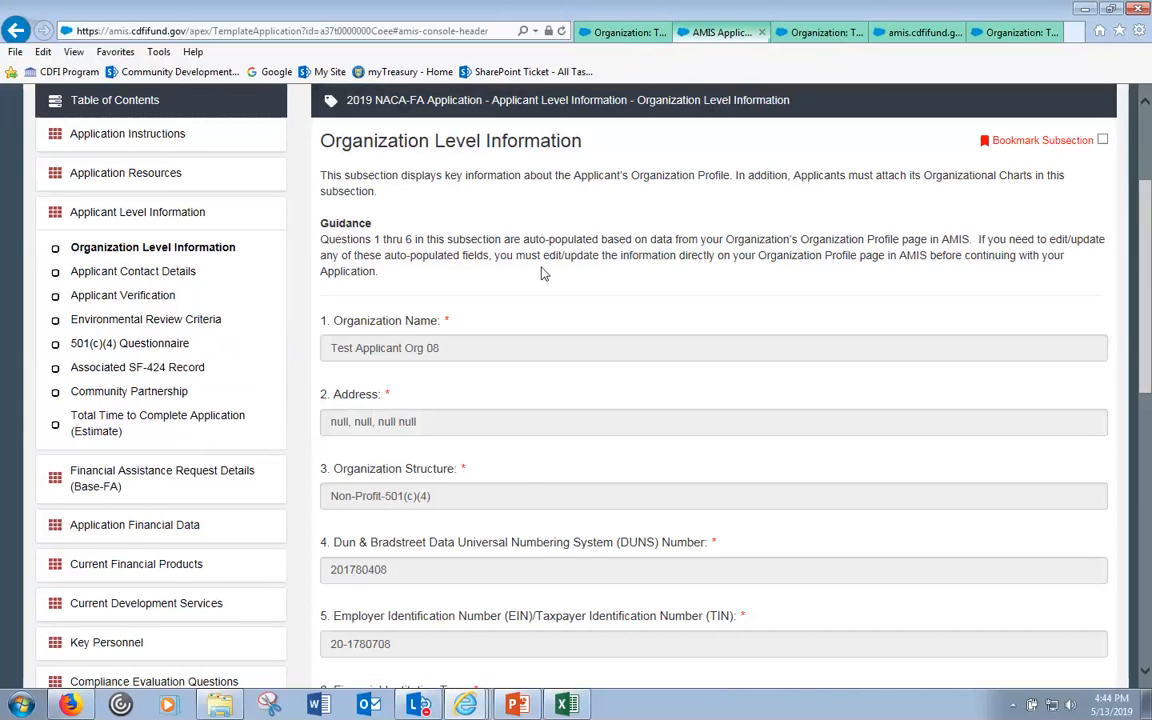
- Scroll the page, check the organization profile, and close the duplicate profile tab
click(104, 345)
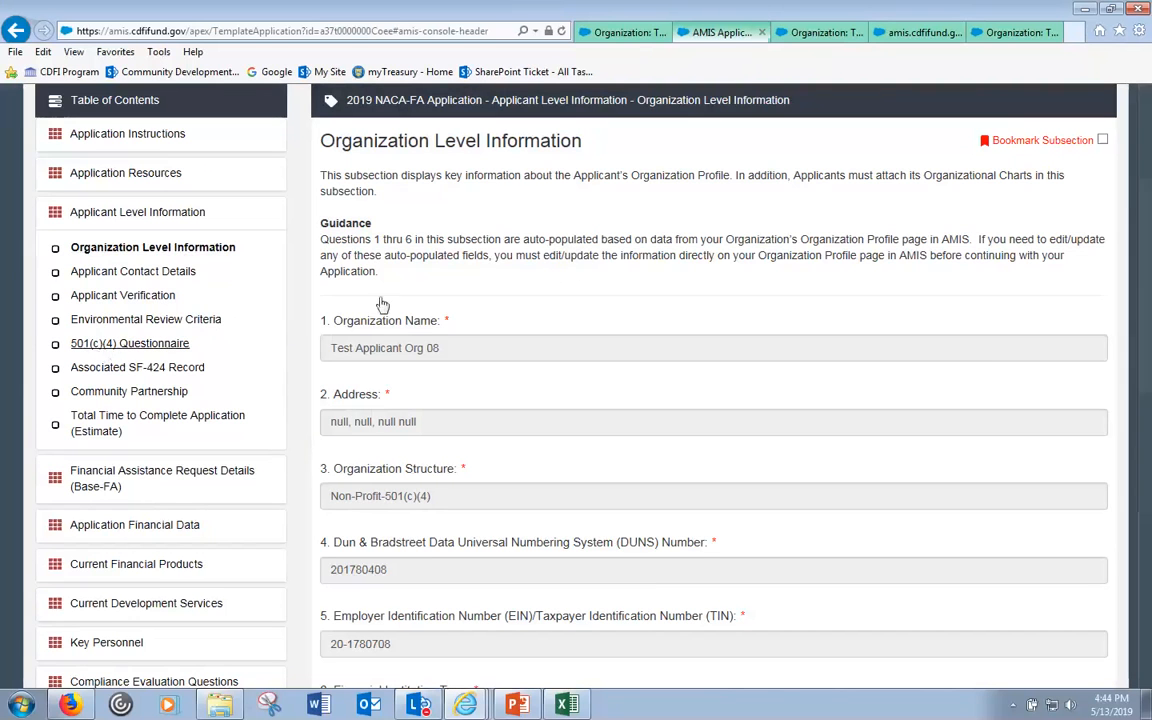
drag(1147, 215, 1131, 540)
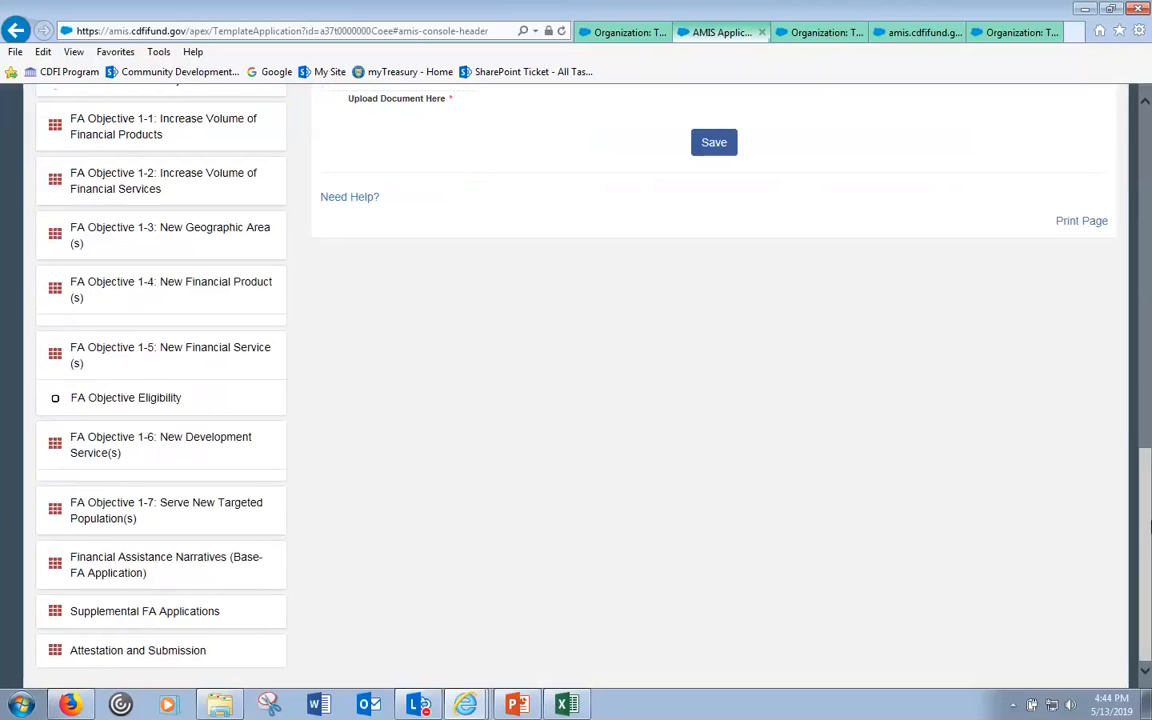
mouse_move(1149, 527)
mouse_down()
mouse_move(1149, 172)
mouse_move(1149, 525)
mouse_up()
drag(1149, 537, 1149, 198)
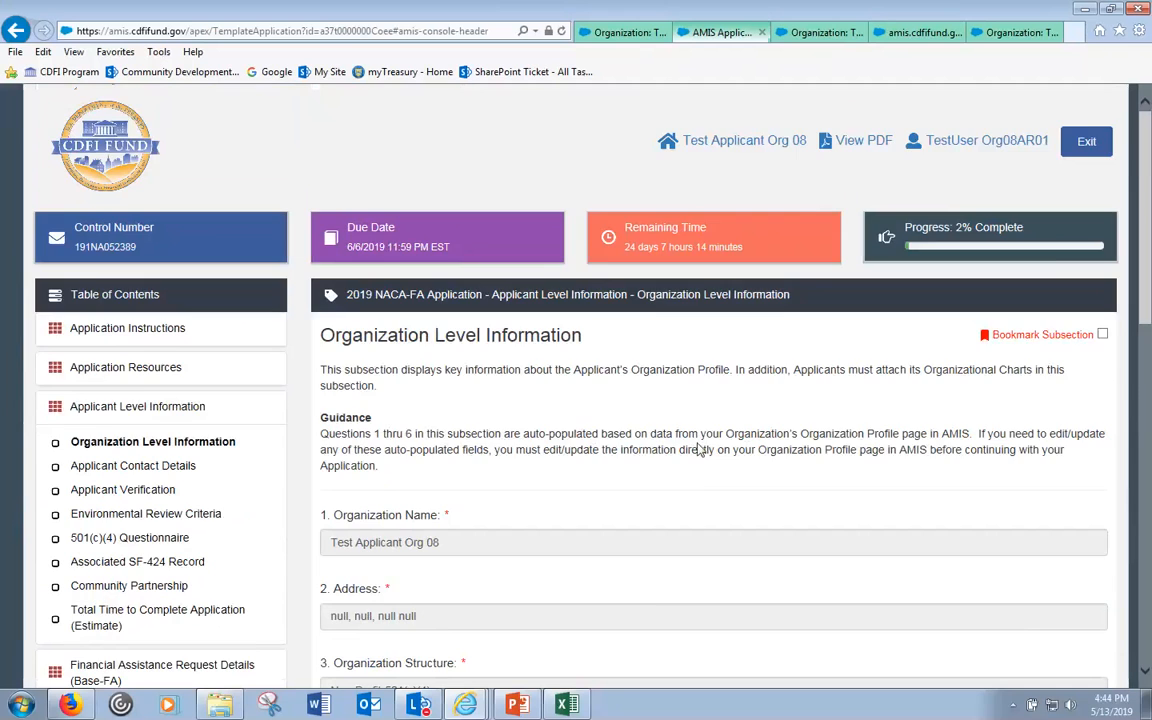
scroll(699, 445, down, 3)
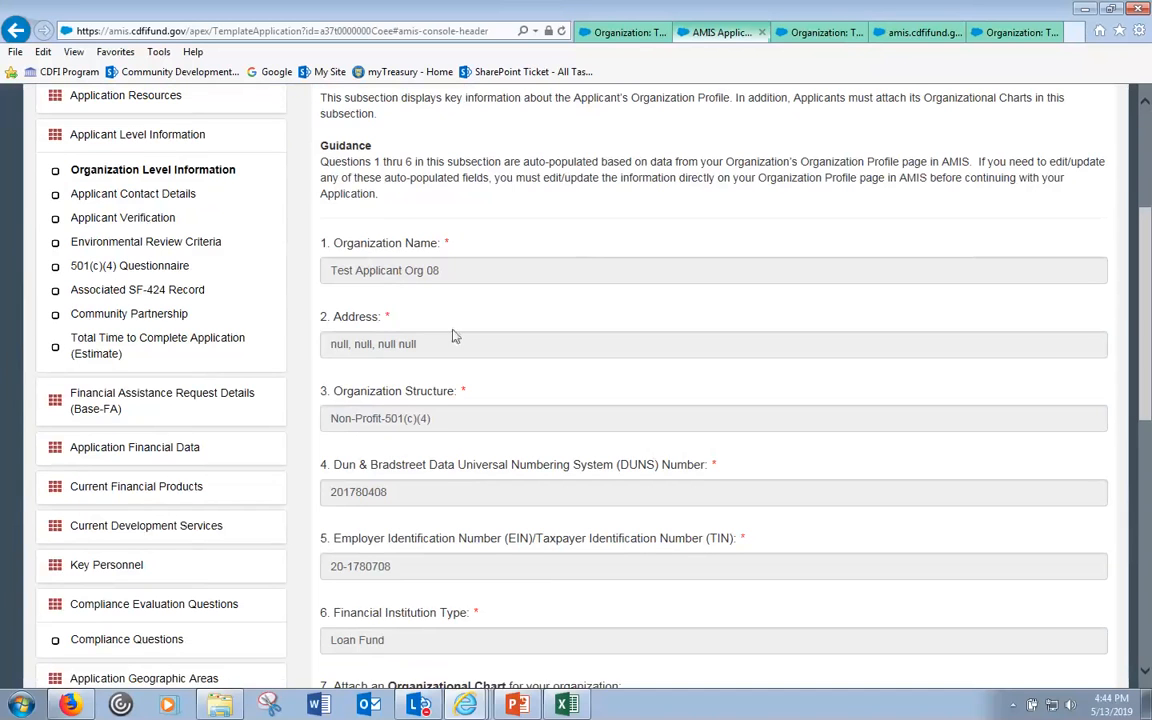
click(792, 35)
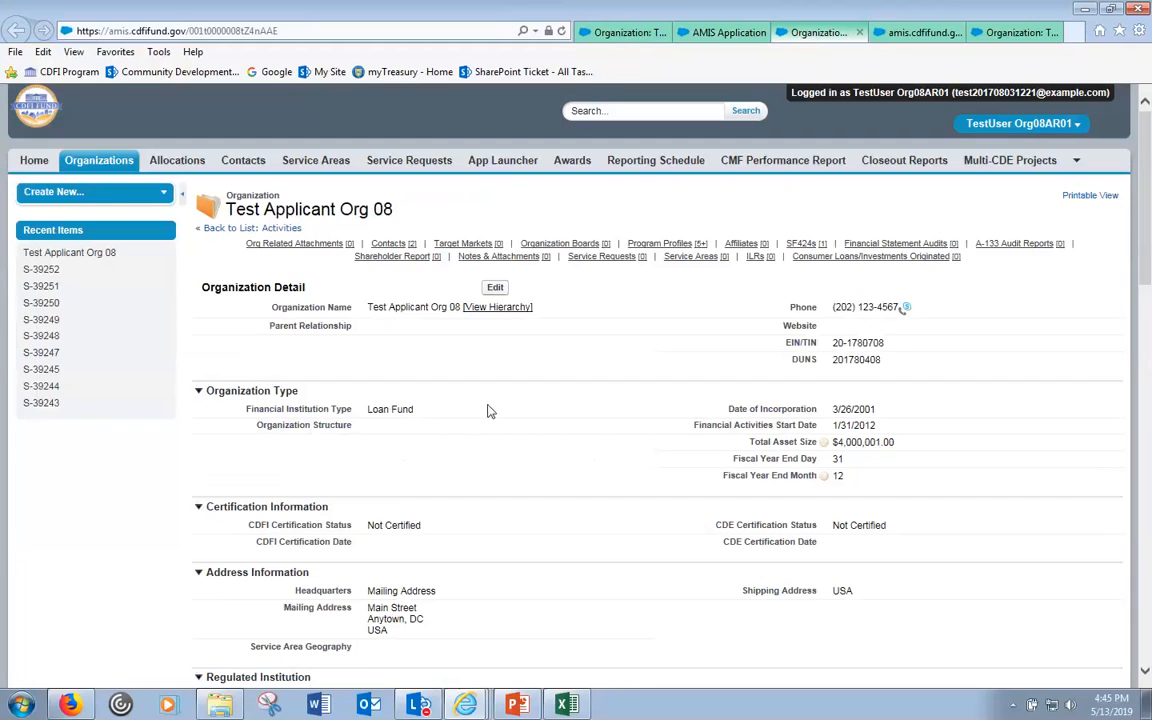
click(860, 33)
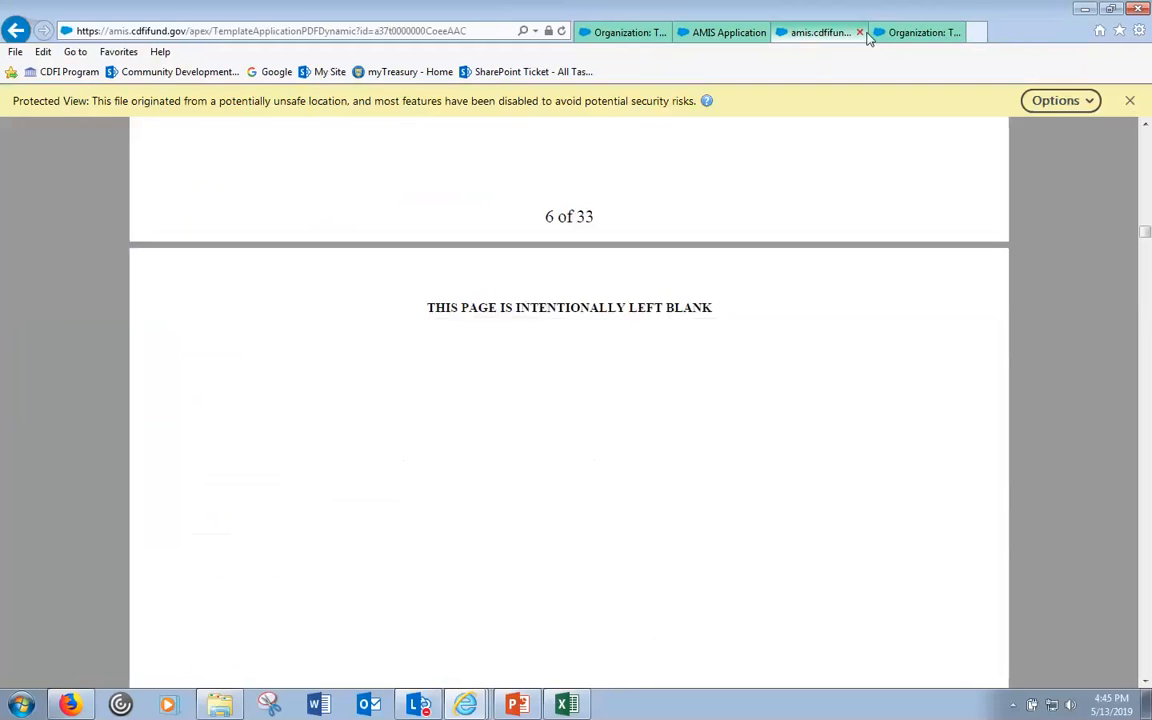
click(872, 34)
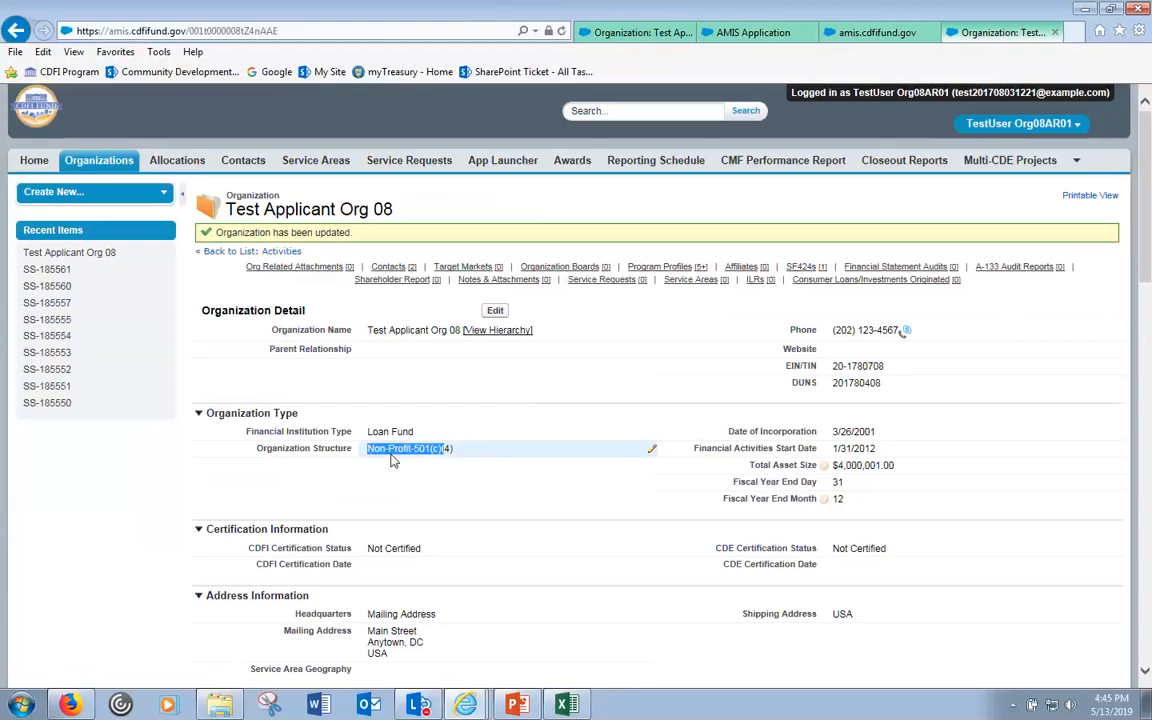
drag(932, 36, 876, 34)
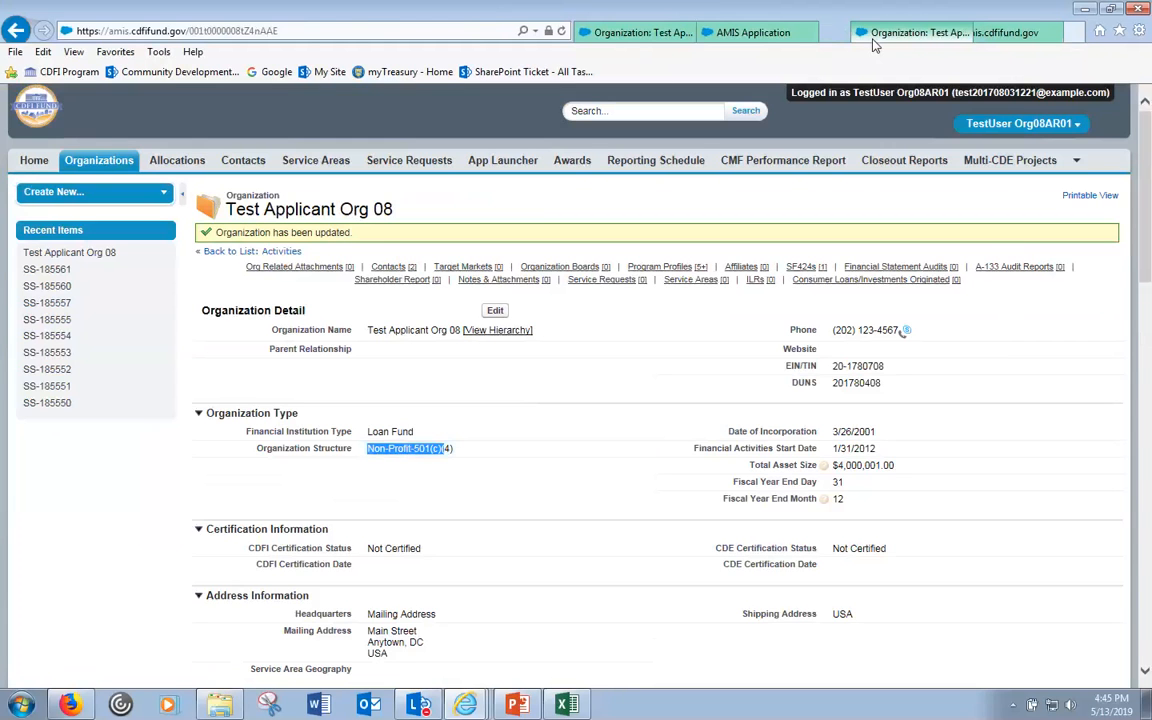
- Confirm Non-Profit-501(c)(4) in the application and save, leaving only the Organizational Chart error
click(752, 33)
click(380, 418)
scroll(395, 430, down, 3)
click(714, 460)
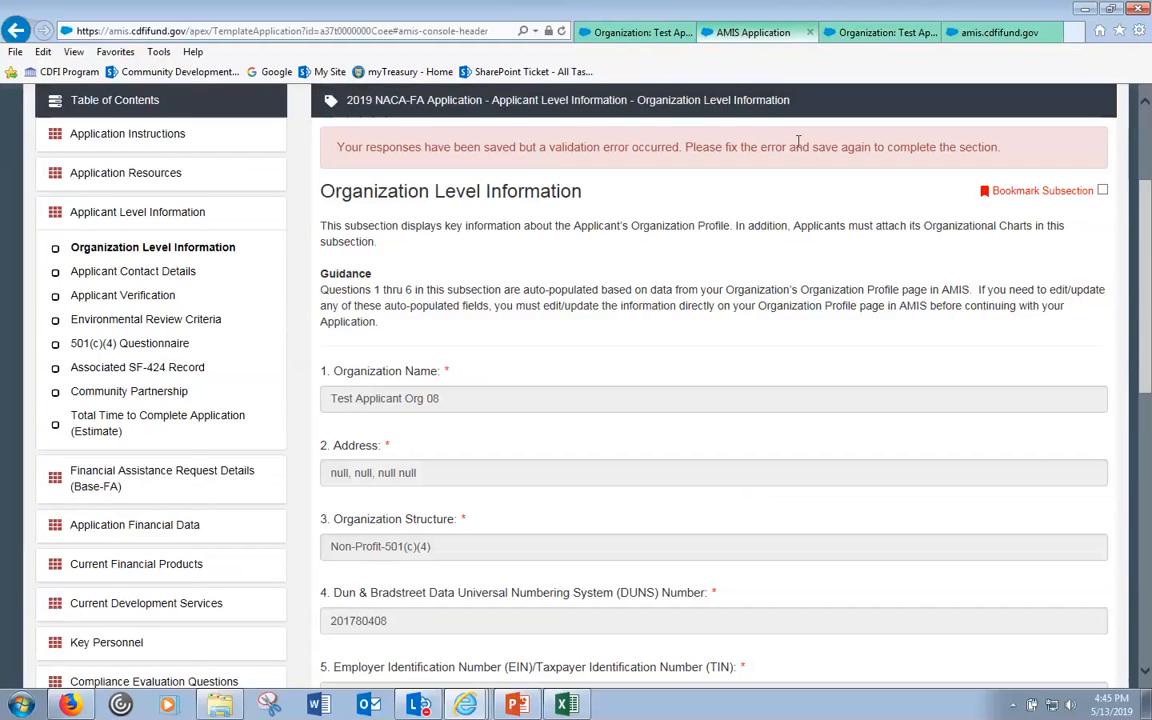
scroll(797, 161, down, 3)
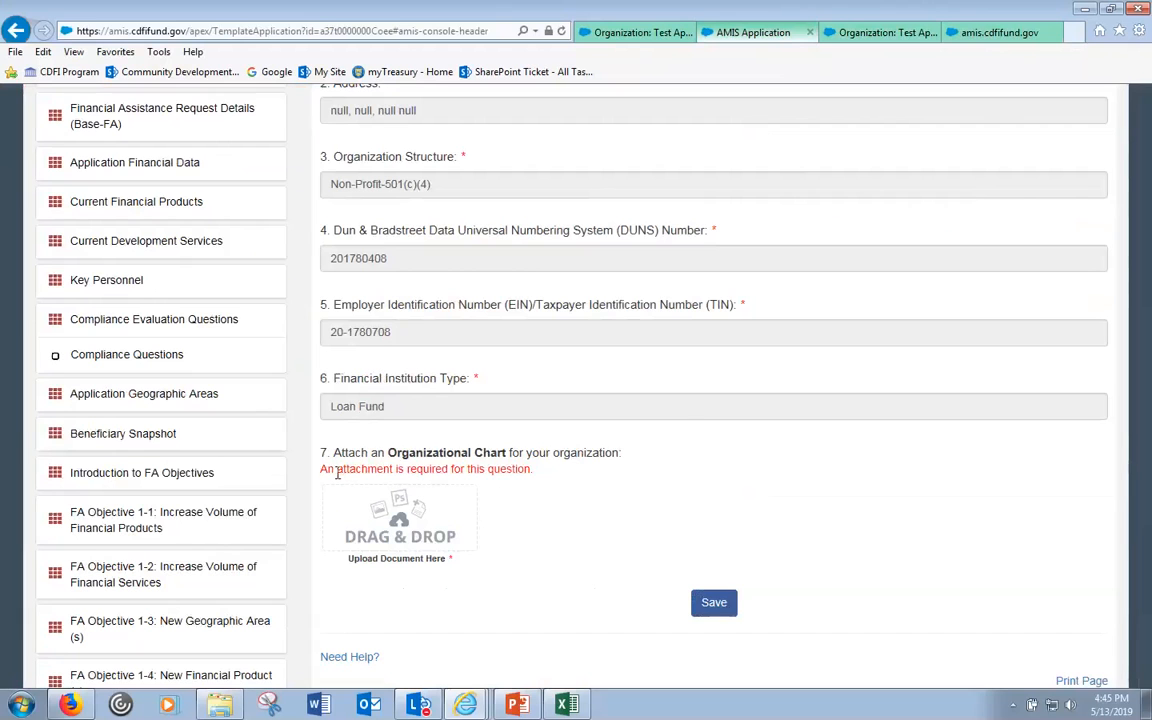
click(1111, 9)
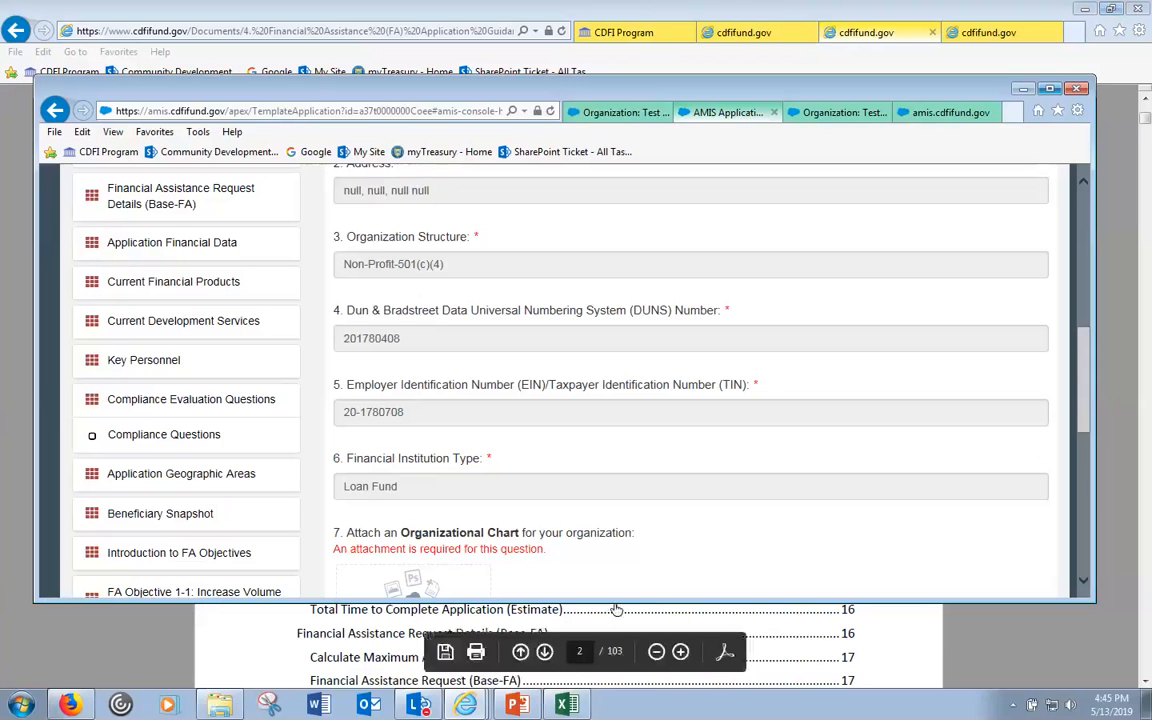
- Bring the AMIS application window forward and maximize it
drag(617, 599, 622, 621)
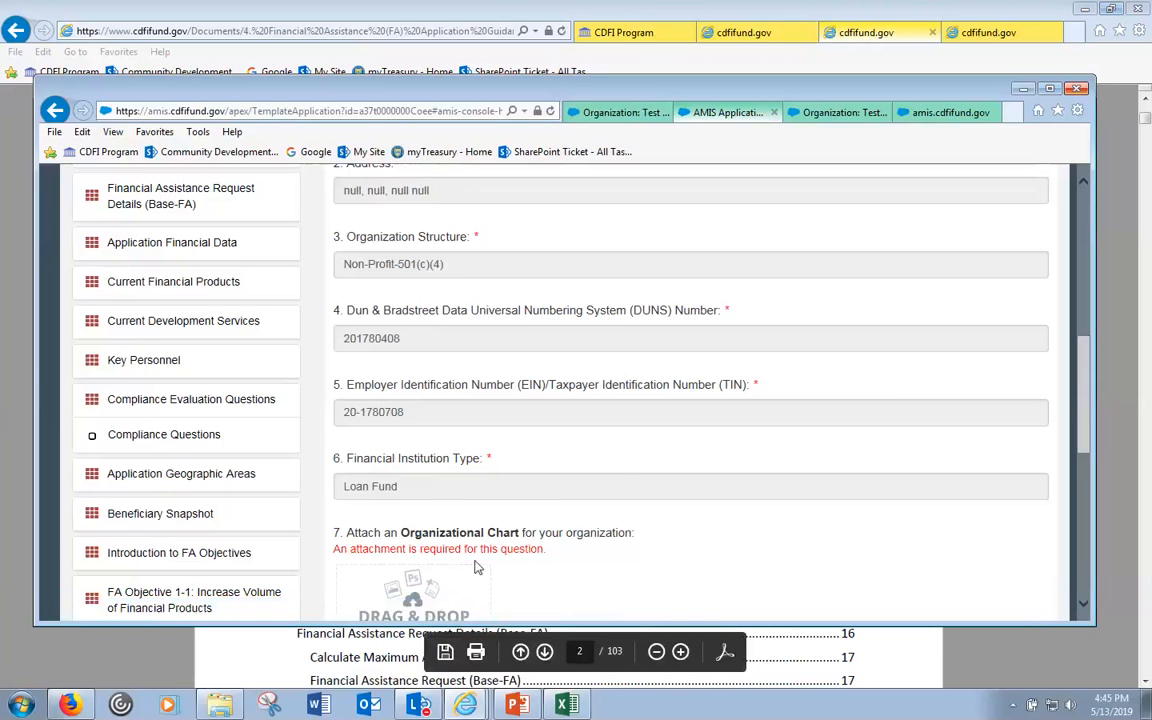
scroll(737, 538, down, 1)
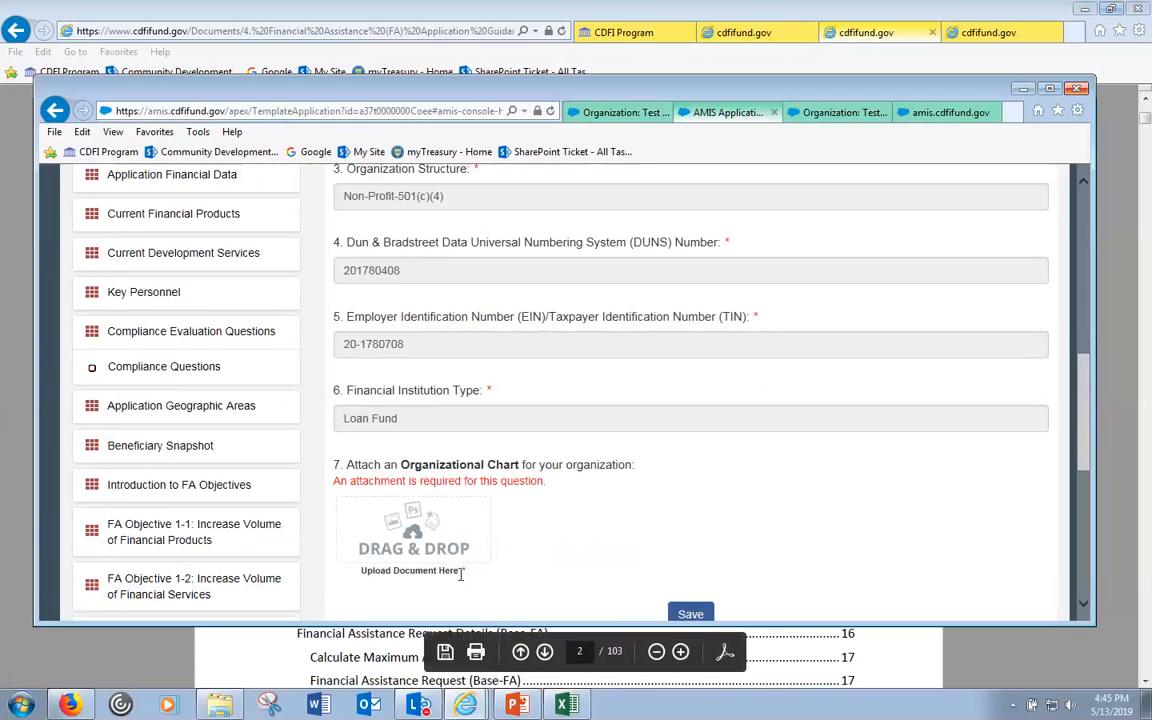
click(463, 706)
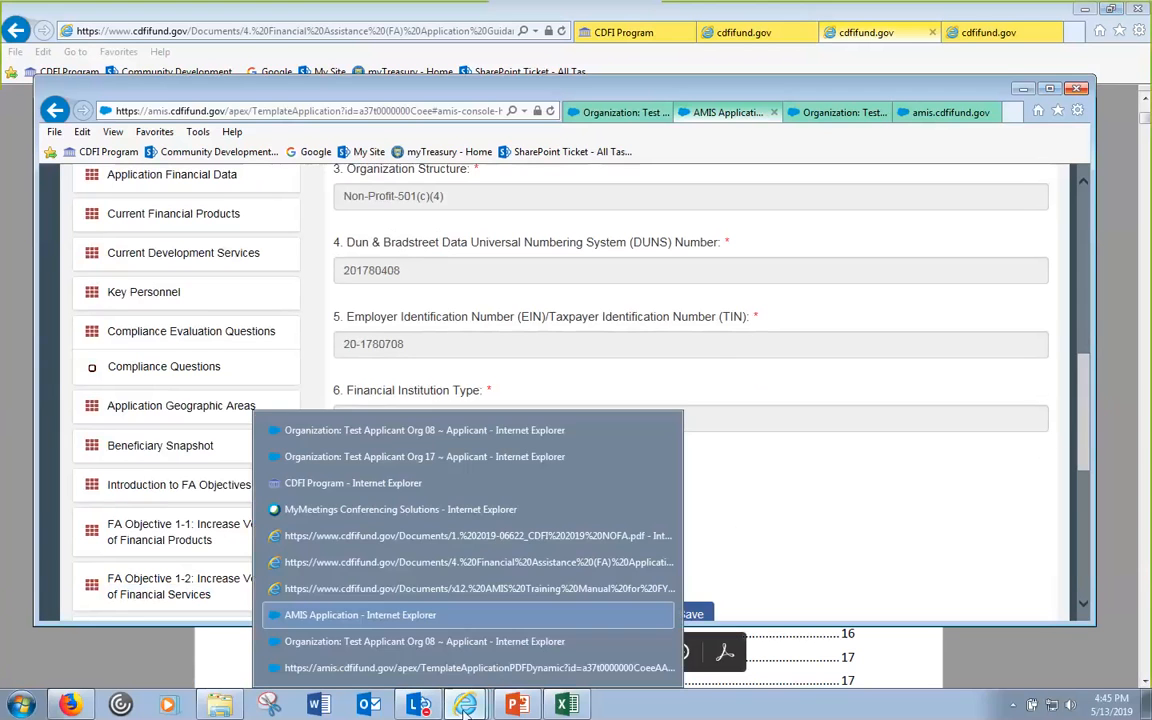
click(726, 457)
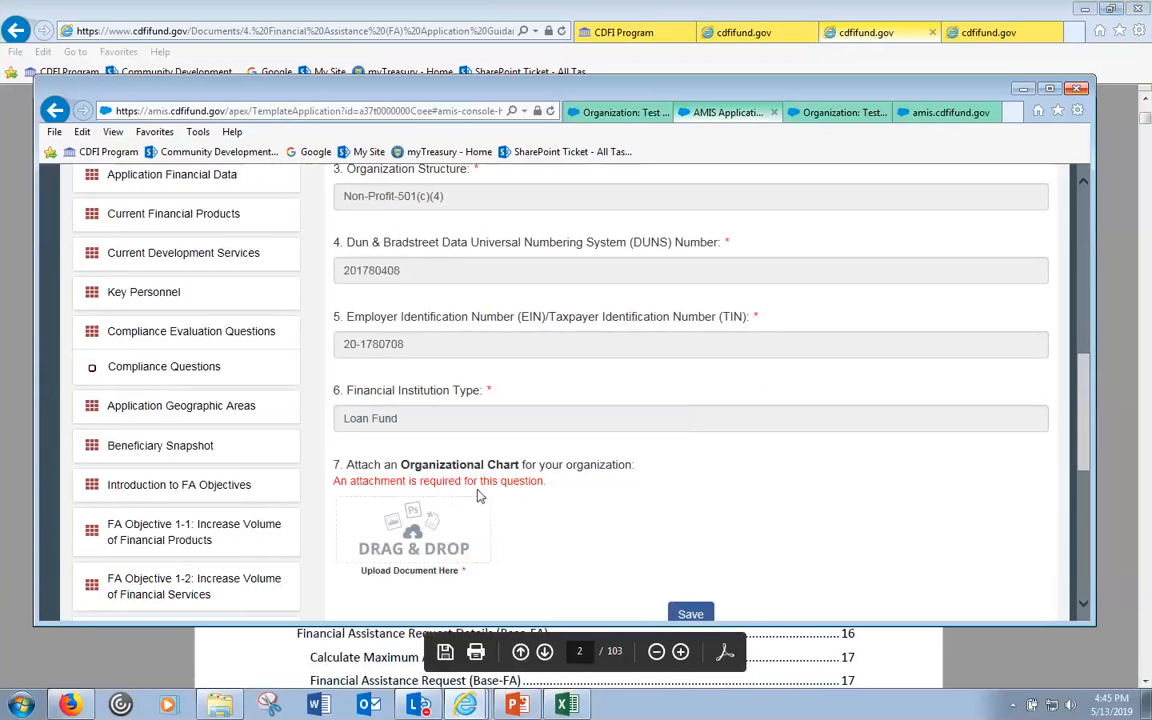
click(1049, 88)
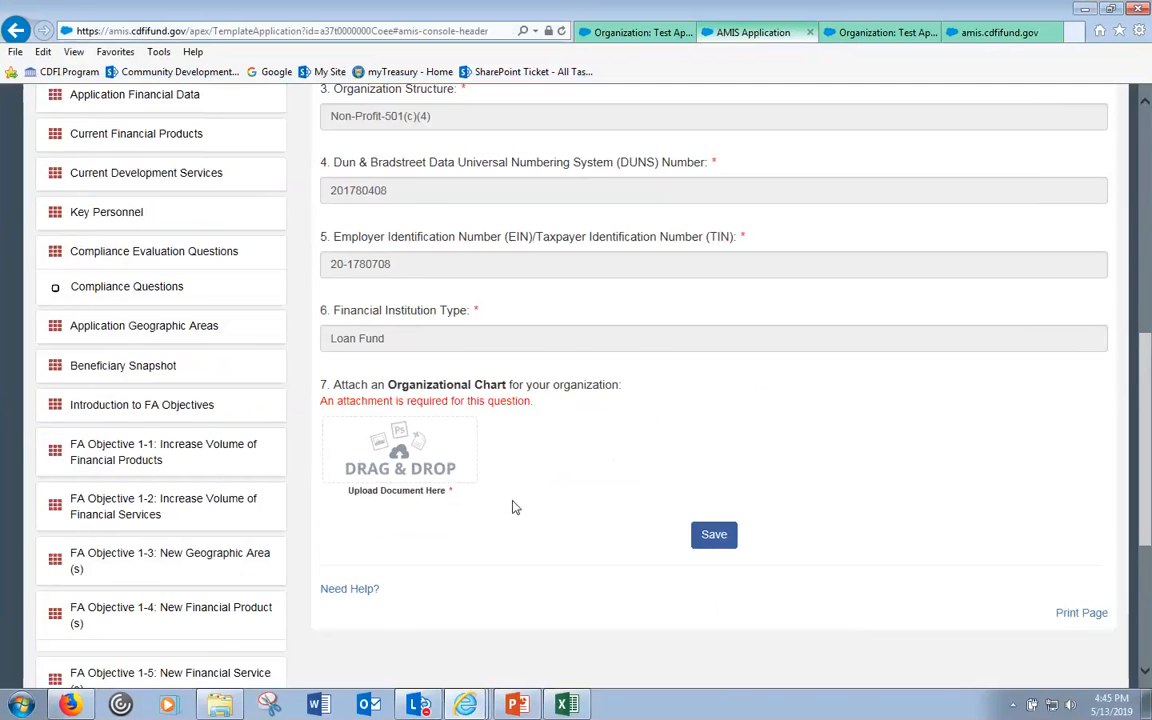
- Find question 7's Organizational Chart request and open the FY 2019 FA Application Documents folder
scroll(514, 505, up, 2)
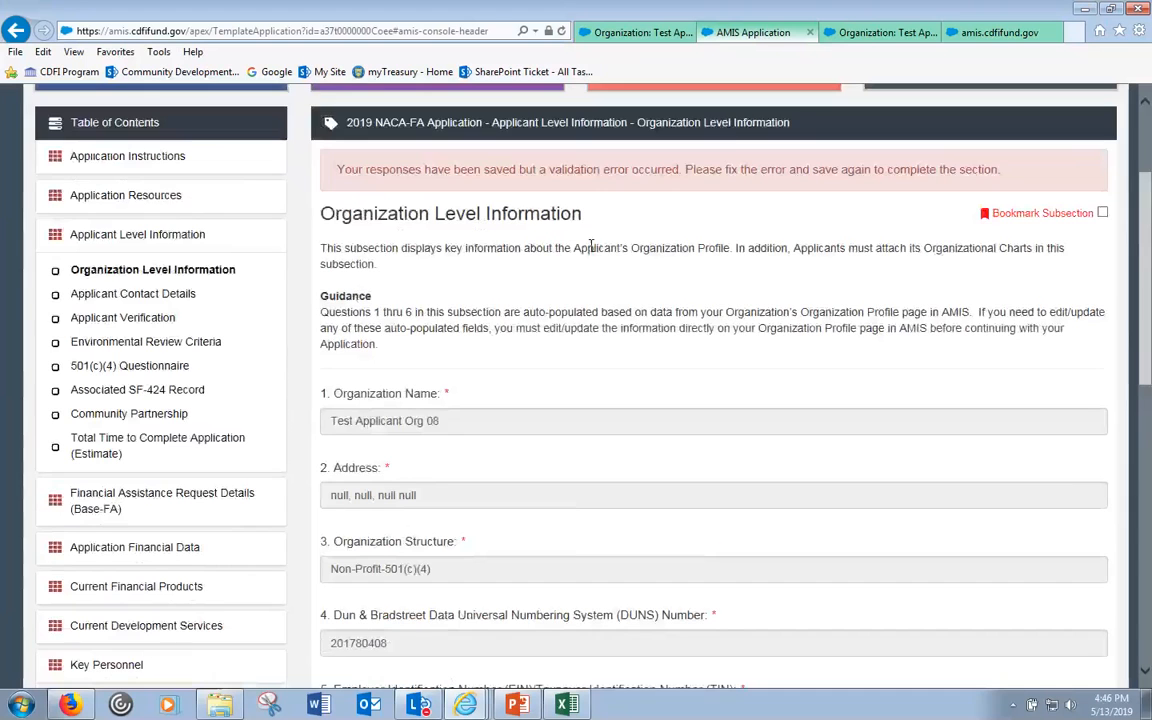
triple_click(393, 213)
scroll(450, 205, down, 6)
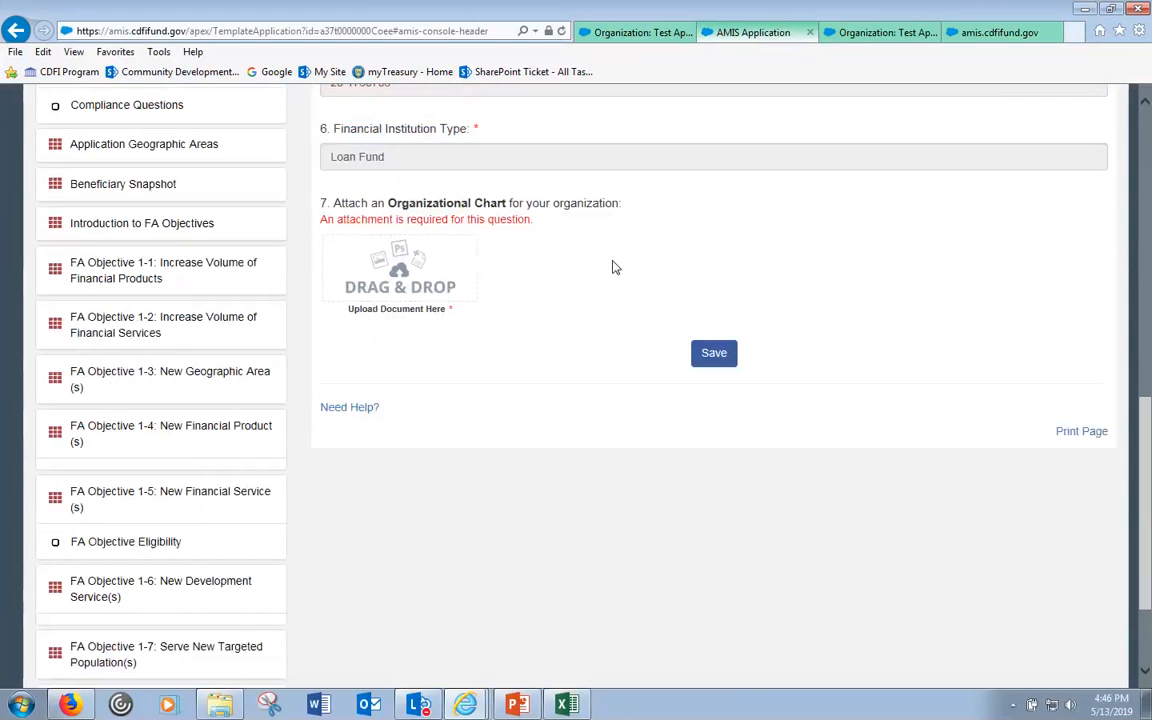
double_click(450, 205)
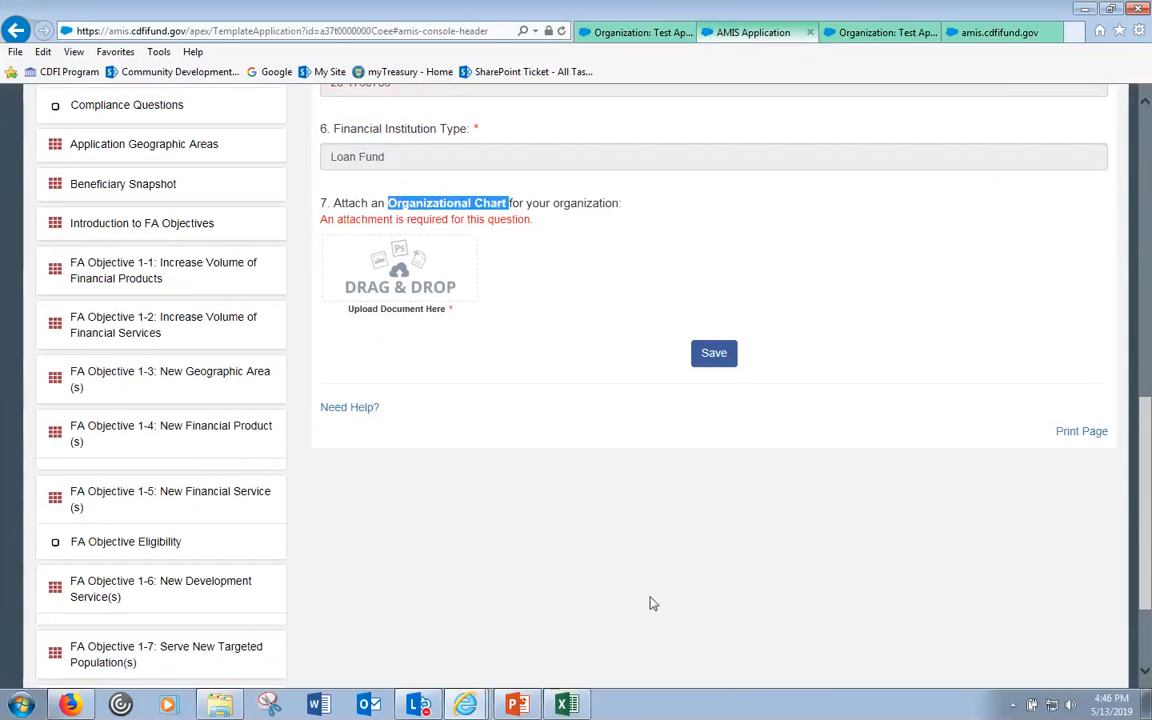
click(230, 705)
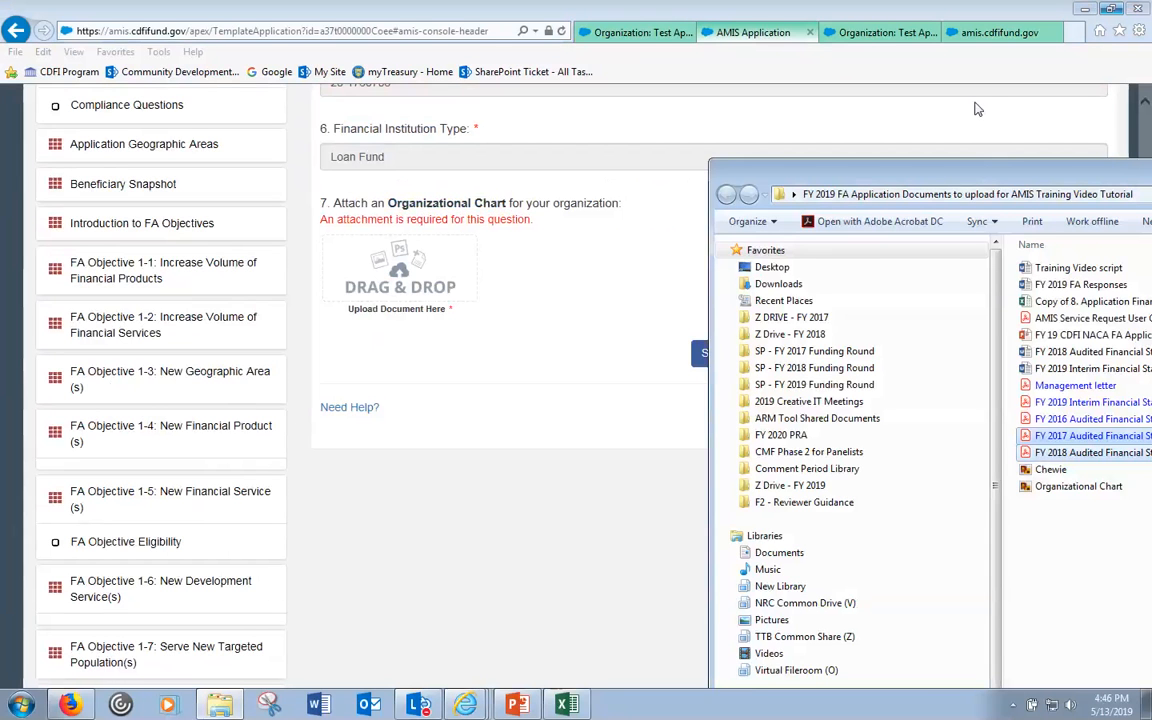
- Drop the Chewie image from the documents folder onto question 7's Organizational Chart upload box
drag(966, 178, 940, 103)
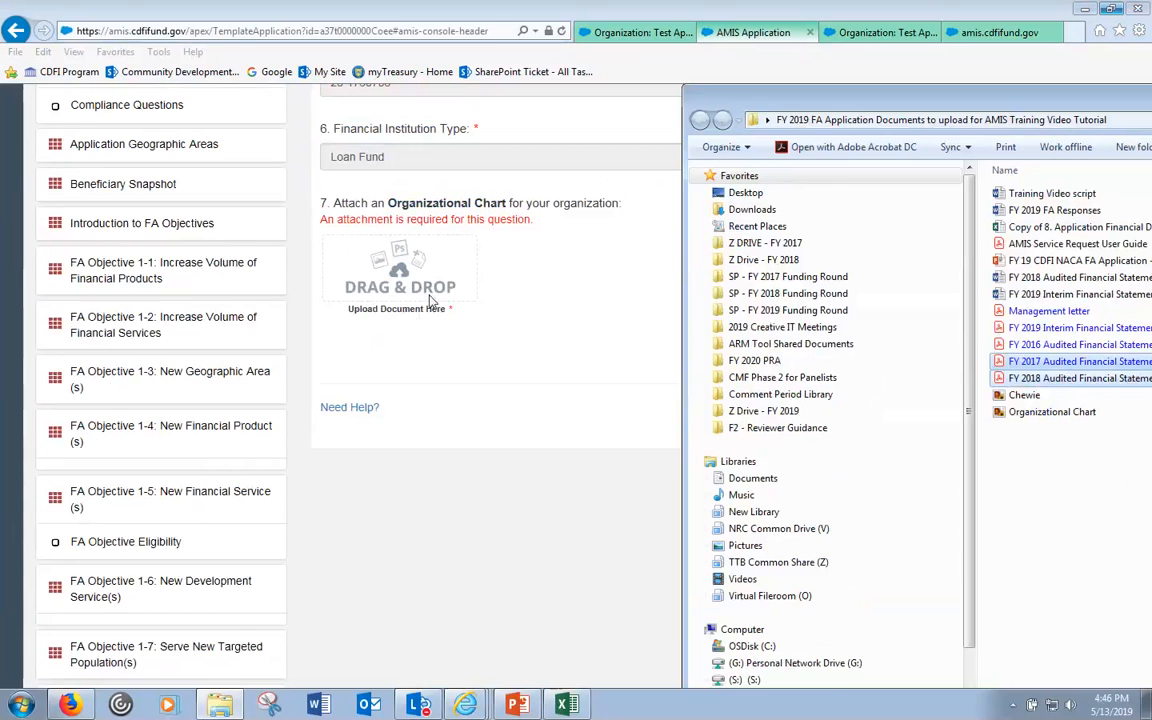
click(1037, 573)
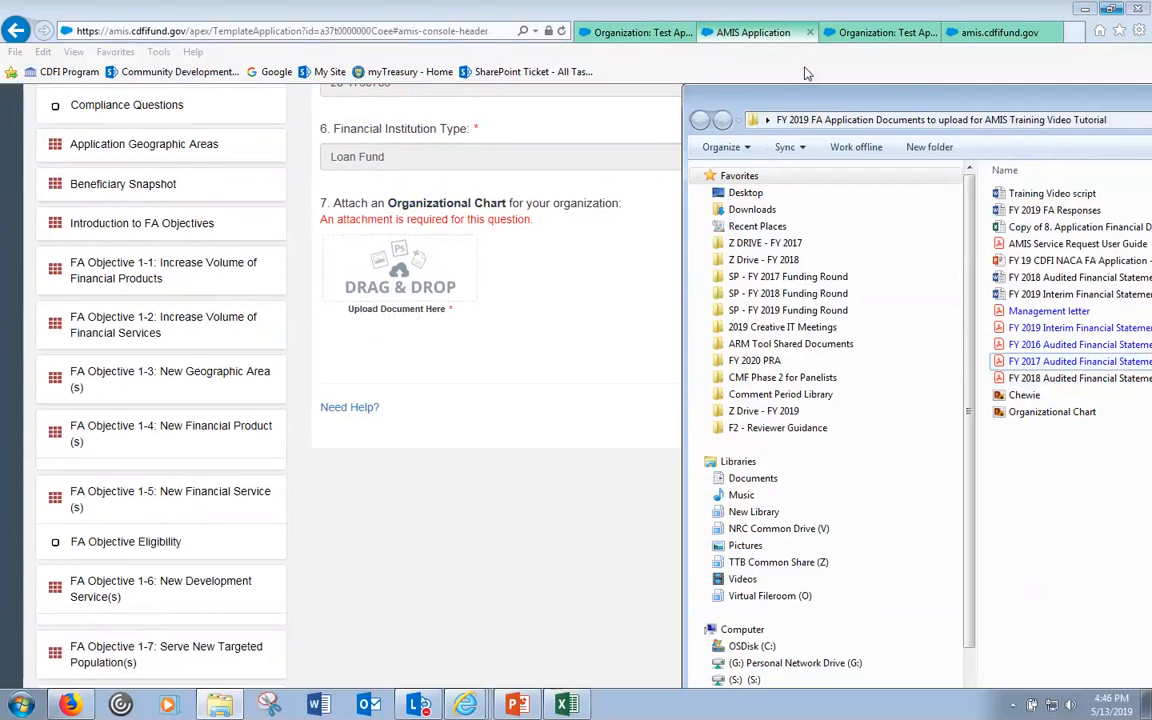
drag(815, 97, 801, 64)
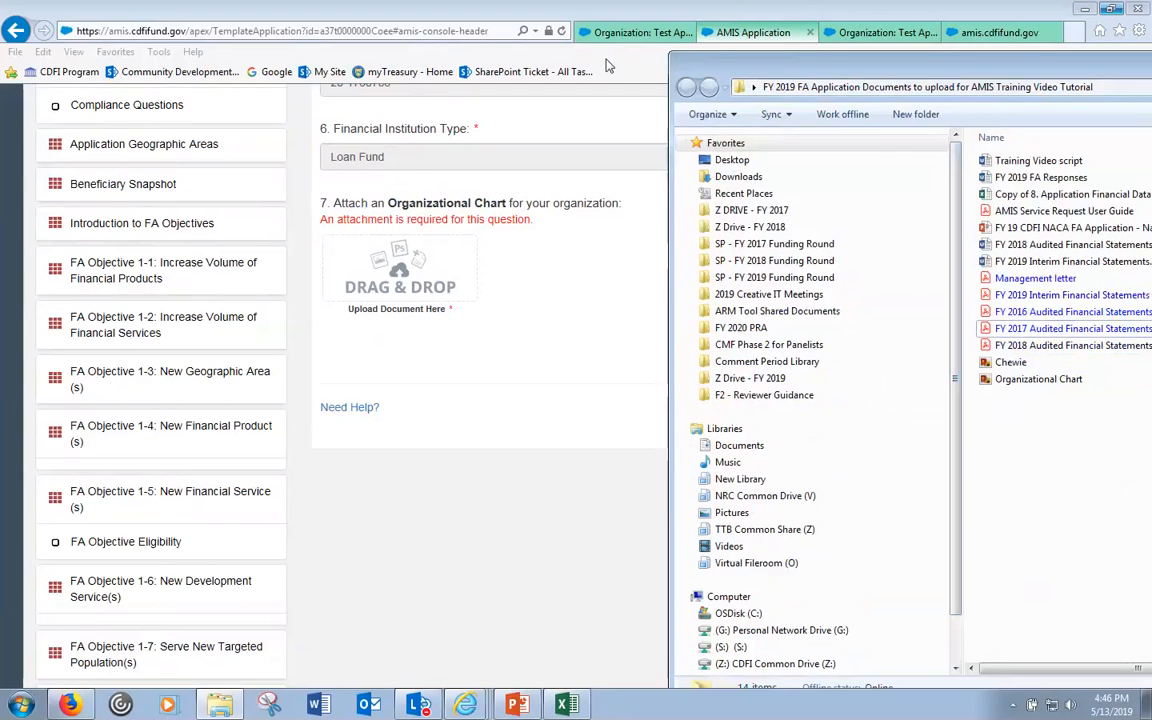
drag(608, 66, 524, 49)
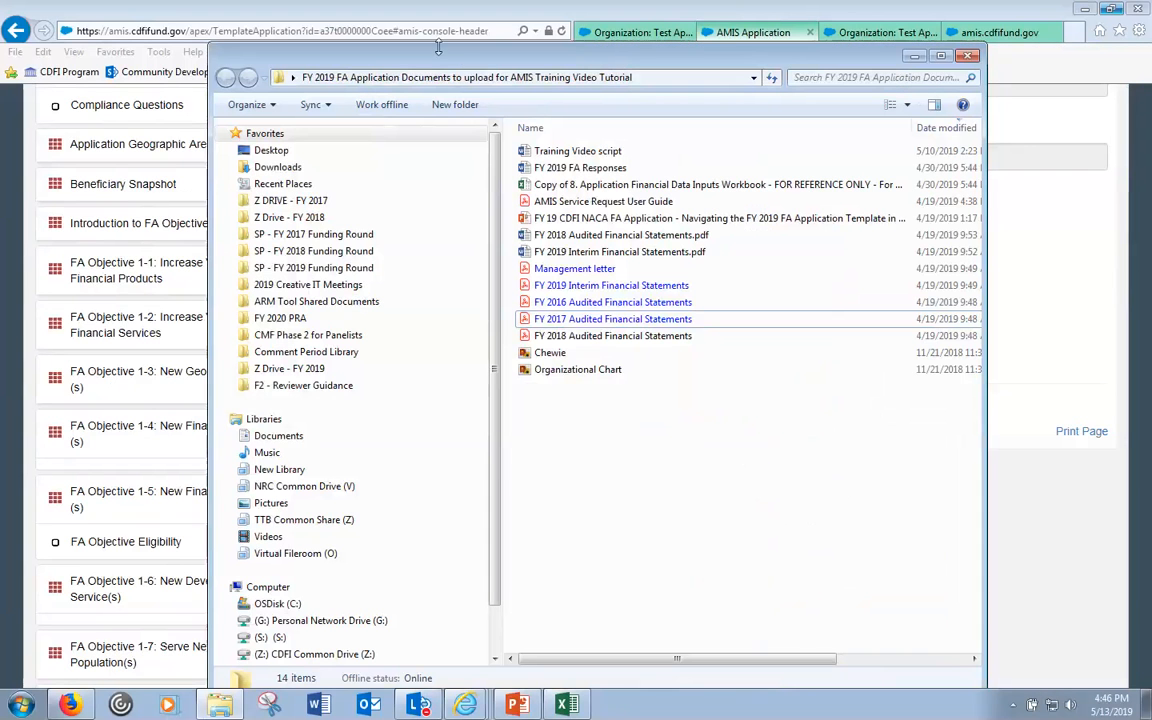
drag(436, 55, 834, 65)
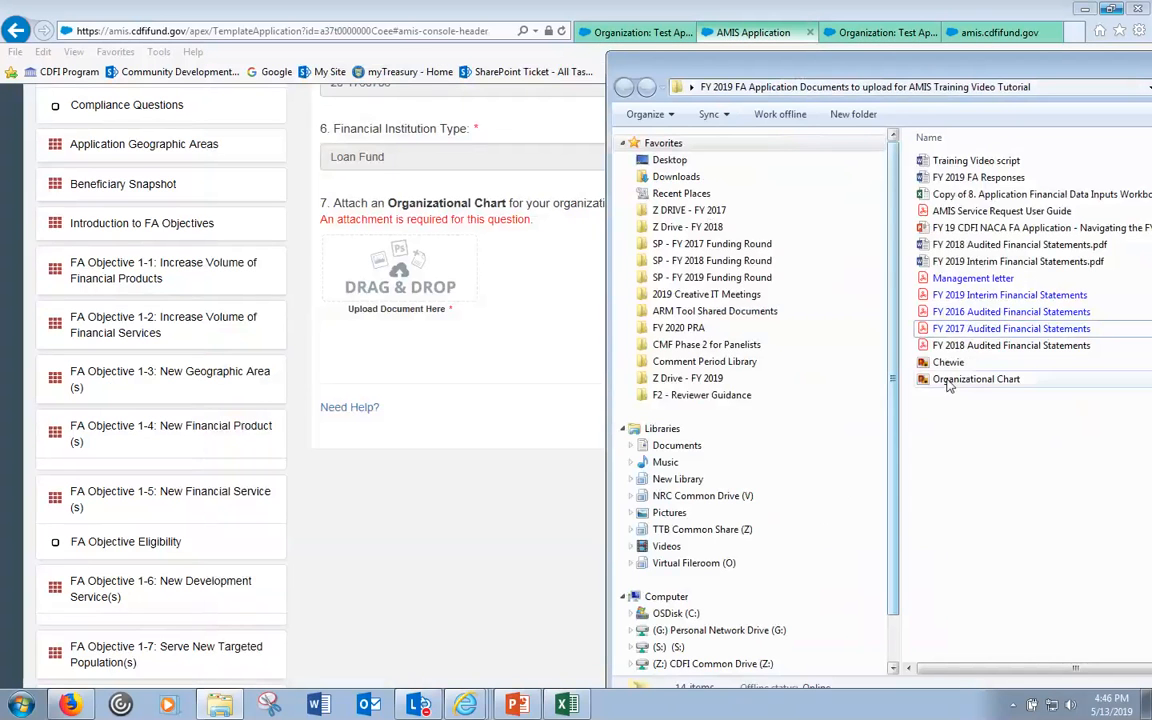
drag(948, 362, 395, 275)
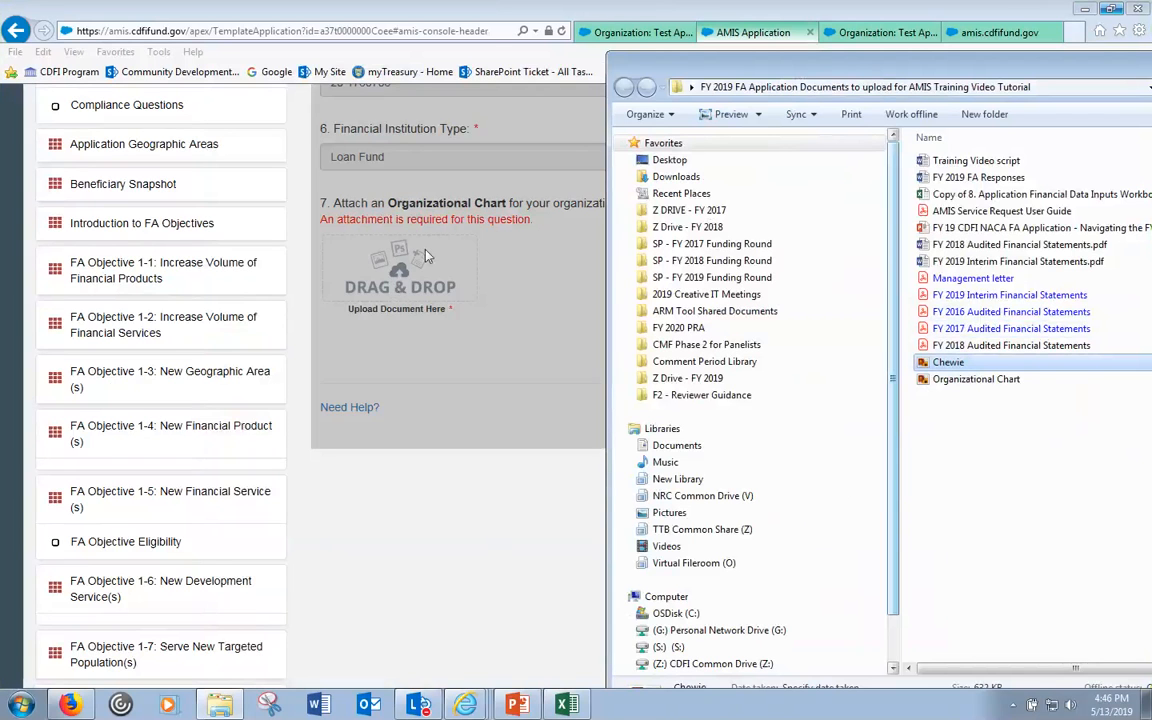
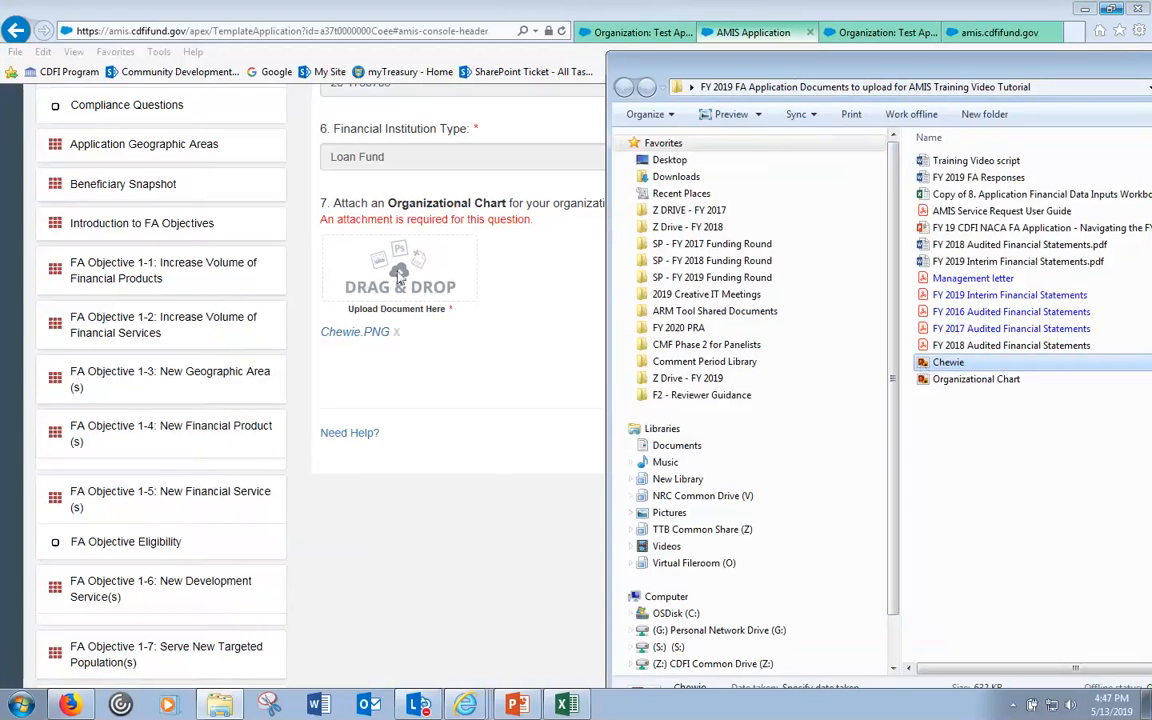
- Move the file window aside and bring the AMIS application form, with Chewie.PNG attached, back to the front
drag(951, 68, 1054, 169)
click(818, 10)
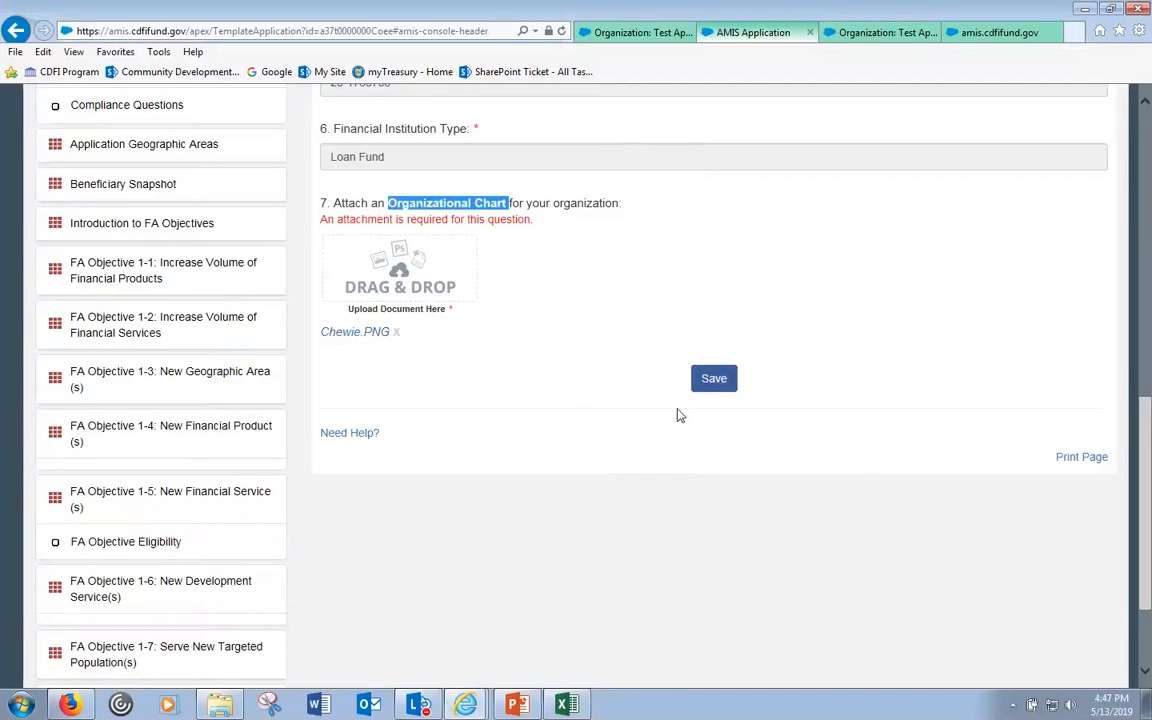
click(568, 391)
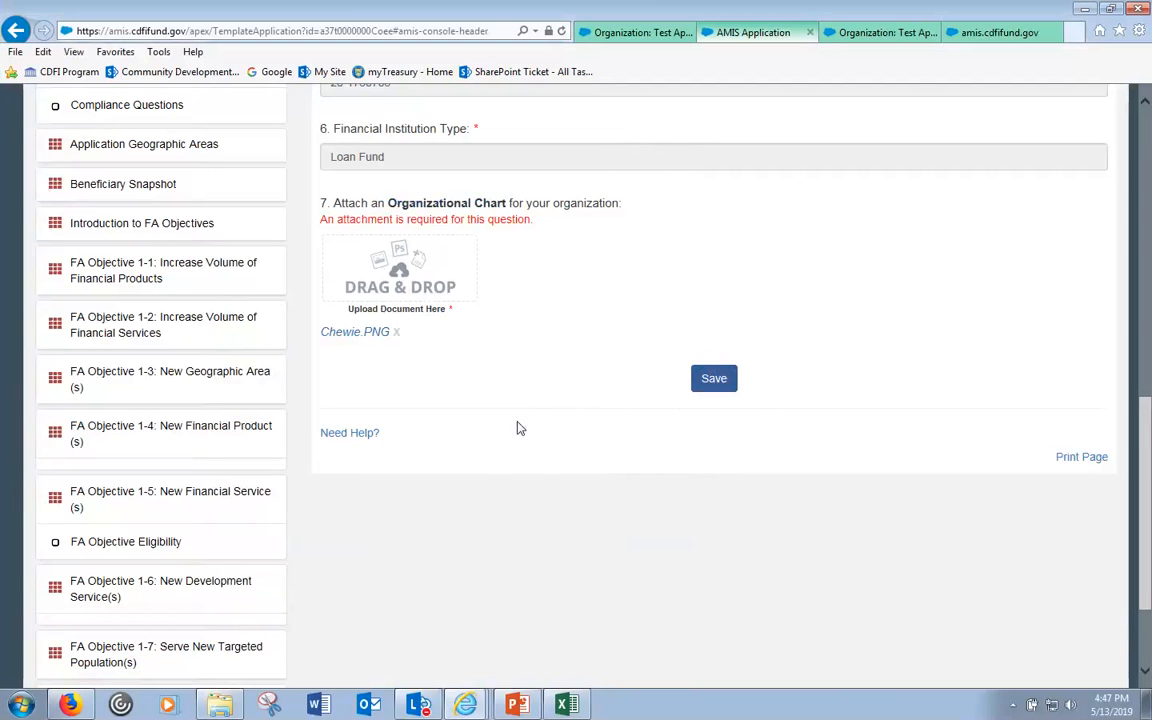
- Open the attached Chewie.PNG in its own tab, see it is a kitten photo, and return to the form
click(366, 335)
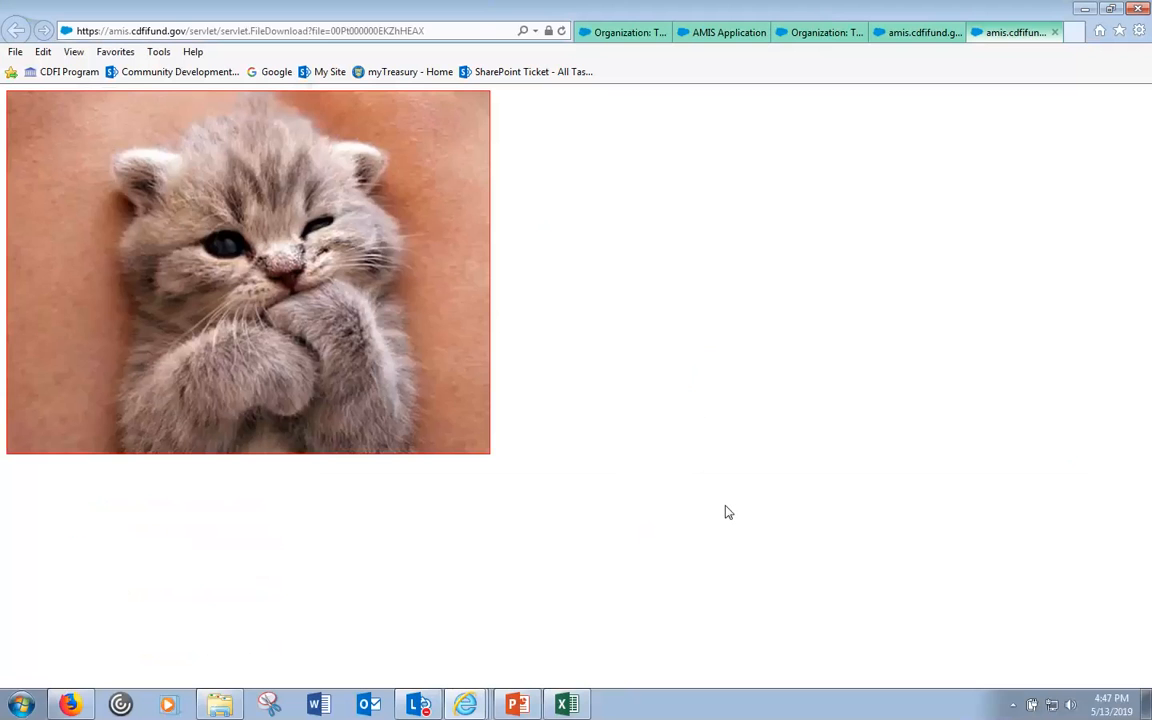
click(737, 33)
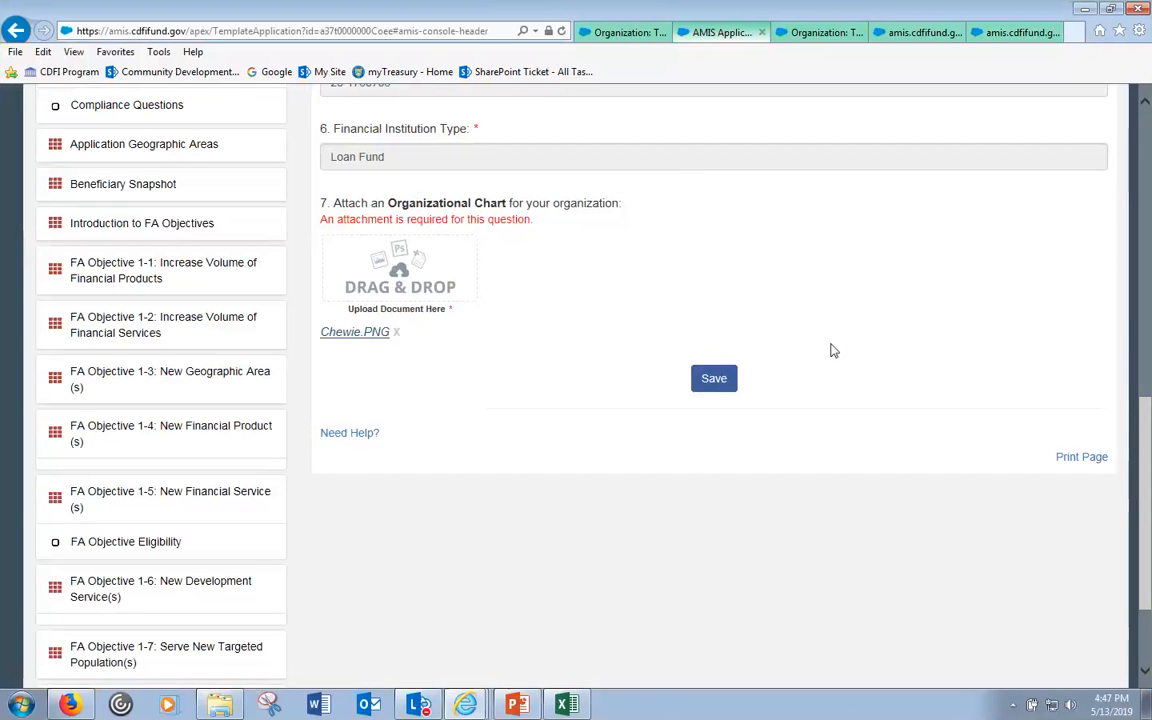
click(1015, 34)
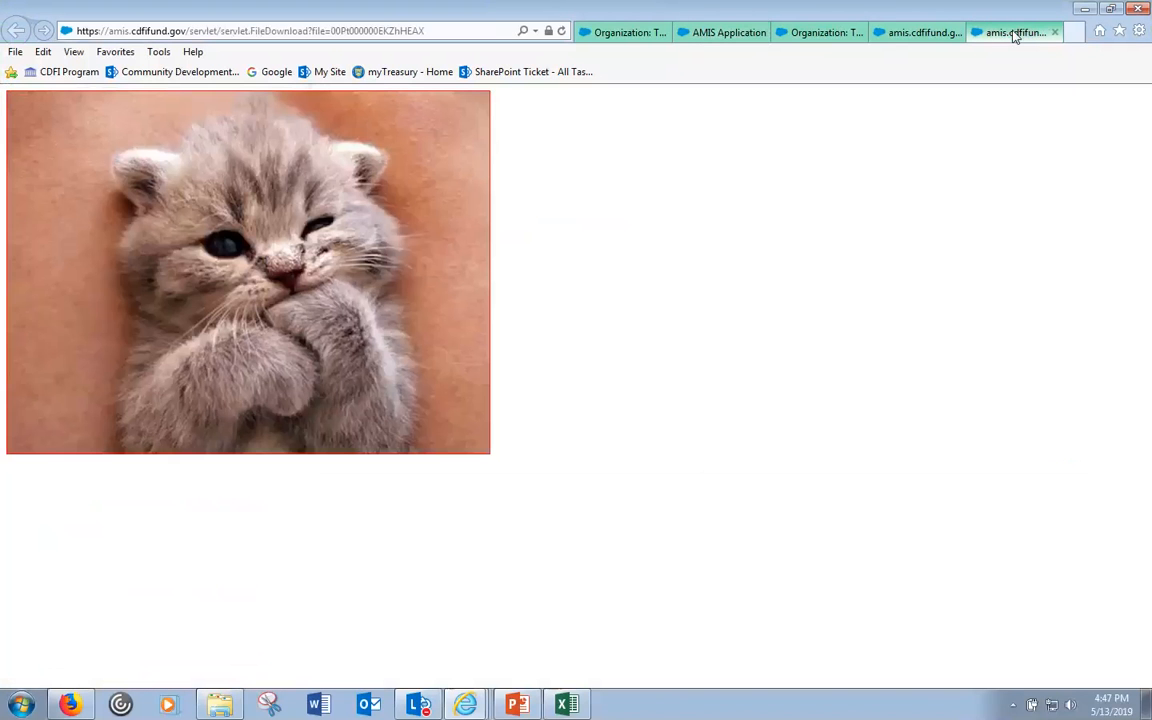
click(743, 38)
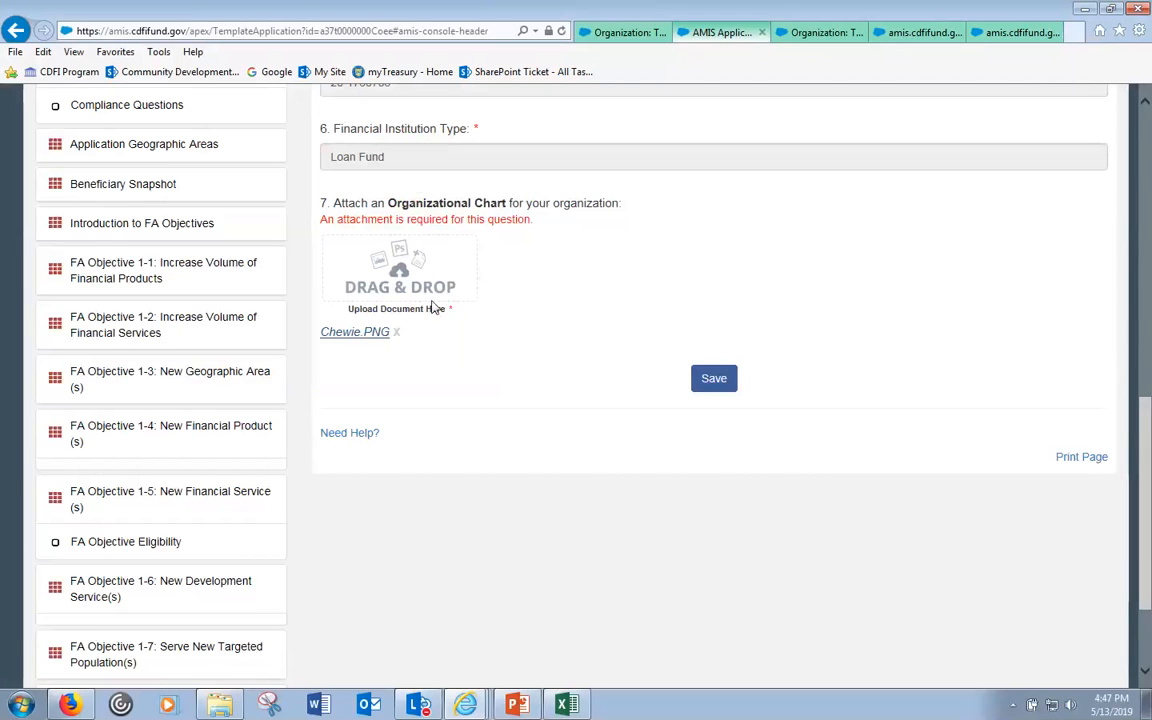
- Remove the Chewie.PNG attachment and attach Organizational Chart.png to question 7 instead
click(396, 333)
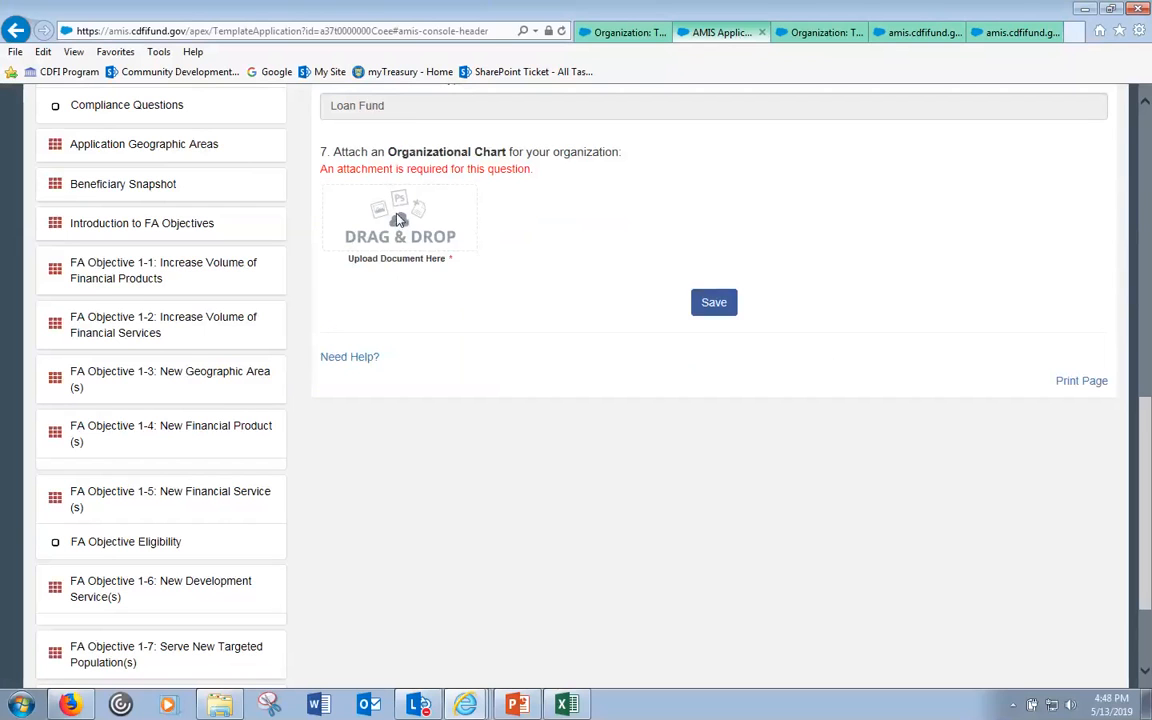
click(229, 706)
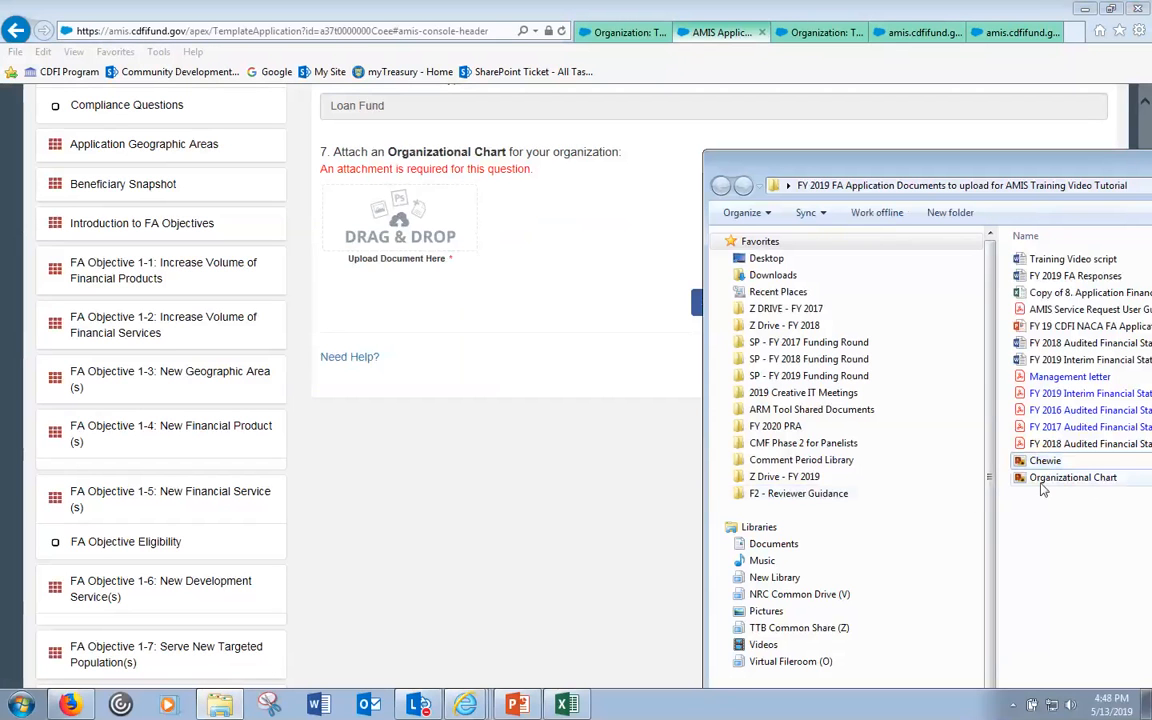
drag(1045, 479, 395, 229)
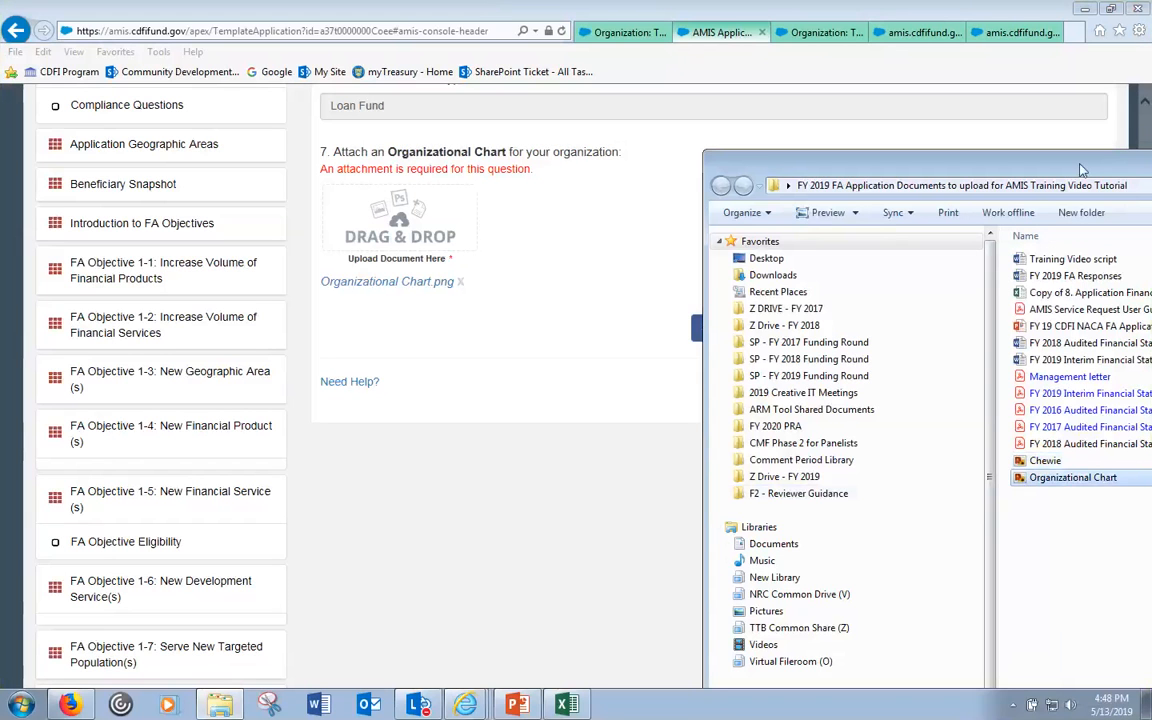
drag(768, 166, 316, 220)
- Minimize the file window and save the Organization Level Information subsection
click(957, 221)
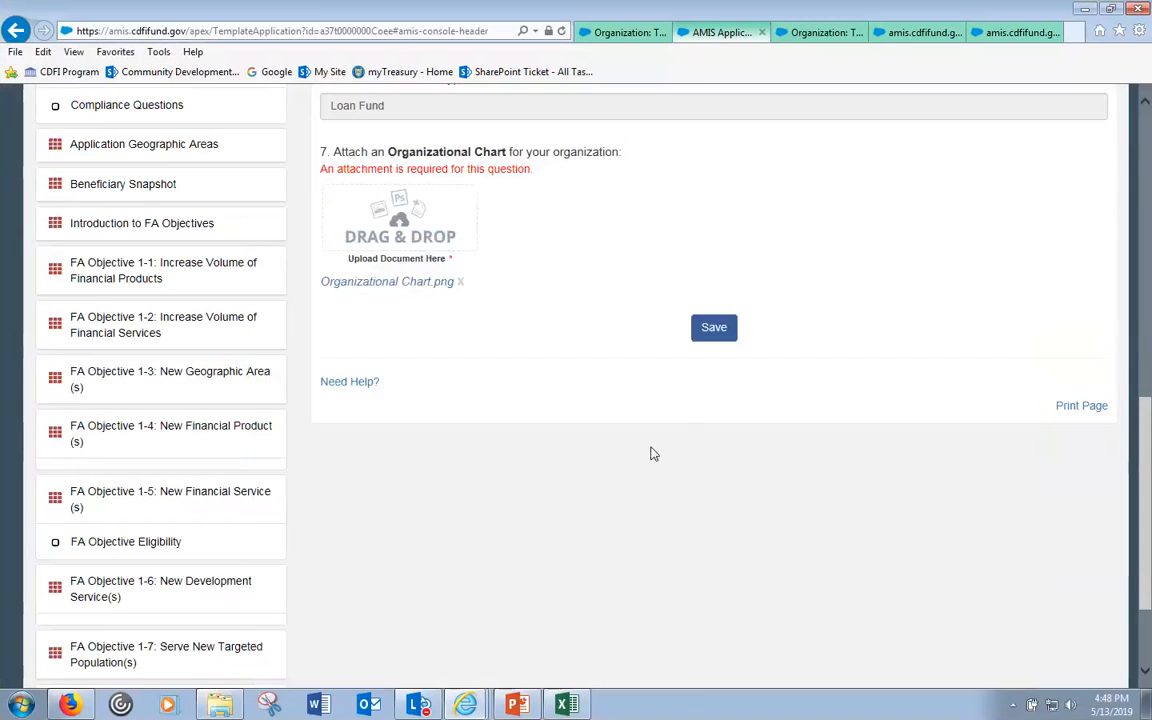
scroll(655, 480, up, 1)
scroll(661, 478, up, 1)
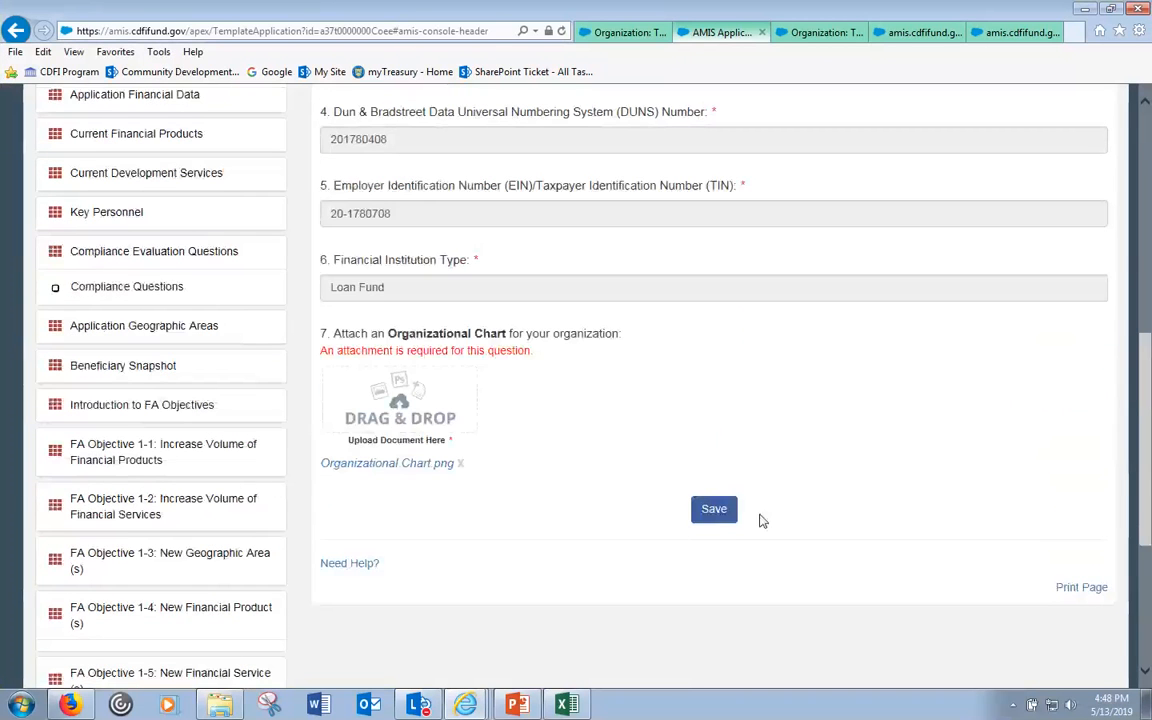
click(718, 510)
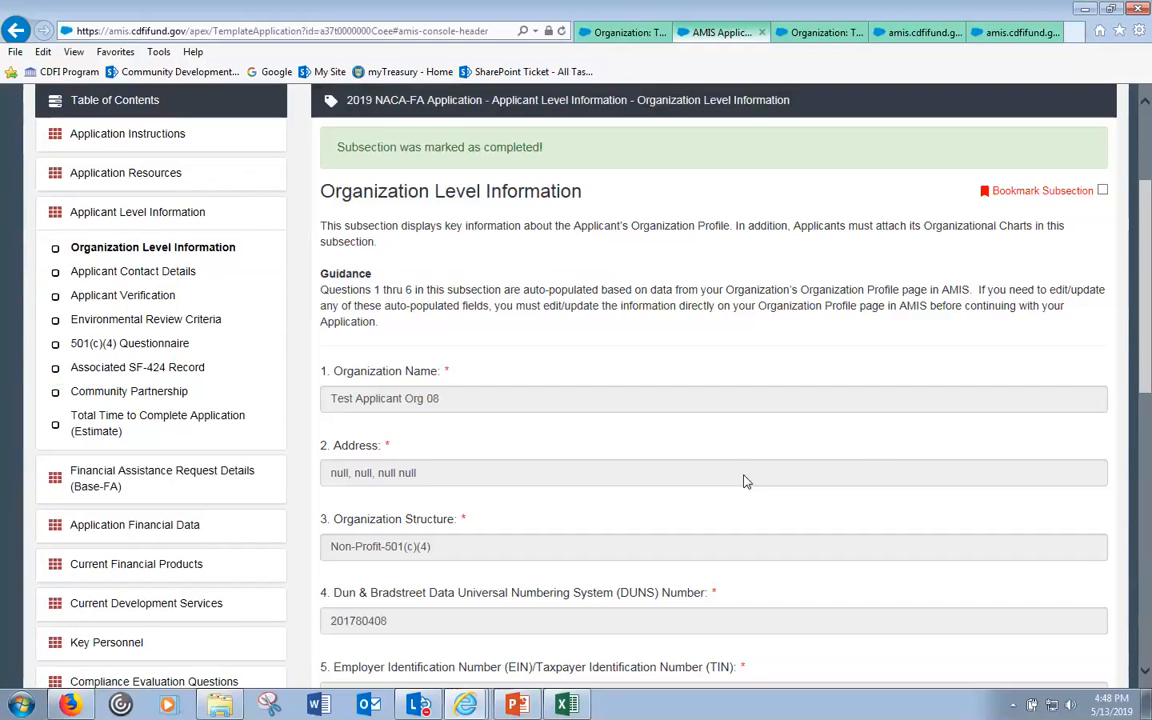
- Review the completed page: Non-Profit-501(c)(4) structure, Loan Fund type, Organizational Chart.png under question 7
scroll(870, 442, up, 3)
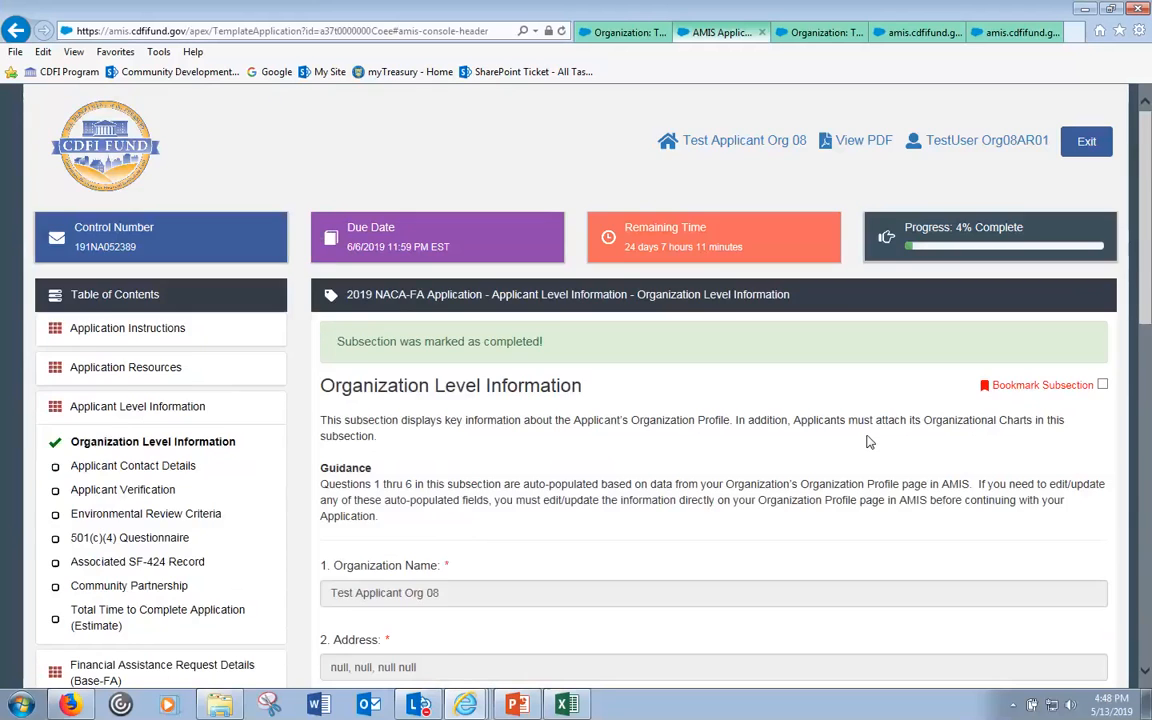
scroll(868, 442, down, 9)
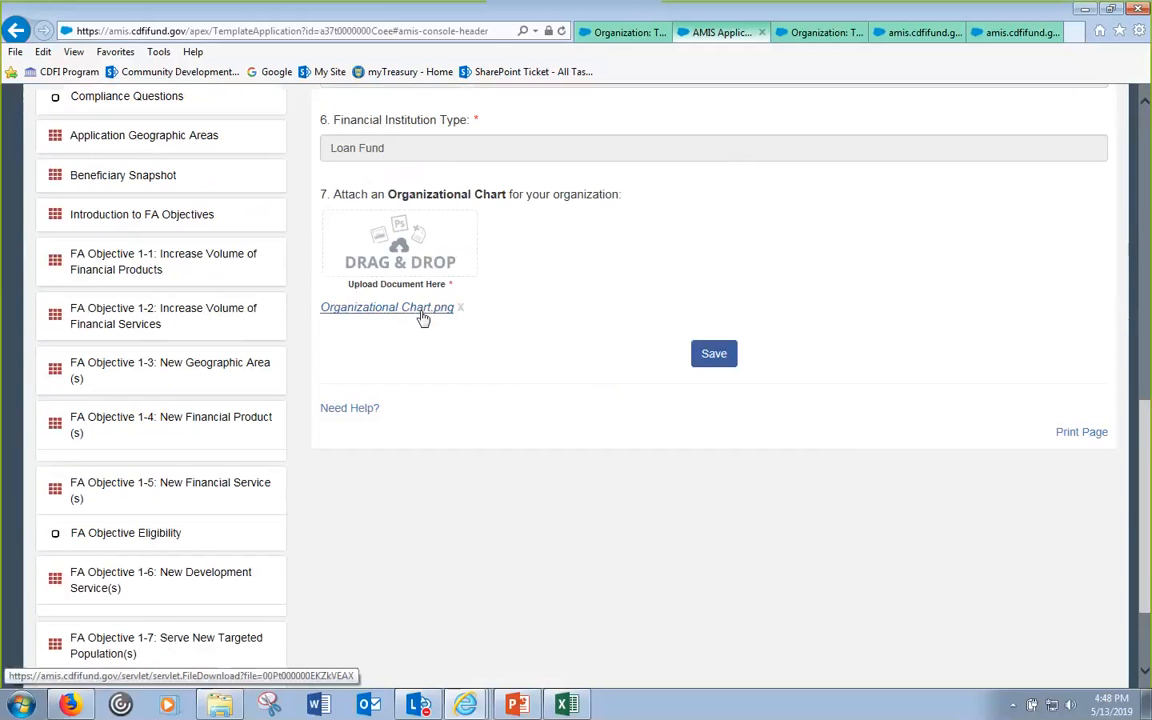
scroll(430, 318, up, 9)
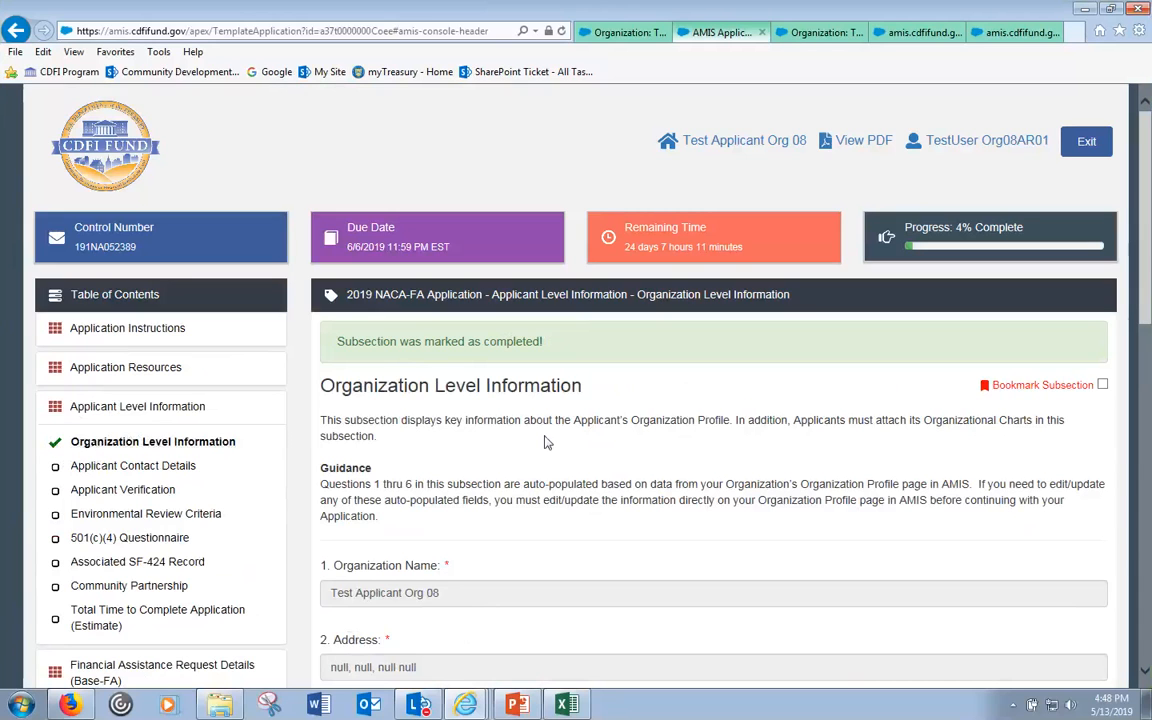
scroll(550, 447, down, 3)
click(398, 466)
drag(432, 468, 296, 463)
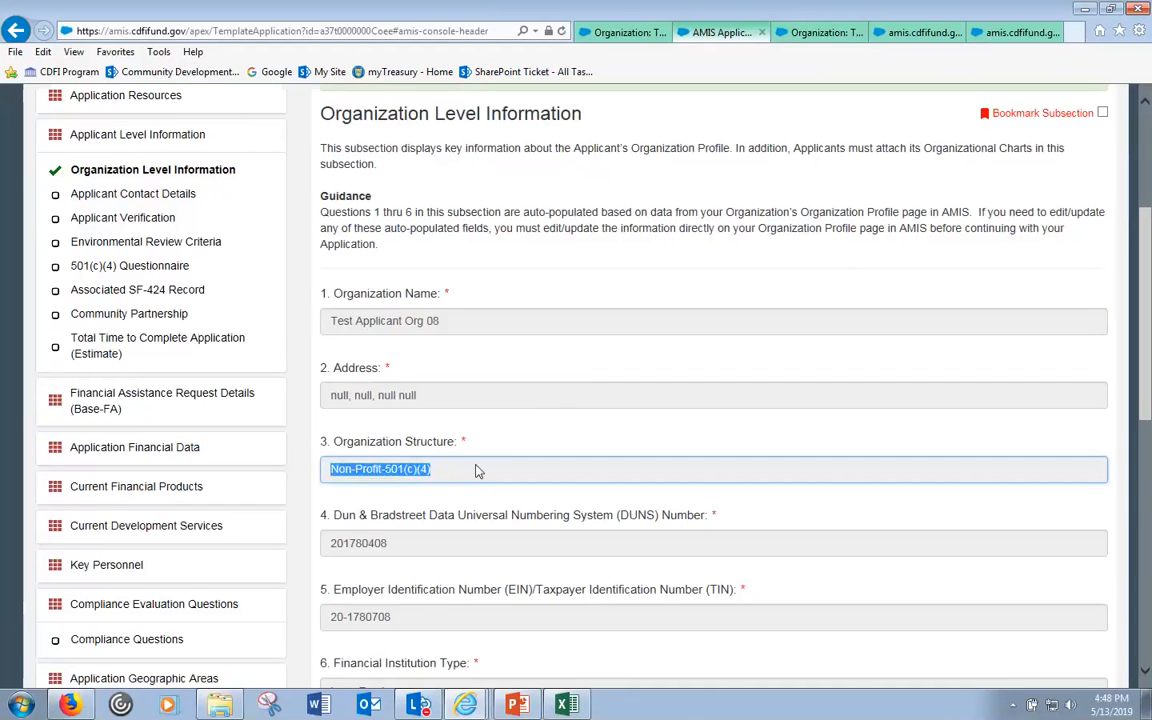
scroll(428, 440, down, 5)
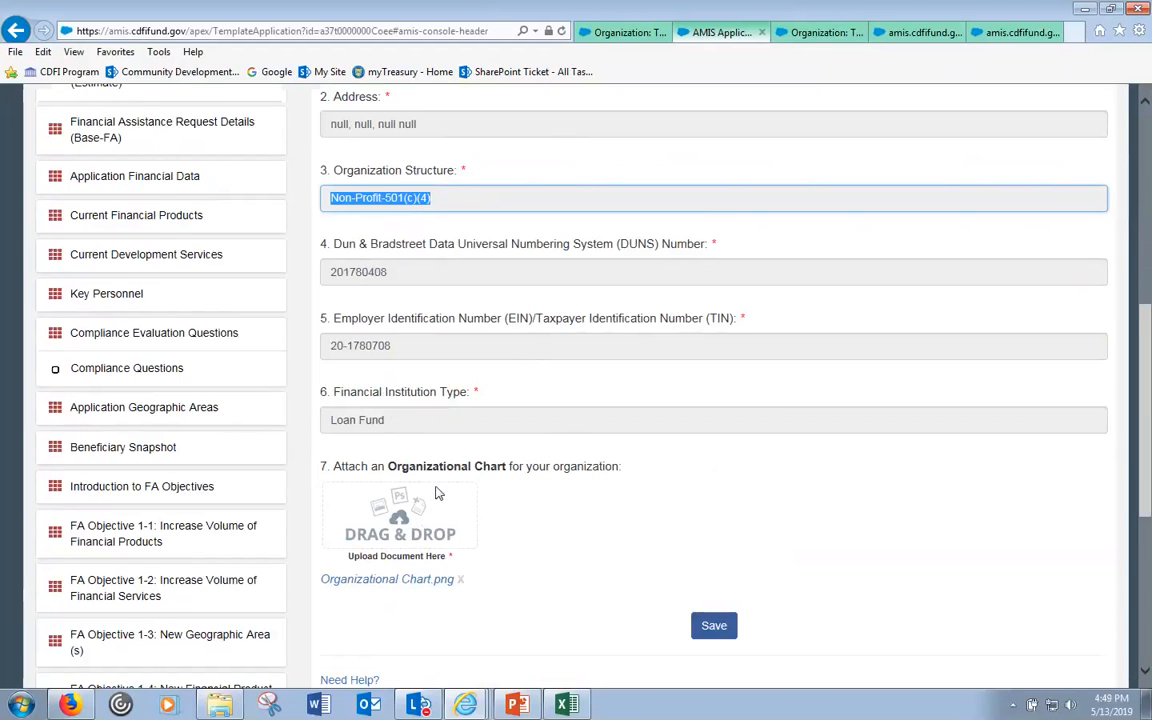
scroll(437, 490, up, 7)
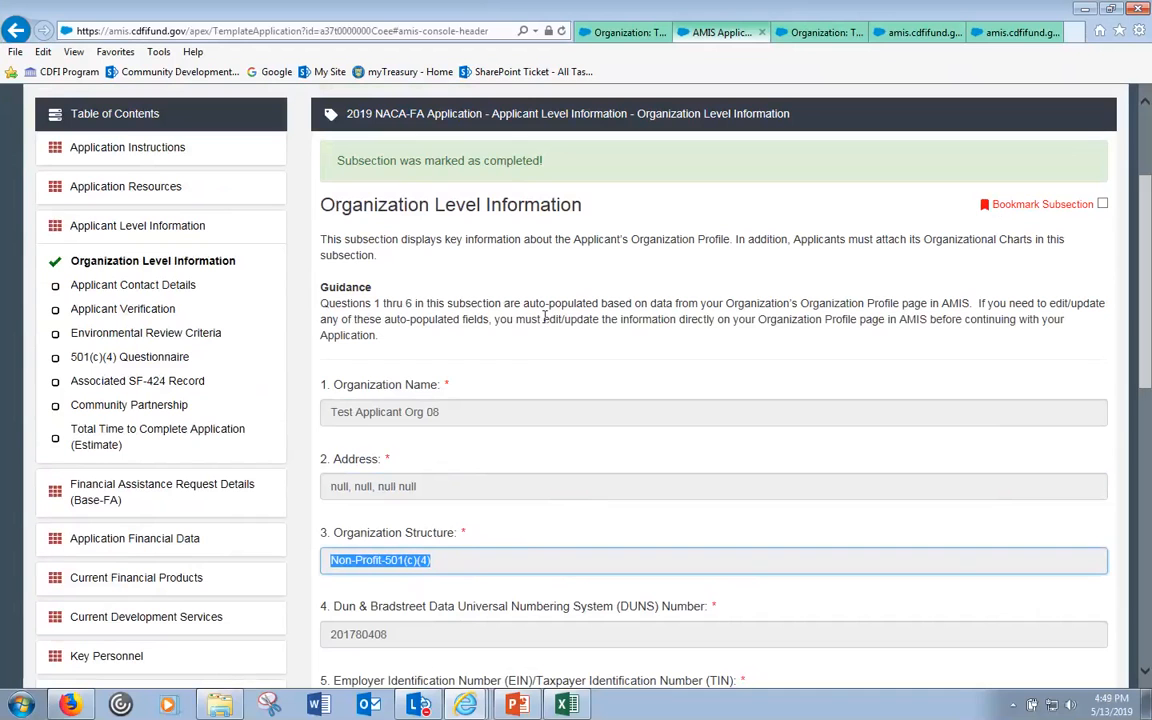
click(818, 32)
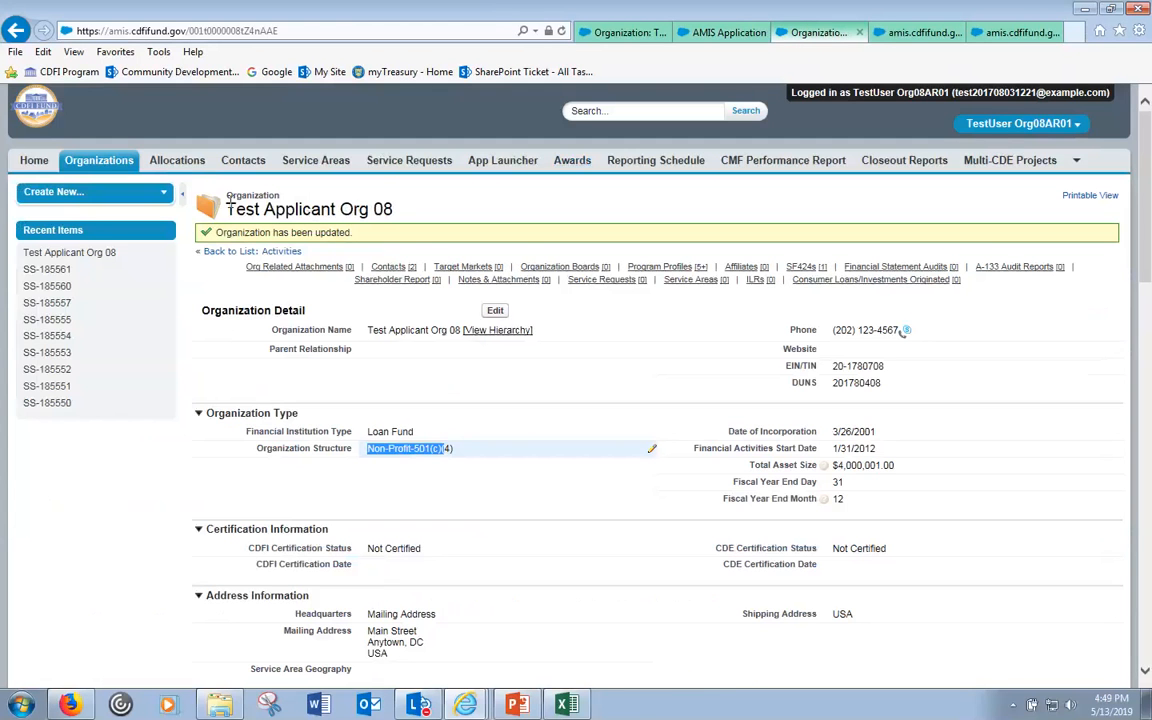
click(692, 36)
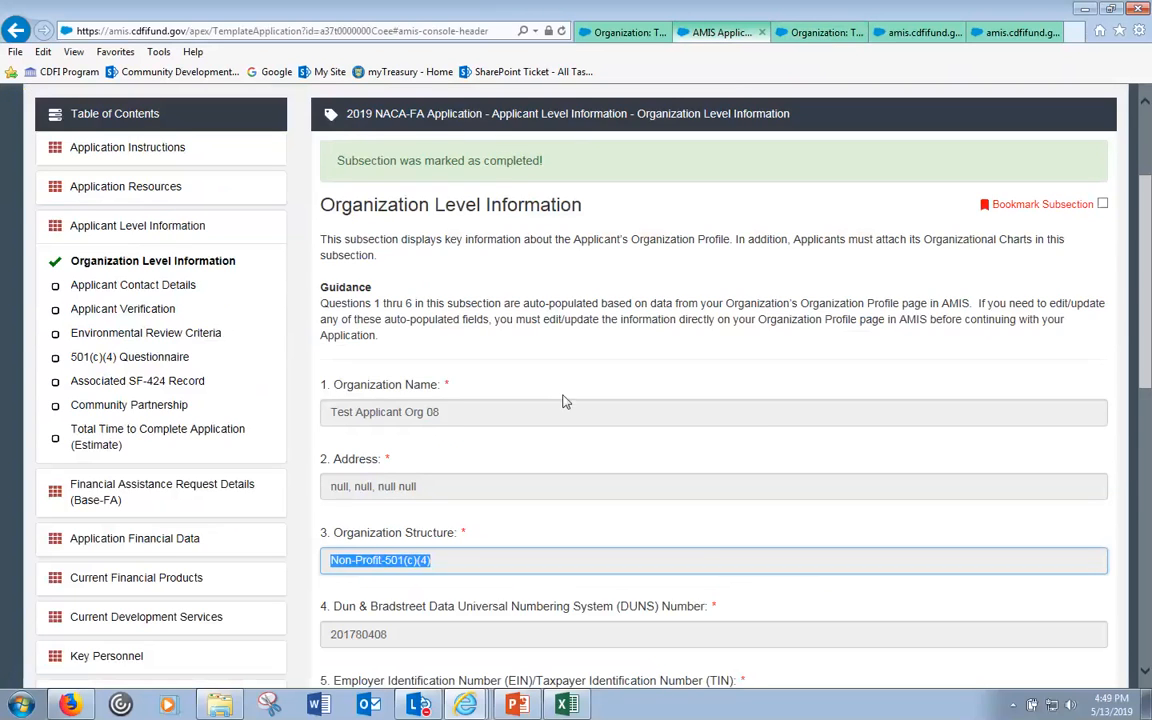
click(764, 388)
scroll(766, 390, down, 6)
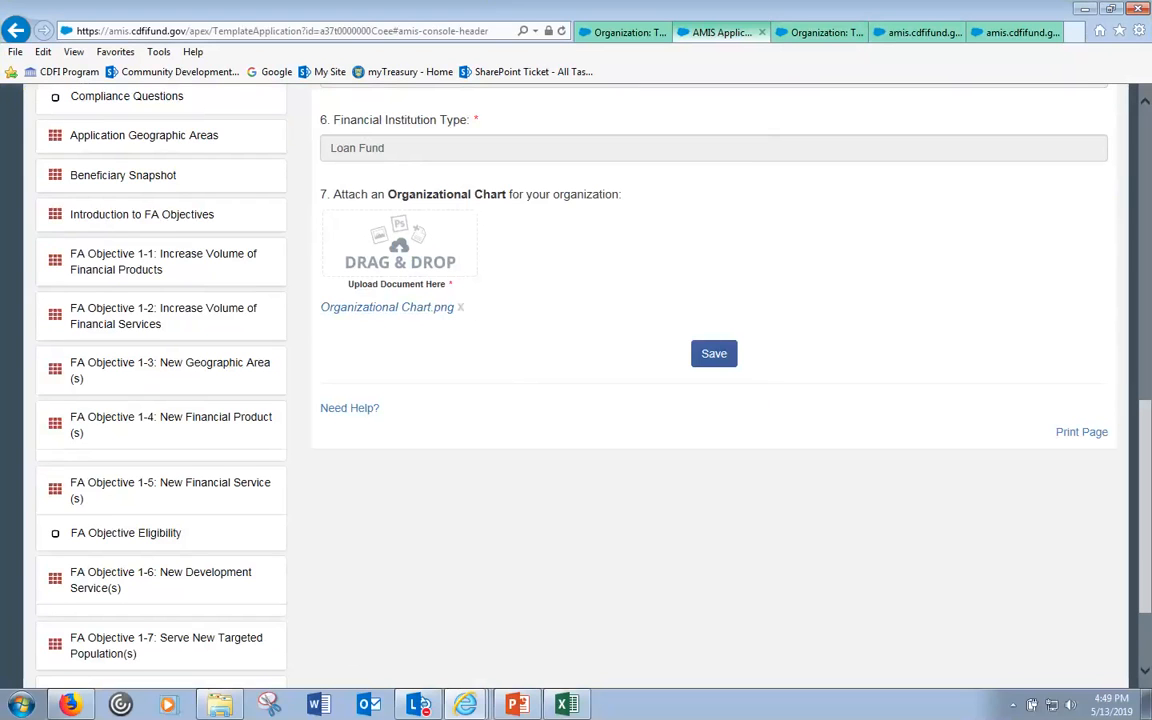
click(219, 705)
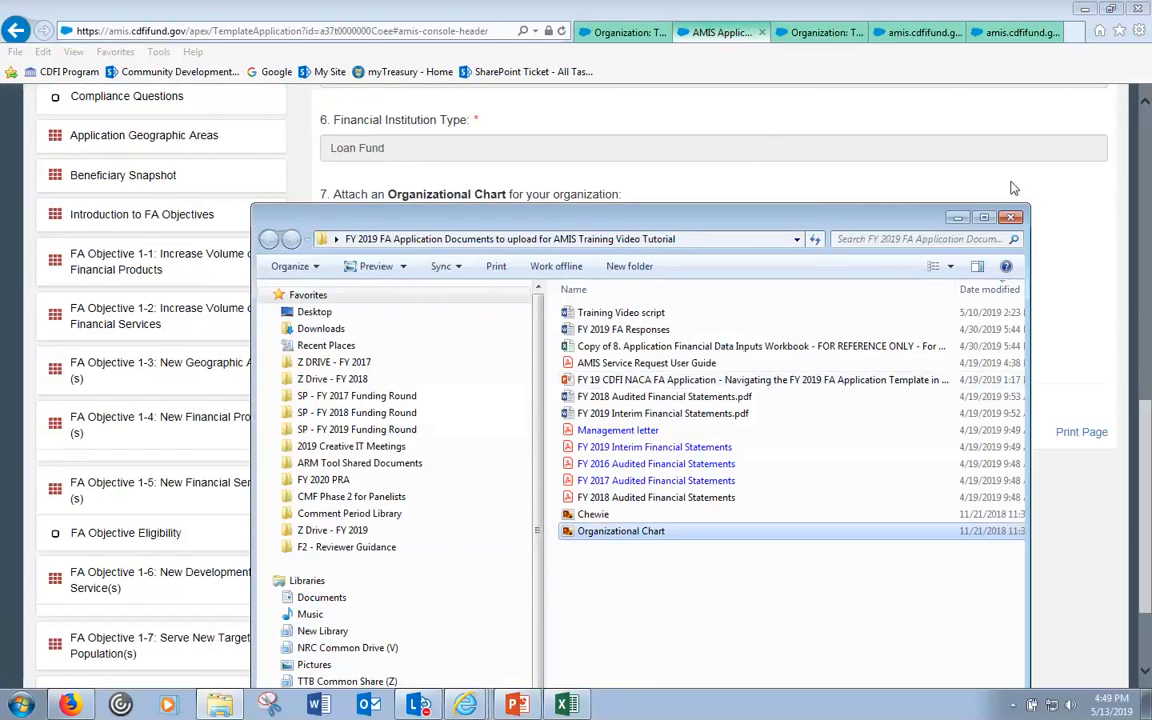
drag(850, 216, 1104, 182)
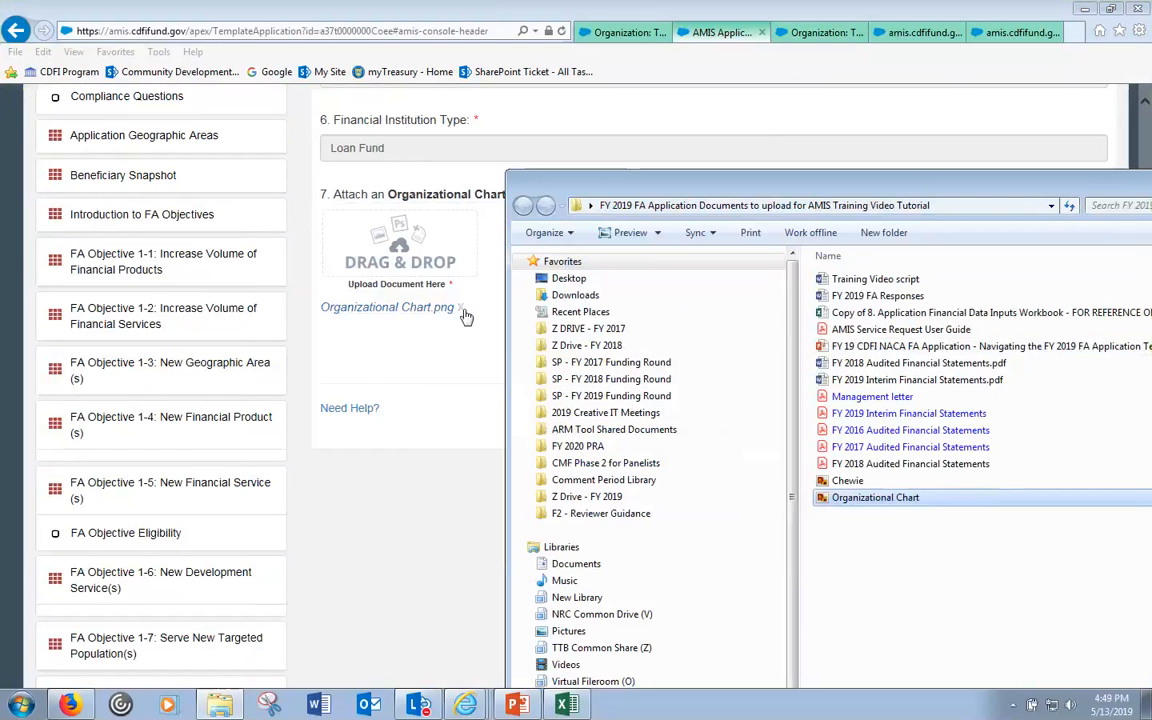
click(437, 380)
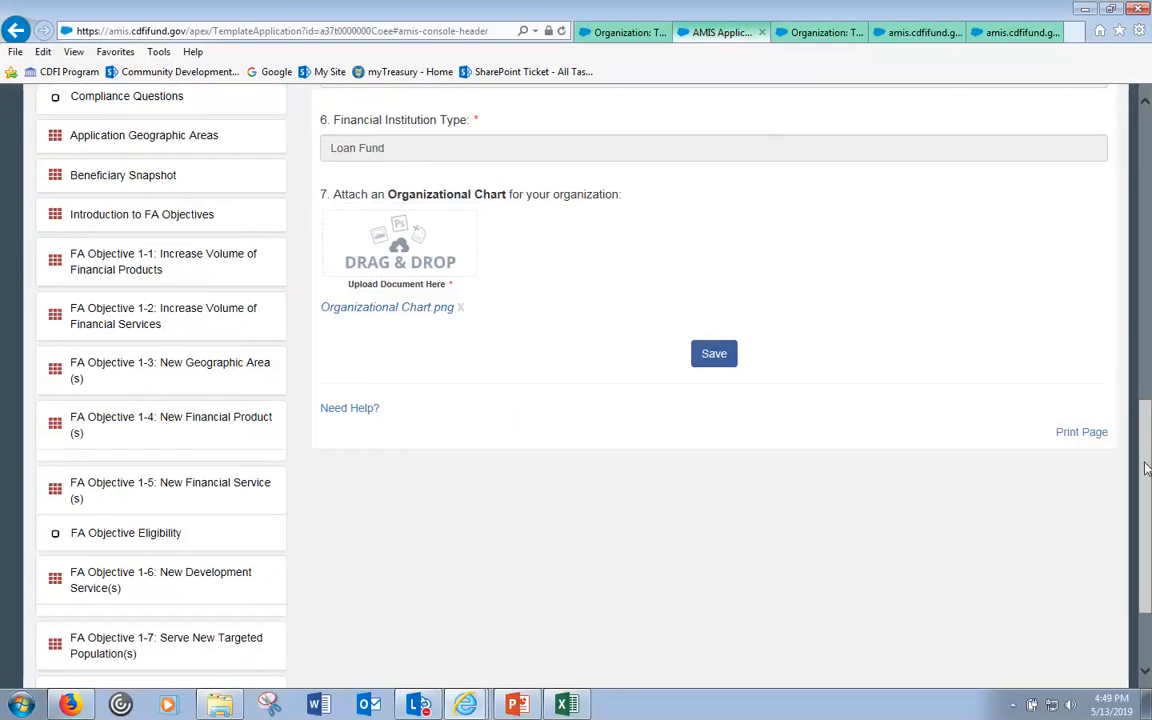
scroll(1147, 468, up, 4)
scroll(1147, 468, up, 5)
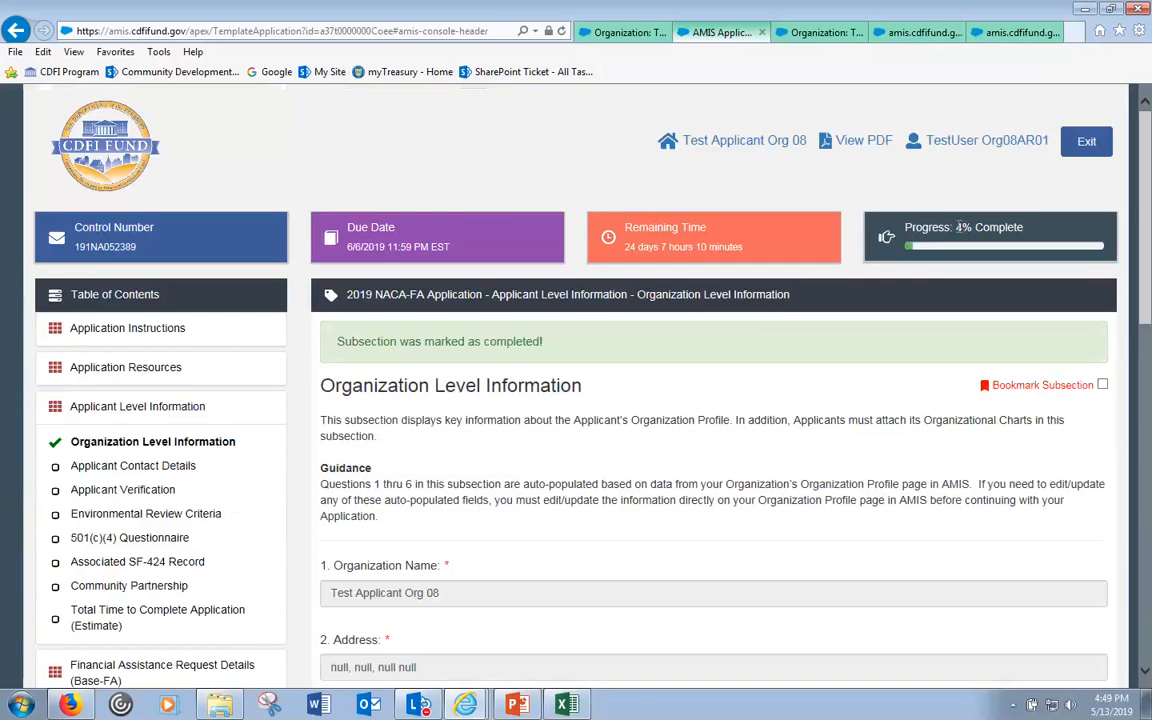
double_click(958, 227)
click(978, 227)
scroll(655, 438, down, 1)
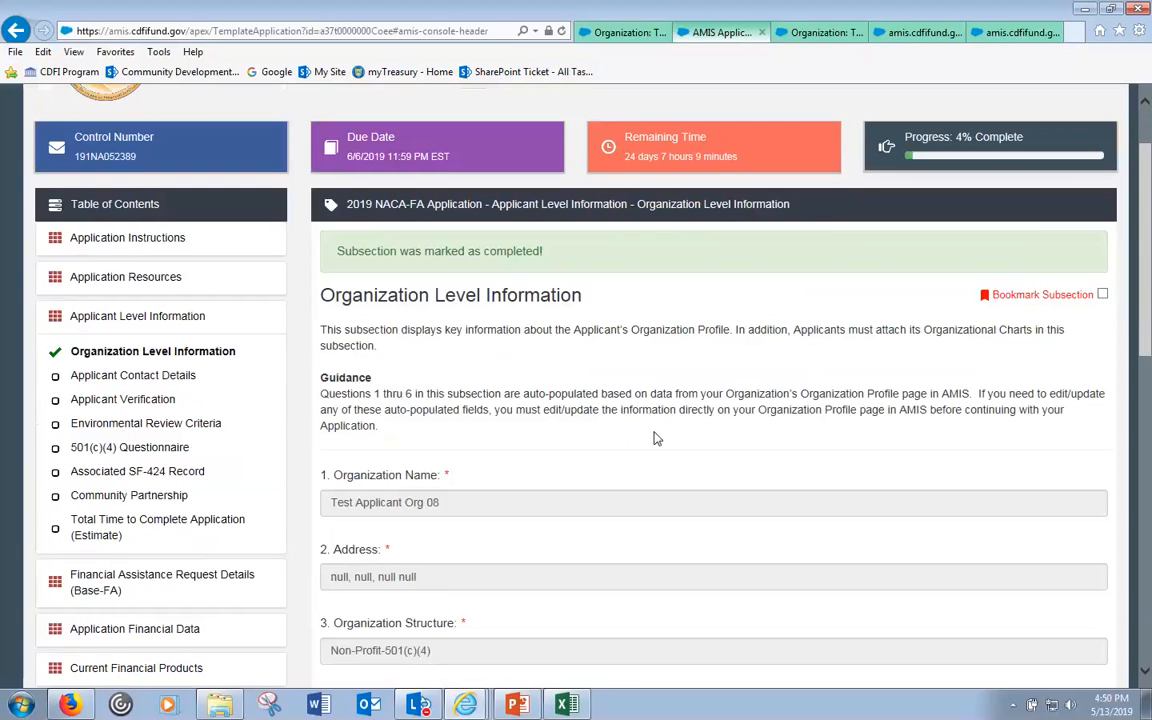
scroll(655, 438, down, 3)
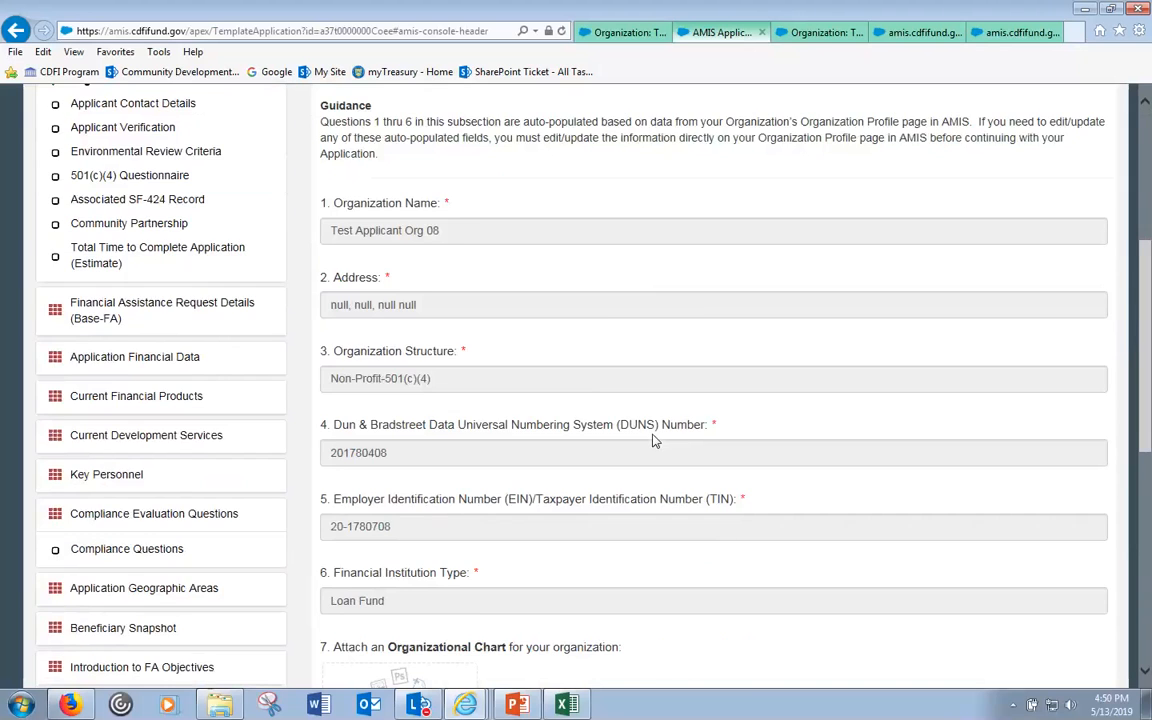
scroll(655, 440, up, 2)
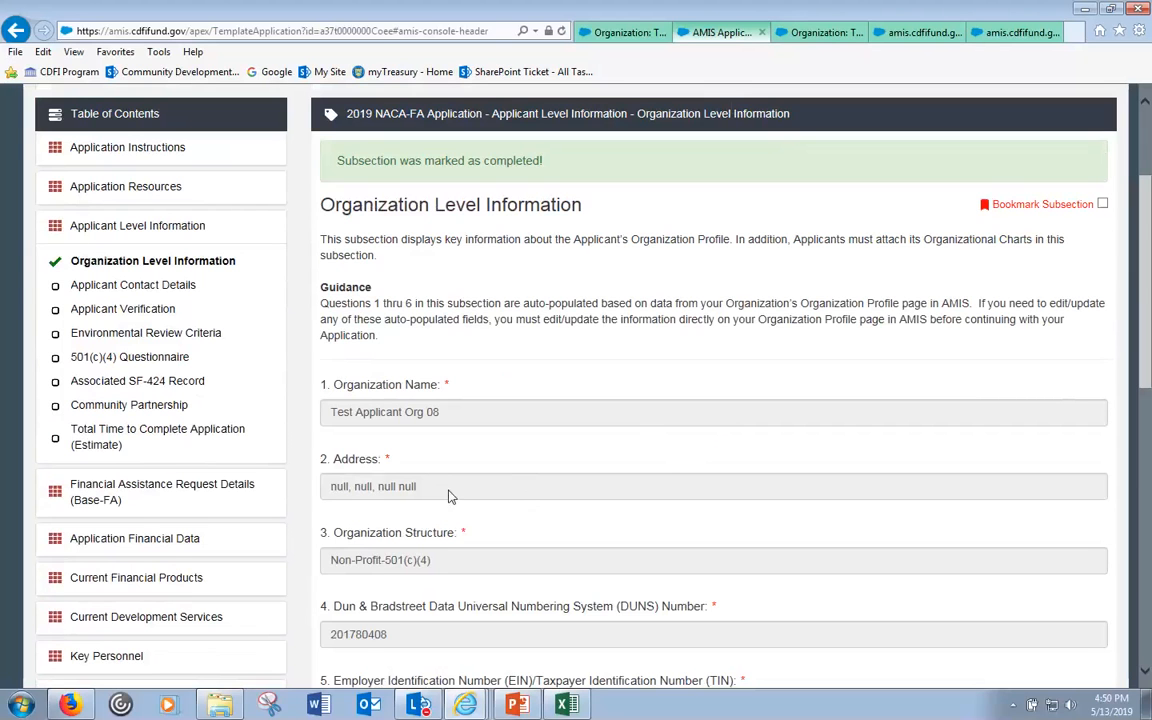
click(178, 288)
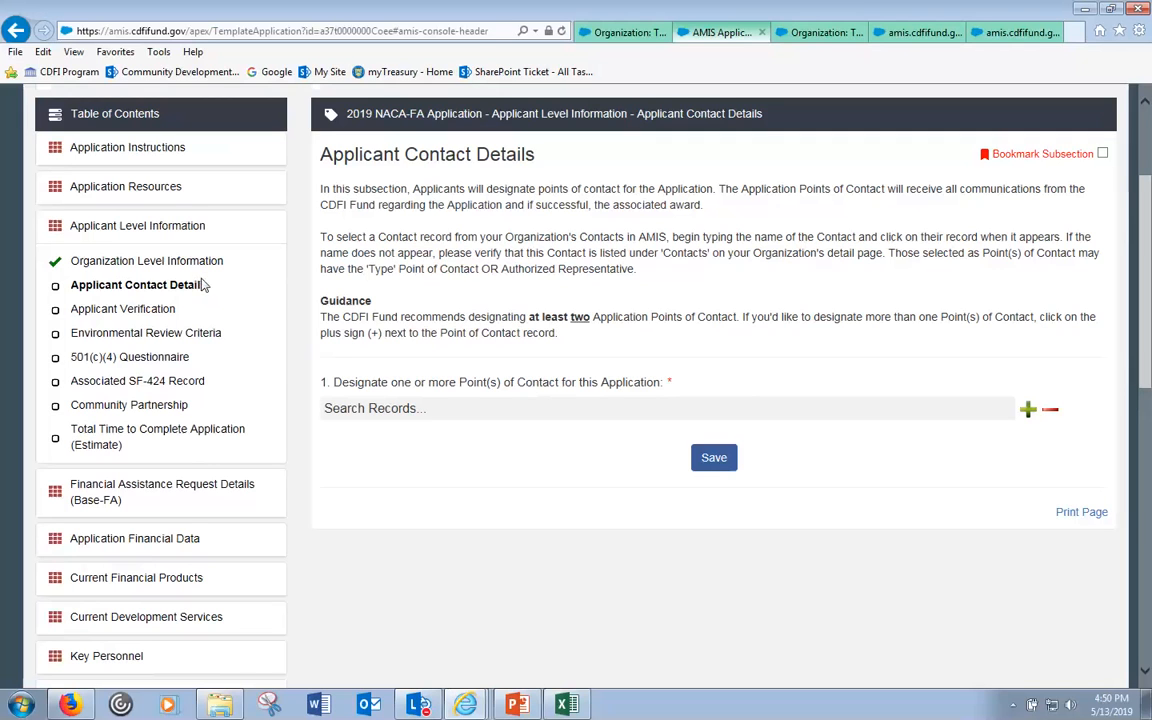
click(818, 33)
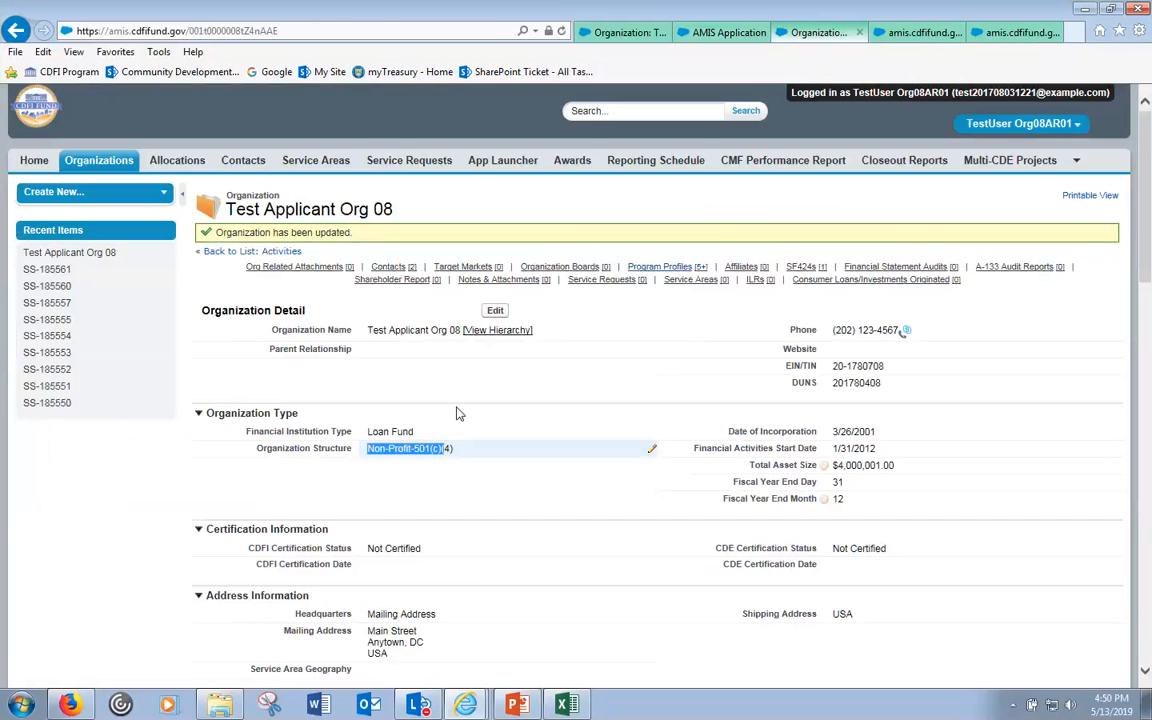
scroll(455, 410, down, 3)
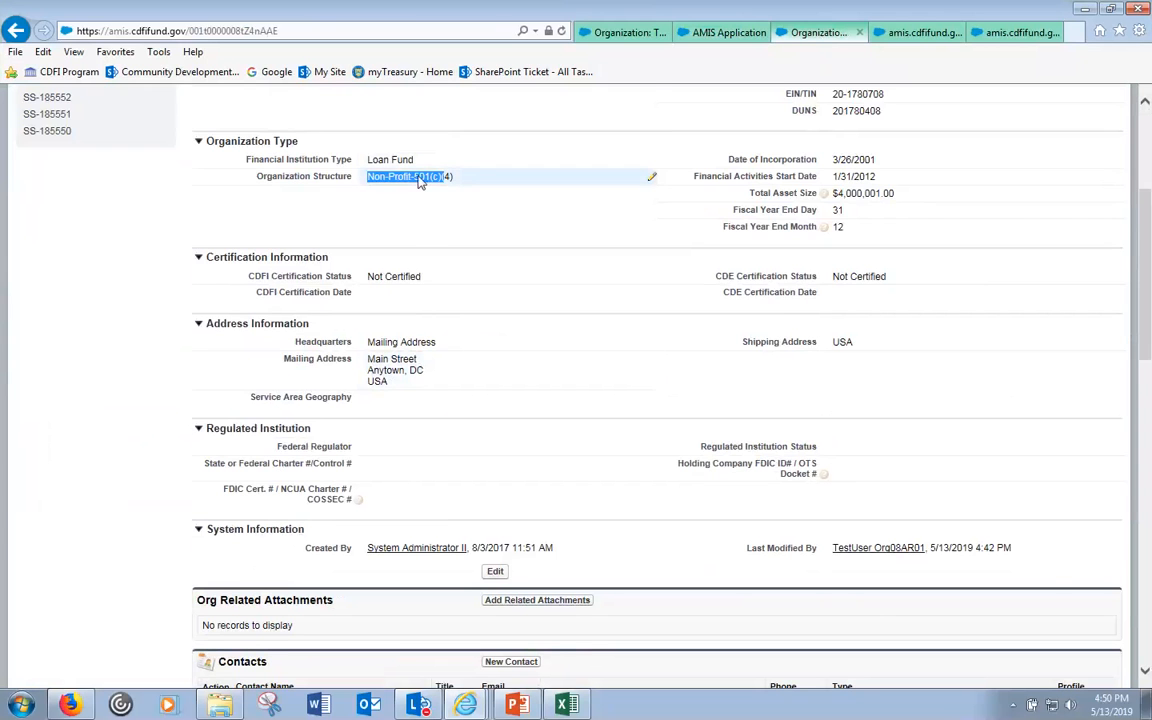
scroll(420, 180, down, 4)
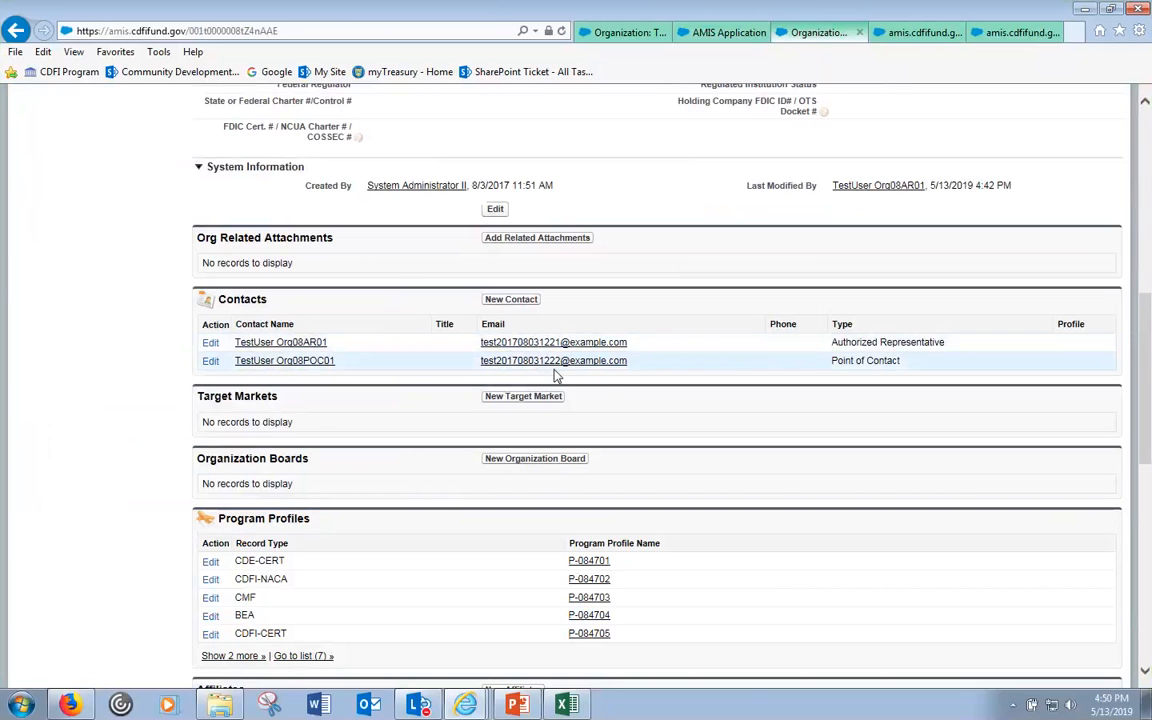
click(729, 31)
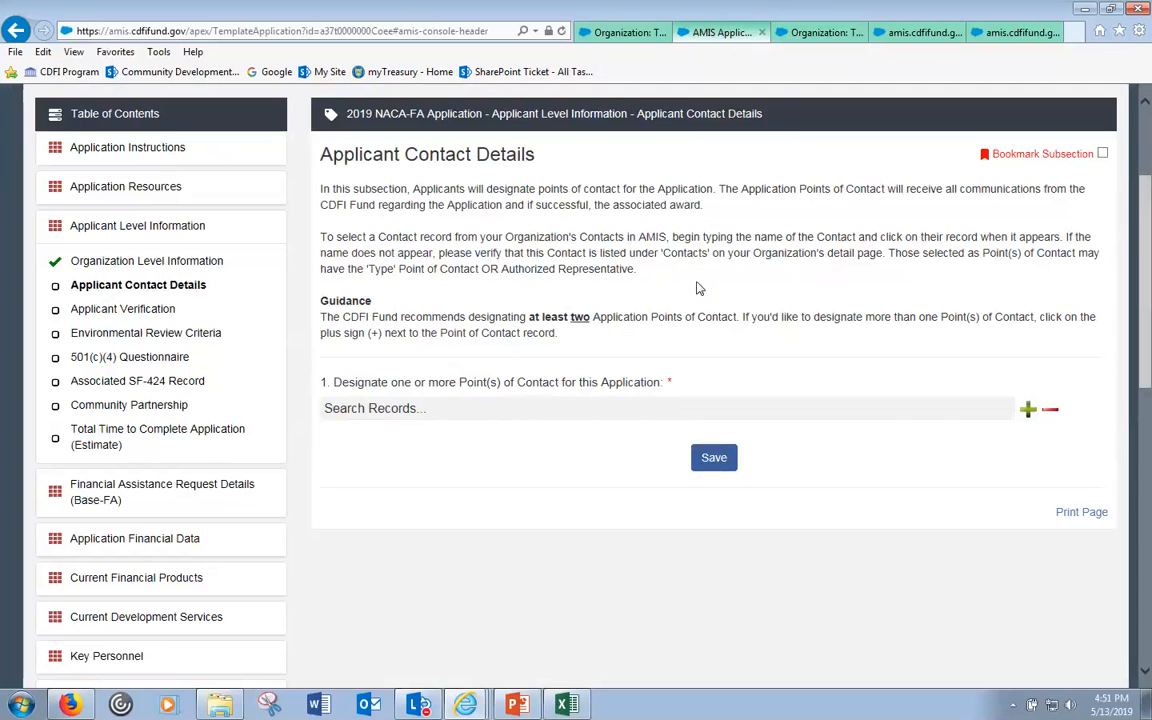
drag(410, 190, 481, 211)
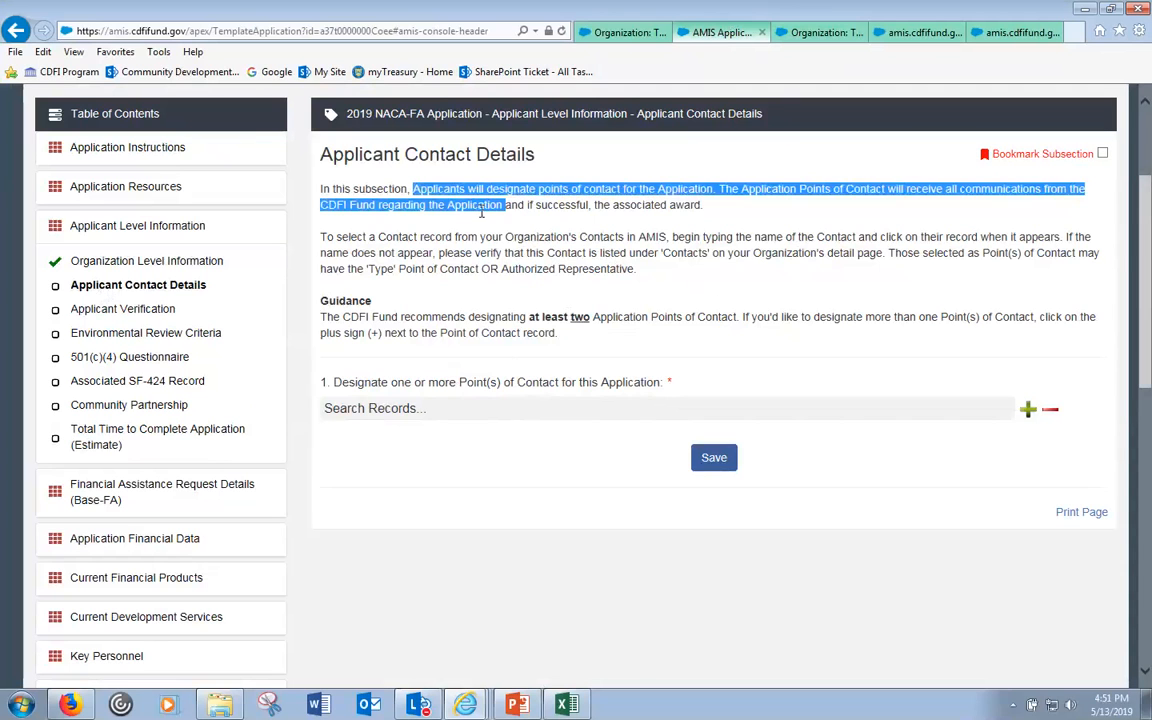
click(458, 288)
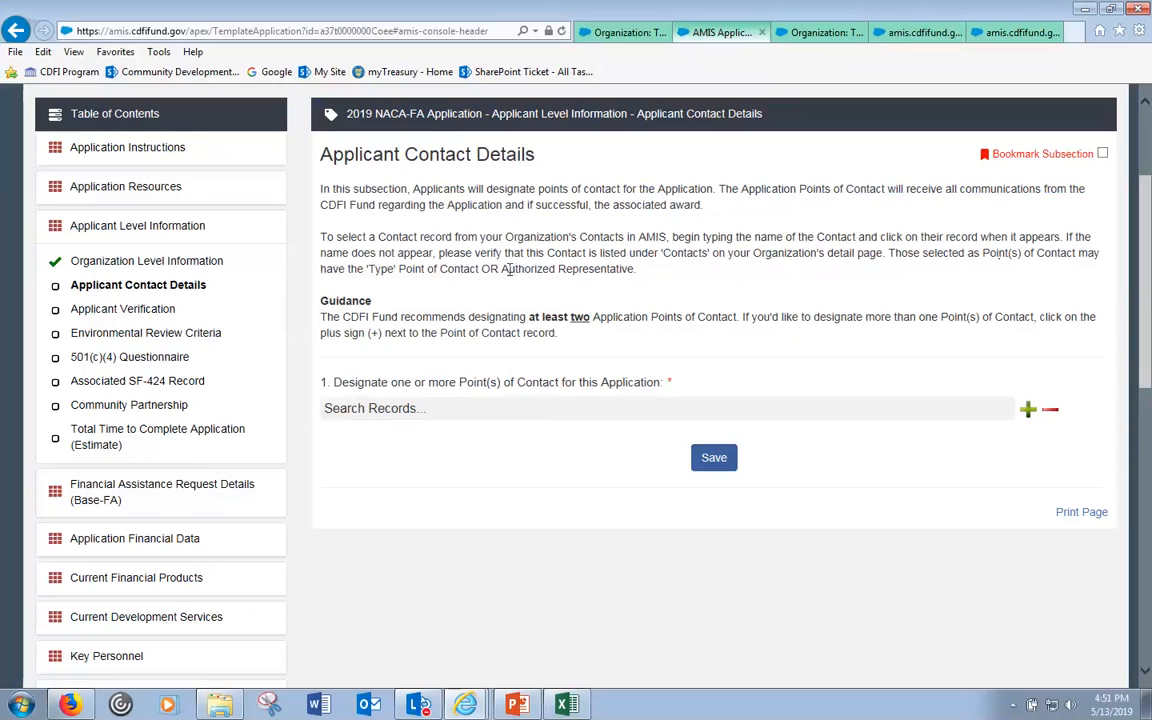
drag(502, 270, 636, 270)
click(828, 32)
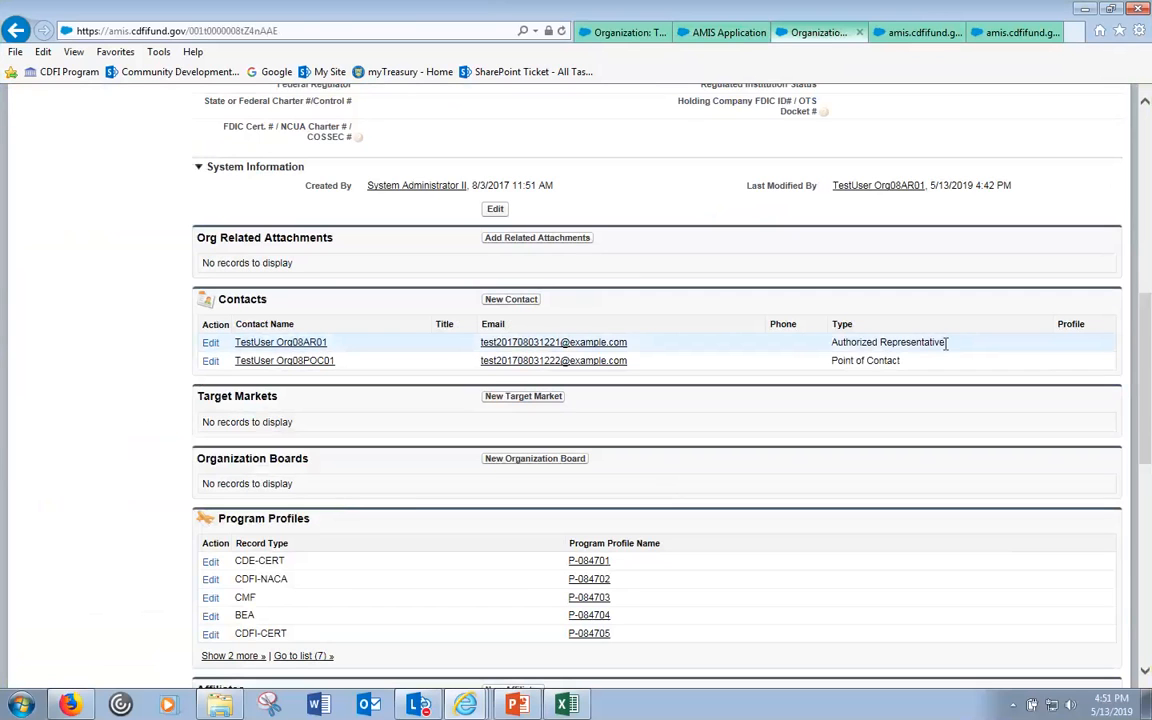
drag(947, 341, 830, 362)
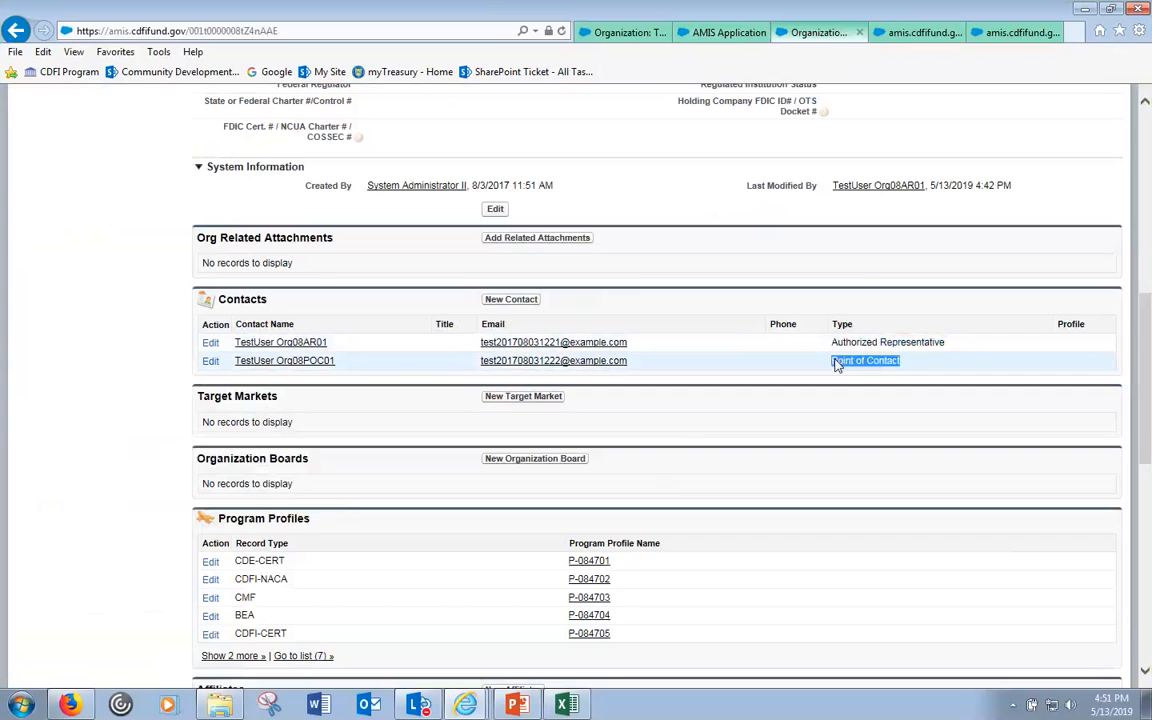
click(710, 33)
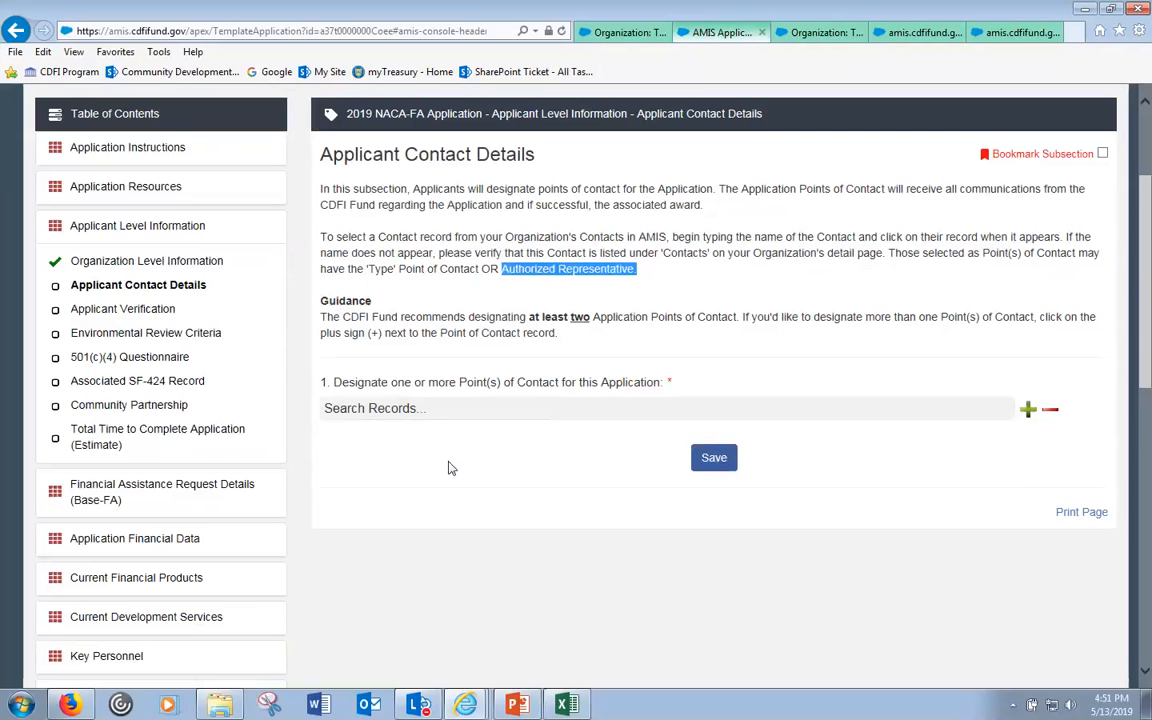
click(431, 403)
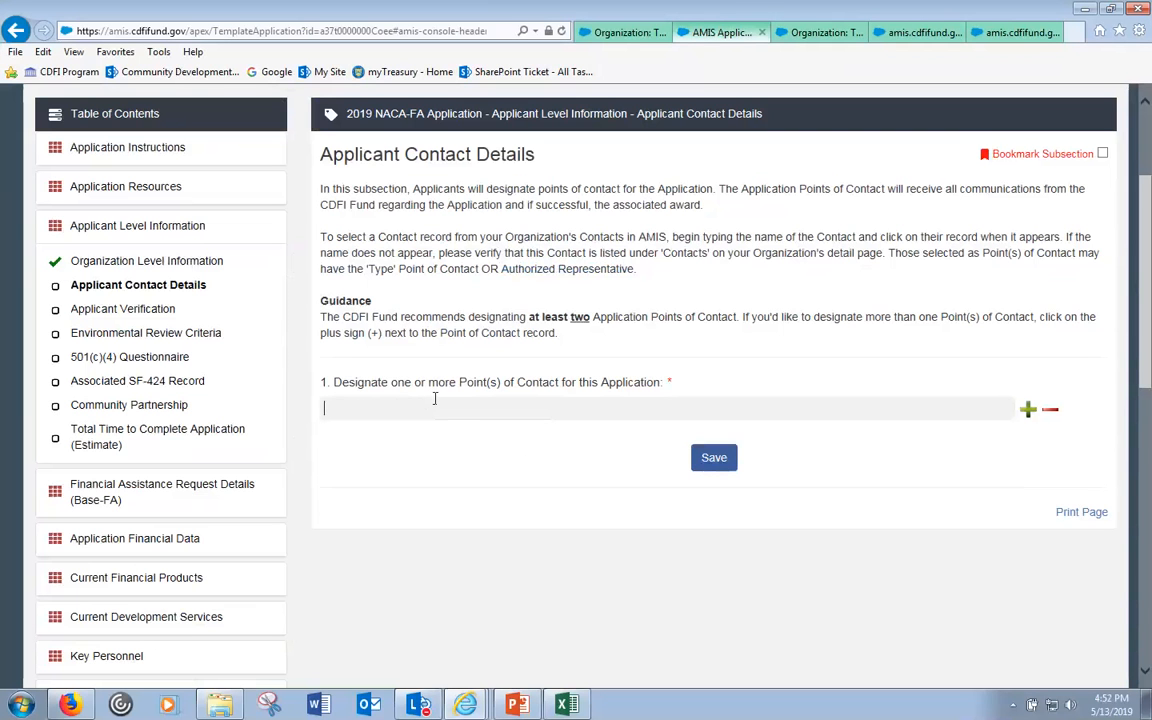
- Search 't' in Search Records, pick the organization's Point of Contact, and save the contact details
text(t)
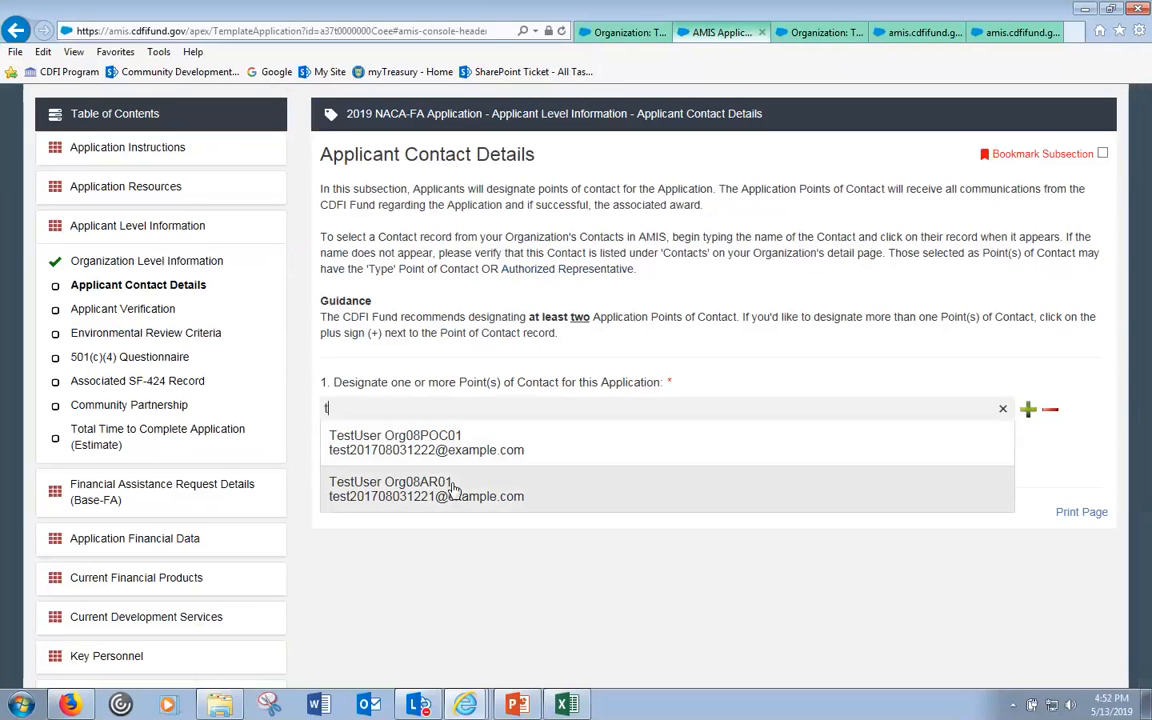
key(ctrl+Tab)
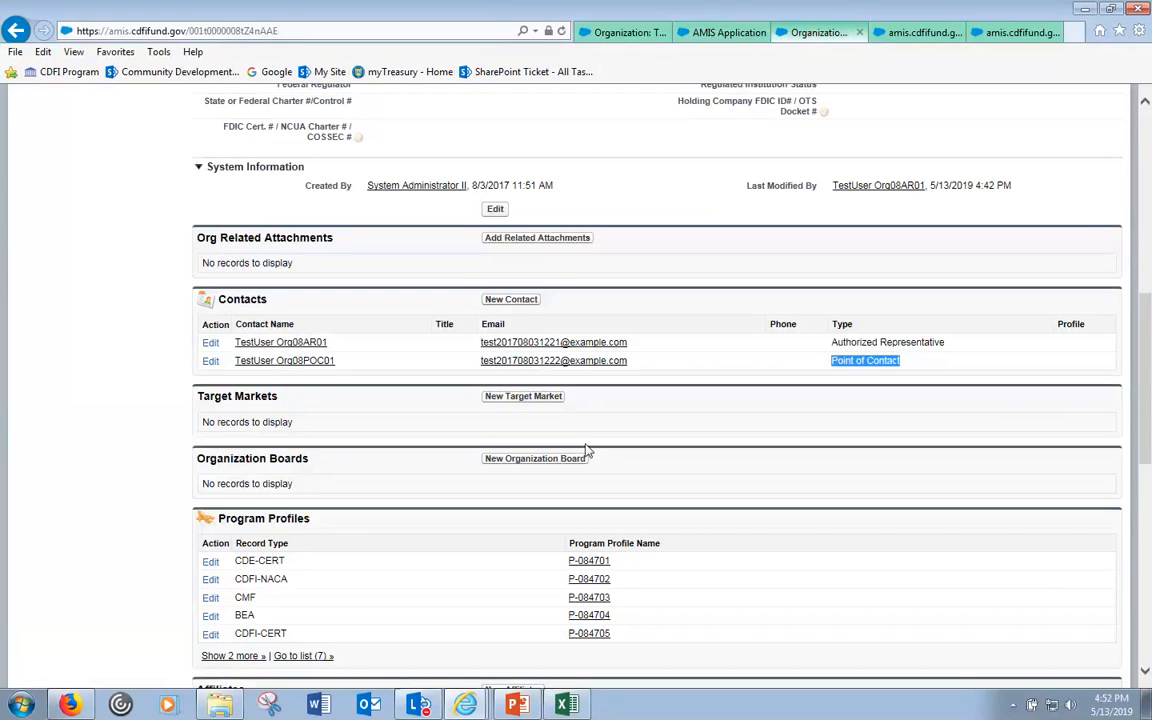
key(ctrl+shift+Tab)
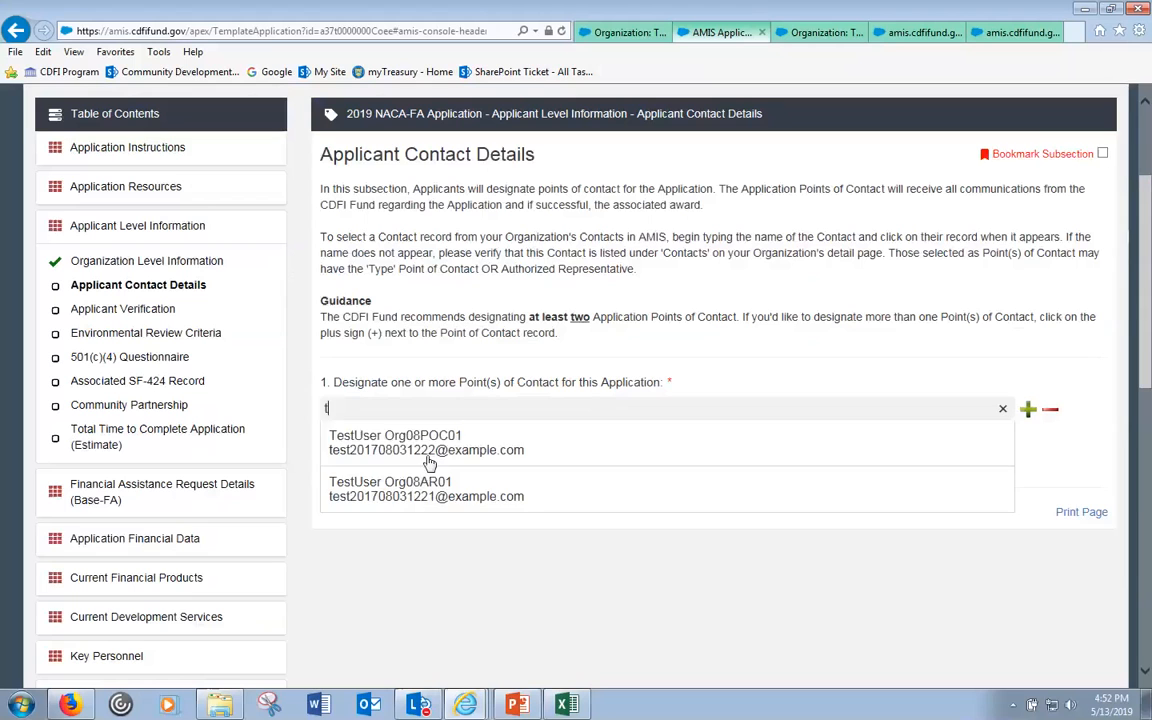
click(426, 449)
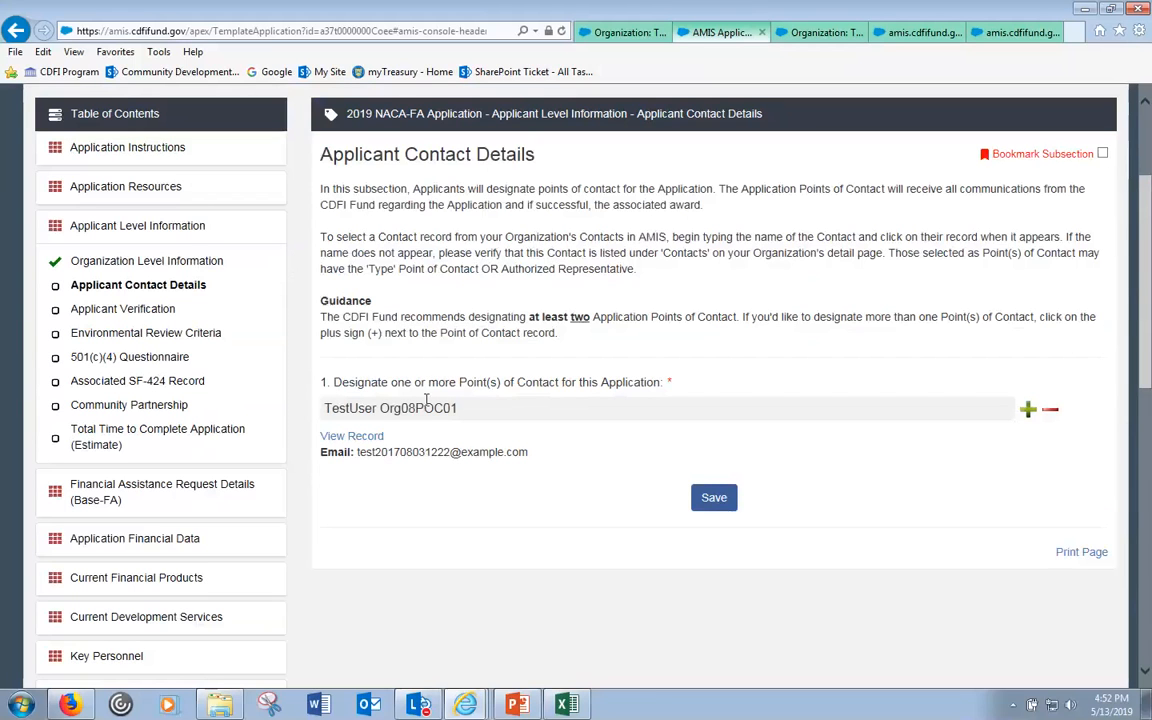
click(714, 498)
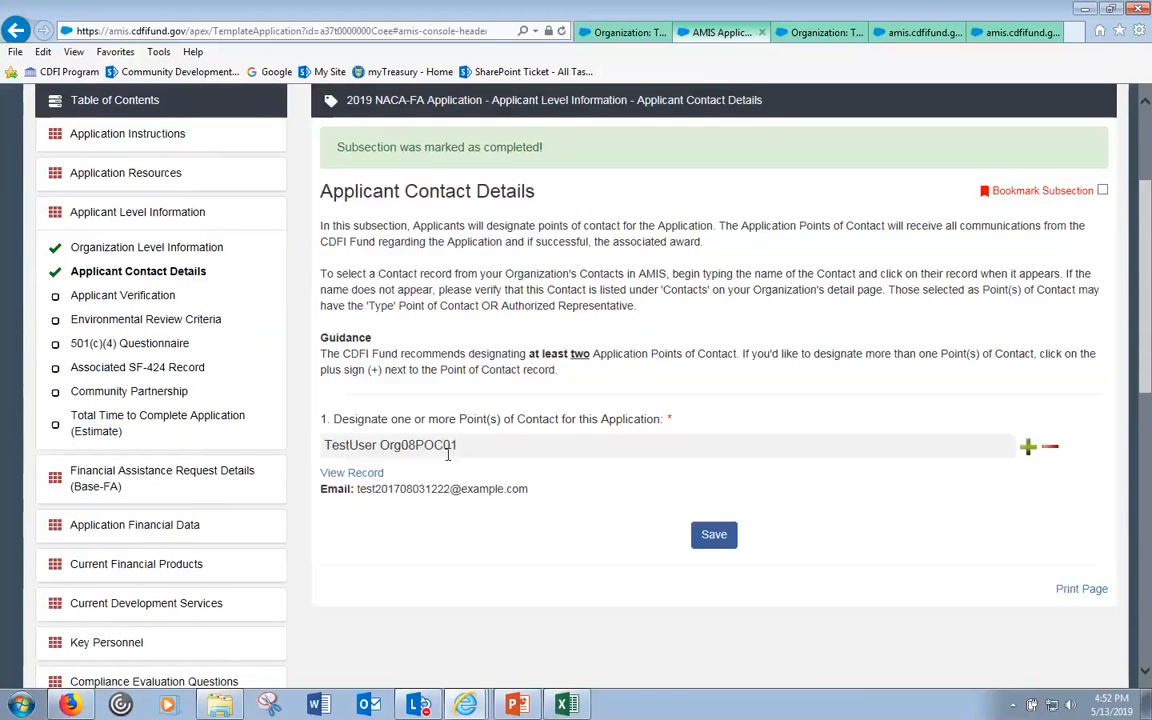
- Review the Point of Contact's record, then close it and the leftover application PDF tab
click(336, 473)
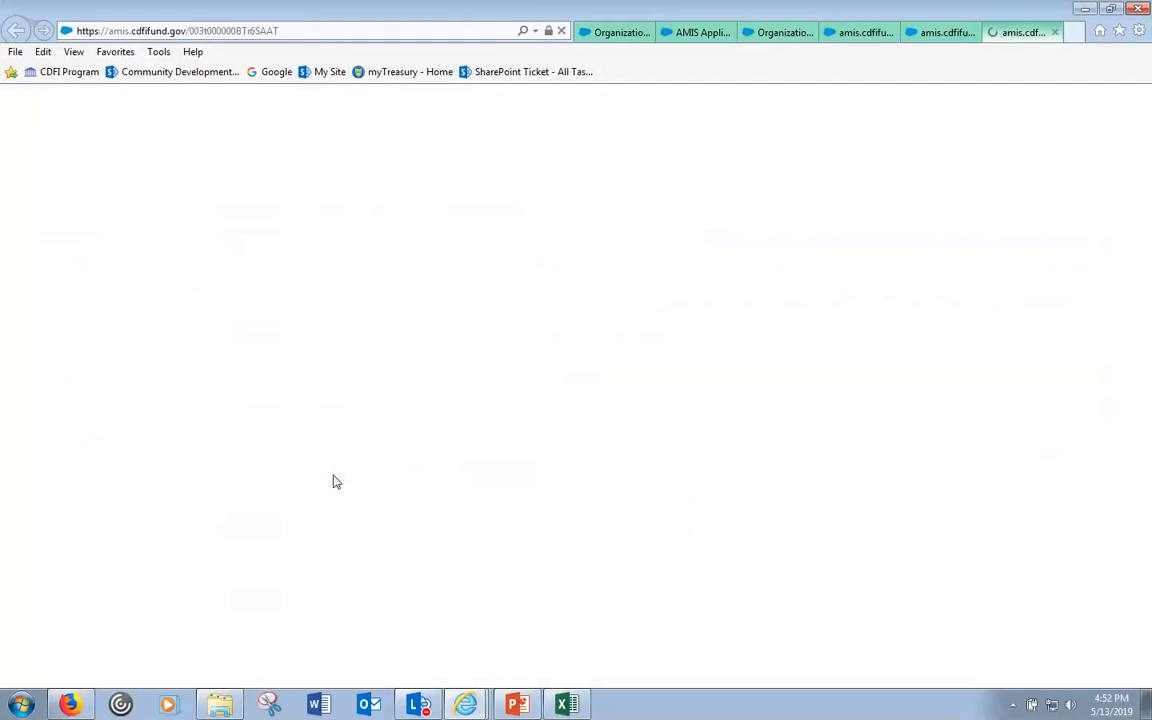
scroll(399, 464, down, 3)
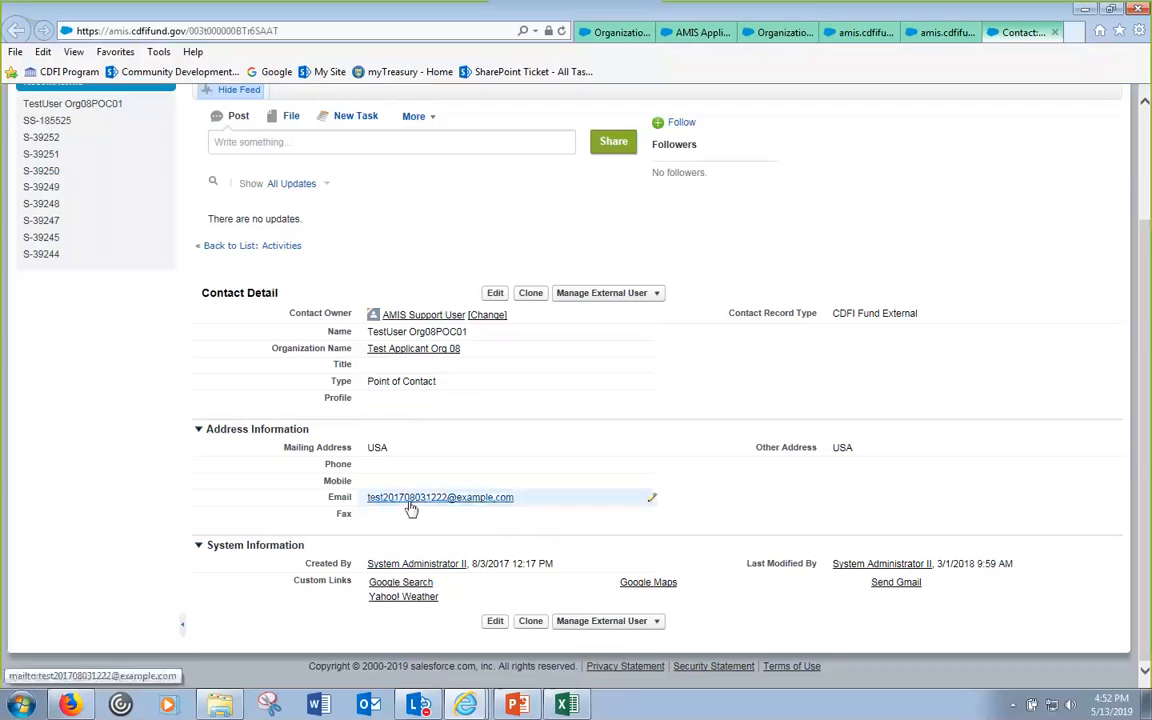
click(1055, 33)
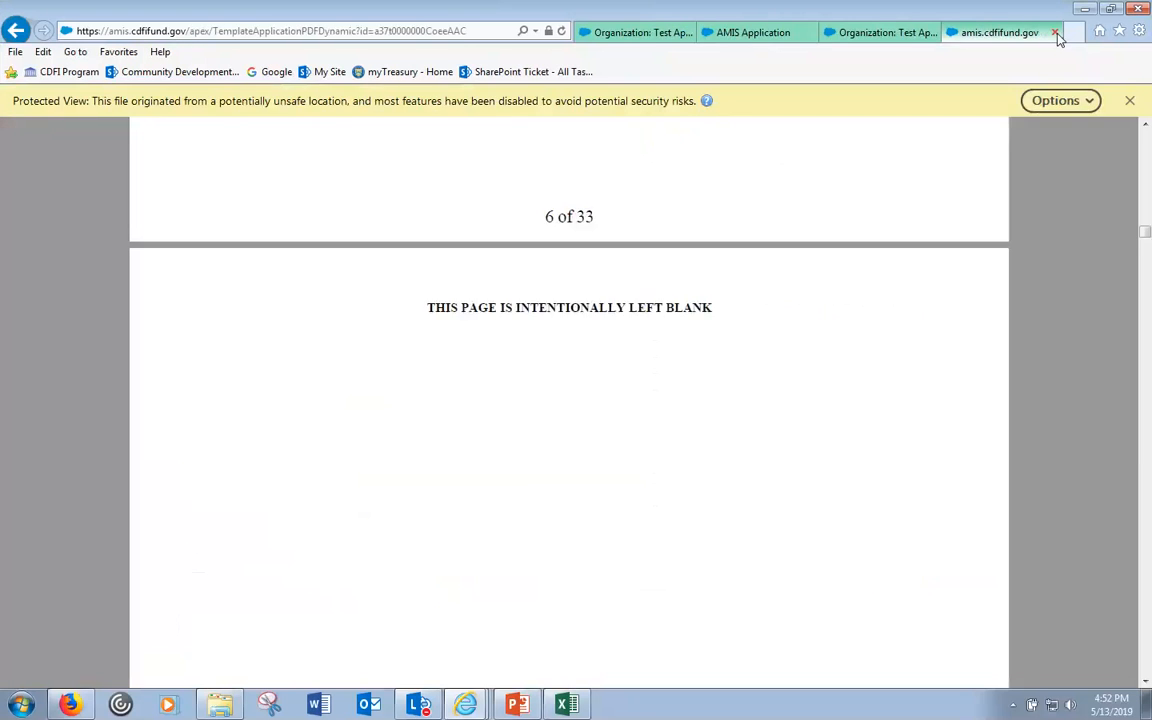
click(1056, 33)
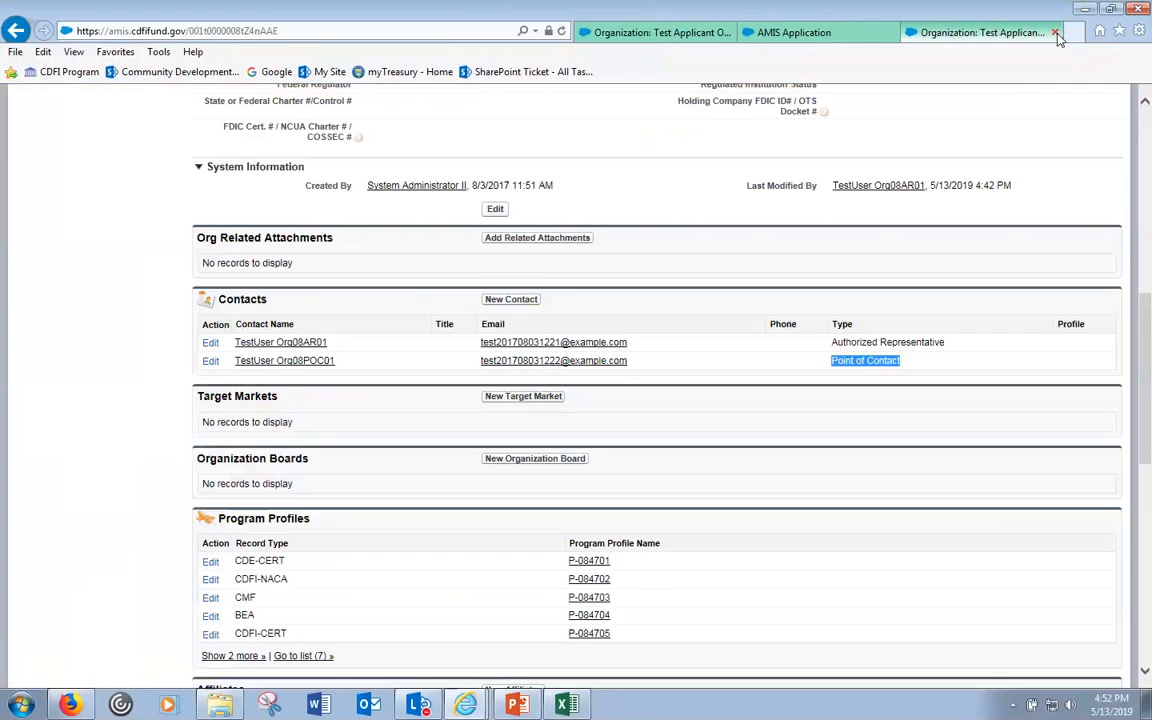
click(815, 33)
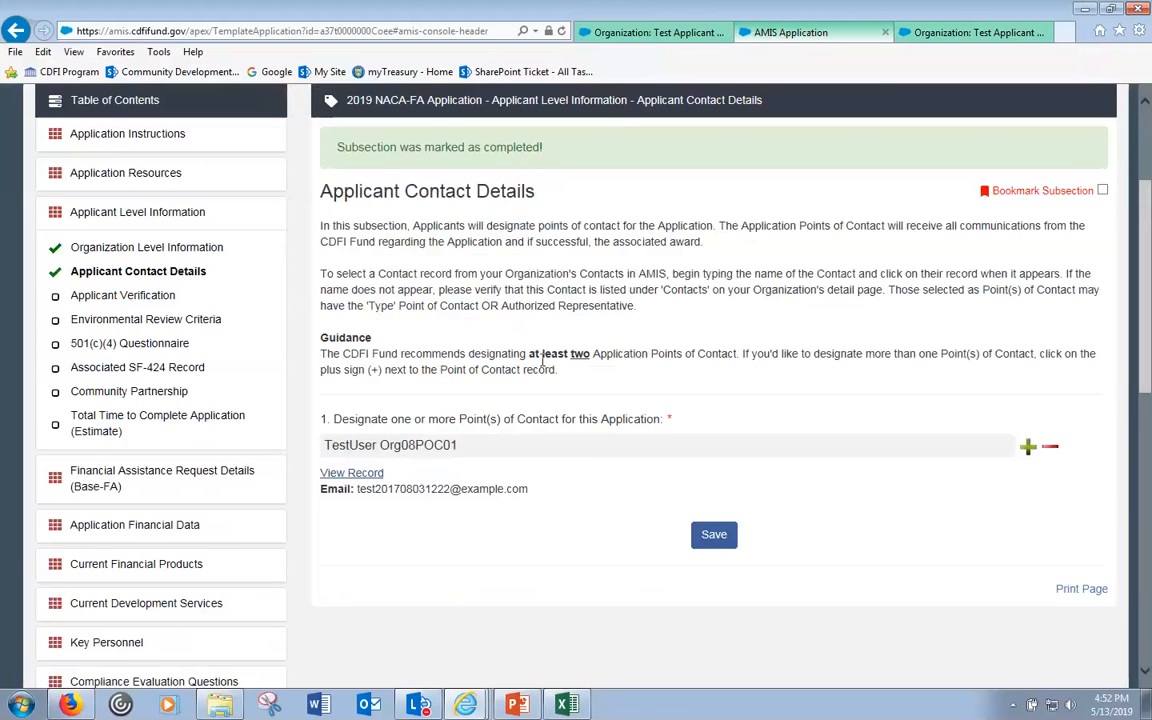
mouse_move(540, 354)
mouse_down()
mouse_move(573, 349)
mouse_move(558, 352)
mouse_up()
double_click(581, 354)
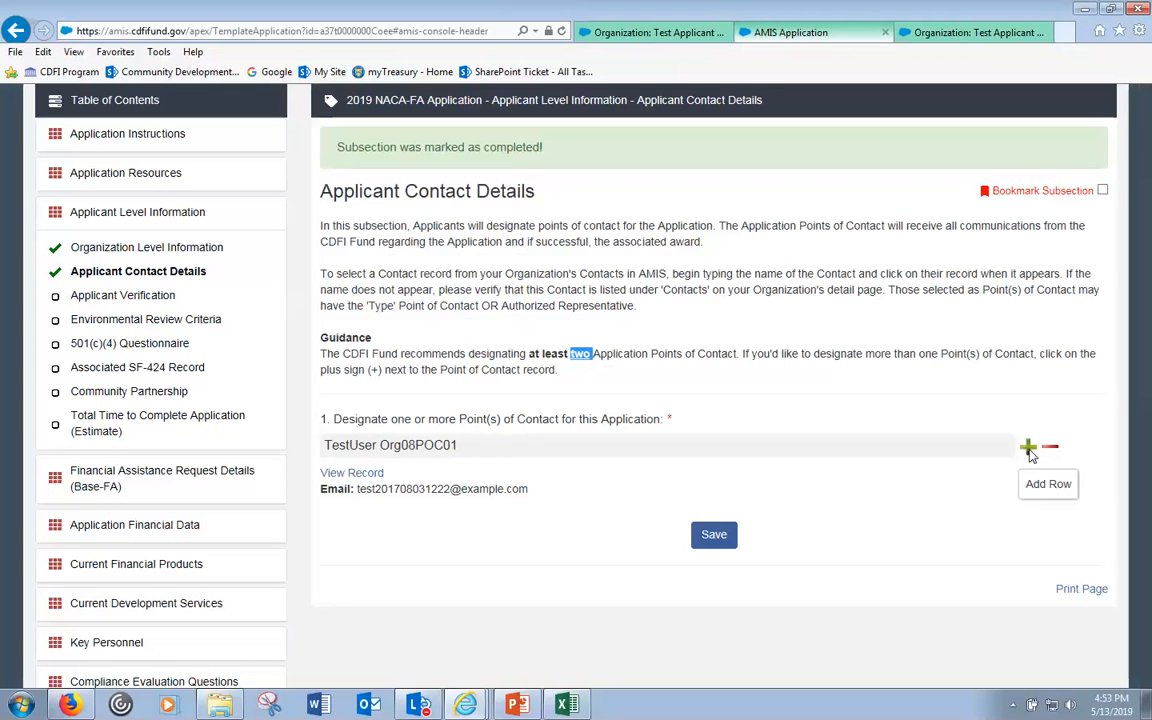
- Add a second contact row, search 't', choose the Authorized Representative, and save both contacts
click(1030, 450)
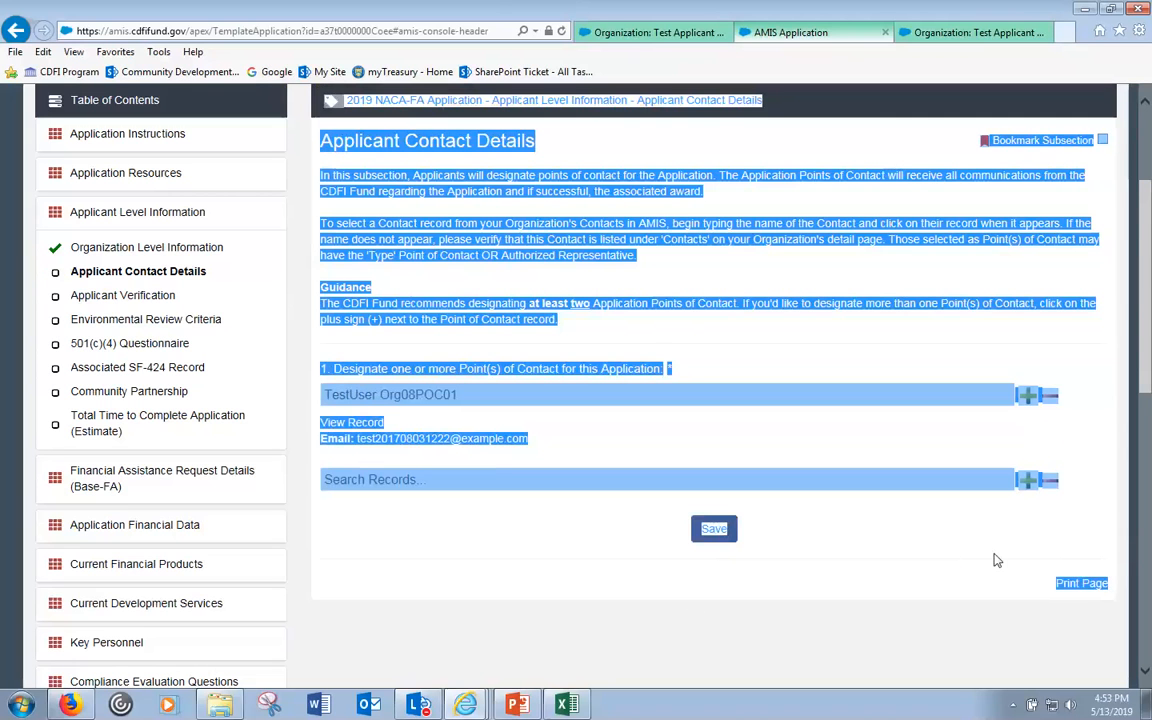
click(314, 537)
click(419, 481)
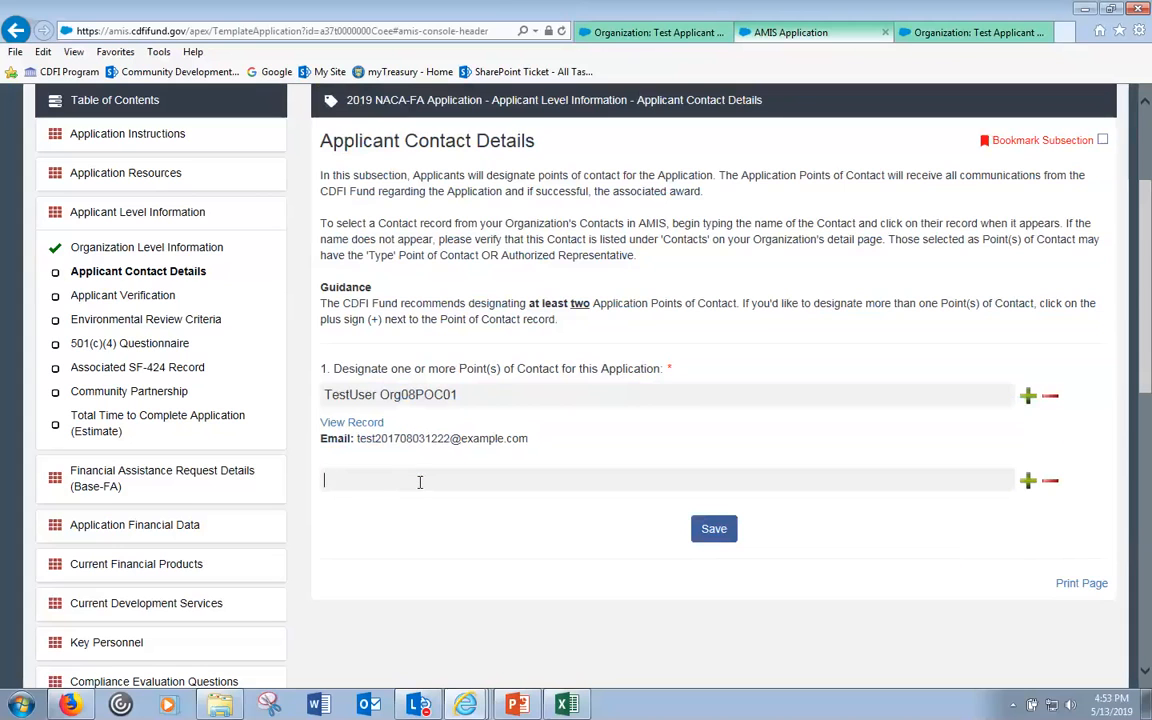
text(t)
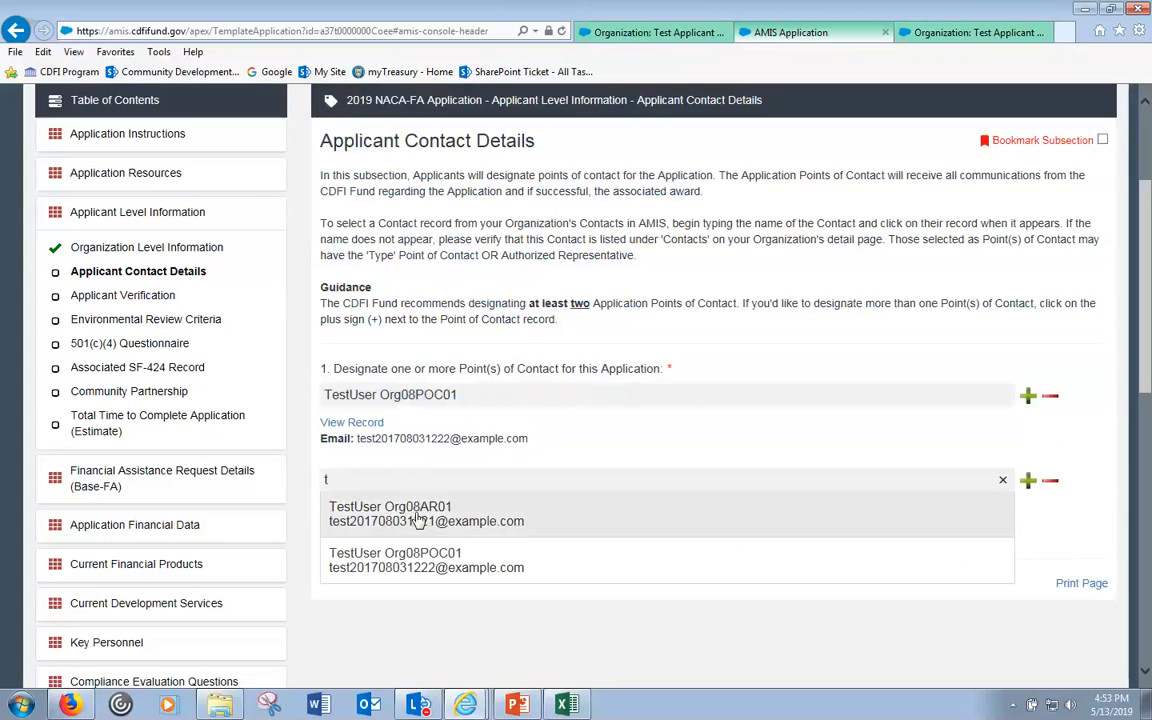
click(419, 516)
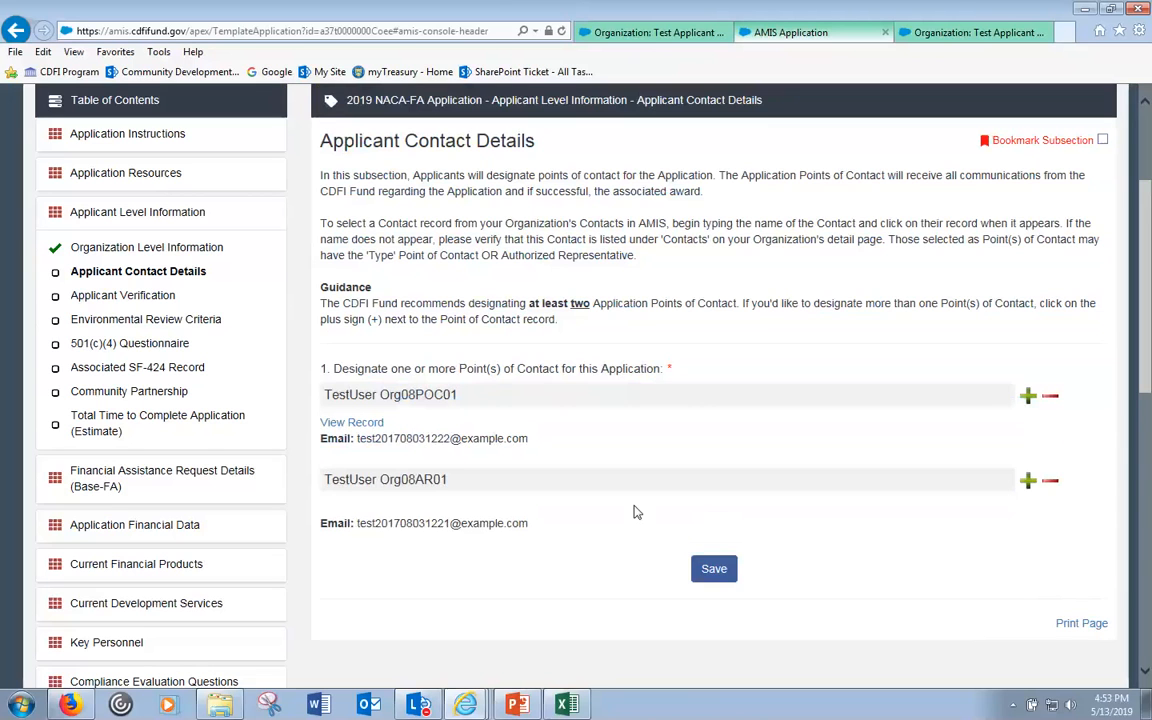
click(733, 576)
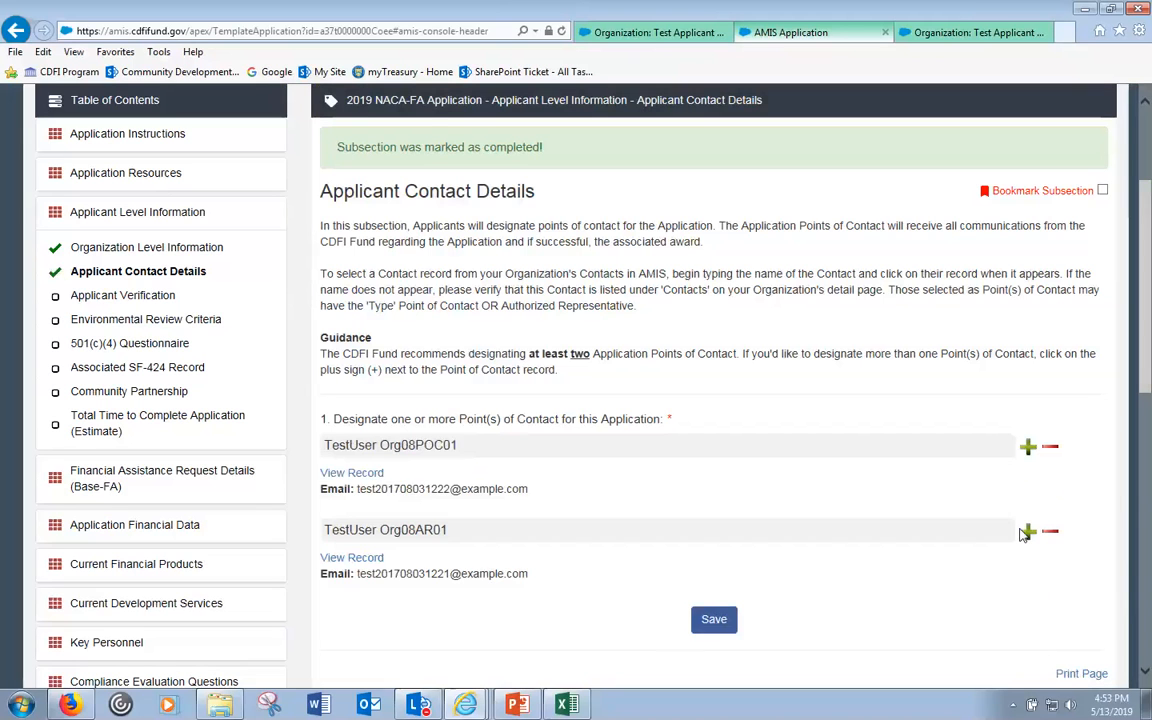
- Remove the extra empty Search Records row from the contact list
click(1028, 532)
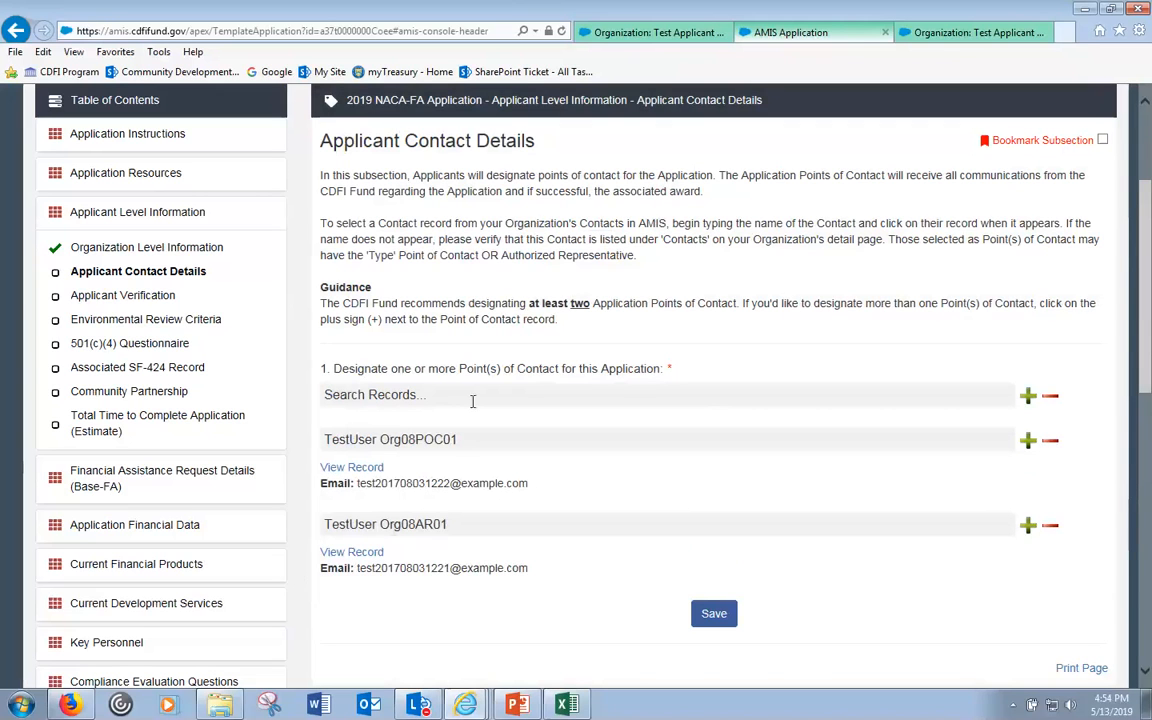
click(394, 394)
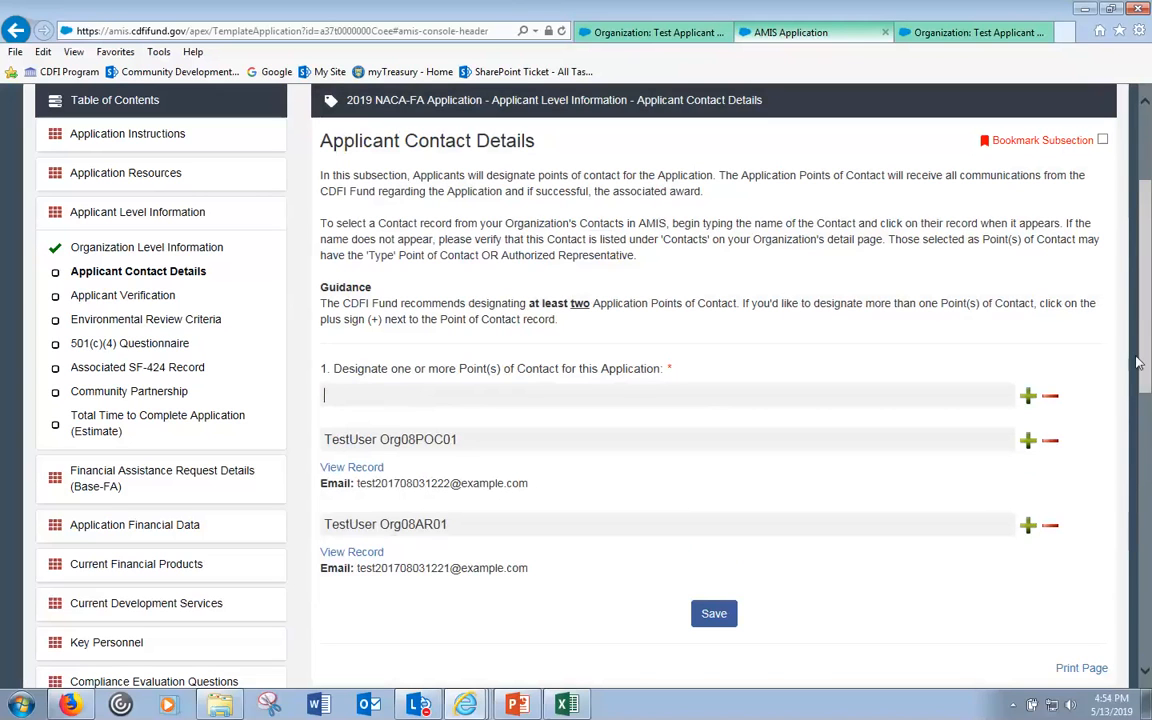
click(574, 363)
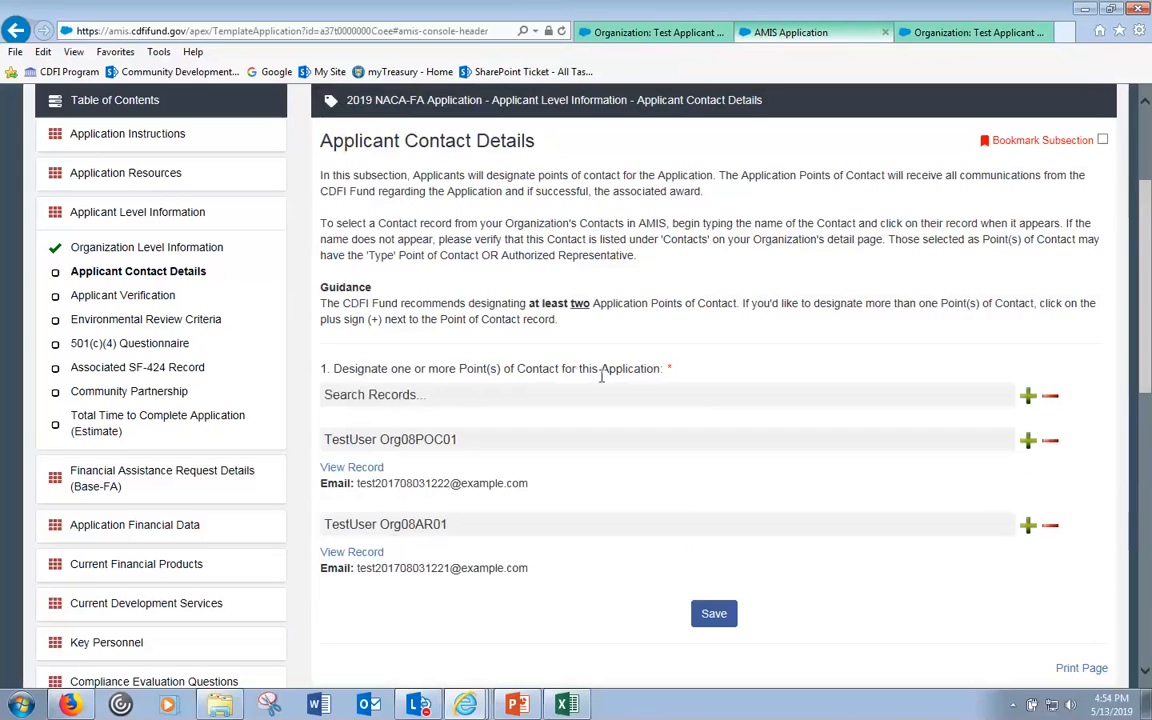
click(1050, 398)
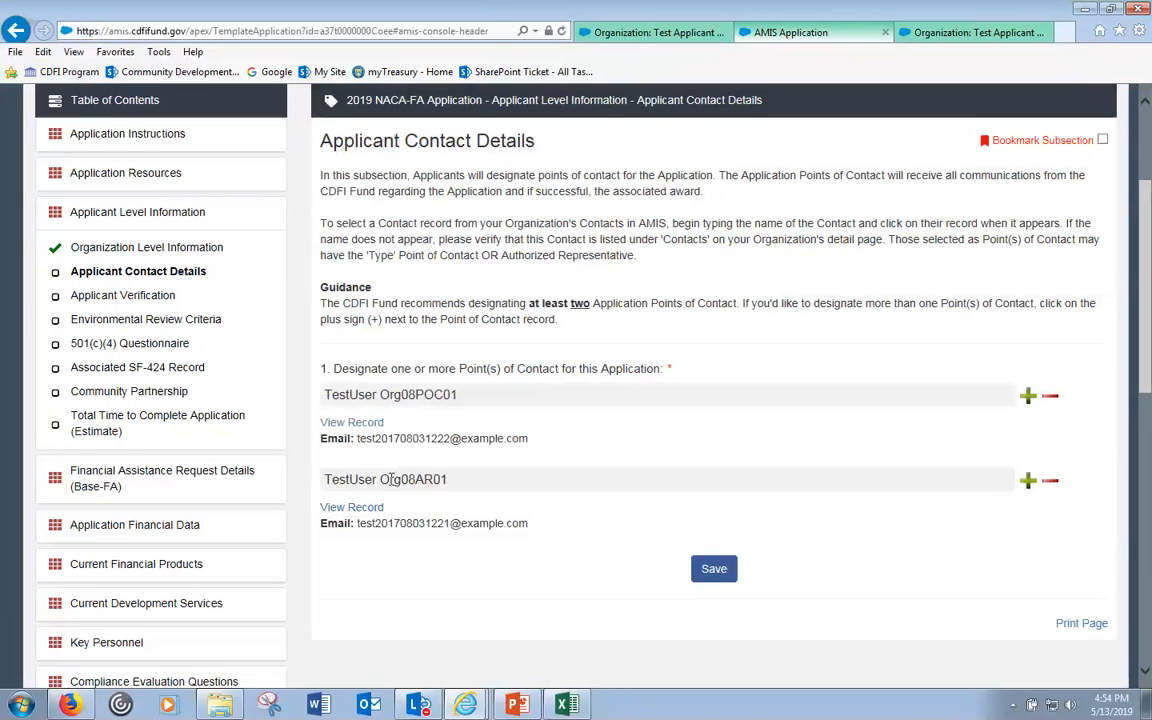
- Close the contact suggestion lists and reload Applicant Contact Details showing both designated contacts
drag(391, 479, 439, 479)
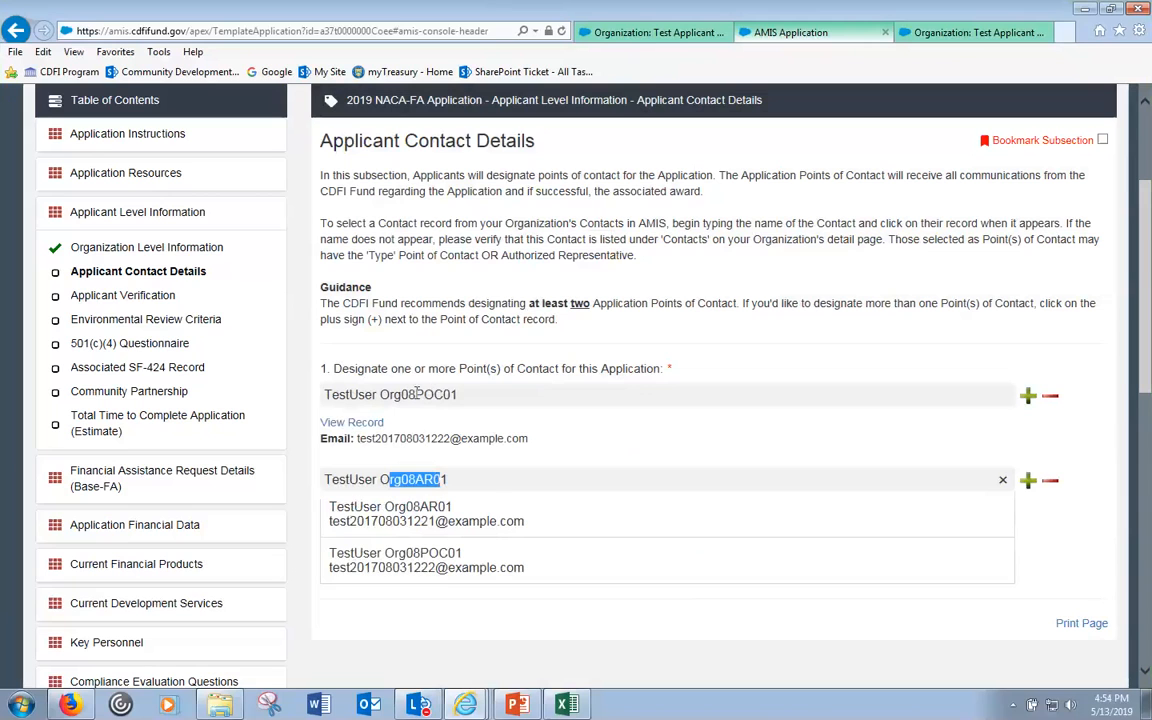
drag(417, 394, 458, 373)
click(460, 371)
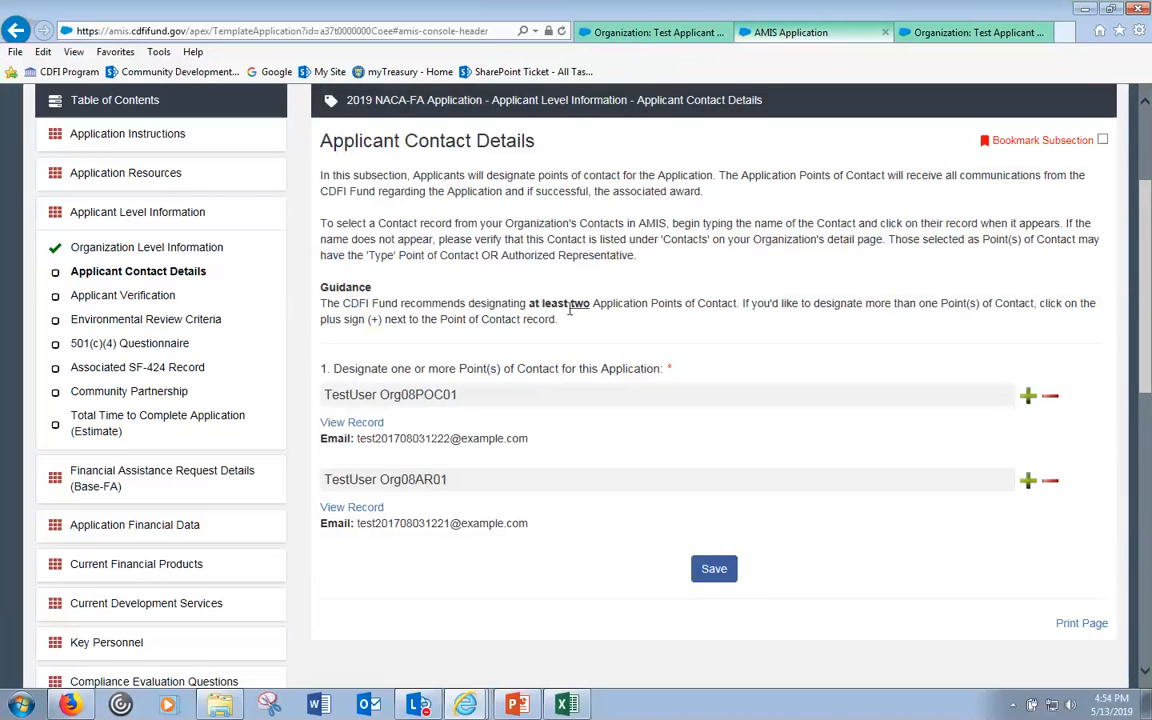
scroll(567, 315, up, 3)
scroll(563, 310, down, 3)
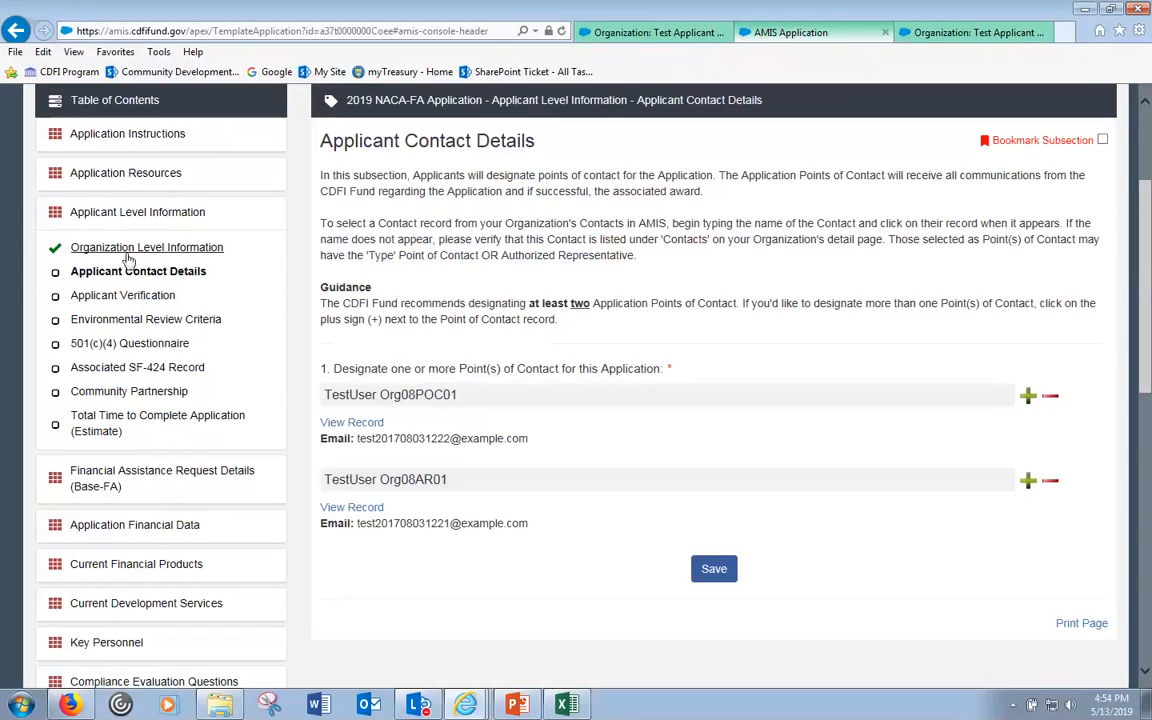
click(118, 297)
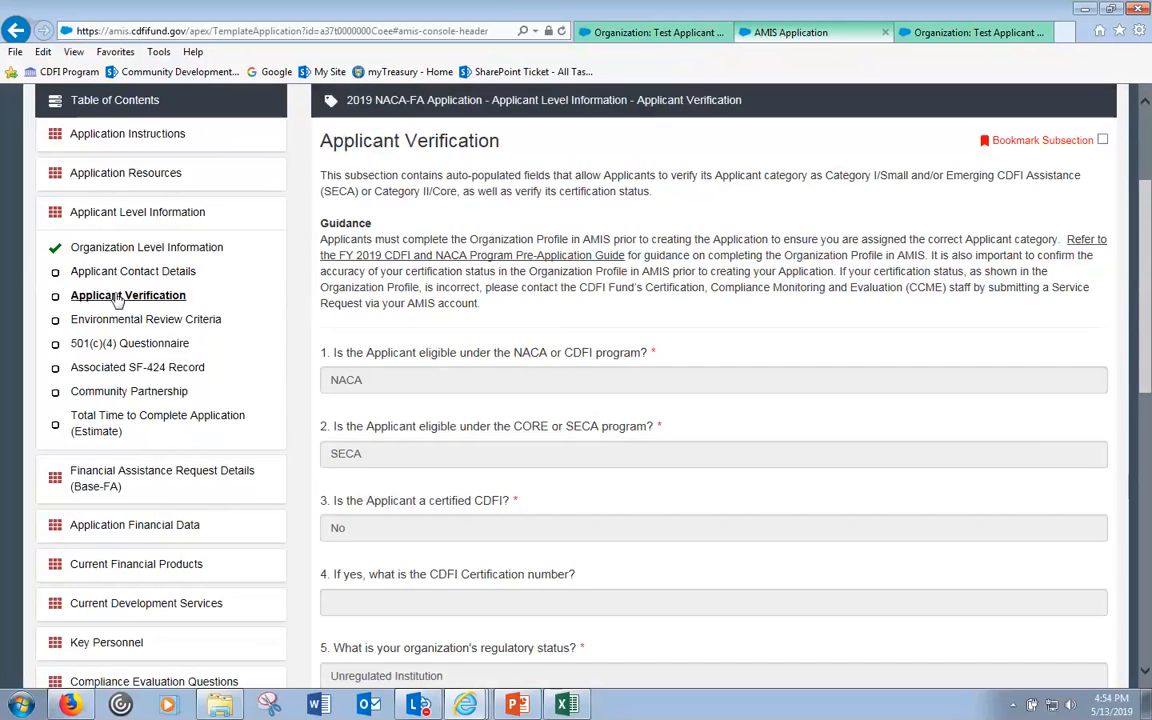
click(130, 274)
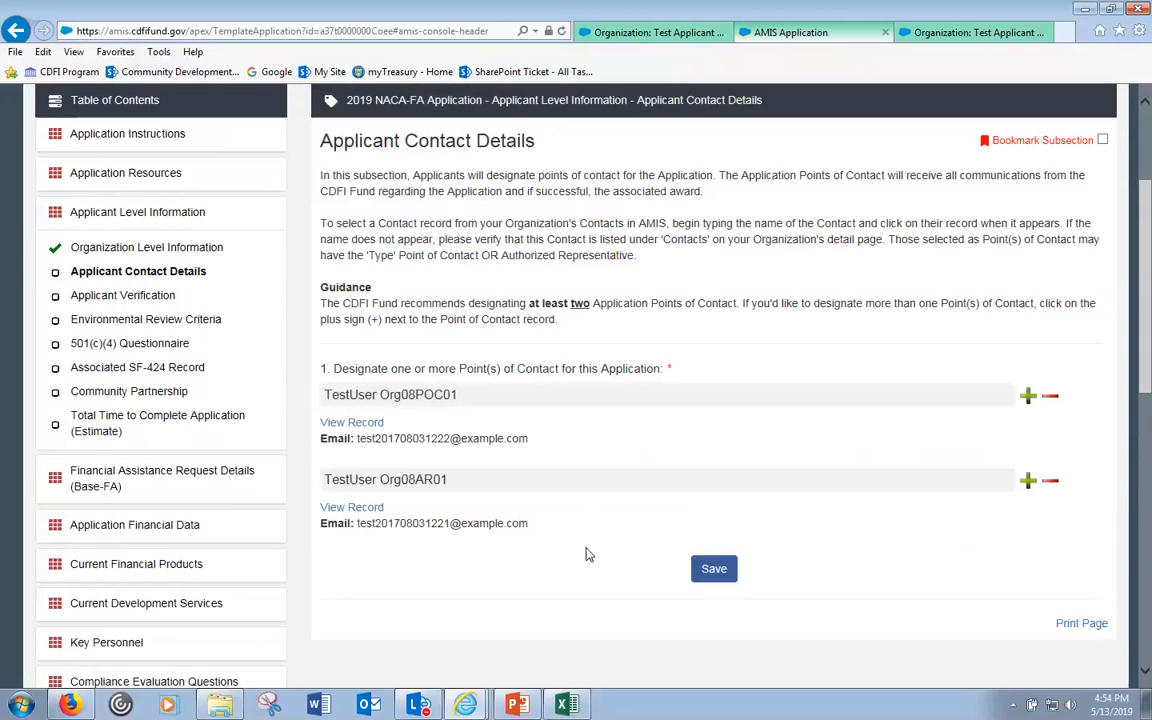
- Save Applicant Contact Details and confirm it shows completed with the two designated contacts
click(716, 571)
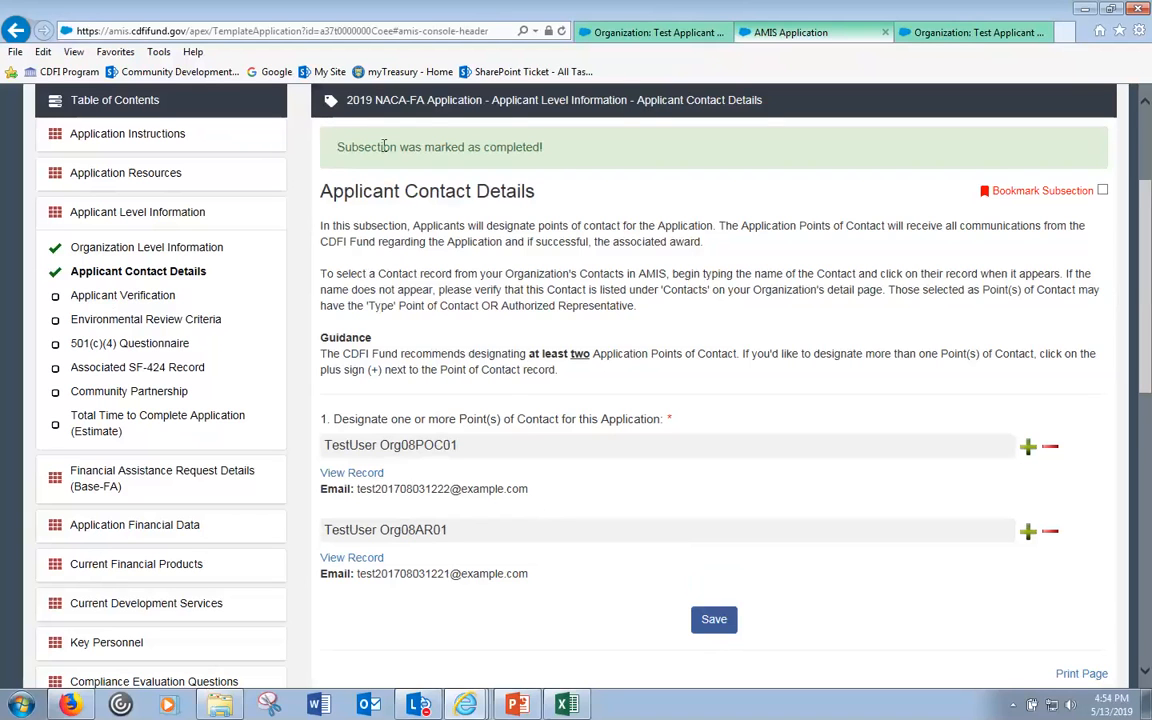
drag(442, 146, 458, 148)
click(436, 300)
scroll(560, 312, up, 1)
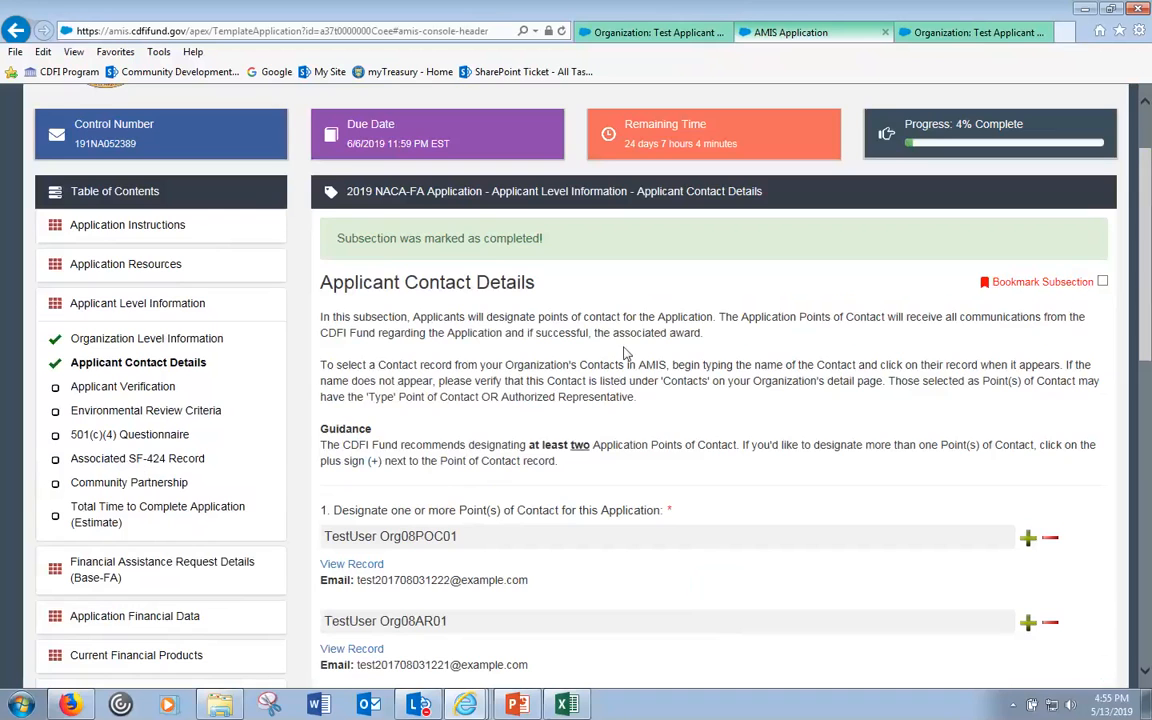
scroll(632, 333, up, 1)
scroll(636, 334, down, 2)
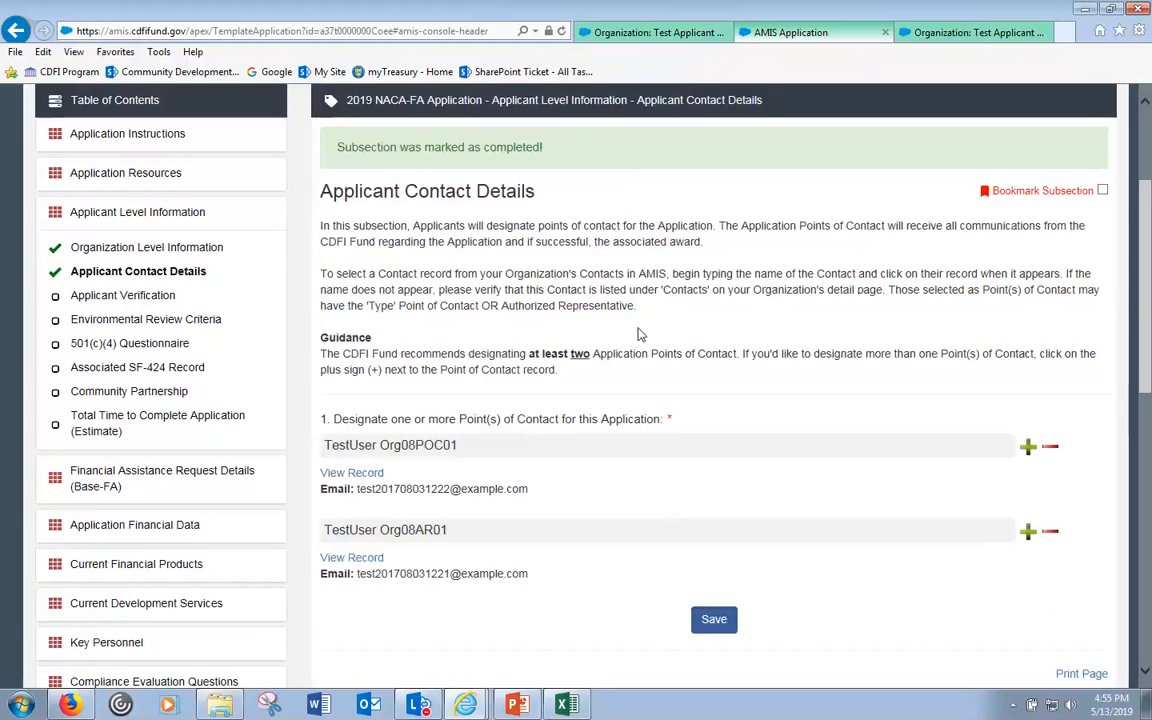
scroll(640, 330, down, 3)
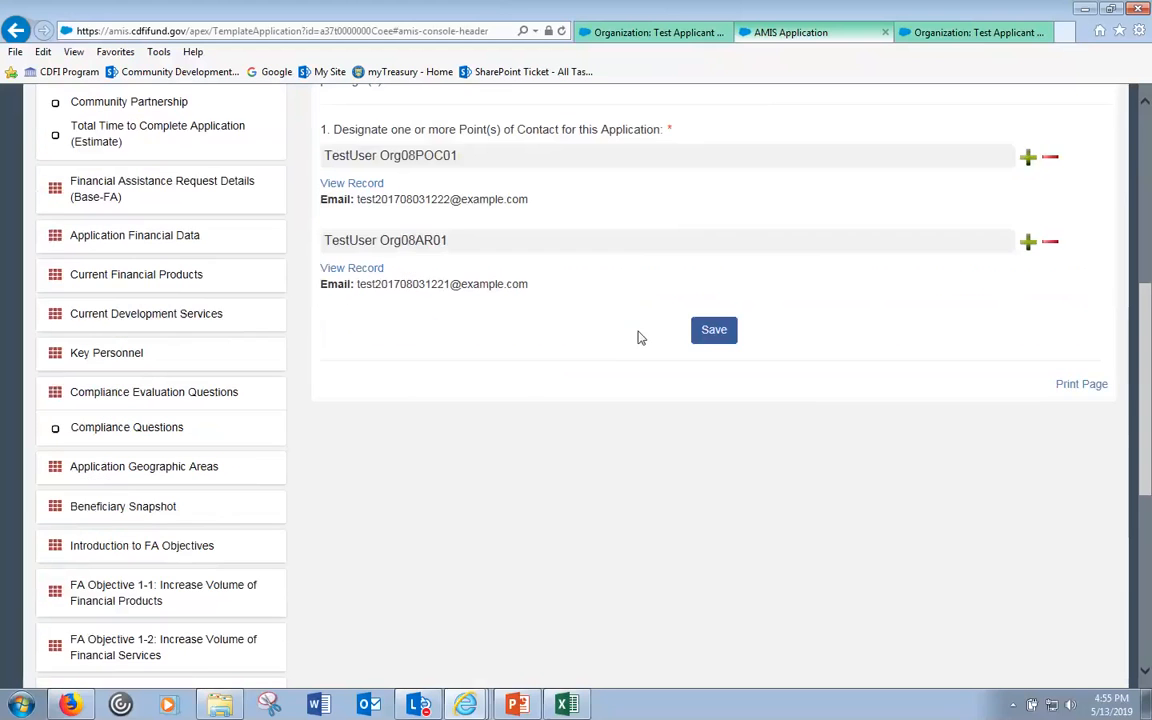
scroll(620, 320, up, 1)
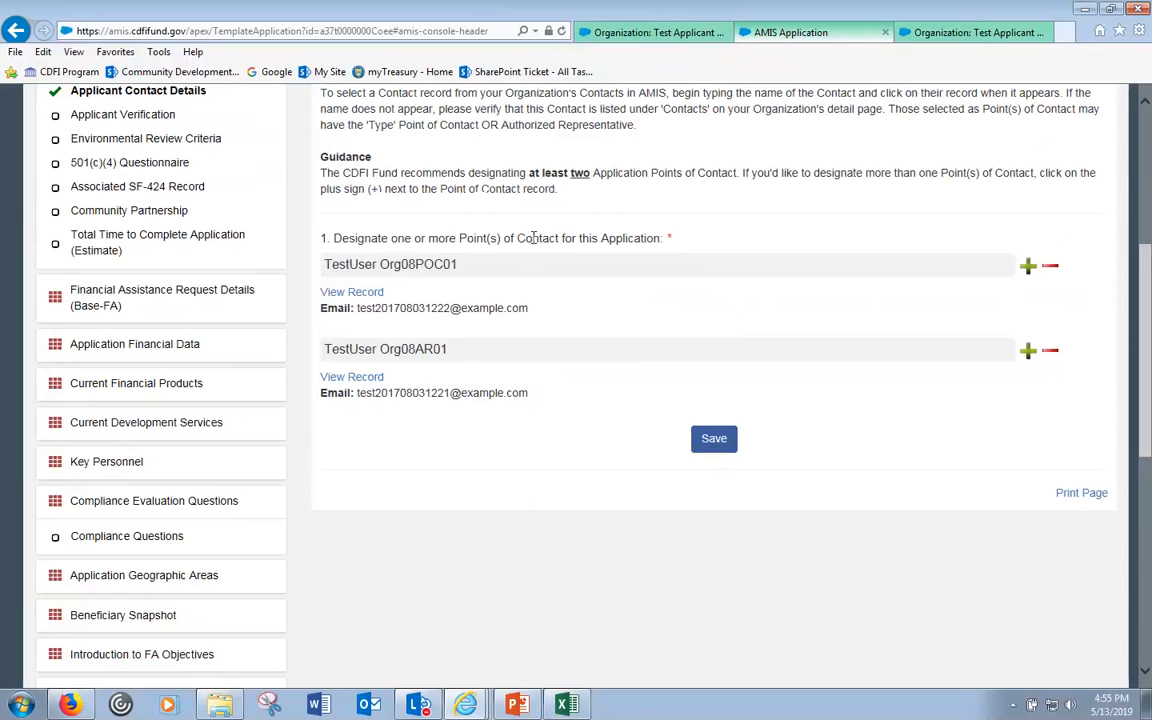
scroll(527, 290, up, 2)
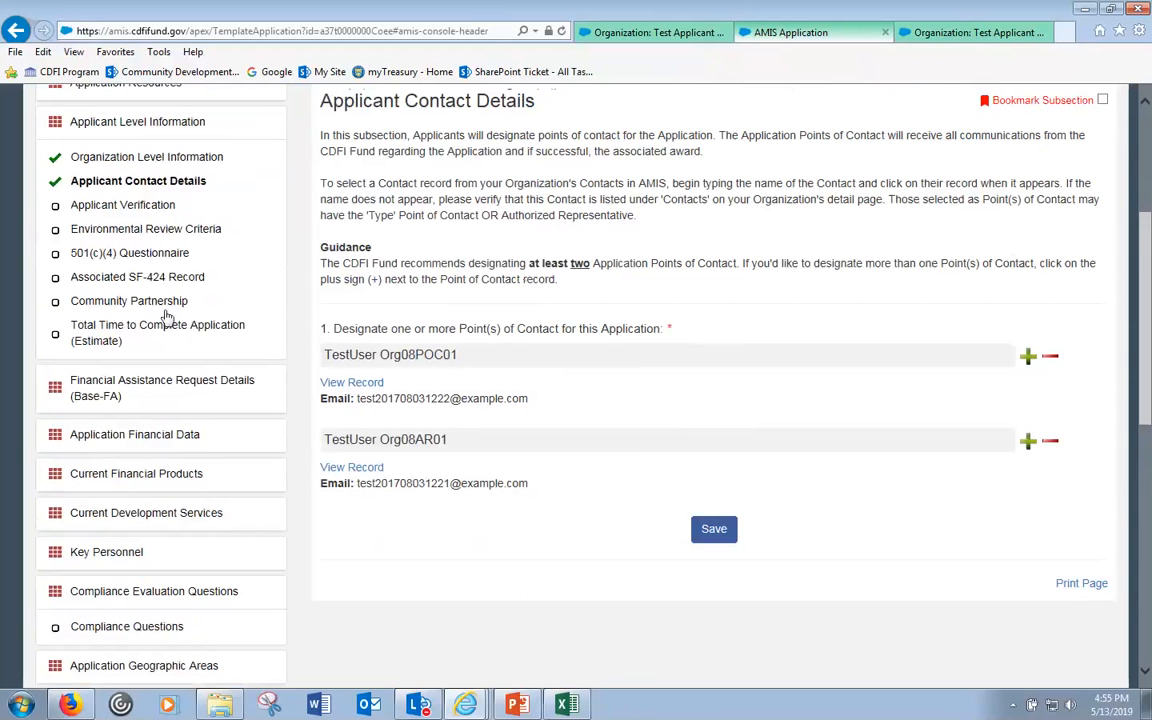
- Open Applicant Verification and review the pre-filled certified CDFI answer
click(146, 230)
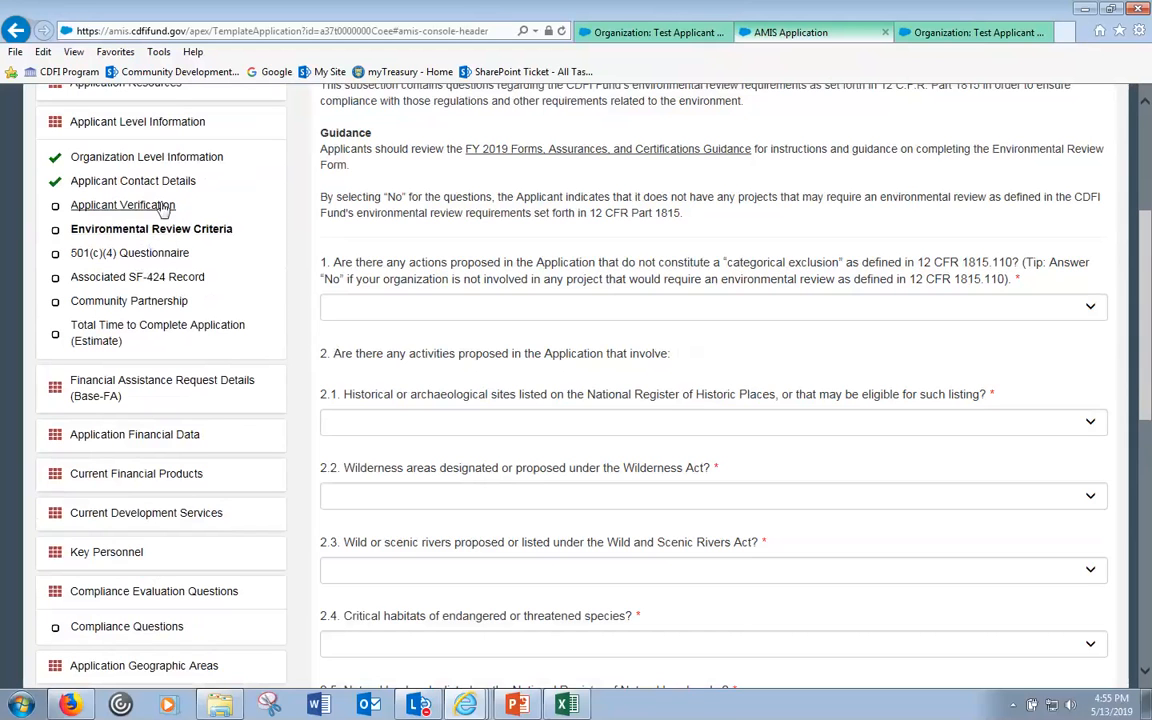
click(125, 205)
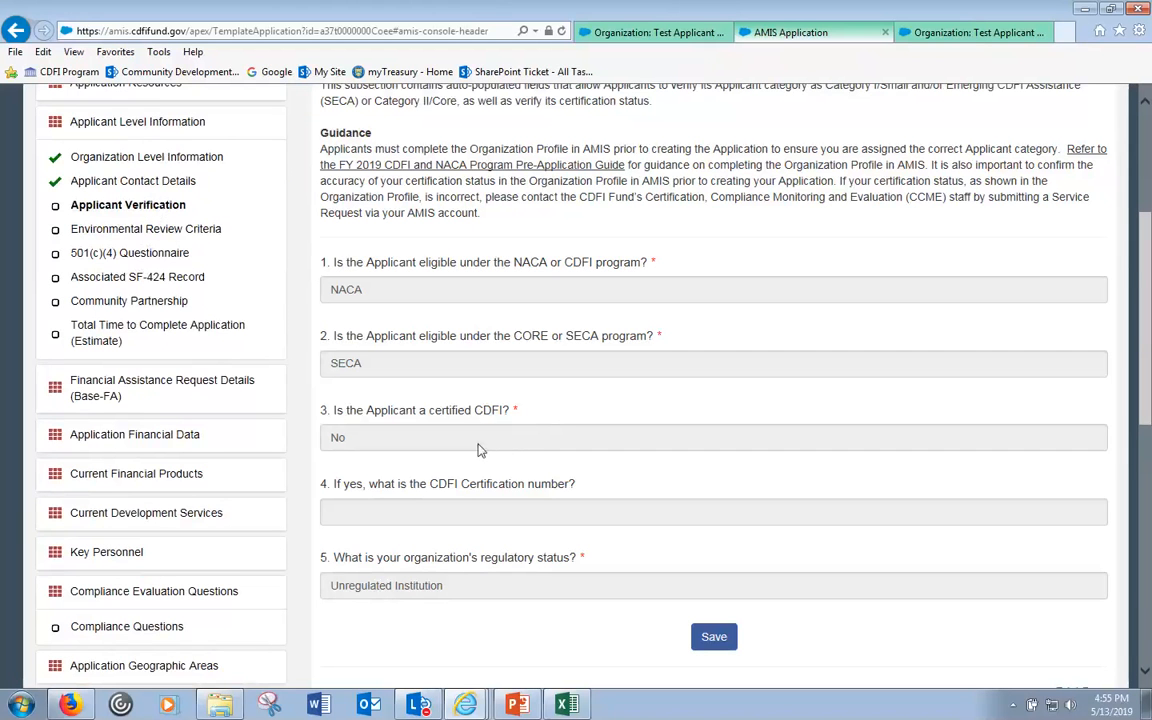
scroll(499, 368, down, 2)
scroll(677, 540, up, 3)
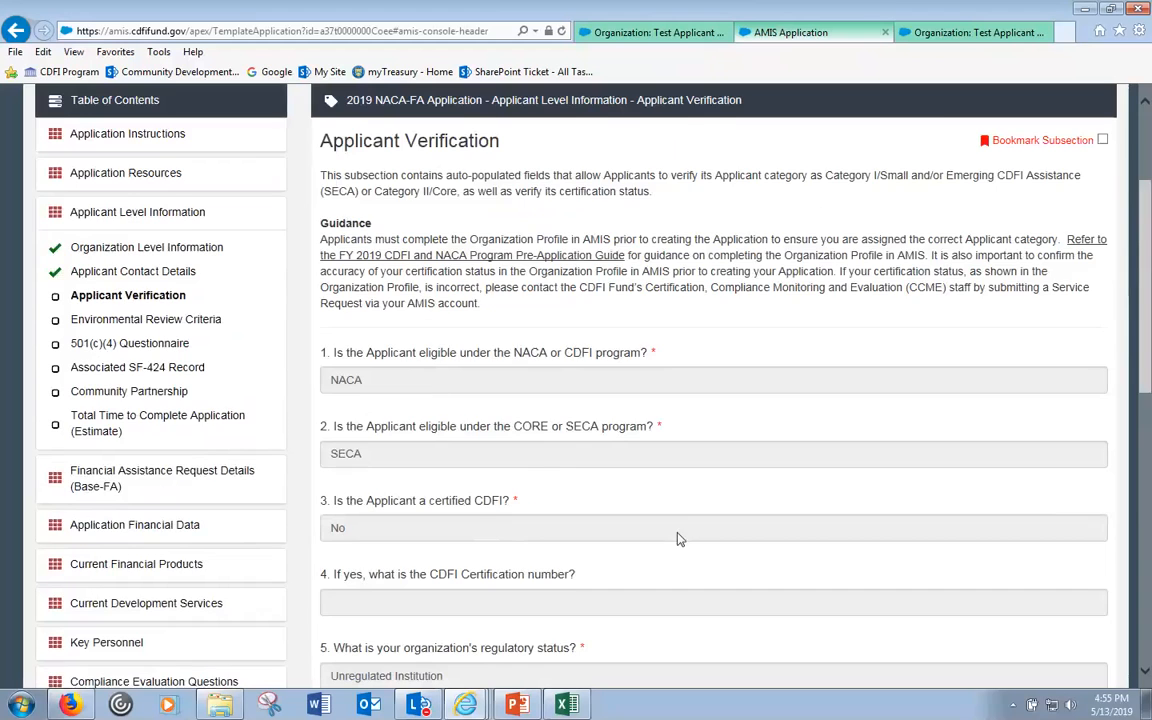
scroll(677, 540, down, 3)
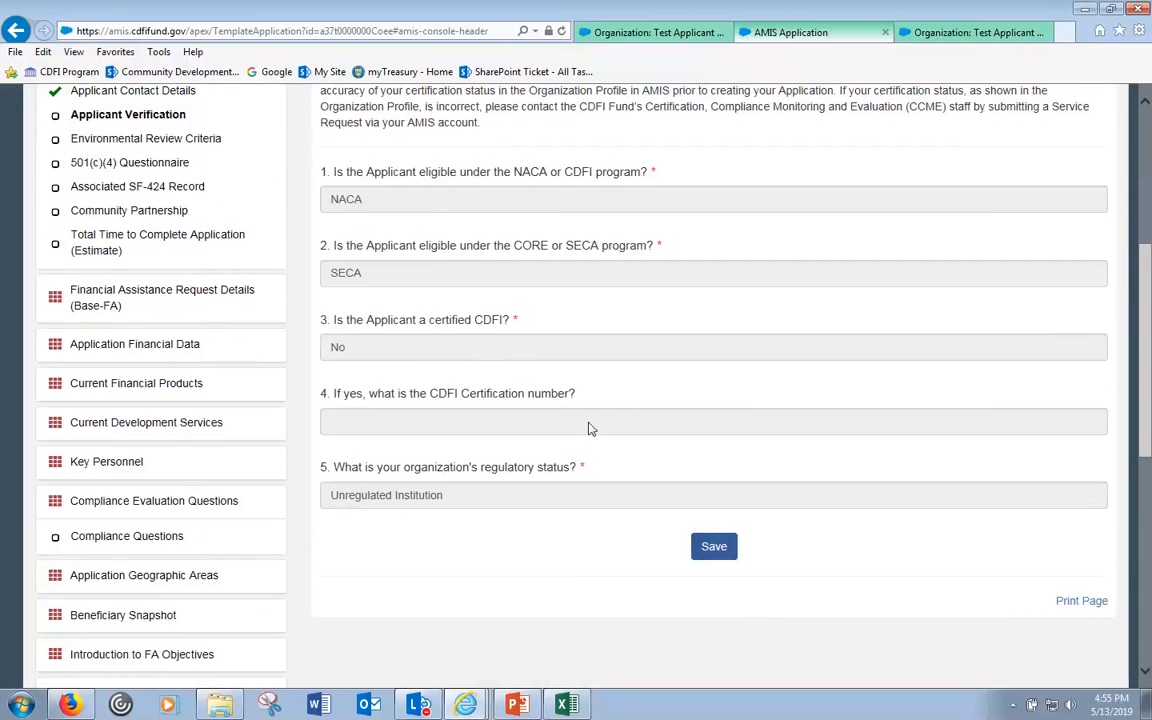
click(400, 350)
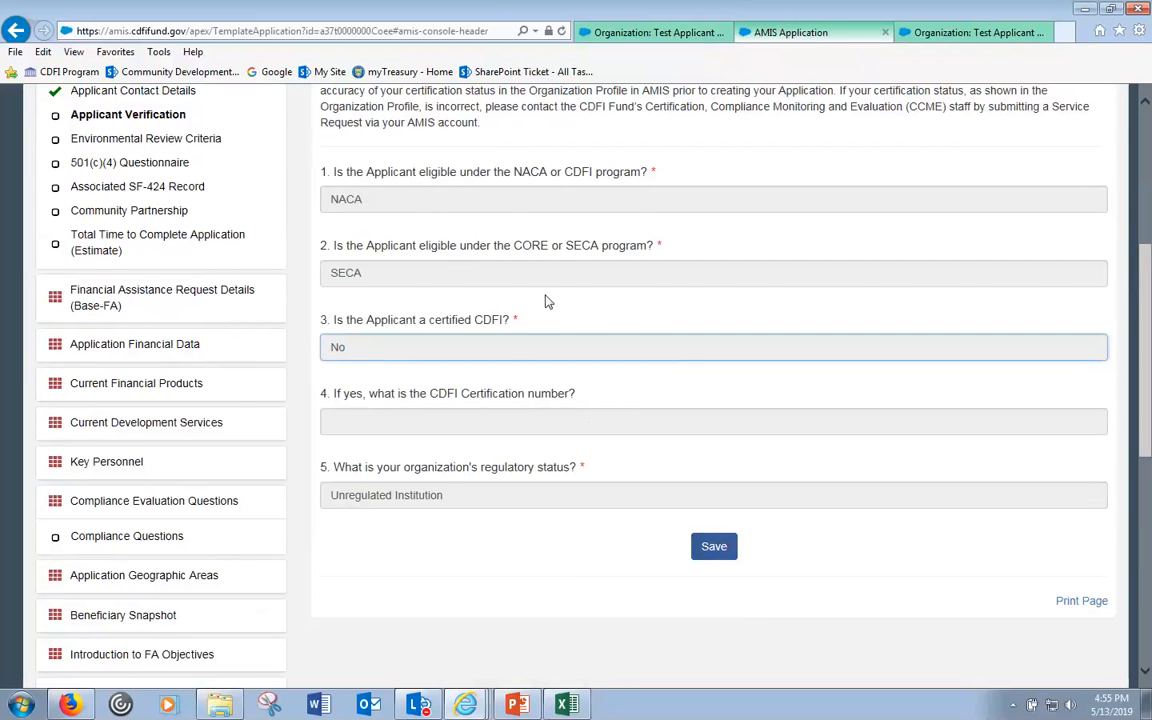
- Review the Organization Profile guidance and empty CDFI Certification number field, then save the answers
scroll(546, 301, up, 2)
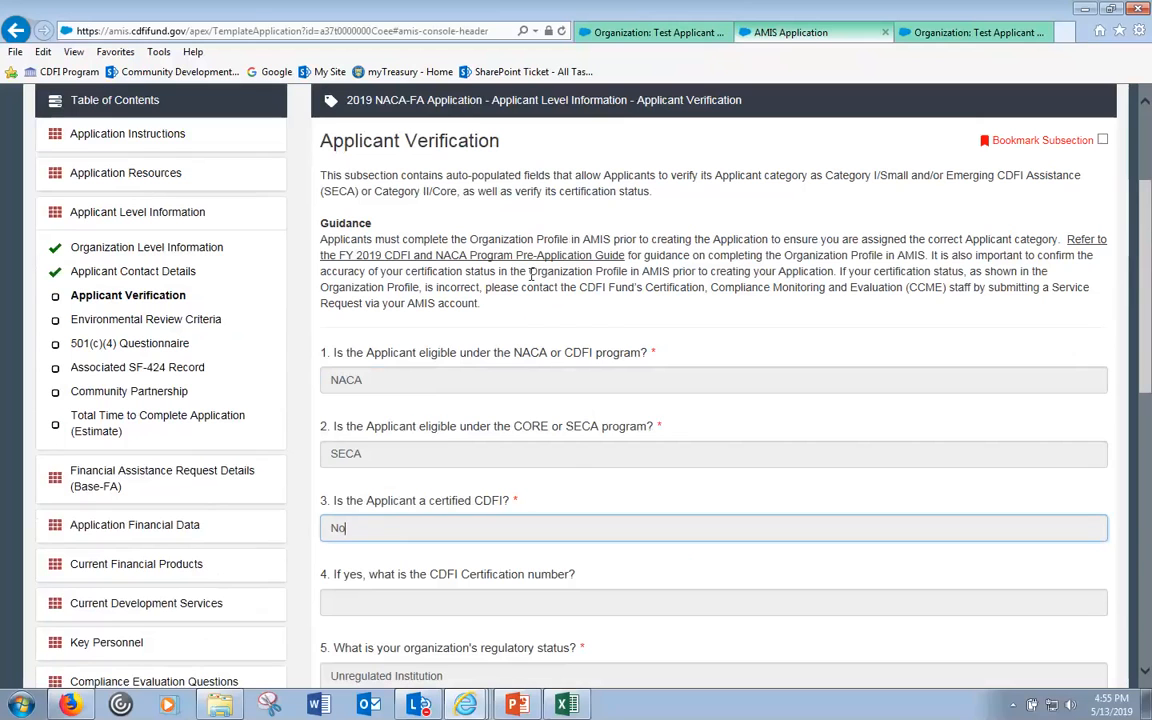
drag(511, 271, 703, 273)
scroll(540, 310, down, 3)
click(373, 335)
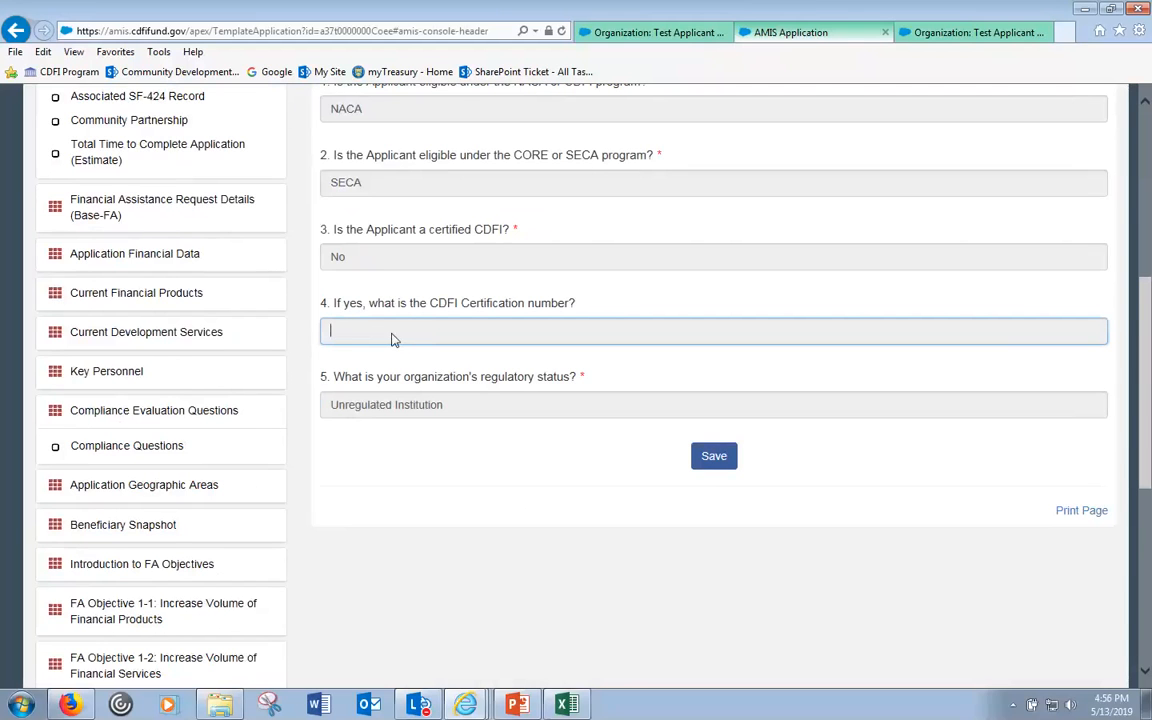
scroll(393, 337, up, 2)
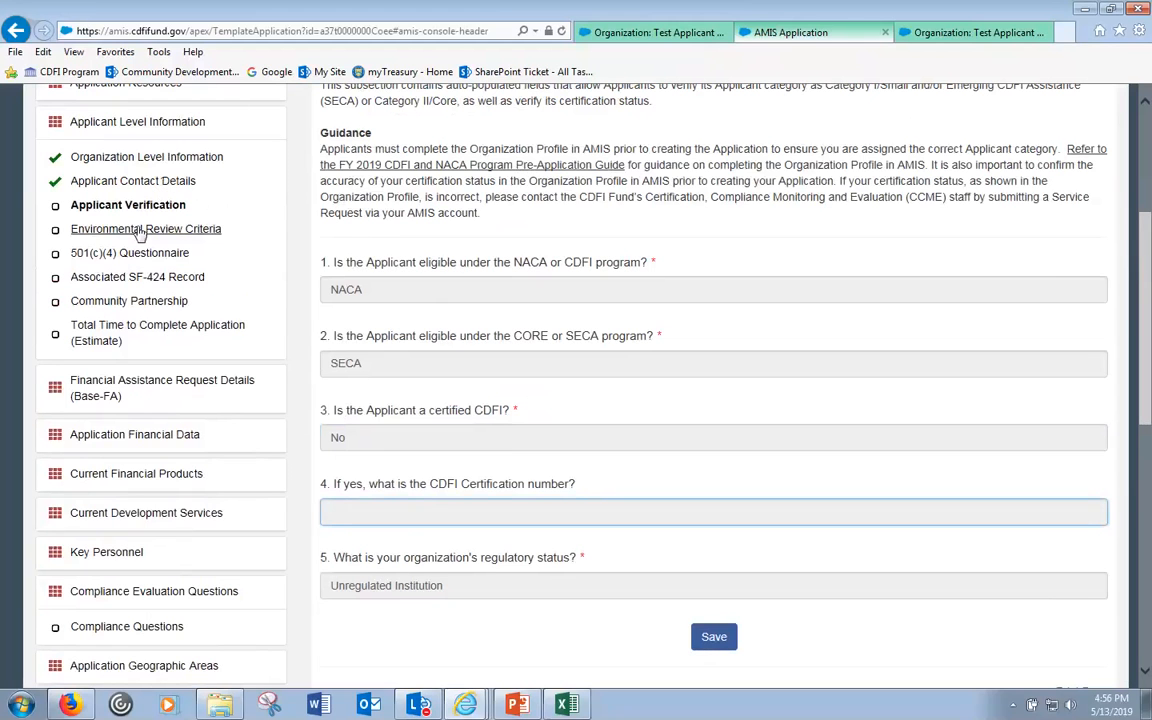
click(708, 637)
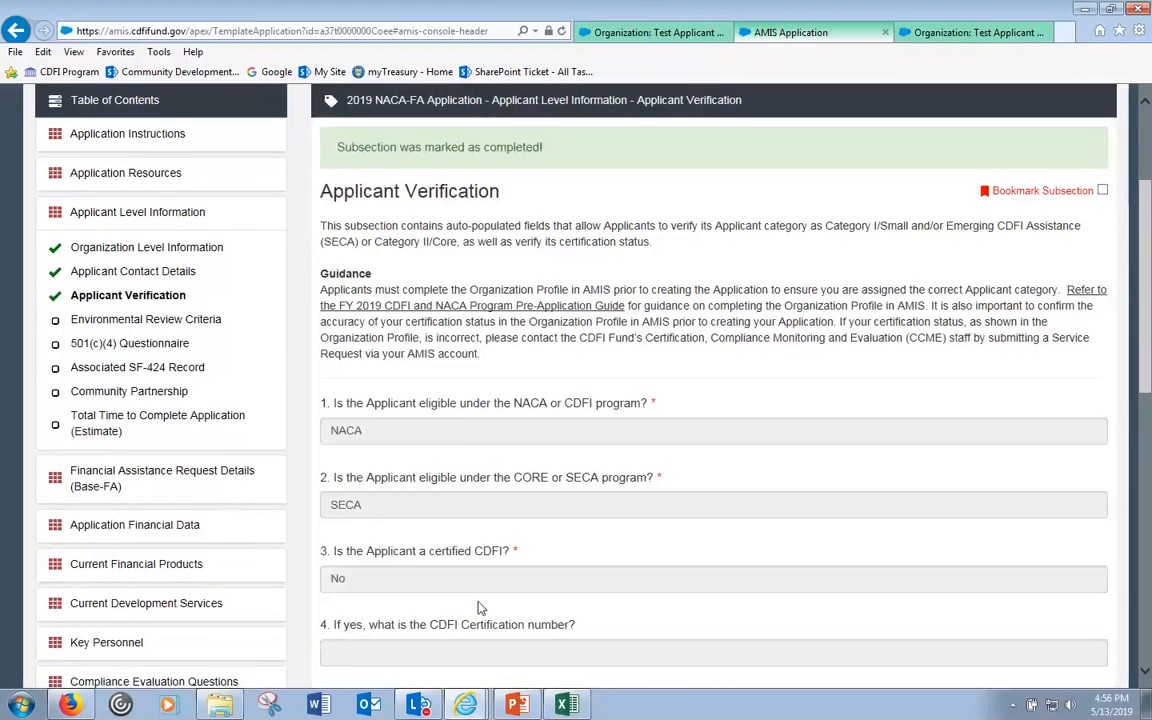
- Recheck the CDFI Certification number field and save again to mark Applicant Verification completed
scroll(445, 604, down, 1)
click(480, 565)
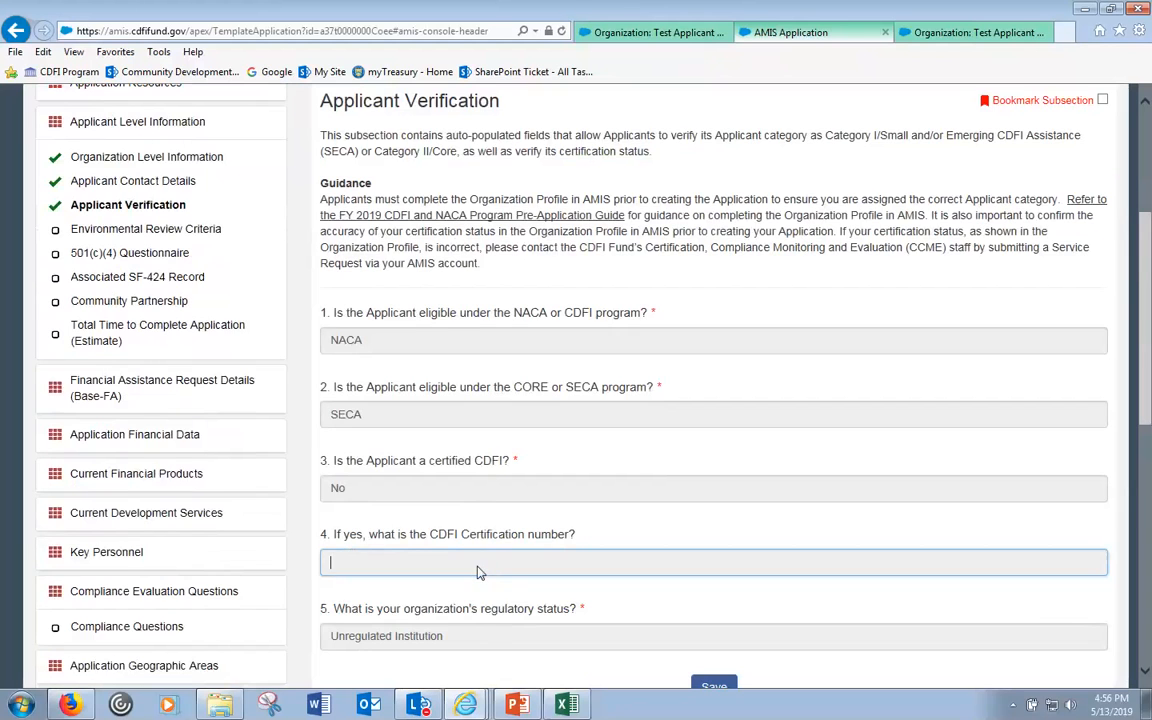
scroll(480, 572, down, 2)
drag(587, 431, 580, 428)
click(590, 436)
click(579, 353)
click(714, 506)
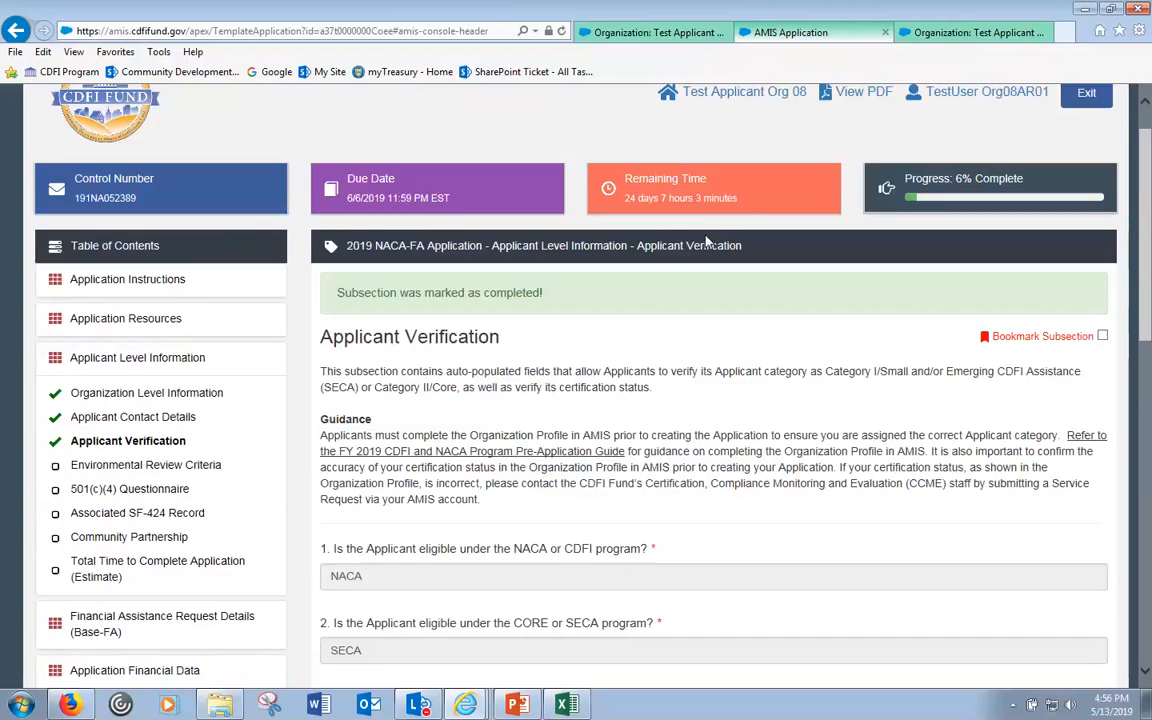
- Confirm application progress is now 6% and open the Environmental Review Criteria subsection
drag(968, 212, 973, 214)
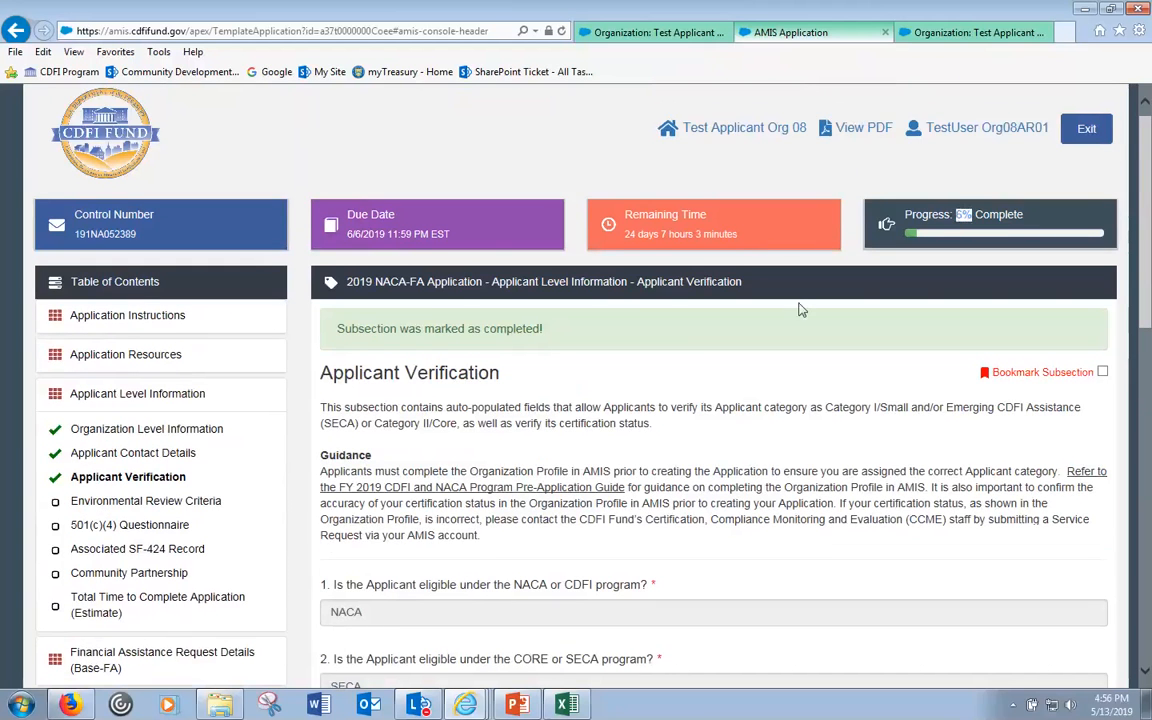
click(540, 484)
scroll(540, 484, down, 3)
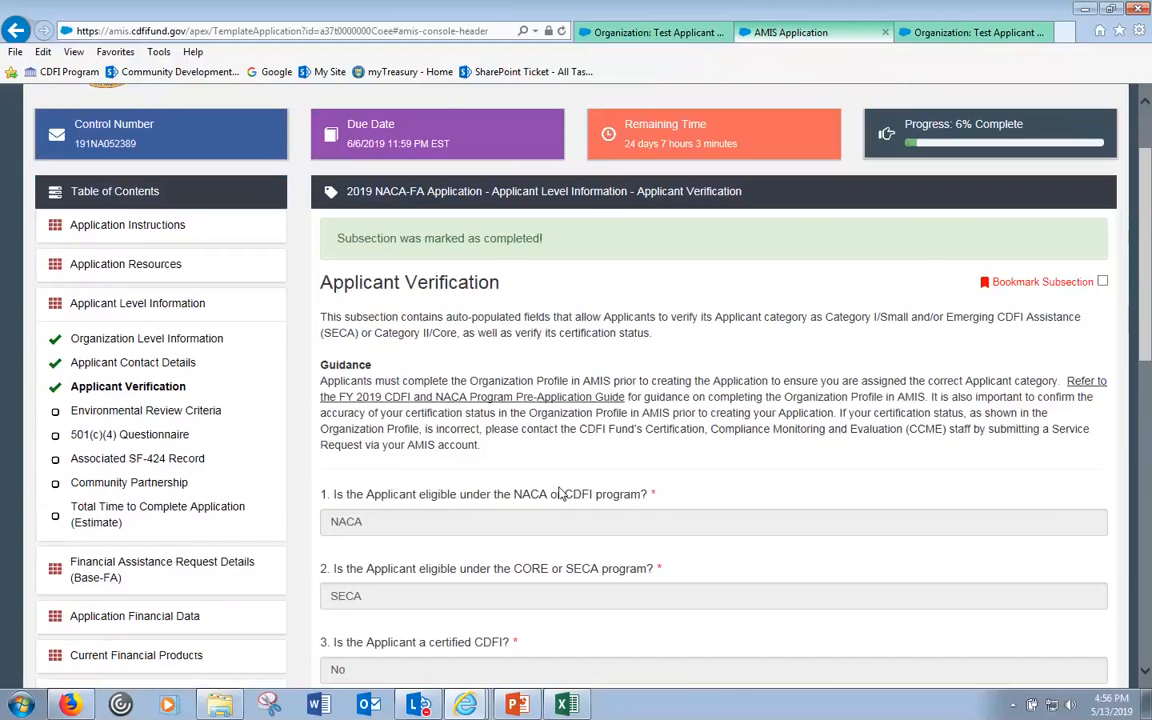
scroll(240, 380, up, 2)
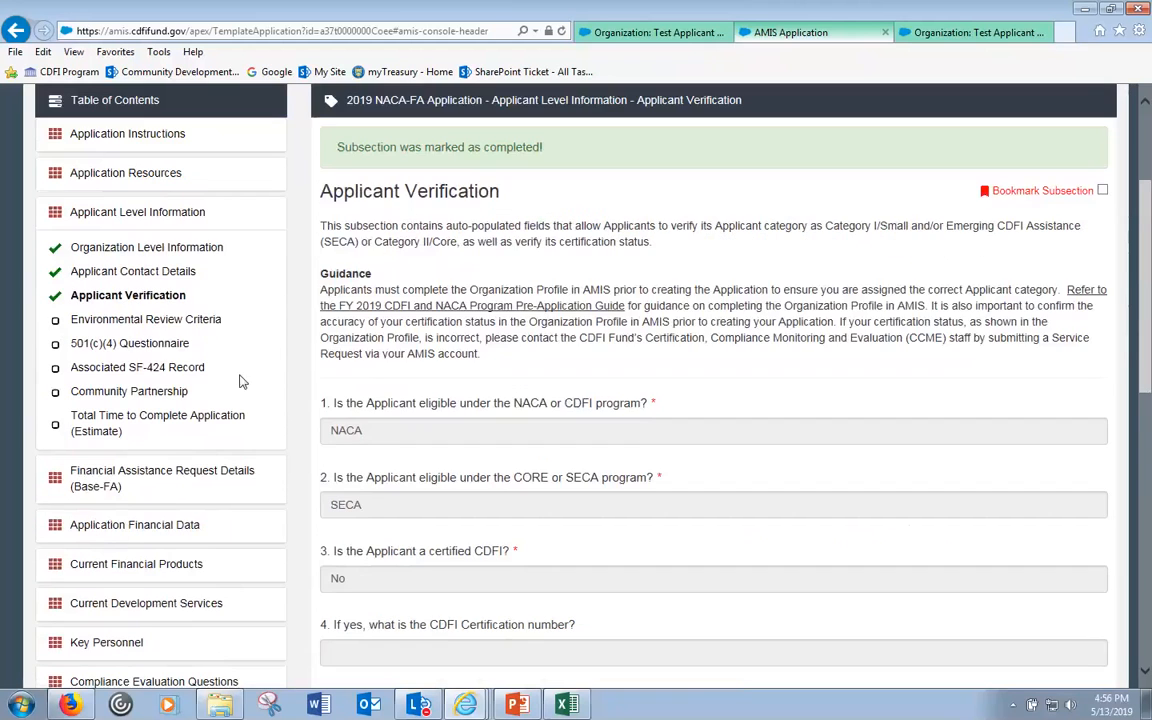
click(150, 319)
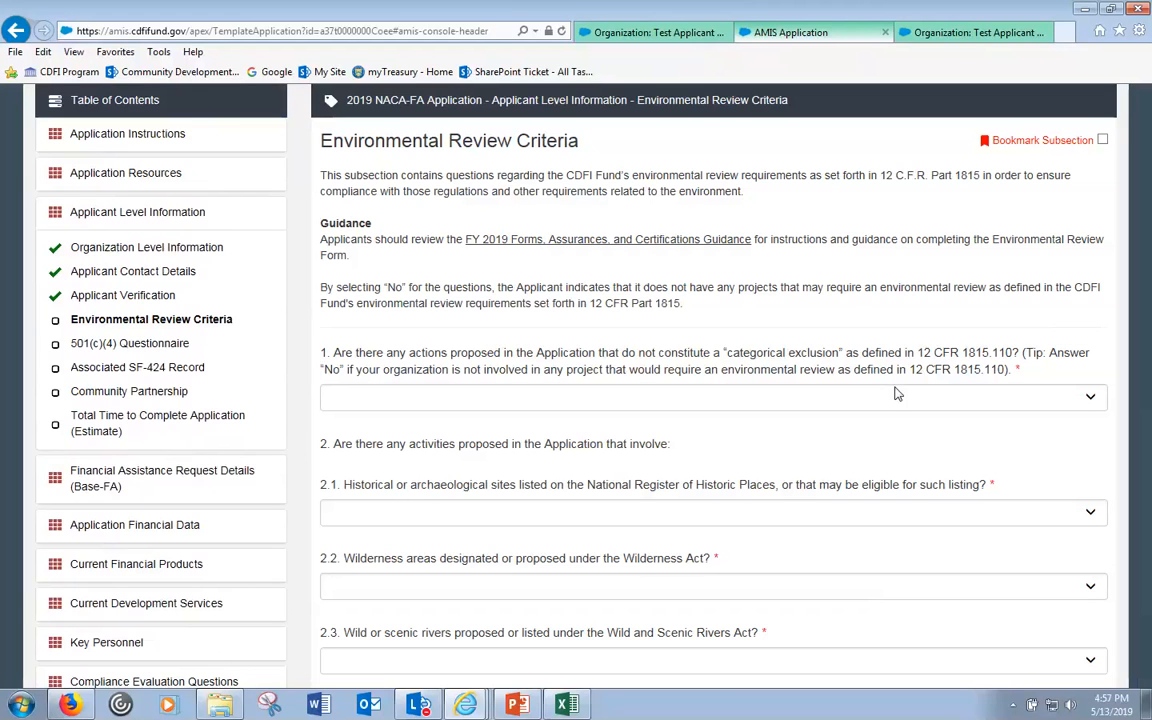
- Answer No to question 1 and to question 2.1 on historic sites
click(566, 396)
click(512, 430)
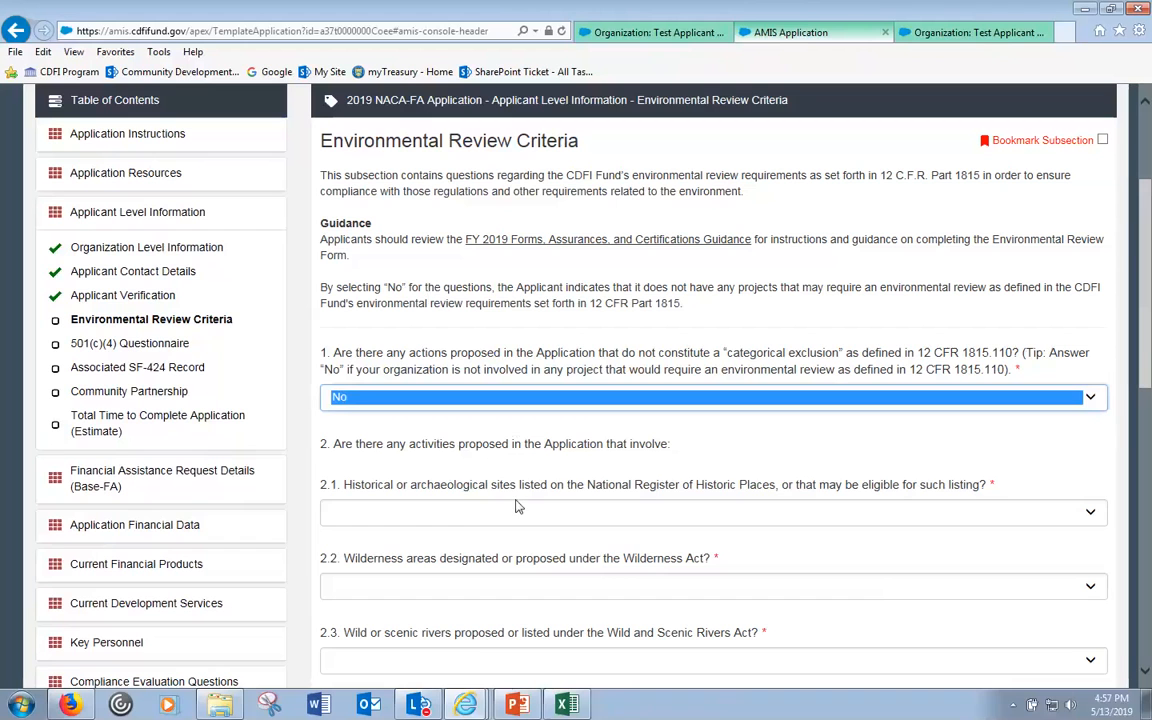
click(463, 511)
click(461, 539)
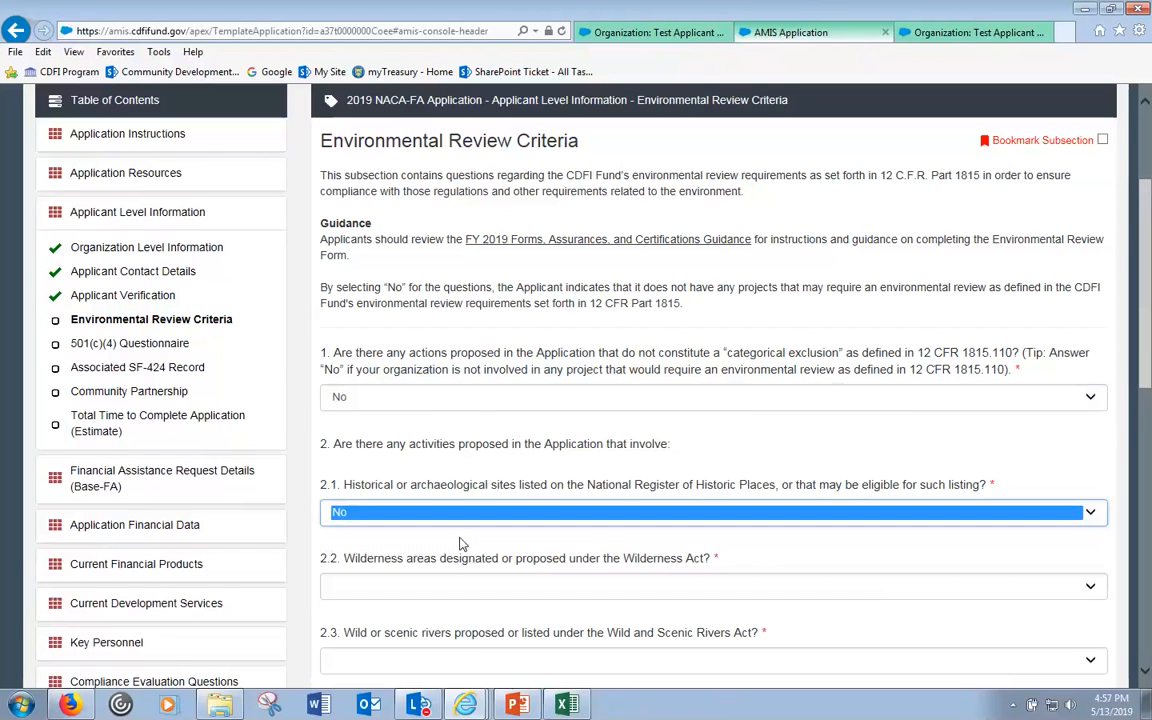
- Answer No to question 2.2 on wilderness areas, then move down to question 2.3
scroll(458, 470, down, 1)
click(456, 496)
click(452, 521)
scroll(600, 540, up, 2)
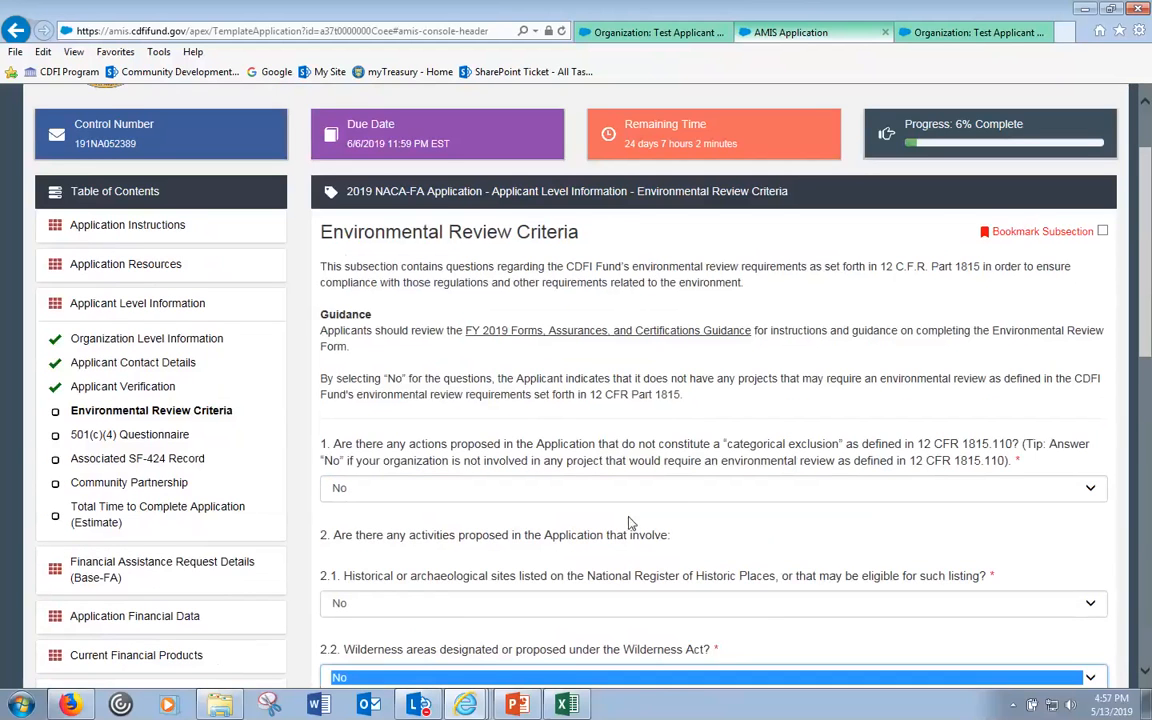
scroll(640, 510, down, 1)
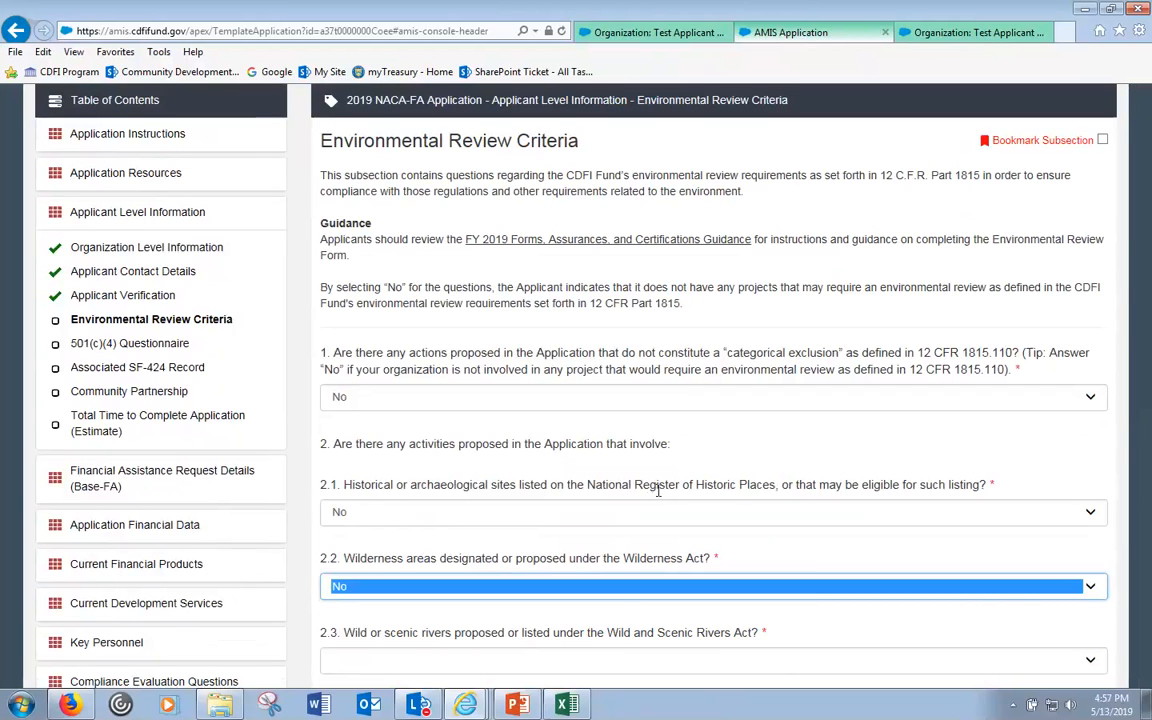
scroll(658, 490, down, 2)
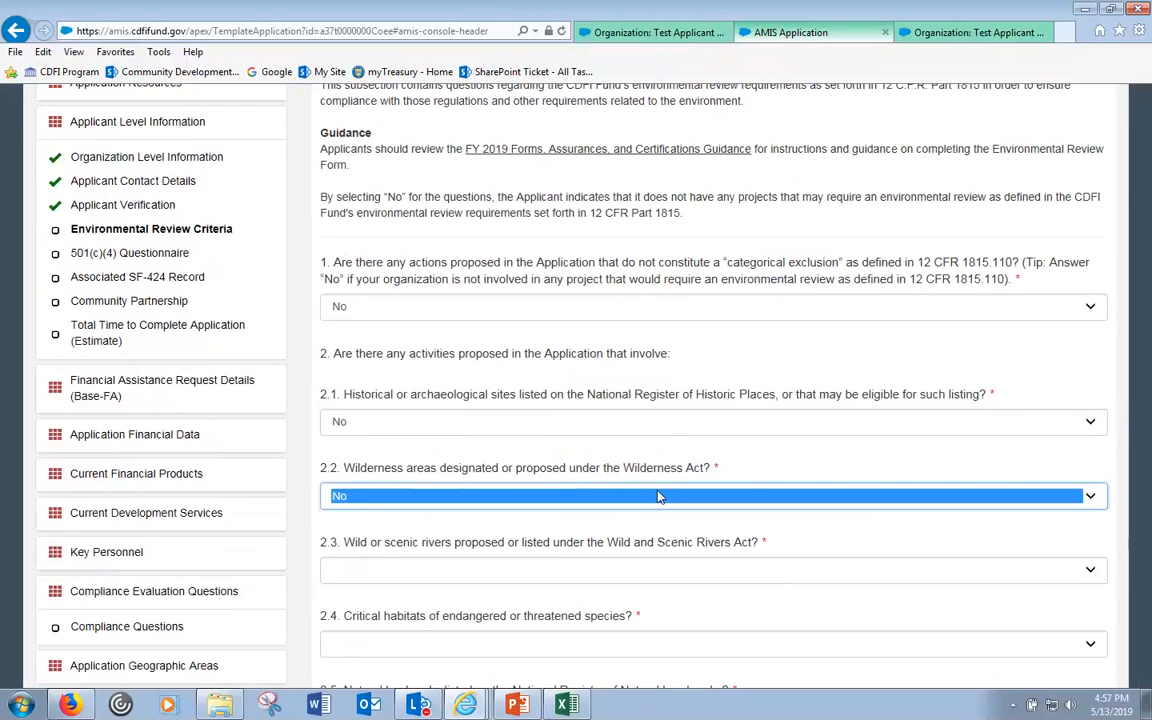
click(584, 572)
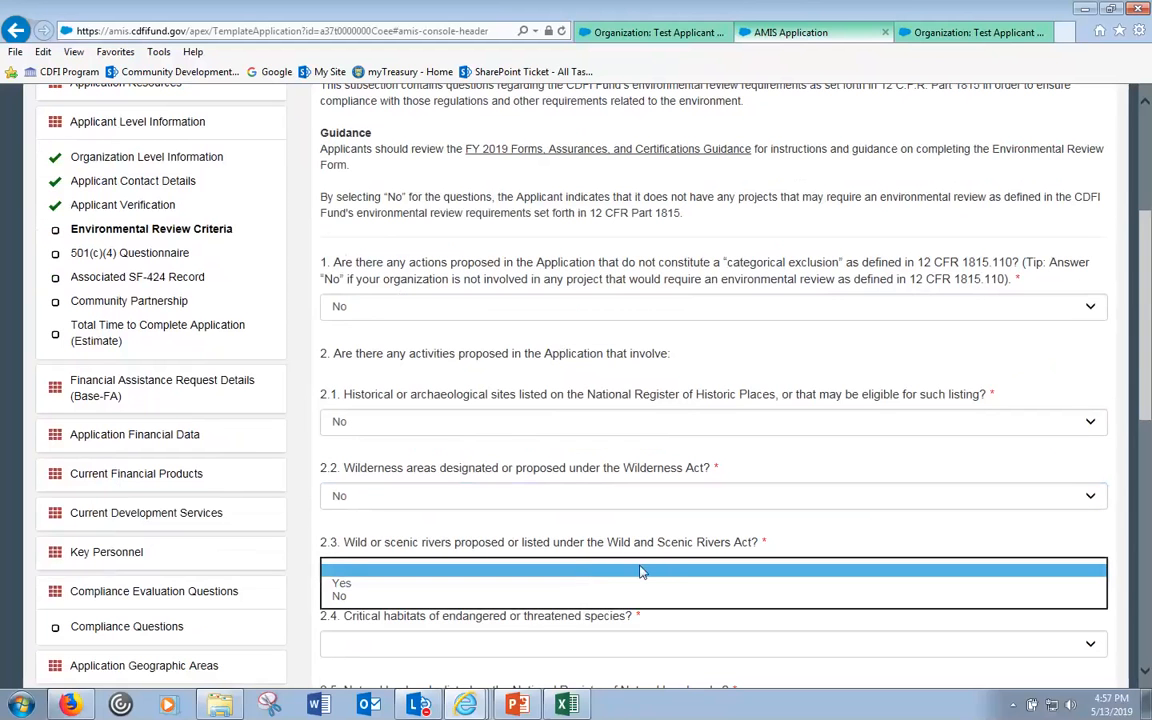
drag(1147, 366, 1150, 394)
- Set question 2.3 on wild and scenic rivers to Yes and focus the 2000-character 2.3.1 box
click(630, 488)
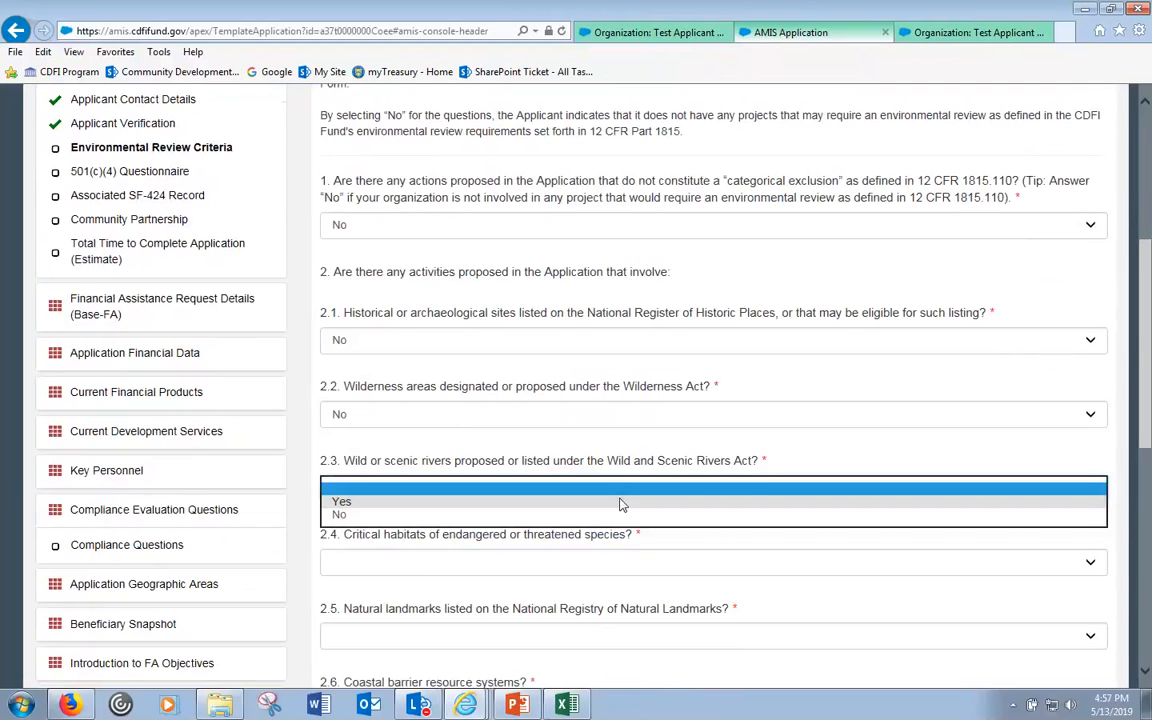
click(590, 502)
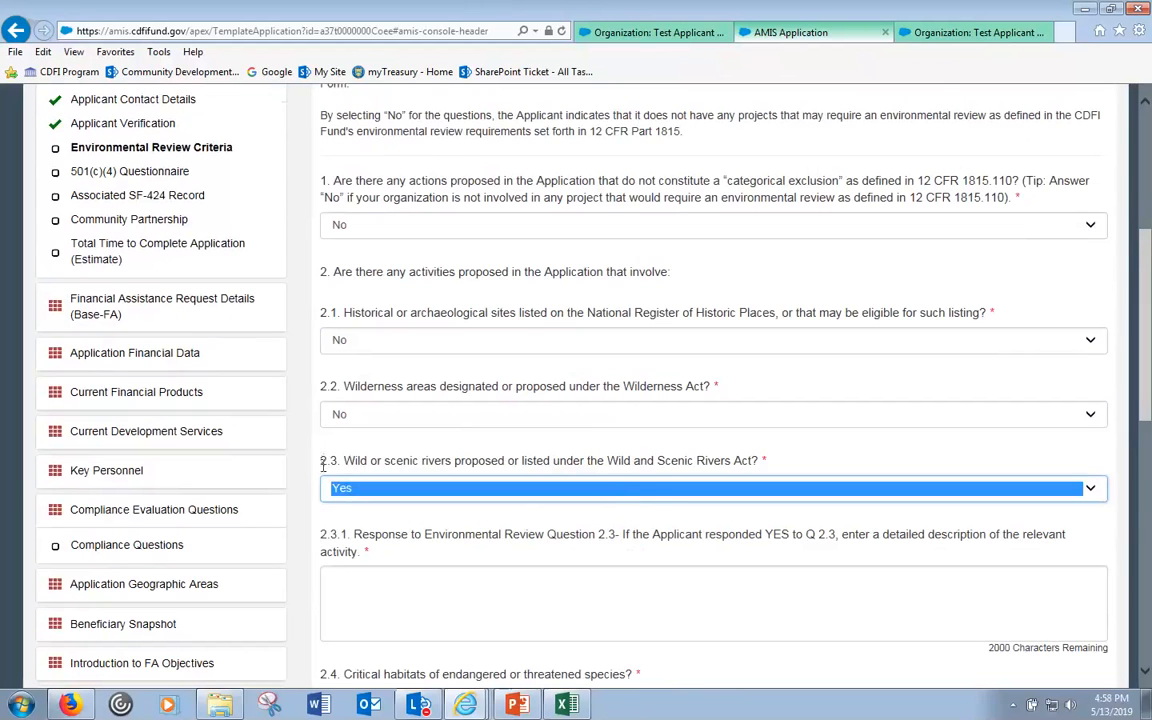
click(340, 573)
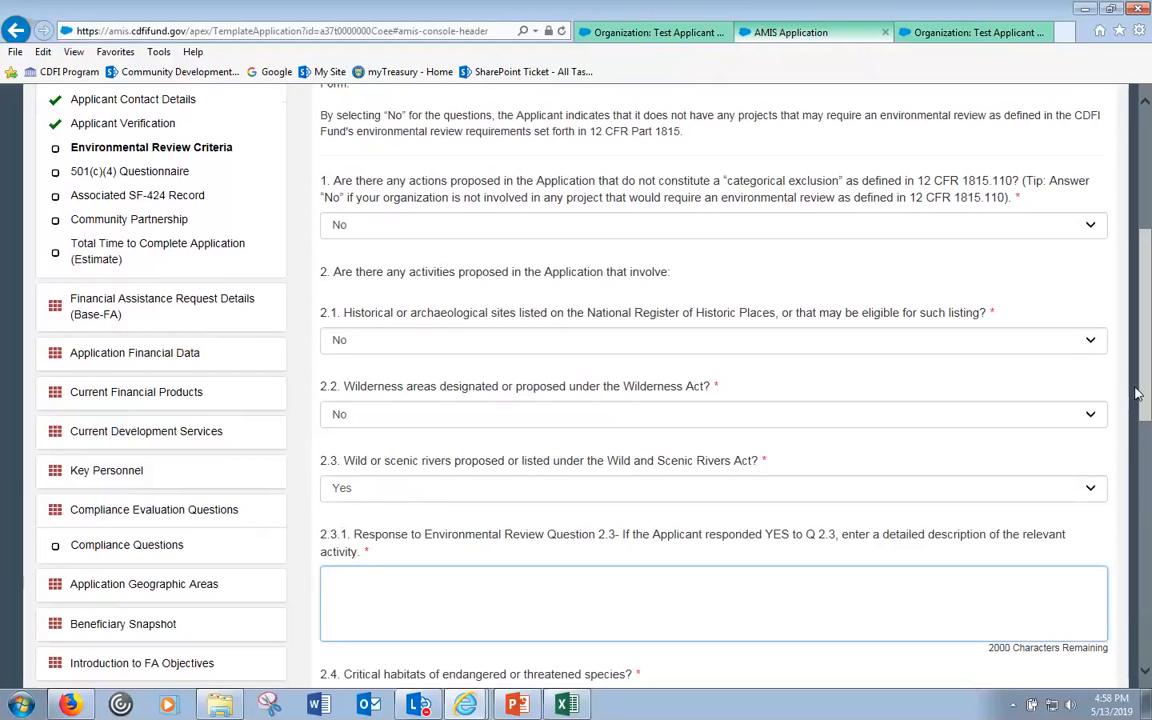
mouse_move(1145, 398)
mouse_down()
mouse_move(1145, 332)
mouse_move(1146, 373)
mouse_up()
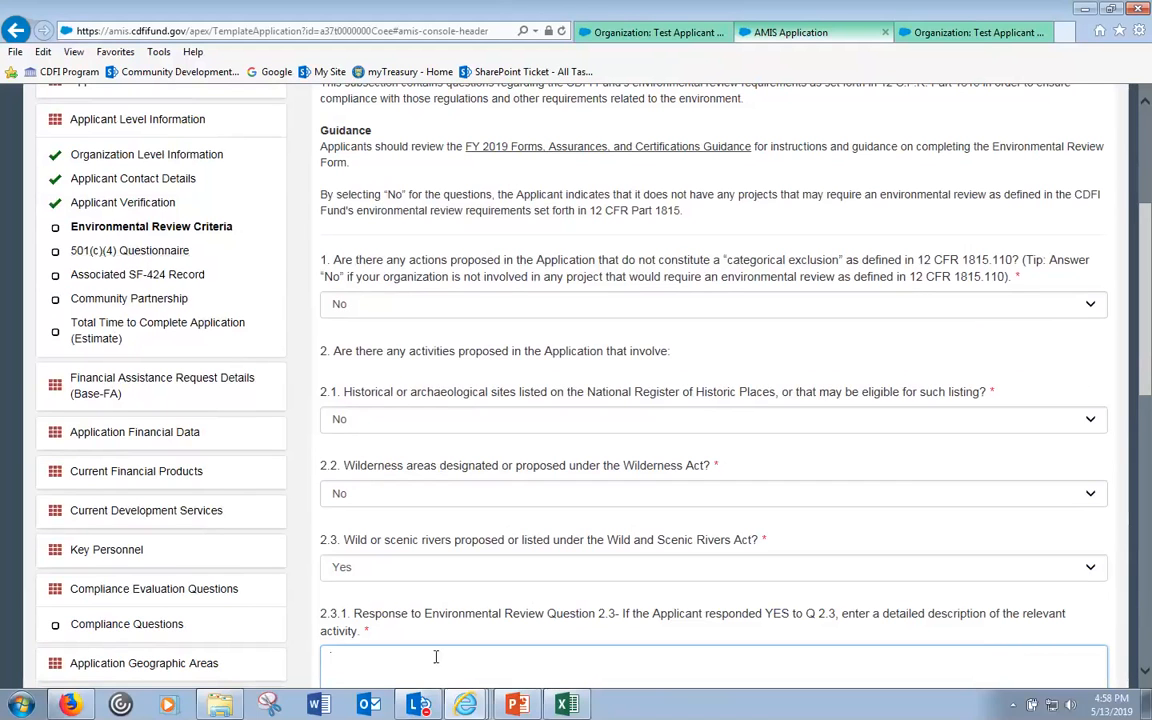
scroll(1148, 405, down, 3)
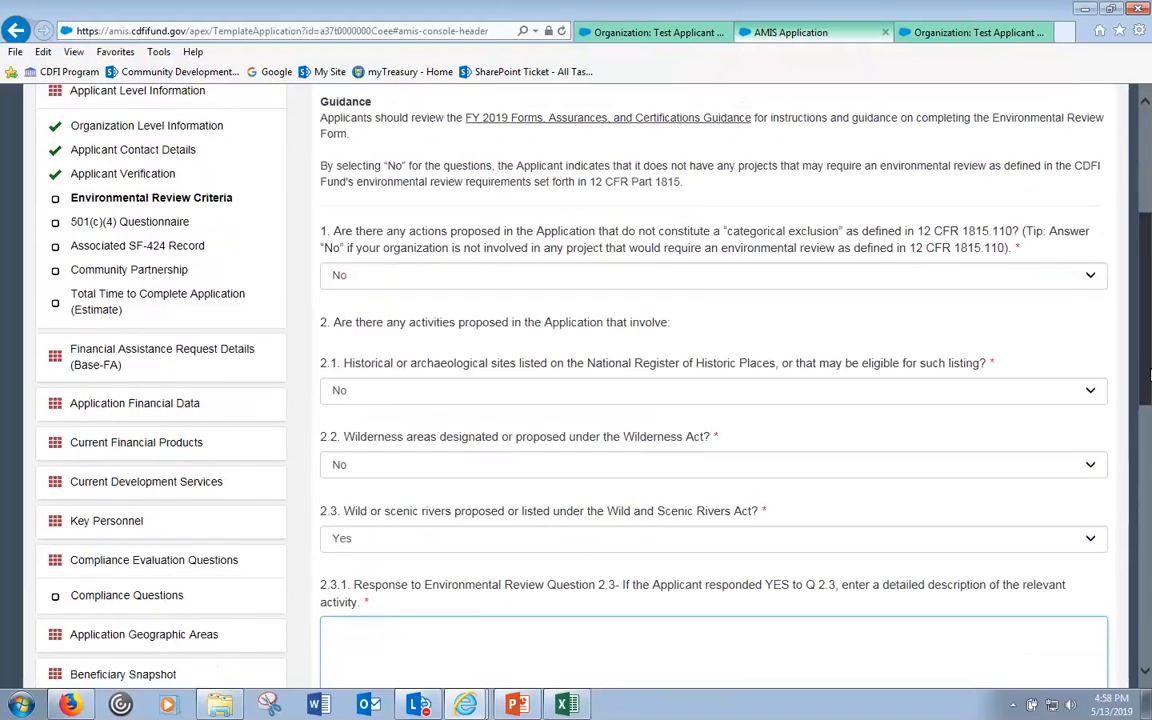
scroll(1148, 405, down, 2)
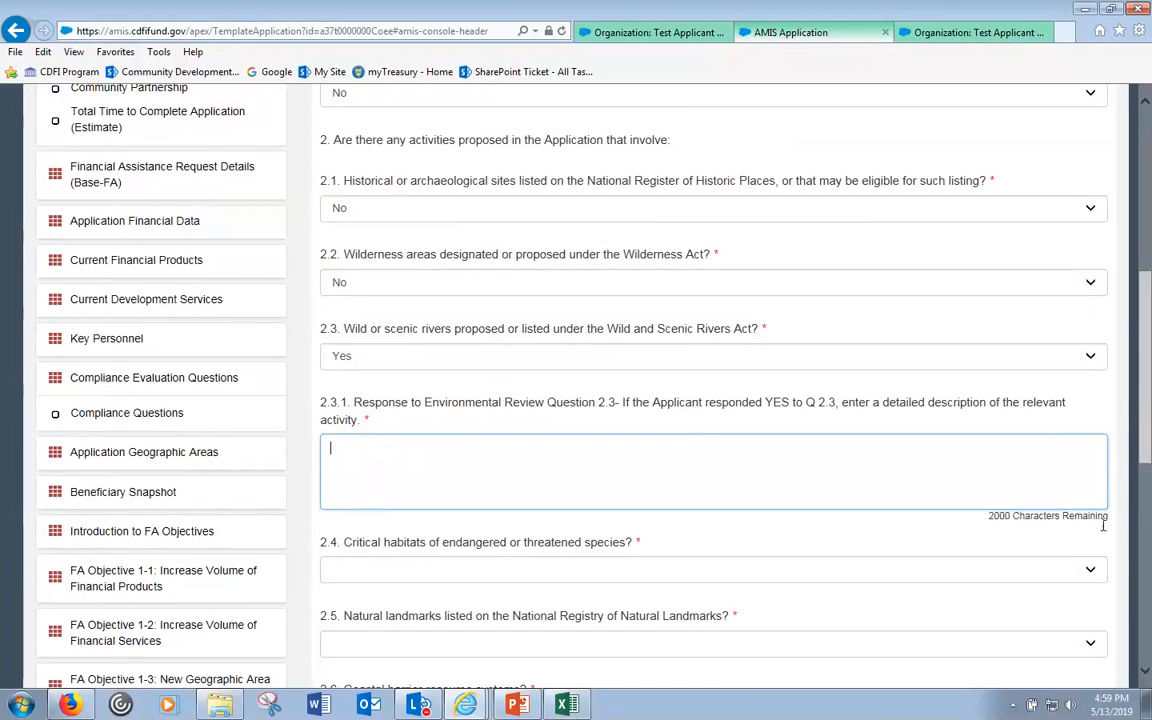
double_click(993, 516)
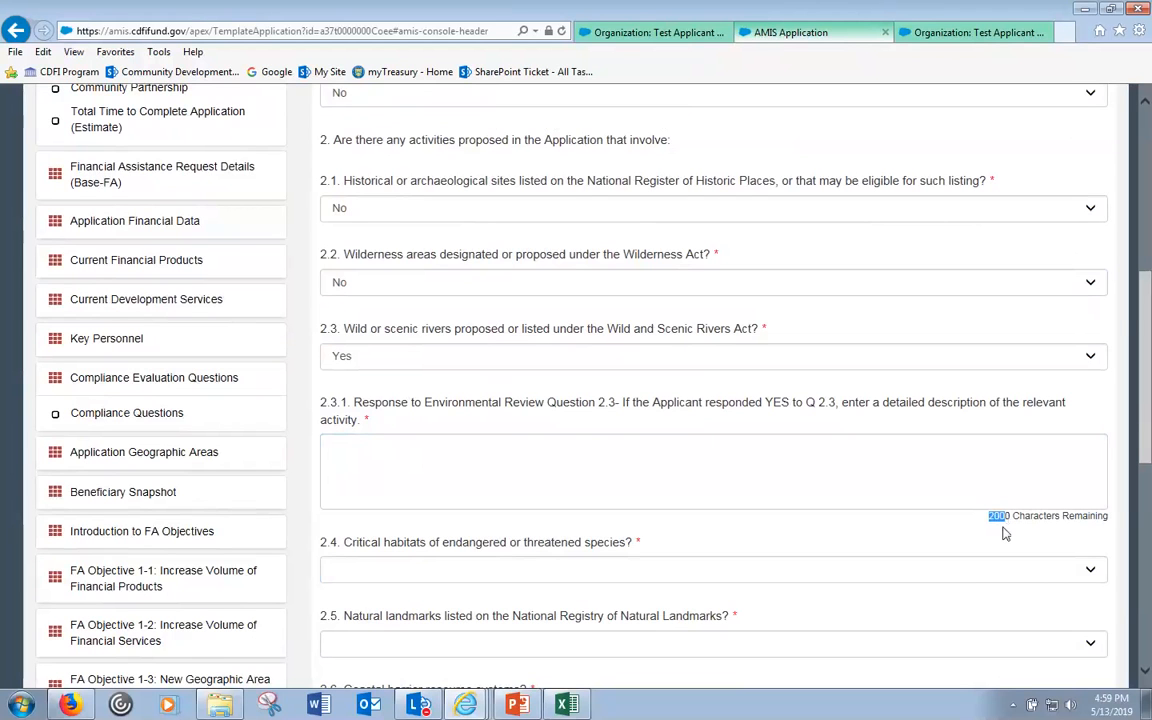
- Enter 'test to go' in the 2.3.1 description, leaving 1990 characters remaining
click(936, 448)
drag(990, 517, 1108, 517)
click(634, 445)
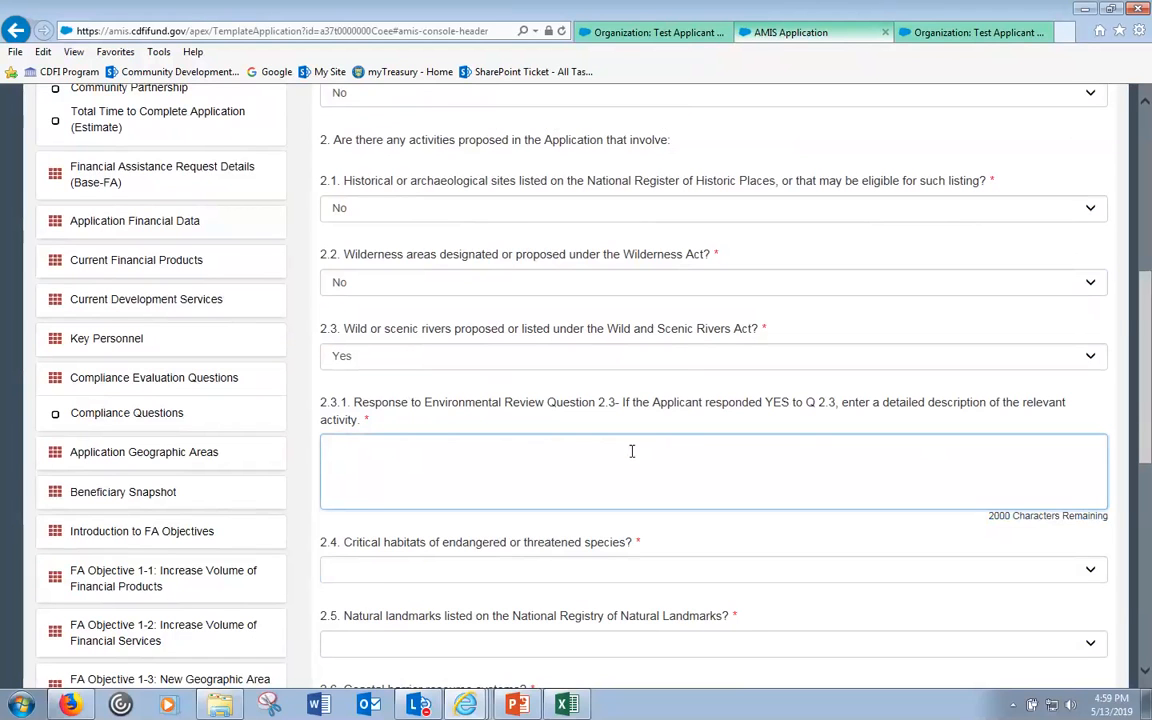
text(test to go)
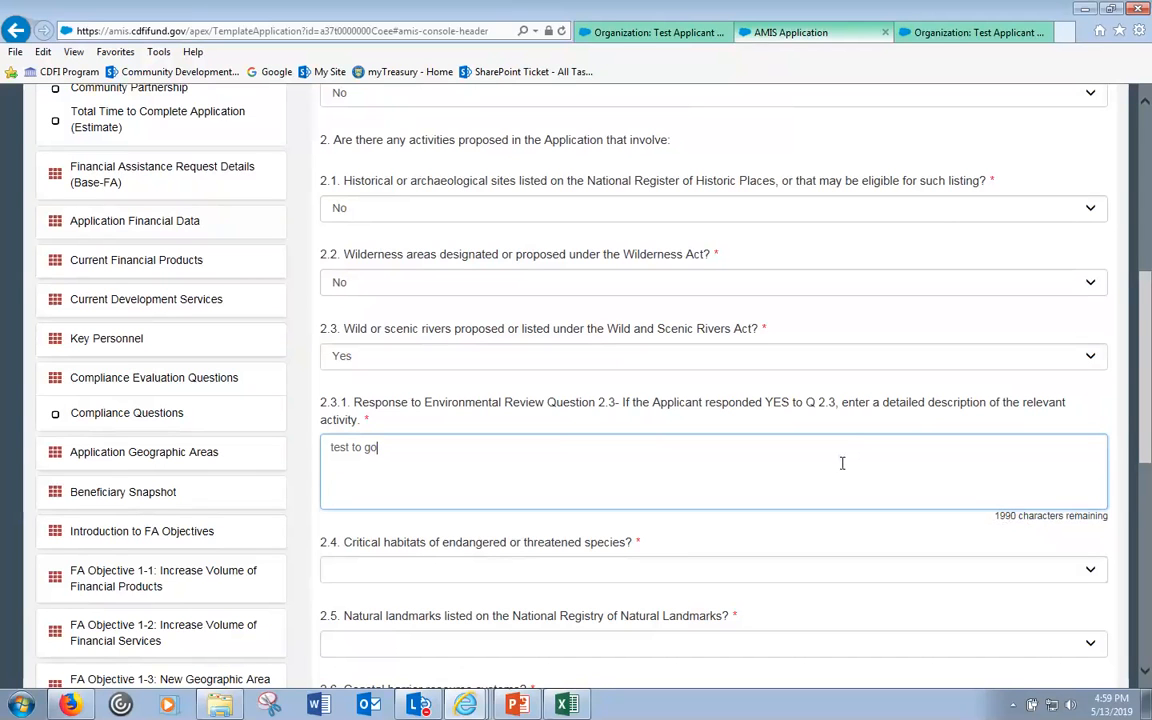
mouse_move(1144, 422)
mouse_down()
mouse_move(1135, 473)
mouse_move(1148, 262)
mouse_move(1143, 427)
mouse_up()
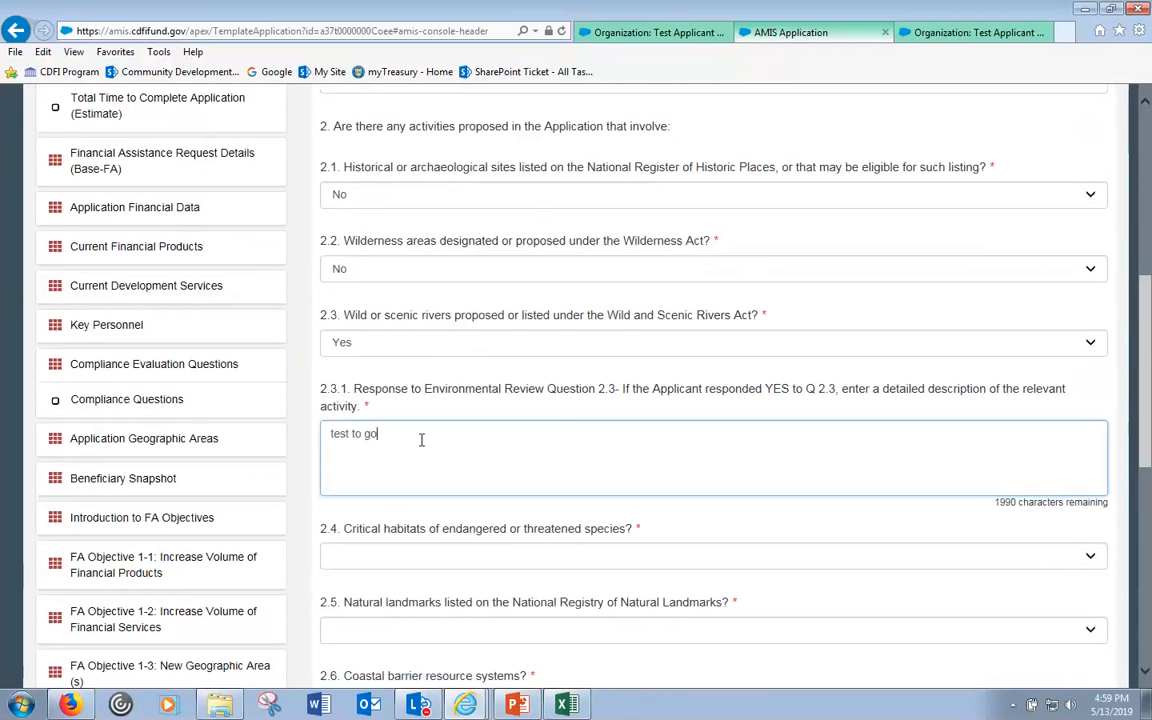
click(412, 342)
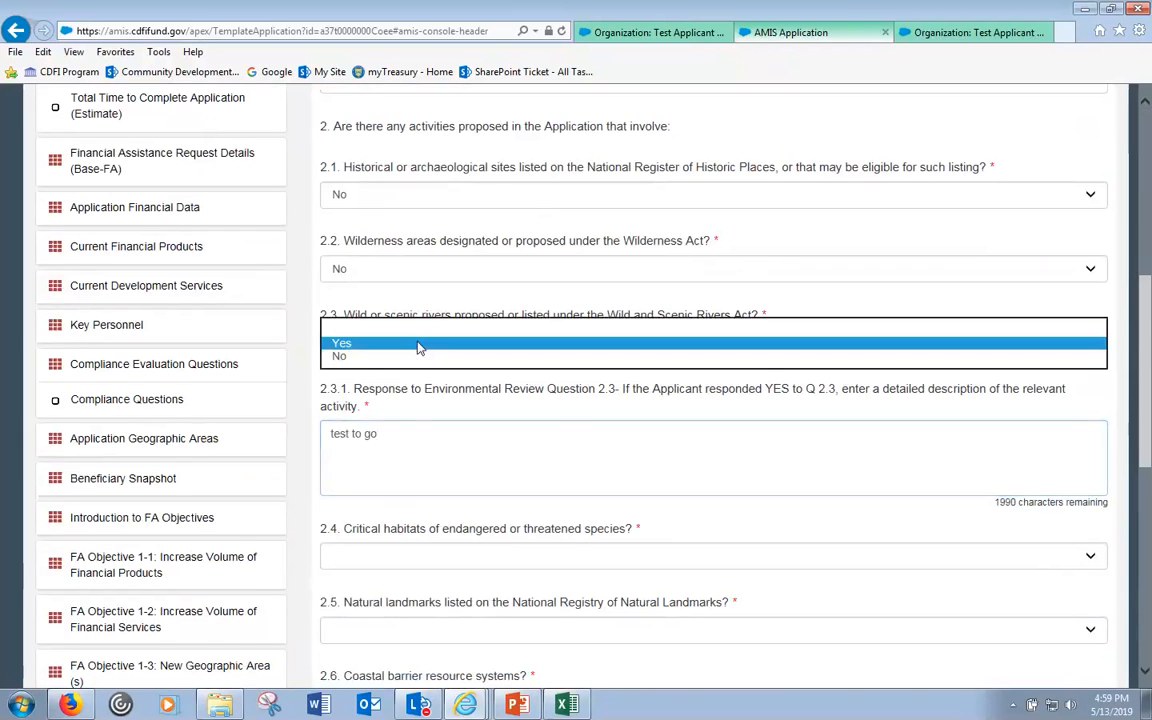
- Keep 2.3 at Yes and set question 2.4 on critical habitats to No instead of Yes
click(391, 434)
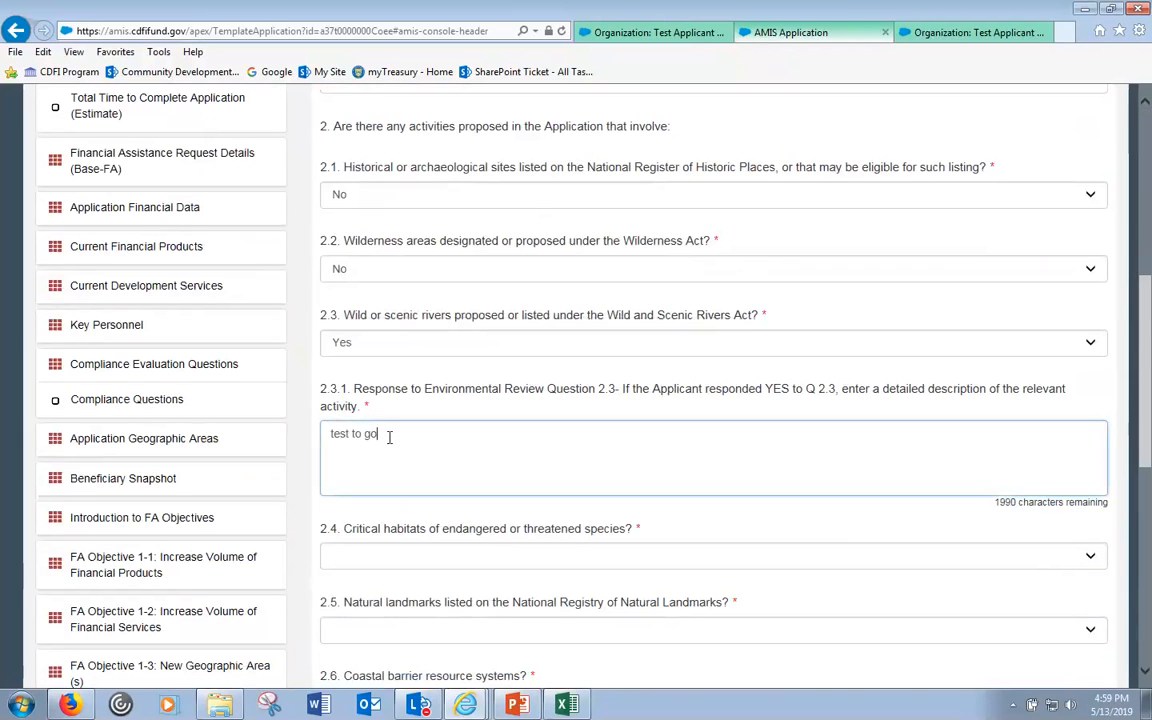
click(387, 558)
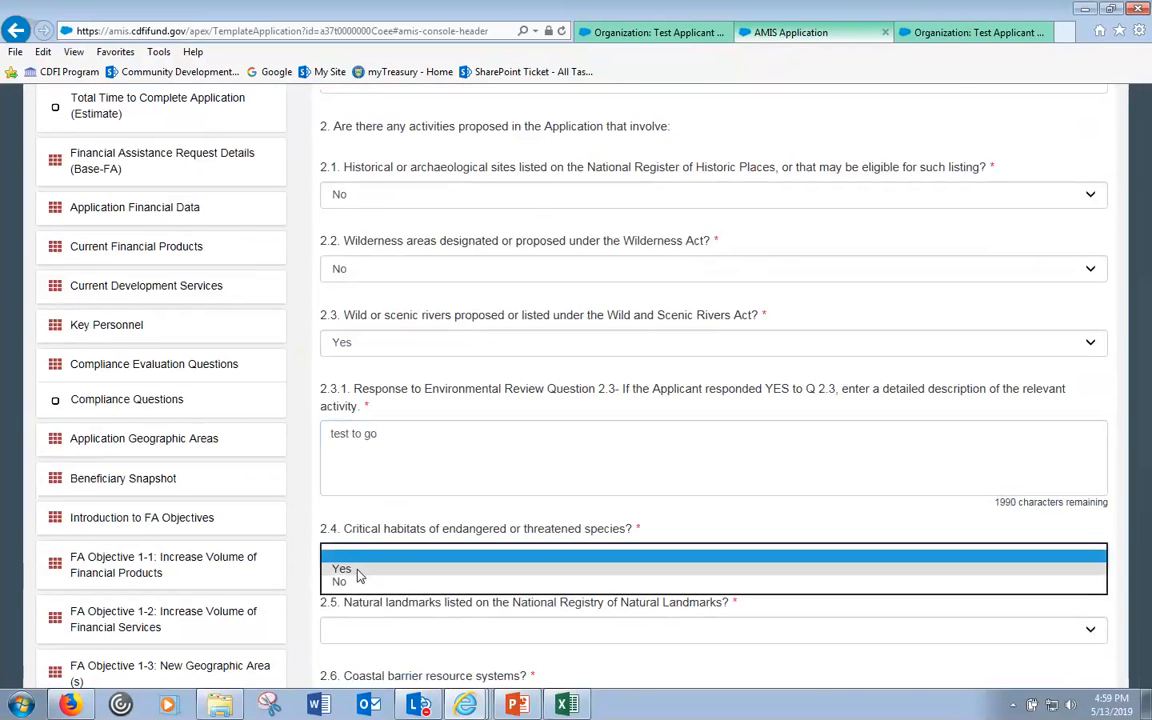
click(357, 572)
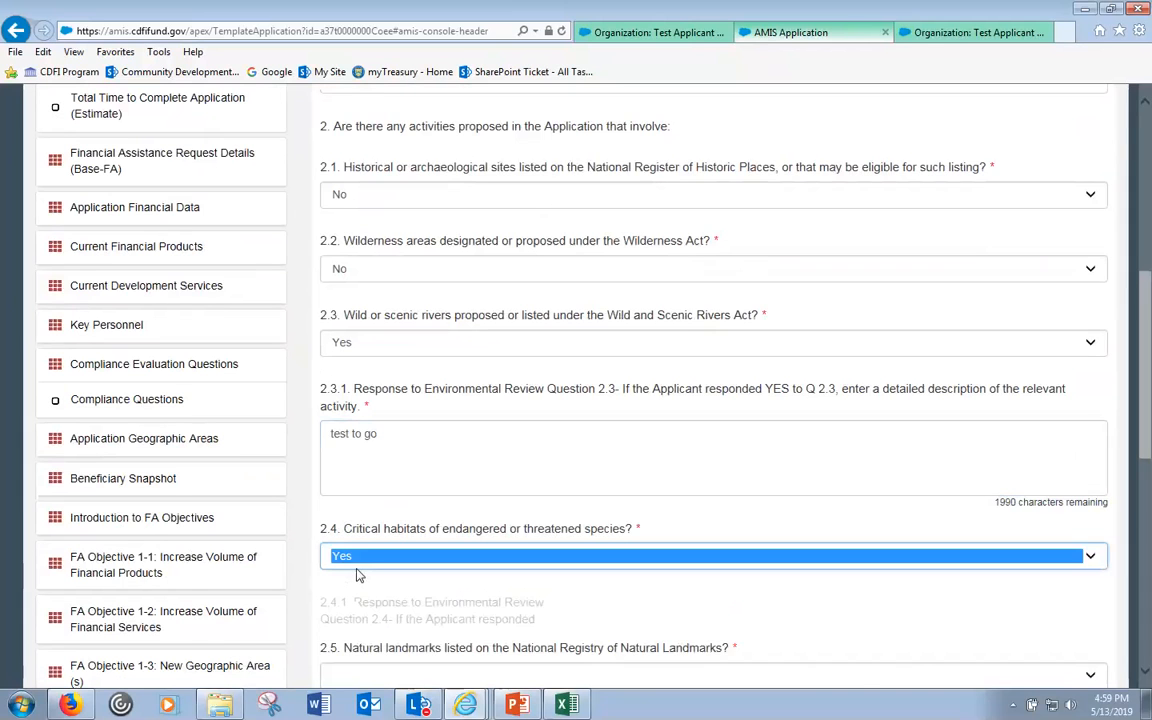
click(360, 648)
scroll(350, 655, down, 3)
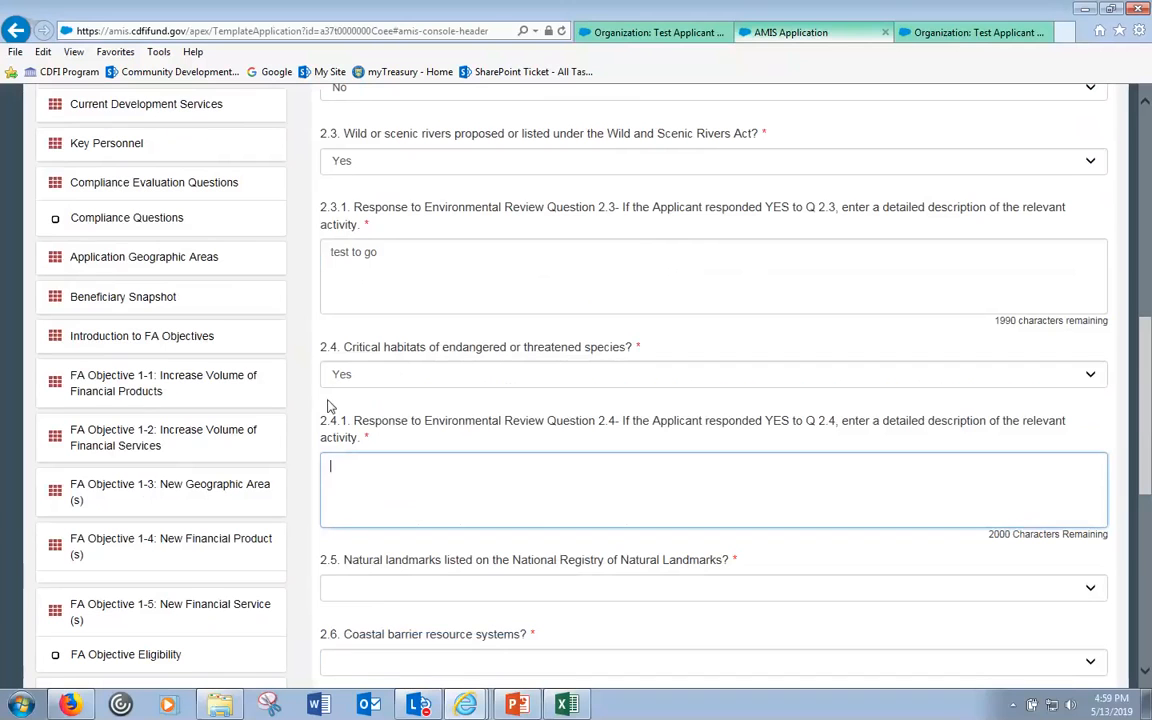
click(367, 443)
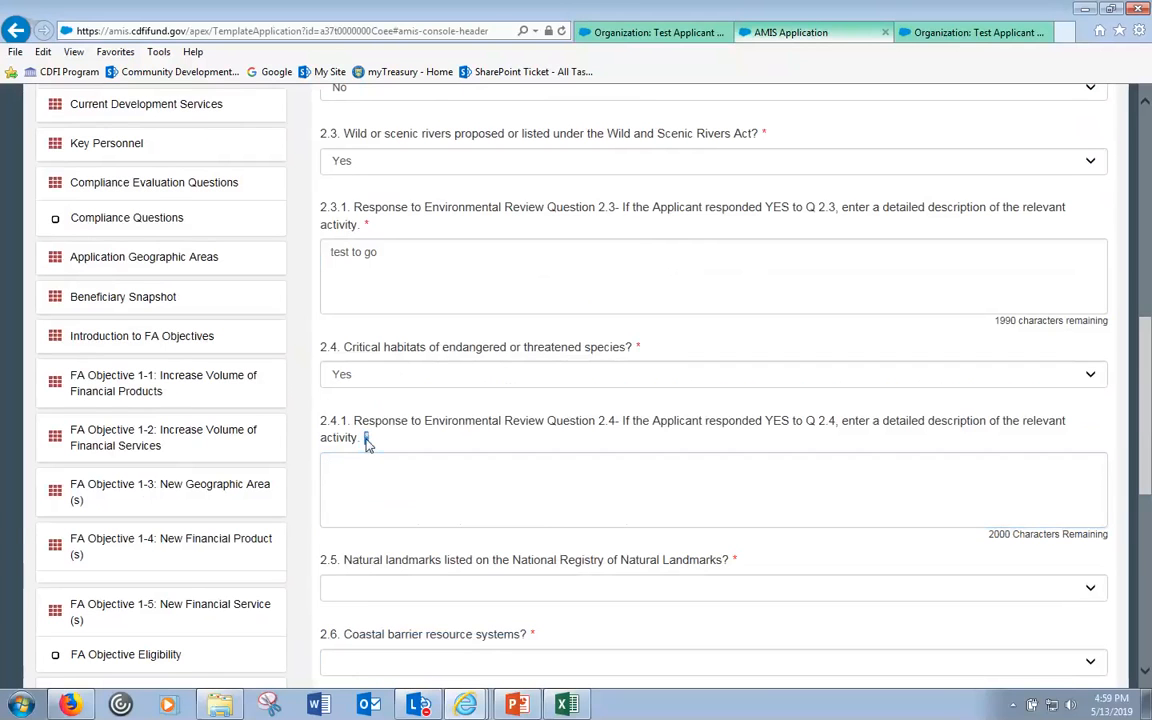
click(429, 372)
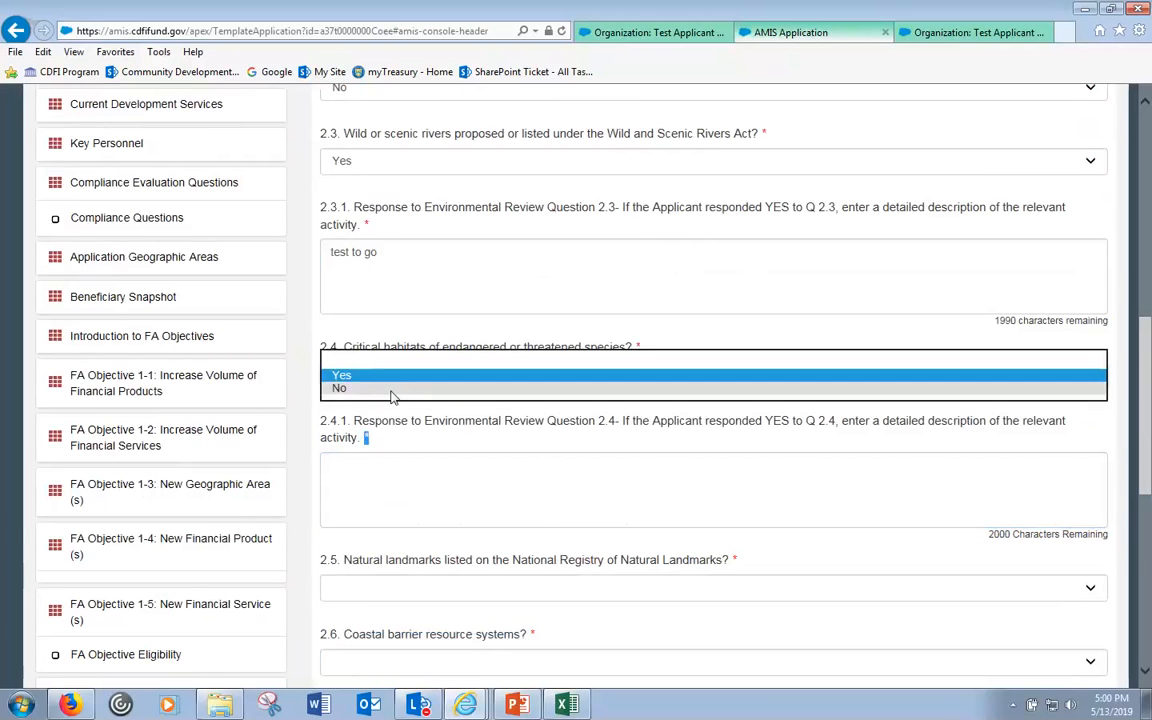
click(390, 389)
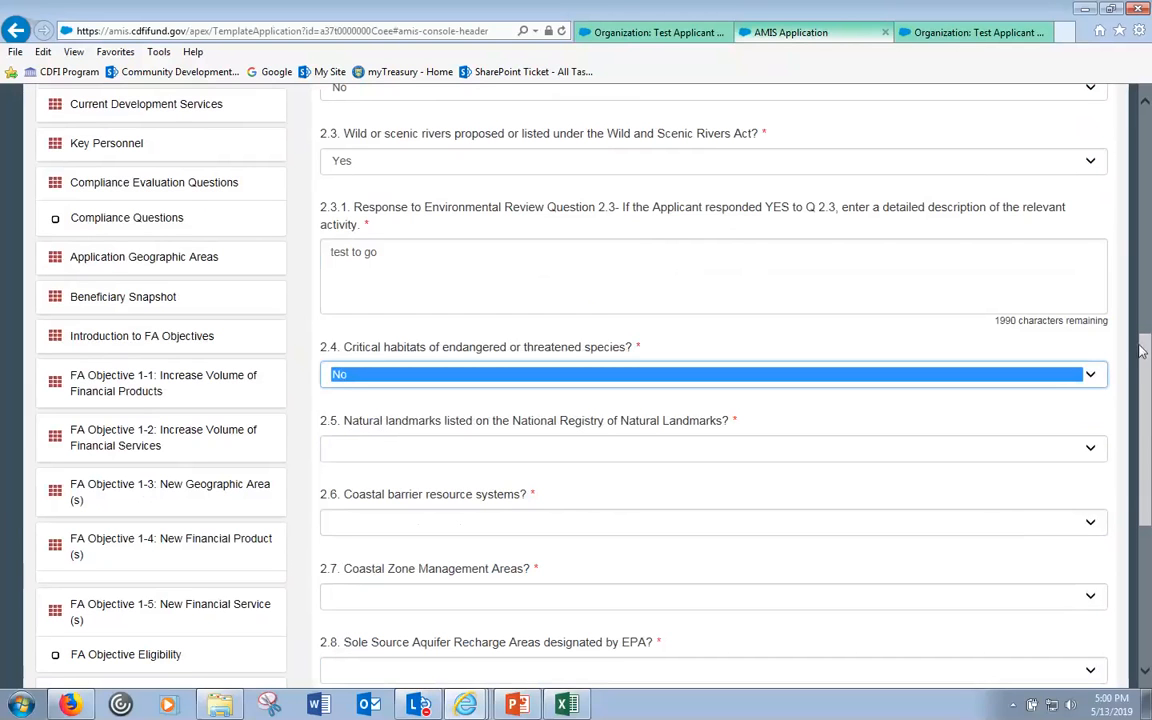
drag(1146, 356, 1147, 505)
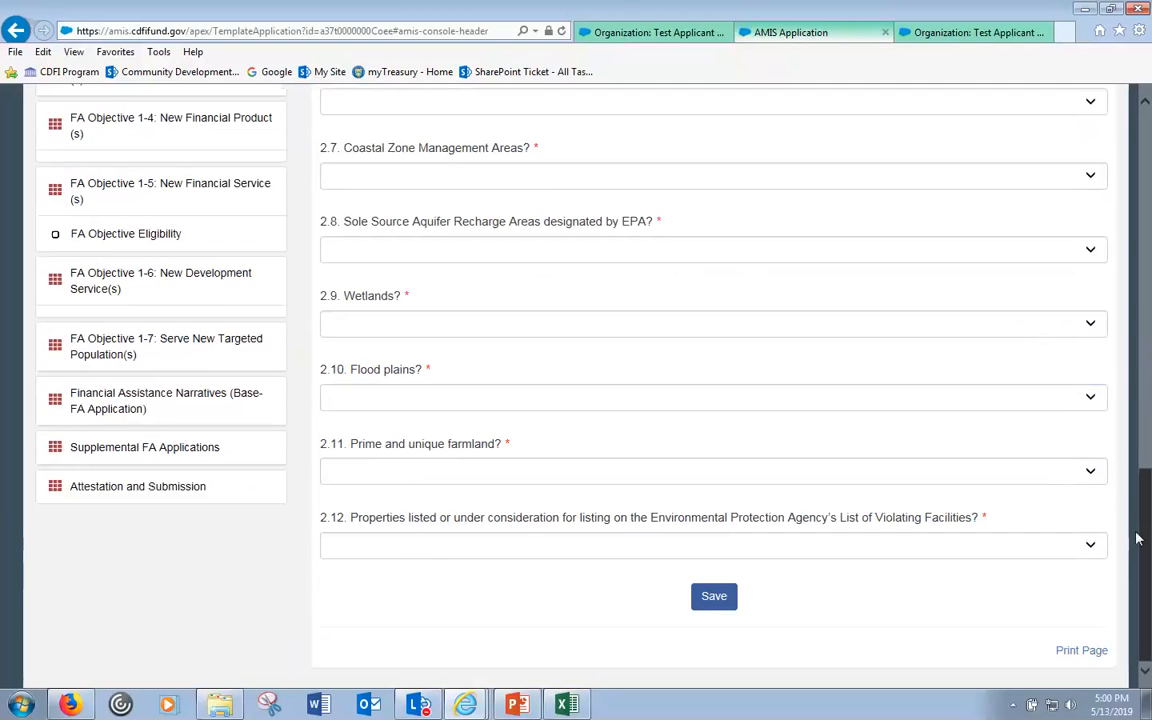
- Try saving the Environmental Review responses and recheck the 2.3.1 description text
click(718, 600)
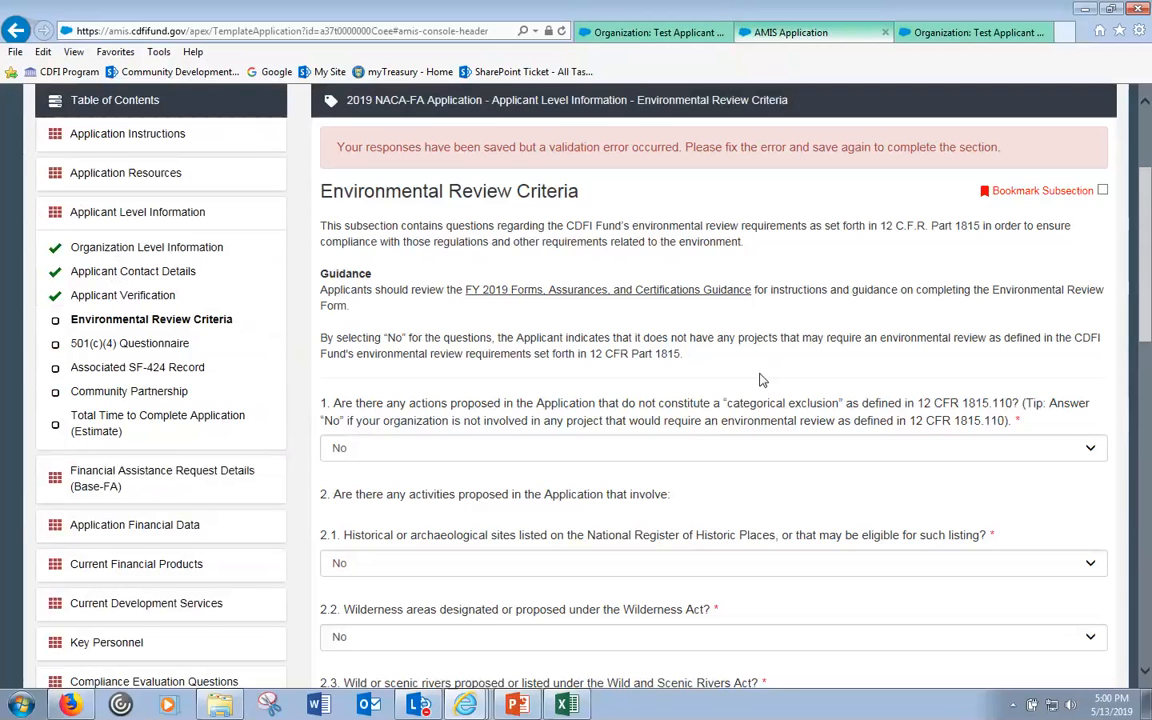
scroll(751, 373, down, 2)
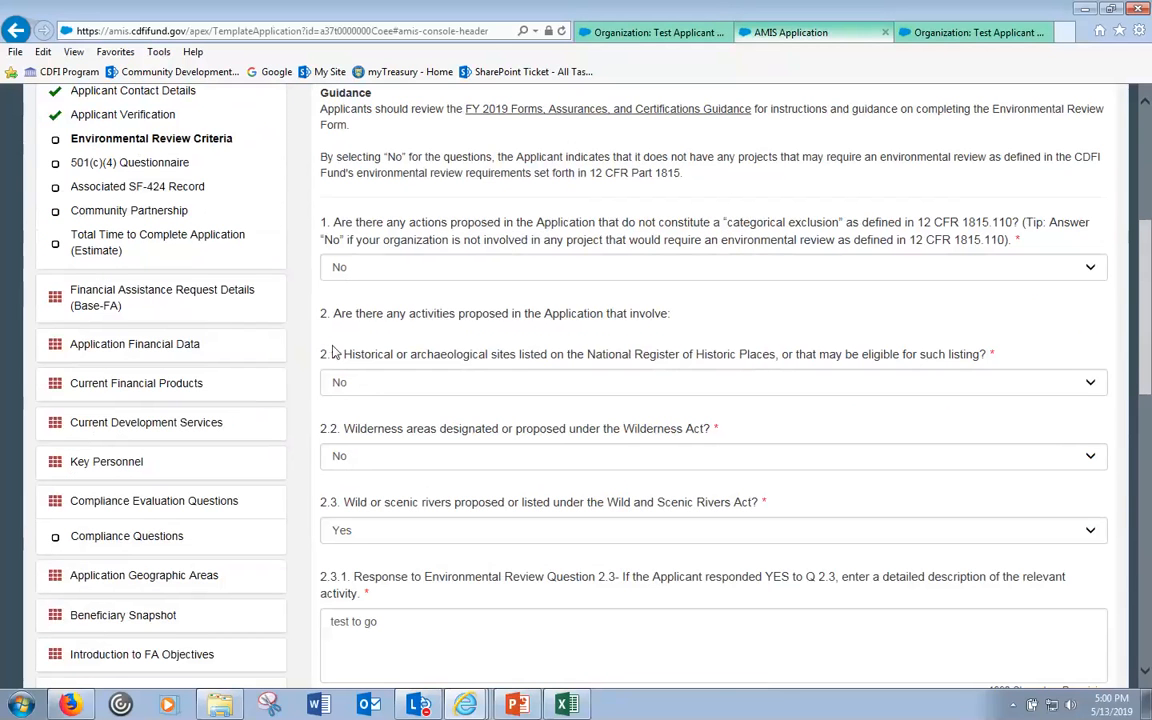
click(400, 621)
scroll(400, 620, down, 3)
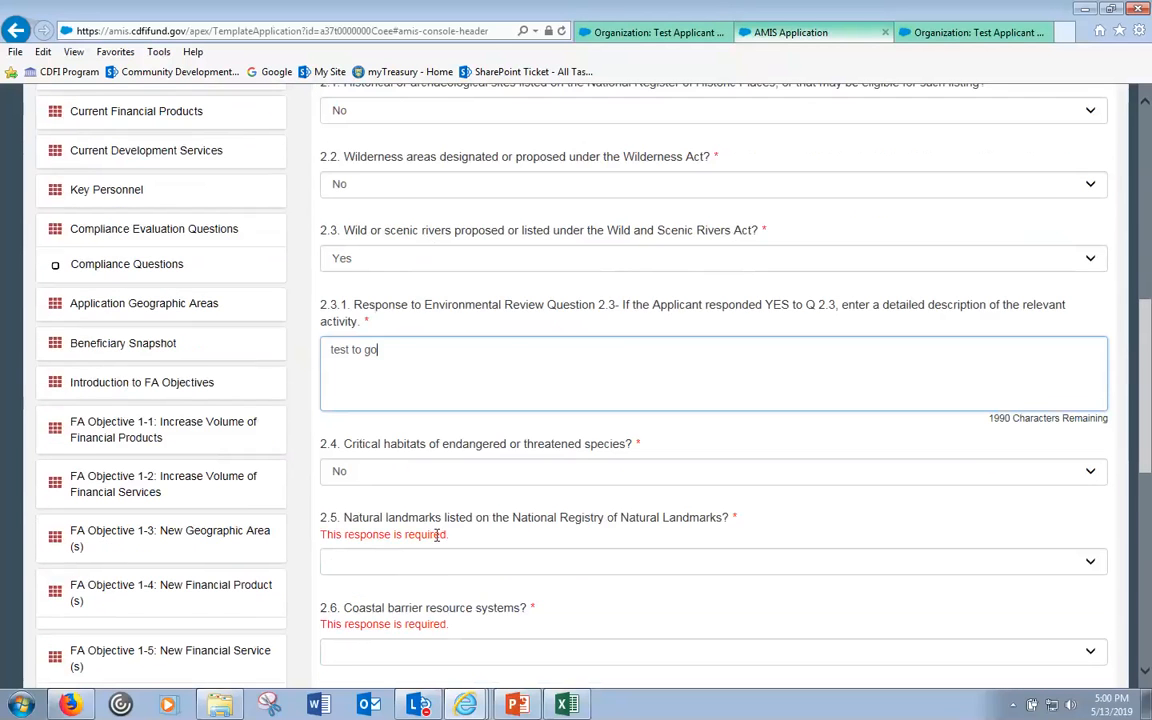
scroll(437, 536, down, 1)
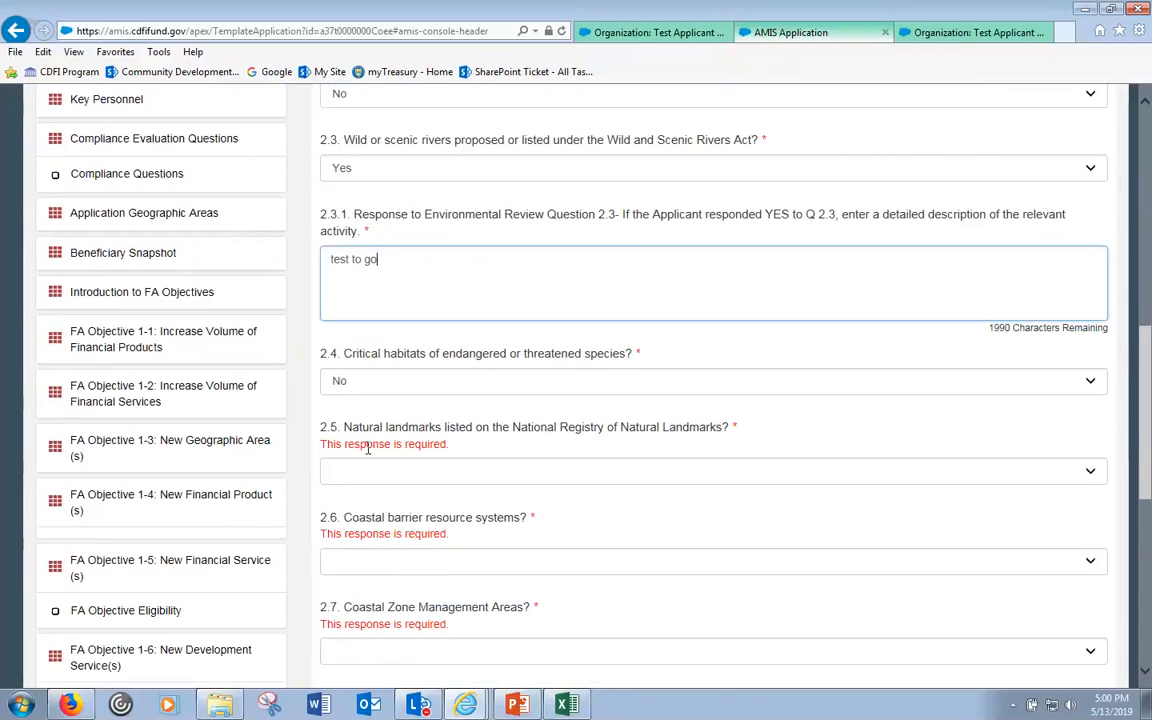
scroll(378, 442, down, 4)
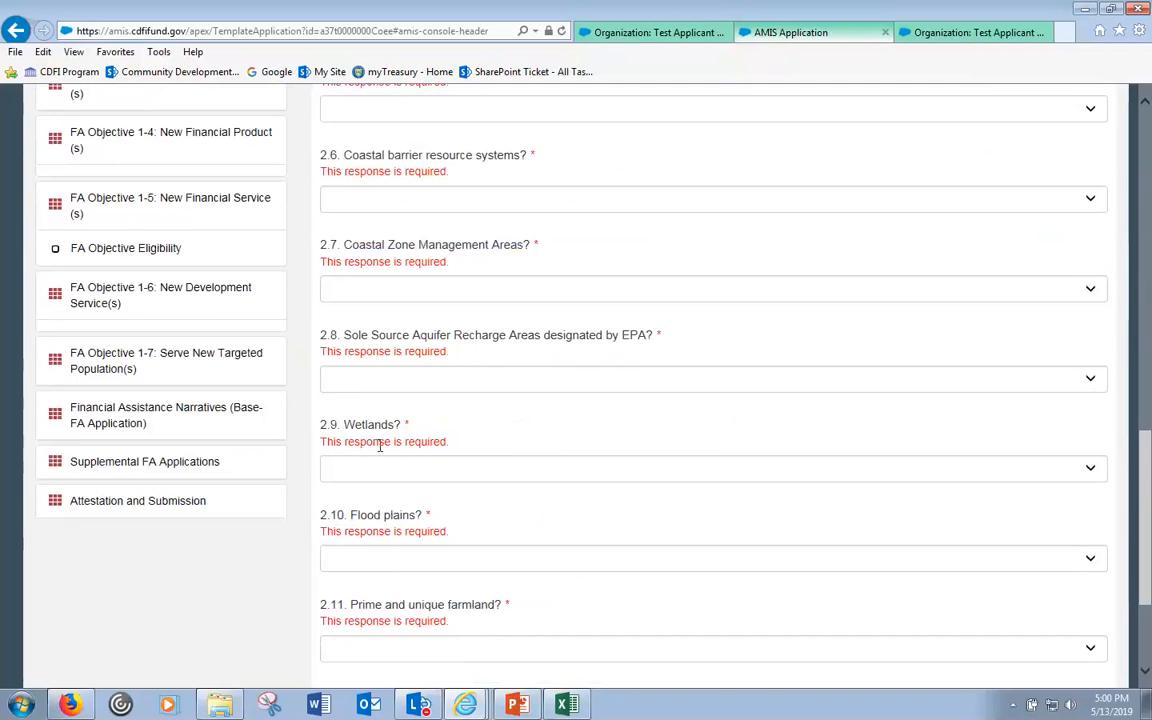
scroll(437, 450, up, 2)
- Answer No to questions 2.5 through 2.9, including 2.9 on wetlands
click(398, 289)
click(406, 319)
click(403, 330)
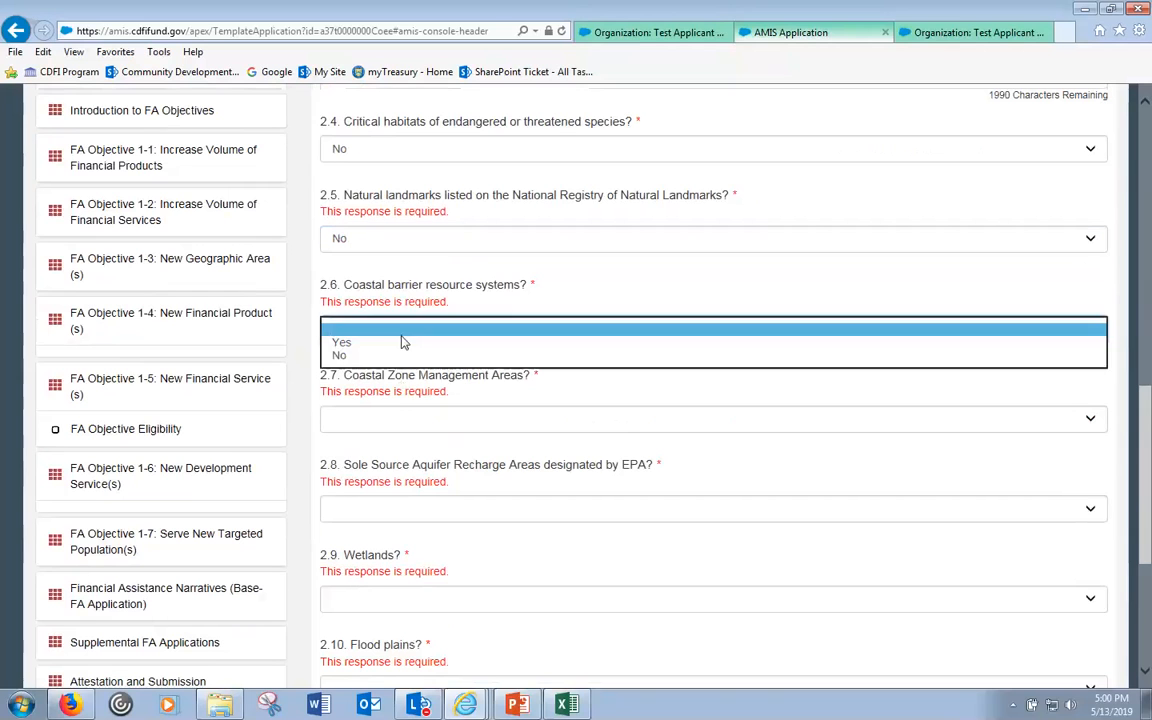
click(391, 356)
click(380, 419)
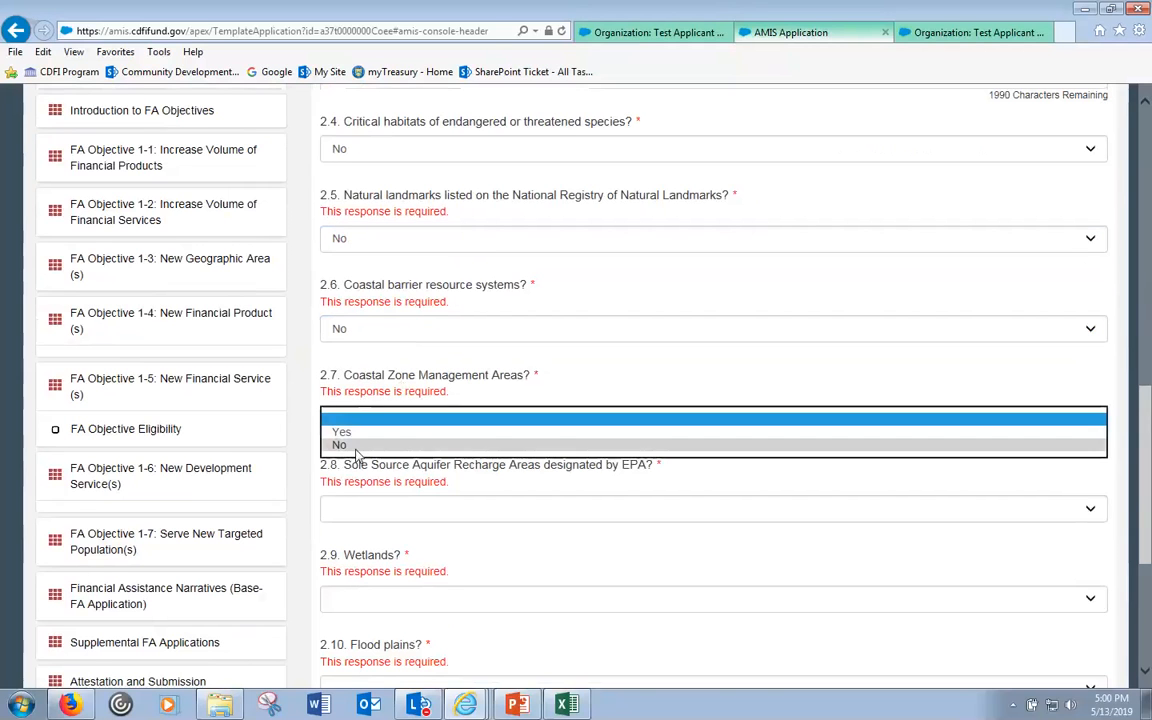
click(345, 445)
click(353, 508)
click(352, 533)
click(380, 602)
click(368, 625)
- Answer No to questions 2.10 (flood plains), 2.11 and 2.12, then save the subsection
scroll(370, 625, down, 2)
click(380, 507)
click(380, 533)
click(379, 597)
click(368, 625)
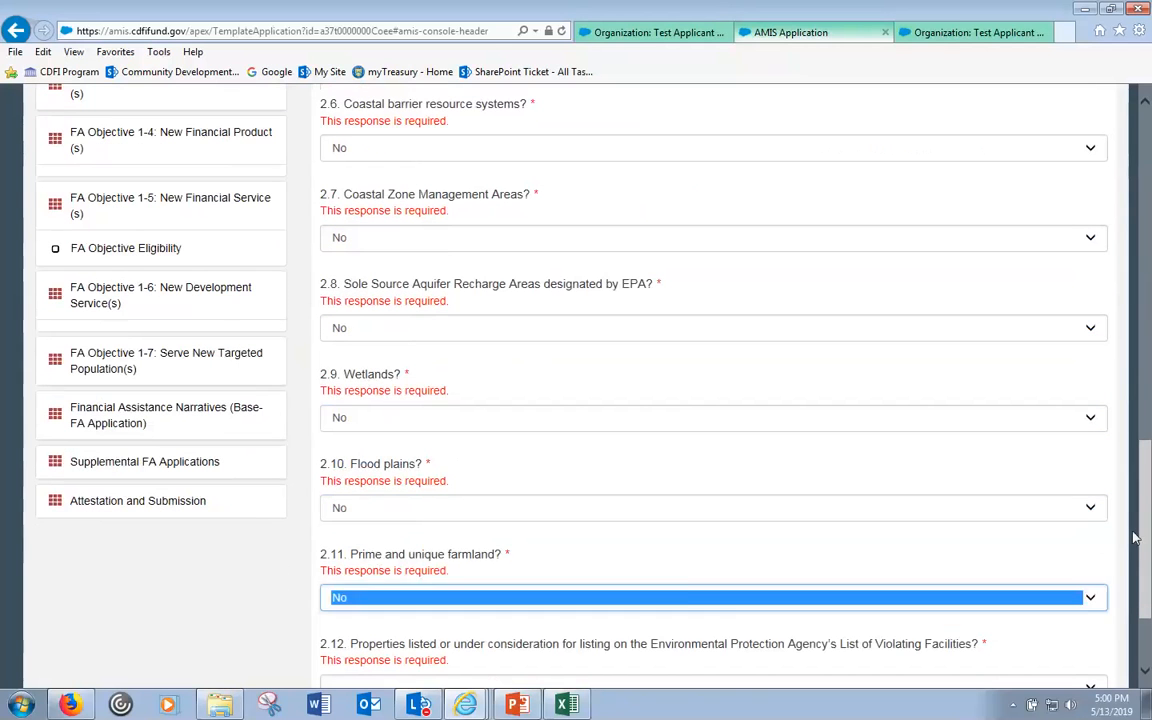
scroll(1137, 581, down, 3)
click(643, 548)
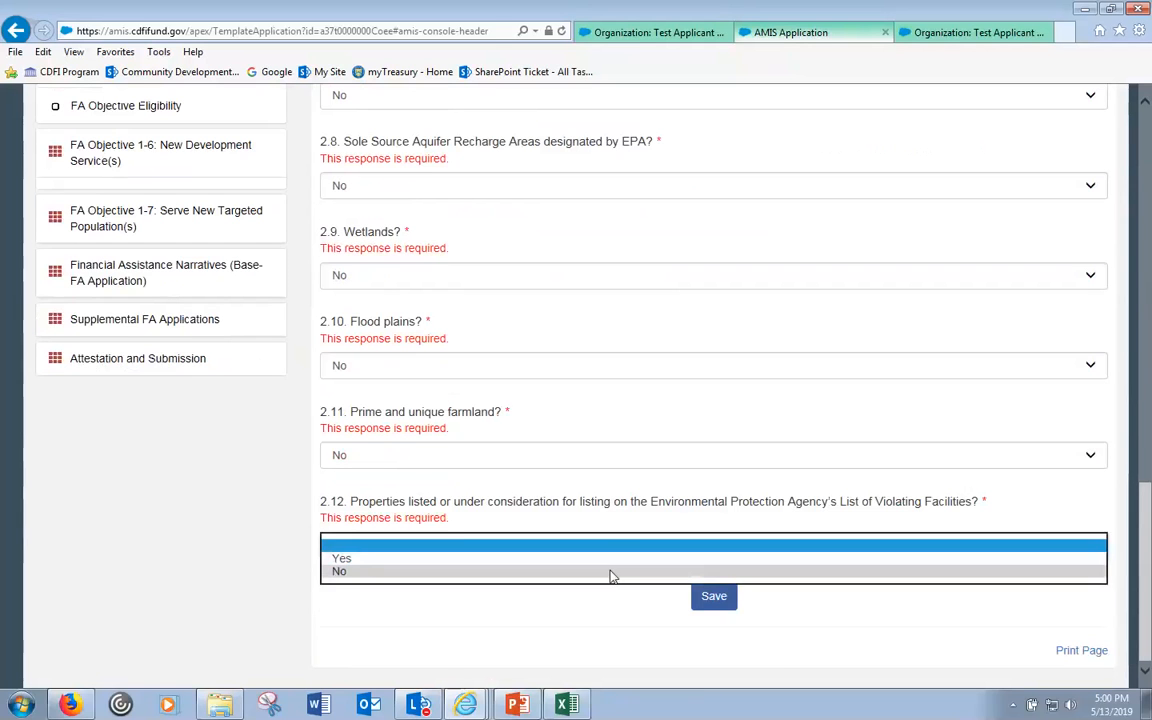
click(612, 572)
click(712, 597)
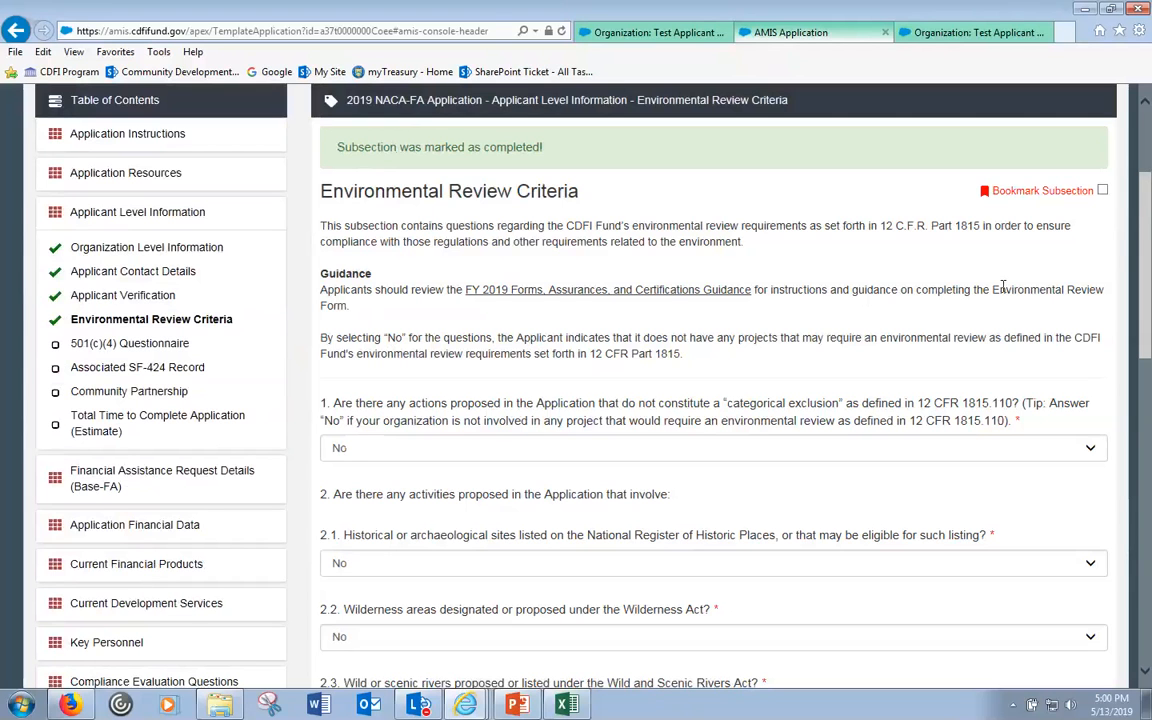
- Review the saved Environmental Review answers, then go to the 501(c)(4) Questionnaire subsection
scroll(880, 175, up, 3)
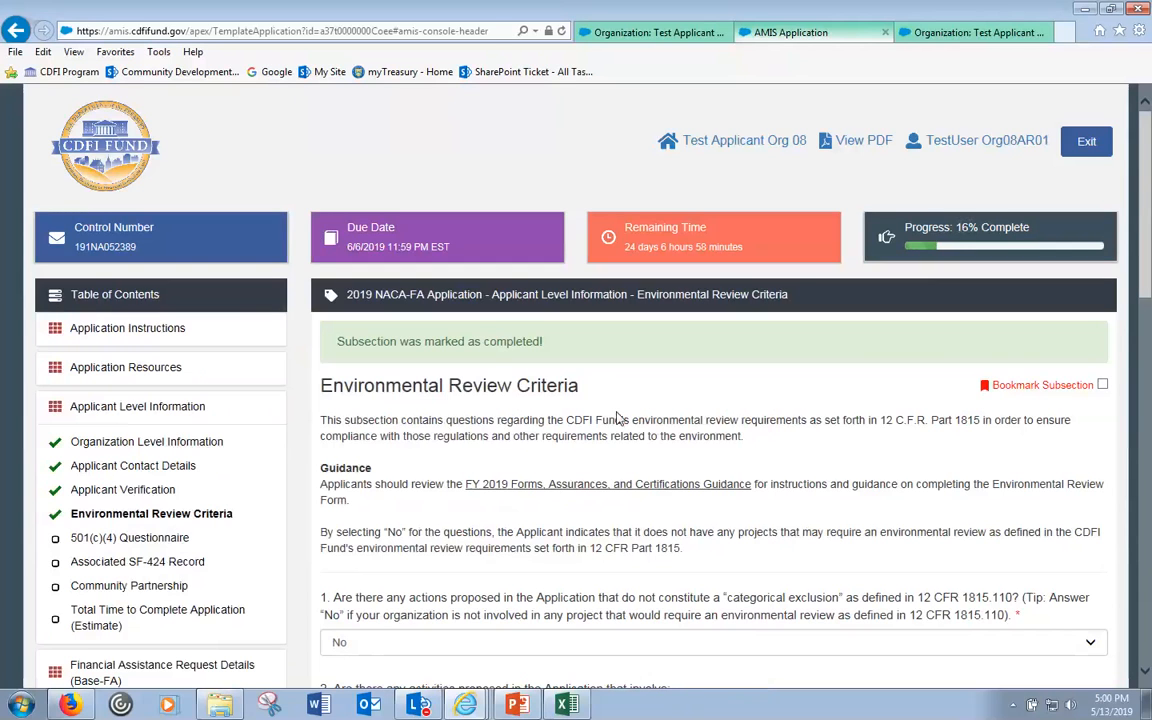
scroll(630, 409, down, 1)
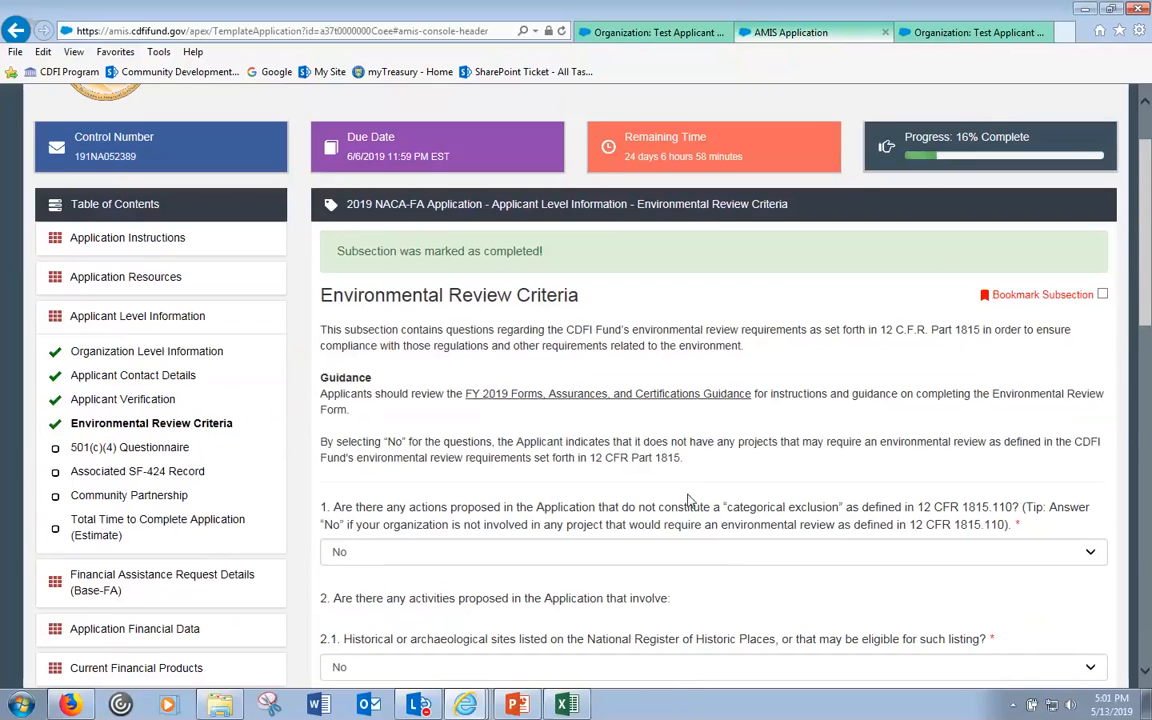
drag(1148, 236, 1148, 459)
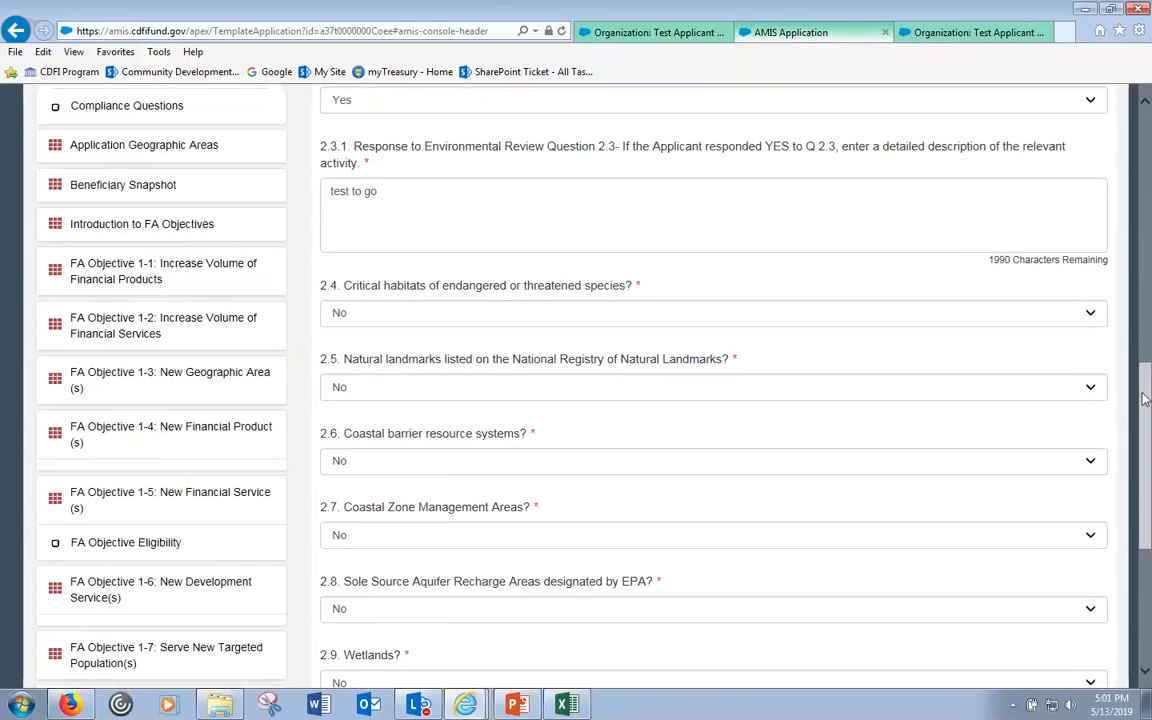
scroll(1149, 160, up, 6)
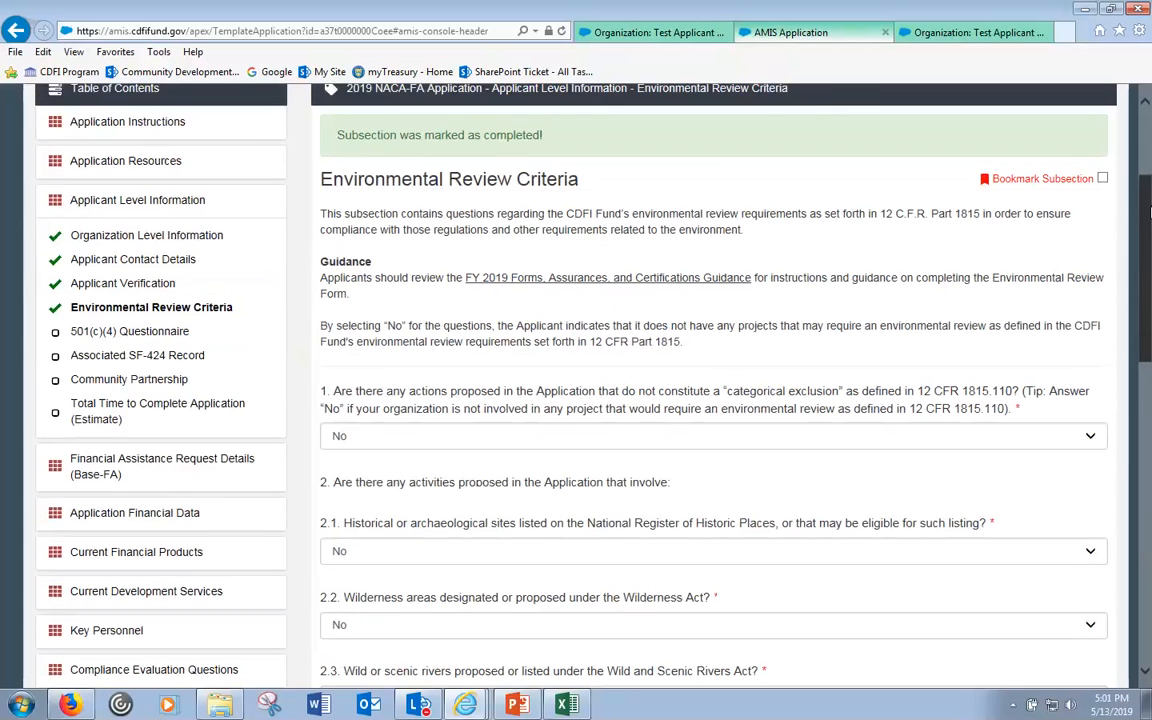
scroll(1149, 200, up, 2)
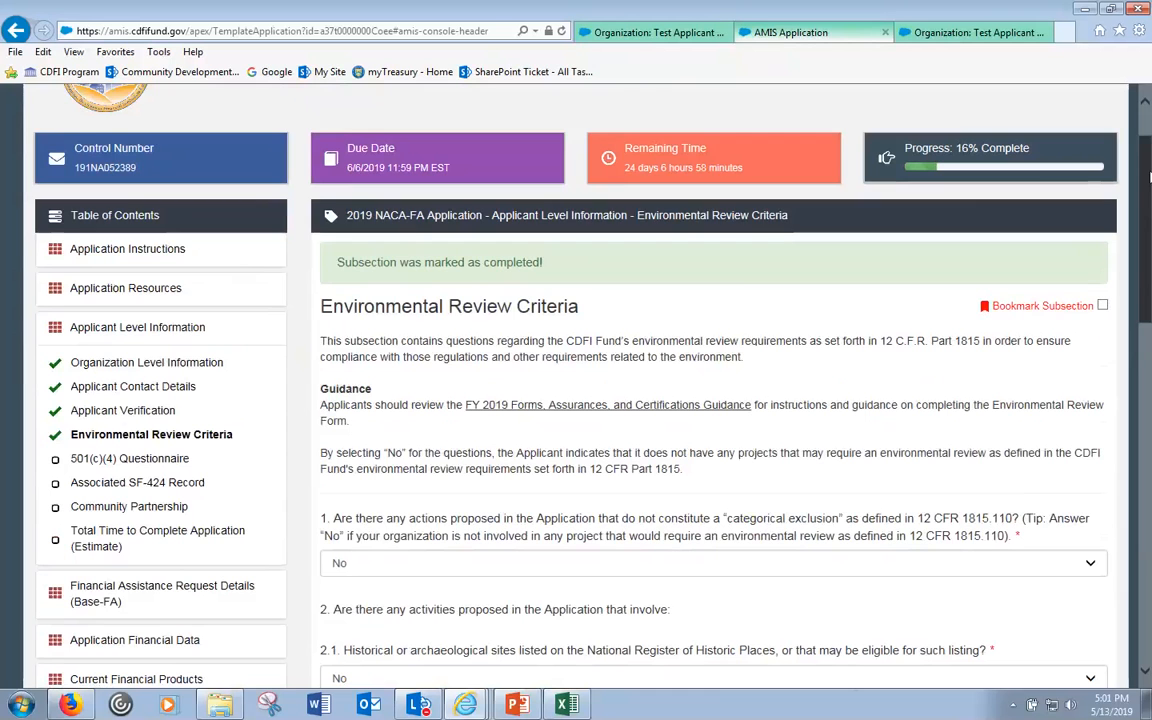
mouse_move(1149, 178)
mouse_down()
mouse_move(1149, 520)
mouse_move(1149, 160)
mouse_up()
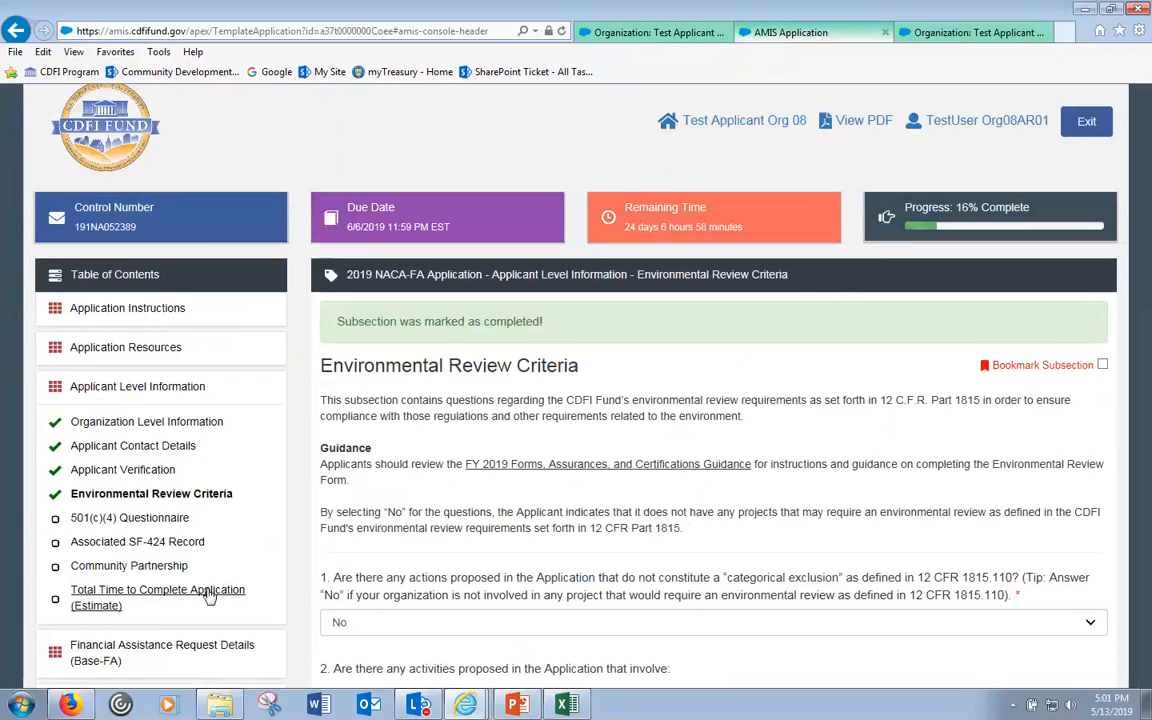
click(142, 518)
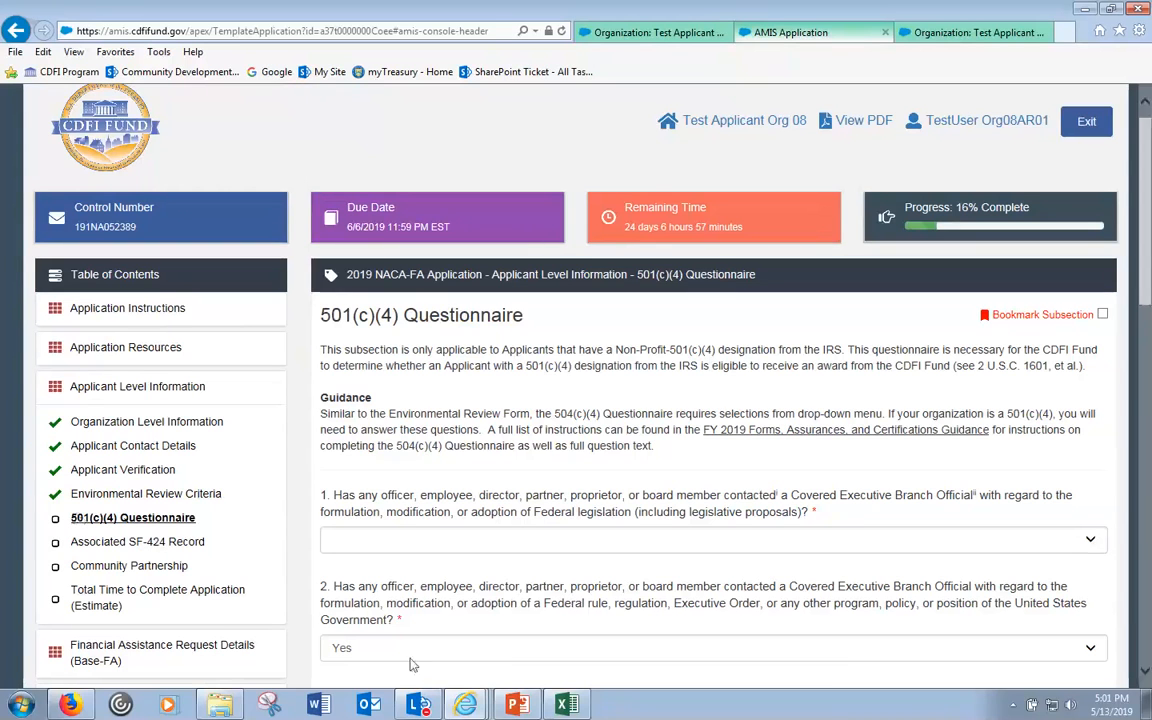
- Switch to the Internet Explorer window showing the FA Application Guidance PDF
click(465, 704)
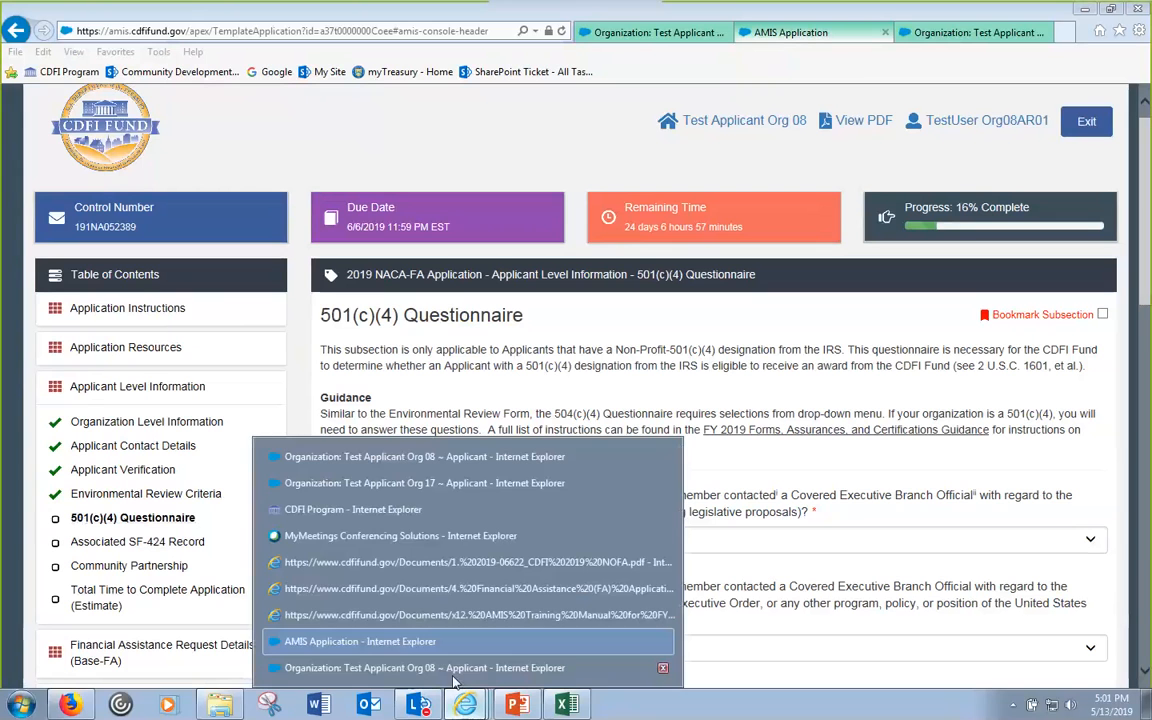
click(474, 589)
- Scroll the guidance PDF contents to find the 501(c)(4) Questionnaire and Associated SF-424 Record pages
scroll(522, 378, up, 3)
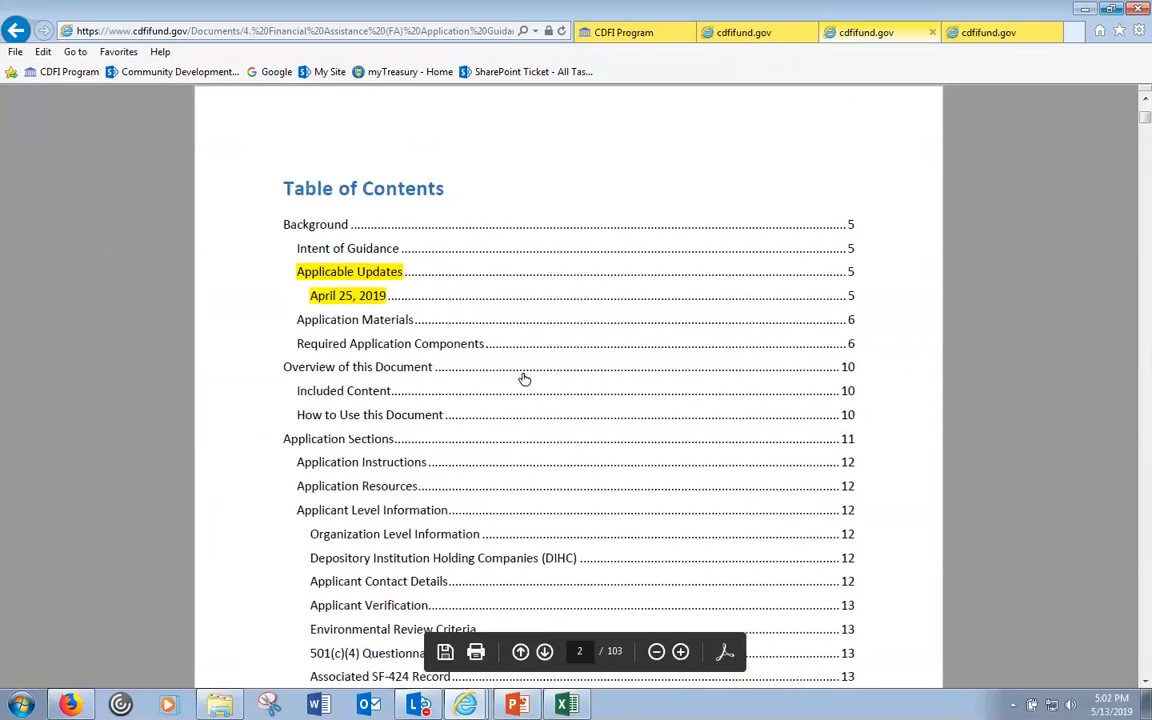
scroll(522, 378, down, 4)
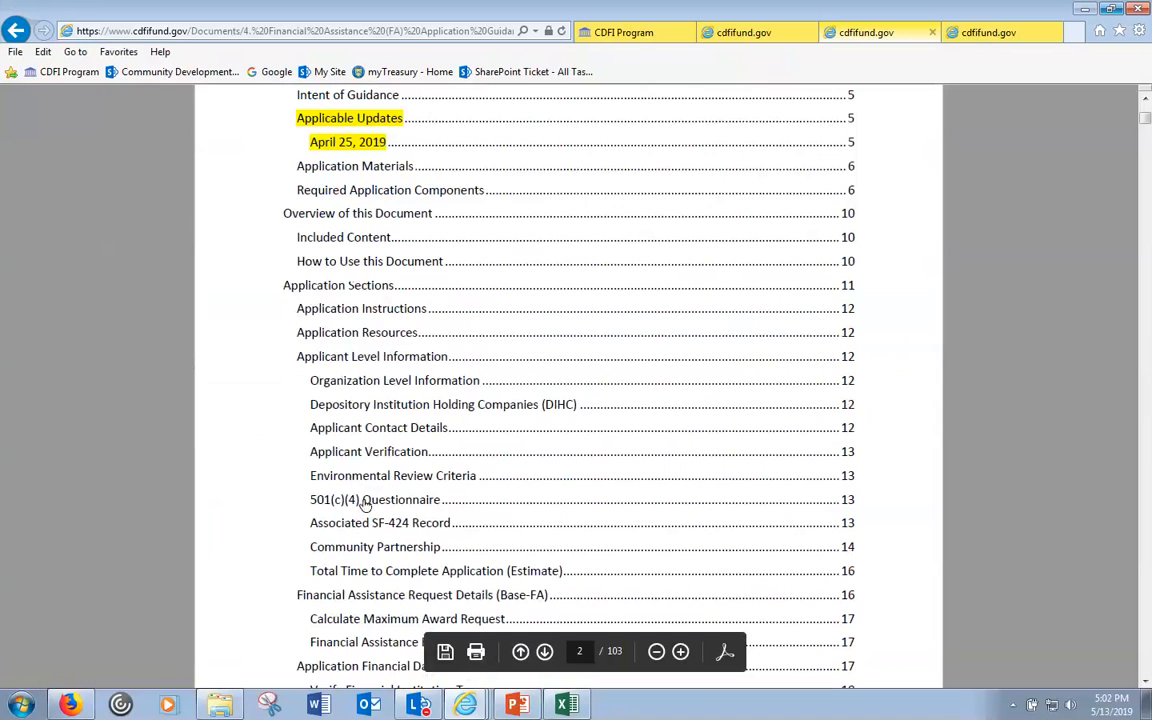
scroll(378, 500, down, 2)
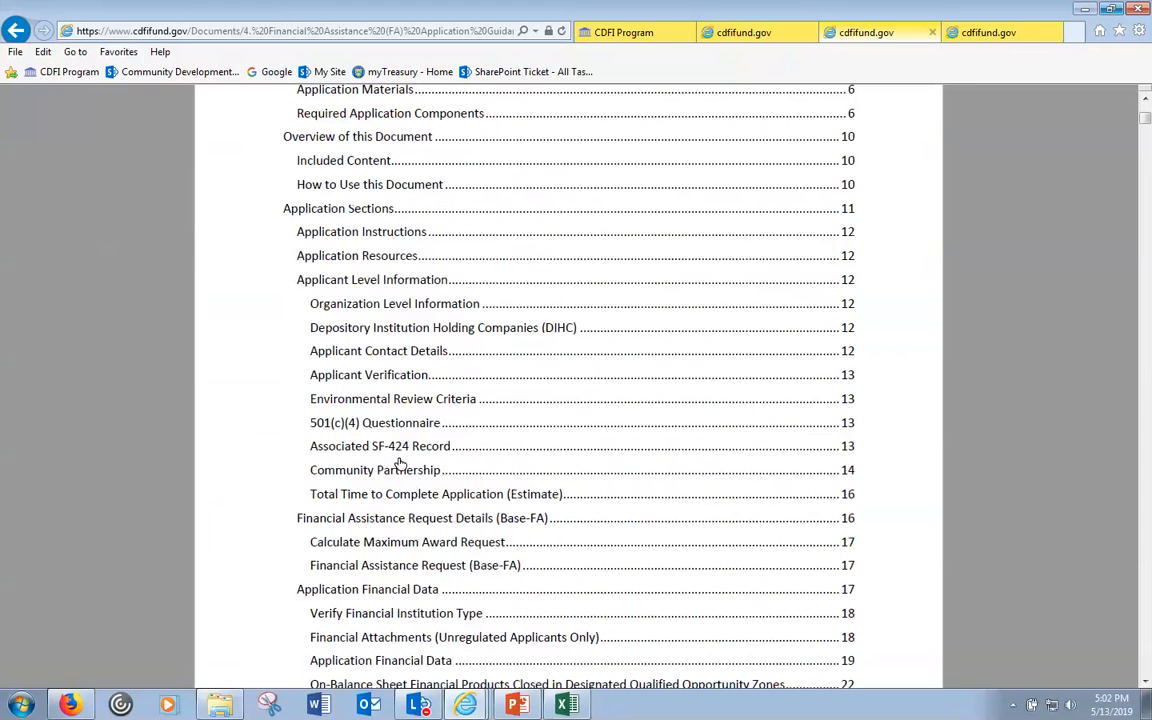
scroll(470, 404, down, 1)
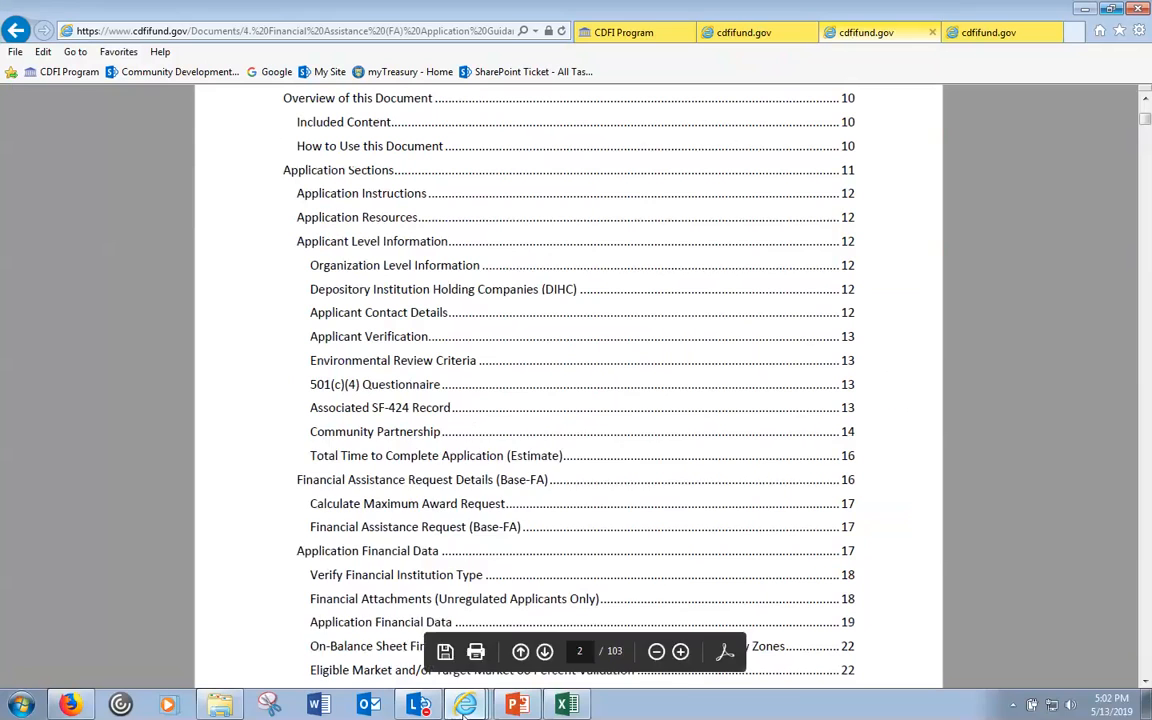
- Return to the AMIS application and open the Associated SF-424 Record subsection
mouse_move(465, 711)
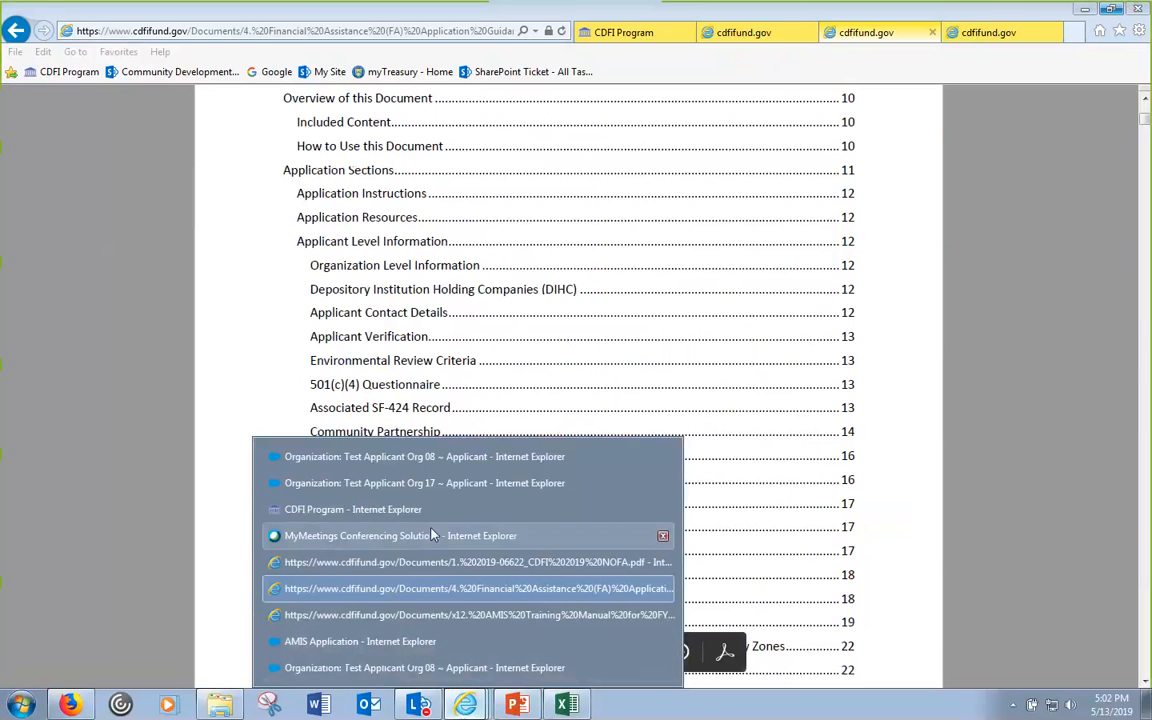
click(440, 460)
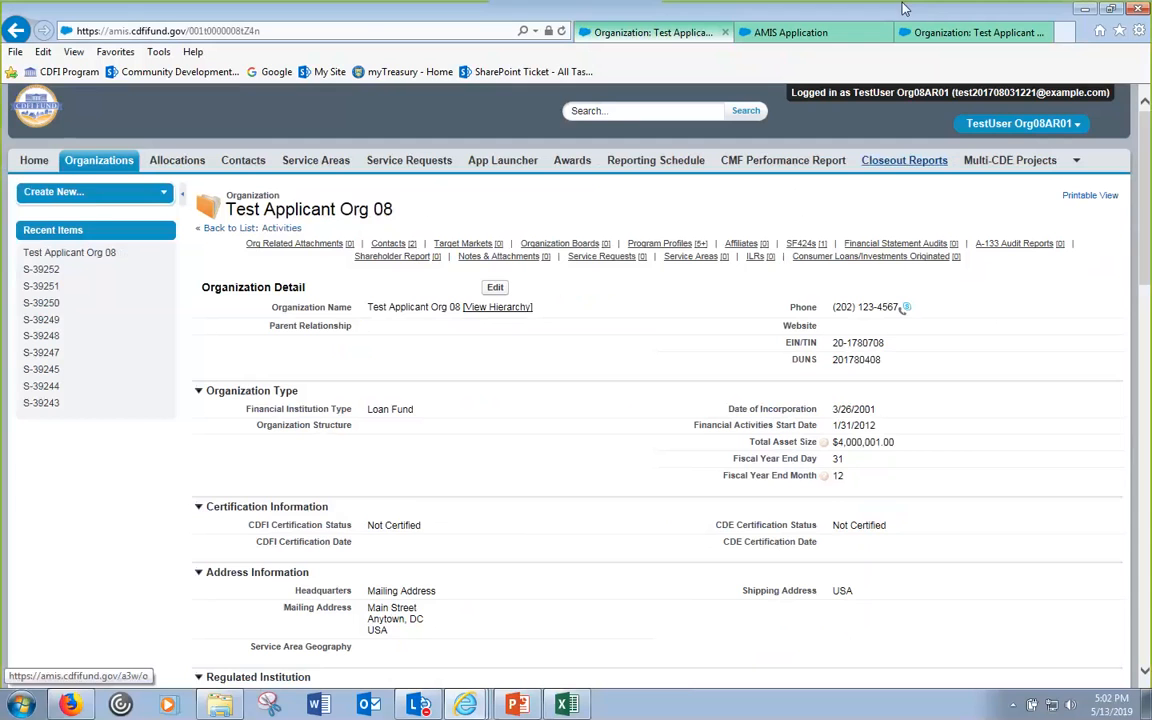
click(814, 36)
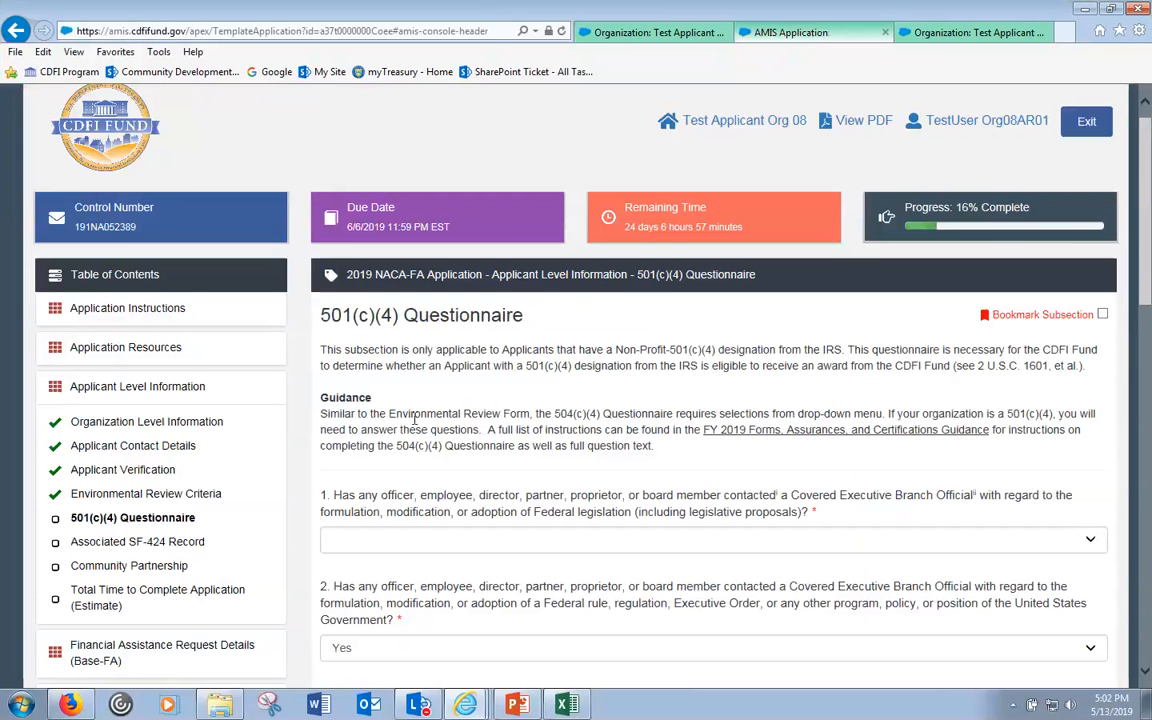
click(120, 548)
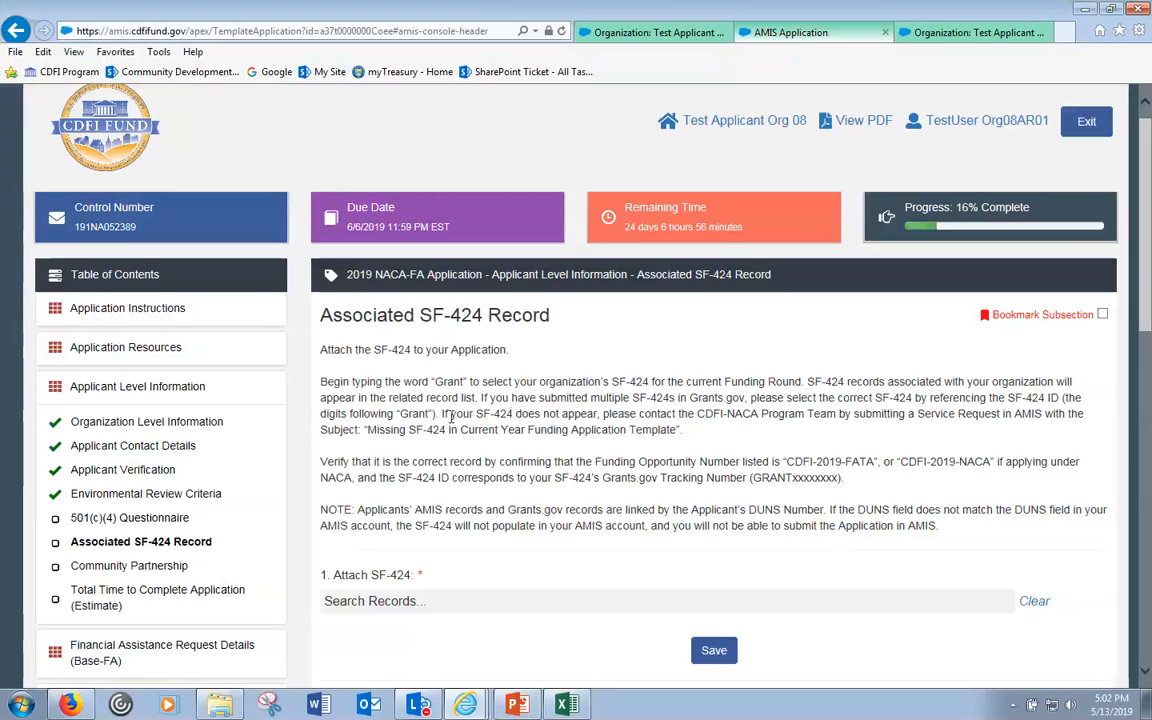
- Highlight the instructions about a missing SF-424 and the note on DUNS-linked records
drag(441, 413, 707, 433)
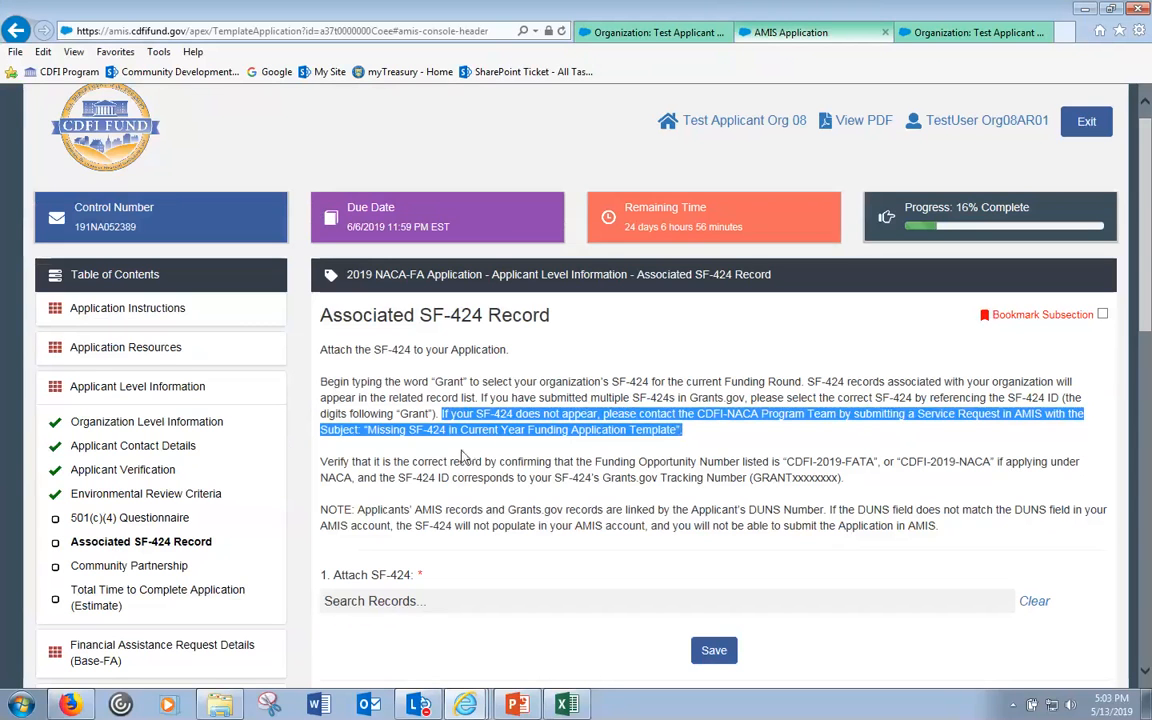
click(527, 428)
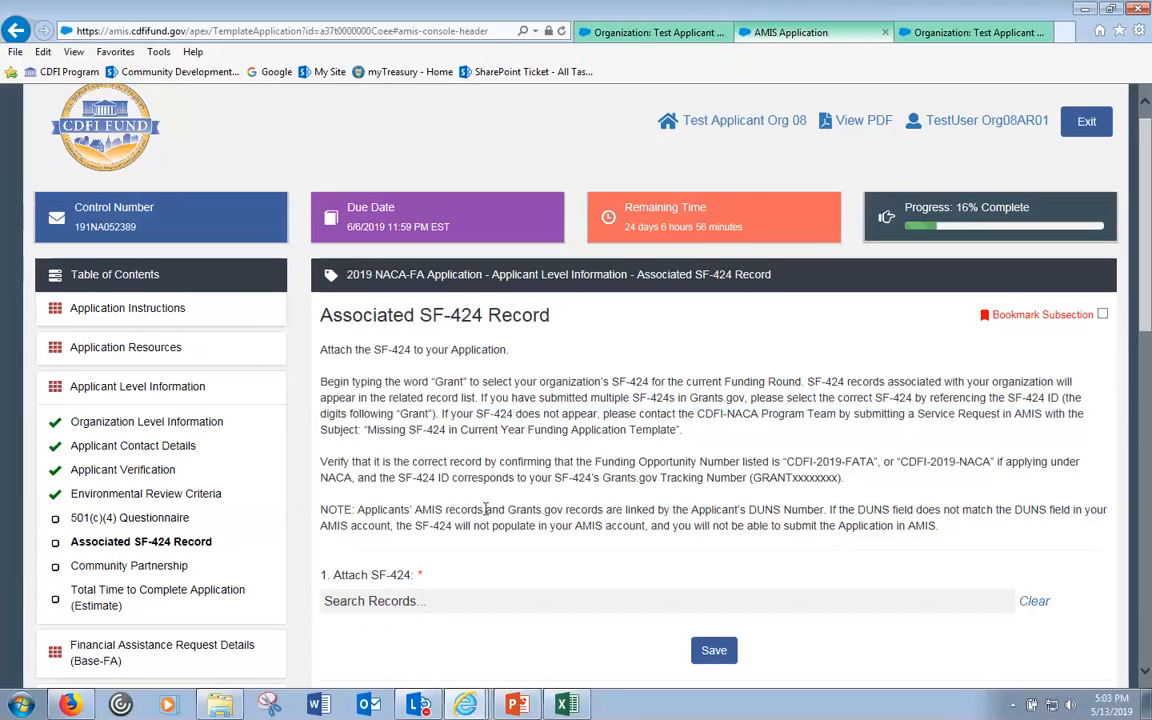
drag(357, 510, 828, 506)
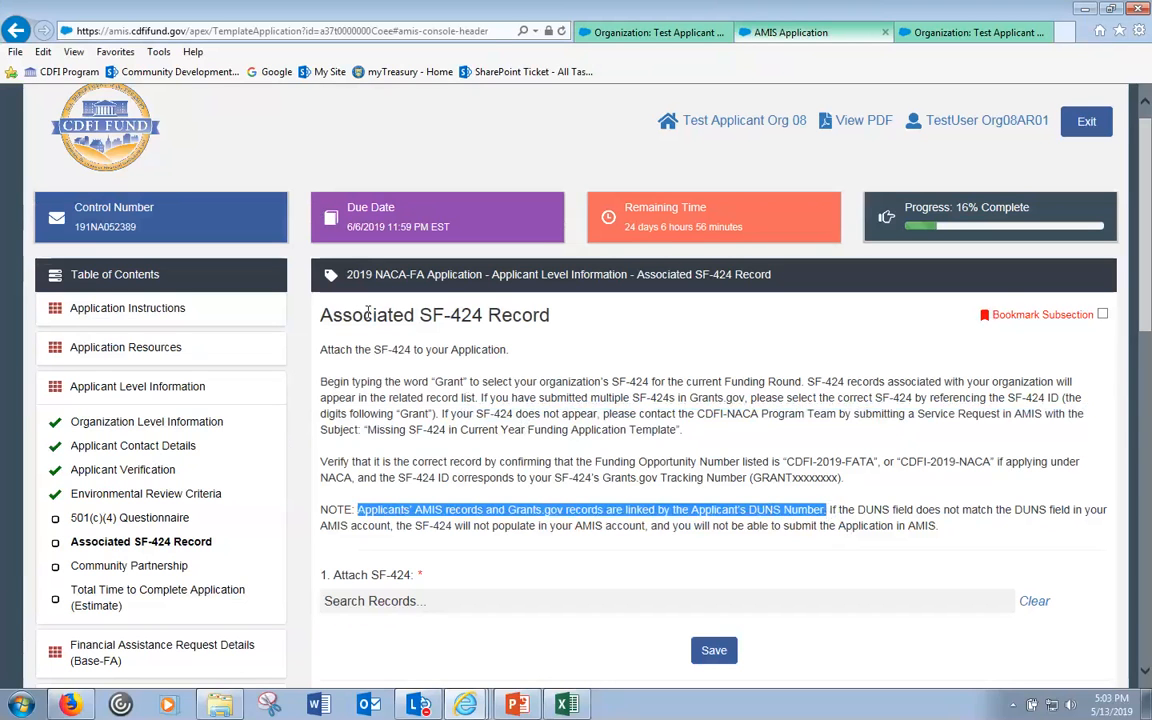
- Compare the Organization Level Information DUNS with the organization record's DUNS, then return to the application
click(170, 425)
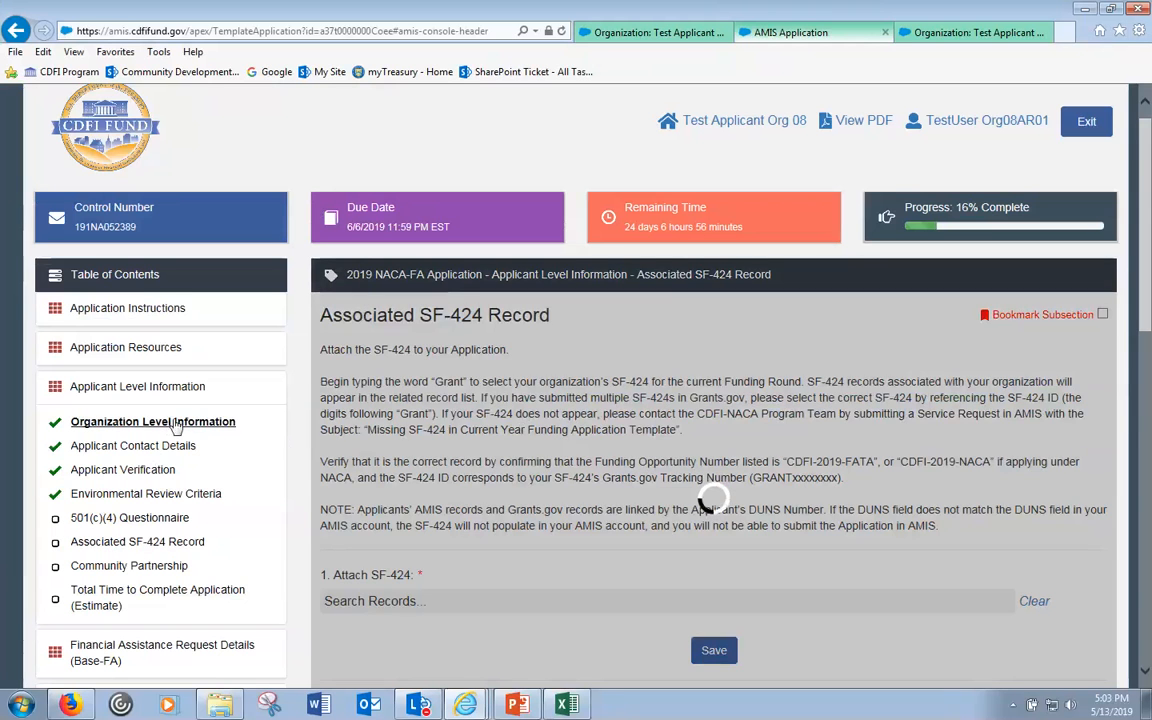
scroll(589, 483, down, 3)
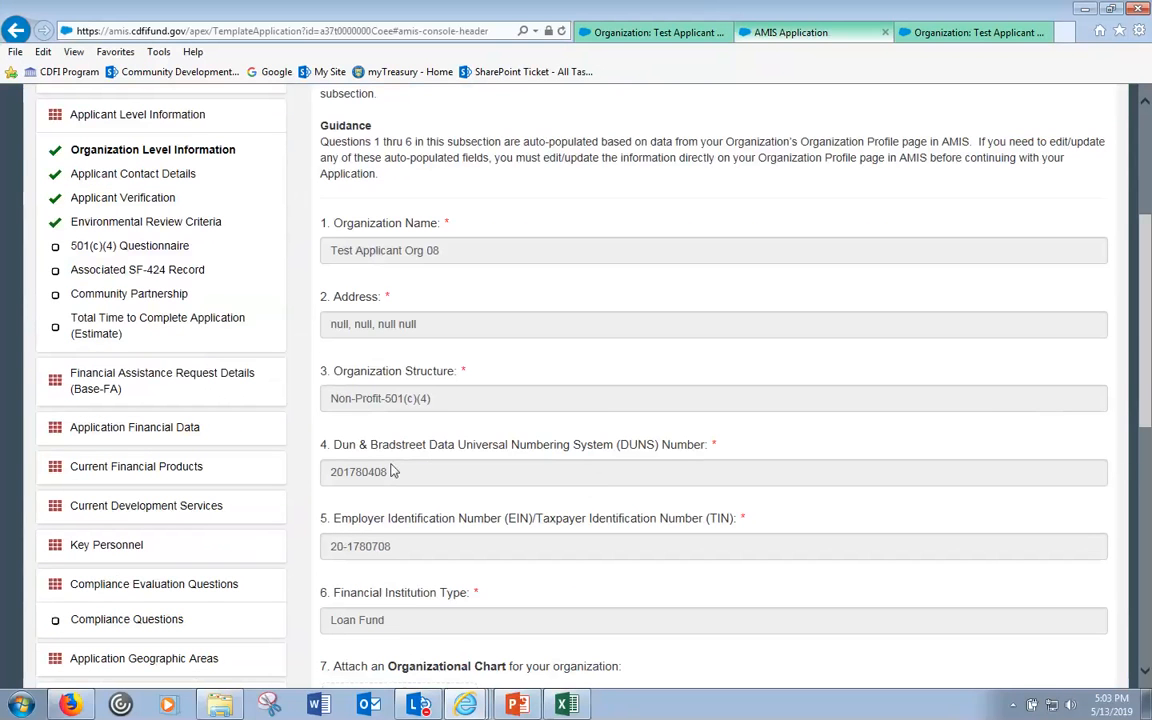
drag(393, 471, 330, 476)
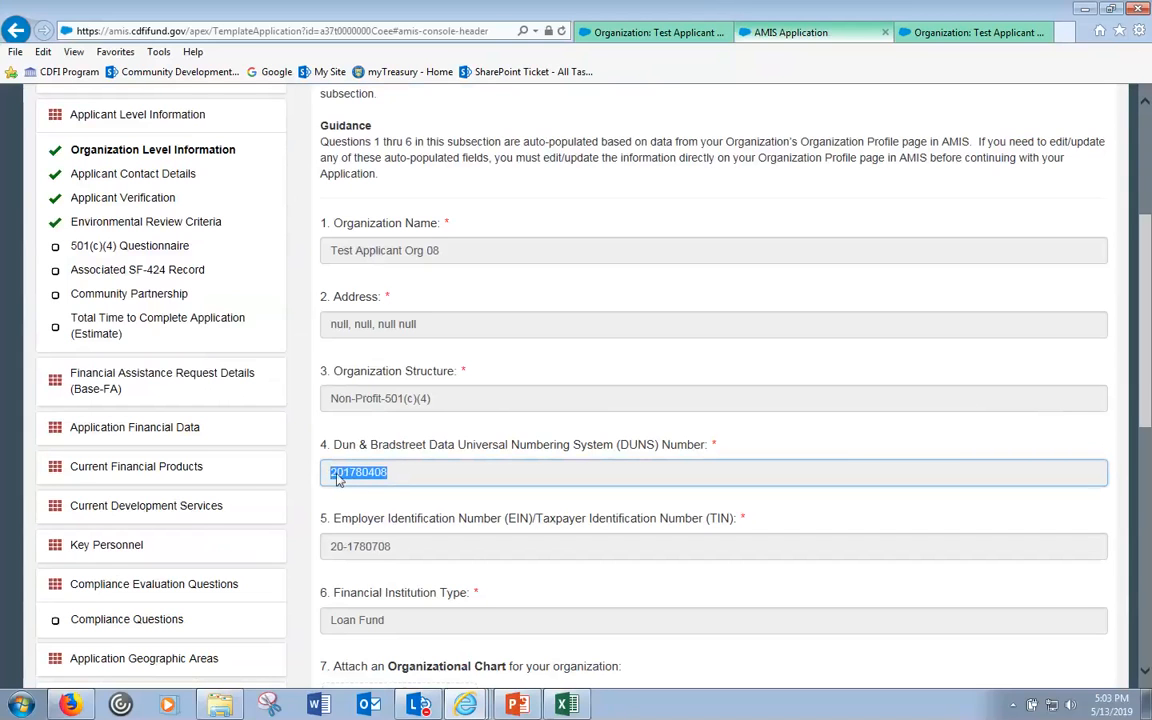
click(960, 32)
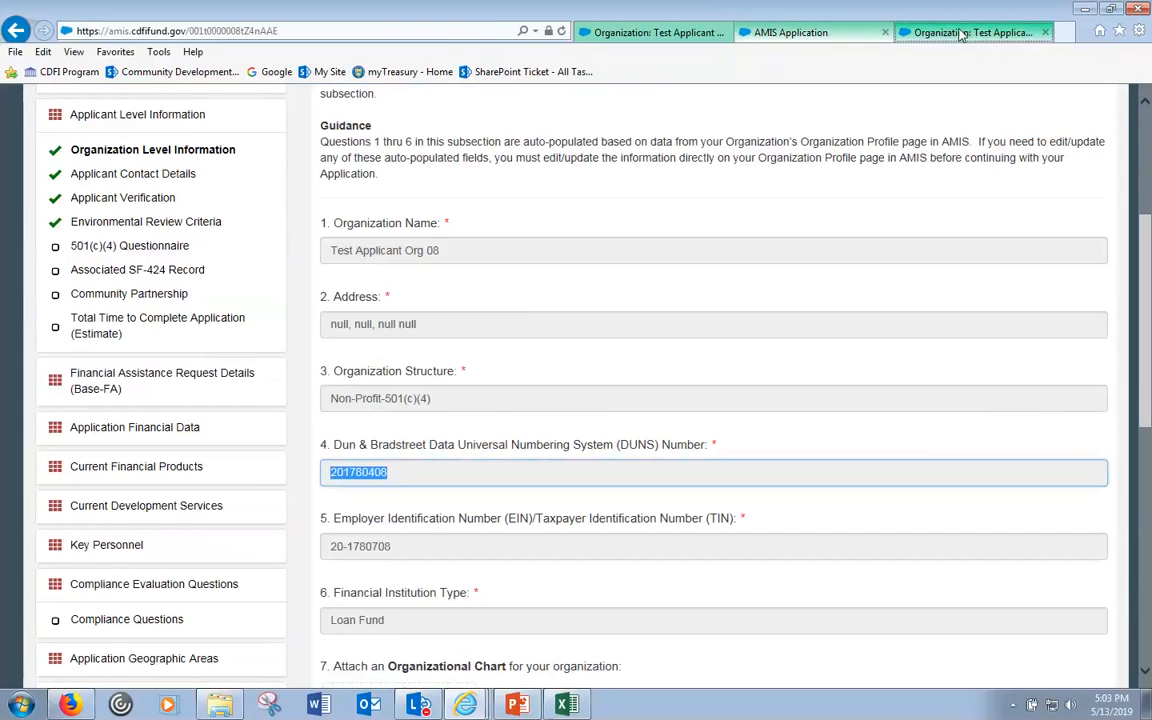
scroll(869, 296, up, 10)
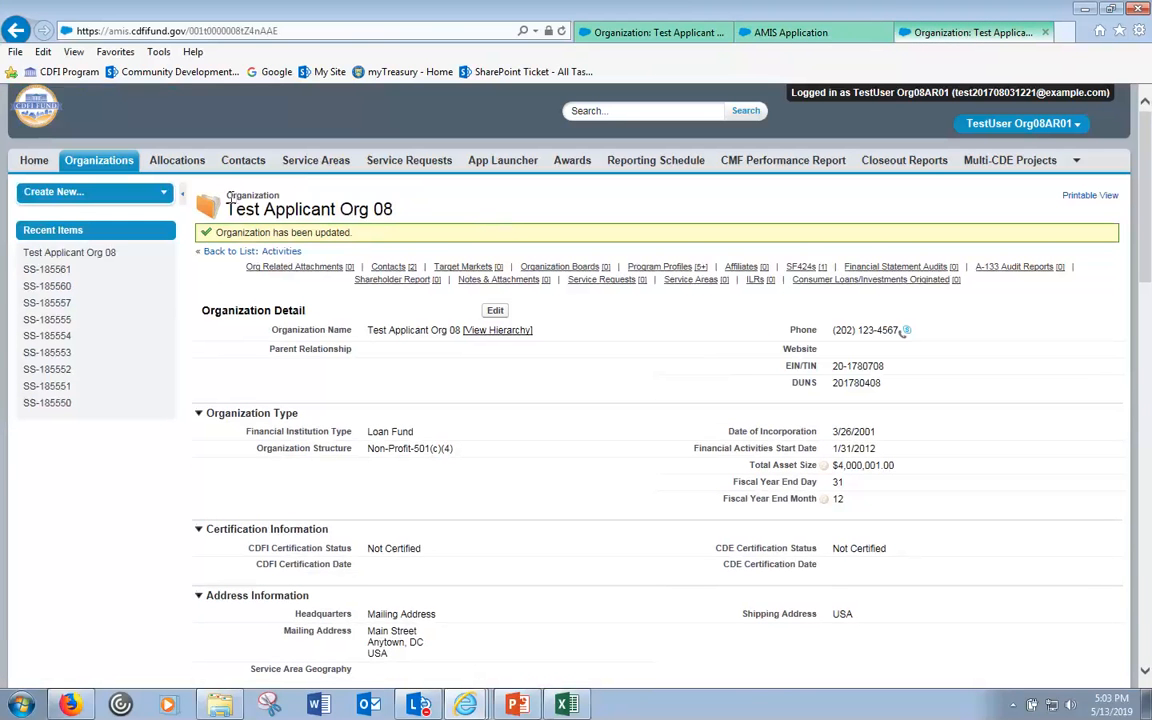
double_click(873, 382)
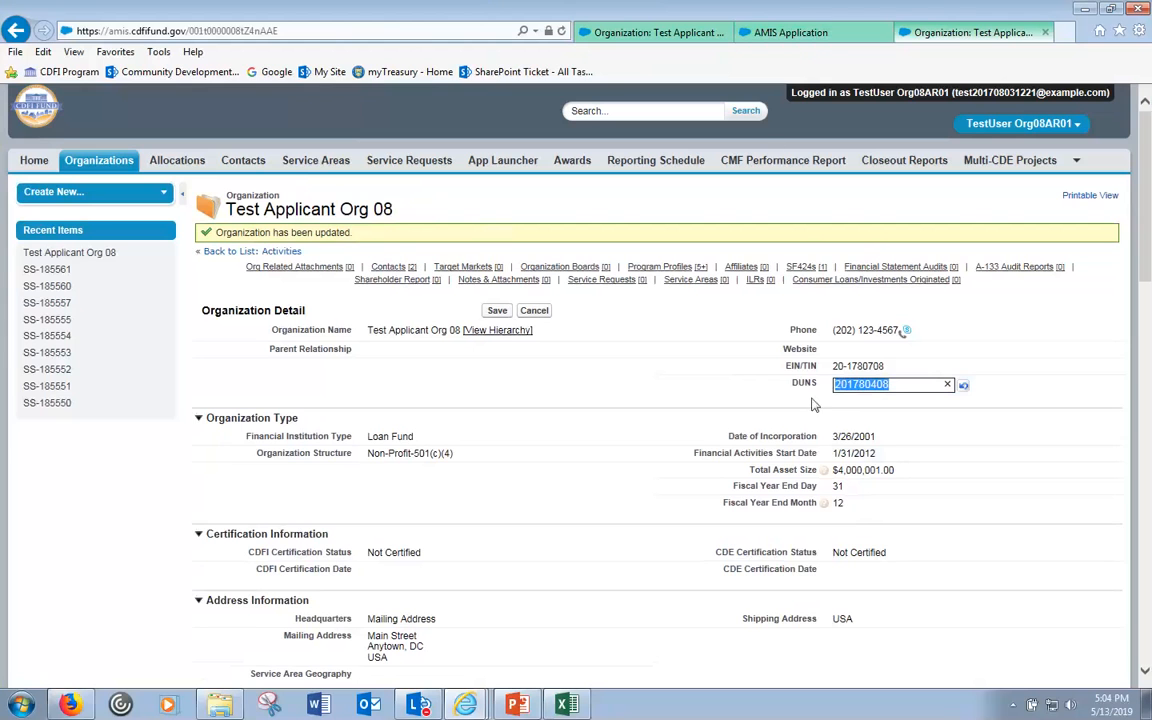
click(788, 32)
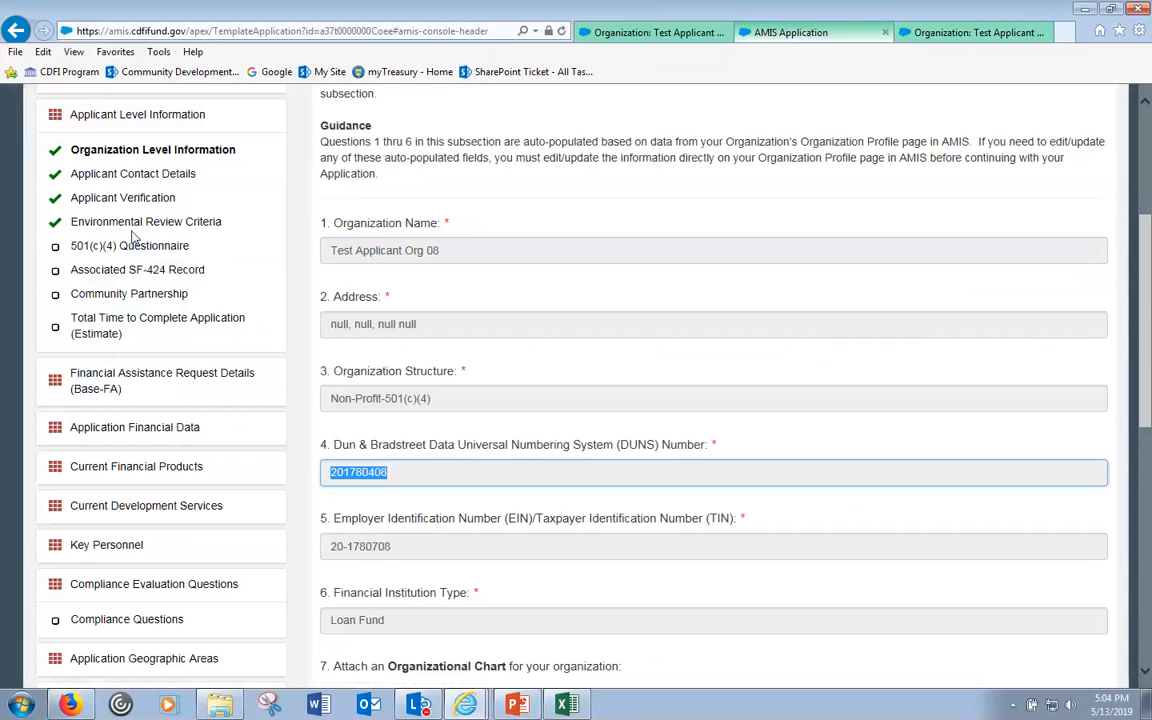
- Check the empty SF-424 attachment field and the organization page, then return to the application
click(120, 270)
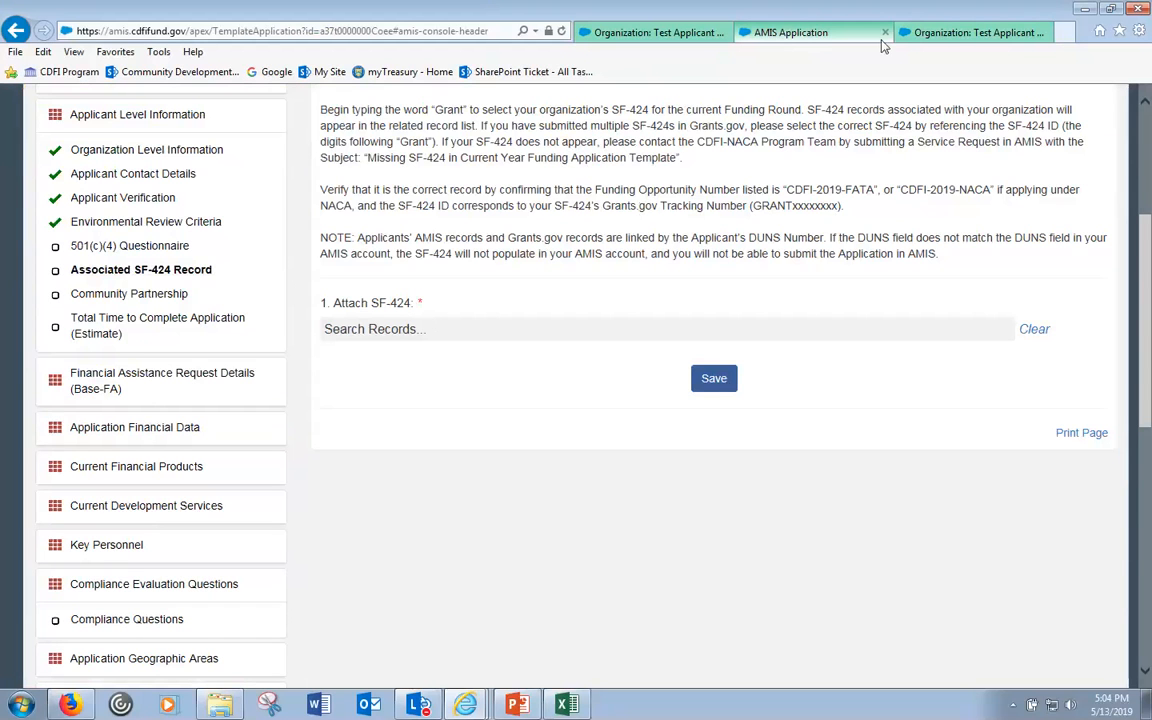
click(962, 34)
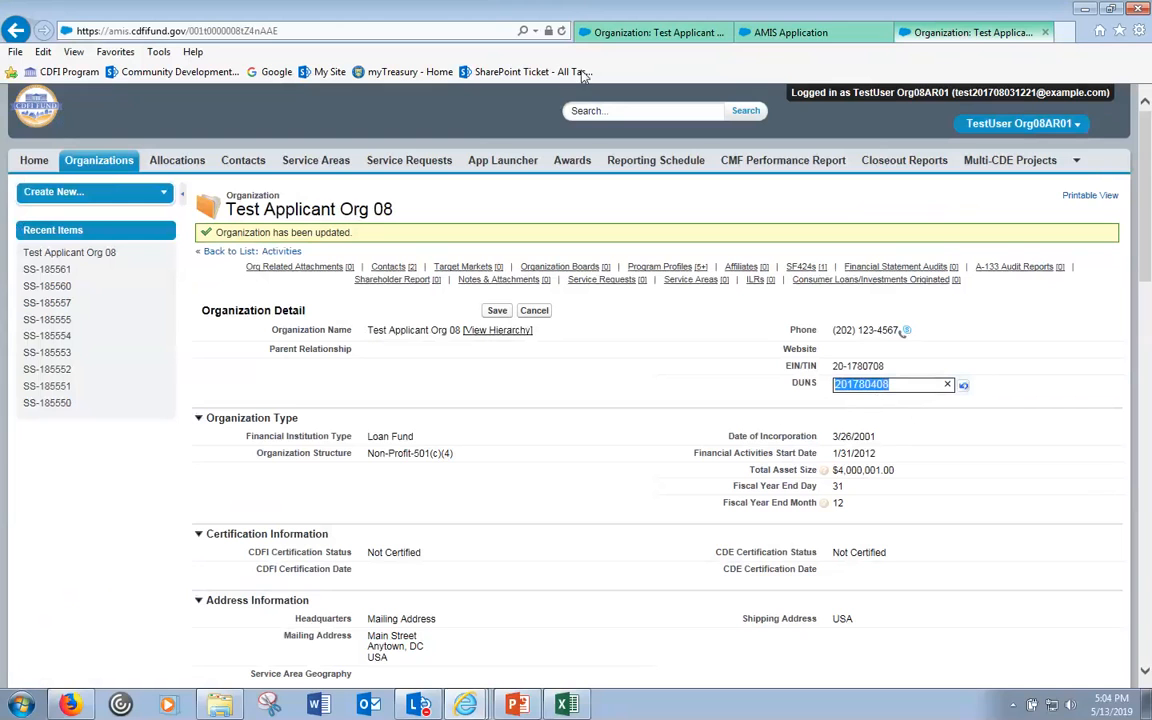
click(786, 36)
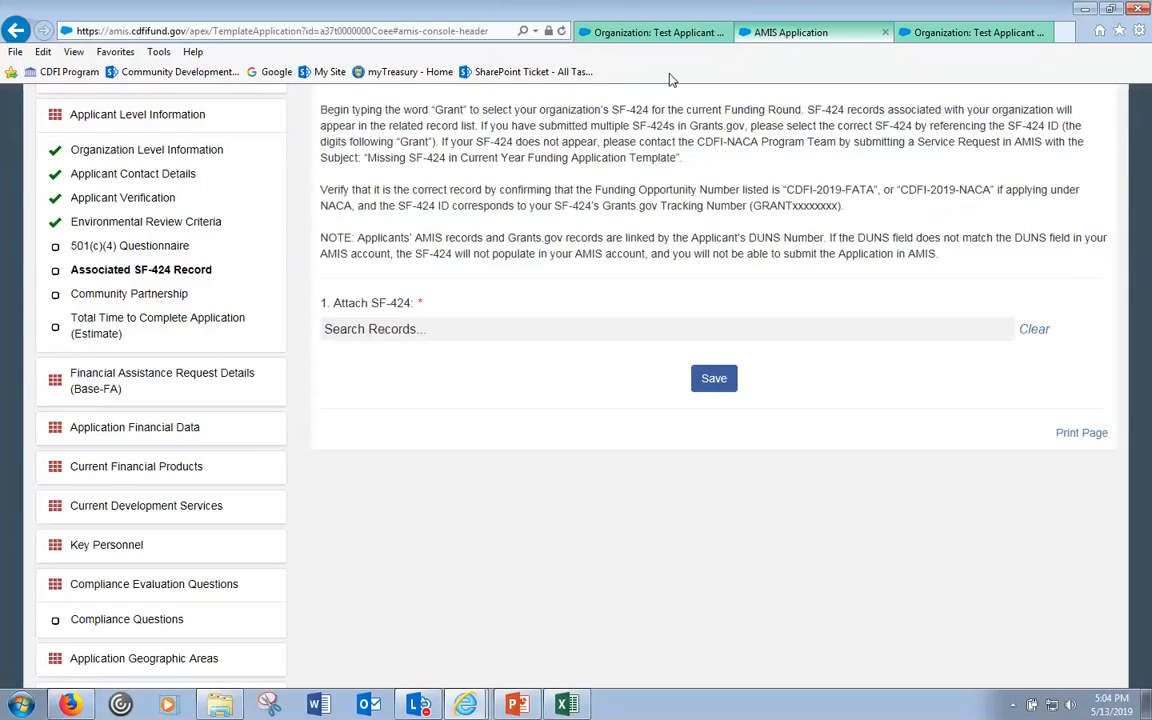
- Bring up the Total Time to Complete Application (Estimate) subsection and scroll to its header
click(145, 329)
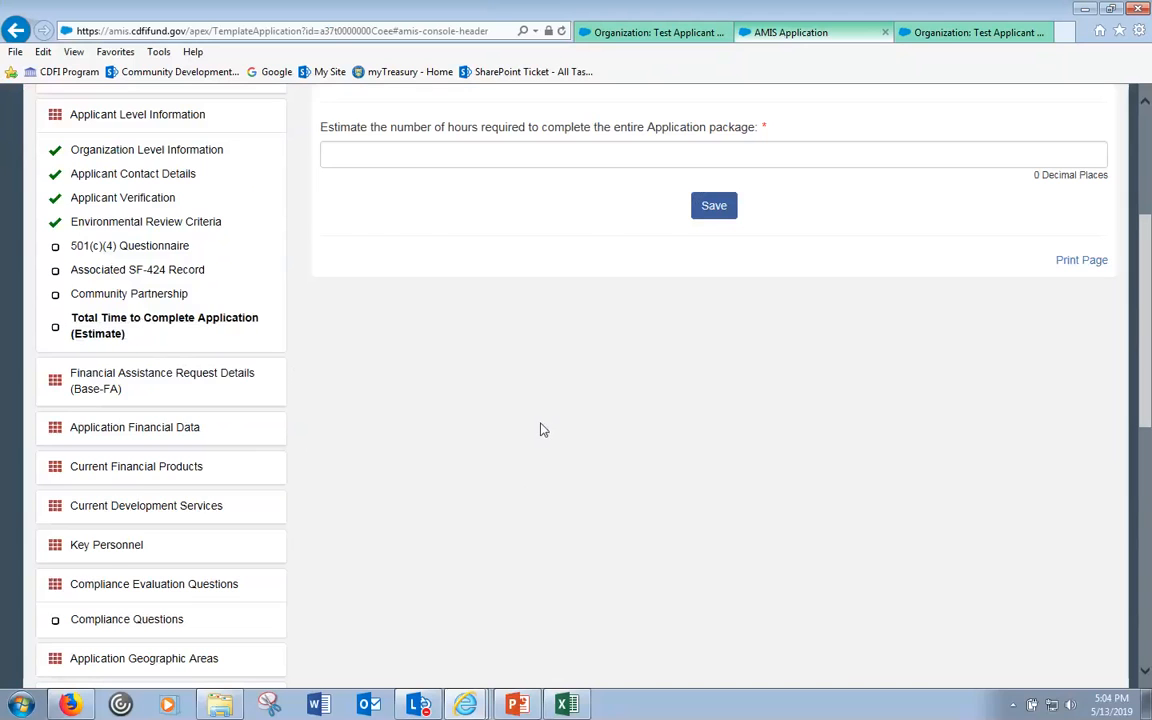
scroll(543, 429, up, 2)
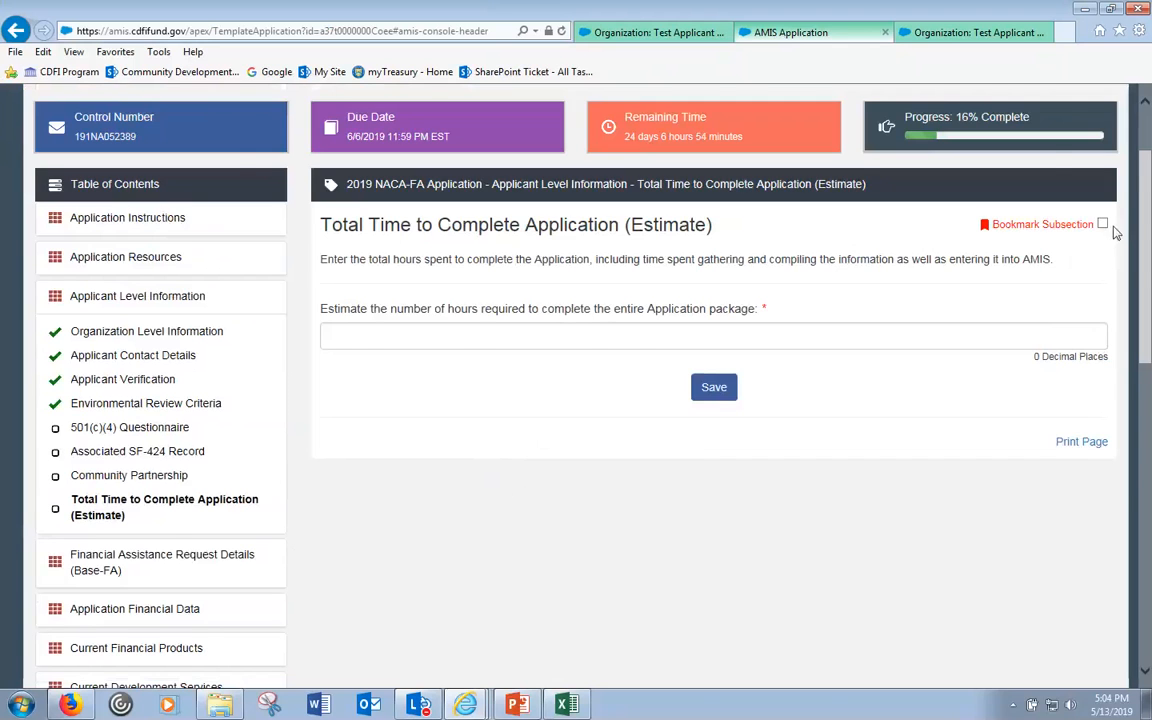
scroll(1148, 229, up, 2)
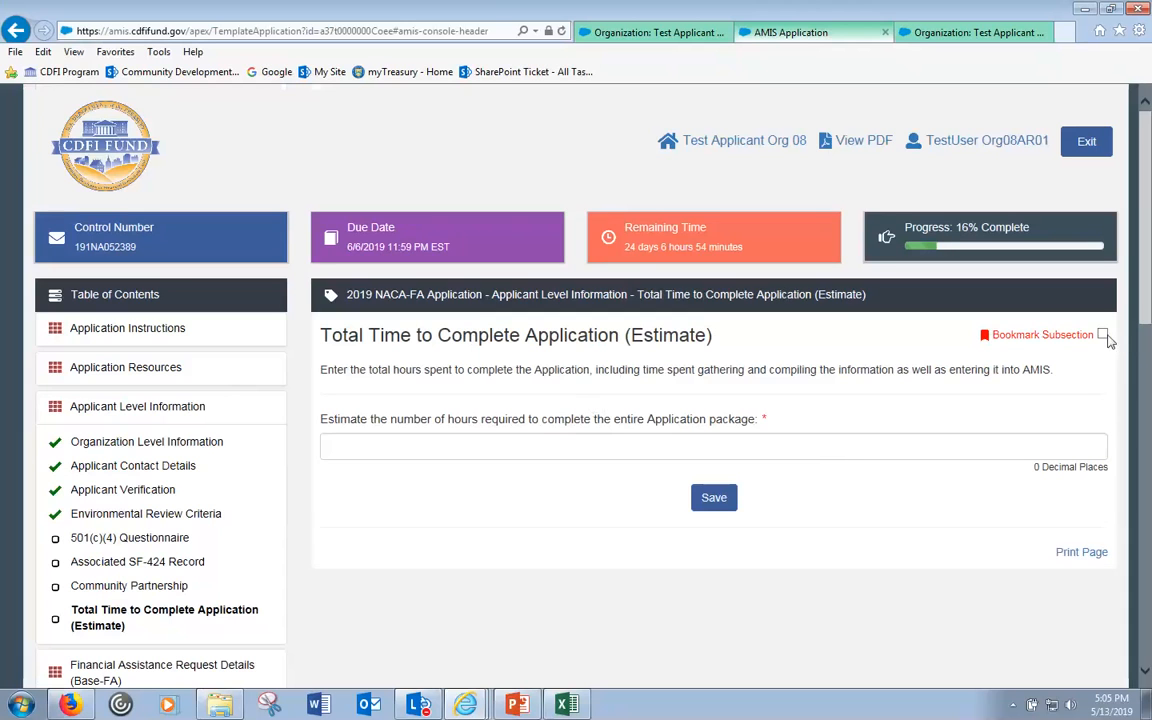
- Bookmark the Total Time estimate, save it with hours blank, and go to Application Financial Data
click(573, 443)
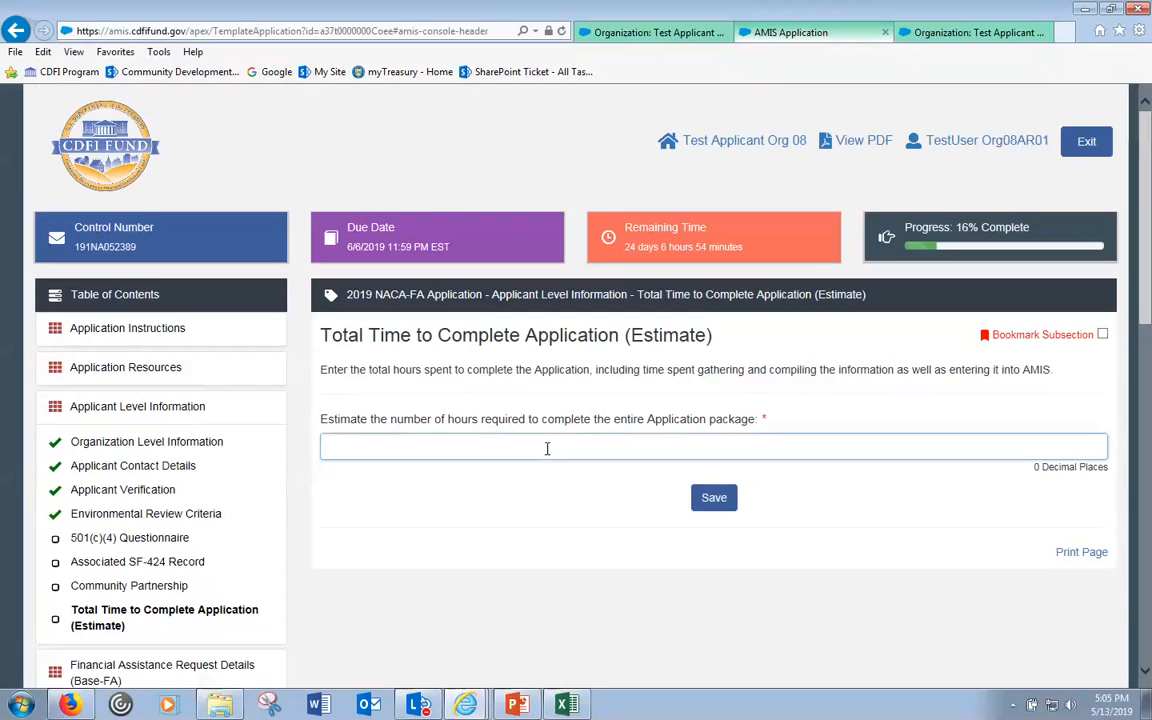
click(1102, 335)
click(1102, 335)
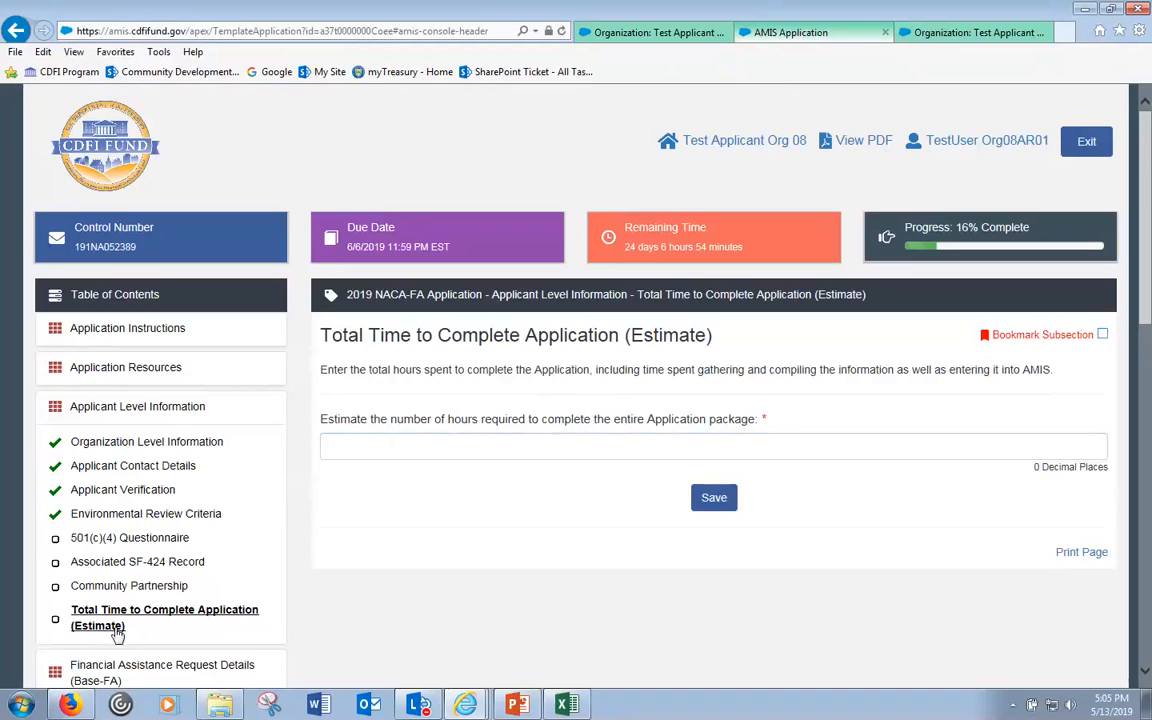
click(1101, 336)
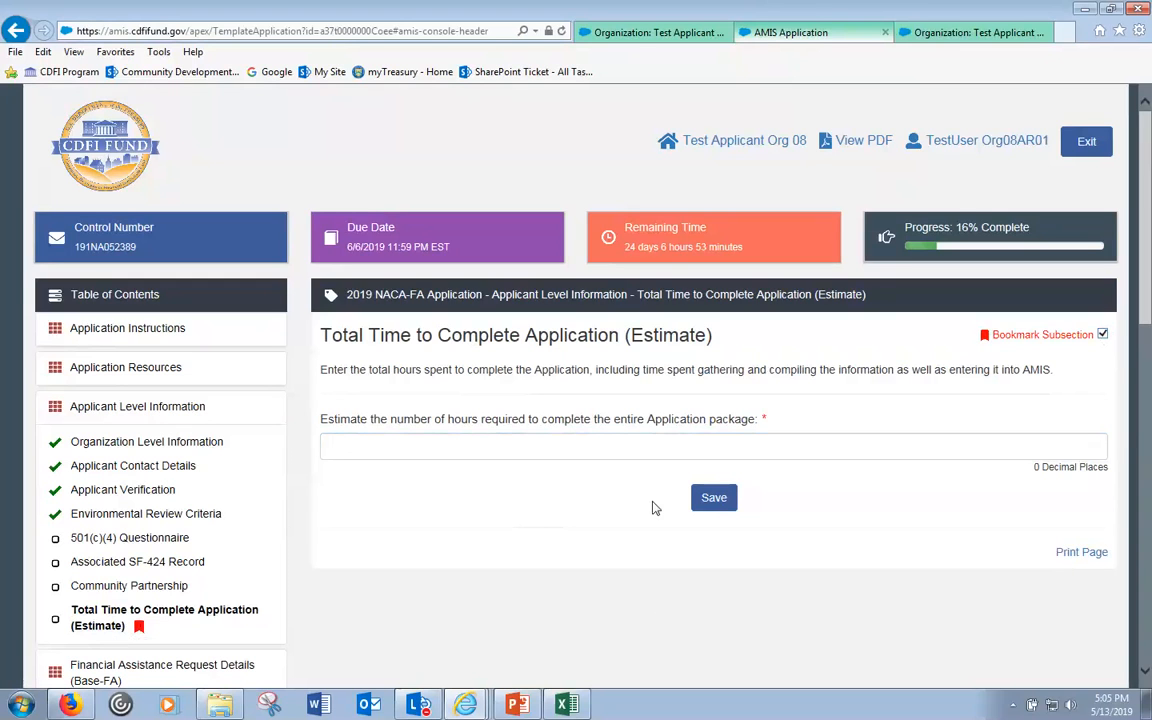
click(710, 500)
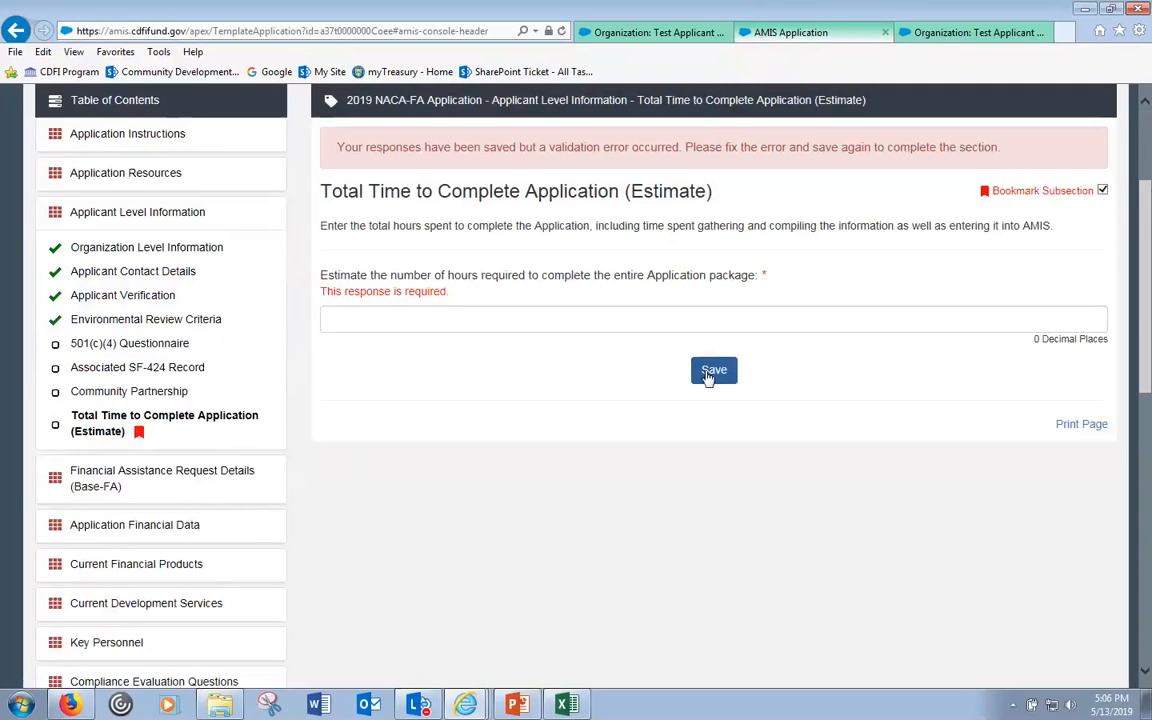
click(170, 530)
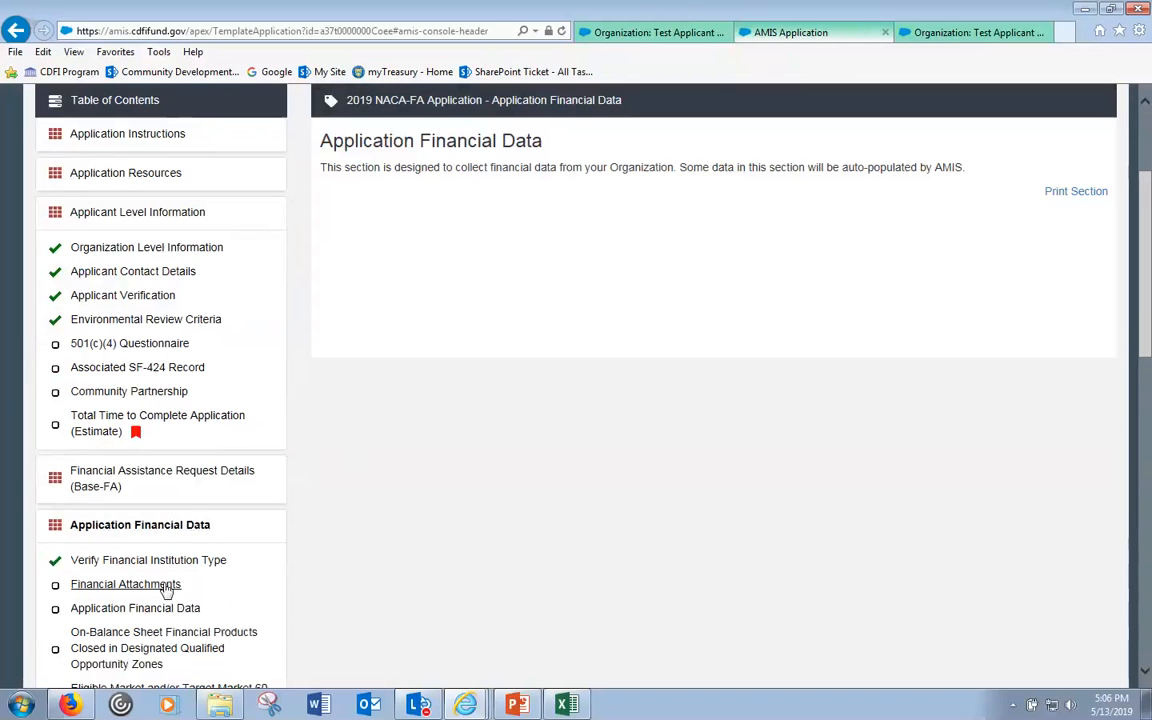
- Tick Bookmark Subsection on Financial Attachments and the 501(c)(4) Questionnaire, then reopen Total Time estimate
click(128, 586)
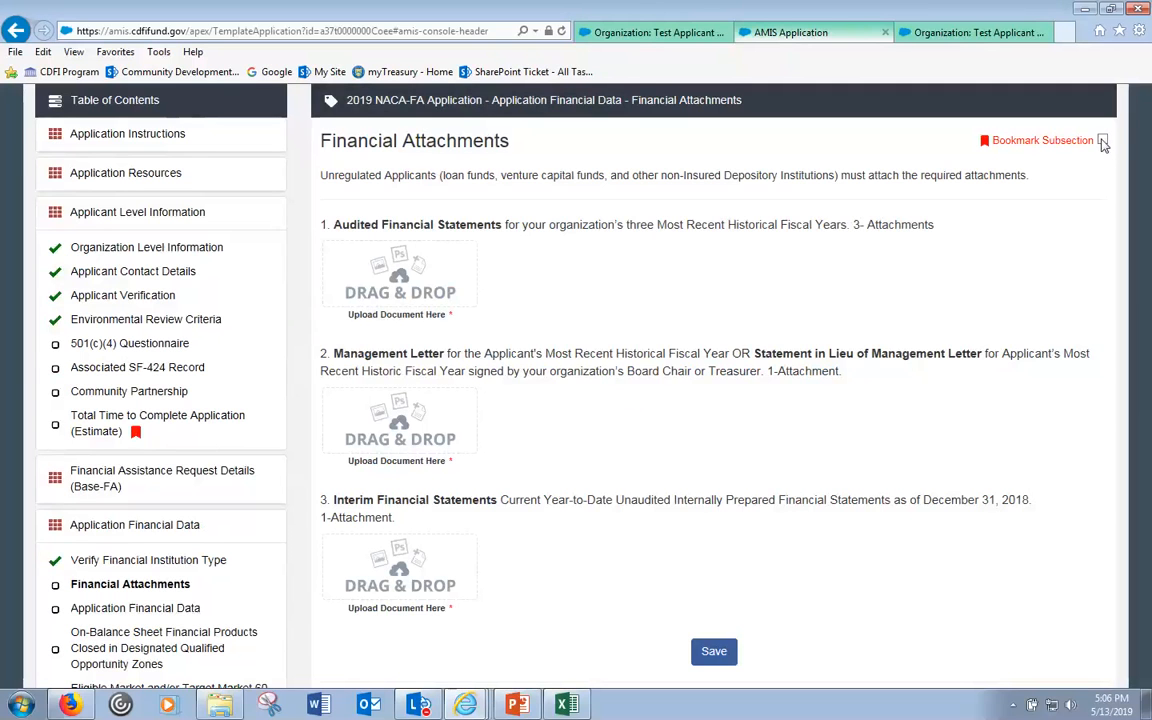
click(1102, 141)
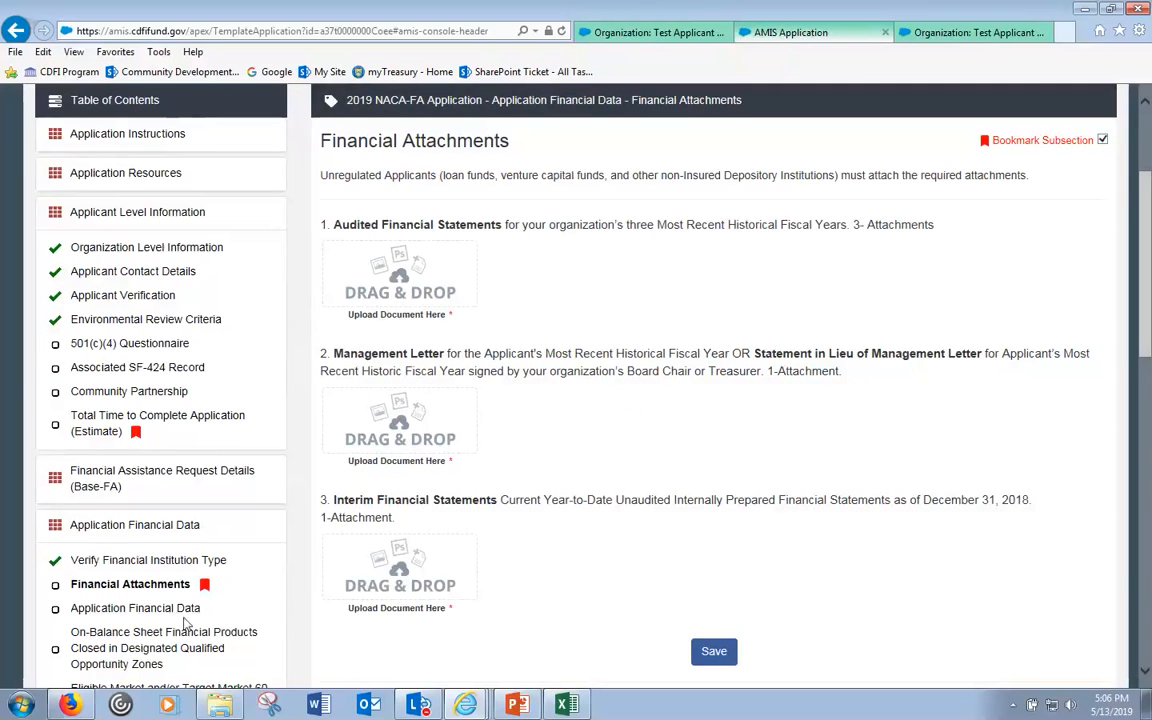
click(140, 344)
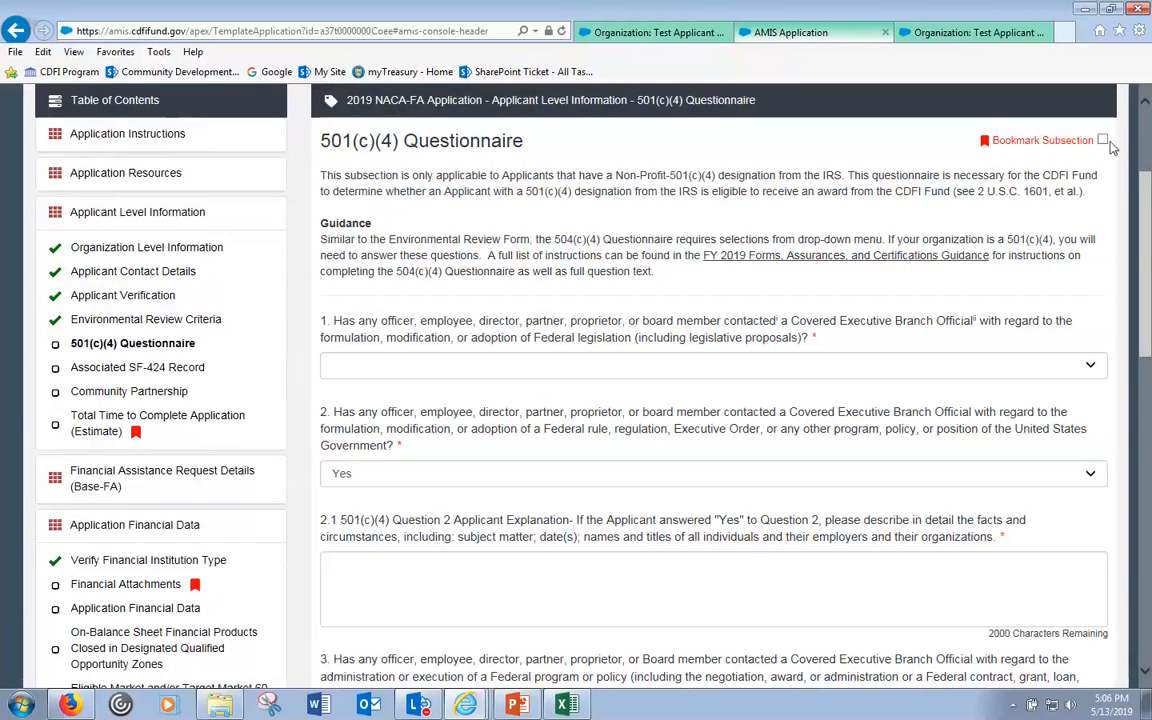
click(1102, 141)
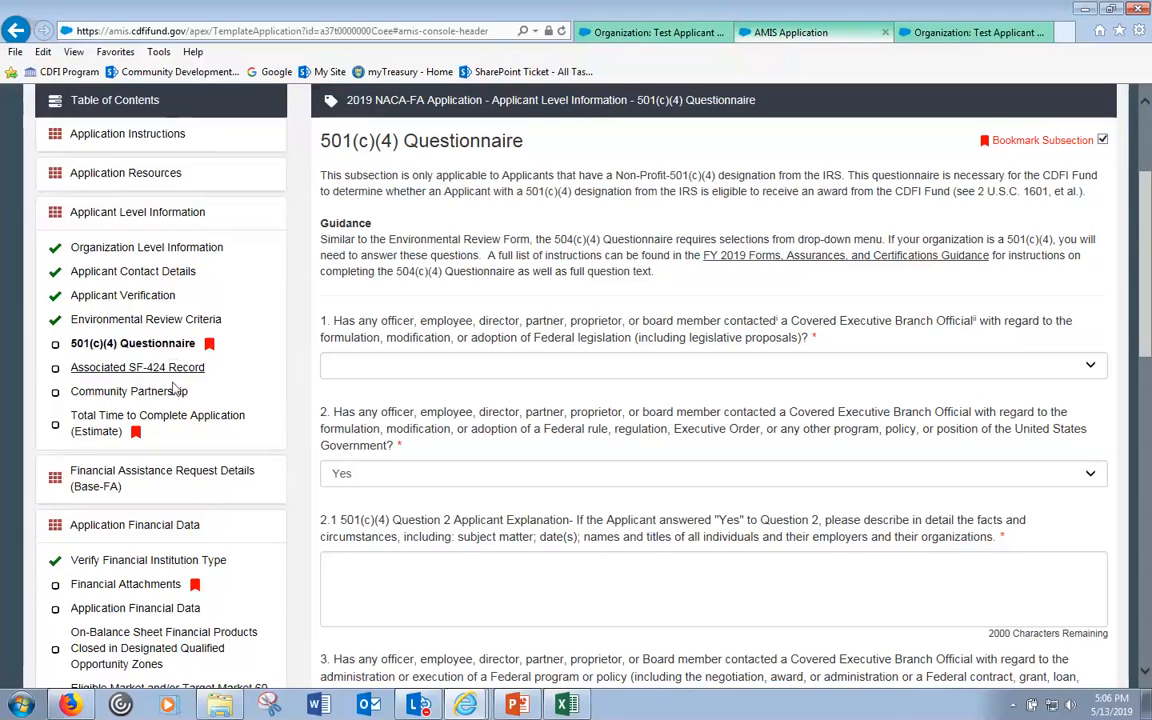
click(168, 422)
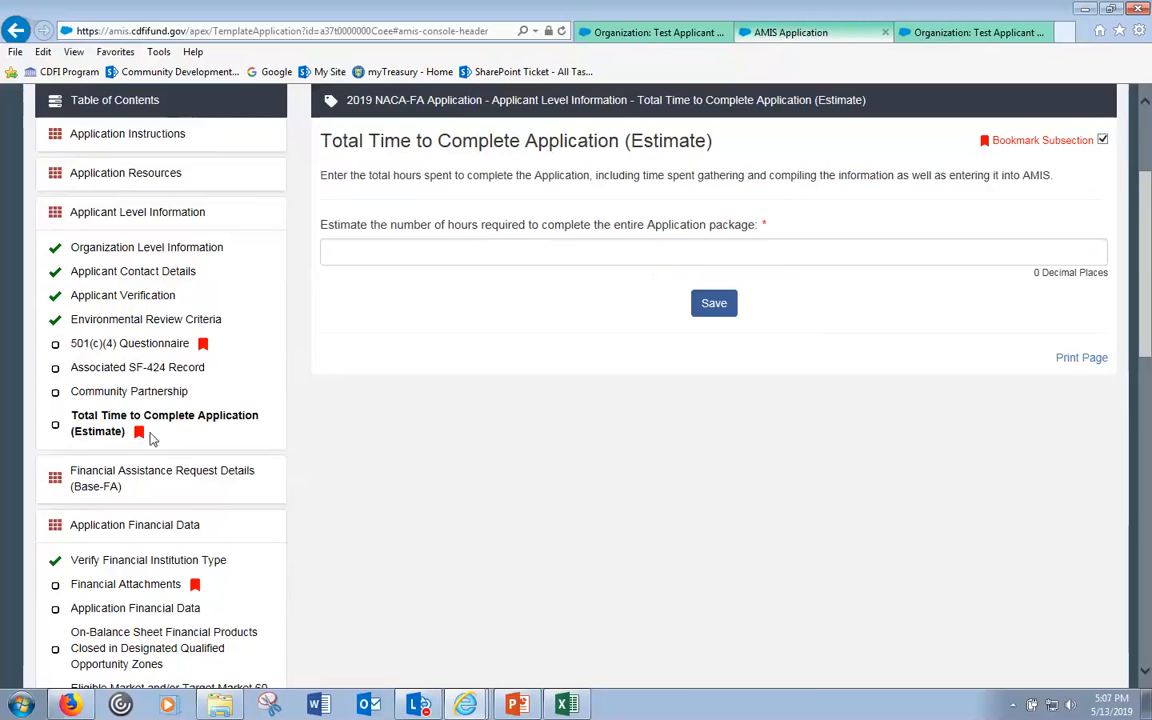
- Untick the 501(c)(4) and Financial Attachments bookmarks, then go to the Base-FA request details section
click(163, 352)
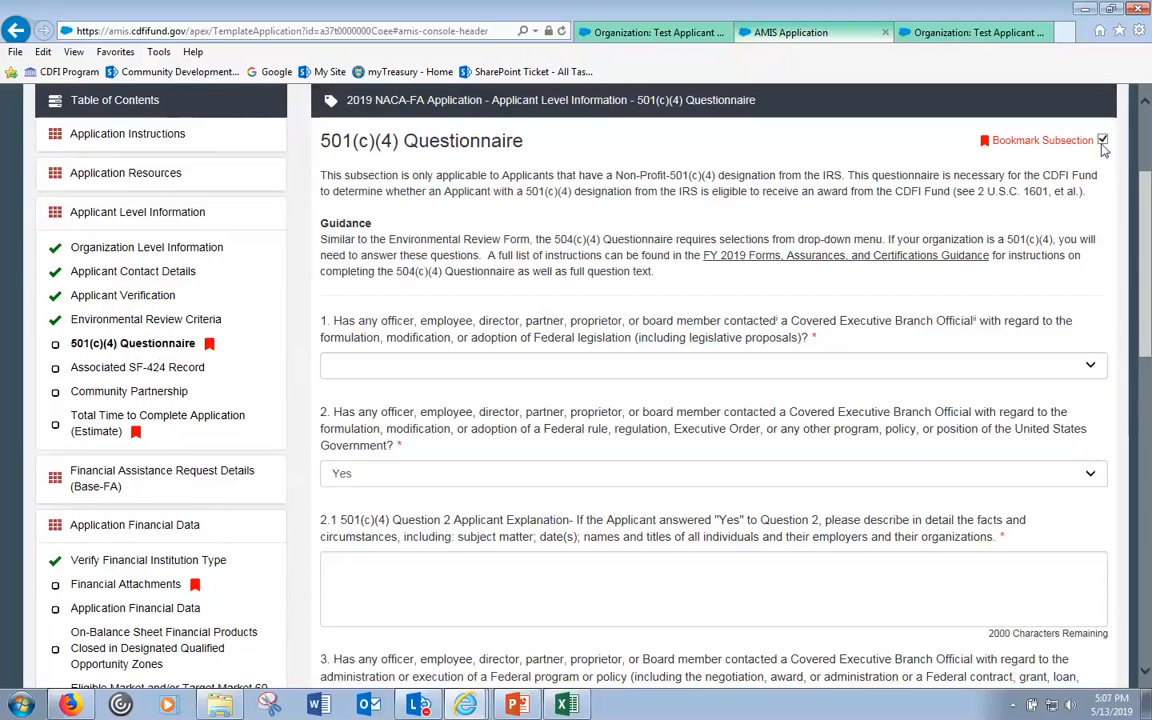
click(1102, 141)
click(140, 588)
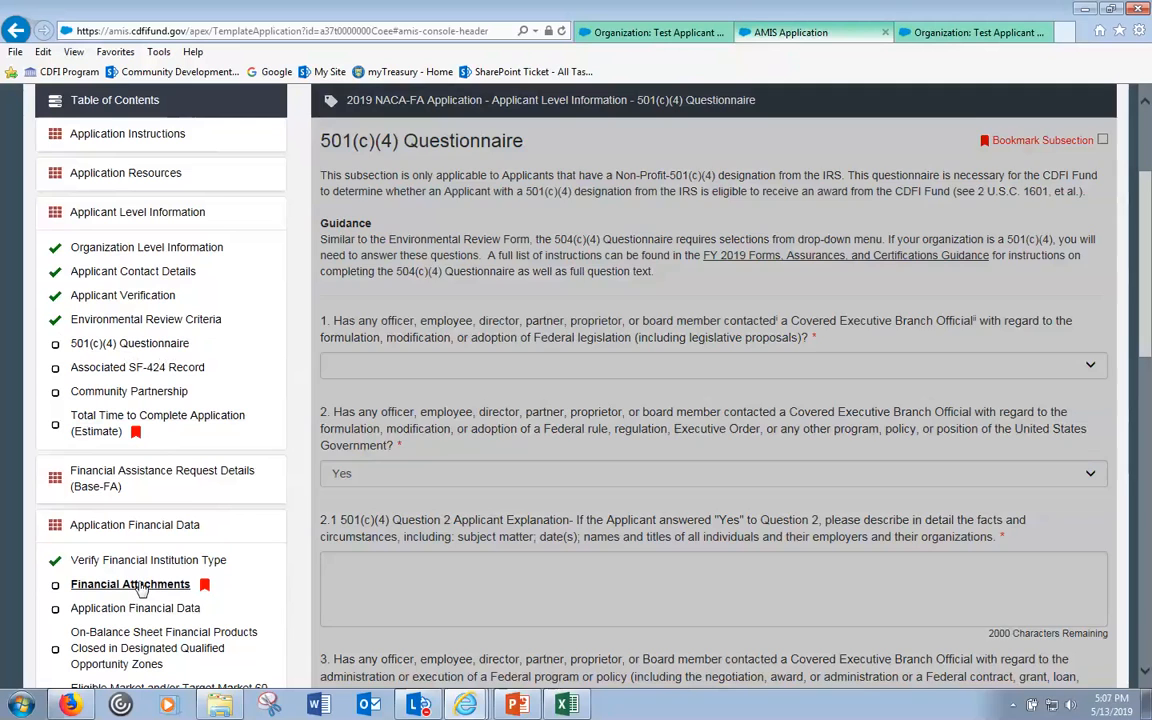
click(1102, 141)
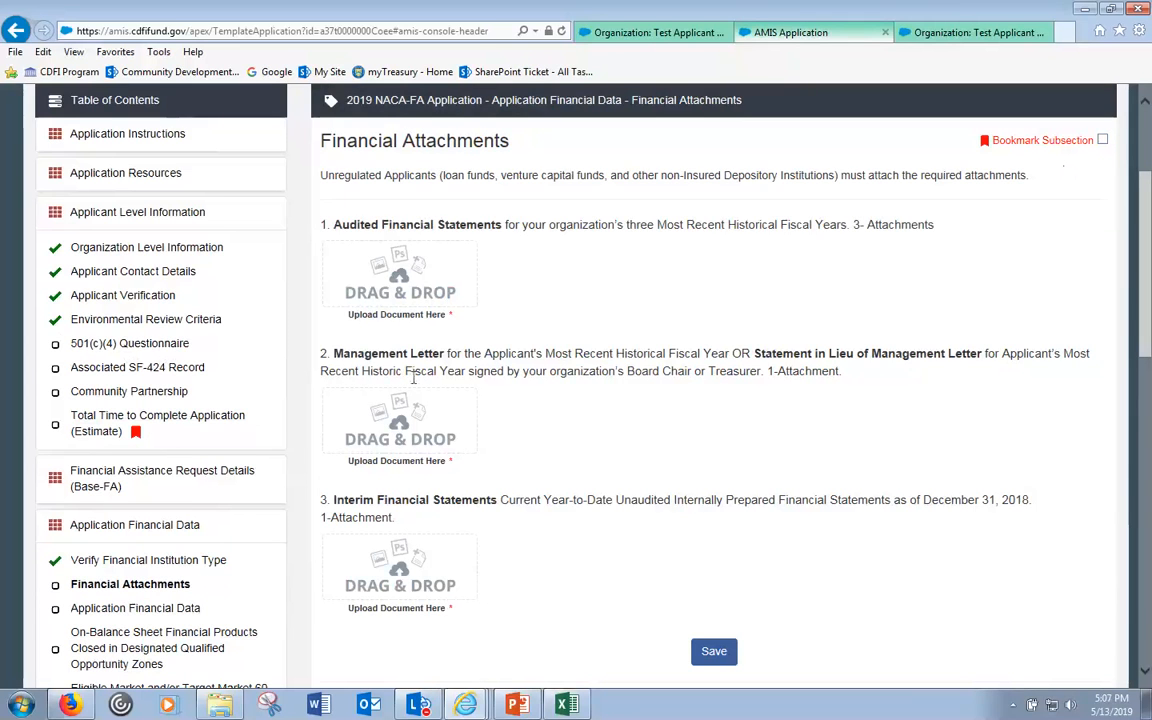
click(104, 420)
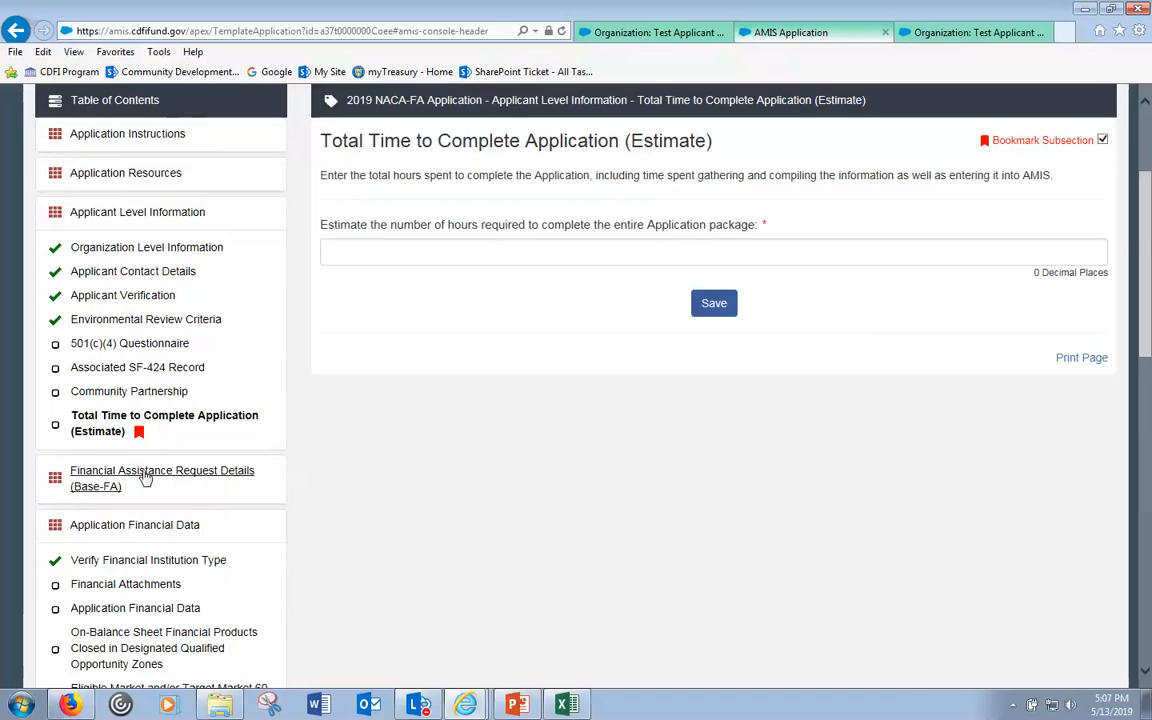
click(145, 479)
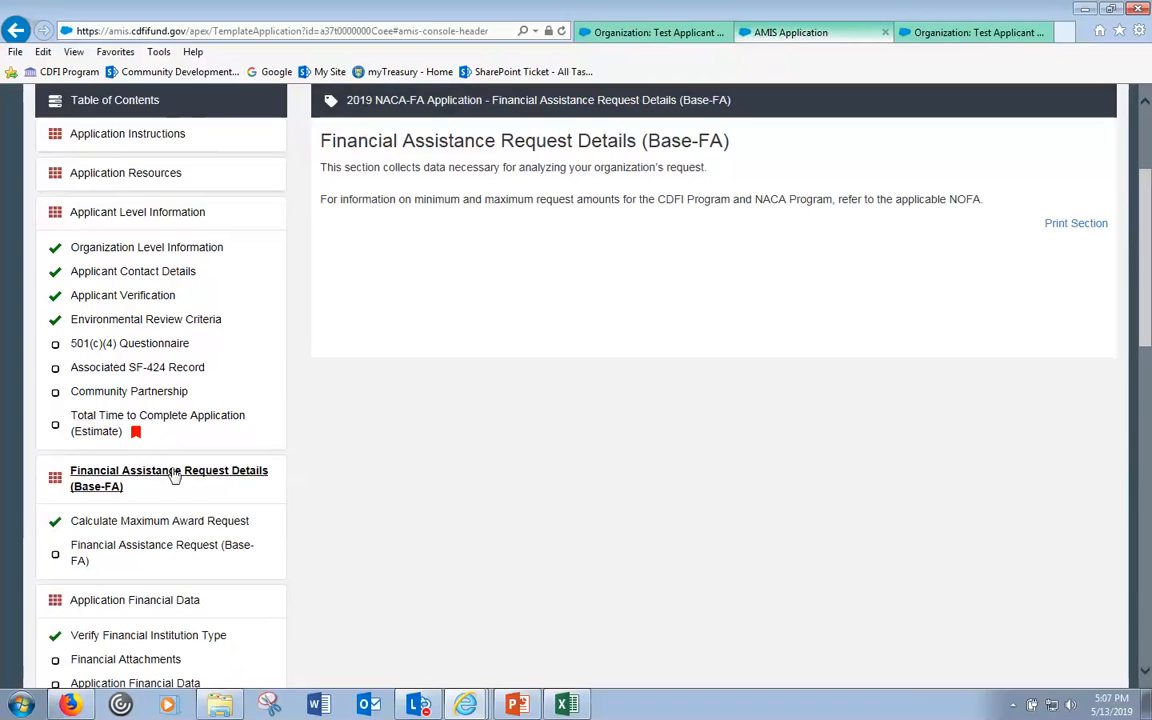
- View Calculate Maximum Award Request, showing $0 affiliate awards and the 5,000,000 maximum award cap
click(145, 522)
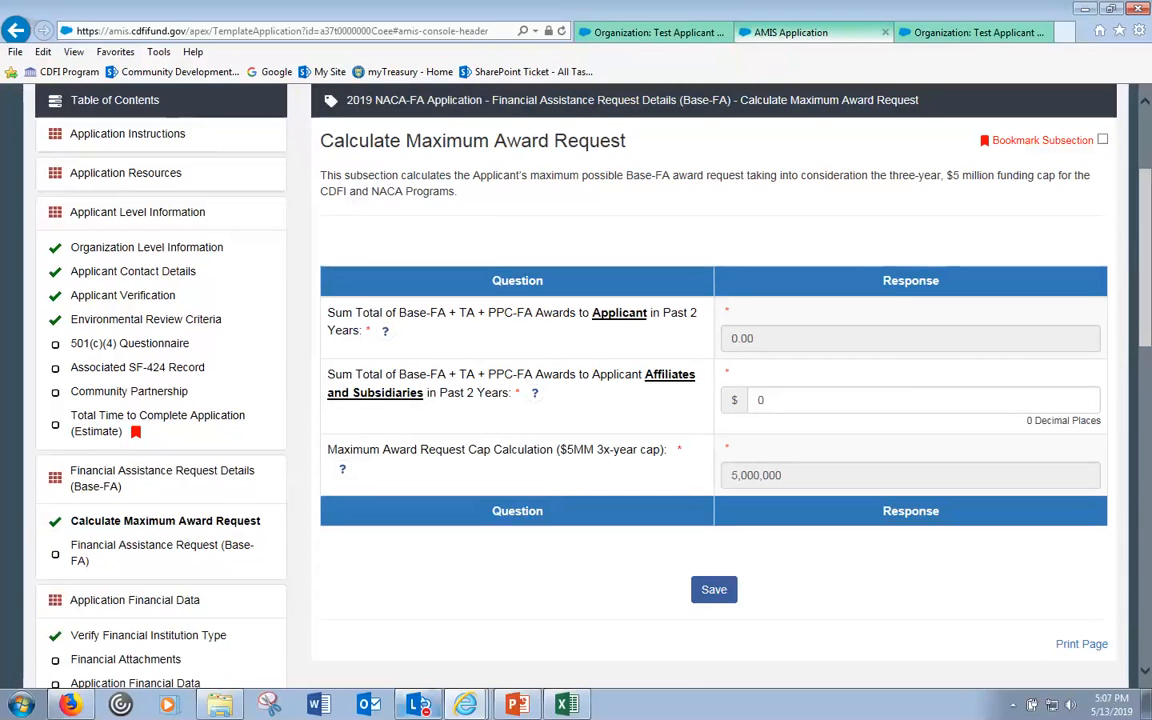
mouse_move(465, 705)
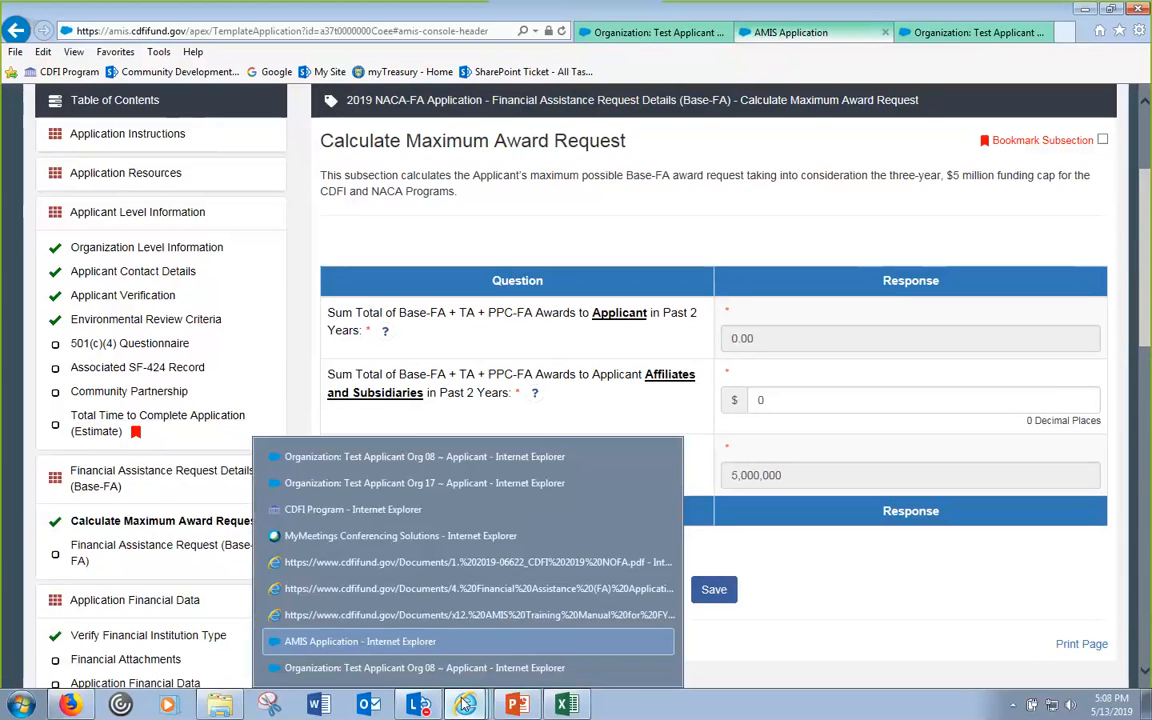
- Browse the Financial Assistance guidance and AMIS training manual PDFs, scrolling the manual to its cover
click(462, 614)
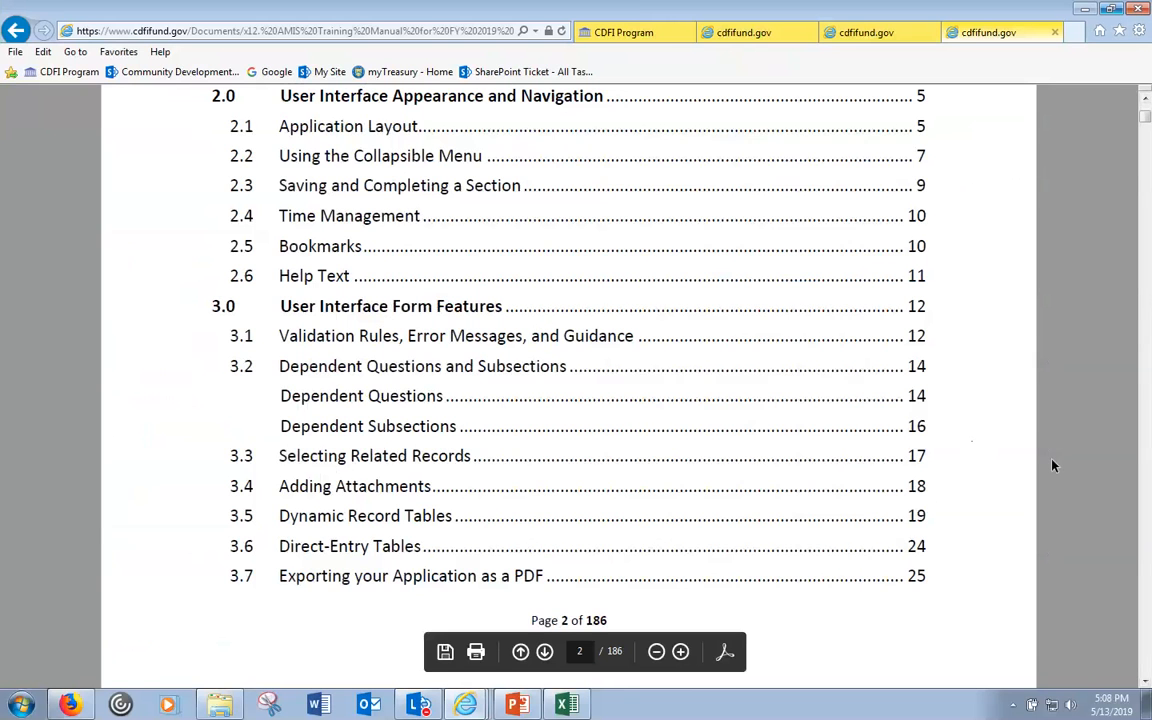
click(869, 32)
scroll(645, 187, up, 2)
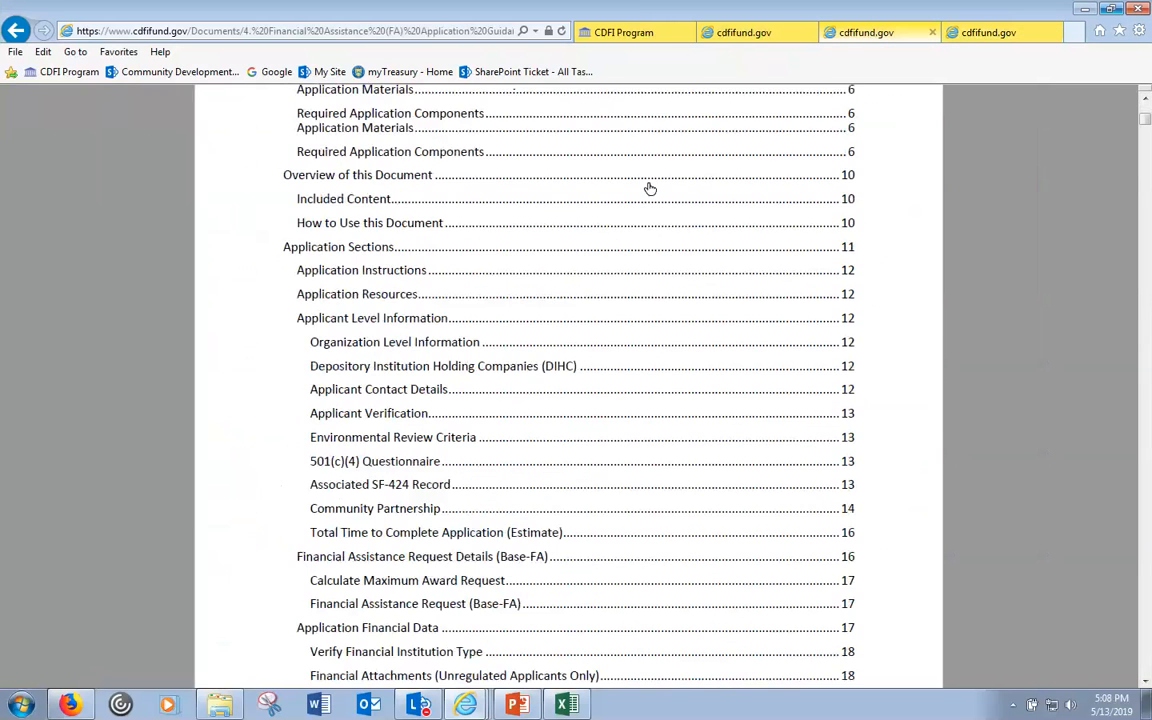
drag(1145, 117, 1146, 106)
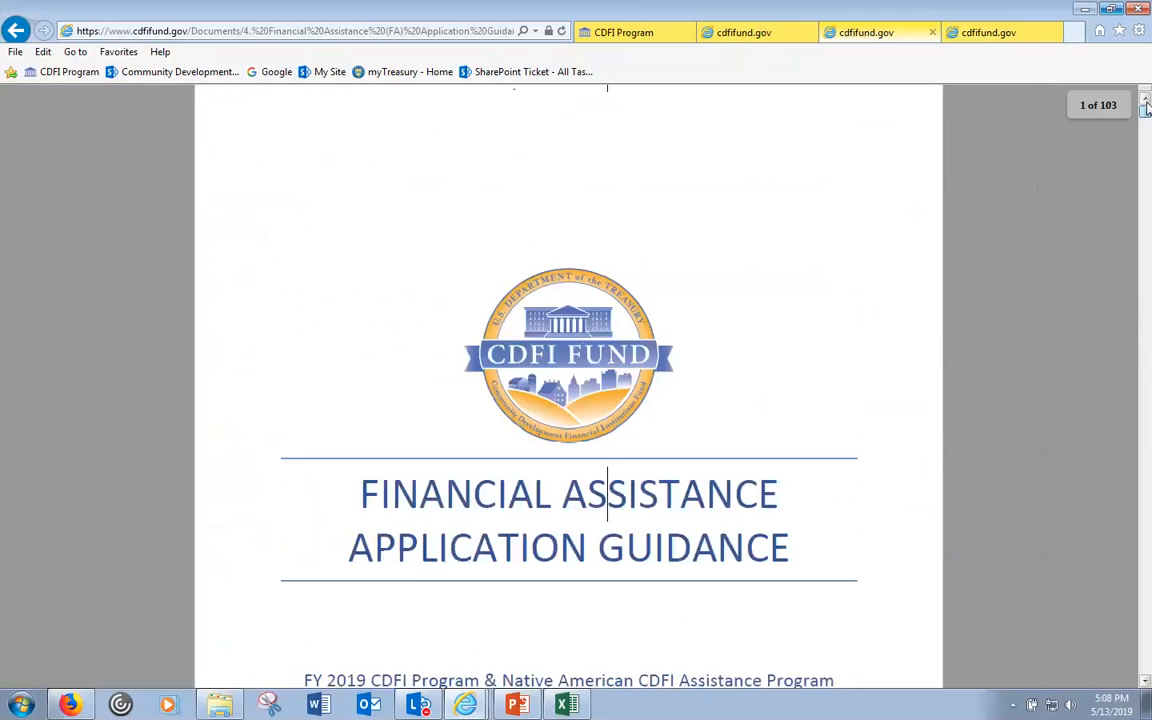
click(988, 32)
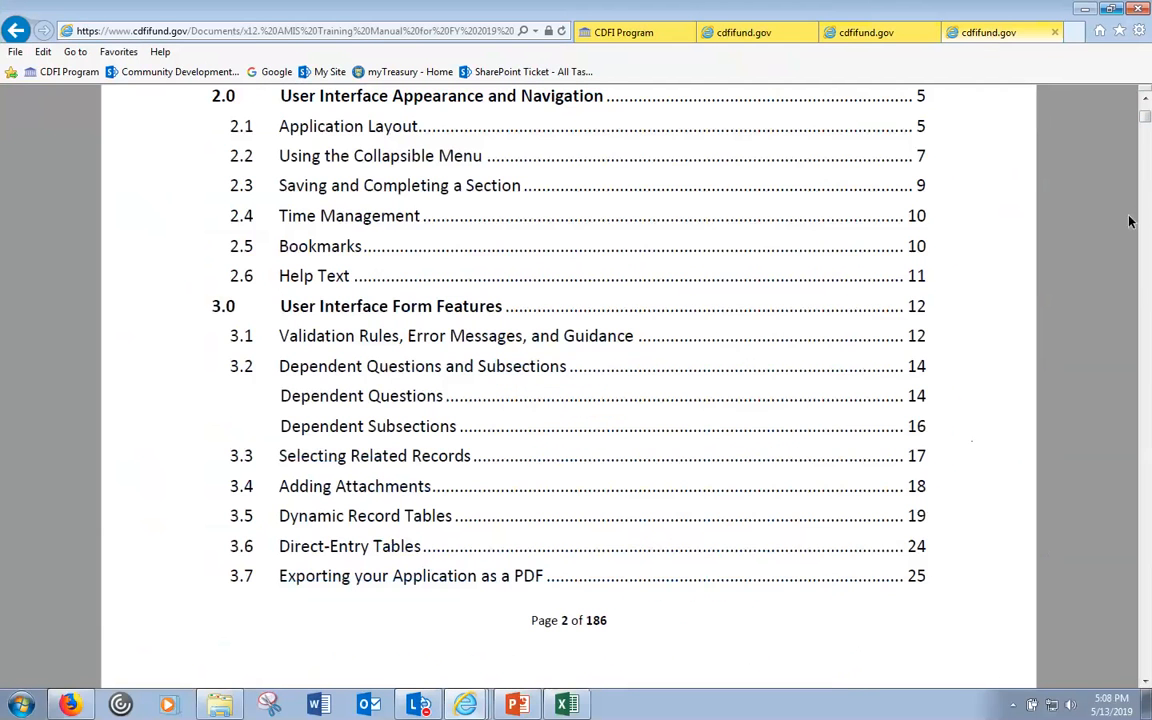
drag(1147, 119, 1146, 104)
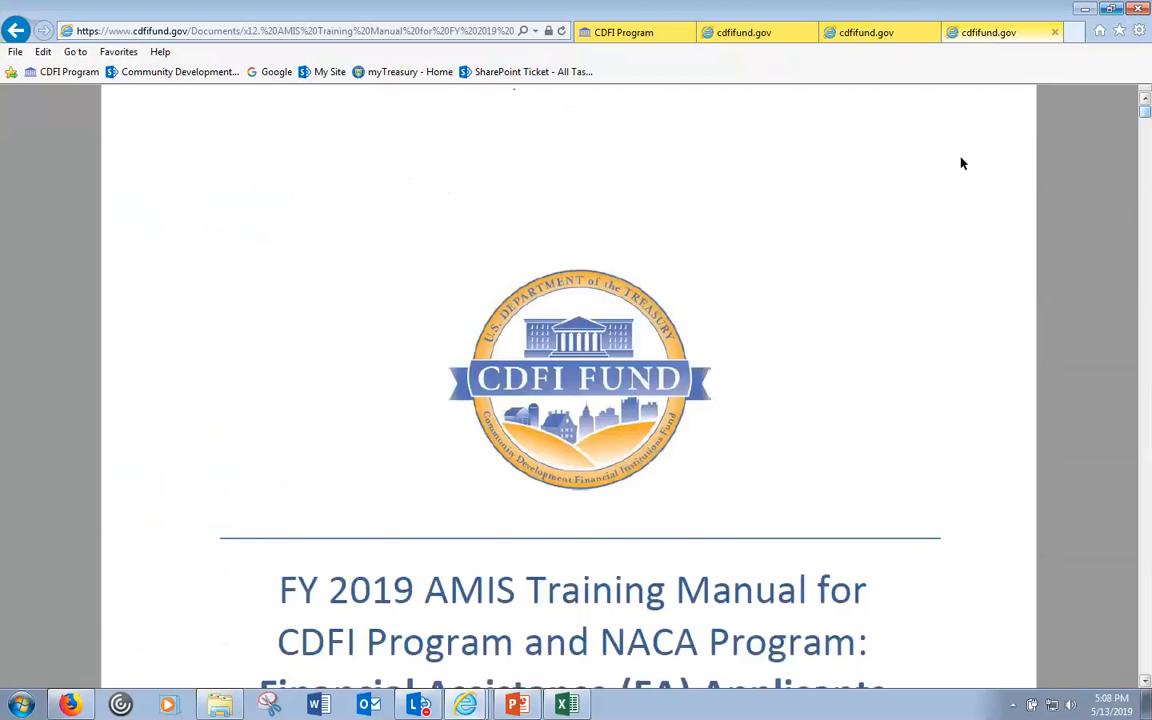
scroll(563, 378, down, 2)
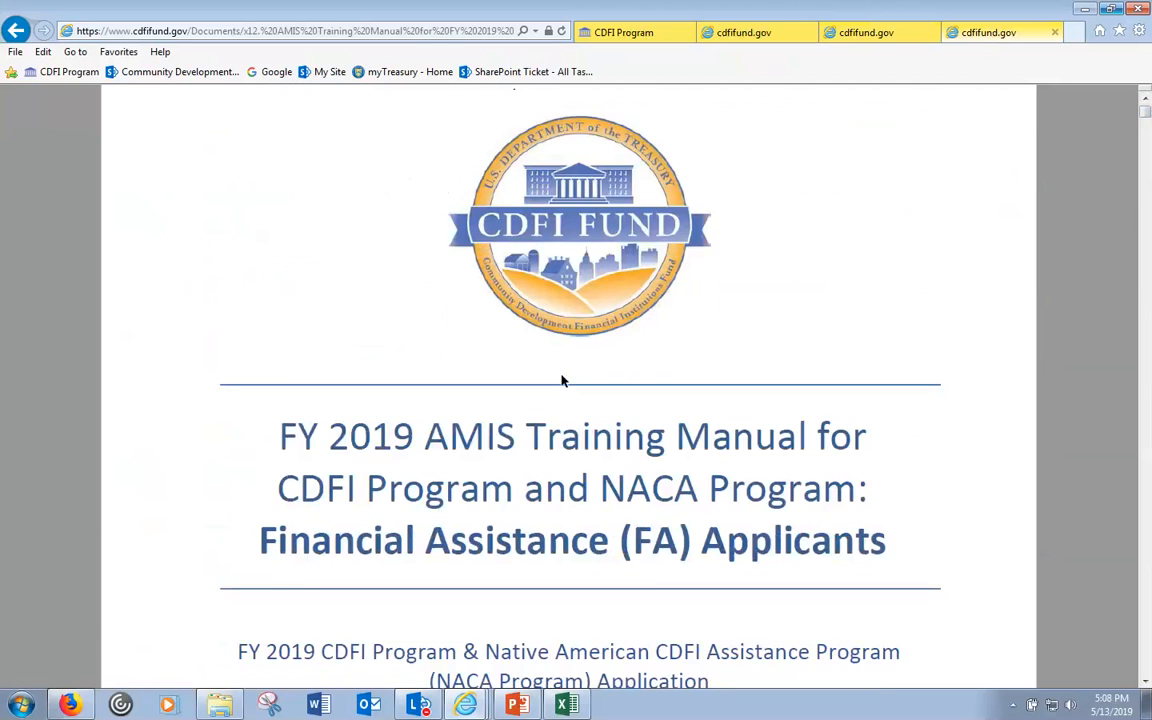
scroll(563, 380, down, 1)
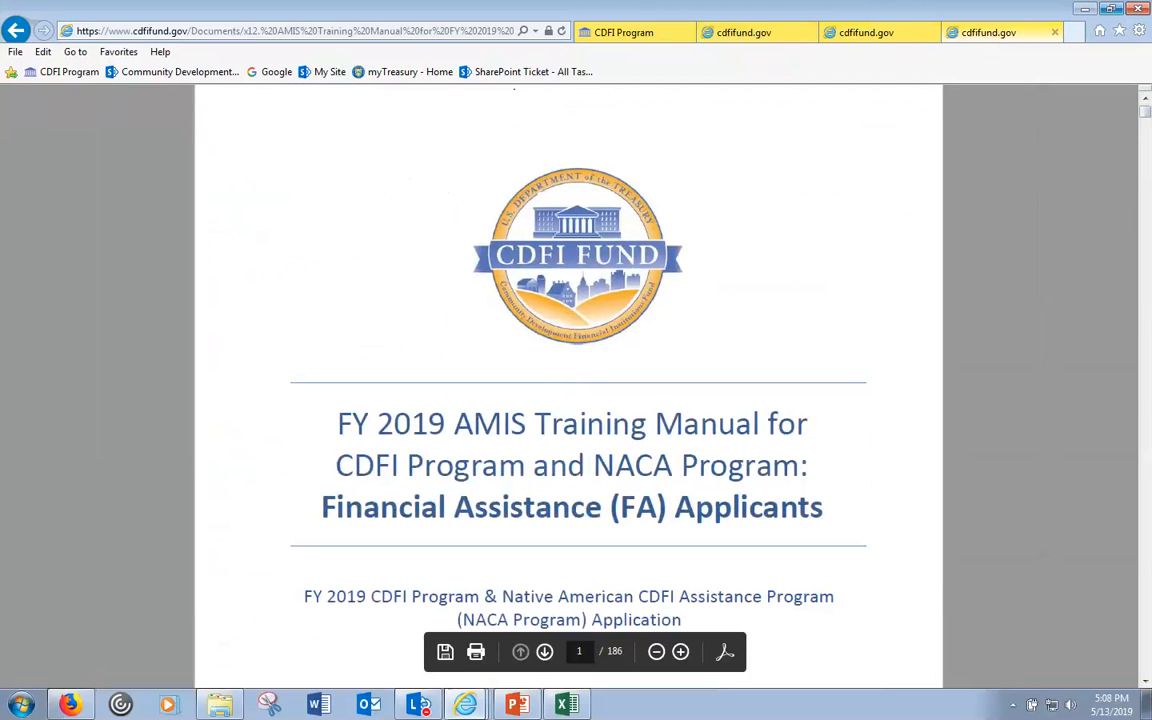
- Switch to the Test Applicant Org 08 organization record window in Internet Explorer
click(466, 704)
click(422, 641)
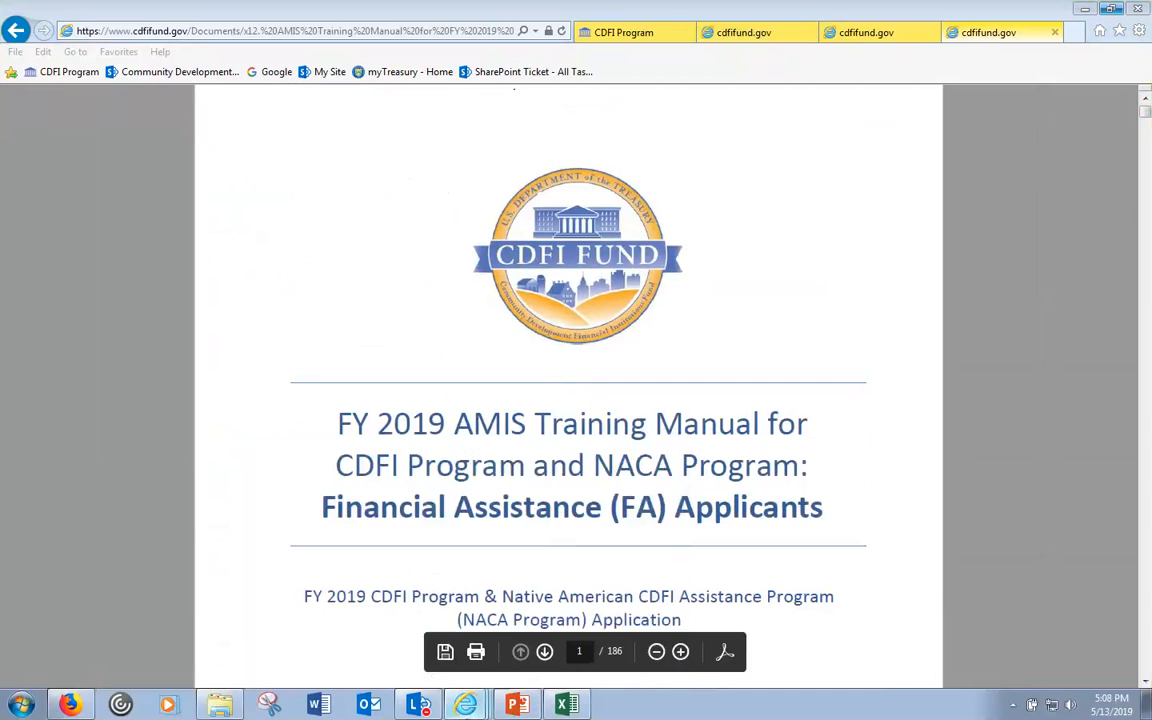
click(466, 704)
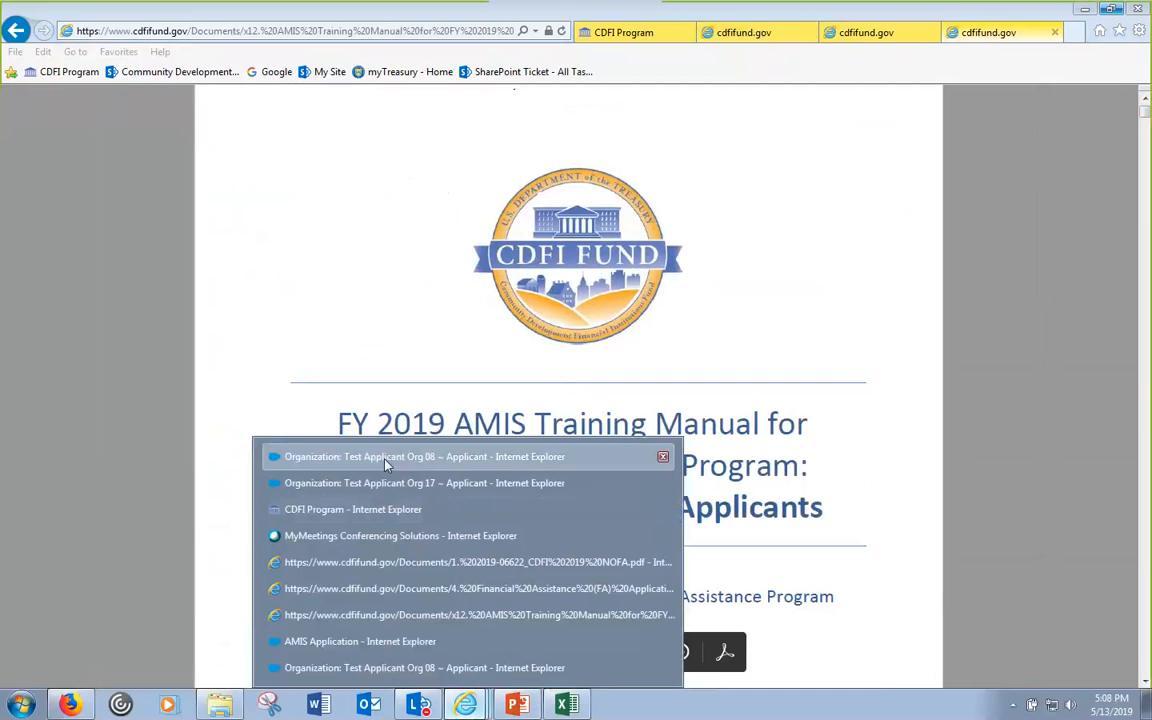
click(386, 459)
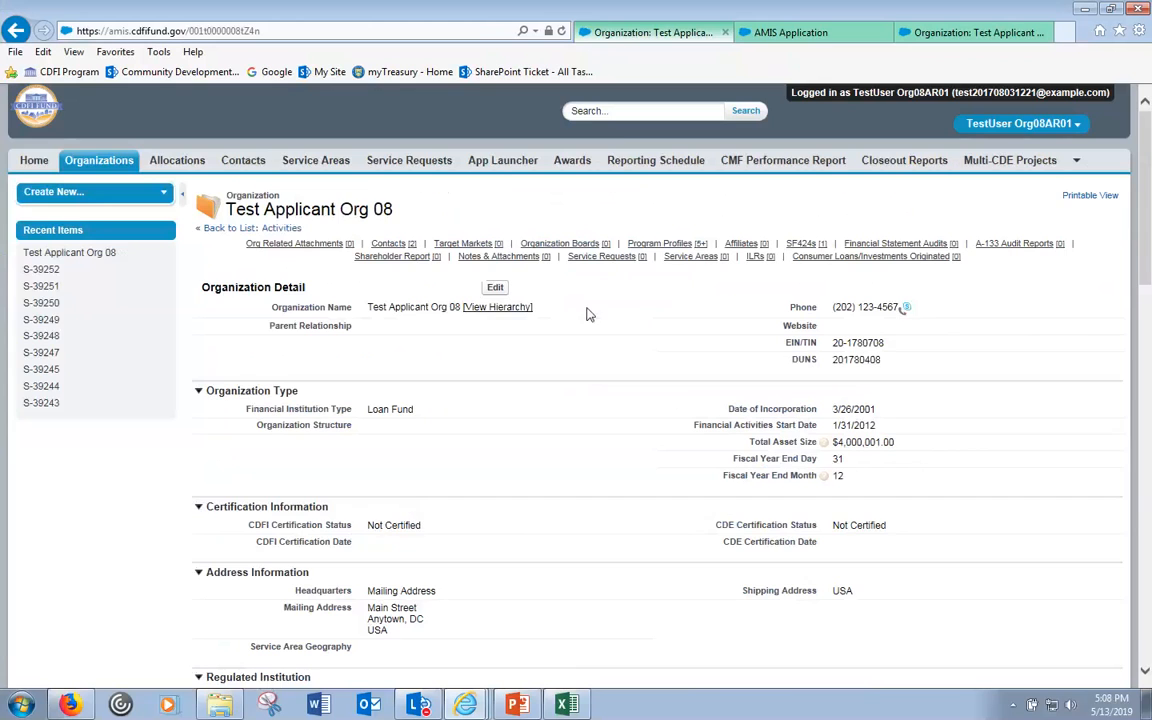
- Back in the application, inspect the 0.00 applicant and 0 affiliates award totals
click(779, 40)
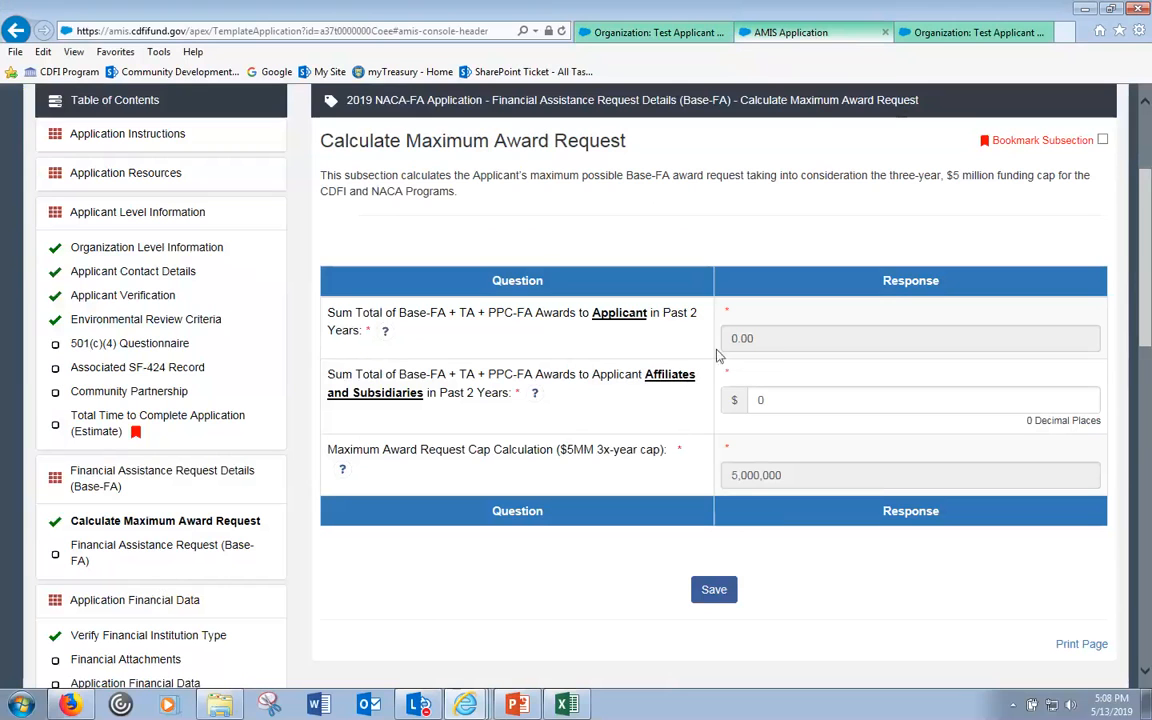
click(780, 342)
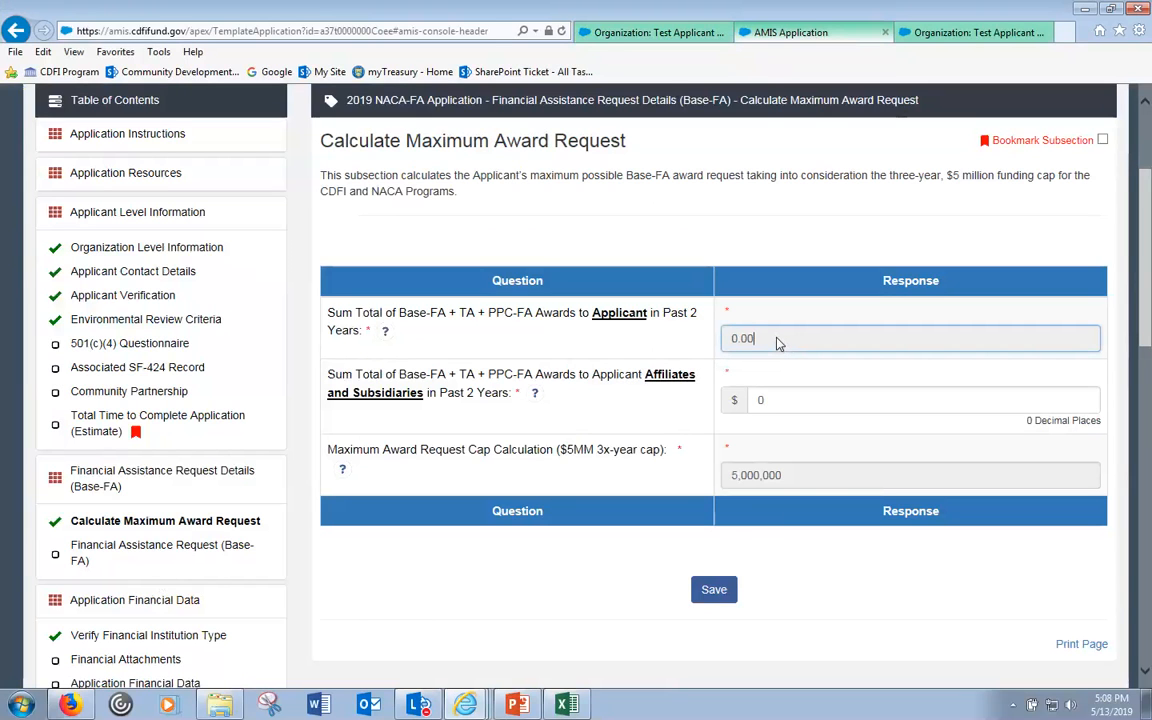
drag(777, 344, 691, 342)
click(773, 344)
click(806, 401)
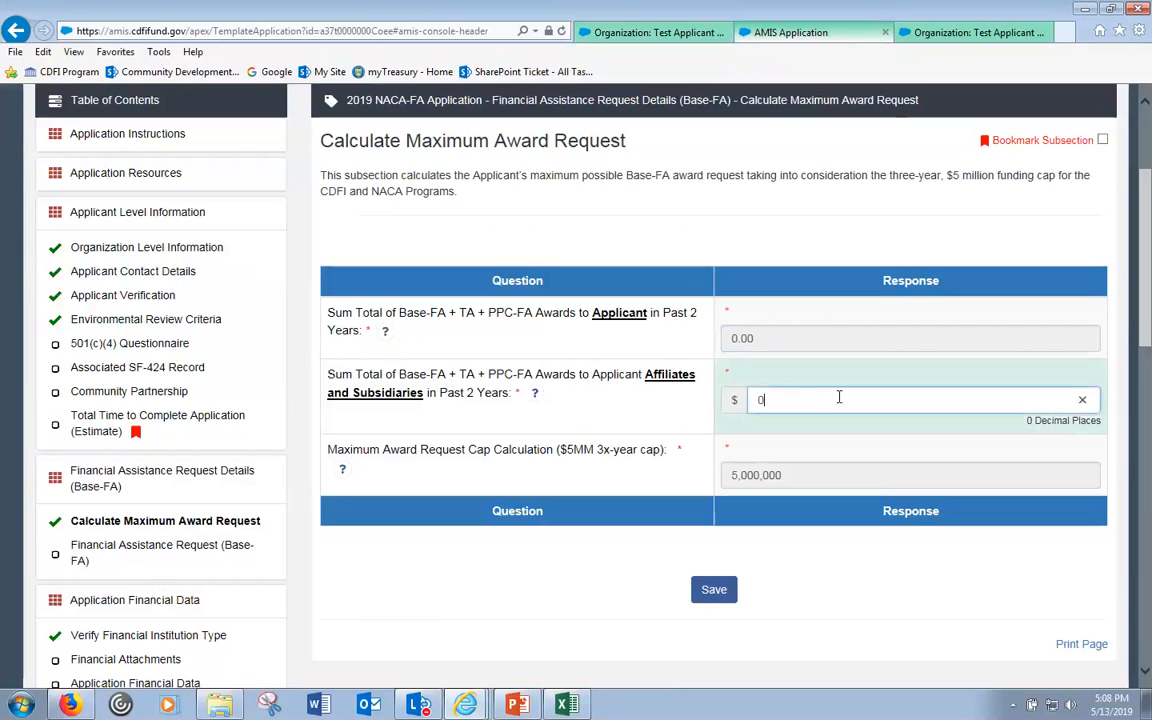
drag(810, 401, 742, 401)
click(788, 401)
drag(813, 341, 733, 338)
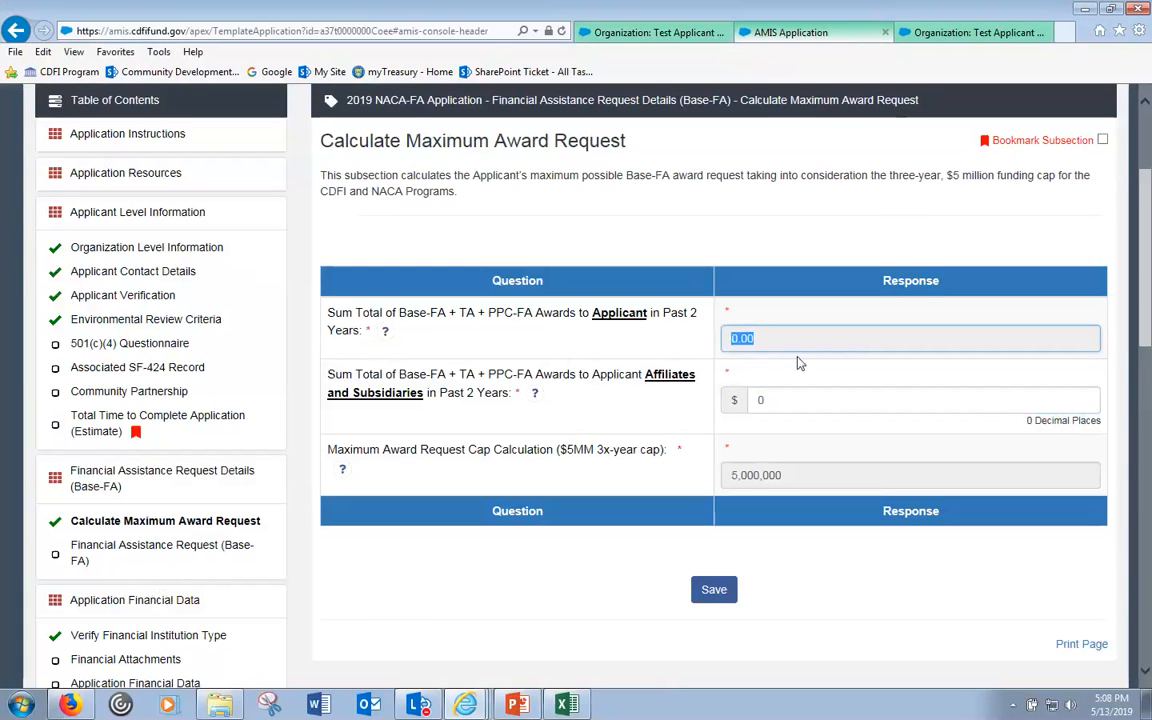
click(902, 247)
- Read the help text for each maximum award question, then reselect the 0.00 applicant total
drag(1143, 298, 1148, 231)
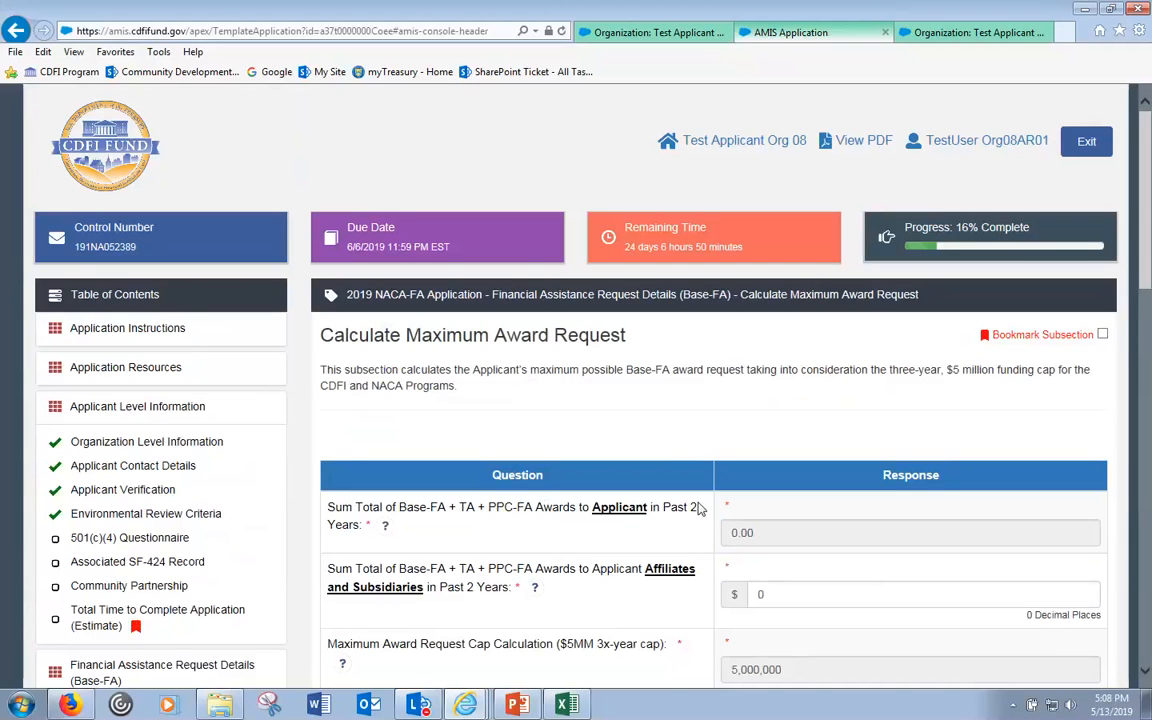
mouse_move(386, 530)
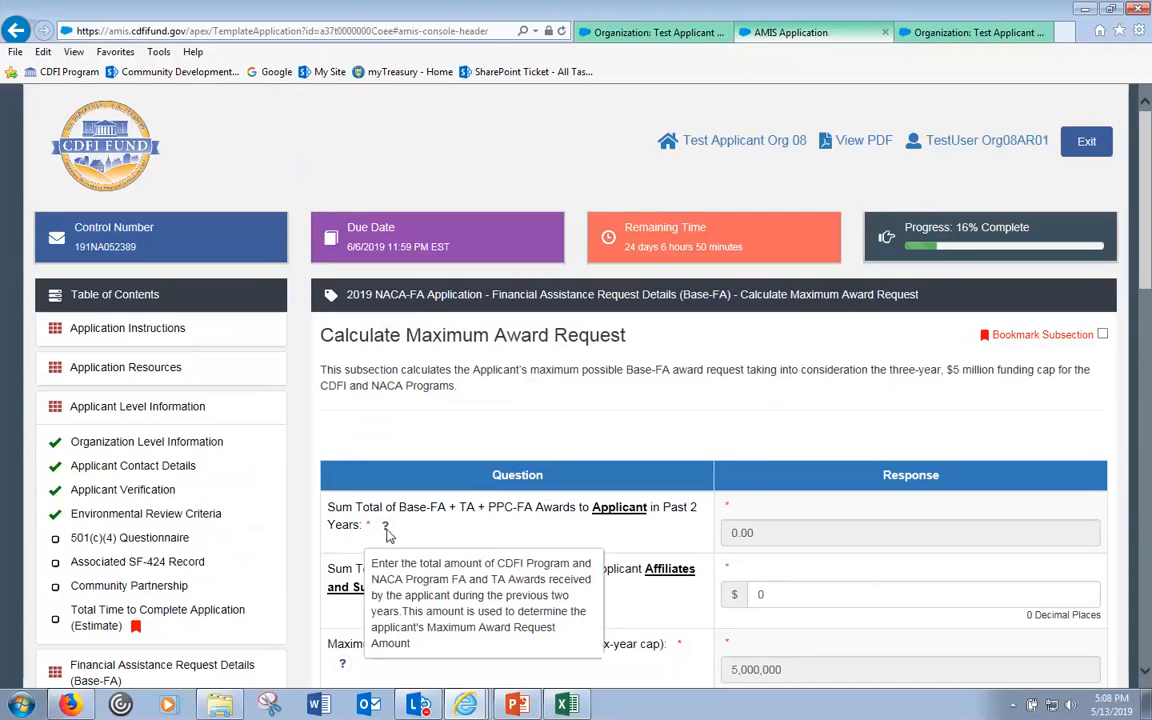
mouse_move(536, 594)
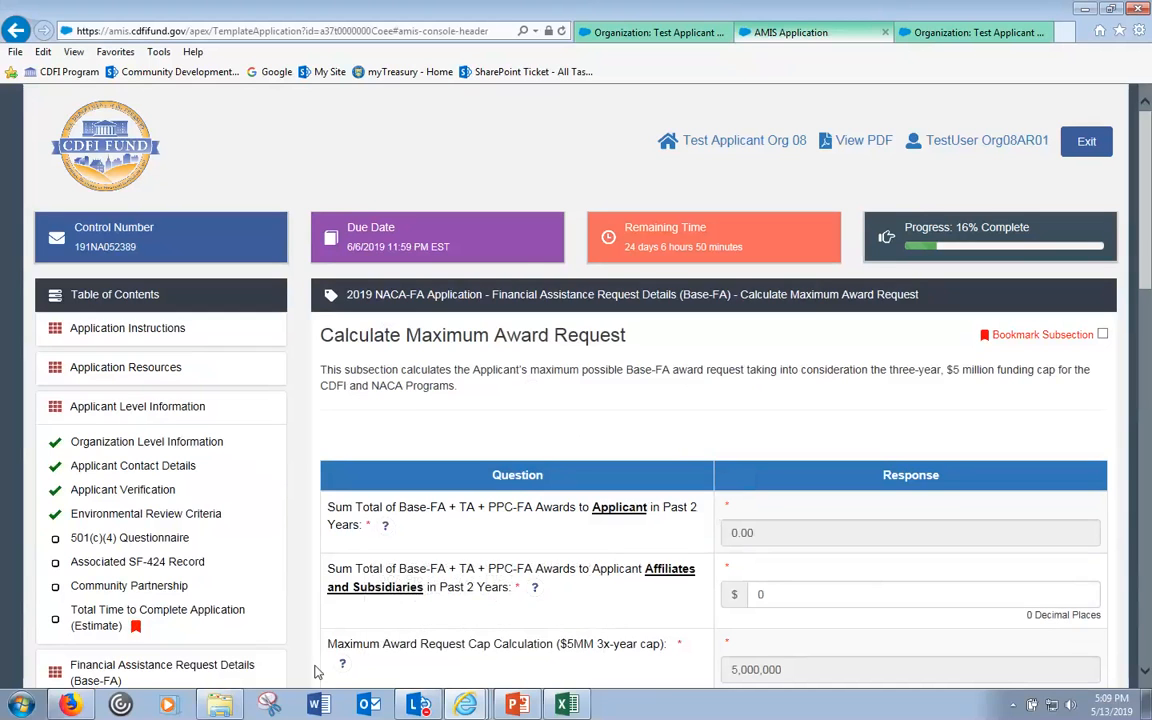
mouse_move(343, 668)
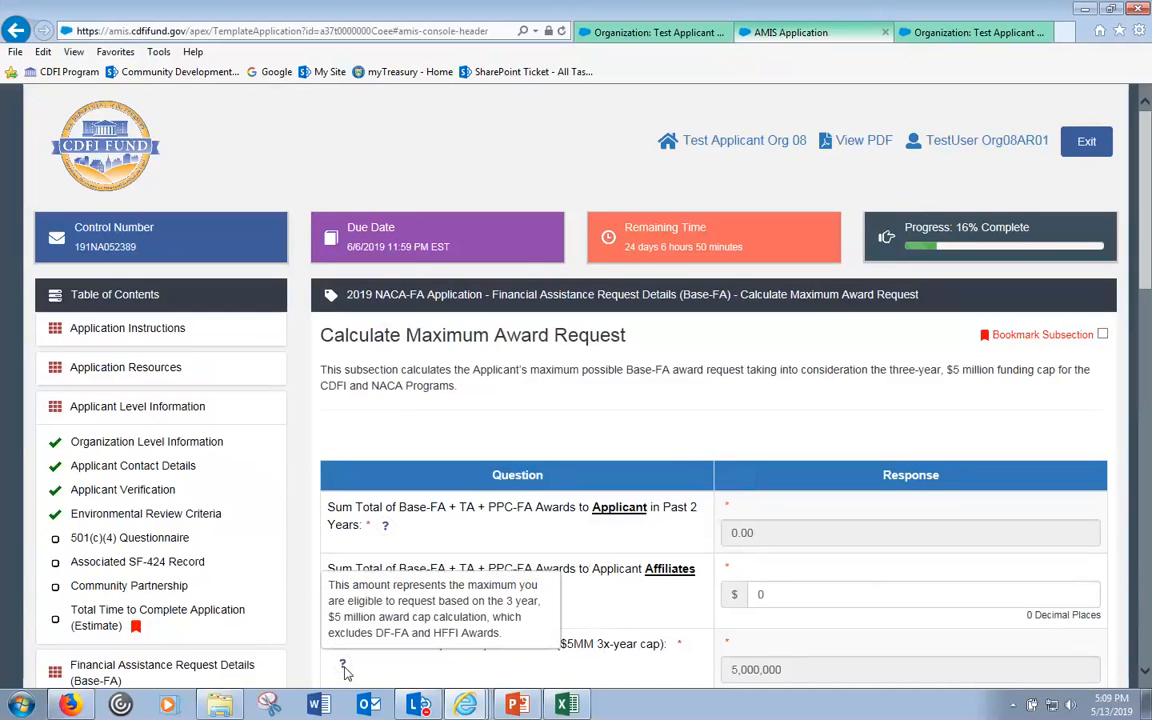
click(790, 533)
drag(769, 534, 717, 529)
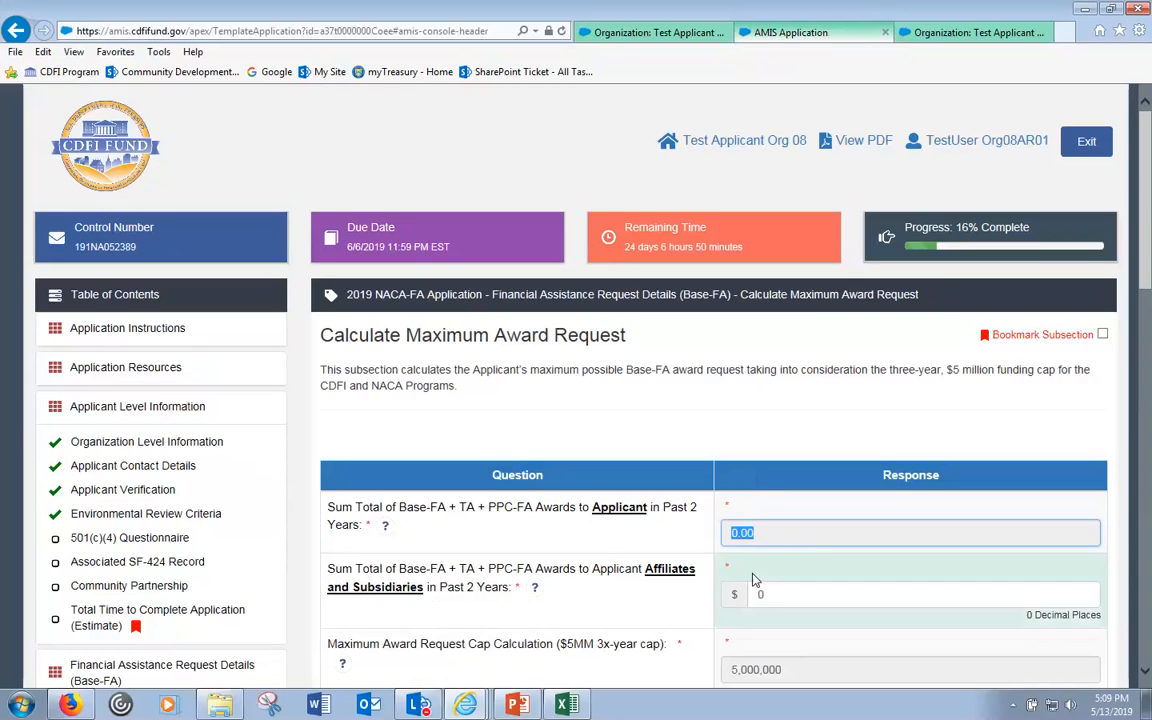
- Enter 4000000 as the affiliates' award total and note the cap dropping to 1,000,000
click(784, 591)
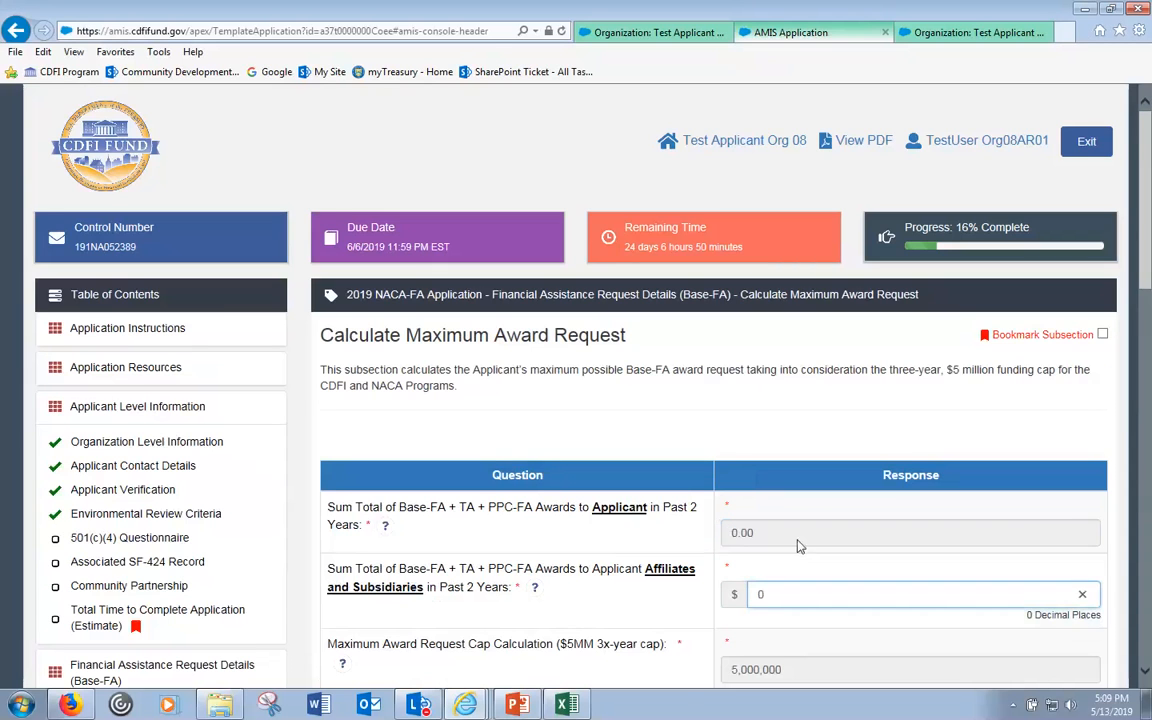
scroll(748, 422, down, 1)
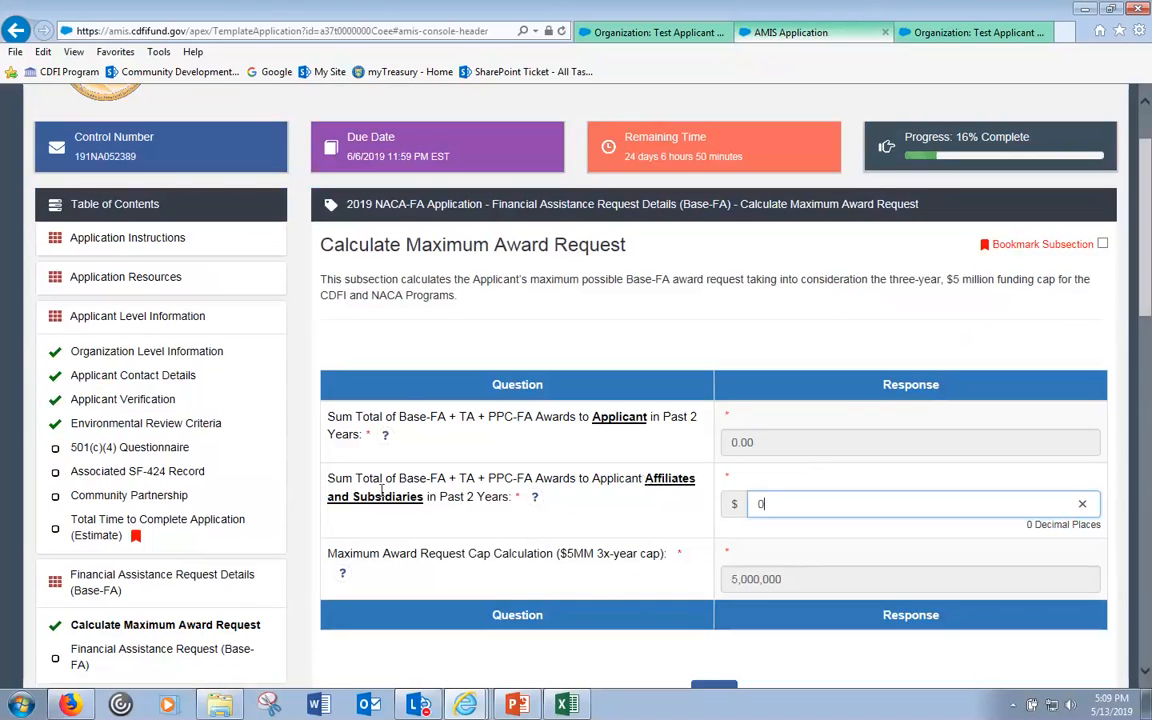
drag(813, 506, 645, 507)
mouse_move(538, 502)
mouse_move(344, 575)
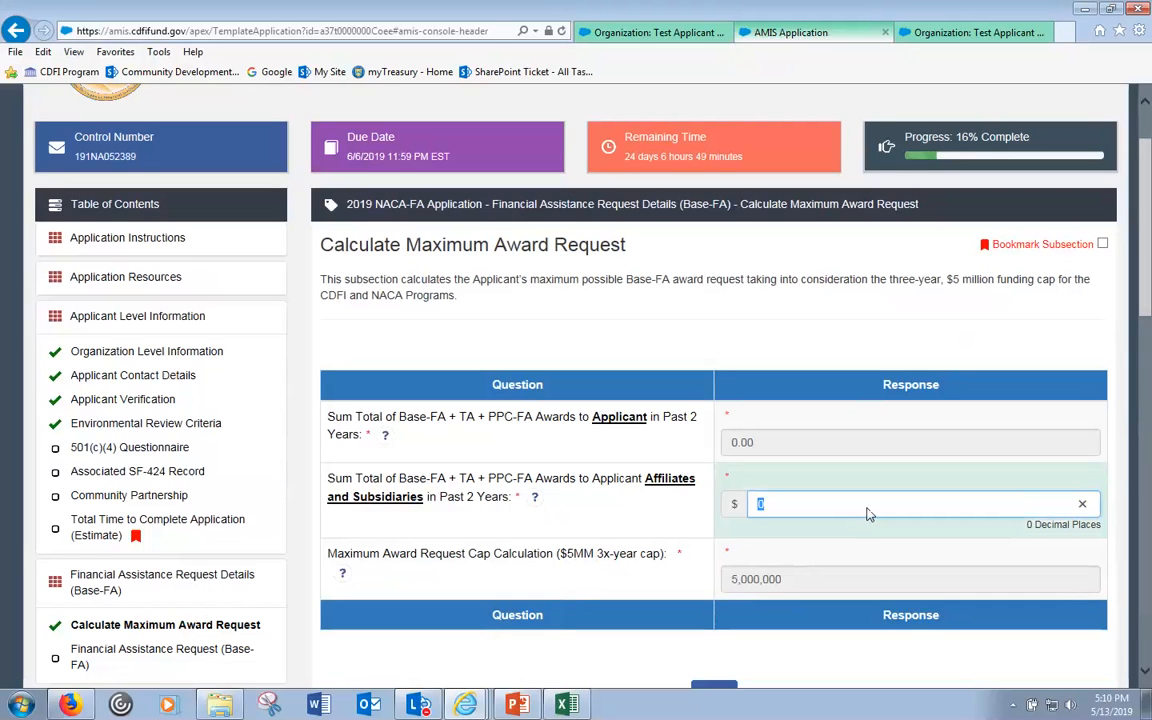
text(4000000)
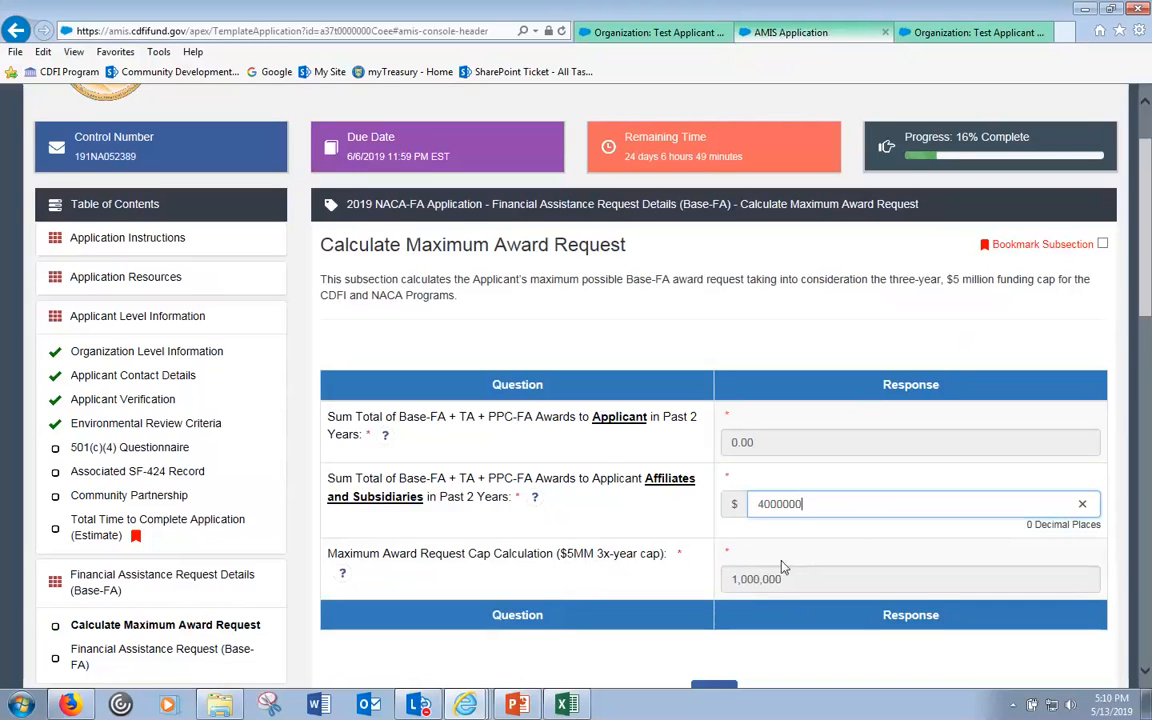
click(743, 578)
drag(743, 578, 725, 582)
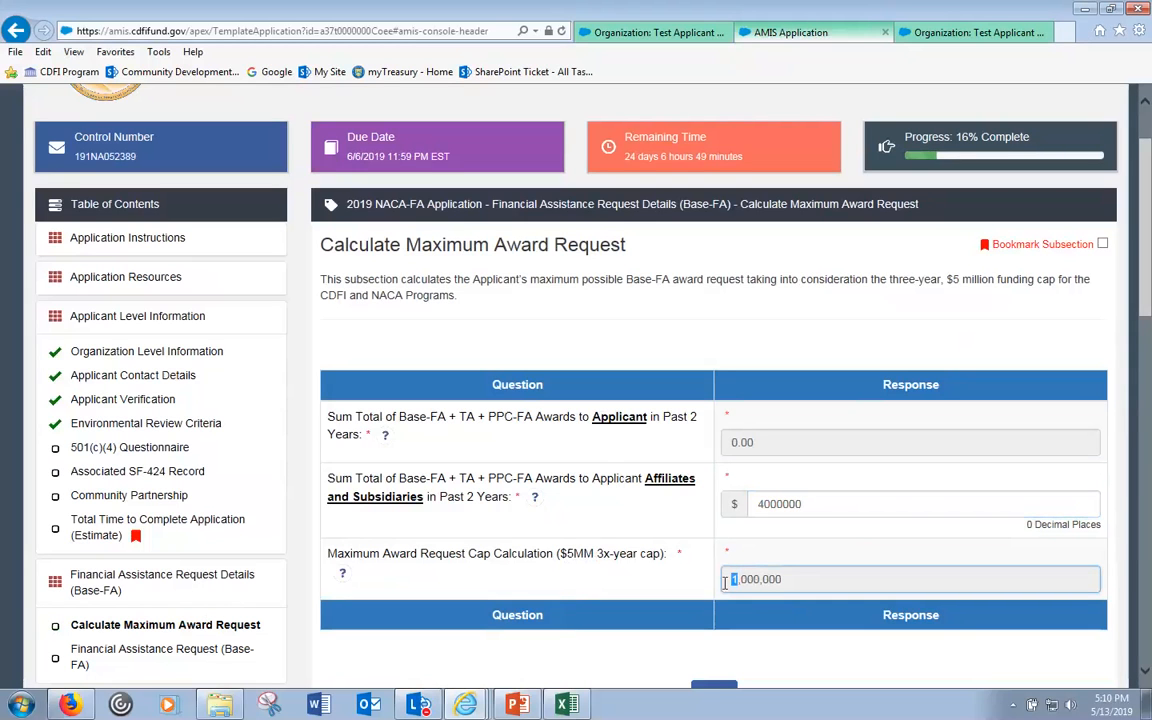
click(737, 582)
- Reset the affiliates' award total to 0 and save, restoring the 5,000,000 cap
scroll(782, 579, down, 1)
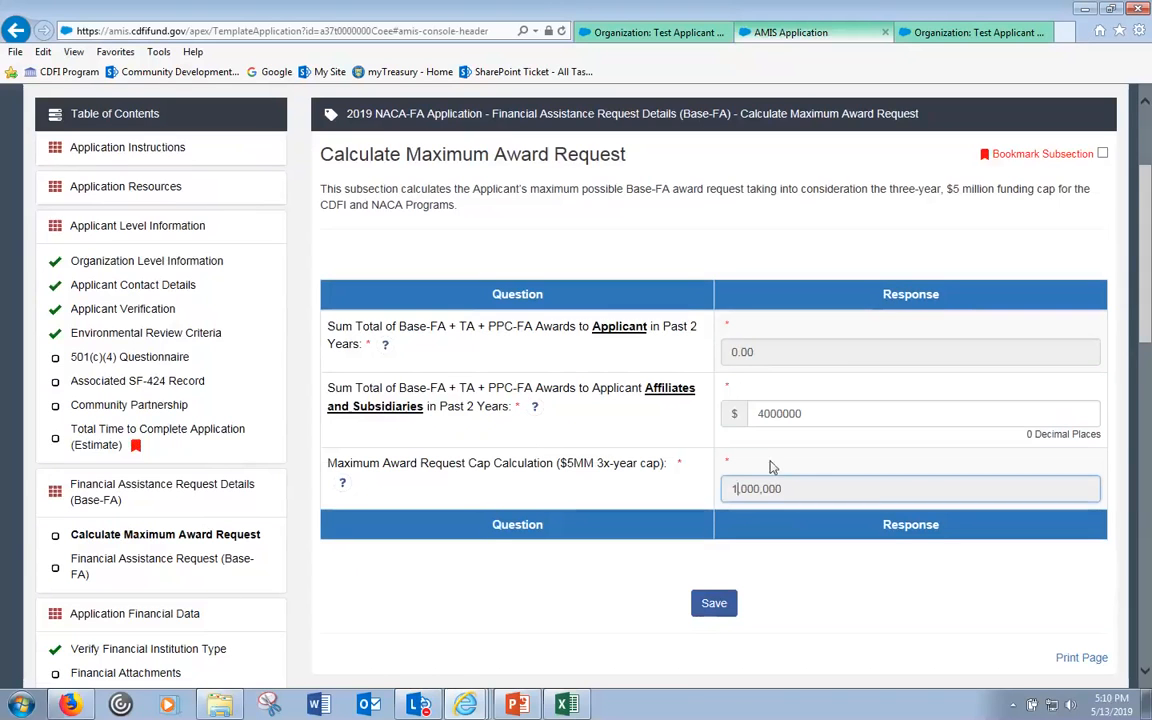
click(774, 414)
double_click(774, 414)
text(0)
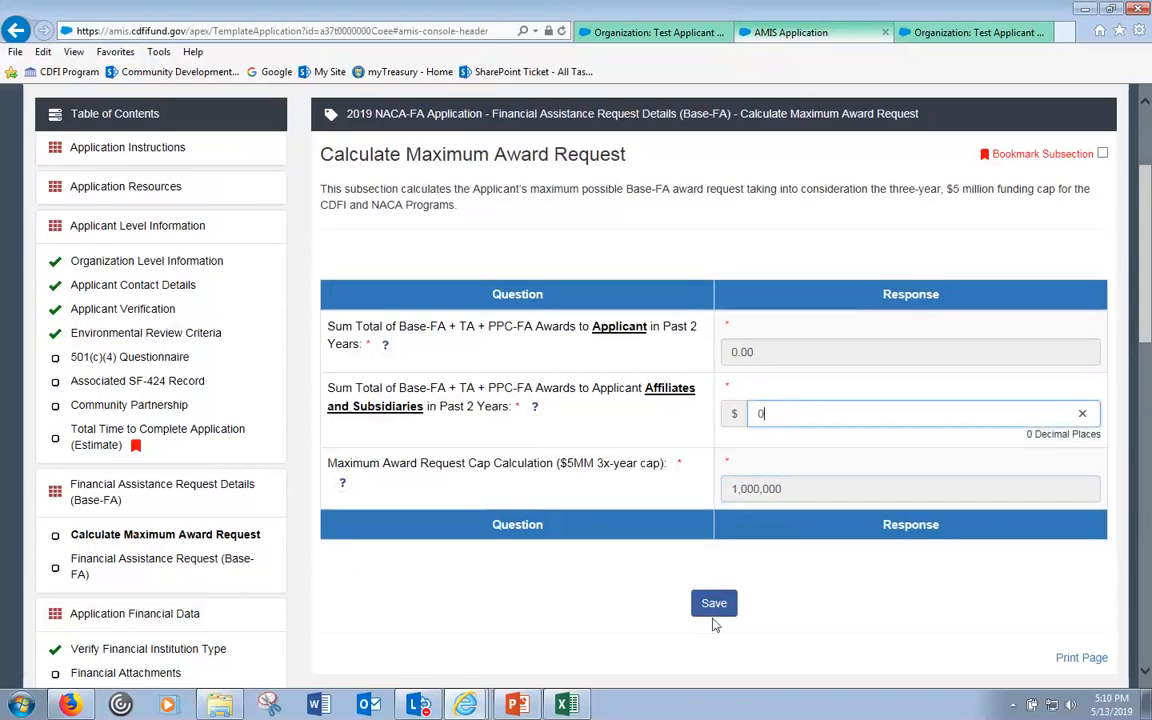
click(713, 609)
- Save the calculation, confirm the $1,000,000 eligibility limit, and go to the Base-FA request form
click(716, 605)
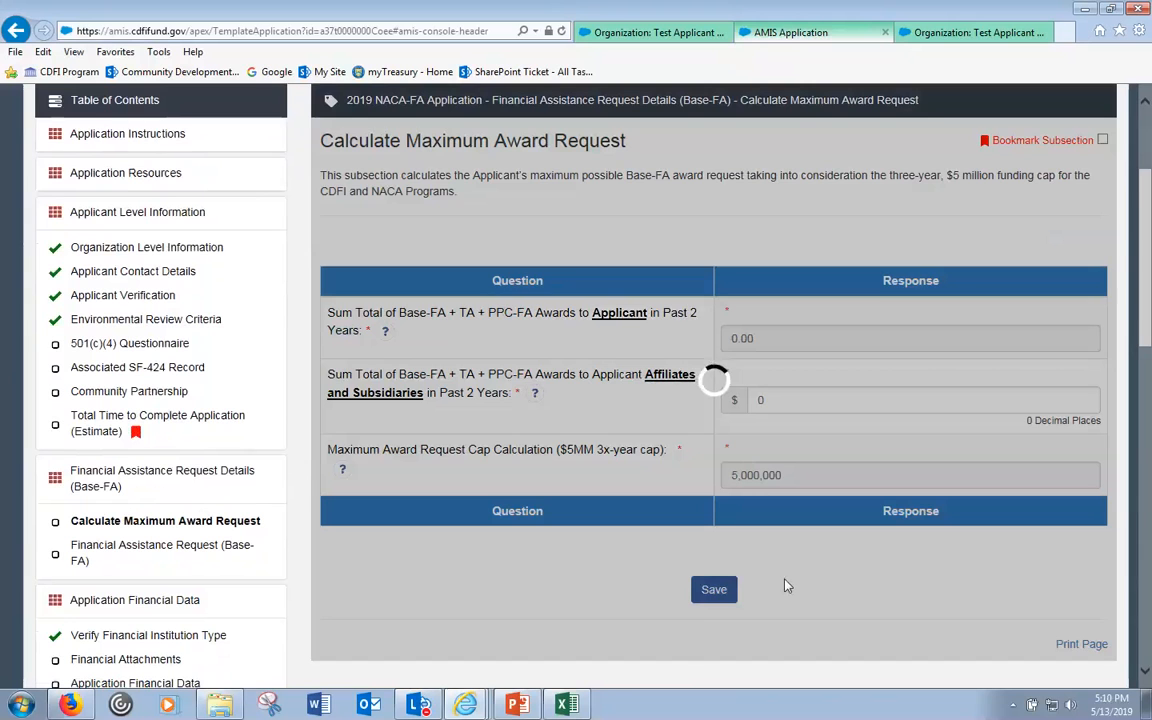
scroll(787, 590, down, 1)
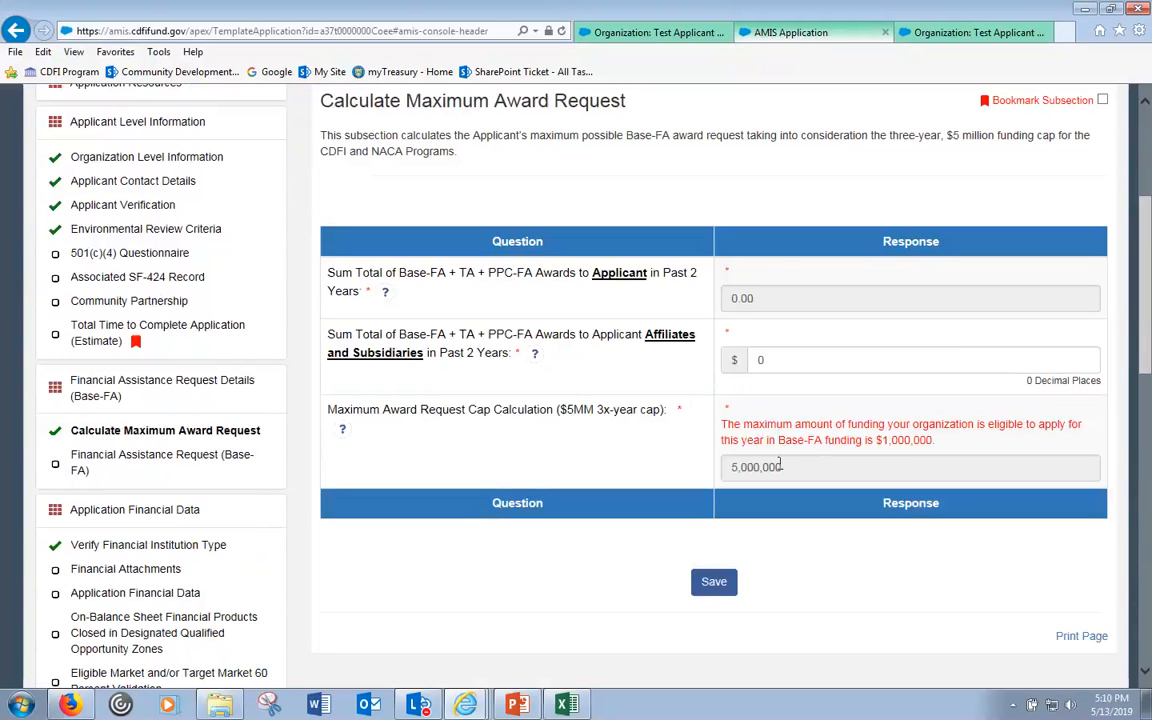
double_click(882, 440)
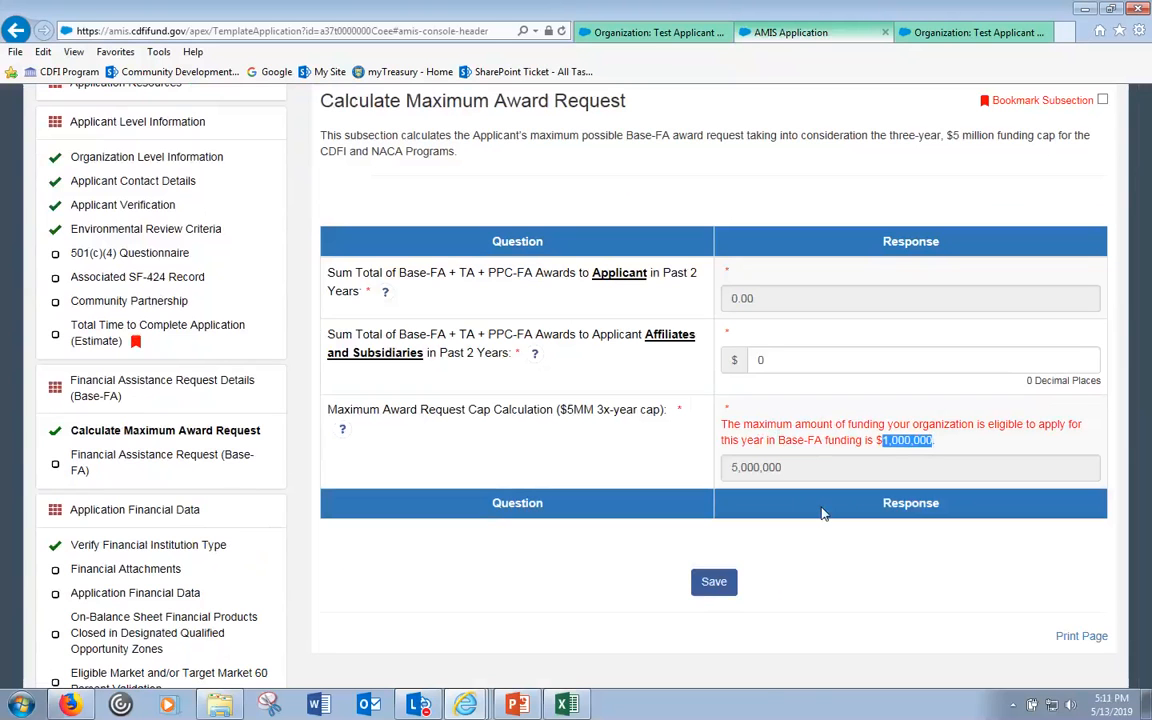
click(184, 458)
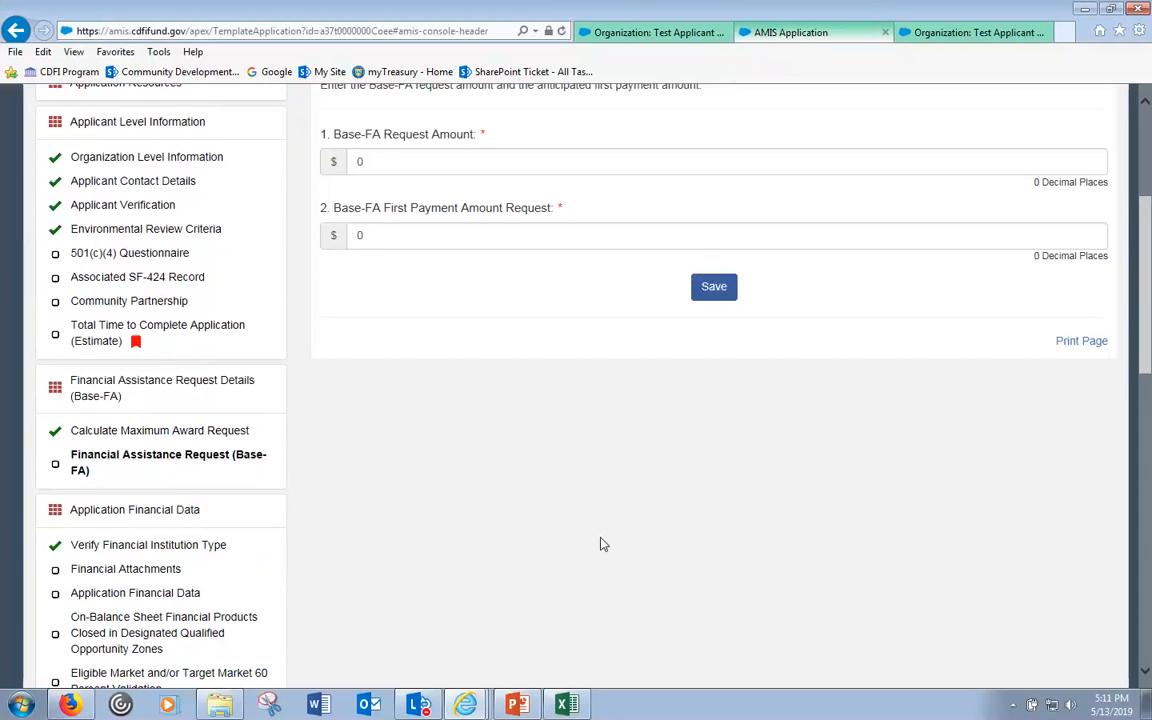
- Enter 100 as the Base-FA Request Amount, leaving the first payment request at 0
scroll(603, 544, up, 2)
scroll(603, 544, up, 1)
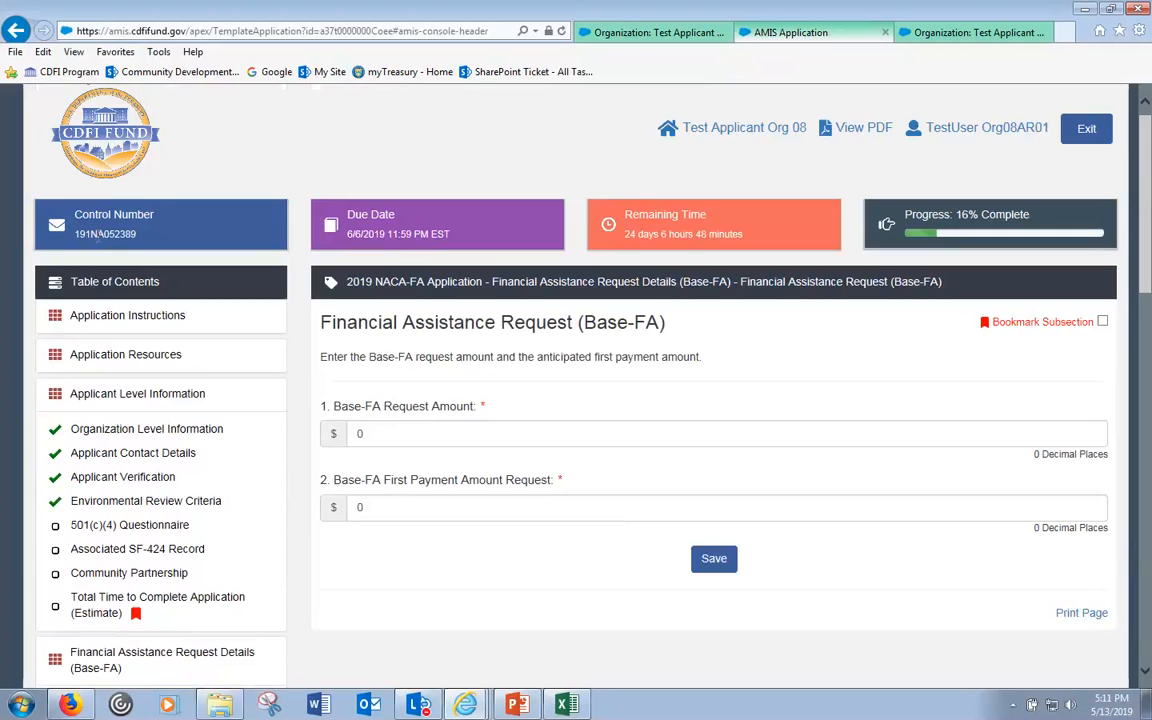
drag(91, 233, 104, 234)
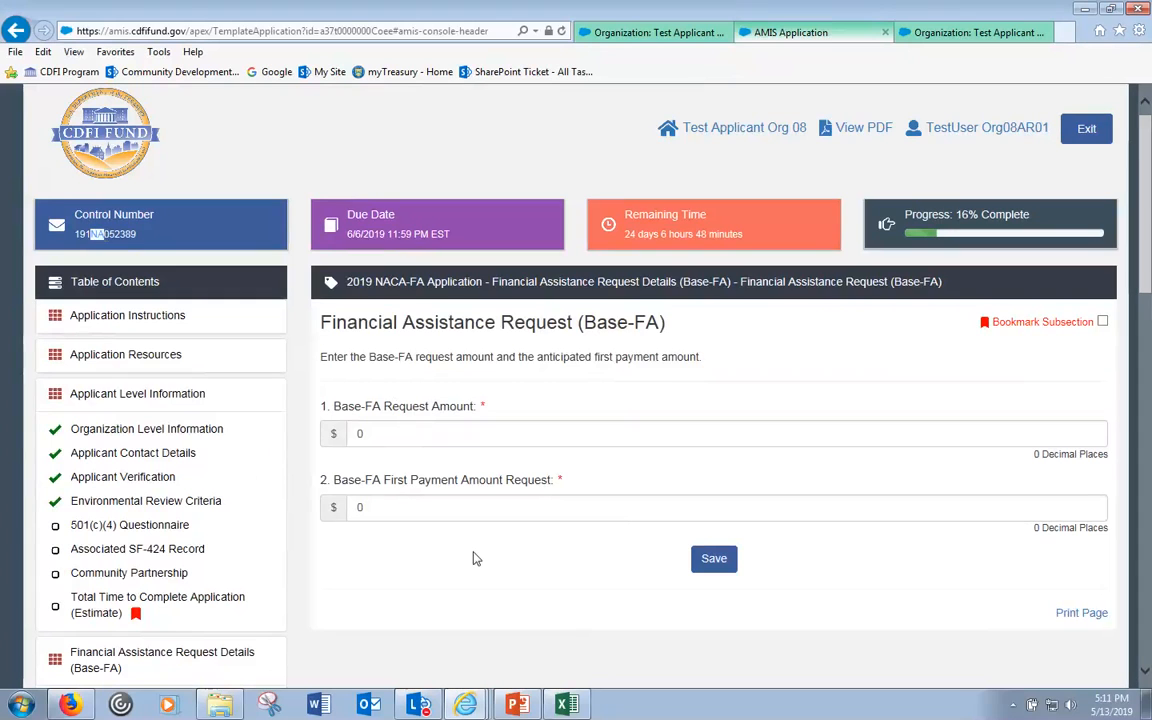
click(434, 428)
click(434, 431)
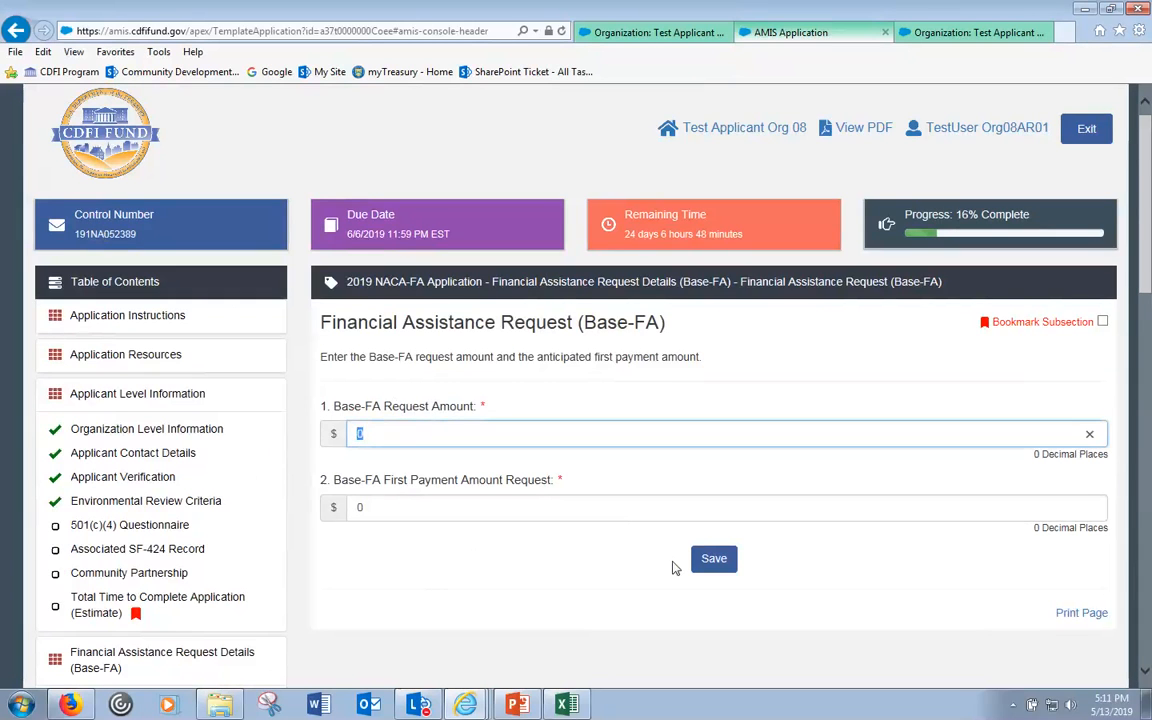
text(100)
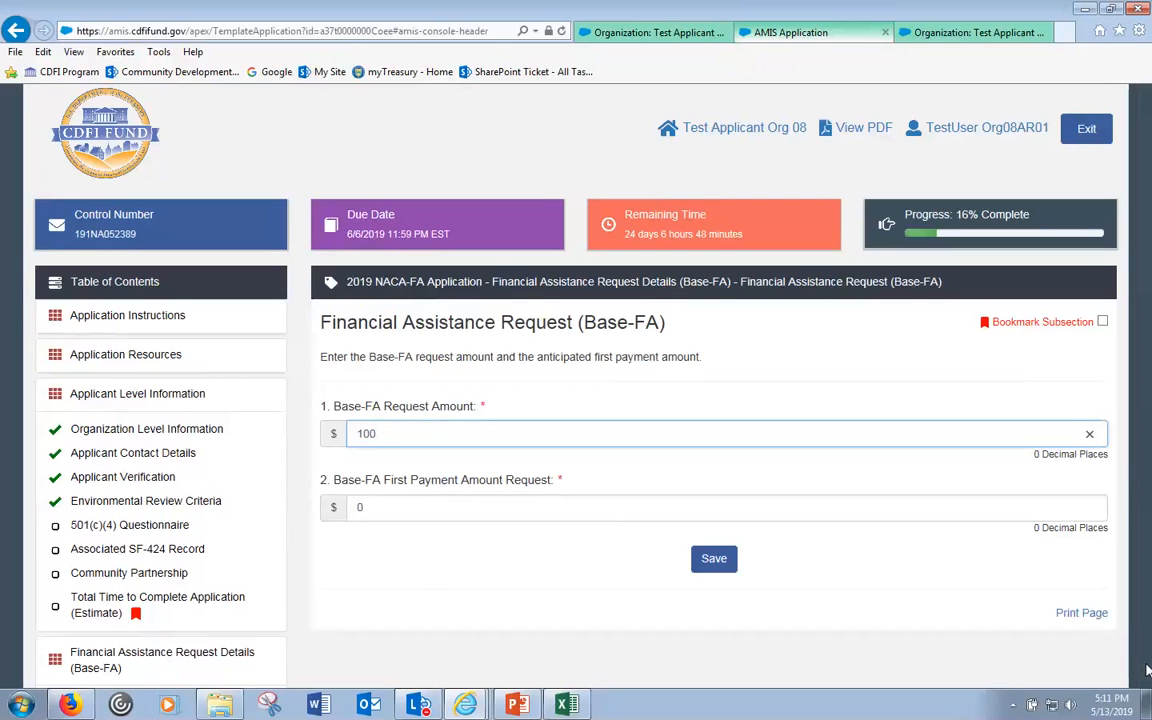
click(604, 597)
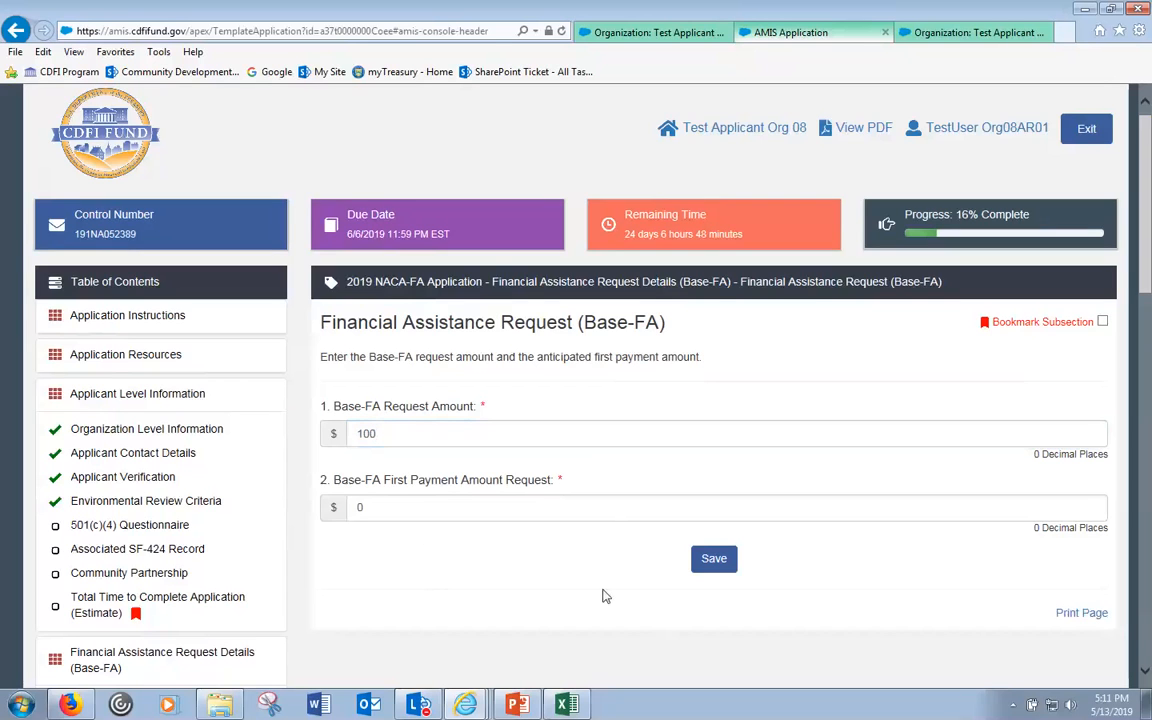
- Save the 100 amount, note the $150,000 minimum error, and replace it with 2000000
click(716, 563)
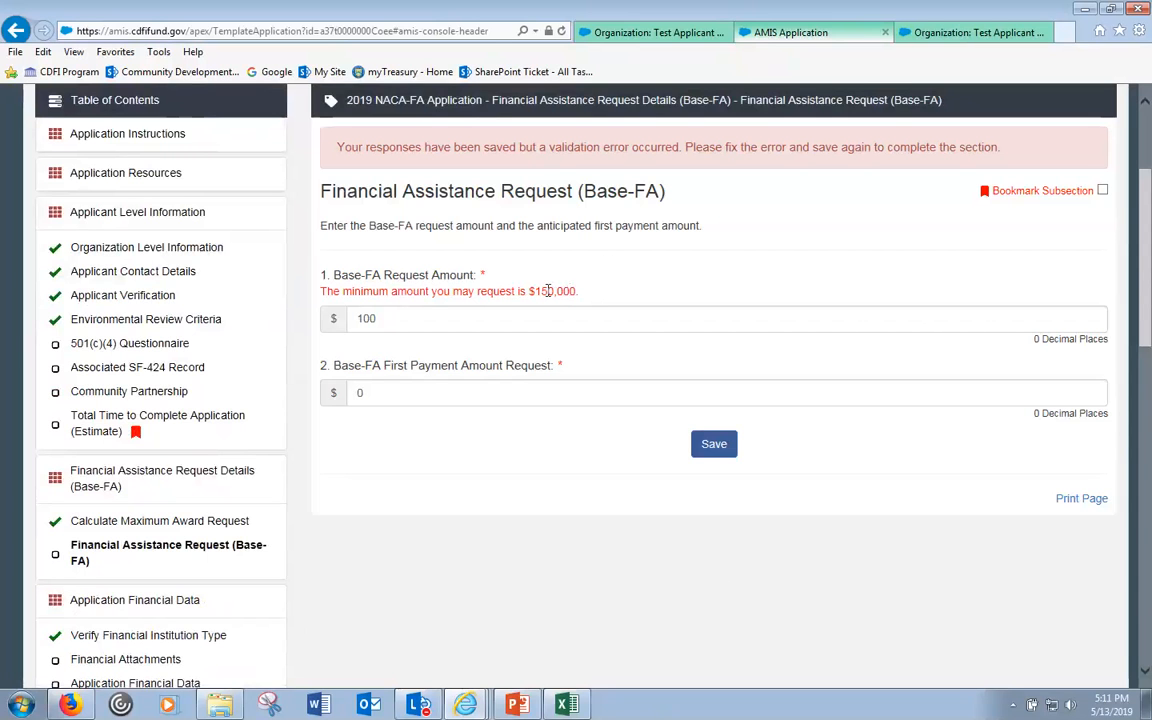
scroll(548, 291, up, 1)
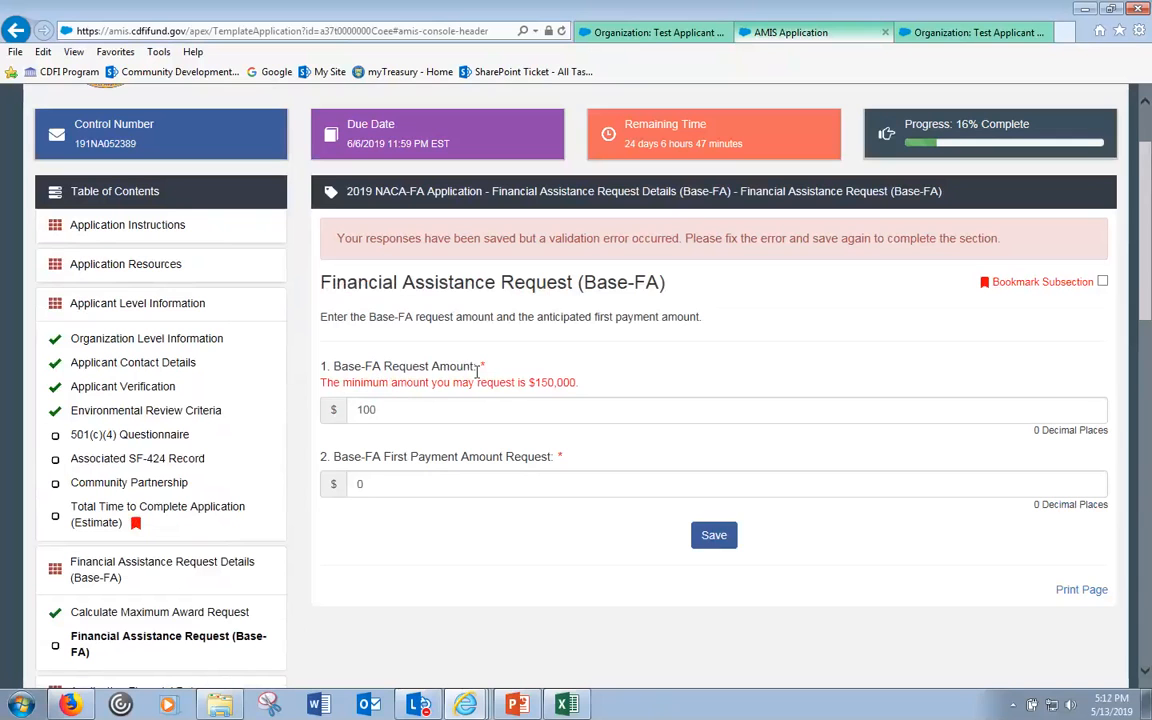
drag(531, 386, 578, 386)
click(464, 412)
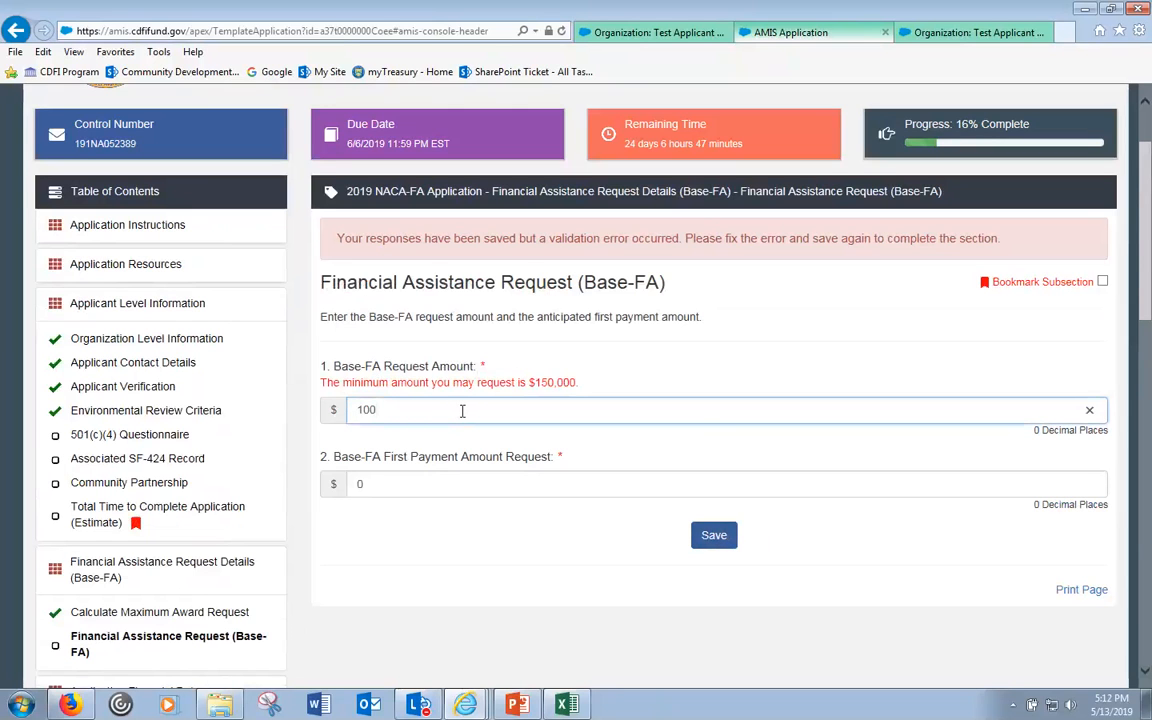
drag(462, 411, 311, 411)
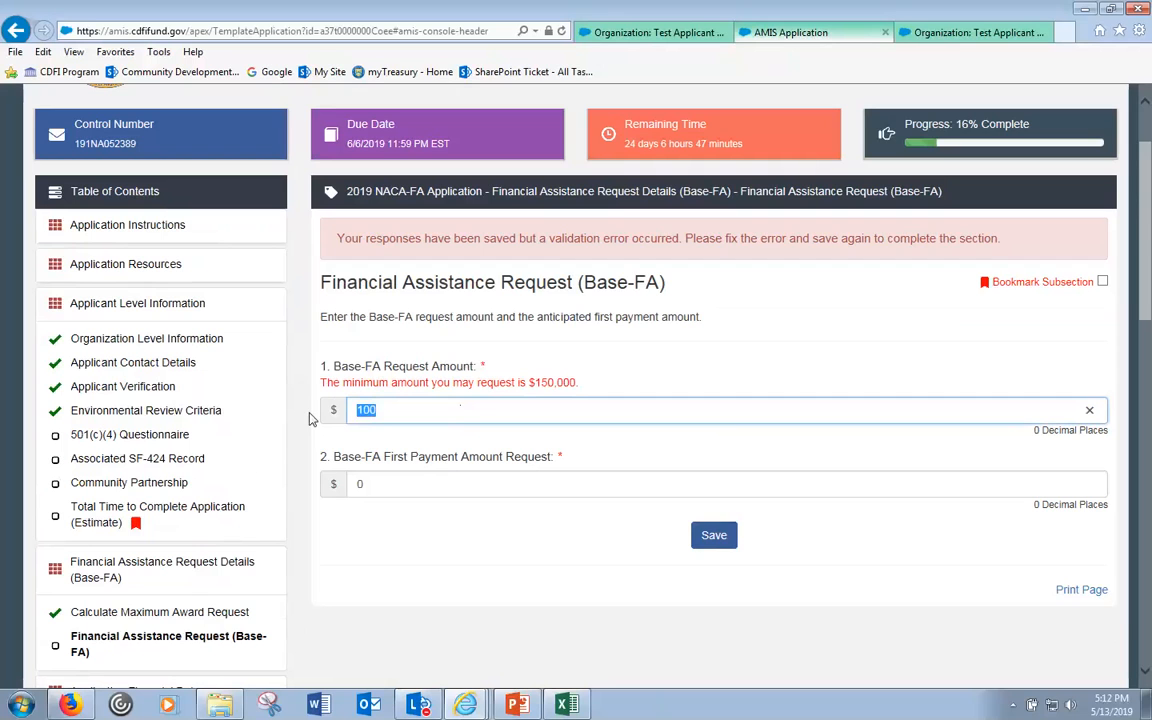
text(20)
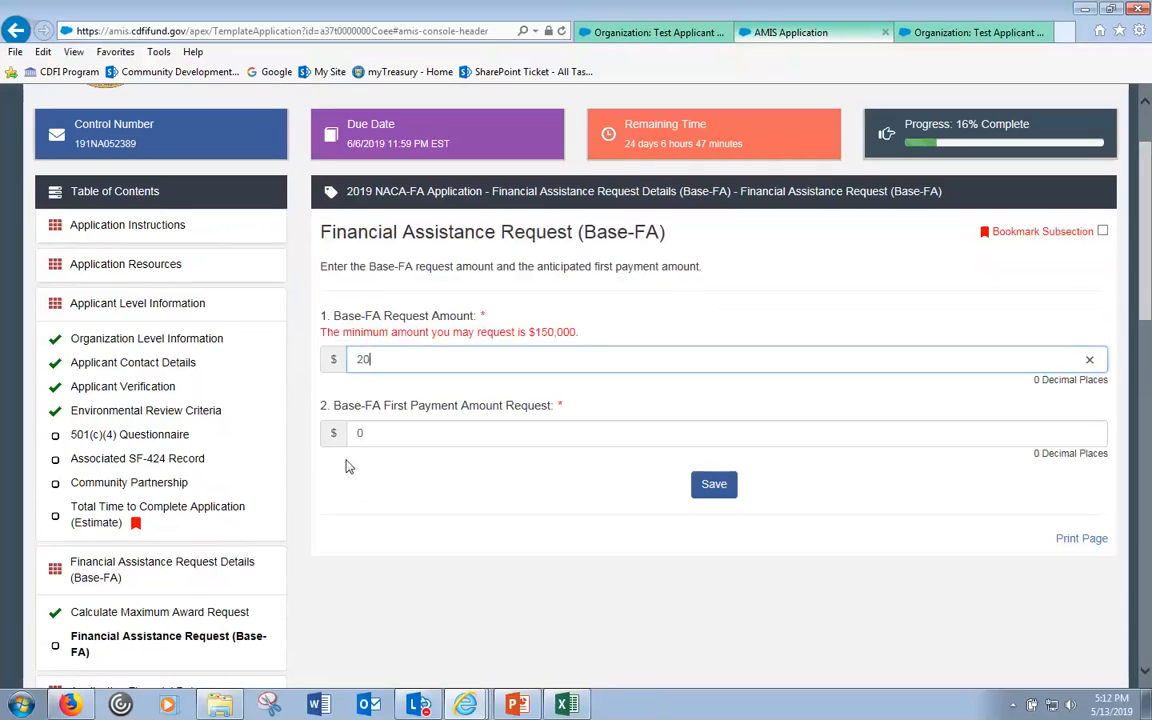
text(00000)
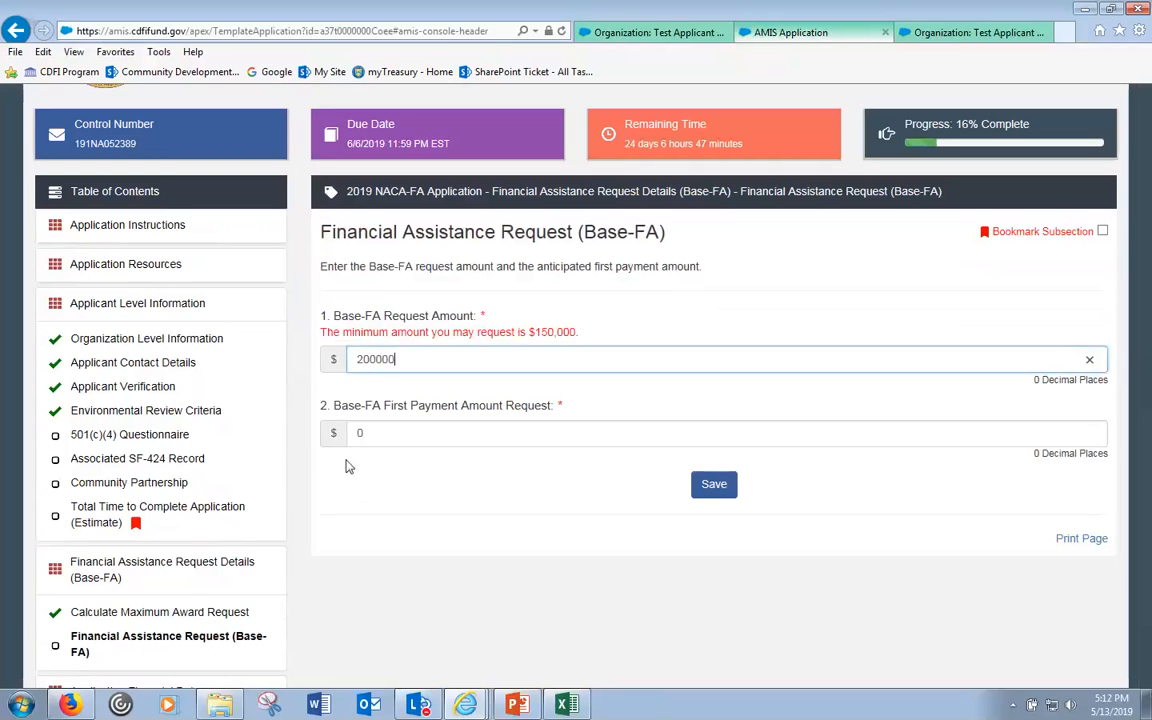
- Save 2,000,000, note the $1,000,000 maximum error, and replace it with 1000000
click(714, 484)
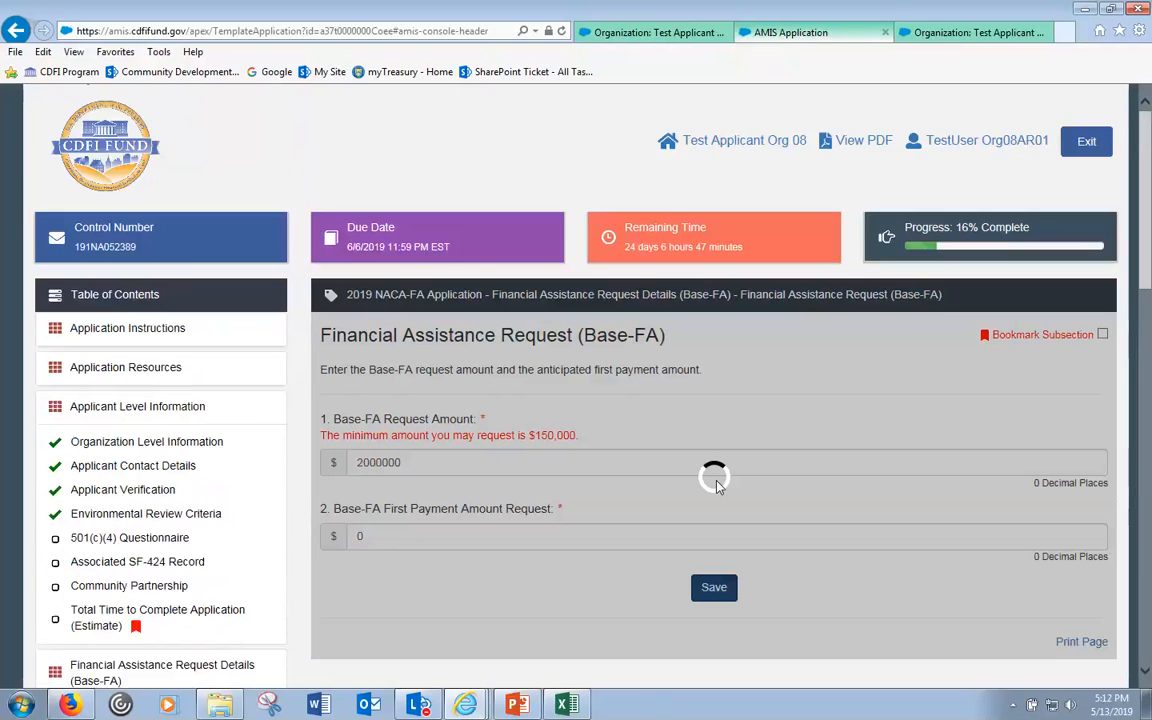
scroll(712, 480, down, 2)
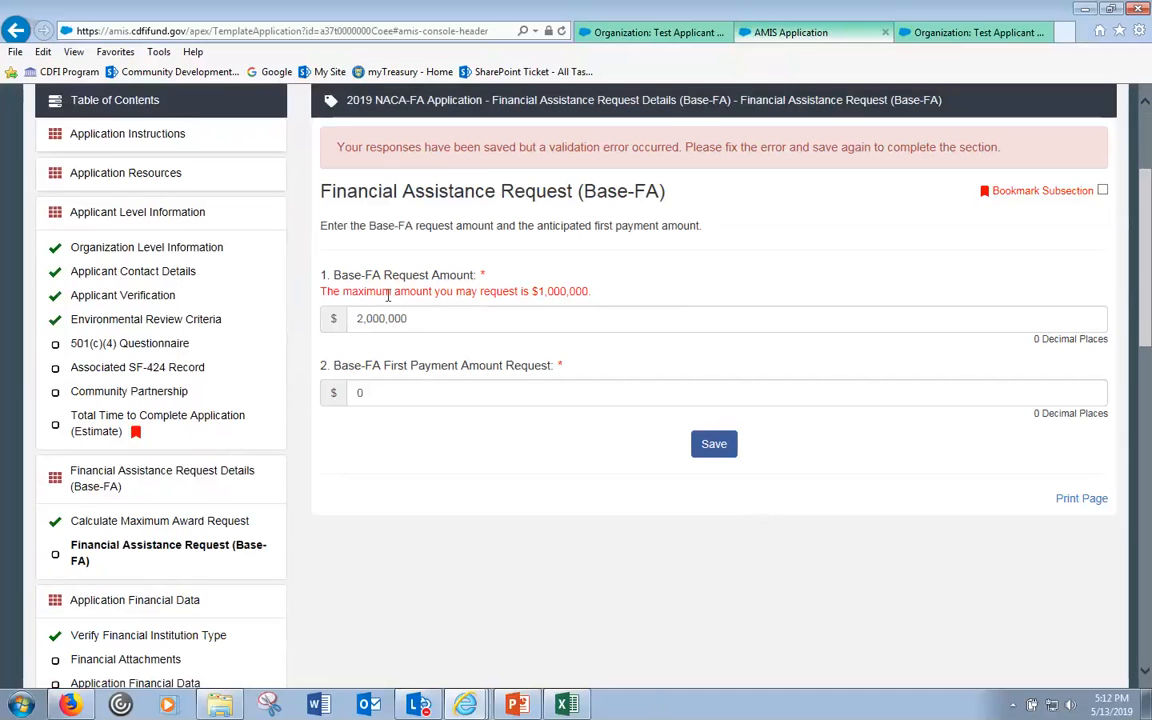
drag(392, 291, 573, 291)
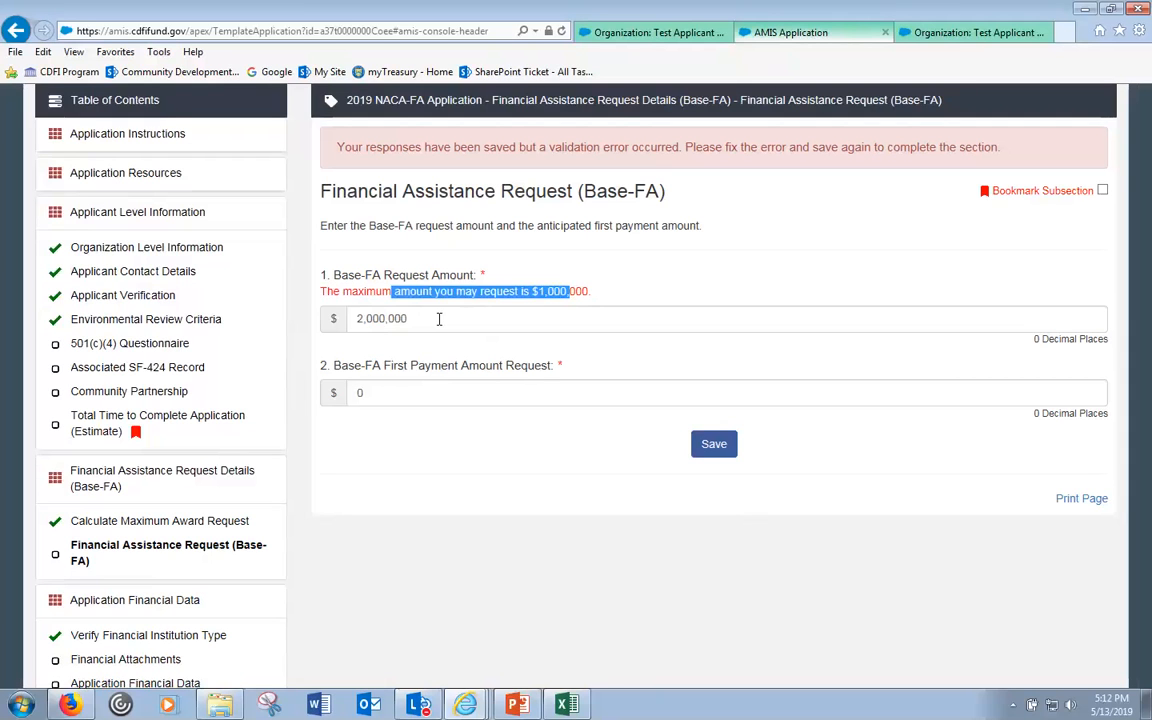
click(438, 318)
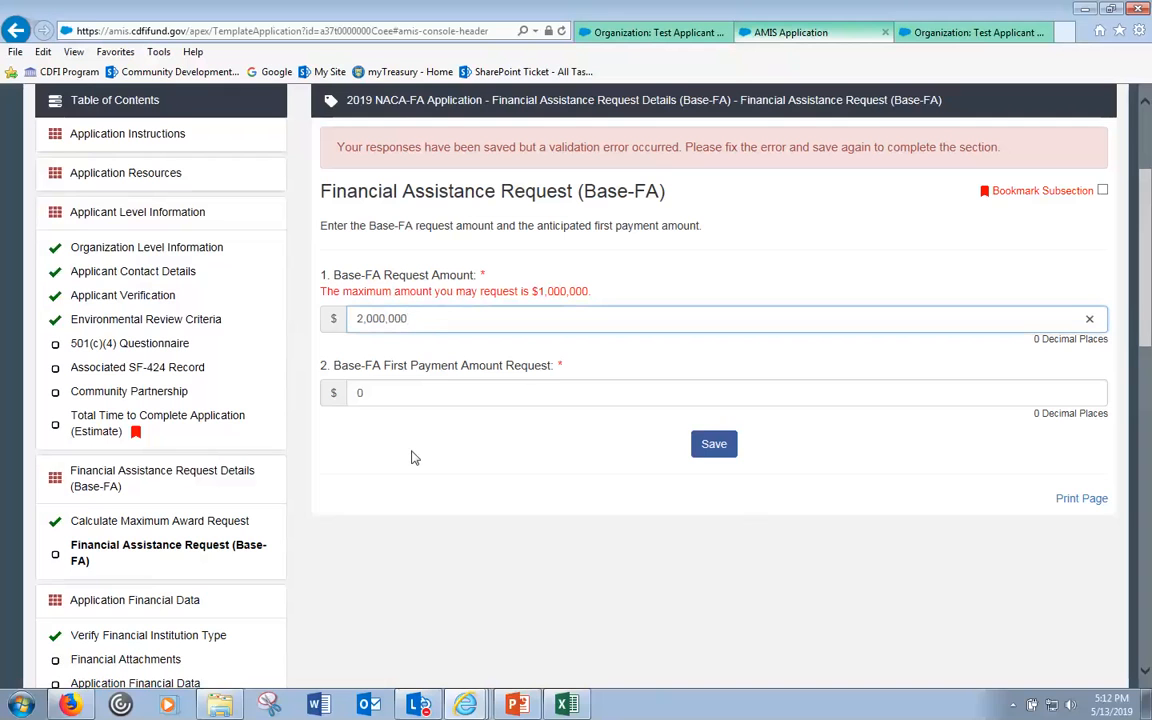
drag(468, 309, 297, 332)
text(1000000)
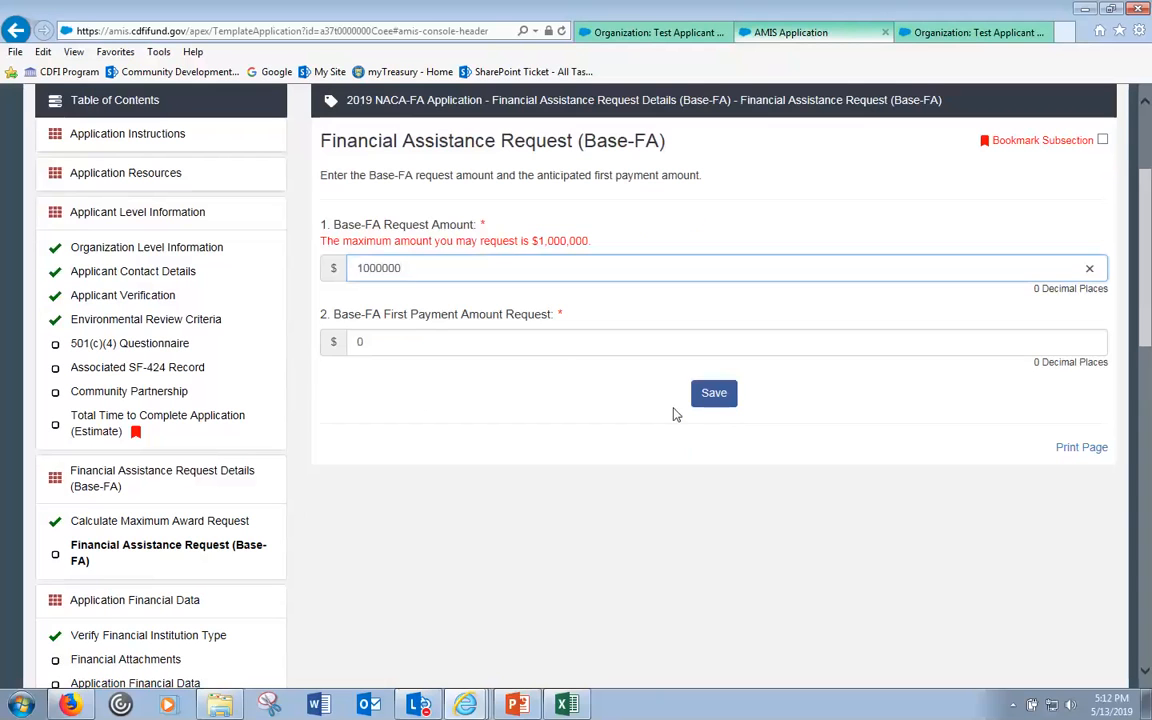
- Save the $1,000,000 Base-FA request and confirm the 'Subsection was marked as completed!' message
click(712, 393)
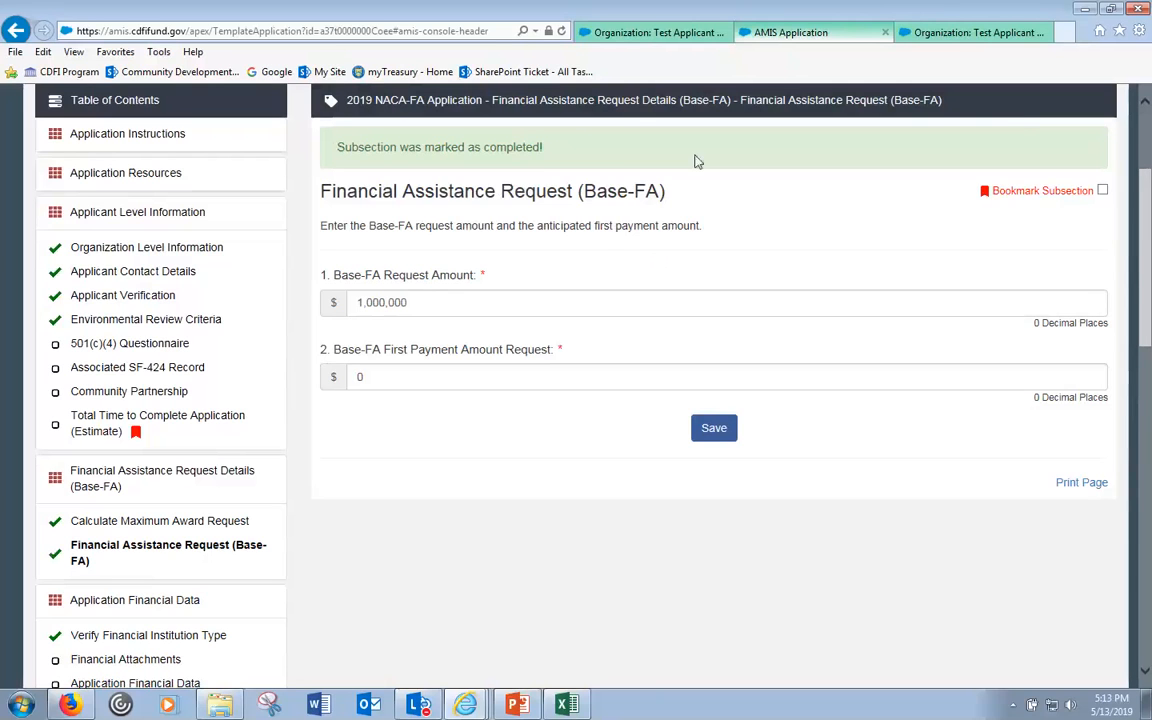
scroll(615, 182, up, 2)
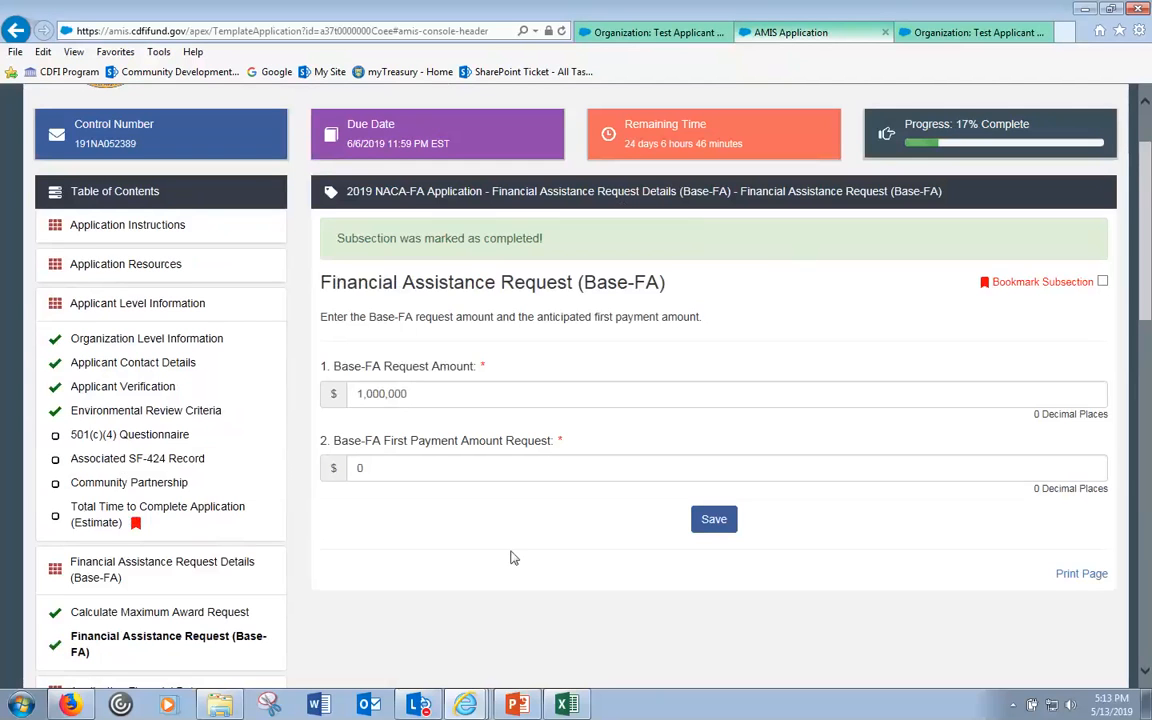
scroll(16, 538, down, 2)
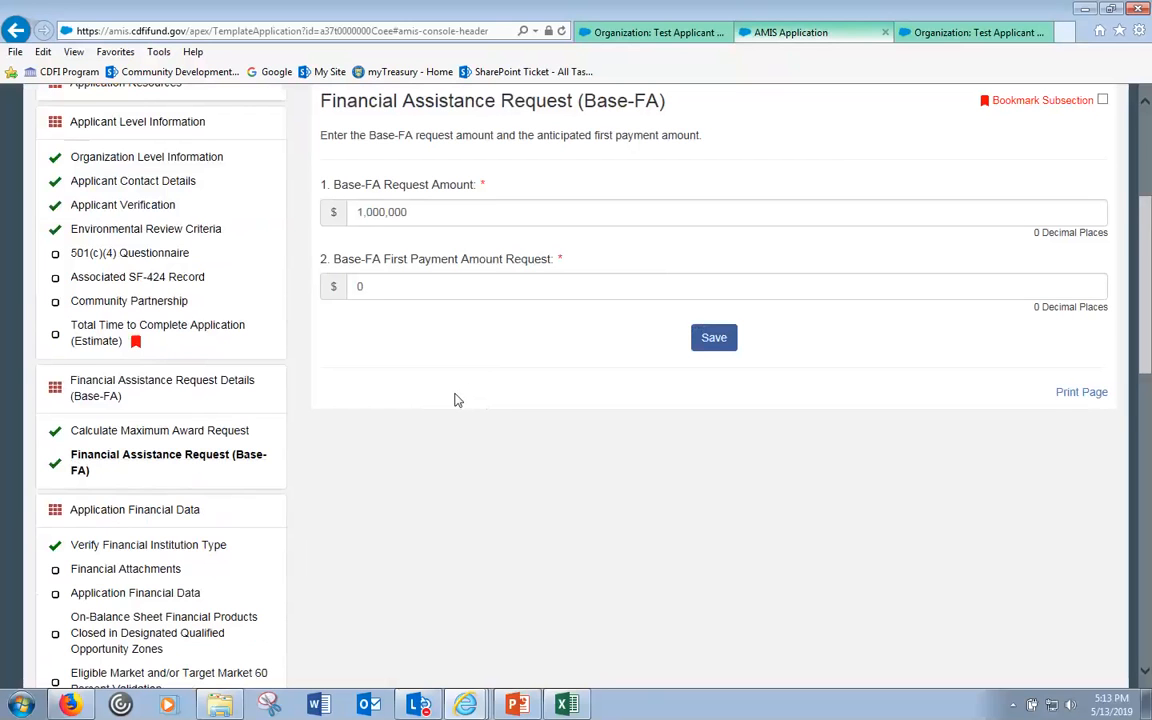
scroll(473, 580, down, 2)
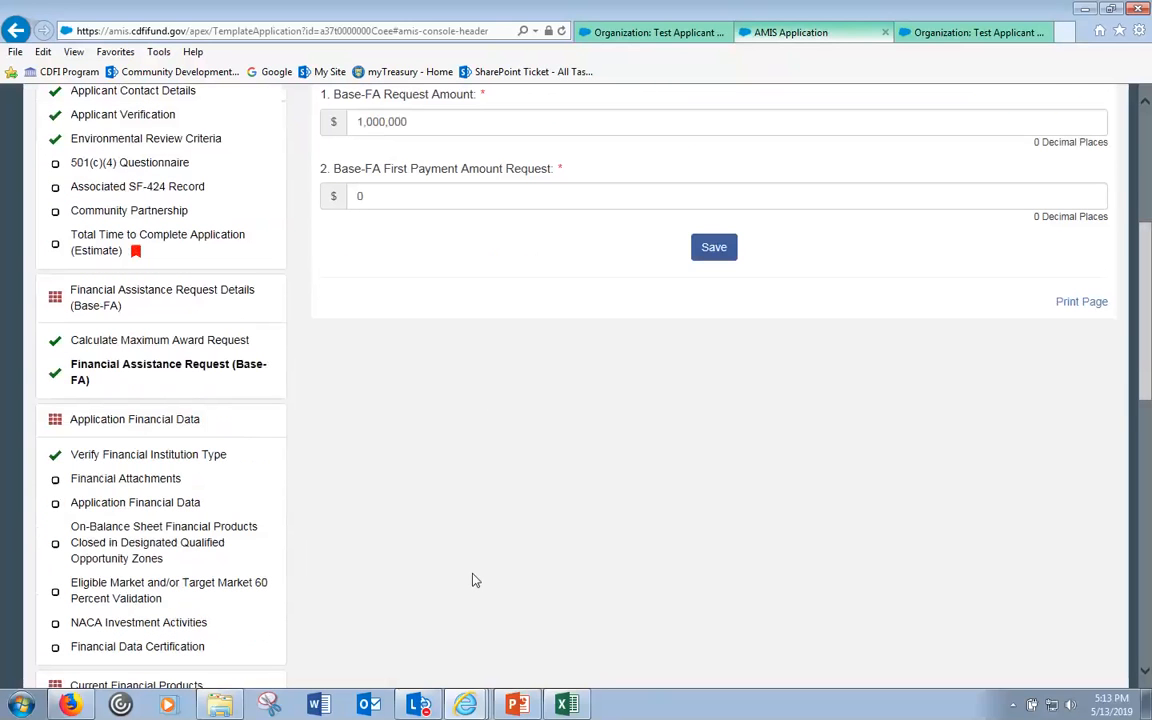
- Go to Application Financial Data > Verify Financial Institution Type, showing Unregulated Financial Institution
click(143, 424)
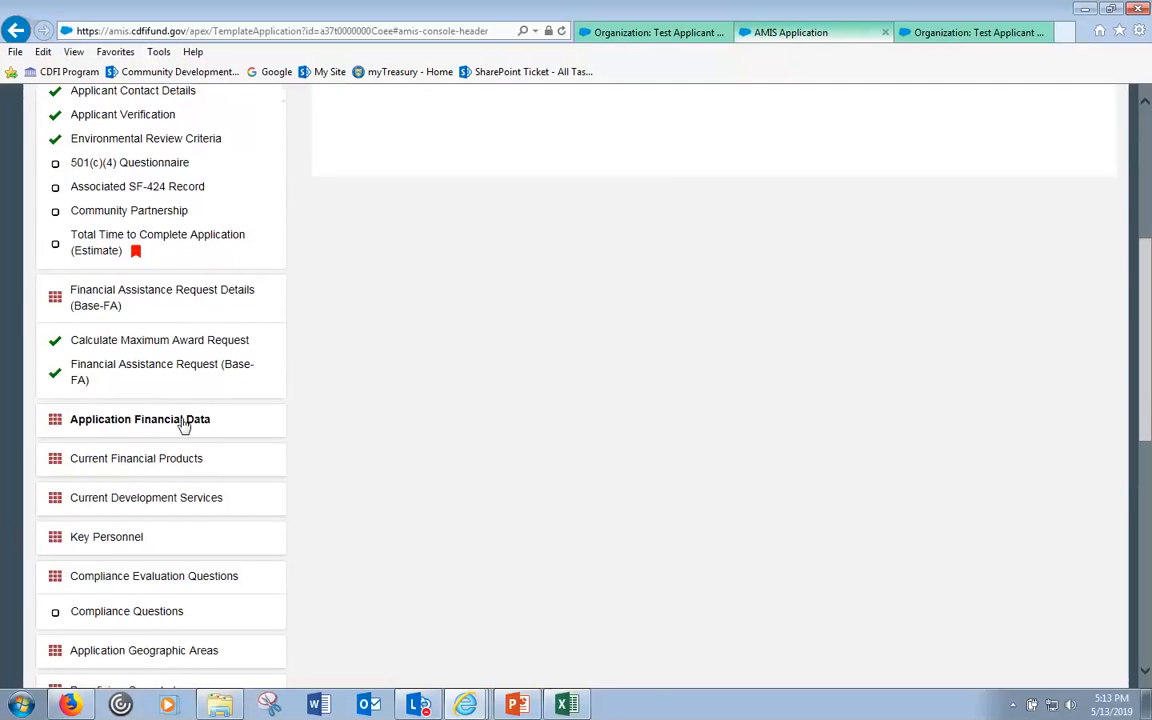
scroll(545, 424, up, 5)
scroll(535, 418, down, 1)
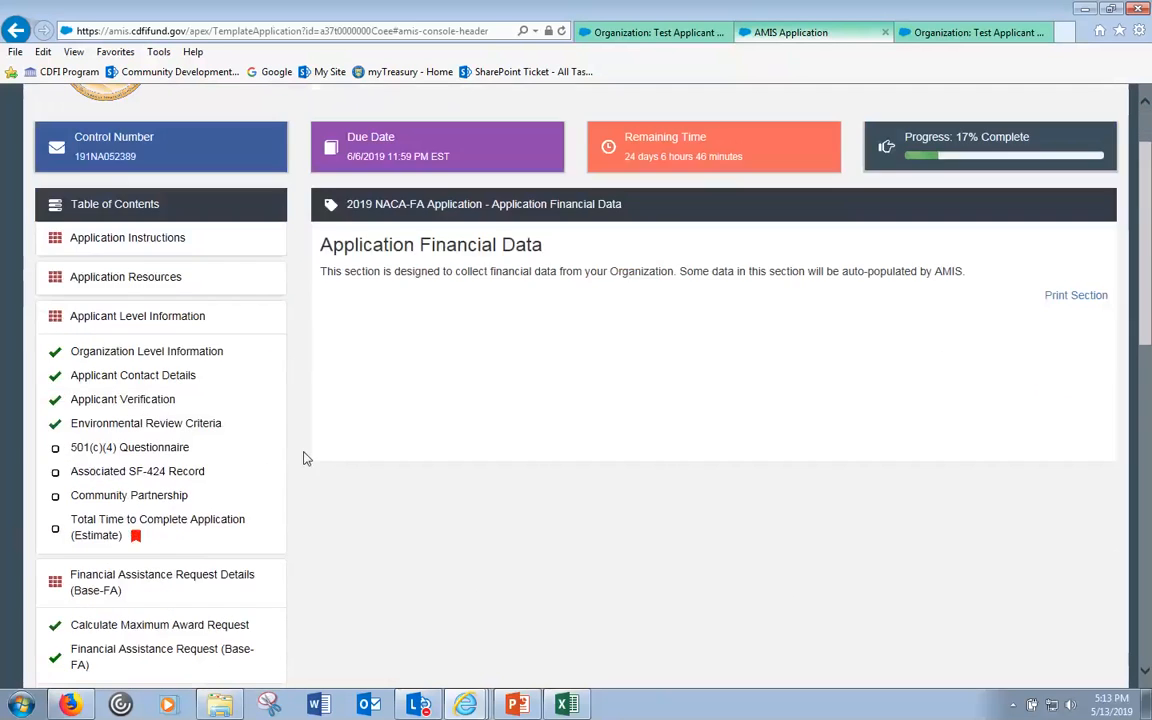
scroll(307, 458, down, 1)
click(121, 614)
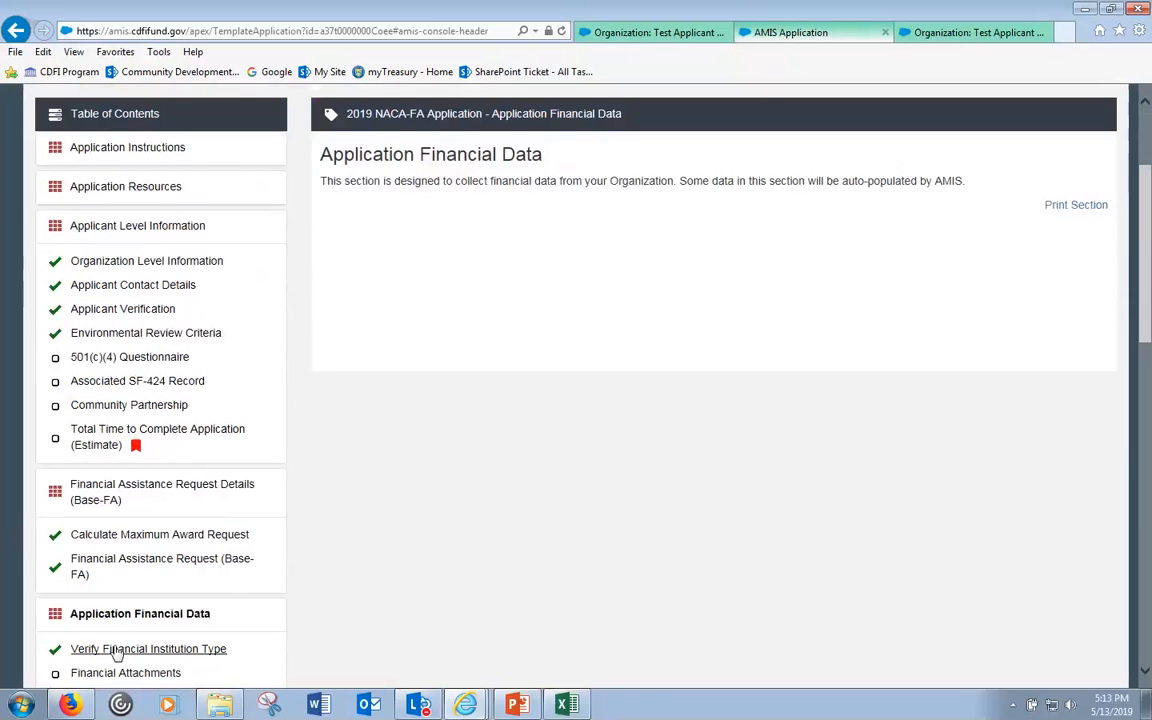
click(117, 650)
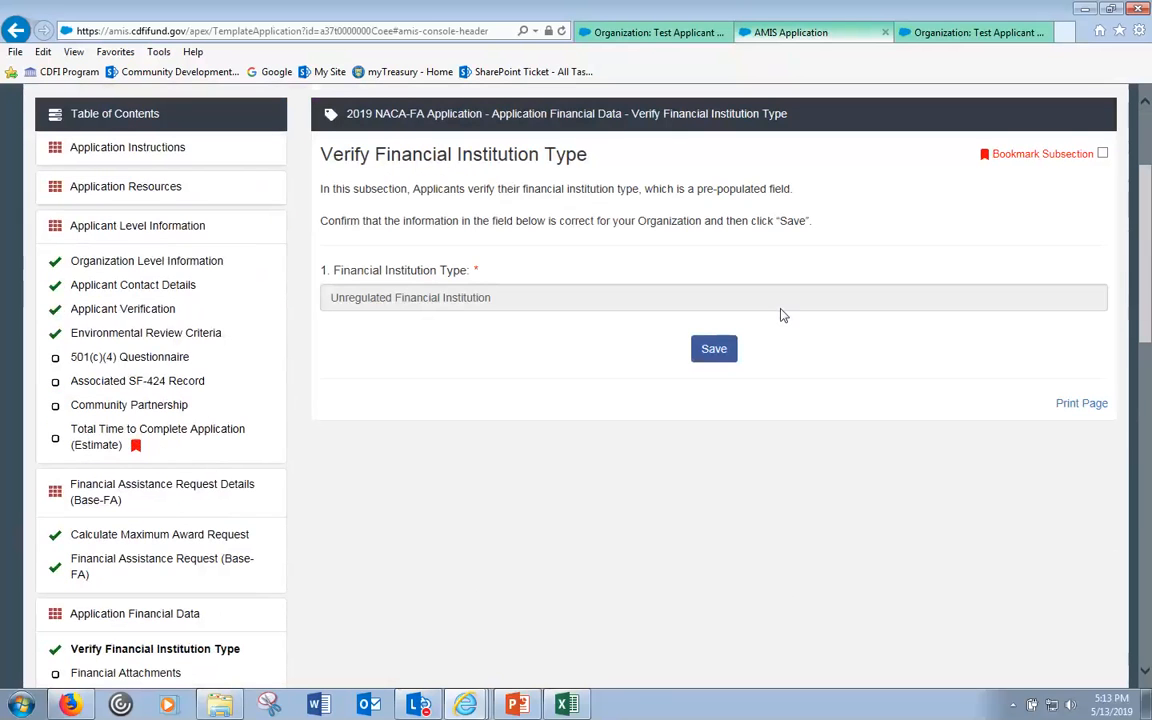
scroll(450, 438, down, 1)
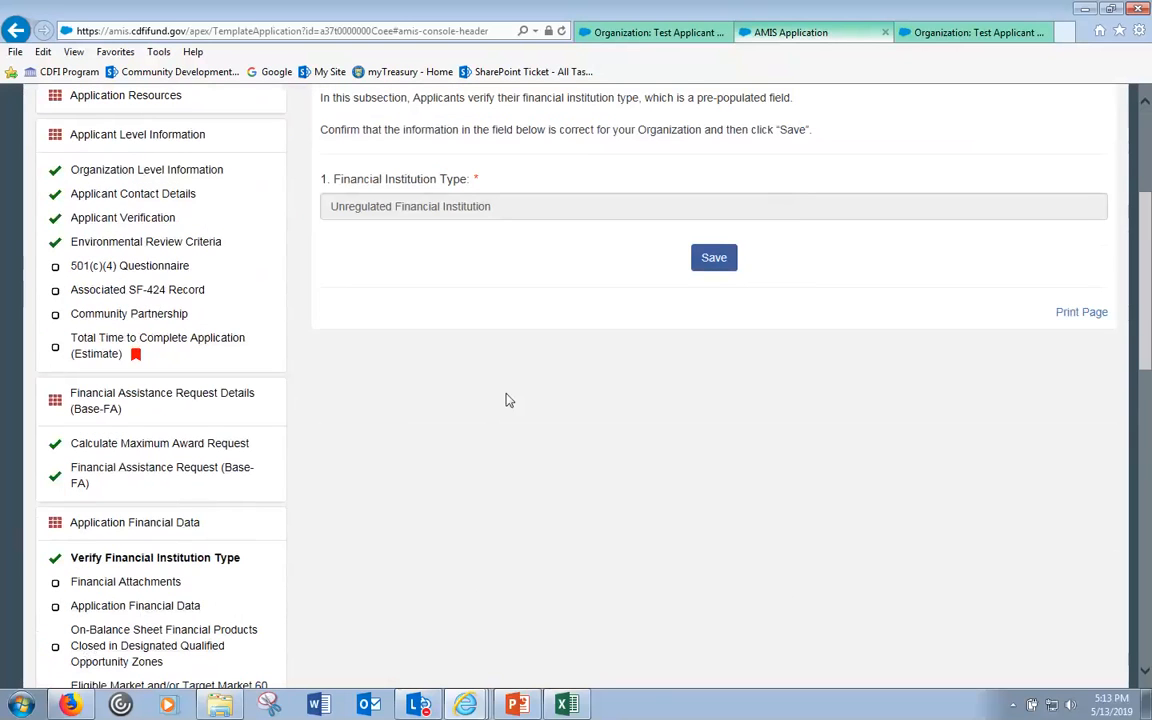
scroll(506, 400, up, 2)
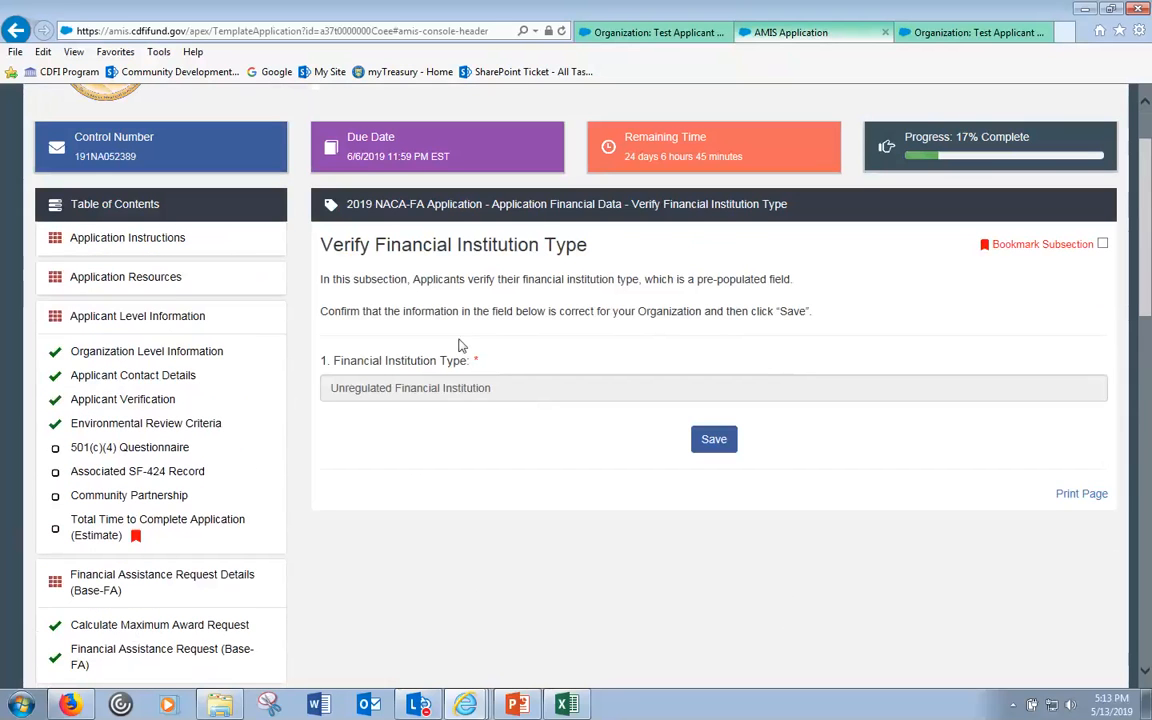
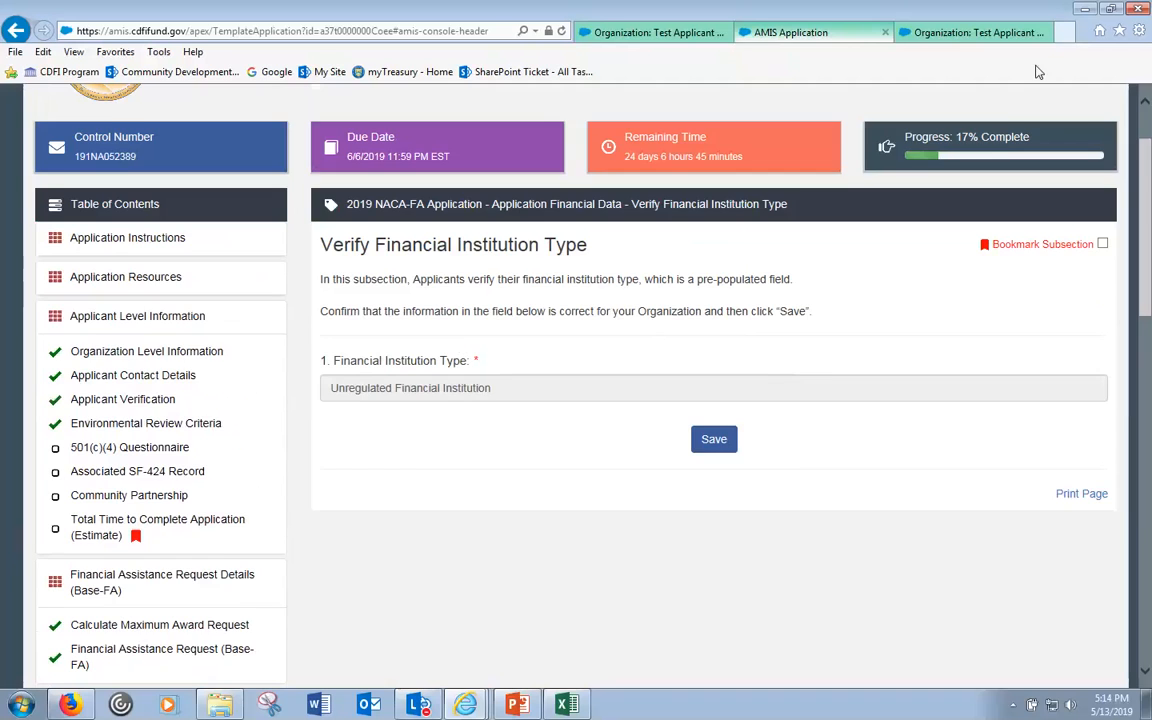
- Check the Unregulated Financial Institution type against the organization record, then save the subsection
click(1000, 32)
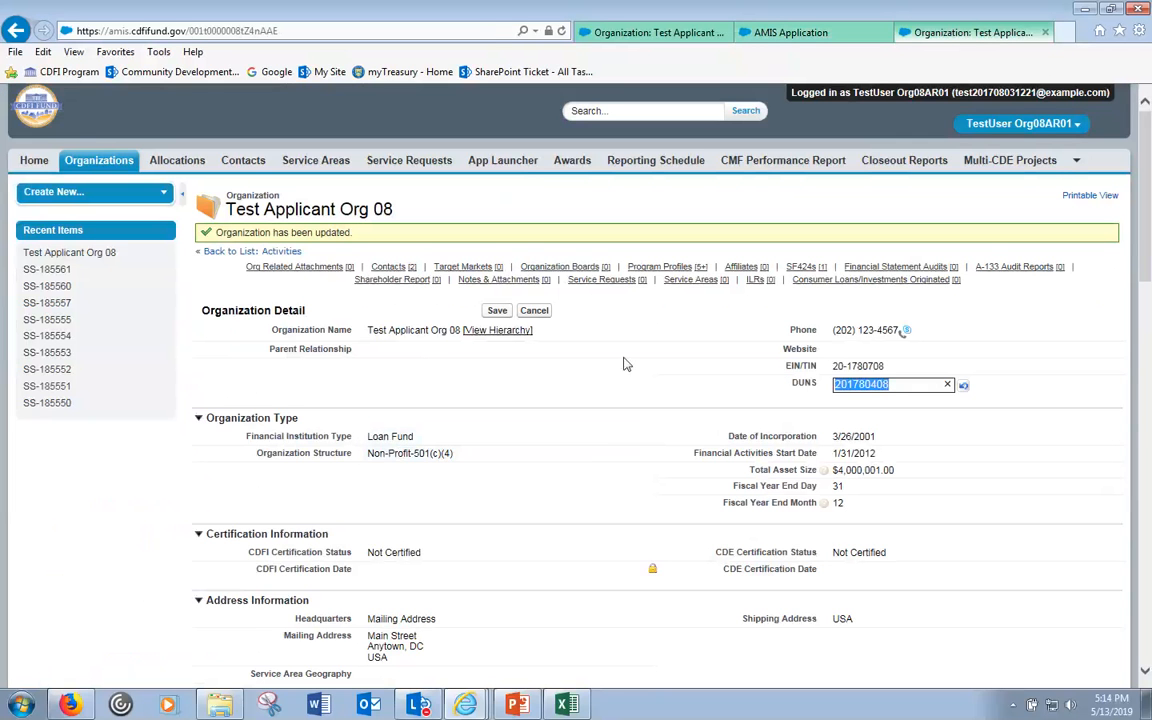
click(783, 36)
drag(334, 391, 468, 397)
click(903, 39)
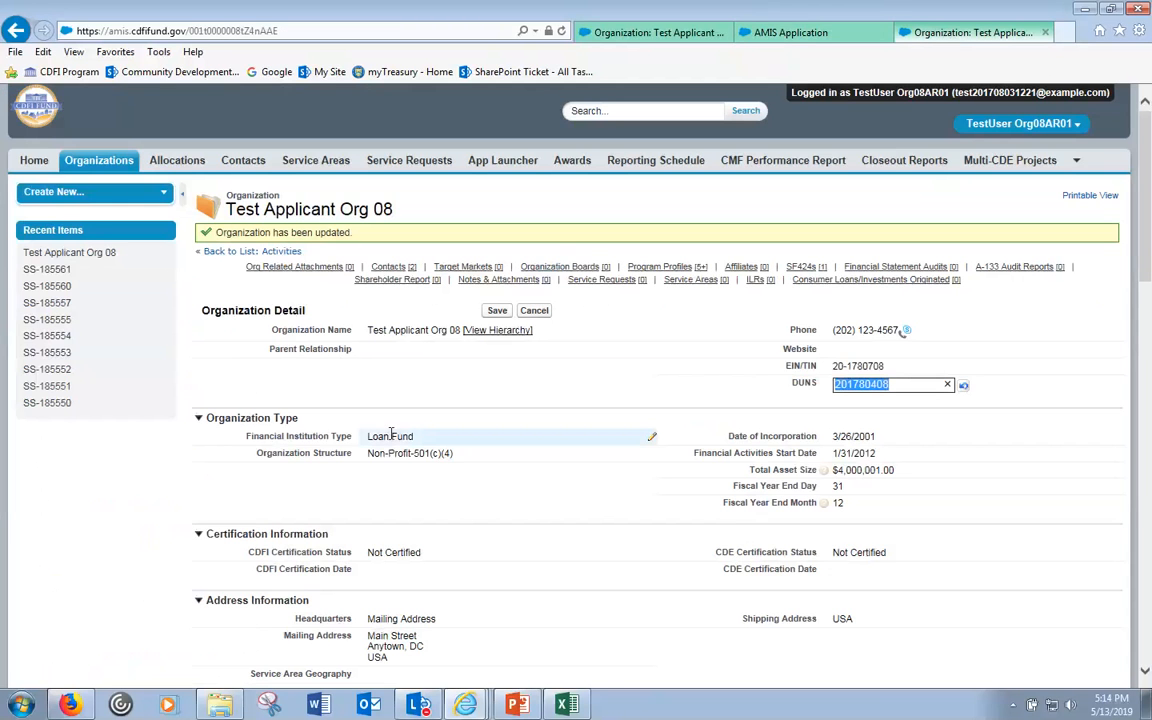
click(771, 40)
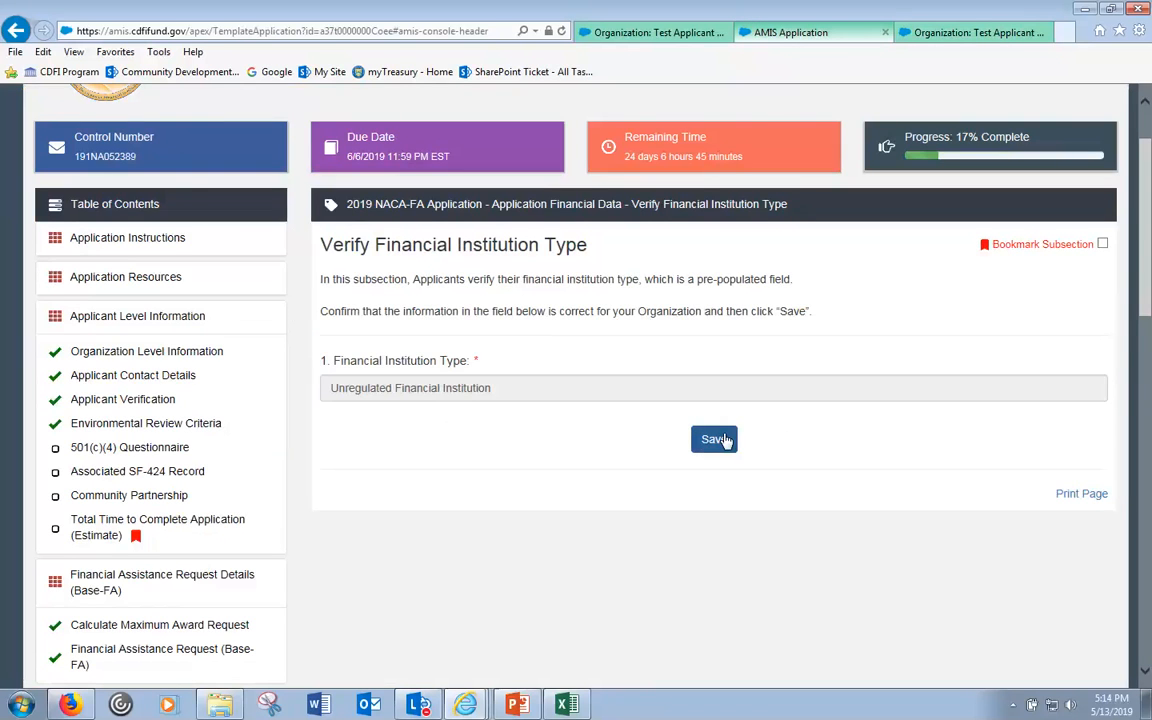
click(720, 440)
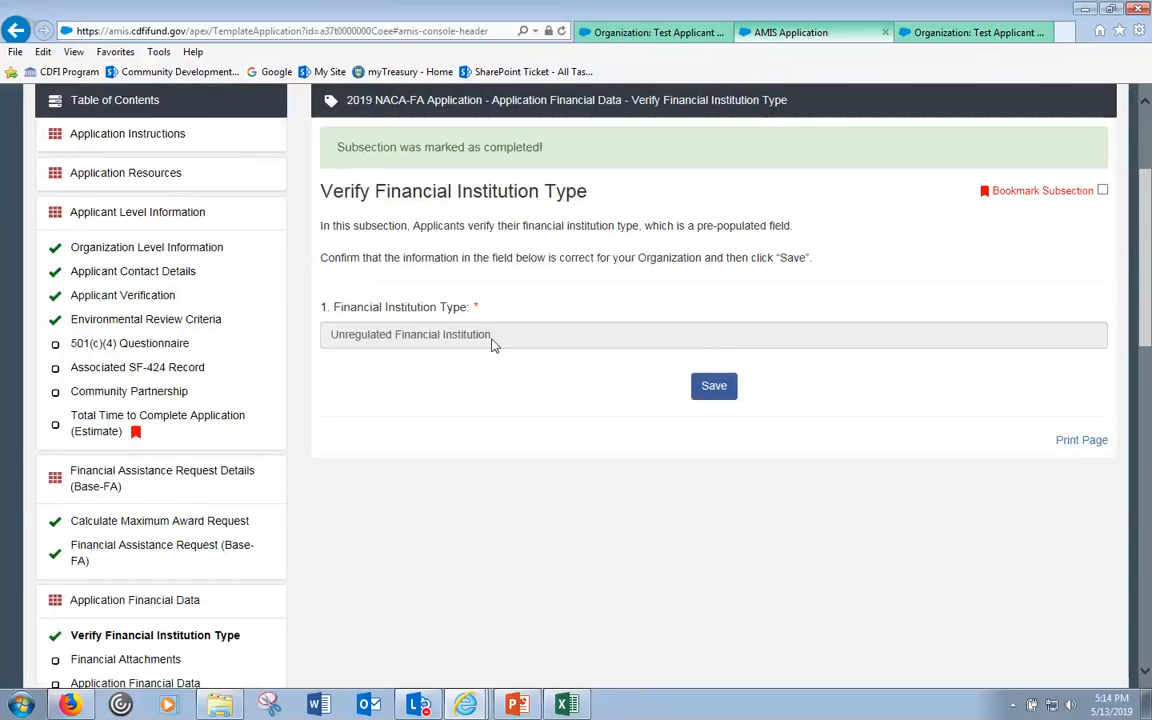
scroll(490, 345, down, 1)
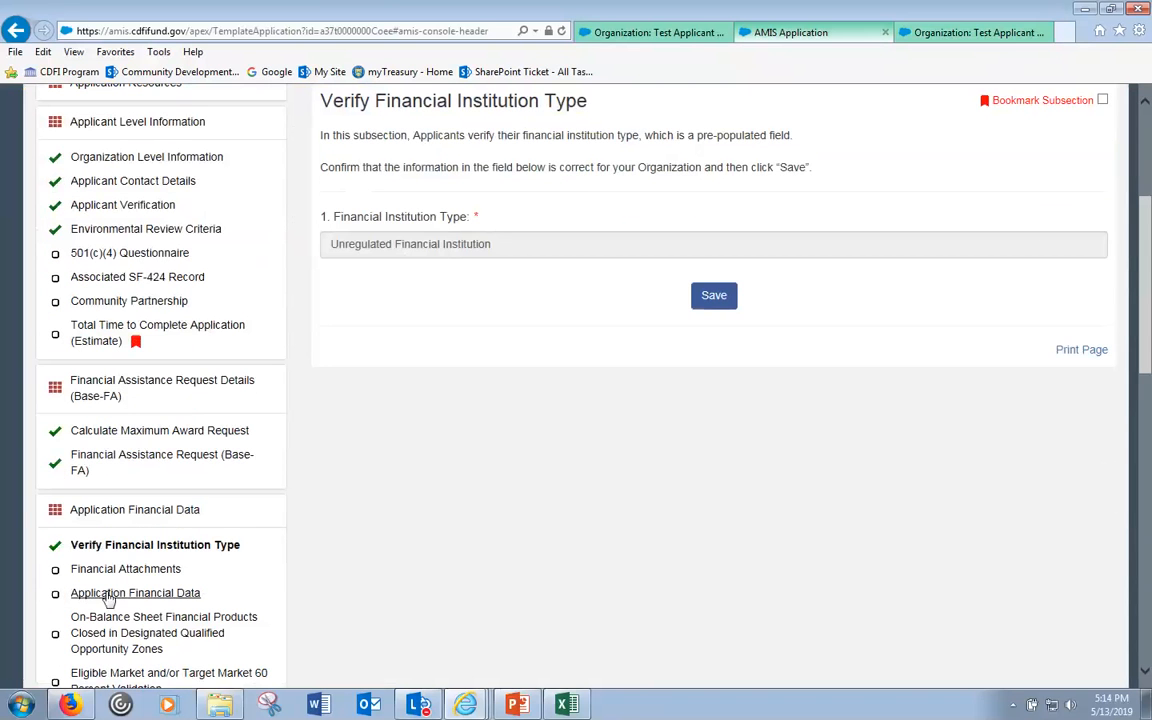
- Review the empty Historic 2015–2017 asset and liability fields in Application Financial Data
click(177, 595)
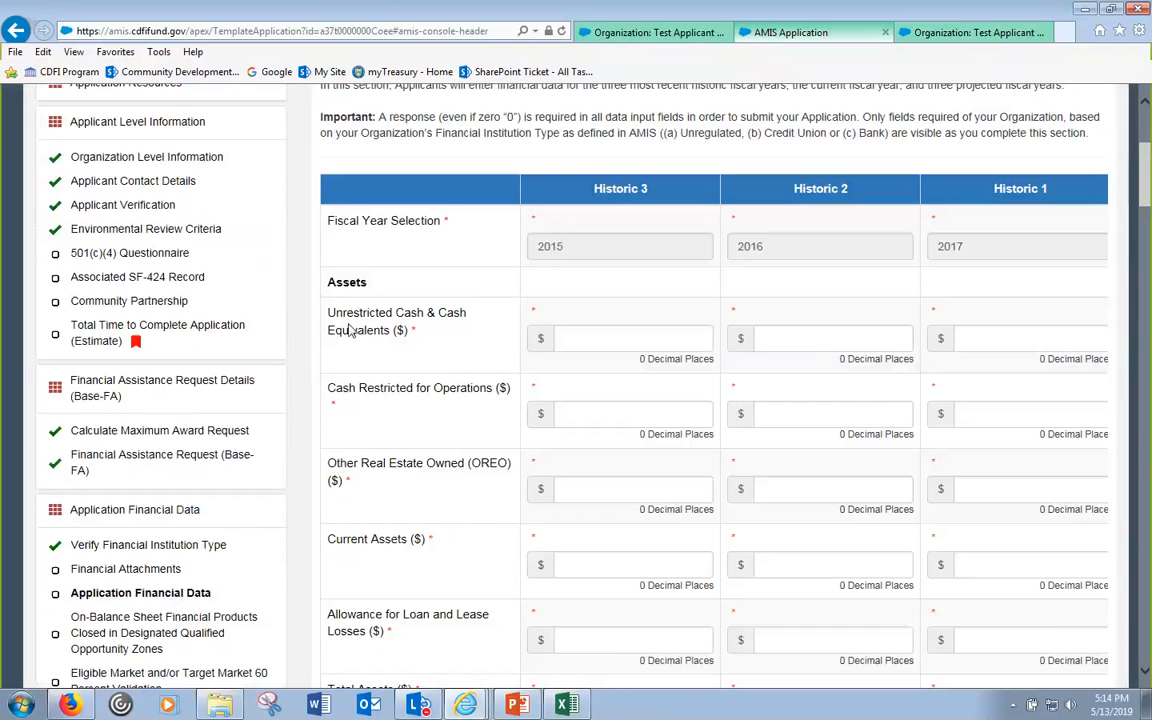
scroll(400, 297, up, 3)
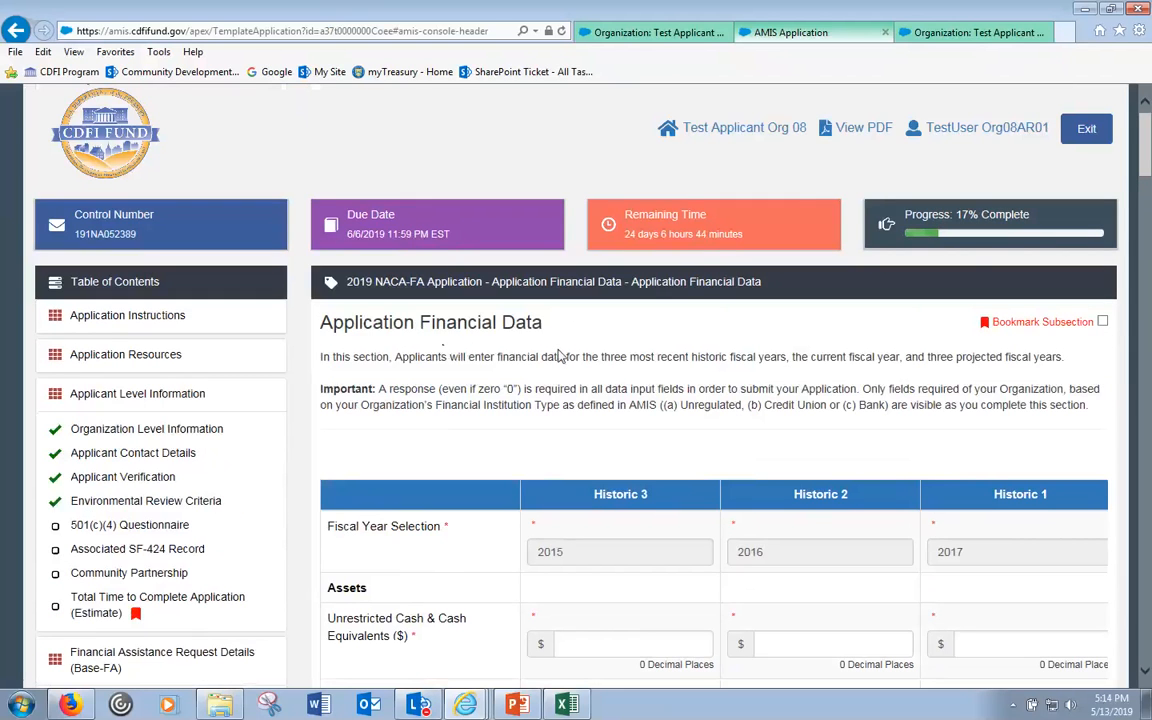
scroll(560, 355, down, 3)
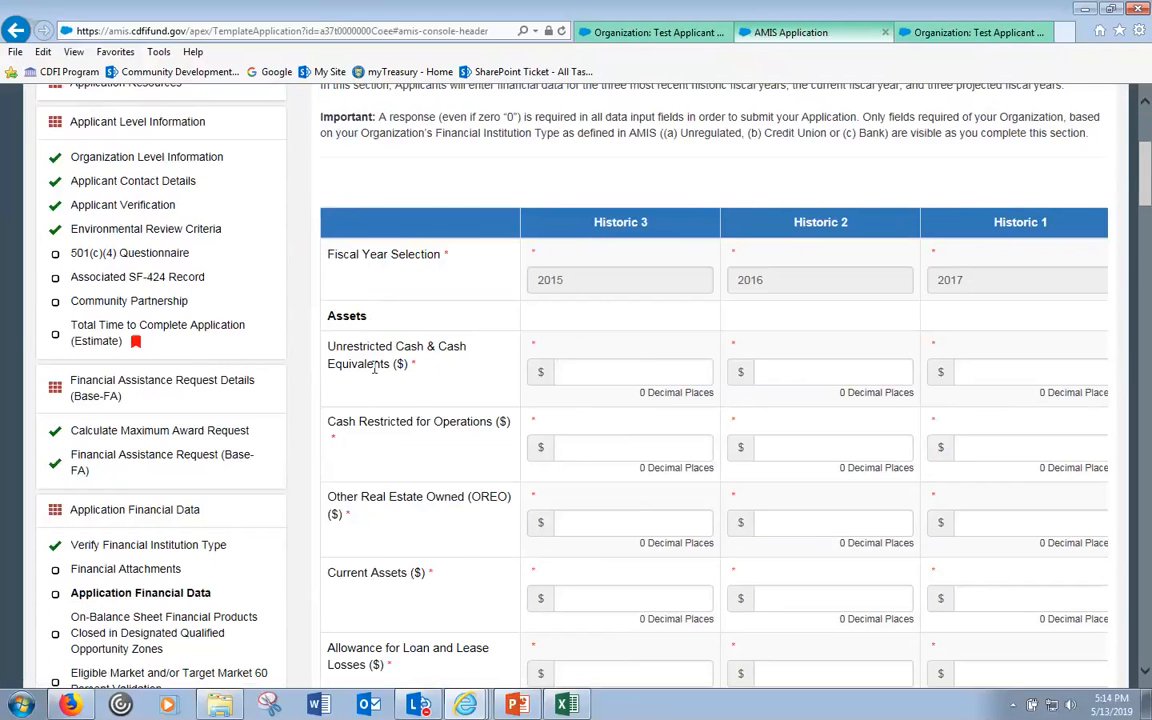
scroll(367, 317, down, 1)
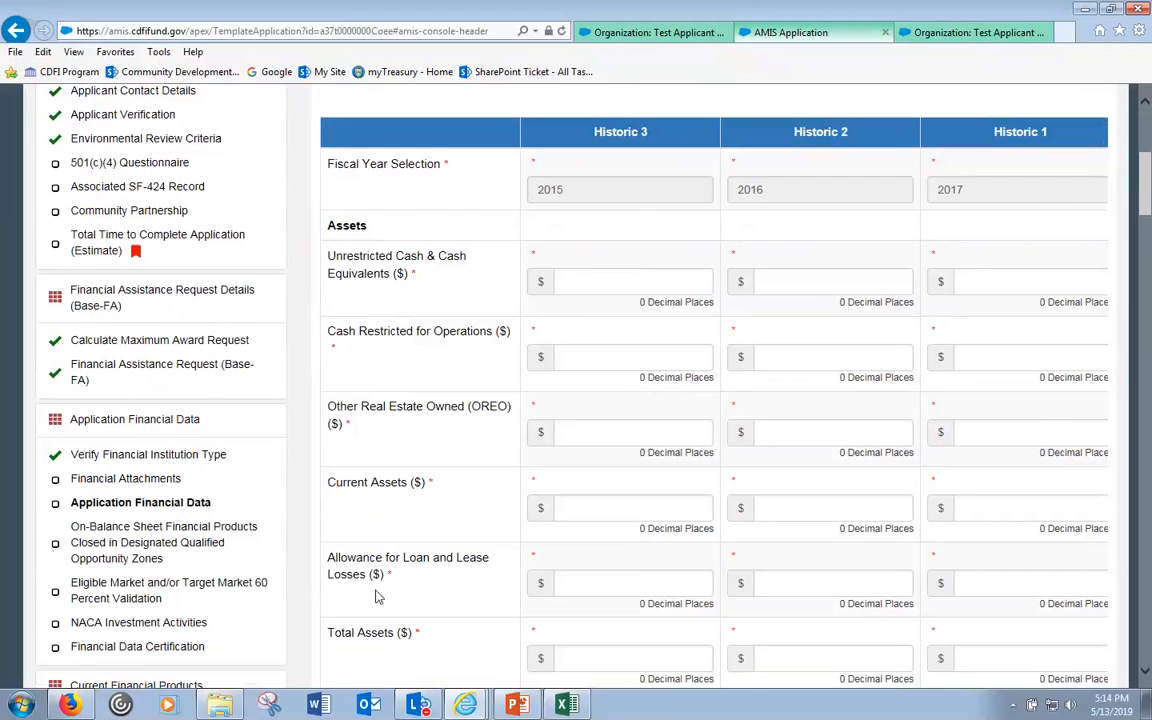
scroll(378, 596, down, 2)
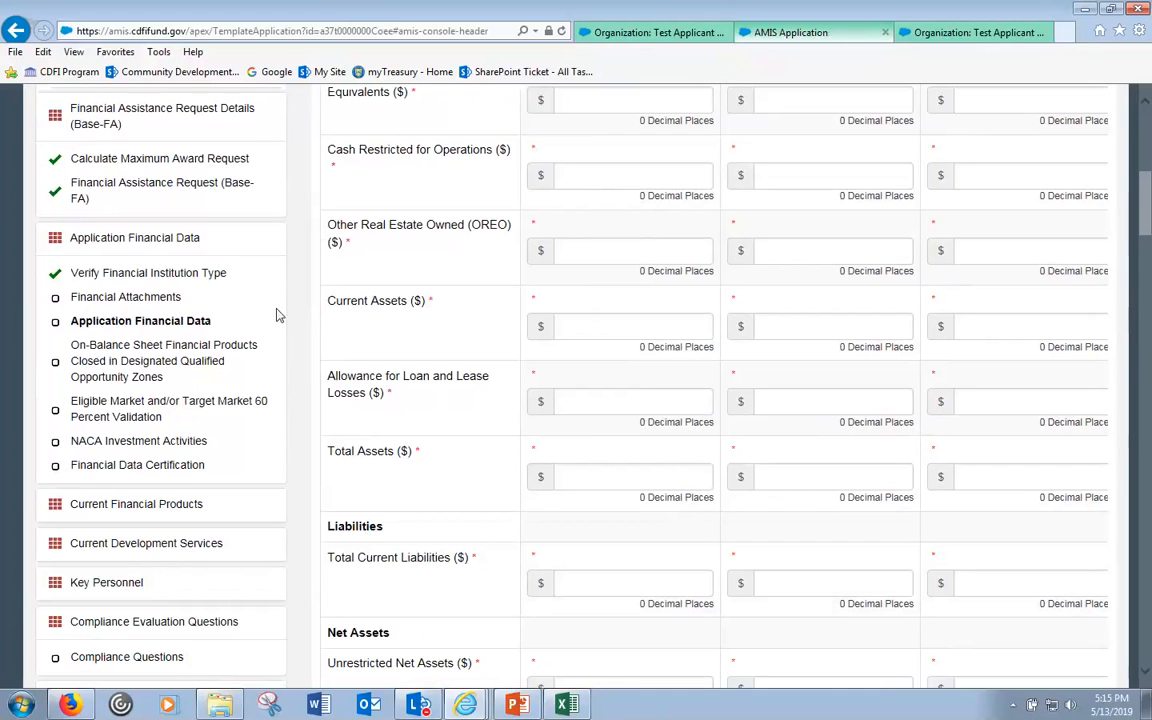
click(155, 299)
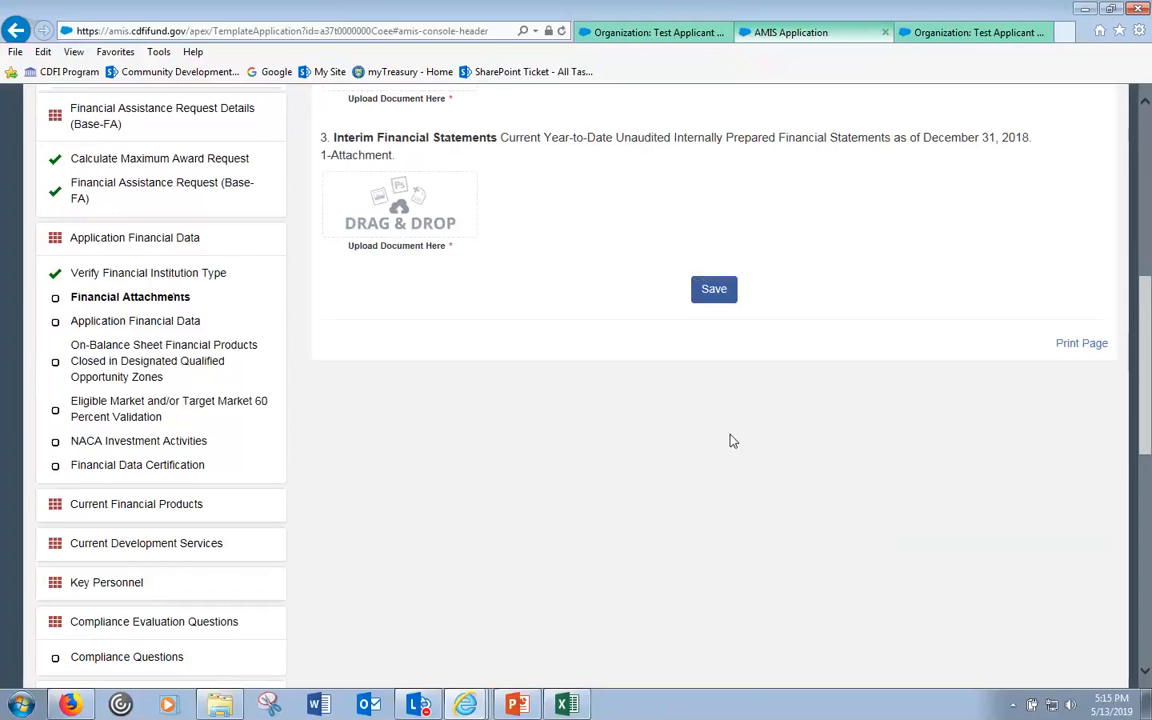
- Highlight the Unregulated Applicants wording and the 3-attachment requirement for audited statements
scroll(731, 441, up, 3)
scroll(731, 441, up, 1)
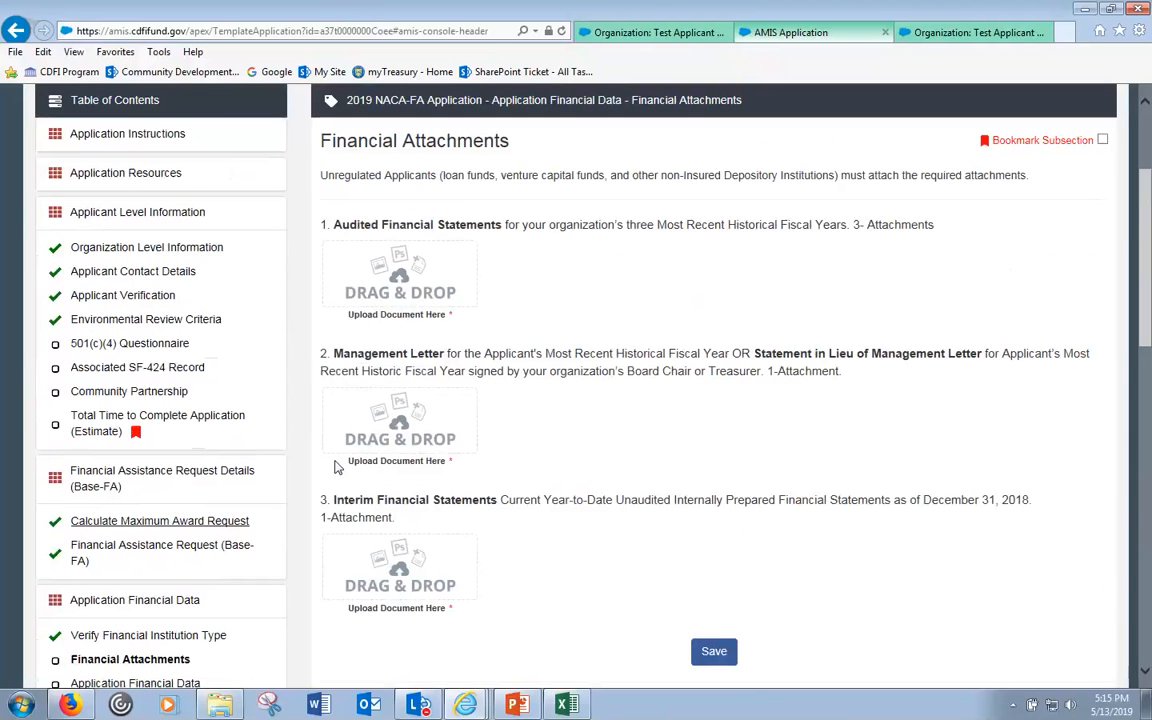
drag(321, 175, 438, 176)
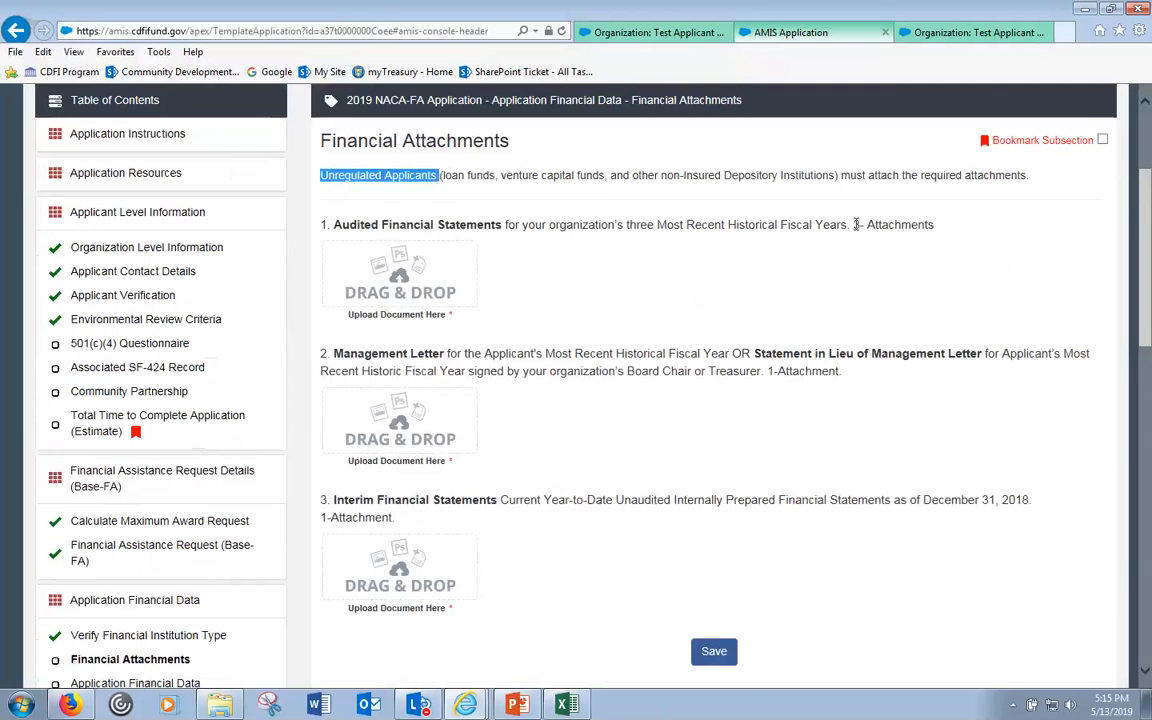
drag(855, 224, 913, 225)
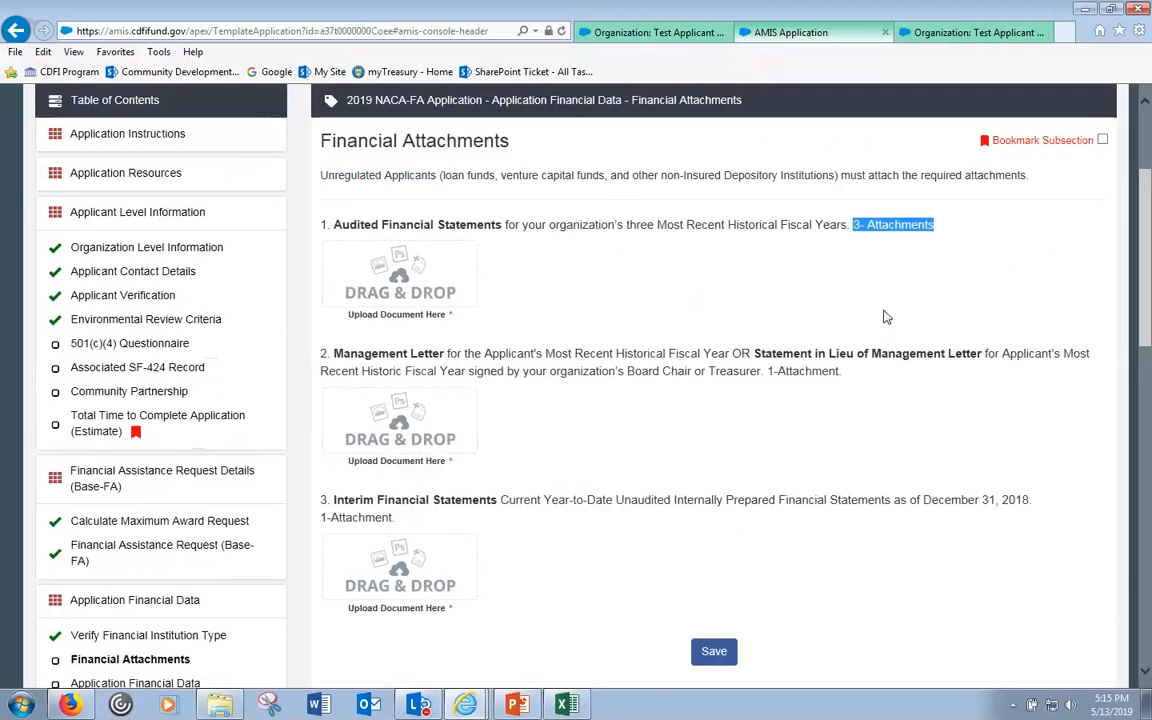
click(853, 225)
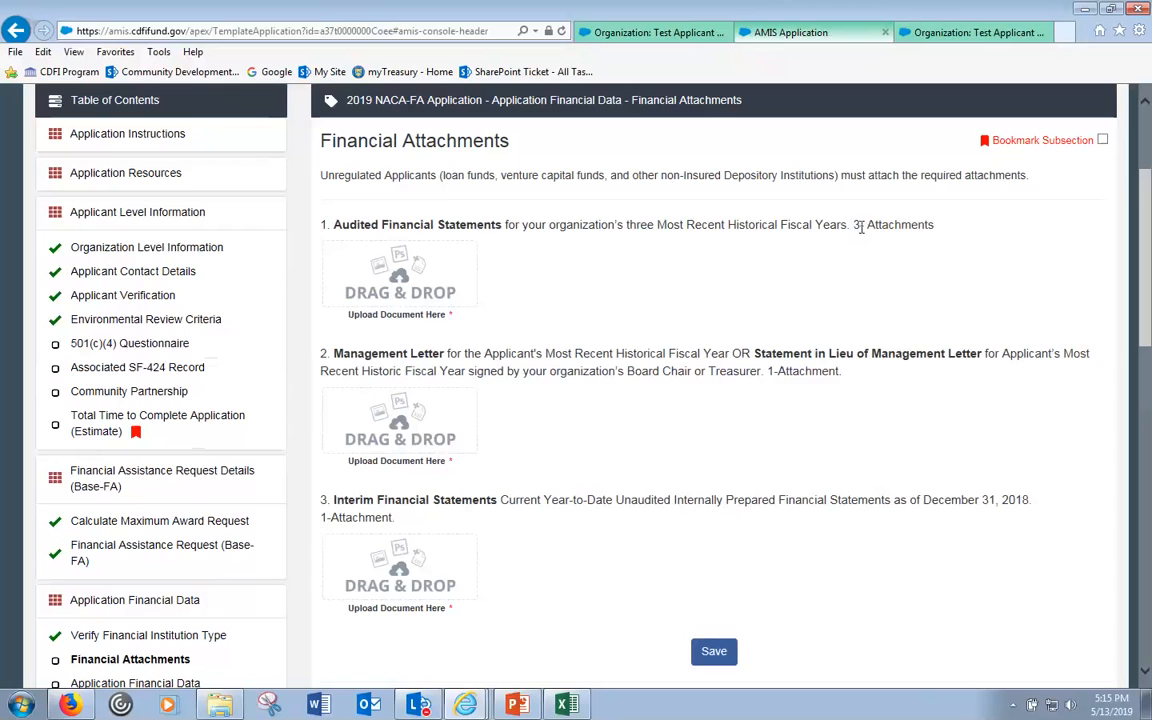
drag(855, 226, 935, 228)
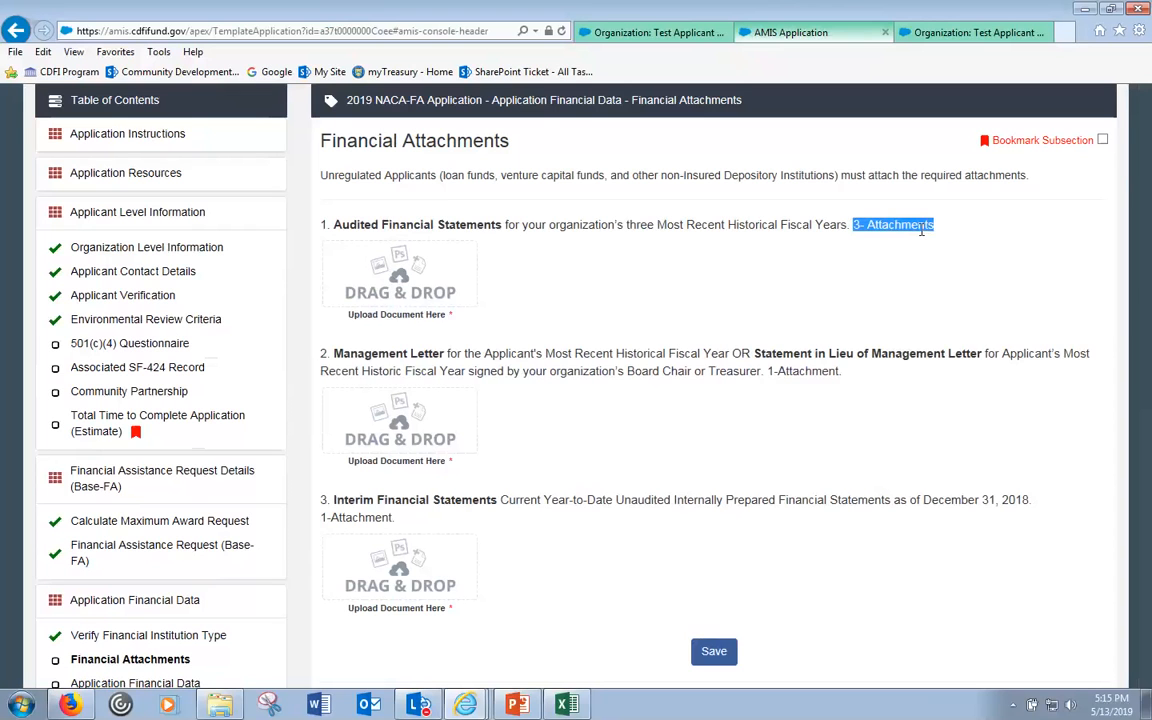
click(856, 225)
drag(854, 225, 936, 226)
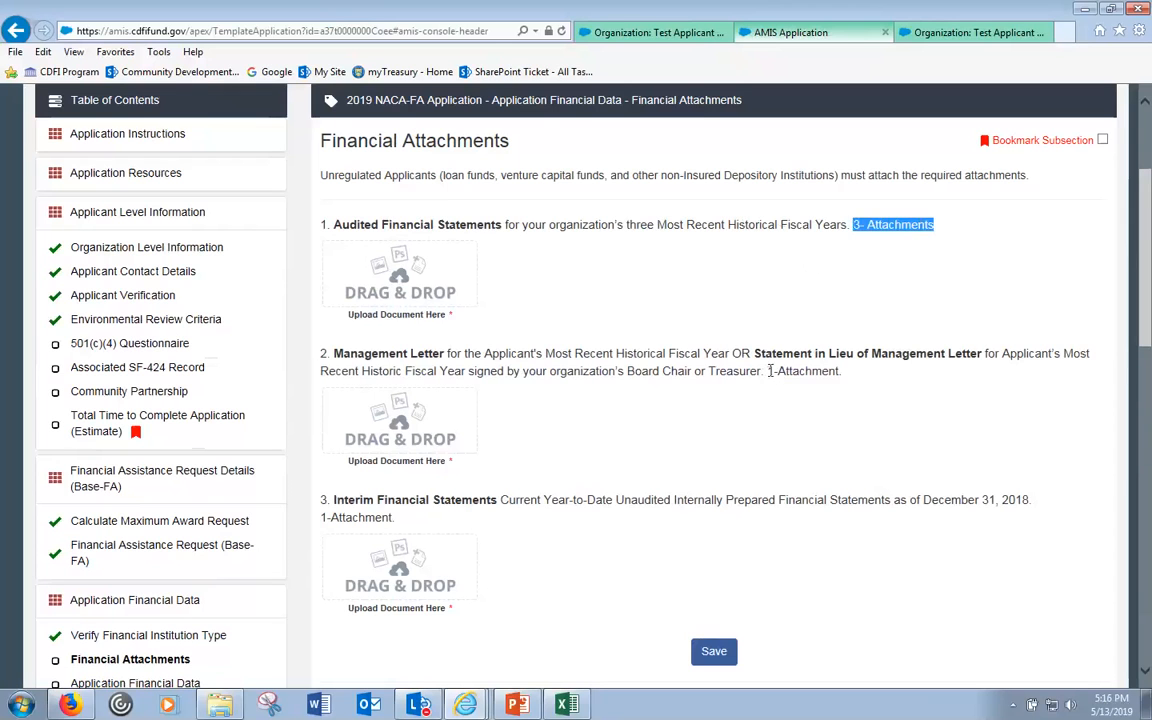
- Note the 1-attachment requirements for the management letter and interim financial statements
drag(768, 371, 843, 369)
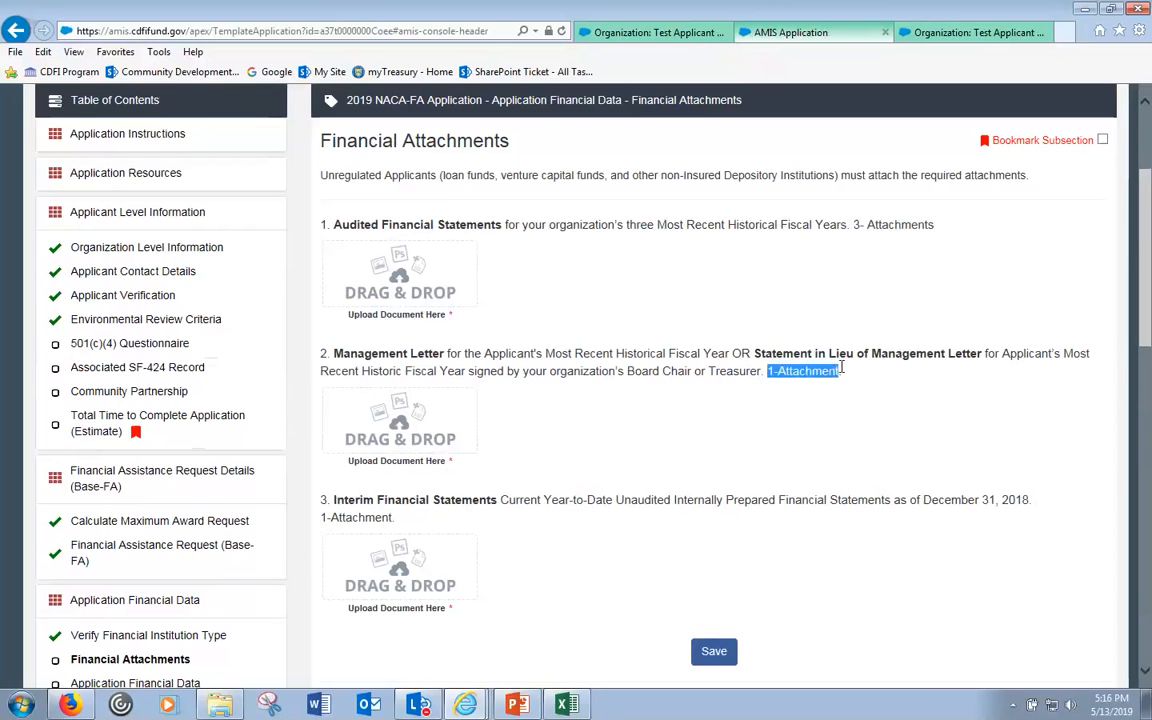
click(330, 517)
drag(330, 517, 395, 517)
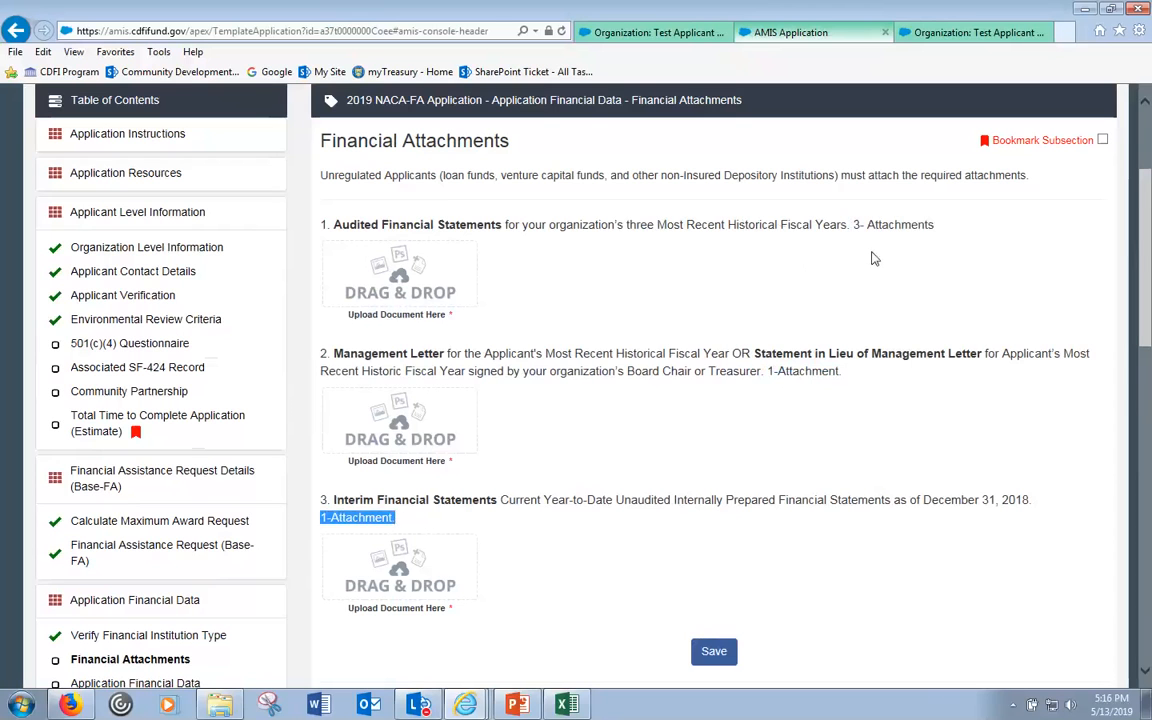
drag(852, 225, 934, 225)
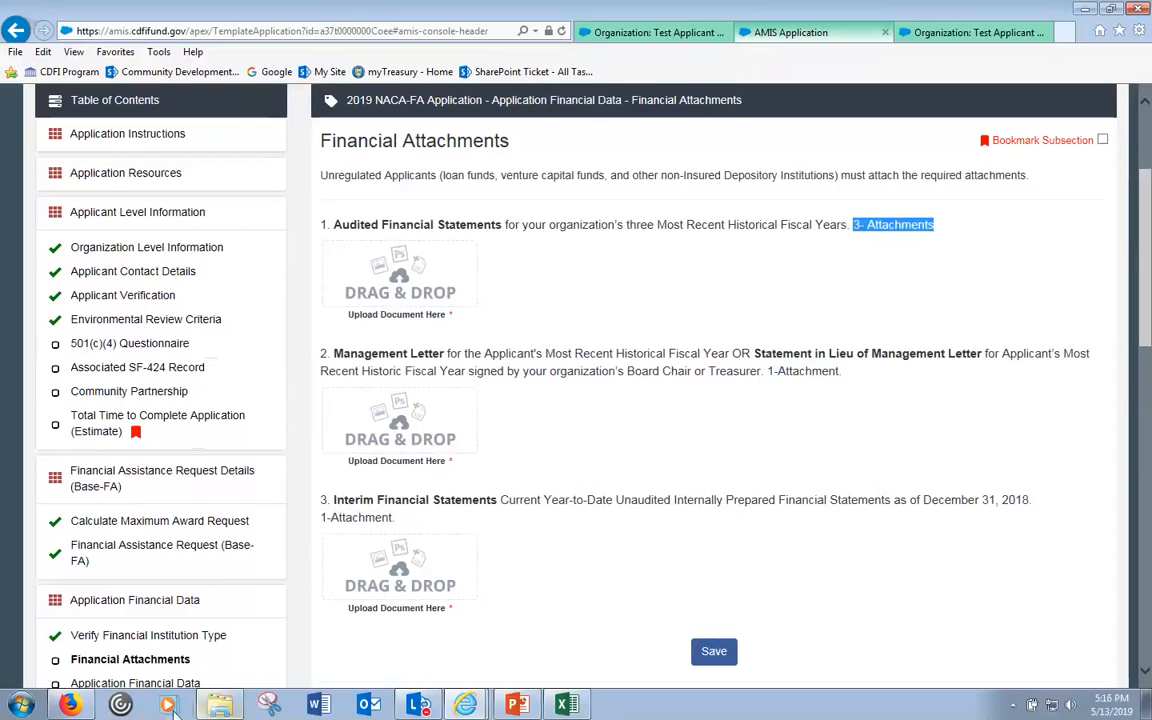
click(230, 705)
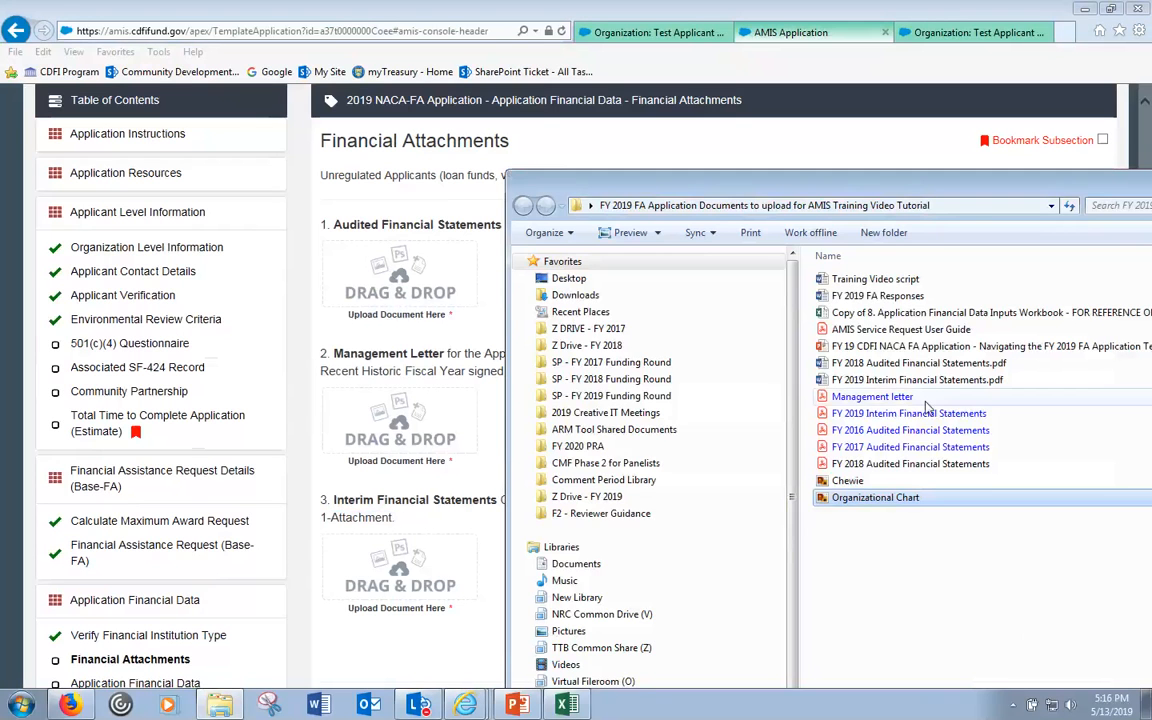
- Attach the FY 2016–2018 audited statements to item 1, then remove the FY 2018 file
click(866, 431)
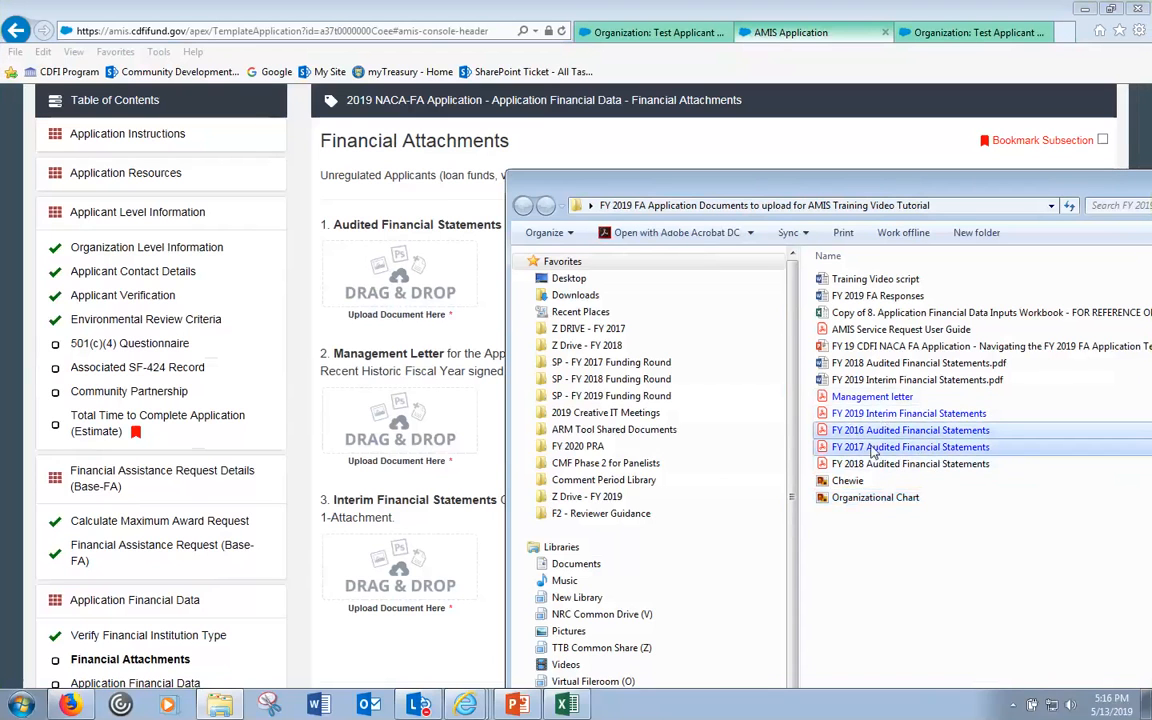
shift+click(872, 462)
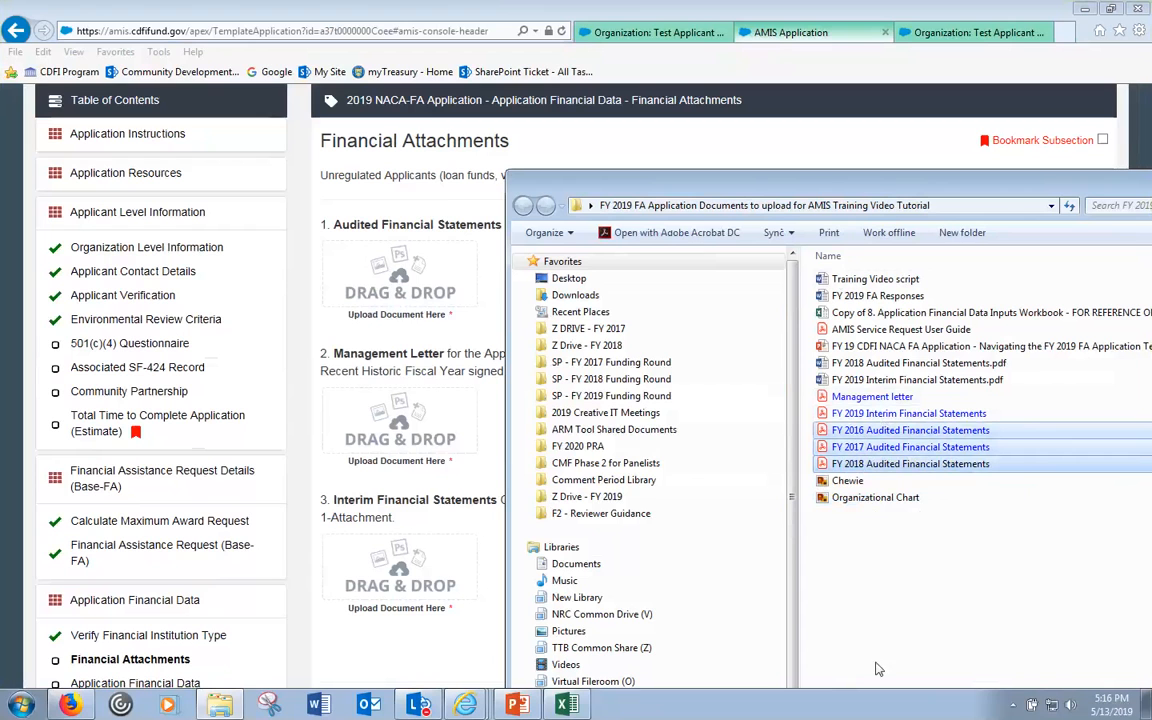
drag(826, 436, 398, 282)
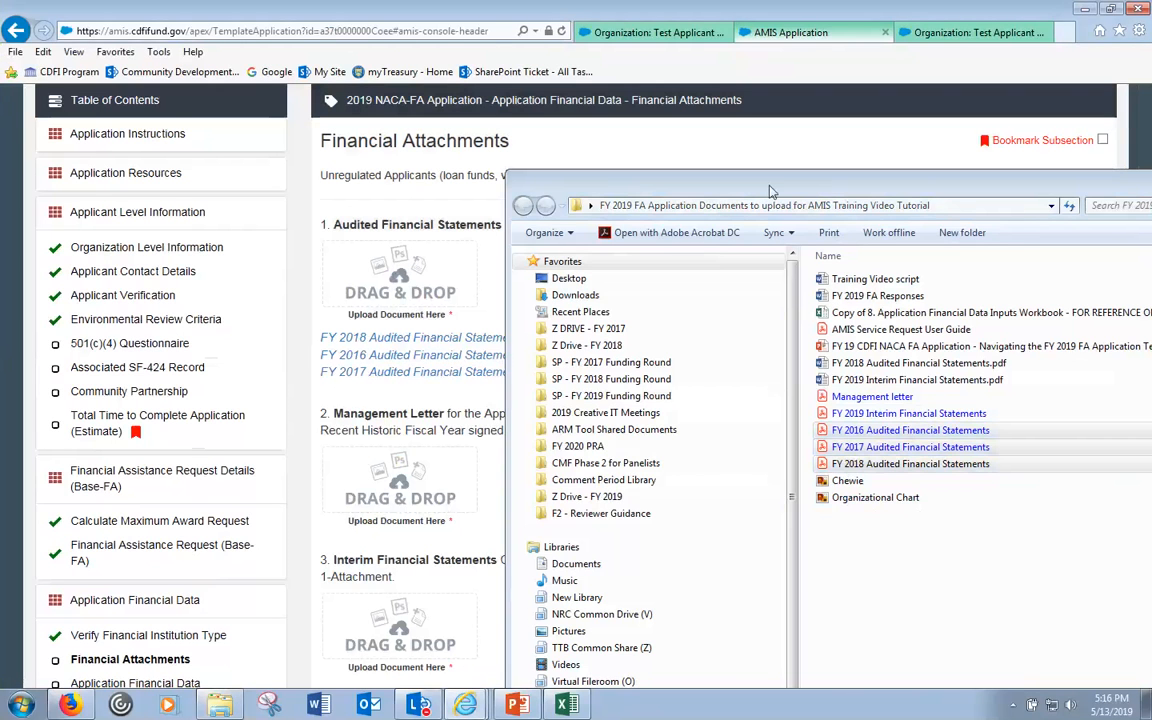
drag(838, 197, 1061, 141)
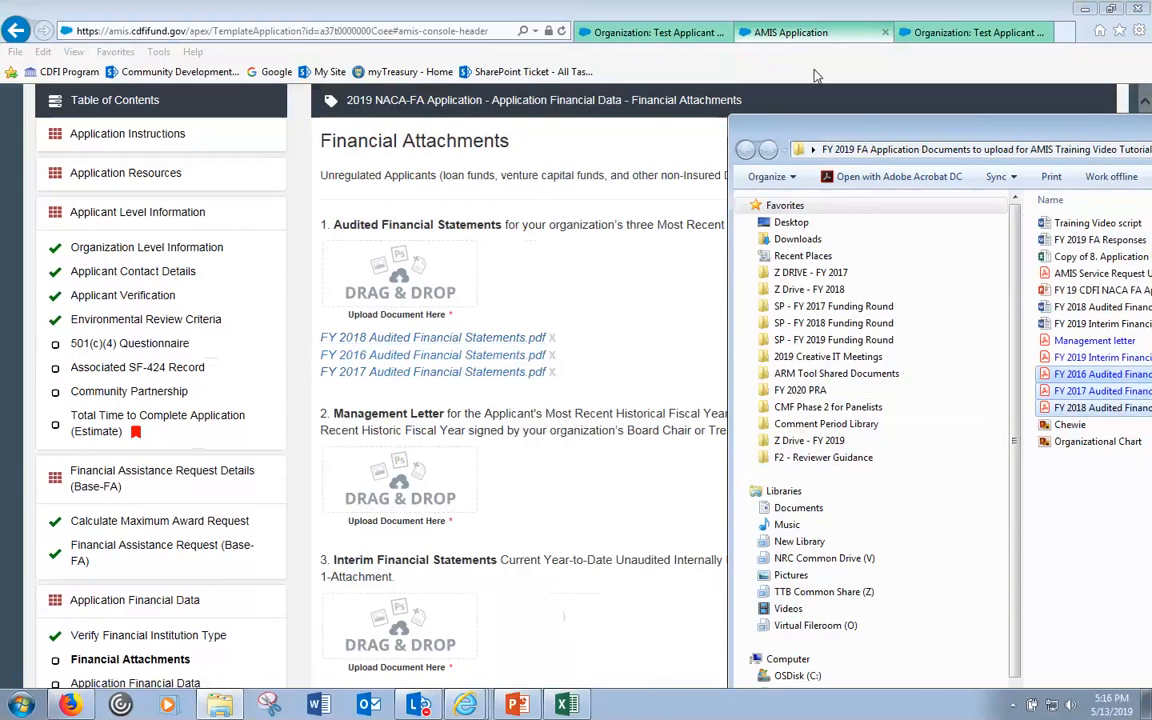
drag(868, 134, 816, 72)
click(551, 338)
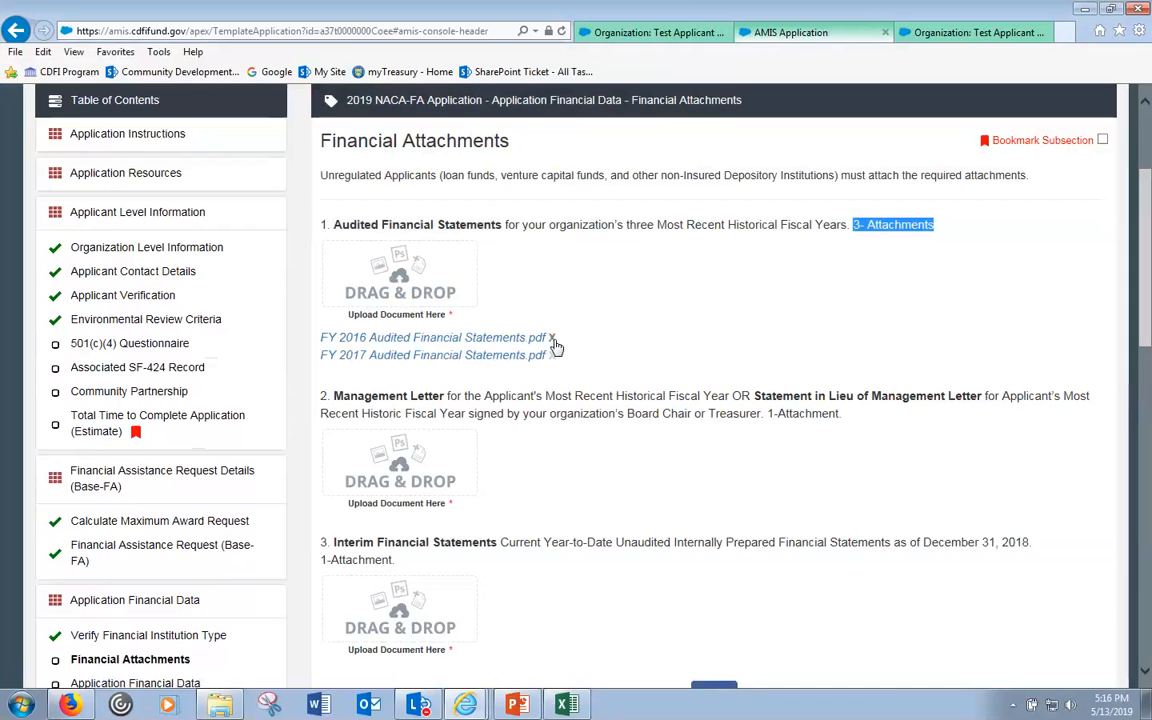
- Attach the management letter to item 2 and the FY 2019 interim financial statements
mouse_move(465, 705)
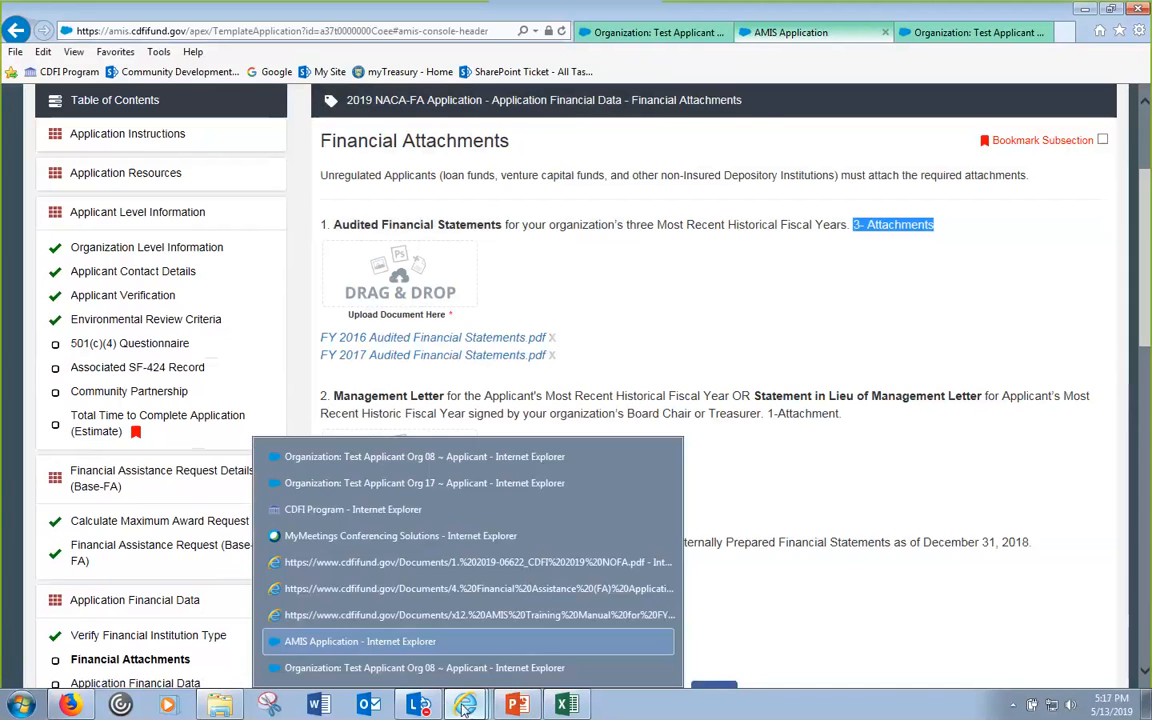
click(219, 705)
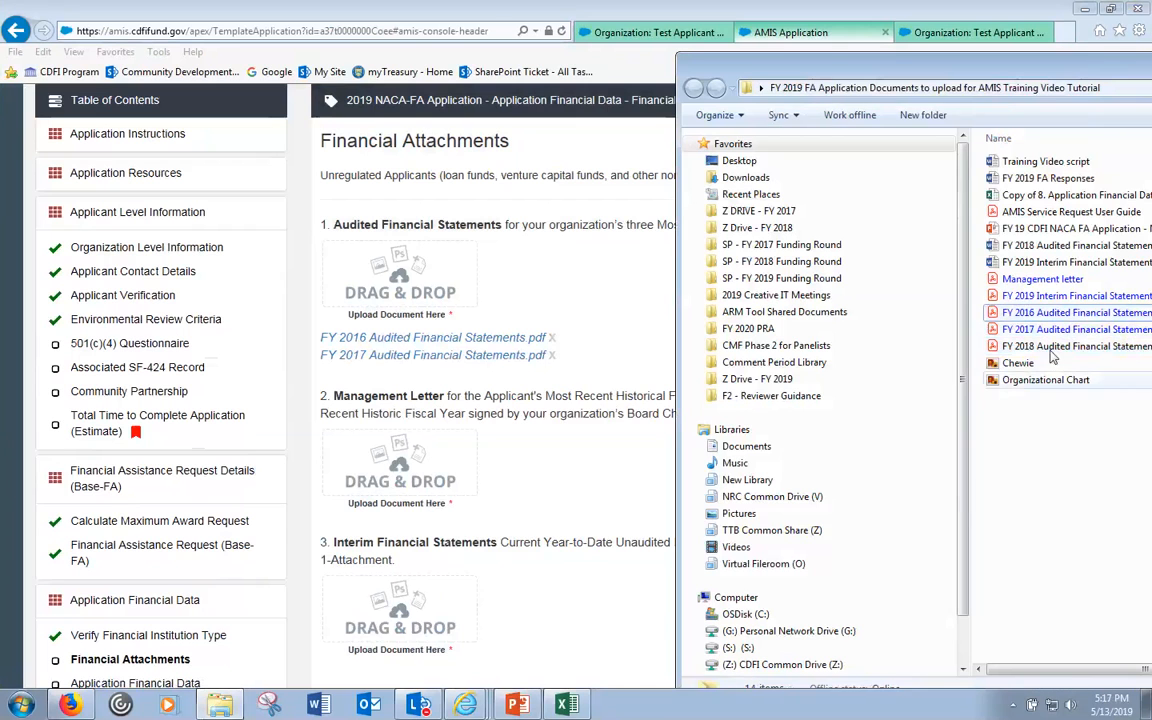
drag(1042, 279, 395, 468)
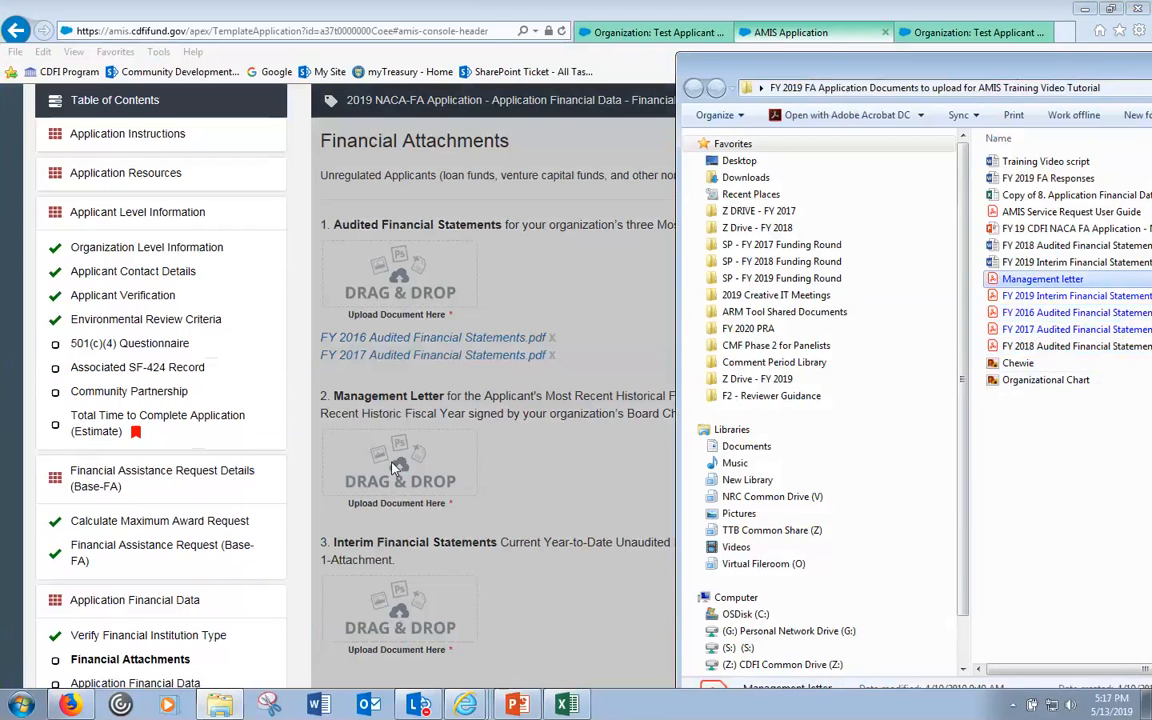
click(1107, 425)
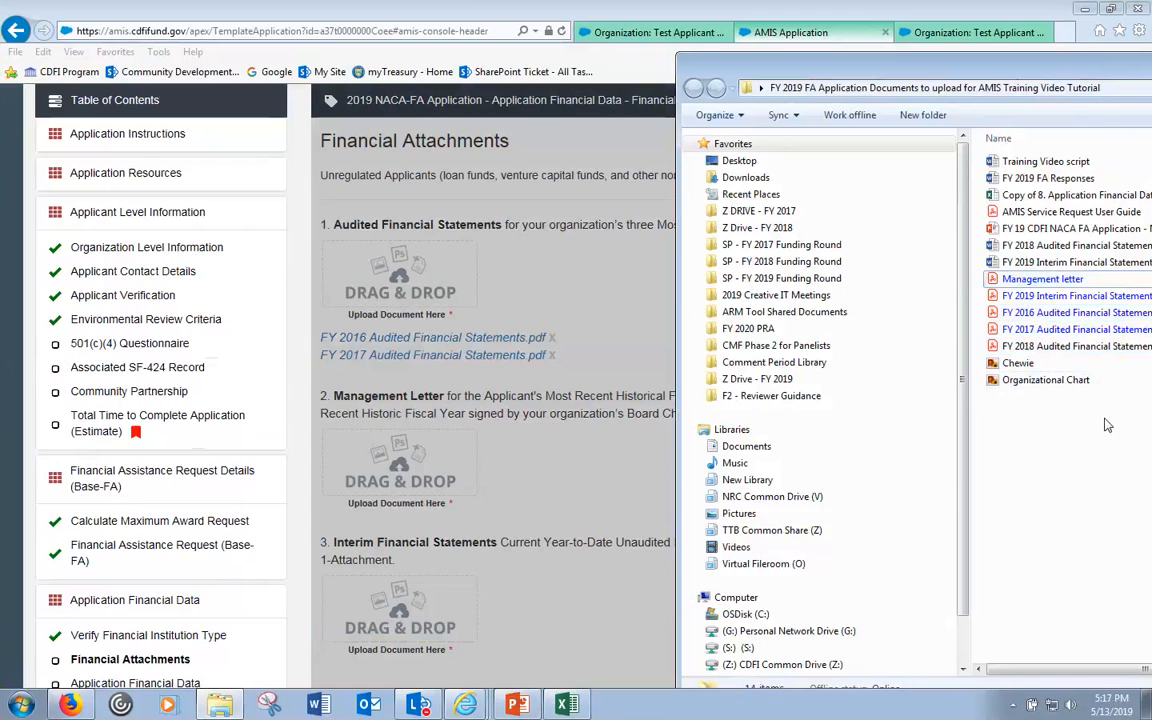
click(1075, 298)
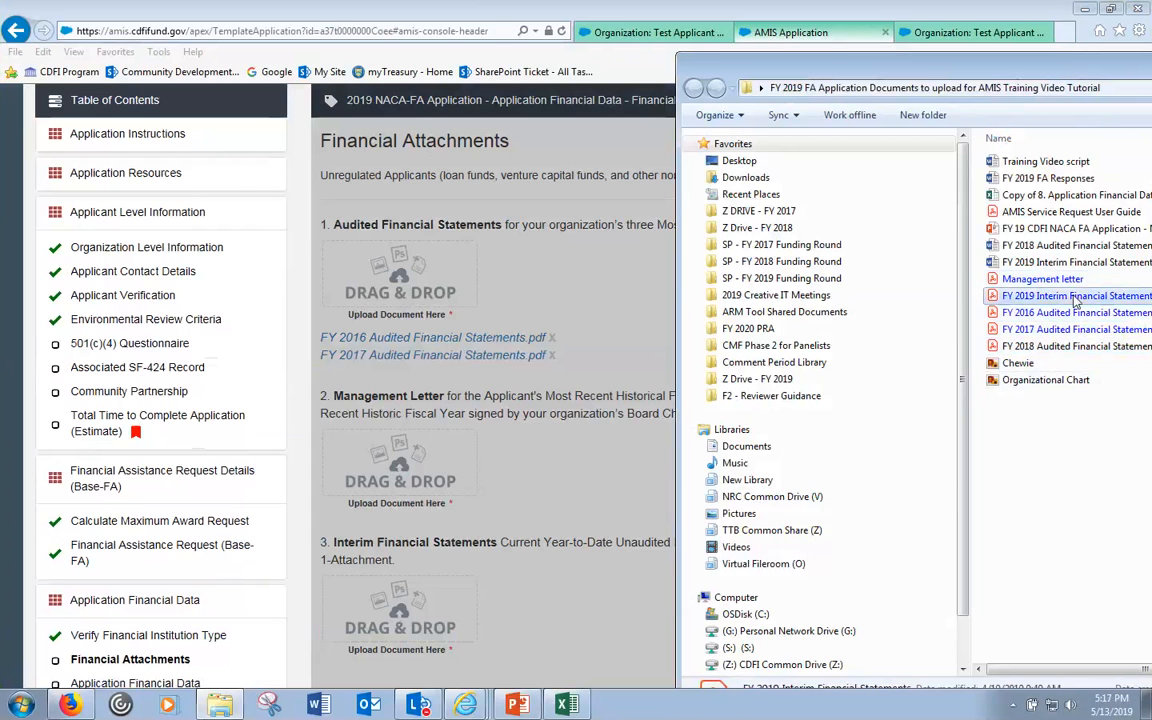
drag(998, 296, 391, 640)
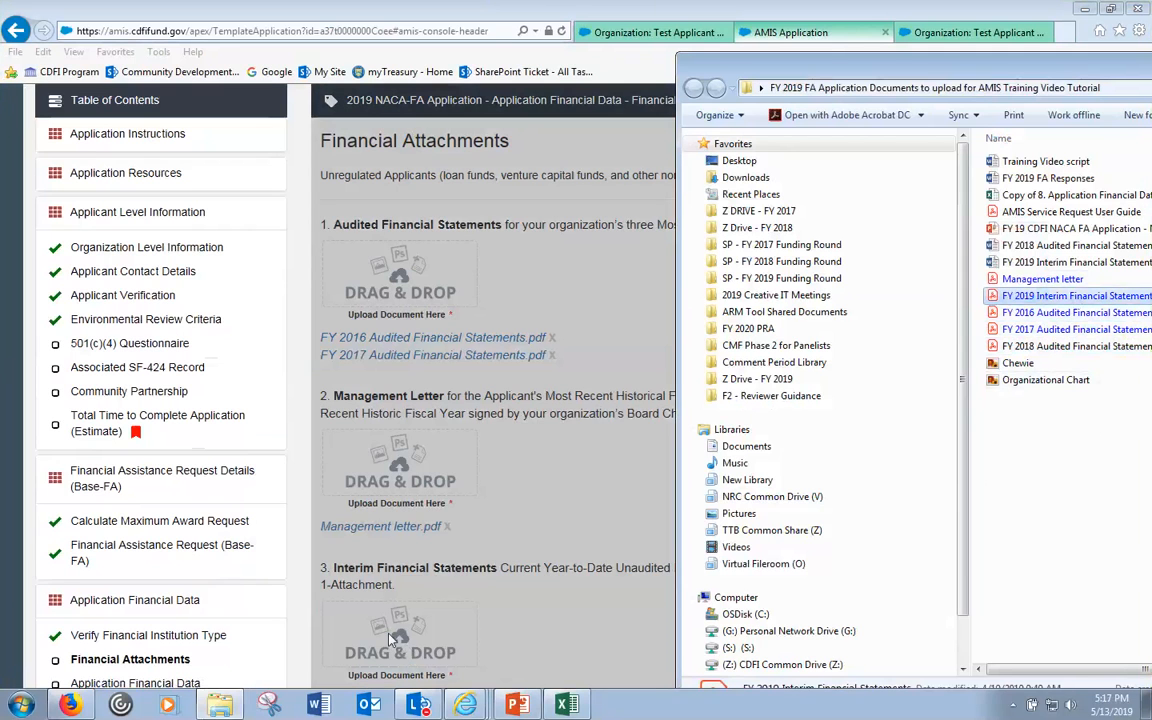
- Save the Financial Attachments subsection with its uploaded documents
click(740, 10)
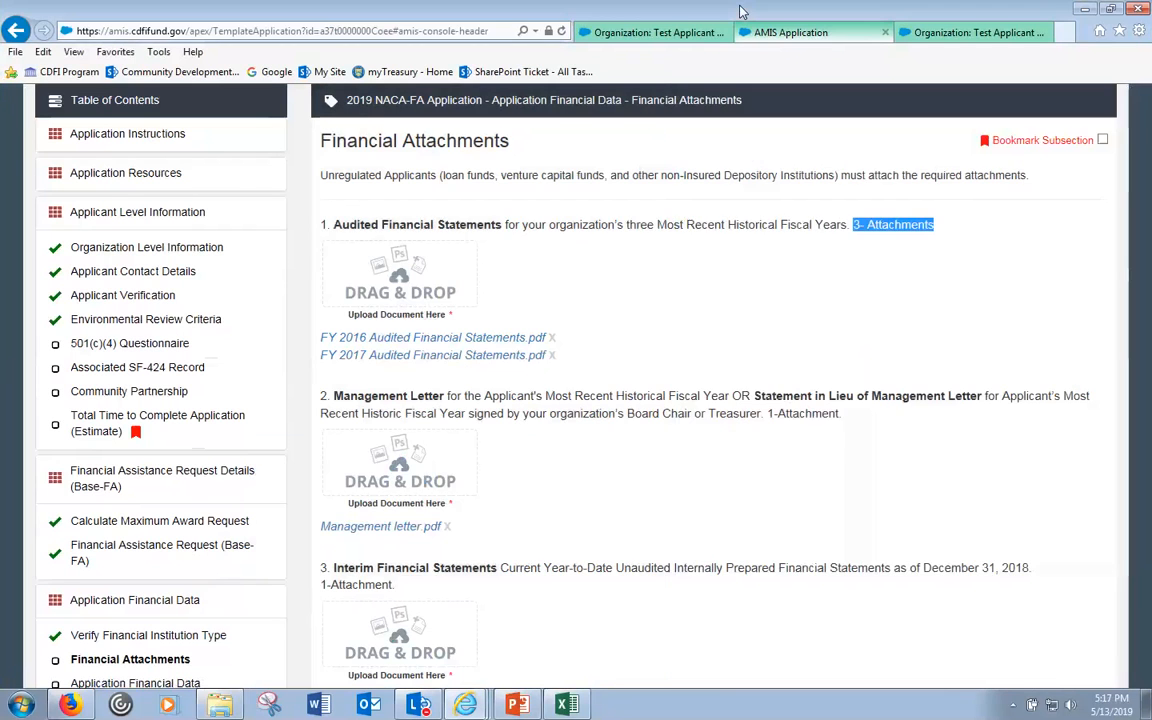
scroll(707, 429, down, 2)
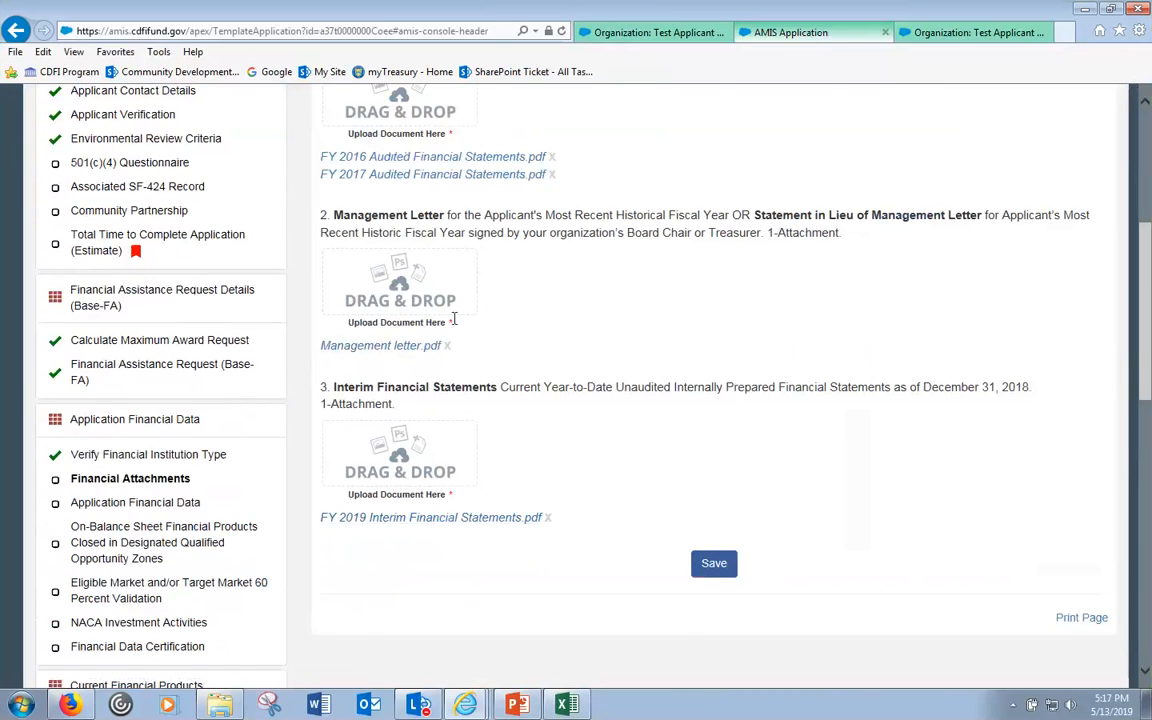
scroll(413, 285, up, 1)
click(700, 652)
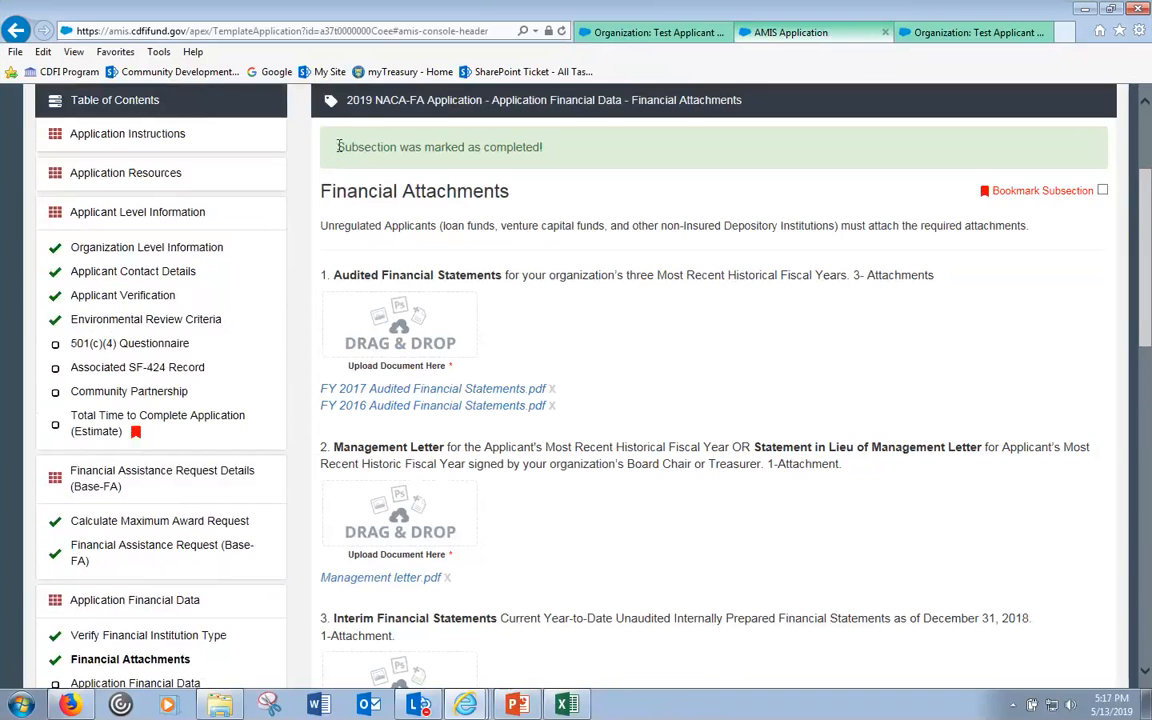
- Reopen the documents folder, clear its file selection, and return to the AMIS application
scroll(595, 385, down, 3)
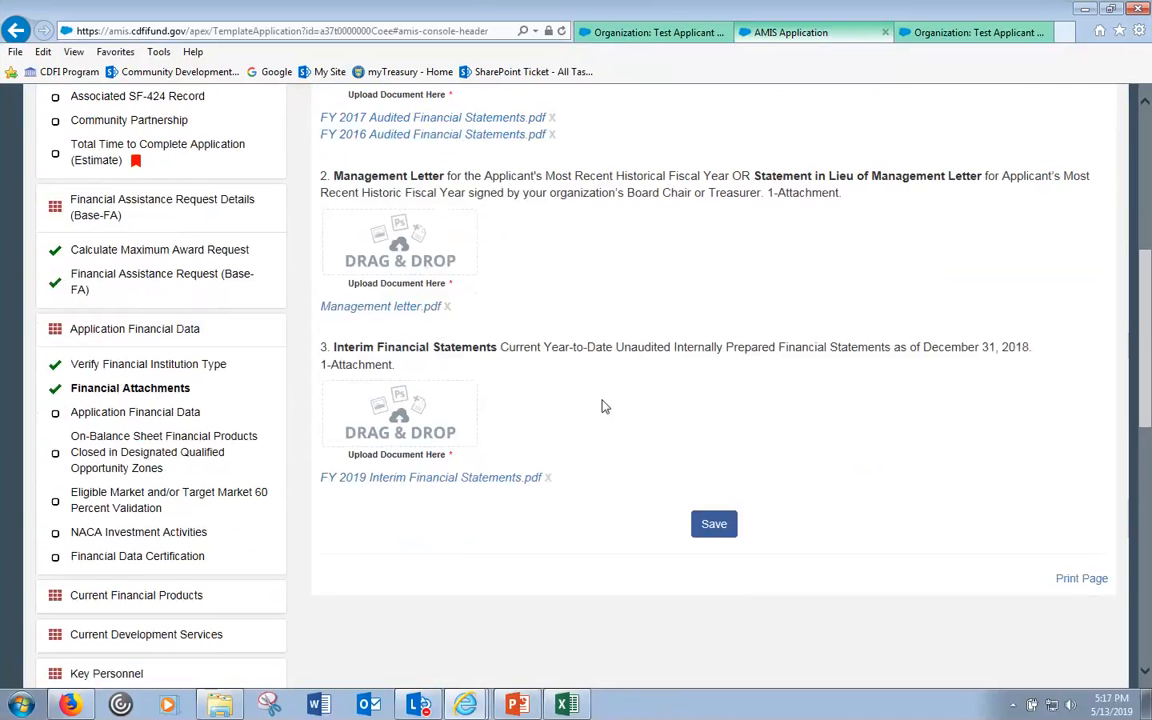
scroll(600, 410, up, 4)
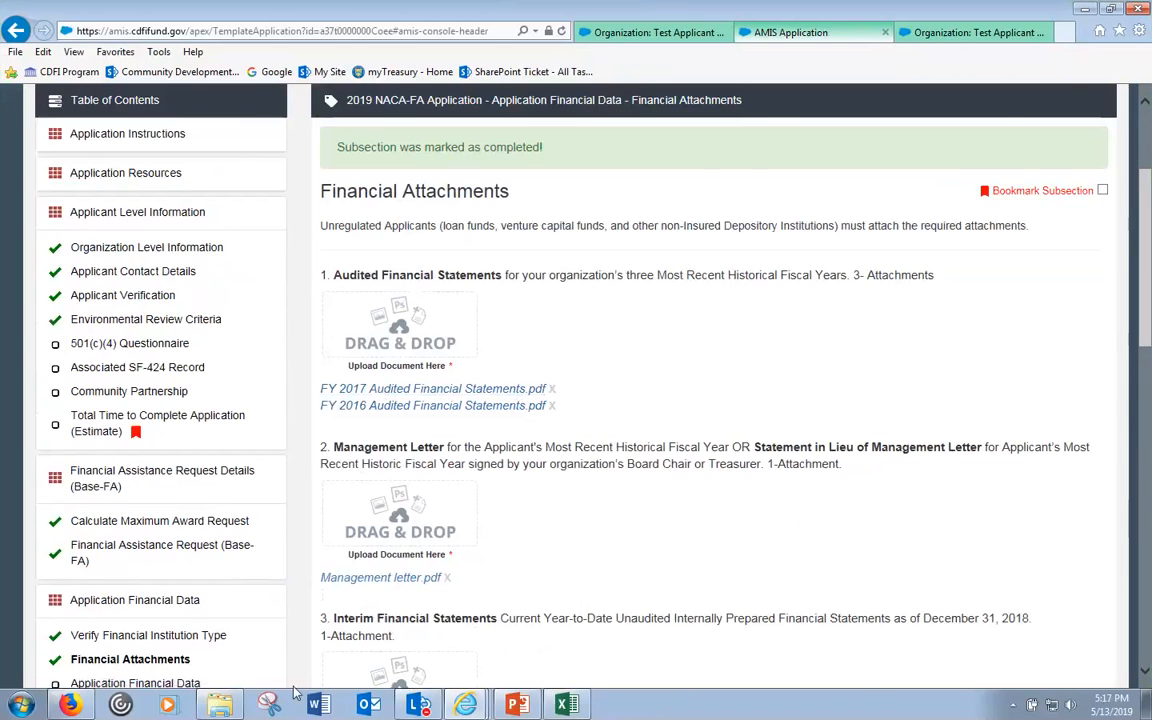
click(233, 707)
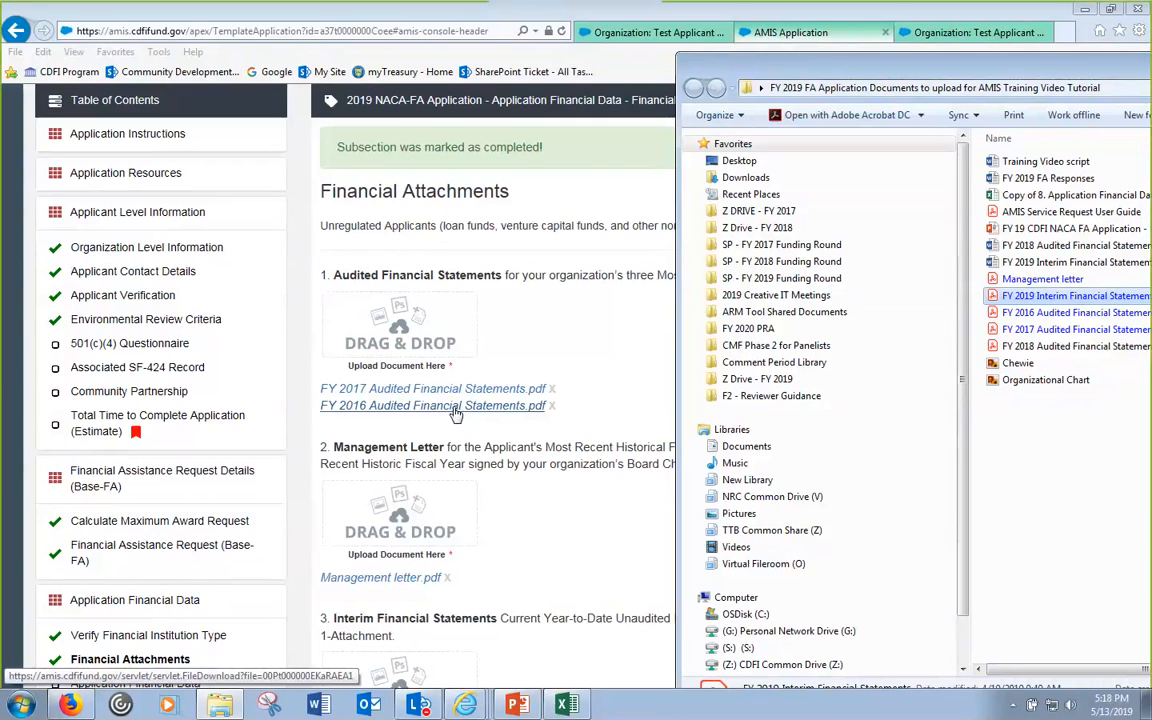
click(1040, 458)
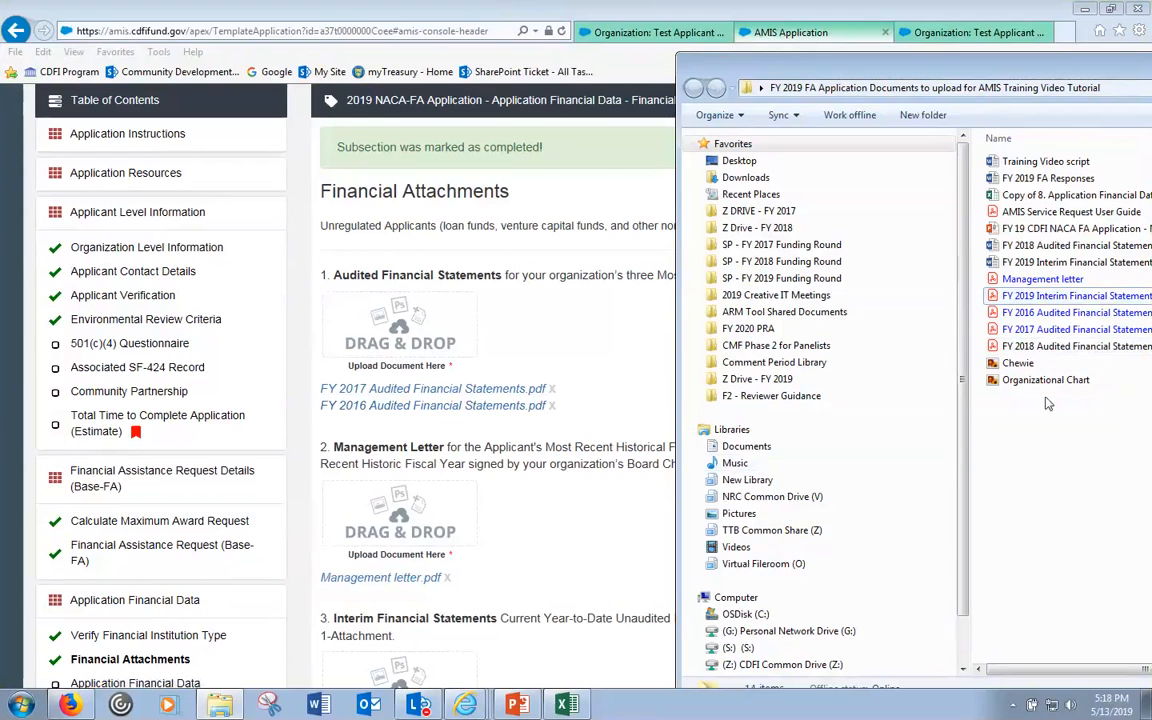
click(543, 155)
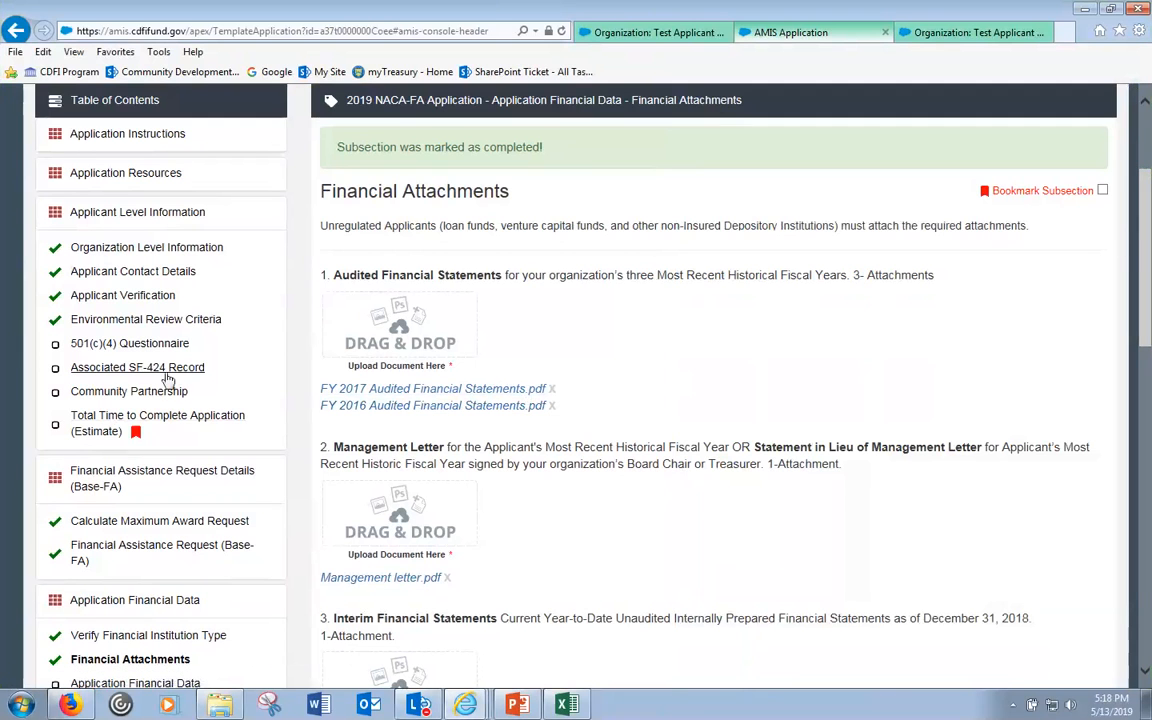
scroll(1147, 133, up, 2)
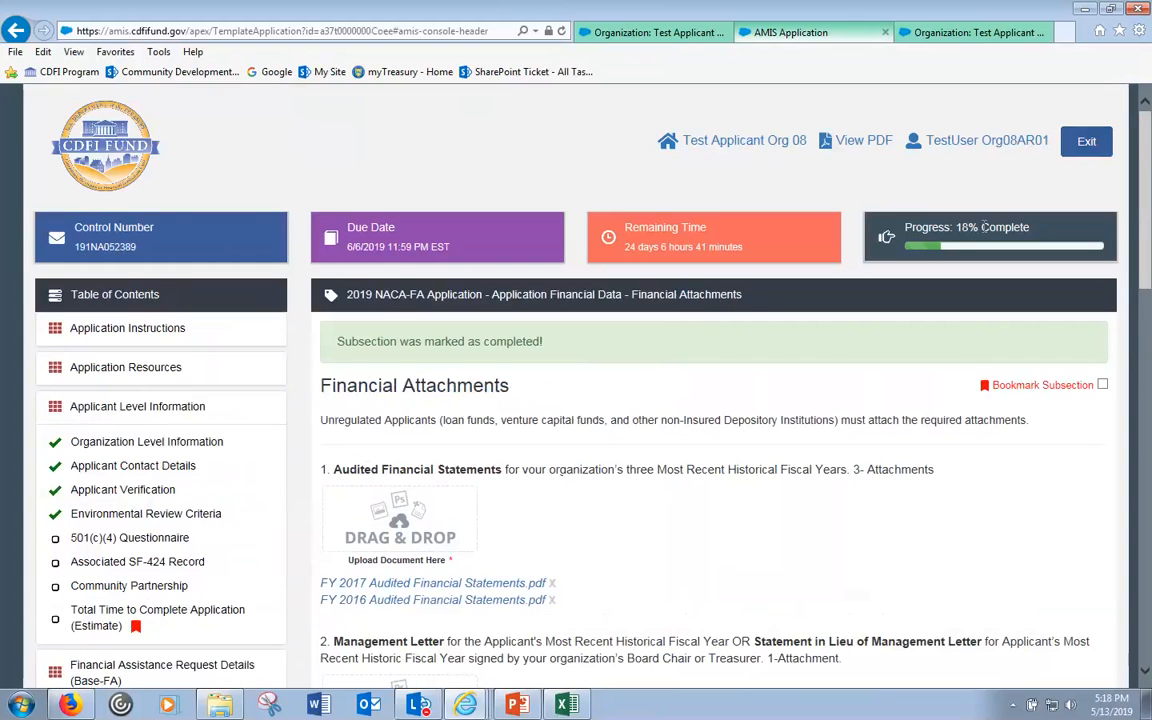
- Recheck the 3-attachment requirement for Audited Financial Statements
drag(1147, 133, 1126, 230)
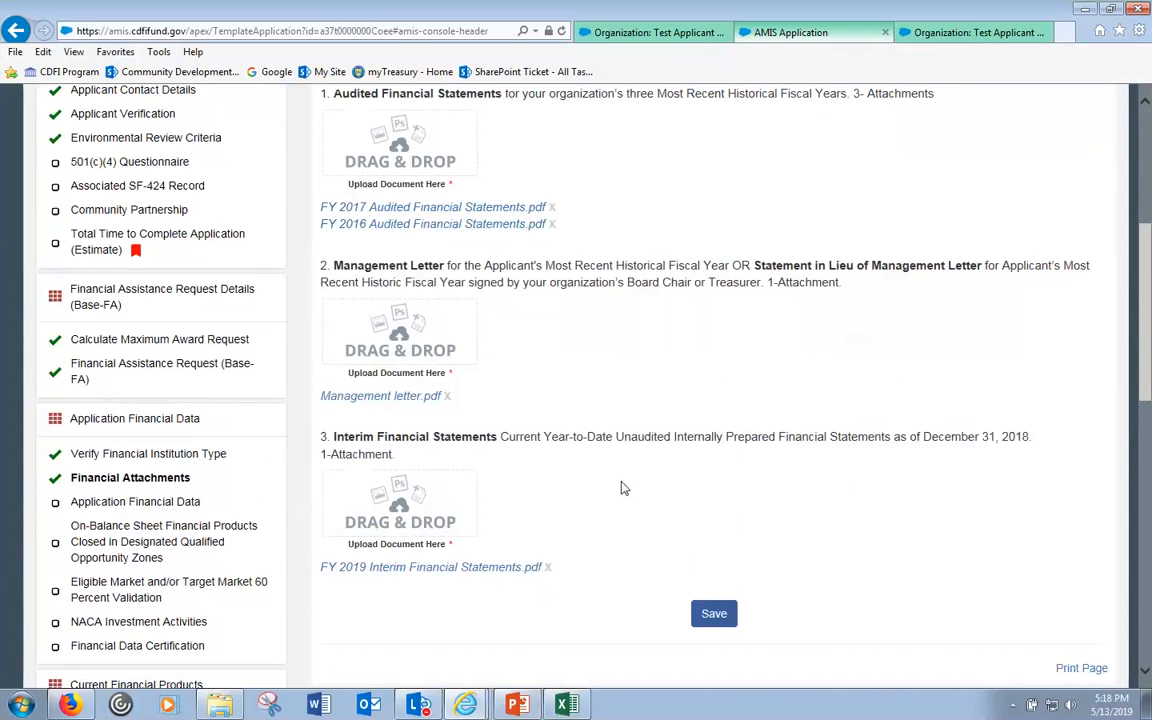
scroll(660, 502, up, 1)
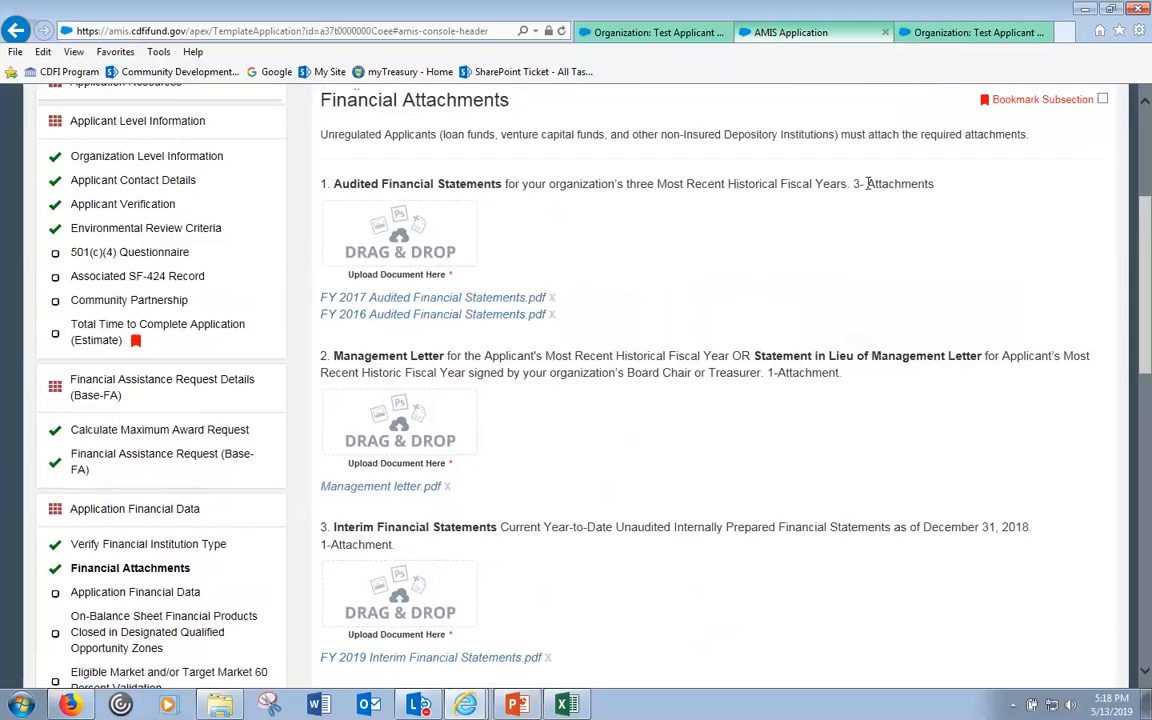
triple_click(885, 183)
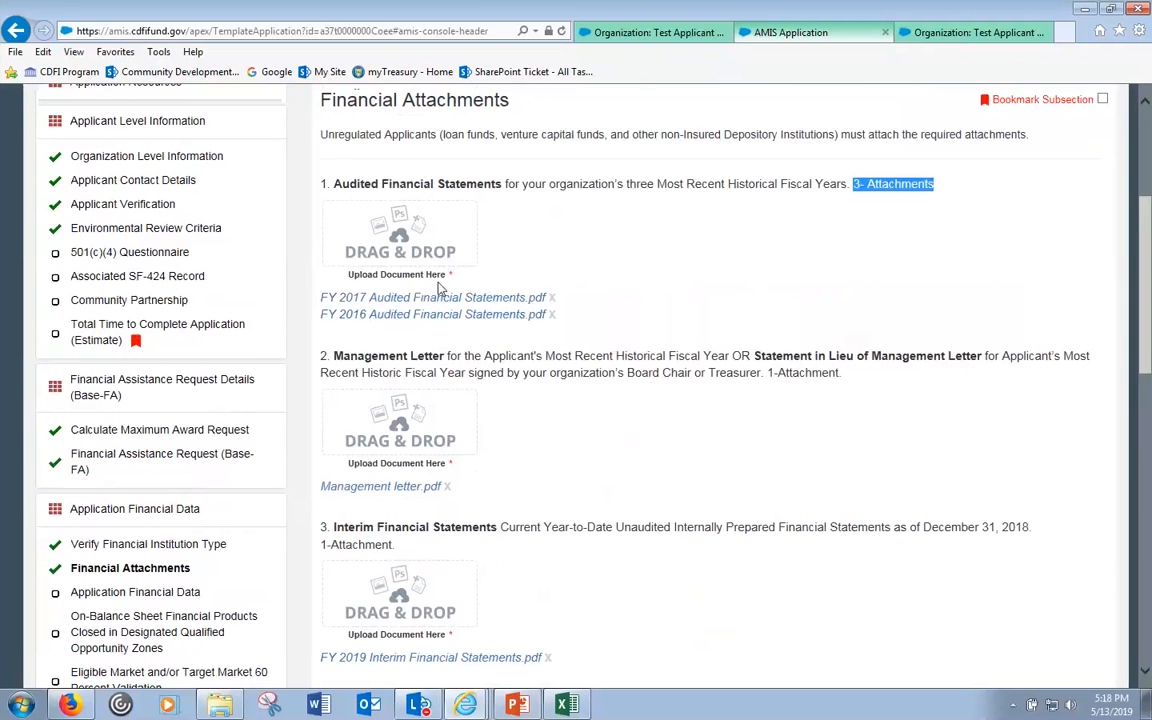
click(853, 186)
drag(853, 186, 943, 195)
- Drag FY 2018 Audited Financial Statements from the documents folder onto the Audited Financial Statements box
click(220, 705)
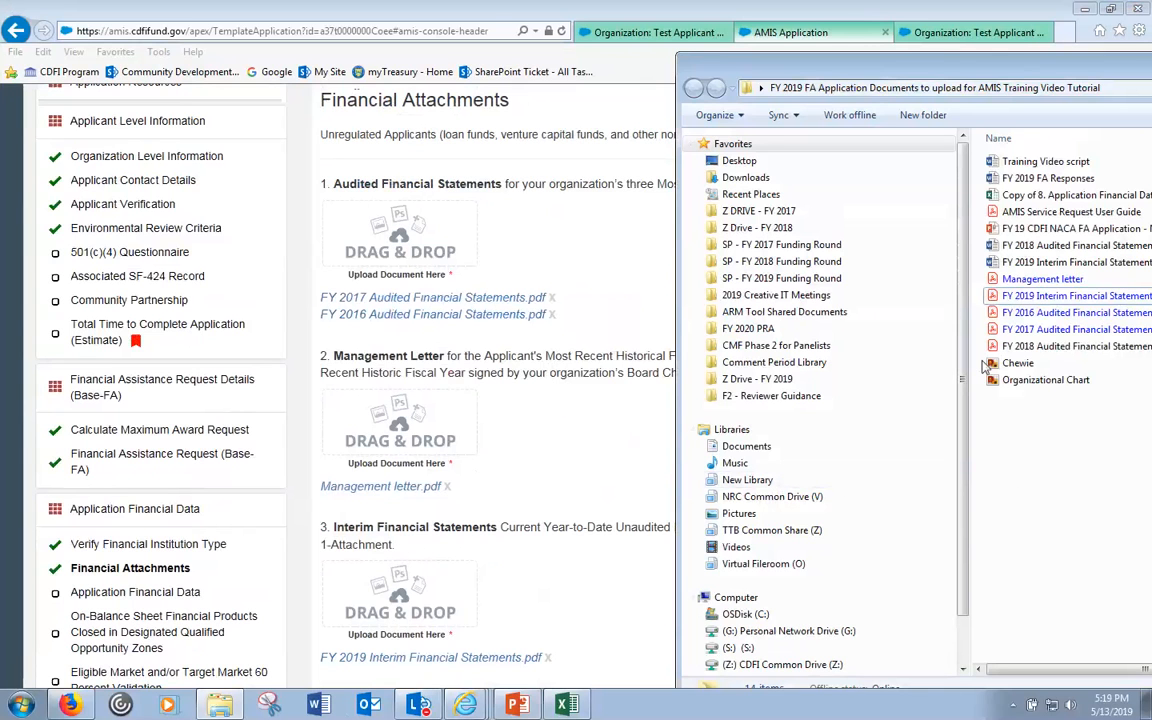
drag(996, 346, 418, 256)
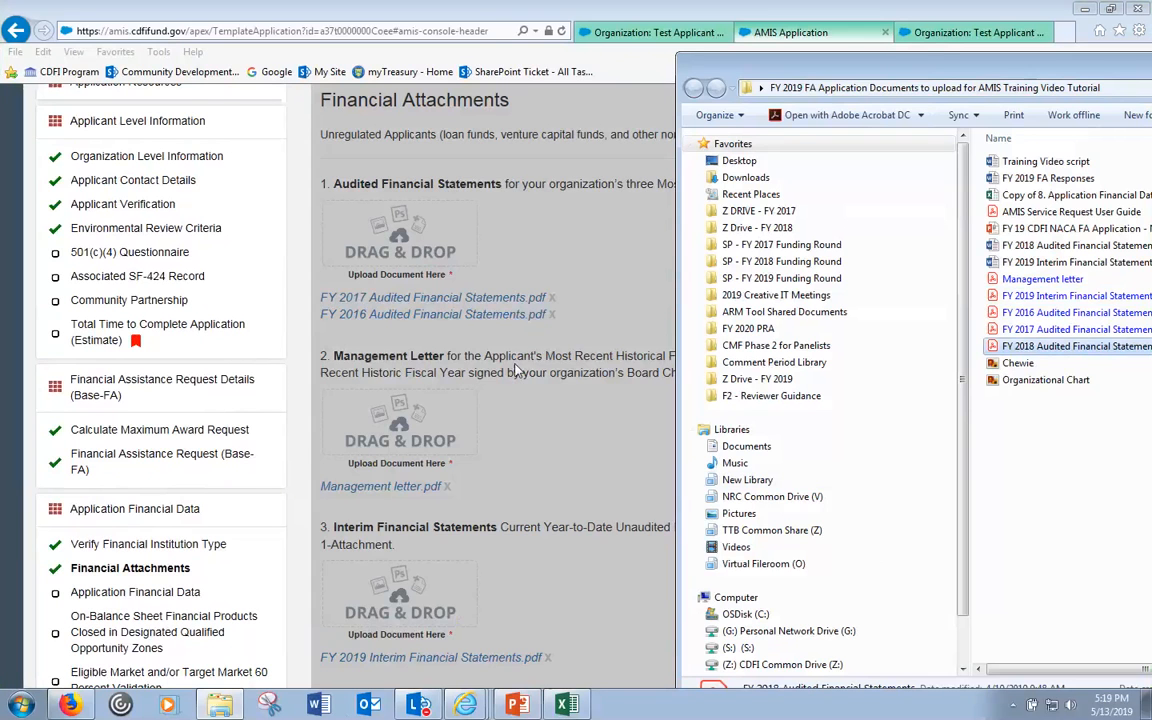
click(566, 391)
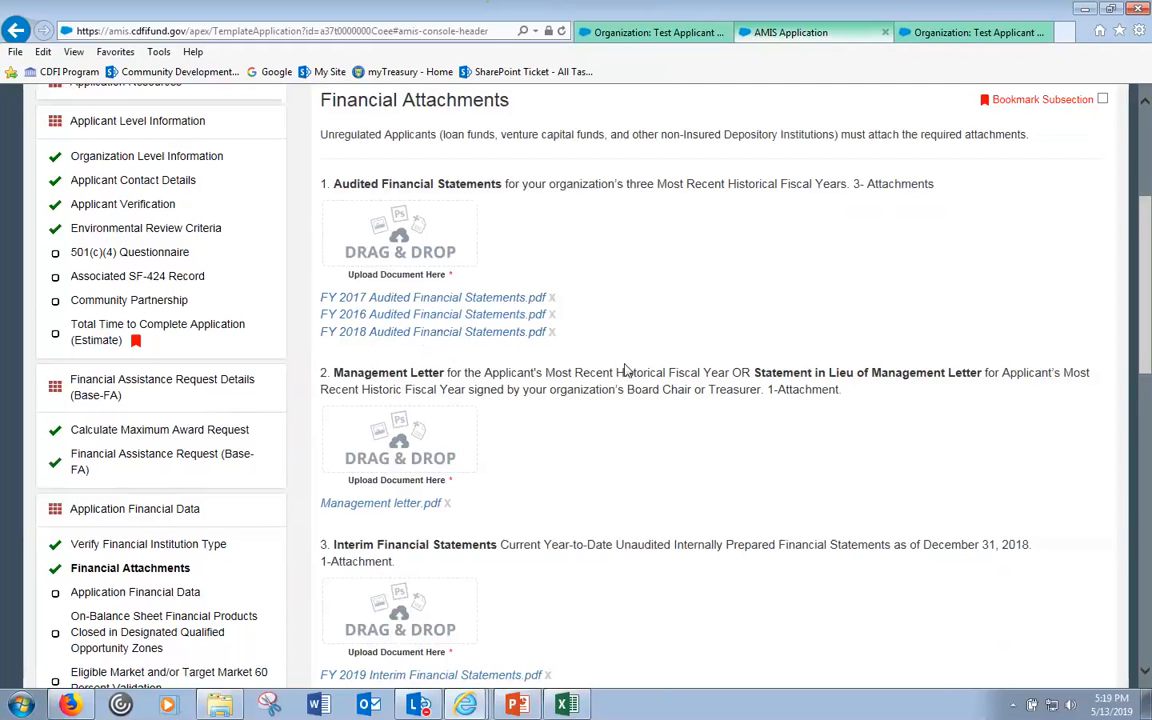
scroll(600, 410, down, 1)
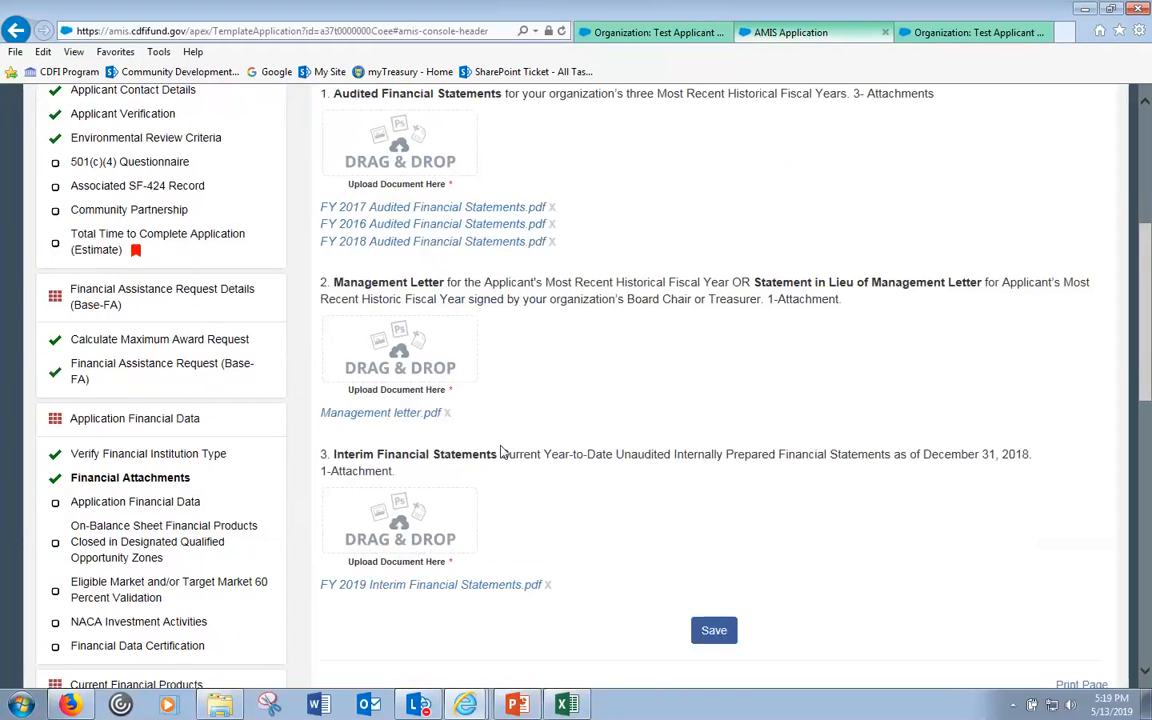
click(133, 502)
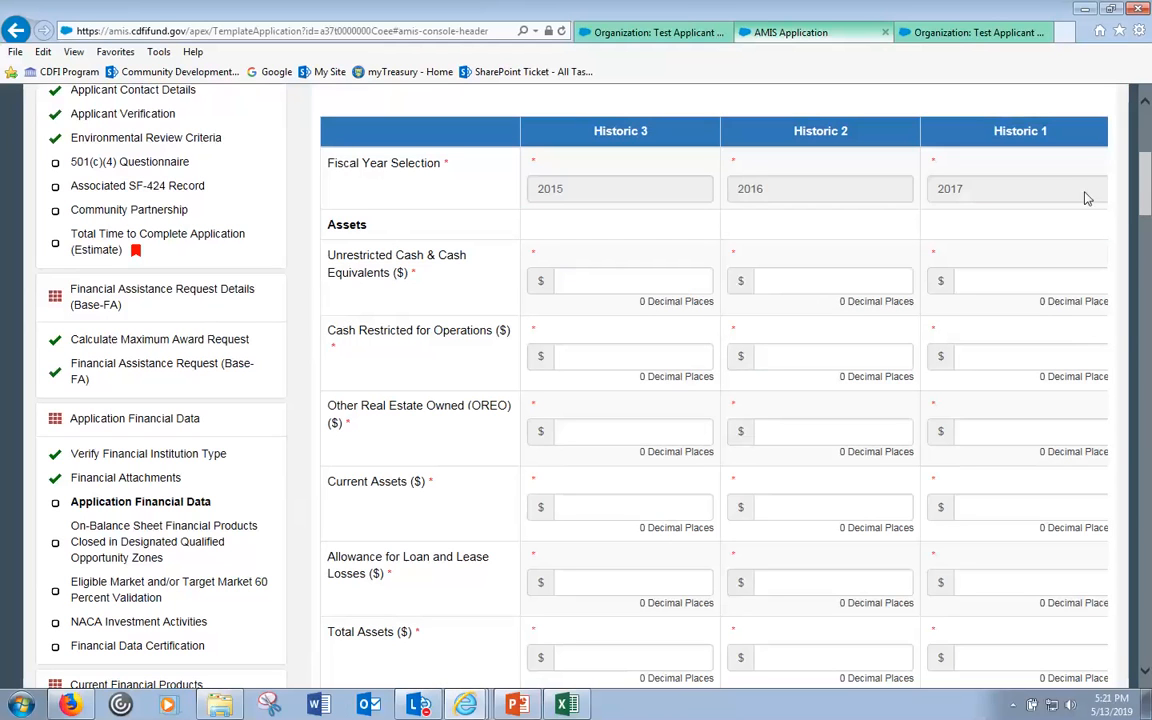
- Open Application Financial Data and scroll through the whole form
click(106, 507)
drag(1145, 195, 1148, 230)
click(1148, 438)
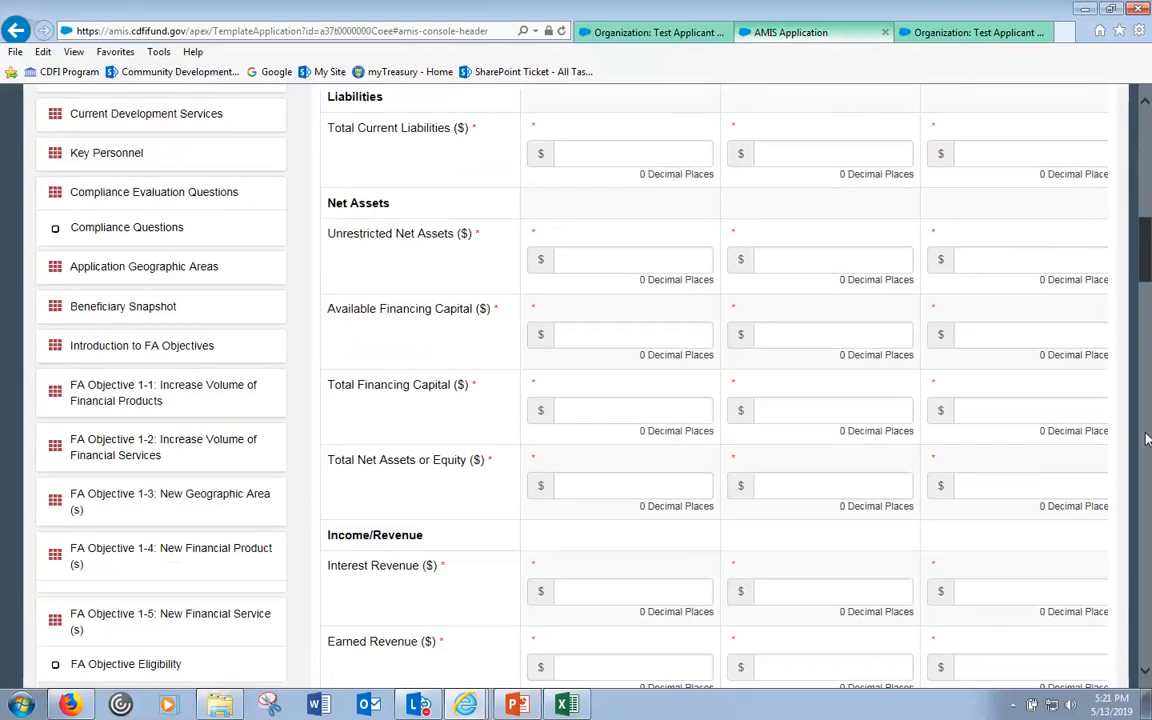
drag(1148, 438, 1146, 673)
click(1146, 673)
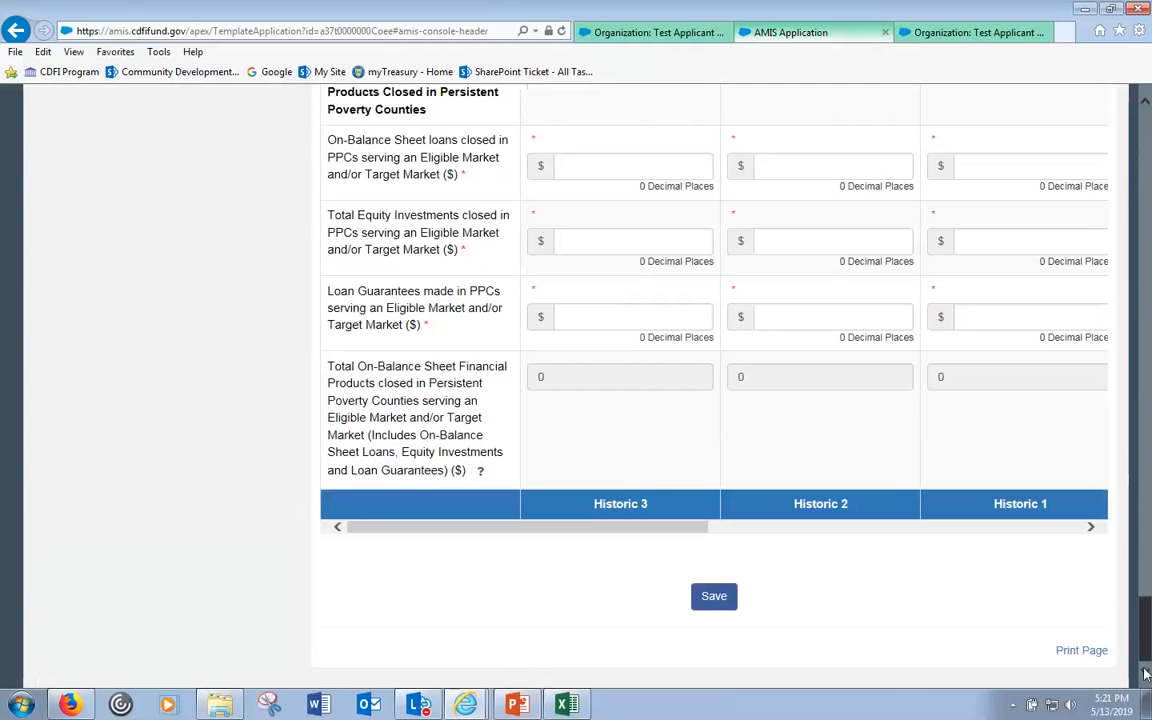
drag(1145, 650, 1148, 450)
drag(1150, 172, 1150, 64)
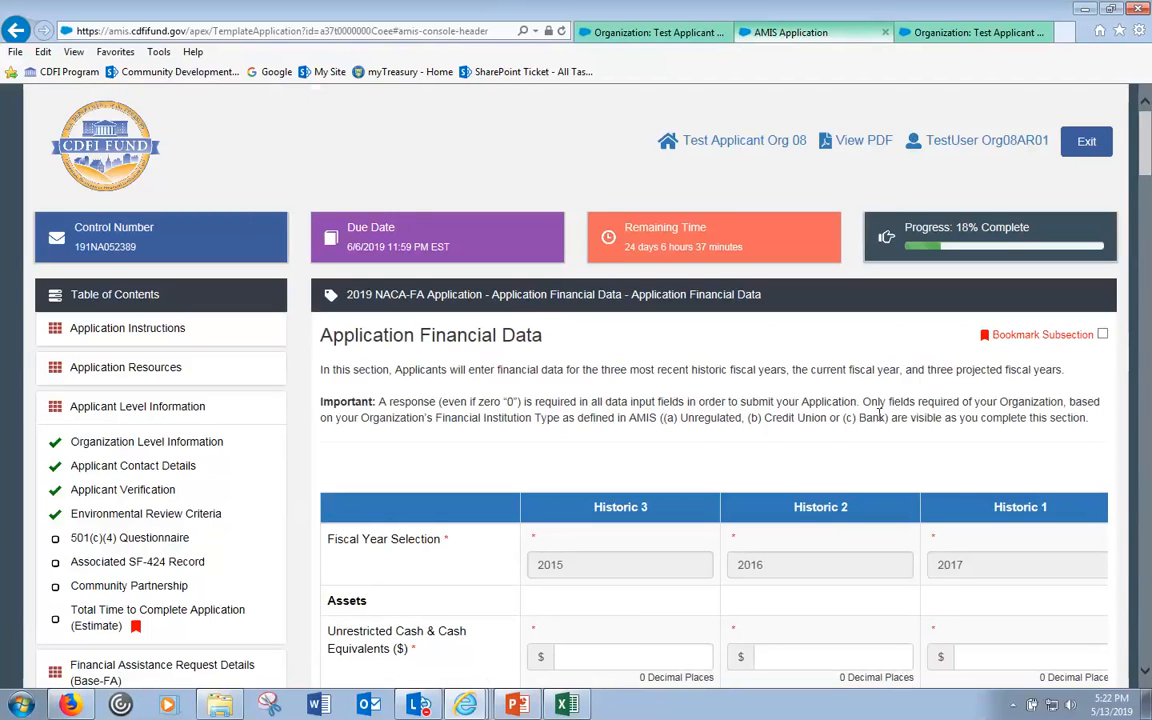
- Point out historic fiscal years 2015 and 2017 and the Current fiscal year 2018
click(580, 575)
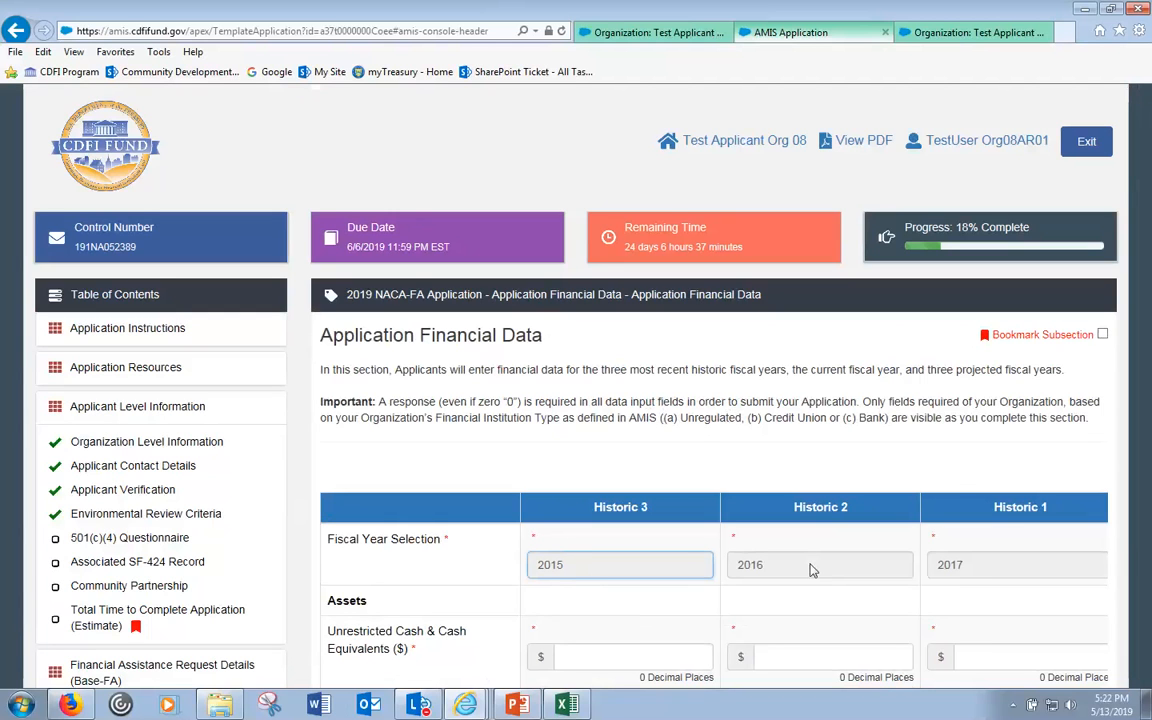
click(982, 572)
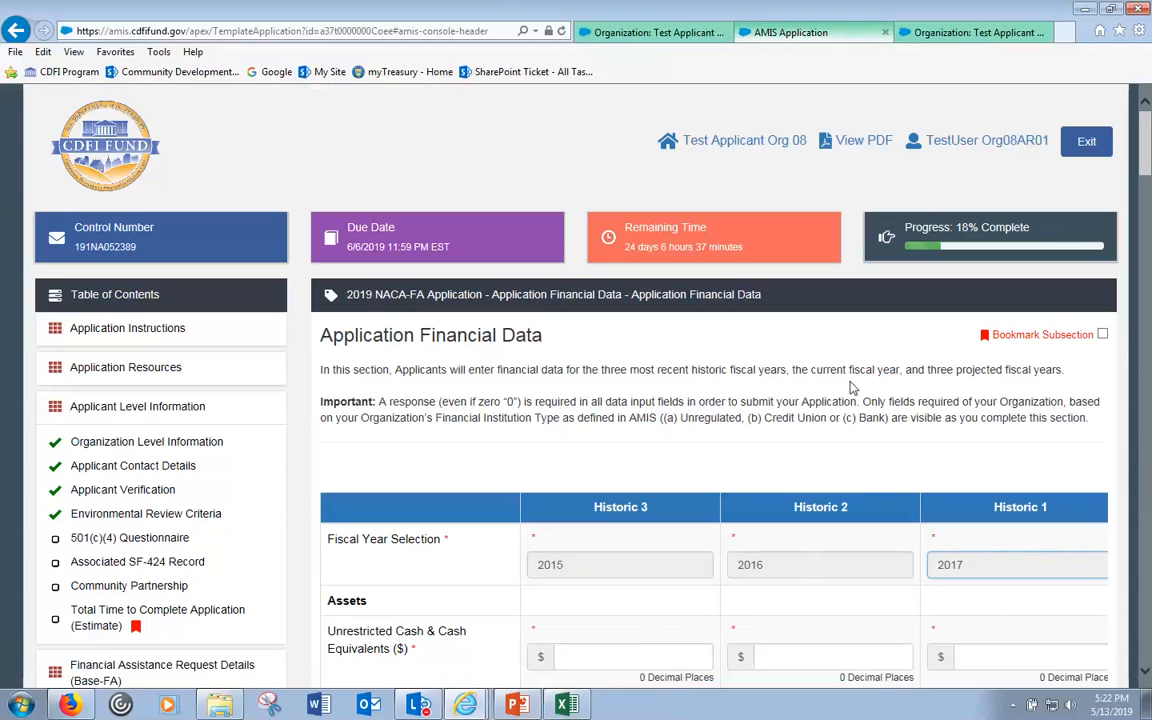
drag(657, 369, 787, 370)
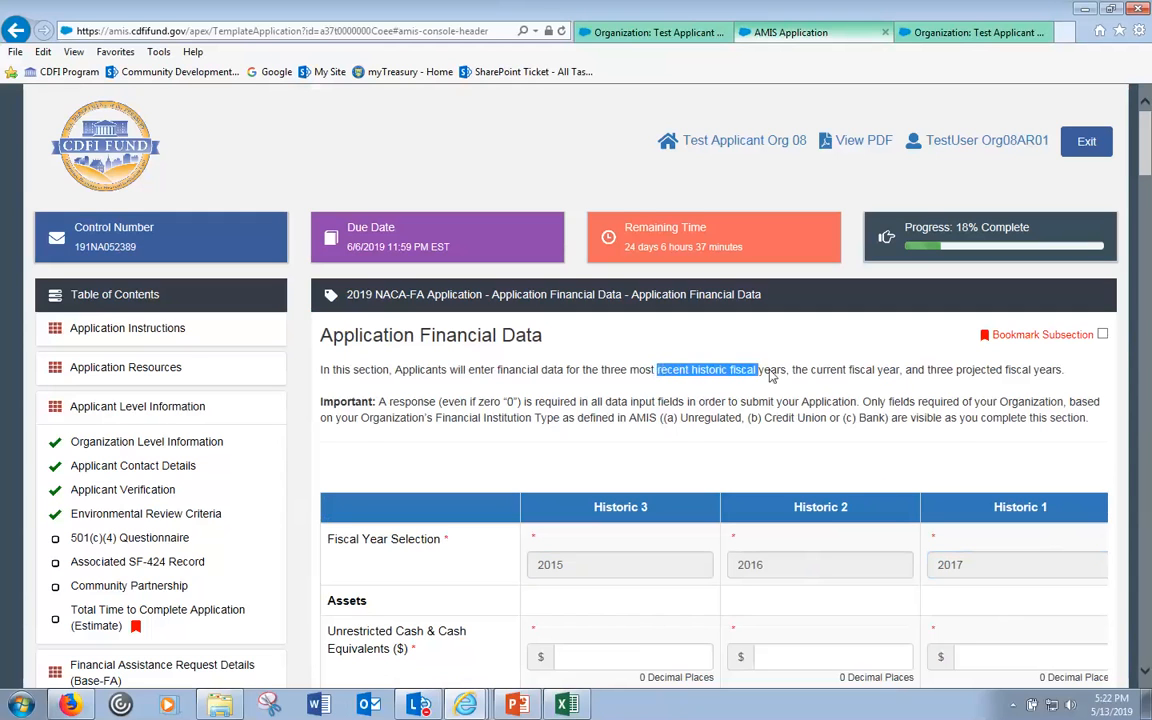
double_click(851, 372)
click(937, 373)
click(997, 655)
key(Tab)
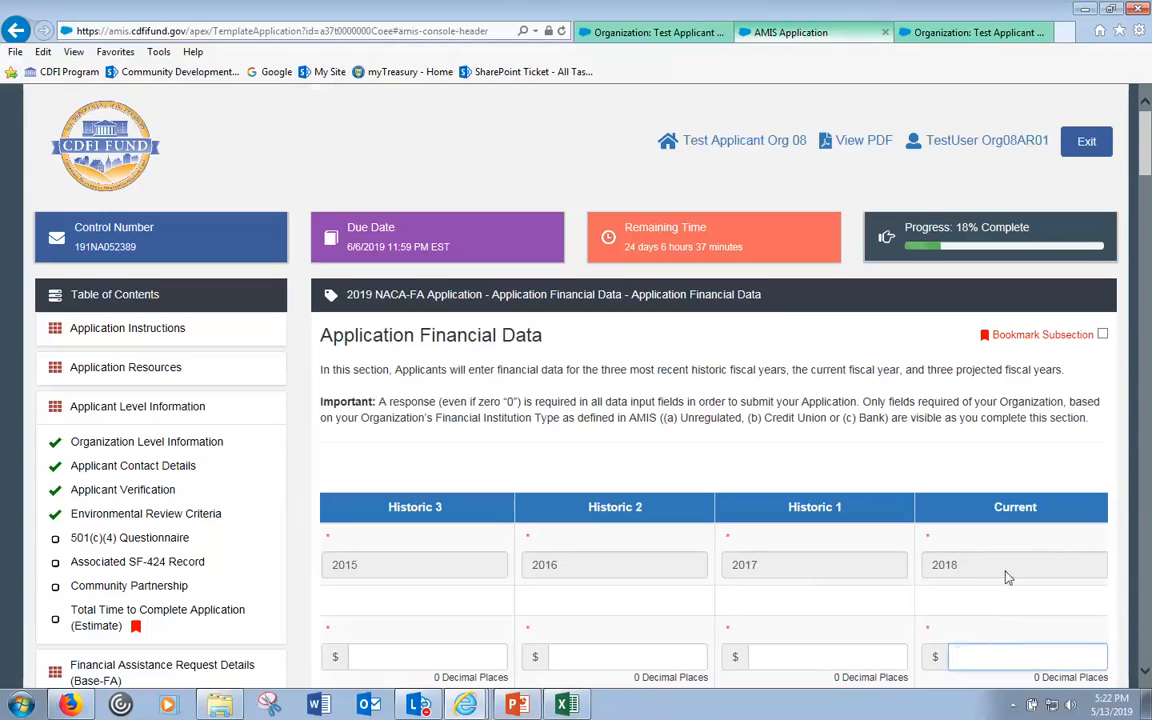
drag(972, 572, 928, 561)
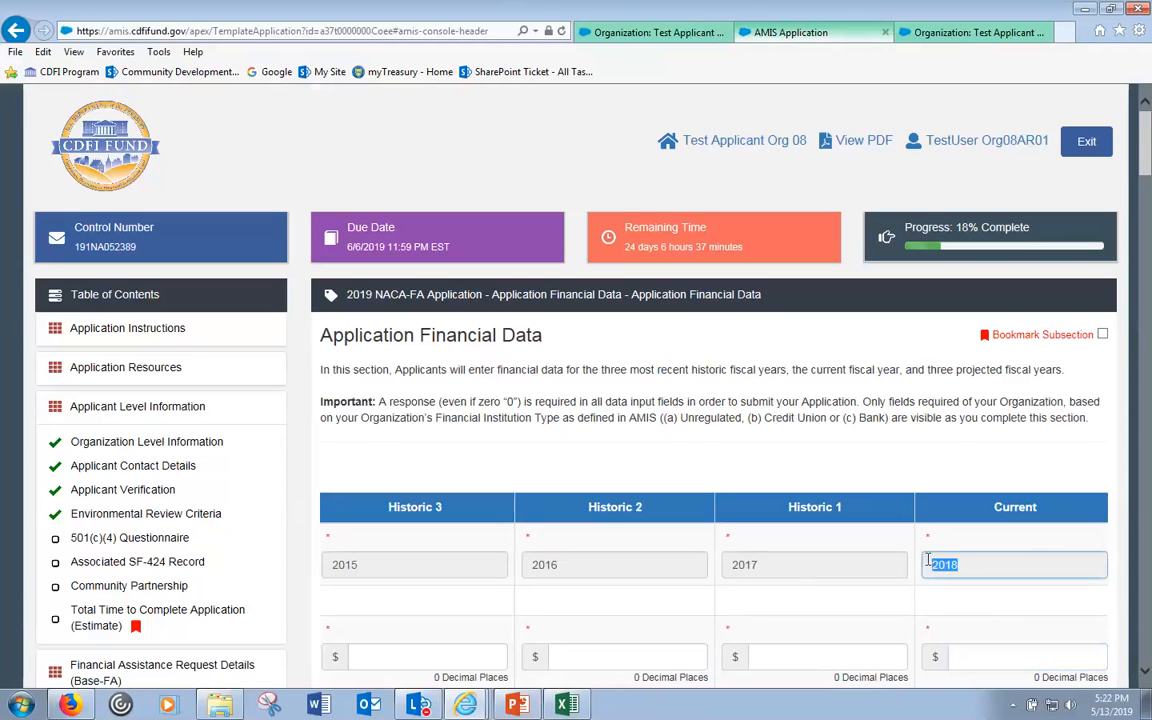
click(942, 33)
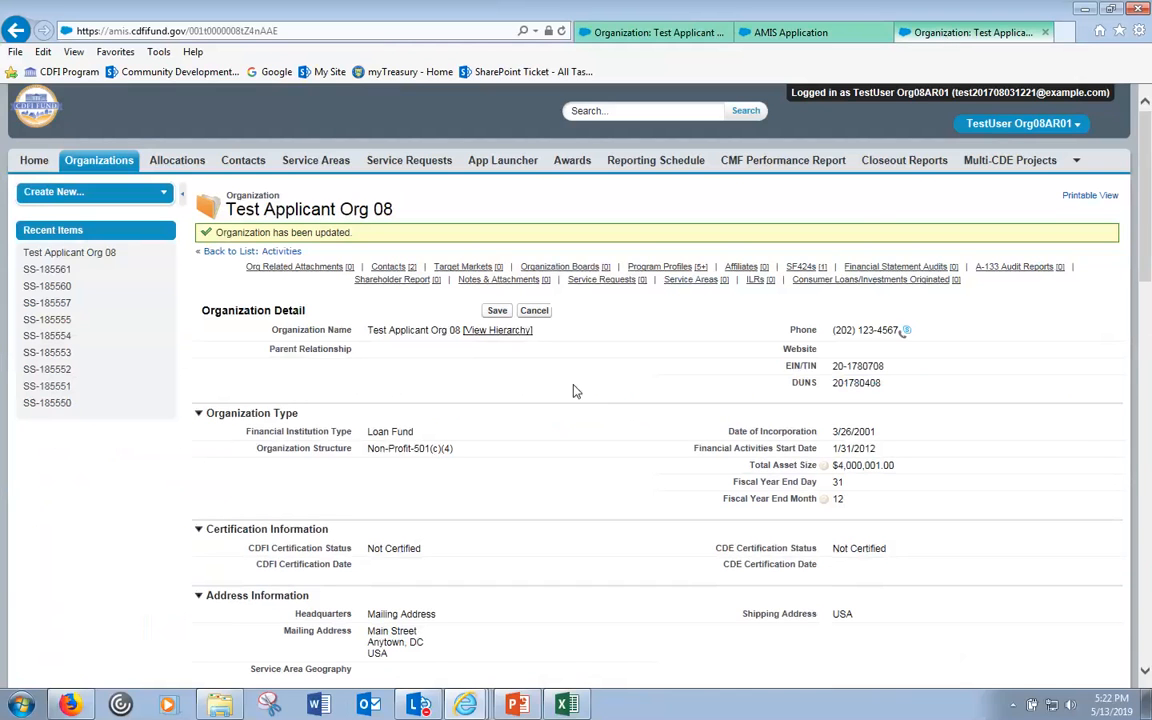
- Open Program Profile P-084702 from the organization record to check its Audit answer
scroll(573, 391, down, 3)
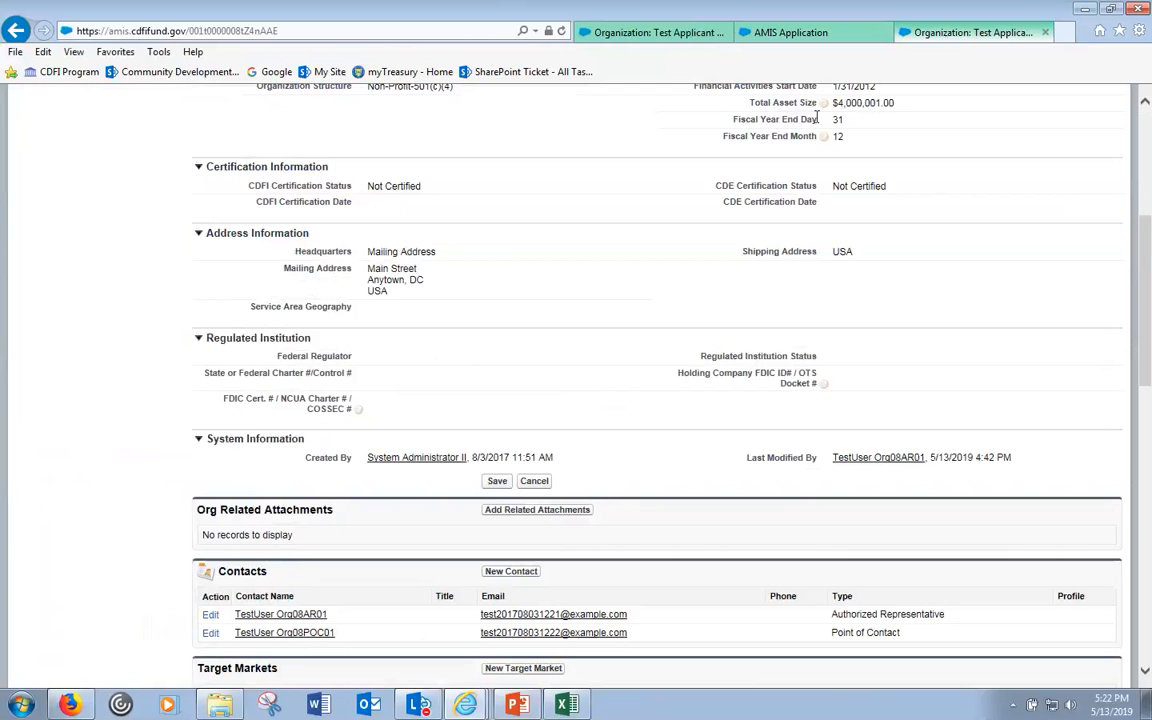
scroll(840, 135, up, 1)
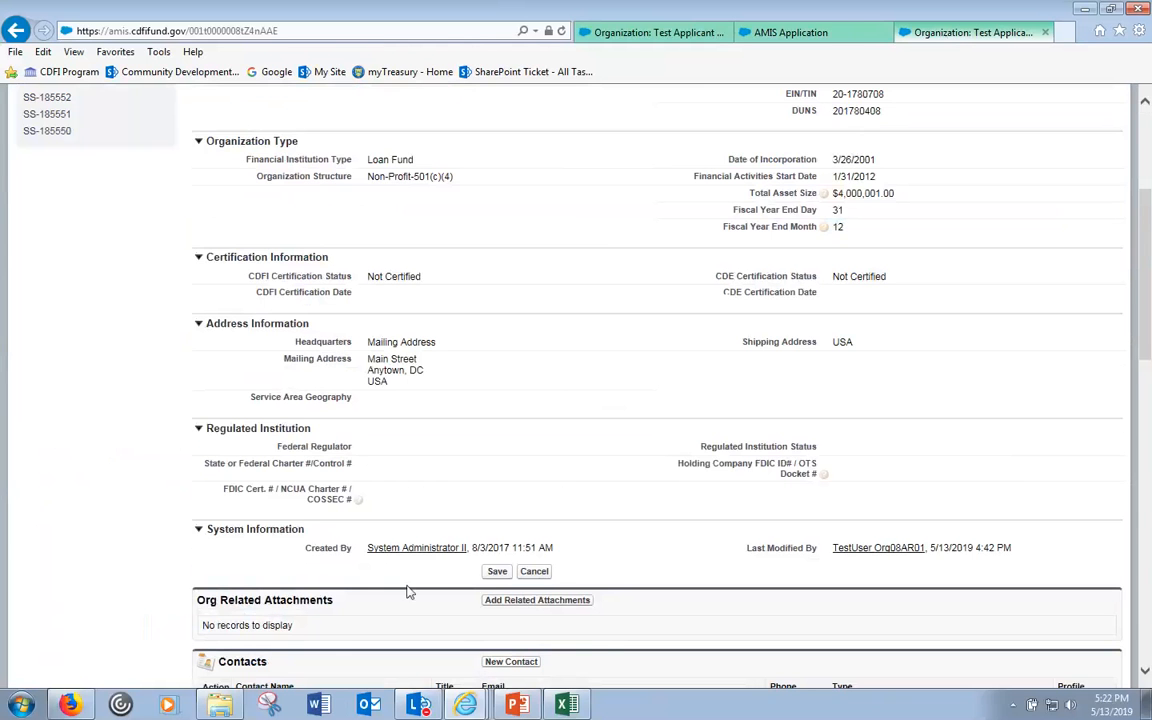
scroll(407, 590, down, 3)
scroll(407, 590, down, 1)
click(587, 580)
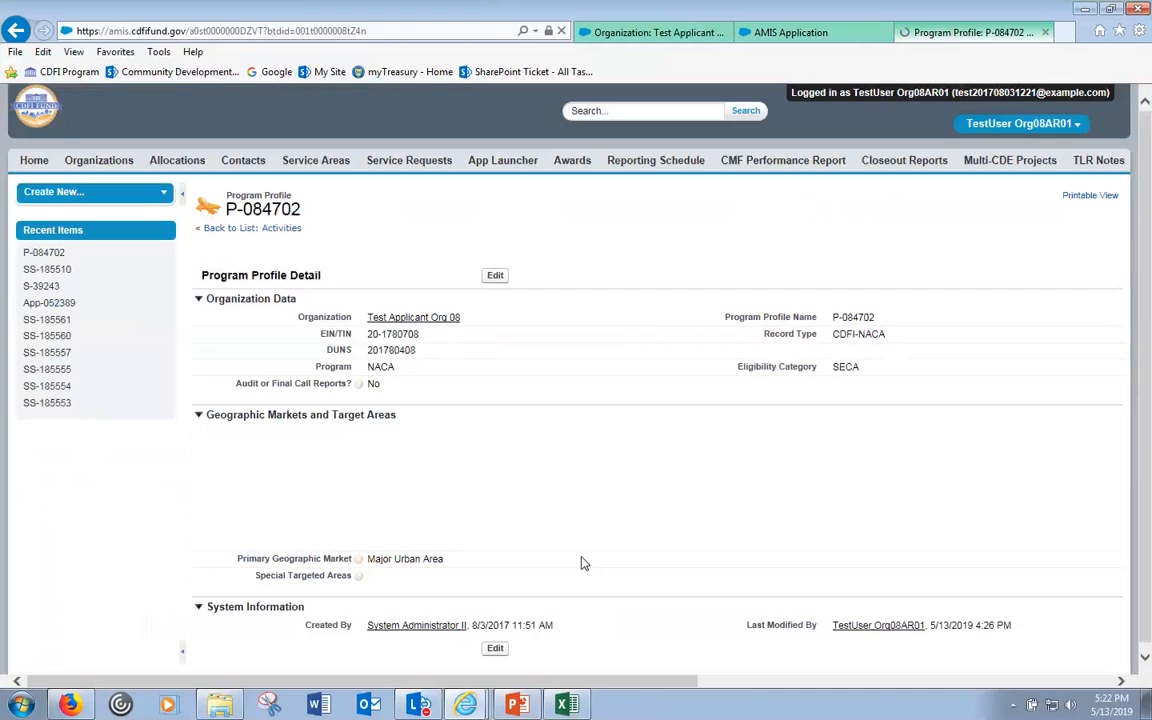
mouse_move(359, 385)
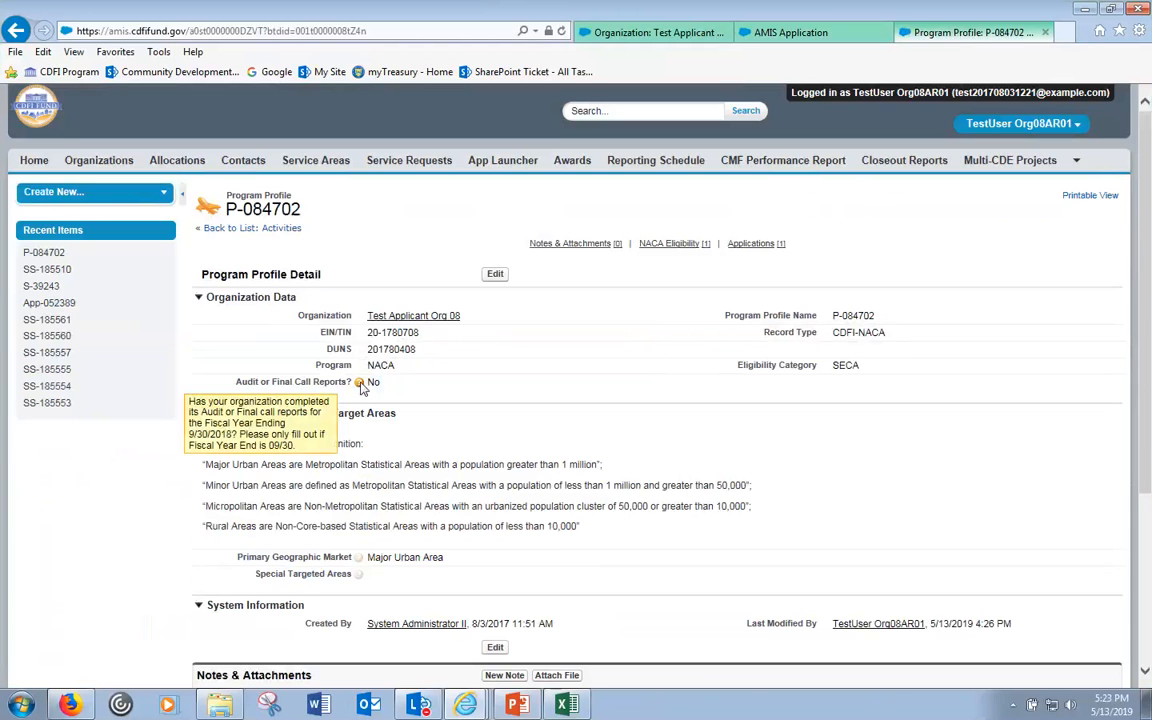
click(800, 33)
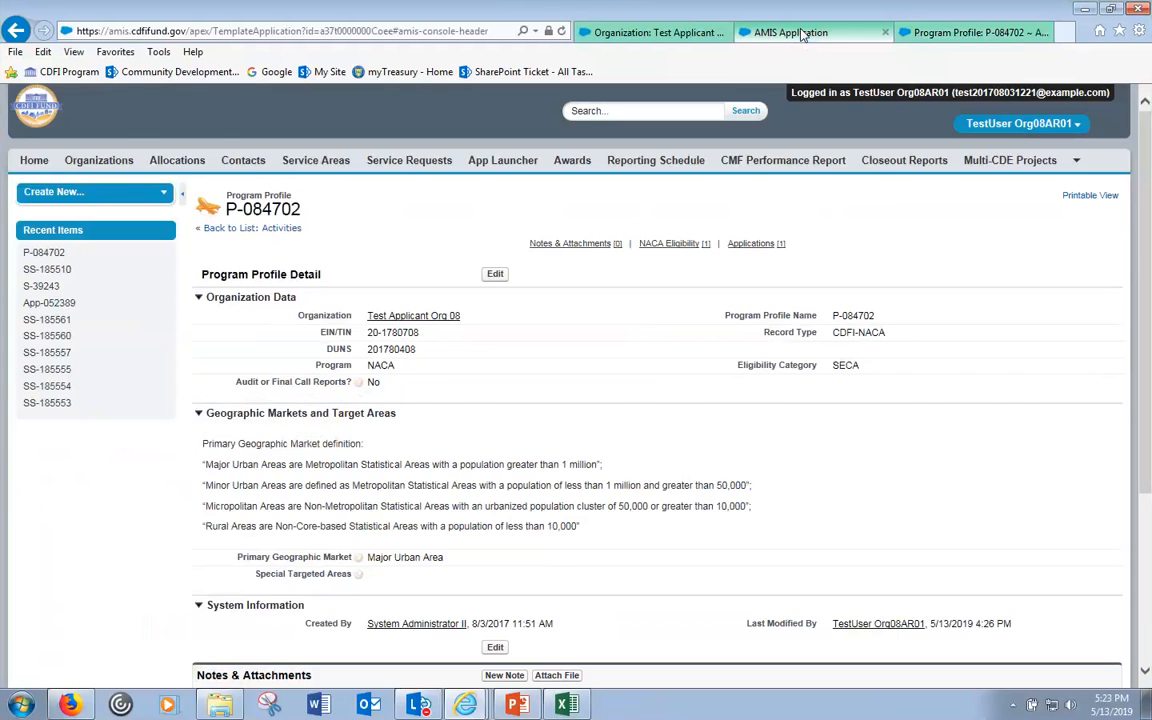
click(964, 570)
drag(964, 570, 932, 570)
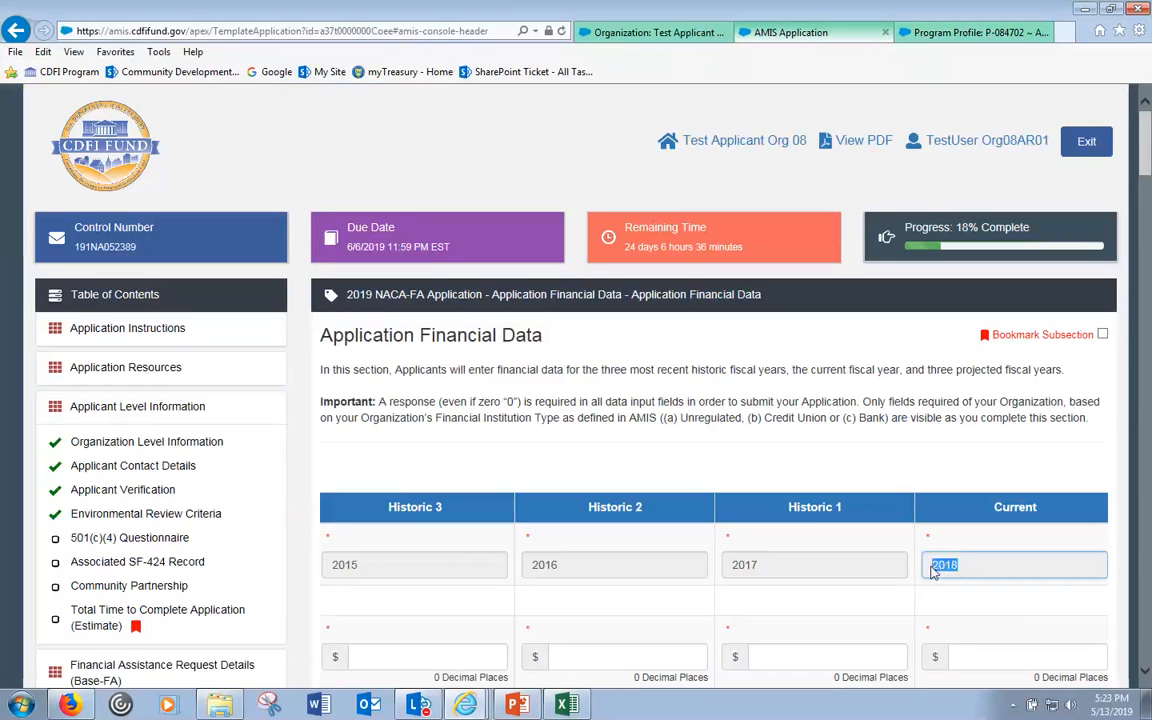
click(979, 571)
drag(979, 571, 935, 570)
click(956, 566)
scroll(959, 566, down, 1)
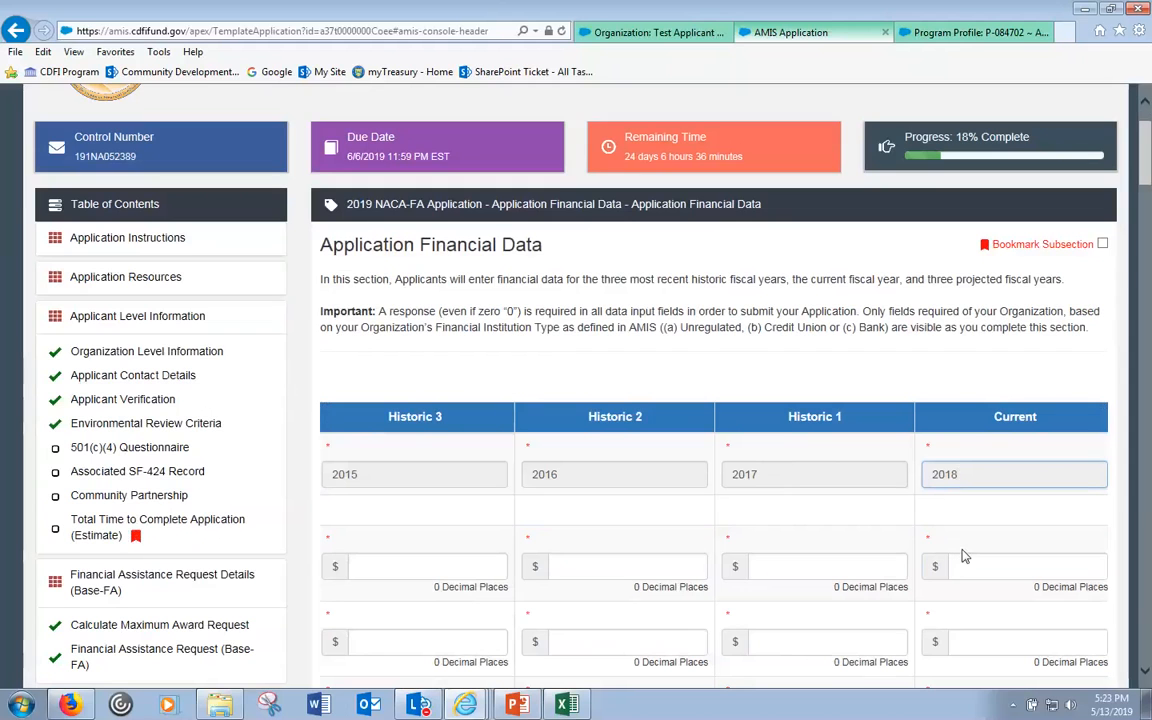
double_click(970, 478)
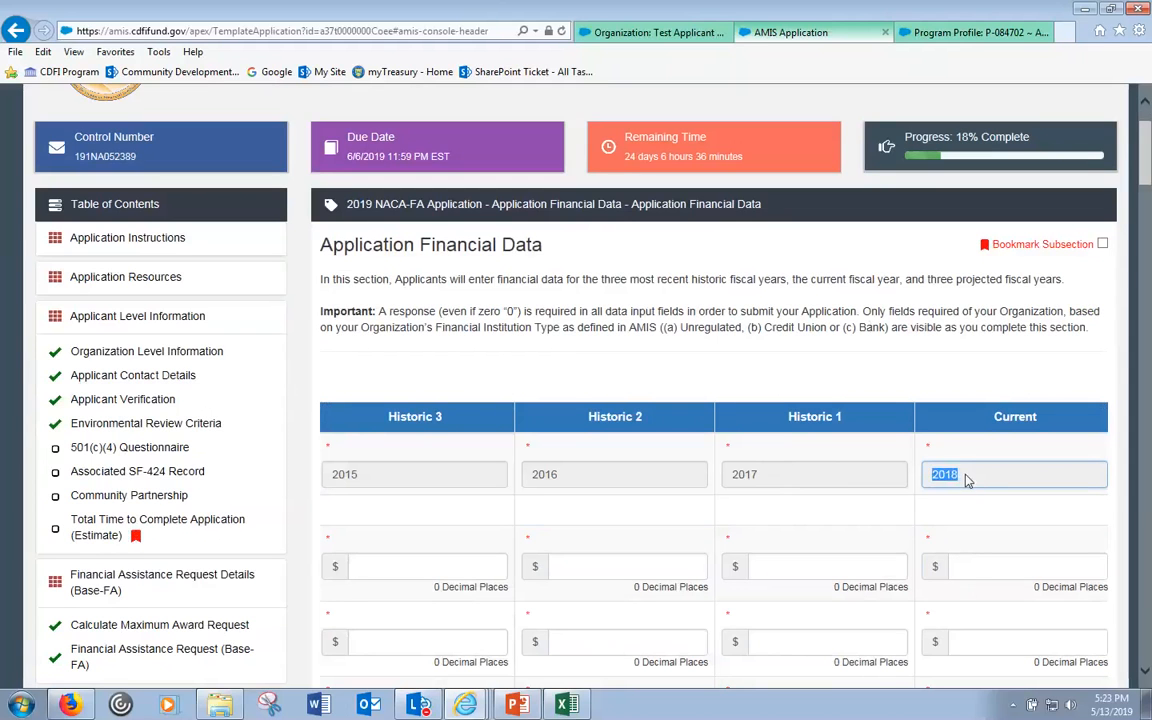
drag(971, 475, 925, 472)
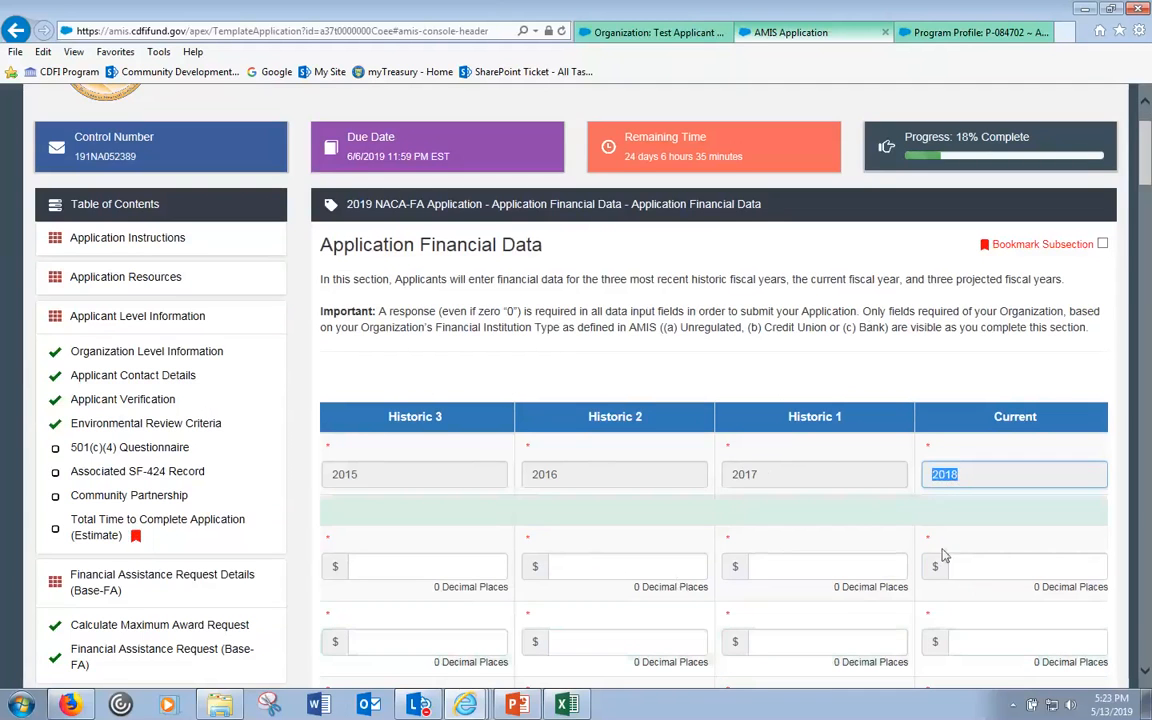
click(954, 568)
key(Tab)
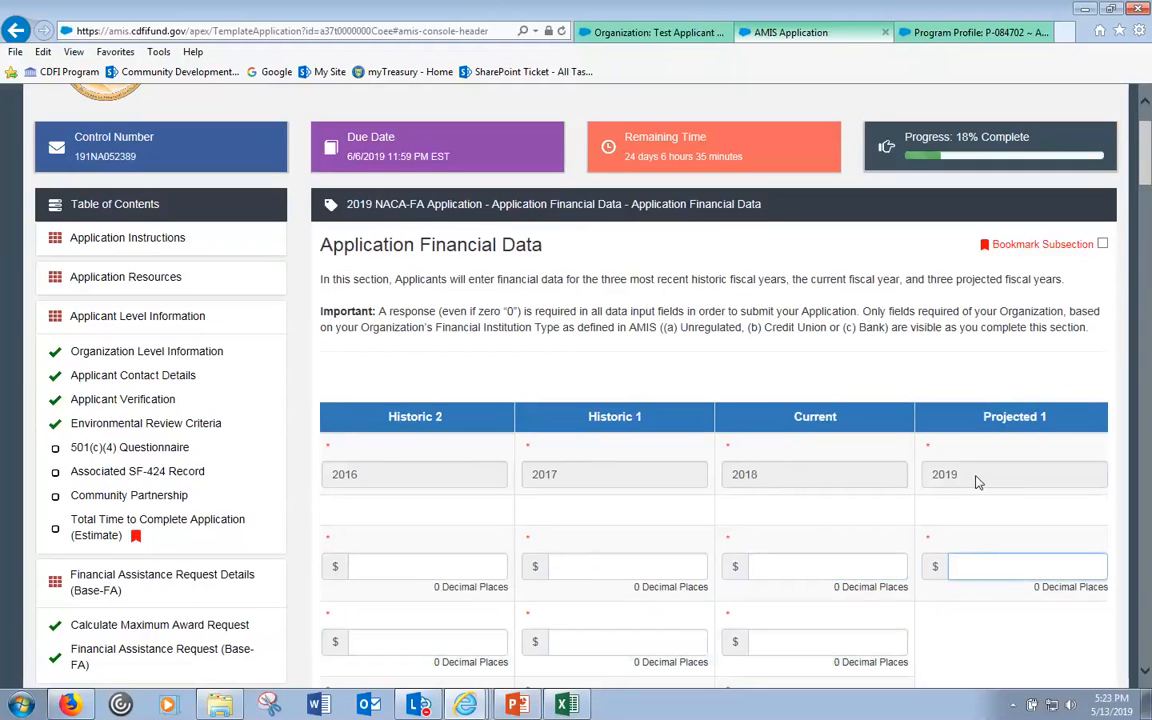
key(Tab)
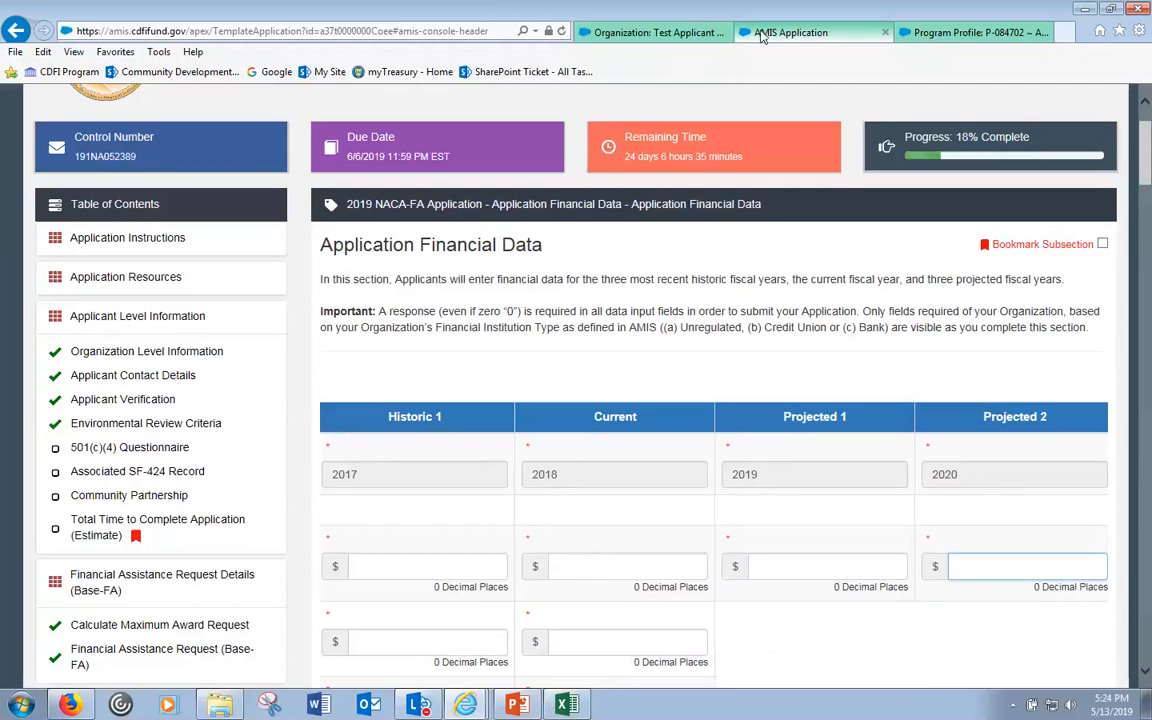
click(977, 40)
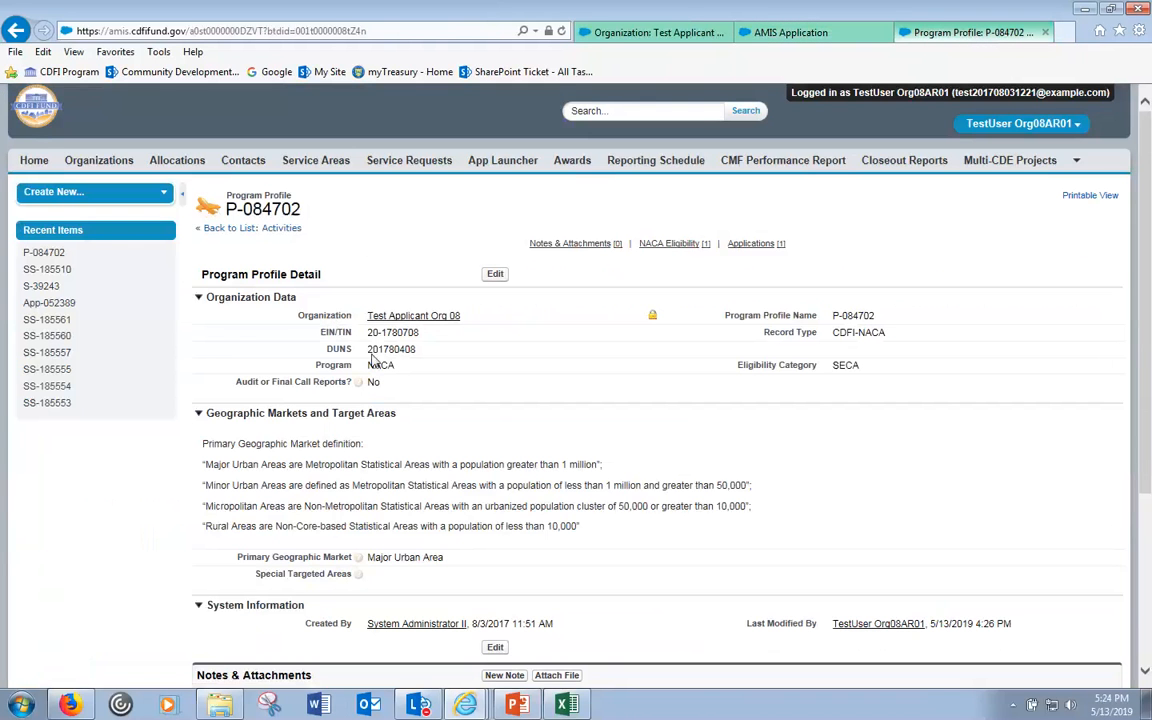
click(767, 40)
click(609, 563)
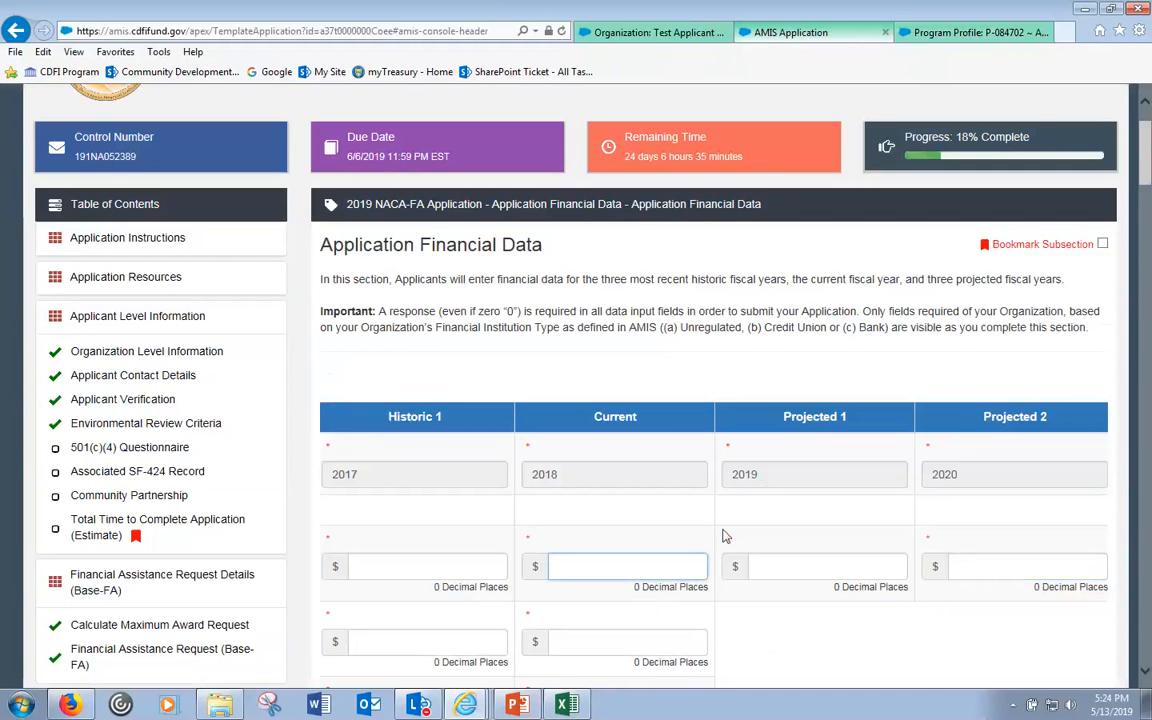
click(492, 565)
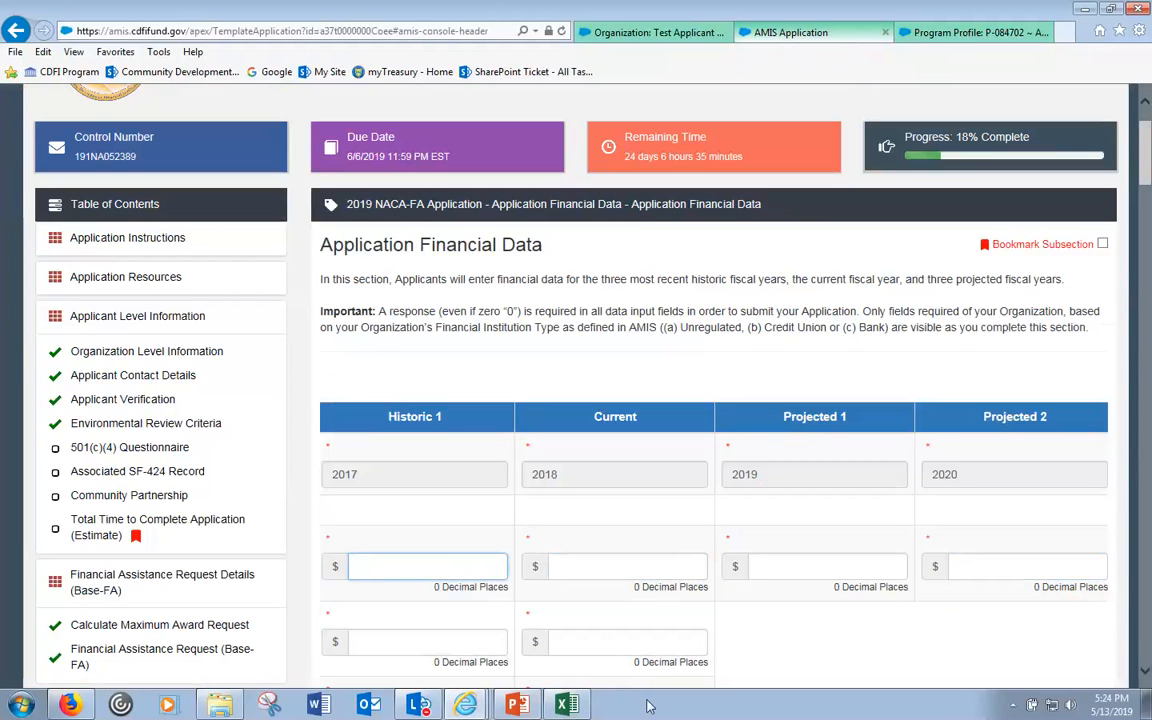
mouse_move(465, 705)
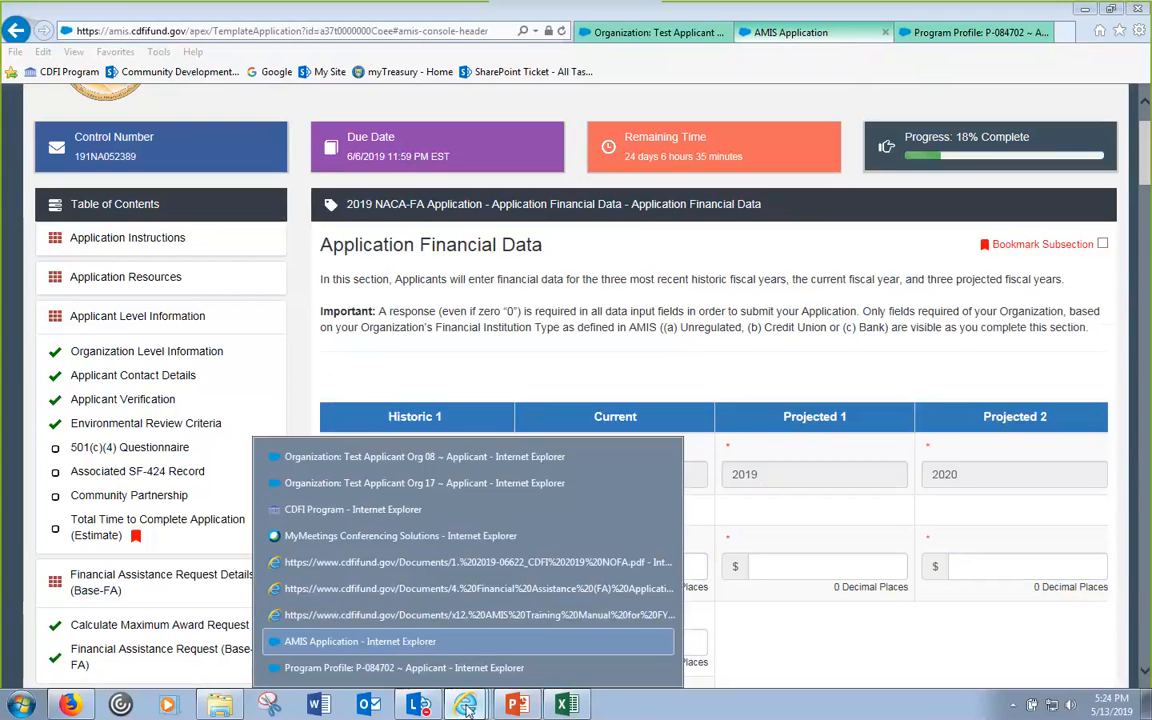
- Navigate the CDFI Fund website to the Native Initiatives program page
click(460, 511)
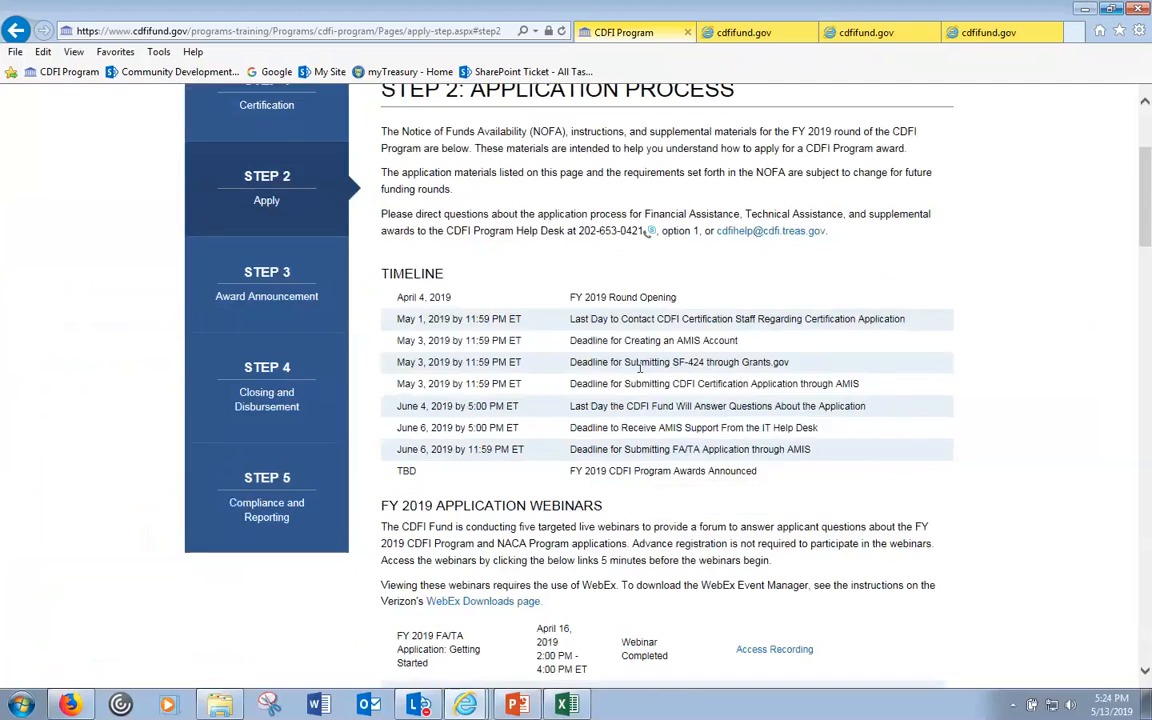
scroll(640, 367, down, 10)
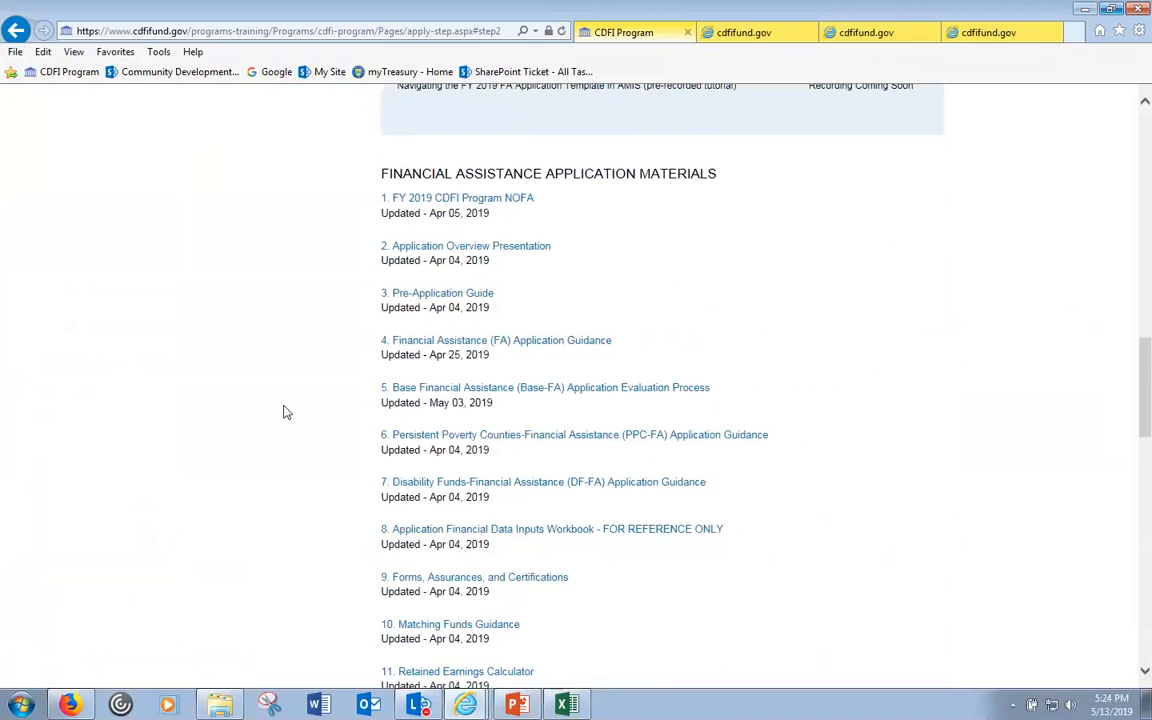
scroll(285, 412, down, 1)
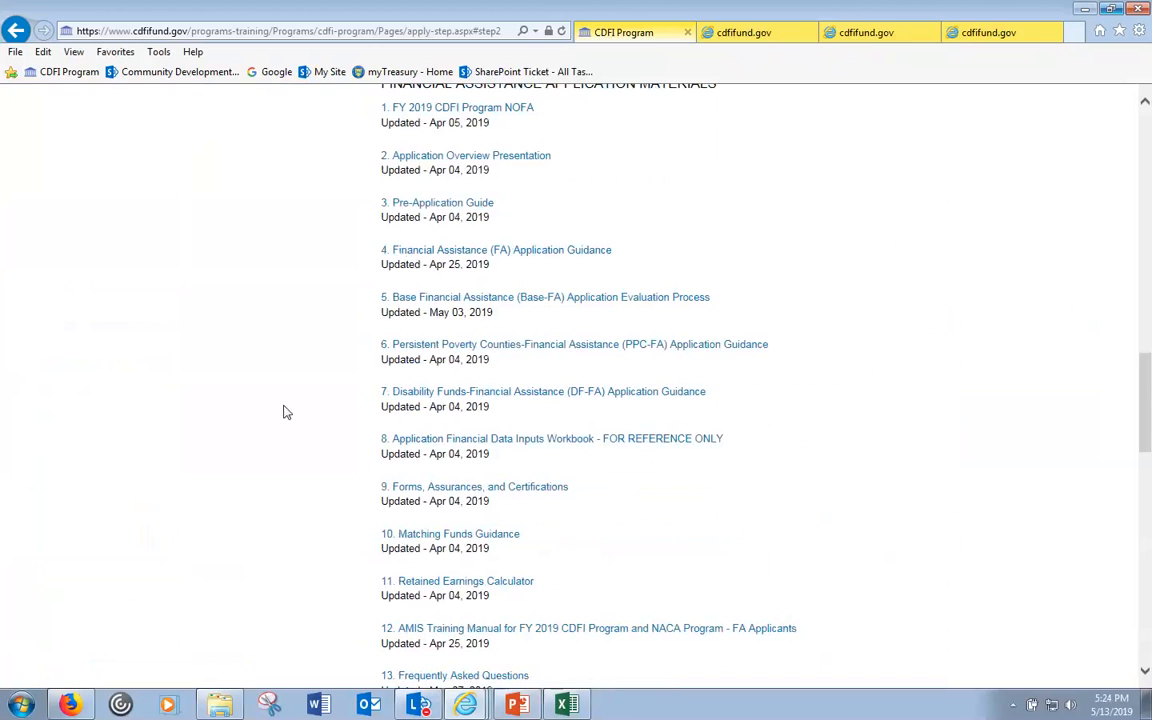
scroll(285, 412, down, 1)
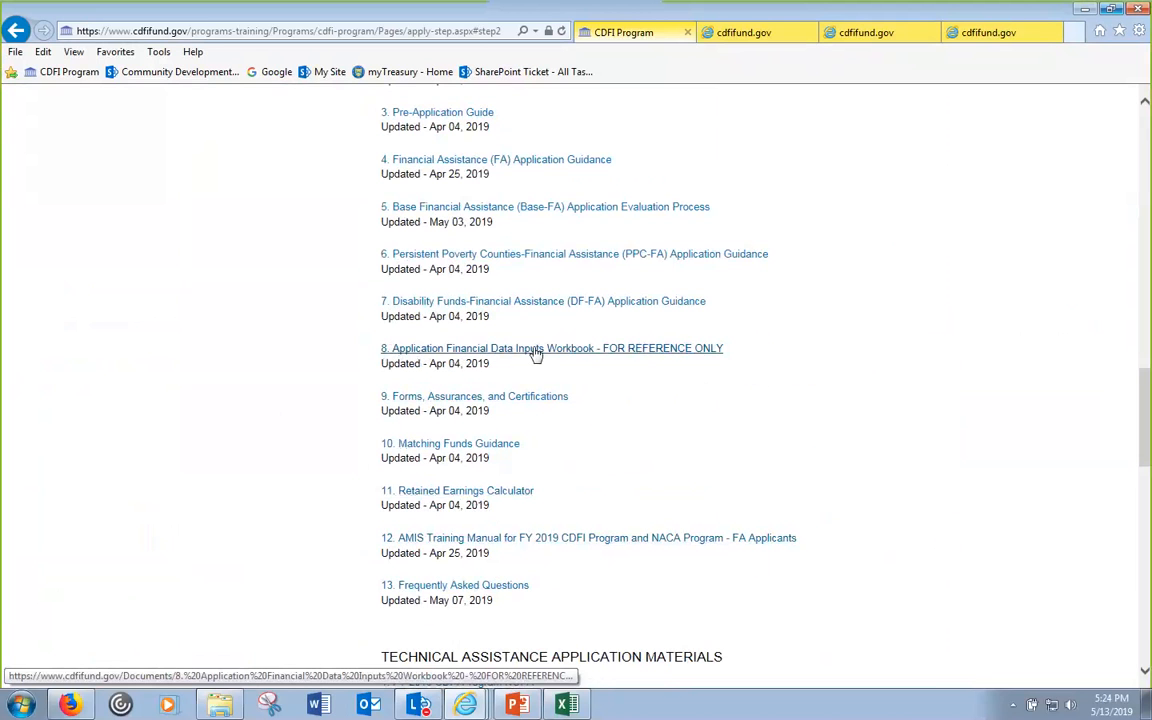
scroll(604, 356, up, 5)
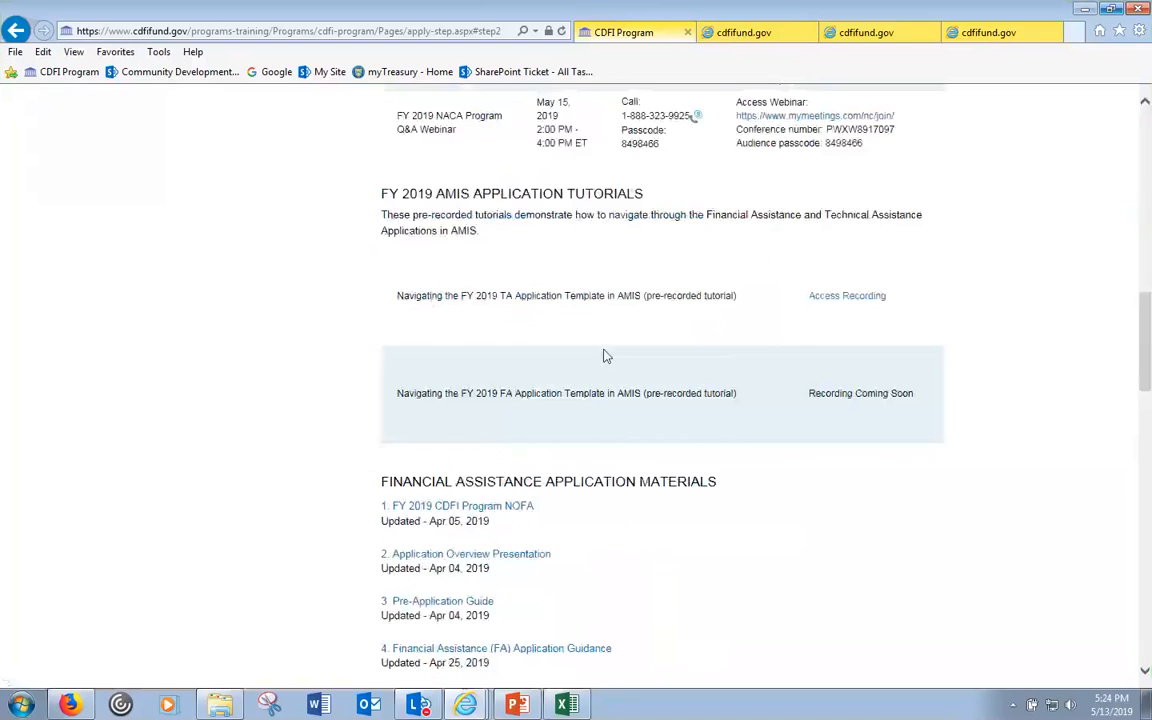
scroll(604, 356, up, 10)
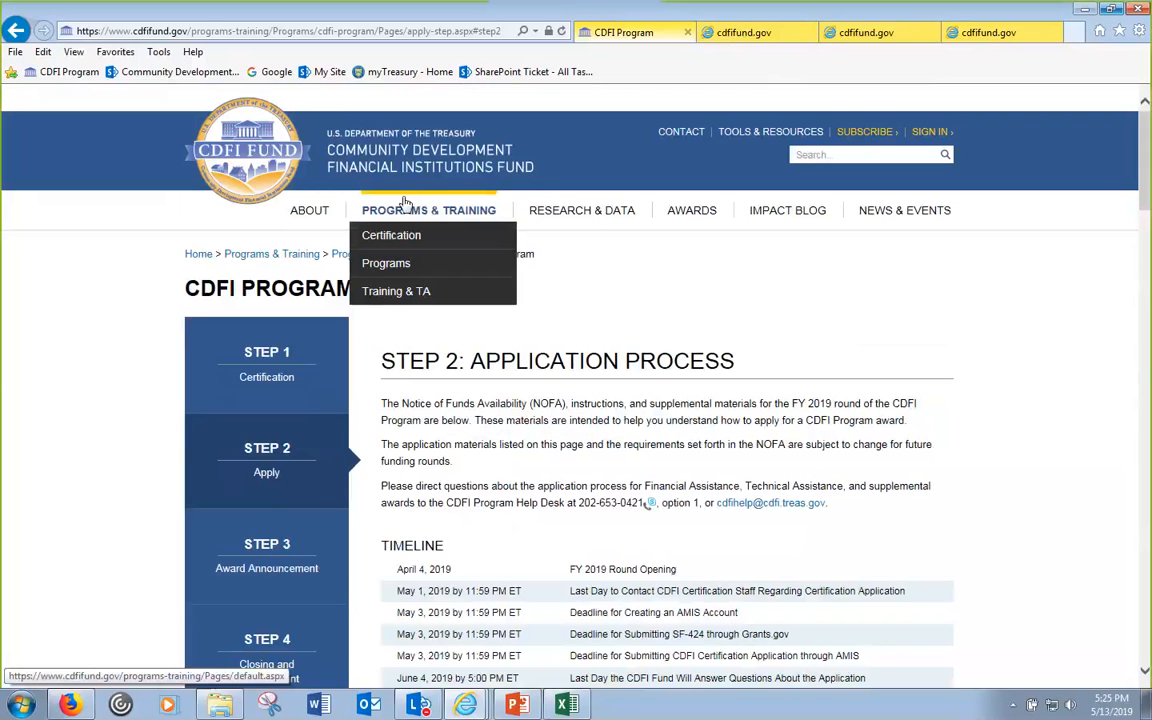
mouse_move(356, 273)
click(580, 370)
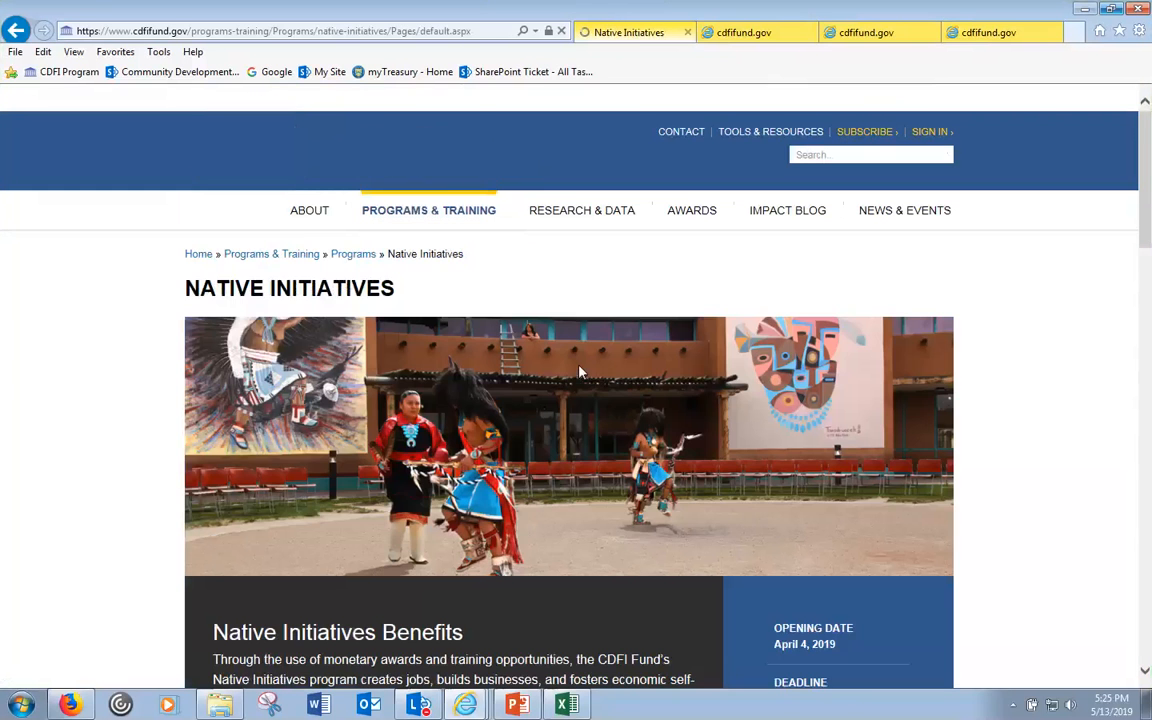
- Download the Application Financial Data Inputs Workbook from Step 2 Apply and open it in Excel
scroll(520, 328, down, 15)
click(432, 591)
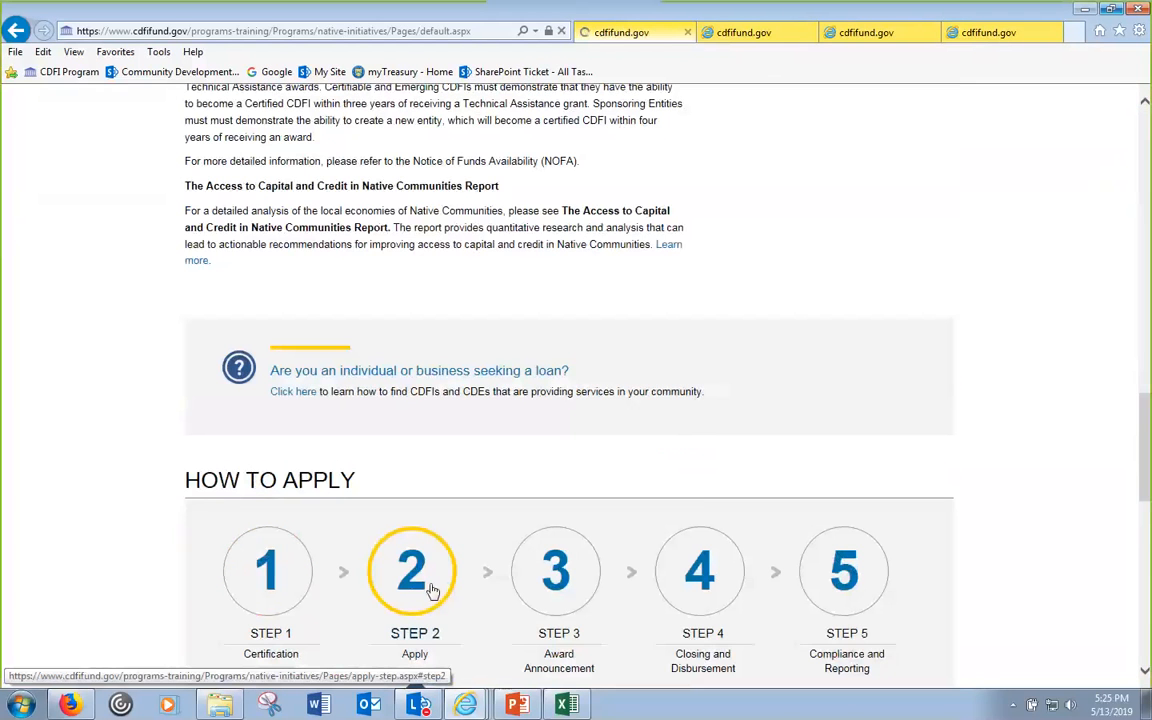
scroll(556, 443, down, 15)
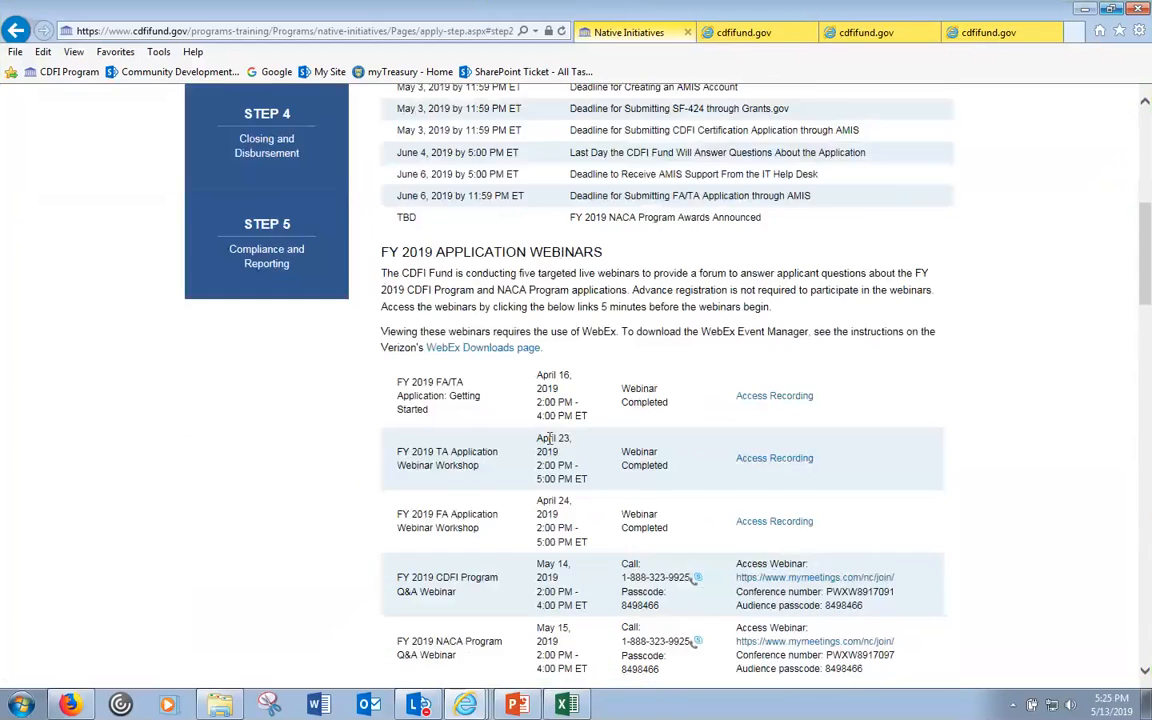
scroll(556, 443, down, 3)
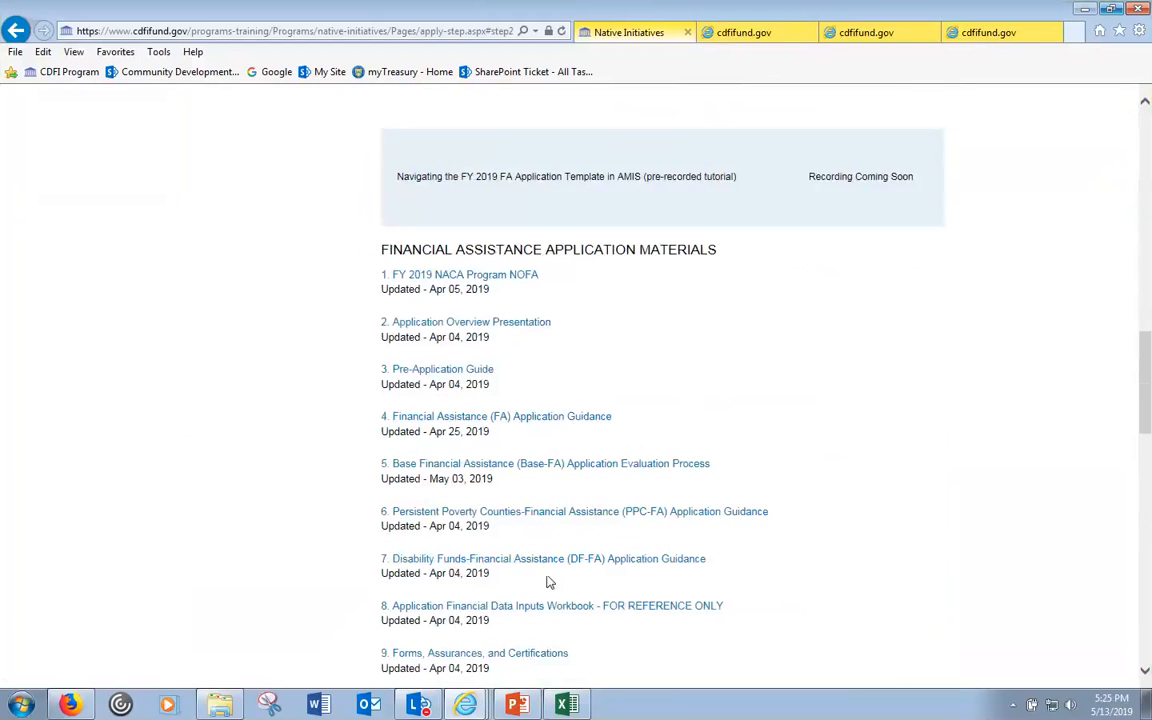
scroll(600, 603, down, 1)
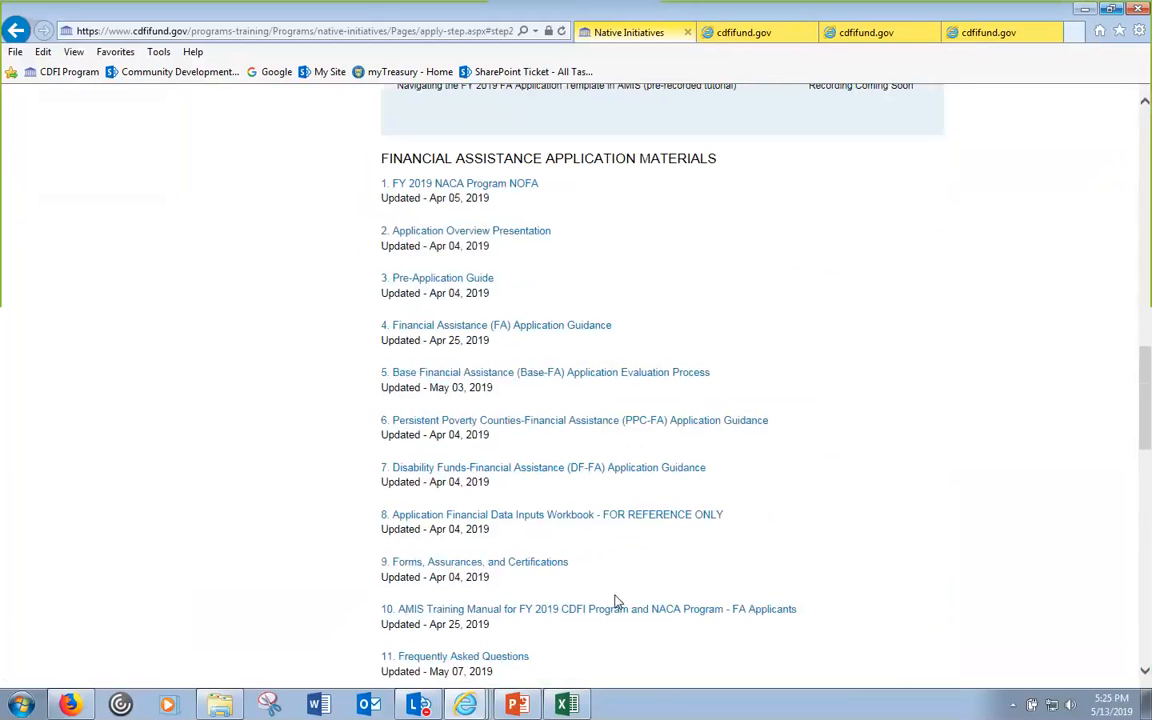
click(658, 519)
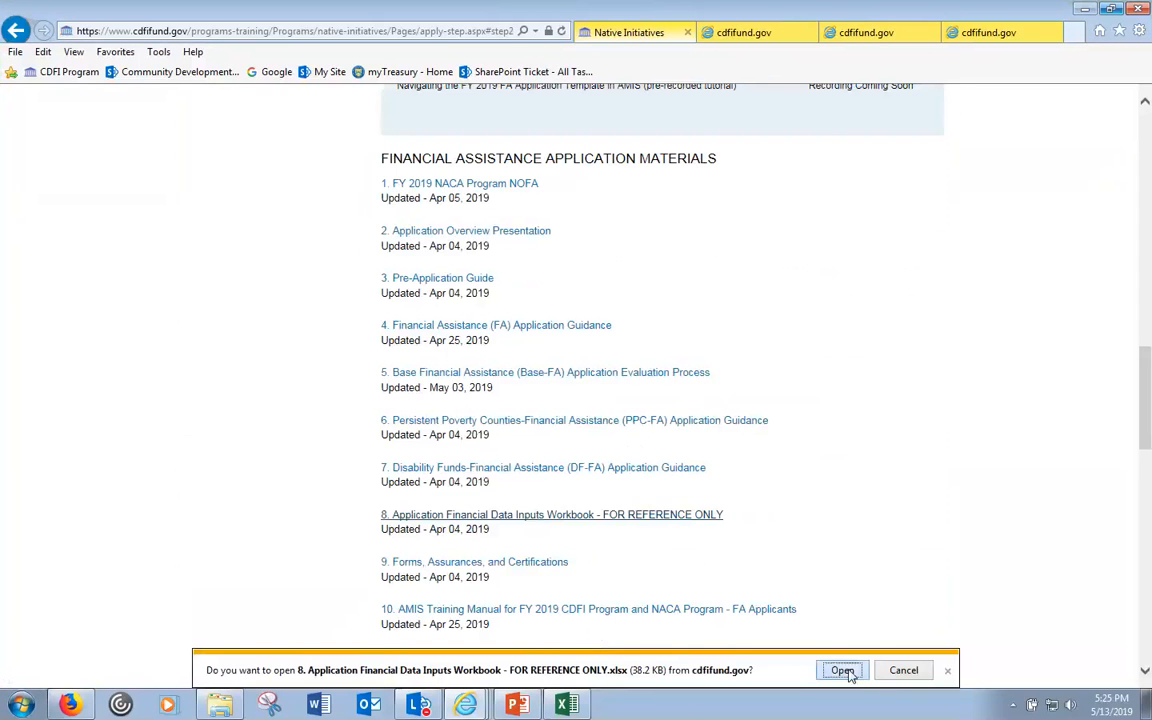
click(842, 670)
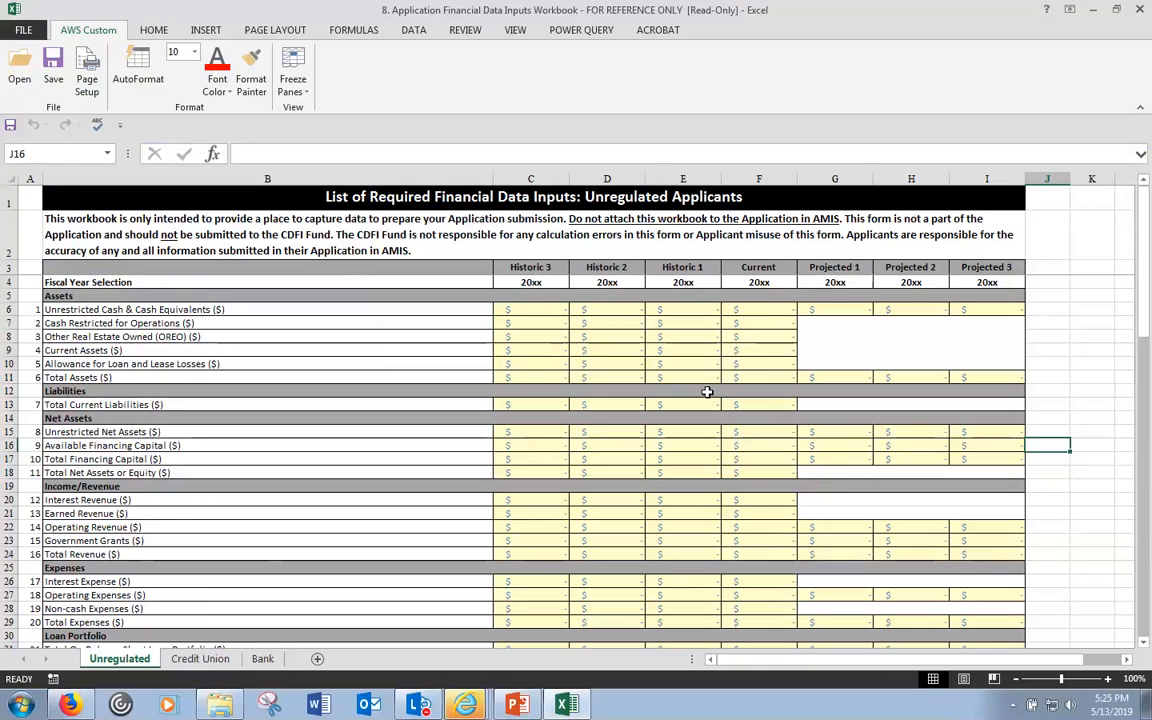
- Compare loan portfolio and interest expense rows across the Unregulated, Credit Union and Bank sheets
click(557, 309)
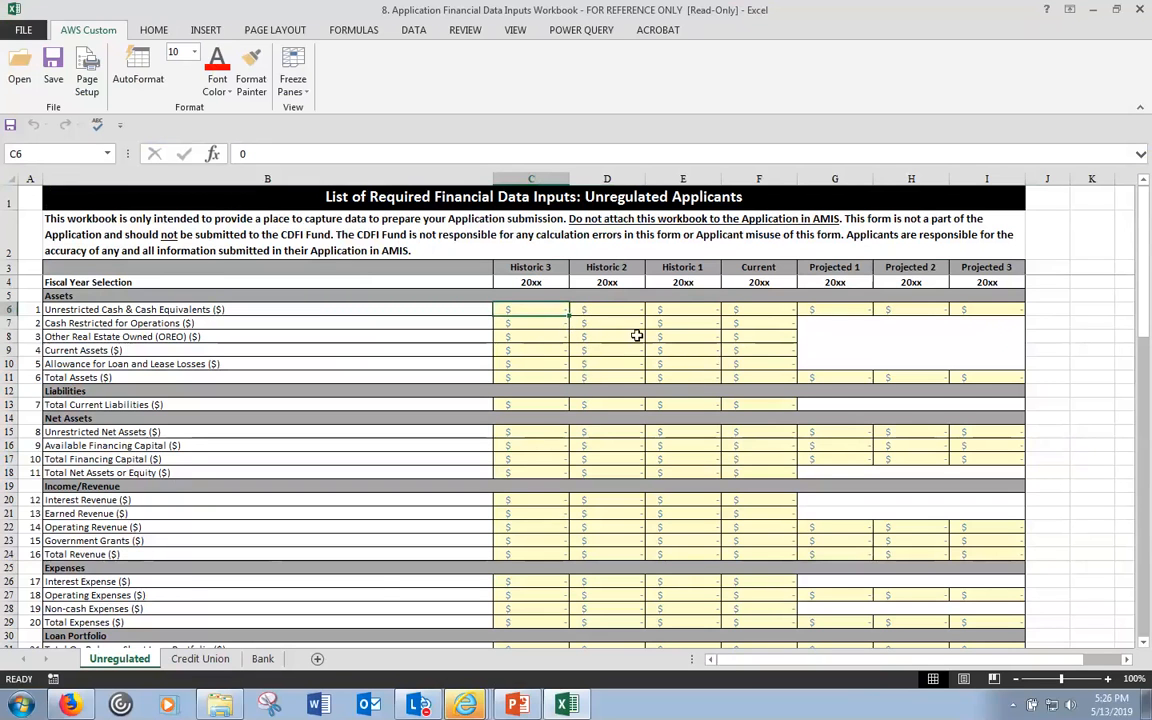
scroll(688, 373, down, 4)
scroll(688, 373, down, 4)
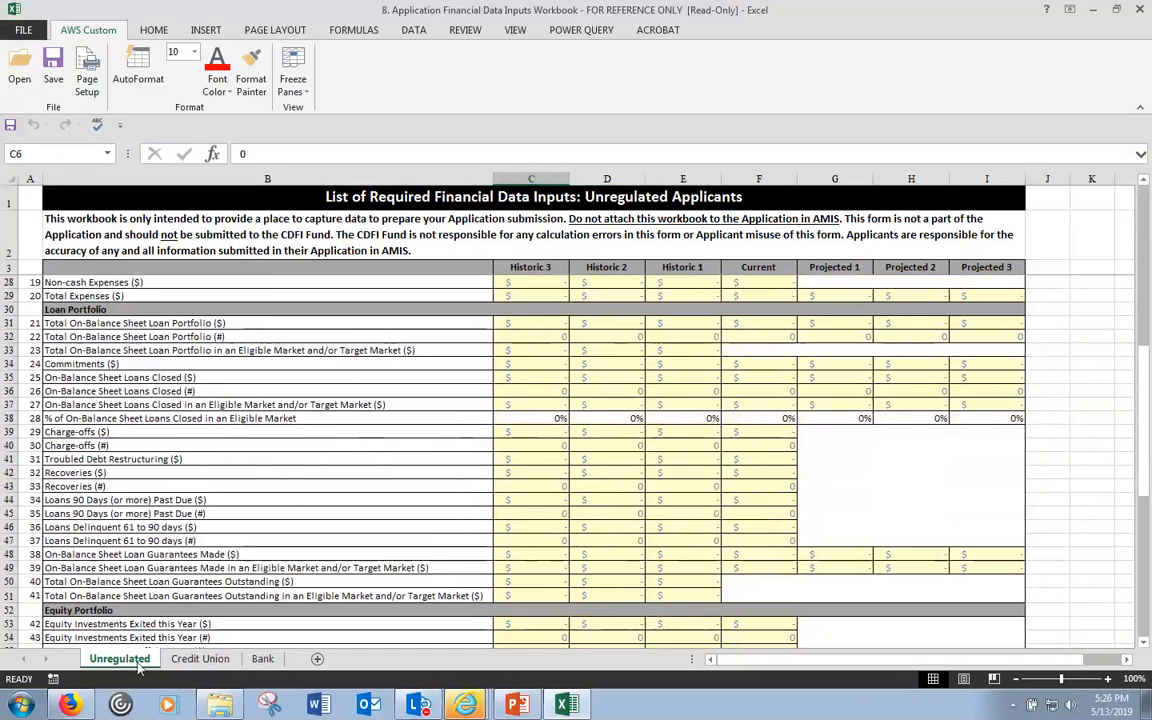
click(215, 665)
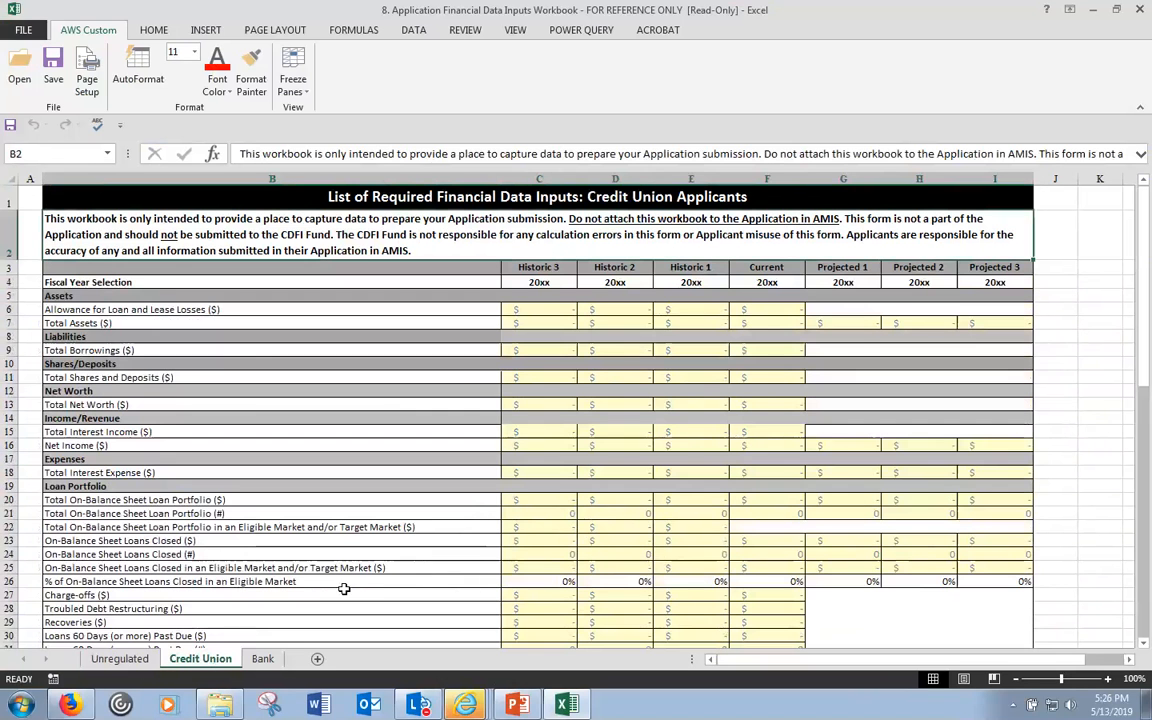
click(266, 659)
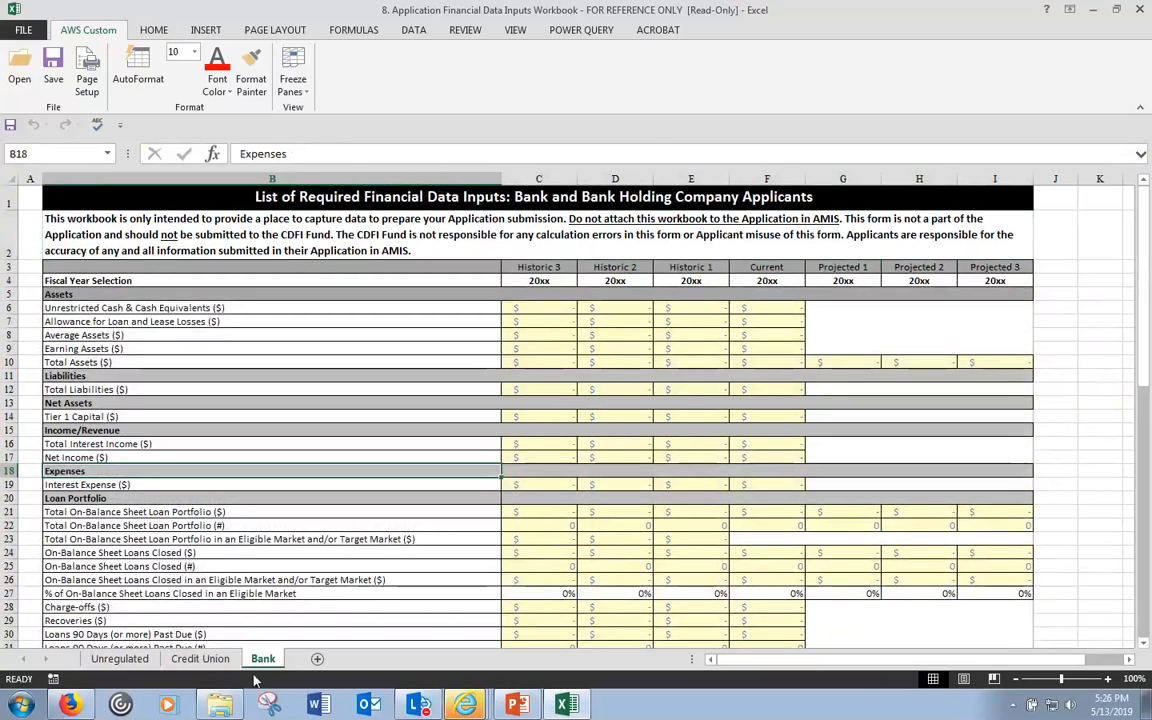
click(65, 512)
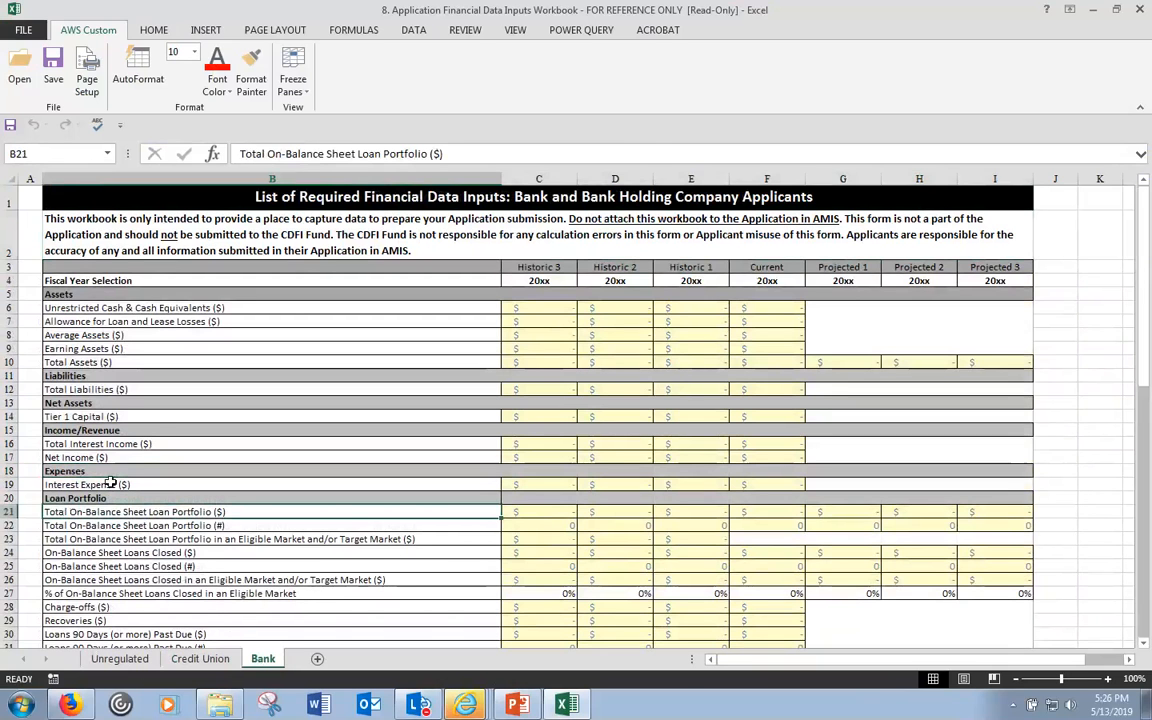
click(118, 485)
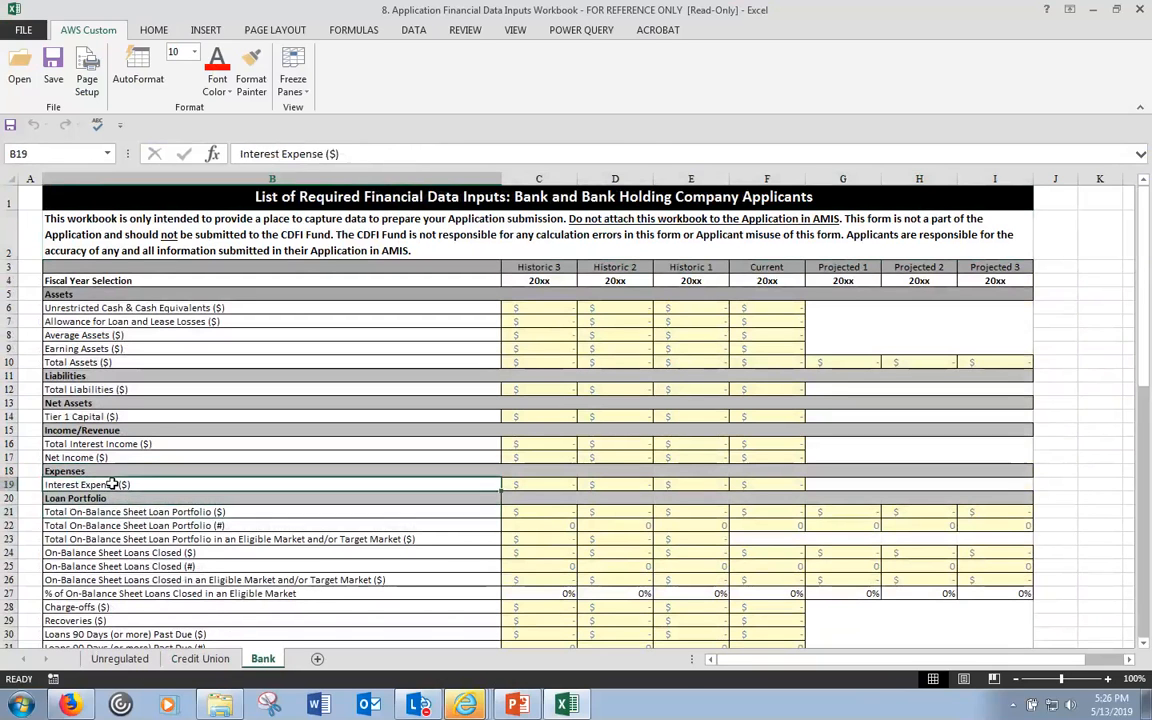
click(200, 658)
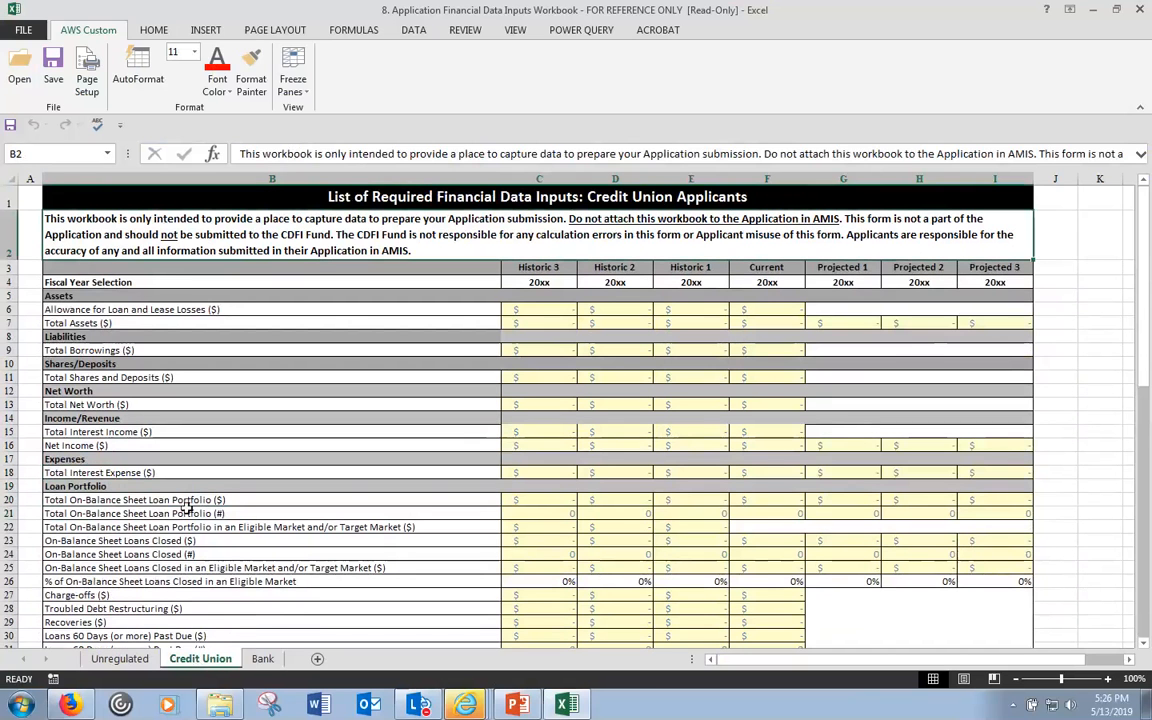
click(119, 472)
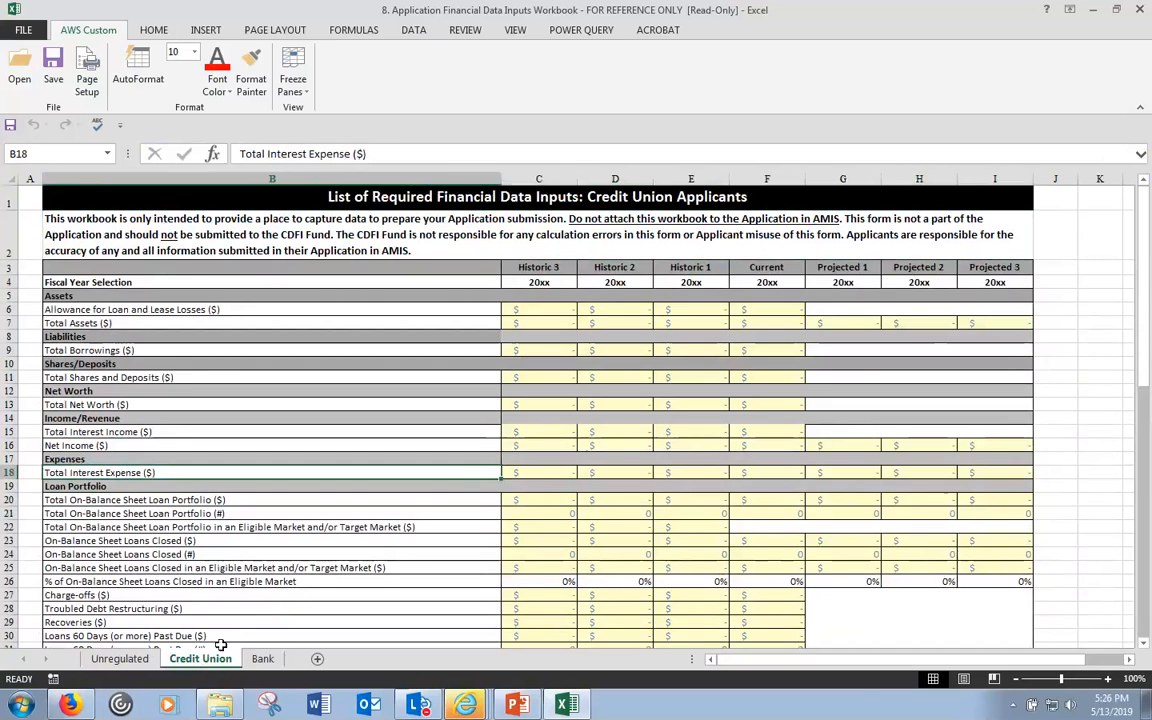
- Check Unregulated Interest Expense, then compare Credit Union and Bank unrestricted cash cells C6 and D6
click(120, 658)
scroll(200, 516, up, 1)
scroll(200, 516, up, 2)
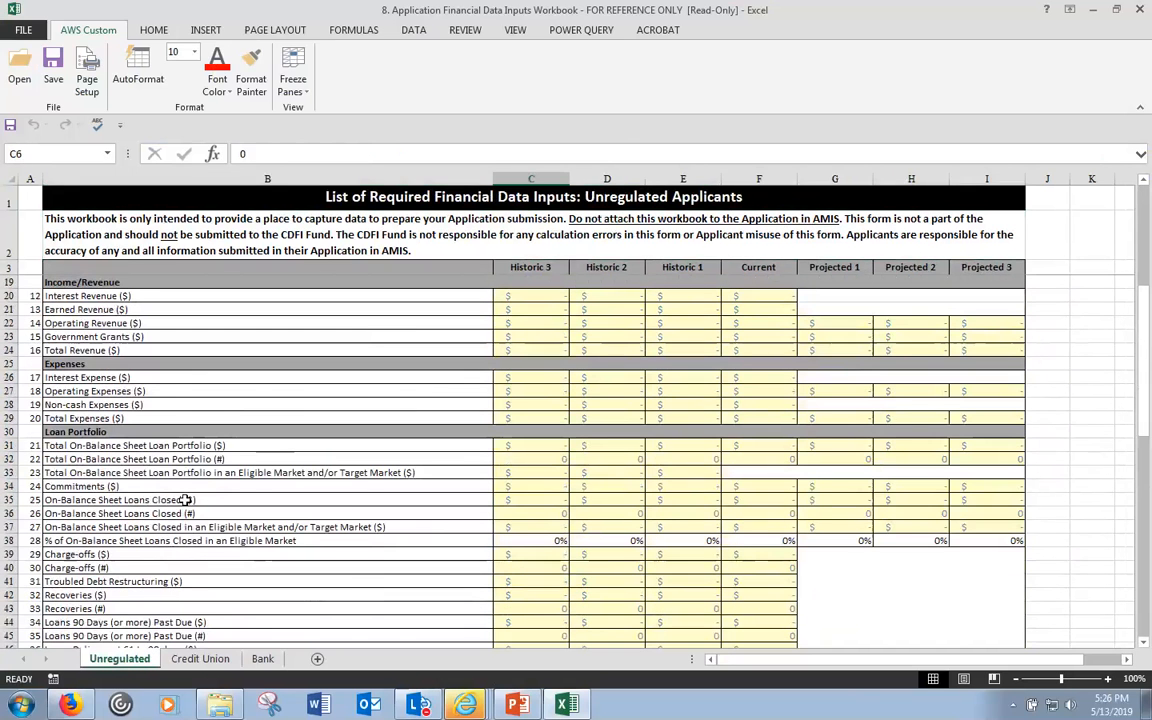
click(100, 377)
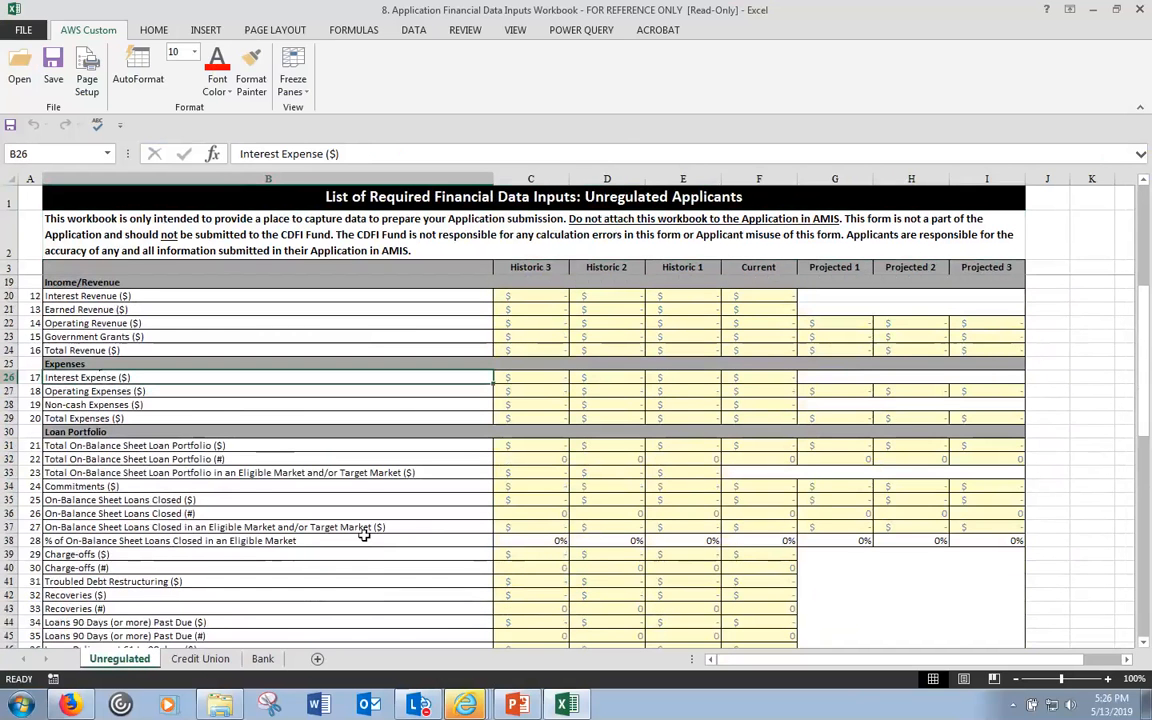
click(217, 661)
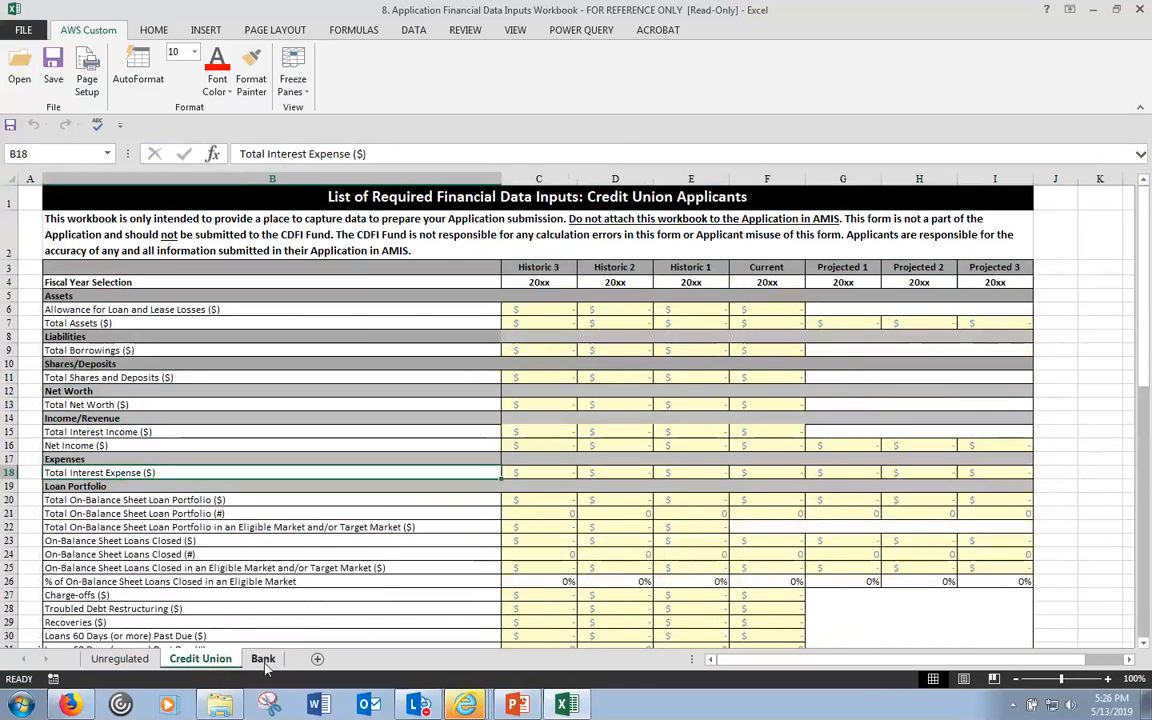
click(263, 660)
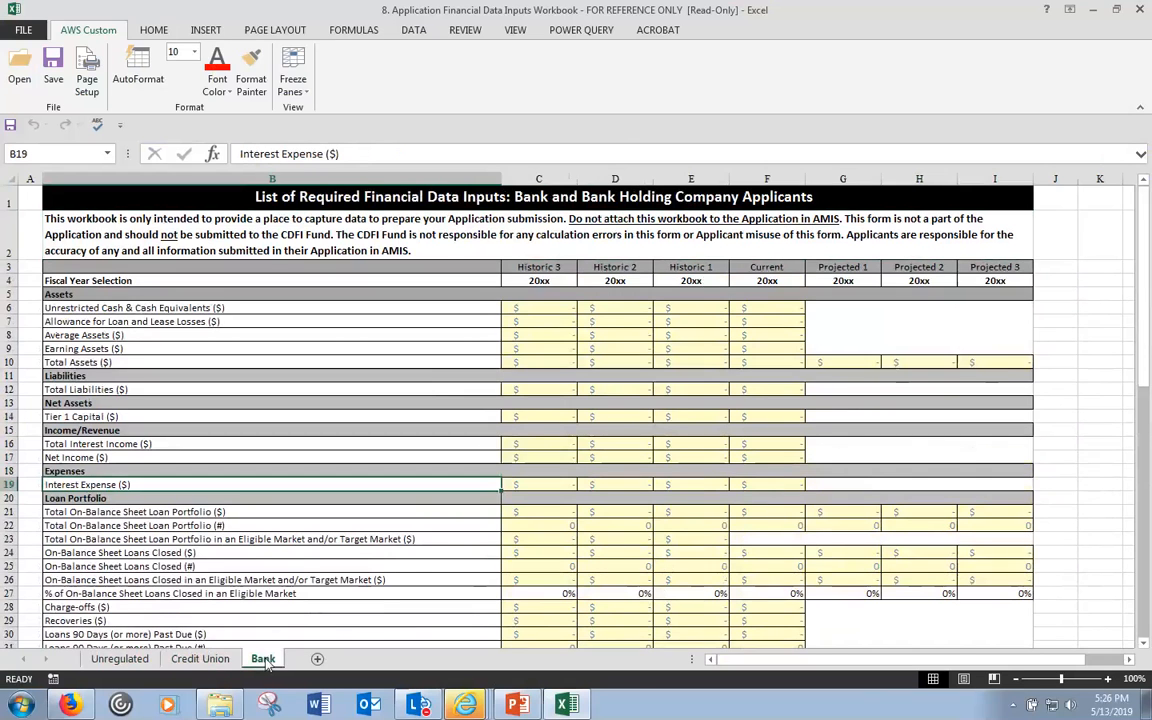
click(197, 660)
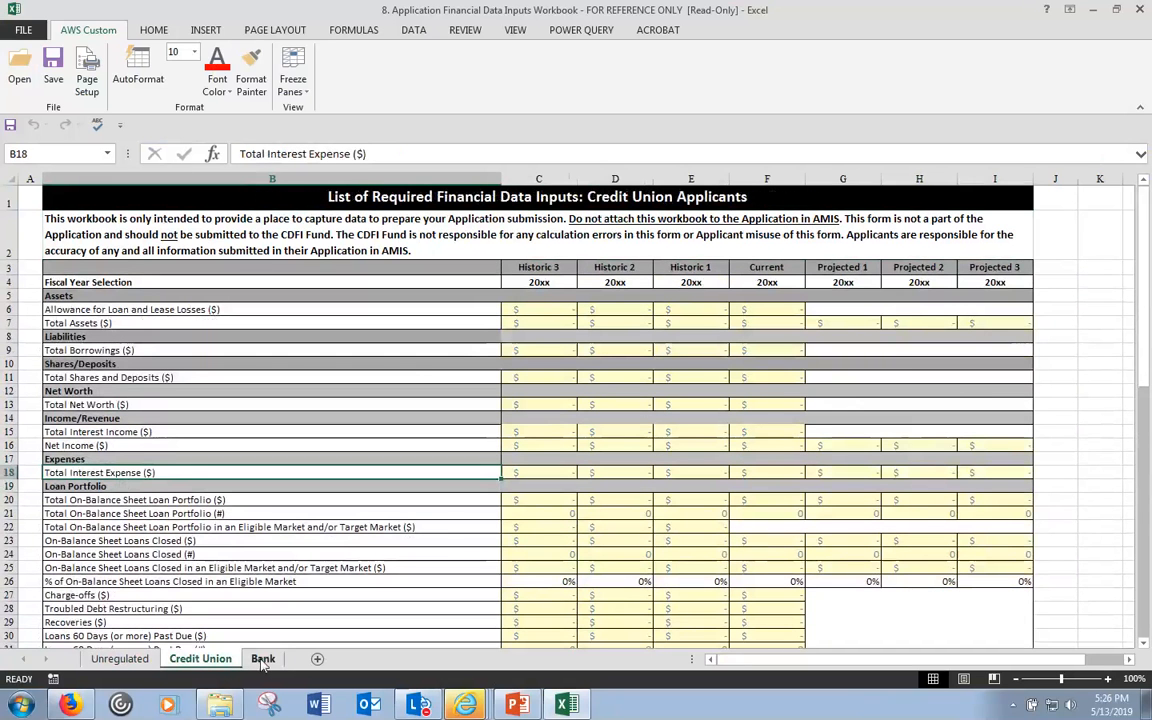
click(263, 660)
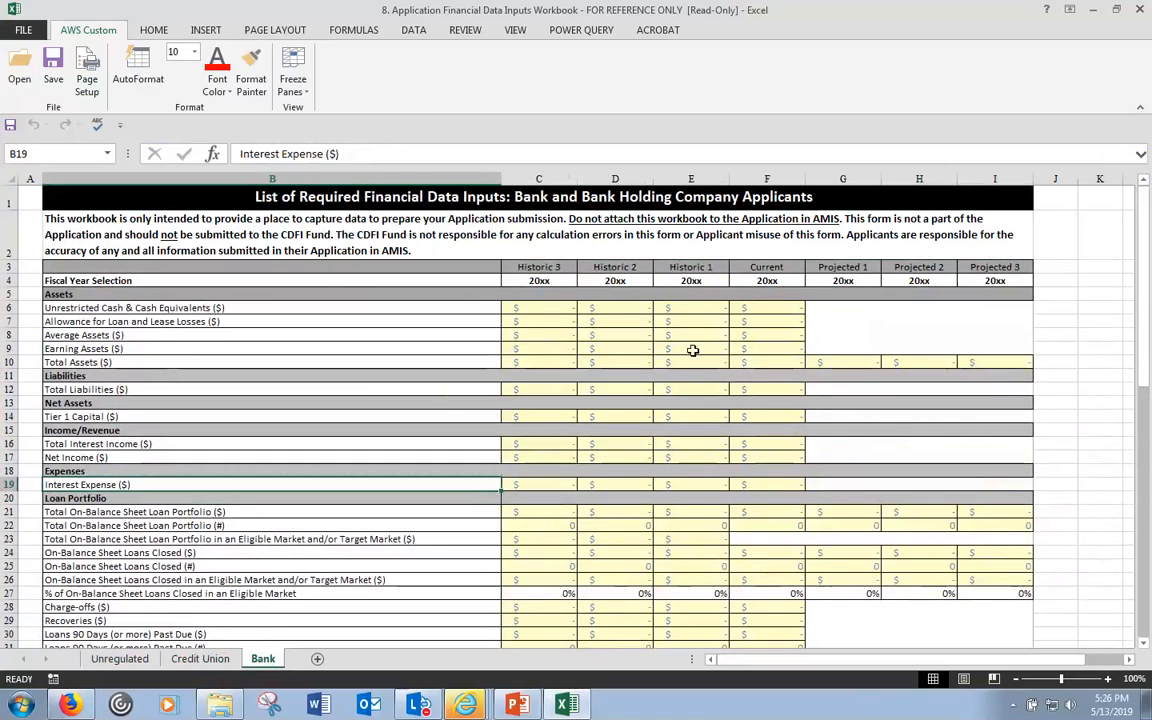
click(554, 306)
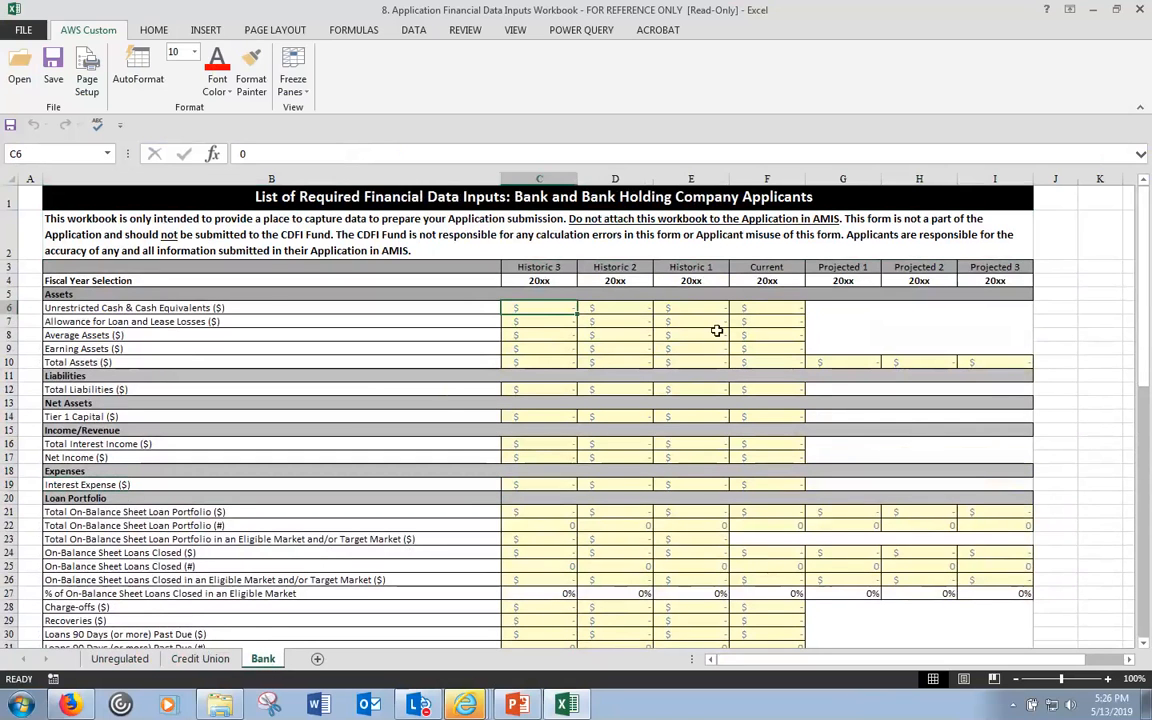
click(635, 305)
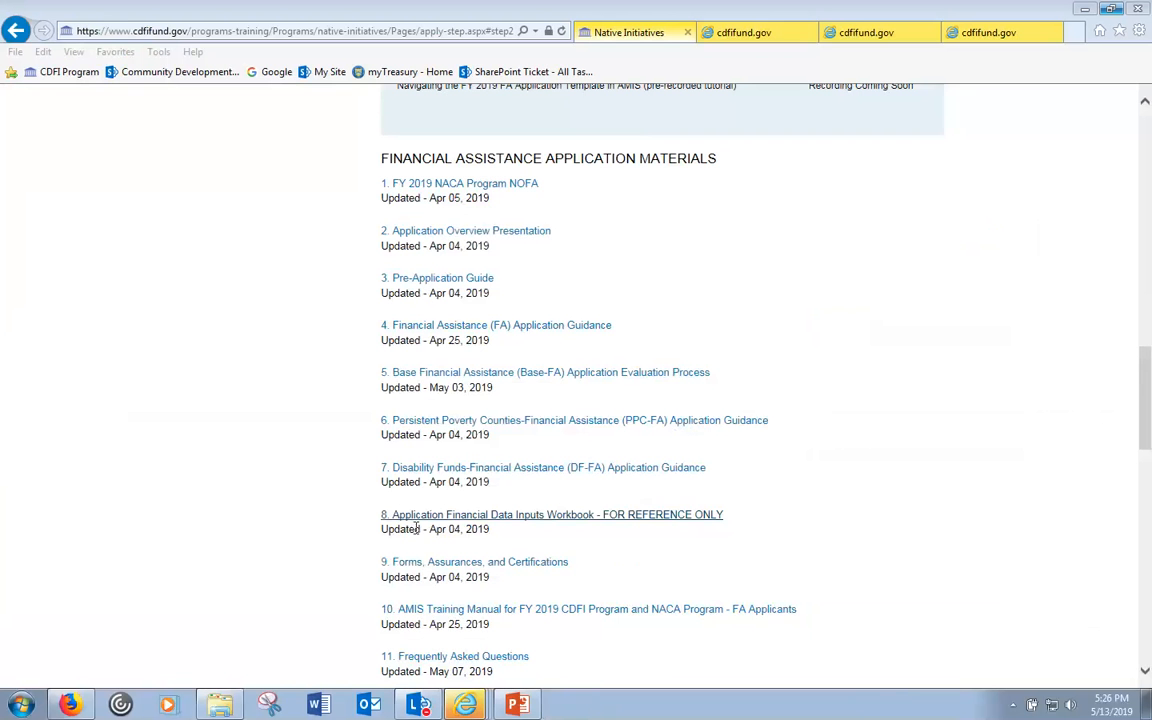
- Open the Application Financial Data subsection in AMIS and bring up the FY 2019 FA Application Documents folder
mouse_move(472, 702)
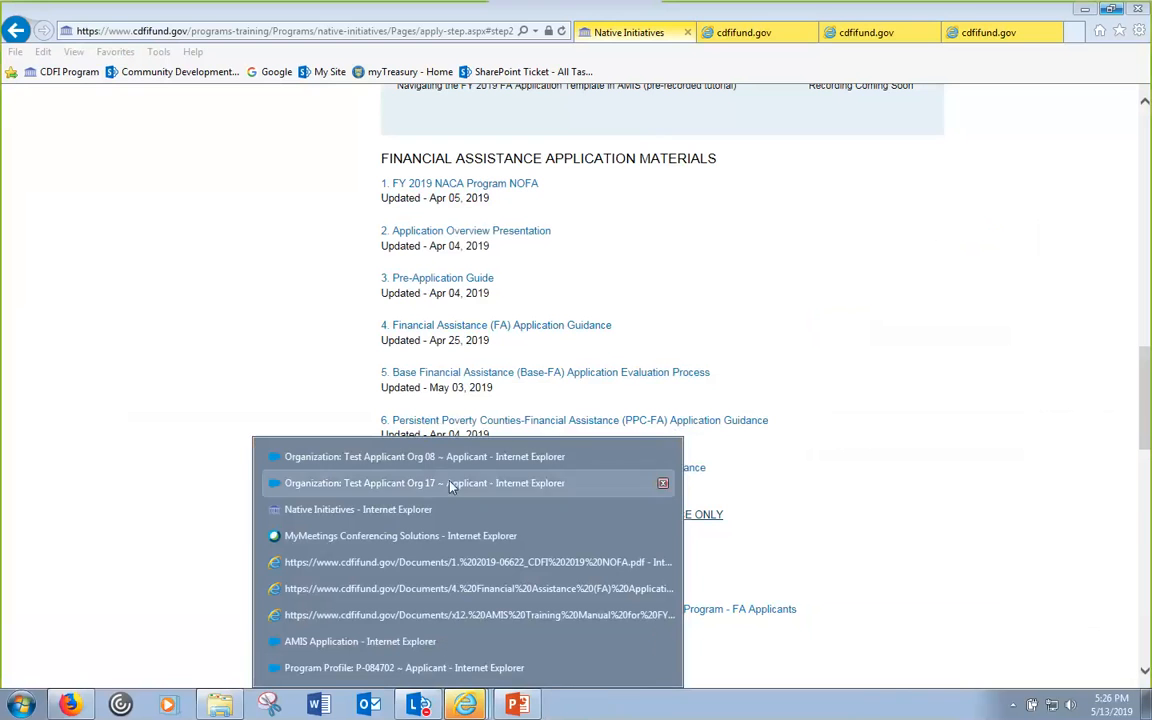
click(470, 457)
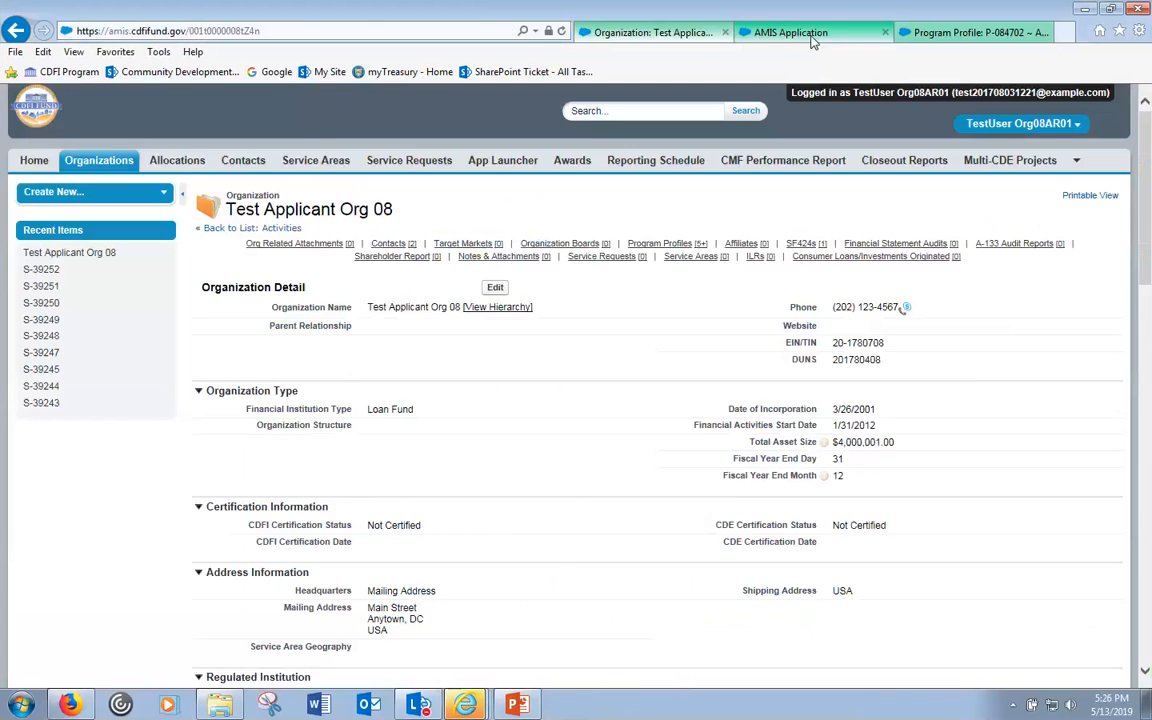
click(790, 32)
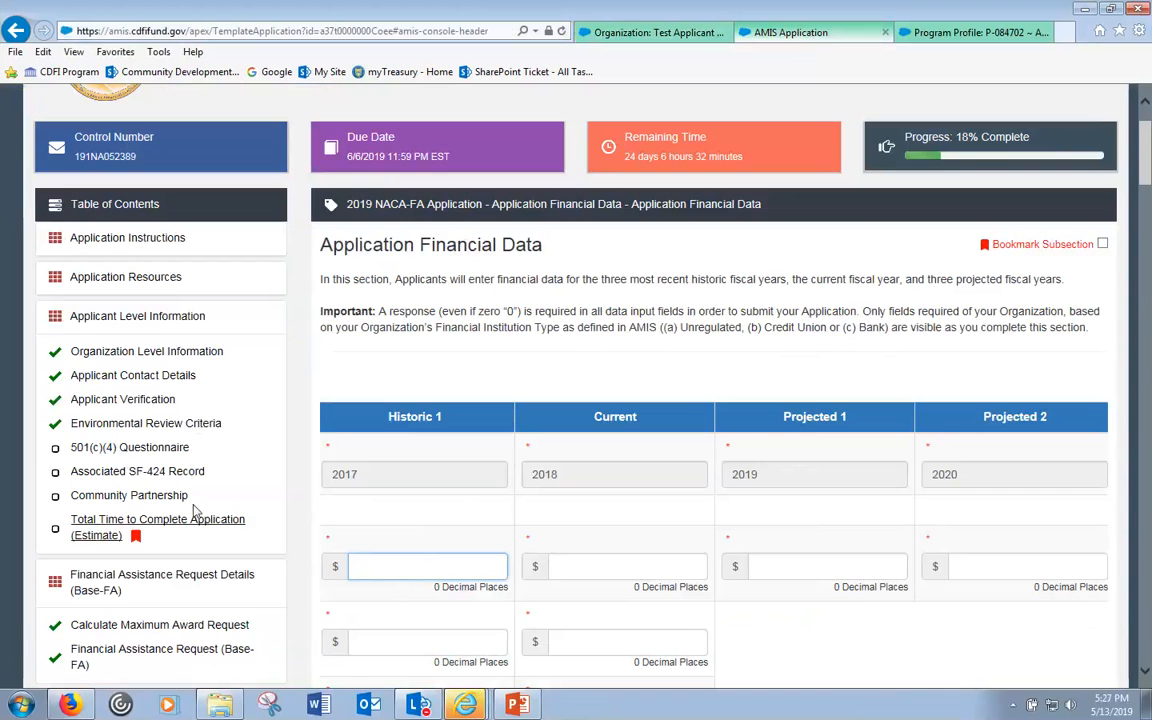
scroll(146, 233, down, 1)
click(146, 230)
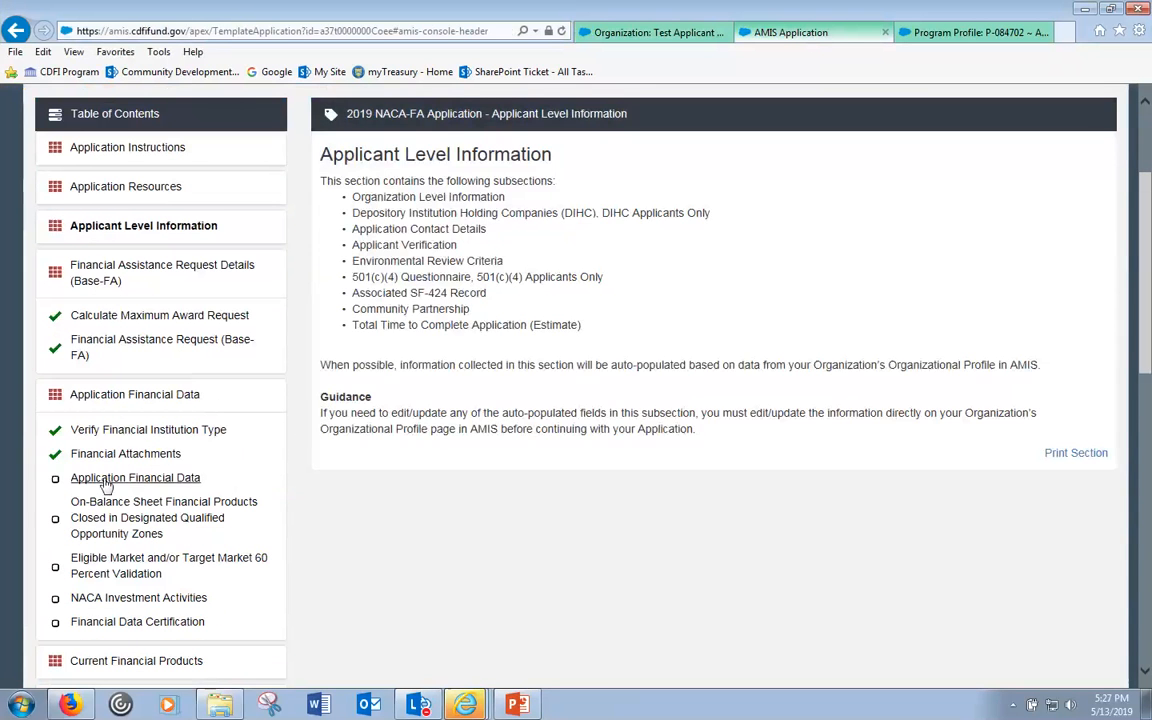
click(140, 477)
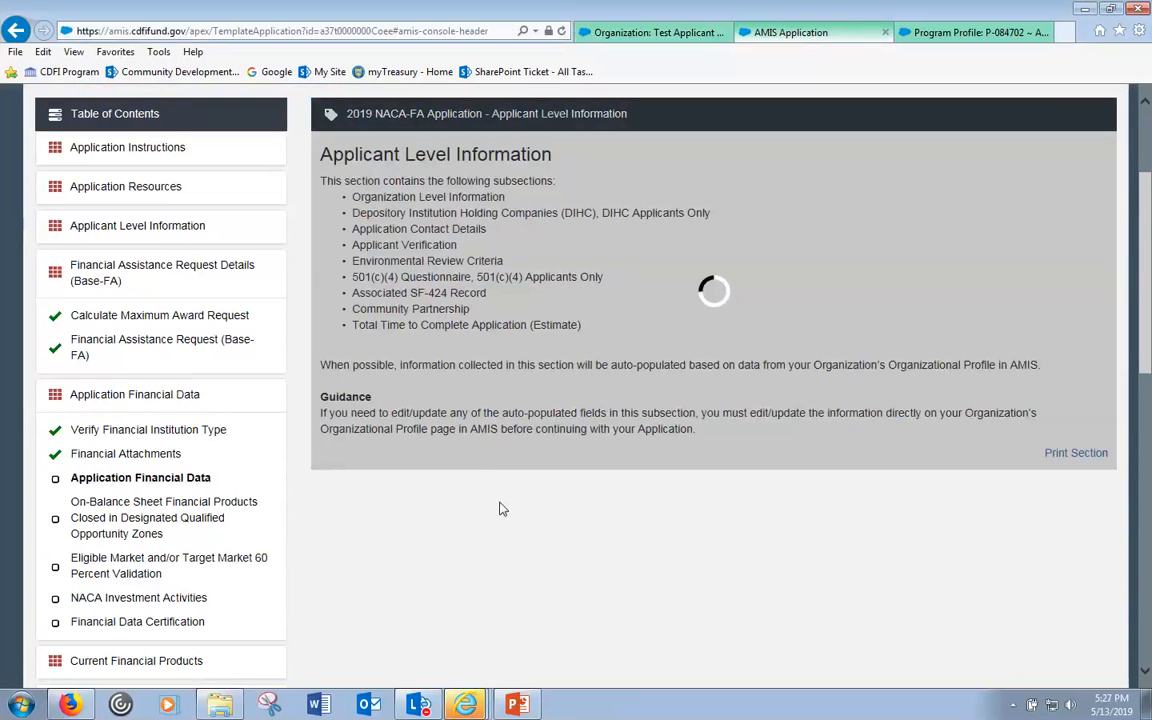
click(210, 708)
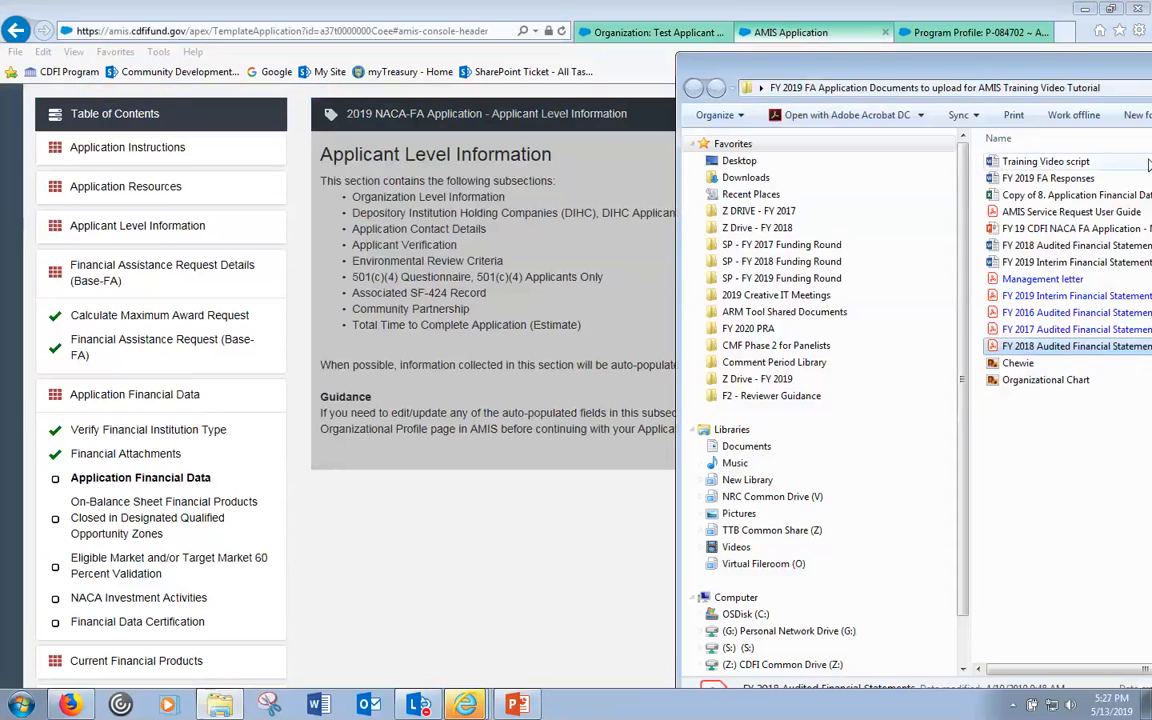
- Open 'Copy of 8. Application Financial Data Inputs Workbook' in Excel and select cell C6 ($11,563,320)
click(1005, 196)
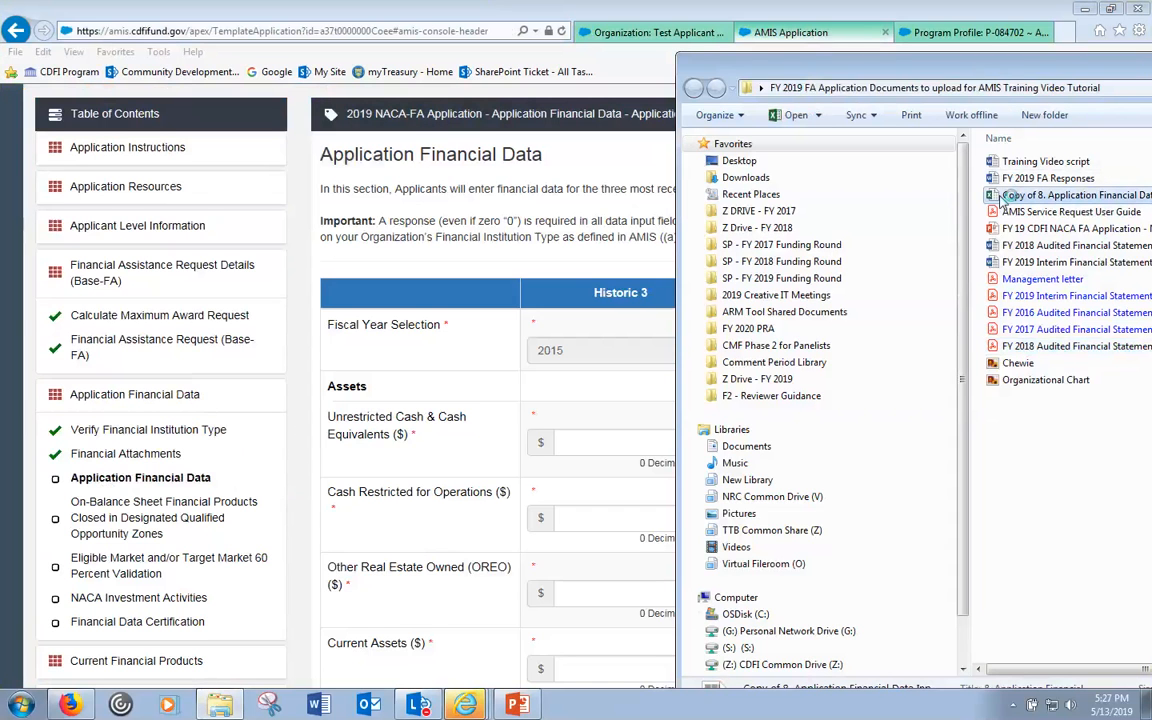
double_click(1005, 196)
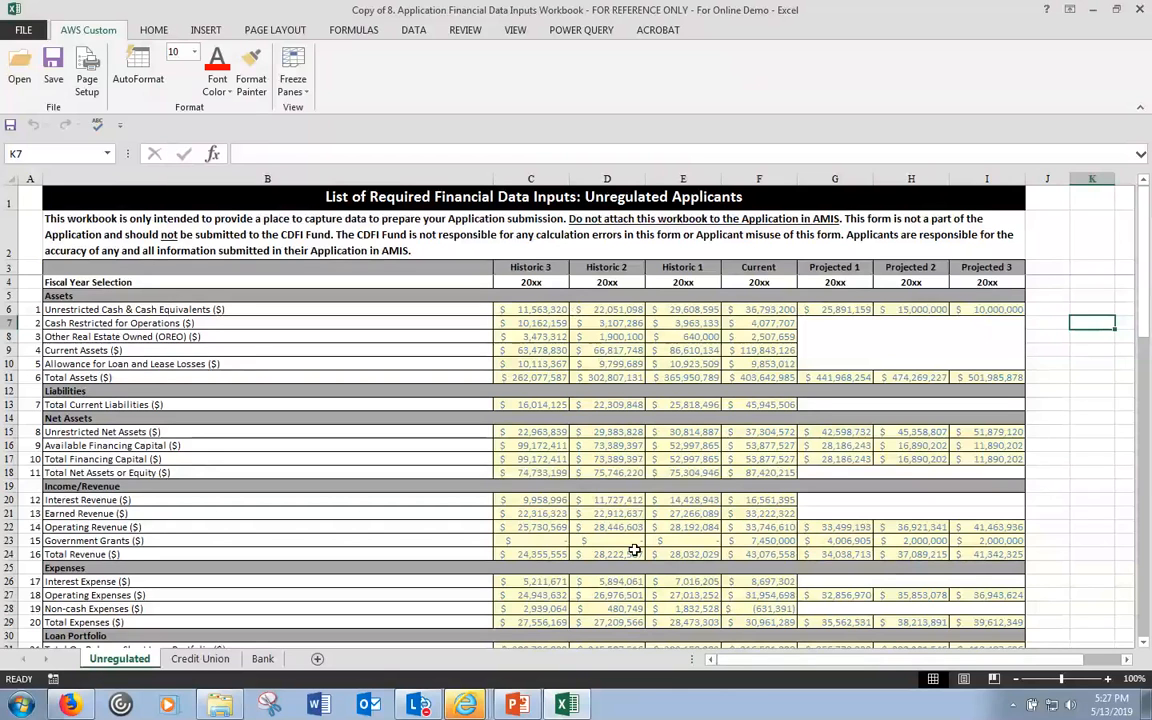
click(536, 310)
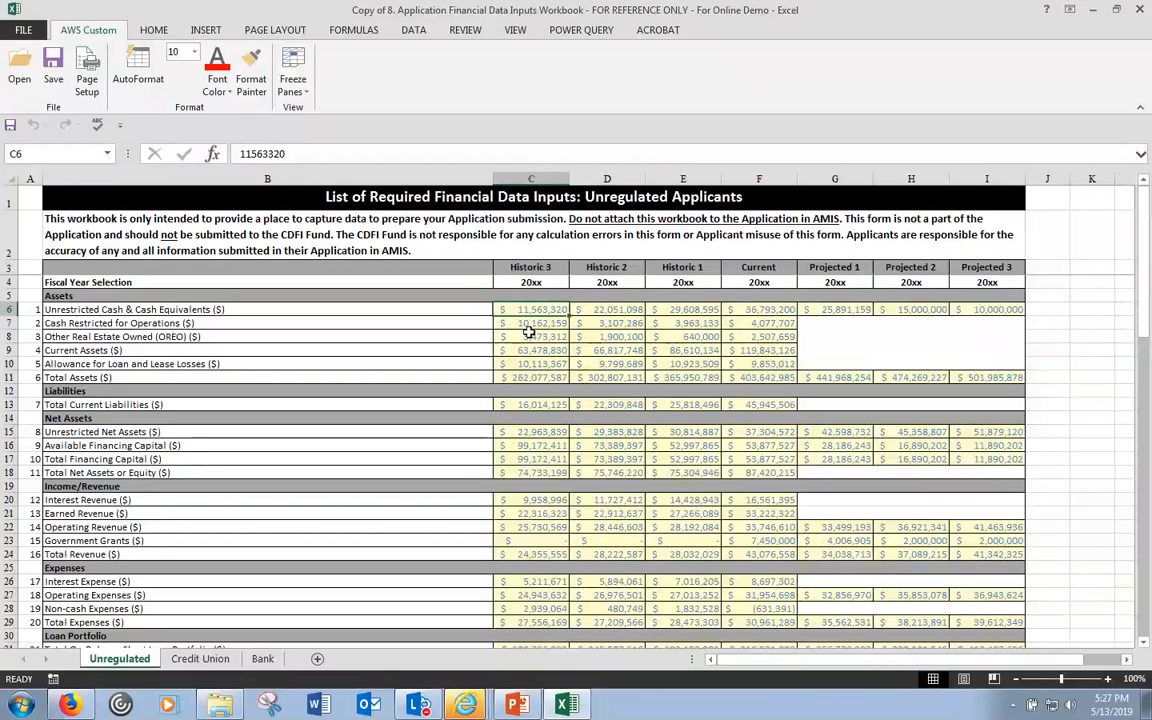
- Place the workbook beside the AMIS form and copy its Historic 3 cash value 11,563,320 from C6
drag(480, 11, 98, 62)
drag(1064, 73, 811, 79)
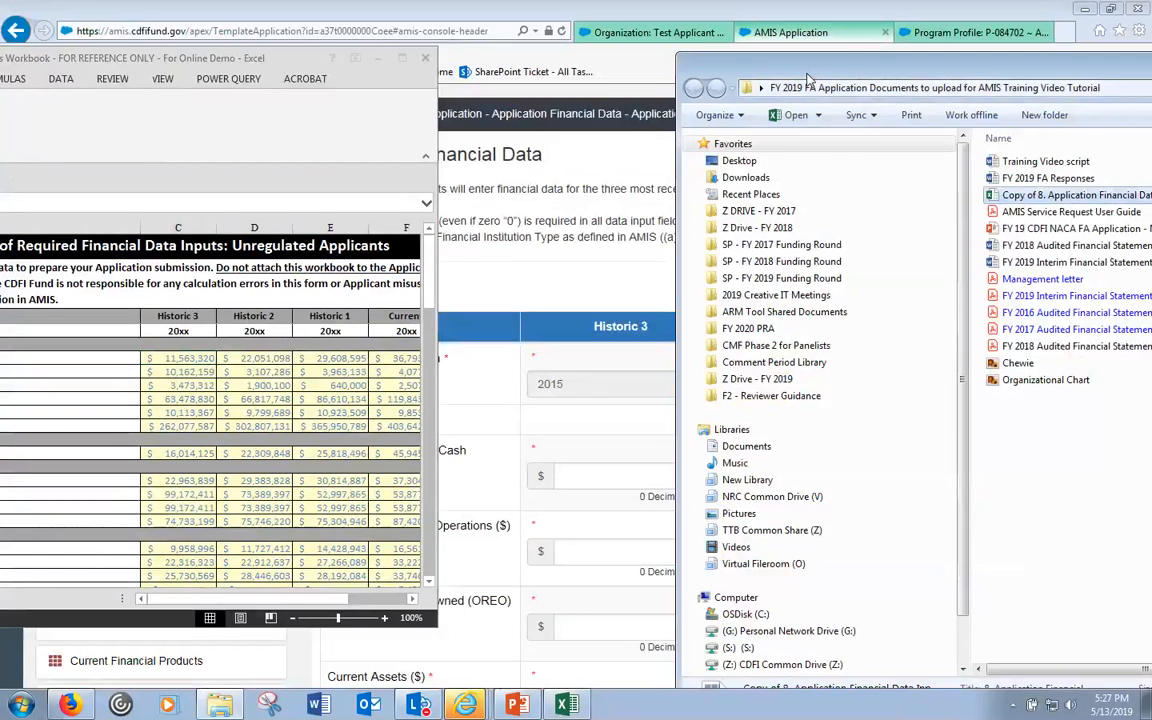
click(1143, 73)
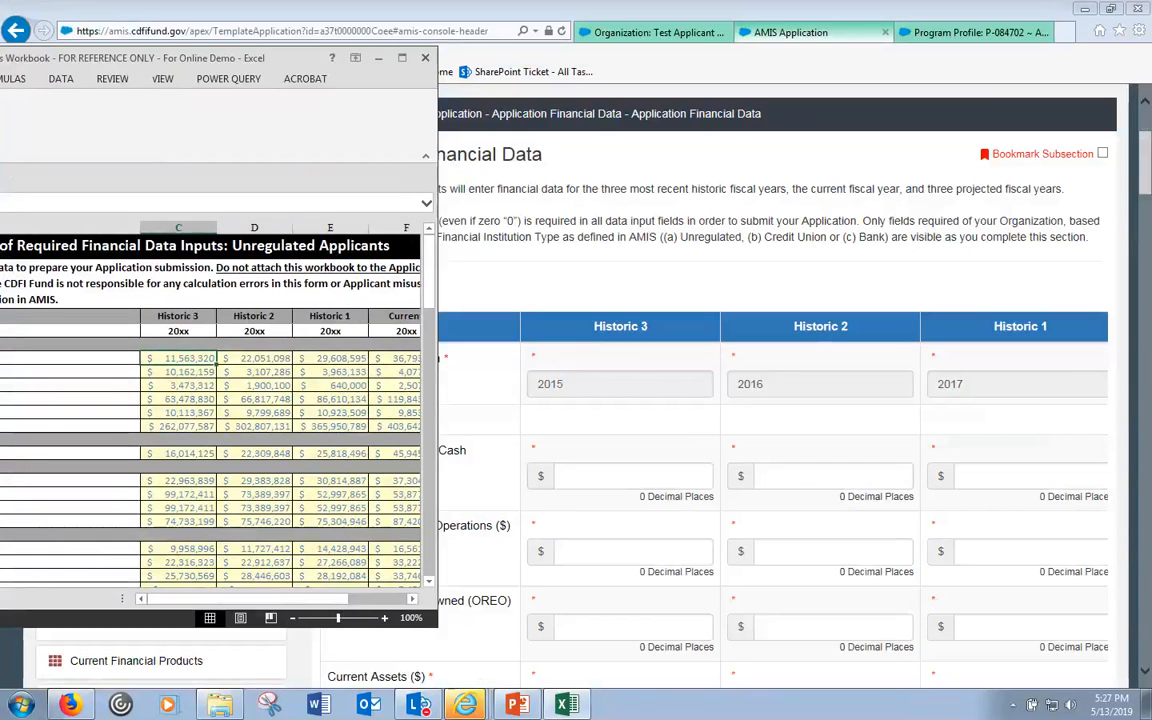
click(587, 479)
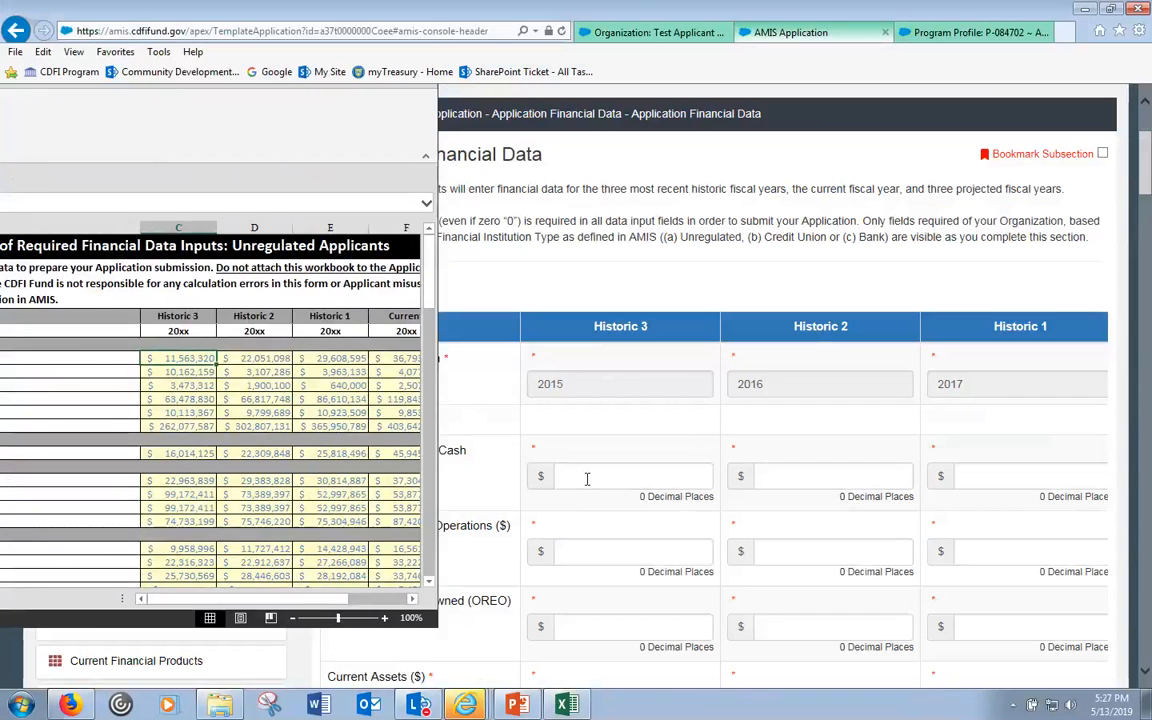
drag(0, 57, 849, 111)
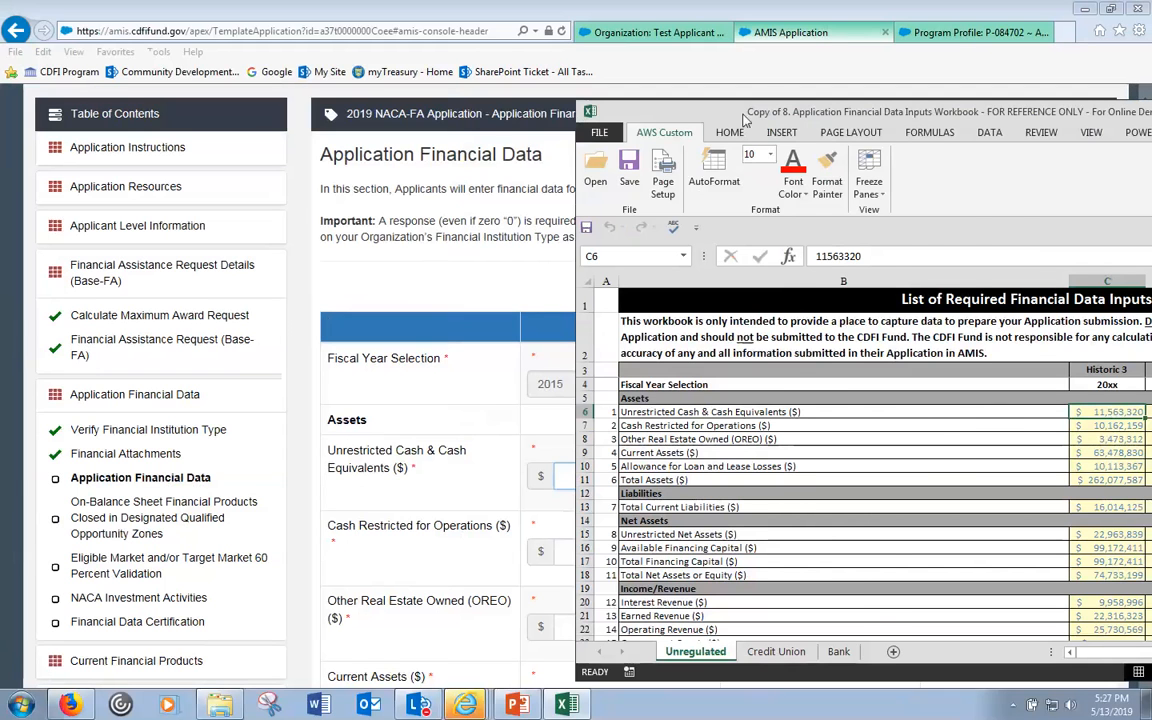
drag(908, 128, 1076, 139)
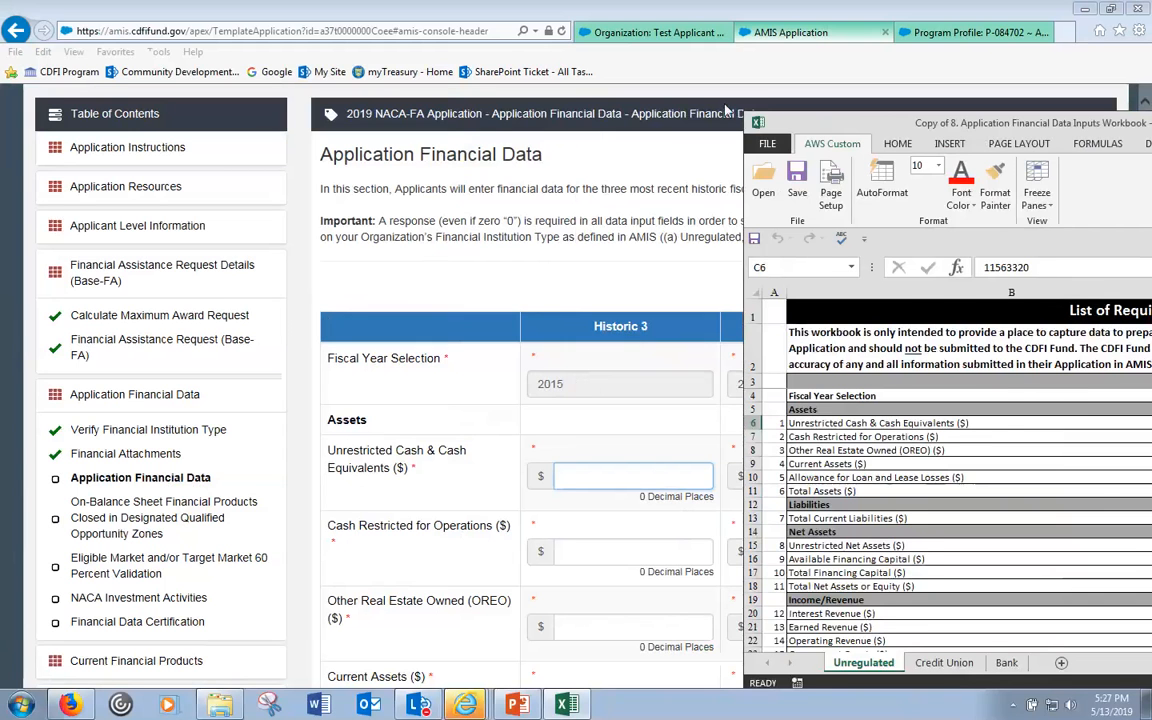
drag(728, 120, 466, 98)
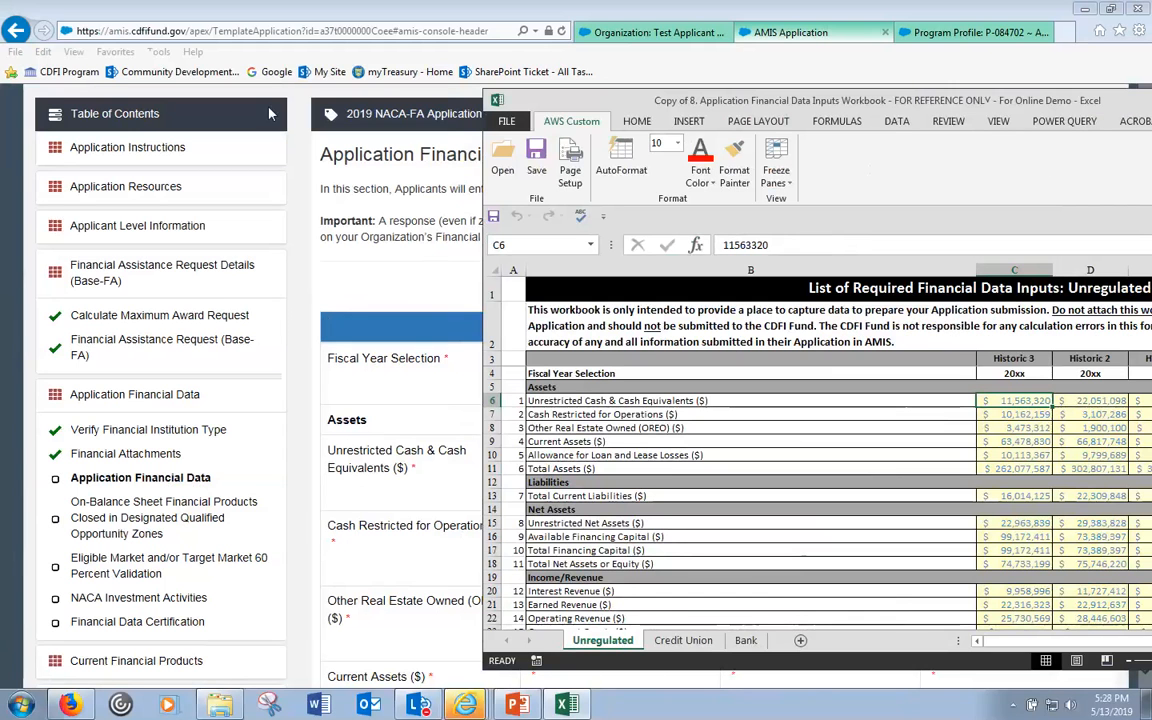
drag(269, 113, 266, 114)
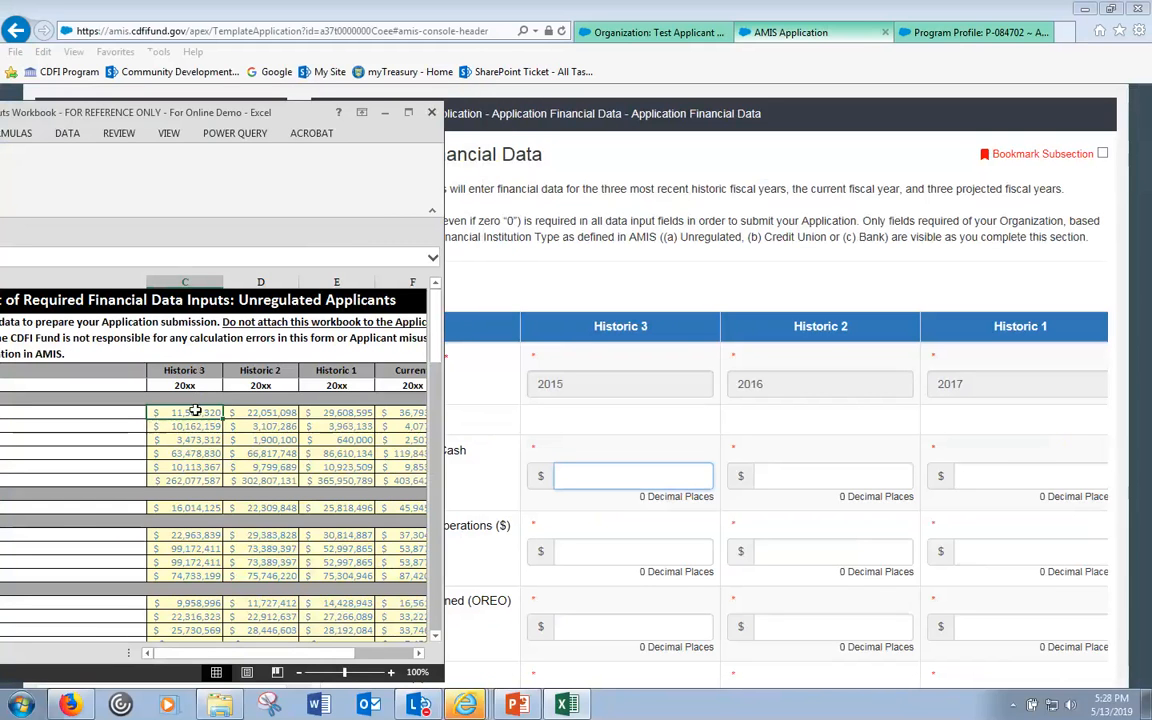
key(ctrl+c)
click(629, 483)
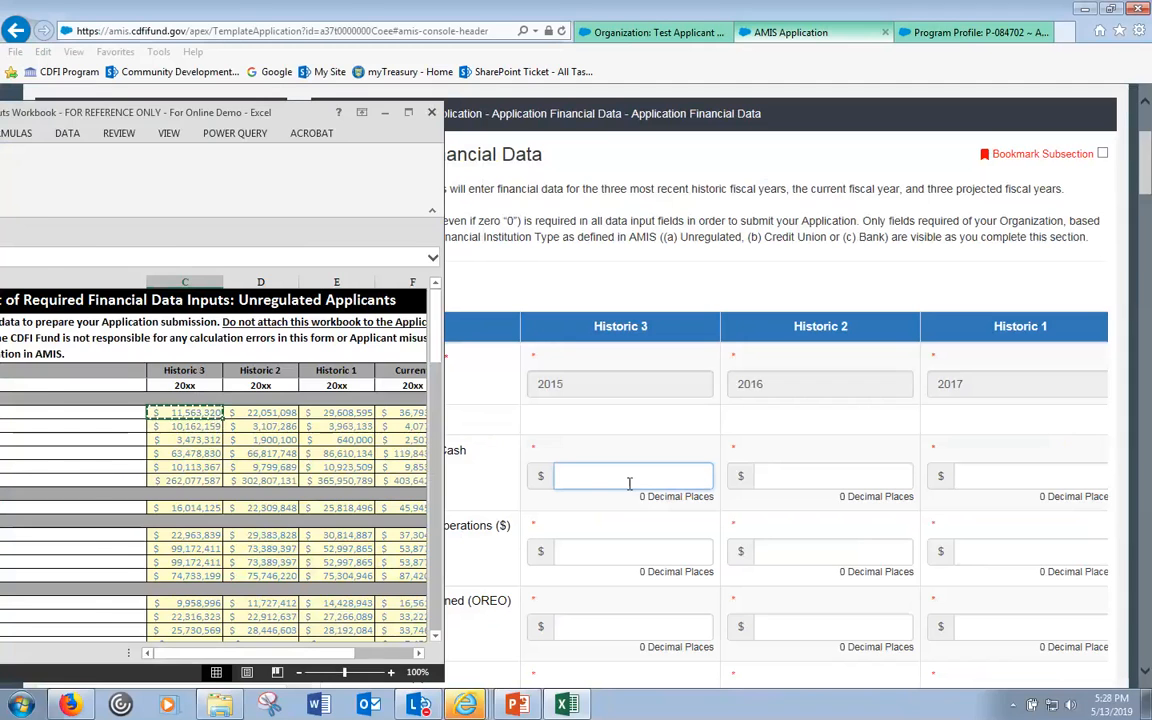
- Paste 11,563,320 and 22,051,098 into the Historic 3 and Historic 2 Unrestricted Cash fields
key(ctrl+v)
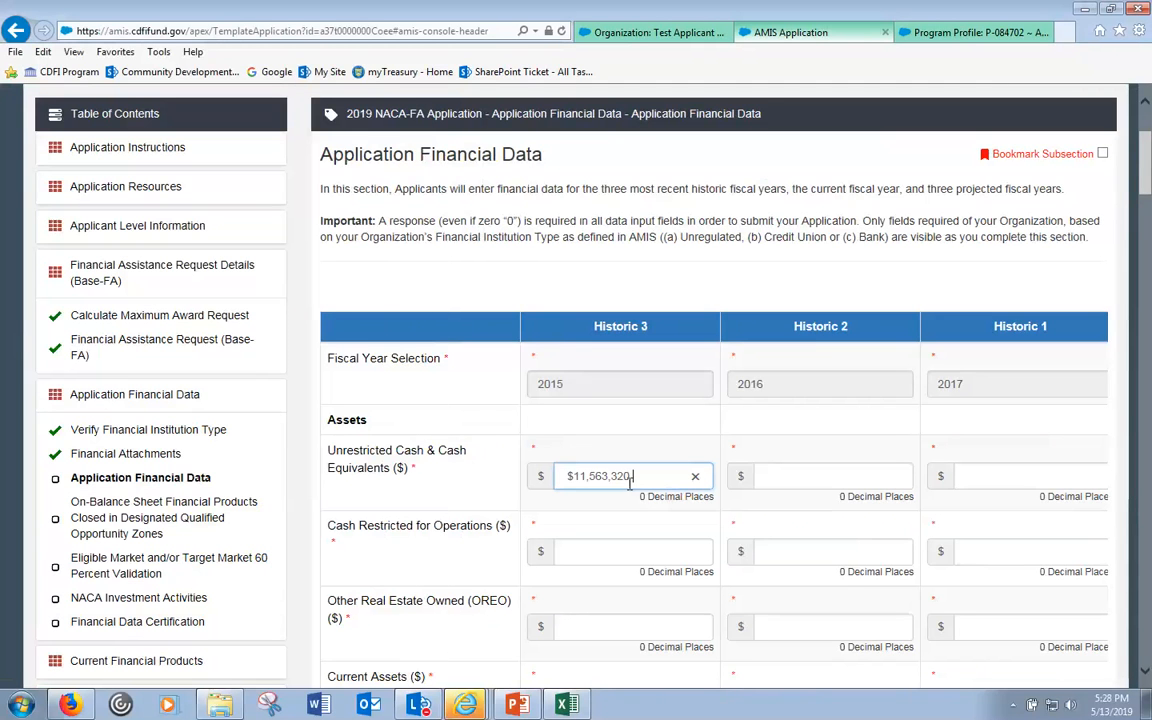
key(alt+Tab)
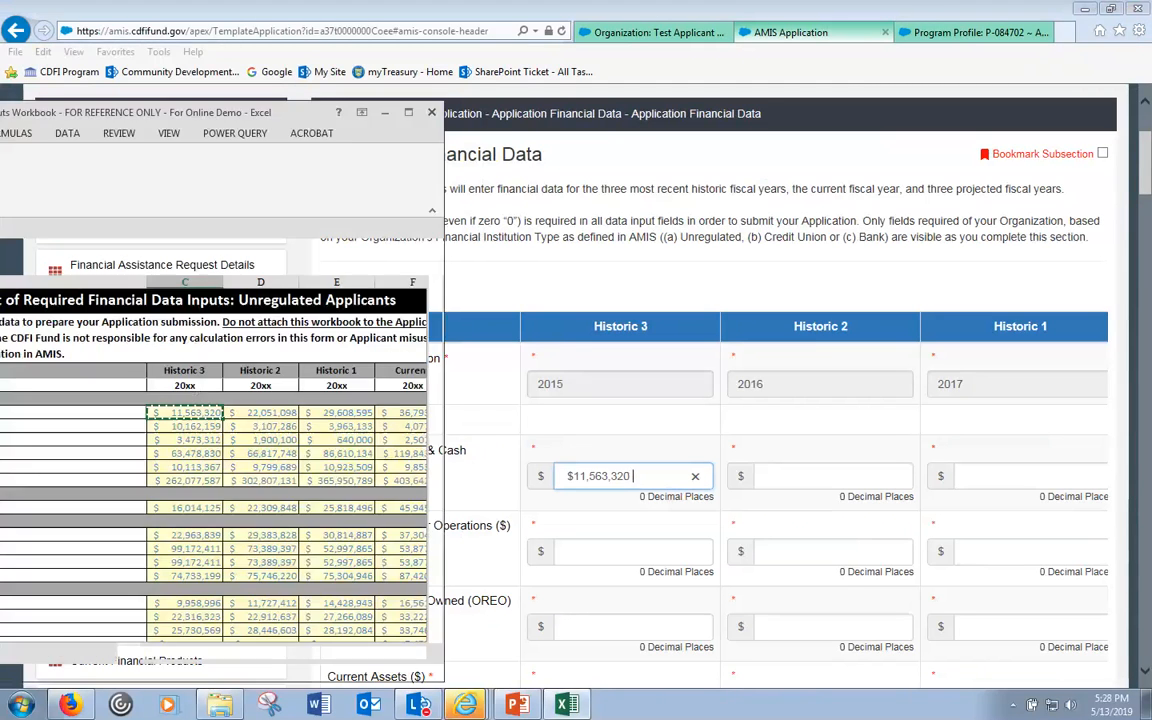
click(262, 412)
key(ctrl+c)
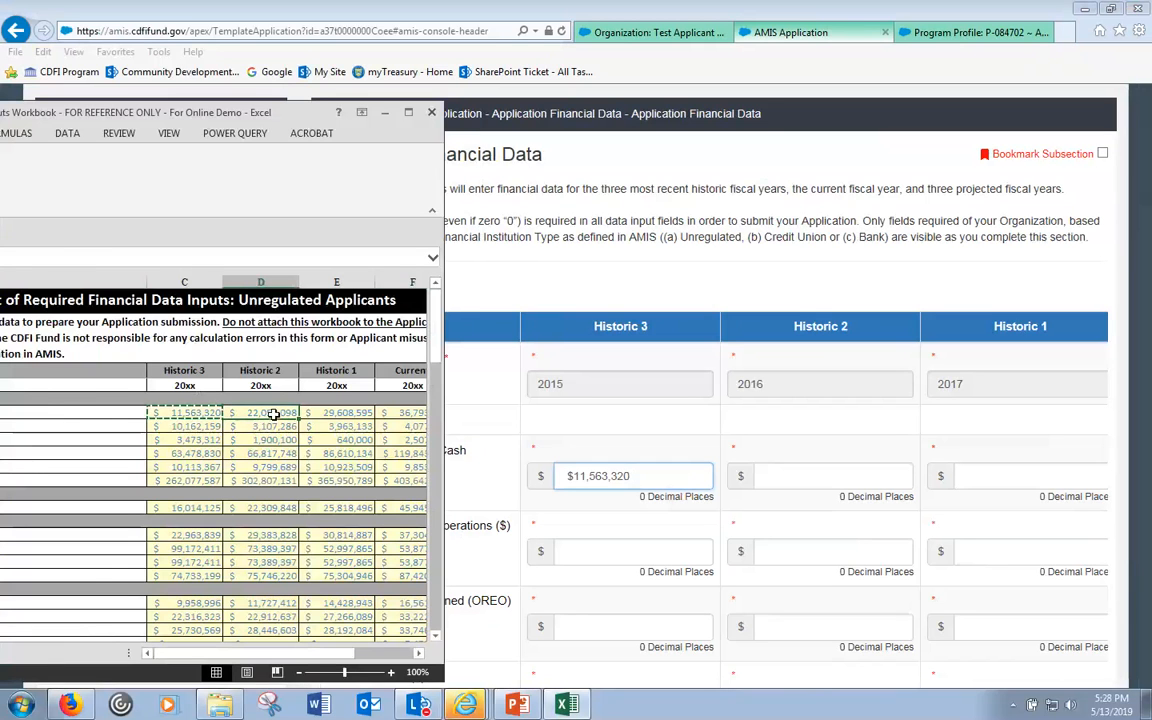
click(812, 470)
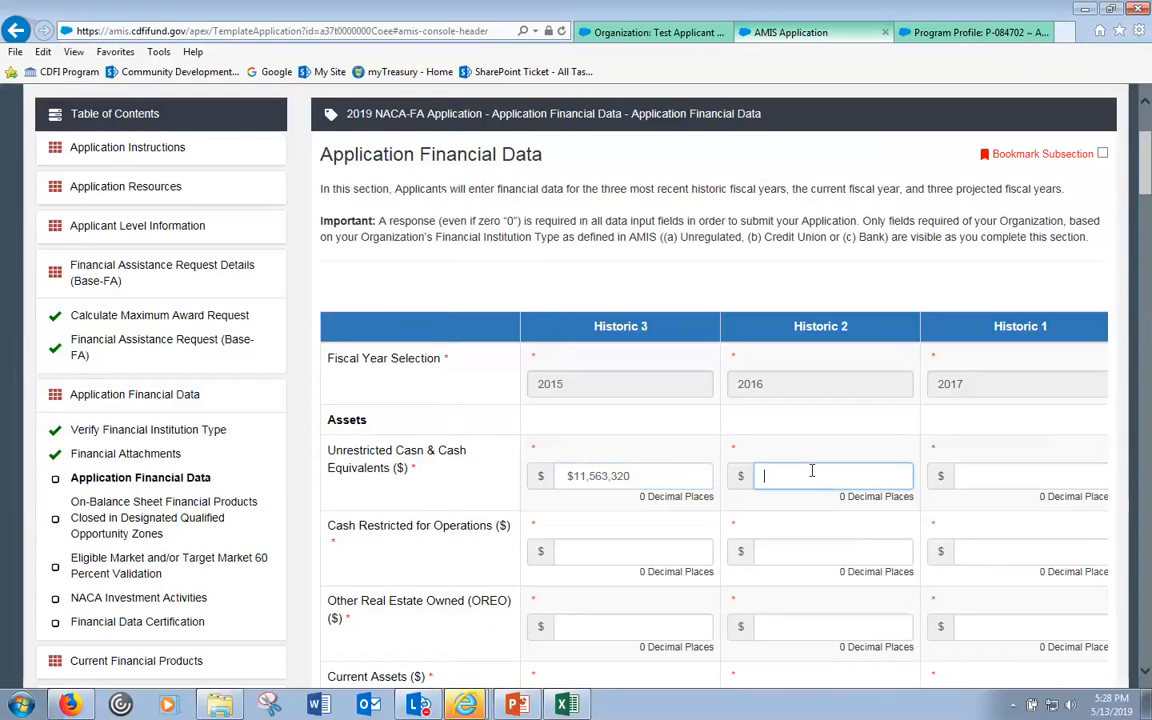
key(ctrl+v)
- Enter 29,608,595 and 36,793,200 into the Historic 1 and Current Unrestricted Cash fields
key(alt+Tab)
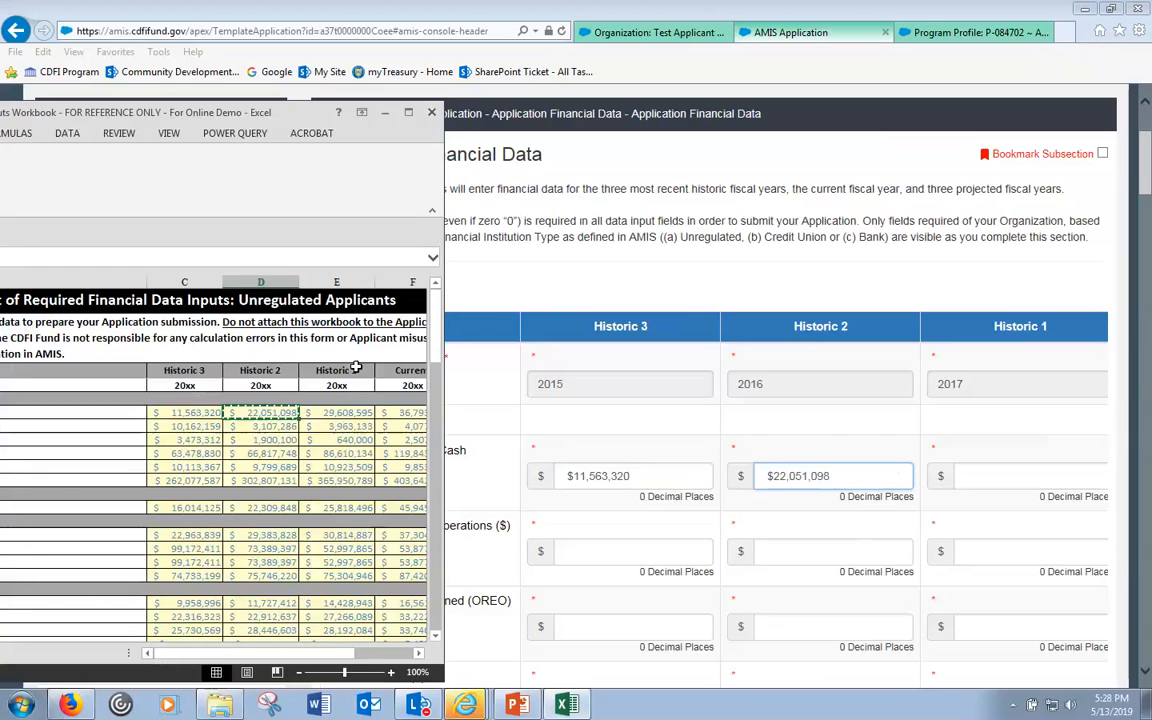
click(340, 413)
key(ctrl+c)
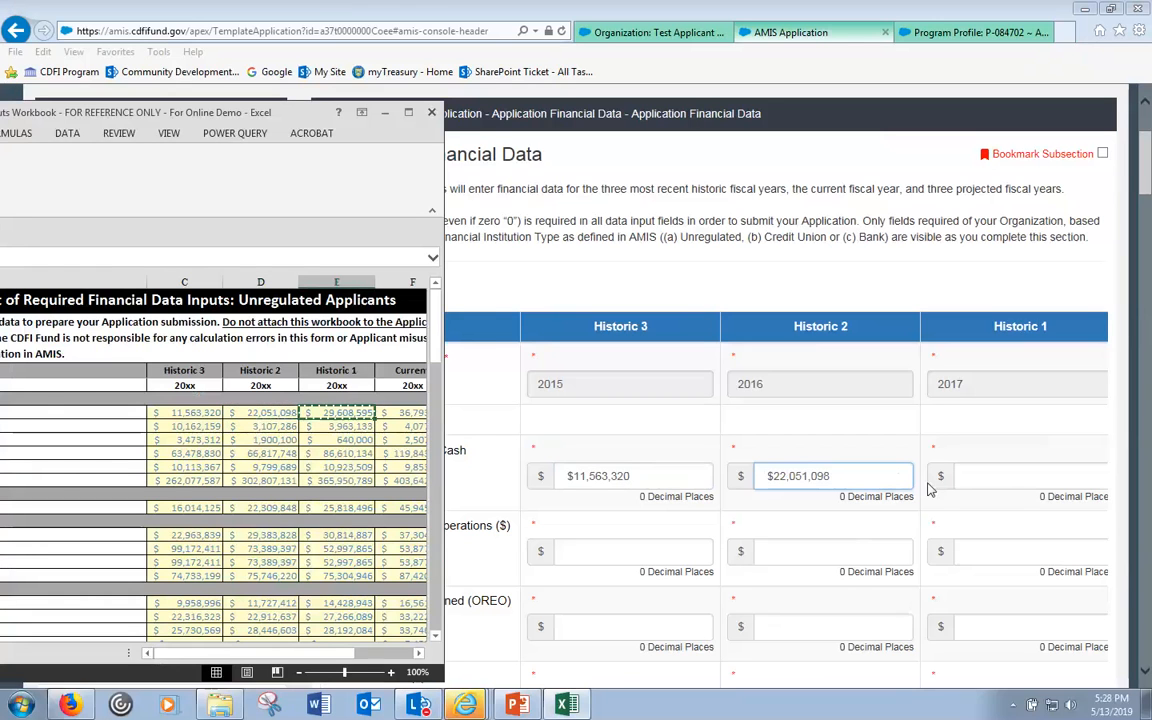
click(981, 475)
key(ctrl+v)
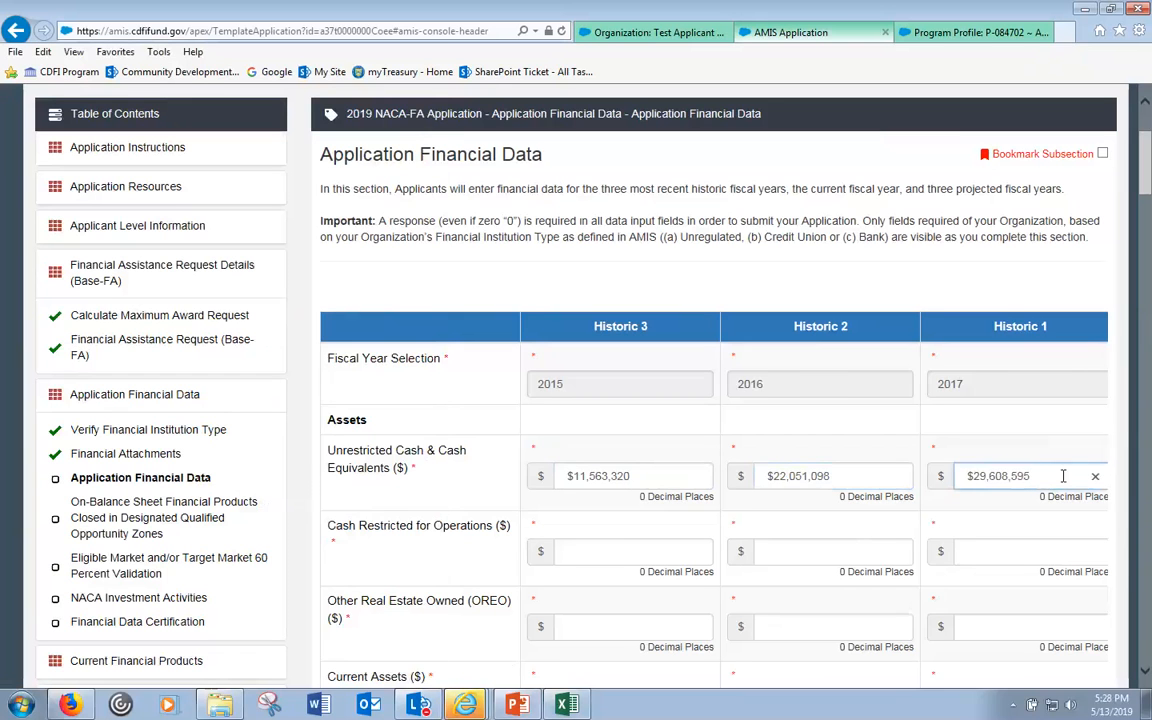
key(Tab)
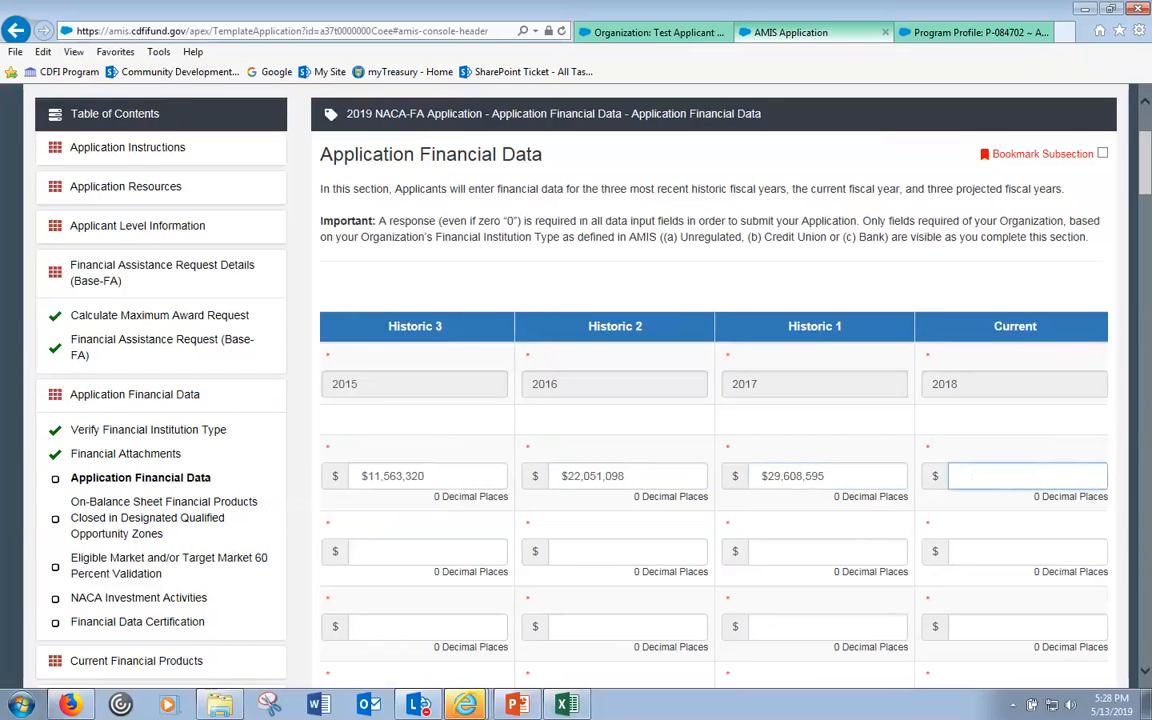
key(alt+Tab)
click(405, 411)
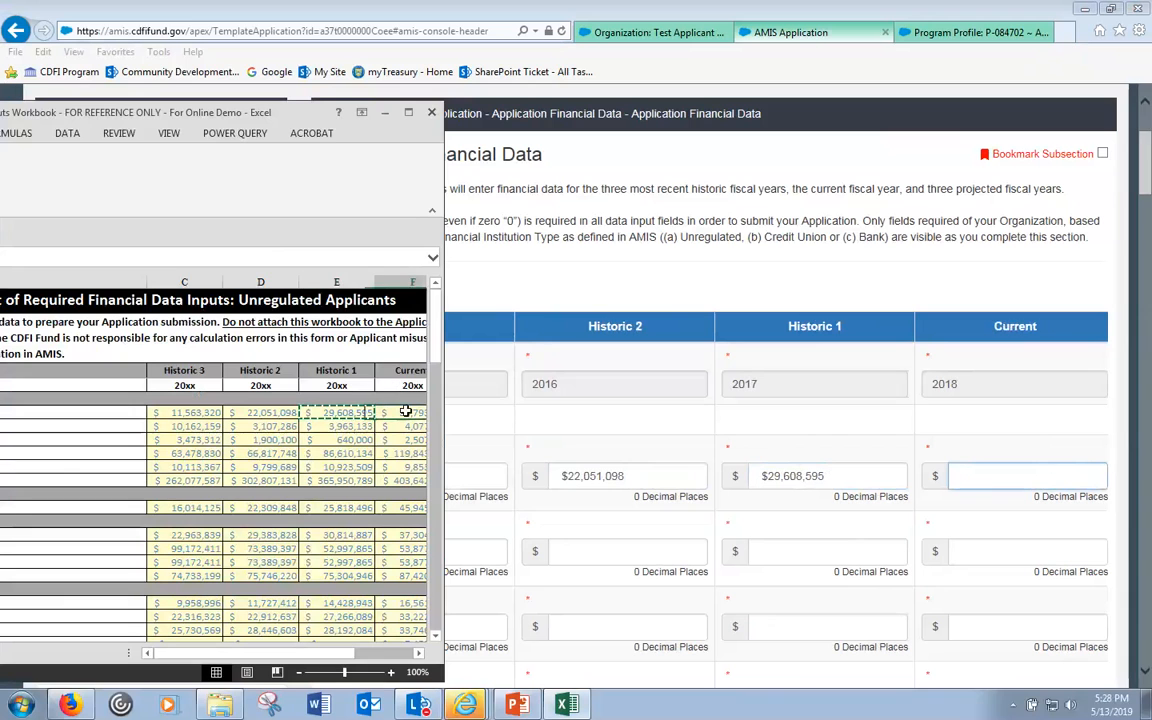
click(995, 475)
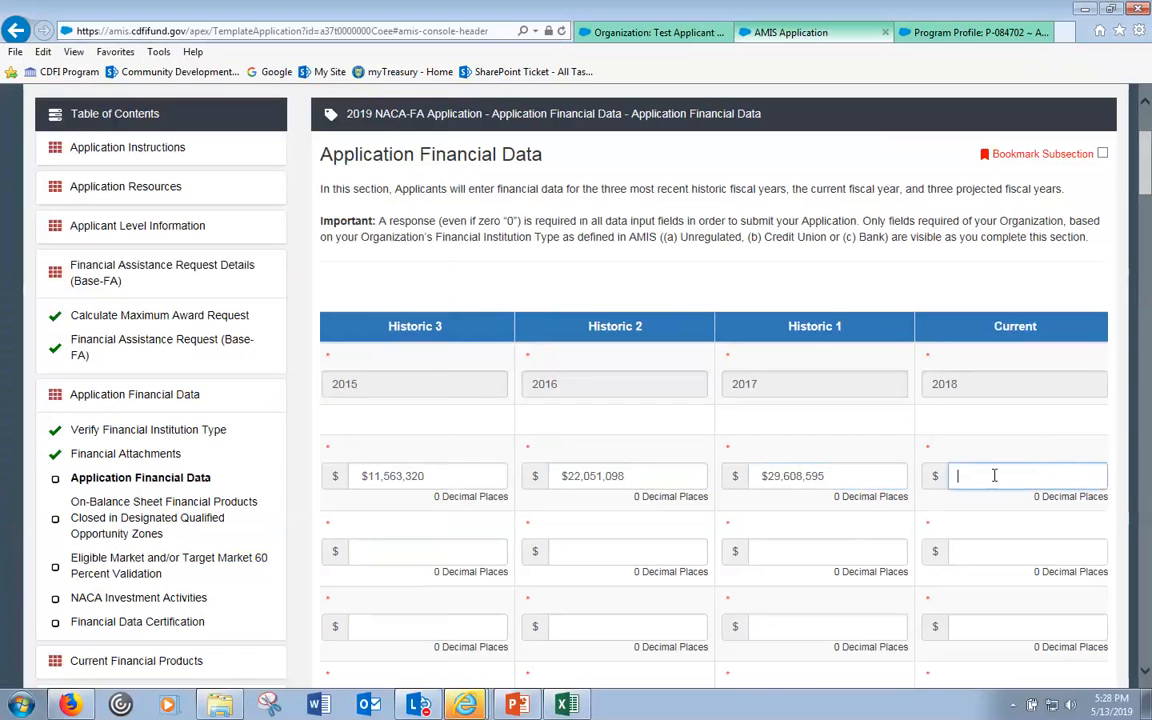
key(ctrl+v)
- Copy 25,891,159 from cell G6 into the Projected 1 Unrestricted Cash field
key(Tab)
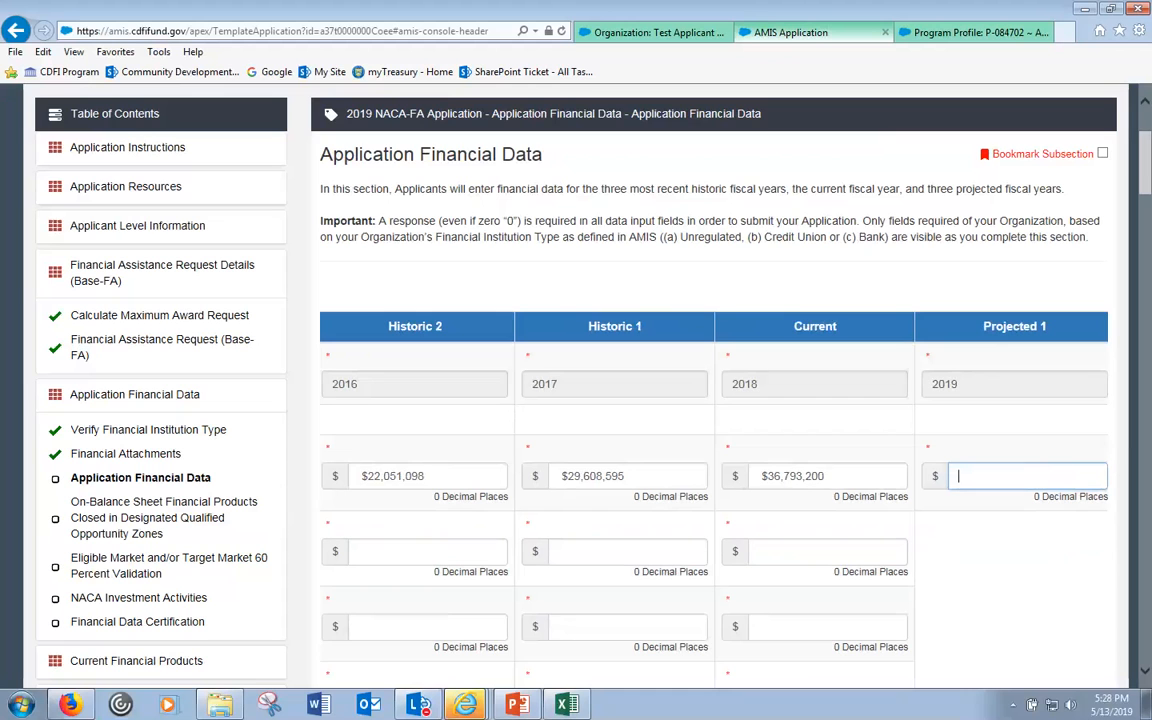
key(alt+Tab)
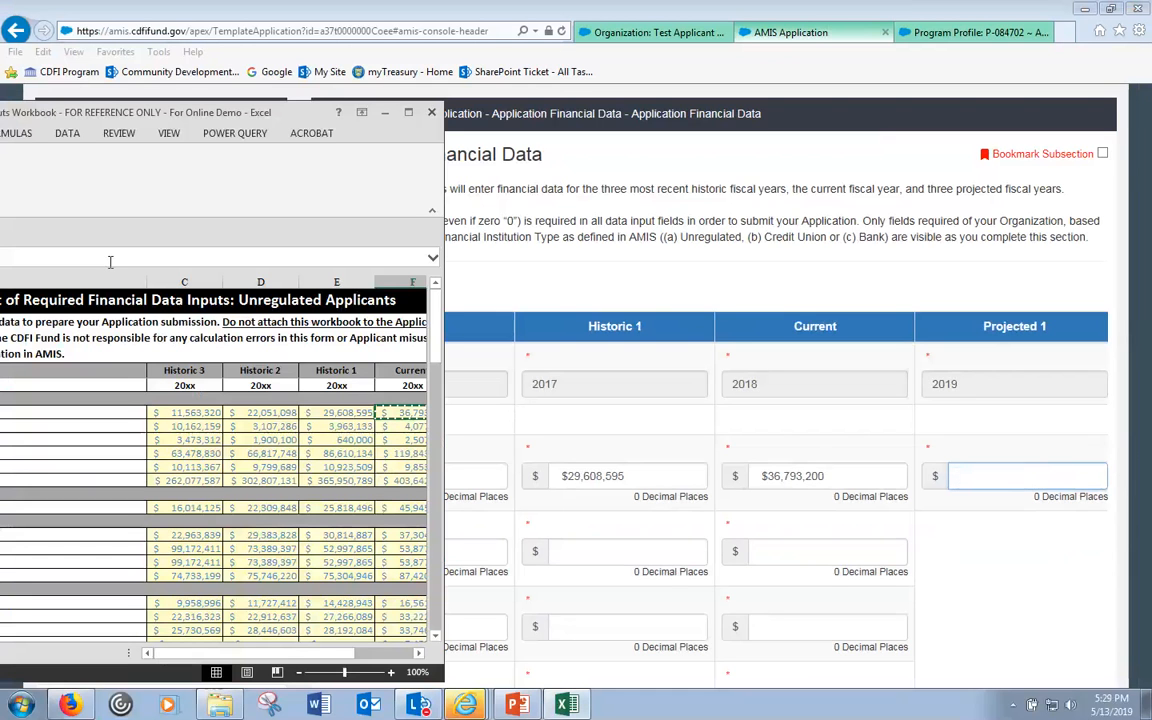
drag(298, 653, 363, 671)
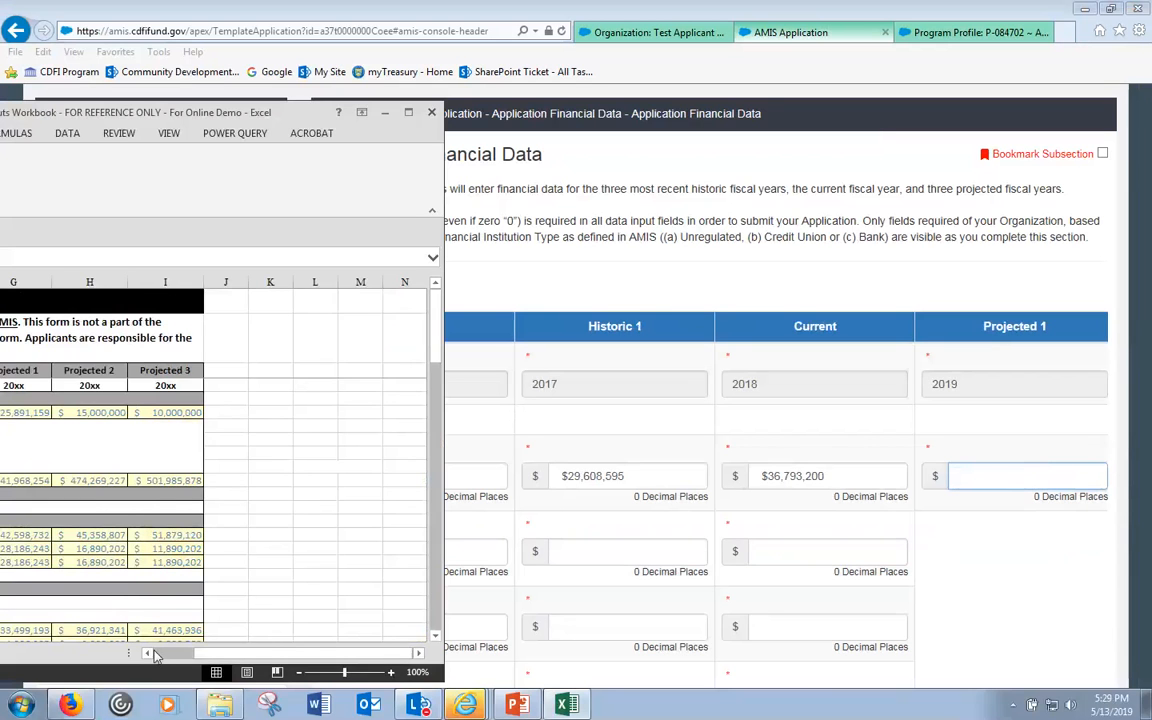
click(152, 654)
click(152, 654)
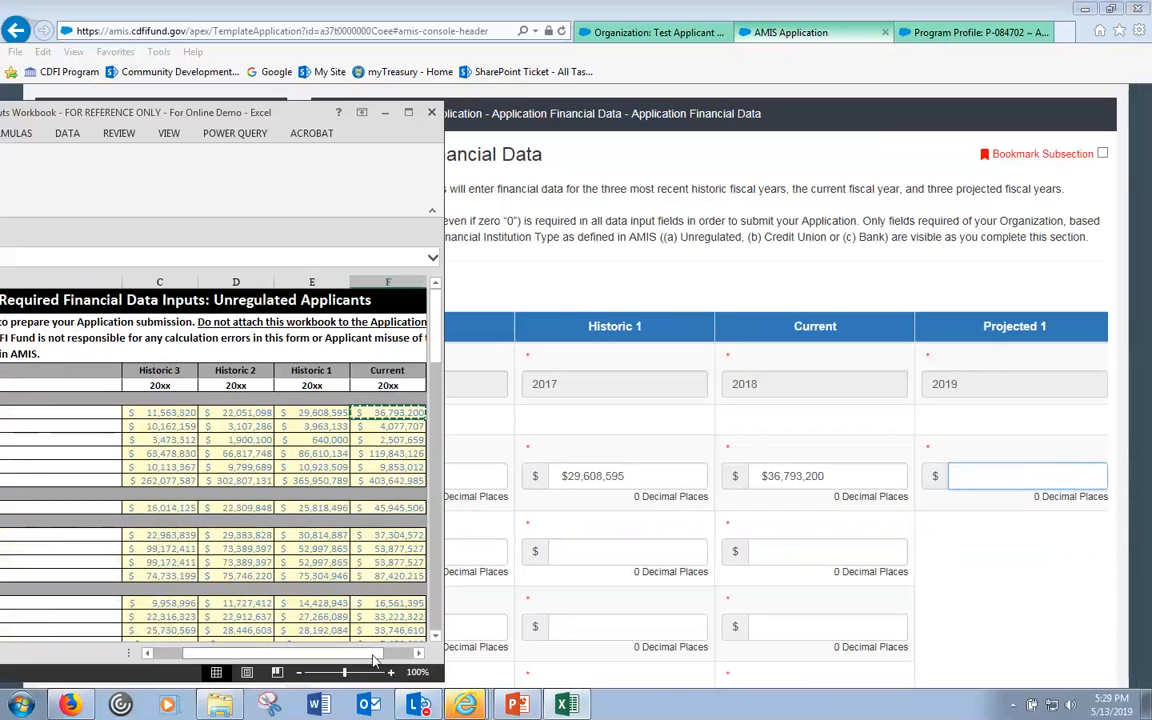
click(419, 653)
click(419, 653)
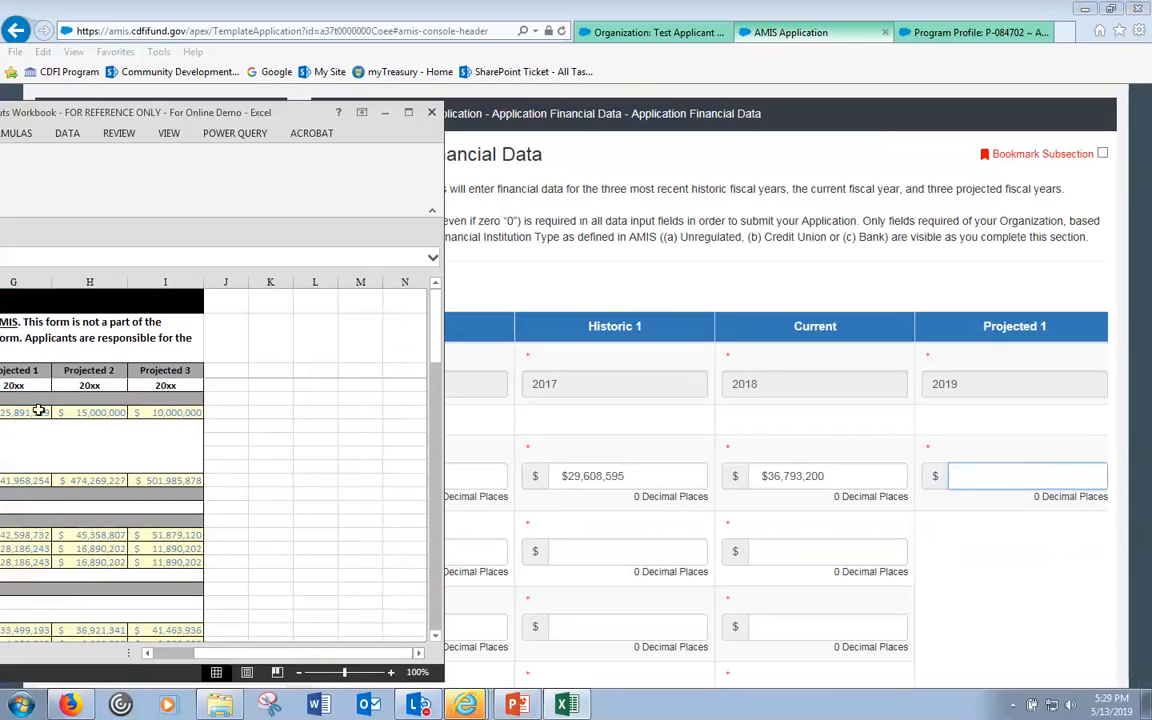
click(37, 411)
key(ctrl+c)
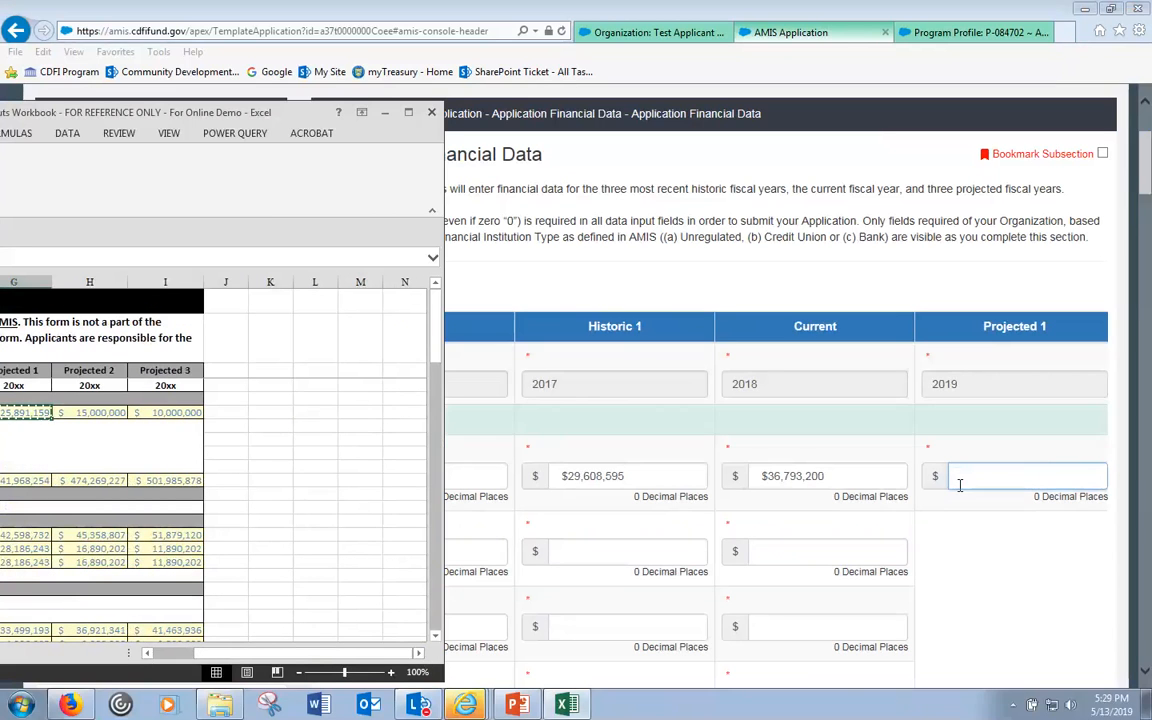
click(979, 483)
key(ctrl+v)
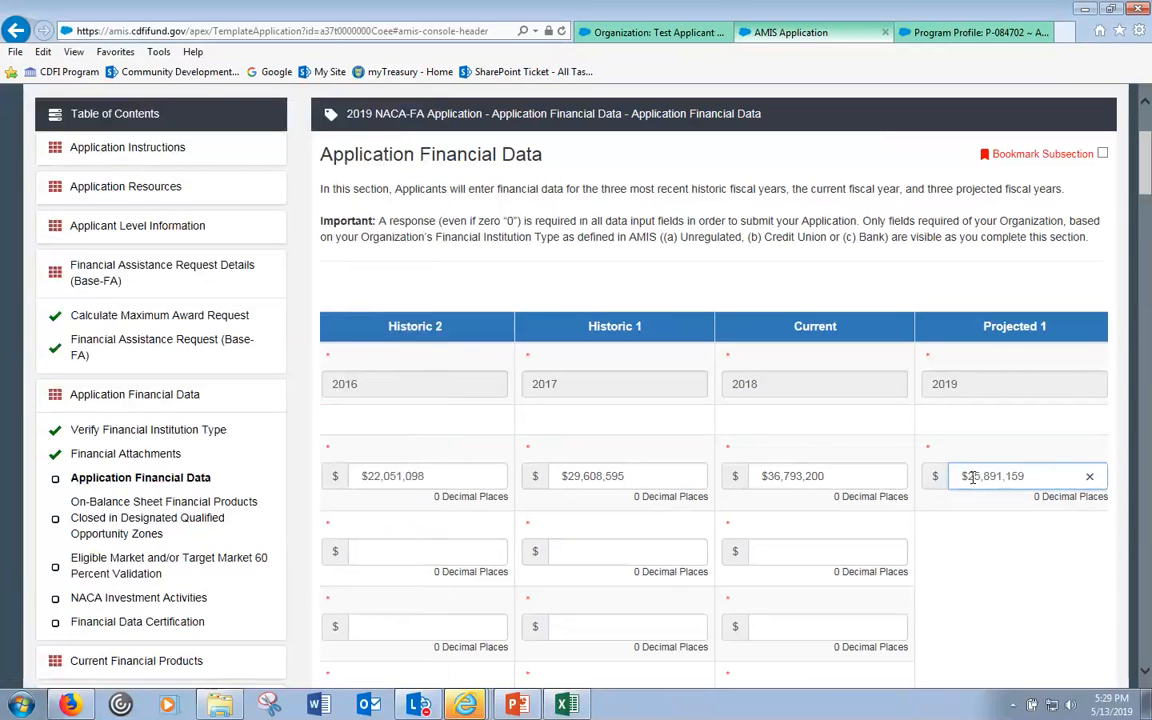
- Enter 15,000,000 and 10,000,000 into Projected 2 and 3, then maximize the workbook window
key(Tab)
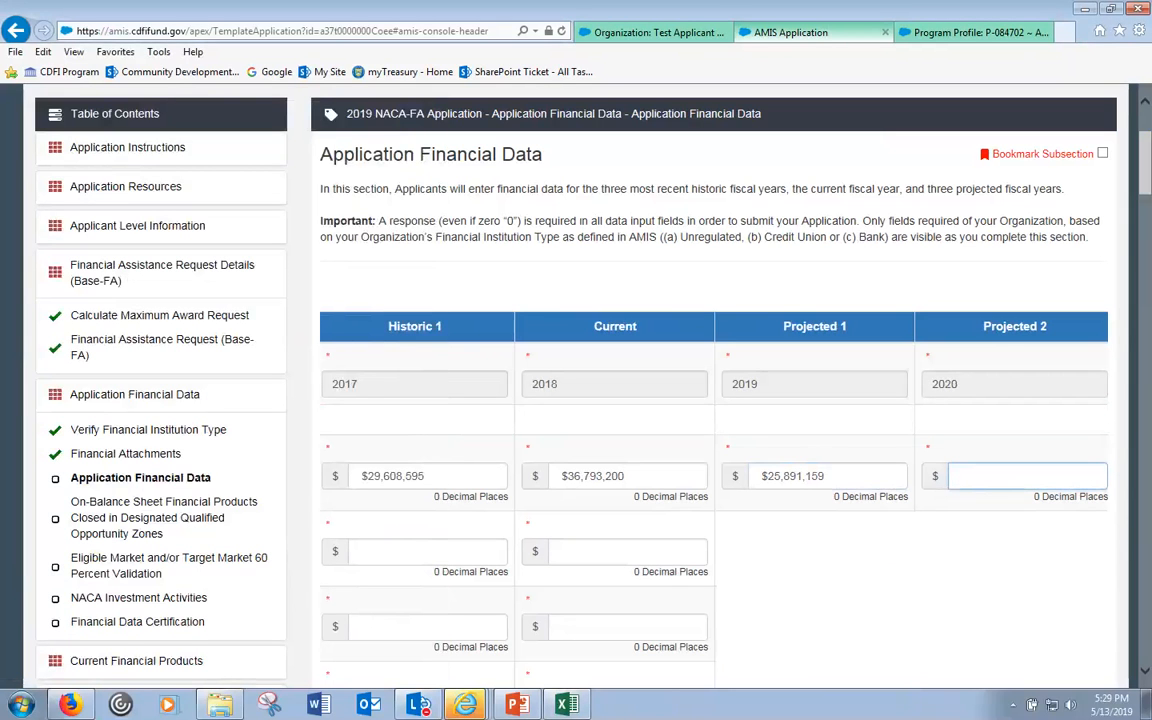
key(alt+Tab)
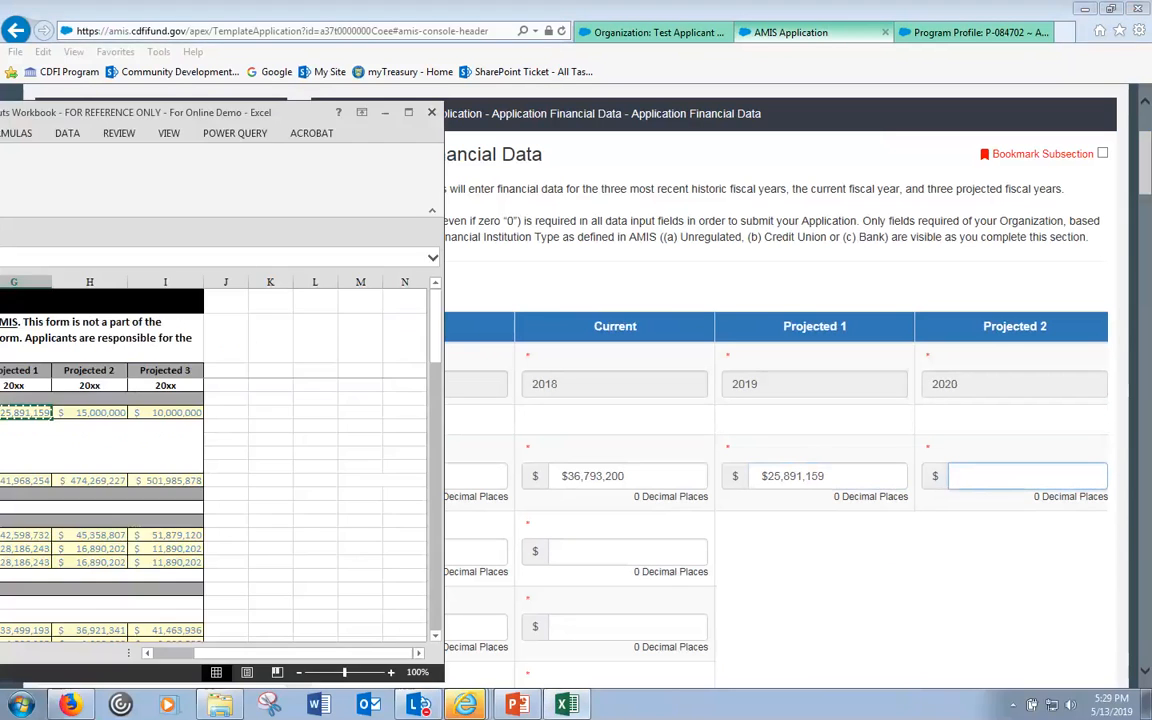
click(95, 412)
key(ctrl+c)
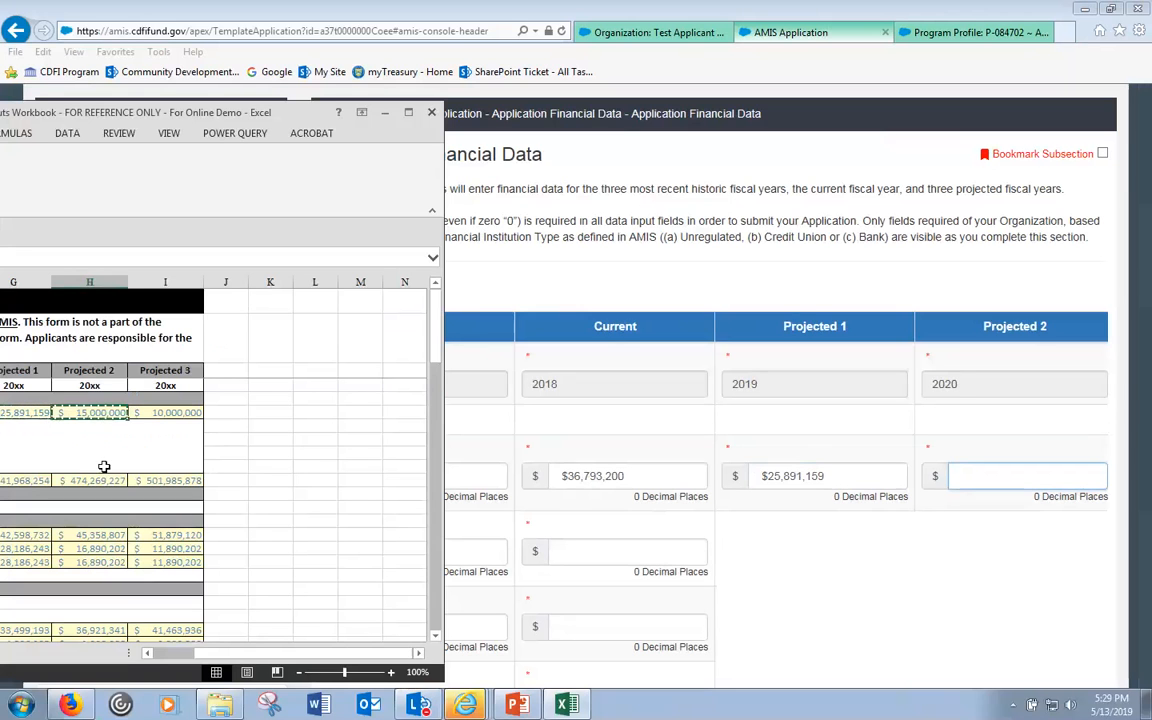
click(994, 476)
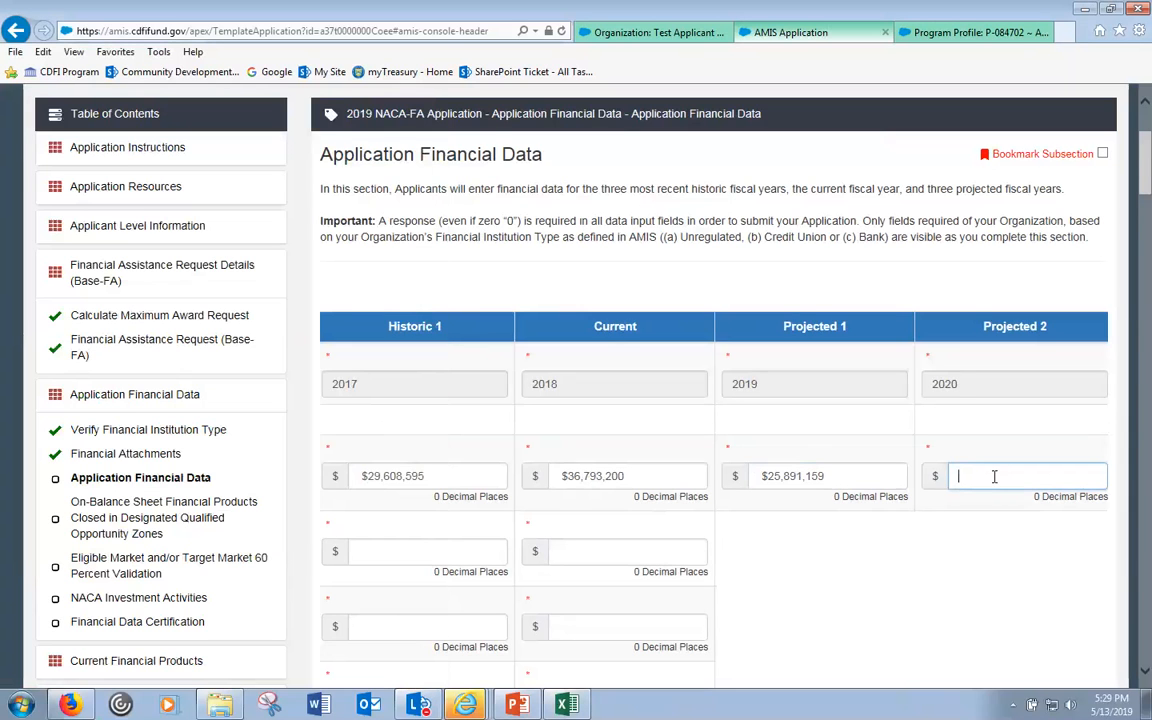
key(ctrl+v)
key(alt+Tab)
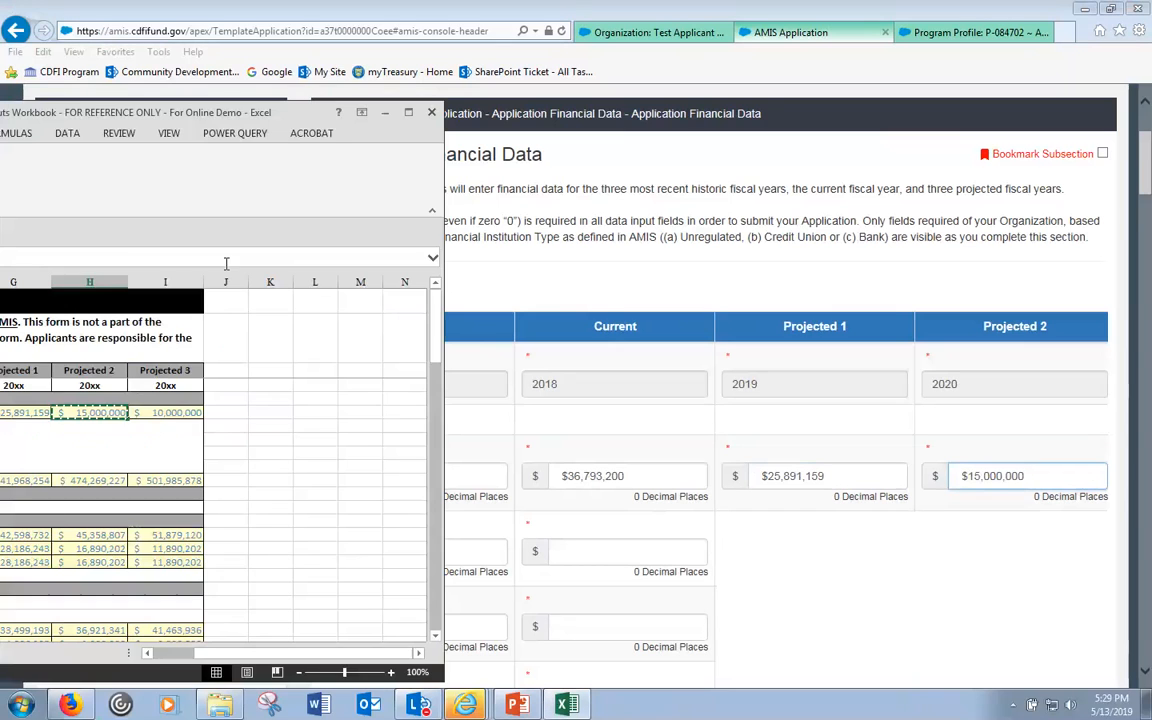
click(171, 408)
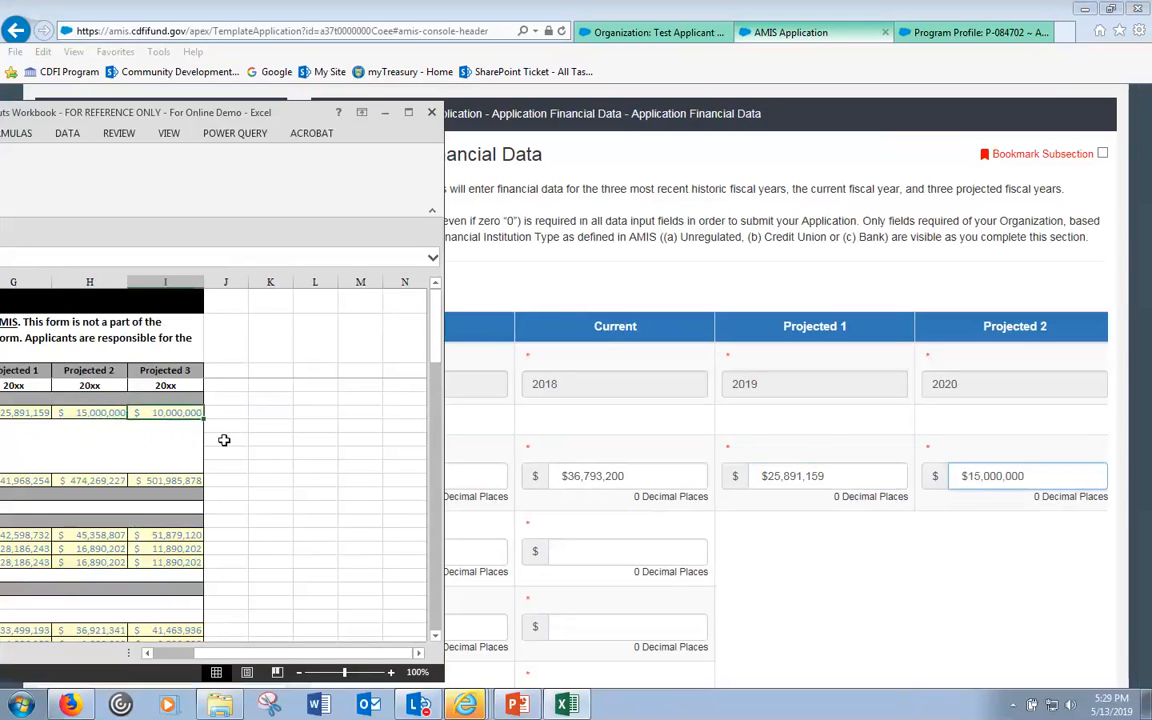
click(1052, 477)
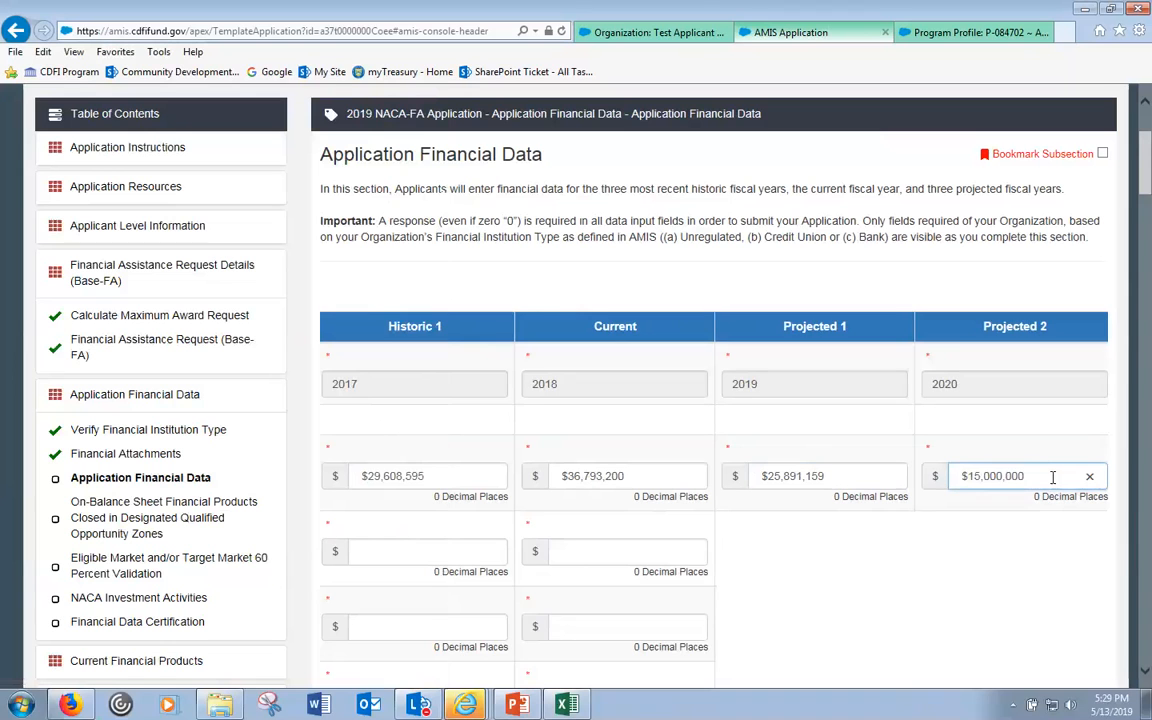
key(Tab)
key(ctrl+v)
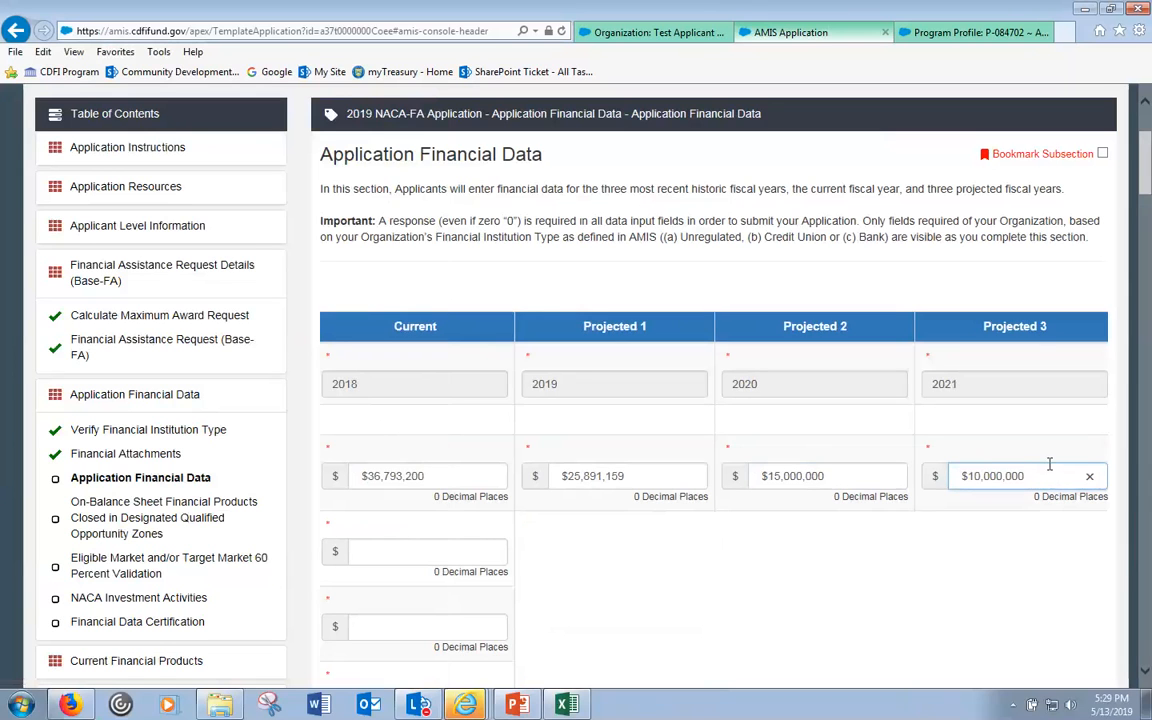
drag(0, 112, 345, 112)
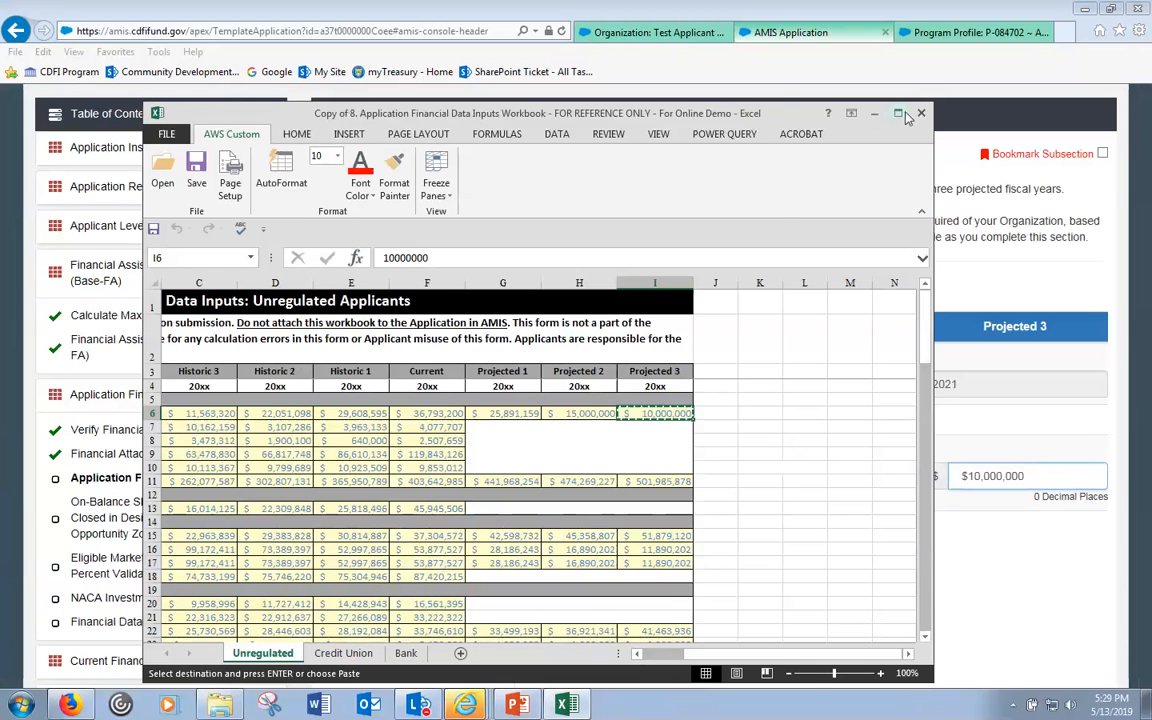
click(899, 114)
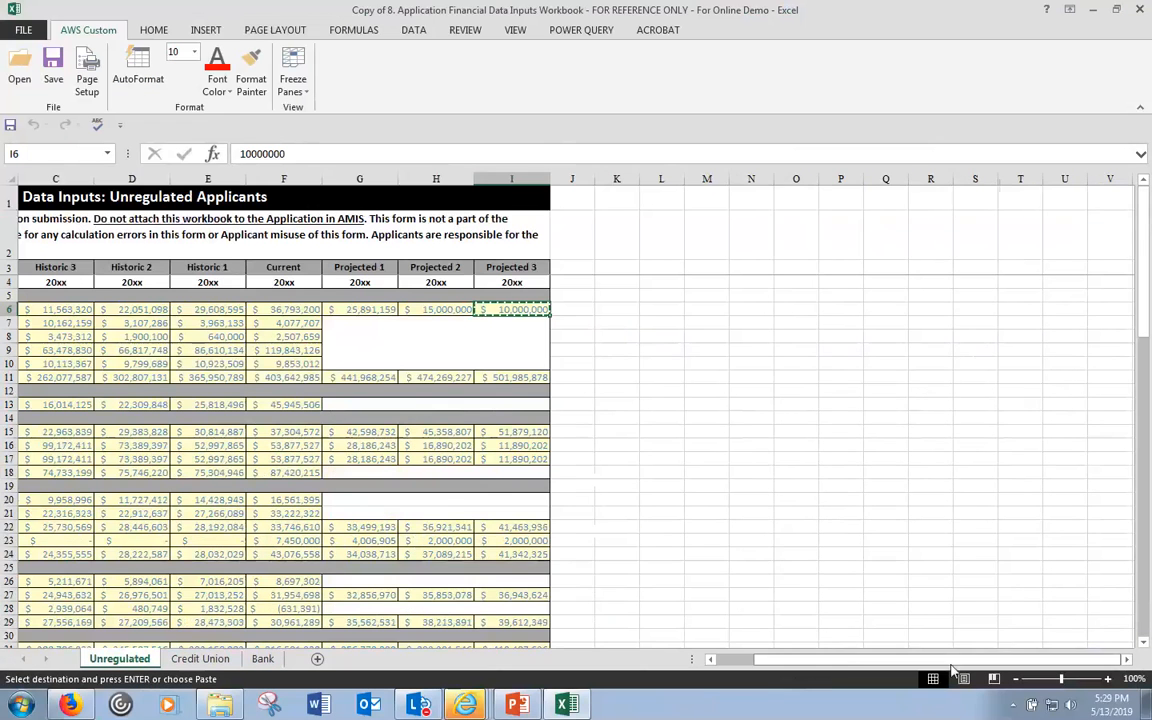
- Review the Credit Union and Bank sheets, return to Unregulated, and bring the AMIS form forward
scroll(612, 407, down, 14)
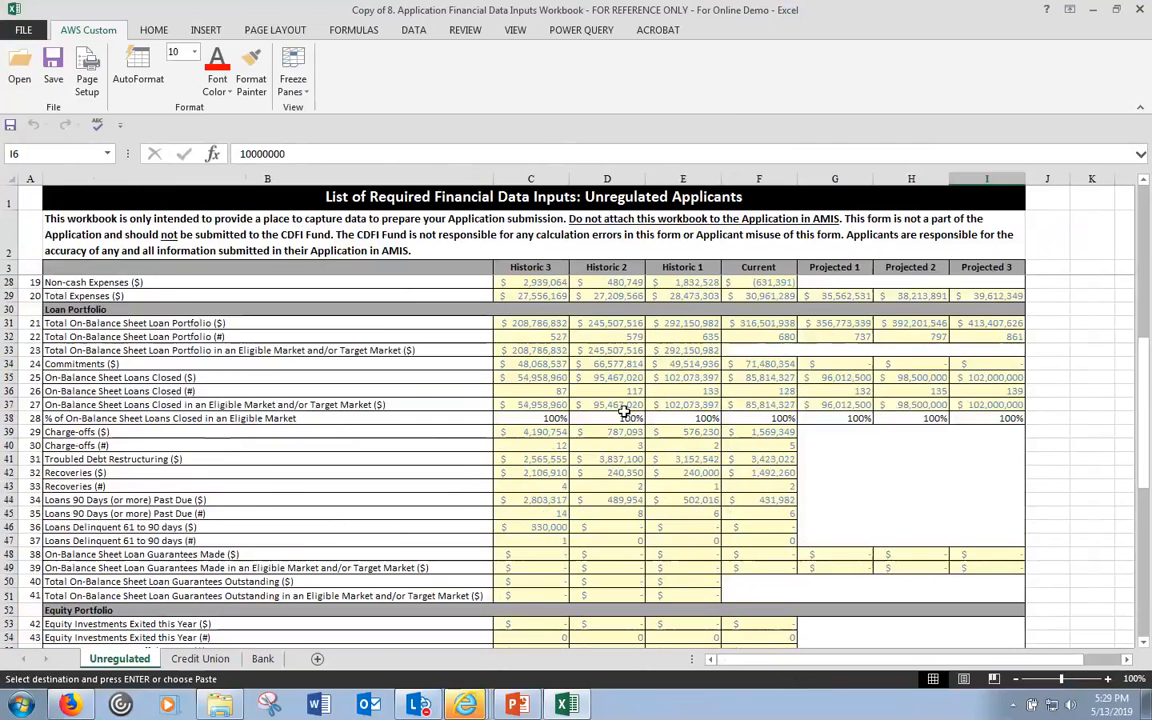
drag(869, 14, 209, 134)
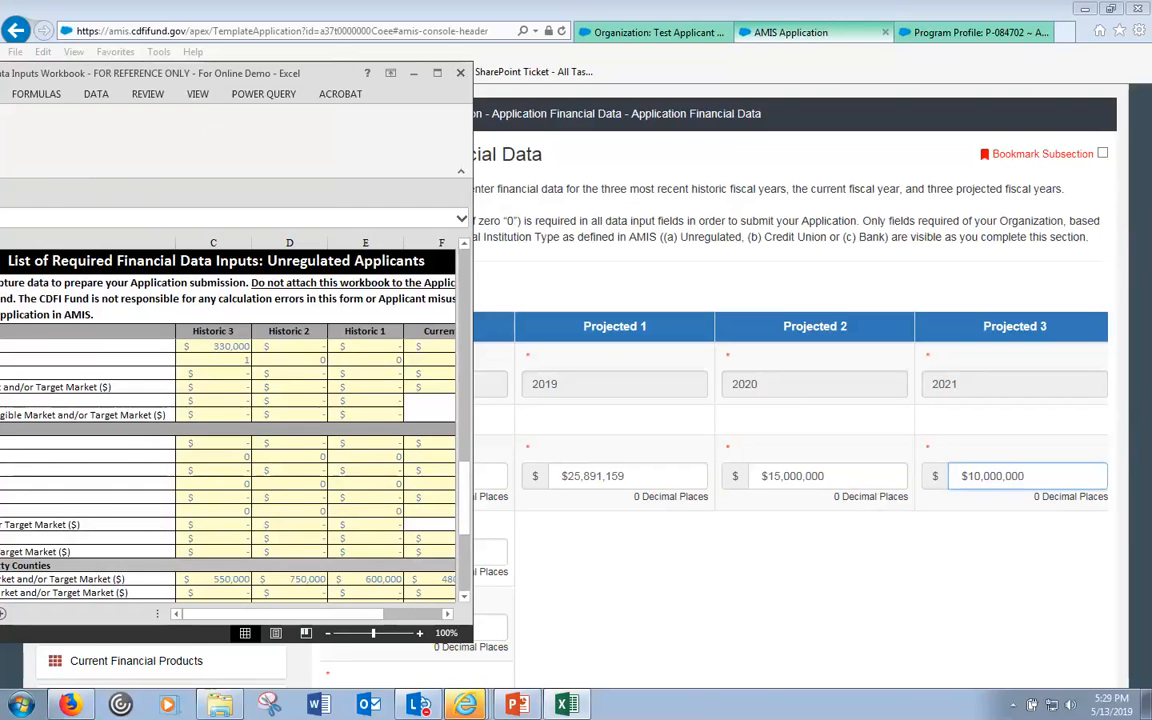
click(745, 203)
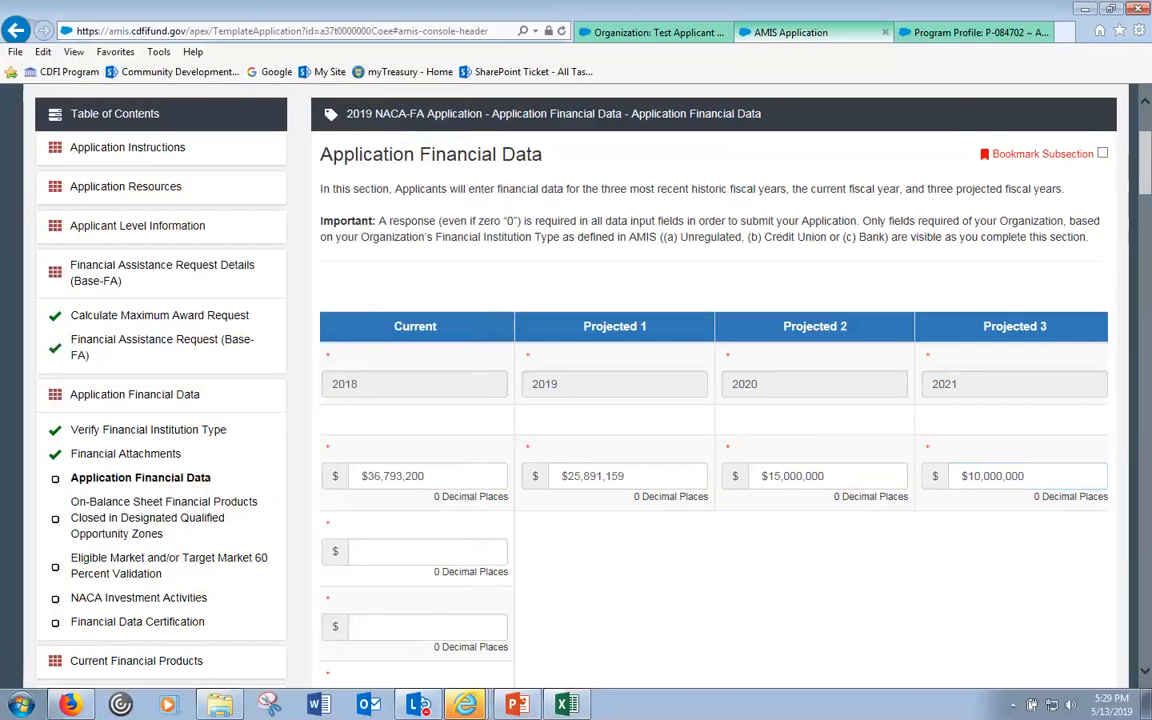
key(alt+Tab)
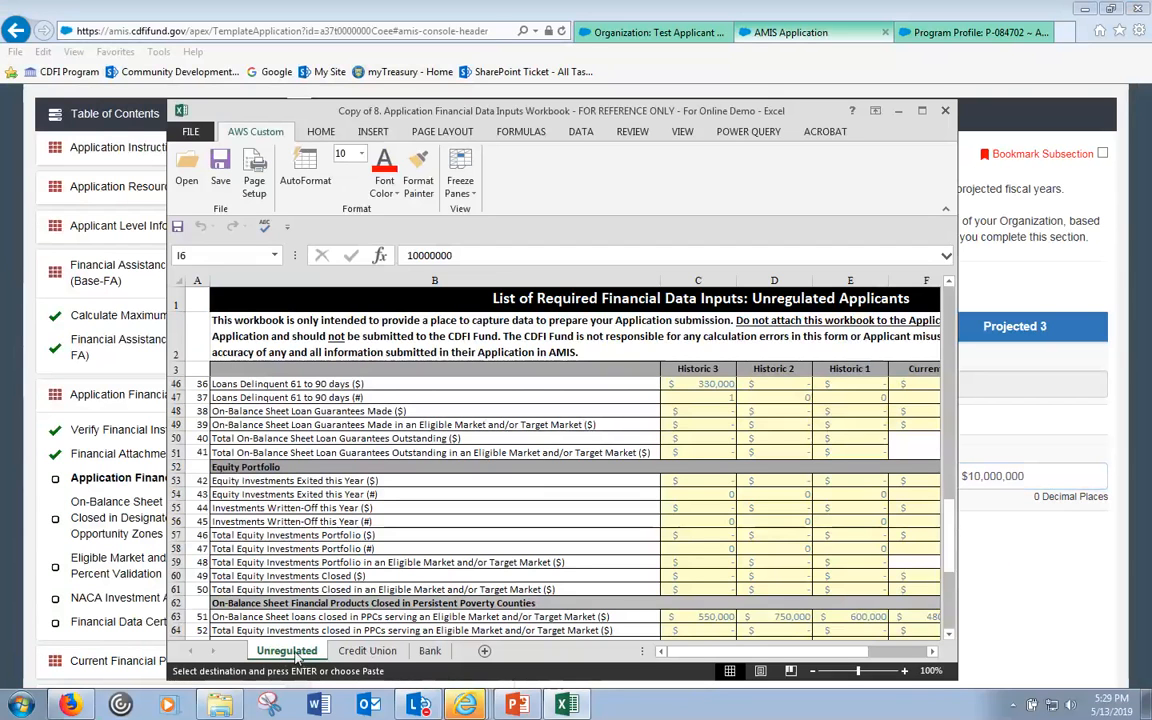
click(384, 654)
click(430, 651)
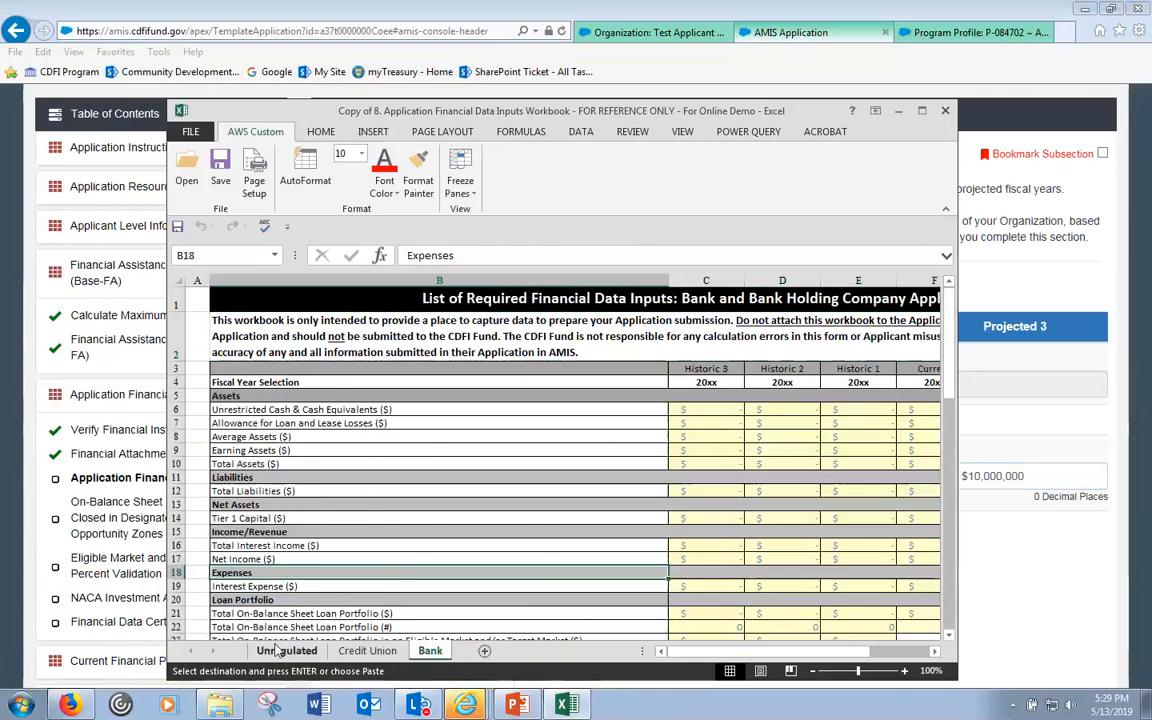
click(278, 651)
drag(947, 537, 945, 392)
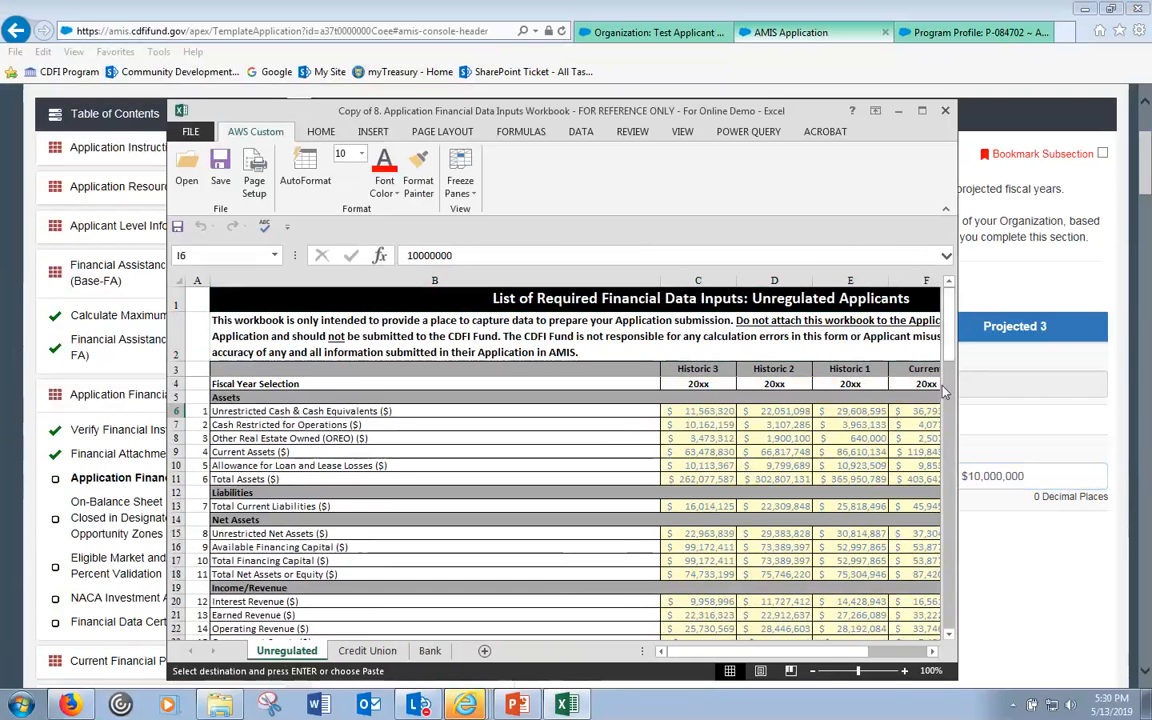
click(1039, 286)
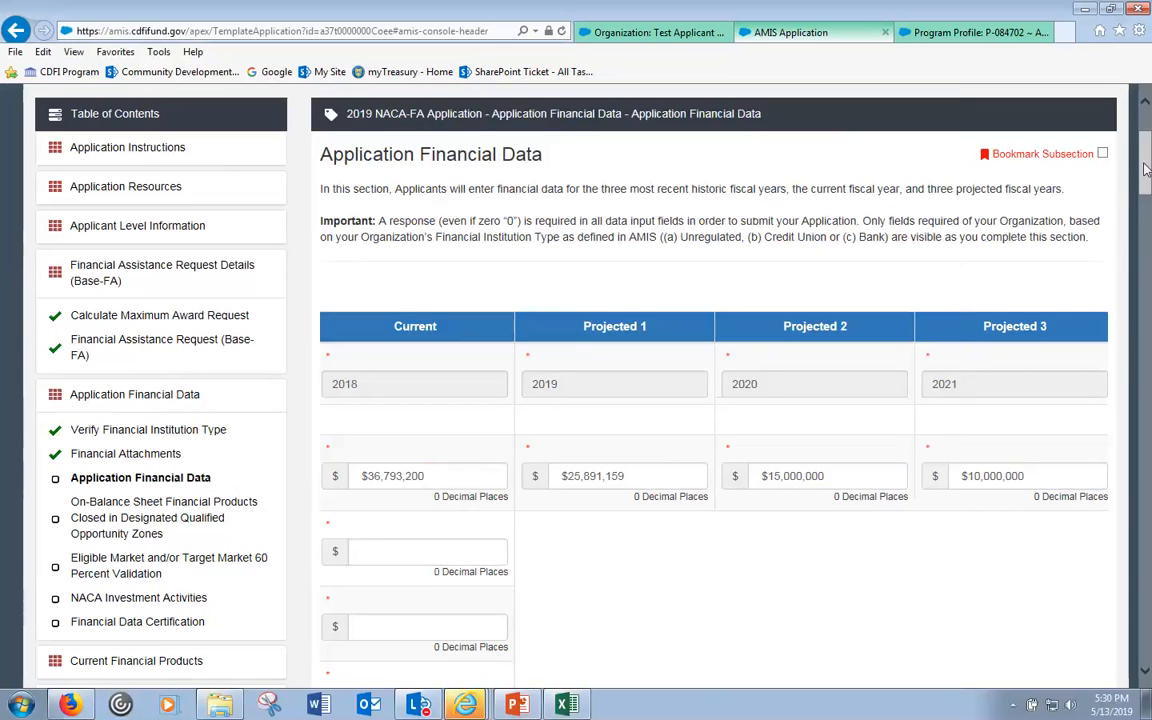
- Save the Application Financial Data form, which reports invalid-number and required-field errors
scroll(1125, 651, down, 10)
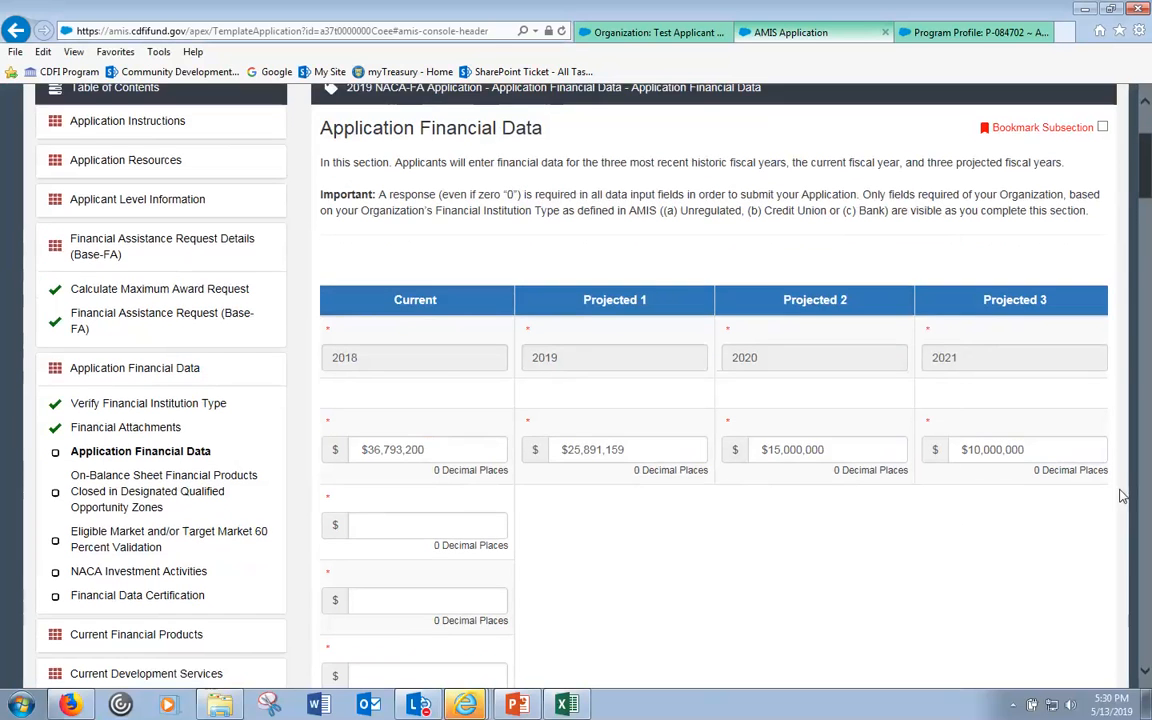
scroll(1140, 645, down, 10)
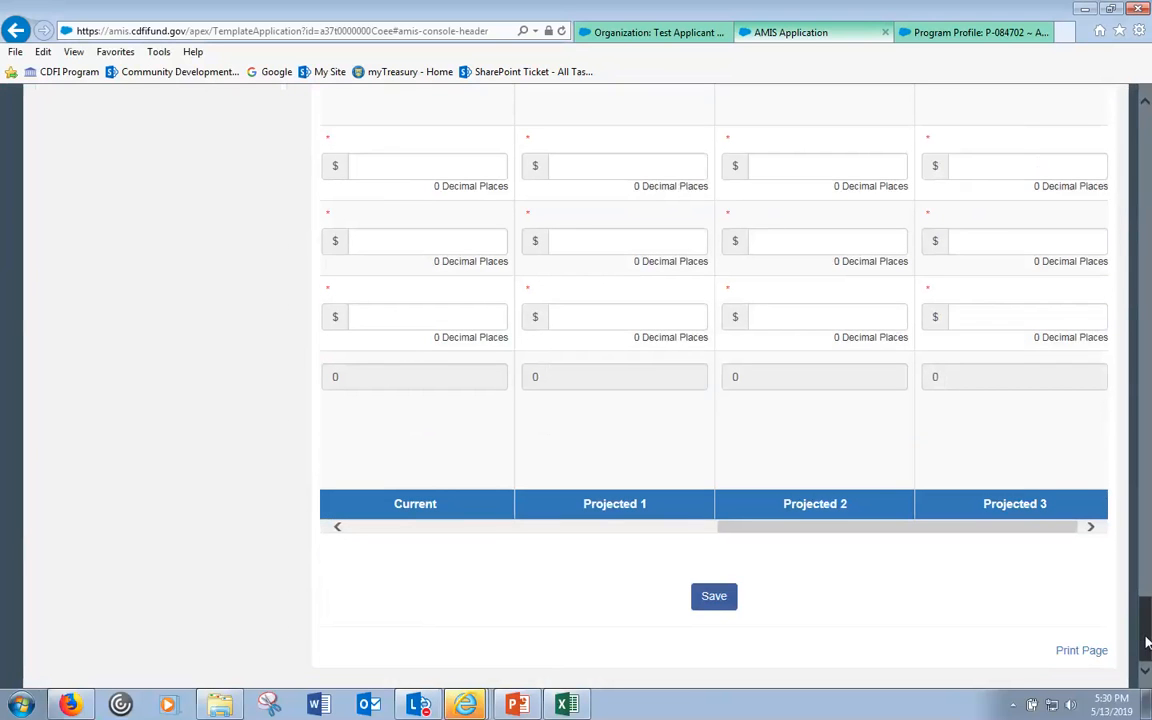
click(706, 599)
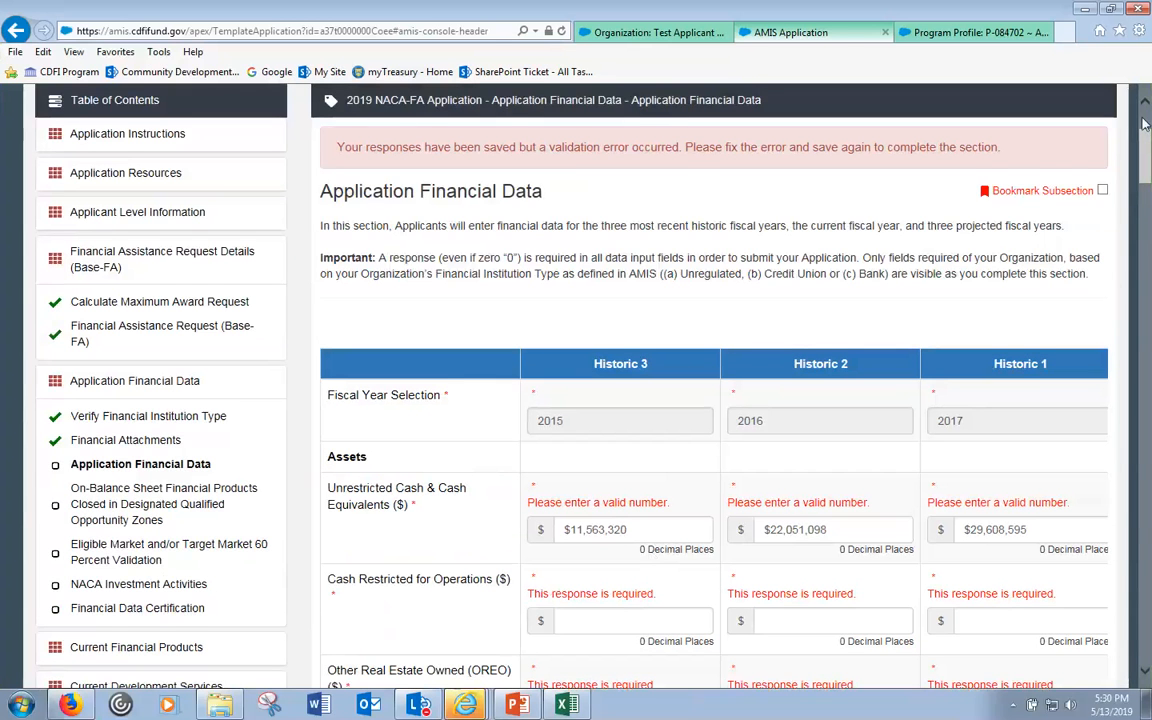
- Compare the AMIS Historic 3 cash entry with Excel cell C6 (11,563,320)
scroll(1141, 403, down, 10)
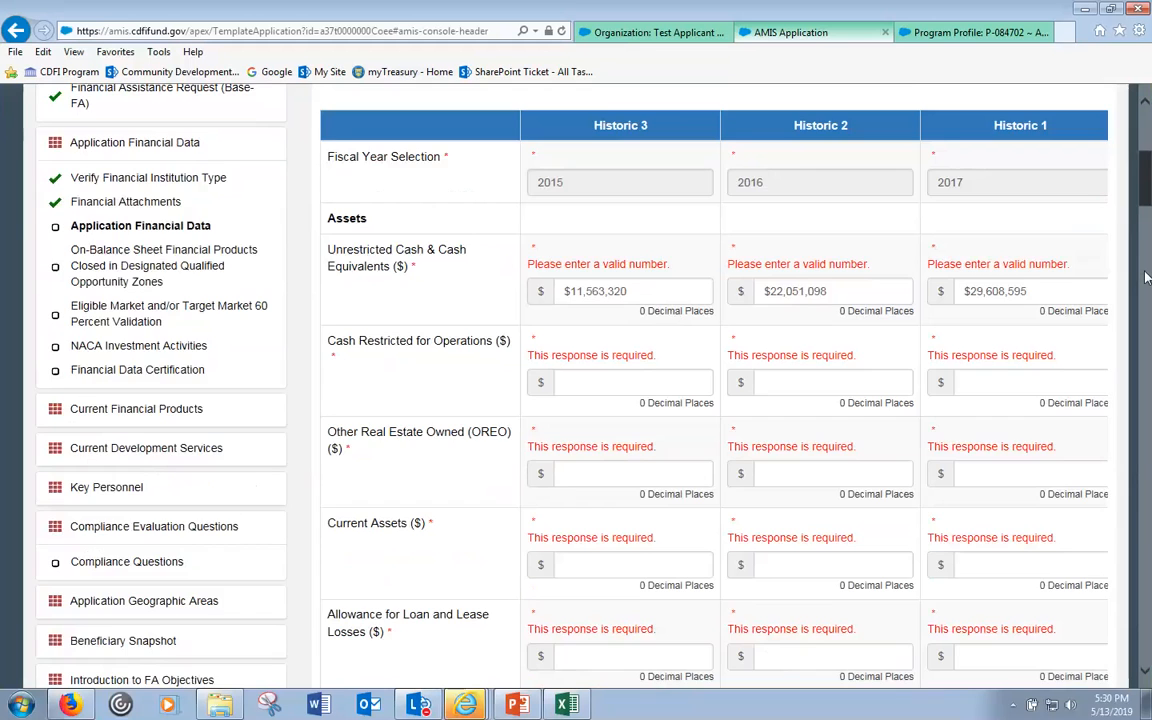
scroll(1141, 403, down, 15)
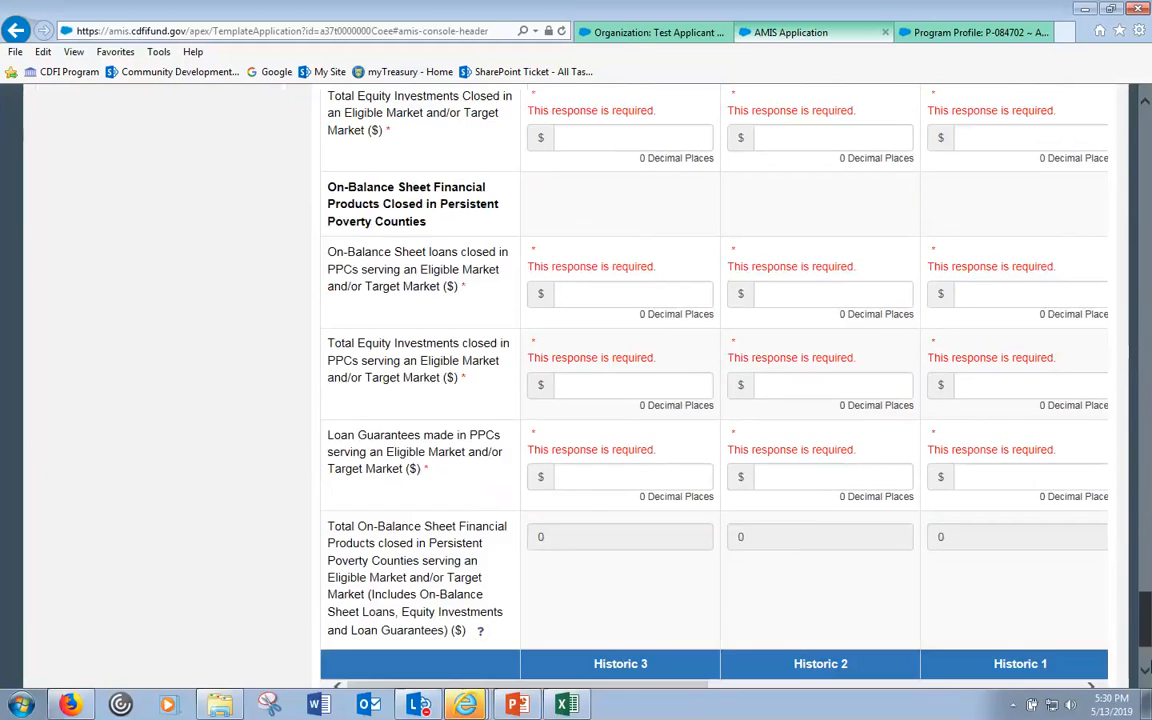
drag(1147, 600, 1143, 78)
scroll(857, 345, down, 3)
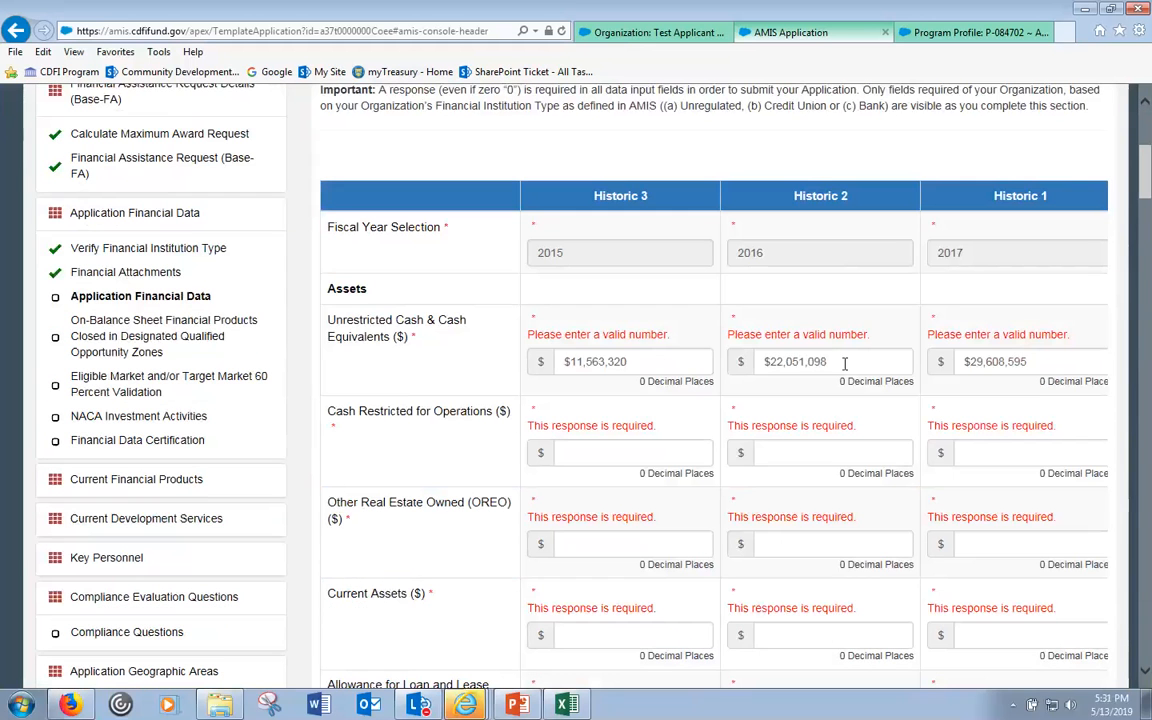
click(566, 705)
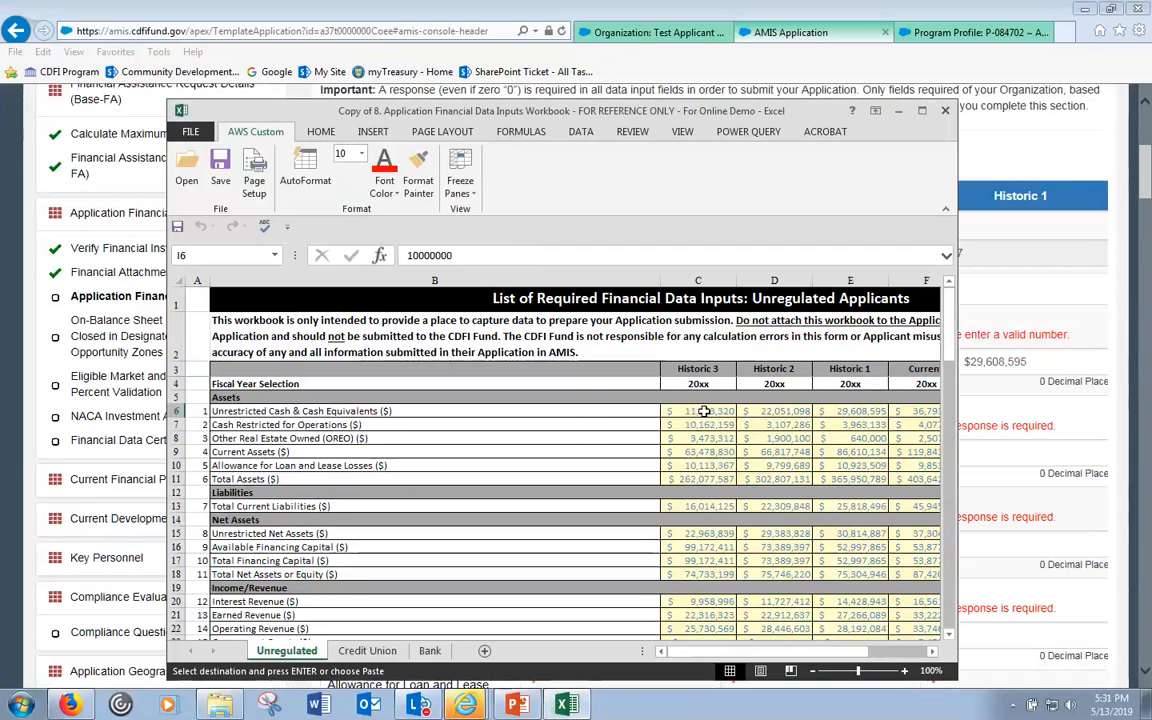
click(704, 411)
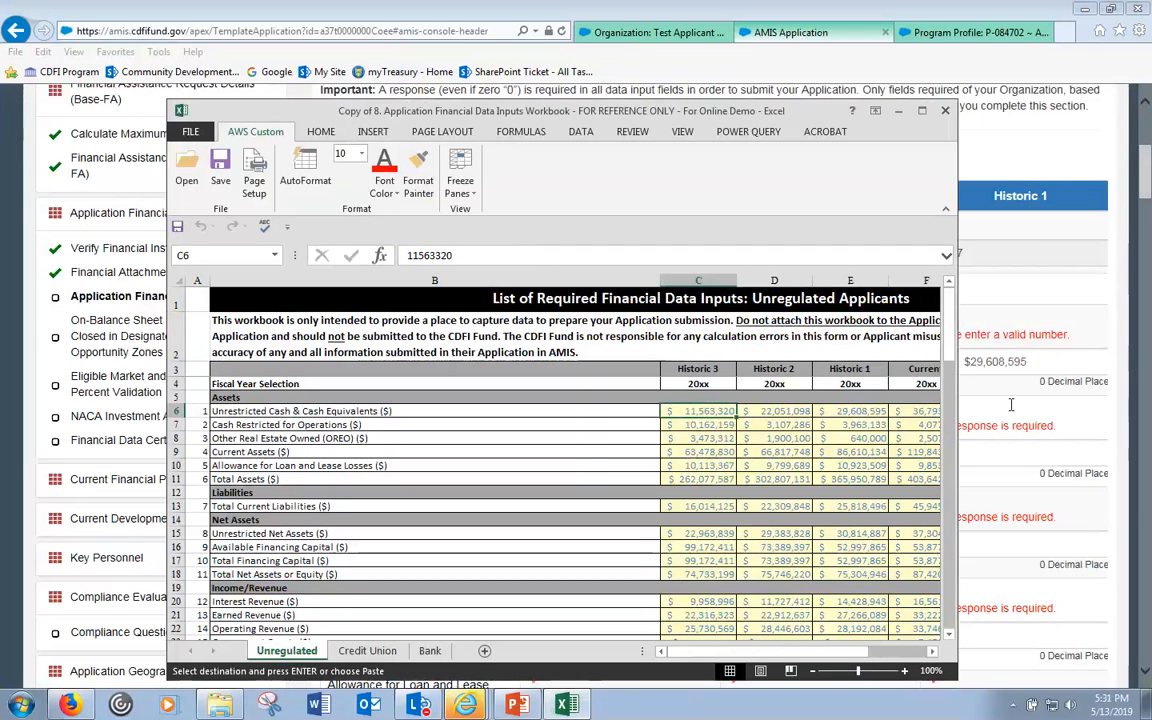
click(1056, 360)
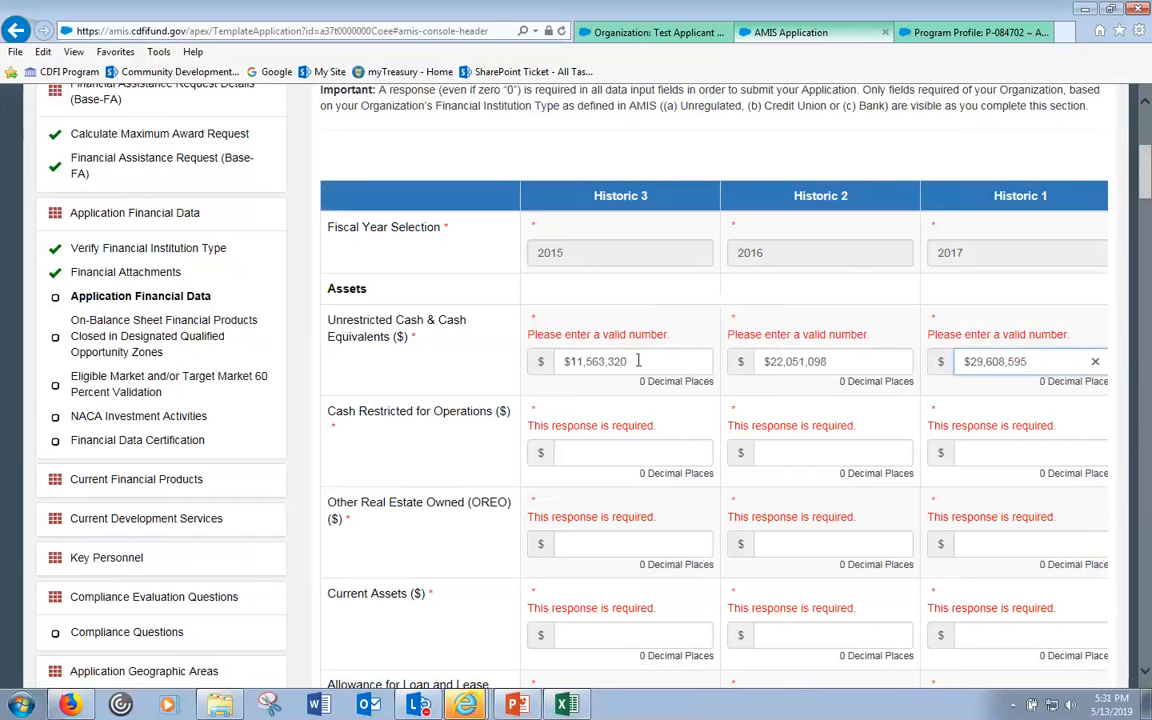
key(alt+Tab)
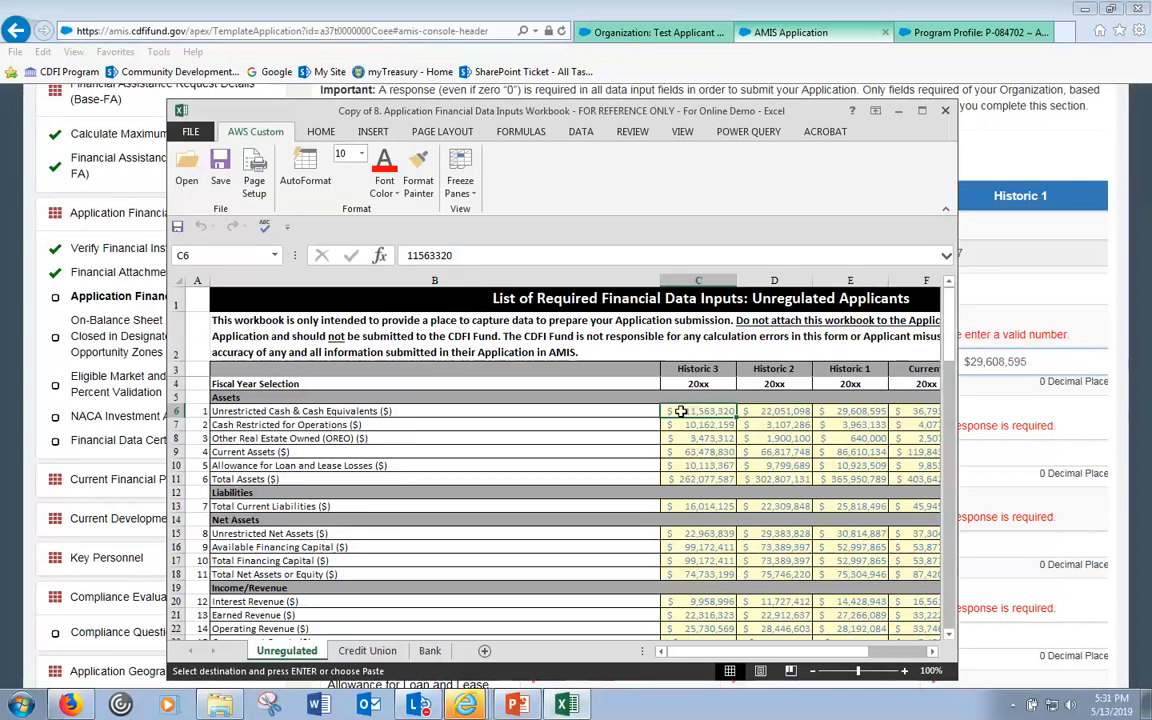
click(1059, 337)
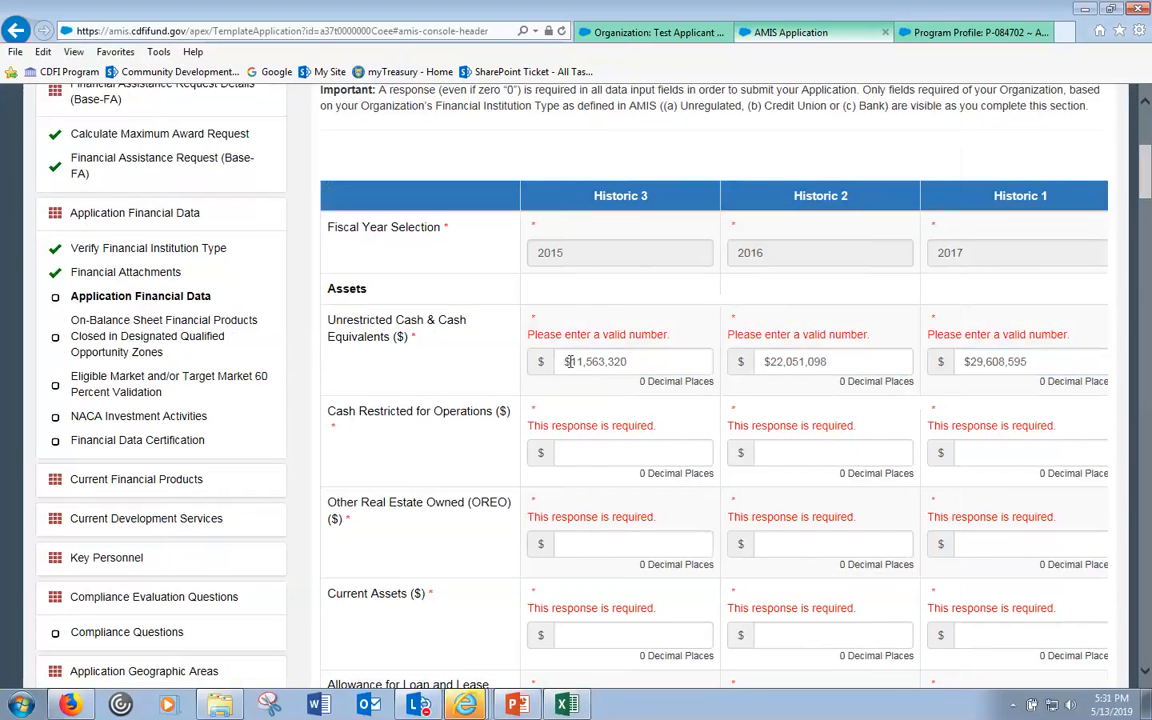
- Delete the dollar sign from the Historic 3 cash value and save the form again
drag(570, 362, 564, 362)
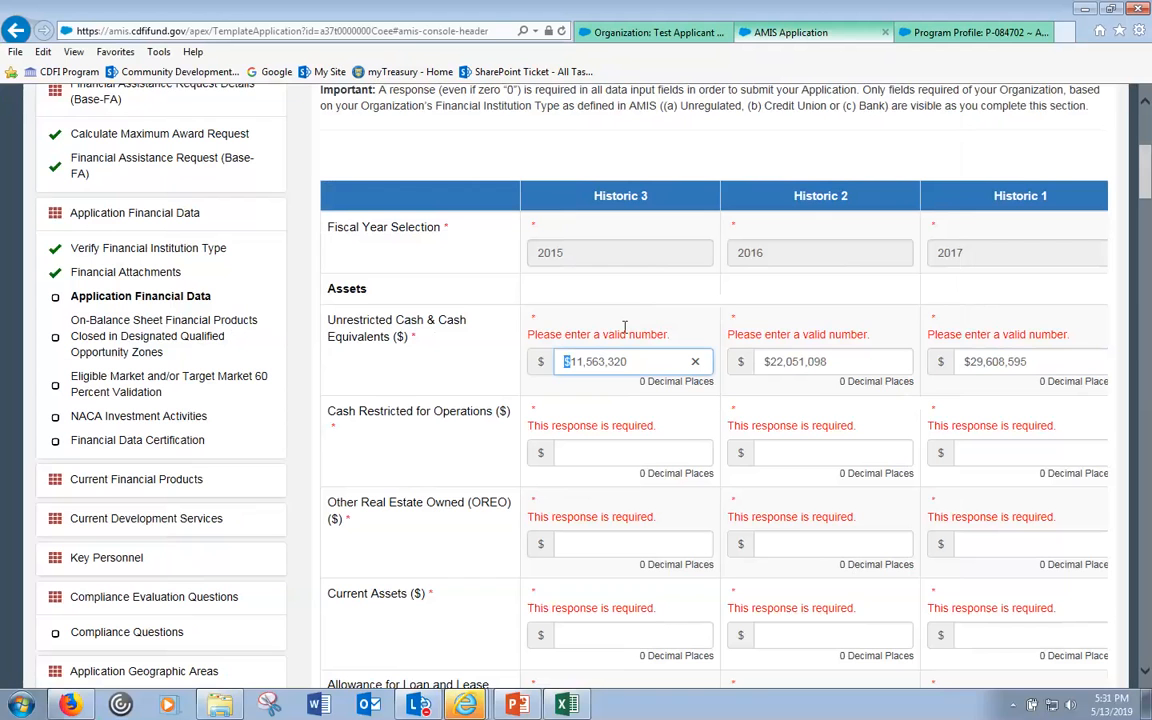
scroll(1060, 220, down, 1)
key(BackSpace)
drag(1148, 175, 1145, 650)
click(706, 598)
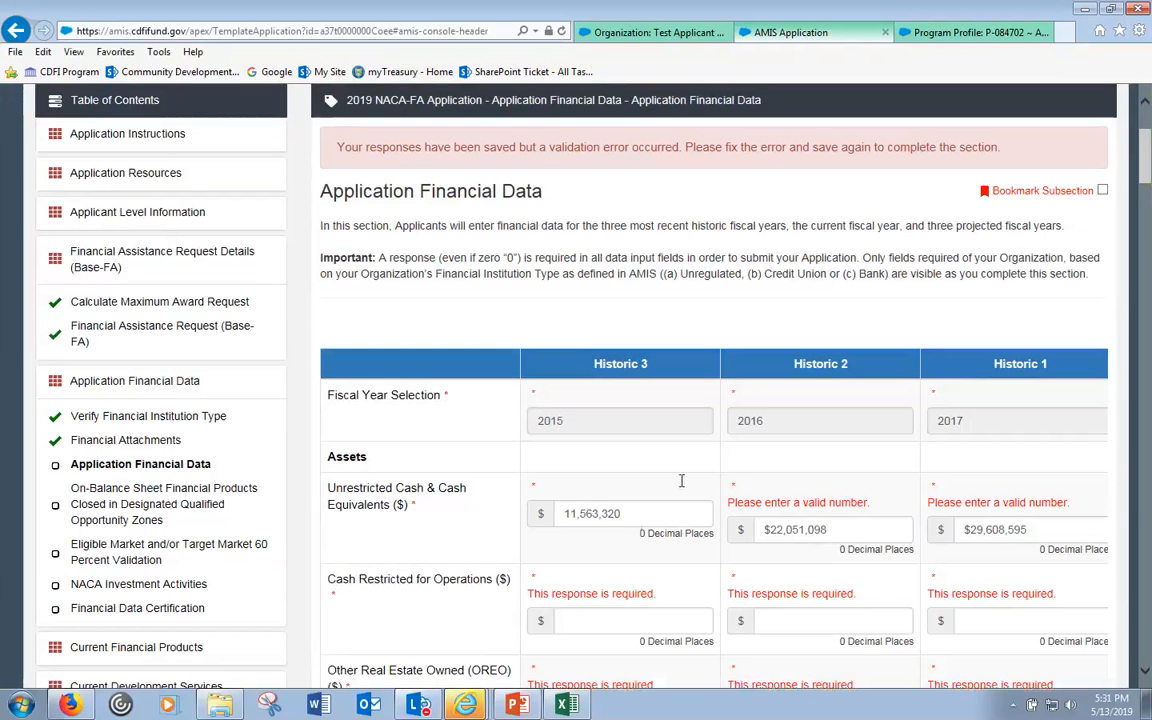
- Replace the Historic 2 cash value with the plain number 22051098 from cell D6
click(613, 513)
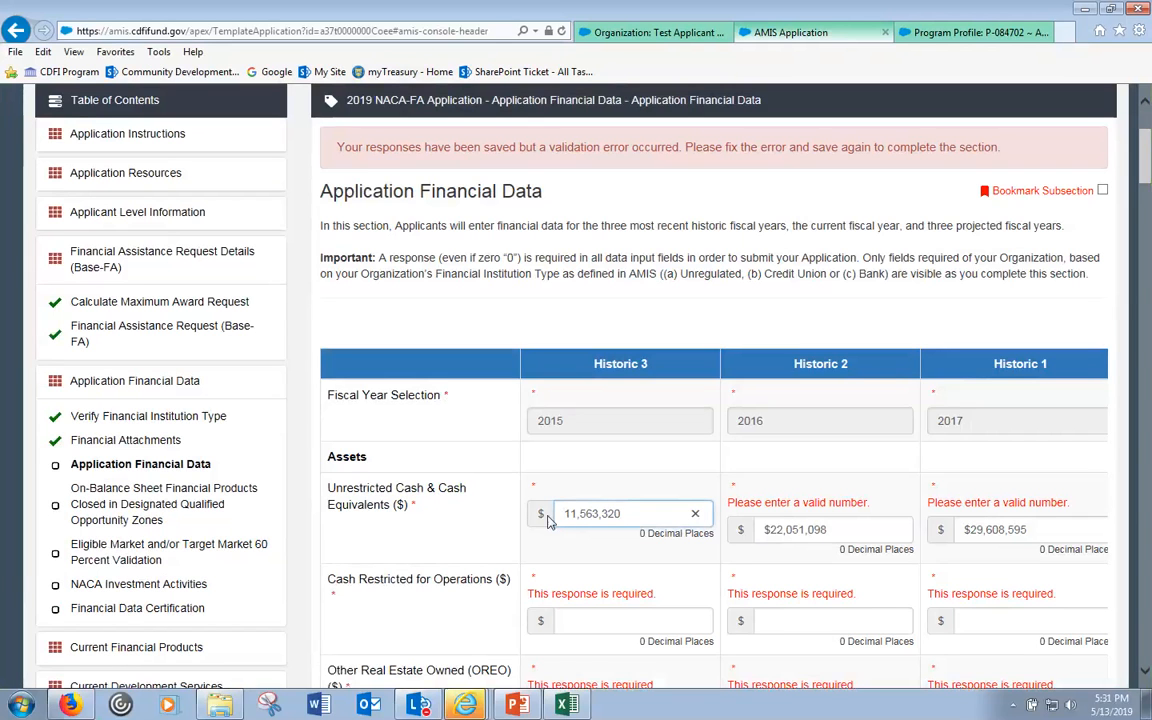
key(Delete)
key(ctrl+z)
click(767, 532)
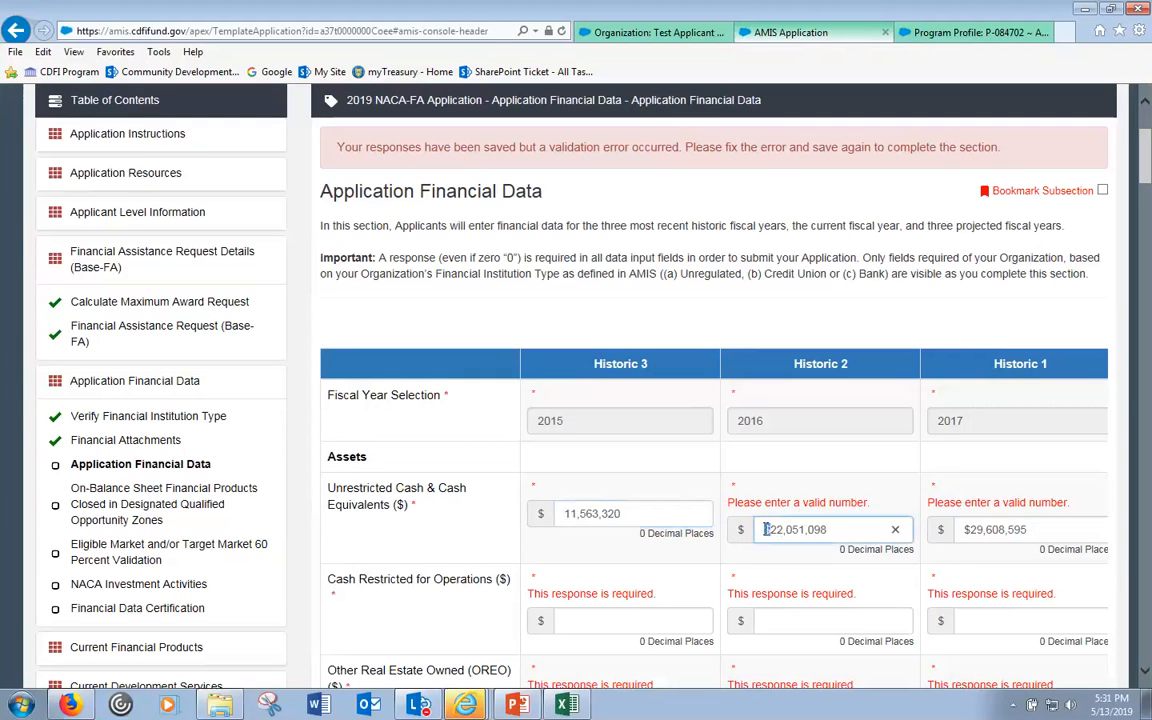
drag(767, 532, 745, 532)
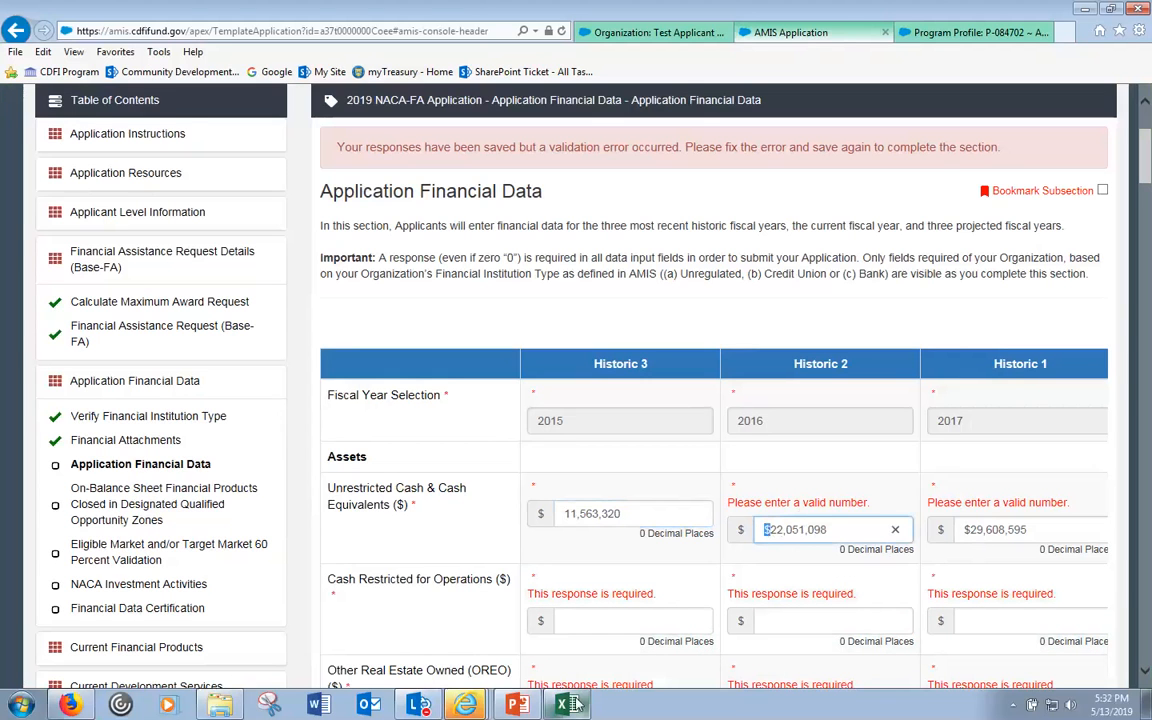
mouse_move(572, 703)
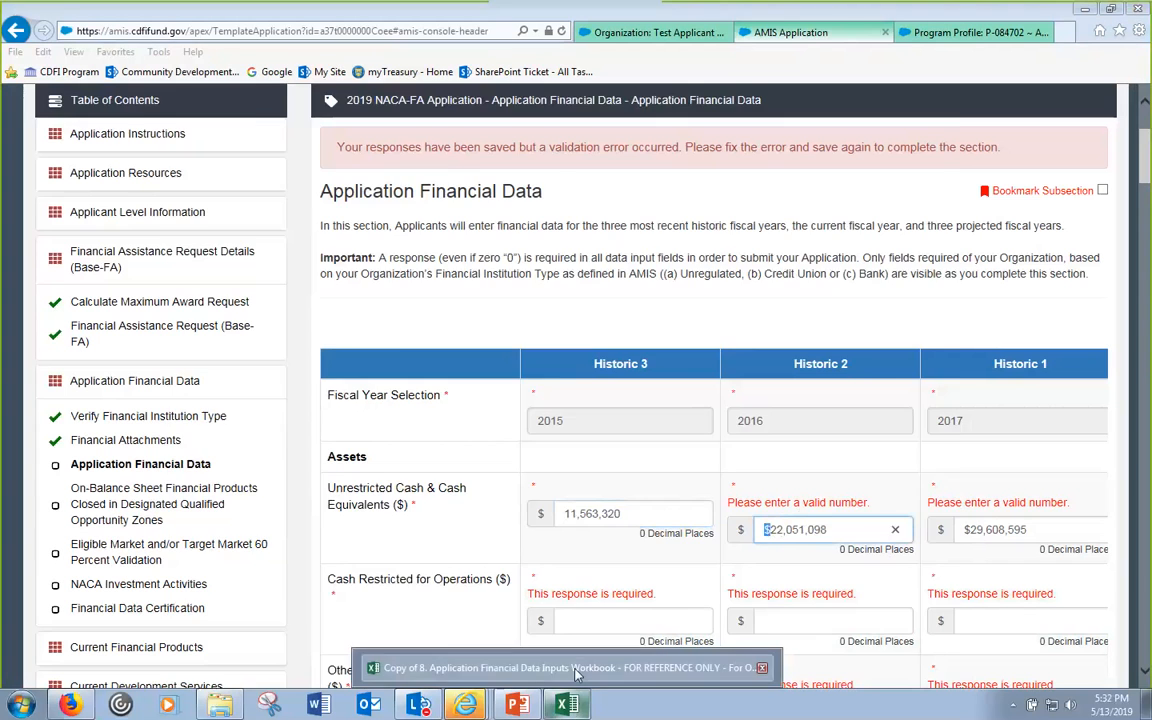
click(576, 670)
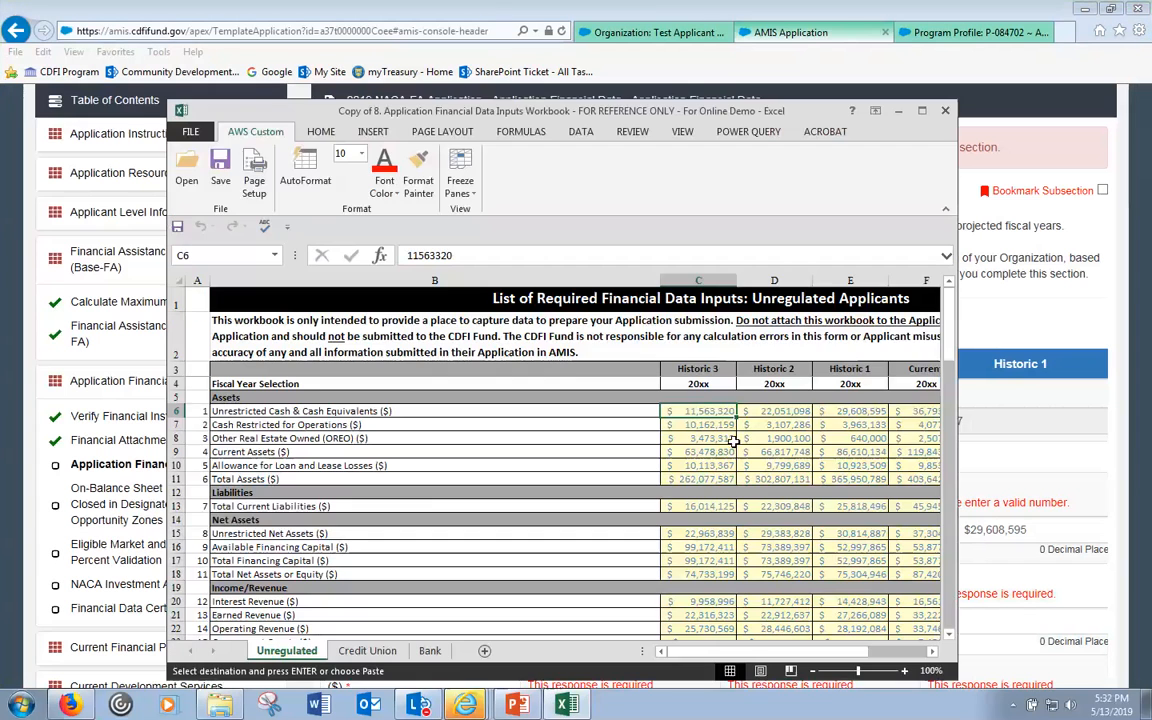
double_click(788, 411)
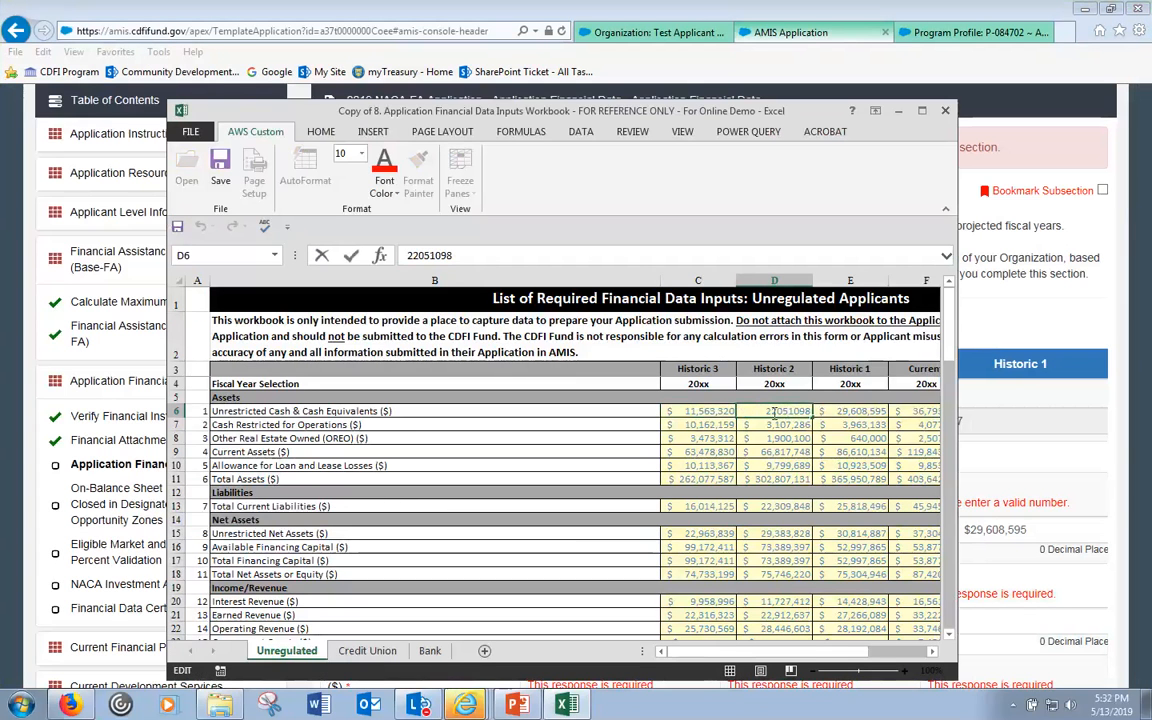
drag(811, 411, 776, 411)
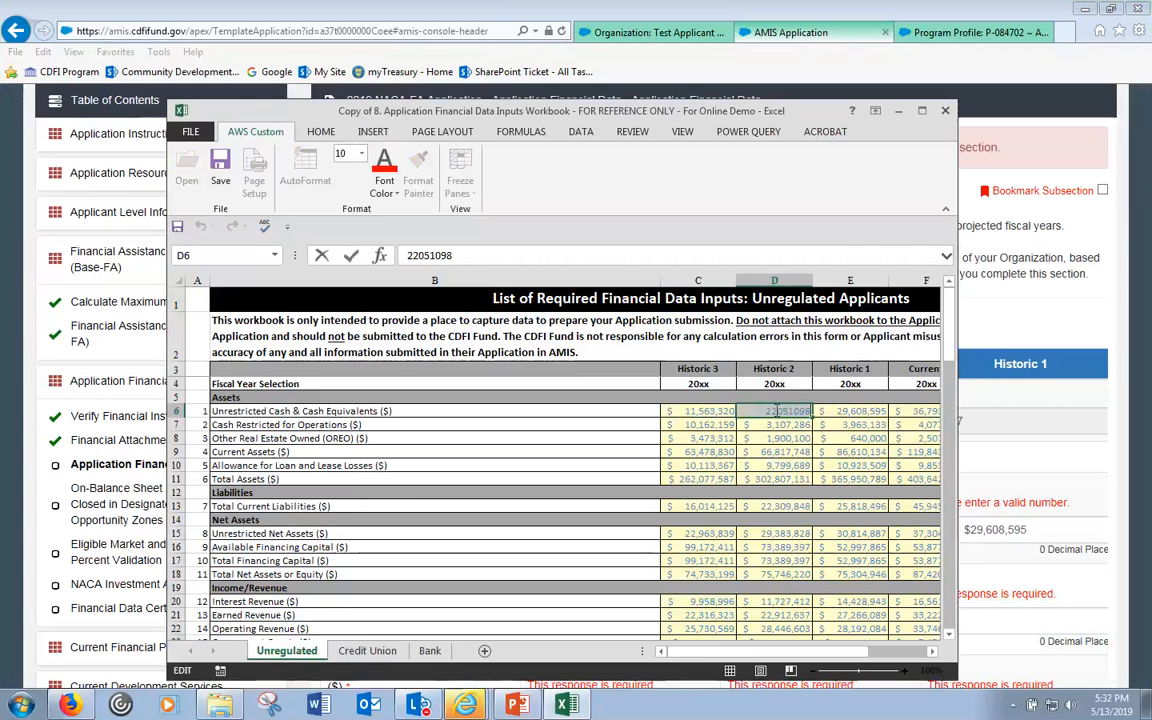
click(1061, 454)
drag(826, 529, 697, 532)
text(22051098)
- Replace the Historic 1 cash value with 29608595 copied from cell E6
scroll(771, 540, down, 1)
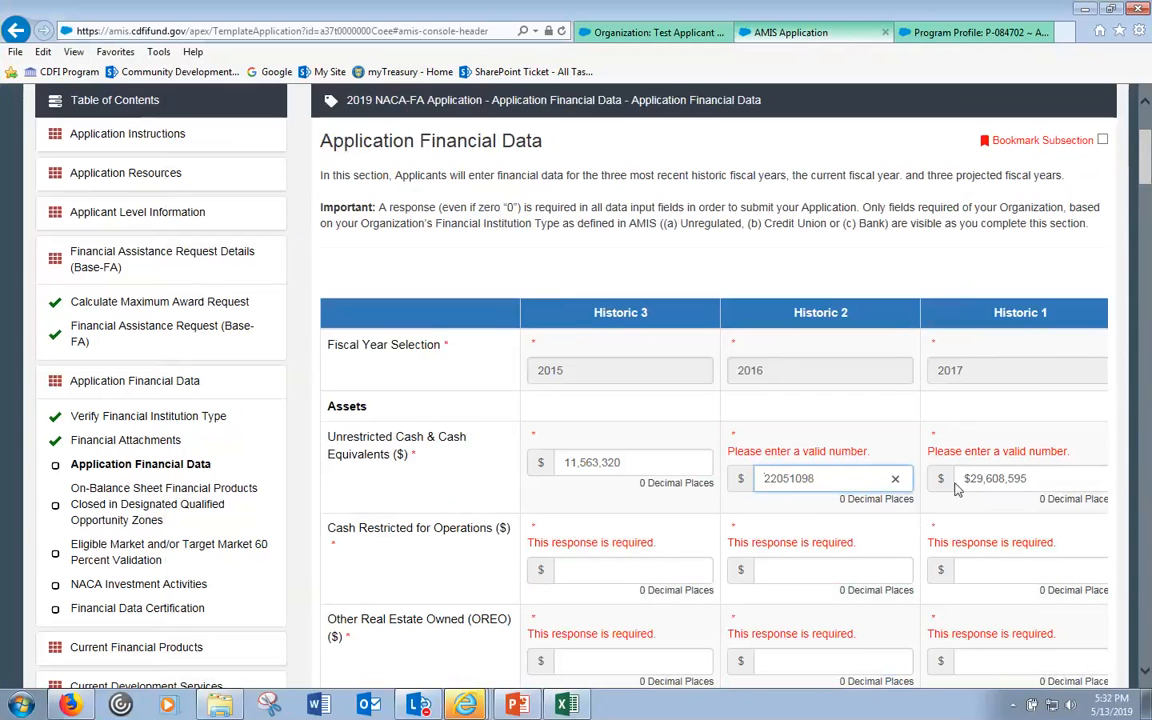
key(alt+Tab)
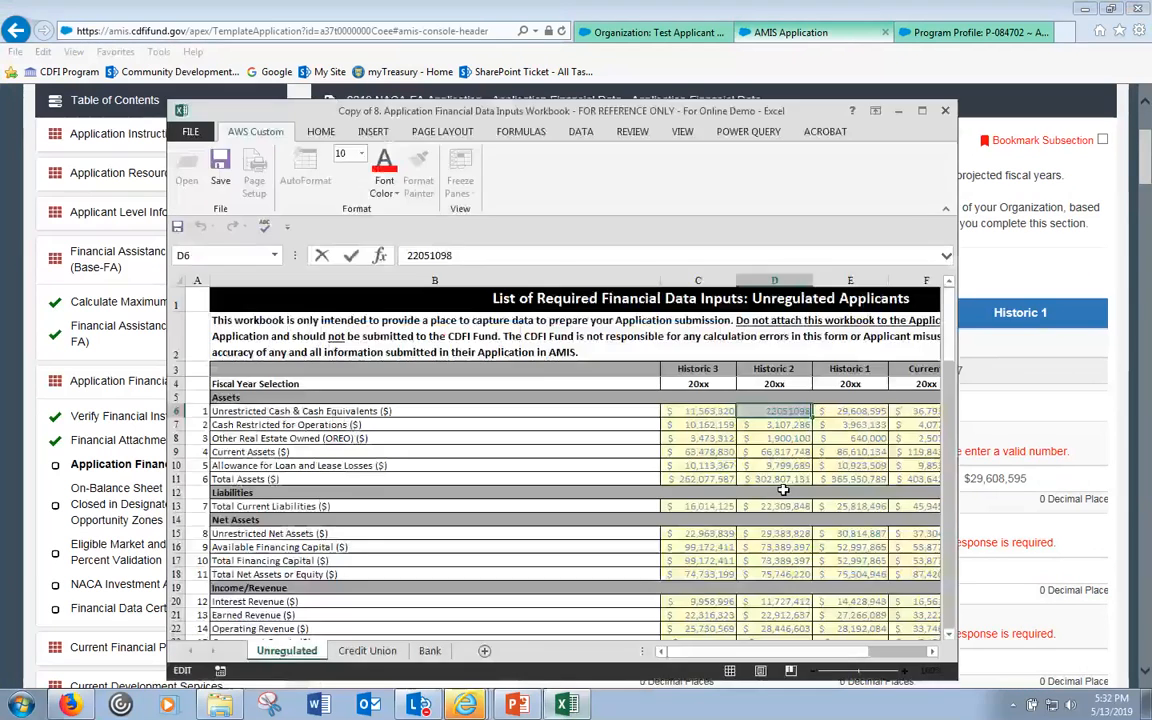
double_click(857, 410)
double_click(860, 411)
key(ctrl+c)
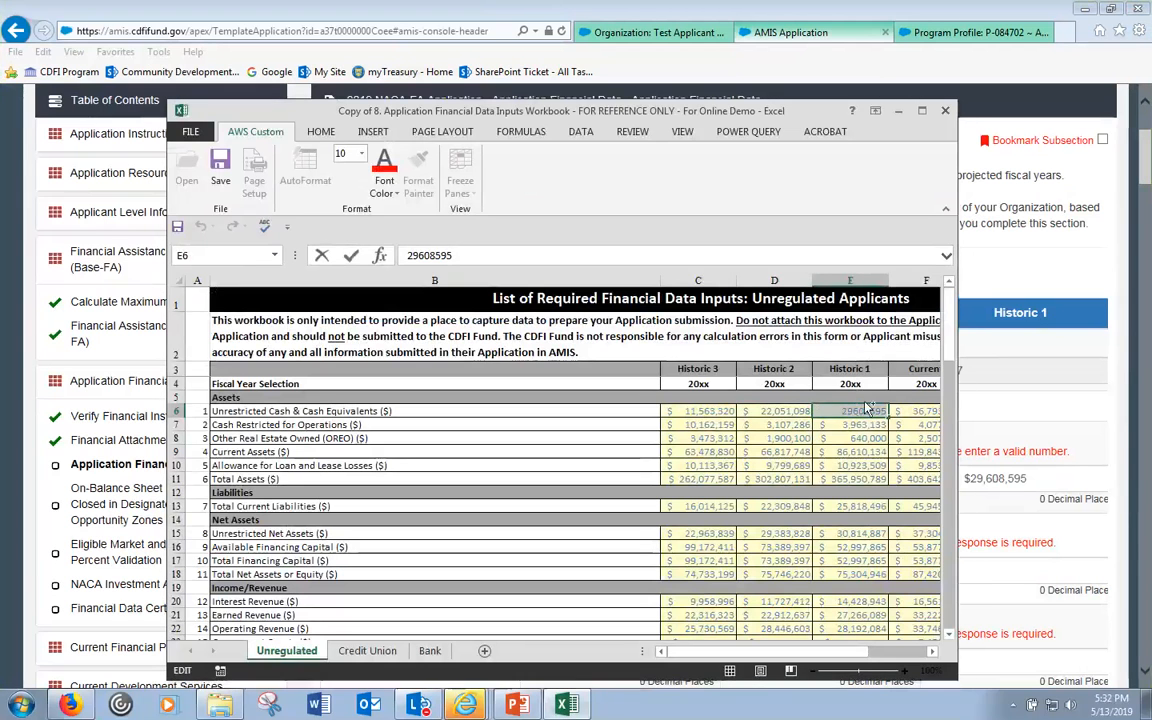
click(1069, 476)
drag(1069, 476, 955, 474)
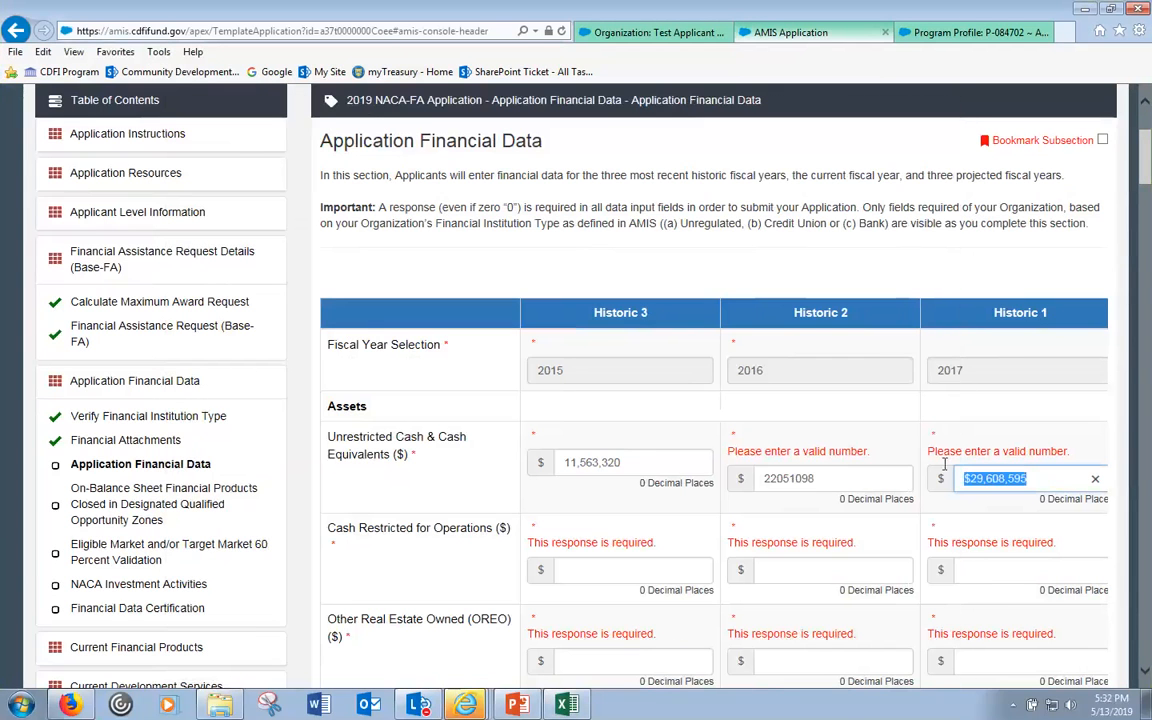
key(ctrl+v)
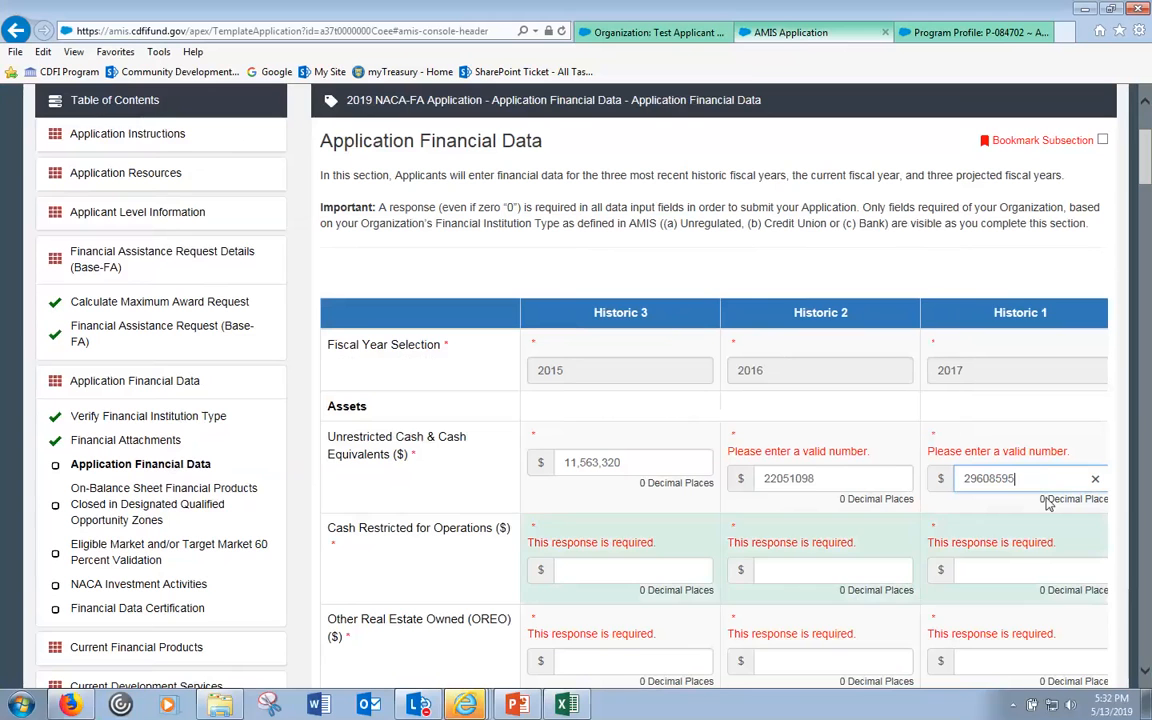
key(Tab)
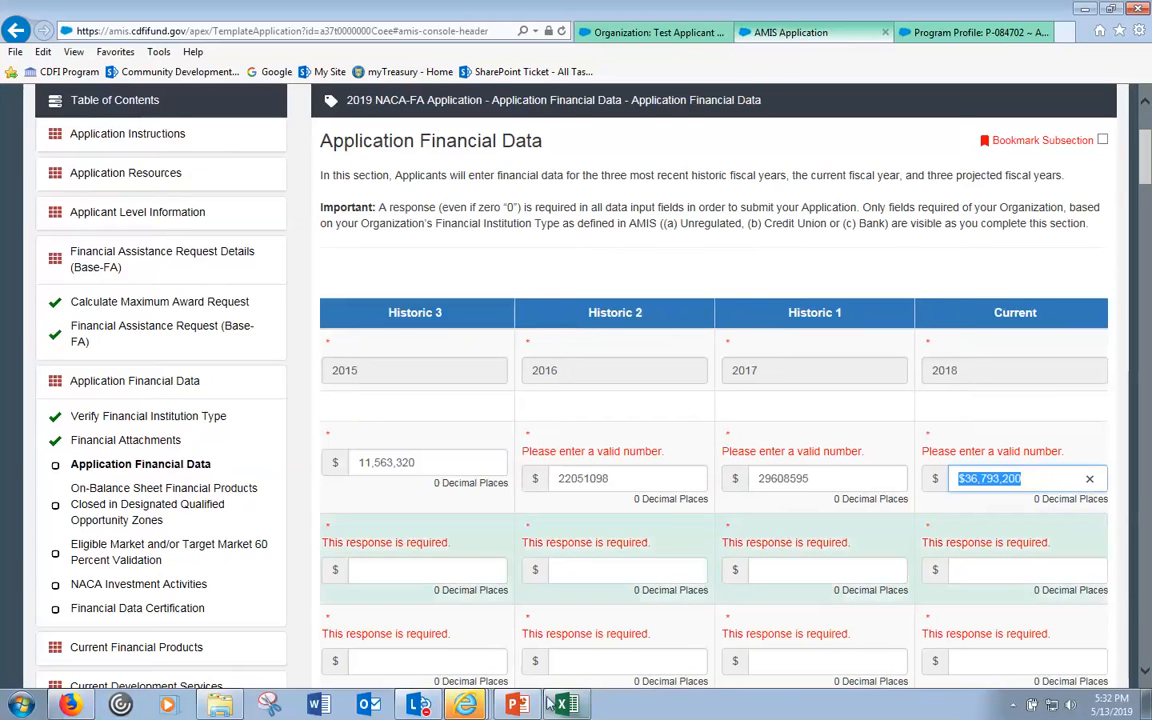
- Paste the Current cash figure 36793200 from cell F6 into the form
click(562, 704)
click(905, 411)
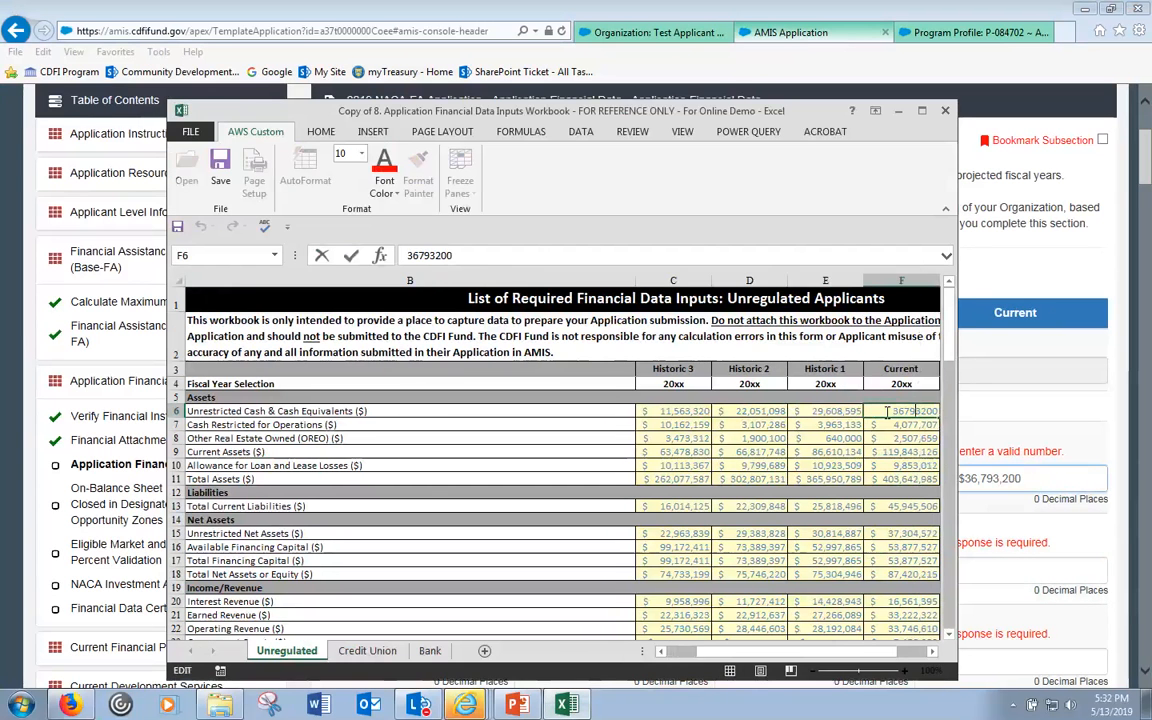
key(ctrl+c)
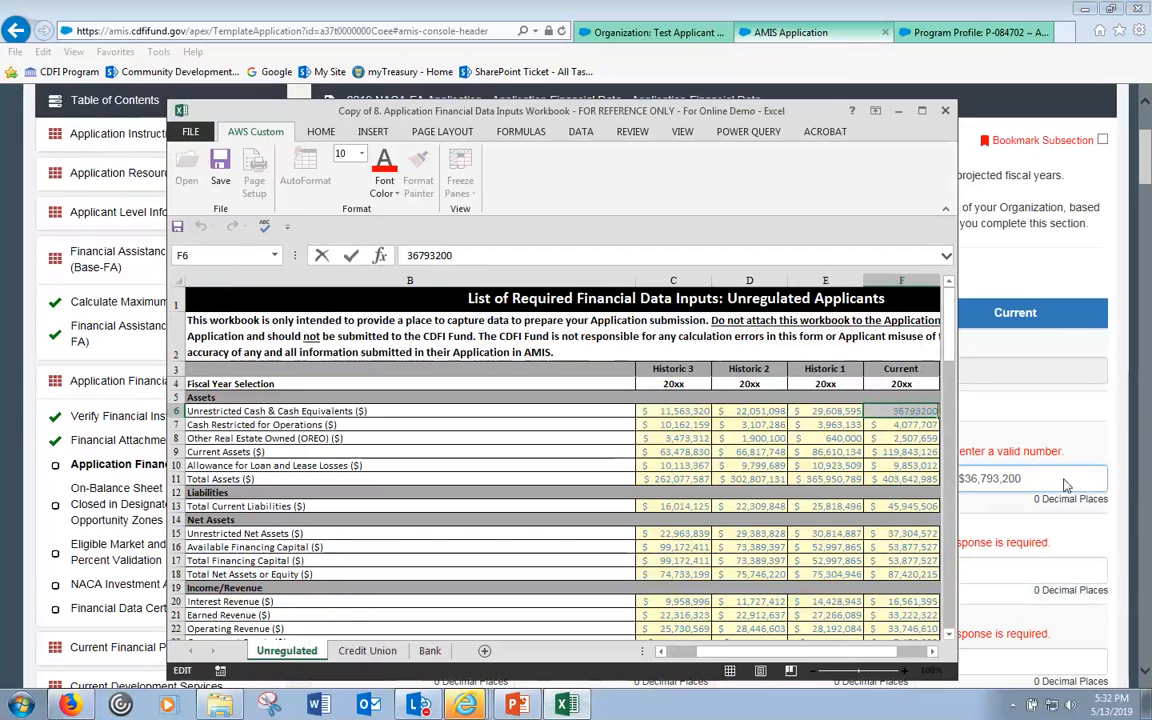
click(1033, 480)
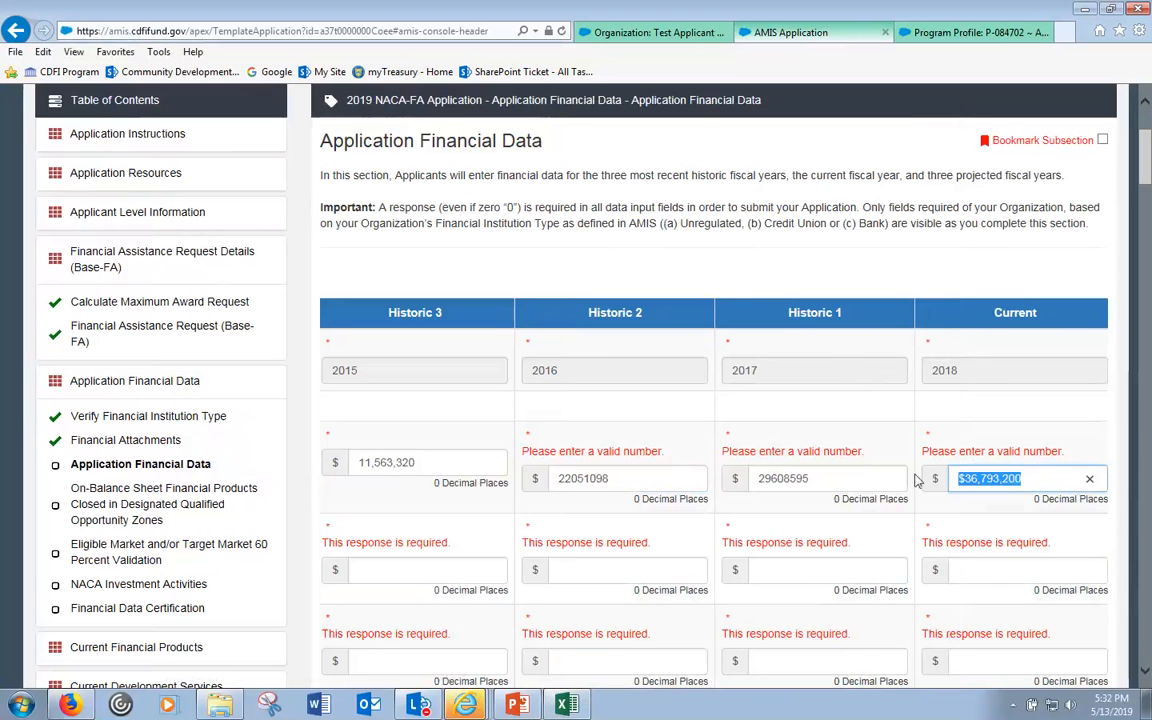
key(ctrl+v)
key(Tab)
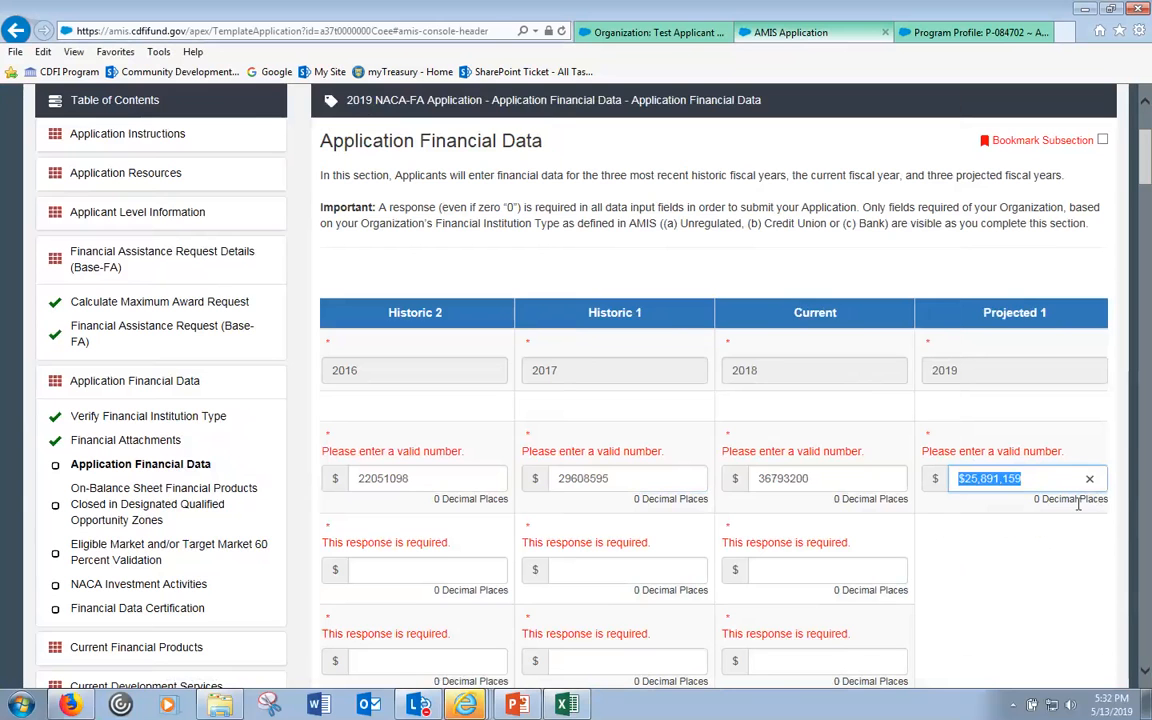
- Enter the Projected 1 cash figure 25891159 from cell G6
click(578, 704)
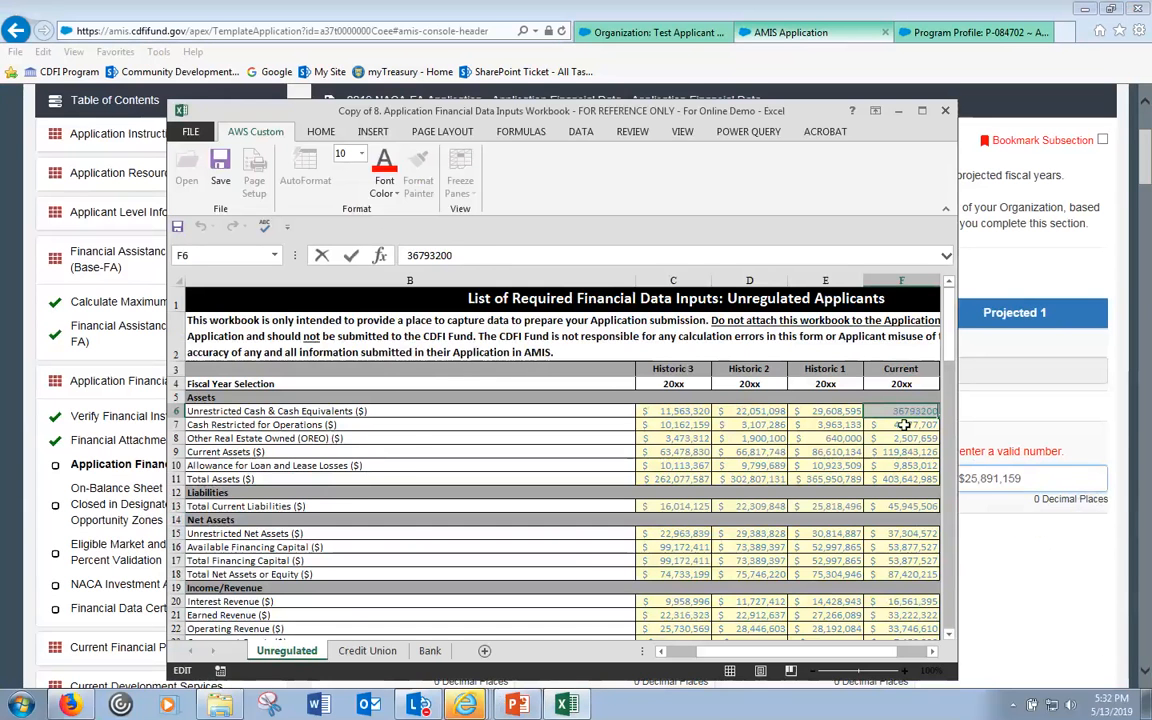
key(Escape)
key(Right)
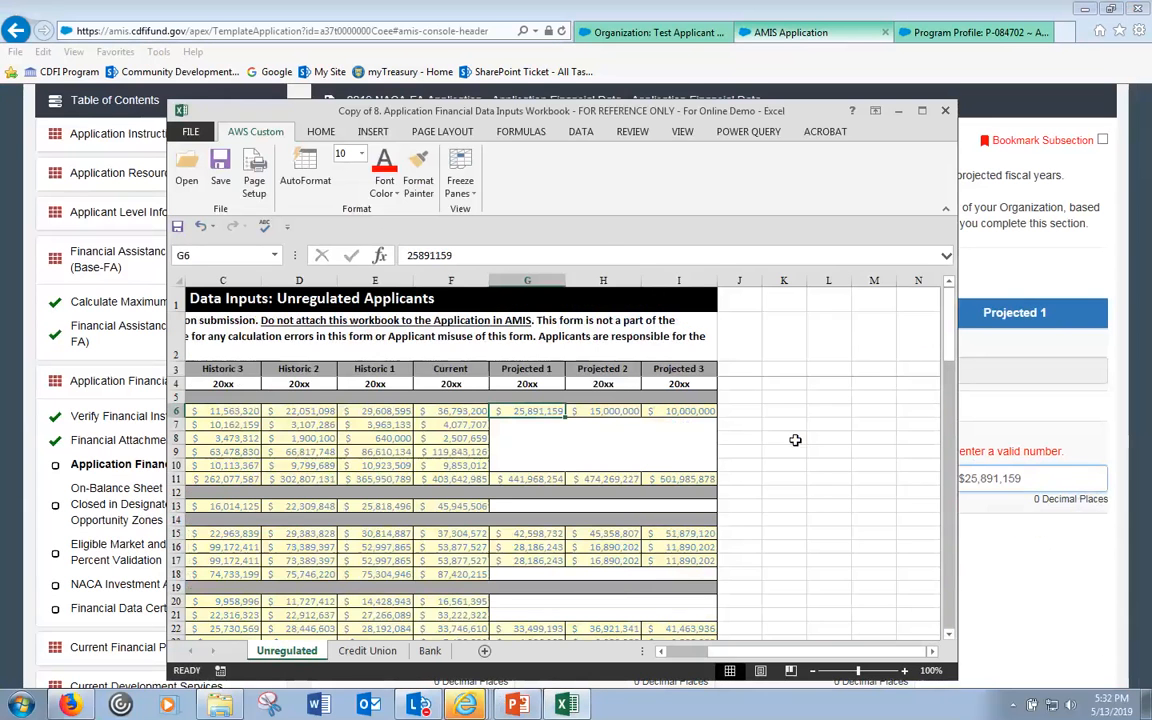
double_click(480, 254)
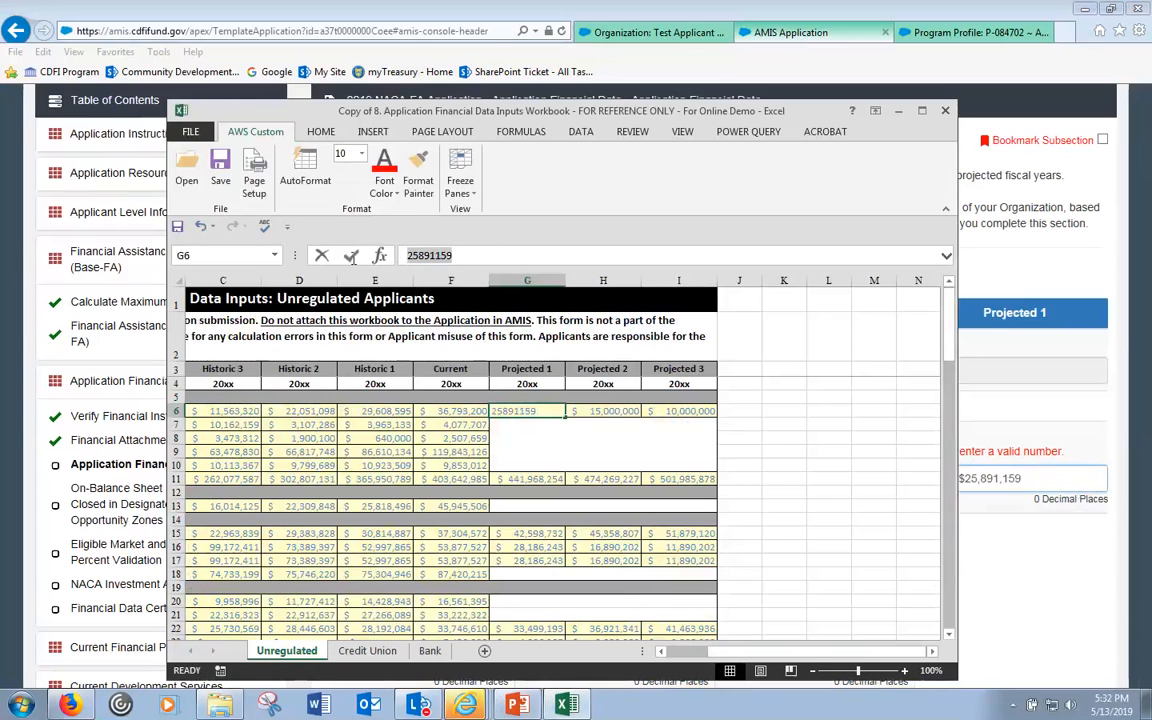
click(1058, 480)
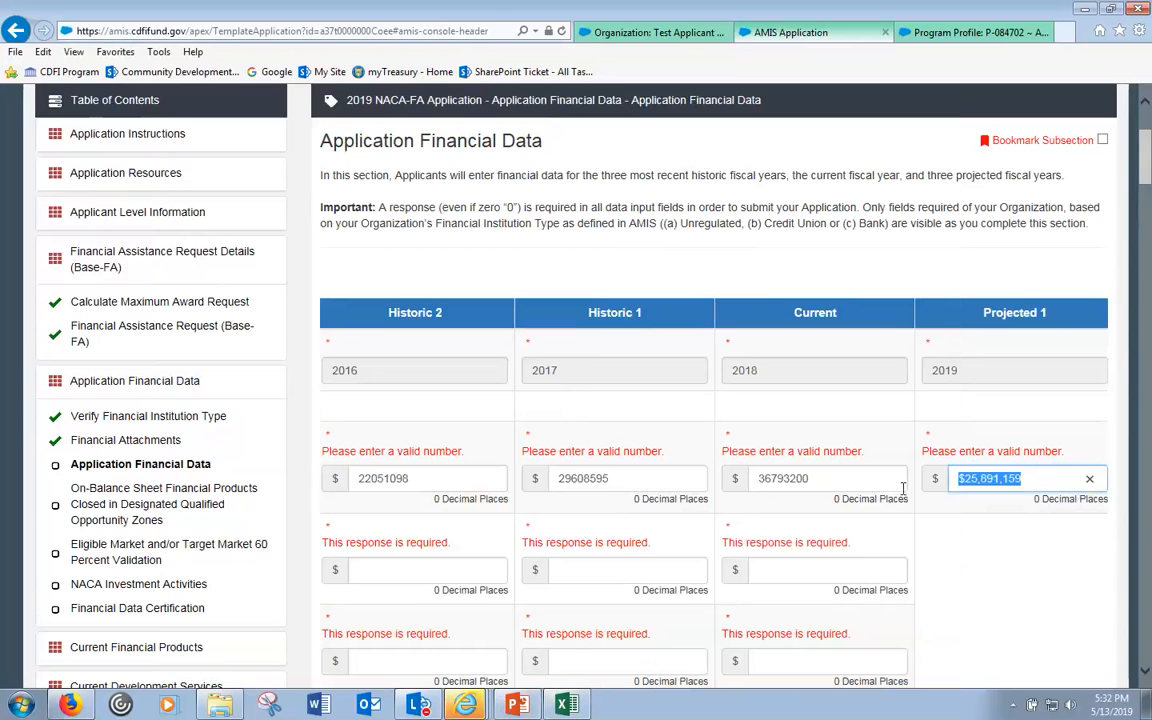
key(ctrl+v)
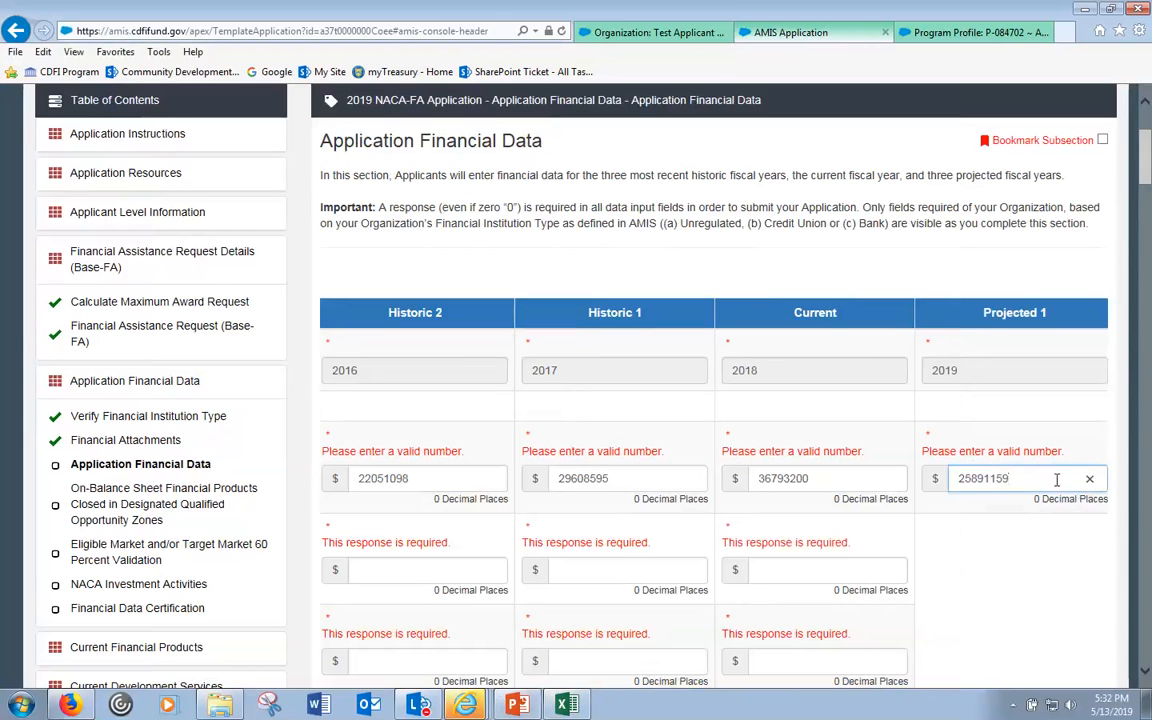
key(Tab)
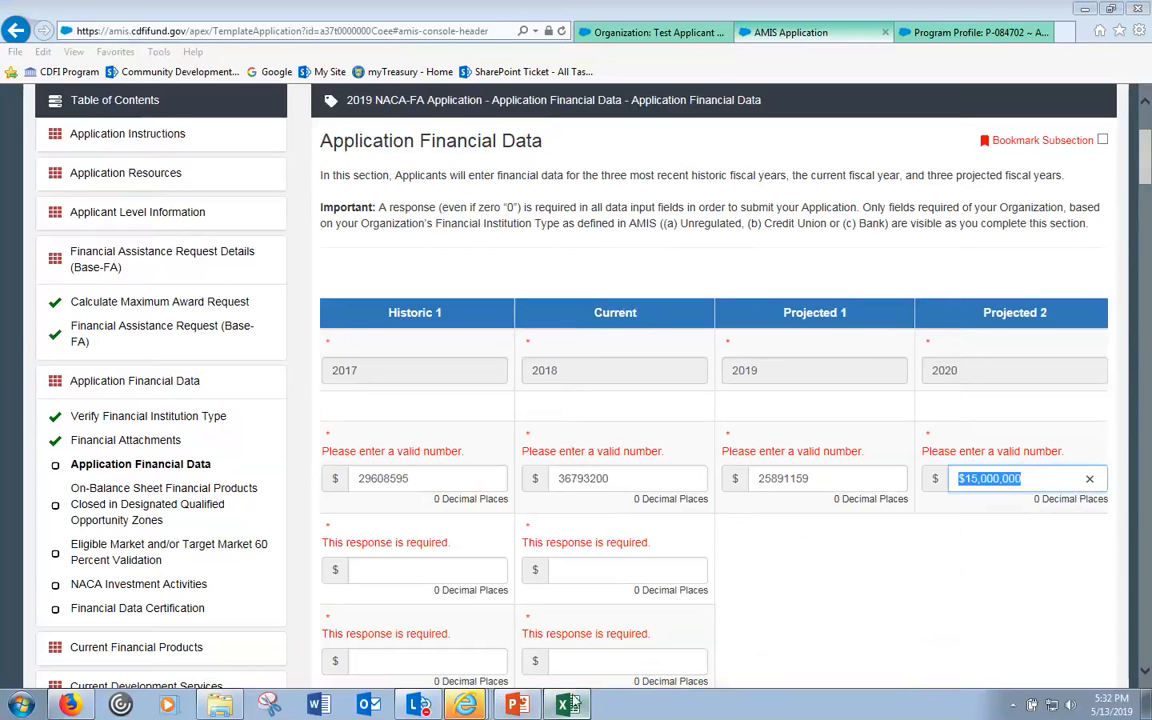
- Replace the Projected 2 cash value with 15000000 from cell H6
click(567, 704)
click(610, 405)
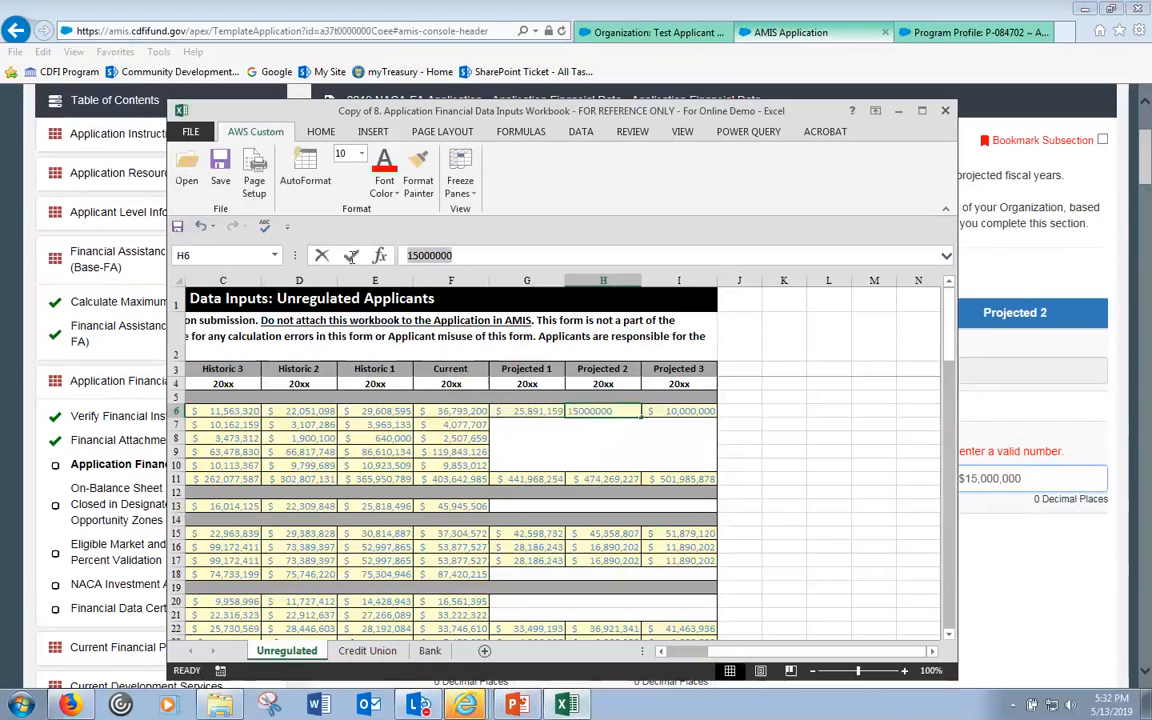
click(972, 550)
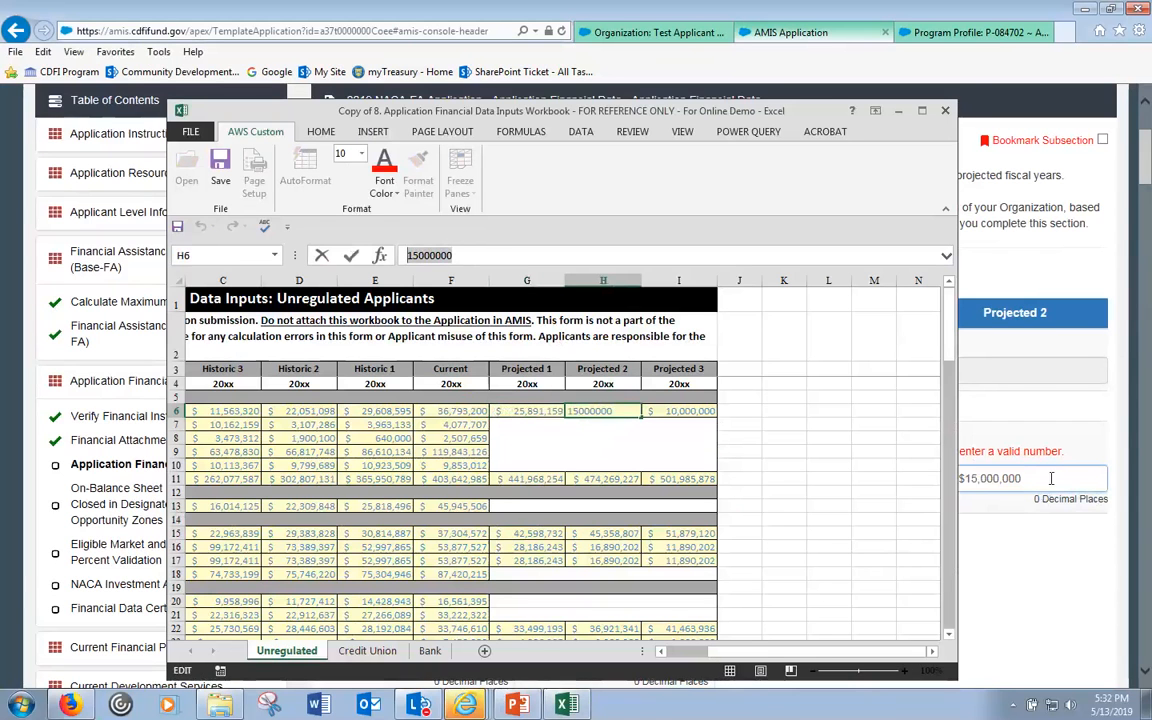
drag(938, 469, 851, 452)
key(ctrl+v)
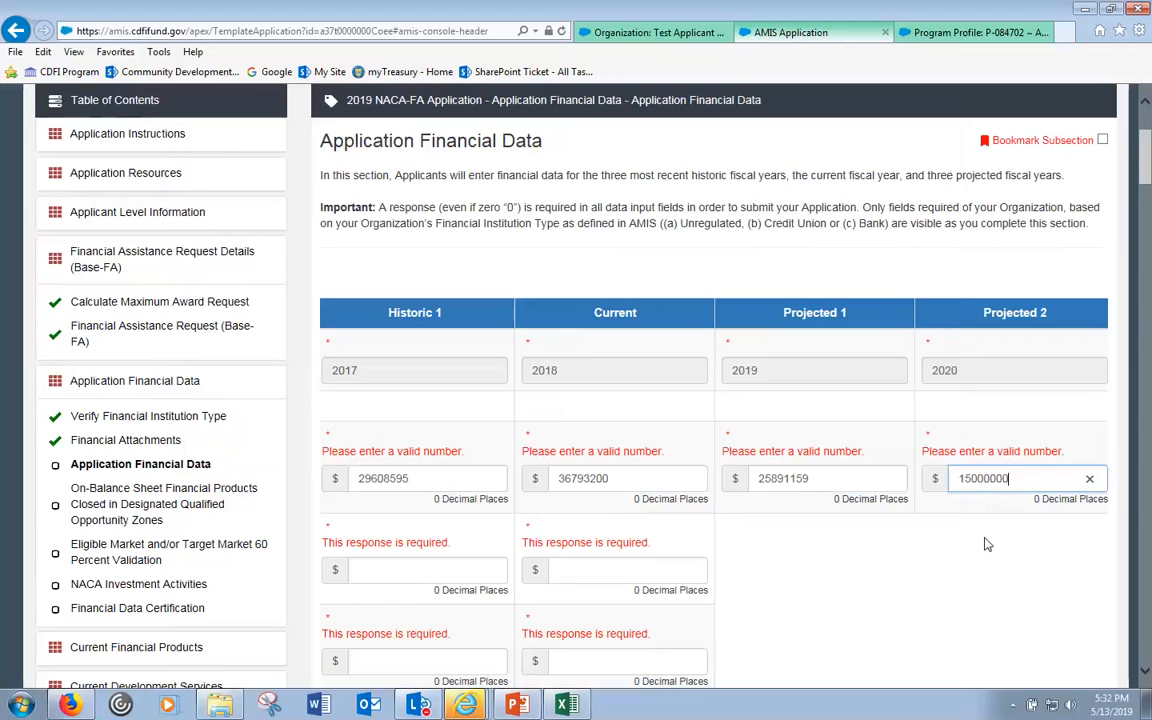
key(Tab)
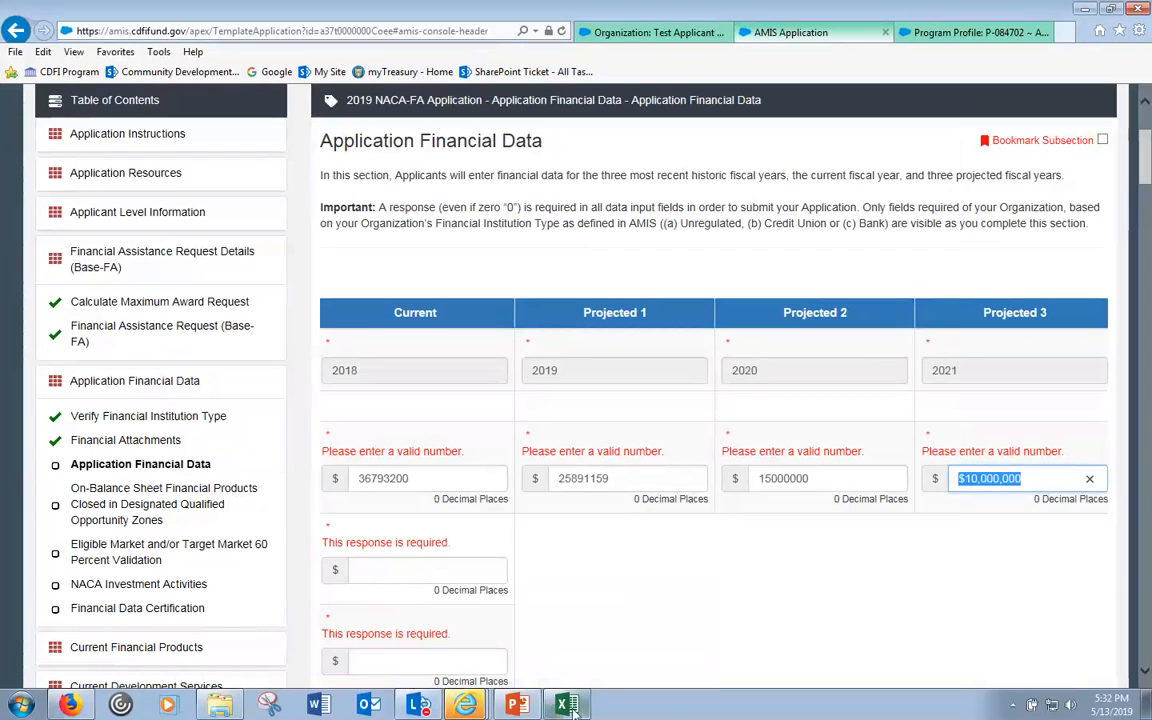
- Replace the Projected 3 cash value with 10000000 from cell I6
key(alt+Tab)
click(680, 410)
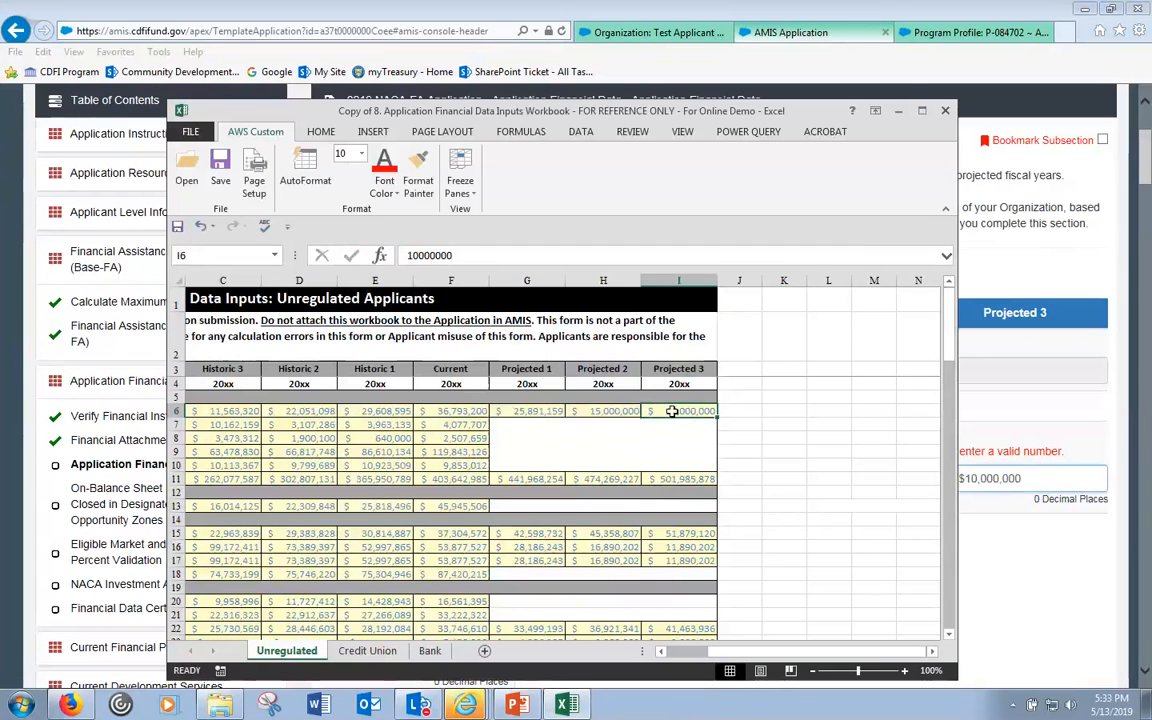
double_click(687, 410)
key(ctrl+c)
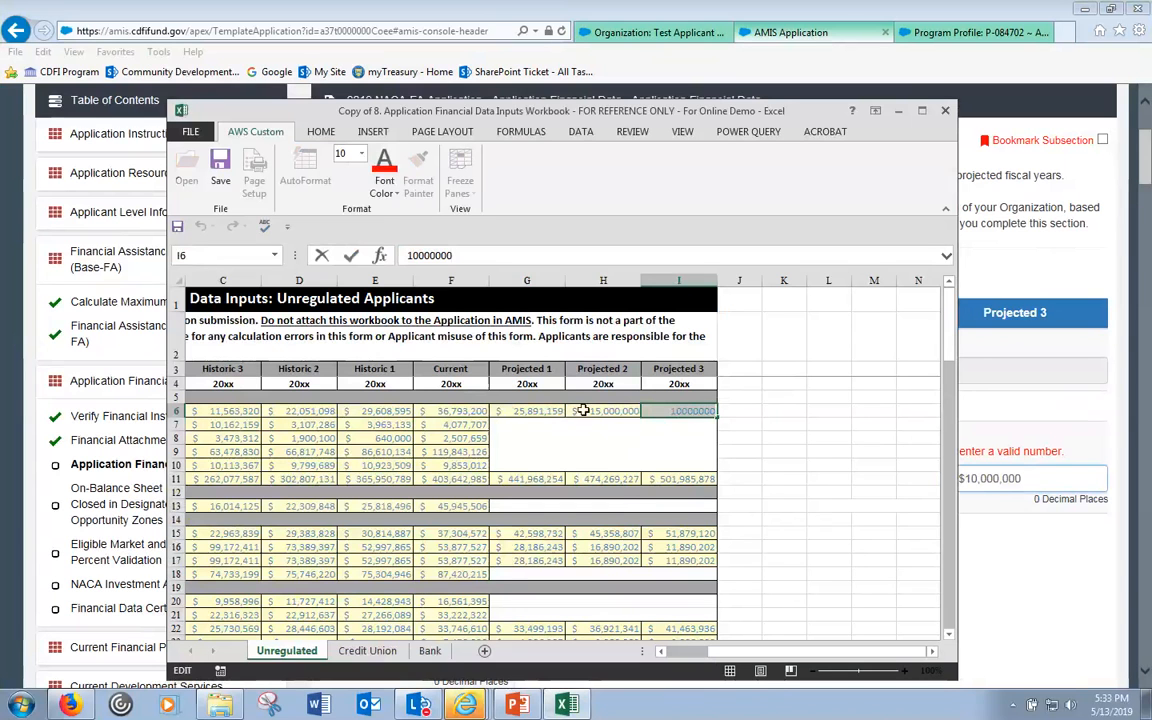
click(1018, 487)
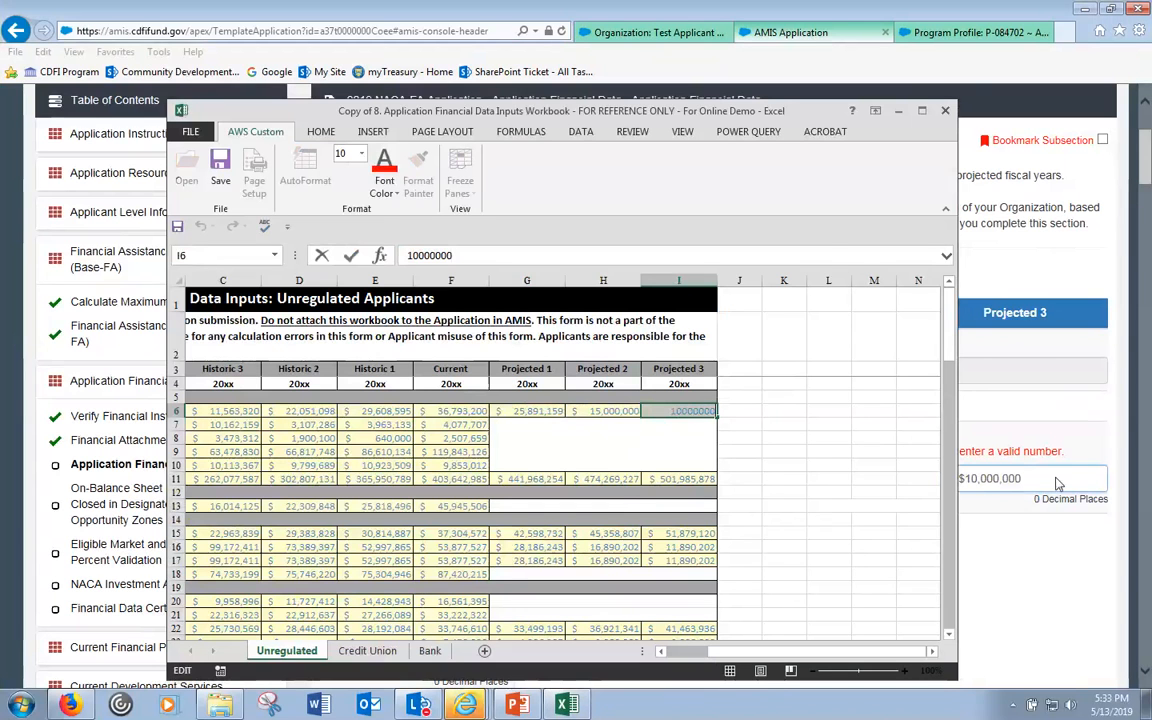
key(ctrl+a)
key(ctrl+v)
click(885, 549)
drag(1145, 176, 1138, 680)
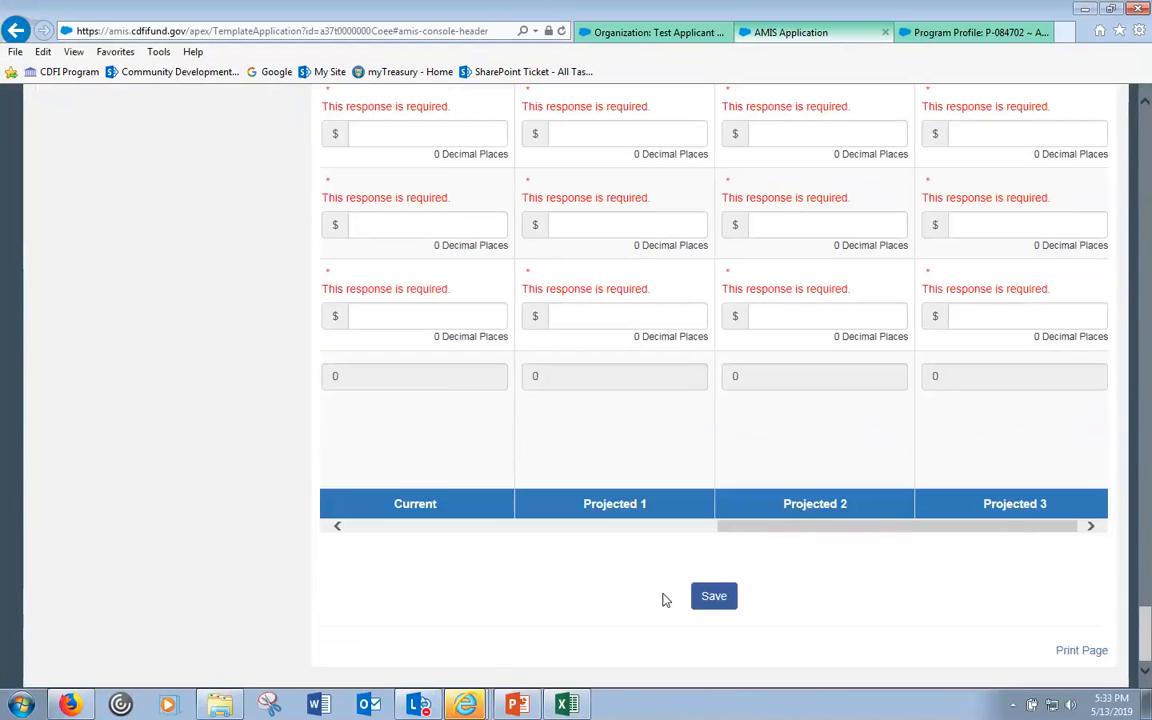
click(697, 599)
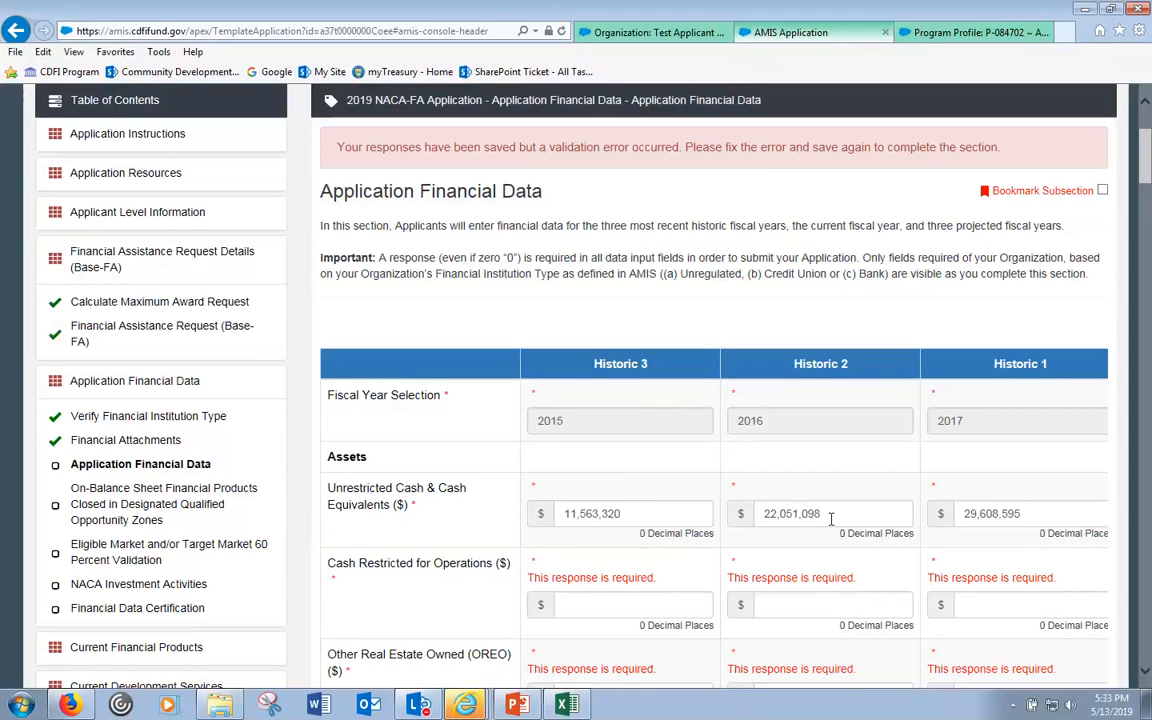
click(845, 513)
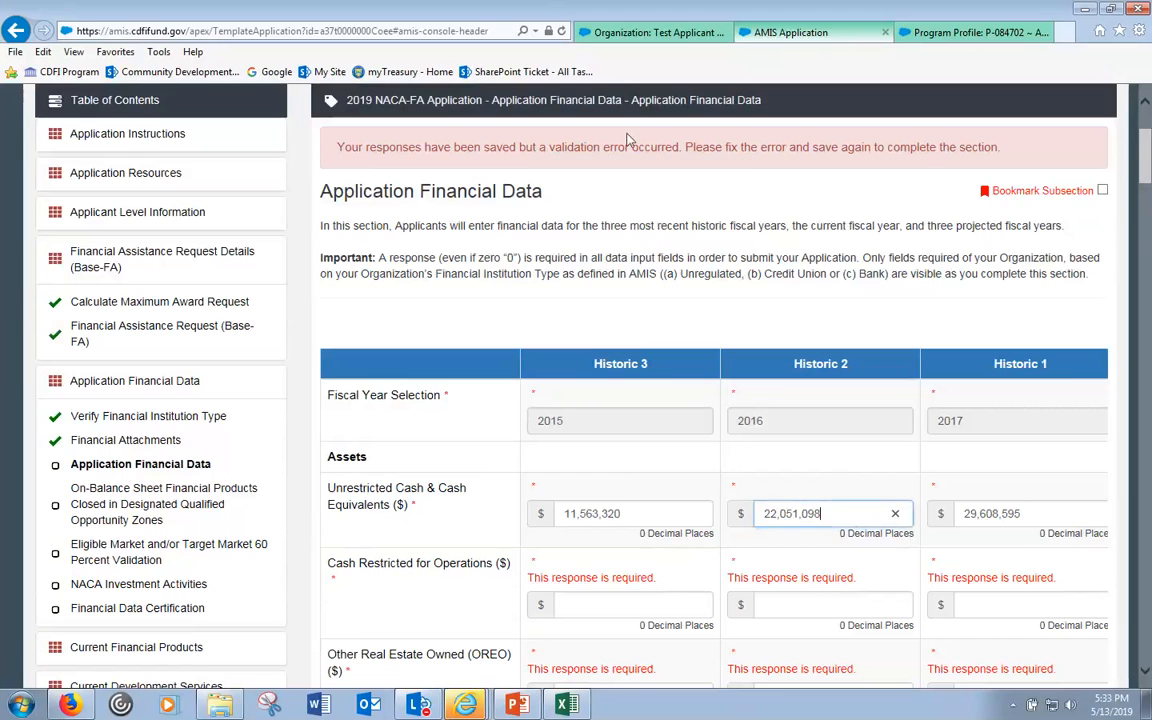
drag(366, 147, 703, 148)
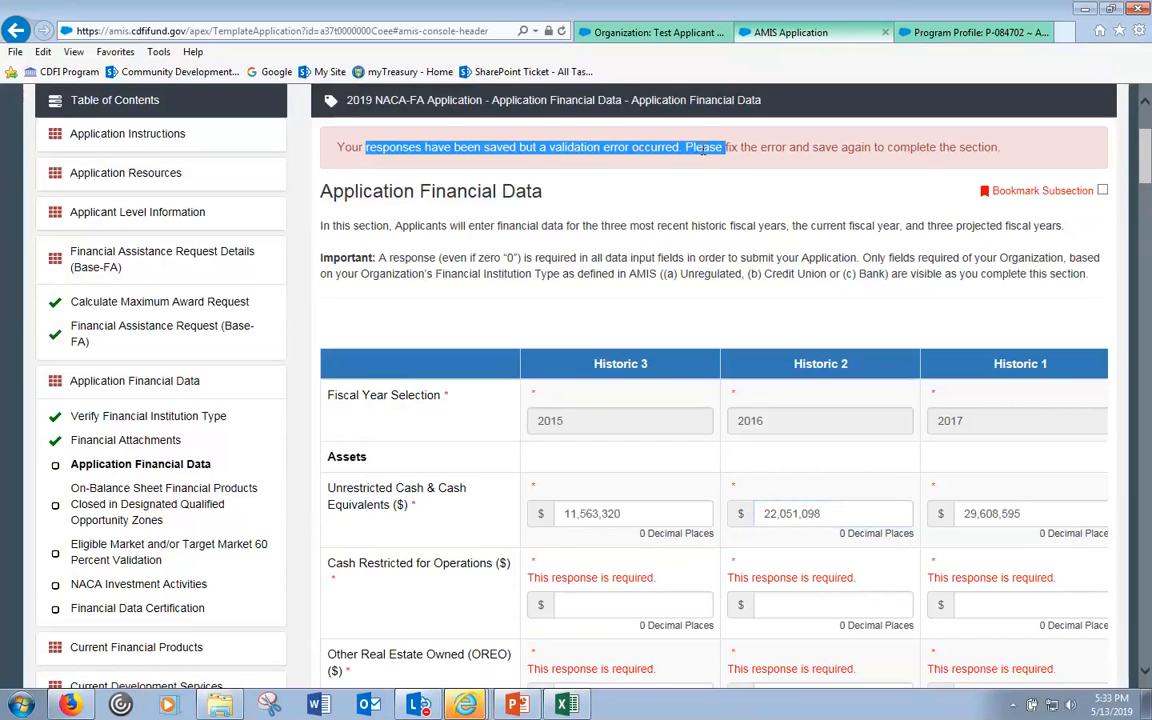
click(568, 577)
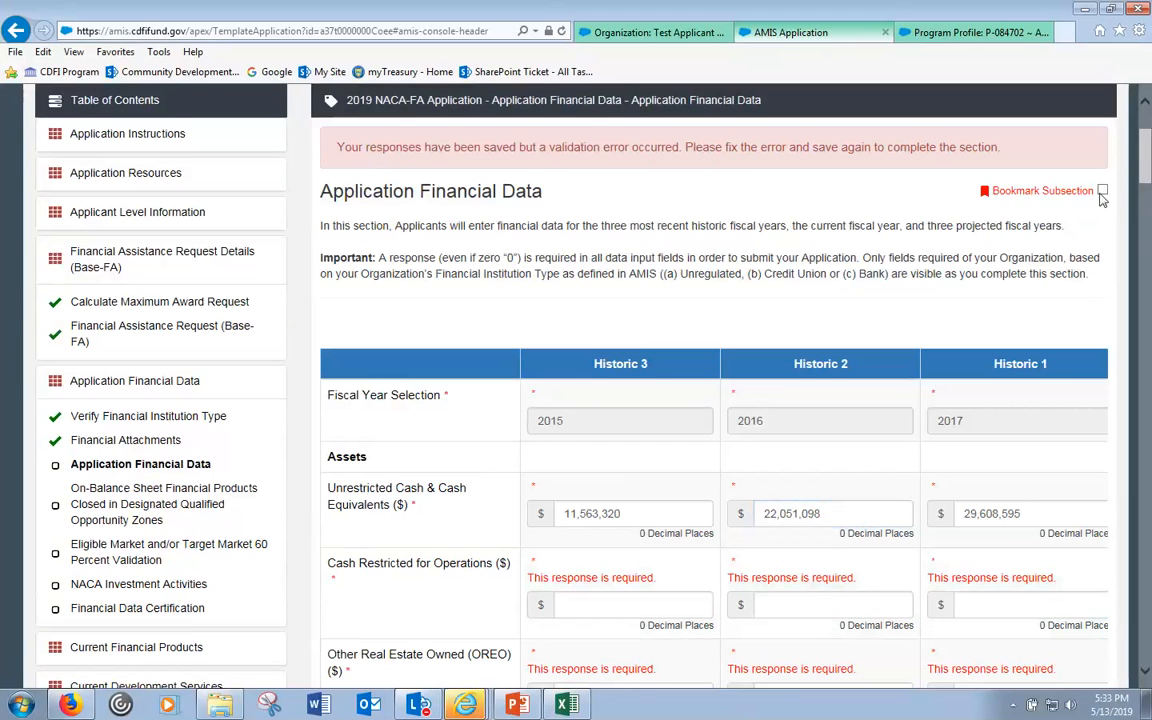
mouse_move(1146, 167)
mouse_down()
mouse_move(1148, 406)
mouse_move(1147, 160)
mouse_up()
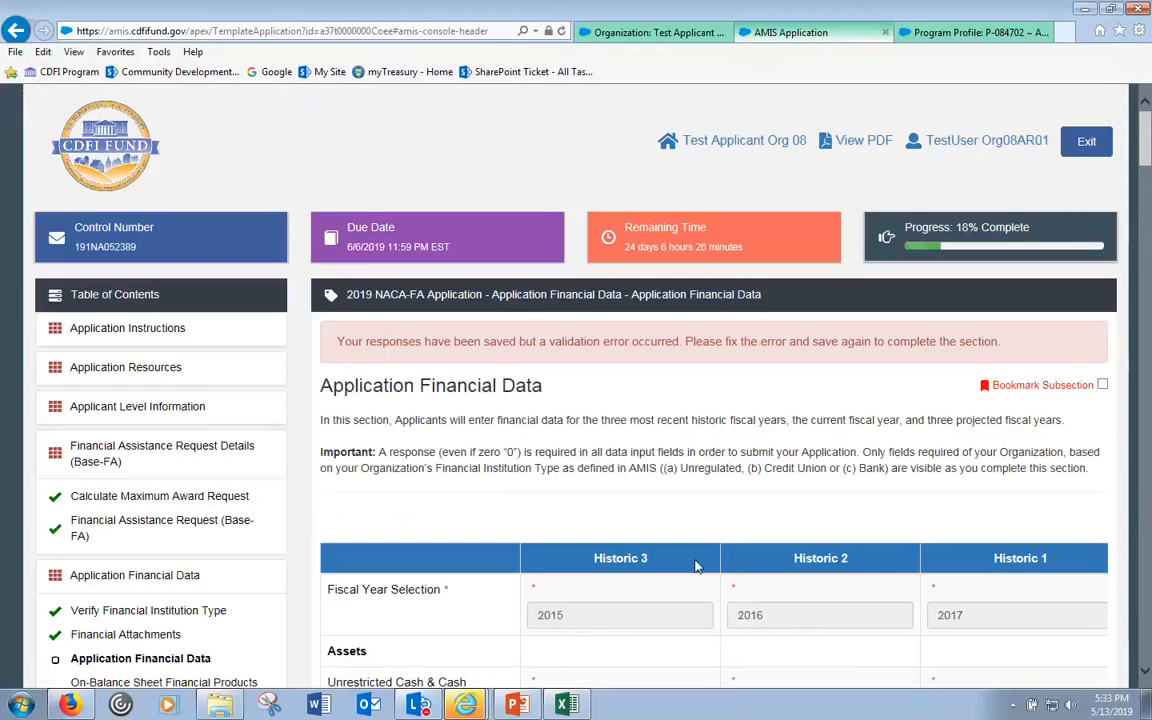
scroll(660, 510, down, 8)
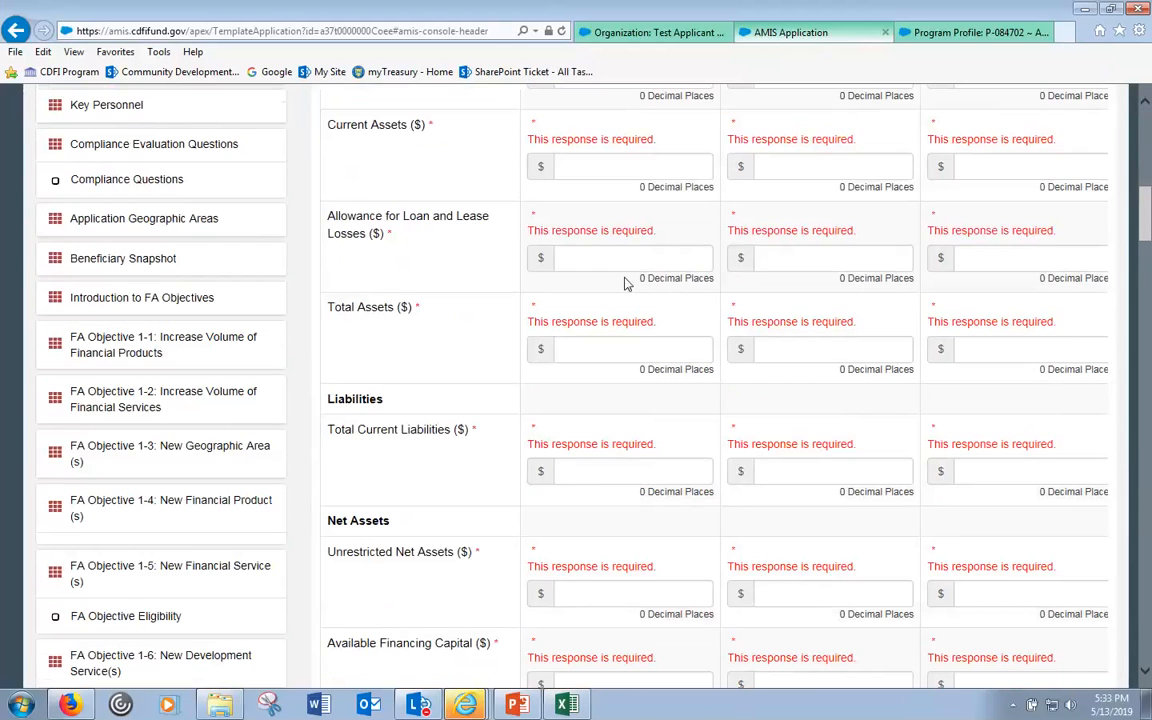
scroll(640, 290, up, 3)
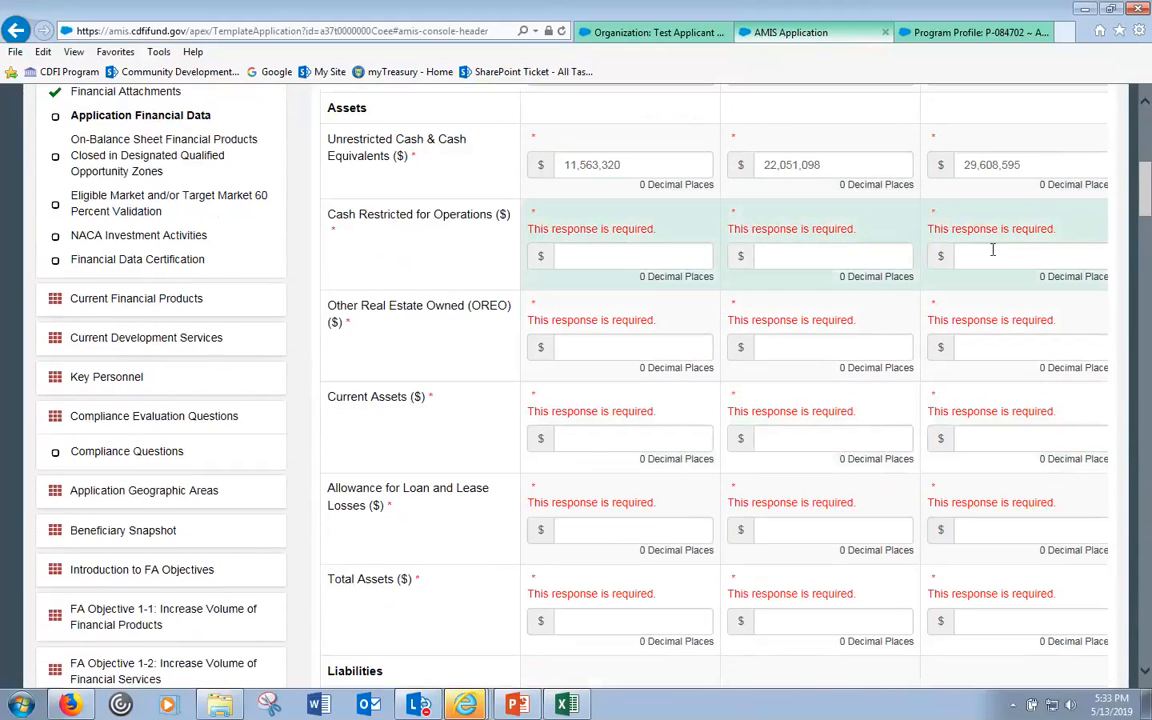
scroll(1040, 215, up, 1)
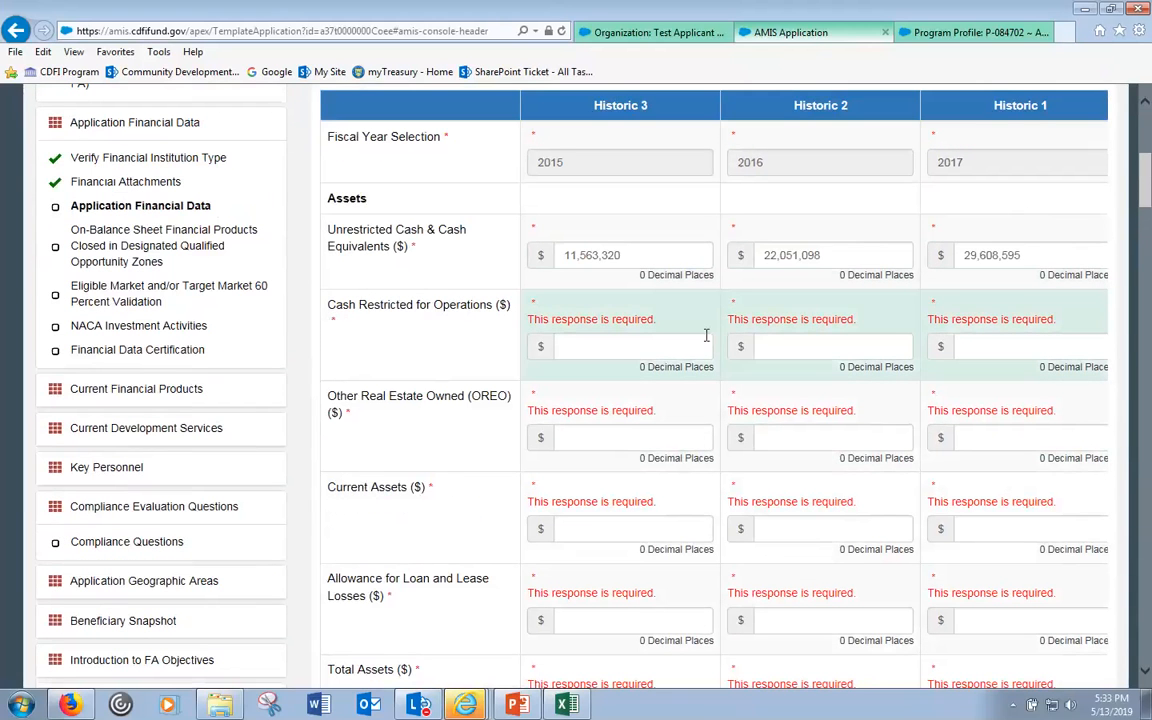
- Go back to Application Financial Data under Current Financial Products in the table of contents
click(107, 395)
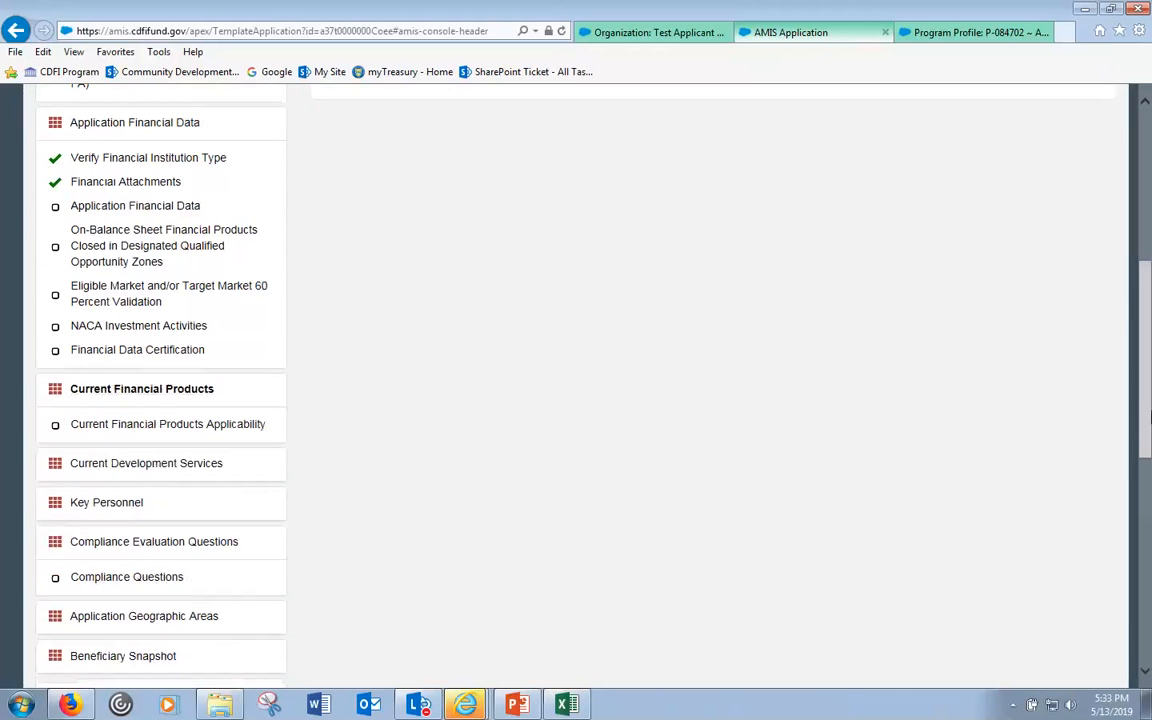
drag(1145, 398, 1149, 298)
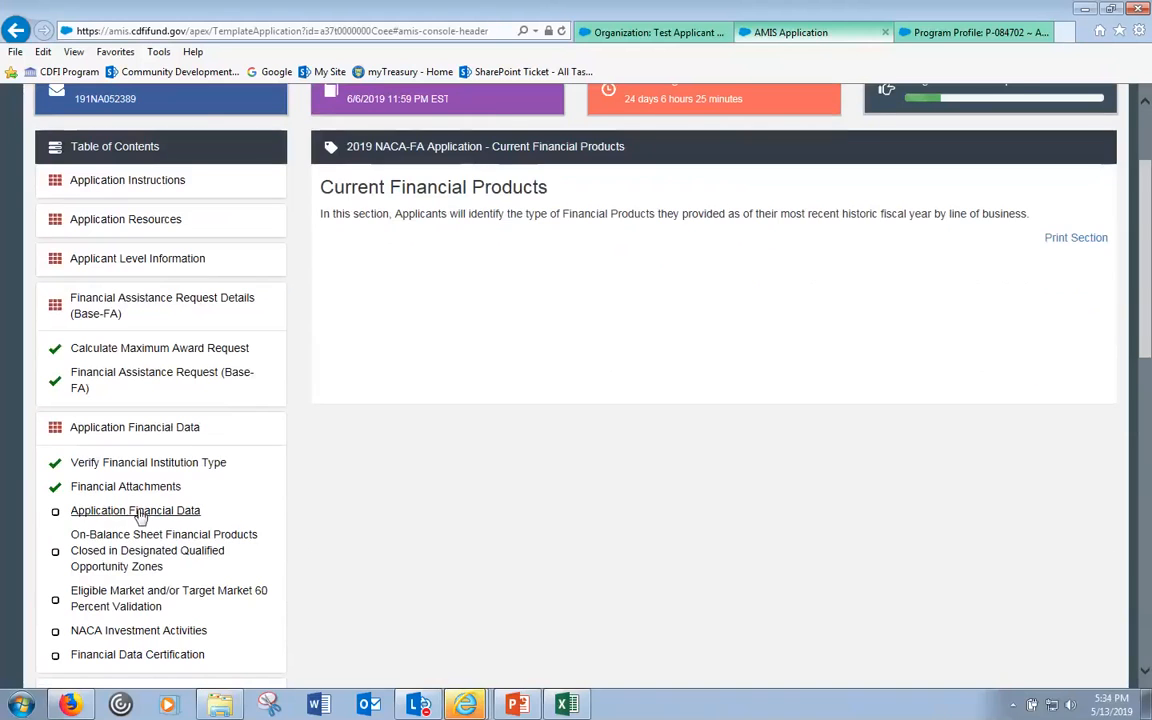
click(139, 513)
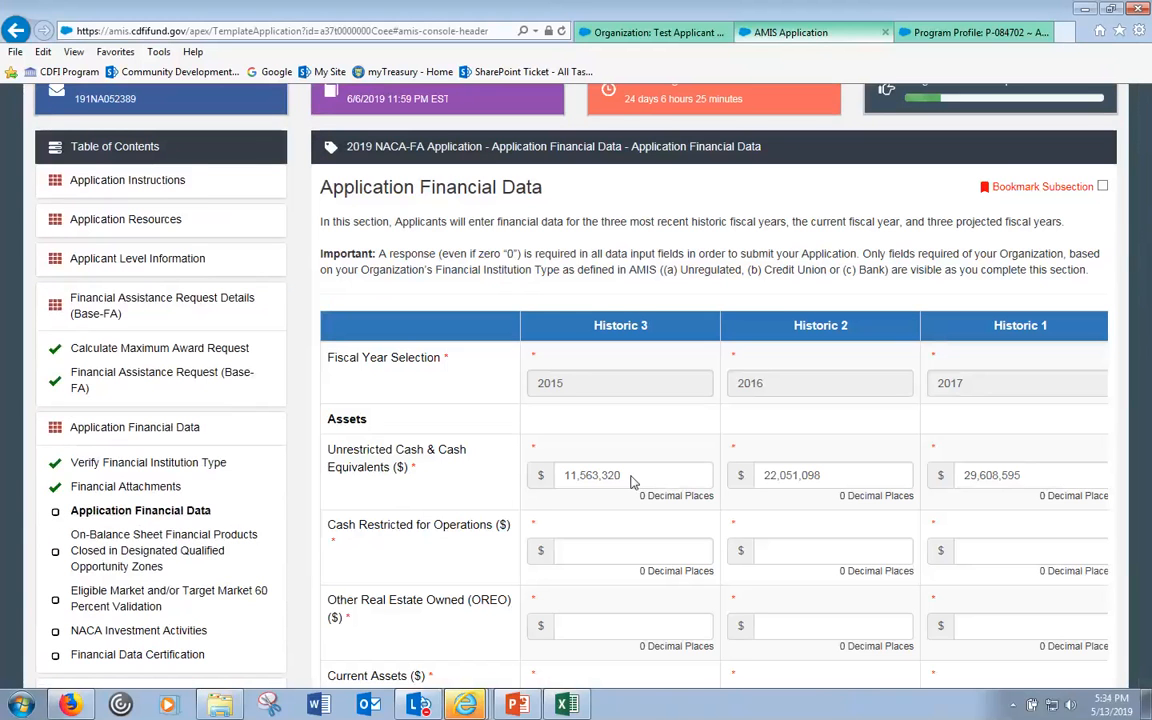
- Check the Unrestricted Cash entries through the 2018 Current field, which reads 36,793,200
click(864, 511)
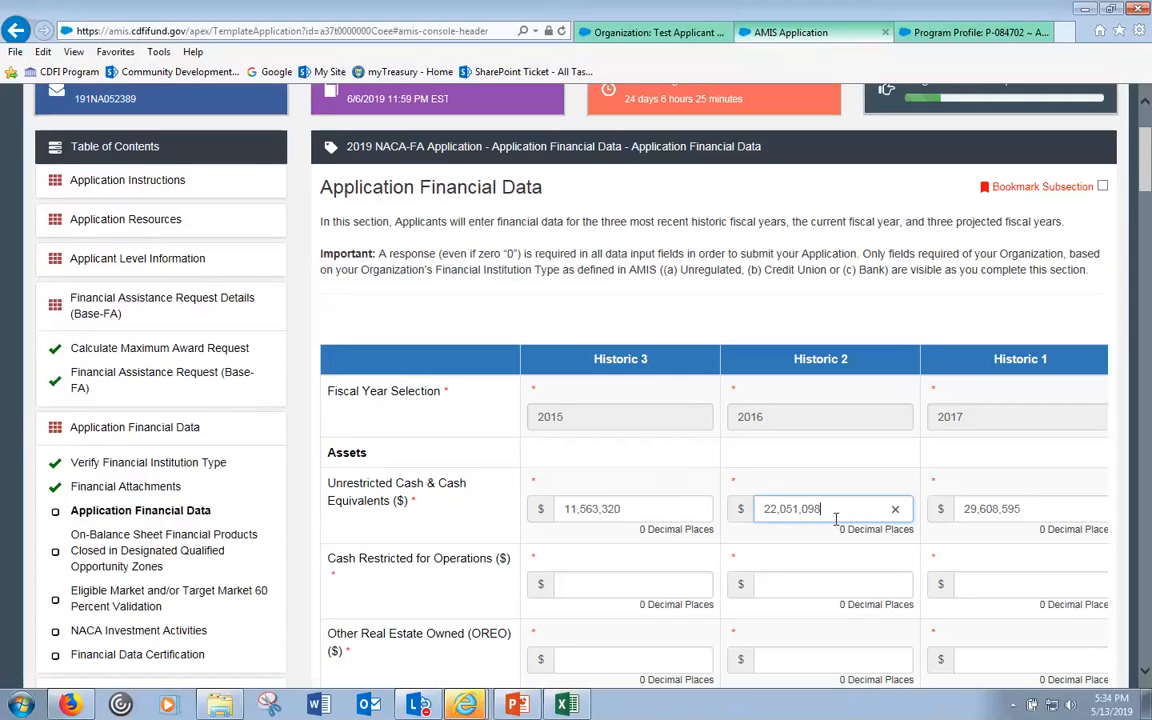
click(1075, 511)
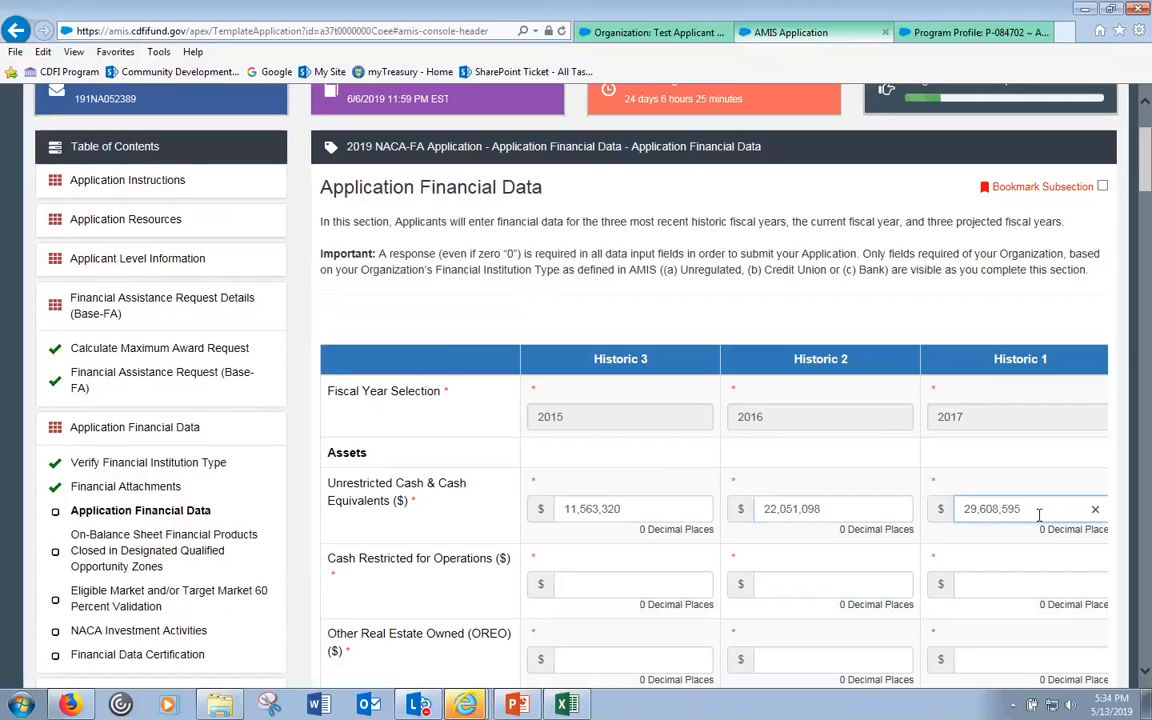
key(Tab)
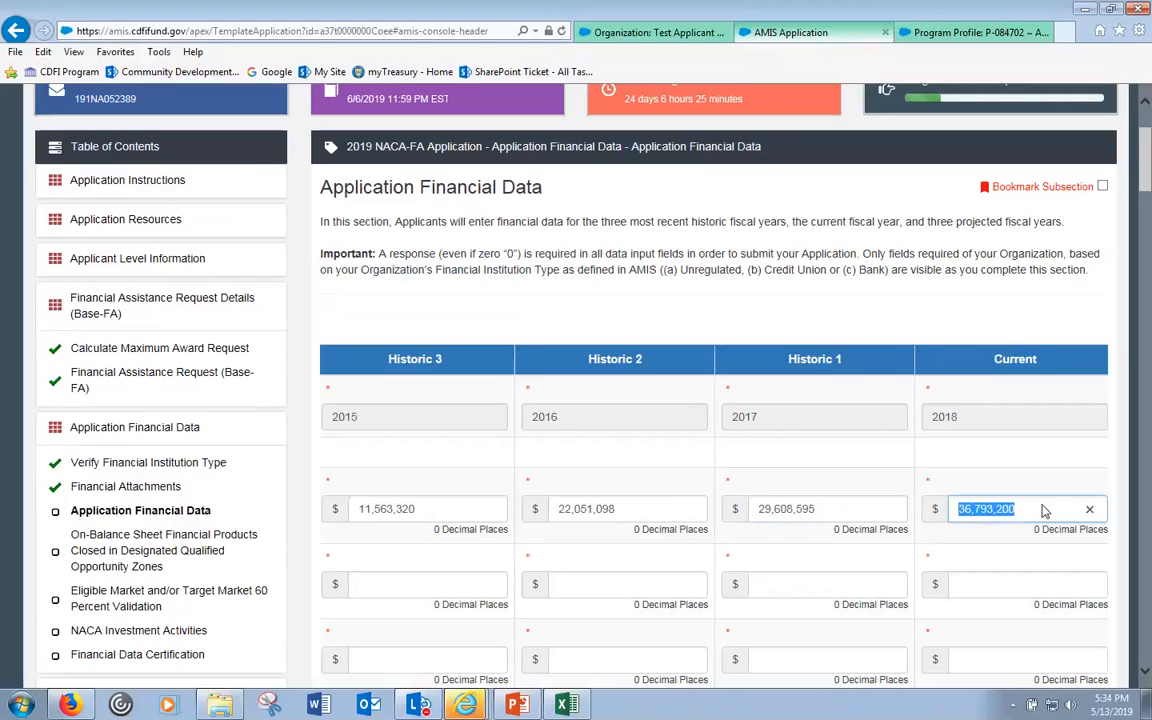
click(1043, 511)
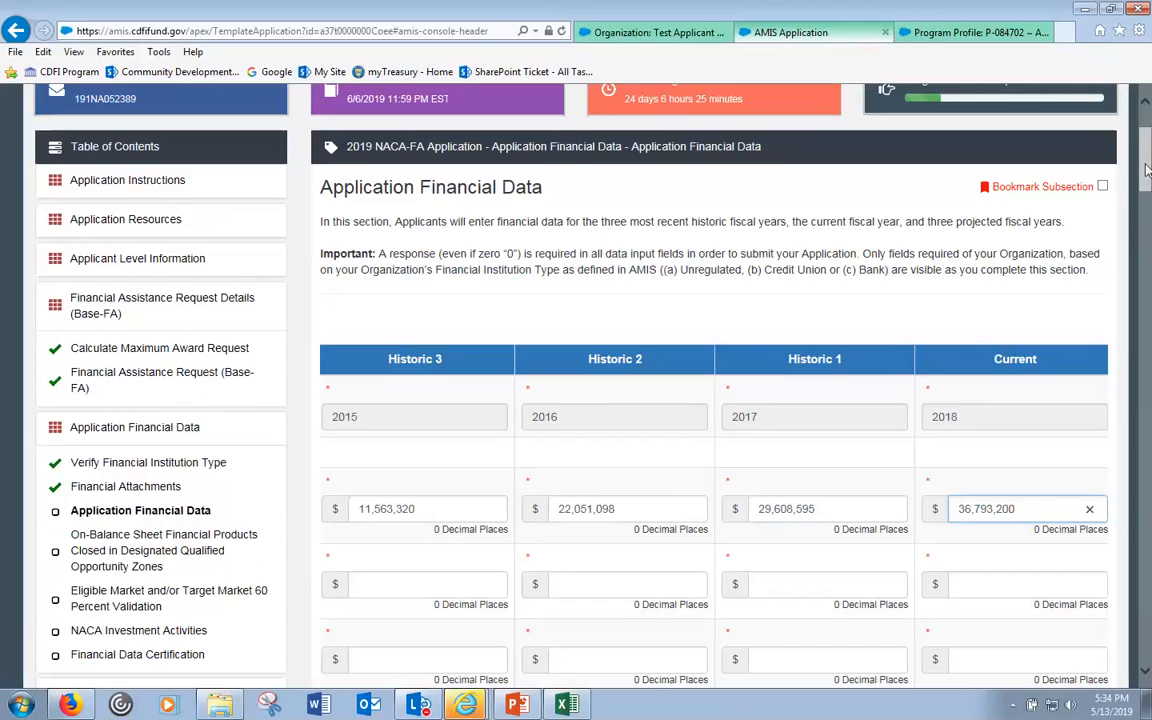
drag(1148, 170, 1148, 678)
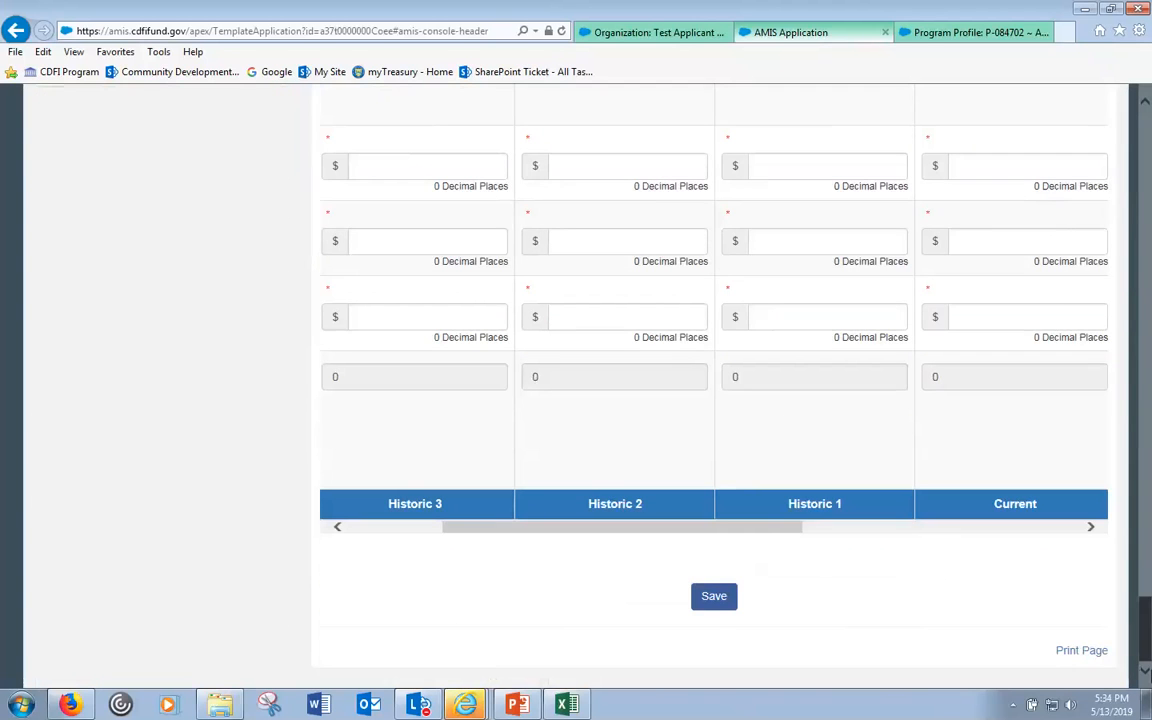
- Save the financial data despite the lower asset rows still required, then tick Bookmark Subsection
click(721, 612)
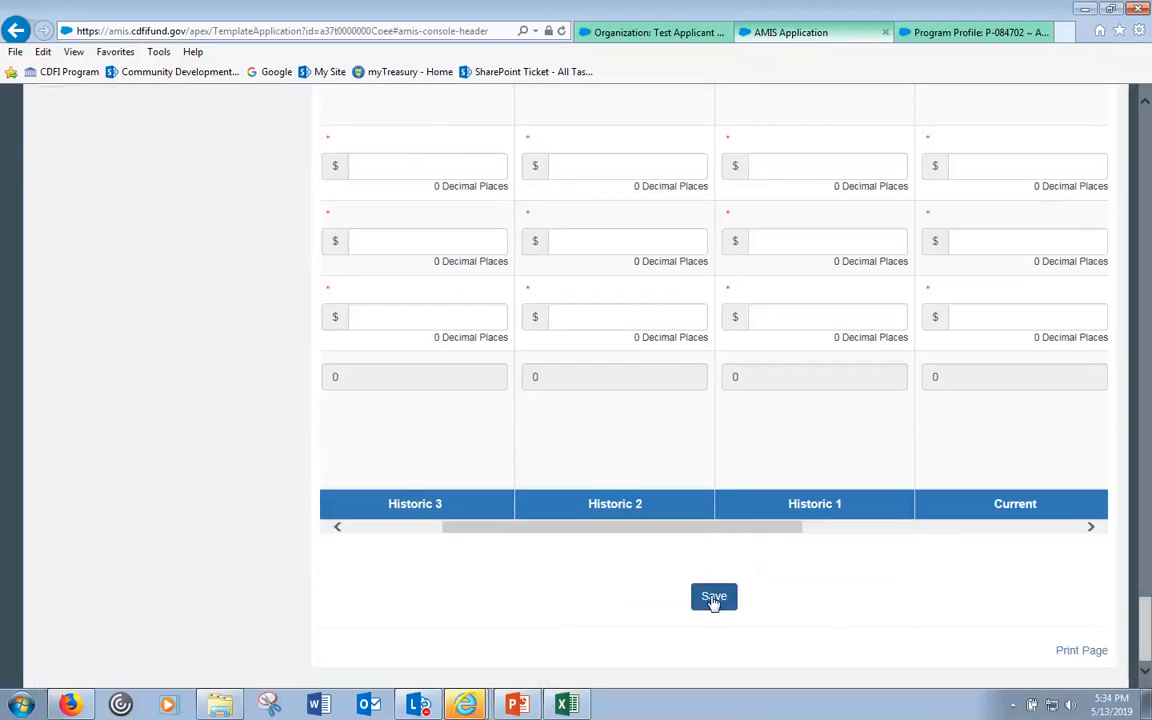
click(712, 600)
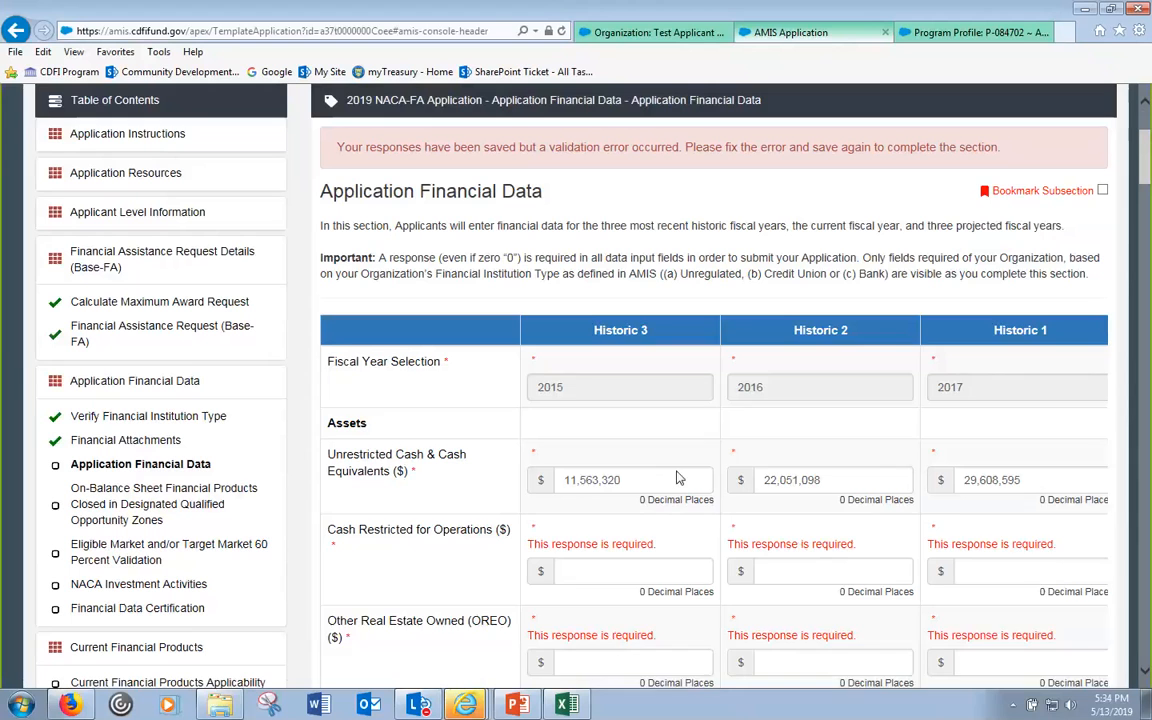
click(656, 514)
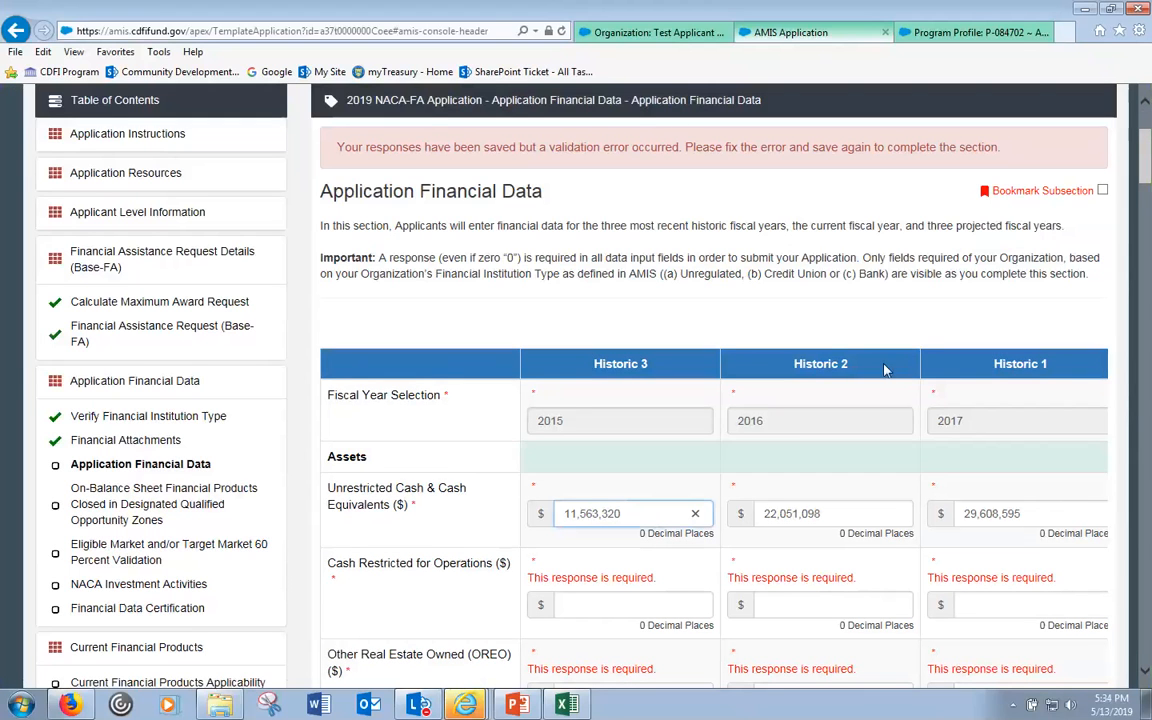
click(1086, 188)
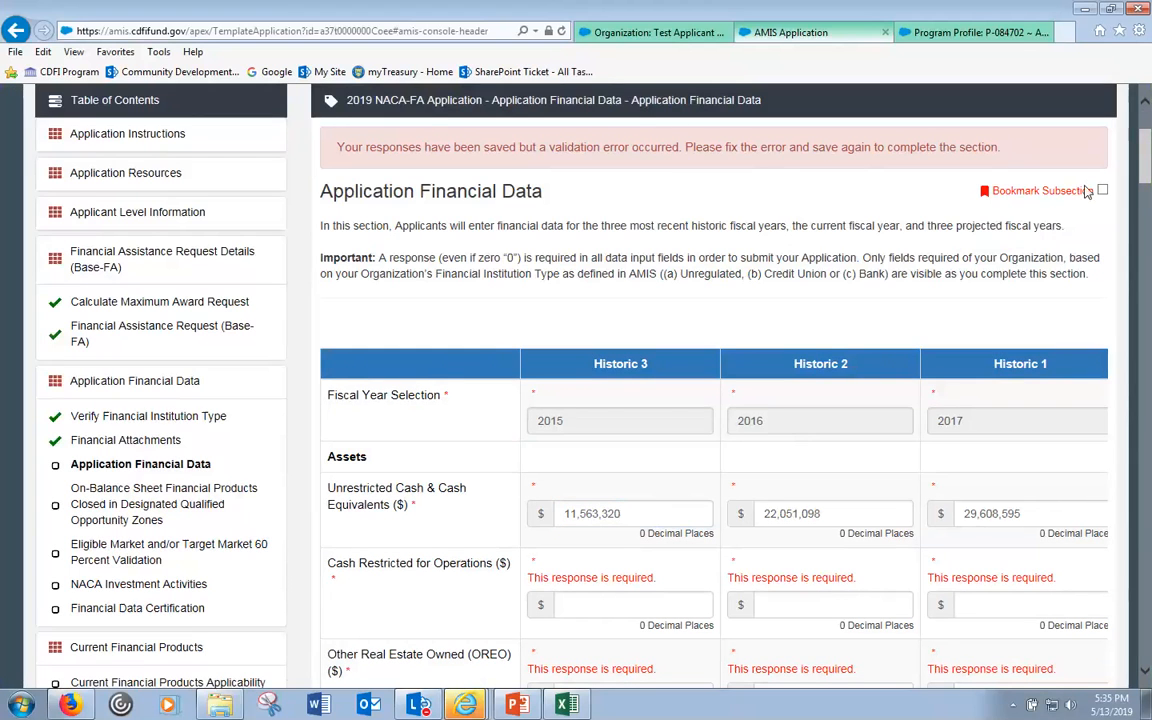
click(1102, 191)
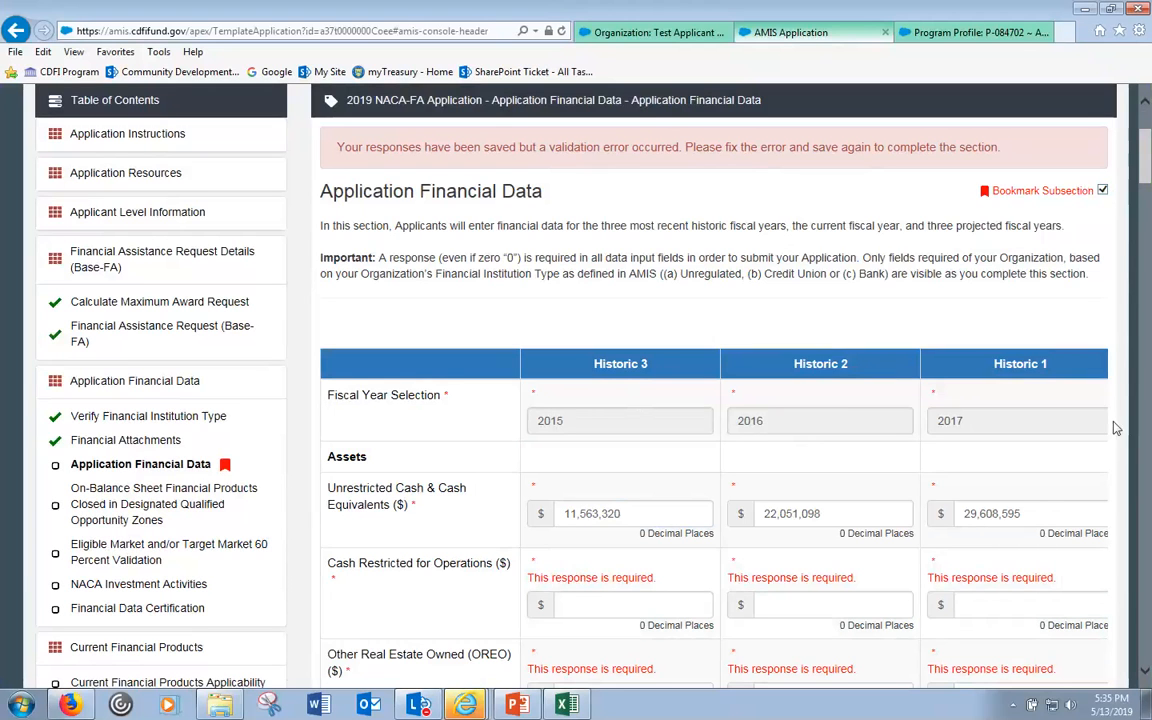
- Leave the subsection bookmarked, scroll down the form, and bring the Excel inputs workbook forward
click(1102, 191)
click(1104, 191)
scroll(285, 552, down, 1)
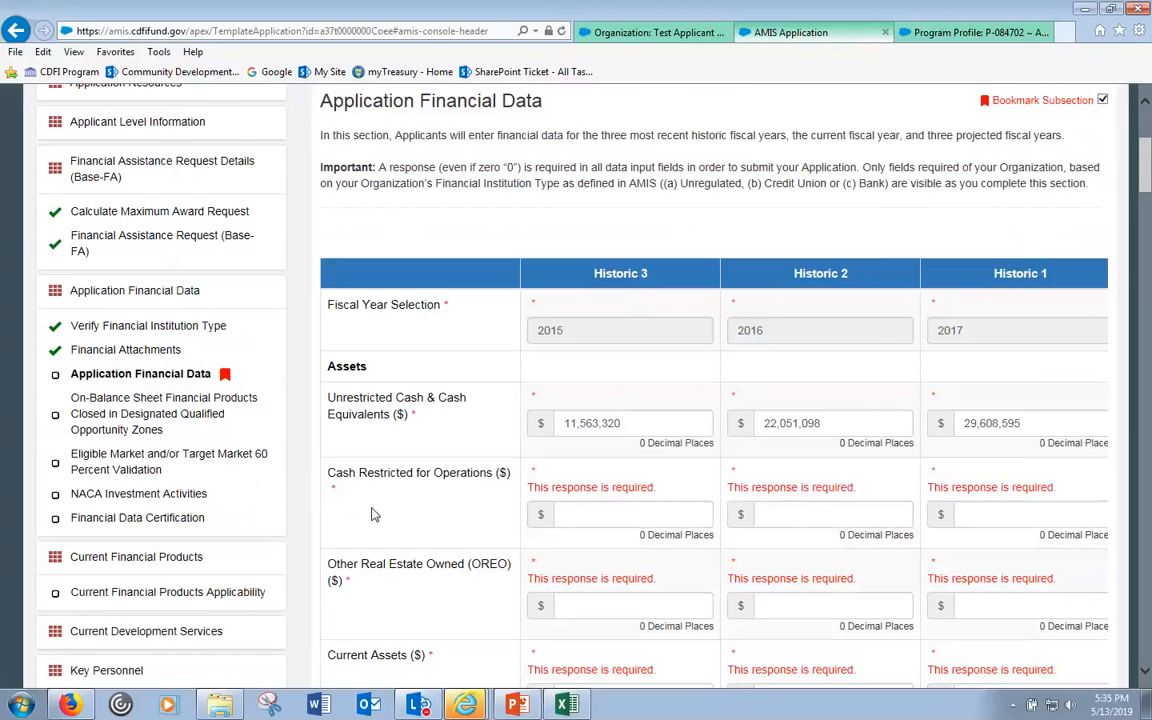
scroll(372, 517, down, 1)
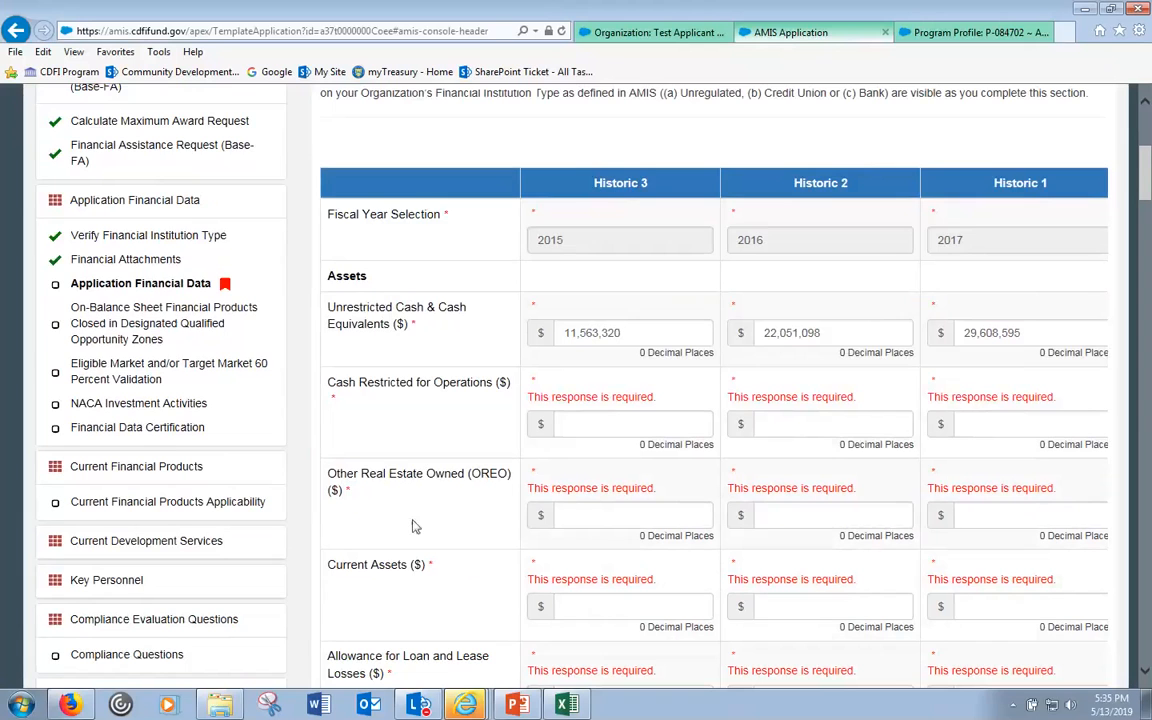
scroll(415, 531, down, 1)
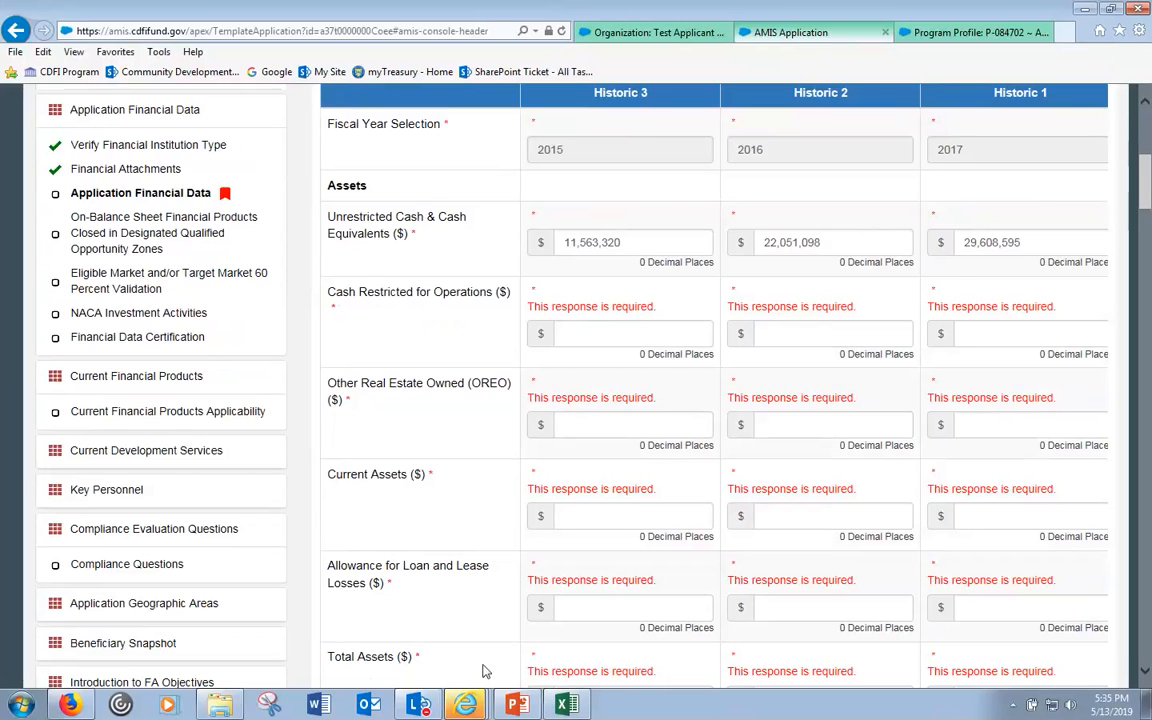
click(565, 705)
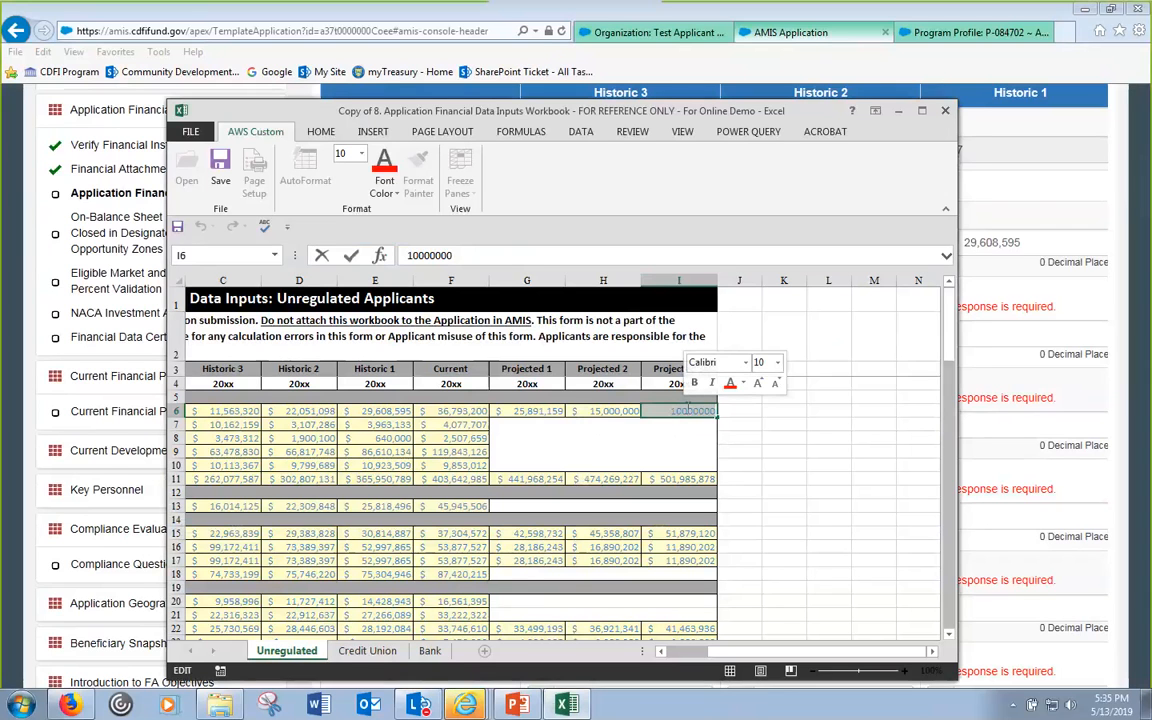
- Confirm the Projected 3 cash value of 10000000 in Excel cell I6
click(600, 412)
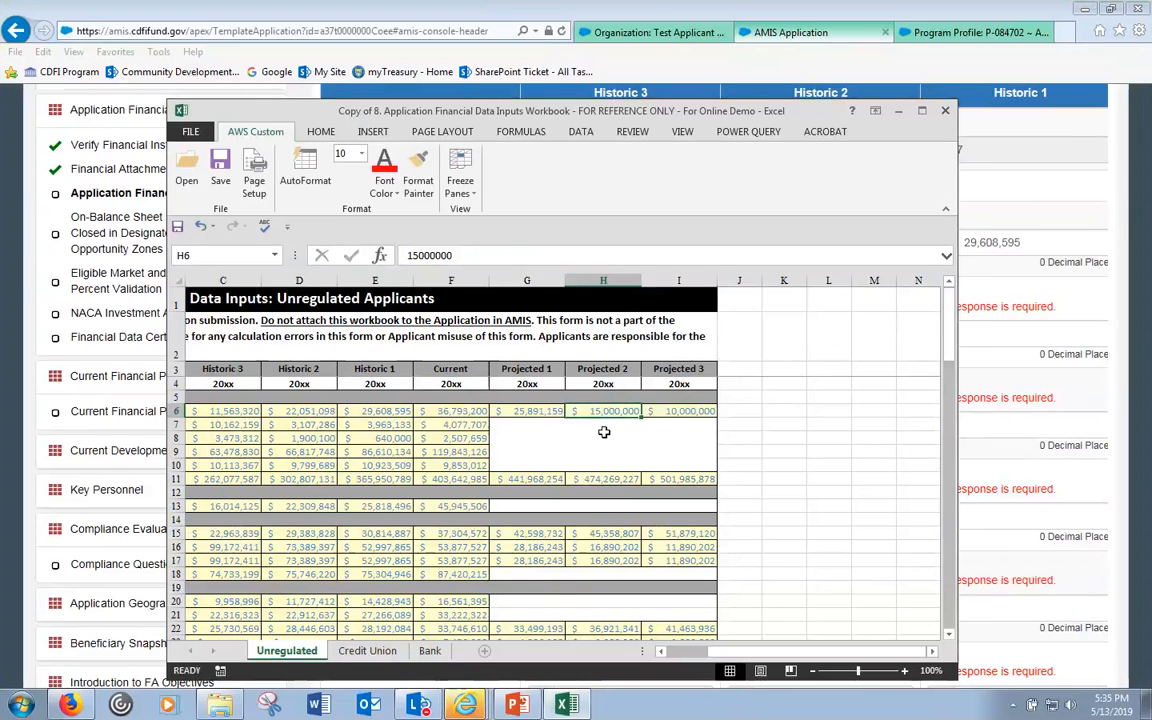
double_click(685, 411)
double_click(686, 411)
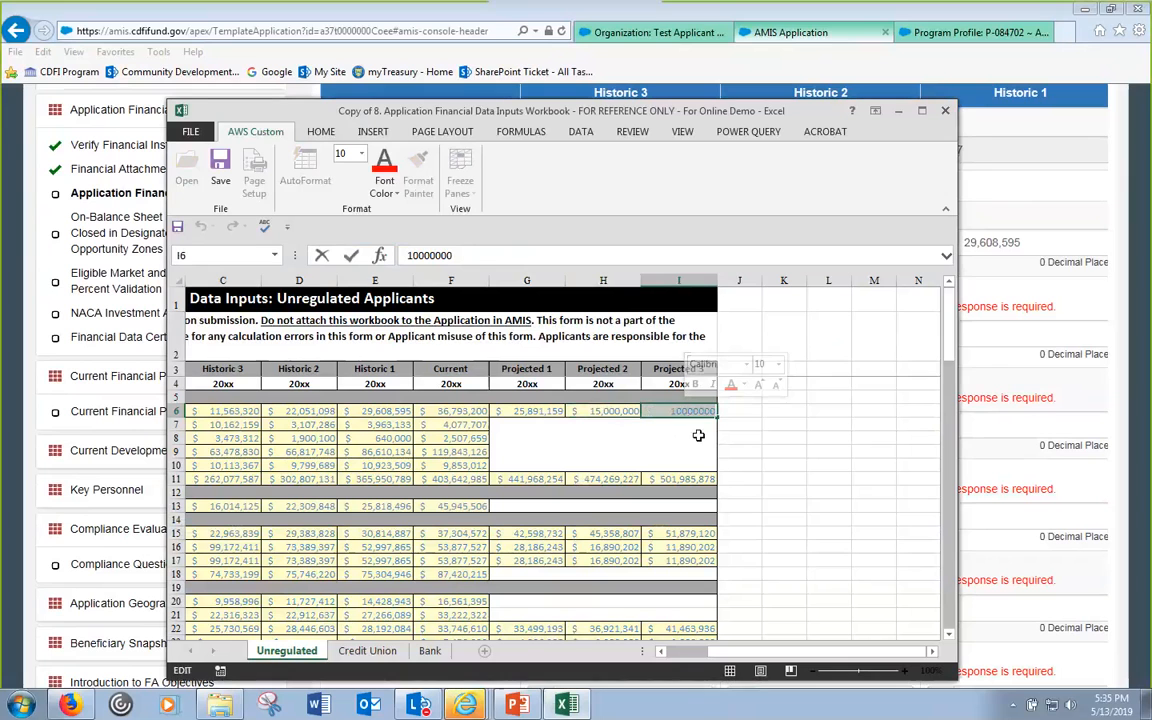
- Back in AMIS, move through the cash fields into the 2015 Cash Restricted for Operations row
click(1056, 242)
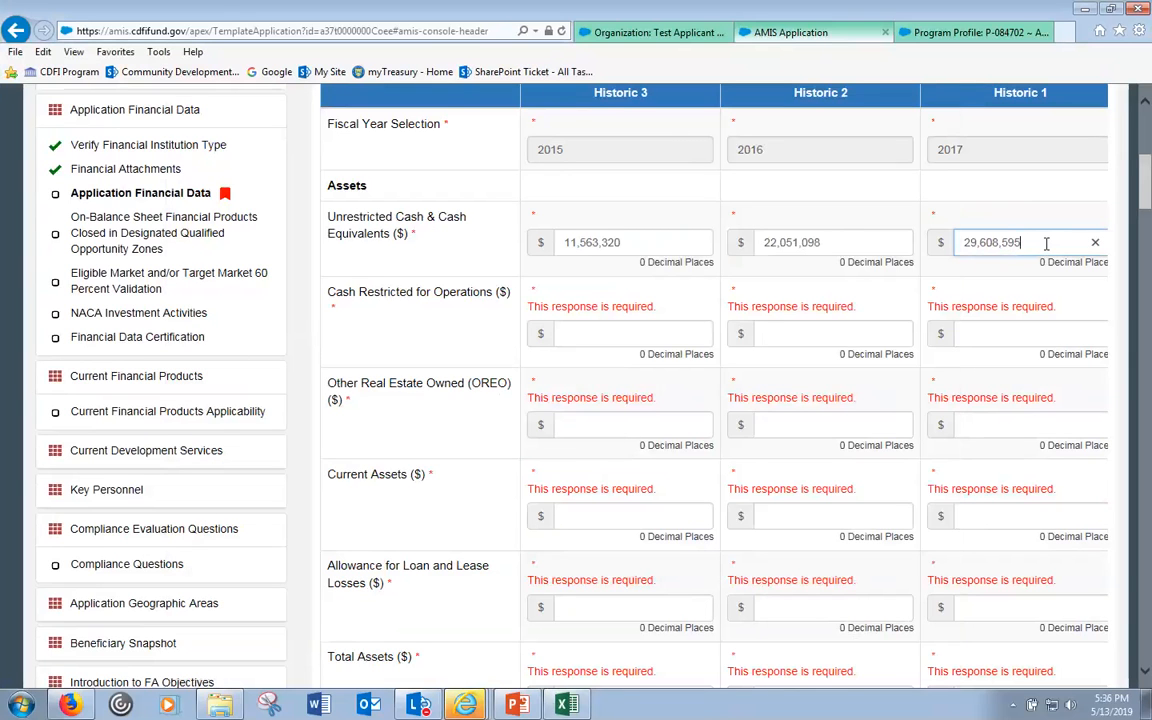
key(Tab)
scroll(440, 345, down, 1)
click(420, 345)
click(393, 280)
key(Tab)
key(Tab)
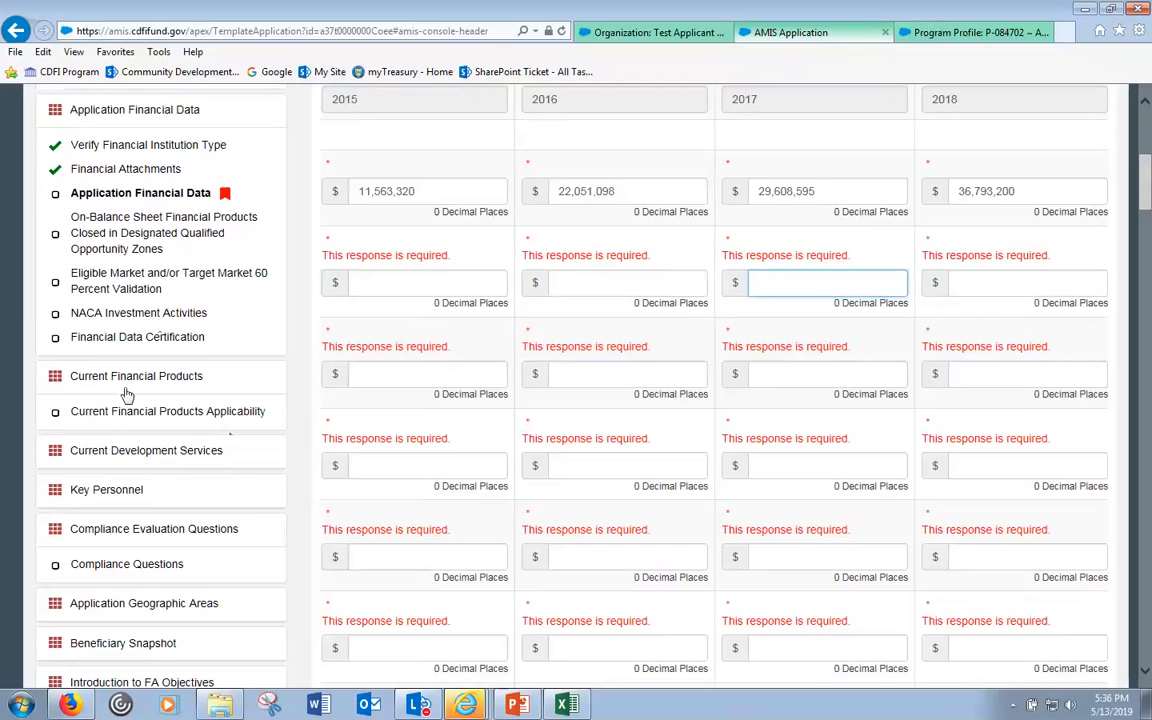
- Open Key Personnel and scroll its overview of Key Staff, Board Members and Committees
click(104, 492)
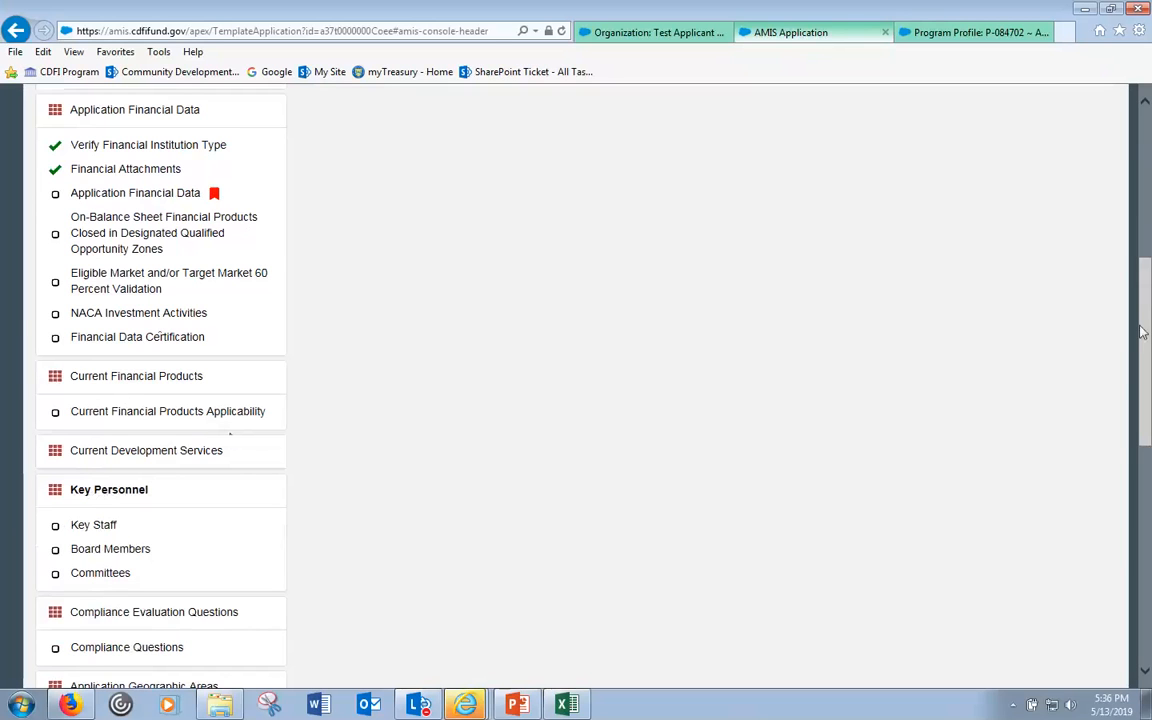
click(182, 197)
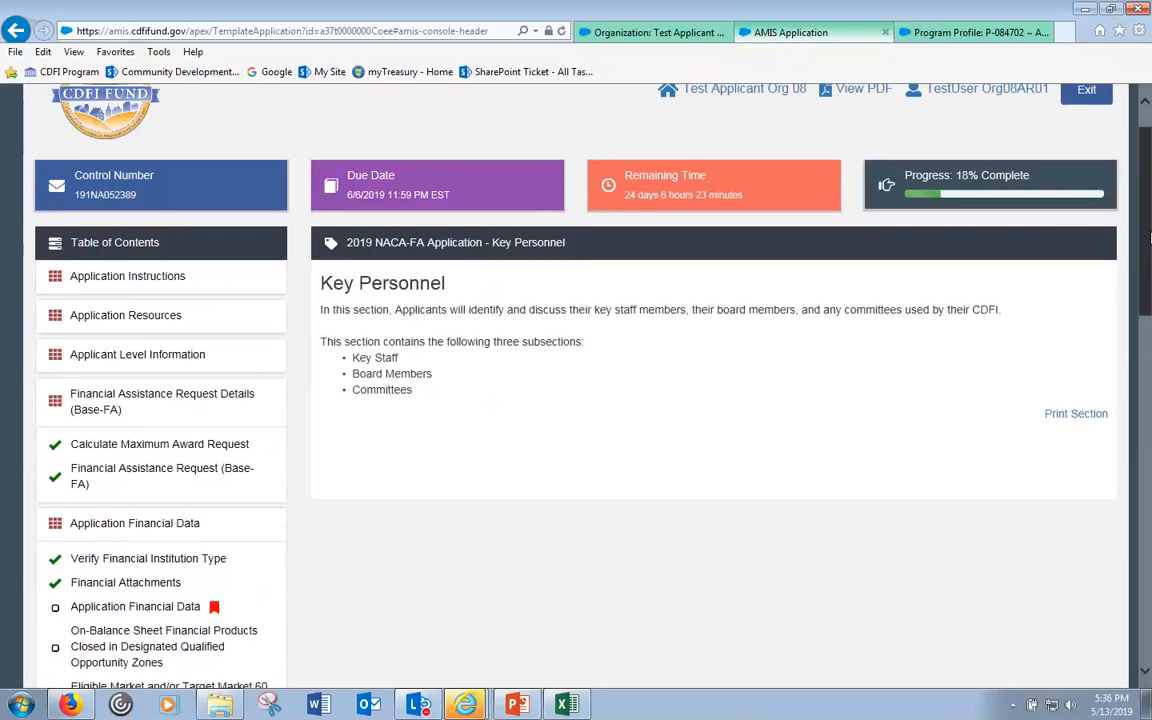
drag(1150, 238, 1150, 287)
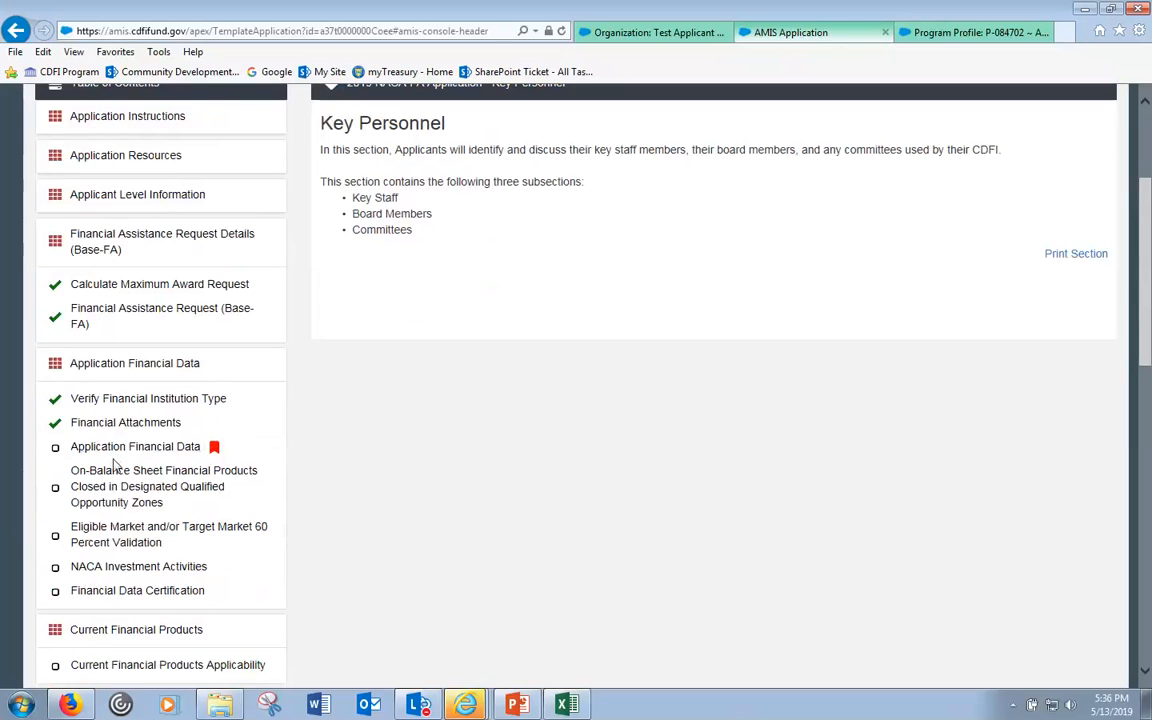
scroll(116, 460, down, 1)
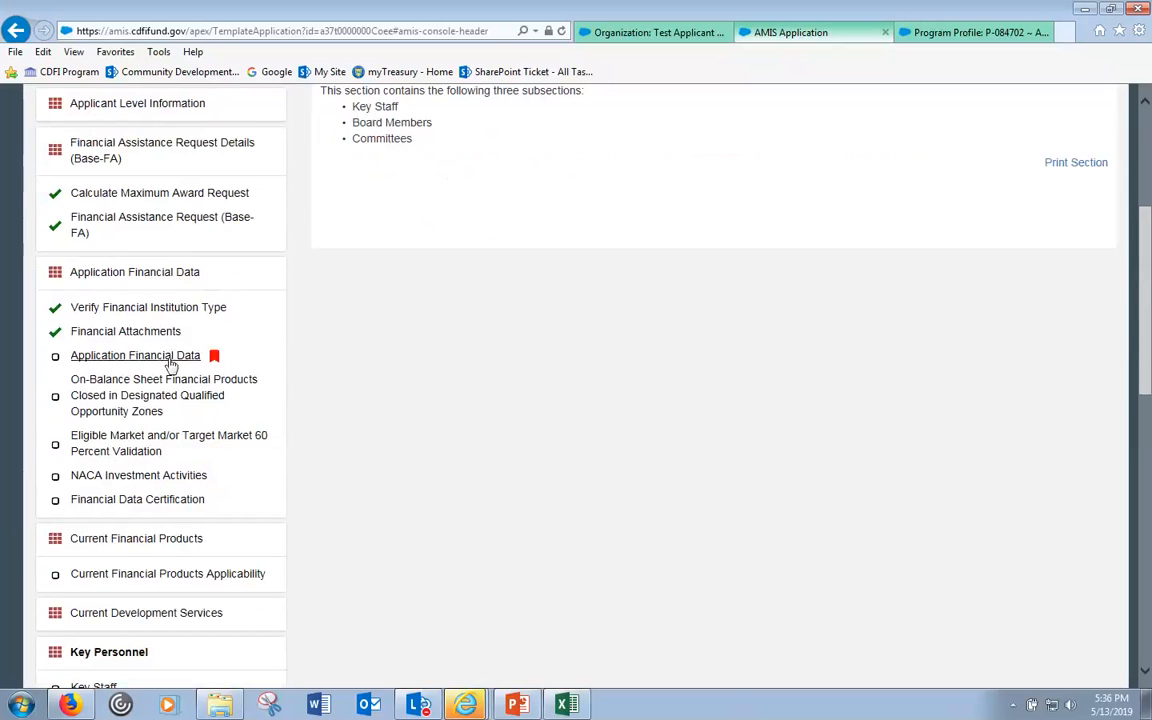
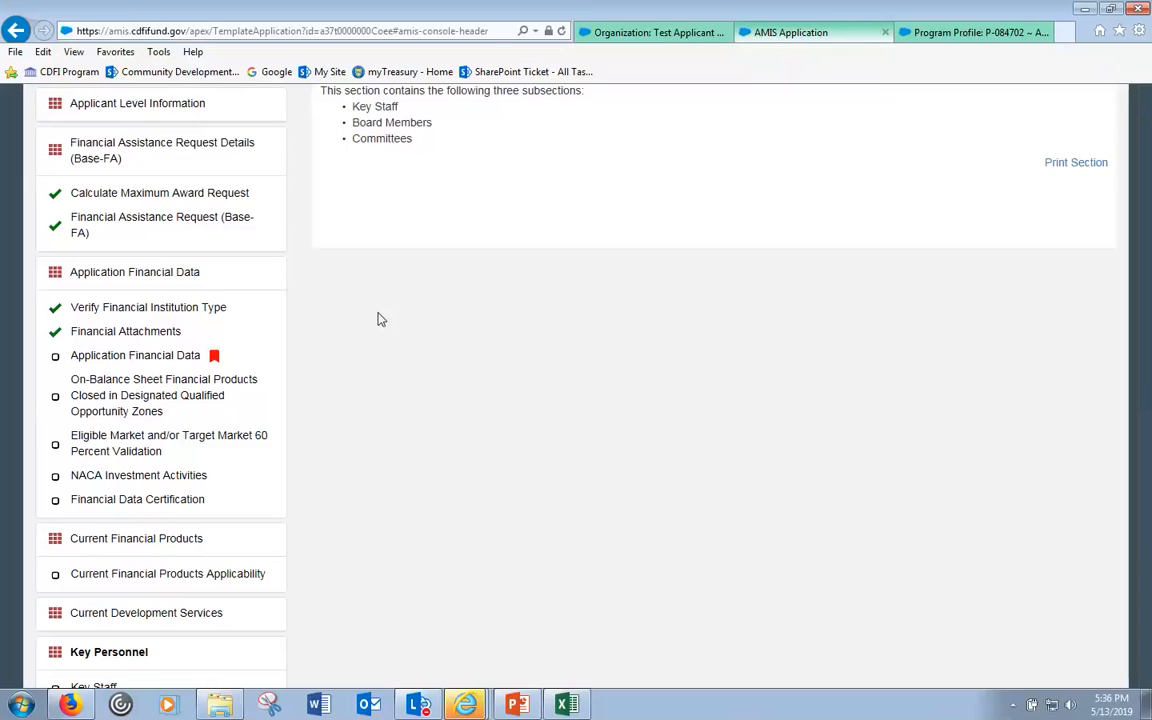
- Review the Application Financial Data, checking the Historic 3 Cash Restricted for Operations amount
scroll(377, 319, up, 3)
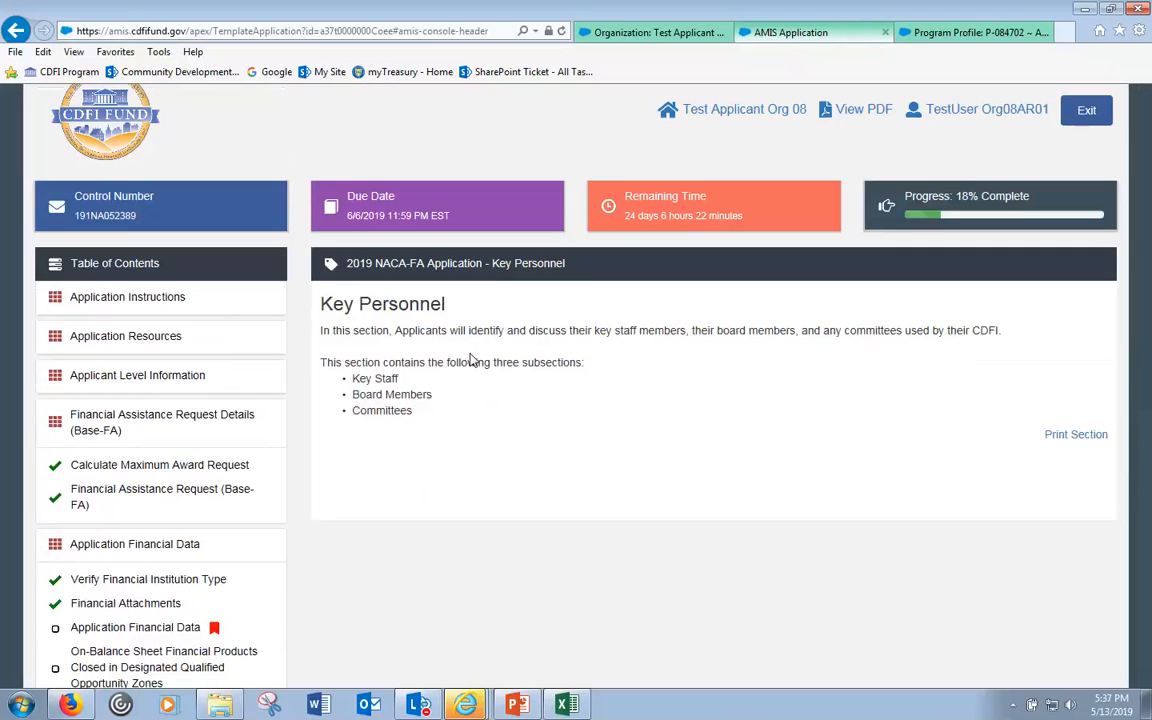
click(146, 627)
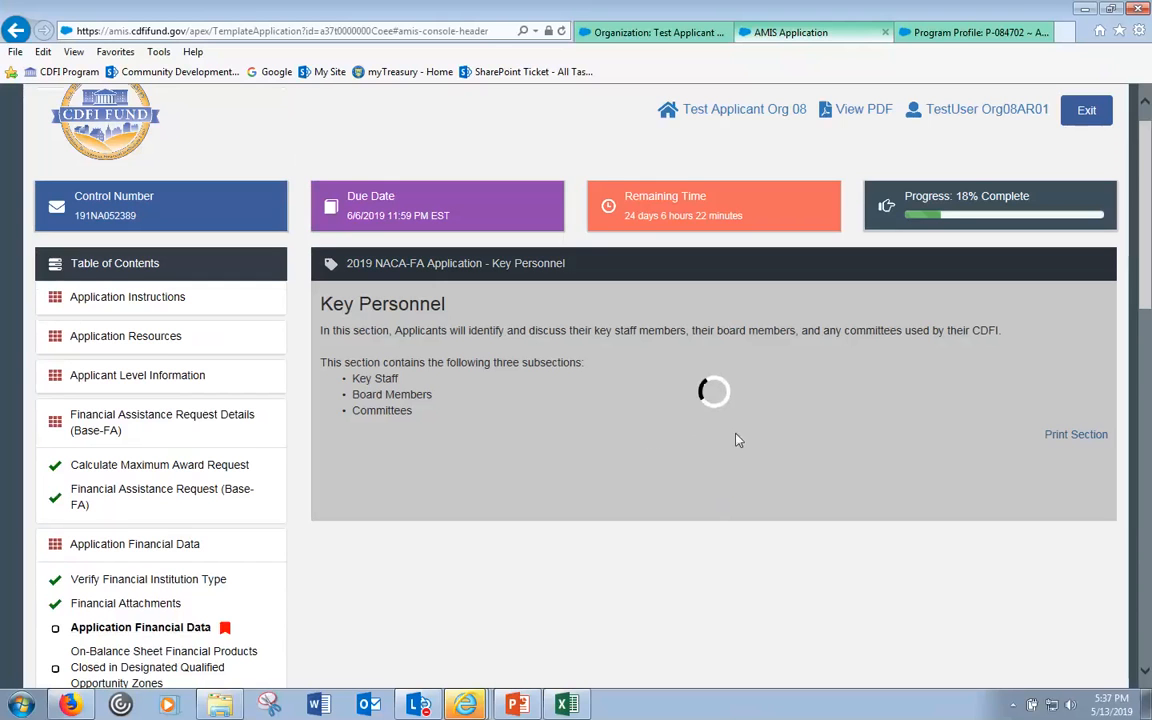
scroll(600, 640, down, 1)
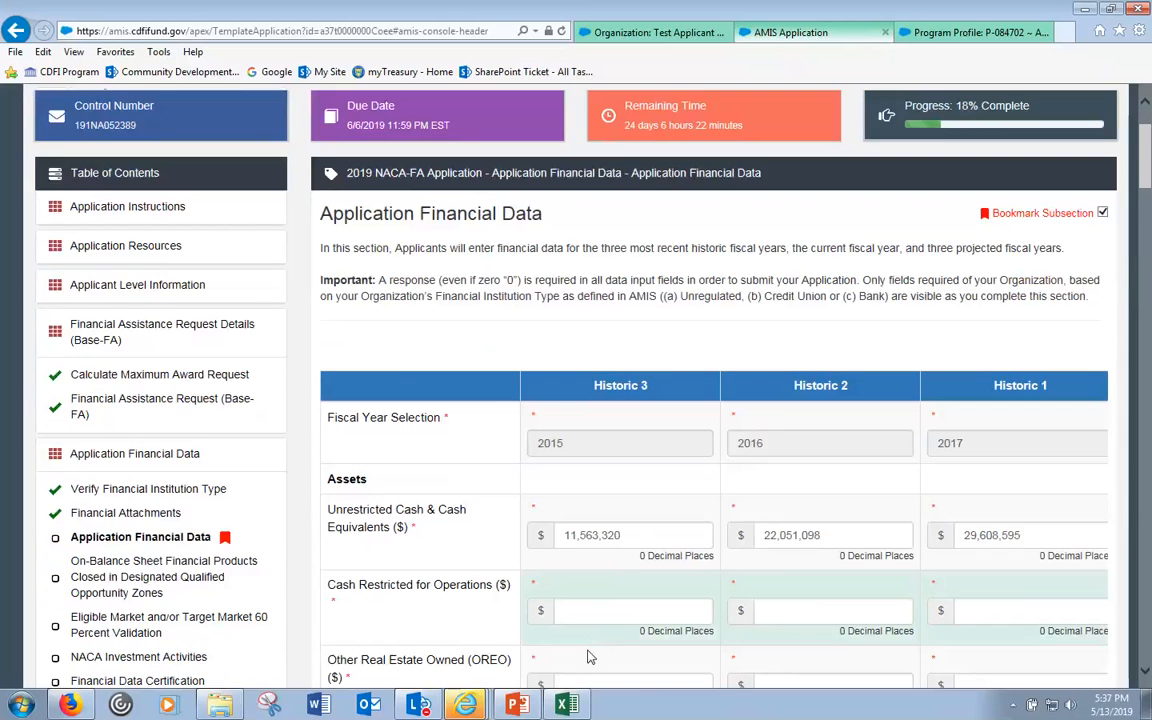
scroll(590, 657, down, 1)
click(574, 520)
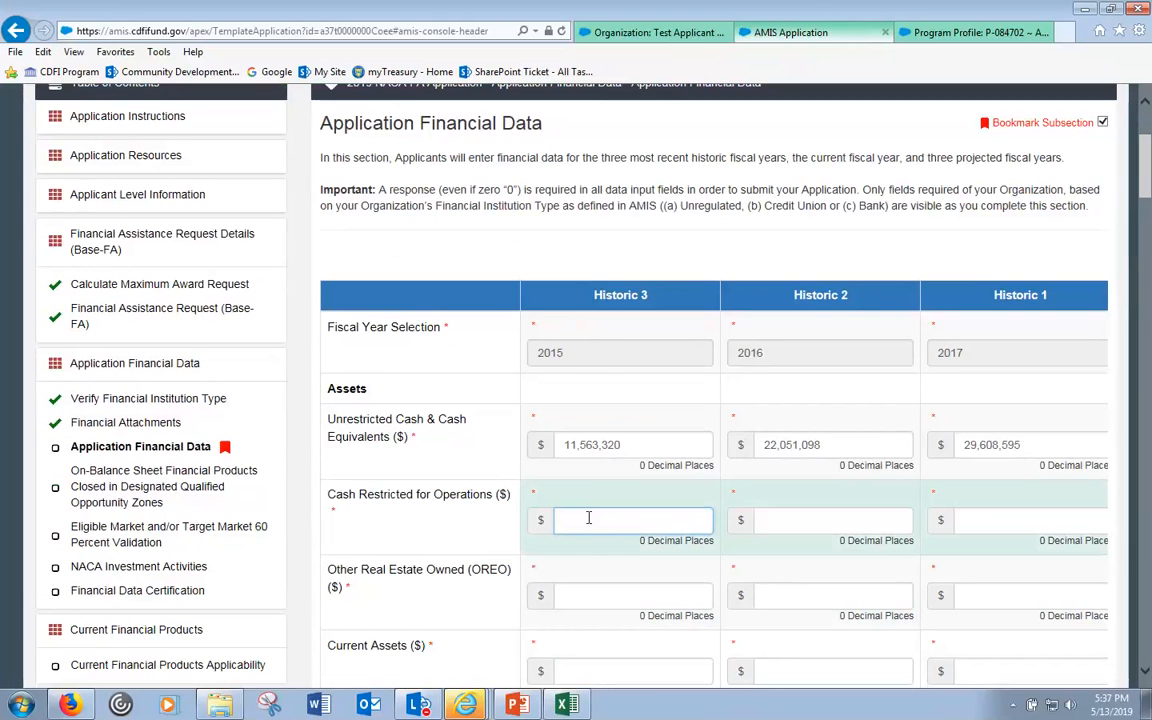
- Go to the Key Staff subsection of Key Personnel from the sidebar
scroll(588, 517, down, 1)
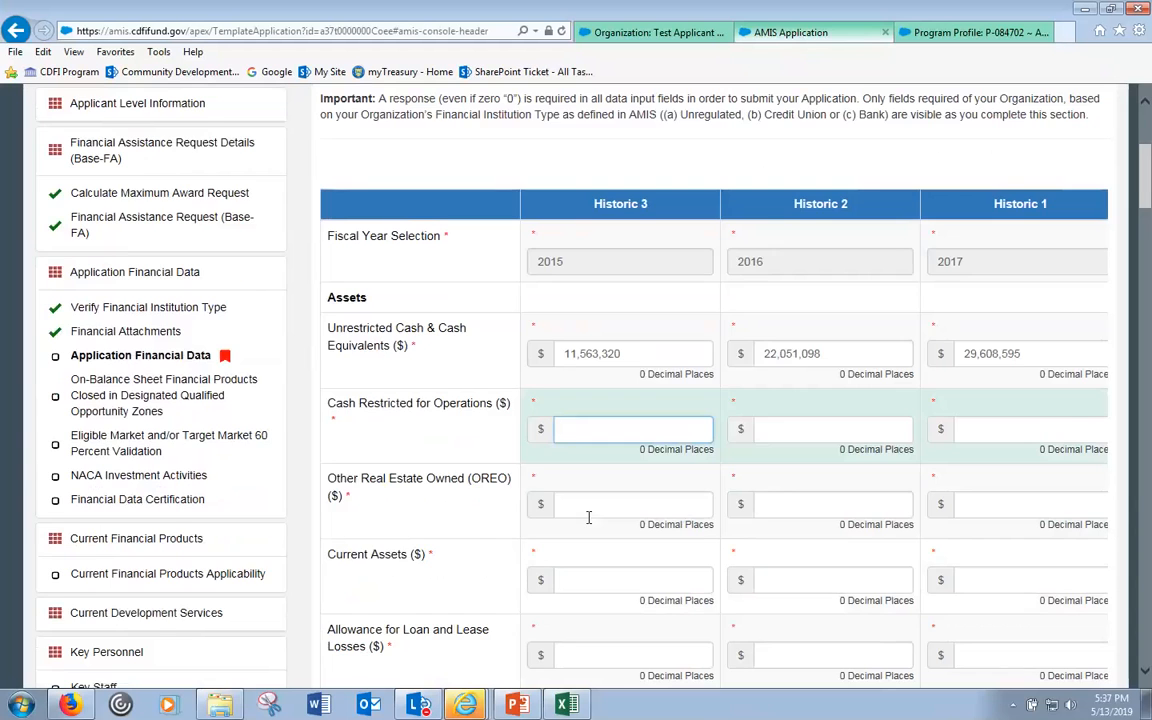
scroll(588, 517, down, 1)
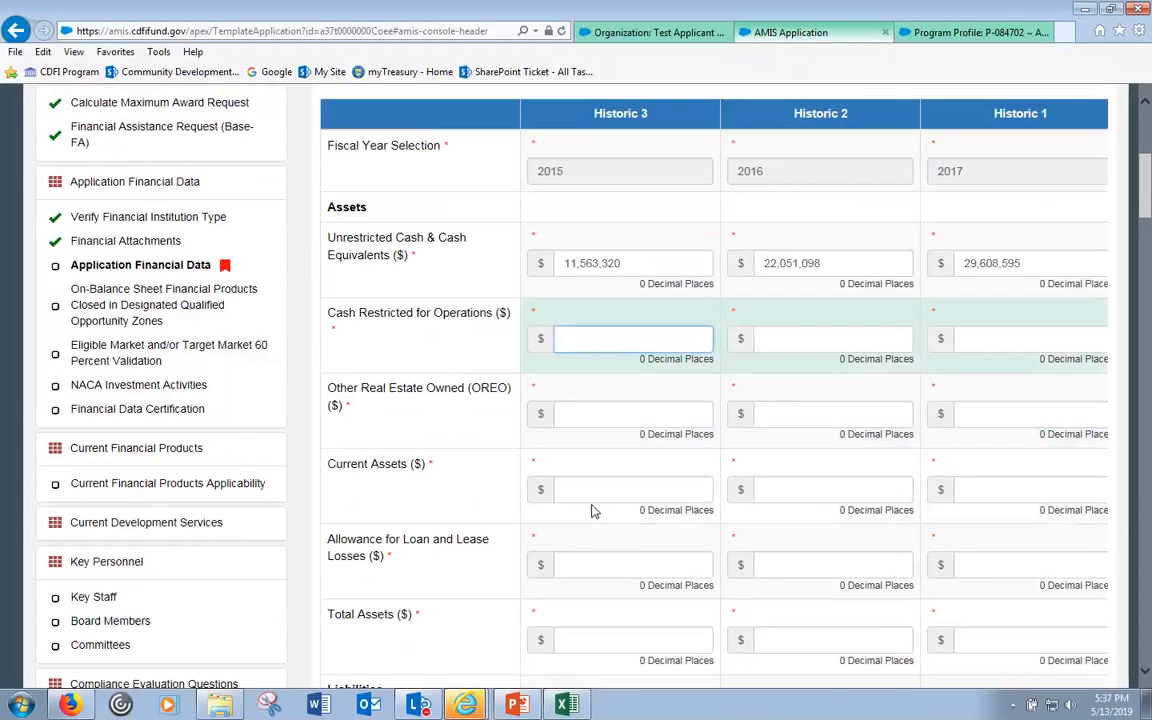
click(91, 598)
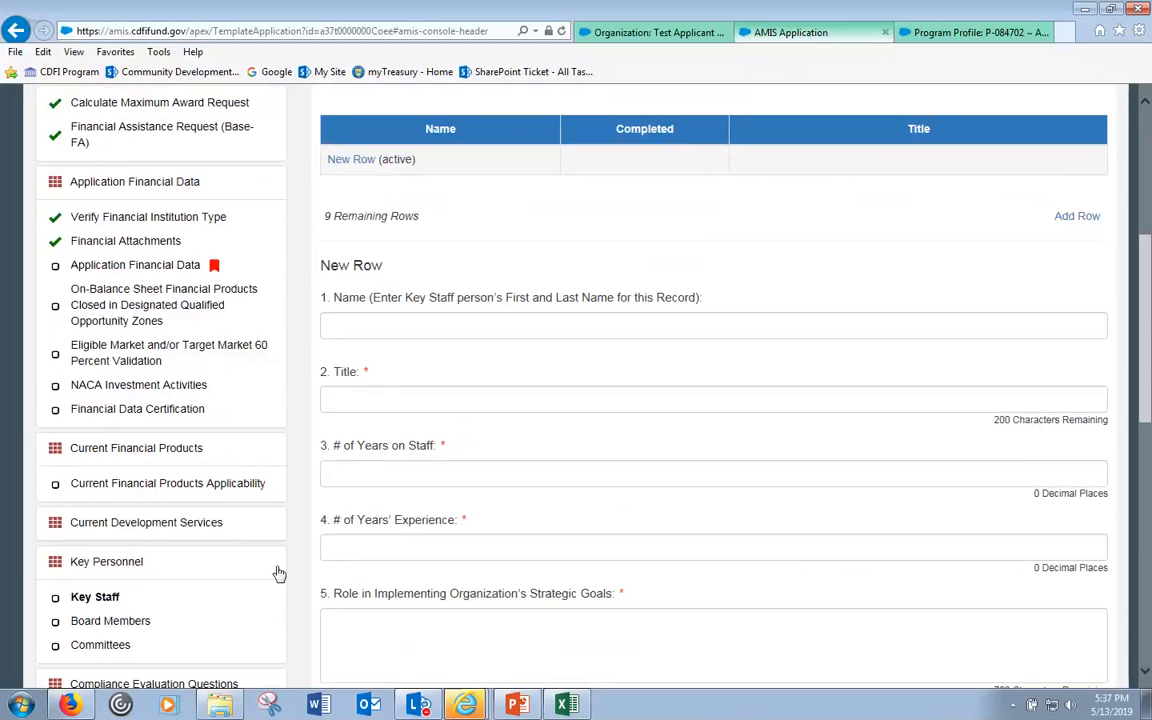
scroll(309, 540, up, 2)
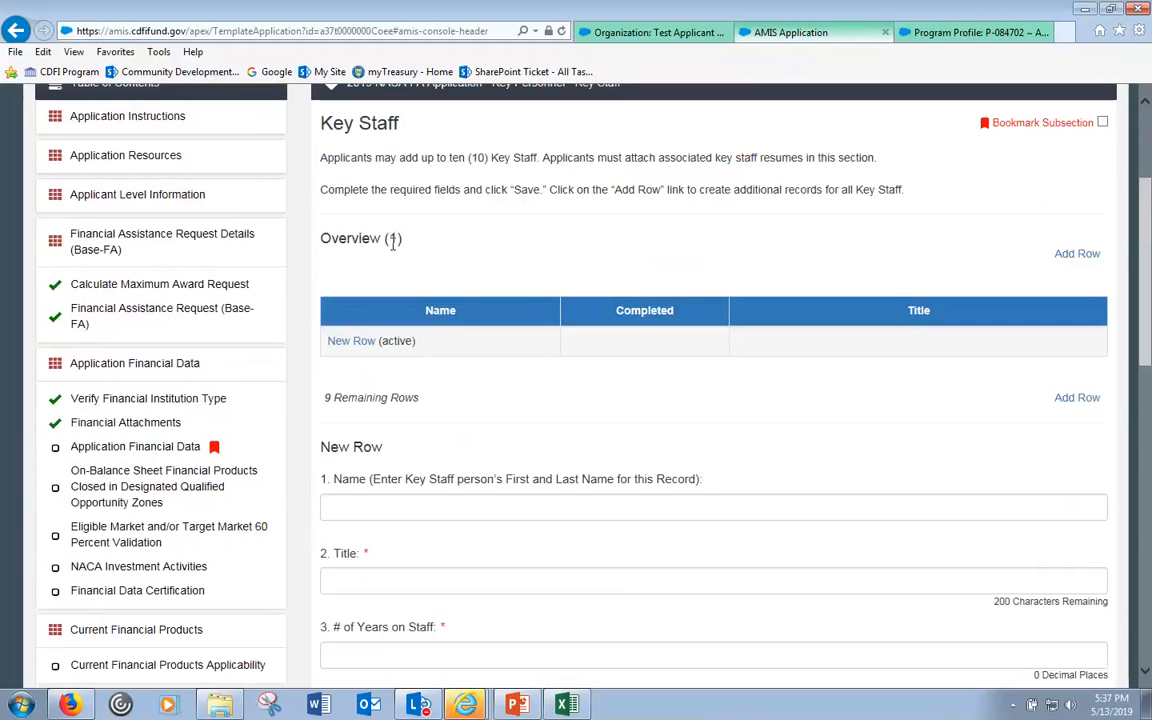
scroll(390, 266, down, 3)
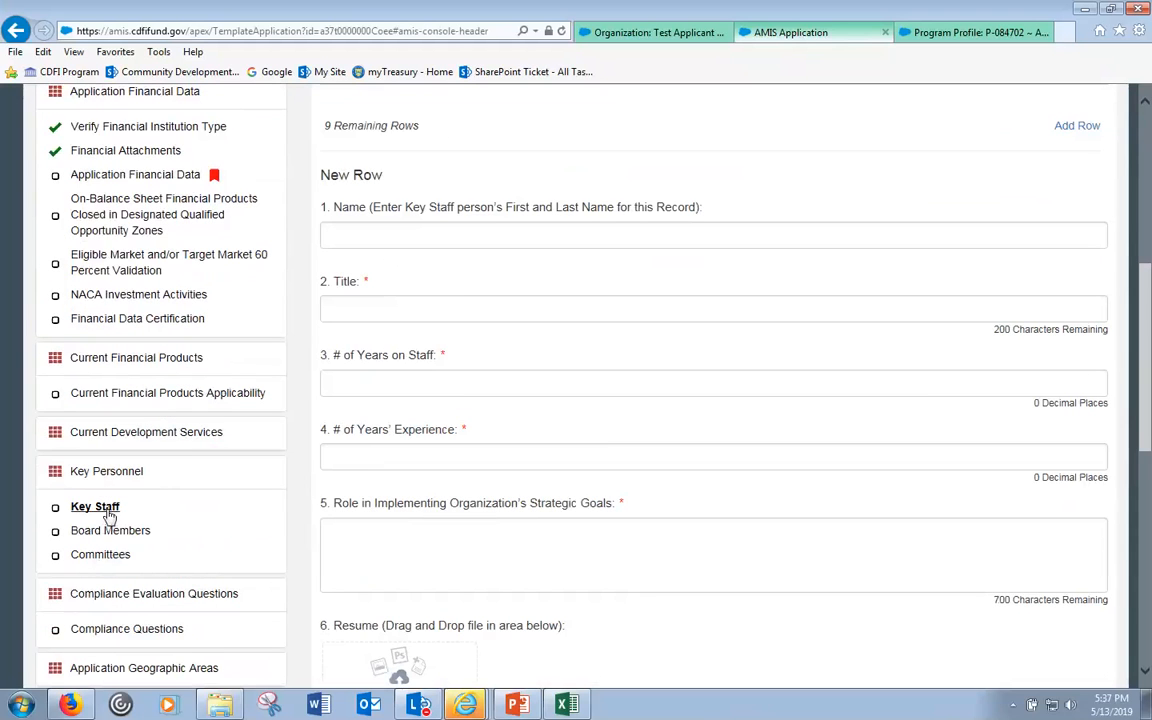
scroll(162, 476, up, 3)
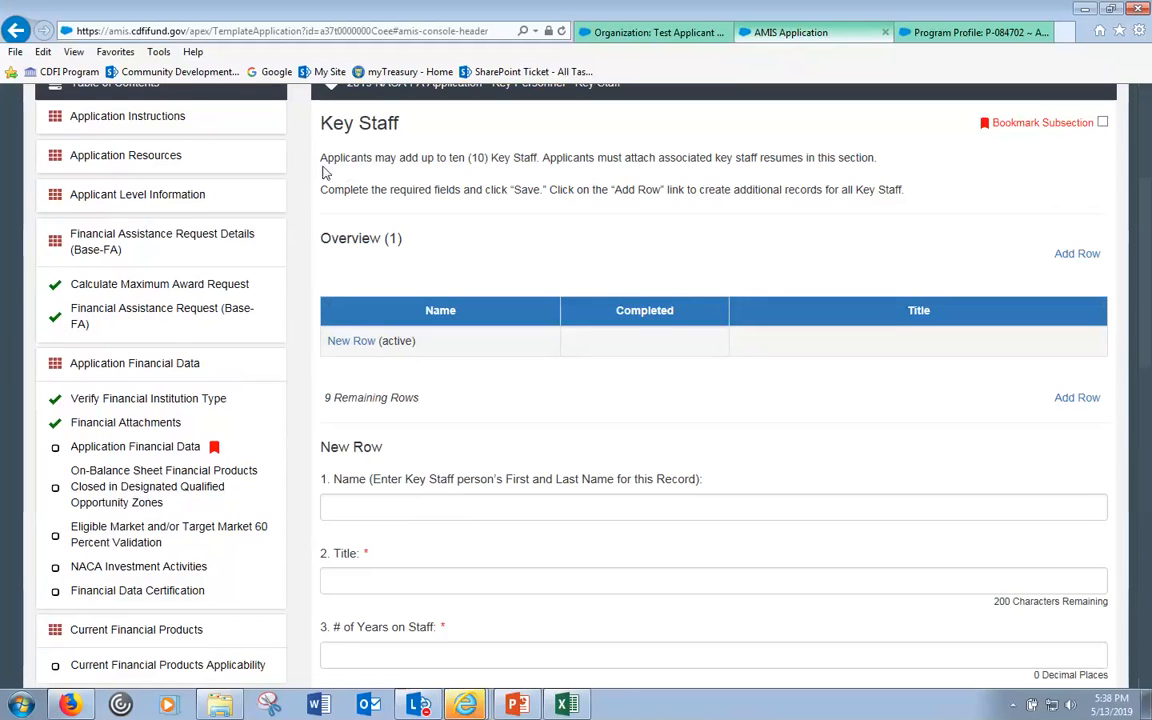
scroll(350, 372, down, 3)
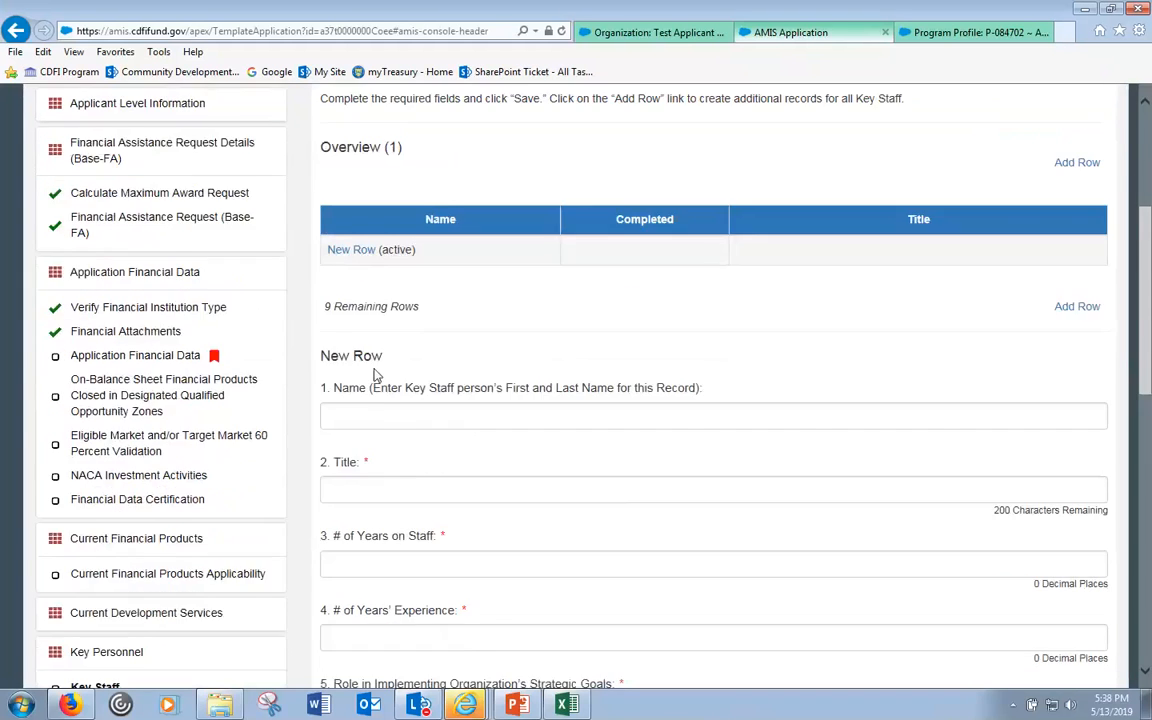
scroll(378, 375, up, 5)
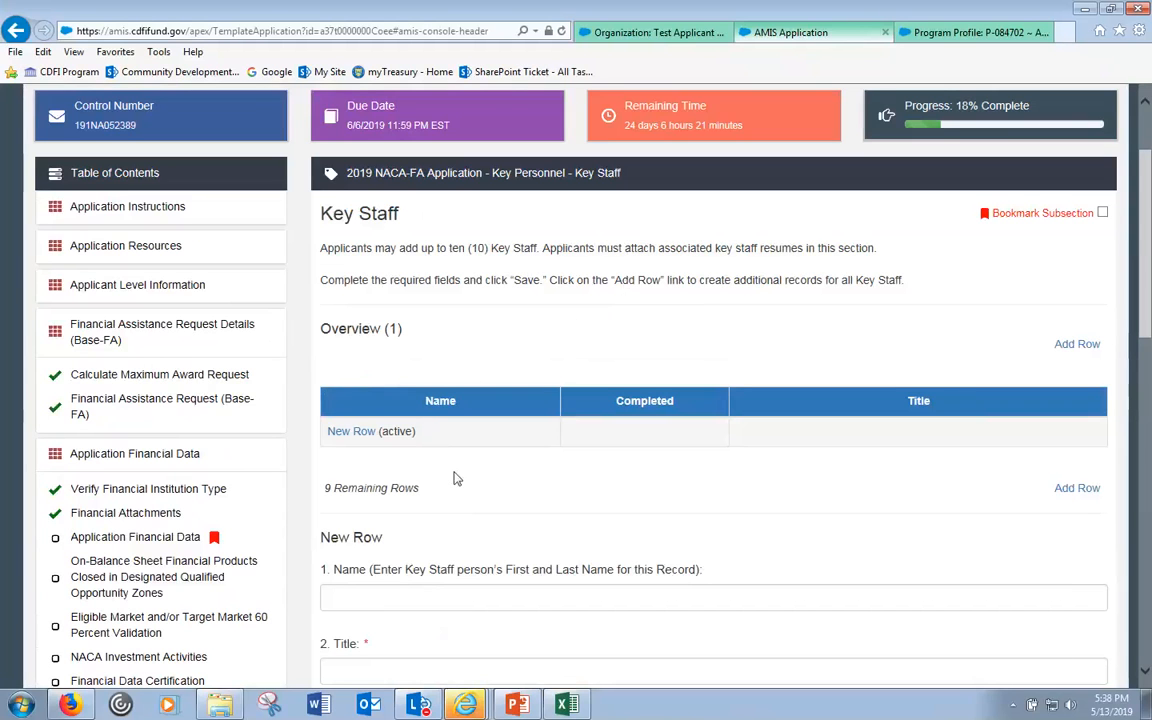
scroll(453, 479, down, 1)
click(388, 504)
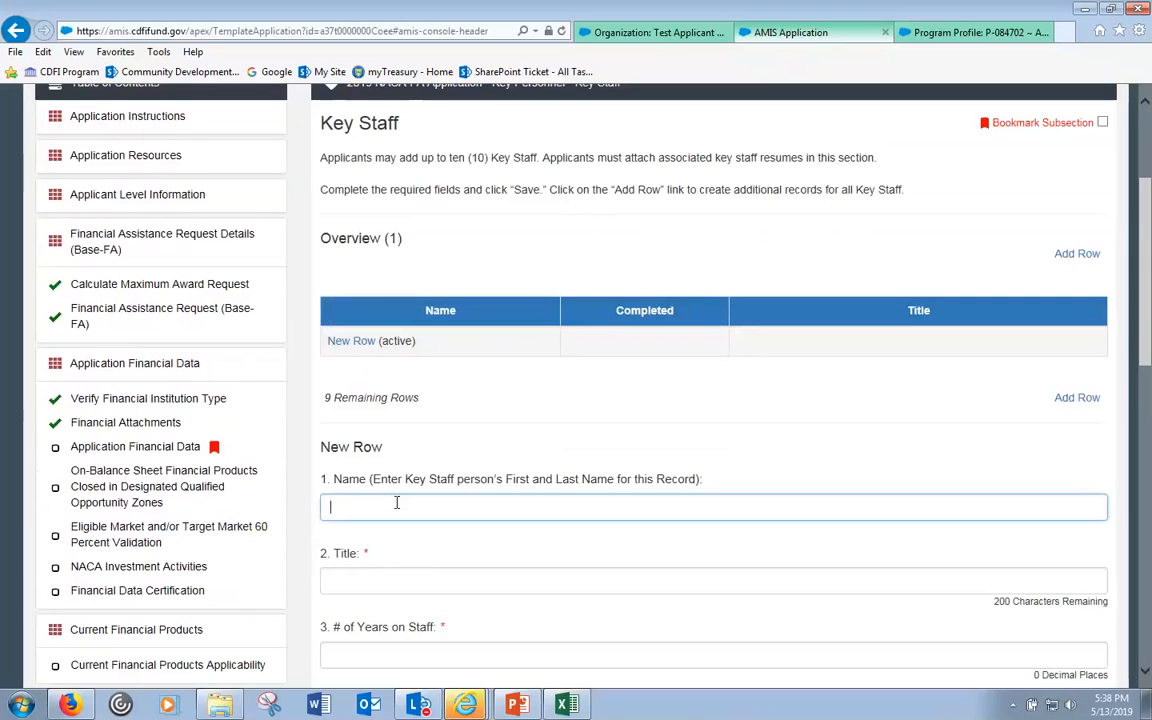
- Enter the staff member's full name, title CFO and 15 years on staff
text(John )
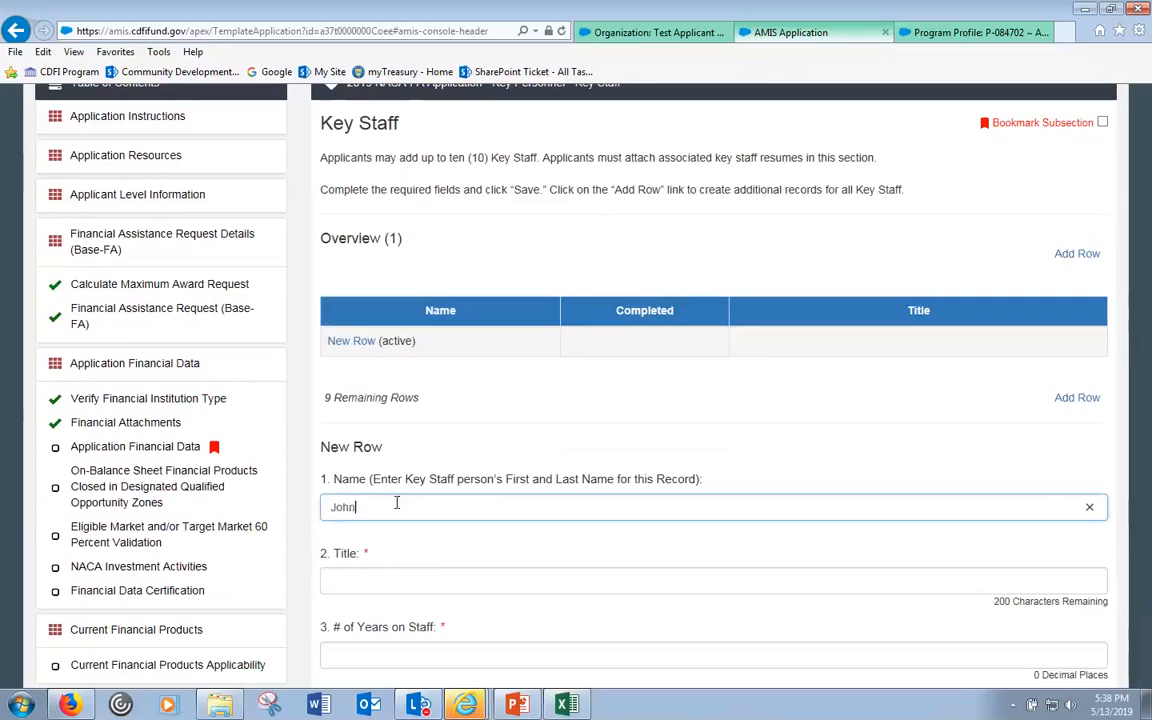
text(Smith)
click(406, 578)
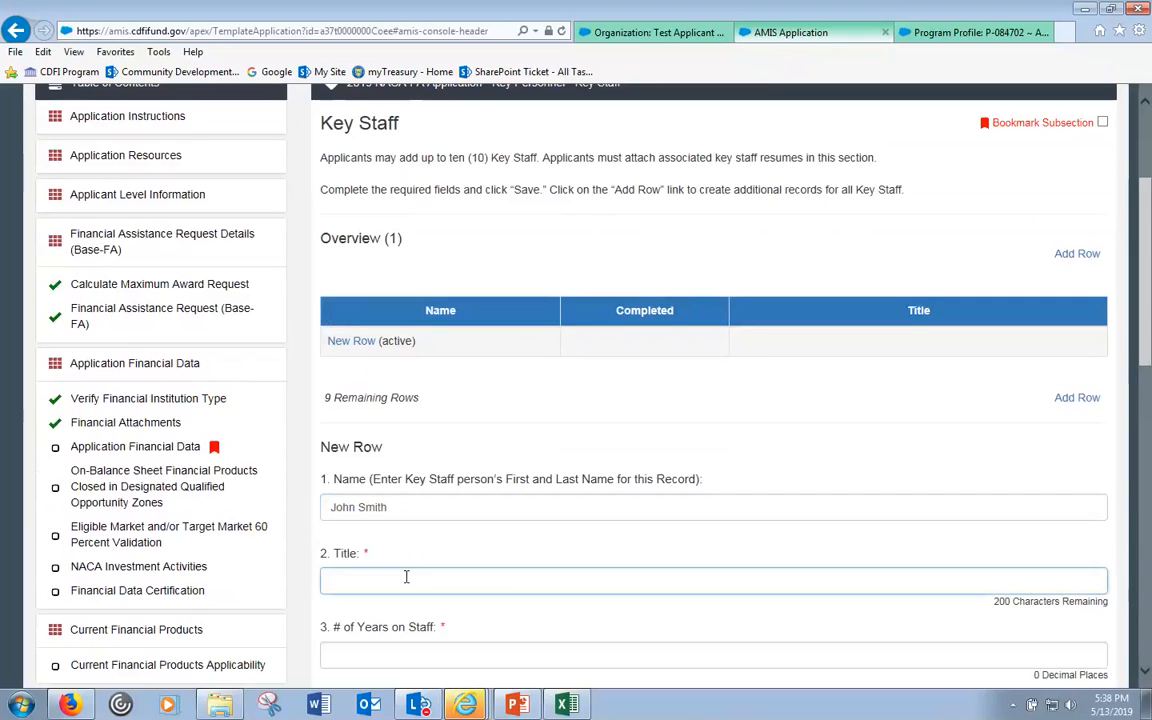
text(CFO)
click(378, 653)
text(3)
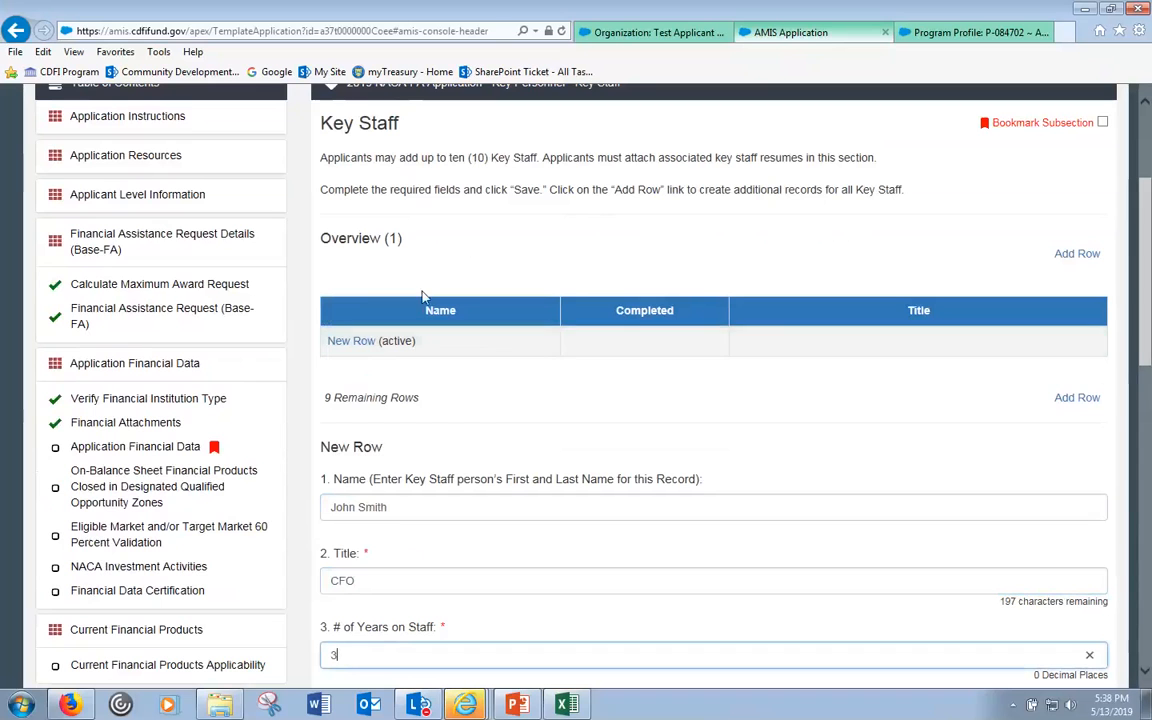
scroll(444, 557, down, 3)
click(440, 548)
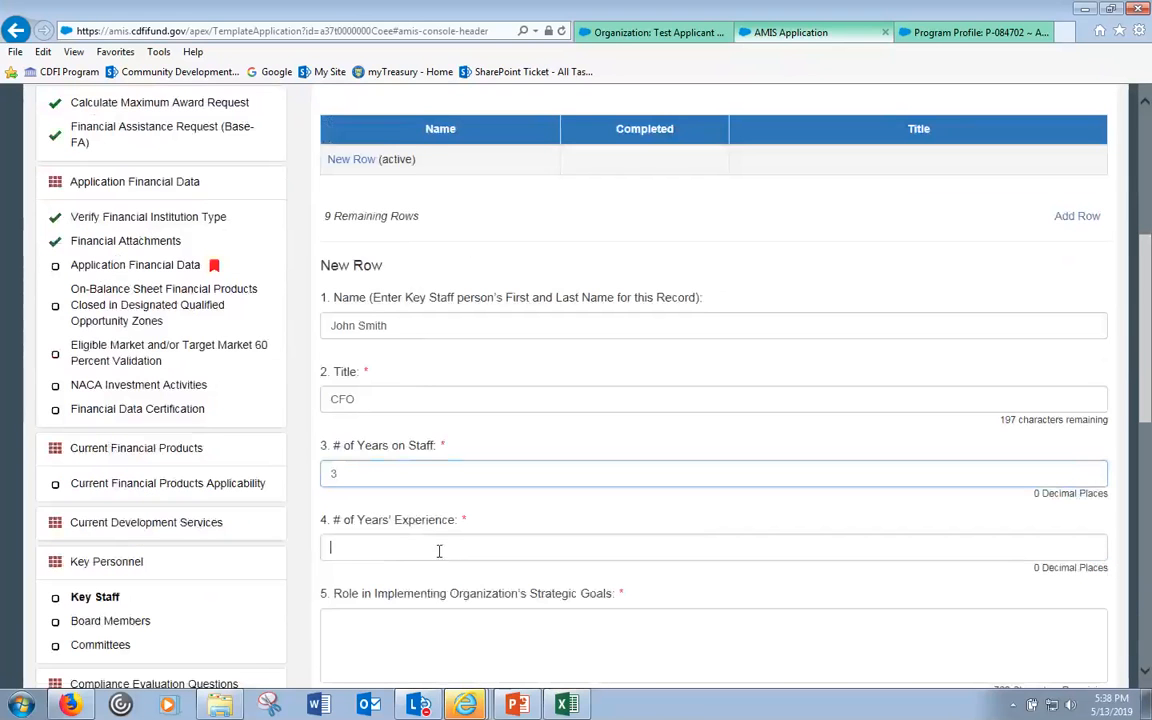
double_click(376, 472)
text(15)
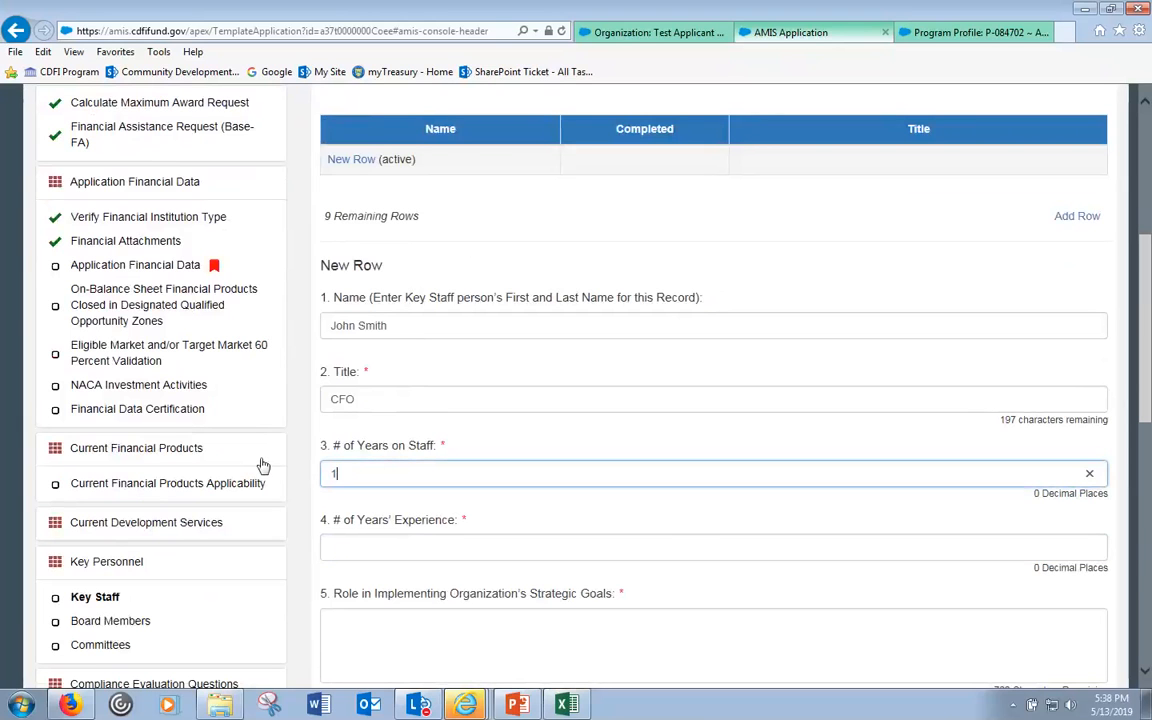
- Enter 15 years' experience and role 'Test', then save the Key Staff record
click(355, 548)
text(15)
click(335, 627)
text(Test)
click(455, 548)
scroll(455, 552, down, 3)
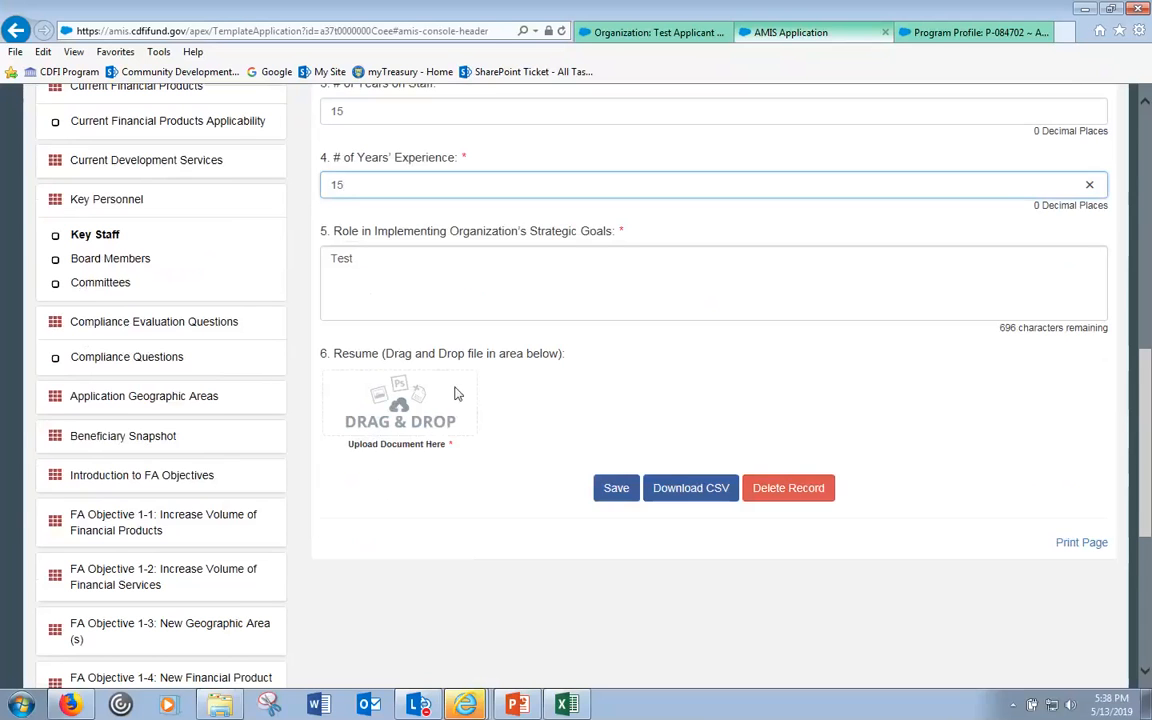
click(622, 492)
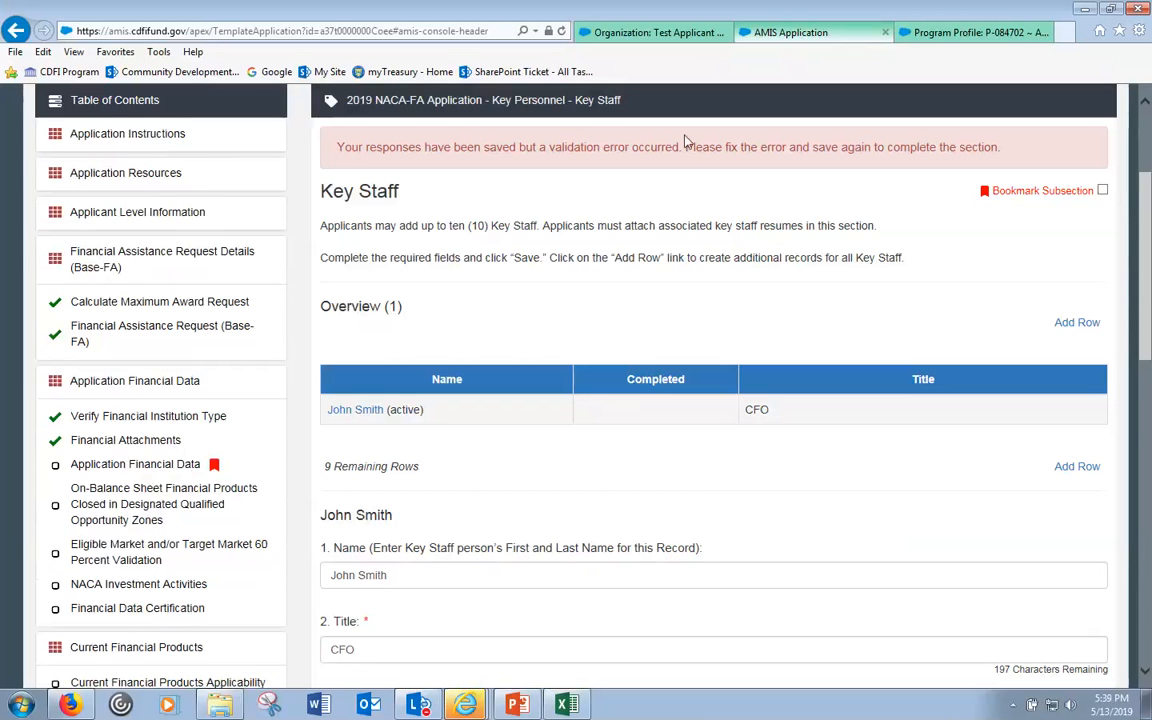
- Drop Management letter.pdf from the documents folder into the resume upload area
scroll(373, 335, down, 1)
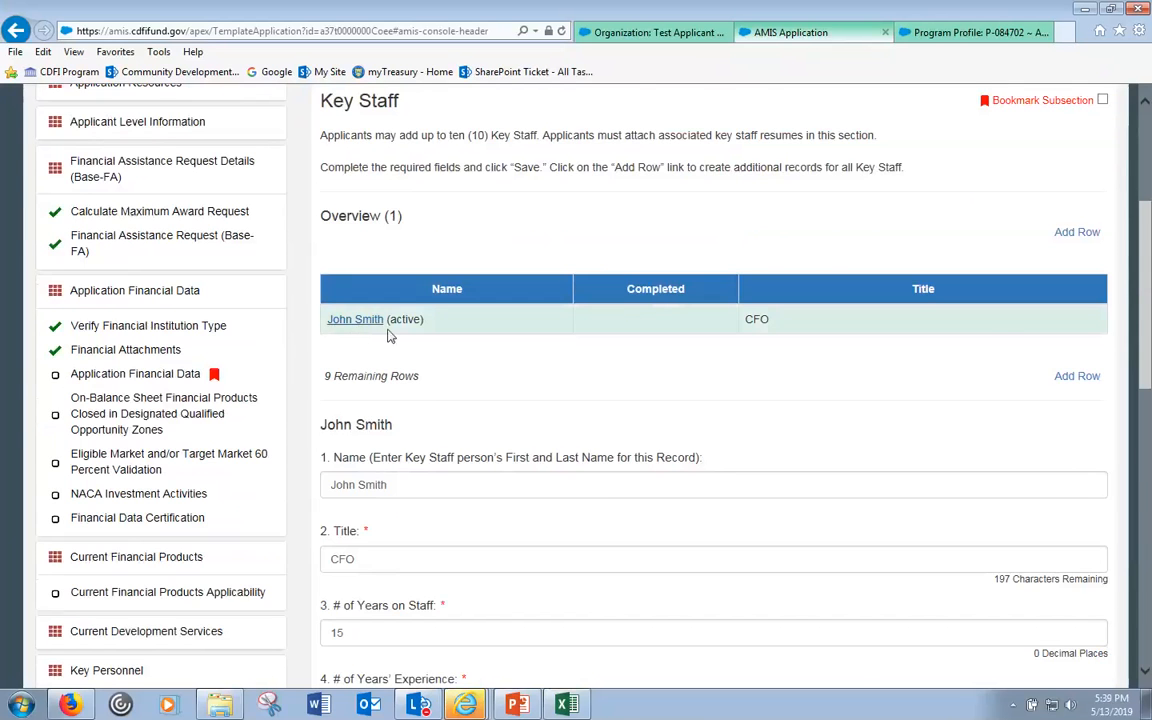
scroll(524, 347, down, 4)
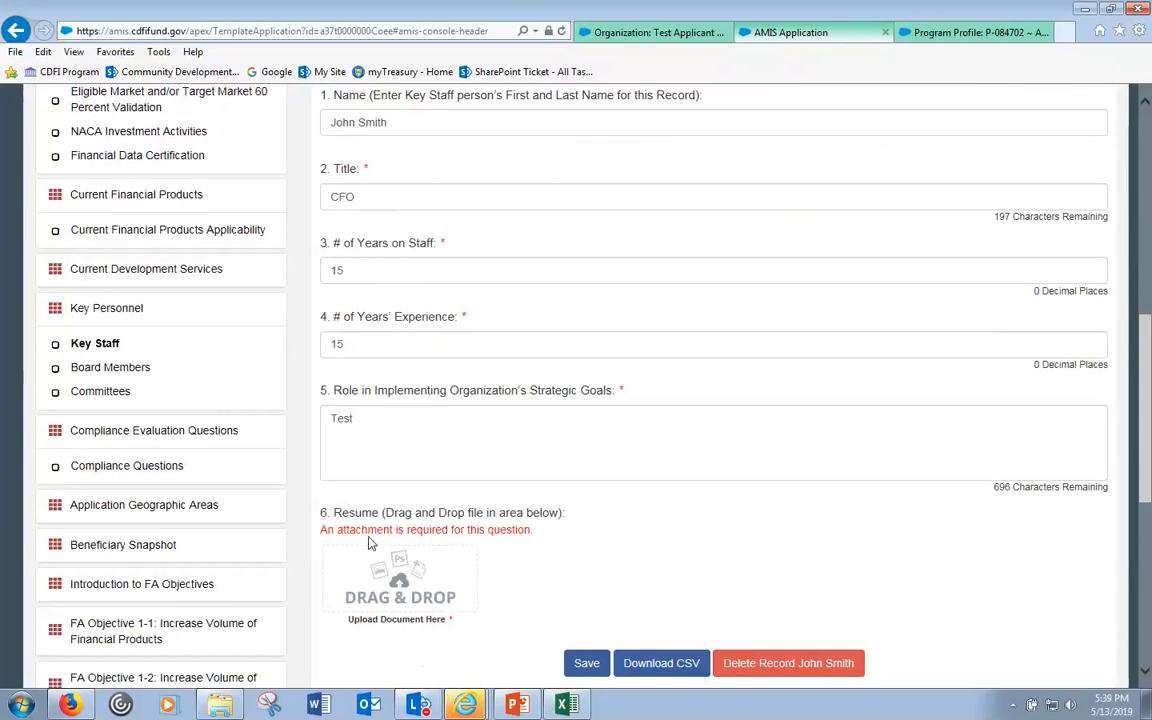
click(224, 705)
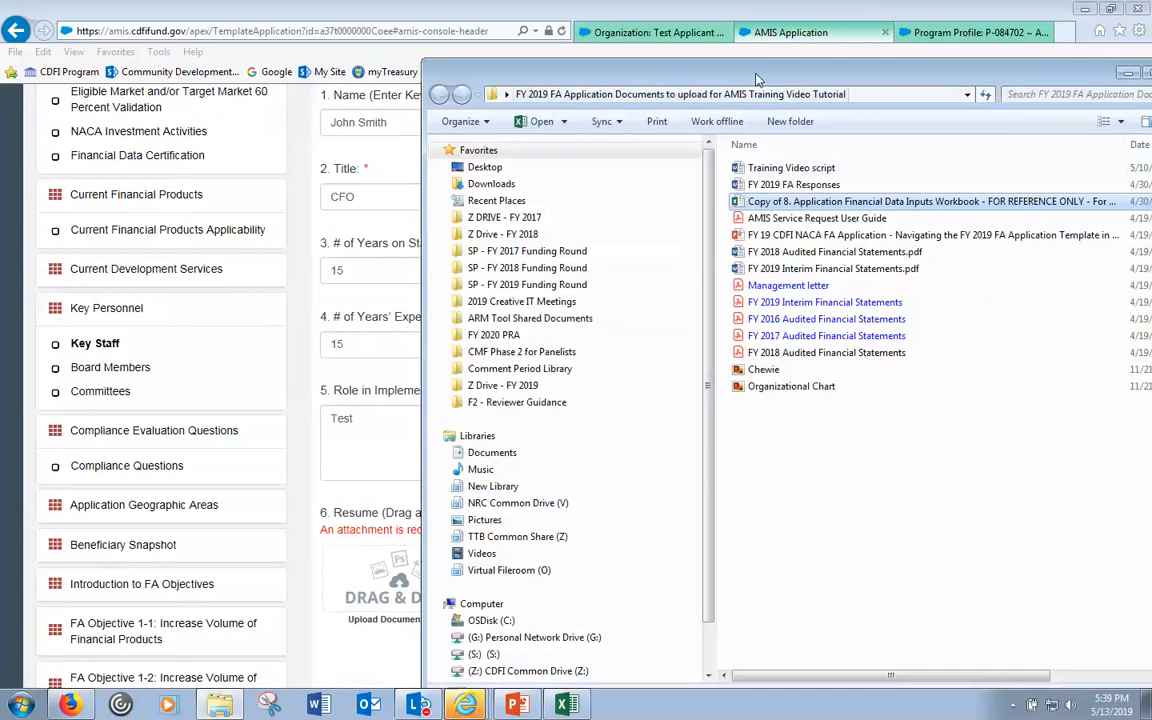
drag(754, 80, 874, 98)
click(908, 303)
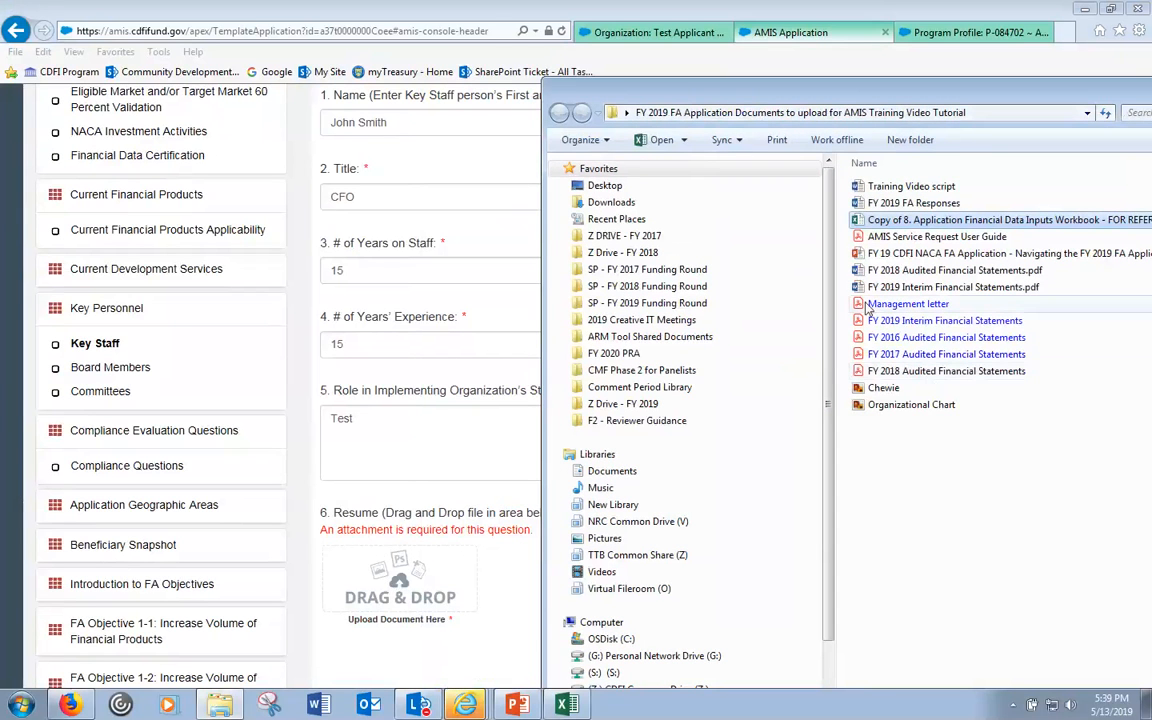
drag(908, 303, 400, 597)
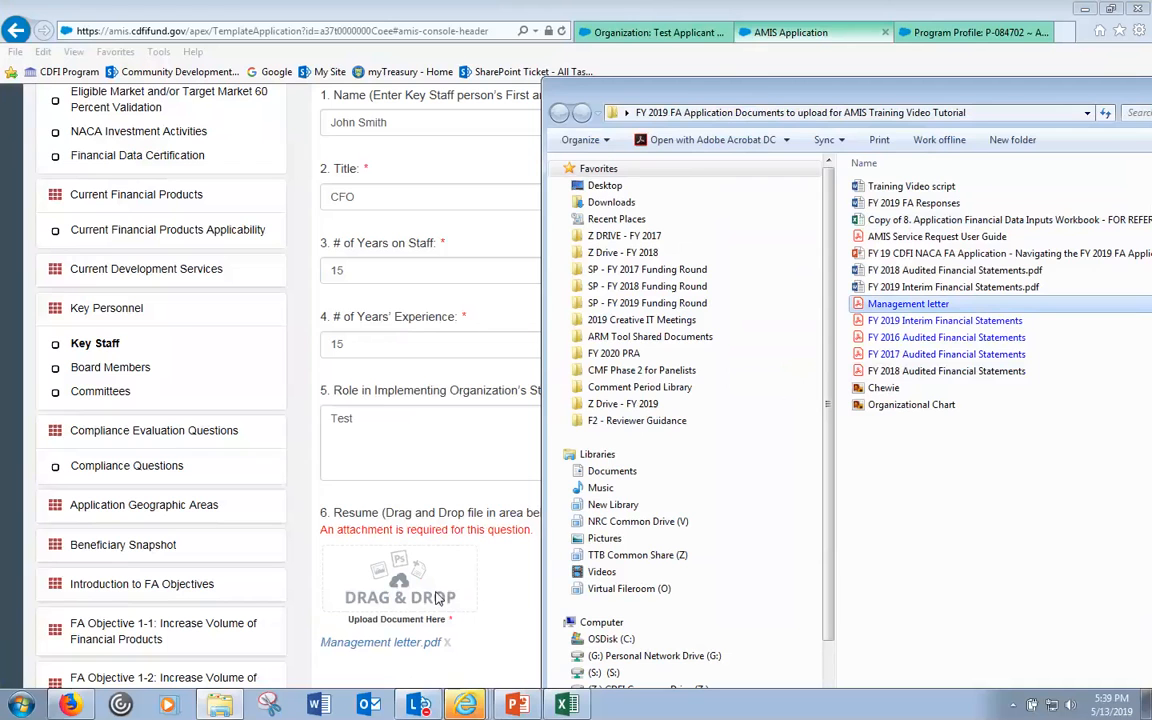
- Save the Key Staff record with the attached resume so it's marked completed
click(522, 601)
scroll(526, 600, down, 2)
click(586, 598)
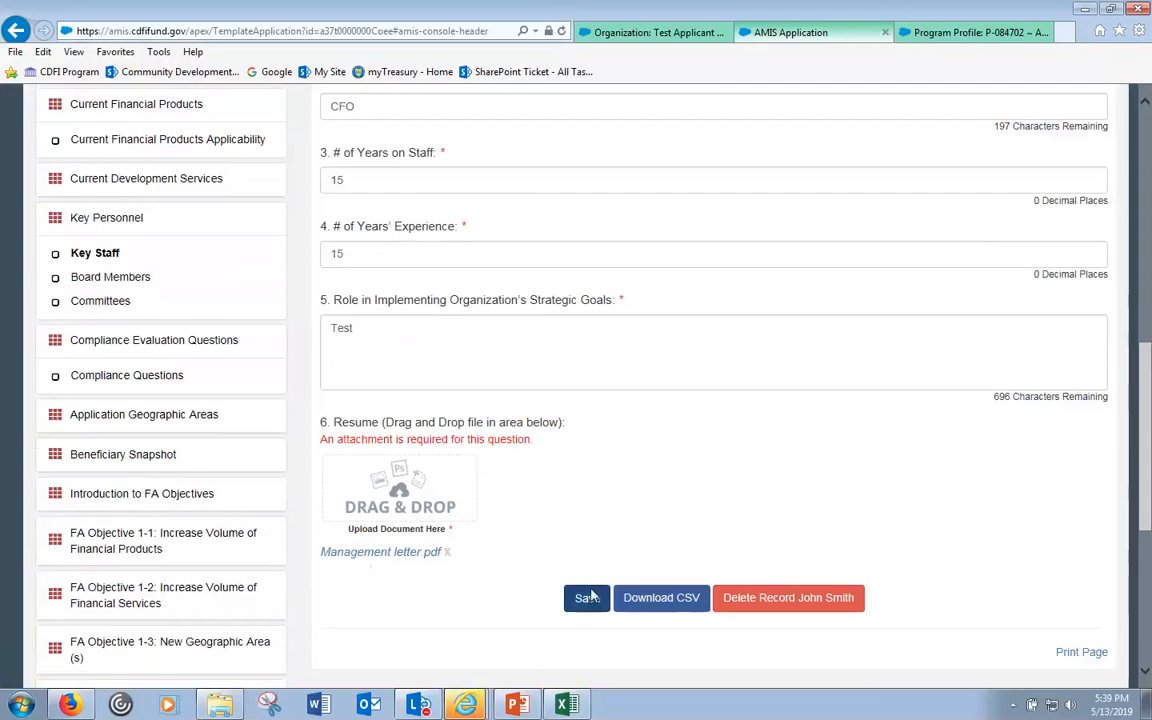
scroll(590, 596, down, 5)
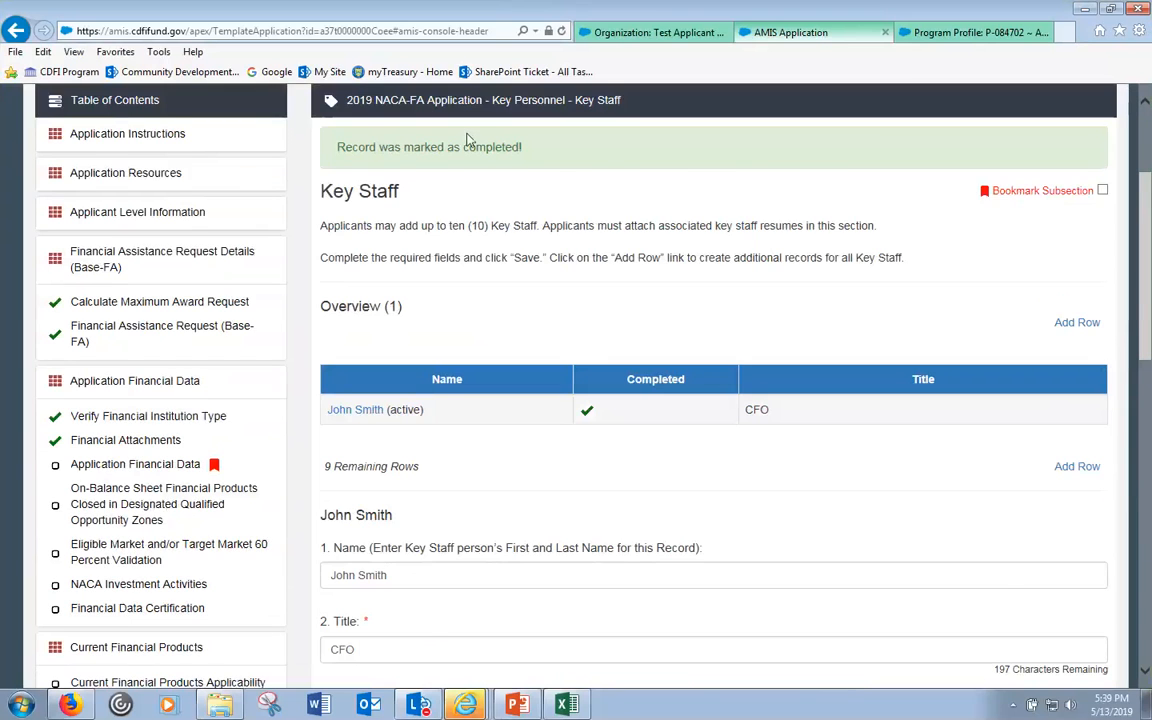
scroll(432, 566, down, 5)
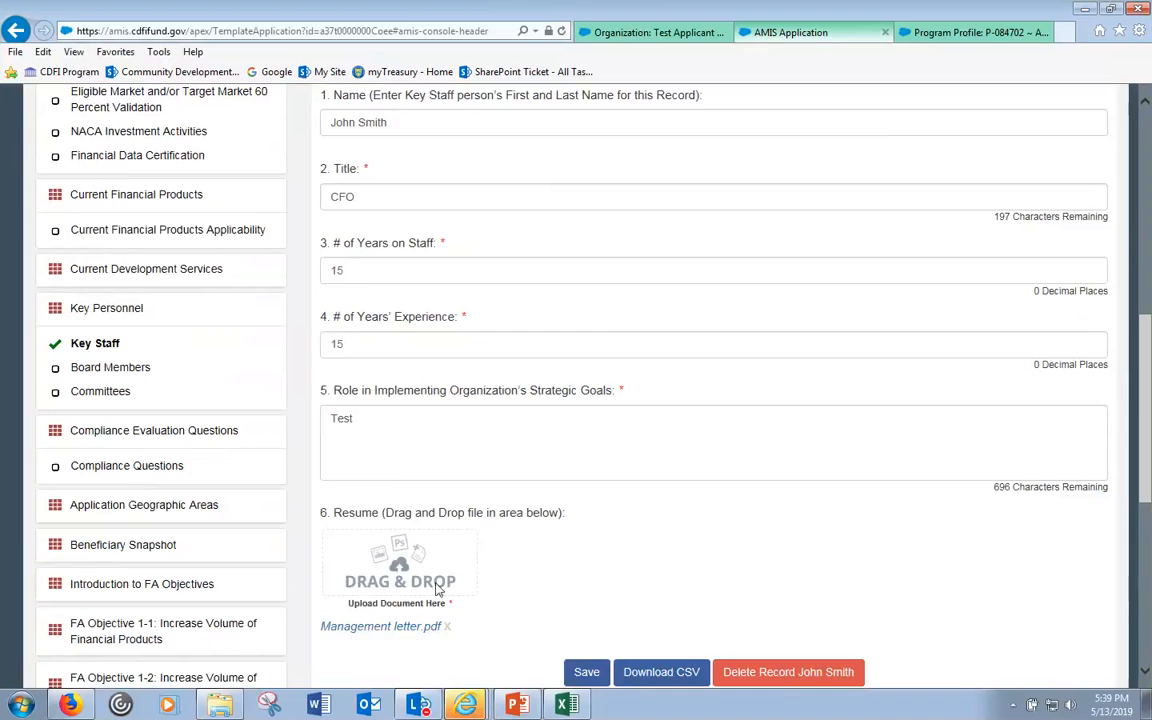
scroll(435, 590, up, 2)
scroll(435, 590, up, 1)
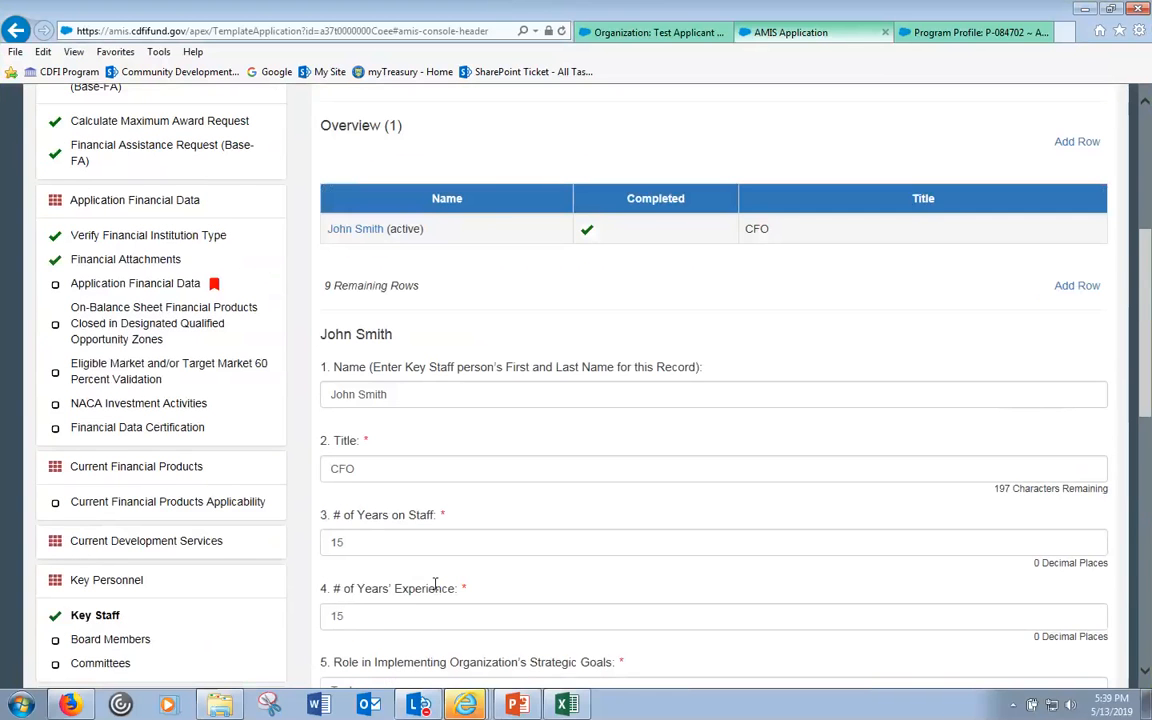
scroll(435, 585, down, 2)
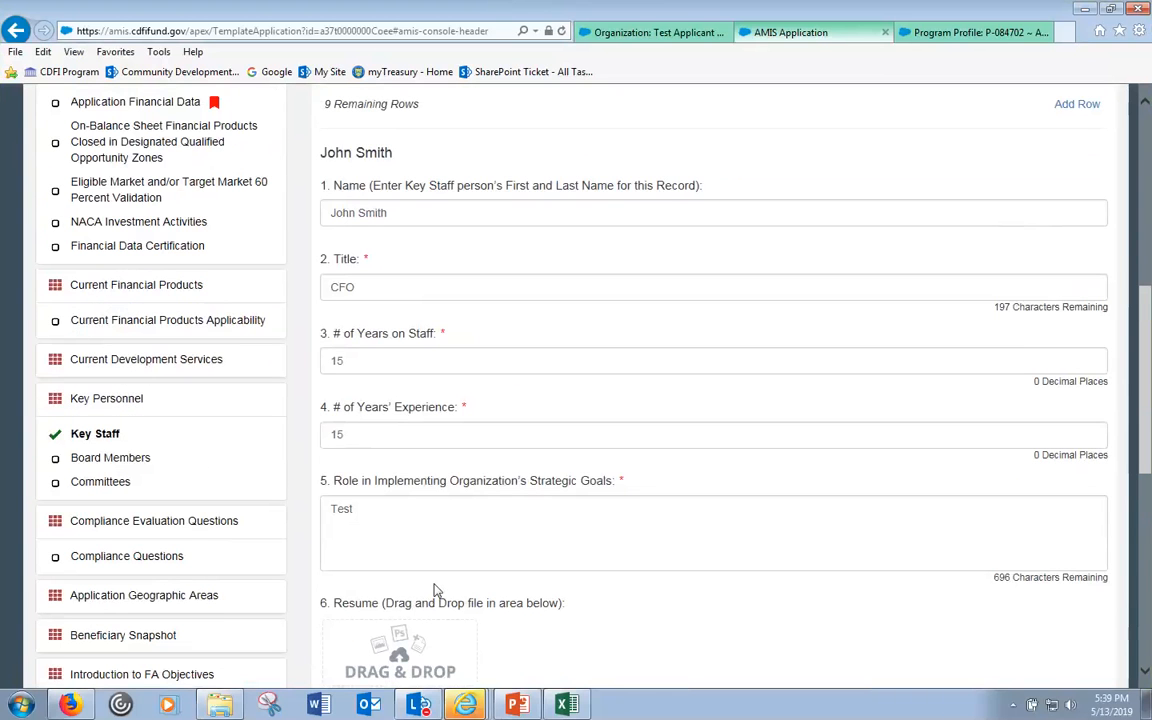
click(415, 212)
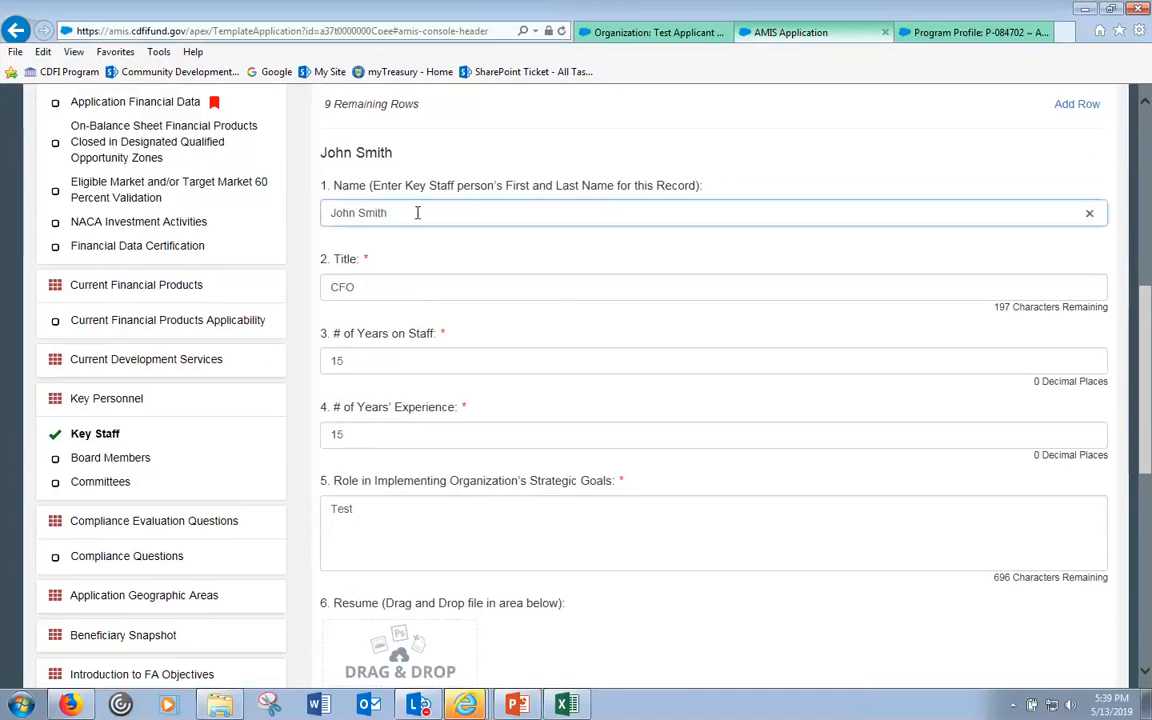
scroll(400, 260, down, 5)
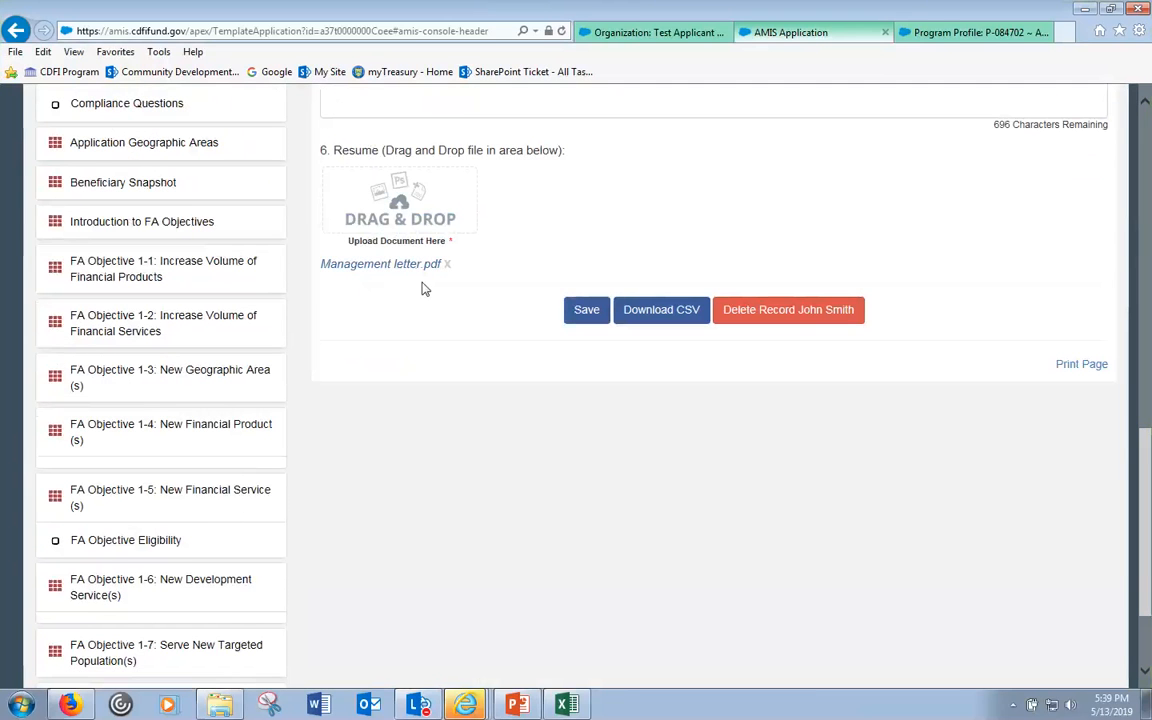
scroll(422, 285, up, 4)
scroll(410, 294, up, 3)
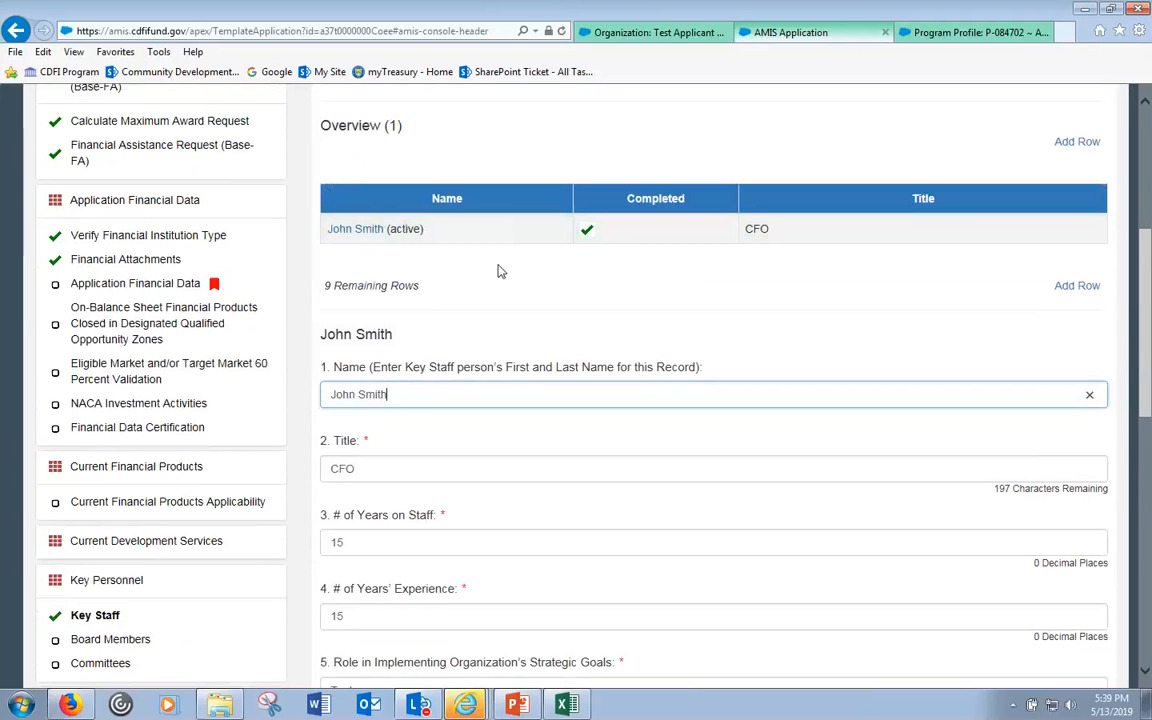
scroll(580, 302, down, 3)
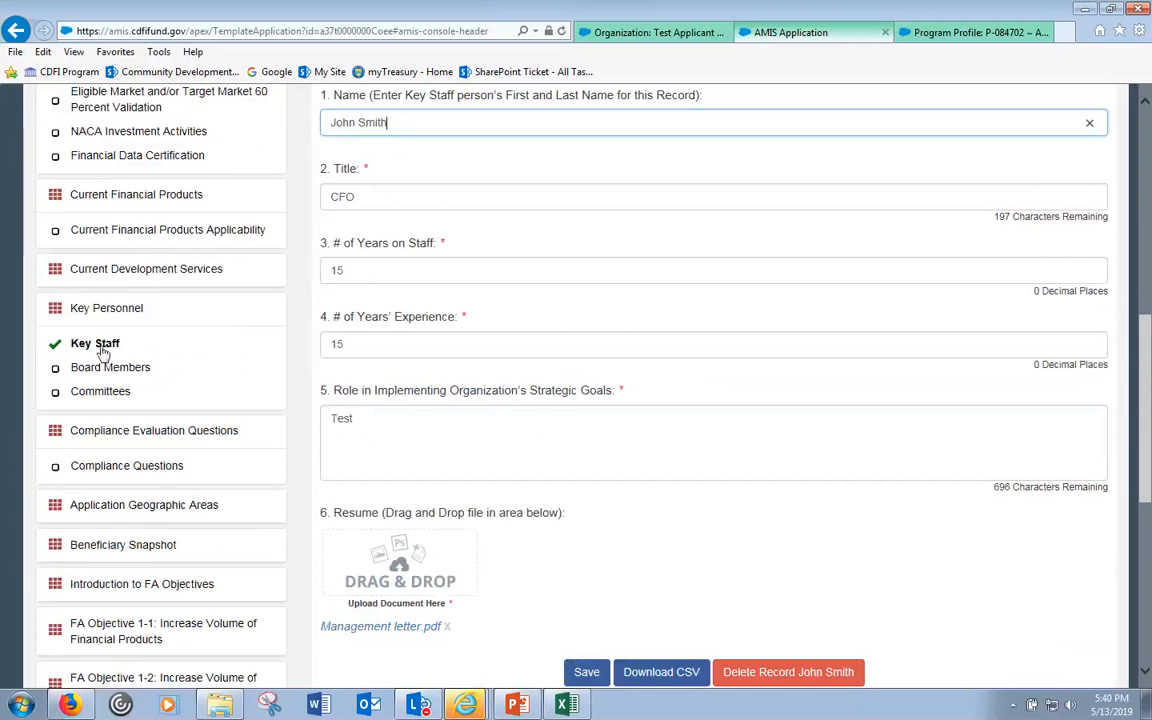
scroll(896, 447, up, 2)
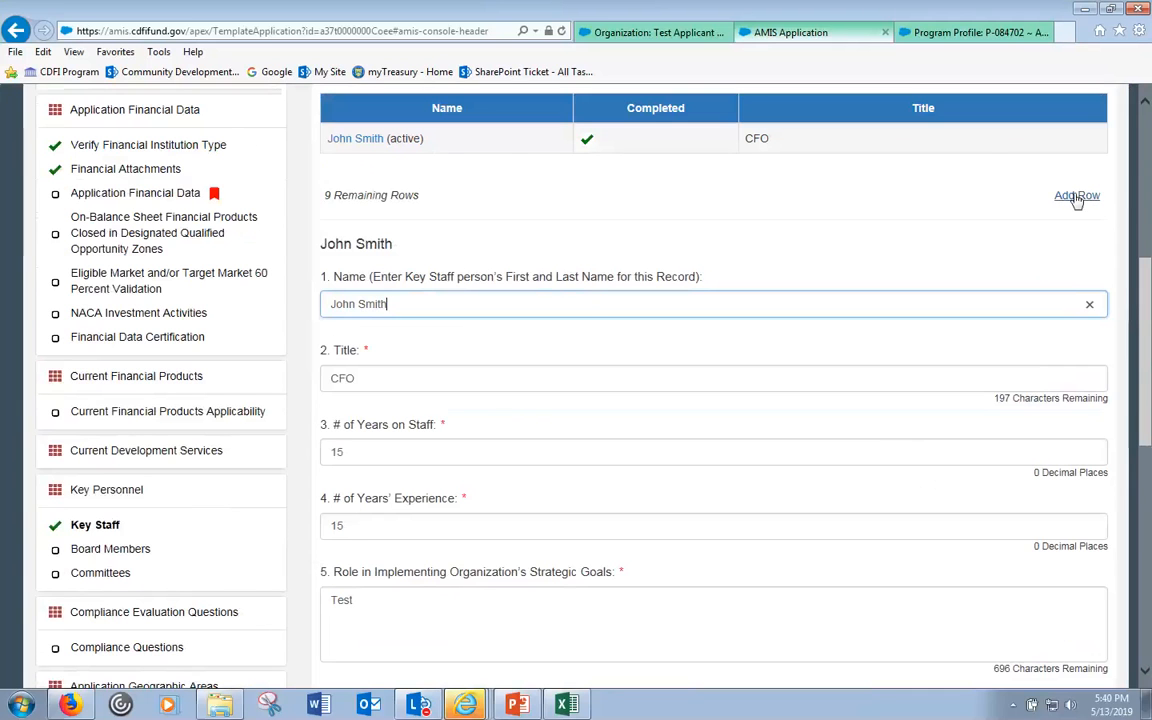
scroll(858, 158, up, 2)
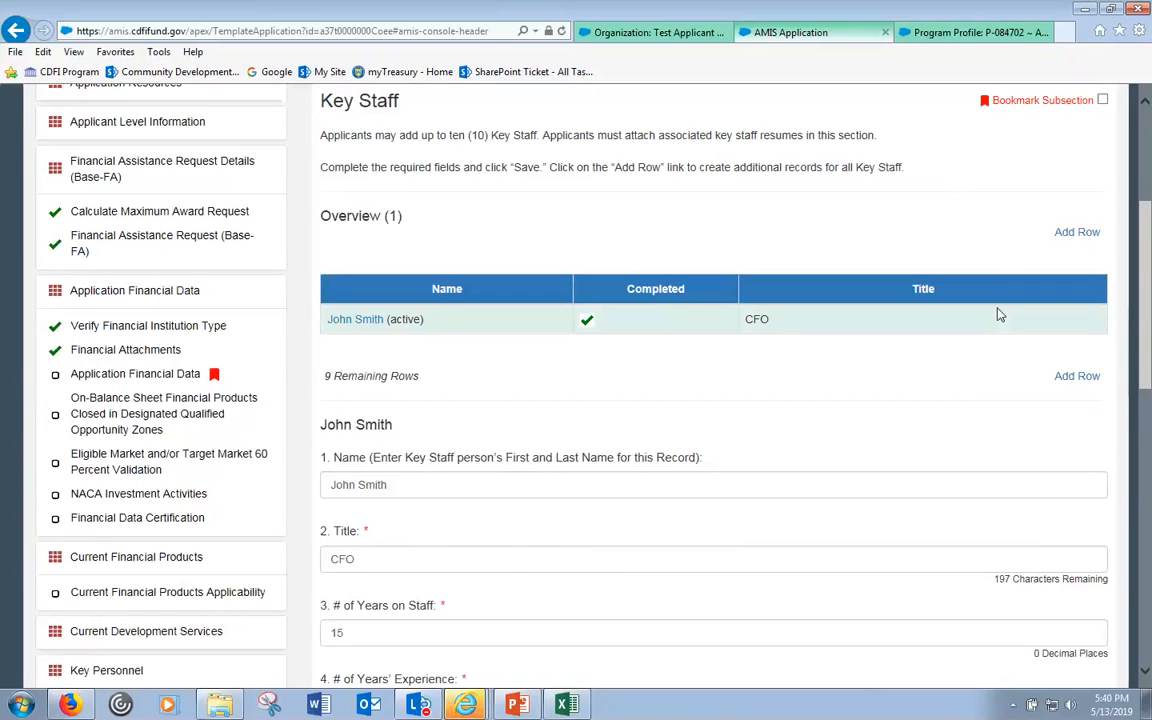
- Add a blank Key Staff row, then retitle the existing staff record from CFO to CEO and save
click(1077, 377)
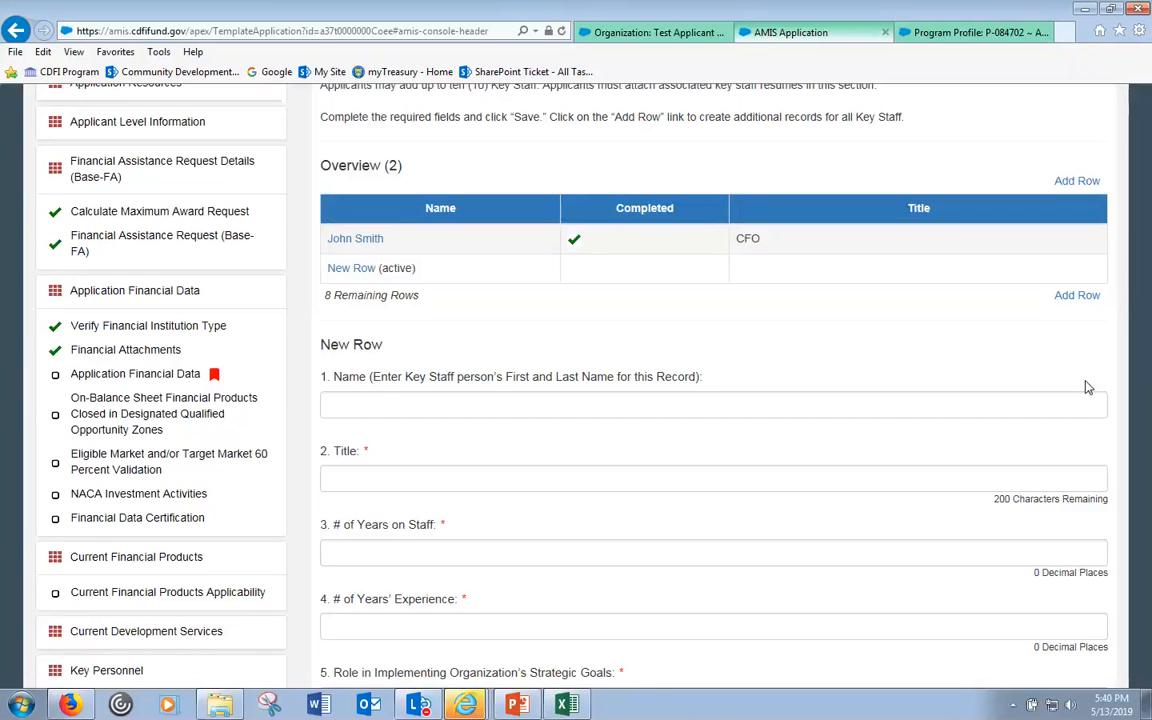
click(367, 241)
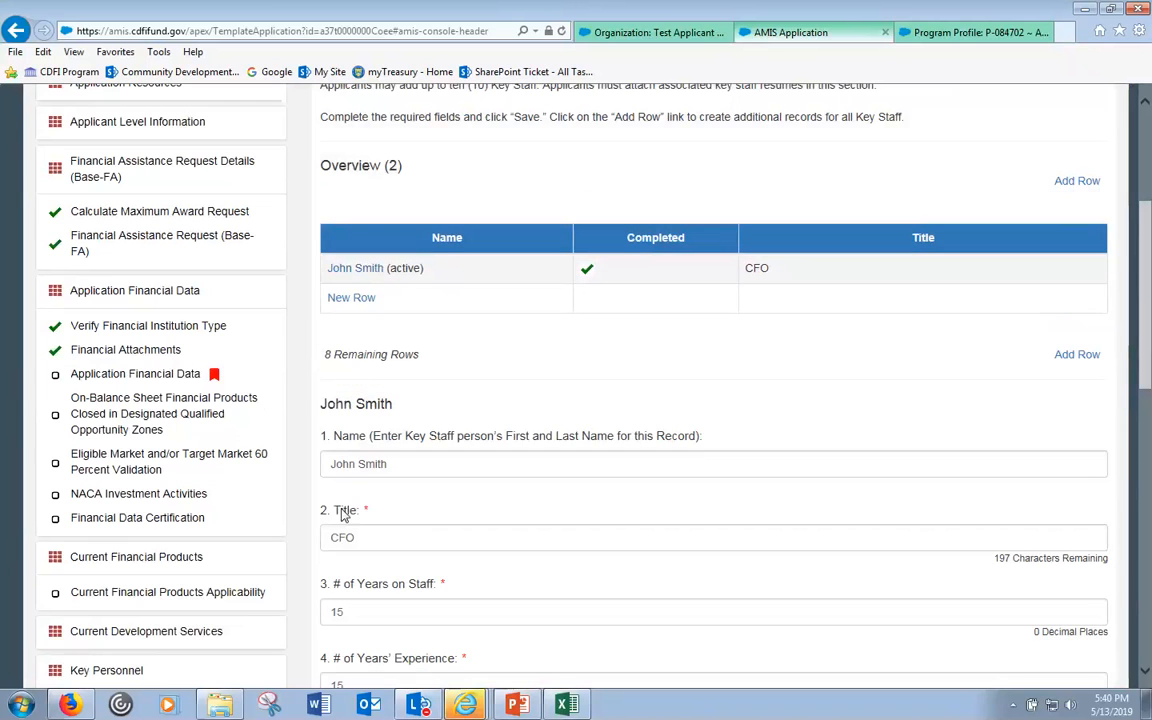
drag(370, 541, 310, 539)
text(CEO)
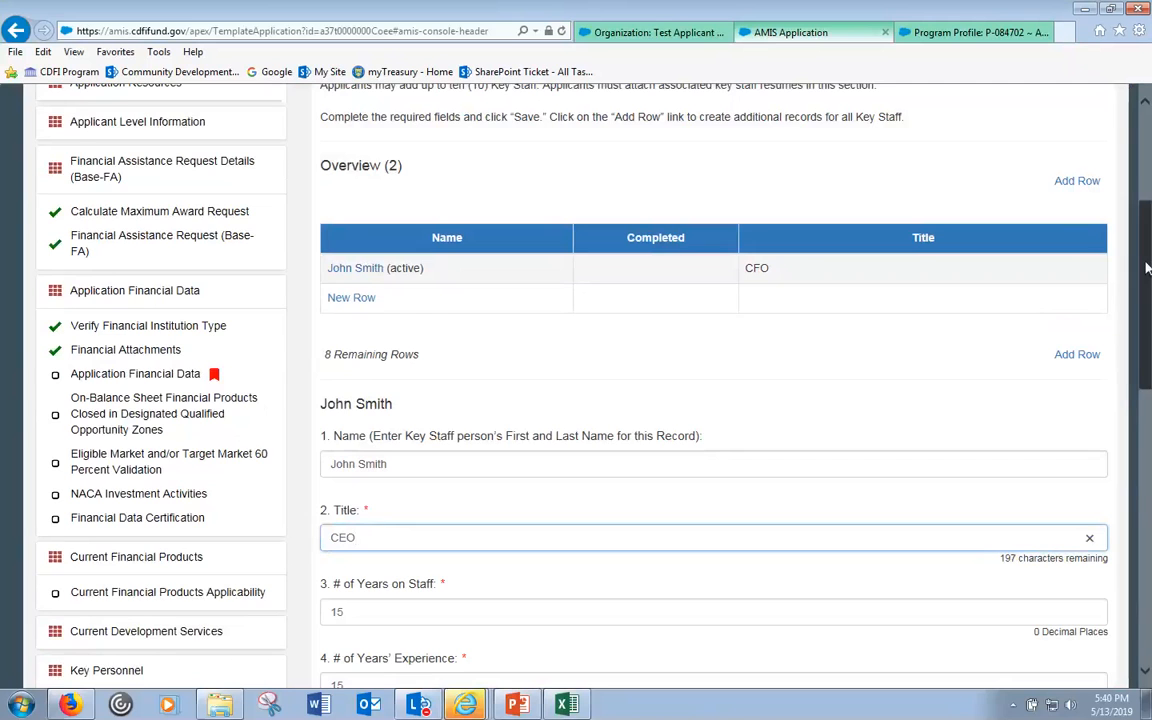
scroll(586, 347, down, 8)
click(586, 309)
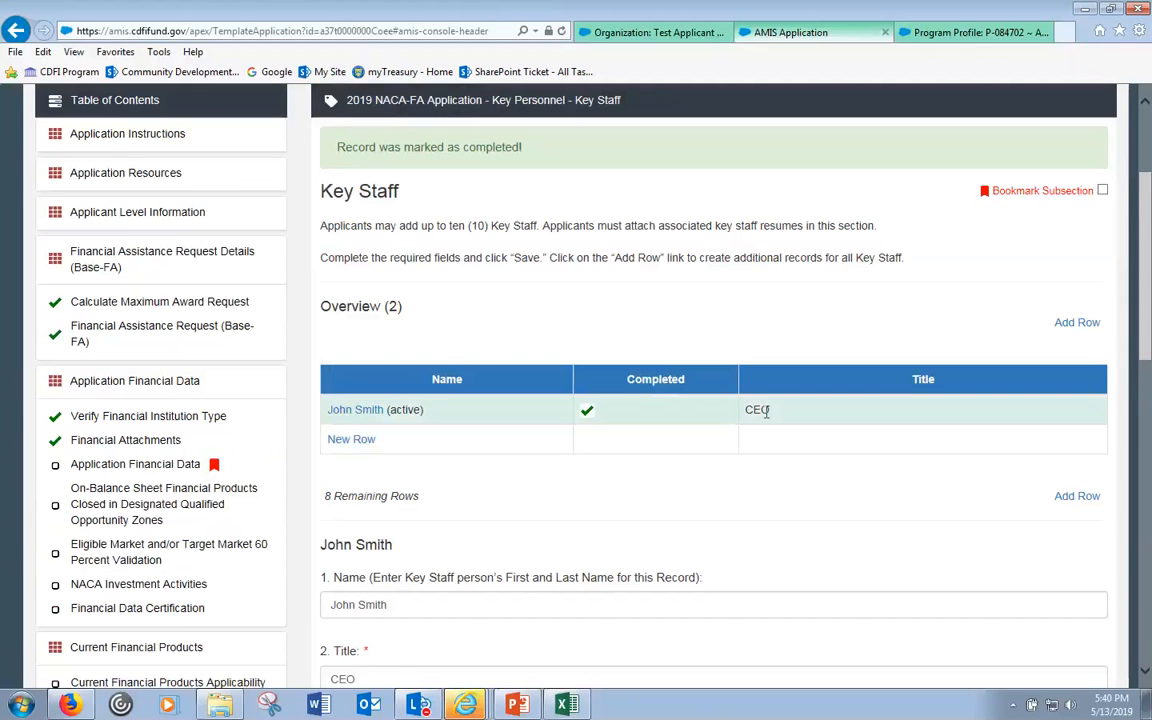
double_click(762, 410)
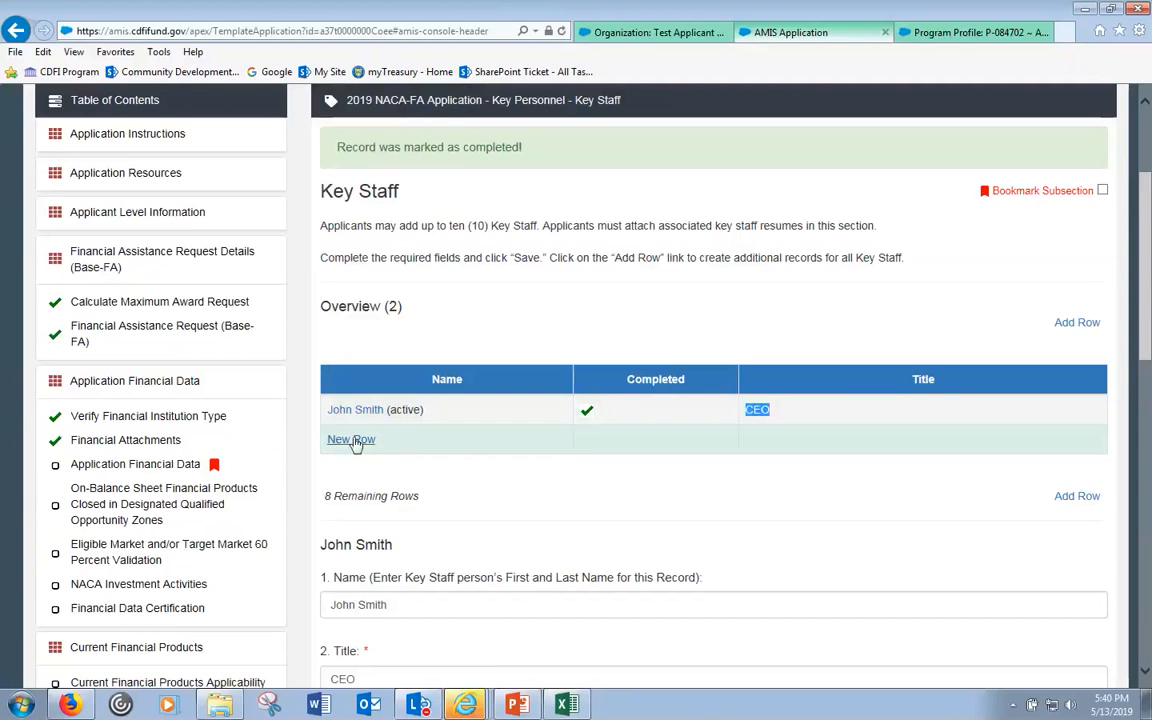
double_click(404, 410)
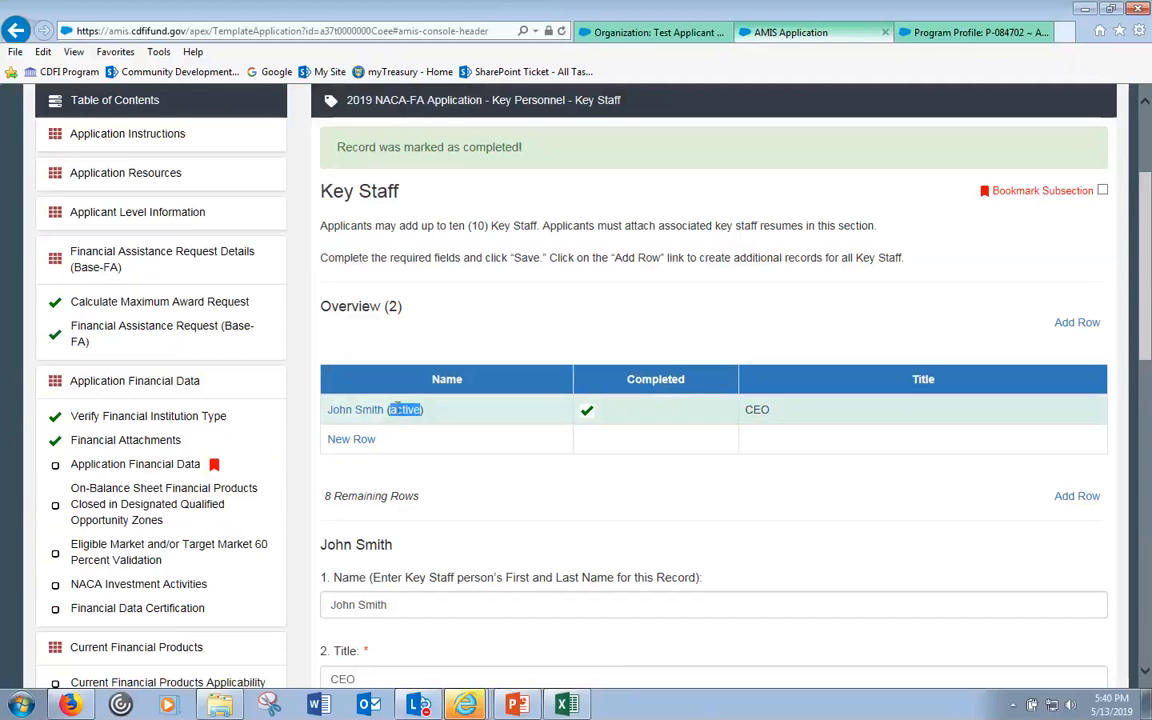
- Open the new blank row and enter the staff member's full name and title CFO
click(356, 442)
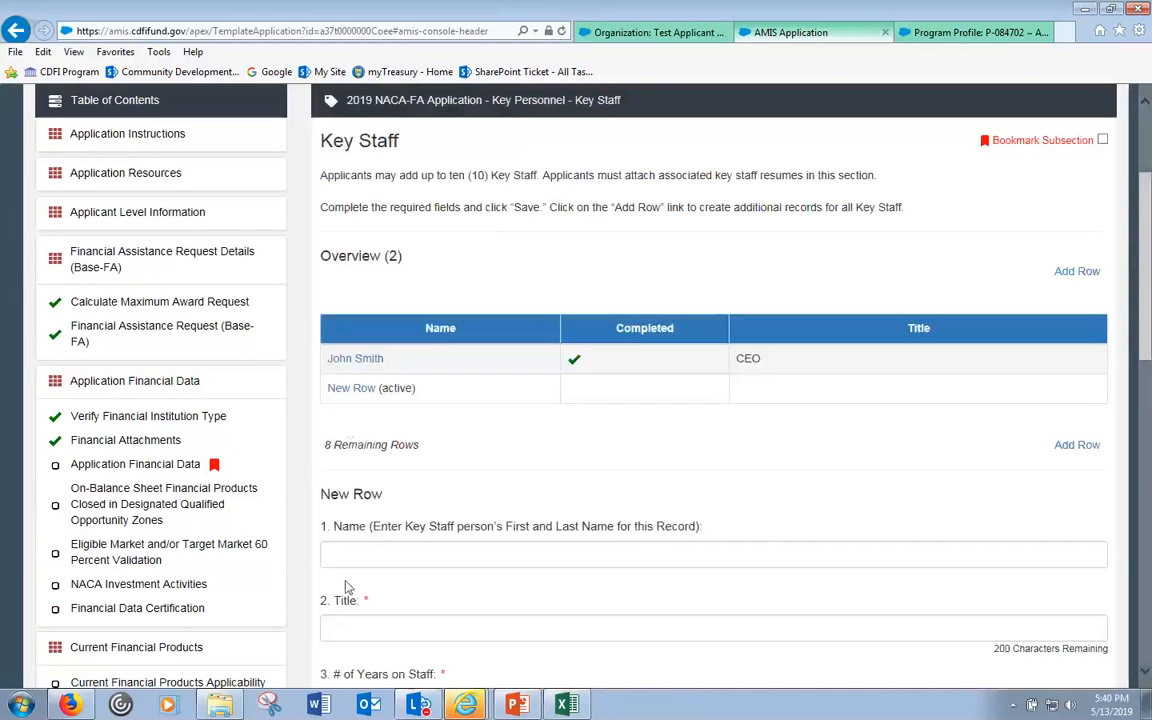
click(347, 556)
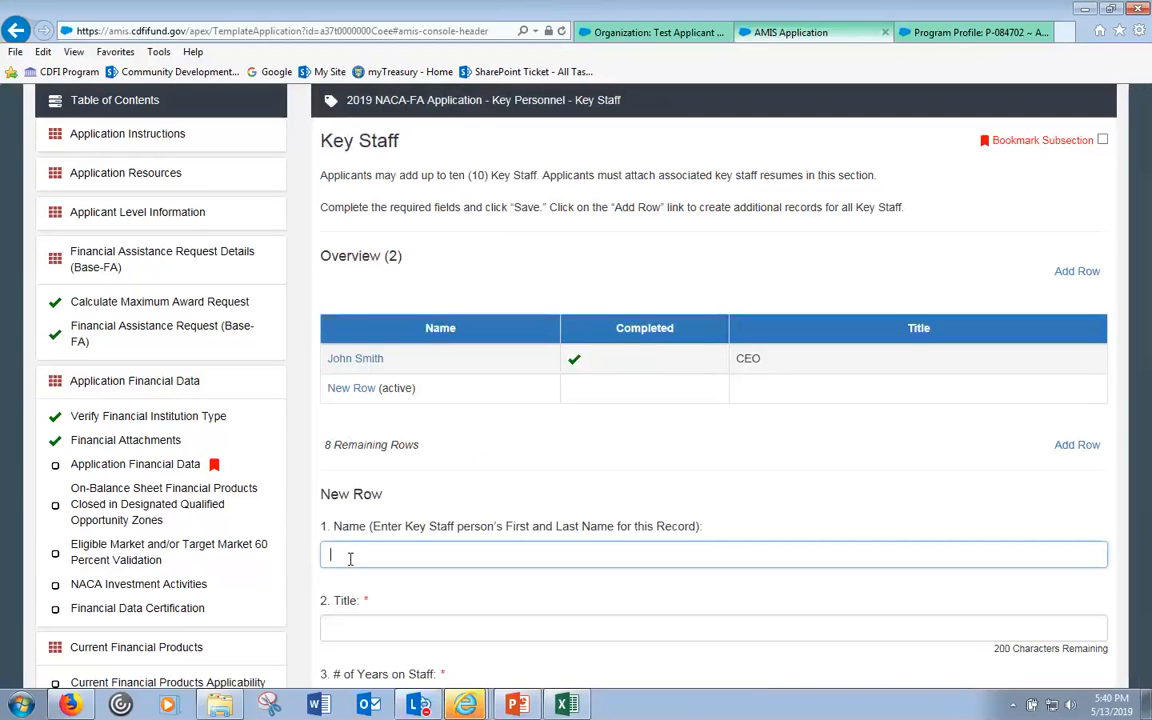
text(Jam)
text(e Smith)
click(404, 622)
text(CFO)
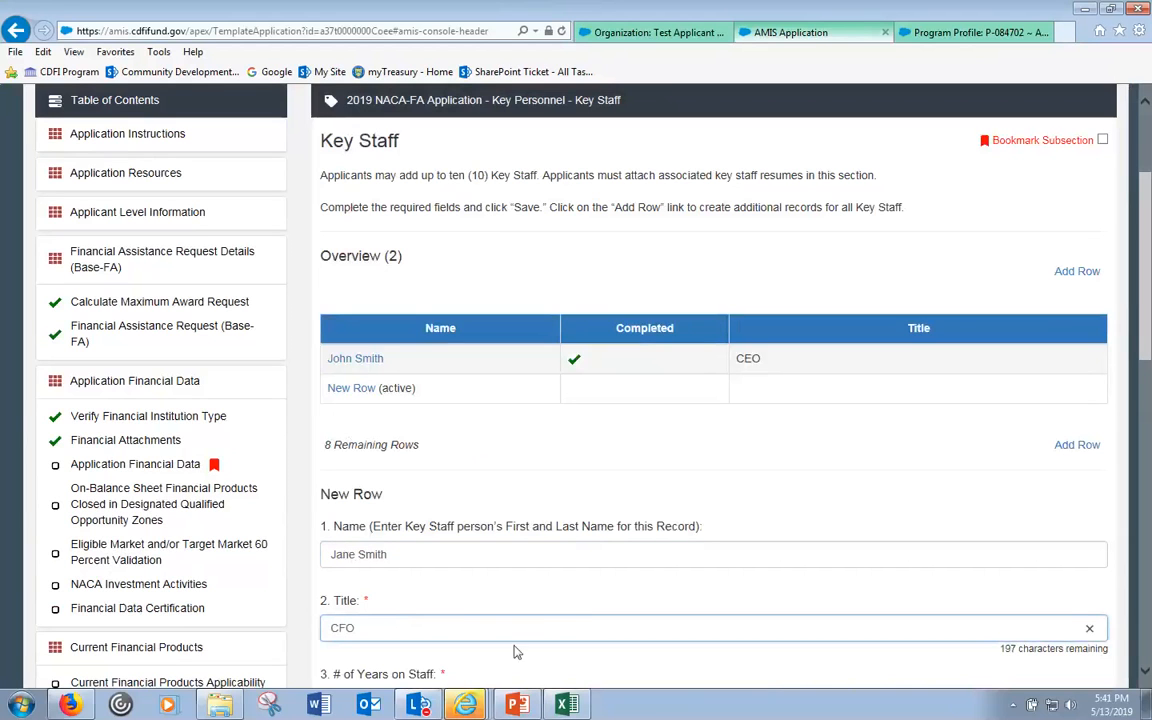
- Set 15 years on staff and experience and role 'All' in the new record
scroll(510, 510, down, 3)
click(440, 430)
text(15)
click(391, 506)
text(15)
click(386, 589)
text(All)
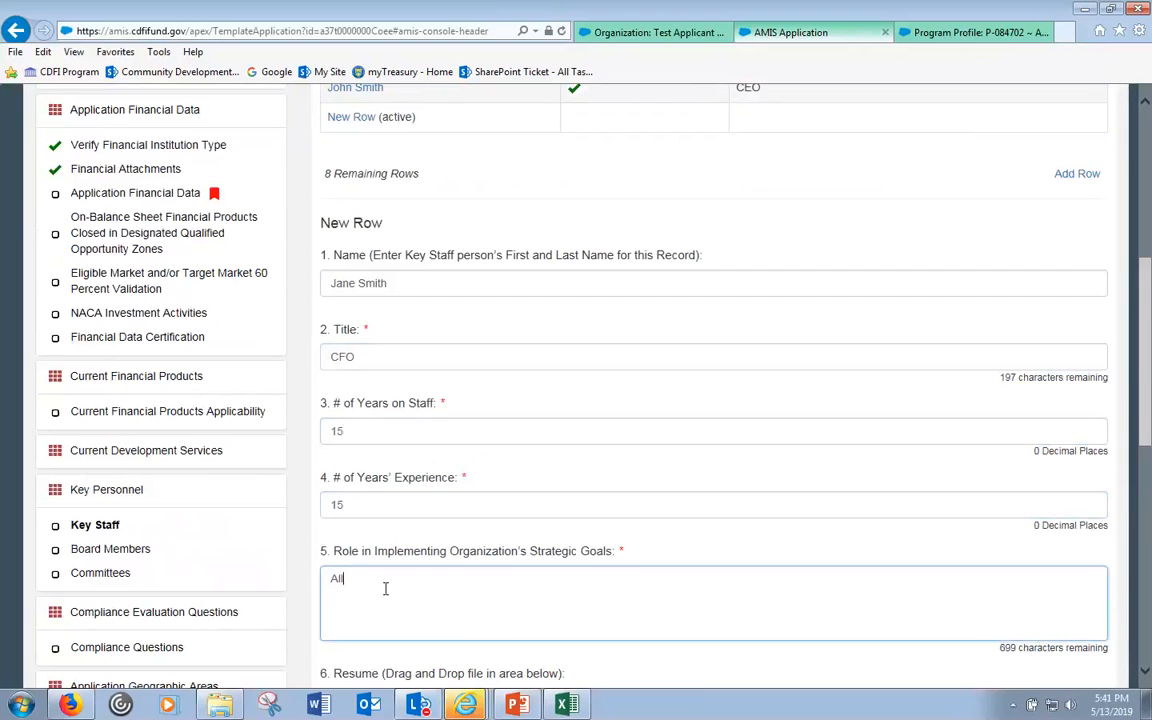
scroll(420, 490, down, 4)
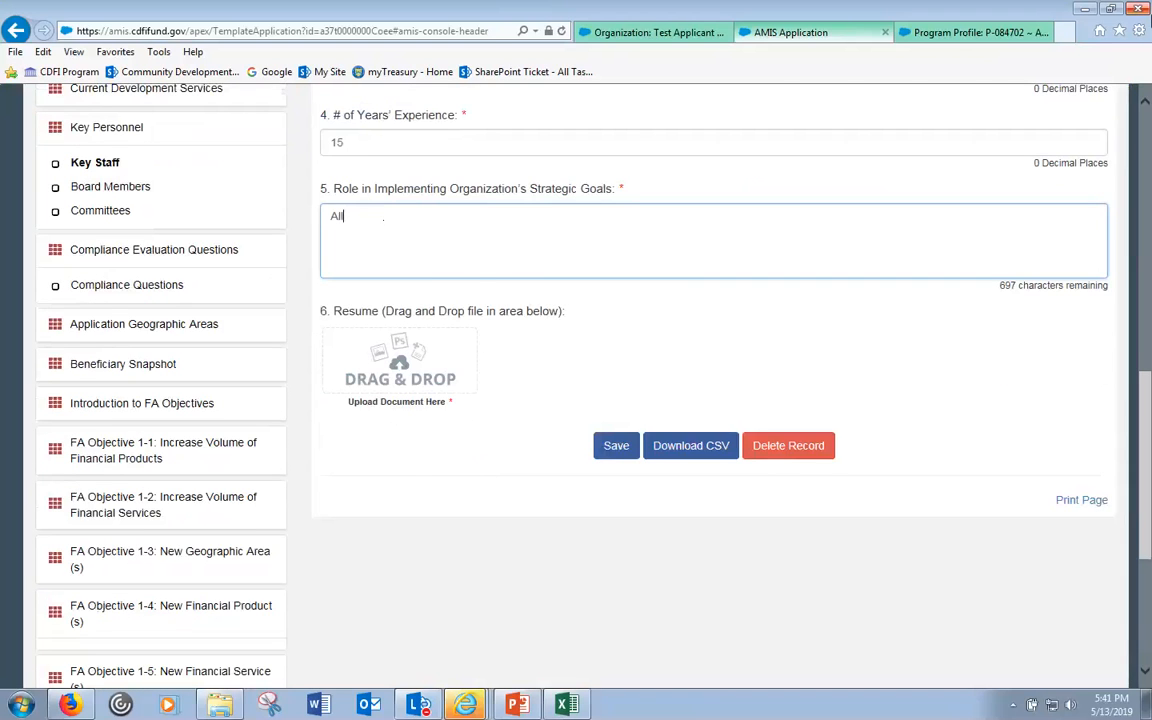
click(1109, 9)
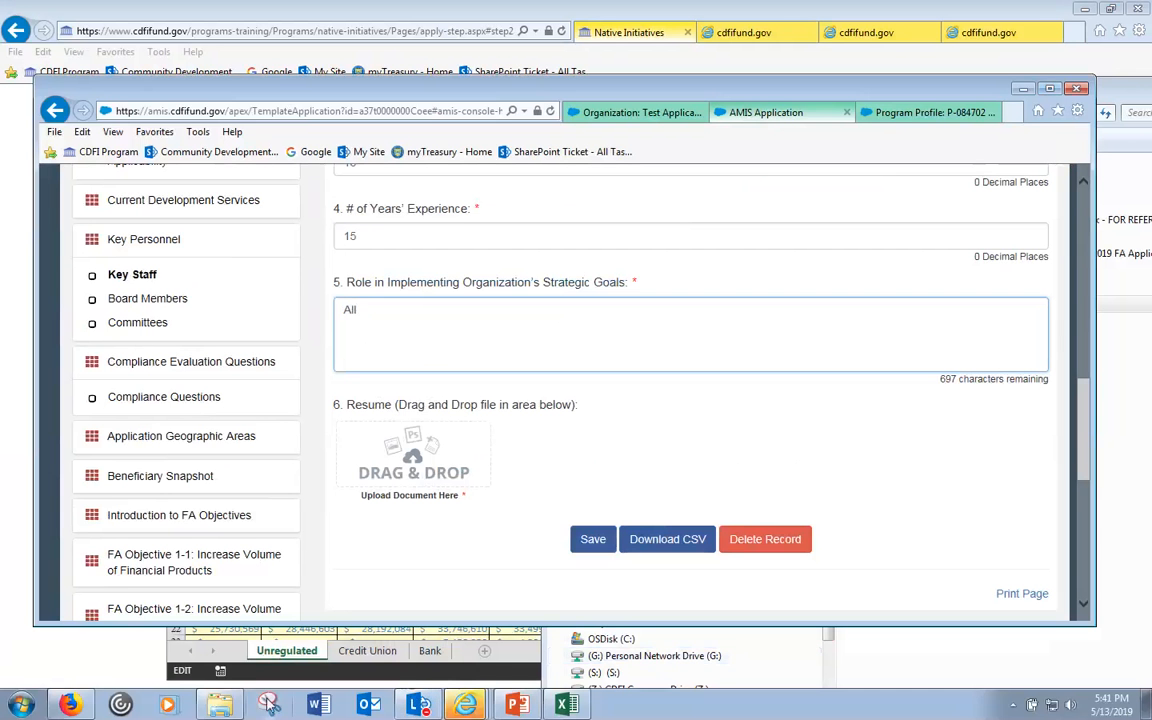
- Drop Management letter.pdf into the new record's resume area and save the CFO record
click(220, 704)
drag(908, 304, 395, 475)
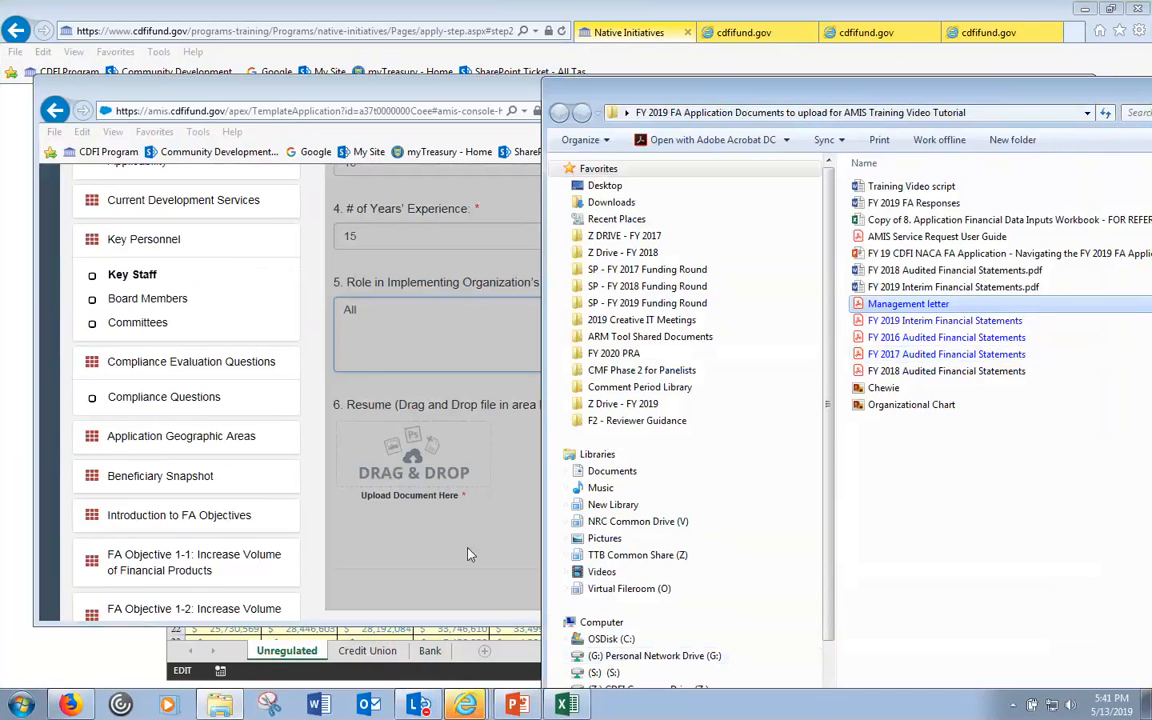
drag(1146, 92, 867, 119)
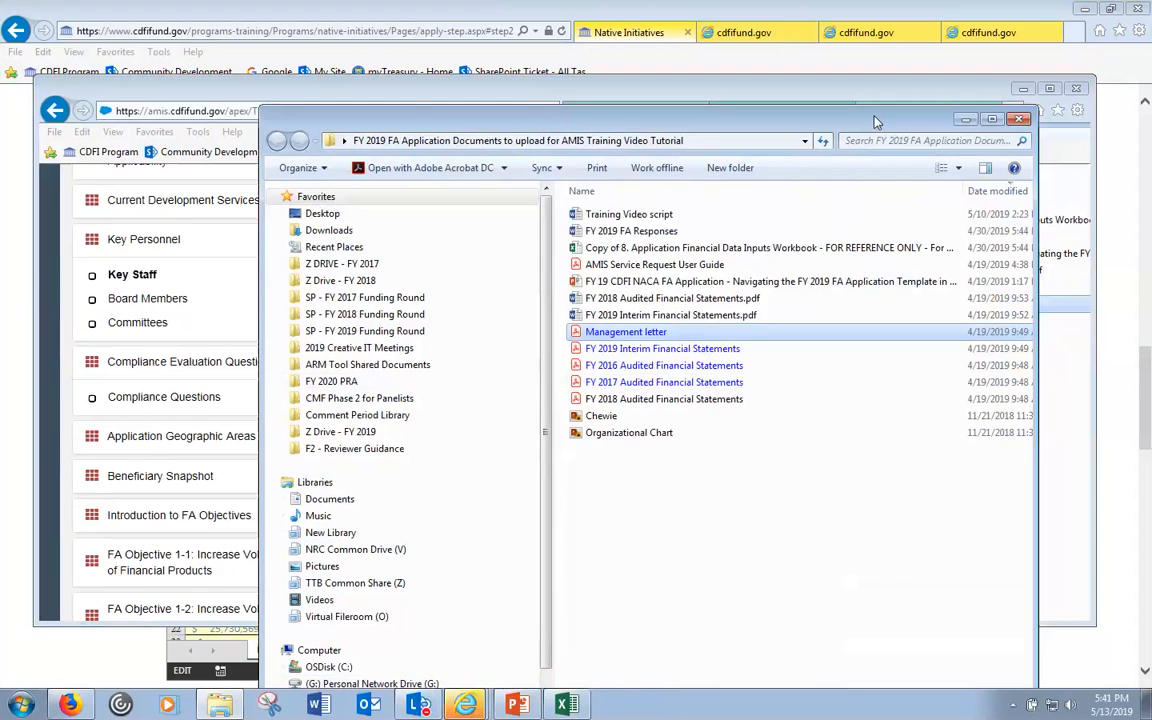
click(967, 121)
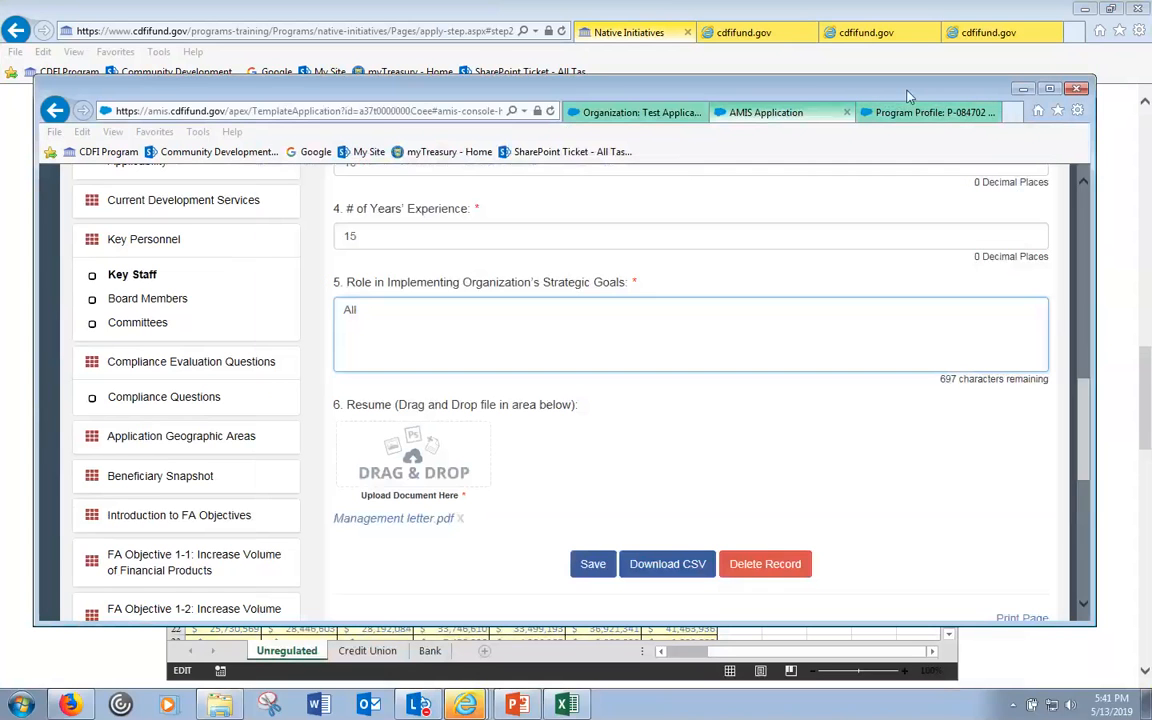
drag(1085, 453, 1090, 241)
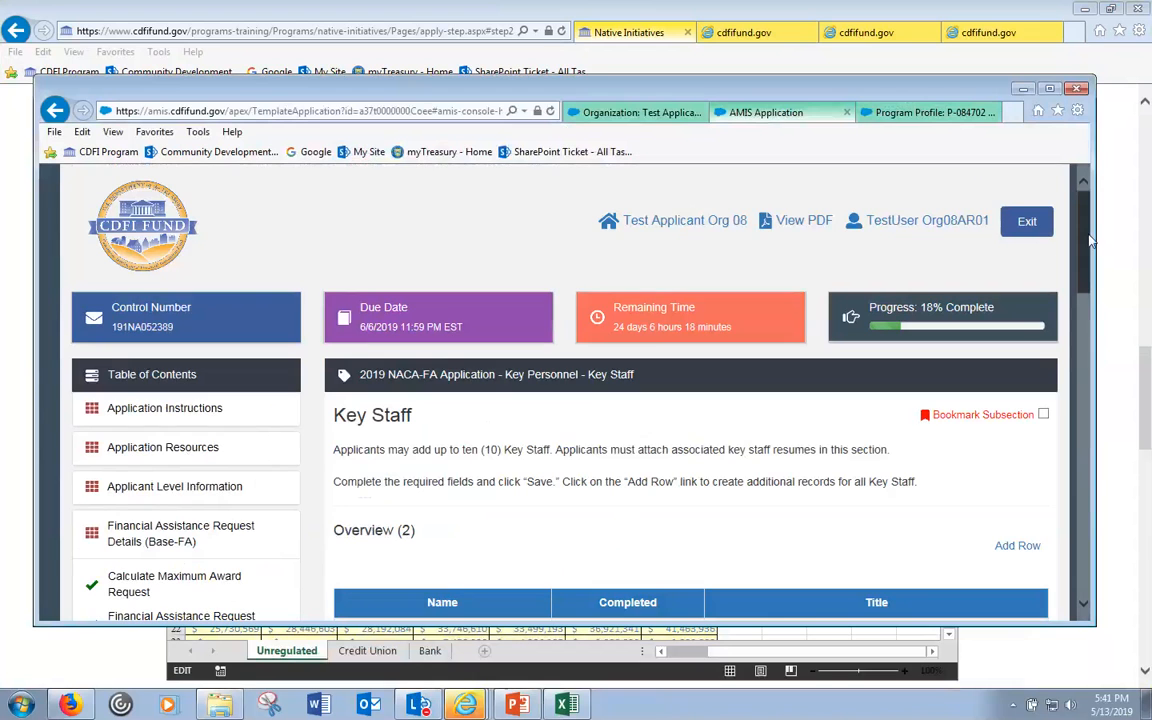
click(1049, 88)
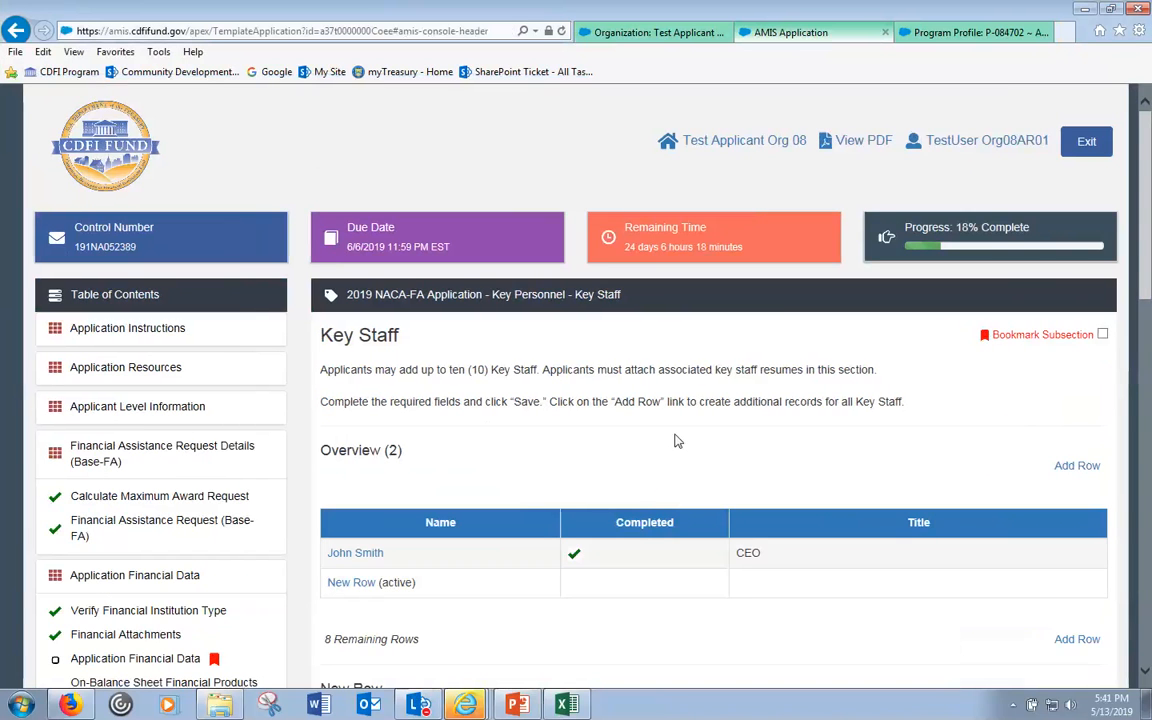
drag(1147, 255, 1147, 486)
click(613, 564)
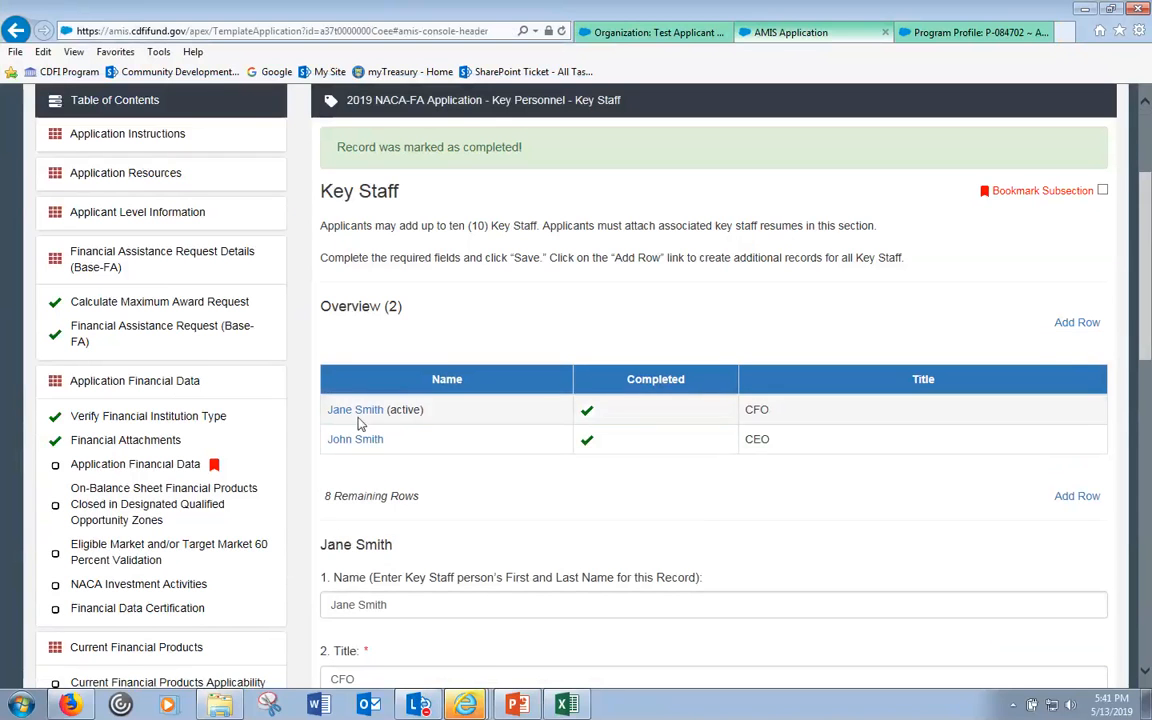
double_click(411, 413)
click(787, 415)
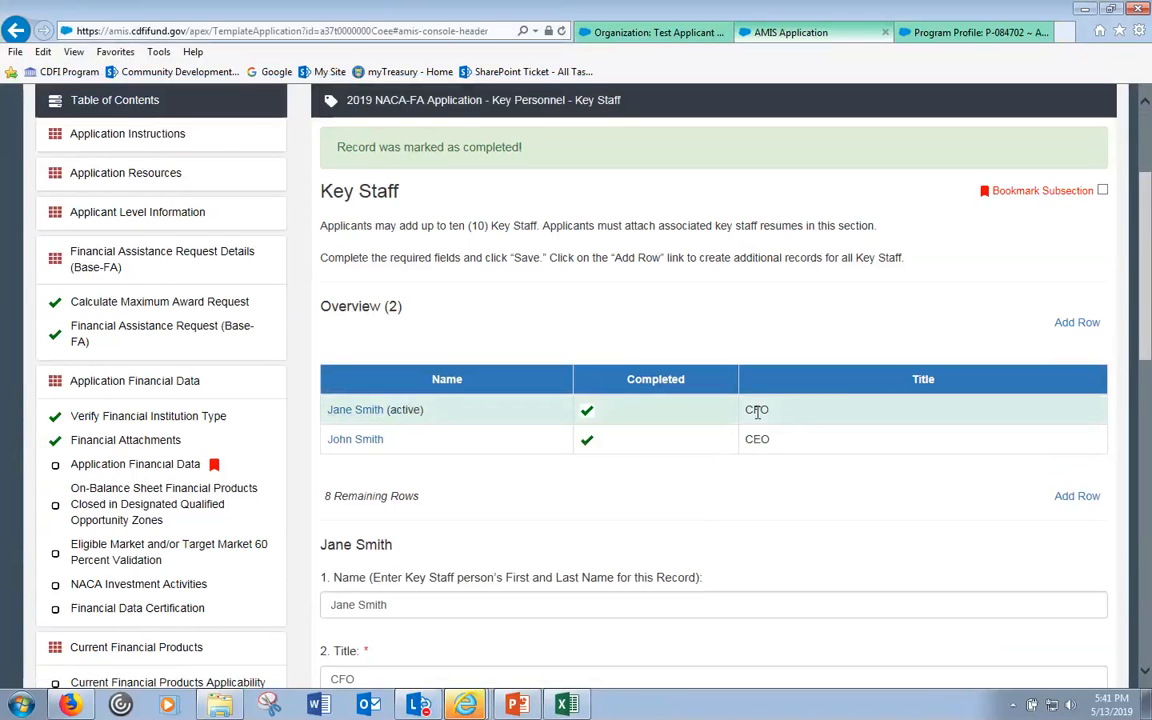
scroll(700, 375, down, 1)
scroll(610, 335, down, 4)
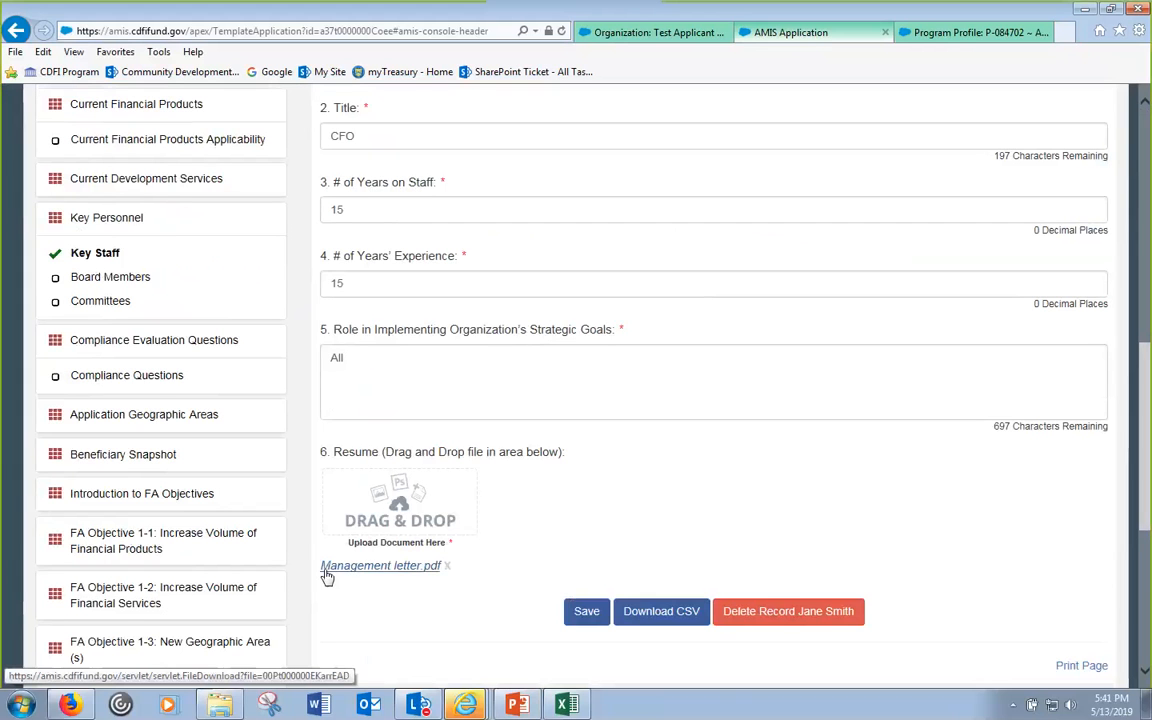
scroll(419, 545, up, 2)
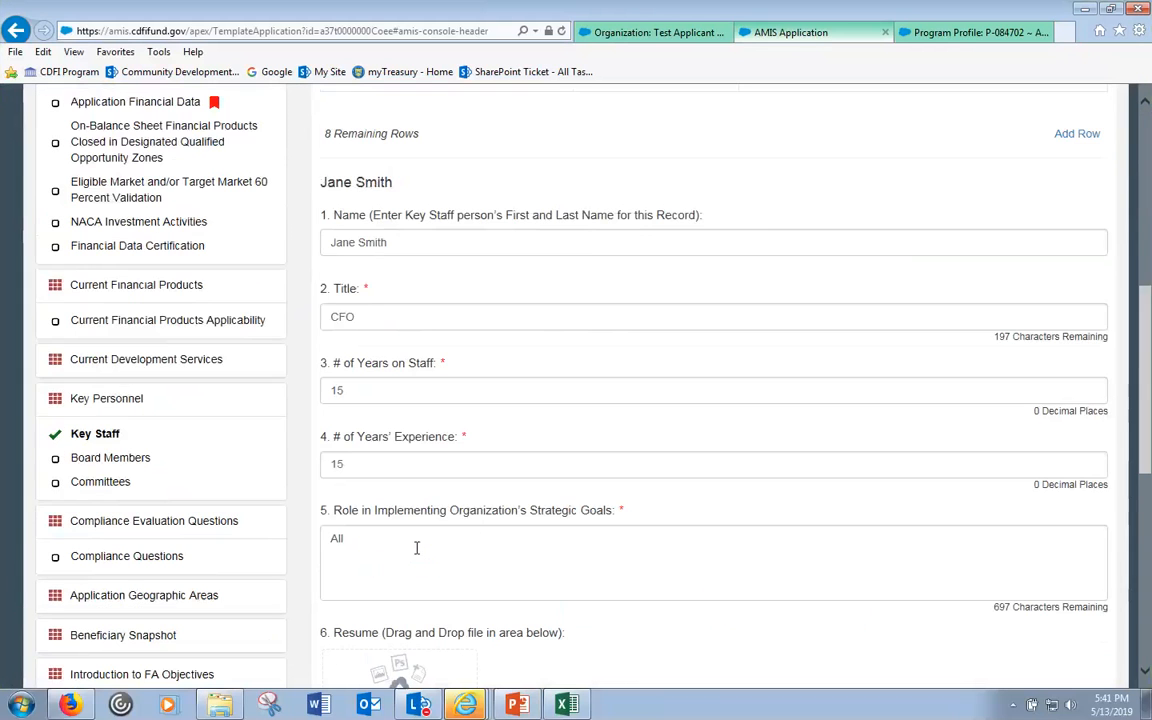
scroll(419, 530, up, 2)
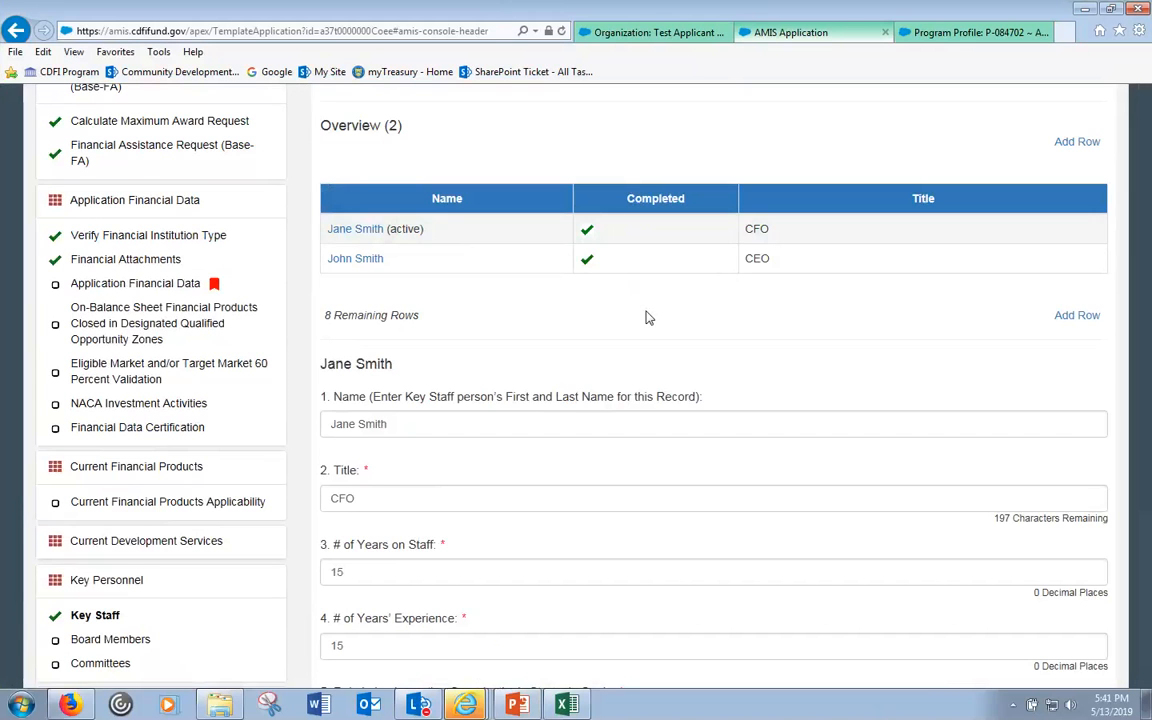
scroll(645, 317, down, 1)
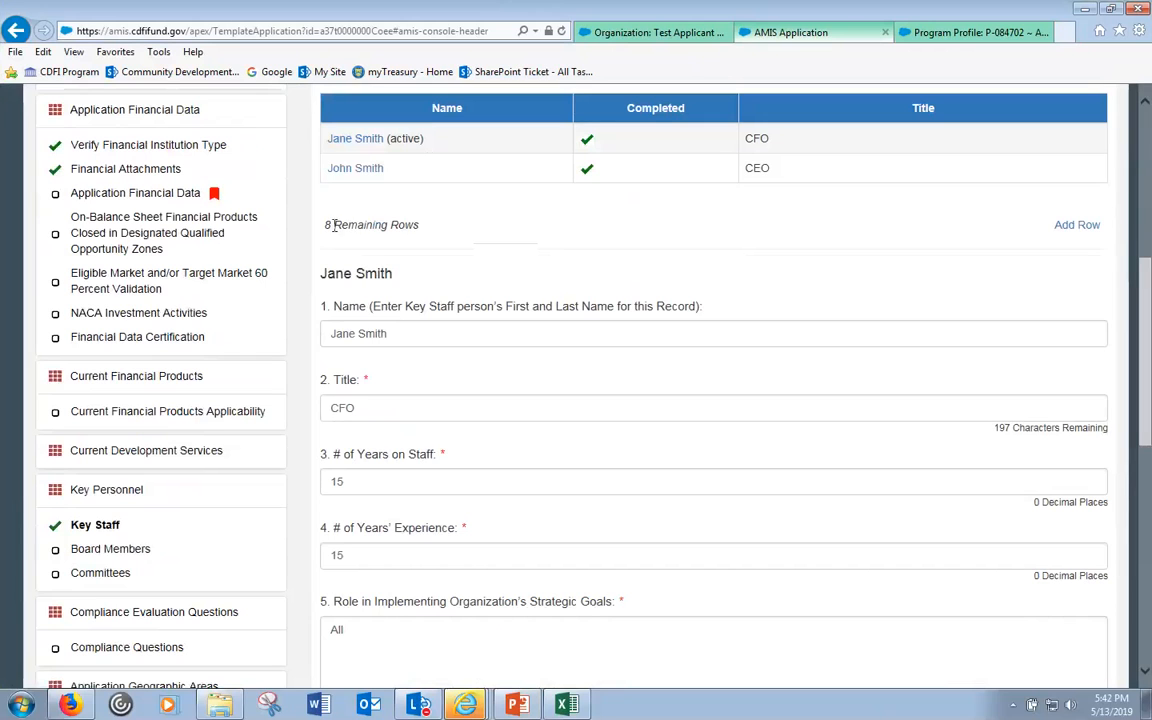
drag(325, 226, 418, 221)
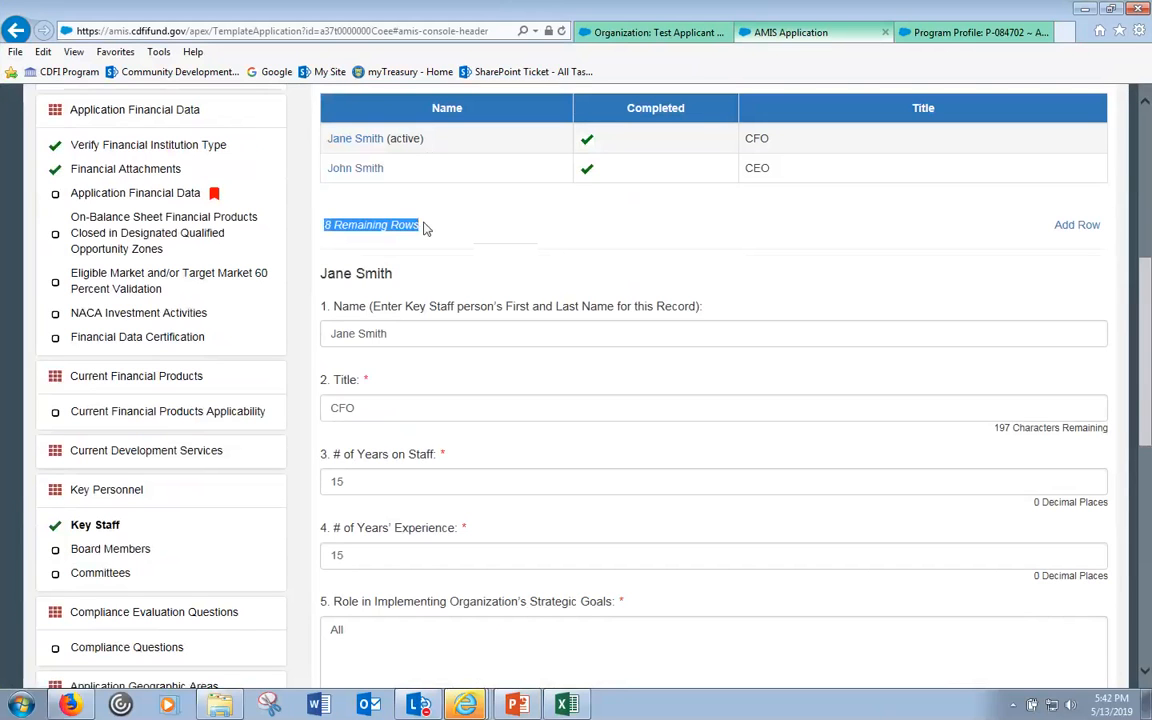
scroll(424, 228, up, 3)
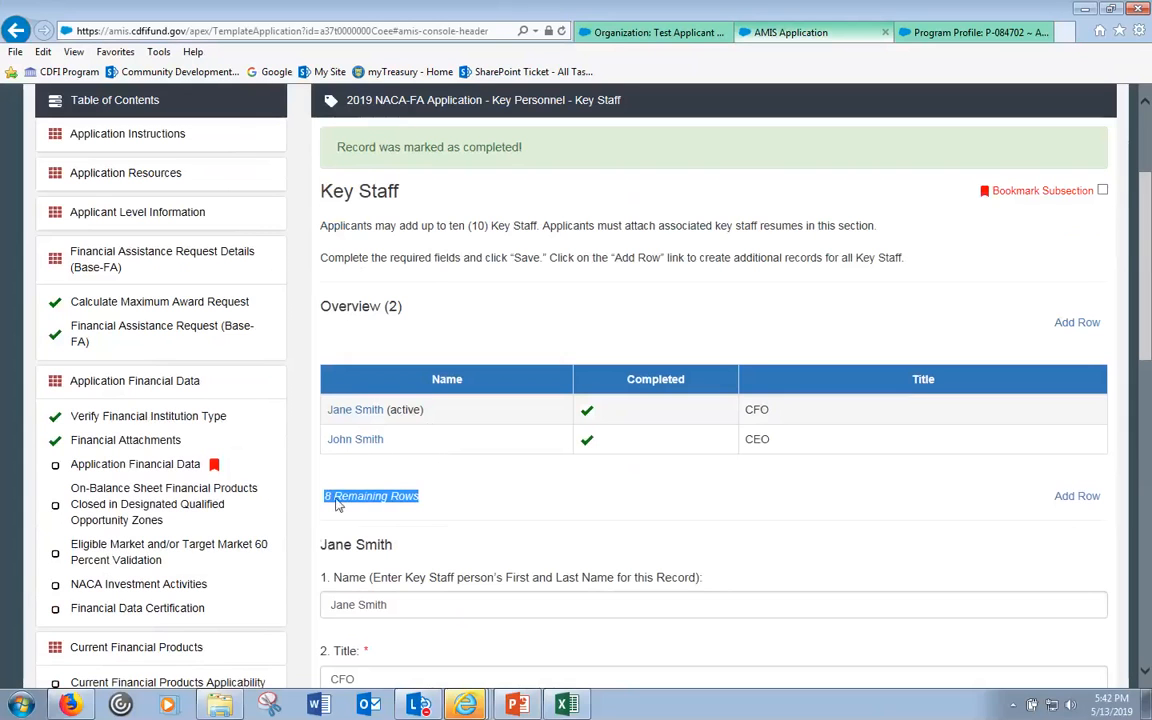
click(393, 511)
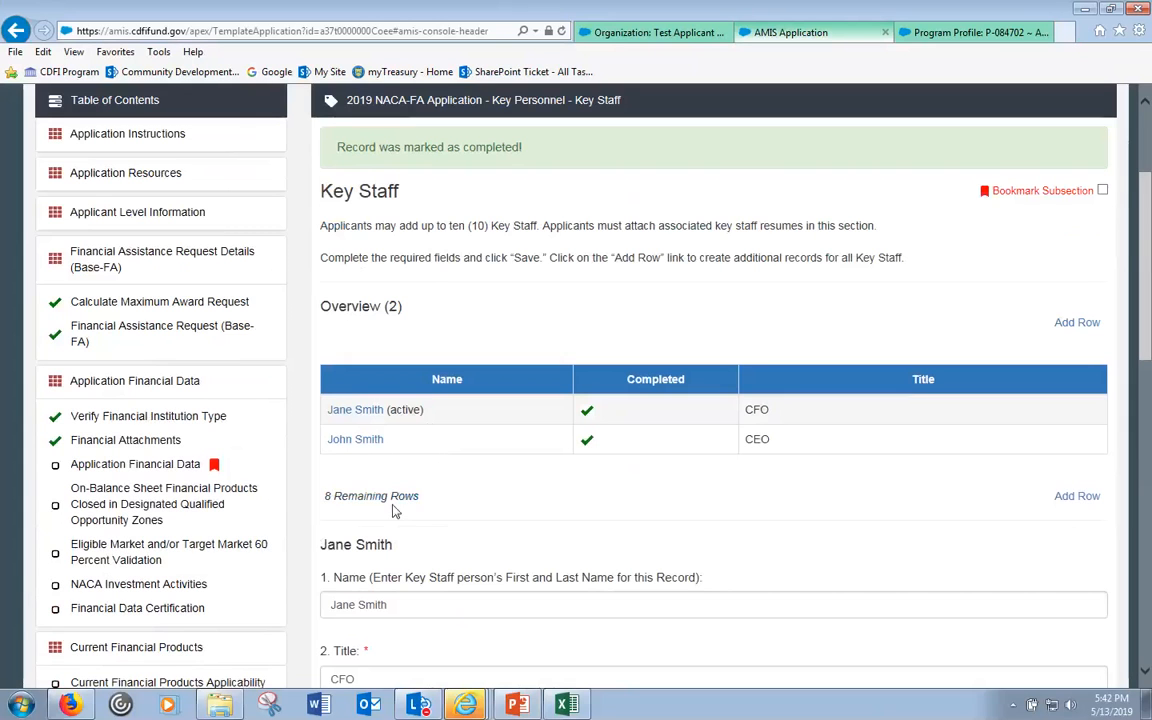
- Add another blank Key Staff row and open the CEO's staff record
click(1082, 505)
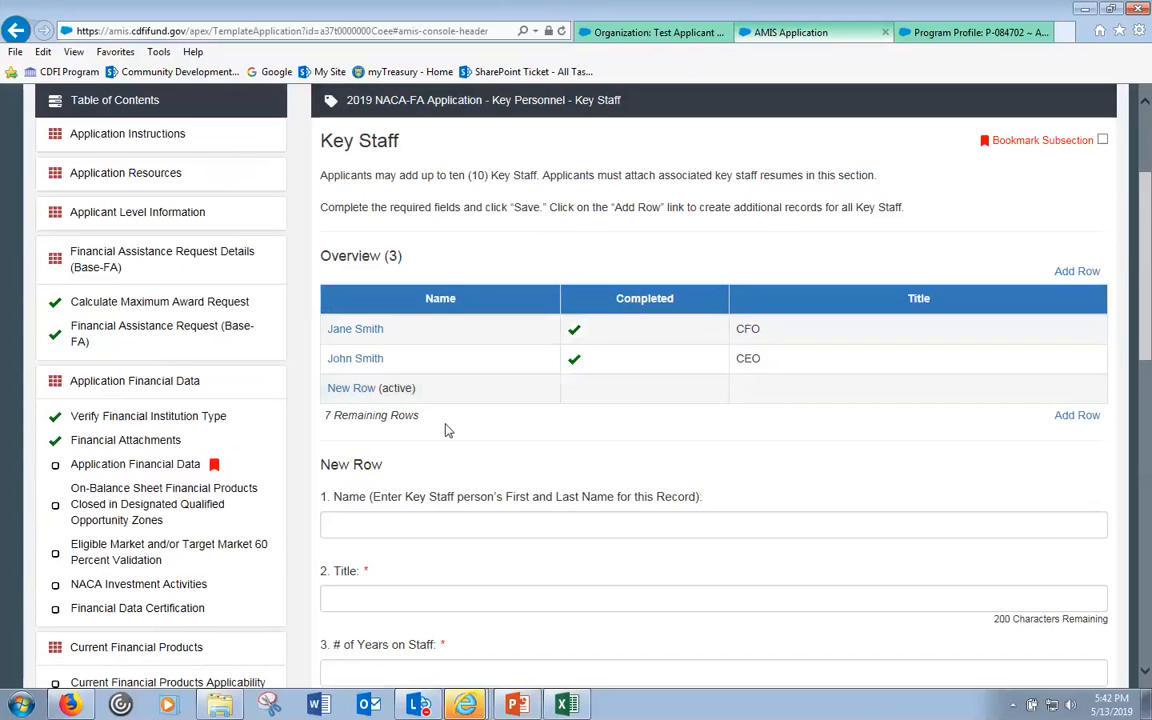
scroll(449, 421, down, 1)
click(355, 238)
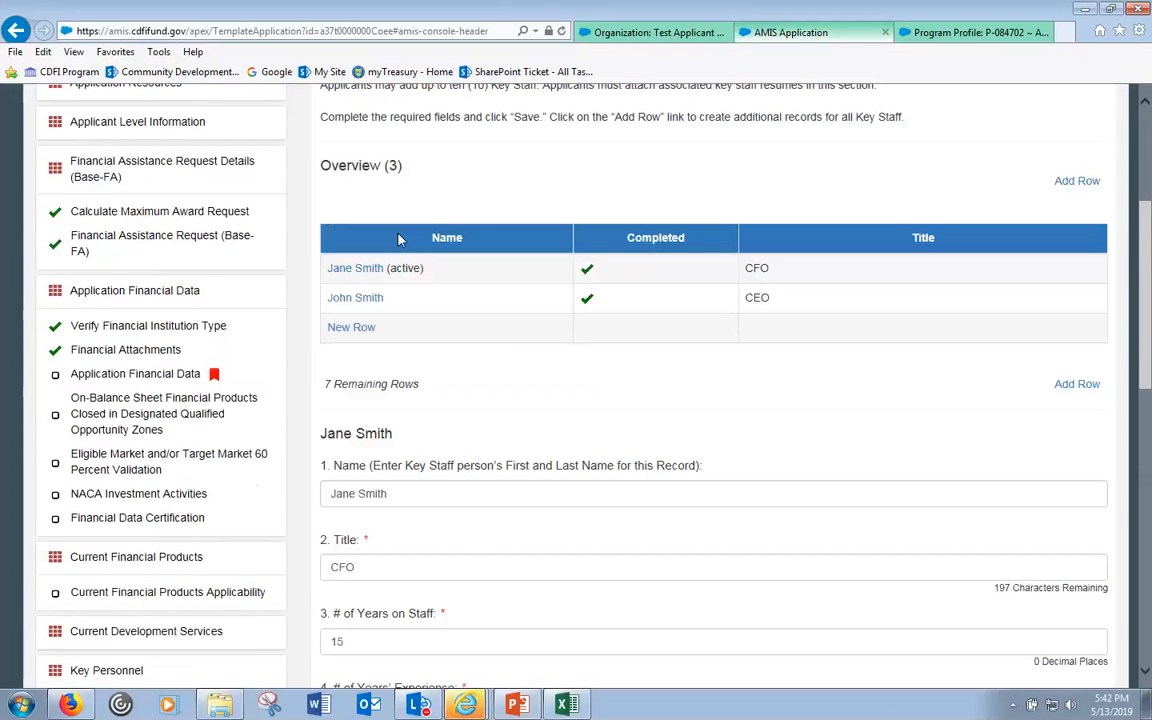
click(358, 298)
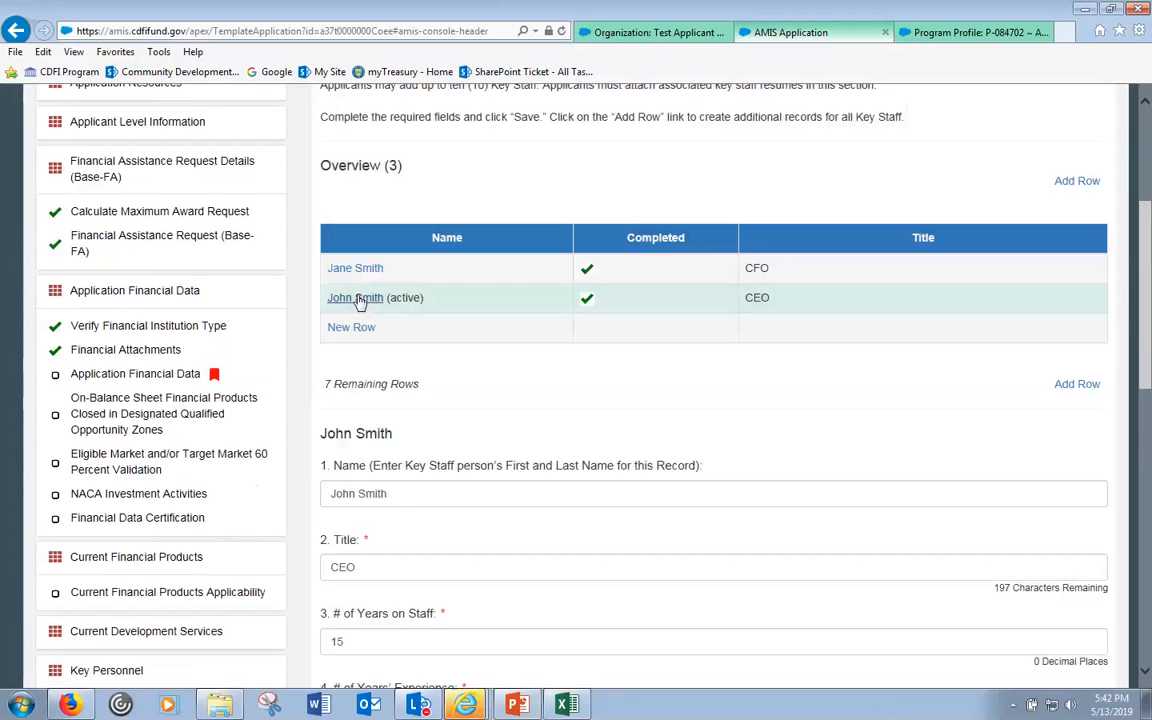
- Delete the CEO's Key Staff record and confirm the deletion
scroll(800, 447, down, 6)
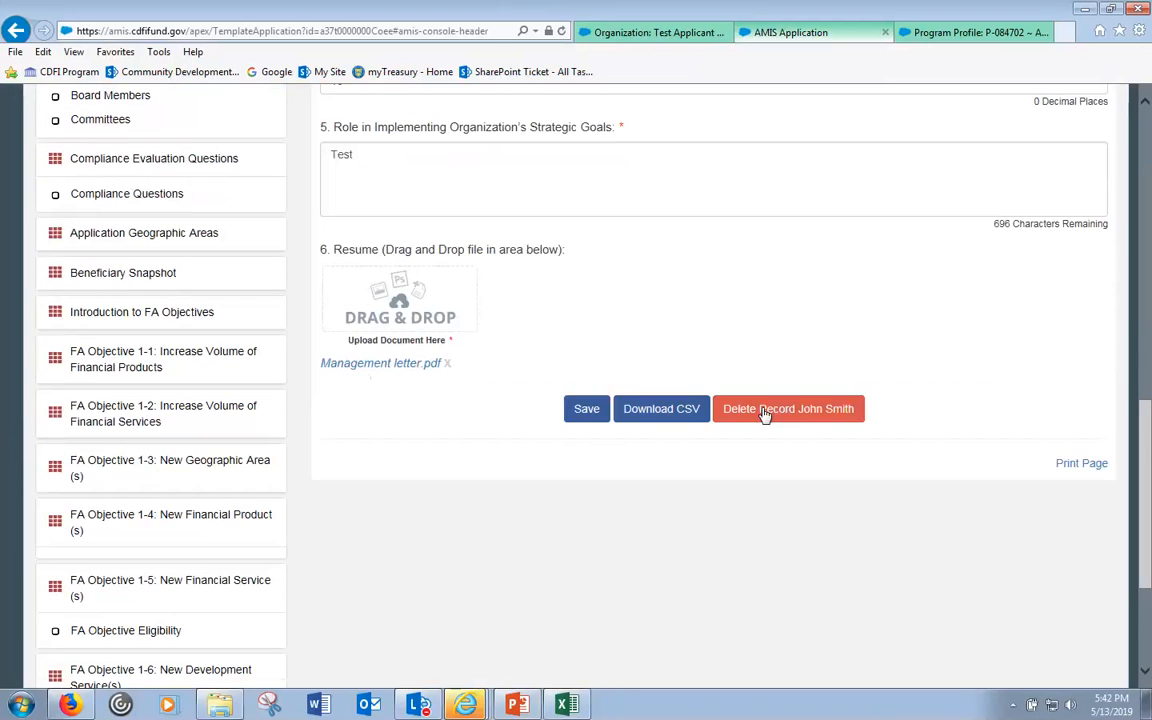
scroll(600, 350, up, 5)
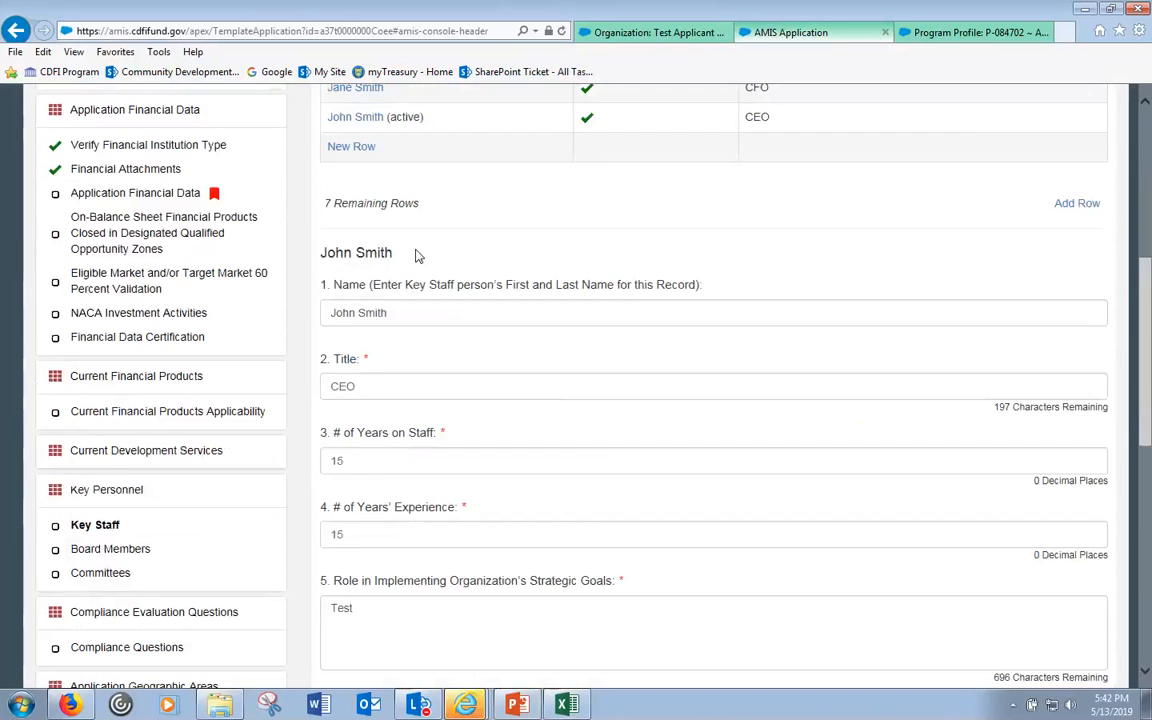
scroll(418, 256, up, 3)
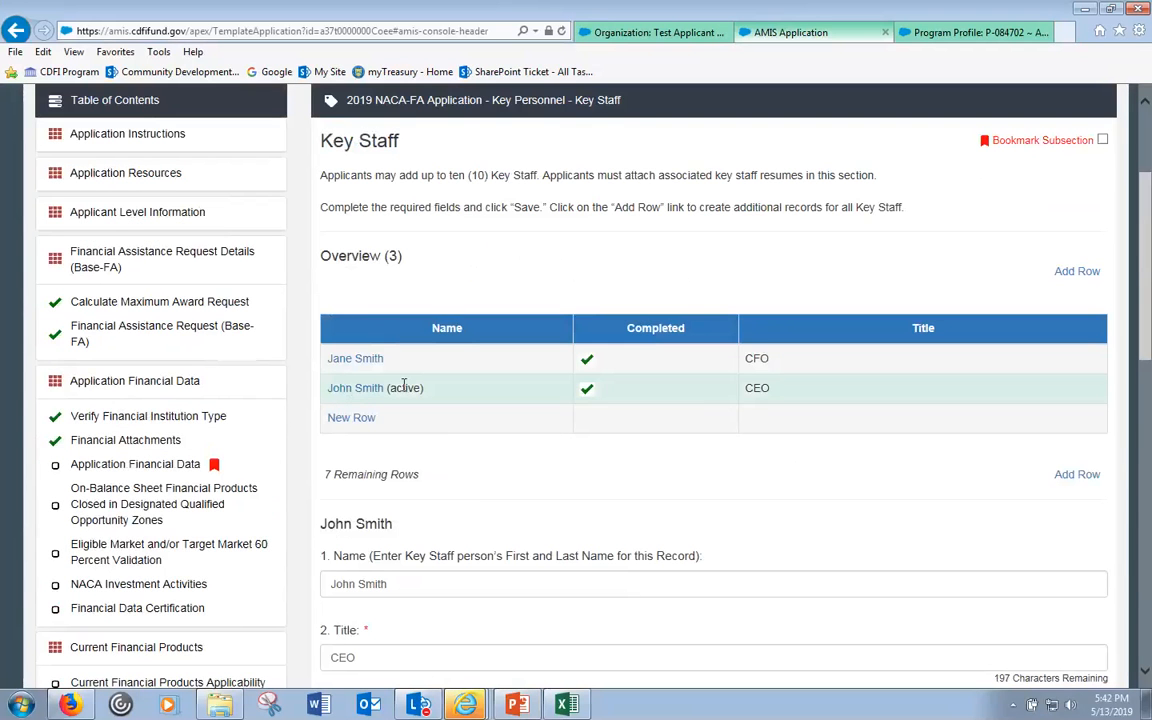
scroll(480, 433, down, 10)
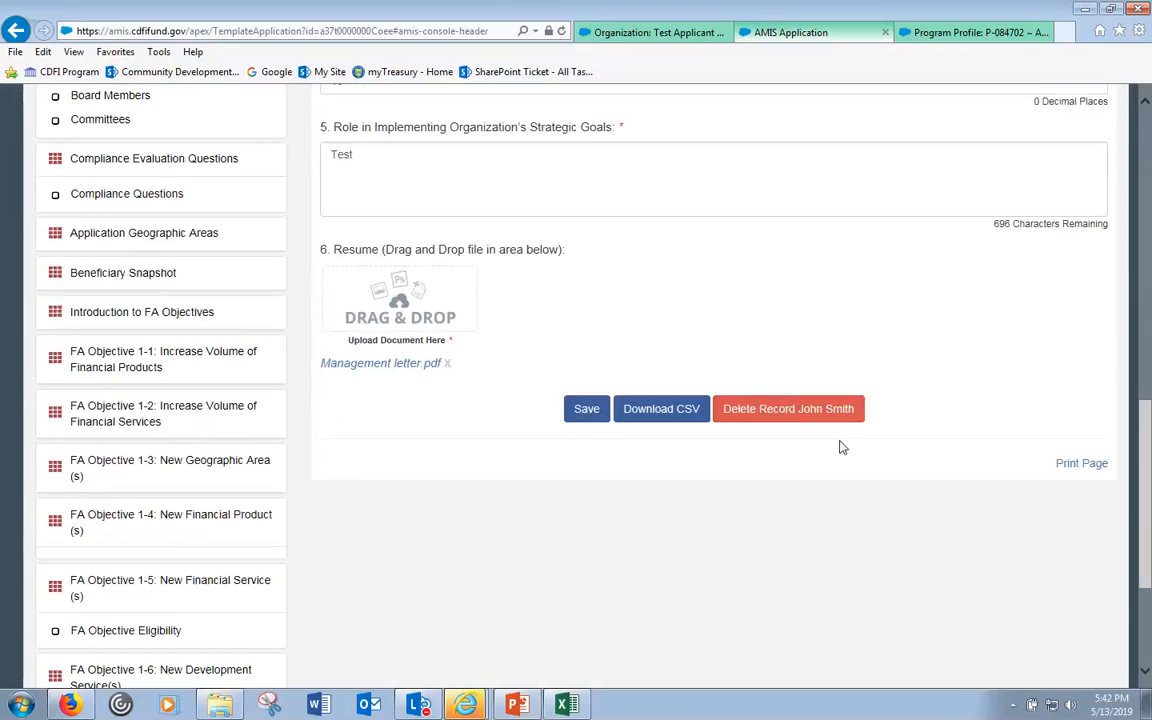
click(800, 411)
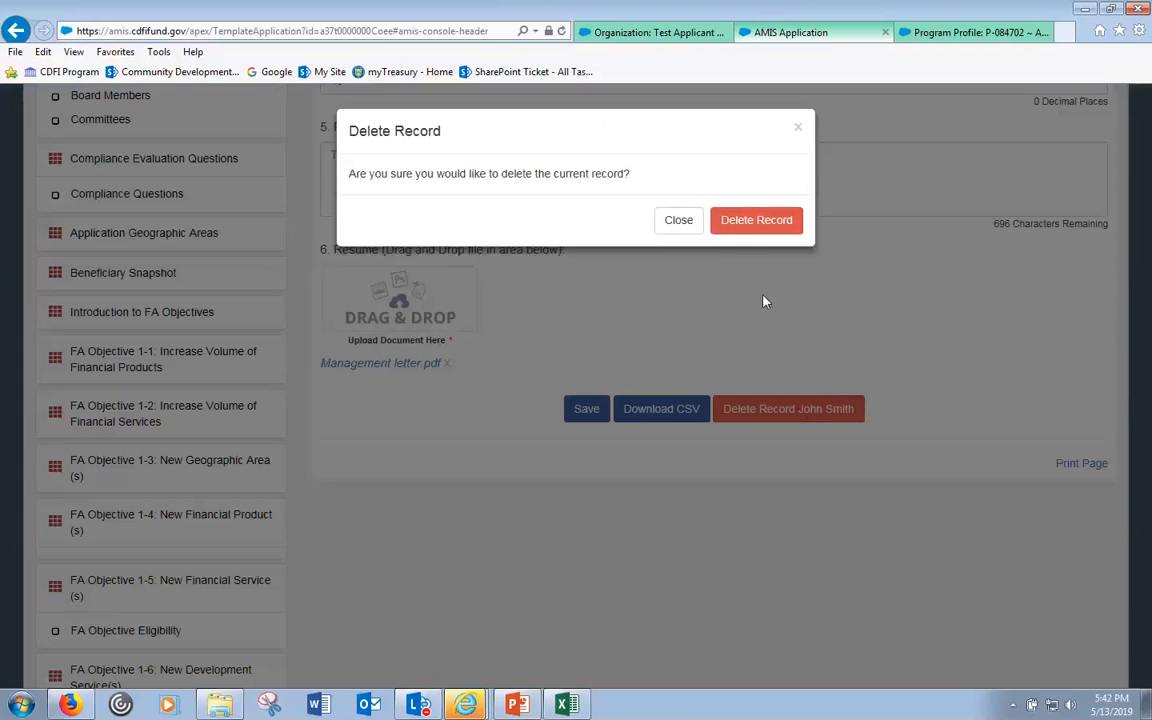
click(754, 222)
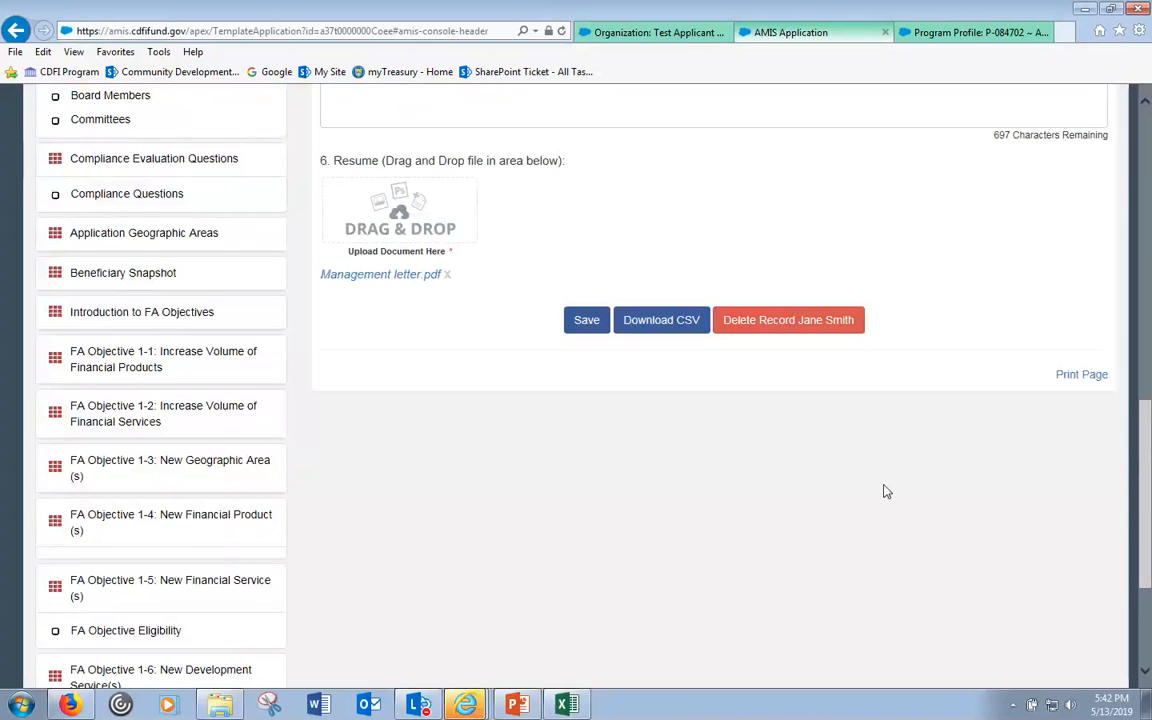
scroll(460, 188, up, 1)
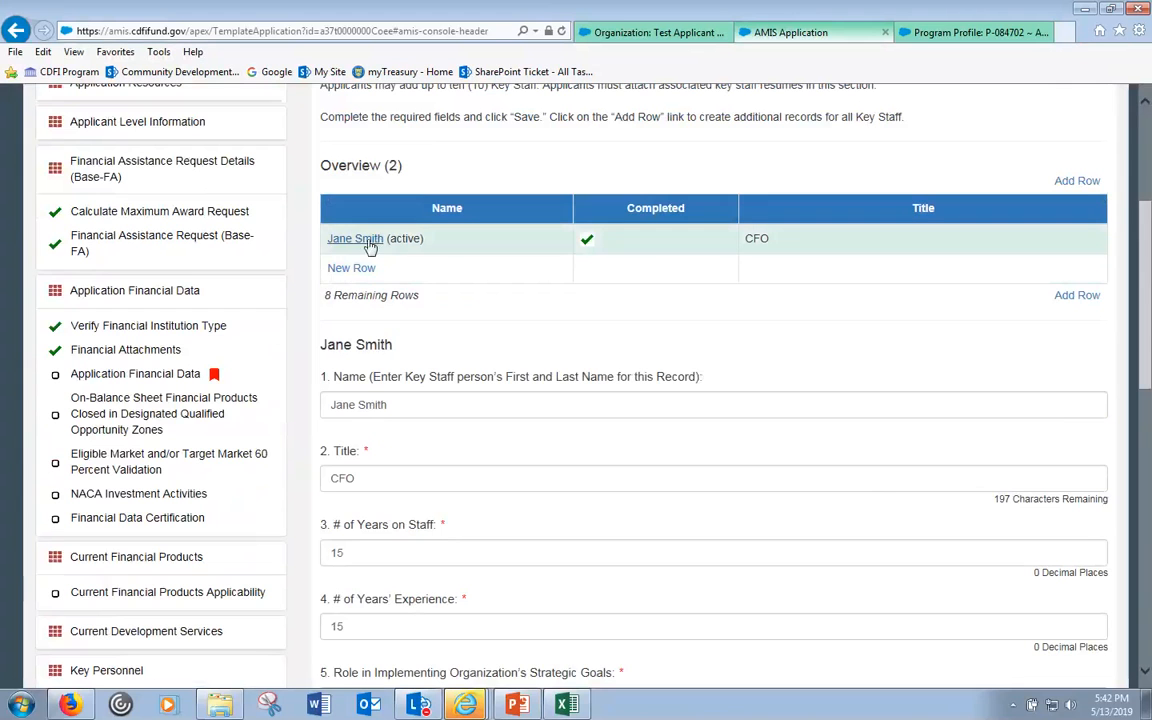
scroll(450, 240, down, 5)
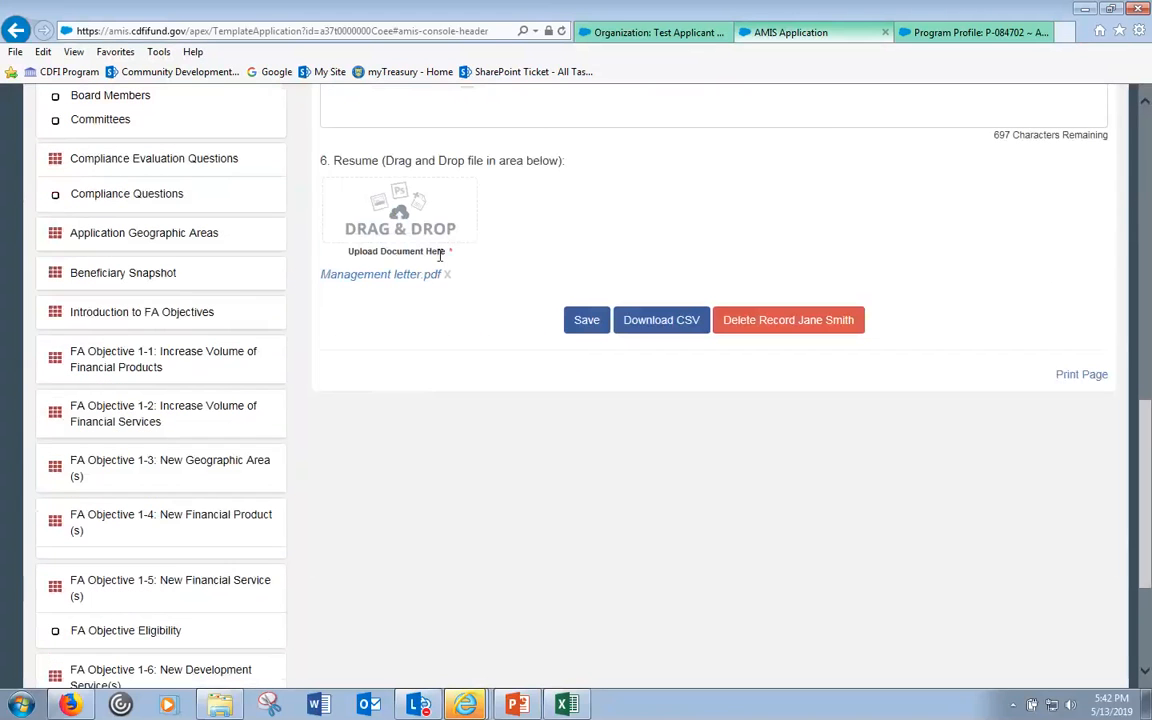
- Export the Key Staff records with Download CSV and open the downloaded file
click(657, 326)
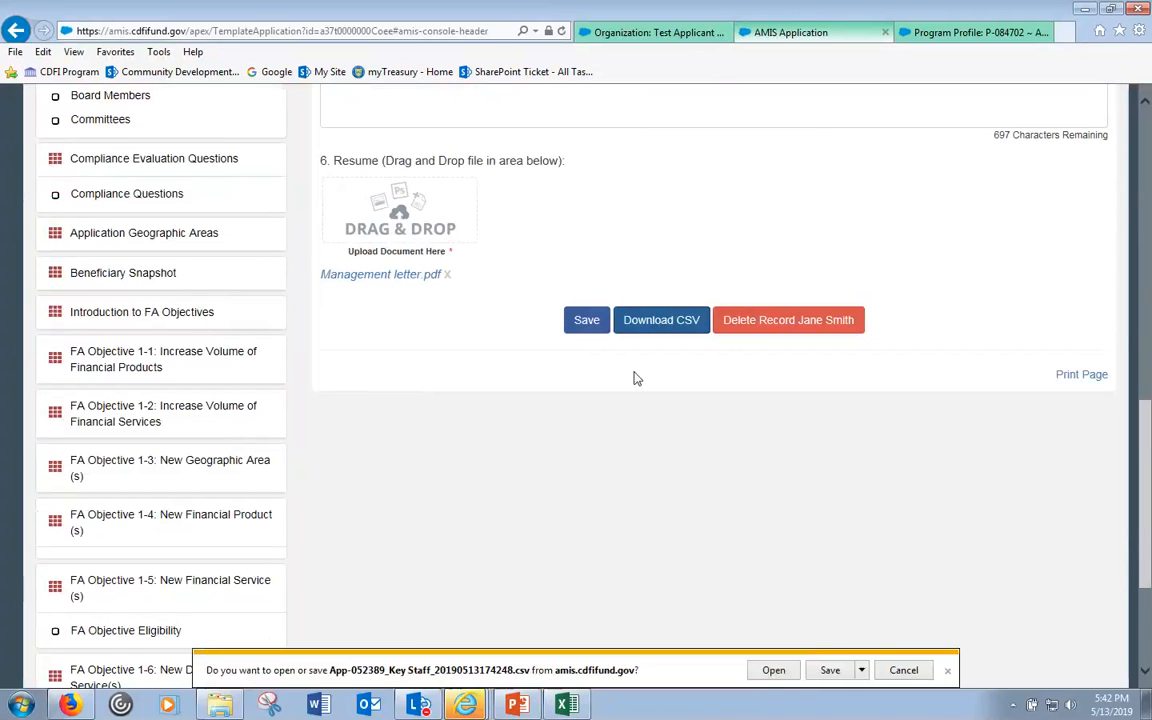
click(775, 671)
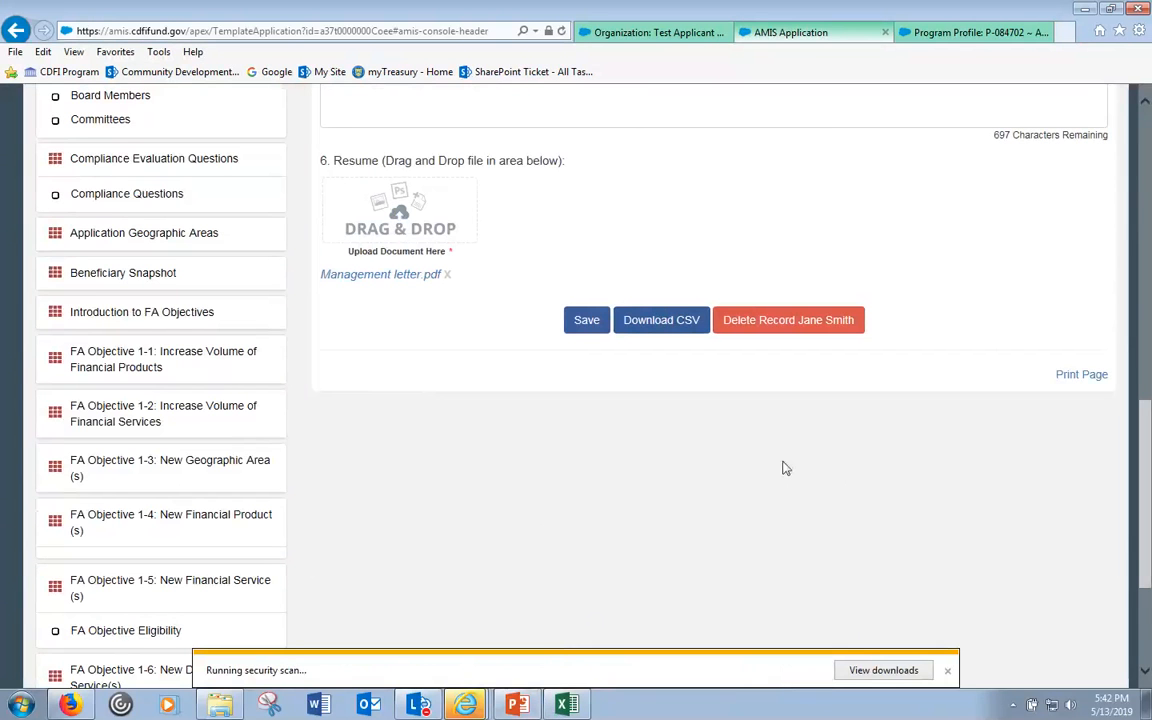
scroll(732, 481, up, 4)
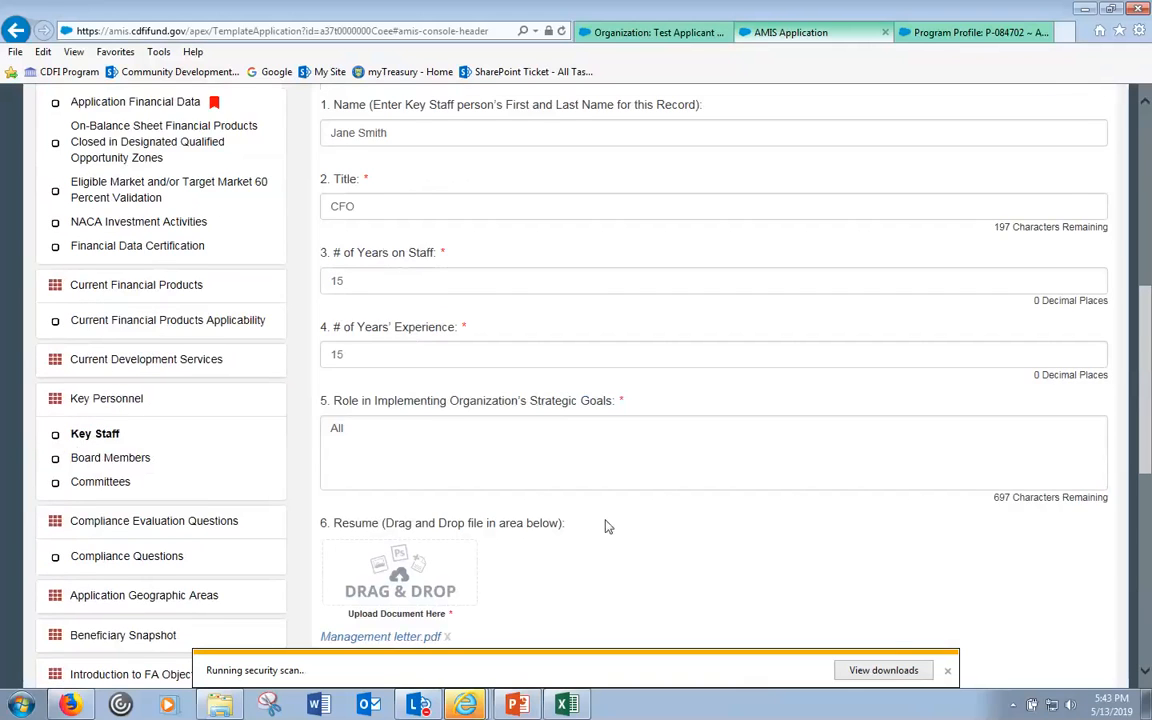
scroll(514, 237, up, 3)
scroll(516, 287, down, 5)
mouse_move(465, 704)
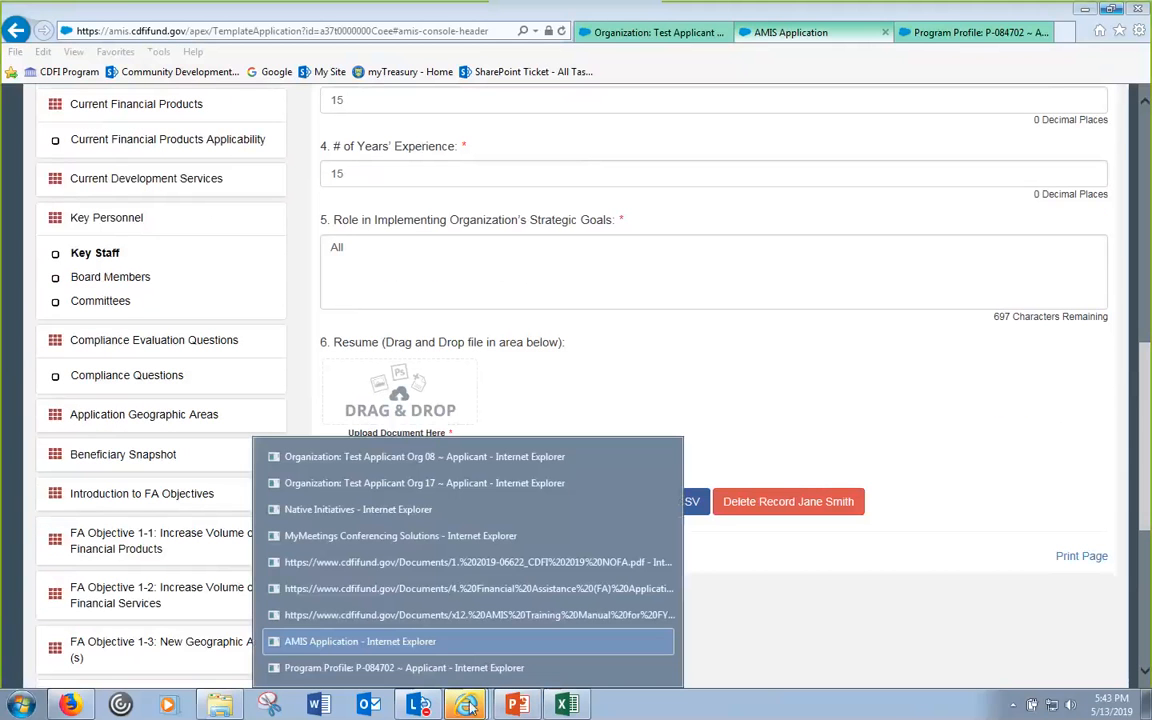
click(423, 645)
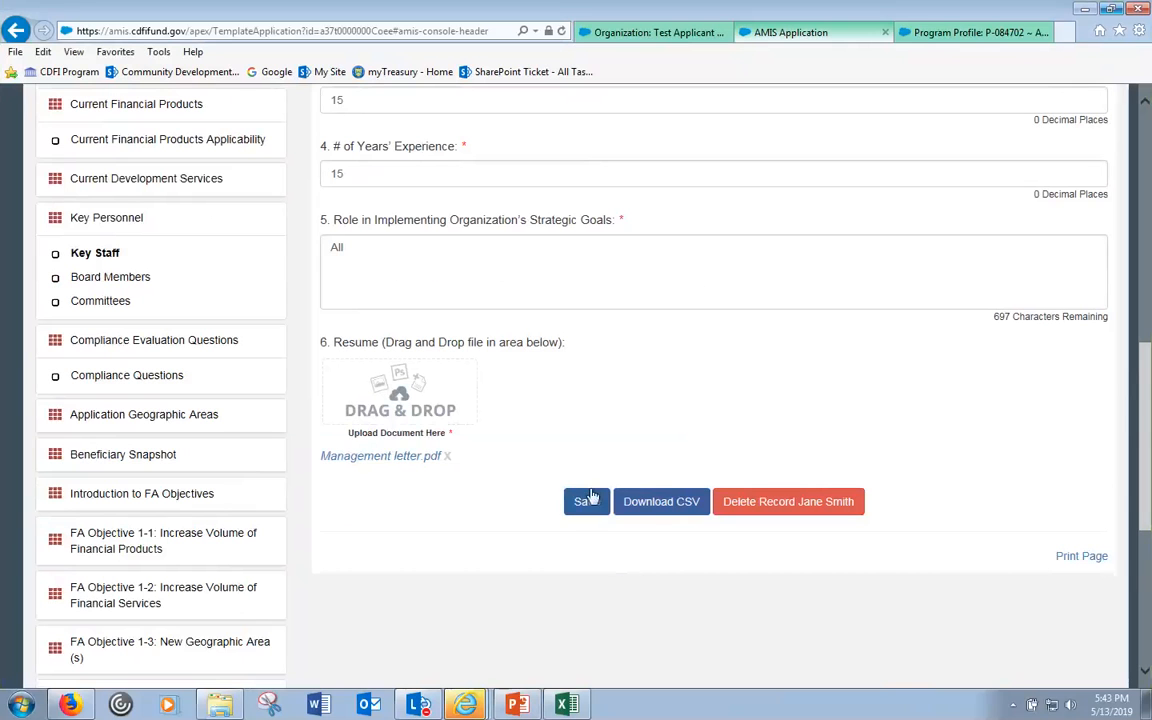
click(661, 505)
click(781, 677)
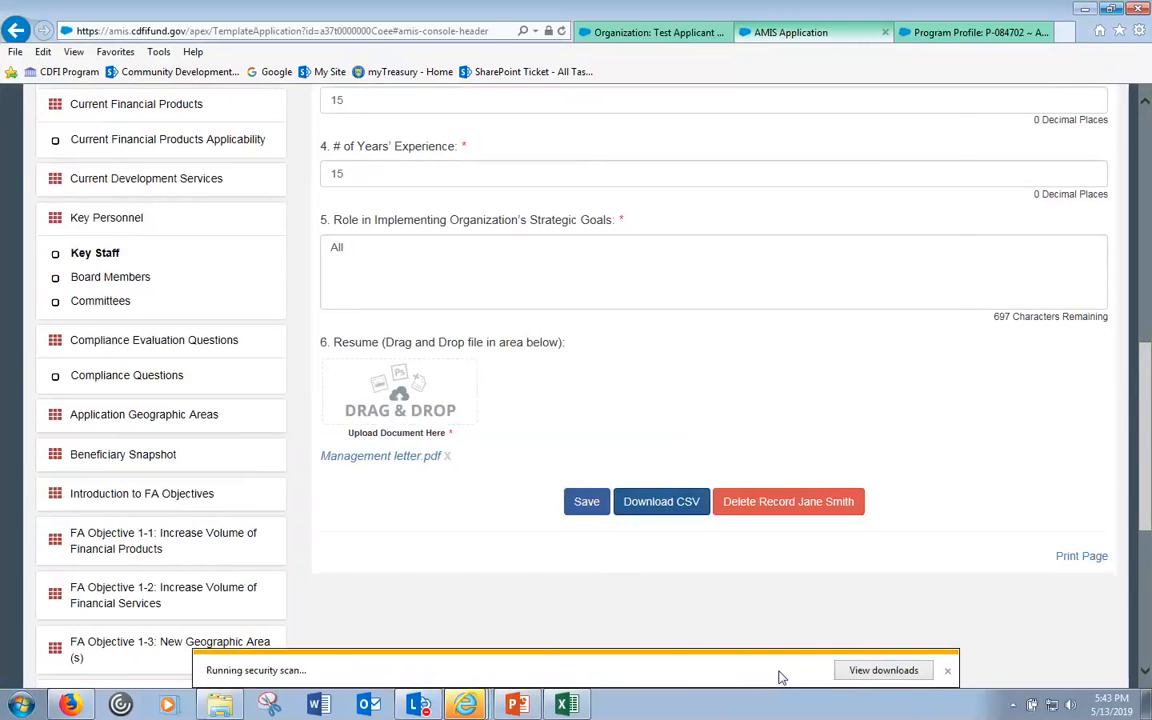
- View the Key Staff CSV in Excel with column A widened, then close it unsaved
click(767, 373)
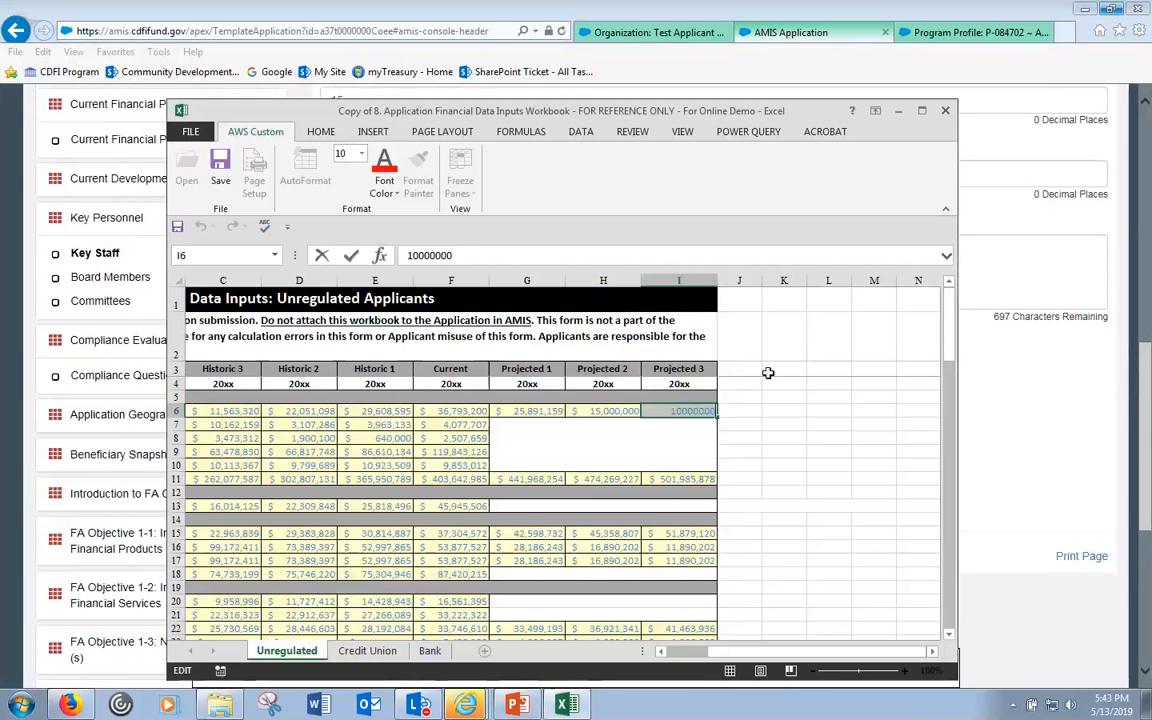
click(571, 396)
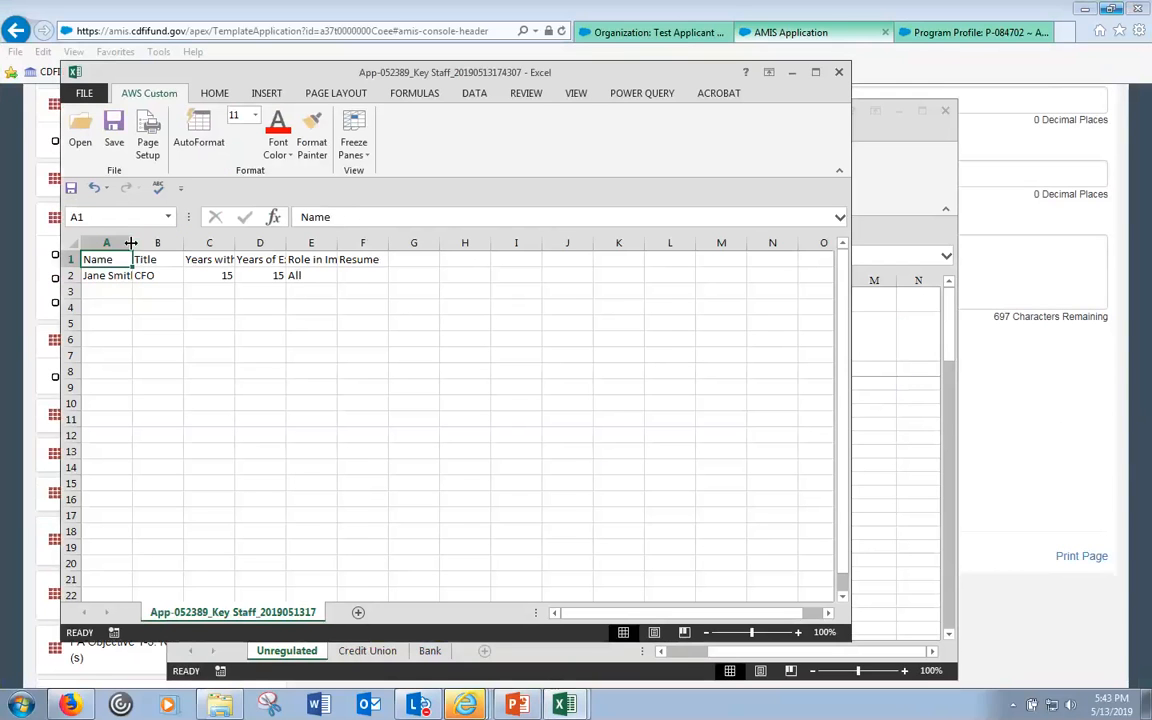
drag(131, 243, 163, 243)
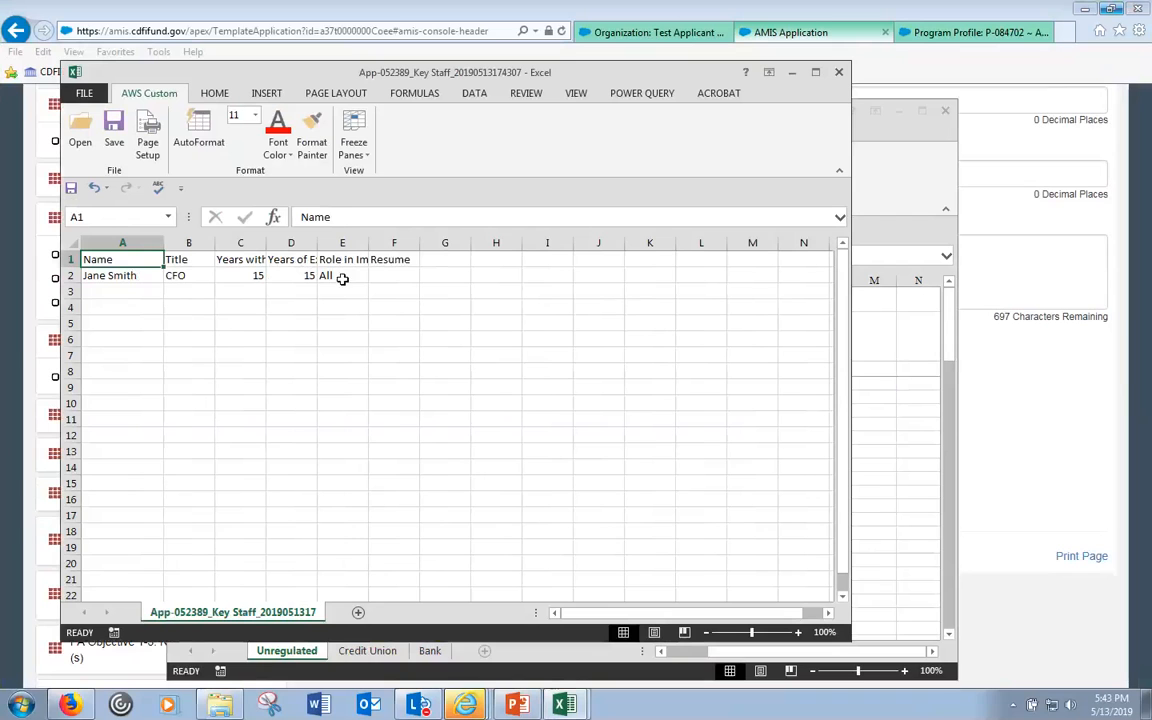
click(839, 74)
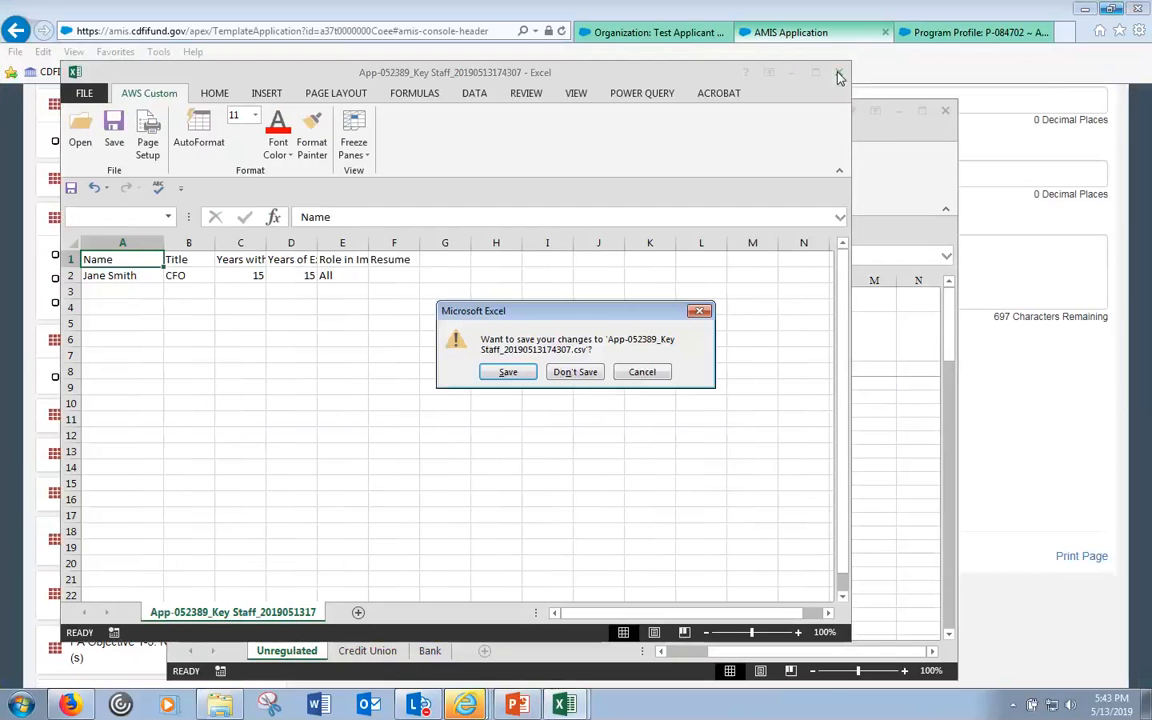
click(575, 372)
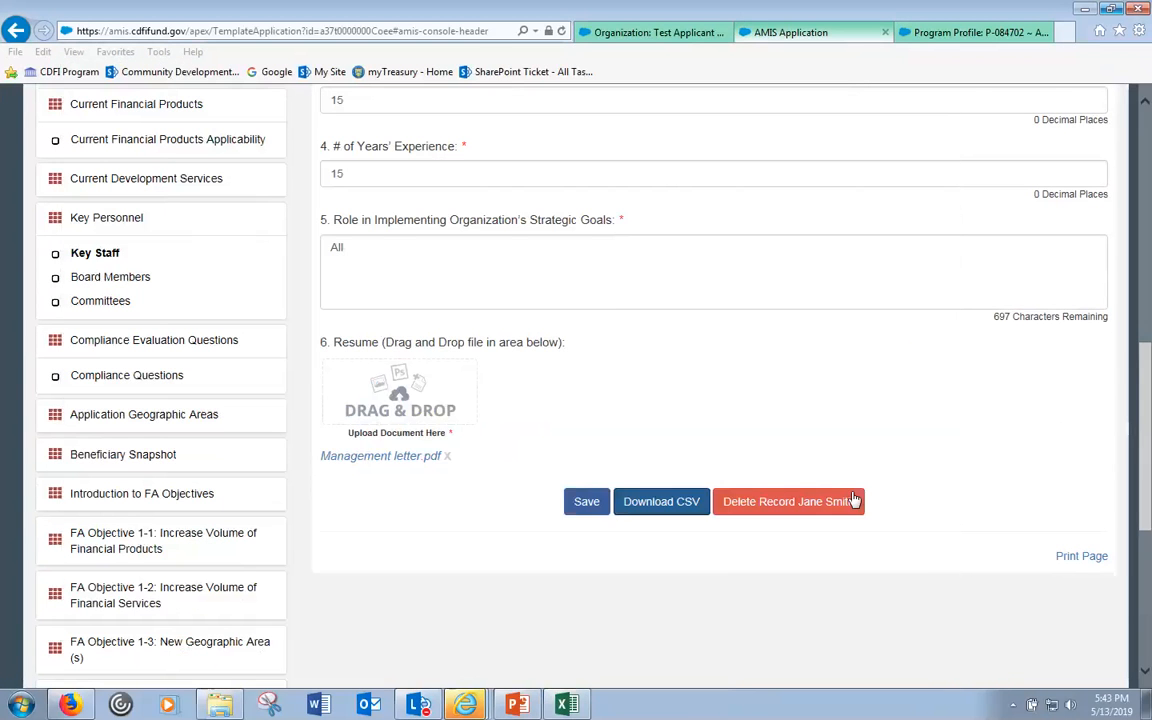
scroll(580, 560, up, 1)
- Check the remaining-rows count and re-save the CFO's Key Staff record as completed
scroll(600, 560, up, 6)
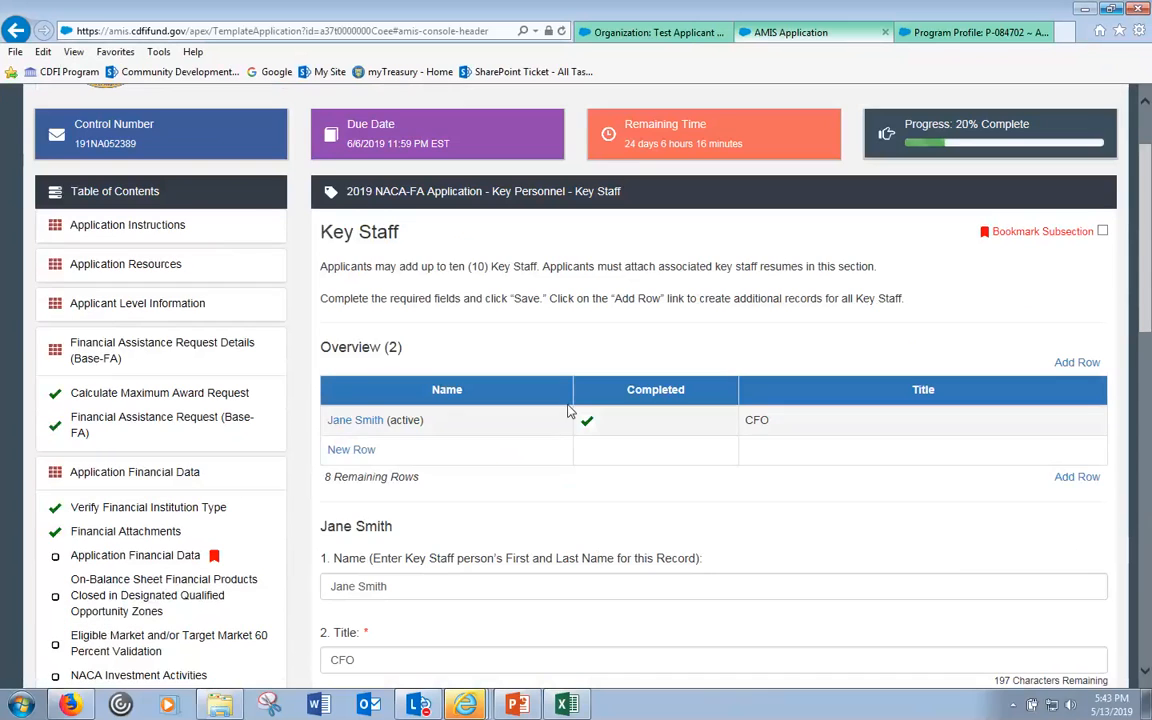
scroll(605, 491, down, 6)
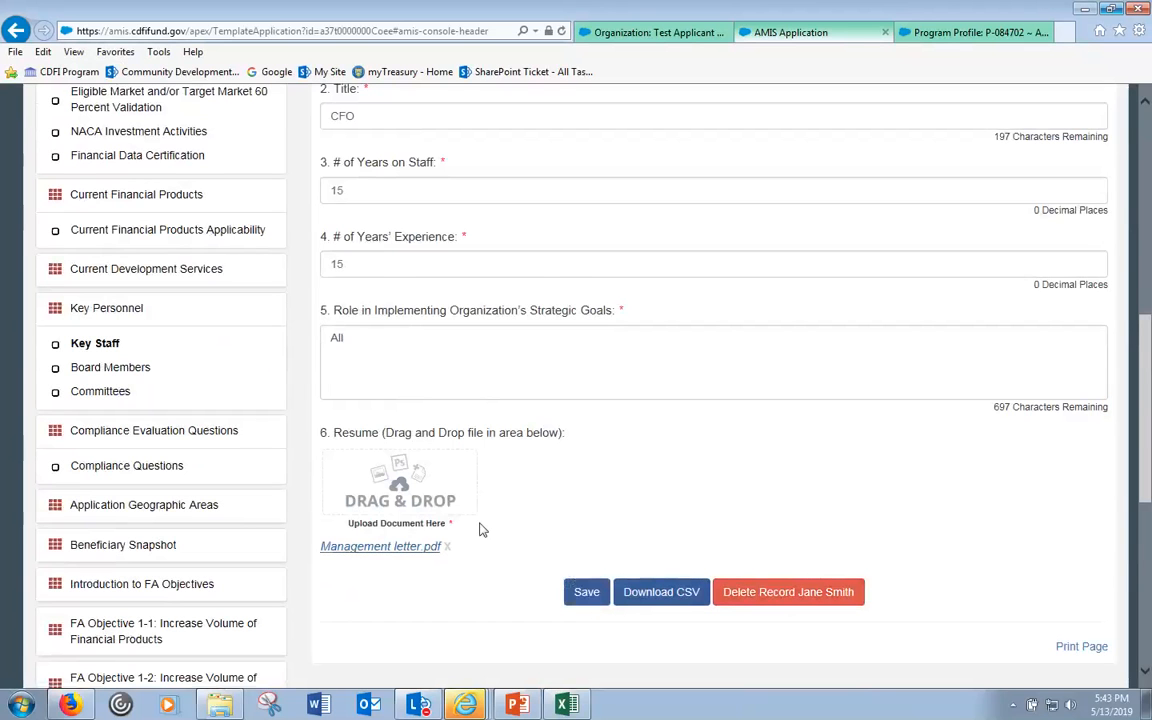
scroll(476, 420, up, 6)
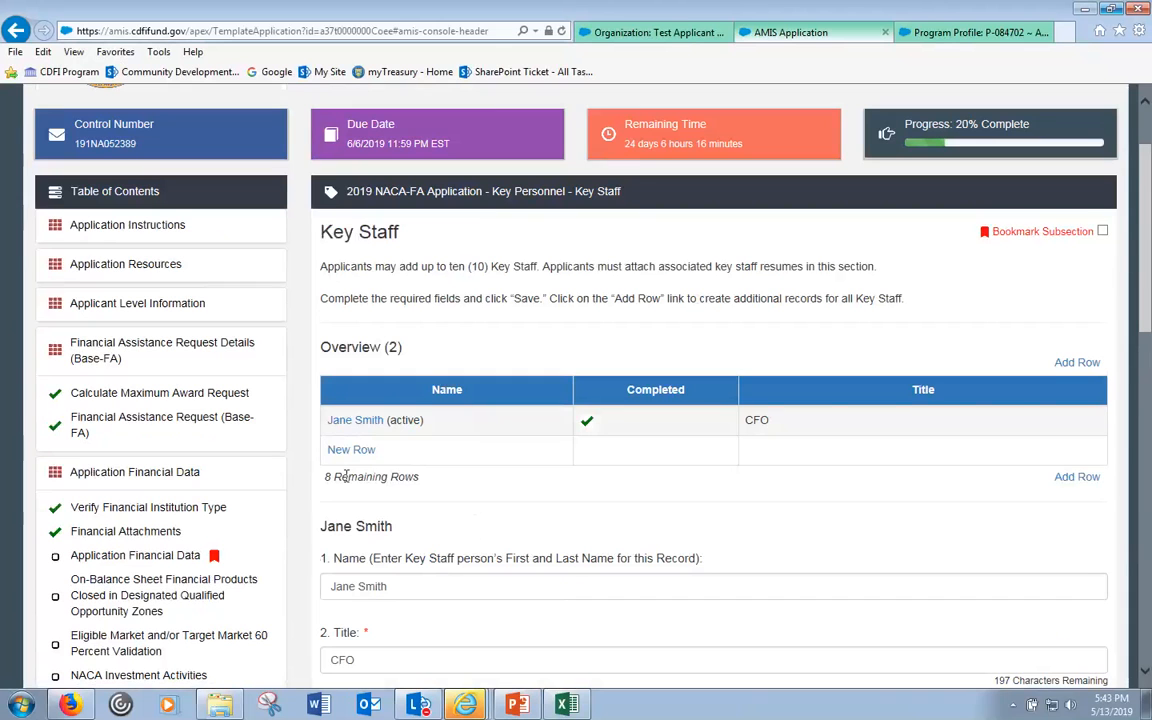
drag(325, 477, 420, 478)
scroll(450, 490, down, 10)
scroll(895, 355, up, 2)
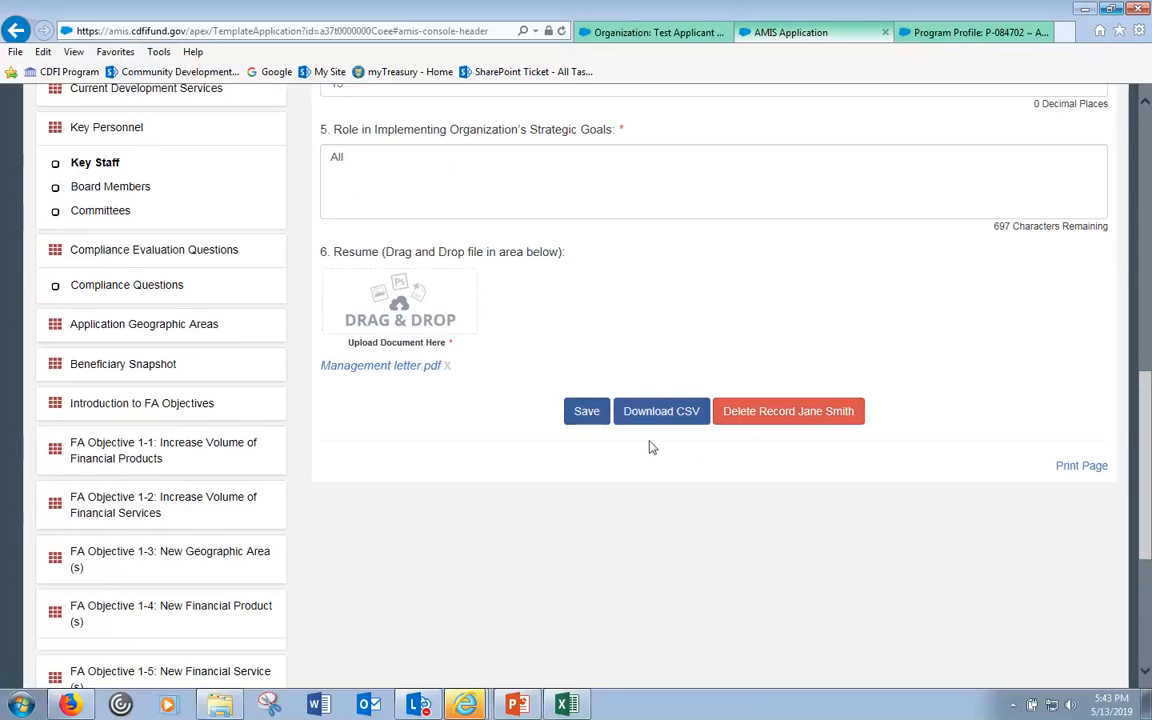
click(588, 411)
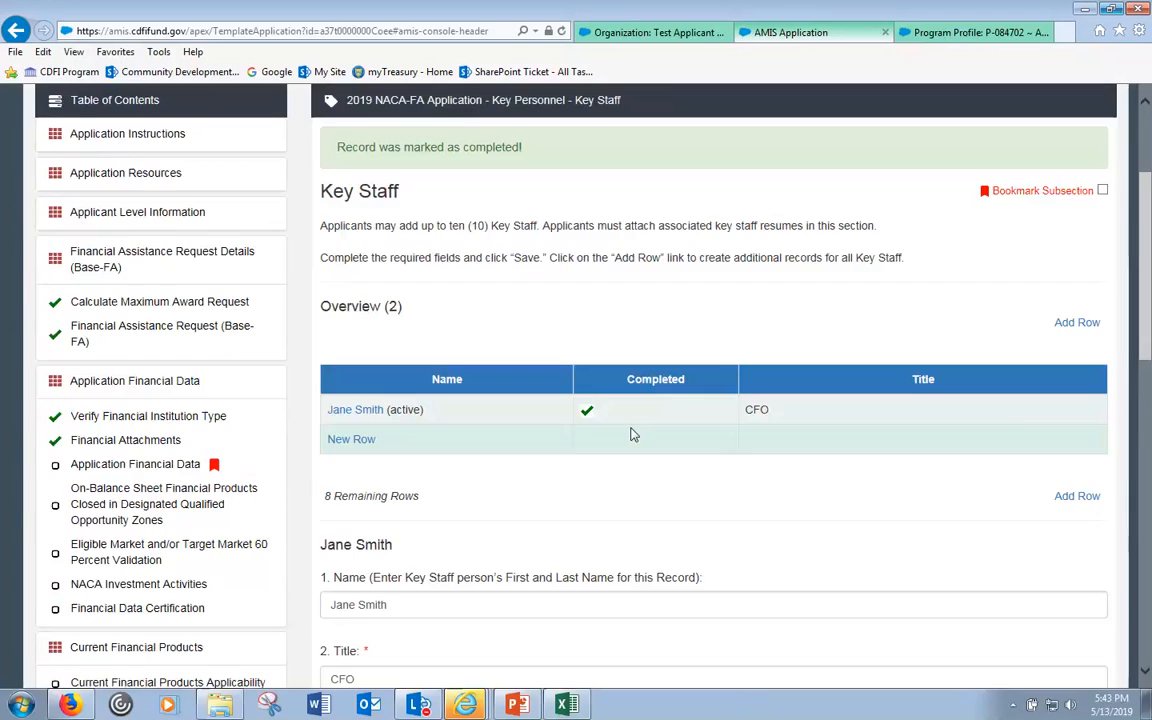
scroll(630, 432, down, 4)
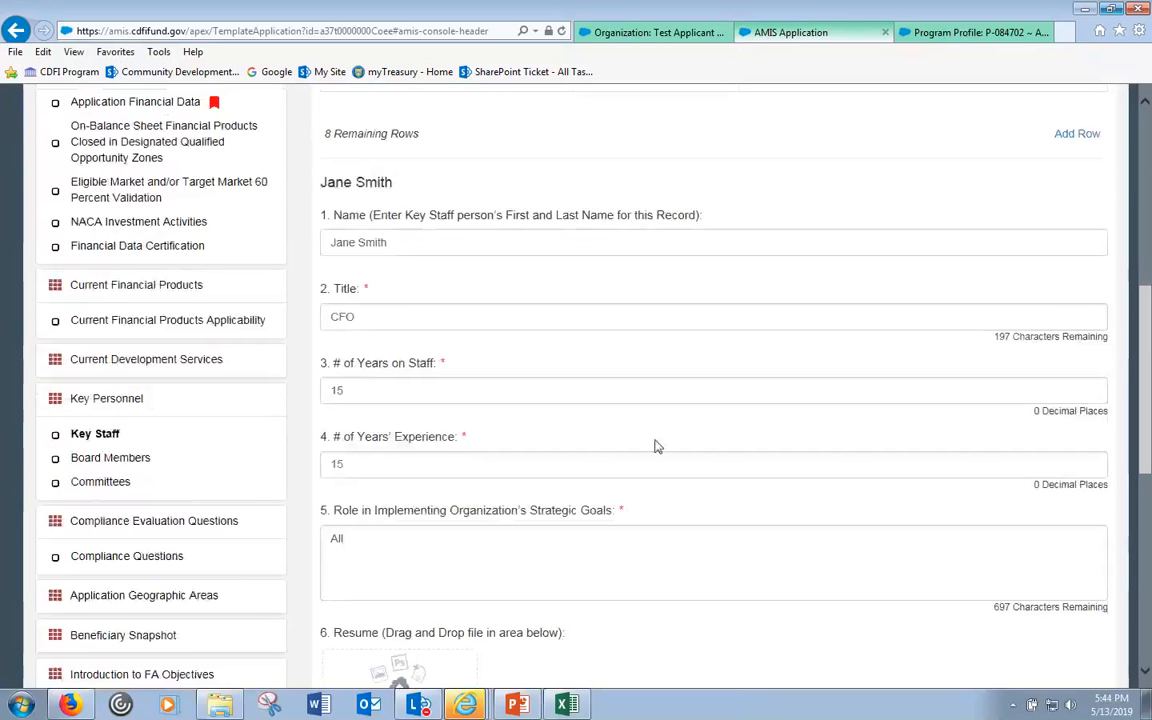
scroll(656, 446, down, 5)
scroll(521, 366, up, 6)
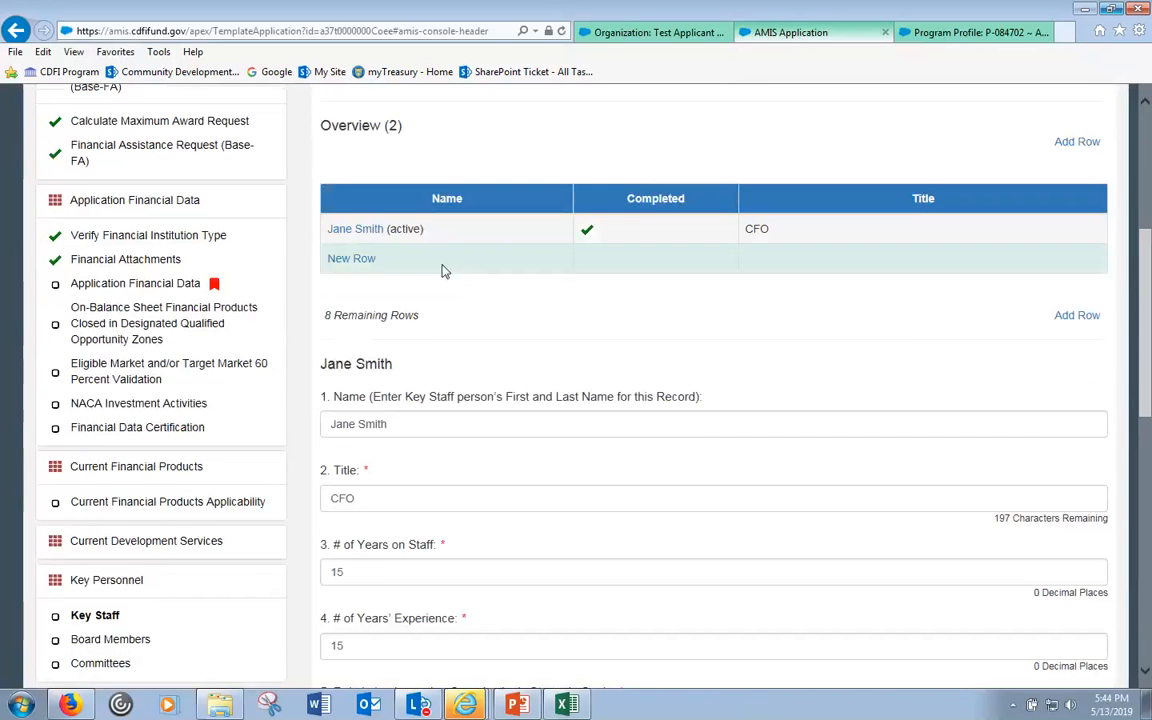
scroll(490, 270, up, 3)
scroll(509, 273, down, 3)
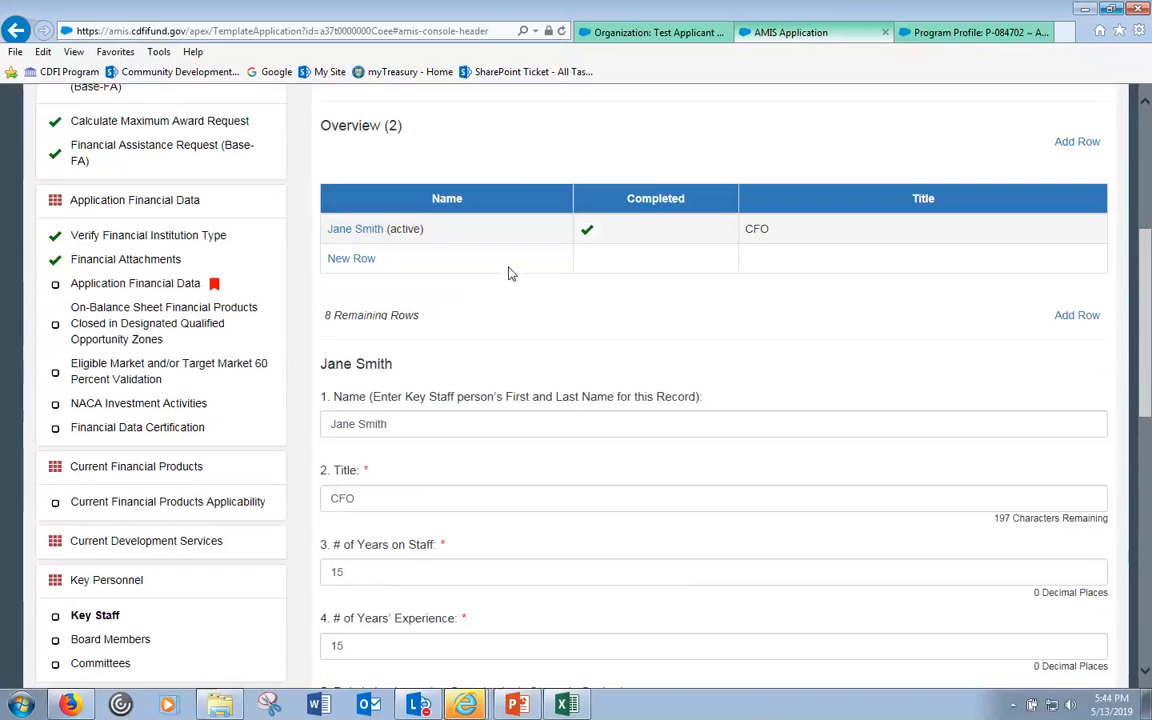
- Delete the accidental blank Key Staff row and re-save the CFO's Key Staff record as completed
click(350, 262)
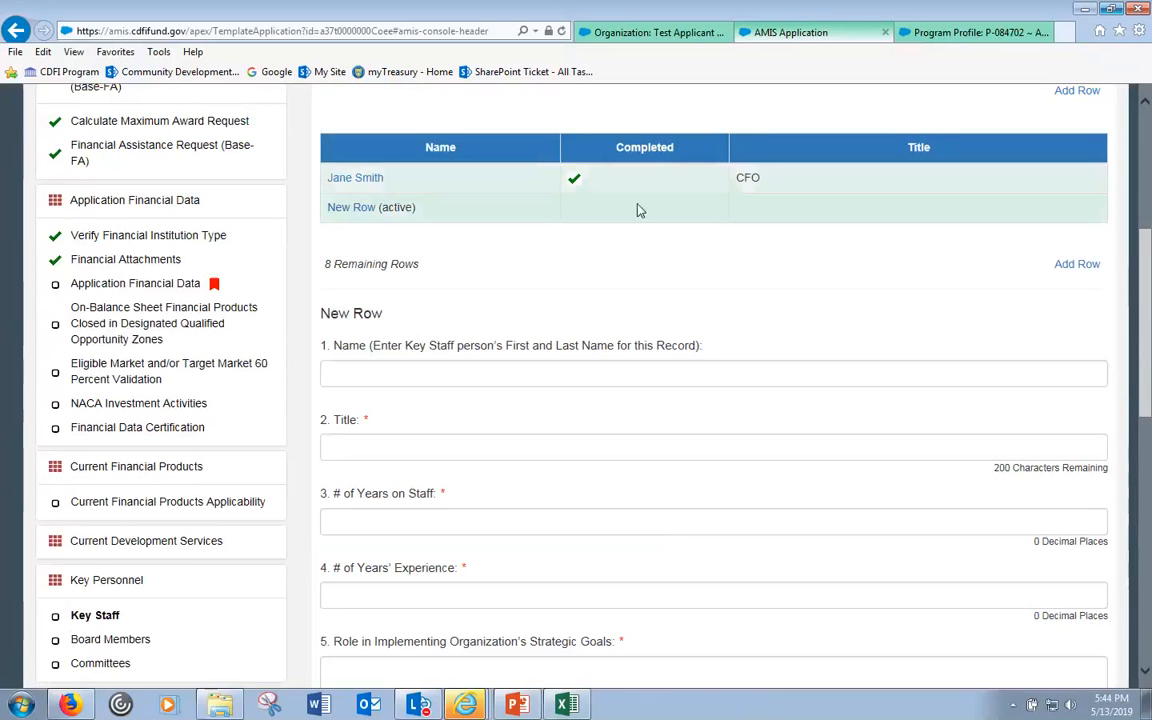
scroll(571, 244, down, 4)
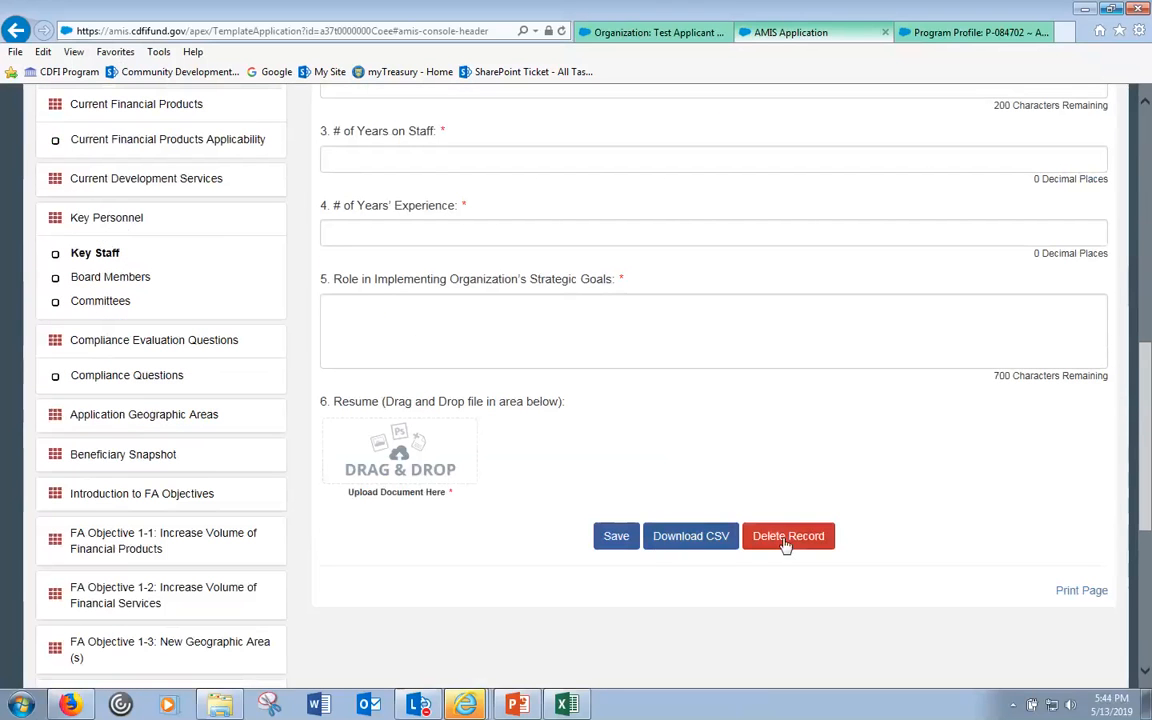
click(787, 545)
click(756, 218)
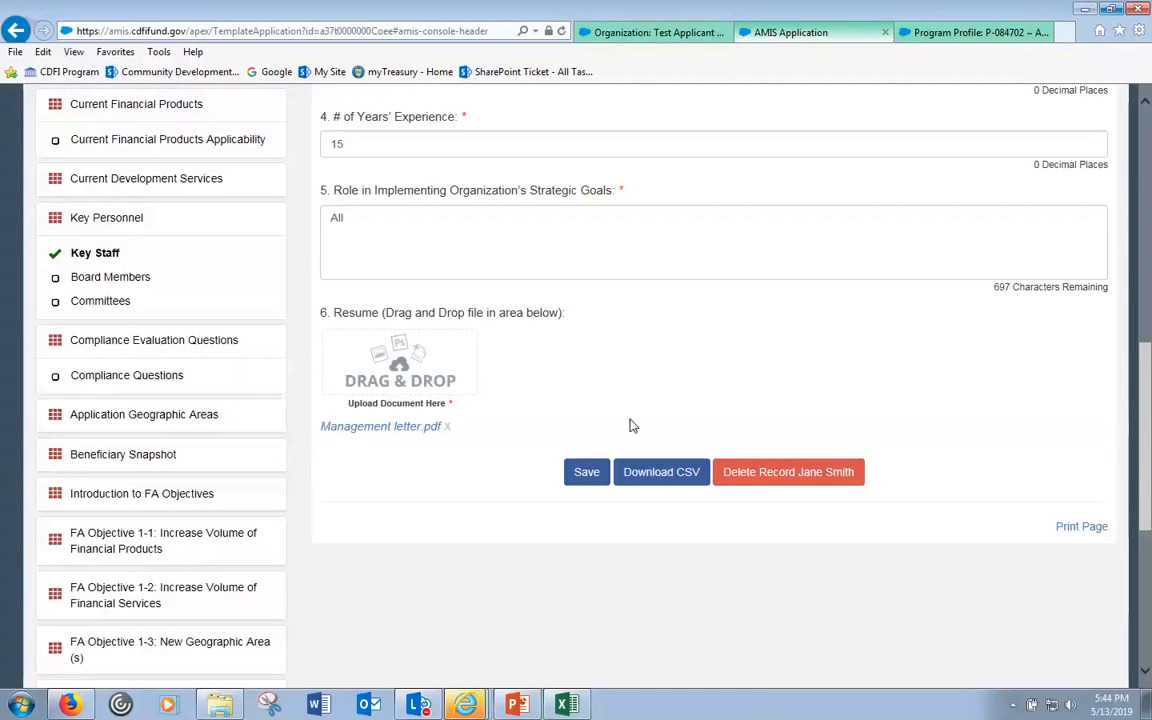
click(586, 474)
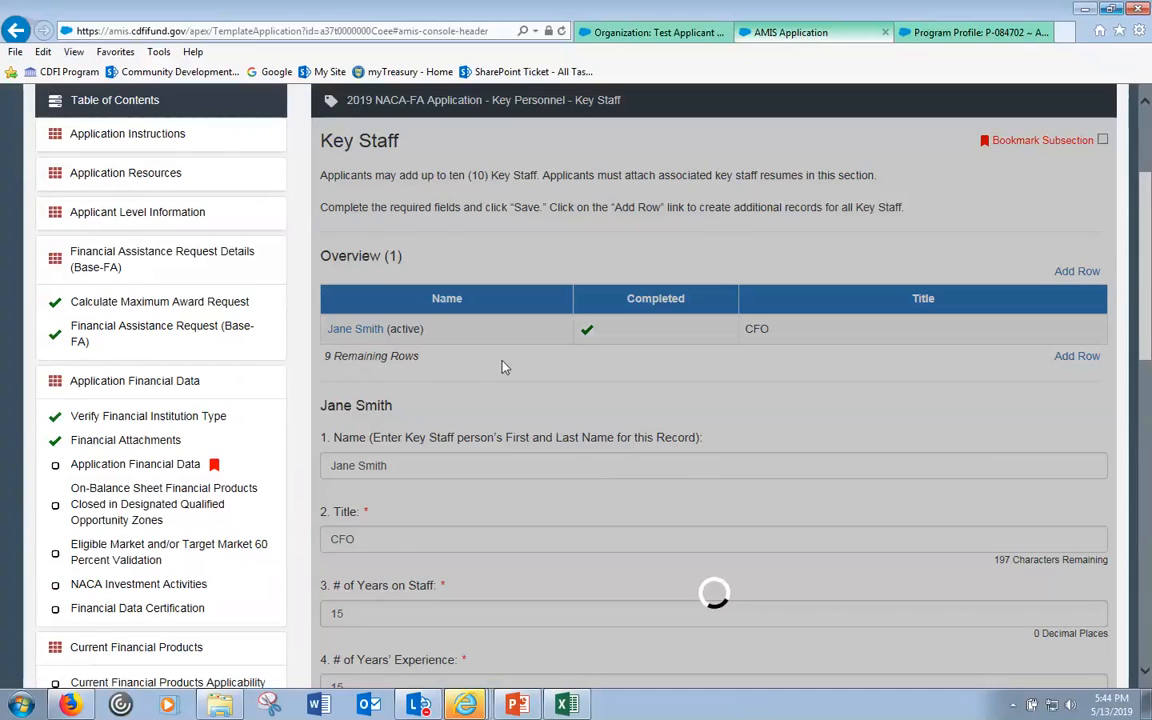
scroll(505, 367, down, 5)
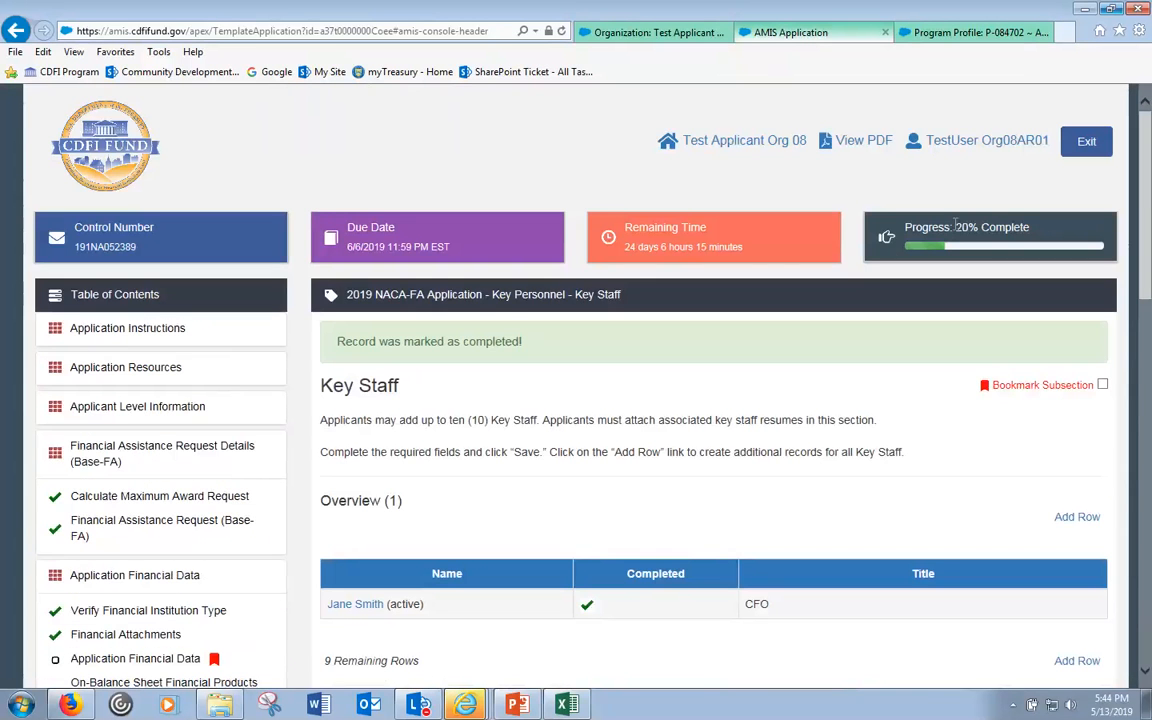
- Review the CFO Key Staff record (15 years, Management letter.pdf resume), then expand Application Geographic Areas
double_click(962, 227)
click(598, 417)
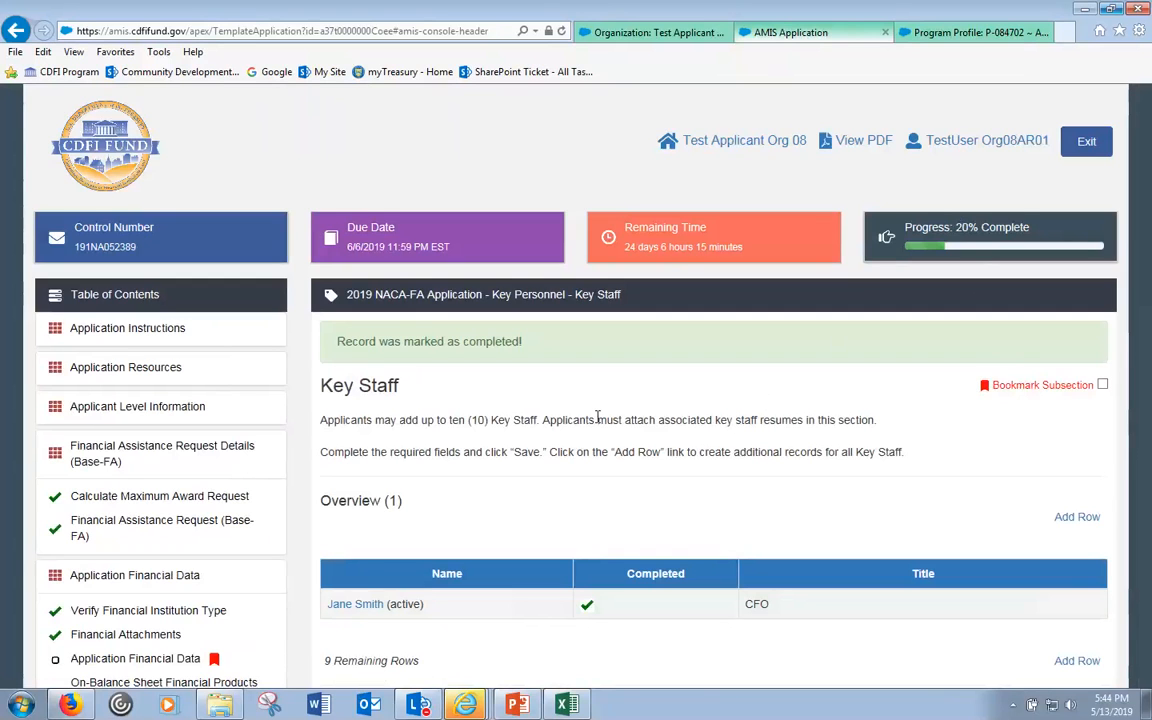
scroll(605, 415, down, 5)
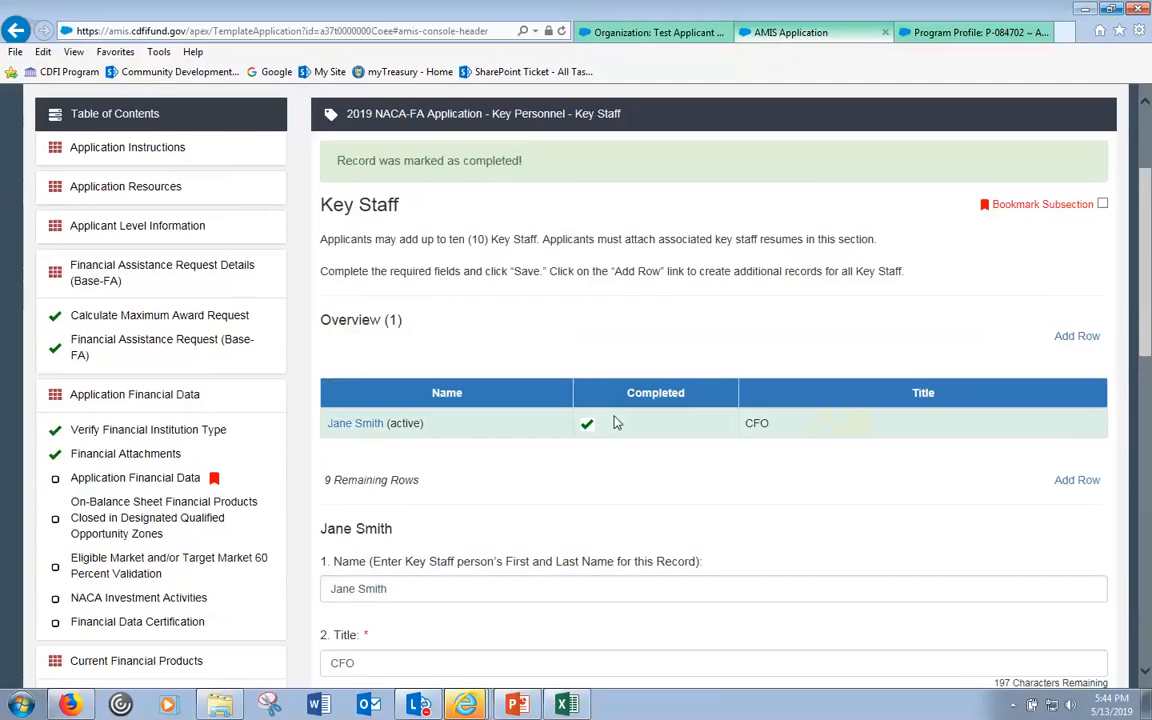
scroll(607, 391, up, 1)
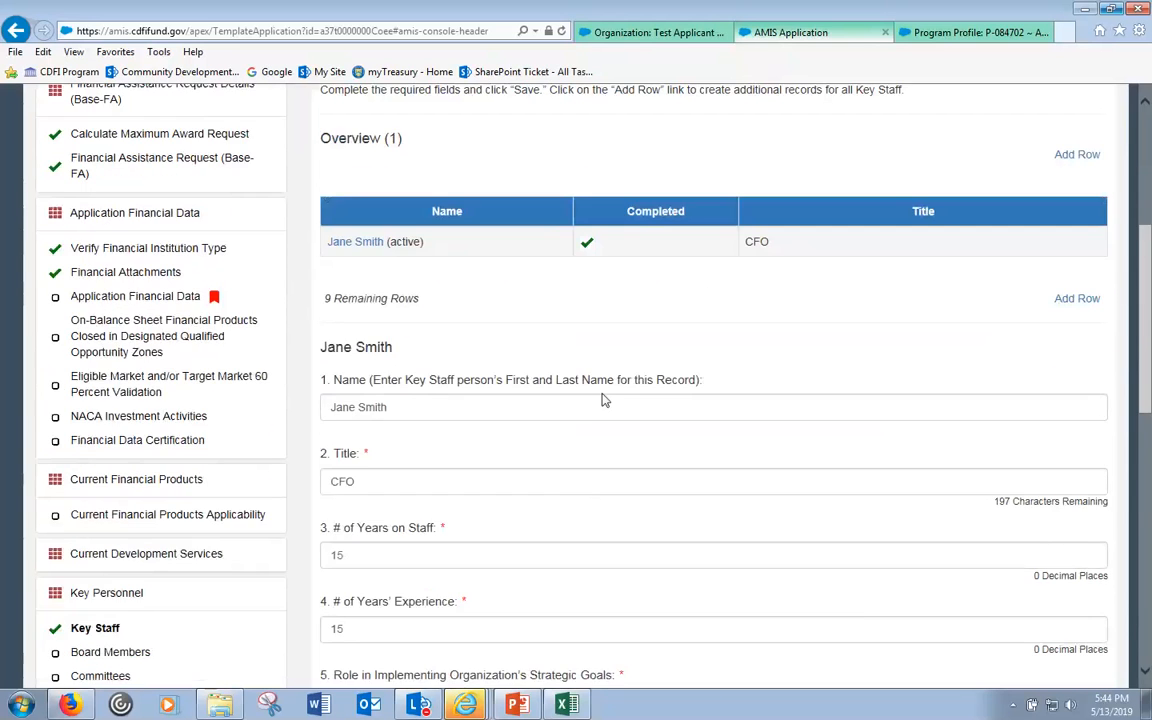
scroll(603, 393, down, 3)
scroll(603, 393, down, 2)
scroll(602, 399, up, 6)
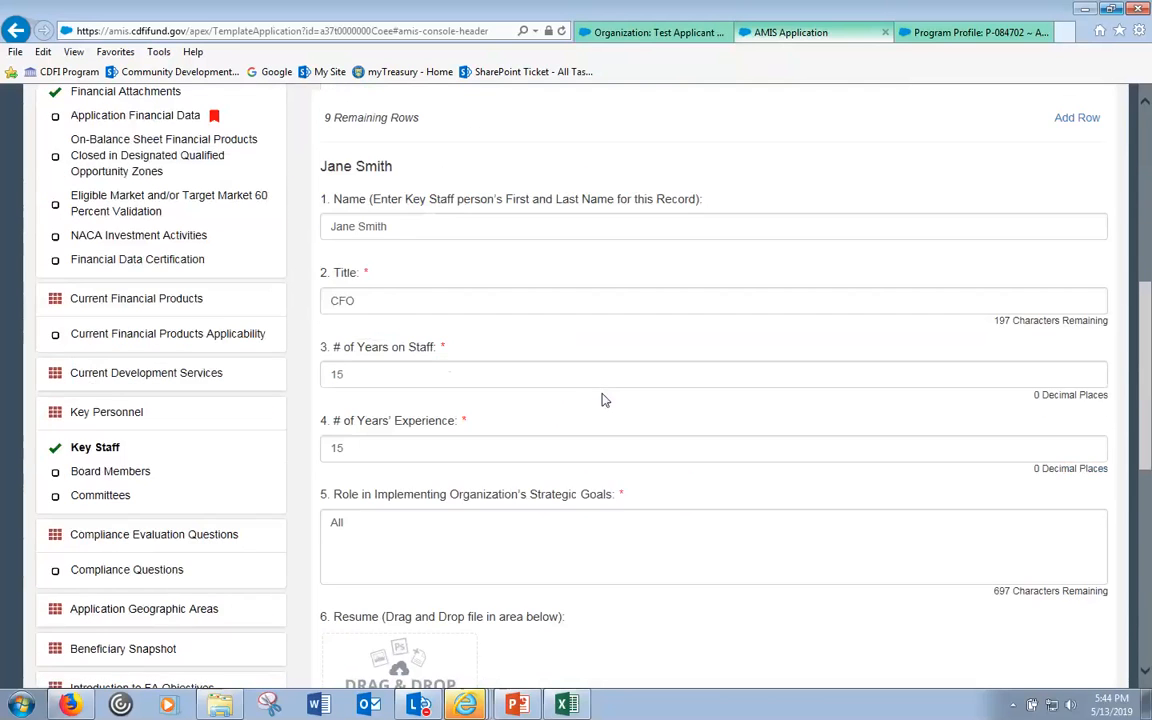
scroll(434, 298, down, 3)
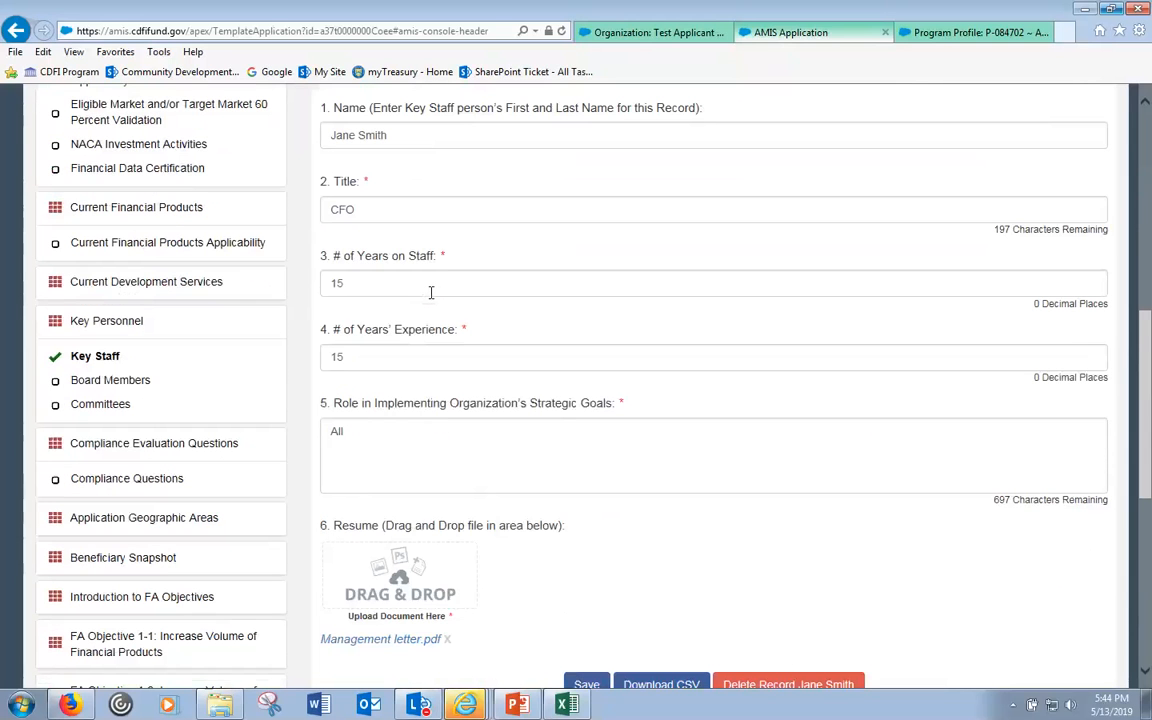
scroll(431, 292, down, 1)
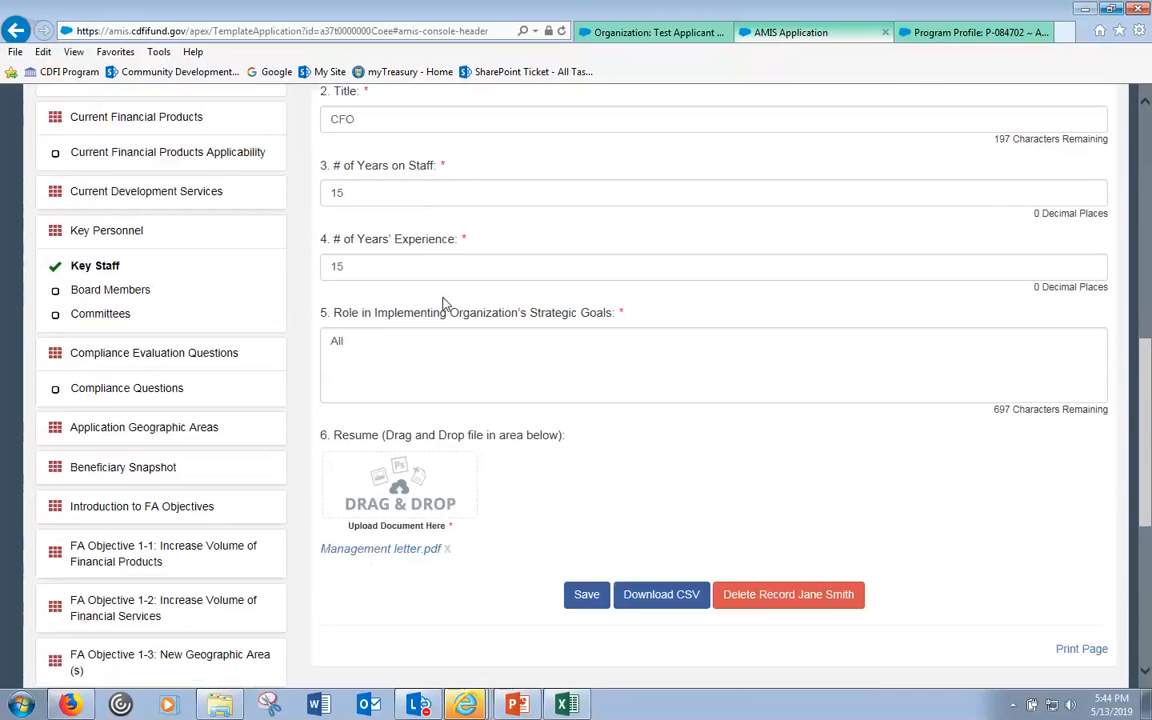
click(128, 435)
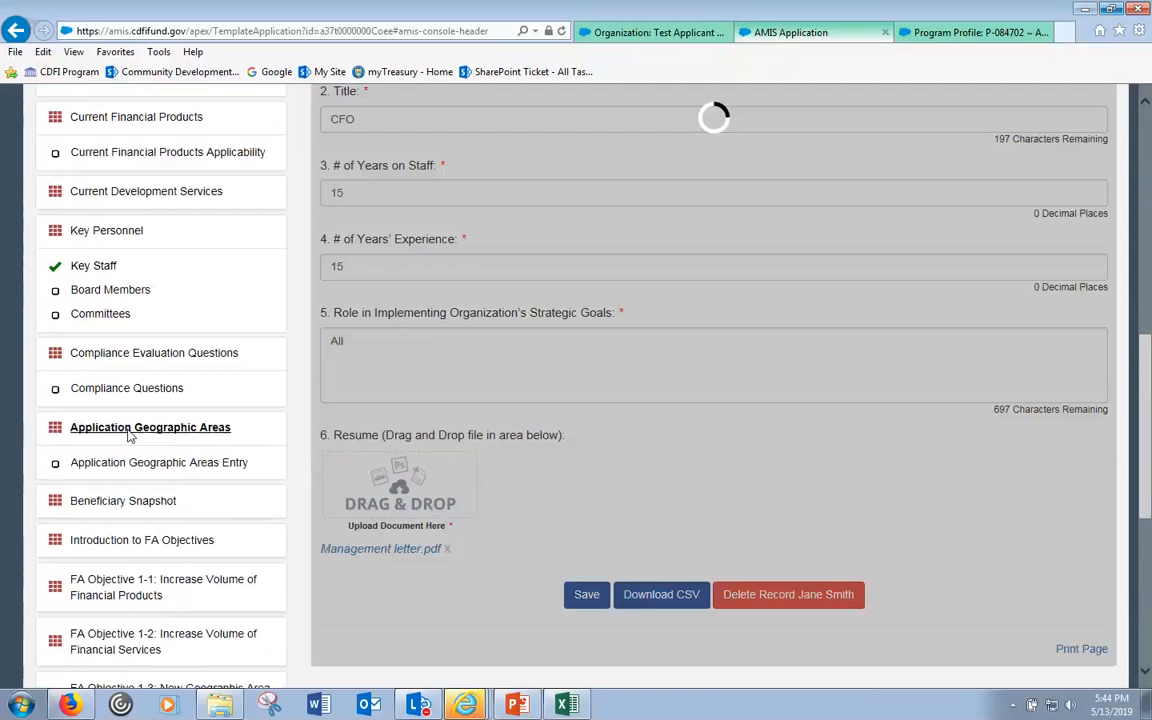
- Look over the still-empty Application Geographic Areas Entry form
click(154, 465)
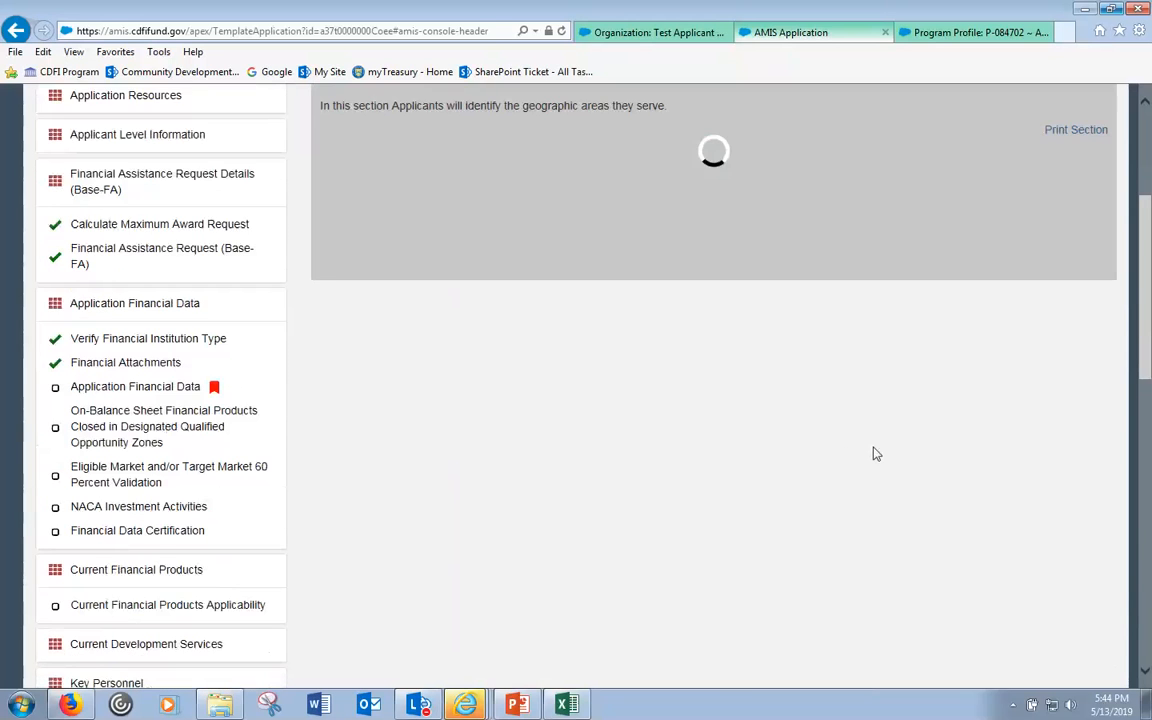
scroll(860, 452, down, 1)
scroll(763, 384, up, 2)
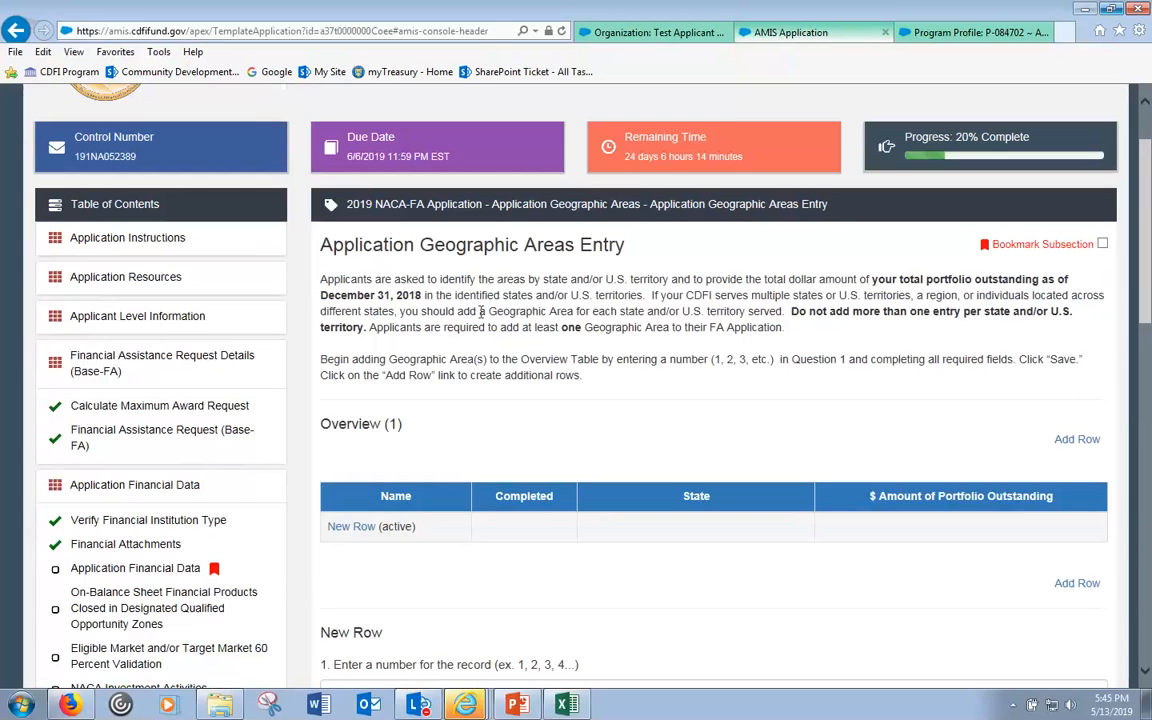
scroll(435, 280, down, 2)
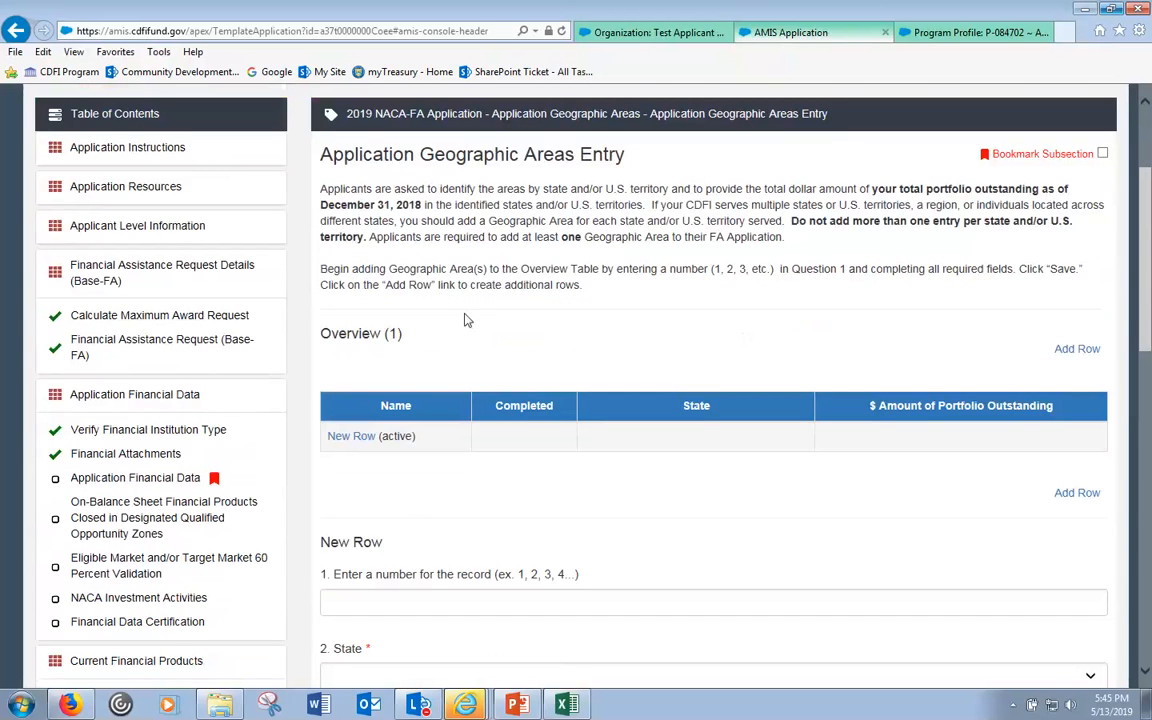
scroll(465, 318, down, 6)
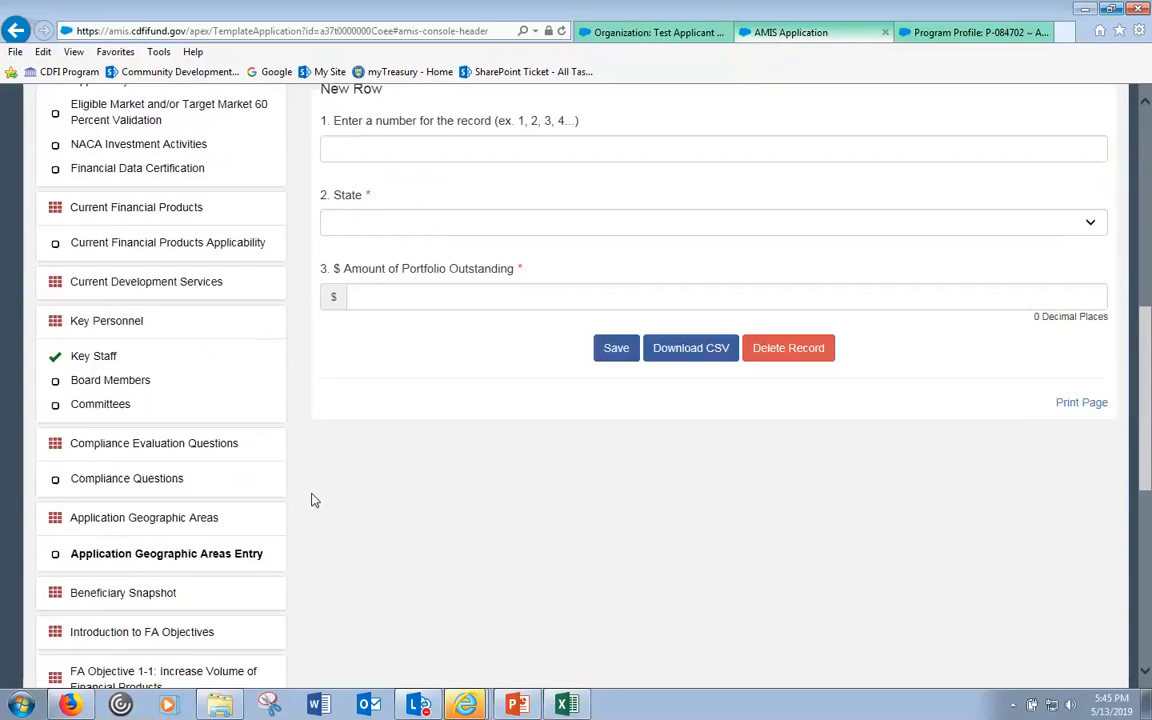
scroll(400, 468, down, 1)
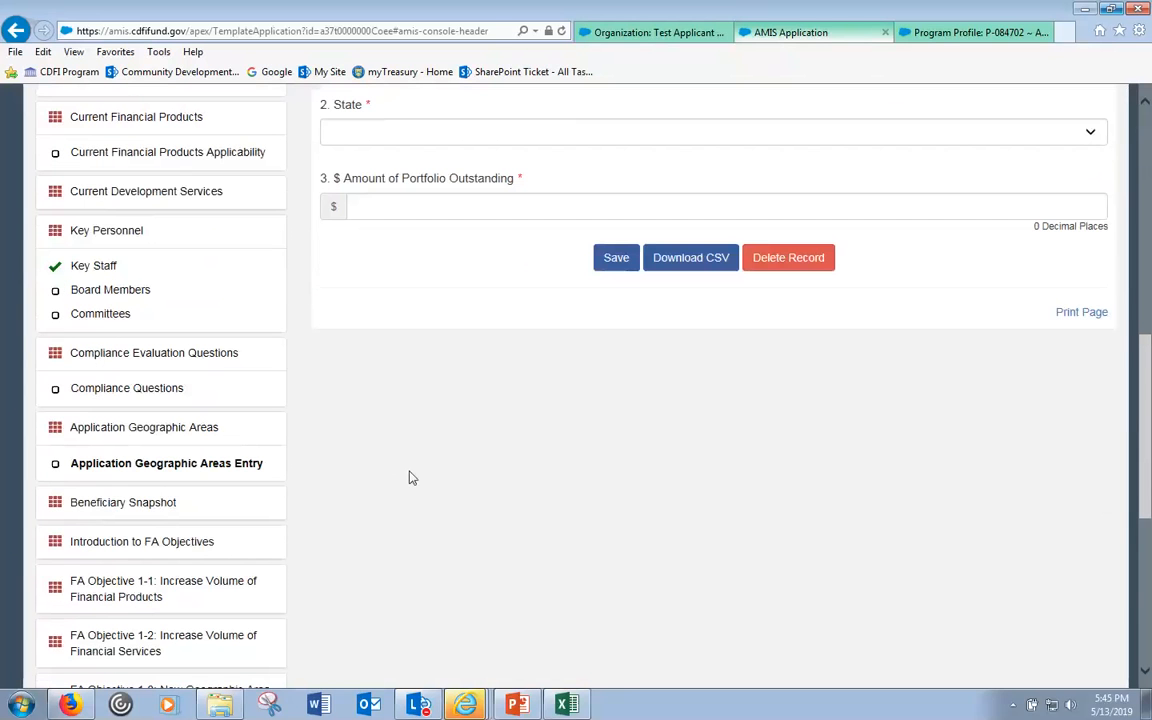
- Go to the Beneficiary Snapshot section and its Beneficiary Snapshot Entry subsection
click(147, 503)
click(185, 537)
scroll(669, 470, up, 4)
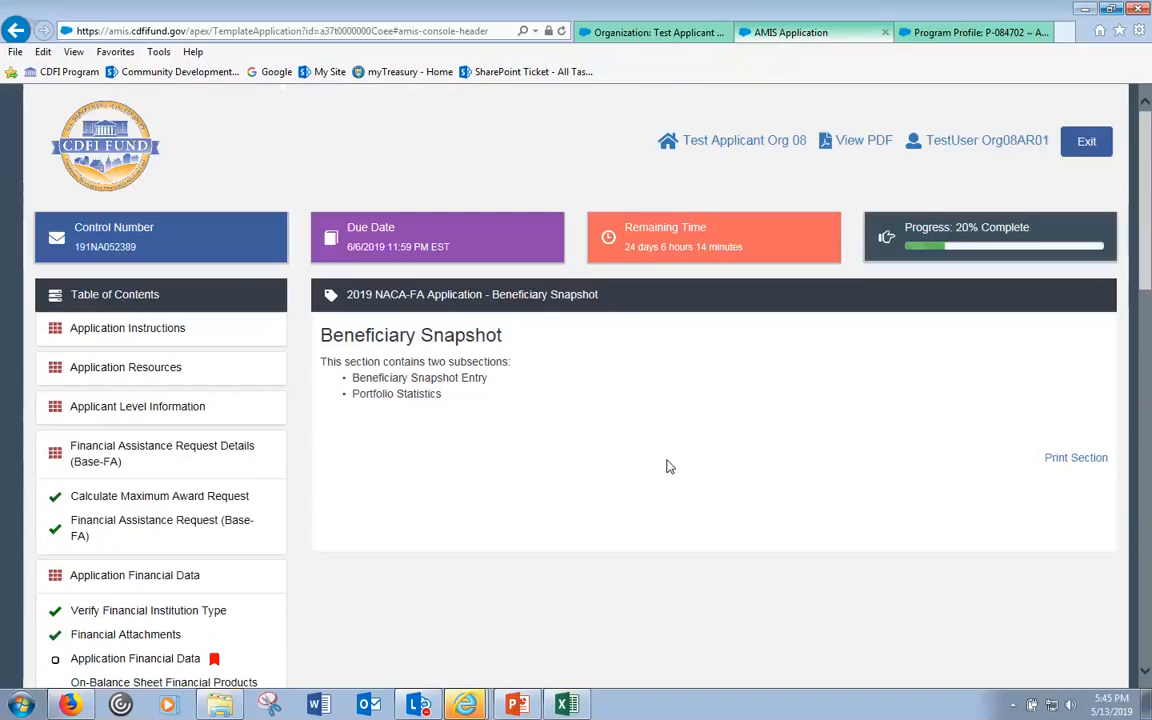
- Check the Beneficiary Snapshot Entry client, income, race and gender counts, all blank with totals 0
scroll(560, 536, down, 6)
scroll(790, 504, up, 3)
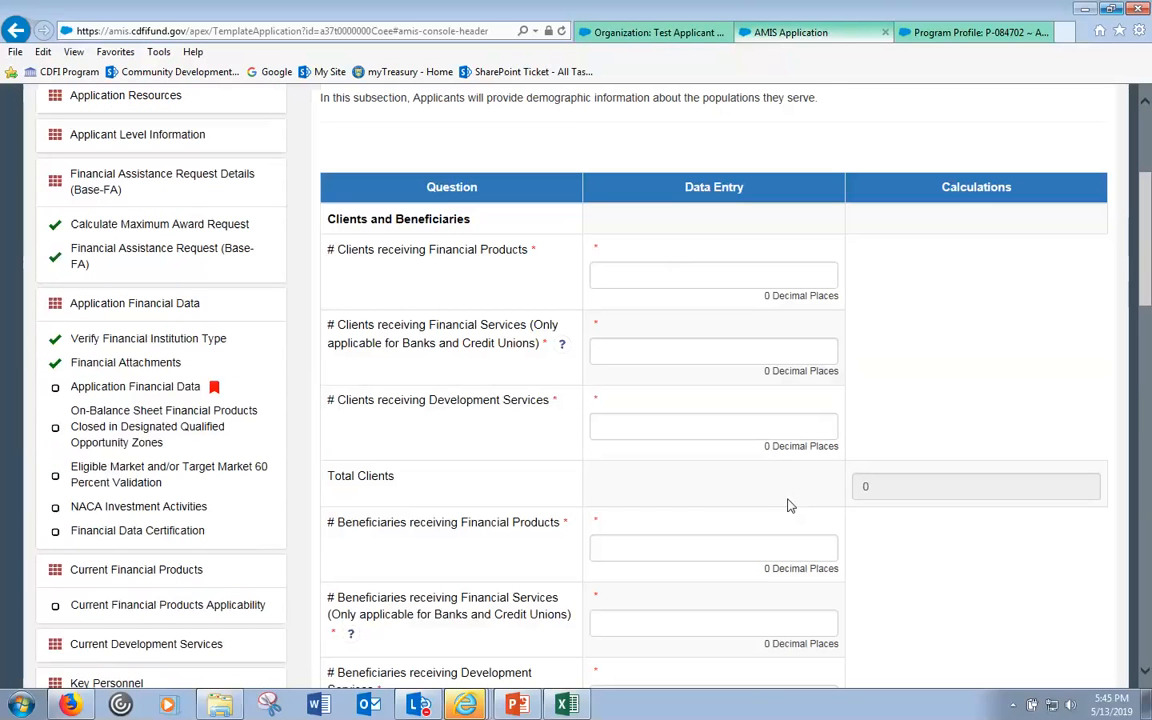
click(771, 267)
click(700, 279)
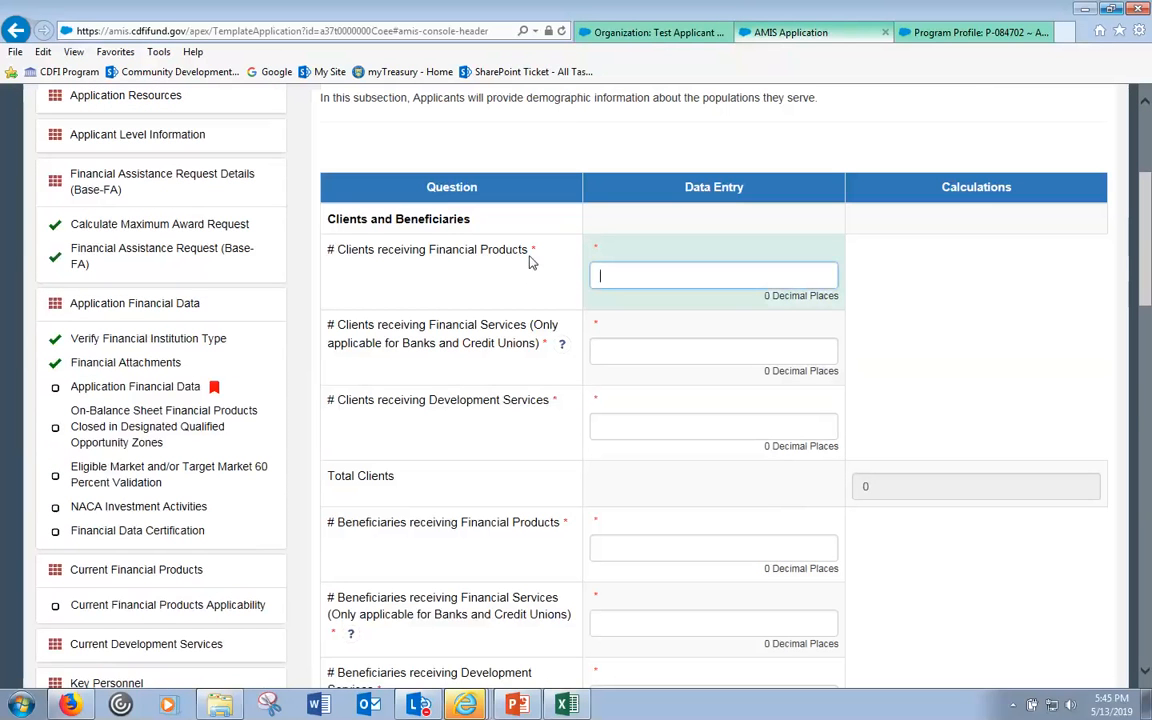
scroll(655, 354, down, 5)
scroll(655, 354, down, 3)
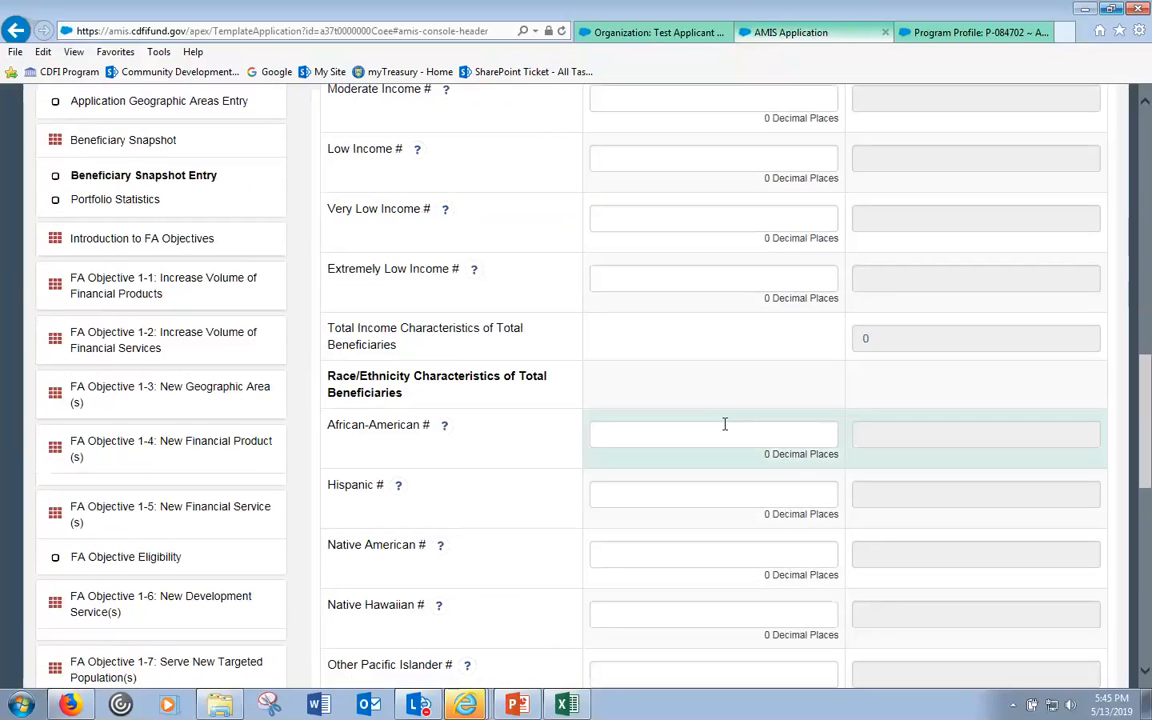
scroll(728, 450, down, 1)
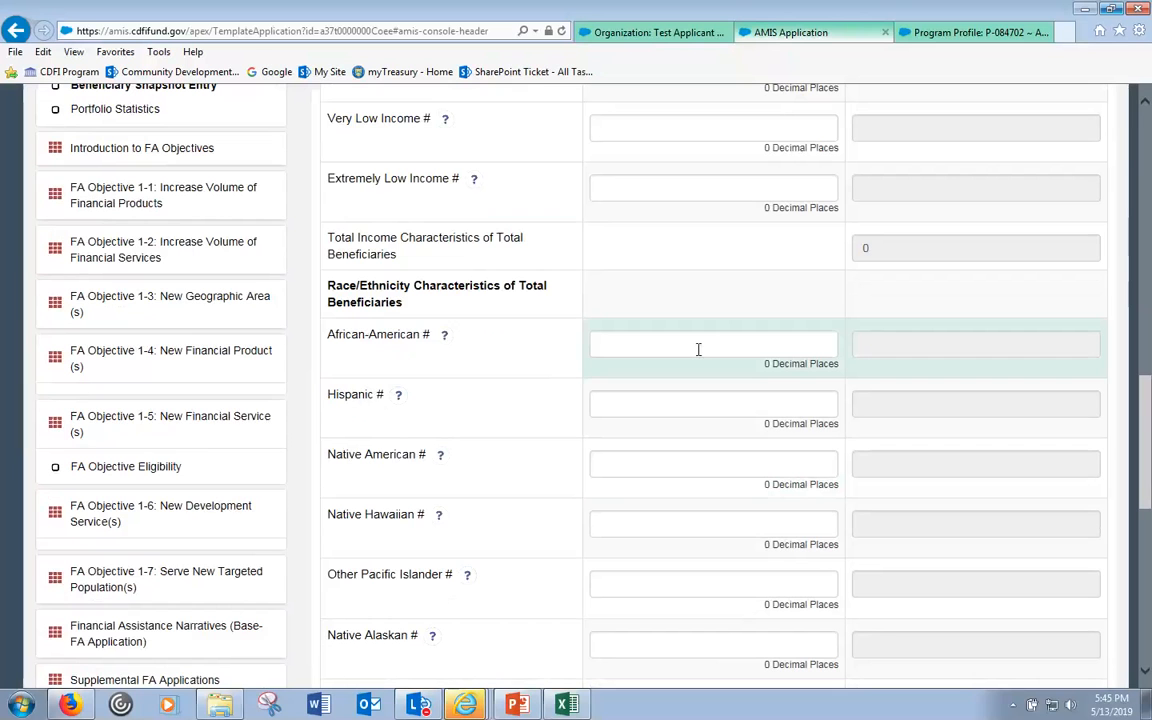
scroll(705, 352, down, 3)
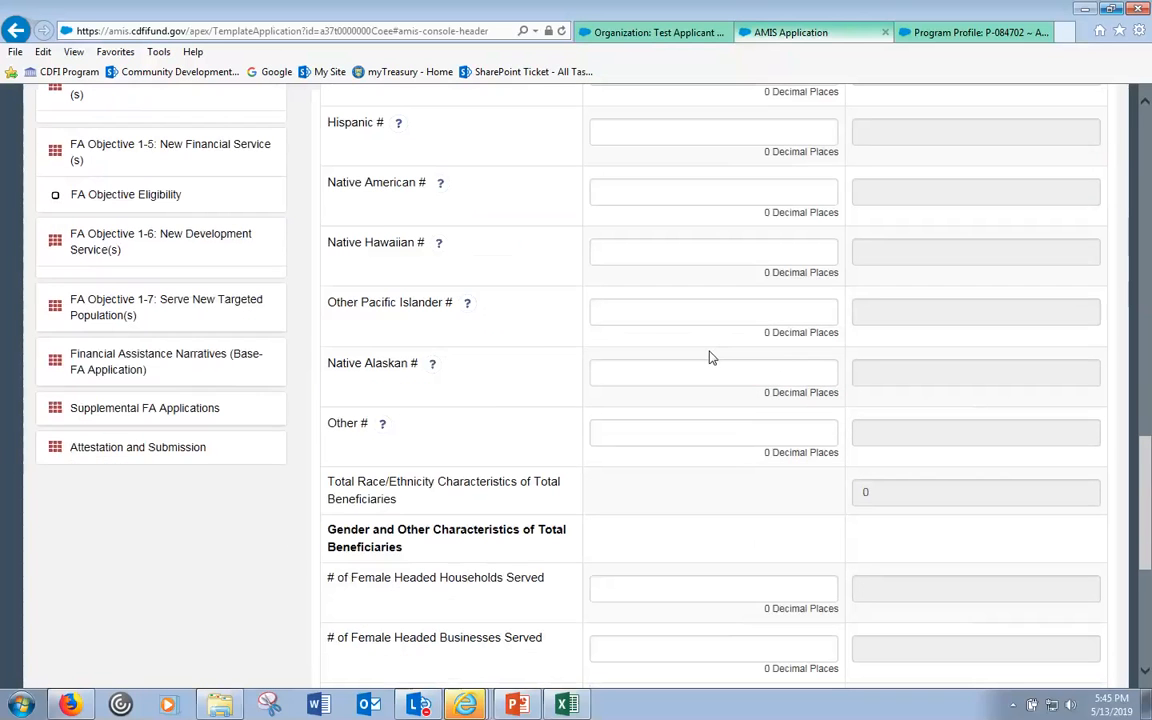
scroll(645, 304, down, 3)
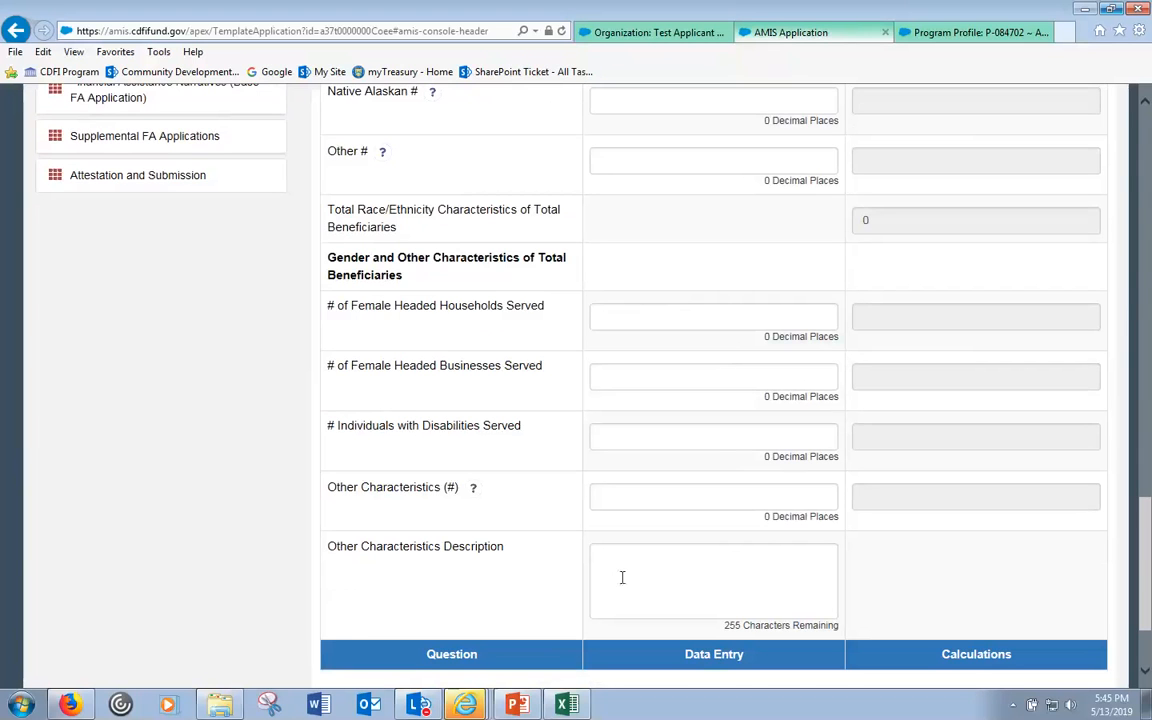
scroll(548, 386, up, 4)
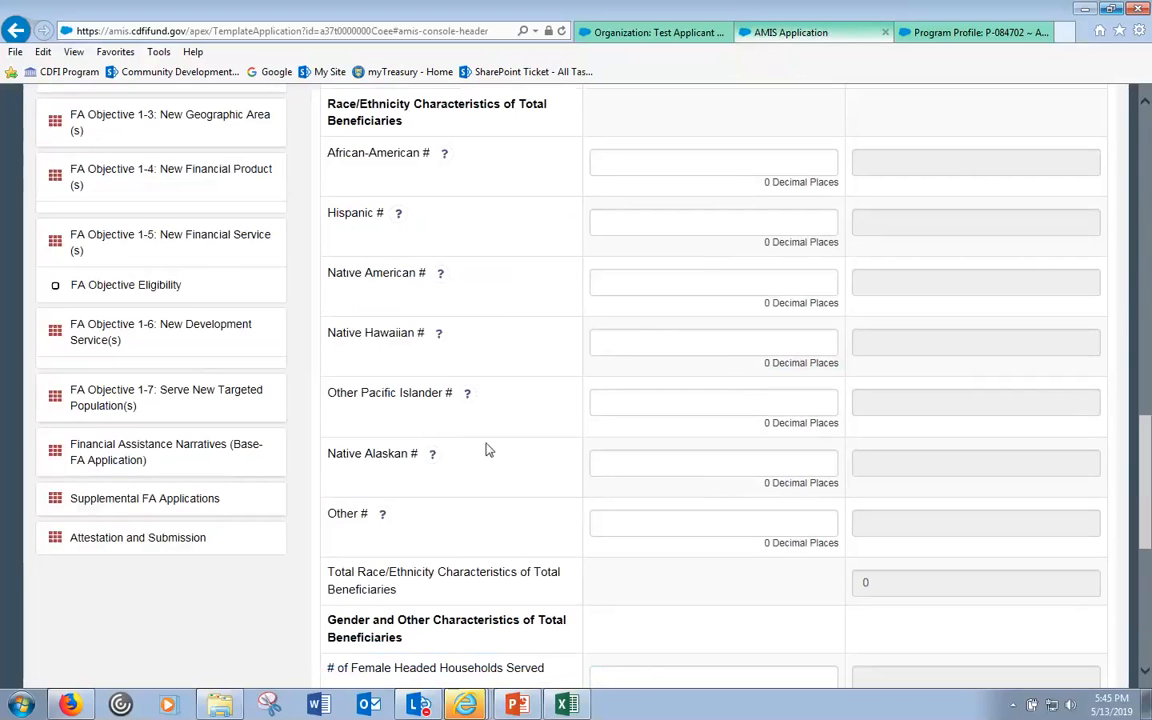
scroll(489, 450, up, 3)
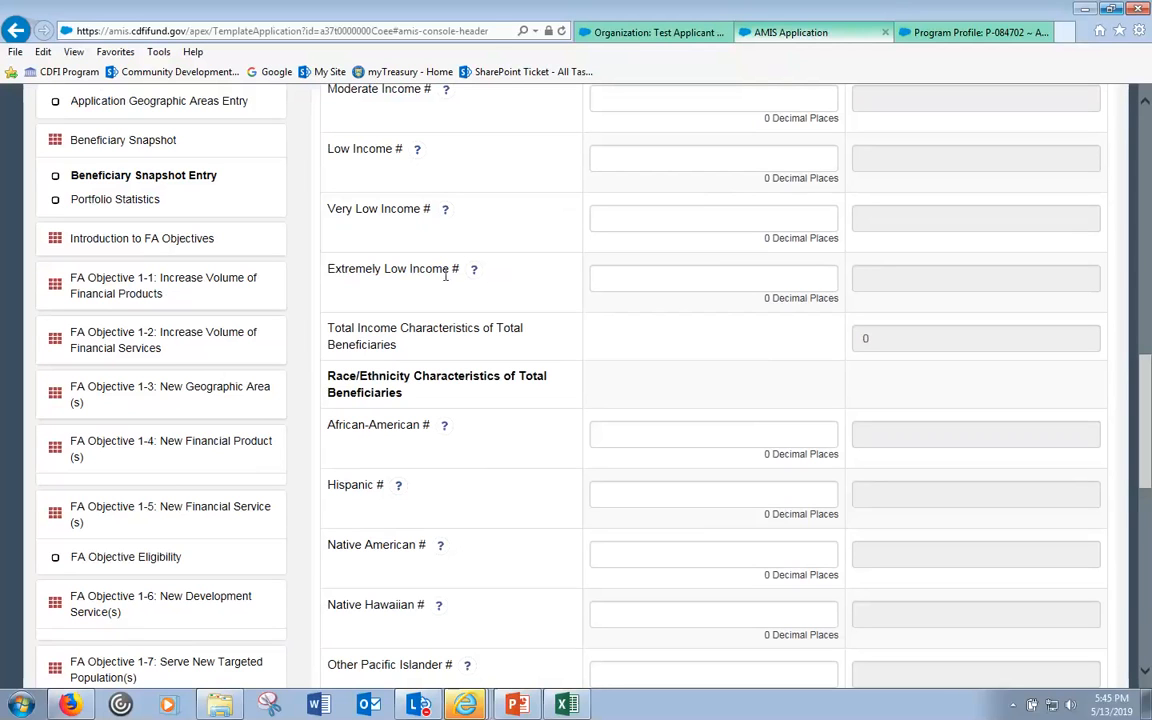
scroll(184, 203, up, 3)
- Collapse Key Personnel and switch to the Test Applicant Org 17 organization window
click(136, 143)
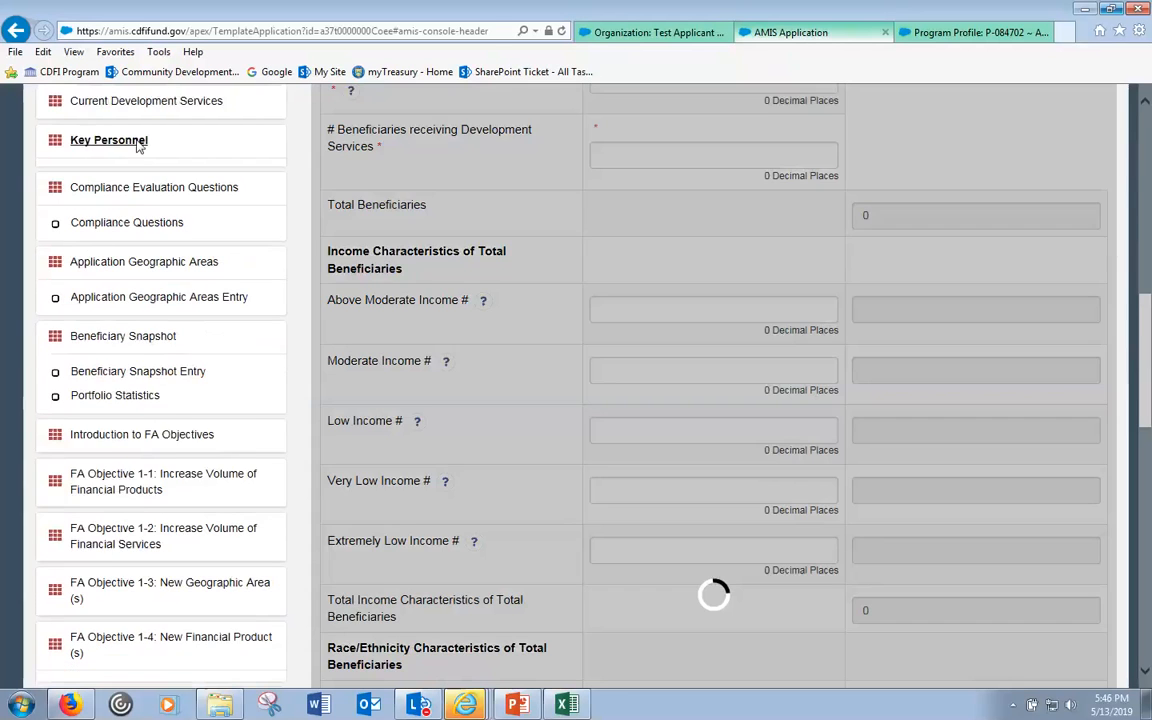
scroll(196, 155, up, 1)
scroll(190, 170, up, 2)
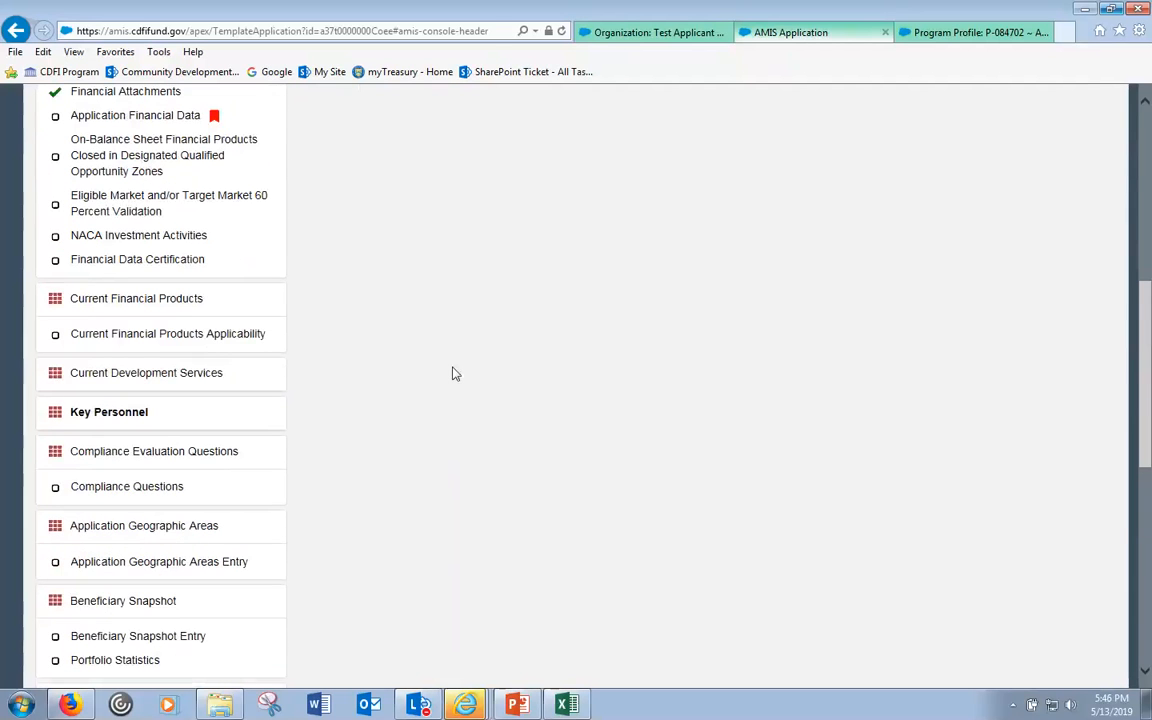
scroll(359, 335, up, 1)
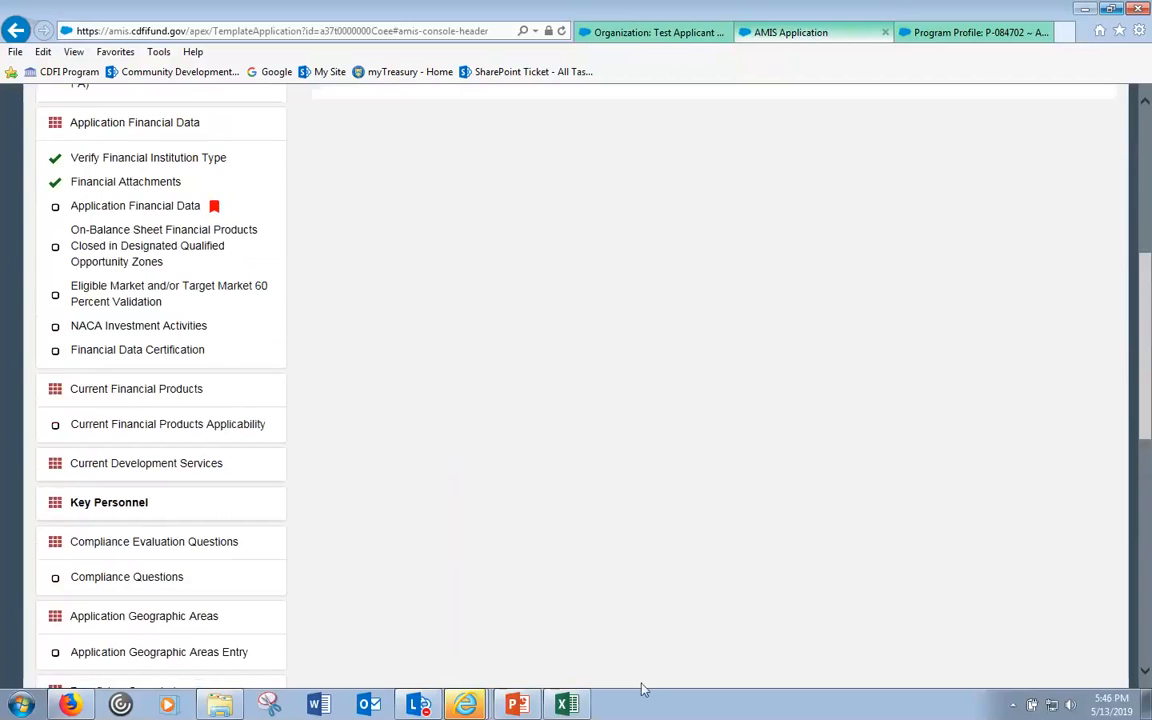
click(465, 707)
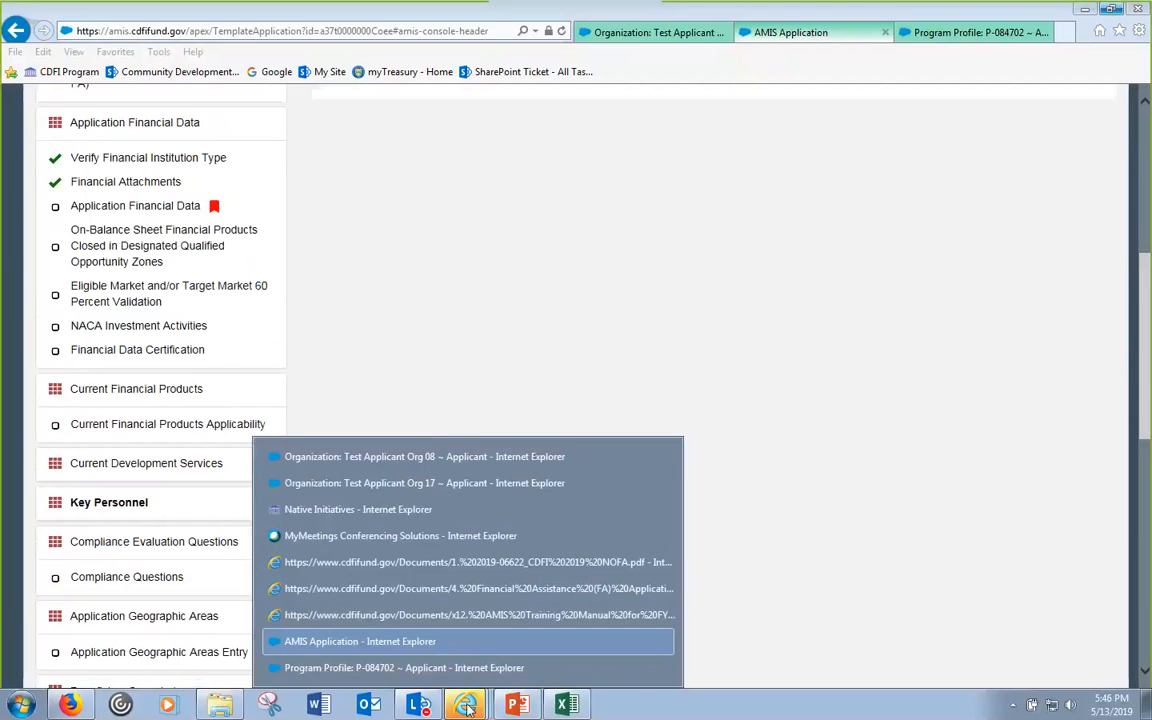
click(484, 481)
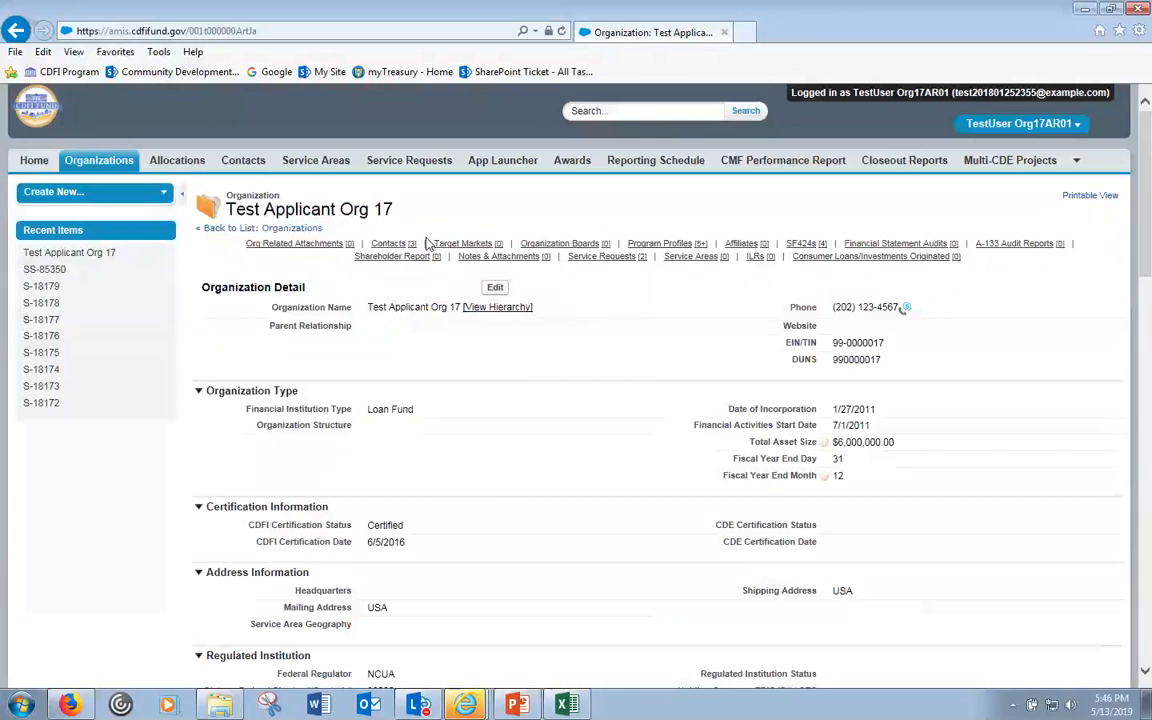
mouse_move(435, 257)
click(1076, 124)
- Open program profile P-086984 and view its two in-progress 2019 applications
scroll(400, 230, down, 15)
click(590, 283)
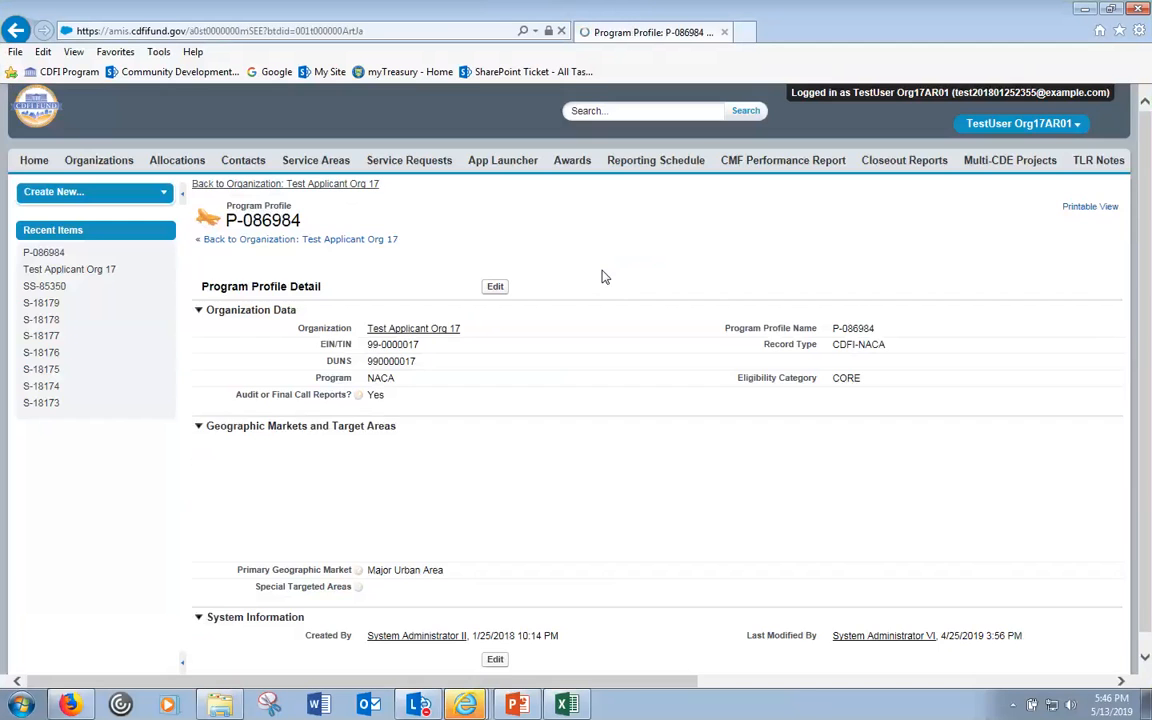
scroll(612, 285, down, 5)
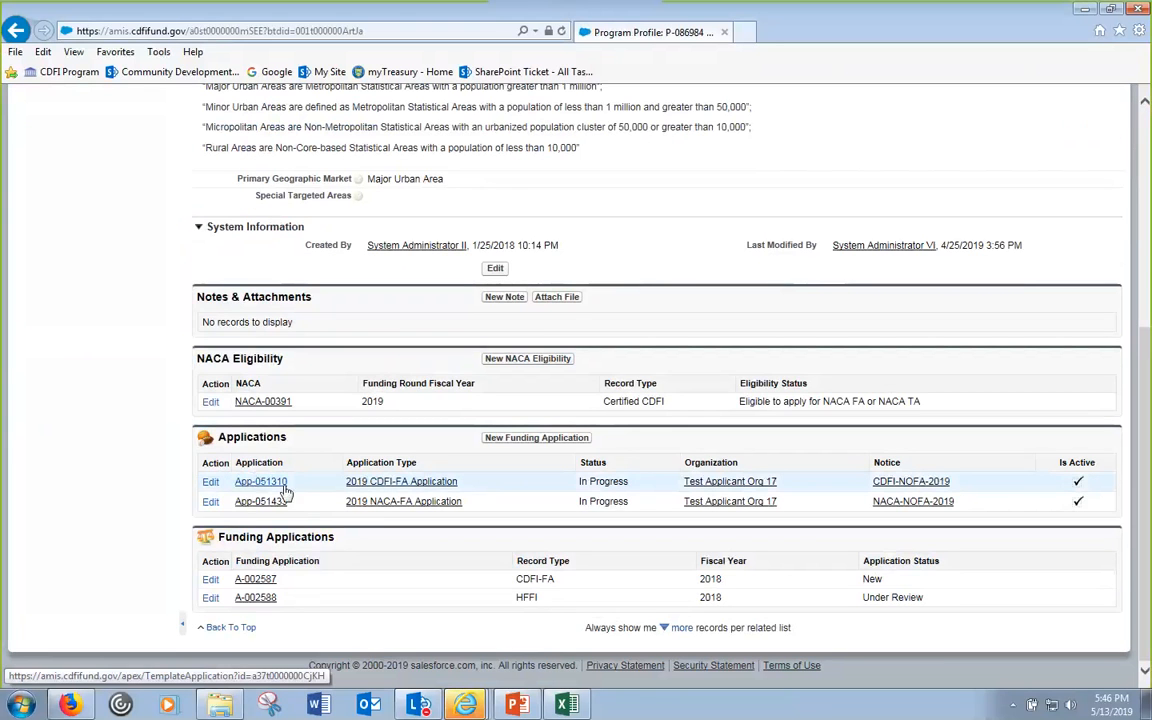
click(383, 484)
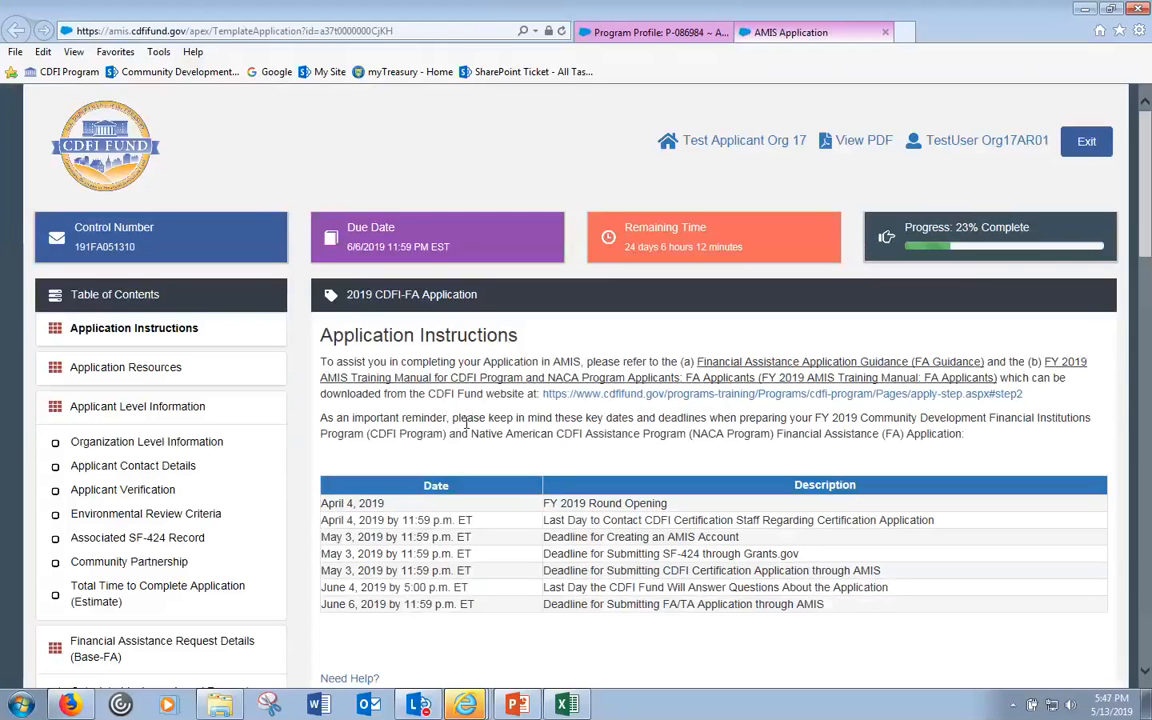
scroll(466, 425, down, 3)
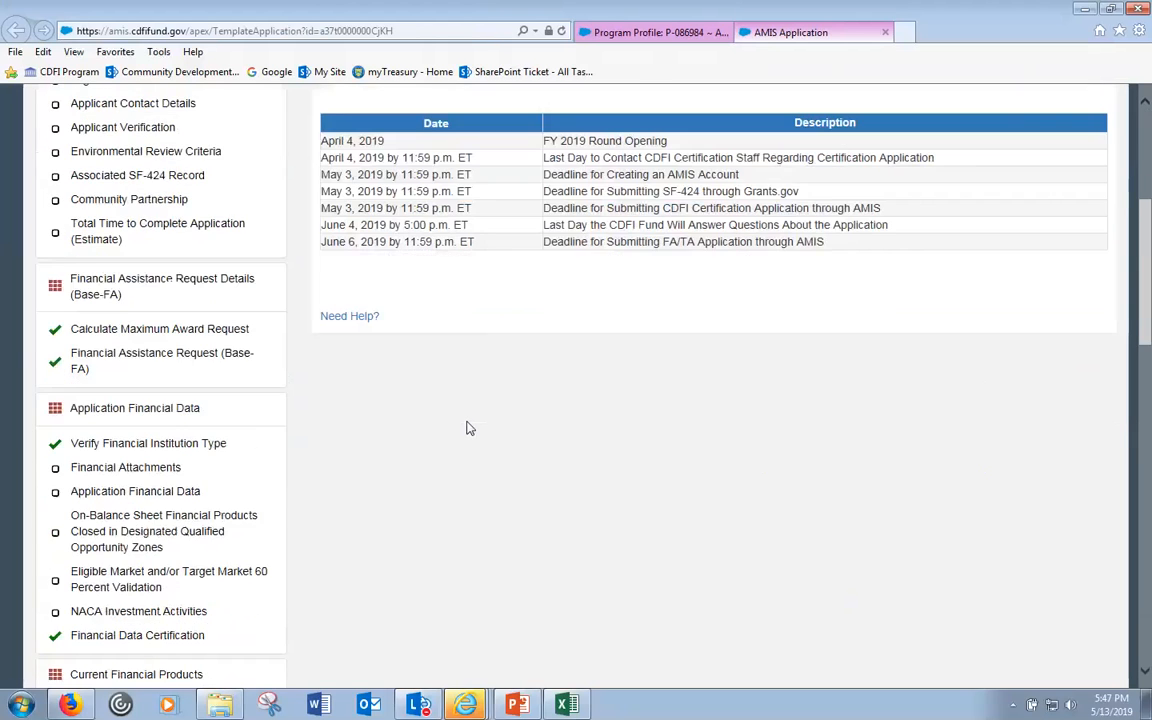
scroll(468, 427, down, 2)
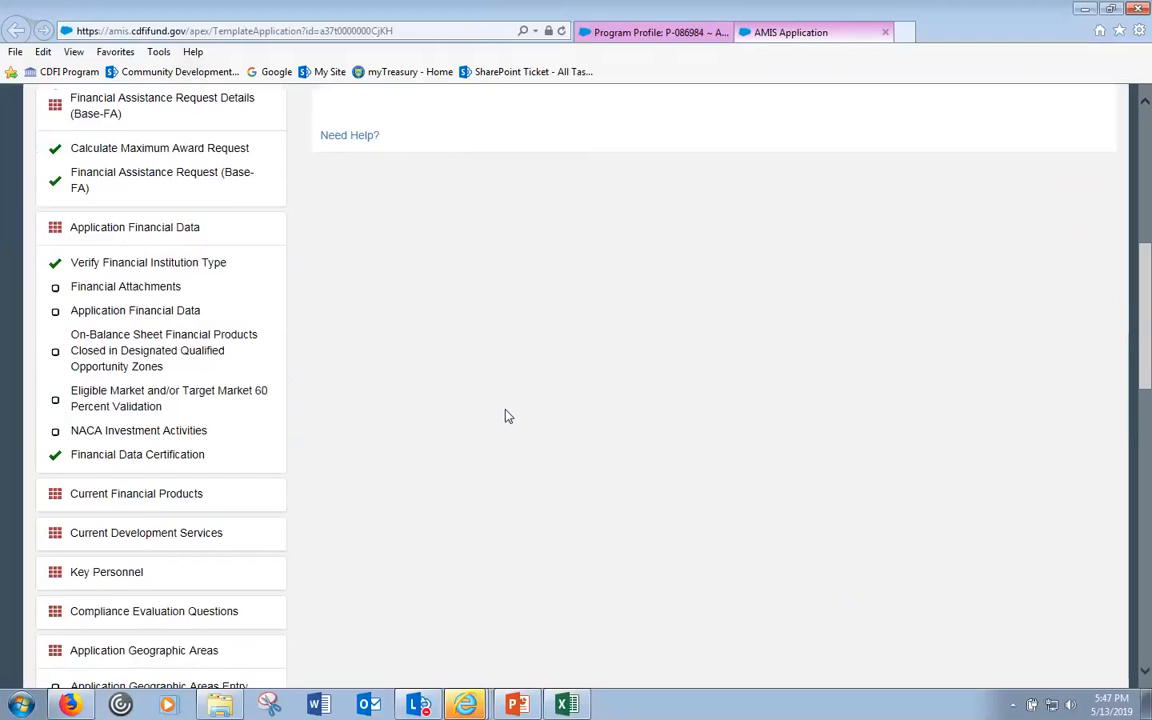
scroll(507, 416, up, 5)
scroll(507, 416, down, 2)
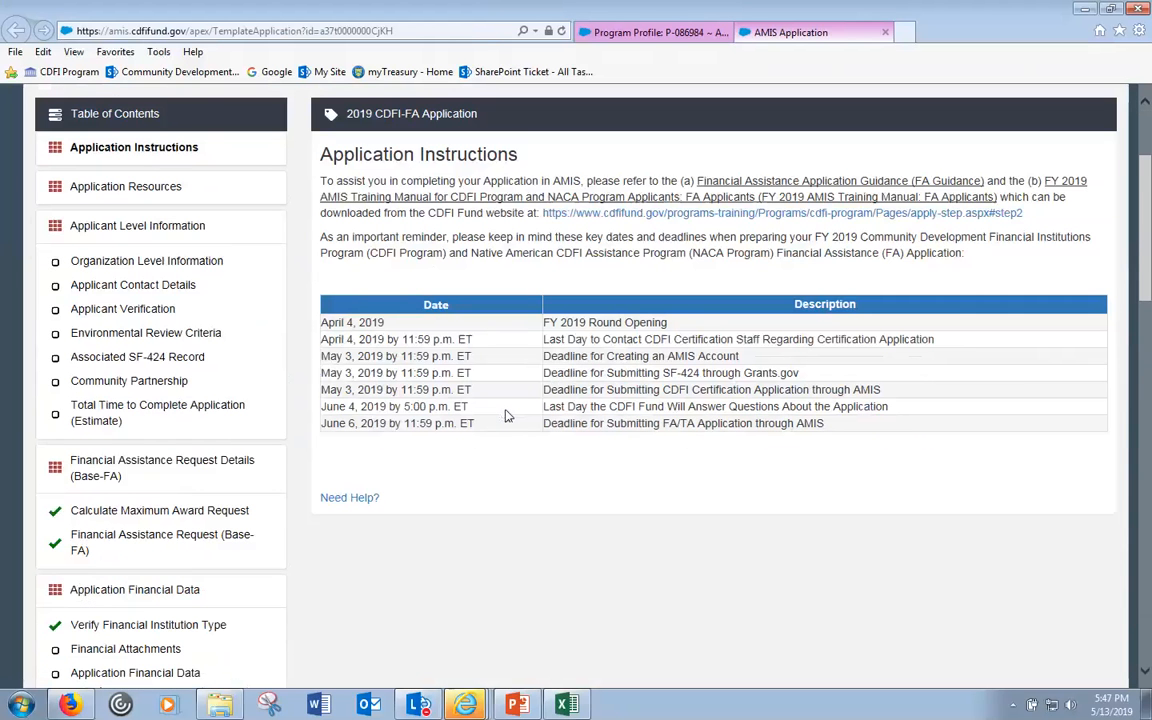
scroll(507, 416, down, 2)
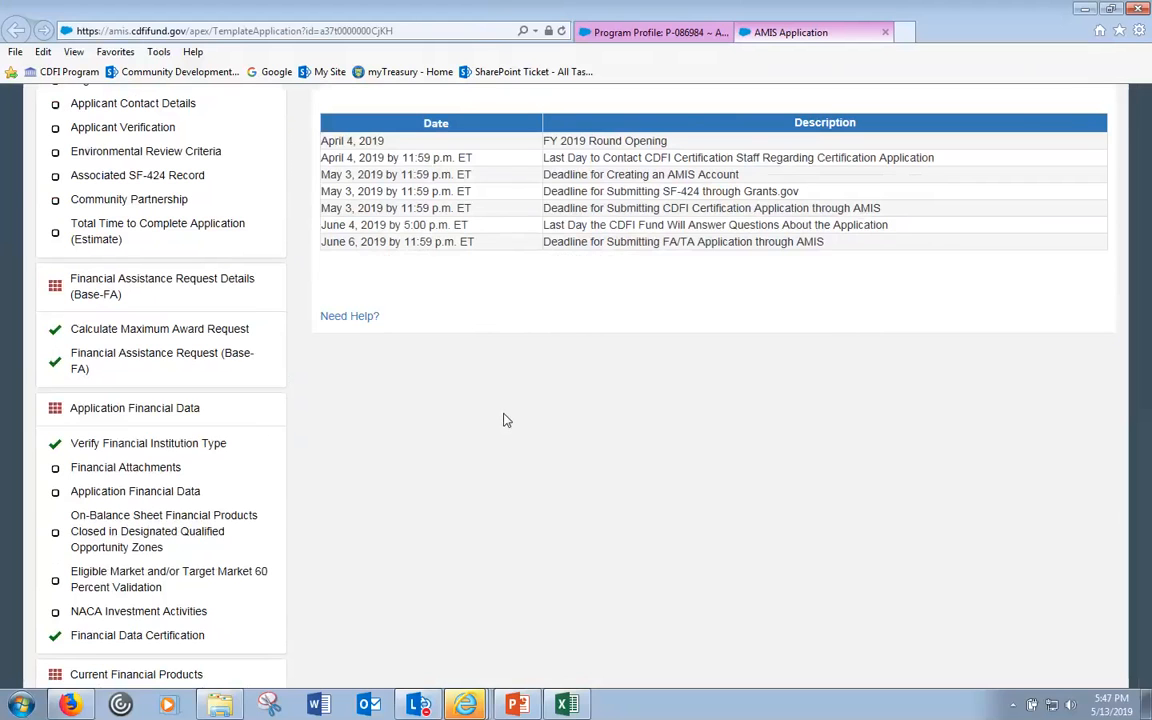
scroll(506, 420, up, 5)
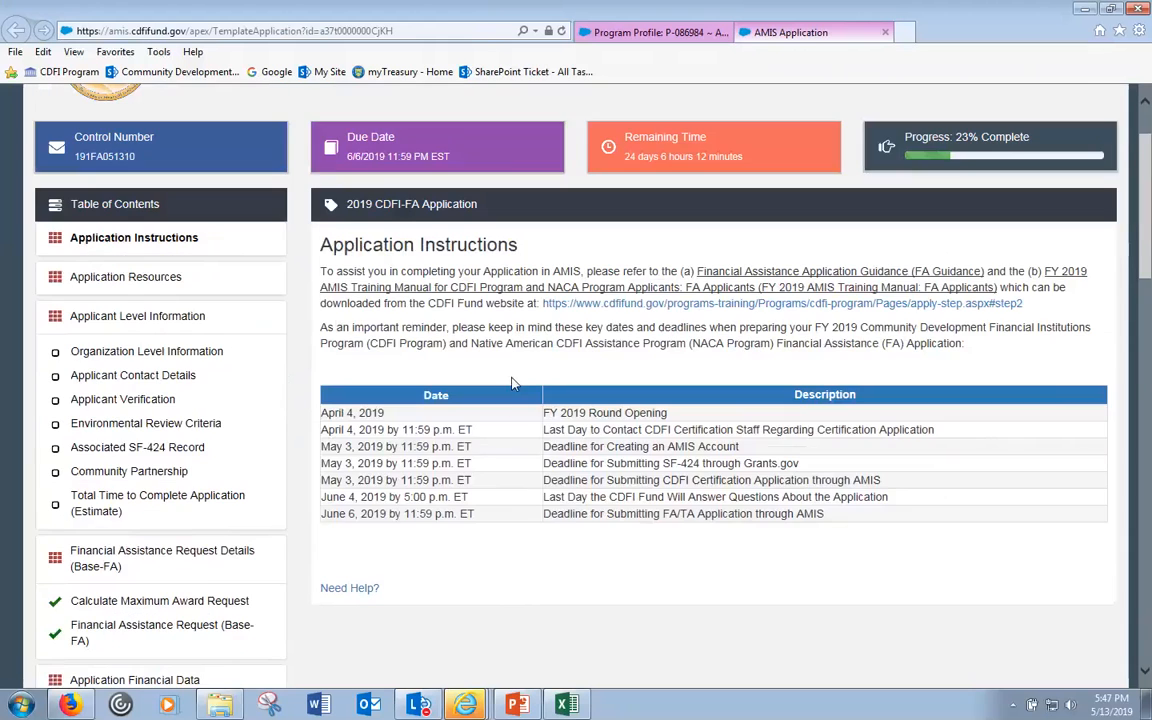
scroll(605, 440, down, 5)
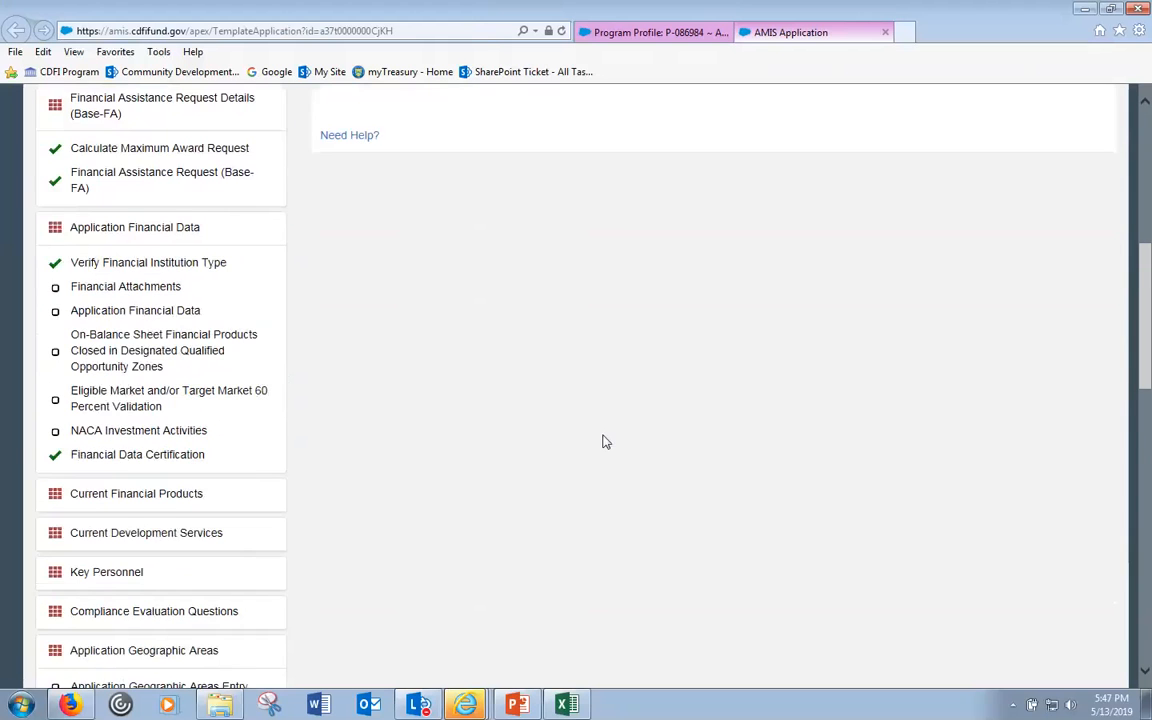
scroll(605, 440, down, 2)
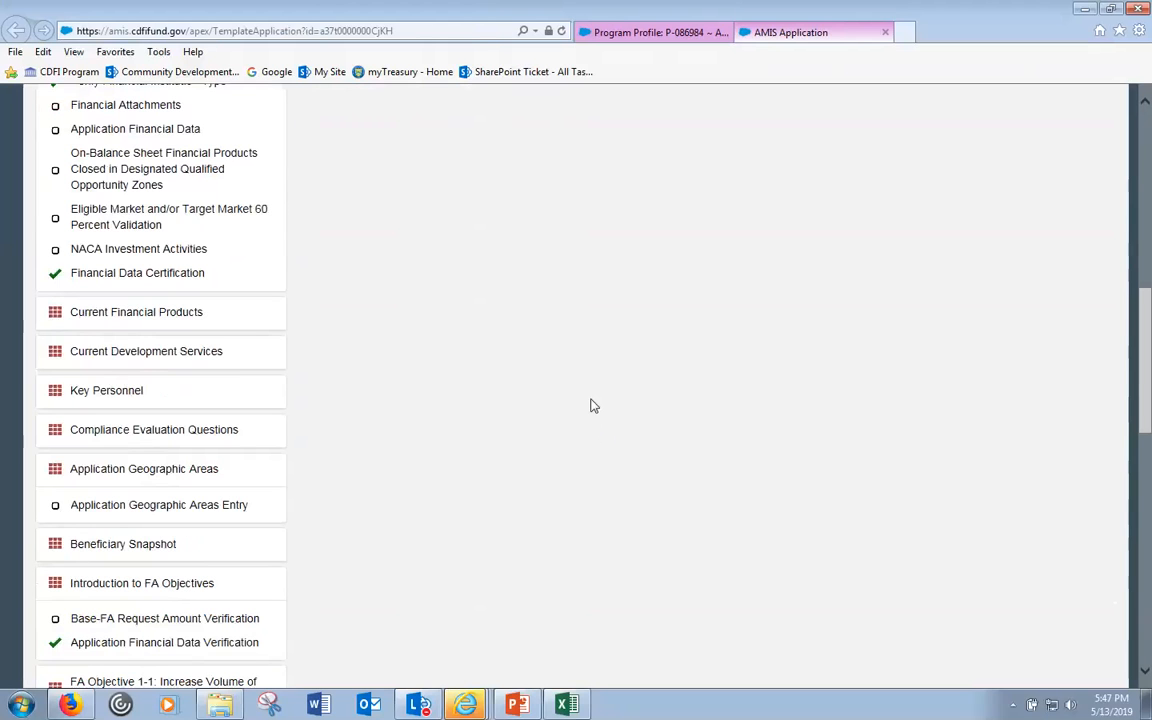
scroll(590, 406, down, 3)
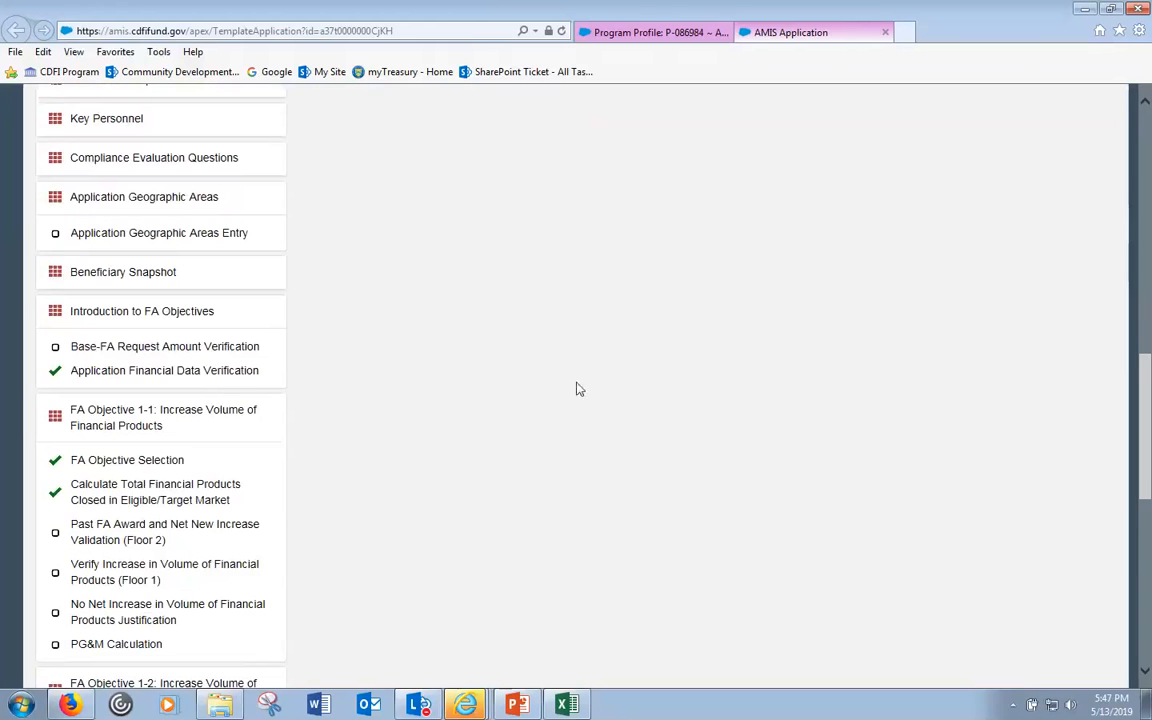
scroll(507, 403, up, 5)
scroll(507, 402, down, 8)
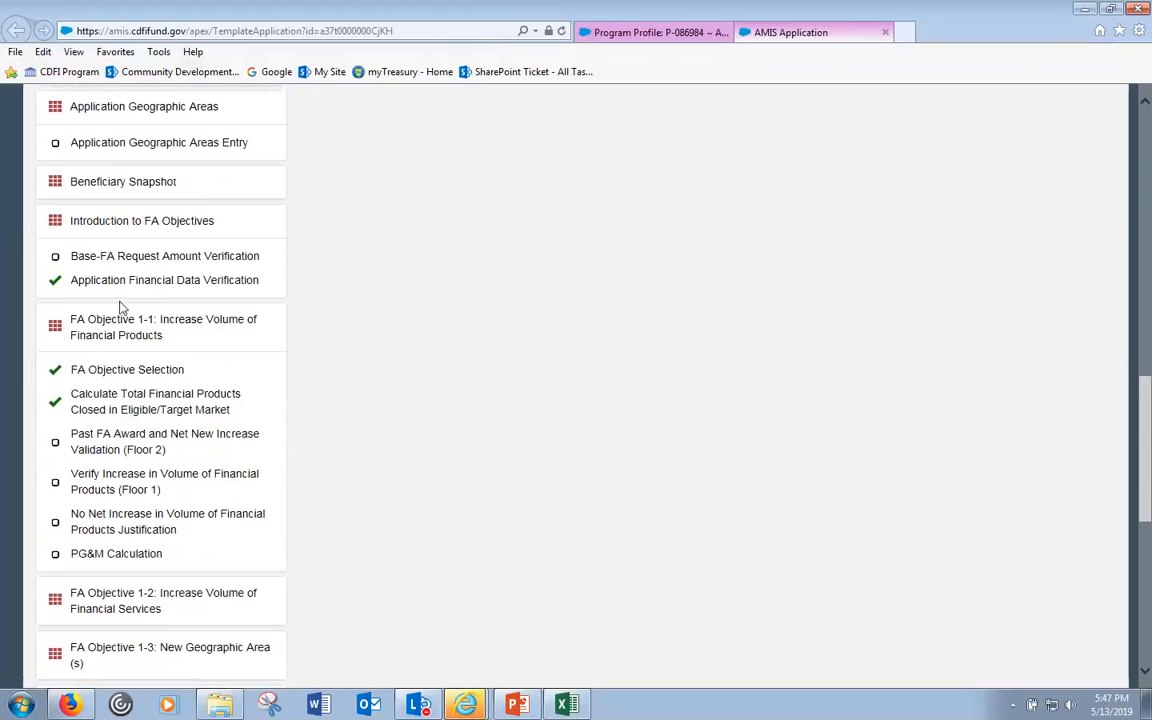
- Collapse FA Objective 1-1 and expand Current Financial Products, Current Development Services and Key Personnel
click(122, 329)
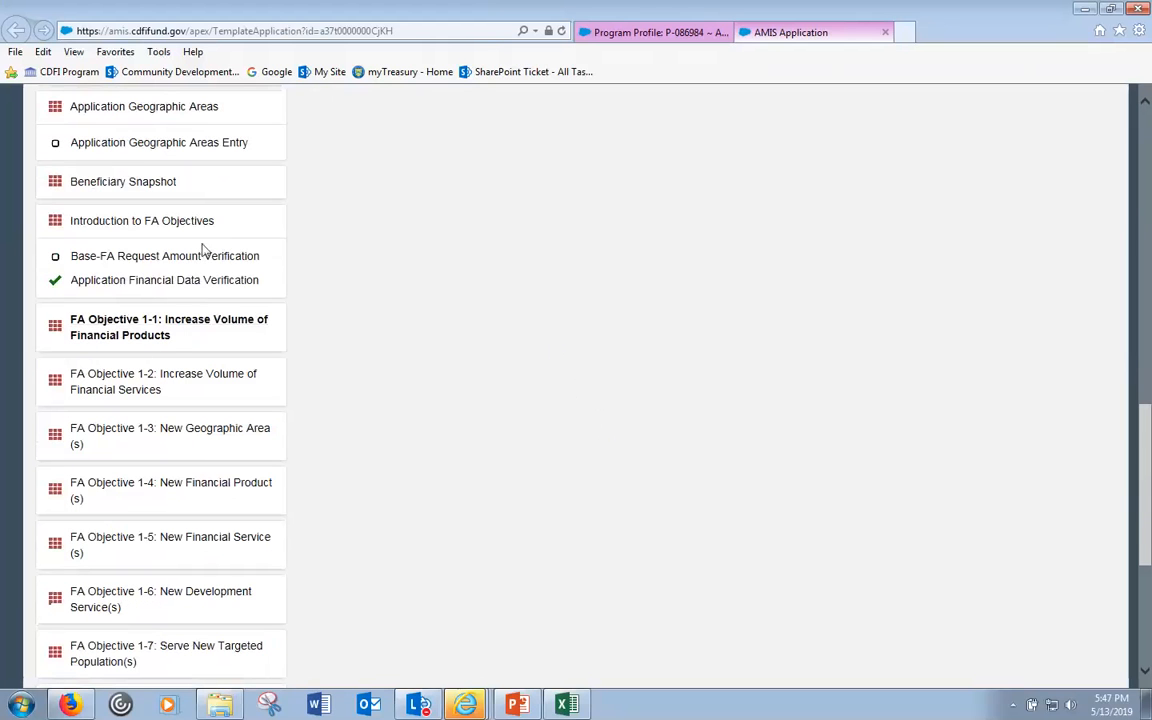
scroll(182, 347, up, 1)
scroll(182, 347, up, 5)
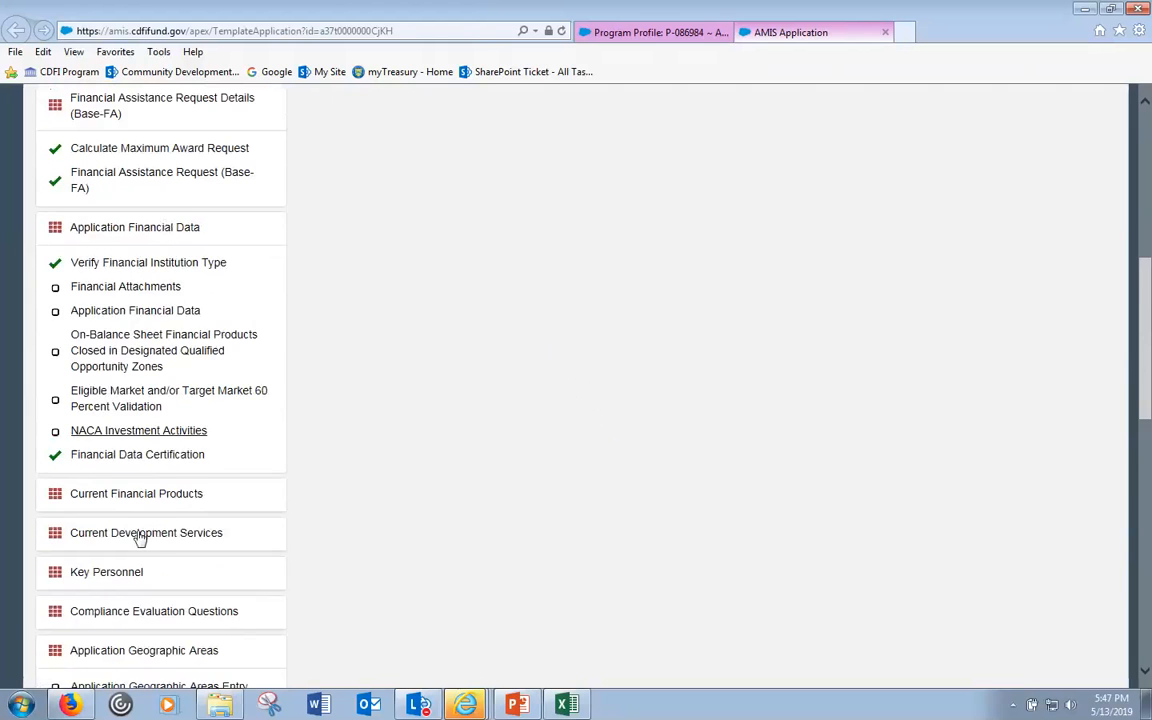
scroll(150, 545, down, 2)
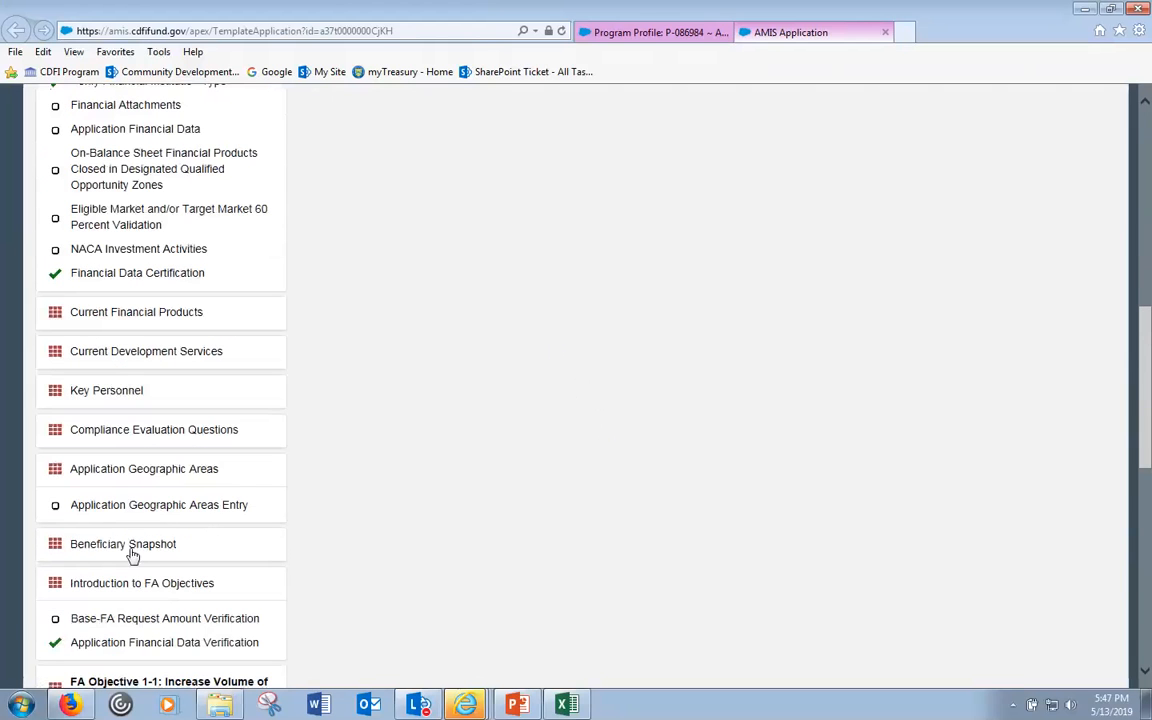
click(136, 315)
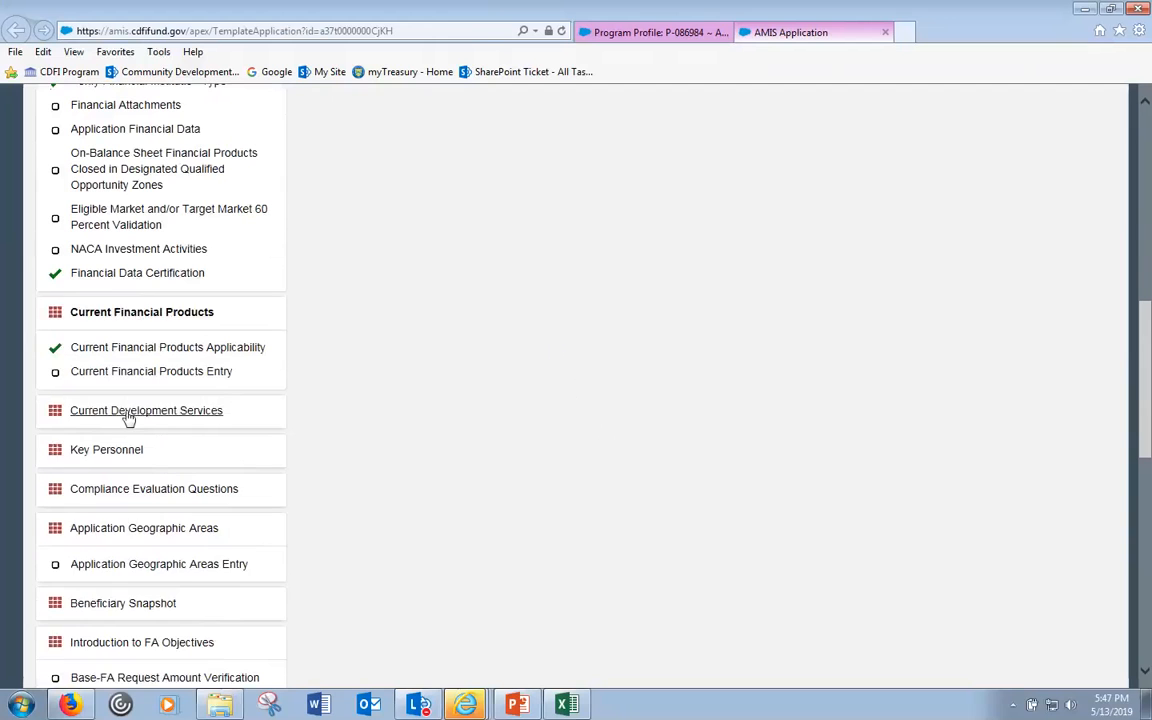
click(128, 413)
click(127, 503)
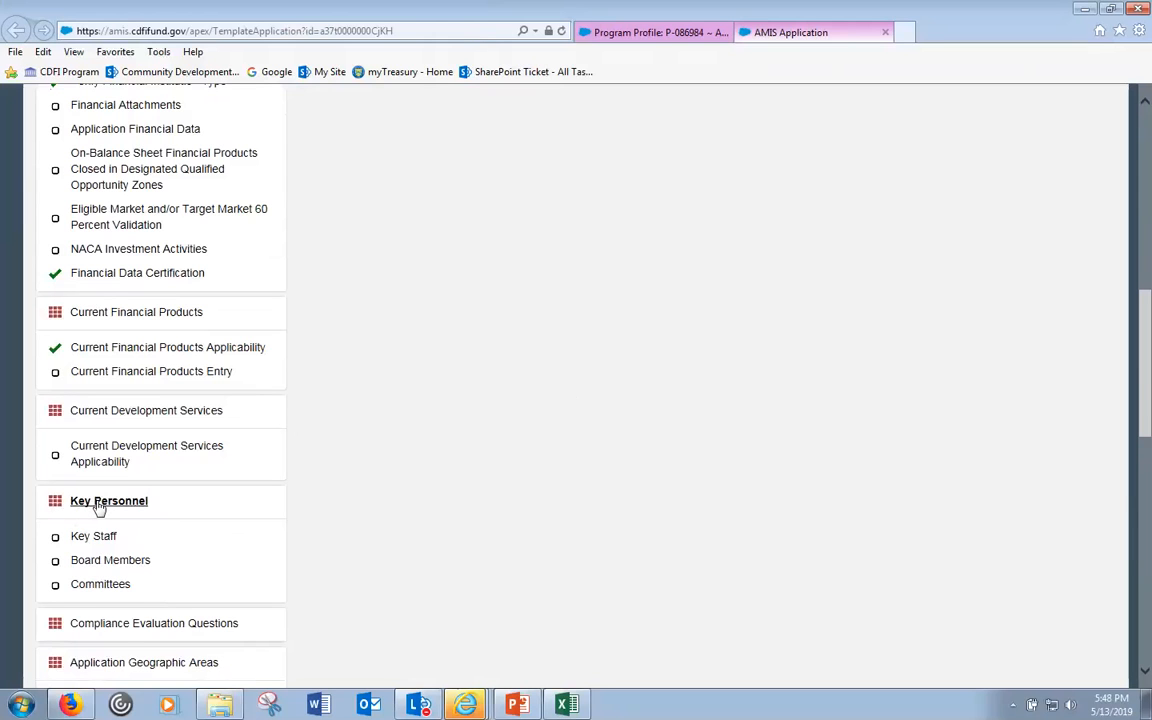
- Collapse Key Personnel, Current Development Services, Current Financial Products and Application Financial Data
click(99, 505)
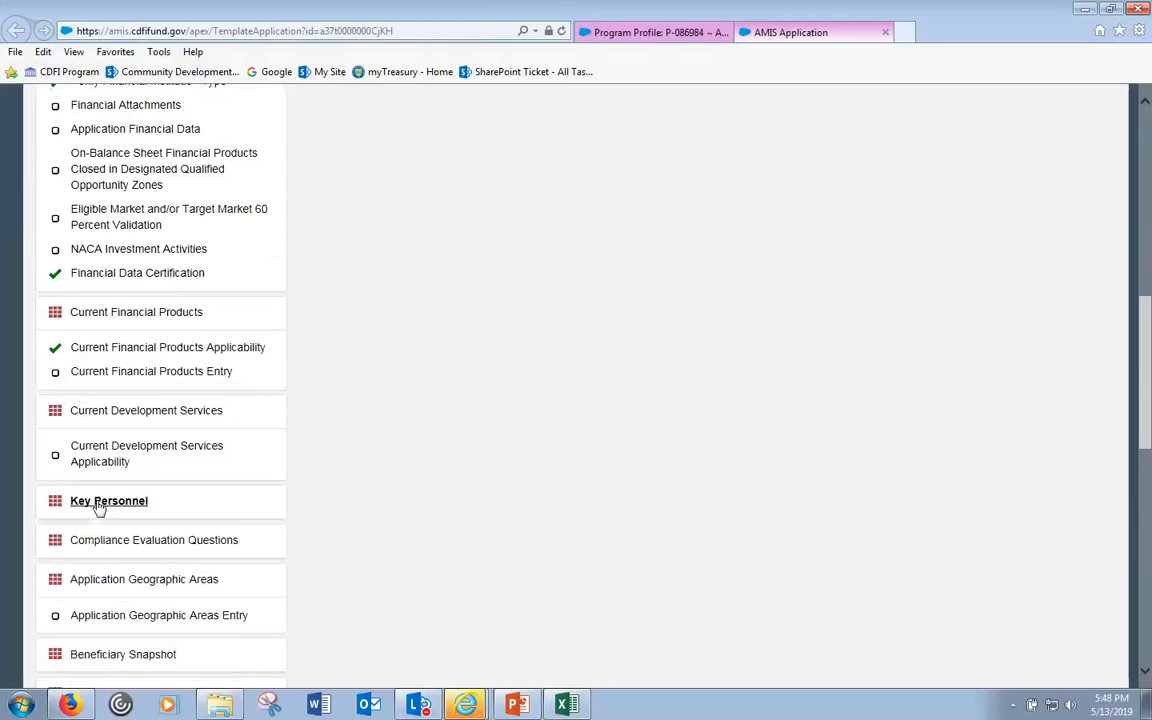
click(128, 412)
click(129, 316)
scroll(133, 323, up, 2)
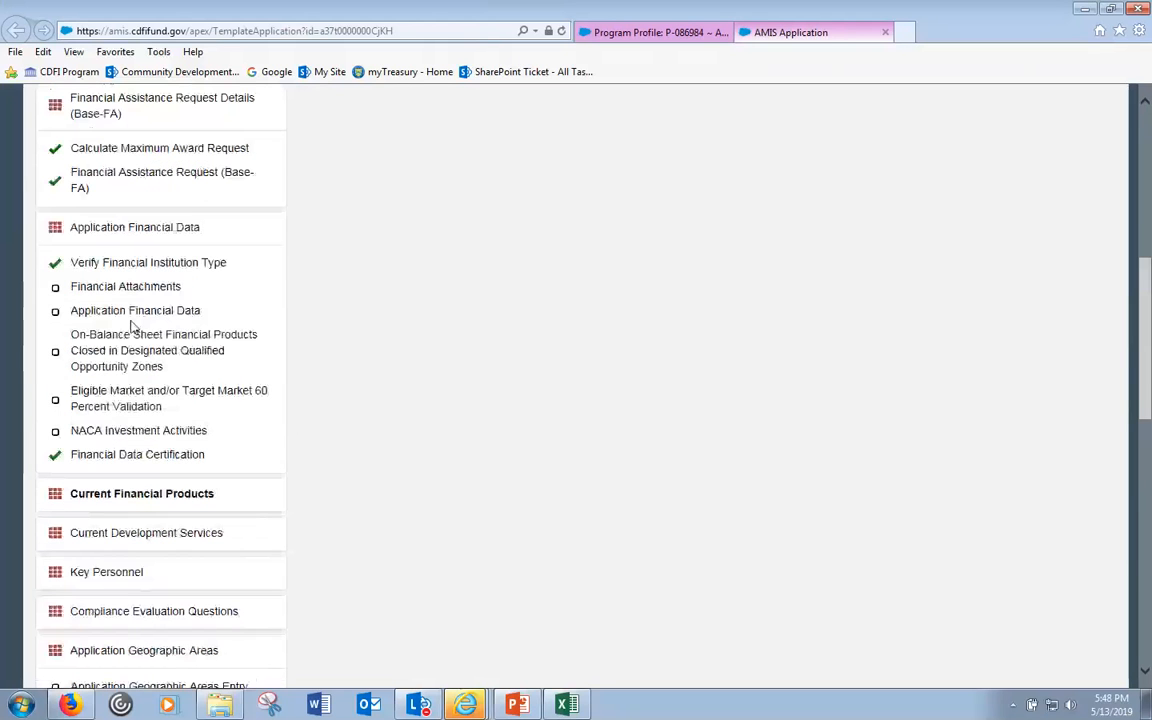
click(160, 227)
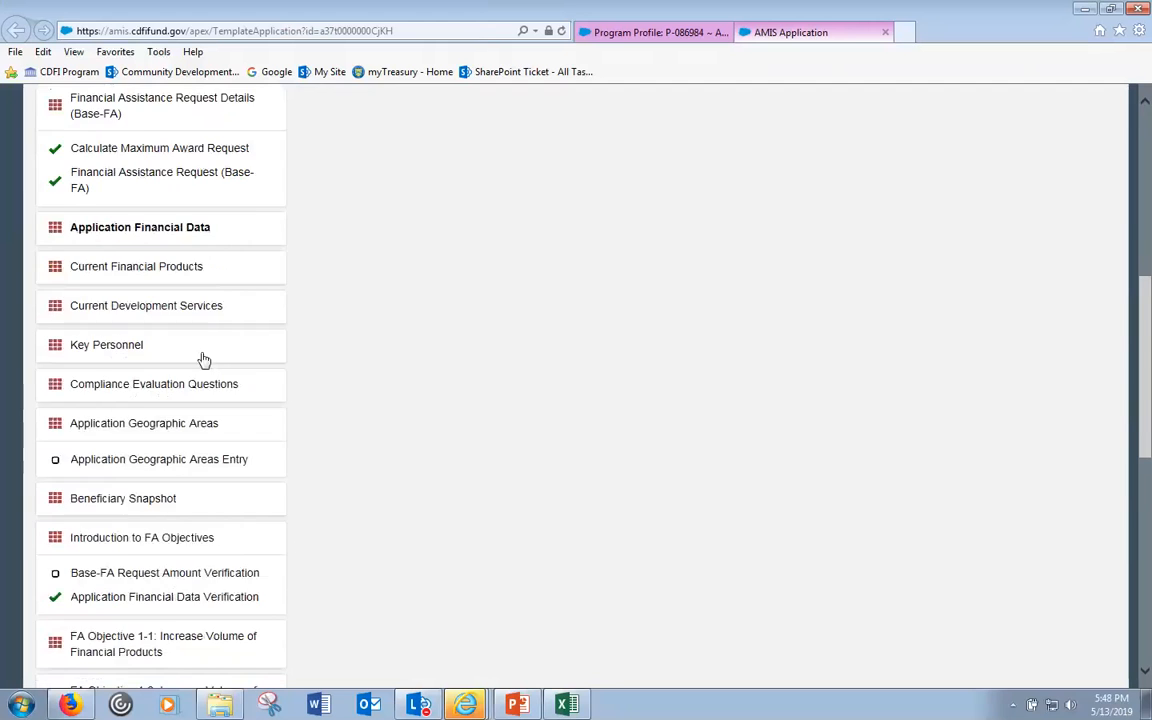
scroll(204, 358, up, 3)
click(193, 283)
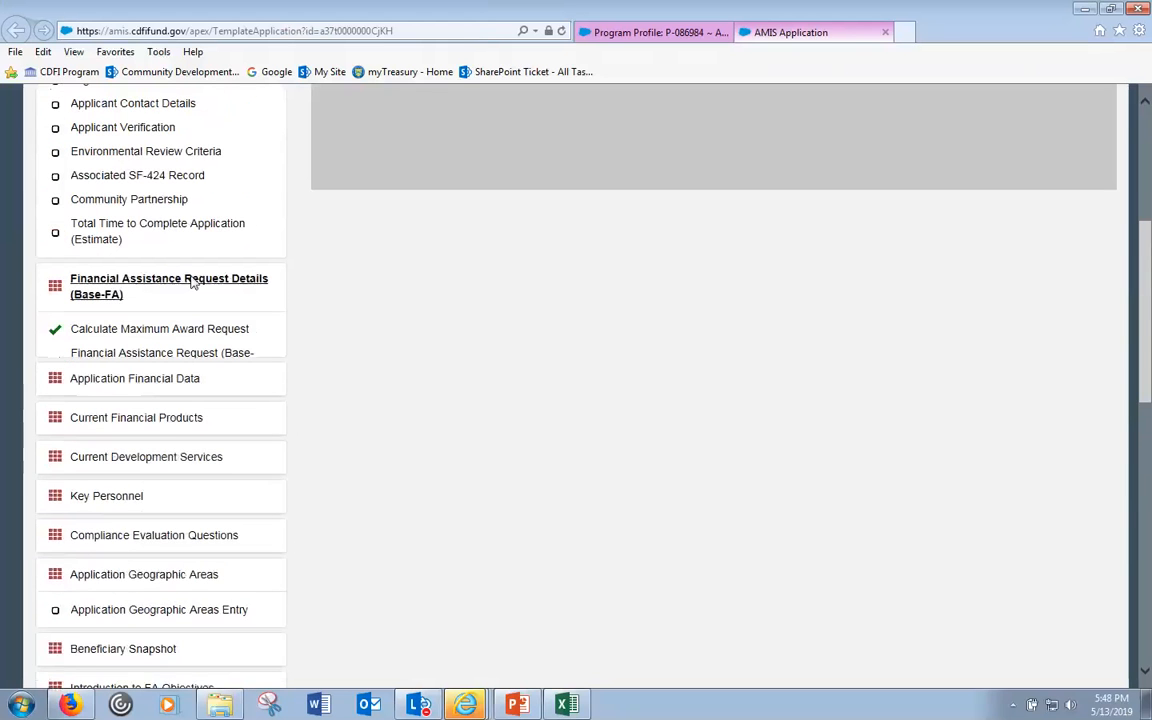
- Check Base-FA Request Amount Verification, then open Financial Data Certification, answered Yes
scroll(190, 280, up, 3)
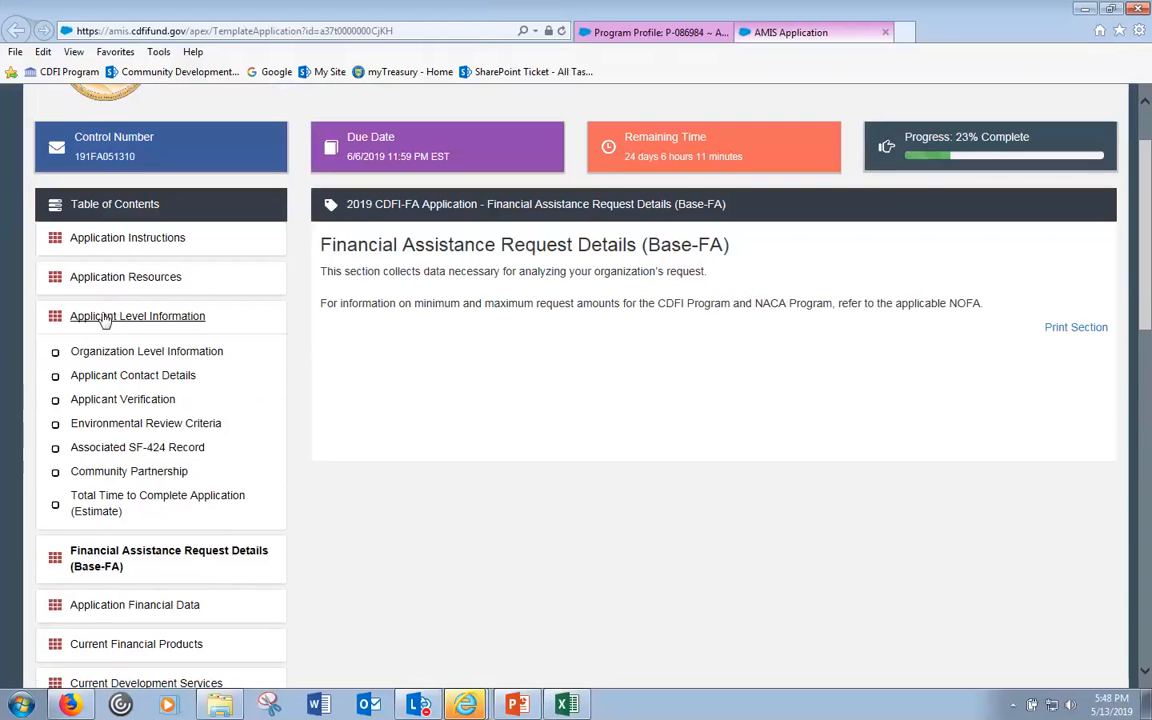
click(106, 318)
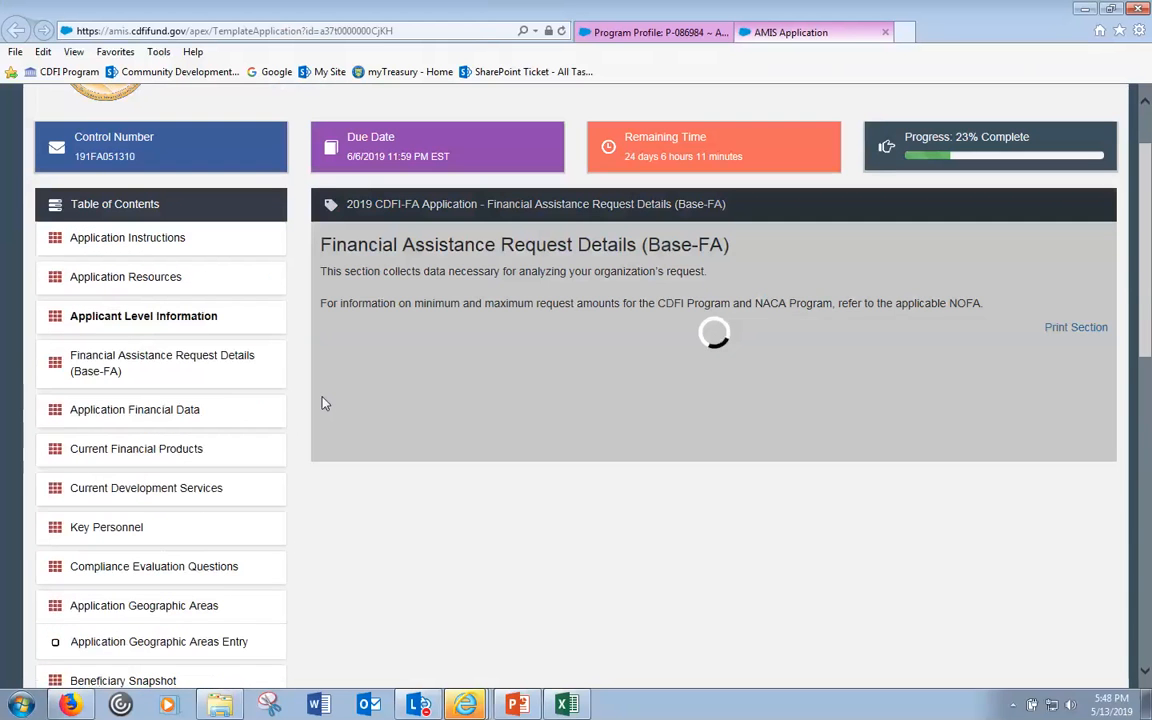
scroll(322, 403, down, 3)
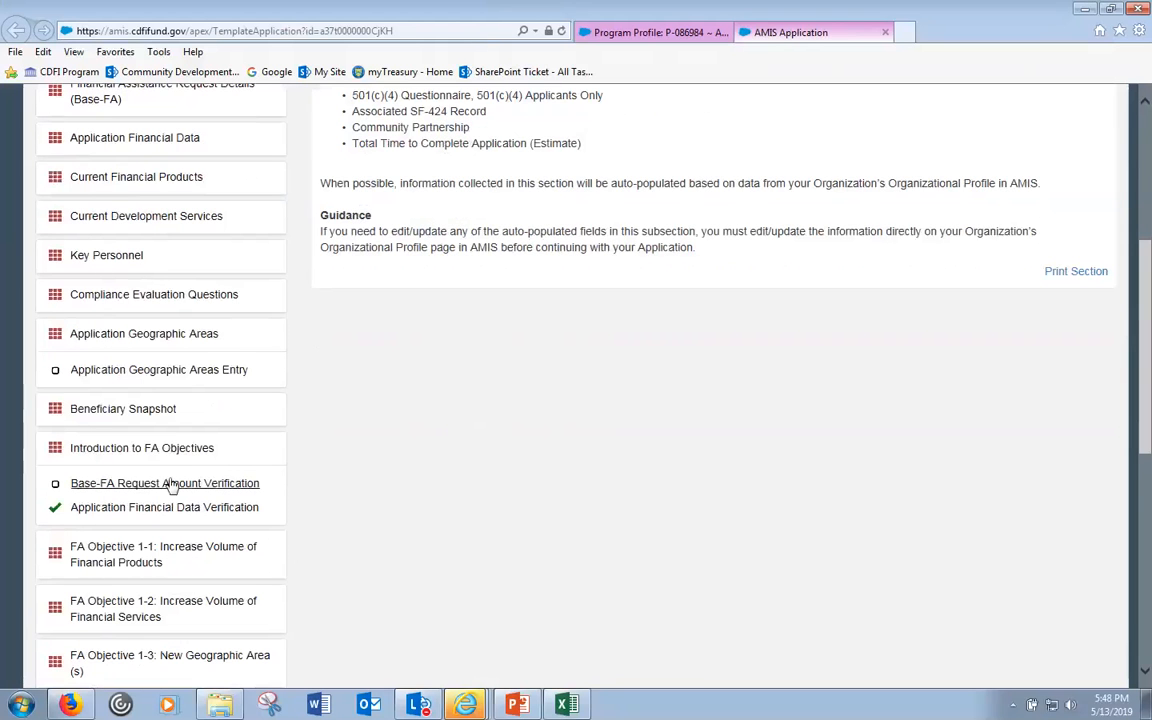
click(147, 449)
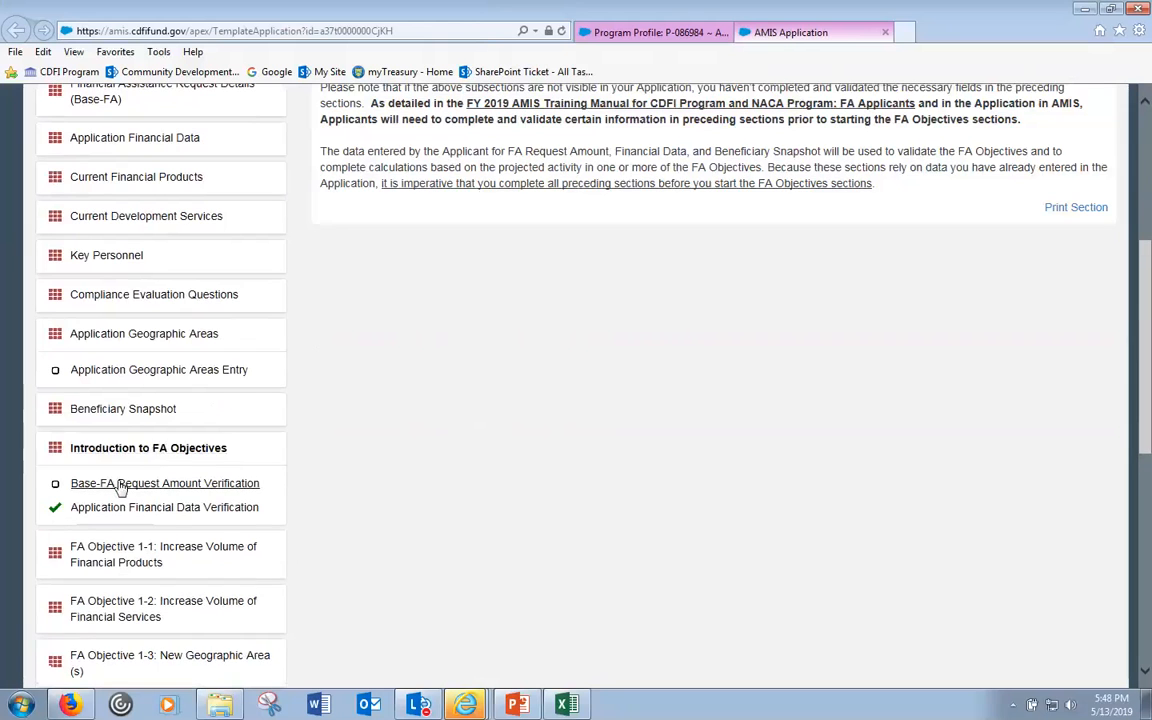
click(120, 485)
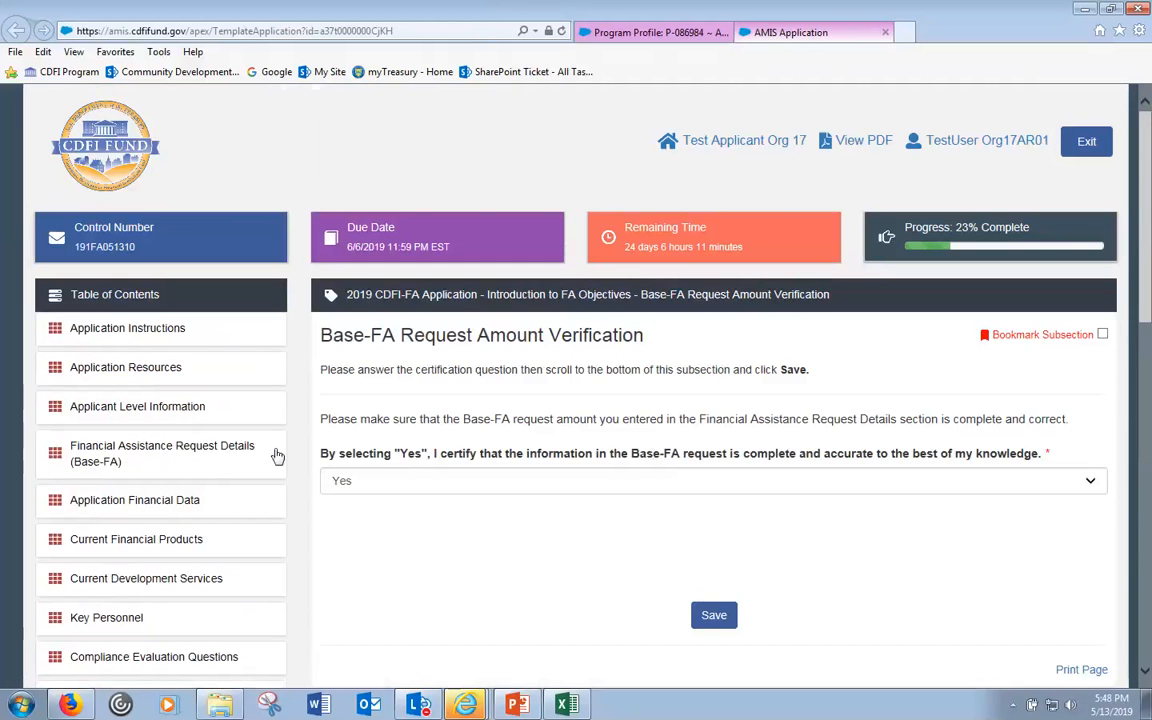
scroll(362, 391, down, 3)
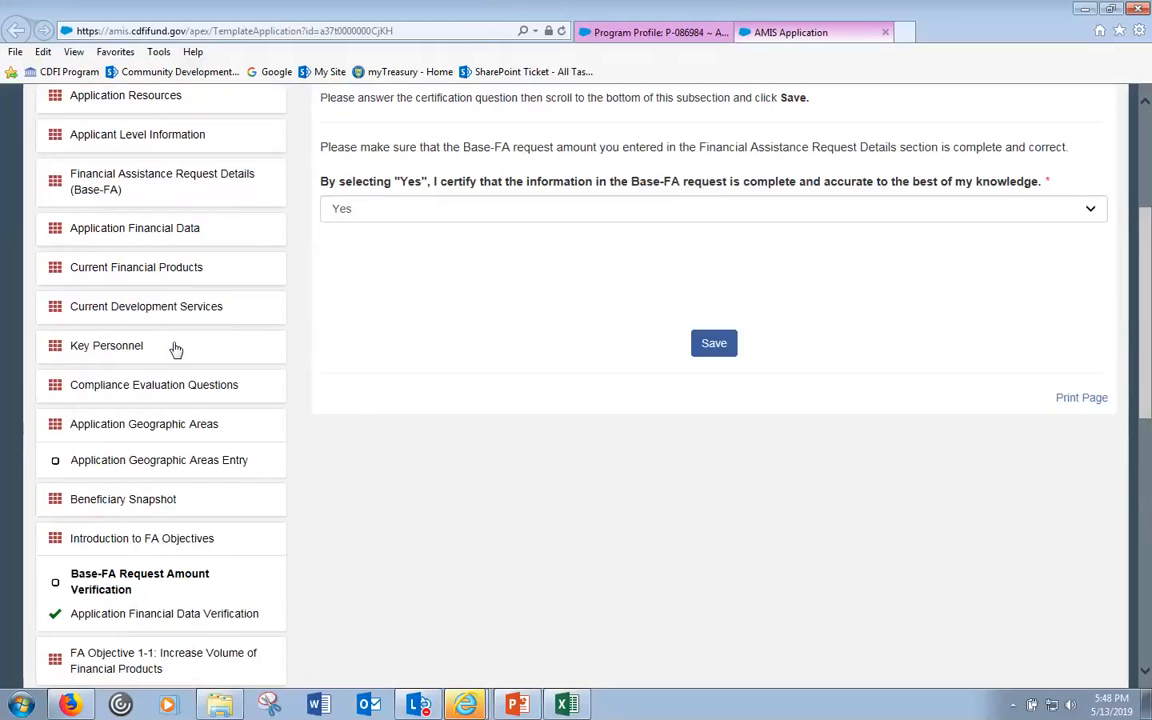
click(176, 231)
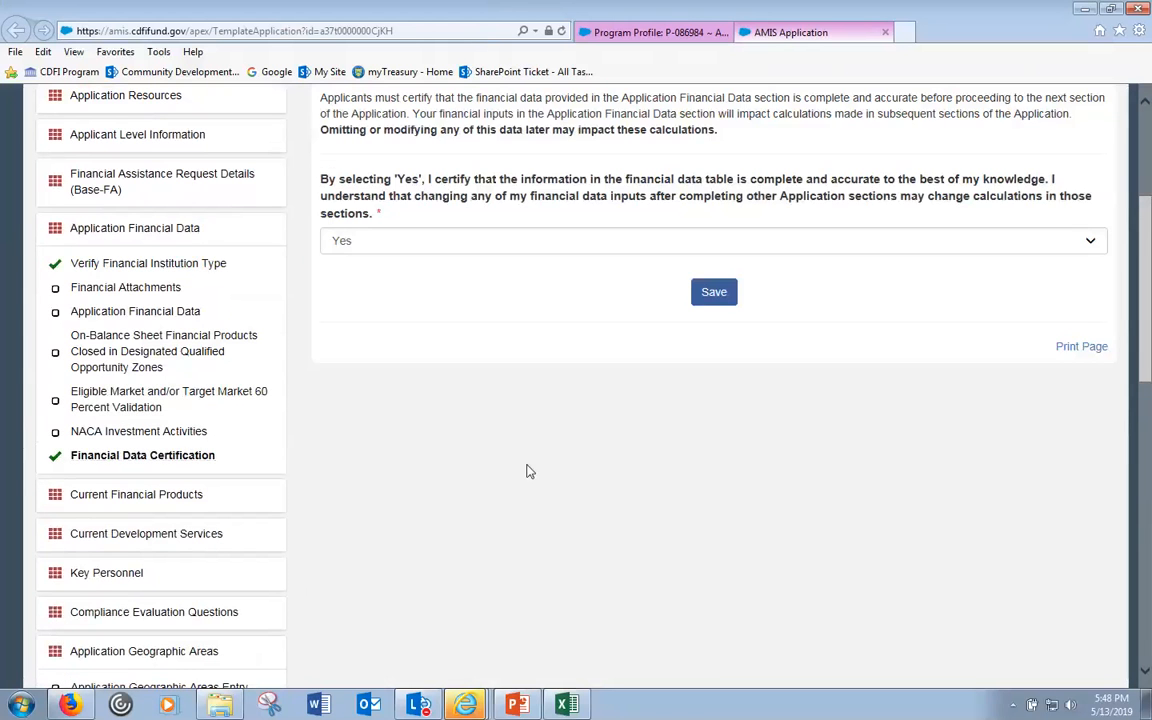
scroll(530, 471, up, 1)
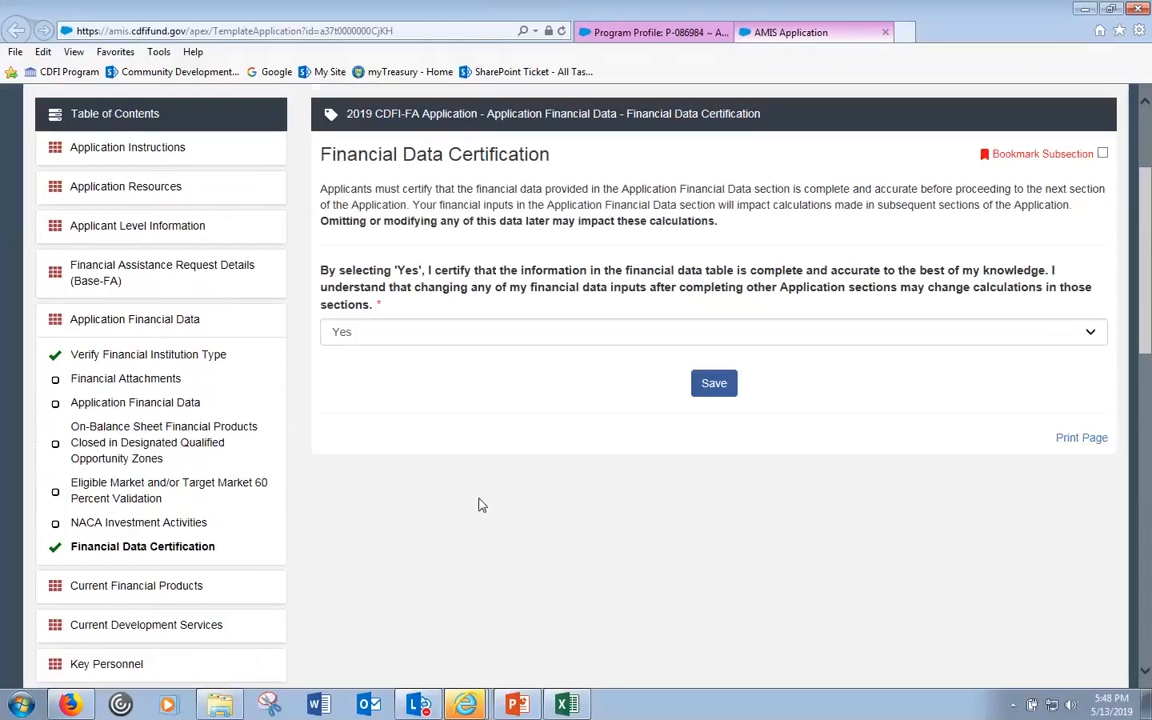
click(124, 406)
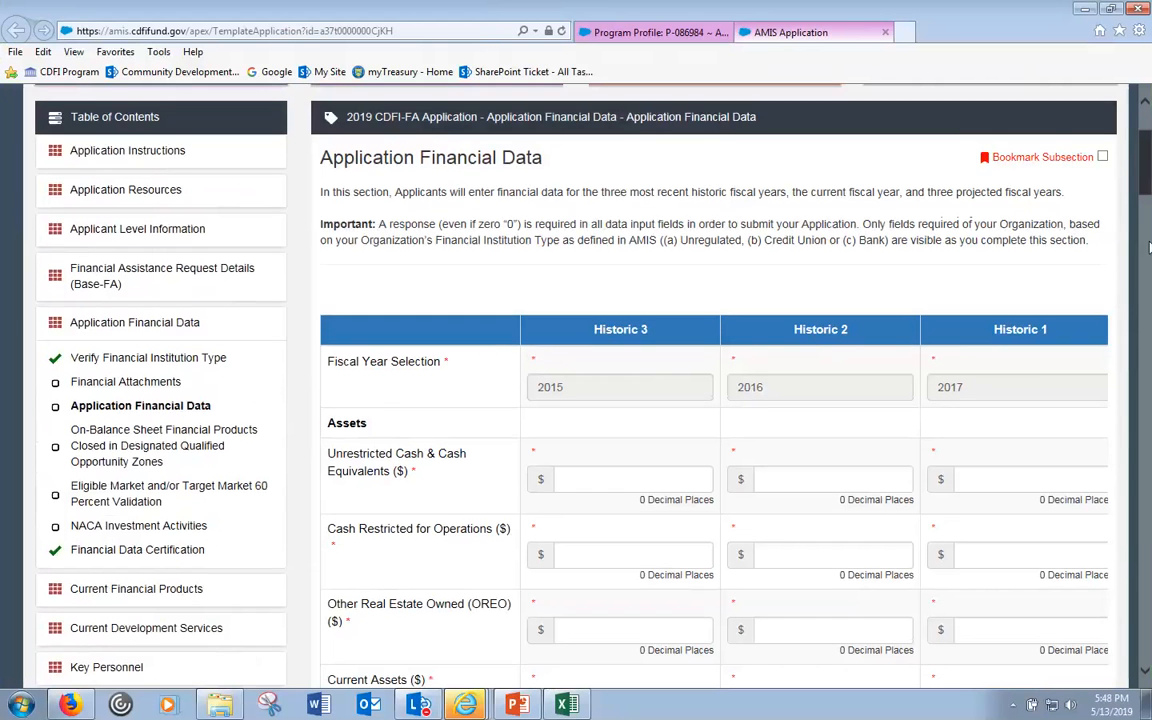
scroll(1131, 385, down, 10)
scroll(1131, 385, down, 15)
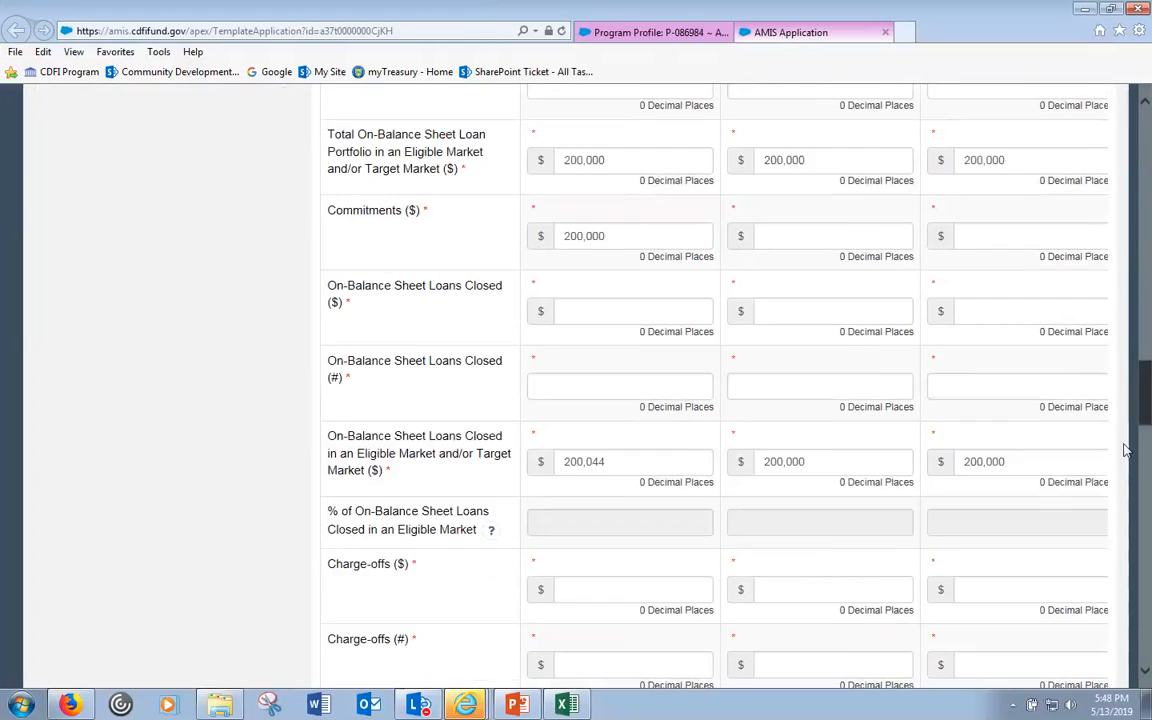
scroll(1124, 385, up, 7)
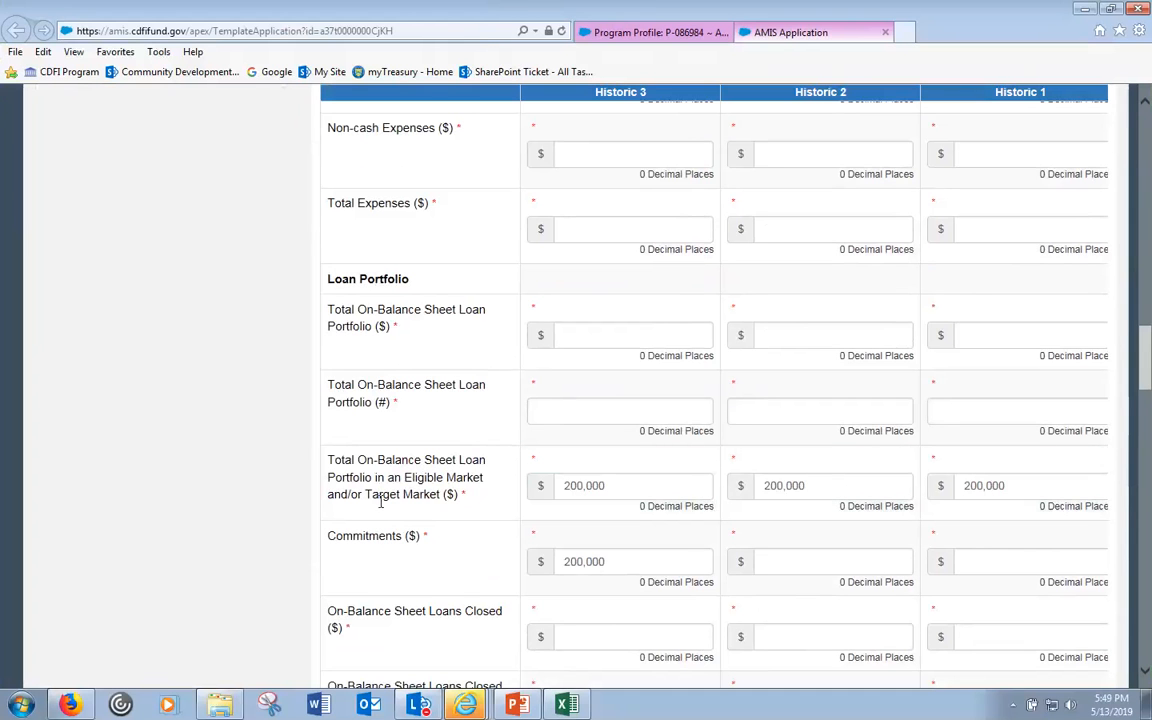
drag(1148, 370, 1148, 115)
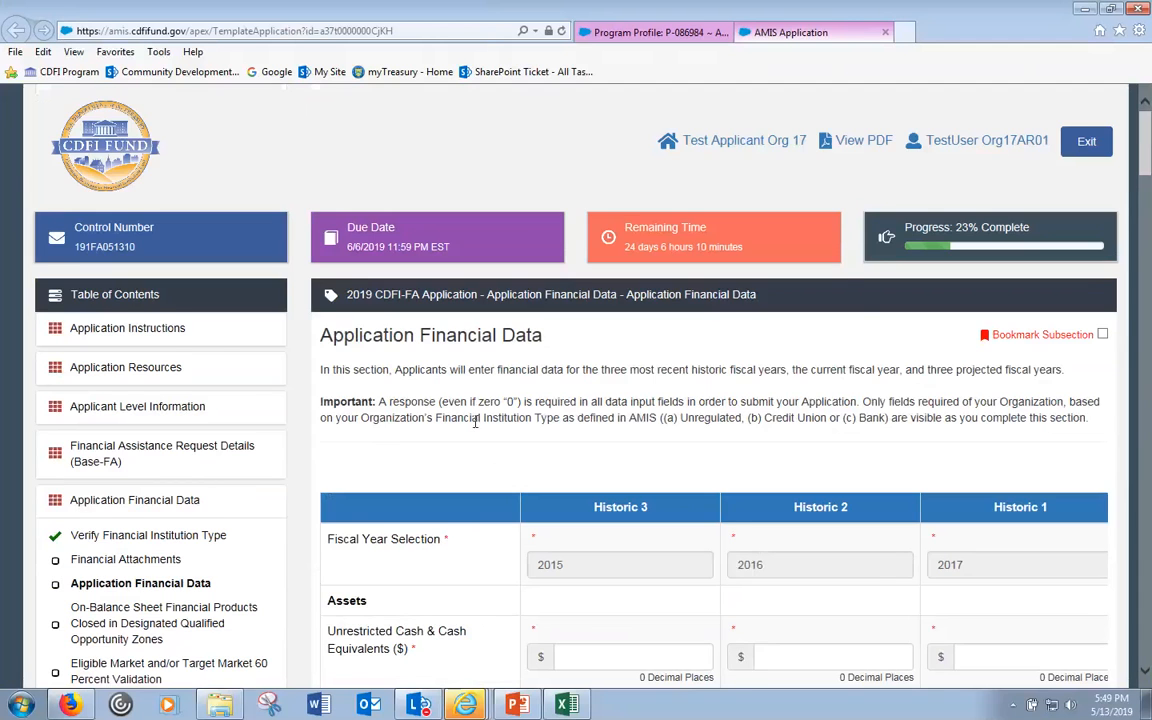
scroll(180, 600, down, 4)
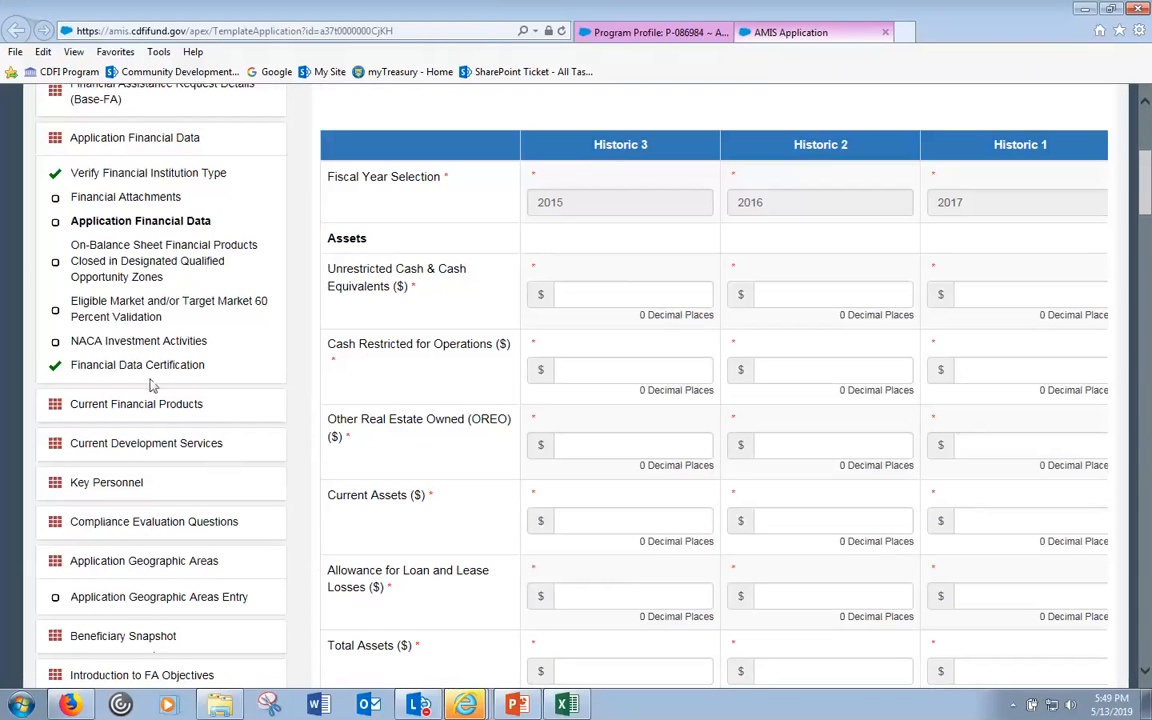
click(167, 368)
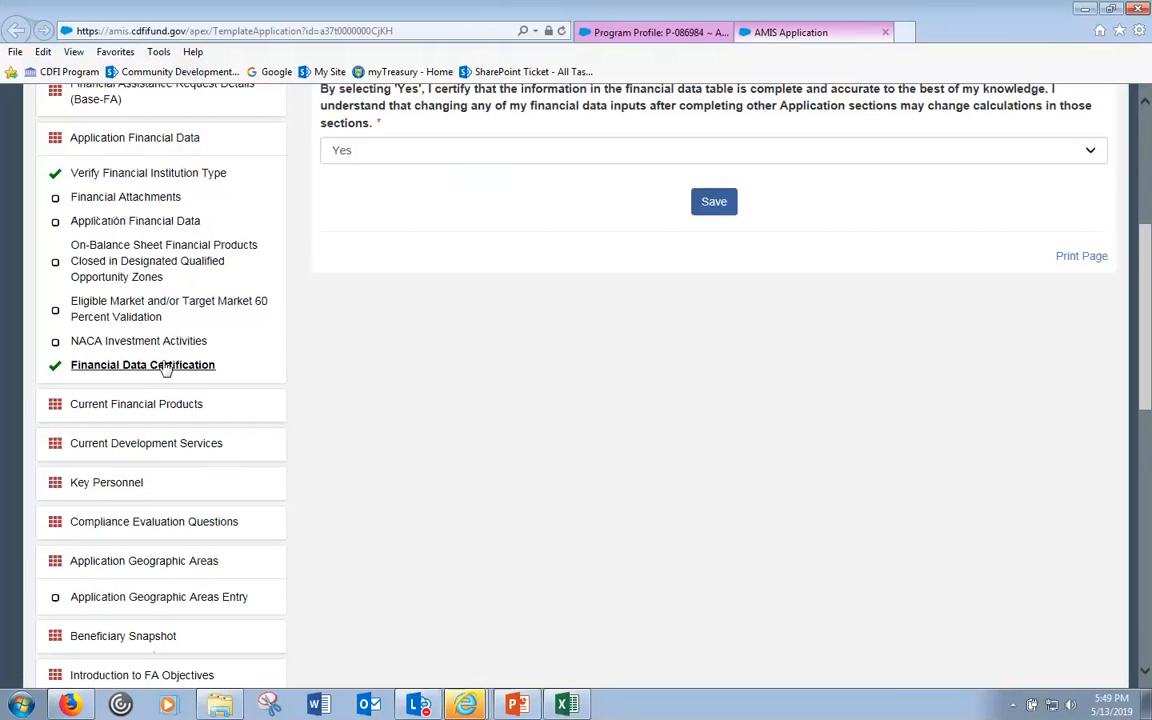
scroll(363, 365, up, 2)
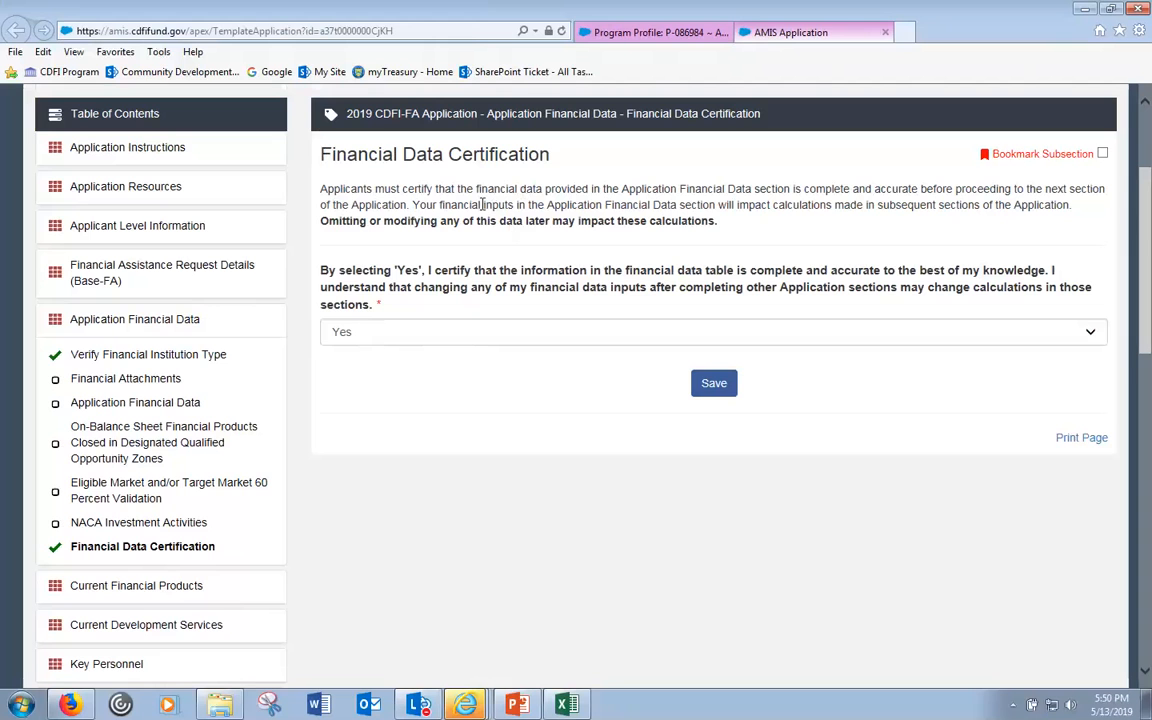
click(133, 406)
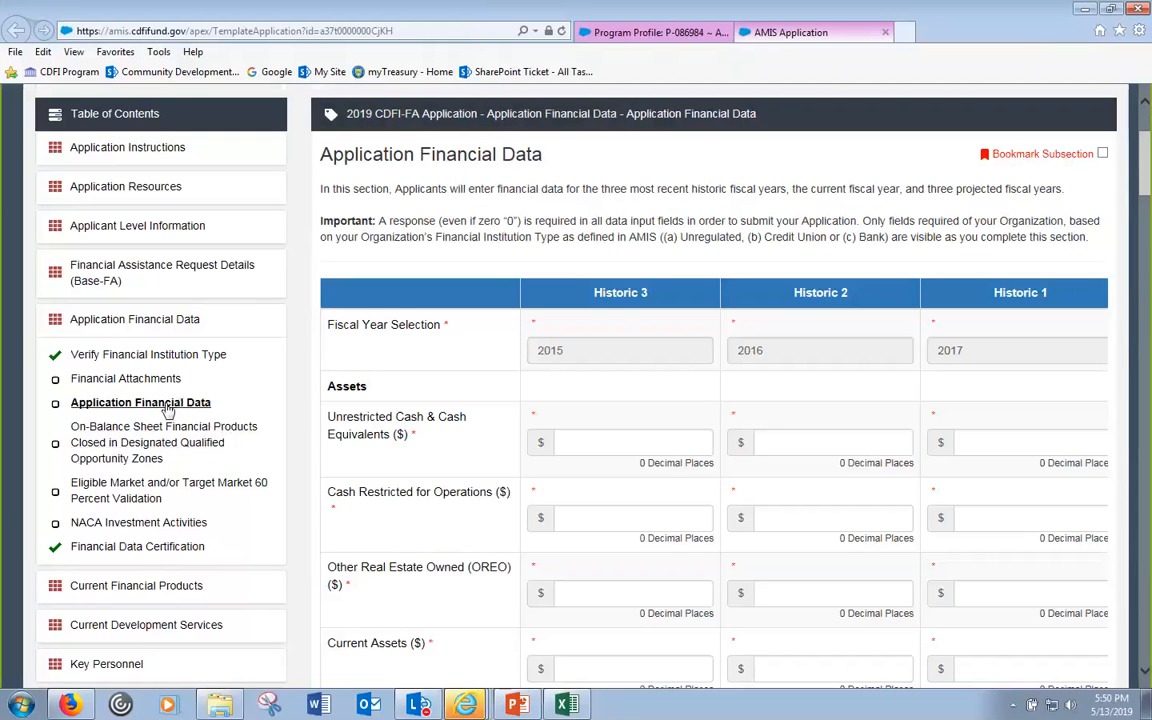
scroll(193, 528, down, 1)
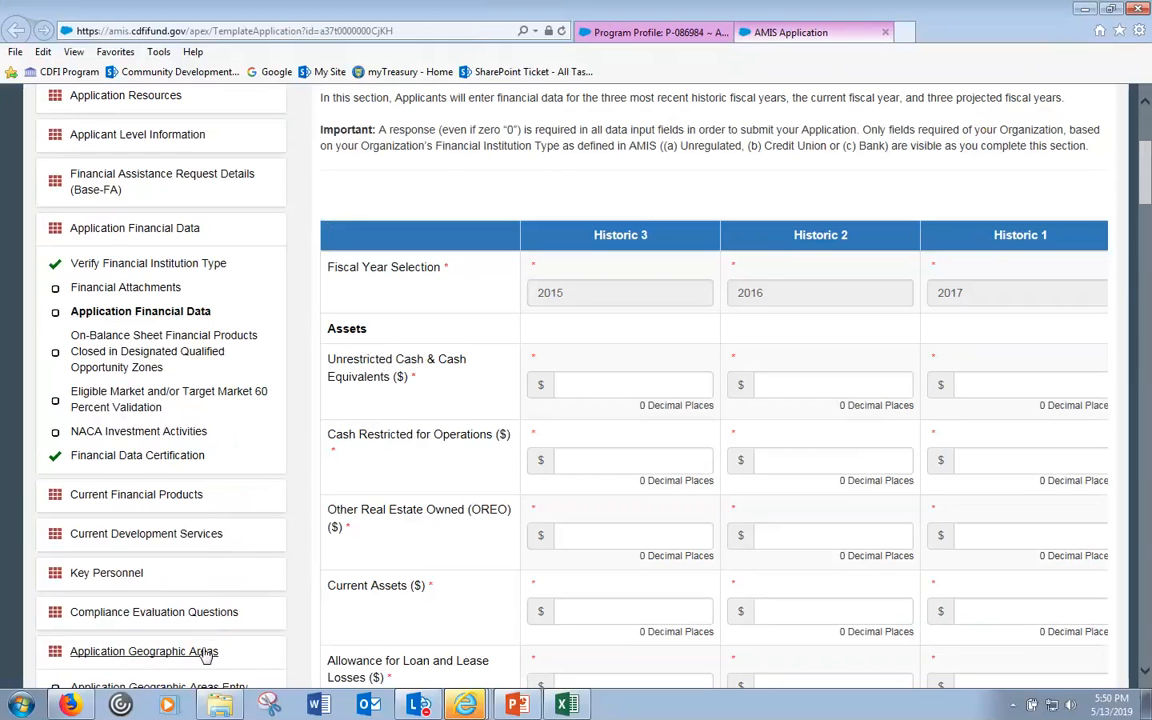
scroll(205, 653, down, 1)
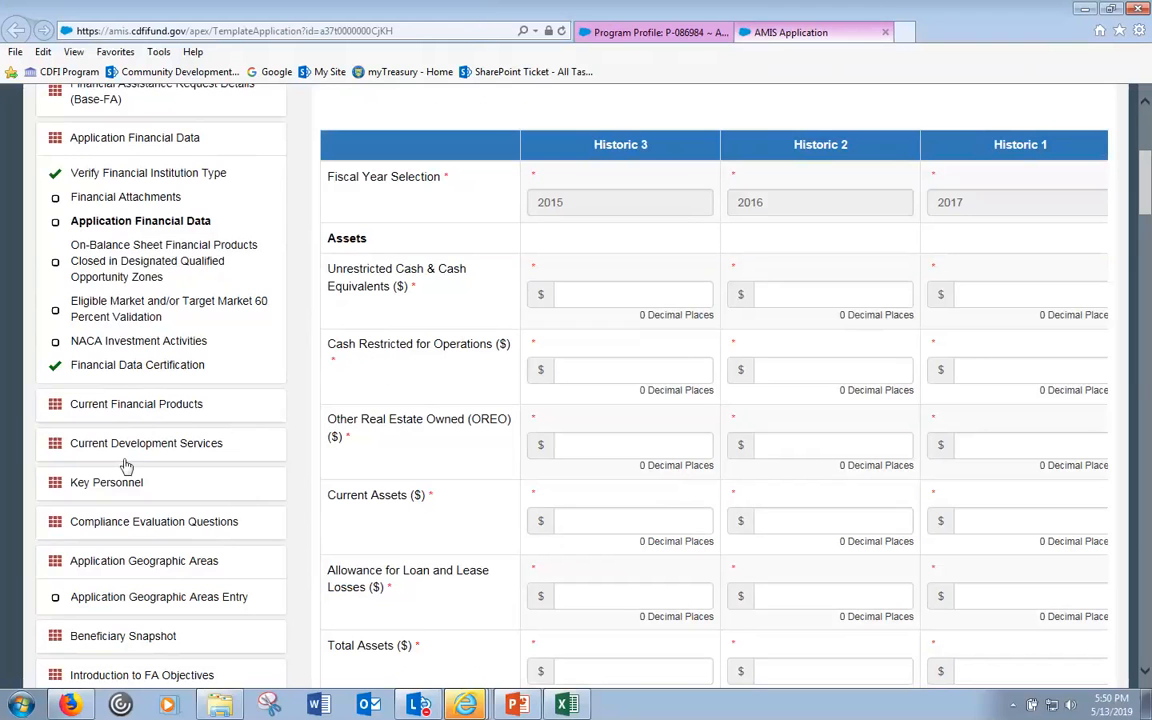
scroll(110, 400, down, 1)
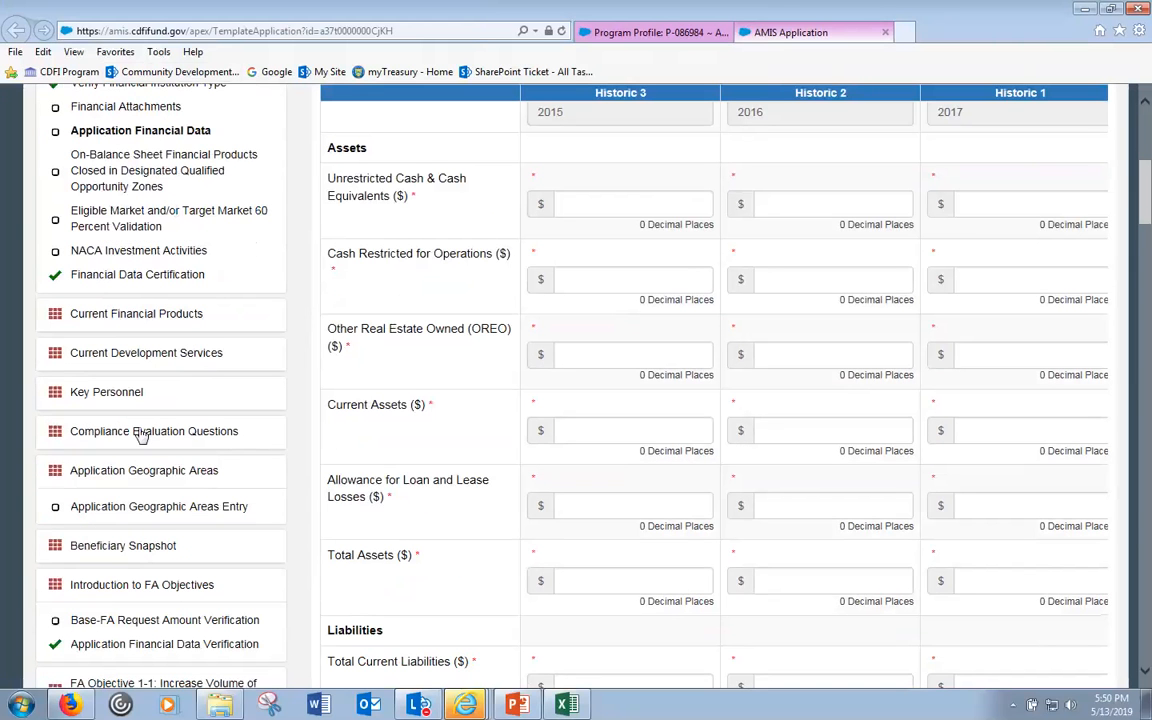
- Confirm the $1,000,000 Base-FA amount in Financial Assistance Request Details
click(122, 622)
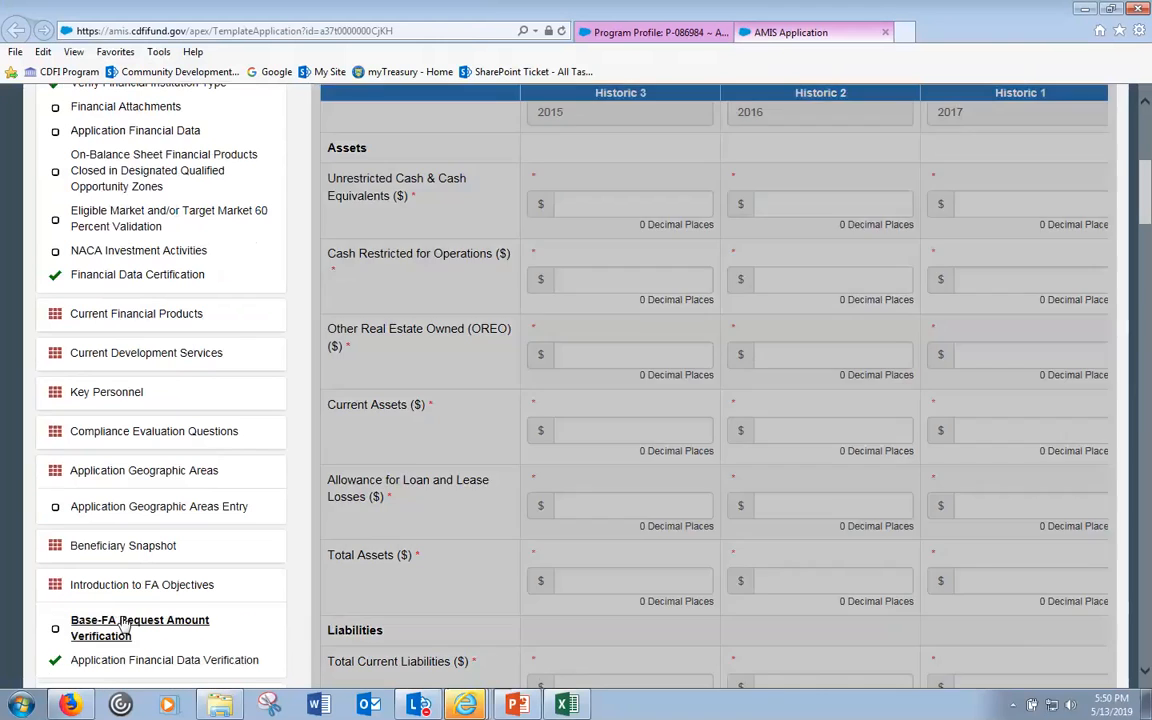
scroll(380, 501, up, 3)
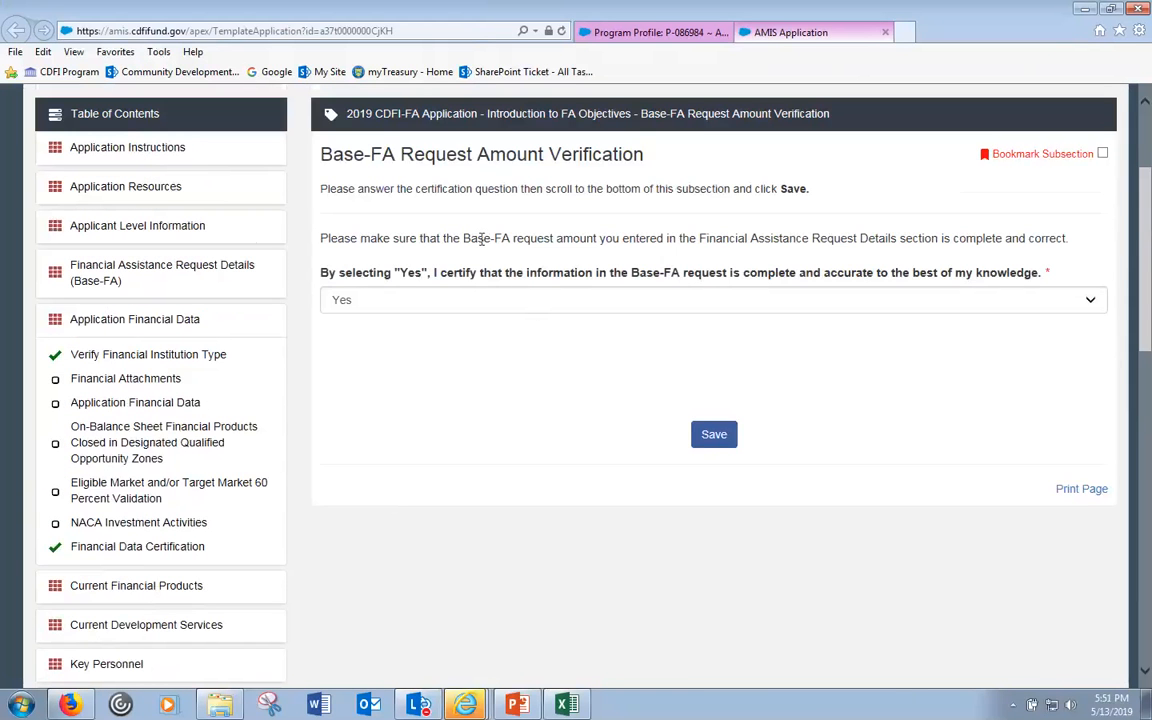
drag(481, 240, 777, 242)
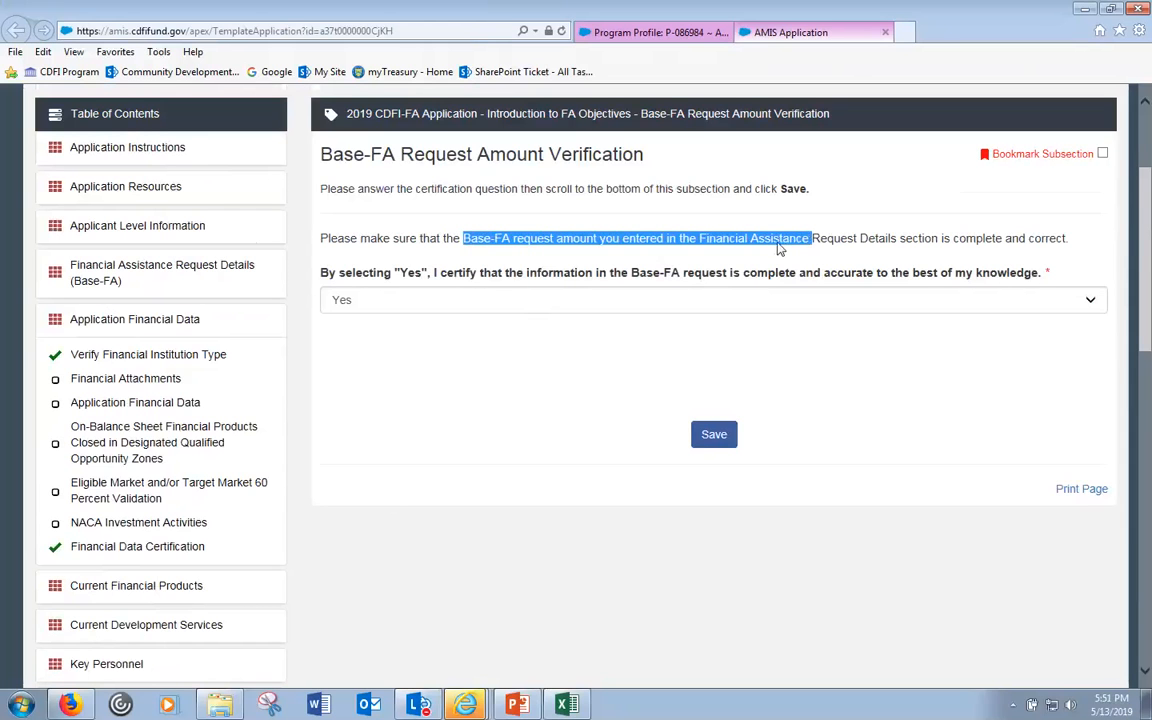
click(158, 273)
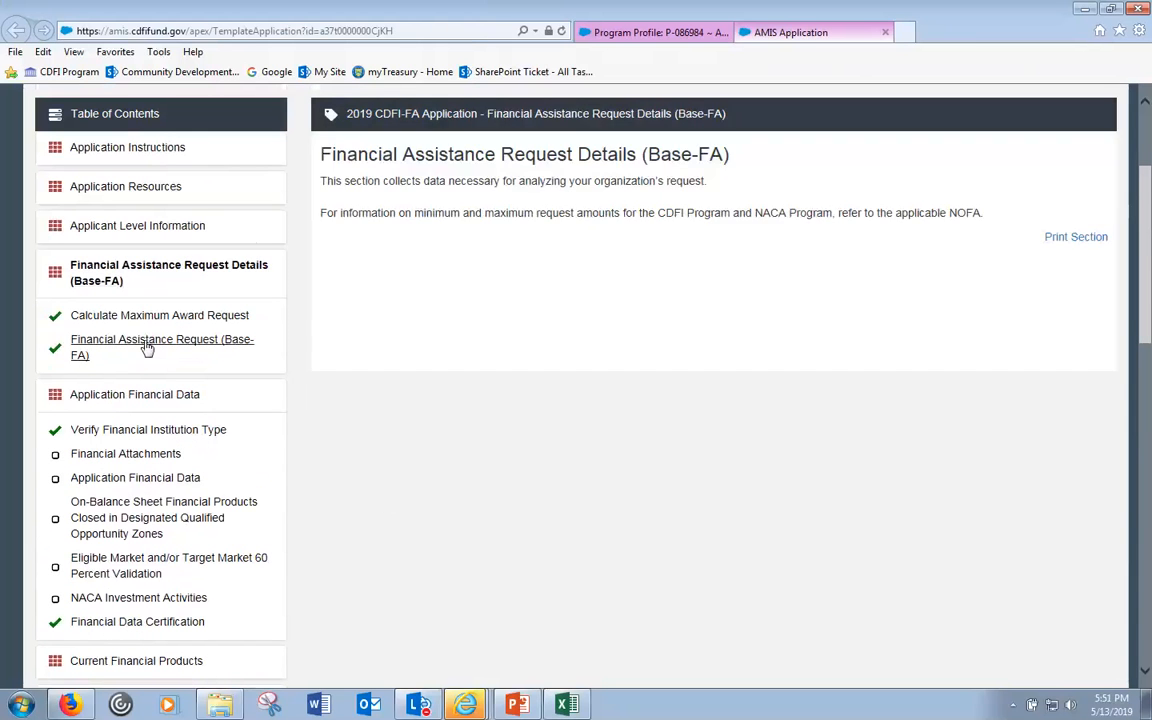
click(146, 347)
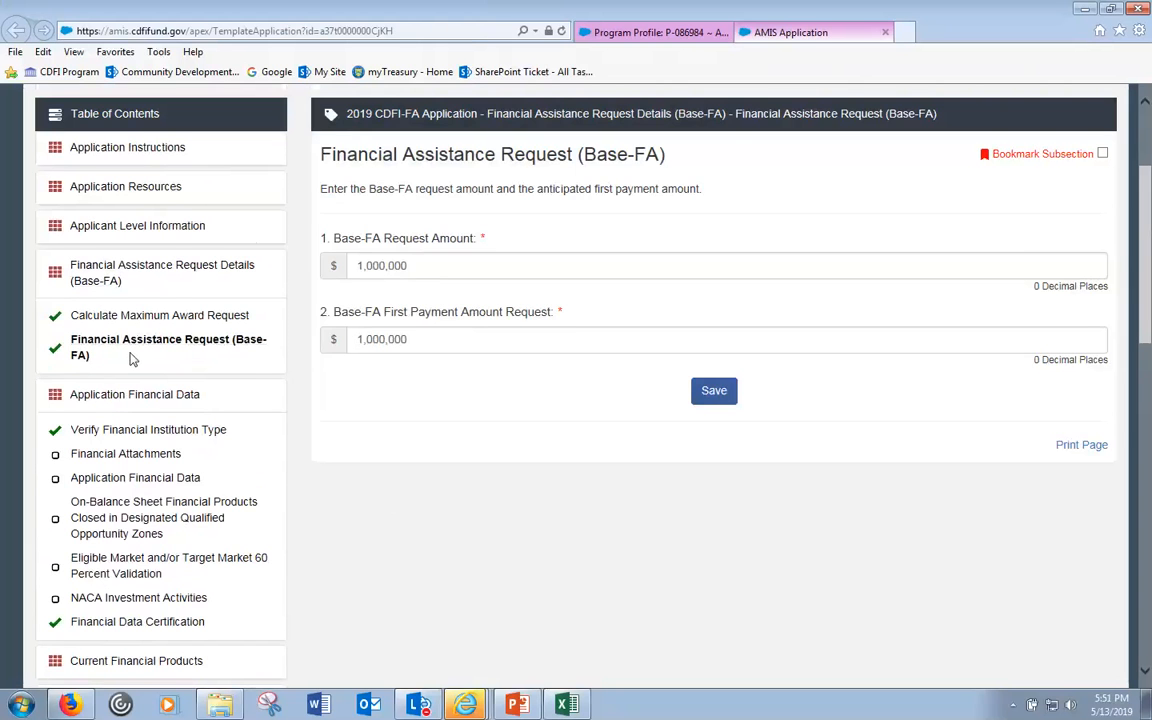
scroll(131, 358, down, 6)
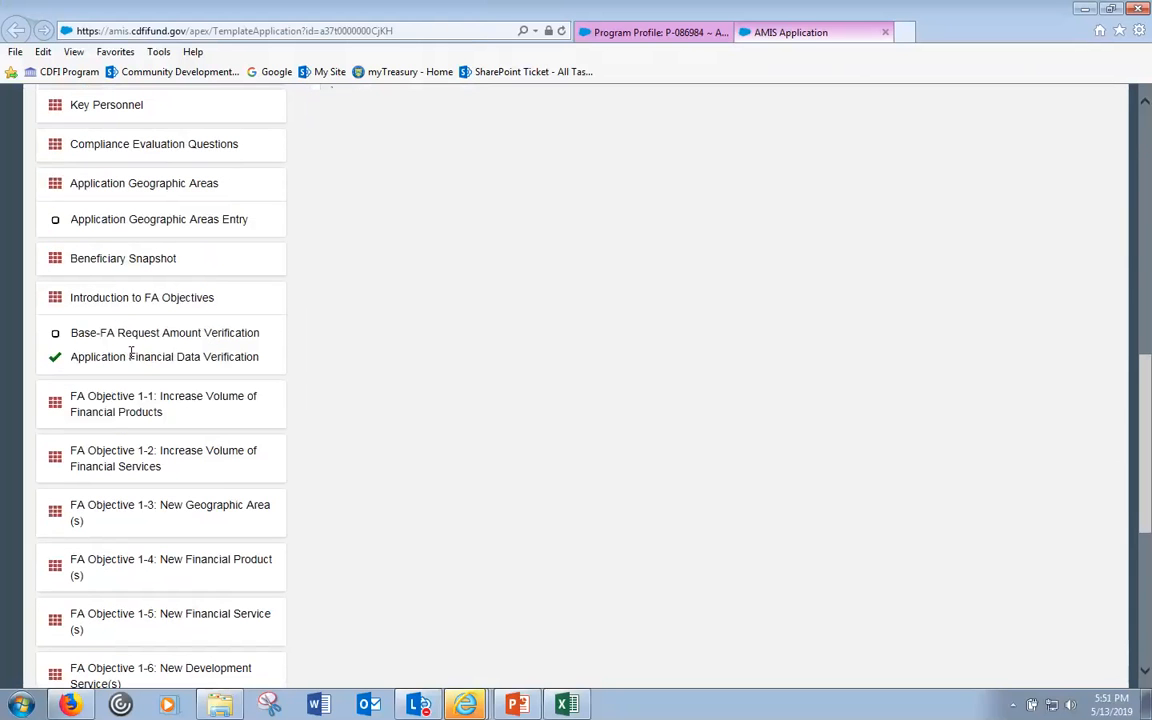
- Save Base-FA Request Amount Verification with Yes so it is marked complete
click(123, 343)
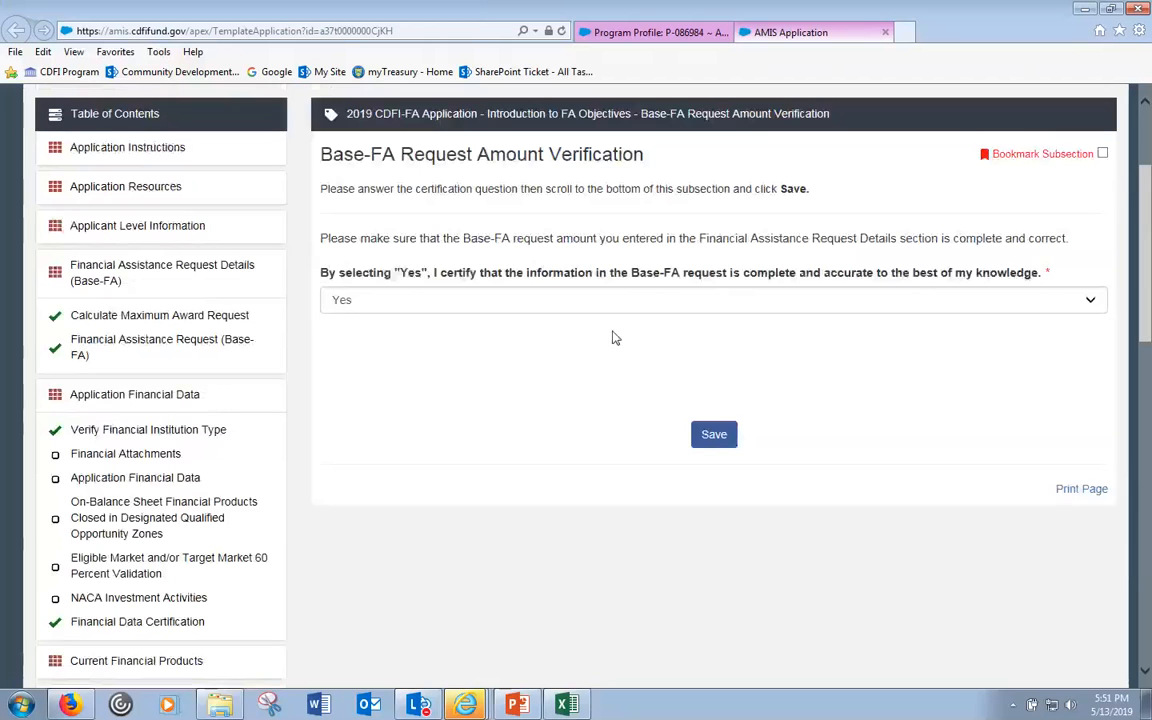
click(718, 436)
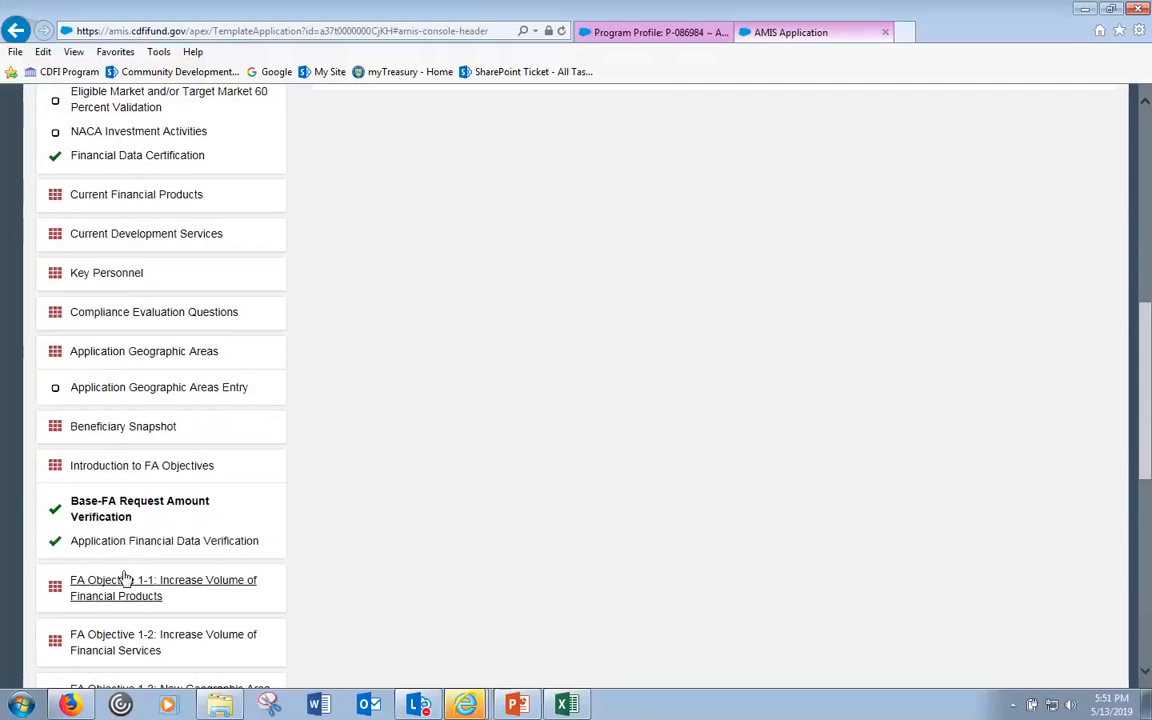
click(130, 536)
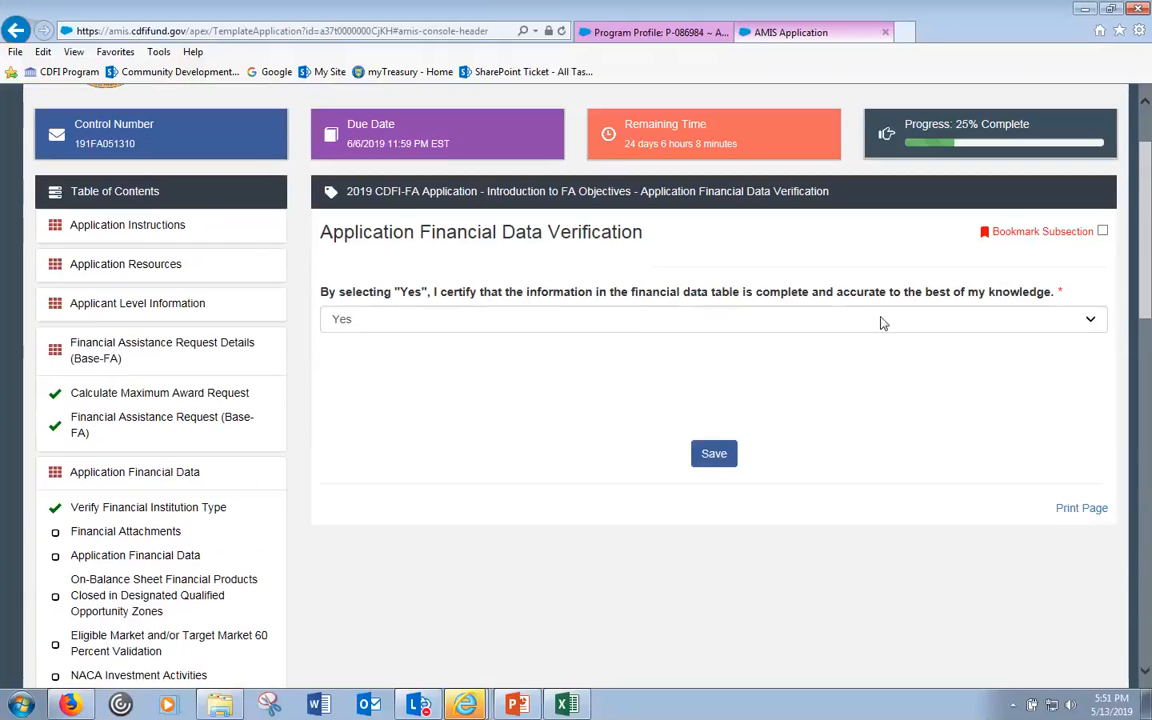
- Answer No to the financial data certification and save to see the validation error
click(879, 320)
click(741, 333)
click(724, 455)
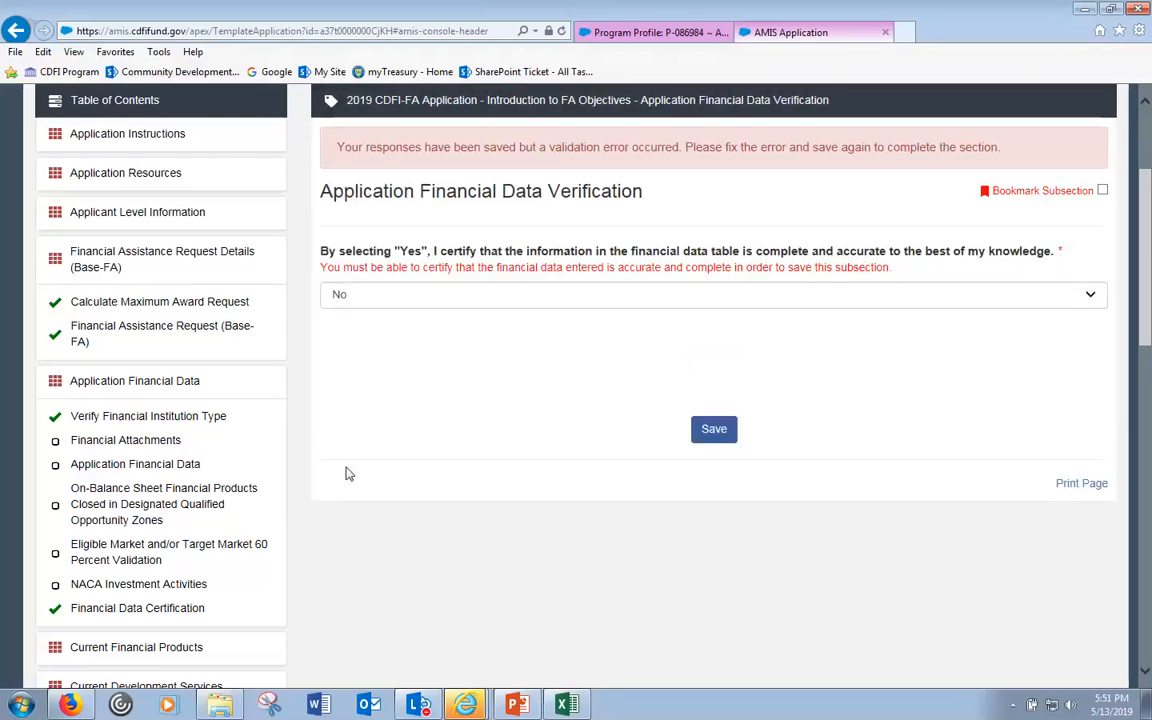
scroll(373, 426, down, 1)
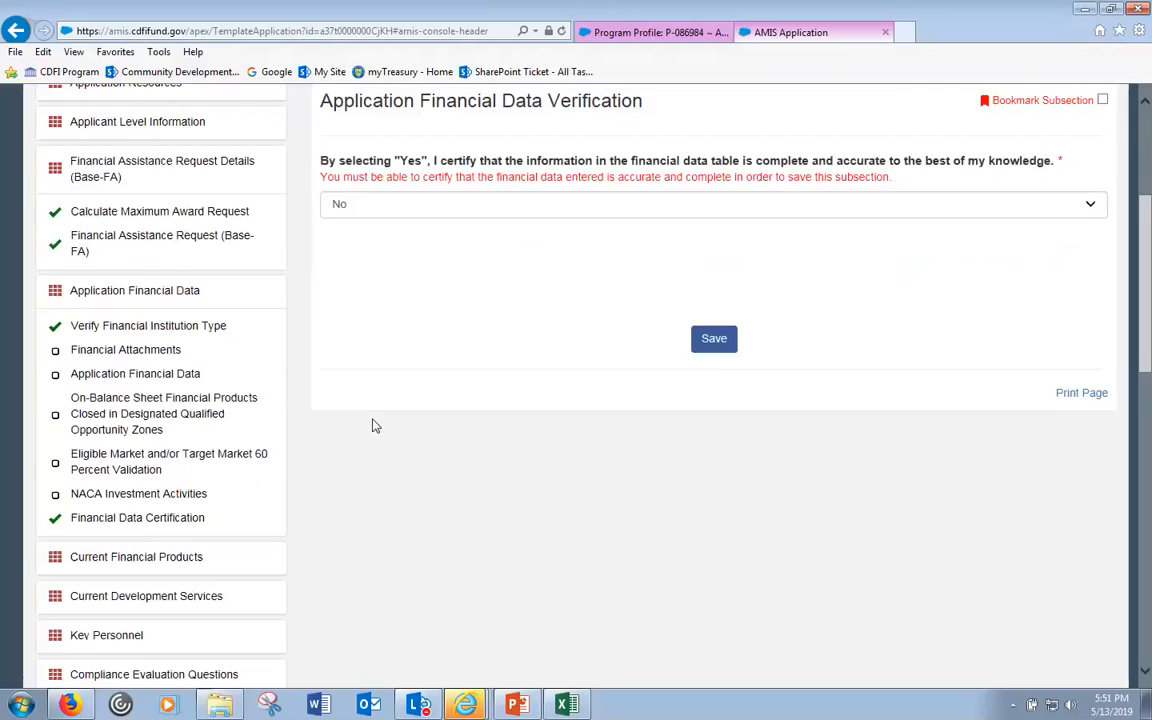
scroll(375, 426, down, 3)
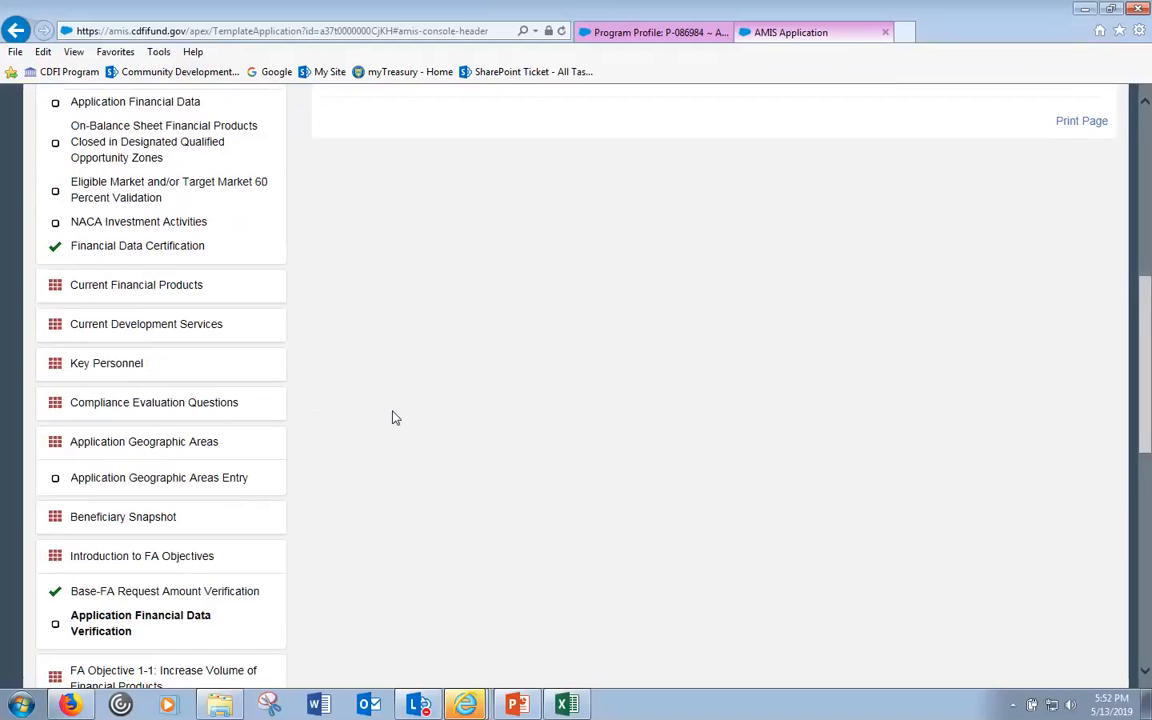
scroll(415, 428, up, 1)
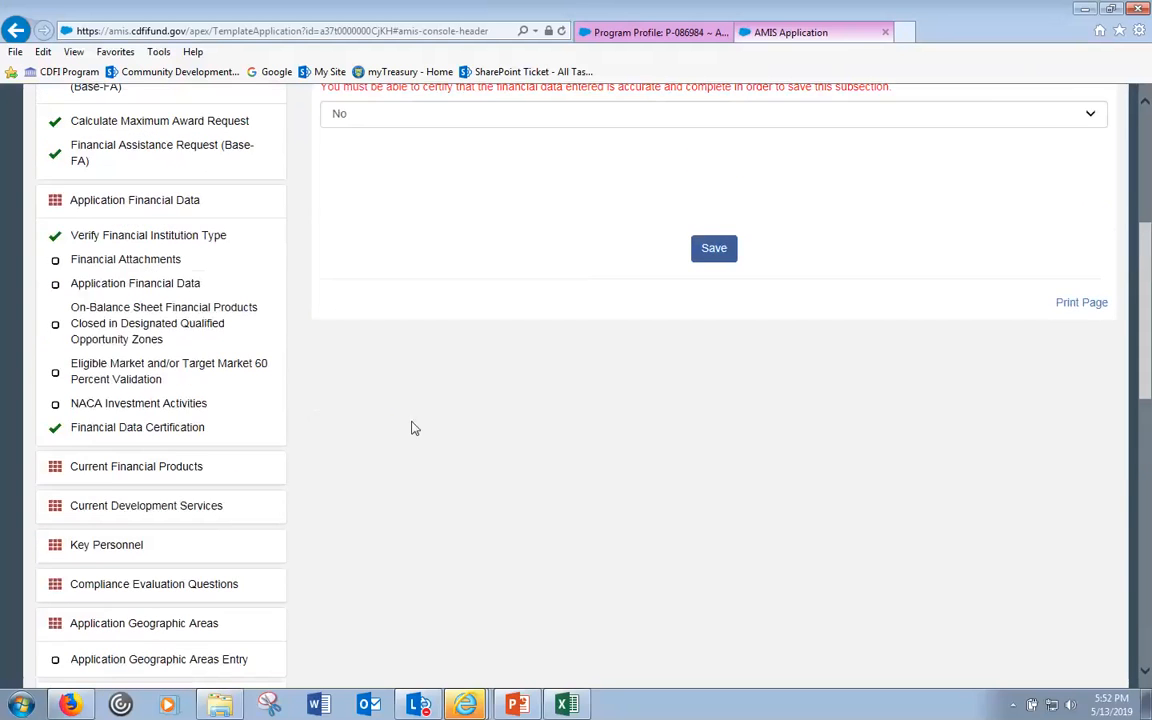
scroll(415, 428, up, 2)
- Change the certification to Yes and save, marking Application Financial Data Verification completed
click(416, 294)
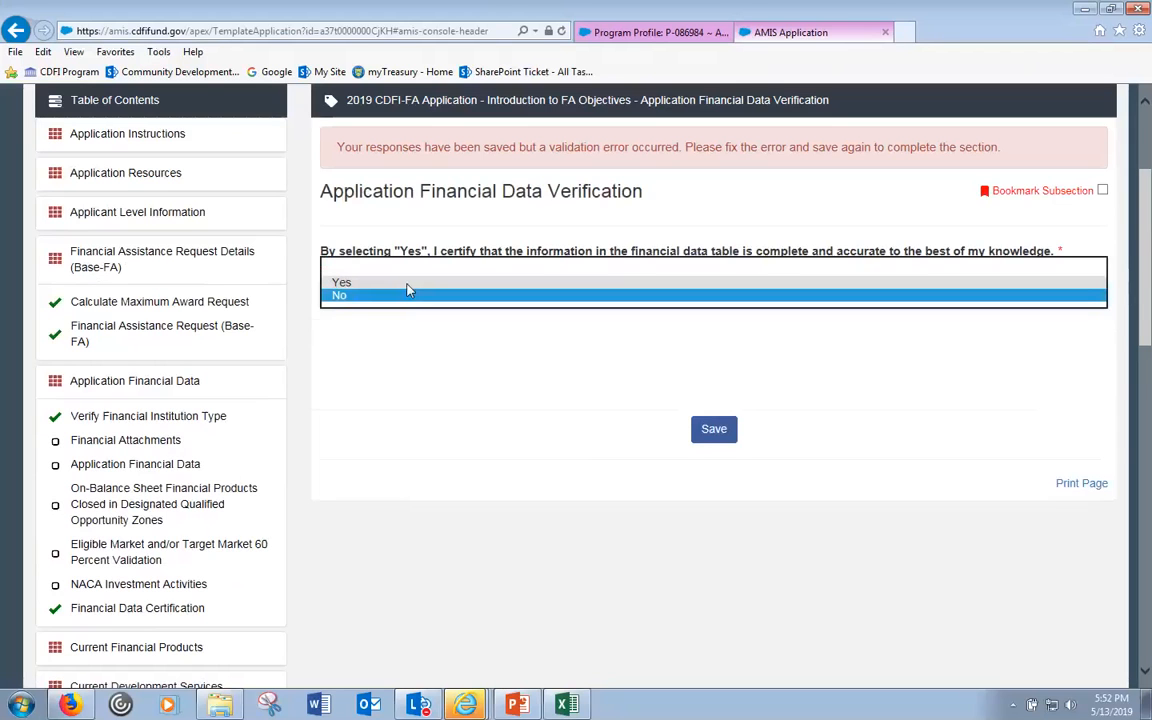
click(407, 283)
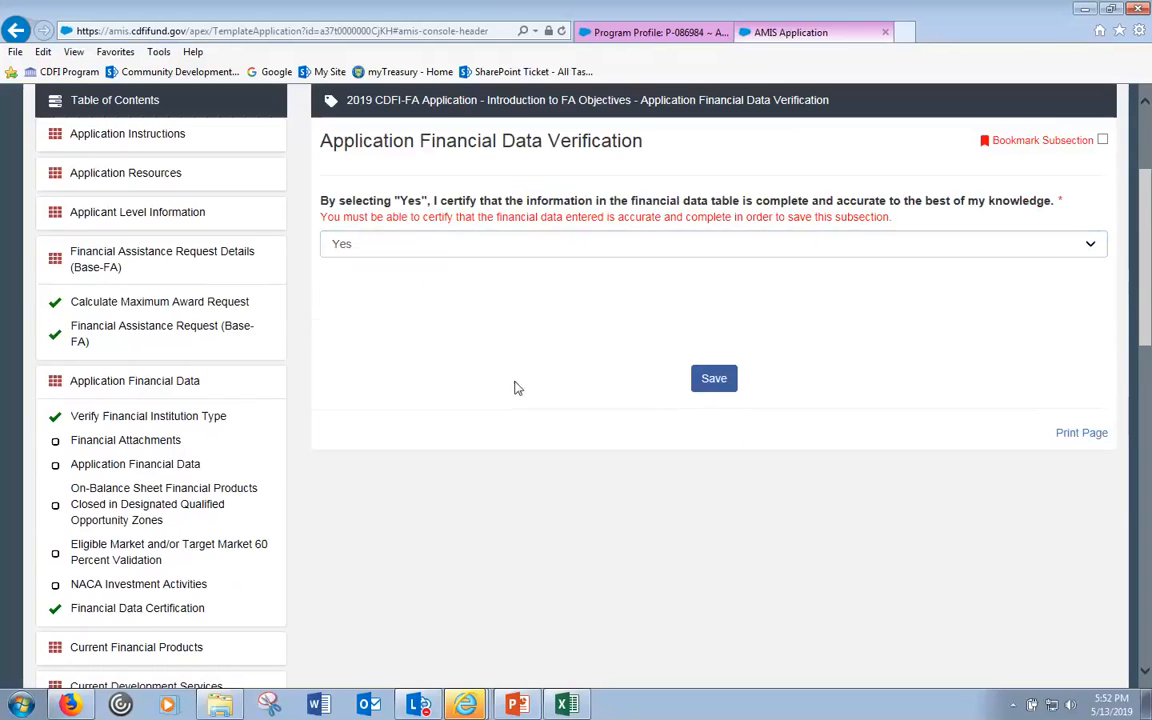
click(702, 381)
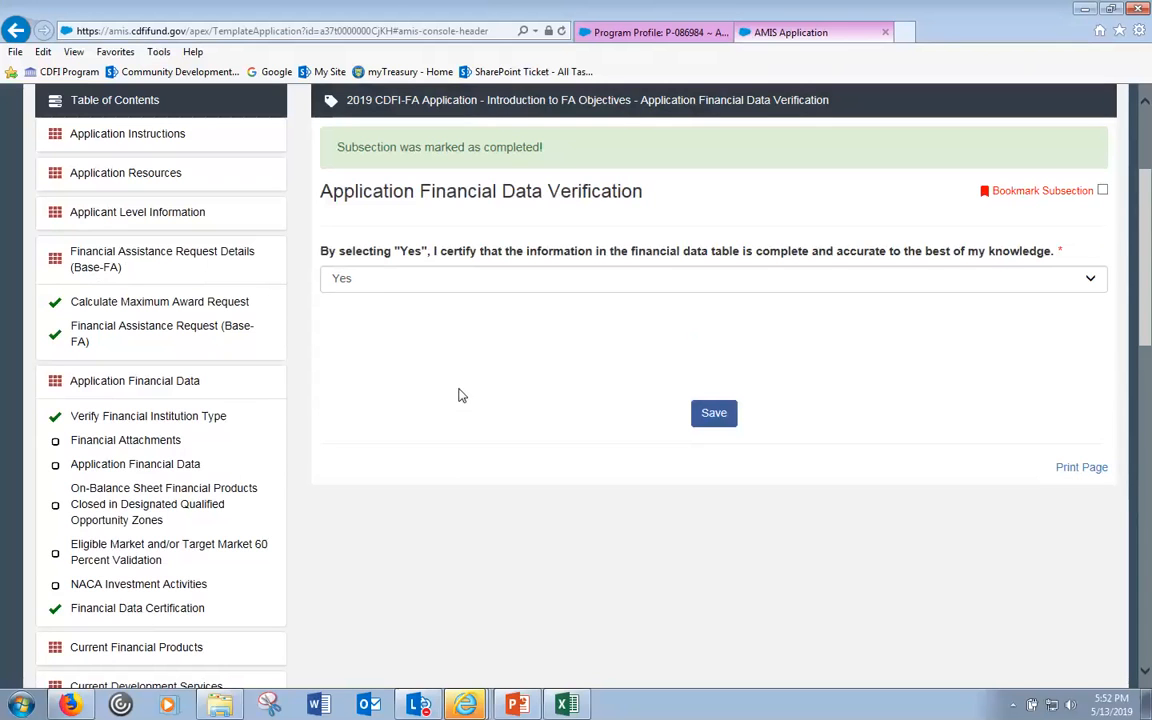
scroll(394, 420, down, 1)
scroll(396, 422, down, 3)
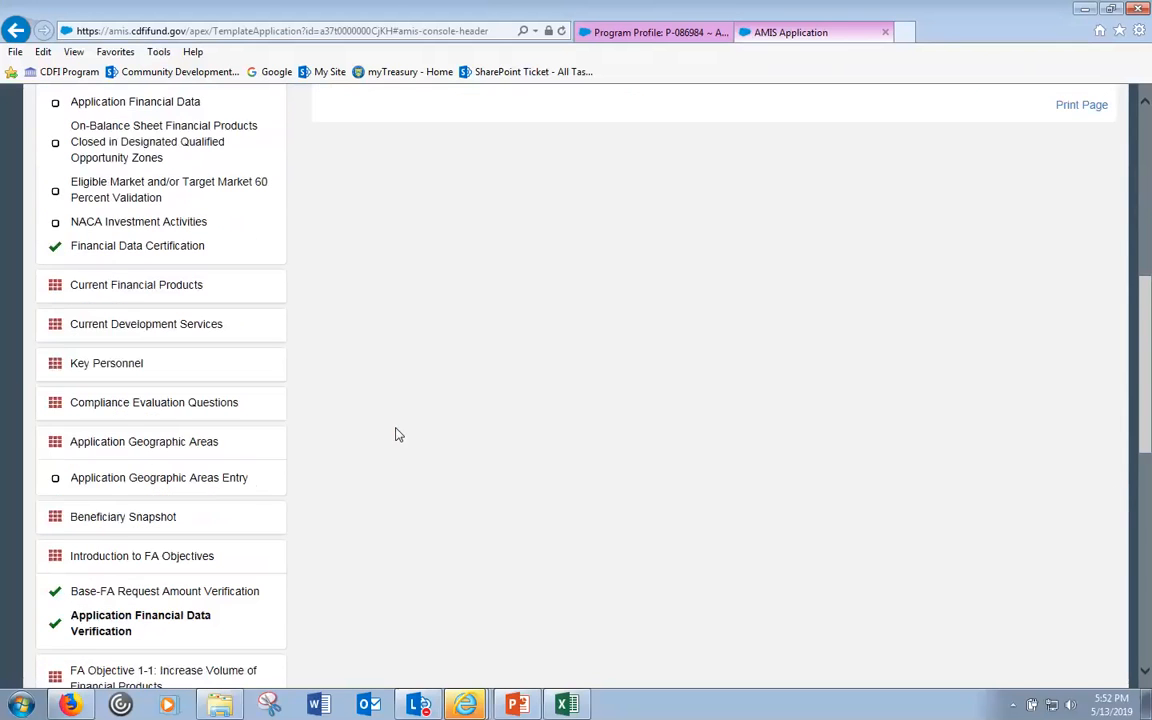
scroll(396, 434, down, 1)
- Expand FA Objective 1-1 and open FA Objective Selection, keeping Question 1 answered Yes
click(200, 587)
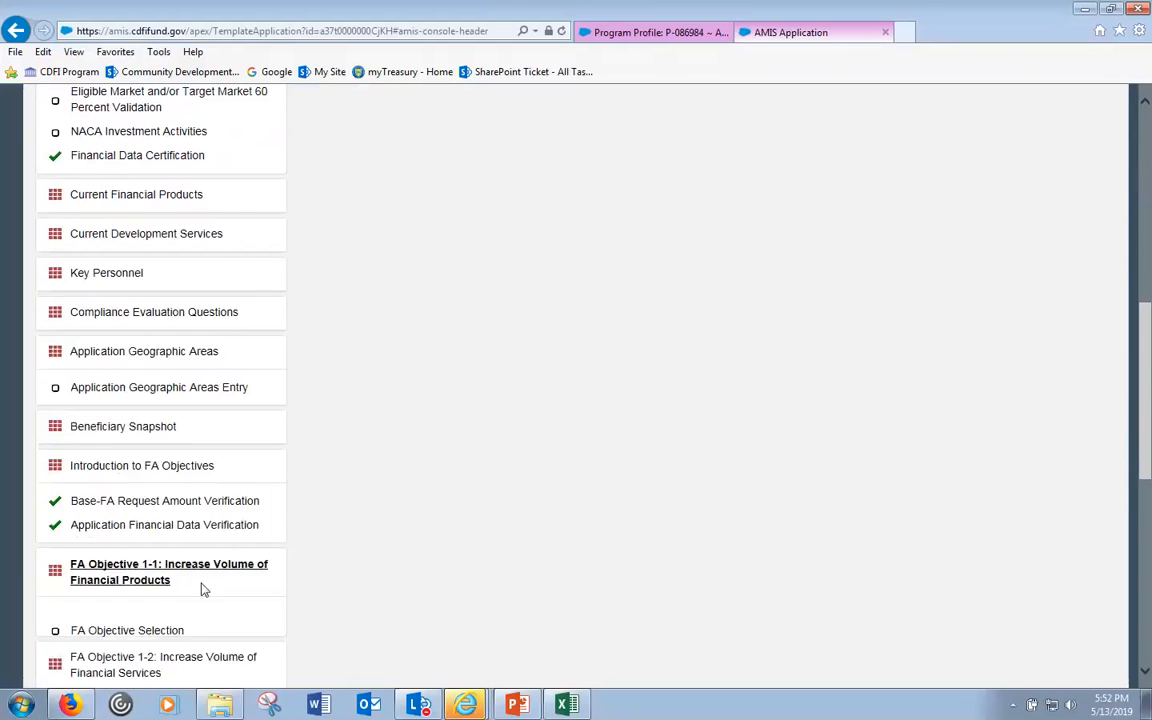
click(145, 622)
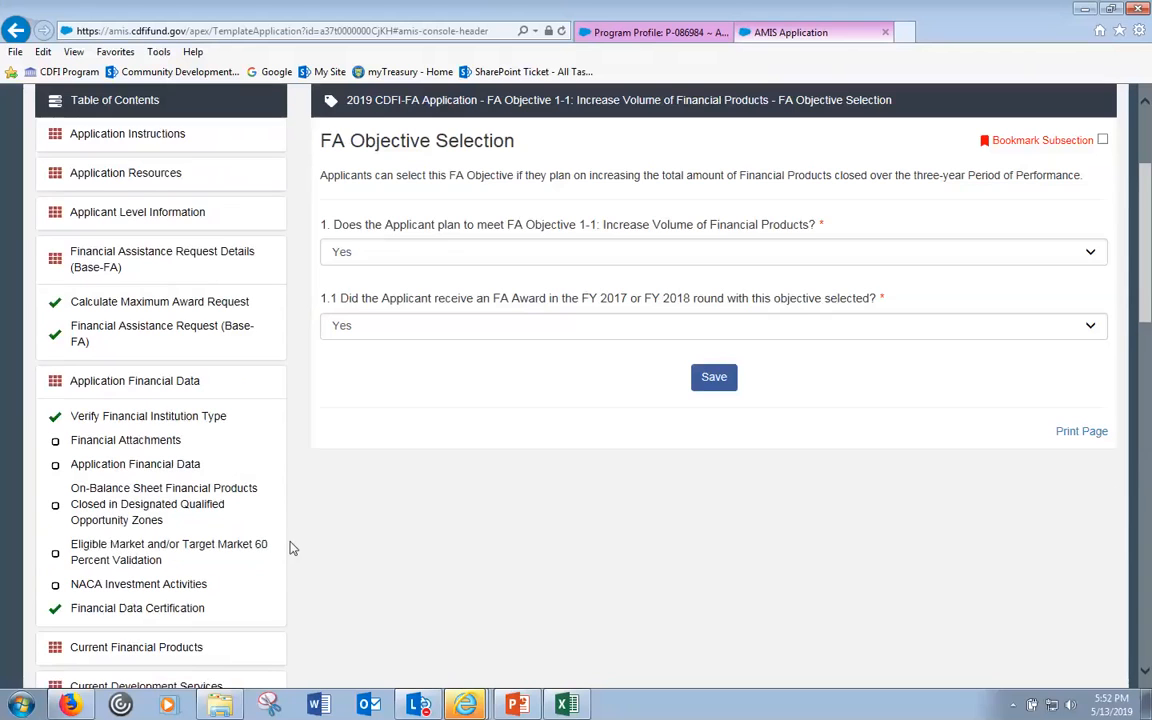
click(483, 255)
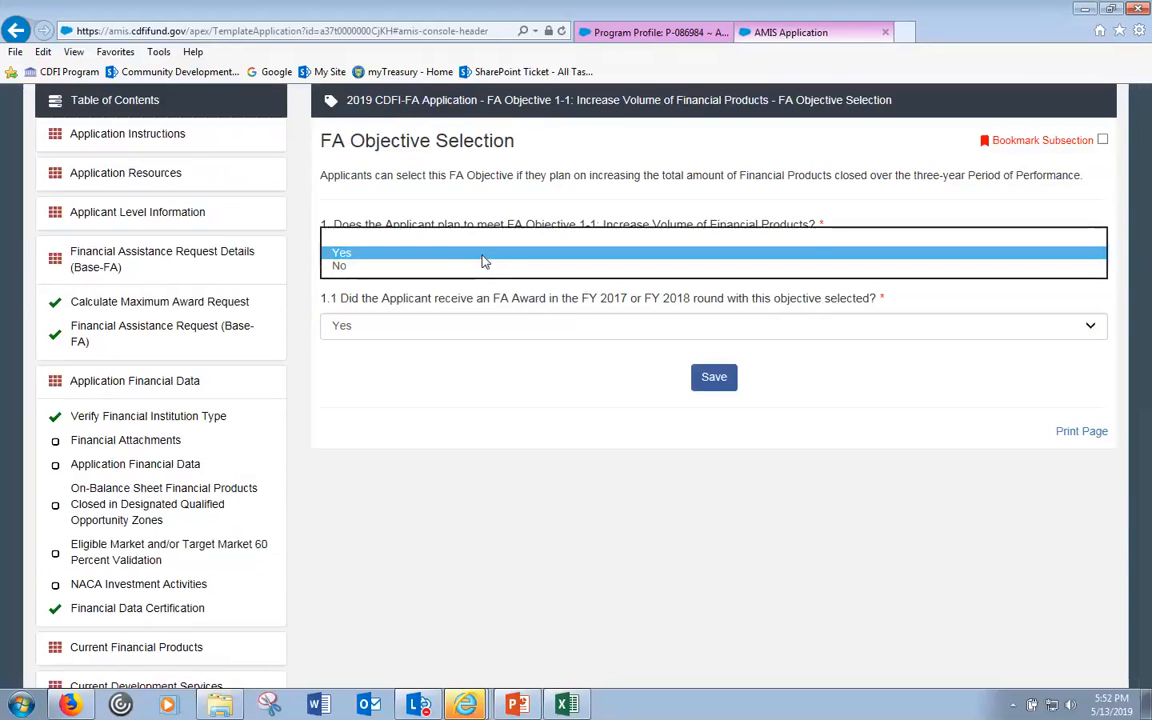
click(483, 256)
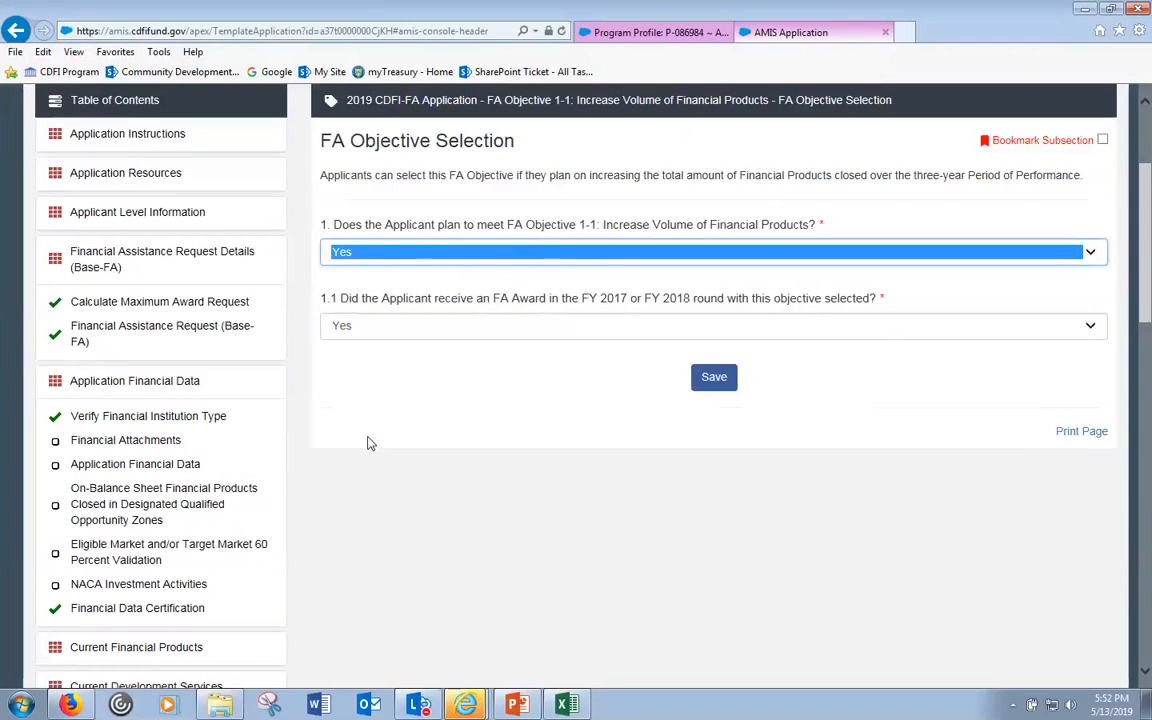
mouse_move(465, 705)
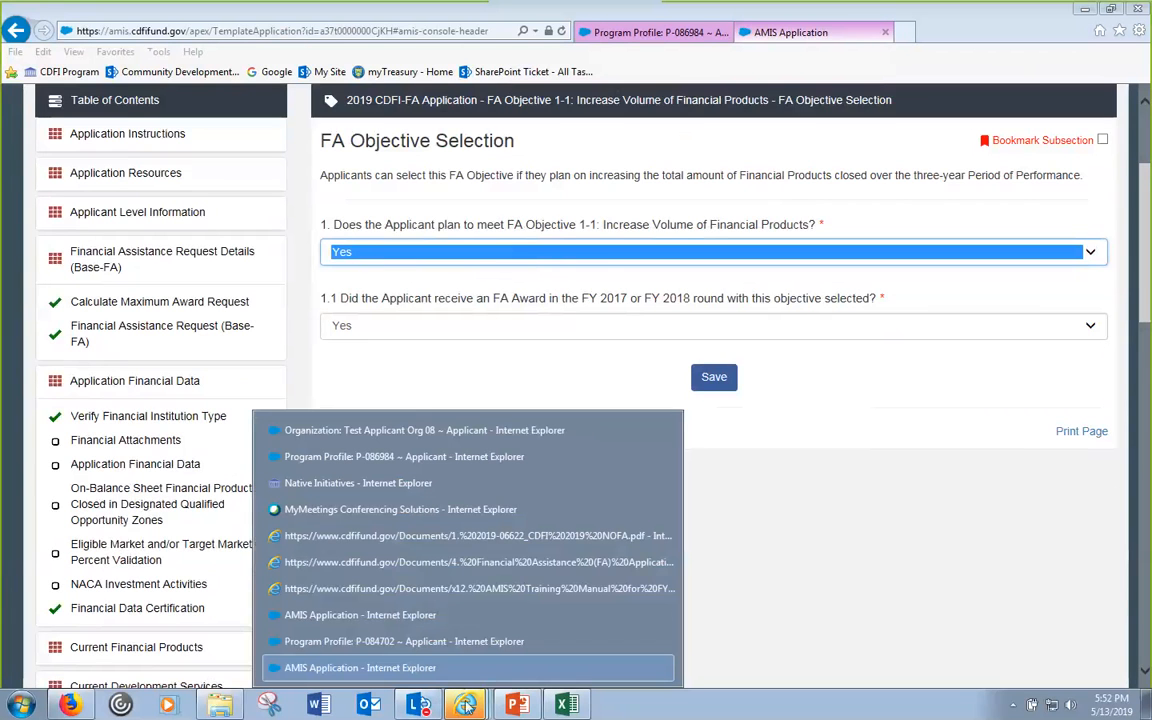
click(508, 590)
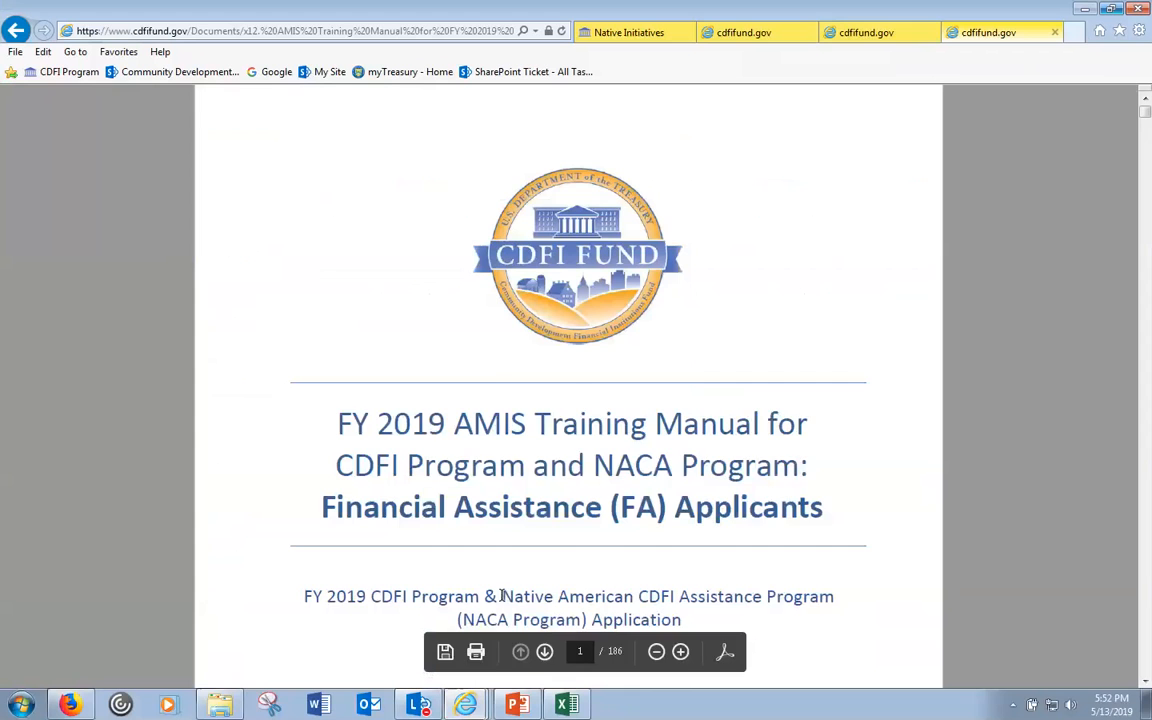
click(840, 32)
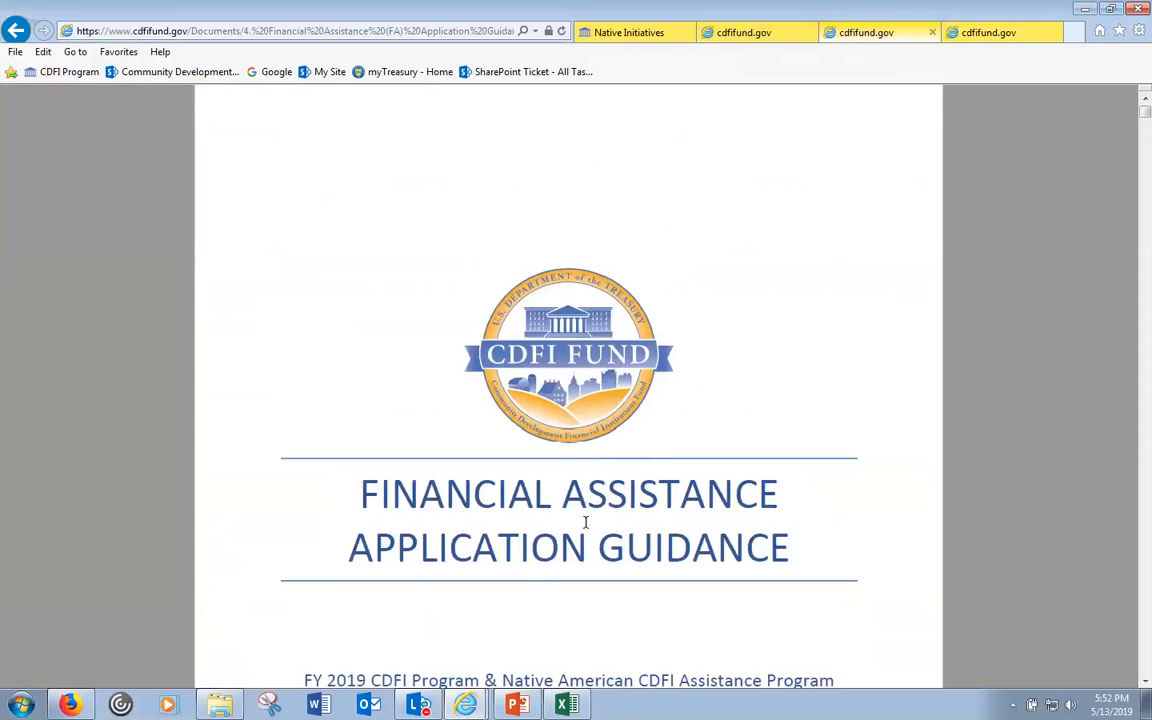
scroll(620, 525, down, 15)
scroll(643, 526, down, 10)
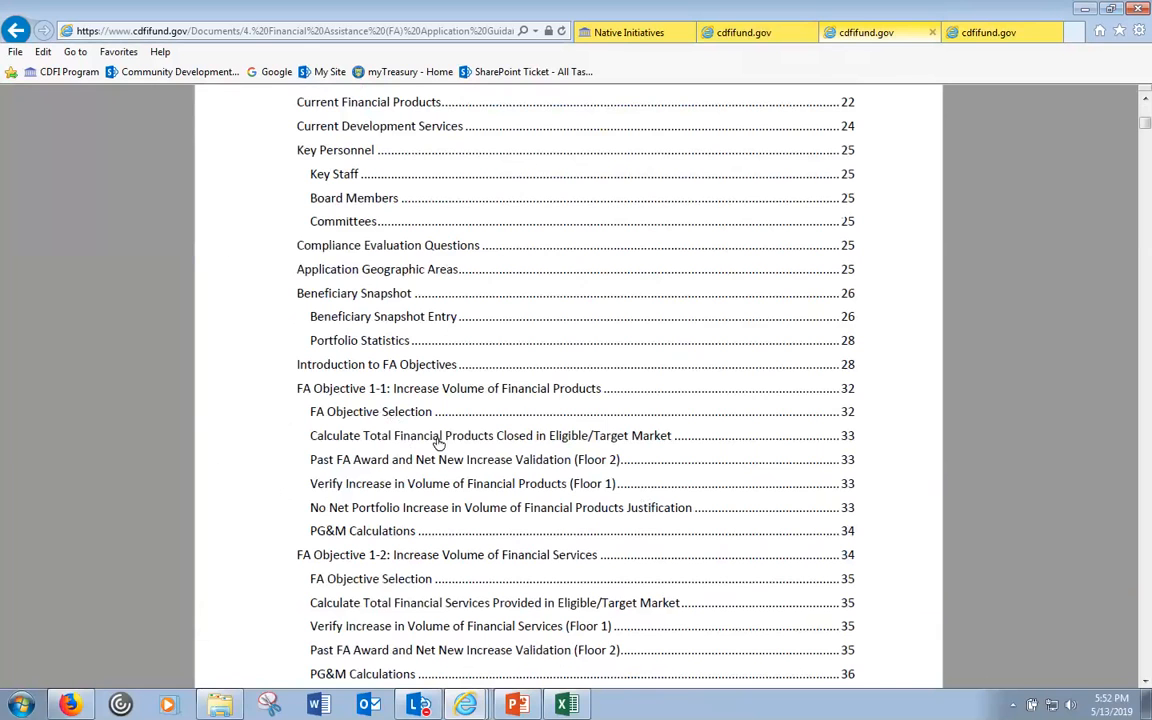
click(380, 414)
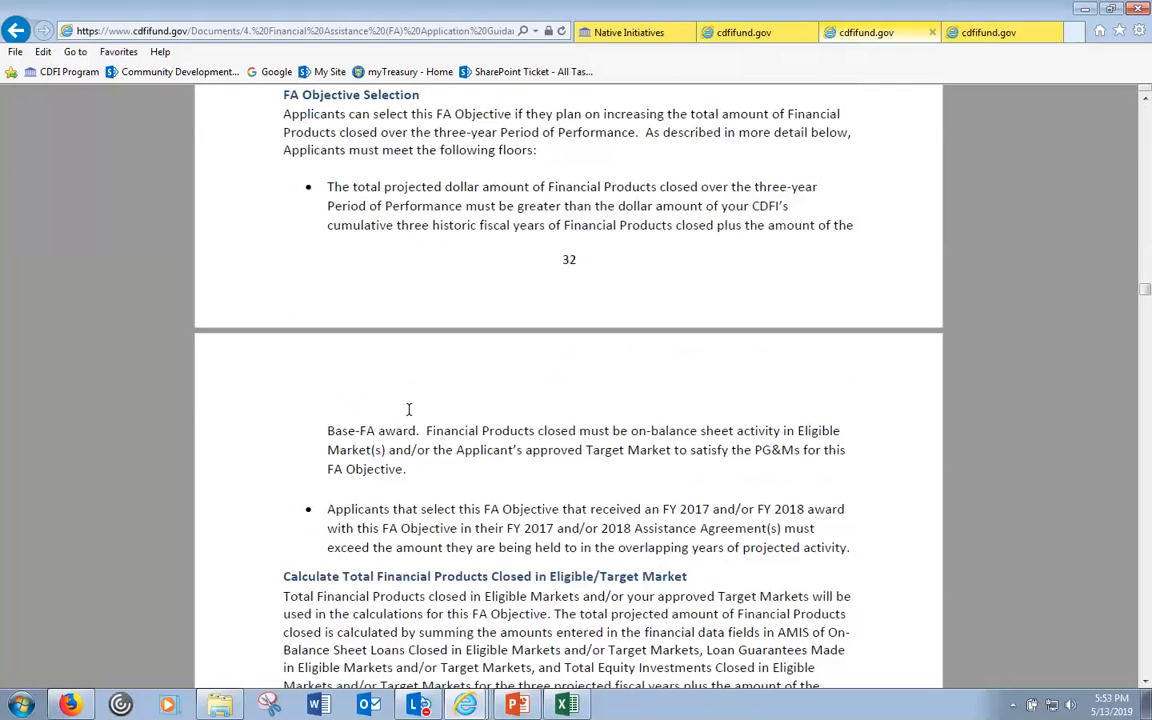
mouse_move(517, 667)
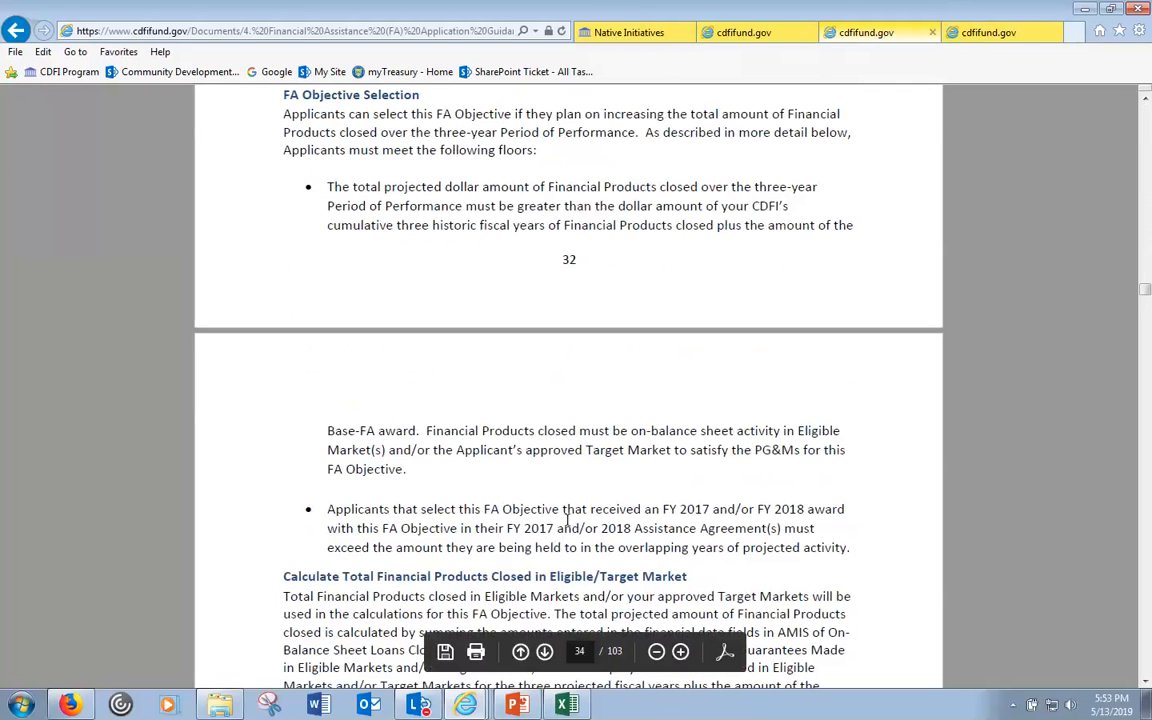
click(468, 706)
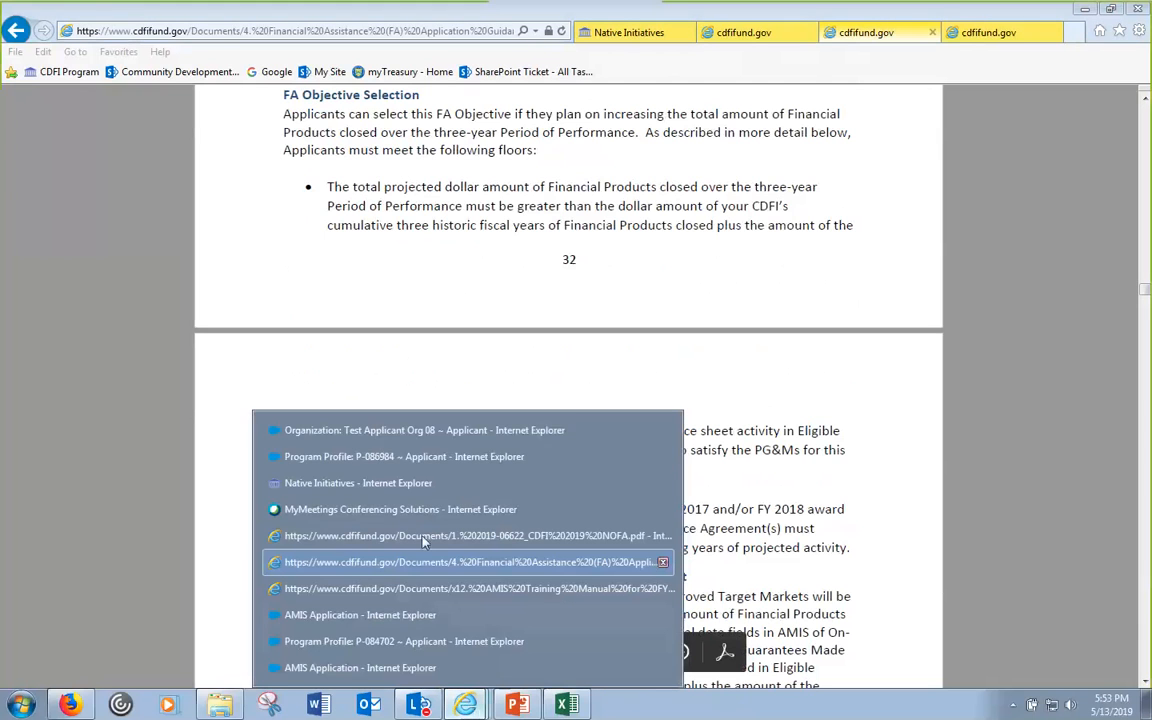
click(418, 457)
click(818, 32)
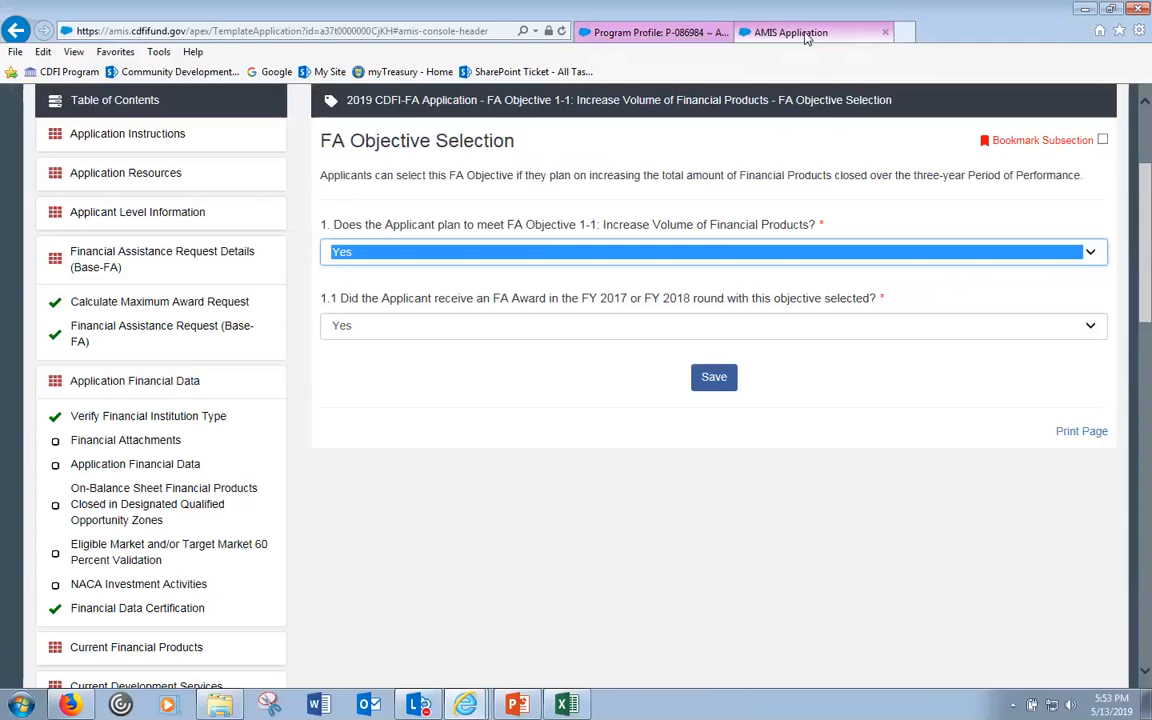
- Finish answering Yes to the first FA Objective Selection question
scroll(1148, 240, up, 2)
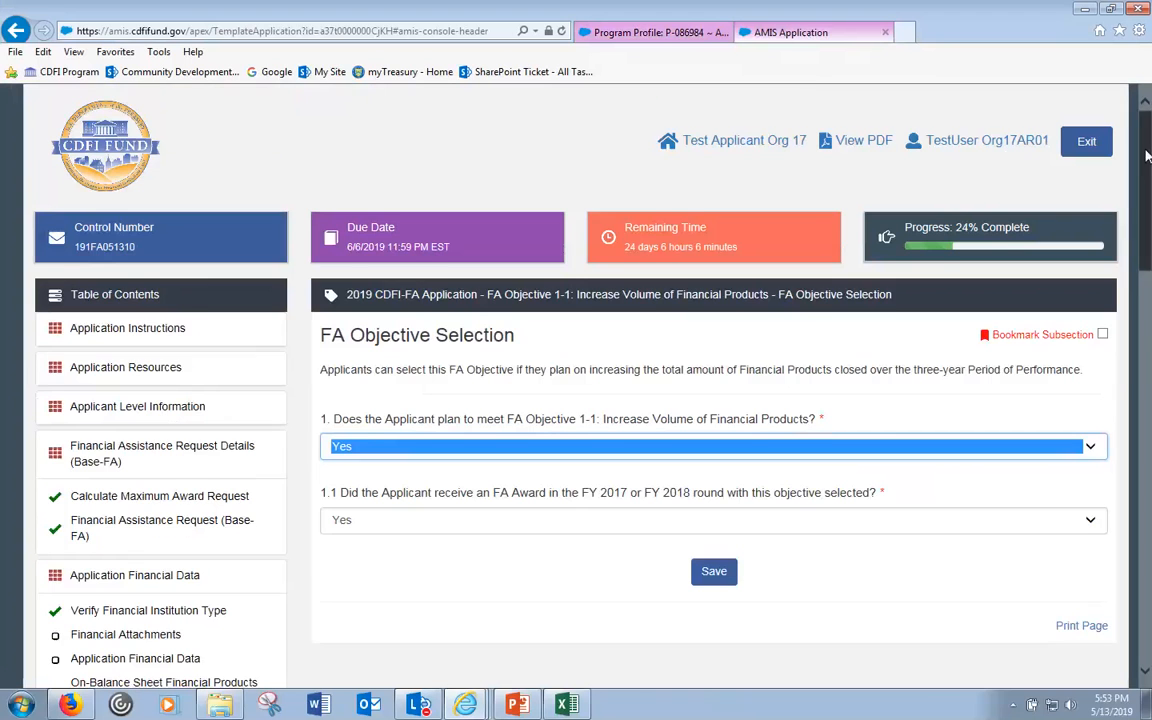
scroll(1148, 170, down, 1)
scroll(1130, 200, down, 2)
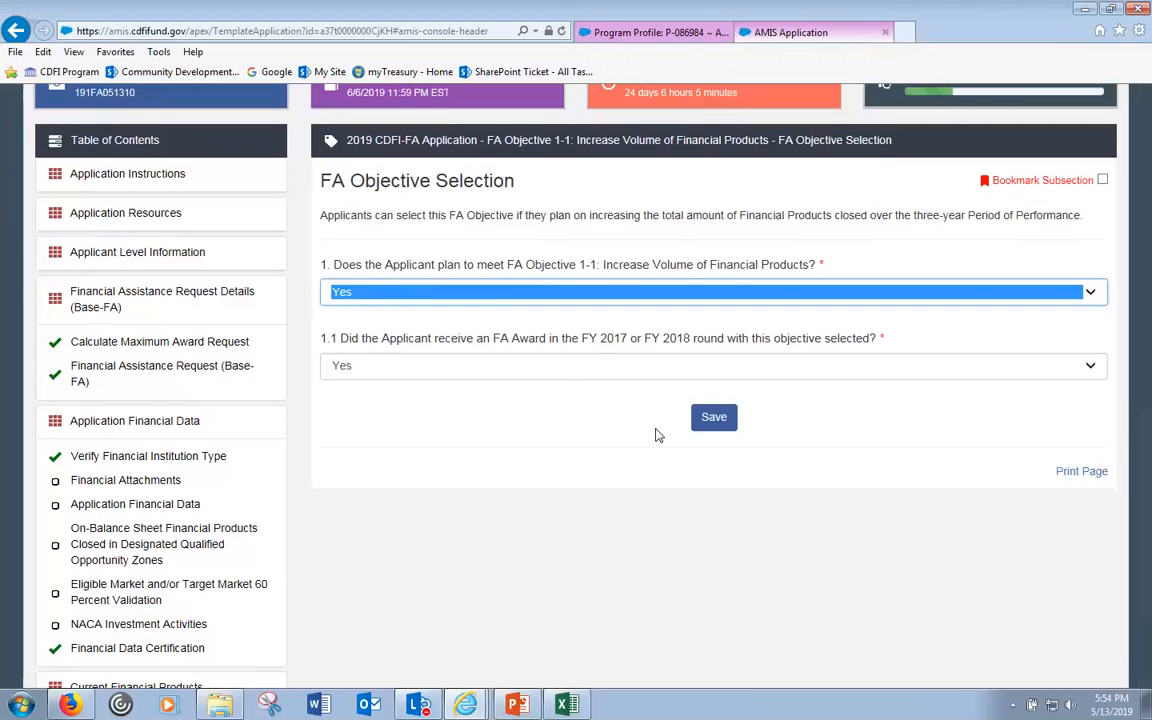
click(597, 412)
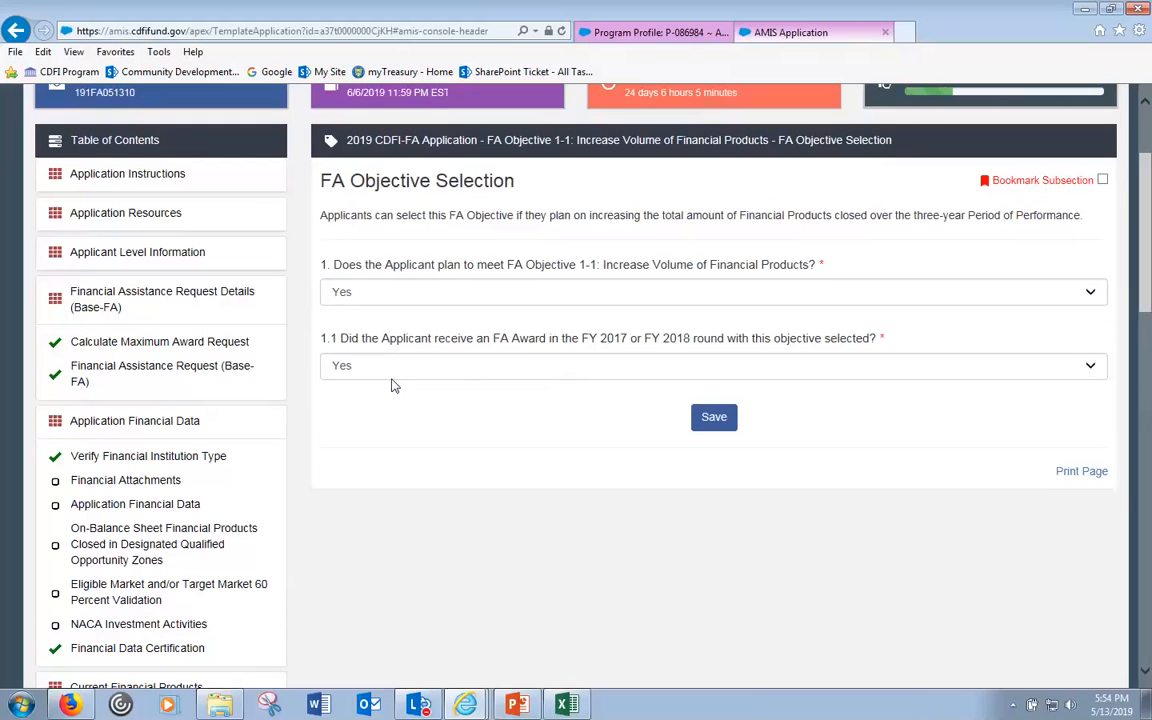
- Save the FA Objective Selection answers, then go to Calculate Total Financial Products Closed
scroll(435, 424, down, 2)
scroll(435, 424, down, 4)
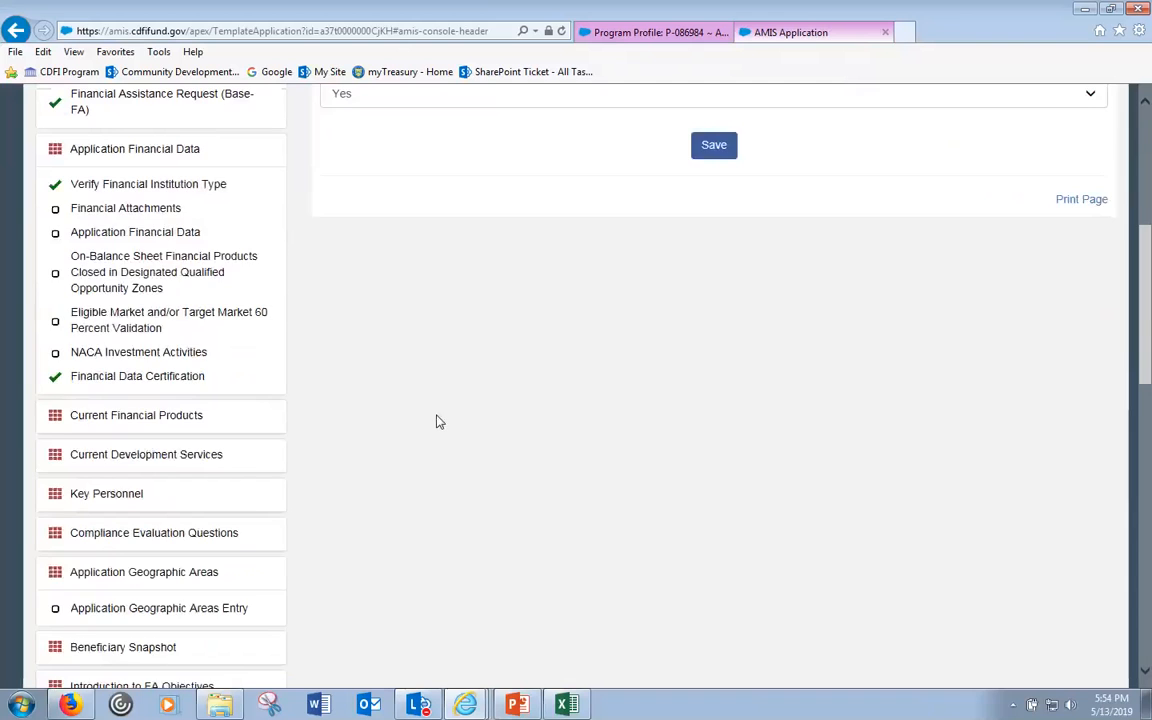
scroll(218, 537, down, 1)
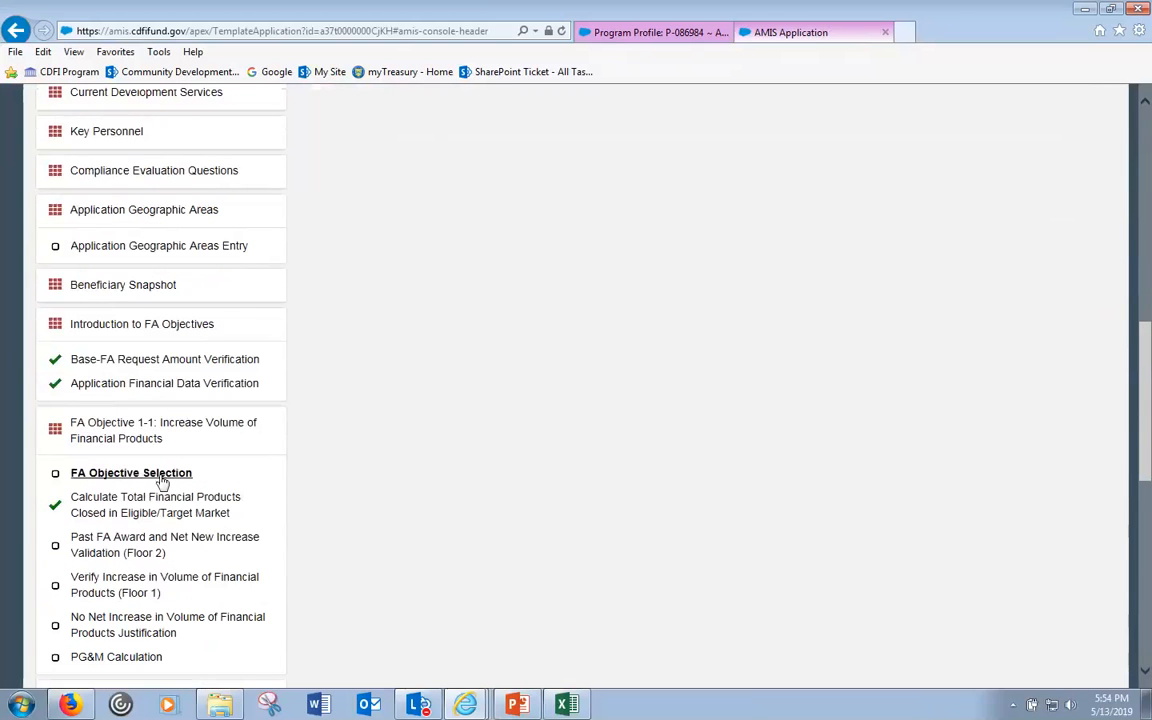
scroll(776, 434, up, 4)
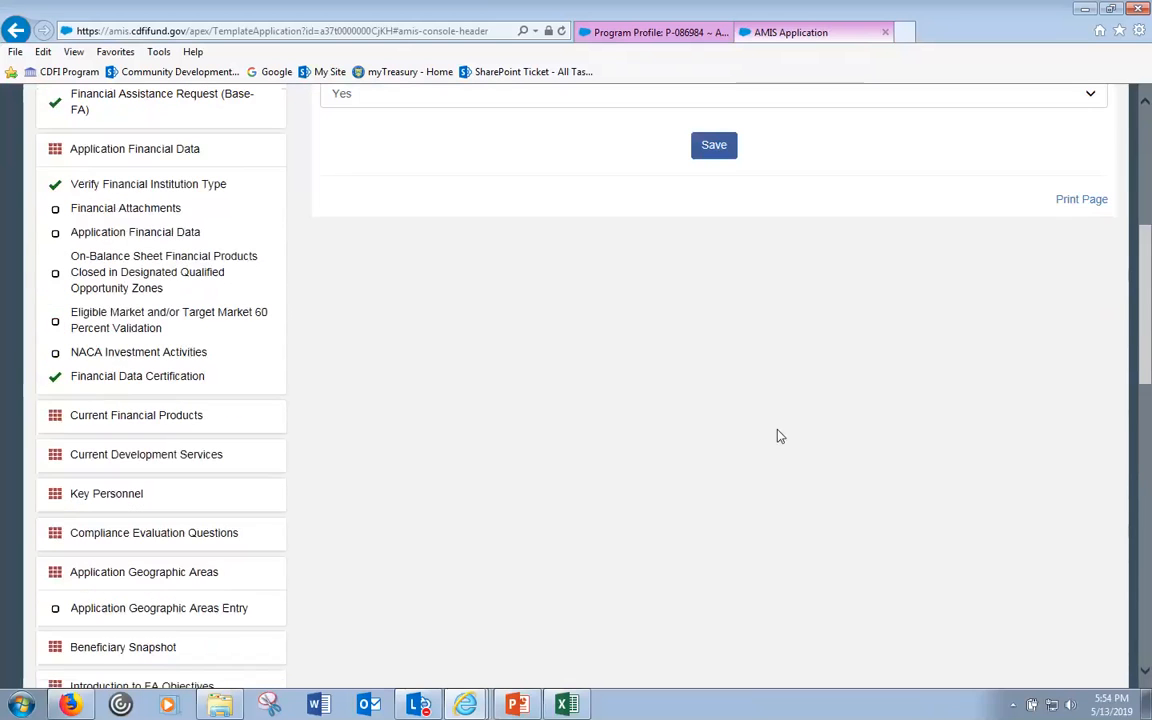
scroll(712, 427, up, 3)
click(713, 420)
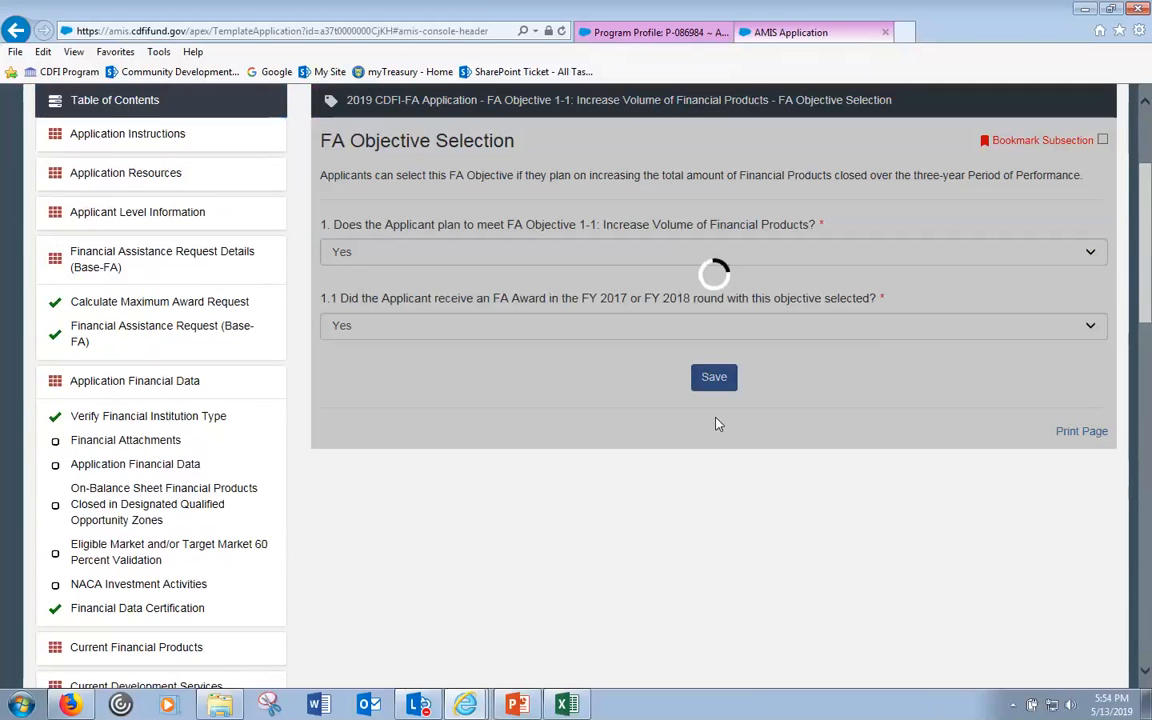
scroll(716, 427, down, 6)
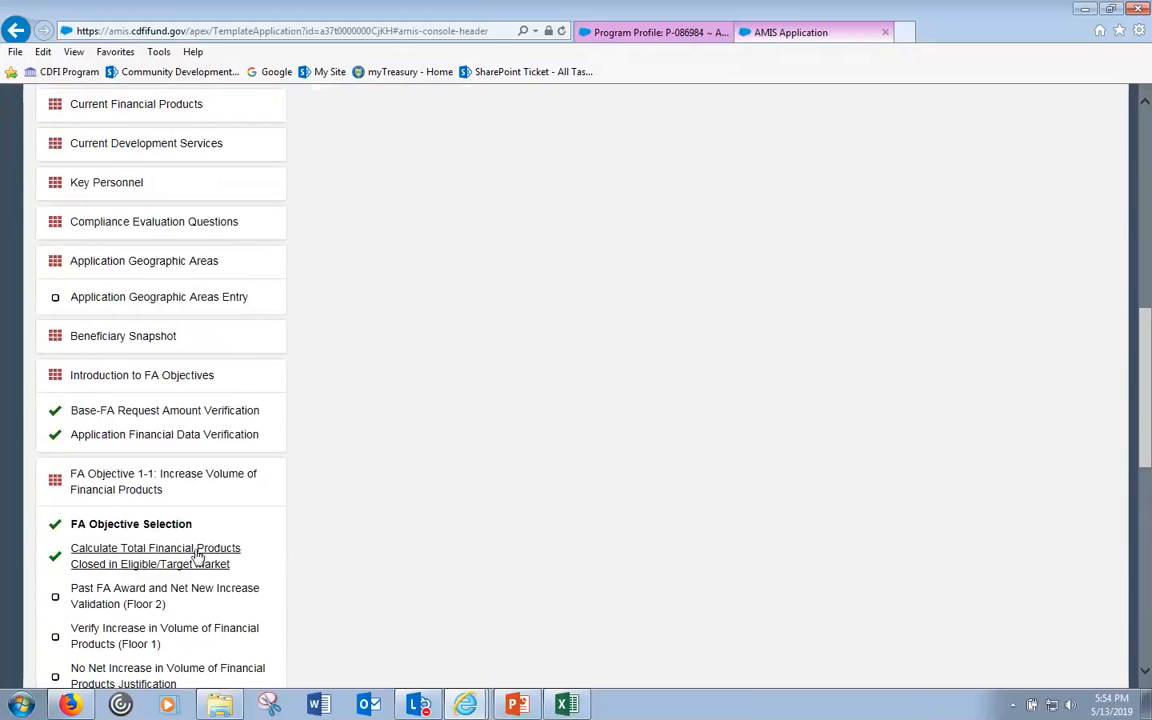
click(198, 557)
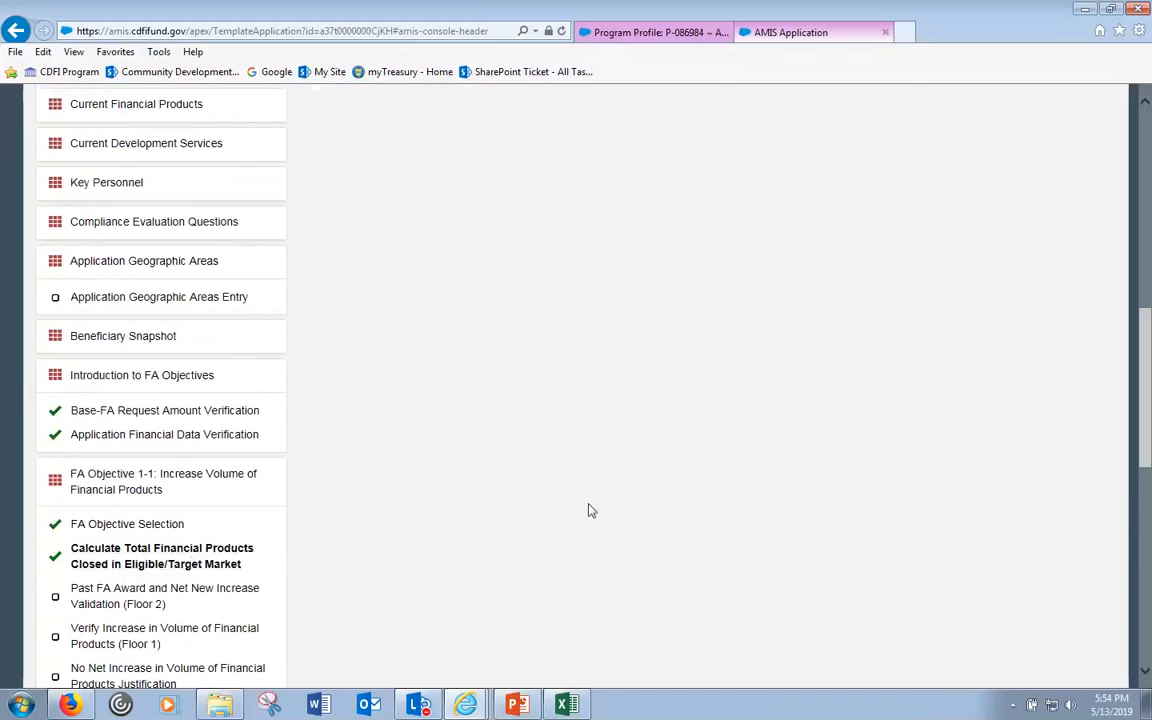
scroll(620, 483, up, 4)
scroll(632, 474, up, 3)
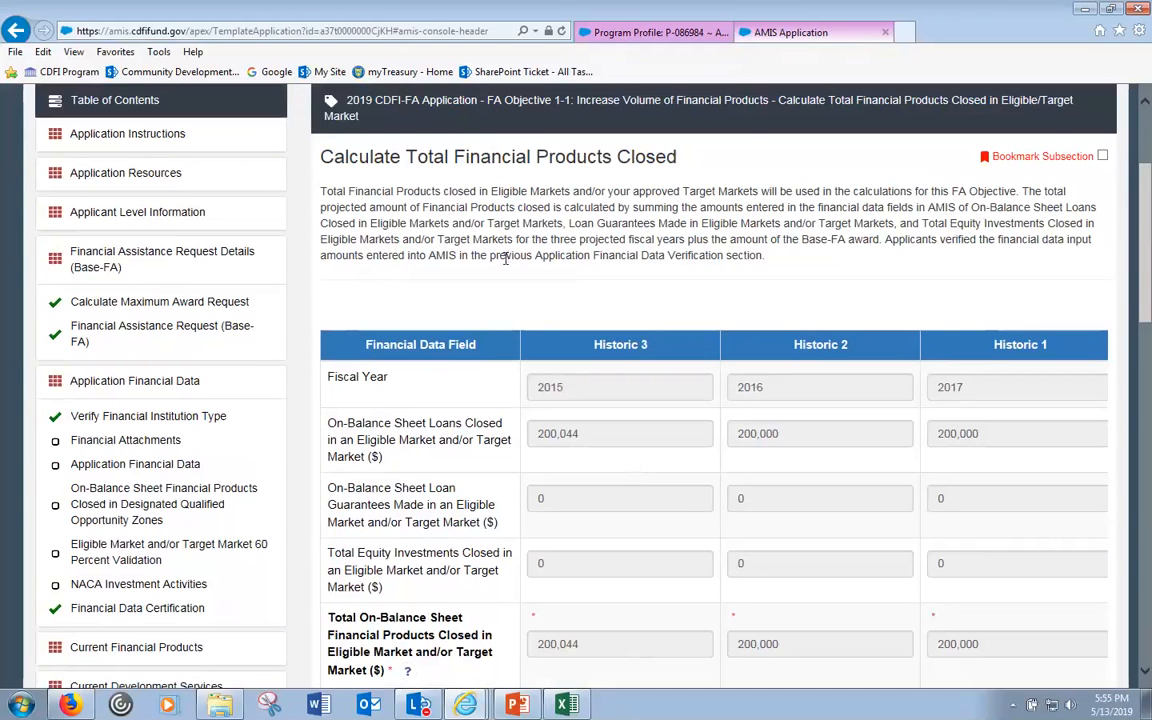
drag(537, 257, 759, 257)
scroll(758, 256, down, 3)
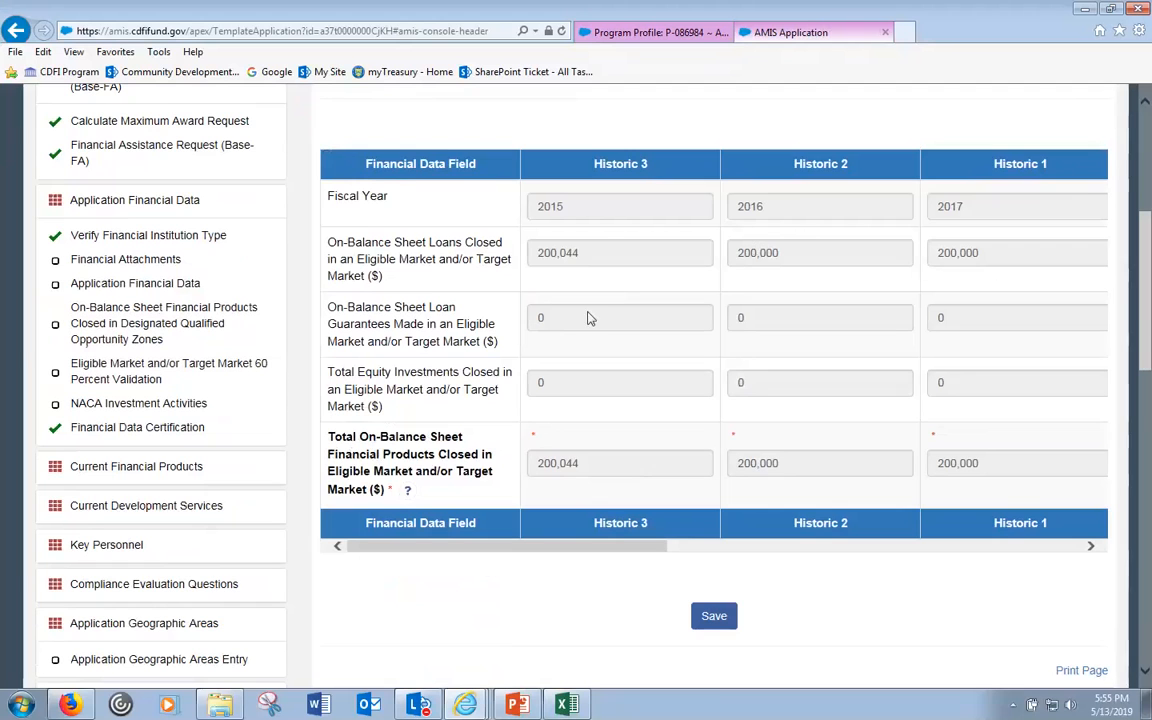
mouse_move(411, 494)
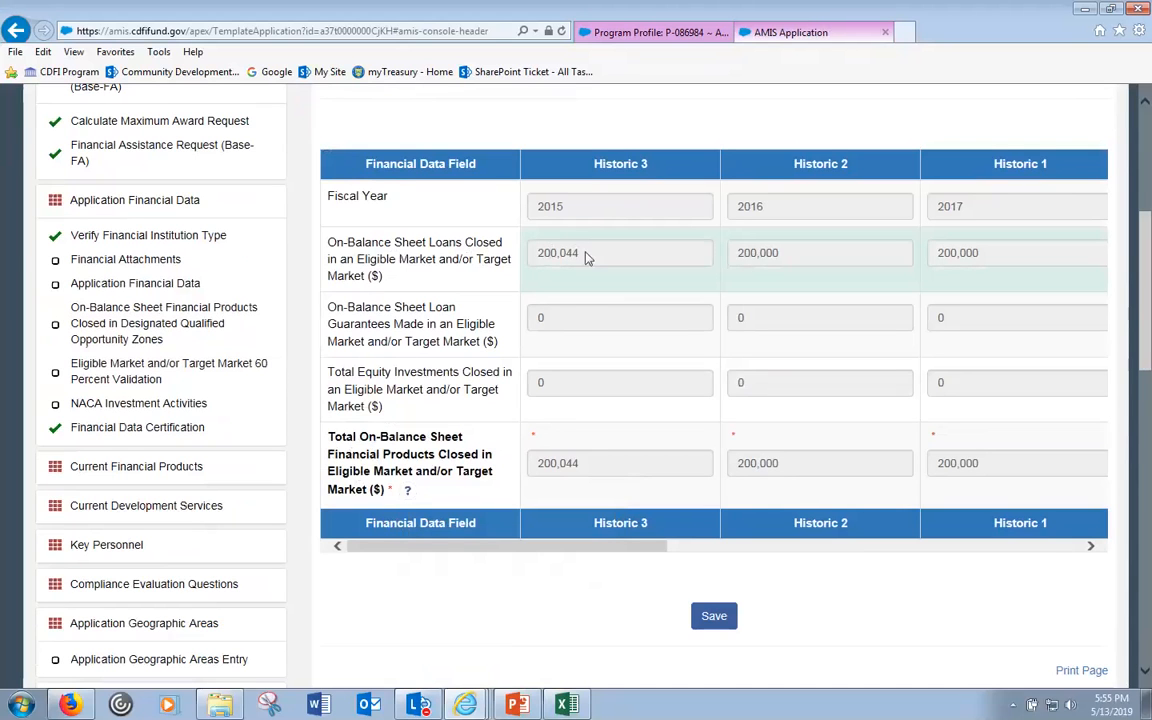
scroll(355, 296, up, 1)
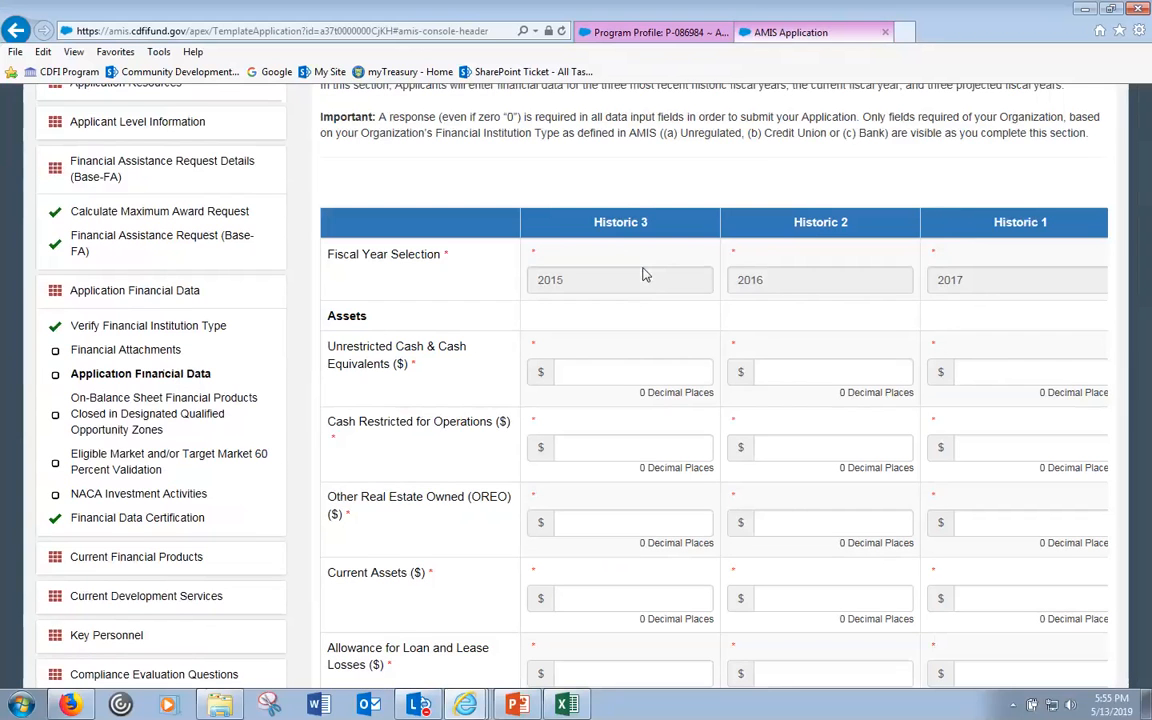
- Review Application Financial Data's Assets, Revenue and Loan Portfolio rows, confirming loans of 200,044, 200,000 and 200,000
scroll(645, 275, down, 5)
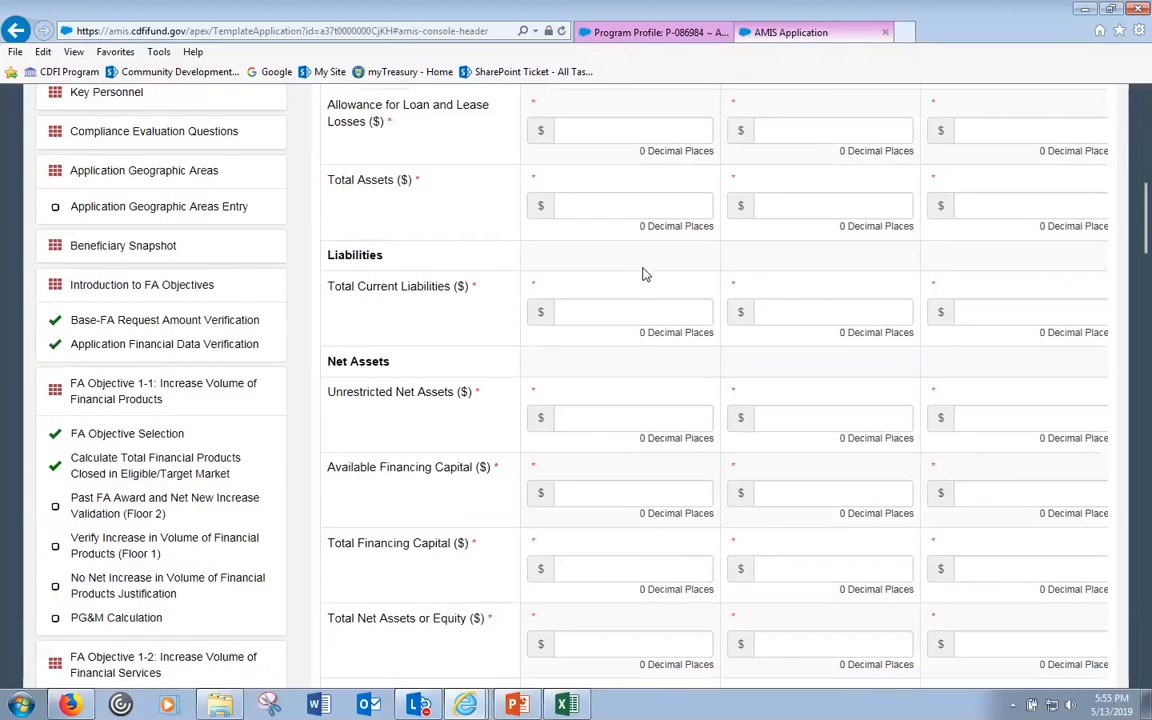
scroll(645, 275, down, 5)
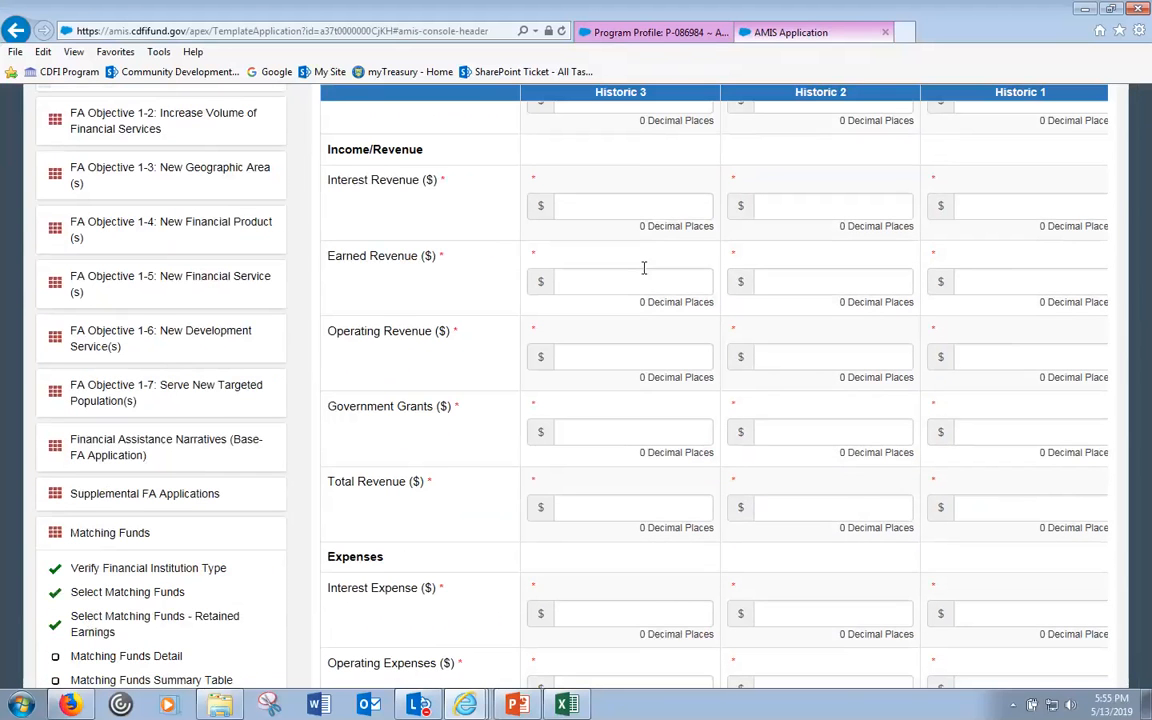
scroll(644, 268, down, 8)
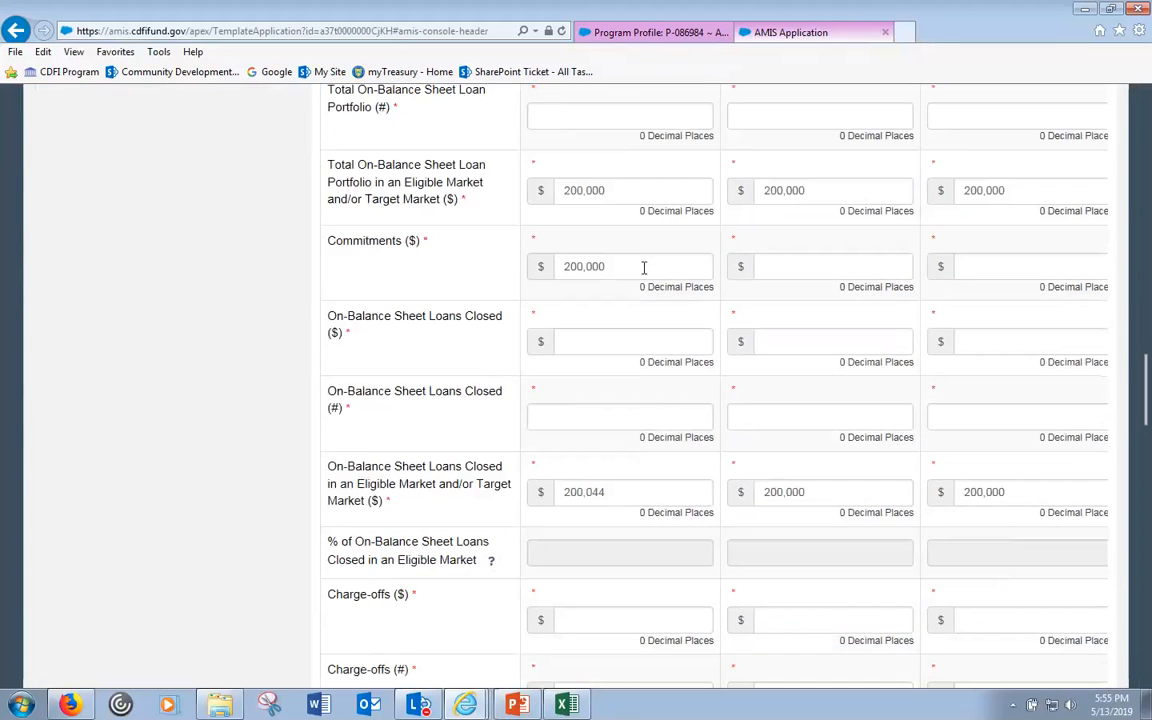
scroll(644, 268, down, 1)
scroll(634, 395, up, 1)
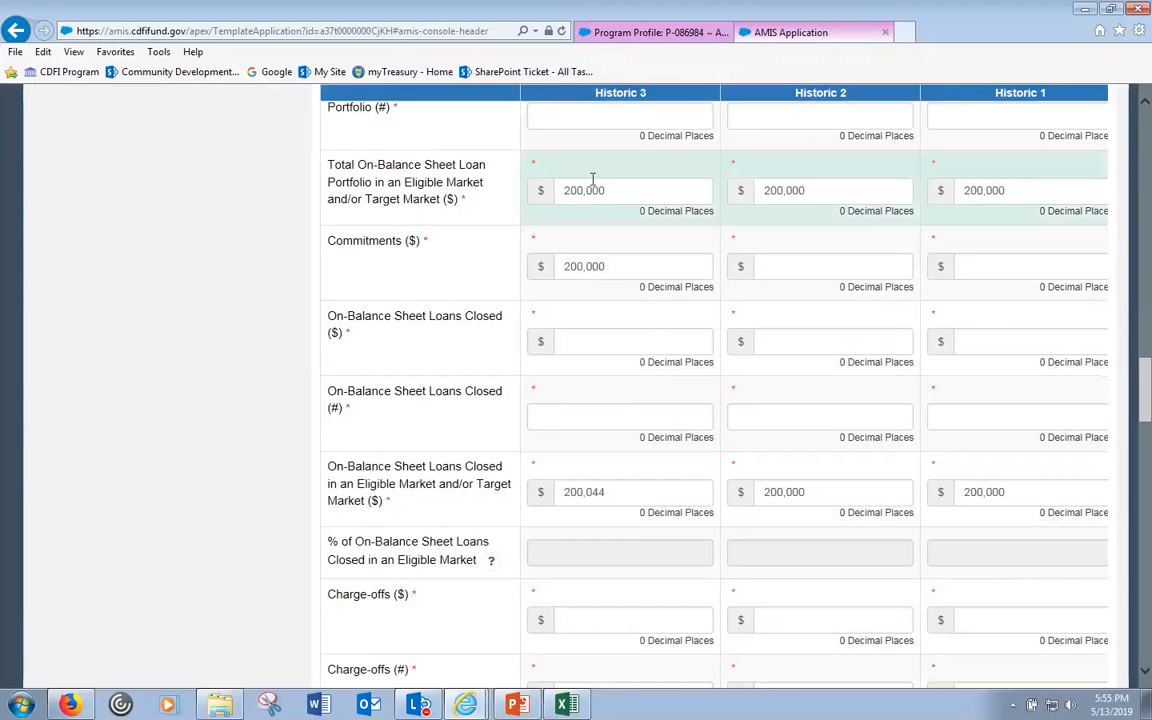
scroll(585, 500, down, 1)
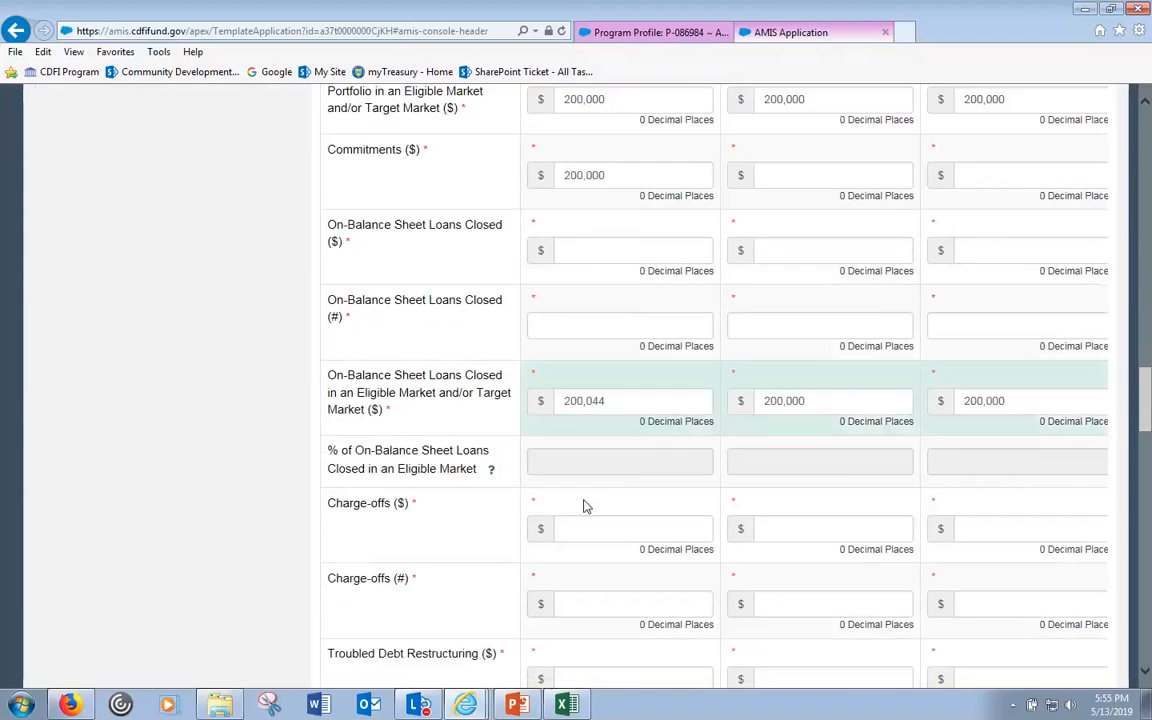
scroll(587, 504, down, 1)
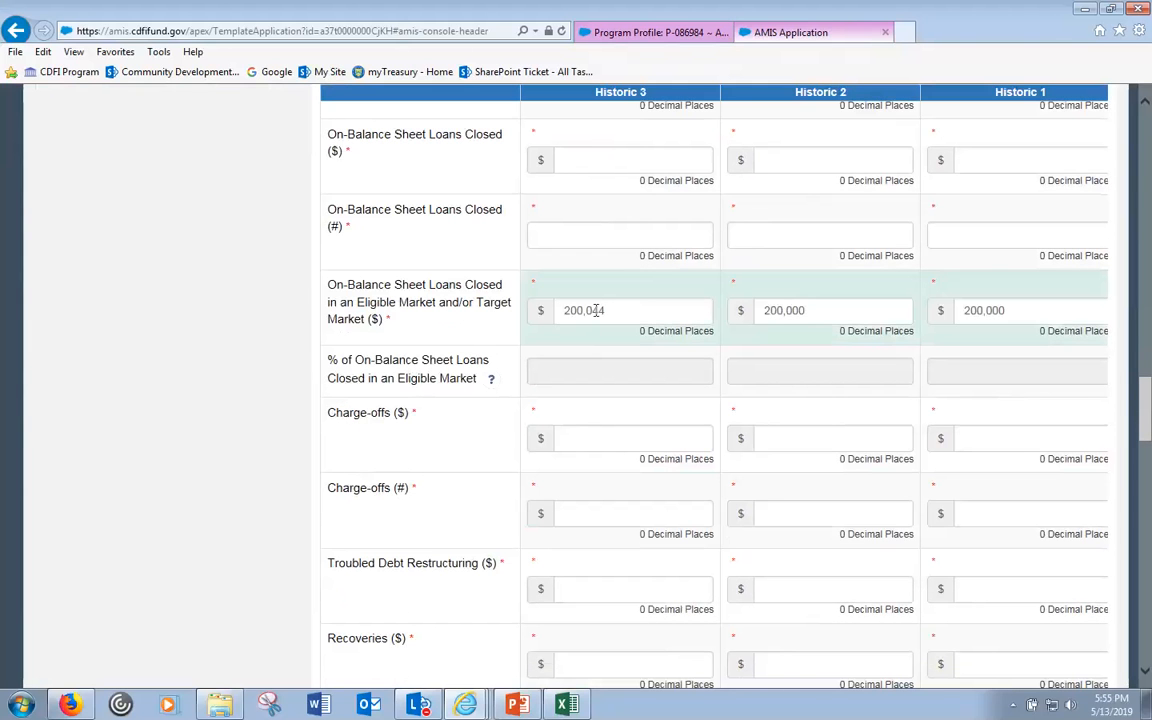
scroll(596, 312, down, 2)
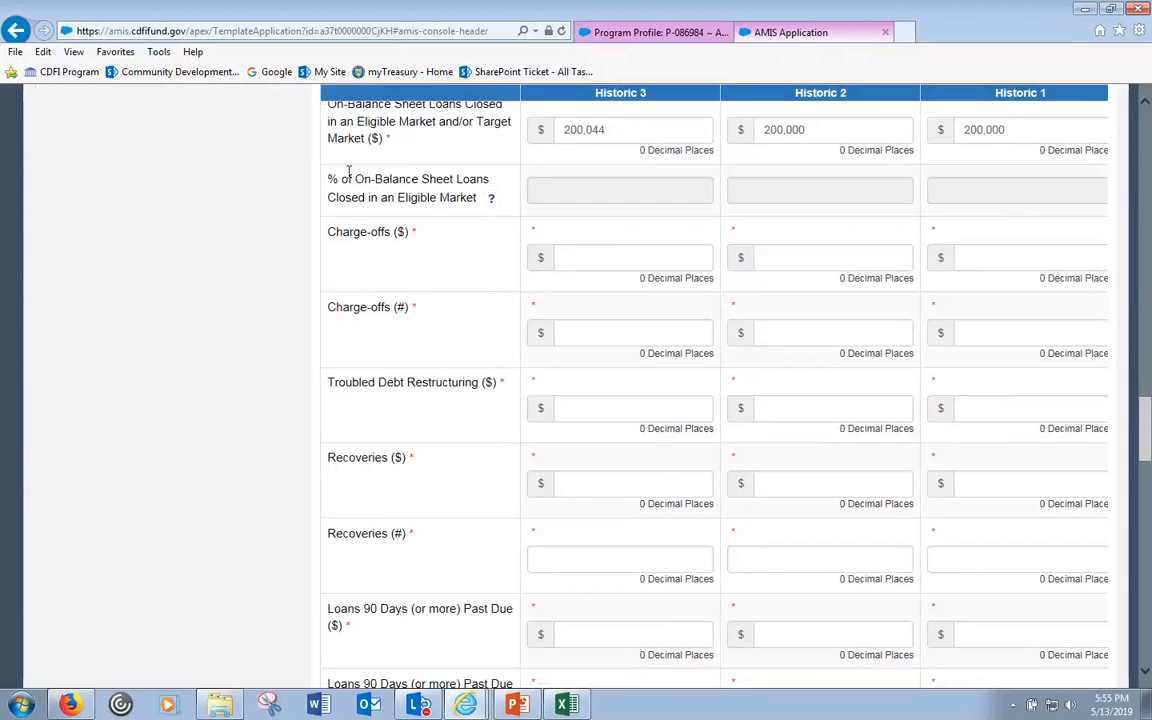
scroll(617, 460, down, 5)
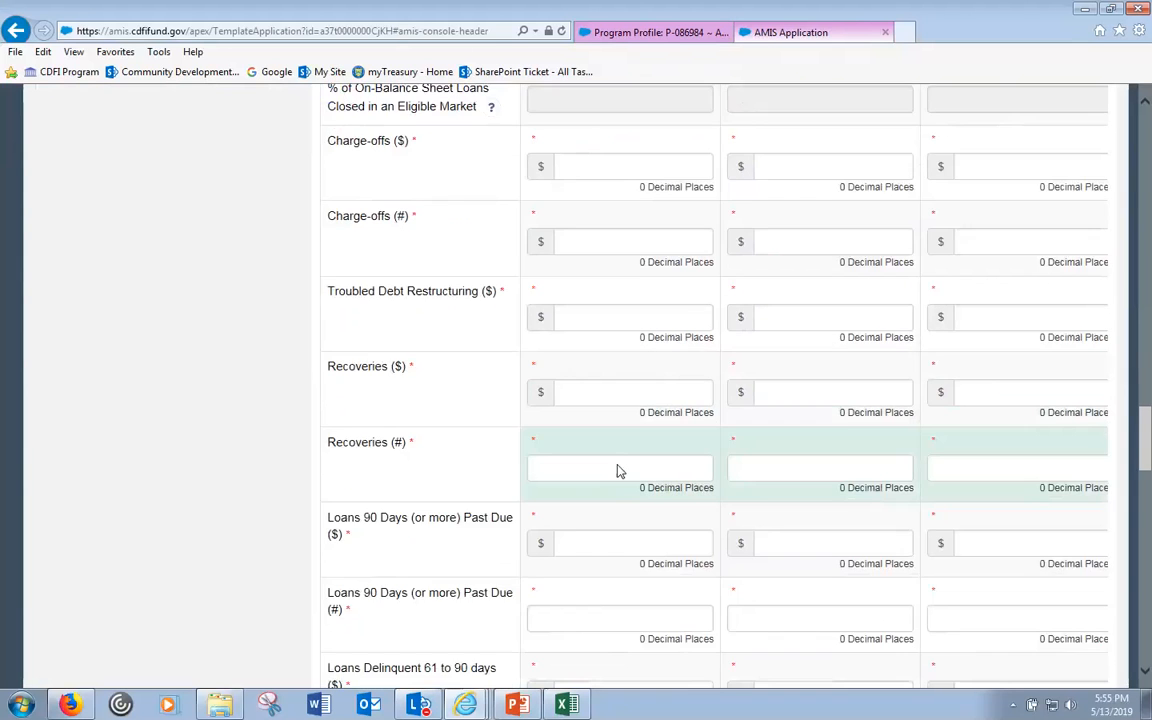
drag(1146, 489, 1147, 65)
scroll(348, 586, down, 5)
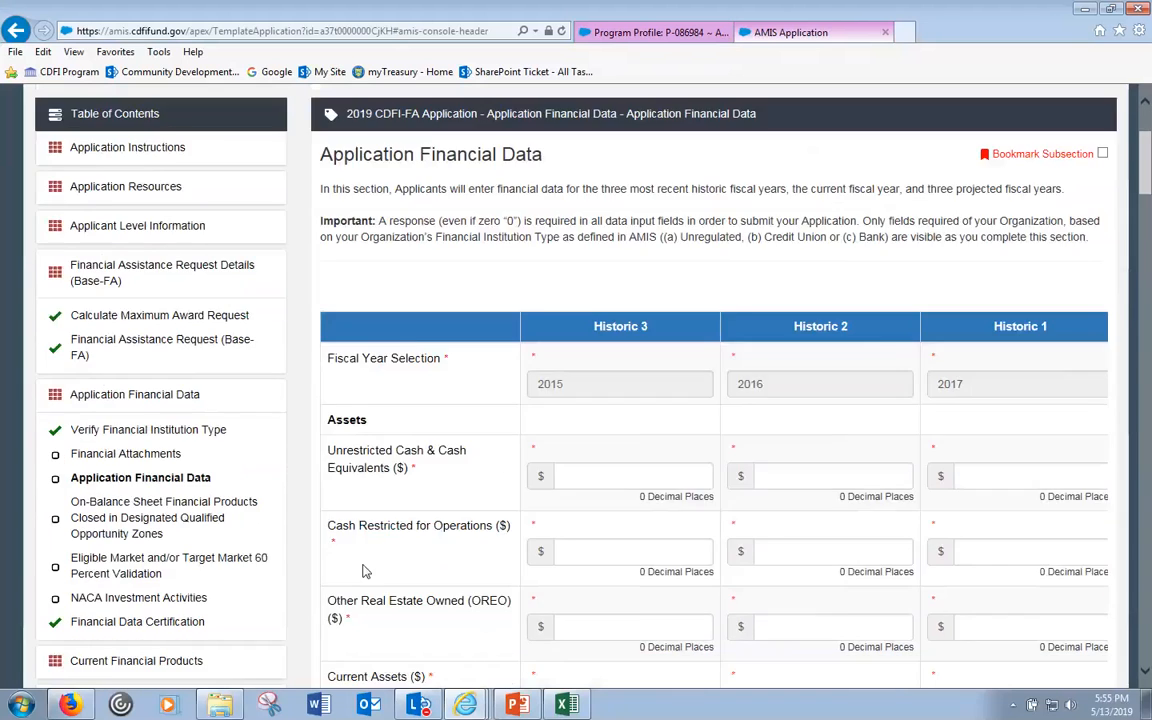
scroll(348, 586, down, 10)
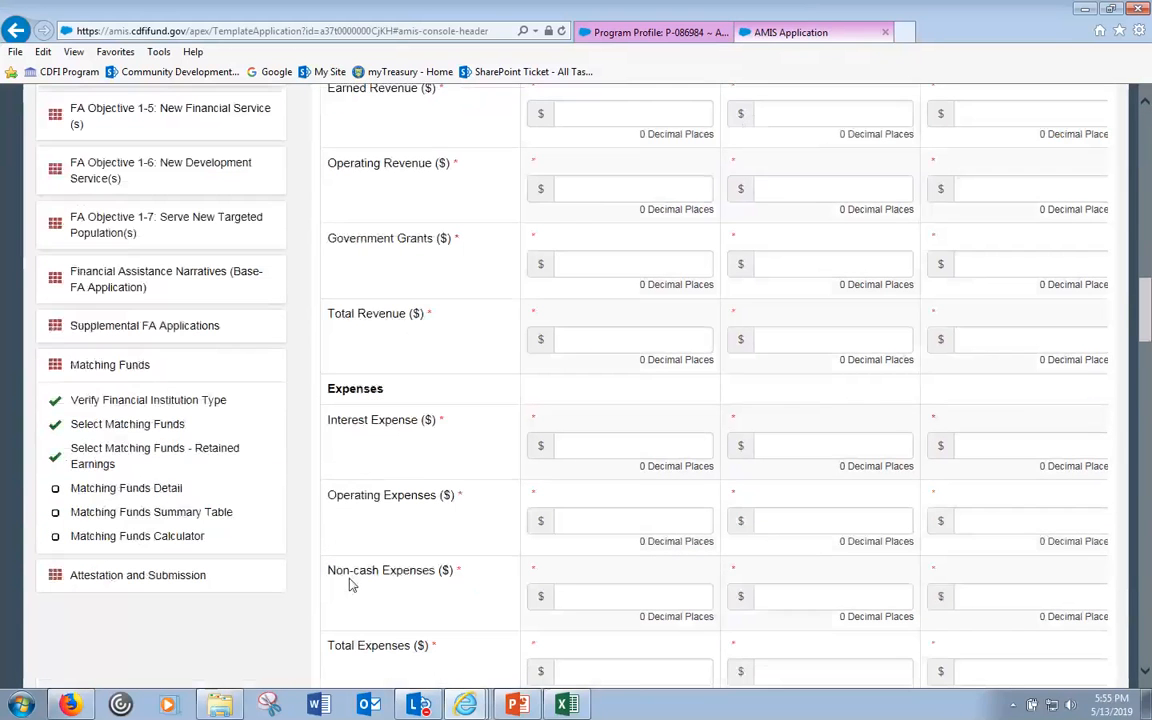
scroll(370, 563, up, 4)
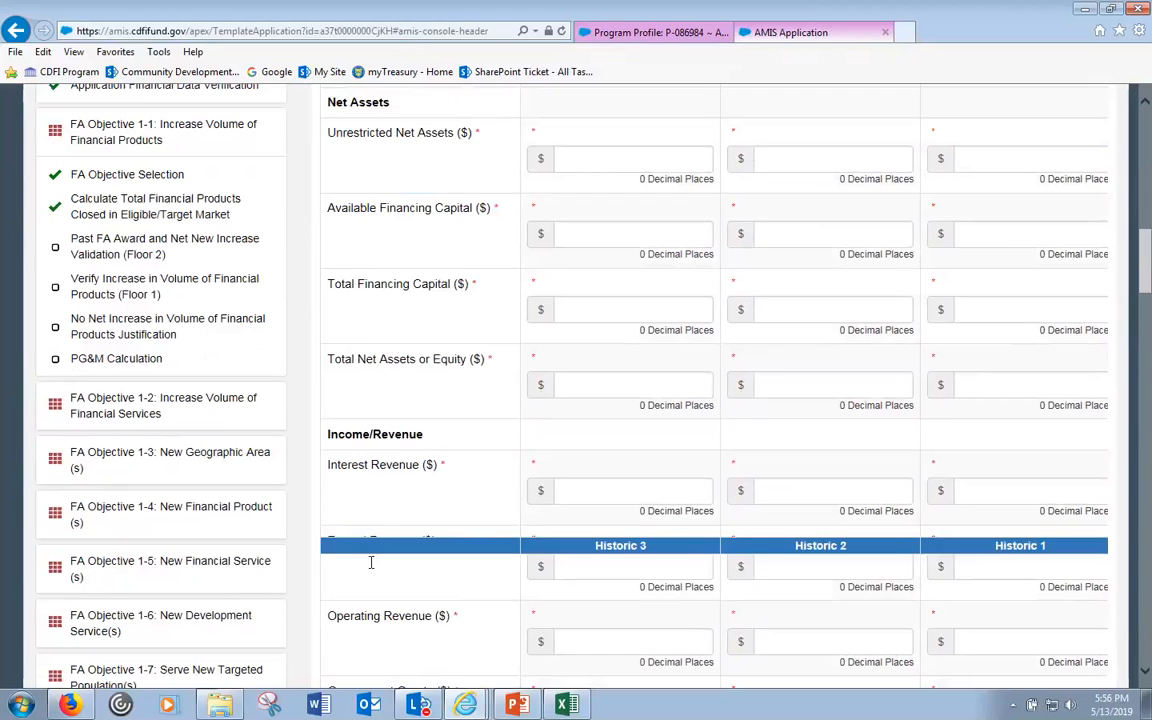
- Check Objective 1-3's Calculate Total Portfolio Outstanding, showing a 200,014.67 three-year average
click(136, 216)
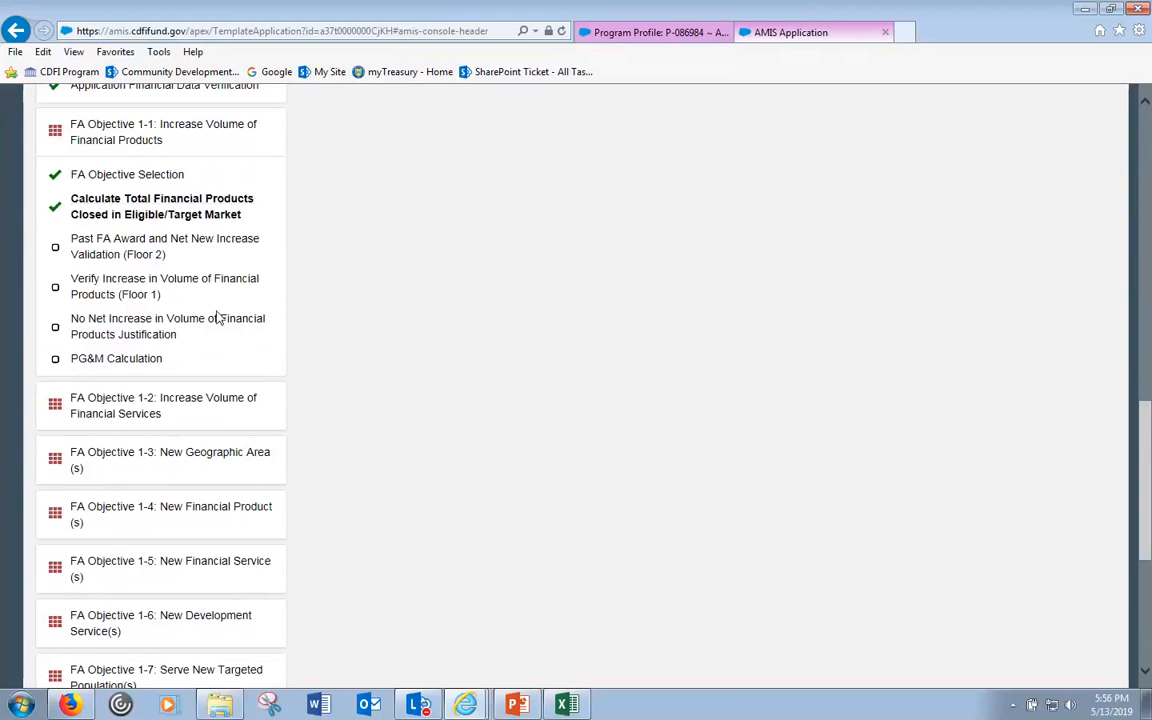
click(172, 403)
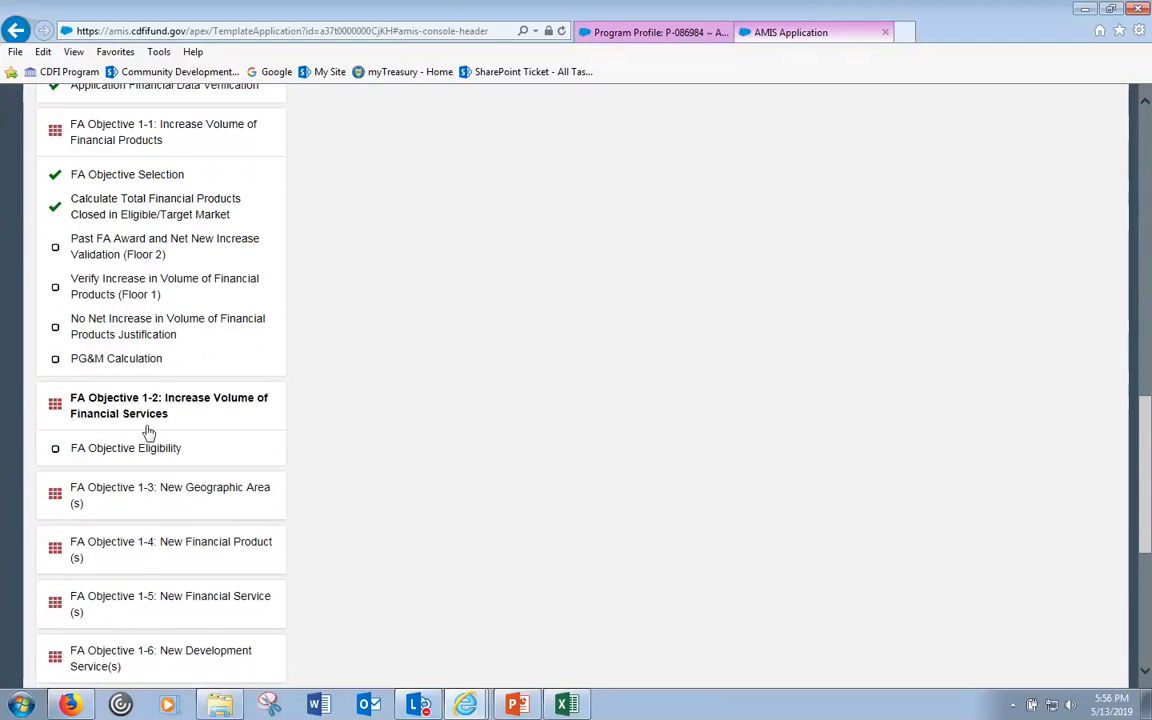
click(95, 490)
click(95, 585)
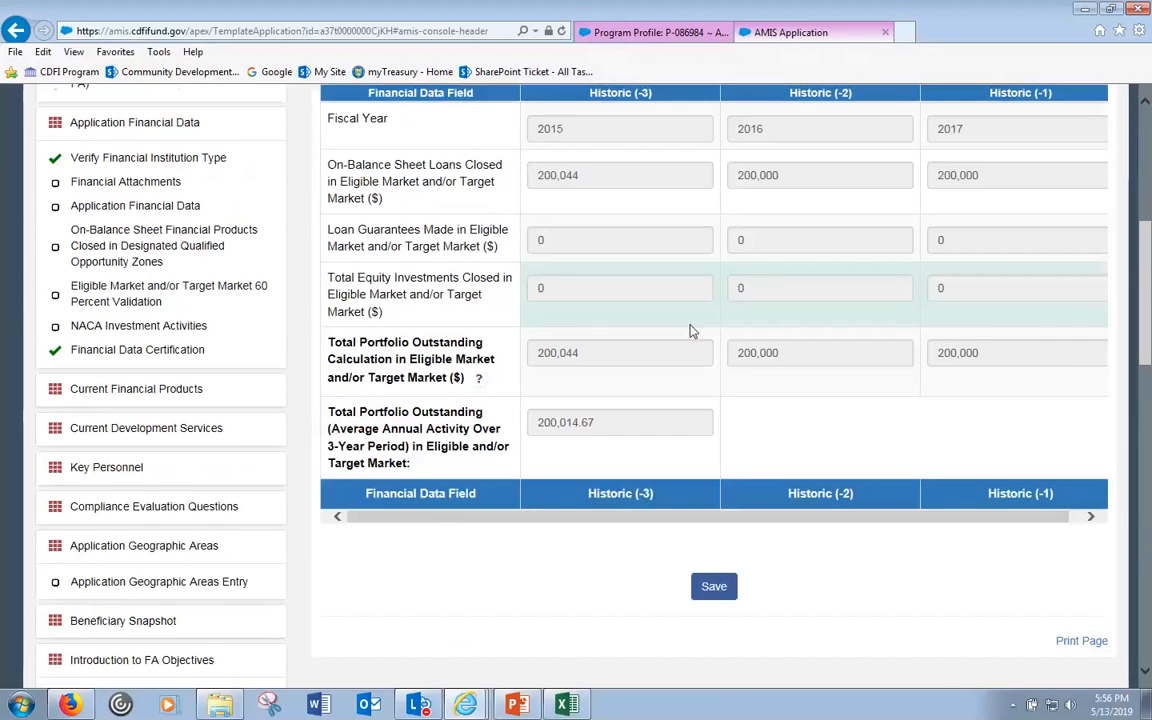
scroll(689, 329, up, 4)
scroll(608, 302, down, 2)
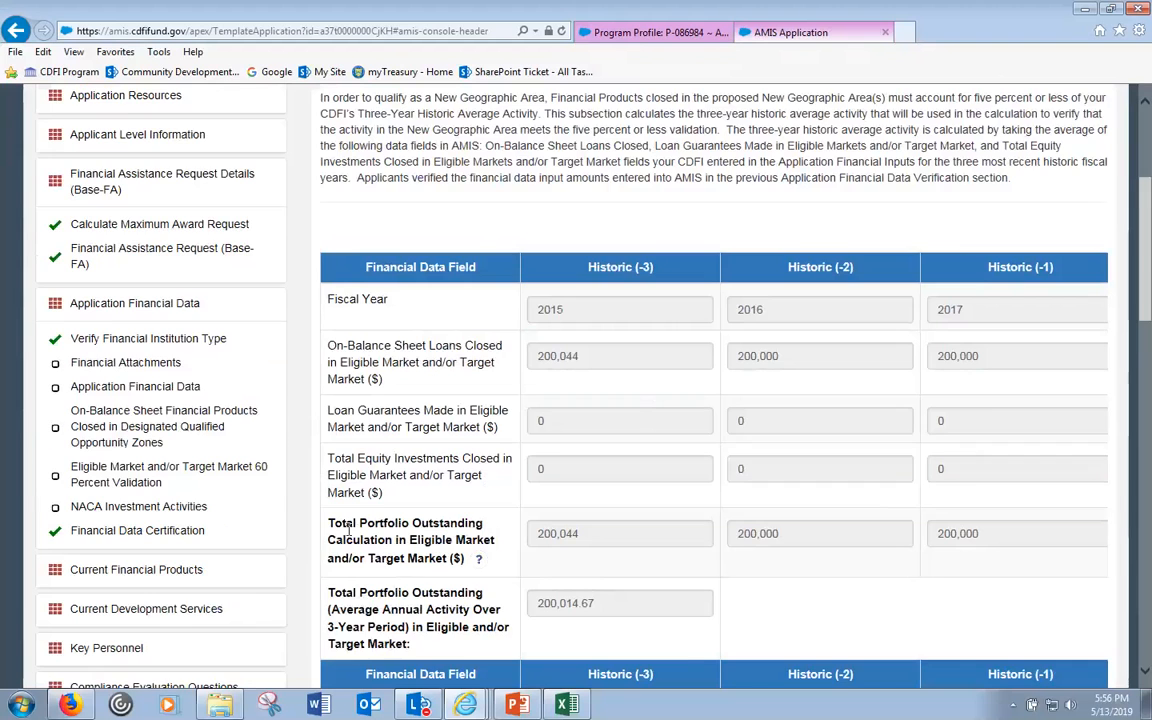
scroll(352, 552, down, 1)
scroll(352, 552, down, 3)
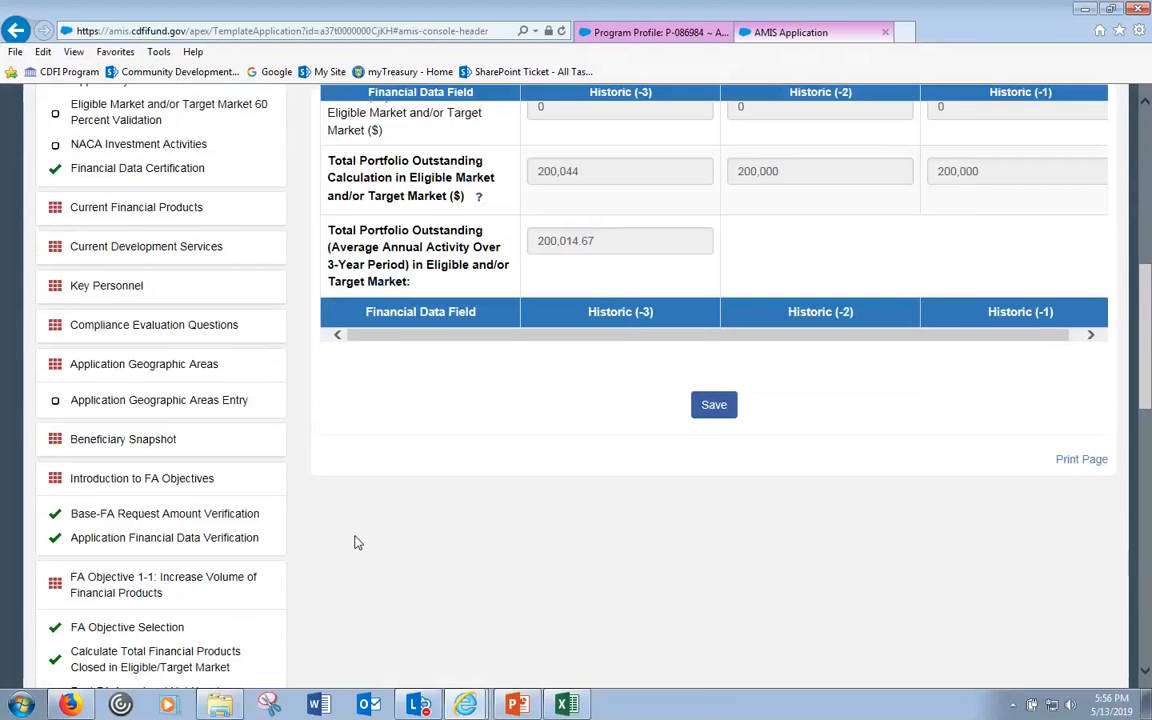
scroll(231, 558, down, 1)
- Return to Objective 1-1's Calculate Total Financial Products Closed step and review its figures
click(120, 572)
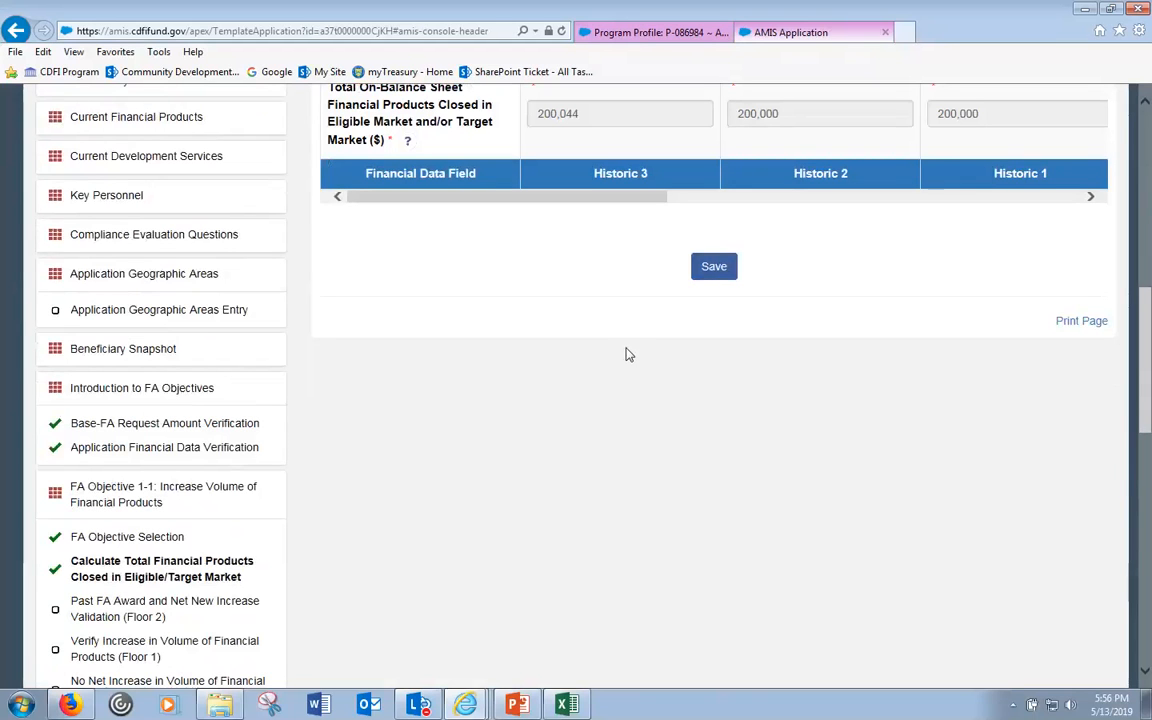
scroll(616, 354, up, 5)
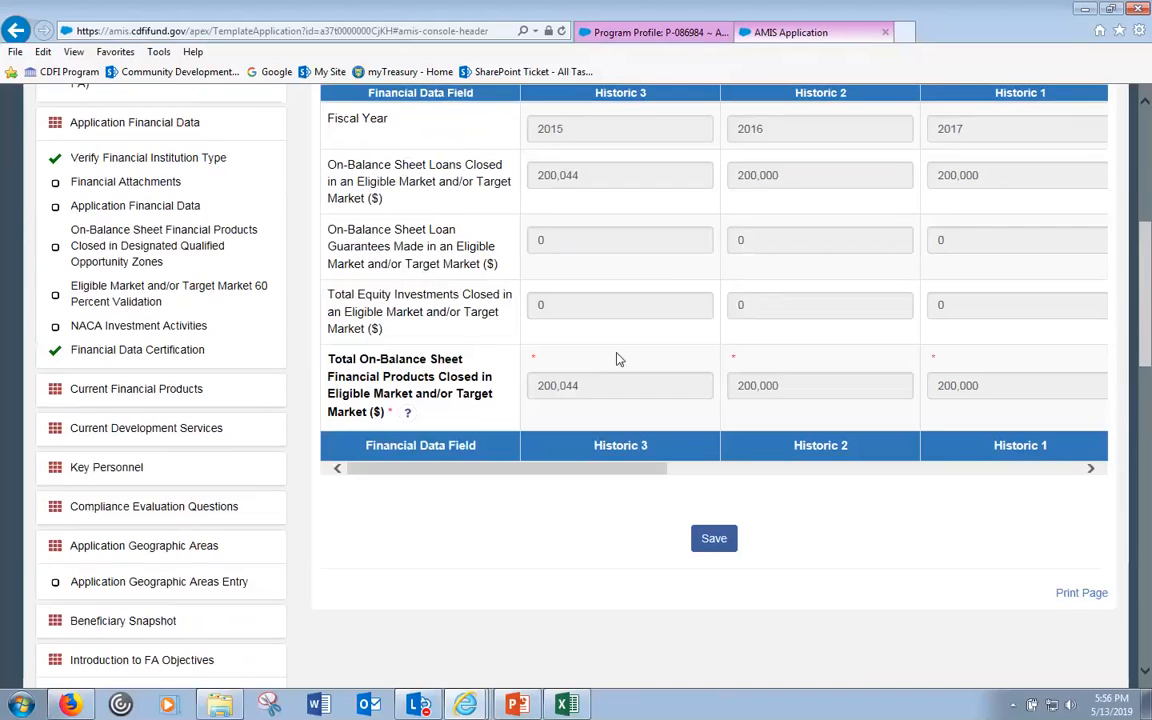
scroll(418, 584, down, 3)
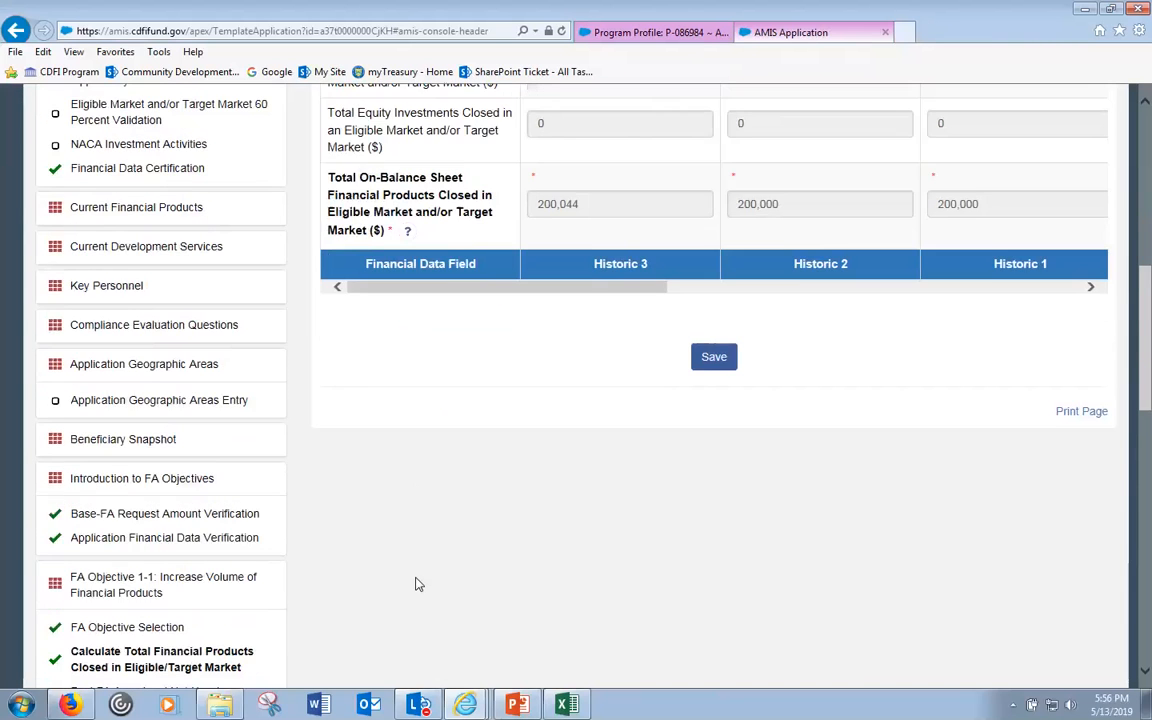
scroll(418, 584, down, 3)
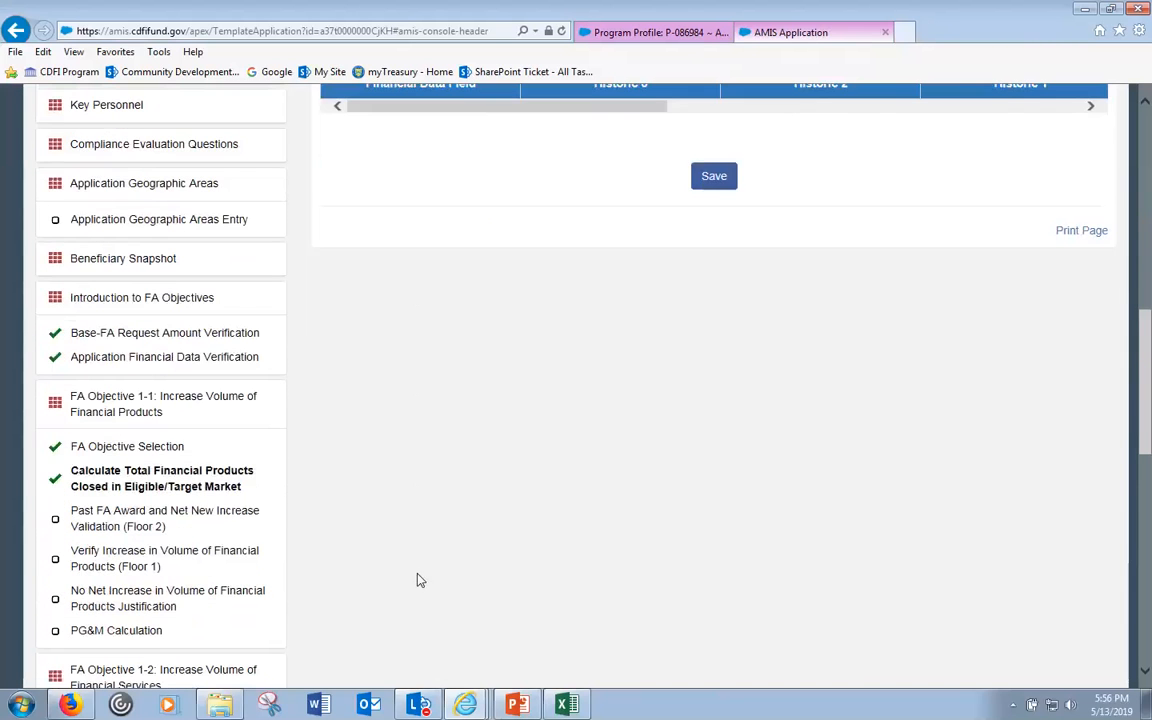
click(195, 555)
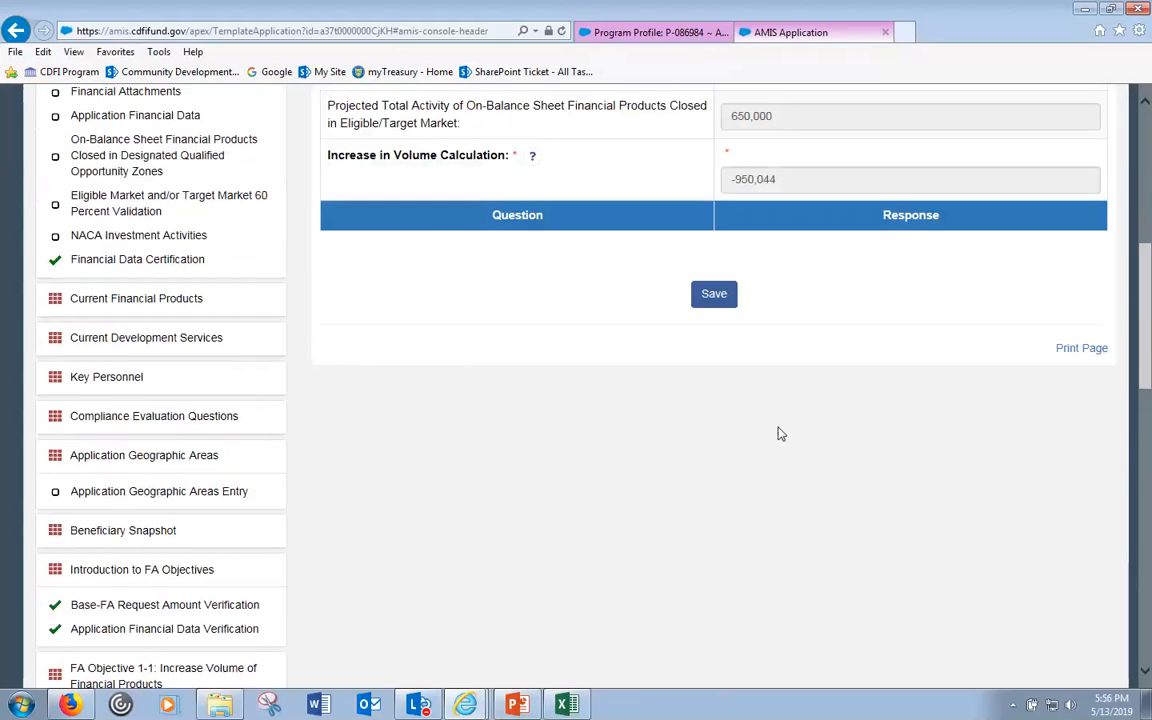
scroll(779, 432, up, 4)
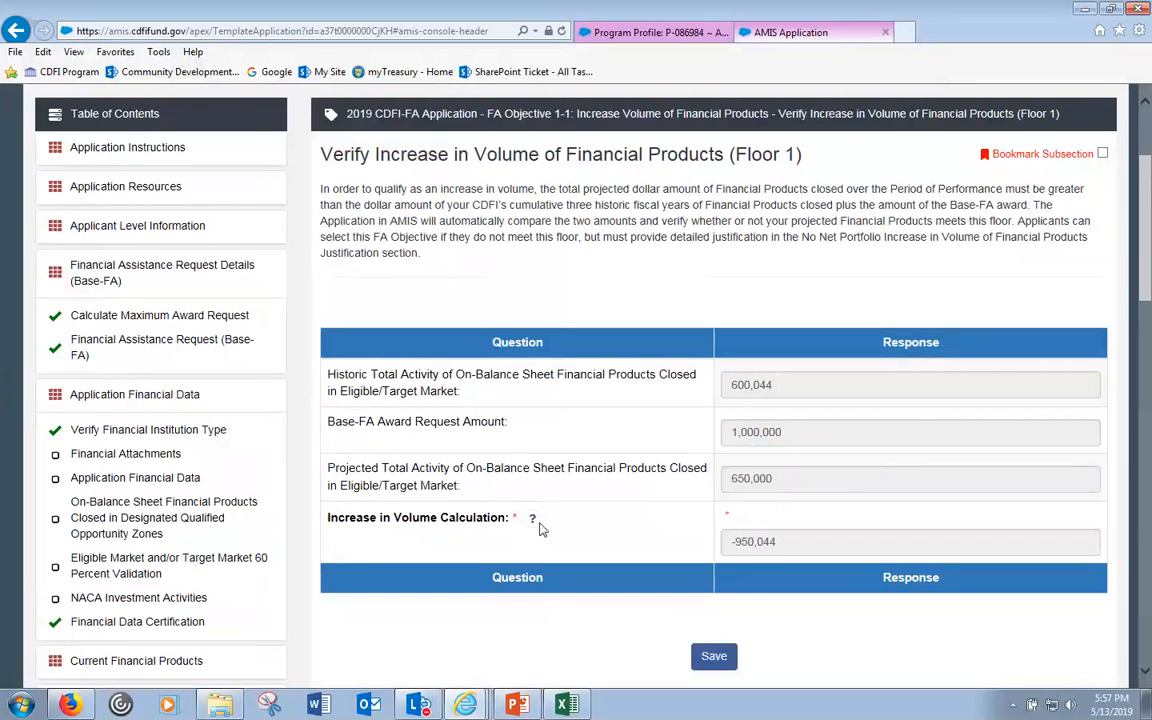
mouse_move(535, 524)
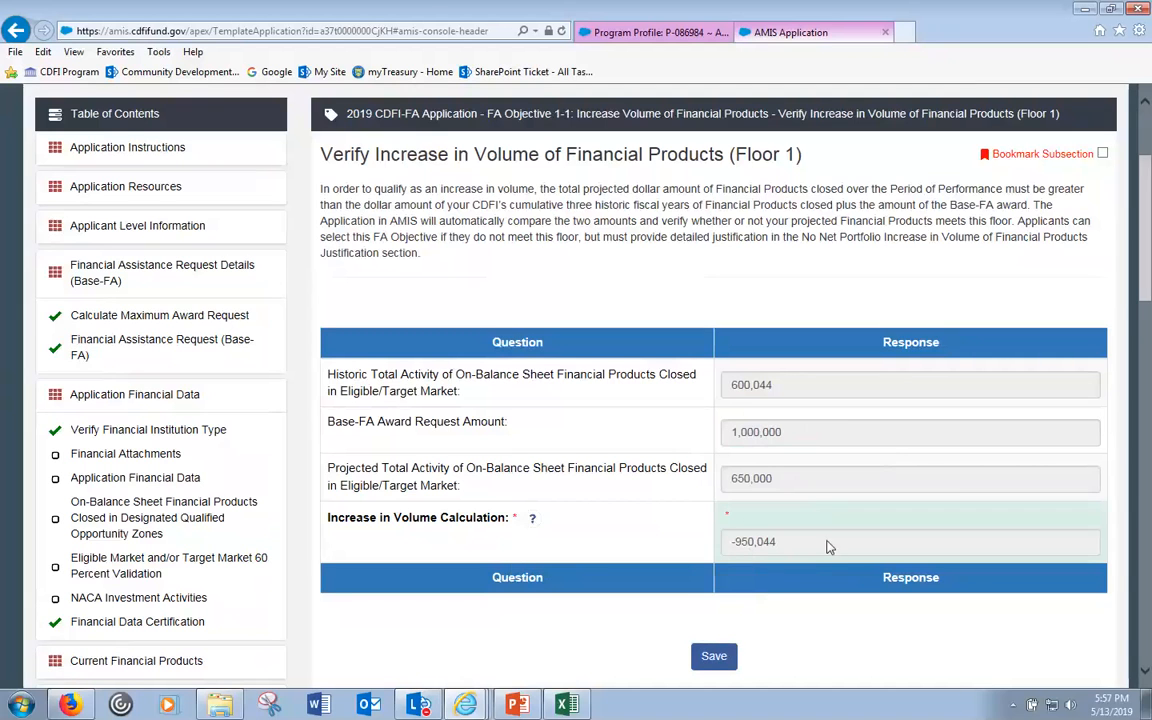
scroll(818, 566, down, 1)
scroll(758, 586, down, 3)
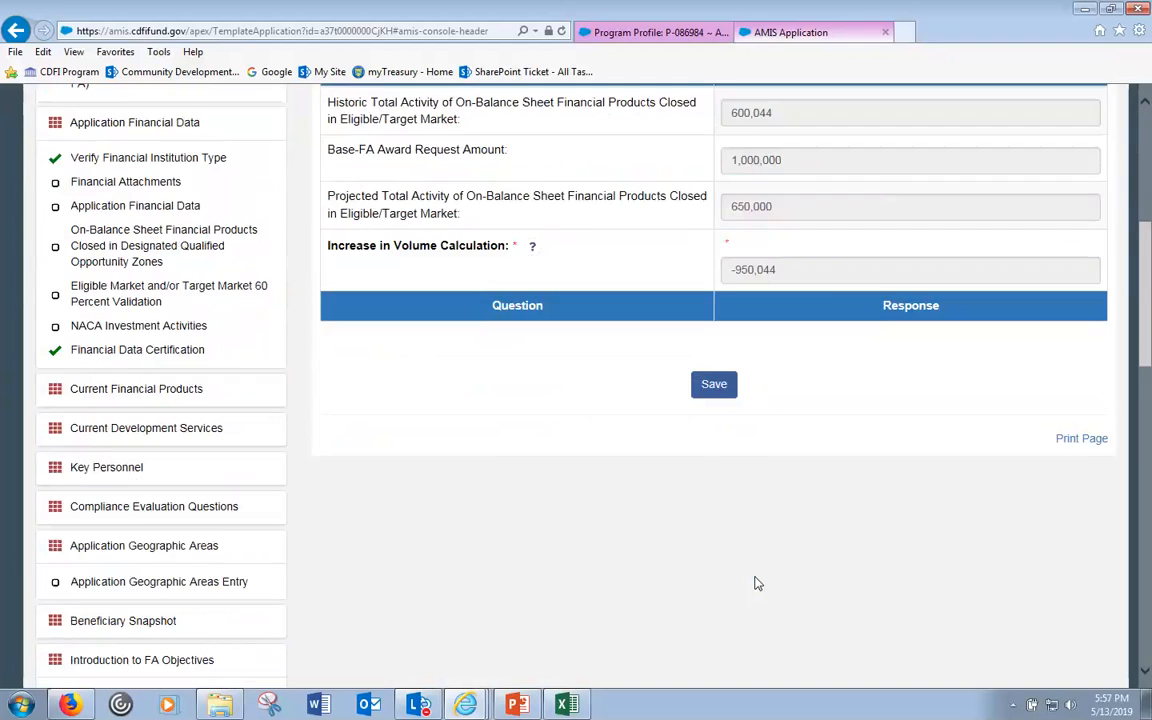
scroll(758, 578, down, 1)
scroll(757, 575, down, 2)
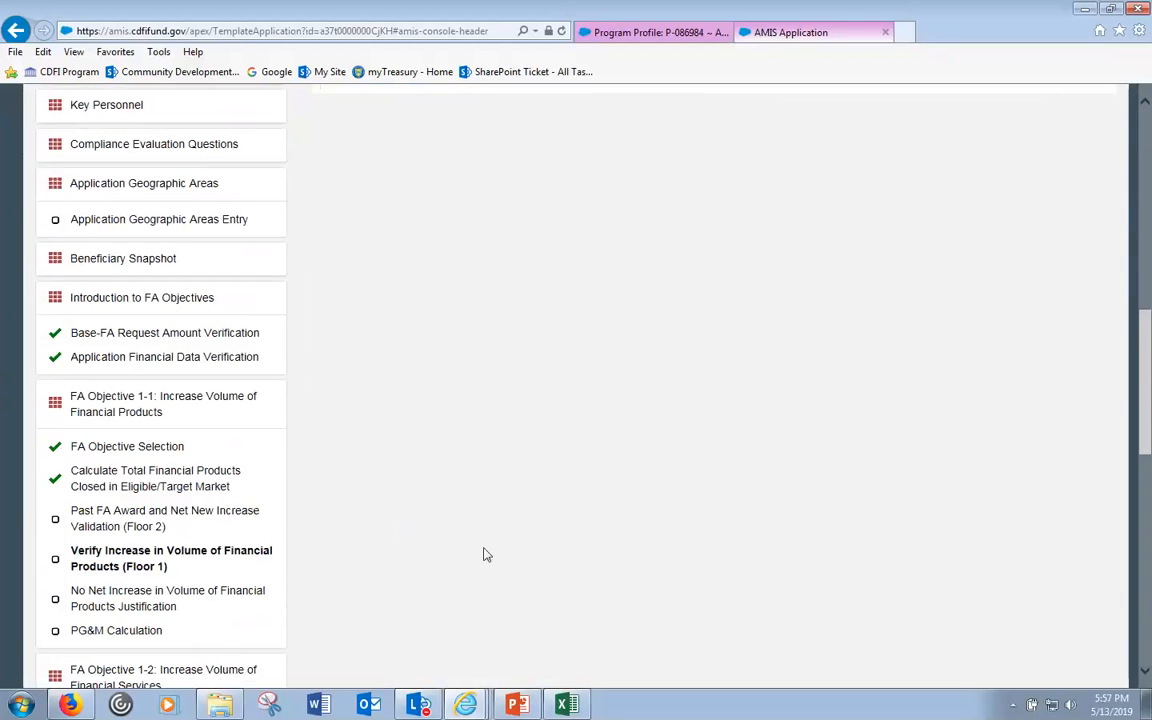
scroll(376, 594, up, 8)
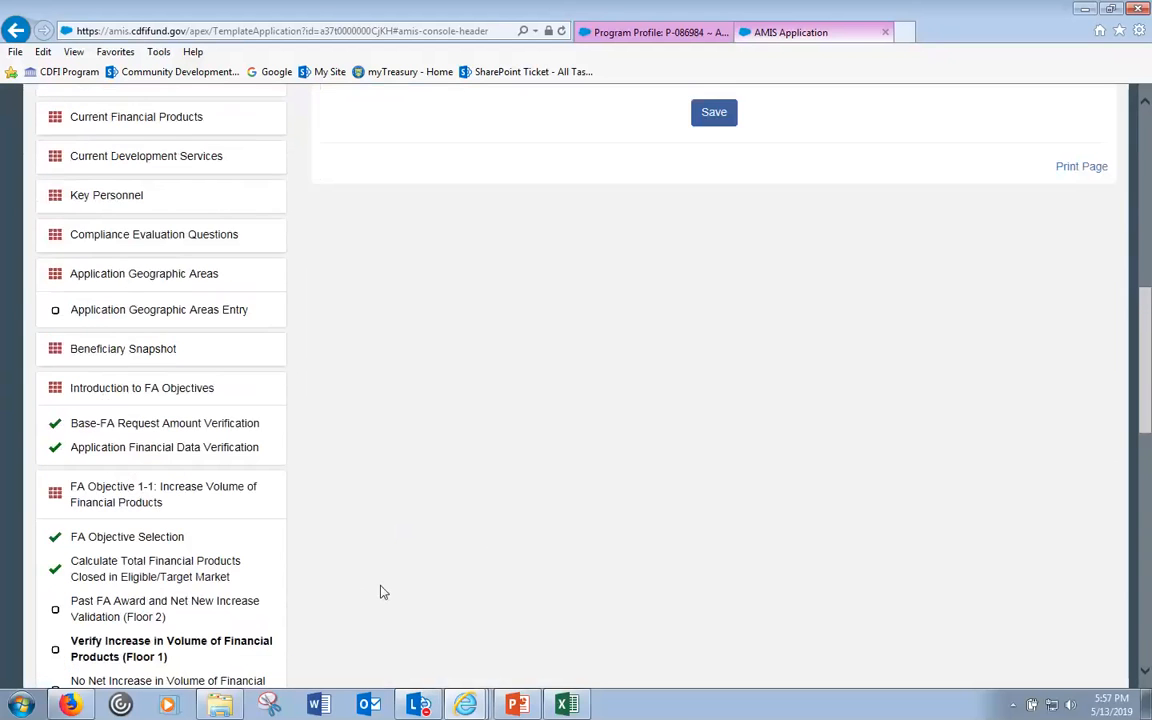
scroll(712, 483, down, 3)
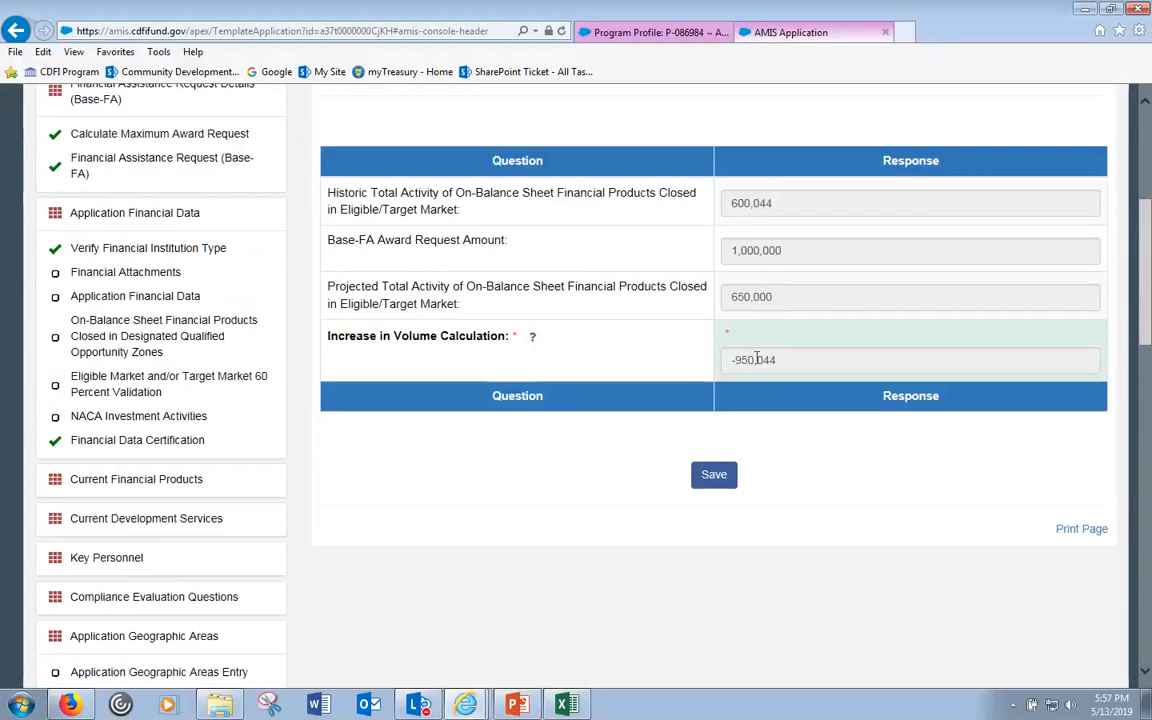
- Save the Floor 1 volume verification and read the red message requesting an increase justification
click(713, 474)
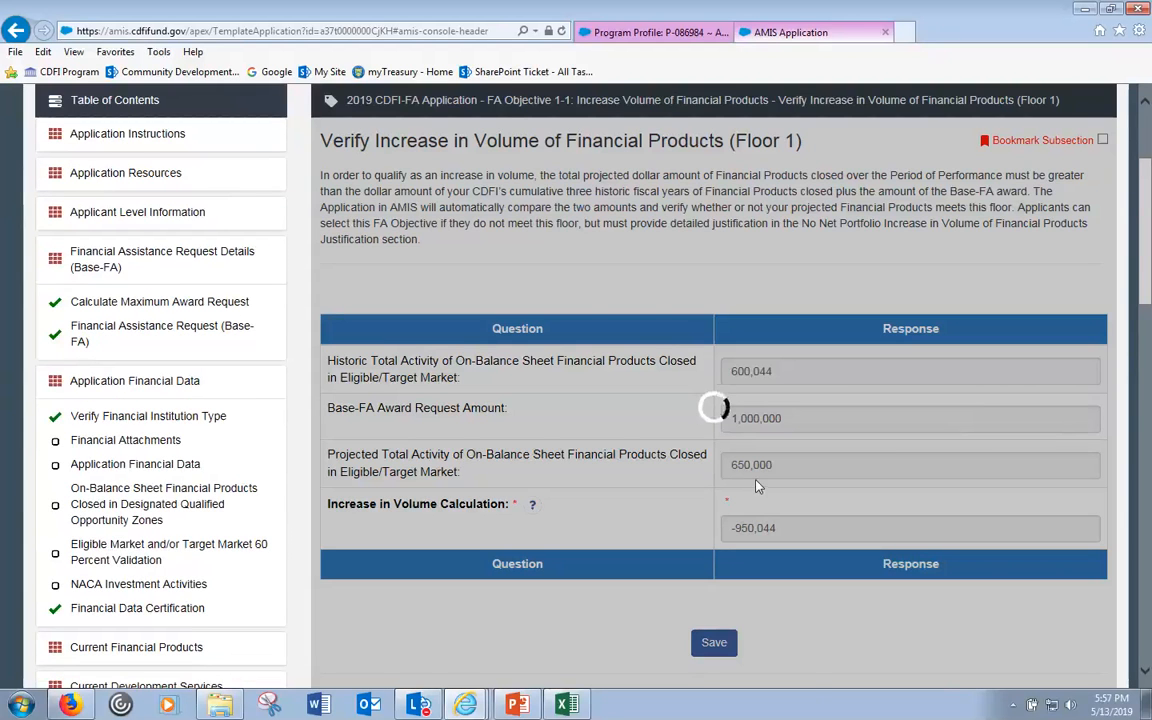
scroll(756, 484, down, 1)
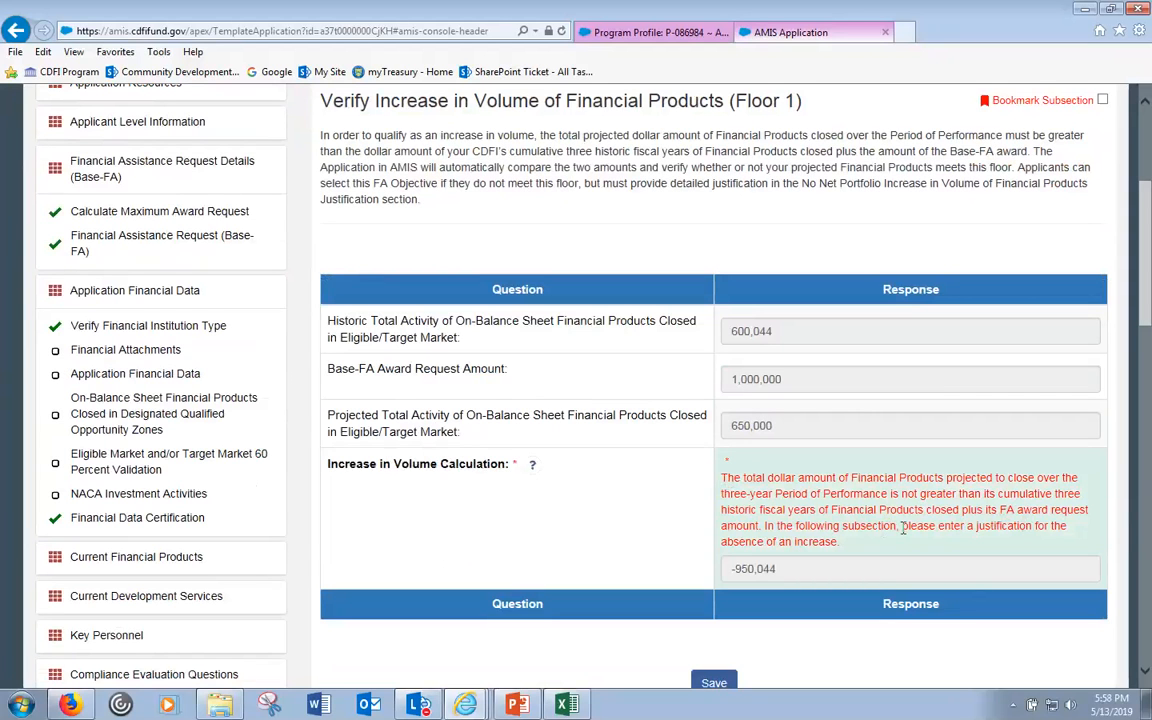
scroll(884, 543, down, 5)
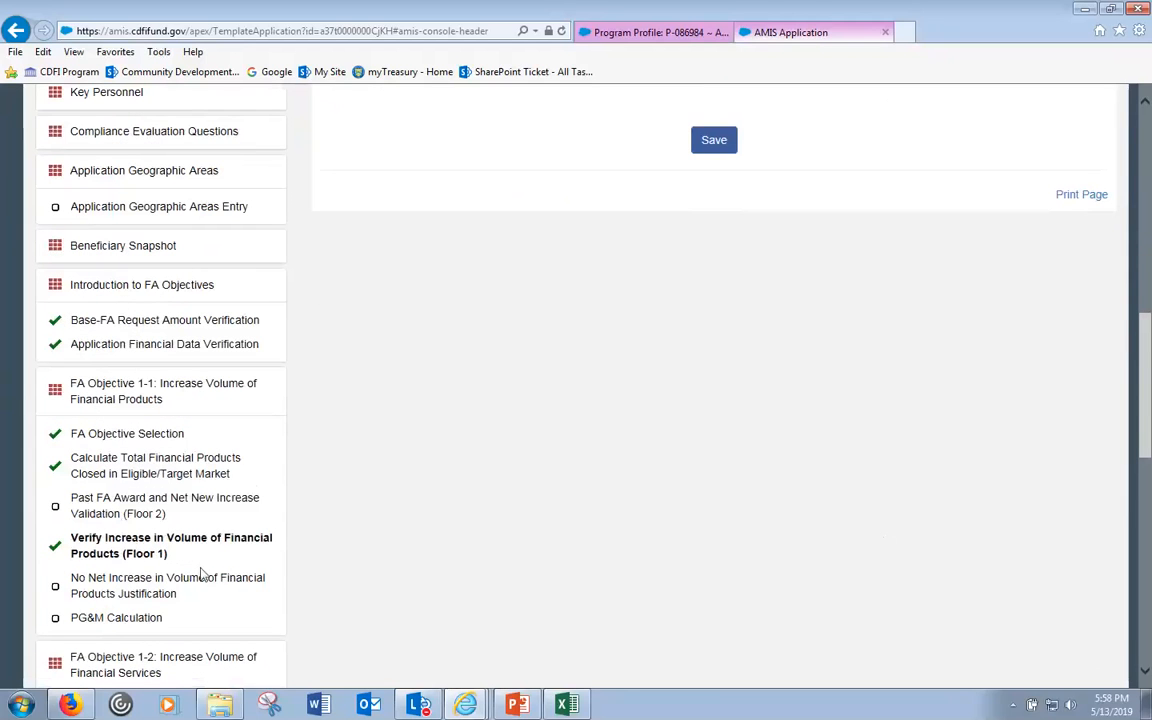
- Open the No Net Increase justification step and place the cursor in its empty justification box
click(115, 587)
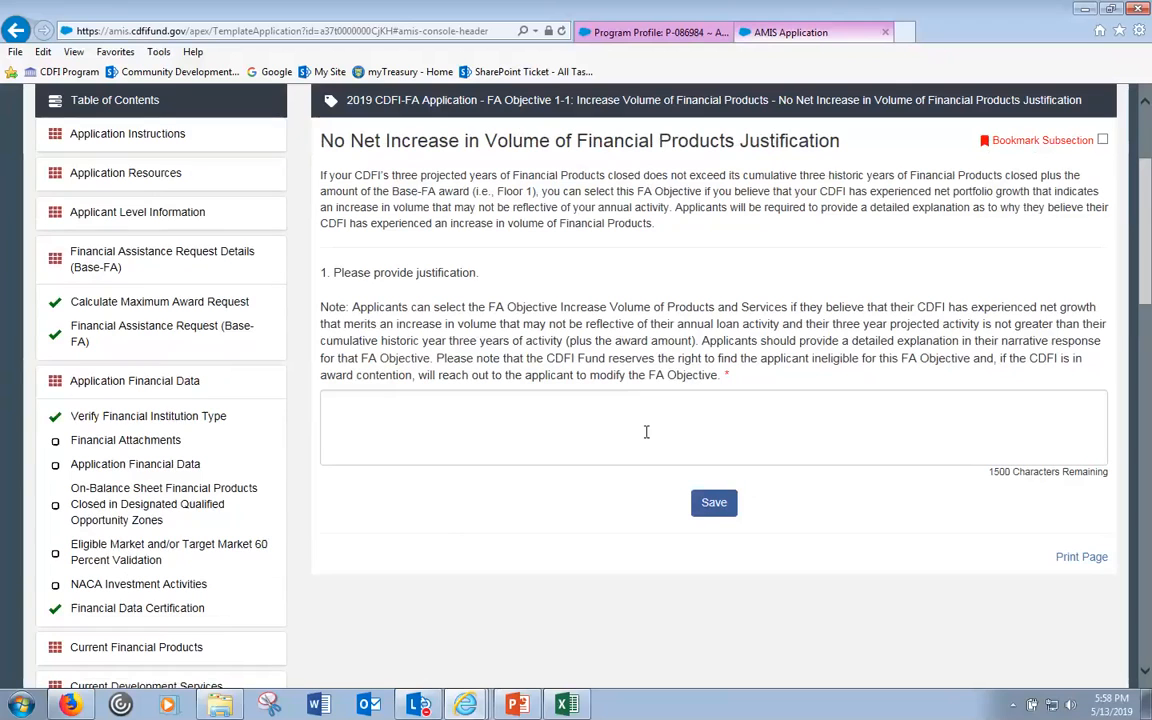
click(645, 432)
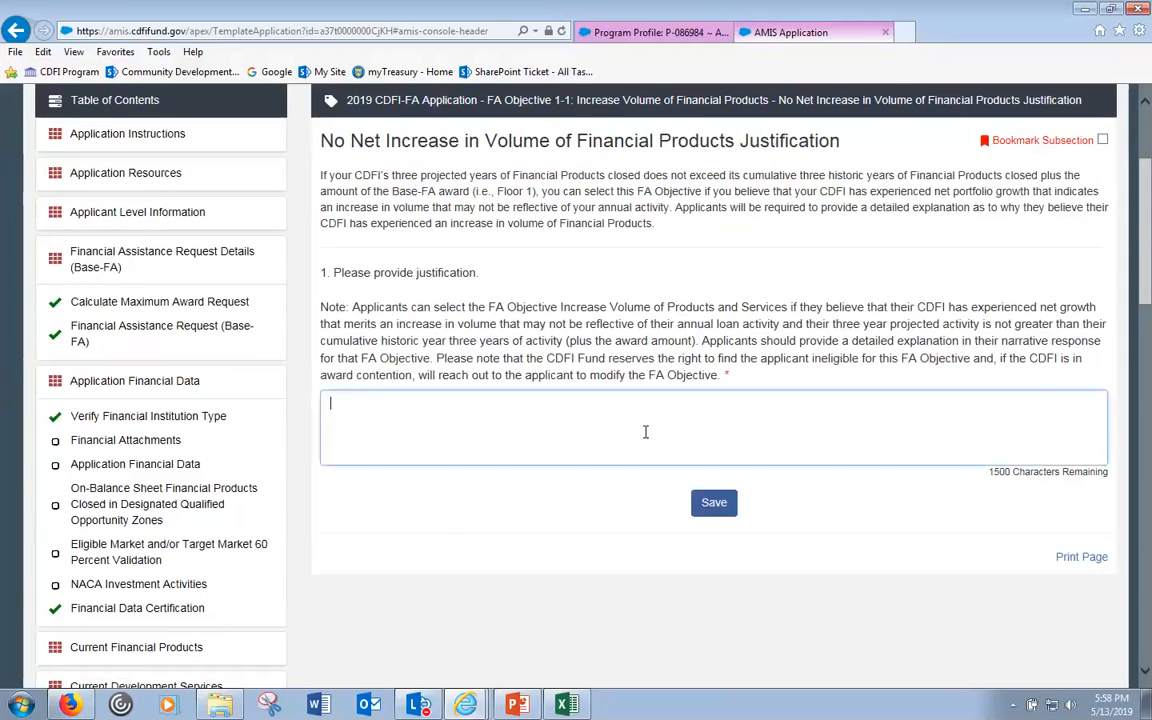
scroll(641, 446, down, 1)
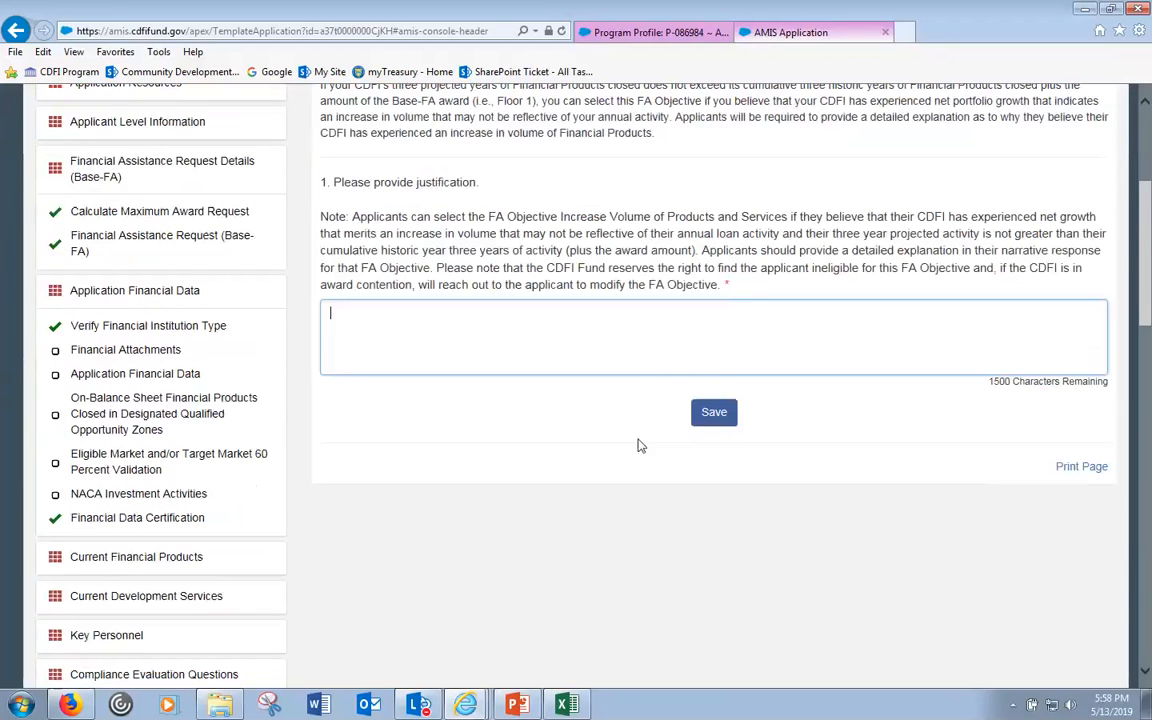
scroll(535, 398, down, 3)
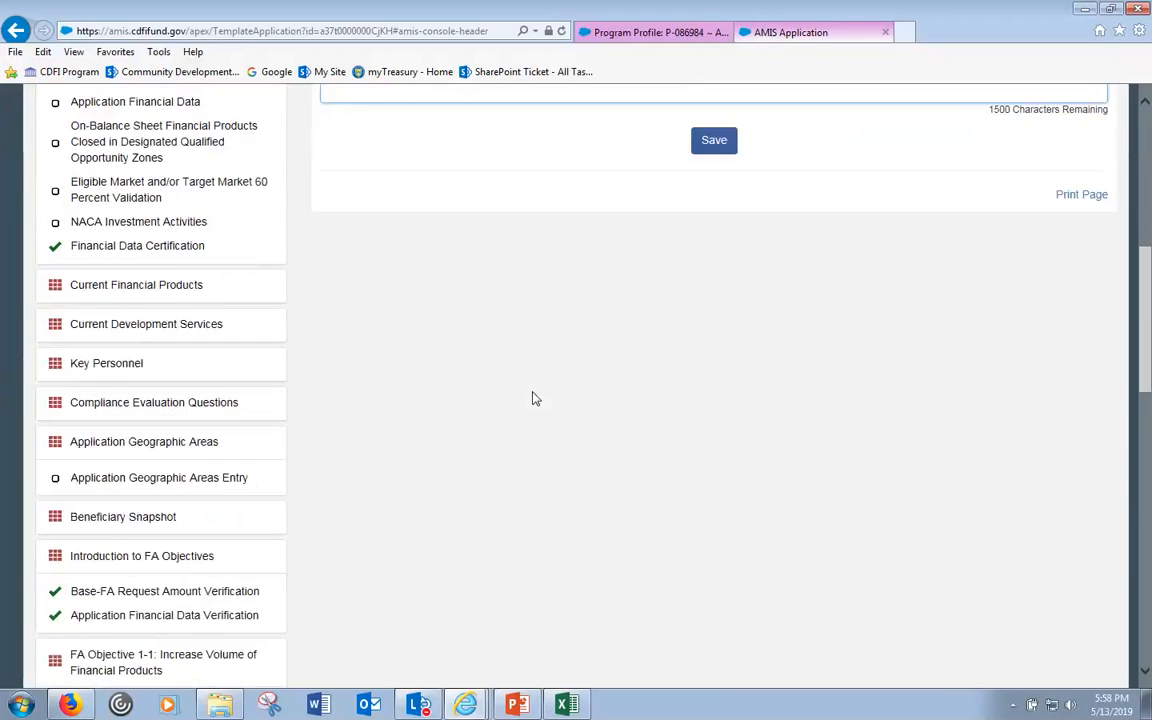
scroll(535, 398, down, 3)
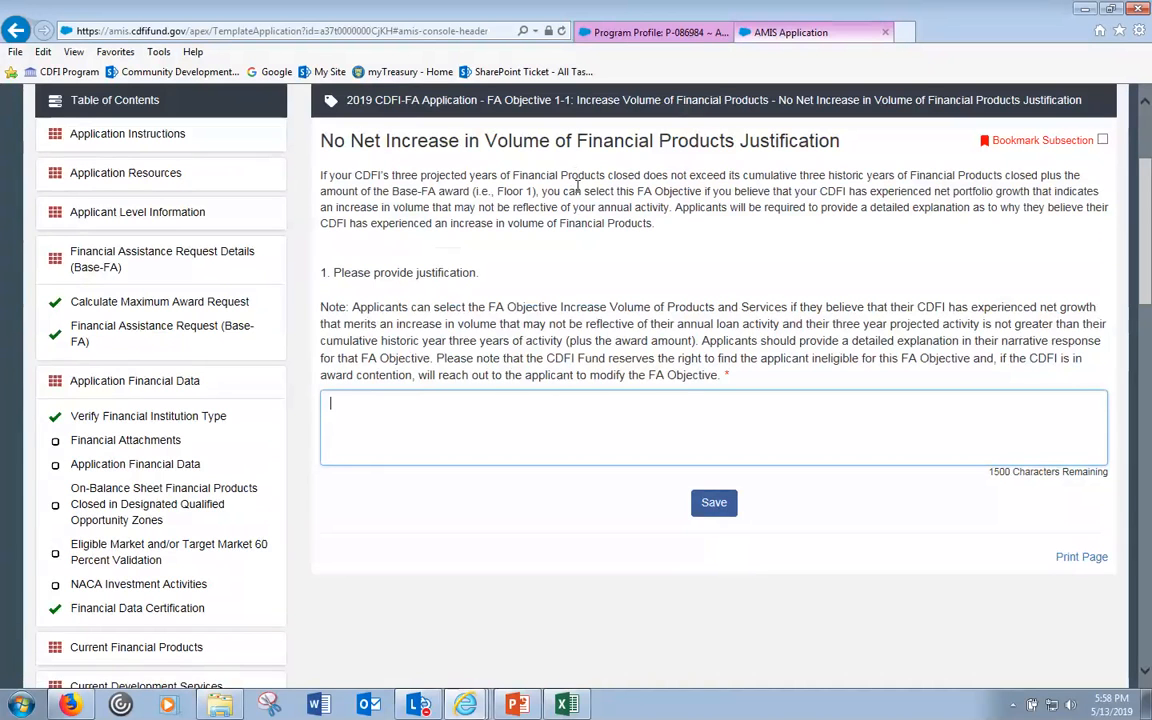
scroll(561, 262, down, 1)
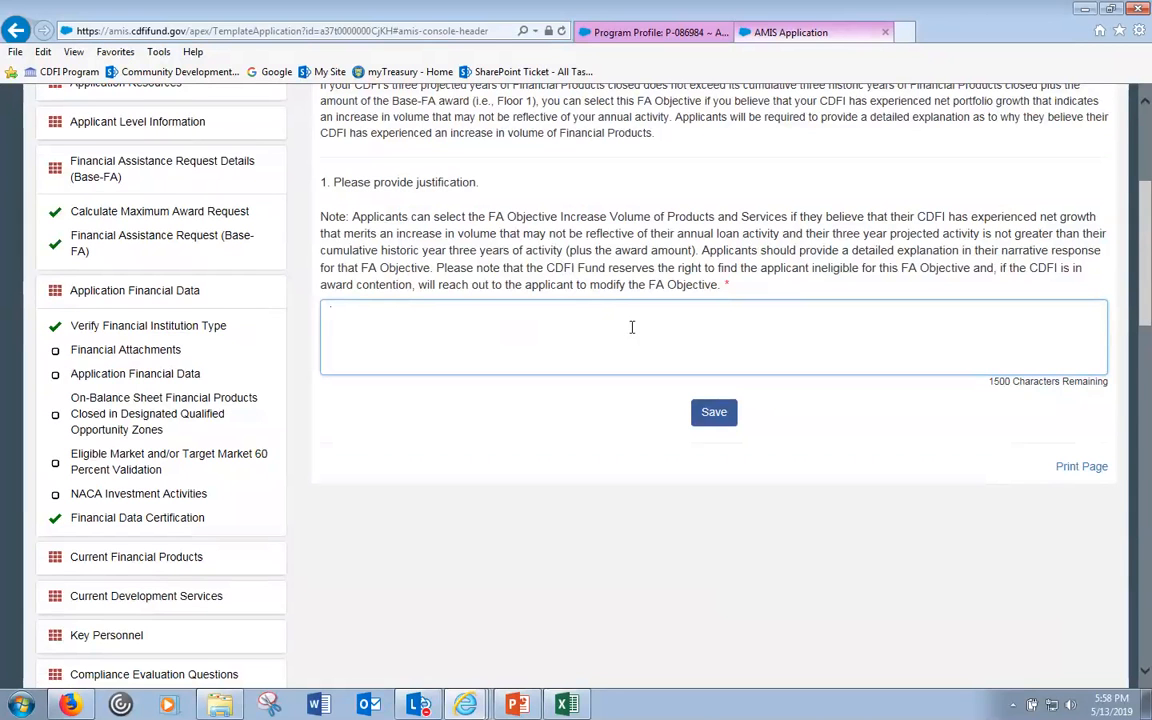
scroll(640, 325, down, 1)
scroll(640, 325, down, 3)
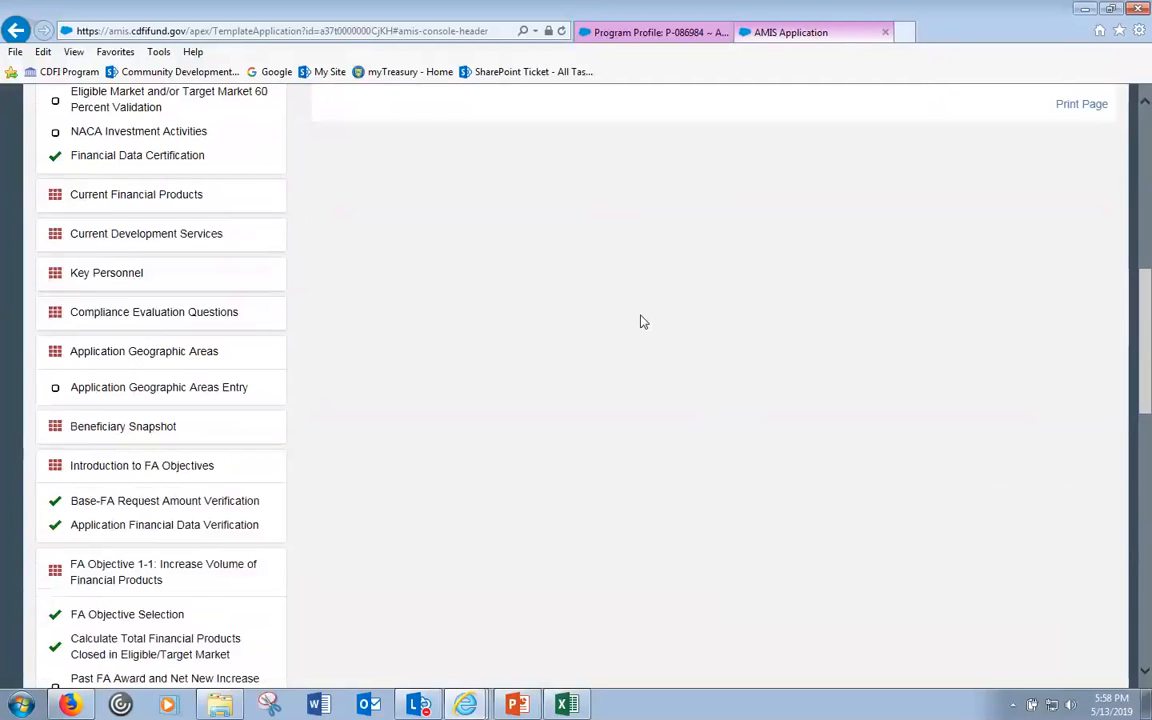
scroll(642, 328, down, 2)
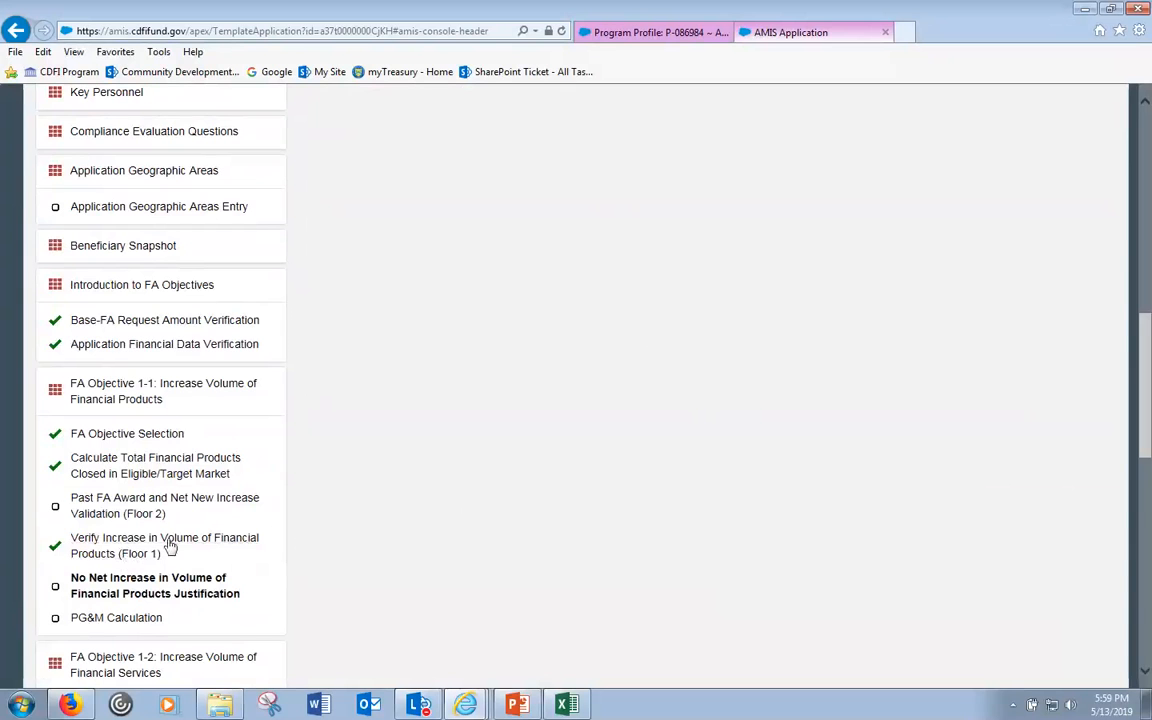
click(150, 590)
scroll(723, 404, up, 3)
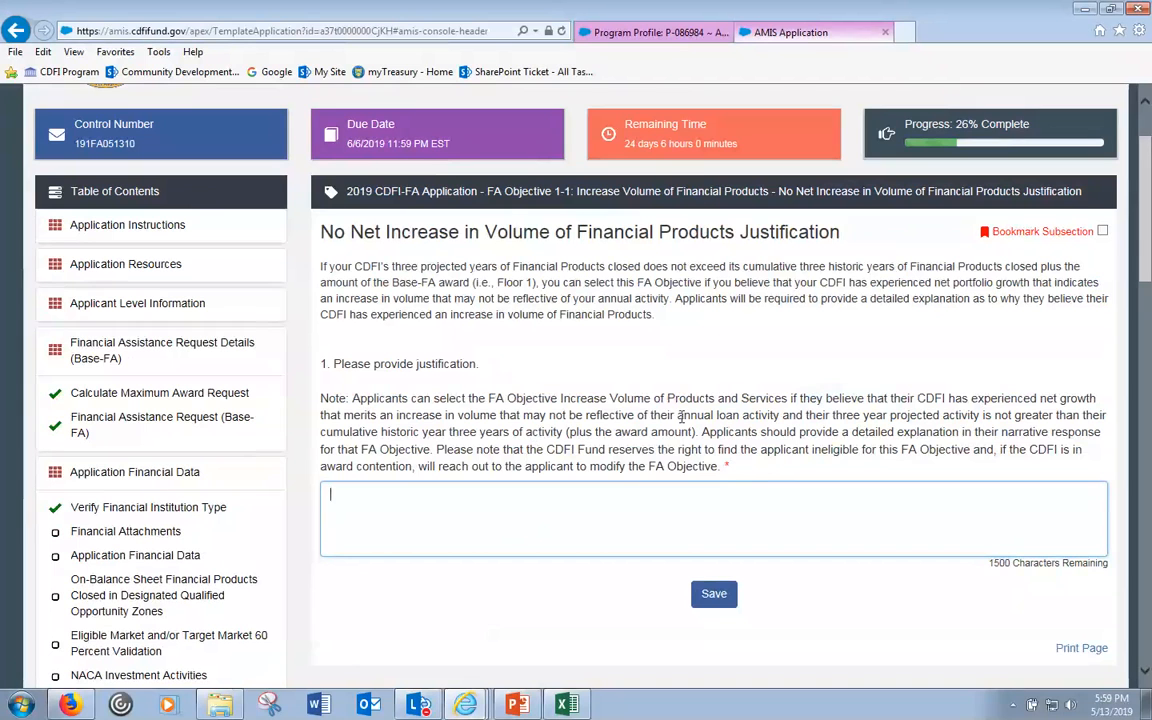
click(472, 709)
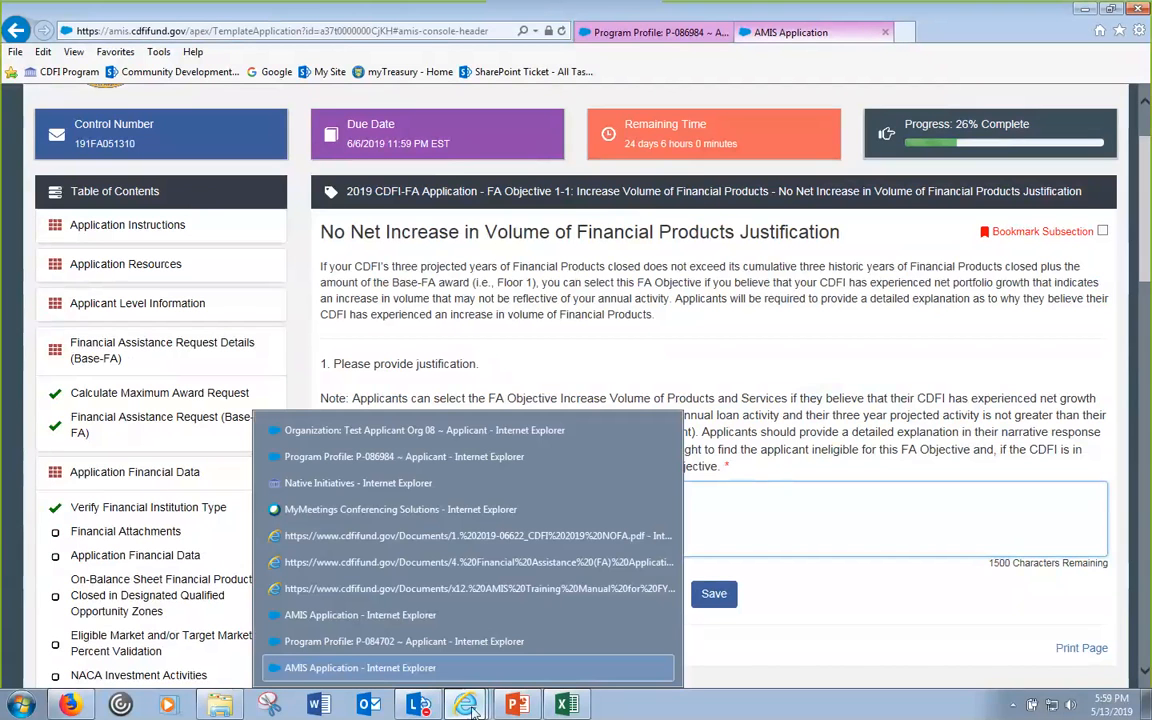
click(757, 253)
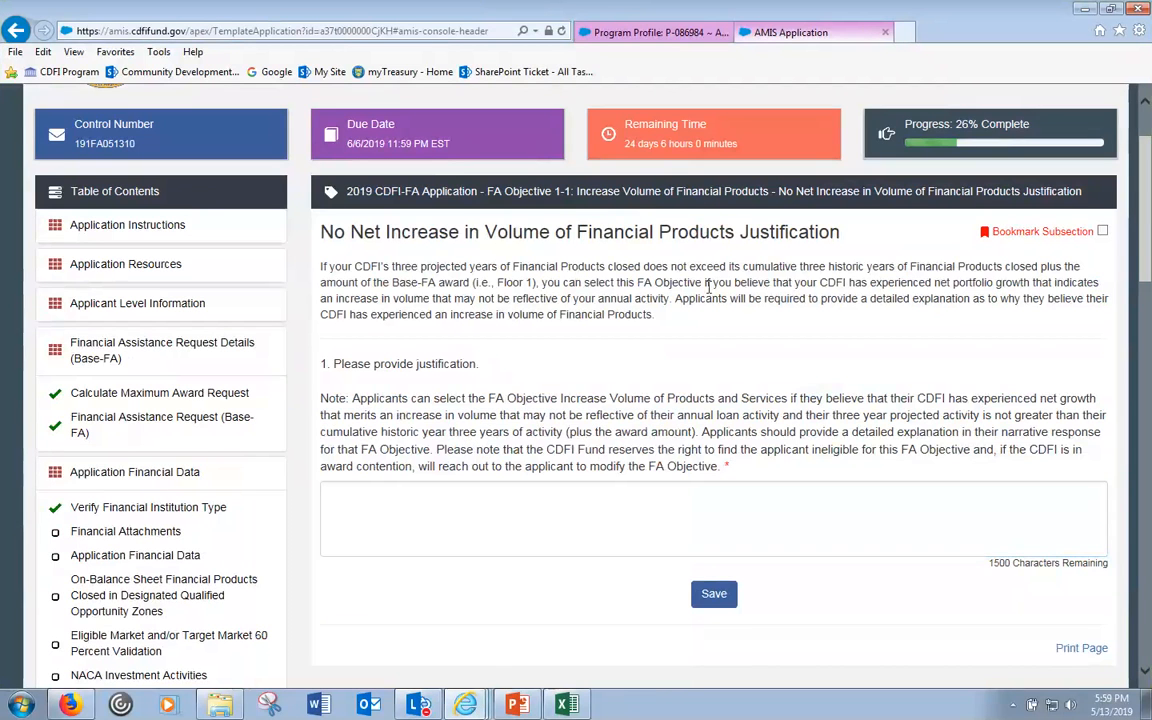
scroll(712, 301, down, 3)
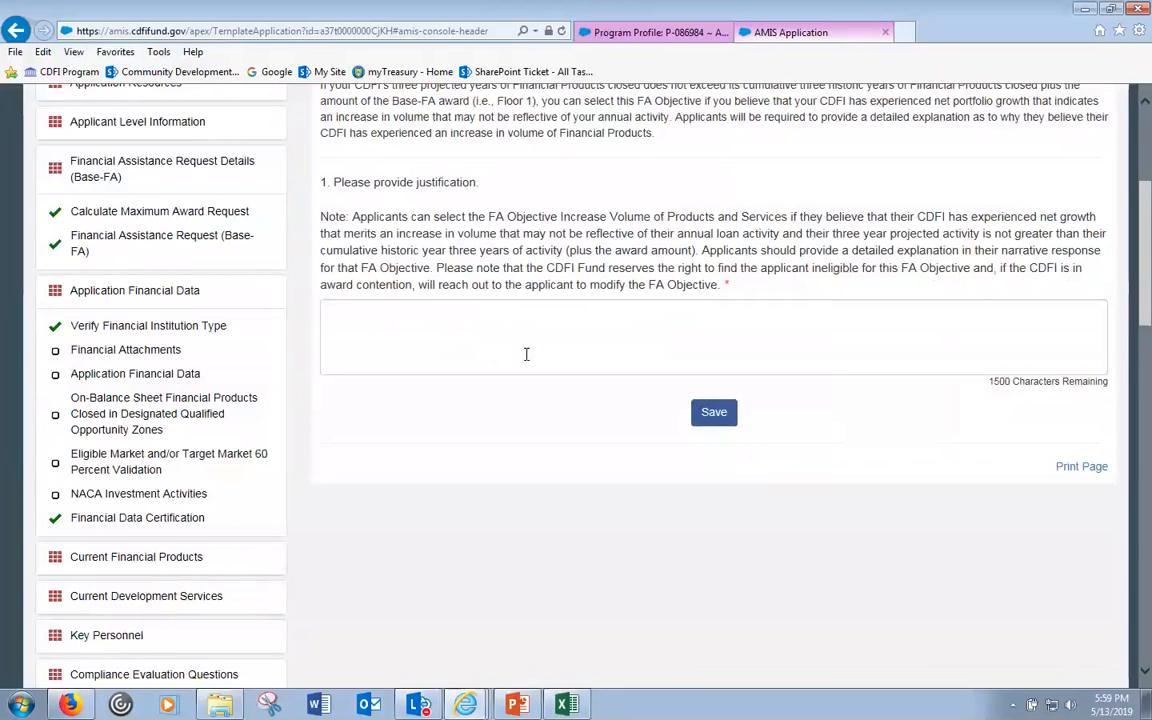
scroll(401, 463, down, 6)
scroll(393, 464, down, 5)
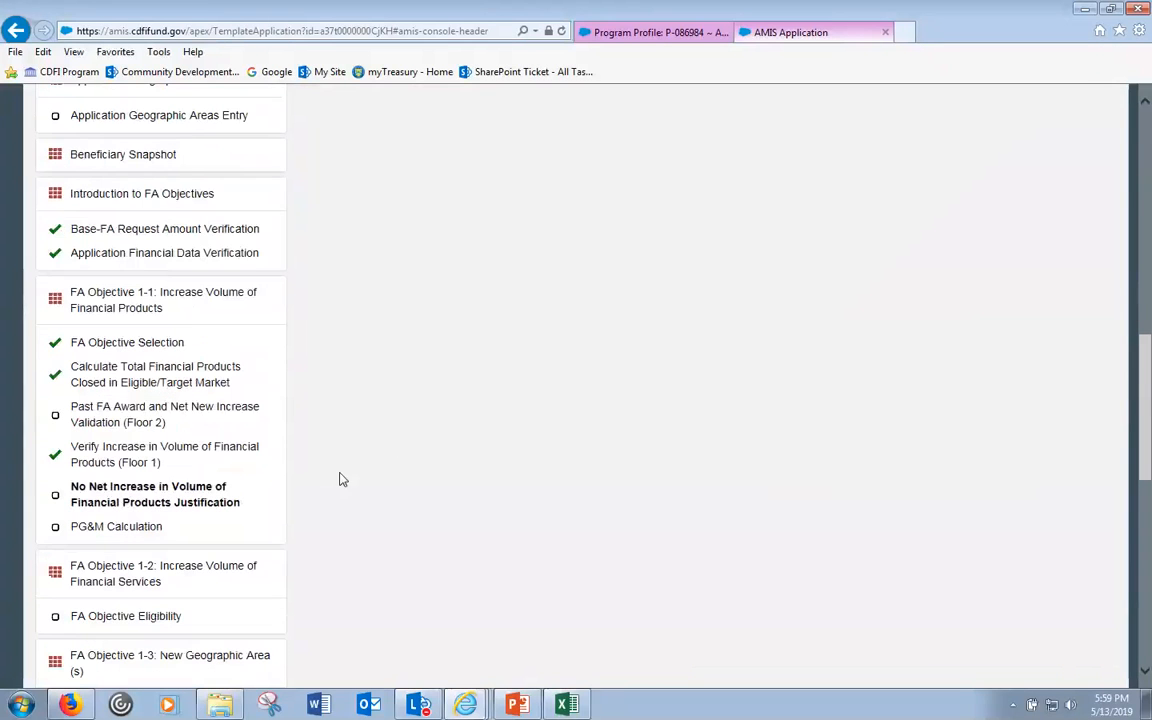
- Open the Floor 2 Past FA Award validation showing -880,000 and view the previous-awards help
click(166, 414)
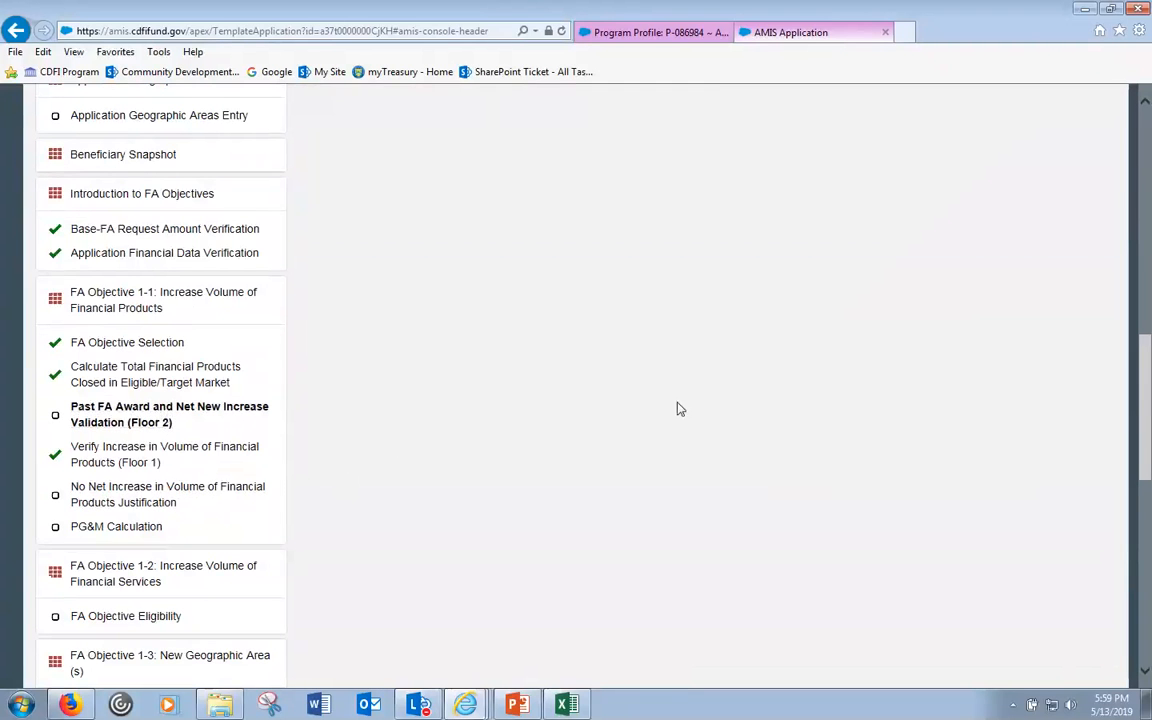
scroll(704, 441, up, 3)
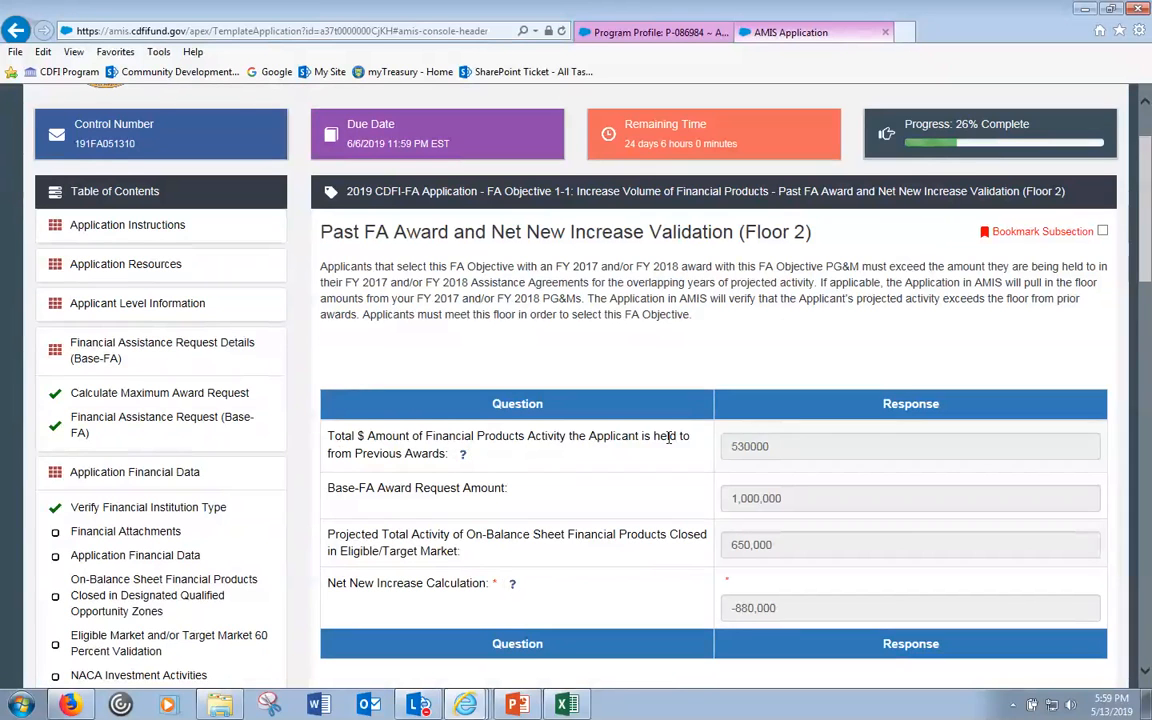
mouse_move(463, 456)
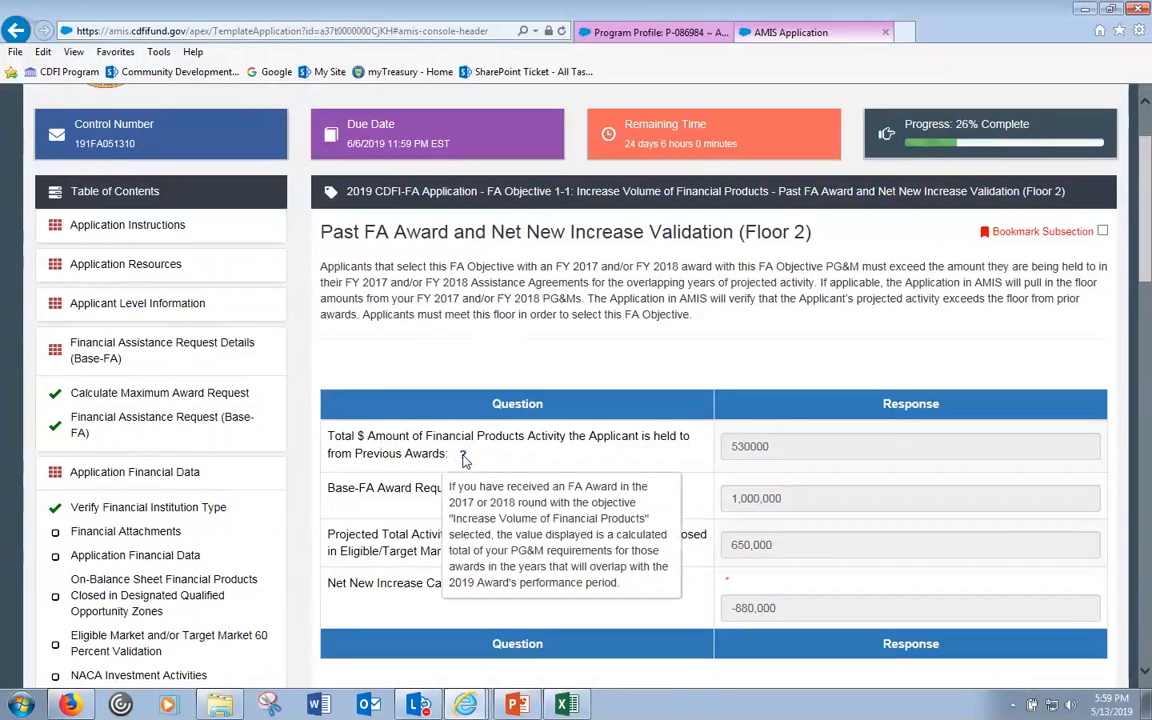
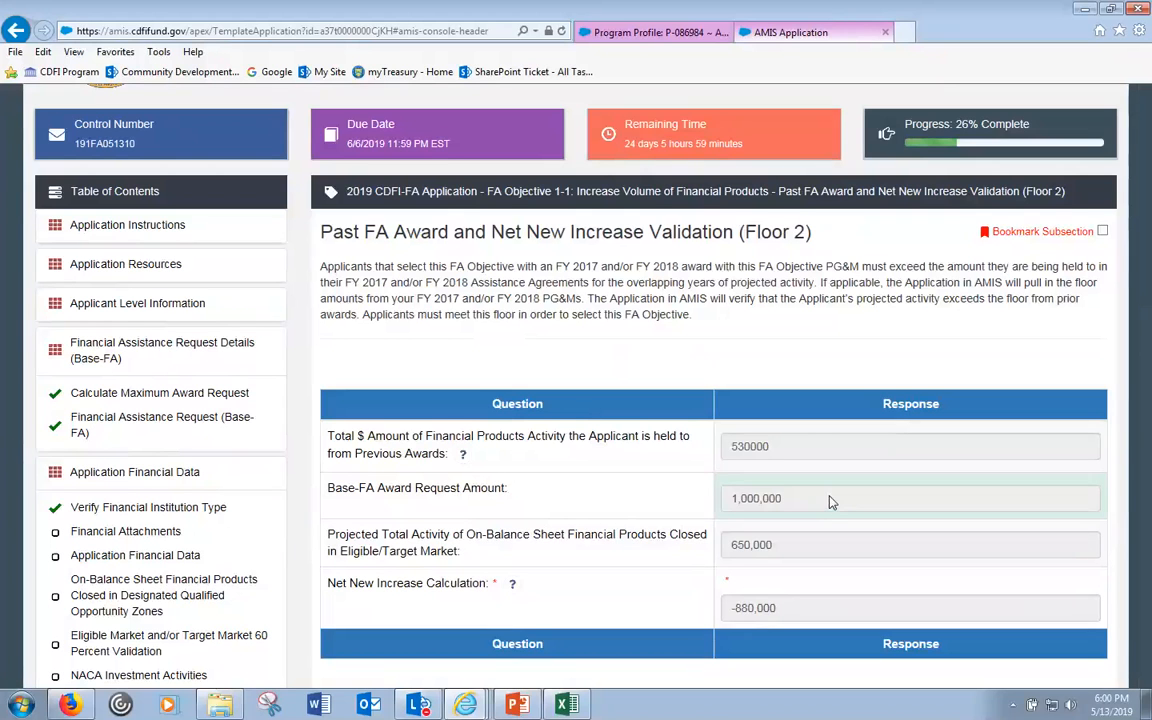
- Inspect the 650,000 projected total activity amount in the current subsection
click(783, 551)
double_click(783, 551)
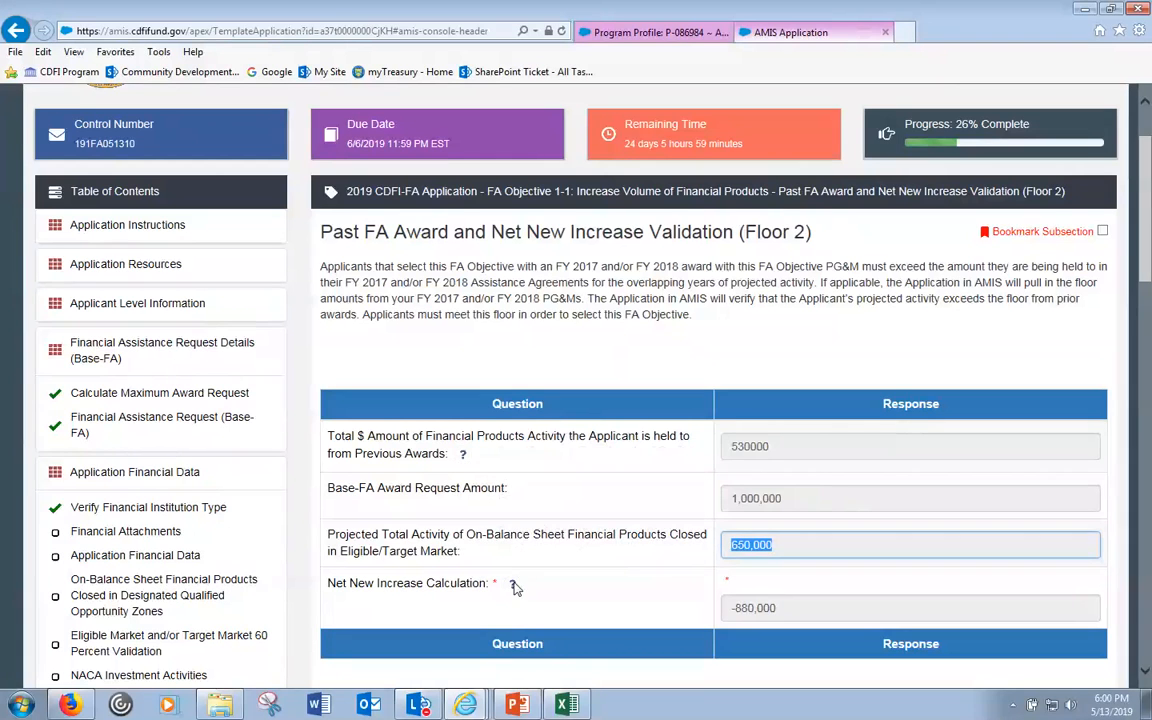
click(520, 602)
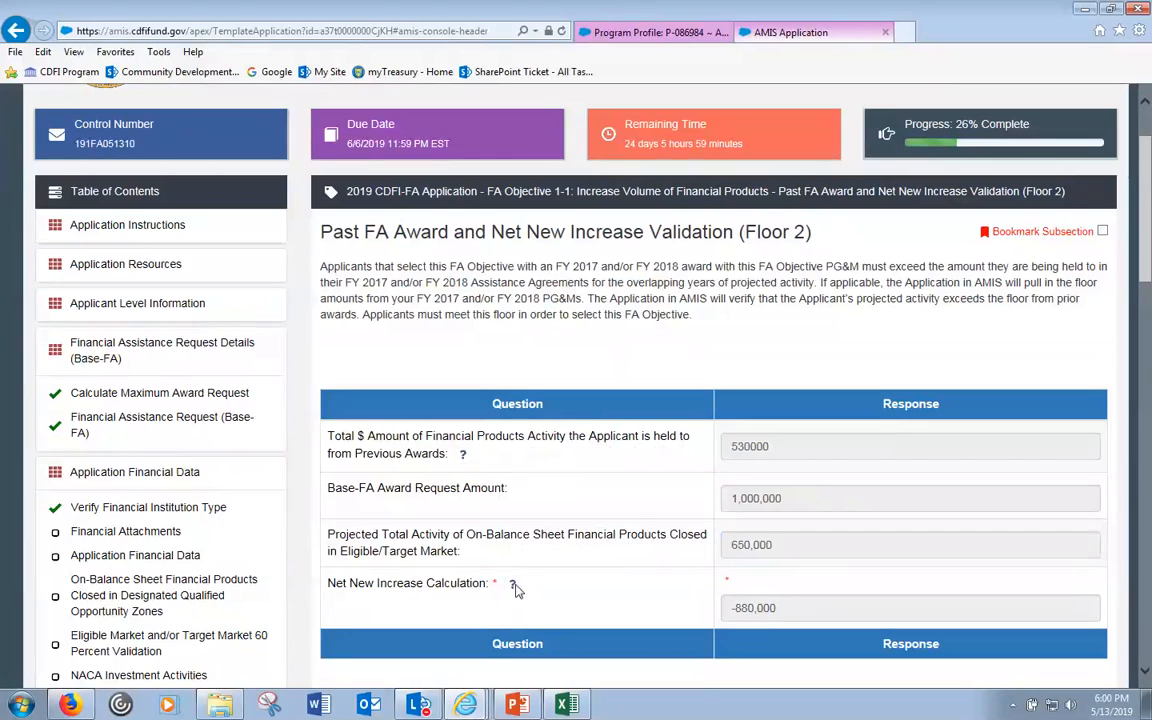
click(512, 586)
scroll(519, 594, down, 3)
click(786, 372)
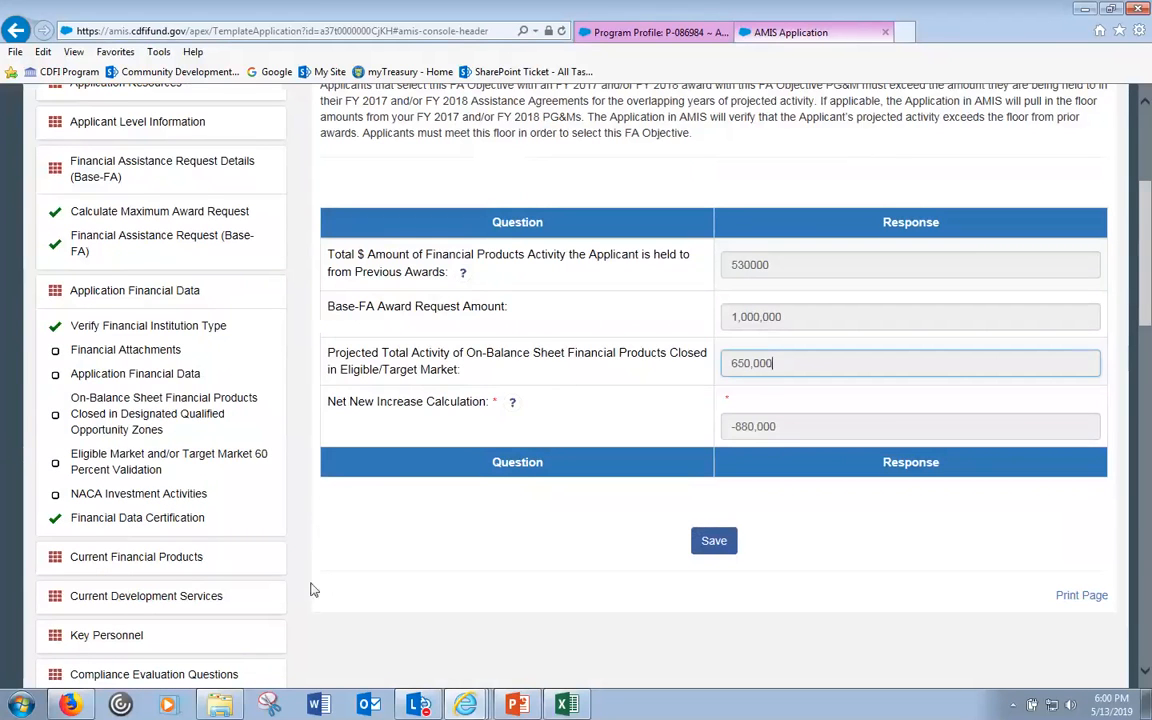
scroll(313, 590, down, 3)
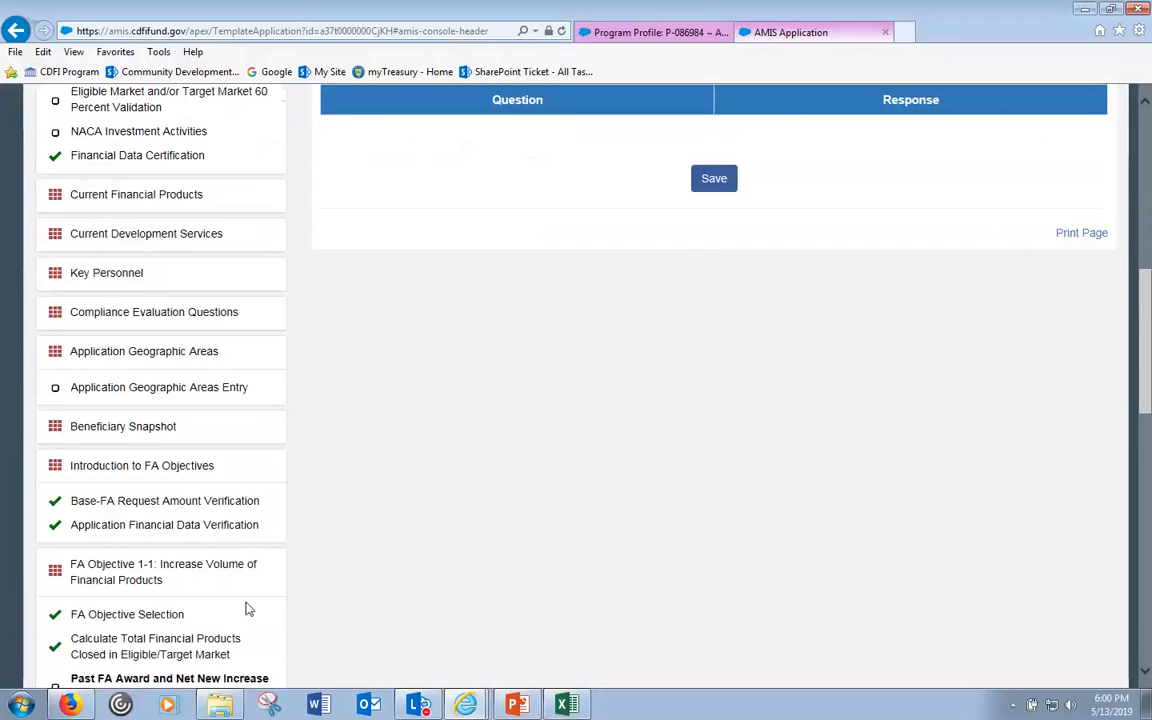
scroll(265, 600, down, 2)
- Review the Floor 1 check: 600,044 historic plus 1,000,000 award against 650,000 projected, giving -950,044
click(170, 545)
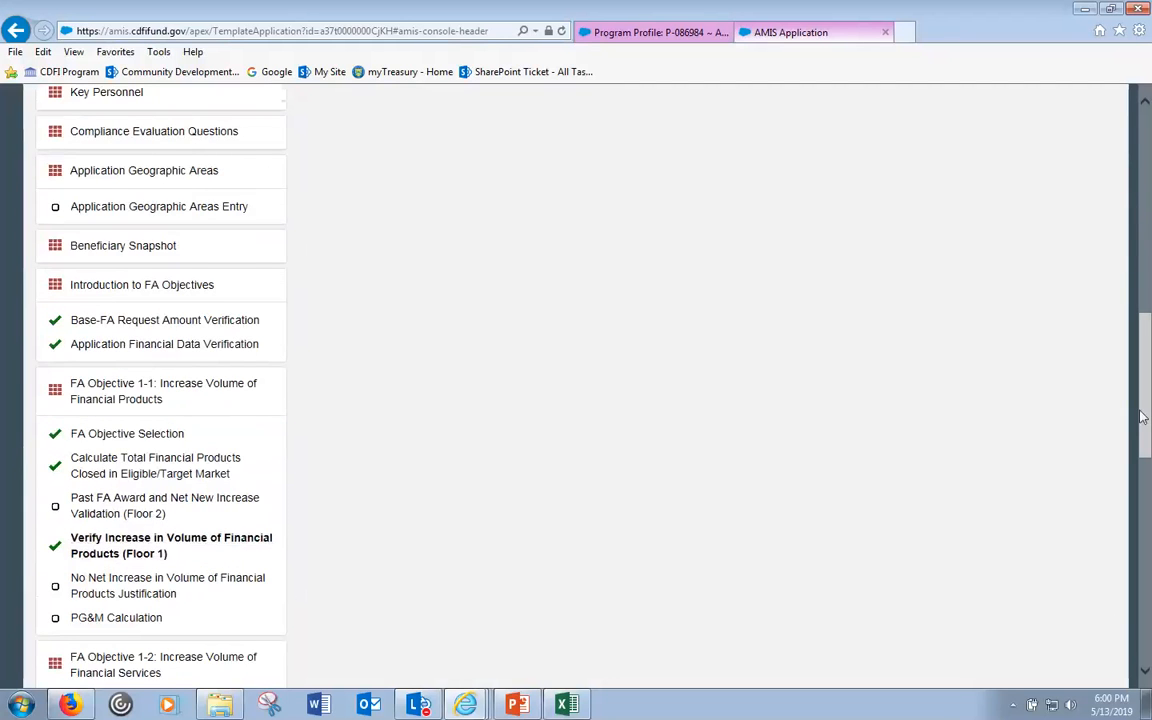
scroll(913, 378, up, 3)
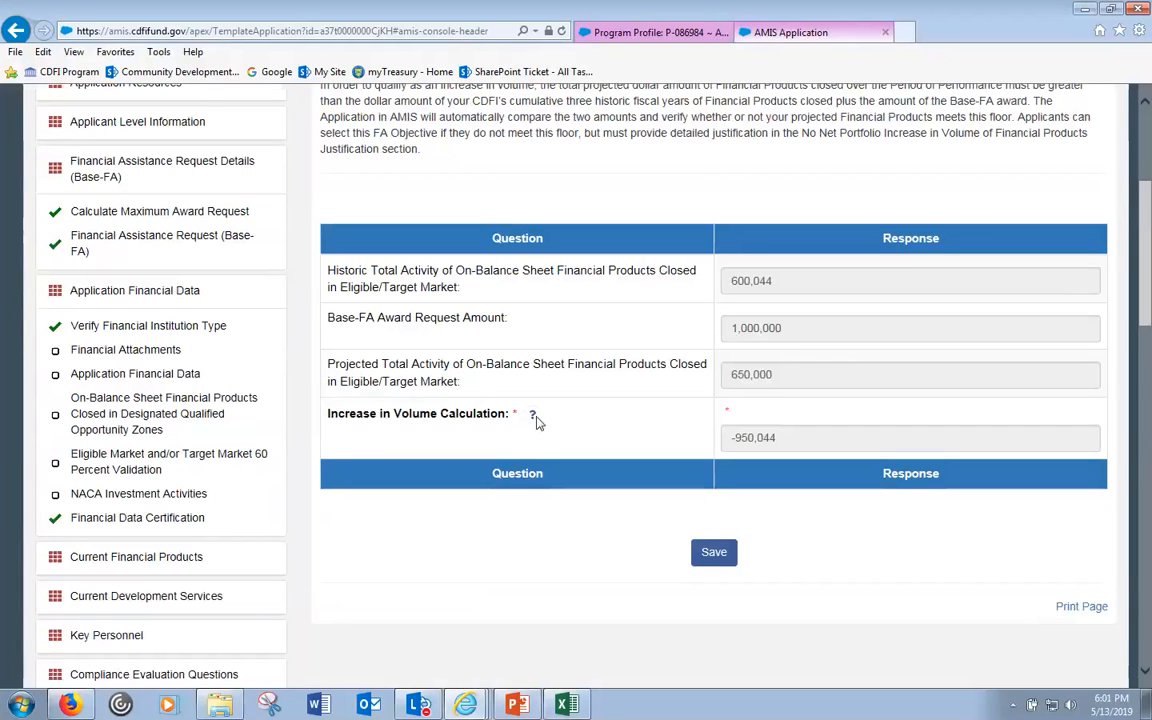
click(843, 376)
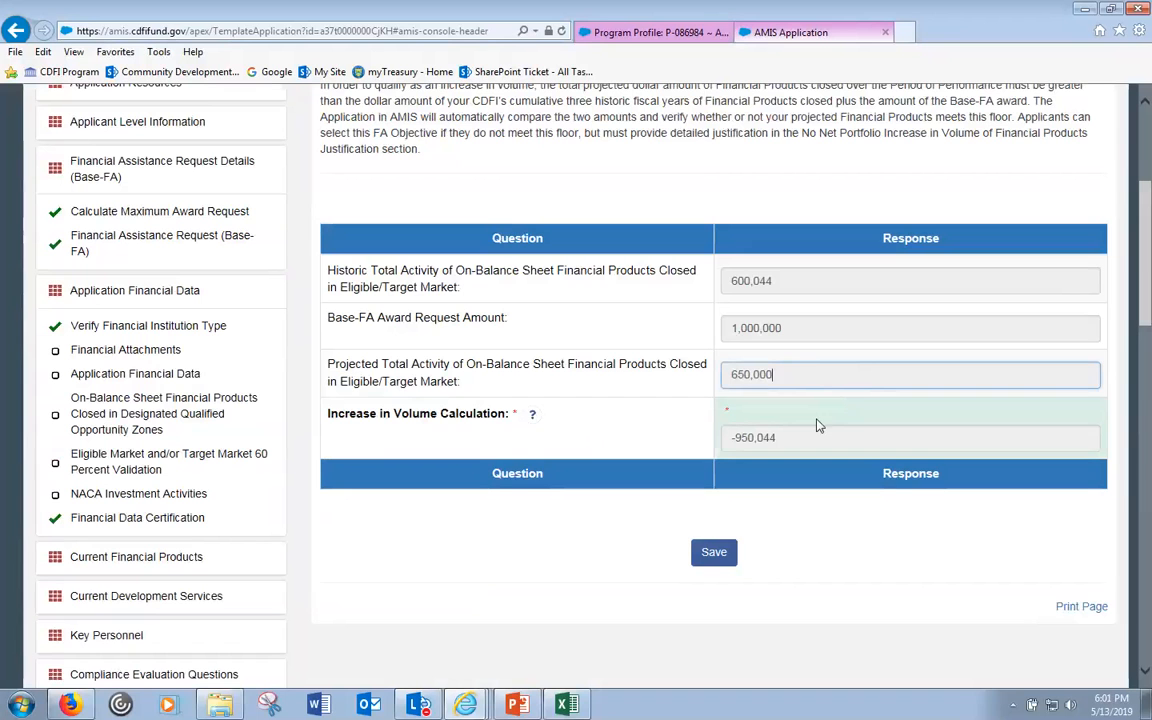
scroll(830, 405, up, 1)
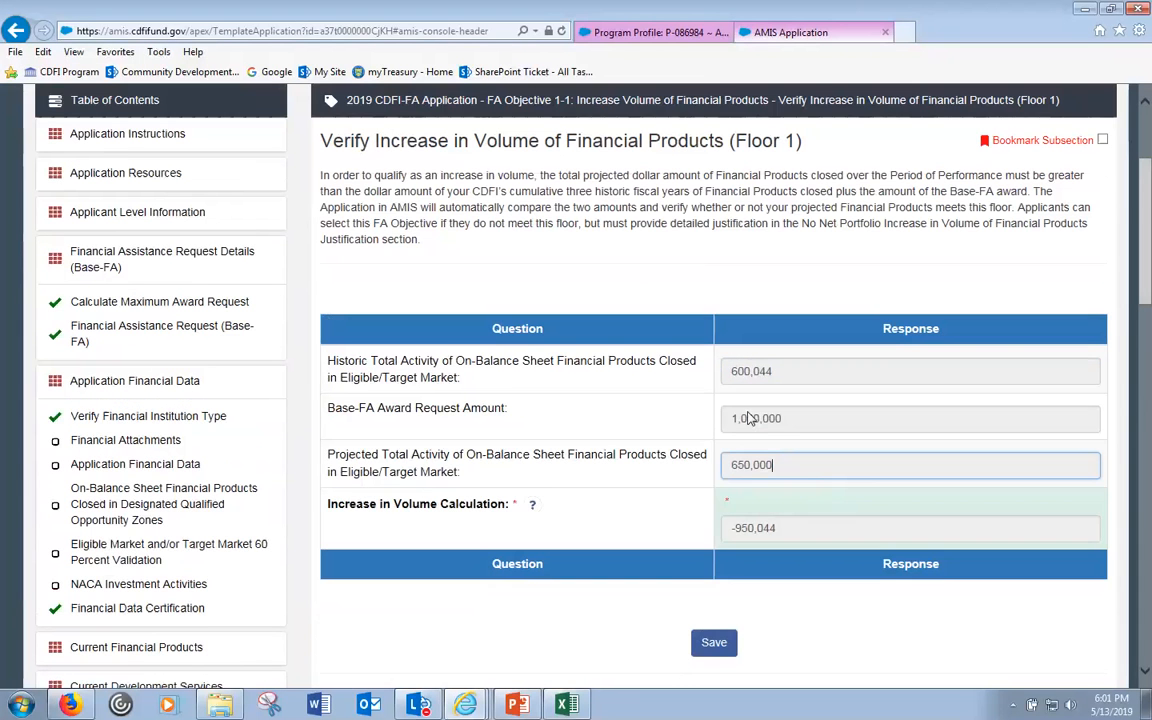
click(637, 455)
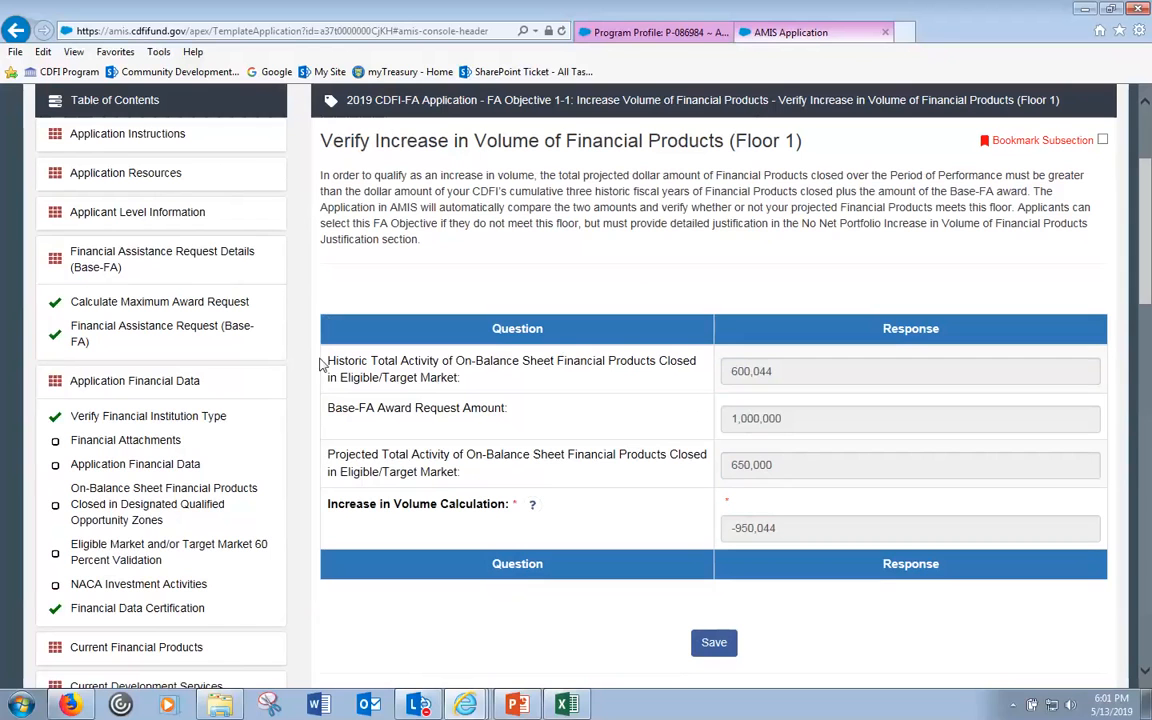
click(165, 468)
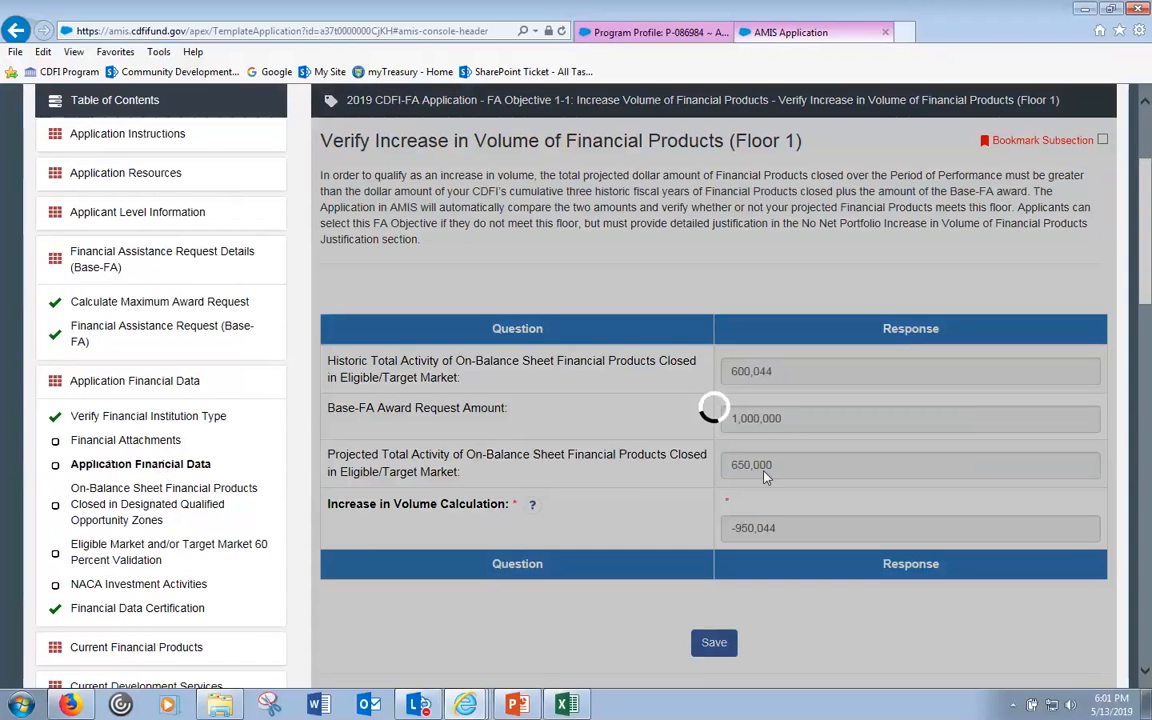
- Step through the Loans Closed in Eligible Market row from Historic 3 to the empty Projected 3 amount
scroll(765, 477, down, 1)
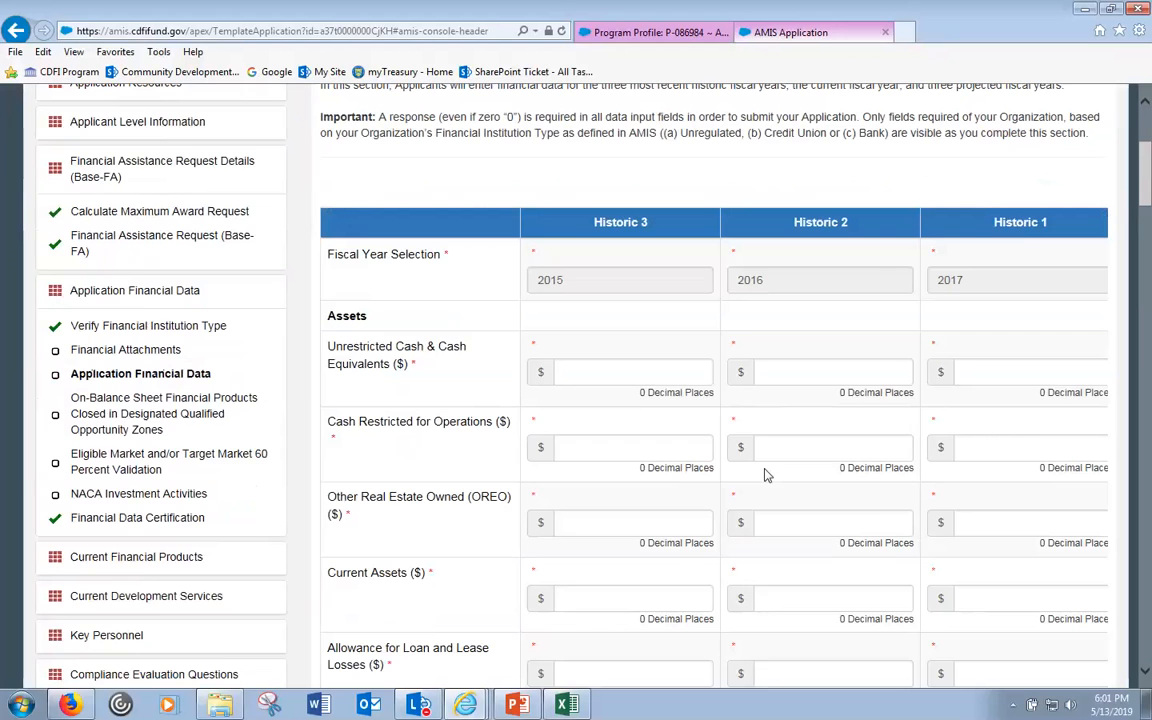
scroll(765, 475, down, 10)
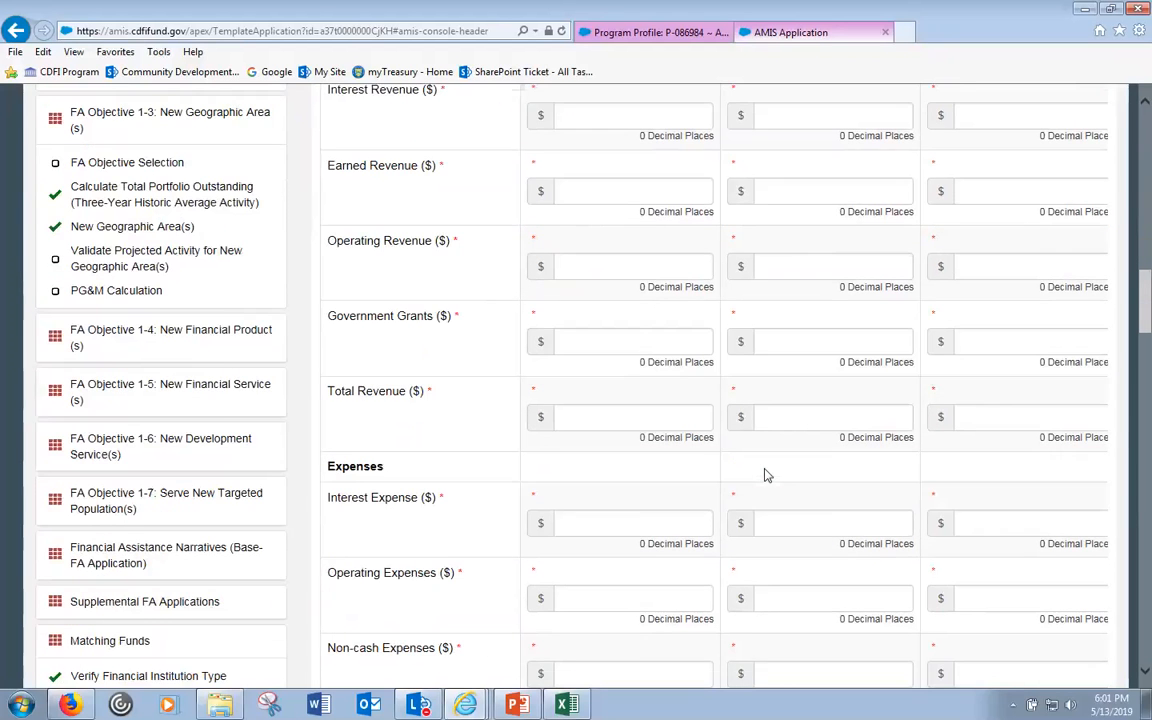
scroll(767, 470, down, 4)
scroll(767, 470, down, 4)
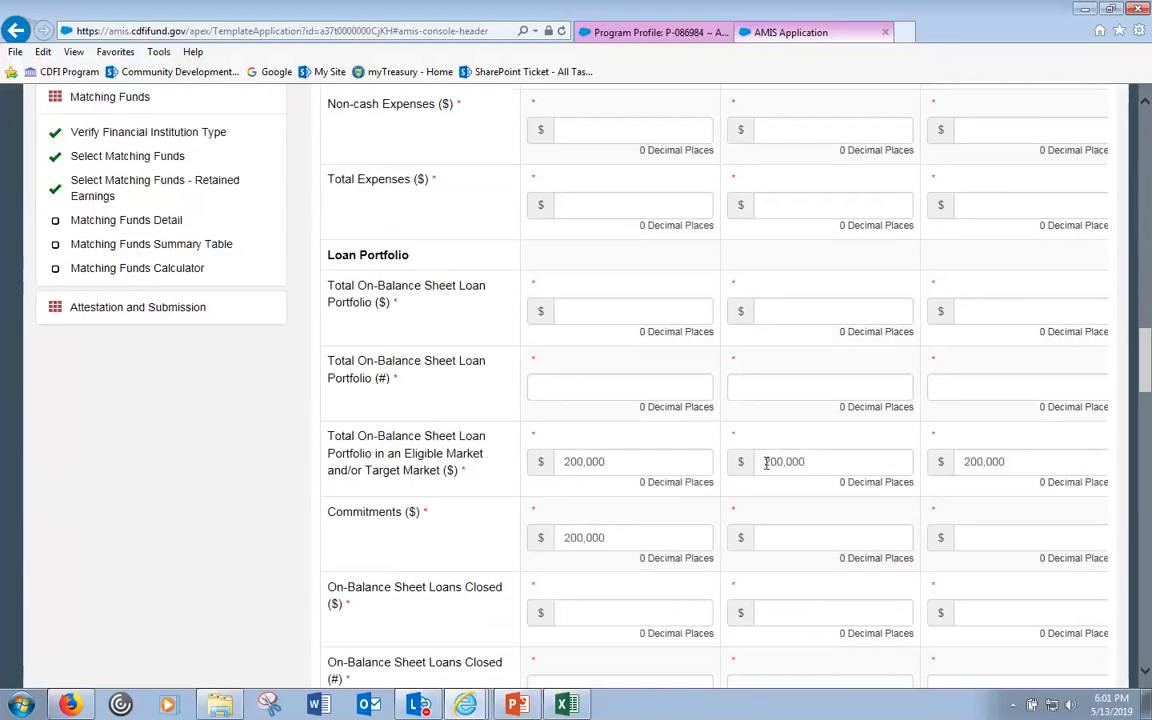
scroll(767, 465, down, 2)
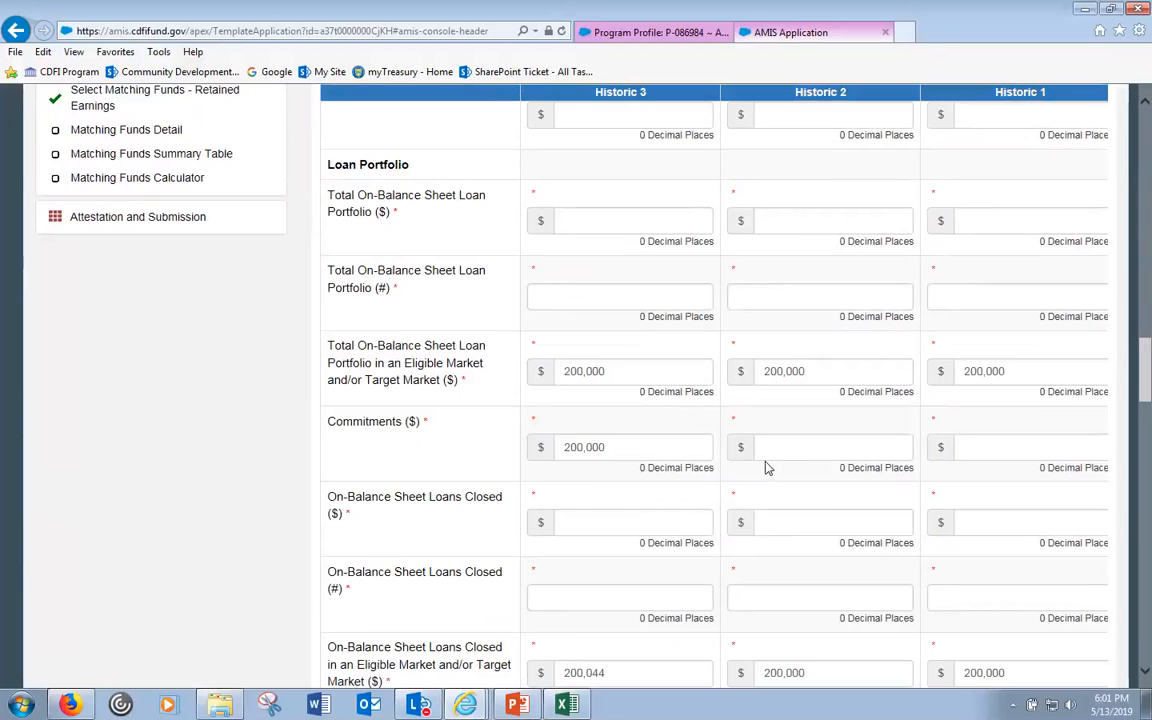
scroll(765, 467, down, 4)
click(665, 492)
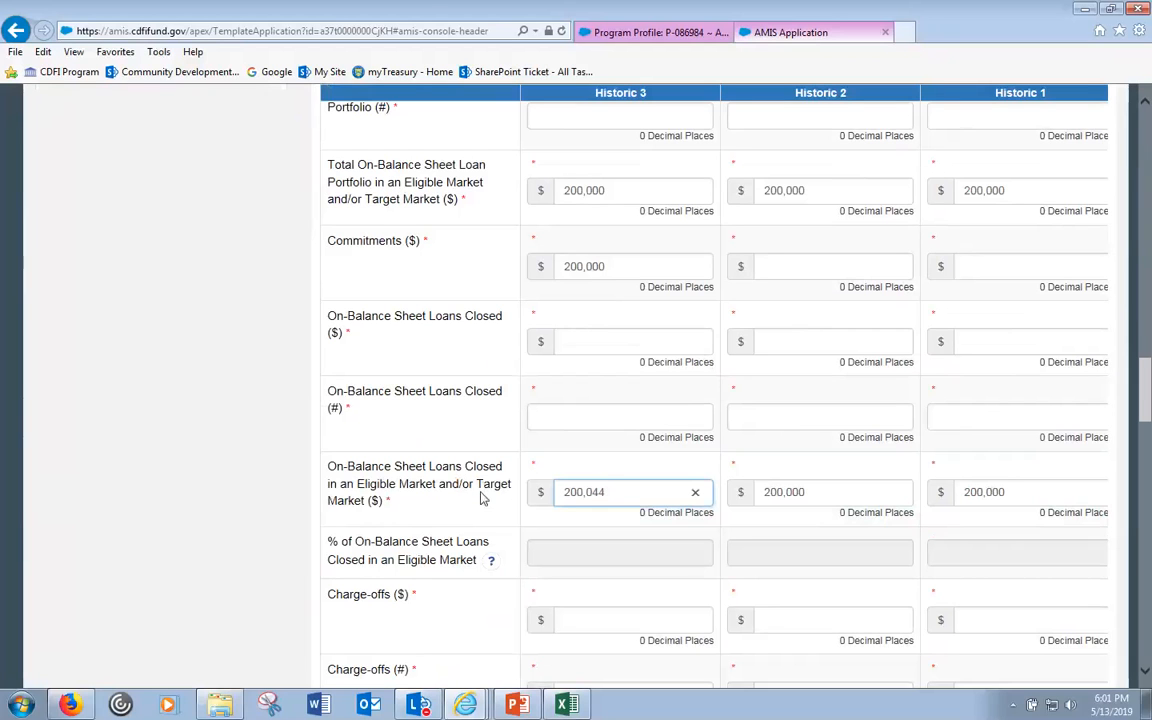
click(830, 493)
click(1020, 491)
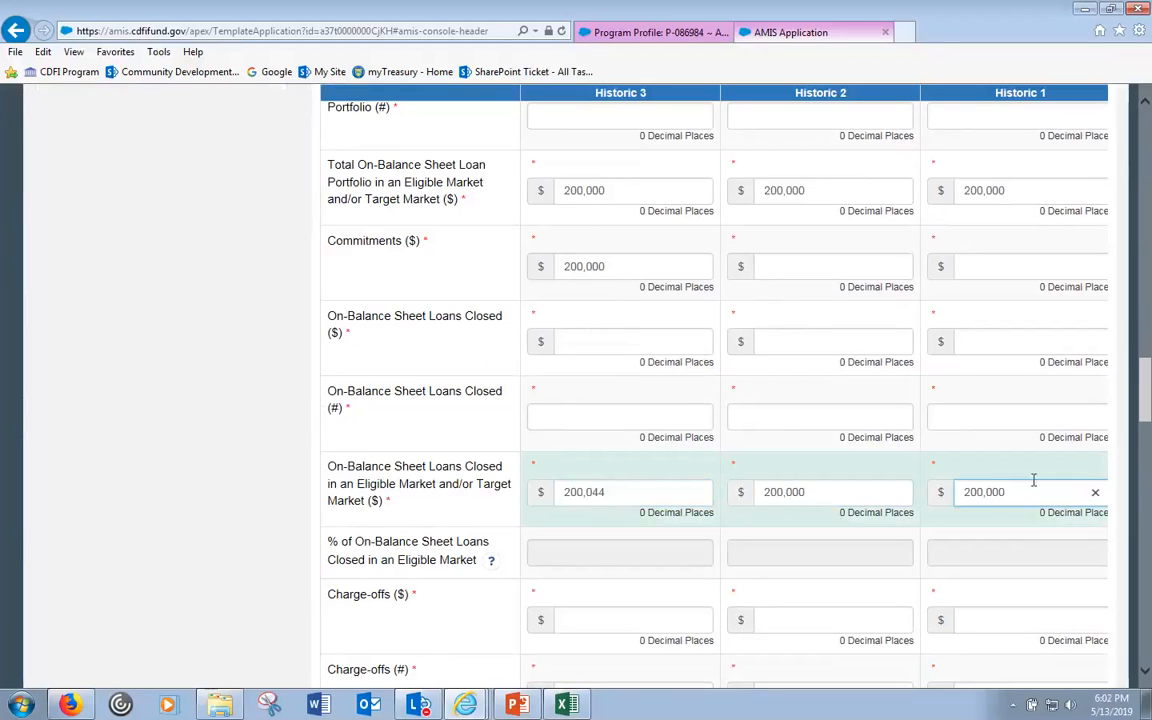
key(Tab)
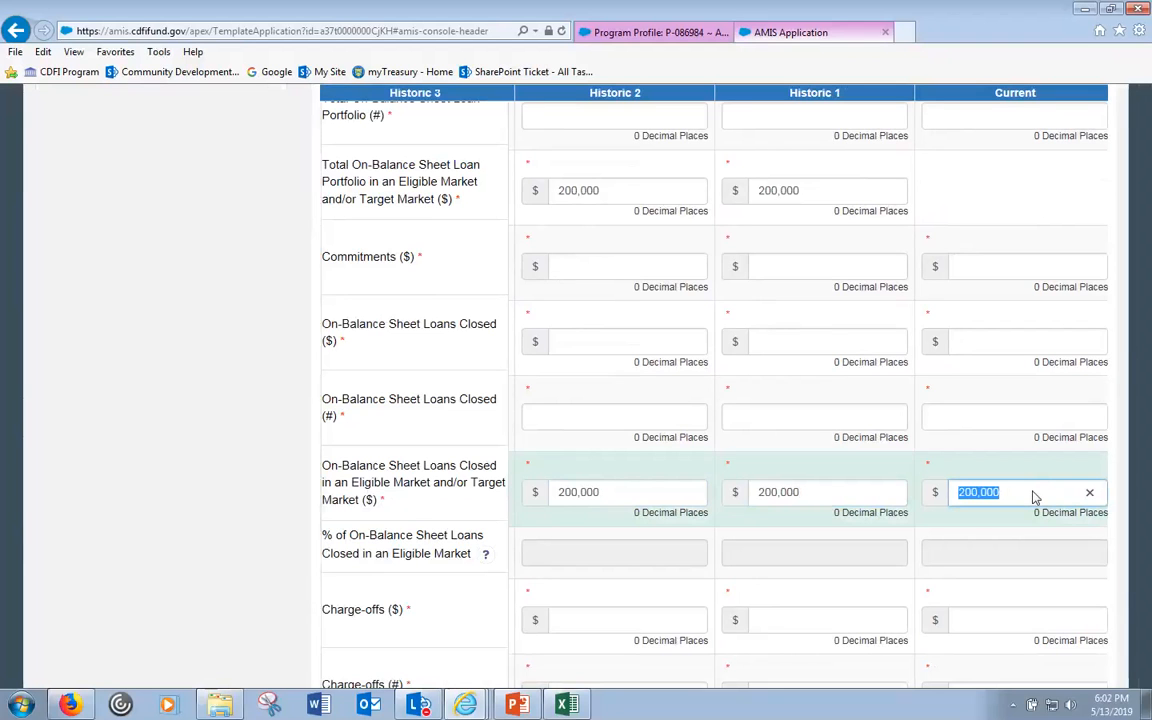
key(Tab)
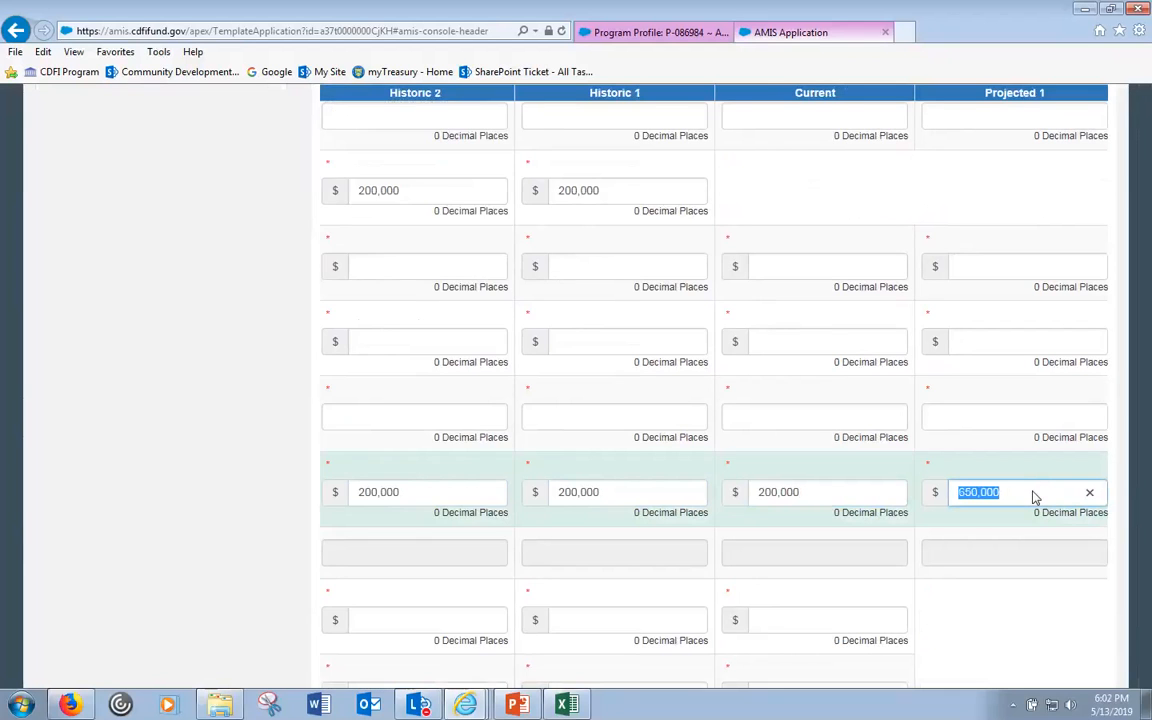
click(1030, 492)
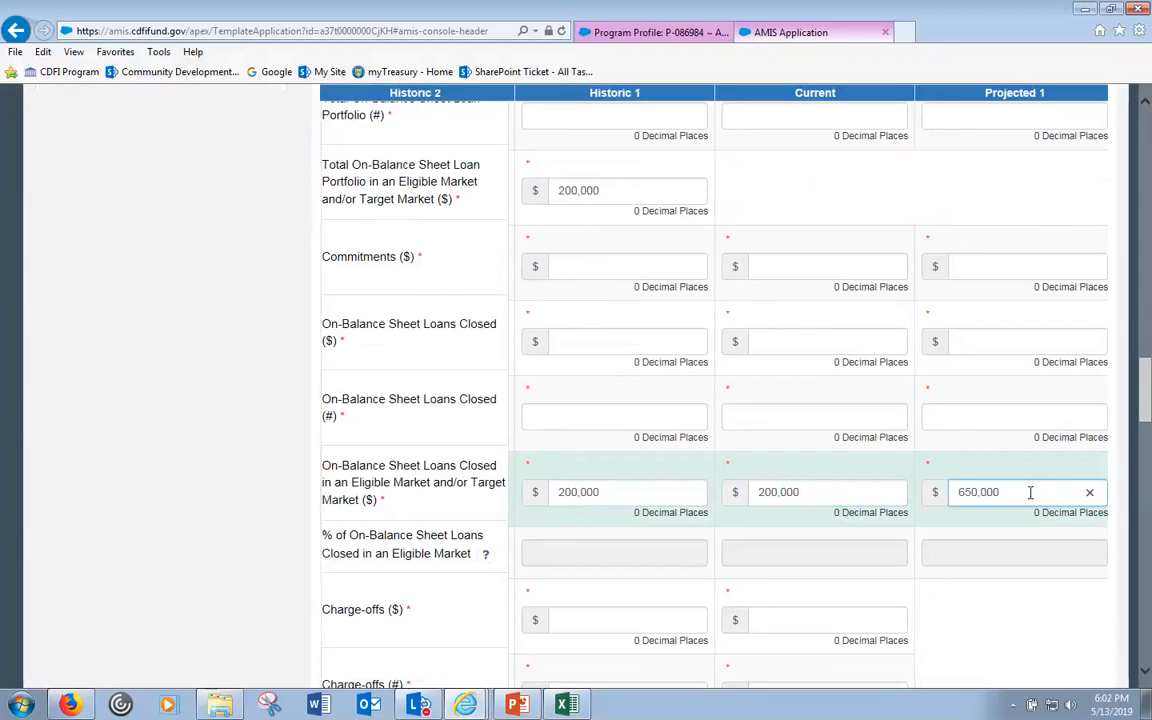
key(Tab)
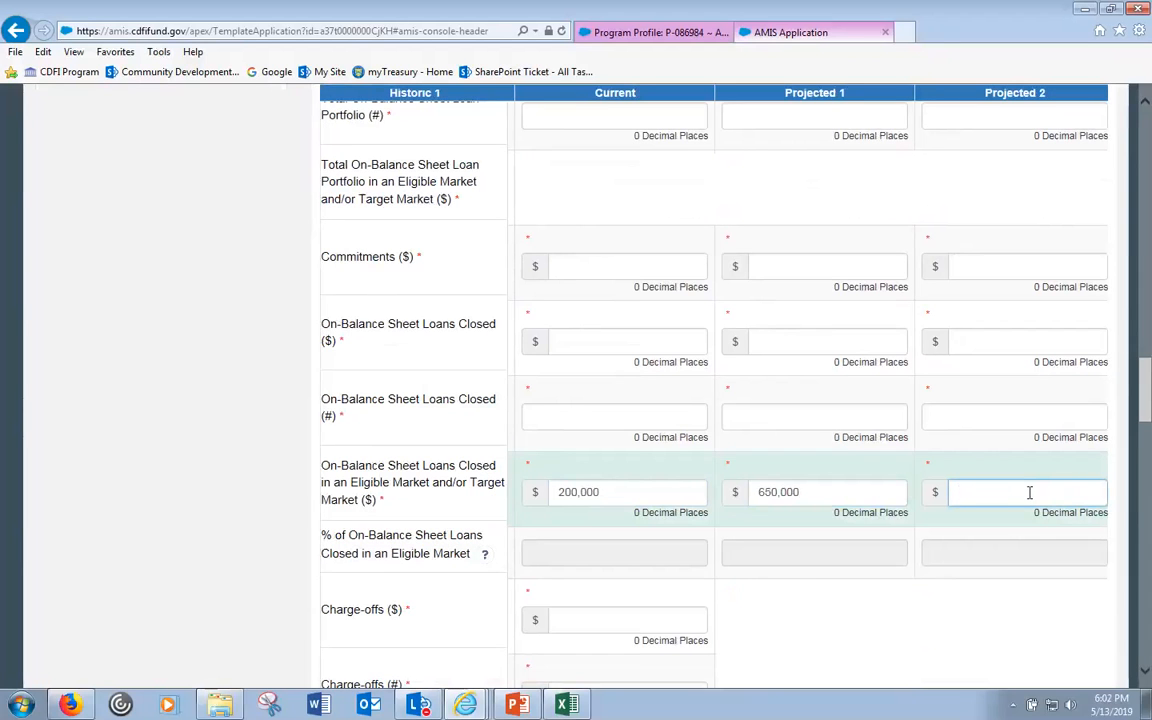
key(Tab)
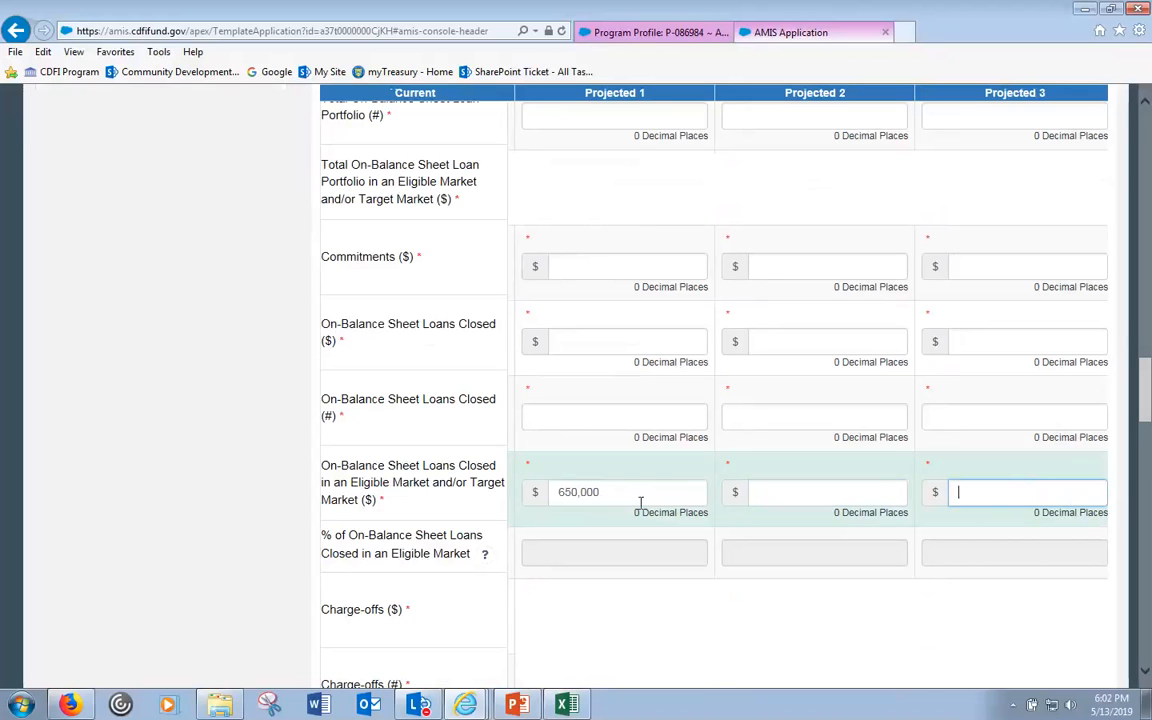
- Copy 650,000 from Projected 1 into Projected 2 and Projected 3, then save the financial data
click(603, 492)
double_click(603, 492)
key(ctrl+c)
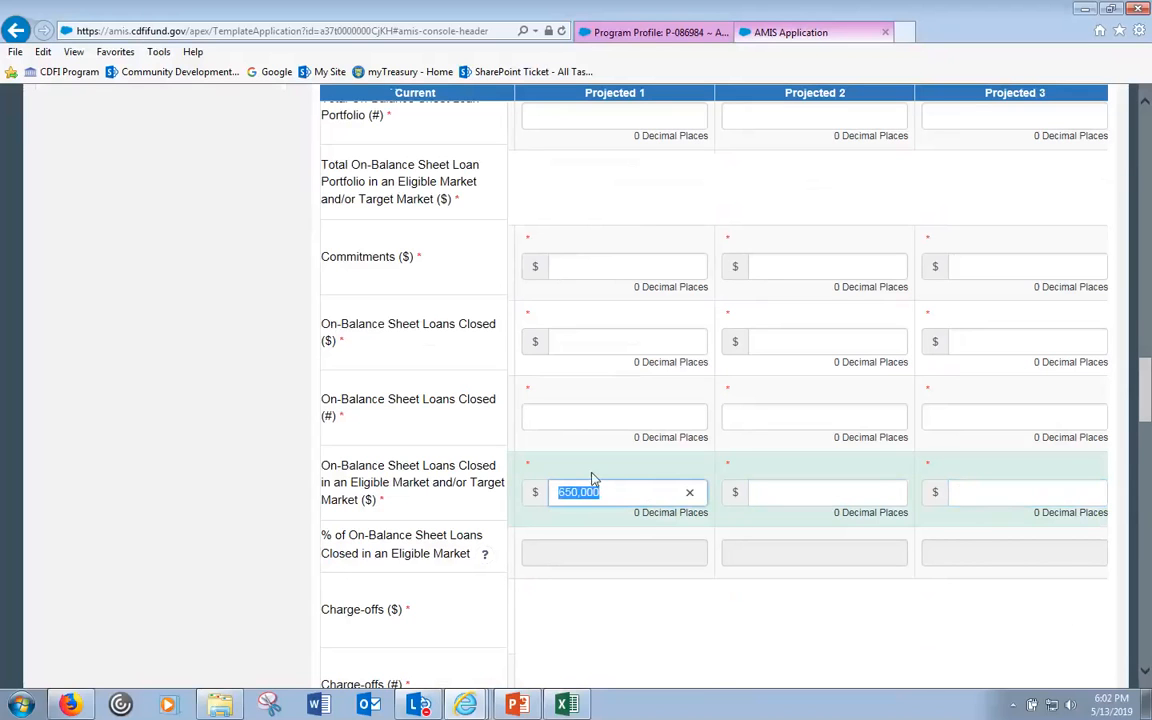
click(830, 491)
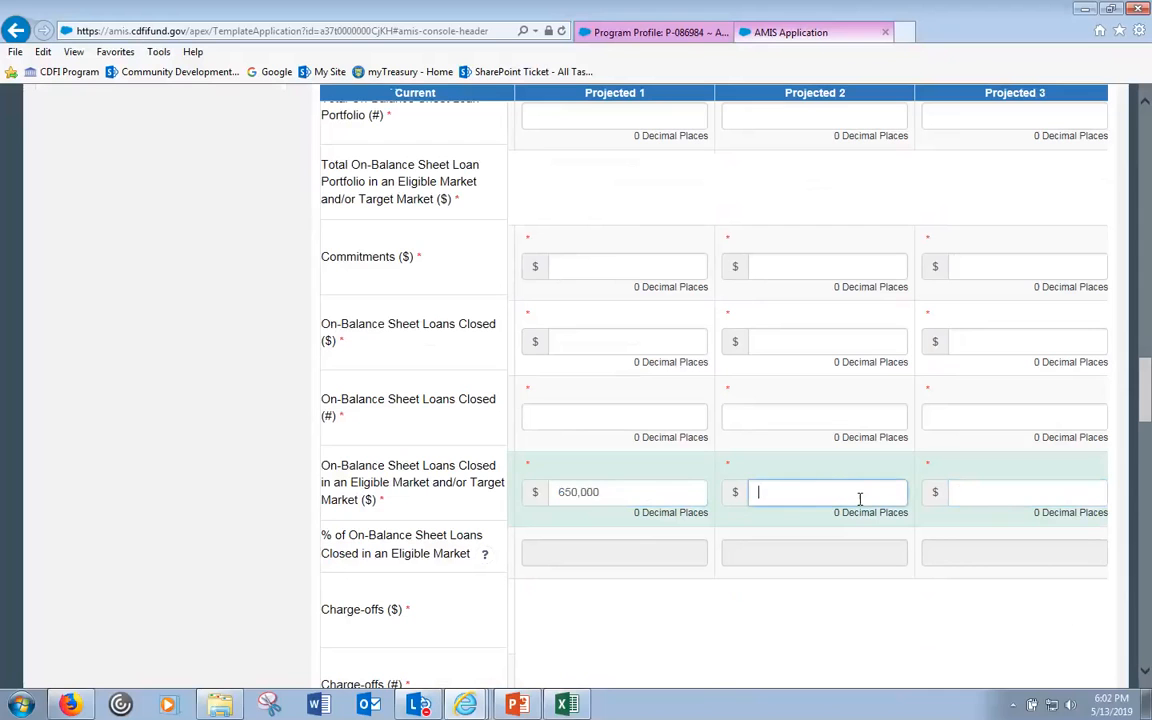
key(ctrl+v)
click(998, 491)
key(ctrl+v)
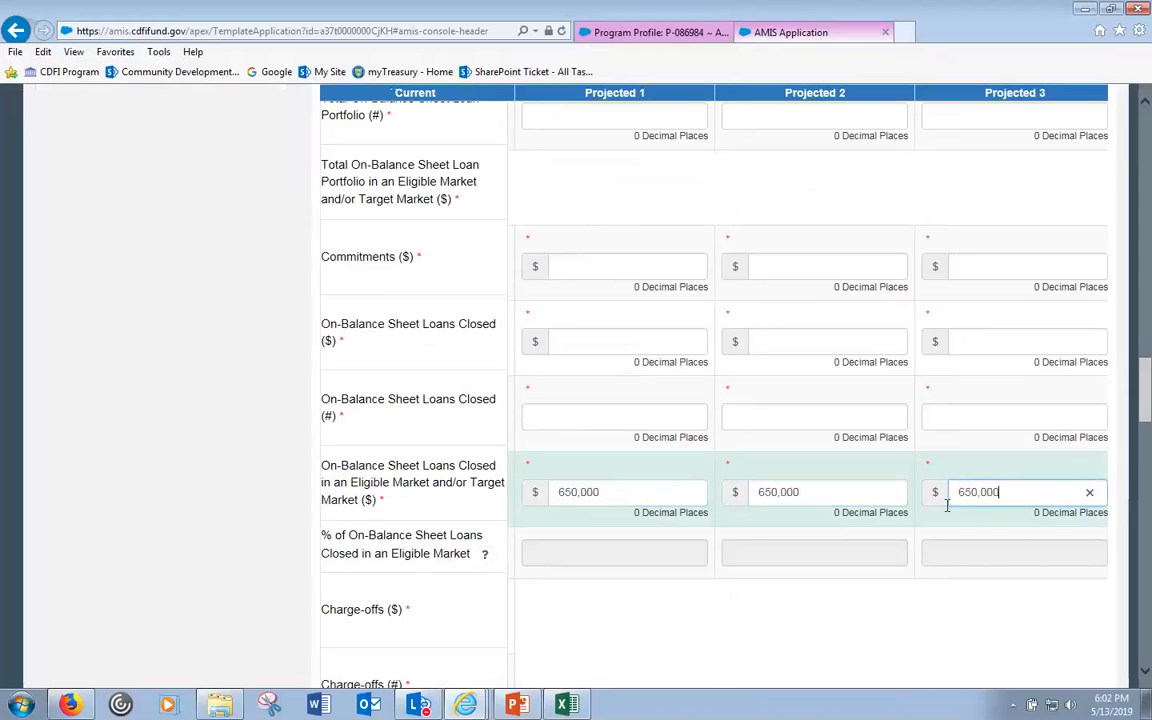
drag(1145, 404, 1132, 689)
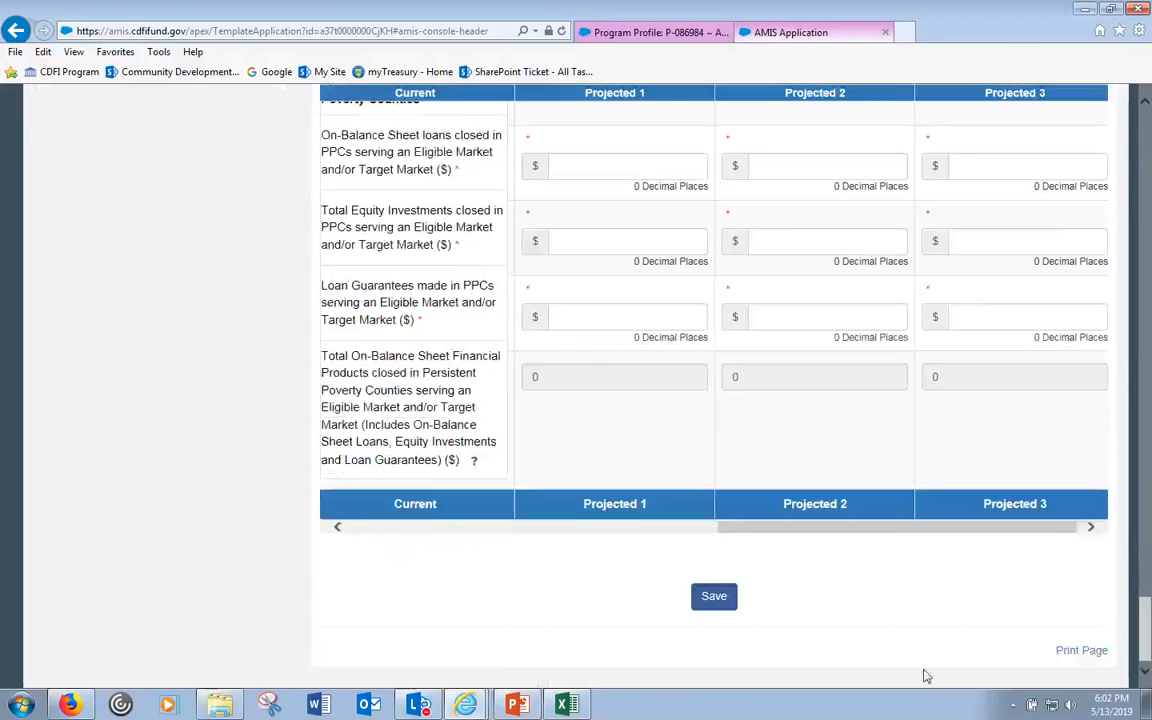
click(712, 596)
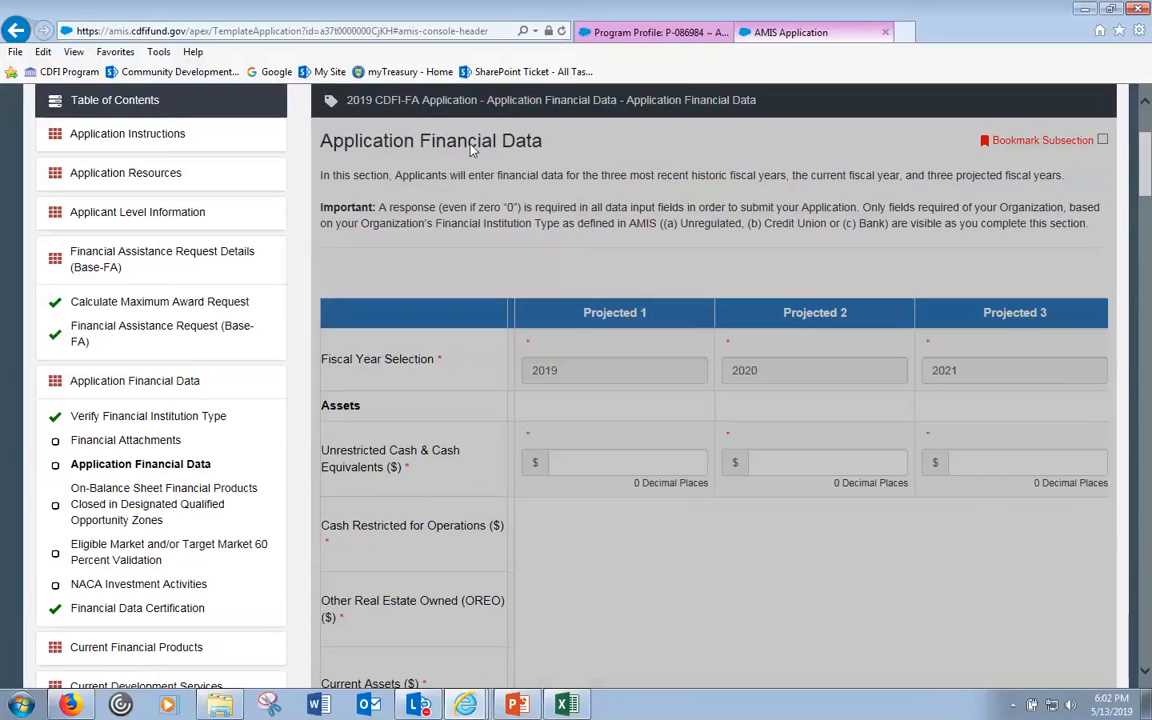
click(465, 704)
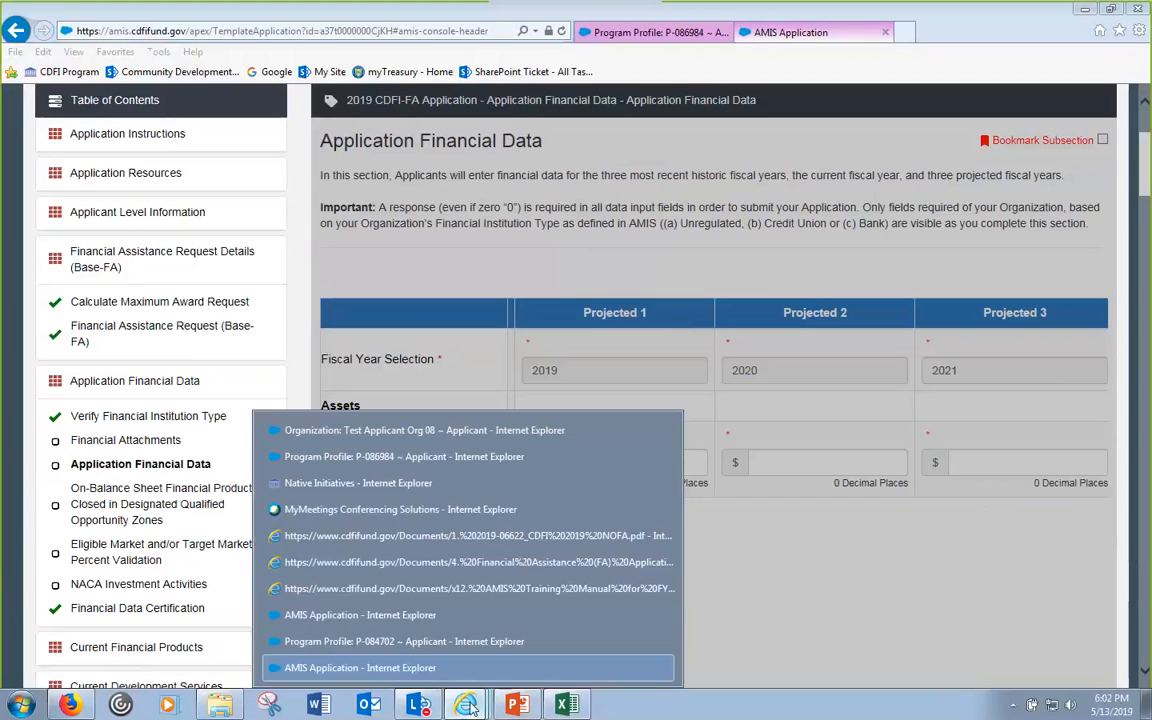
- Bring up the FY 2019 AMIS Training Manual PDF and scroll down through it
click(520, 588)
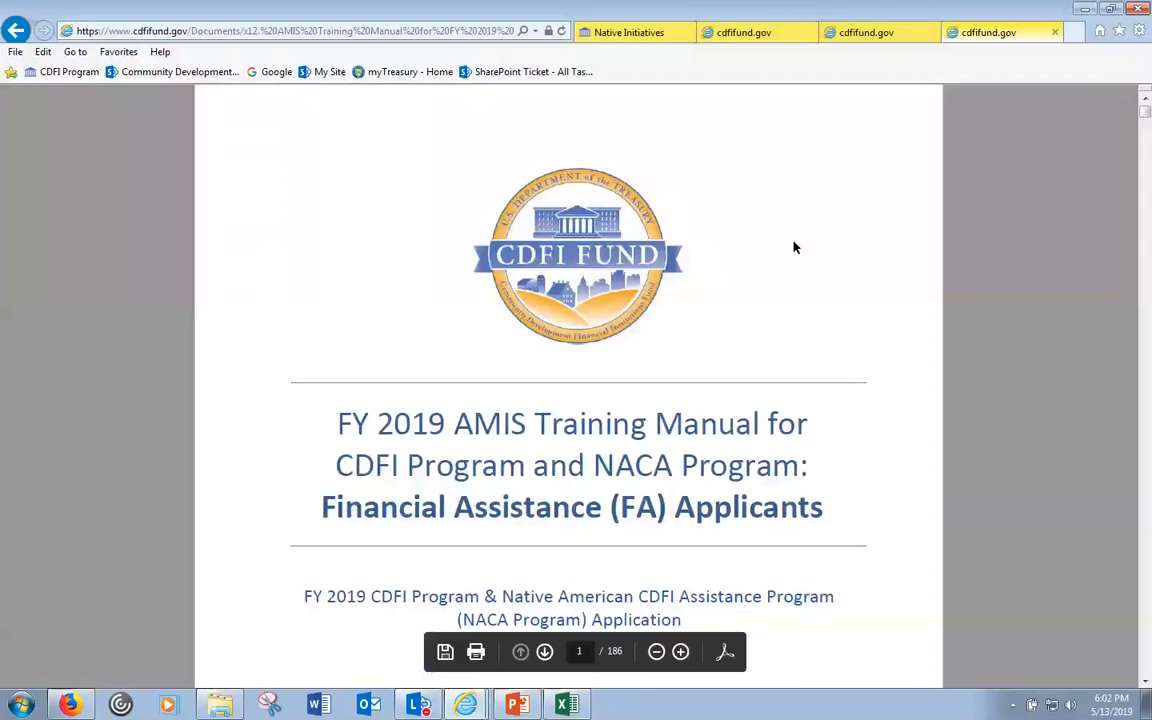
scroll(676, 460, down, 4)
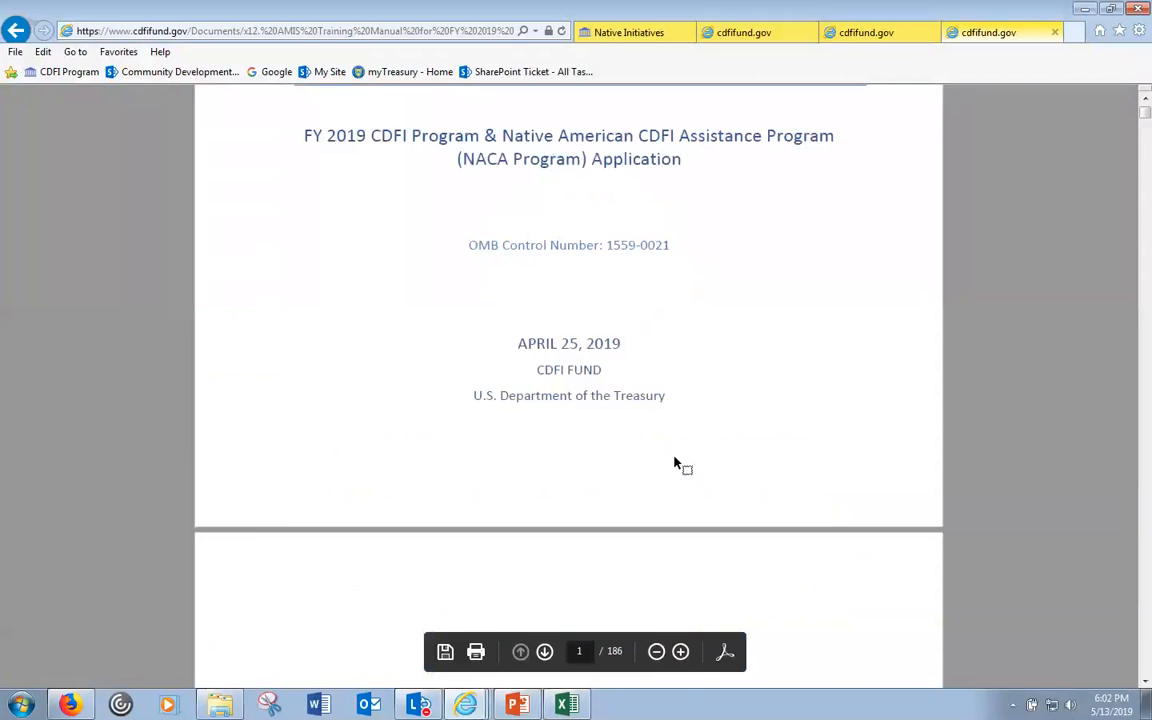
scroll(676, 463, down, 6)
scroll(676, 462, down, 7)
scroll(640, 463, down, 4)
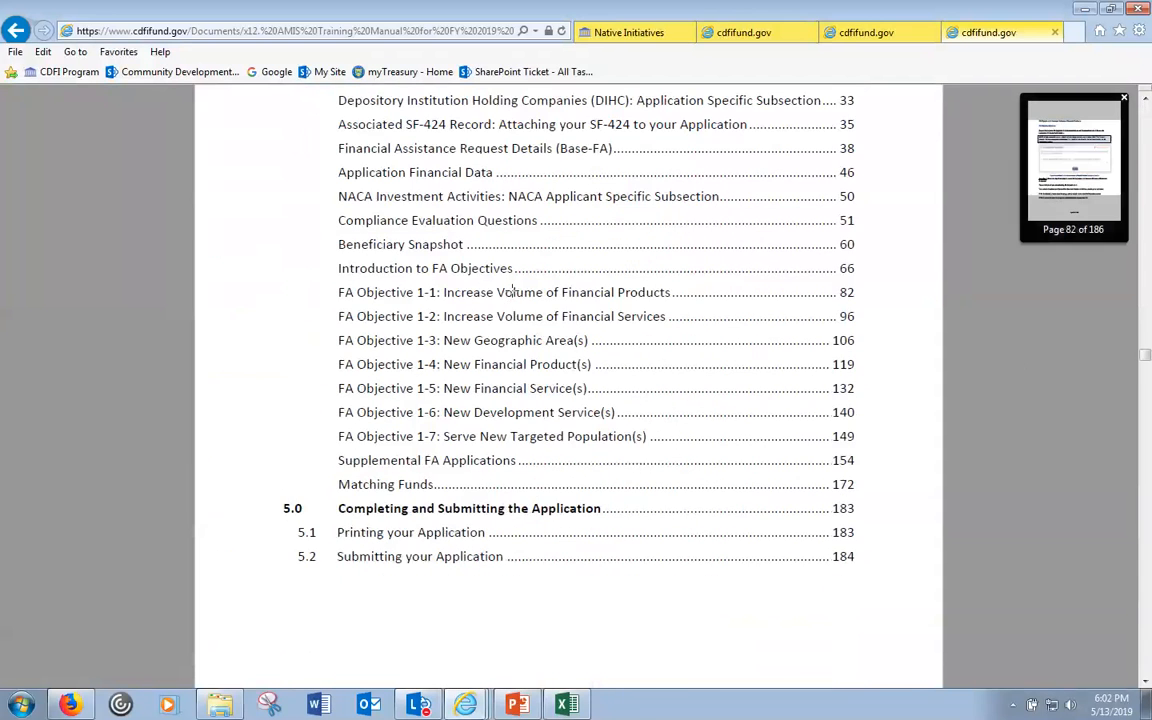
- Jump to FA Objective 1-1 and scroll to page 86, Figure 116, showing Total Historic and Total Projected
click(513, 291)
scroll(728, 483, down, 3)
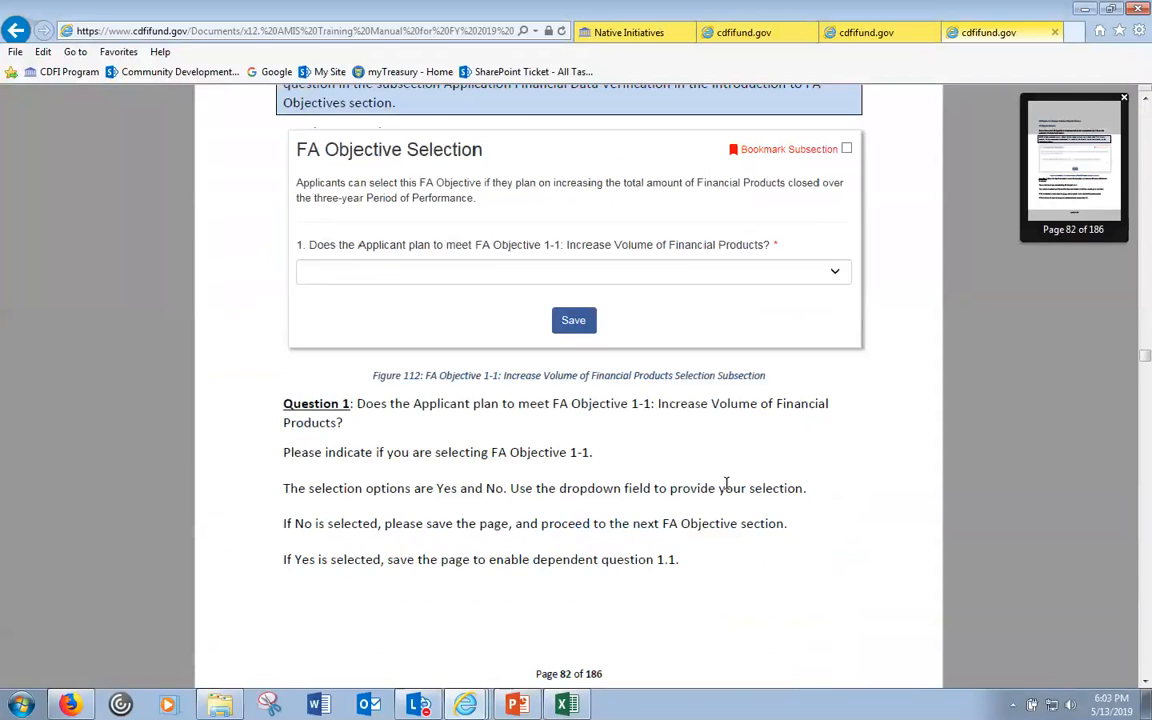
scroll(730, 489, down, 3)
scroll(729, 486, down, 2)
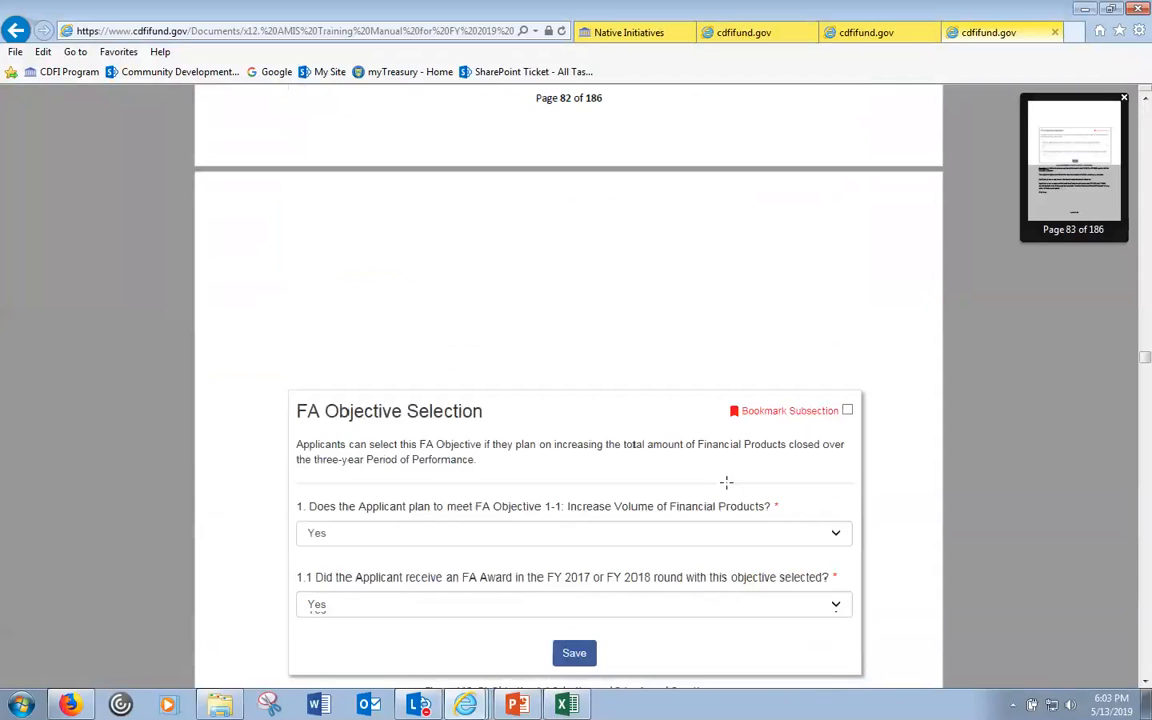
scroll(726, 483, down, 9)
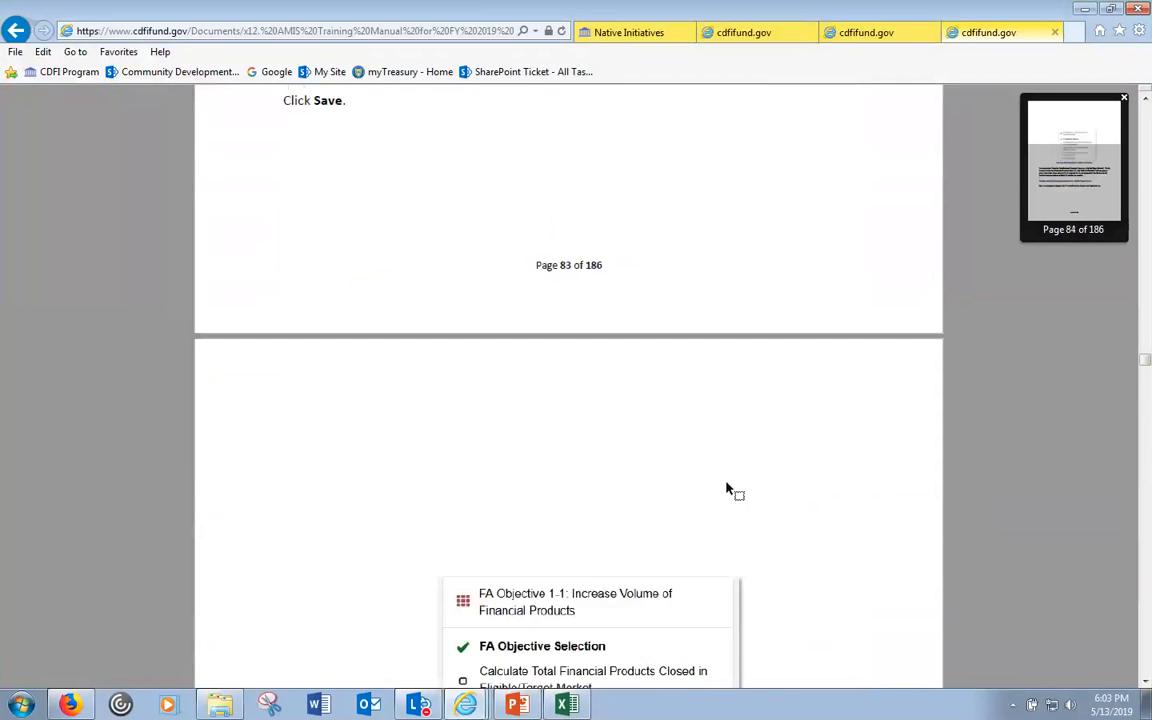
scroll(726, 483, down, 10)
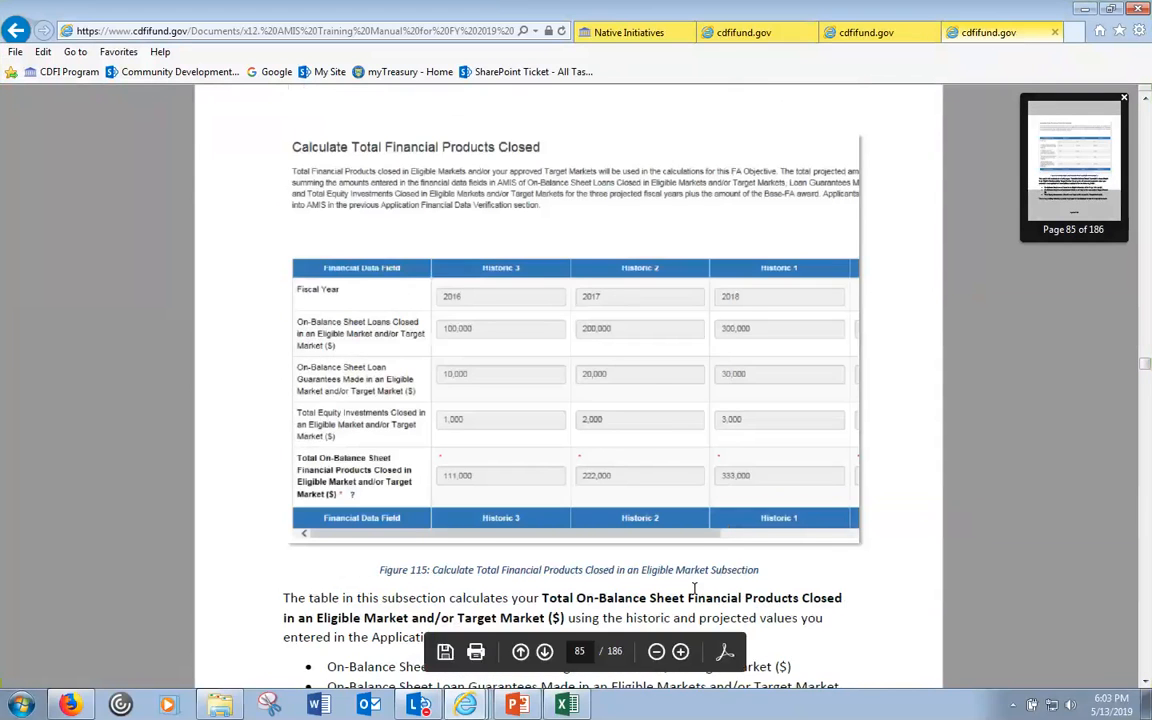
scroll(698, 580, down, 1)
scroll(704, 566, down, 1)
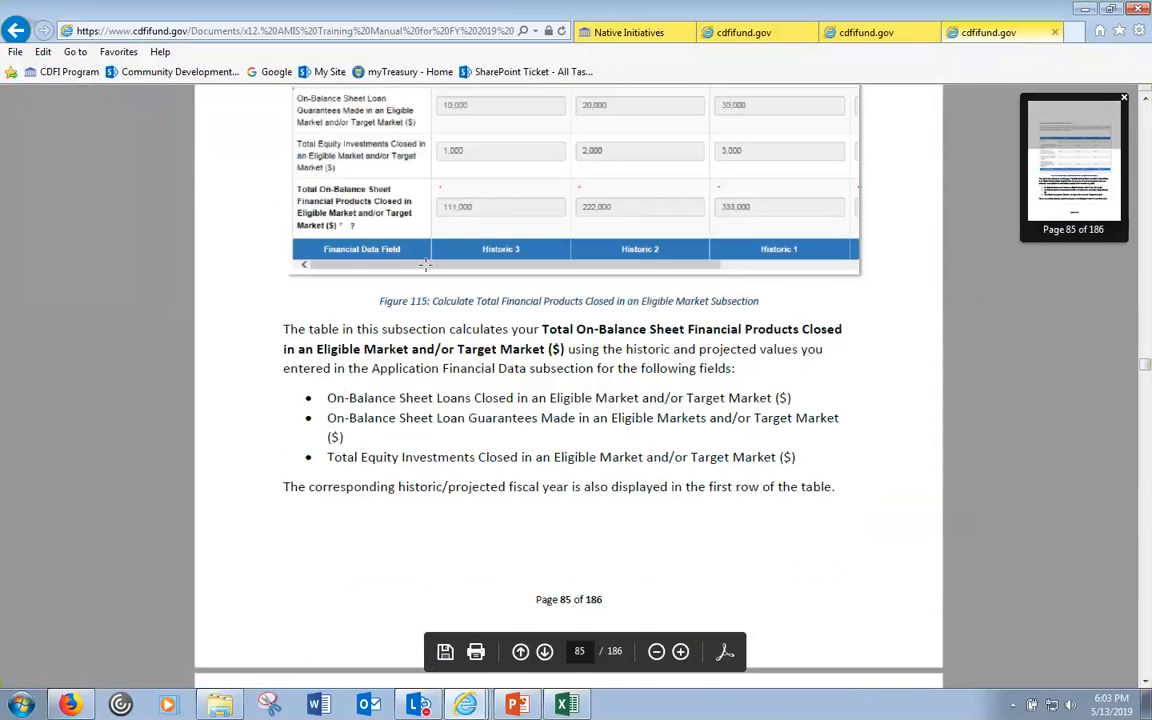
scroll(508, 387, down, 1)
scroll(508, 387, down, 3)
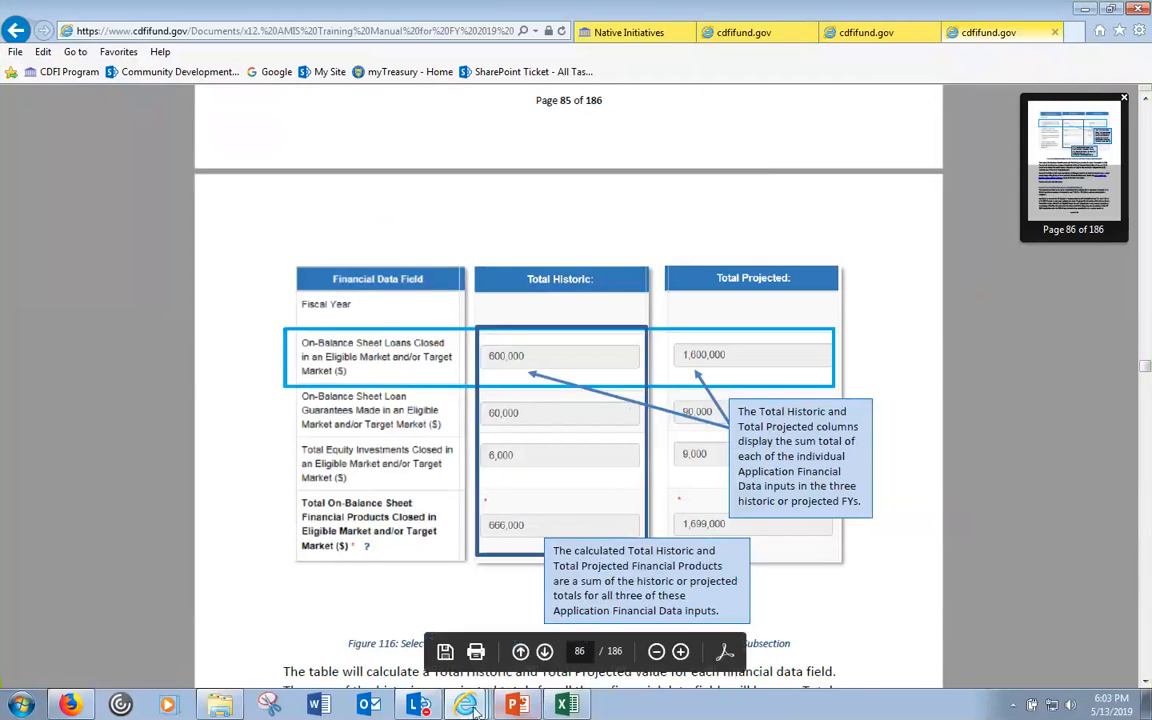
mouse_move(473, 708)
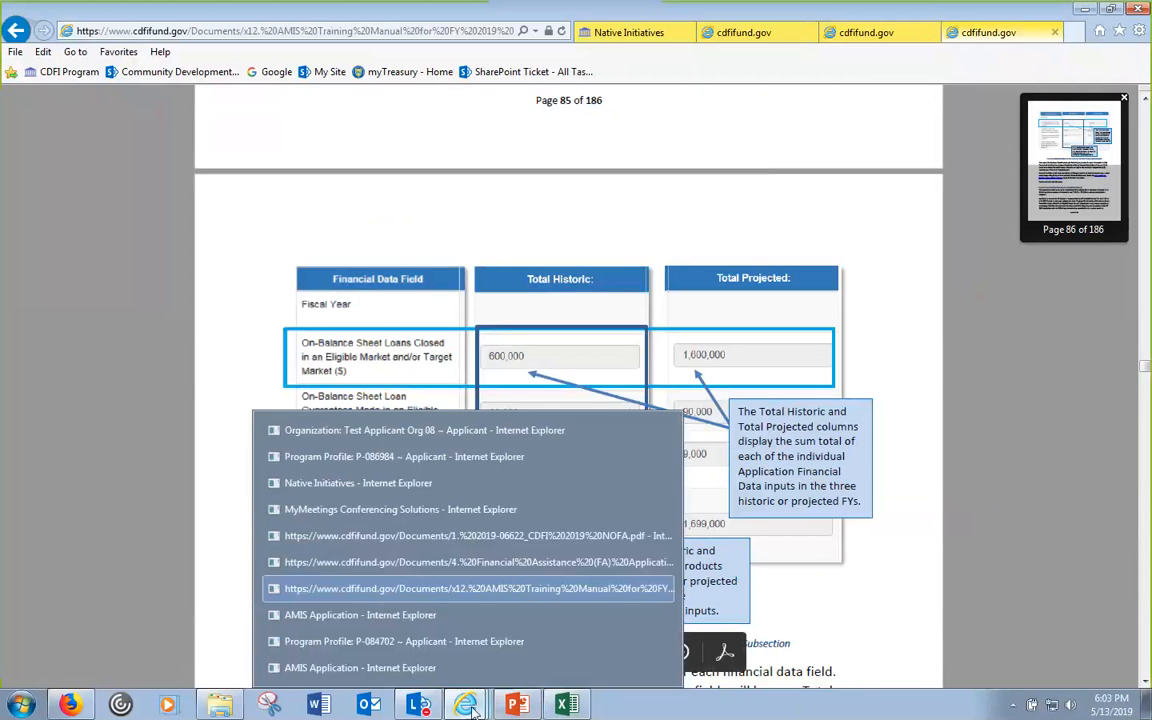
- Switch from the AMIS application to the Program Profile record listing NACA program and CDFI-NACA record type
click(414, 617)
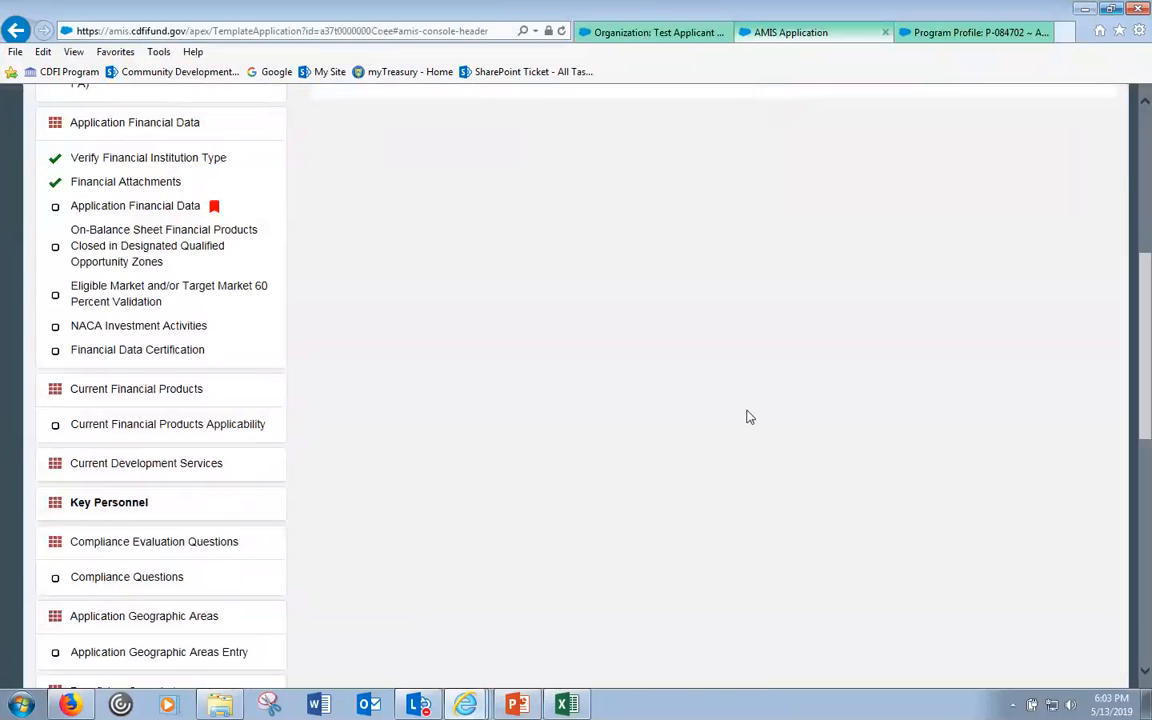
drag(1146, 313, 1148, 153)
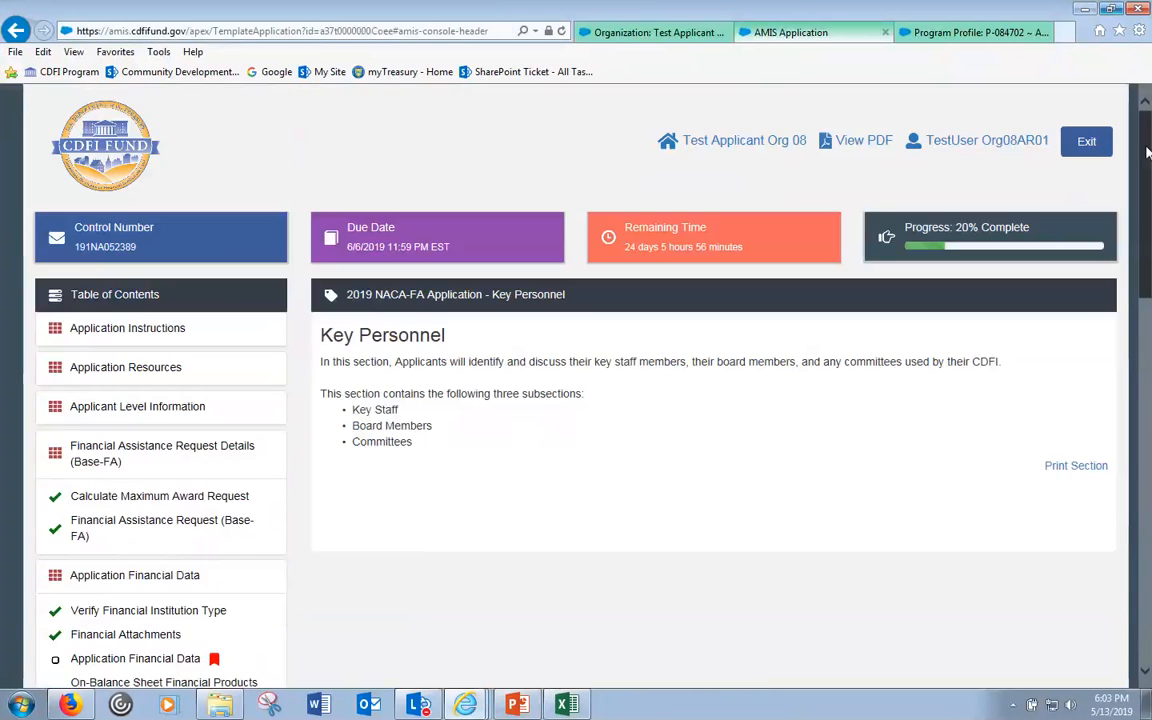
click(466, 705)
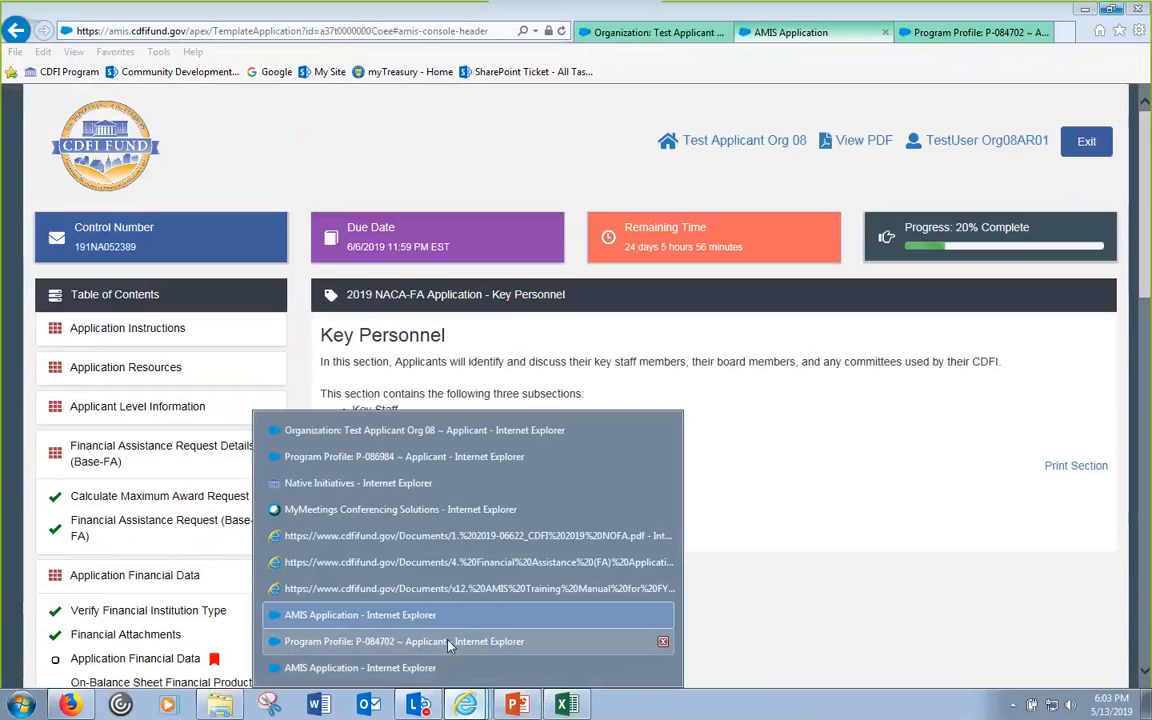
click(448, 644)
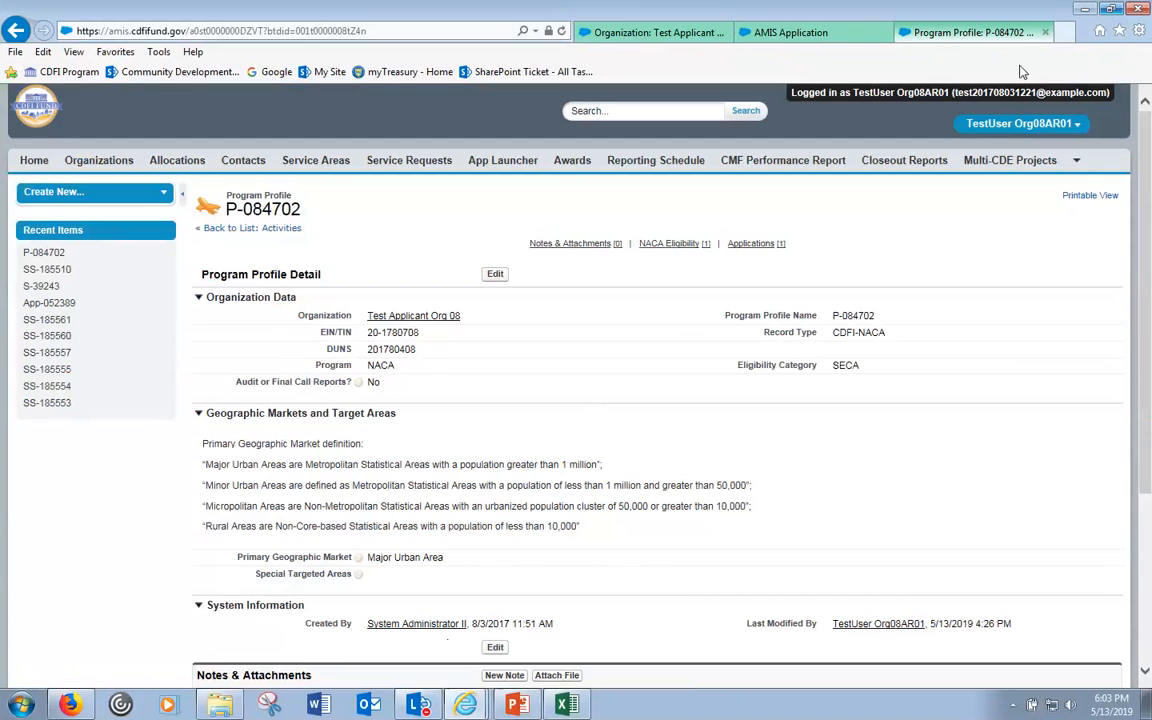
click(466, 705)
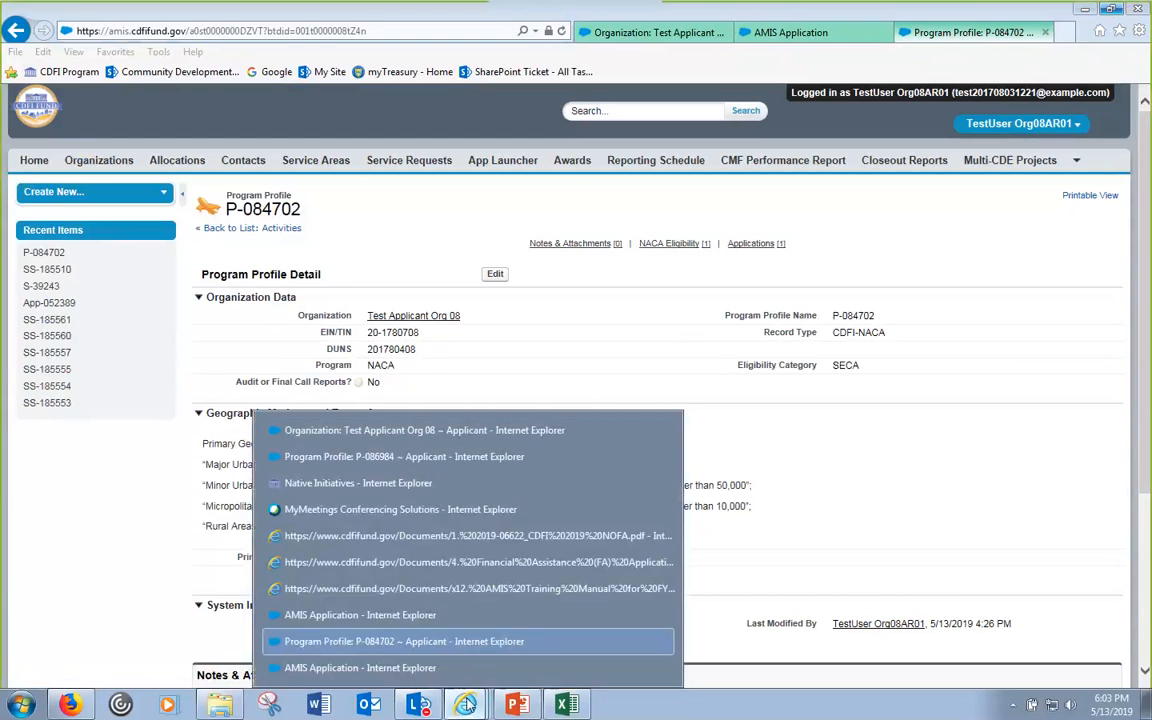
- Switch to the CDFI-FA application window and save Application Financial Data, which reports a validation error
click(428, 668)
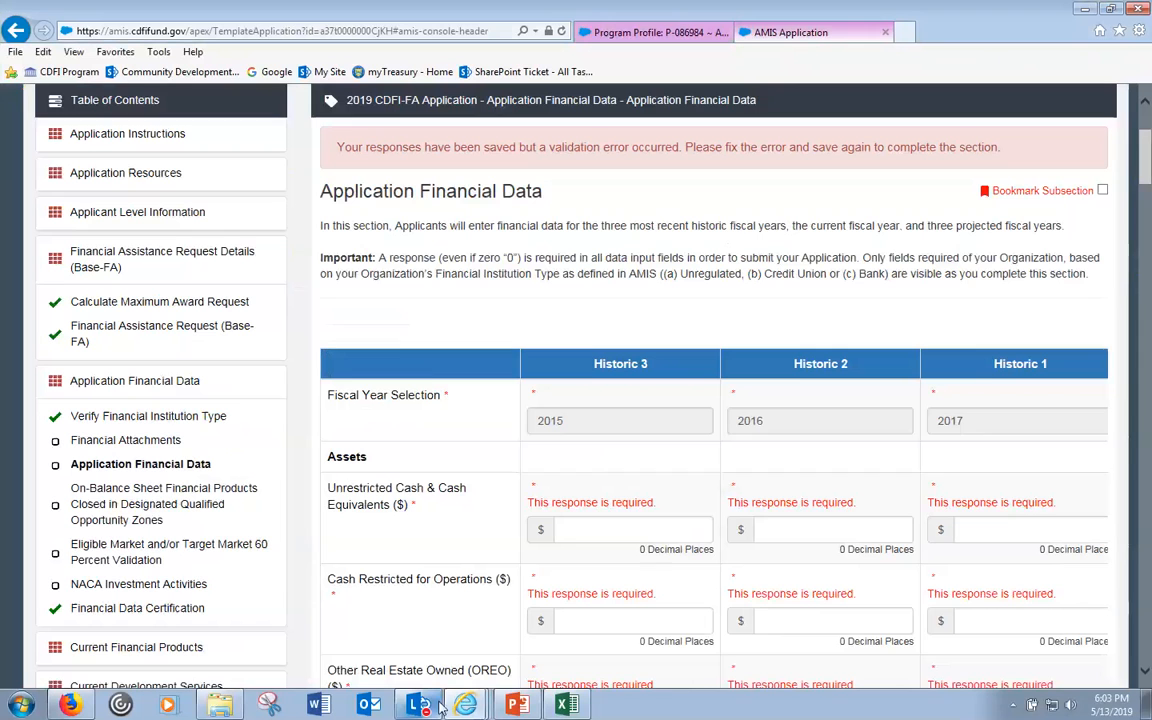
drag(1143, 156, 1146, 673)
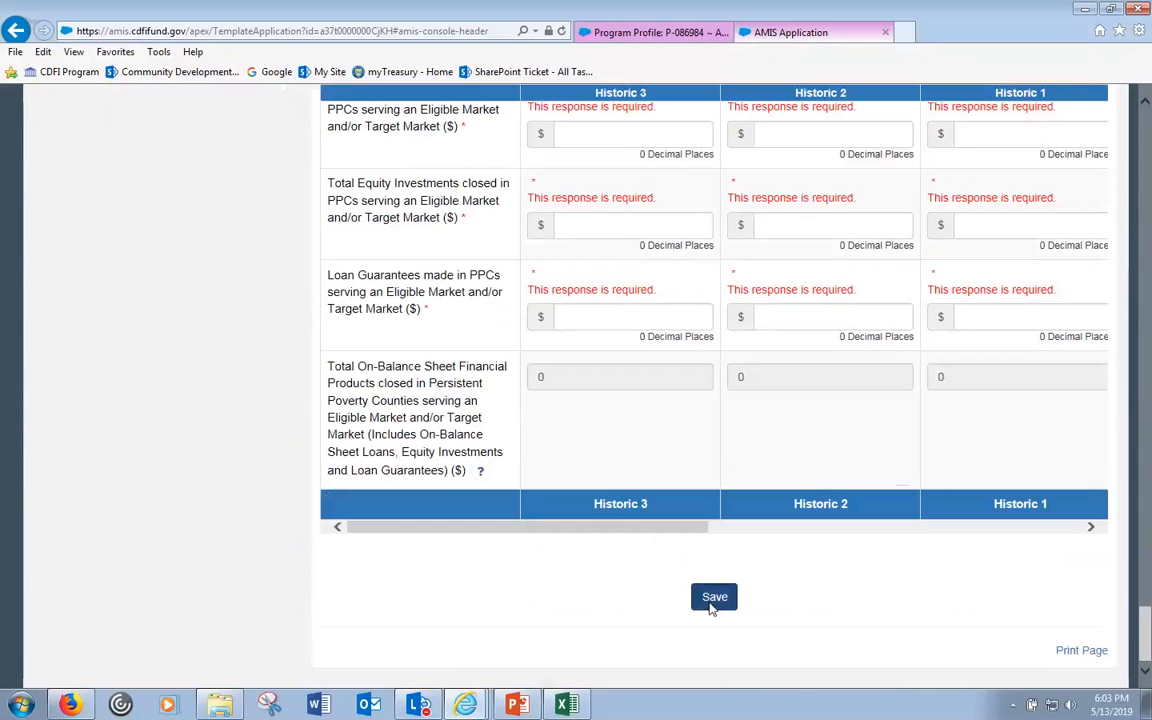
click(714, 598)
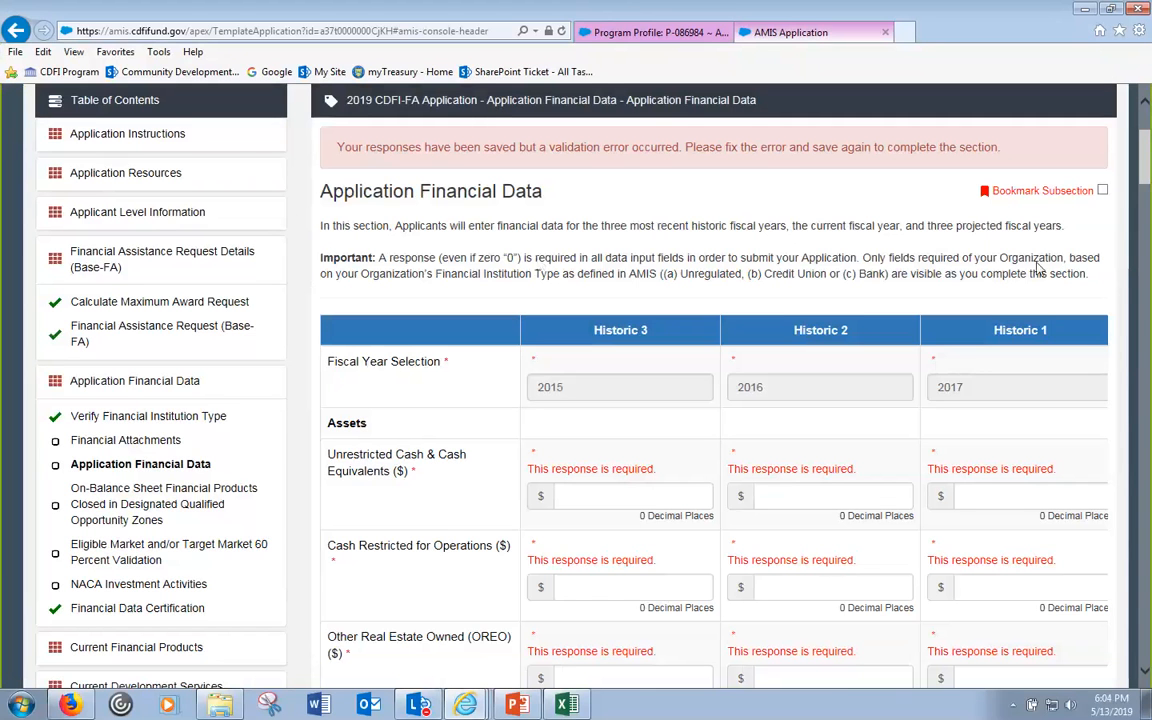
scroll(1107, 476, down, 8)
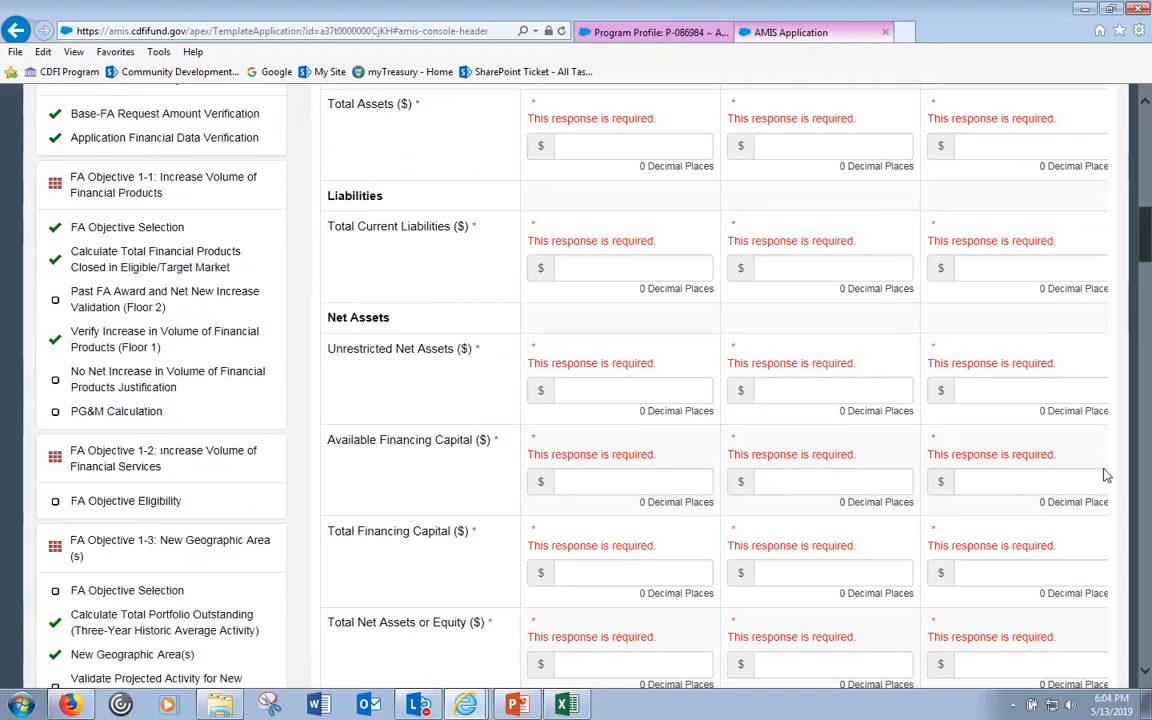
drag(1142, 235, 1148, 370)
click(1036, 508)
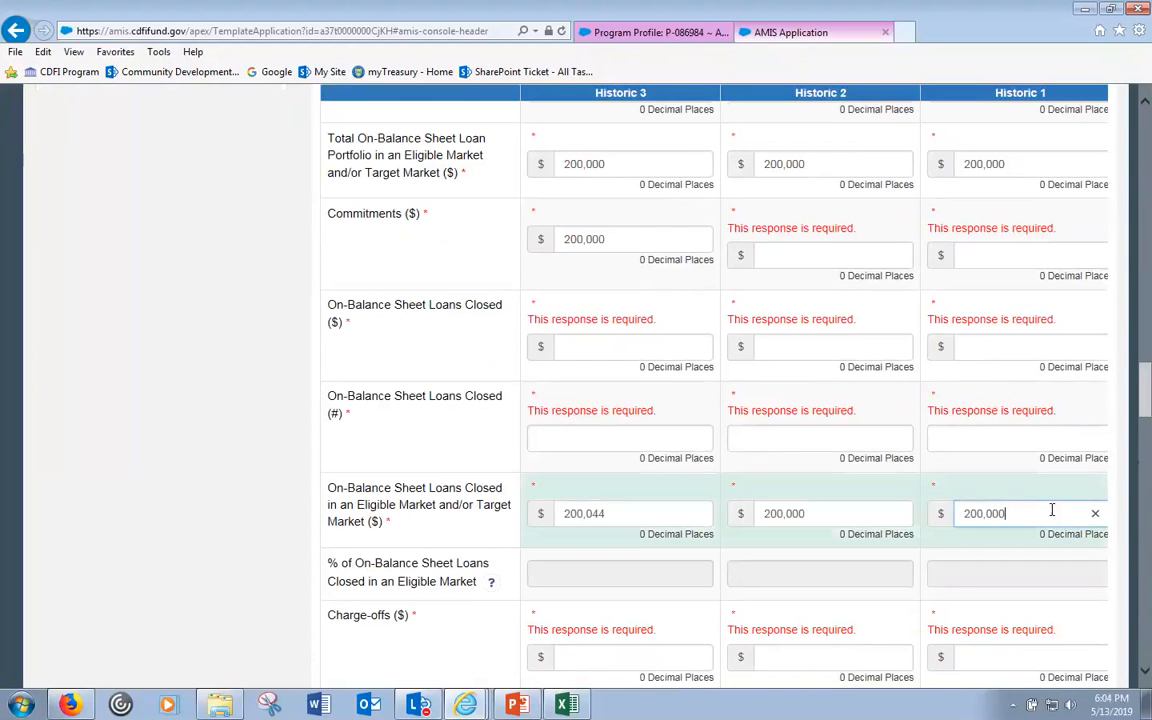
key(Tab)
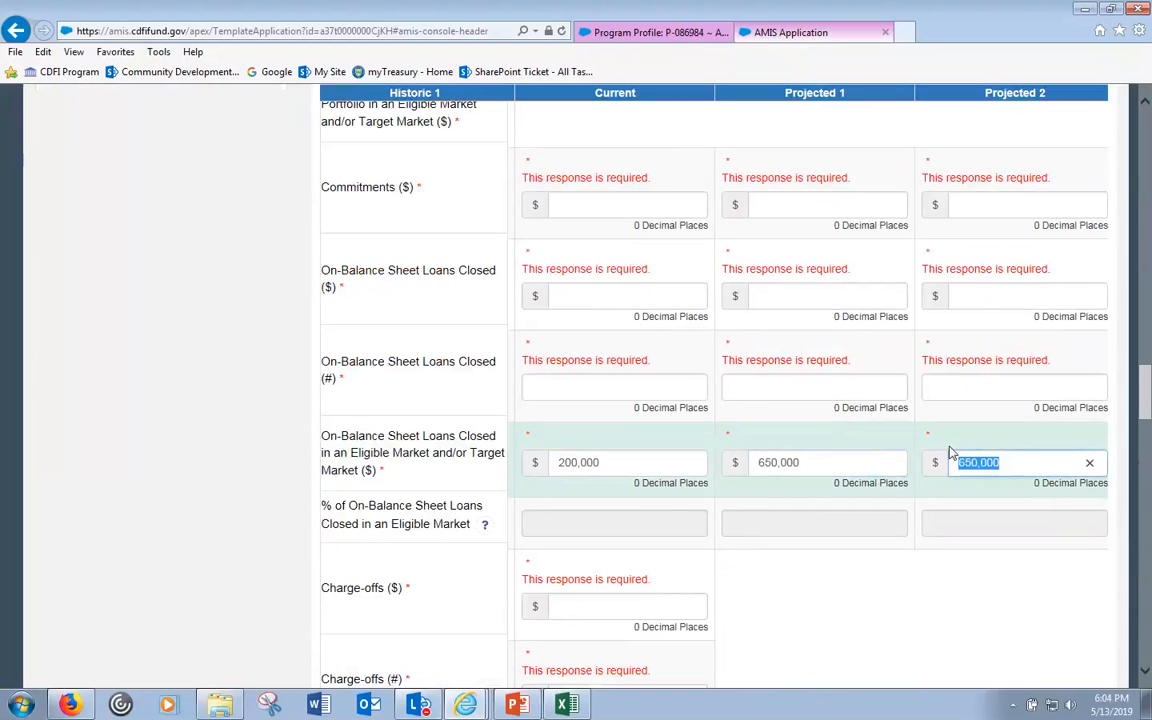
click(1016, 464)
key(Tab)
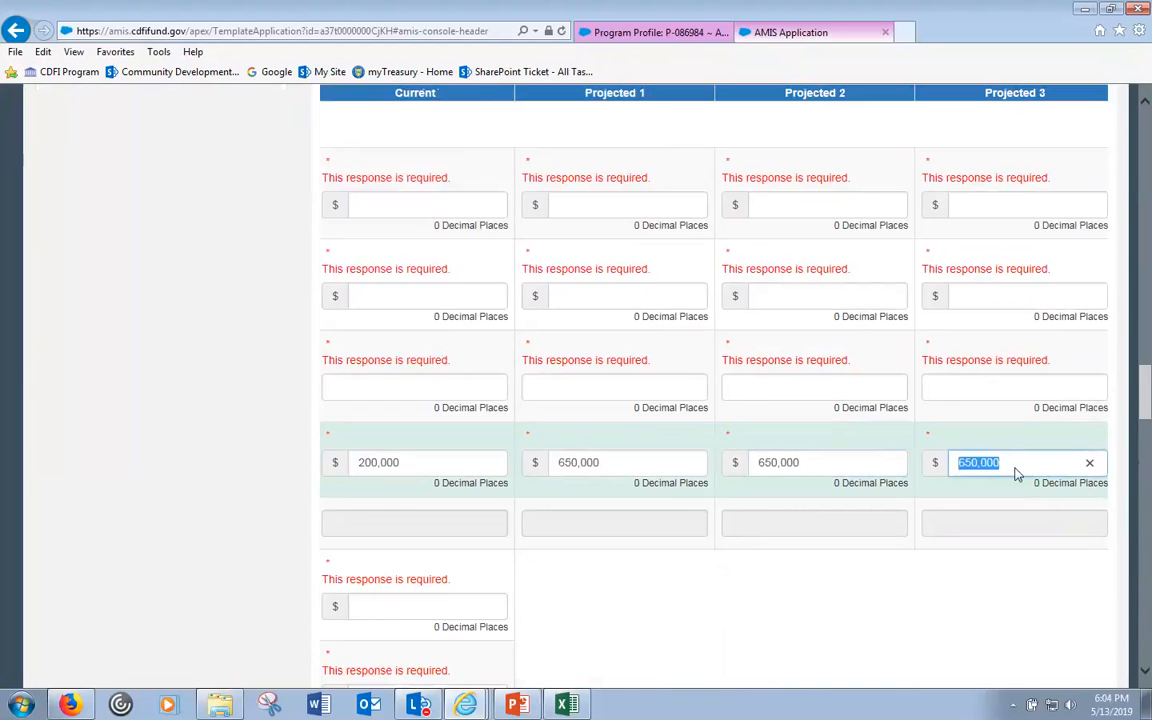
click(1145, 114)
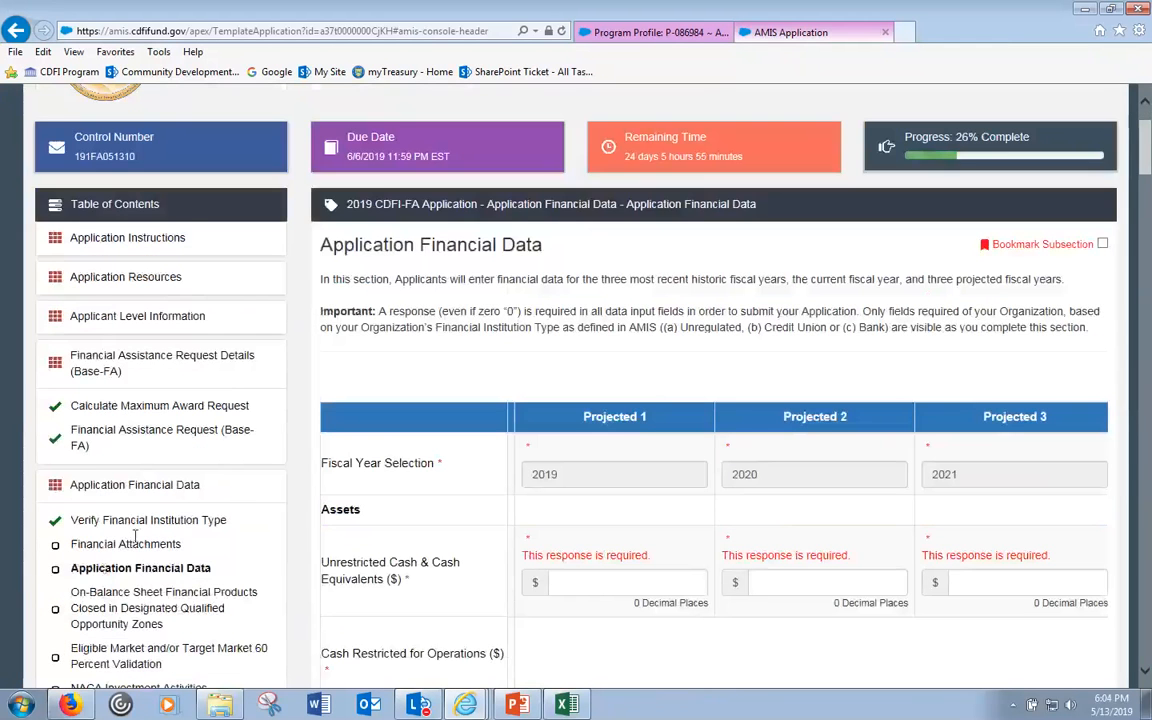
- Open Calculate Total Financial Products Closed and find 650,000 only in Projected 1, Projected 2 and 3 at 0
scroll(135, 537, down, 5)
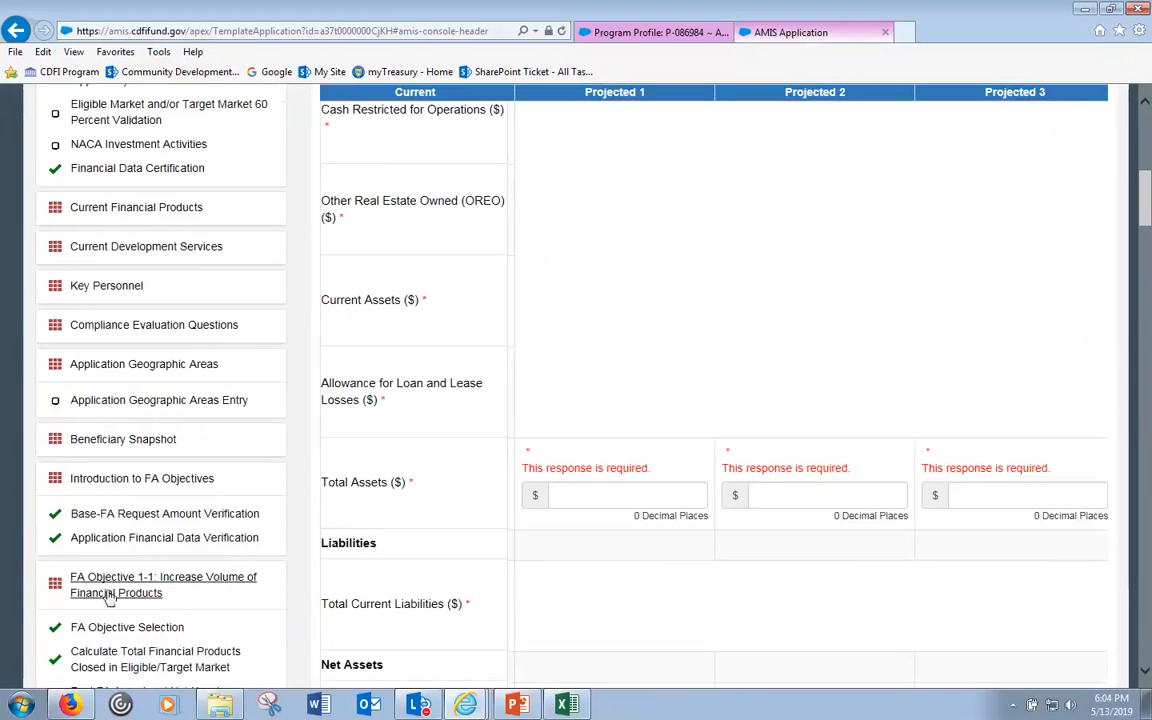
scroll(110, 597, down, 1)
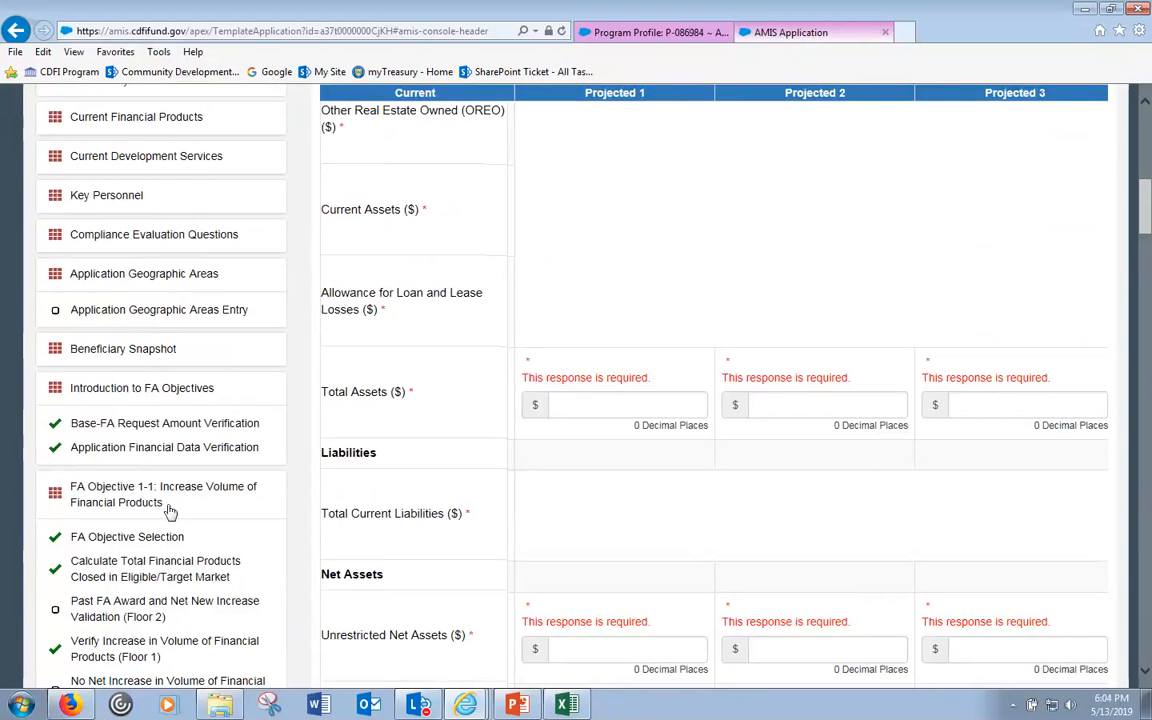
click(122, 587)
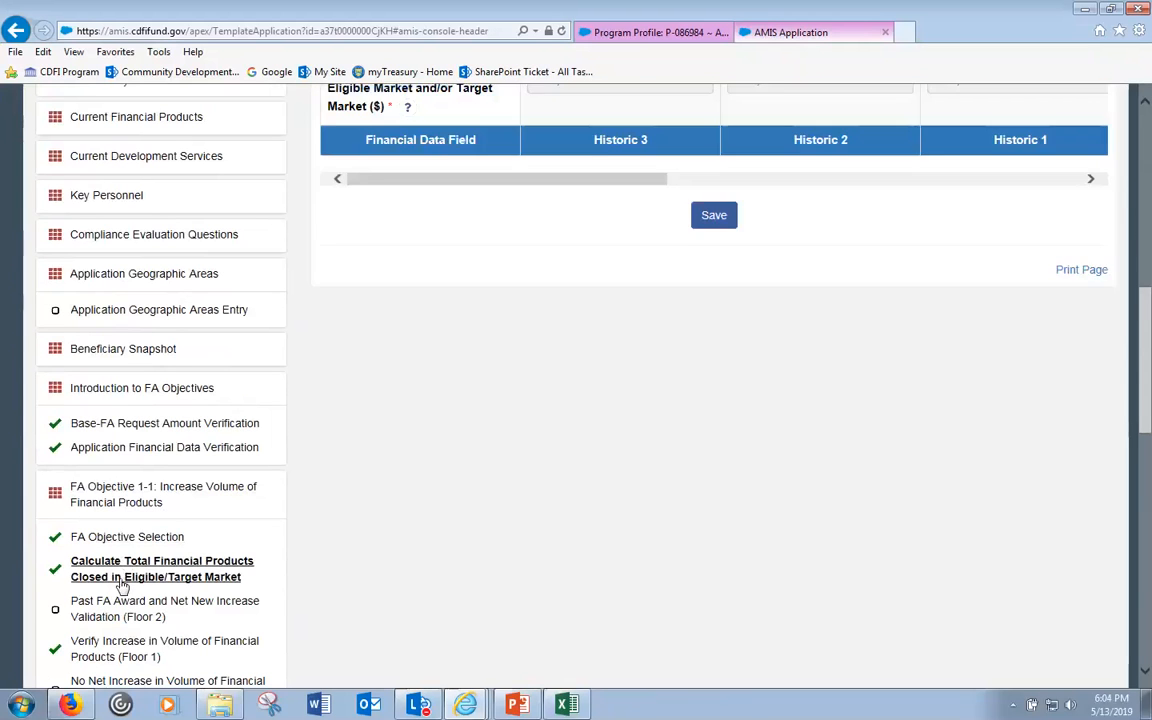
scroll(919, 230, up, 2)
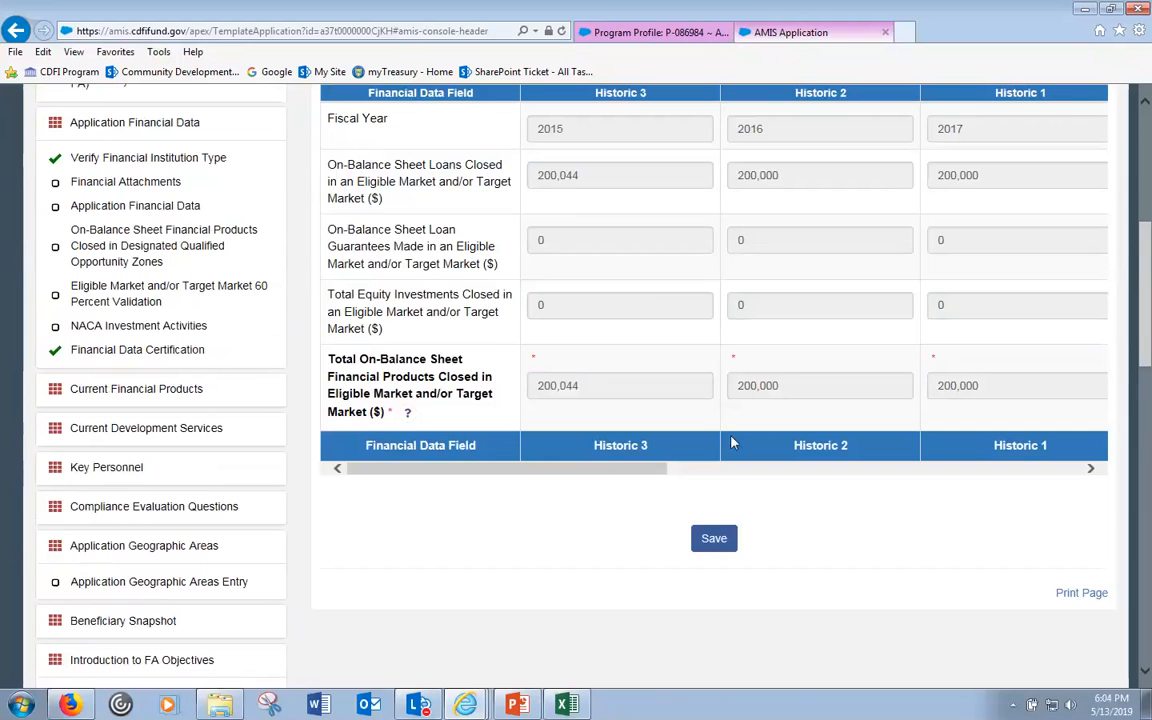
drag(575, 470, 845, 481)
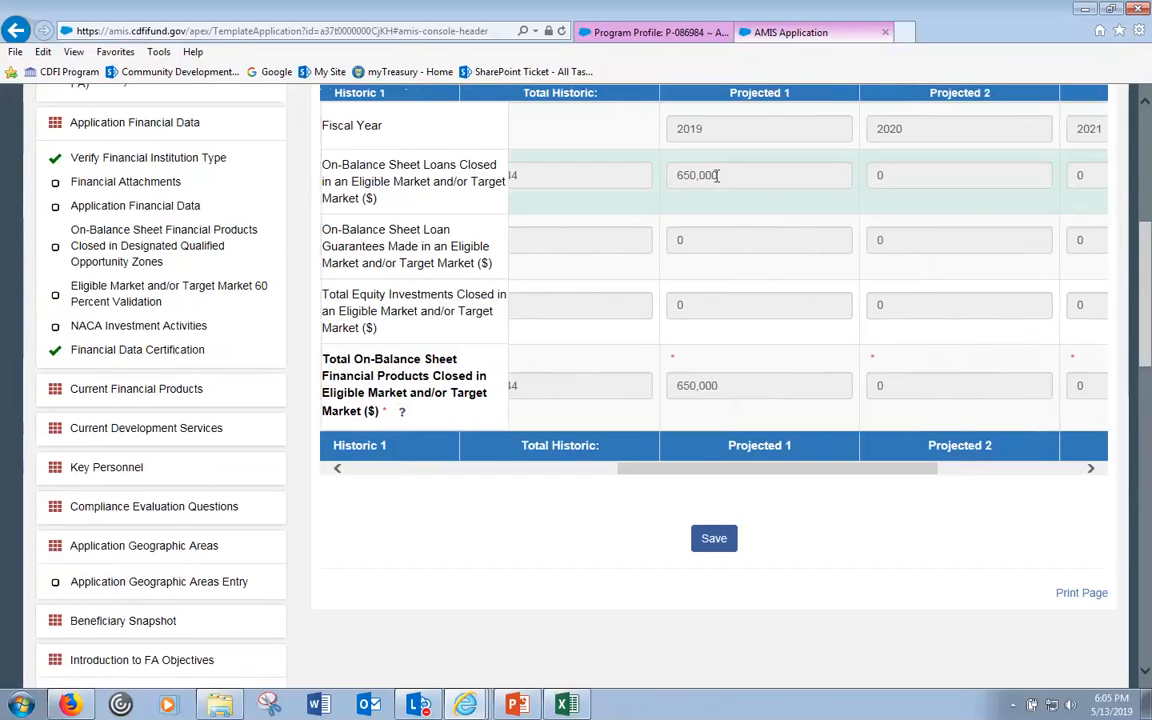
click(882, 175)
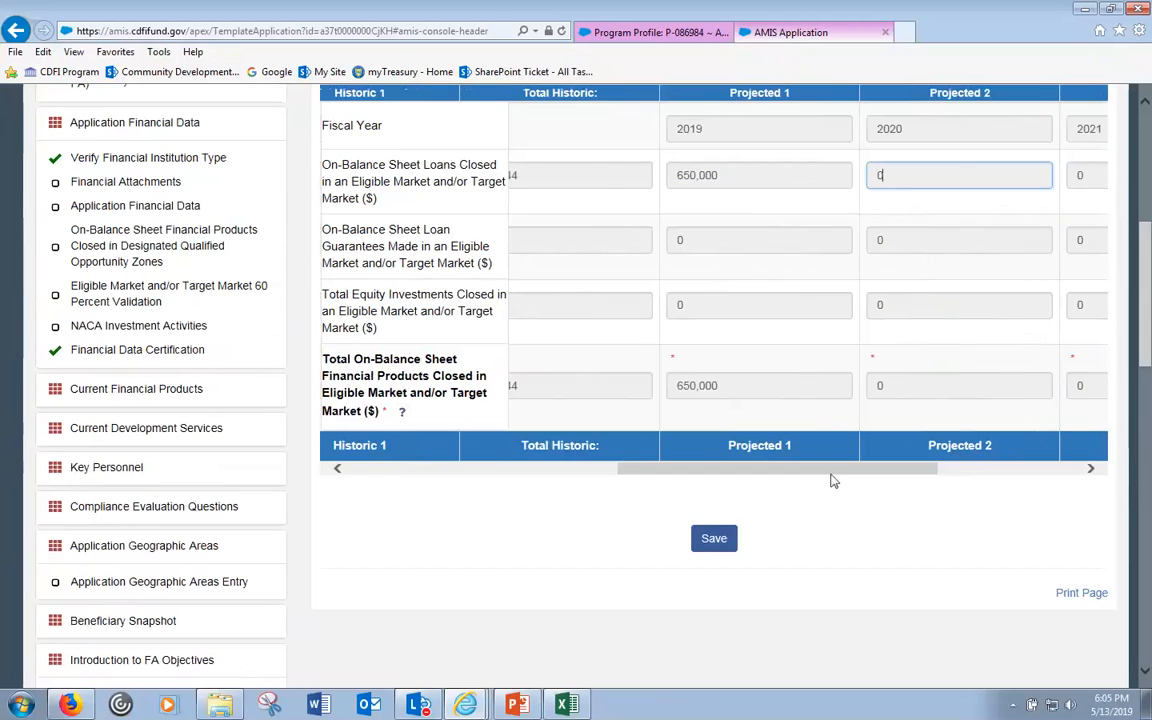
drag(833, 476, 885, 475)
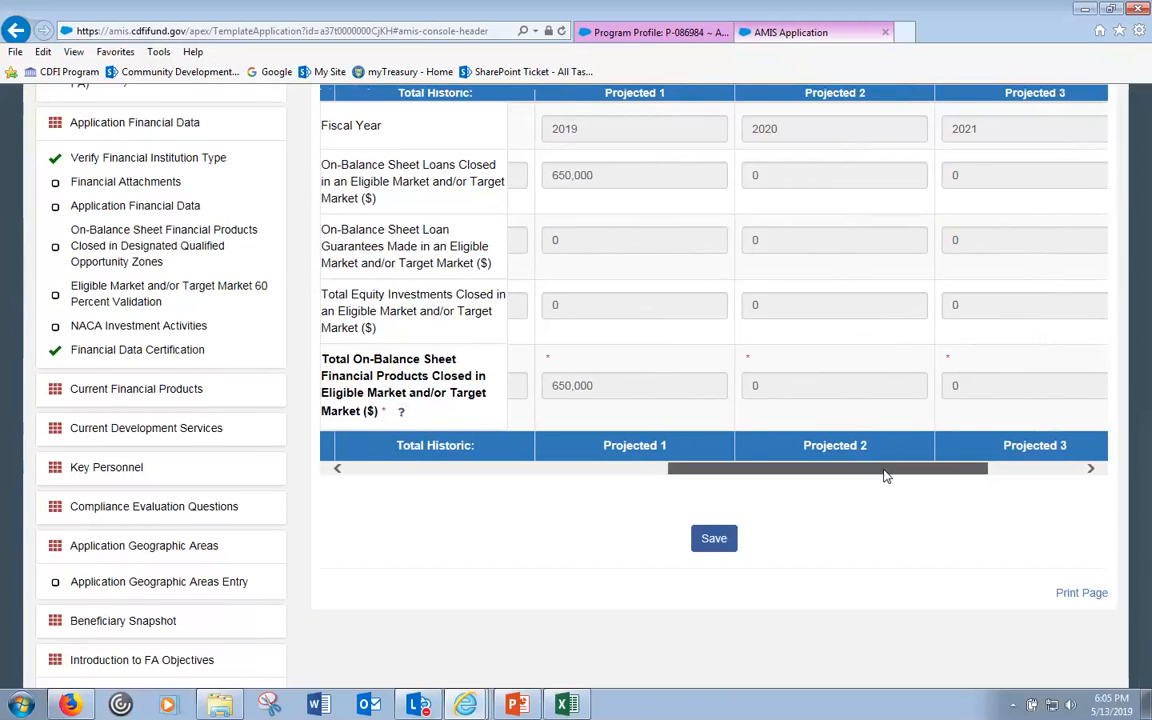
scroll(363, 571, down, 5)
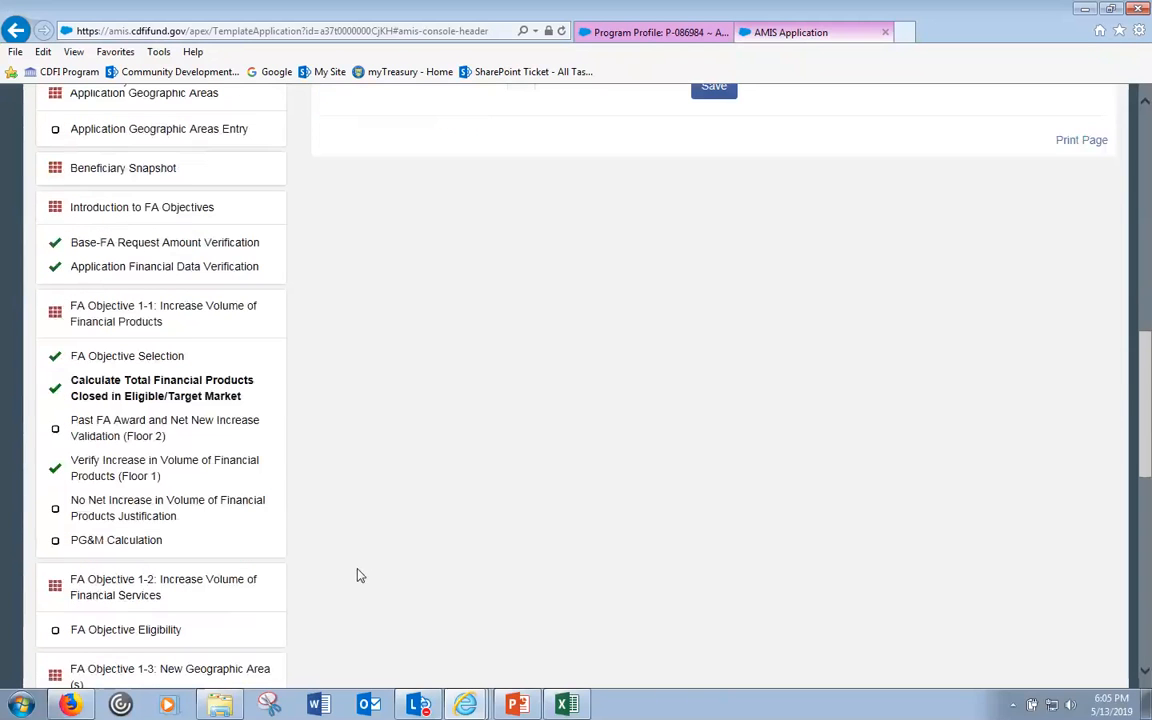
- Check the Floor 2 validation, then return to Floor 1, still showing -950,044 against 650,000 projected
click(245, 428)
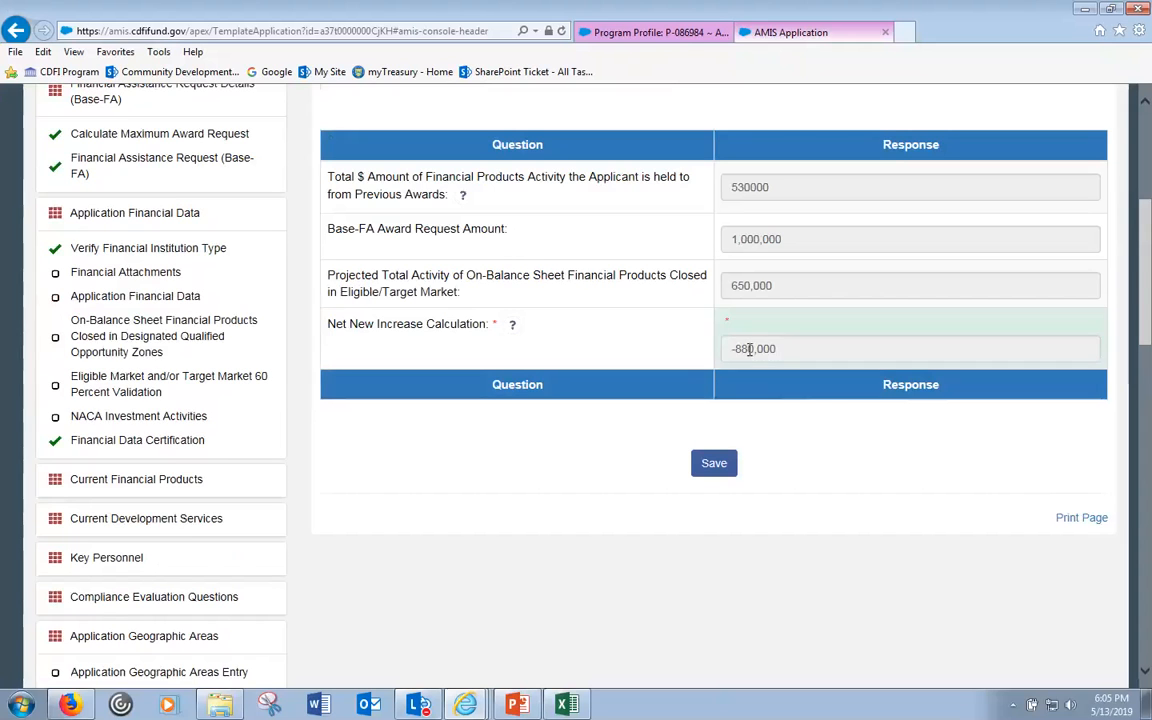
scroll(458, 513, down, 2)
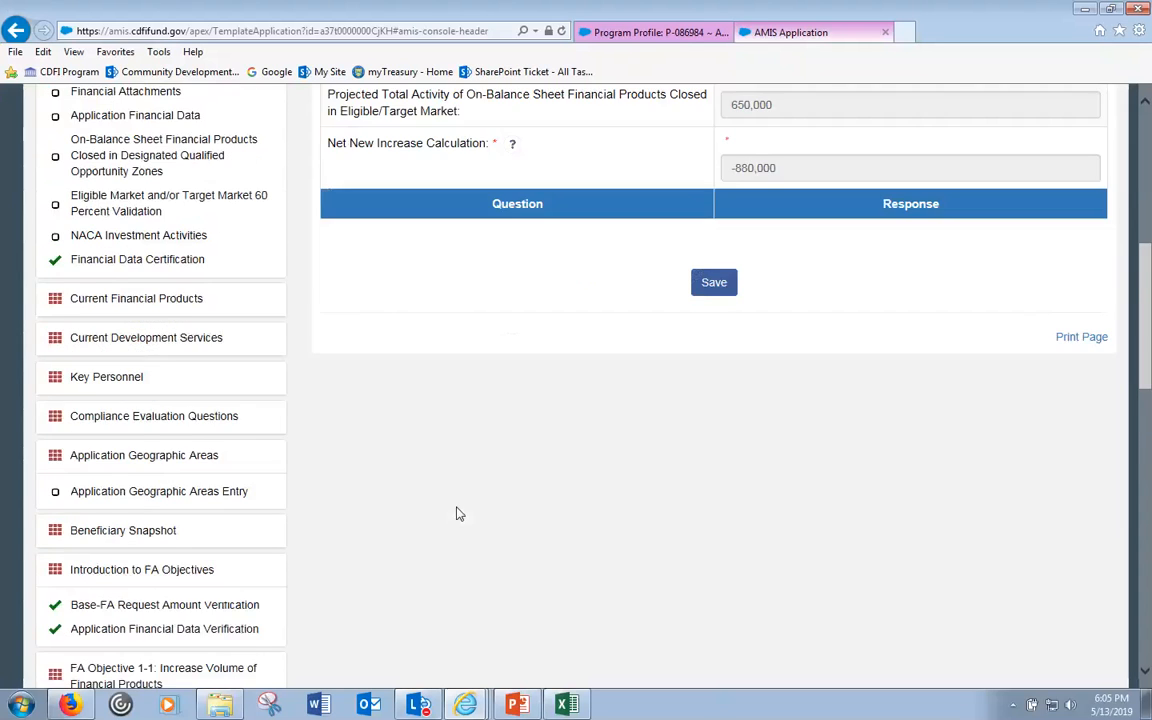
scroll(400, 500, down, 4)
click(130, 468)
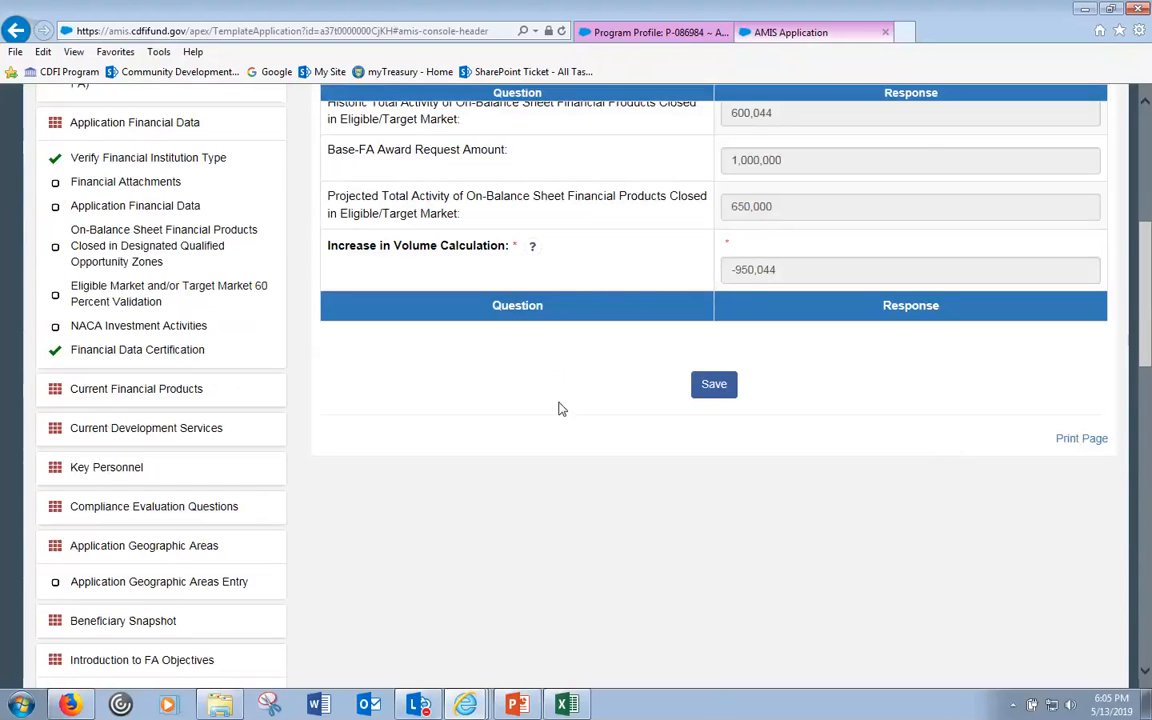
scroll(467, 431, up, 2)
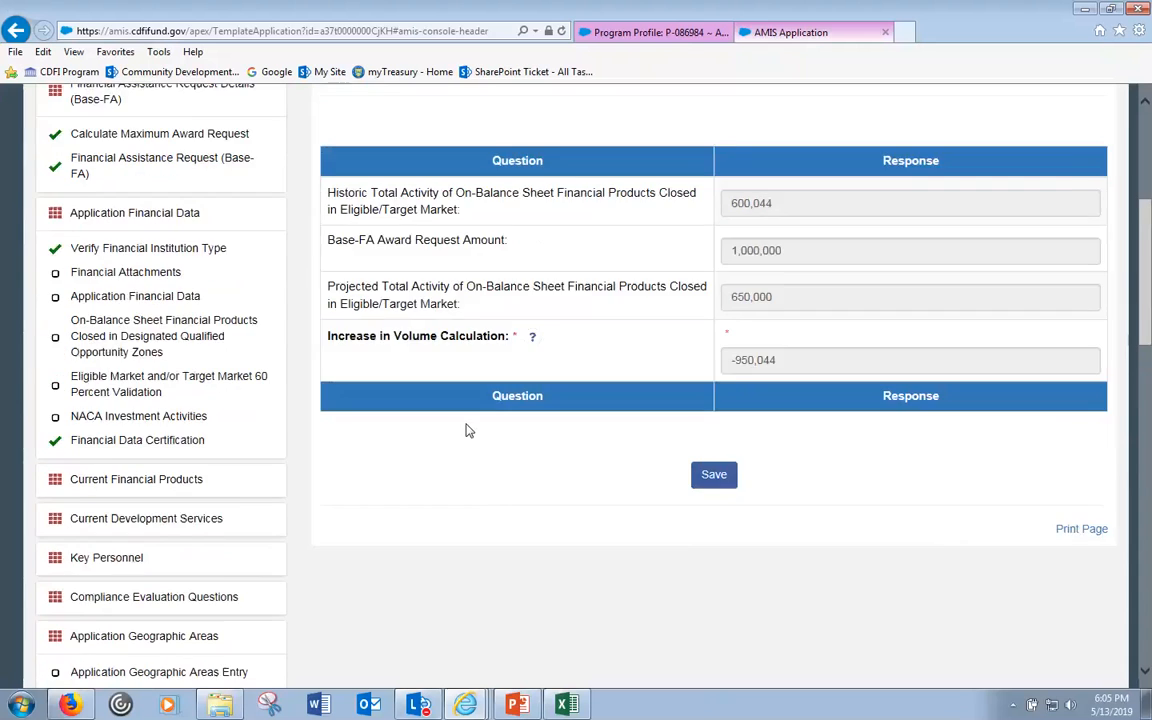
scroll(467, 430, down, 1)
scroll(467, 430, down, 3)
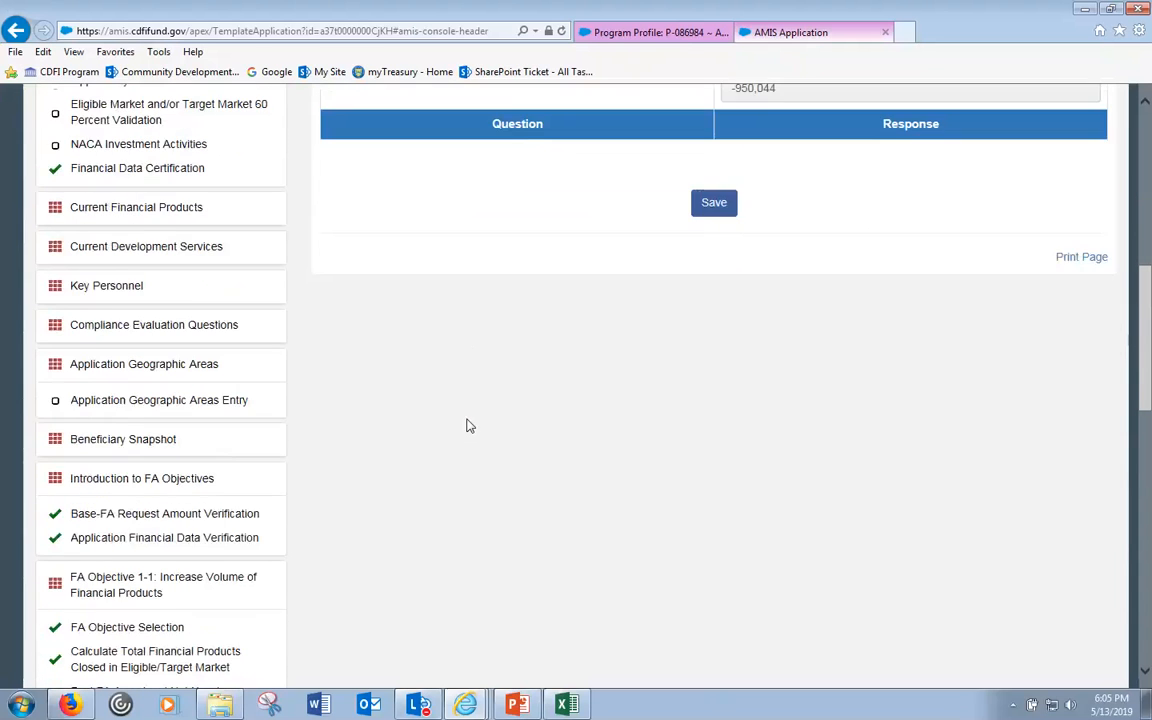
scroll(469, 426, down, 2)
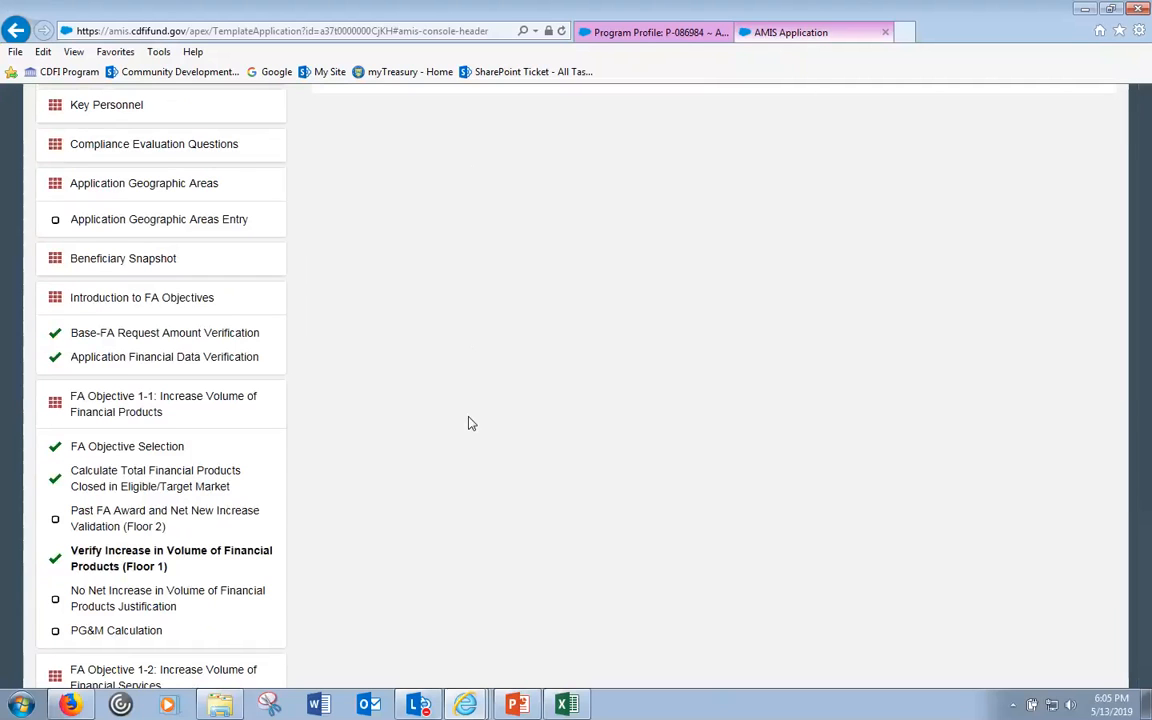
- Save Application Financial Data Verification with Yes selected and review the completion marks in the section list
click(233, 358)
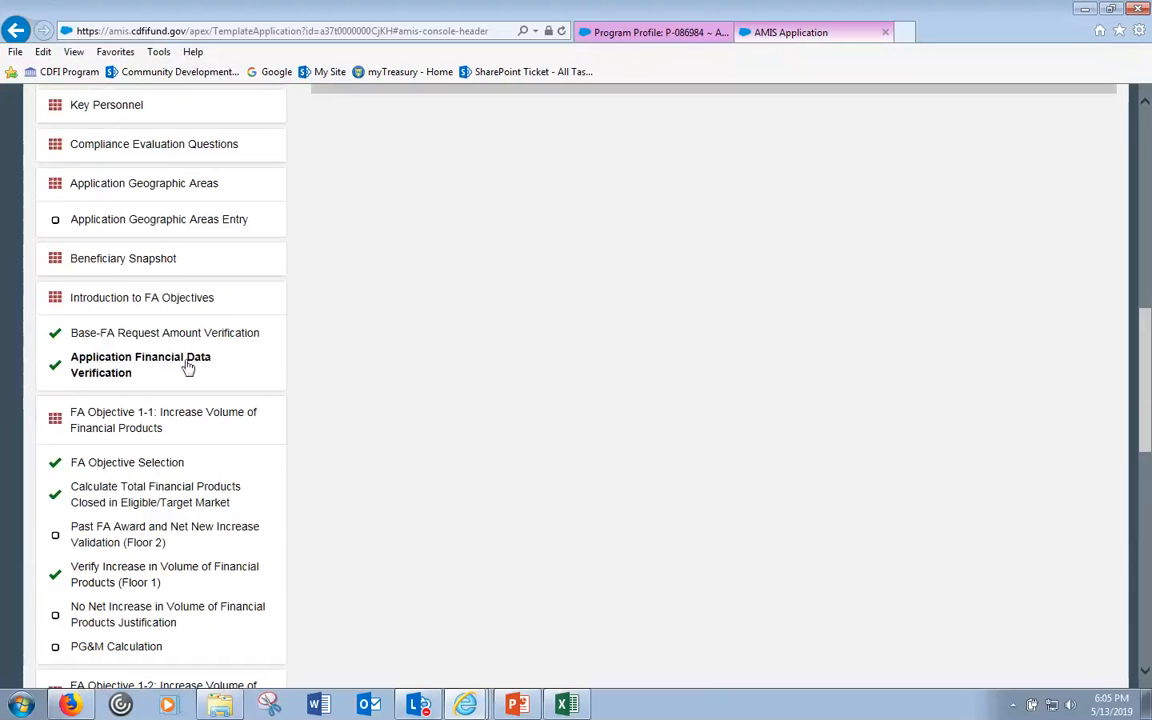
scroll(578, 463, up, 4)
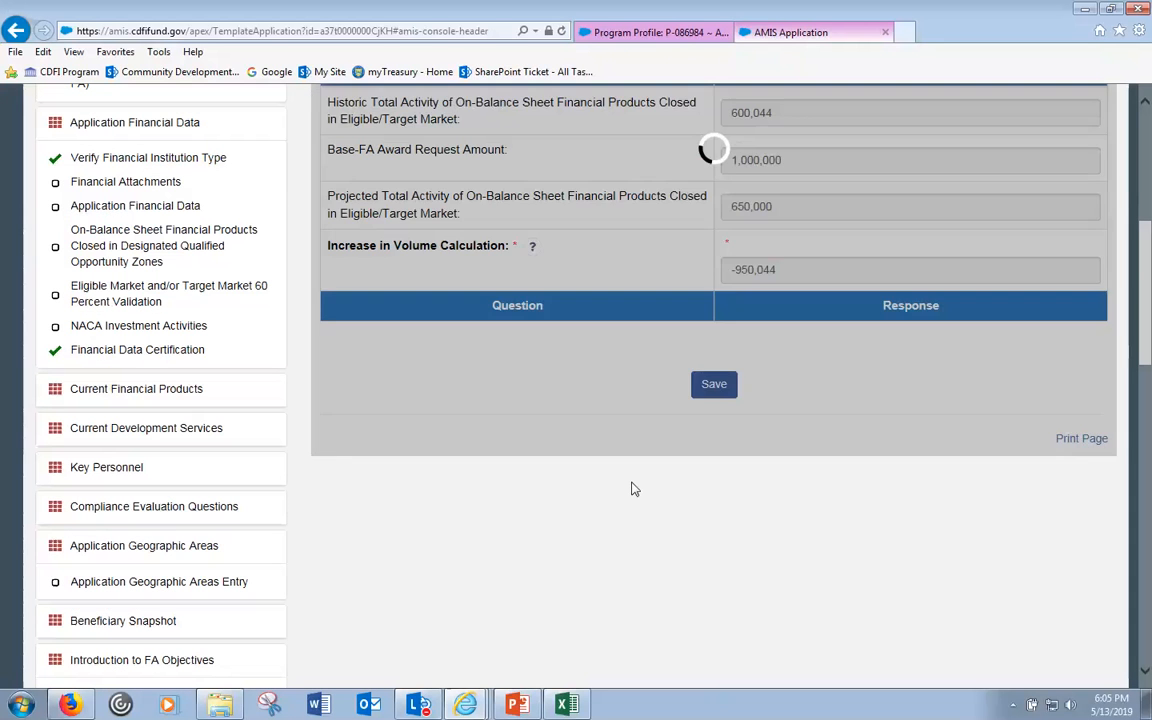
scroll(760, 580, up, 1)
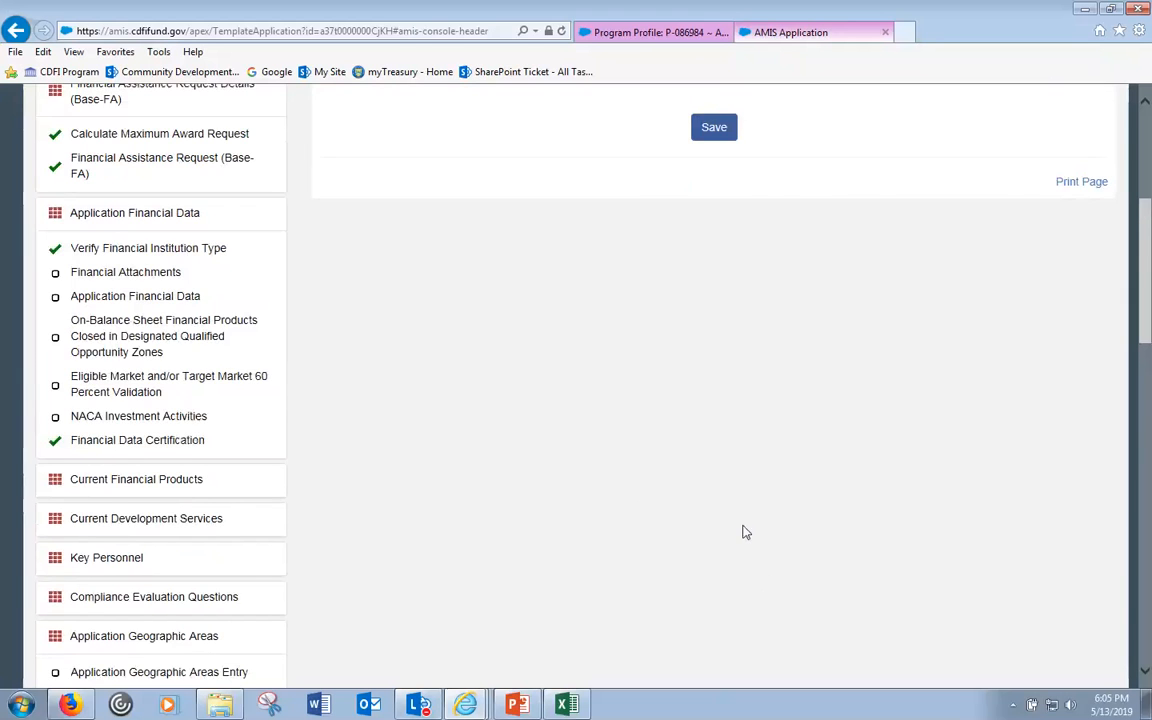
scroll(770, 560, up, 5)
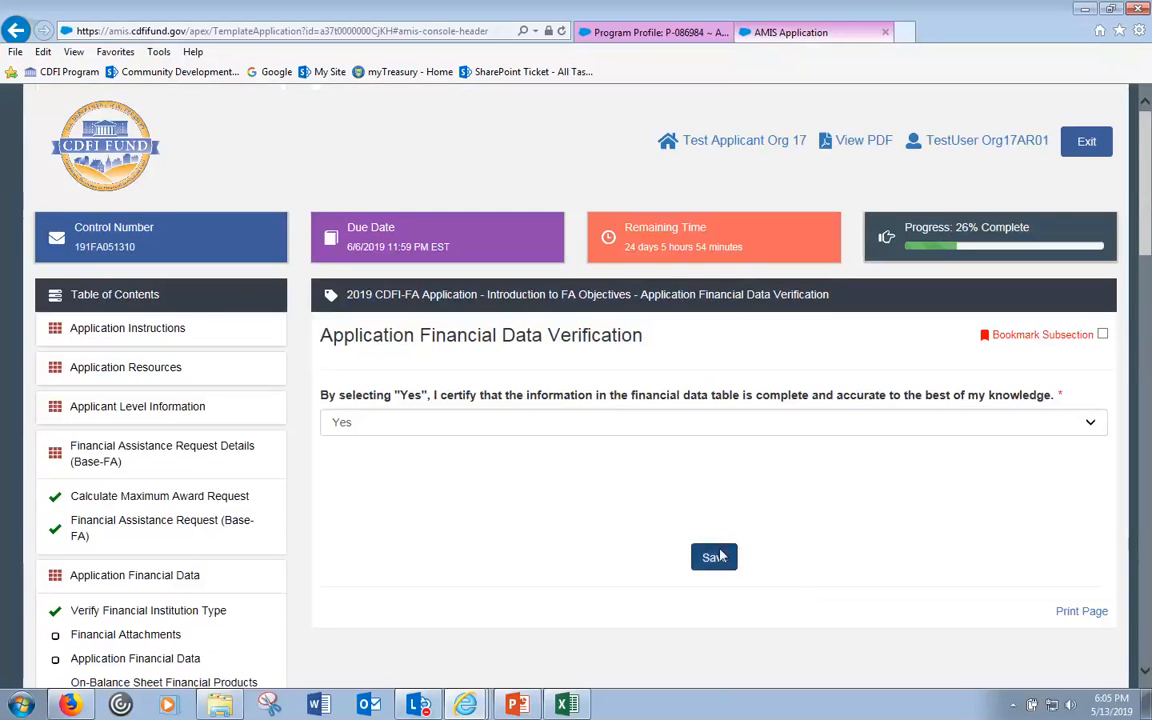
click(736, 556)
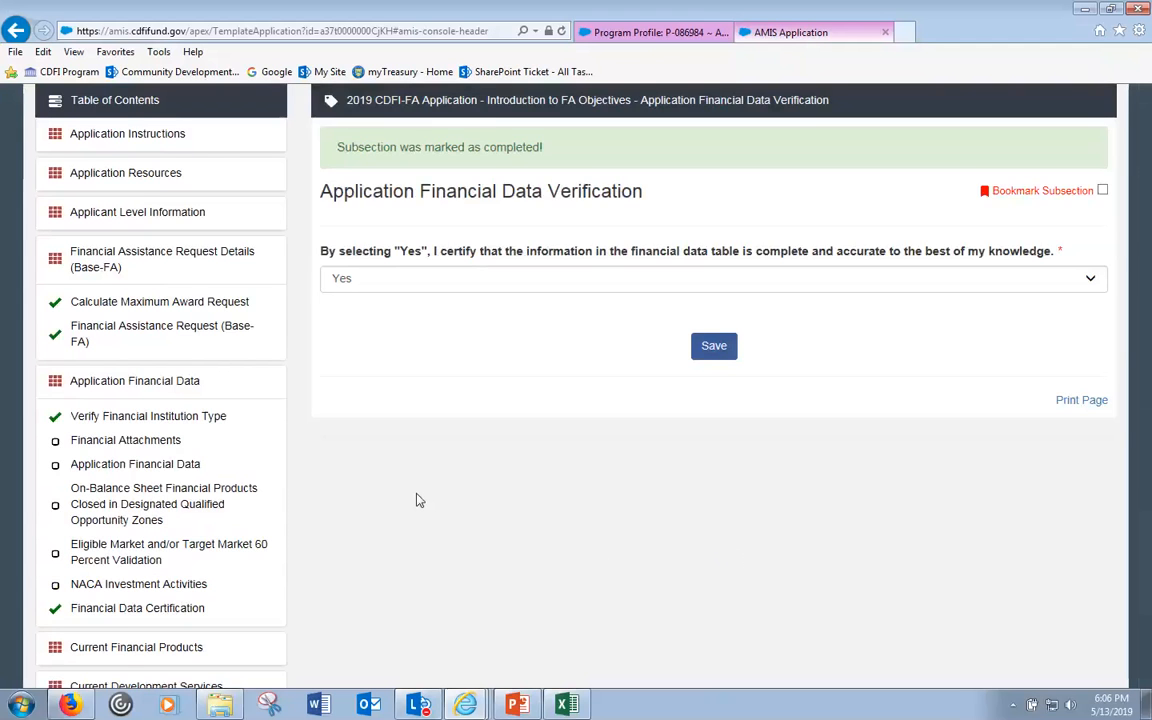
scroll(418, 500, down, 3)
scroll(510, 525, down, 3)
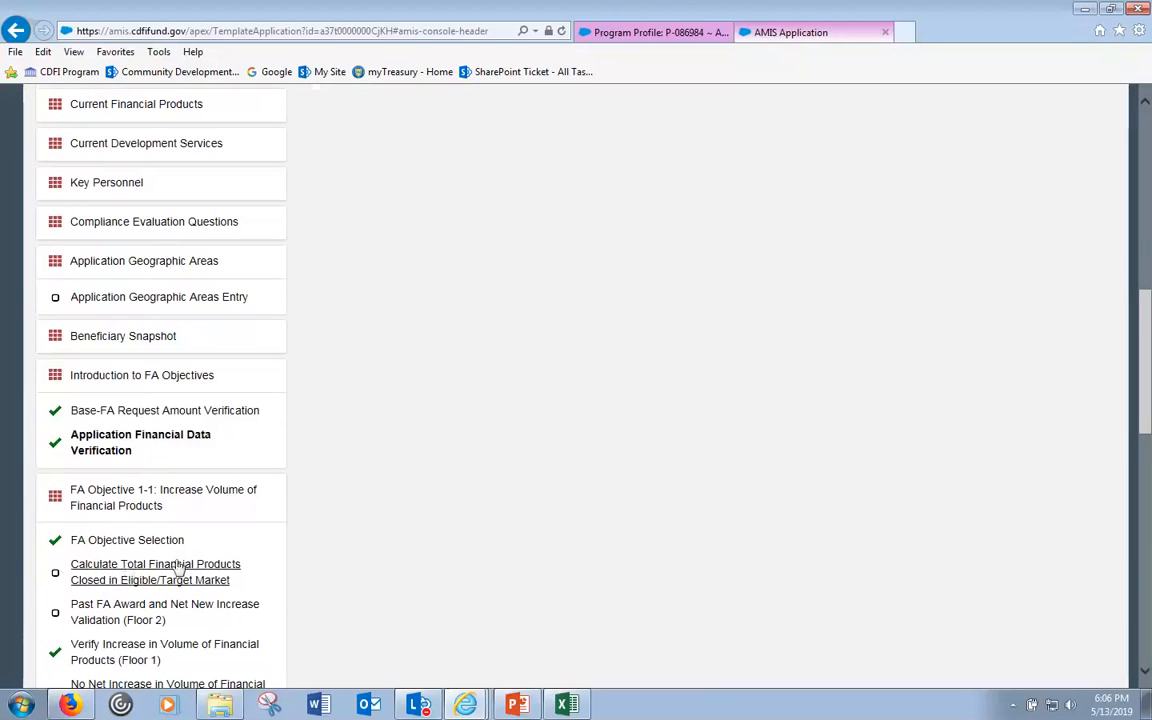
- Scroll the Calculate Total Financial Products table right to confirm 650,000 totals in Projected 1–3
click(105, 572)
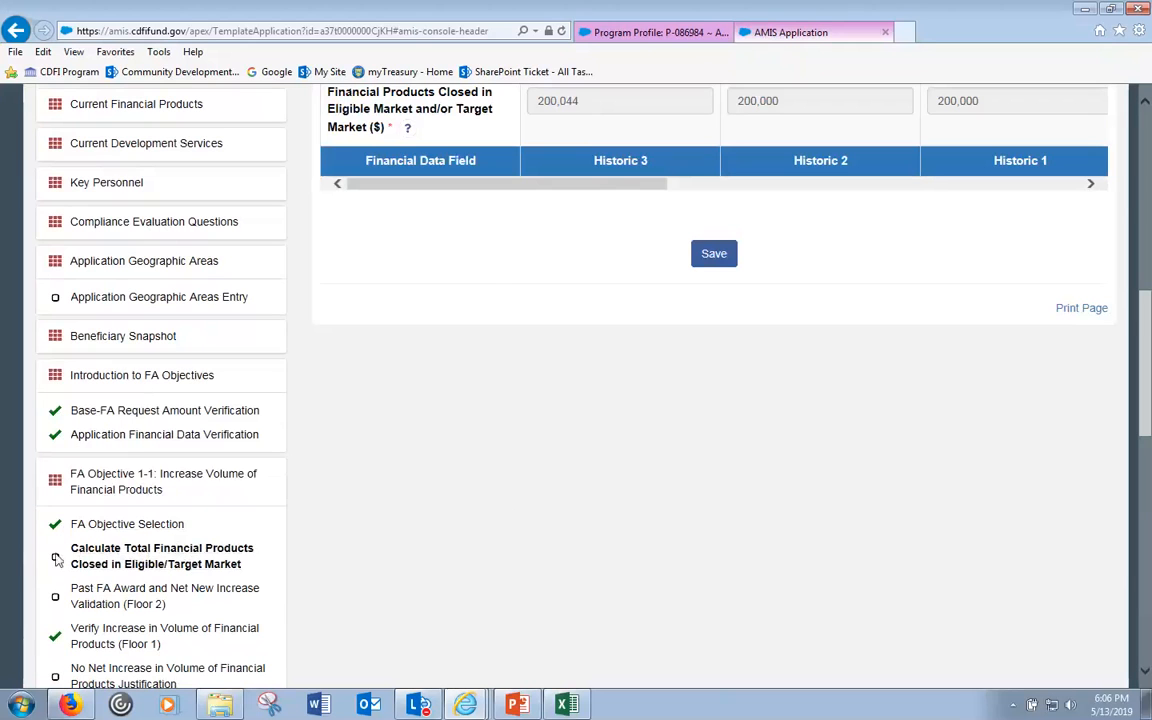
drag(660, 184, 882, 221)
scroll(972, 260, up, 4)
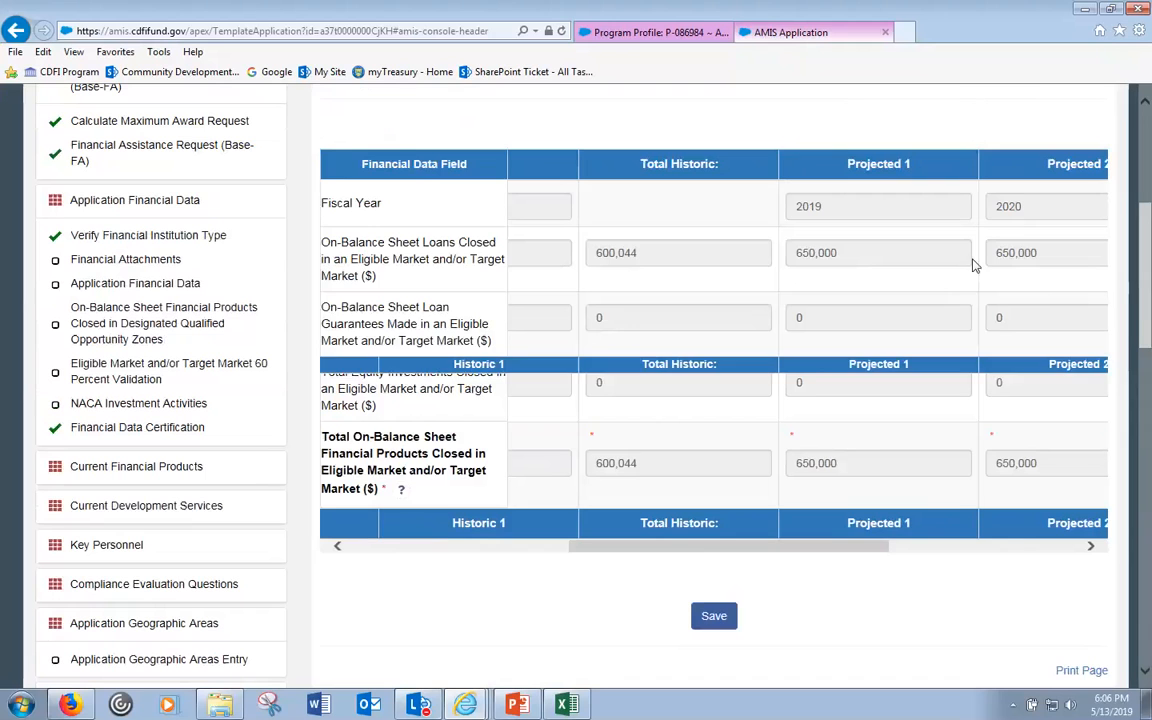
drag(784, 544, 872, 560)
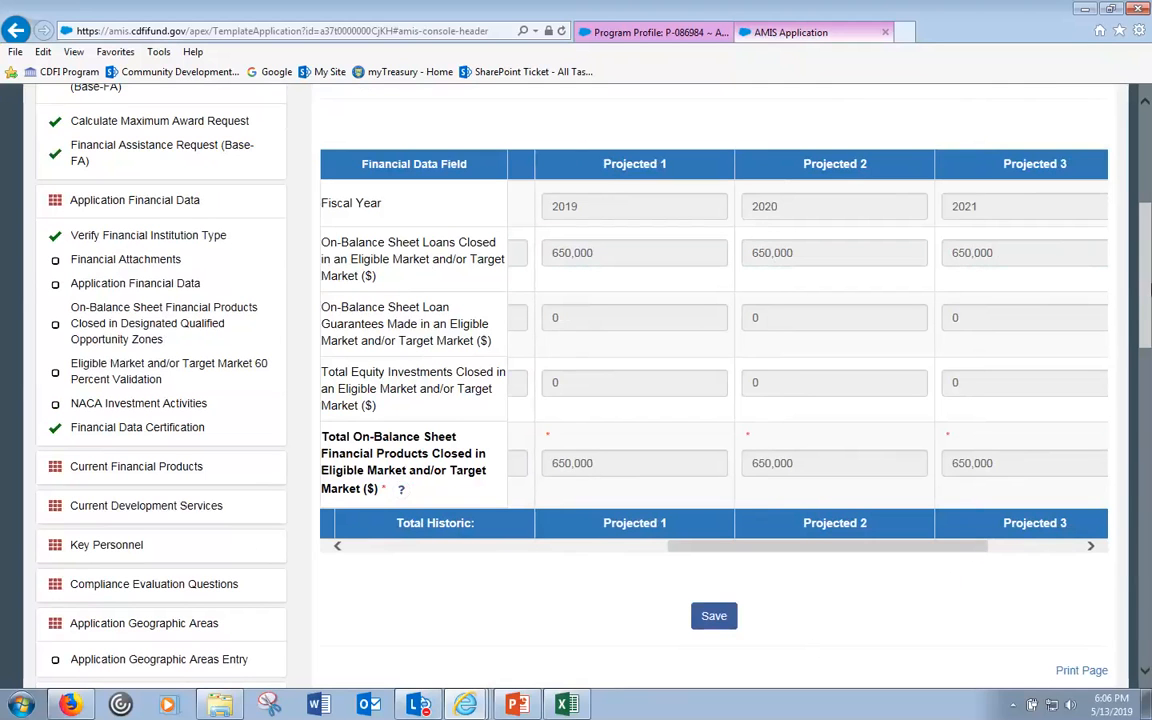
drag(1147, 288, 1147, 449)
- Check the figures in the Past FA Award Floor 2 validation
click(136, 306)
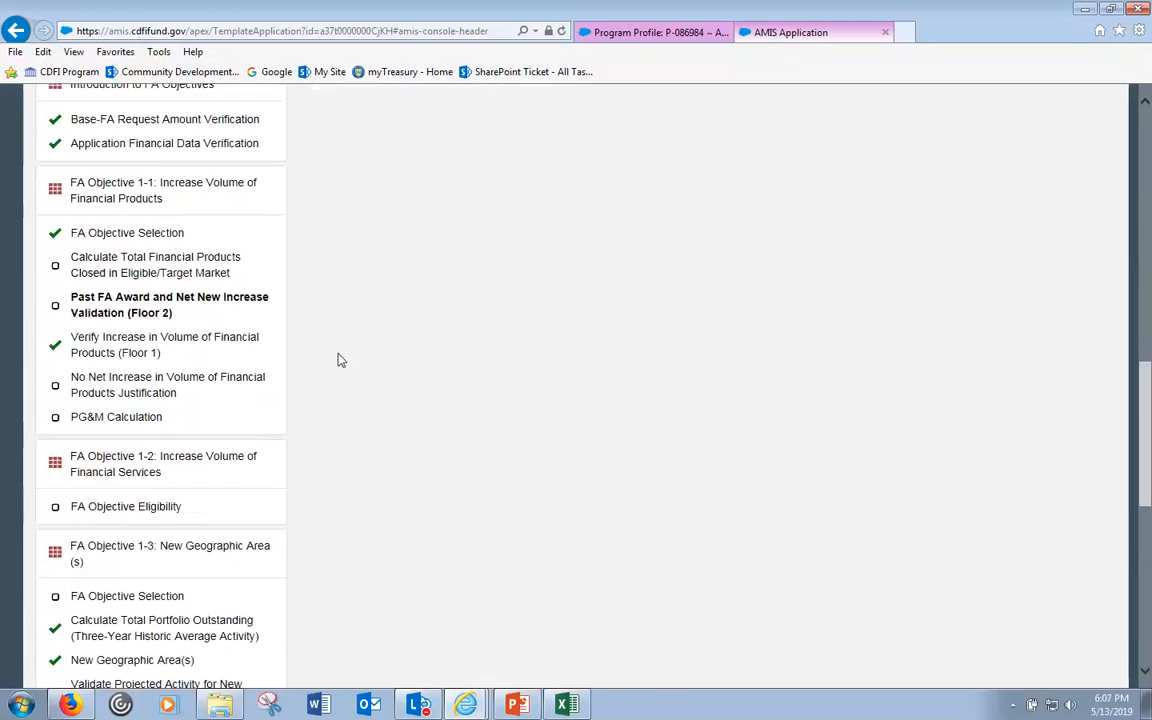
scroll(1018, 283, up, 6)
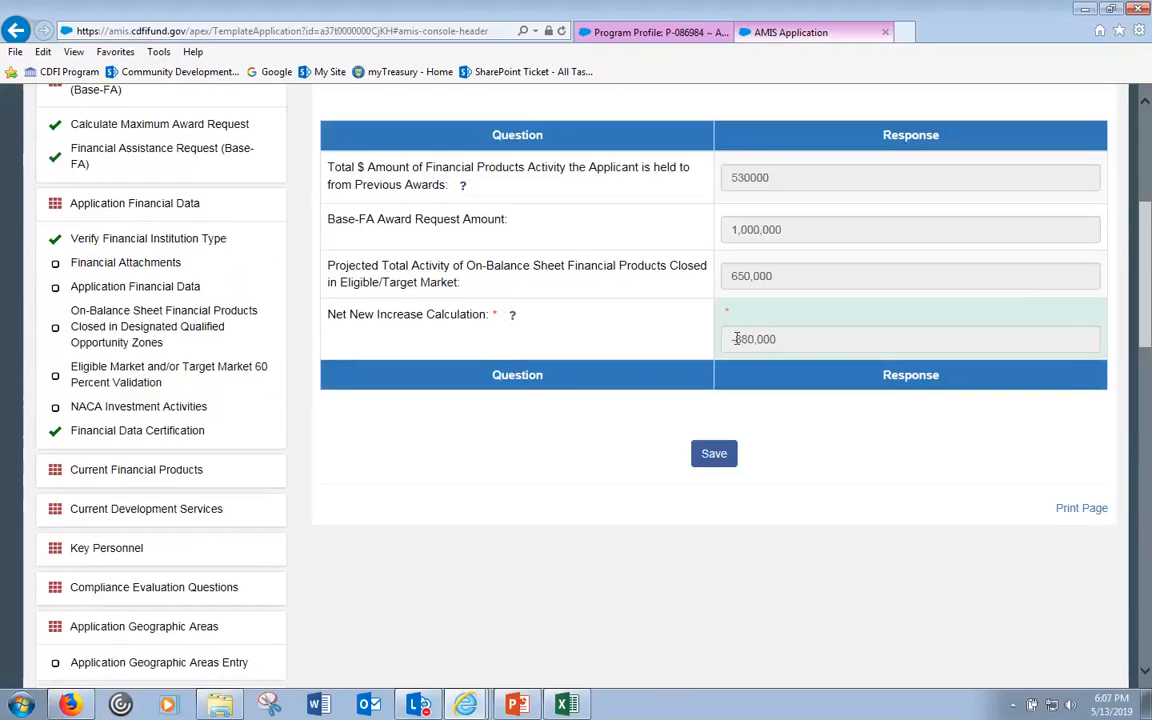
scroll(413, 514, down, 5)
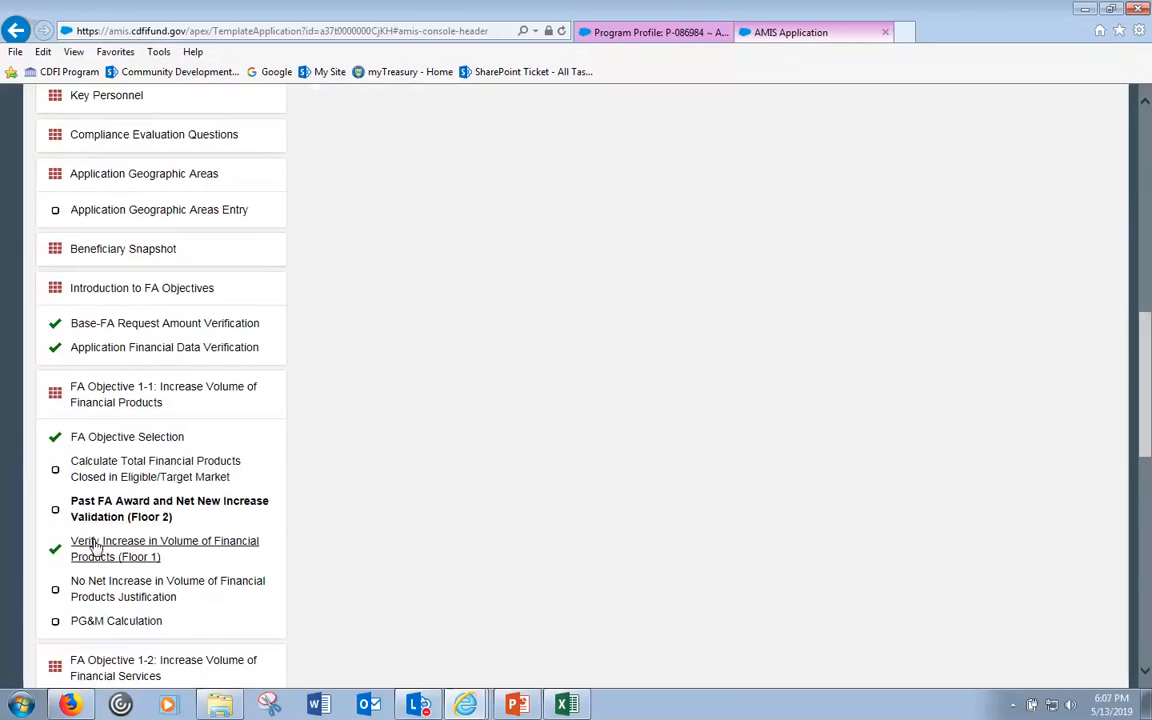
- Verify the 650,000 Projected 2 and 3 totals in Calculate Total Financial Products Closed and save it
click(107, 479)
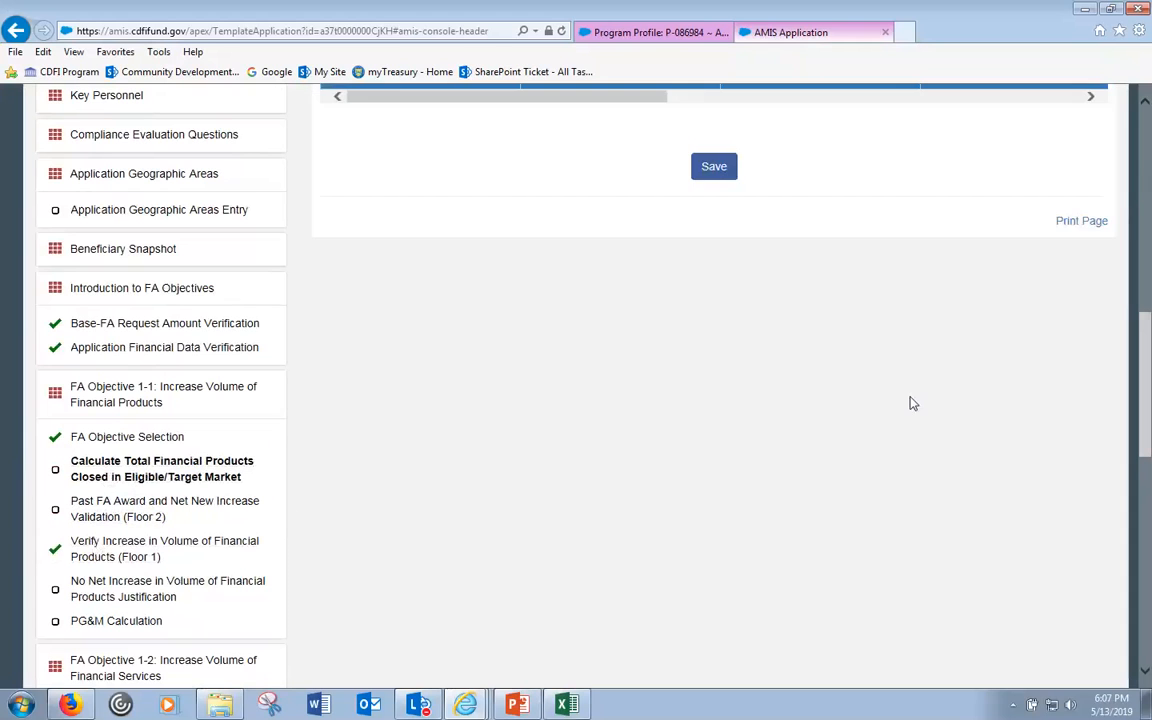
scroll(912, 403, up, 5)
drag(594, 458, 988, 491)
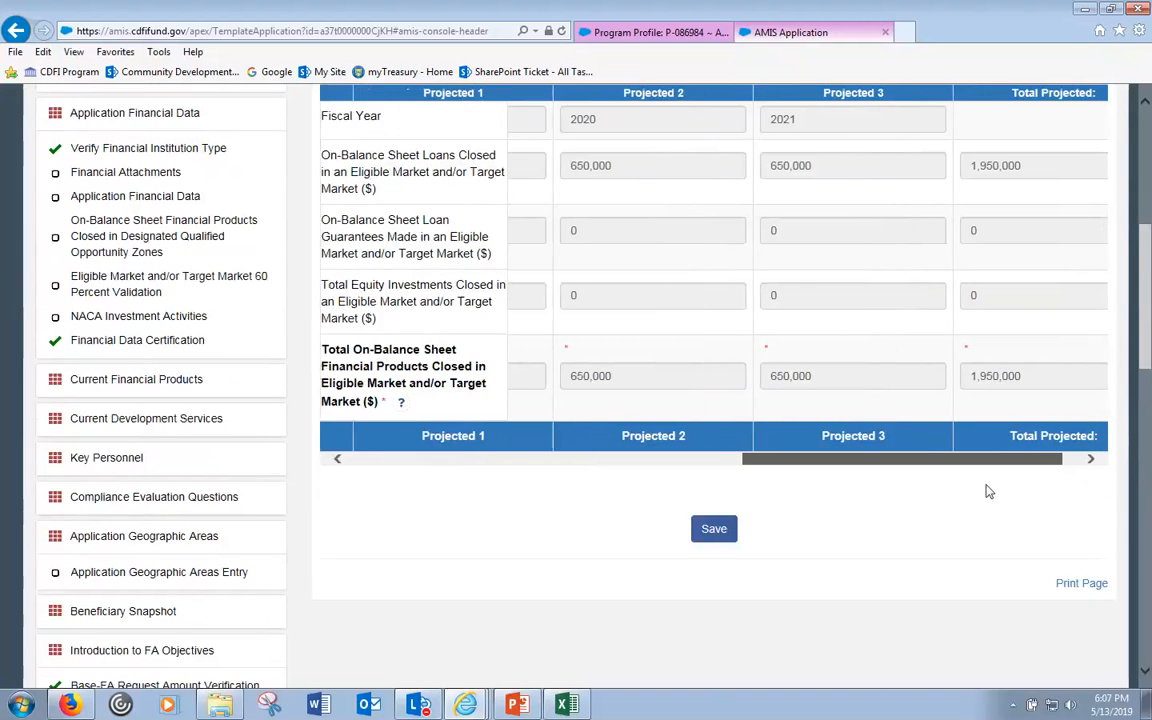
click(810, 375)
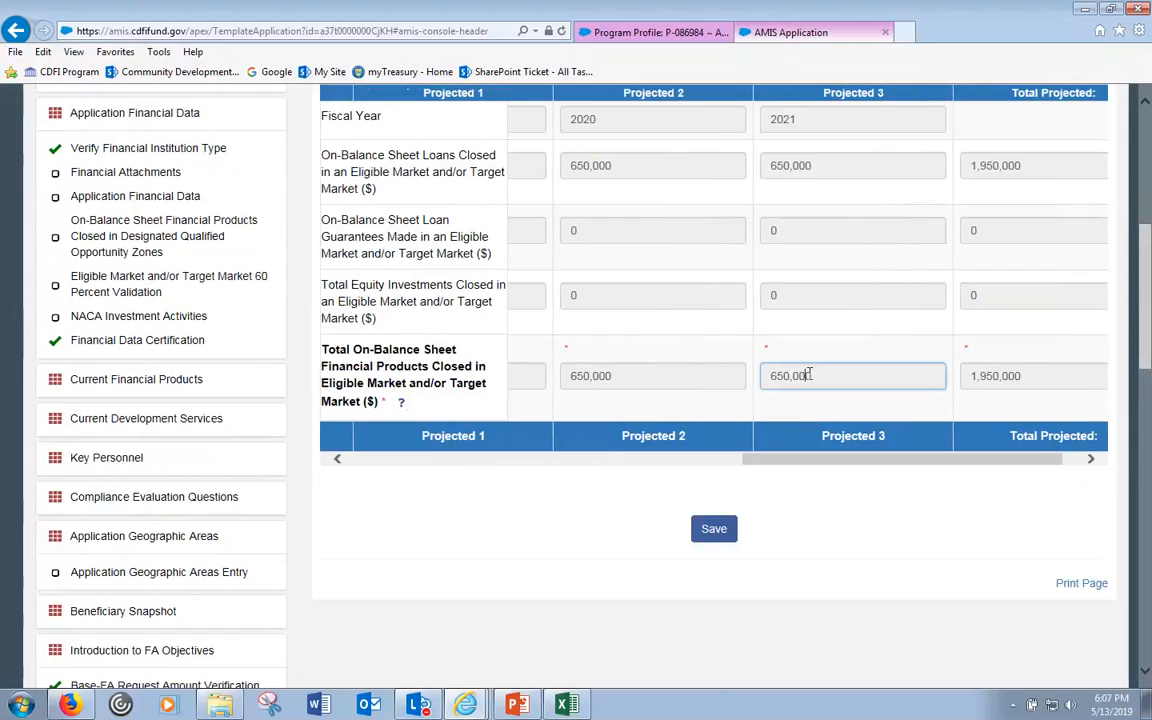
click(604, 389)
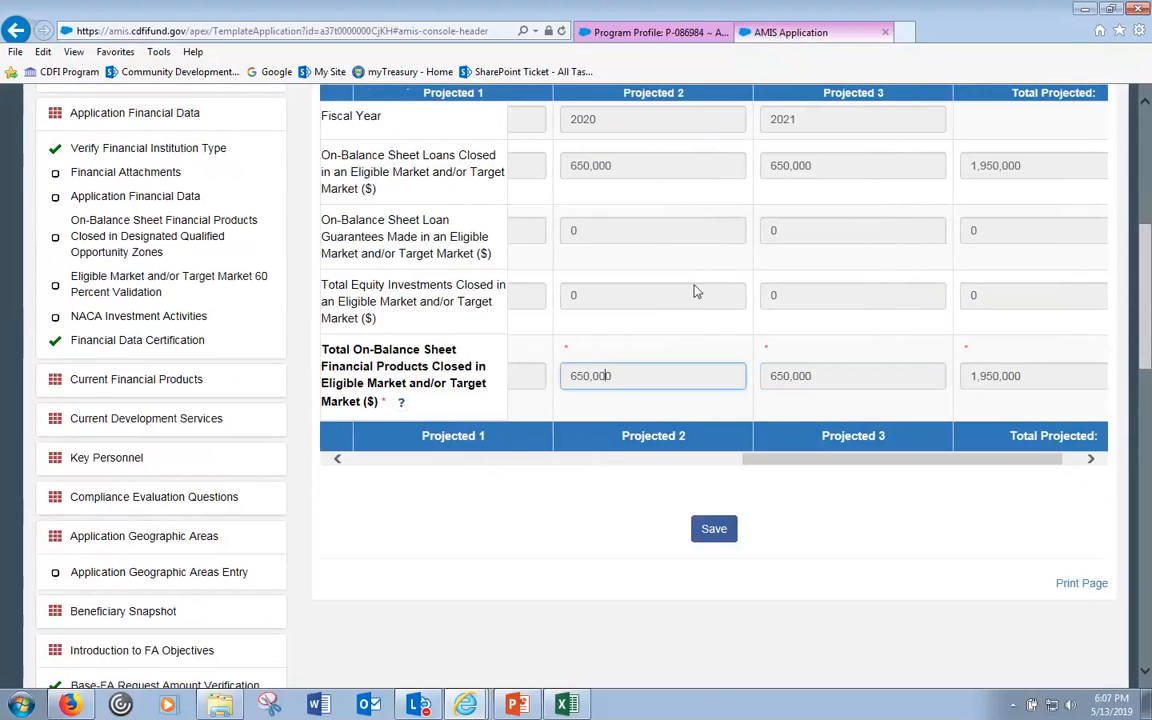
drag(612, 167, 563, 173)
drag(861, 172, 771, 170)
click(714, 528)
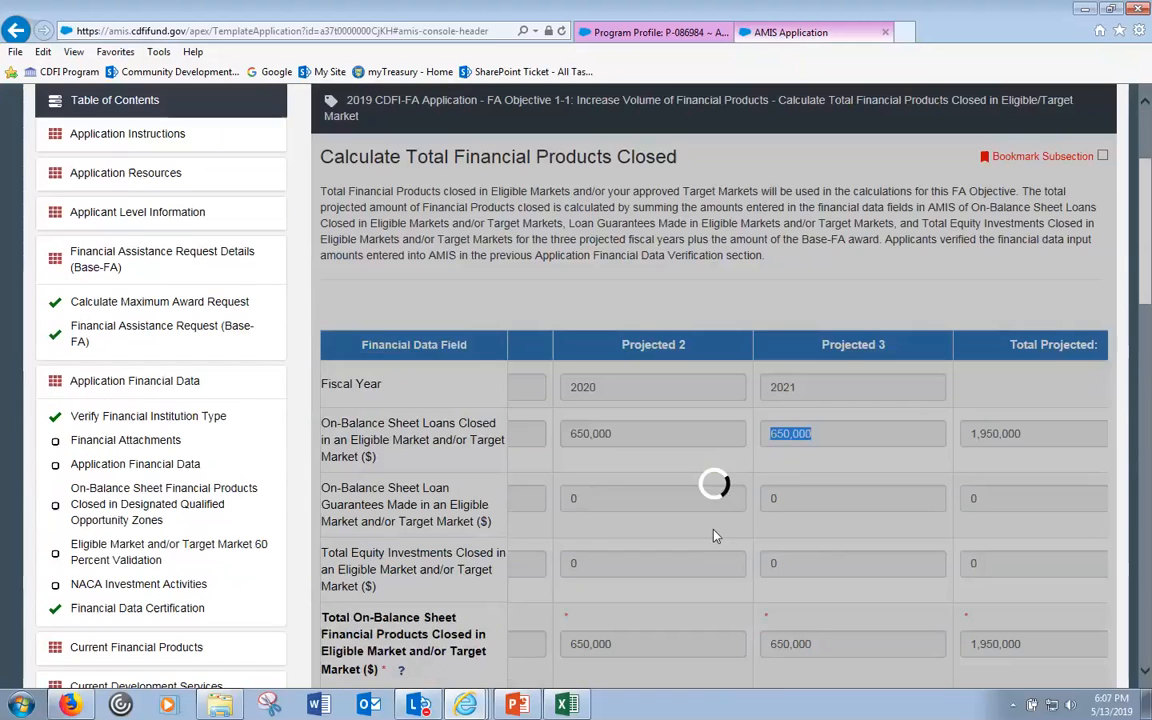
- Reopen Floor 2, now showing 1,950,000 projected total activity and a 420,000 net new increase
scroll(160, 545, down, 4)
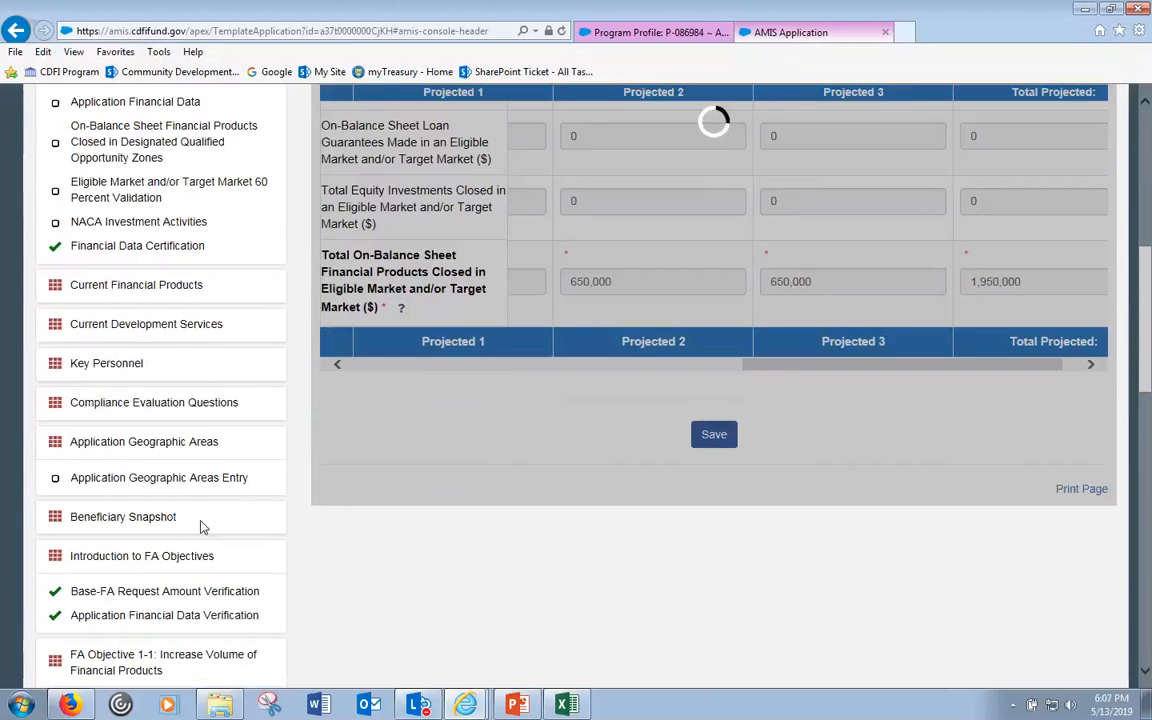
scroll(296, 527, down, 2)
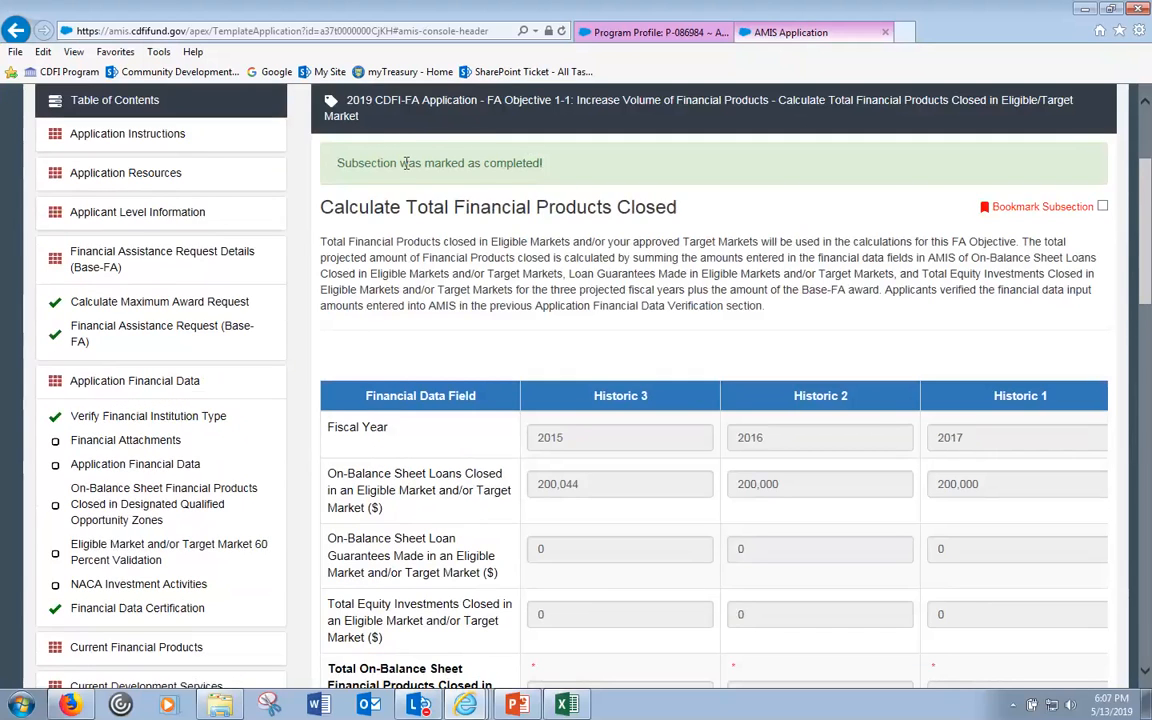
scroll(415, 163, down, 5)
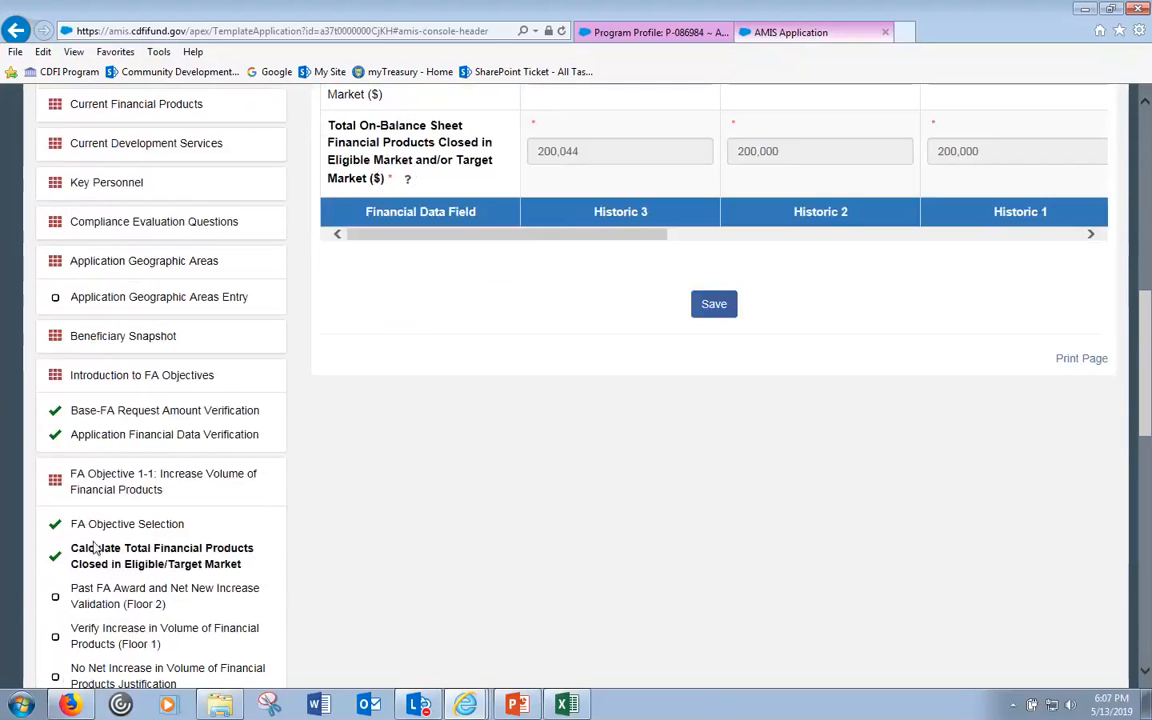
scroll(89, 598, down, 1)
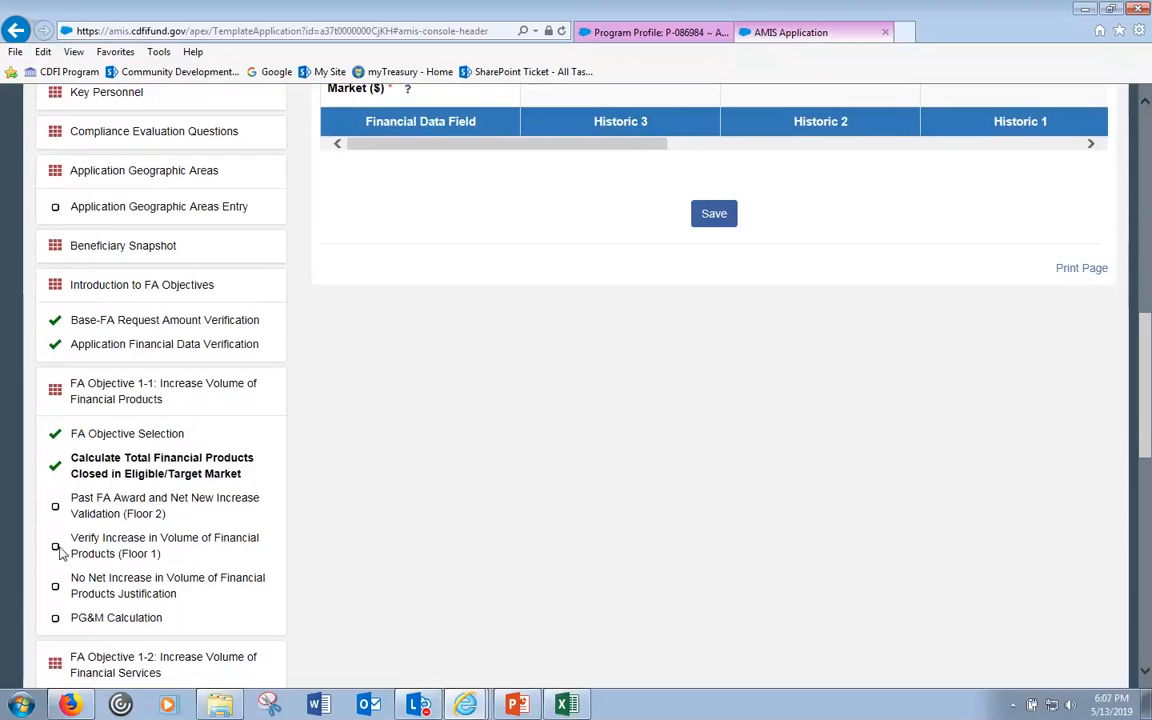
click(110, 514)
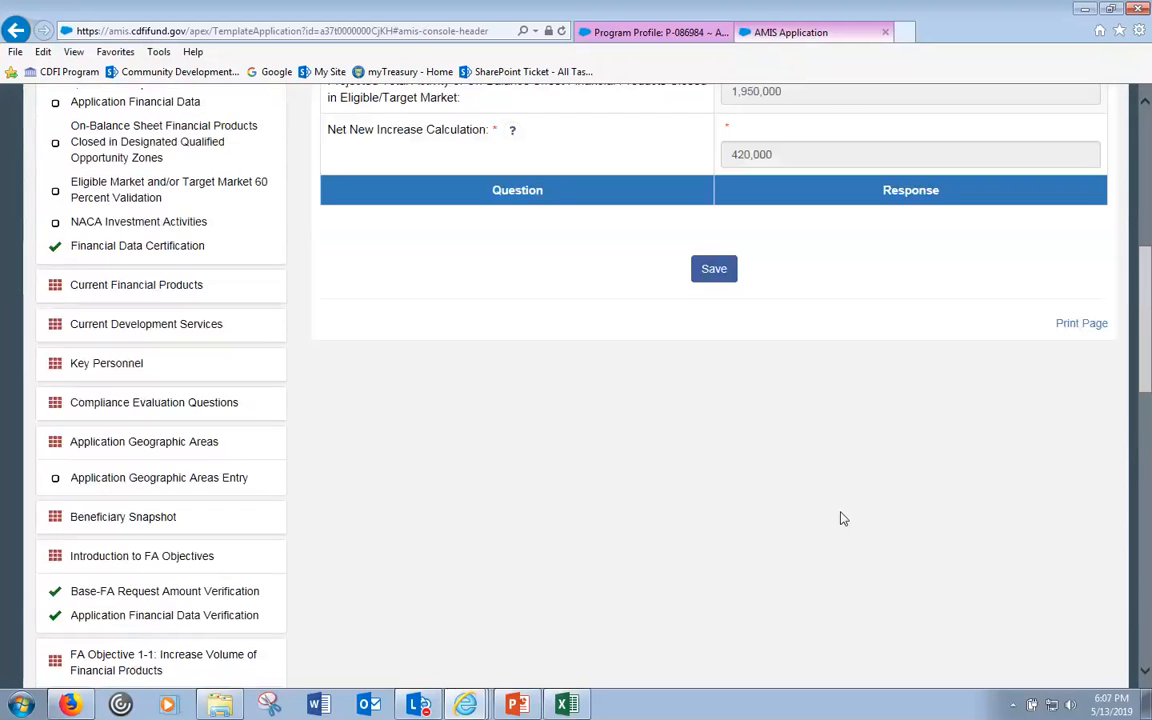
- Check the Floor 2 table: 1,950,000 projected against the 530,000 floor gives 420,000, then open Floor 1
scroll(840, 518, up, 3)
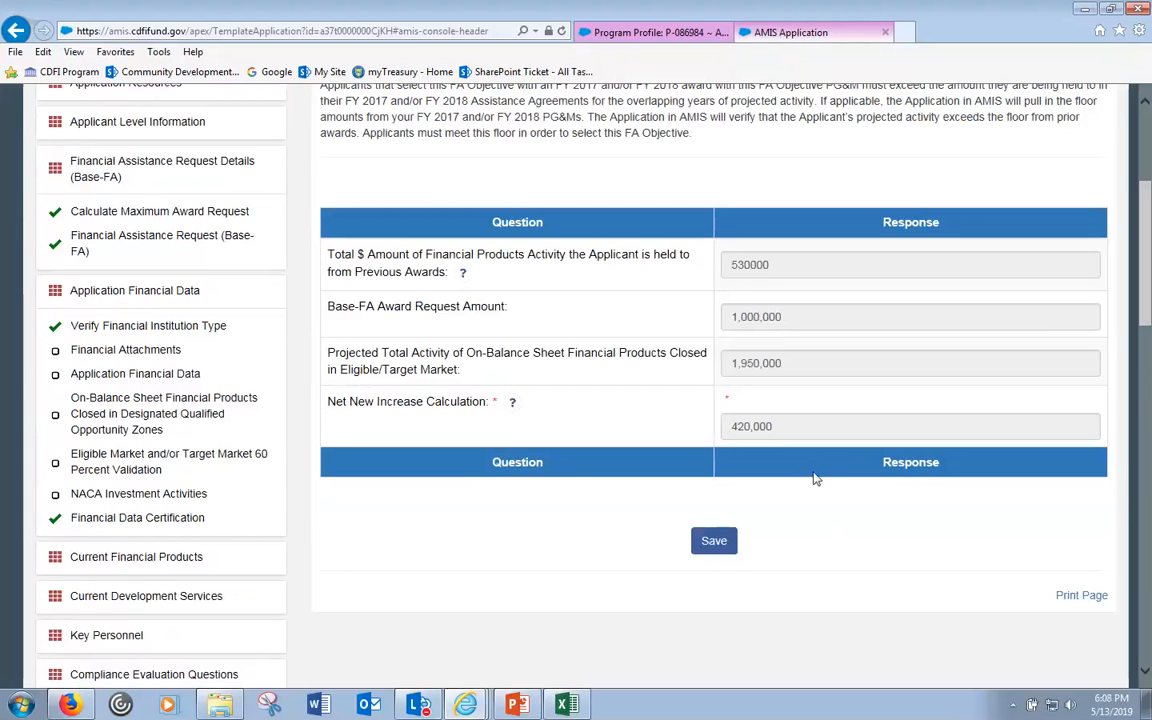
scroll(760, 492, down, 6)
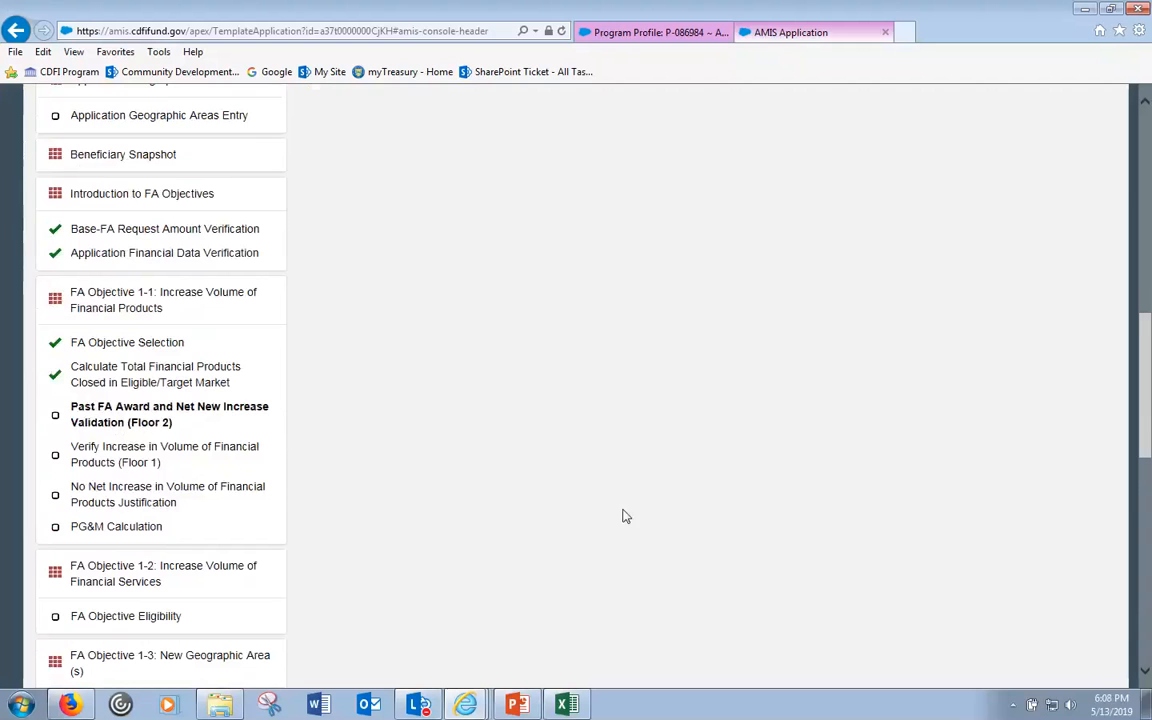
click(178, 456)
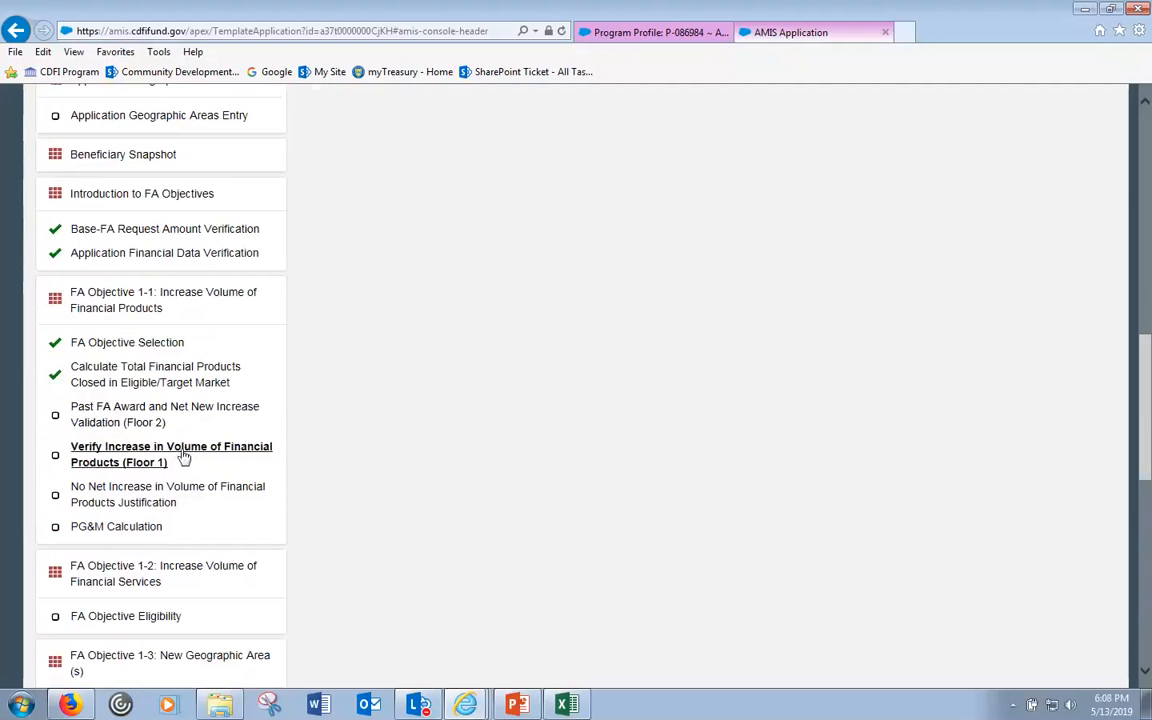
- Read the Floor 1 calculation of 1,950,000 projected and a 349,956 increase, then open Application Financial Data
scroll(871, 465, up, 6)
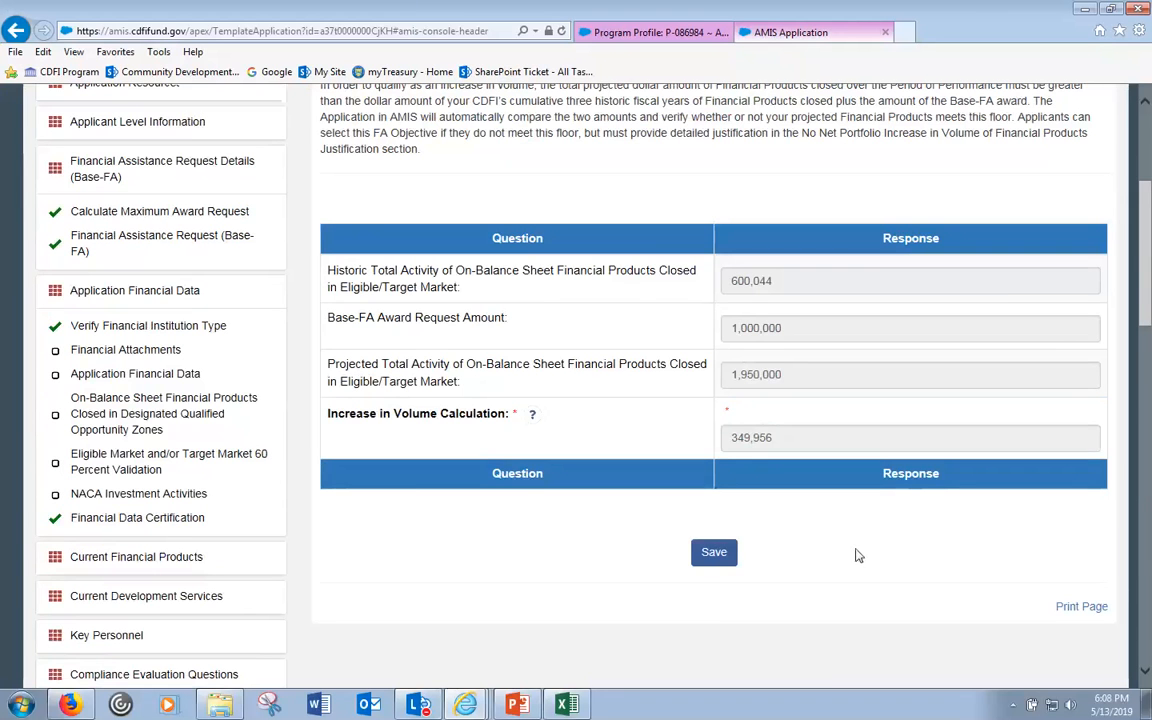
scroll(857, 553, up, 3)
scroll(857, 553, down, 3)
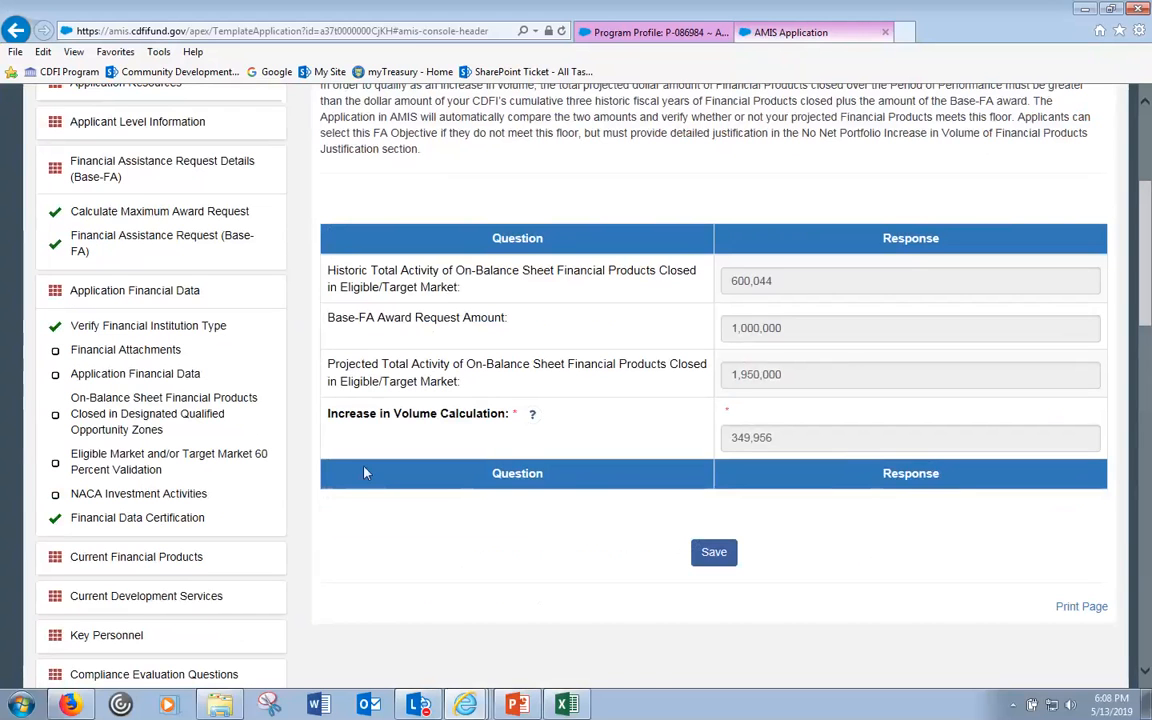
scroll(363, 473, up, 1)
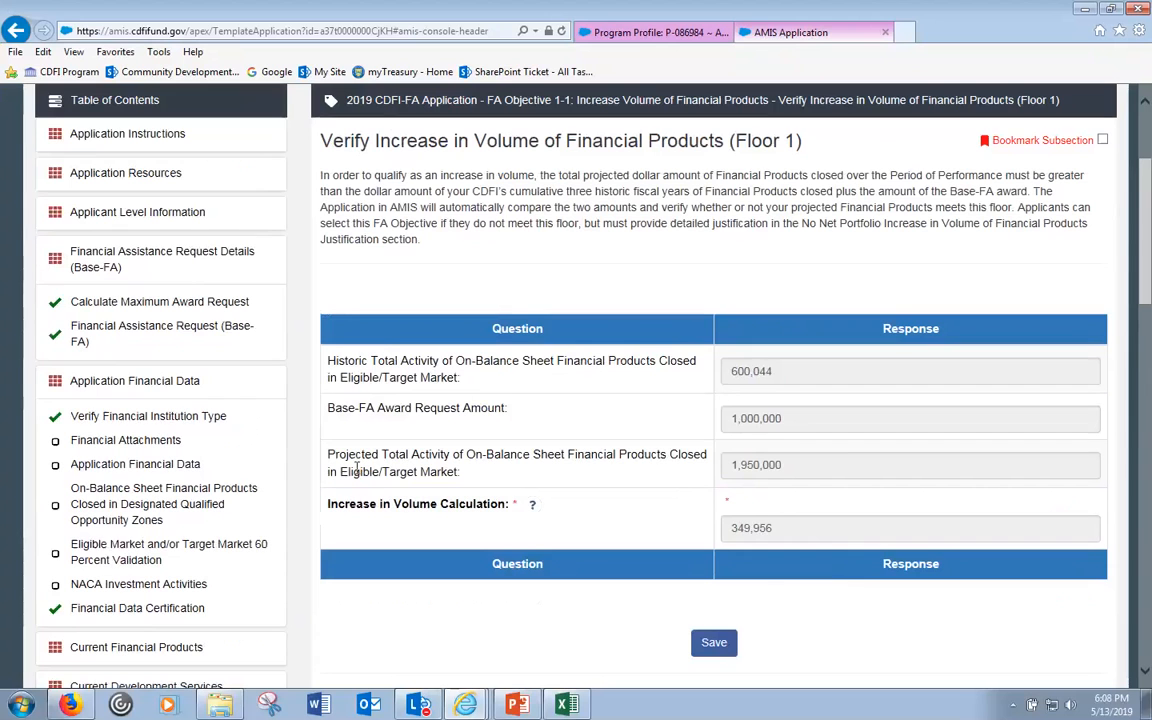
click(170, 468)
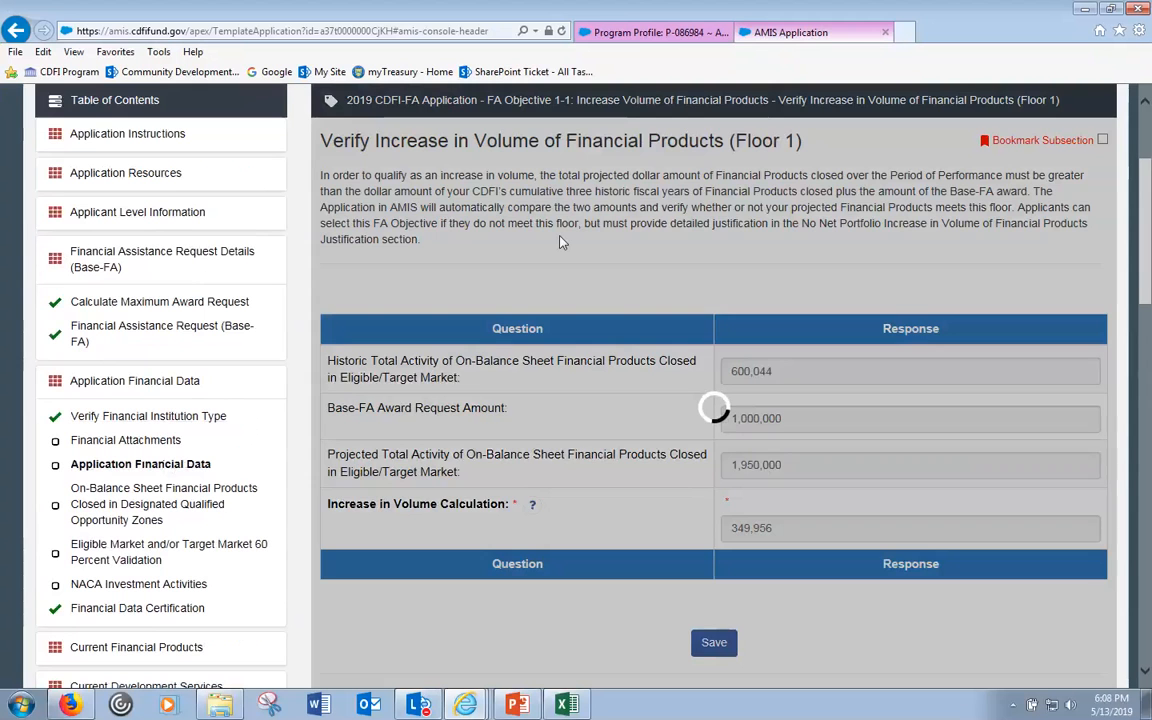
- Look over the historic eligible-market totals (200,044, 200,000, 200,000) and open the financial data verification
scroll(561, 241, down, 1)
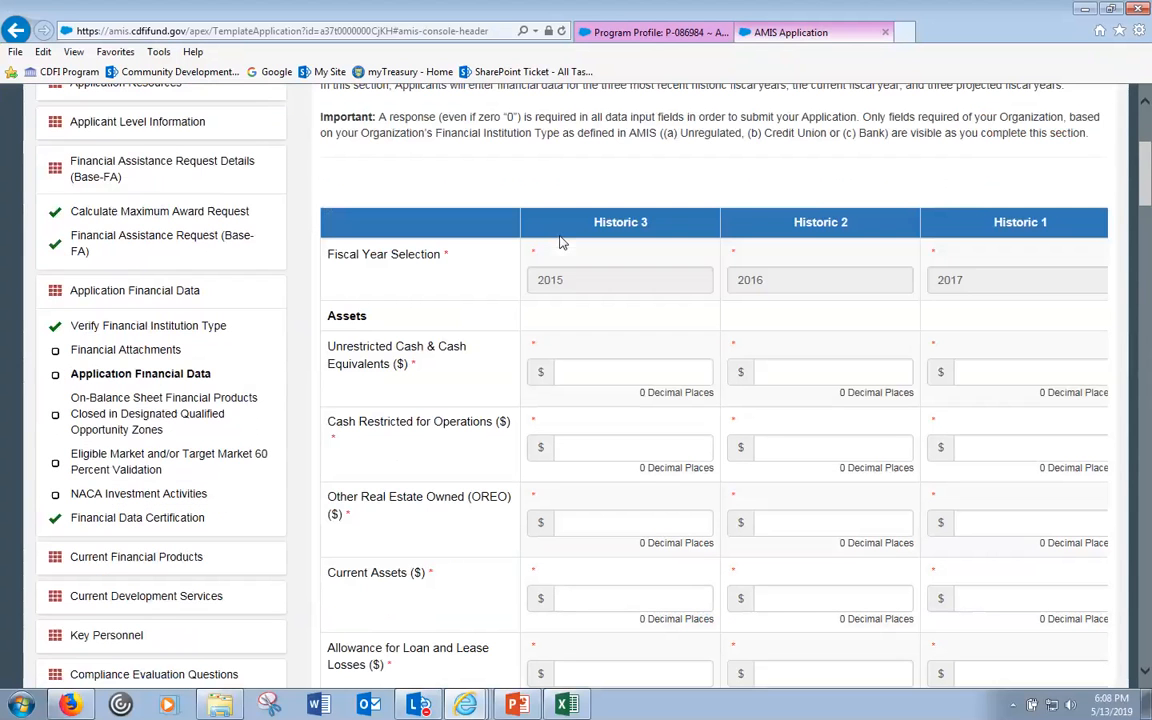
scroll(561, 241, down, 1)
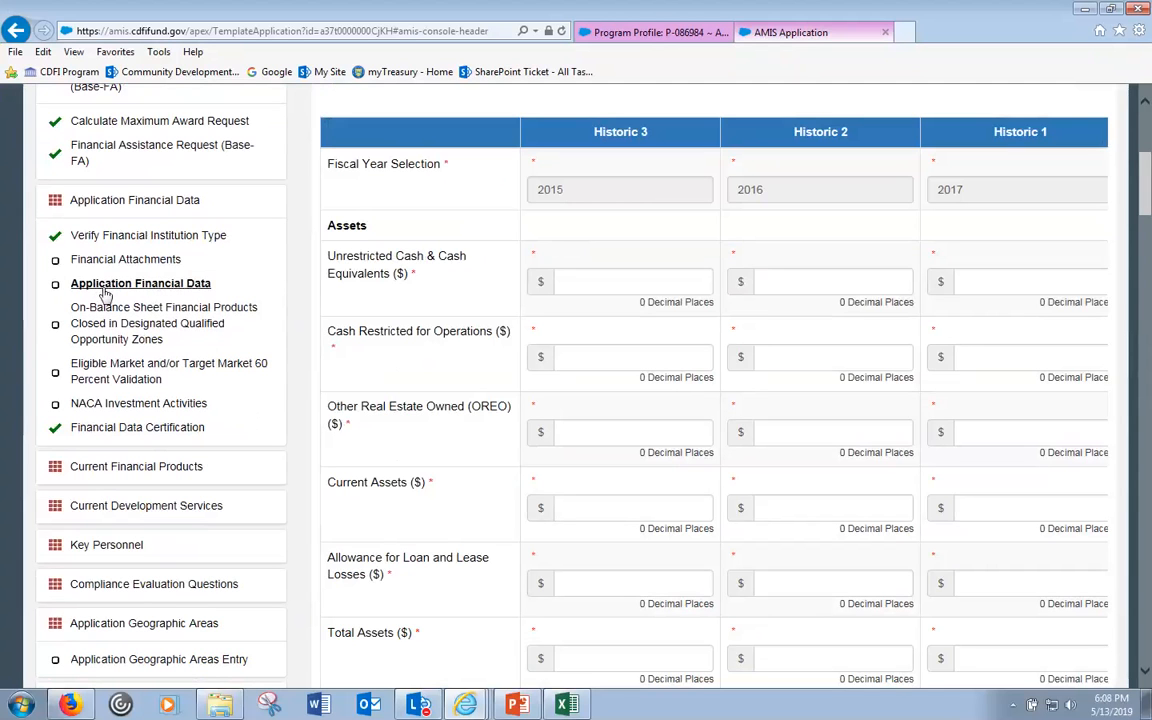
scroll(107, 290, down, 3)
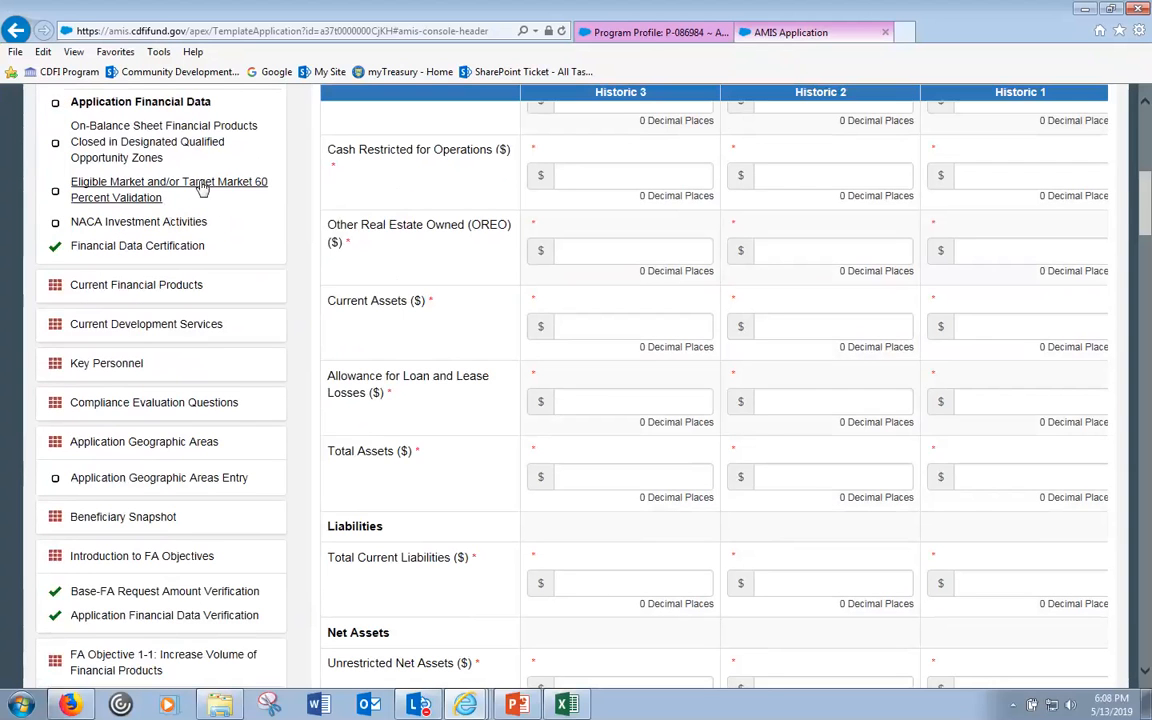
scroll(397, 476, down, 6)
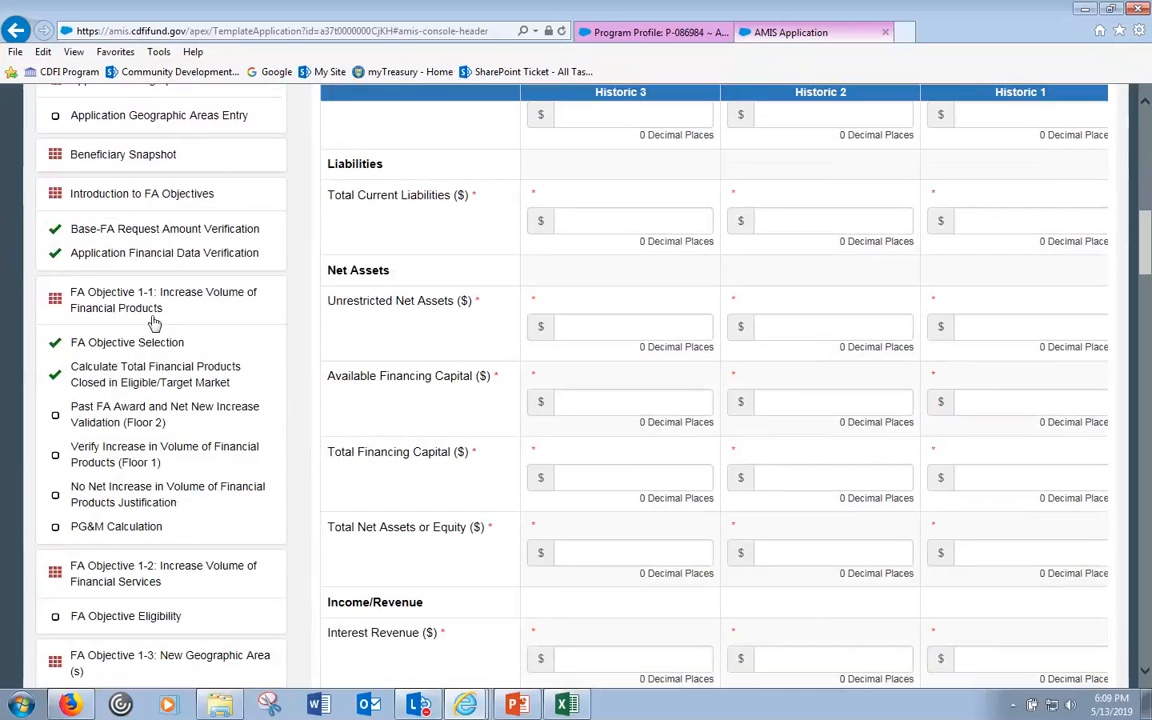
click(151, 256)
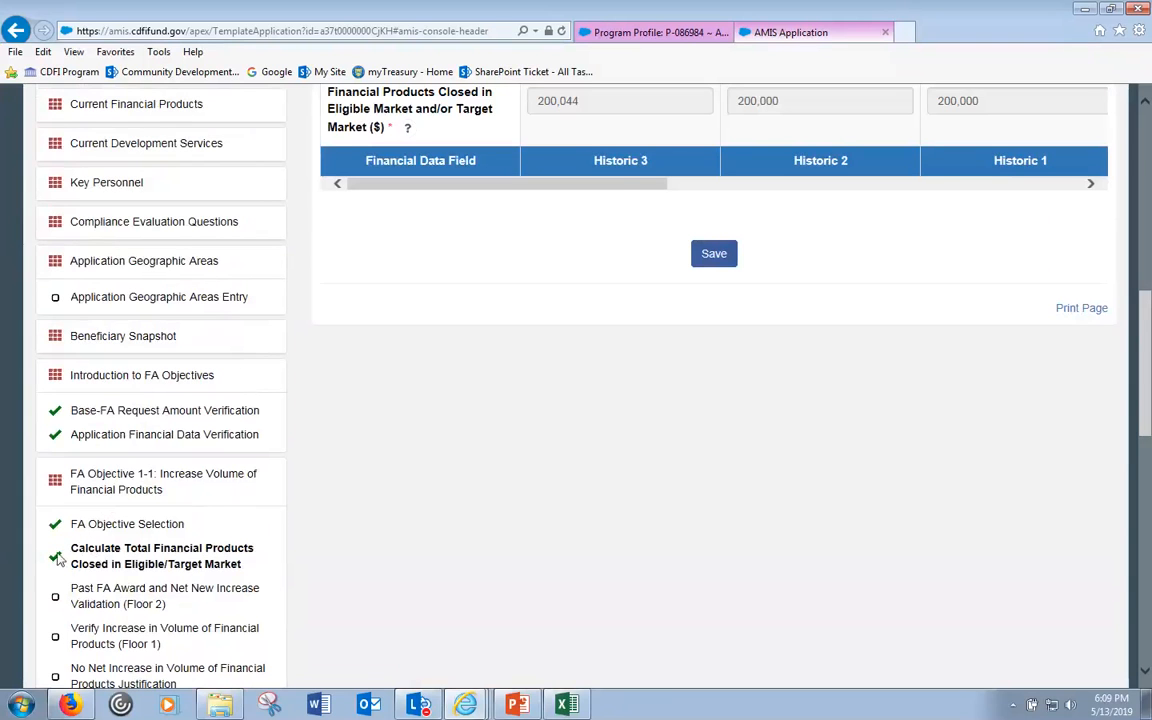
- Review the 650,000 projected totals for 2019–2021 and collapse the FA Objective 1-3 group
drag(625, 188, 886, 203)
scroll(886, 203, up, 3)
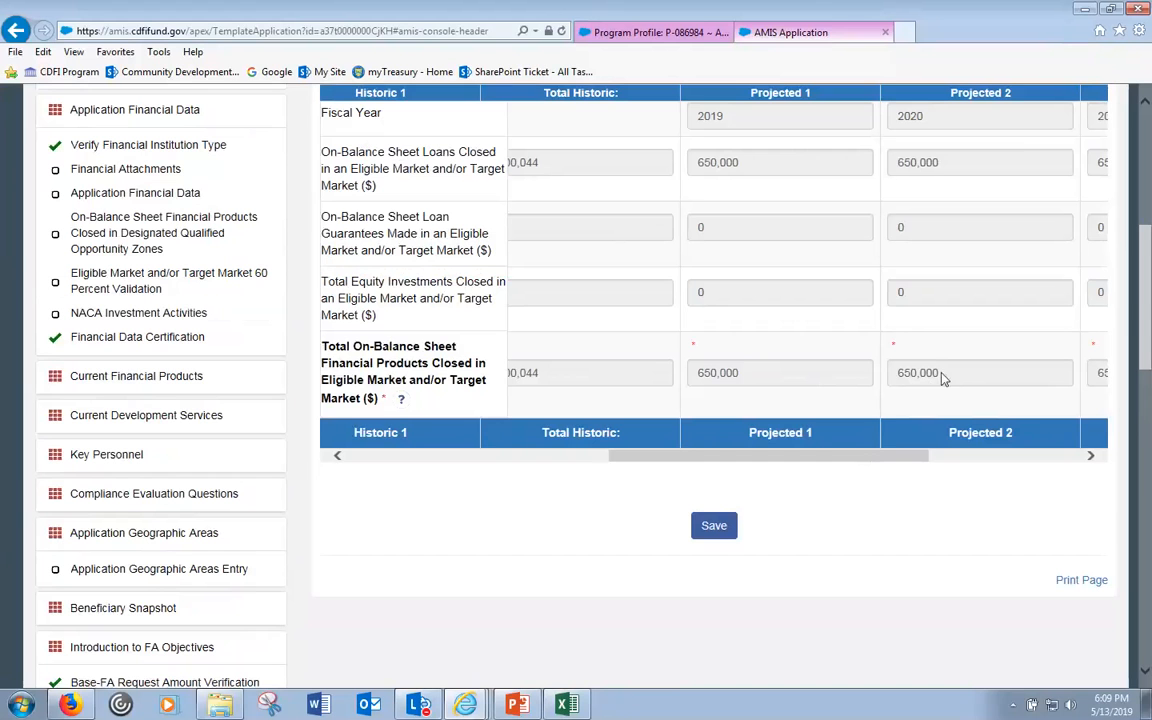
drag(854, 458, 880, 467)
scroll(335, 520, down, 7)
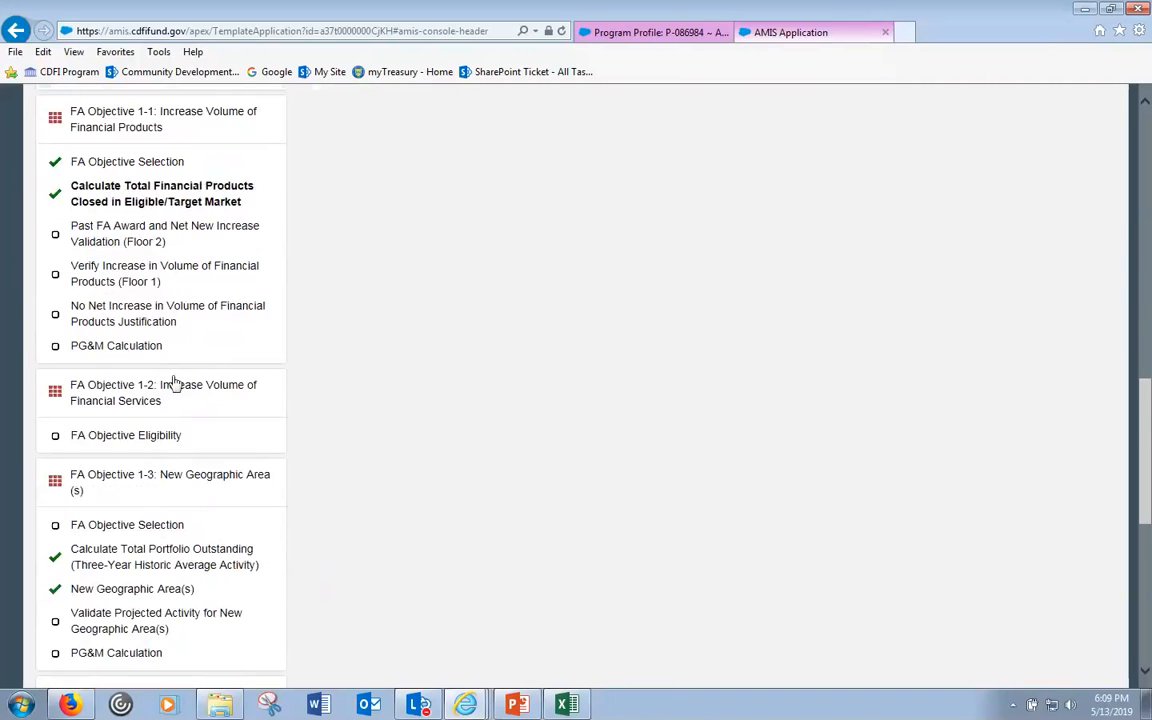
click(146, 482)
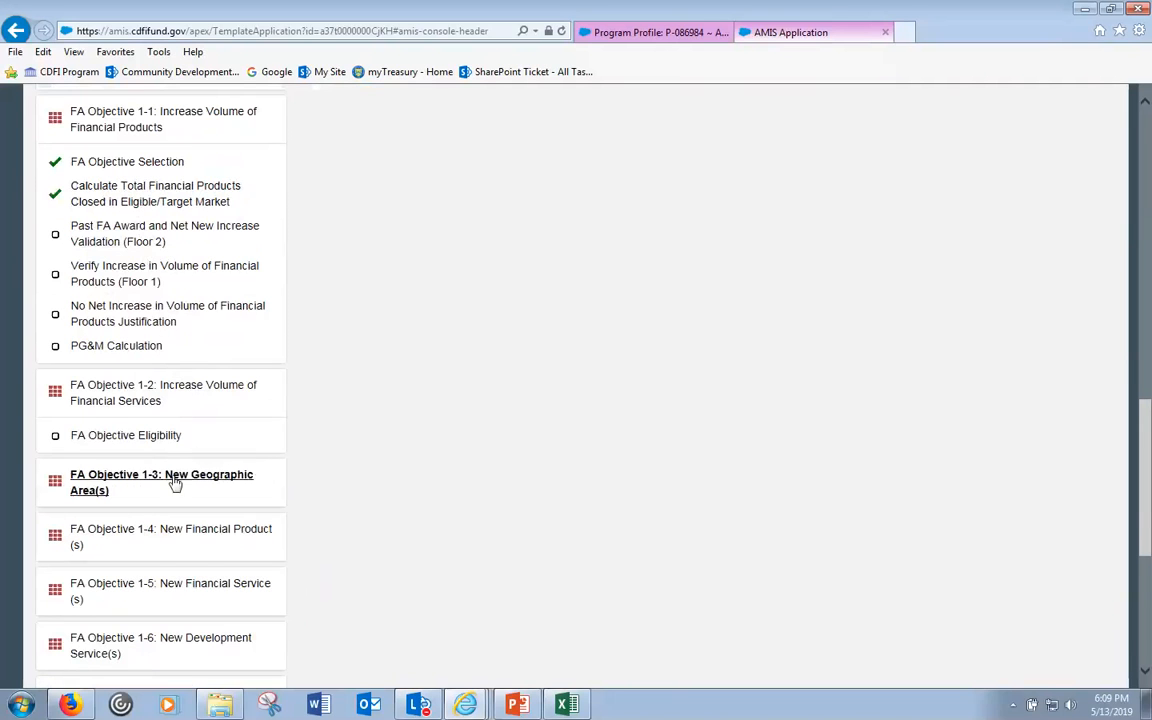
- Open the Past FA Award Floor 2 validation page and briefly highlight 'Floor 2' in its title
scroll(688, 358, down, 4)
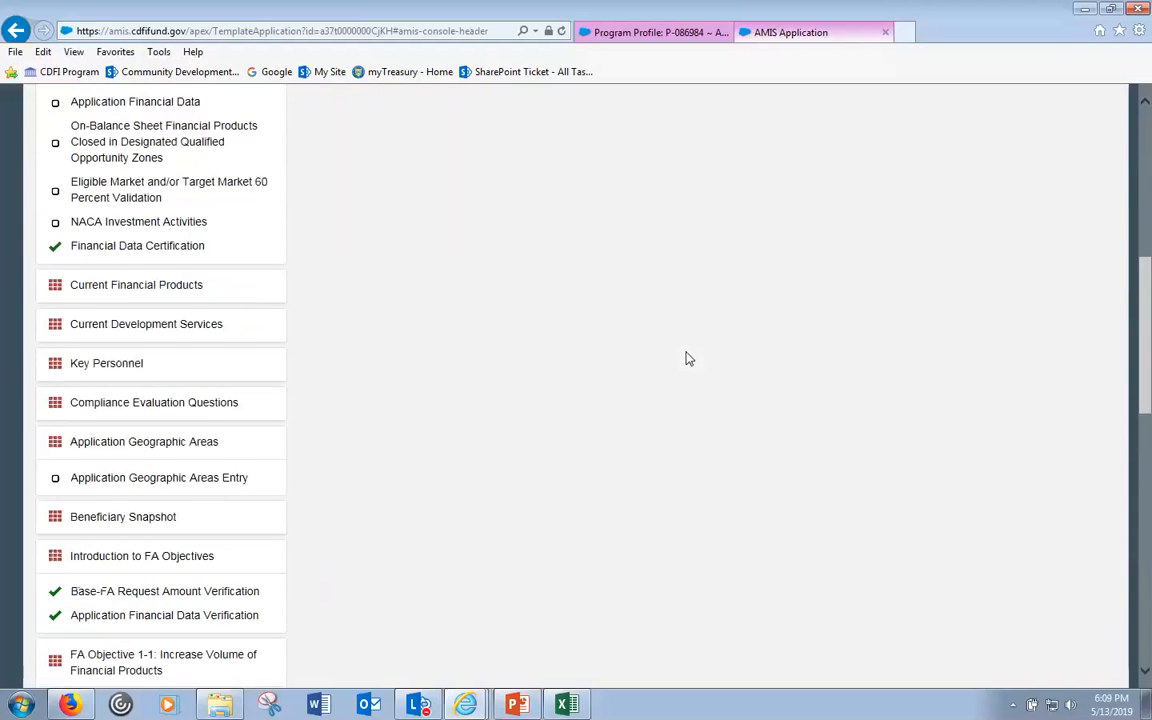
scroll(686, 358, down, 3)
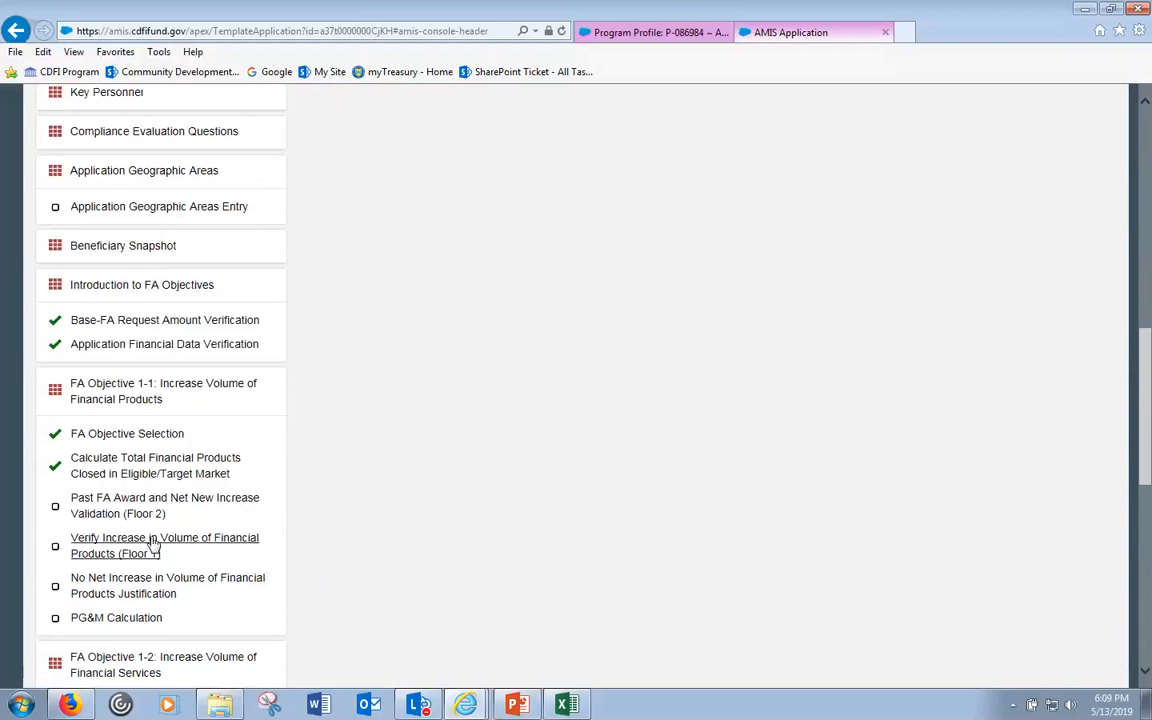
click(137, 505)
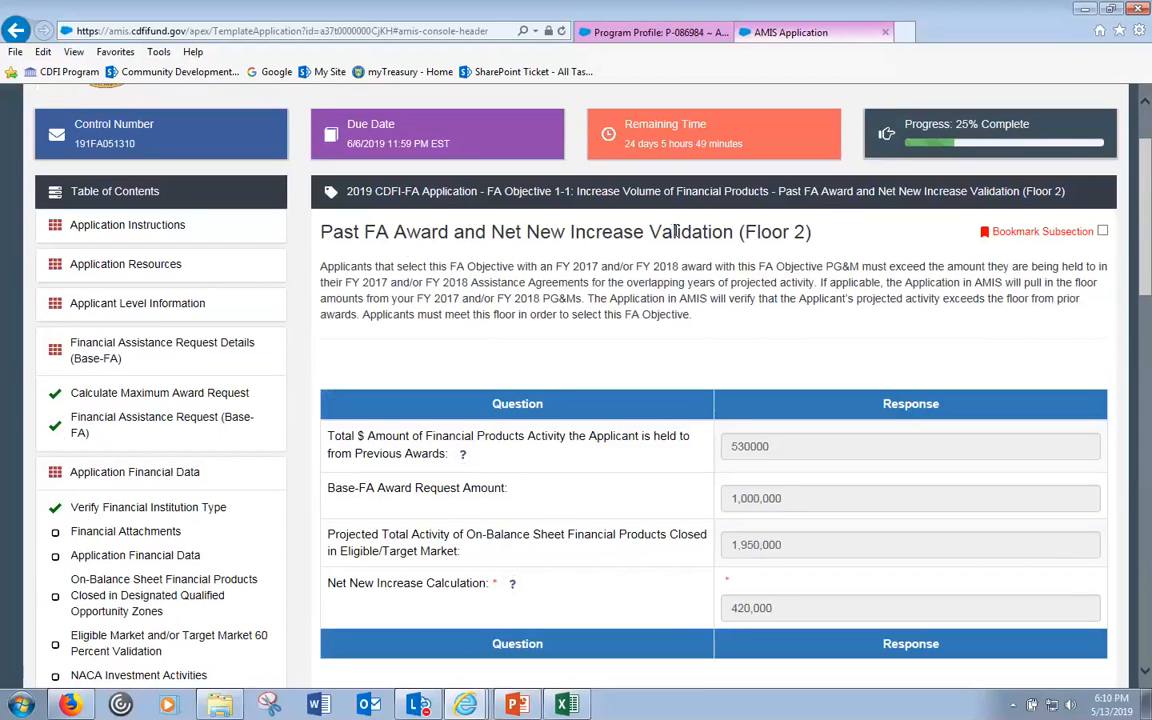
drag(744, 231, 805, 232)
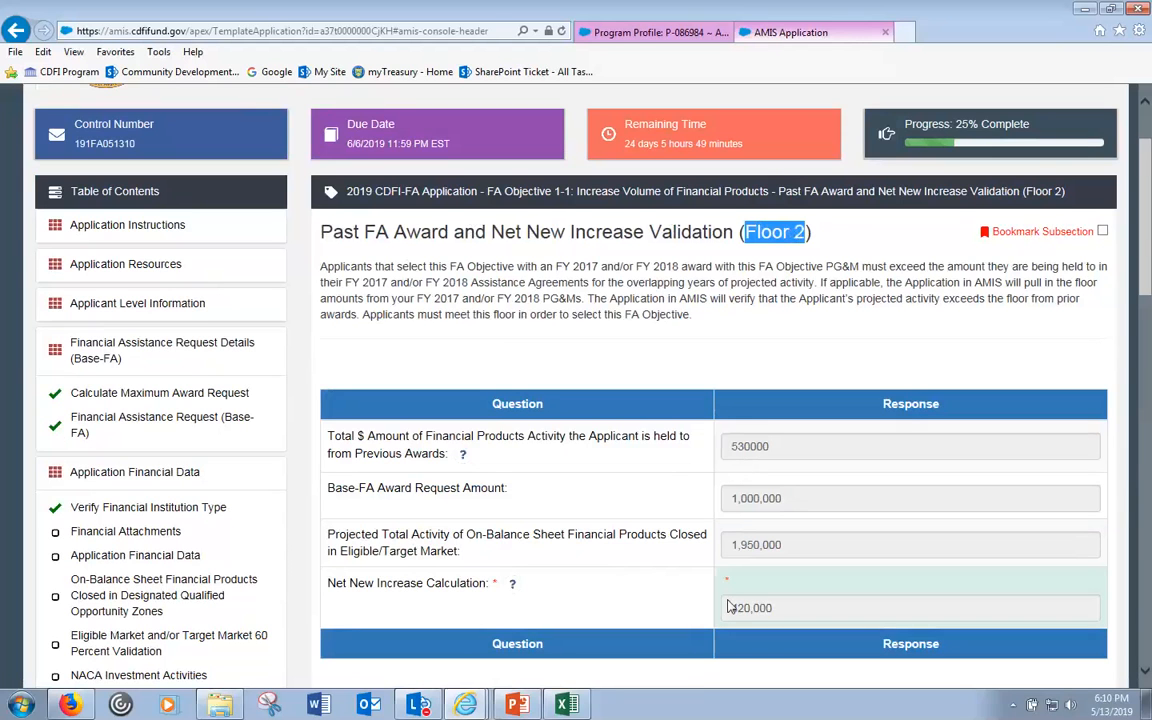
click(560, 287)
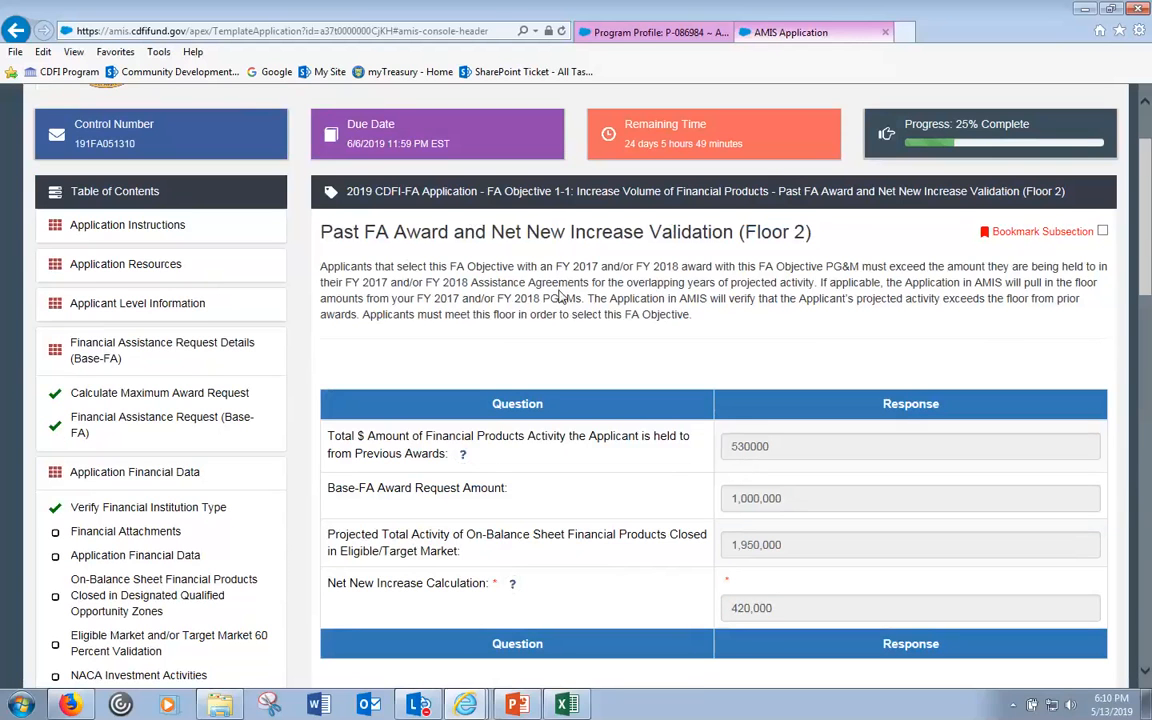
- Scroll through the Floor 2 table's 420,000 net increase, then go to the Floor 1 verification page
scroll(560, 287, down, 1)
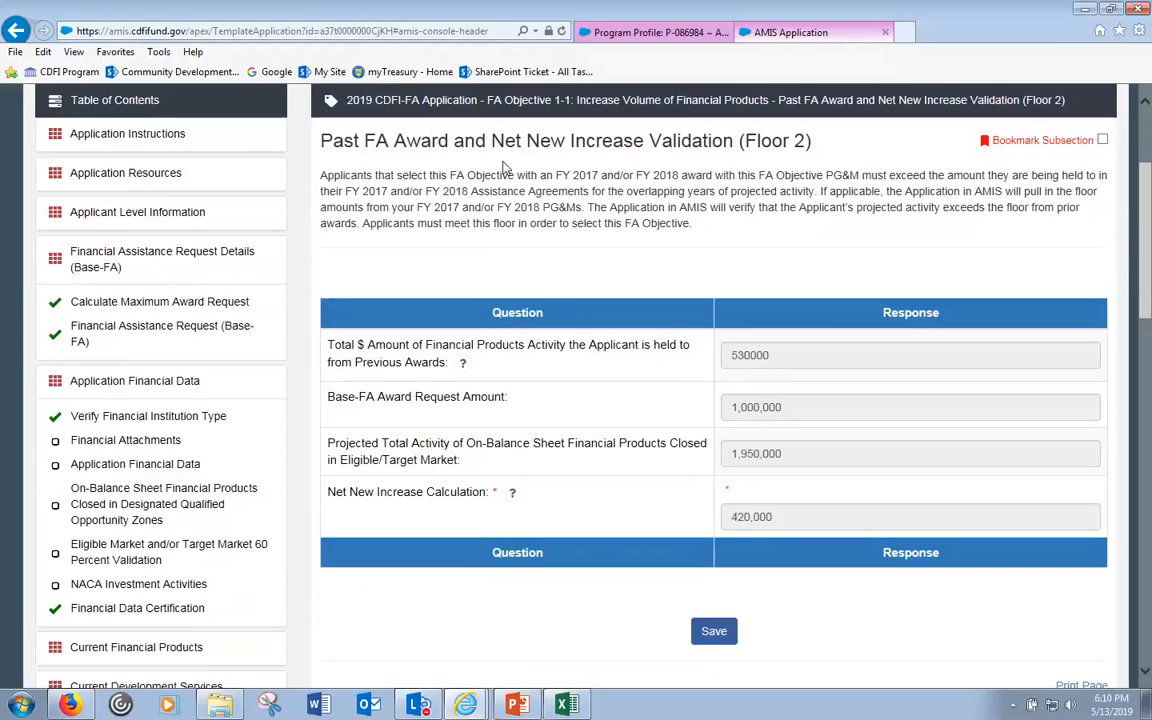
scroll(527, 160, up, 1)
scroll(505, 172, down, 2)
scroll(505, 172, down, 2)
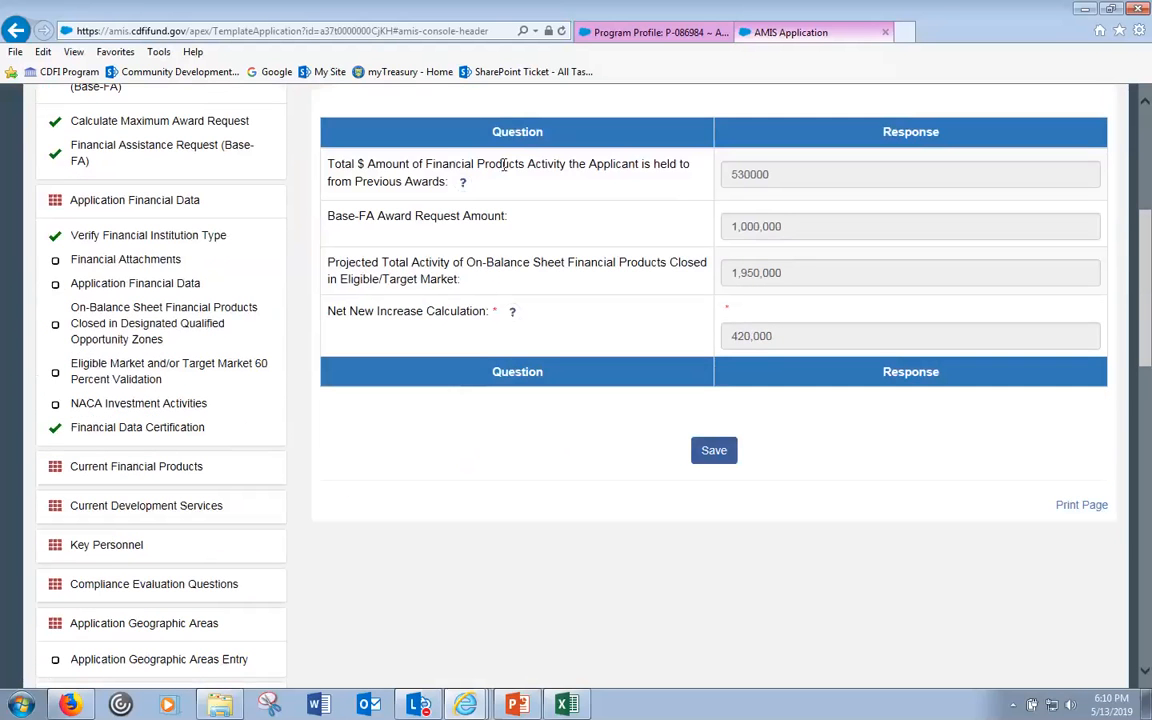
scroll(428, 228, down, 5)
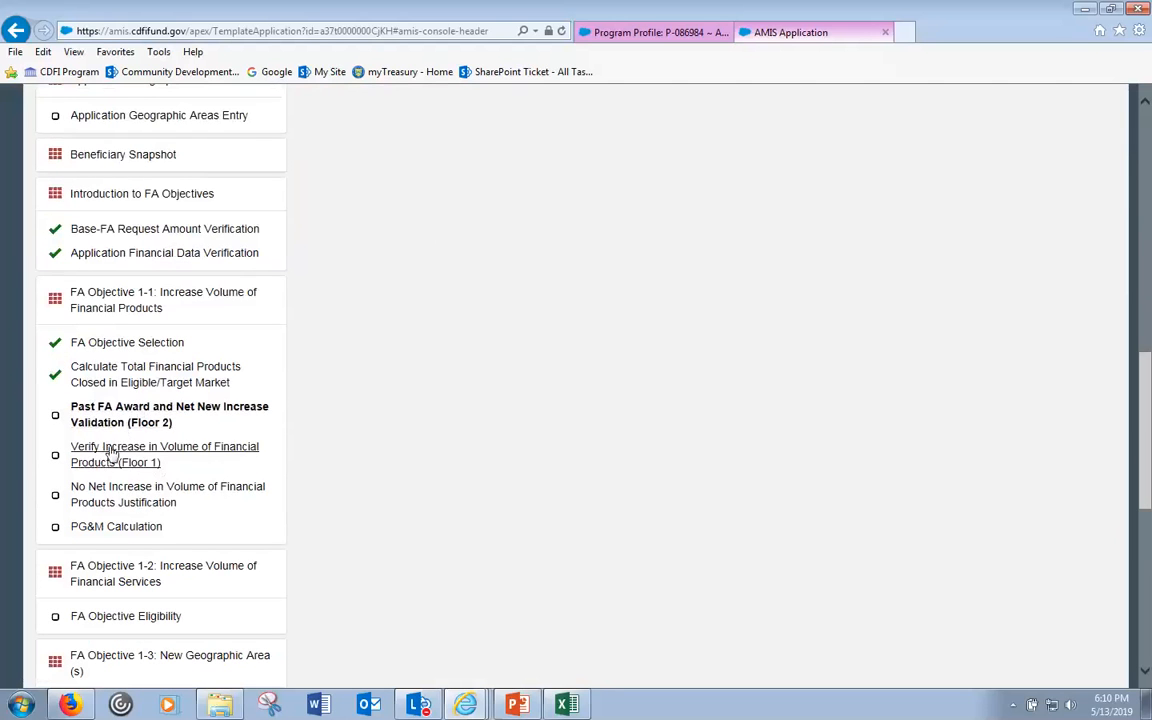
click(111, 453)
- Reread the Floor 1 table (600,044 historic, 1,950,000 projected, 349,956 increase) and open the No Net Increase justification
scroll(222, 524, up, 9)
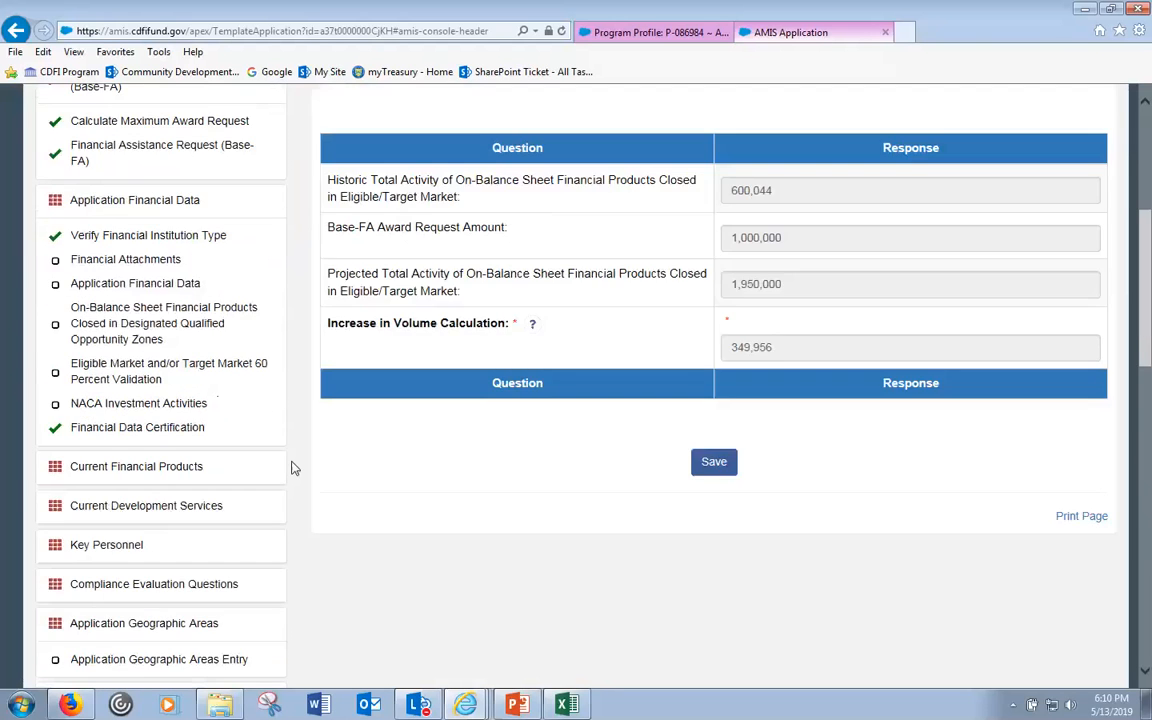
scroll(632, 399, down, 2)
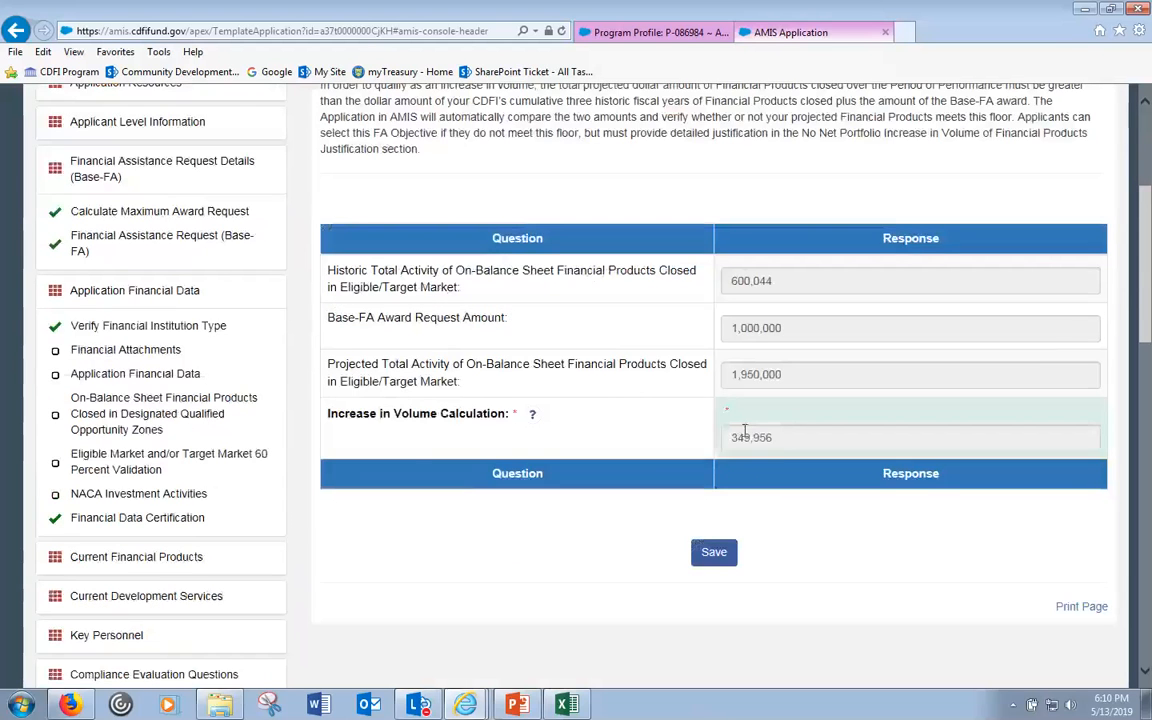
scroll(415, 452, down, 1)
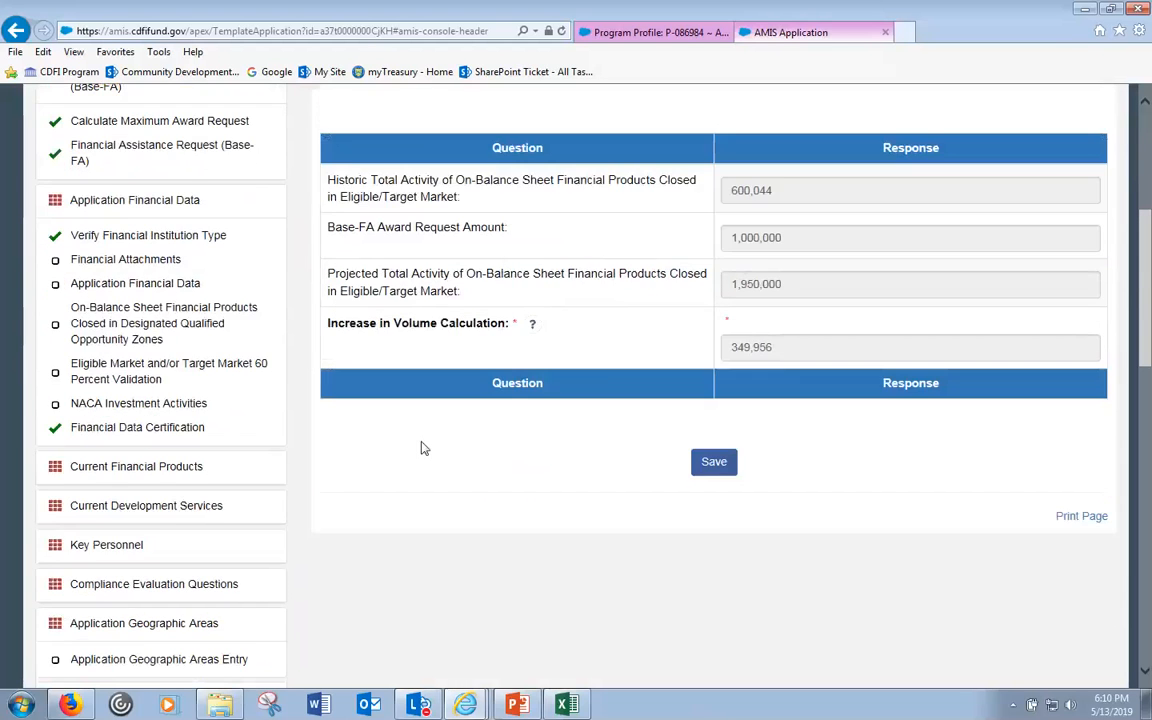
scroll(424, 447, up, 2)
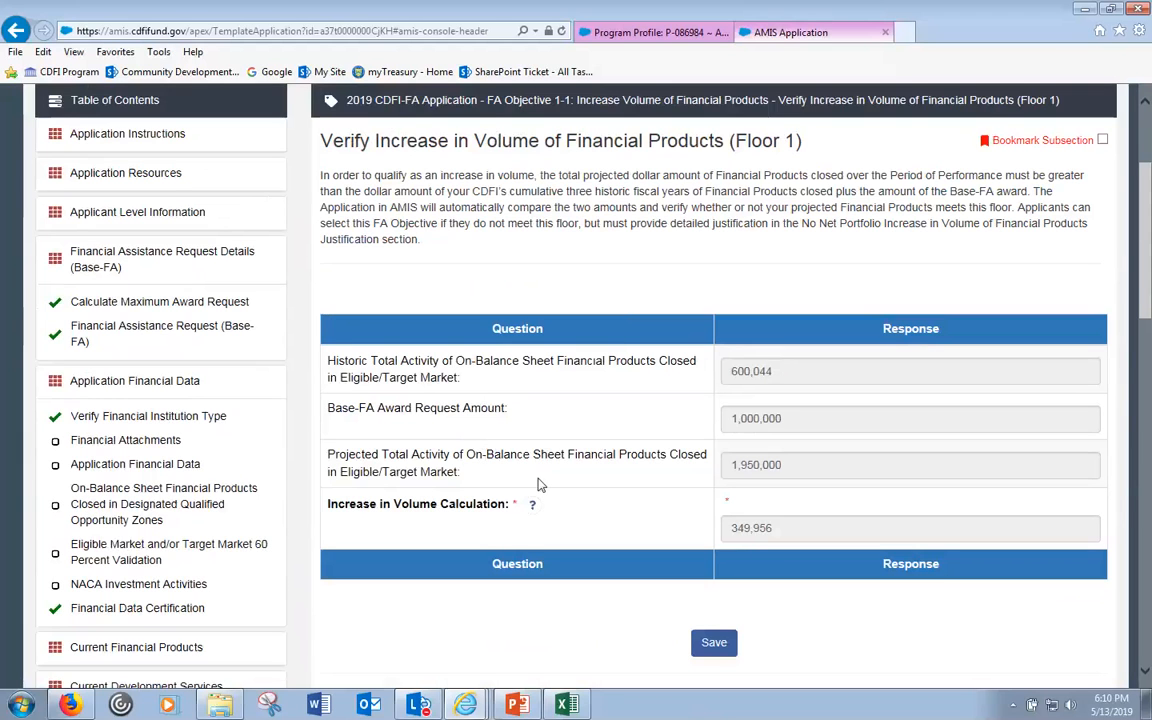
scroll(528, 540, down, 1)
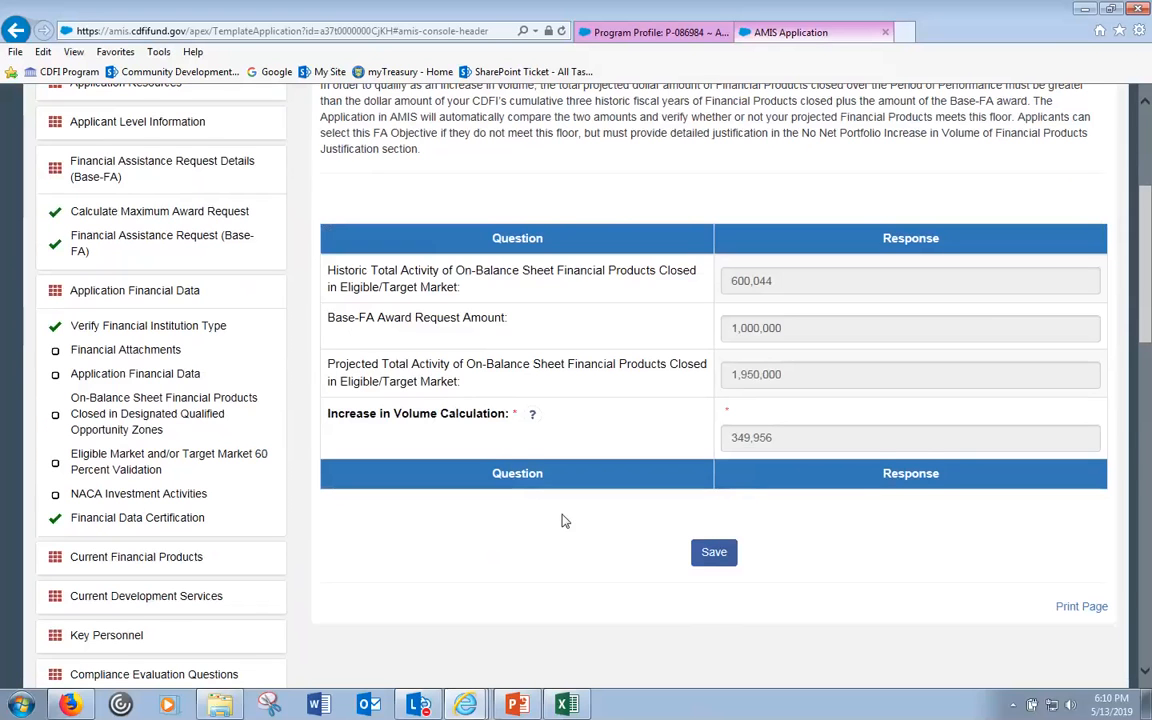
scroll(565, 522, down, 6)
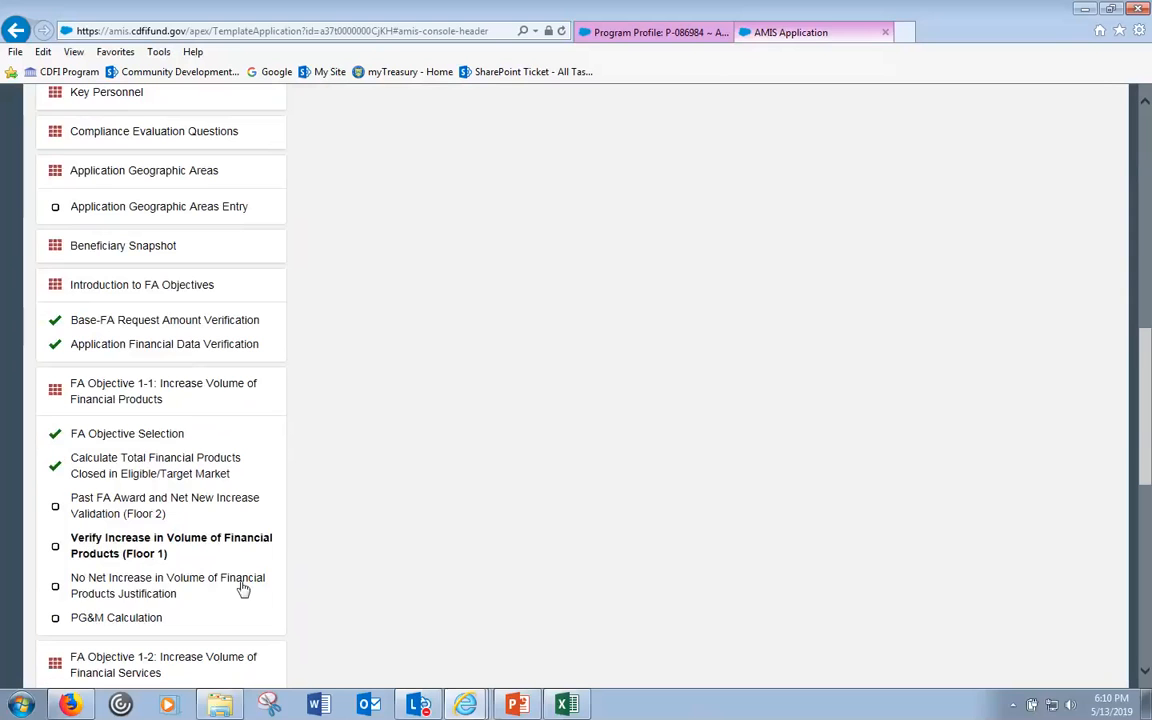
click(243, 588)
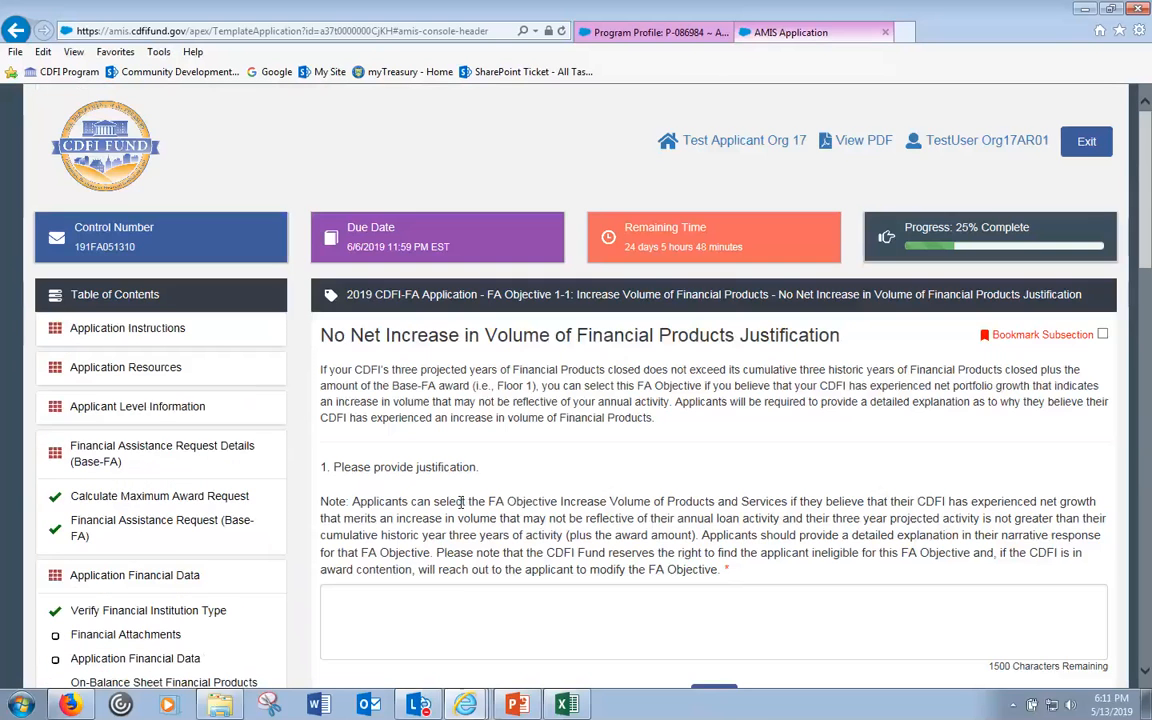
scroll(461, 510, down, 2)
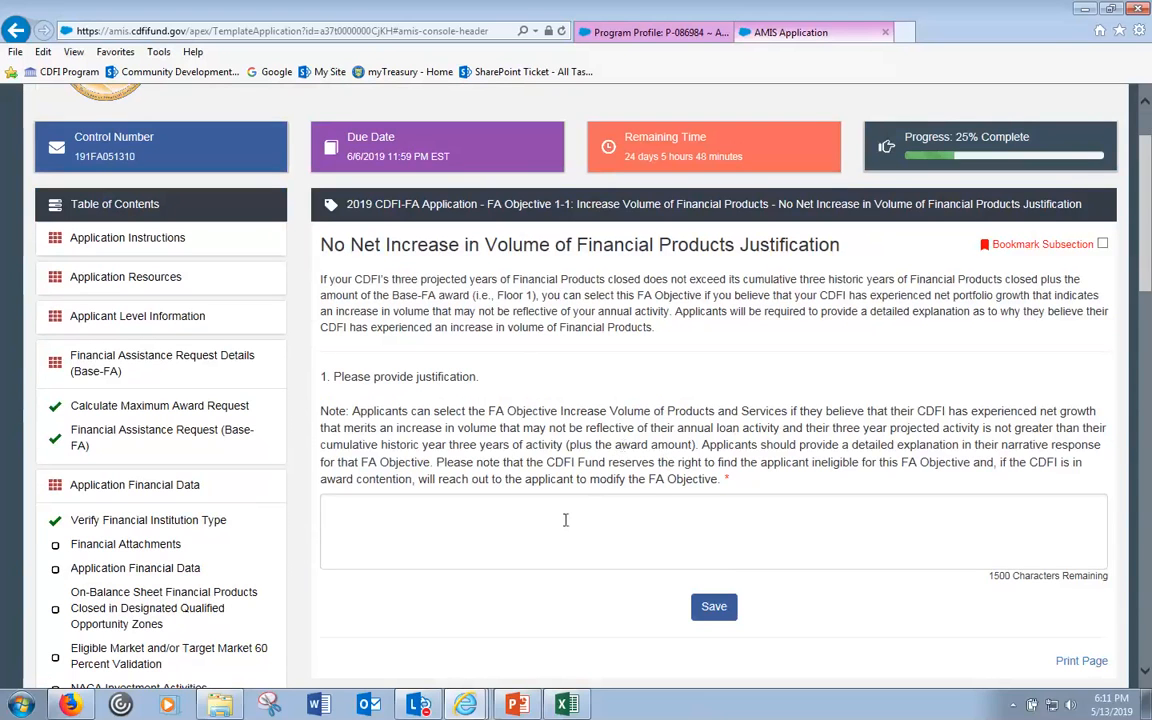
click(565, 520)
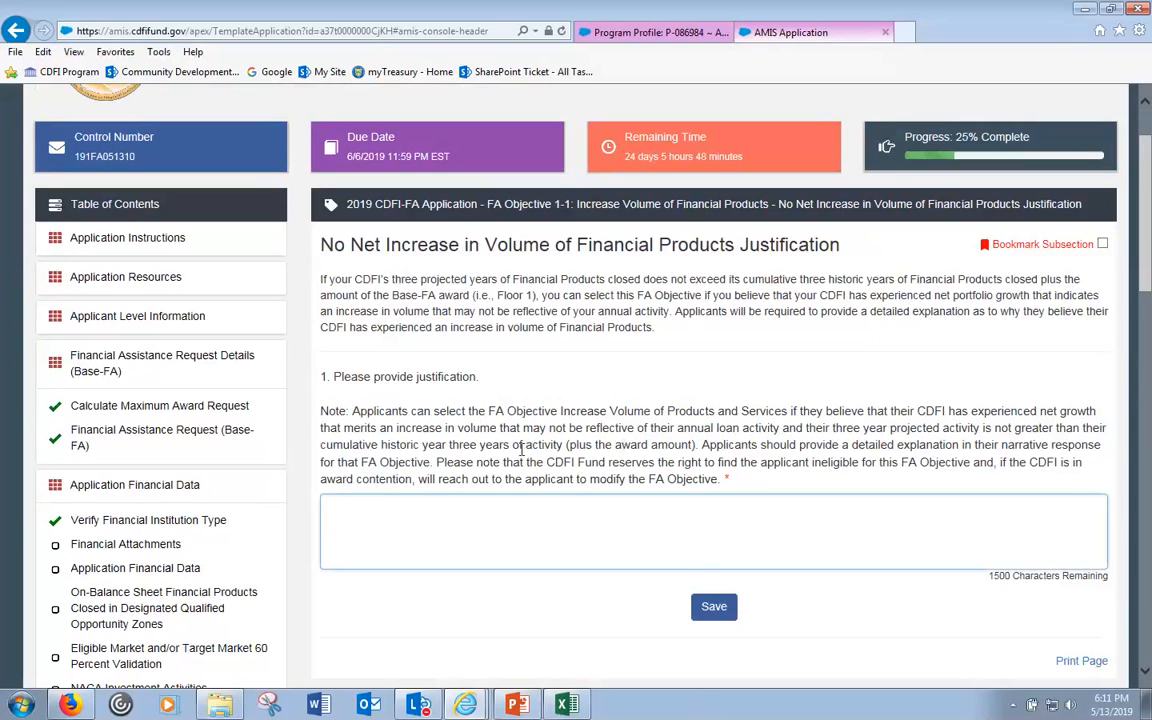
scroll(470, 475, down, 1)
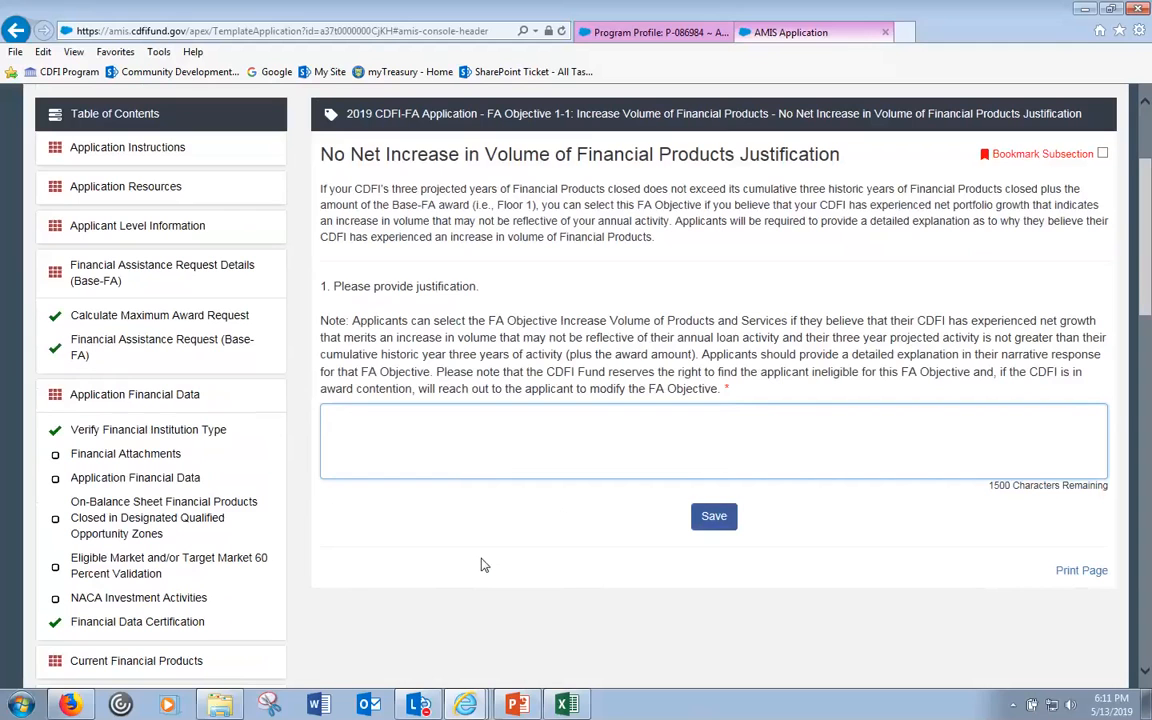
mouse_move(478, 703)
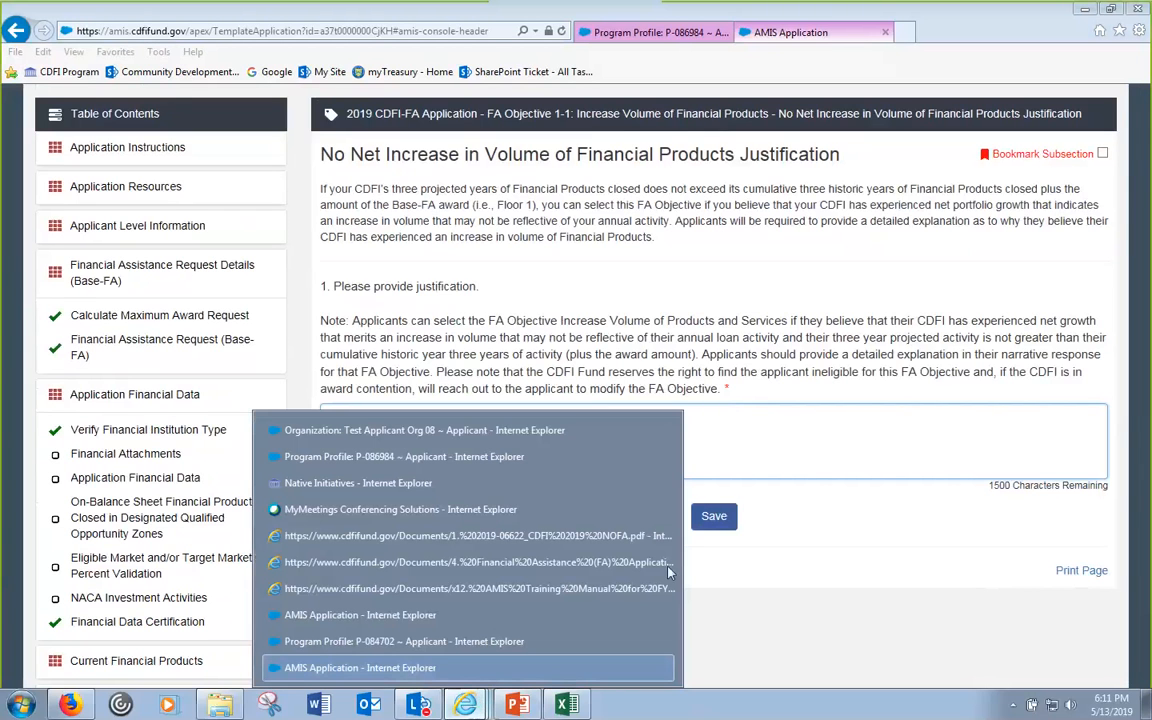
scroll(660, 320, down, 5)
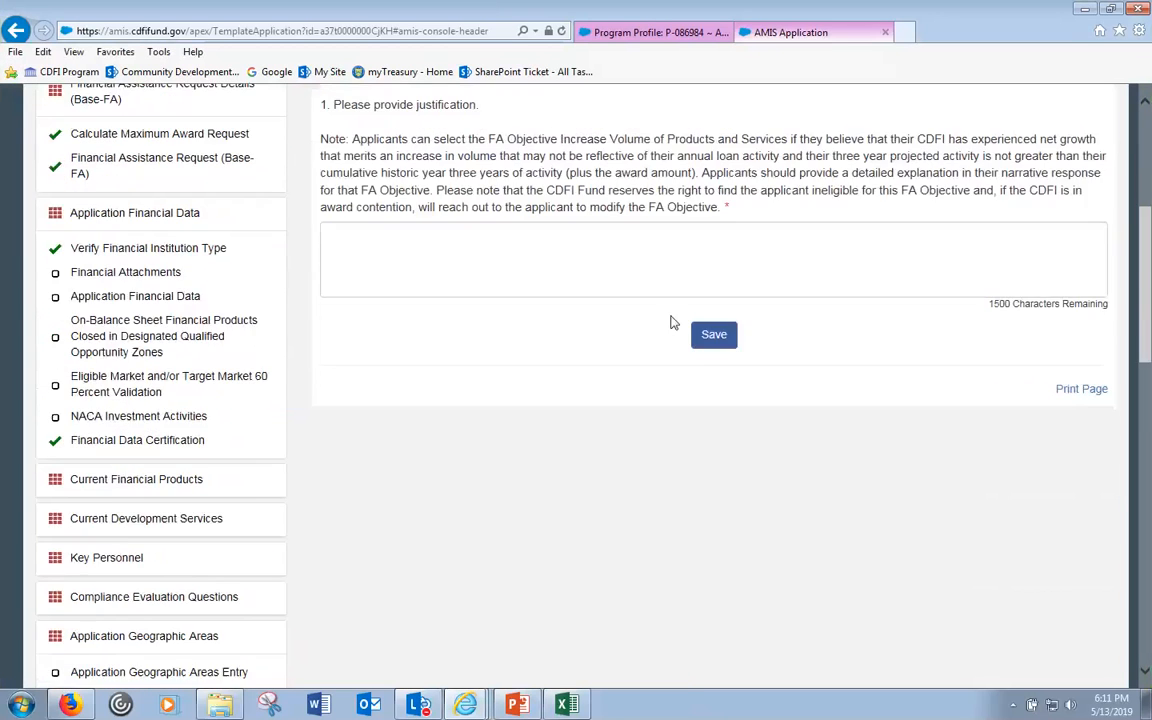
scroll(672, 322, down, 2)
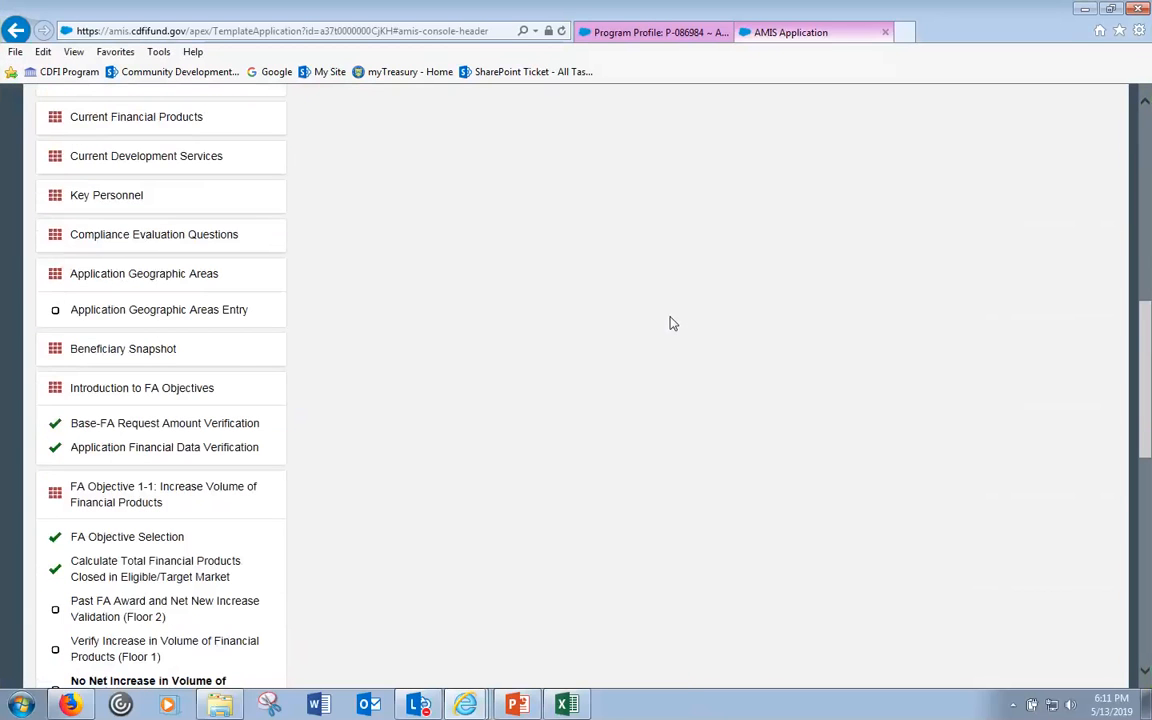
scroll(670, 325, down, 2)
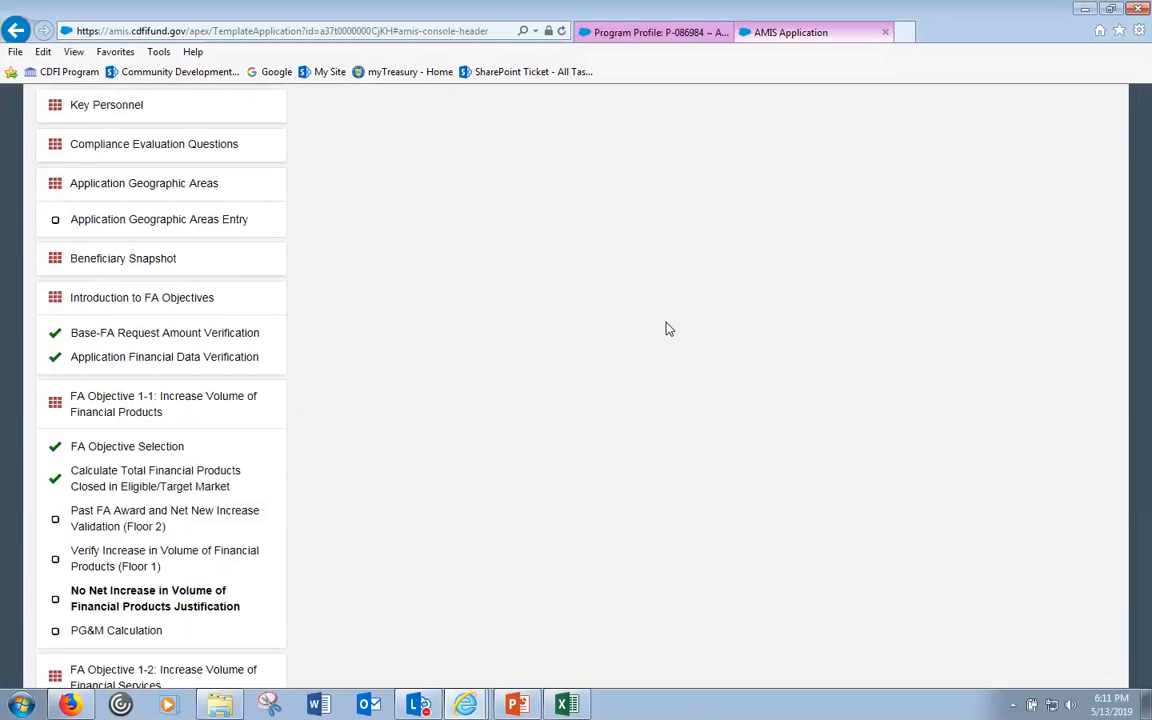
scroll(668, 328, up, 10)
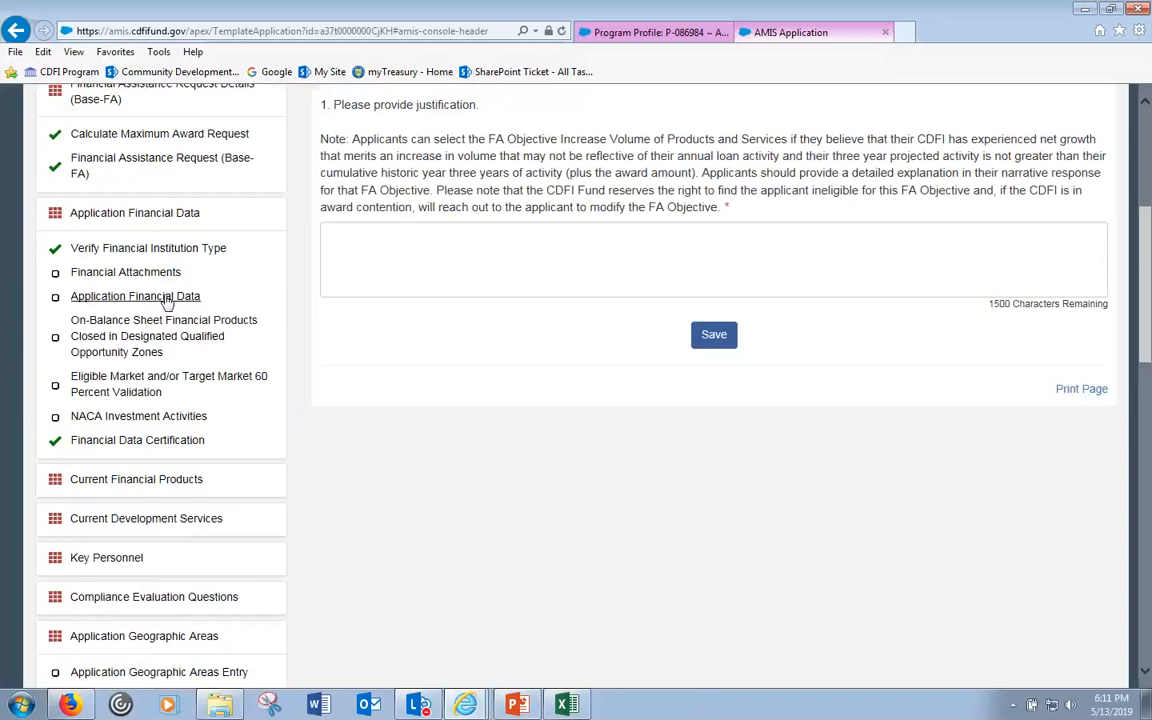
scroll(455, 436, down, 14)
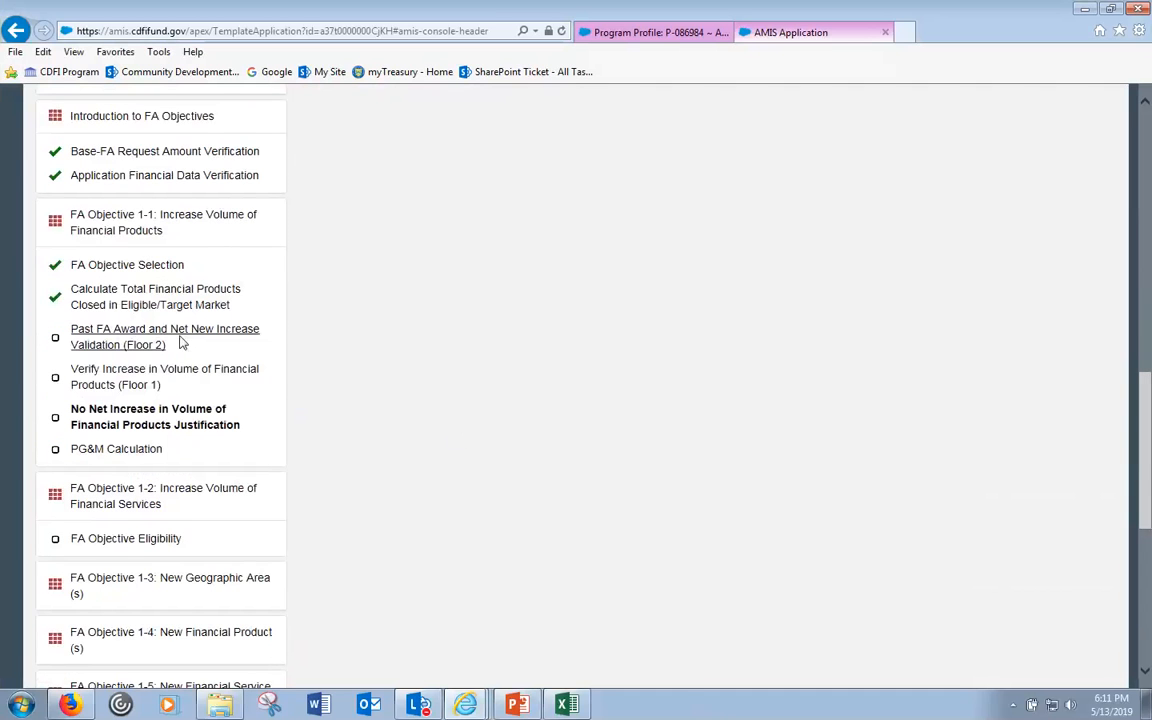
scroll(131, 398, down, 2)
scroll(131, 398, down, 6)
scroll(139, 411, up, 12)
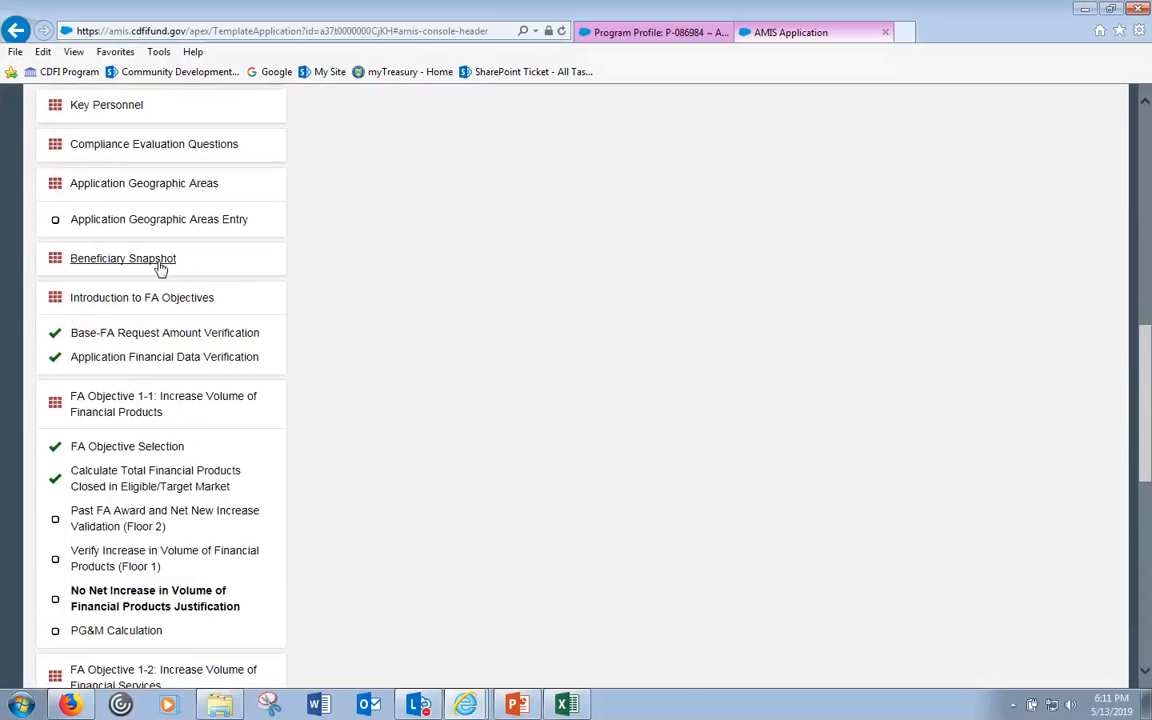
- Answer Yes on FA Objective 1-6's Objective Selection and save it as completed
click(159, 262)
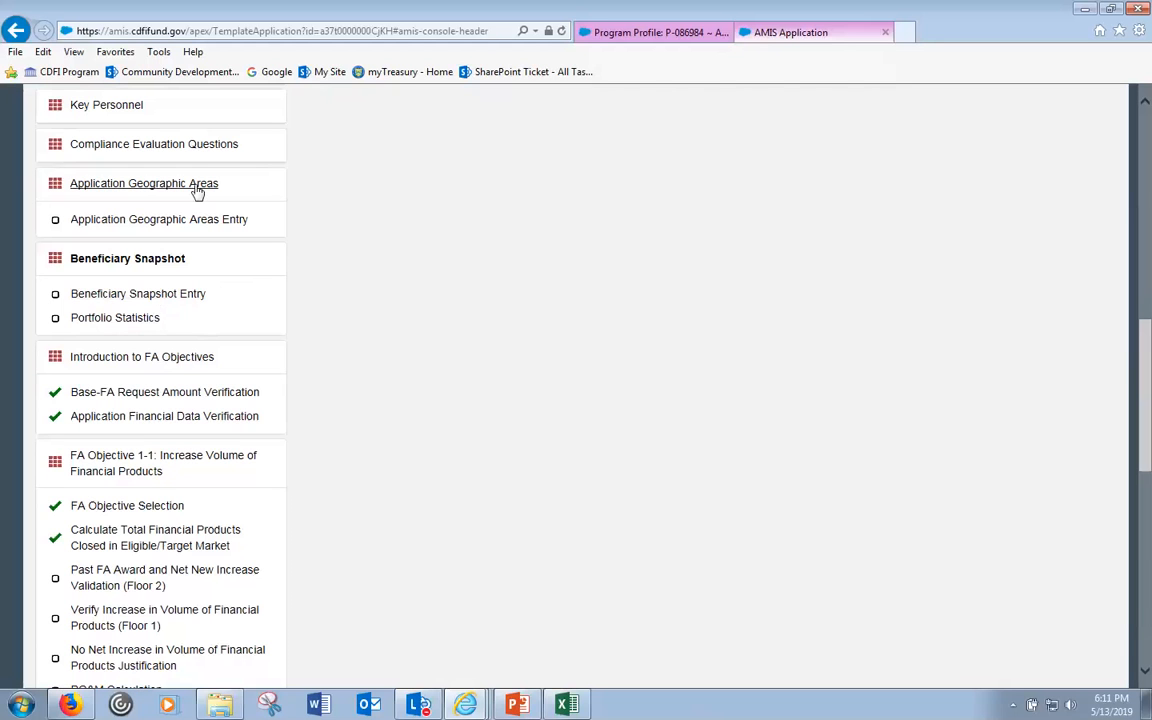
scroll(499, 321, down, 6)
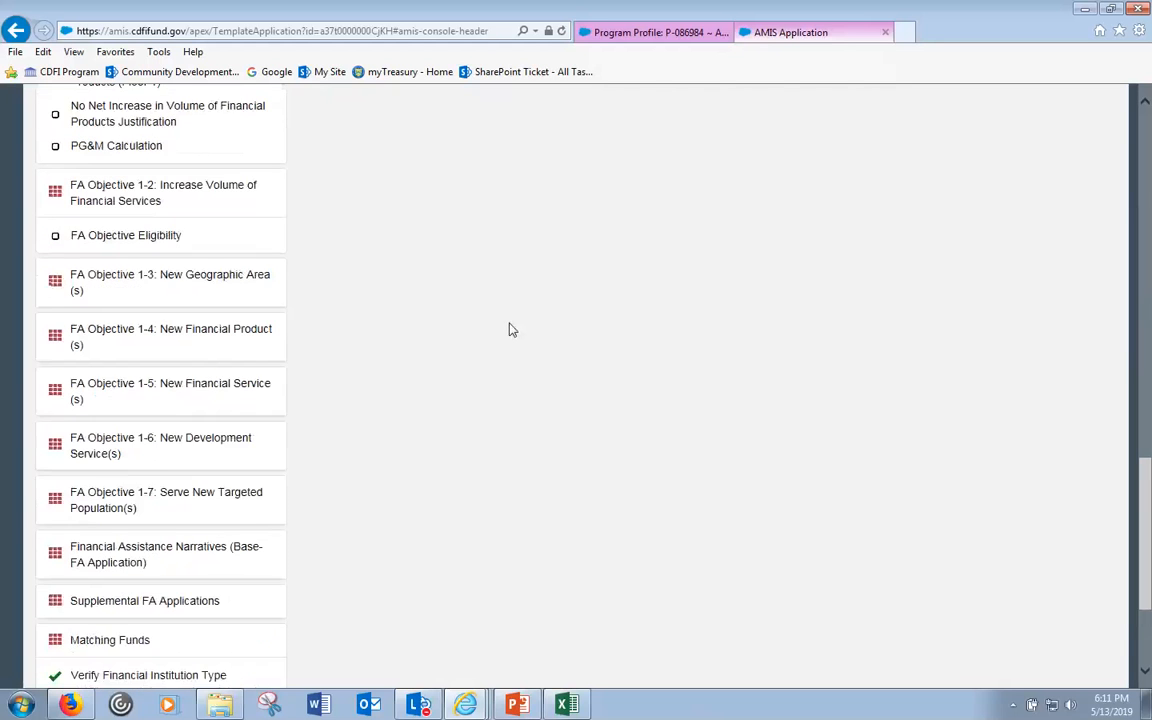
click(175, 347)
click(118, 400)
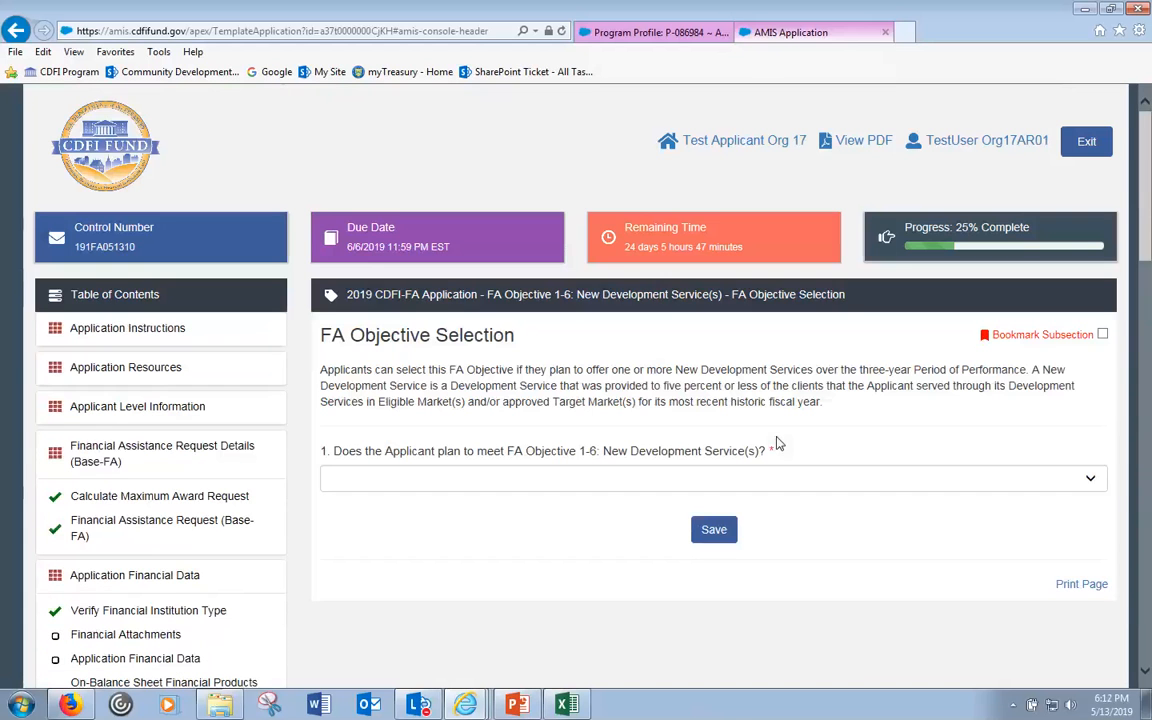
click(650, 486)
click(625, 480)
click(610, 480)
click(615, 492)
click(716, 530)
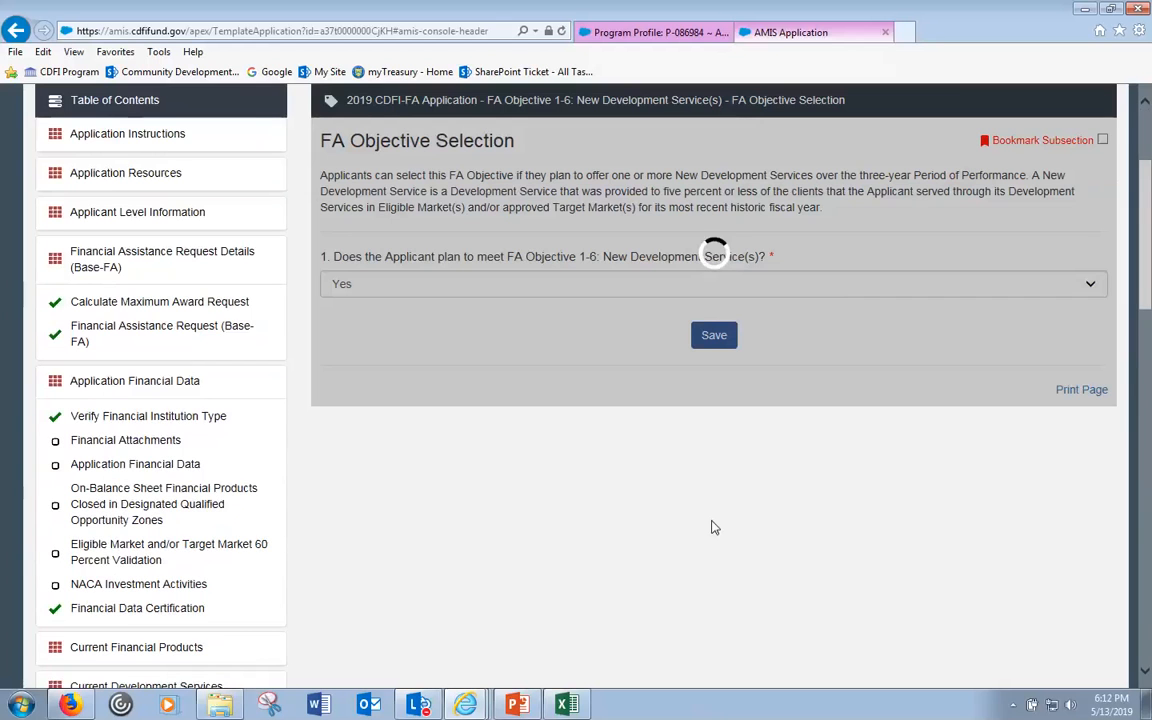
- Open the newly added New Development Service(s) subsection
scroll(700, 502, down, 5)
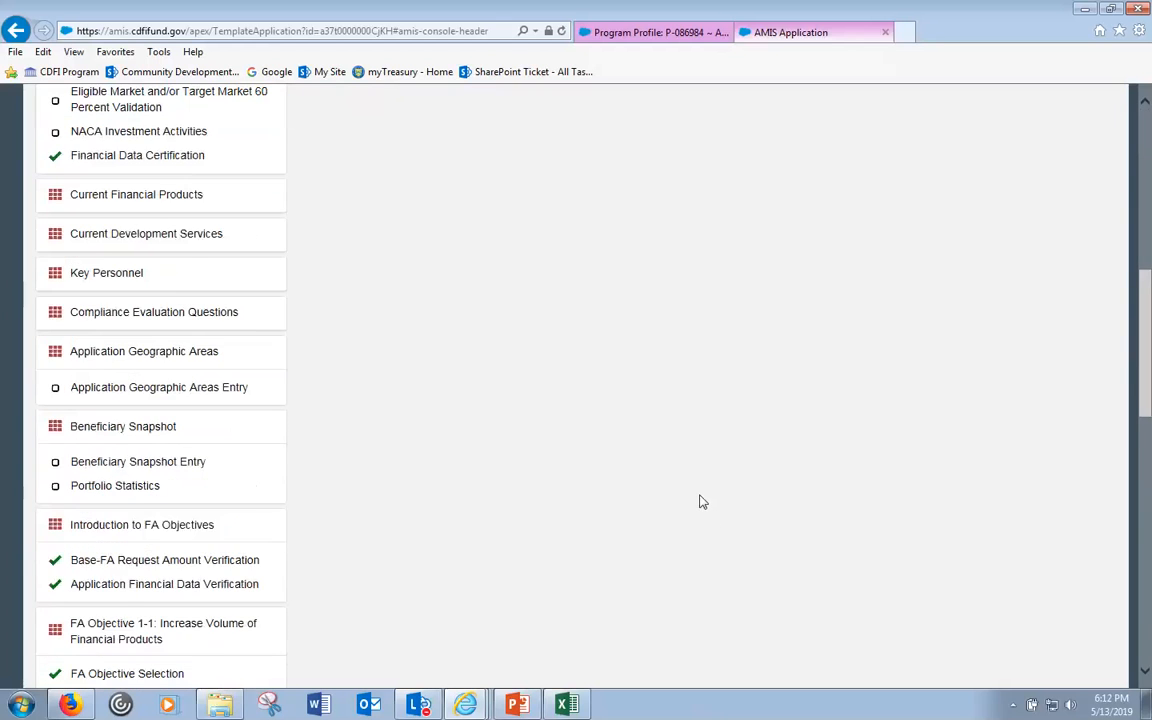
scroll(702, 502, down, 4)
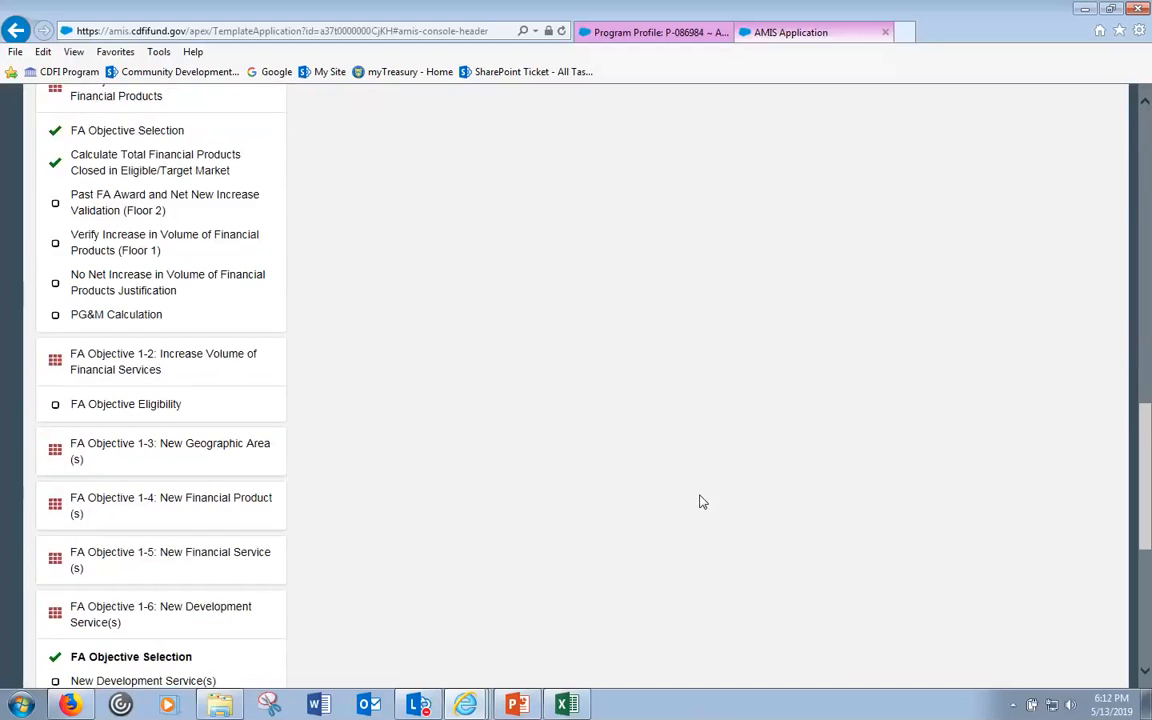
scroll(702, 502, down, 1)
click(200, 589)
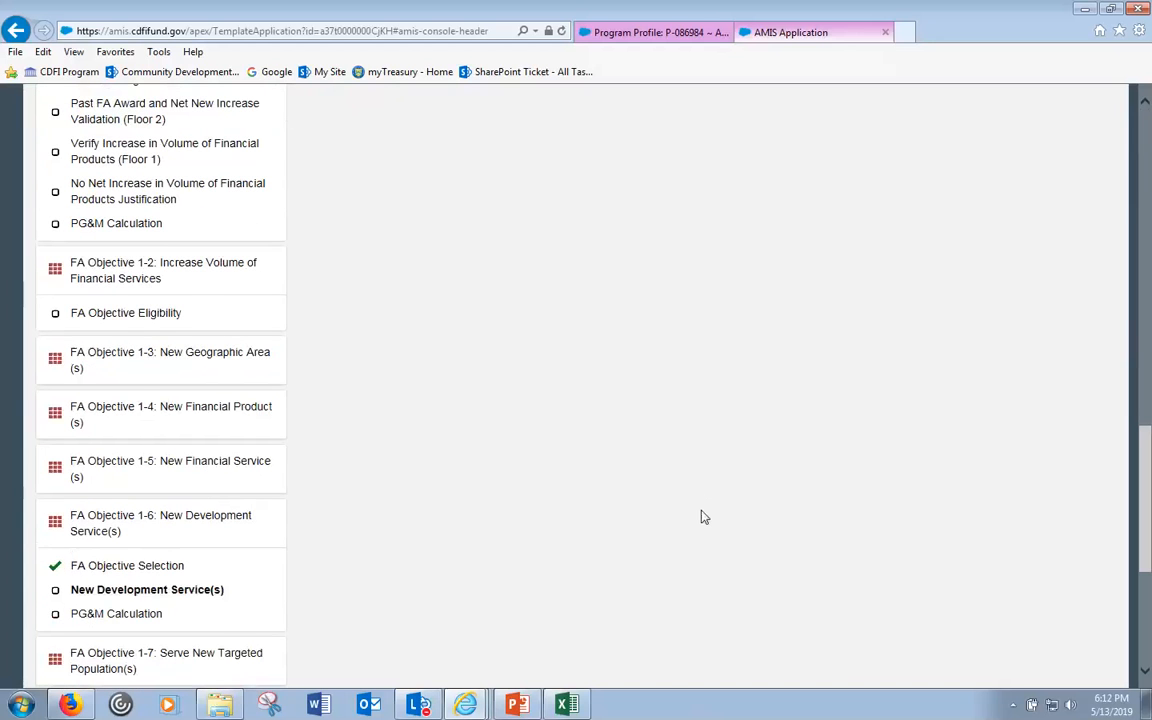
scroll(704, 517, up, 15)
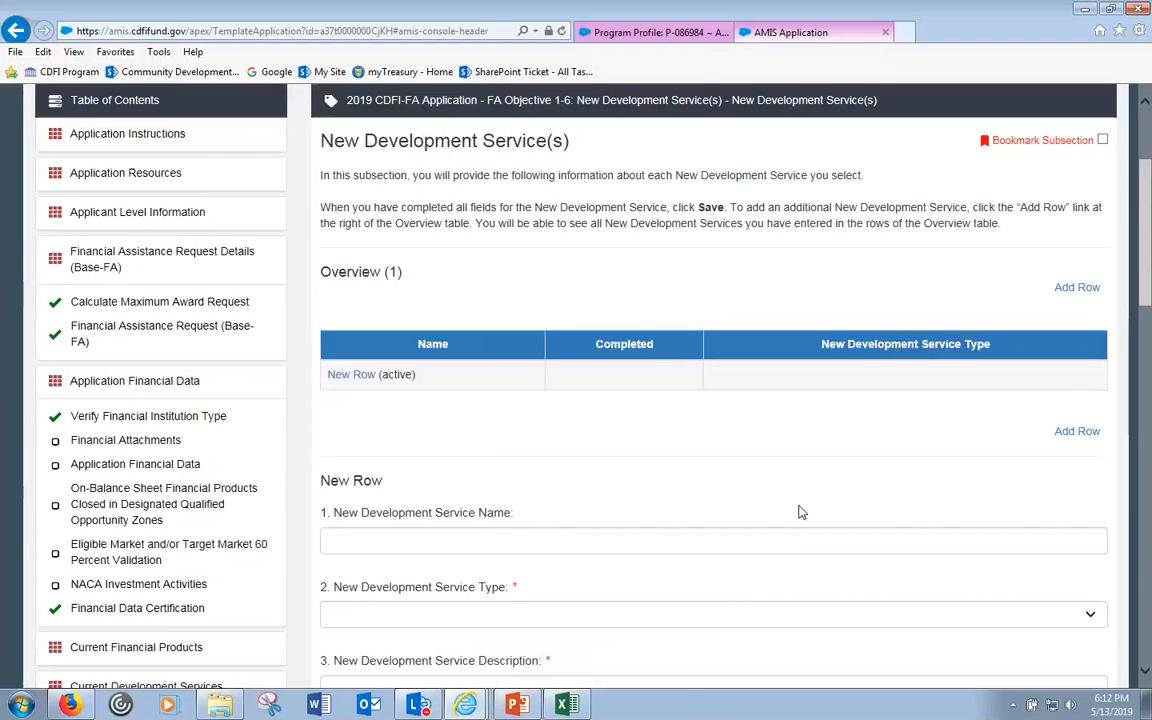
- Look through the New Development Service(s) form, try the grey Total Clients field, then open FA Objective 1-1
scroll(800, 512, down, 1)
scroll(800, 512, up, 2)
scroll(800, 510, down, 1)
scroll(585, 497, down, 5)
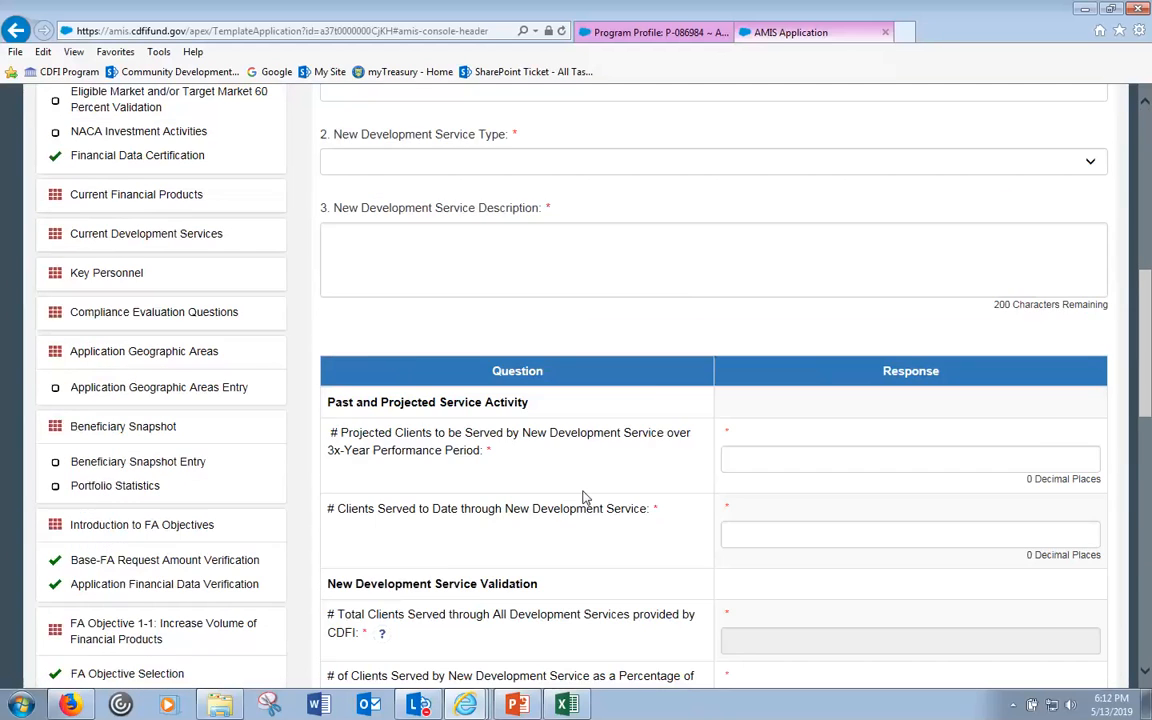
scroll(585, 497, down, 1)
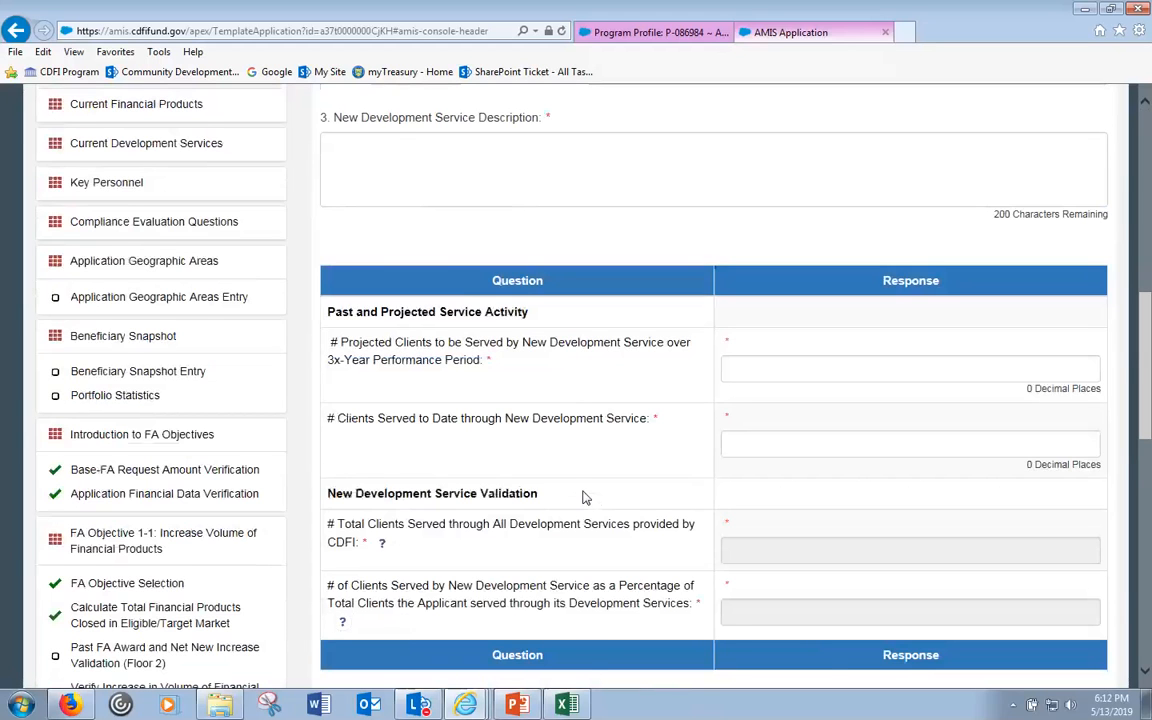
scroll(585, 497, down, 1)
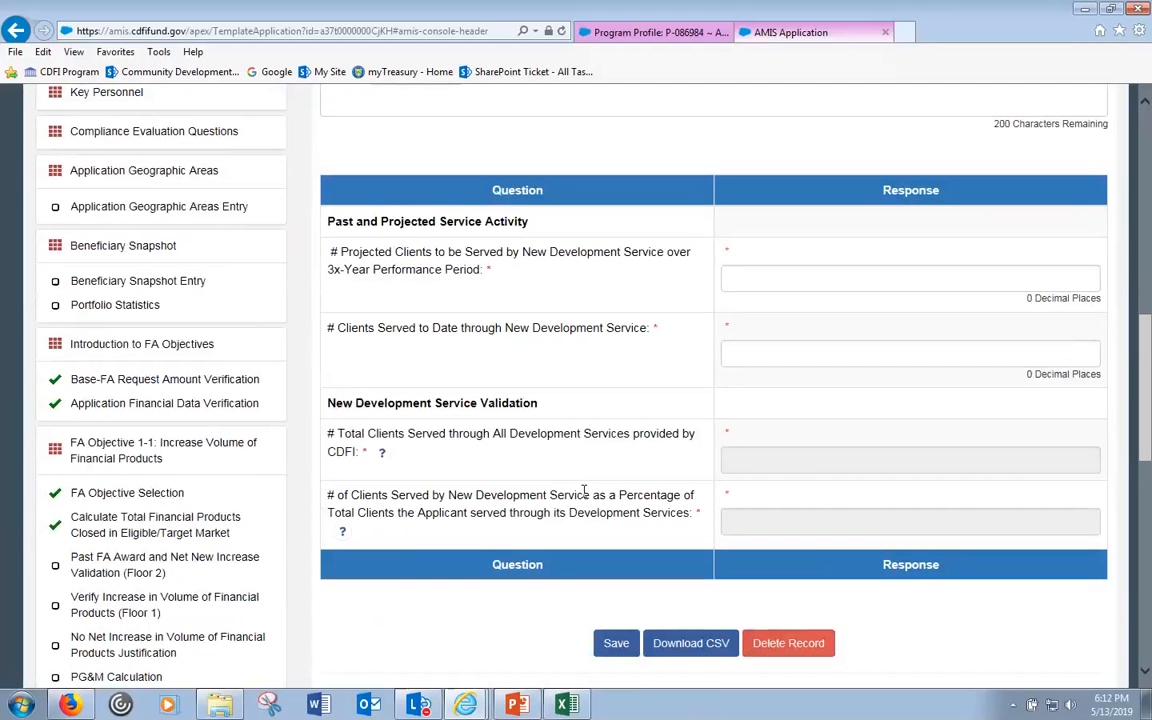
click(812, 460)
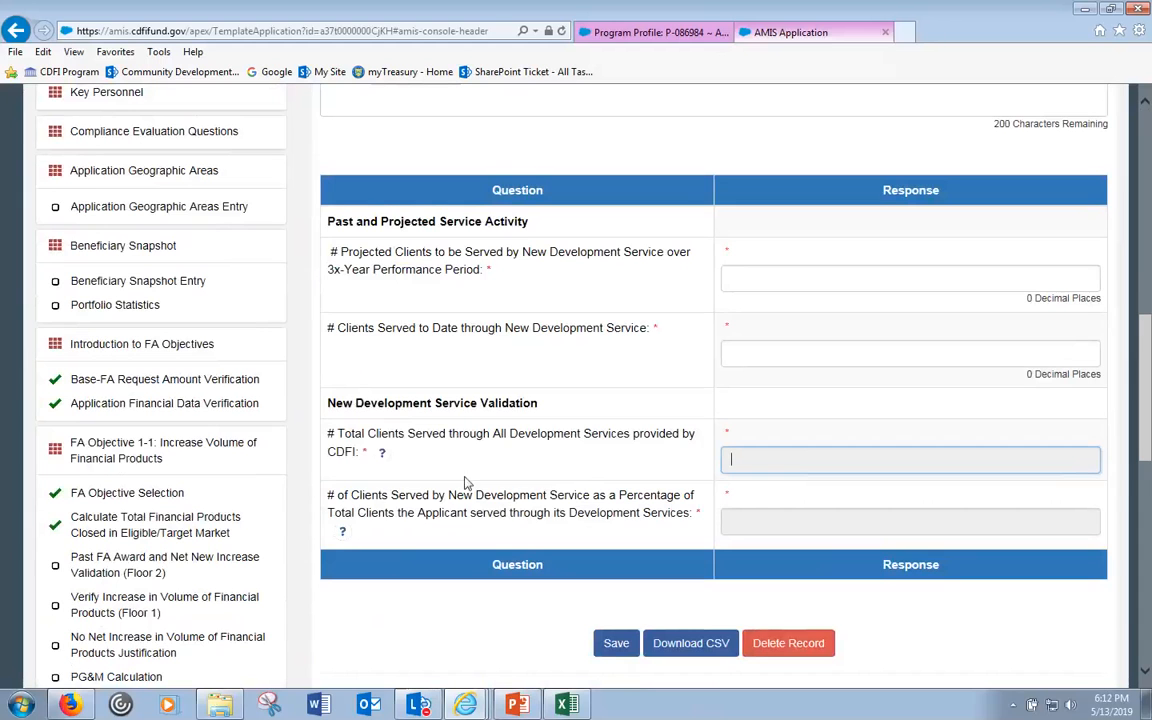
click(128, 458)
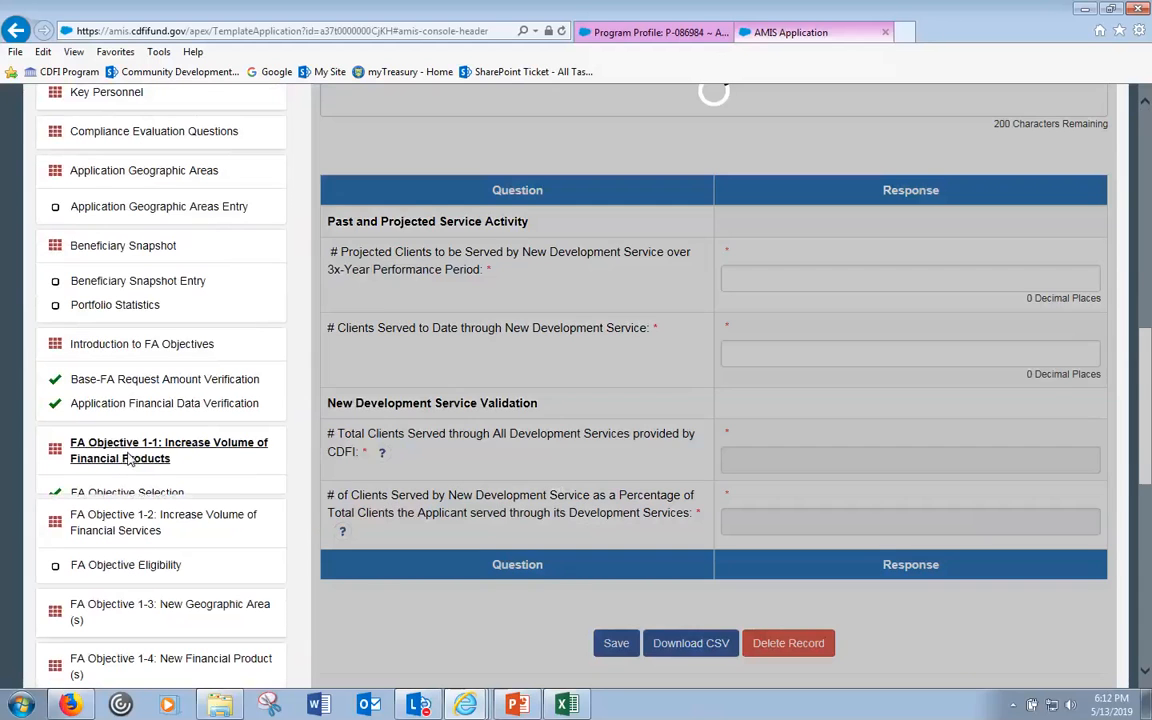
scroll(130, 462, down, 2)
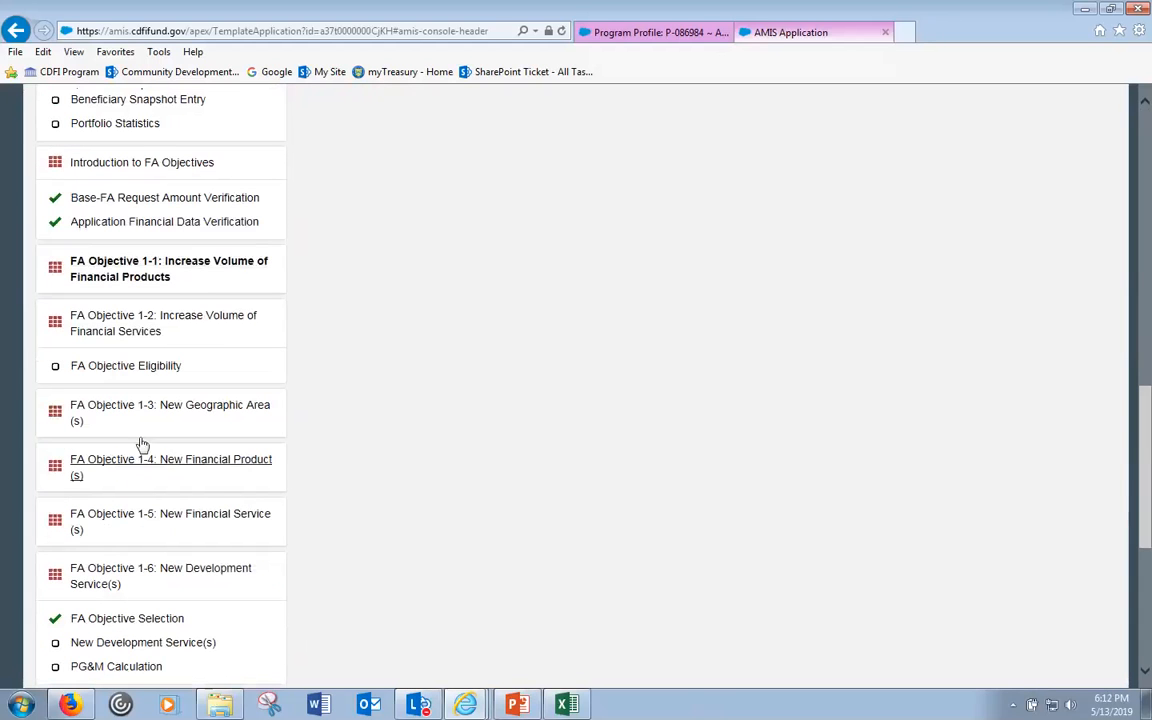
- Expand FA Objective 1-2's subsections and collapse the Application Financial Data group
click(155, 331)
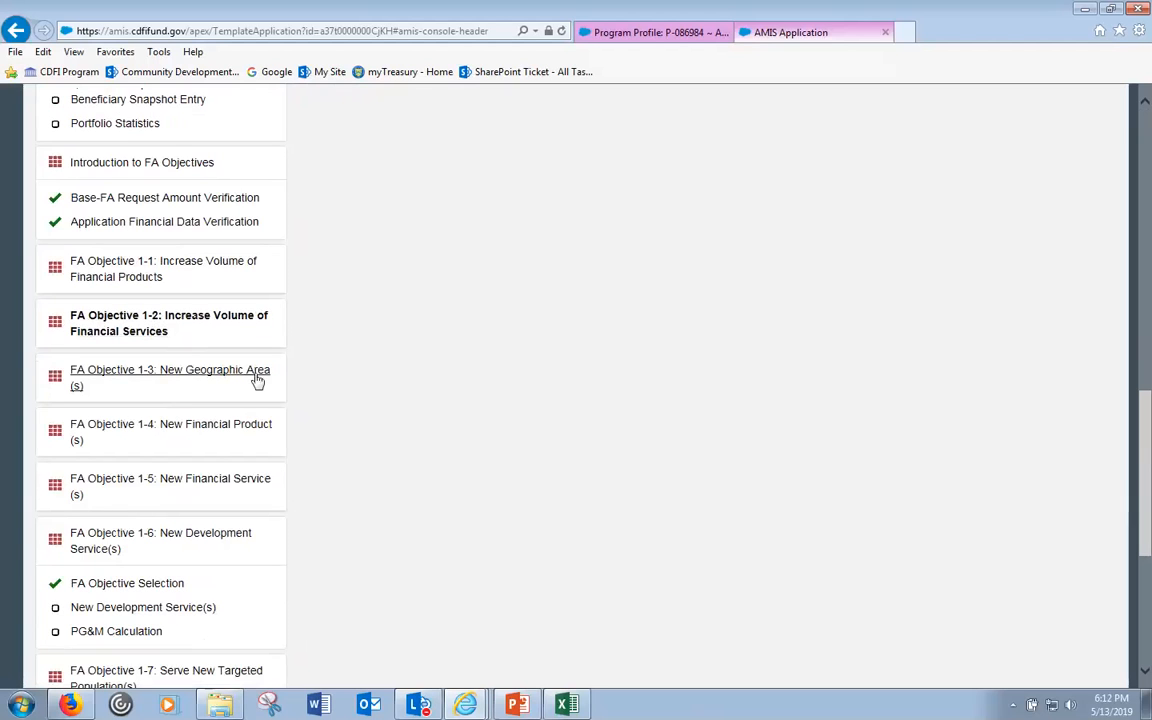
click(144, 333)
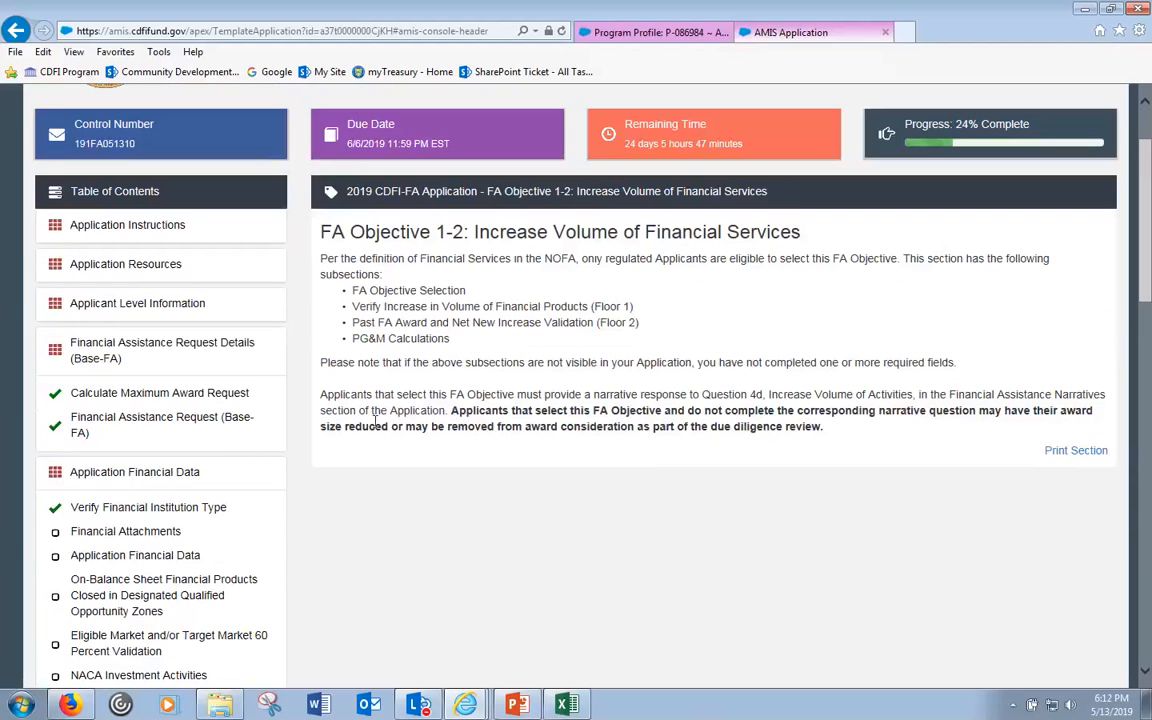
scroll(418, 390, down, 3)
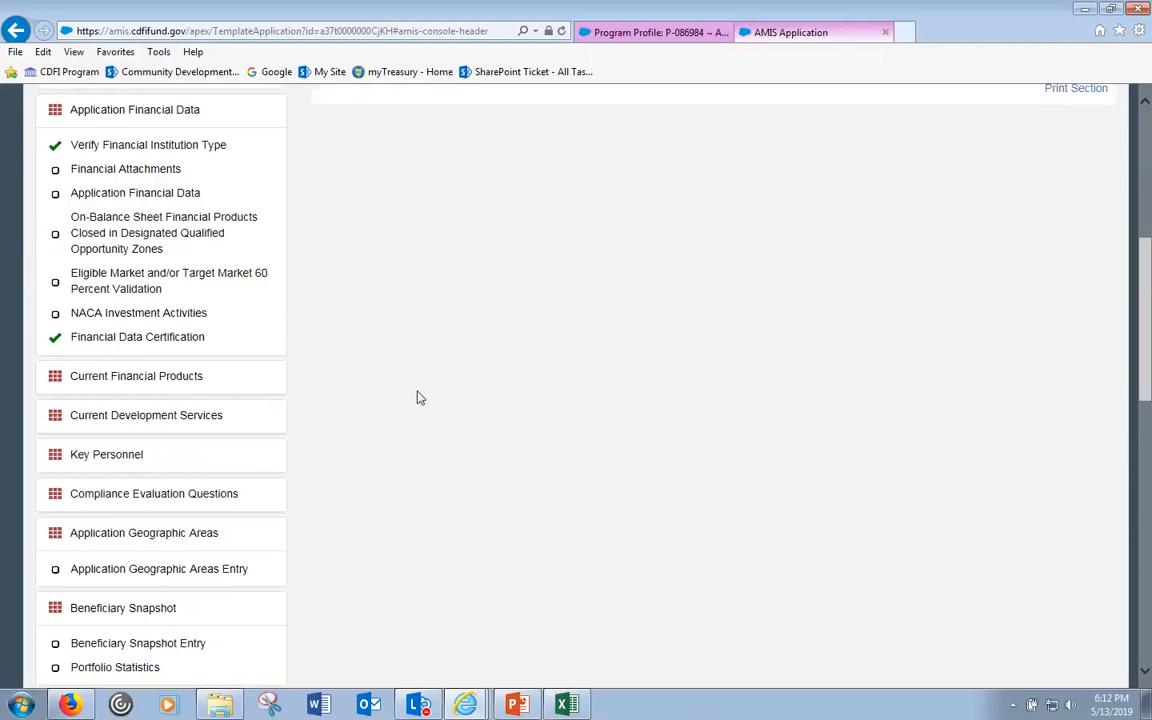
scroll(416, 400, down, 1)
scroll(414, 401, up, 2)
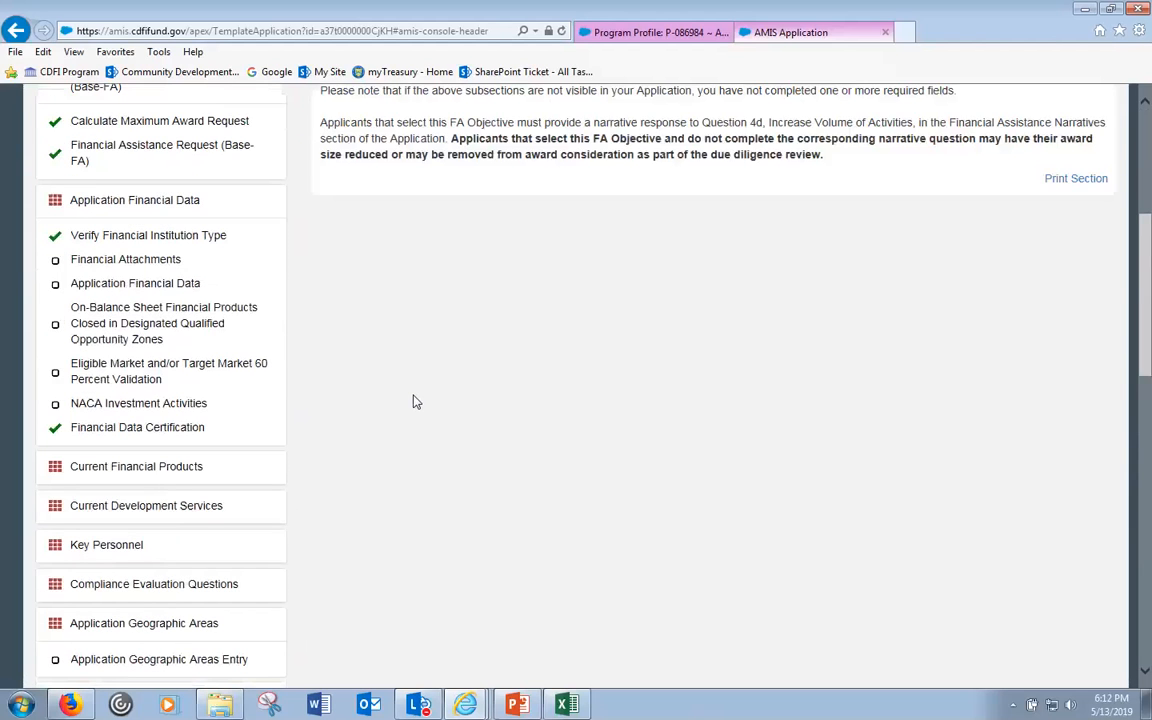
click(120, 202)
- View FA Objective 1-2's eligibility page showing Unregulated Institution, then open FA Objective 1-3
scroll(401, 555, down, 1)
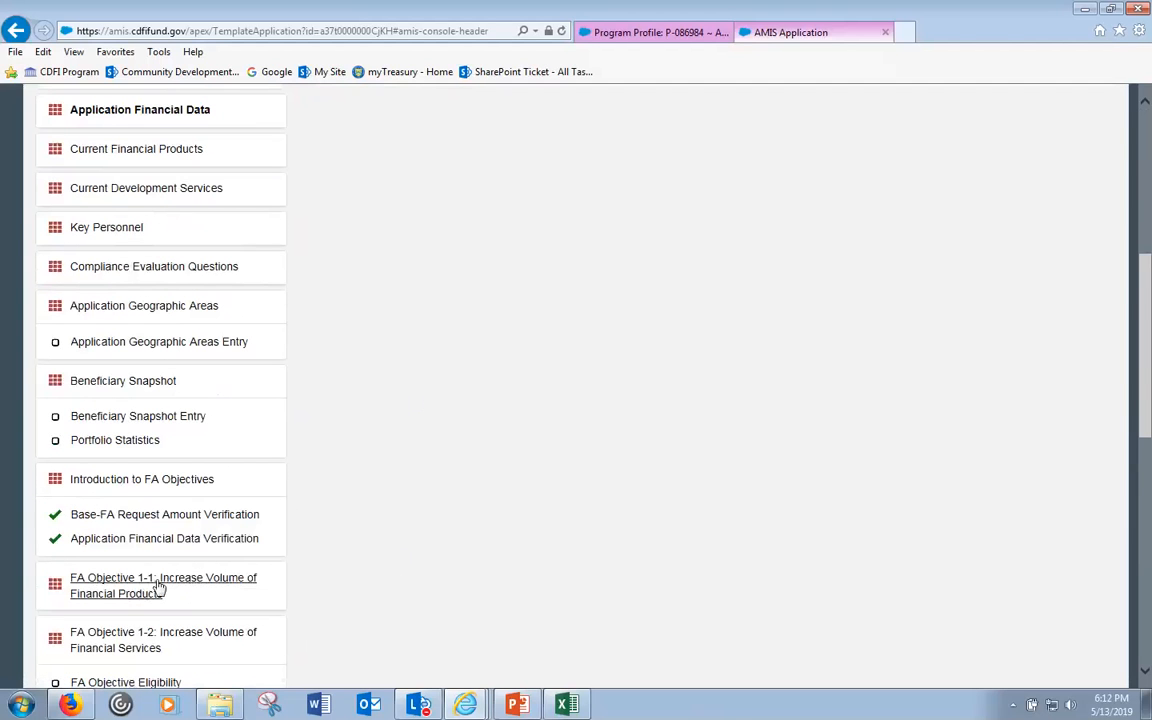
click(150, 682)
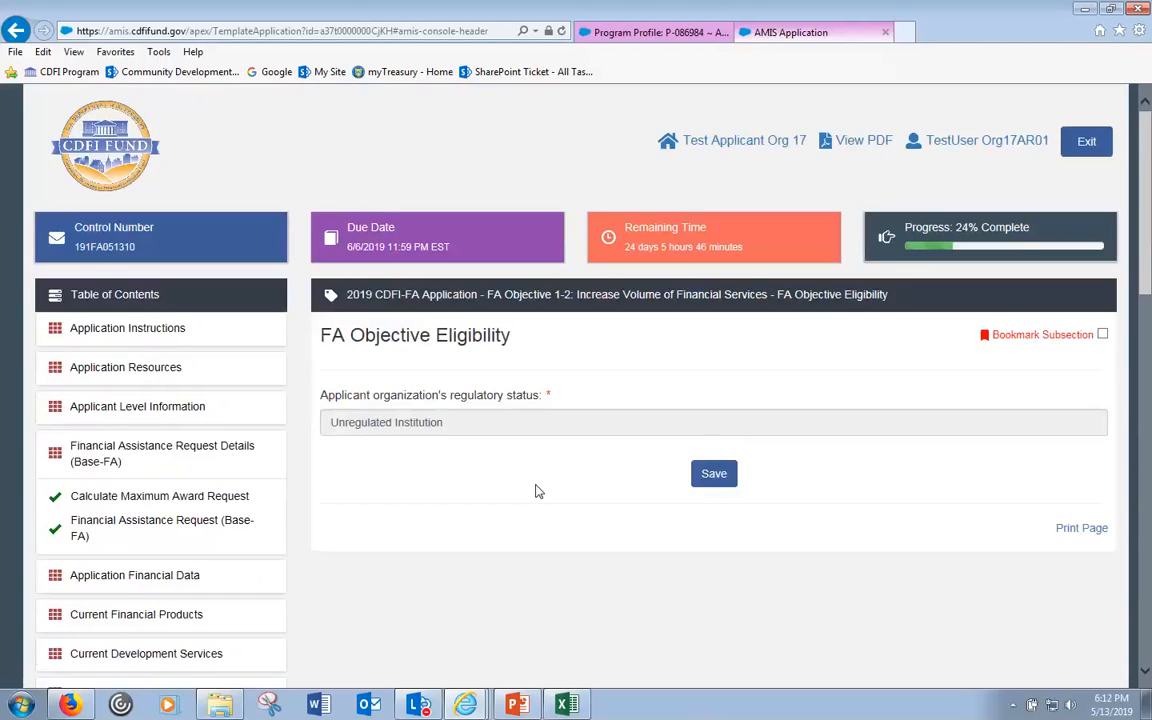
scroll(537, 489, down, 10)
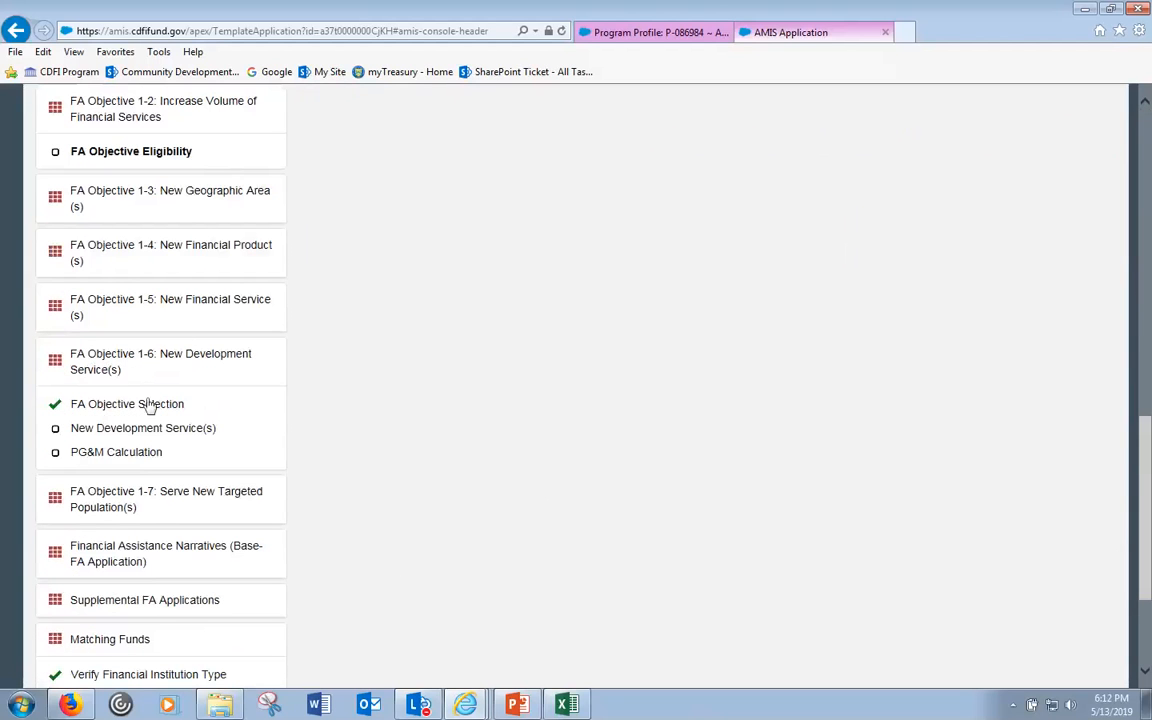
click(170, 199)
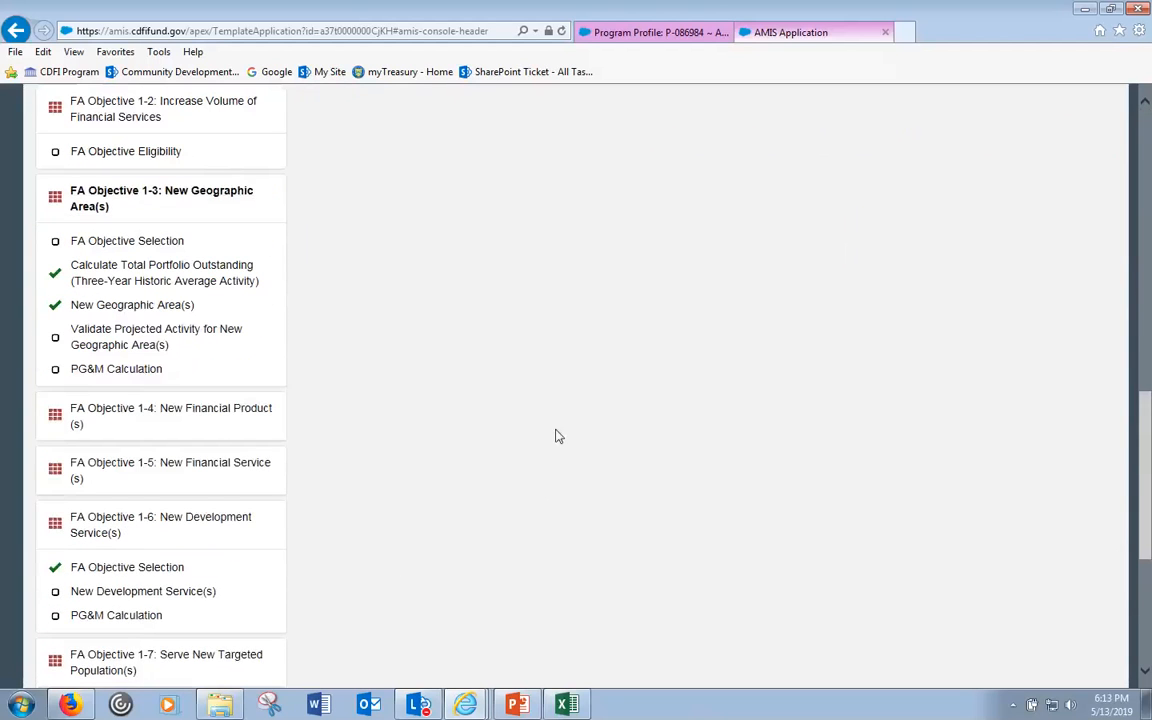
- Change FA Objective 1-3's Objective Selection answer from Yes to No
scroll(296, 501, down, 6)
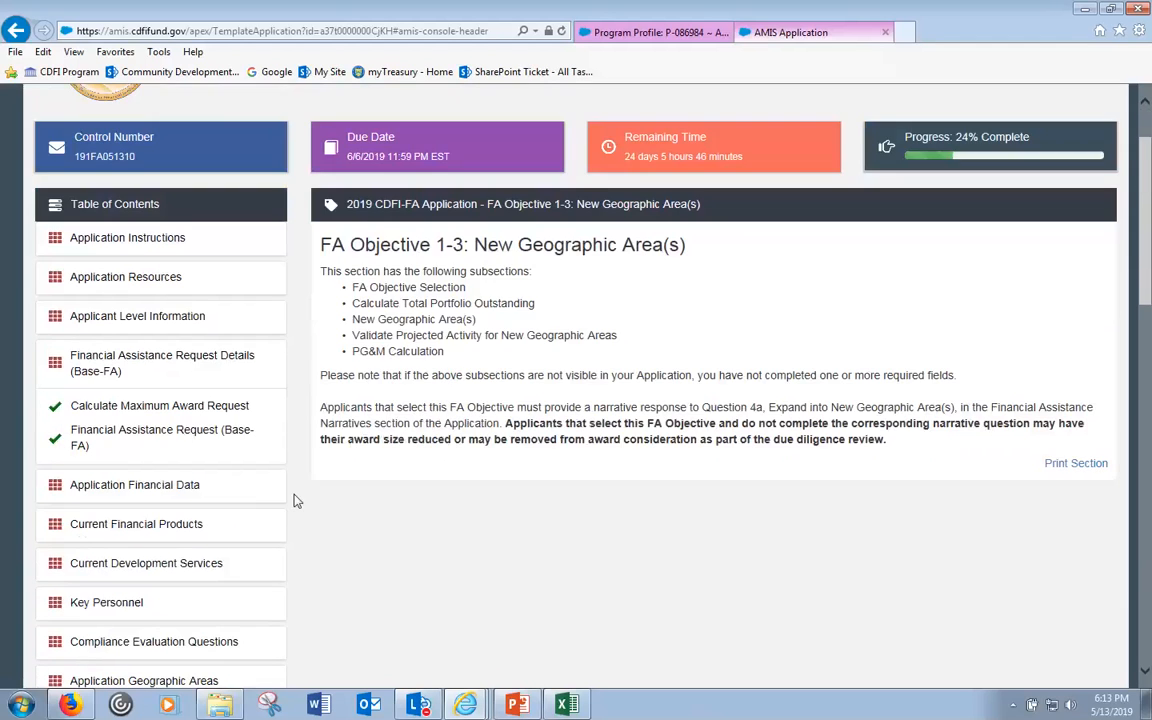
click(152, 606)
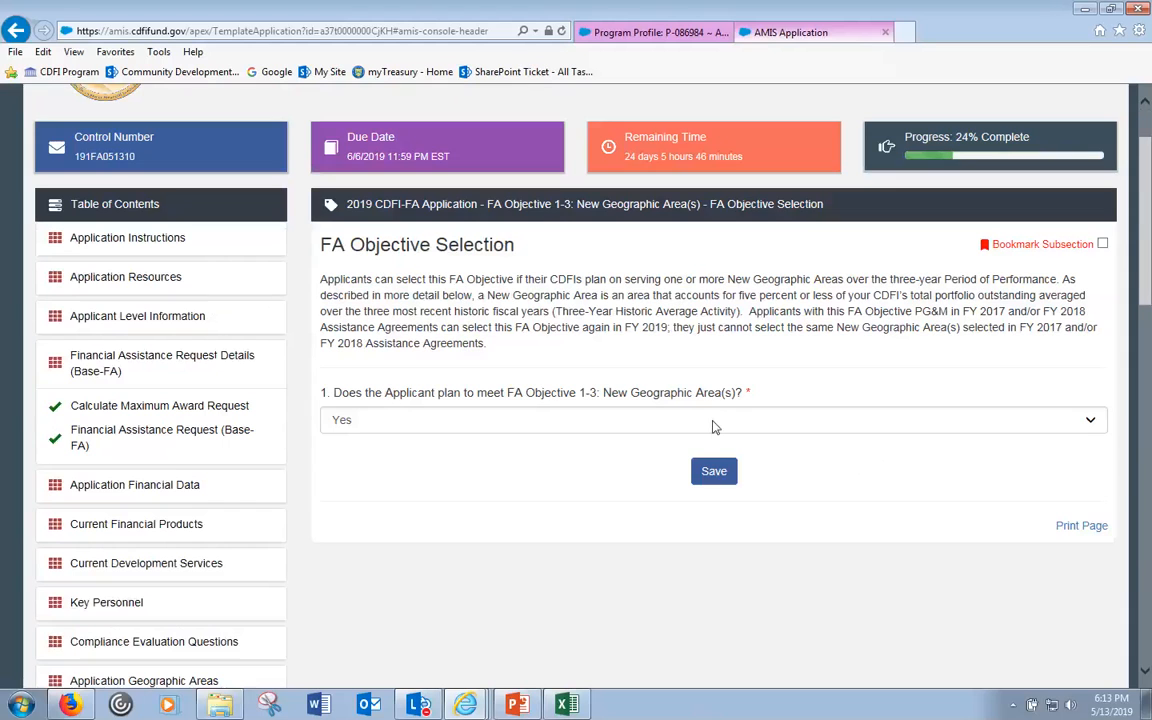
click(715, 421)
click(689, 436)
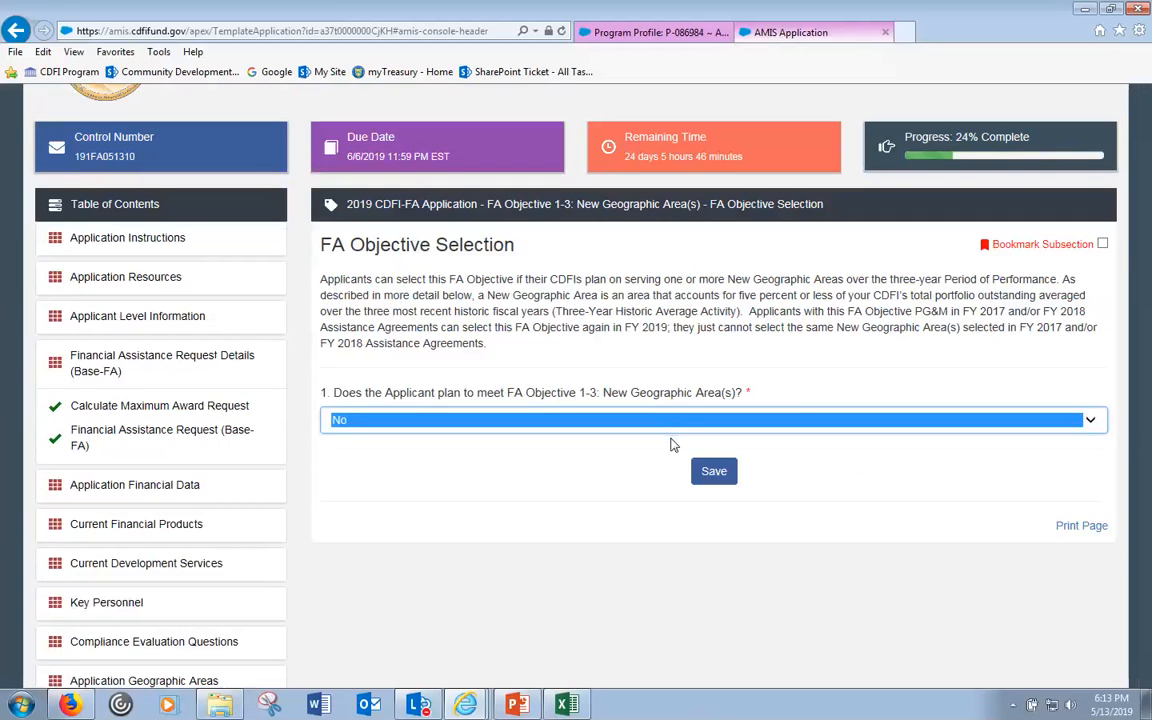
- Return to FA Objective 1-2's eligibility page showing Unregulated Institution
scroll(643, 465, down, 5)
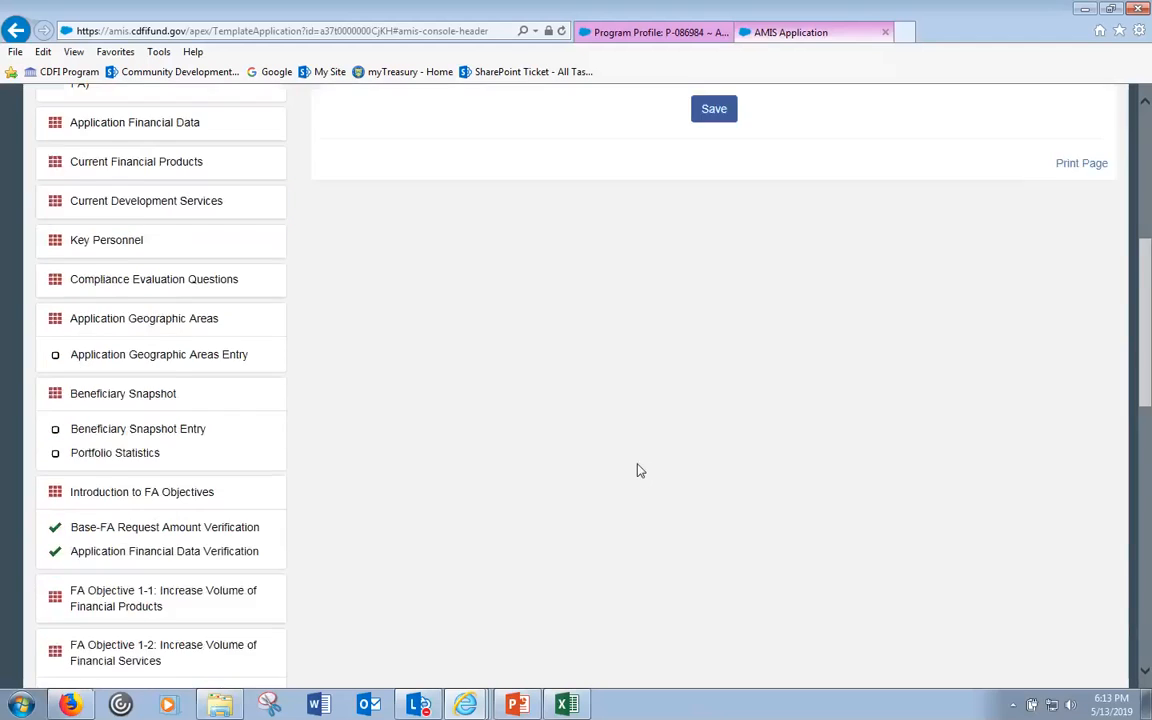
scroll(638, 471, down, 2)
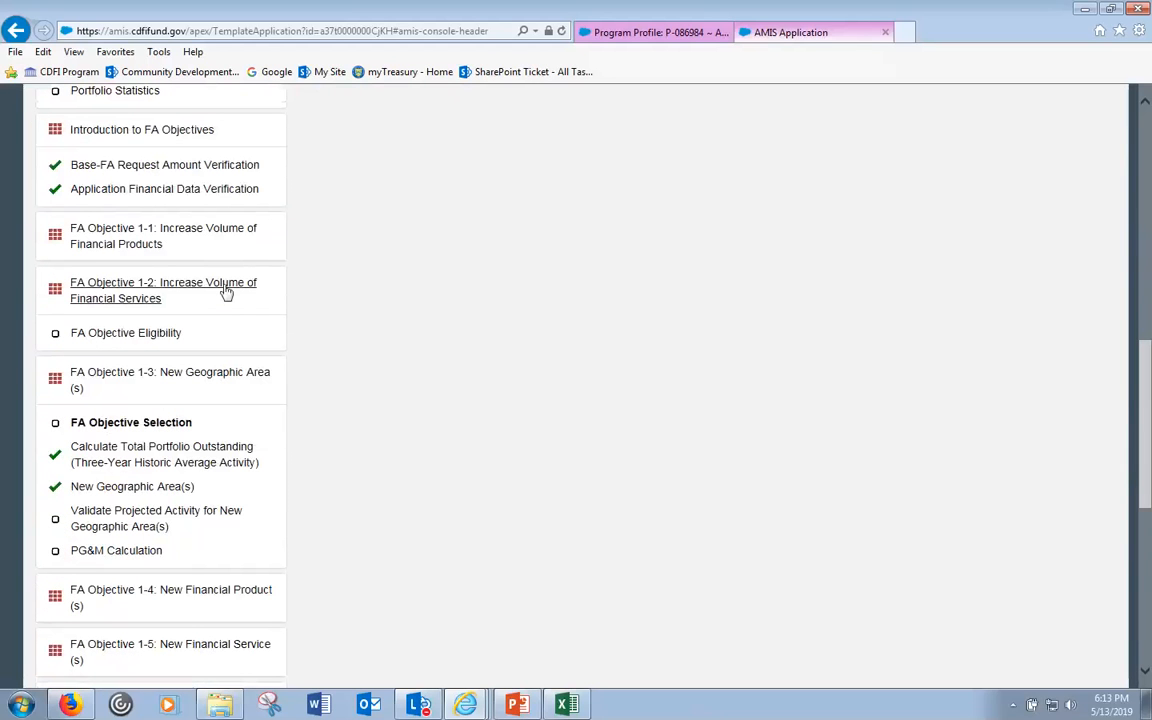
click(133, 340)
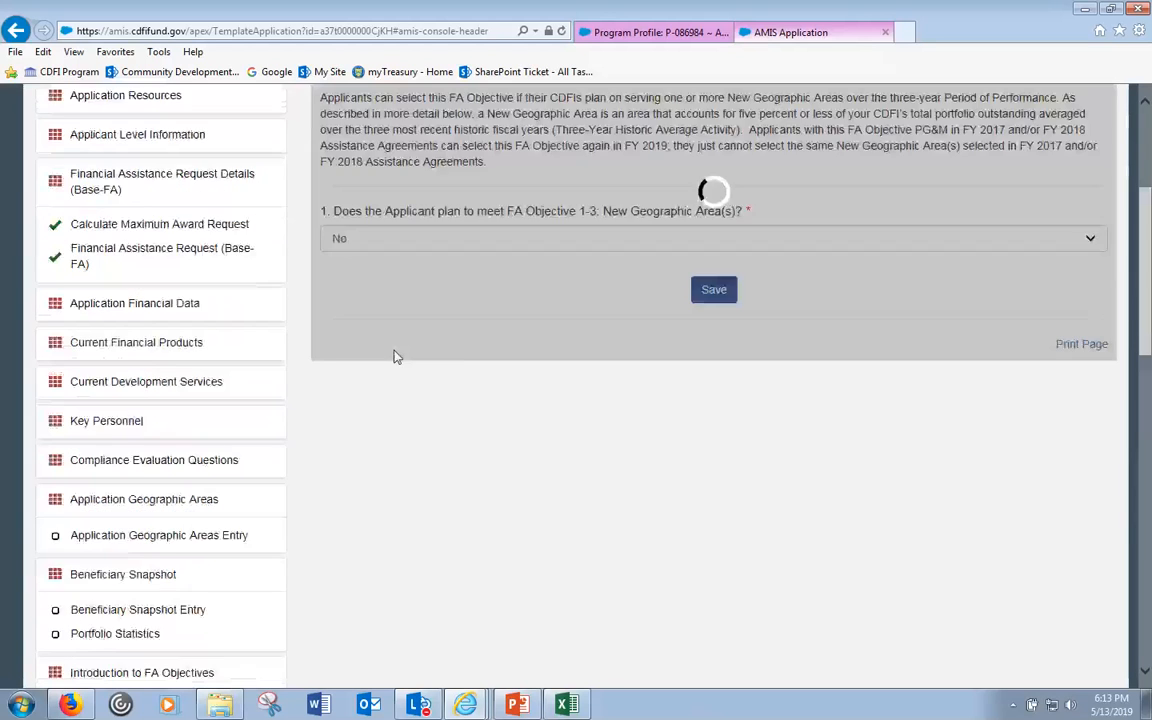
scroll(603, 408, up, 1)
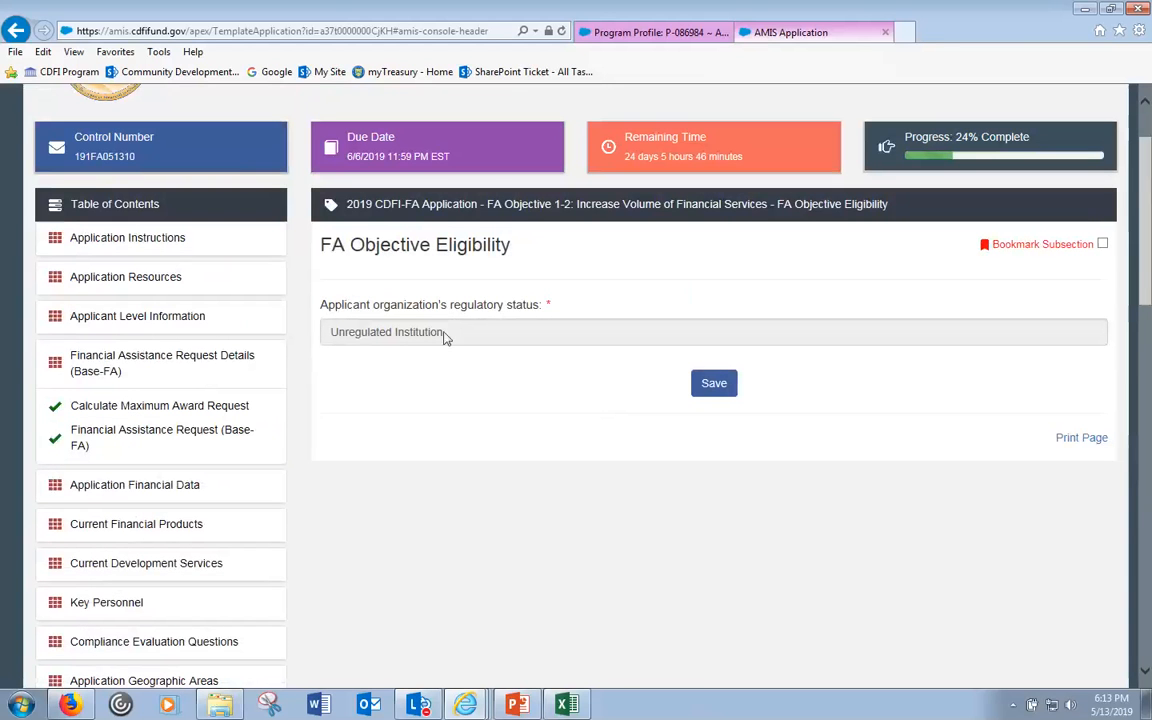
- Check the regulatory status field and save the eligibility page as completed
click(441, 331)
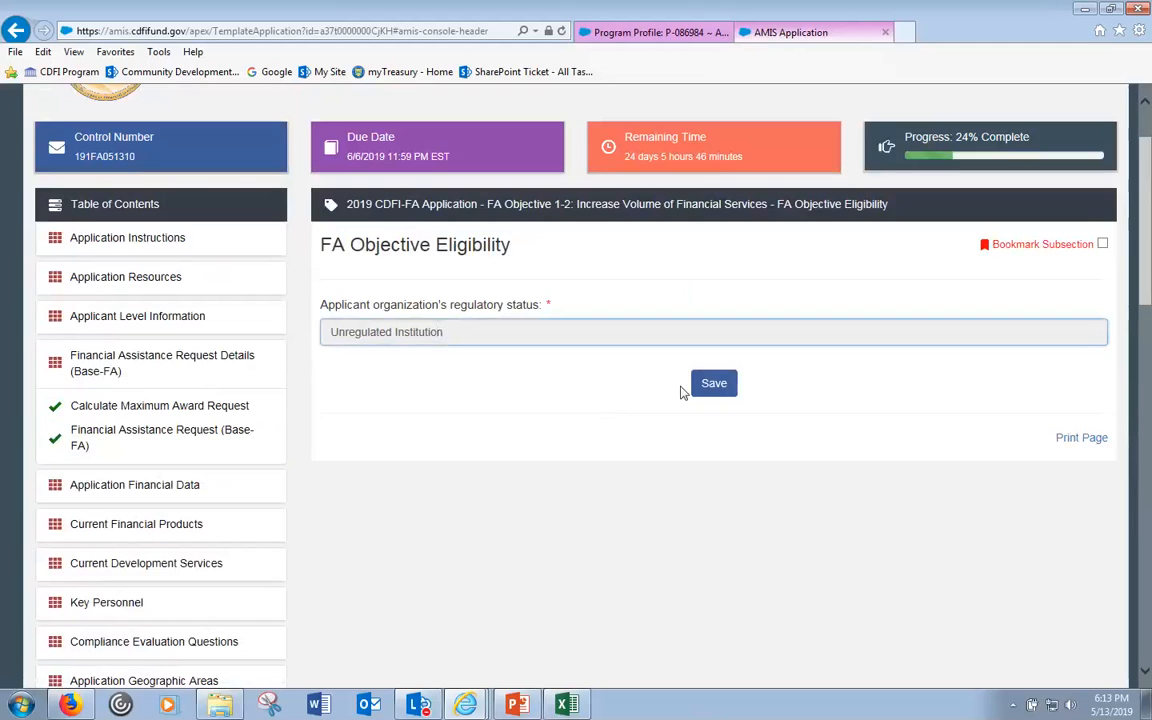
click(713, 384)
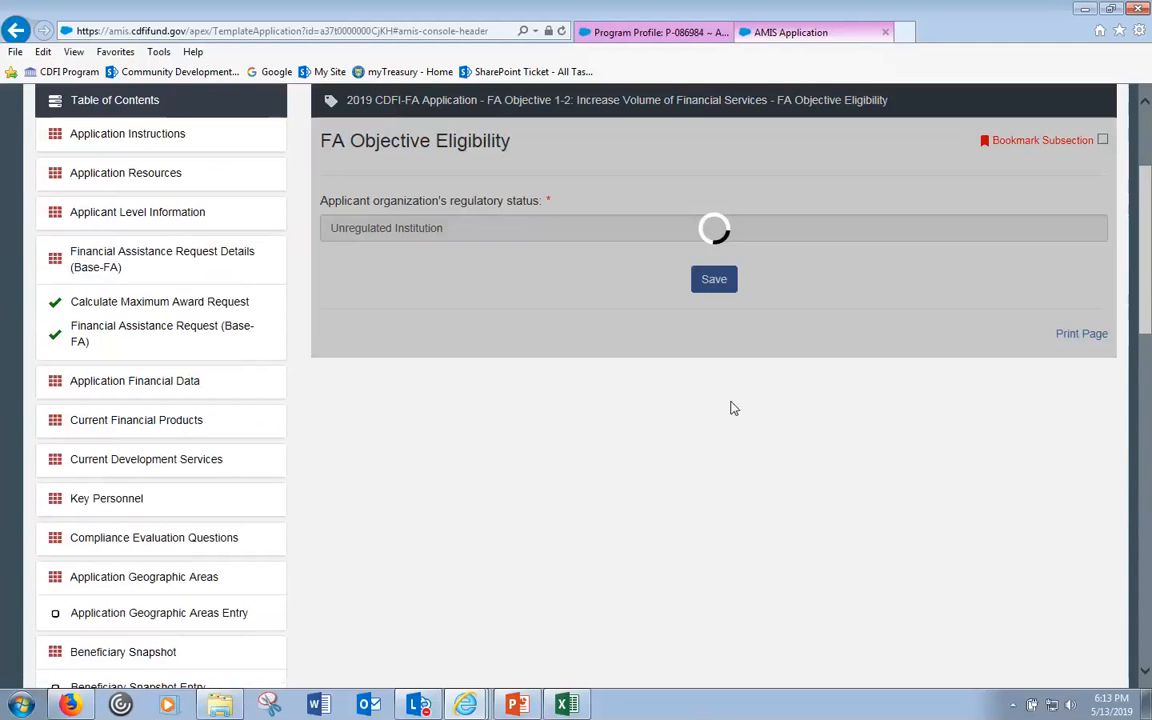
scroll(745, 410, down, 6)
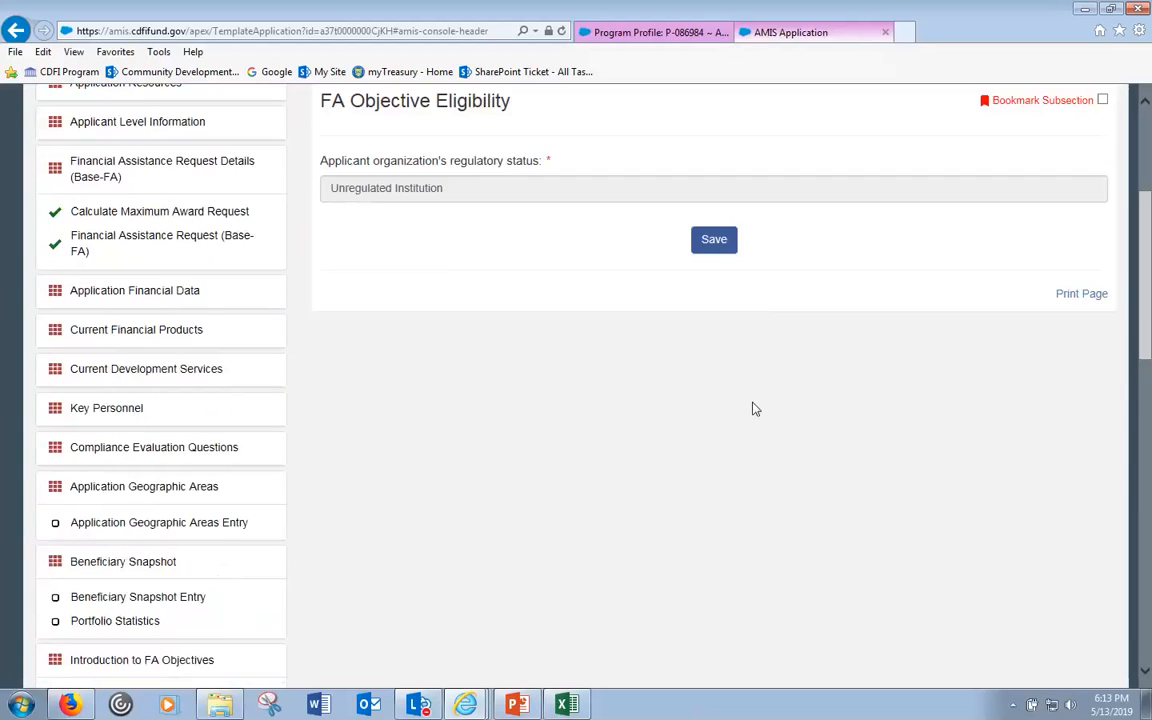
scroll(700, 445, down, 5)
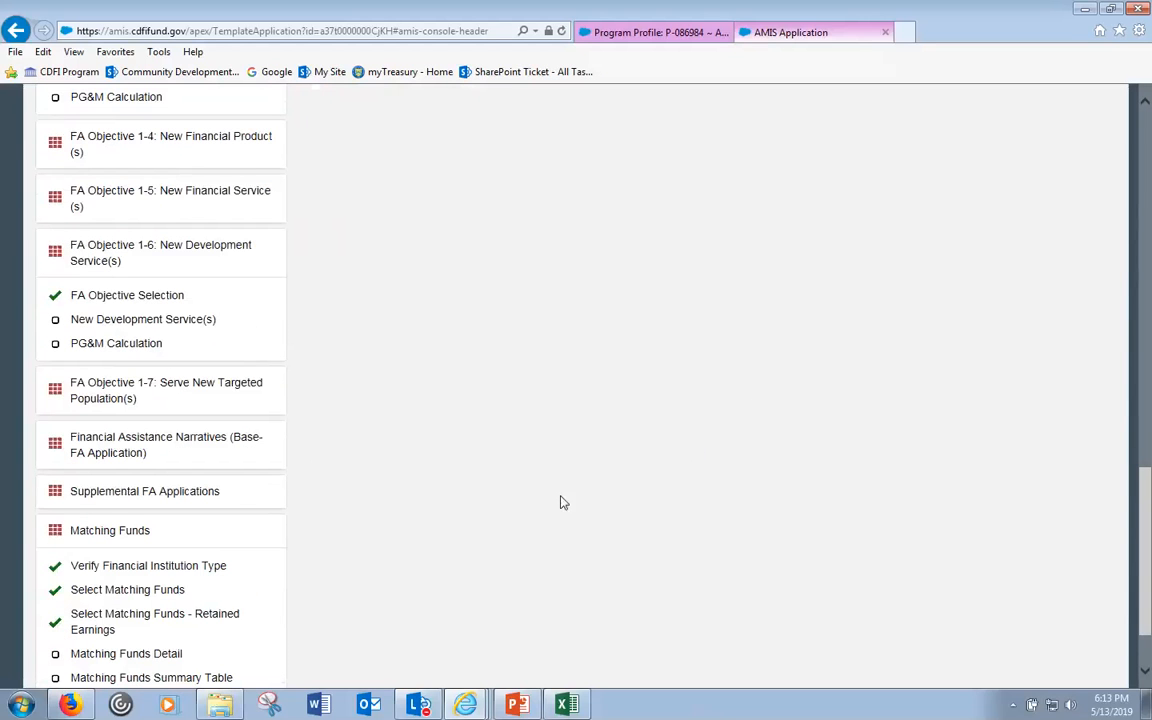
scroll(290, 405, up, 3)
scroll(195, 290, up, 1)
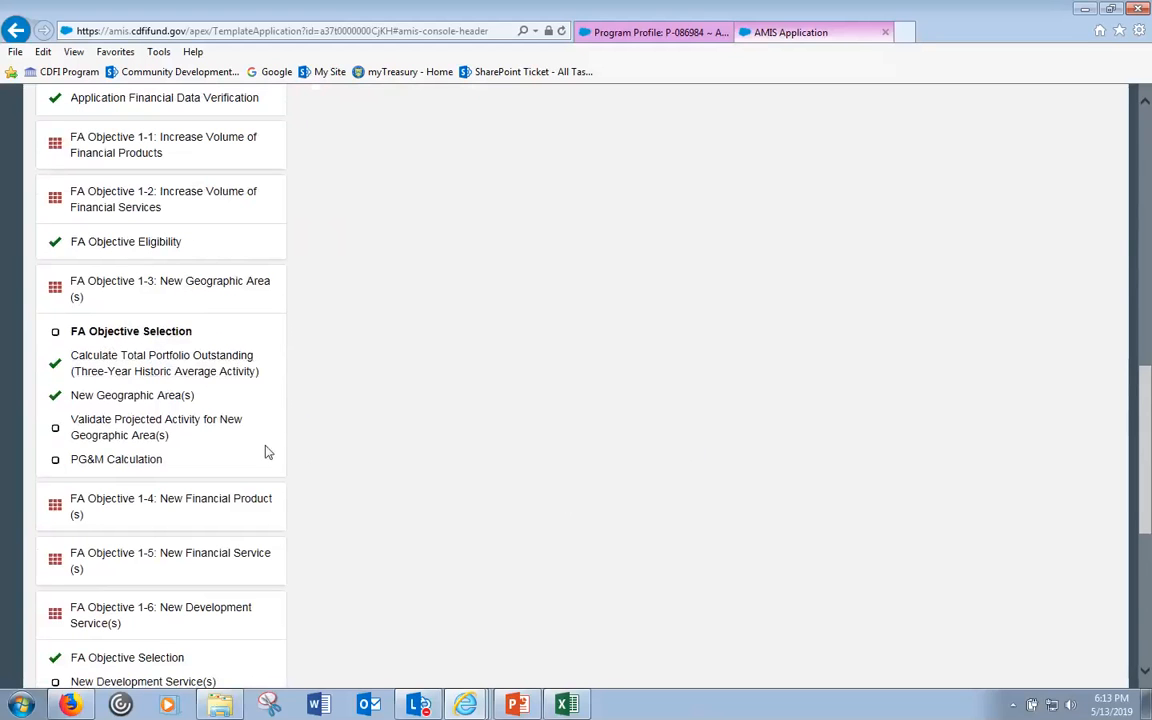
scroll(376, 411, up, 1)
scroll(376, 411, up, 5)
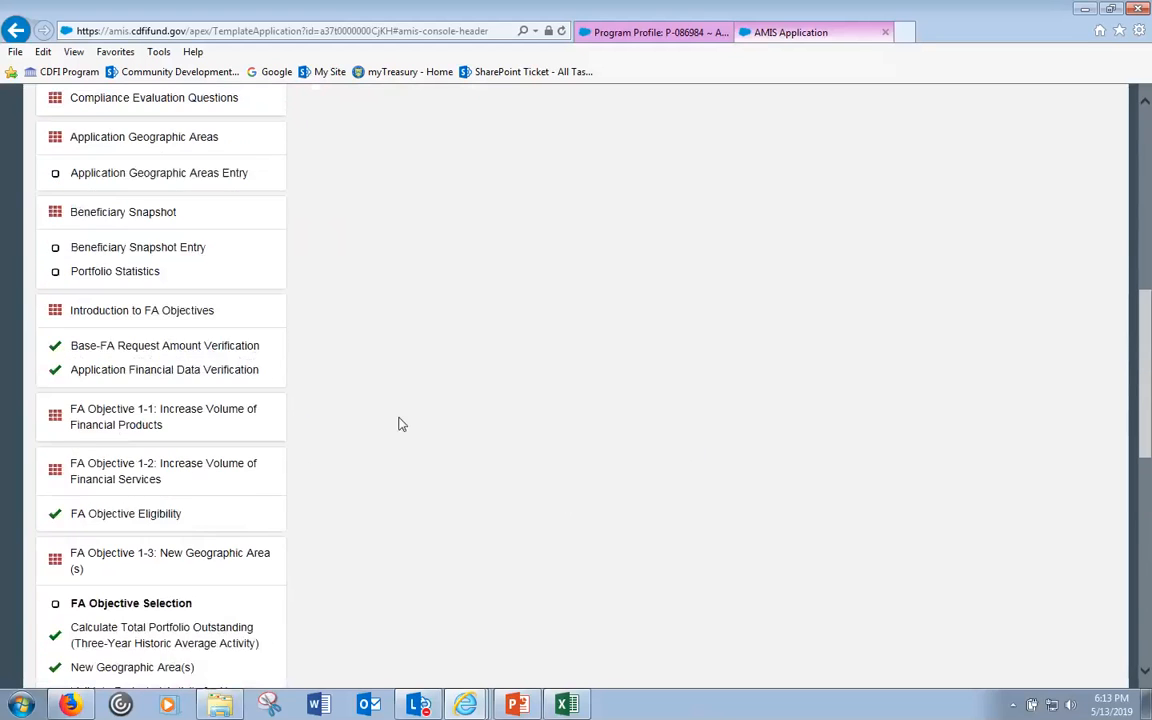
scroll(414, 432, up, 3)
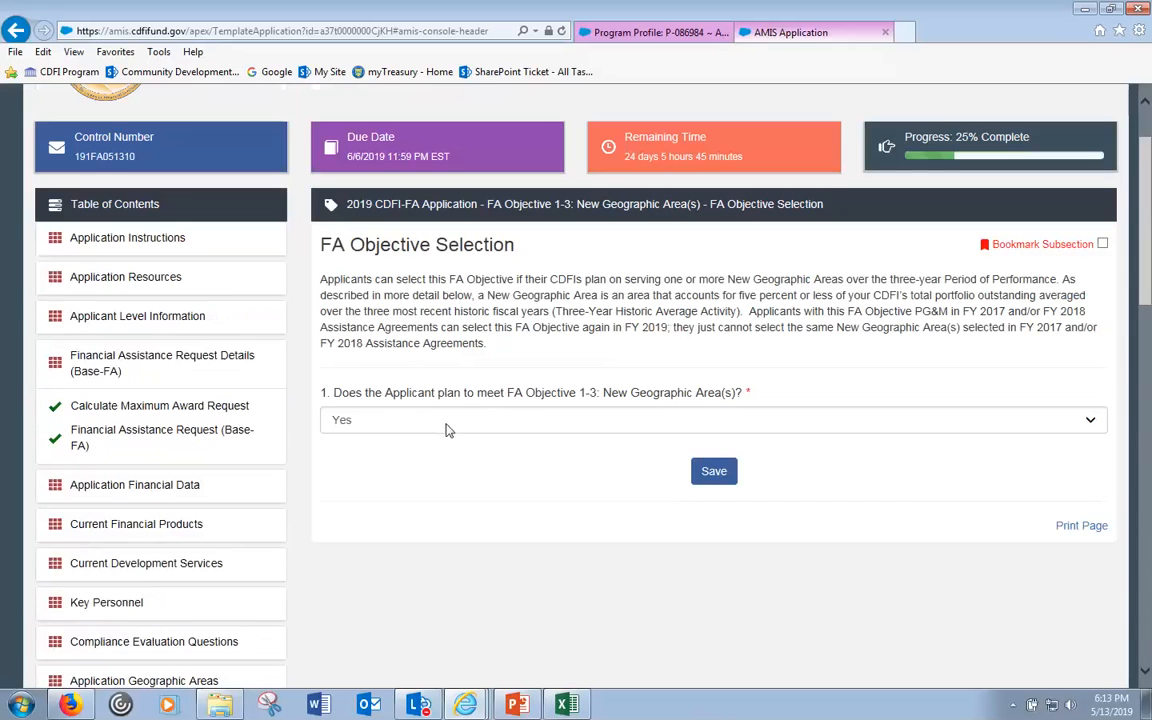
scroll(450, 430, down, 1)
scroll(450, 430, down, 10)
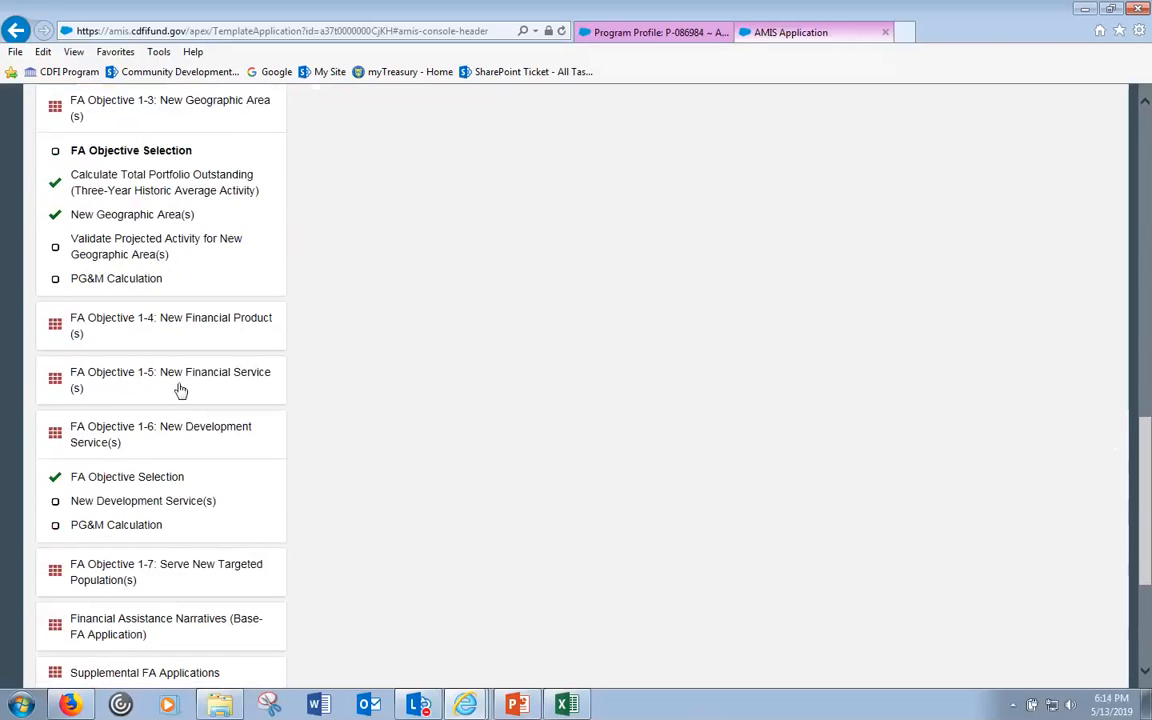
scroll(401, 373, up, 4)
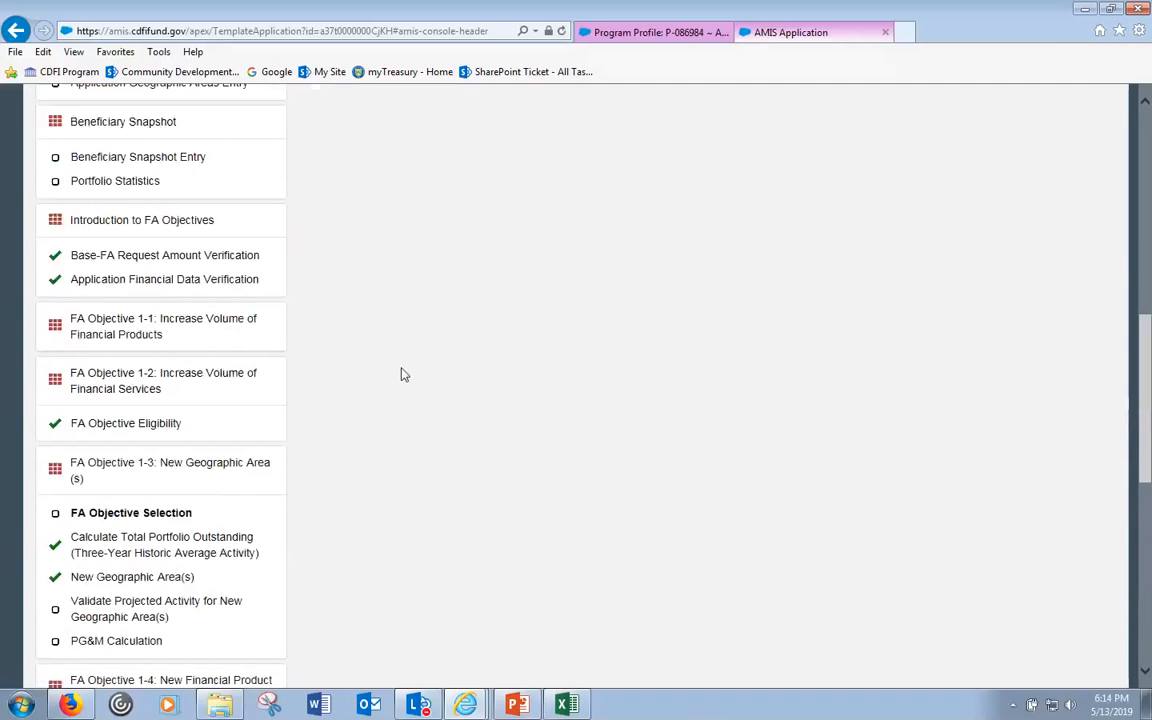
scroll(336, 378, up, 3)
scroll(345, 375, up, 2)
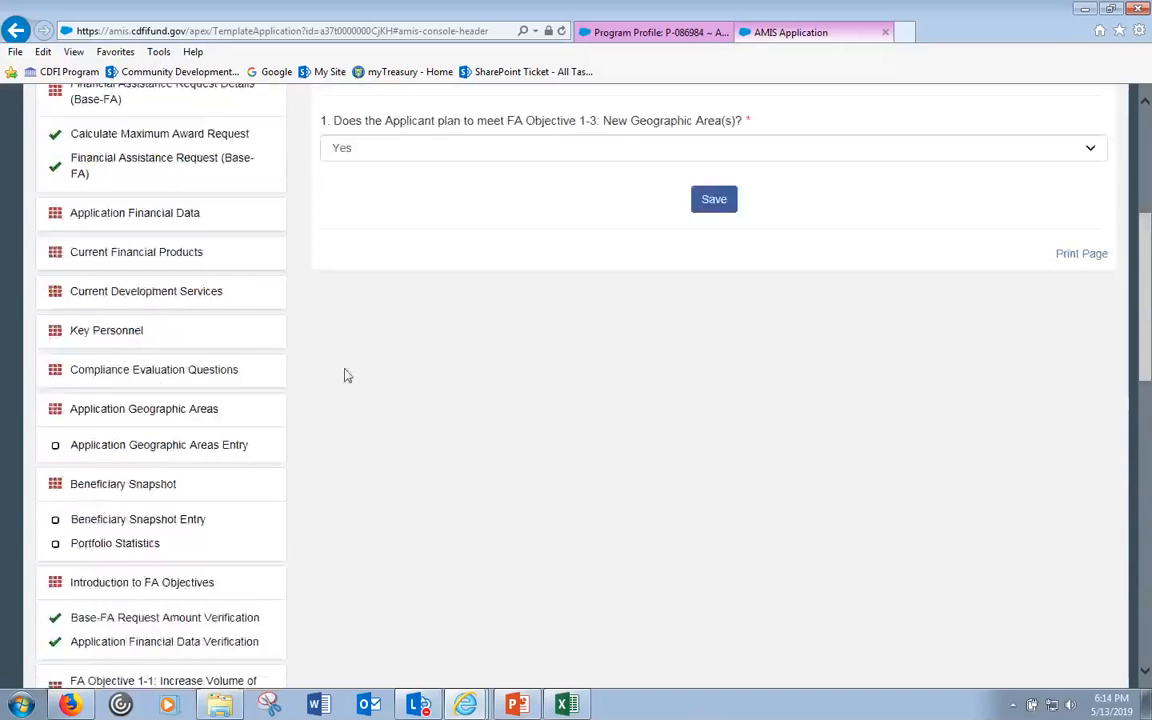
scroll(352, 375, down, 4)
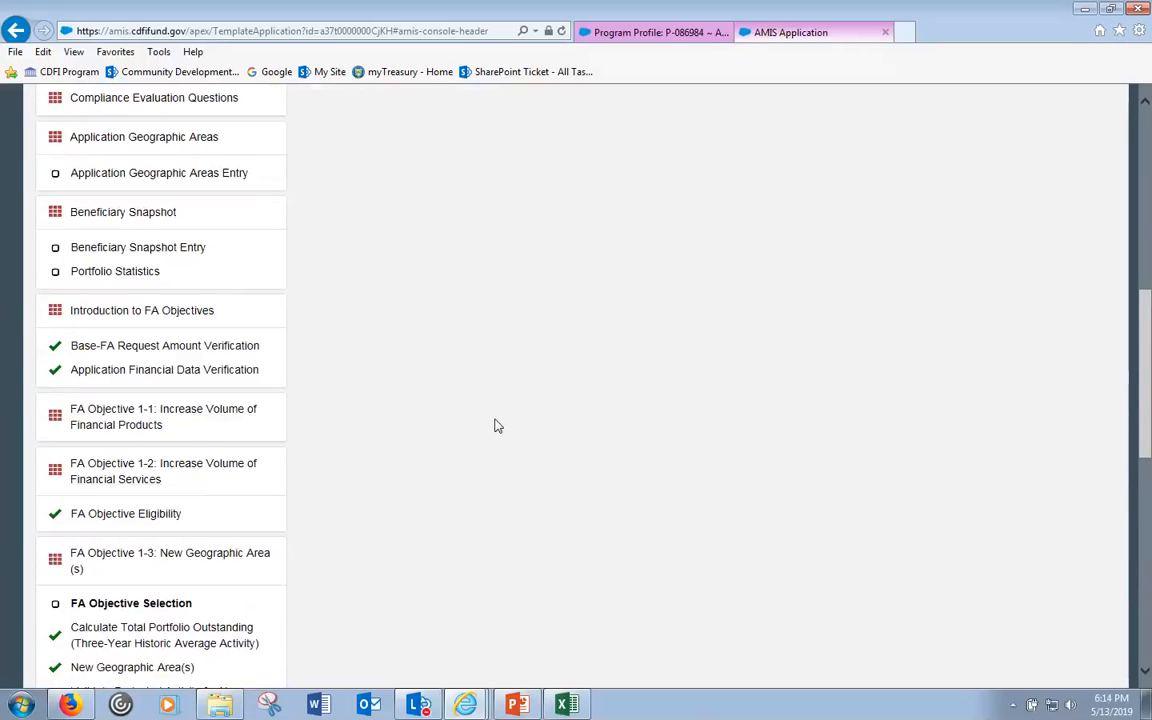
scroll(488, 428, up, 1)
scroll(488, 428, up, 5)
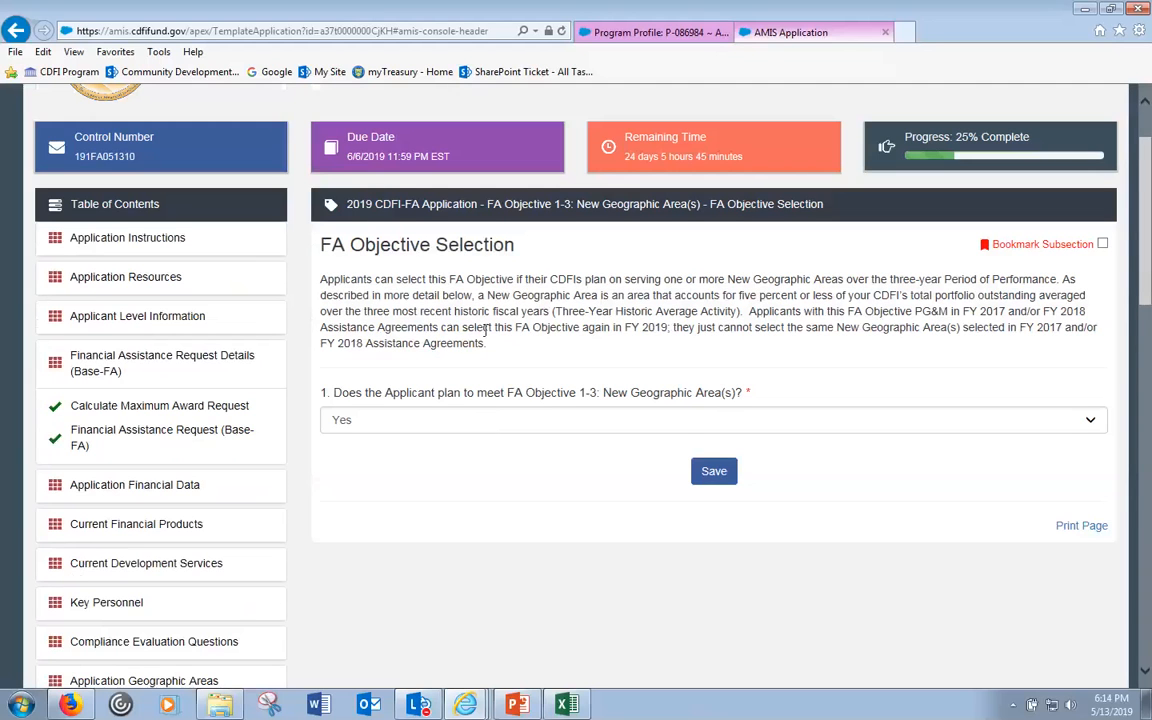
scroll(490, 333, down, 12)
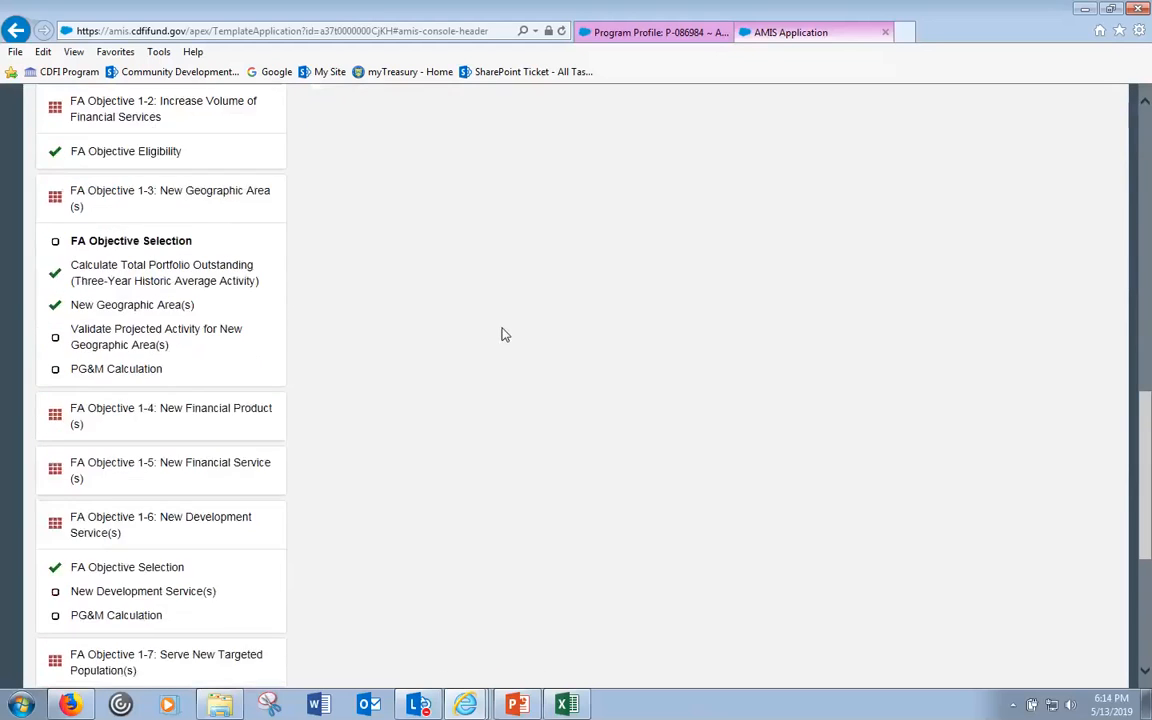
scroll(440, 420, down, 2)
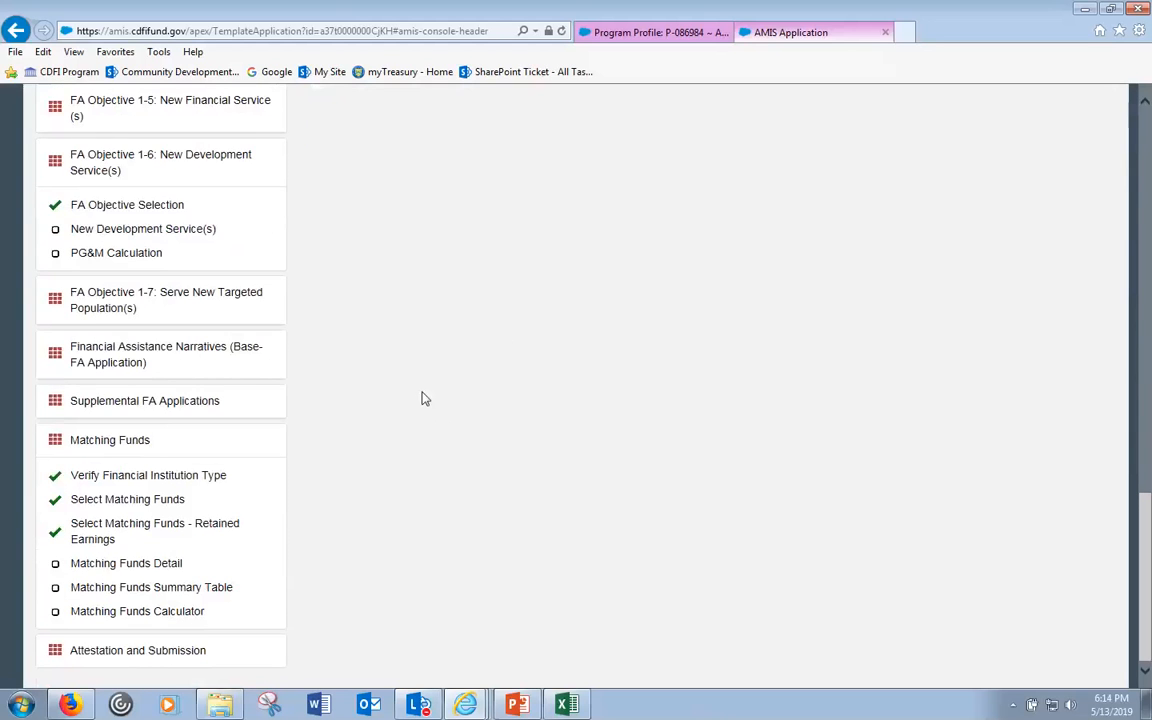
scroll(418, 382, up, 6)
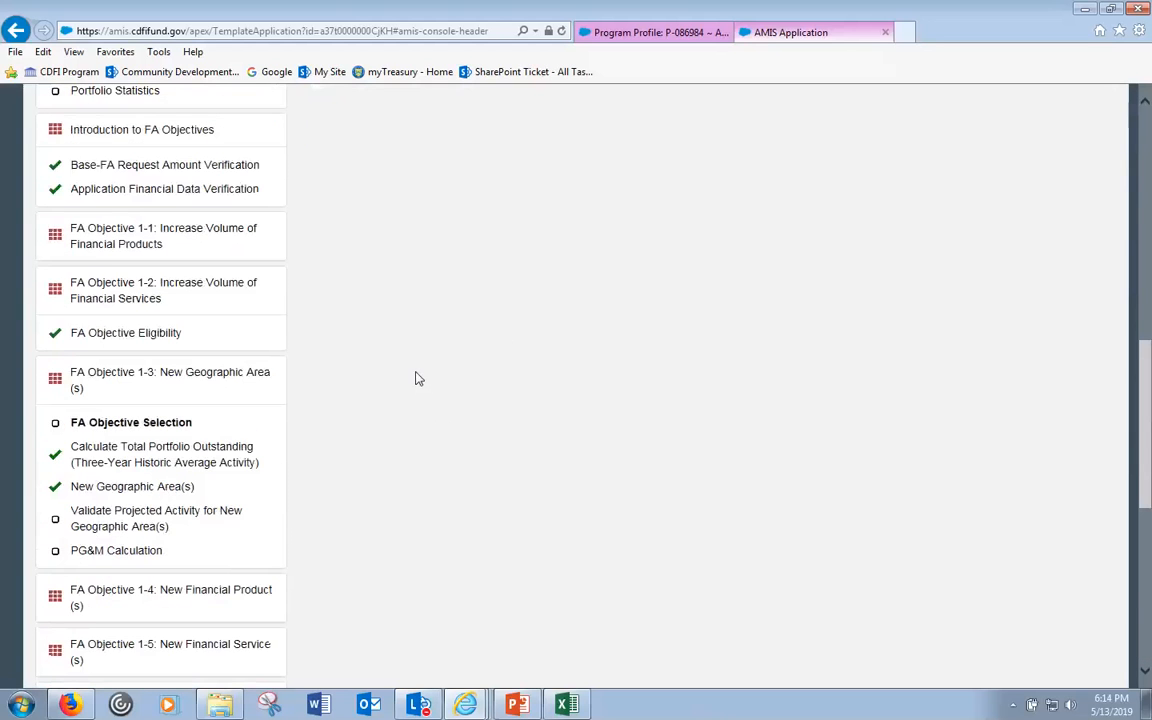
scroll(418, 380, up, 5)
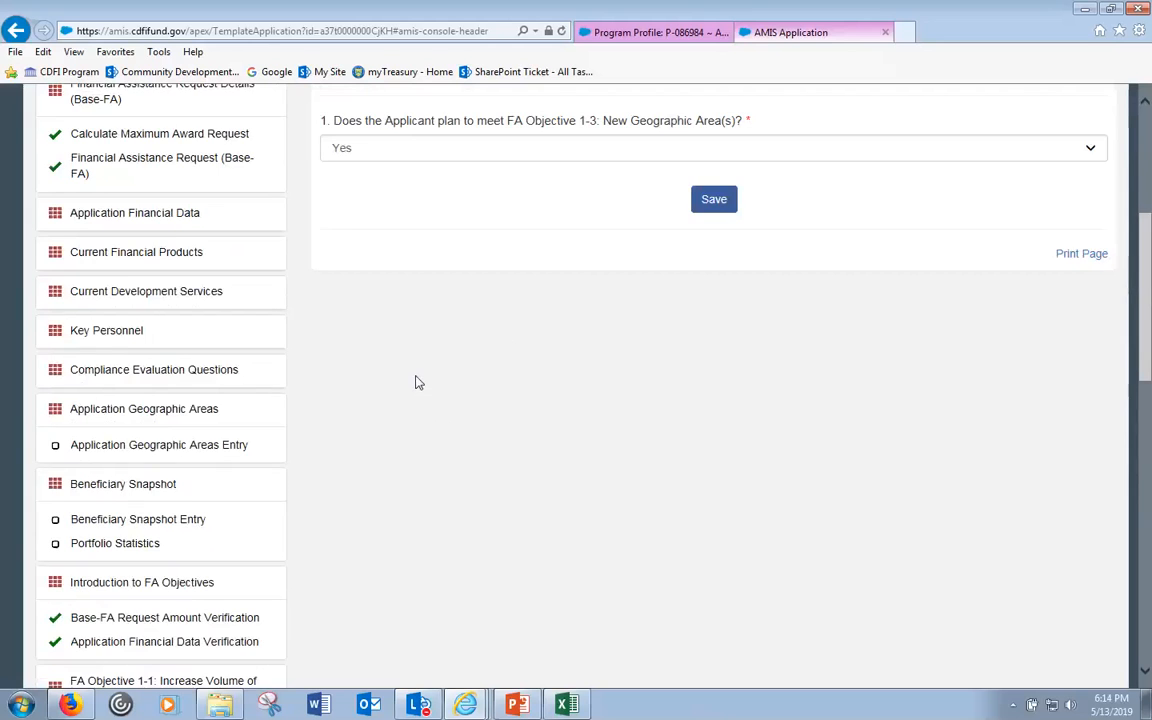
scroll(418, 383, up, 1)
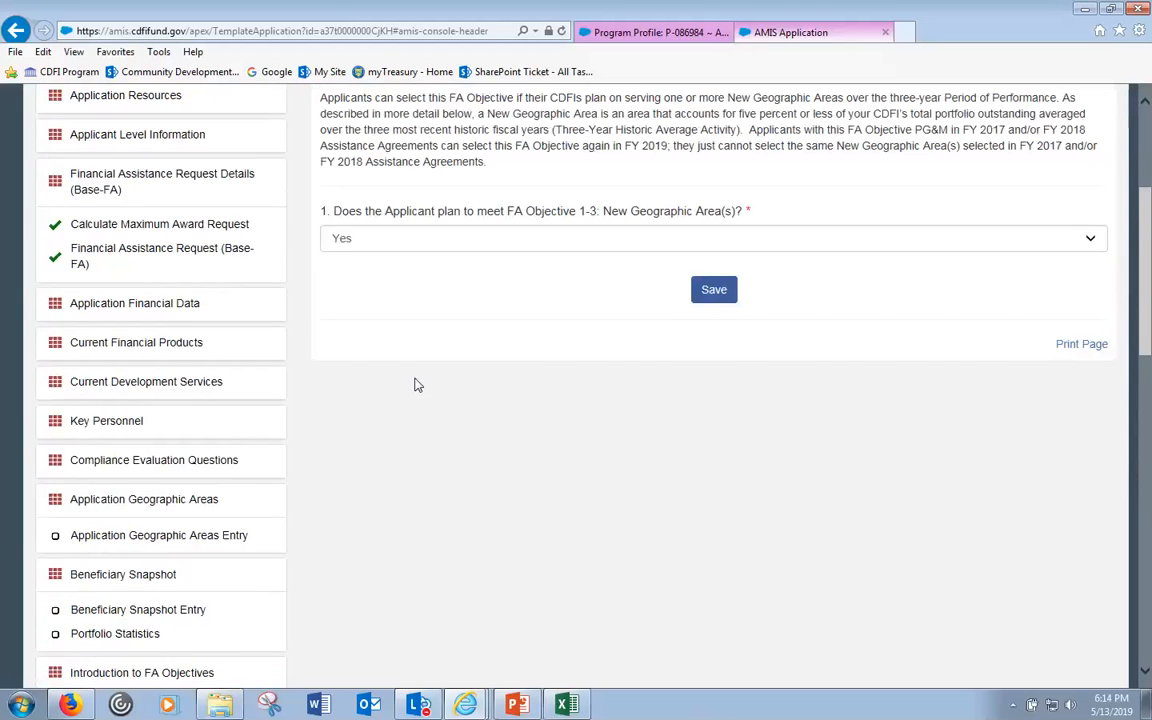
scroll(376, 346, up, 3)
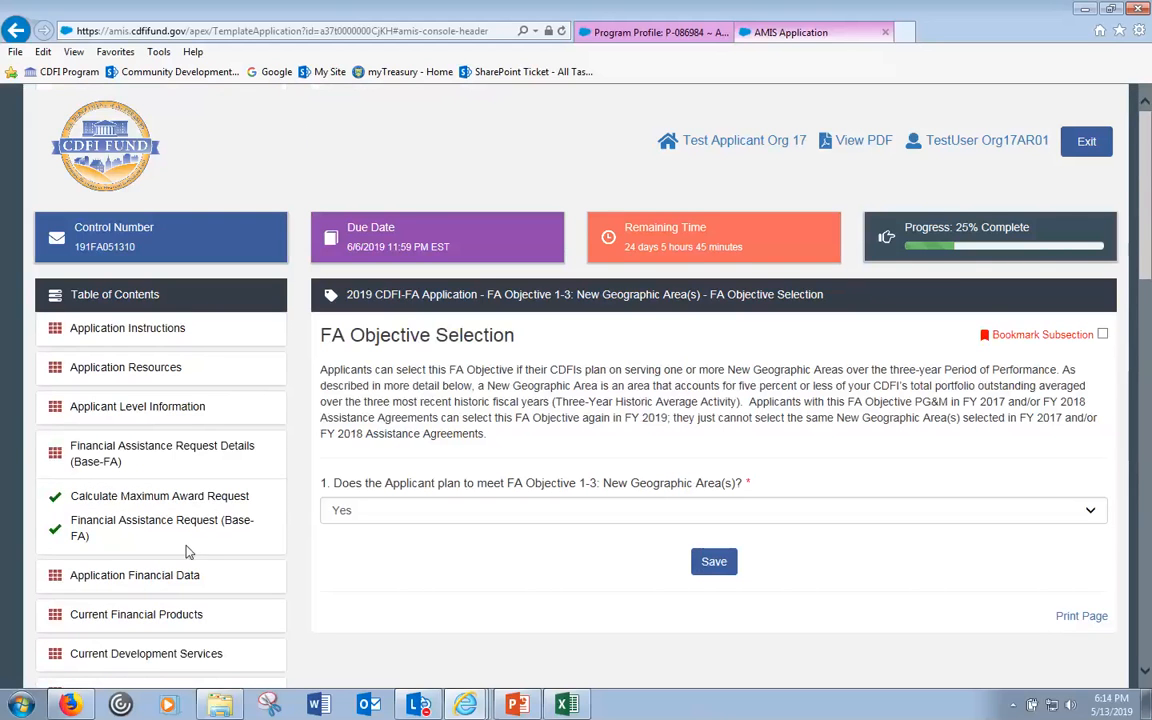
- Open the Application Financial Data subsection, with fiscal years 2015-2017 and blank asset fields
click(150, 575)
scroll(150, 572, down, 1)
scroll(150, 572, down, 1)
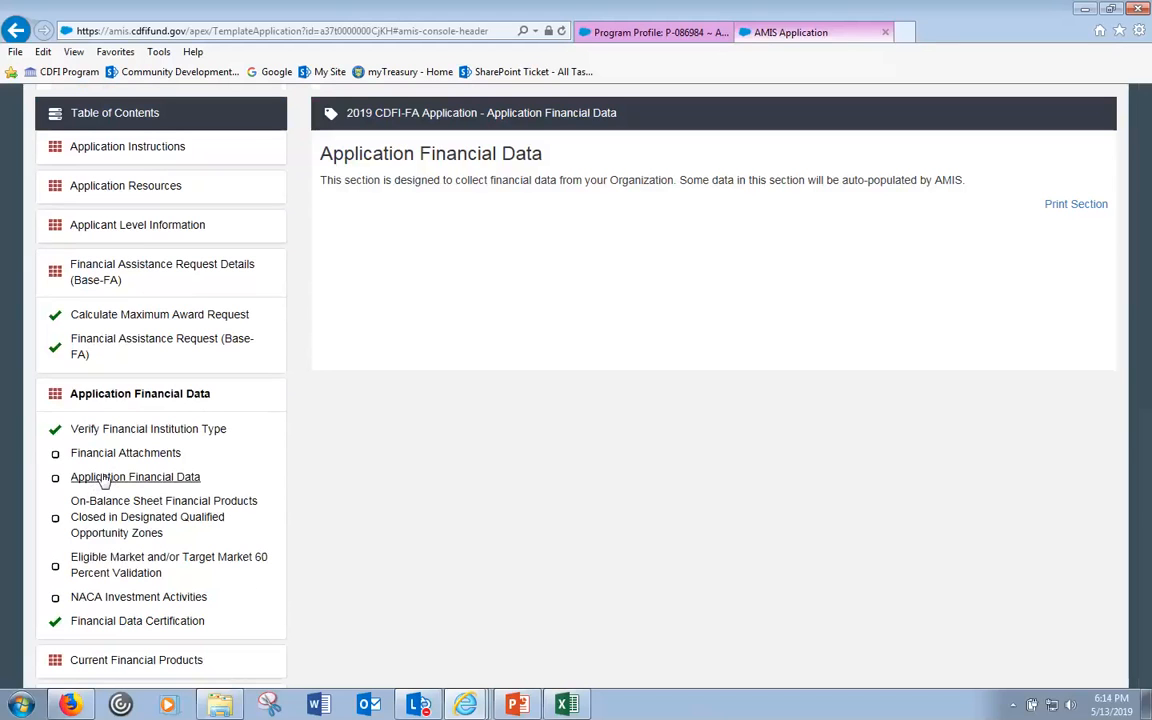
click(104, 478)
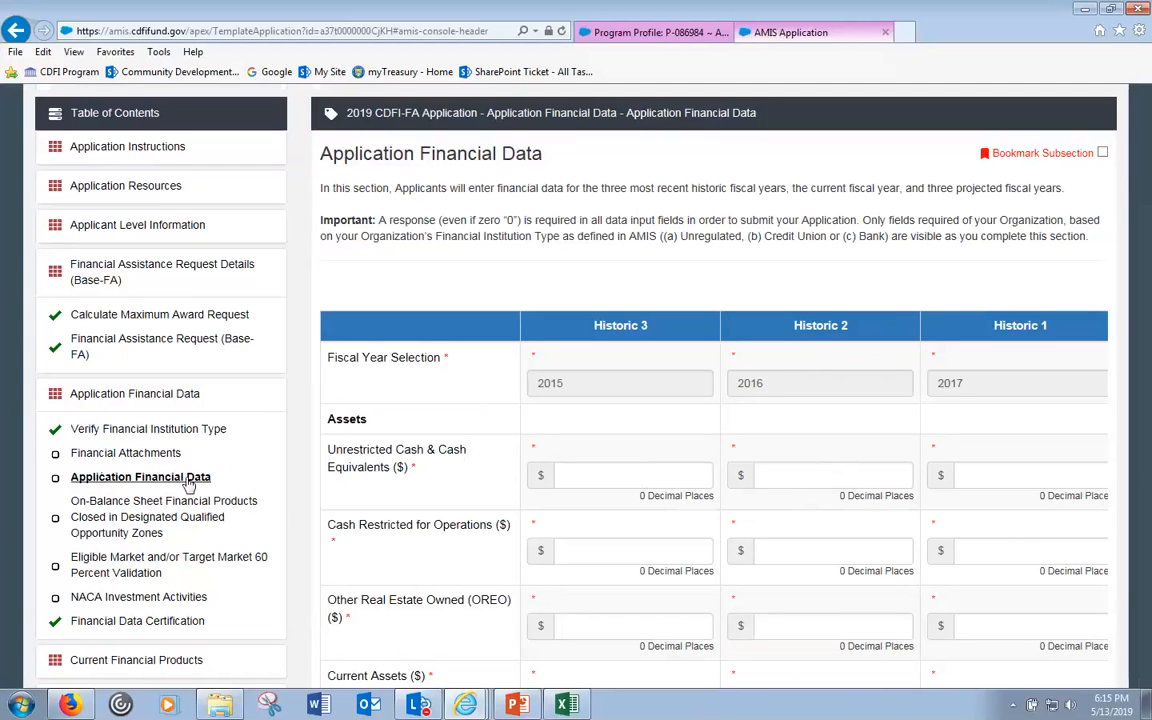
- Review the eligible-market loans closed values from Historic 1 through Projected 3 without changing them
scroll(187, 483, down, 3)
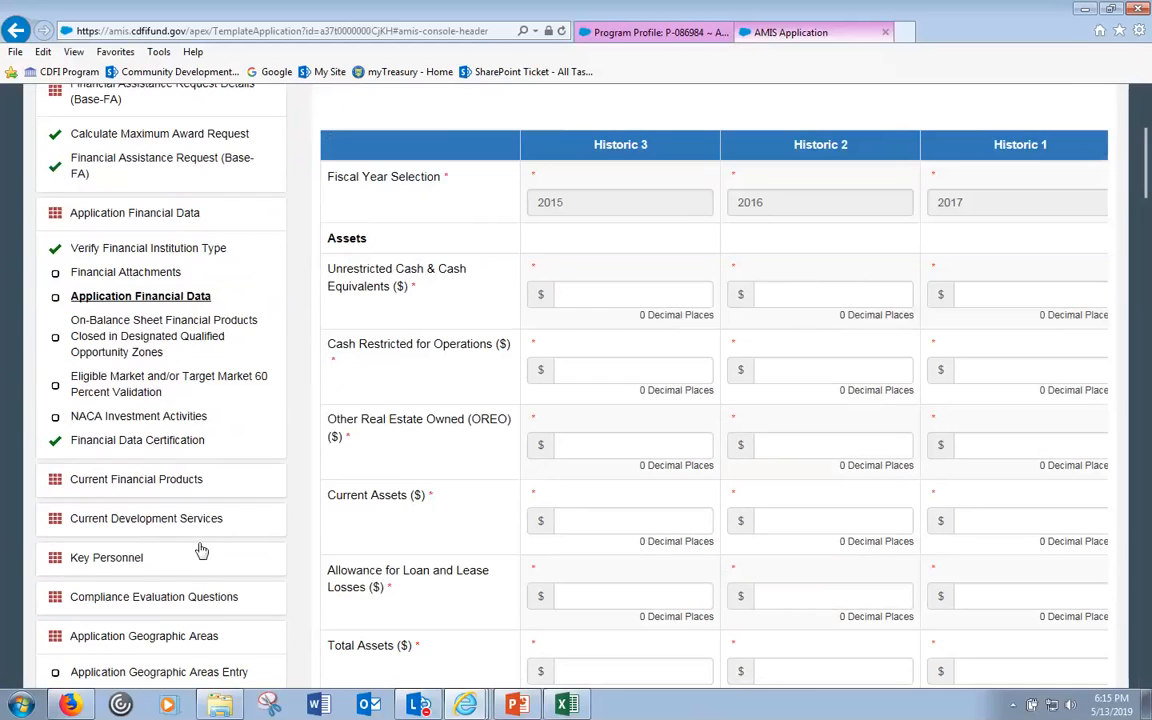
scroll(202, 567, down, 5)
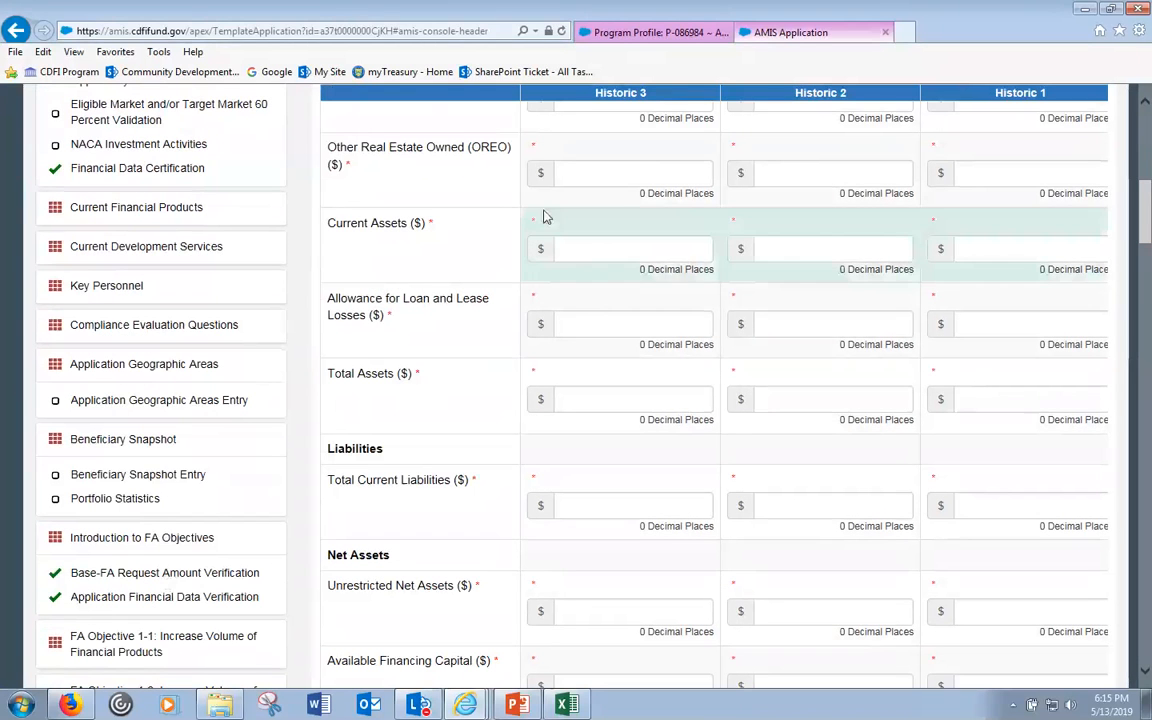
scroll(610, 230, up, 2)
scroll(590, 229, up, 2)
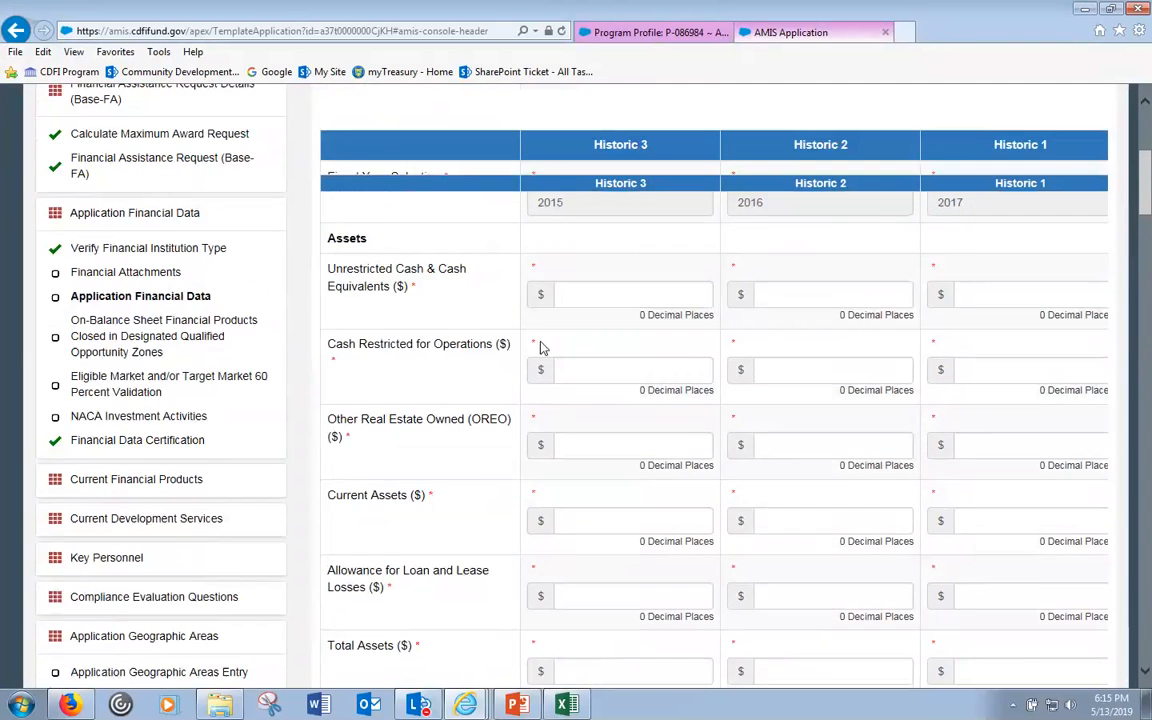
scroll(545, 425, down, 15)
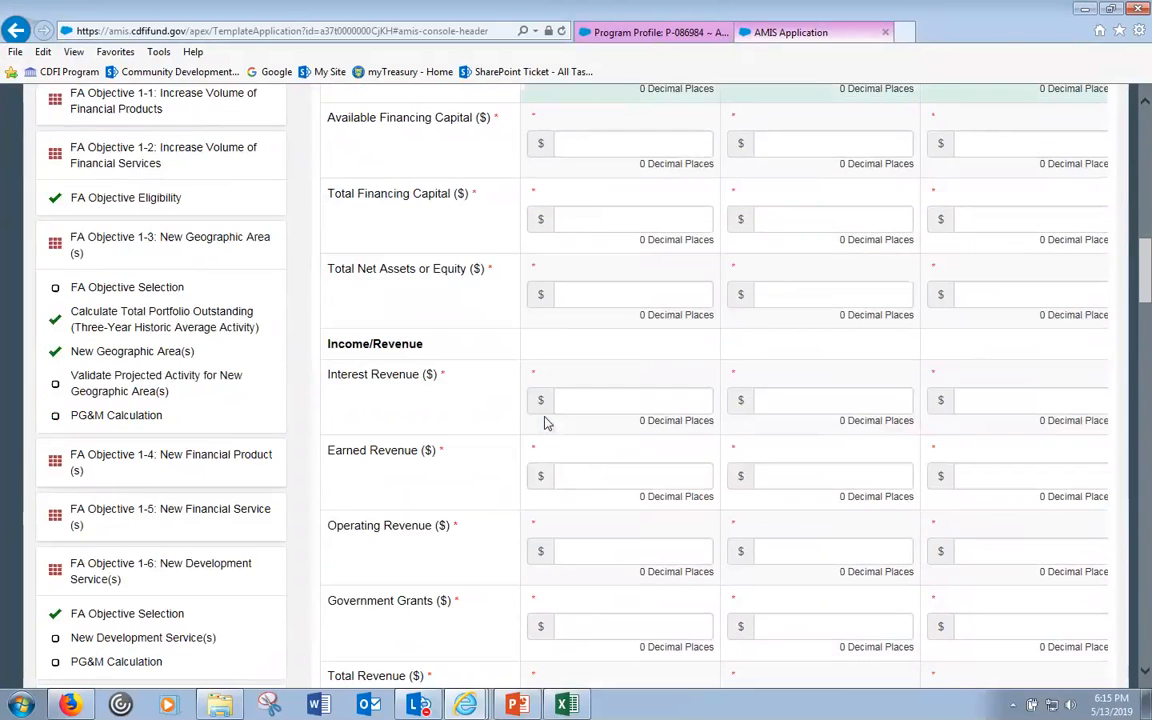
scroll(557, 417, down, 4)
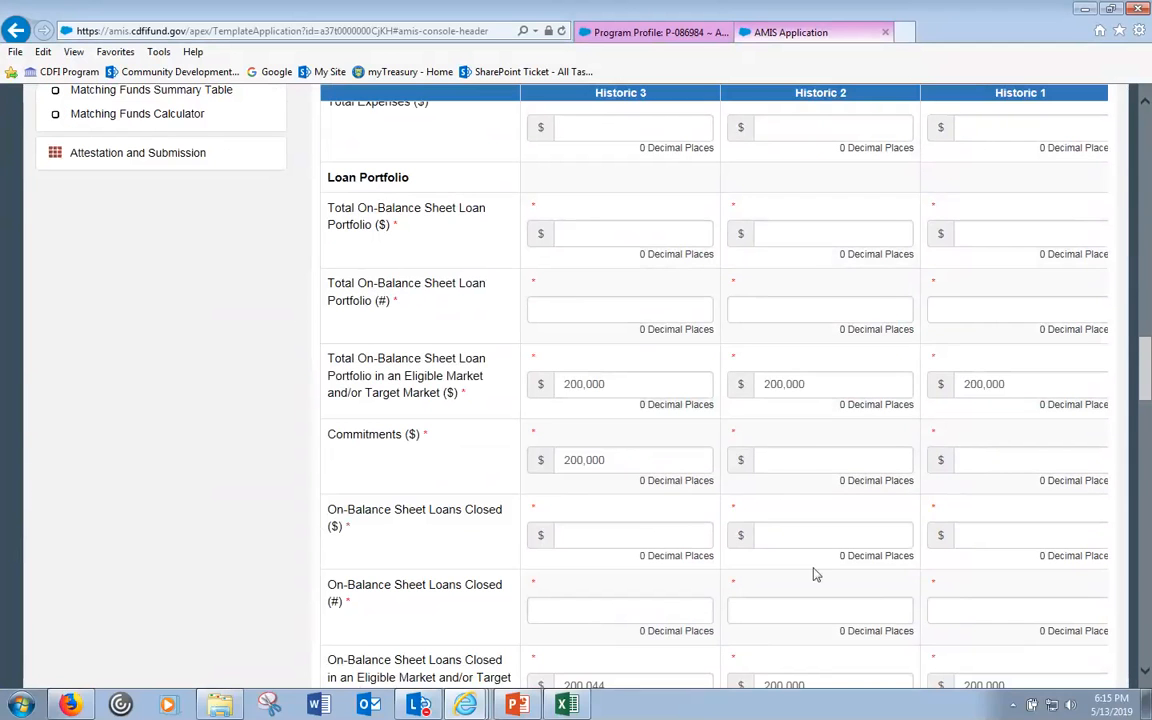
scroll(815, 571, down, 1)
click(1076, 598)
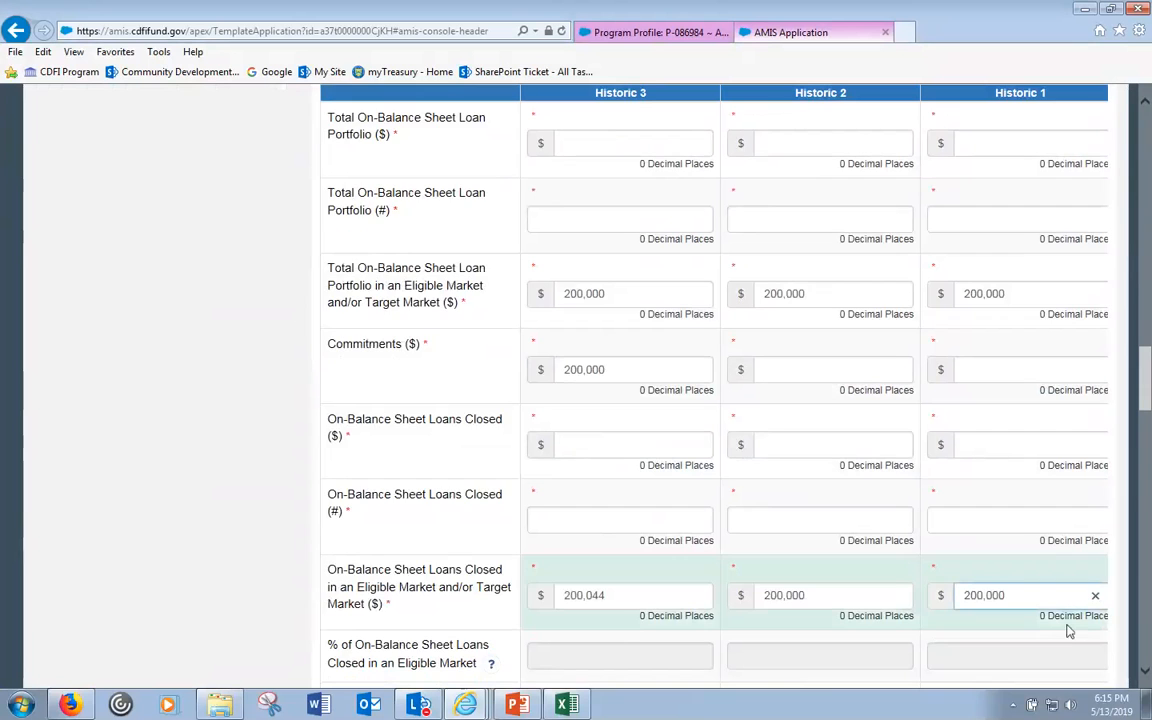
key(Tab)
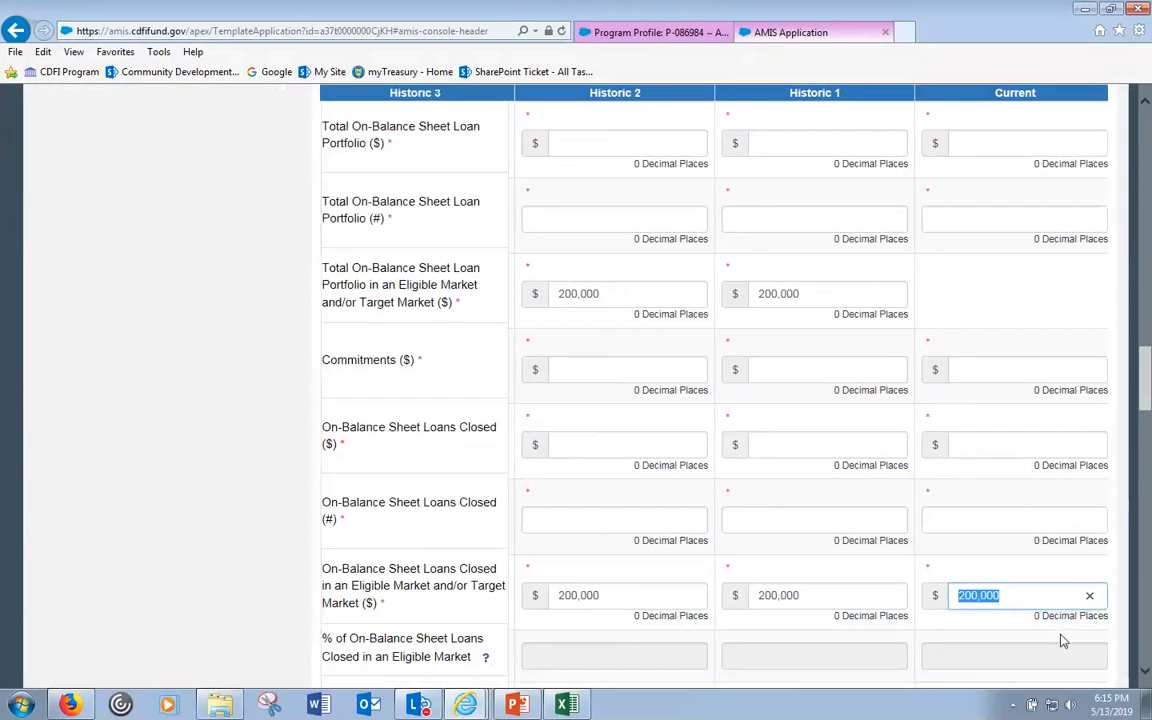
key(Tab)
key(Tab)
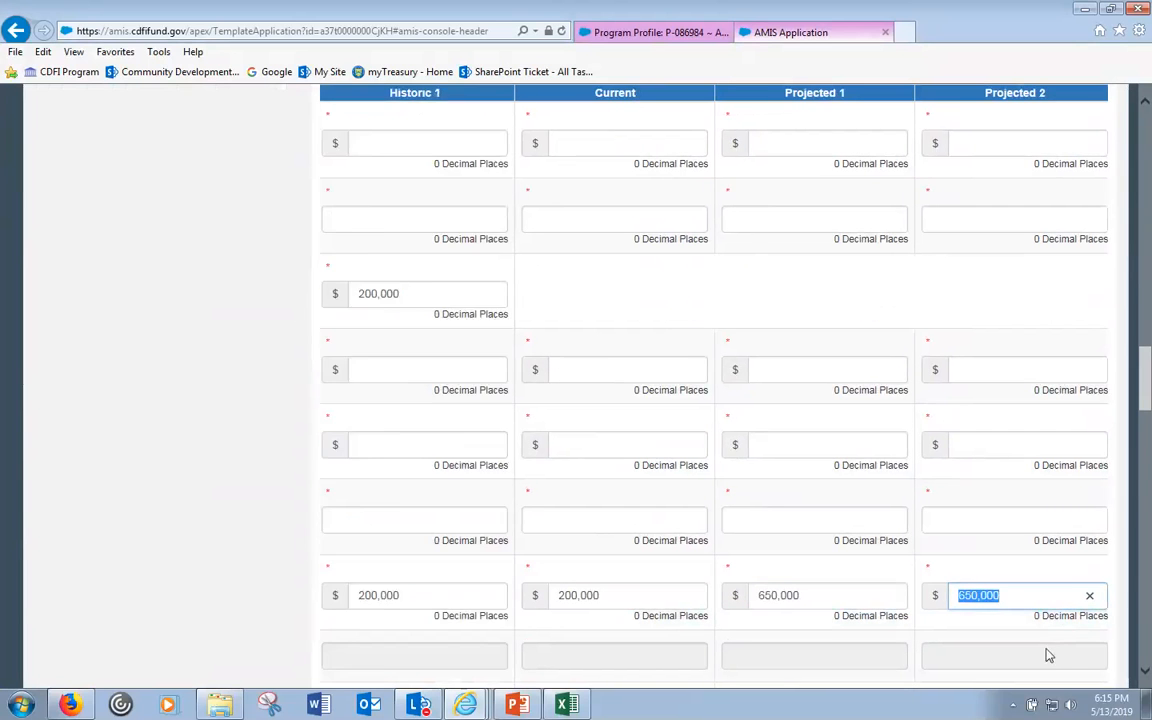
key(Tab)
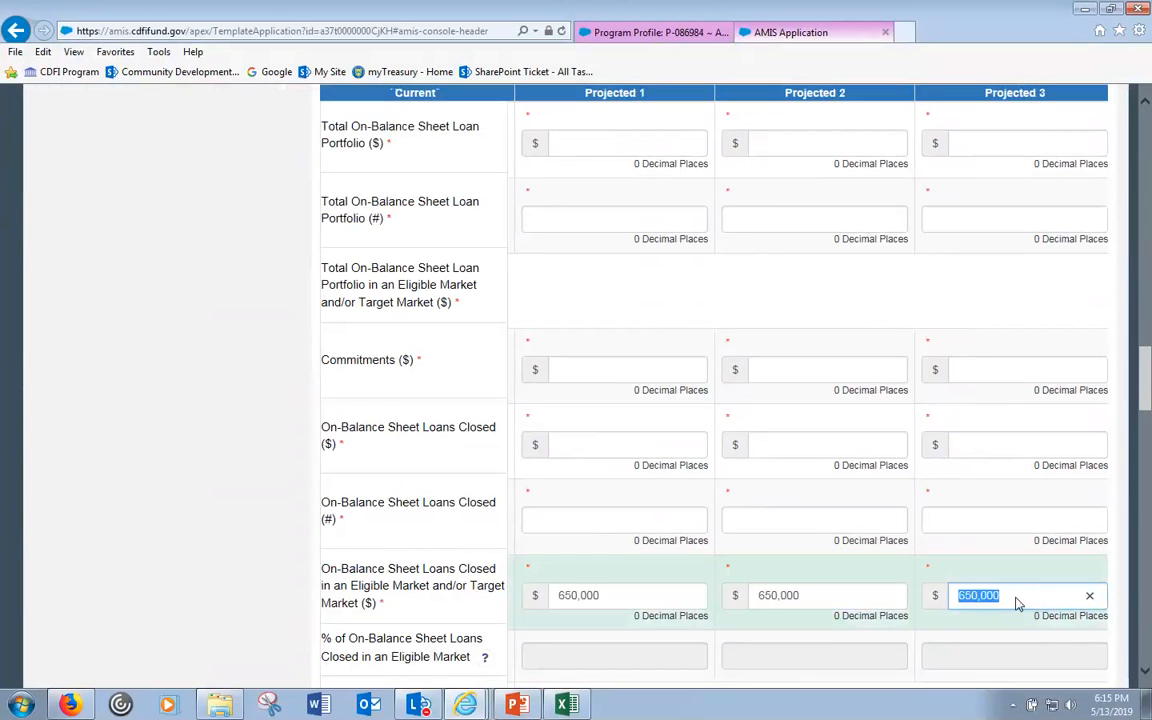
click(1017, 603)
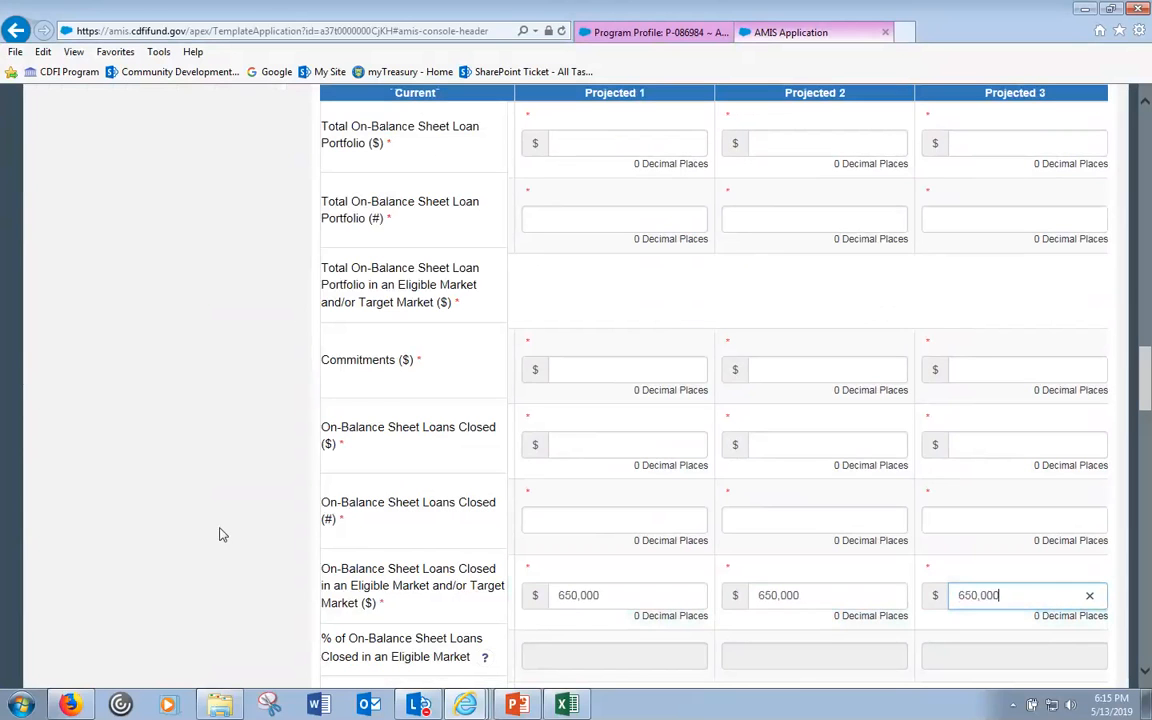
- Open FA Objective 1-1: Increase Volume of Financial Products in the Table of Contents
scroll(216, 506, up, 3)
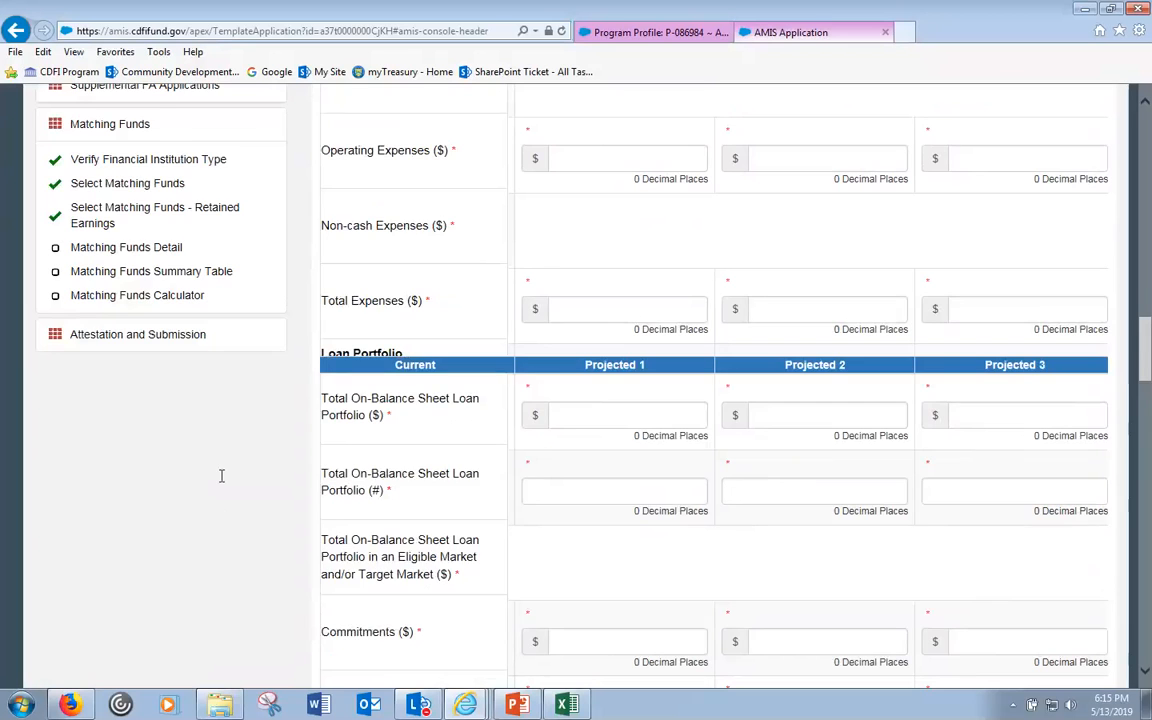
scroll(221, 476, up, 5)
scroll(221, 482, up, 5)
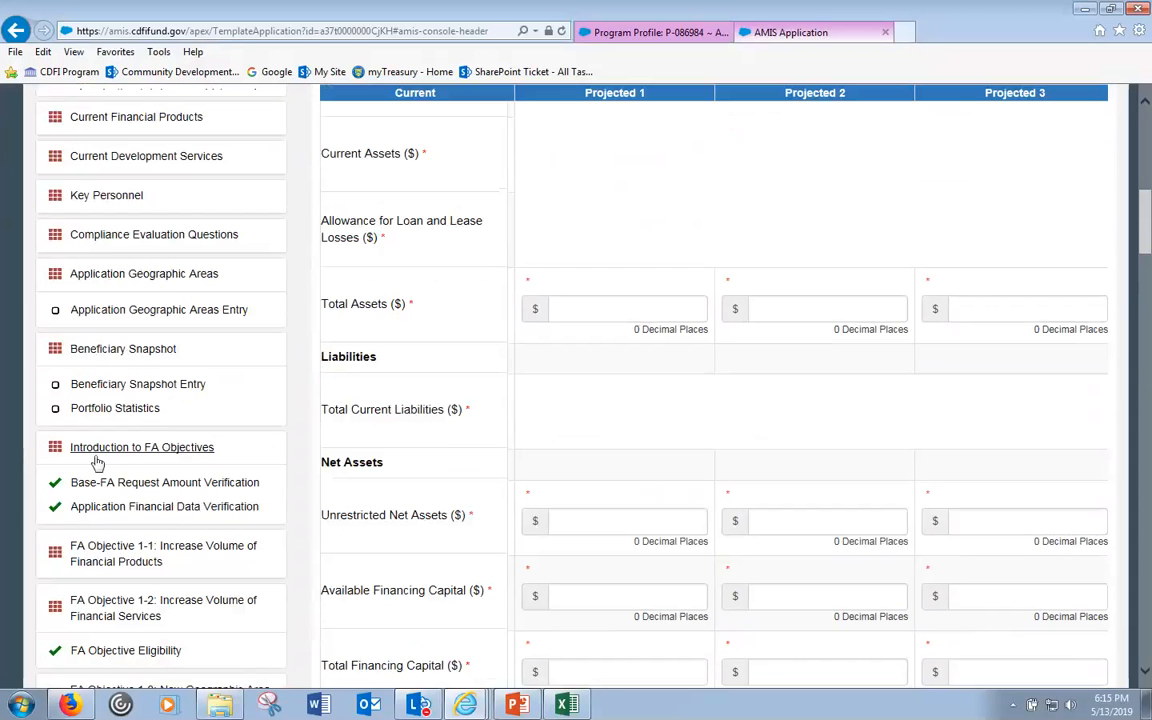
click(142, 562)
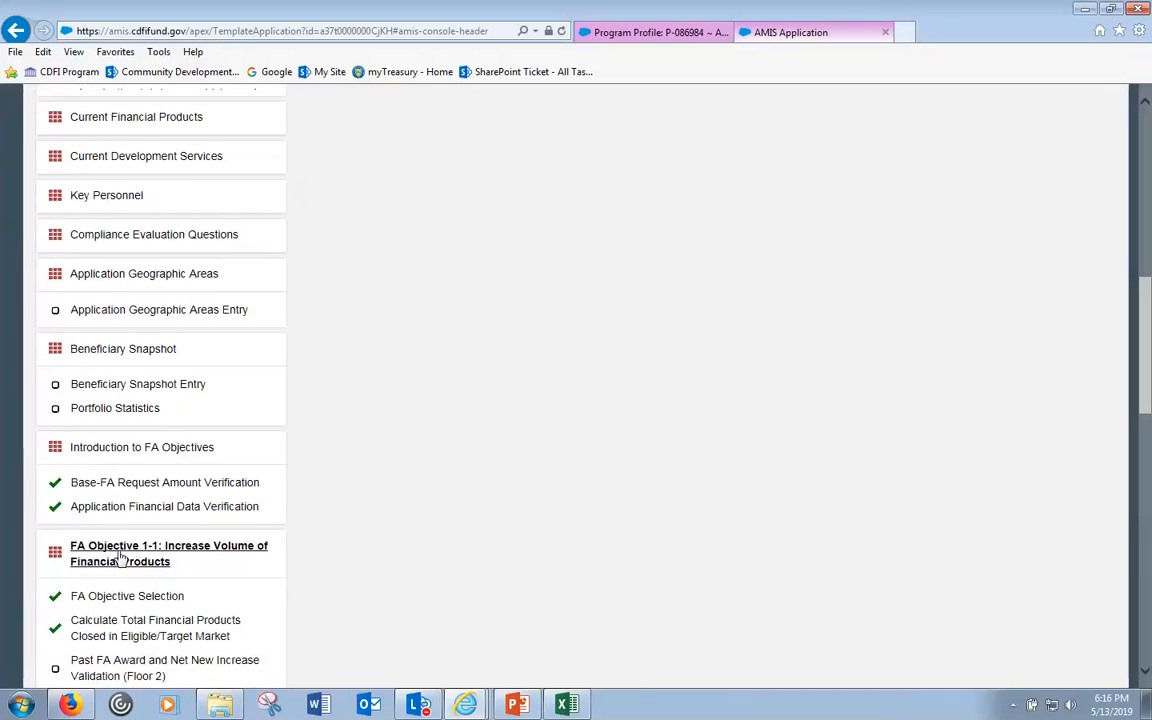
- Expand the Supplemental FA Applications and Financial Assistance Narratives sections in the Table of Contents
scroll(130, 570, down, 1)
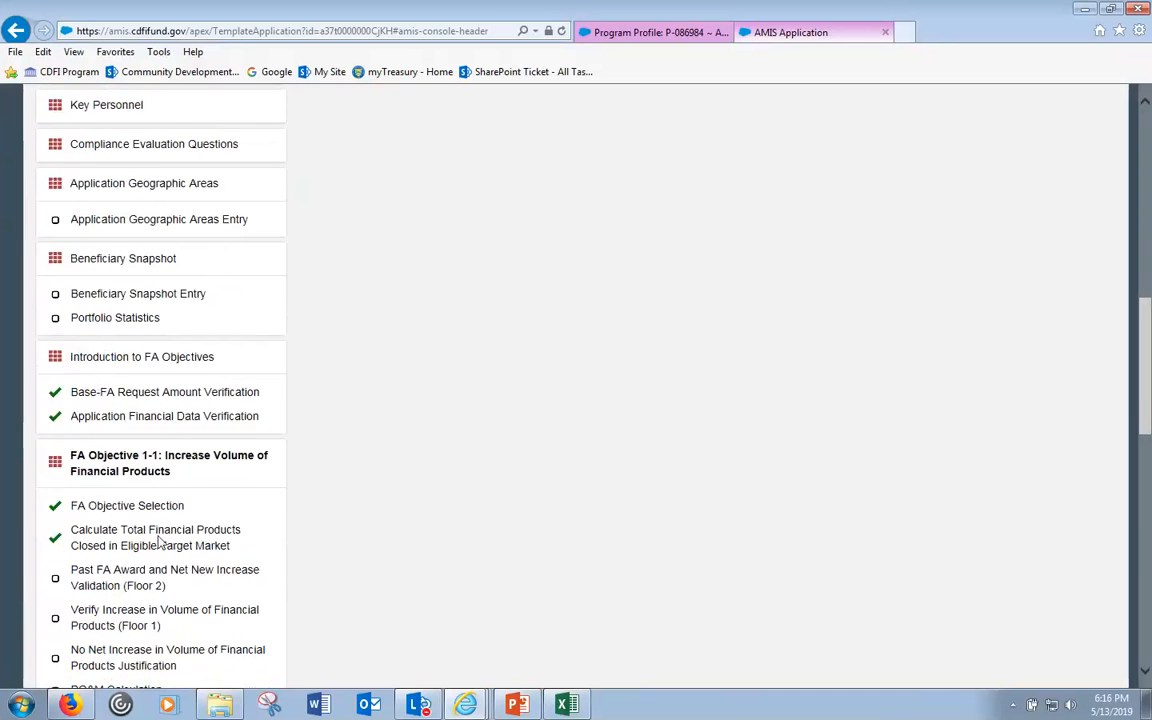
scroll(140, 575, down, 1)
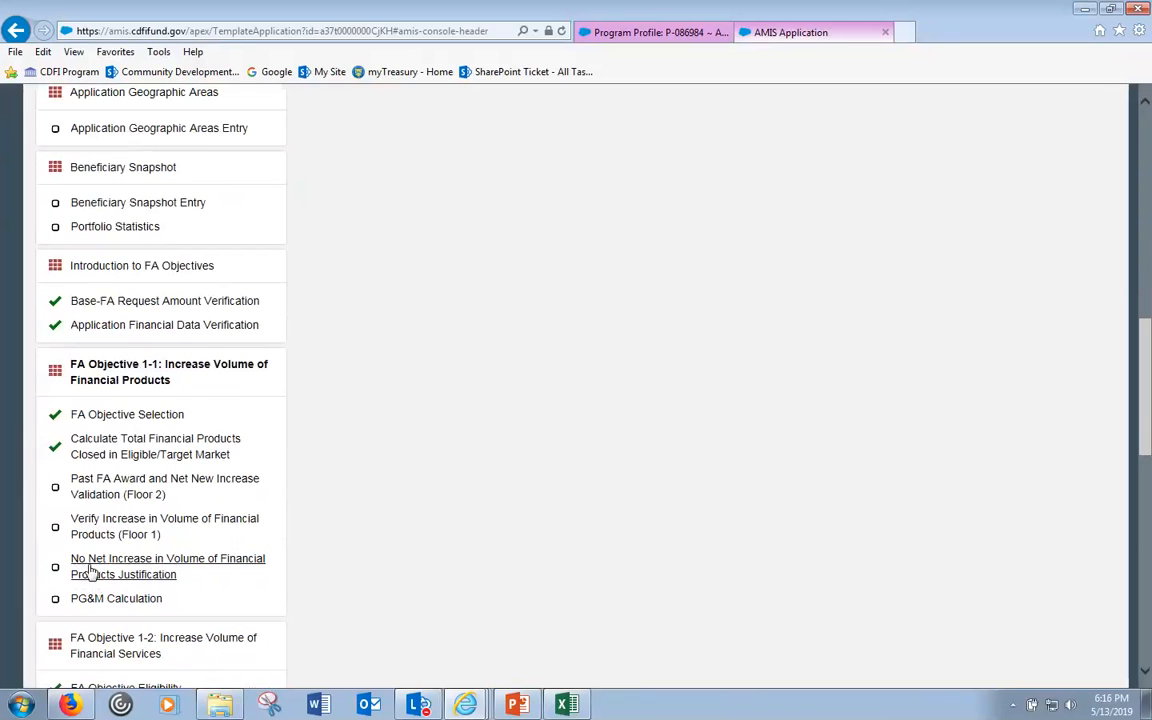
scroll(100, 550, down, 5)
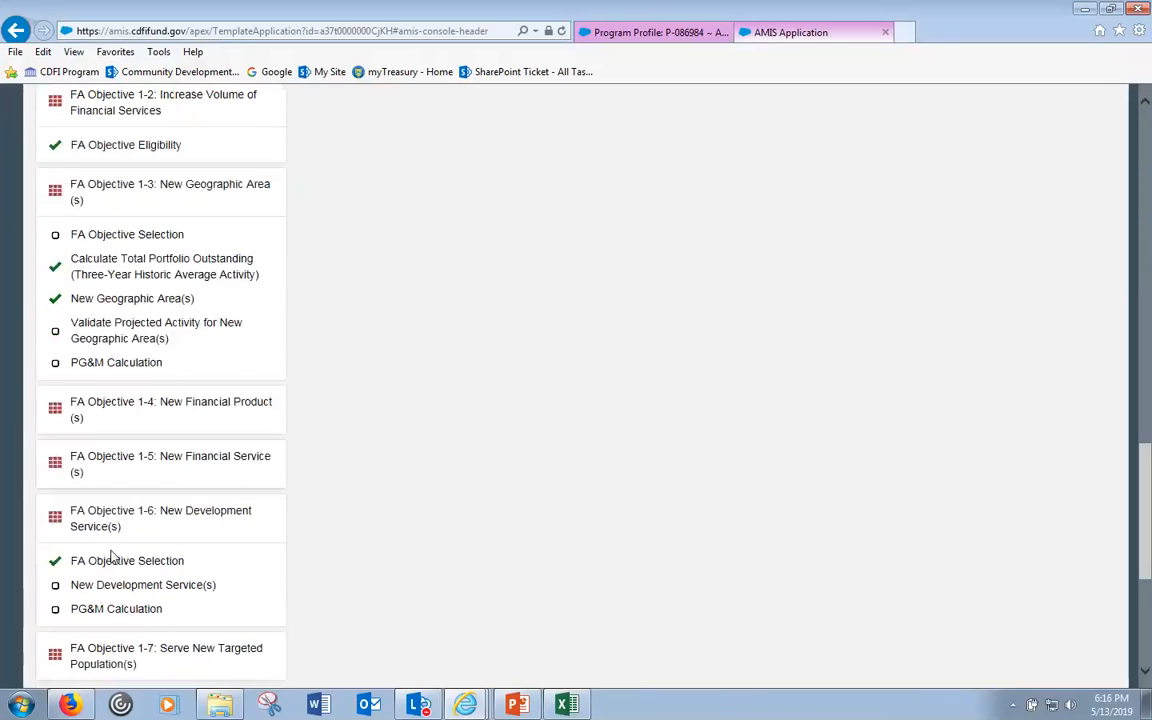
scroll(100, 549, up, 2)
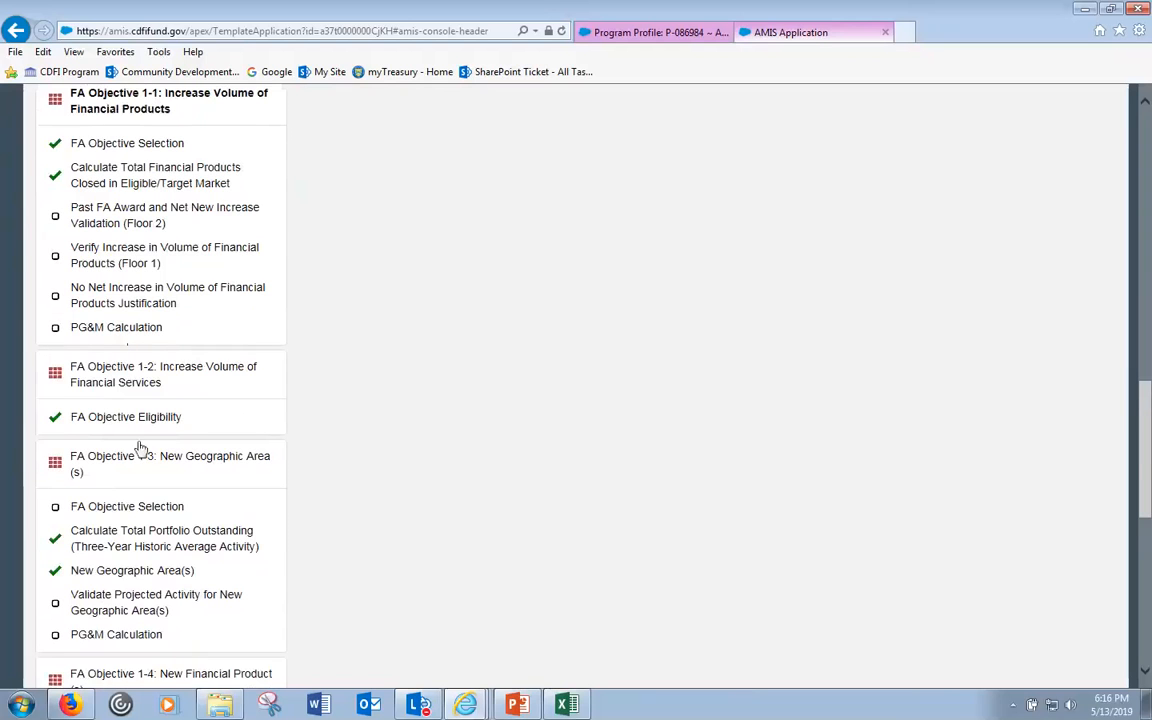
scroll(278, 545, down, 4)
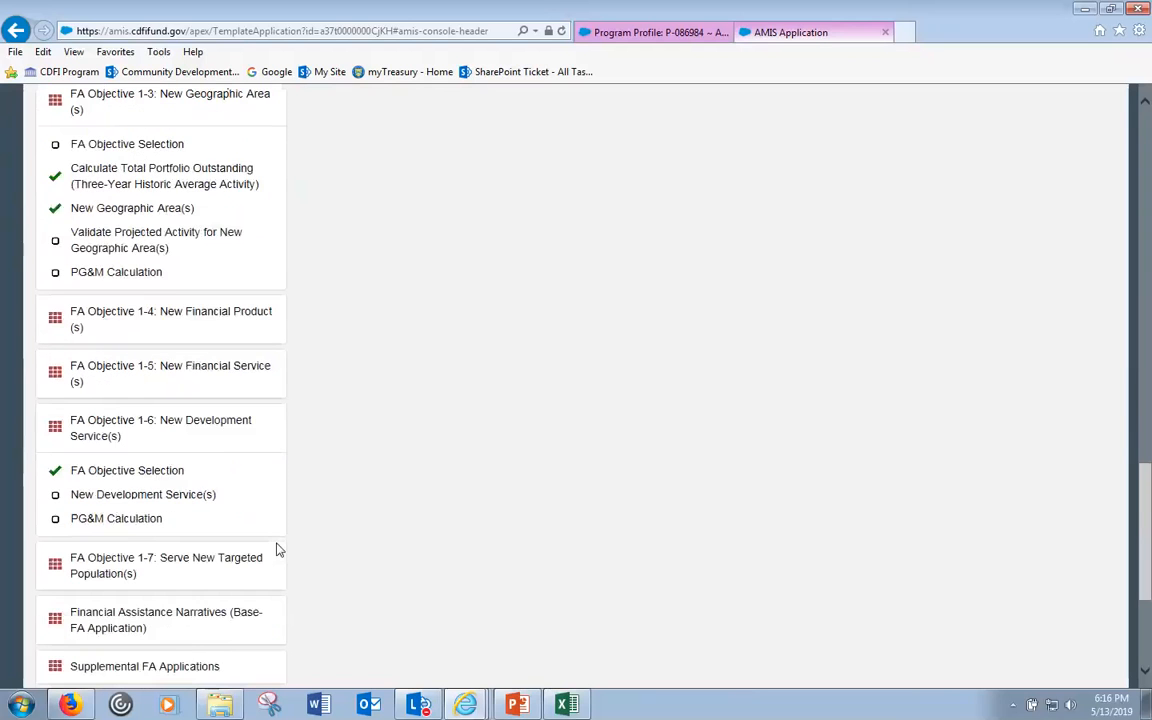
scroll(278, 548, down, 1)
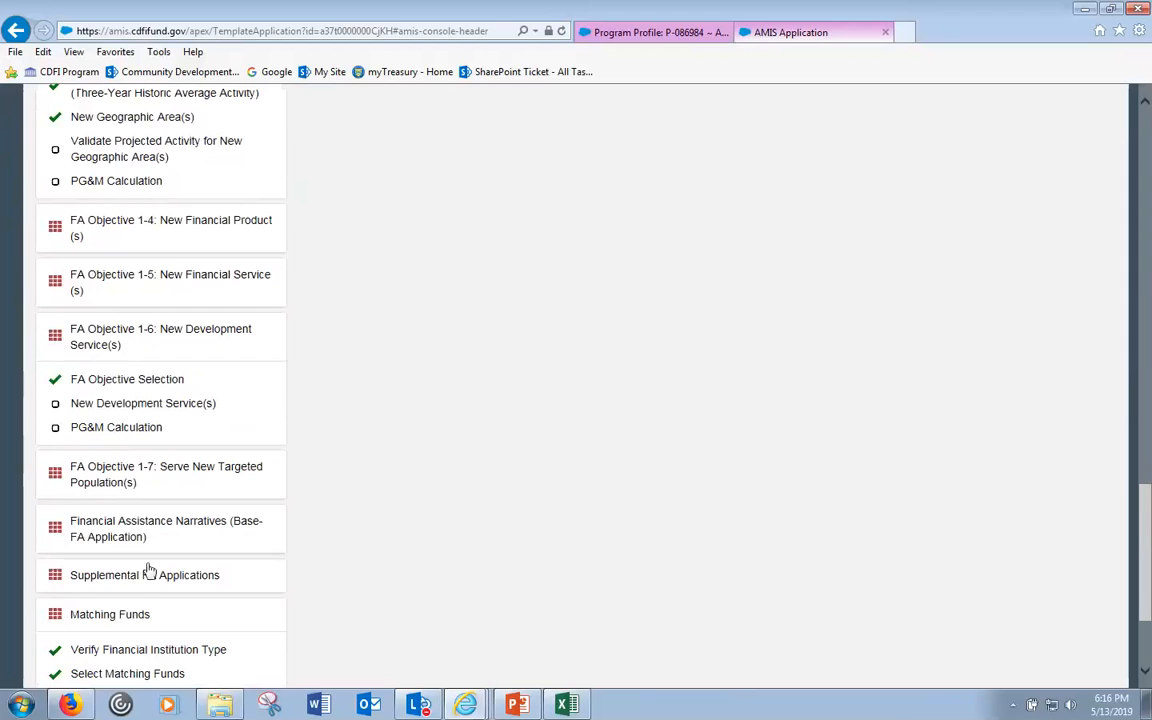
click(150, 576)
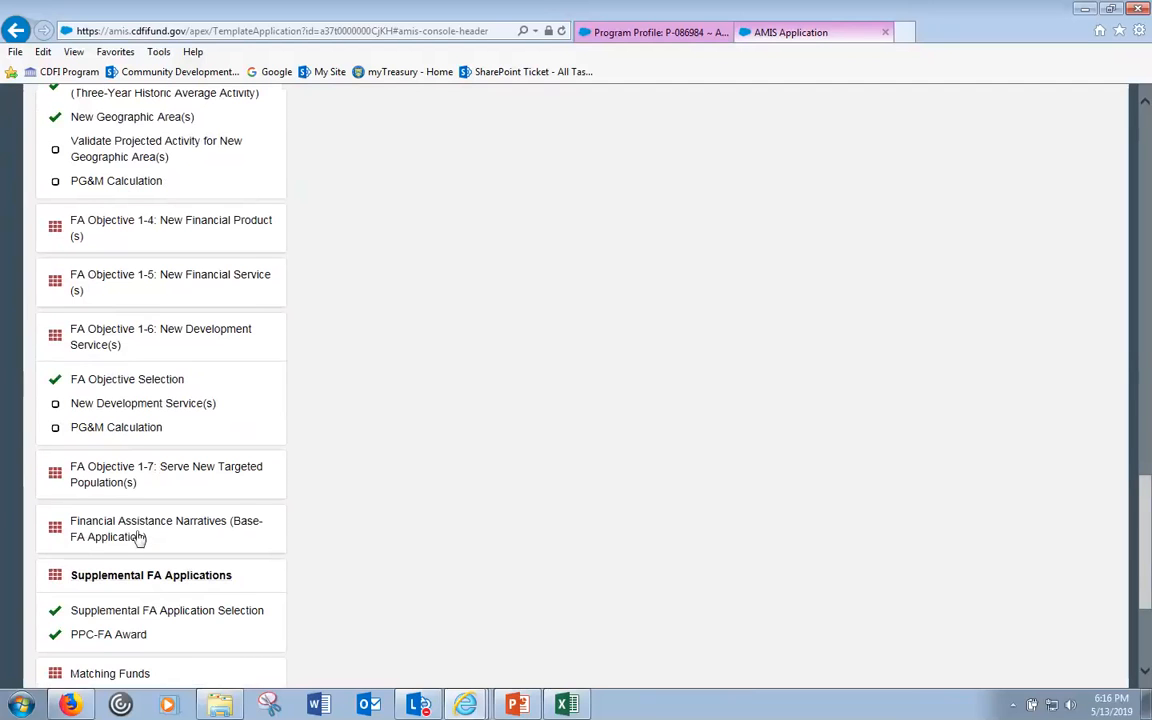
click(140, 537)
- Collapse the FA Objective 1-3, FA Objective 1-1, Introduction to FA Objectives and Beneficiary Snapshot sub-items
scroll(191, 545, down, 3)
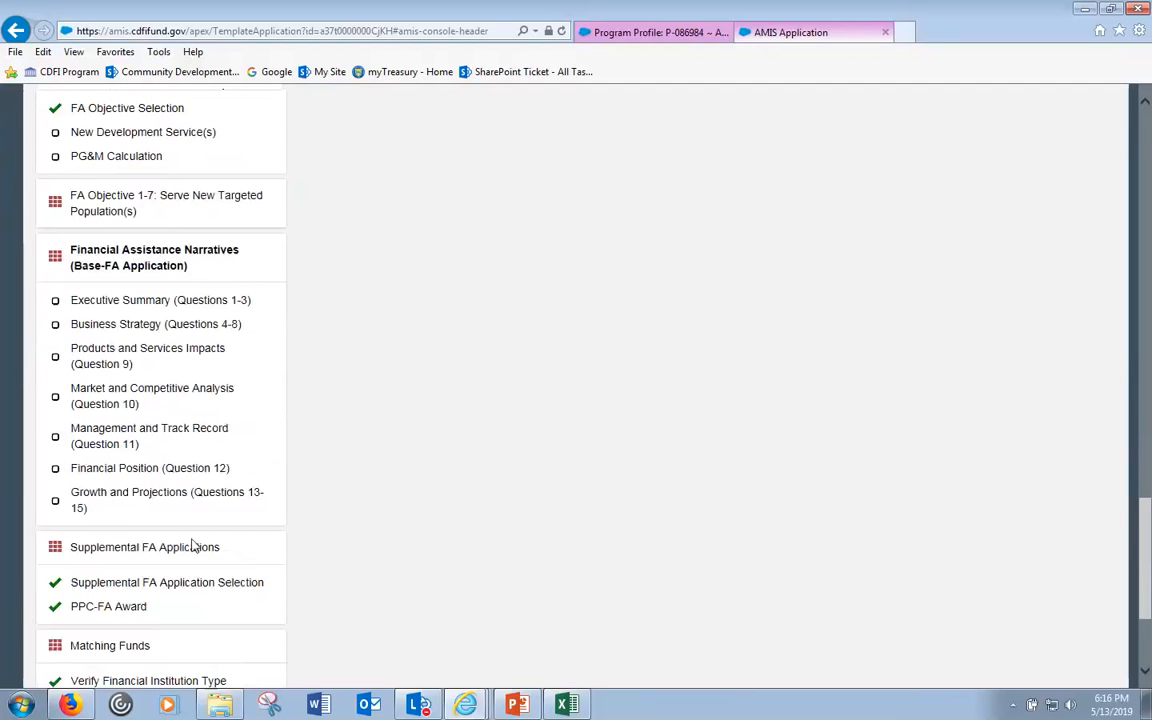
scroll(211, 305, up, 1)
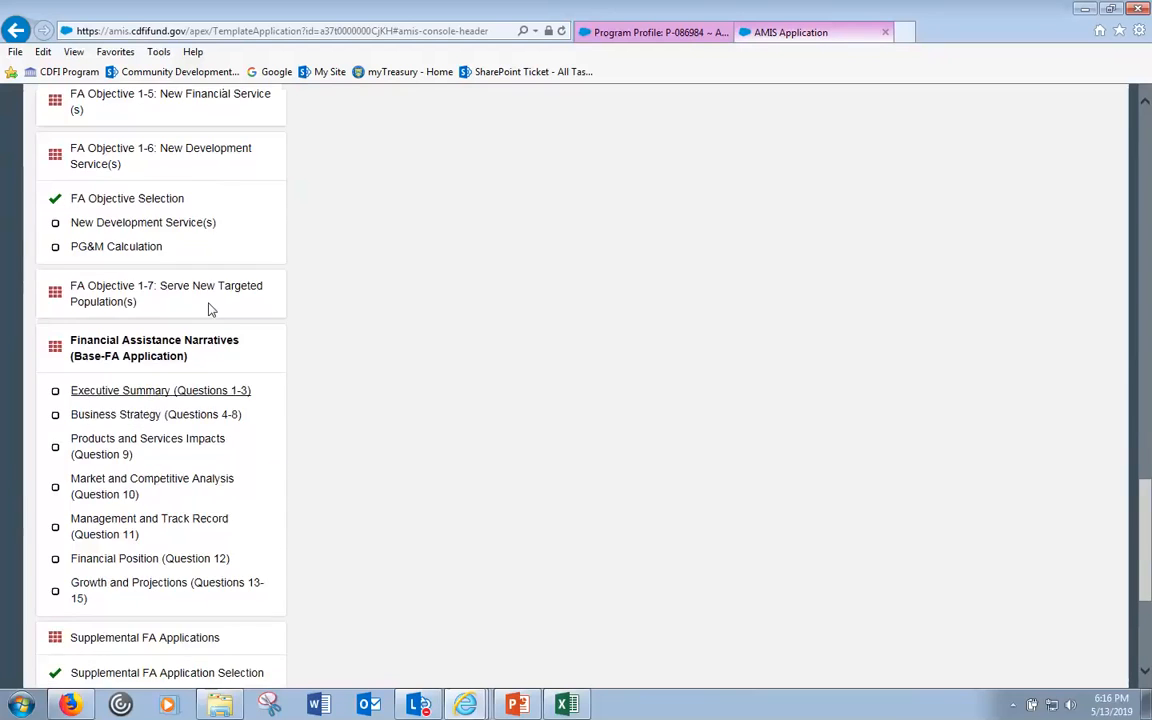
scroll(211, 309, up, 5)
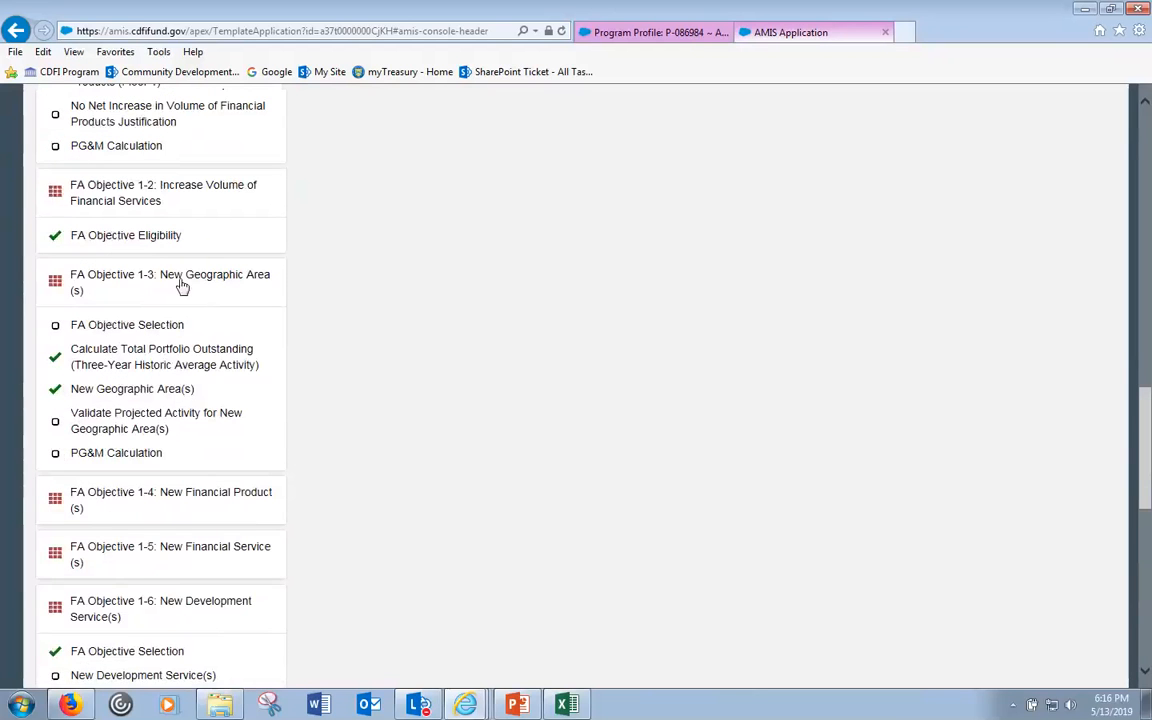
click(181, 286)
scroll(183, 285, up, 4)
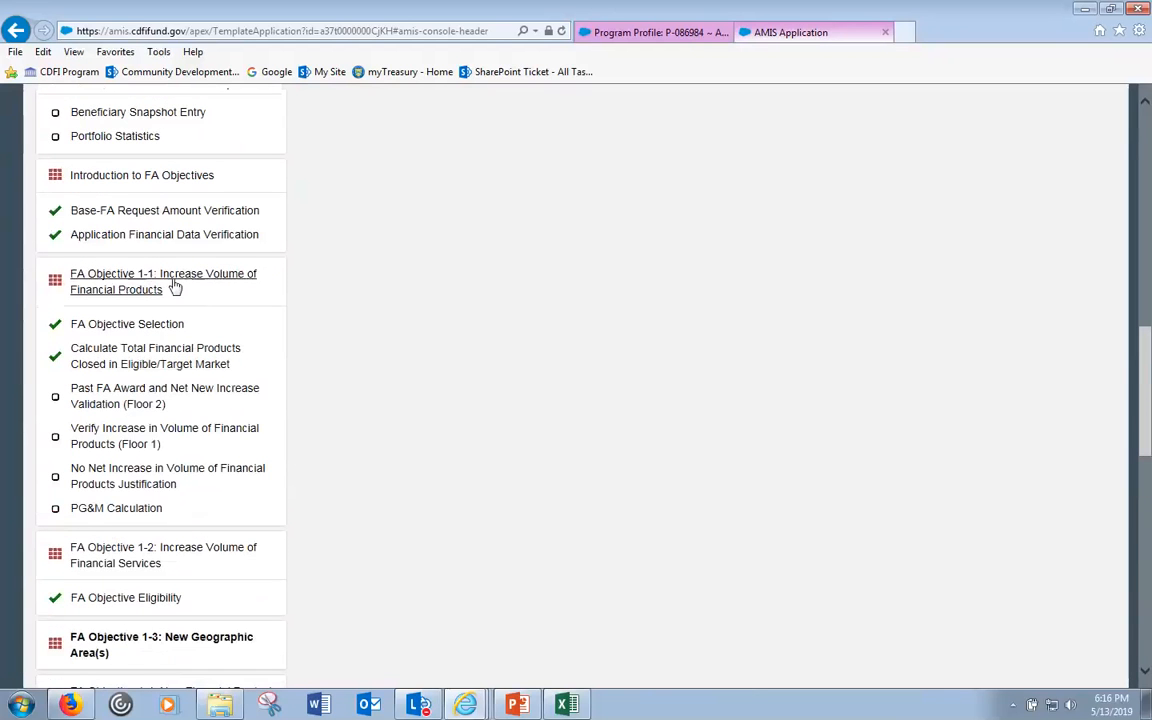
click(175, 287)
click(162, 186)
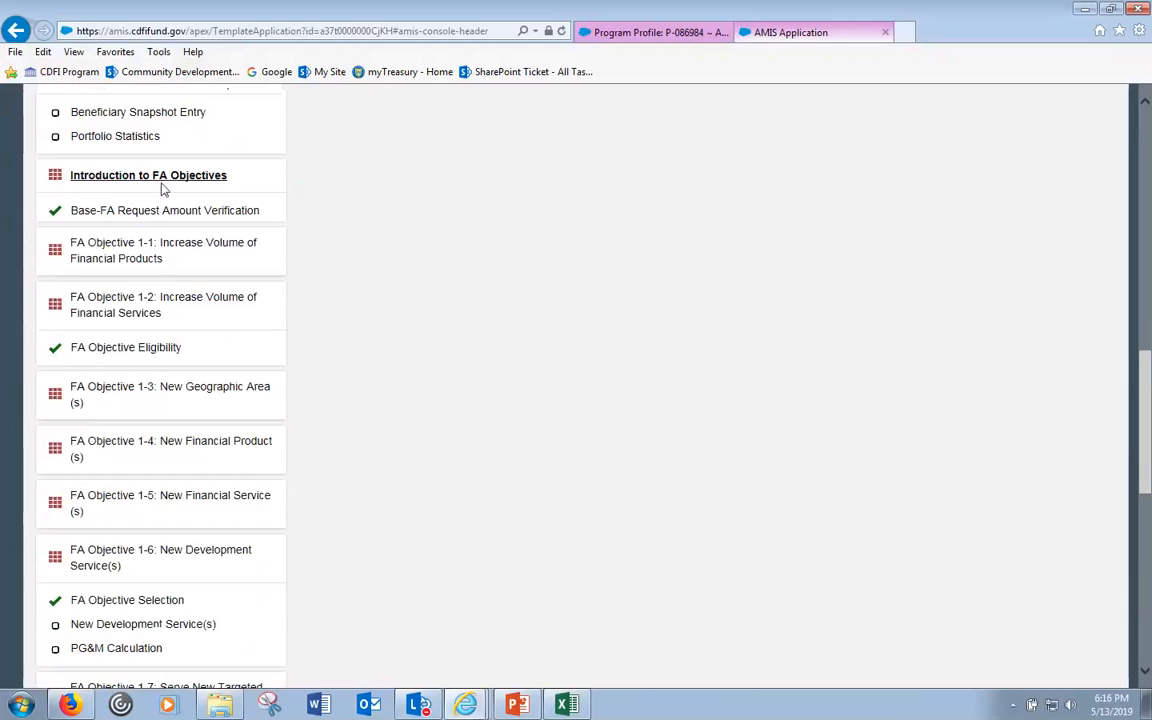
scroll(163, 187, up, 2)
click(140, 263)
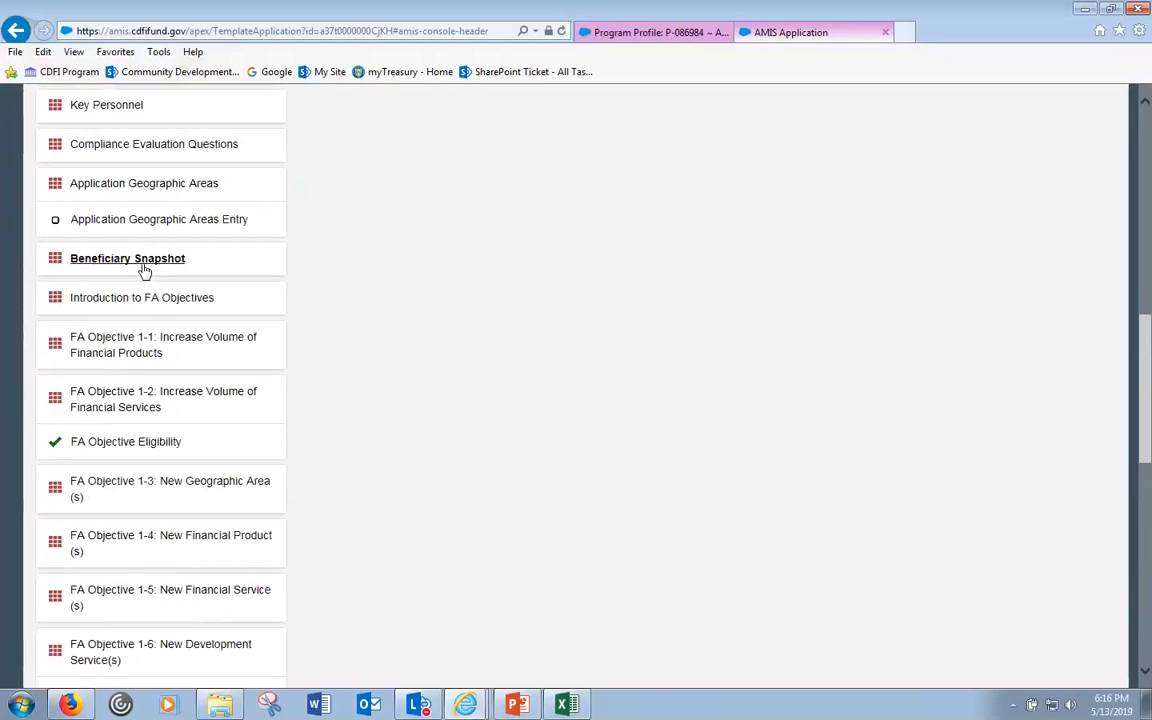
- Go to FA Objective 1-2 and collapse the Application Financial Data and FA Objective 1-6 sub-items
scroll(144, 275, up, 2)
click(115, 577)
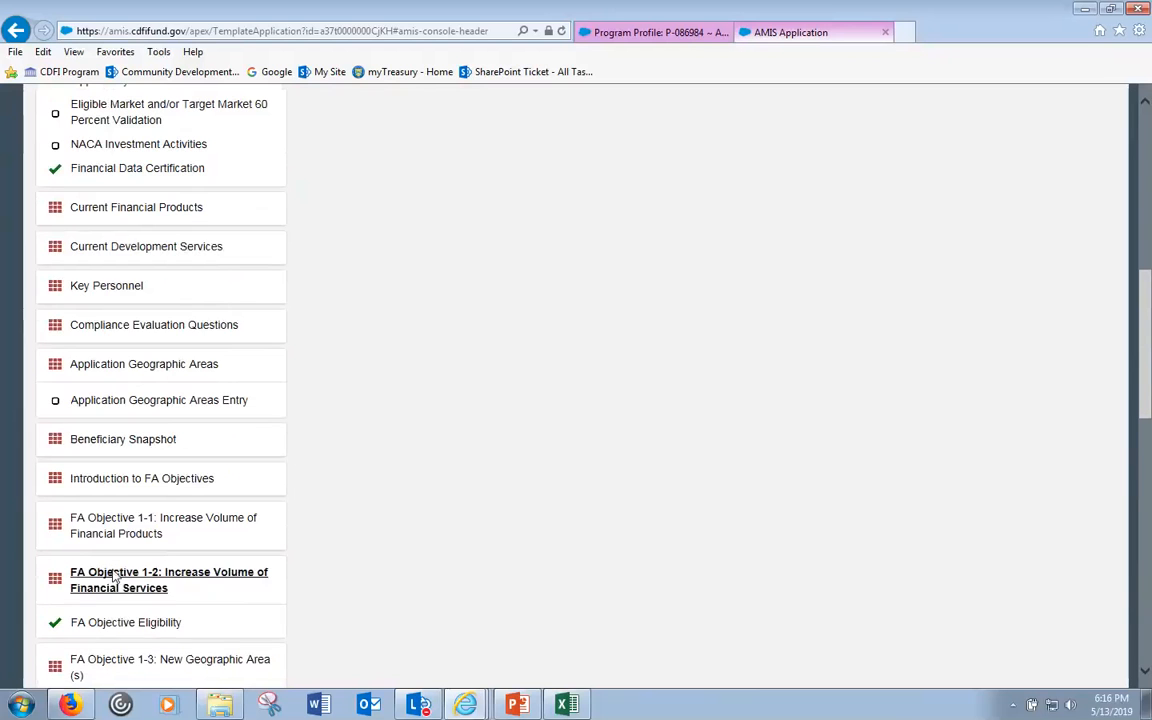
scroll(159, 290, up, 2)
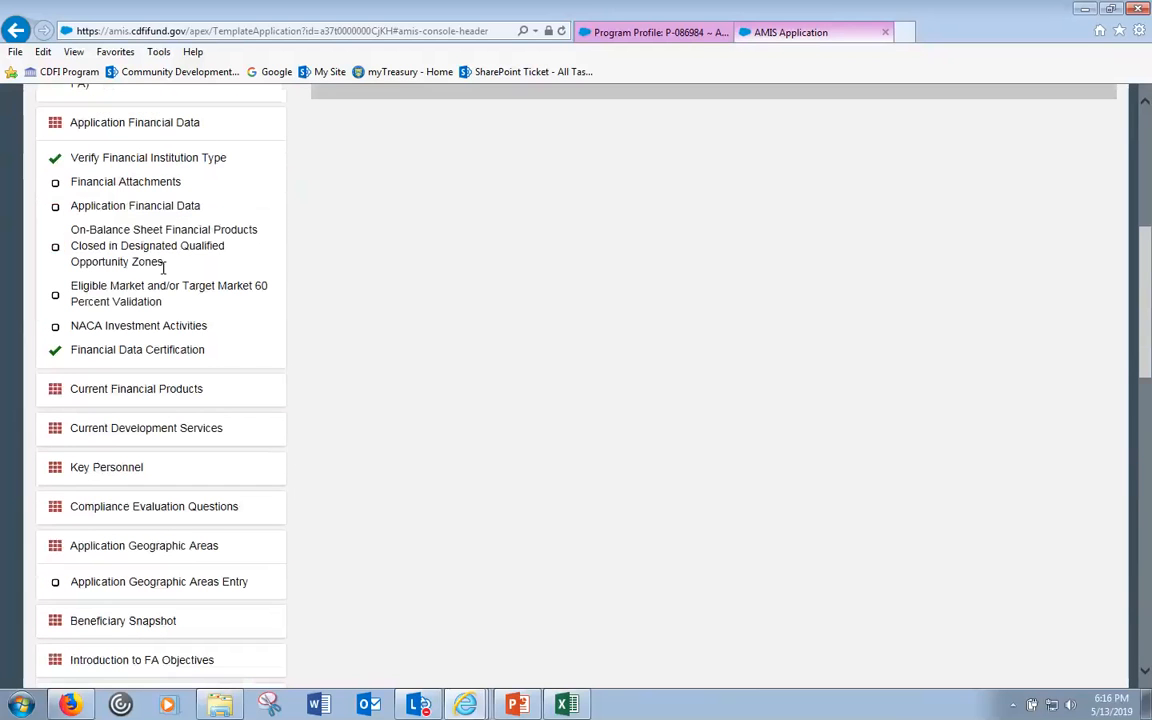
click(168, 133)
scroll(228, 421, down, 4)
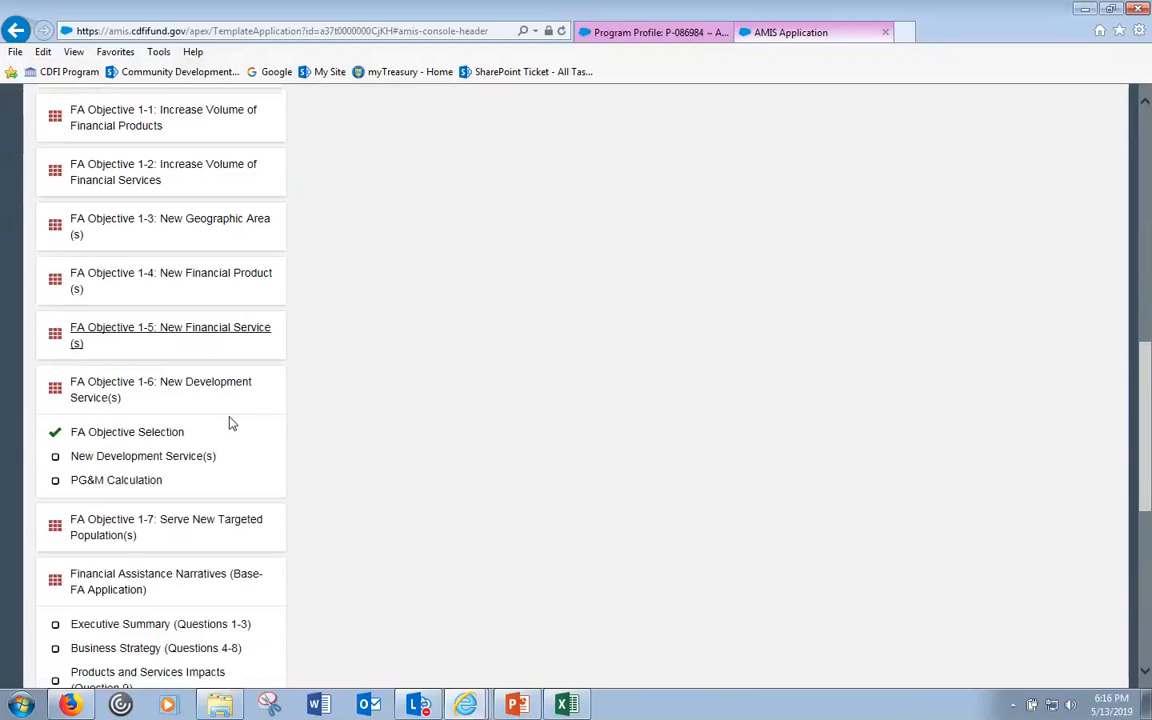
click(175, 390)
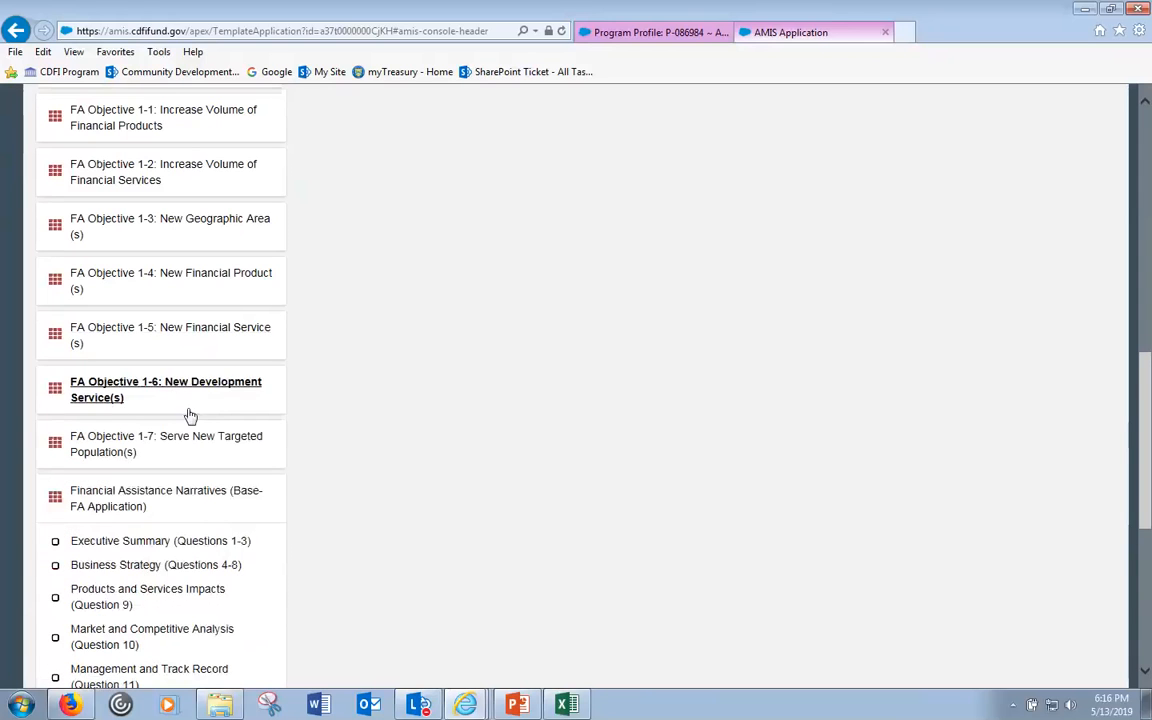
- Open Executive Summary (Questions 1-3), then bring up the FA Application Guidance PDF window
click(133, 546)
scroll(200, 545, down, 2)
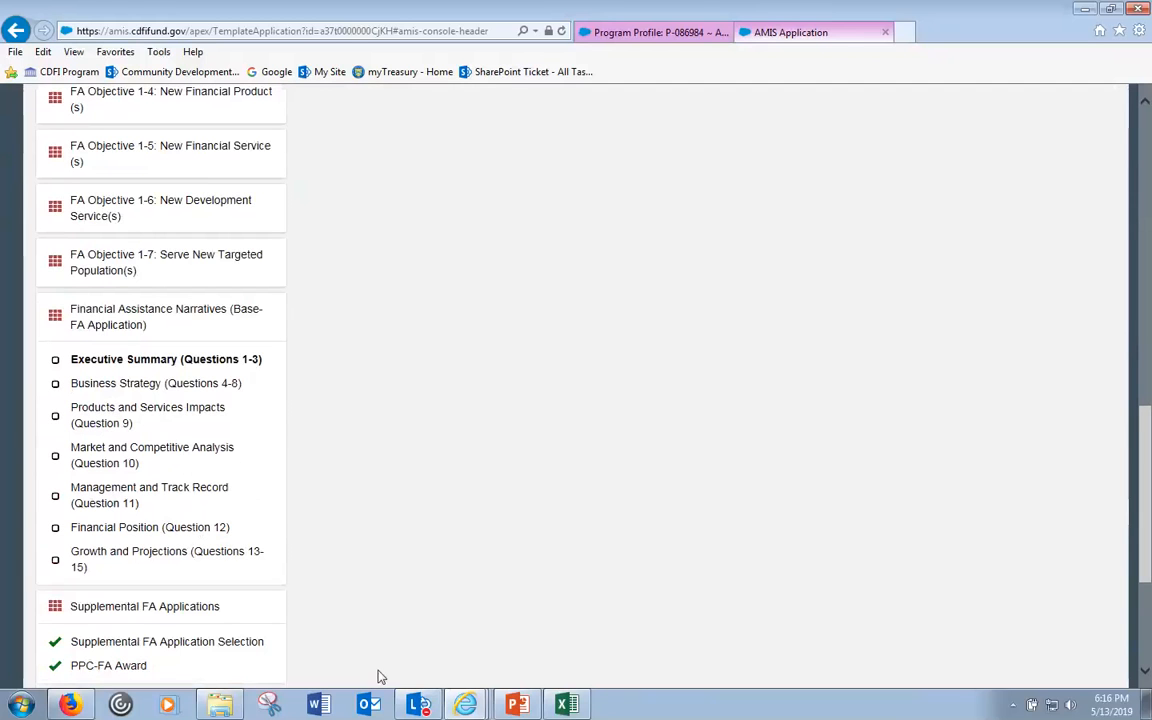
mouse_move(465, 704)
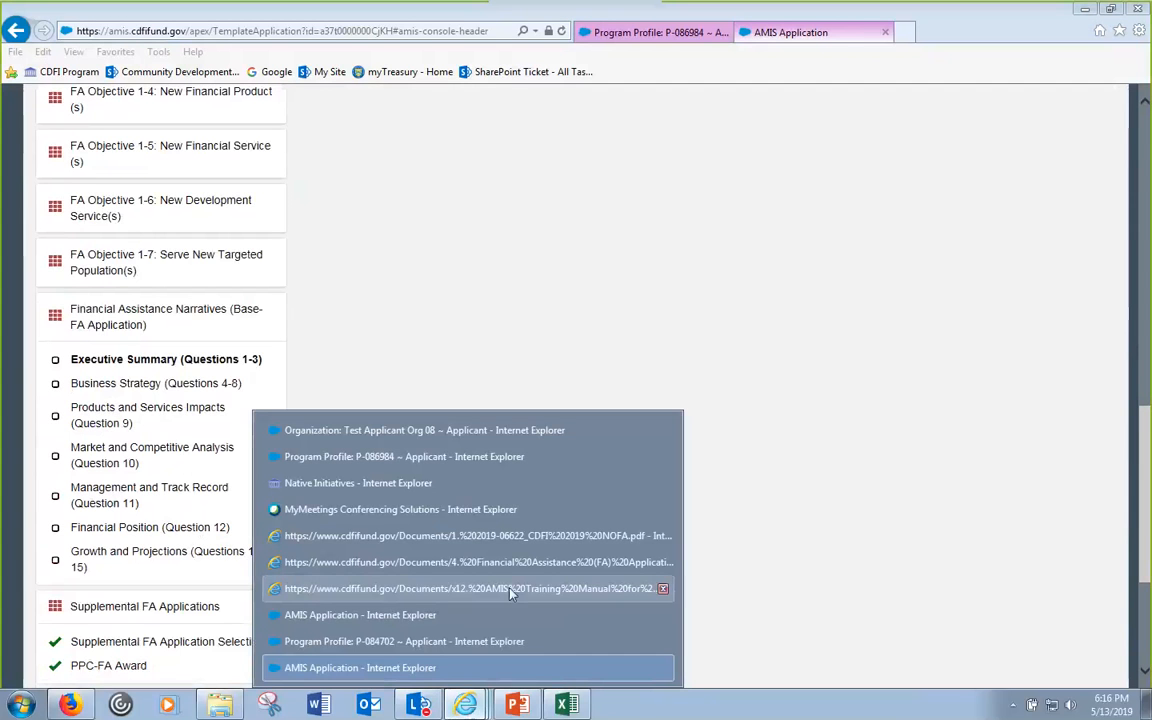
click(558, 566)
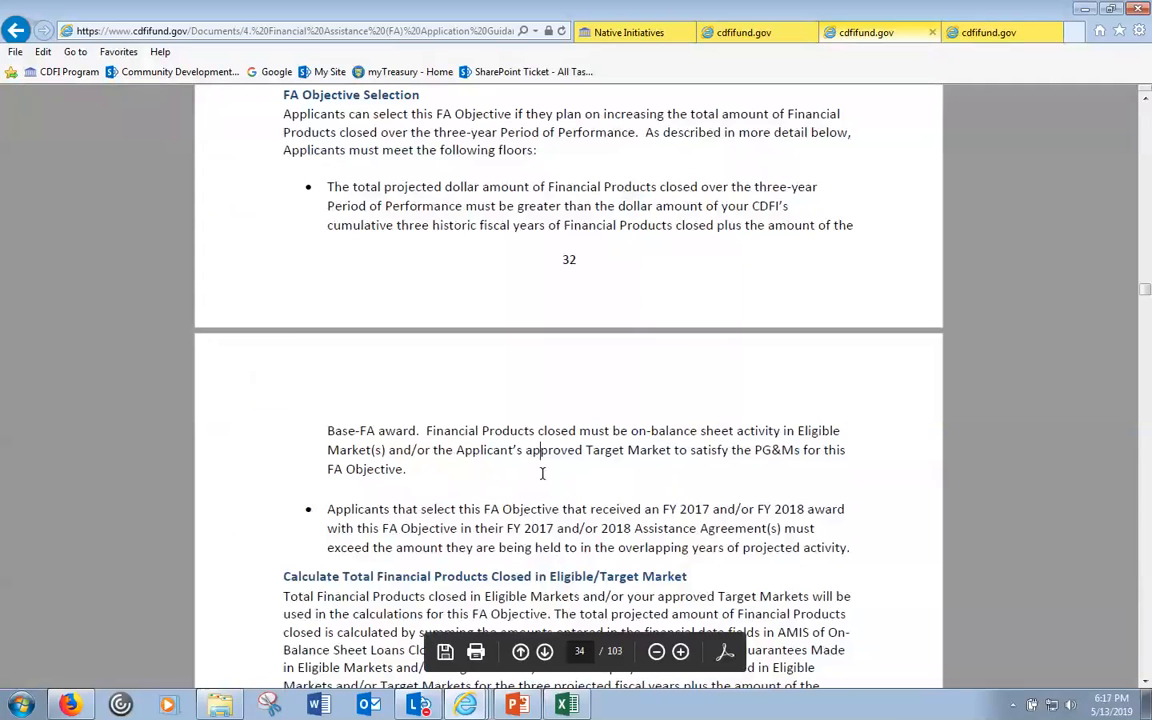
- Jump to the guide's Financial Assistance Narratives, showing the page 48 Step 3 Business Plan Reviewer Criteria table
click(998, 36)
click(943, 32)
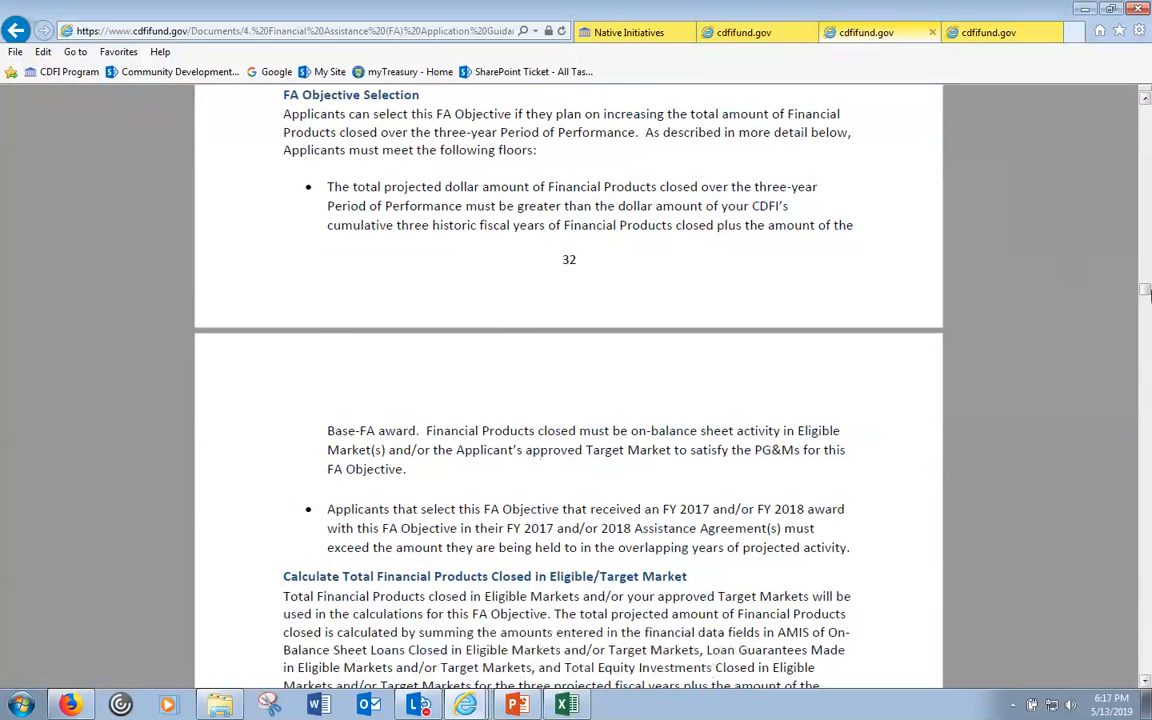
drag(1148, 290, 1147, 110)
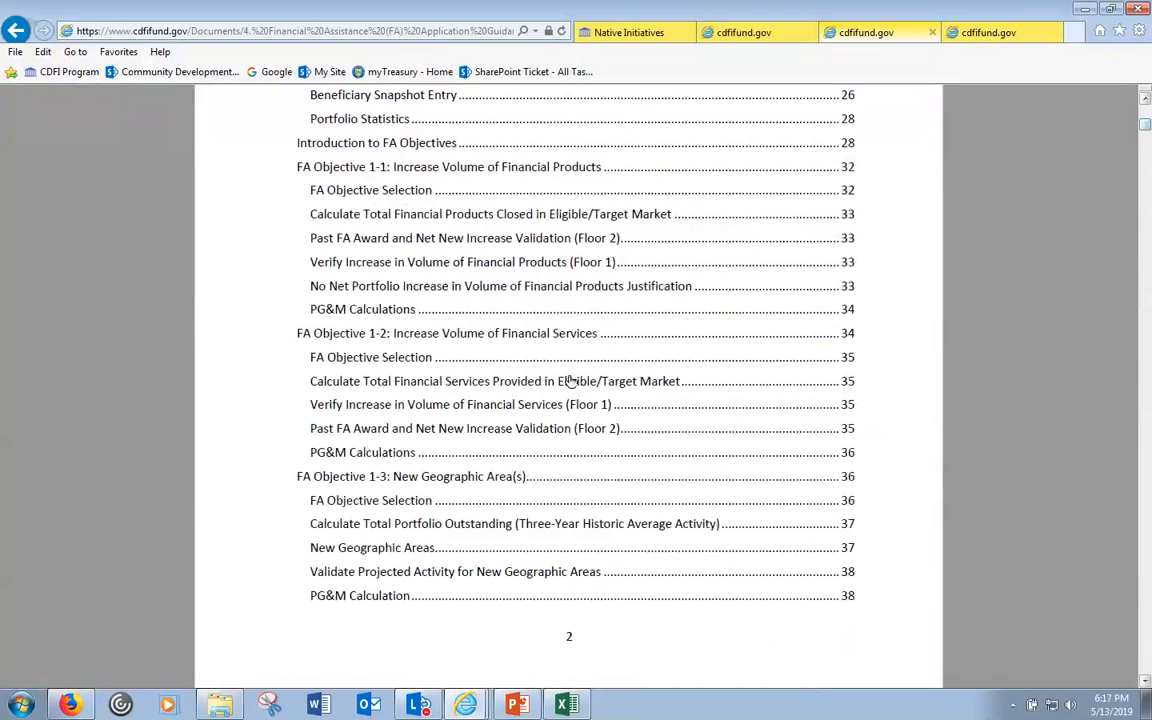
scroll(506, 345, down, 3)
scroll(493, 530, down, 6)
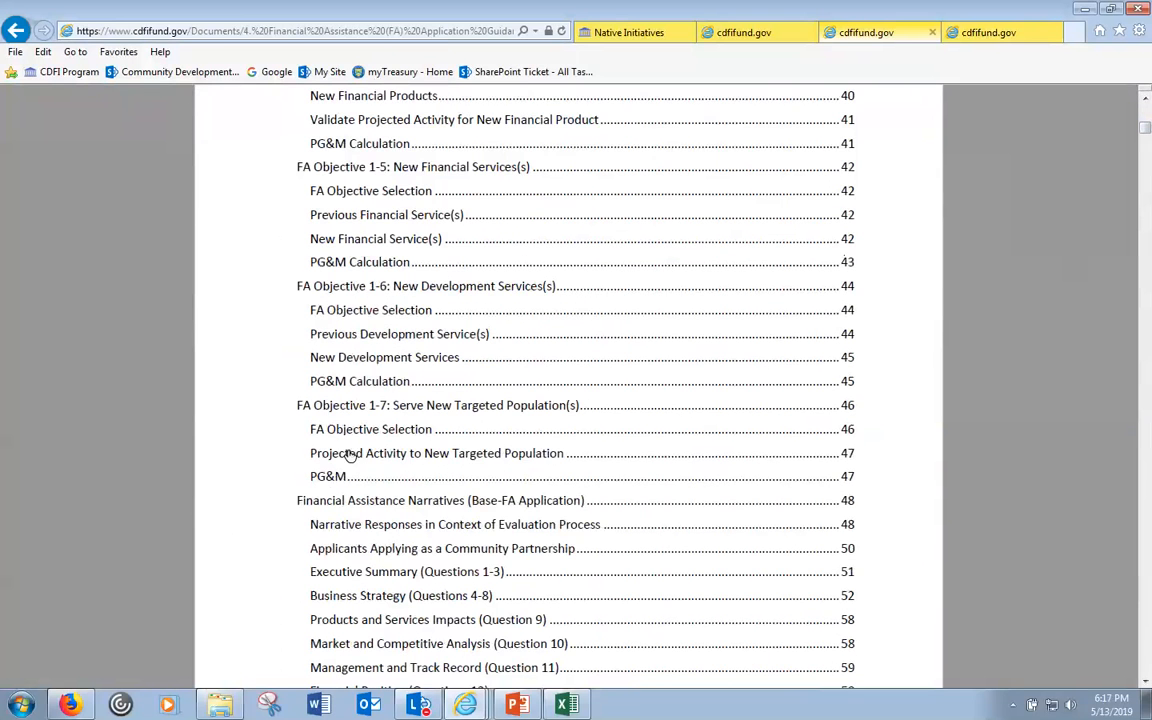
scroll(333, 440, down, 4)
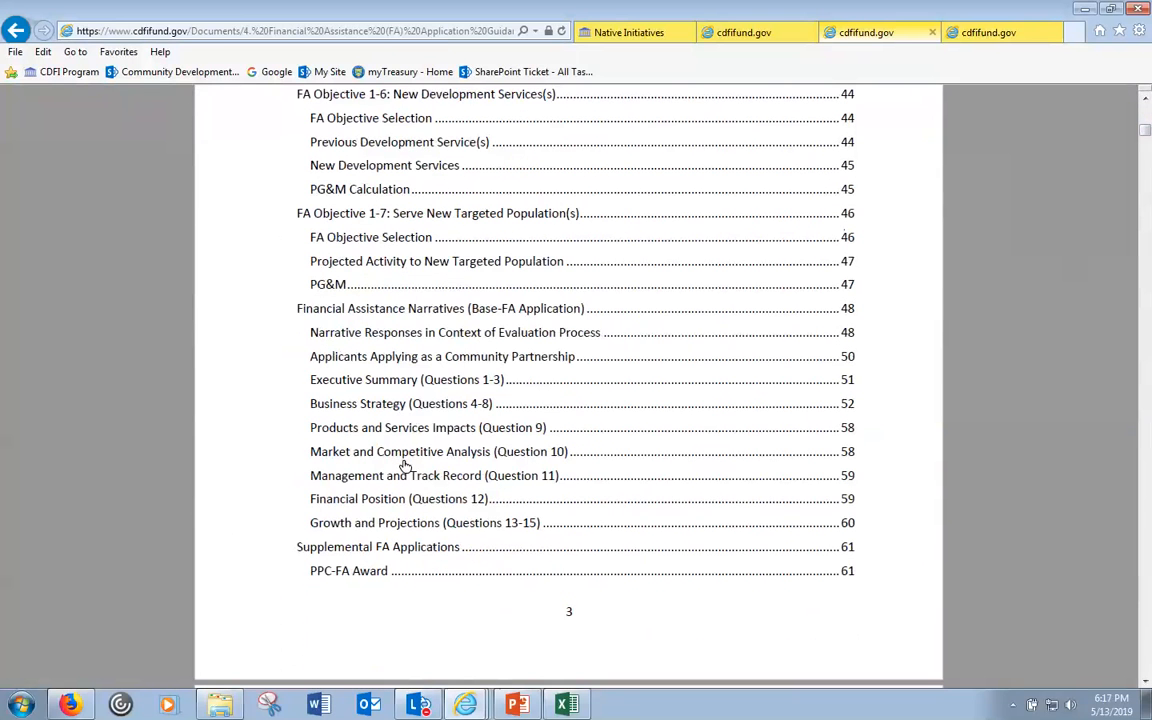
scroll(373, 543, down, 1)
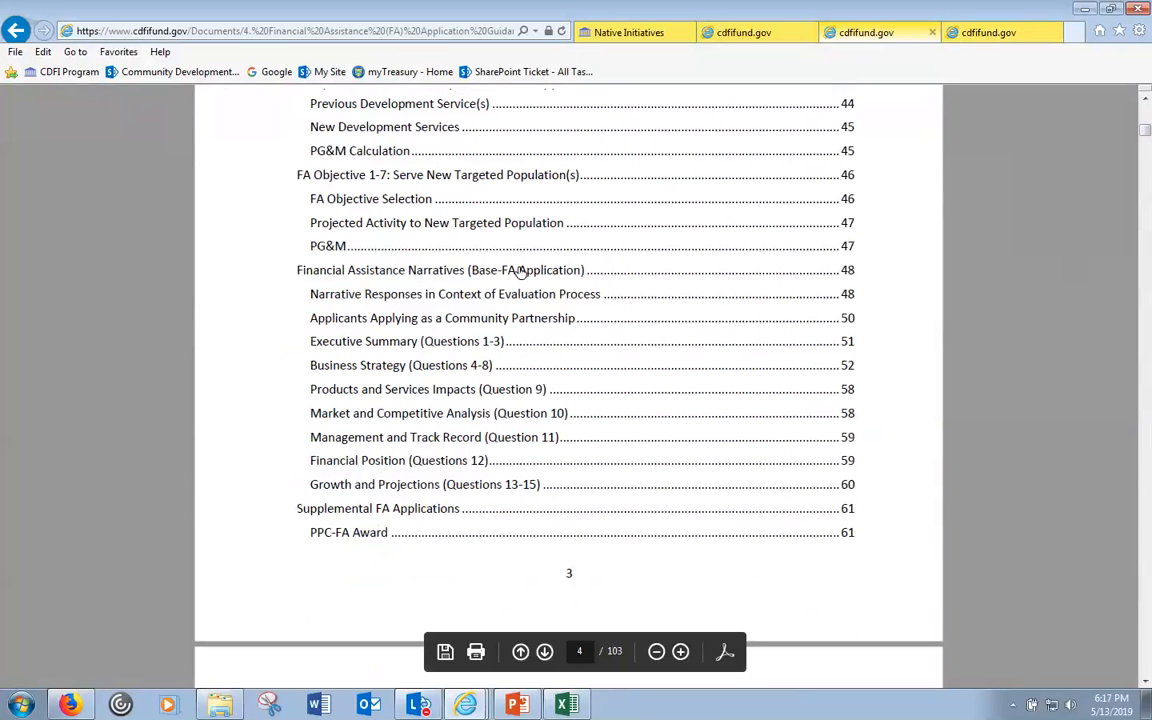
click(484, 270)
scroll(480, 300, down, 1)
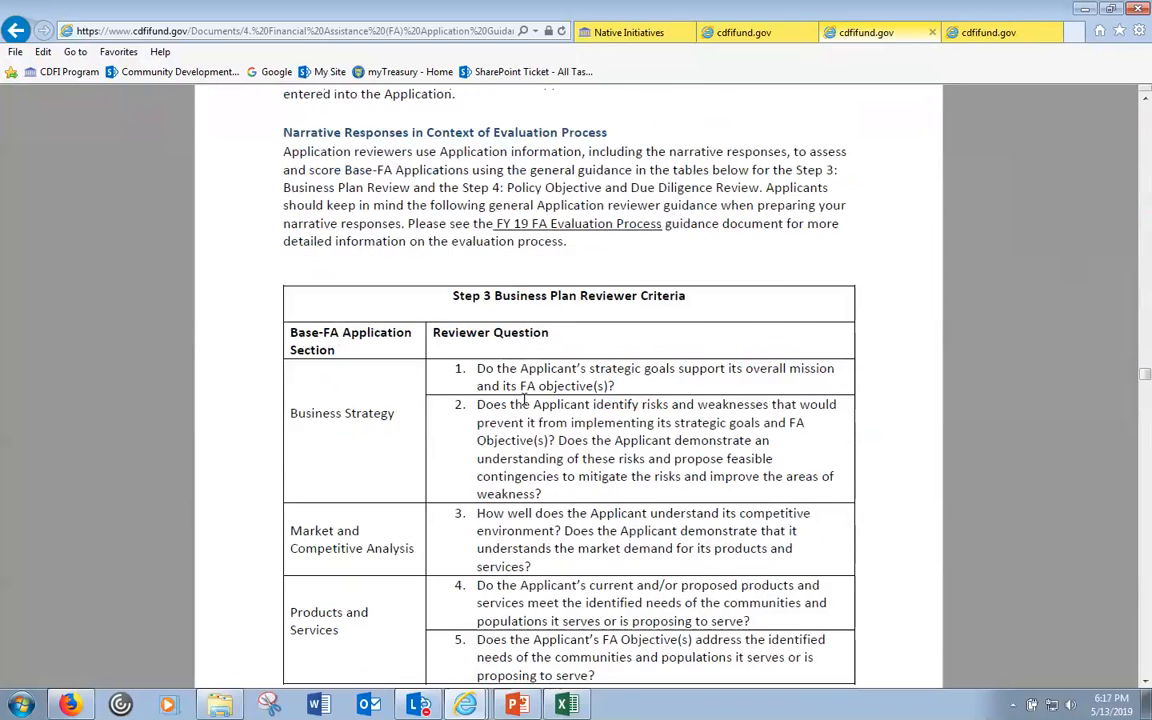
scroll(476, 355, down, 5)
scroll(540, 405, down, 2)
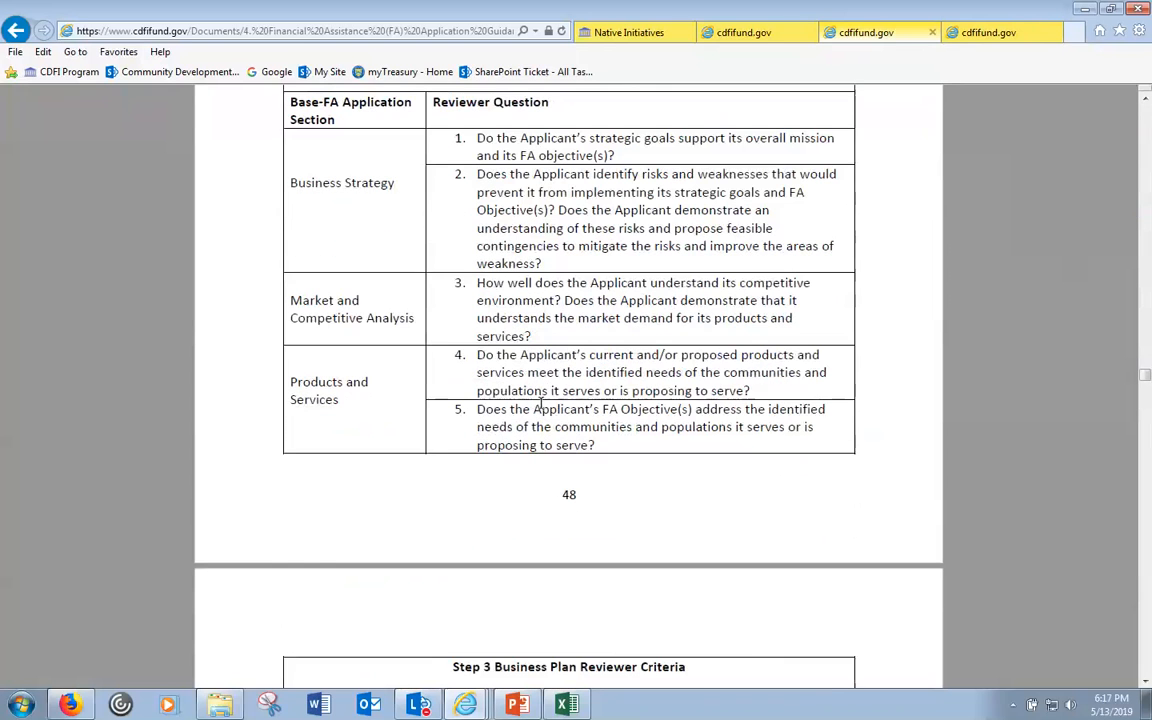
- Open the FY 2019 FA Responses Word document from the FY 2019 FA application documents folder
click(230, 706)
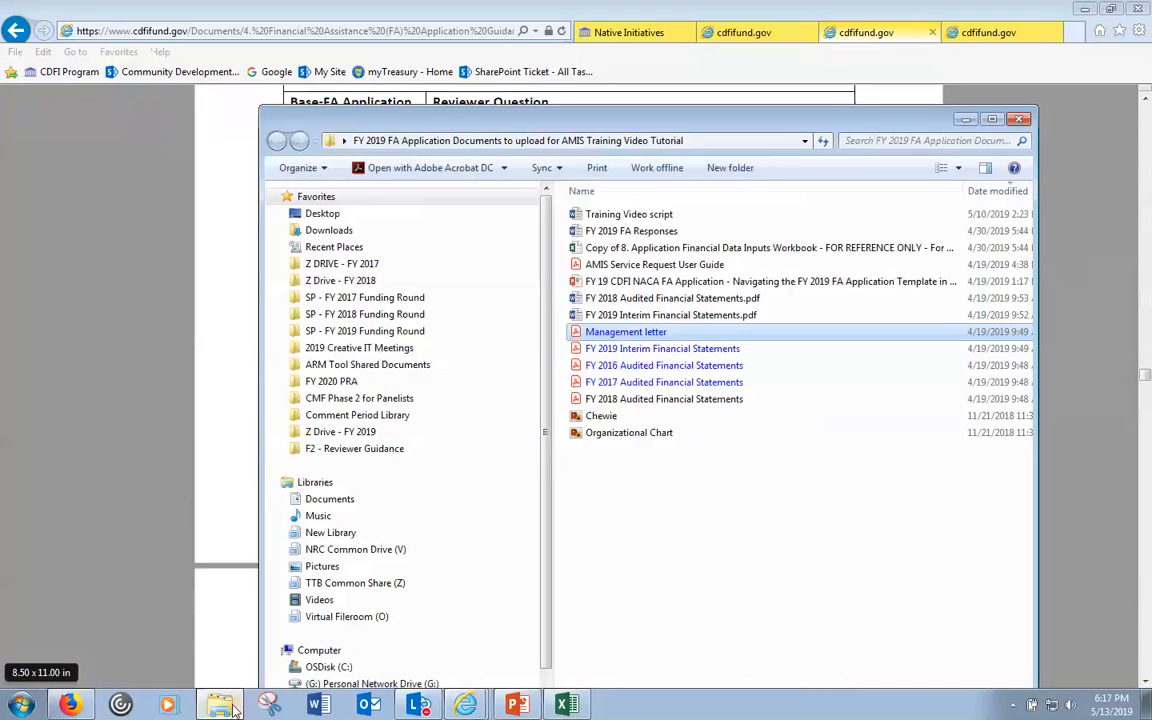
click(590, 231)
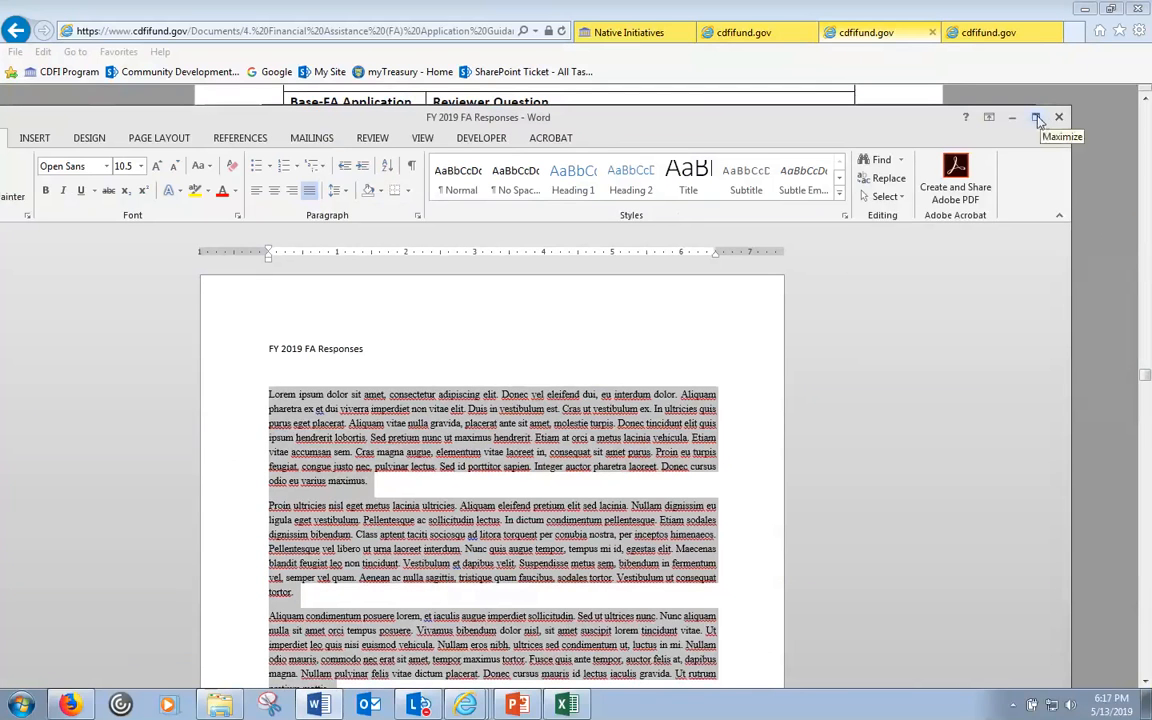
- Maximize Word, then switch back to the AMIS program profile listing the 2019 CDFI-FA and NACA-FA applications
click(1036, 120)
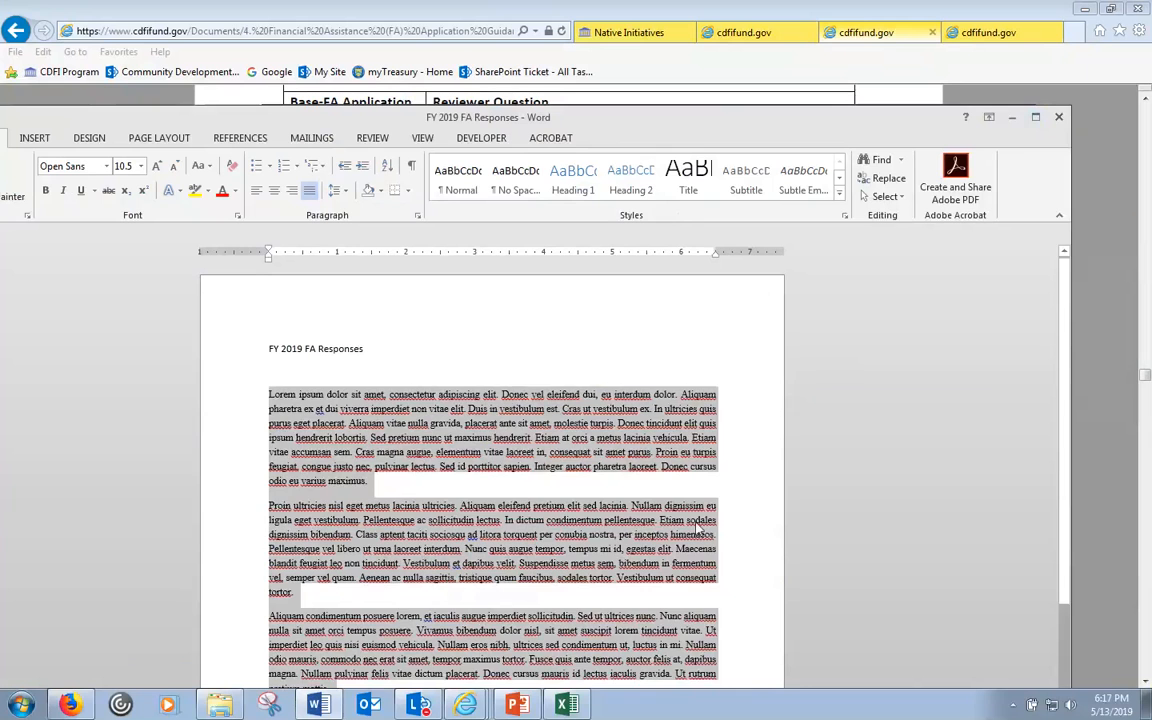
click(465, 706)
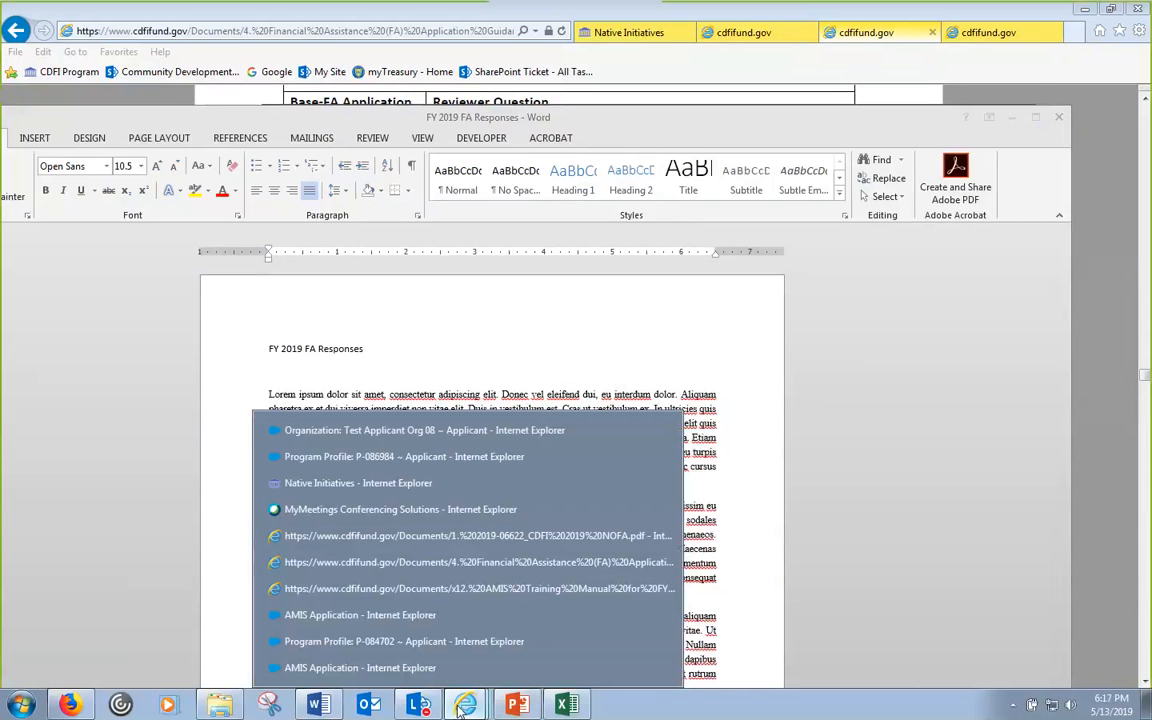
click(480, 456)
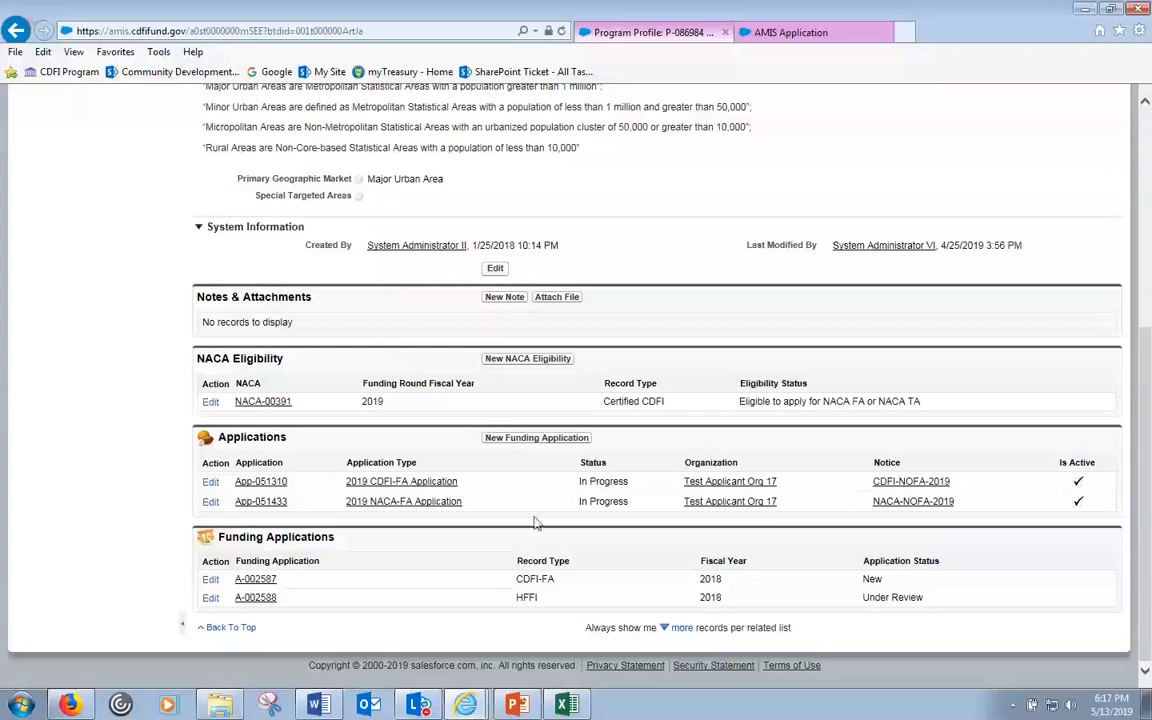
click(790, 32)
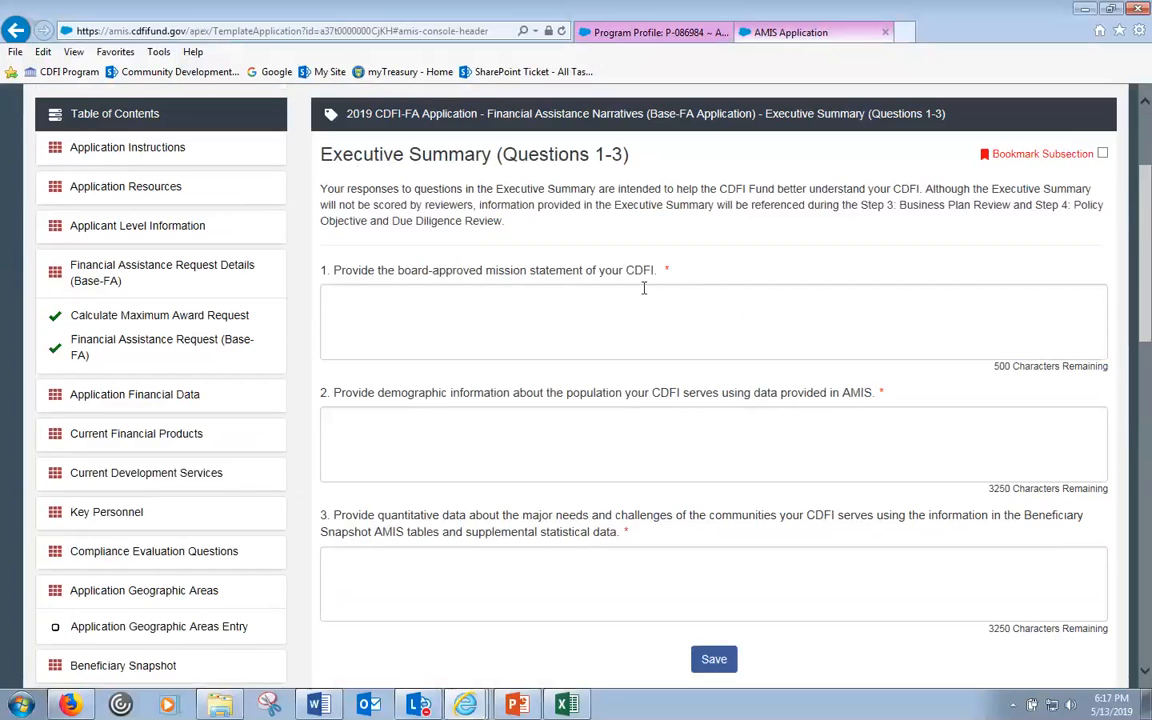
click(560, 304)
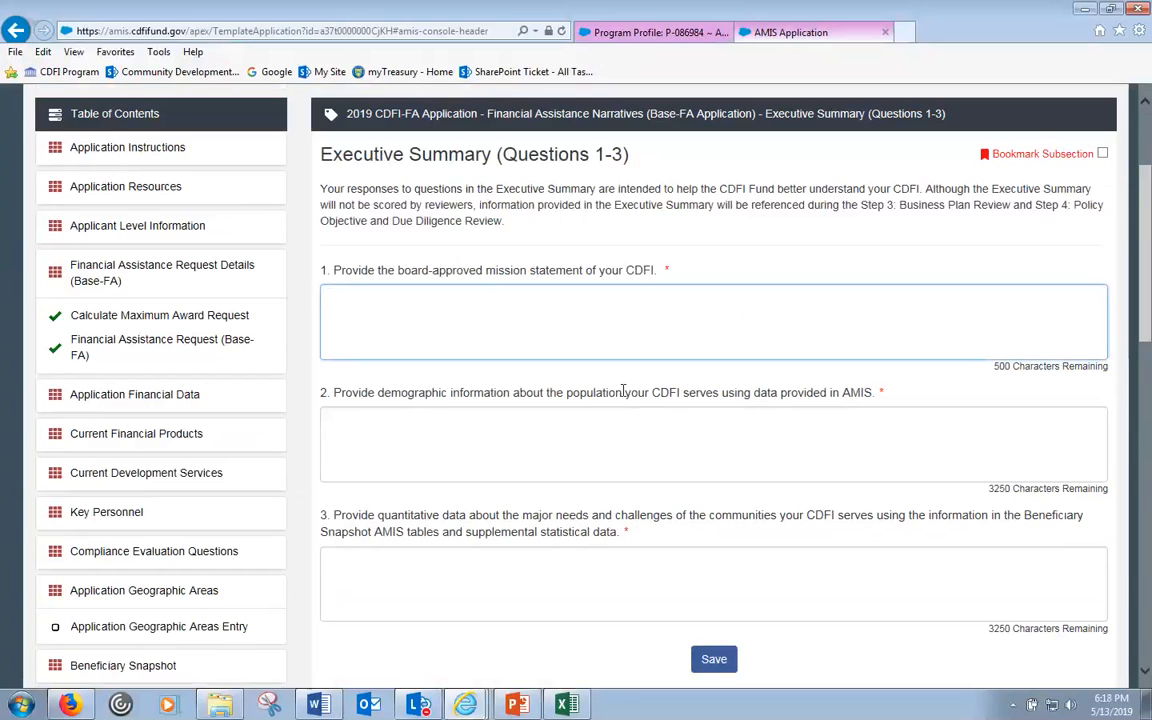
click(1001, 365)
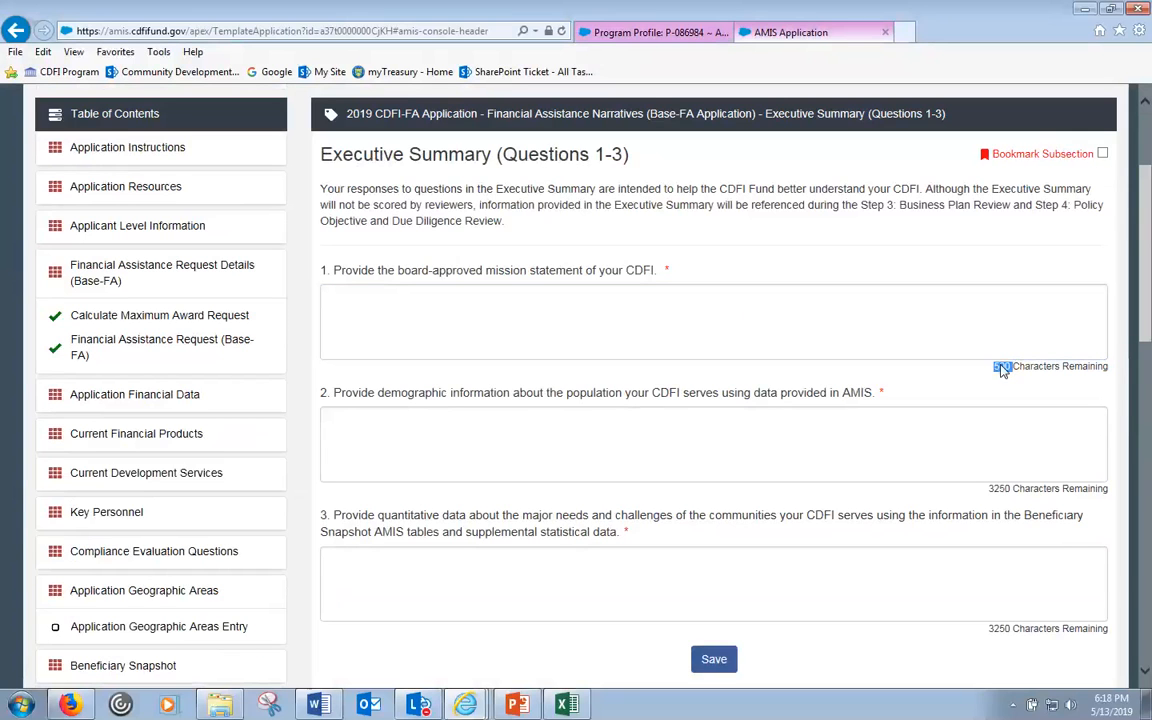
double_click(996, 488)
double_click(1002, 629)
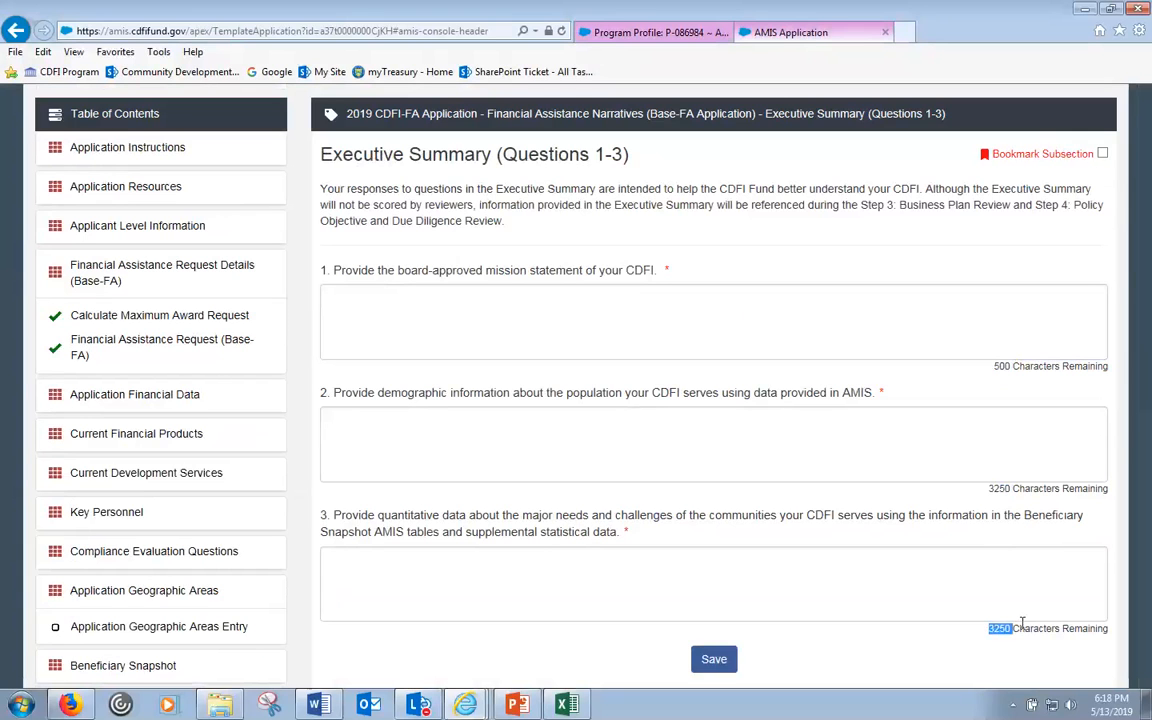
click(584, 569)
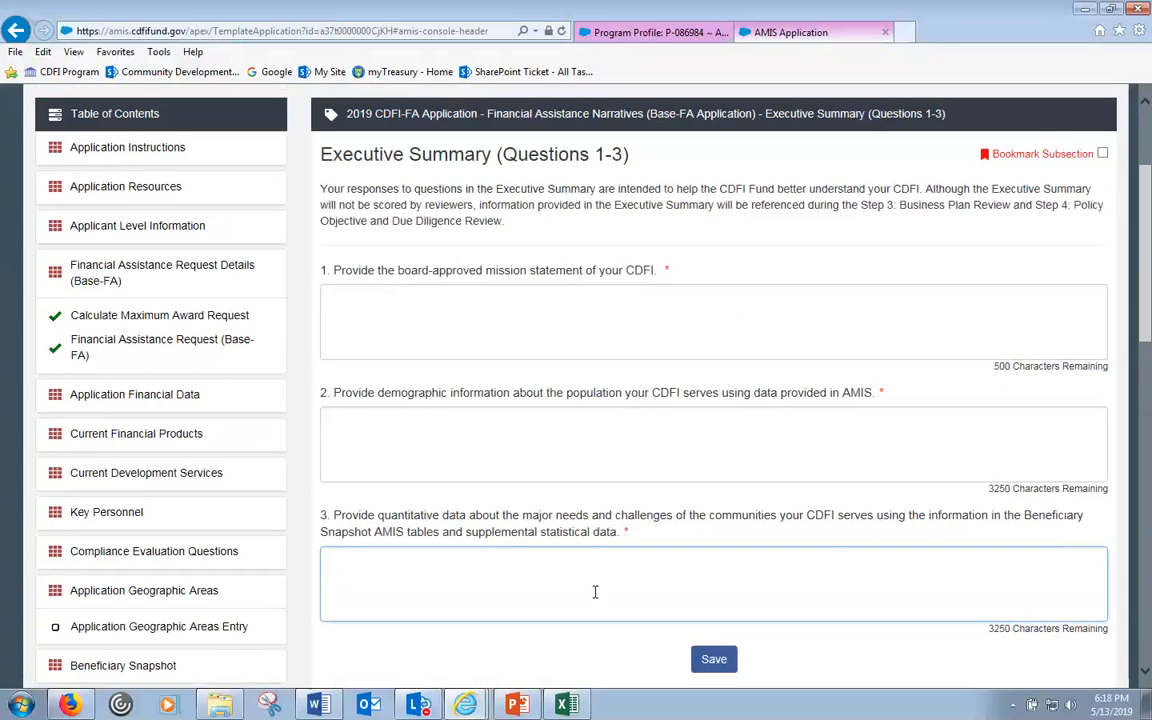
click(463, 325)
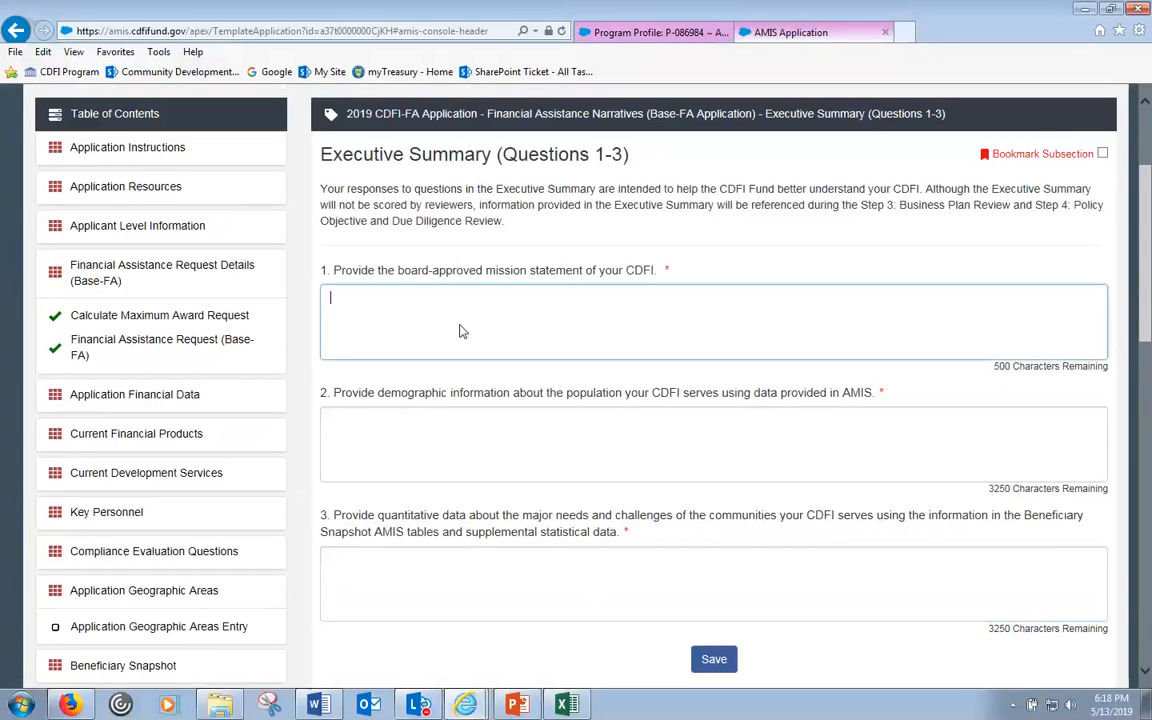
- Copy the first three Word response paragraphs and paste them twice into question 2
key(alt+Tab)
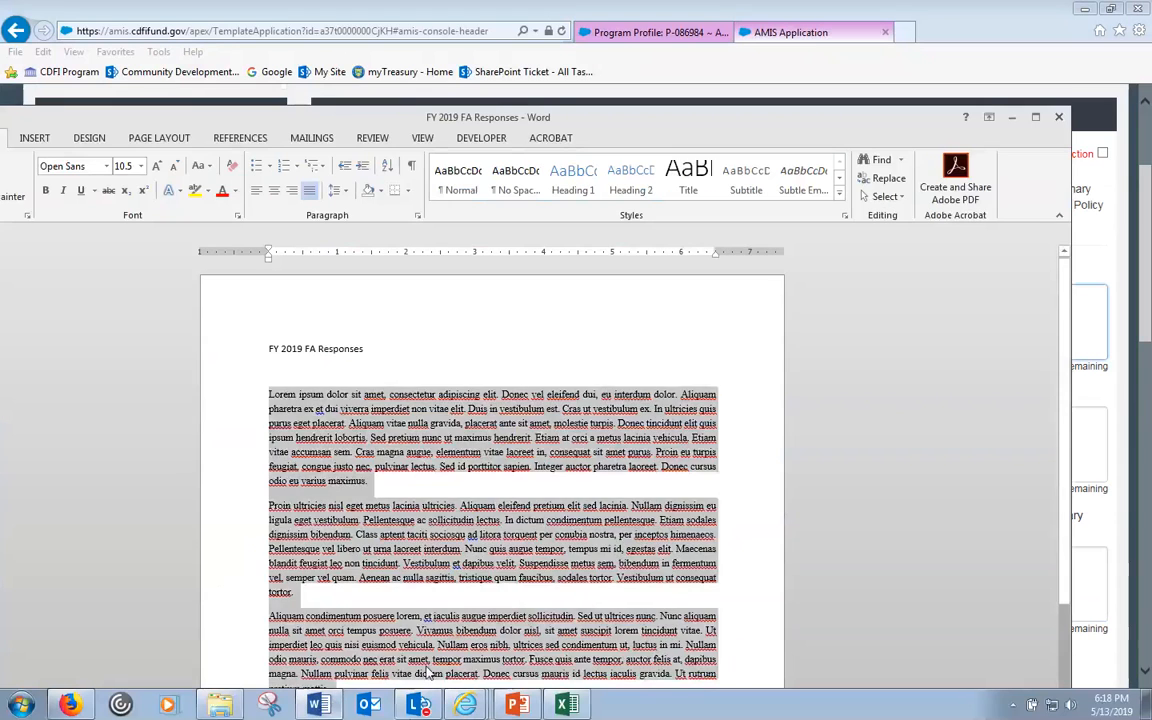
drag(268, 394, 390, 683)
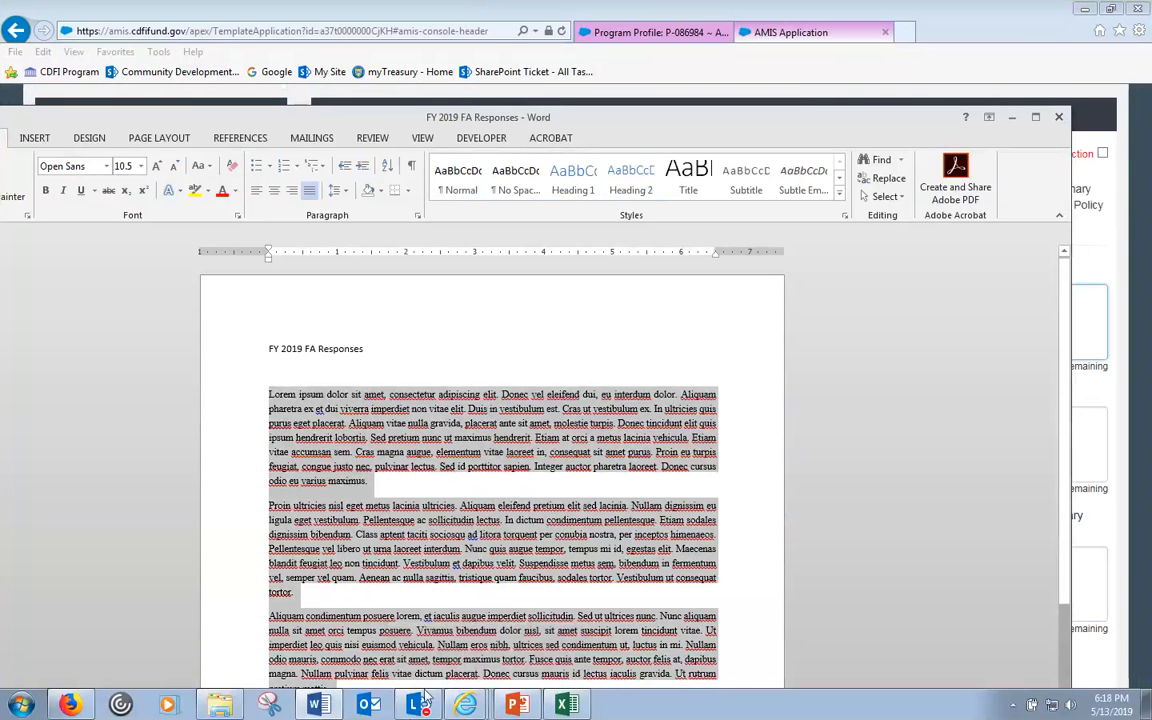
click(1098, 355)
click(506, 324)
click(421, 419)
key(ctrl+v)
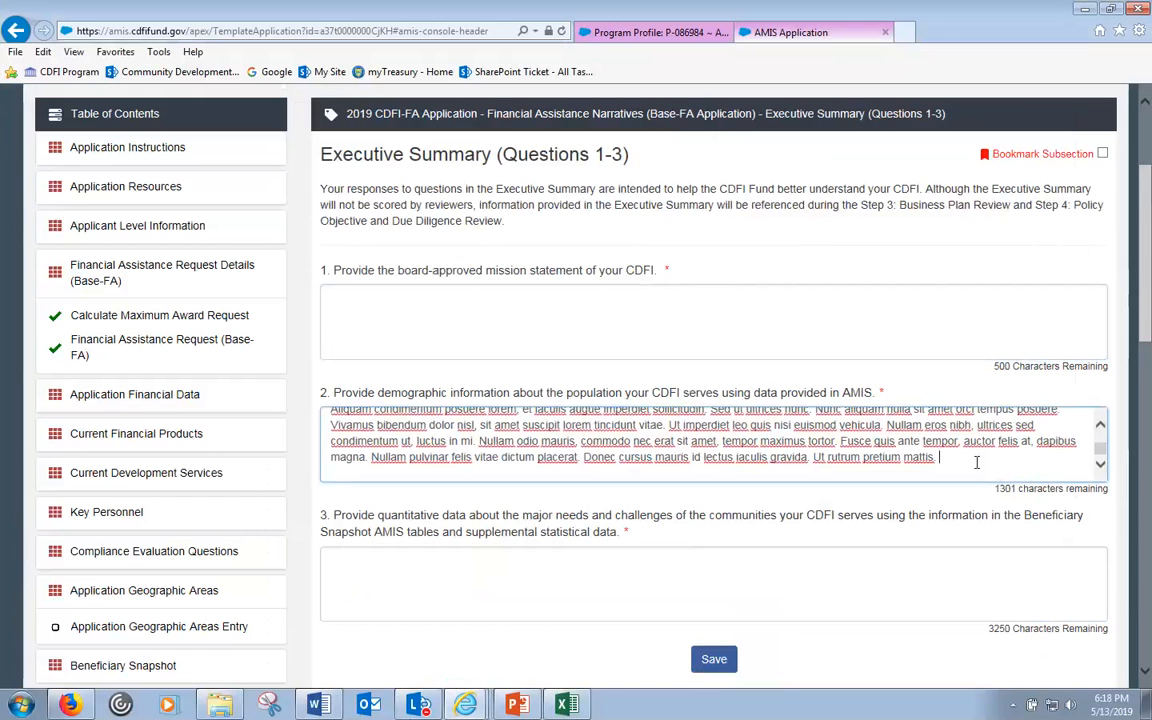
key(ctrl+v)
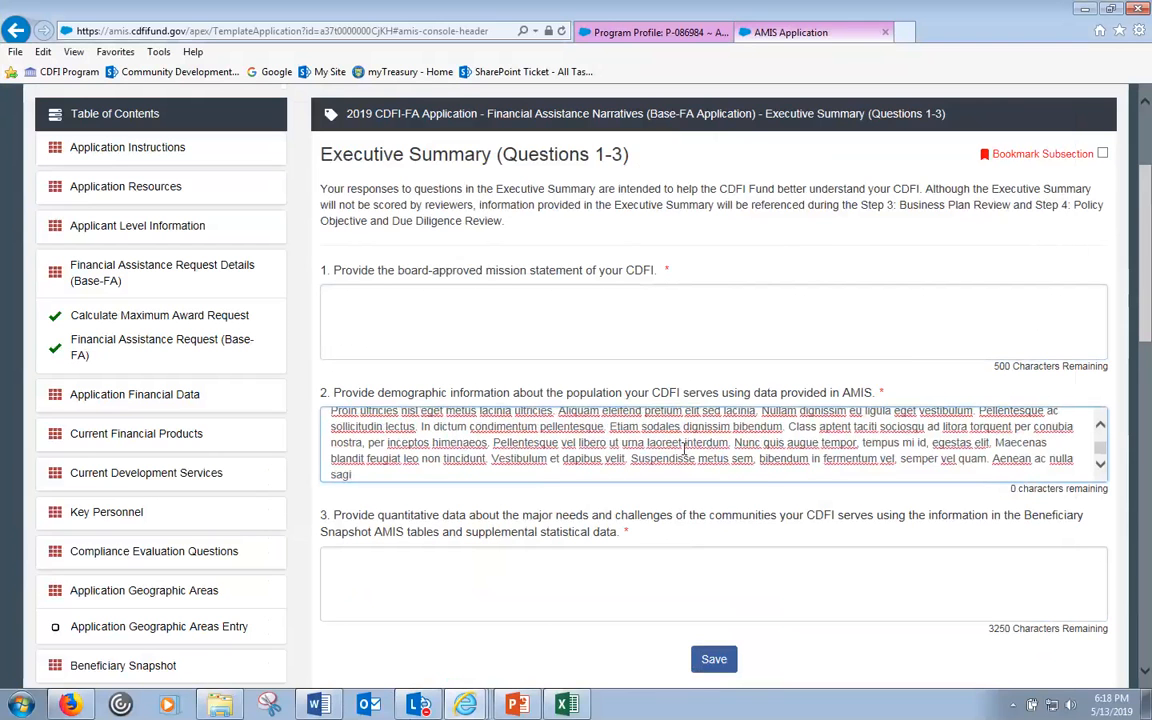
- Clear question 2 and paste the text into the mission statement, filling all 500 characters
key(ctrl+a)
key(ctrl+c)
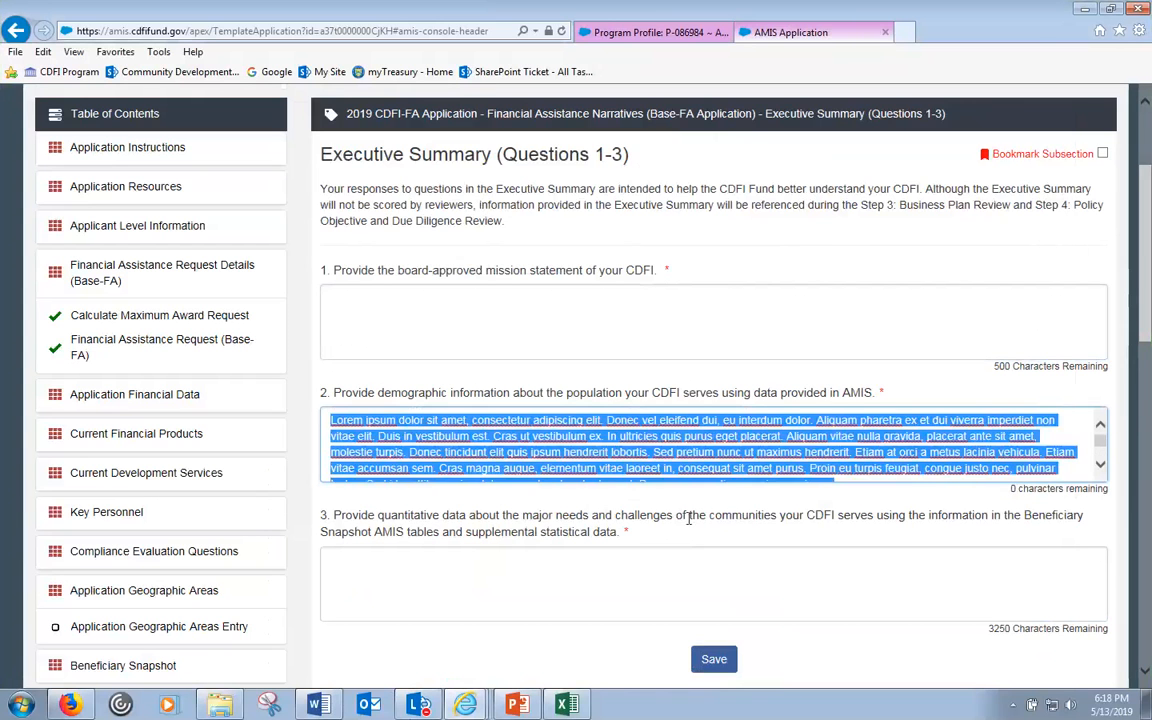
key(BackSpace)
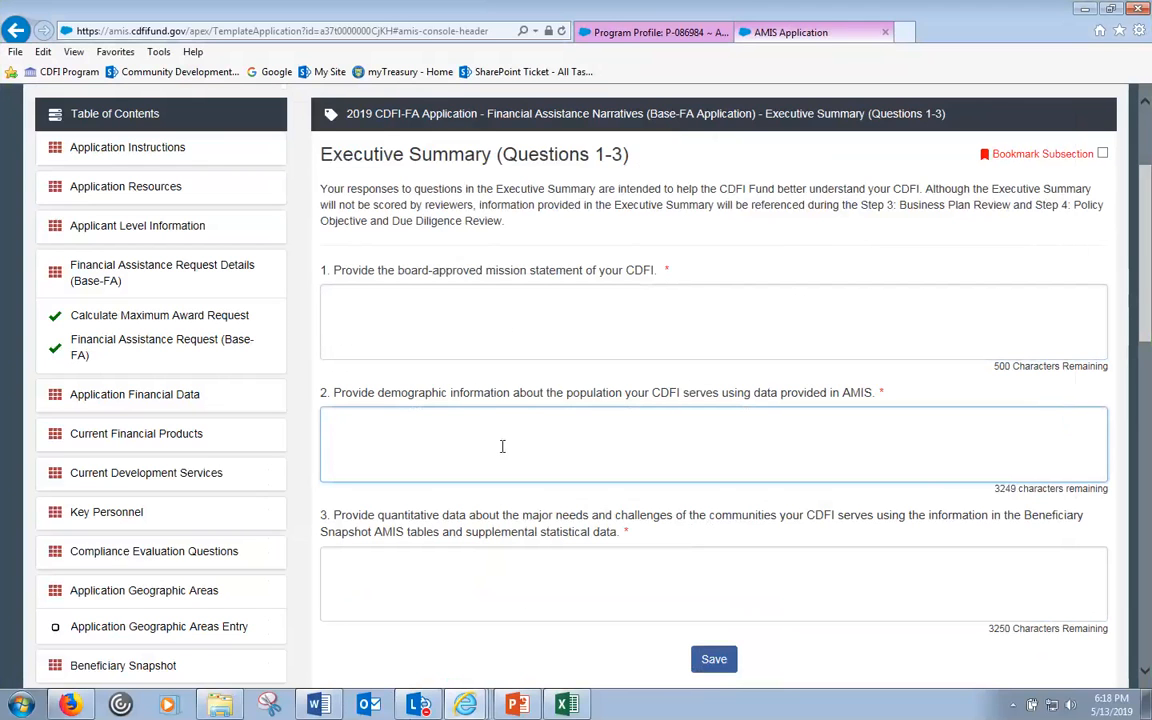
key(BackSpace)
click(373, 320)
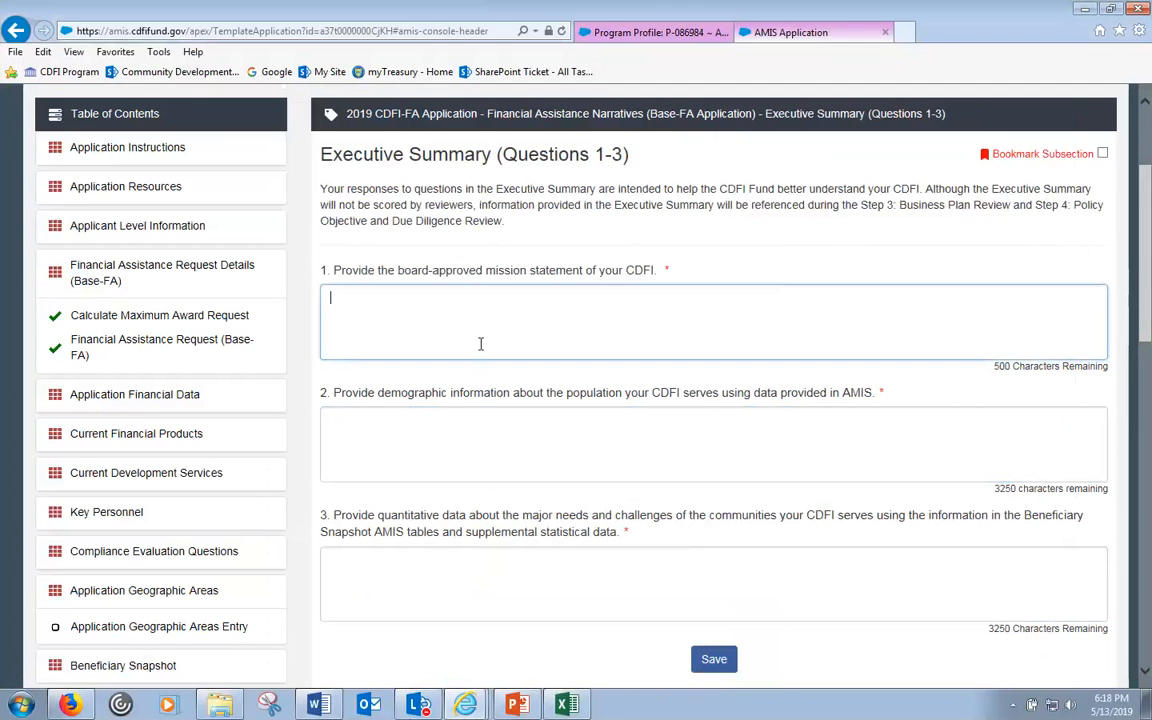
key(ctrl+v)
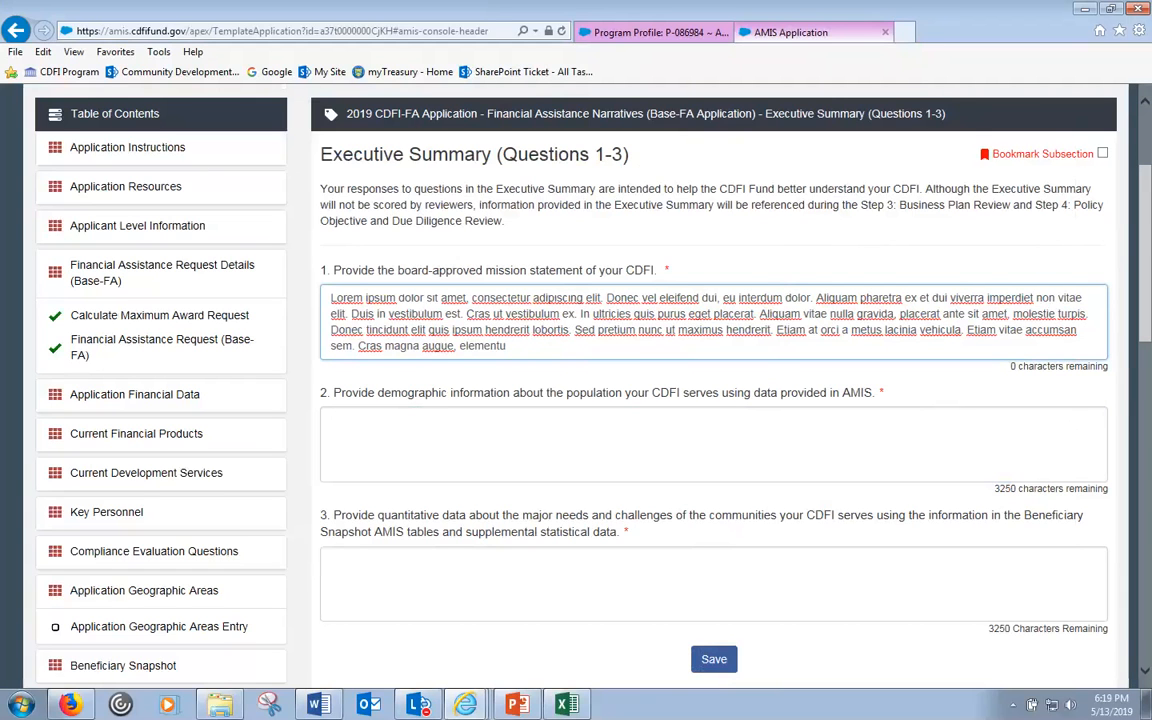
click(328, 706)
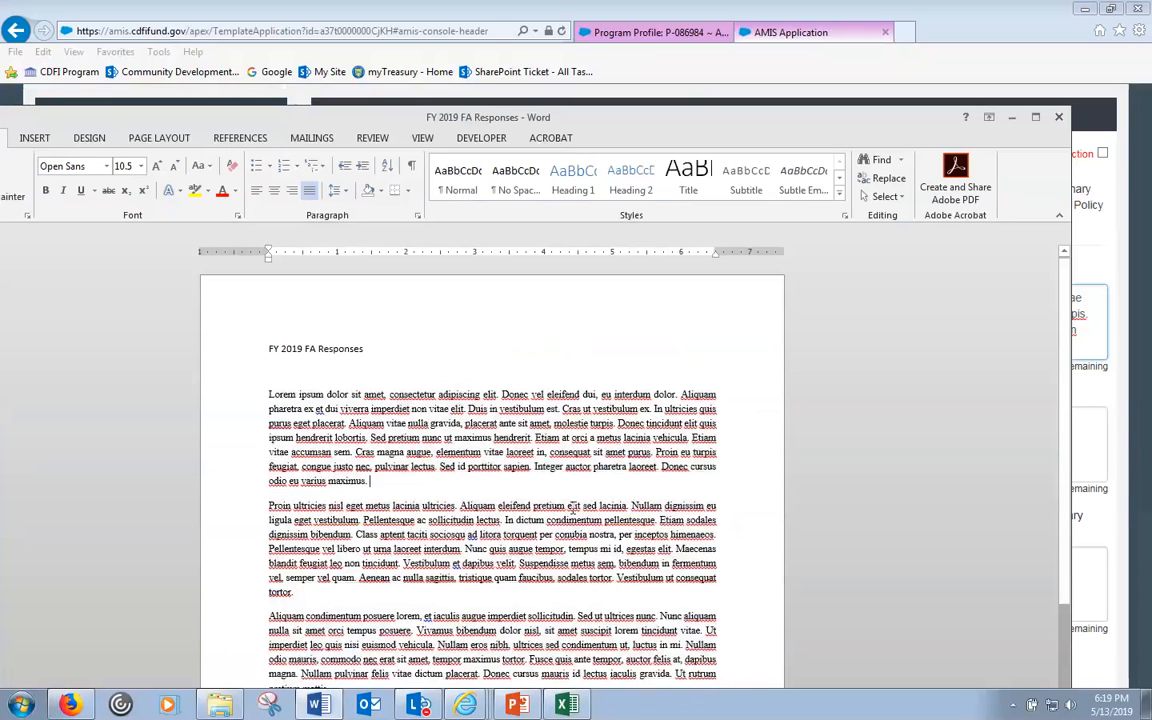
click(395, 481)
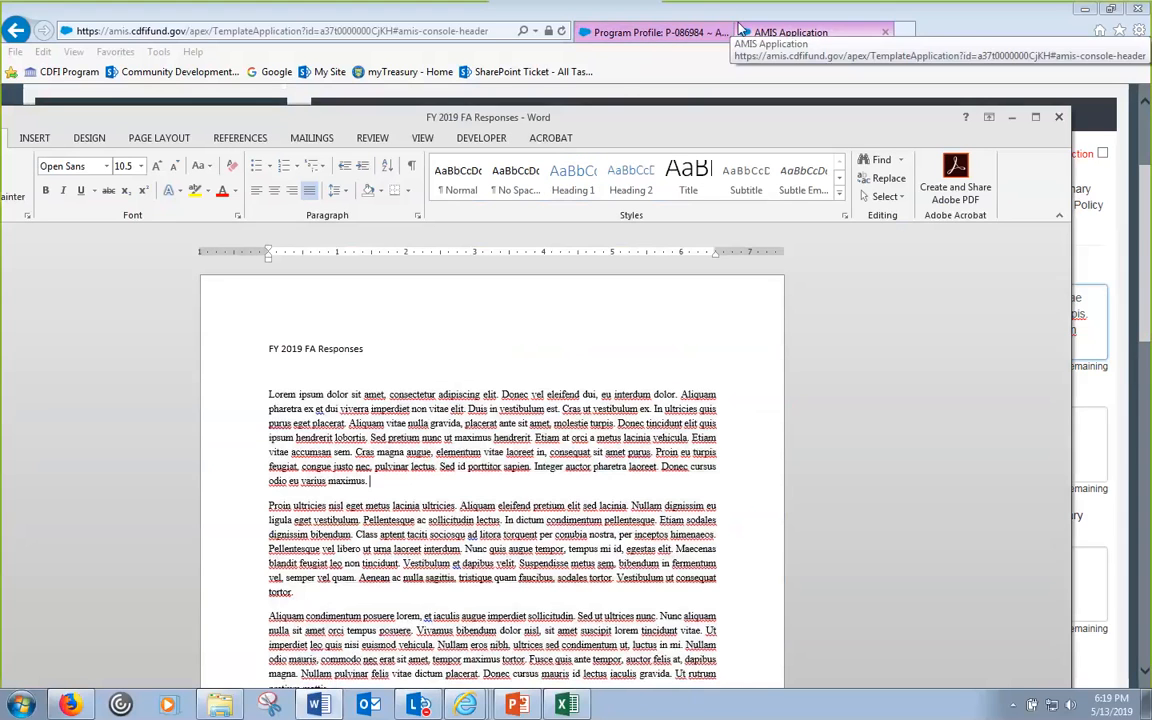
click(826, 33)
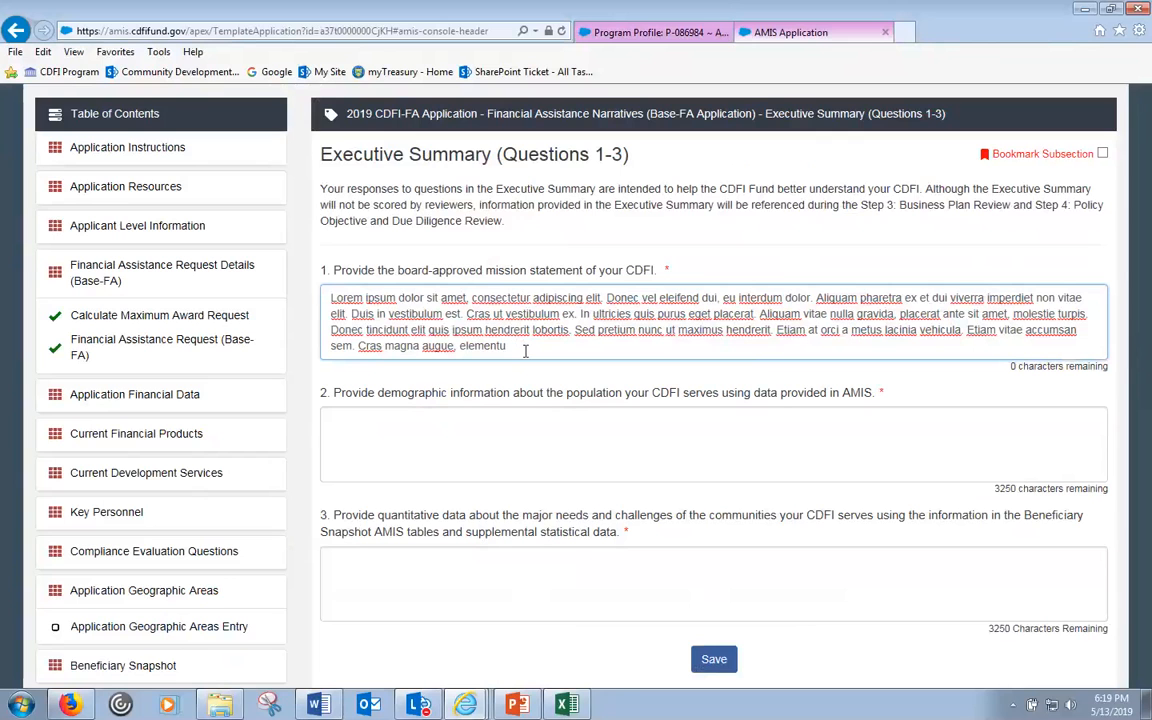
drag(537, 350, 310, 279)
key(ctrl+c)
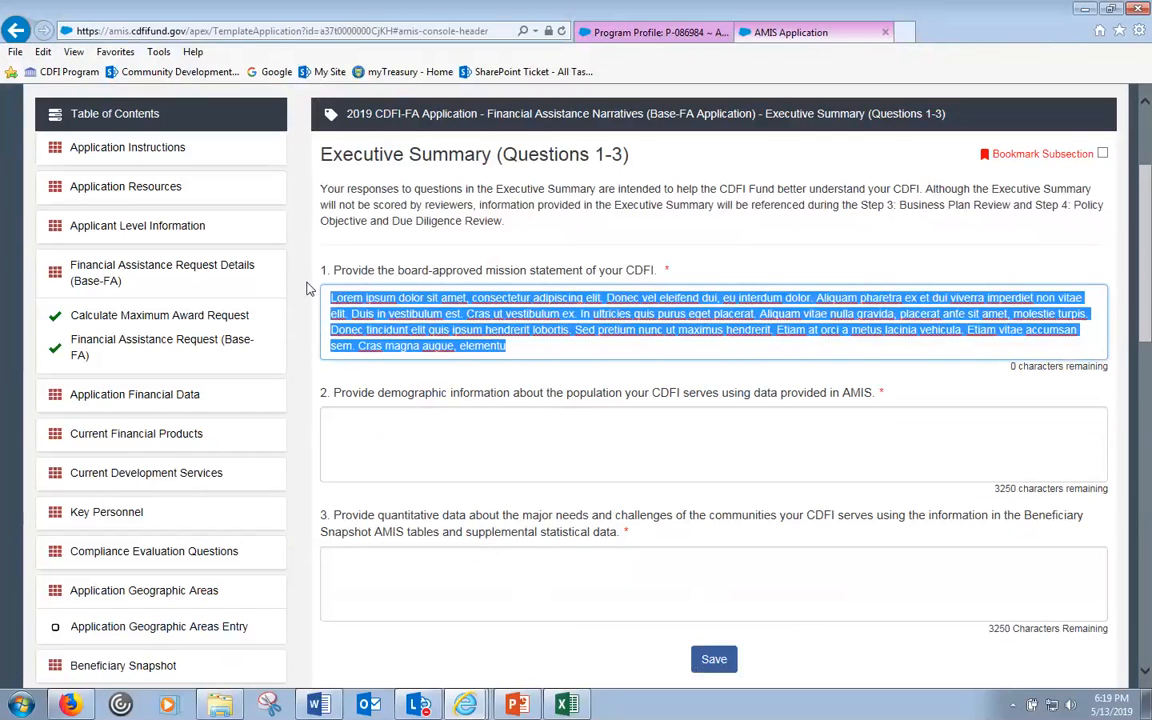
key(BackSpace)
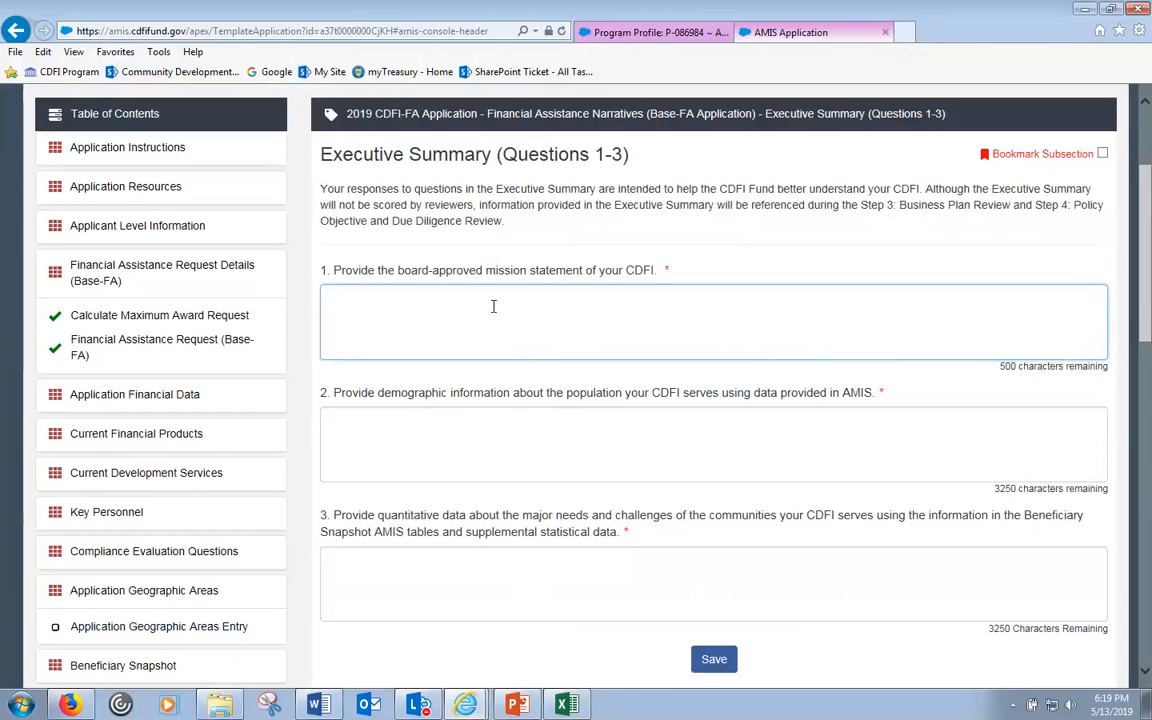
key(ctrl+v)
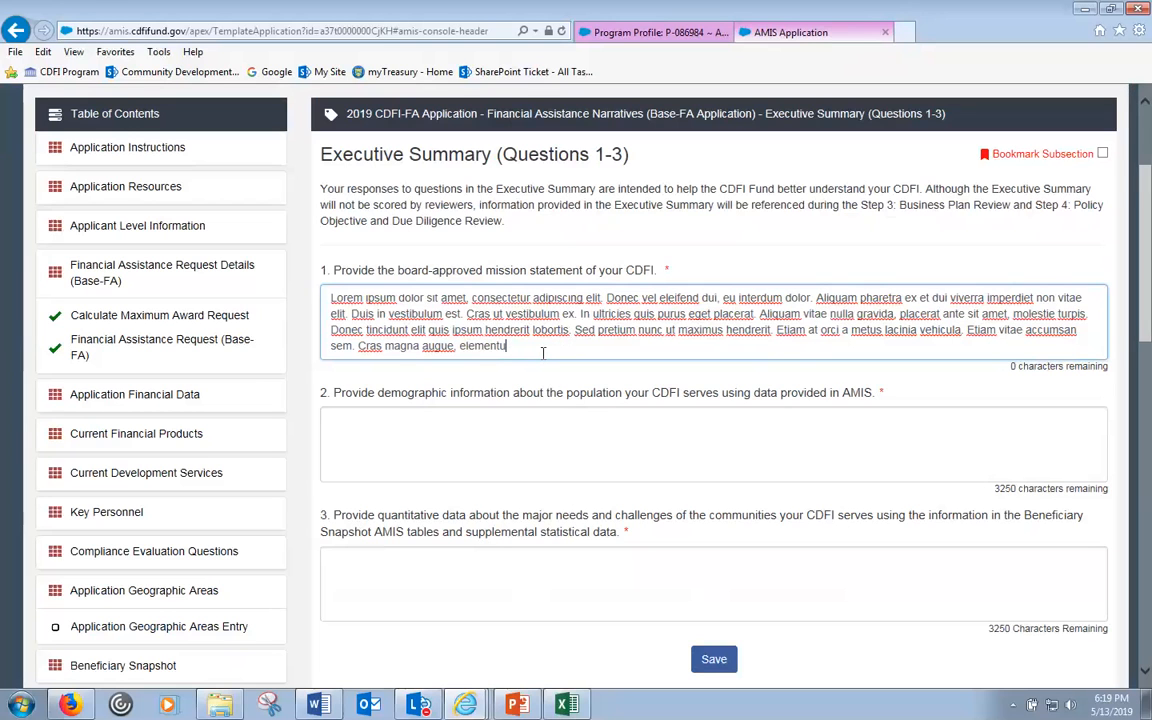
- Paste the lorem ipsum text twice into question 2's answer
click(475, 431)
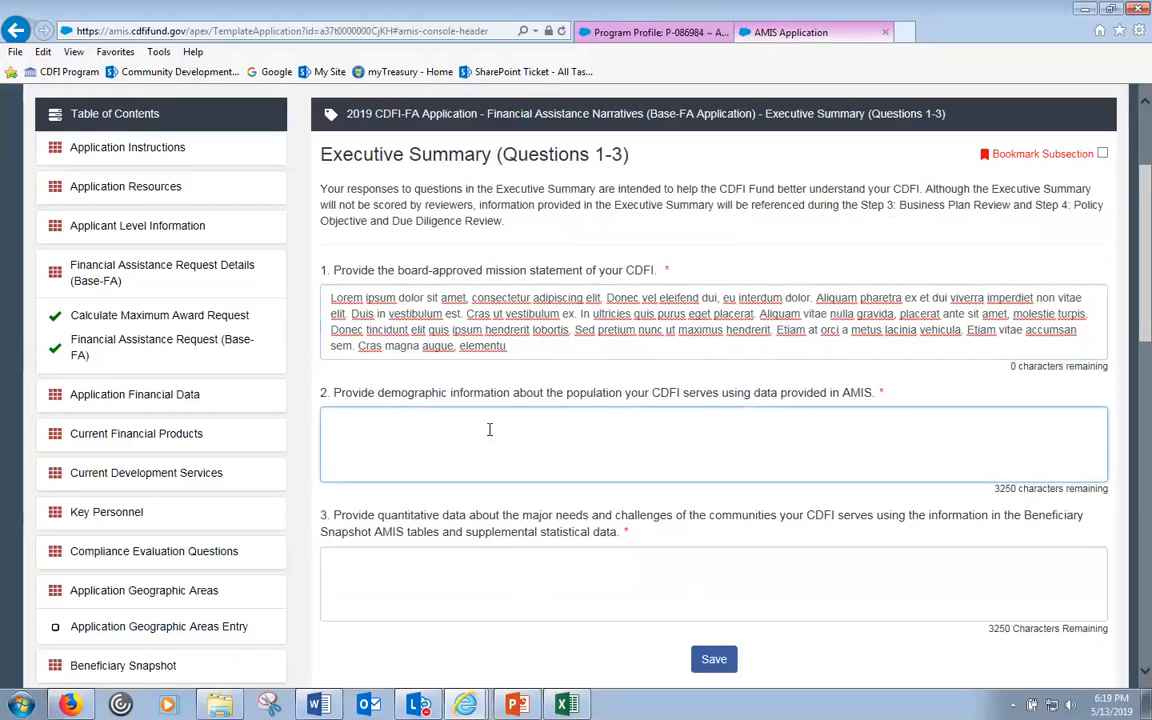
key(ctrl+v)
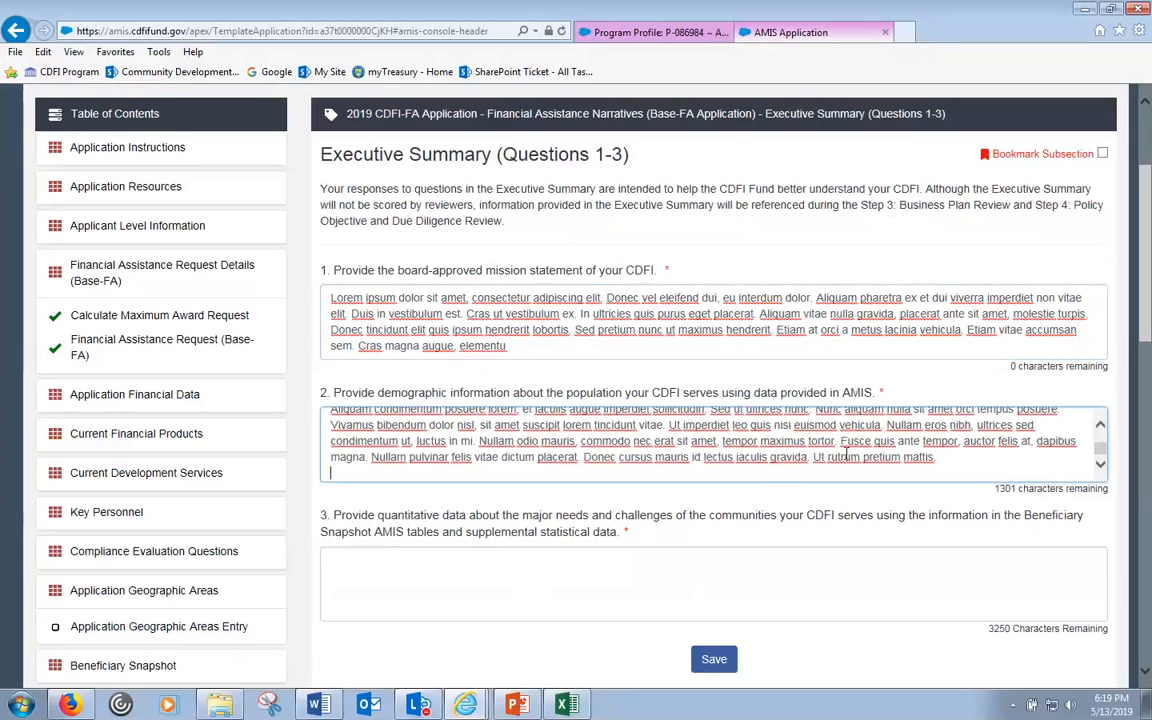
double_click(1008, 488)
click(984, 459)
key(ctrl+v)
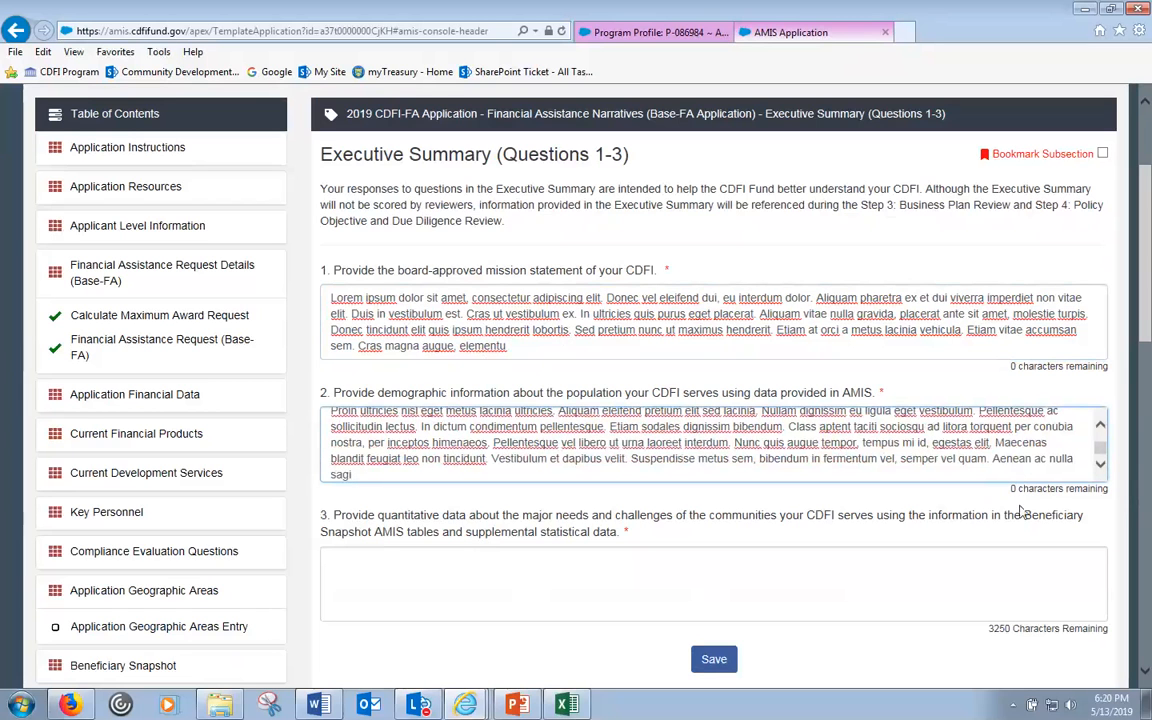
- Paste the text twice into question 3 and save the Executive Summary as completed
click(685, 565)
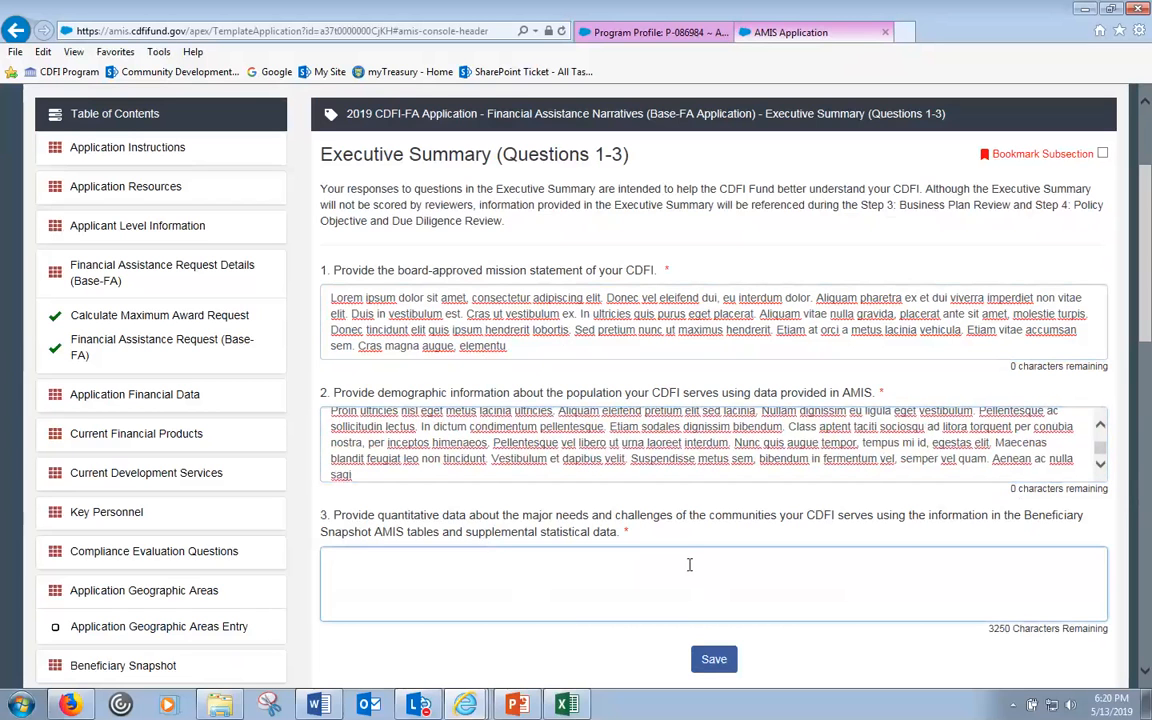
key(ctrl+v)
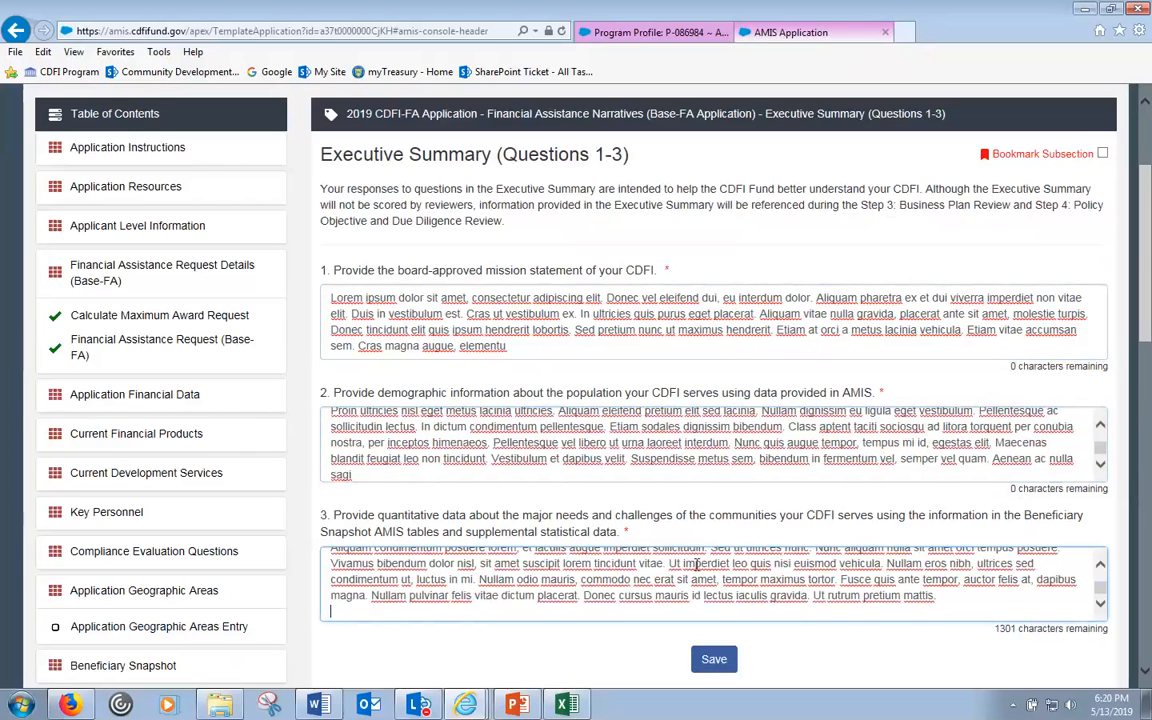
key(ctrl+v)
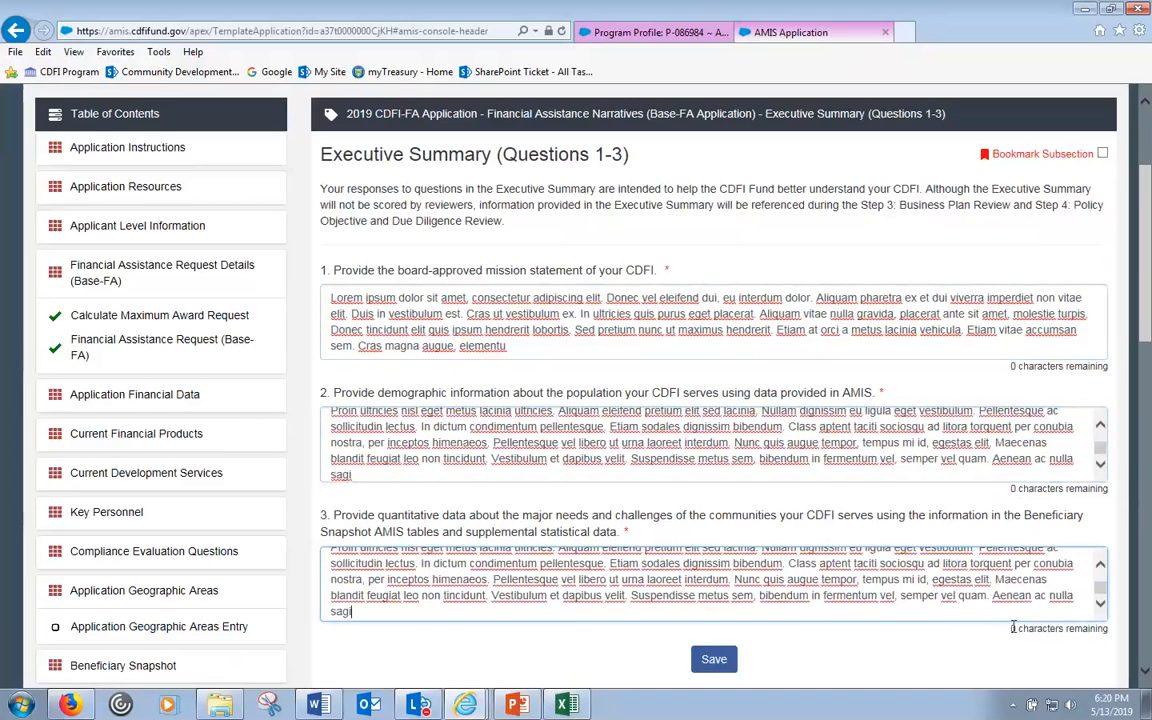
click(705, 661)
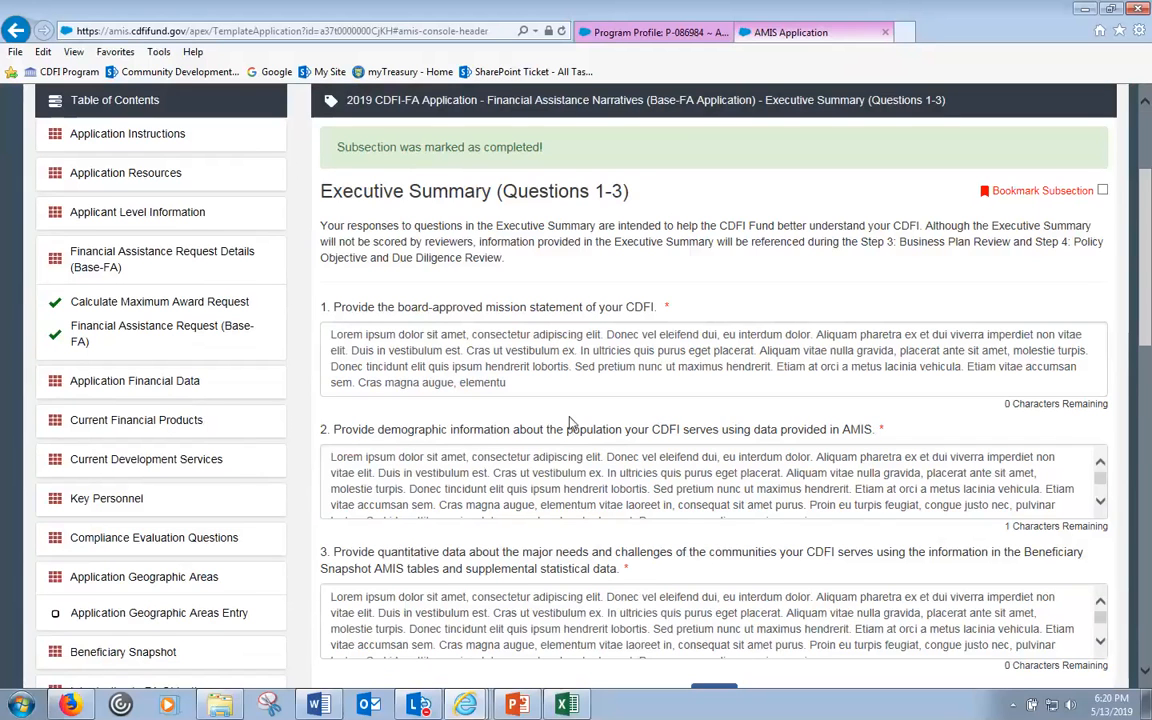
click(554, 389)
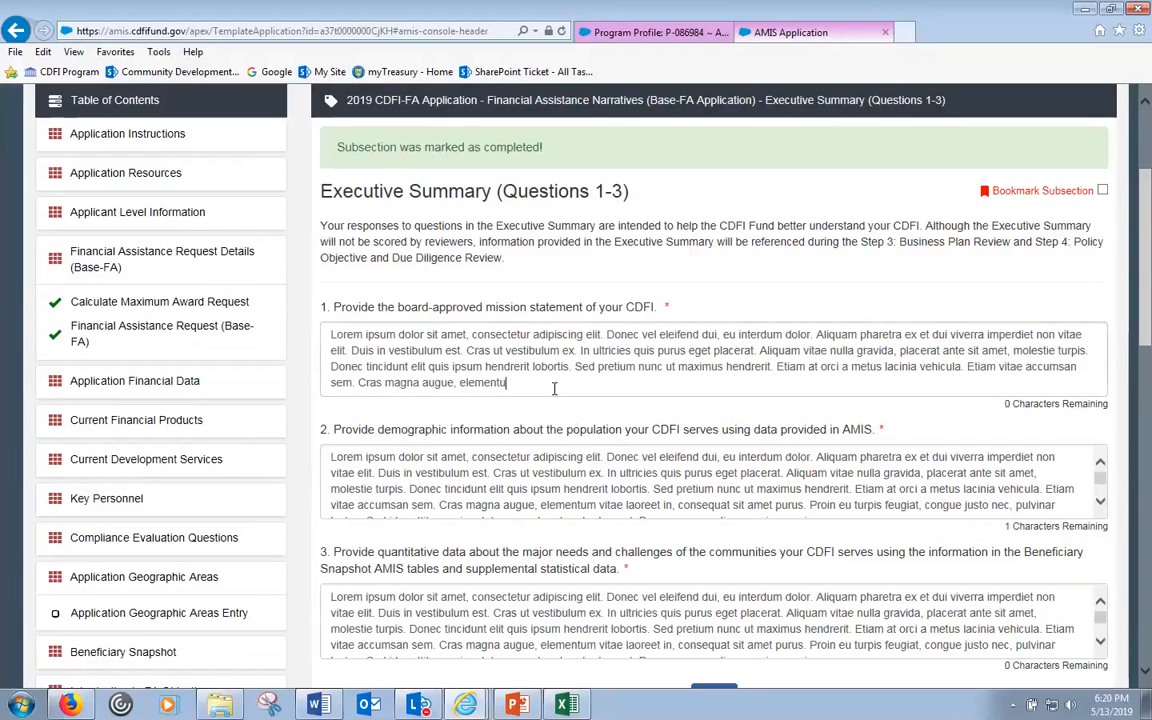
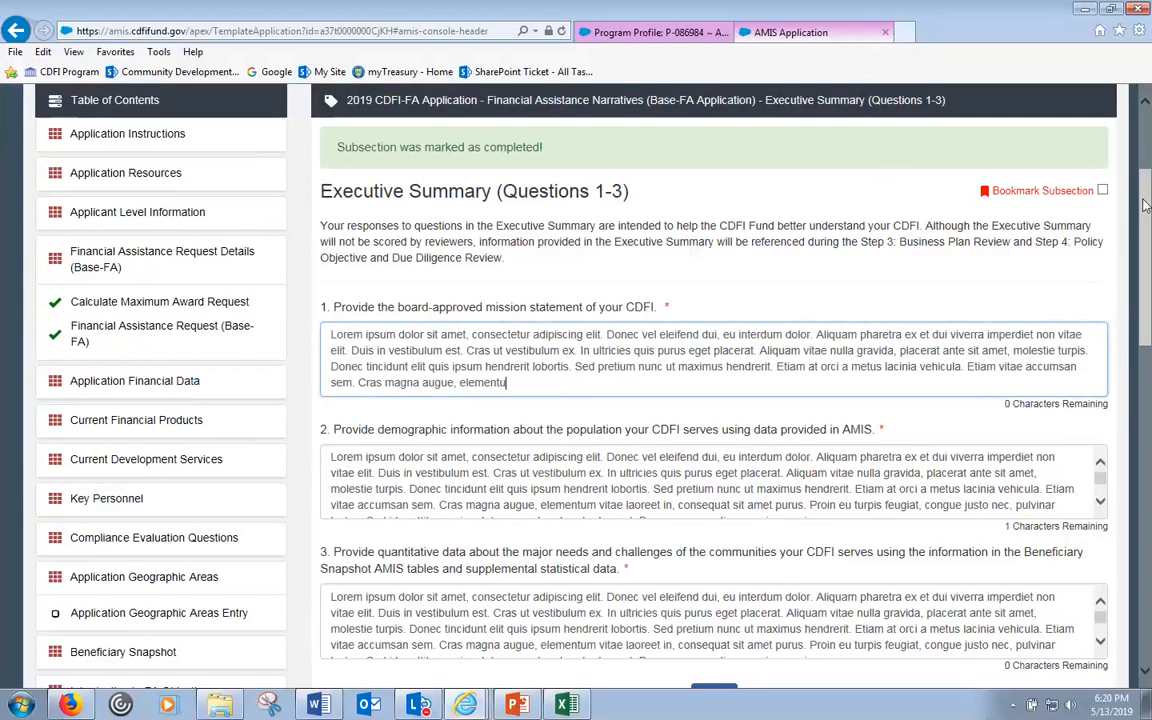
- Browse the Growth and Projections and Supplemental FA Application Selection sections in the Table of Contents
drag(1143, 200, 1121, 490)
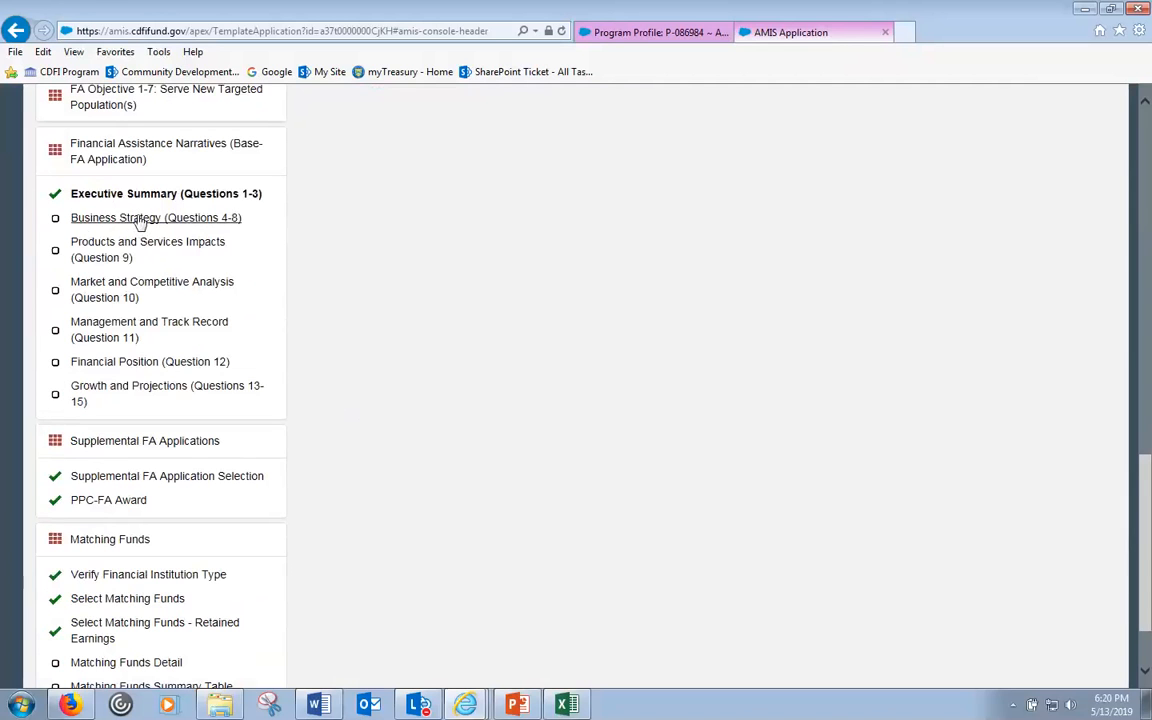
click(137, 392)
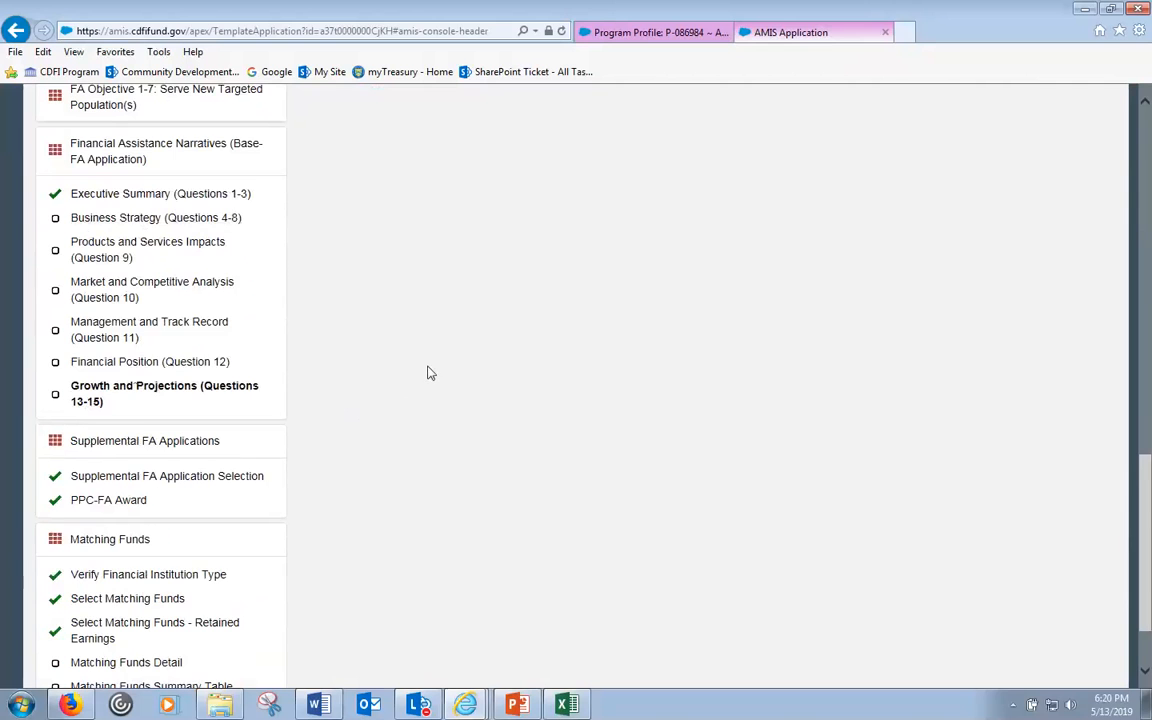
scroll(430, 373, down, 2)
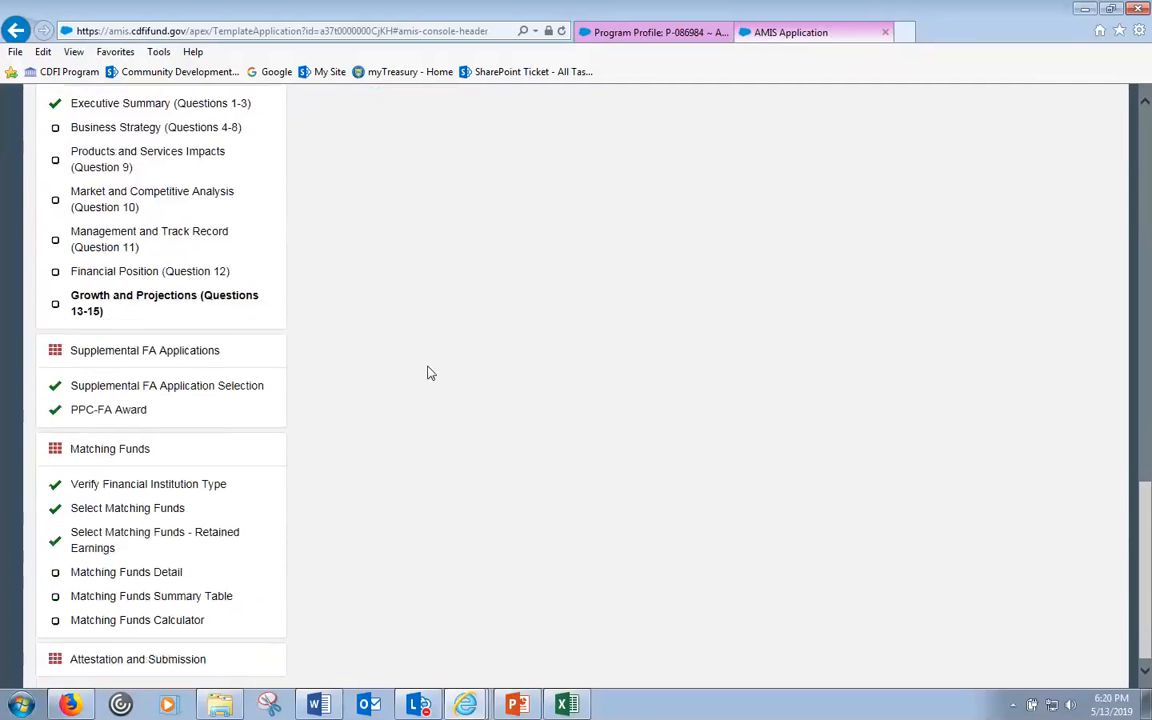
click(106, 352)
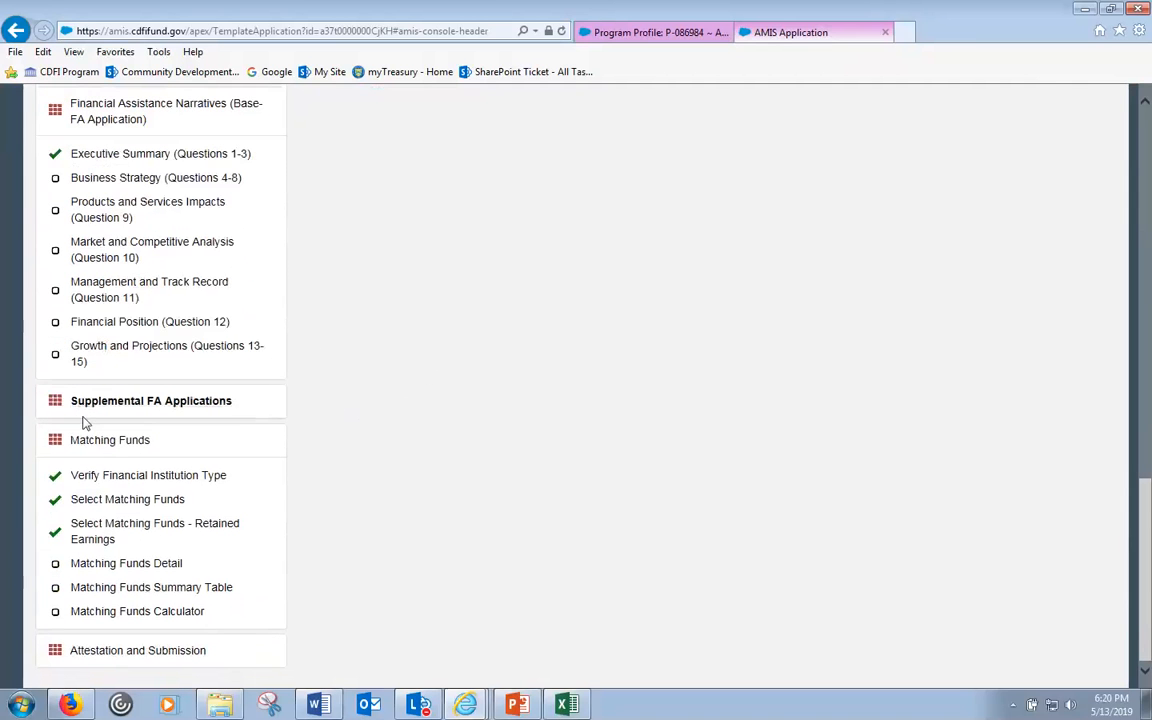
click(98, 406)
scroll(99, 407, down, 1)
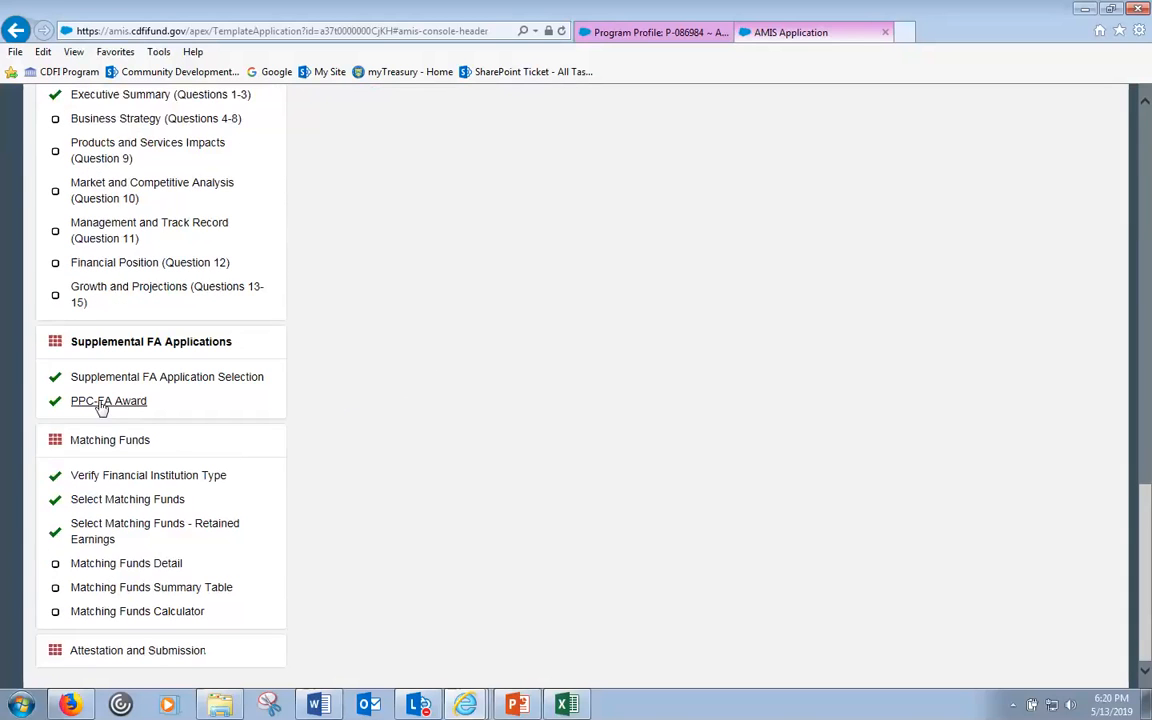
click(193, 384)
scroll(652, 417, up, 3)
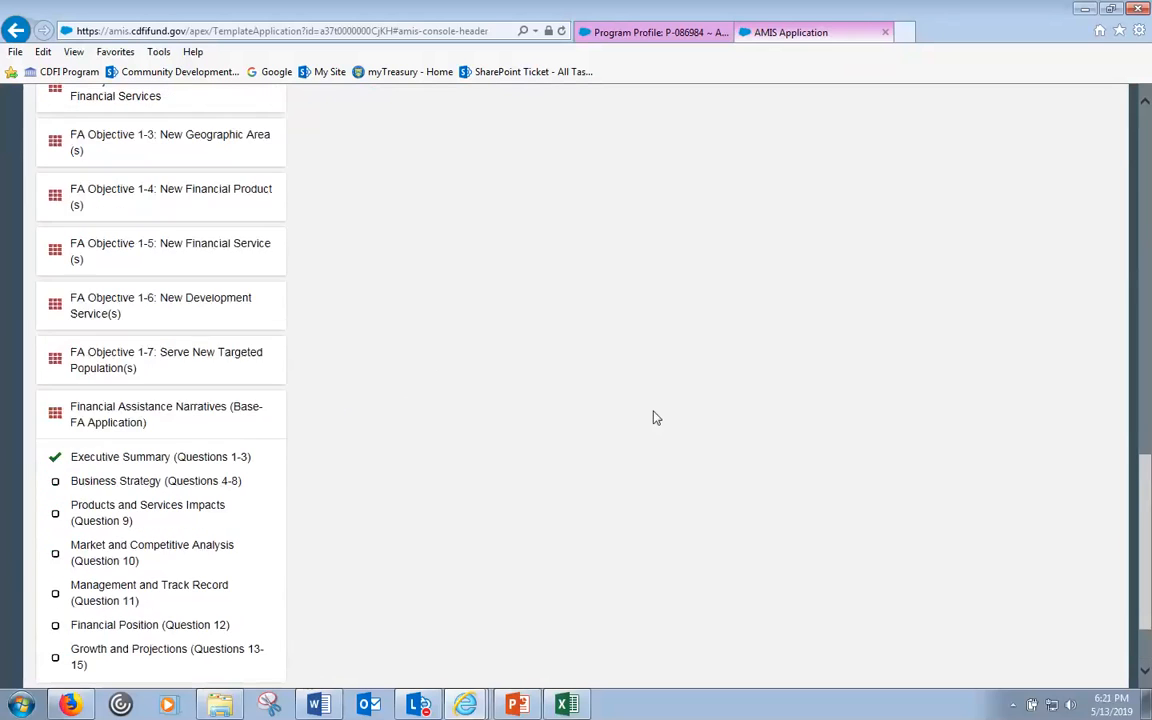
scroll(640, 430, up, 10)
scroll(600, 450, down, 10)
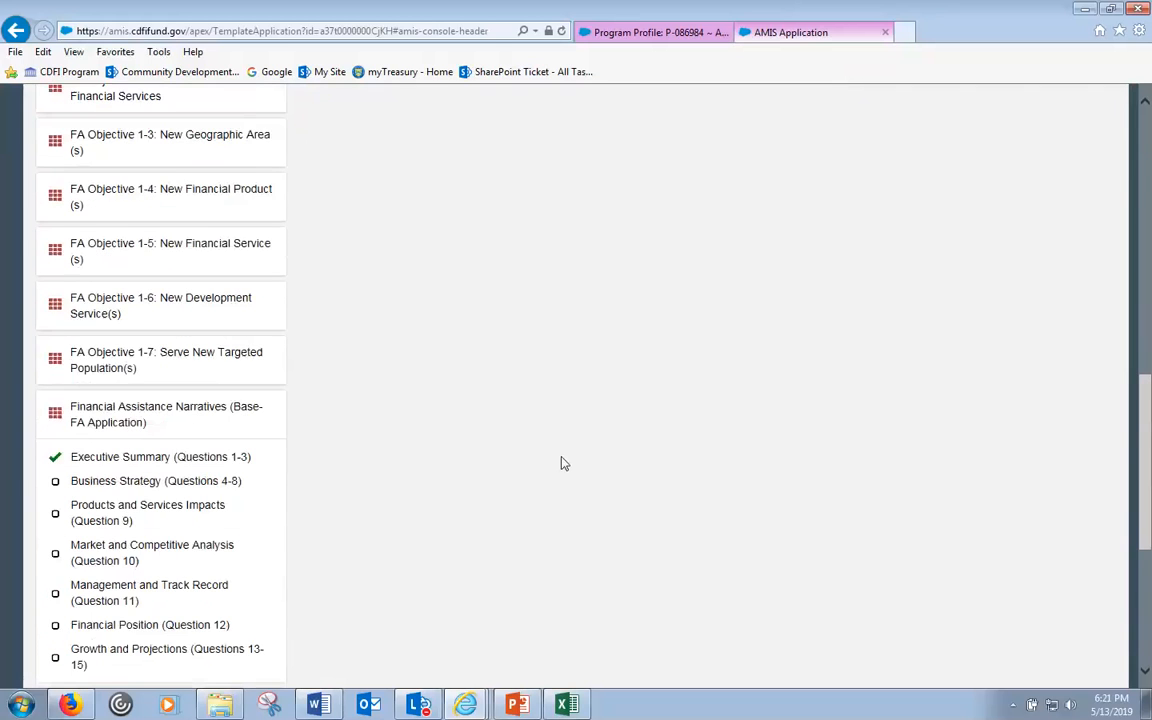
scroll(563, 463, up, 3)
scroll(140, 413, up, 3)
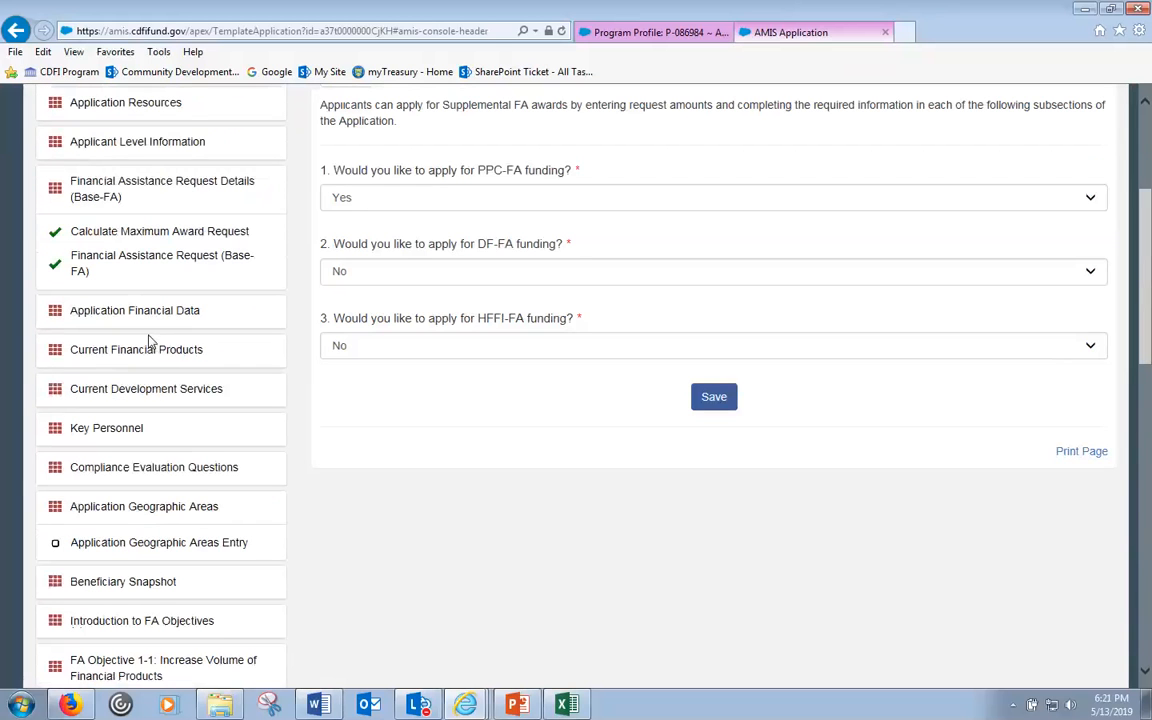
- Open the Financial Assistance Narratives (Base-FA Application) overview and read through its introduction
click(116, 185)
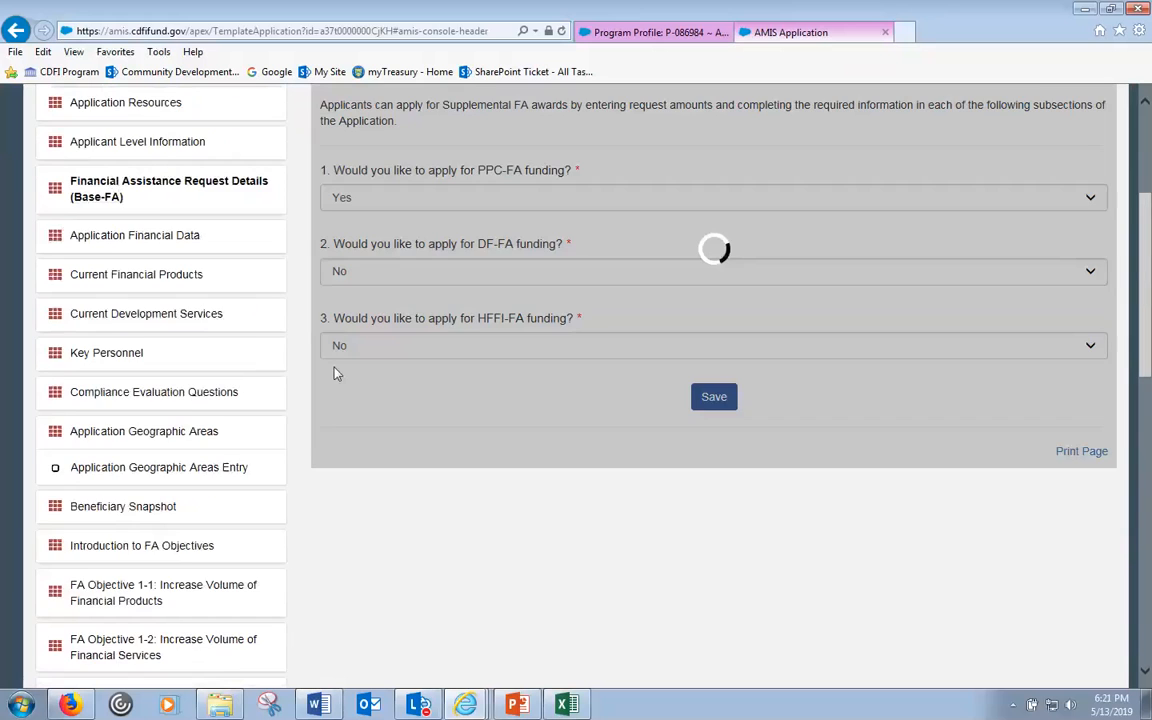
scroll(330, 375, down, 6)
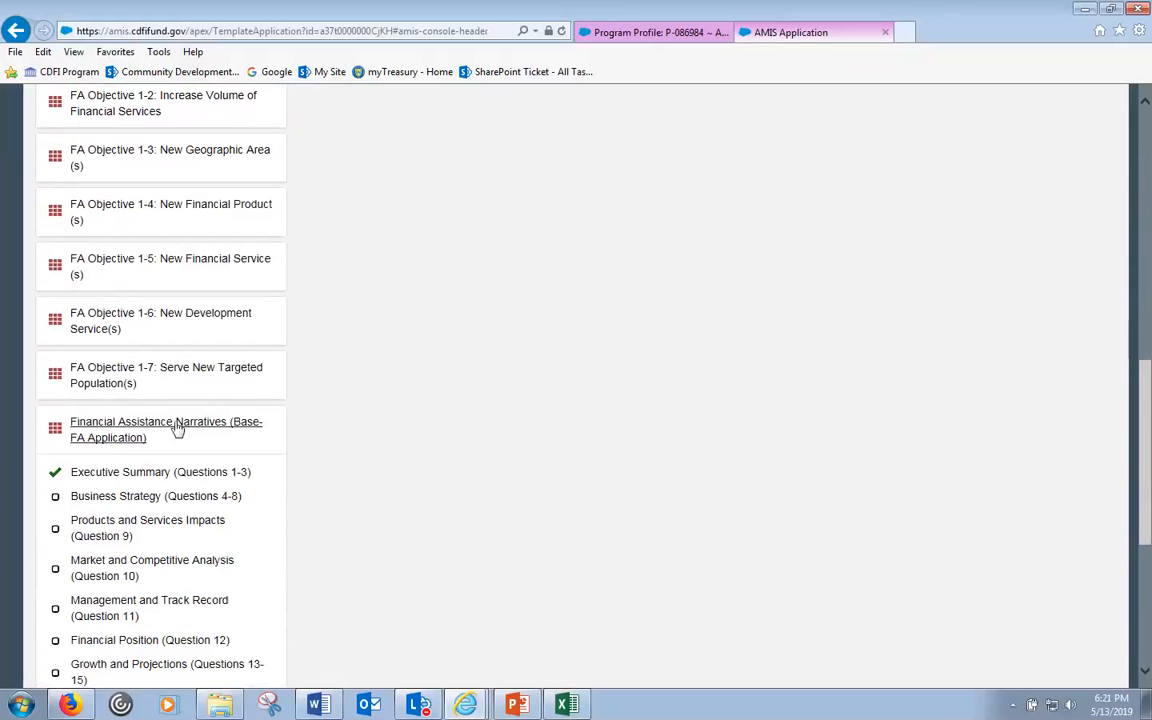
click(185, 430)
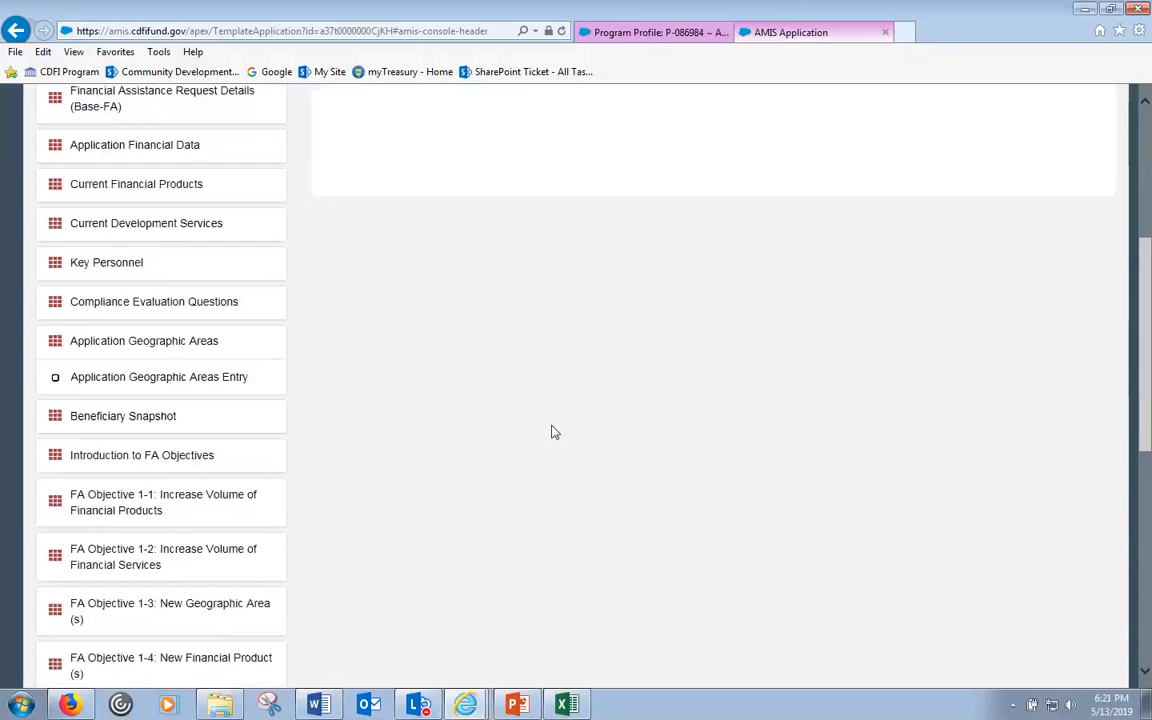
scroll(528, 416, down, 3)
scroll(528, 416, up, 3)
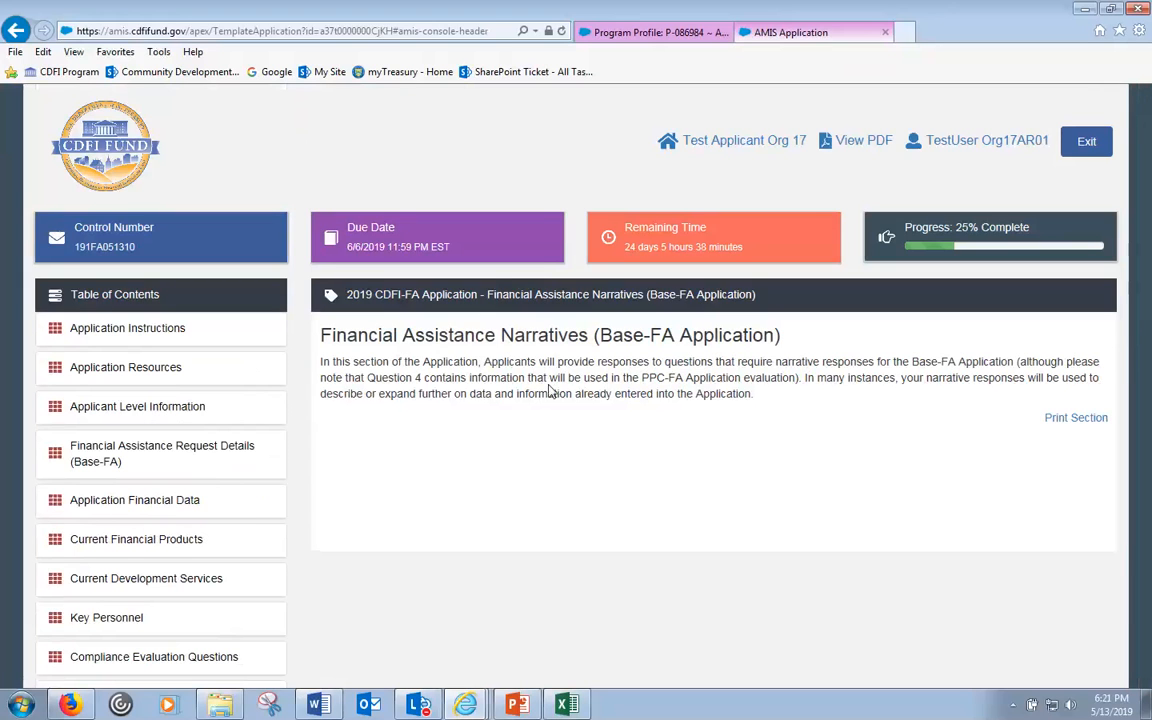
drag(600, 336, 677, 338)
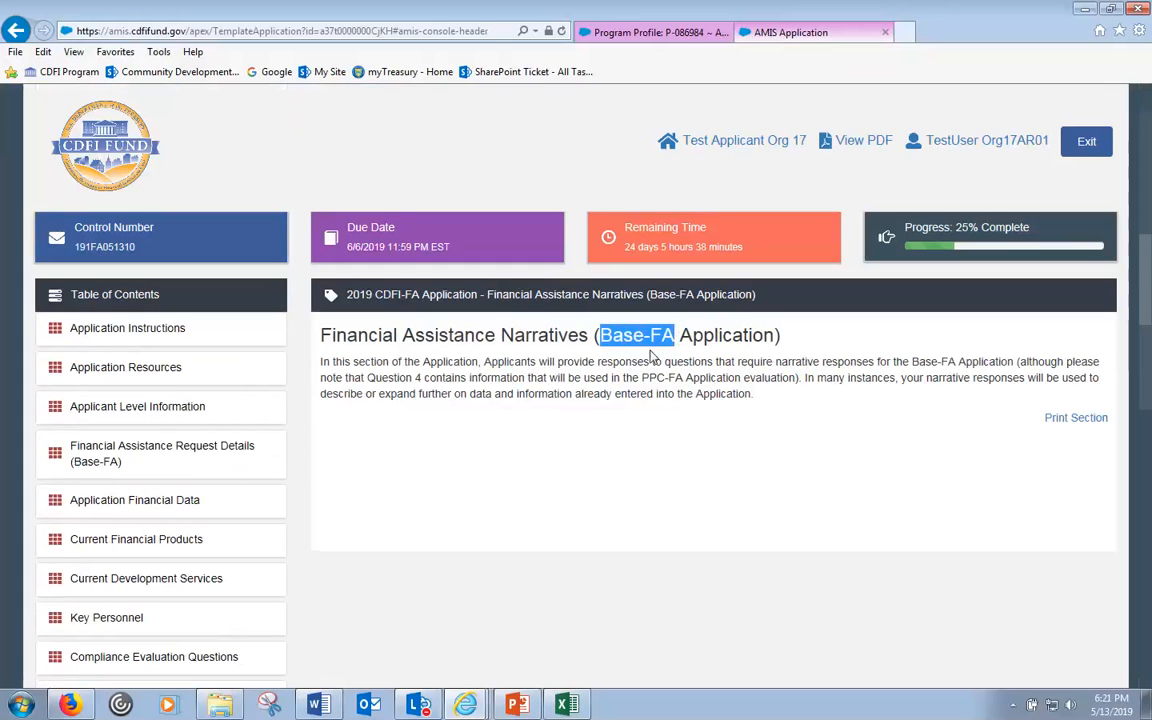
scroll(650, 372, down, 1)
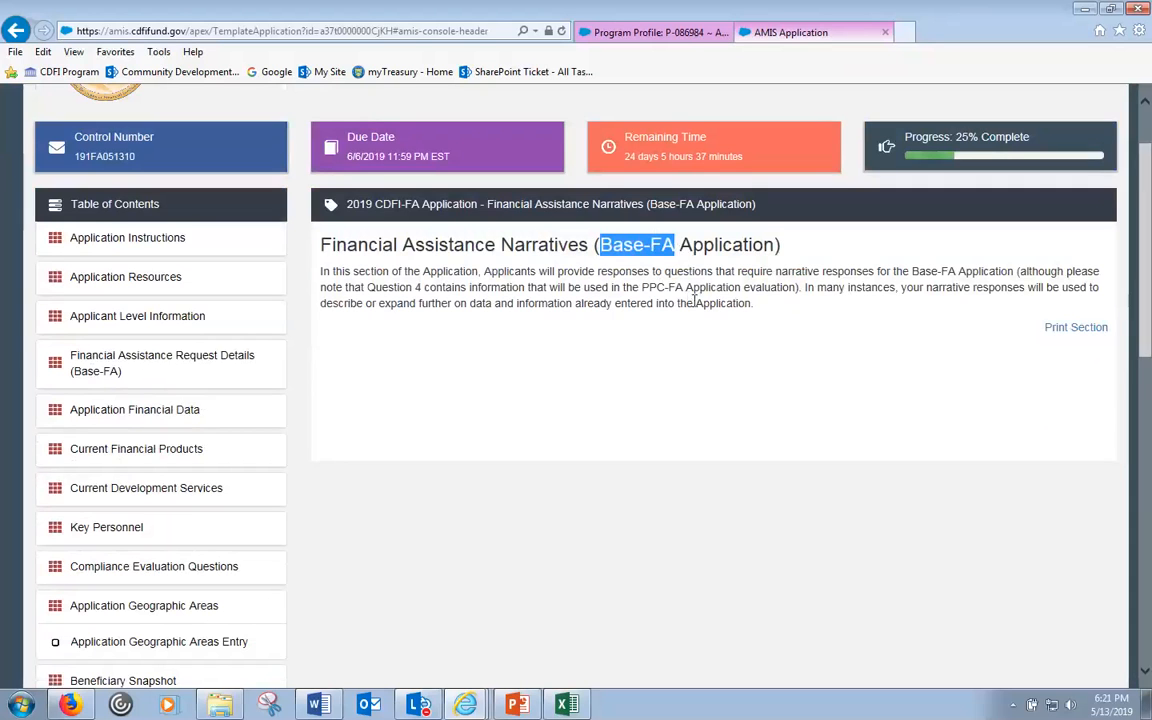
scroll(695, 302, down, 1)
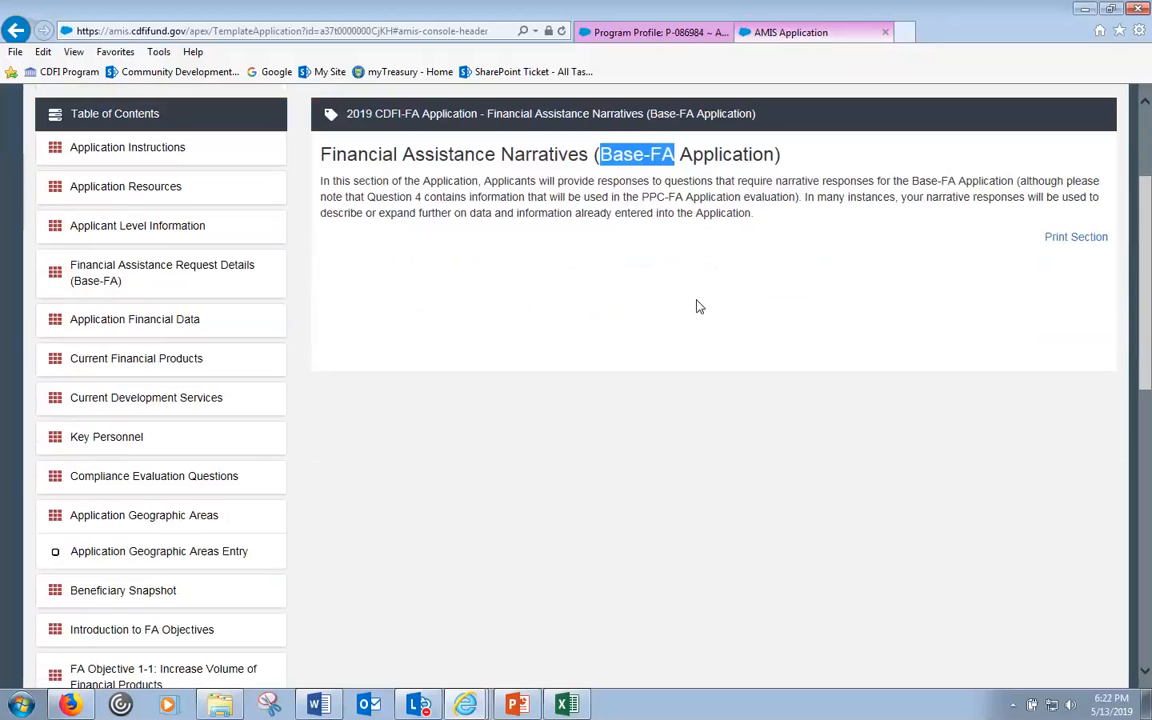
scroll(700, 307, down, 8)
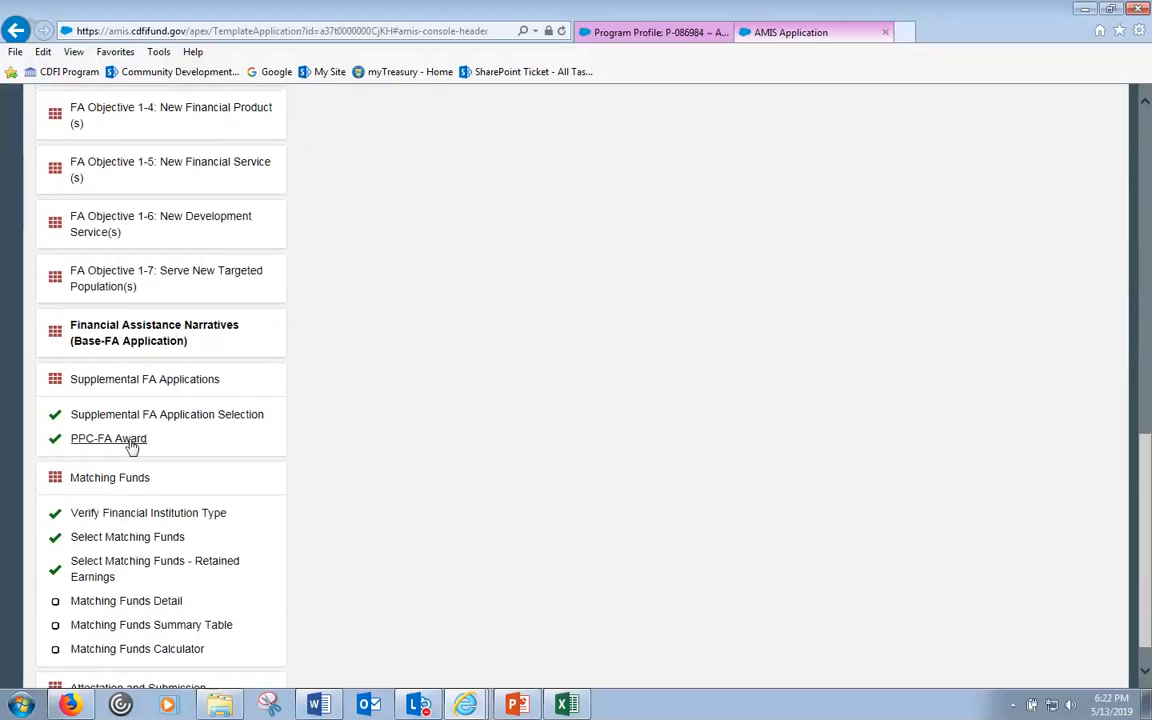
- Answer Yes to applying for both DF-FA and HFFI-FA funding
click(126, 418)
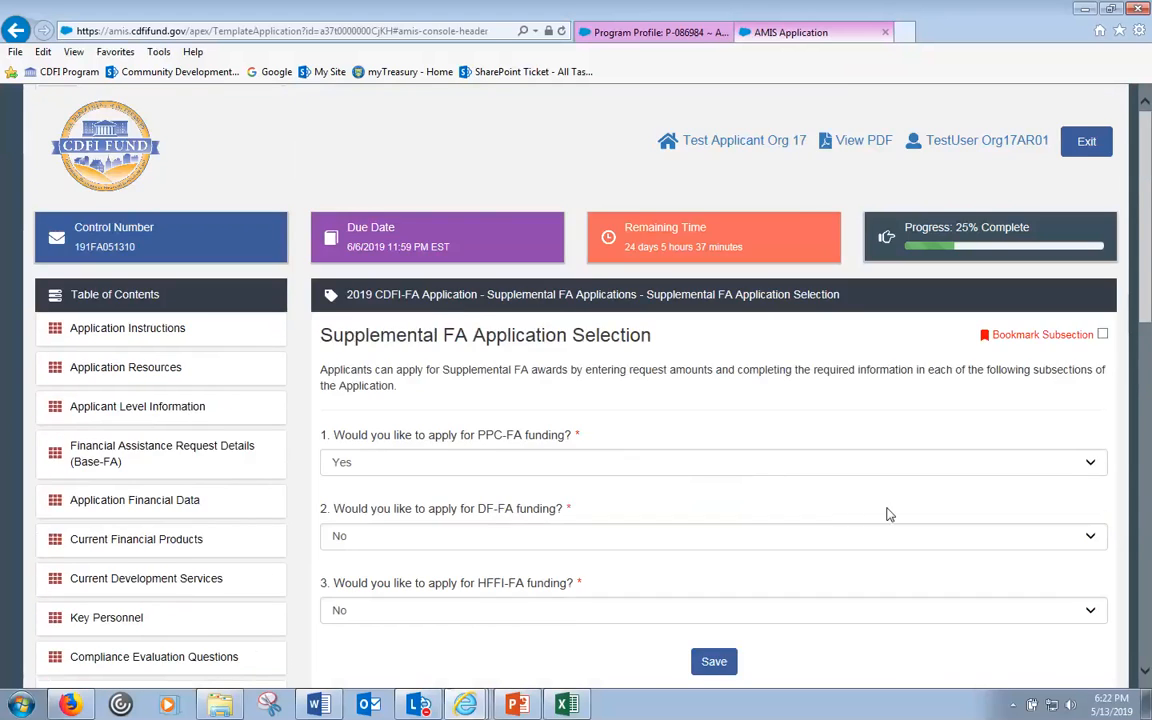
scroll(887, 512, down, 3)
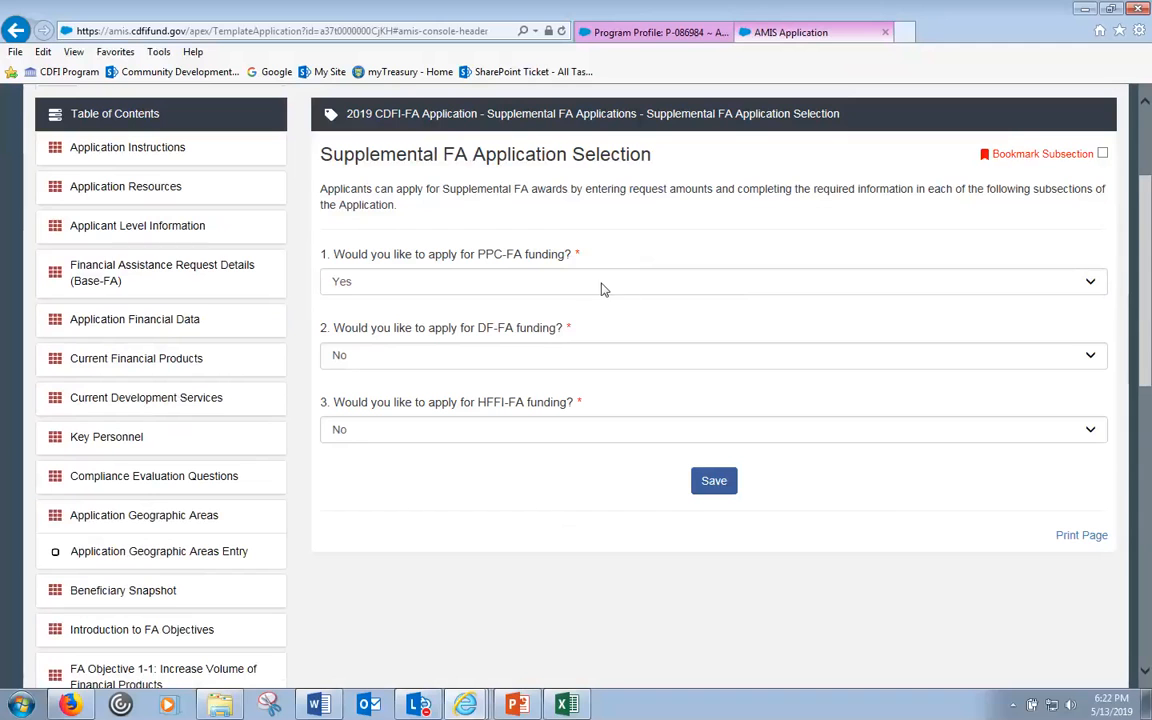
click(502, 367)
click(450, 342)
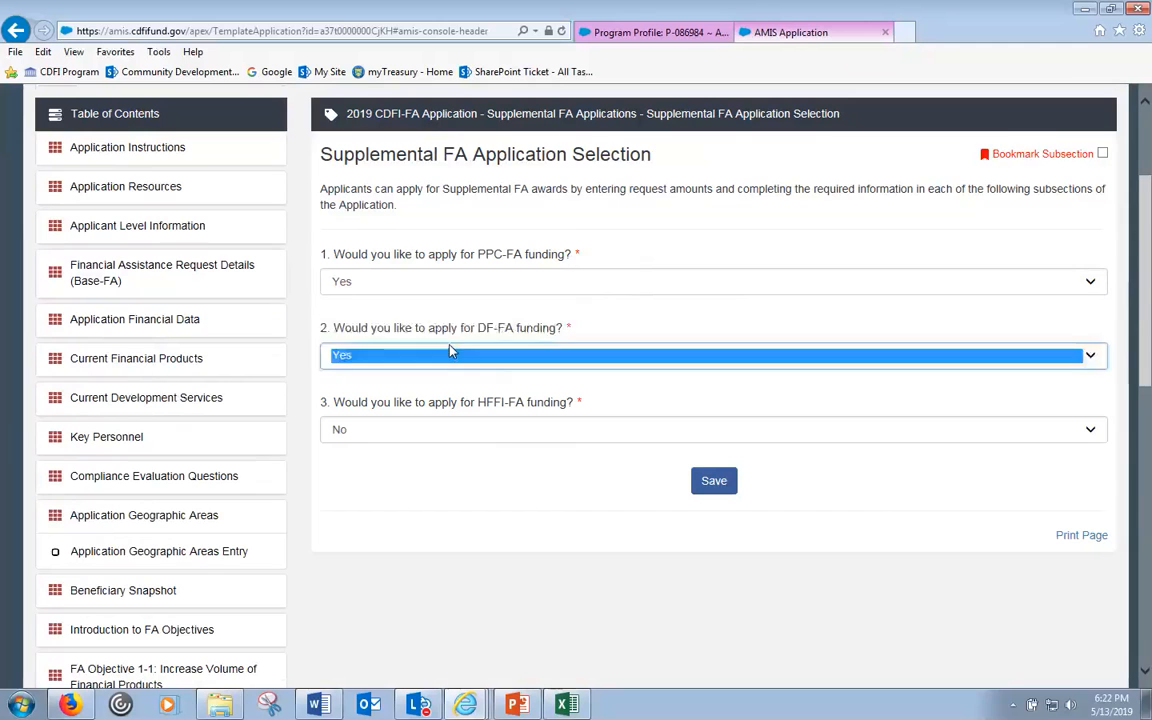
click(490, 437)
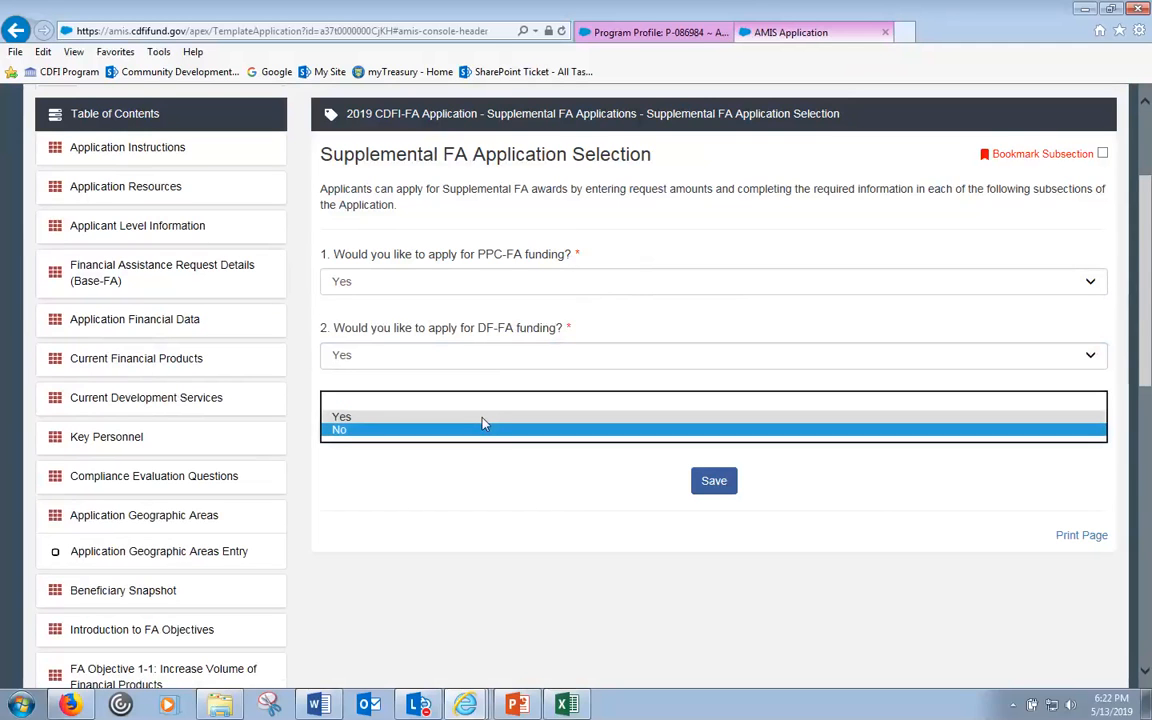
click(478, 416)
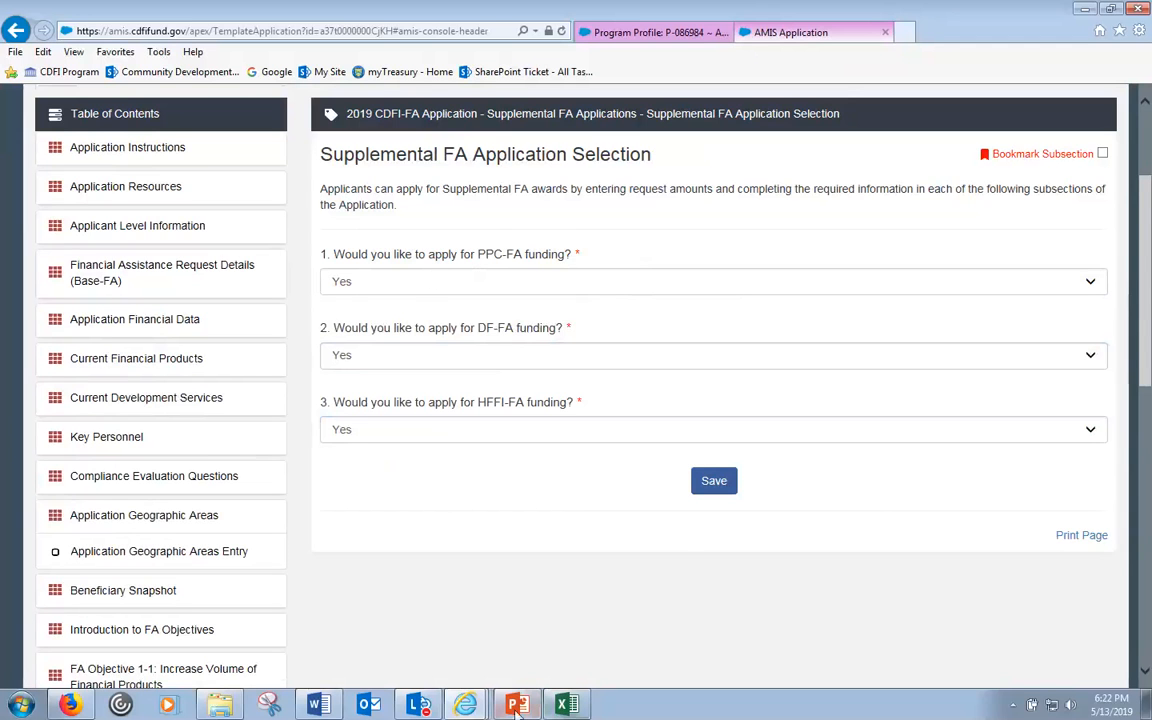
click(468, 704)
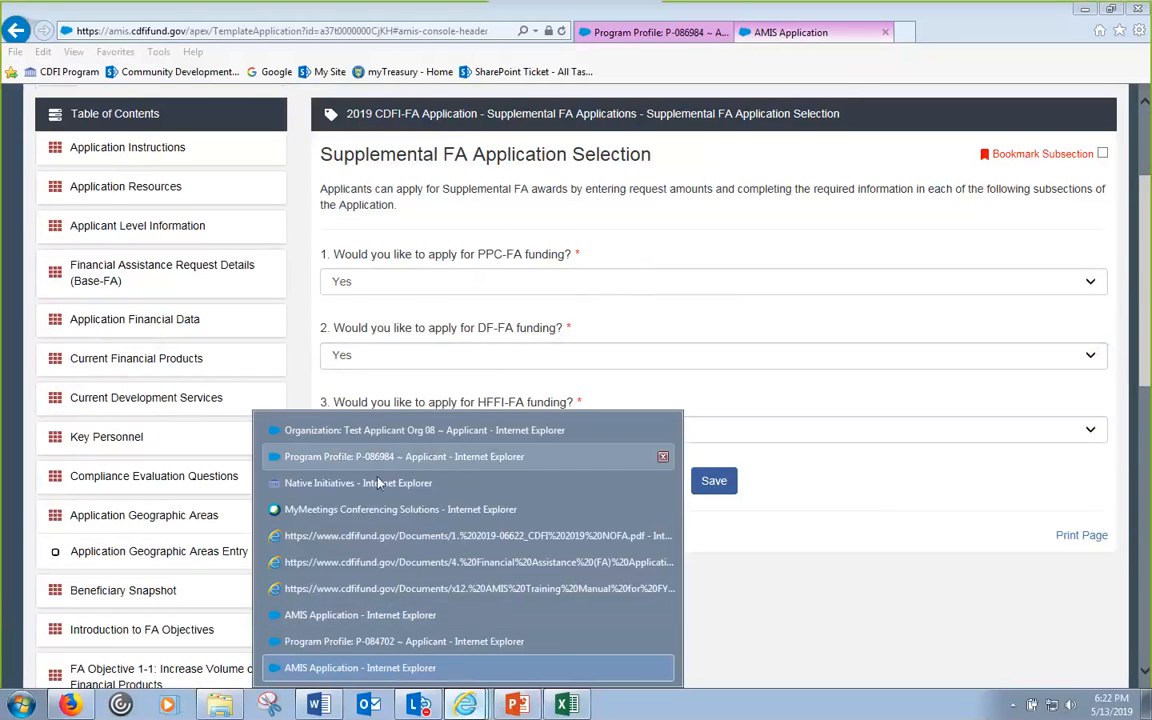
click(340, 483)
scroll(603, 494, up, 3)
scroll(640, 460, down, 4)
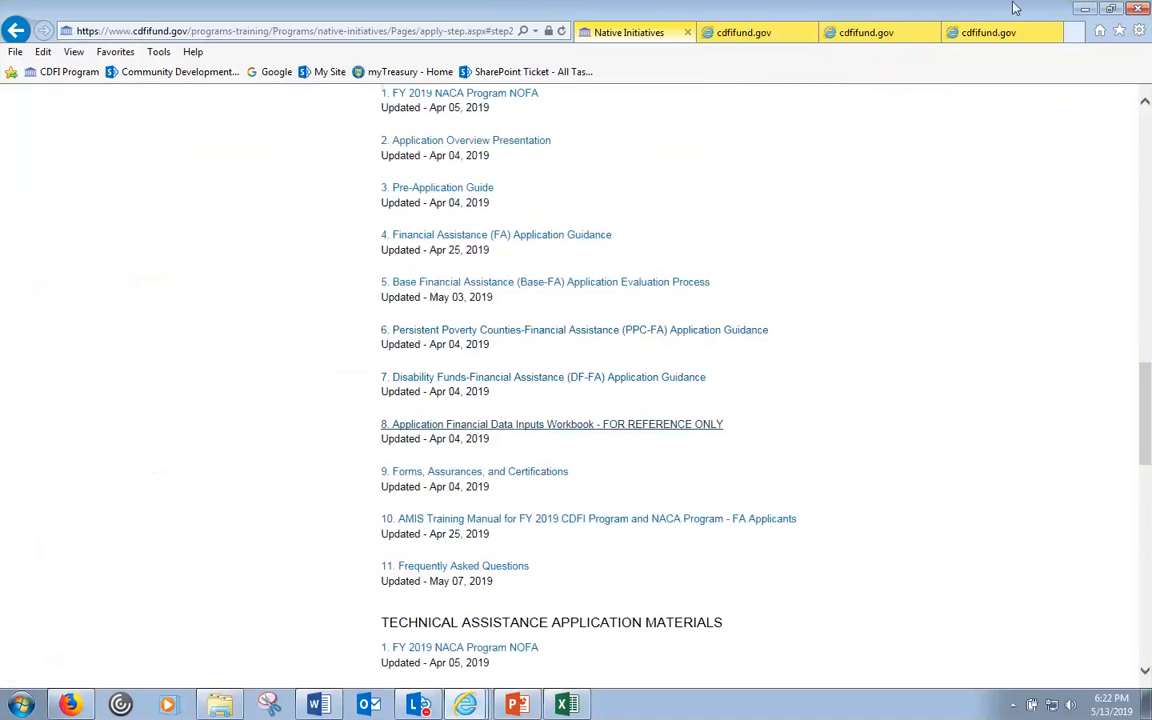
click(1085, 9)
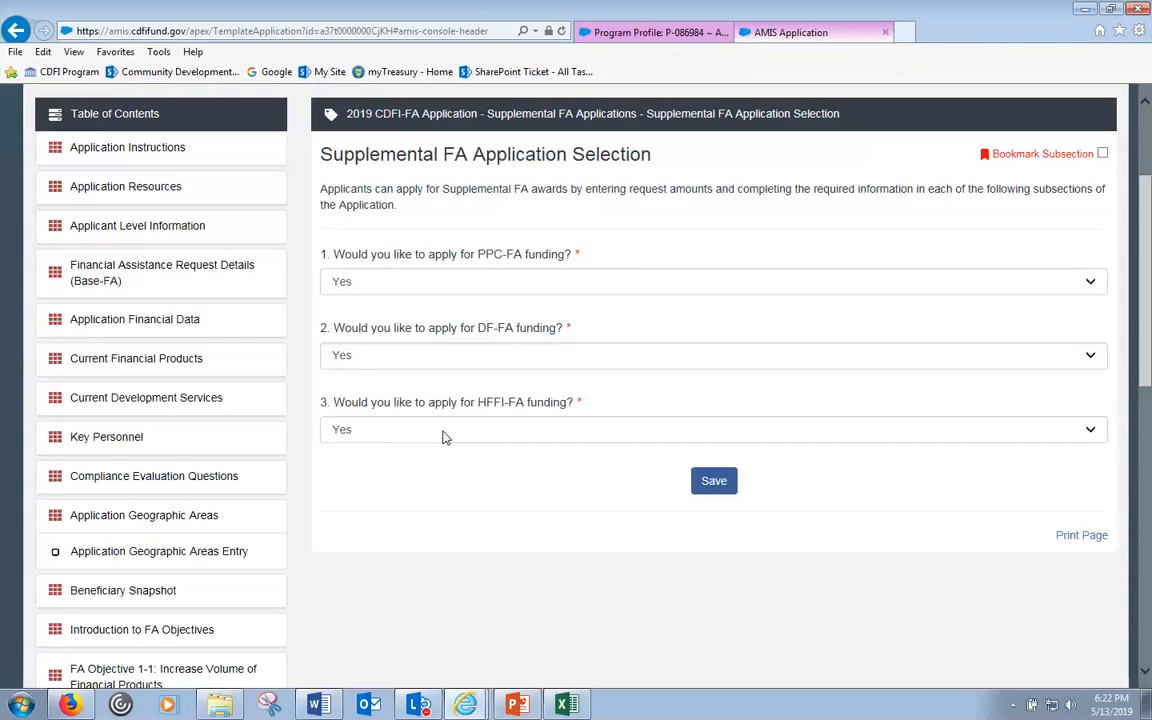
- Change the DF-FA funding answer to No and save the supplemental selections
click(440, 357)
click(371, 370)
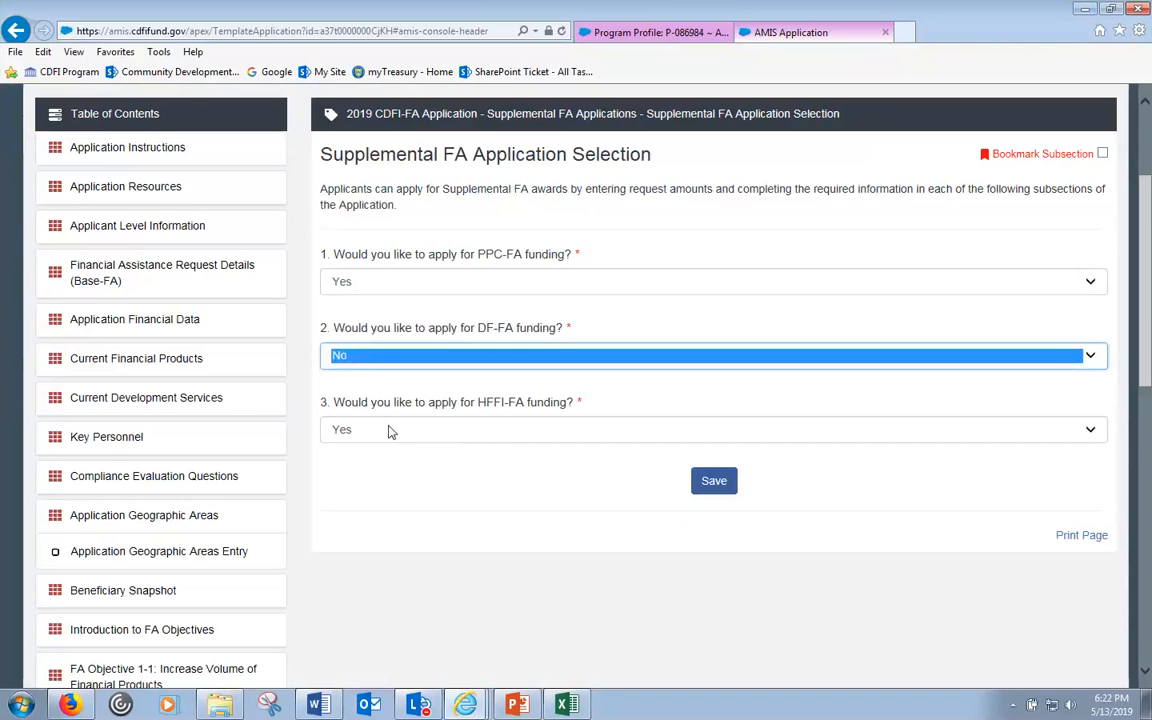
click(594, 517)
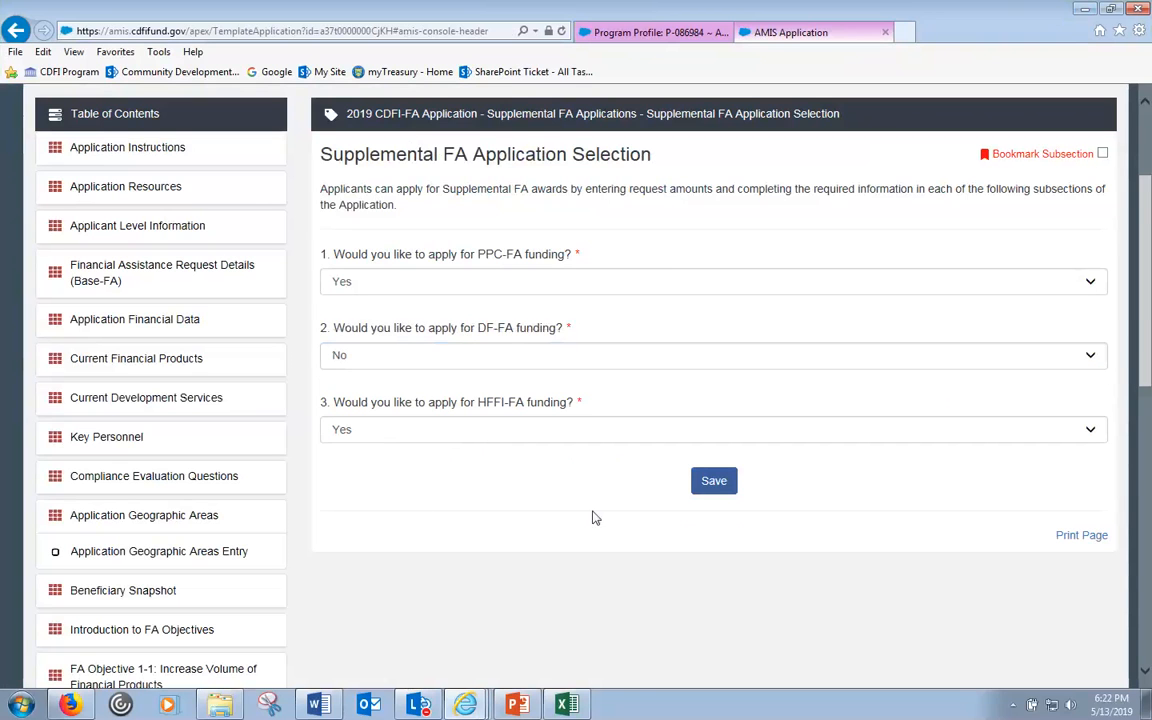
click(714, 481)
scroll(602, 458, down, 3)
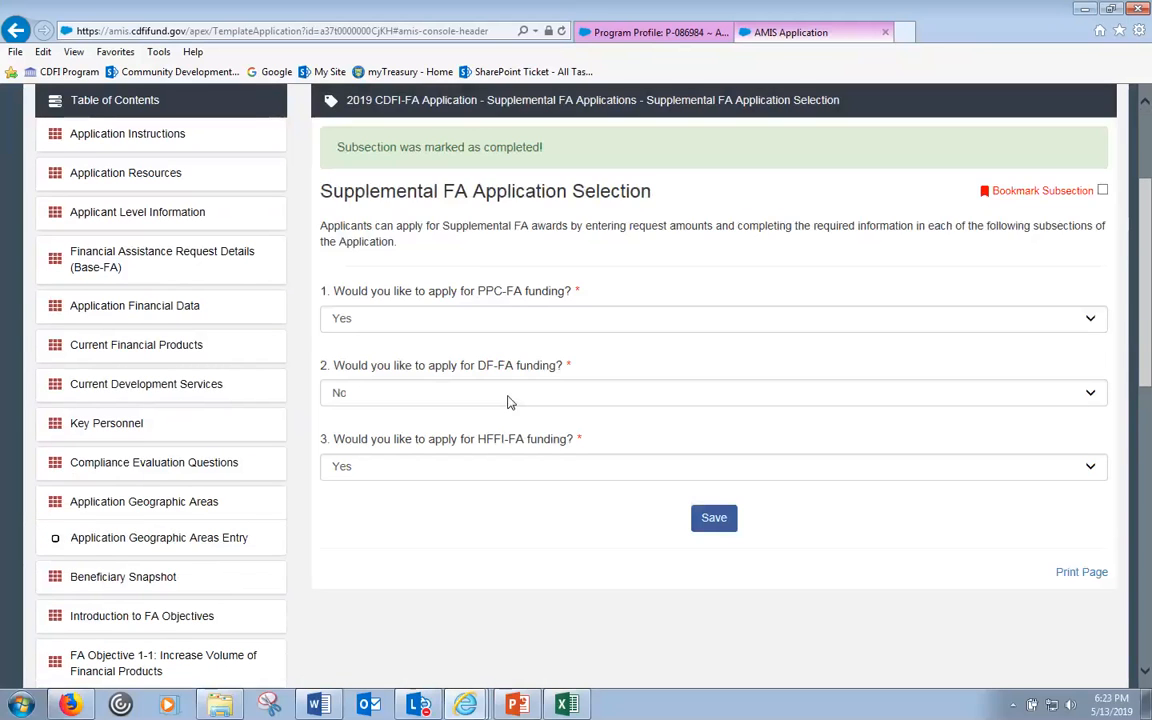
scroll(508, 400, down, 4)
scroll(508, 400, down, 4)
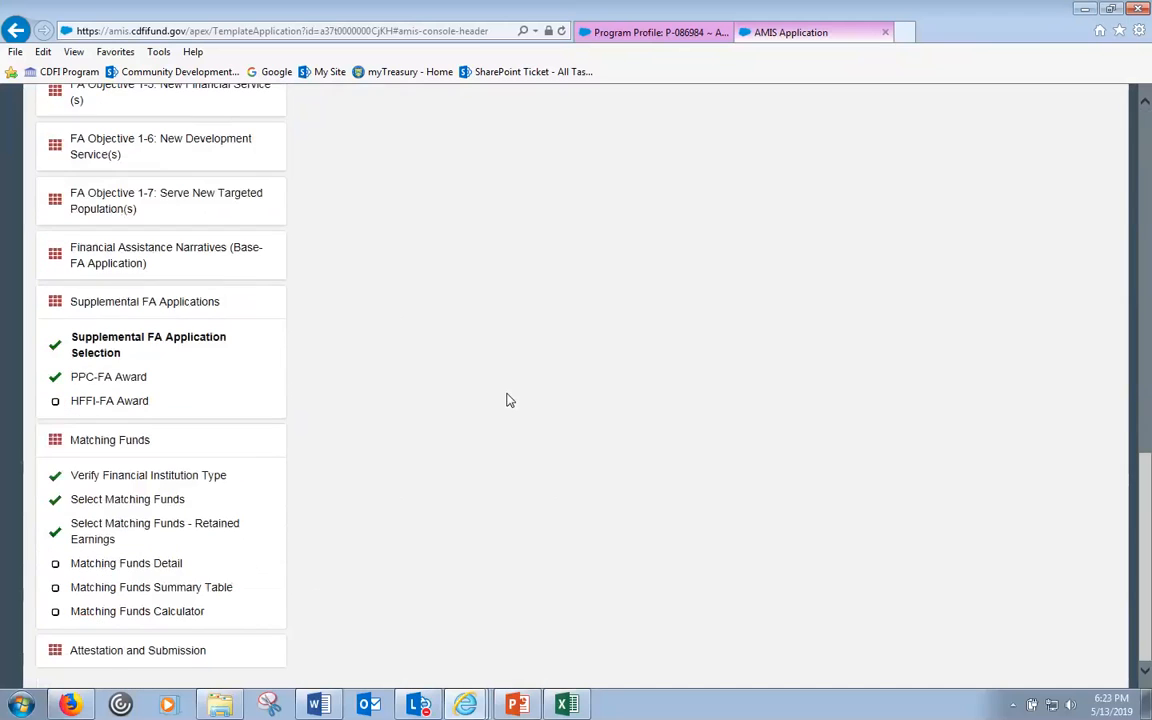
- Enter 2,000,000 as both the HFFI-FA request and first payment amounts, then save
click(117, 405)
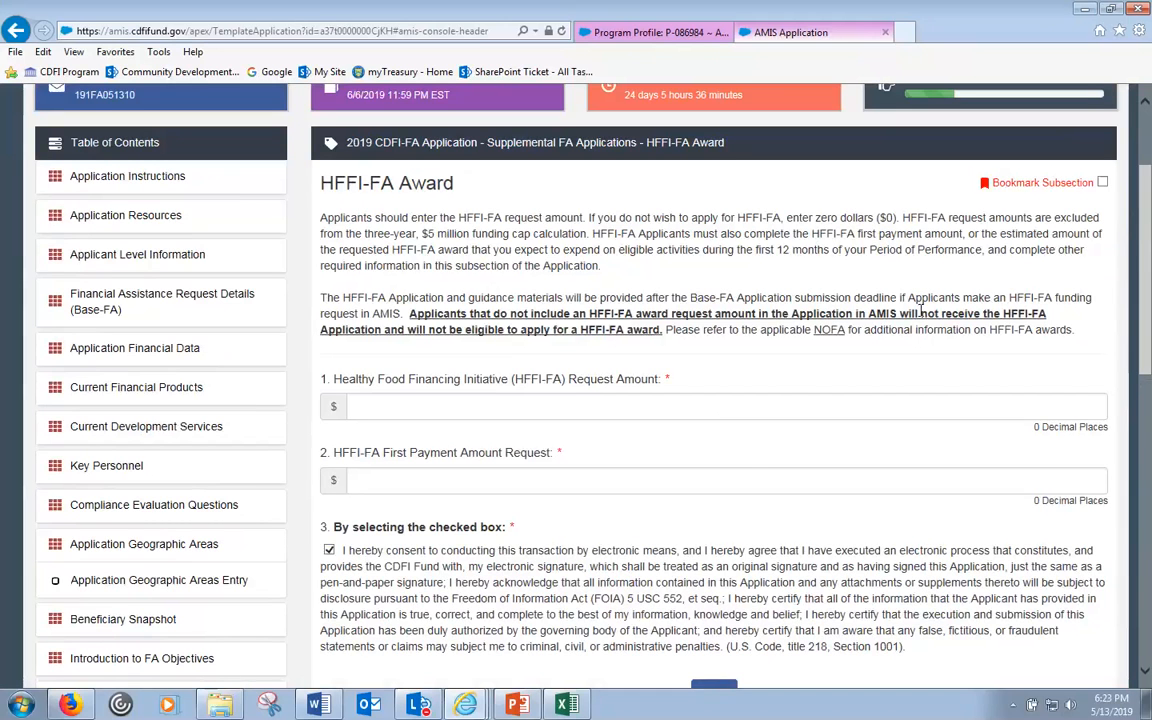
click(640, 410)
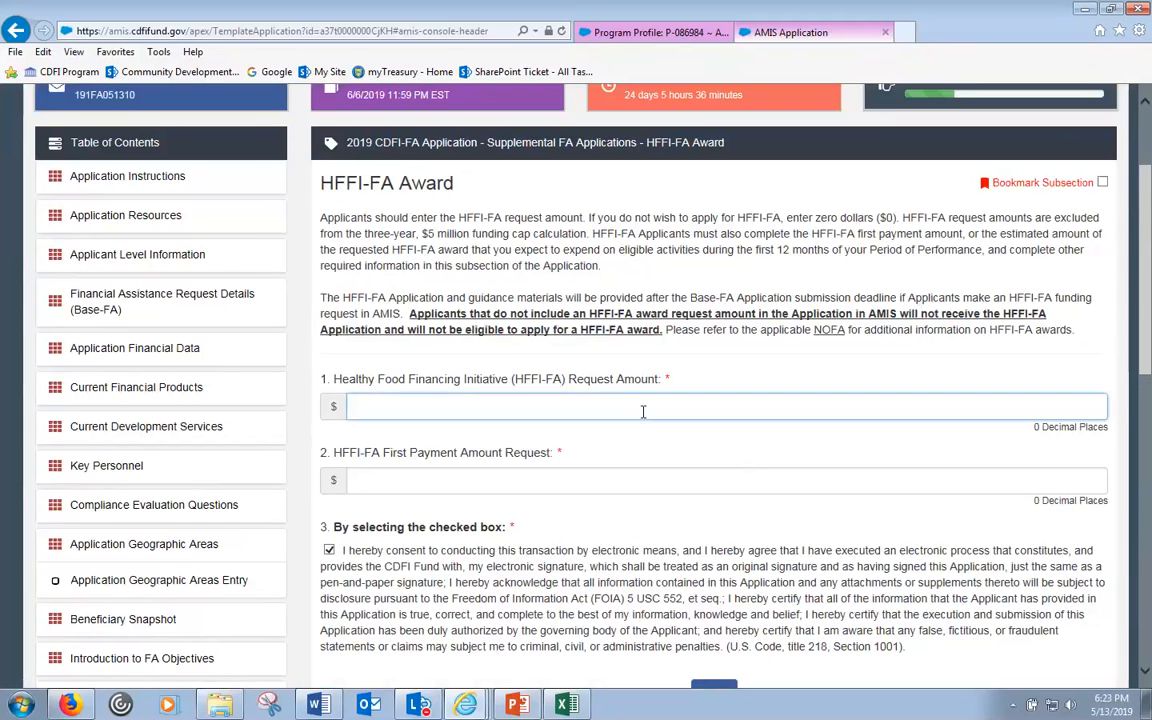
text(2000000)
click(523, 481)
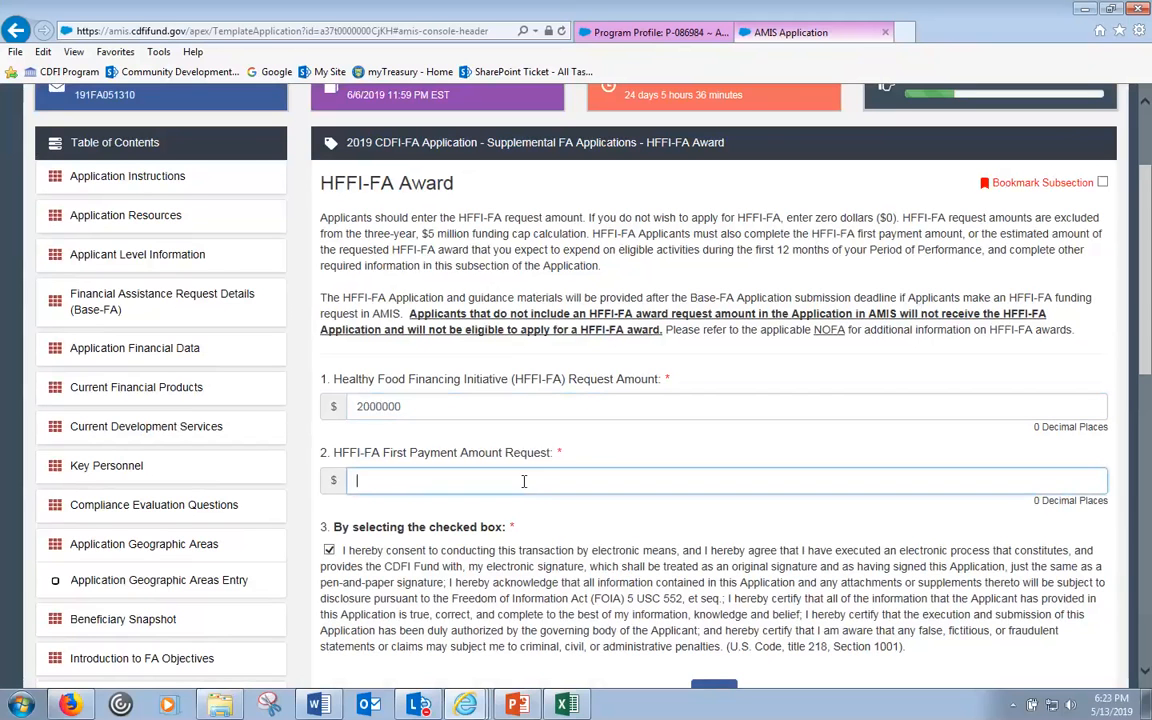
text(2000)
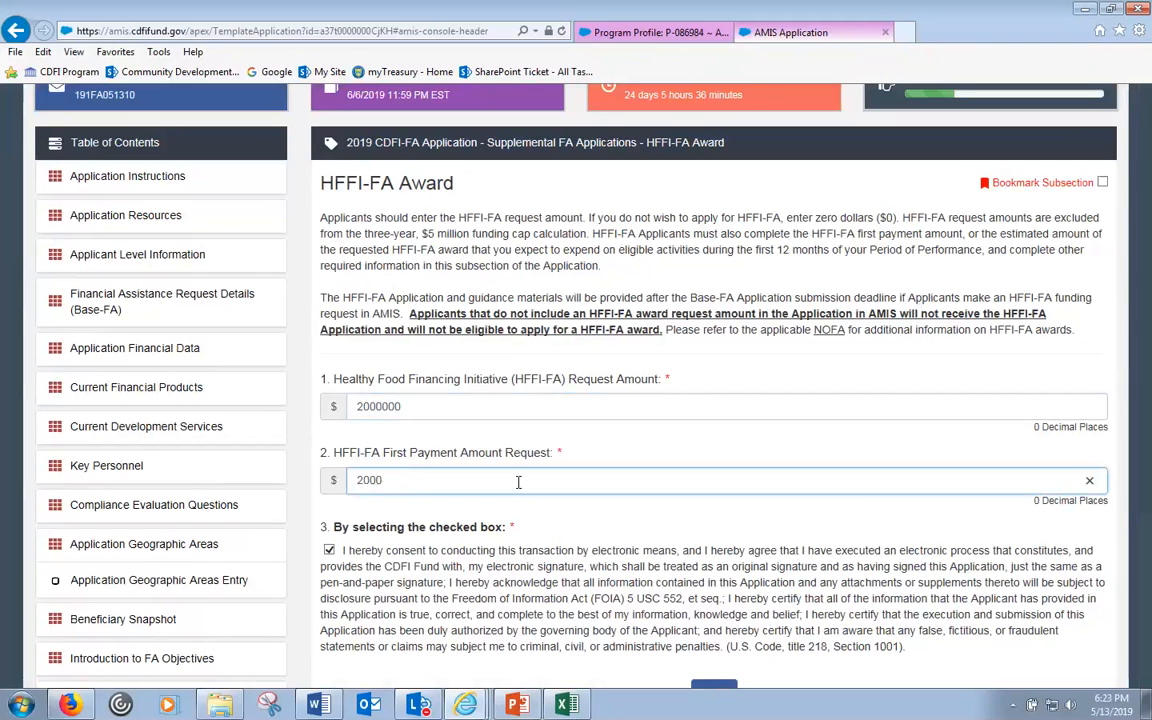
text(000)
key(Tab)
scroll(539, 557, down, 3)
click(712, 509)
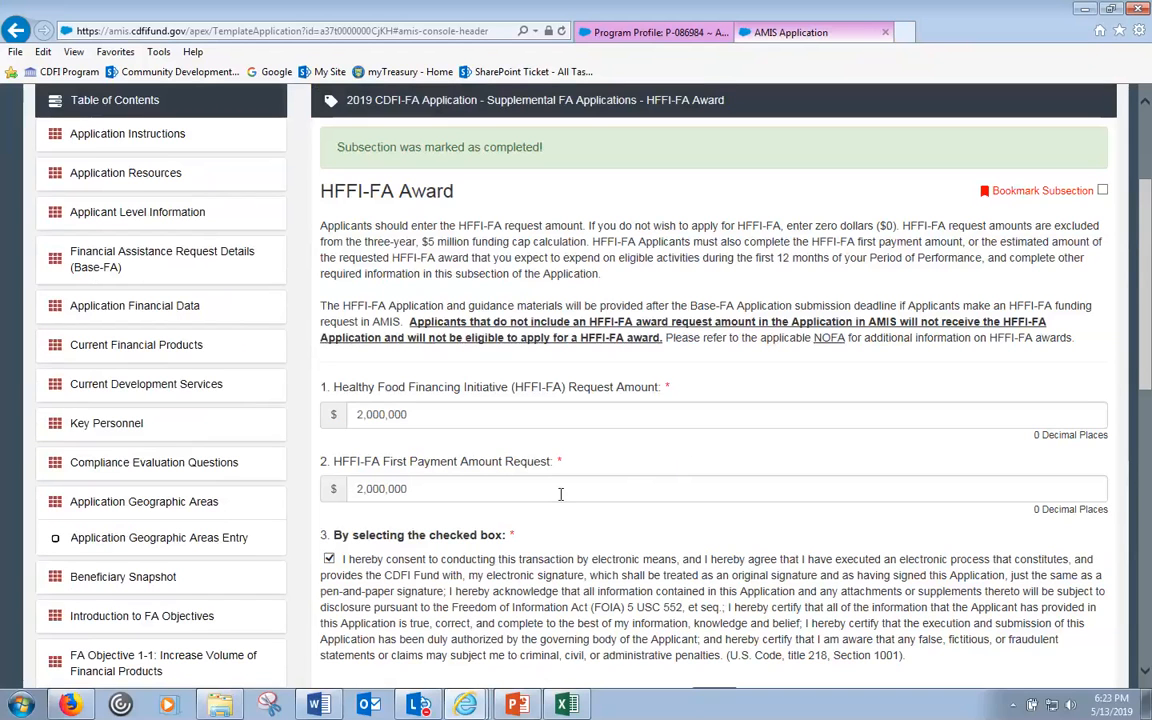
scroll(600, 578, down, 1)
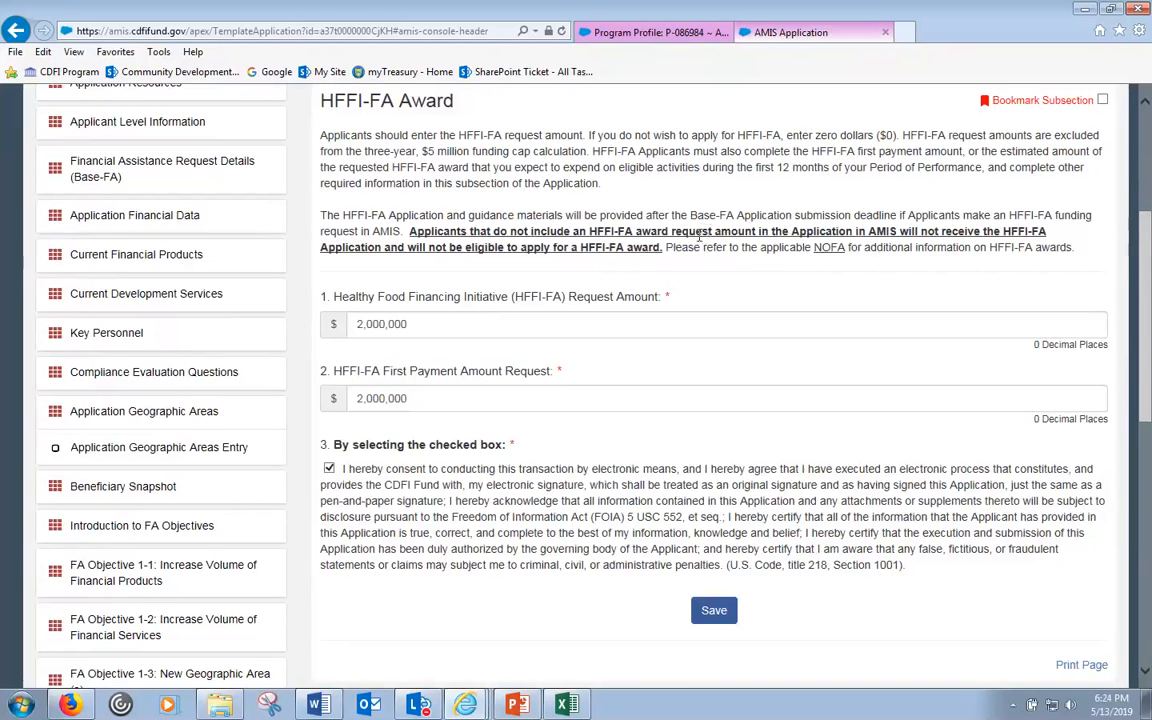
scroll(643, 331, down, 3)
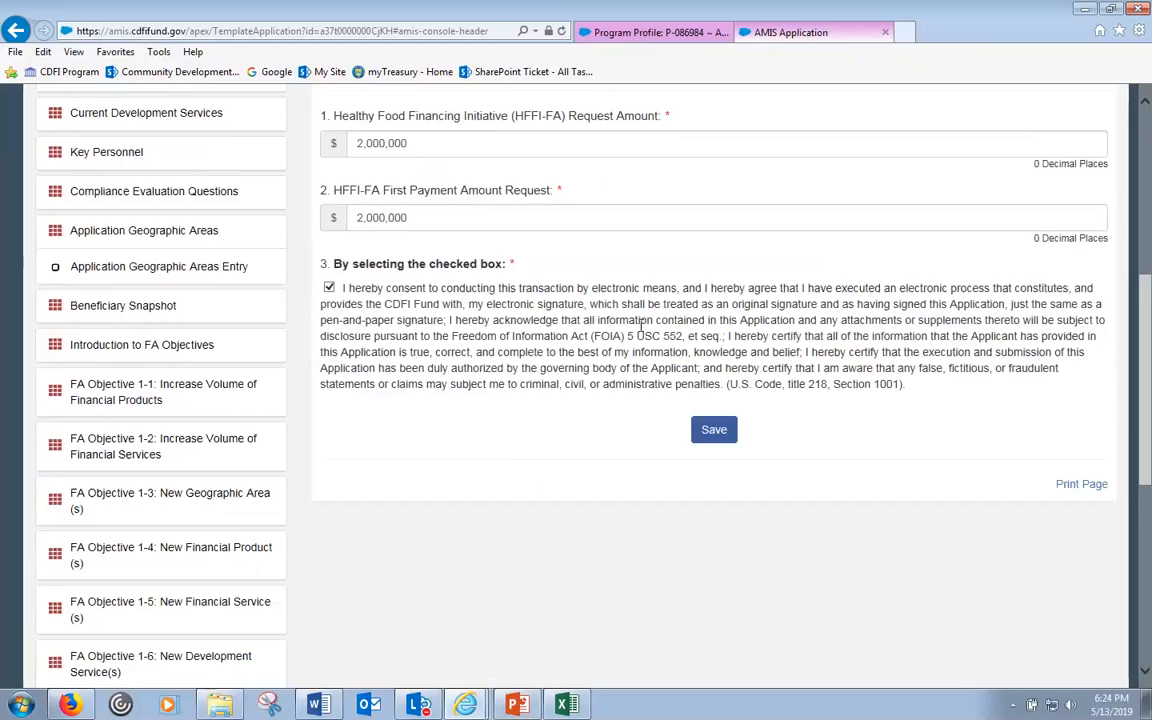
scroll(643, 331, down, 4)
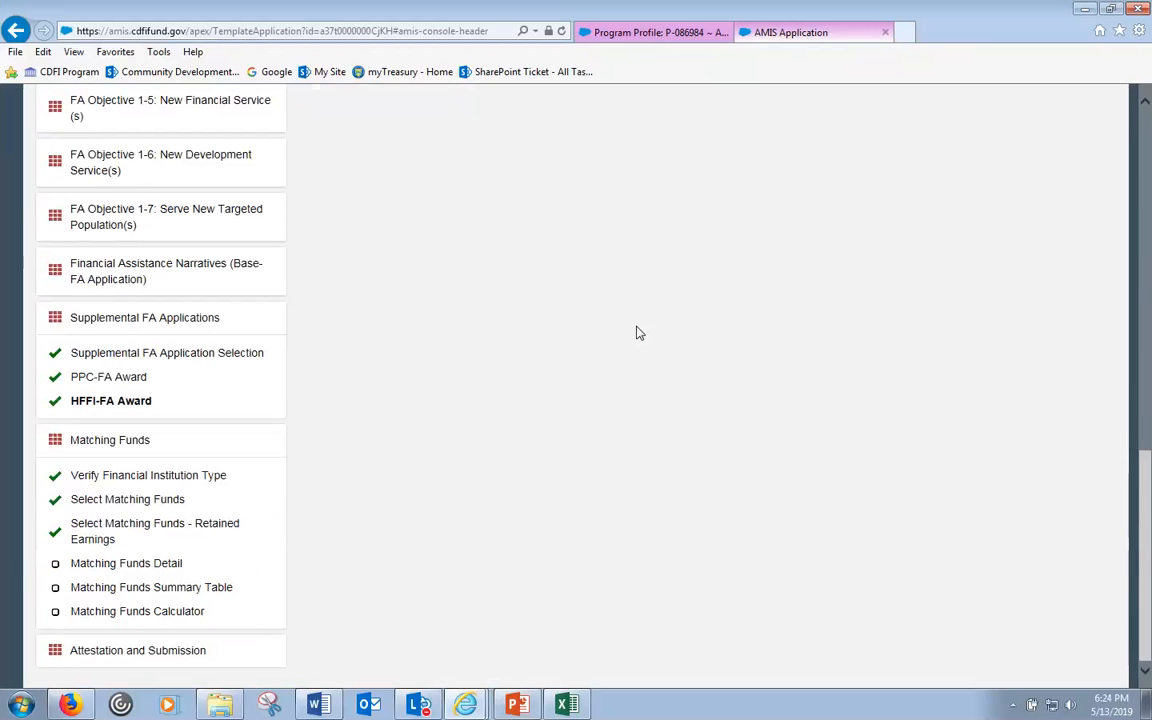
- Replace the PPC-FA Request Amount of 100,000 with 0, then expand FA Objective 1-1
click(118, 380)
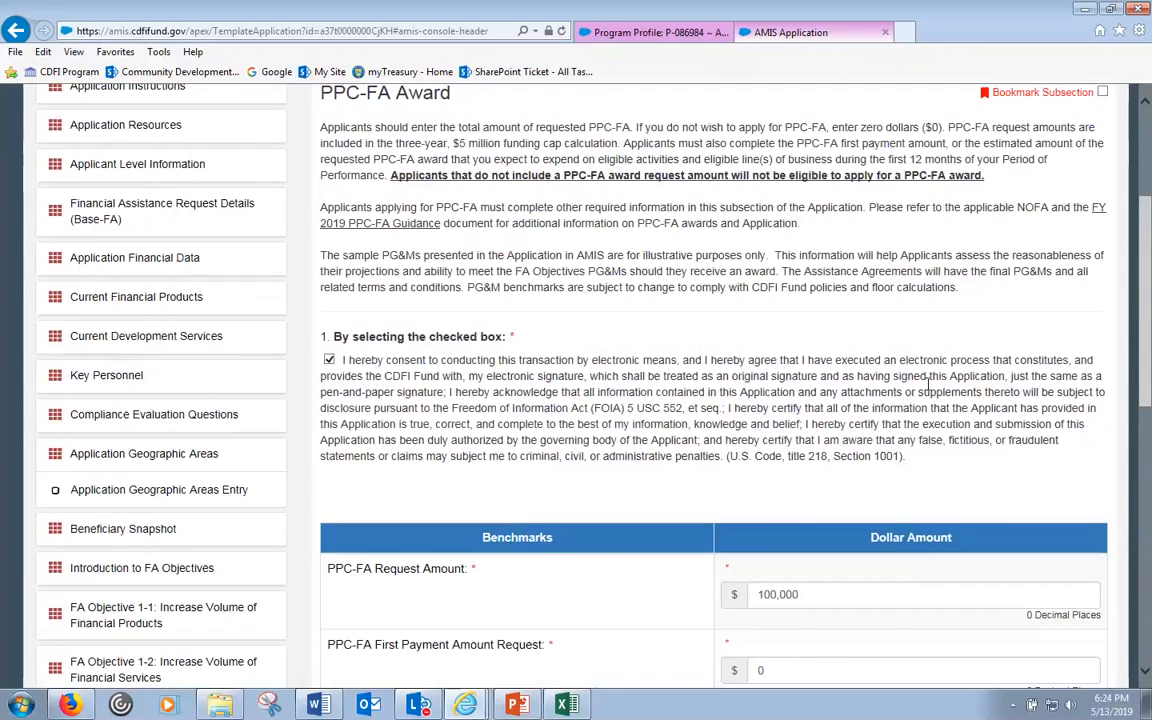
scroll(929, 382, down, 8)
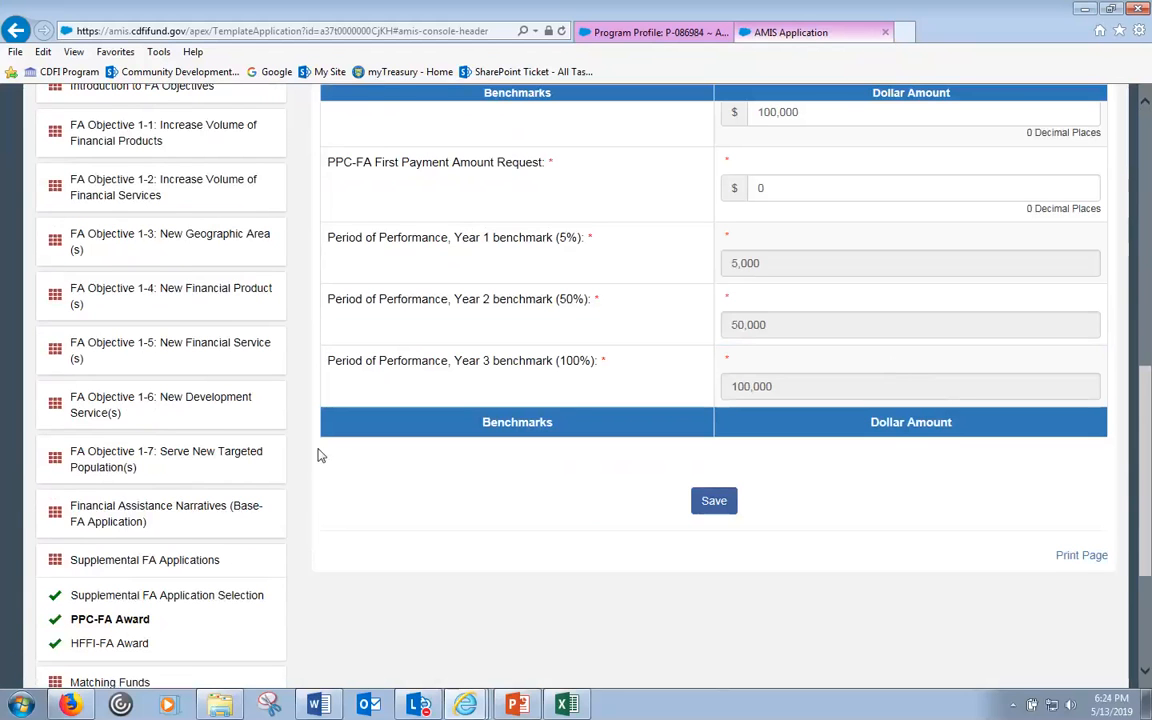
scroll(360, 450, down, 2)
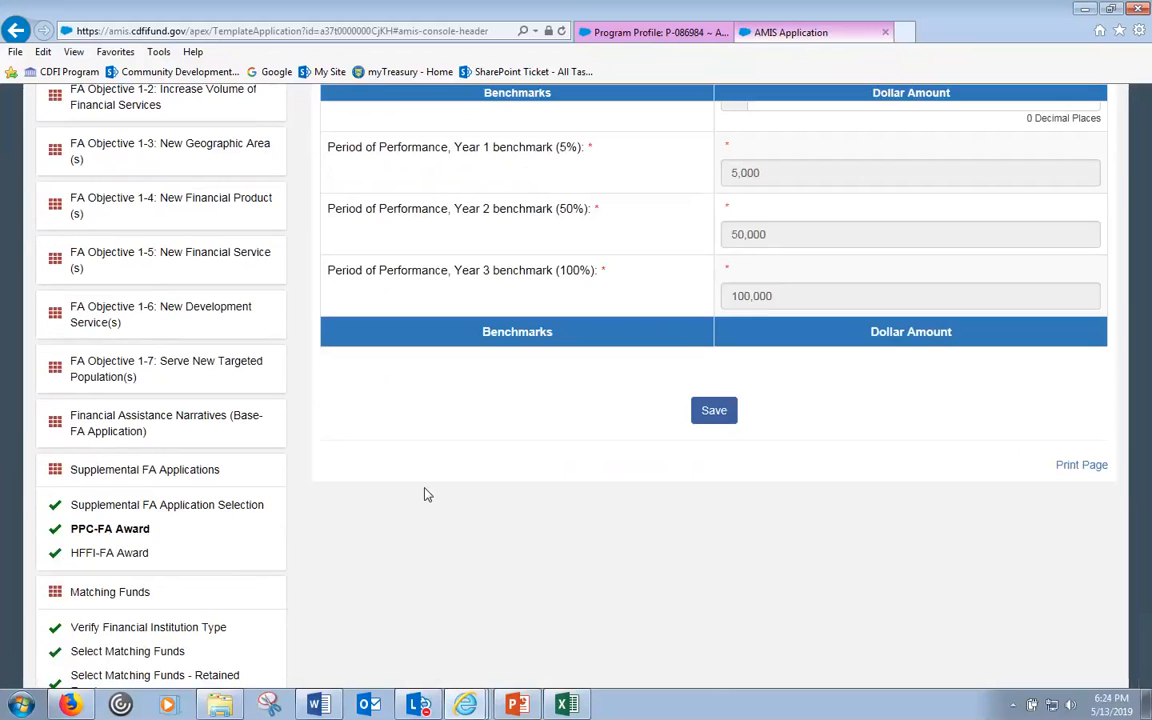
scroll(602, 406, up, 3)
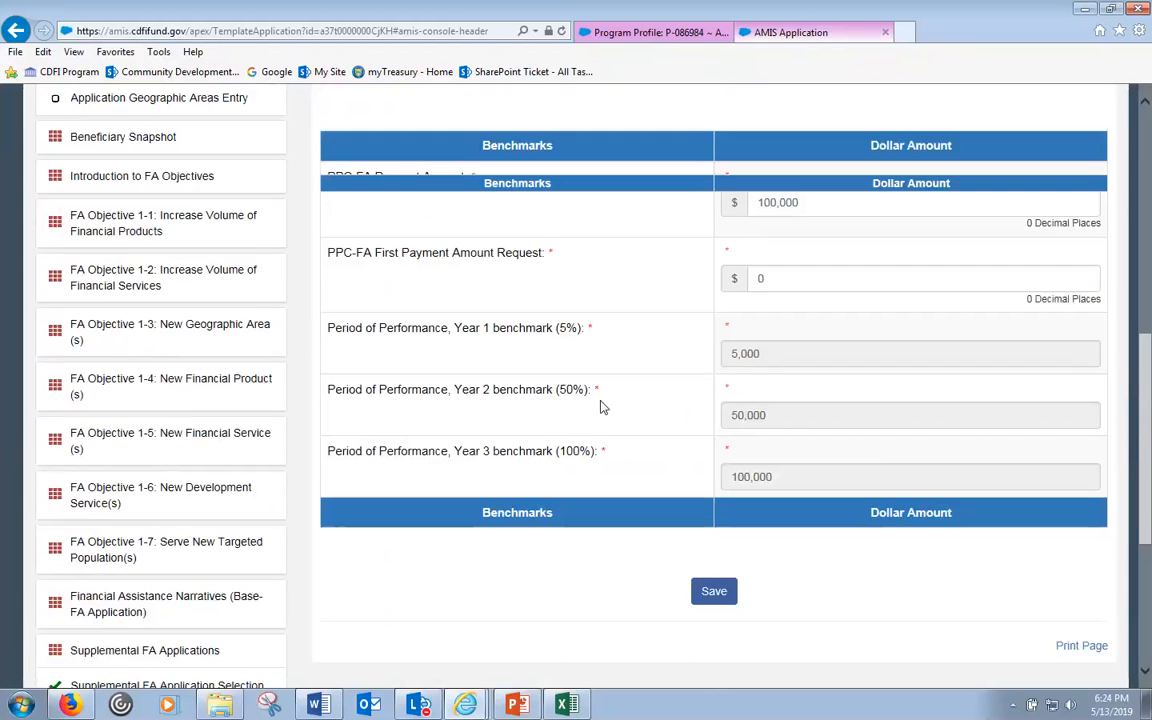
scroll(600, 404, up, 3)
double_click(797, 382)
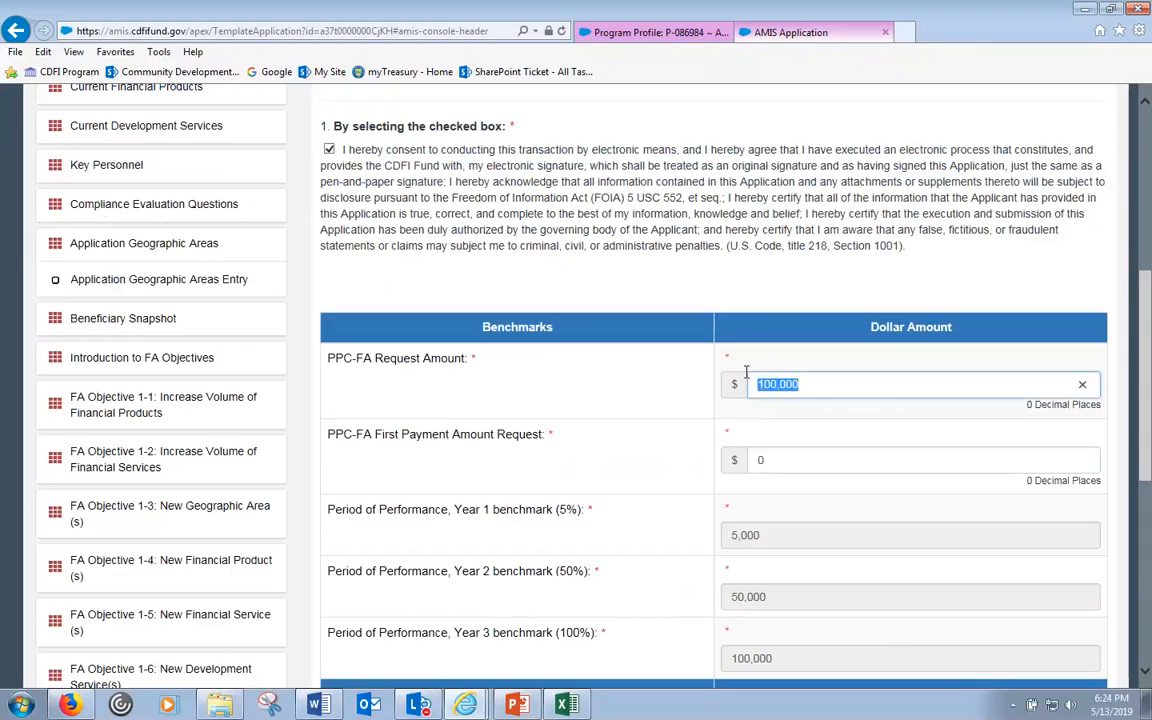
text(0)
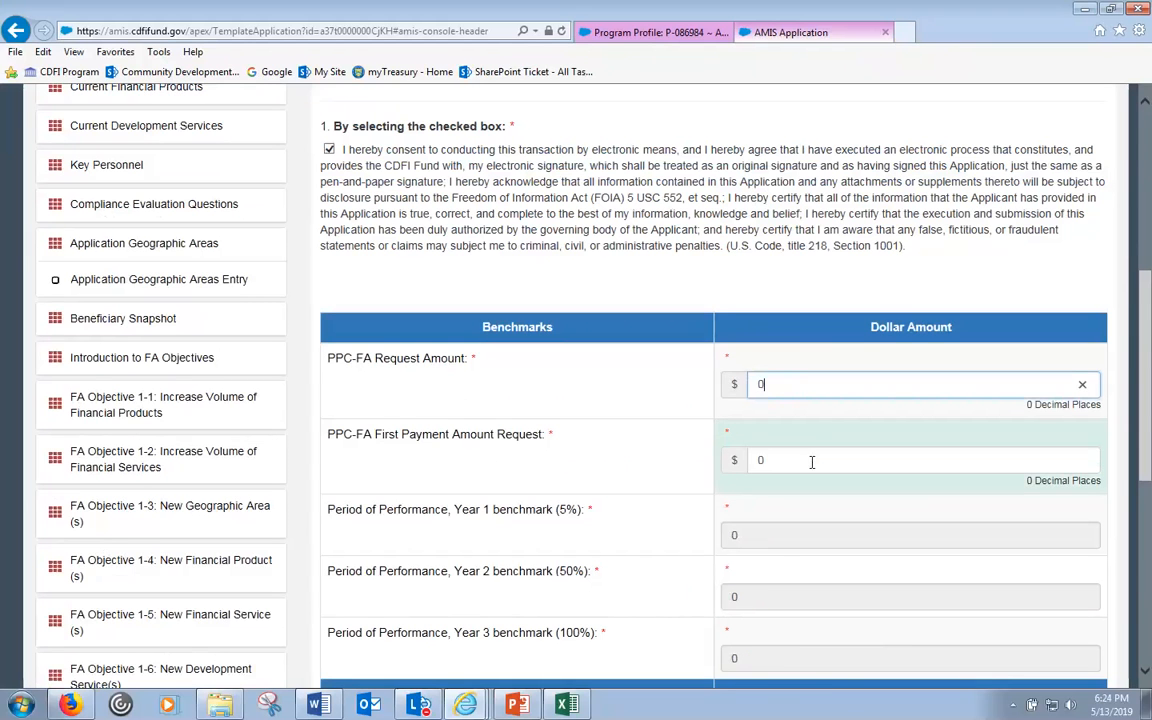
scroll(723, 405, up, 6)
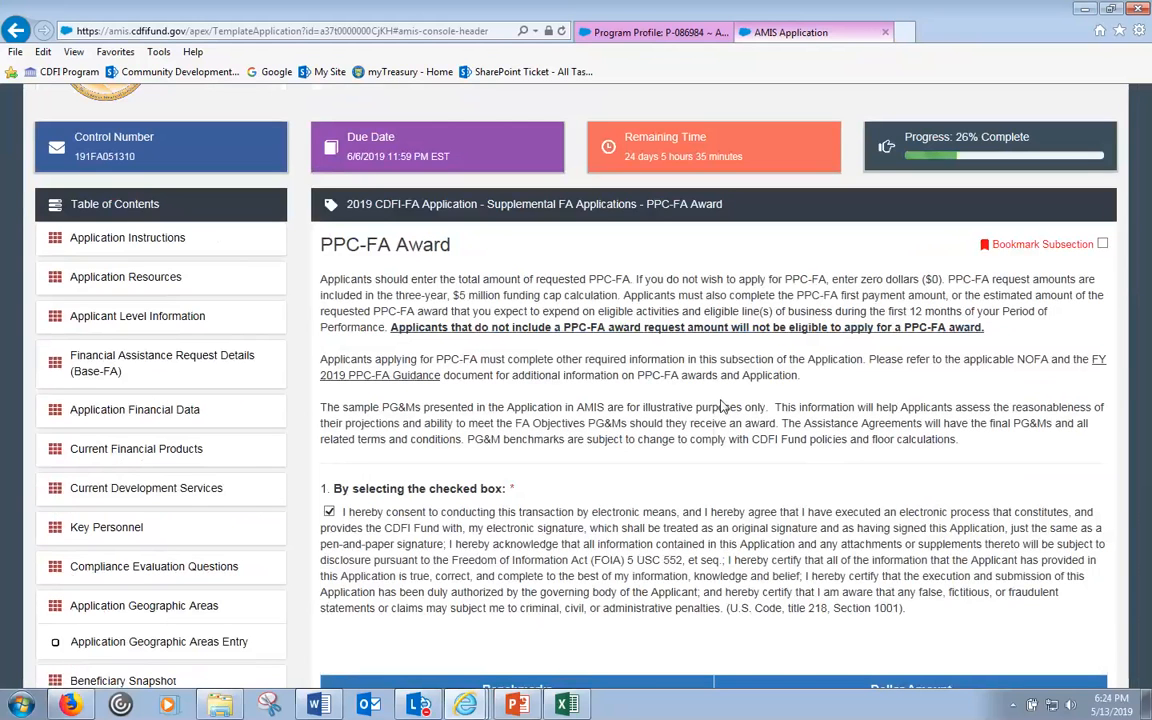
scroll(722, 405, down, 3)
scroll(725, 404, down, 2)
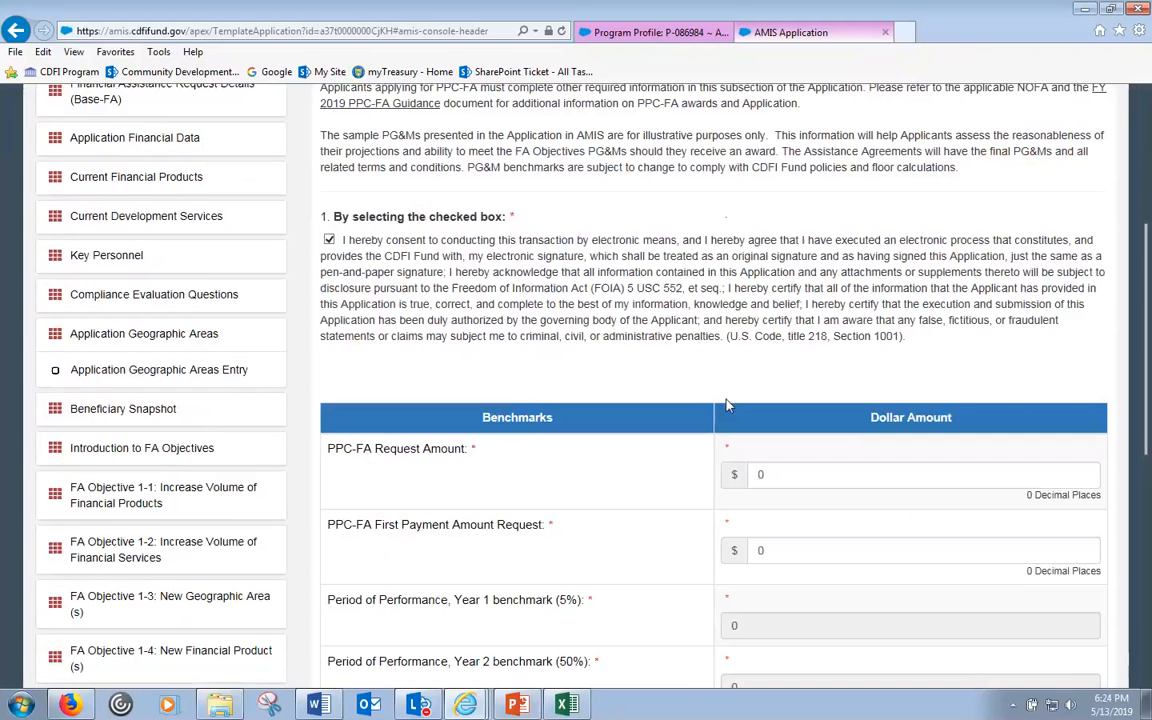
scroll(489, 513, down, 3)
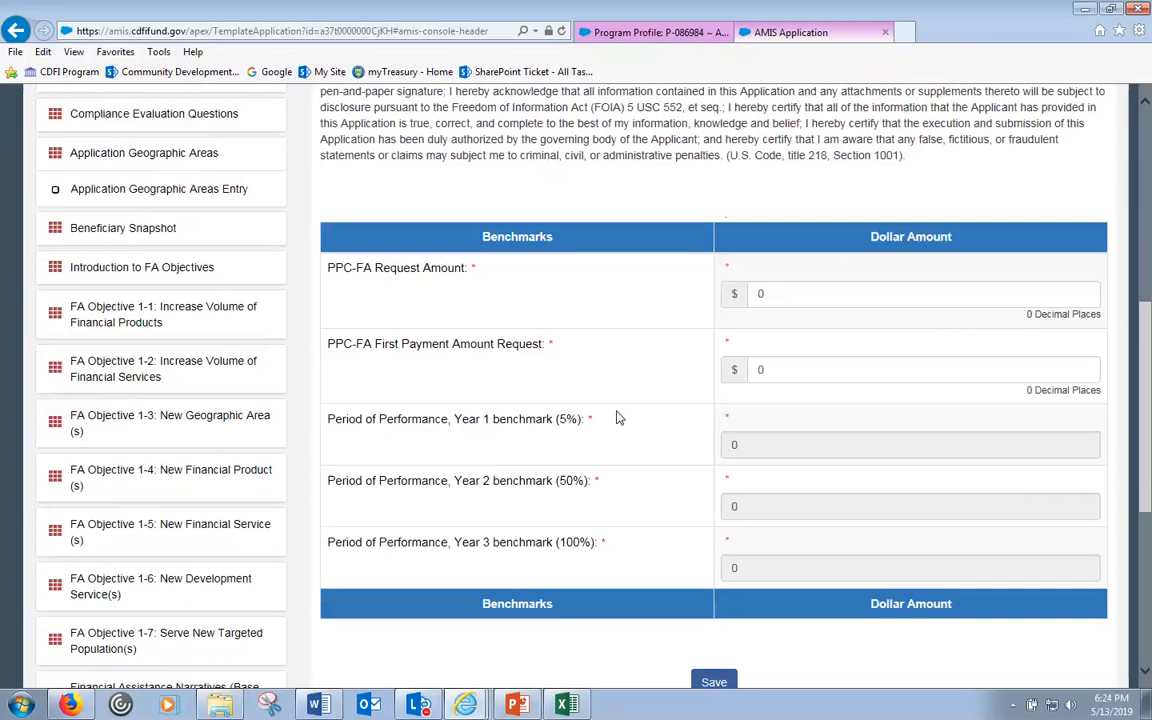
click(199, 316)
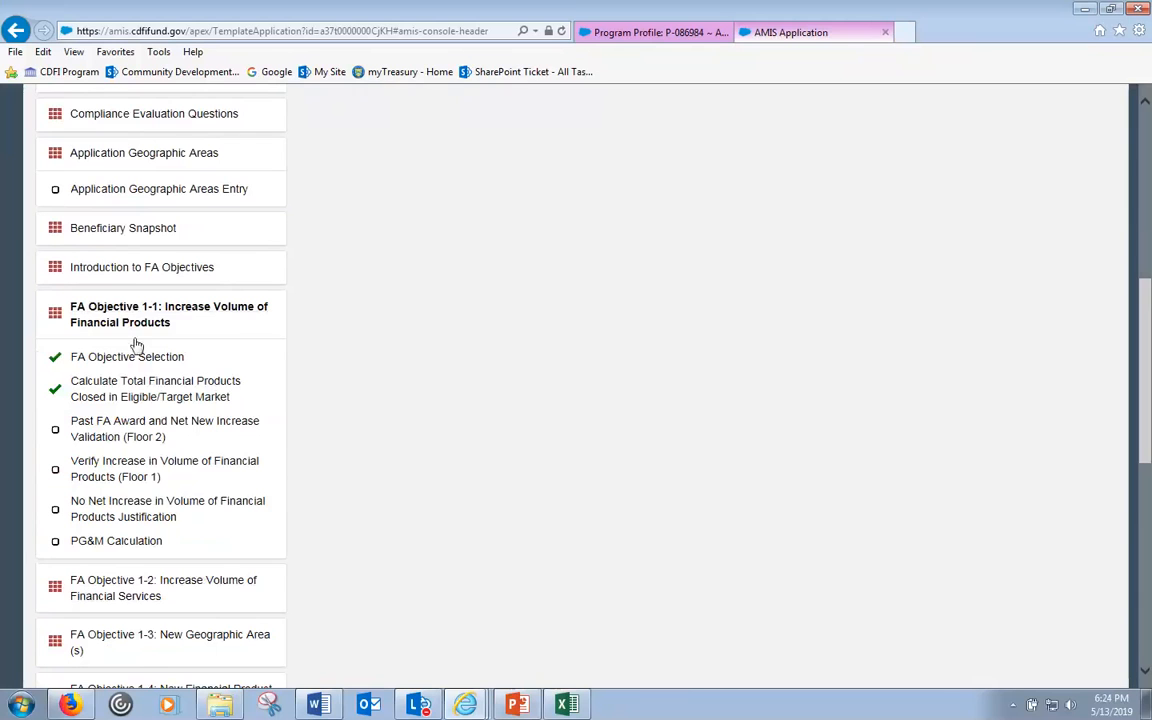
- Review FA Objective 1-1's PG&M Calculation: 1,950,000 projected; benchmarks 487,500, 975,000, 1,755,000
click(116, 541)
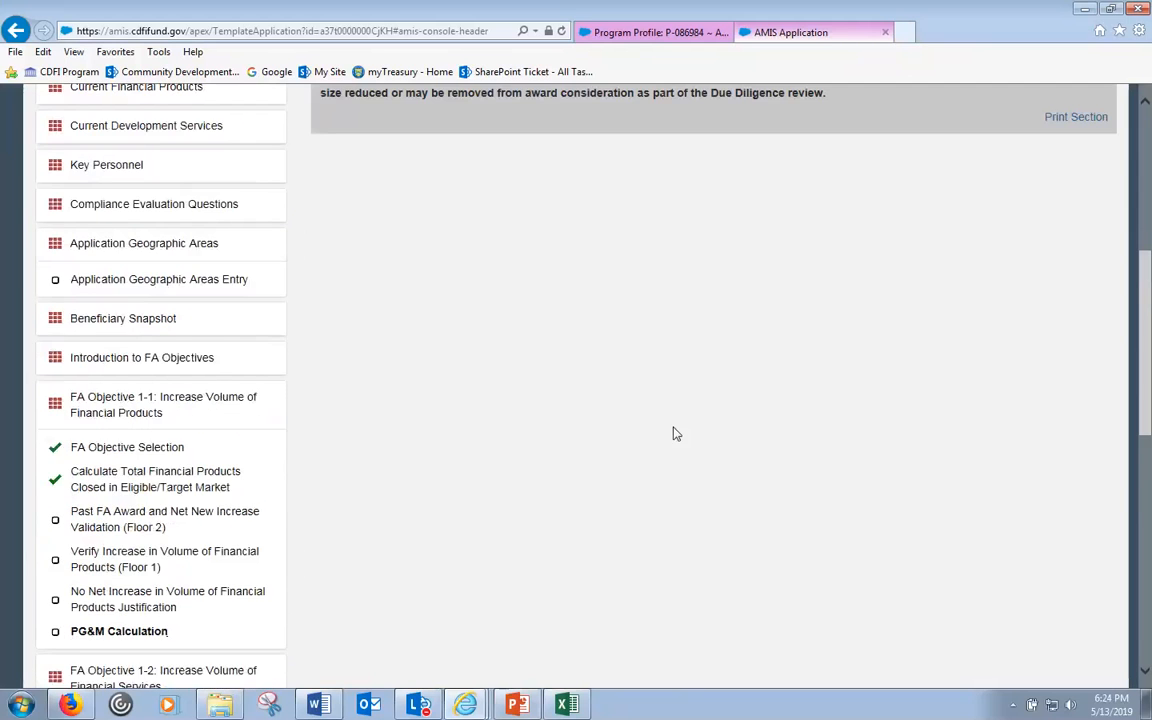
scroll(676, 433, down, 3)
scroll(690, 400, up, 1)
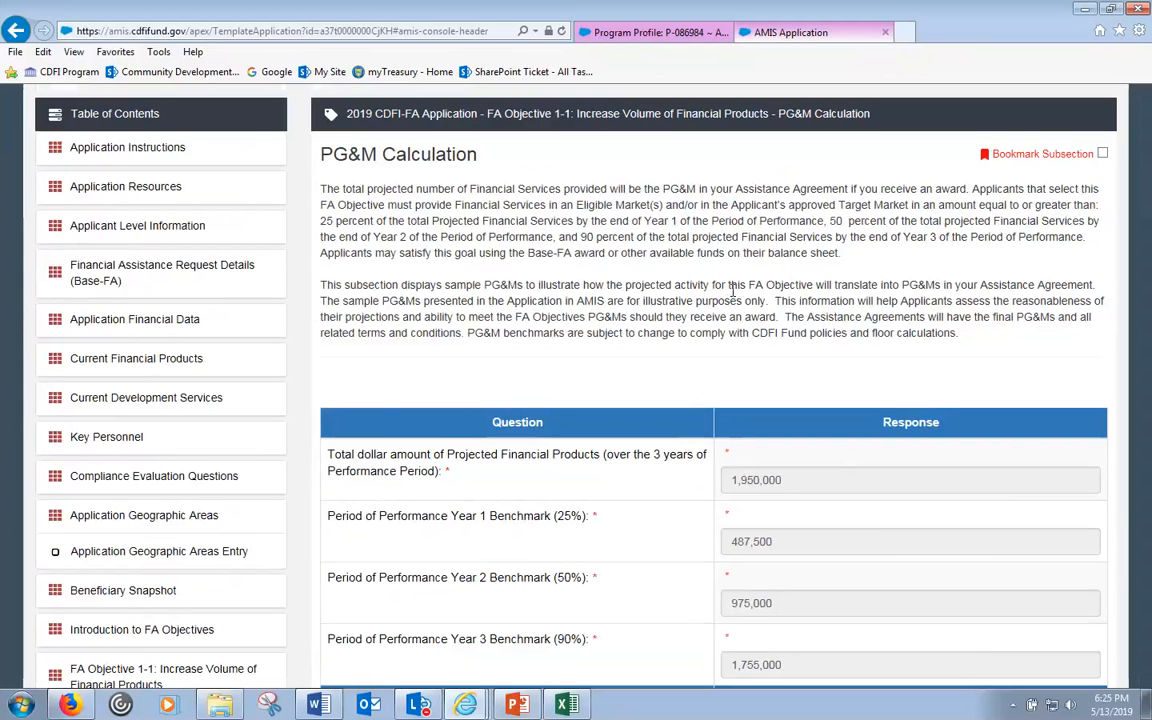
scroll(409, 422, down, 3)
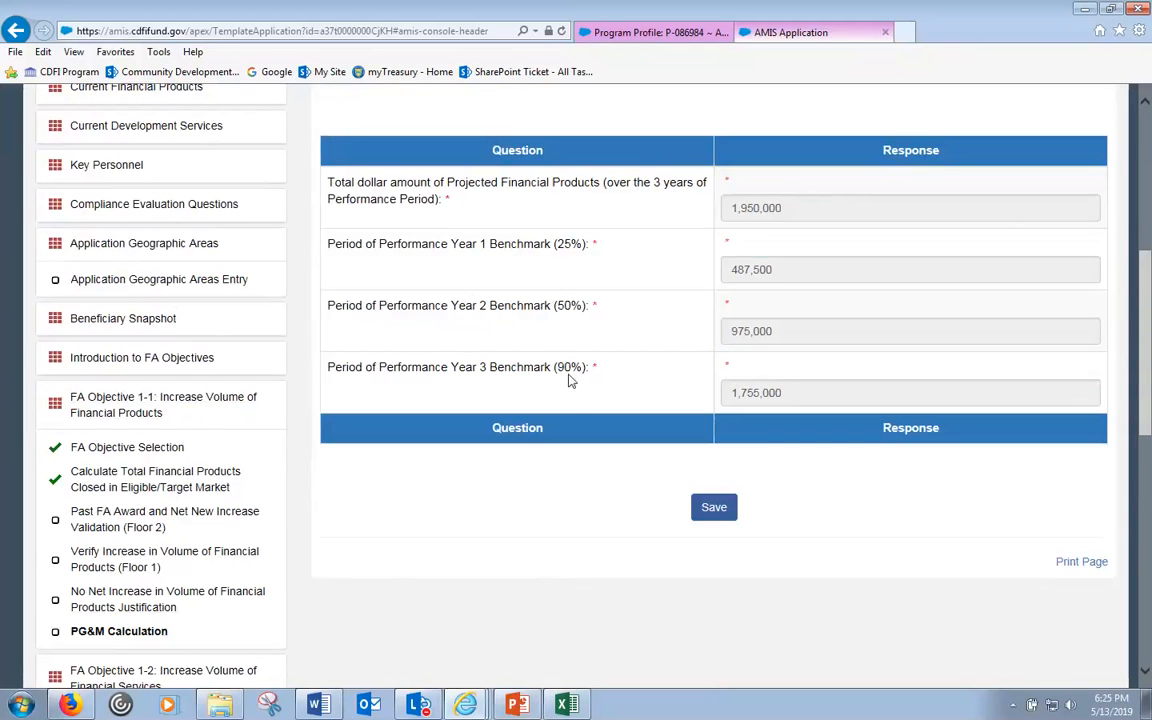
scroll(569, 380, up, 3)
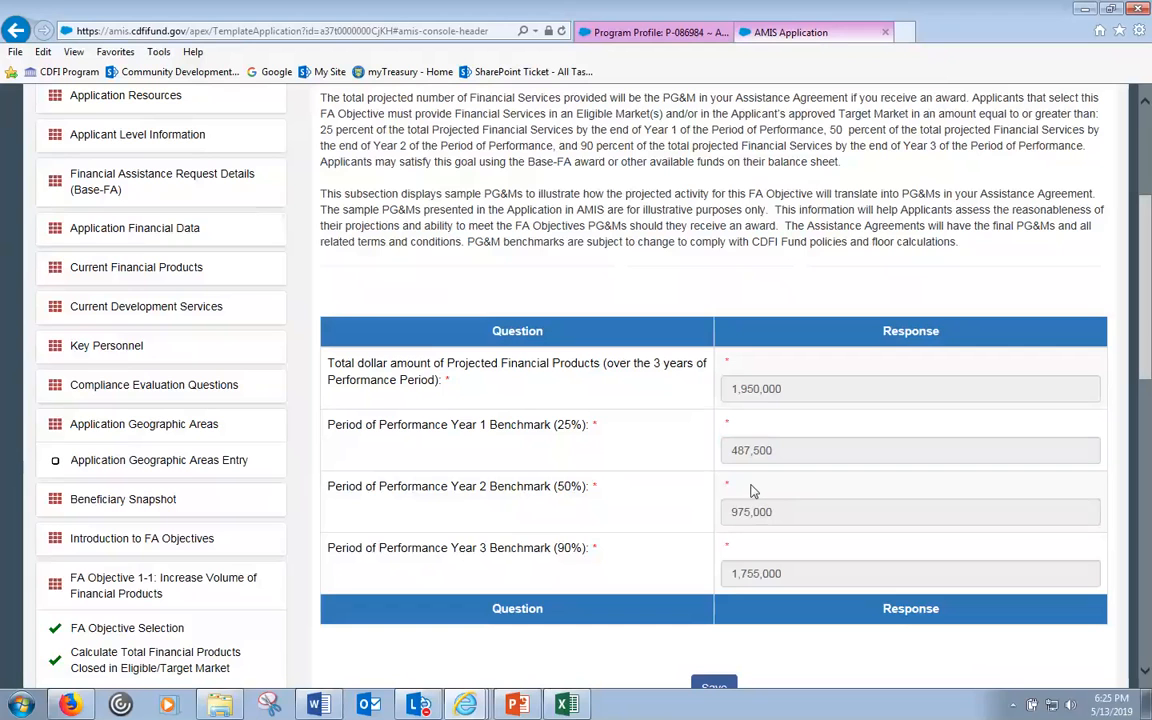
scroll(740, 488, down, 2)
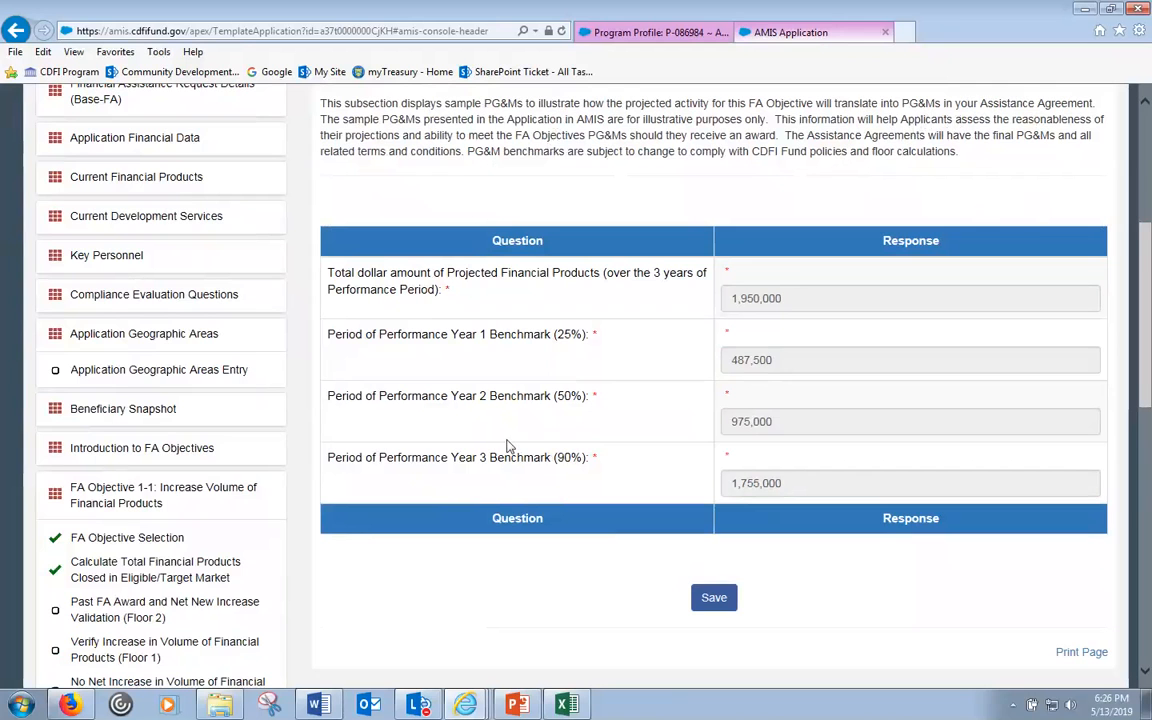
scroll(472, 546, down, 1)
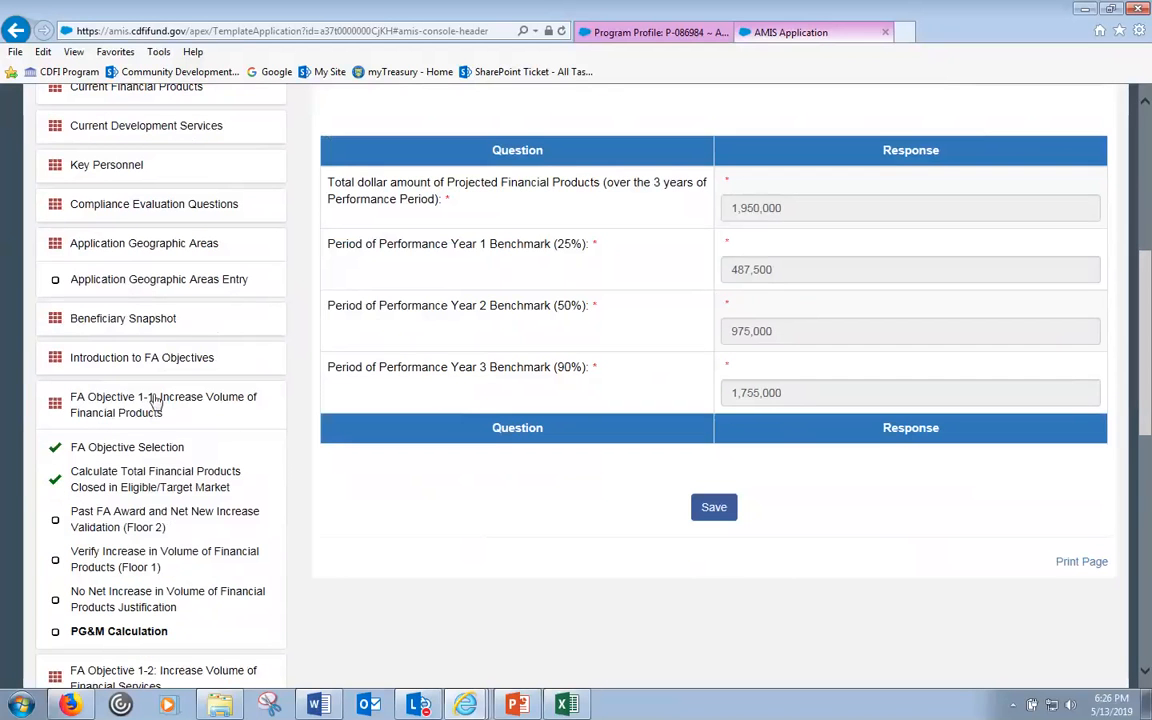
- Check FA Objective 1-3's PG&M Calculation (1,050,000; 262,500, 525,000, 945,000), then return to PPC-FA Award
click(245, 406)
scroll(240, 450, down, 1)
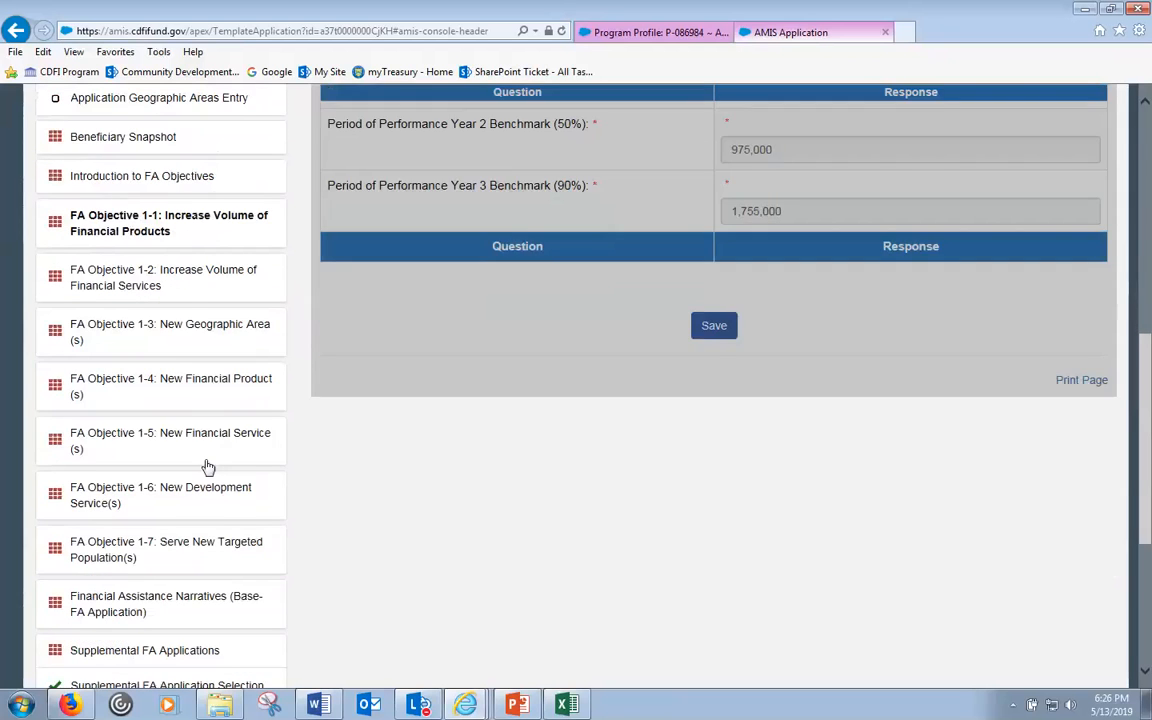
click(257, 327)
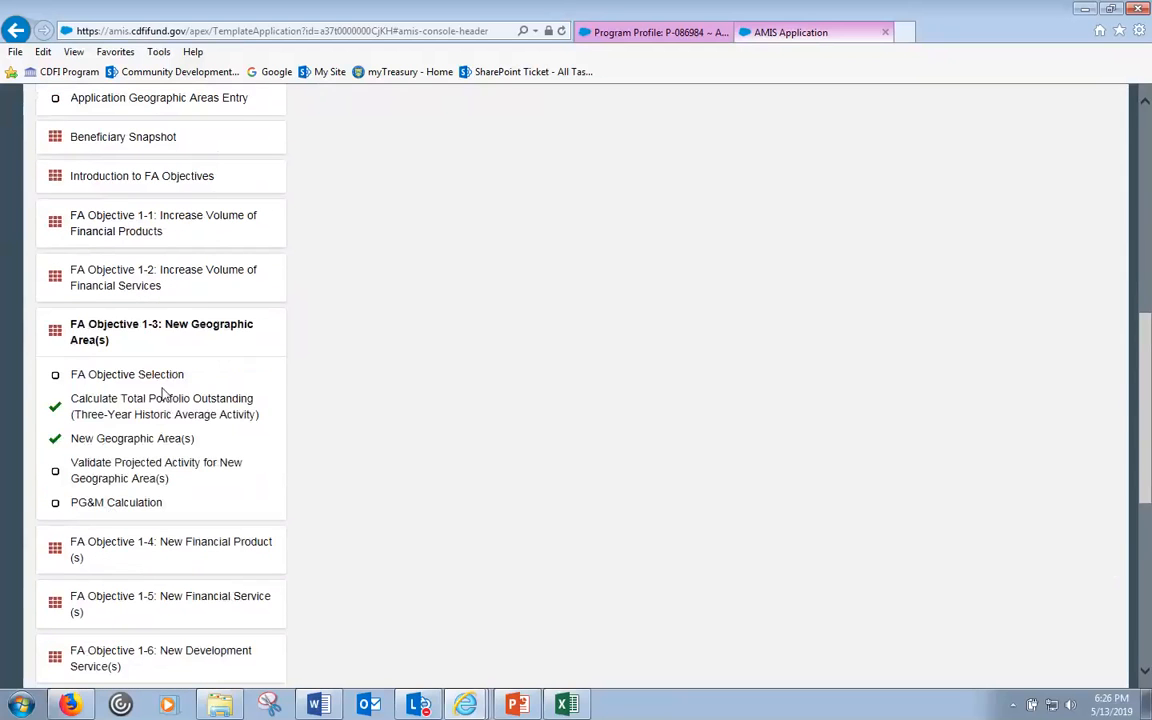
click(105, 502)
scroll(686, 478, down, 3)
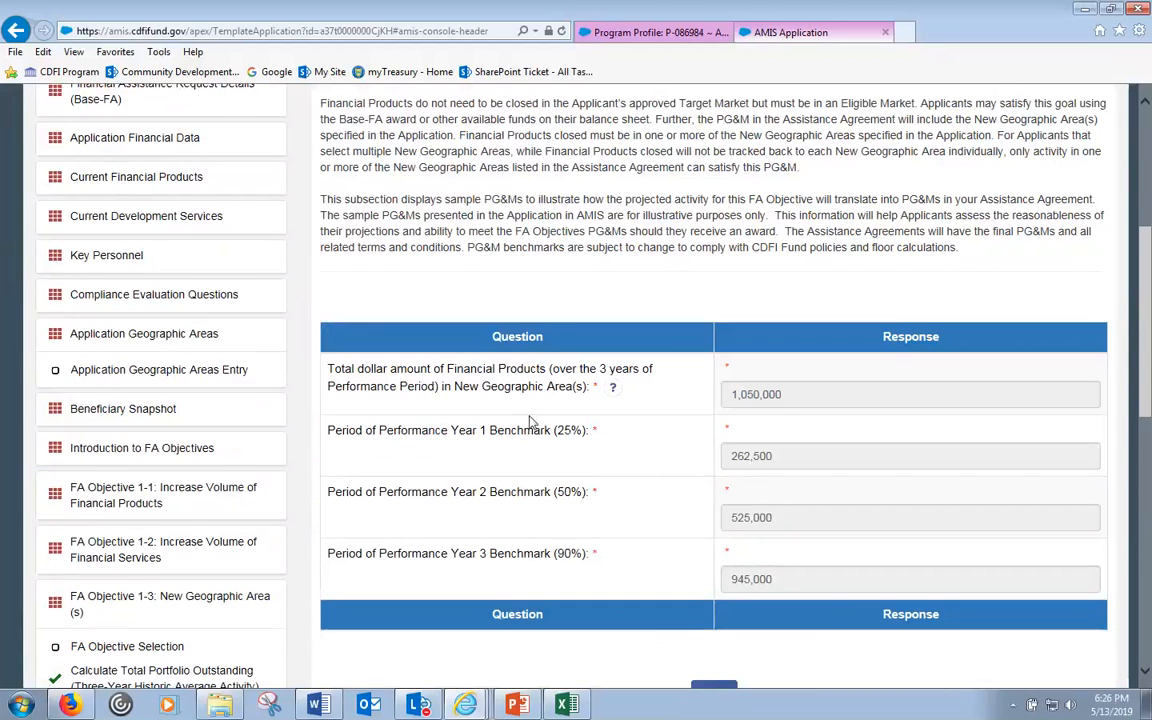
scroll(576, 390, down, 2)
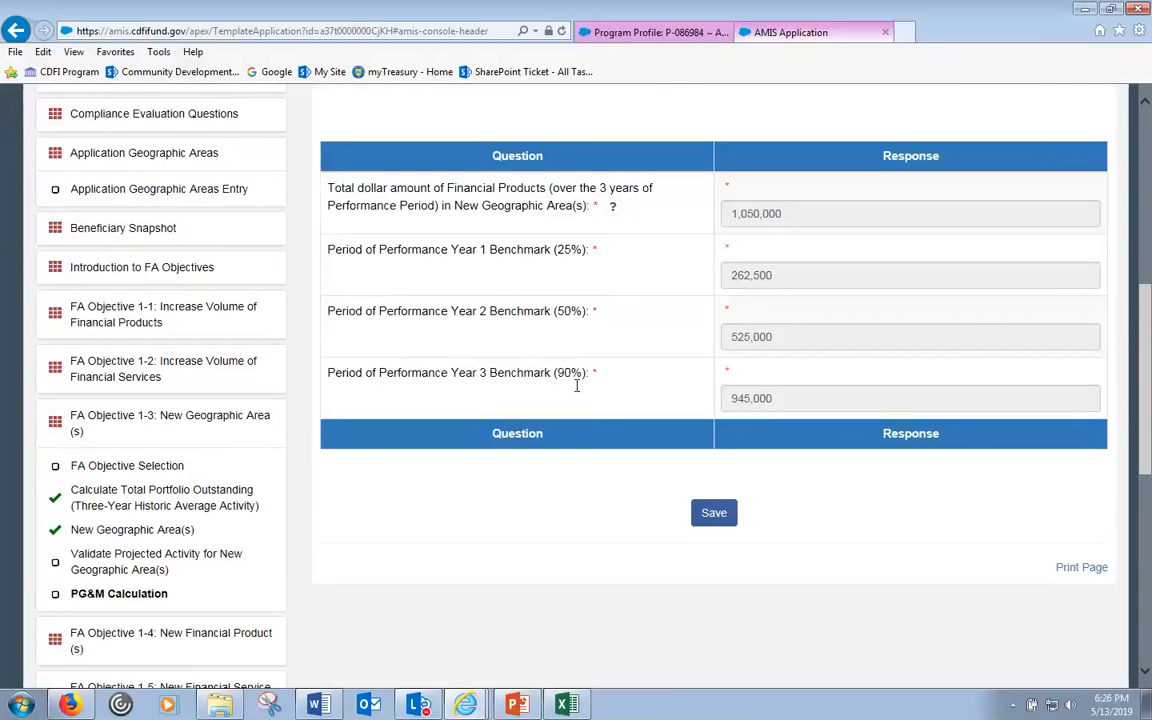
scroll(576, 386, down, 3)
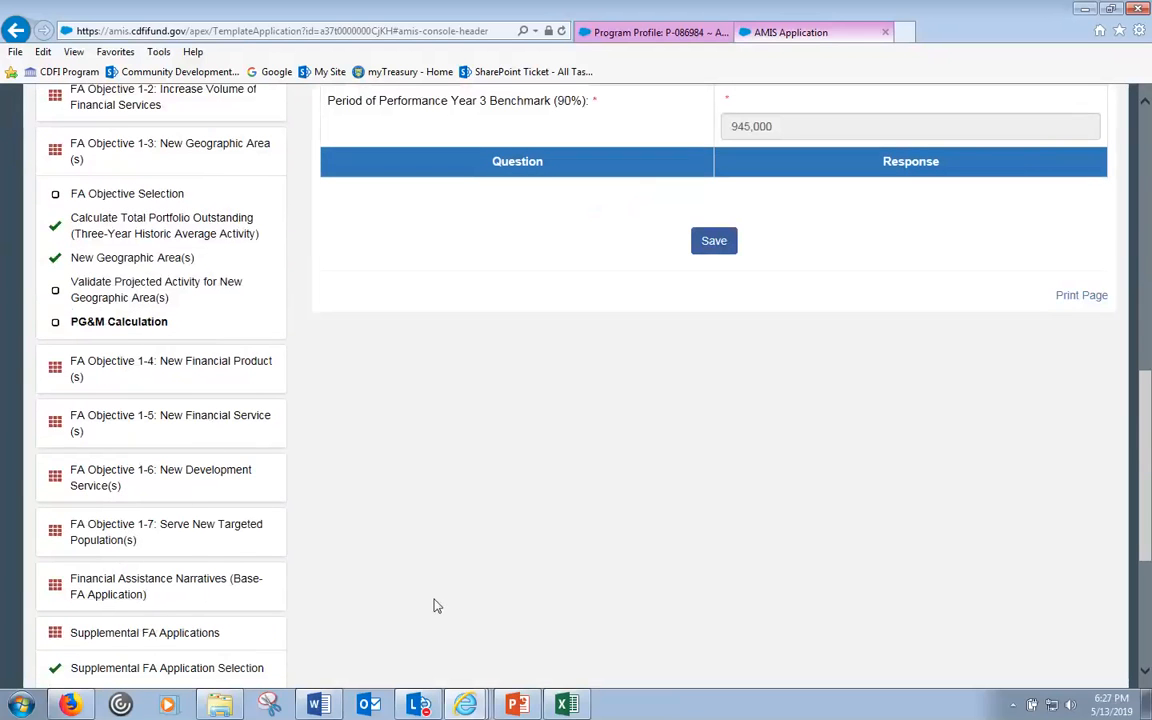
scroll(440, 600, down, 3)
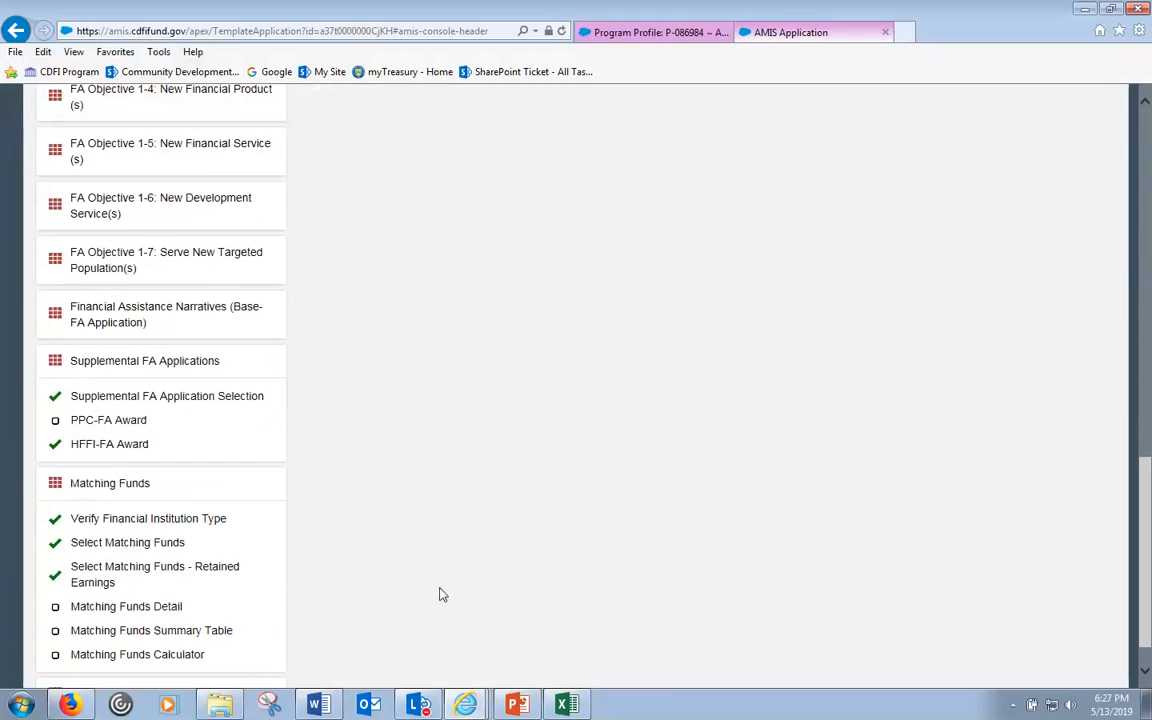
click(104, 421)
- Change the PPC-FA Request Amount from 100,000 to 300,000
scroll(810, 489, up, 5)
scroll(850, 482, up, 2)
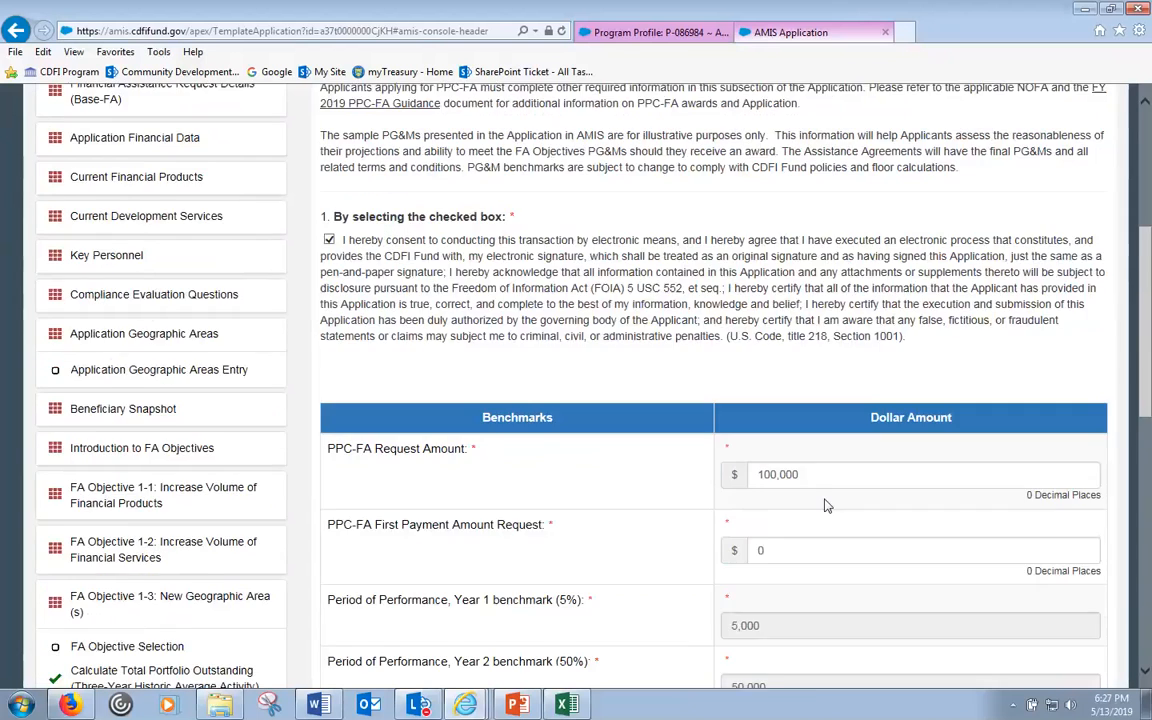
scroll(828, 502, down, 1)
scroll(832, 498, down, 1)
scroll(838, 489, down, 1)
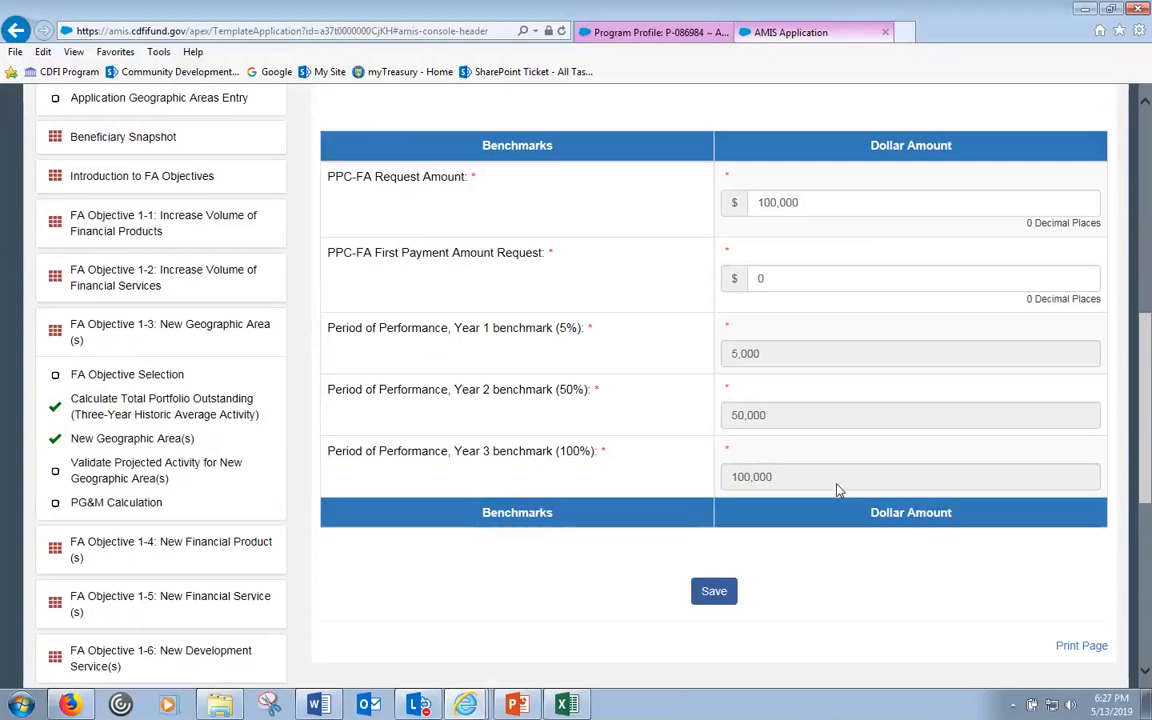
scroll(850, 500, up, 2)
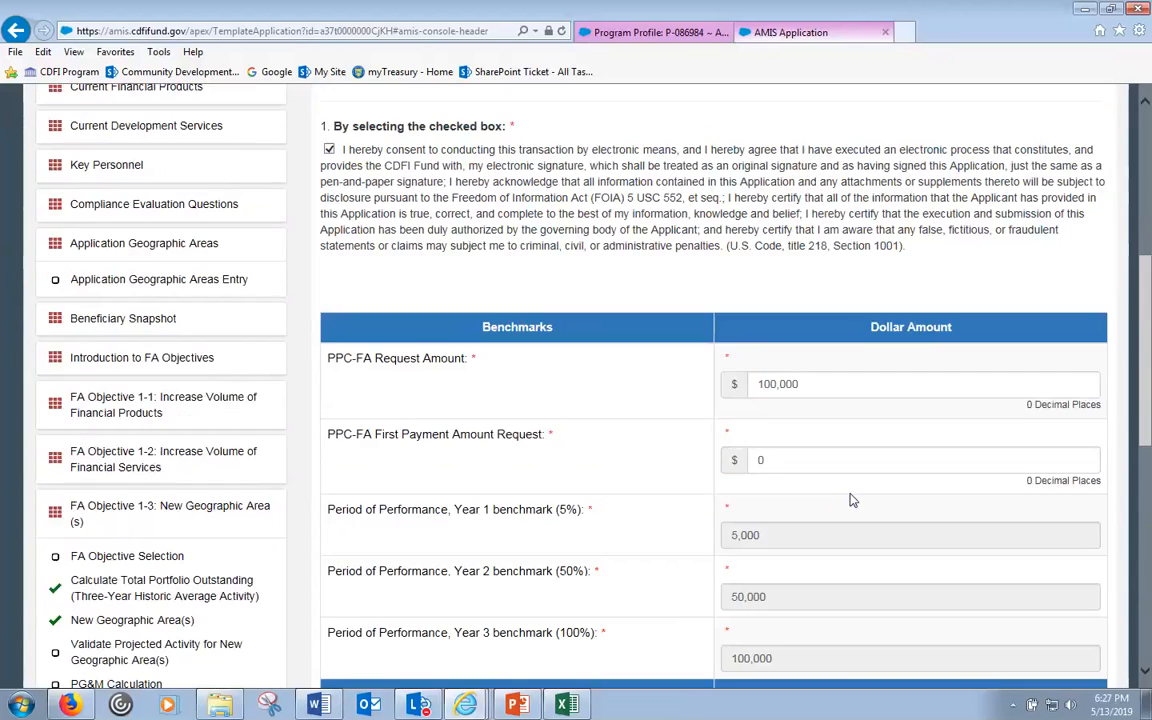
drag(803, 383, 755, 384)
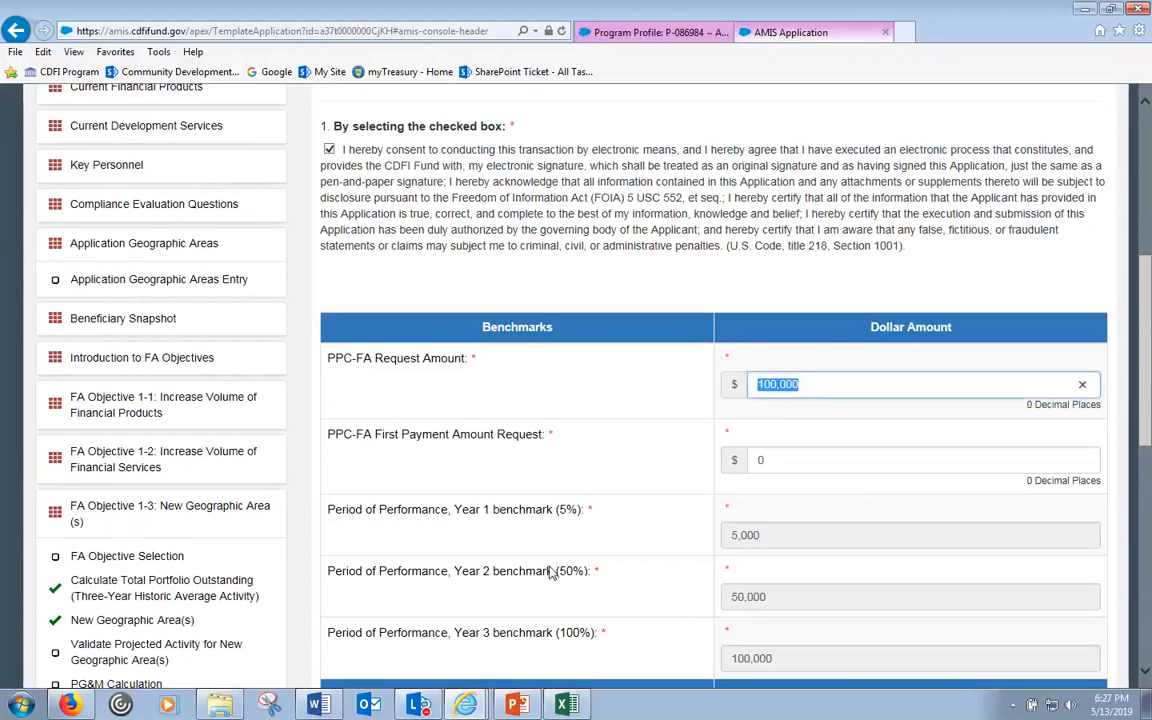
scroll(575, 584, down, 1)
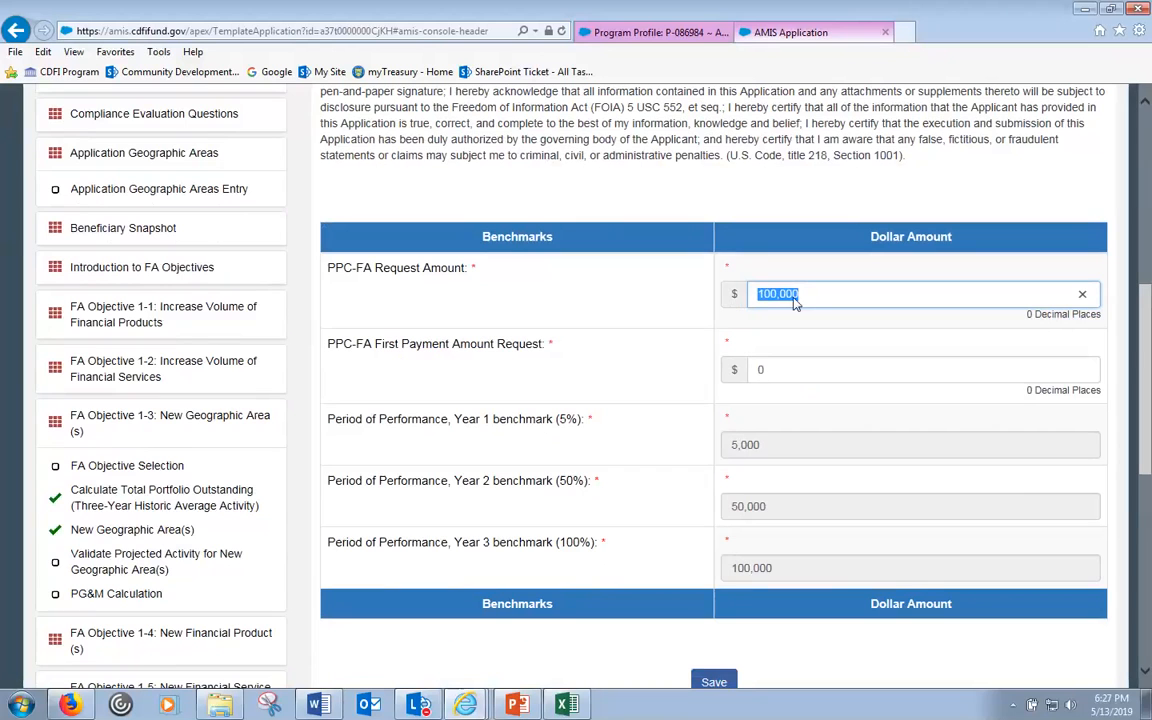
click(760, 302)
text(3)
scroll(677, 471, up, 4)
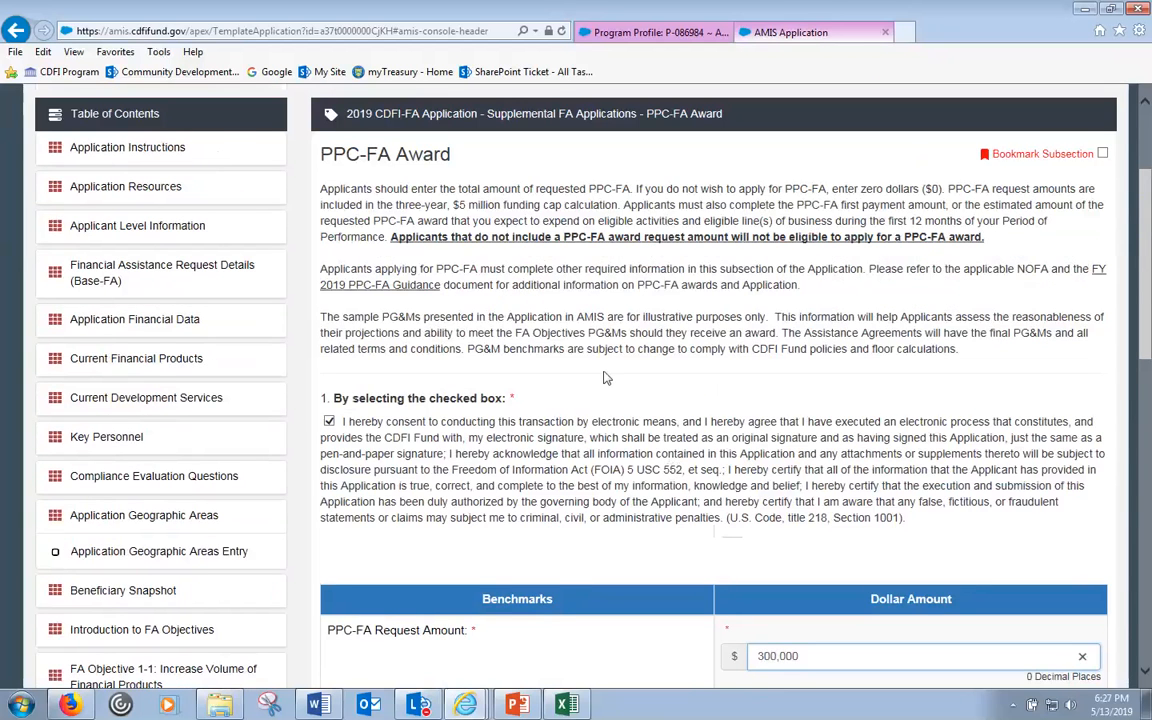
scroll(617, 378, down, 3)
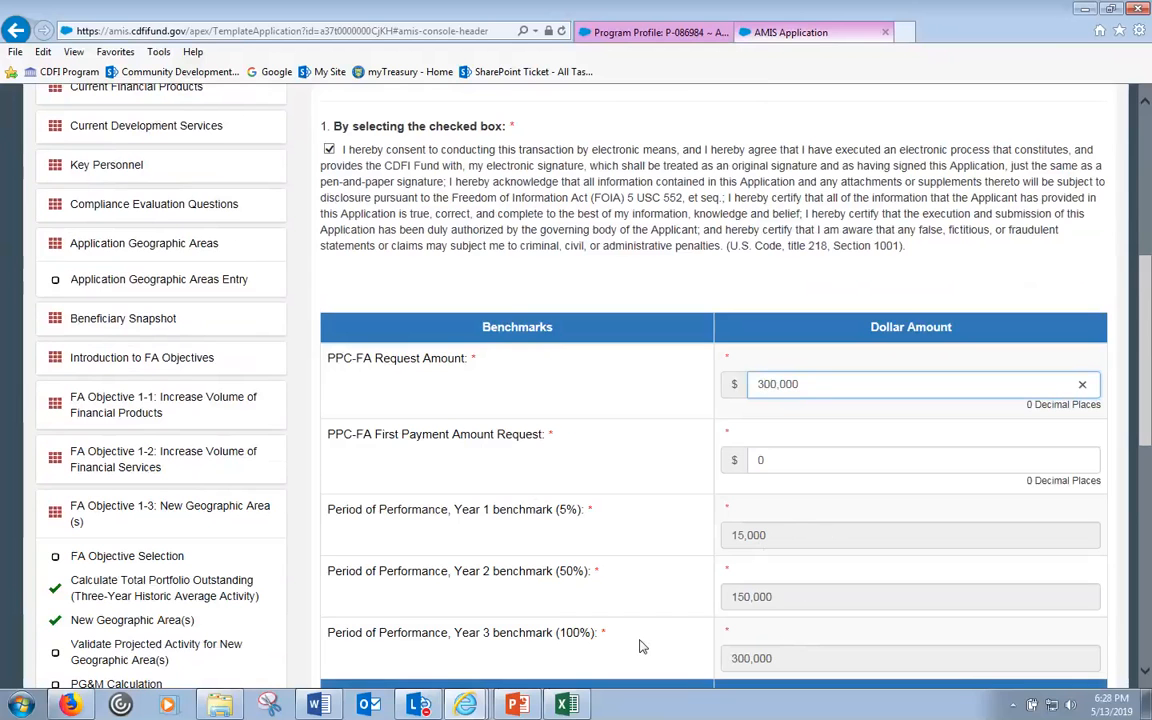
scroll(648, 645, down, 1)
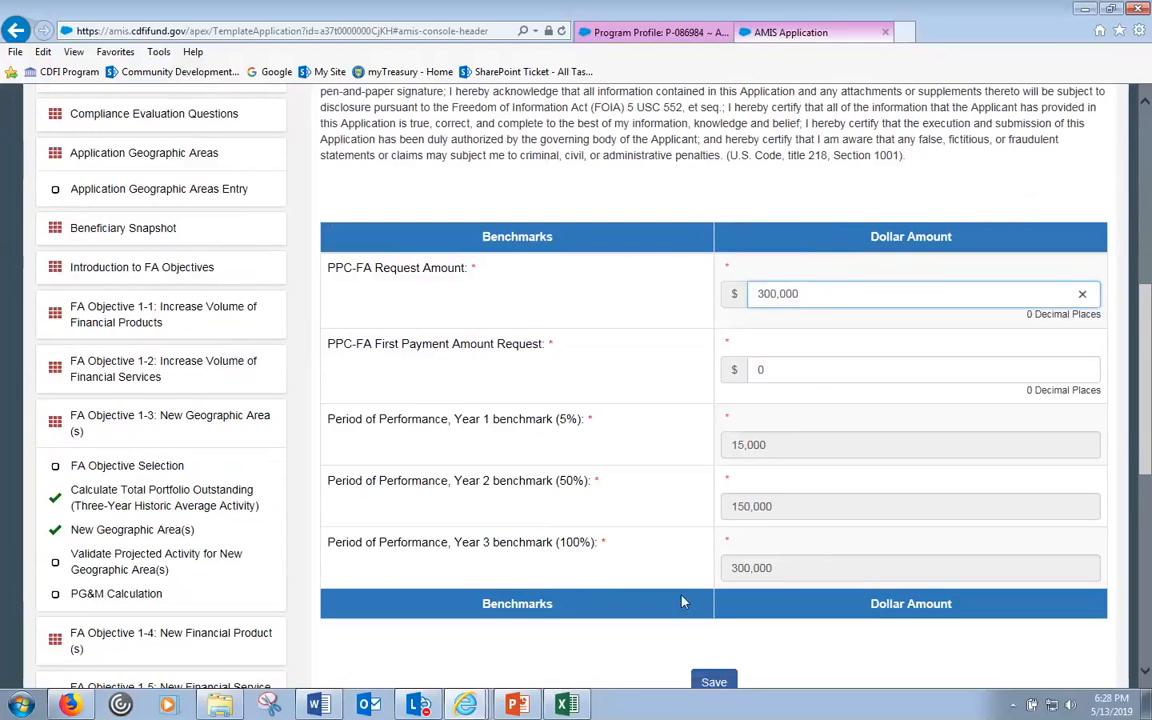
scroll(684, 600, down, 1)
click(608, 513)
- Re-tick the electronic consent agreement and save the PPC-FA Award subsection
scroll(618, 525, up, 1)
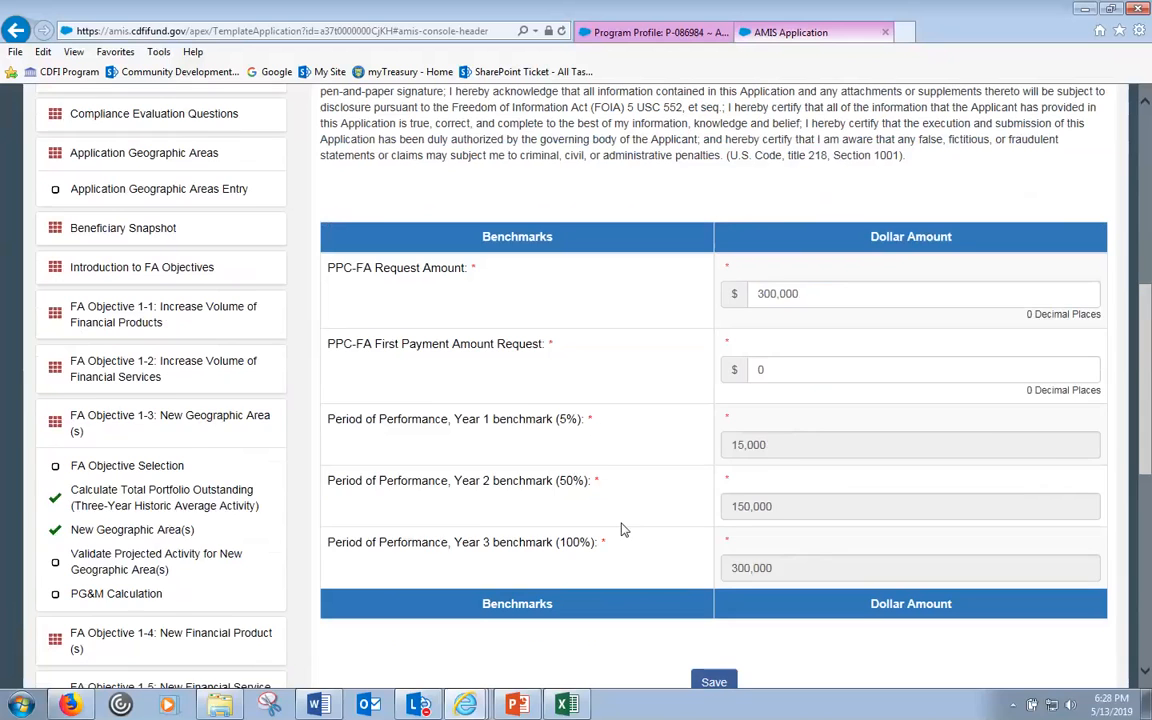
scroll(620, 528, up, 4)
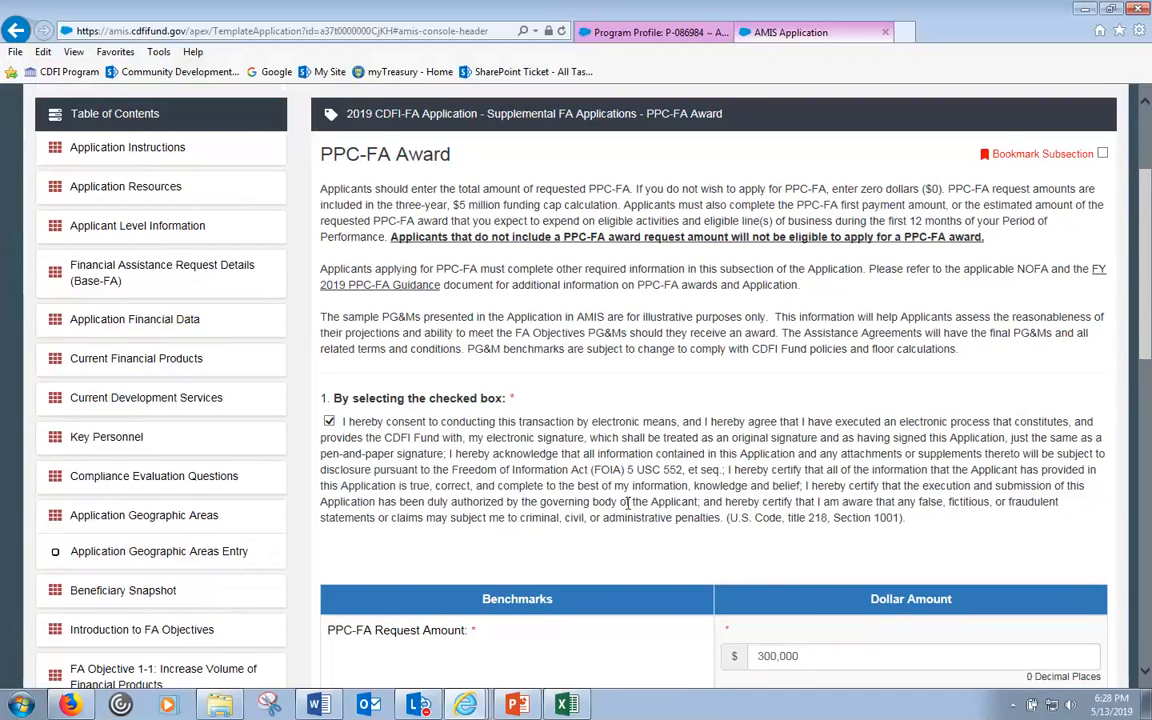
scroll(625, 548, down, 6)
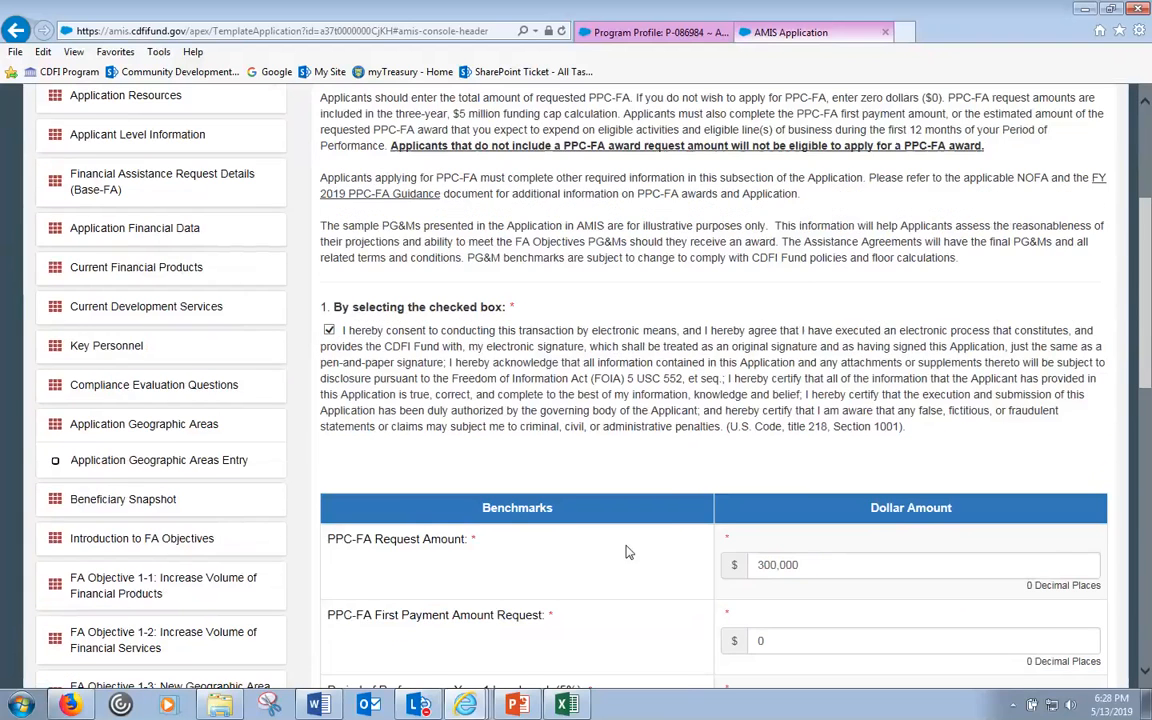
scroll(733, 432, up, 4)
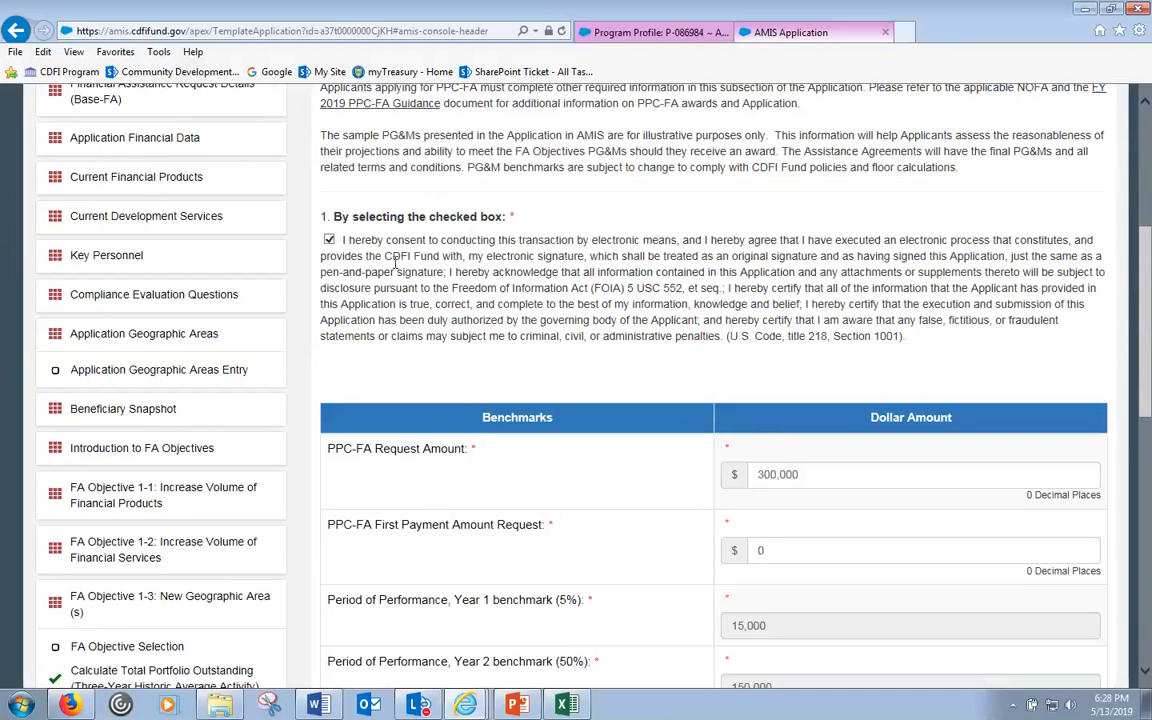
click(329, 240)
click(329, 241)
scroll(527, 342, down, 5)
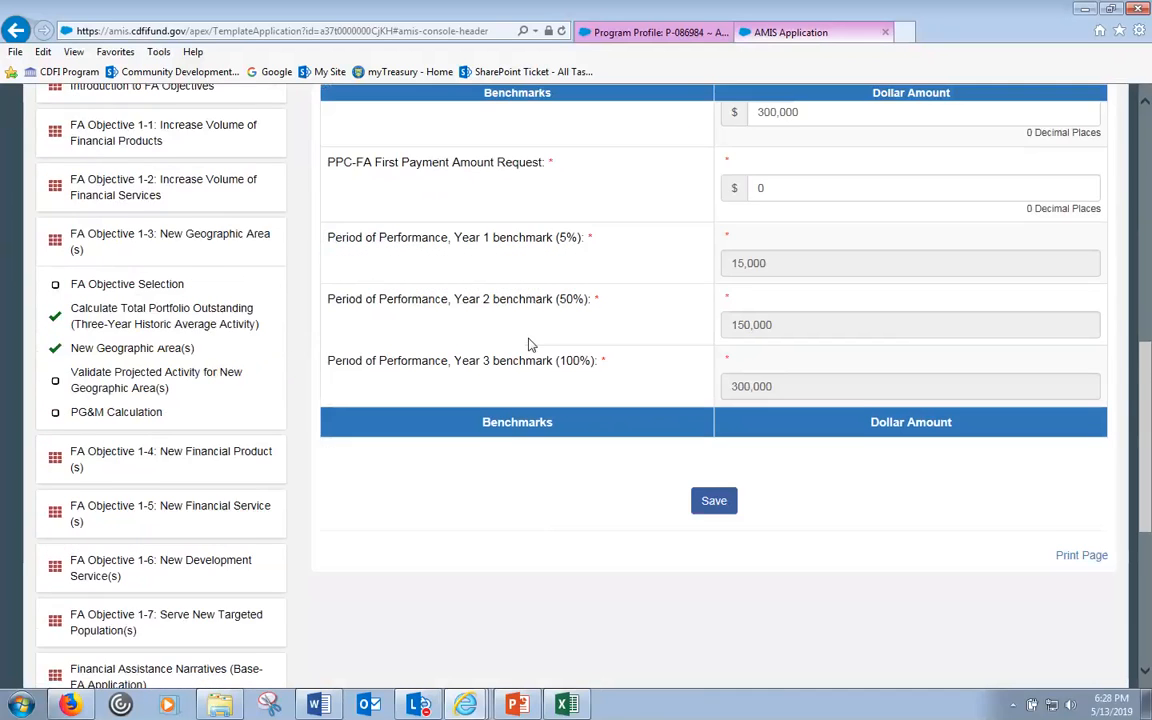
scroll(725, 465, up, 2)
click(713, 594)
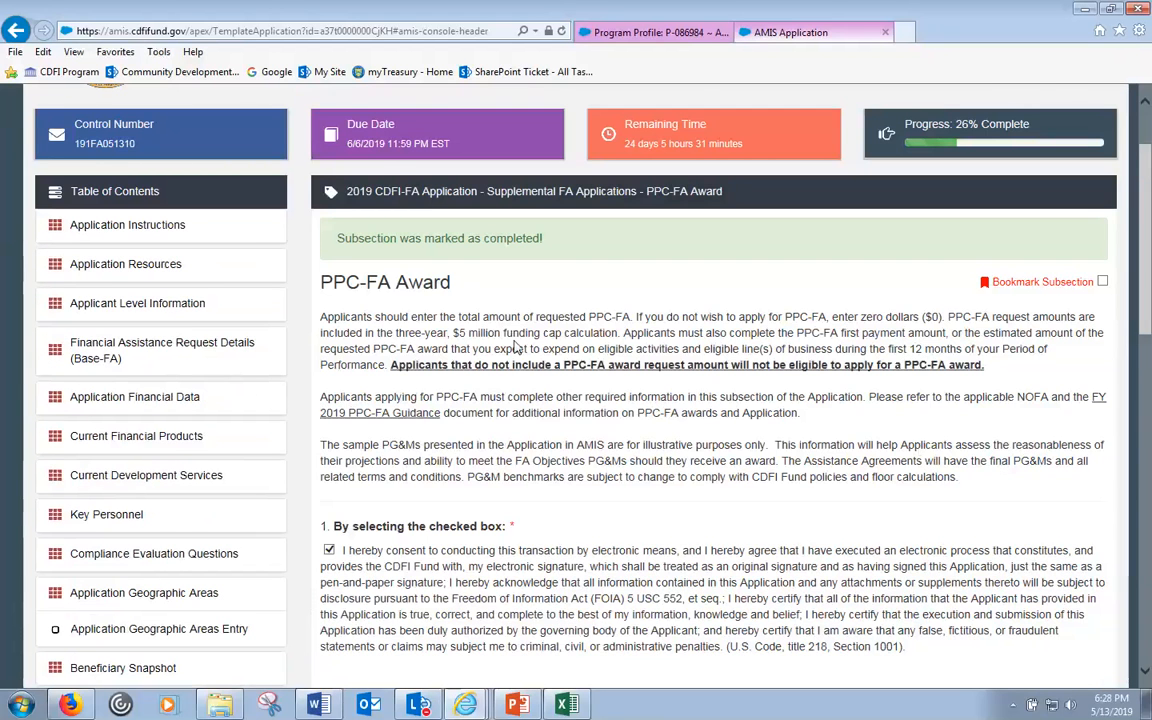
scroll(457, 378, down, 5)
scroll(457, 378, down, 4)
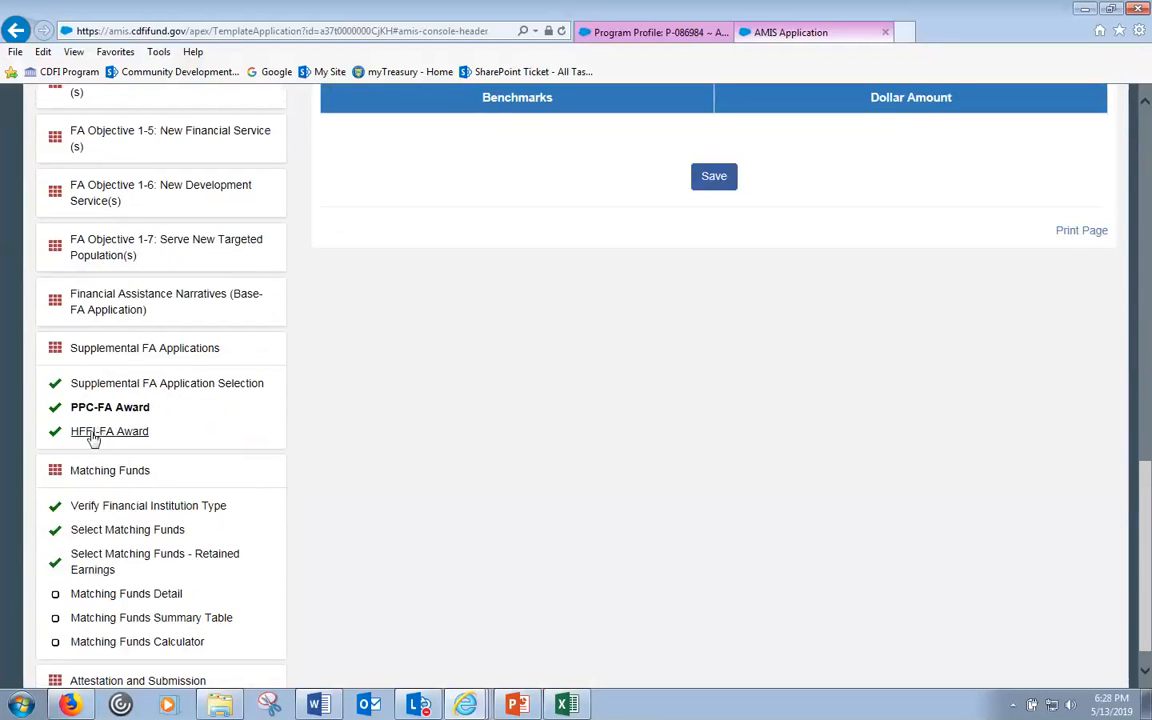
- Set DF-FA funding to Yes in Supplemental FA Application Selection and save
click(110, 350)
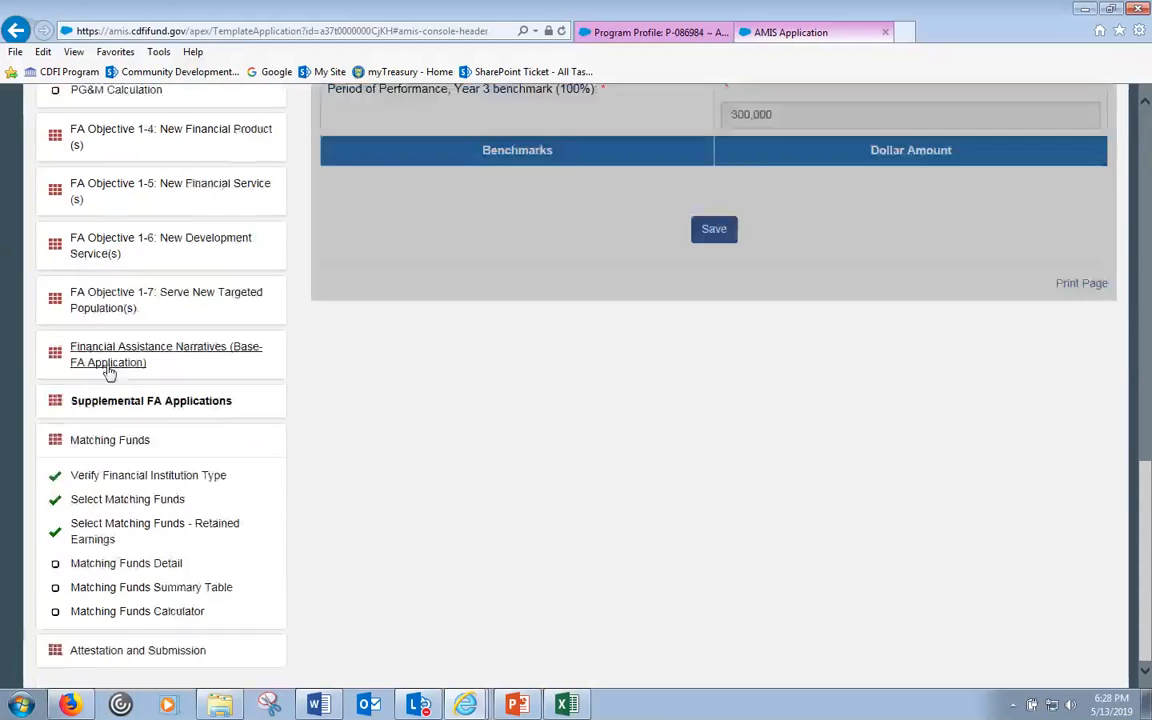
click(95, 442)
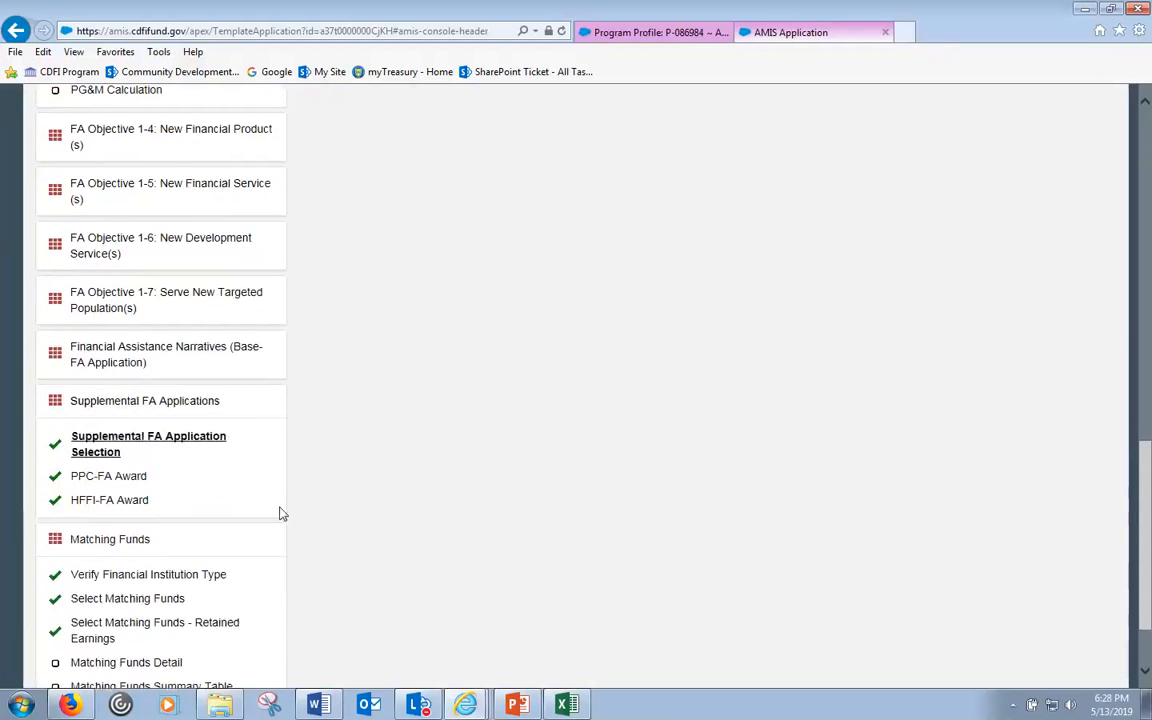
scroll(484, 437, down, 1)
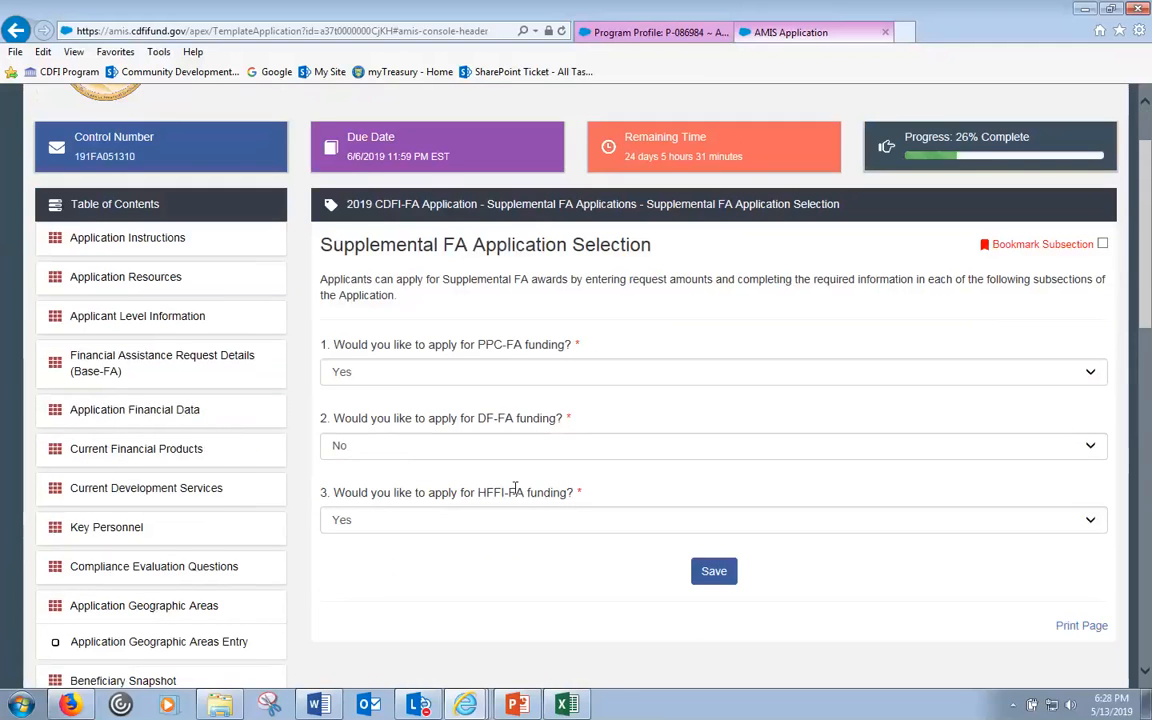
click(556, 450)
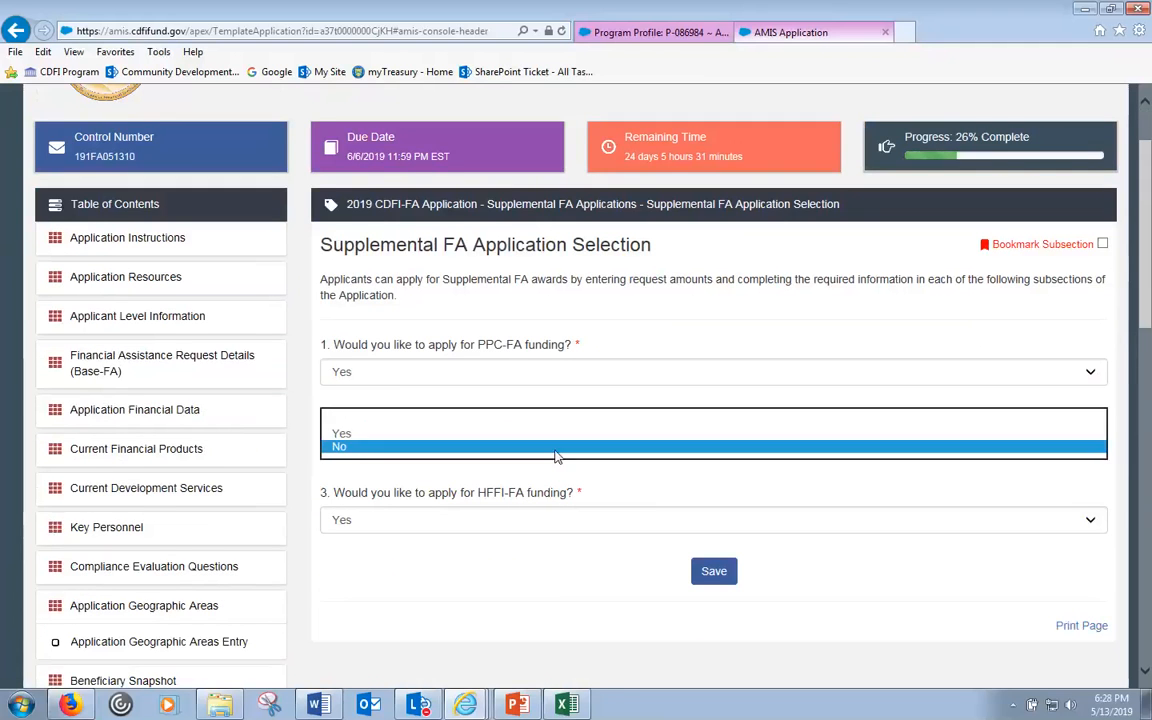
click(405, 434)
click(714, 571)
scroll(275, 428, down, 1)
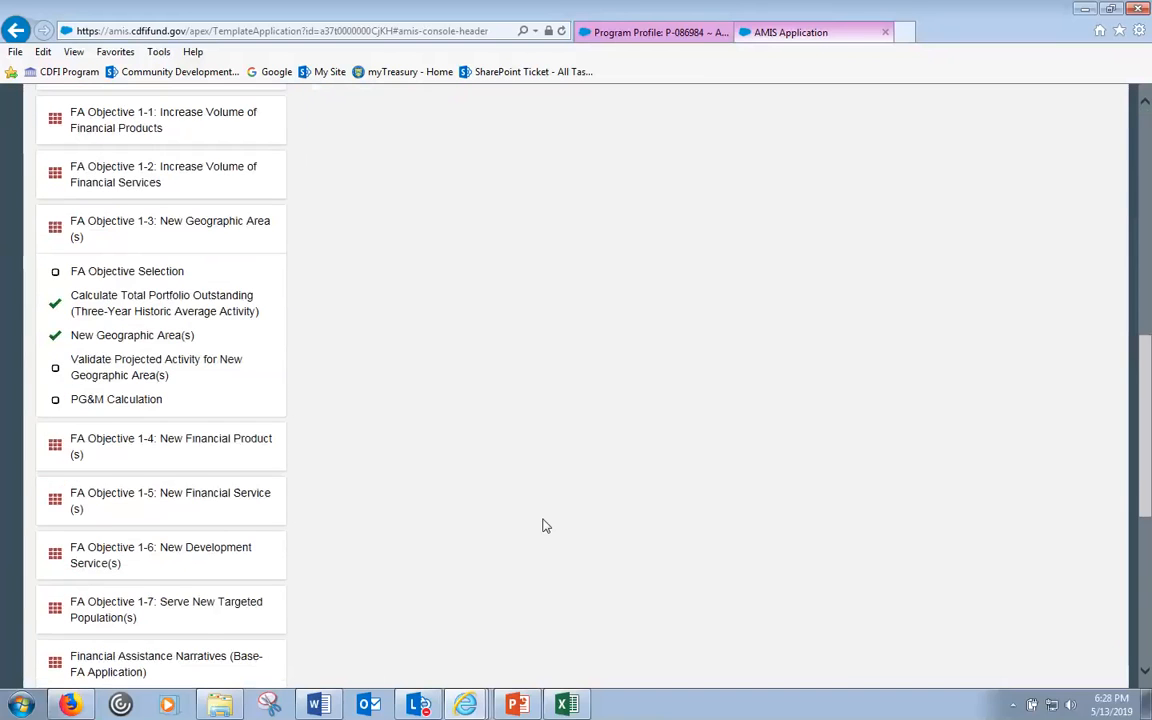
scroll(545, 525, down, 5)
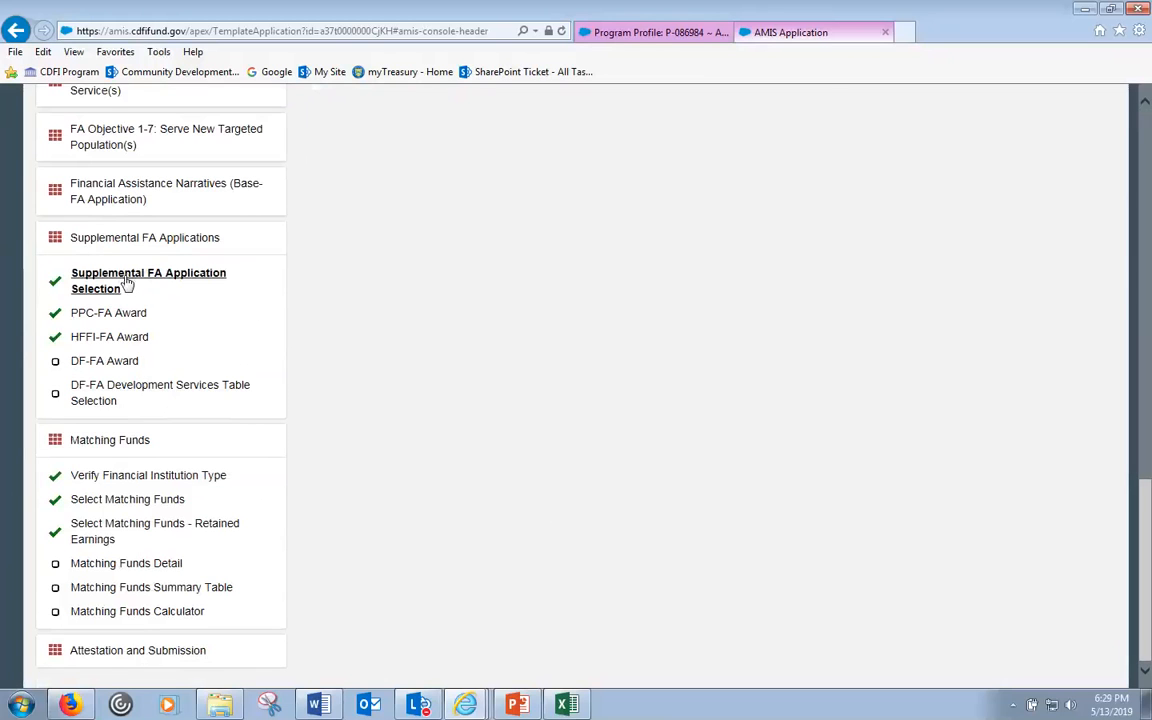
- Switch the DF-FA funding answer back to No and save again
click(126, 240)
click(222, 404)
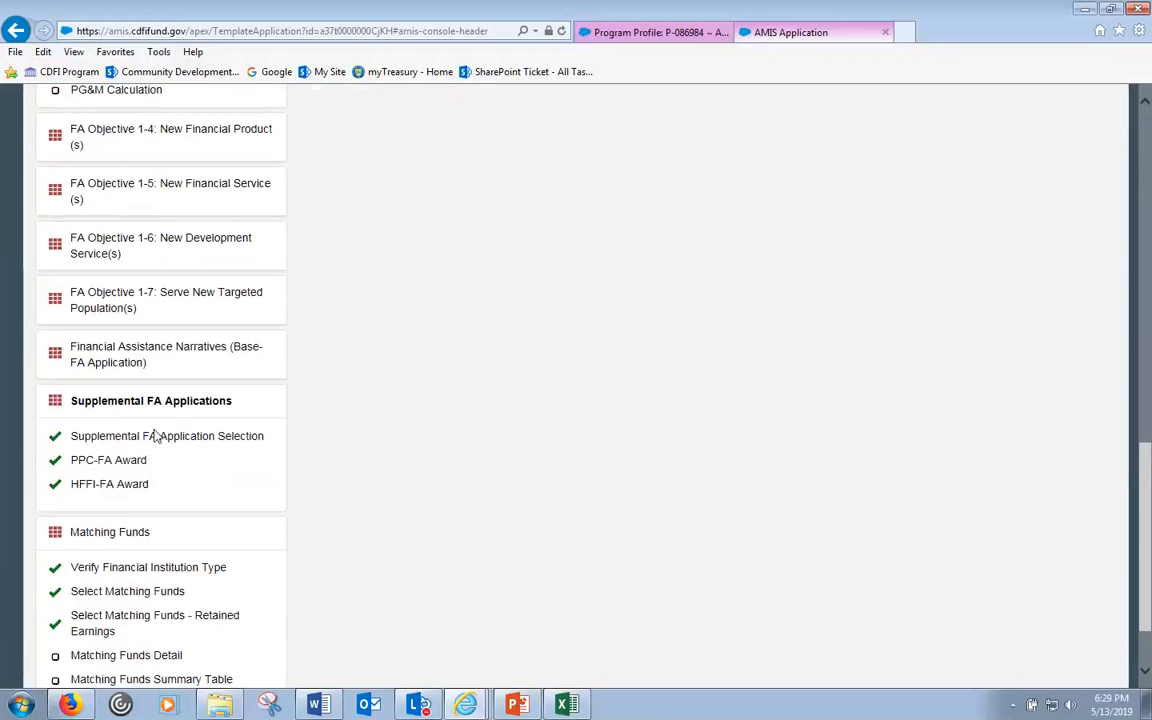
click(155, 436)
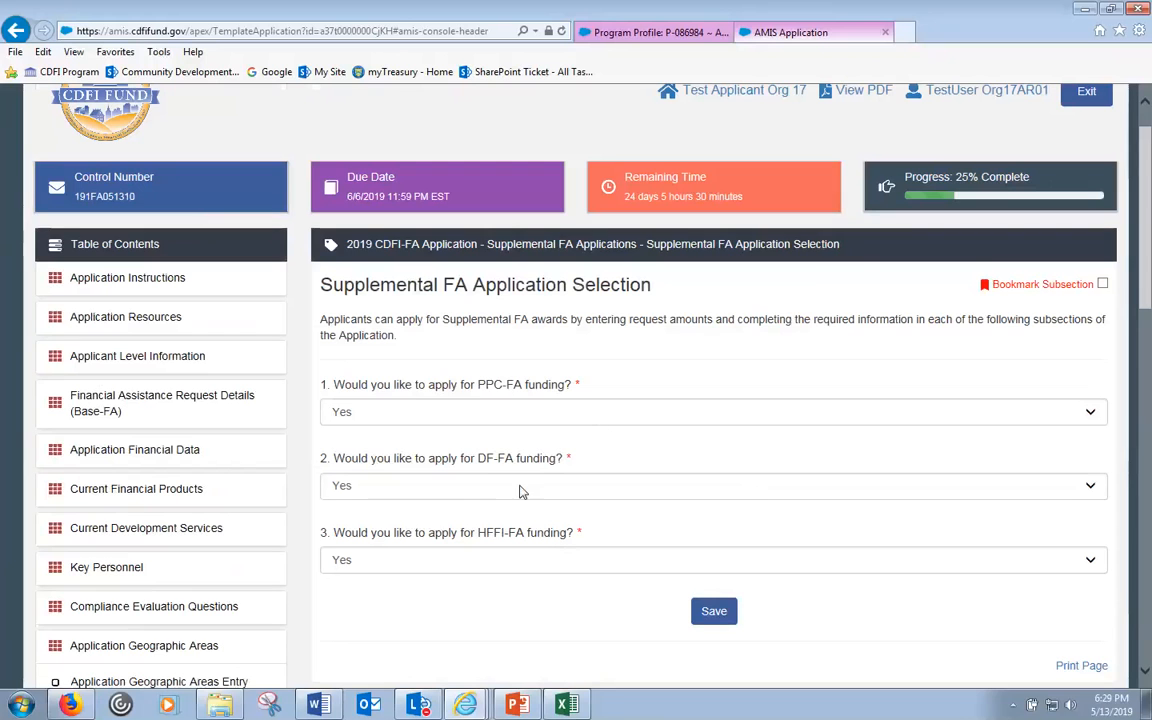
click(459, 497)
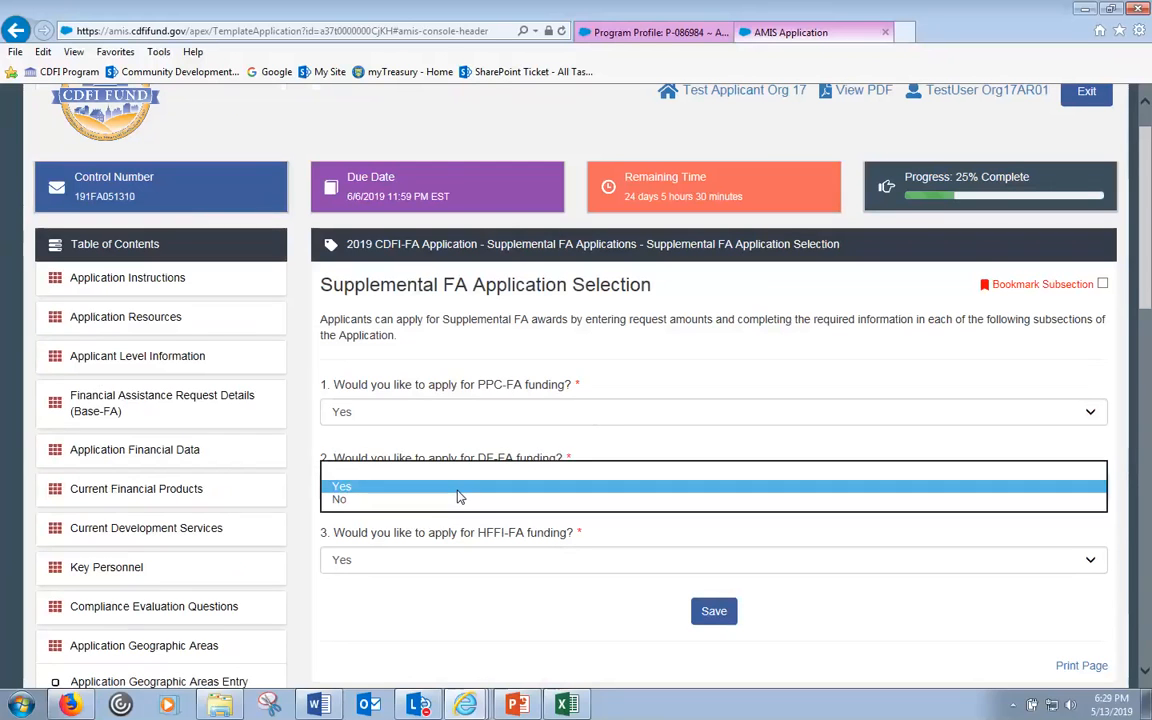
click(435, 500)
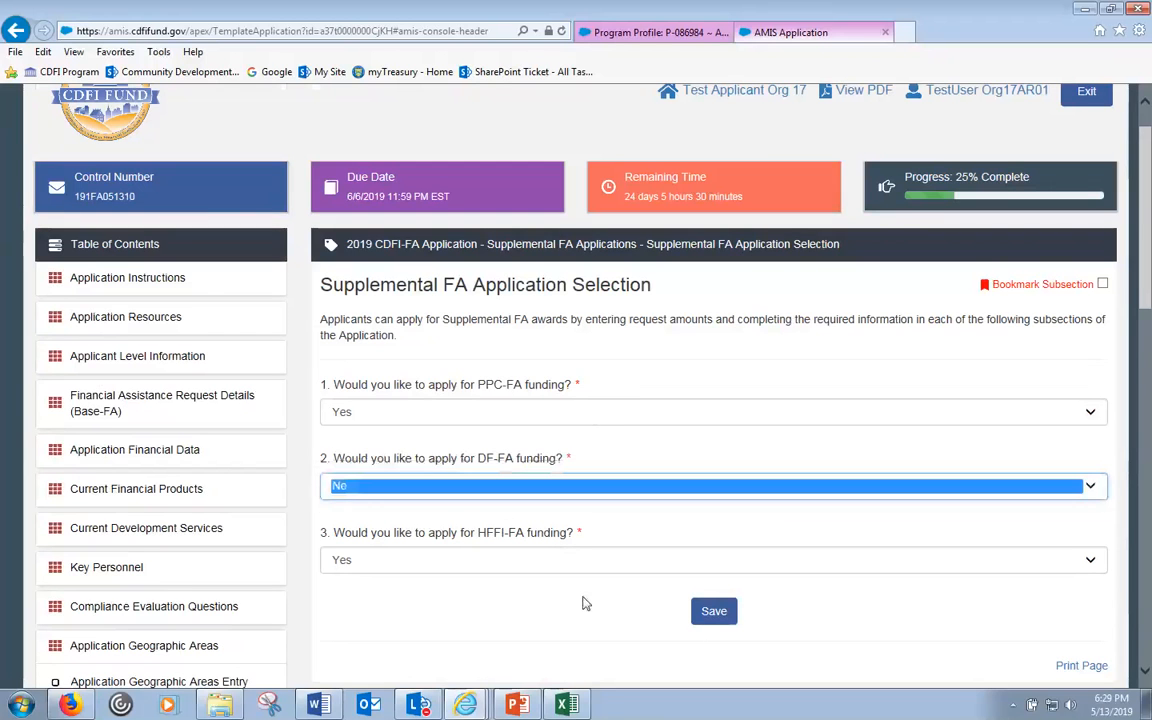
click(714, 612)
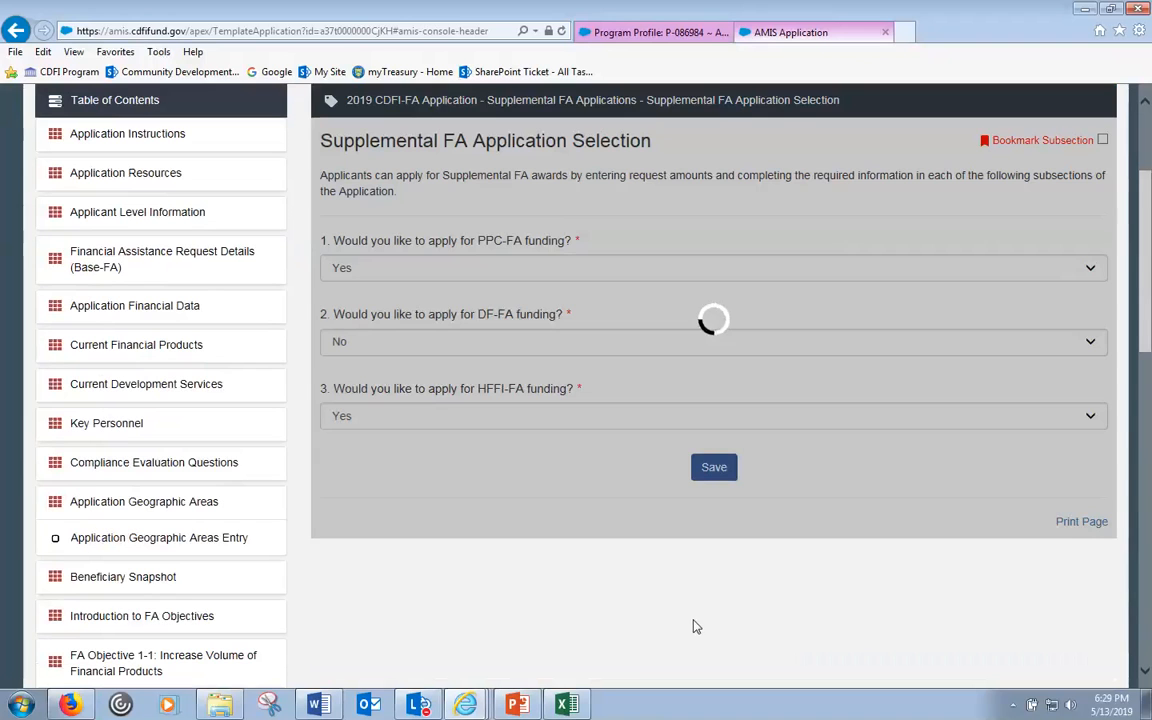
scroll(697, 610, down, 5)
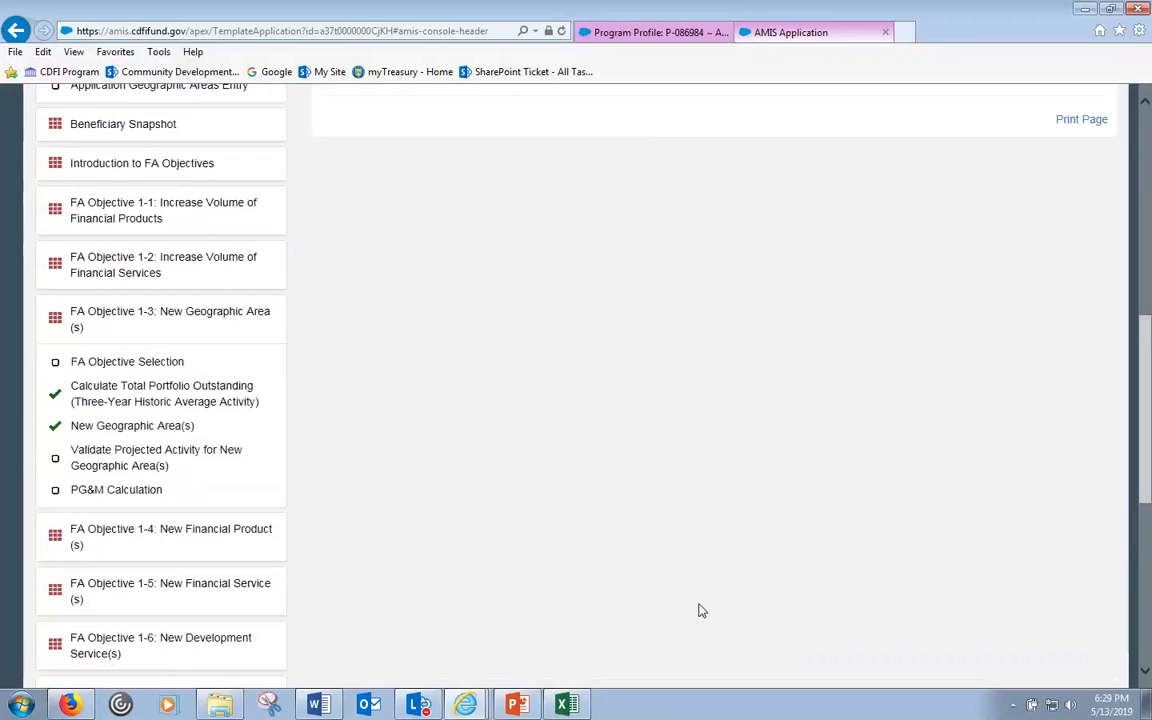
scroll(470, 430, down, 5)
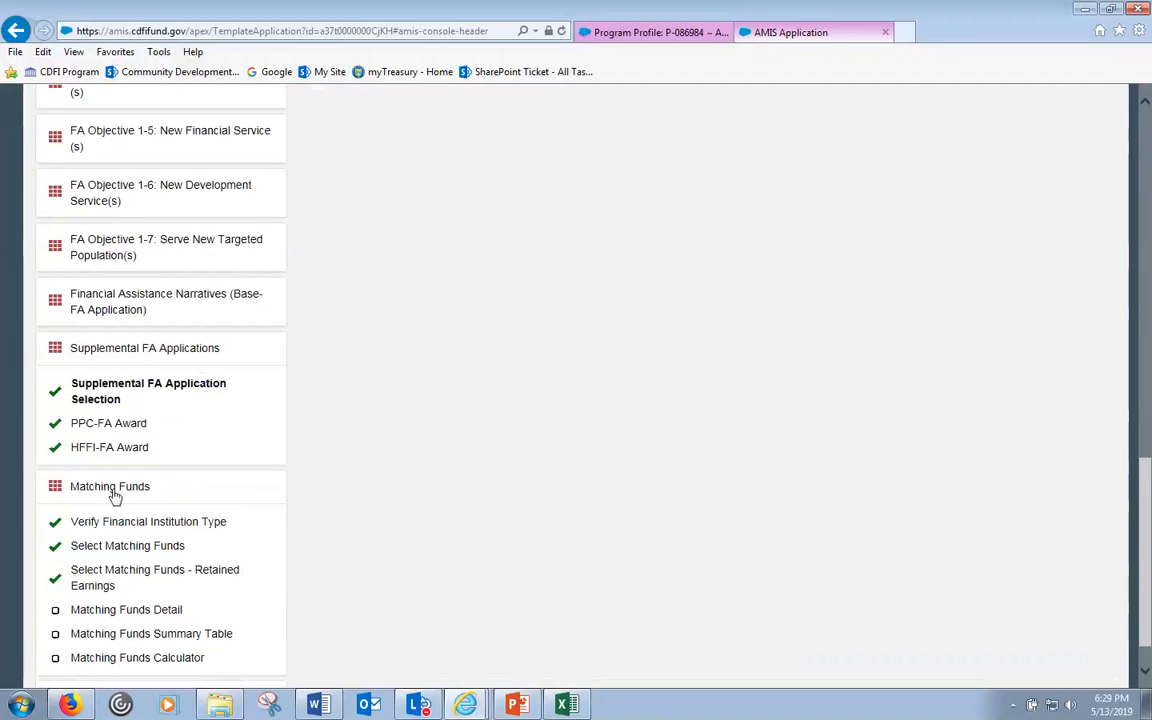
- Open the Matching Funds section and expand its list of subsections
click(139, 347)
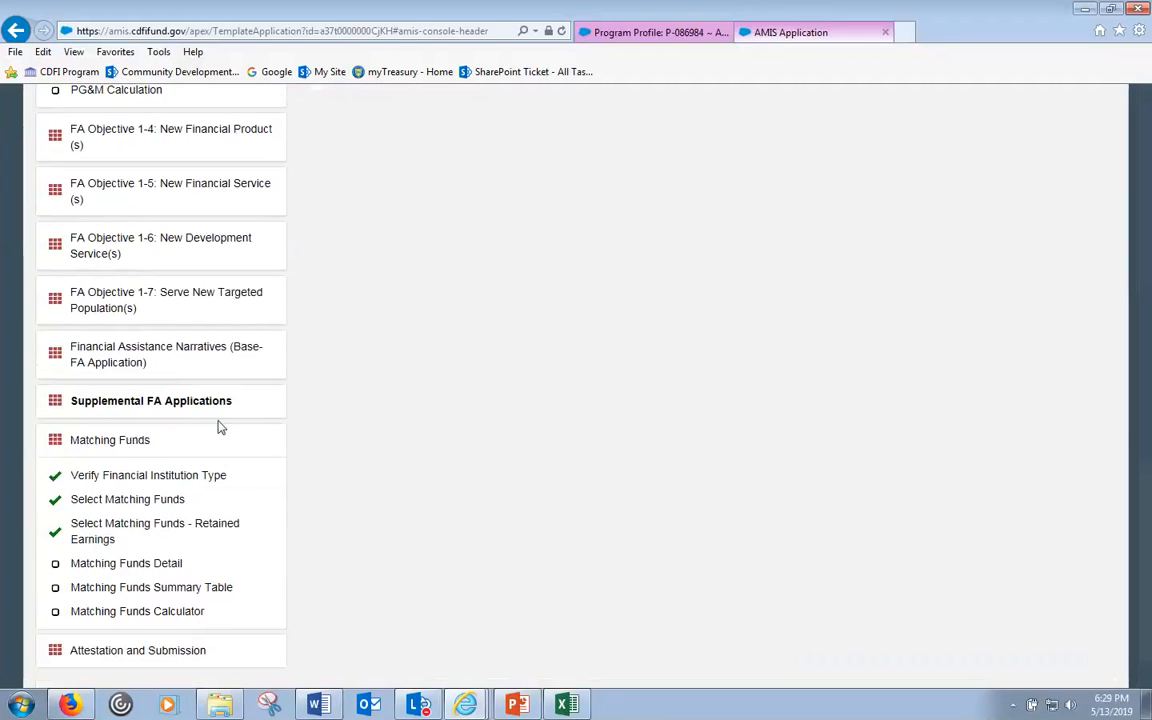
click(108, 444)
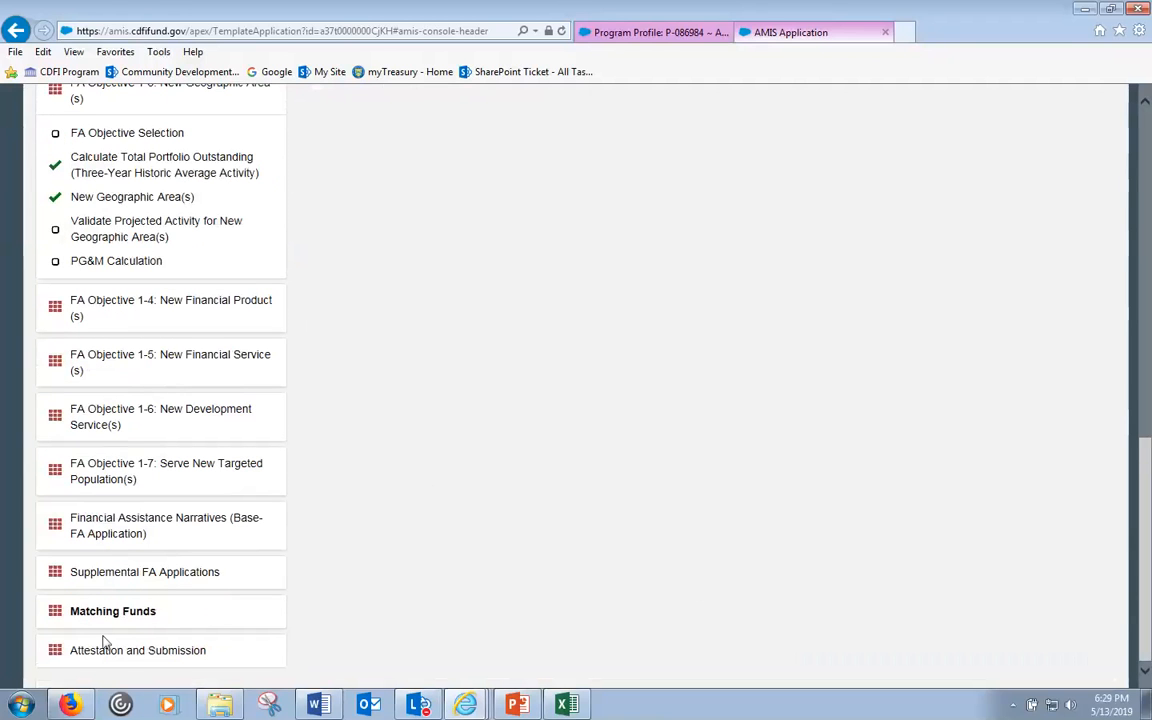
click(108, 616)
scroll(357, 560, down, 2)
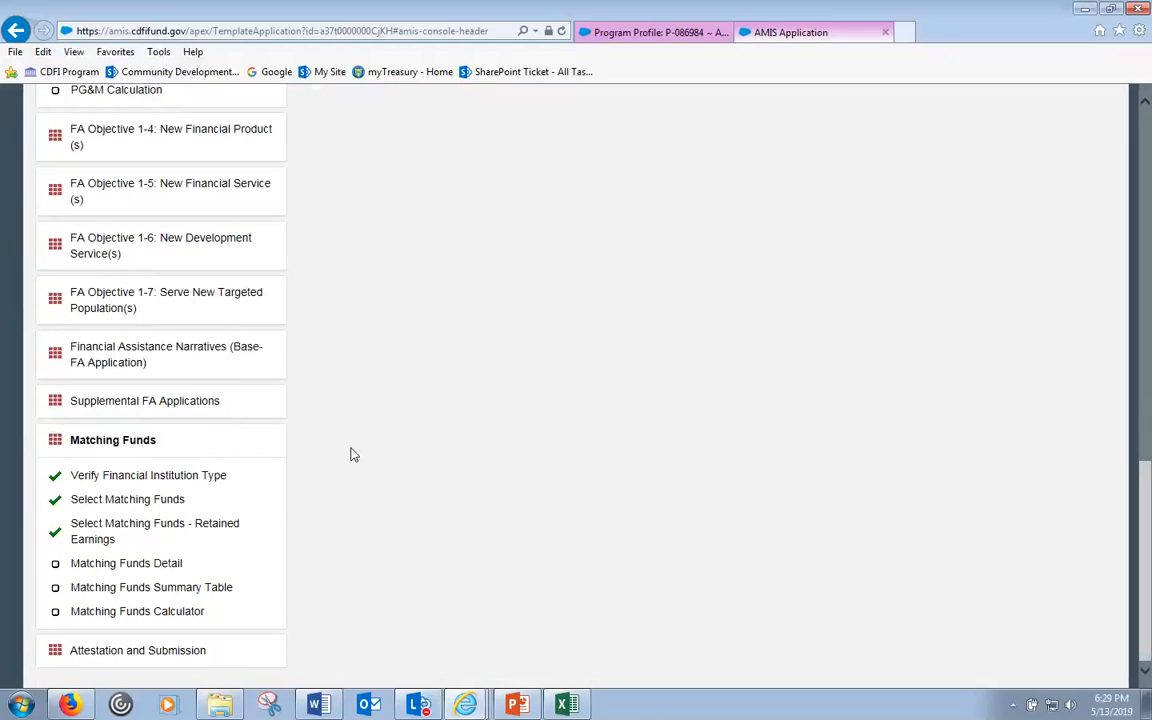
scroll(335, 503, up, 5)
scroll(331, 504, up, 6)
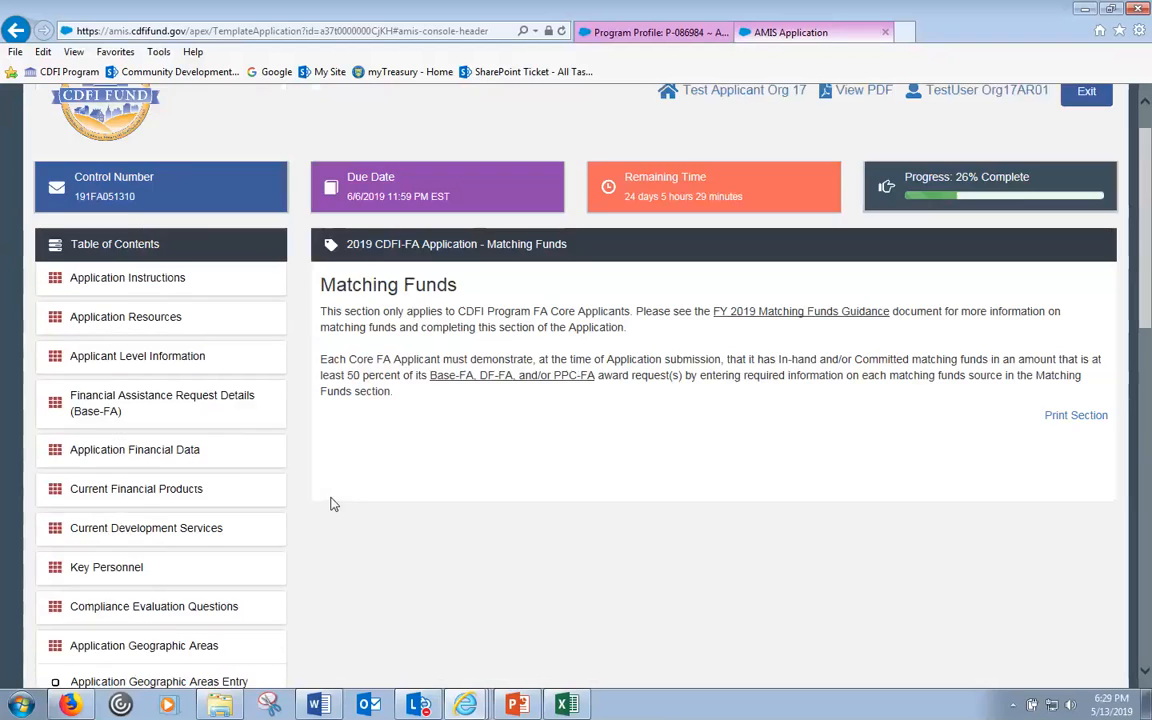
- Save Verify Financial Institution Type with Unregulated Financial Institution as the category
scroll(343, 509, down, 5)
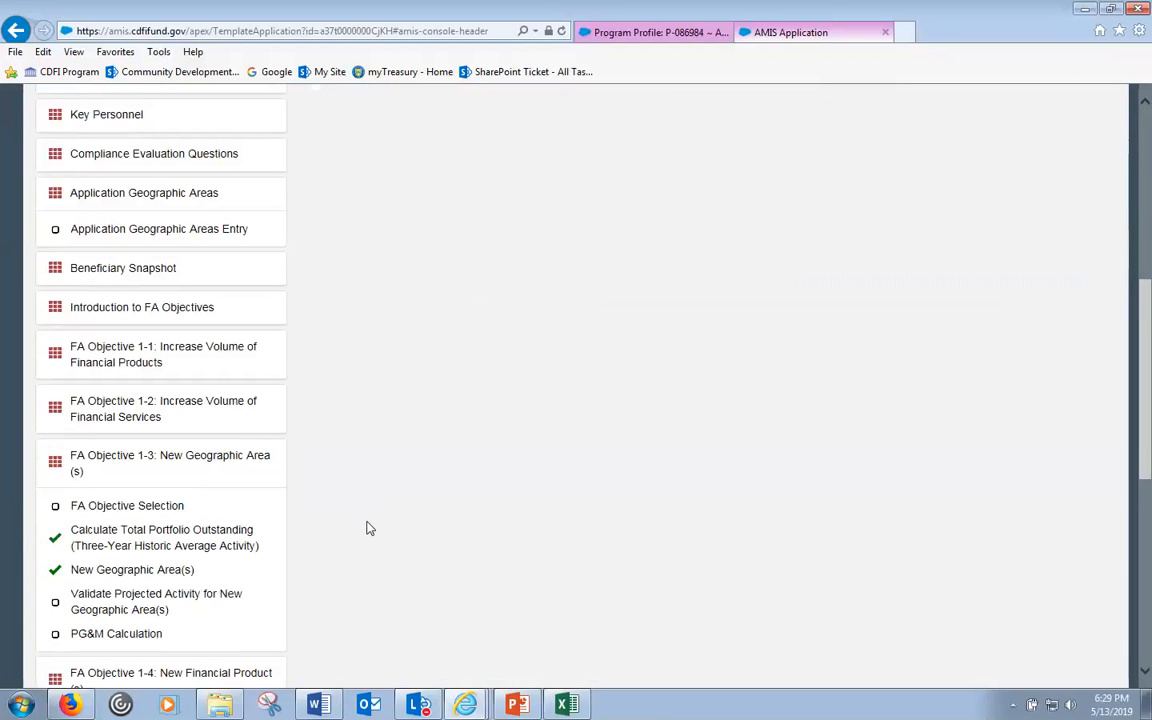
scroll(368, 528, down, 6)
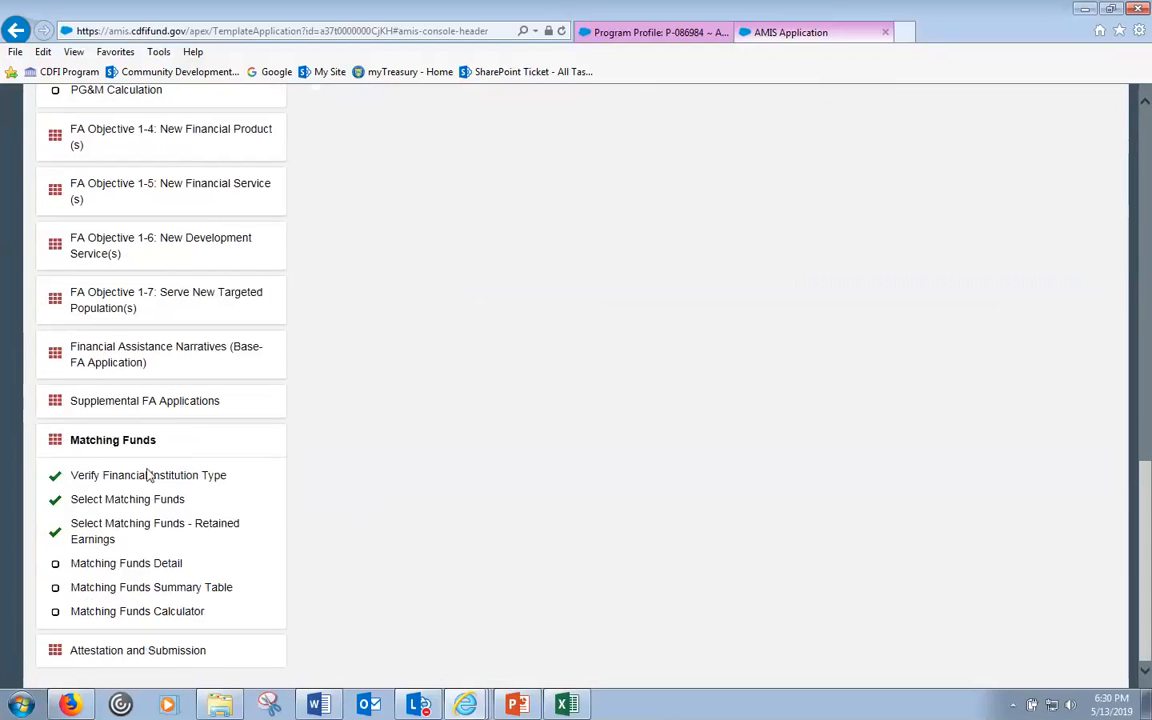
click(145, 477)
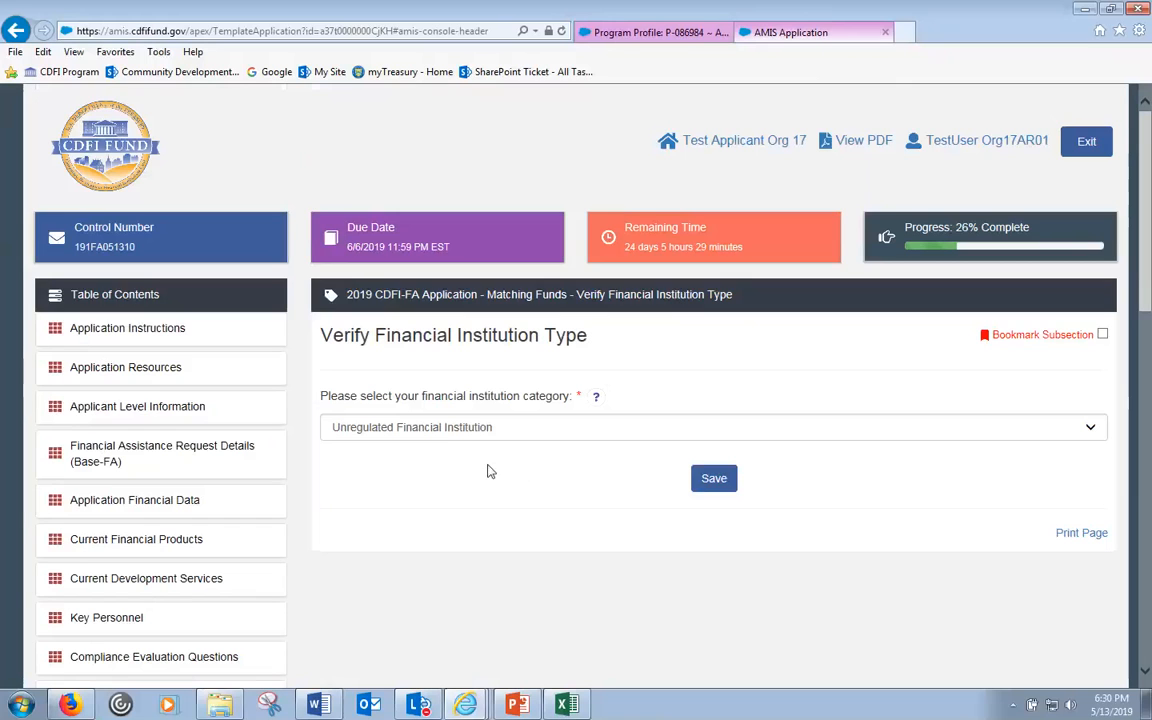
click(711, 482)
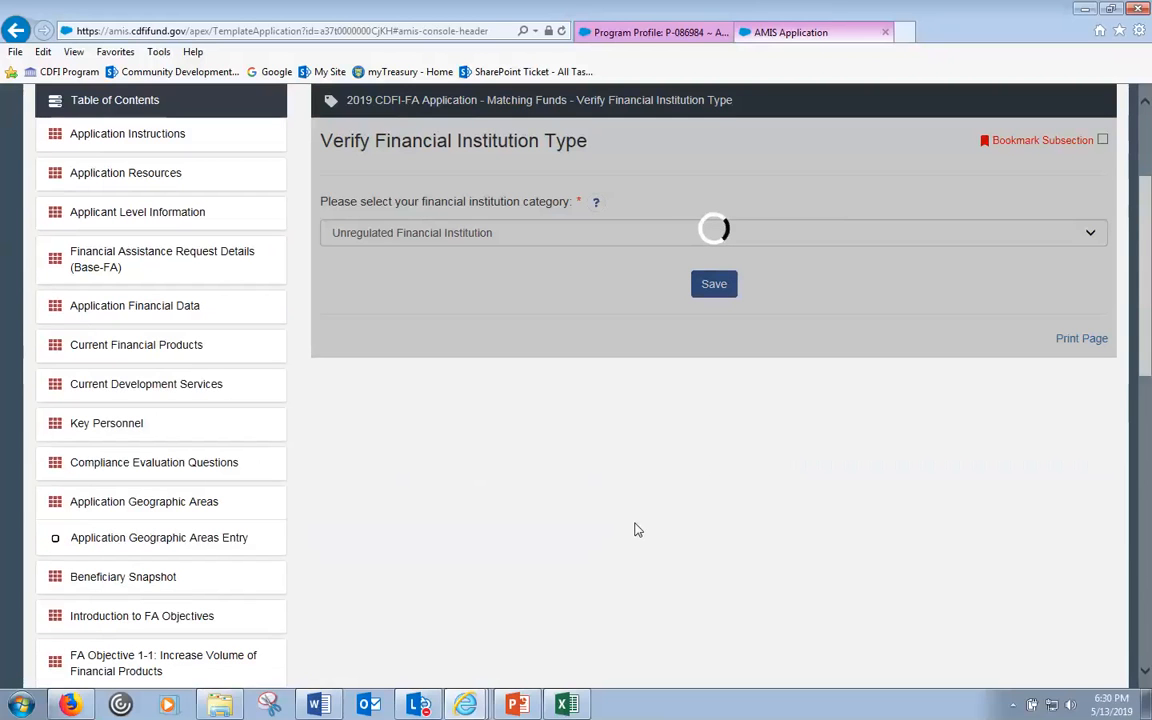
scroll(635, 527, down, 8)
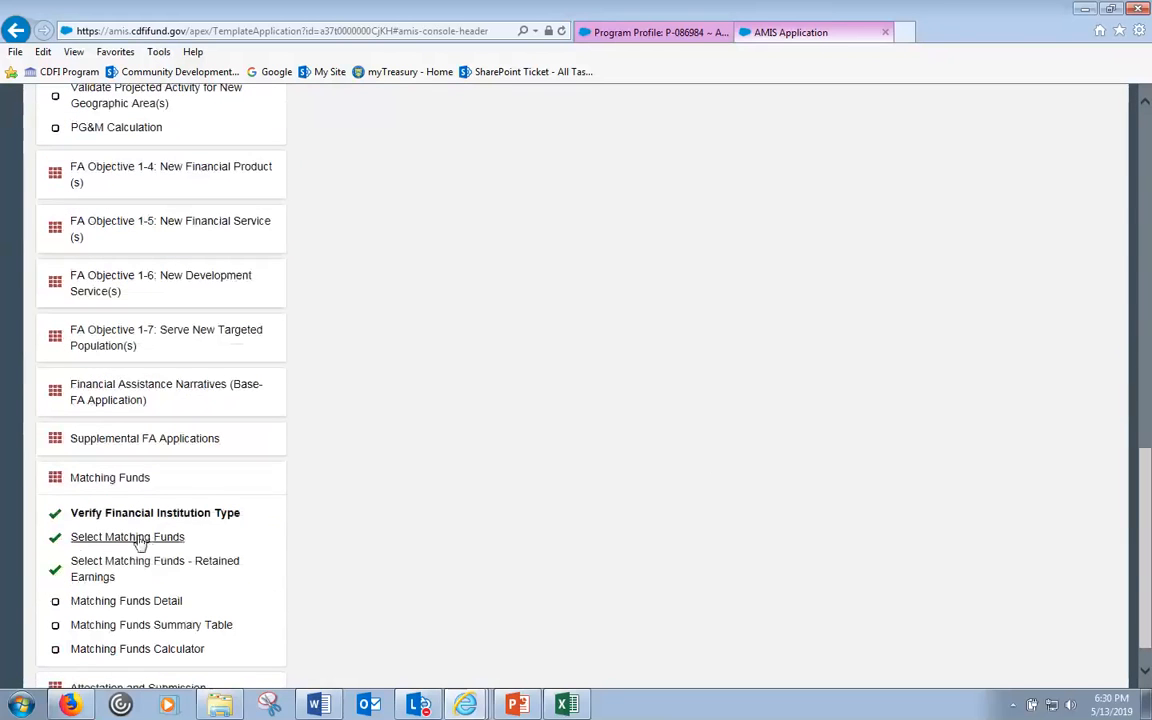
- Confirm Yes and Unregulated Financial Institution in the Select Matching Funds dropdowns
click(138, 539)
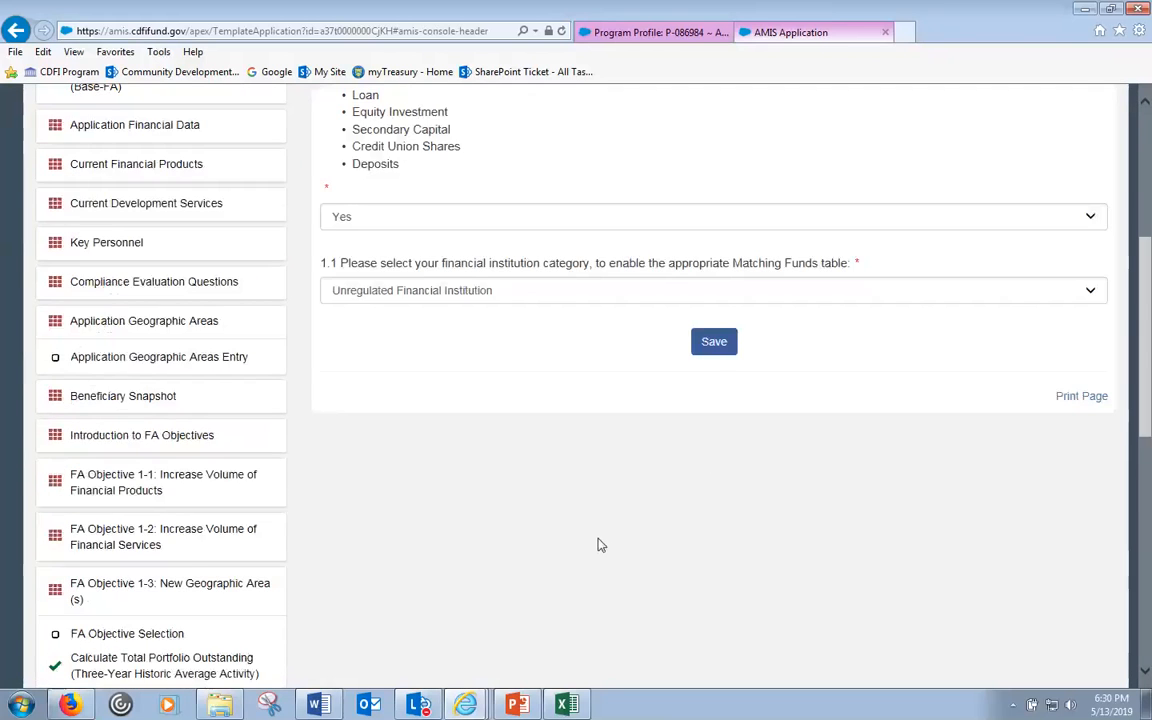
scroll(603, 545, down, 3)
scroll(598, 543, up, 2)
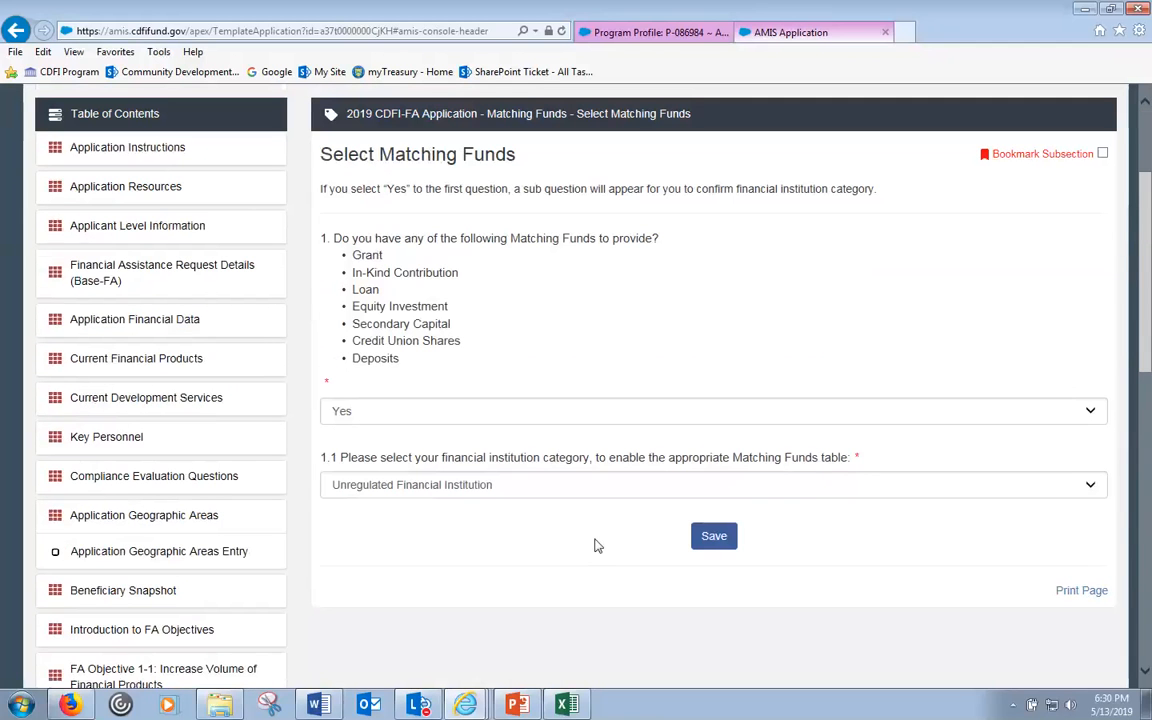
click(492, 489)
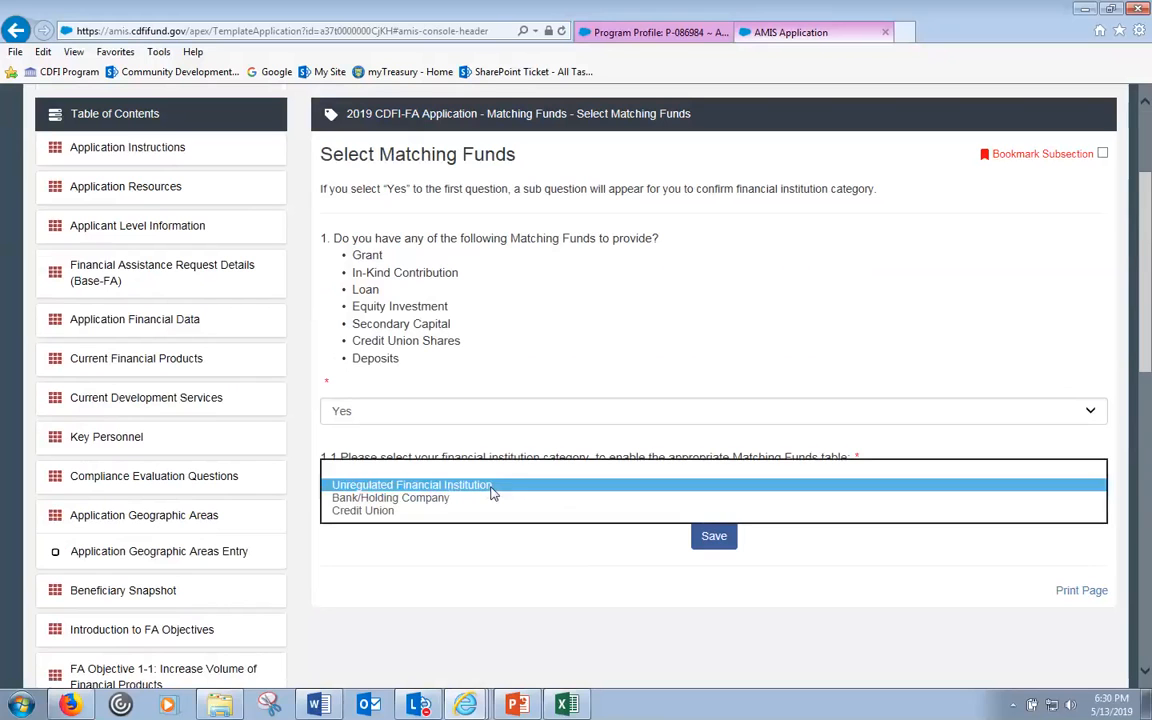
click(492, 486)
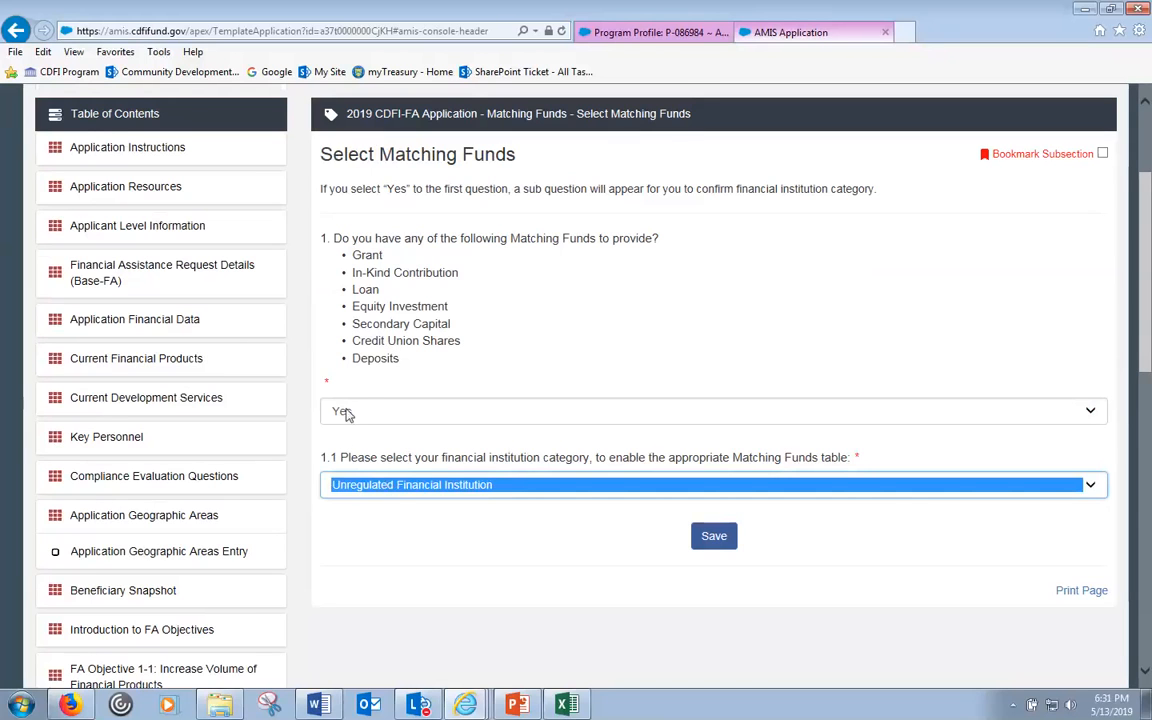
- Save the Select Matching Funds answers and open the Retained Earnings subsection
click(370, 256)
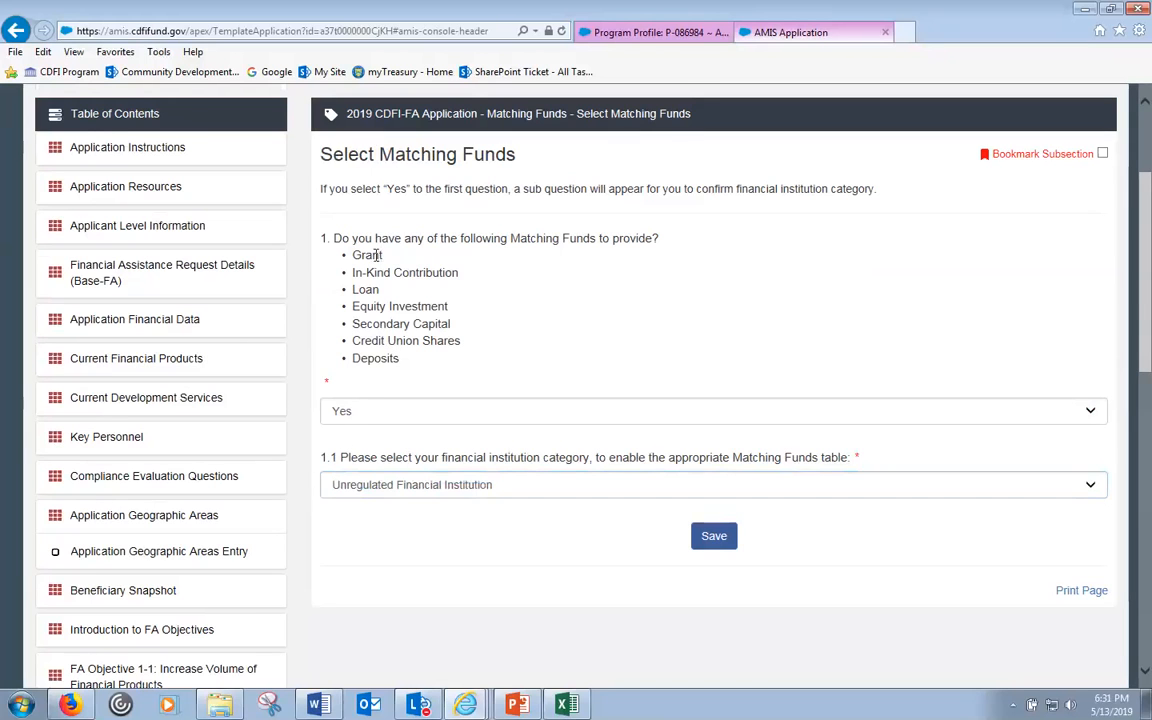
double_click(370, 256)
click(354, 395)
drag(1146, 360, 1146, 650)
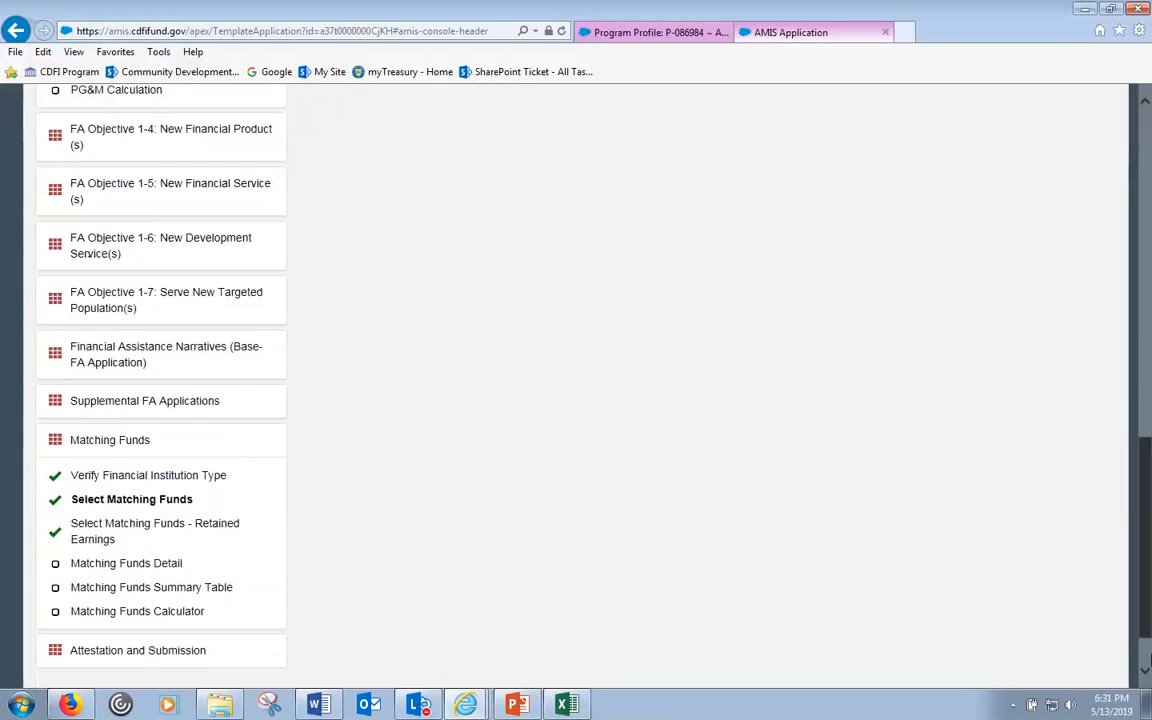
drag(1146, 560, 1148, 330)
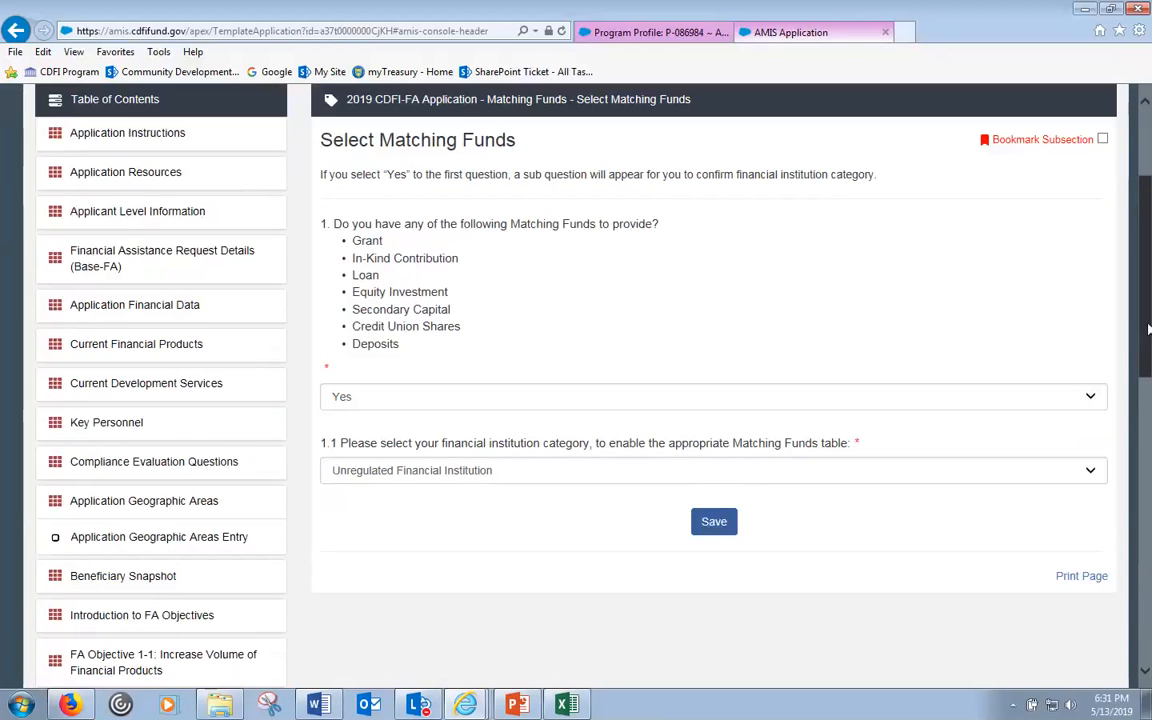
click(716, 526)
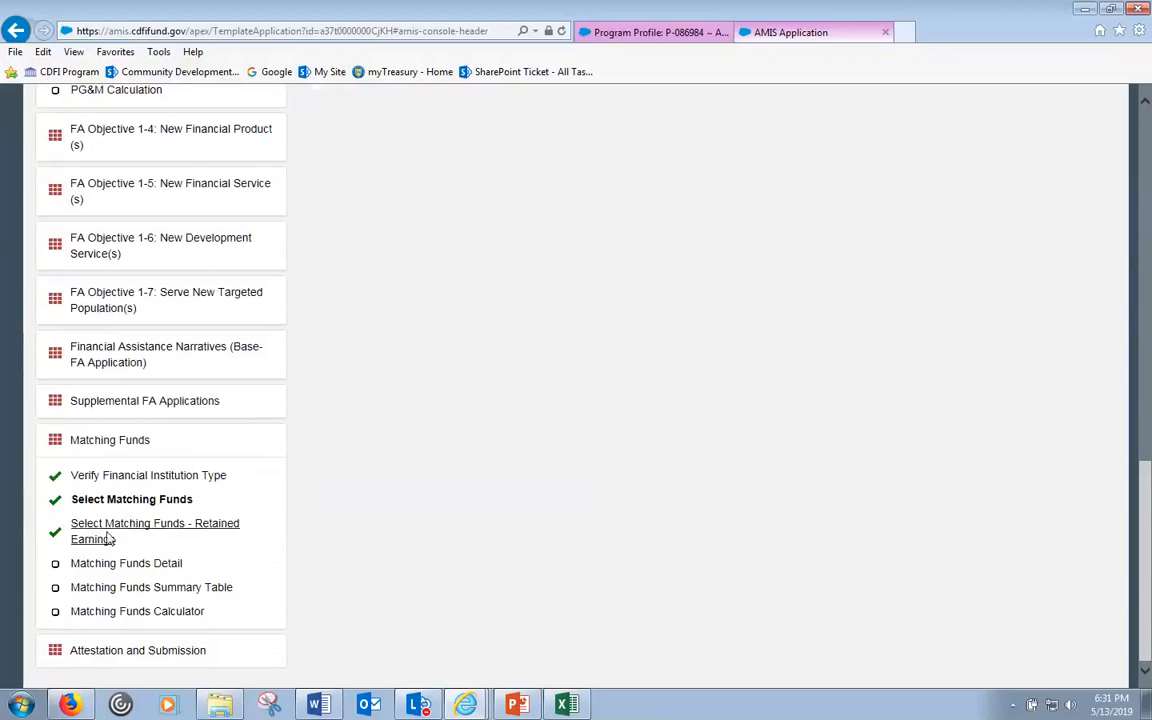
click(112, 535)
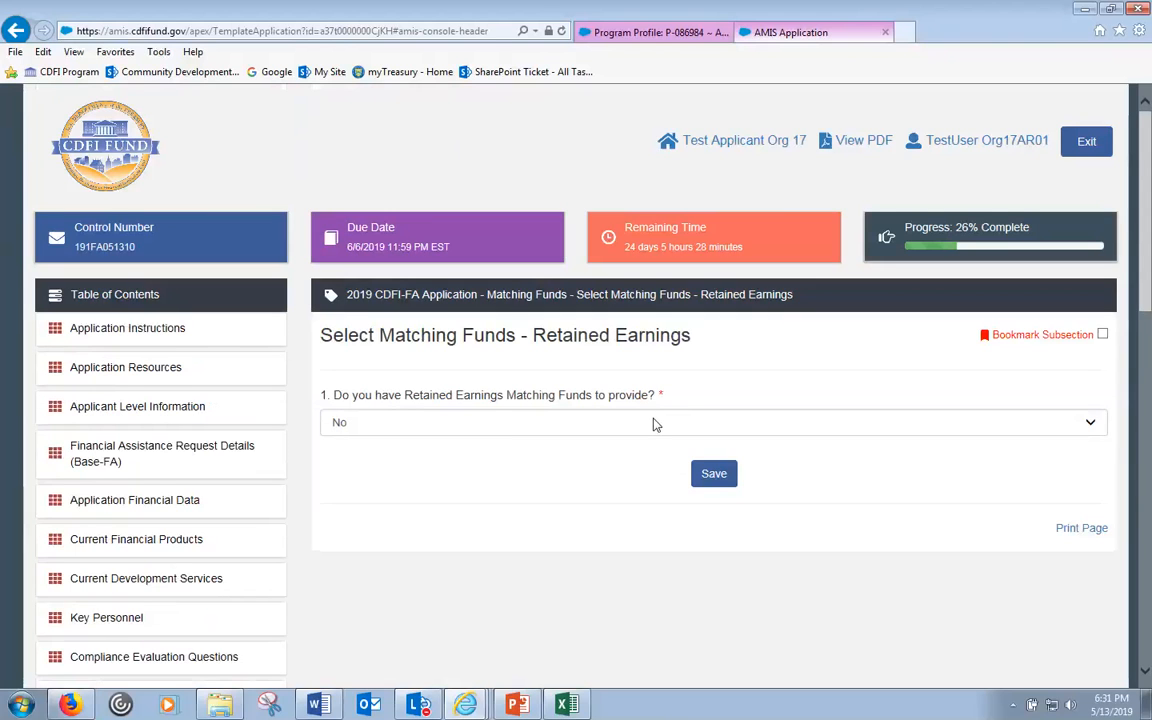
- Answer Yes to having Retained Earnings matching funds and save the answer
click(645, 423)
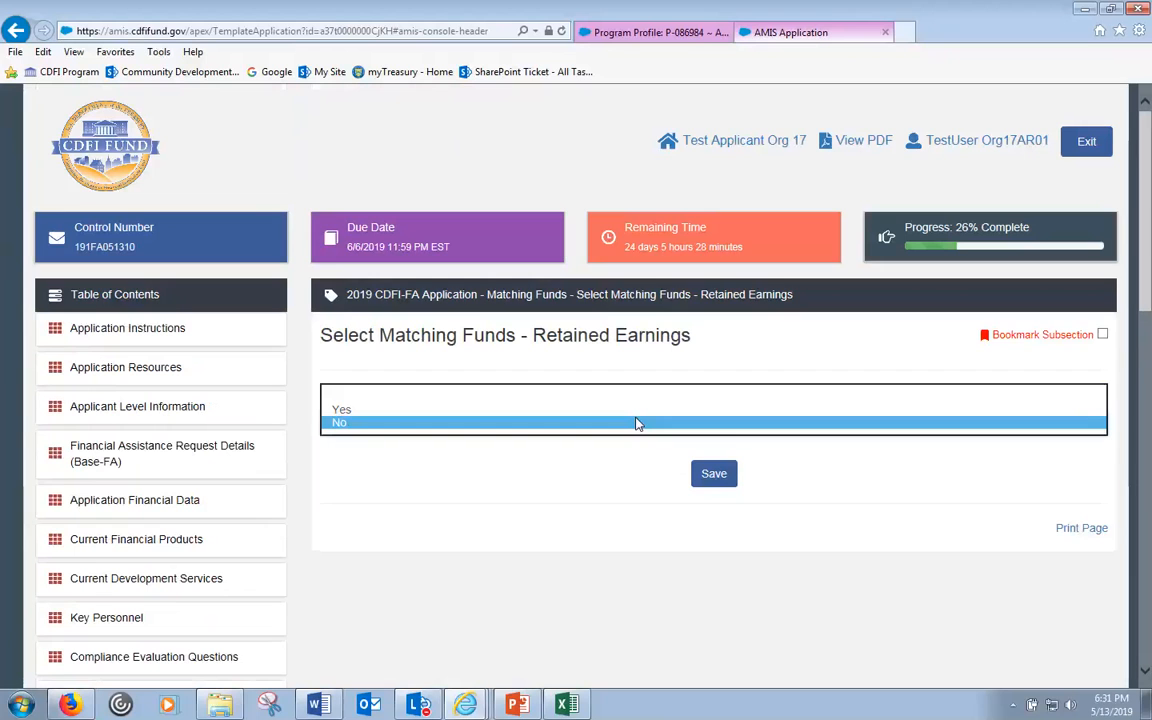
click(547, 410)
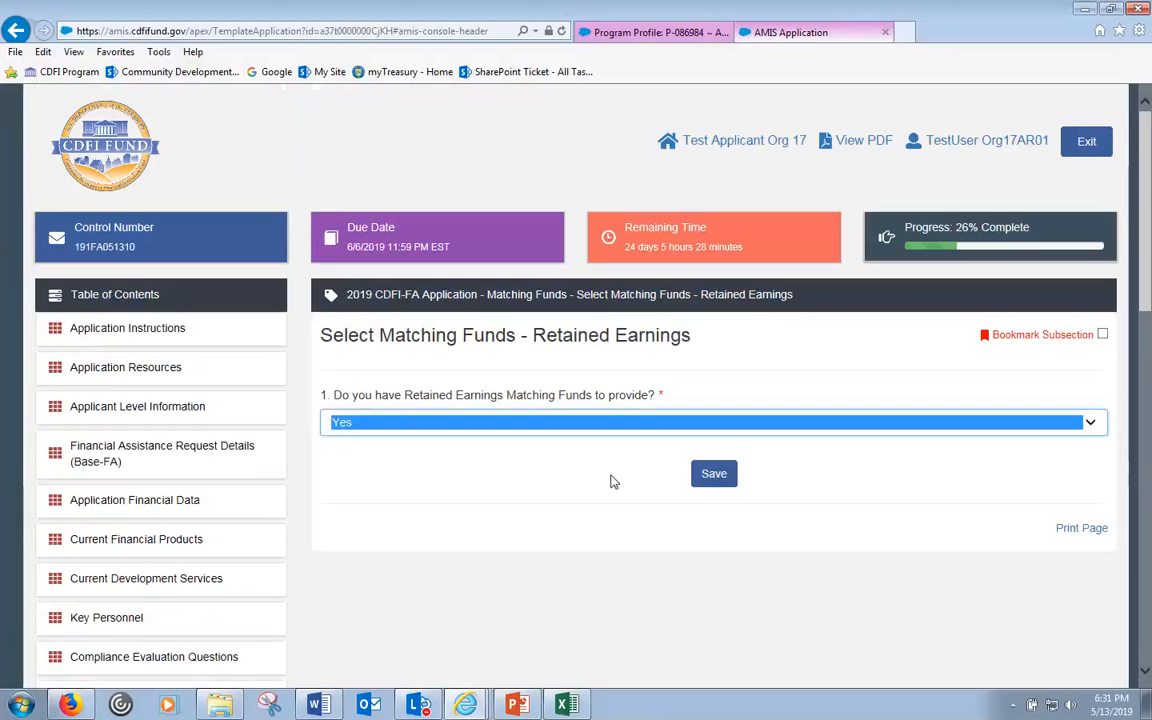
click(716, 476)
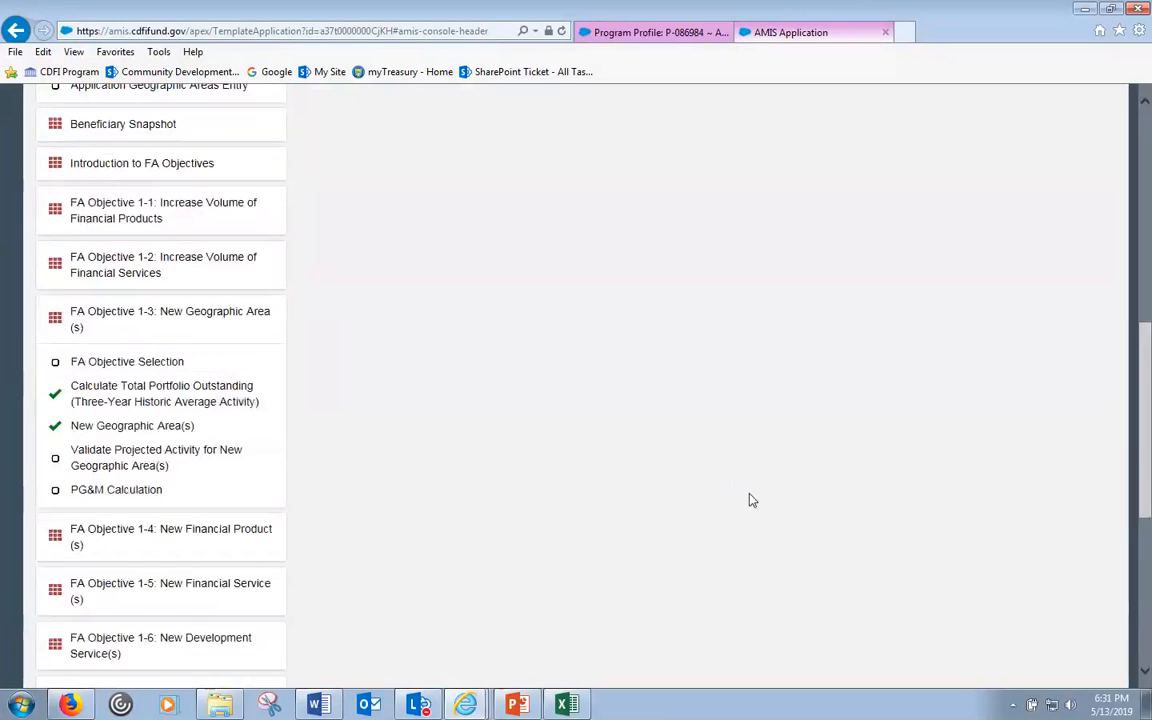
scroll(754, 498, down, 1)
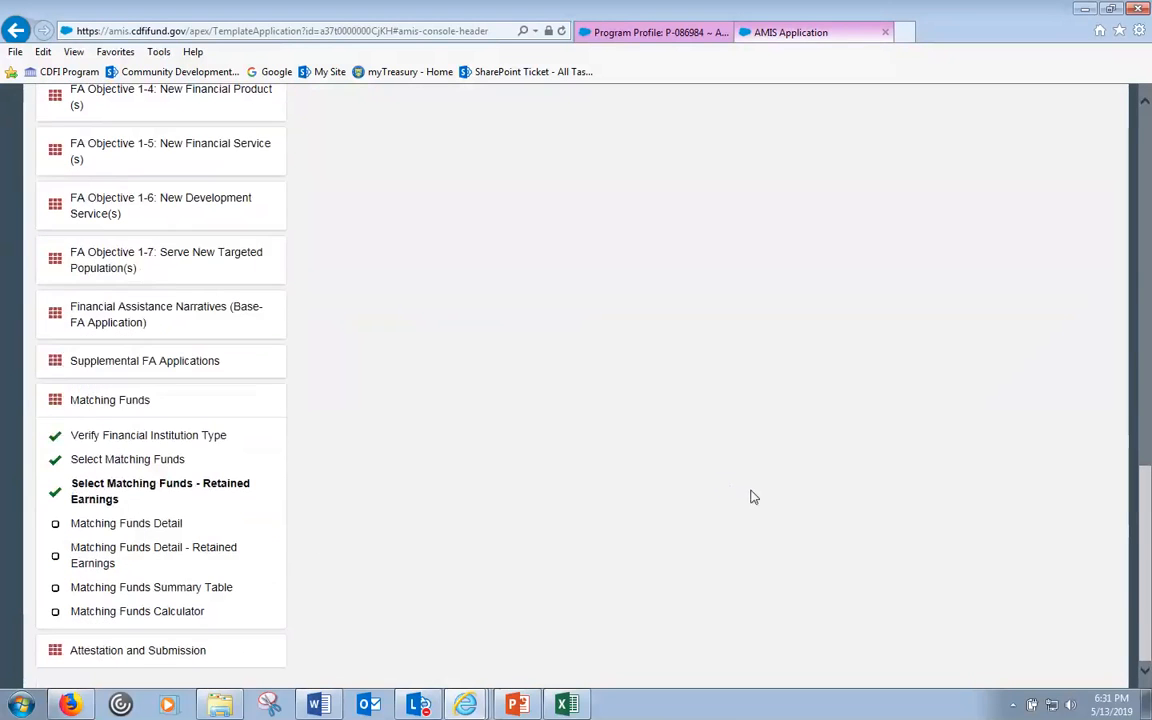
- On Matching Funds Detail, keep Grant (In-Hand) as the matching fund type
click(135, 529)
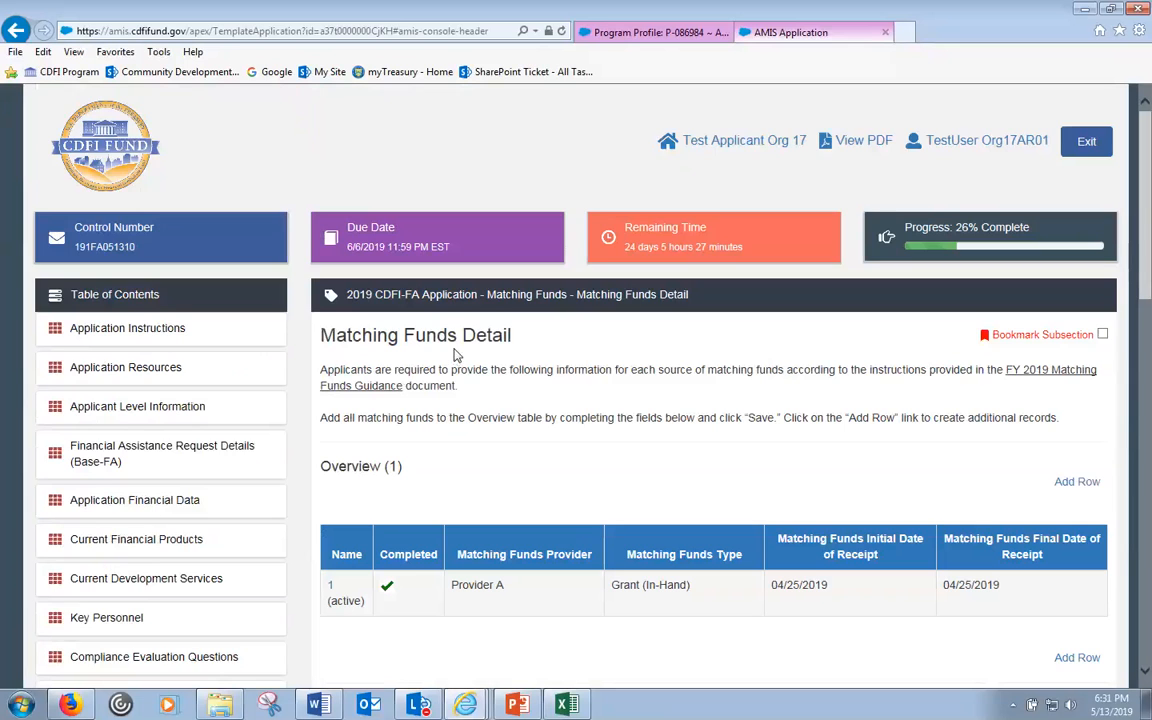
scroll(455, 352, down, 4)
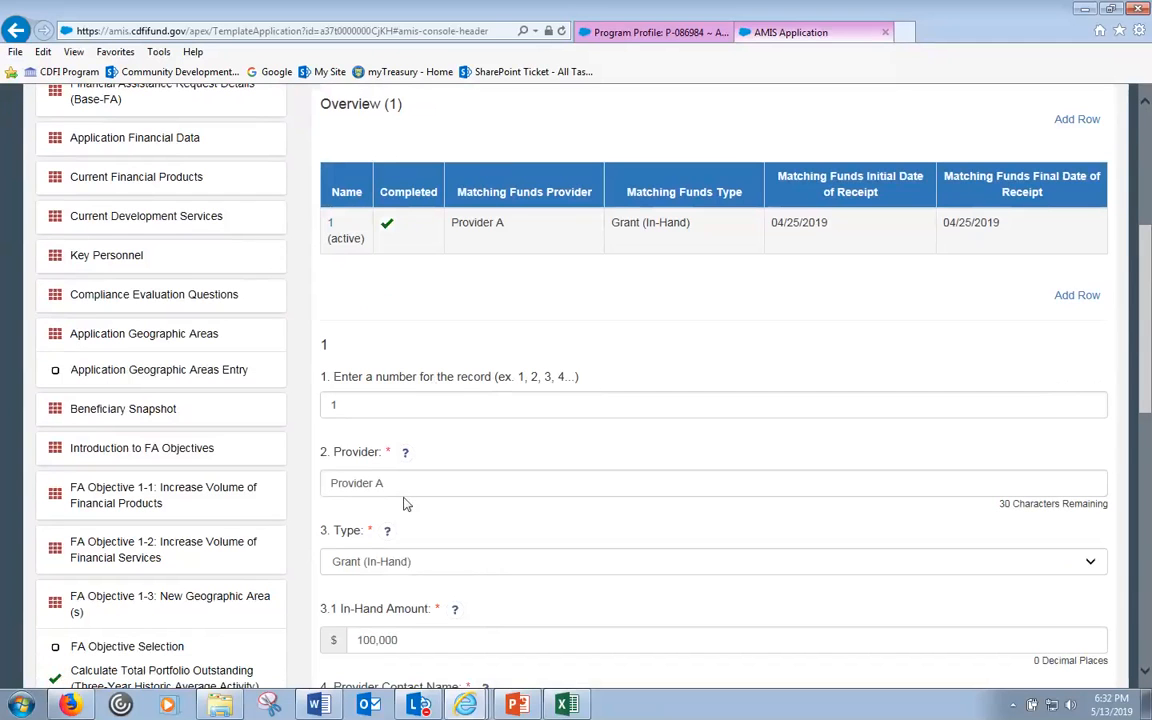
click(510, 563)
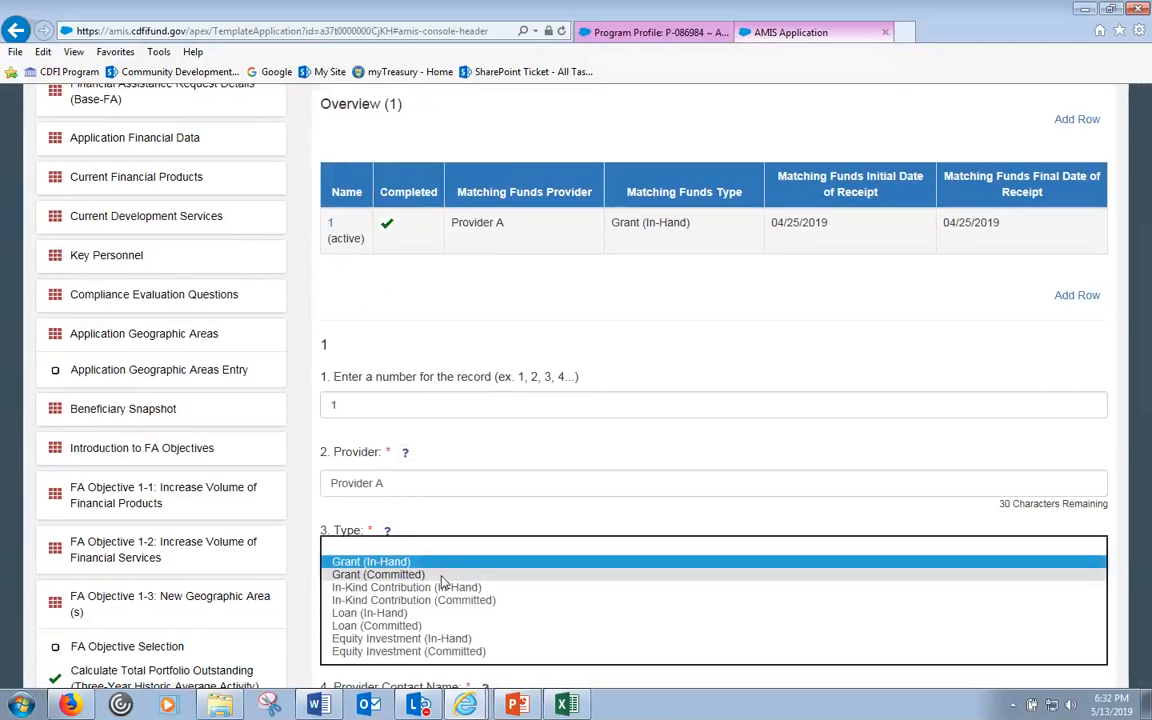
click(388, 535)
mouse_move(386, 532)
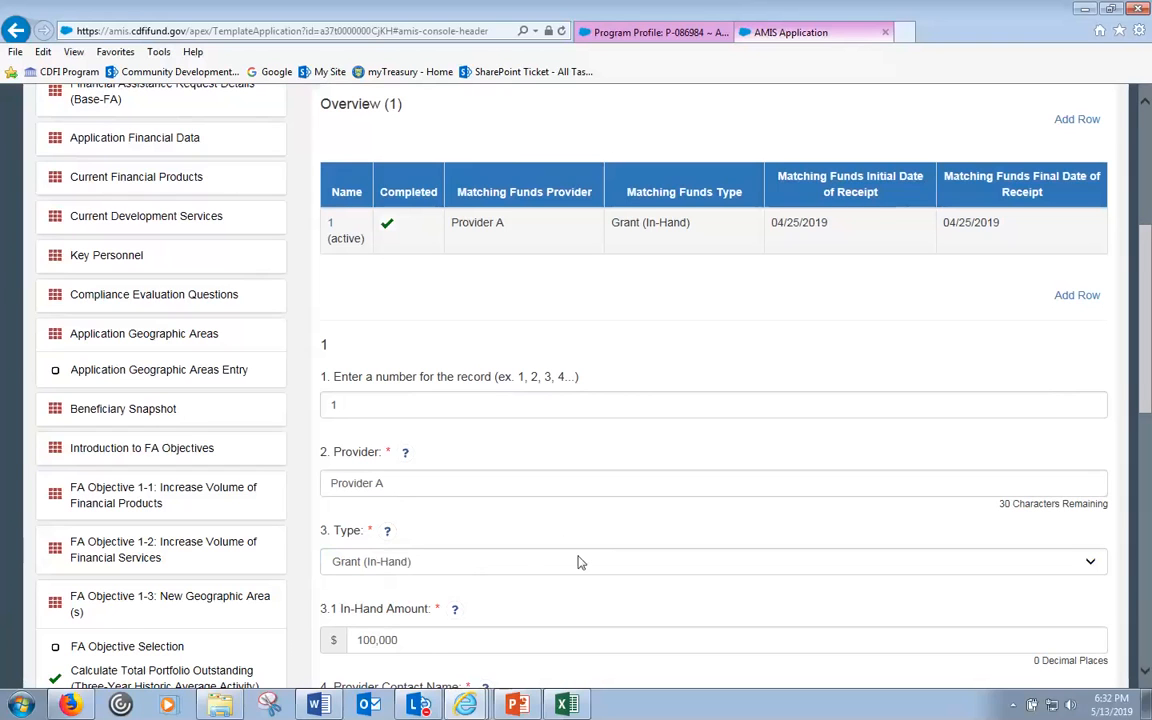
click(527, 571)
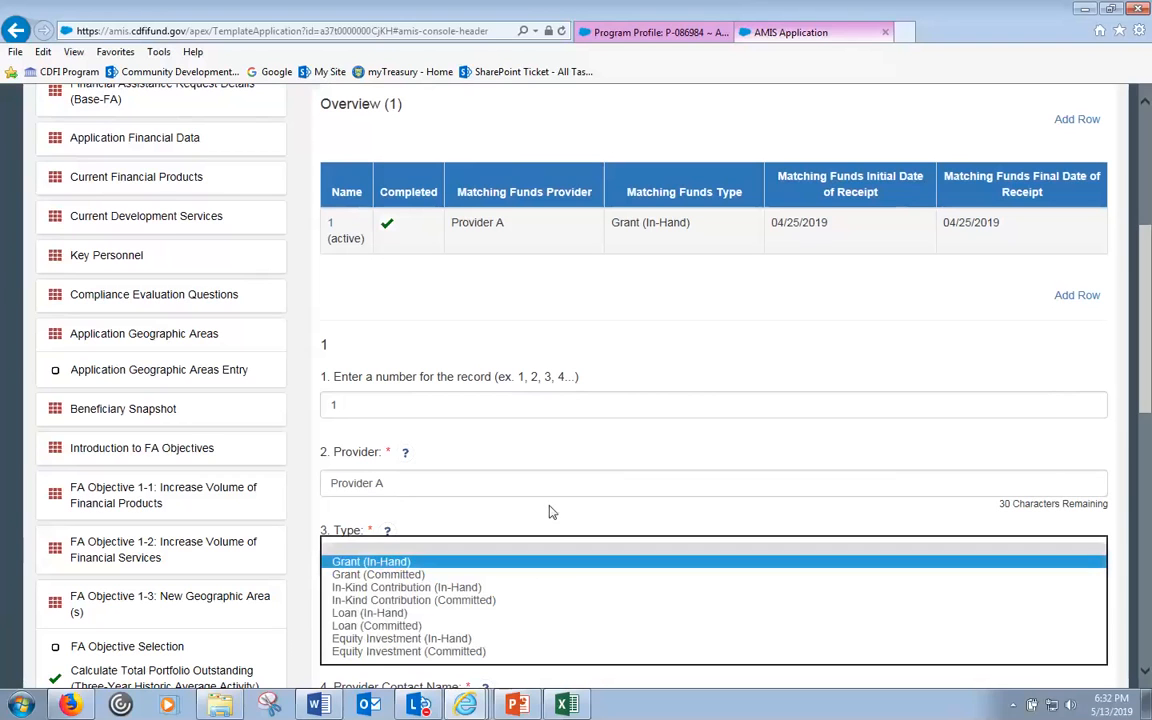
scroll(530, 520, down, 2)
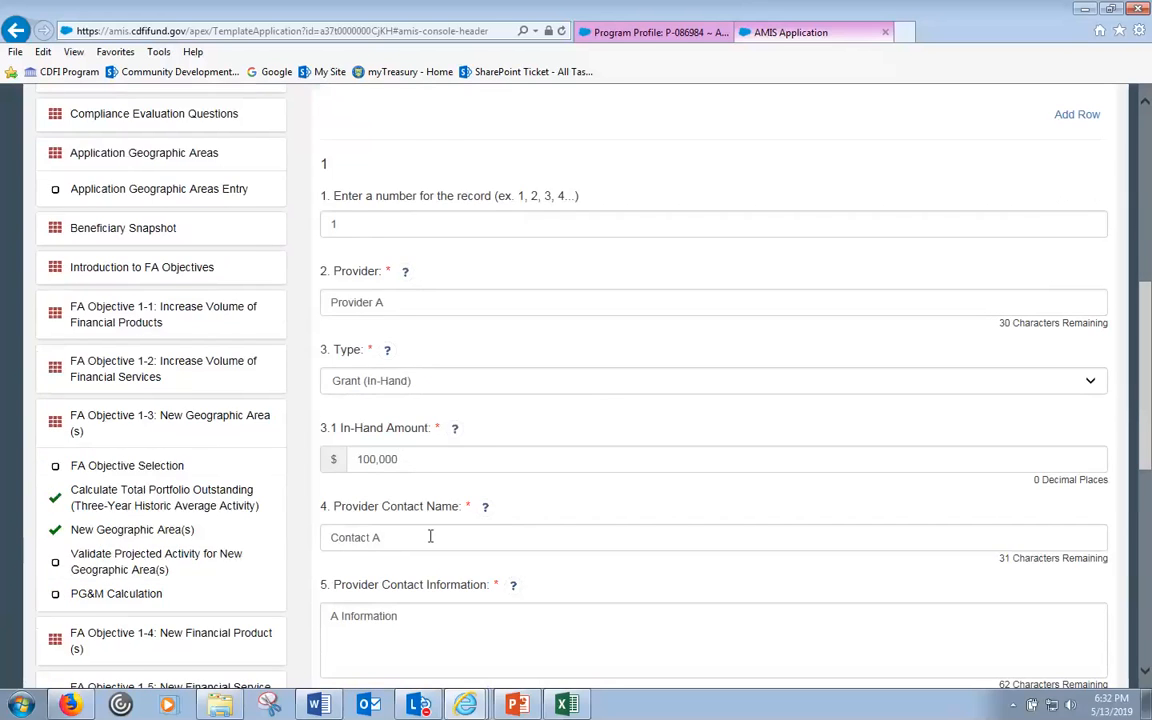
scroll(428, 538, down, 4)
mouse_move(476, 434)
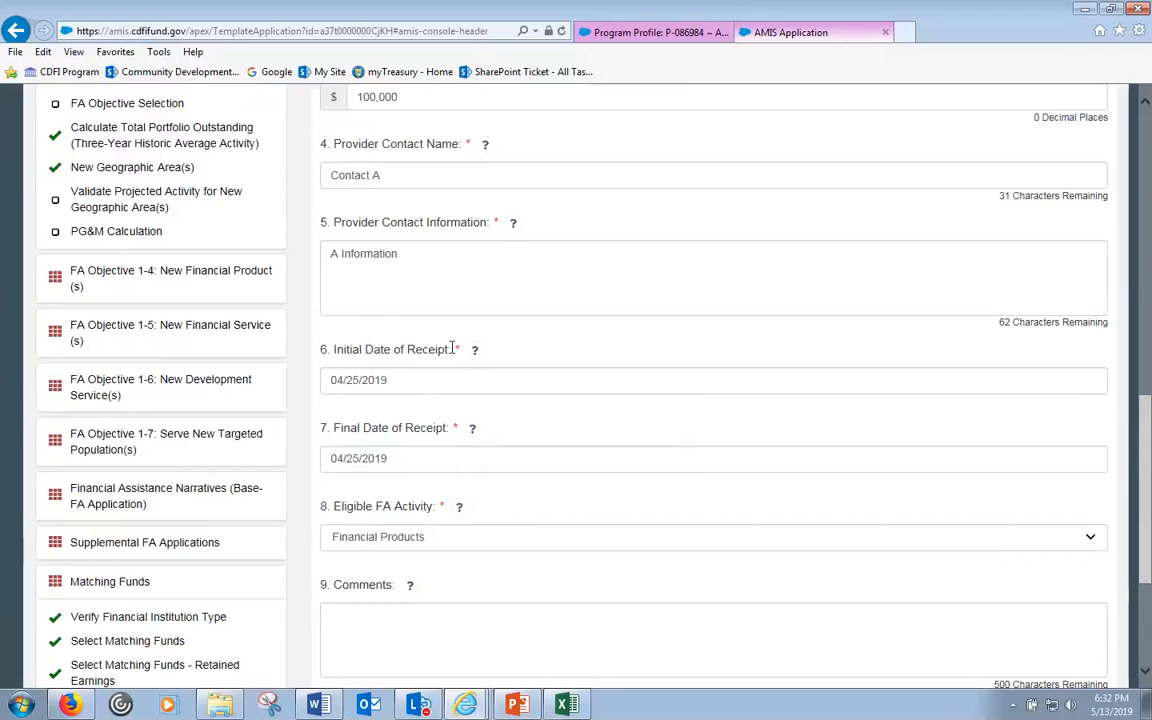
scroll(455, 350, down, 3)
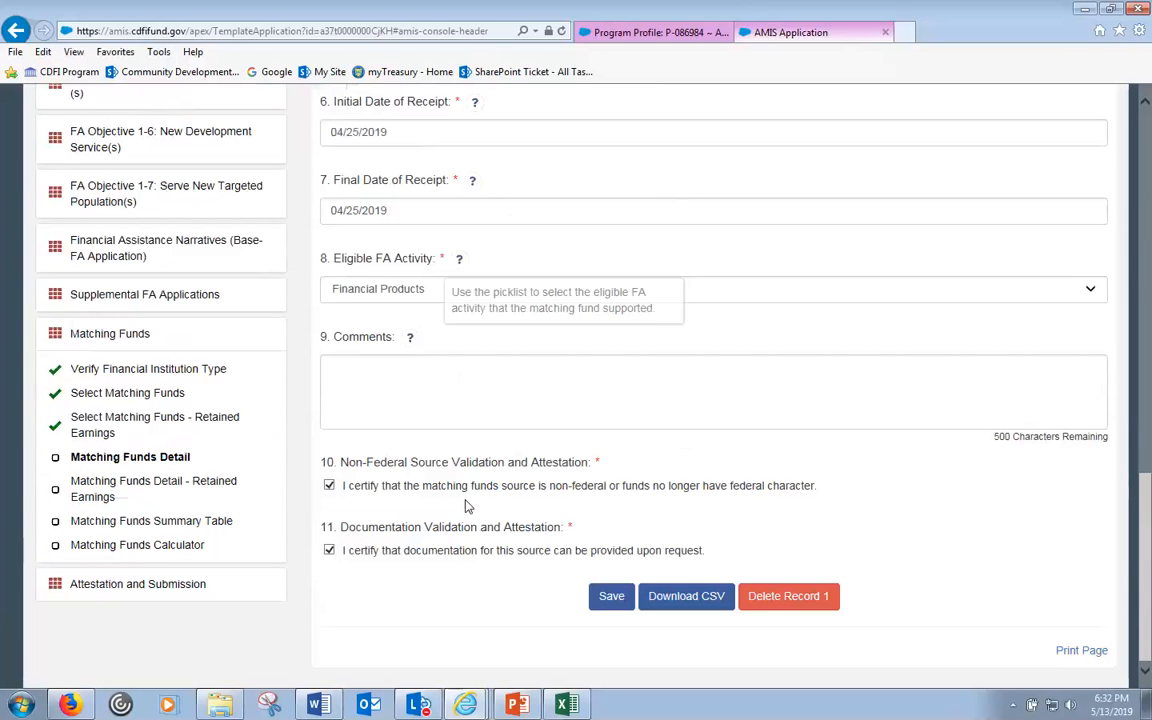
- Save matching funds record 1 with 04/25/2019 receipt dates for Financial Products
click(609, 600)
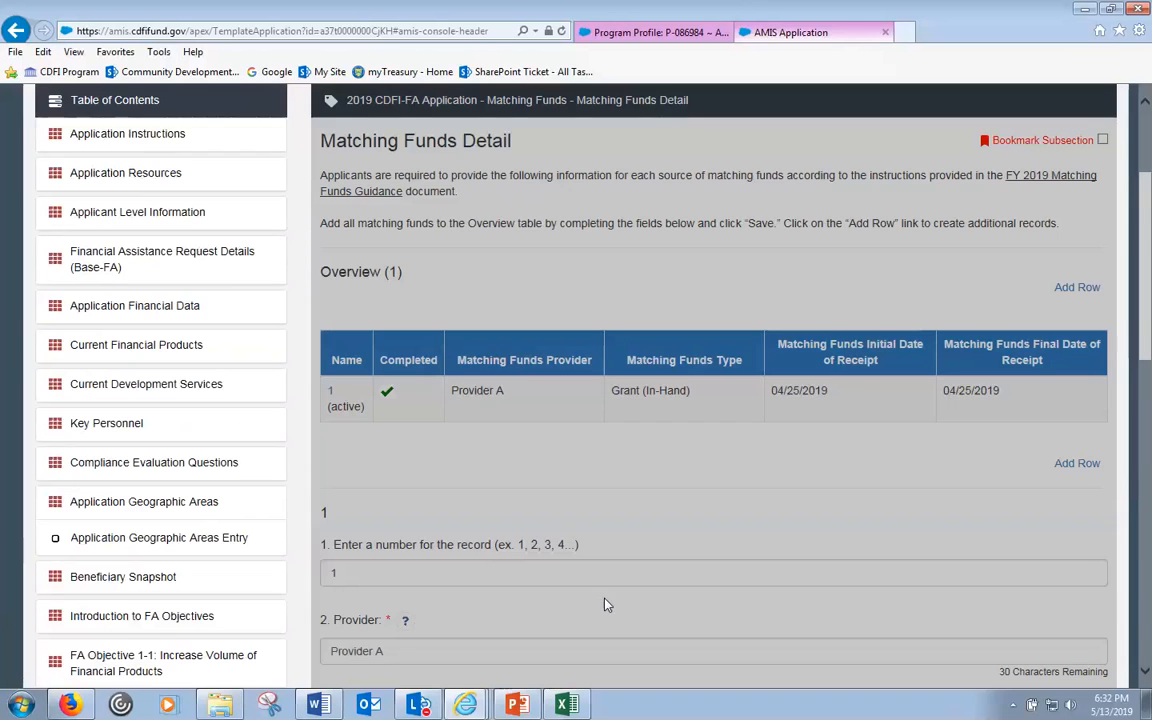
scroll(615, 601, down, 3)
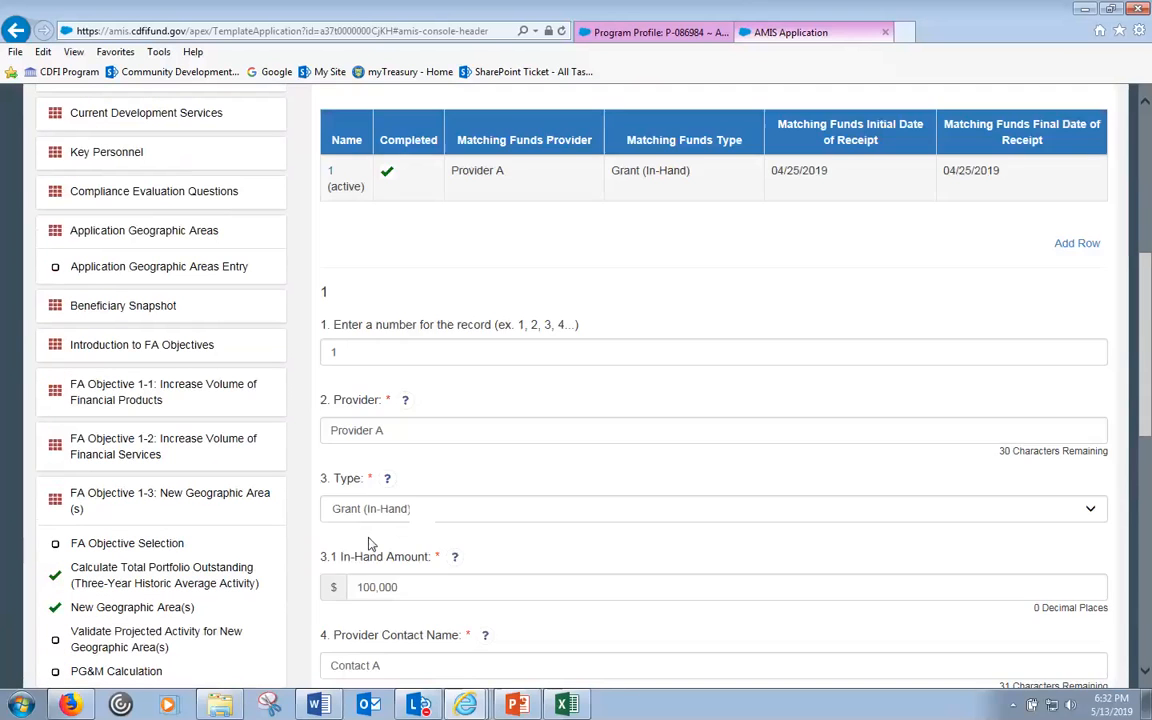
scroll(366, 585, down, 1)
scroll(372, 578, up, 1)
scroll(375, 577, down, 1)
scroll(375, 576, up, 2)
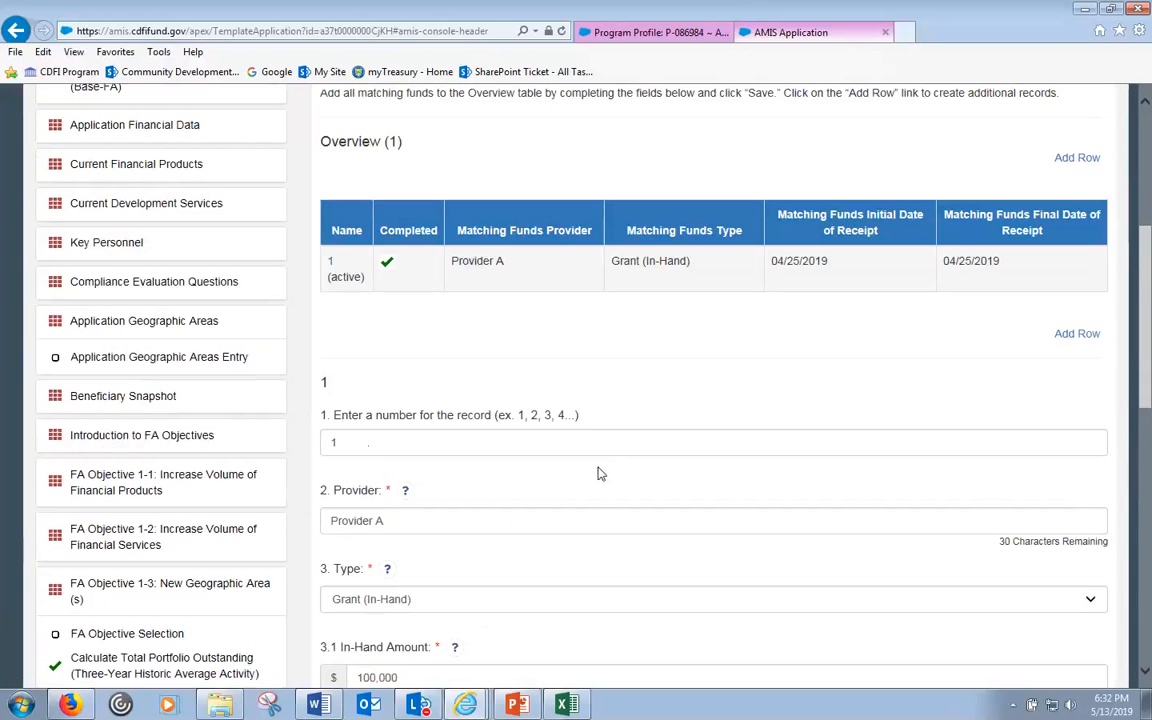
scroll(599, 473, down, 1)
scroll(333, 465, down, 7)
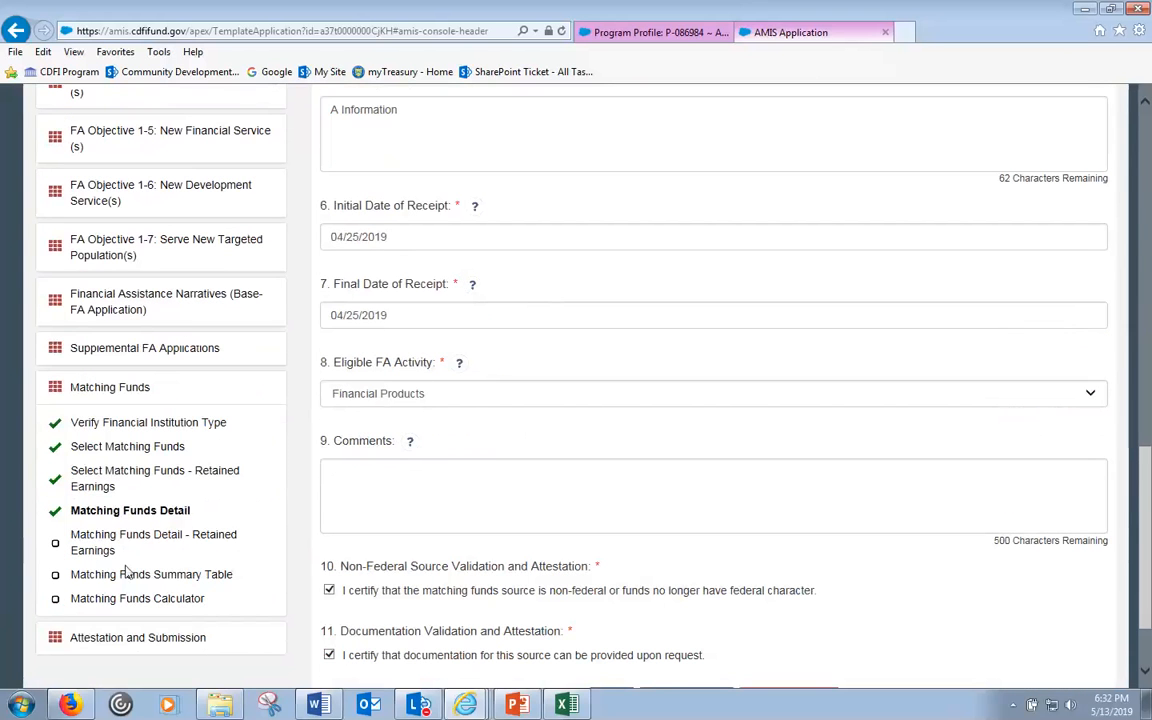
- Open Matching Funds Detail - Retained Earnings and review its upload requirements
click(152, 541)
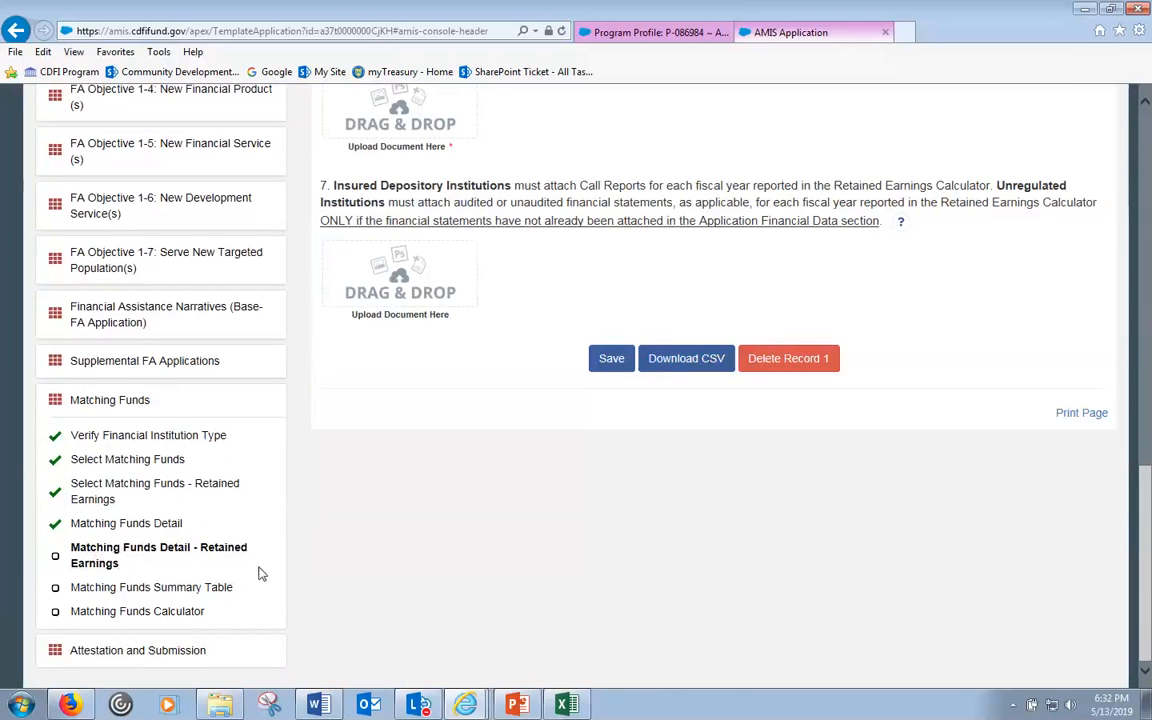
scroll(258, 573, up, 10)
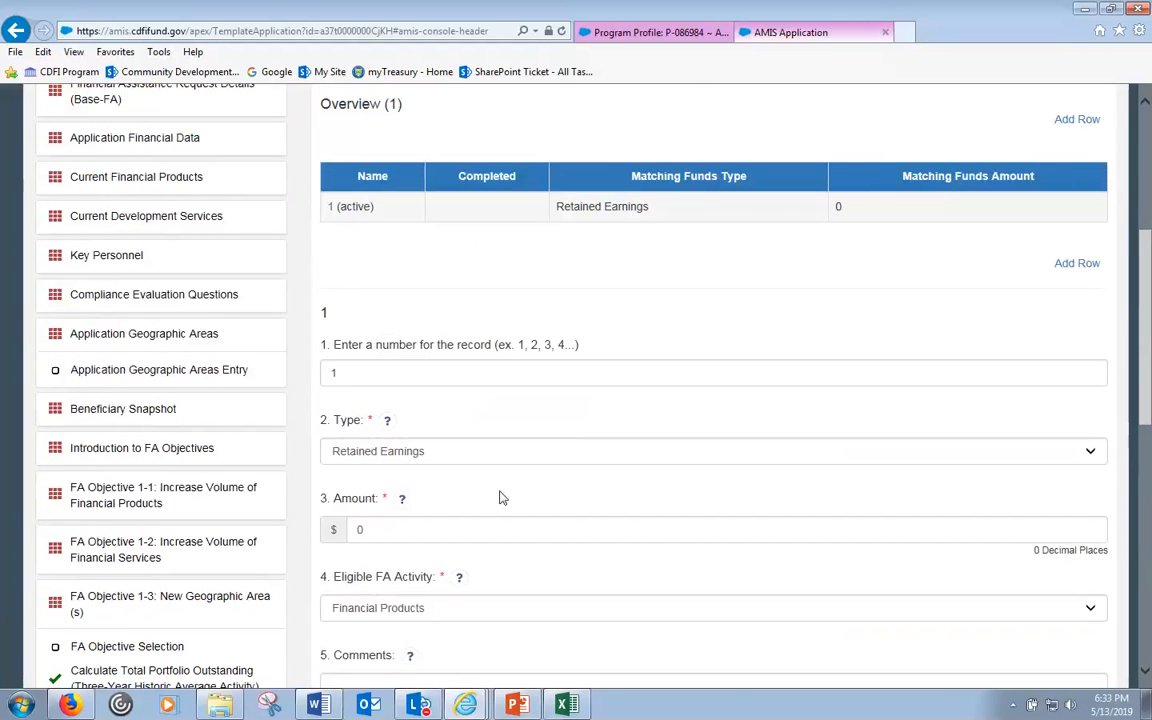
scroll(501, 500, up, 2)
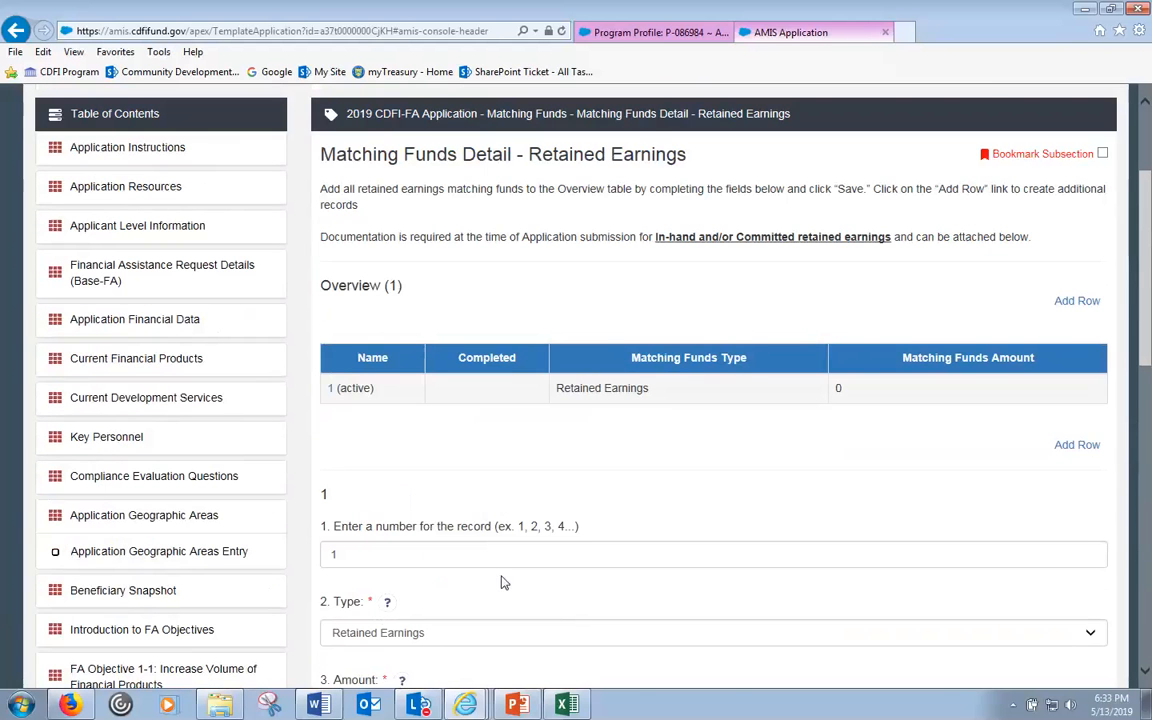
scroll(502, 582, down, 3)
scroll(502, 582, down, 4)
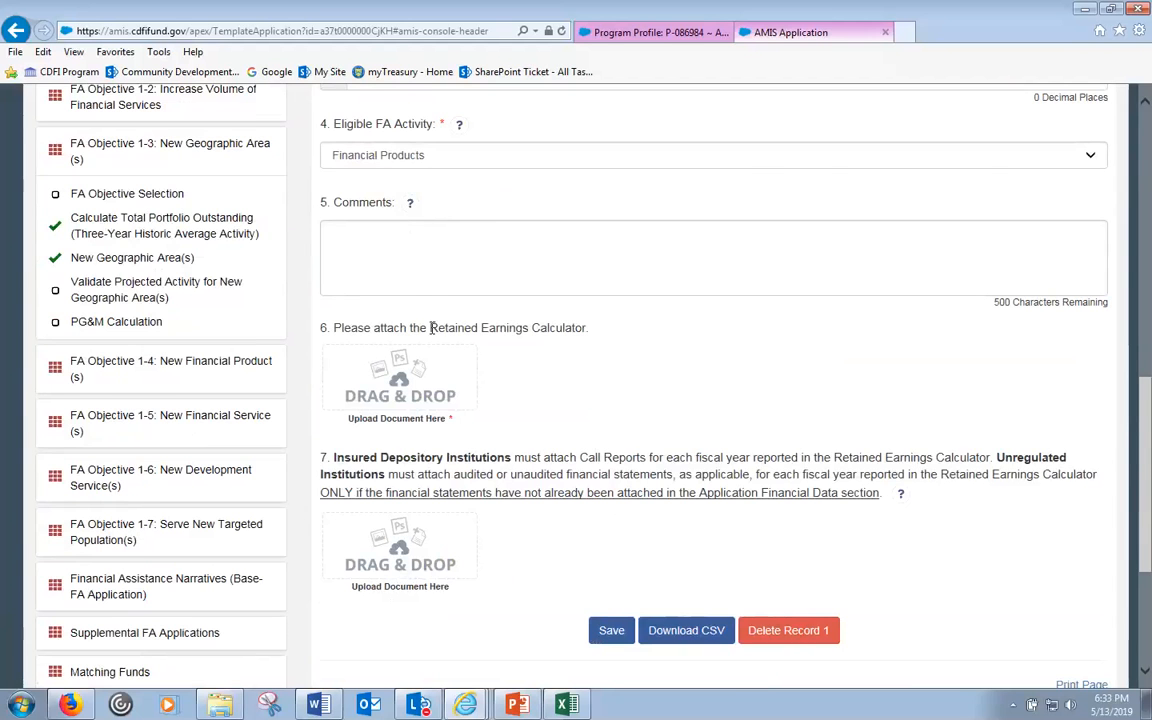
scroll(298, 506, down, 3)
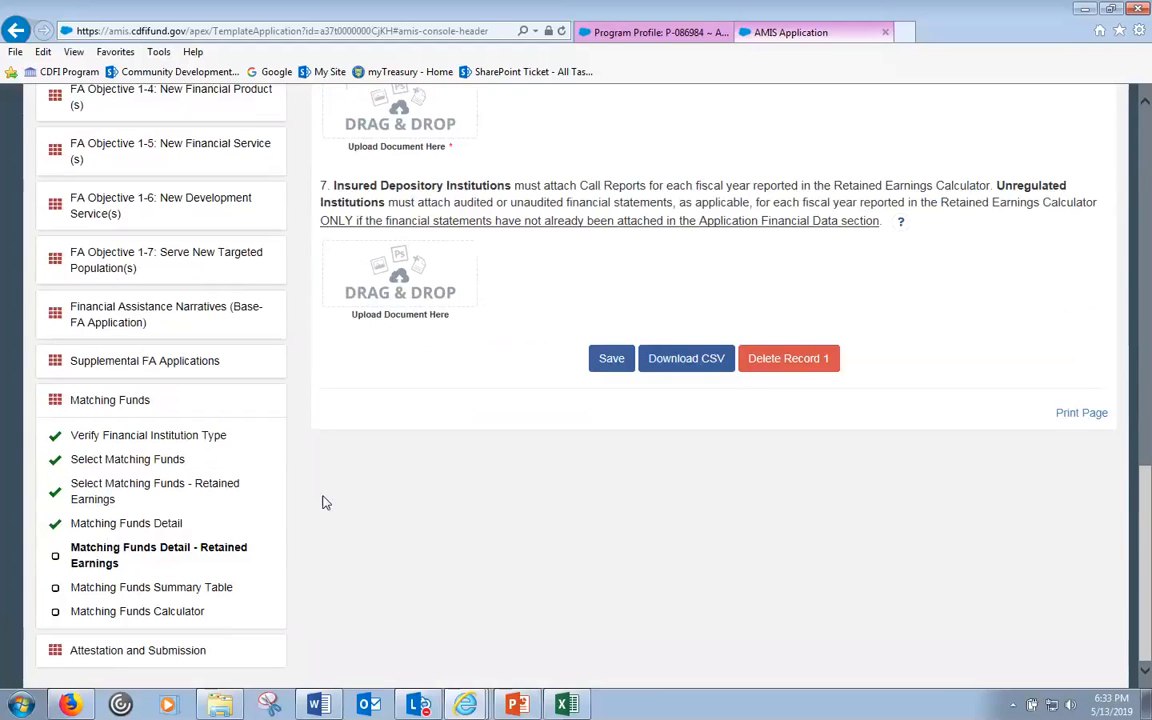
- Recheck Grant (In-Hand) on Matching Funds Detail, then return to the Retained Earnings detail
click(118, 526)
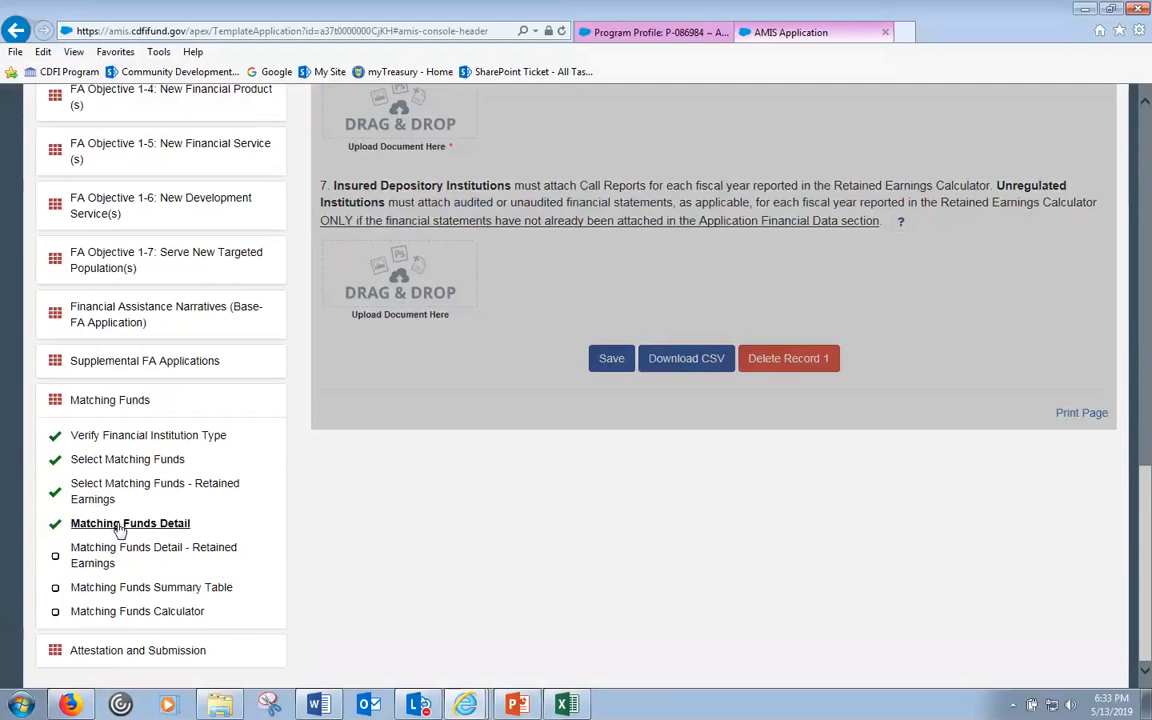
scroll(751, 470, up, 8)
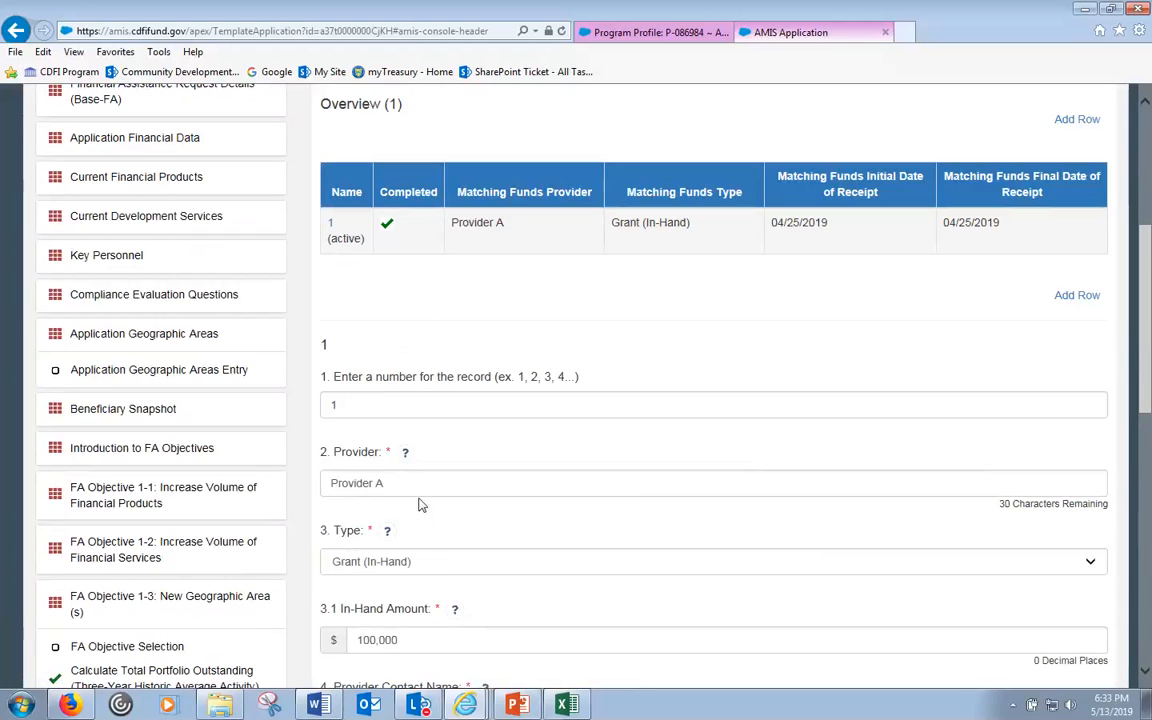
click(448, 566)
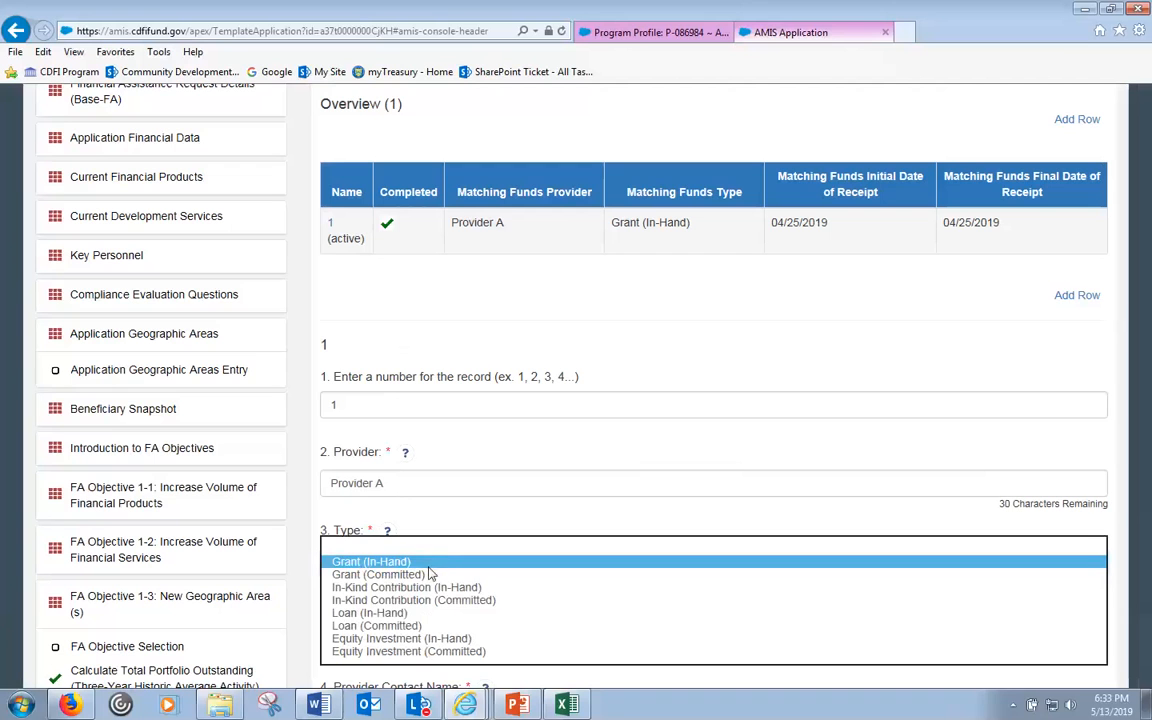
click(505, 516)
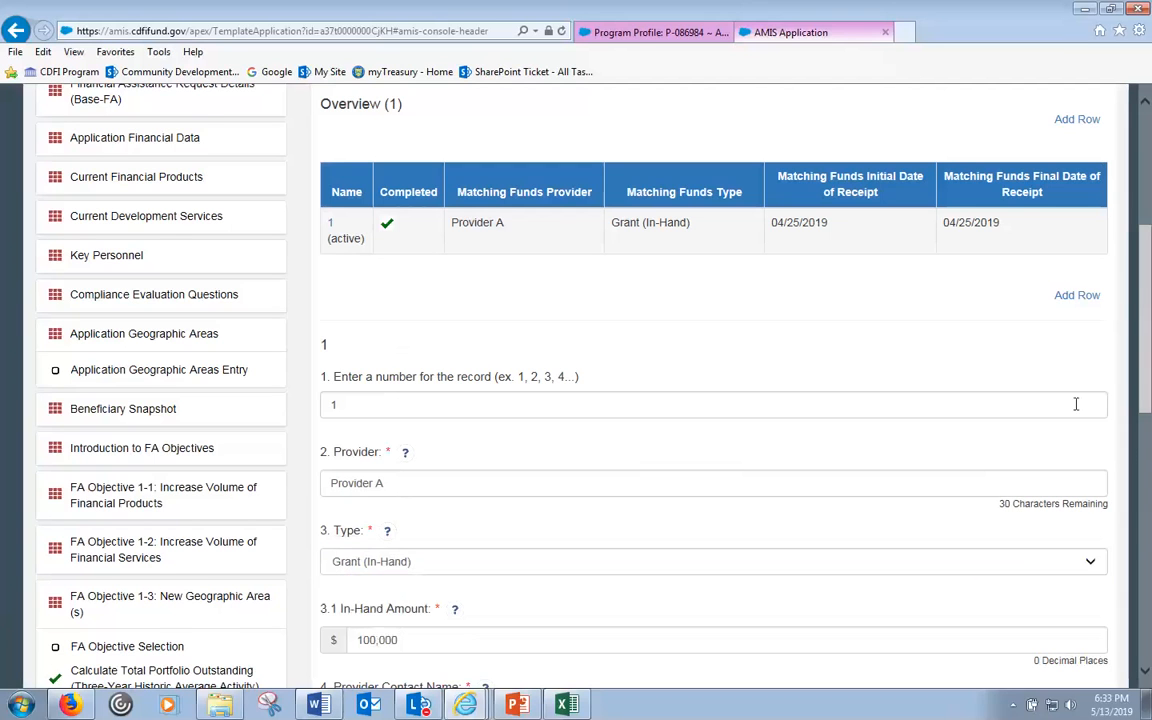
drag(1148, 310, 1148, 566)
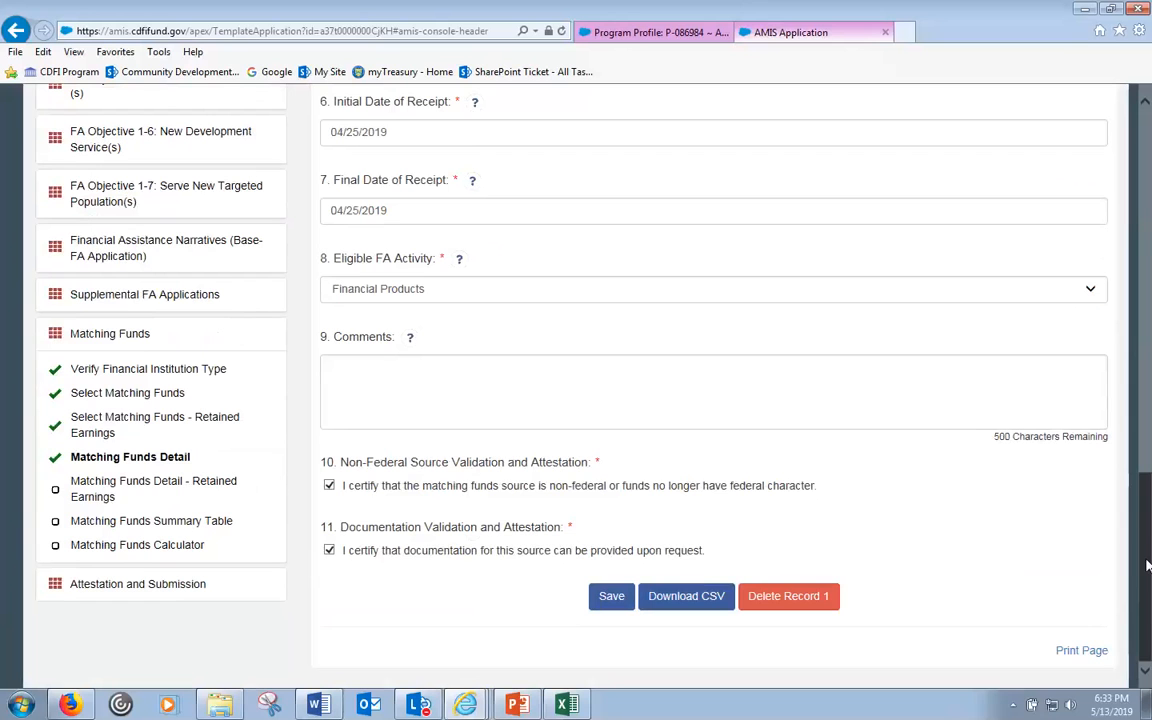
click(114, 491)
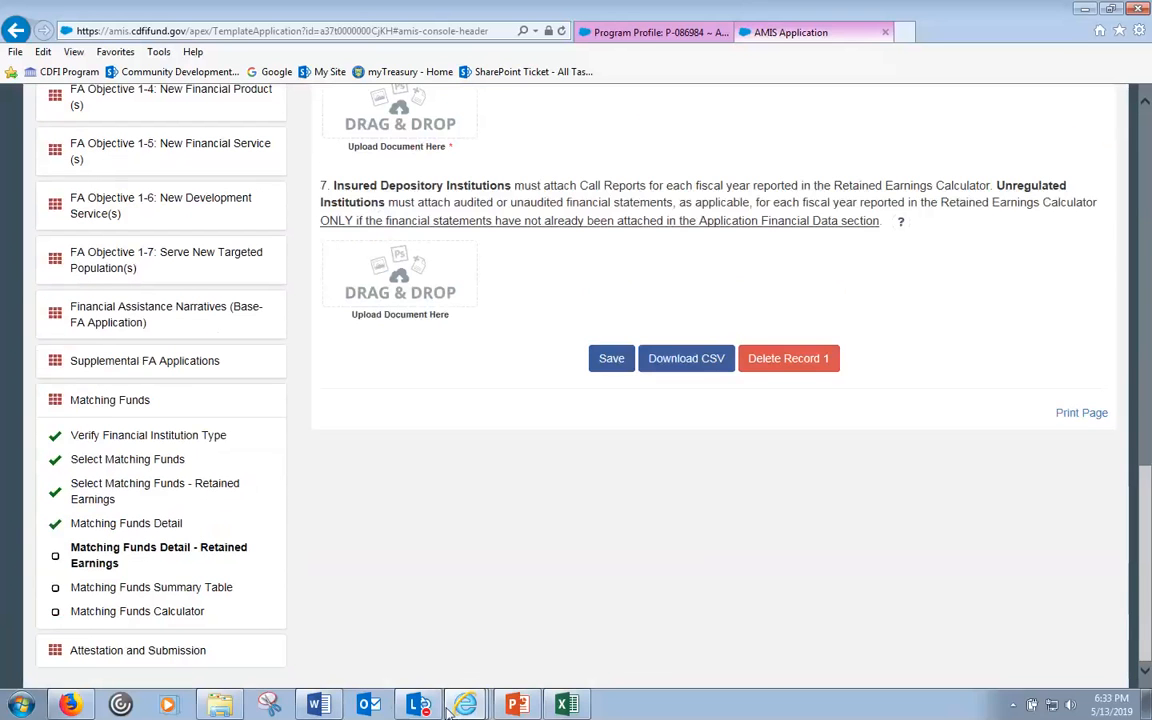
mouse_move(466, 705)
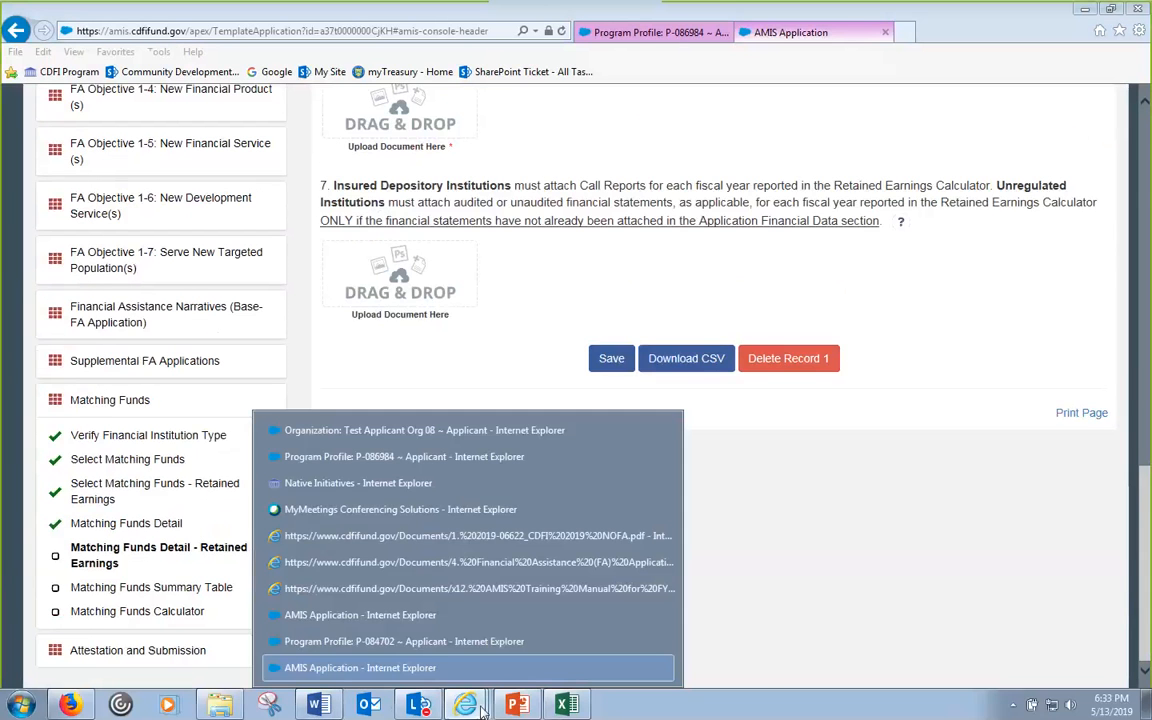
- Switch from AMIS to the CDFI Fund website browser window
click(337, 615)
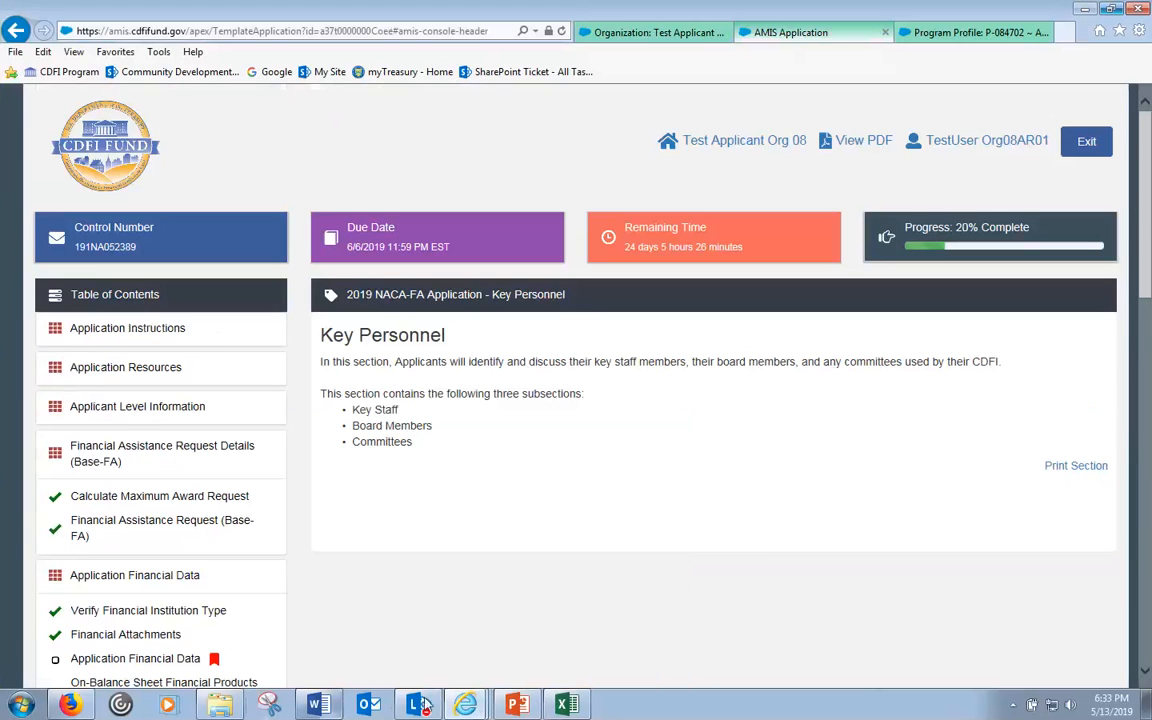
click(465, 705)
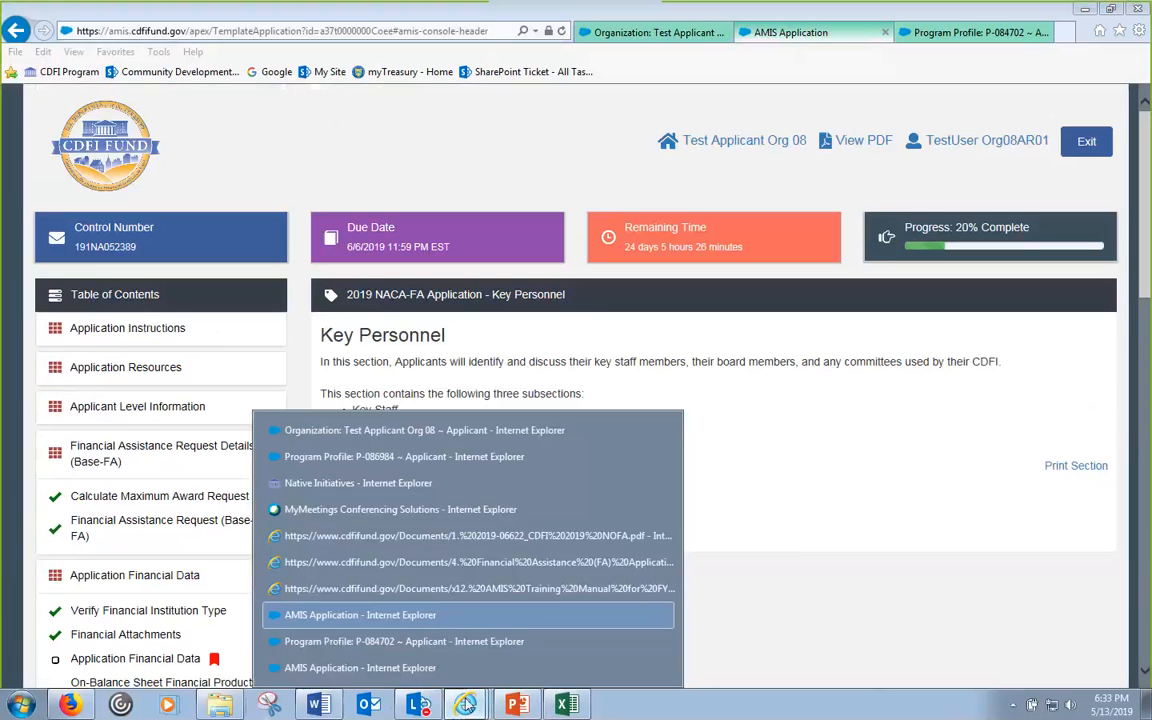
click(378, 484)
scroll(355, 375, up, 15)
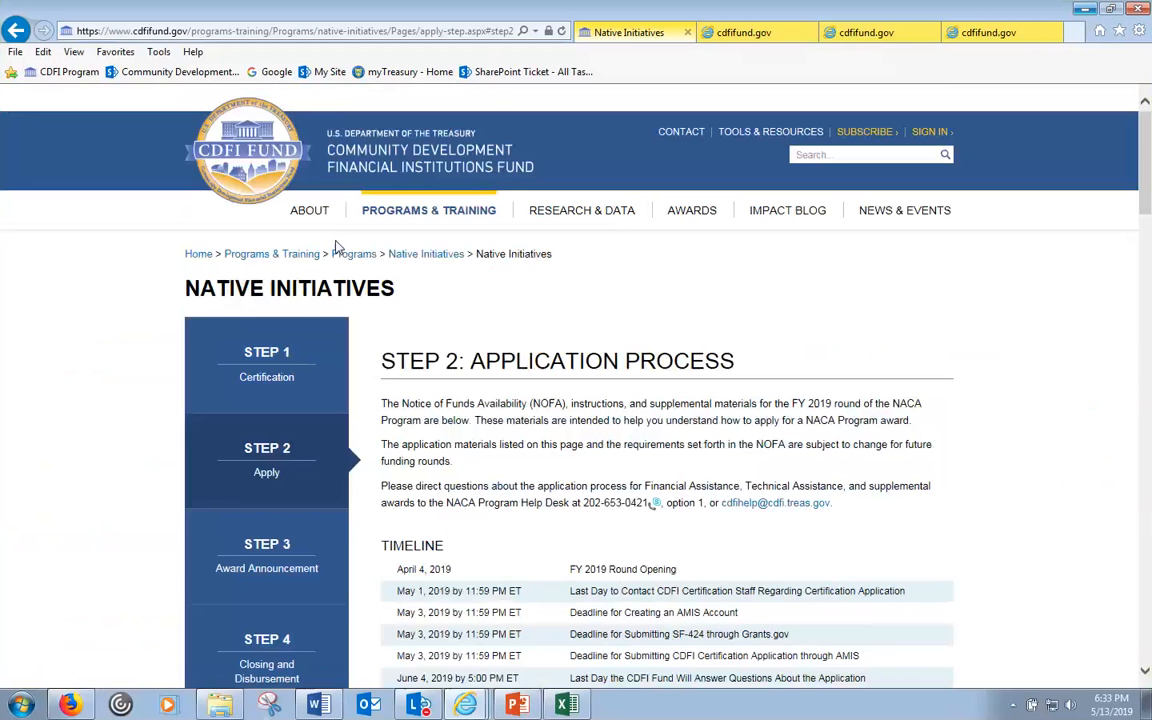
- Go to the CDFI Program's Step 2 Apply page and download the Retained Earnings Calculator
mouse_move(430, 212)
mouse_move(445, 265)
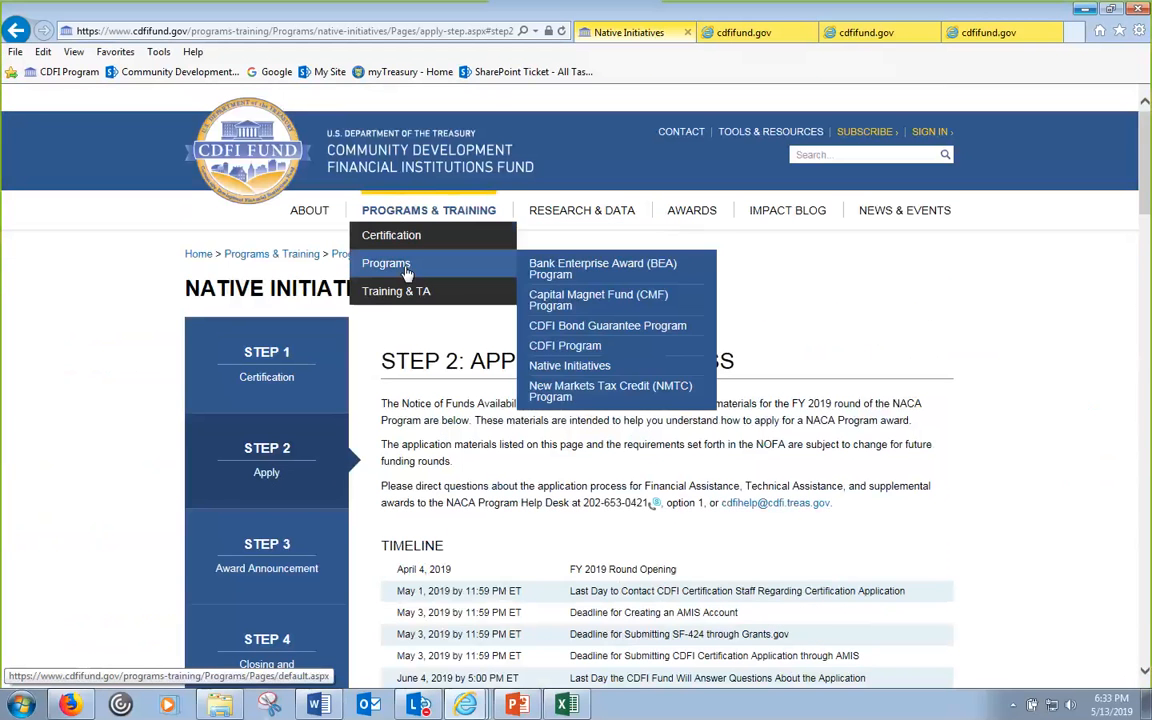
click(556, 347)
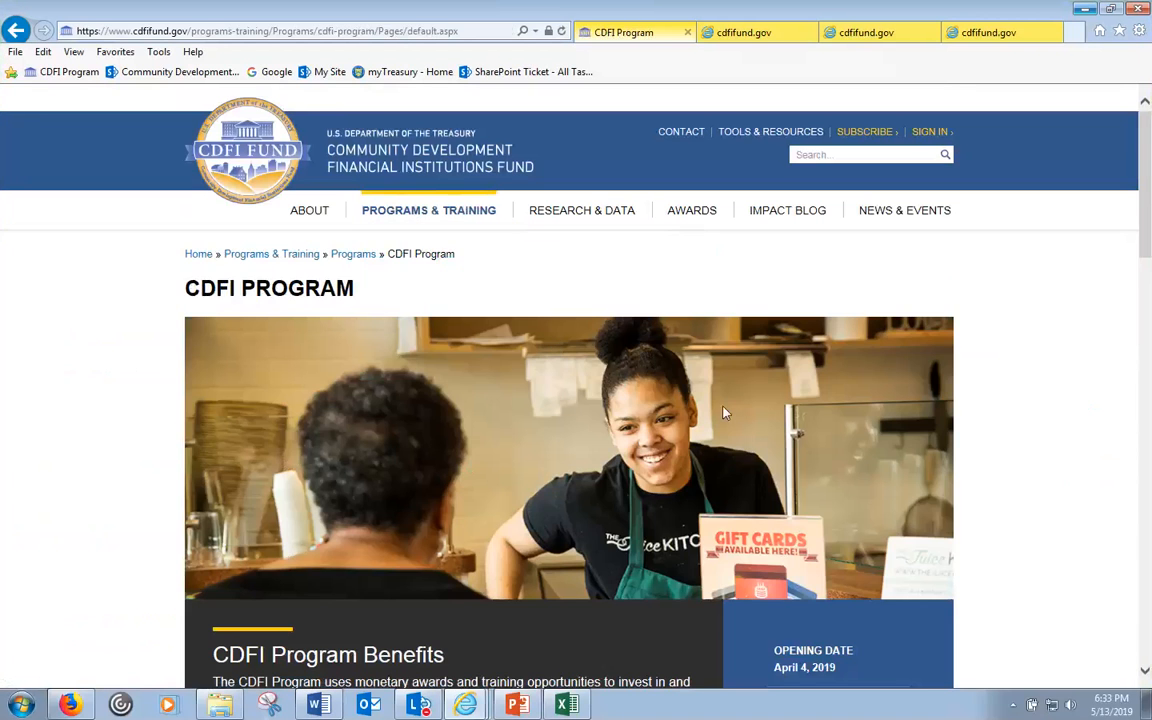
scroll(712, 430, down, 15)
click(380, 402)
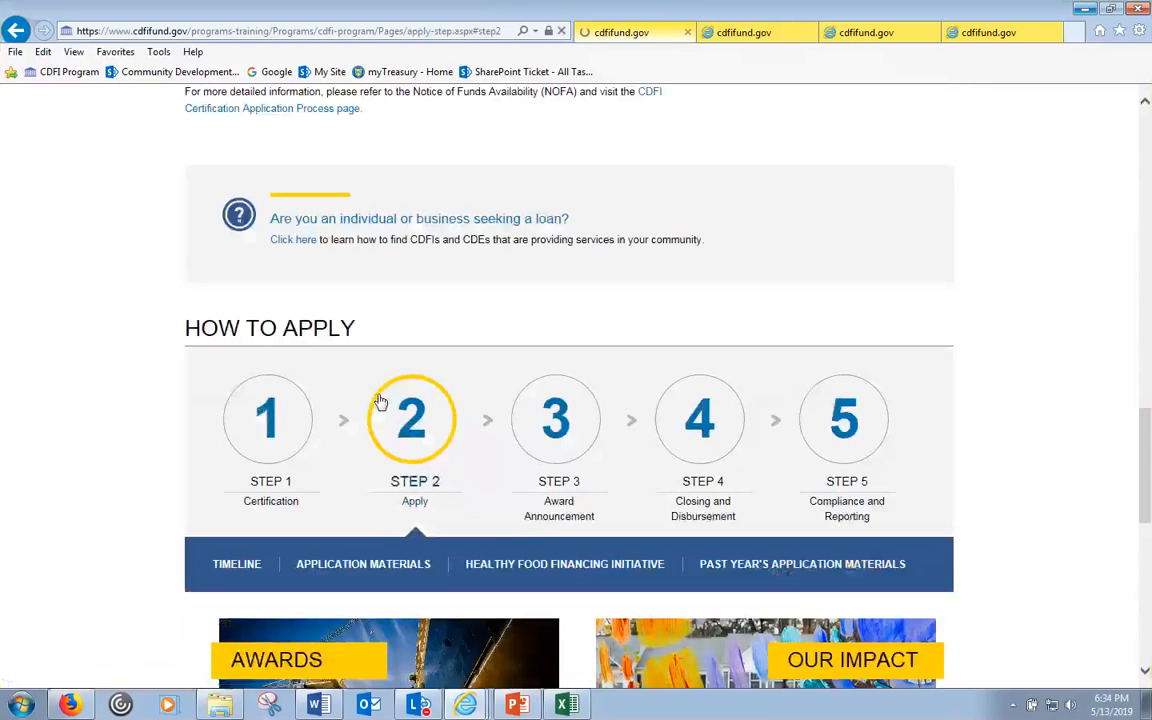
scroll(540, 468, down, 15)
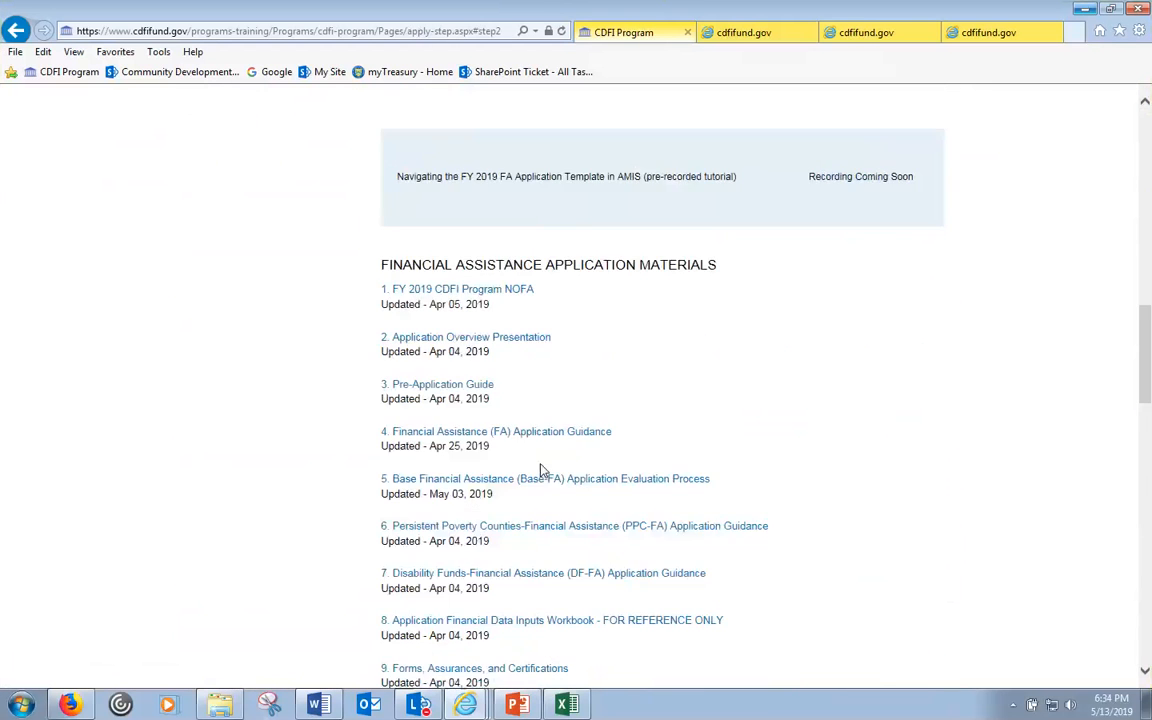
scroll(543, 467, down, 3)
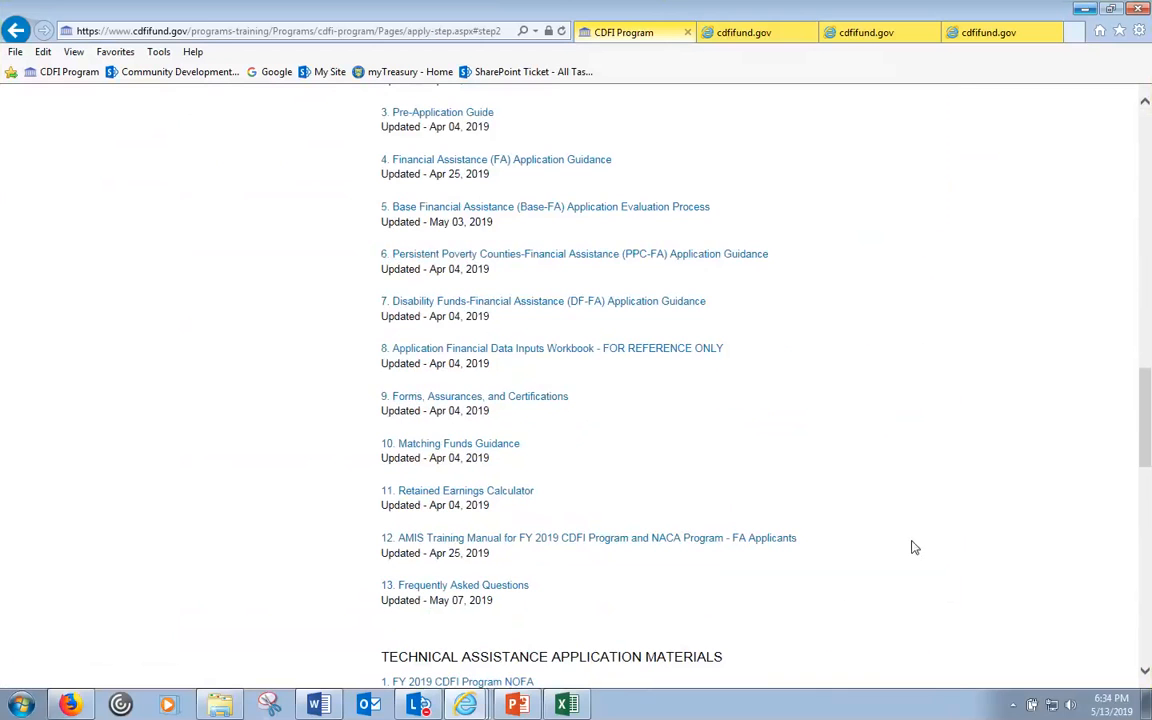
click(498, 493)
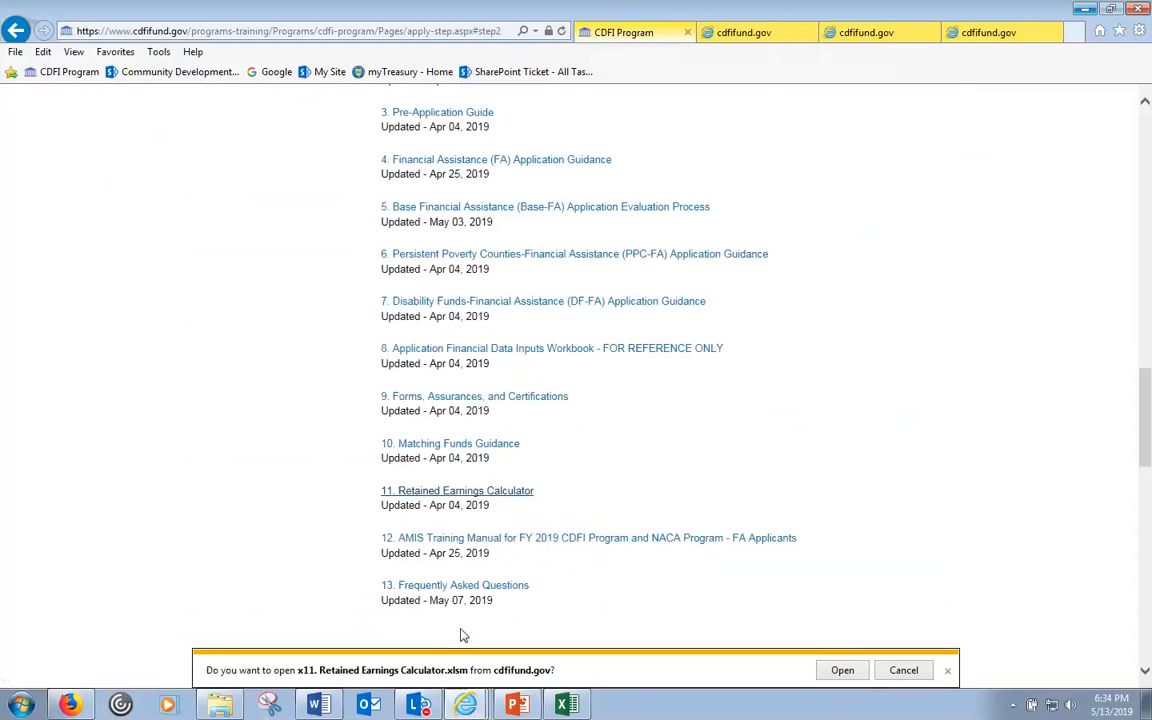
click(842, 670)
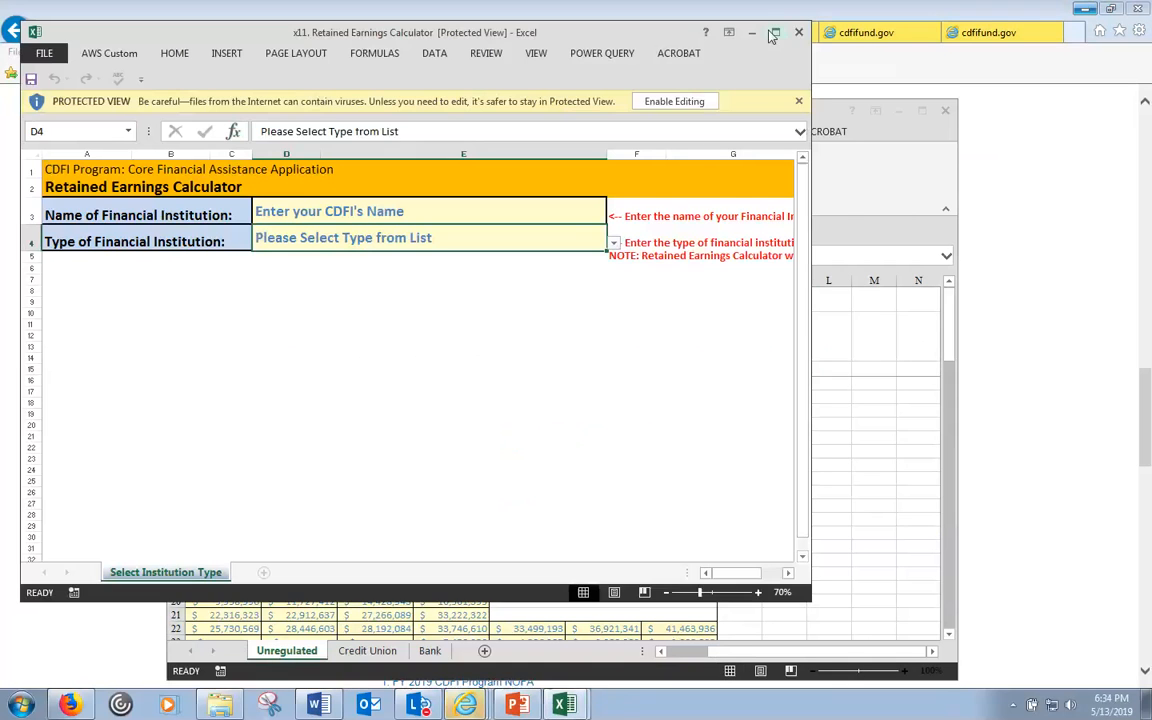
click(773, 33)
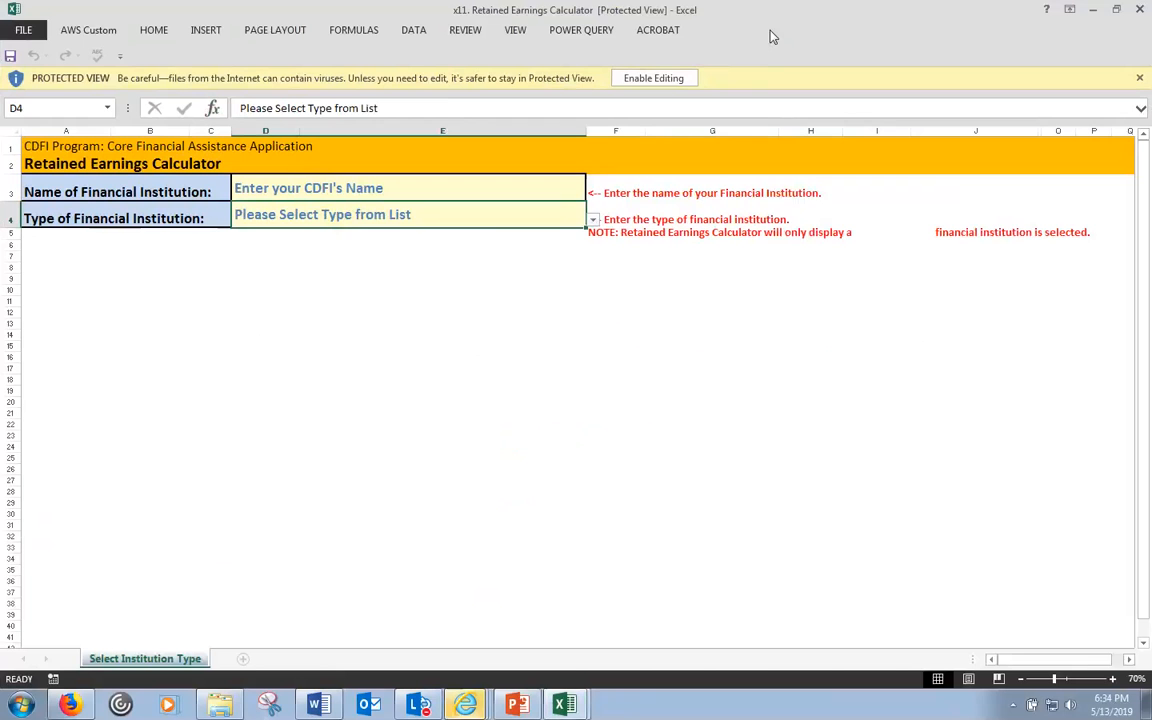
click(660, 78)
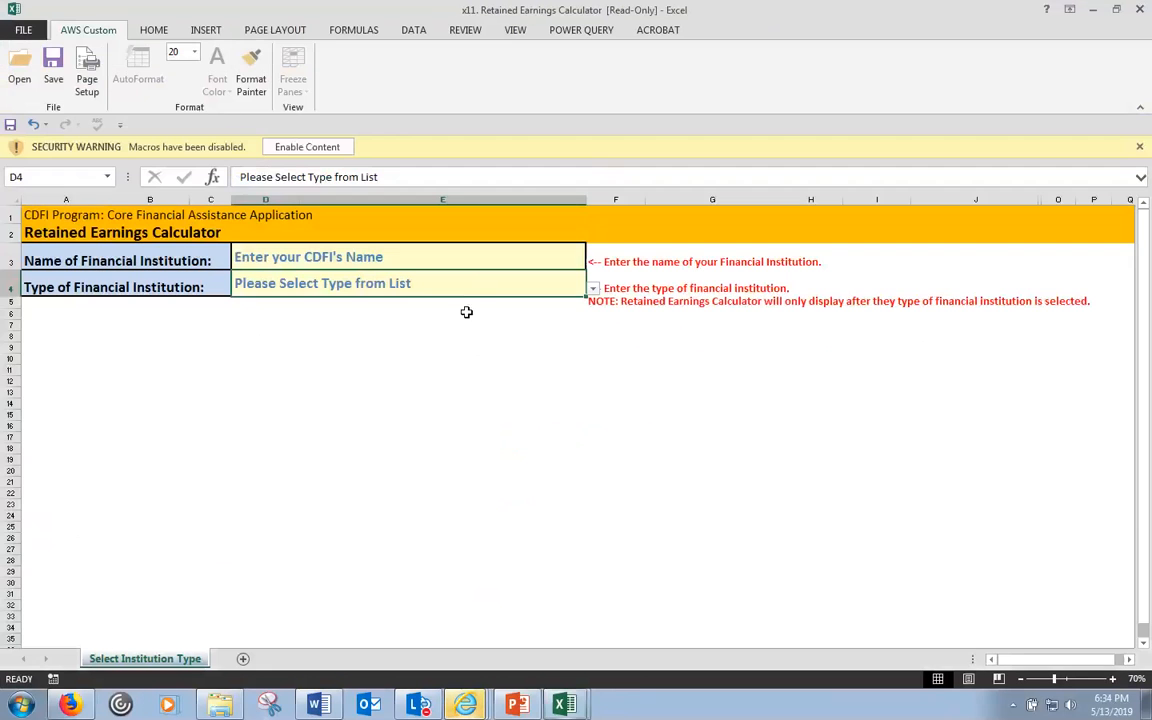
click(318, 147)
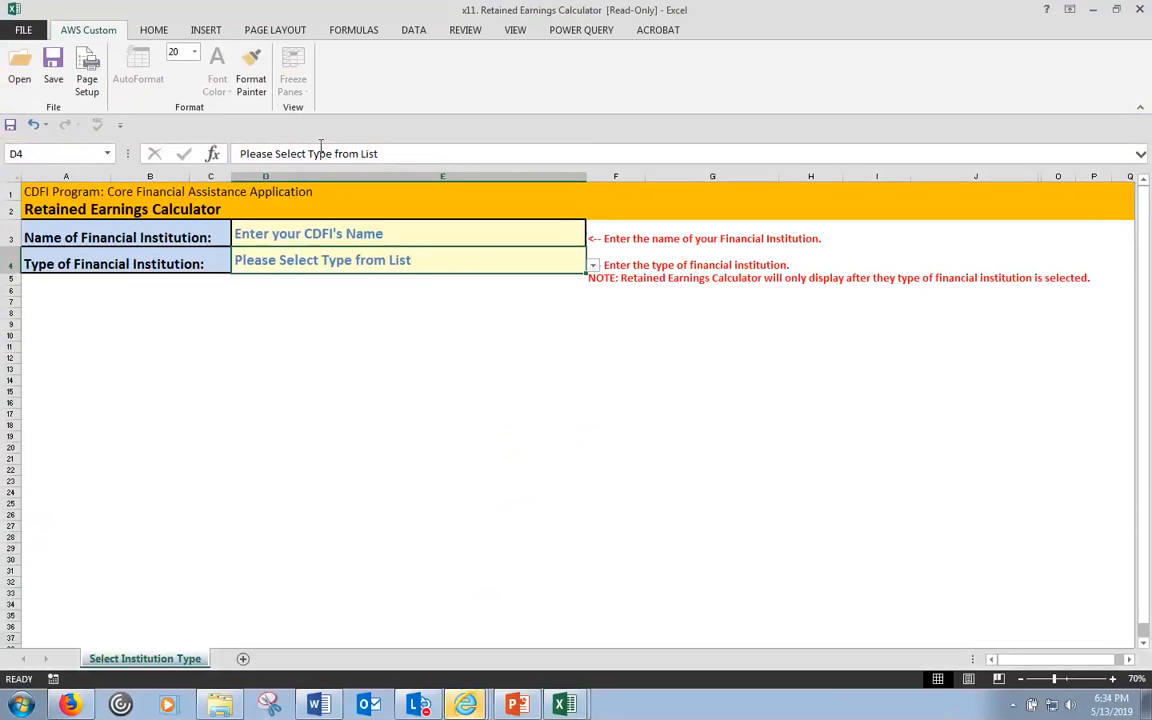
click(427, 252)
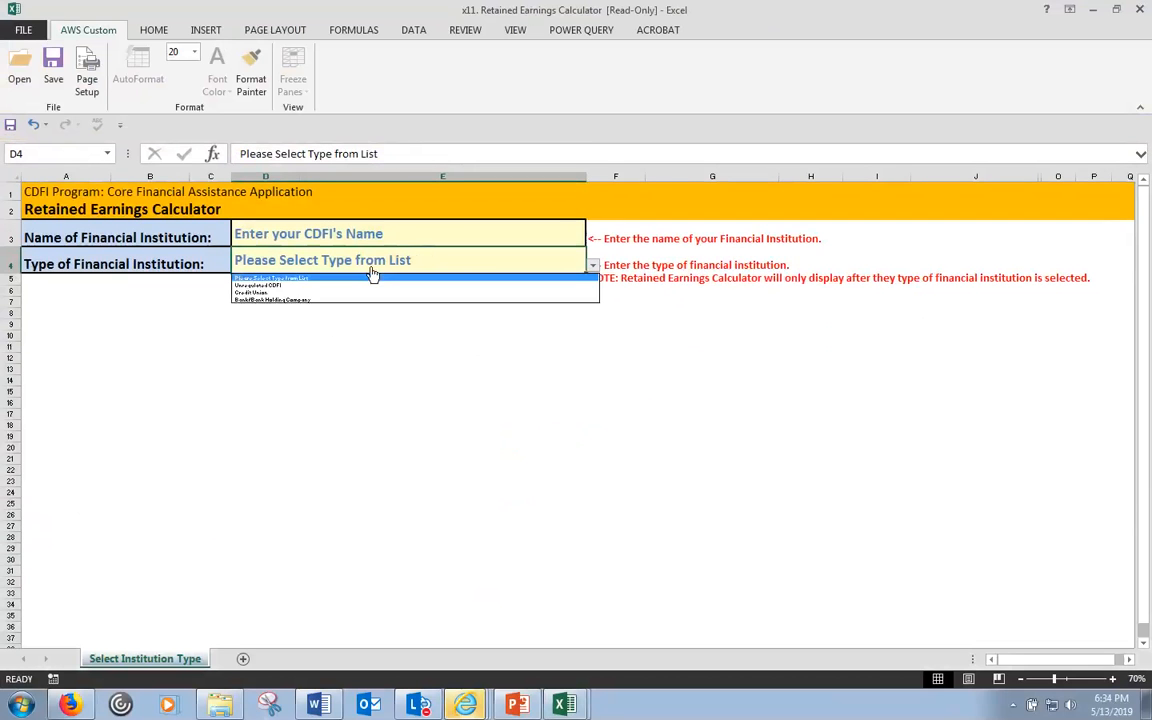
click(268, 300)
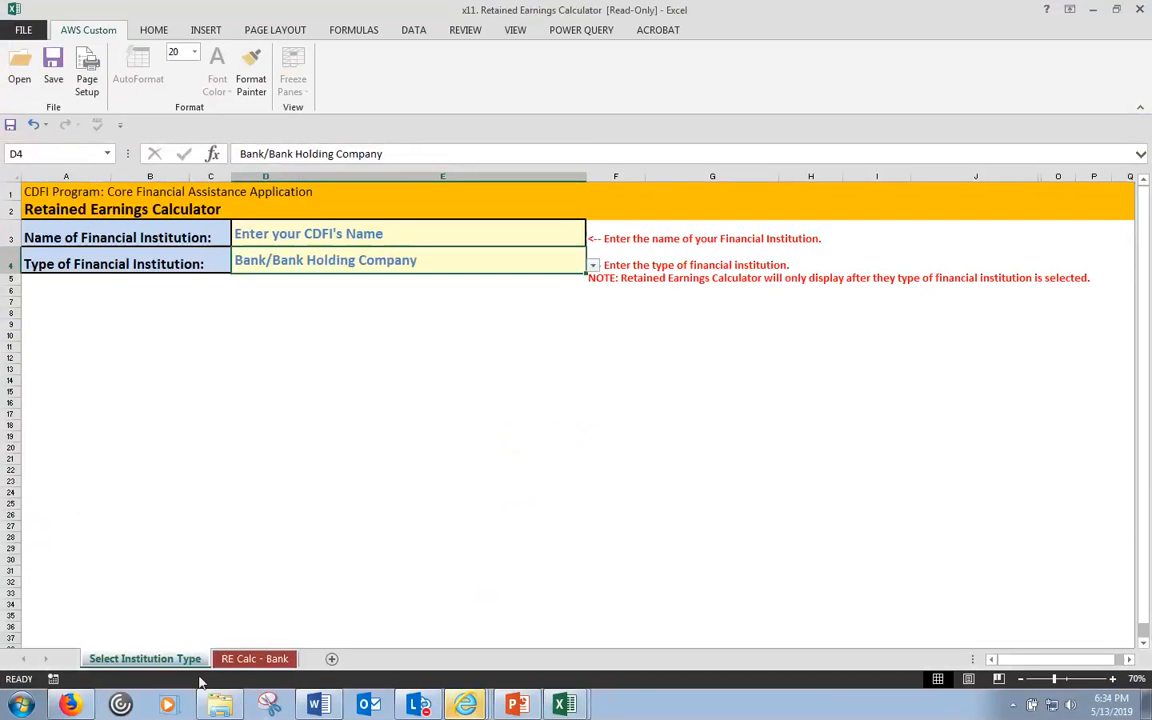
click(248, 660)
scroll(298, 582, up, 3)
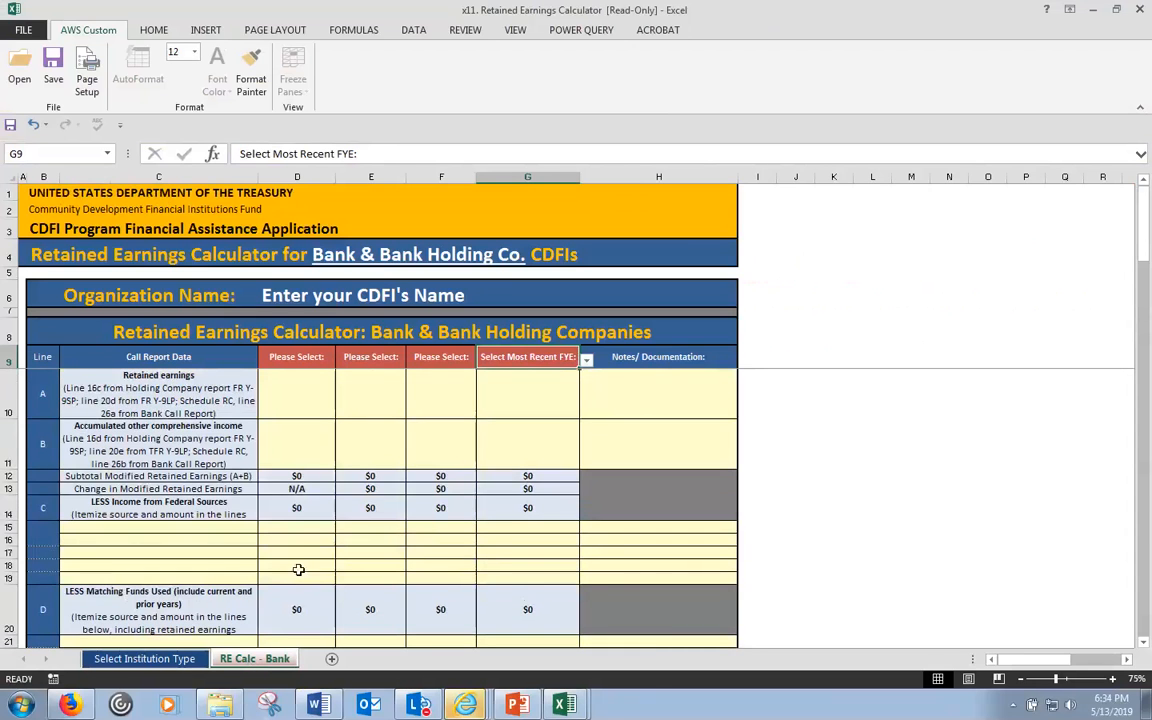
scroll(306, 555, down, 7)
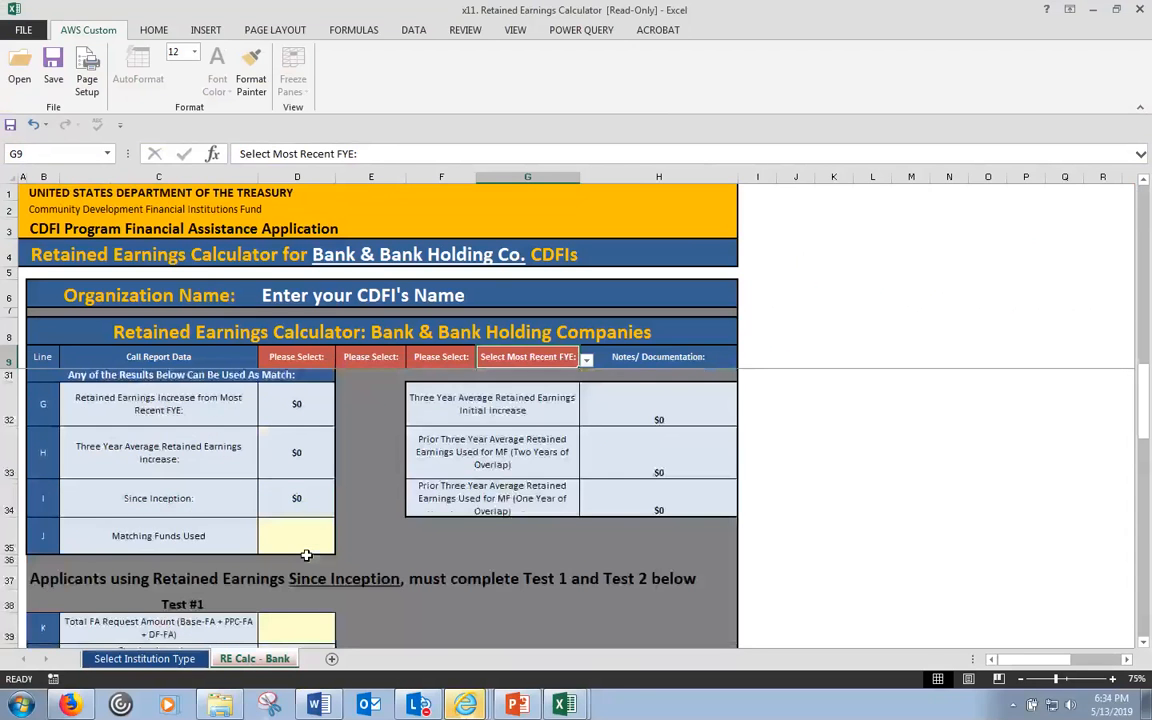
scroll(306, 555, down, 1)
scroll(306, 552, up, 6)
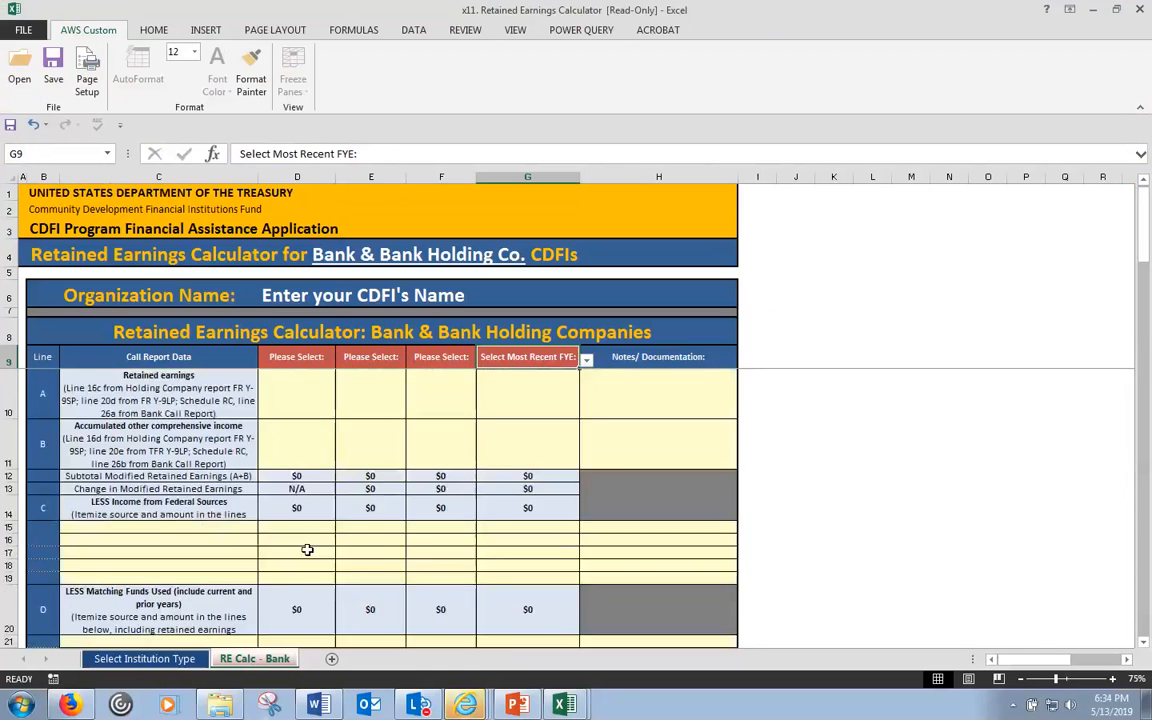
scroll(307, 550, down, 3)
scroll(306, 550, down, 3)
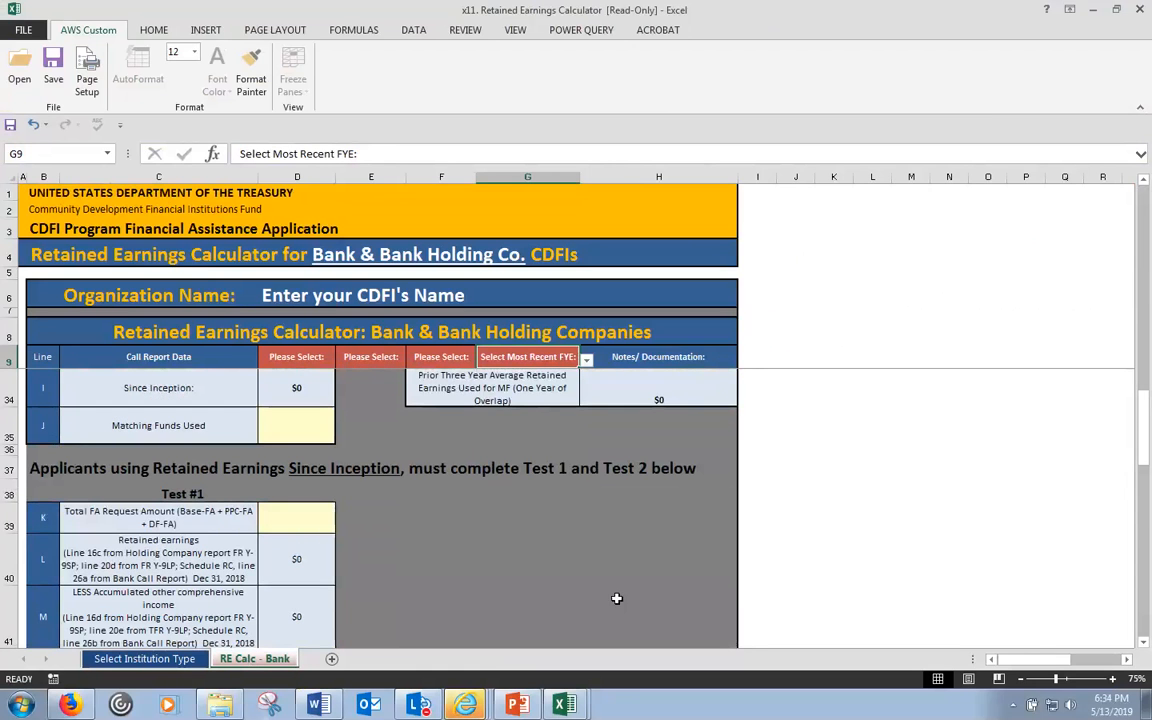
scroll(630, 593, down, 1)
scroll(636, 590, down, 4)
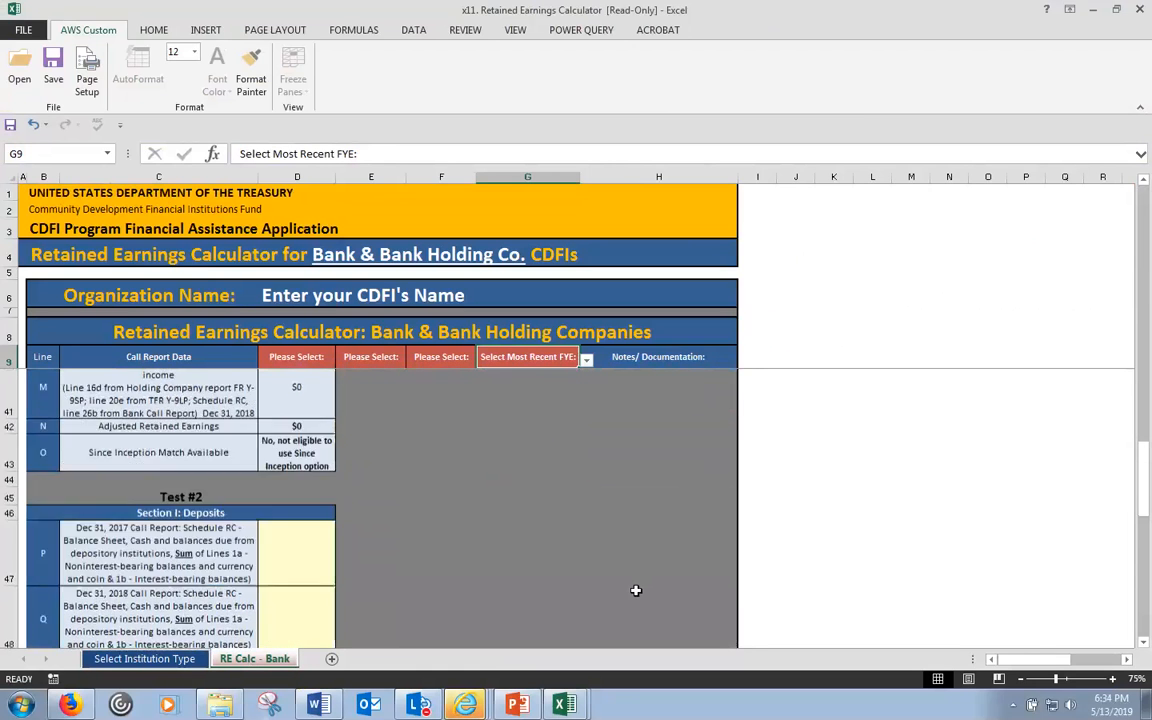
scroll(636, 590, down, 3)
scroll(636, 590, up, 6)
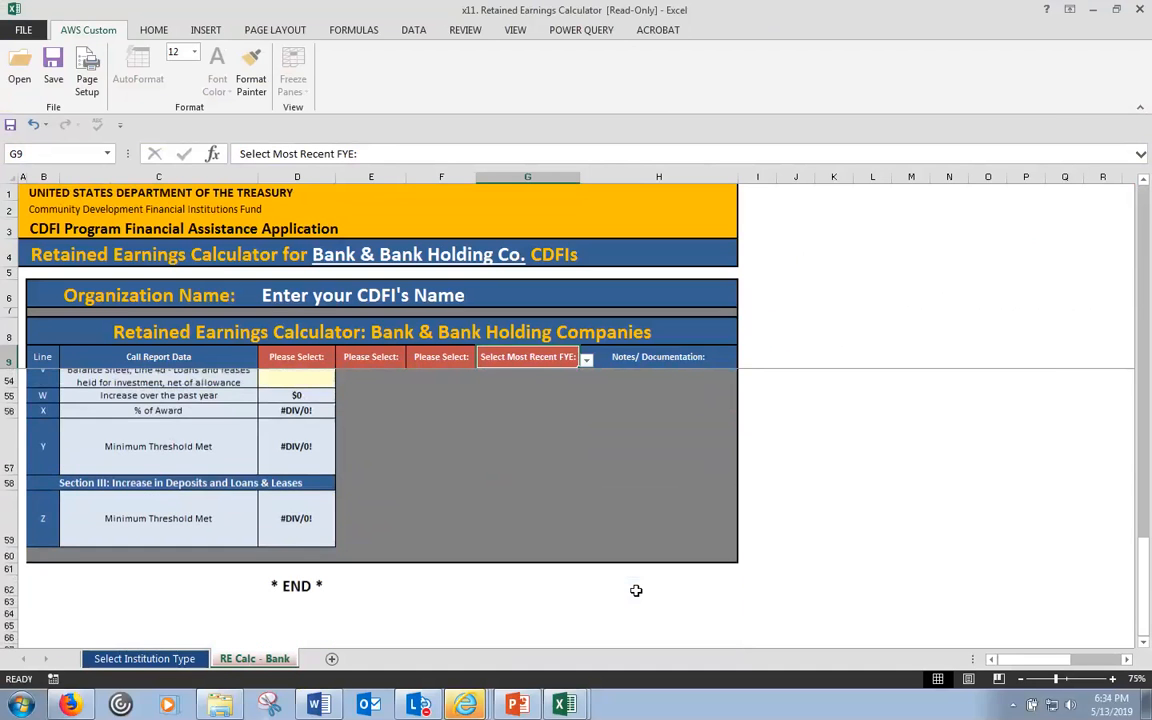
scroll(636, 590, up, 4)
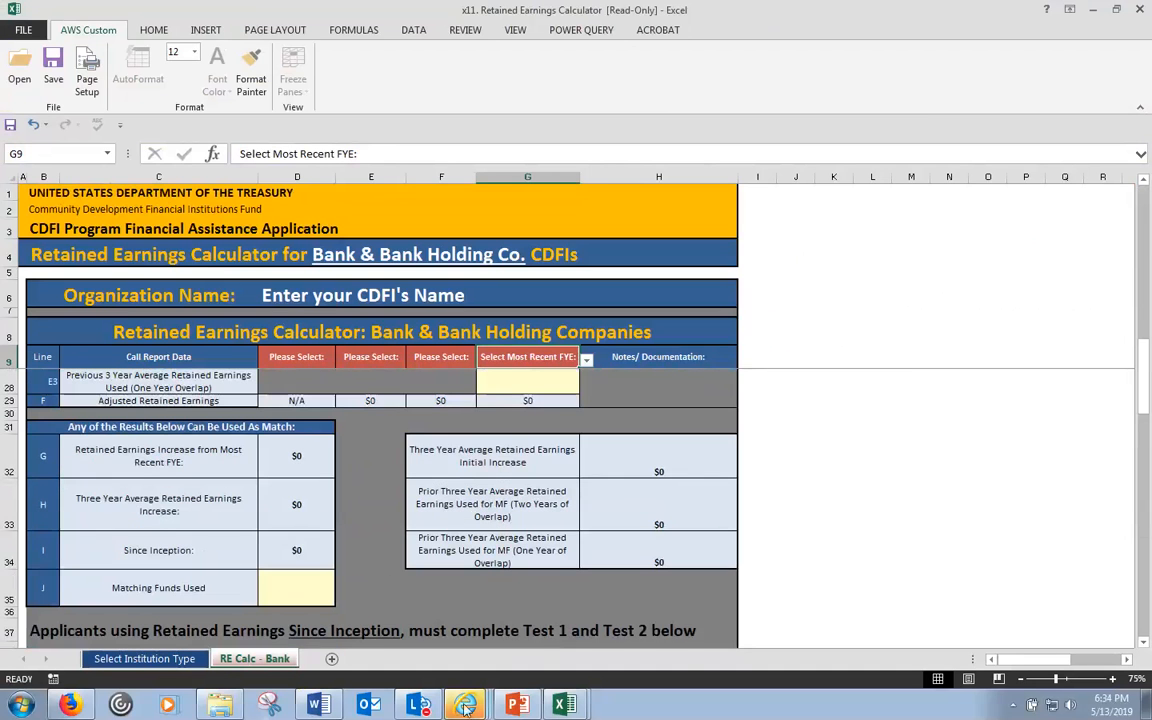
mouse_move(476, 708)
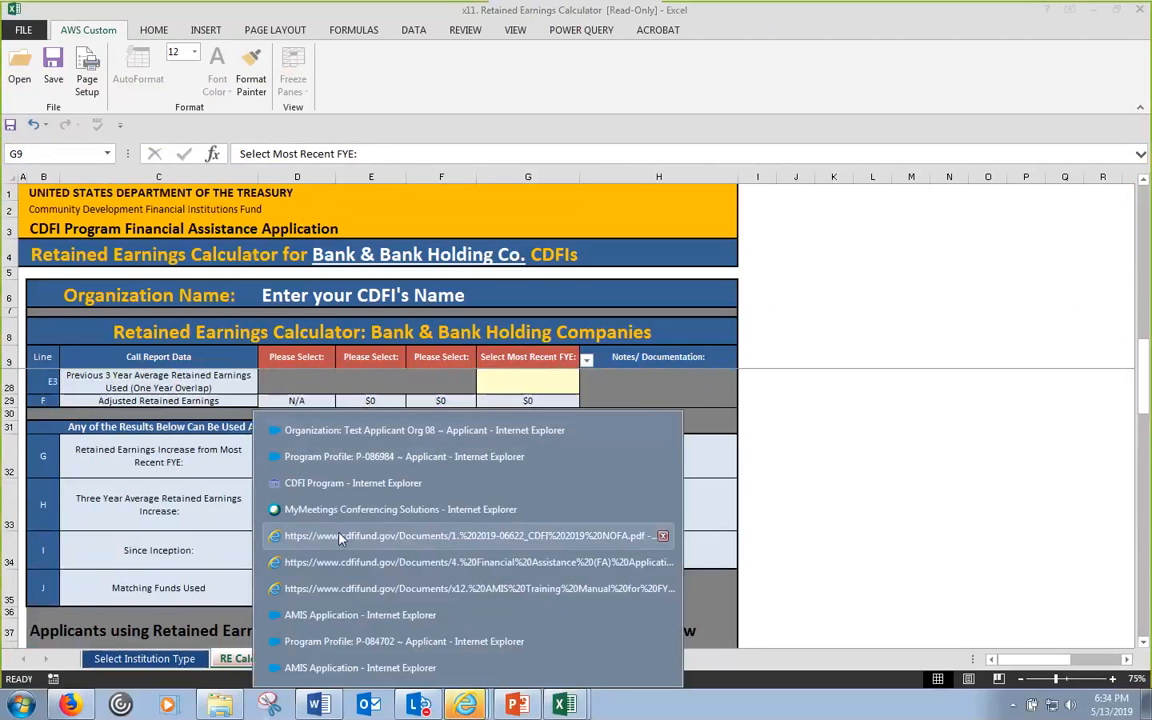
- Return to the AMIS Retained Earnings detail page and highlight the calculator attachment requirement
click(340, 568)
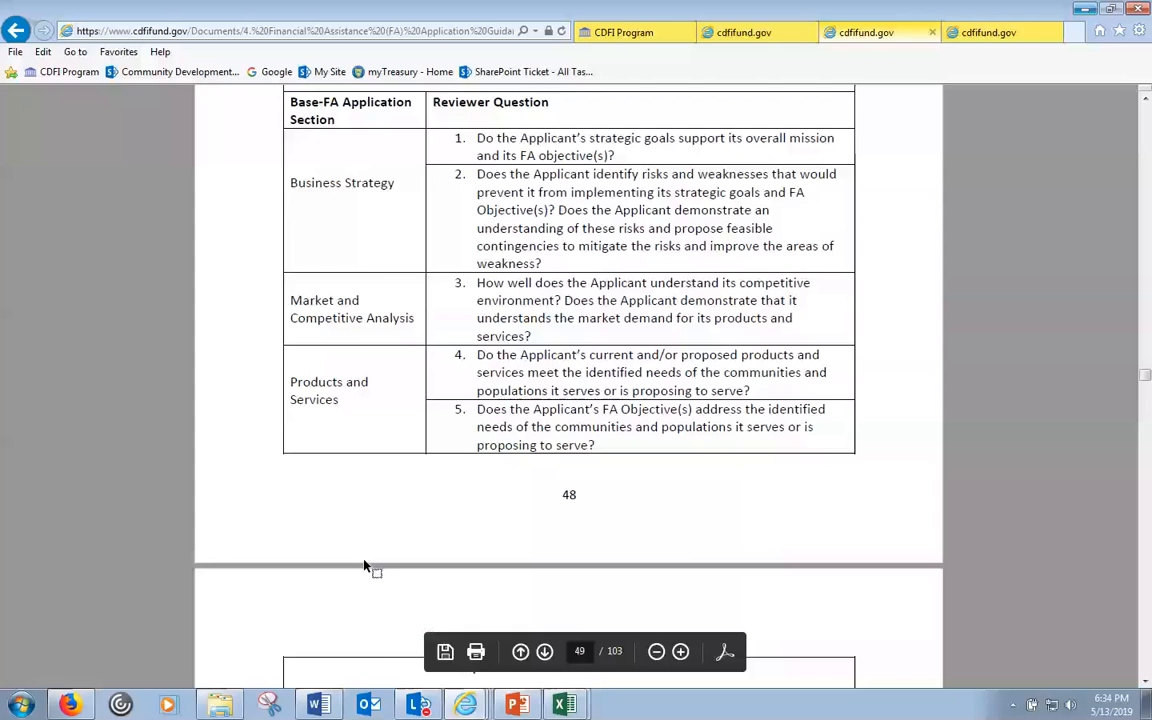
click(610, 32)
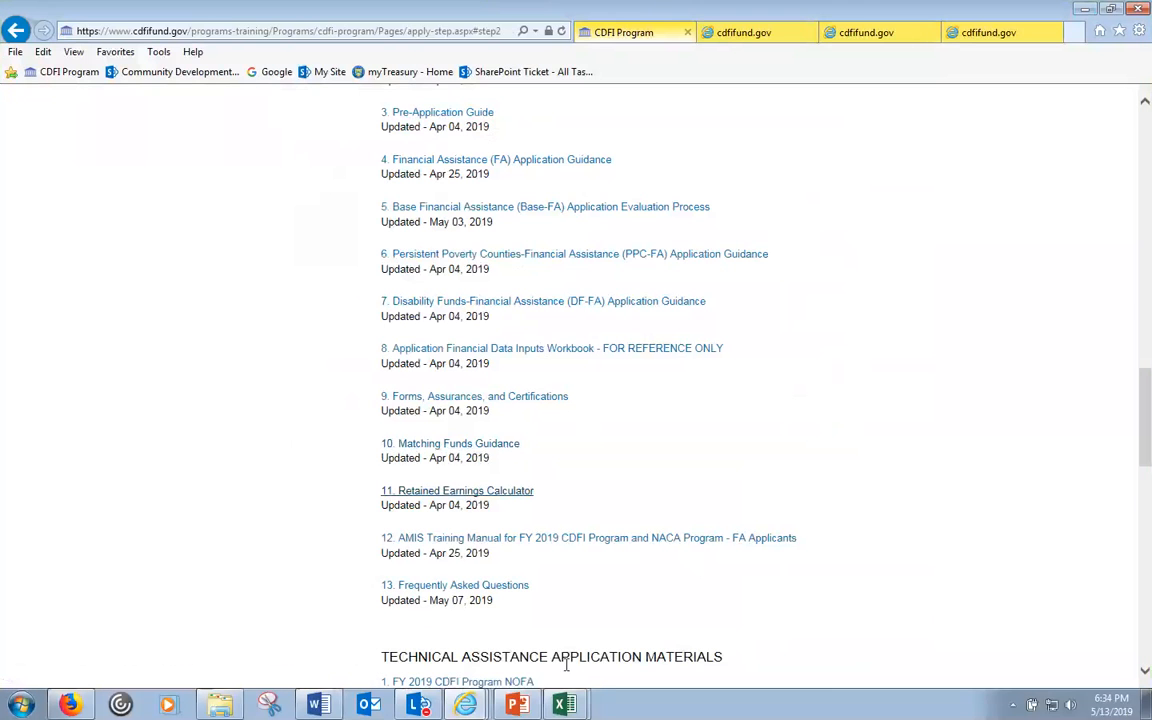
click(463, 703)
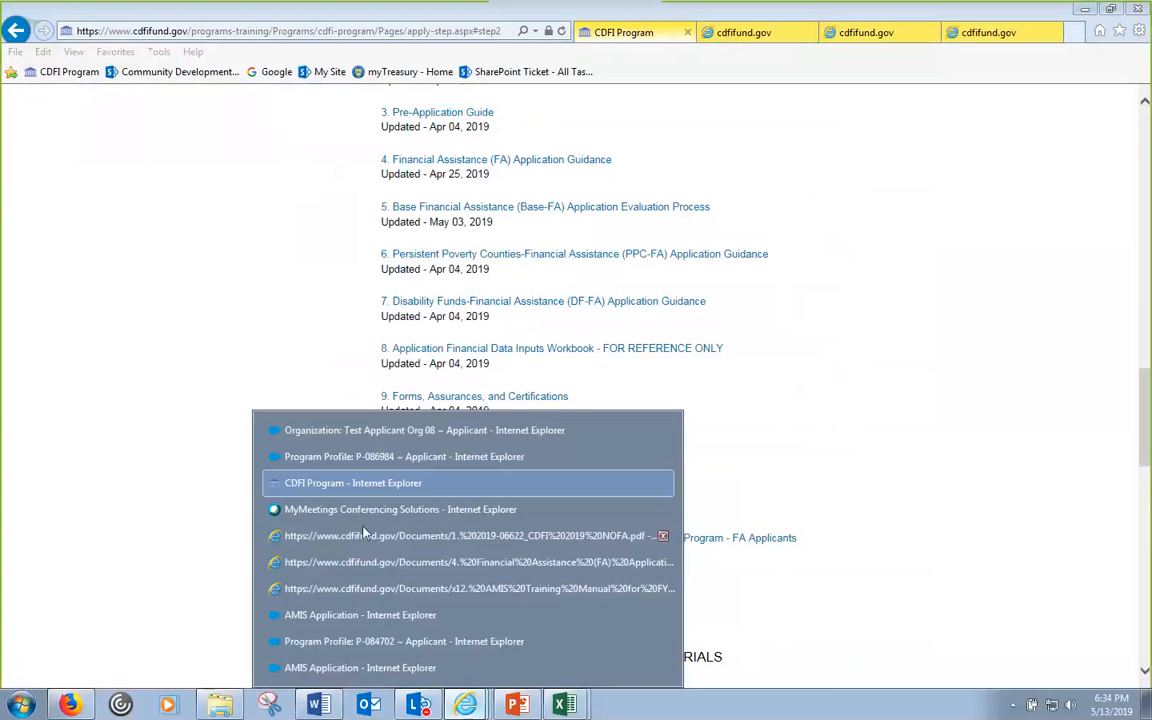
click(390, 459)
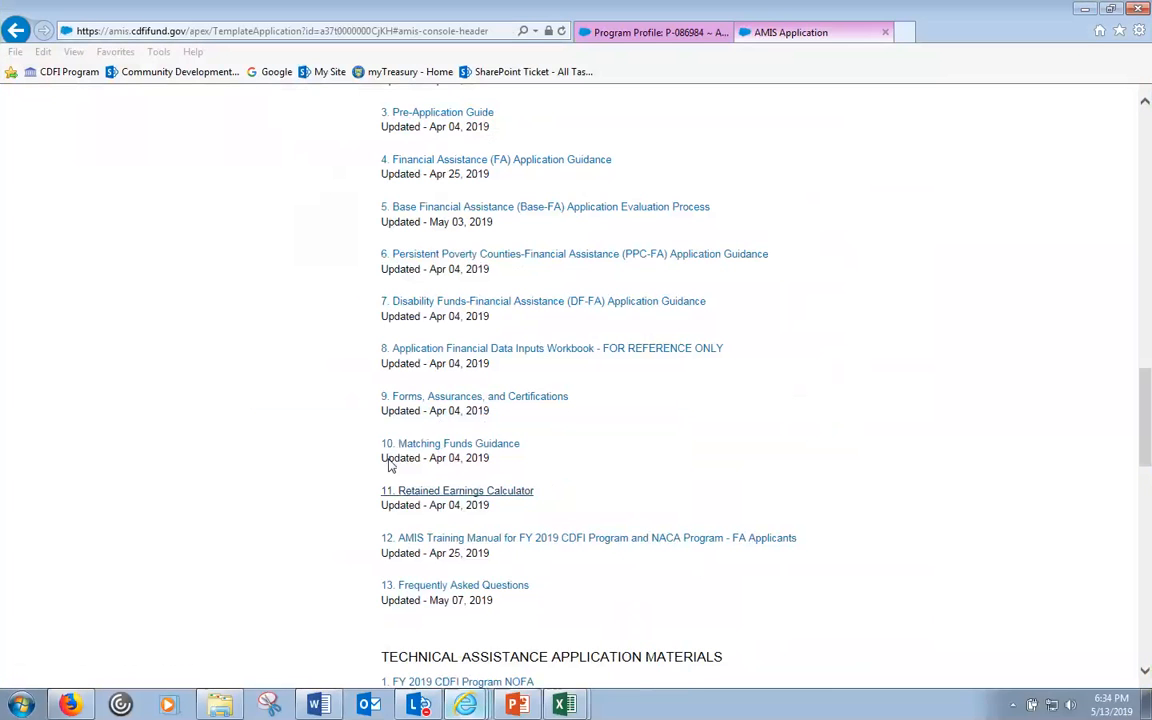
click(800, 38)
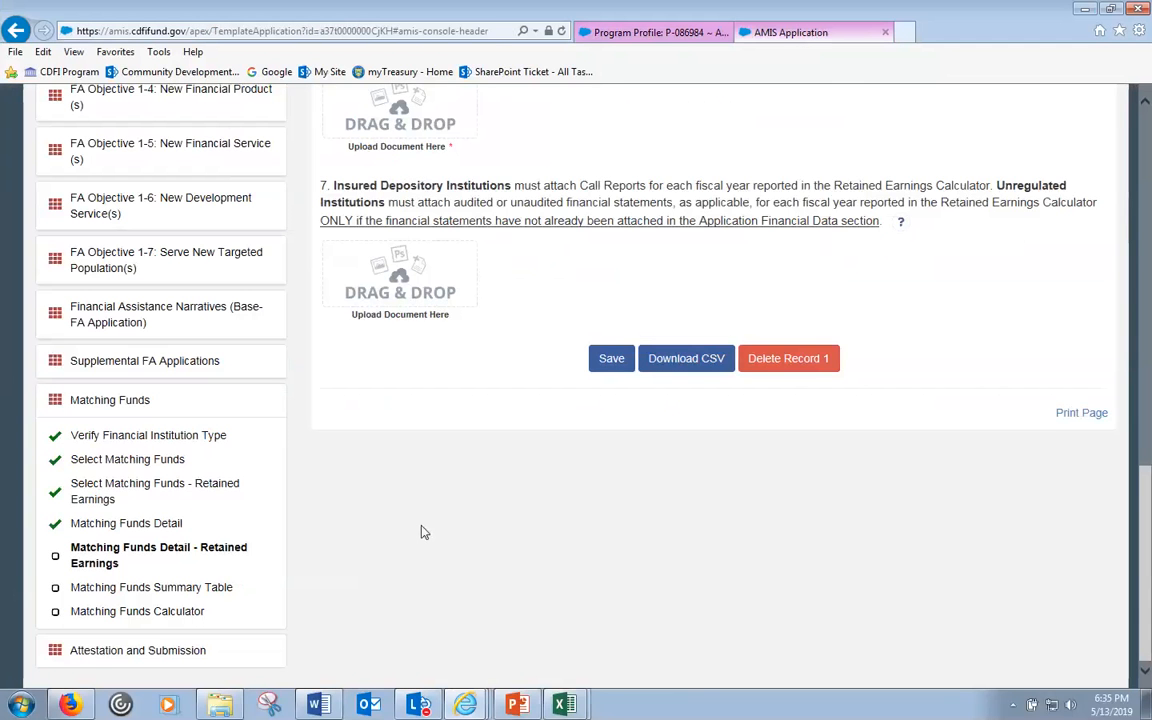
scroll(572, 300, up, 4)
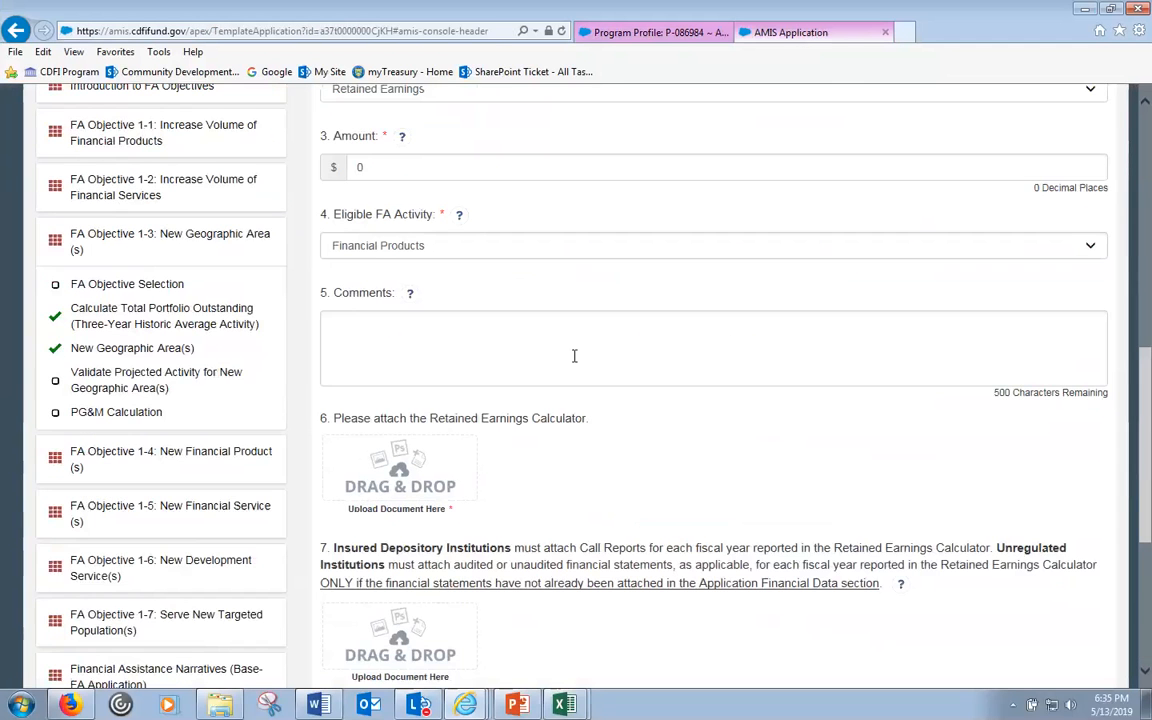
scroll(450, 512, up, 1)
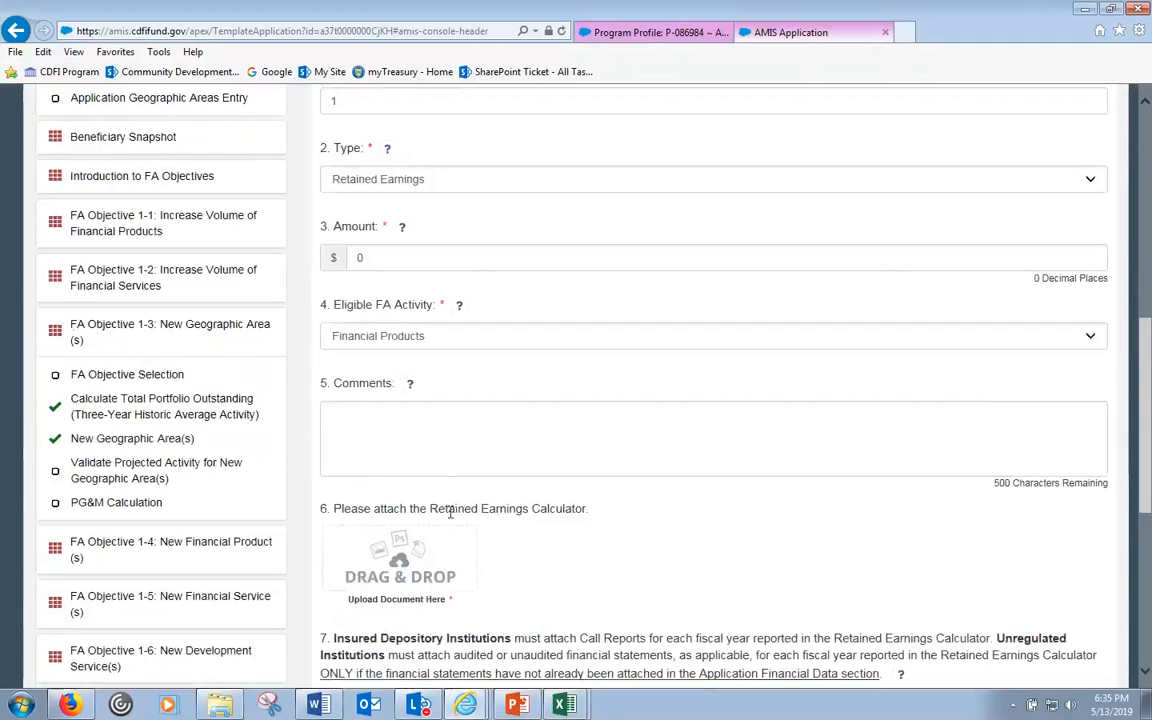
drag(431, 511, 558, 517)
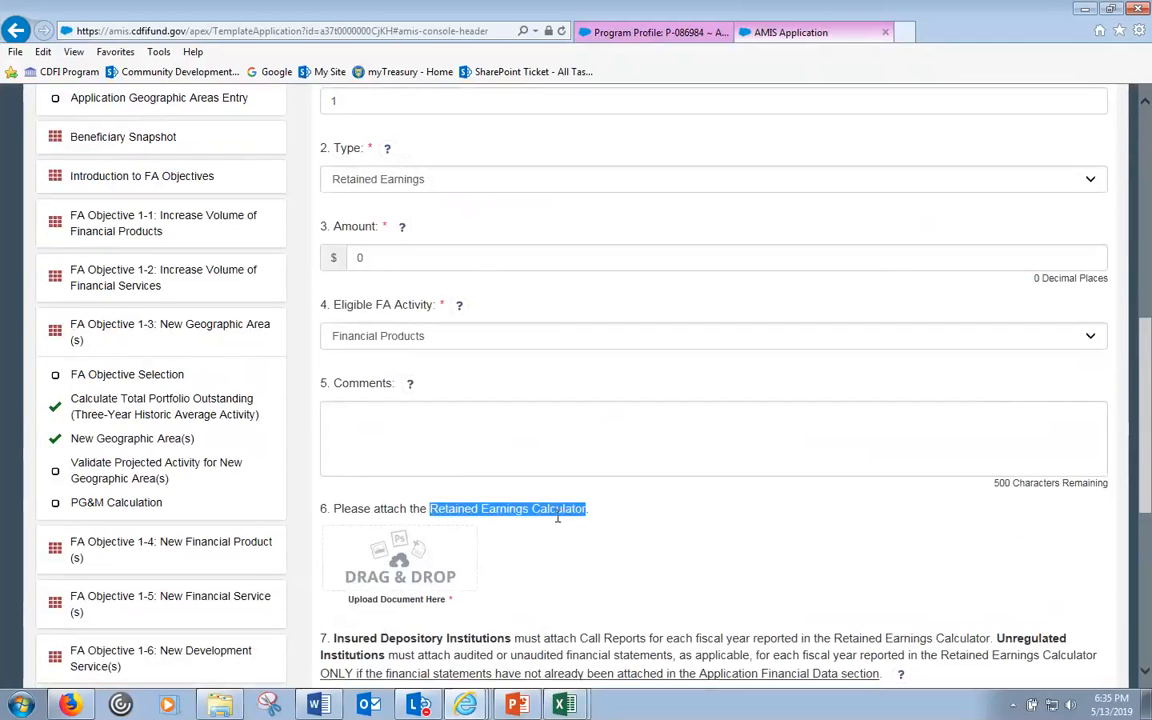
scroll(555, 525, down, 5)
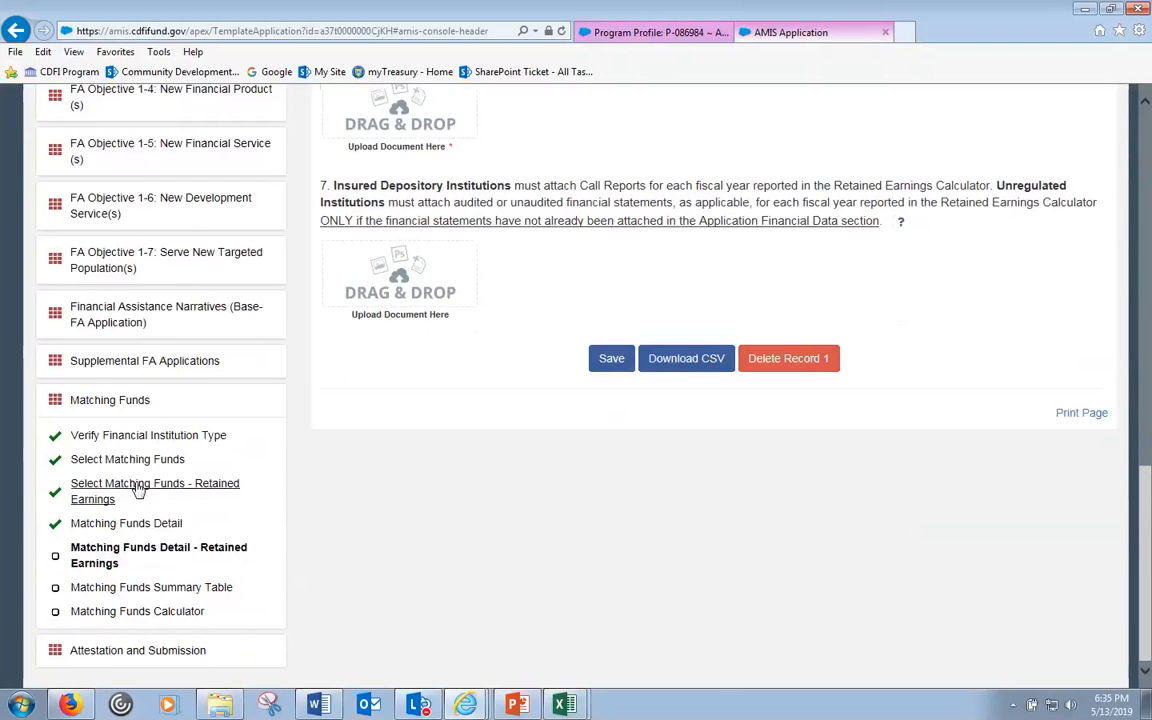
- Navigate to the Matching Funds Detail - Retained Earnings form
click(135, 490)
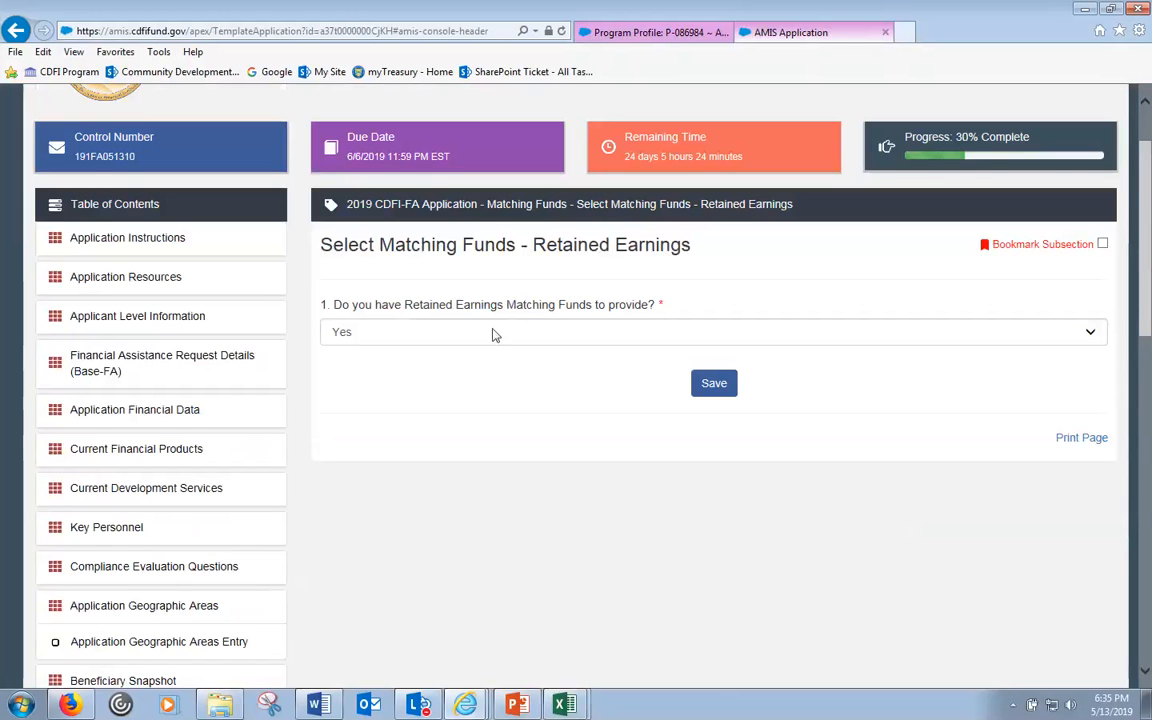
scroll(535, 437, down, 6)
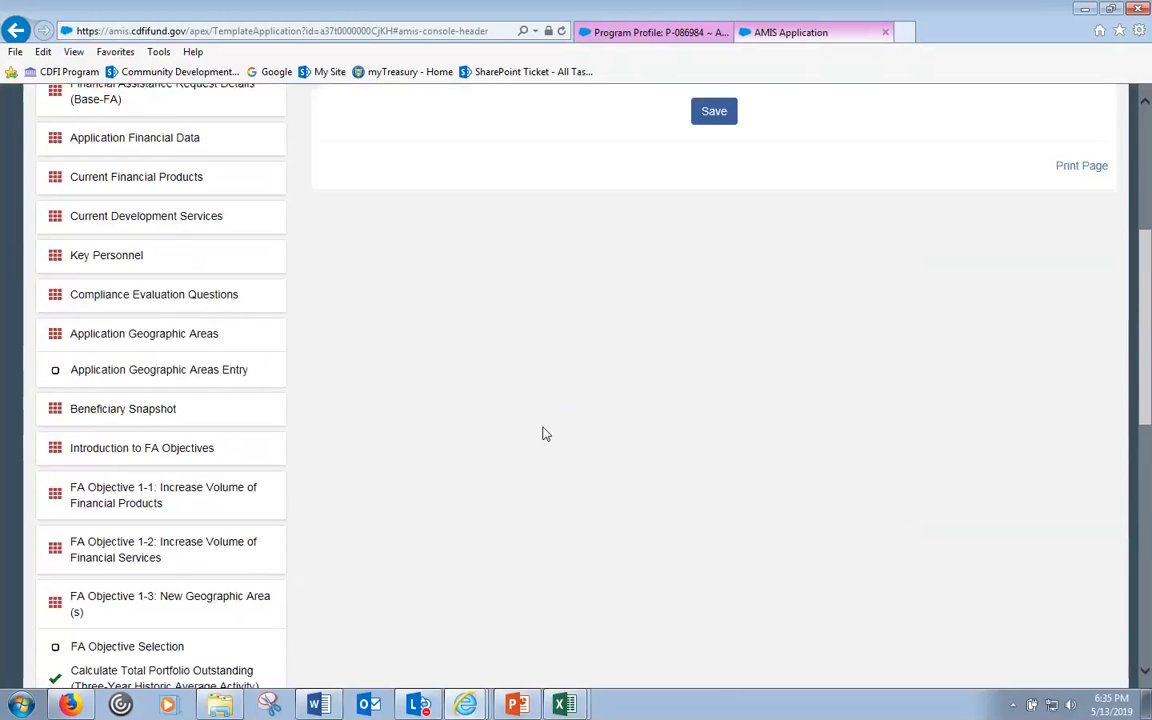
scroll(538, 440, down, 4)
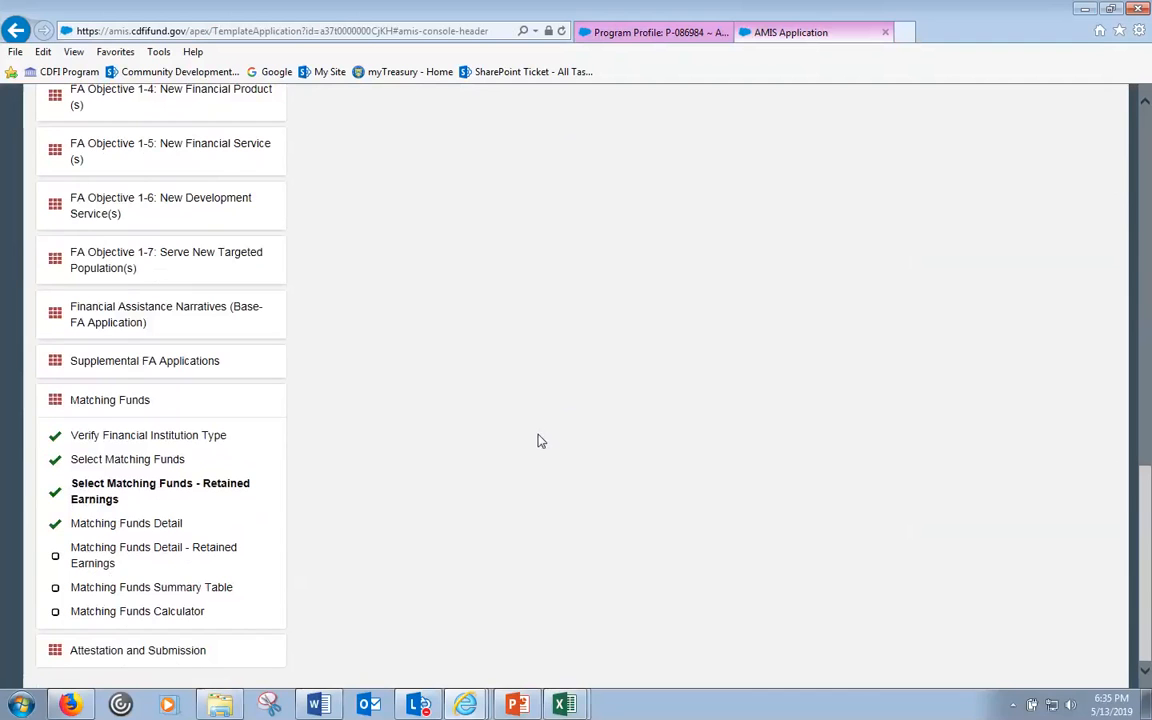
click(203, 555)
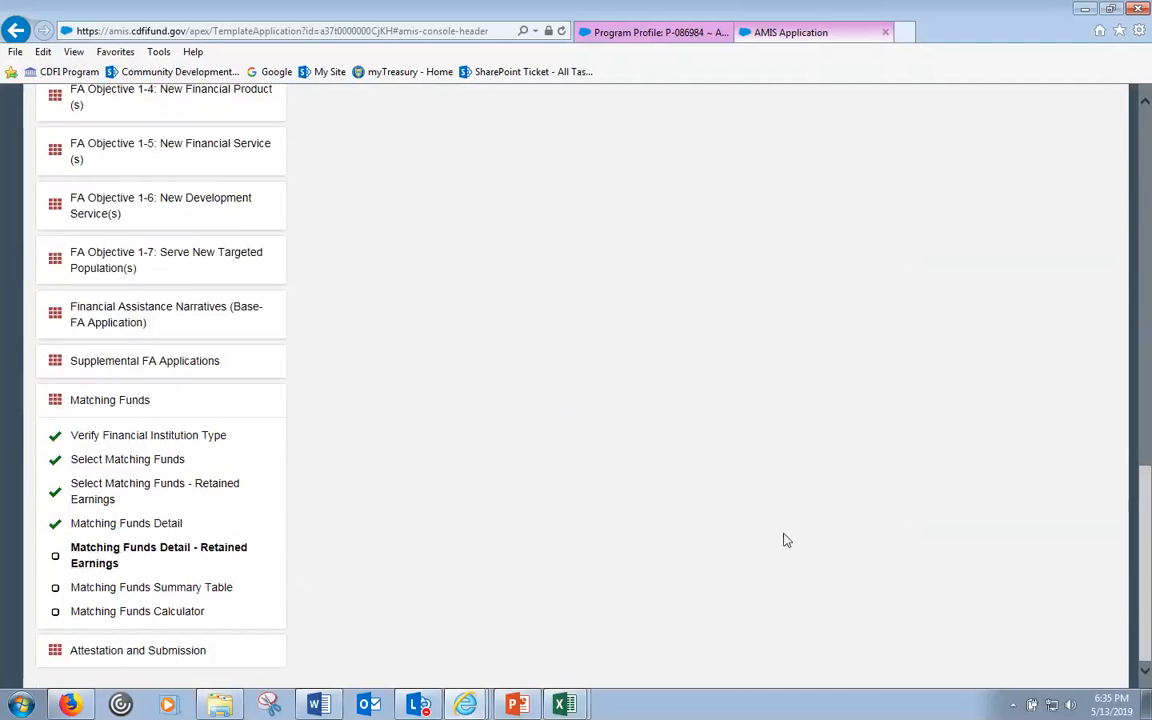
scroll(785, 540, up, 8)
scroll(785, 540, down, 2)
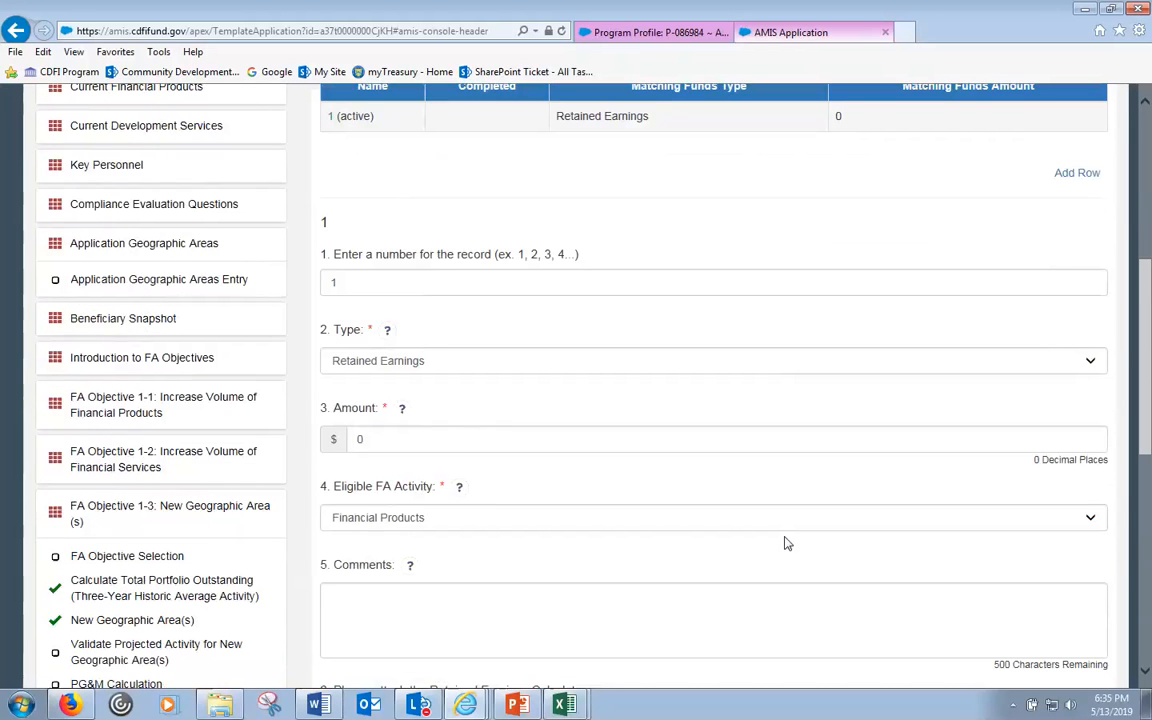
- Enter 100000 as the retained earnings amount and save record 1
click(337, 440)
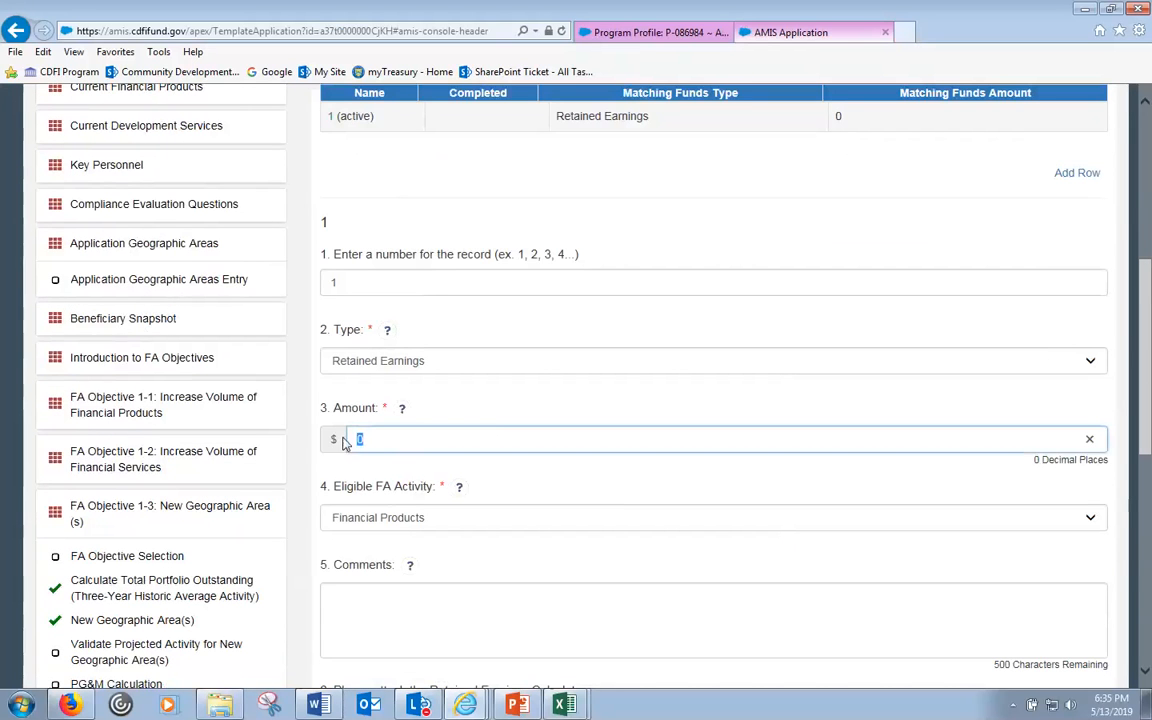
text(100)
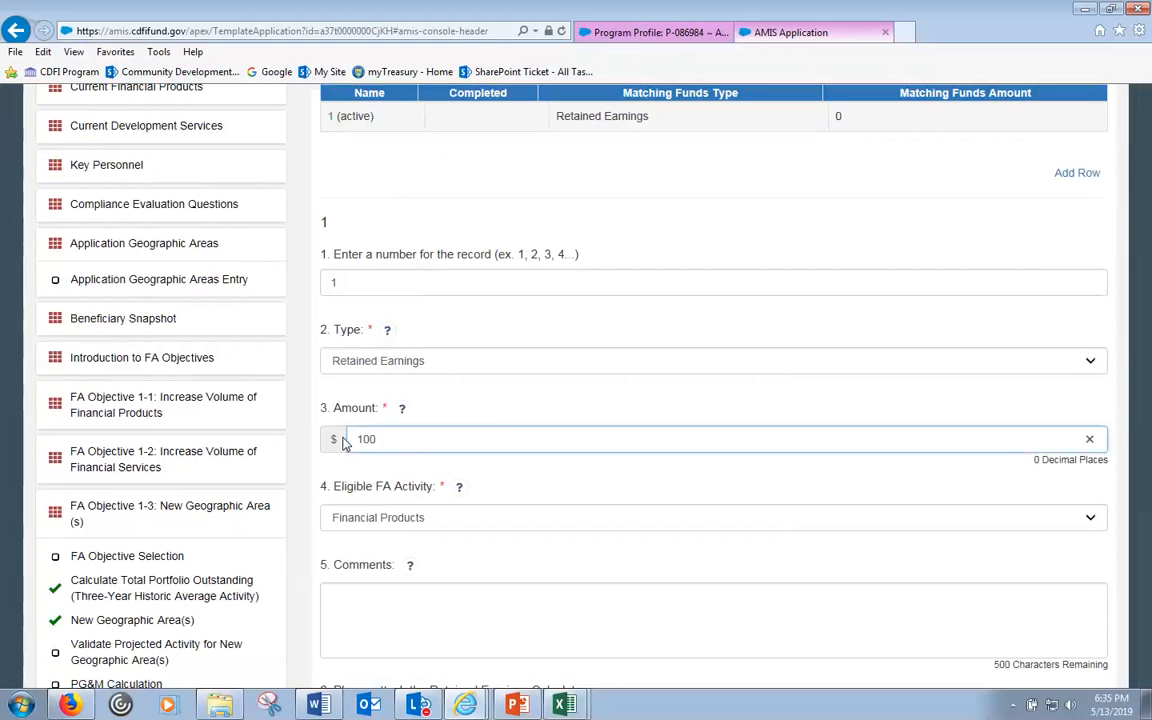
text(000)
click(375, 625)
scroll(378, 628, down, 3)
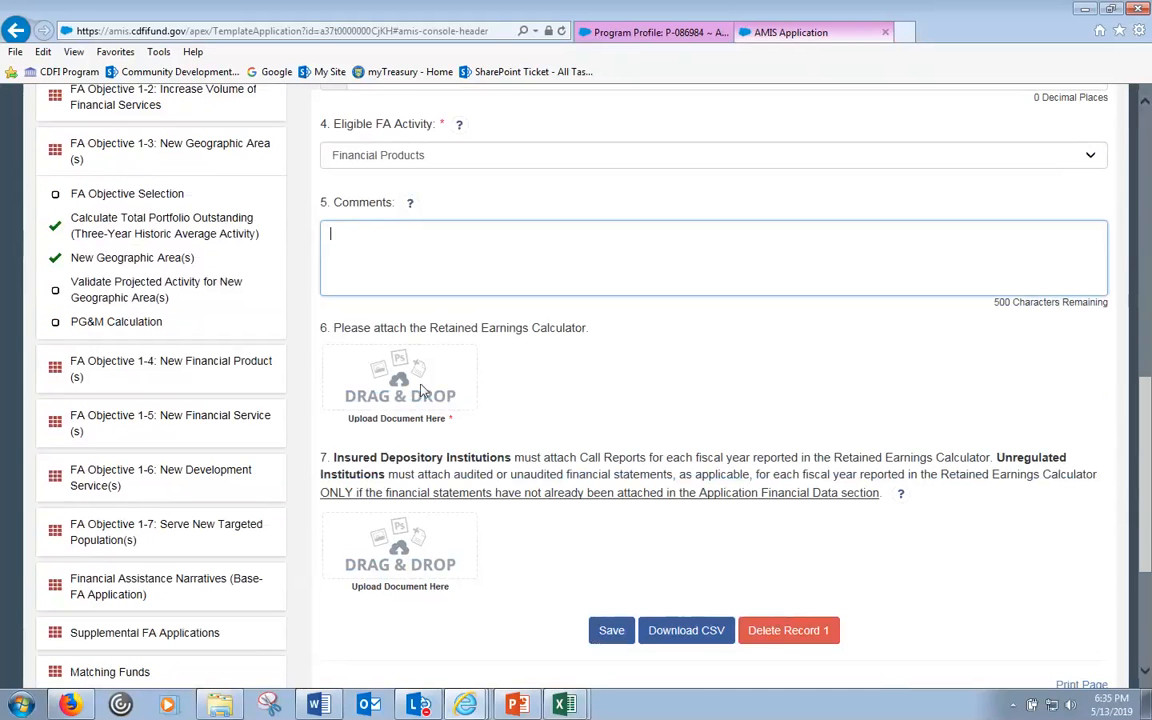
click(614, 631)
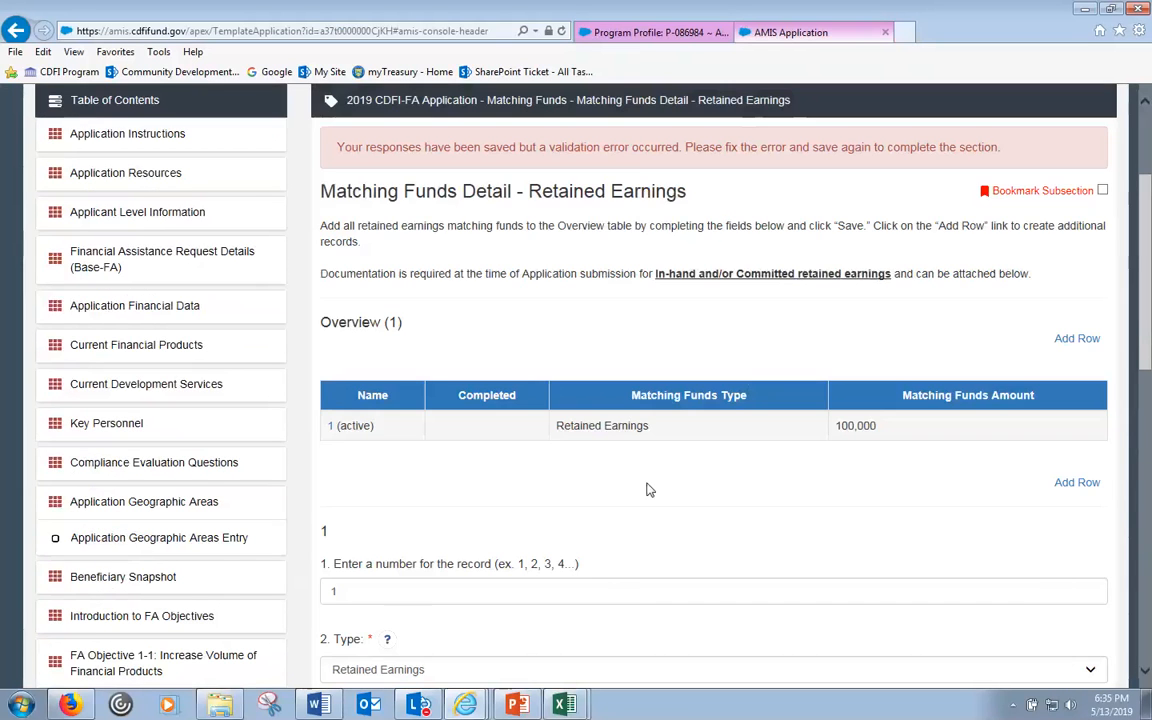
scroll(648, 486, down, 5)
scroll(650, 491, down, 1)
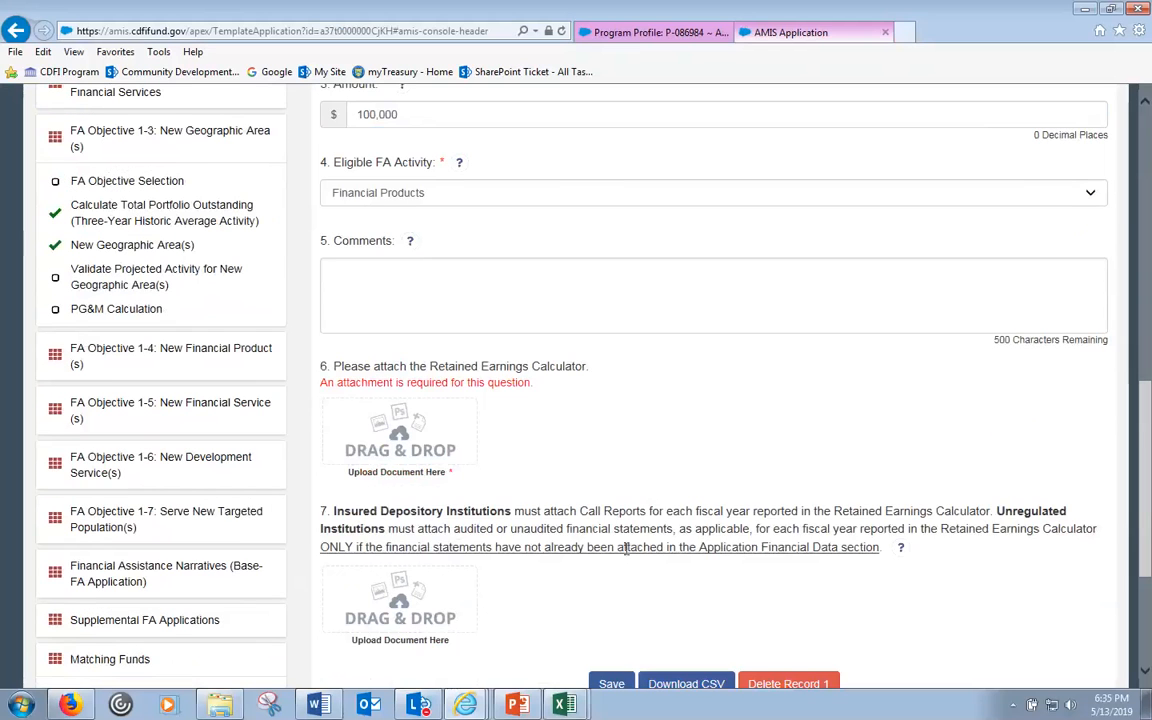
- Open the application documents folder beside AMIS and select the workbook copy
click(215, 705)
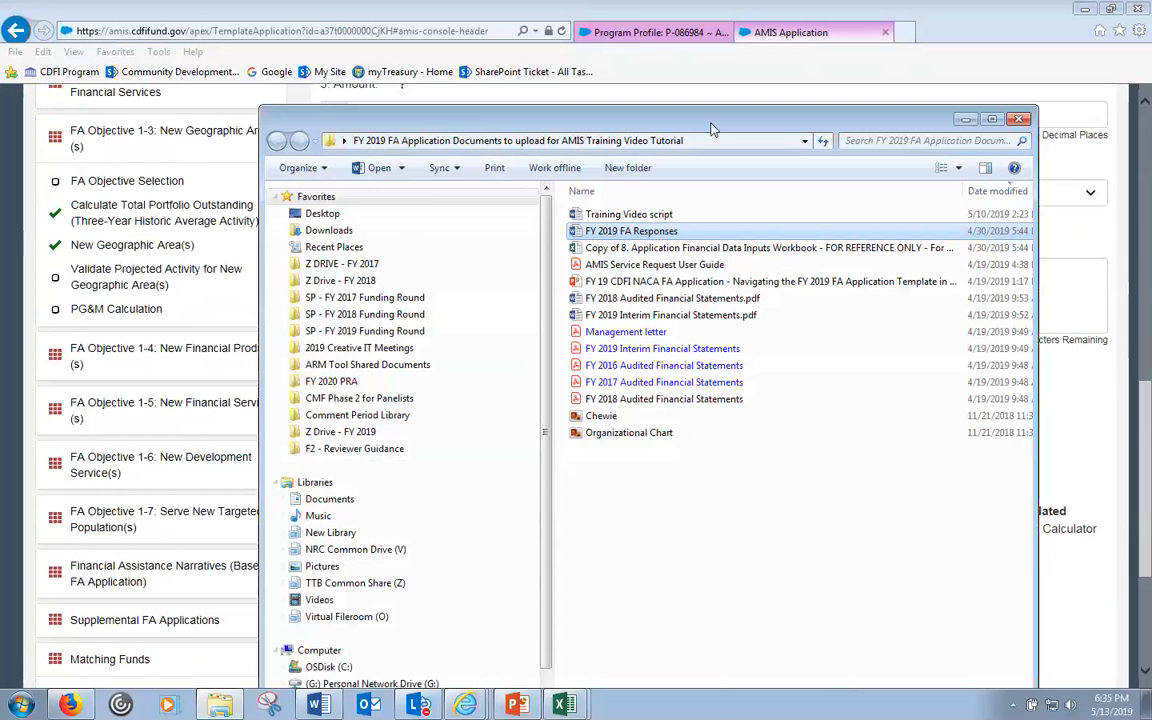
drag(844, 112, 1146, 107)
mouse_move(905, 243)
mouse_down()
mouse_move(427, 430)
mouse_move(906, 359)
mouse_move(919, 226)
mouse_up()
- Save the Retained Earnings Calculator copy into the FY 2019 FA Application Documents folder
click(564, 705)
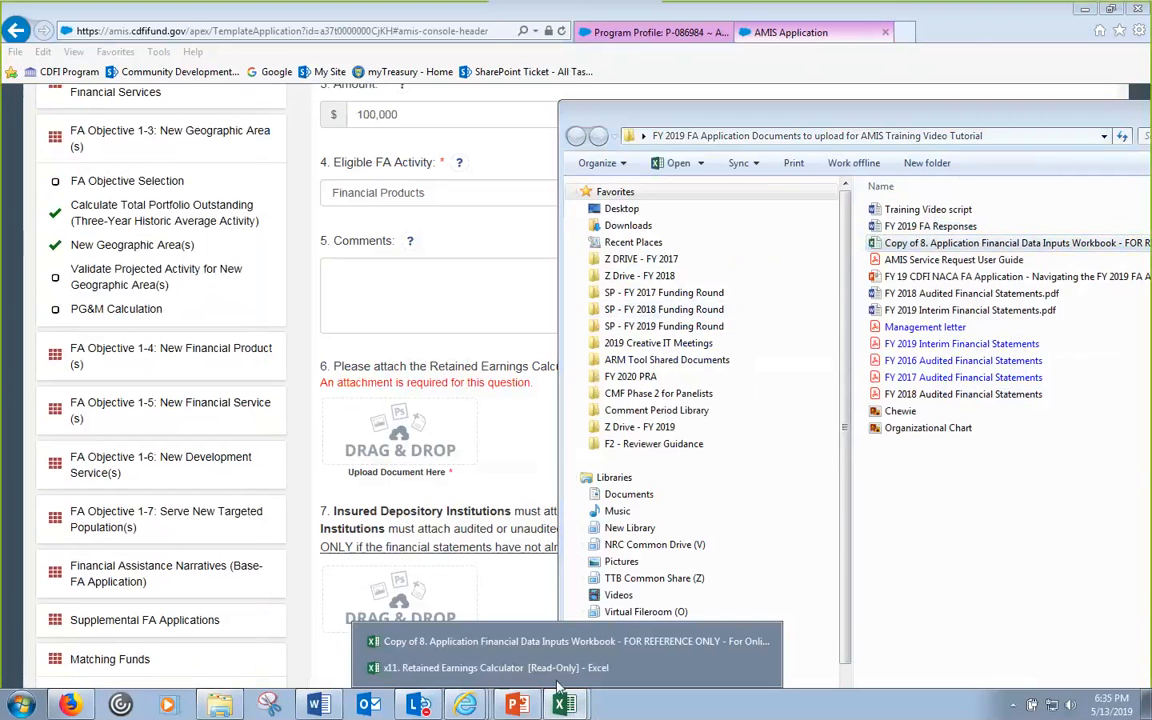
click(510, 622)
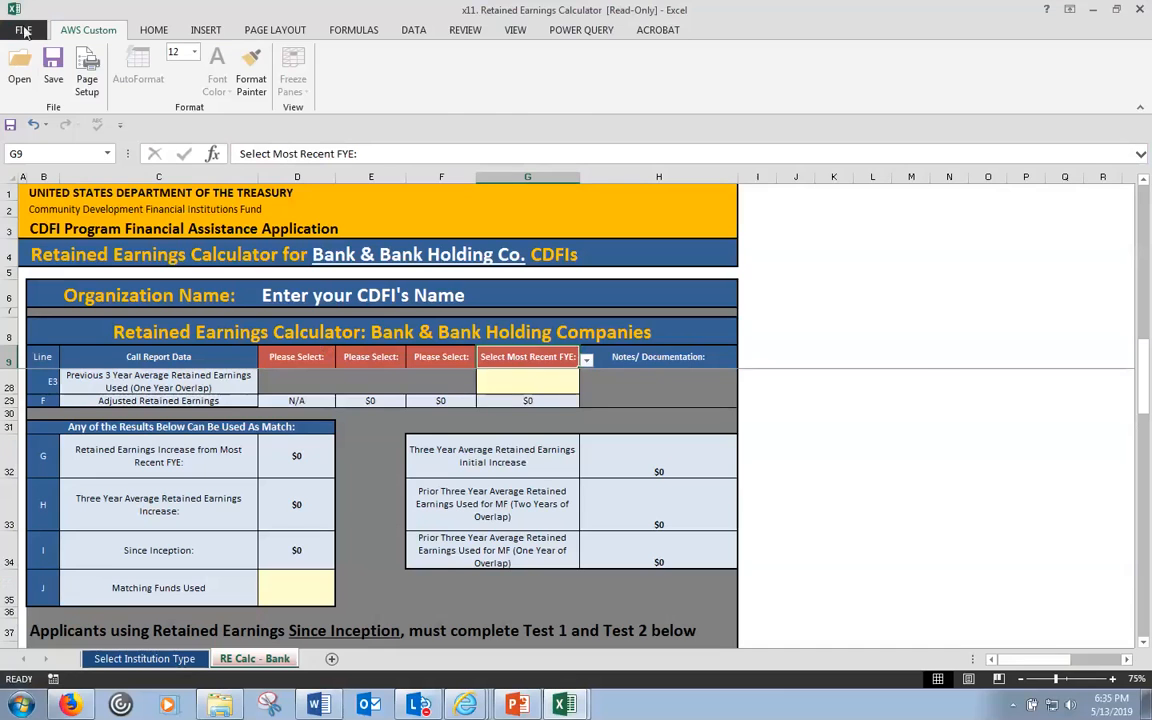
click(23, 31)
click(44, 190)
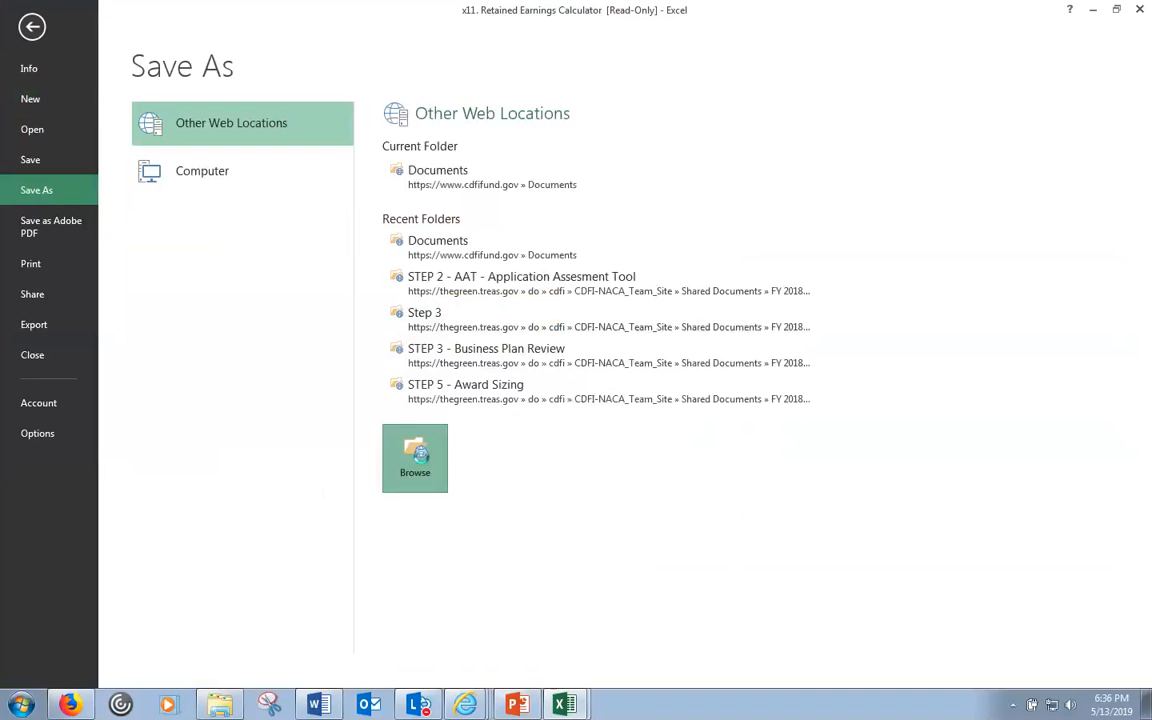
click(418, 458)
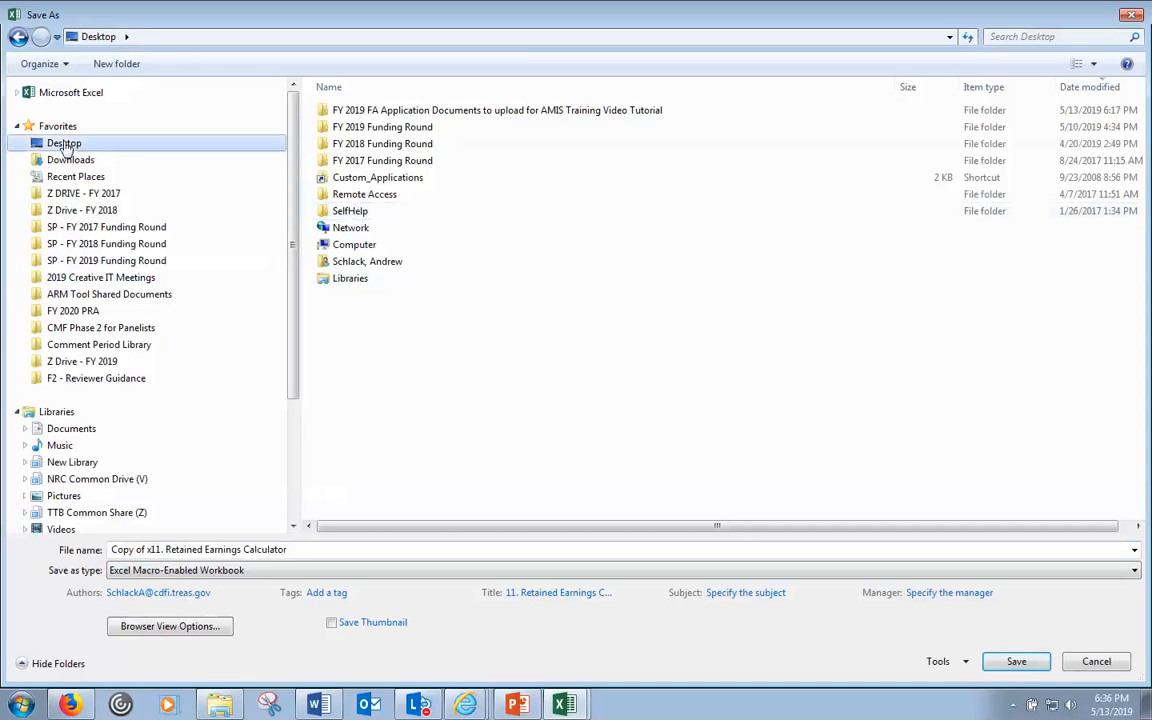
click(560, 113)
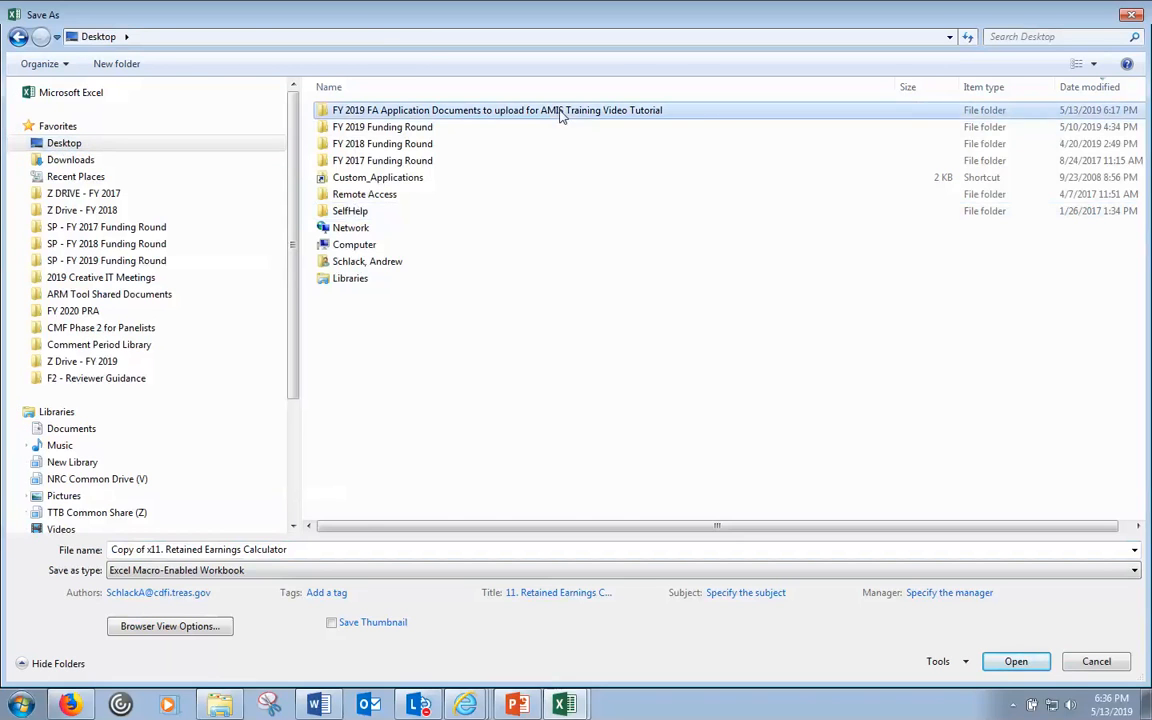
double_click(560, 113)
click(1016, 661)
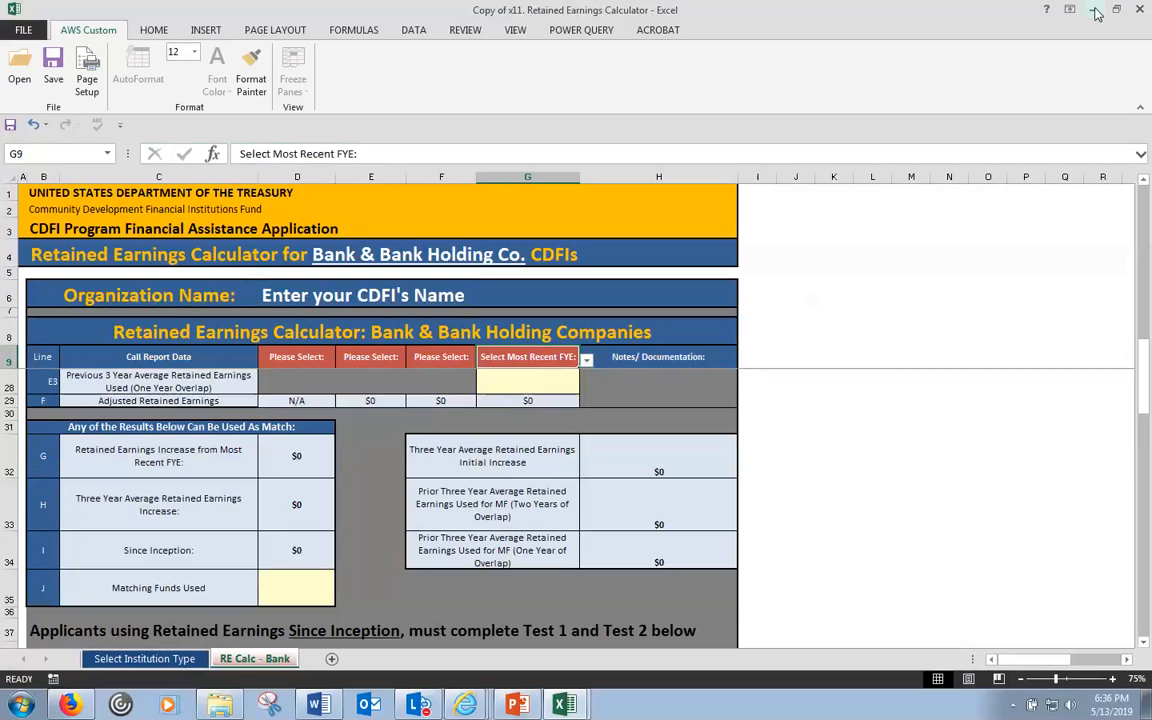
click(1095, 11)
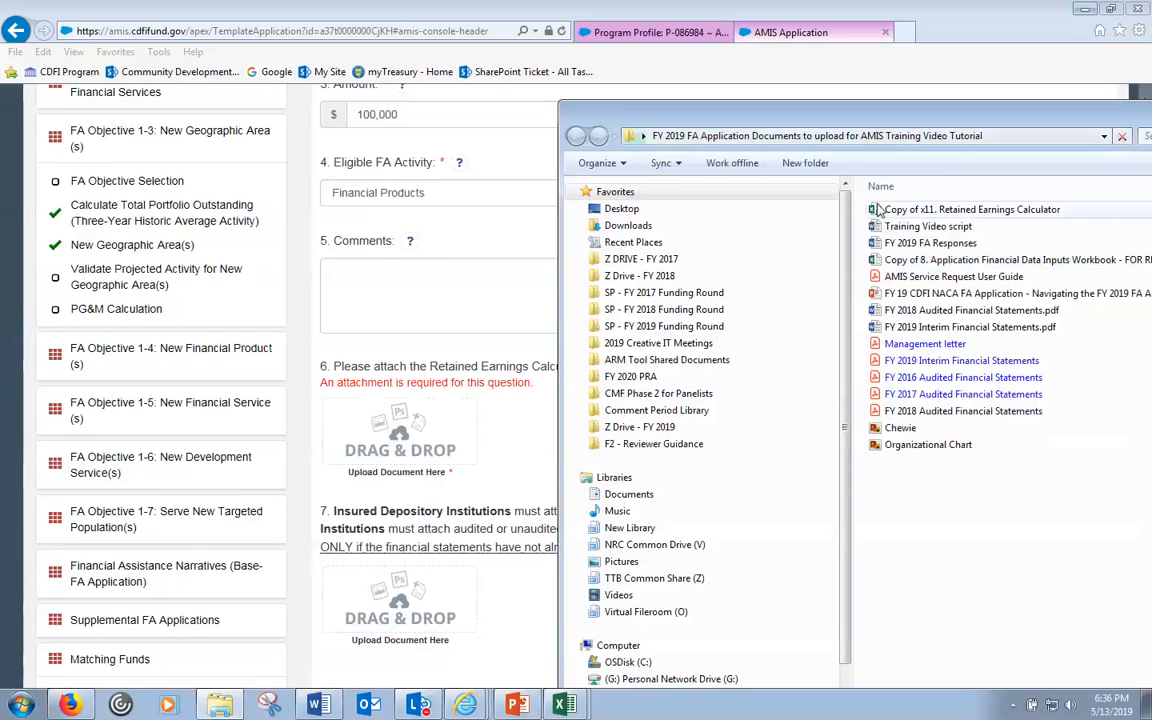
- Attach the Retained Earnings Calculator file to question 6 and save the record
drag(877, 210, 395, 440)
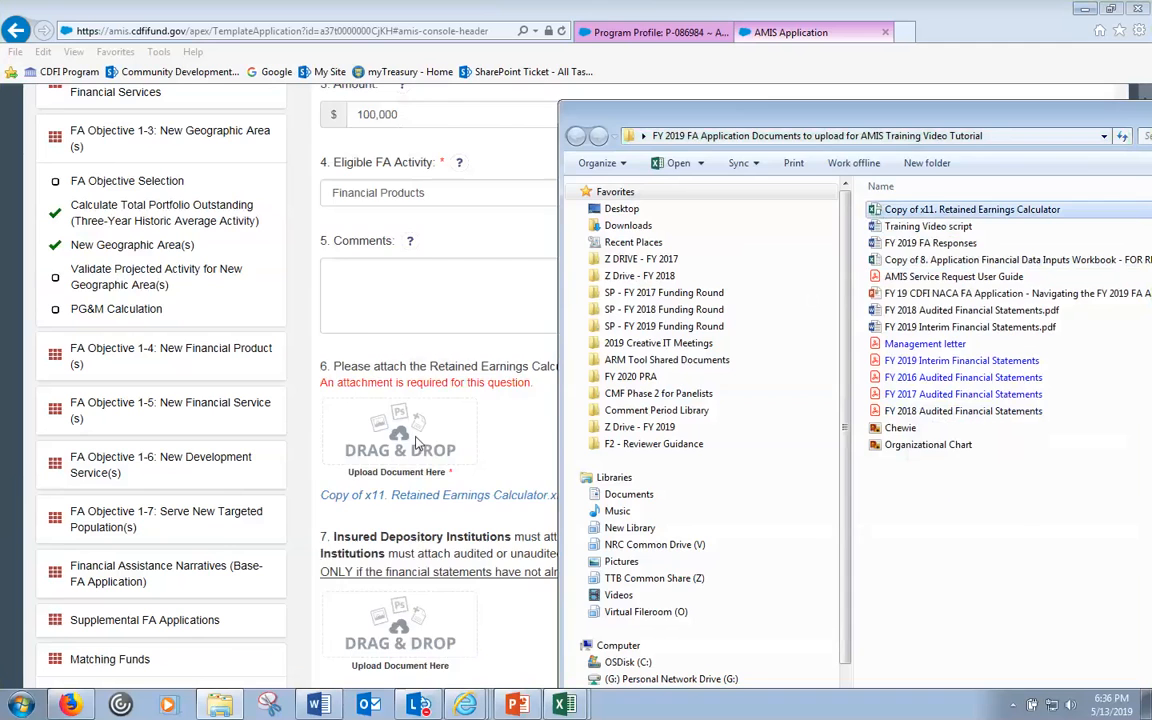
click(526, 443)
scroll(526, 443, down, 2)
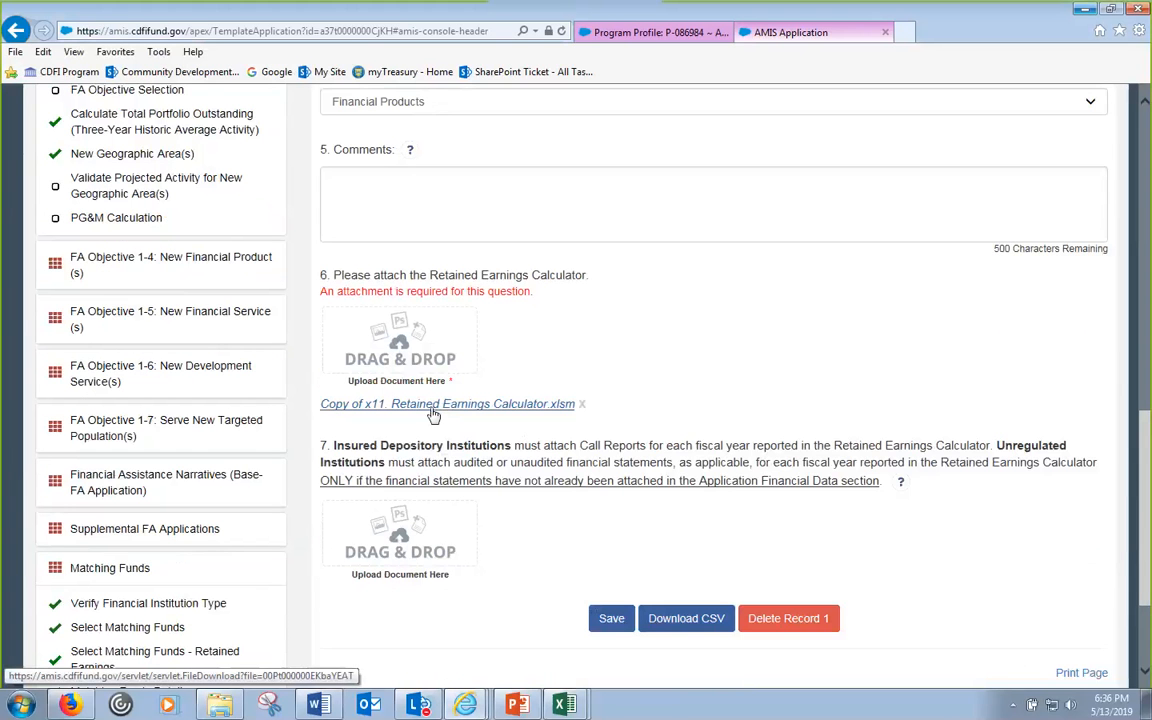
click(610, 618)
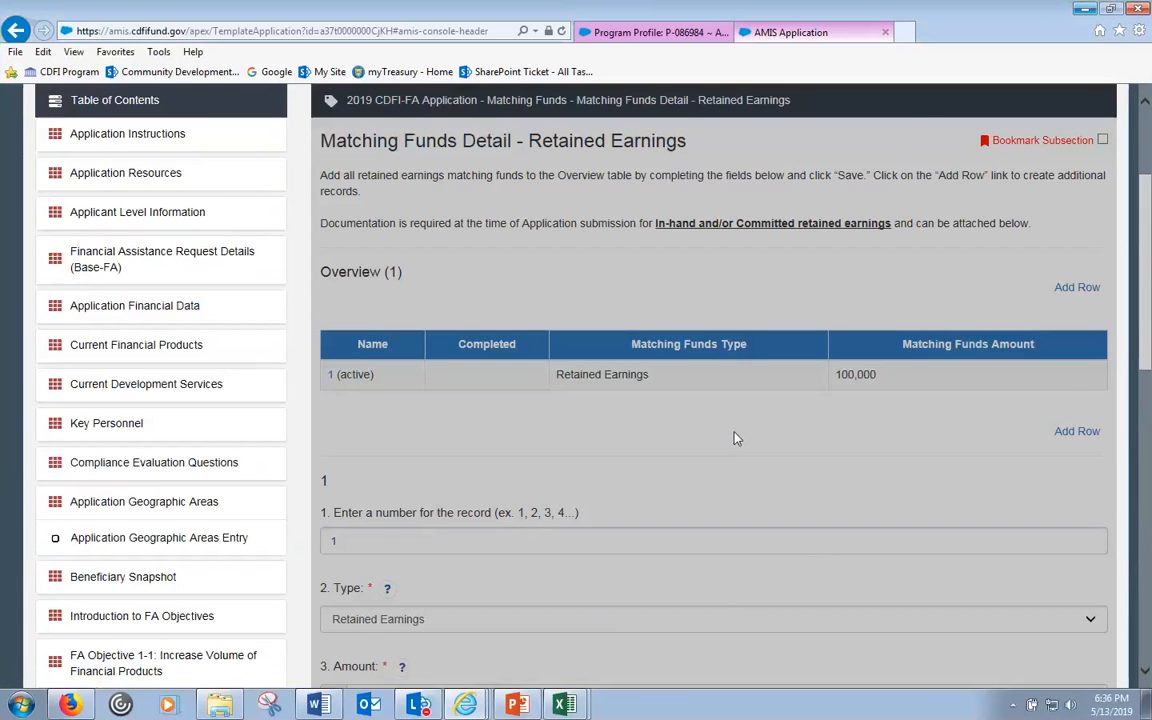
scroll(734, 438, down, 2)
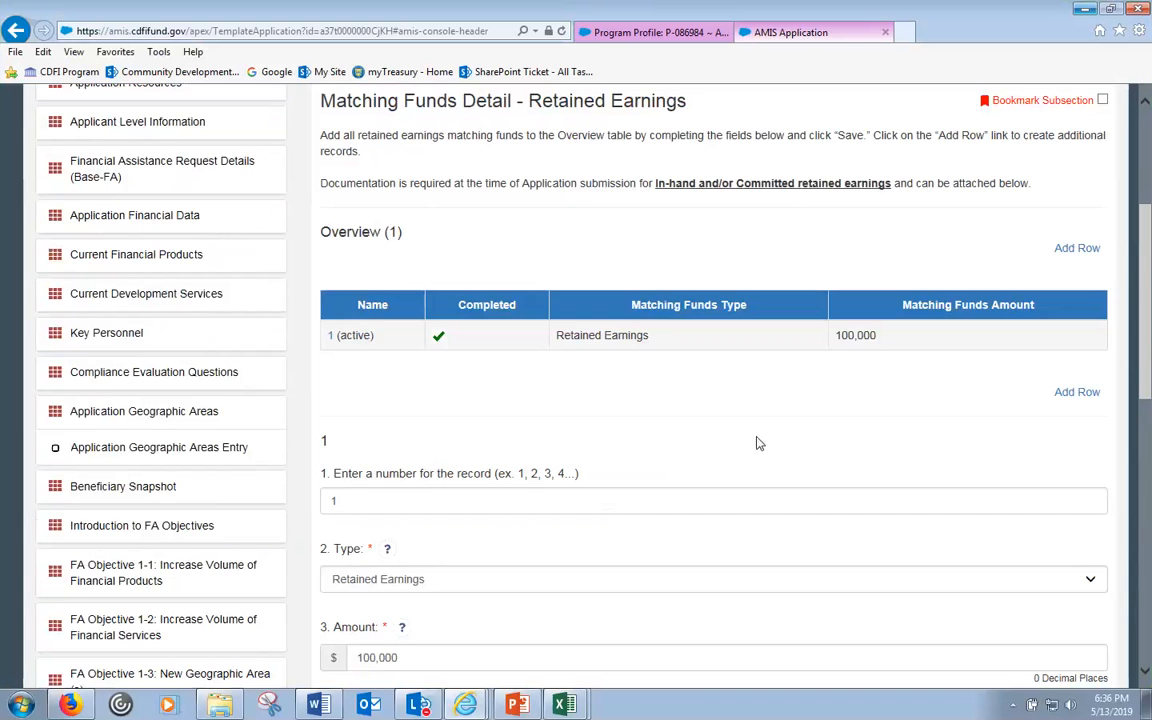
scroll(757, 443, down, 5)
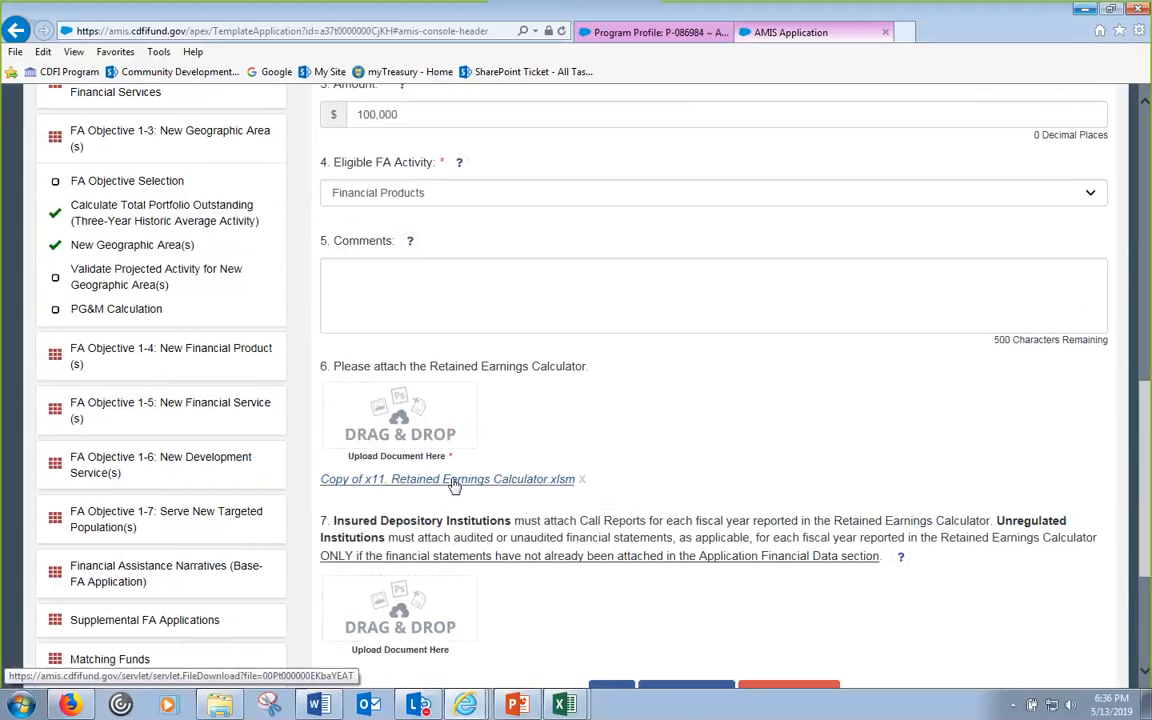
scroll(465, 486, up, 2)
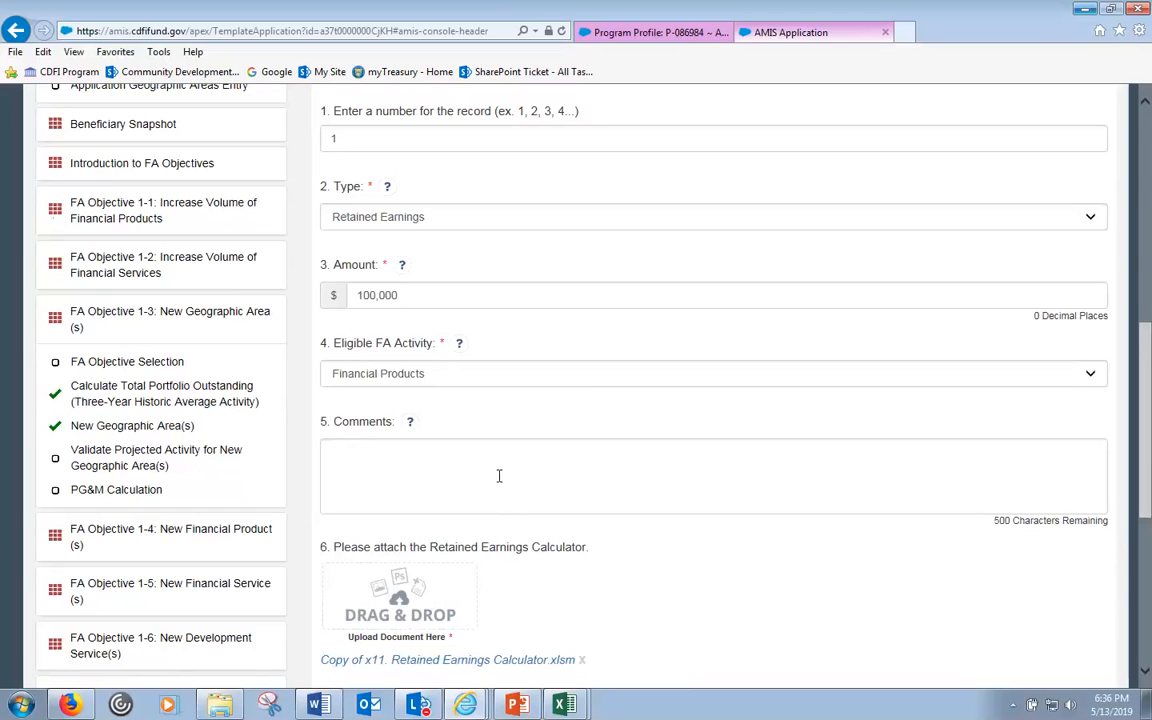
scroll(499, 476, up, 3)
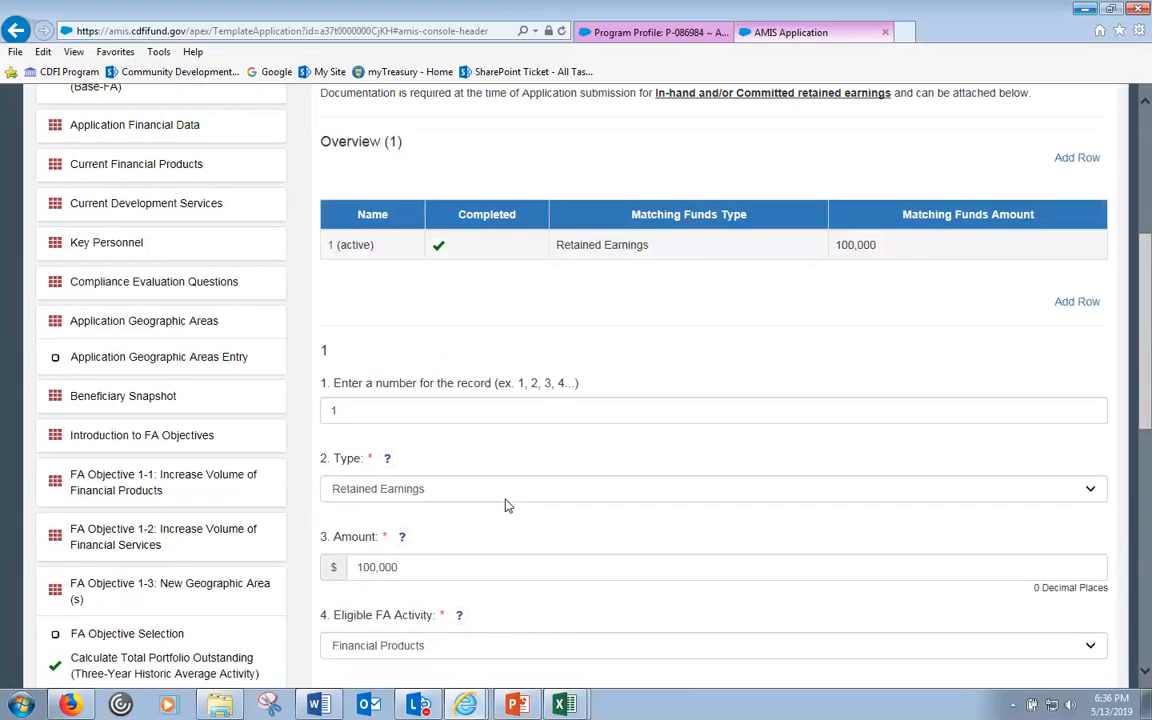
scroll(512, 607, up, 2)
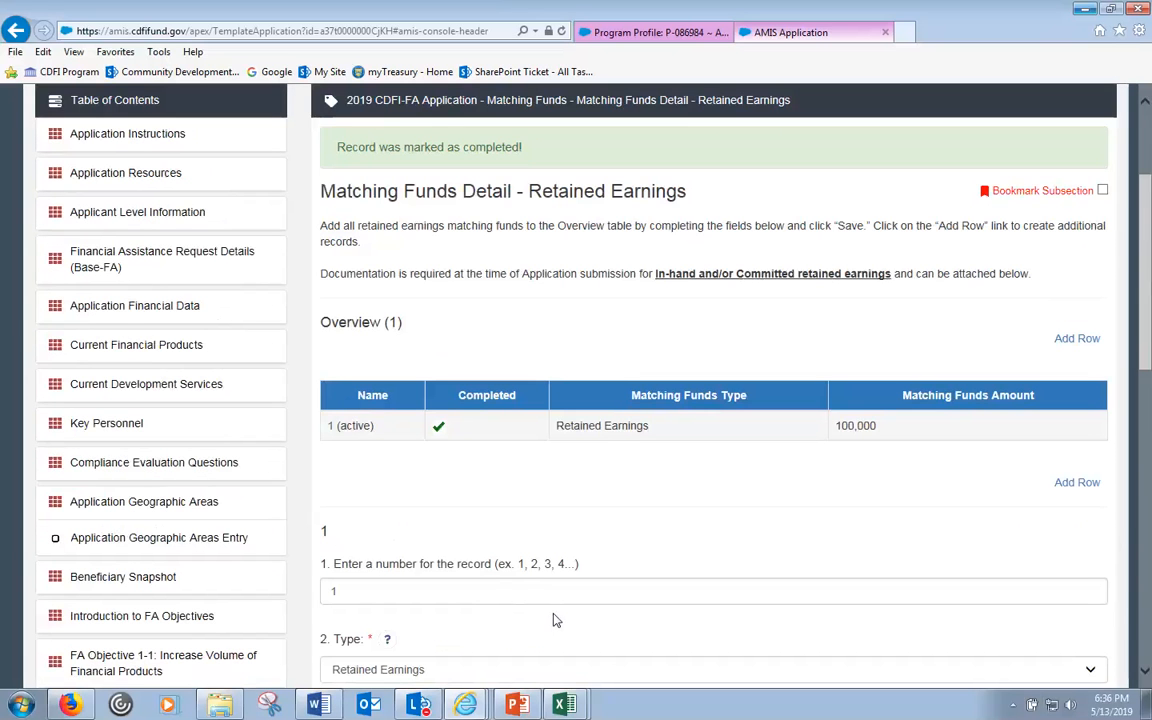
scroll(571, 589, down, 2)
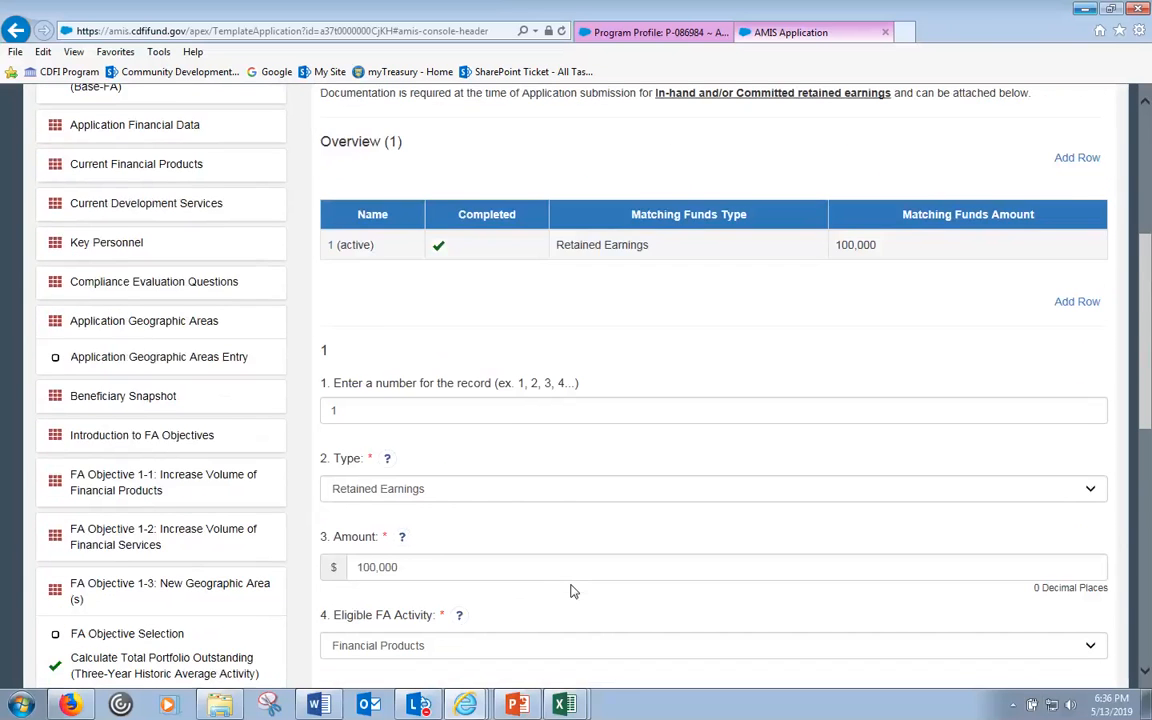
scroll(571, 591, down, 3)
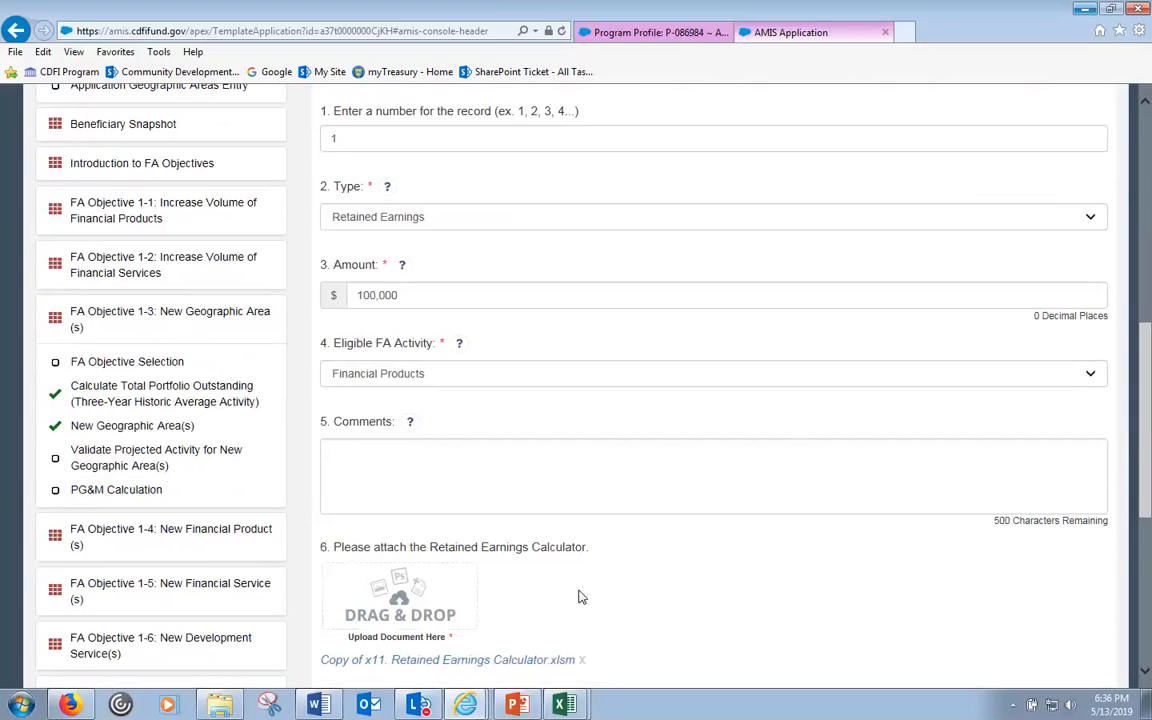
- Review the saved retained earnings record, then go to the Matching Funds Summary Table
click(355, 470)
scroll(360, 480, down, 2)
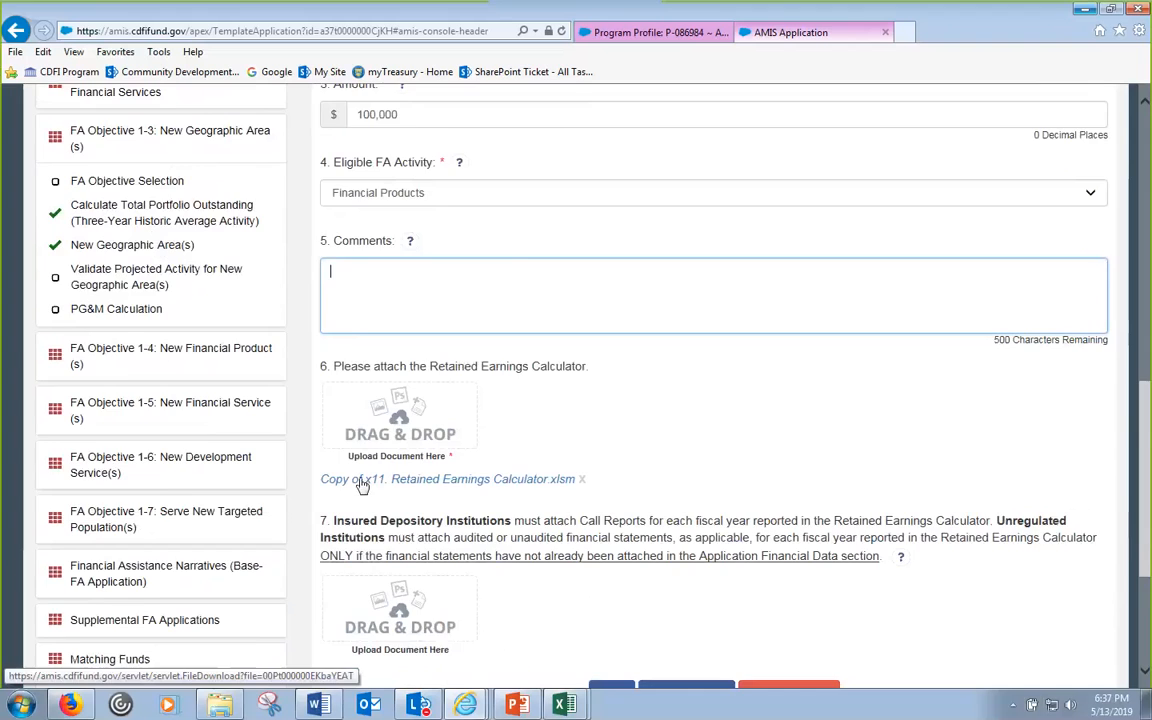
scroll(362, 485, down, 1)
scroll(733, 448, up, 1)
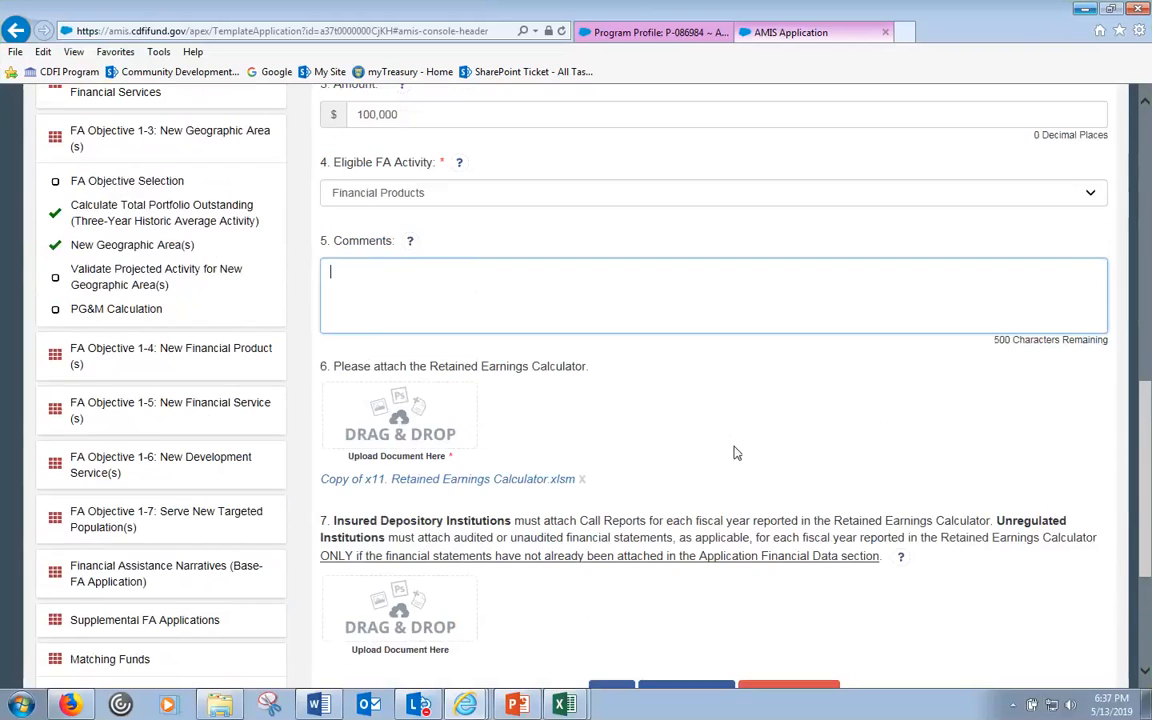
scroll(734, 454, up, 4)
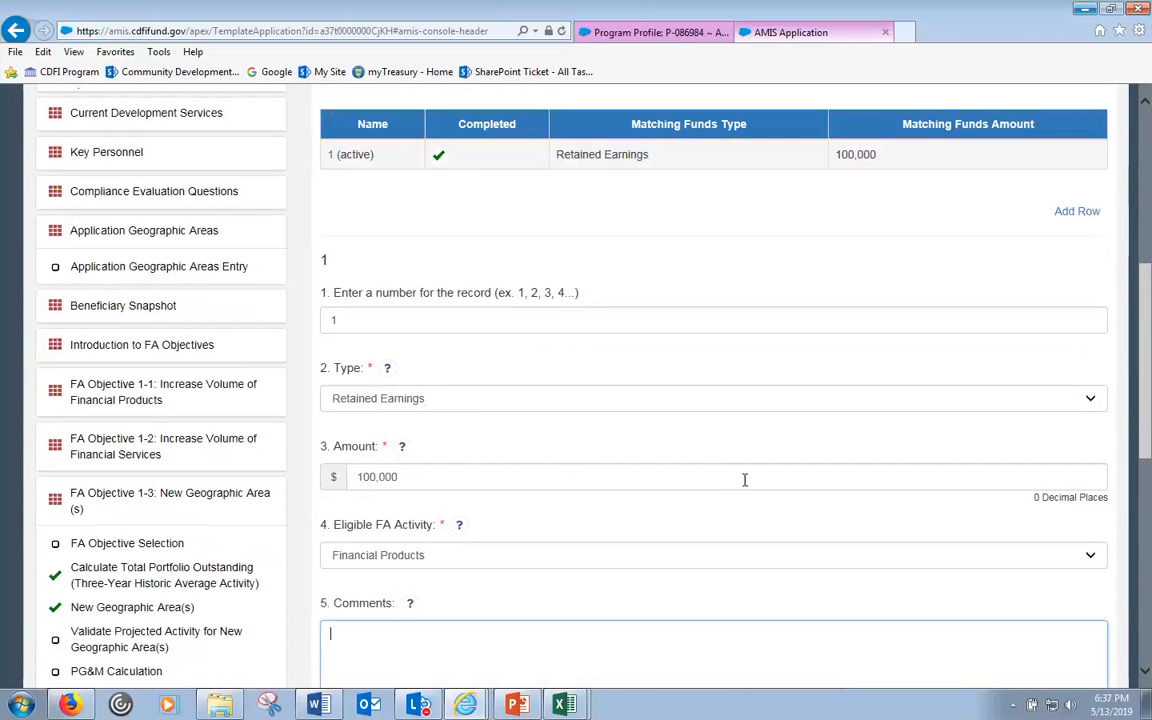
scroll(703, 434, down, 1)
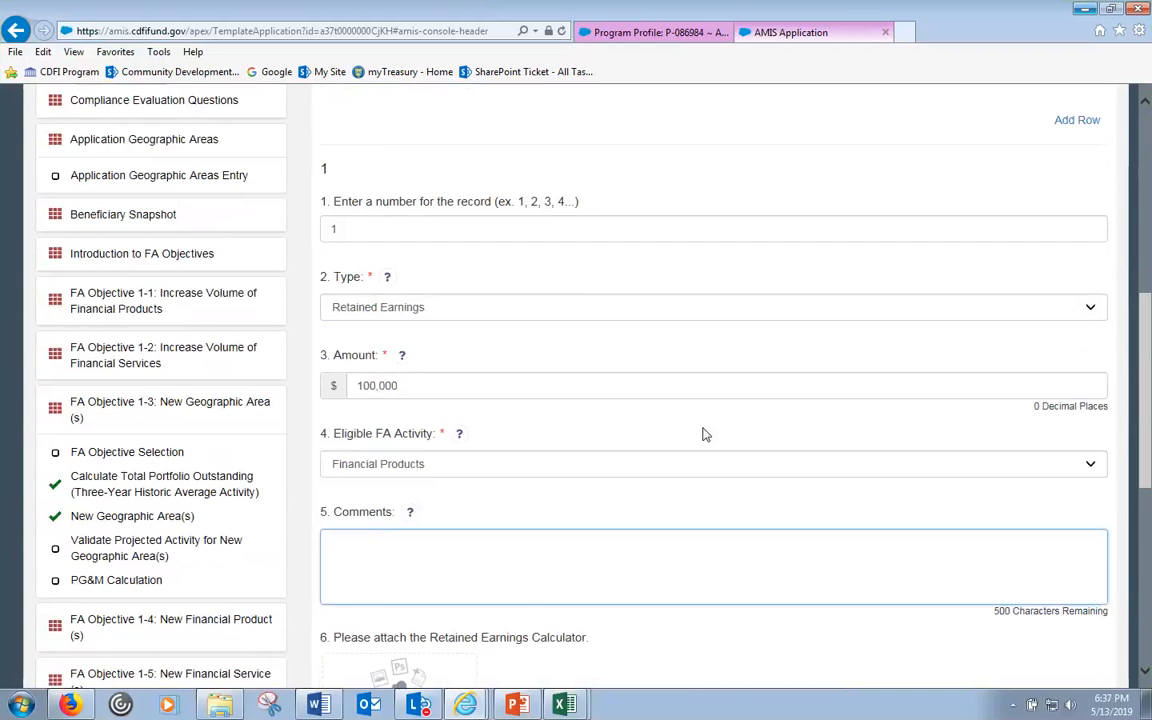
scroll(704, 431, down, 6)
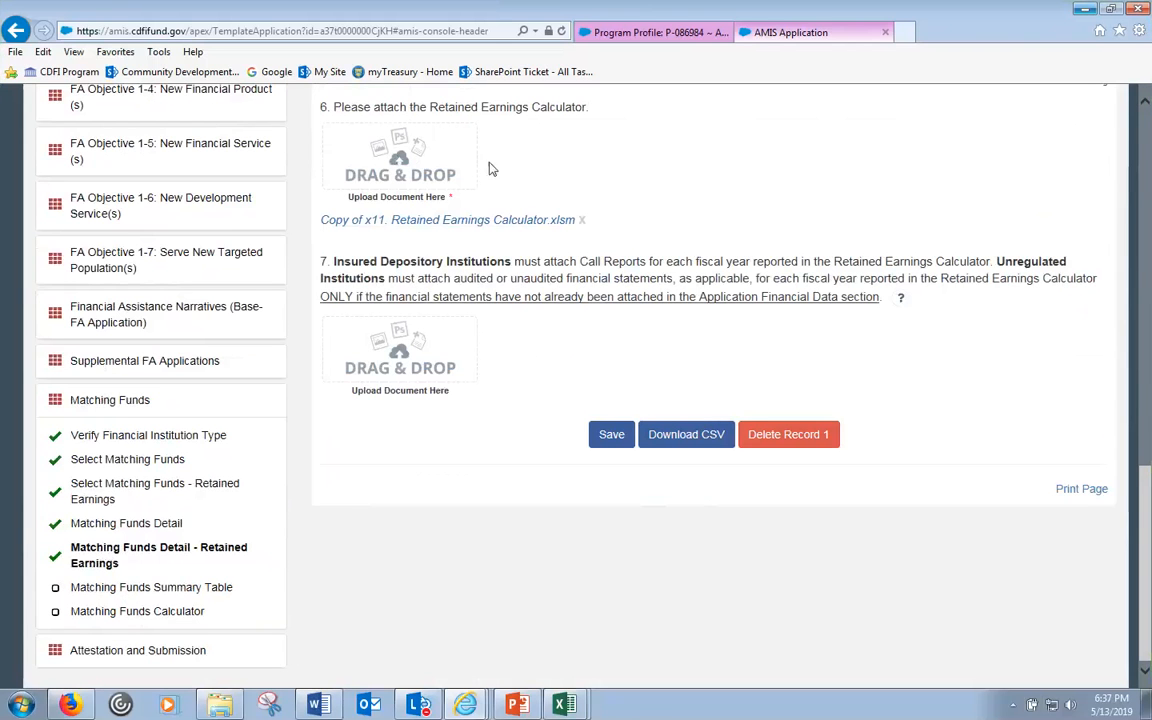
click(143, 588)
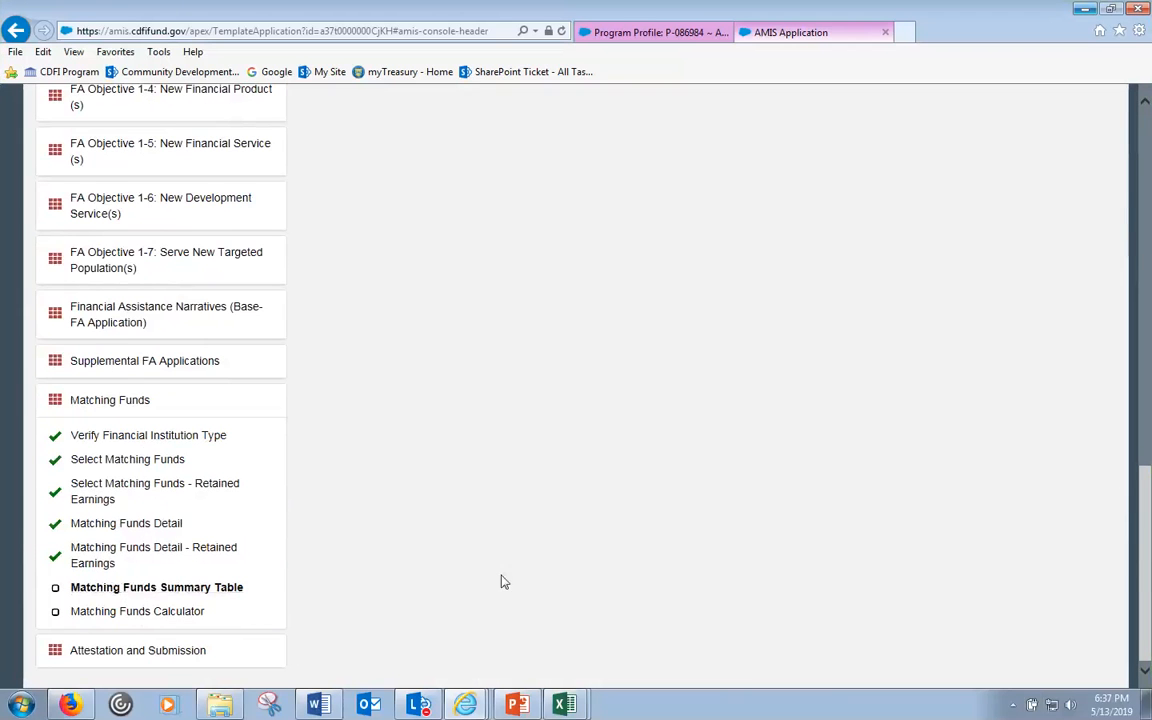
scroll(815, 620, up, 8)
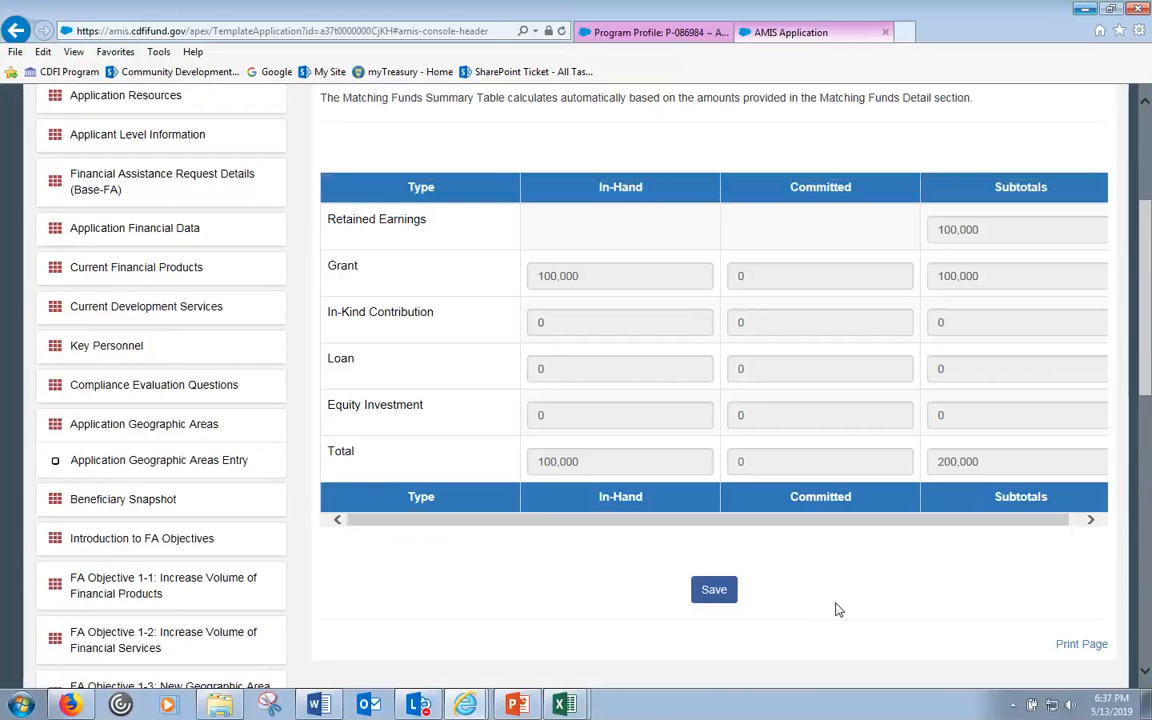
scroll(830, 600, down, 1)
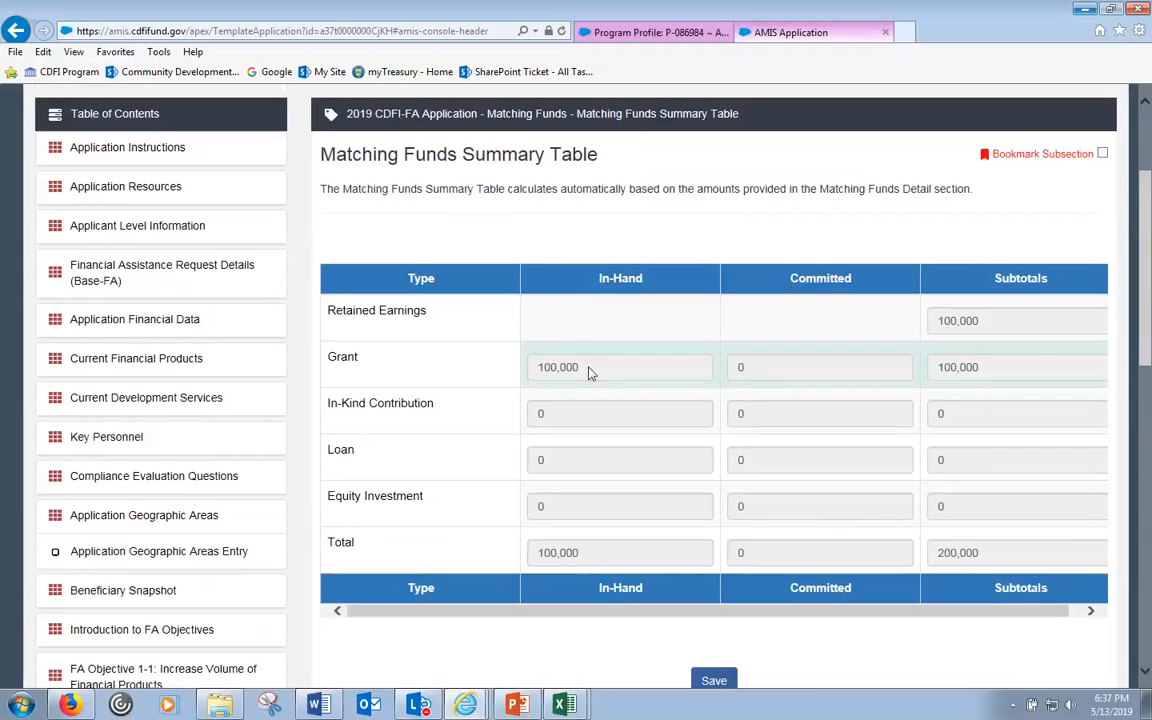
scroll(321, 468, down, 10)
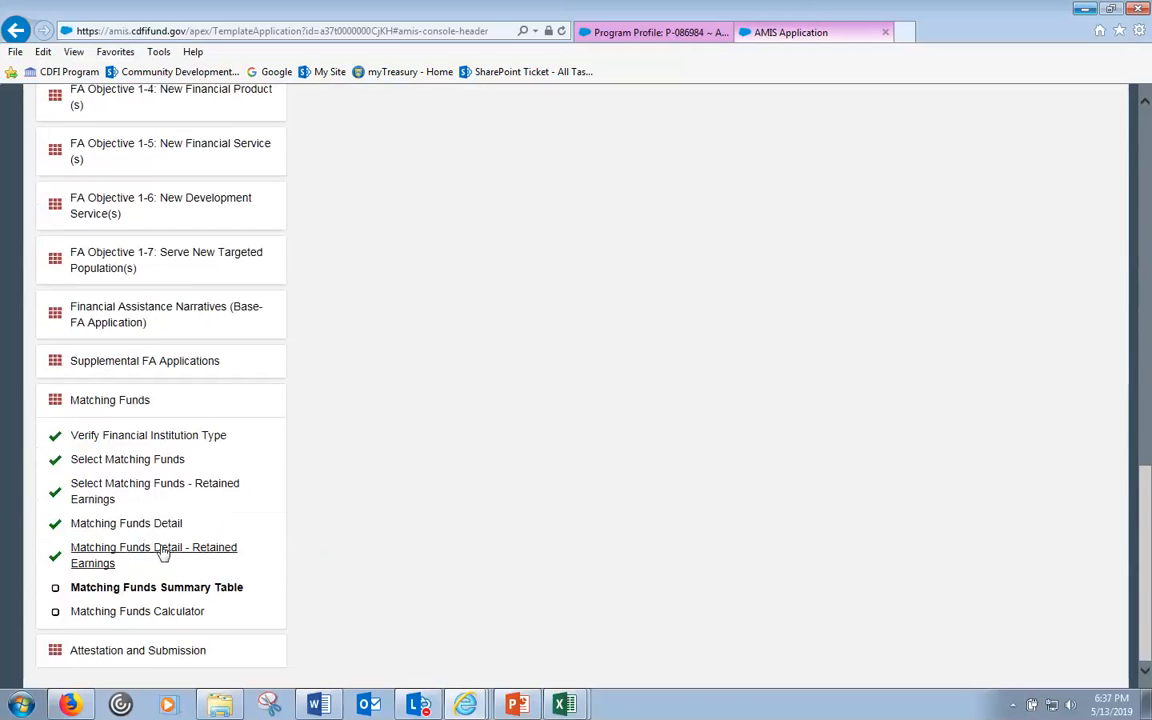
scroll(535, 440, up, 15)
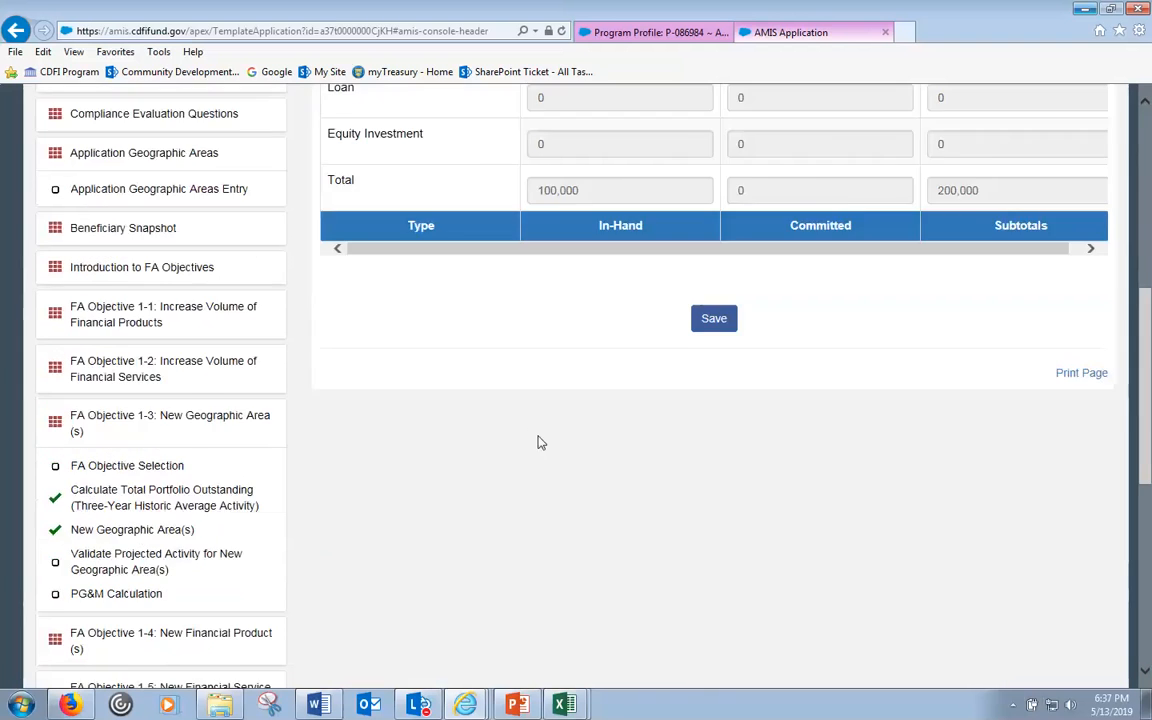
drag(580, 368, 541, 378)
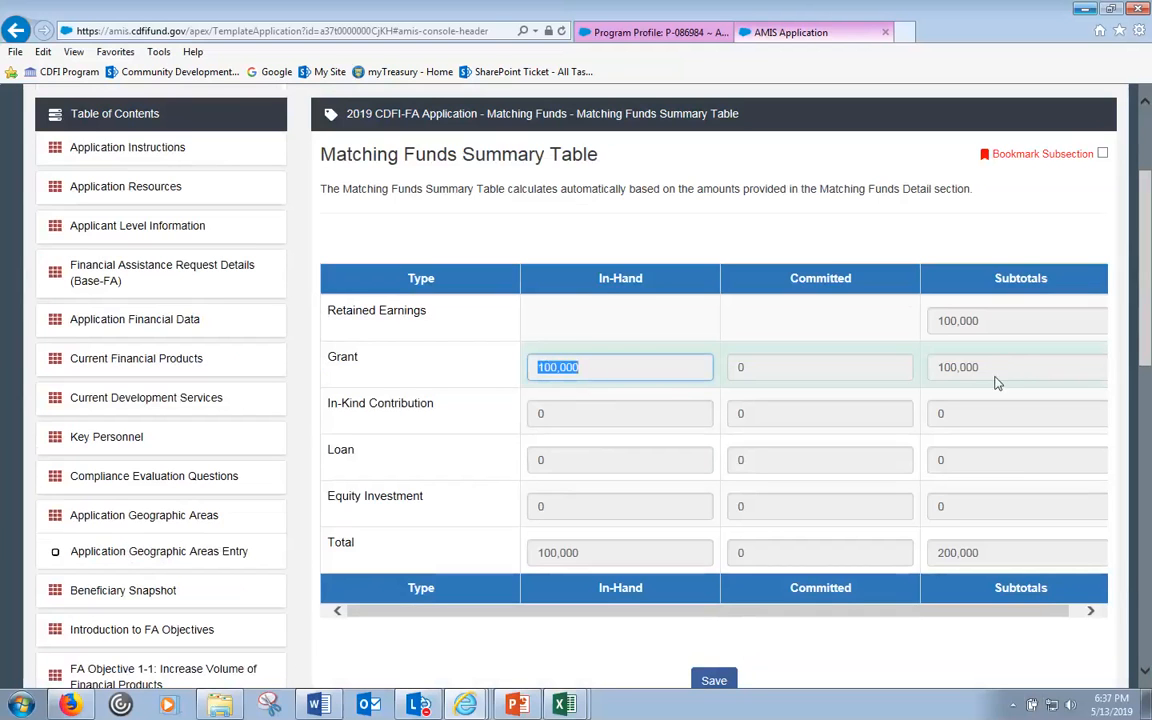
click(573, 555)
drag(575, 558, 566, 562)
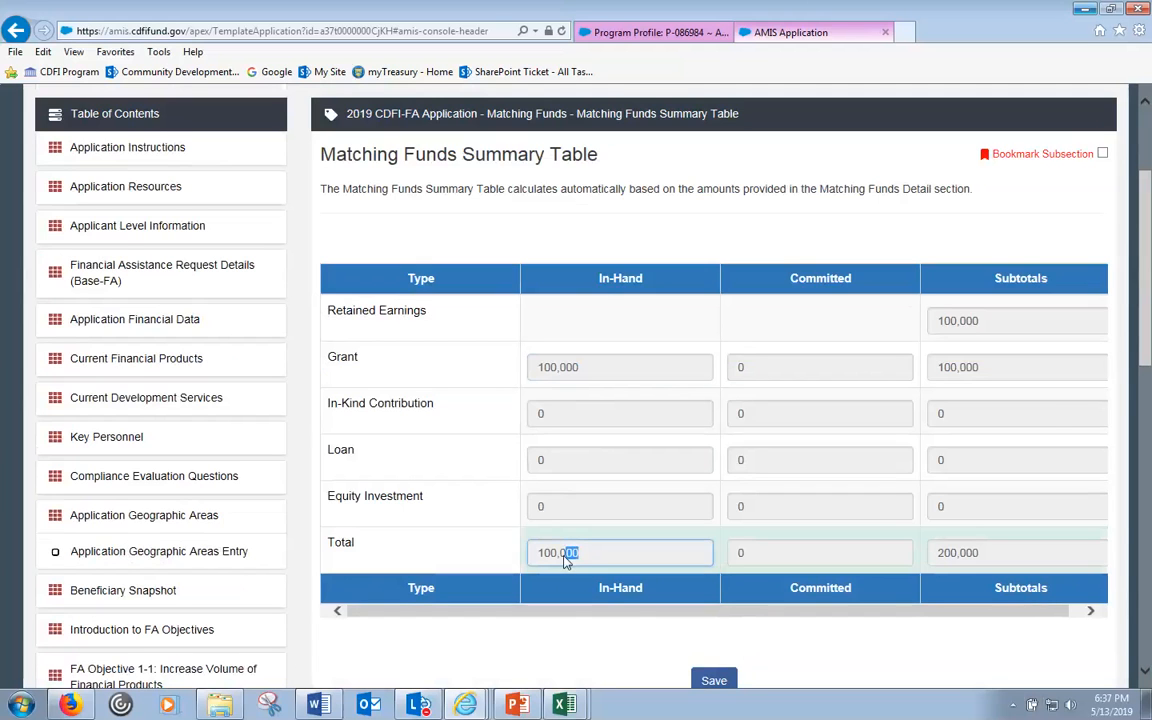
drag(990, 323, 958, 322)
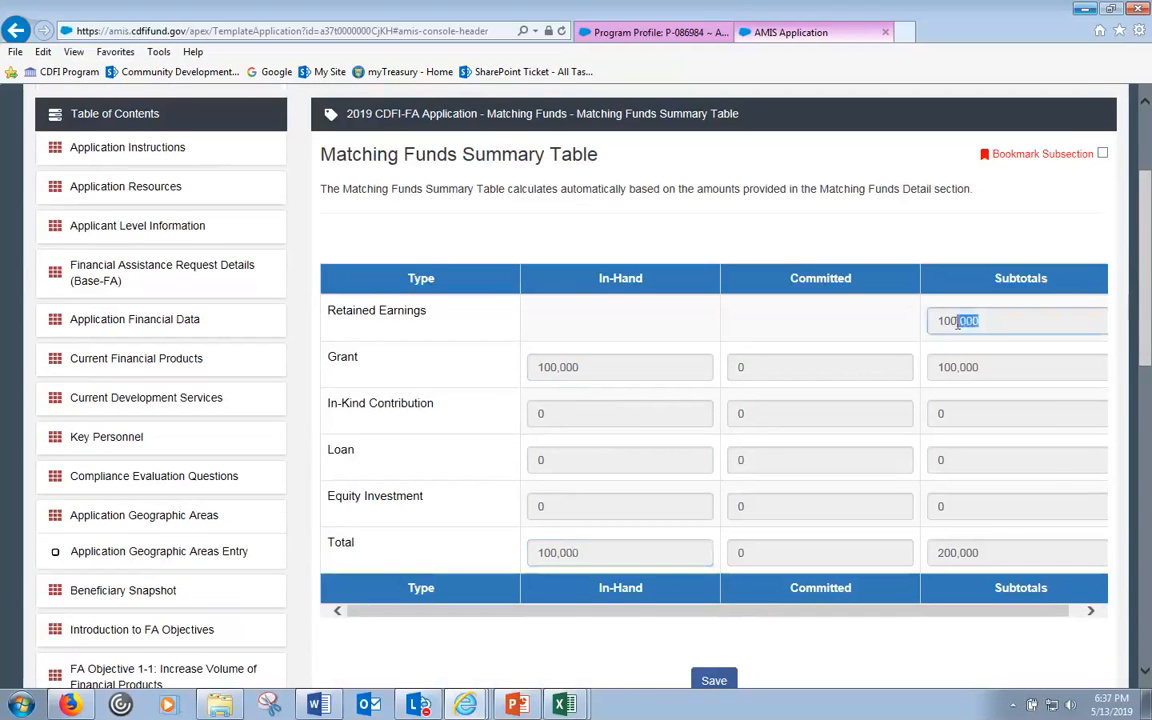
scroll(1046, 333, down, 1)
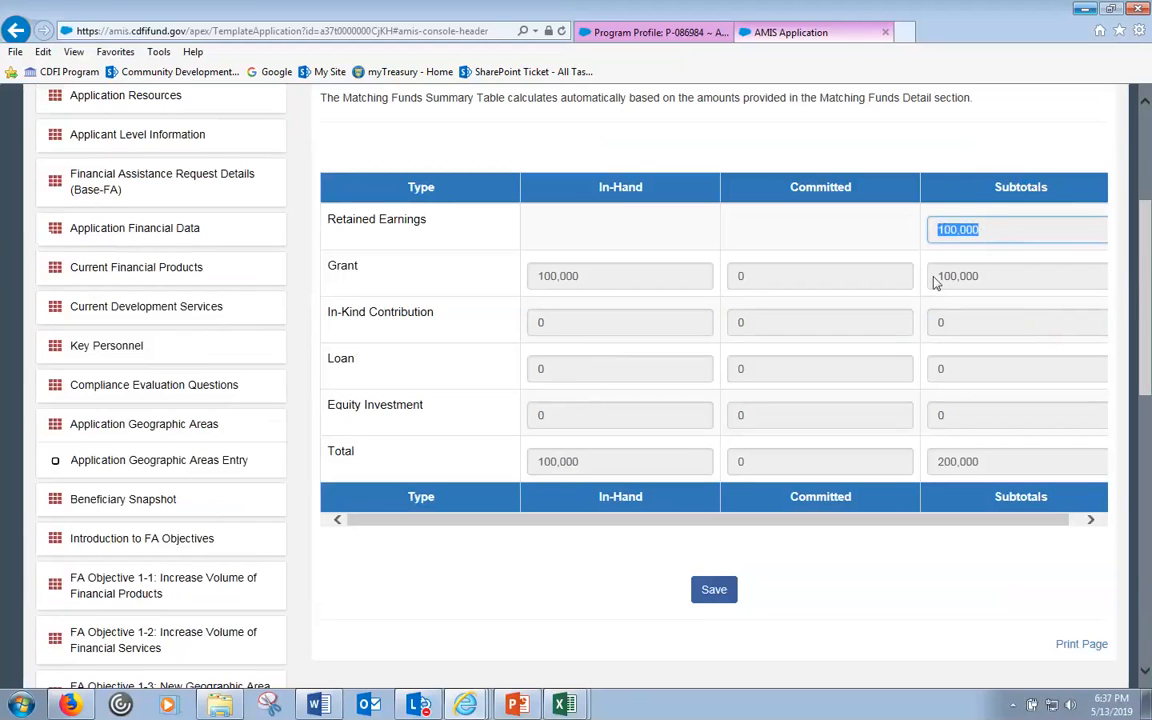
drag(995, 462, 947, 462)
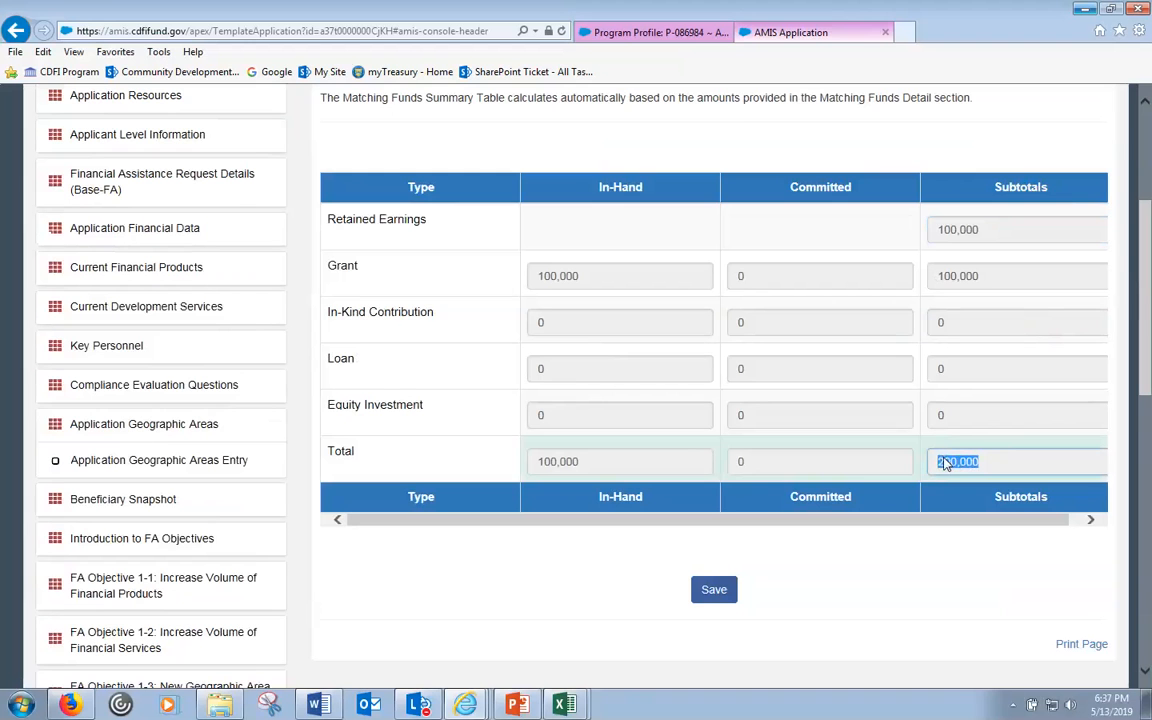
click(985, 591)
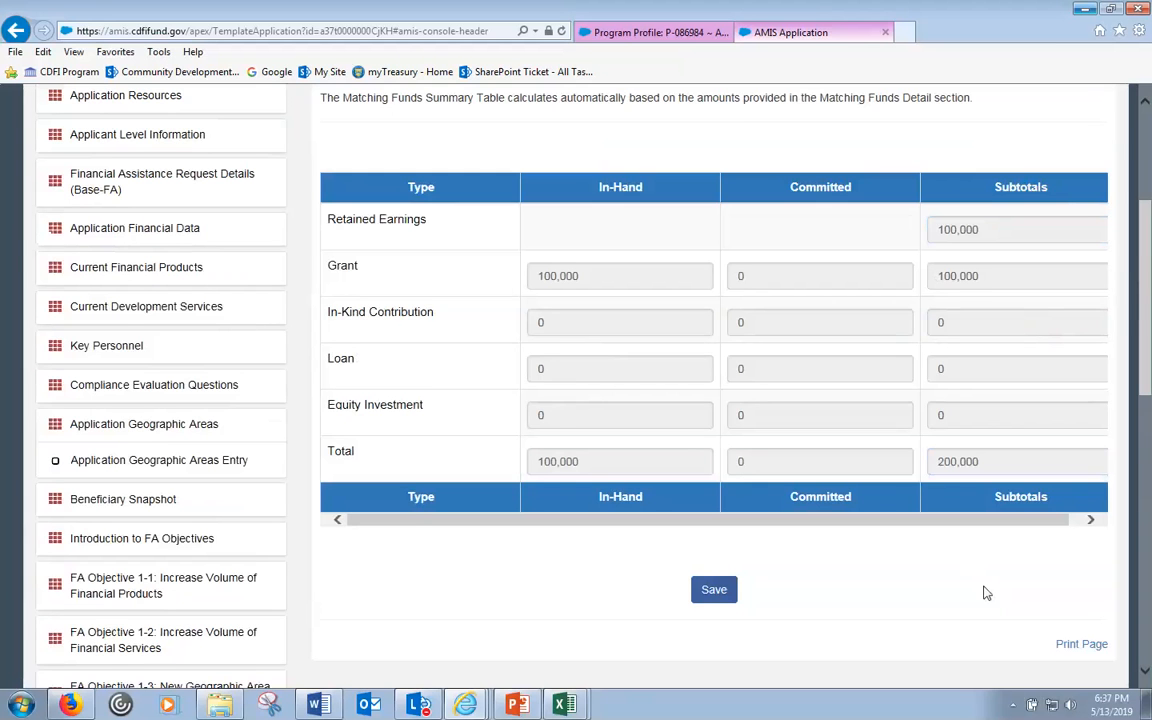
scroll(985, 591, down, 3)
scroll(985, 591, down, 6)
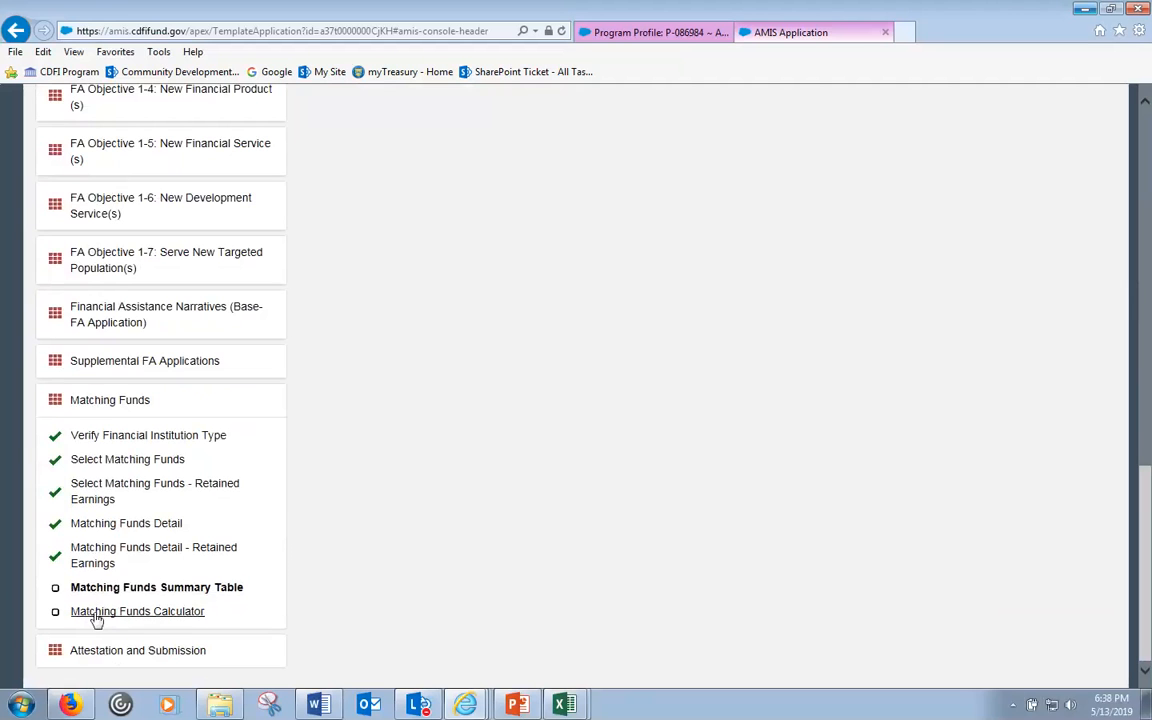
click(95, 612)
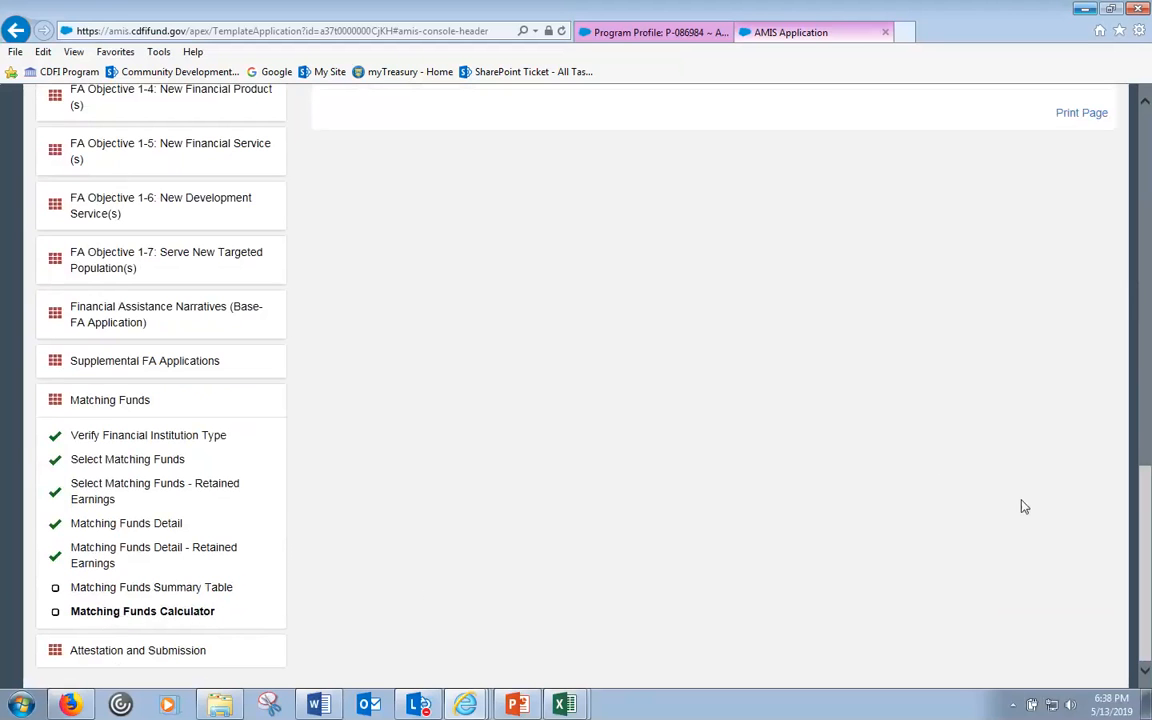
scroll(1040, 509, up, 4)
scroll(1040, 511, up, 3)
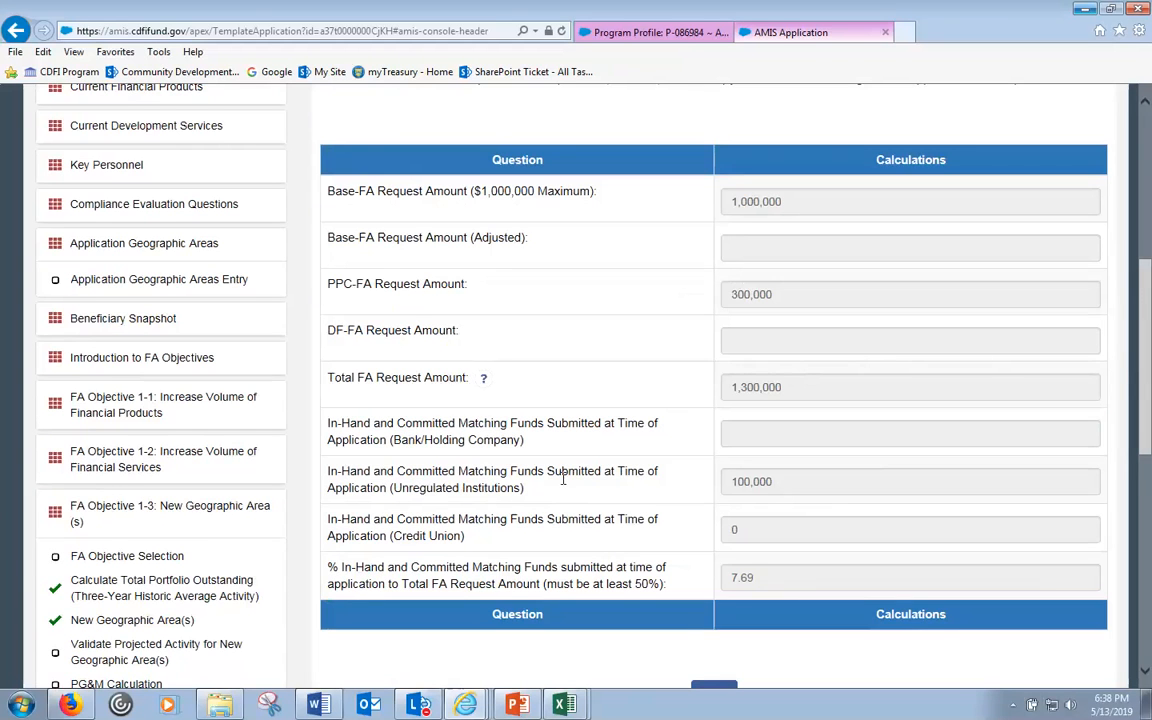
scroll(480, 440, down, 2)
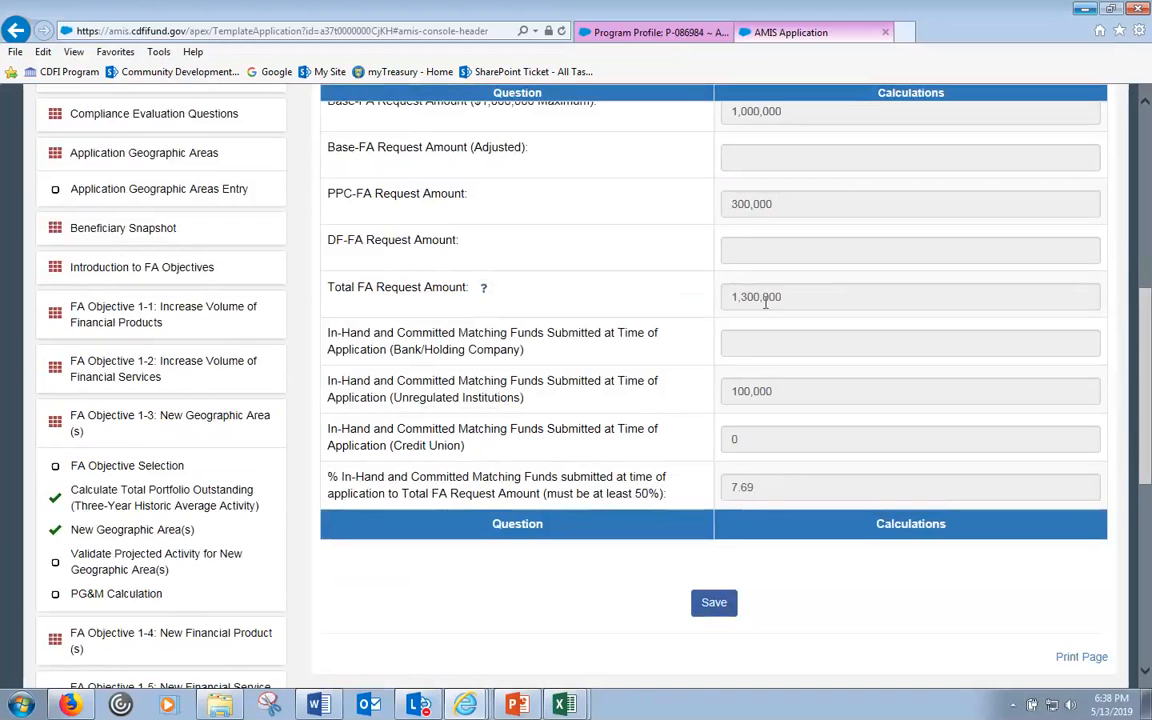
scroll(800, 290, up, 3)
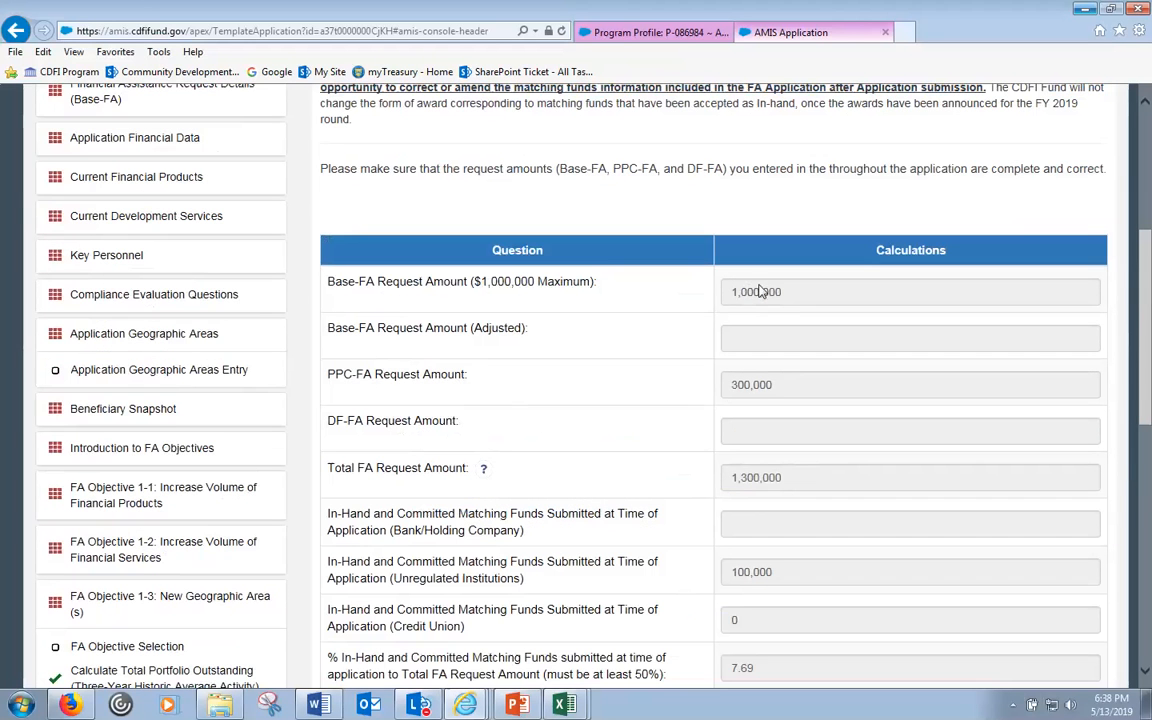
drag(792, 297, 725, 296)
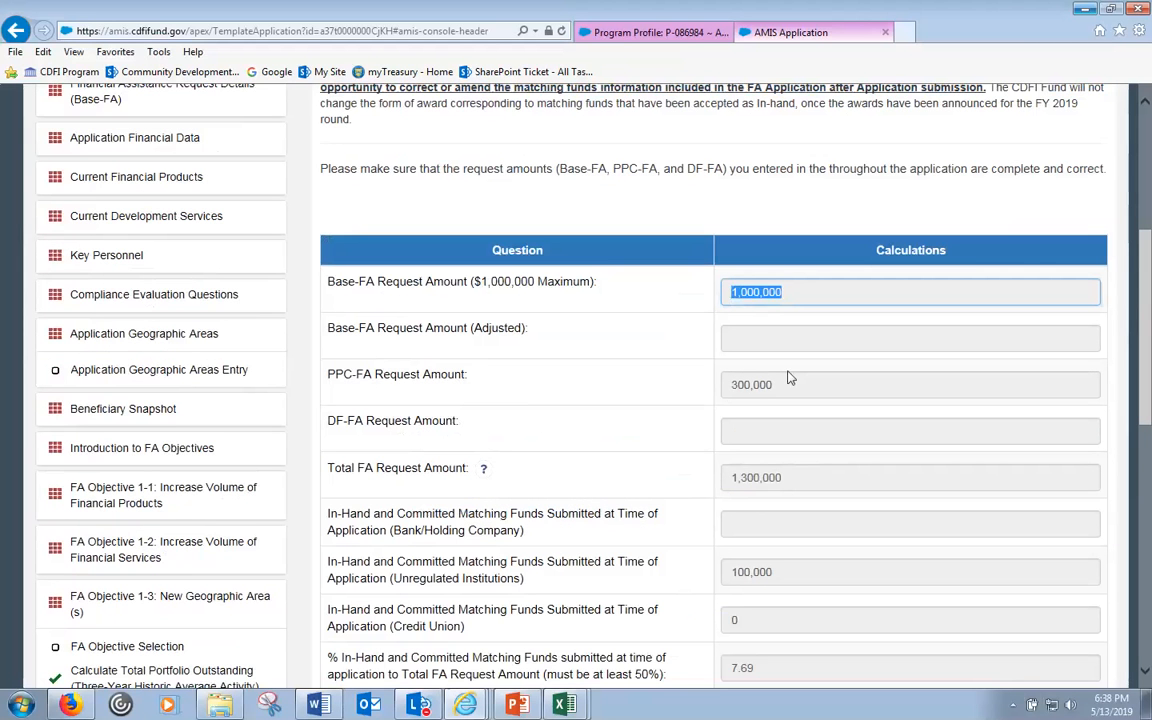
drag(779, 388, 725, 397)
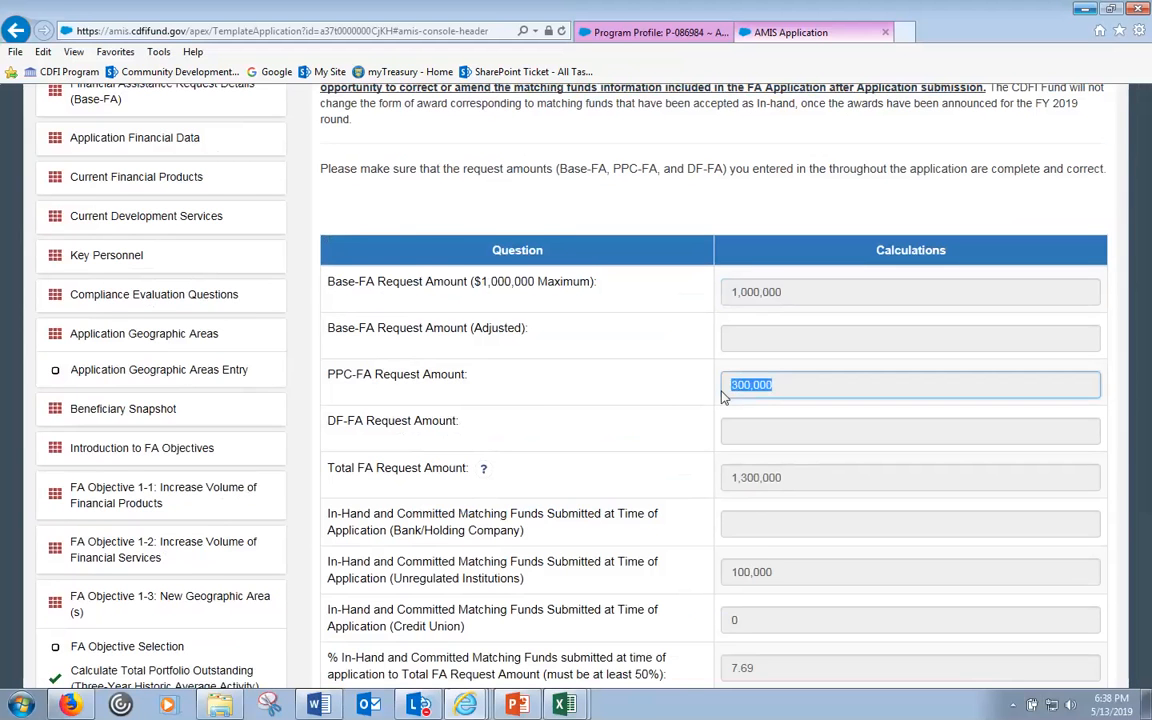
scroll(724, 397, down, 3)
click(785, 303)
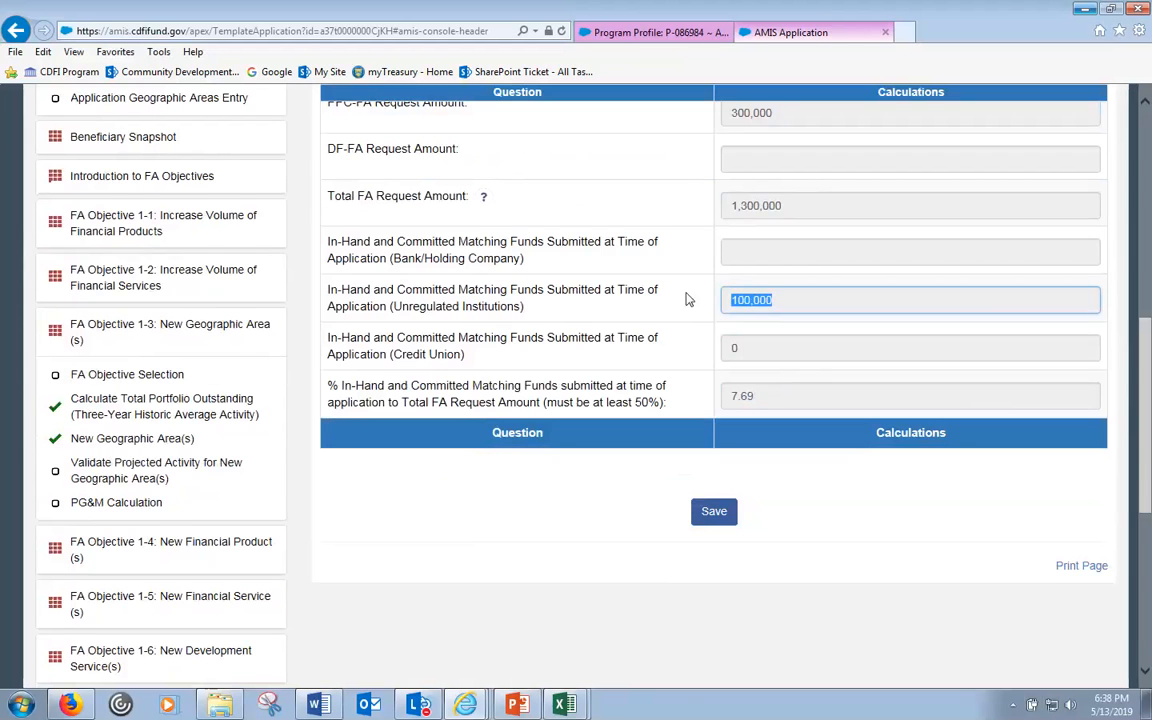
scroll(670, 310, down, 5)
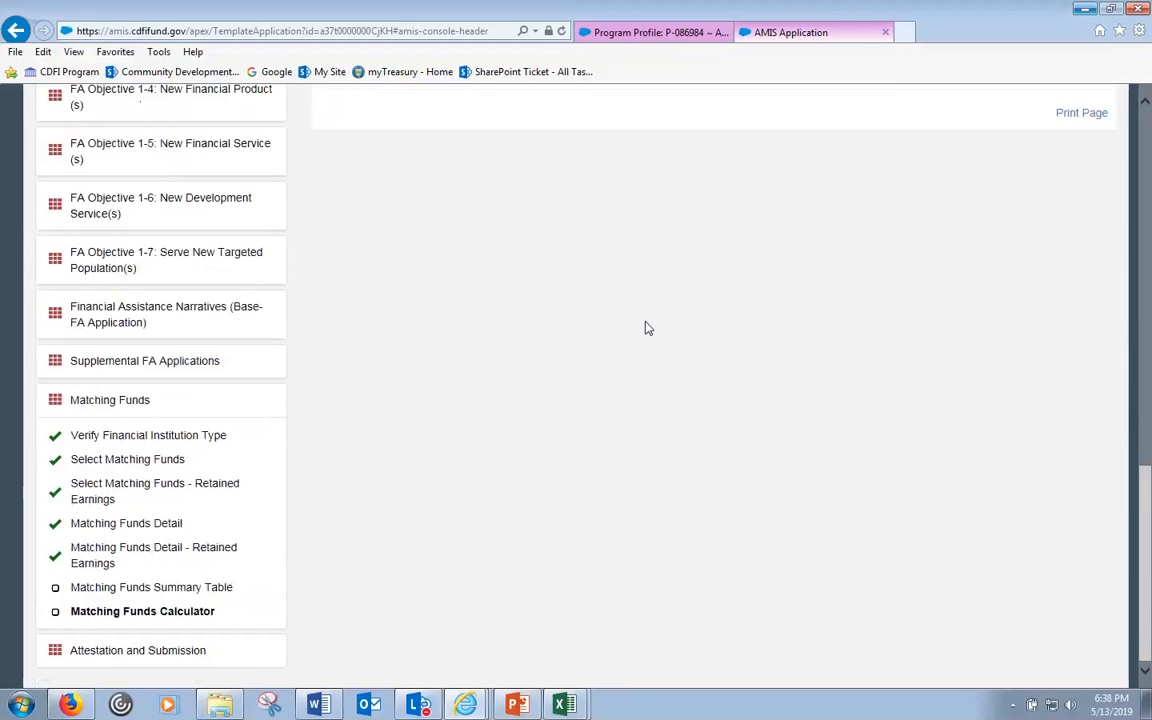
- Save the Matching Funds Summary Table
click(197, 590)
scroll(680, 398, up, 6)
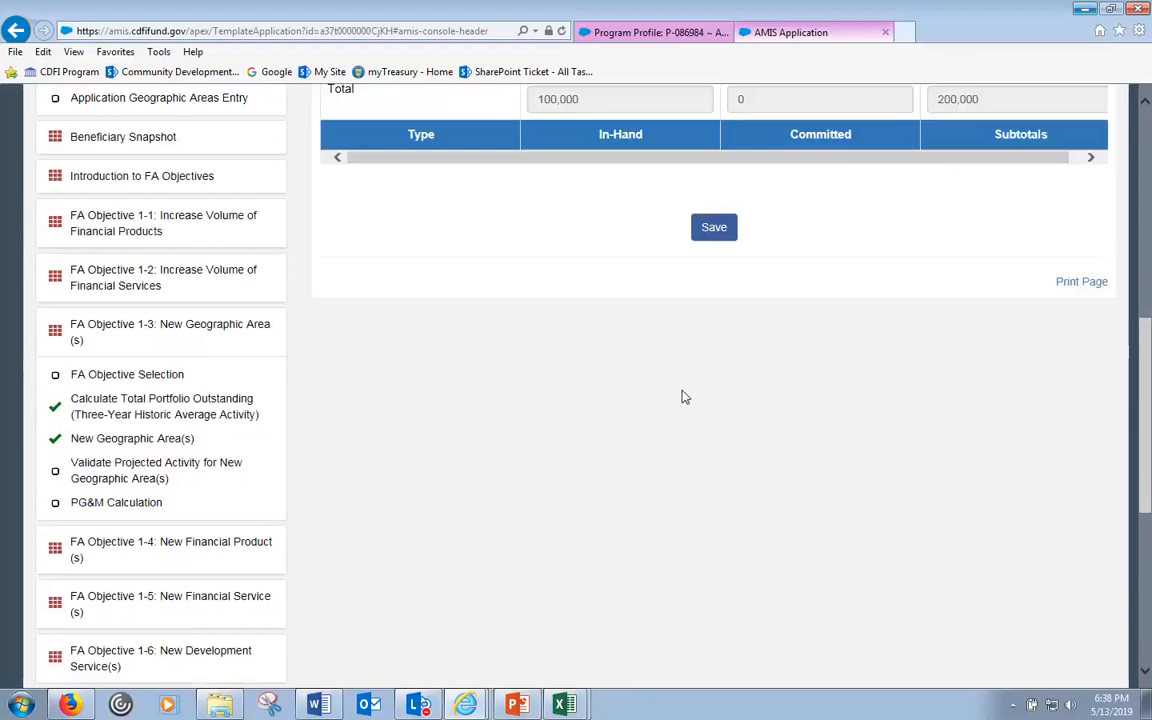
scroll(688, 390, up, 2)
scroll(708, 450, up, 1)
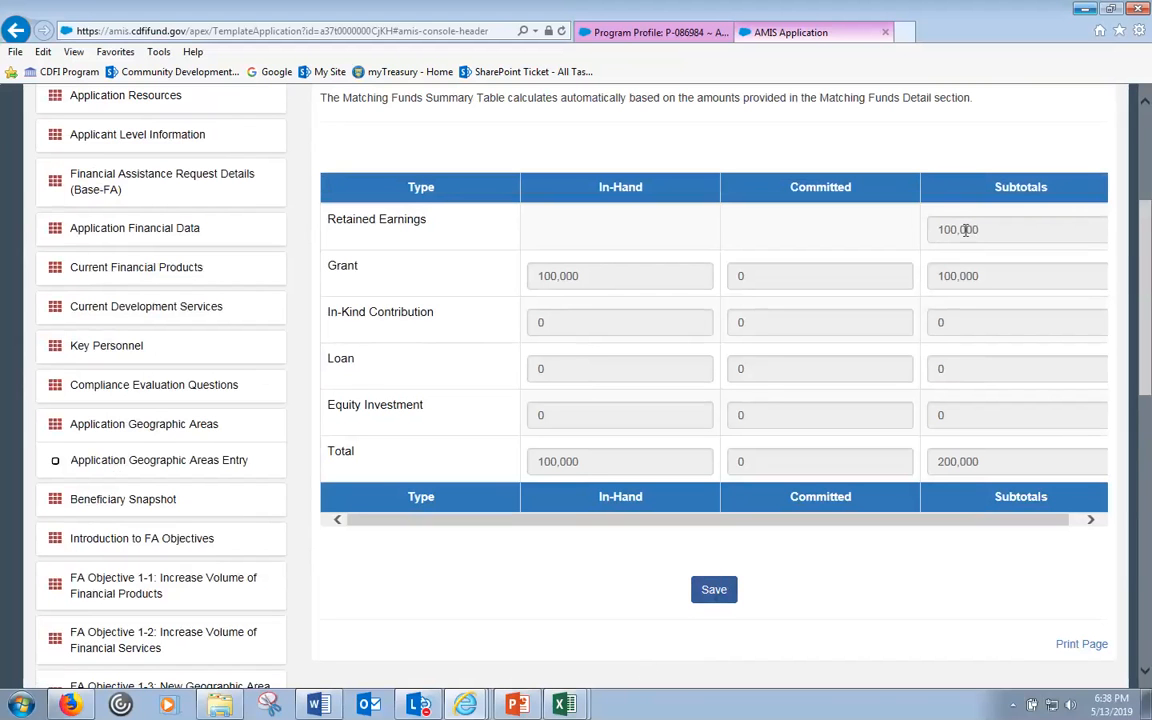
click(713, 589)
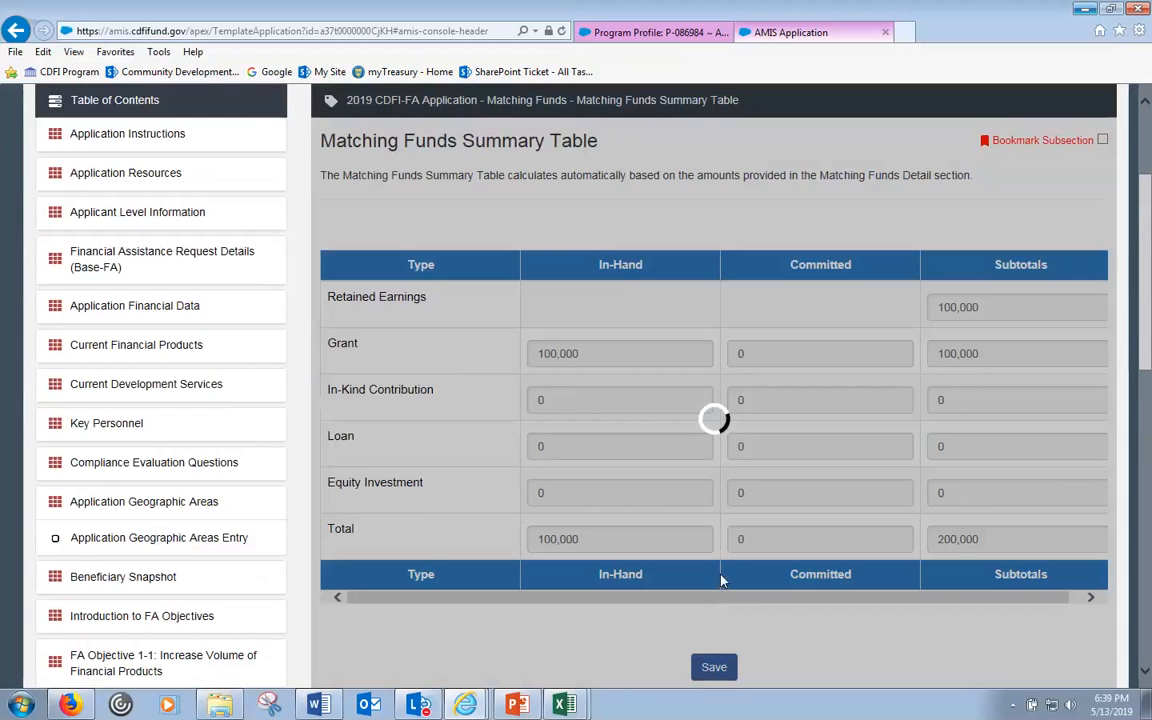
scroll(724, 577, down, 1)
scroll(723, 576, down, 6)
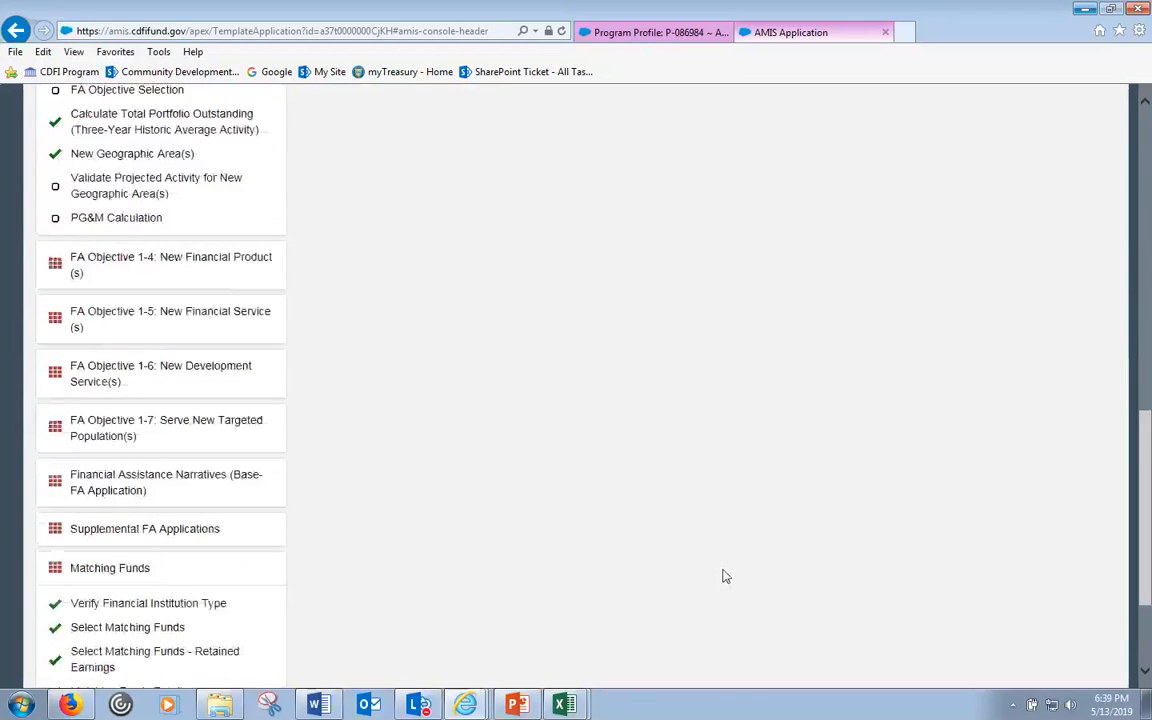
- Check the Matching Funds Calculator now shows 200,000 in matching funds and 15.38%
click(140, 611)
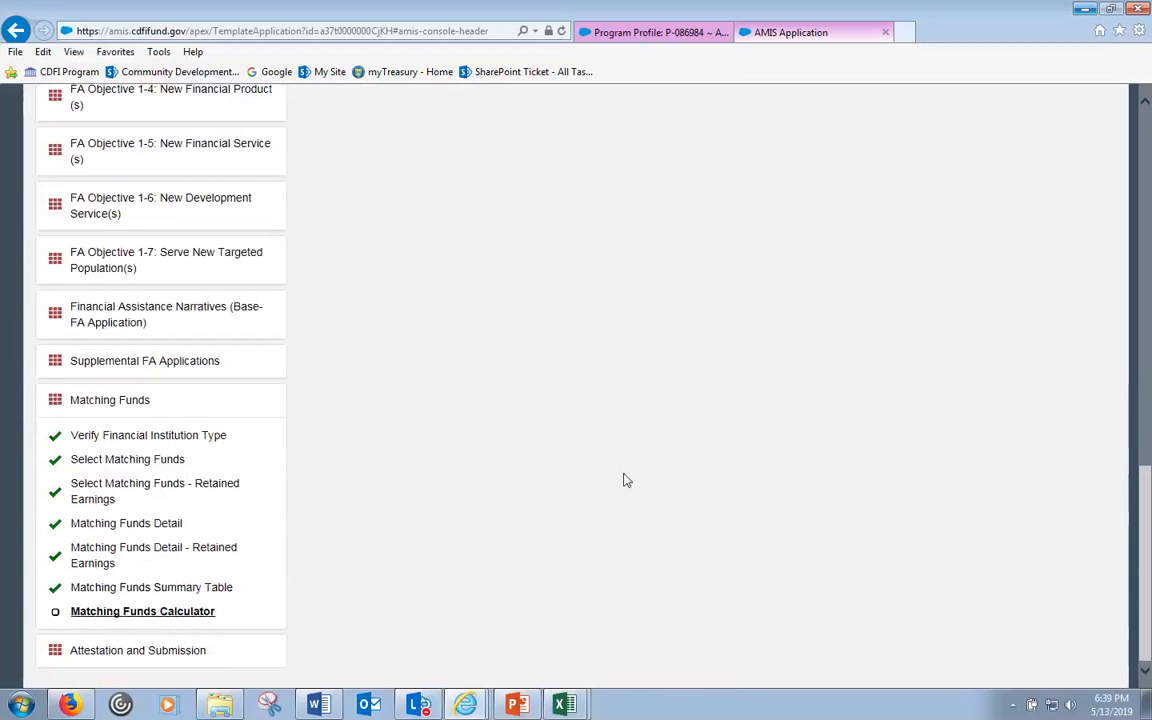
scroll(838, 548, up, 3)
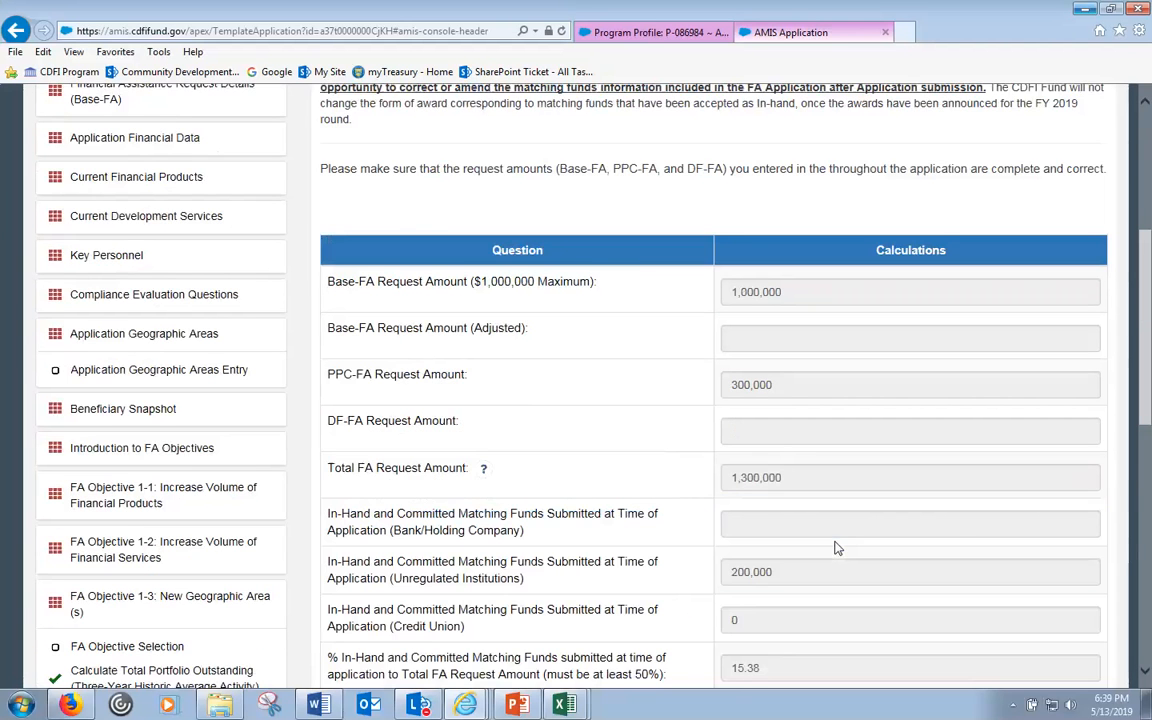
scroll(771, 607, down, 3)
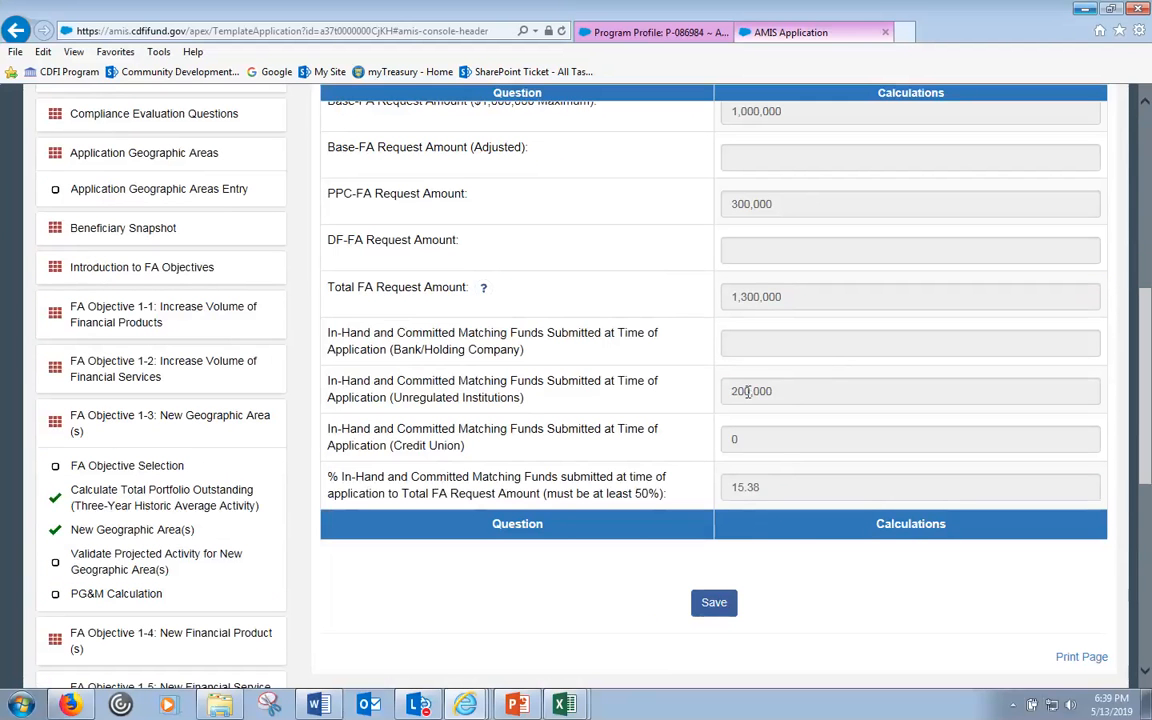
drag(738, 395, 730, 398)
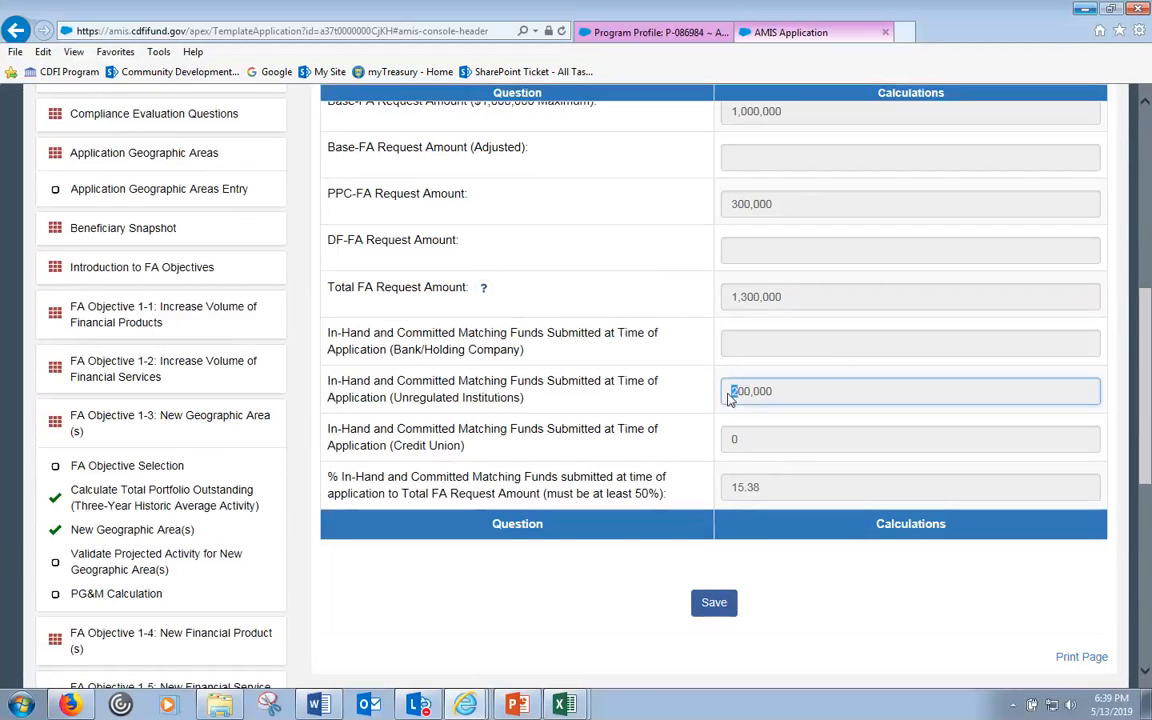
click(754, 492)
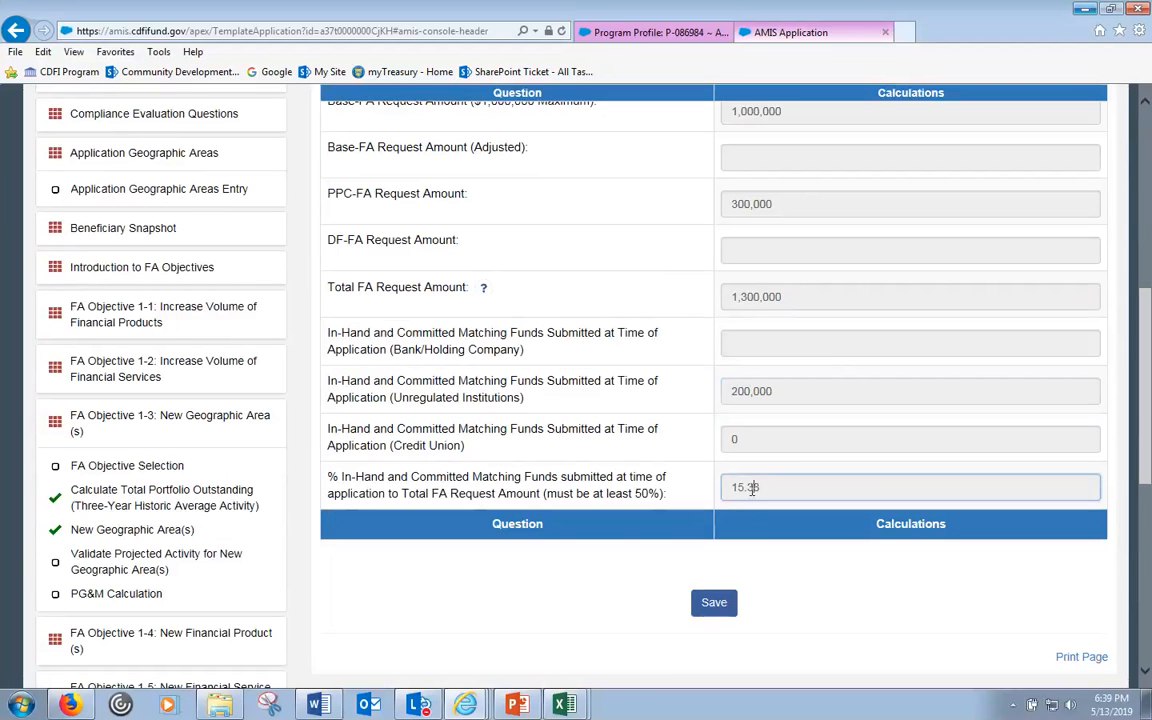
- Save the Matching Funds Calculator and review the red 15.38% below-50% validation error
click(708, 604)
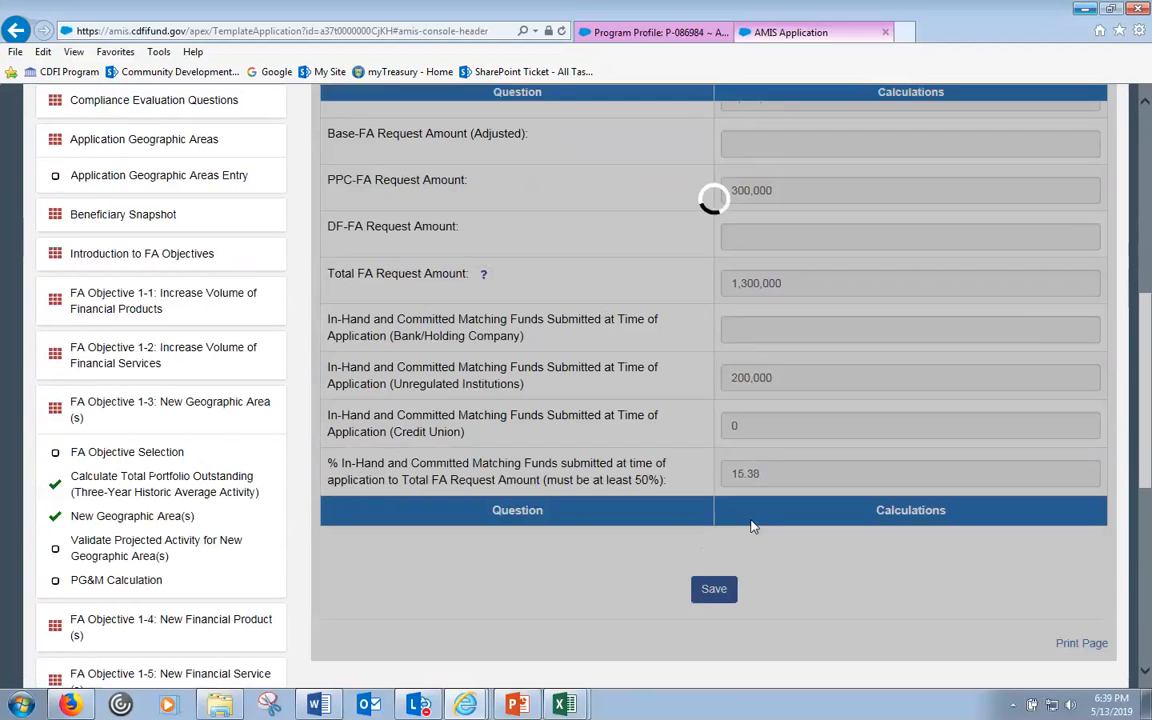
scroll(771, 556, down, 2)
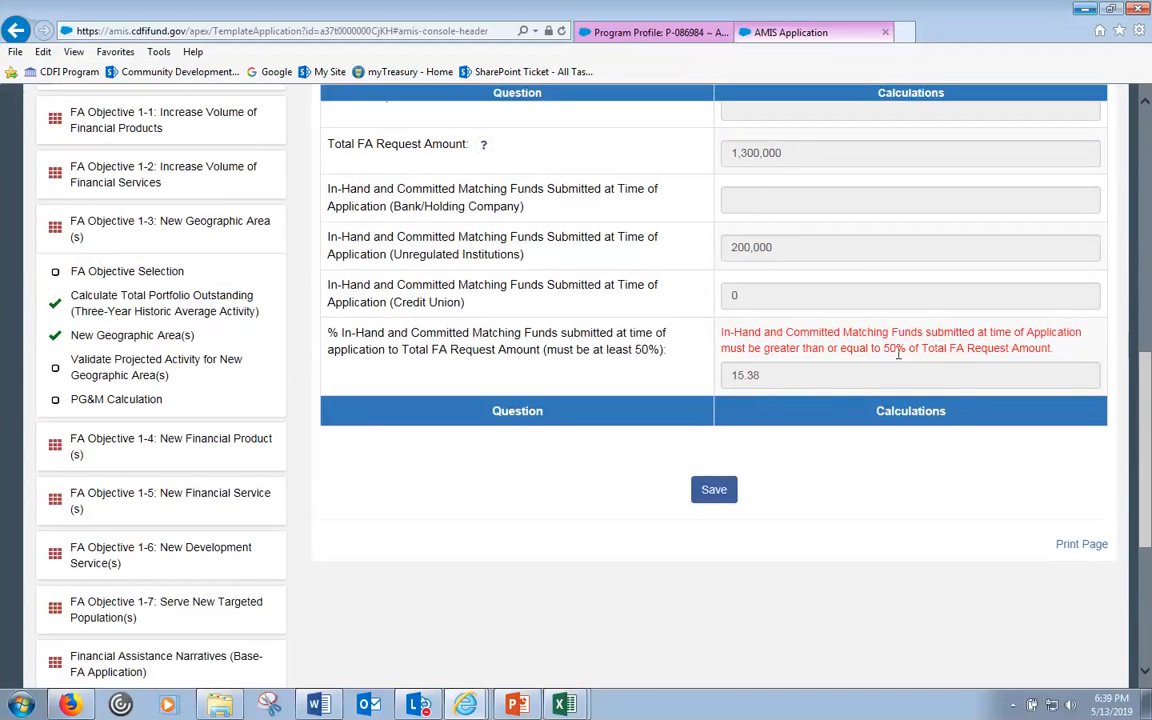
scroll(905, 375, up, 3)
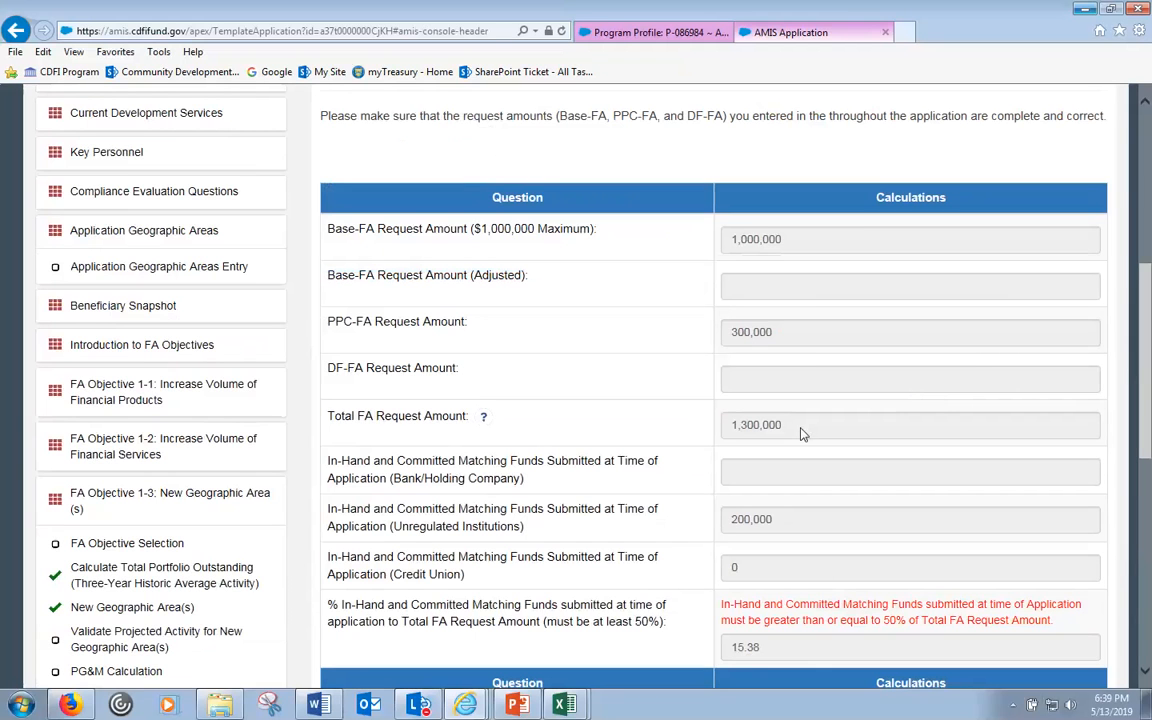
- Check the 1,300,000 Total FA Request against the 200,000 matching funds amount behind the ratio
click(738, 435)
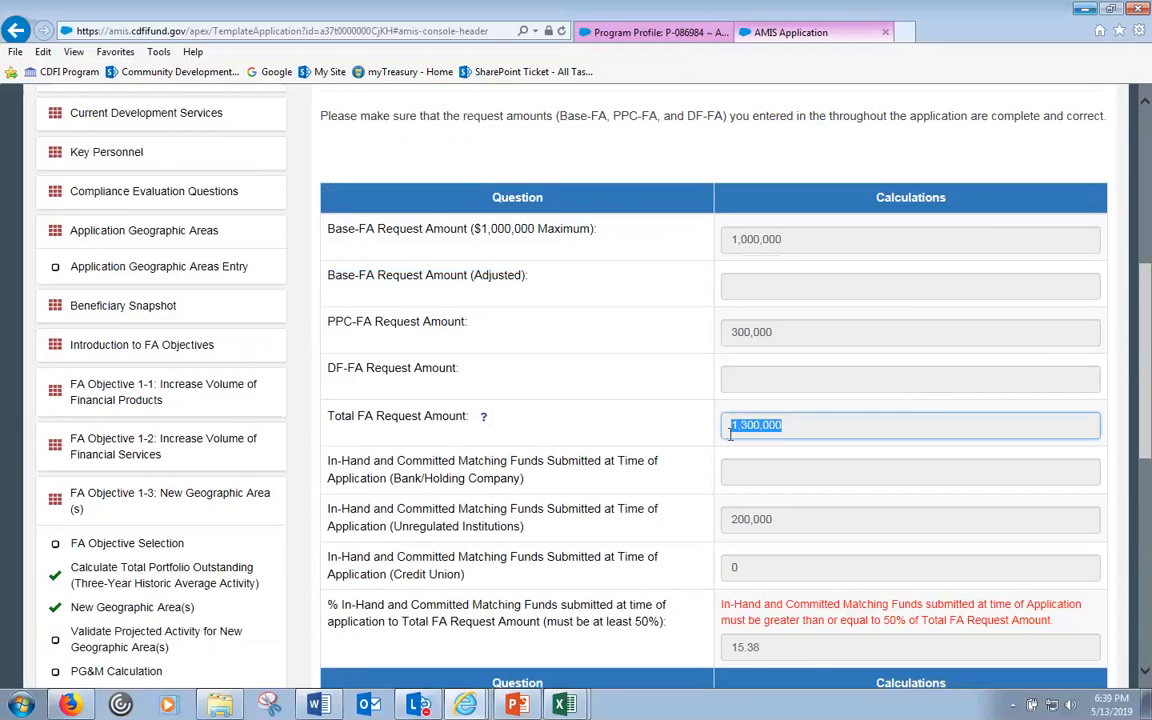
scroll(740, 442, down, 3)
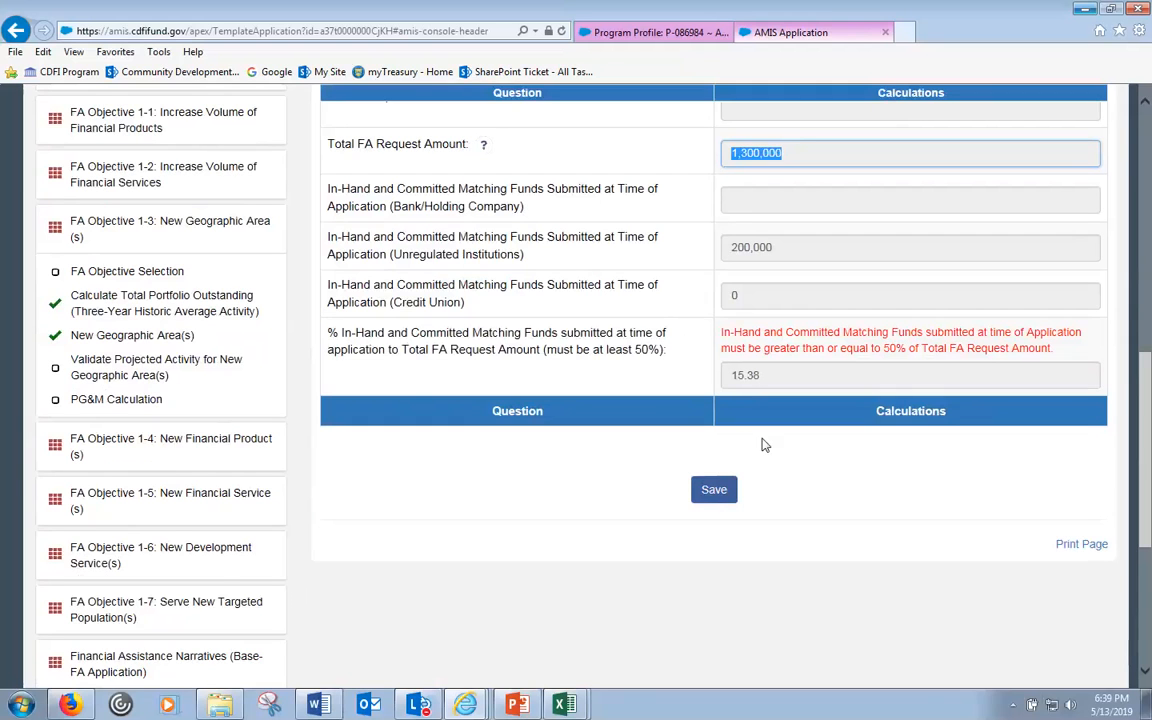
click(733, 246)
click(836, 542)
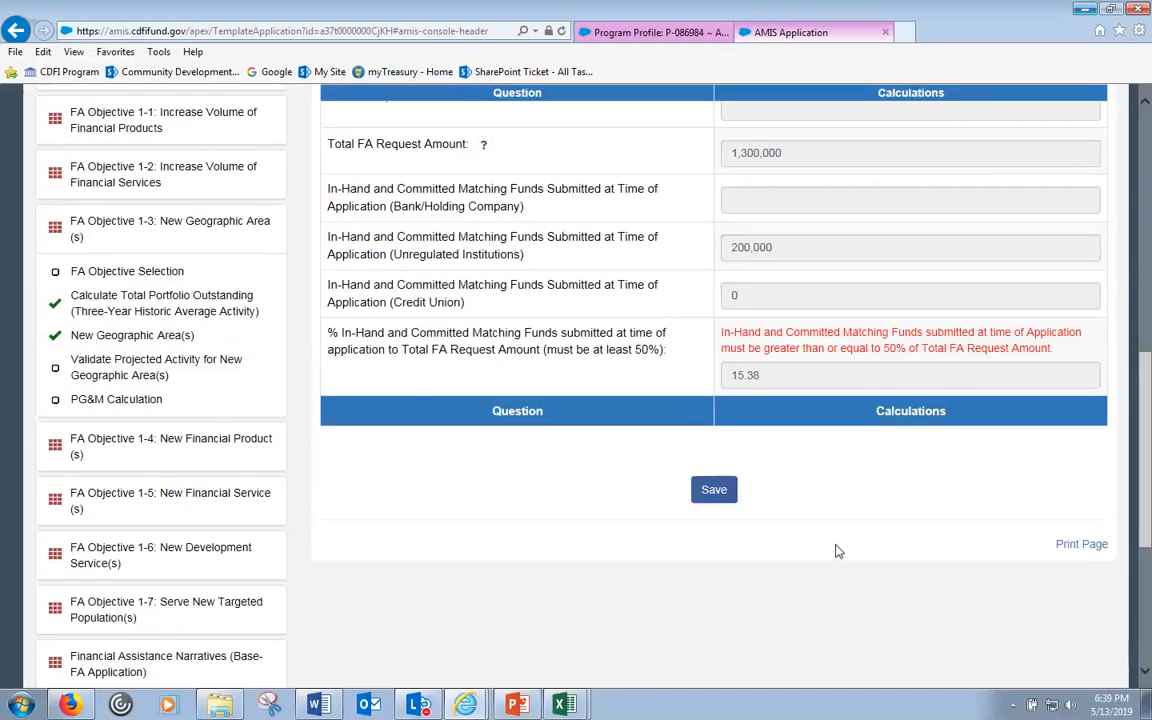
scroll(838, 550, up, 5)
scroll(838, 551, up, 2)
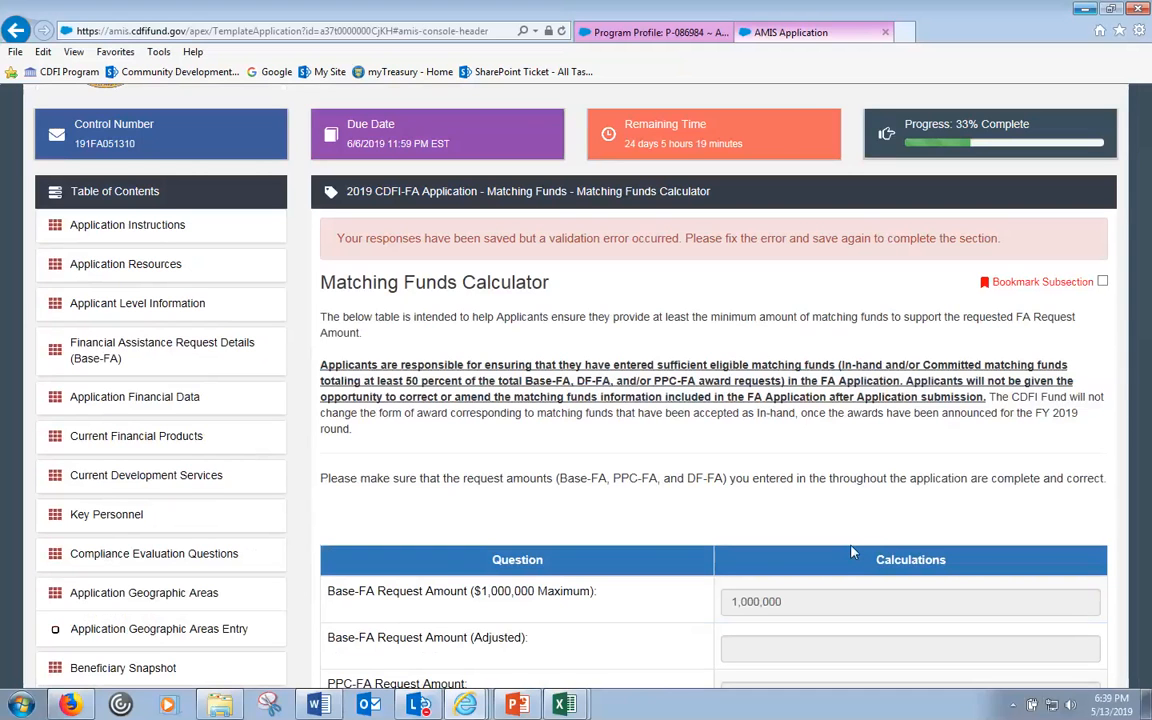
scroll(853, 545, down, 5)
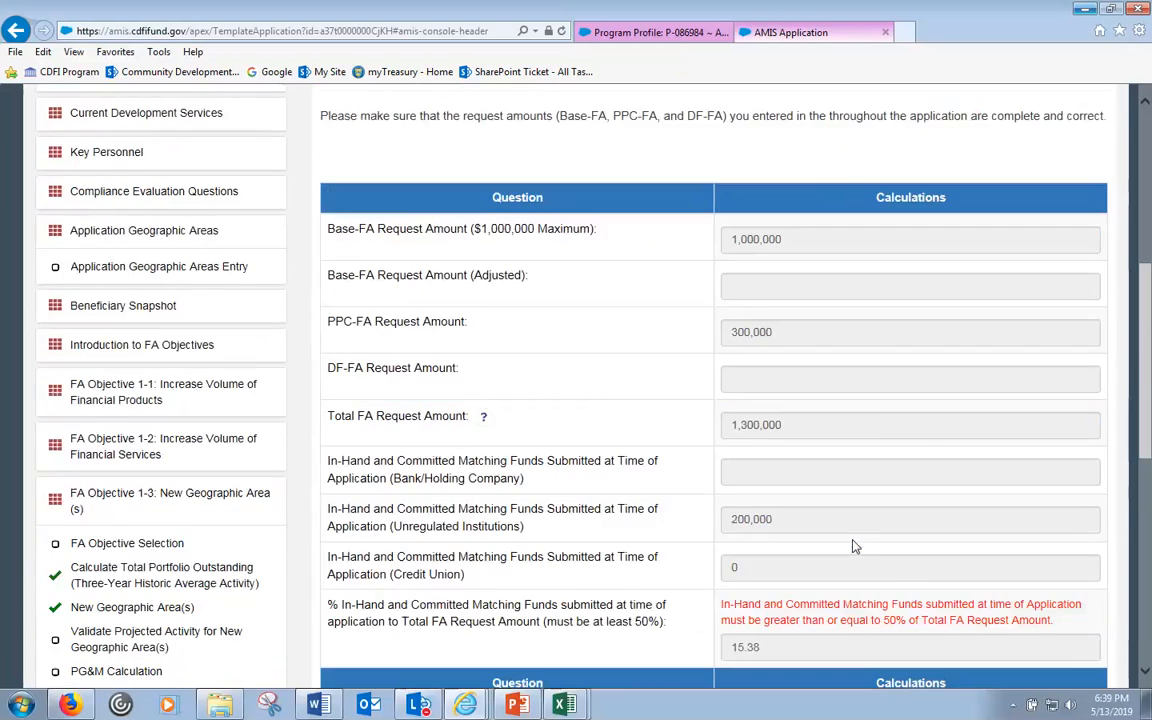
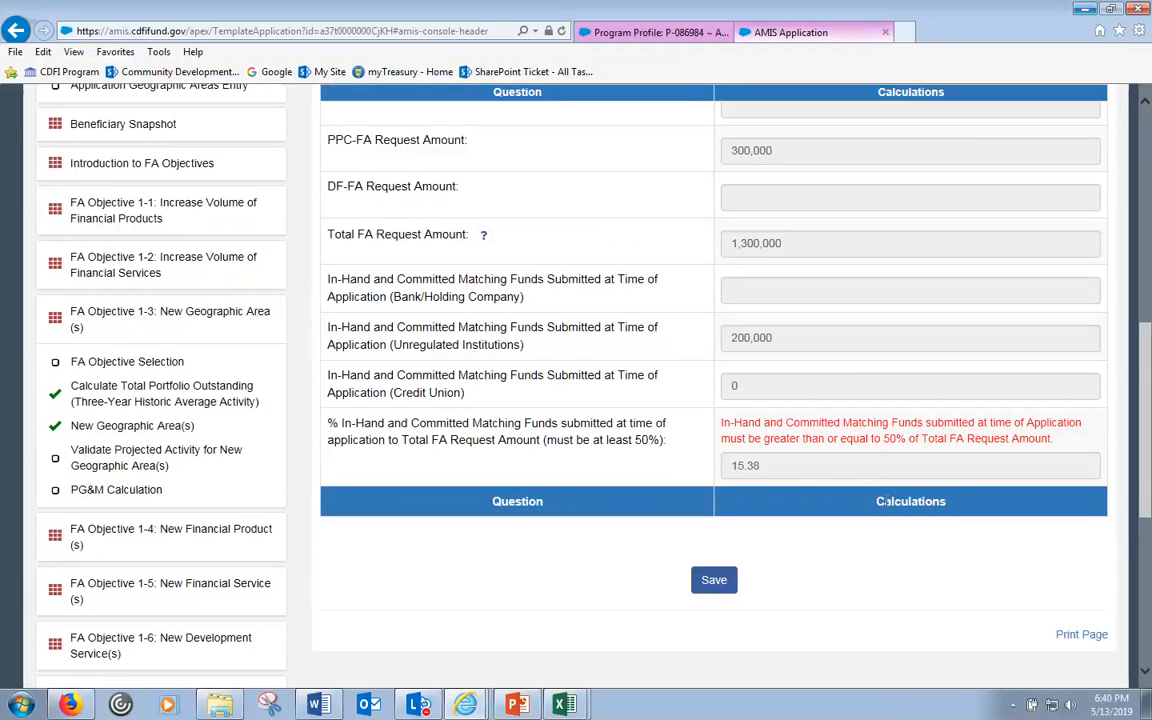
- Recheck the 15.38% matching funds percentage on the calculator page
drag(762, 467, 736, 469)
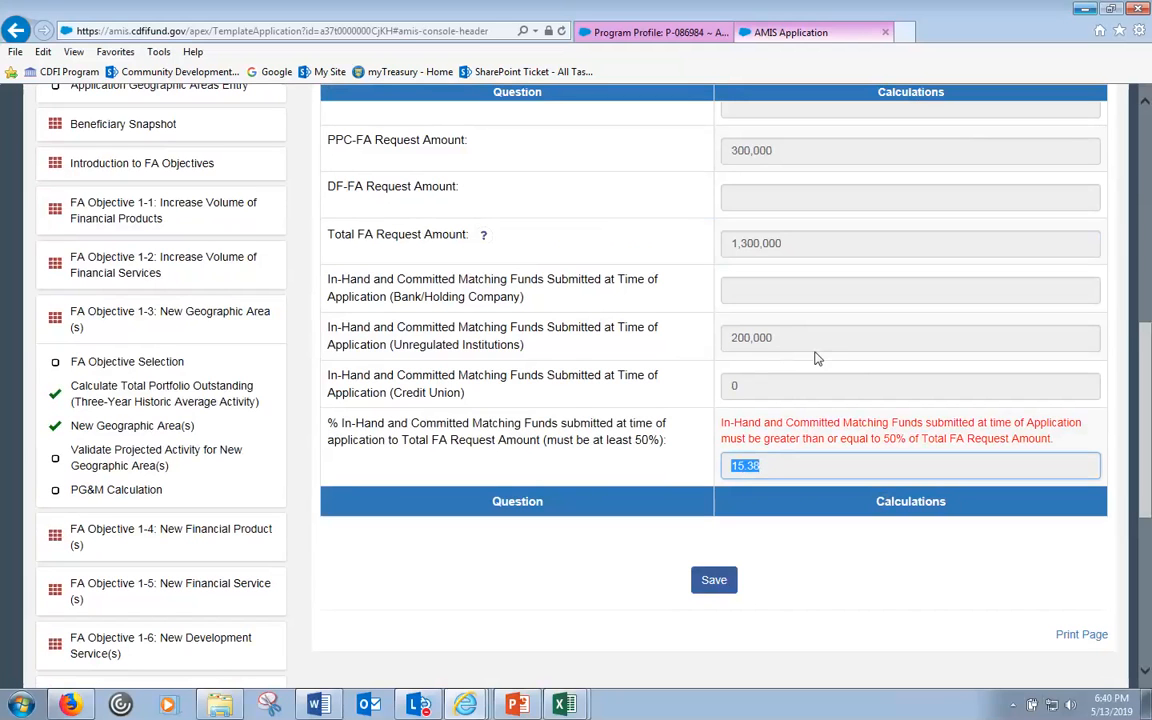
click(820, 535)
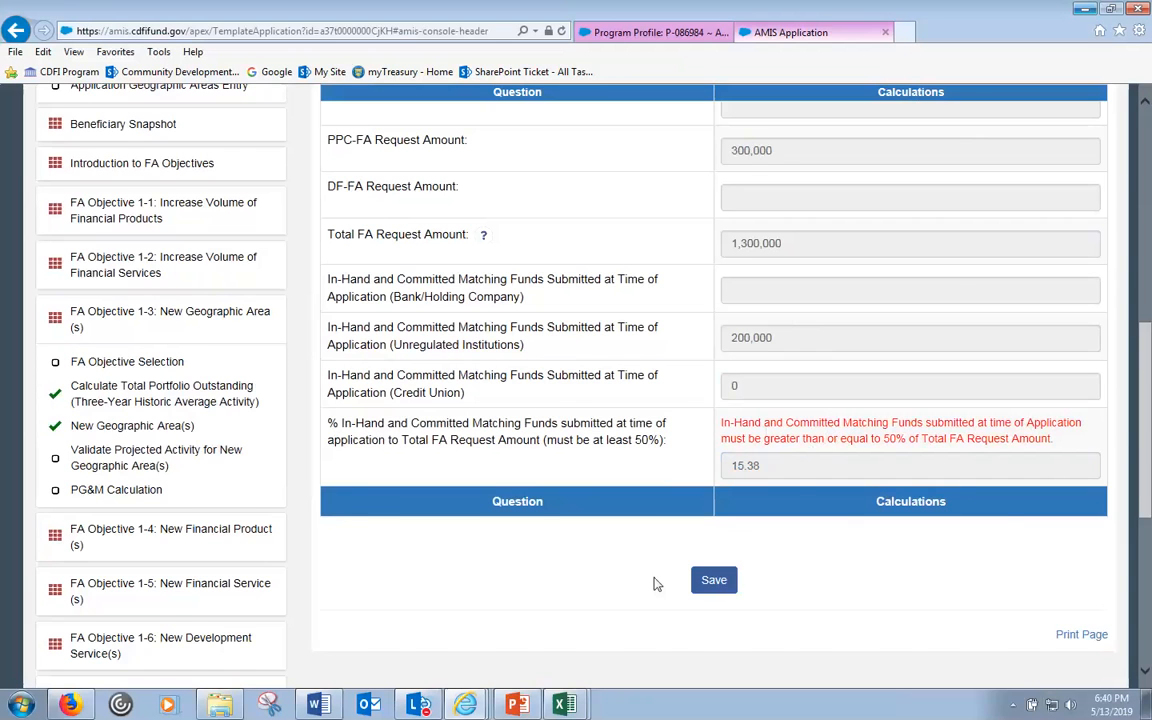
scroll(720, 475, up, 5)
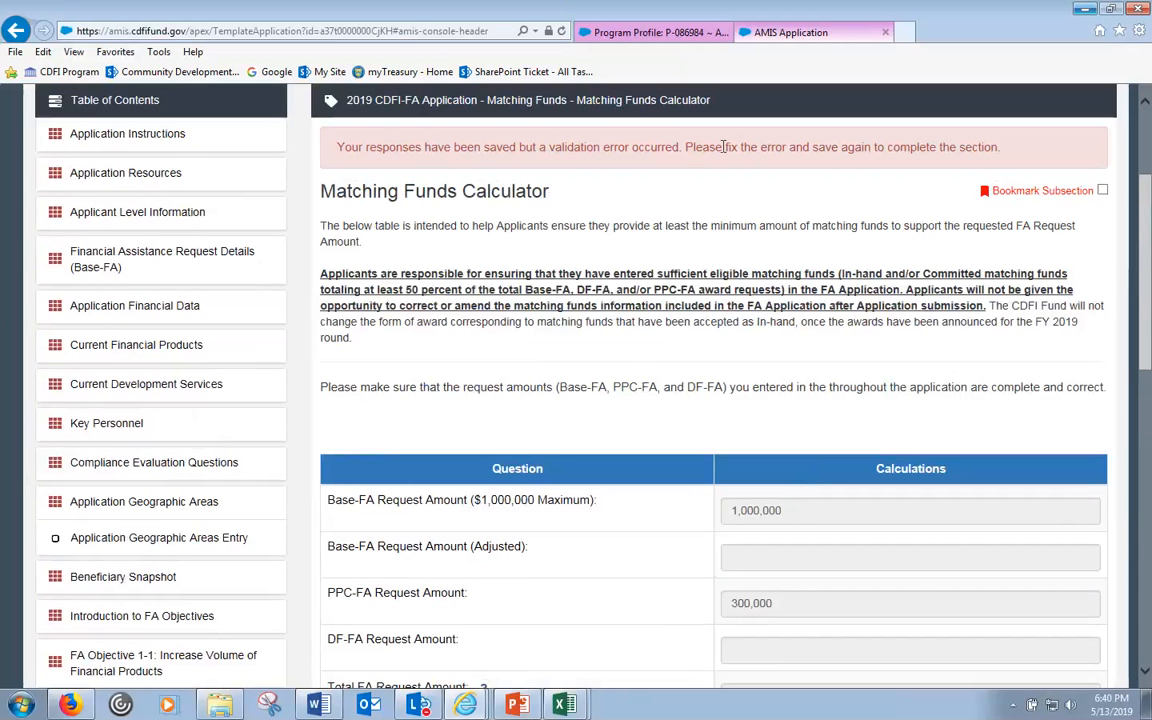
scroll(766, 145, down, 5)
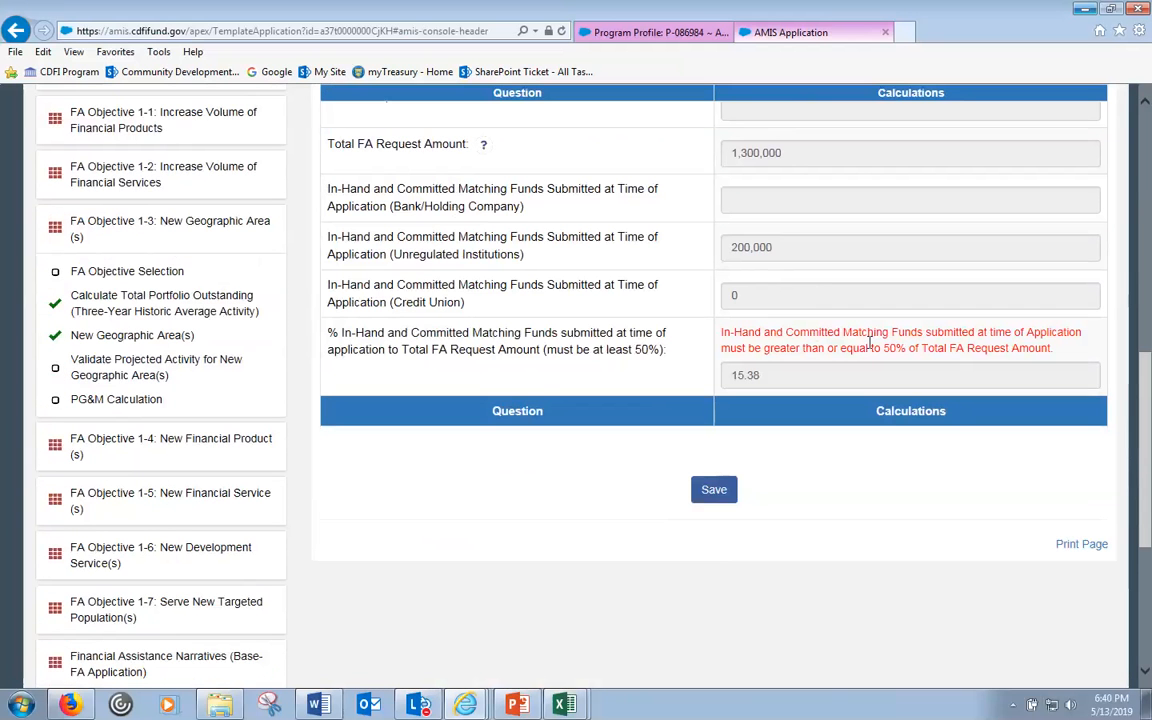
scroll(870, 345, up, 3)
scroll(870, 348, up, 1)
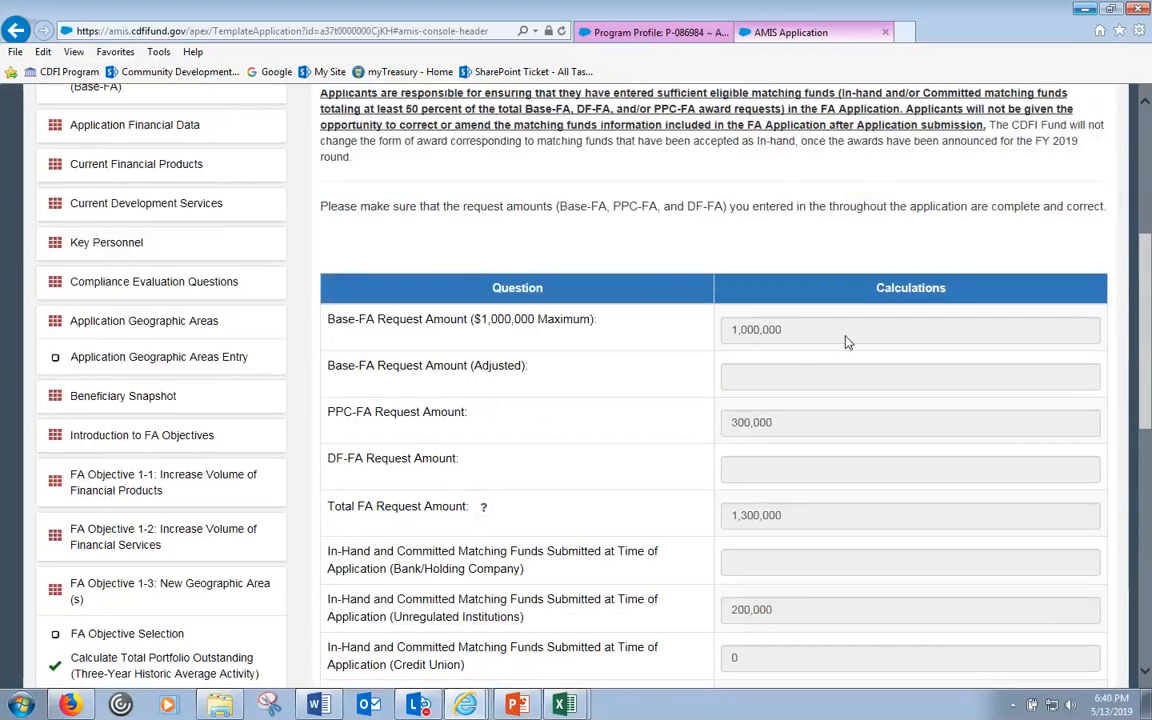
scroll(845, 342, down, 1)
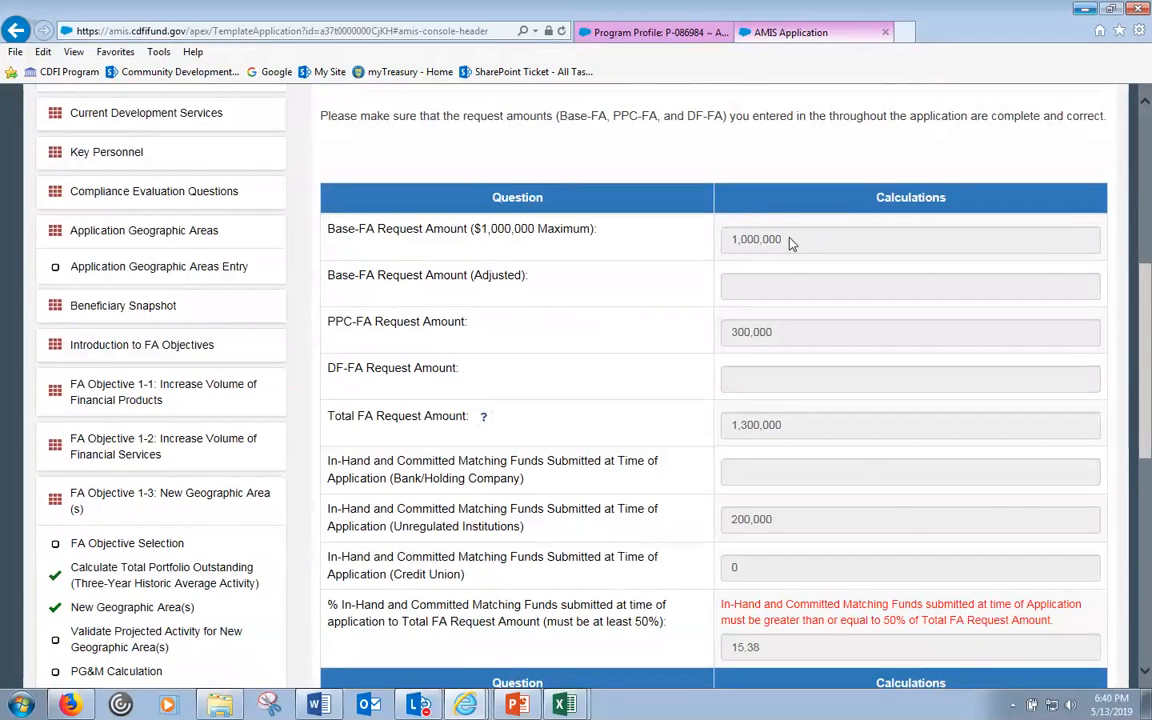
scroll(789, 242, down, 1)
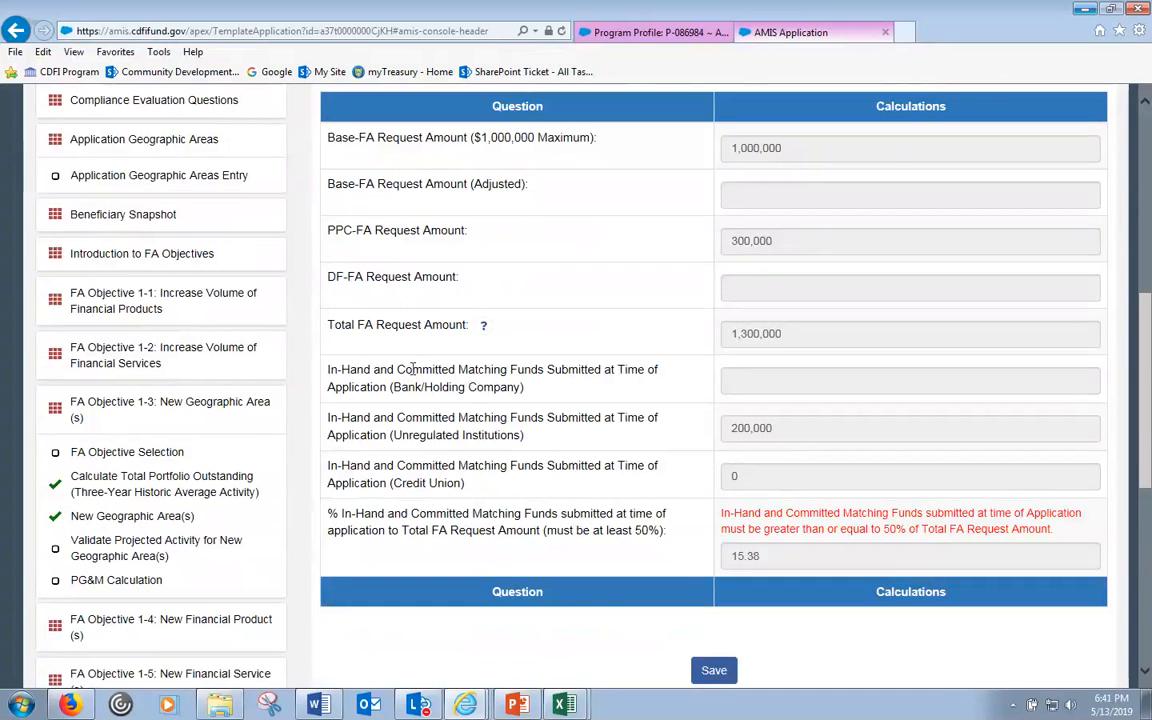
scroll(412, 372, down, 5)
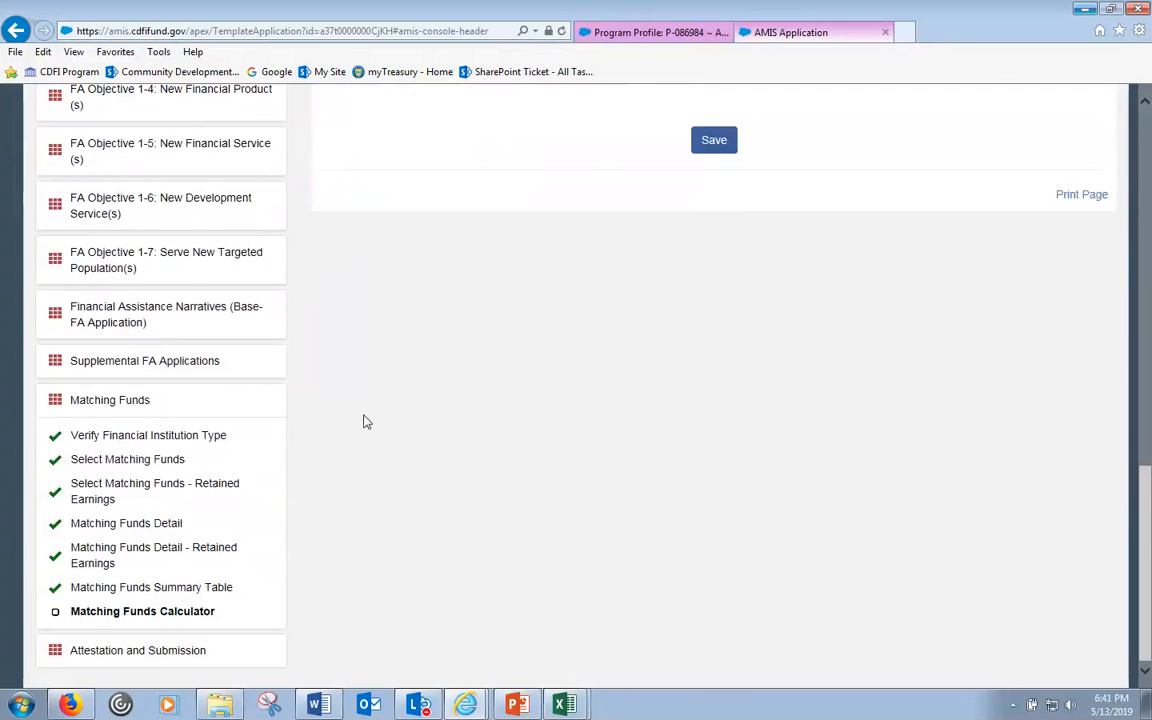
scroll(364, 421, up, 3)
scroll(284, 434, down, 2)
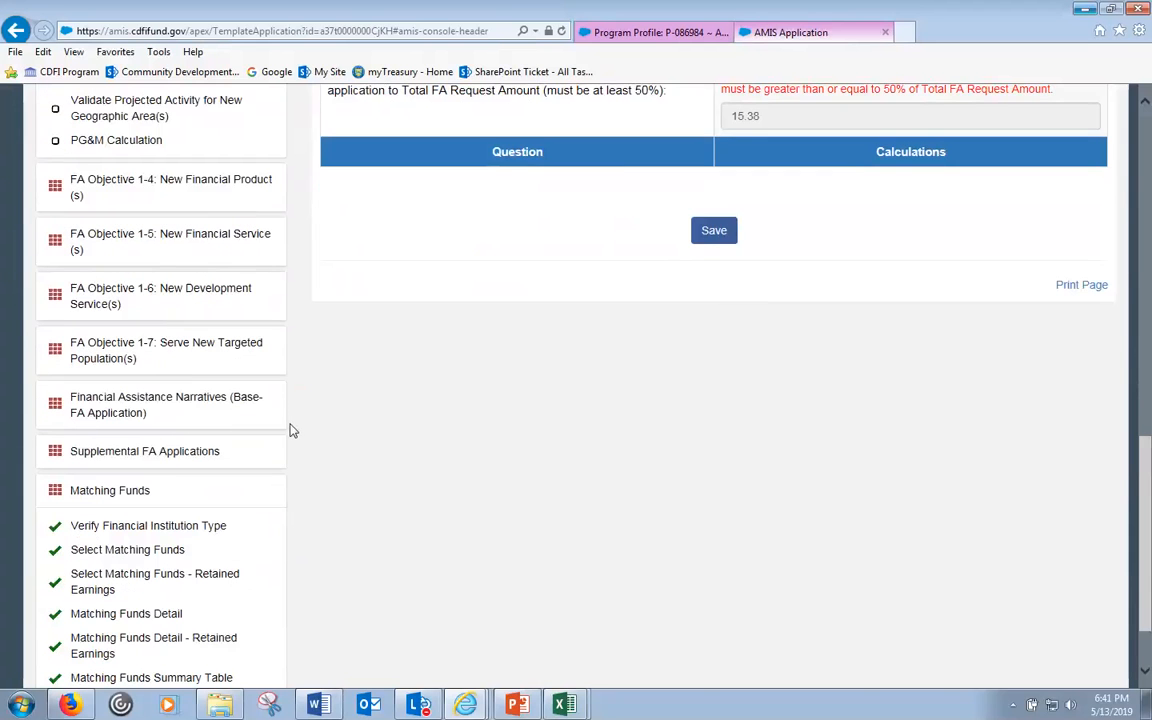
- Change the PPC-FA Request Amount from 300,000 to 0 and save the PPC-FA Award page
click(210, 452)
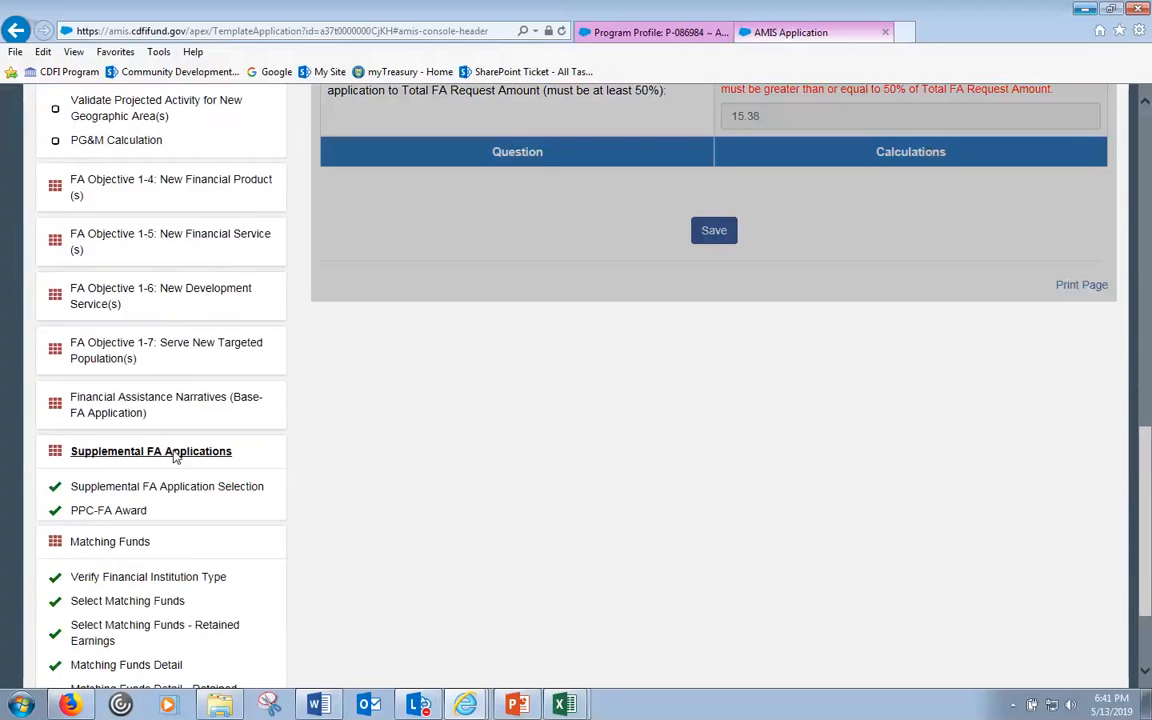
click(108, 511)
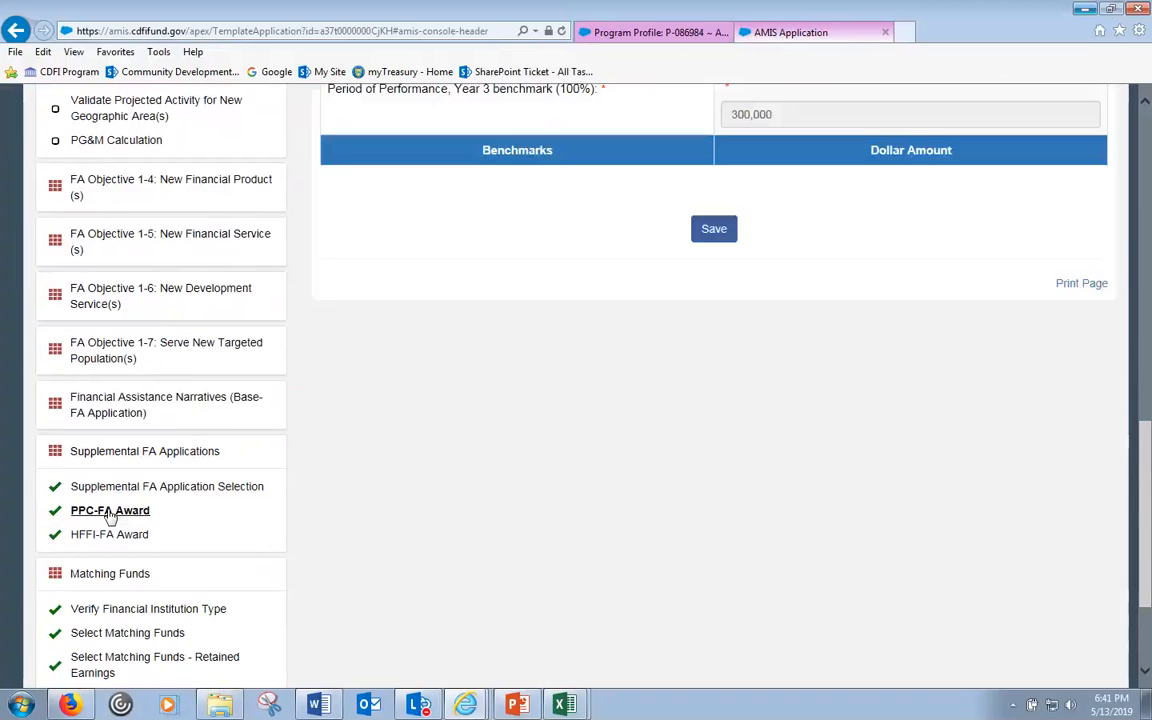
scroll(758, 195, up, 4)
drag(812, 200, 700, 203)
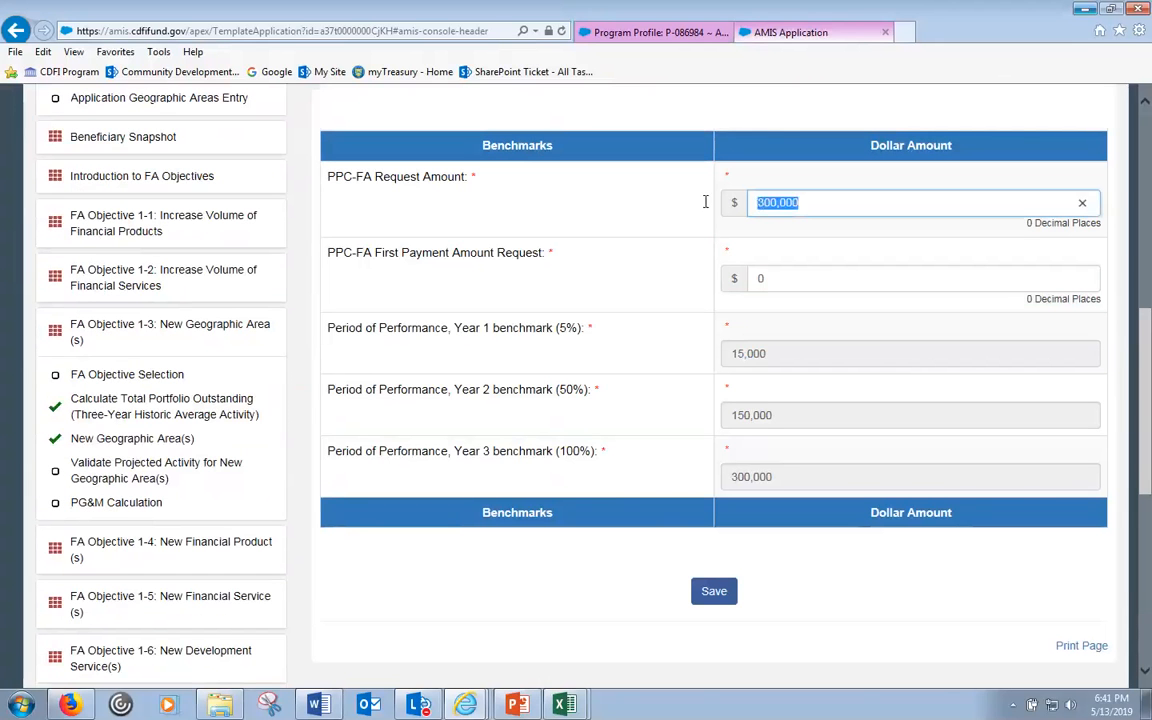
text(0)
click(640, 560)
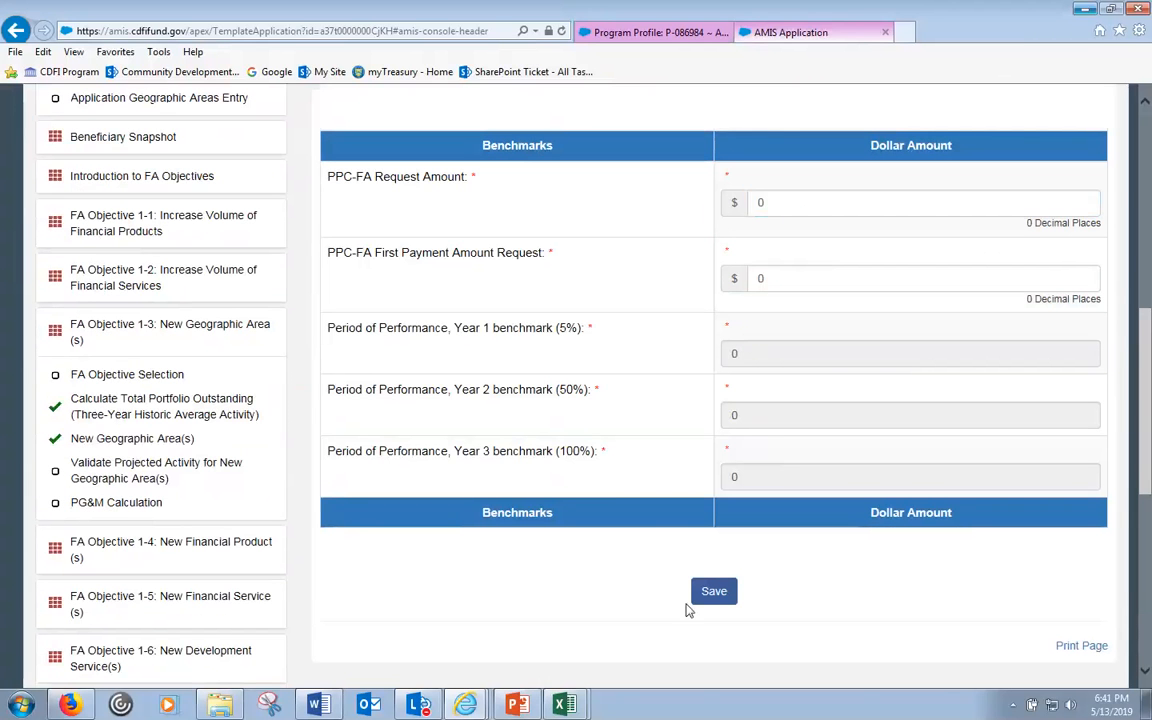
click(724, 590)
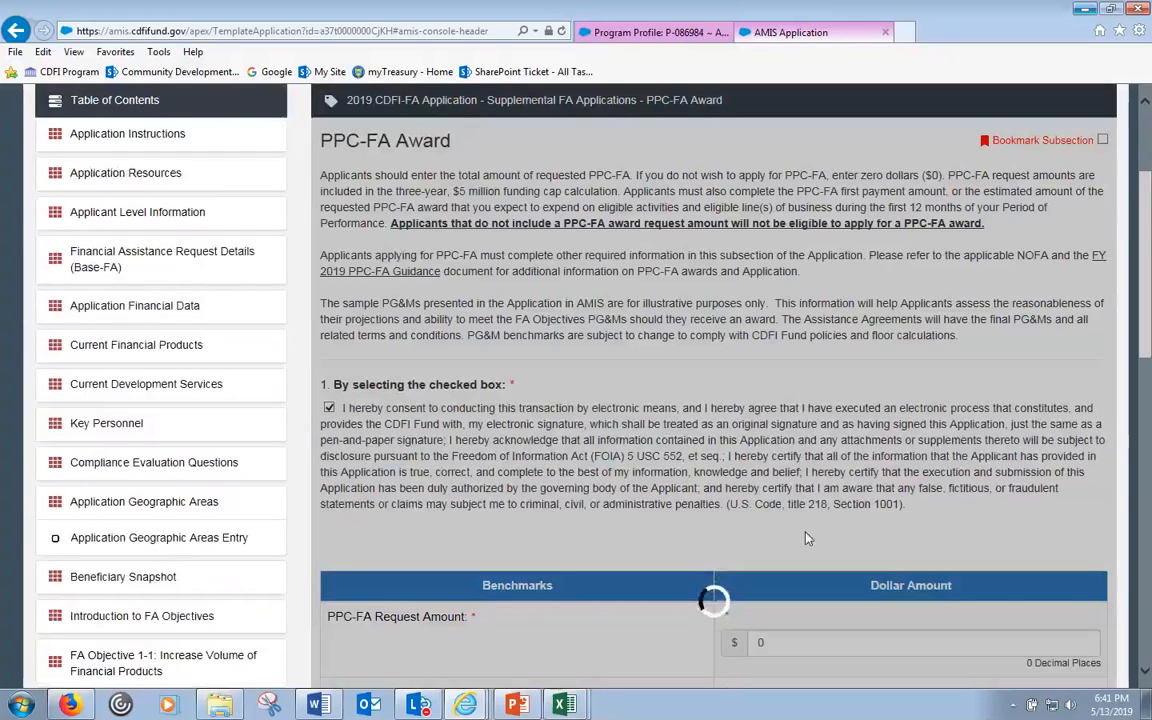
- Reopen the PPC-FA Award page and save it again, showing the $100,000–$300,000 range error
scroll(810, 497, down, 3)
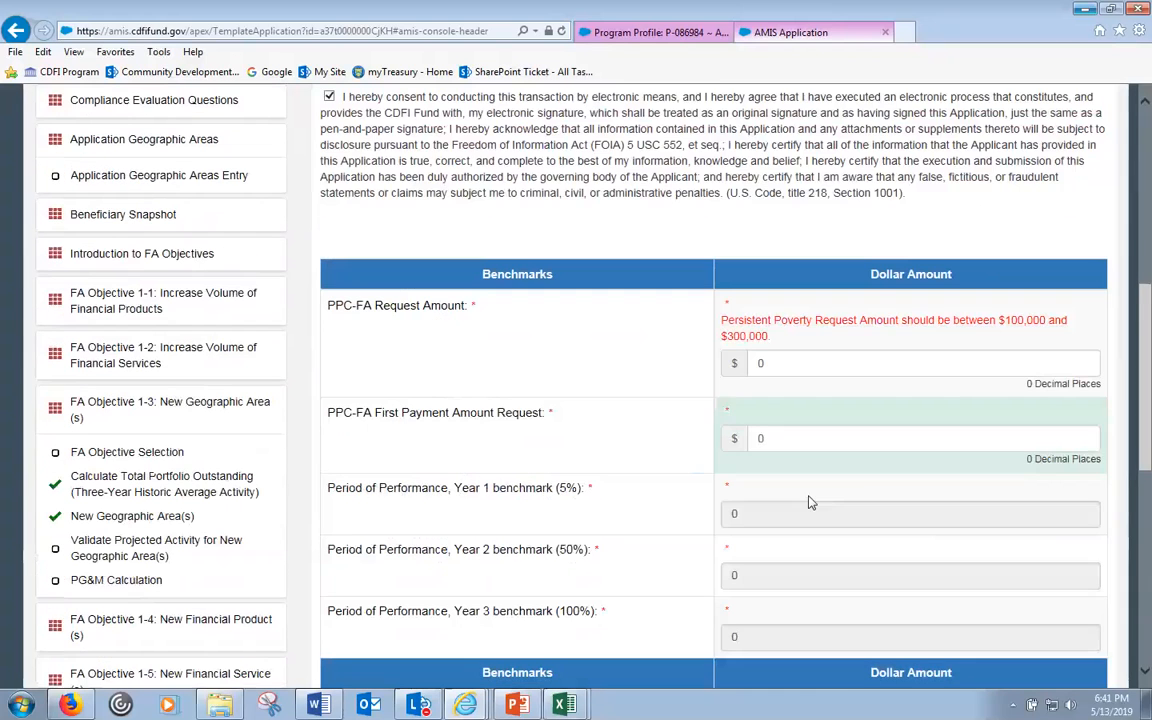
scroll(770, 519, down, 4)
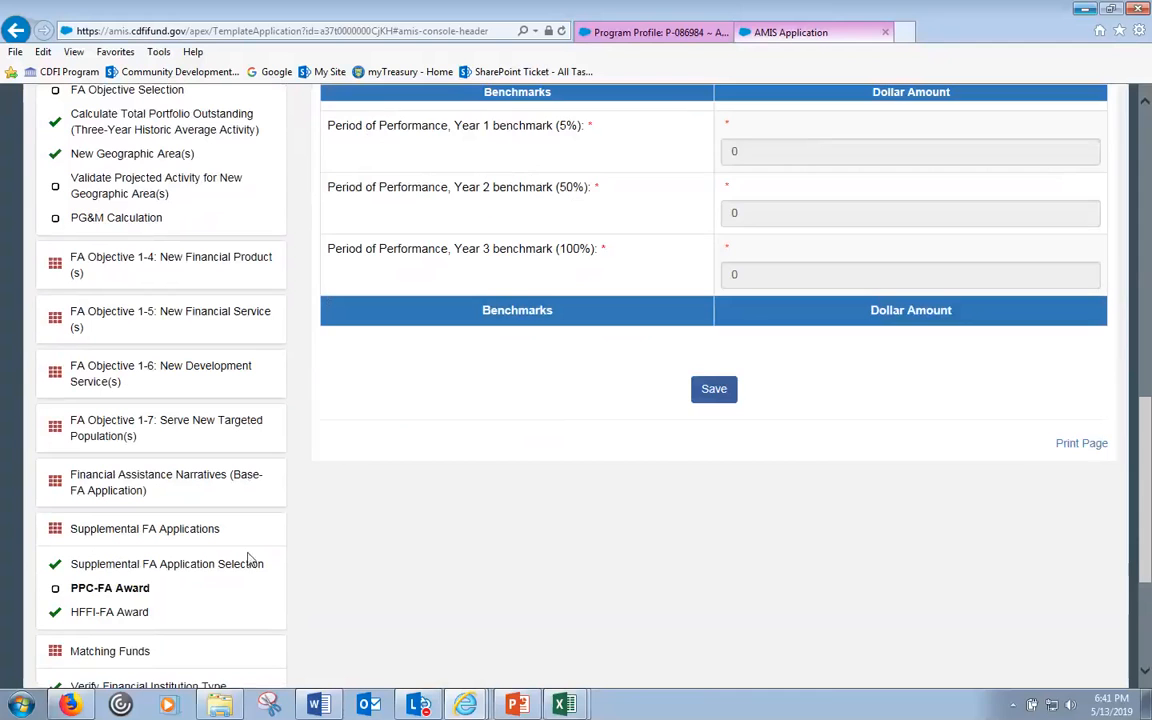
click(140, 566)
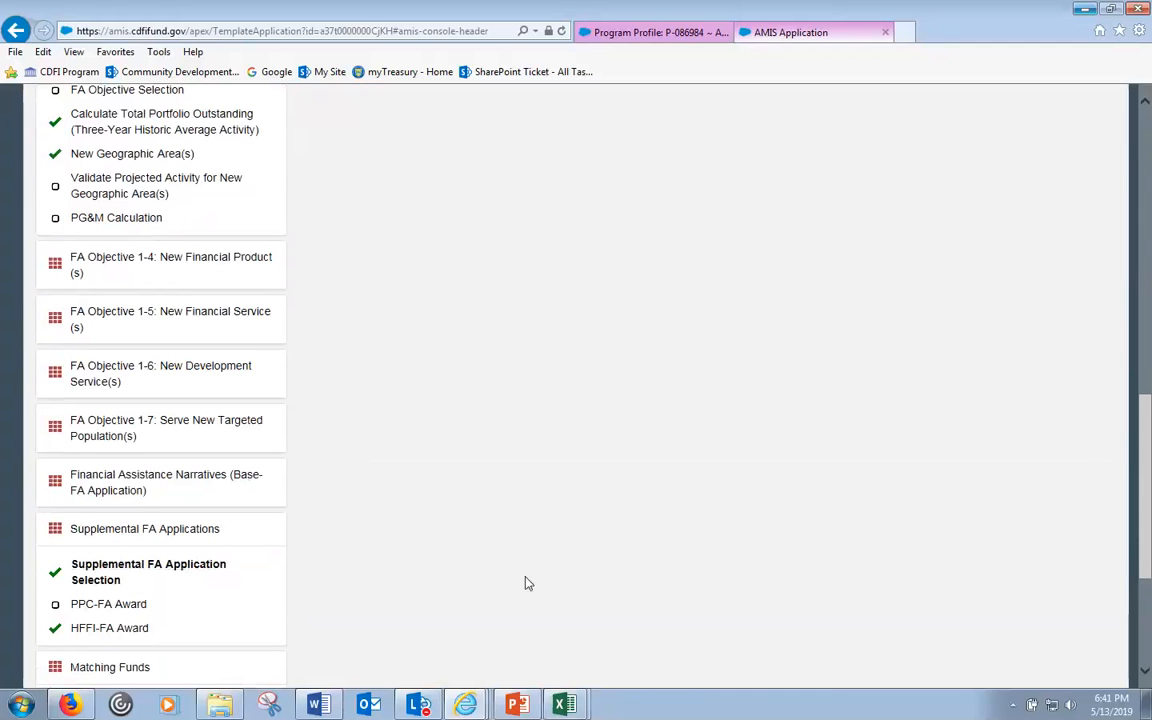
scroll(694, 383, up, 5)
scroll(210, 600, down, 1)
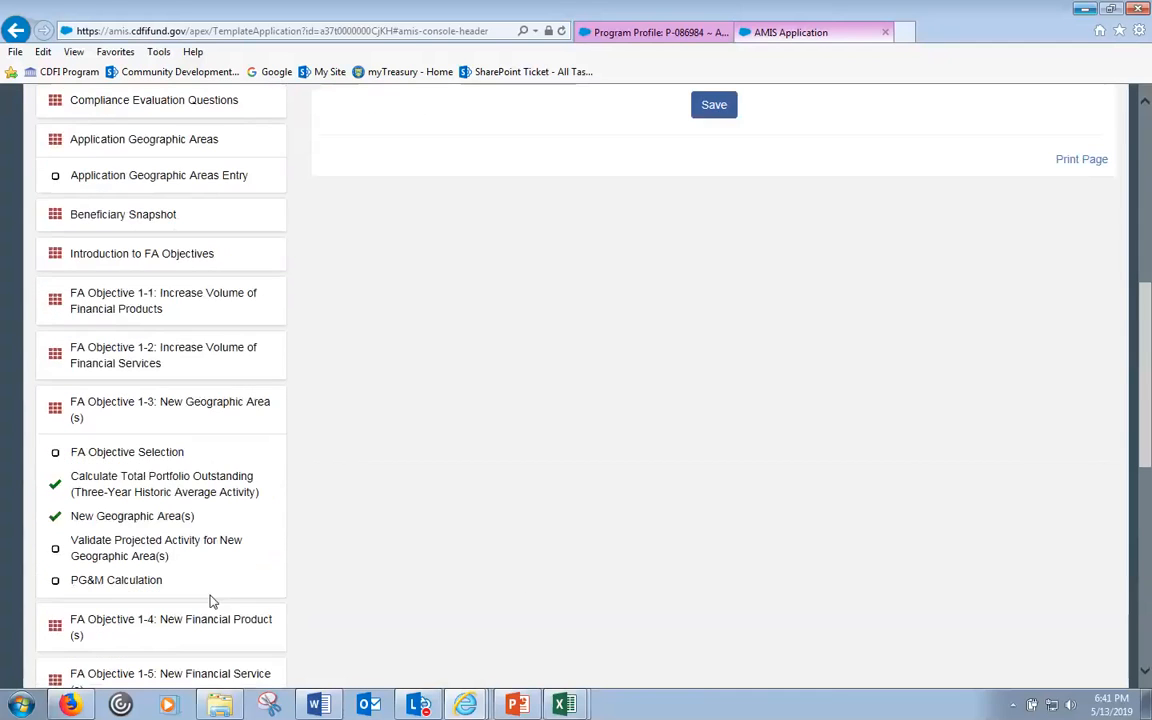
scroll(210, 600, down, 4)
click(108, 514)
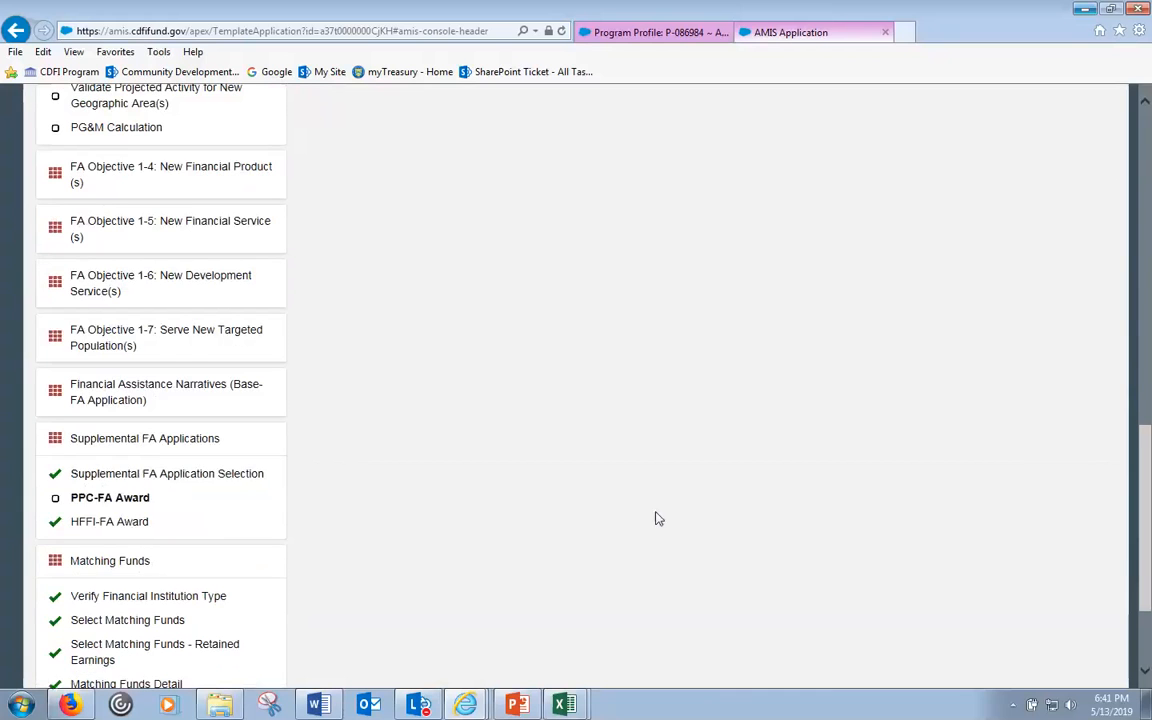
scroll(760, 524, up, 3)
click(711, 492)
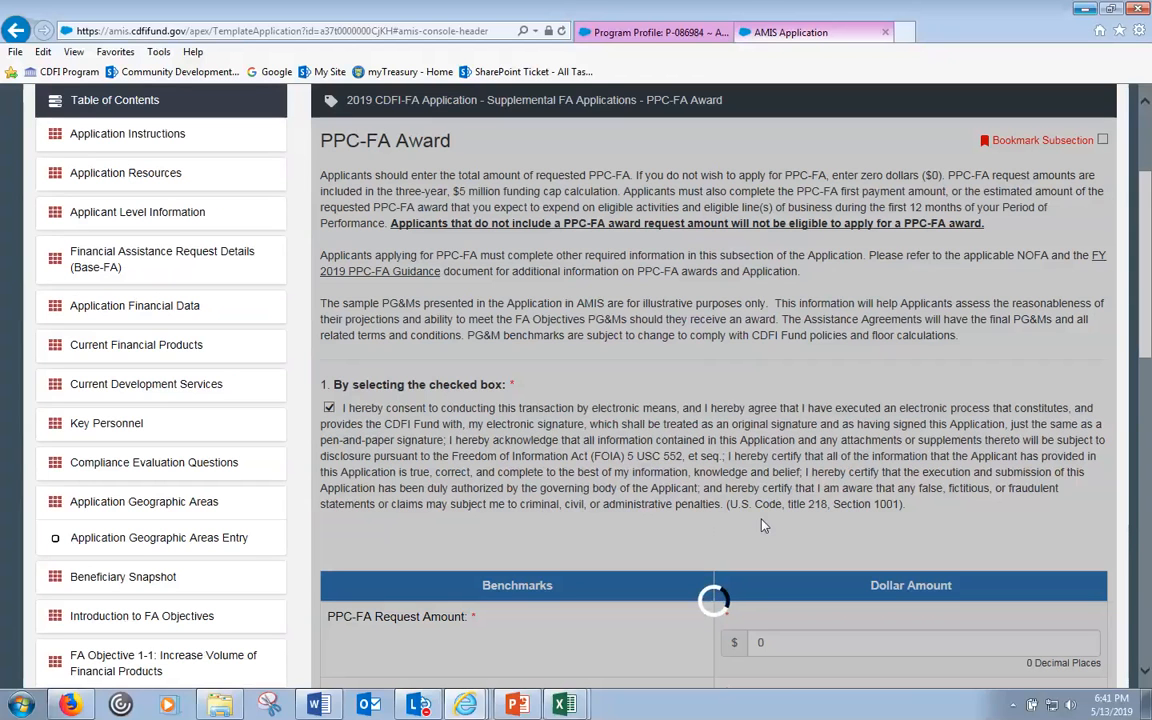
scroll(760, 525, down, 5)
scroll(762, 523, down, 5)
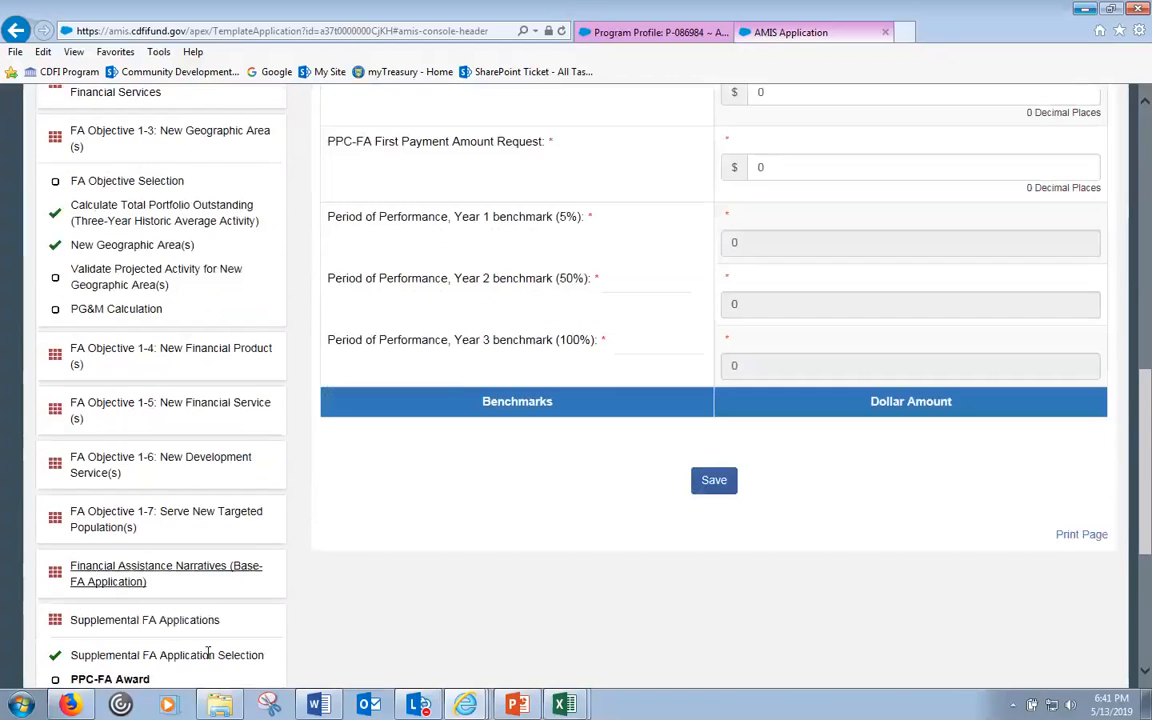
click(150, 611)
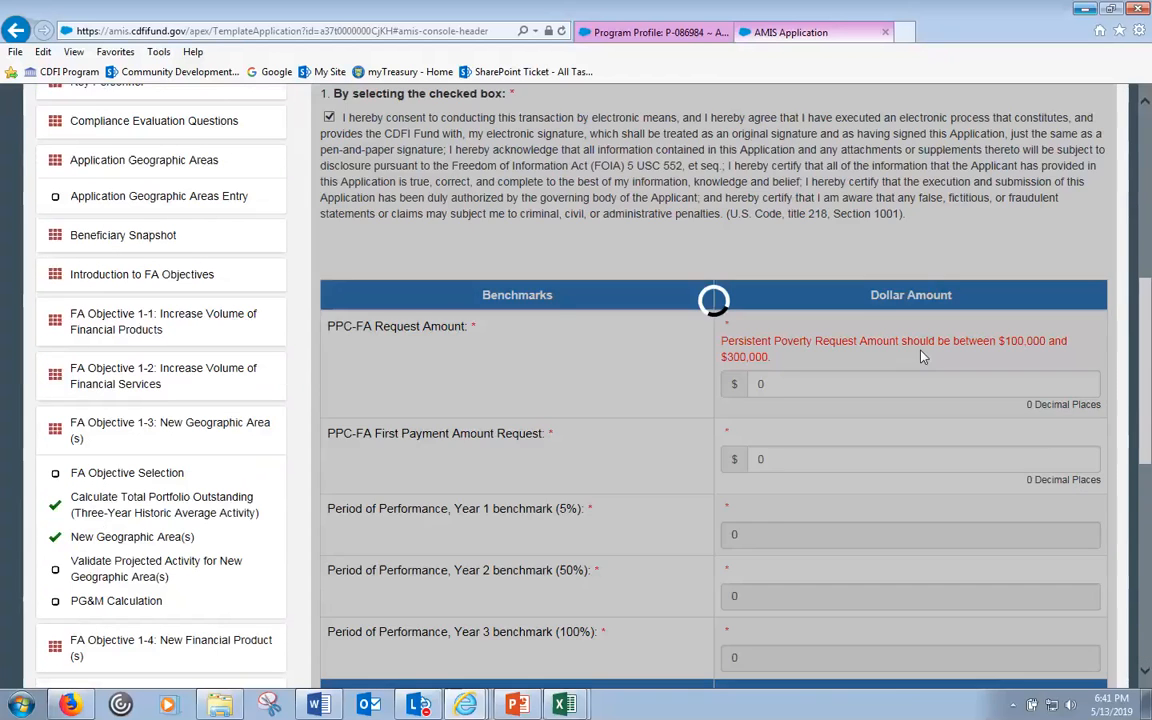
- Check the calculator's PPC-FA amount, 1,000,000 Total FA Request and 20% matching funds percentage
scroll(926, 357, up, 2)
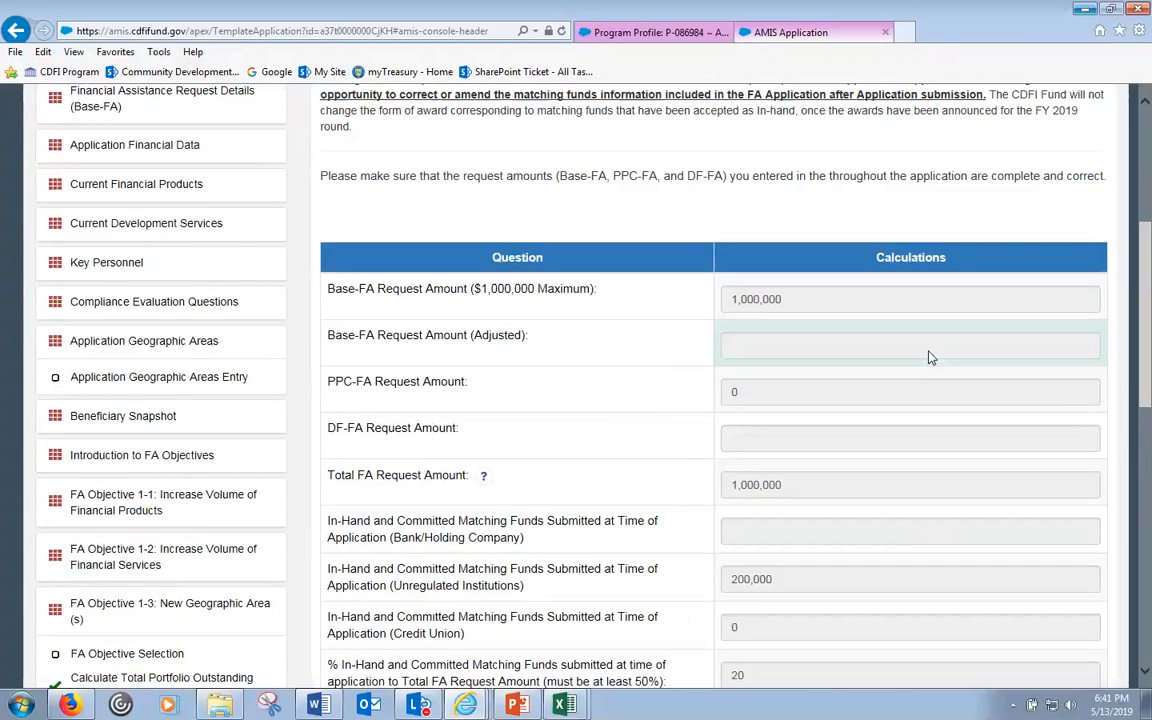
click(746, 398)
scroll(761, 411, down, 2)
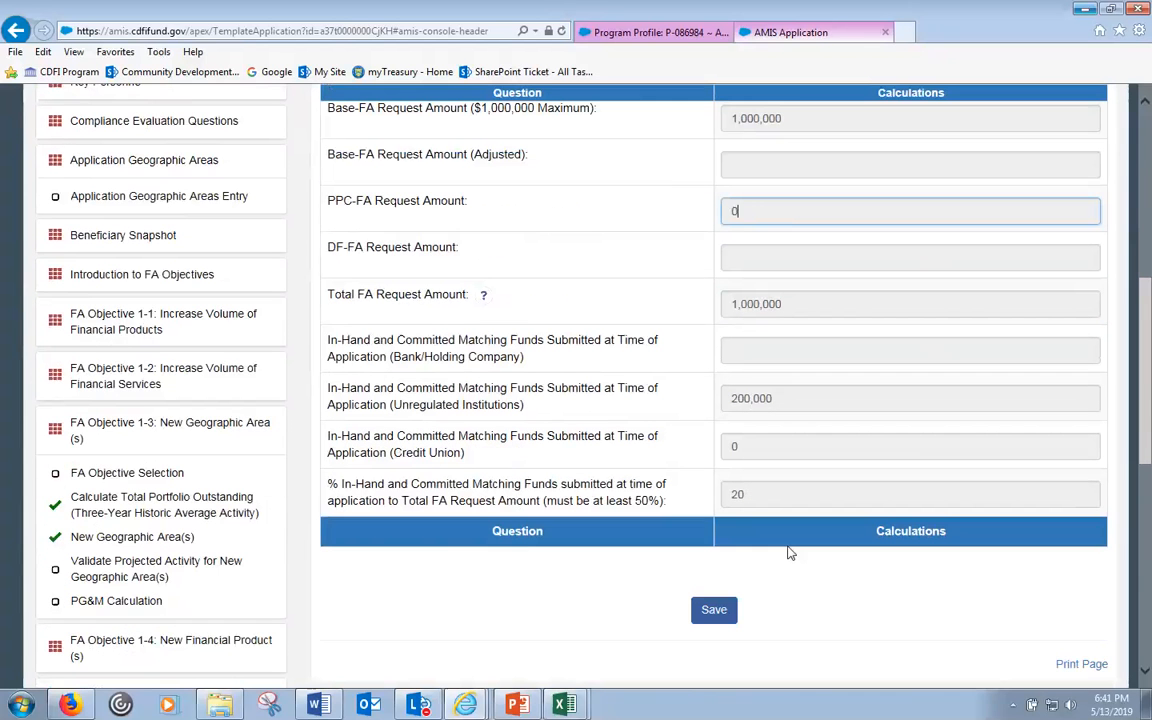
drag(757, 499, 728, 498)
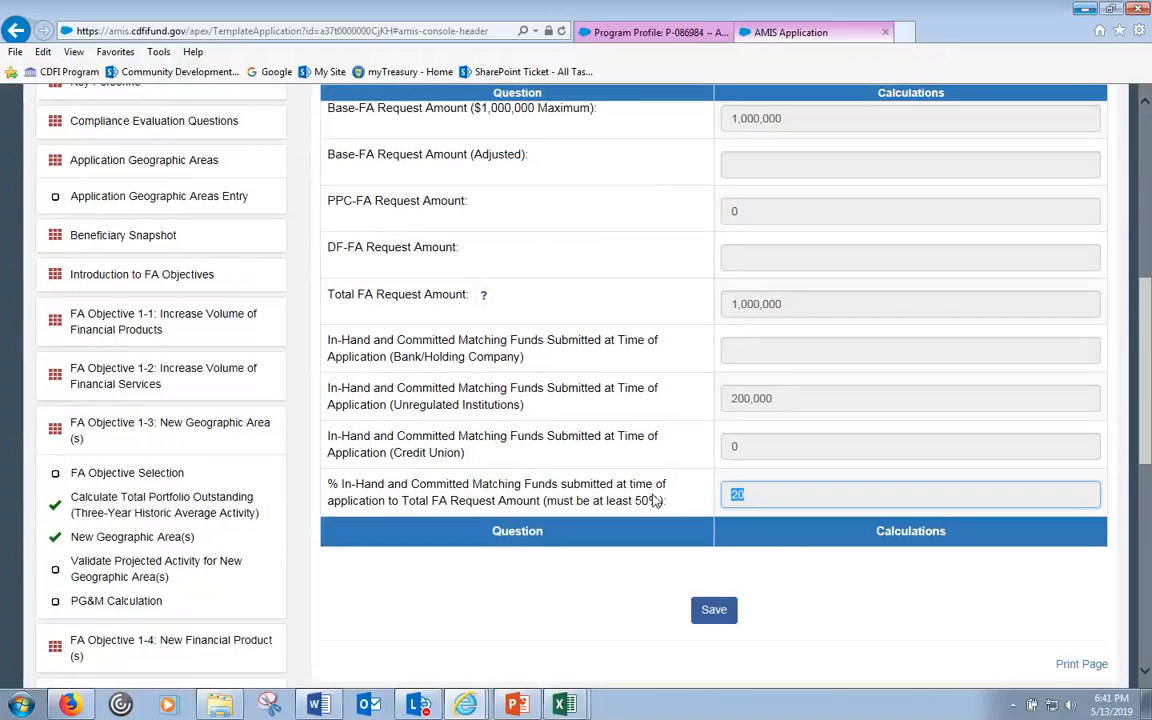
click(575, 415)
scroll(575, 415, down, 6)
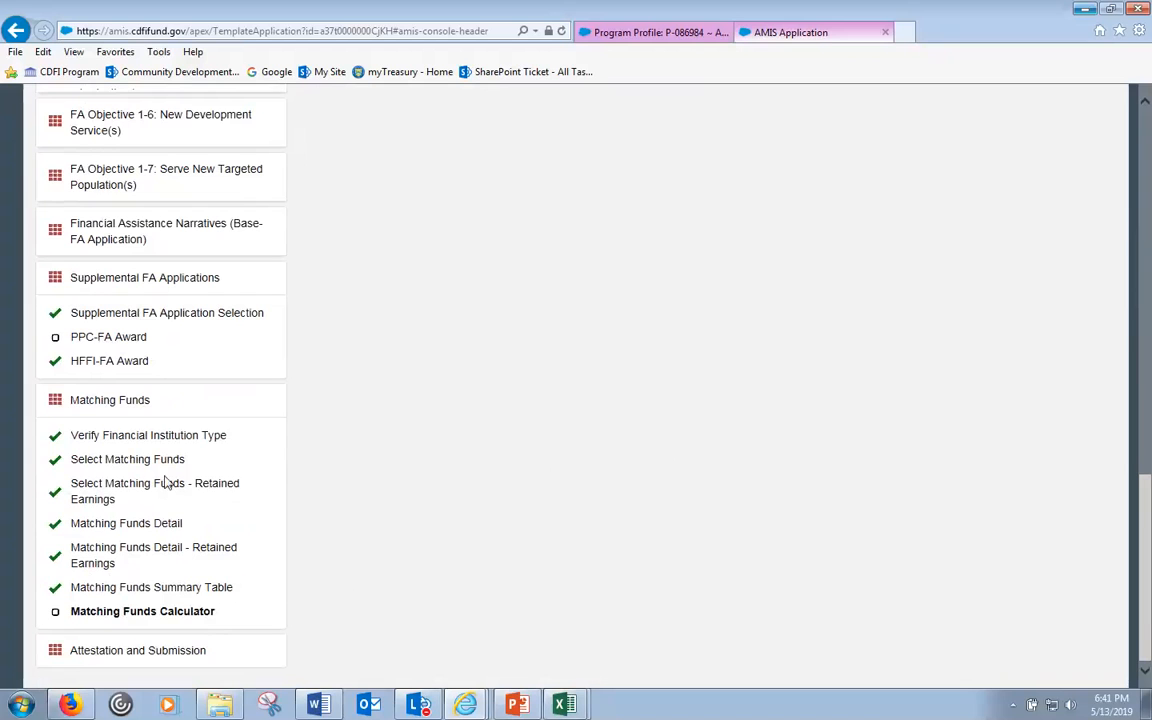
- Add matching funds record 2 for Provider B with type Grant (Committed)
click(124, 528)
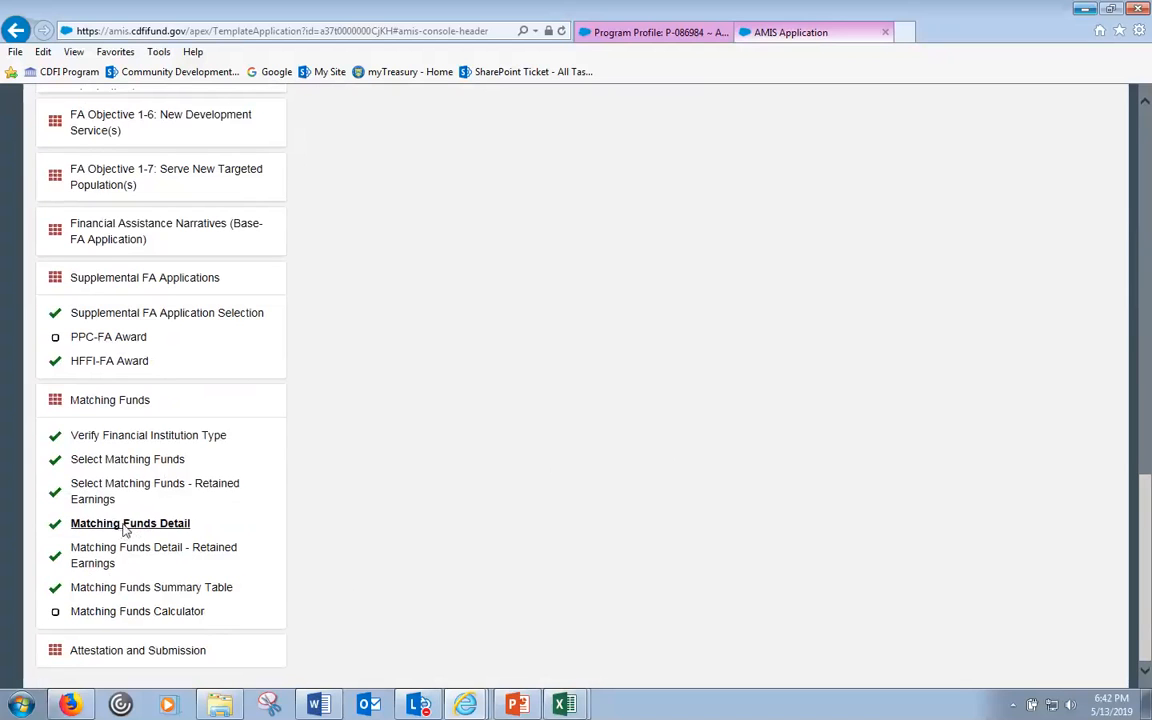
scroll(732, 459, up, 8)
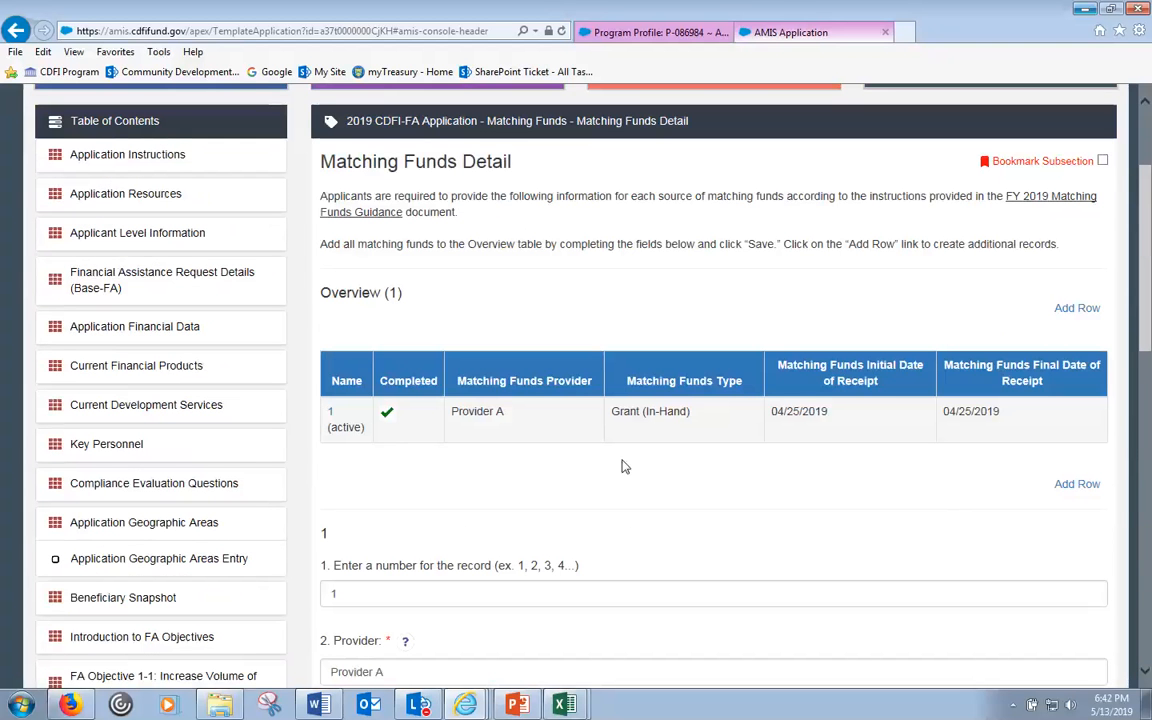
click(1075, 486)
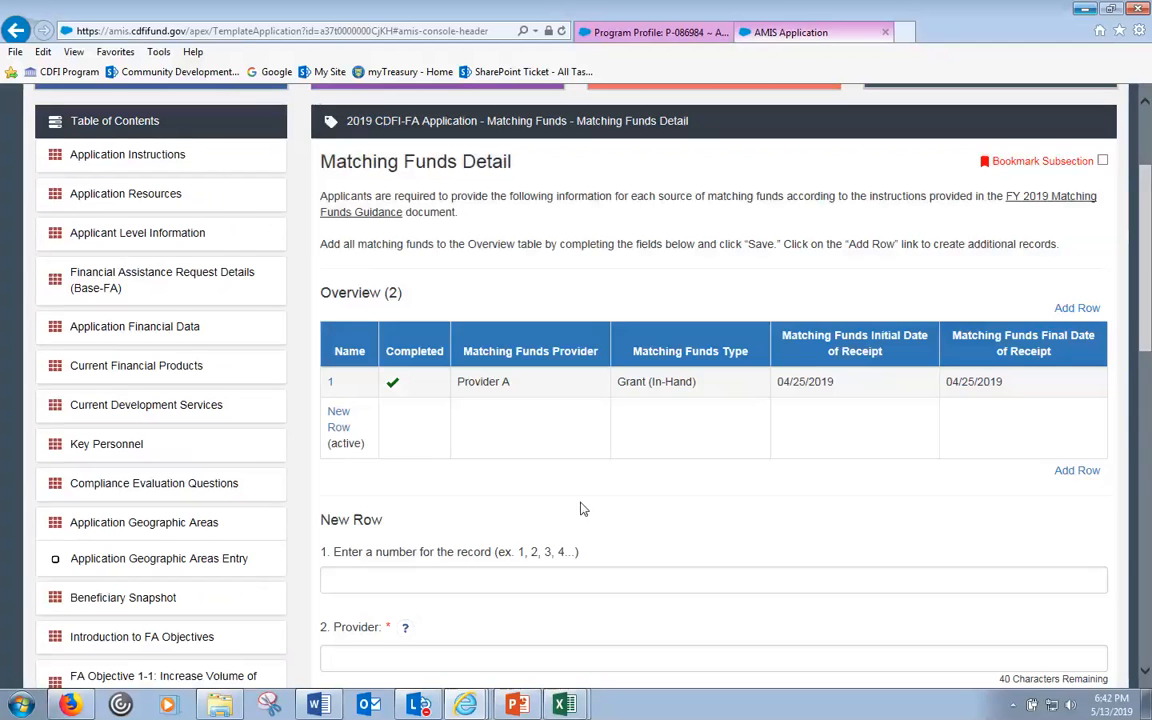
scroll(587, 490, down, 2)
click(459, 405)
text(2)
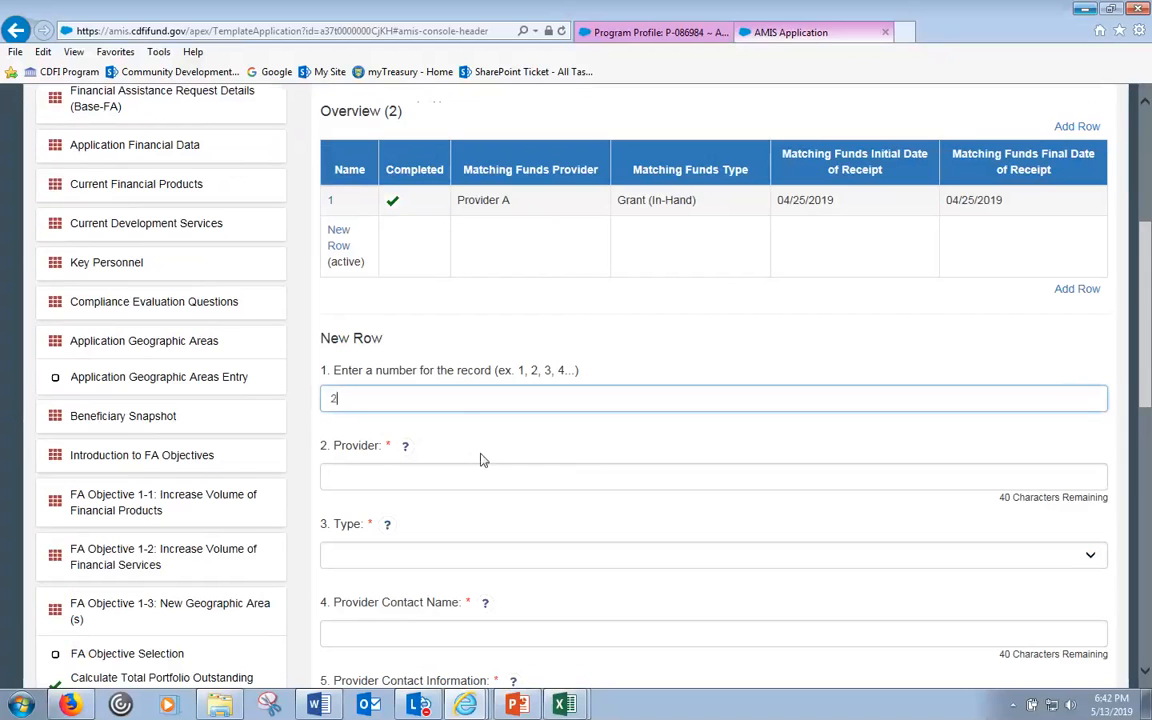
click(412, 475)
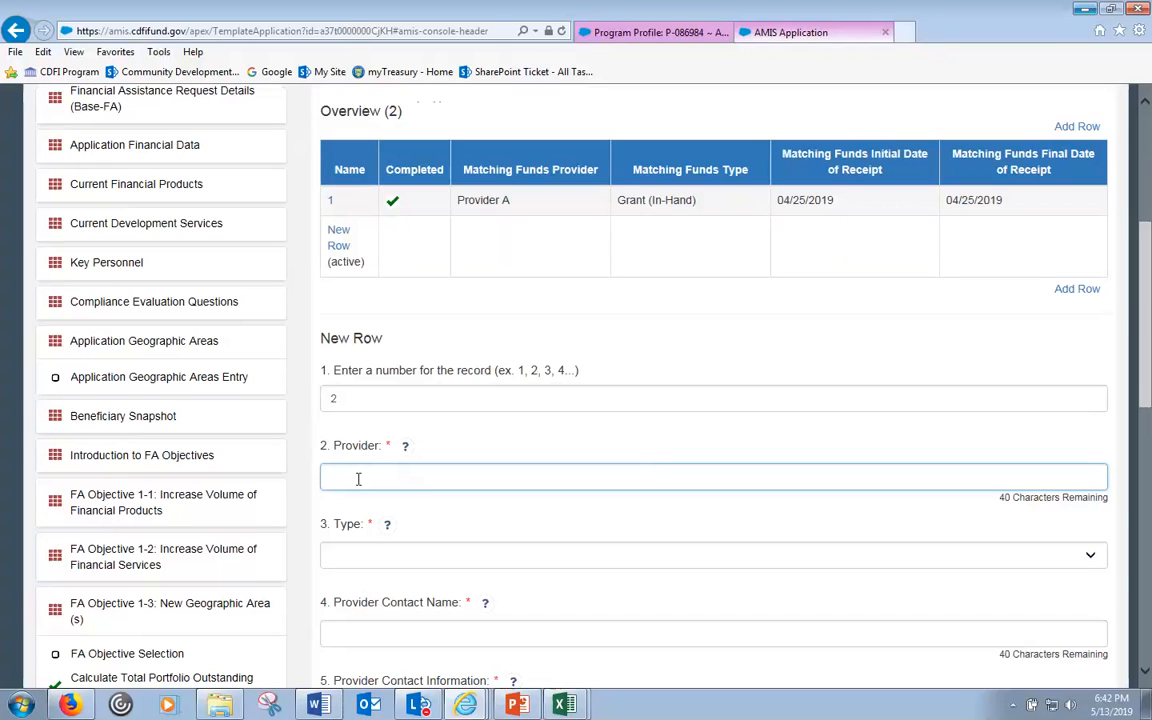
text(Provider B)
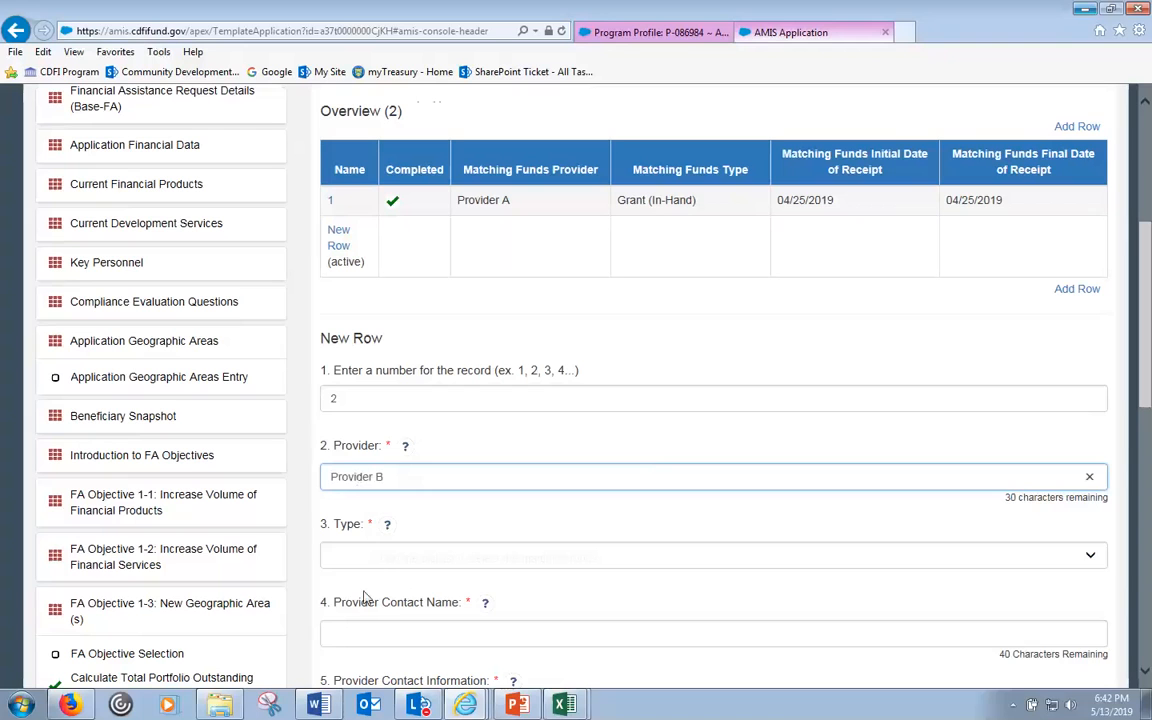
click(368, 556)
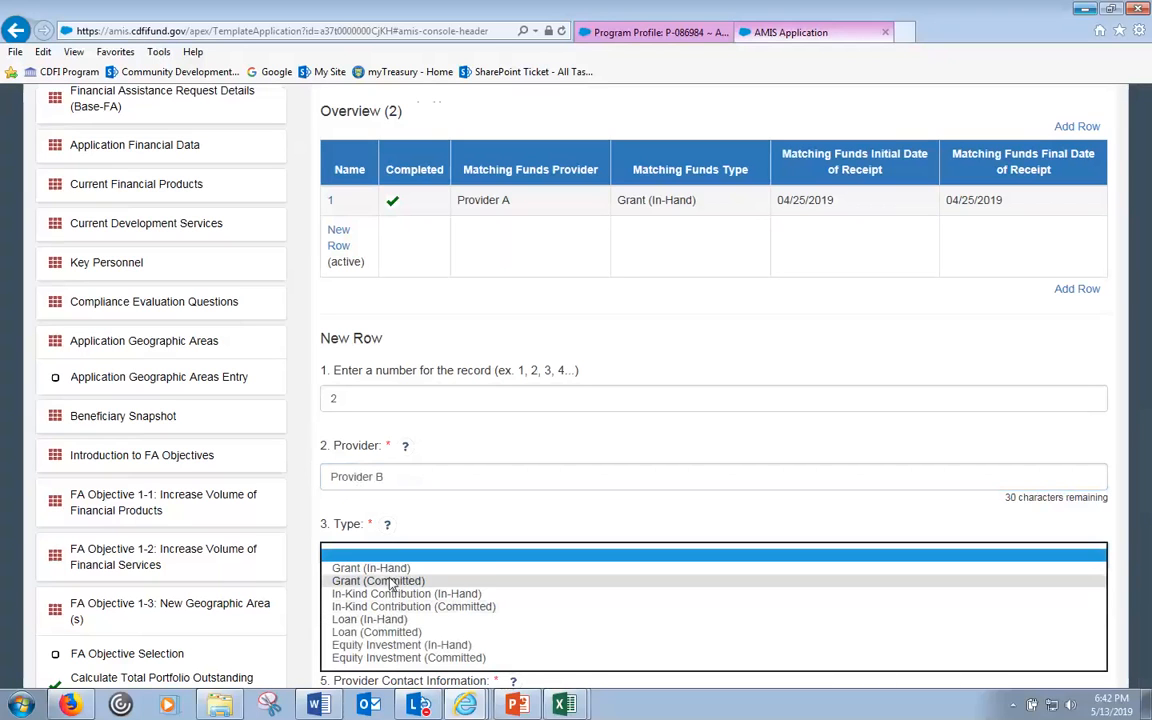
click(390, 582)
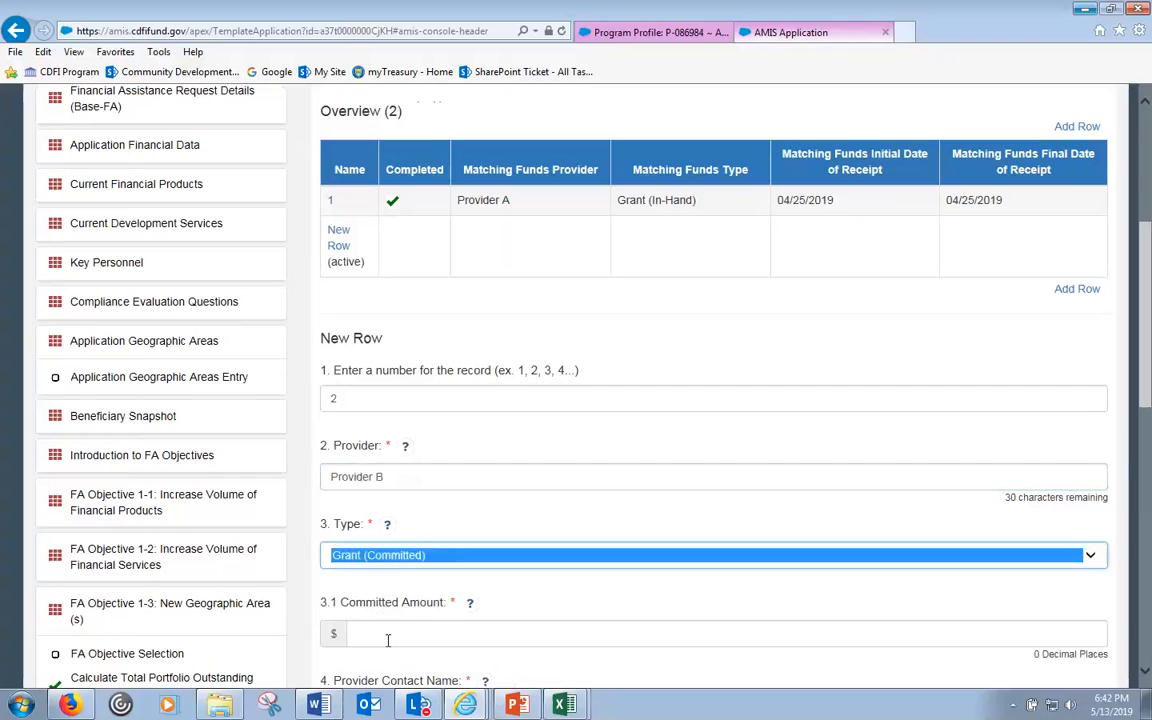
- Enter the 300000 committed amount plus the provider contact's name and e-mail
click(424, 624)
click(513, 590)
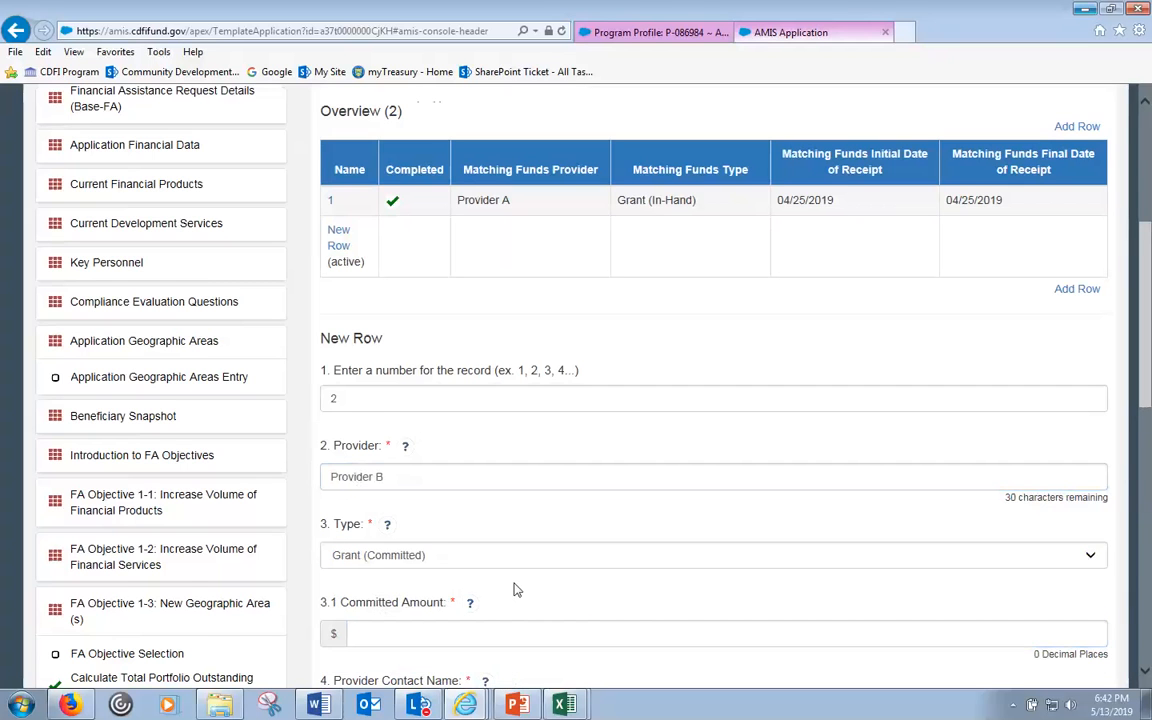
scroll(513, 590, down, 1)
scroll(517, 586, down, 1)
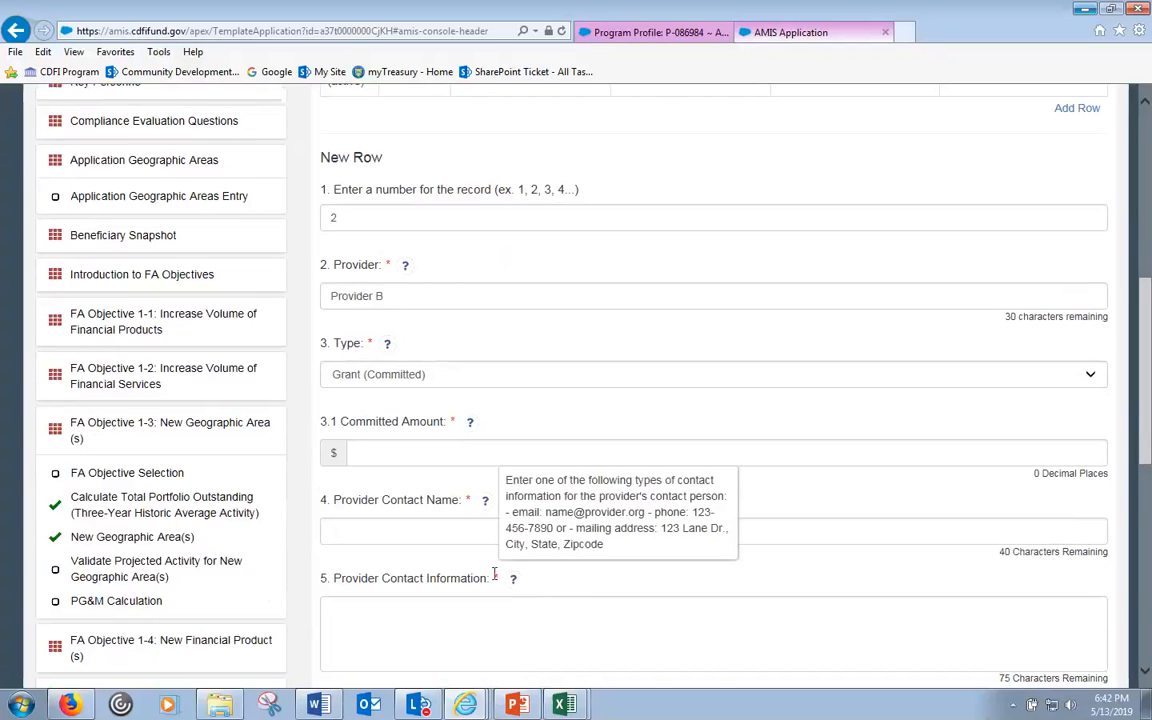
click(463, 453)
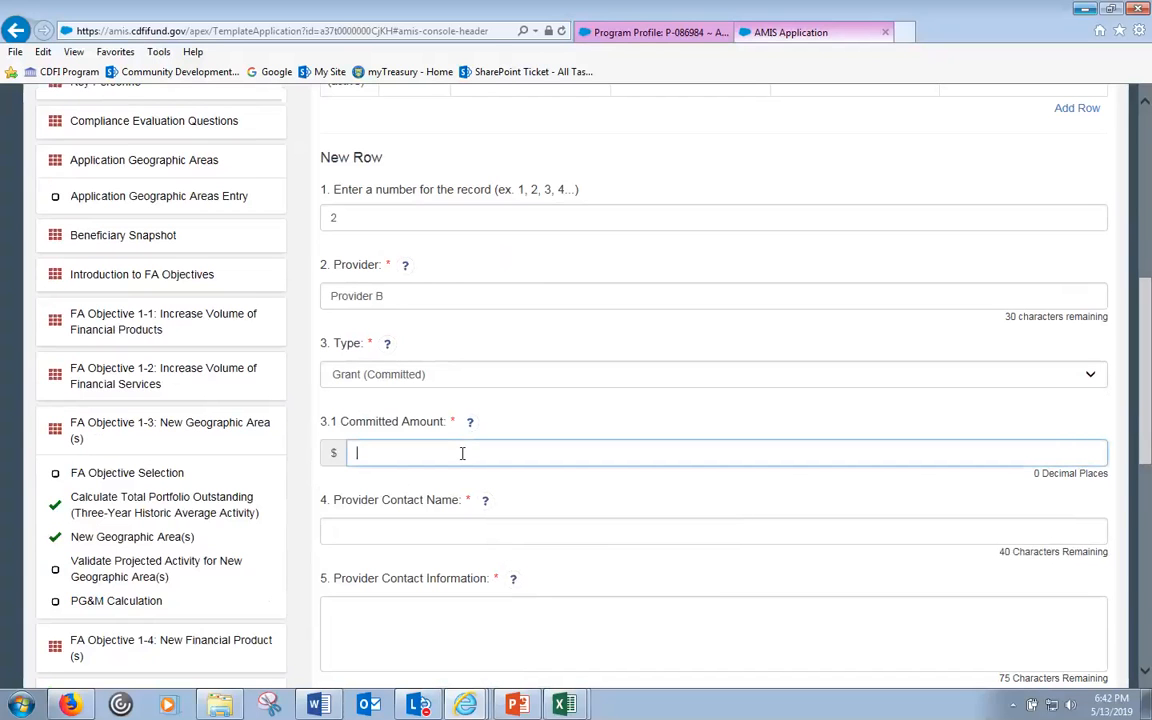
text(3)
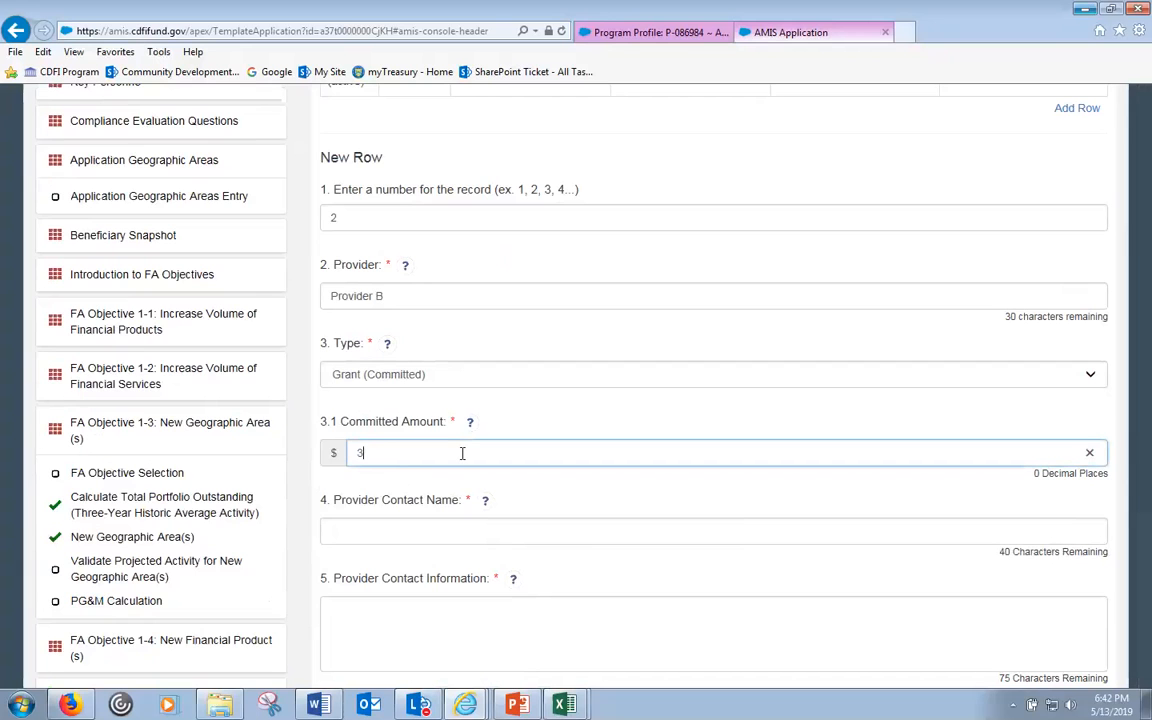
text(00000)
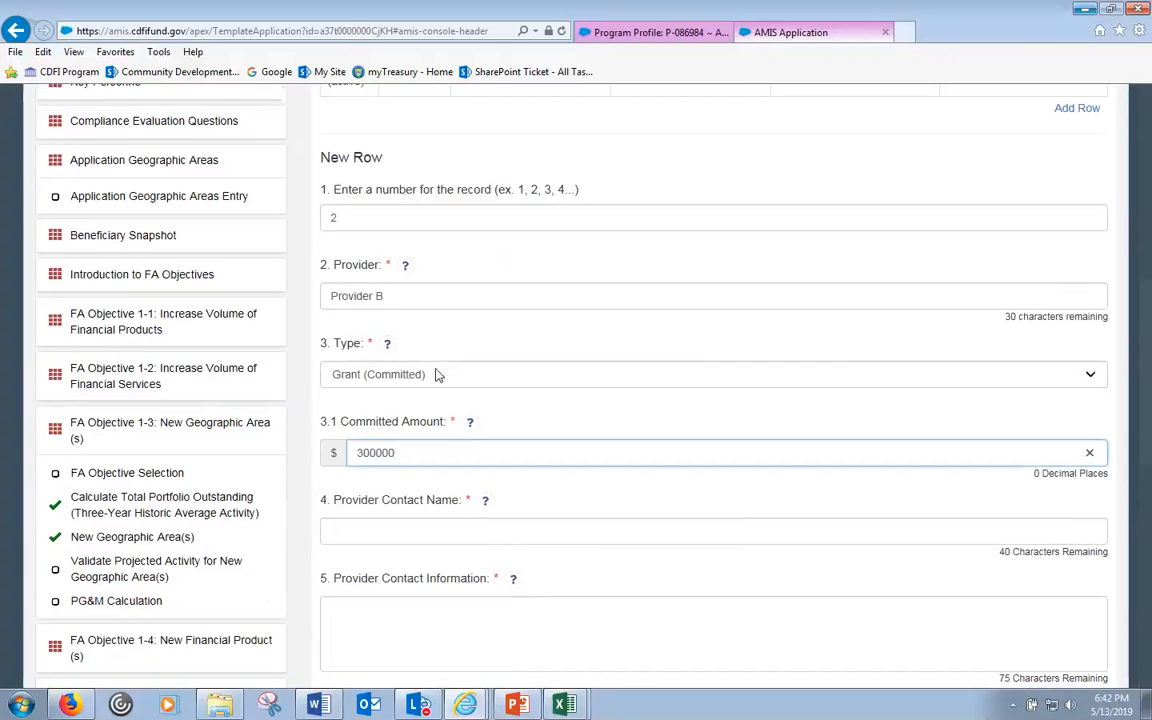
drag(411, 453, 384, 453)
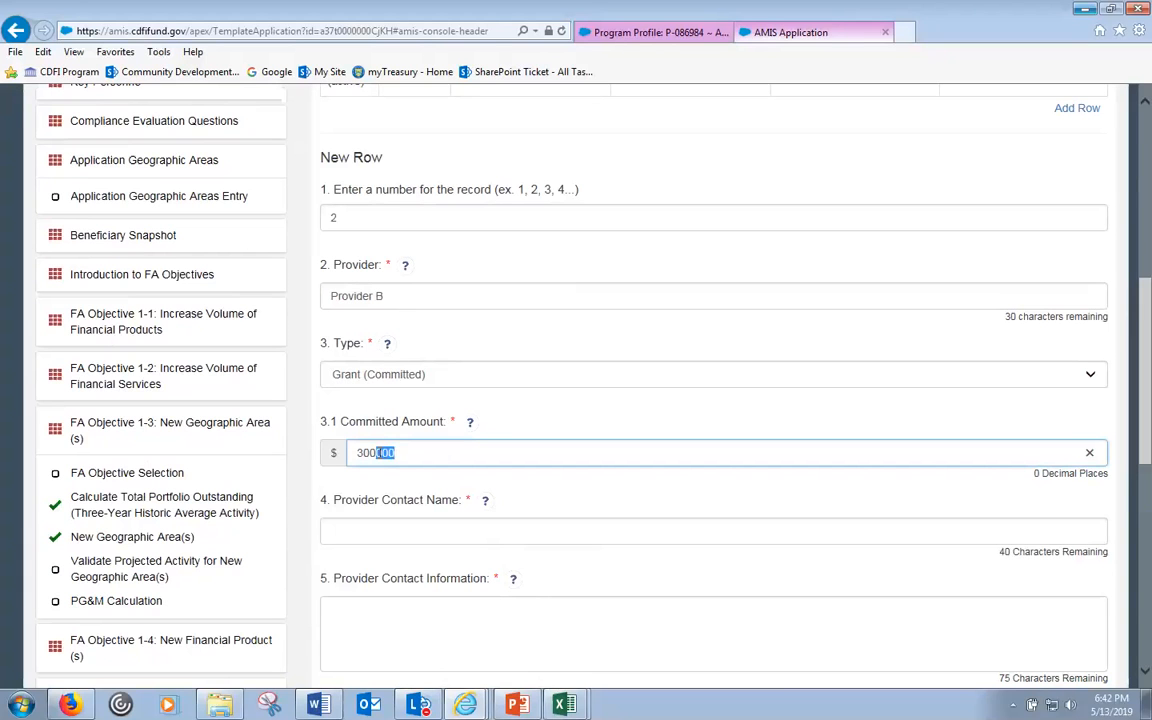
click(404, 453)
click(376, 534)
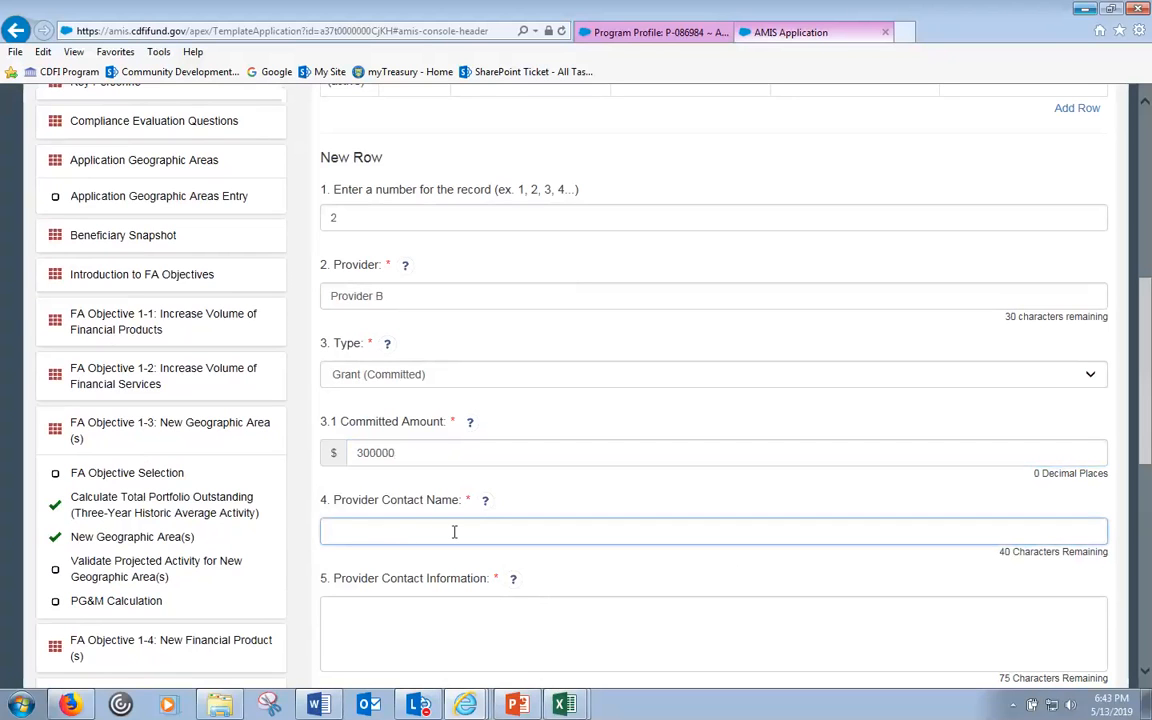
text(Jon Smith)
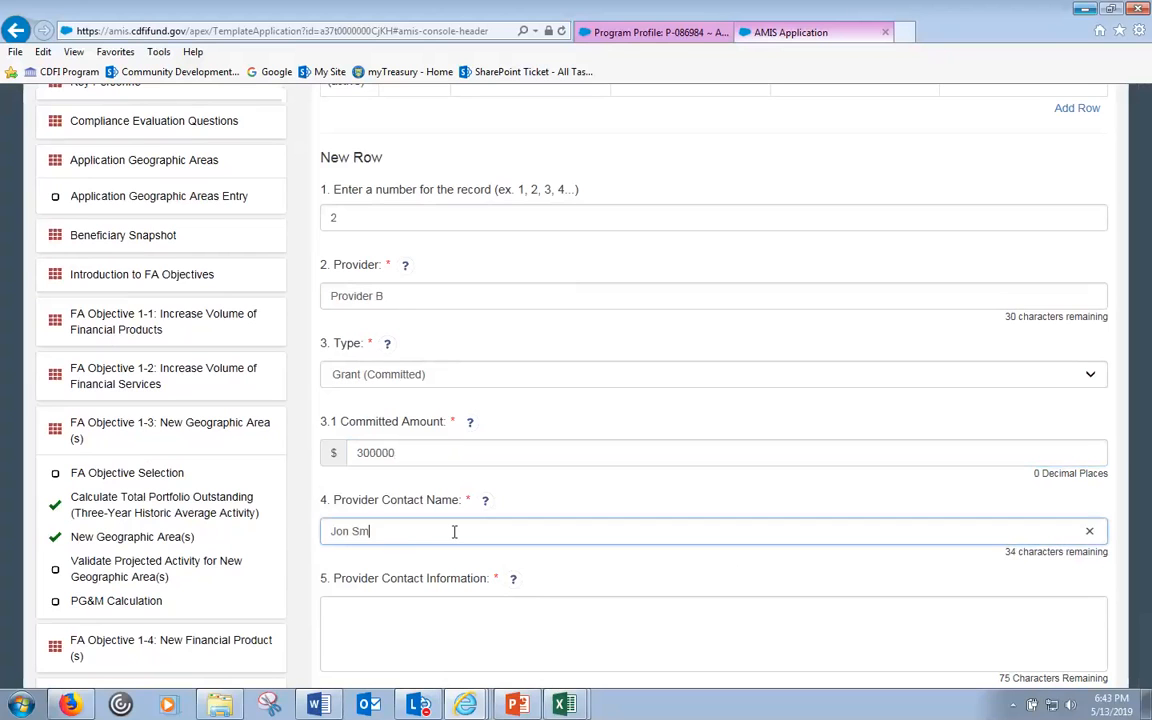
click(417, 608)
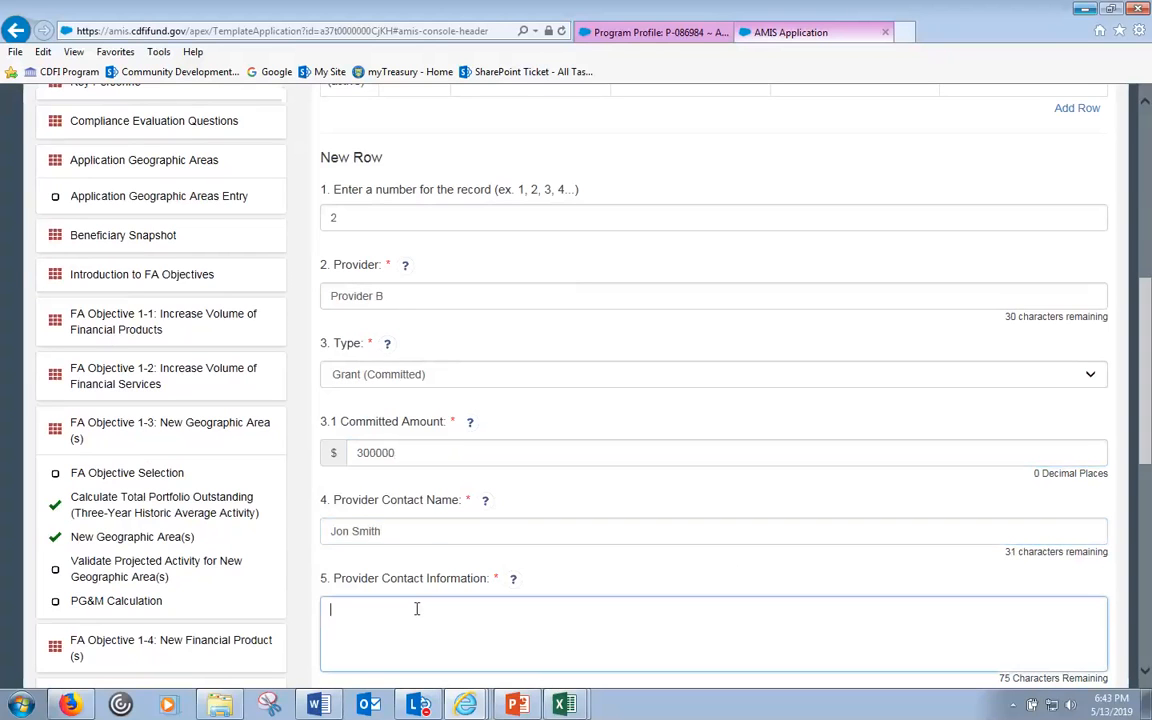
scroll(430, 575, down, 3)
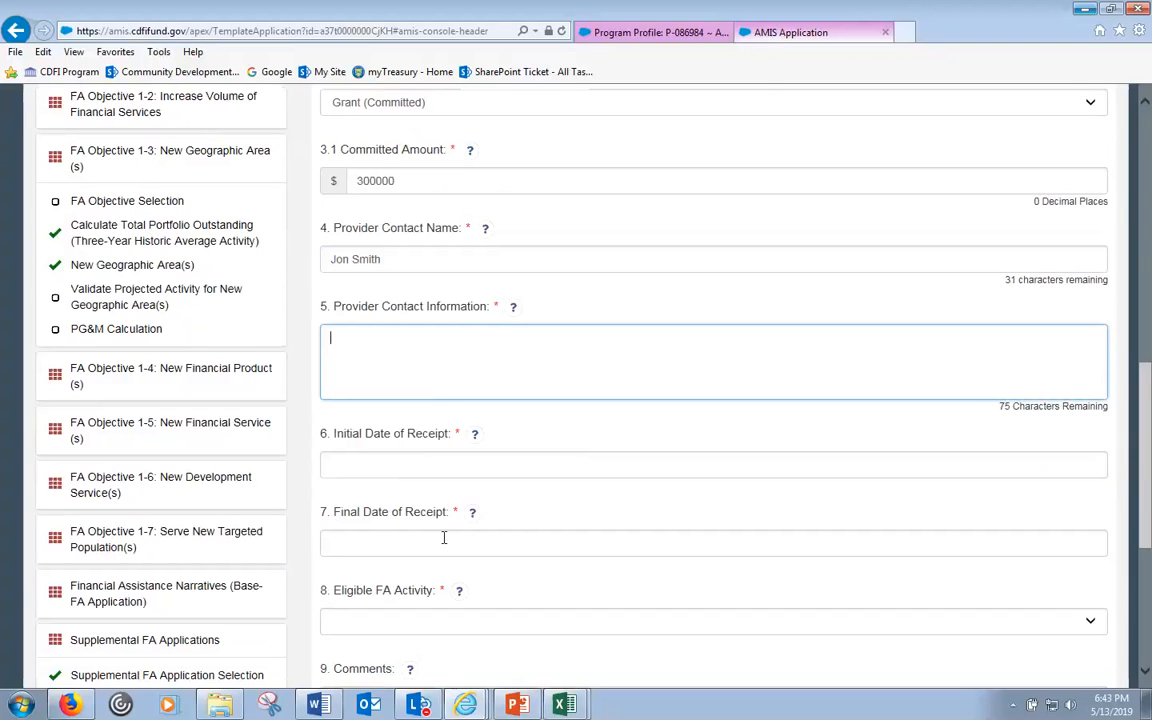
text(j@email.com)
- Set the receipt dates from 09/05/2019 to 12/31/2019
click(396, 463)
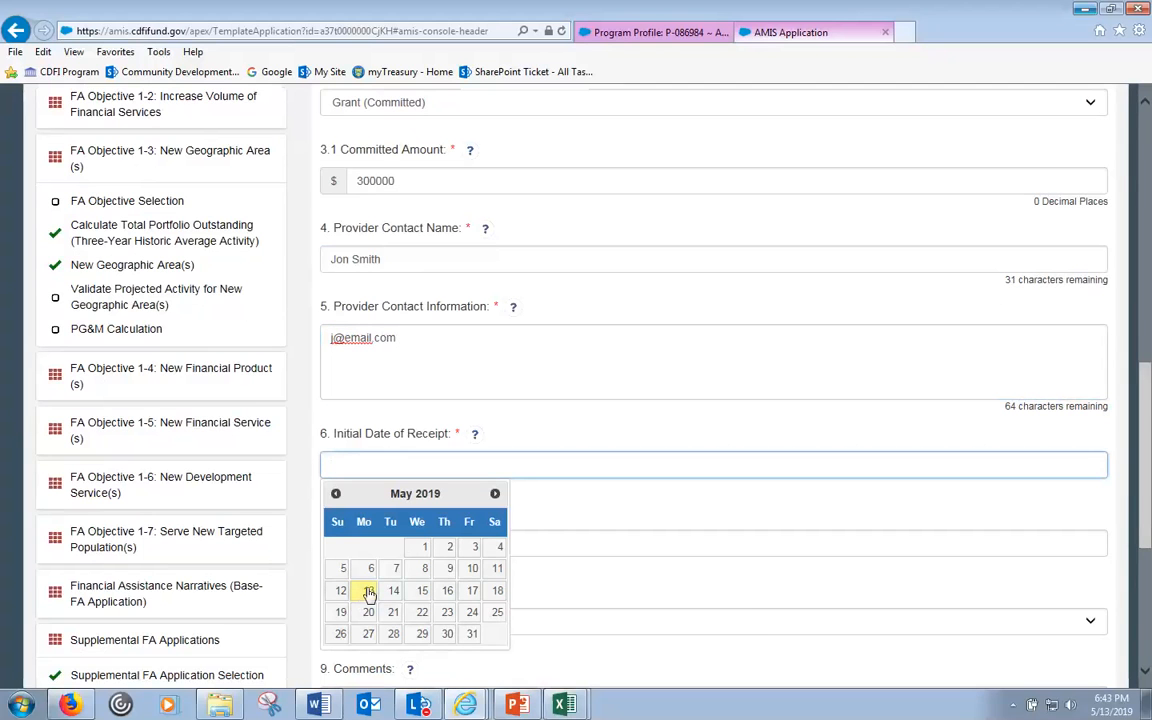
click(495, 494)
click(495, 494)
click(495, 494)
click(495, 494)
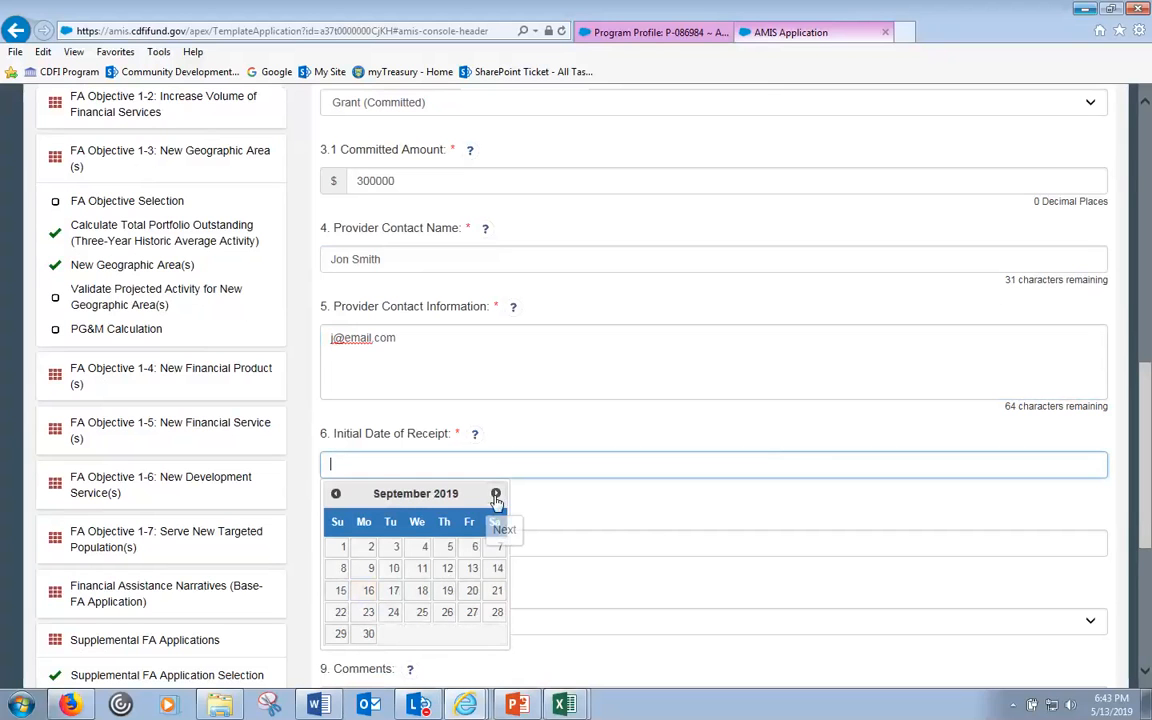
click(450, 547)
click(485, 537)
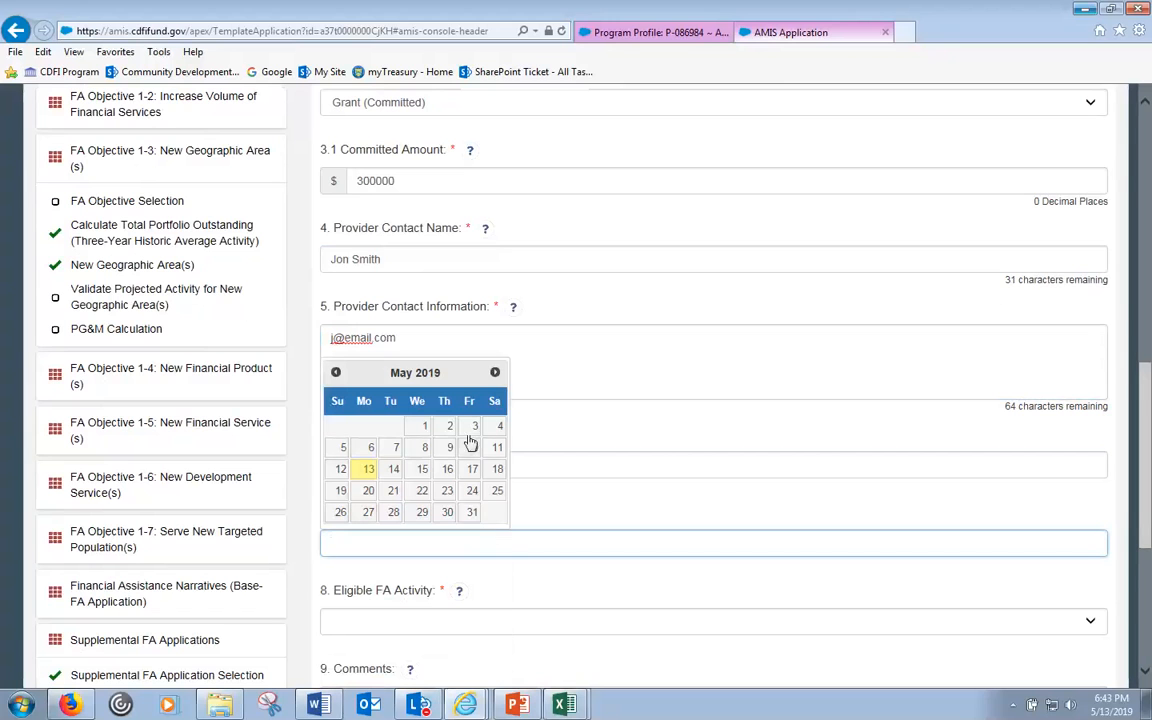
click(496, 373)
click(496, 373)
click(496, 373)
click(496, 373)
click(496, 373)
click(496, 373)
click(496, 373)
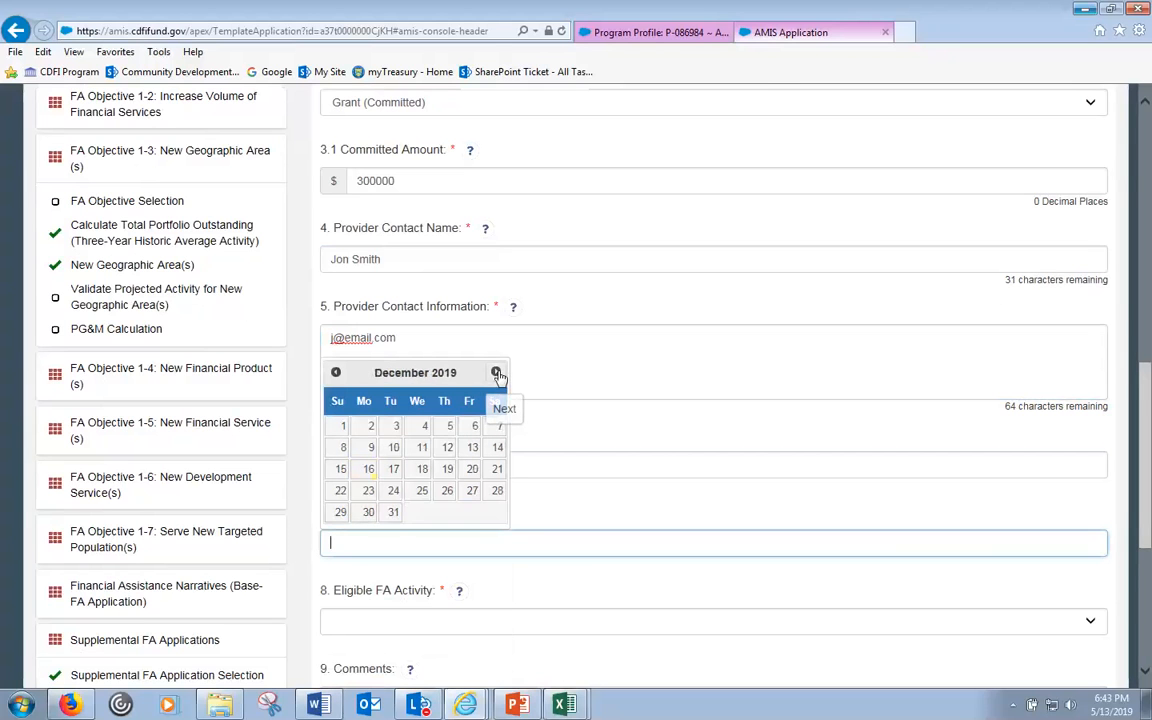
click(393, 513)
- Choose Financial Products as the Eligible FA Activity
click(367, 625)
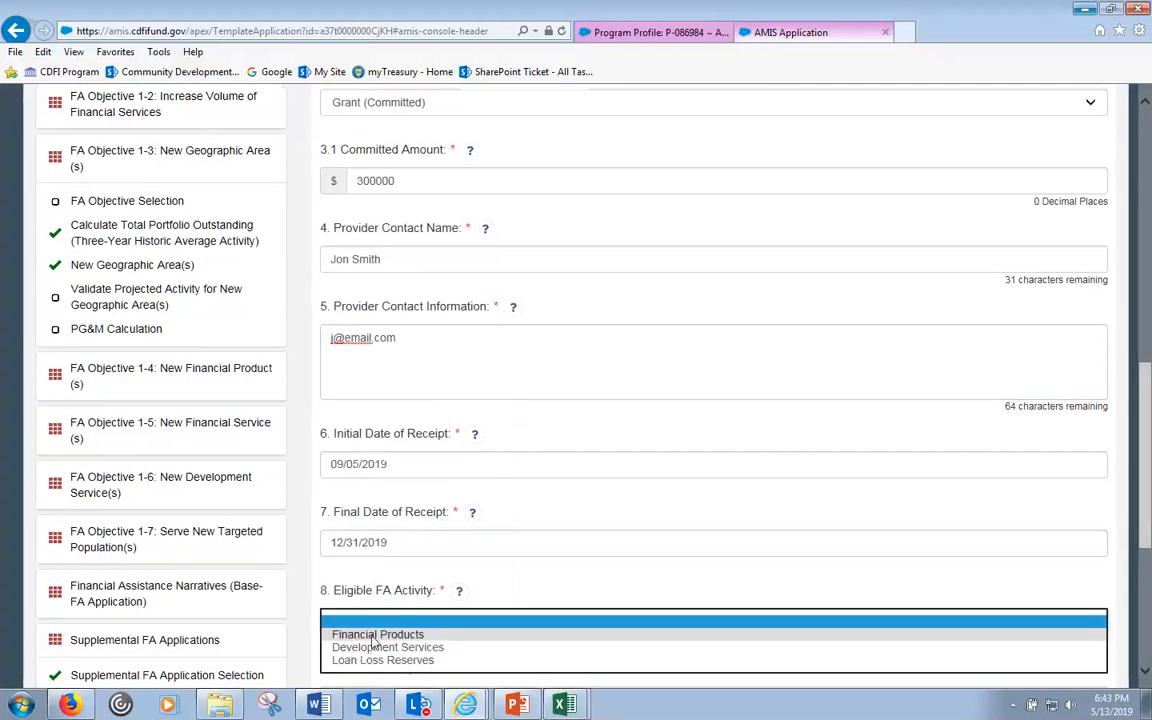
click(400, 635)
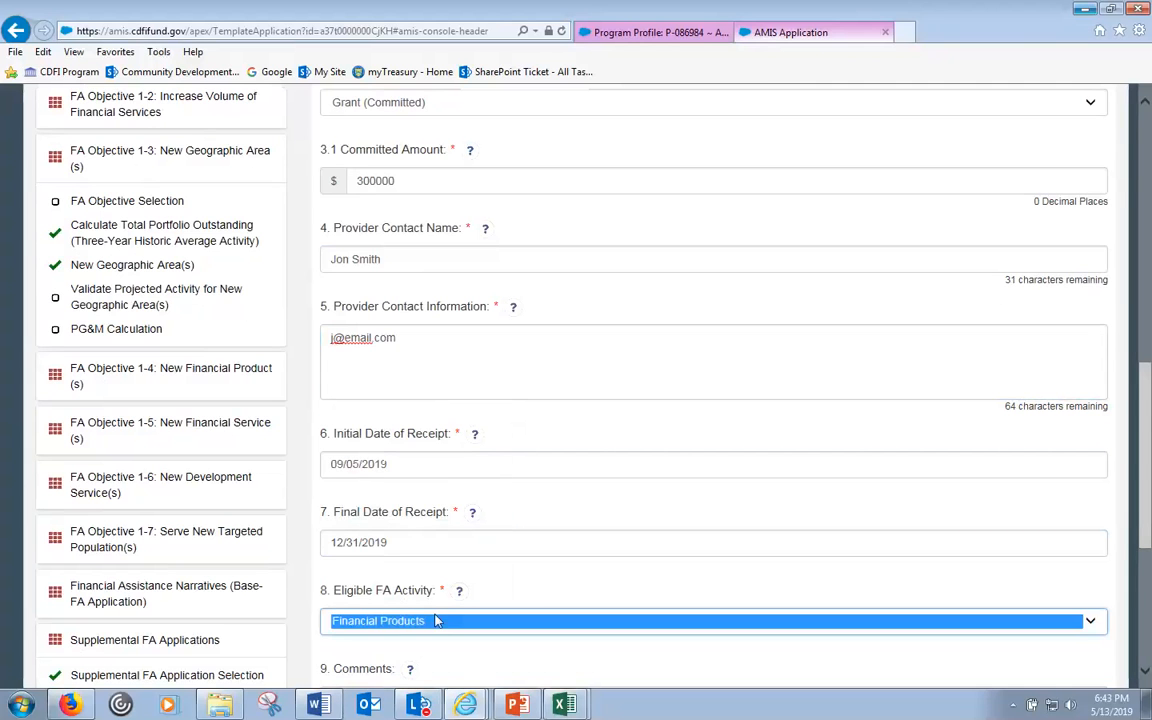
click(535, 591)
scroll(540, 573, down, 4)
scroll(596, 554, down, 2)
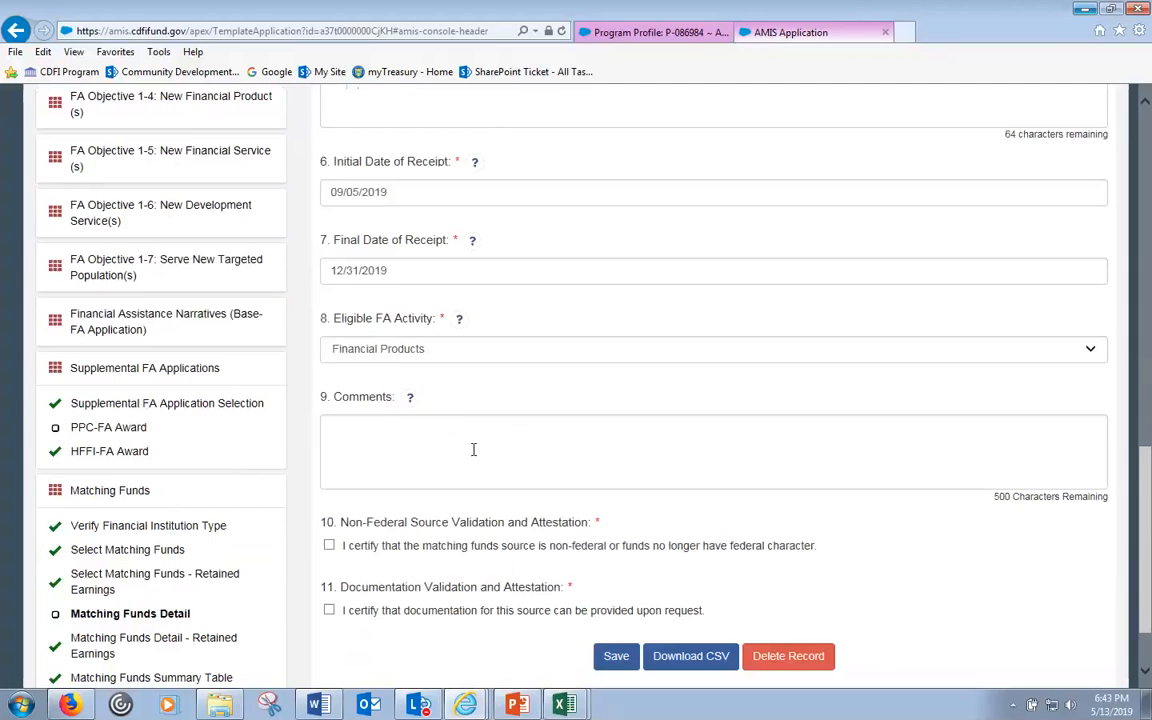
click(473, 449)
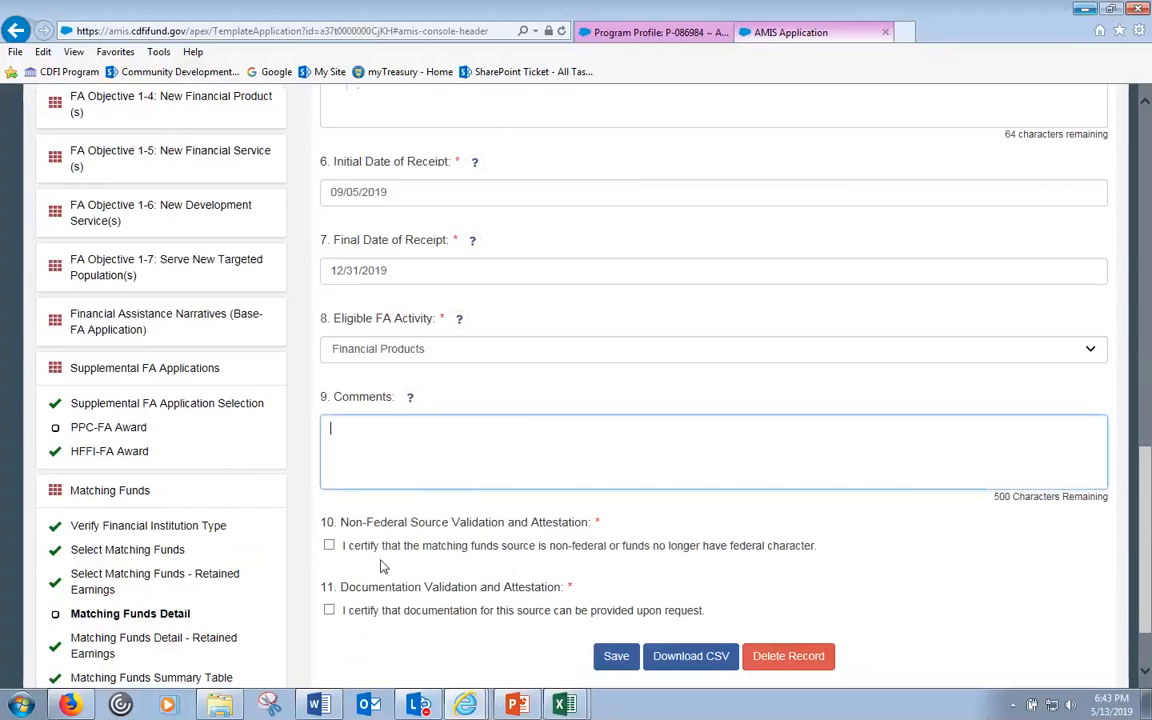
- Tick the non-federal source and documentation attestations and save the second record
click(330, 546)
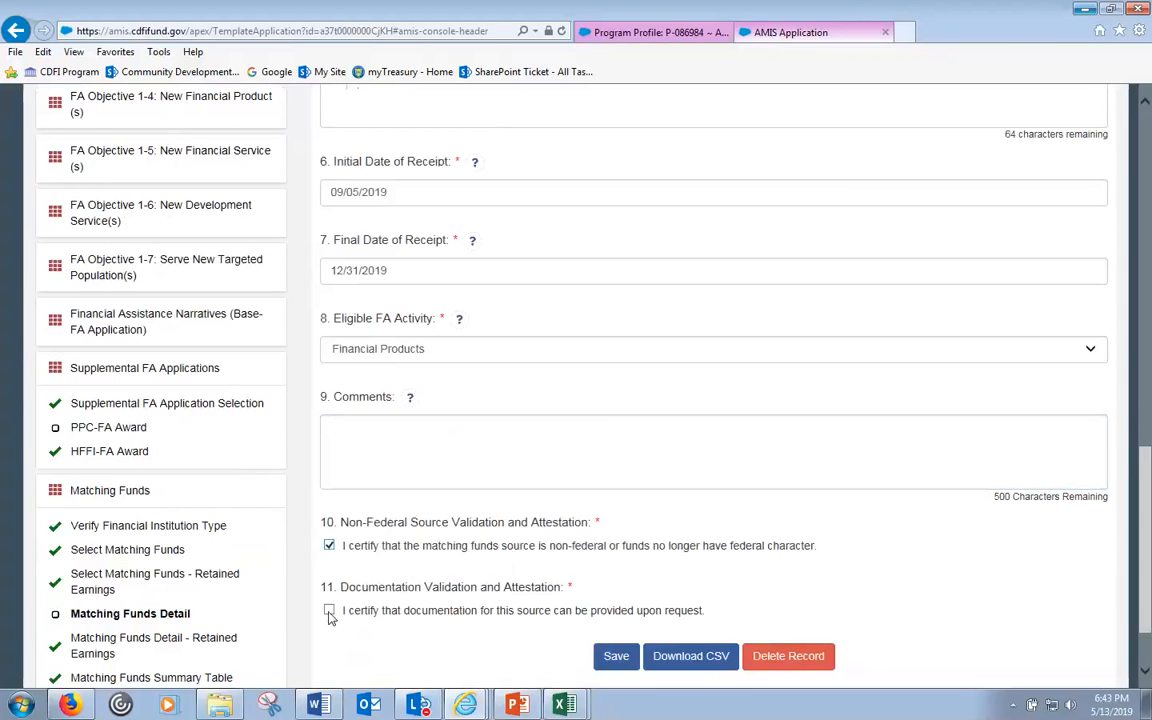
click(329, 611)
scroll(453, 625, down, 2)
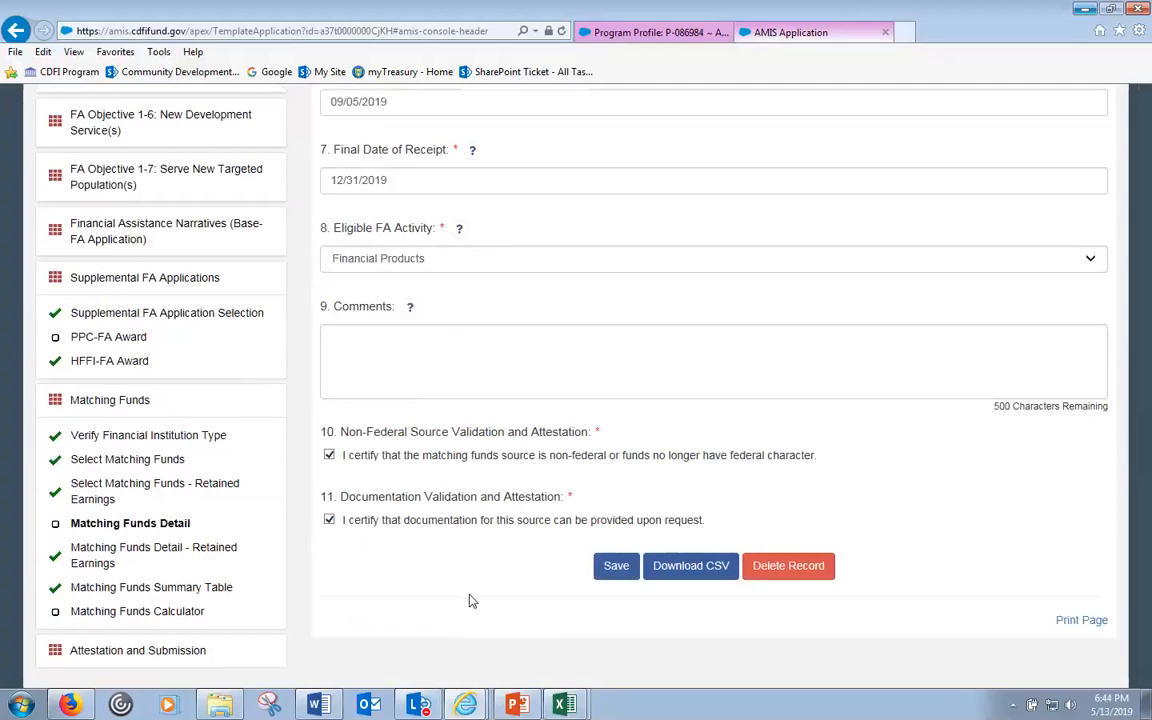
click(614, 567)
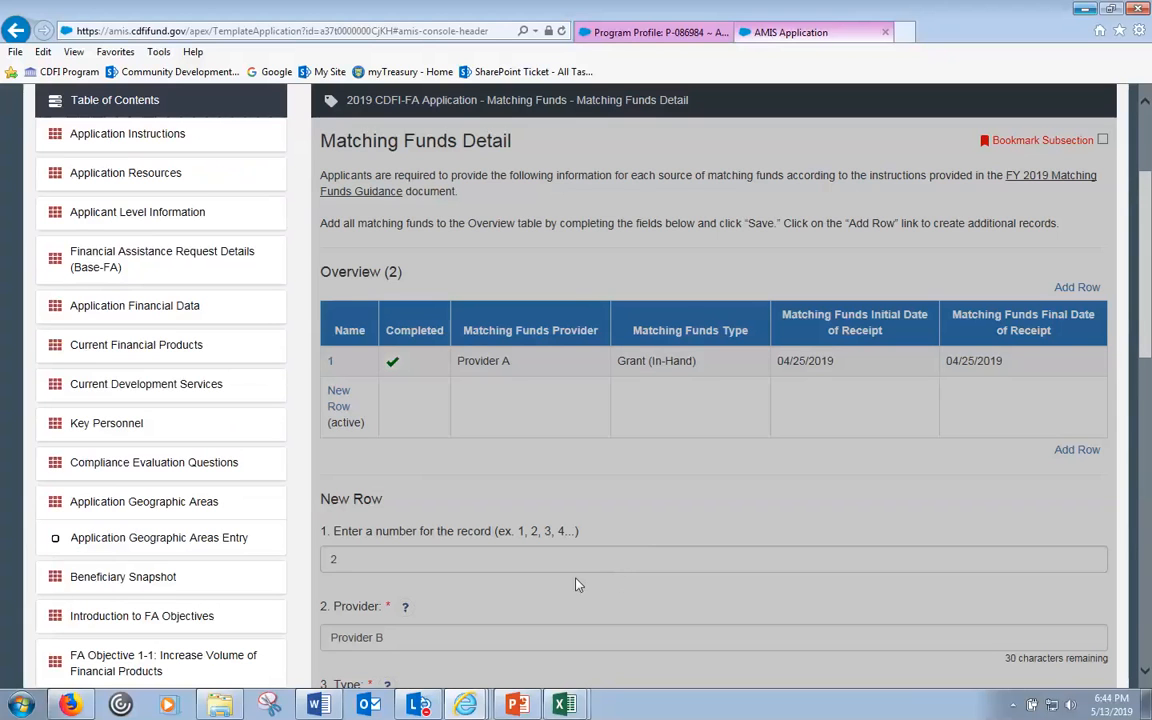
scroll(575, 578, down, 3)
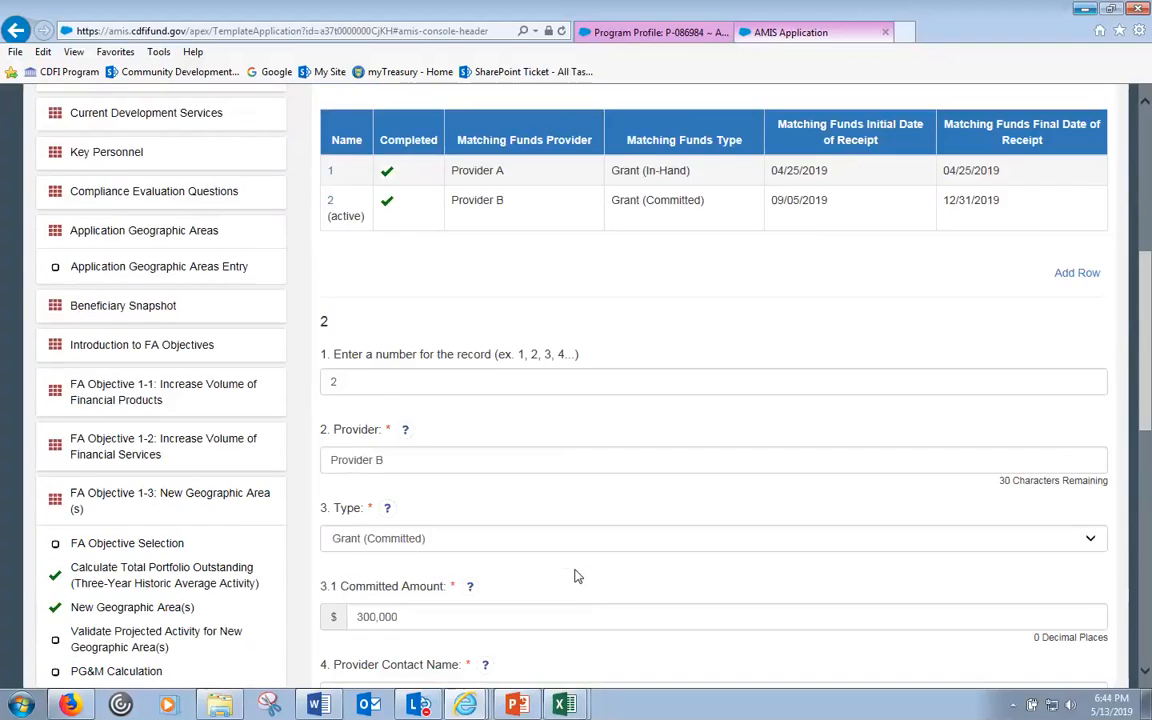
scroll(575, 576, down, 10)
- Export the matching funds records to CSV and open the file in Excel
click(705, 597)
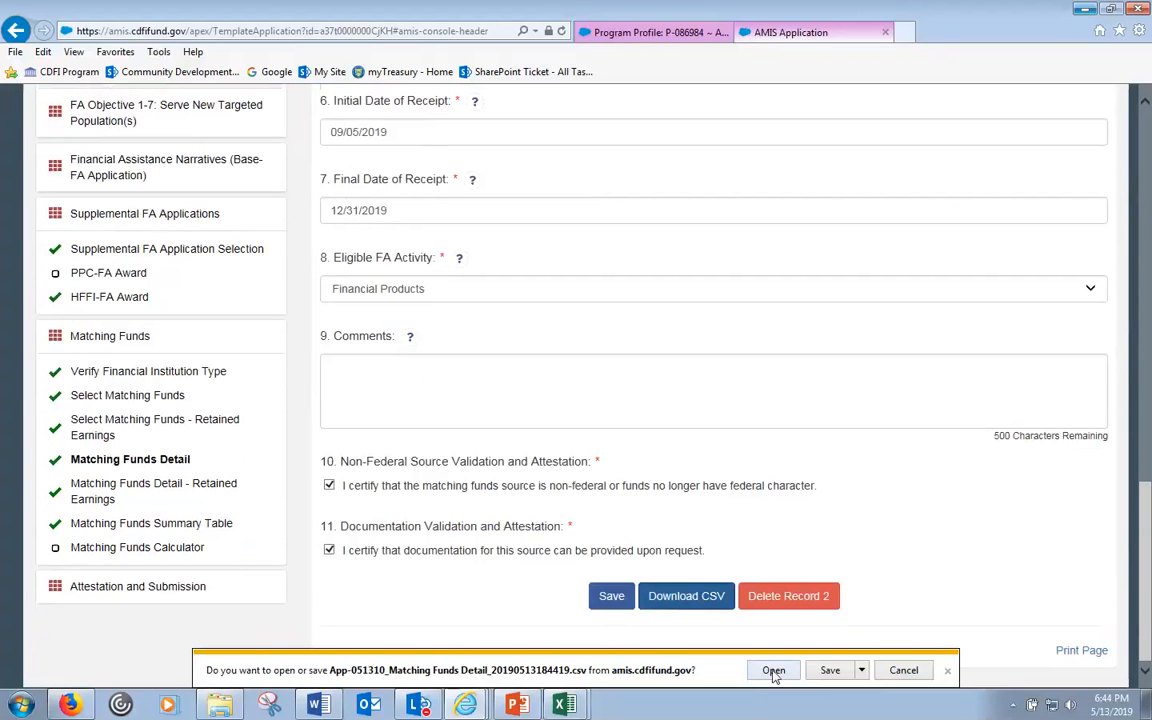
click(773, 671)
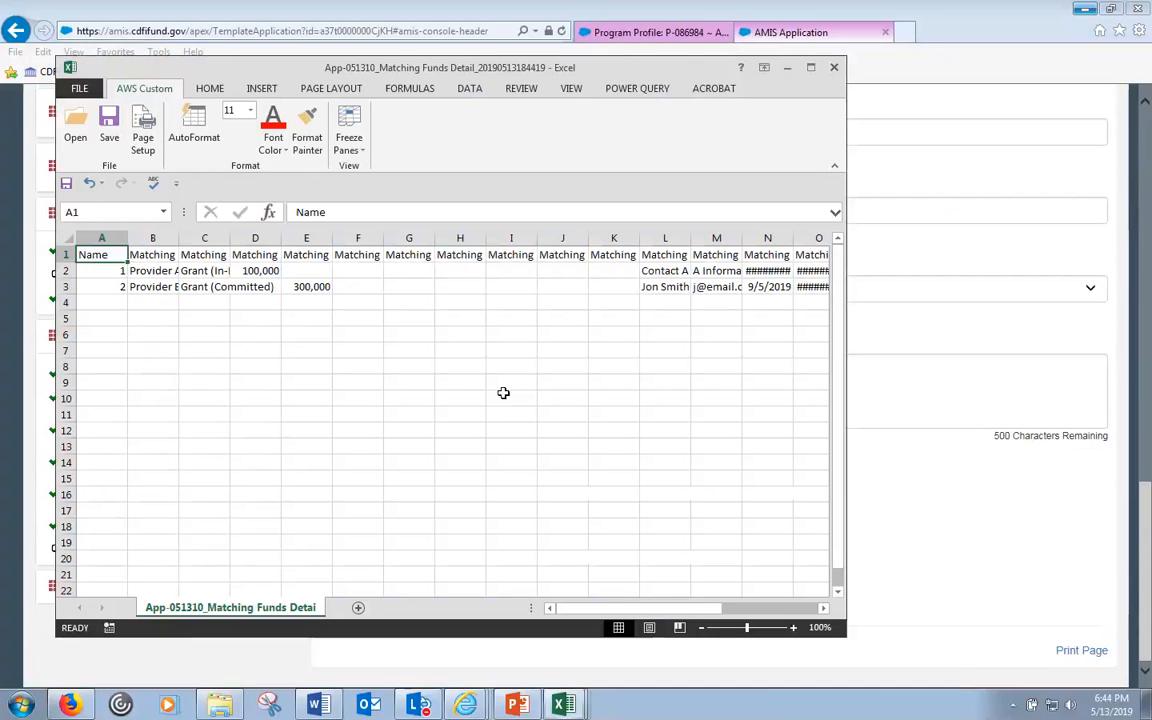
click(297, 321)
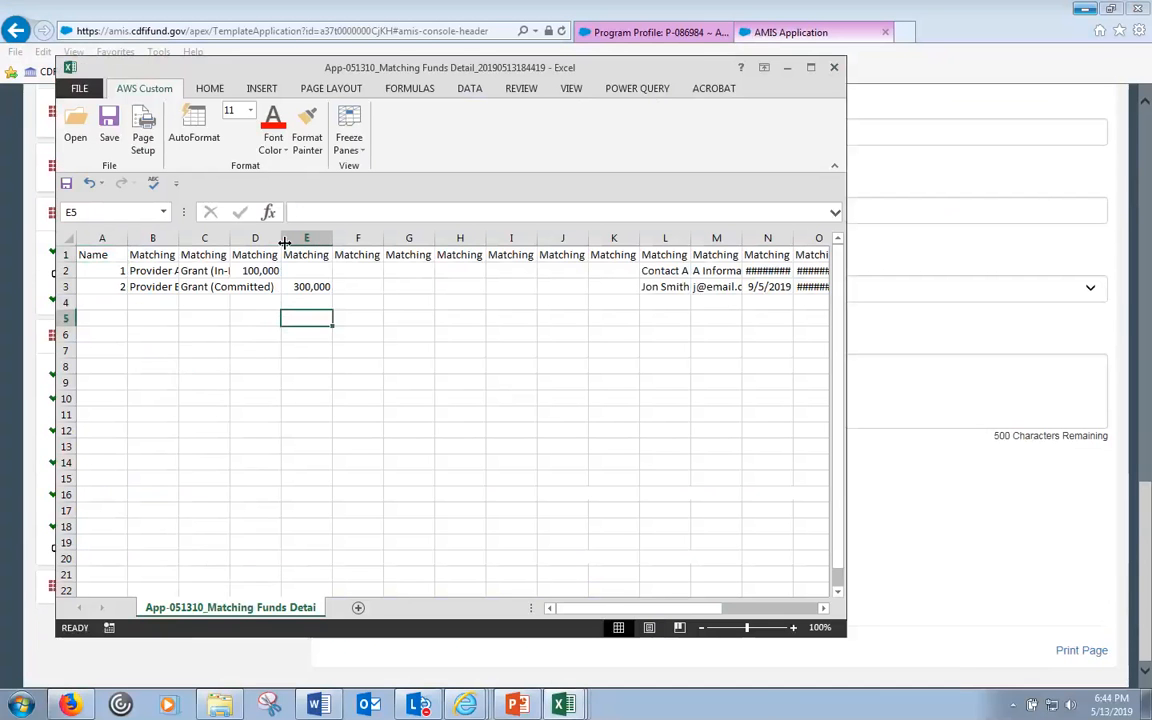
- Wrap text in the D1 and E1 grant amount headers, then minimize Excel
drag(263, 255, 304, 285)
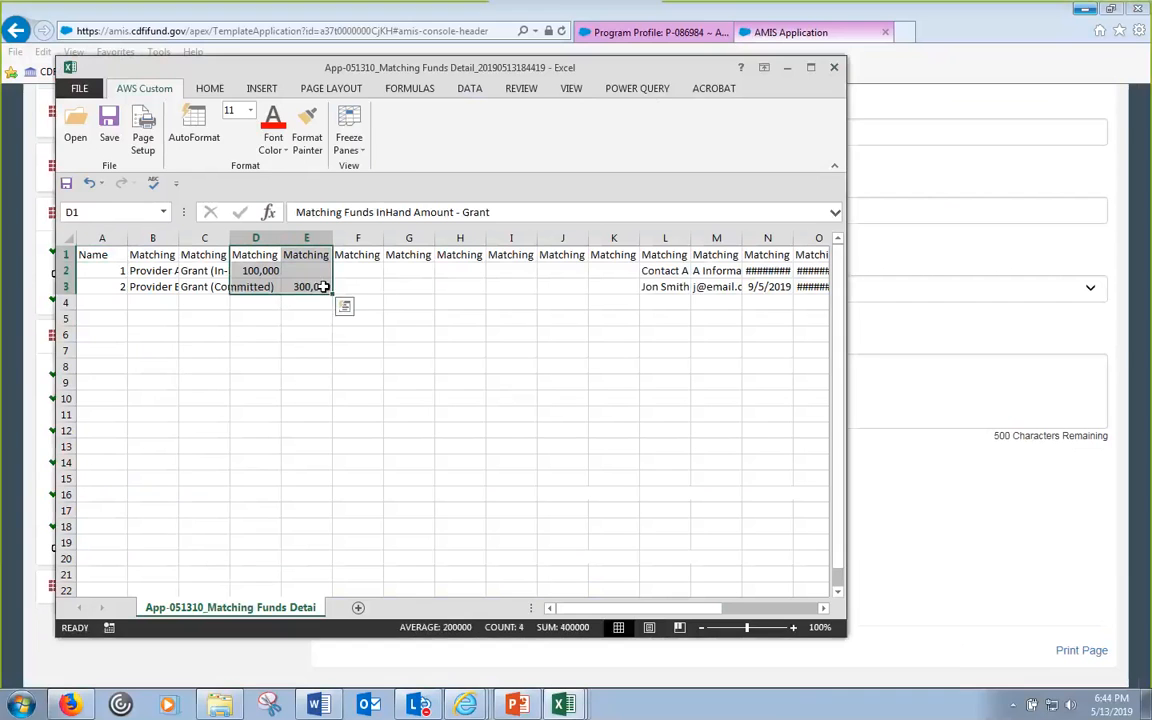
click(209, 88)
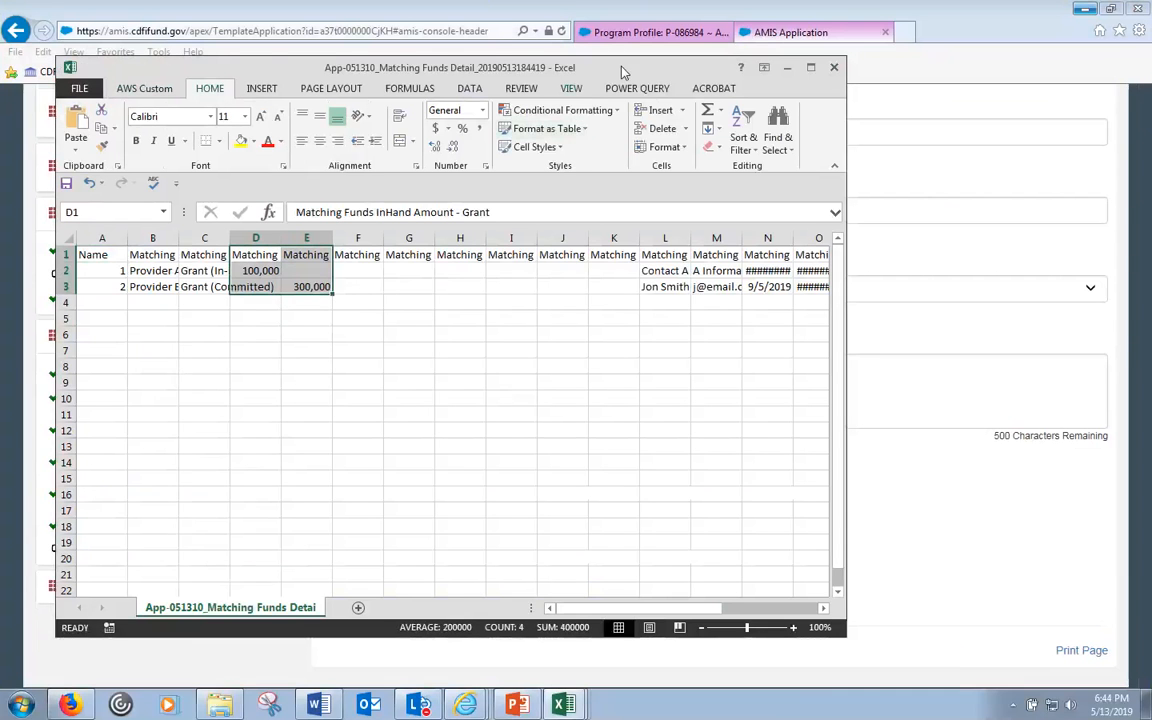
click(810, 68)
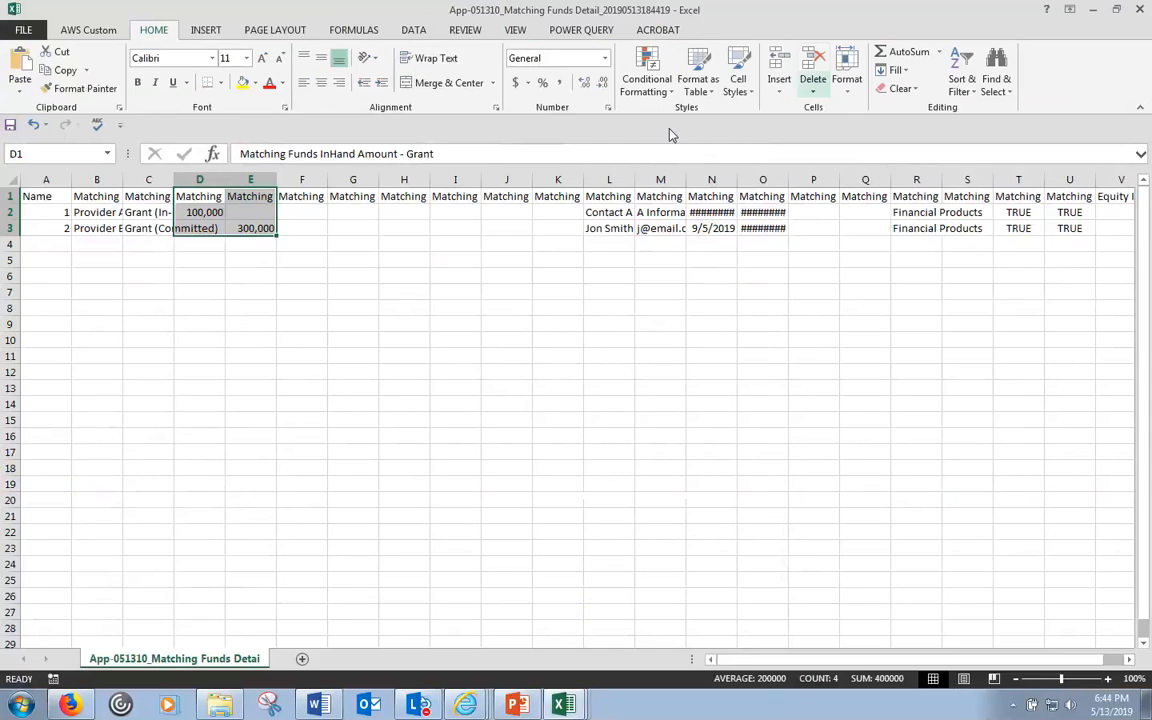
click(436, 58)
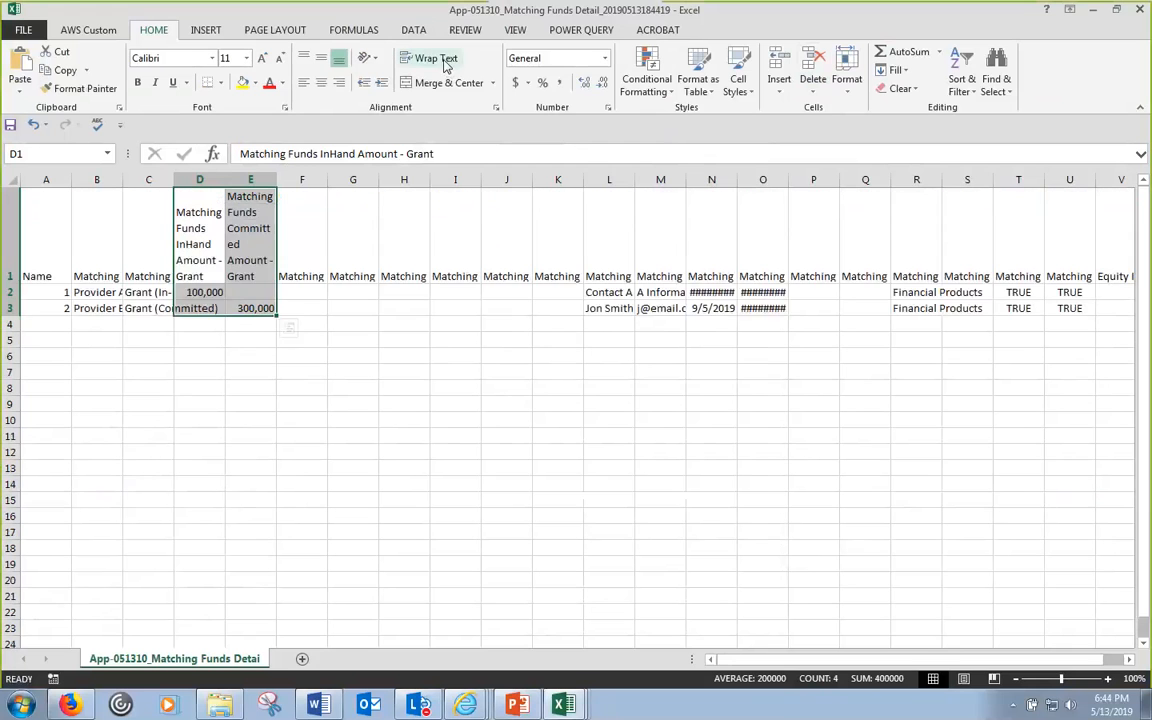
click(216, 250)
drag(216, 250, 249, 252)
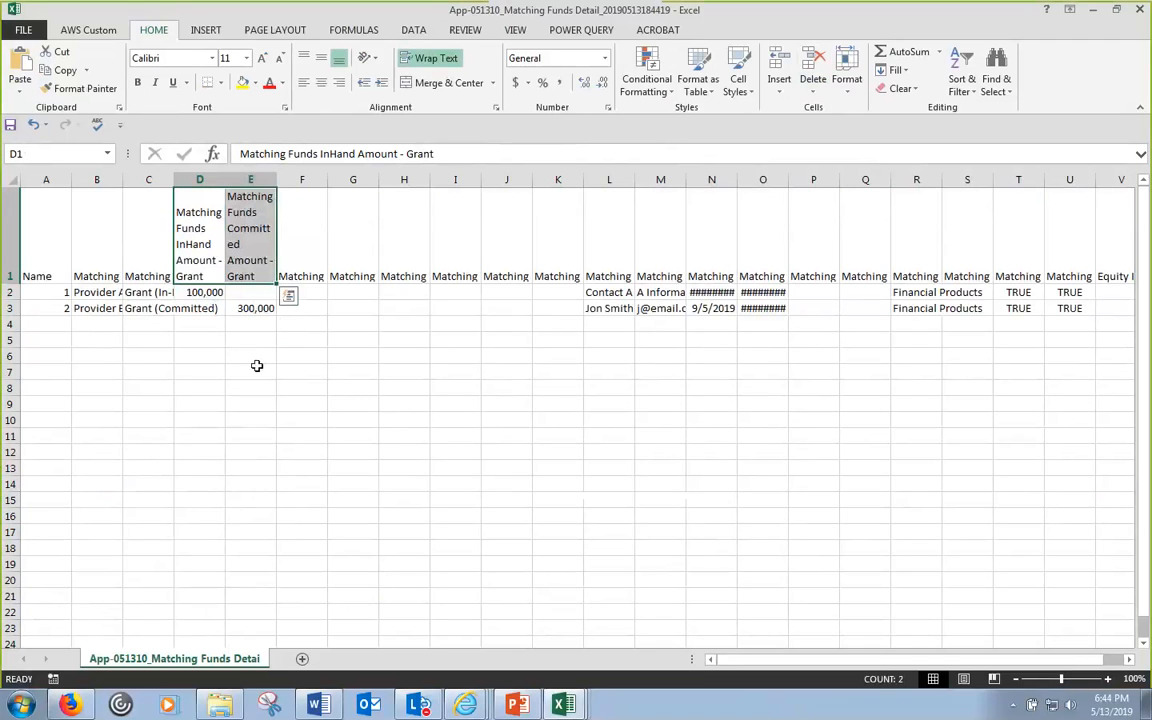
click(259, 351)
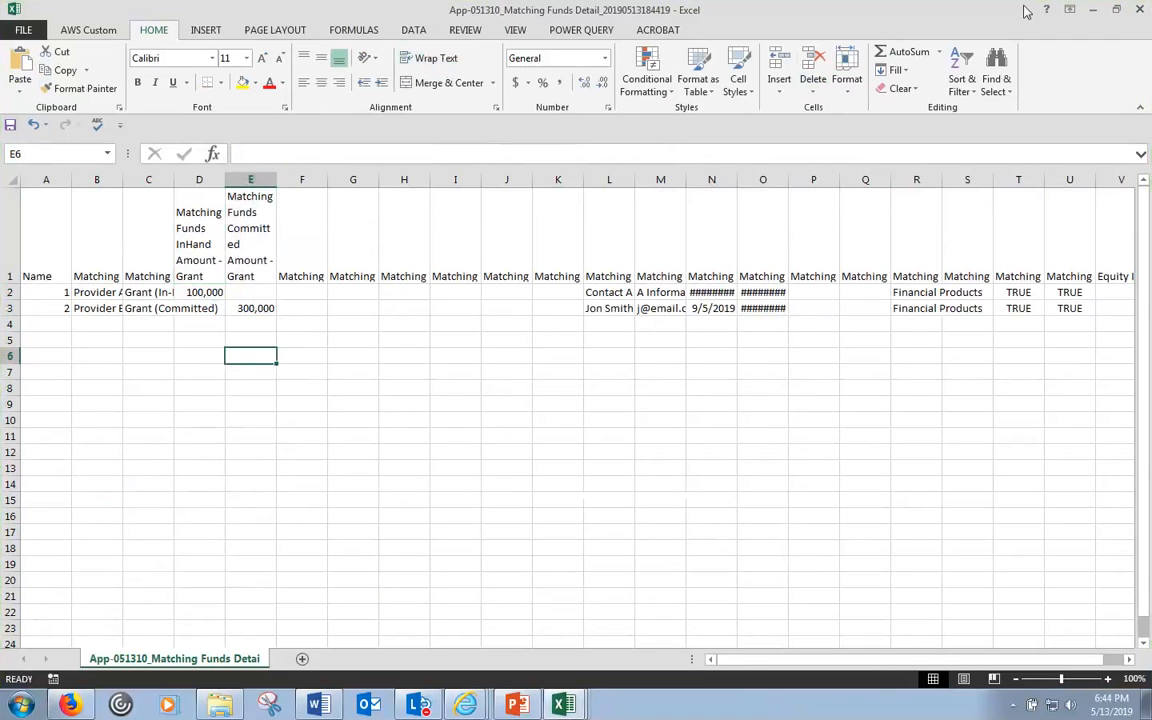
click(1092, 10)
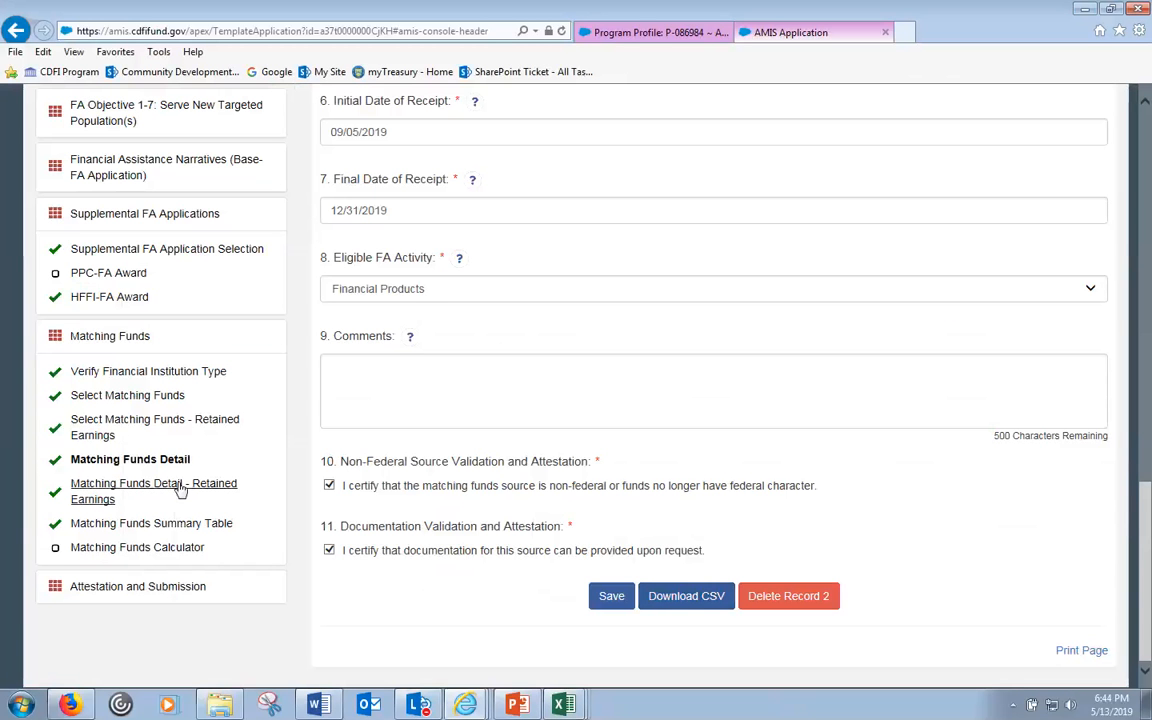
- Save the Matching Funds Summary Table totalling 500,000 (400,000 grants plus 100,000 retained earnings)
click(148, 557)
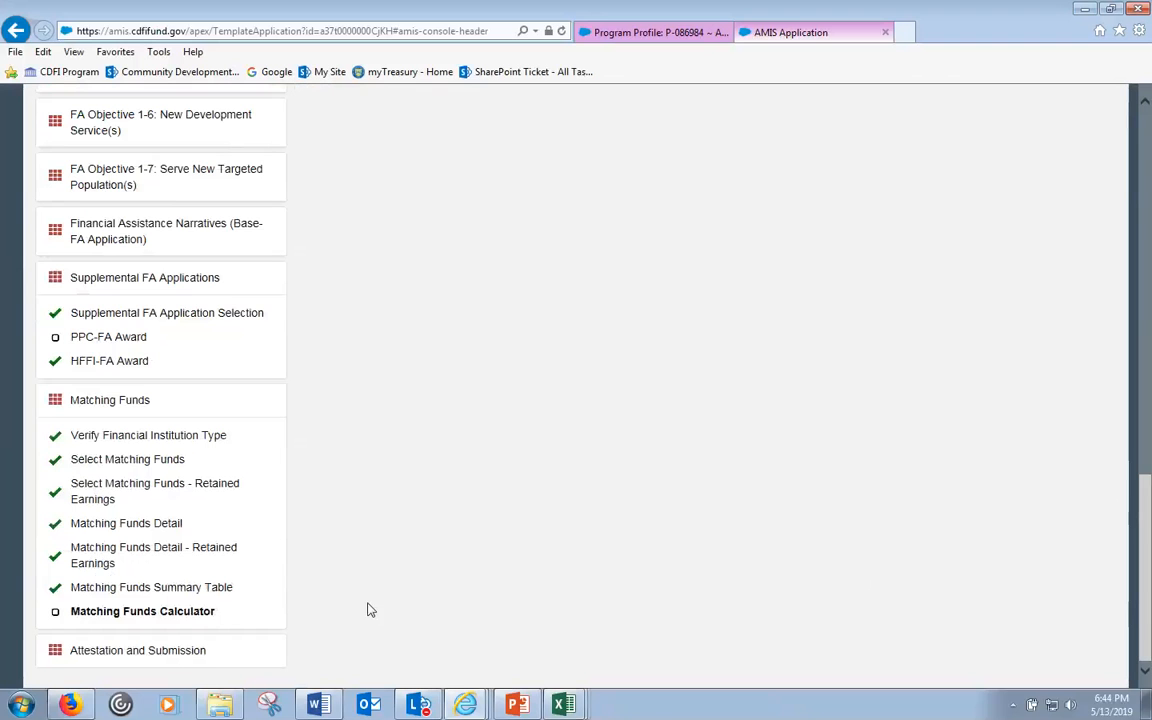
click(105, 588)
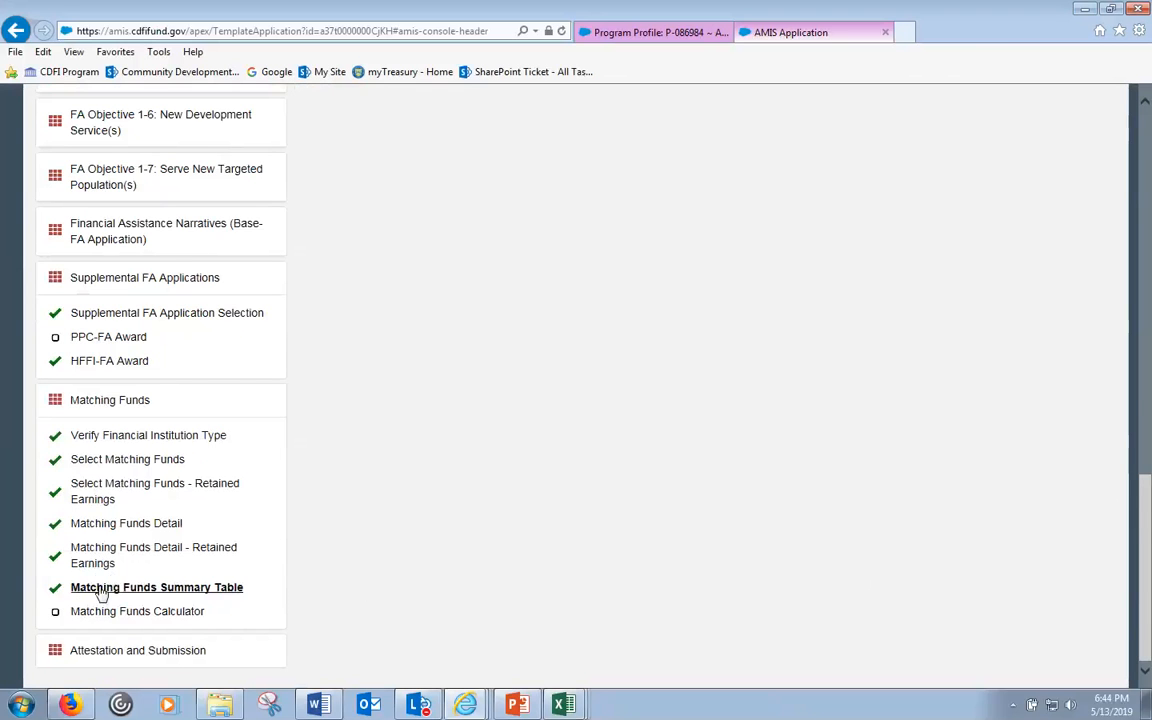
scroll(579, 545, up, 7)
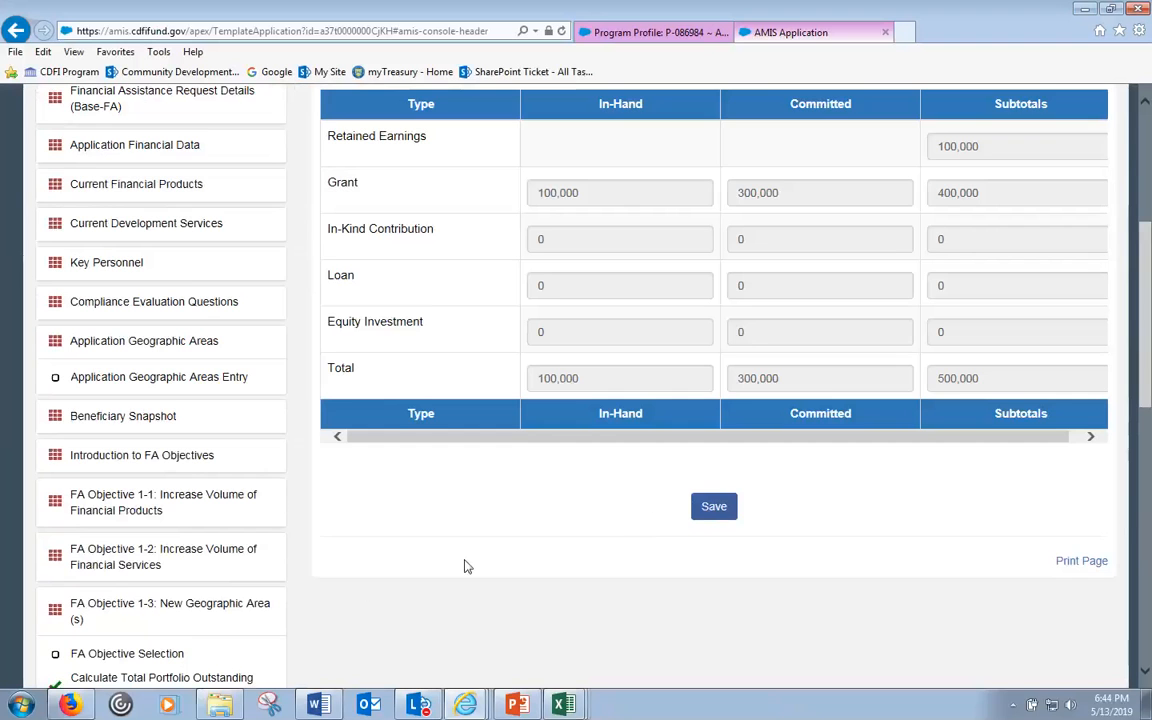
scroll(465, 566, down, 10)
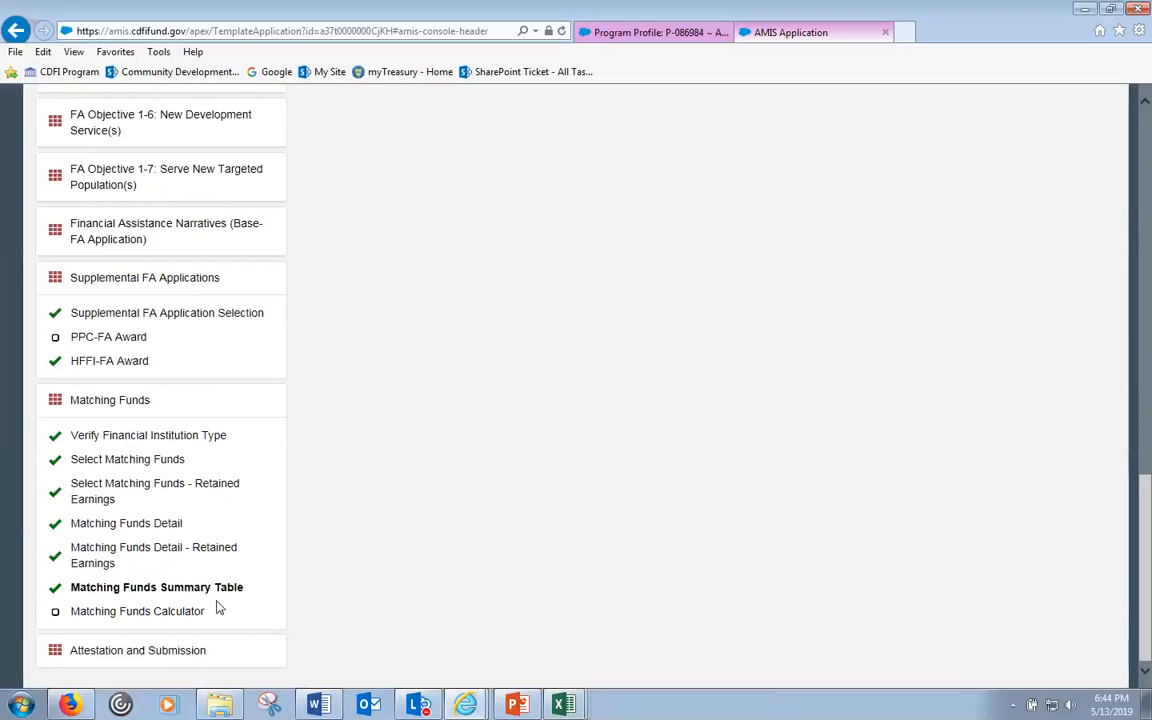
scroll(733, 552, up, 4)
scroll(733, 552, up, 6)
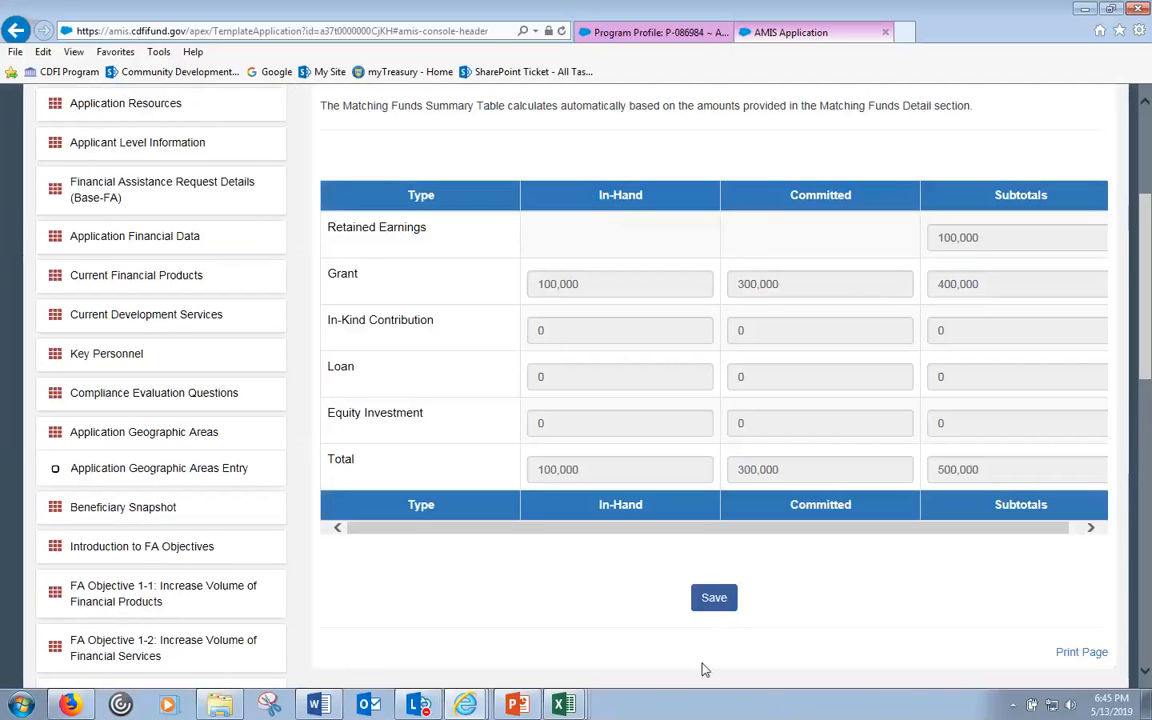
click(717, 601)
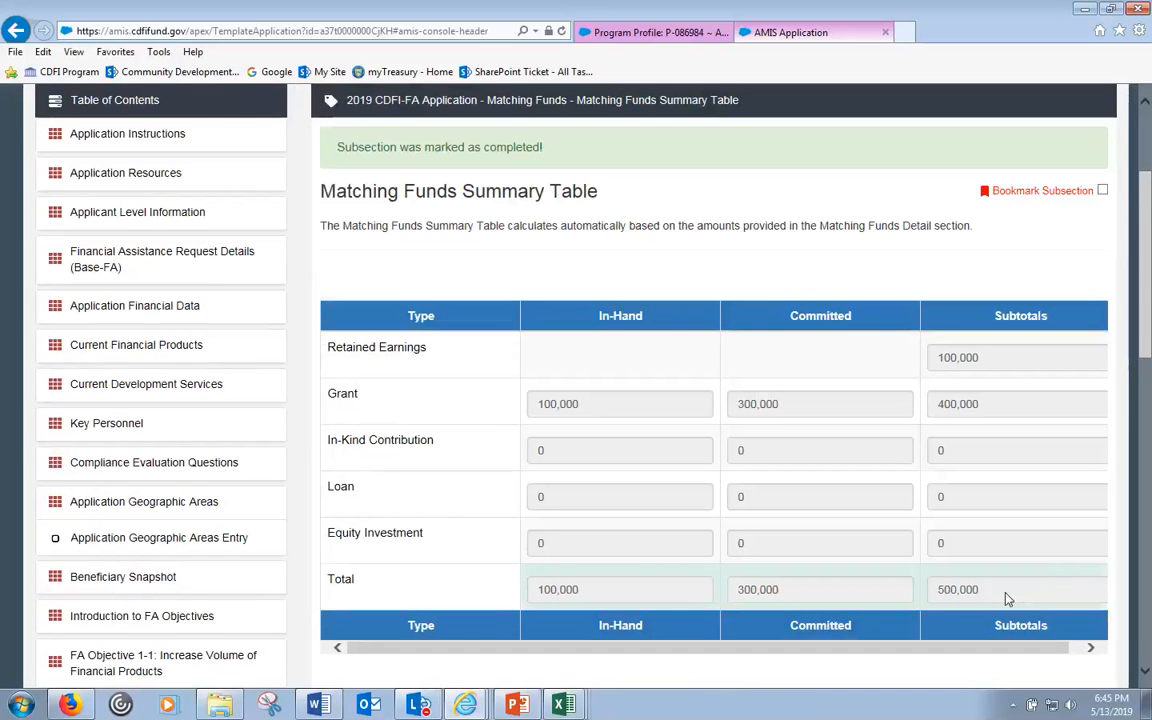
scroll(1010, 592, down, 8)
click(168, 612)
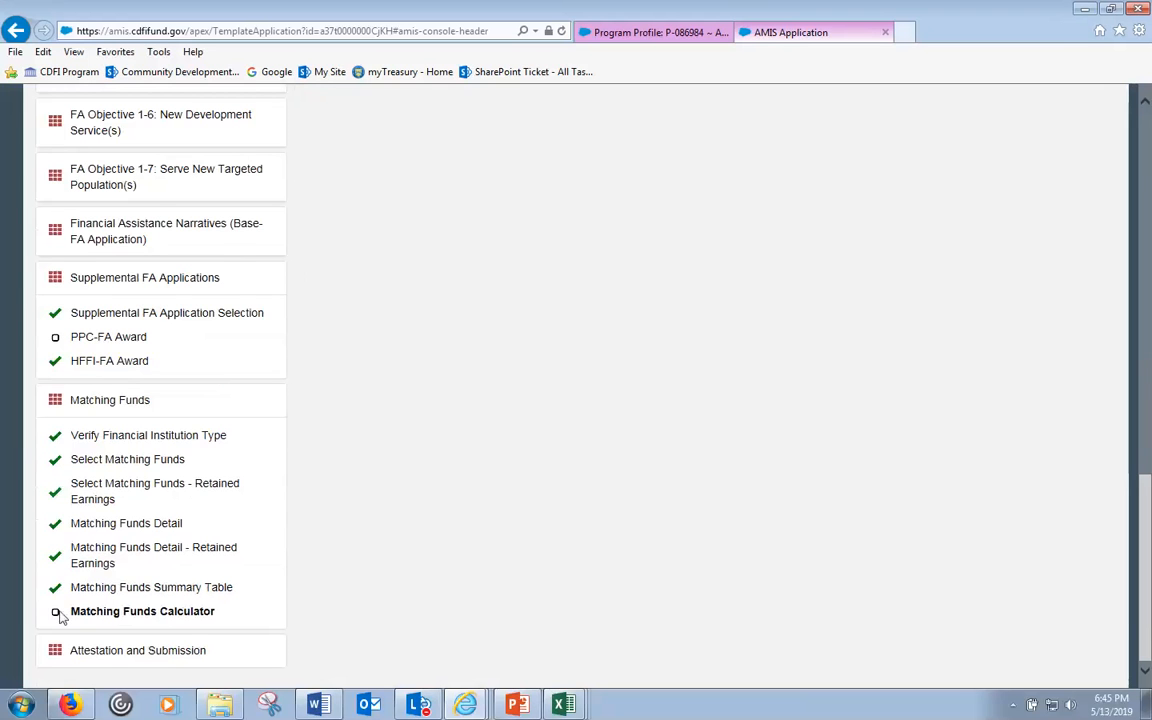
- Confirm 500,000 matching funds is 50% of the 1,000,000 request and save the calculator
scroll(900, 485, up, 8)
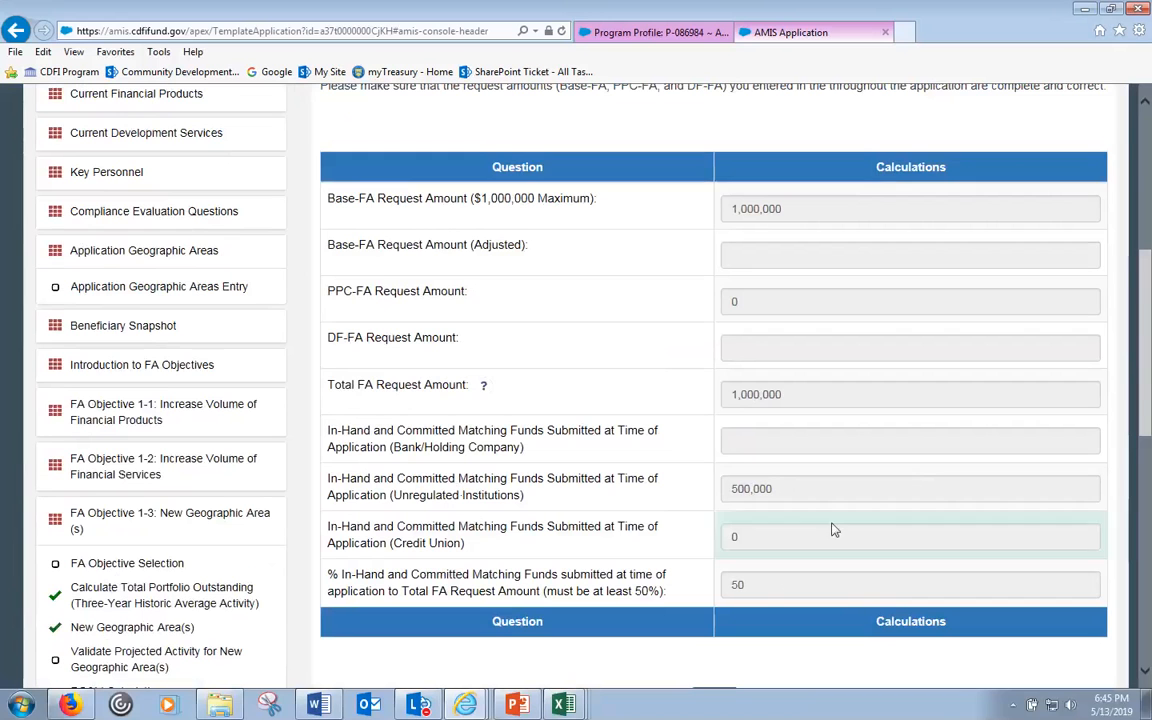
drag(774, 583, 731, 589)
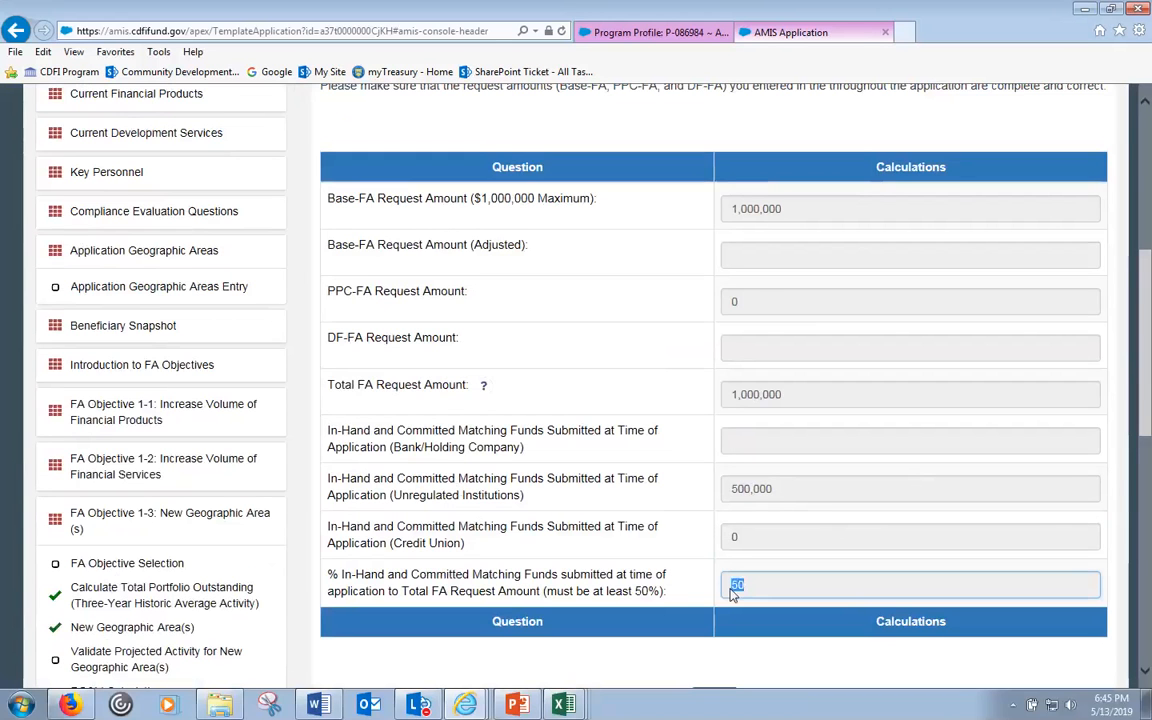
click(800, 209)
drag(800, 209, 733, 209)
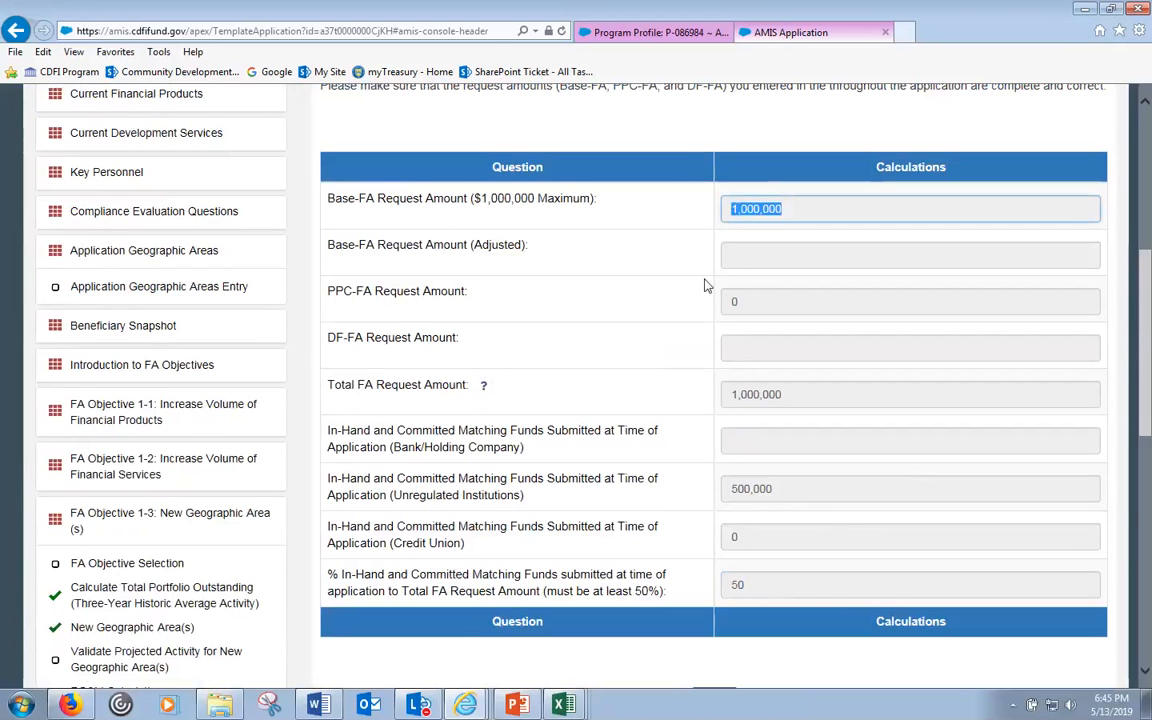
scroll(565, 525, down, 3)
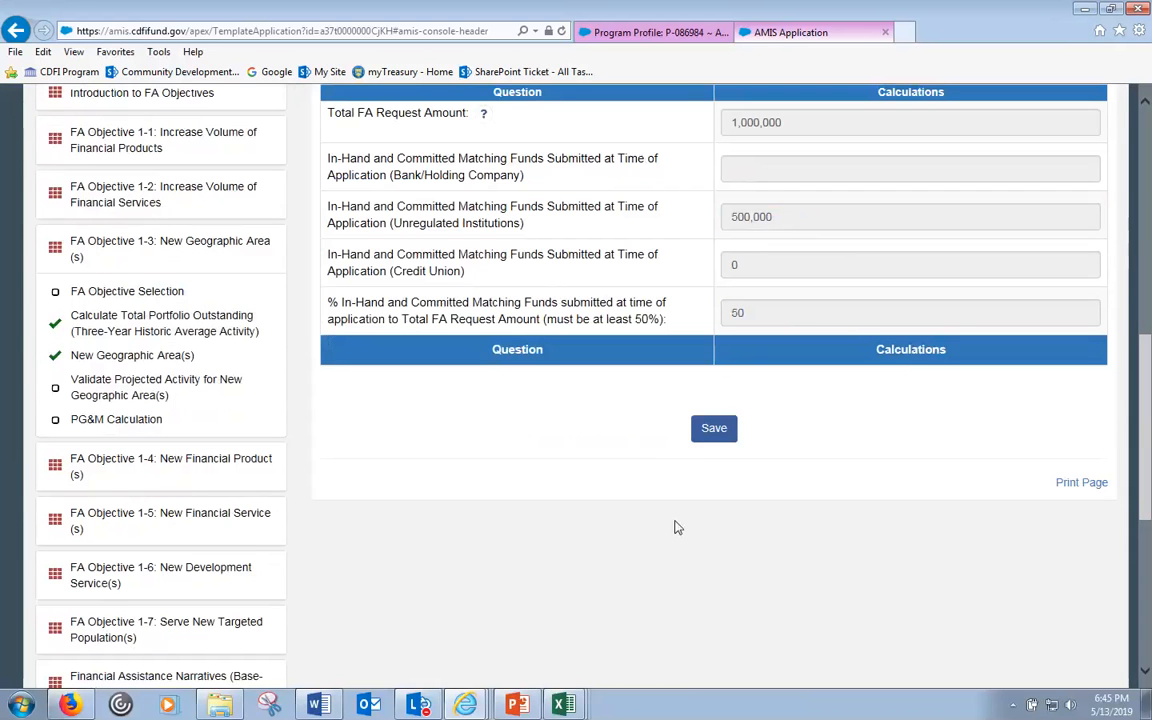
click(714, 436)
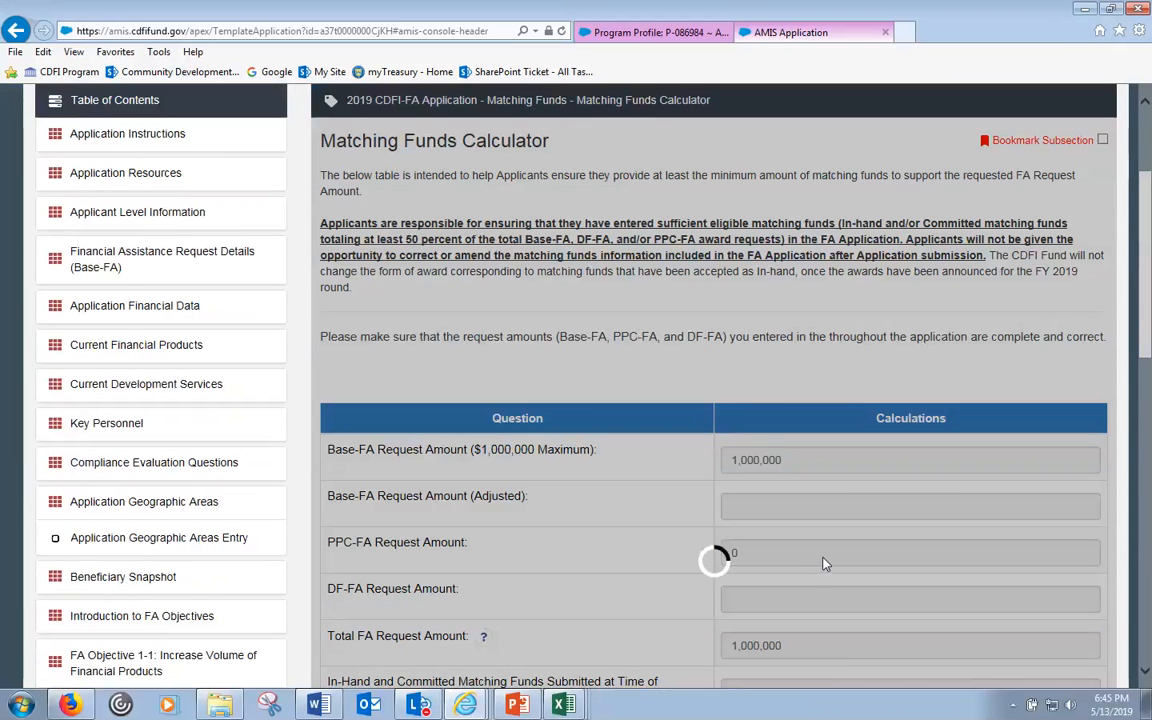
scroll(825, 565, up, 2)
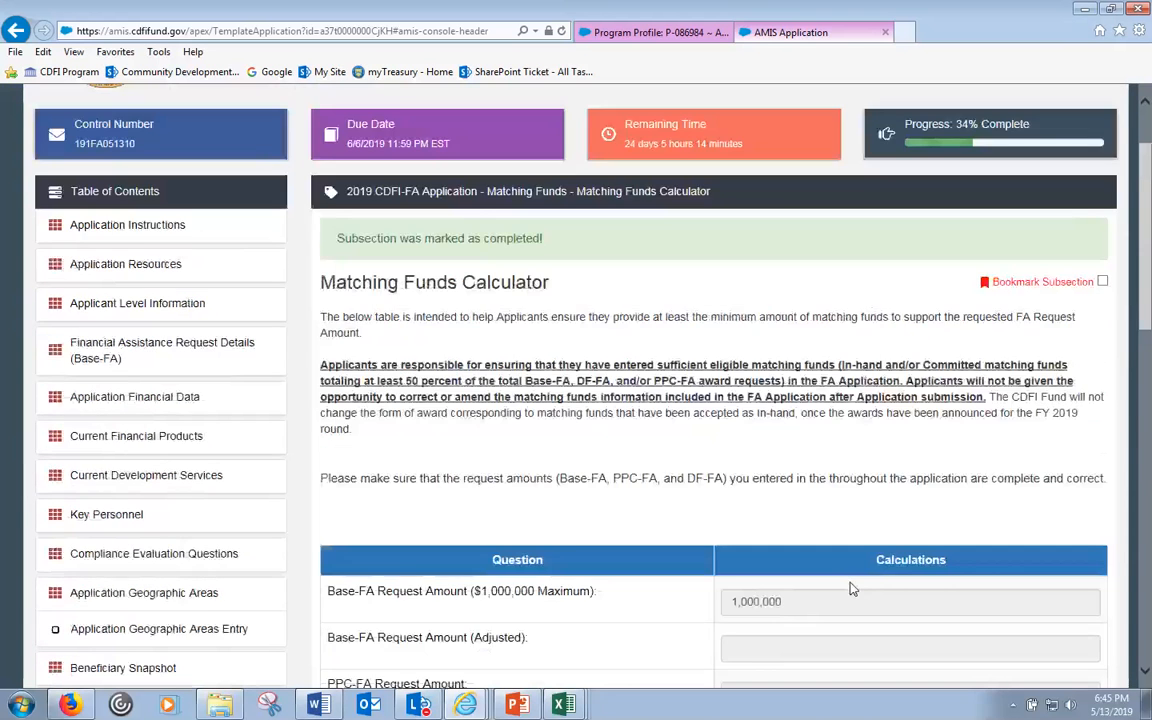
scroll(560, 367, down, 10)
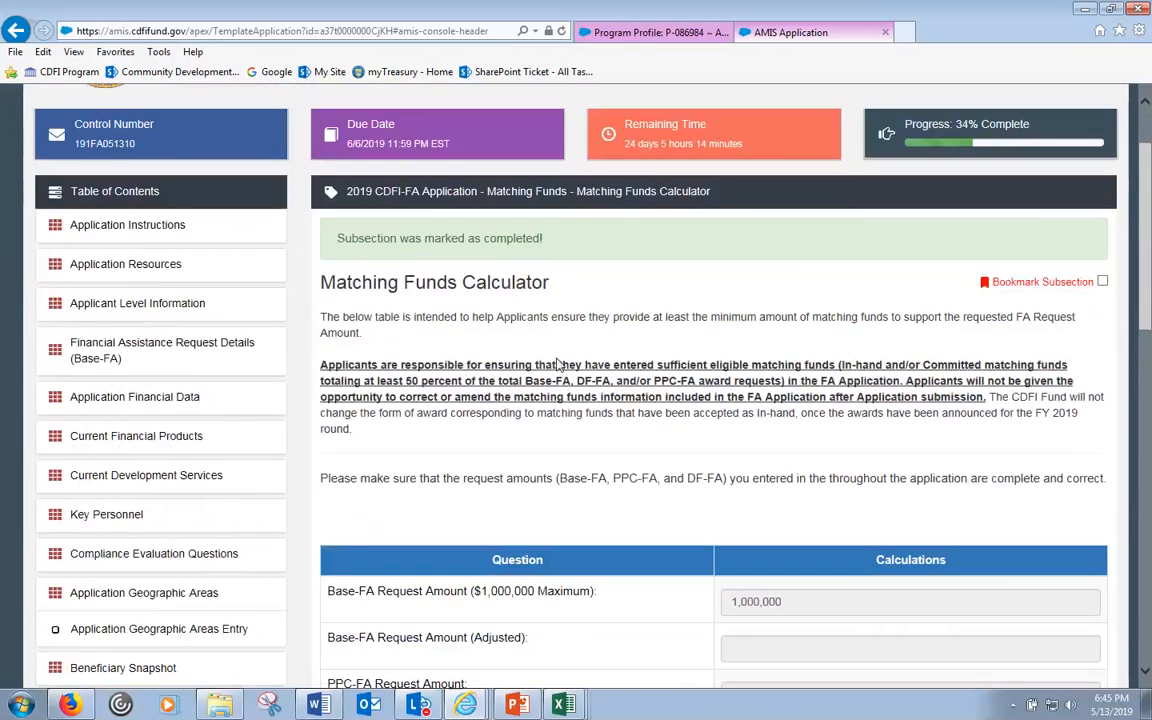
scroll(620, 368, down, 3)
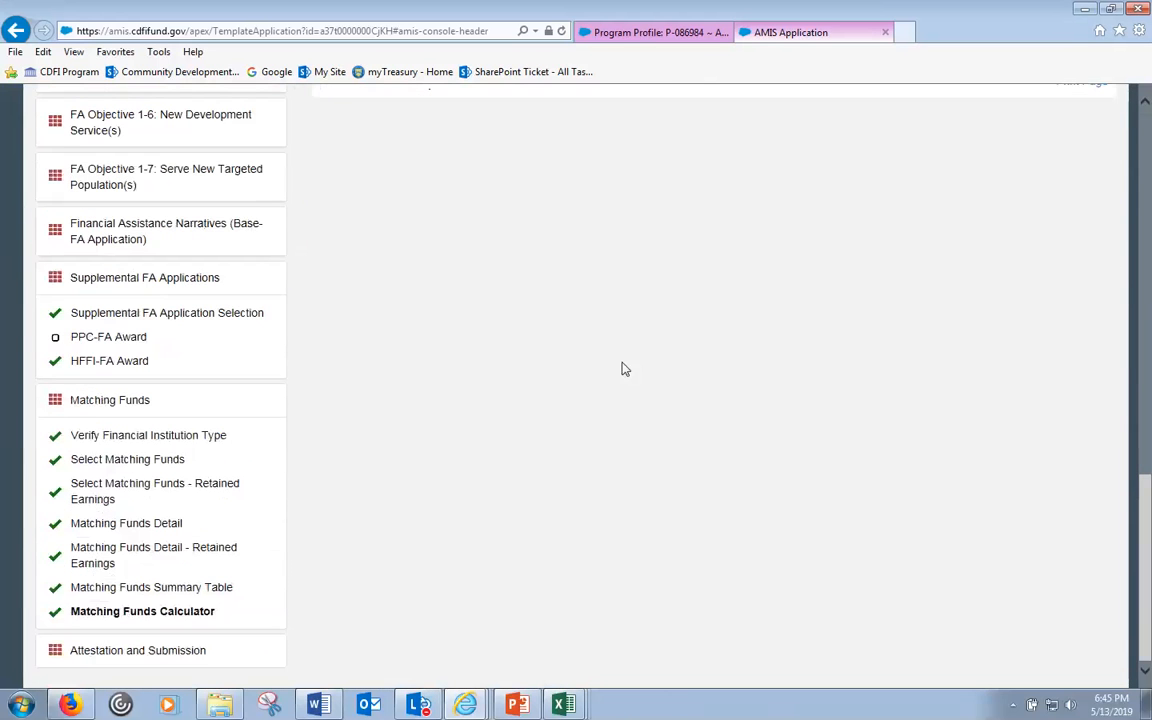
scroll(630, 432, up, 5)
scroll(553, 455, down, 5)
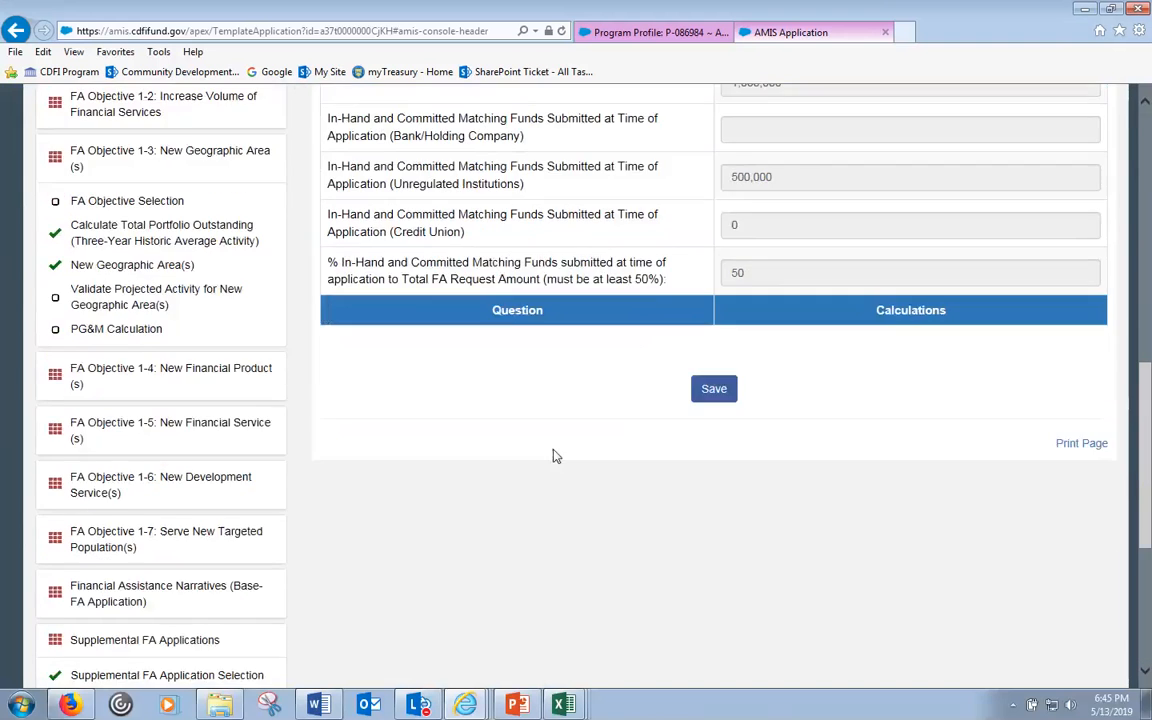
scroll(612, 573, up, 8)
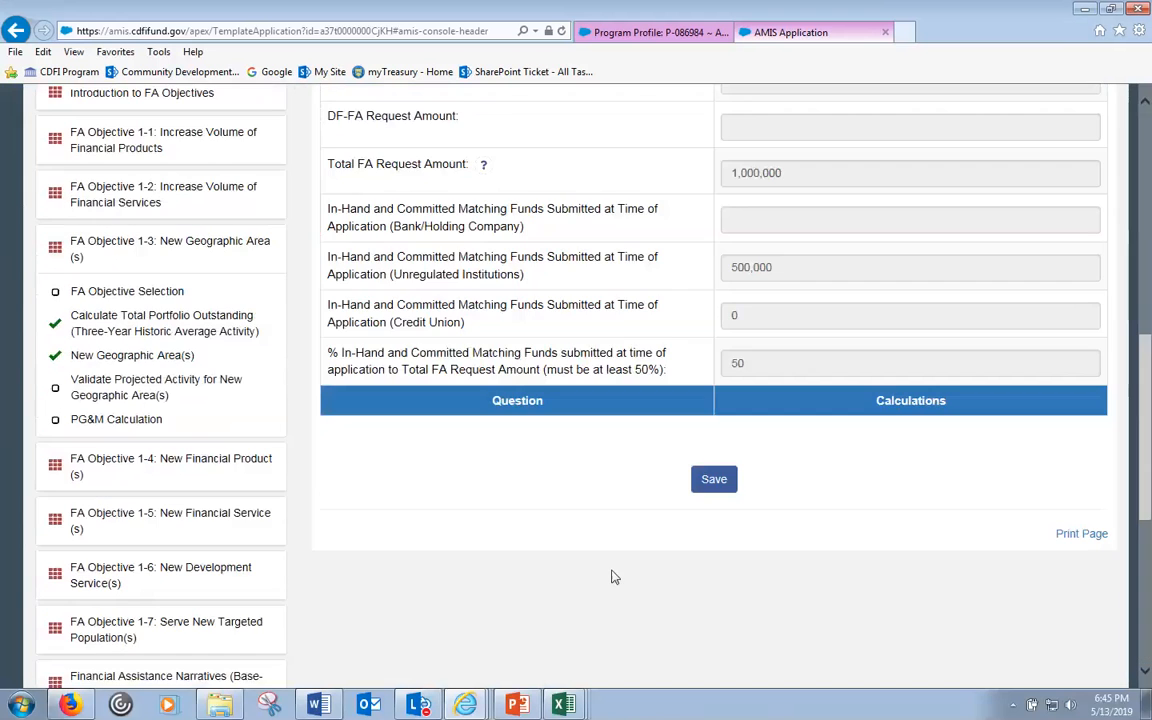
scroll(715, 535, down, 4)
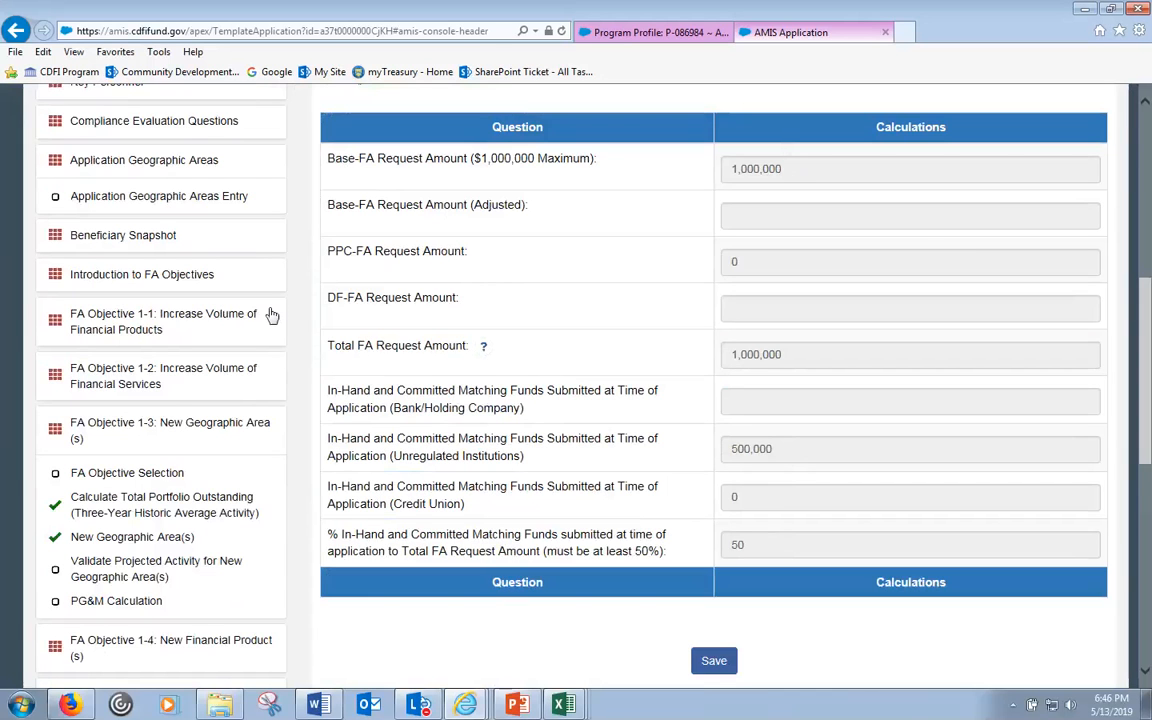
- Go to the FA Objective 1-1: Increase Volume of Financial Products section
click(237, 318)
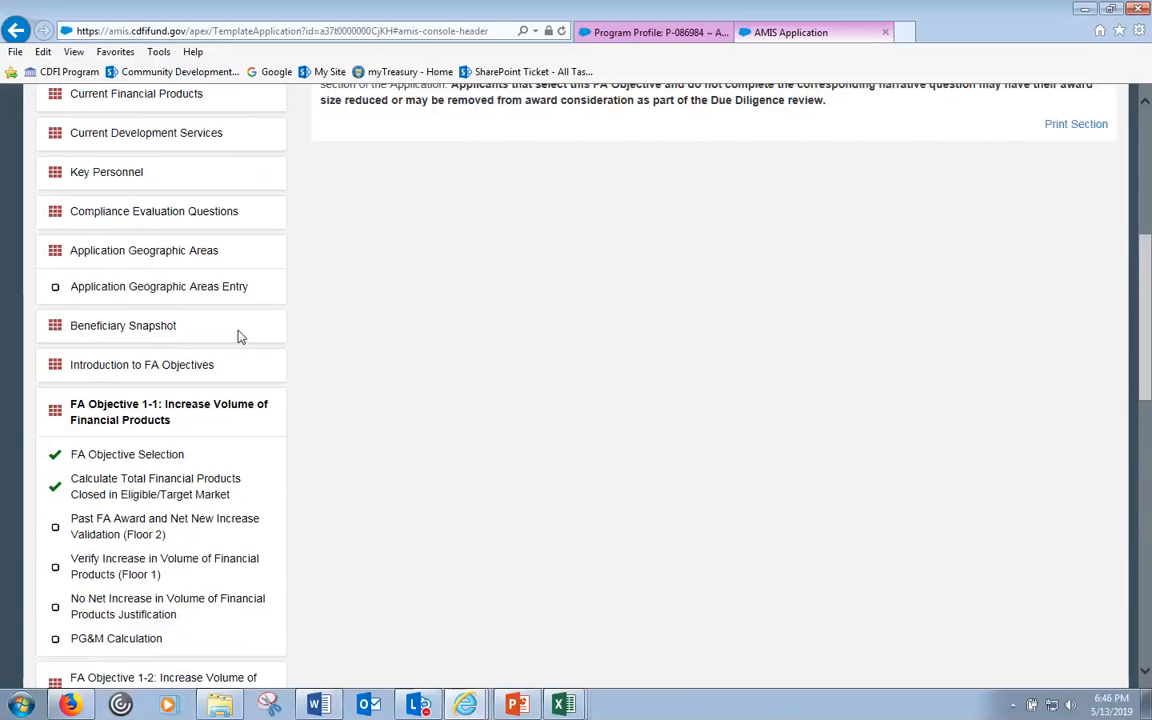
- Open Application Financial Data and scroll the table of contents to review completed subsections
scroll(249, 335, down, 2)
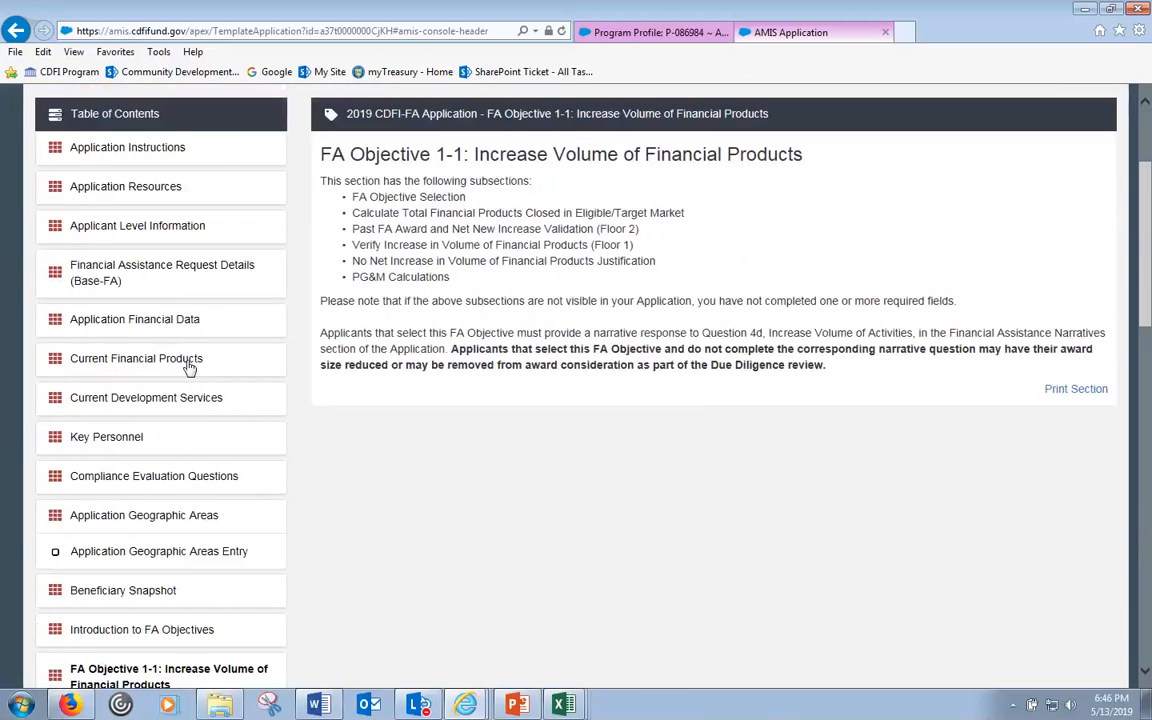
click(174, 321)
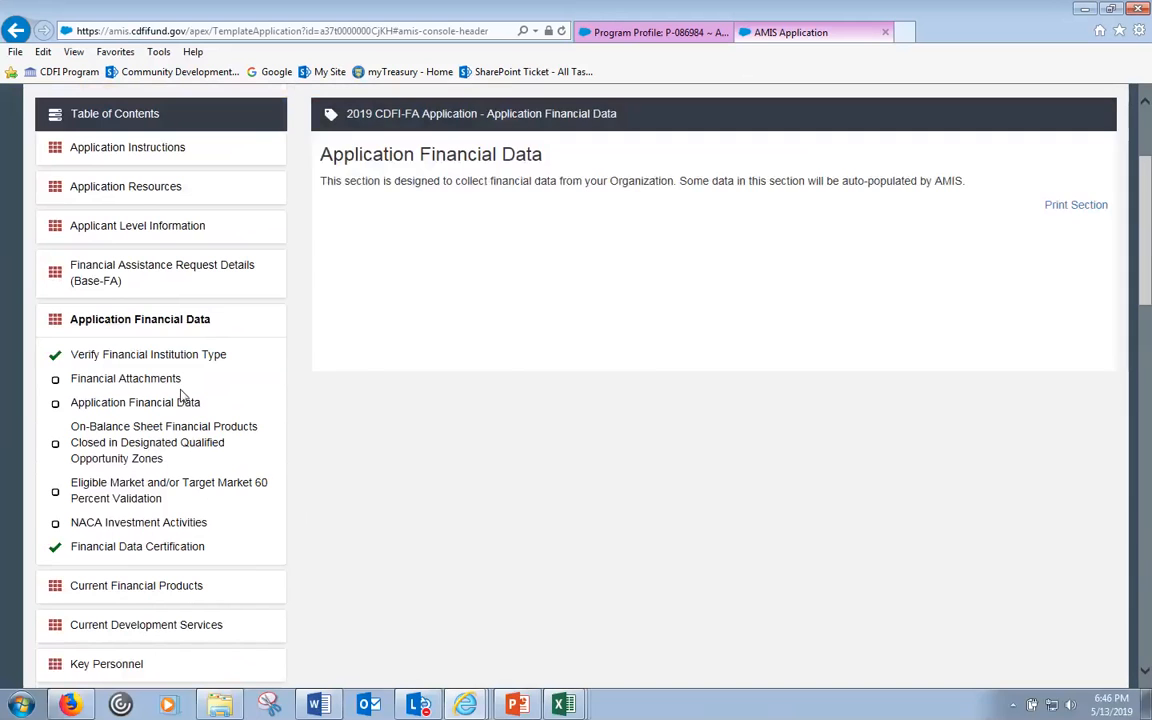
scroll(420, 620, down, 3)
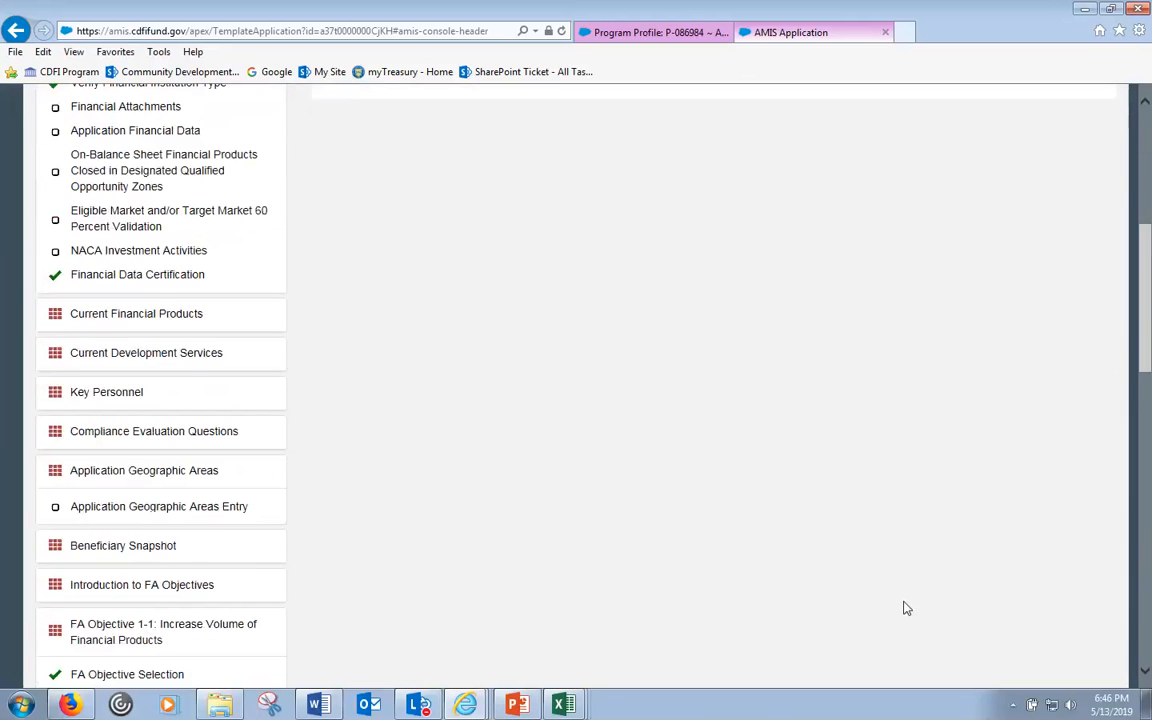
scroll(635, 425, up, 1)
scroll(640, 440, up, 4)
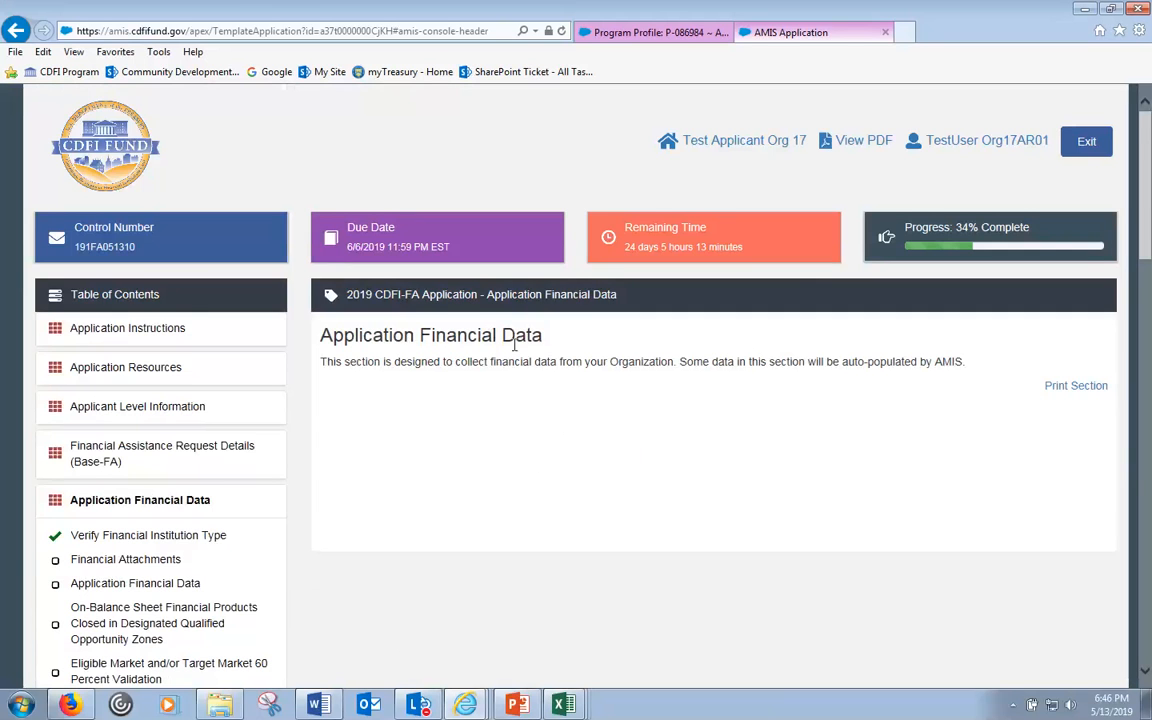
scroll(520, 365, down, 1)
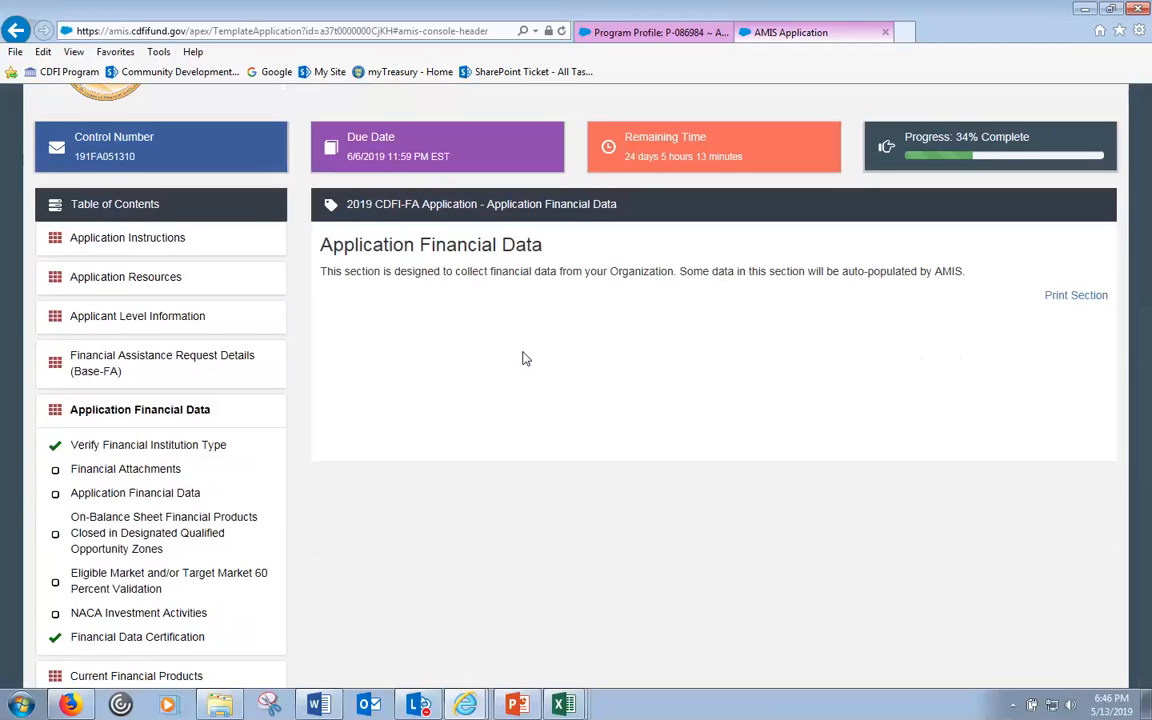
scroll(524, 358, down, 3)
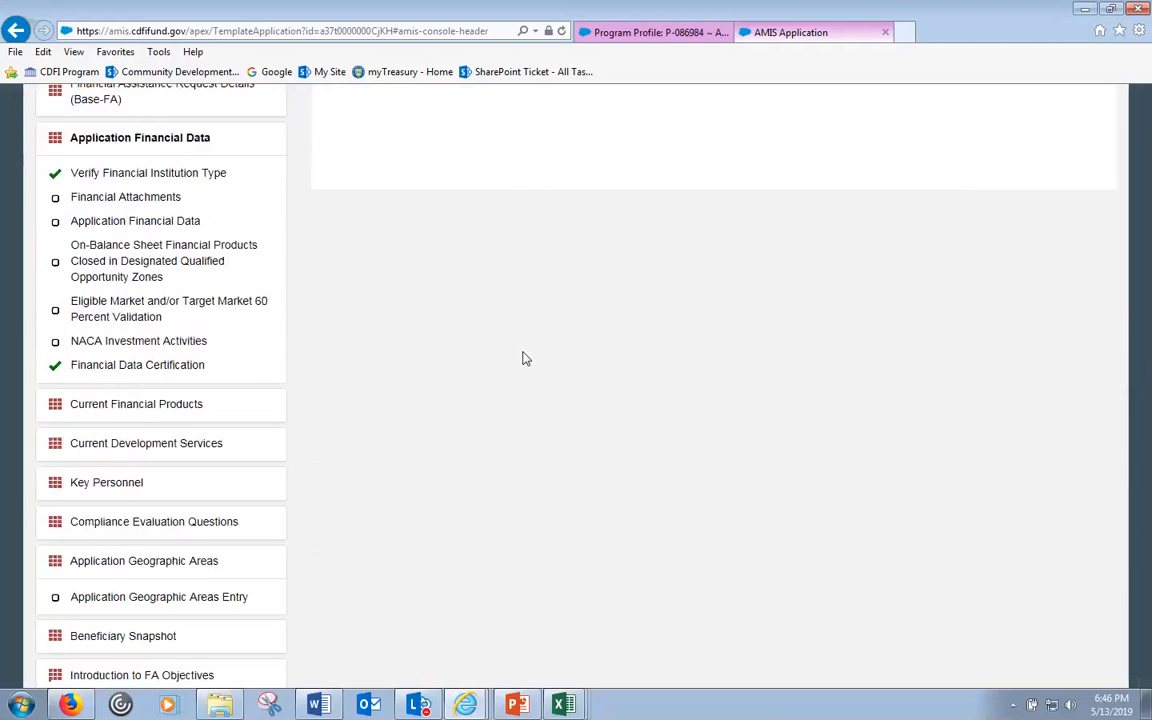
scroll(526, 356, up, 2)
scroll(528, 355, down, 3)
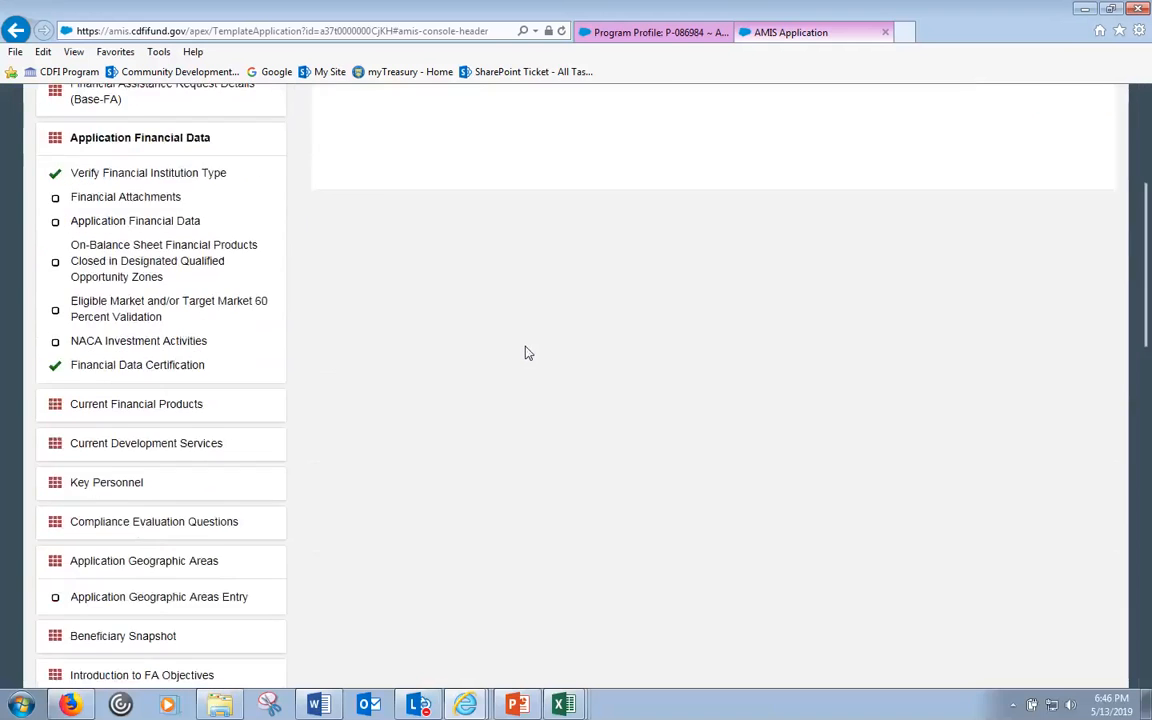
scroll(530, 353, down, 6)
scroll(530, 355, up, 1)
scroll(531, 358, down, 5)
scroll(530, 358, down, 3)
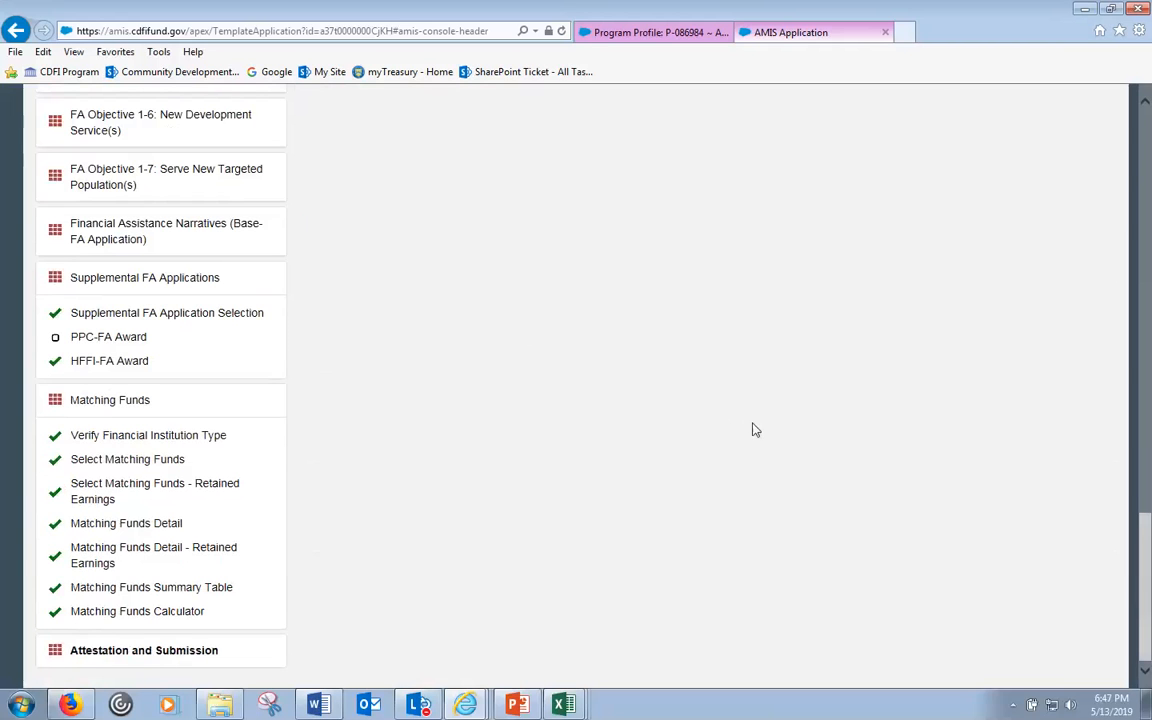
scroll(761, 428, up, 5)
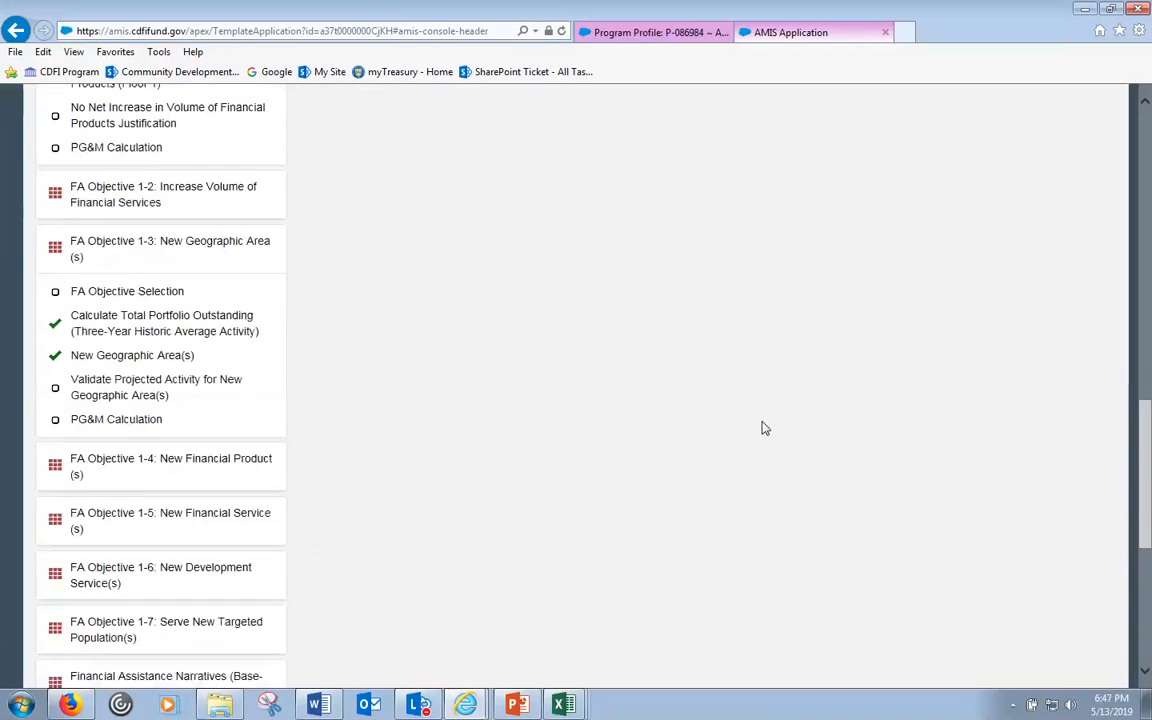
scroll(767, 430, down, 5)
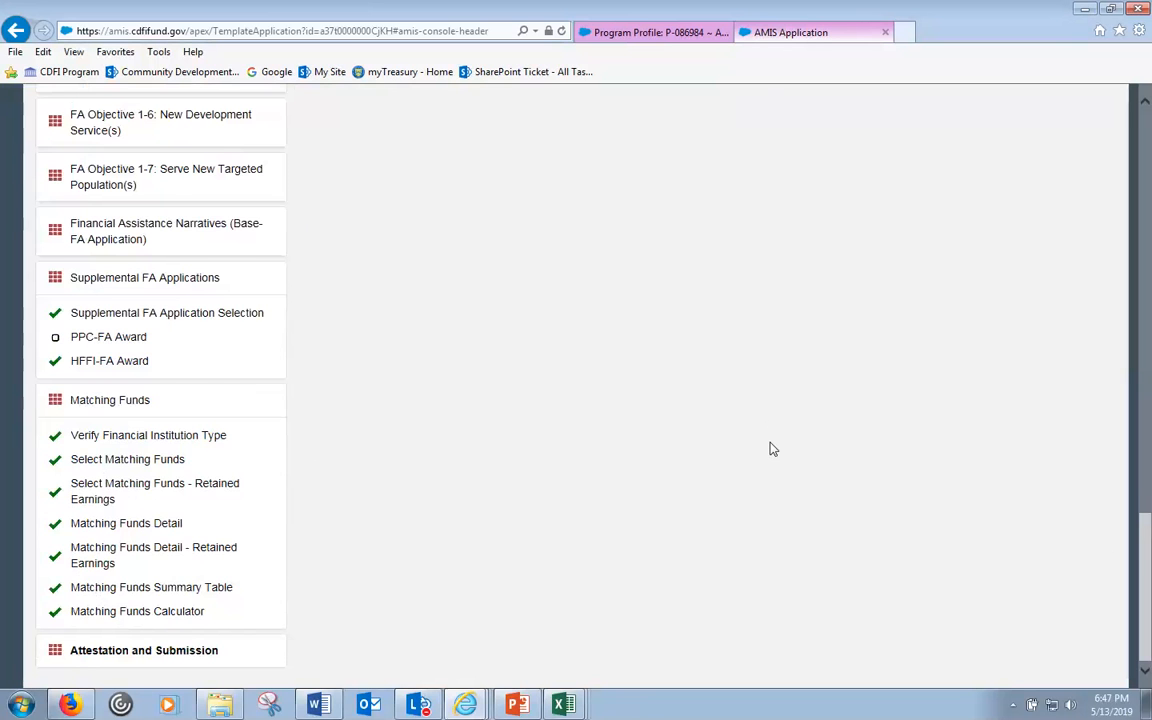
scroll(770, 449, up, 15)
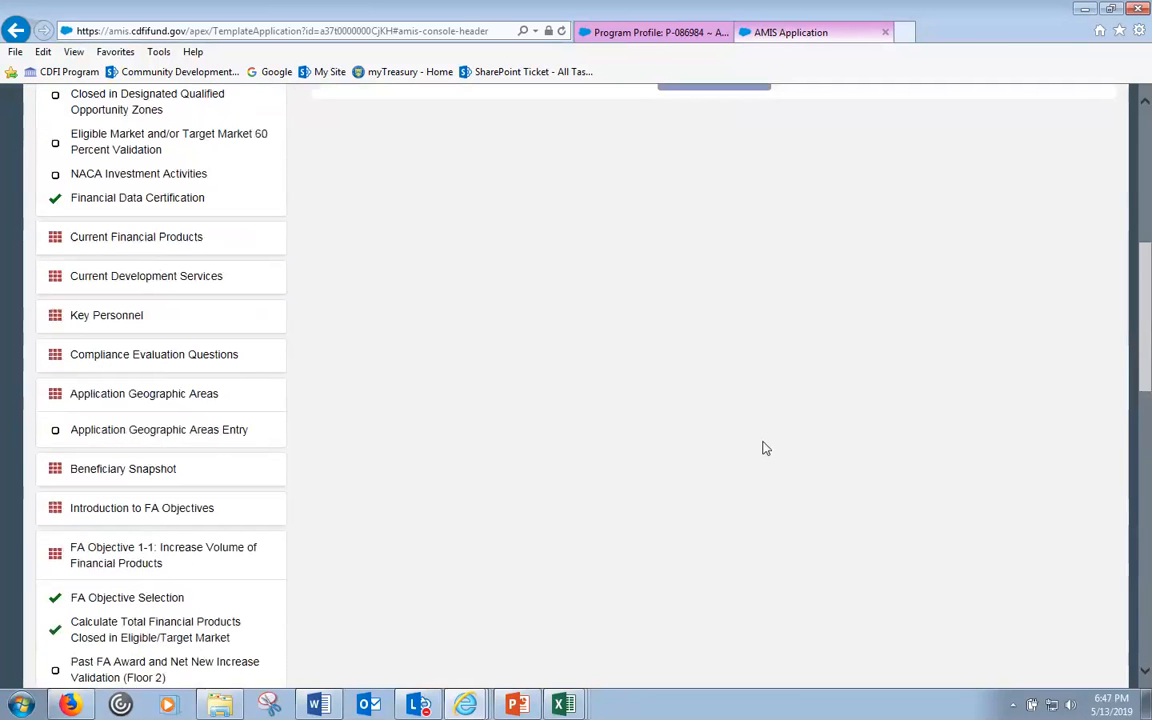
- Agree to the Authorized Representative attestation terms so the signature is dated 5/13/2019 6:47 PM
scroll(763, 448, up, 4)
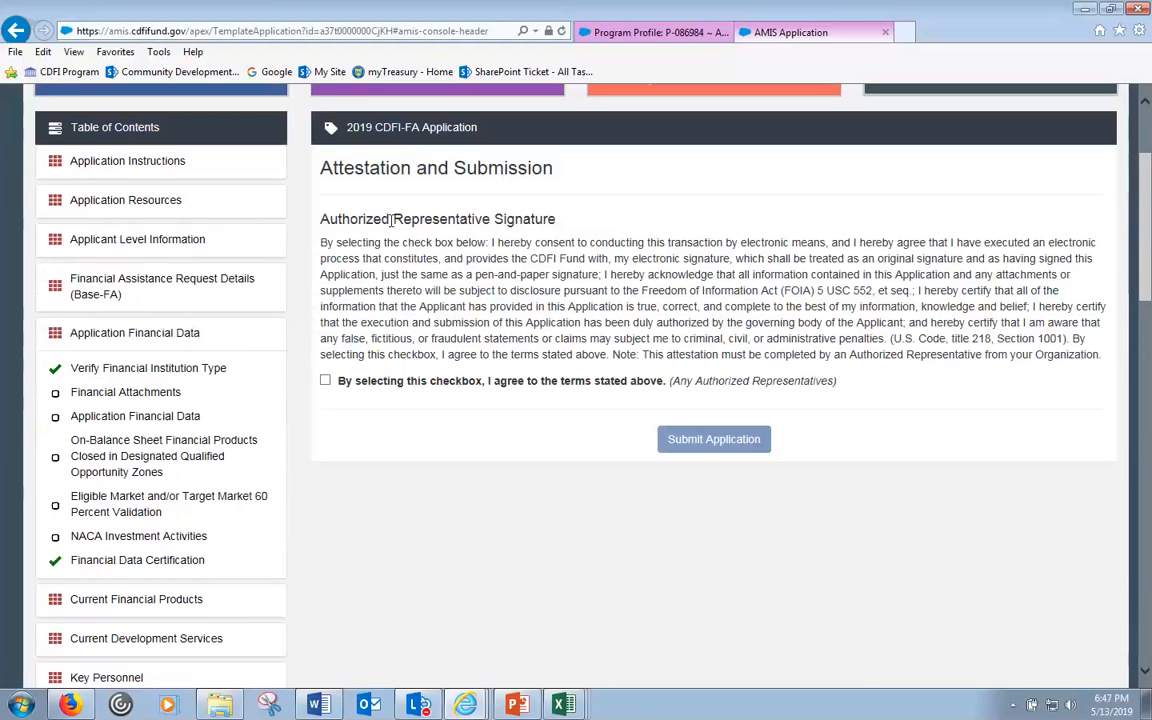
drag(672, 380, 834, 381)
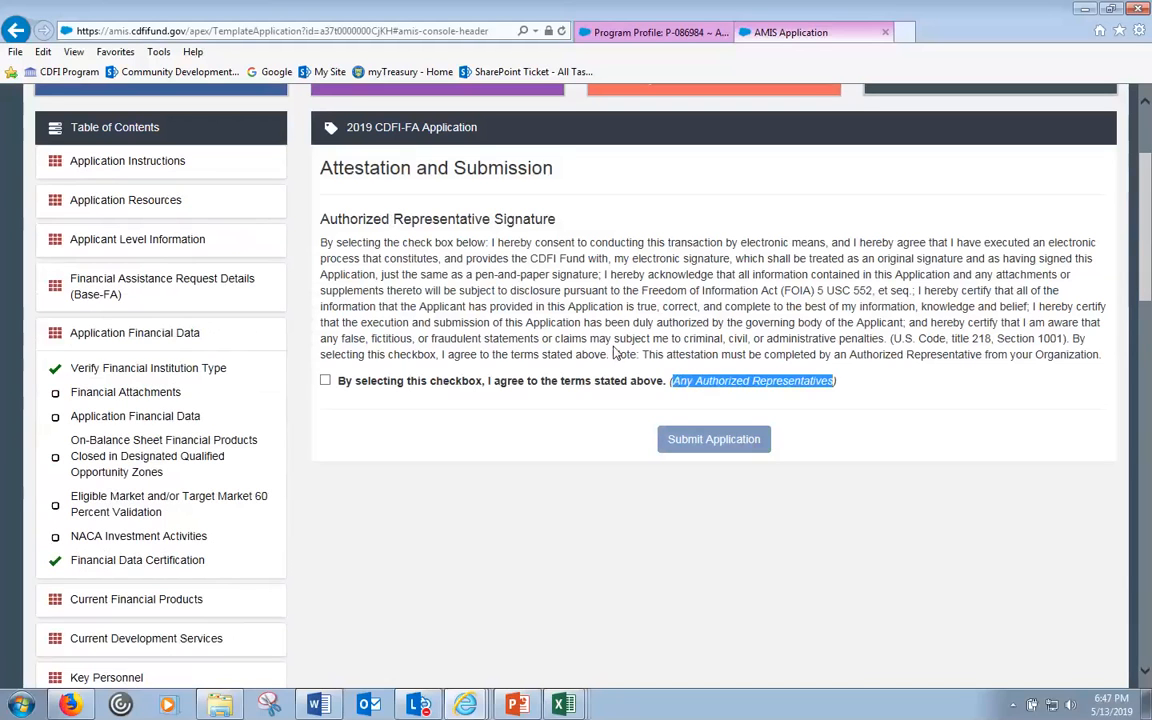
click(325, 382)
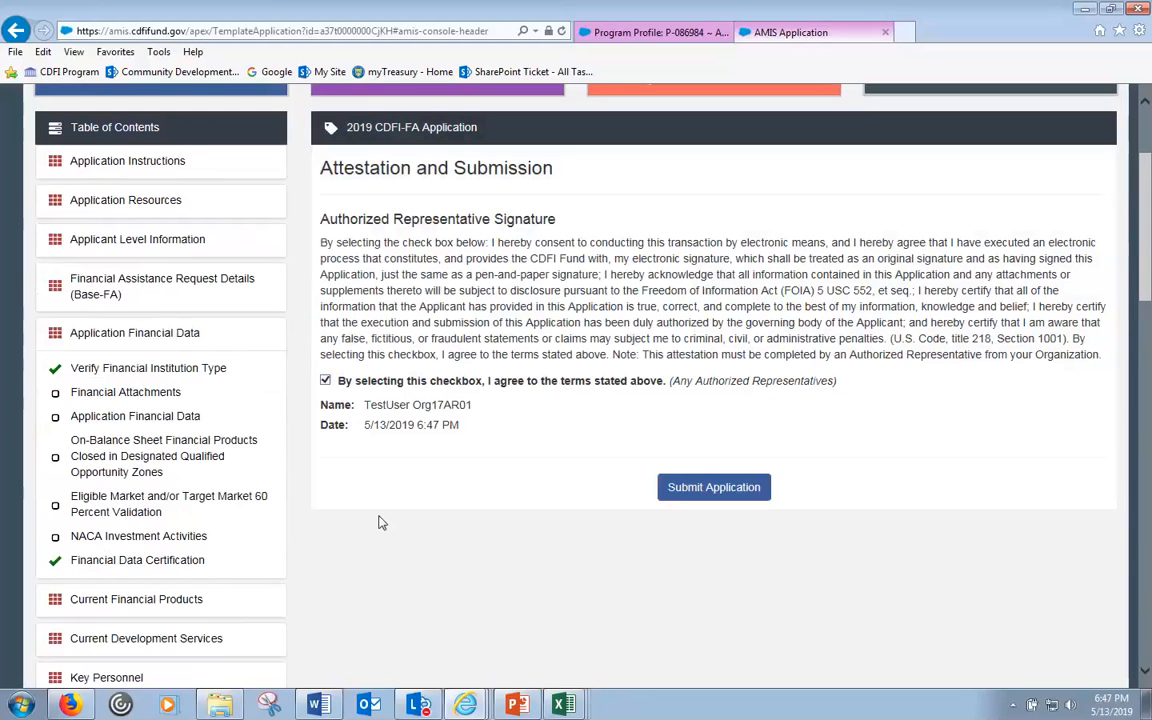
scroll(380, 522, down, 15)
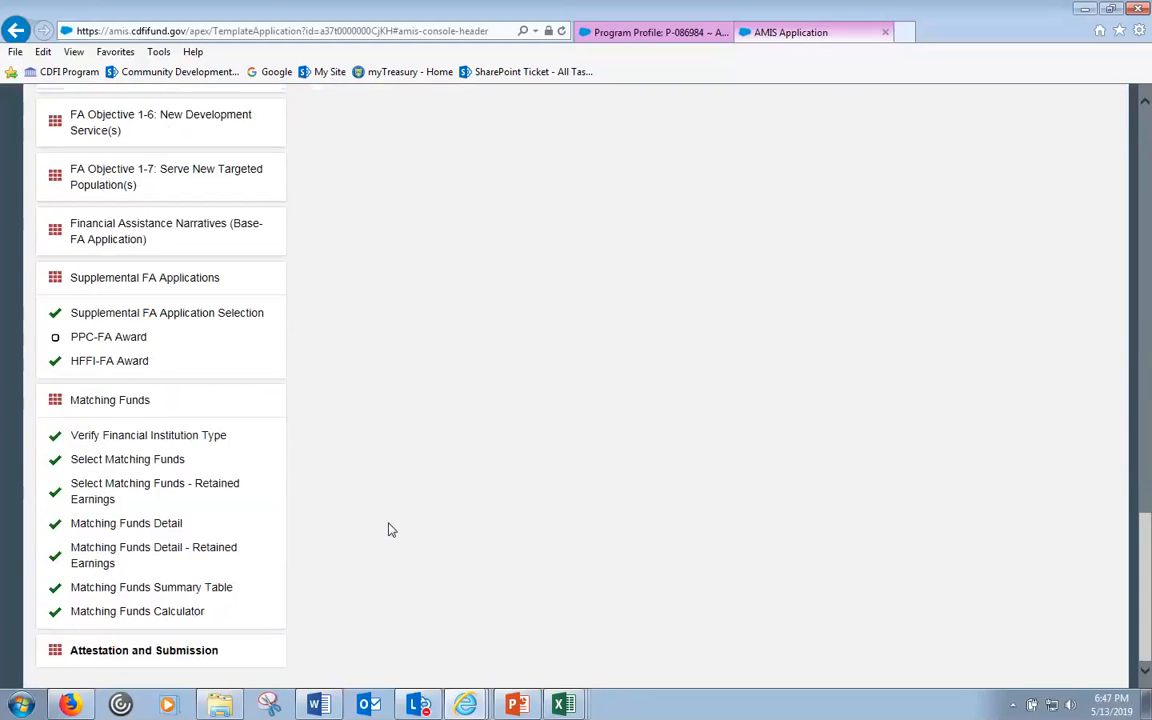
scroll(507, 595, up, 10)
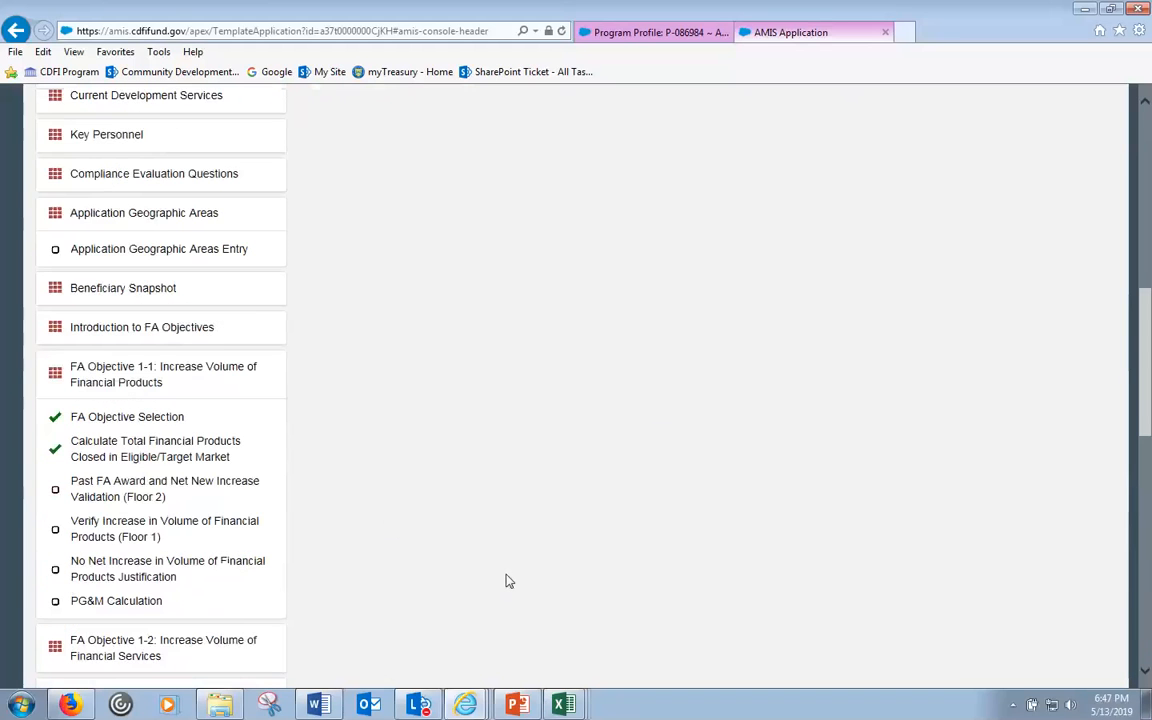
scroll(507, 581, up, 10)
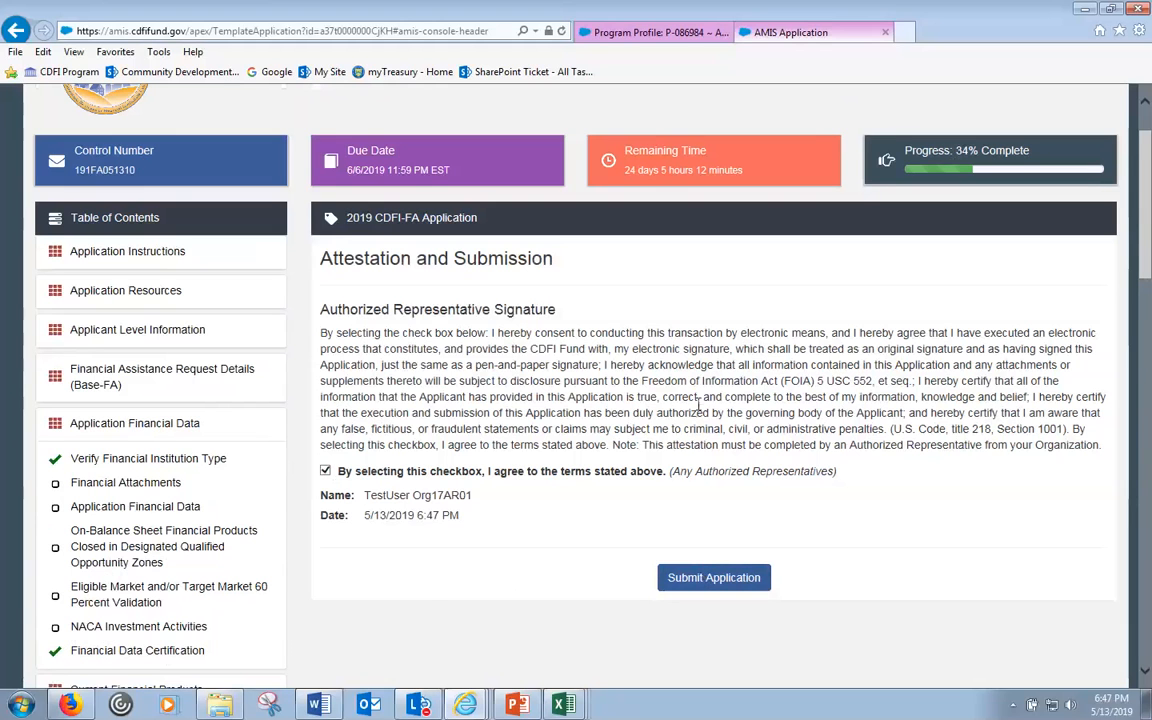
scroll(782, 560, up, 1)
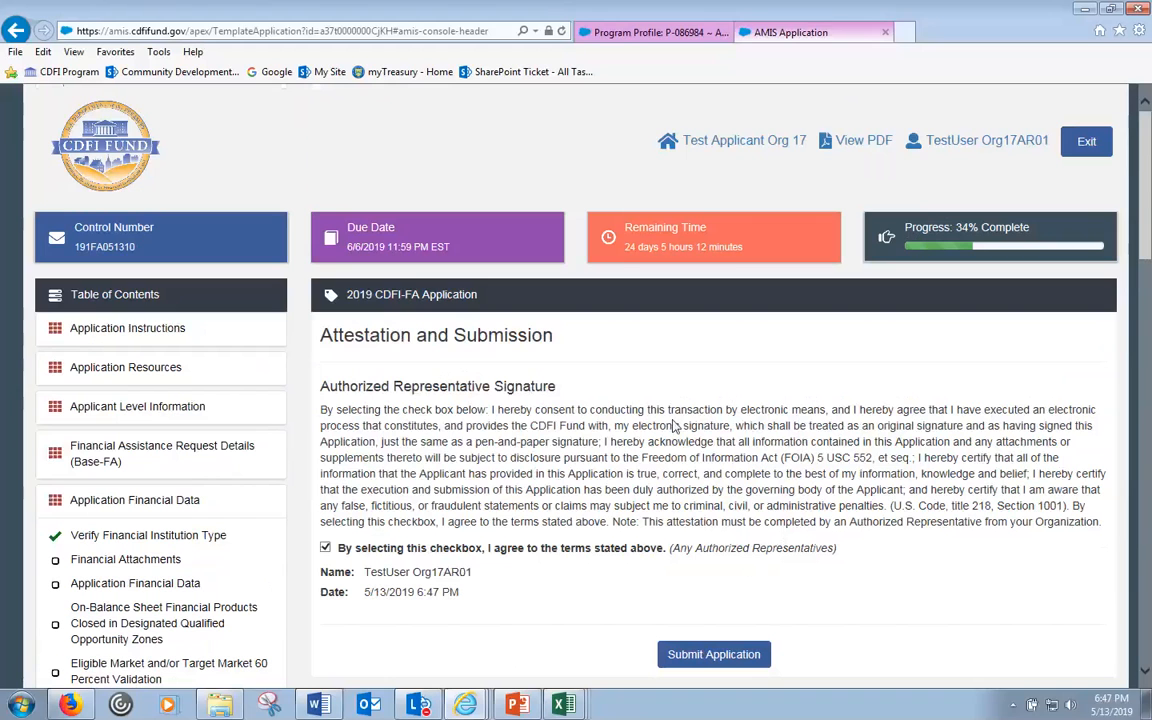
scroll(679, 409, down, 2)
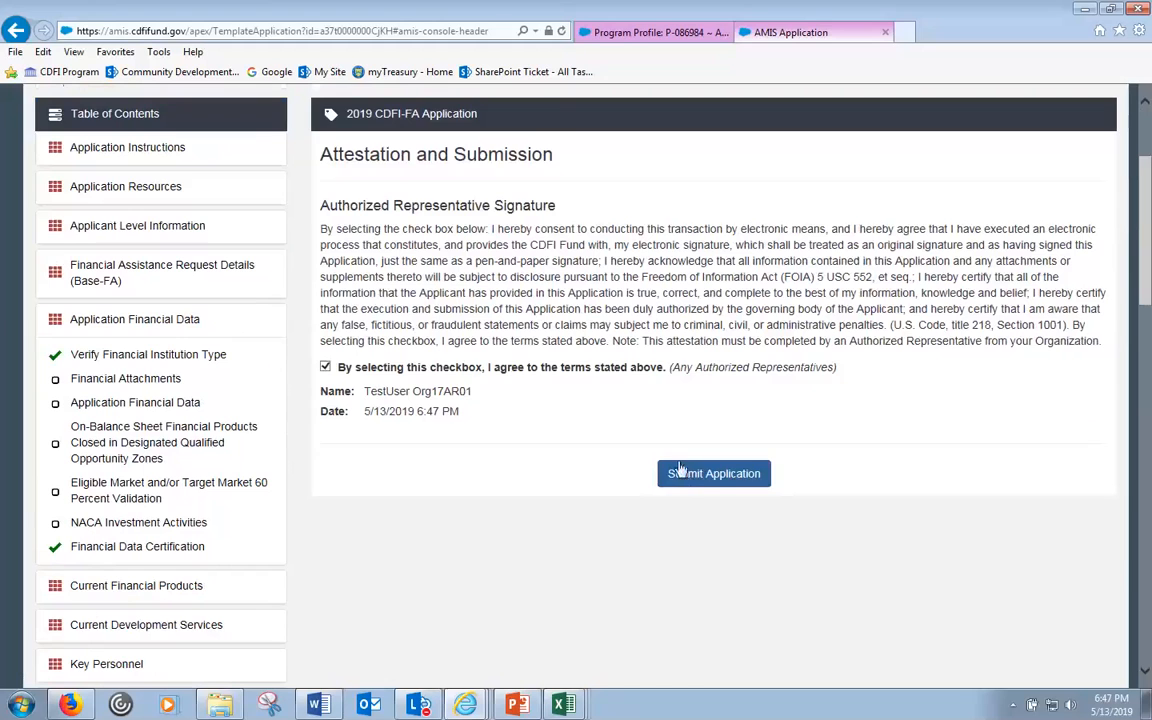
- Submit the application and confirm the submission in the dialog
click(705, 476)
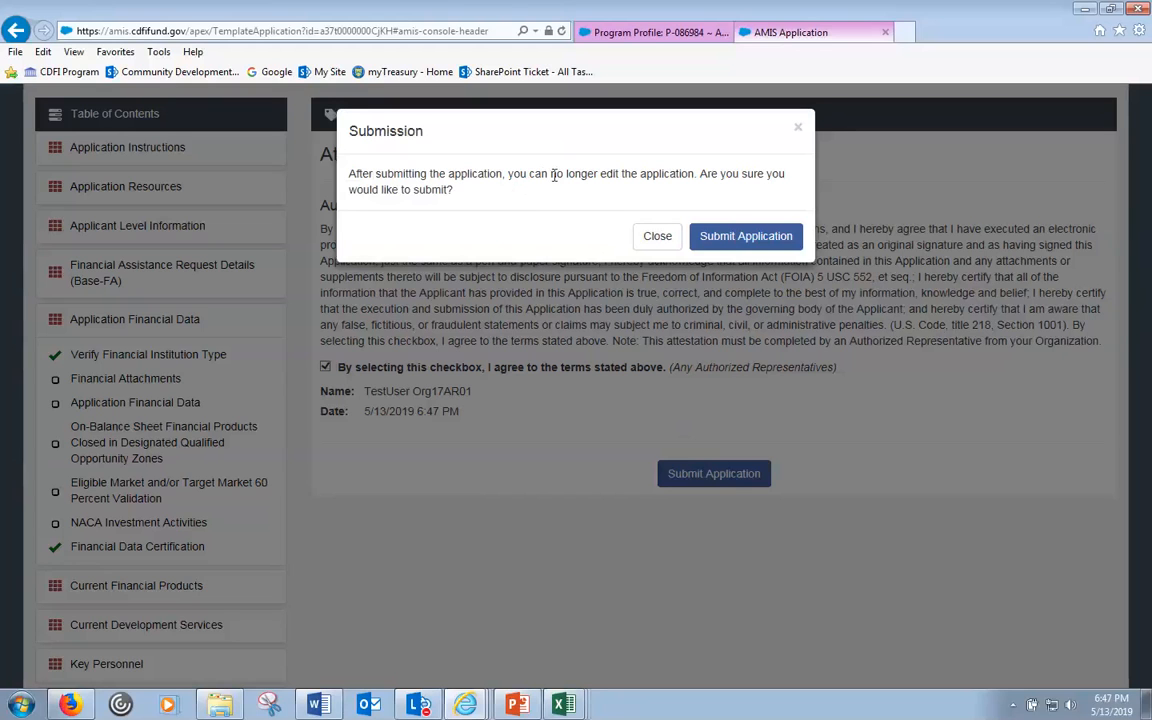
click(716, 236)
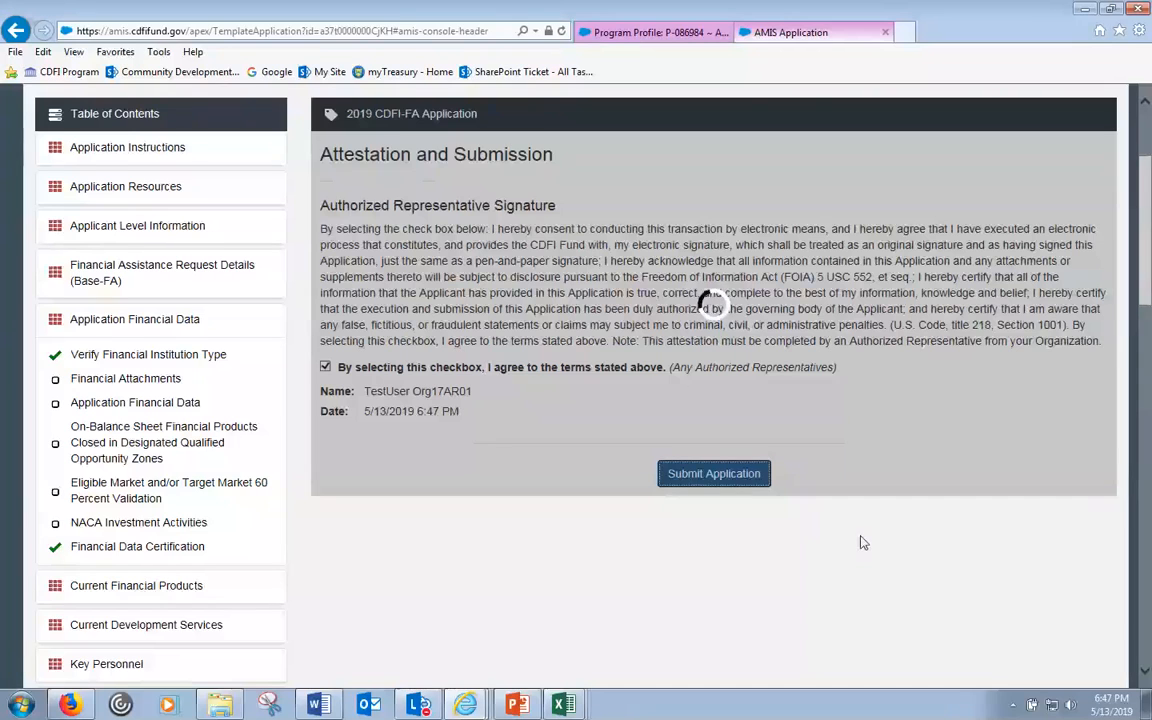
scroll(864, 542, down, 5)
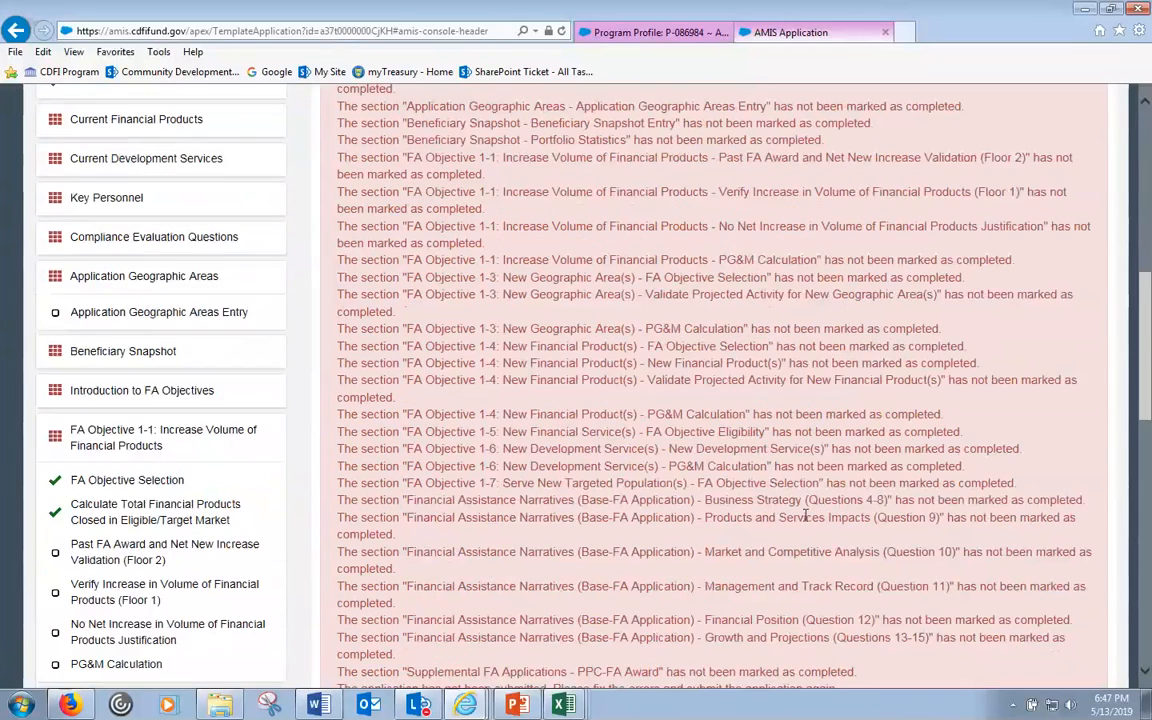
scroll(864, 542, down, 4)
drag(1149, 387, 1145, 280)
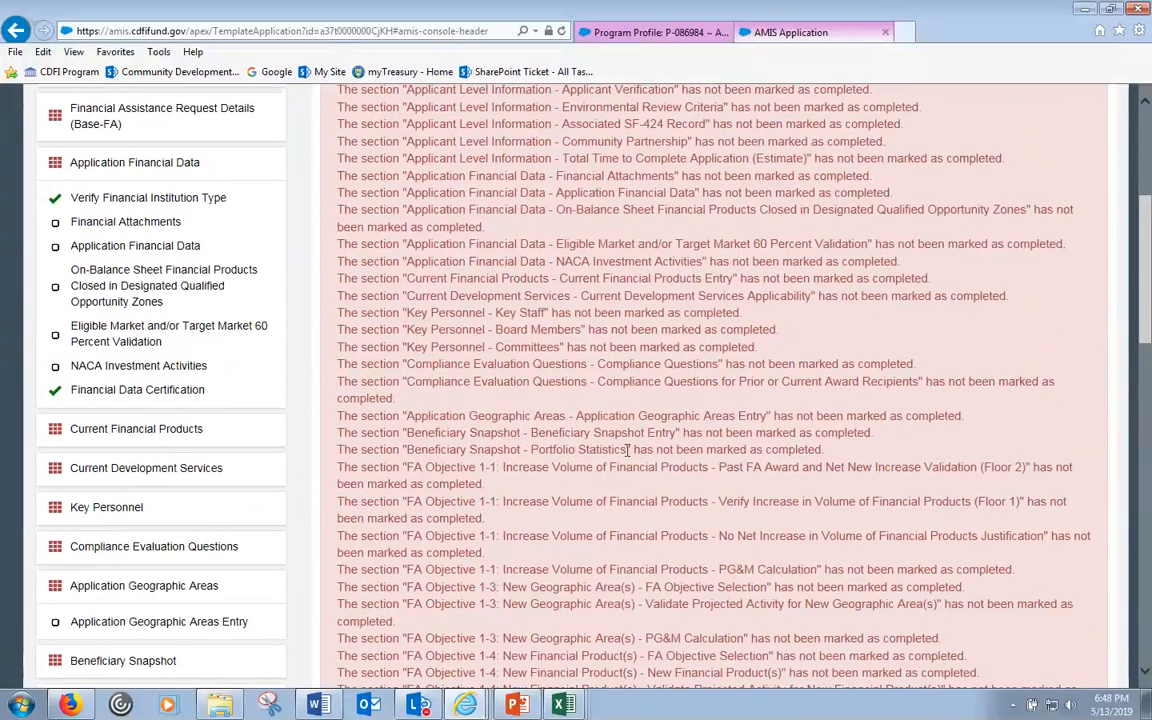
- Review the validation errors for PPC-FA Award, FA Objective 1-1 and the incomplete sections
scroll(628, 450, up, 4)
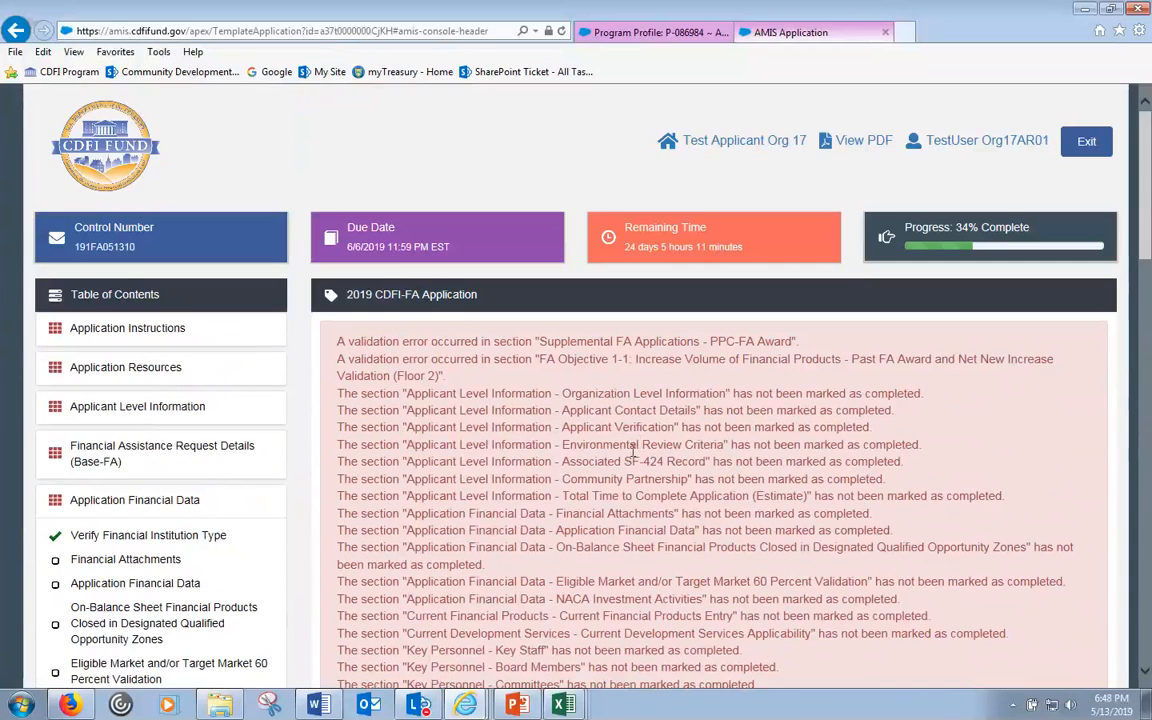
scroll(632, 451, down, 10)
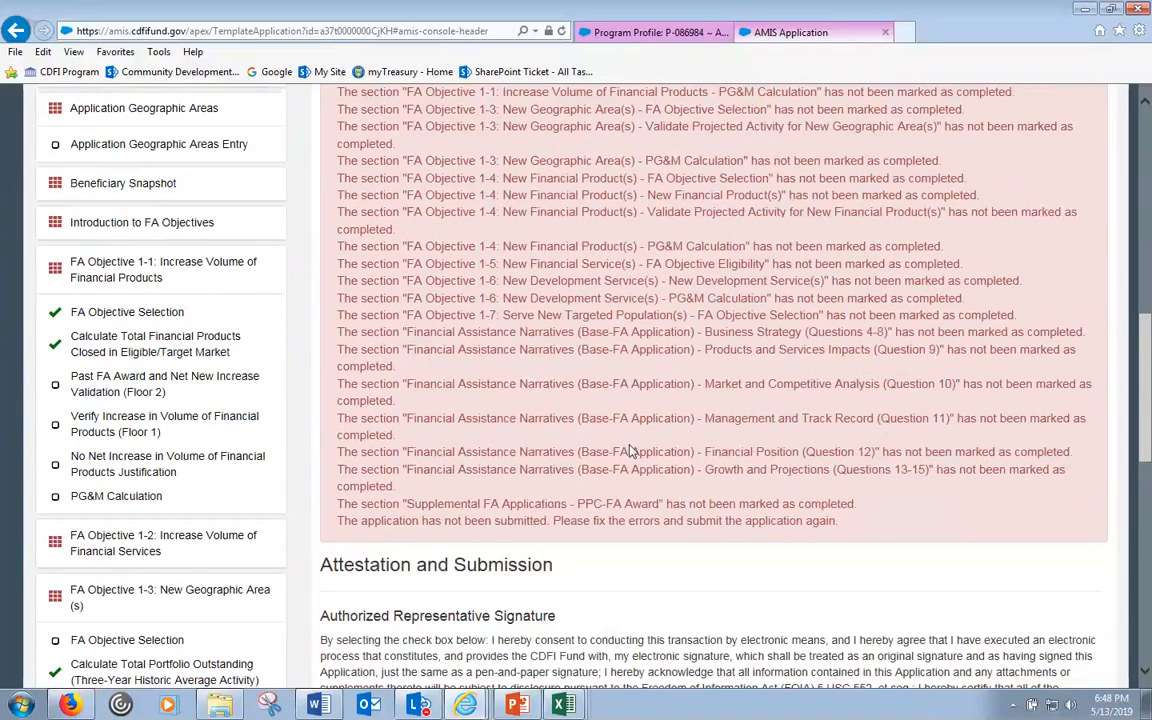
scroll(632, 450, down, 1)
scroll(632, 448, down, 3)
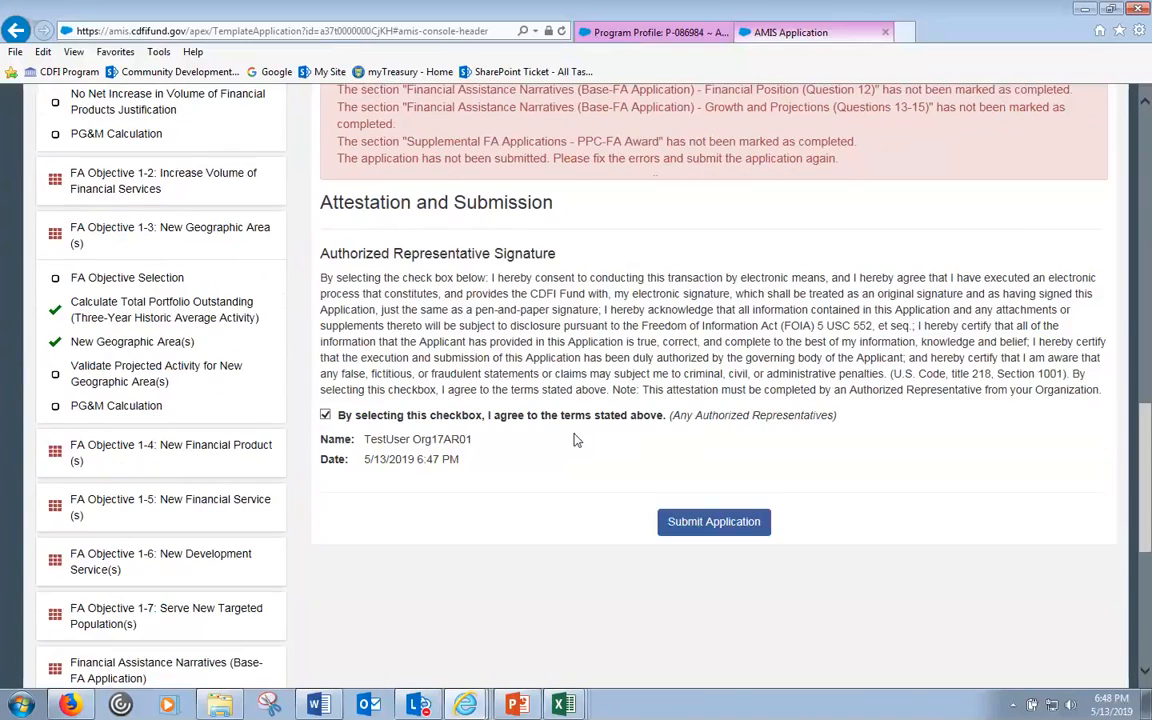
scroll(552, 450, up, 1)
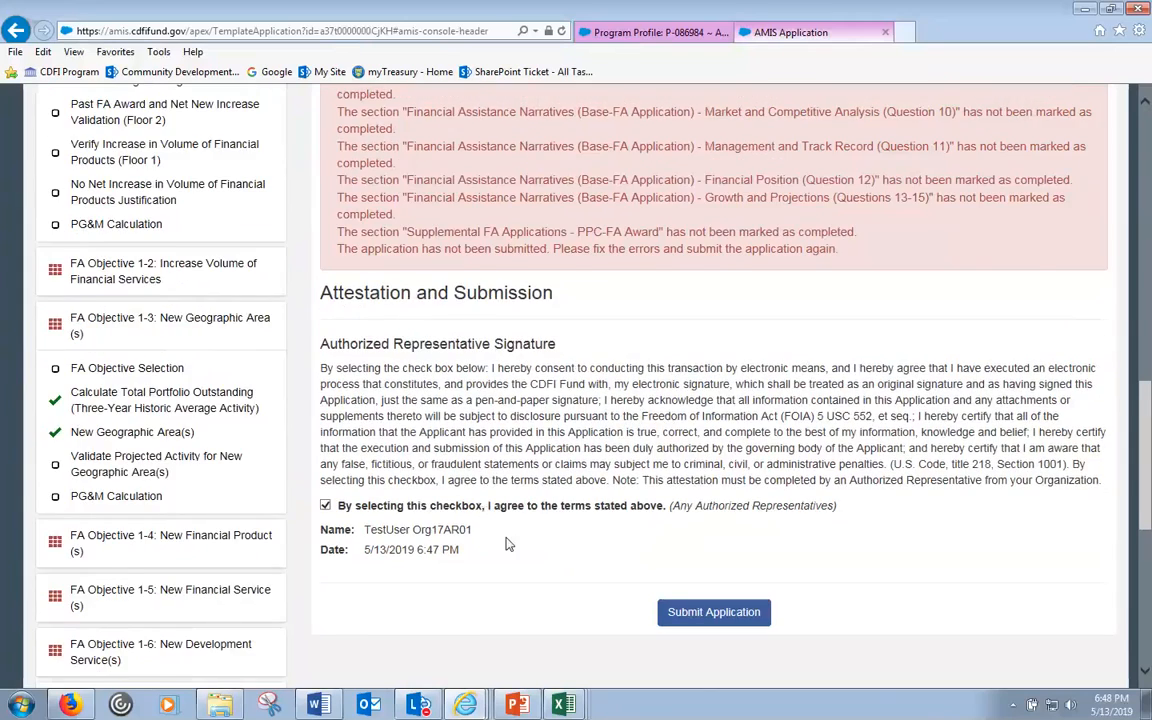
scroll(506, 540, up, 1)
scroll(507, 538, up, 15)
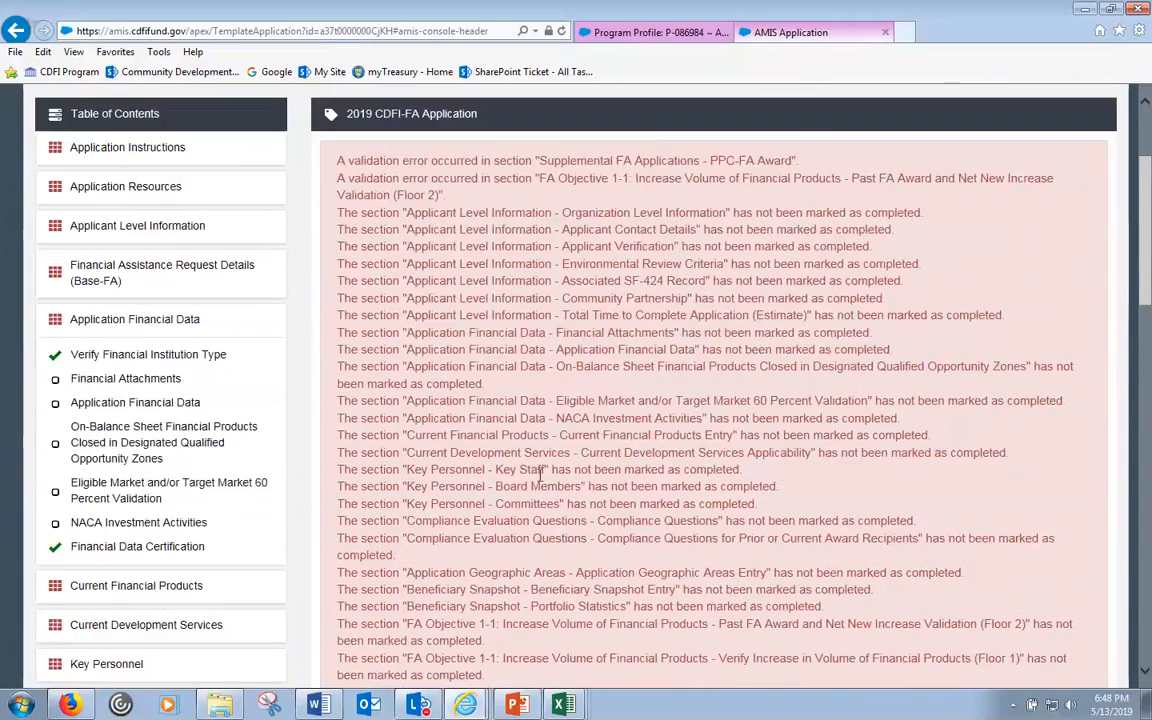
scroll(547, 460, down, 11)
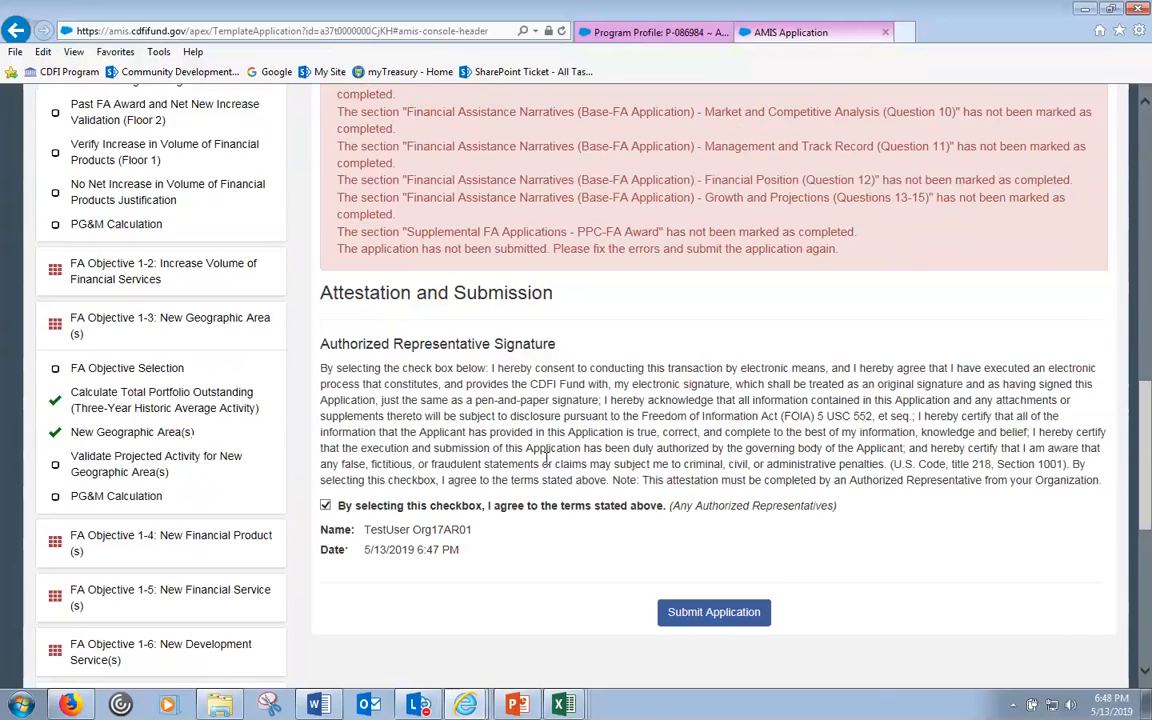
scroll(548, 462, up, 6)
scroll(548, 462, up, 6)
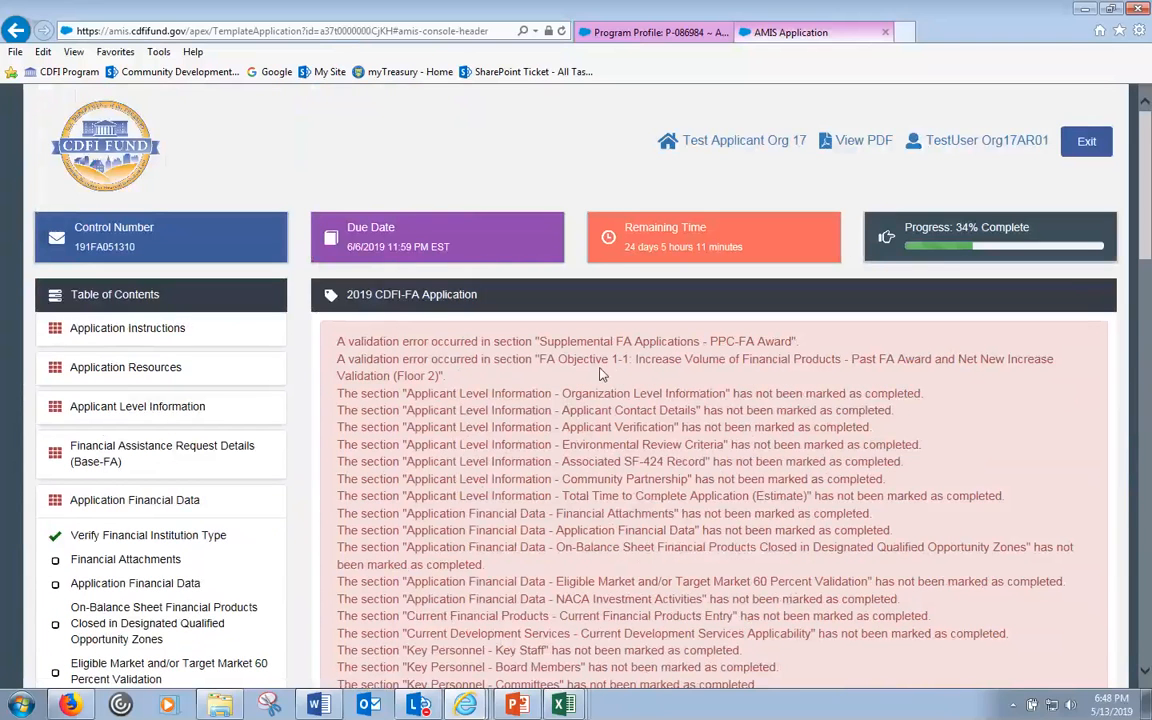
drag(539, 341, 960, 393)
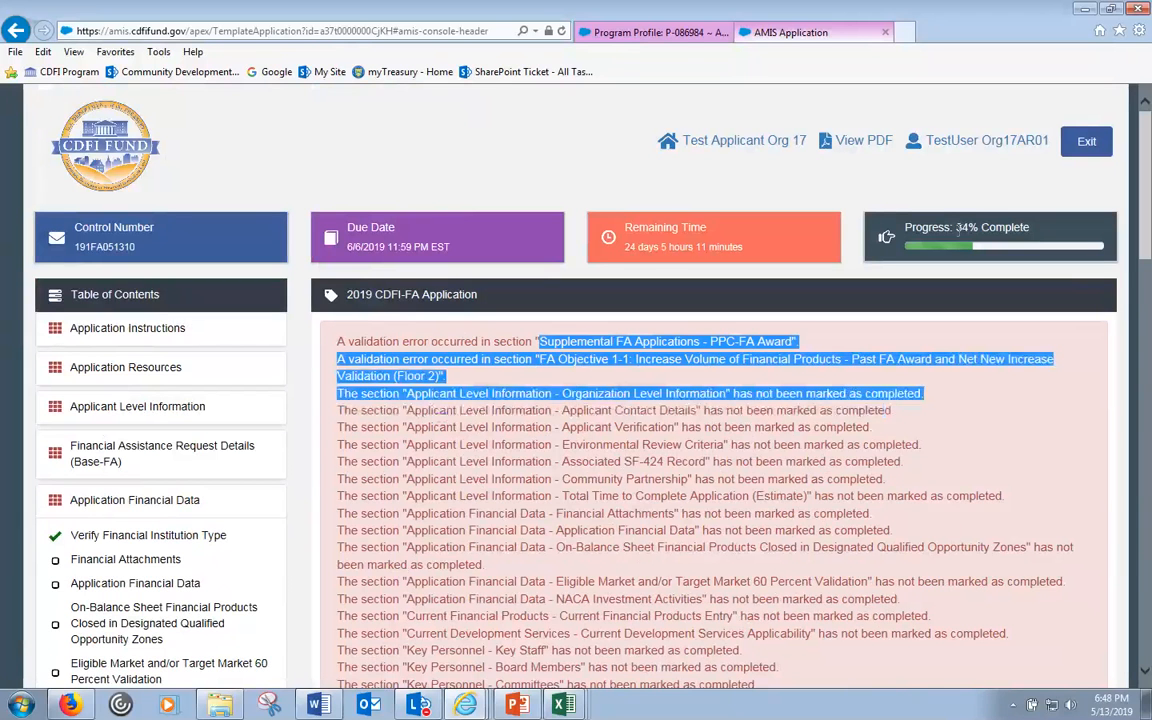
click(958, 227)
double_click(958, 227)
click(734, 471)
scroll(734, 471, down, 11)
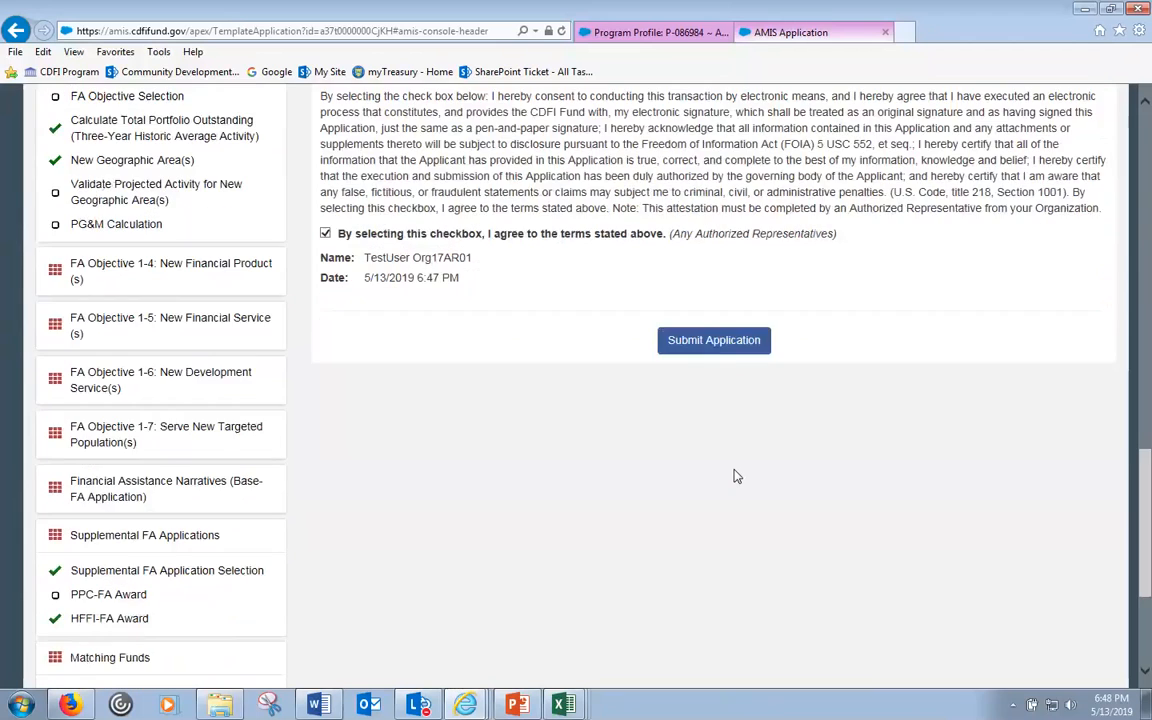
scroll(725, 483, up, 4)
scroll(690, 520, down, 4)
scroll(440, 527, down, 1)
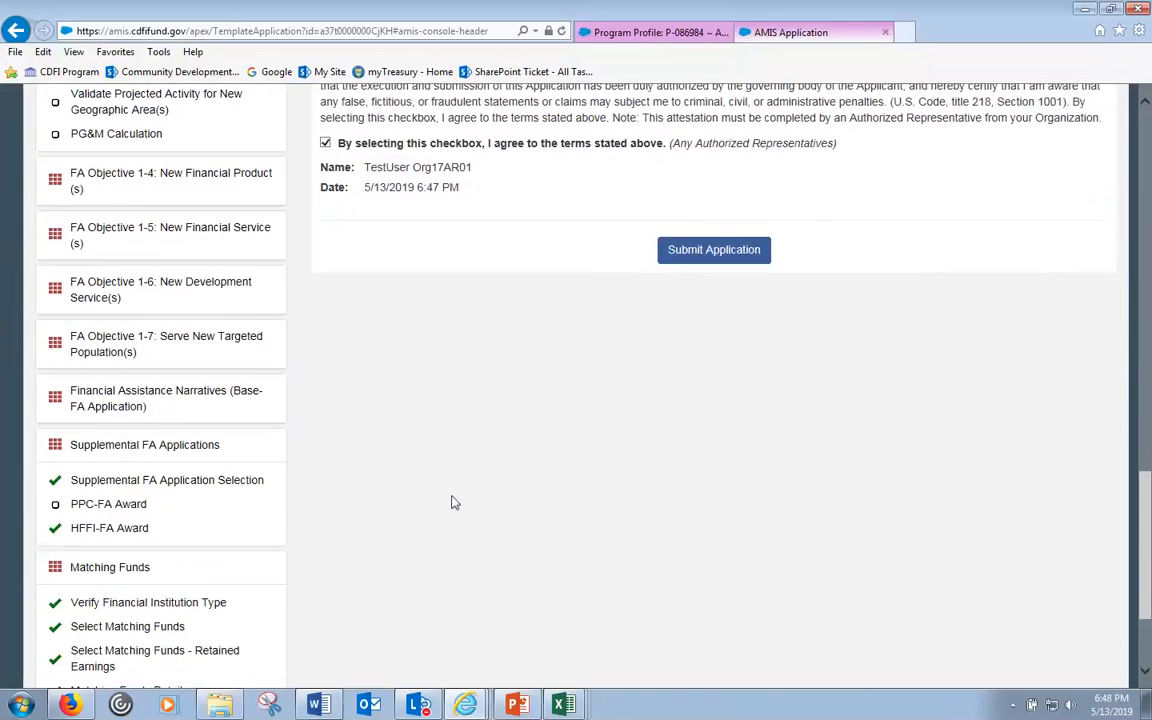
scroll(445, 510, up, 2)
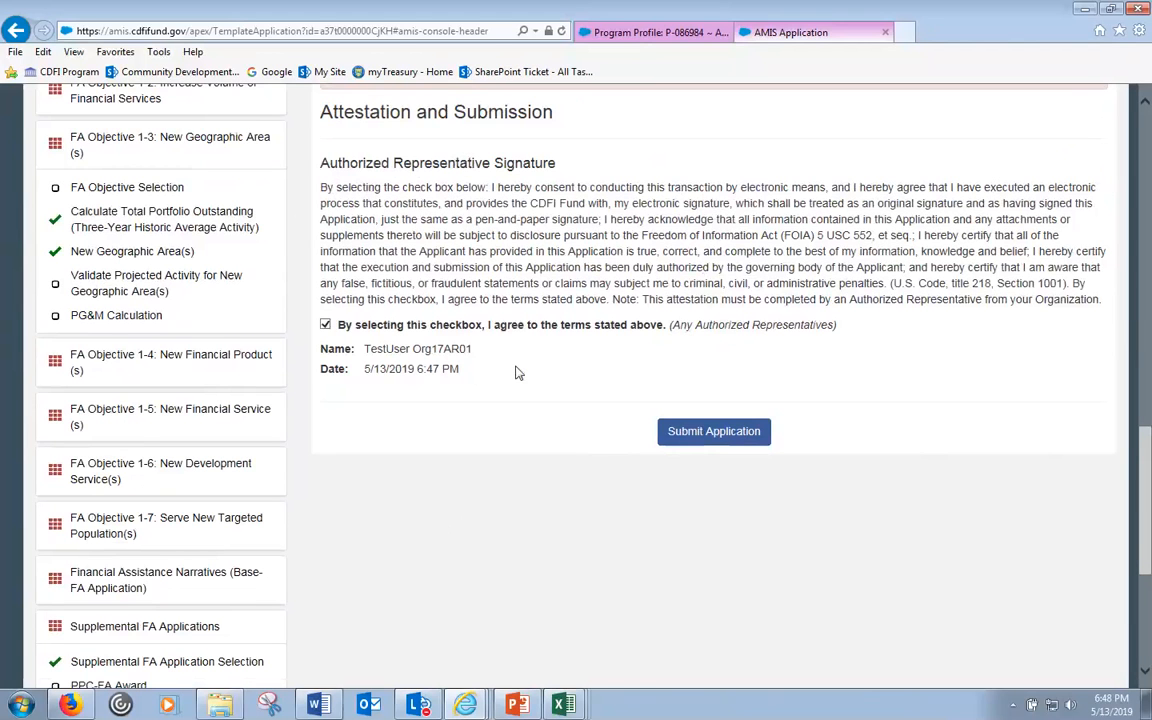
scroll(516, 373, up, 2)
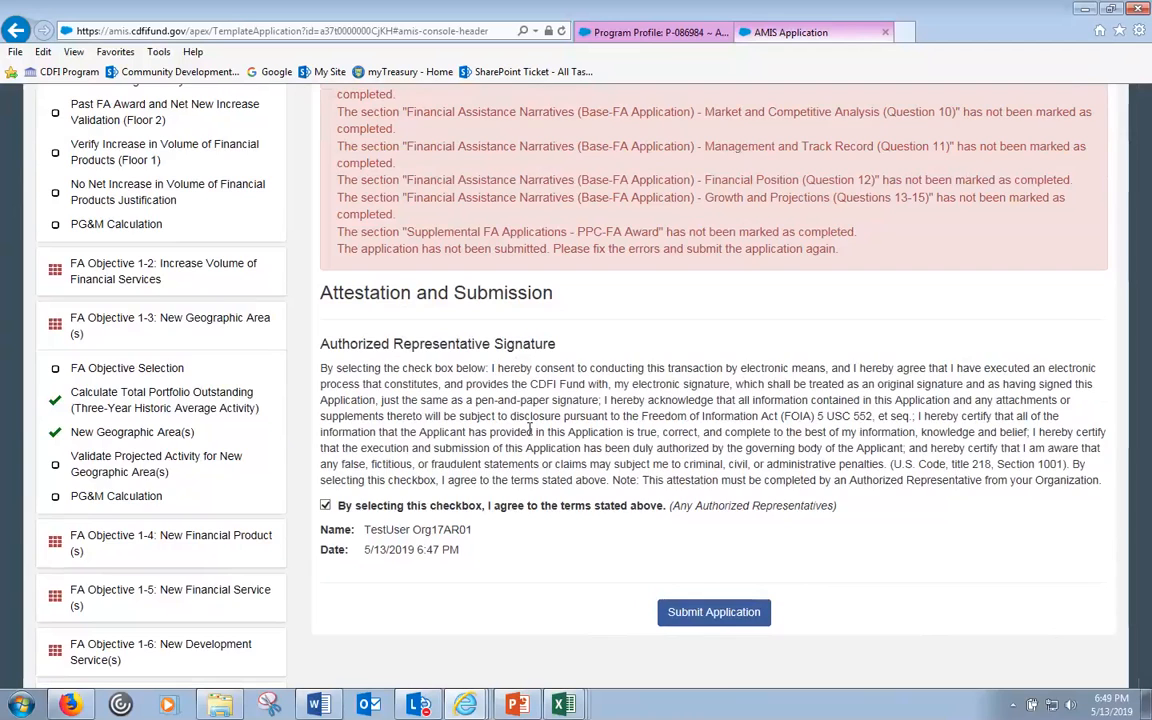
scroll(530, 430, down, 6)
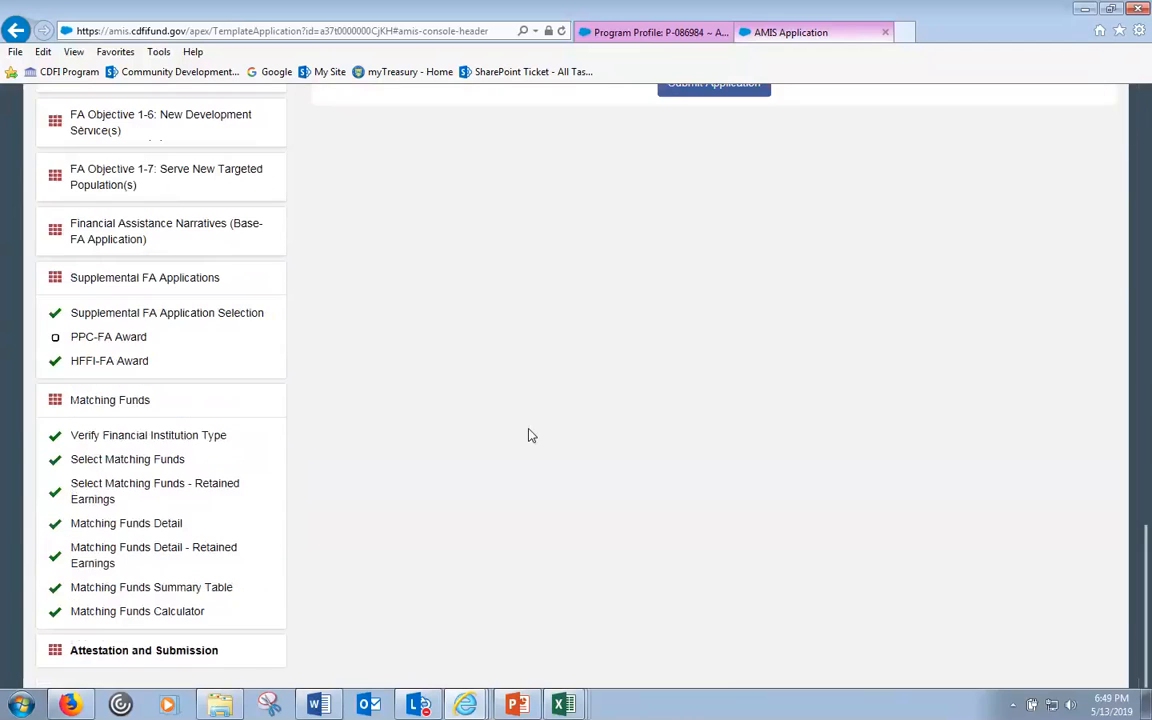
- Open the Matching Funds Calculator and review the 1,000,000 request against 500,000 matching funds
click(115, 614)
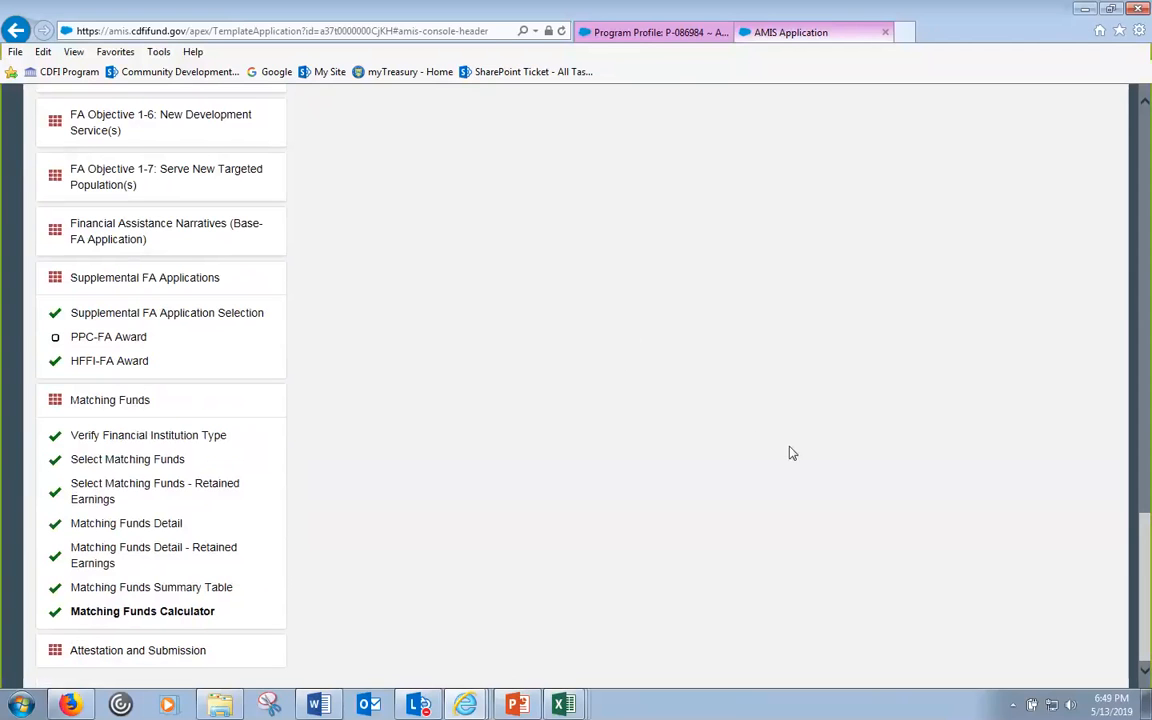
scroll(1142, 560, up, 10)
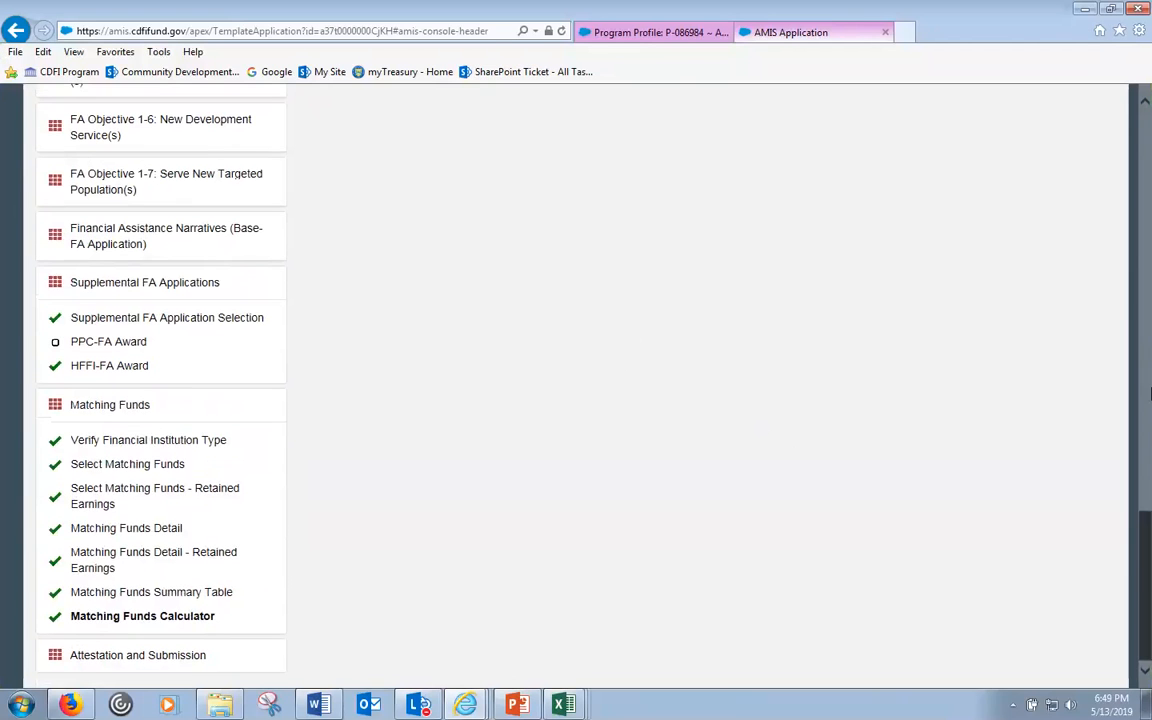
drag(1147, 458, 1135, 315)
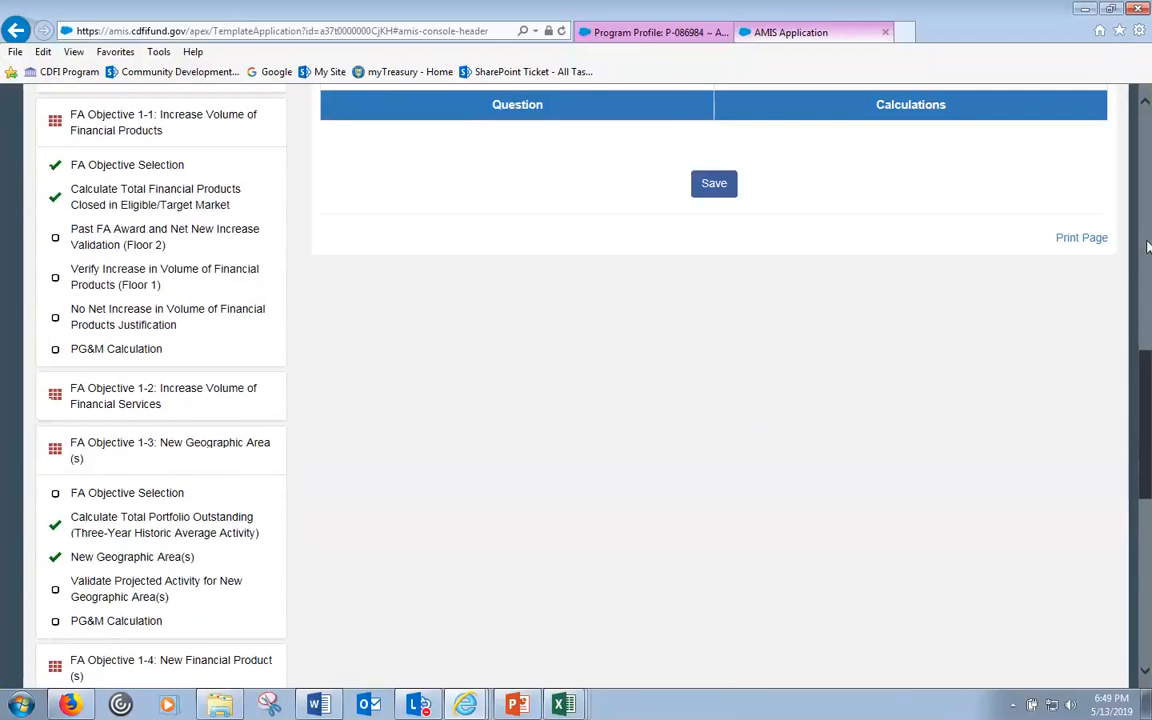
scroll(1147, 246, up, 4)
scroll(1147, 313, down, 3)
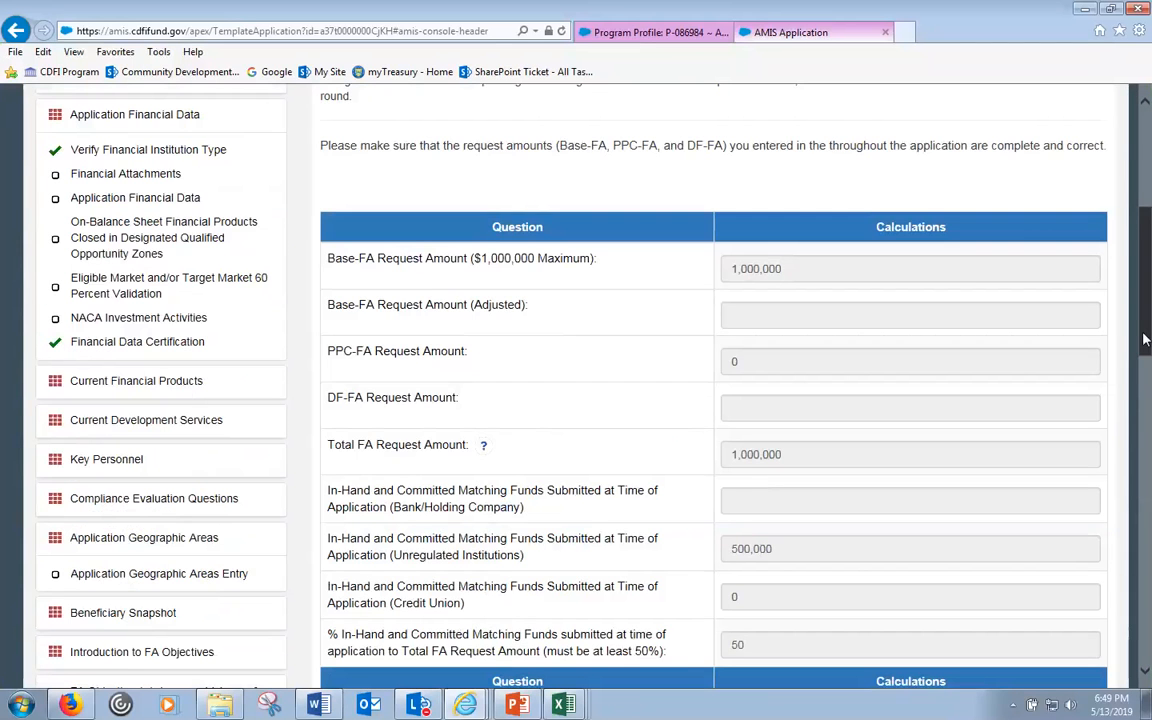
scroll(1147, 330, down, 1)
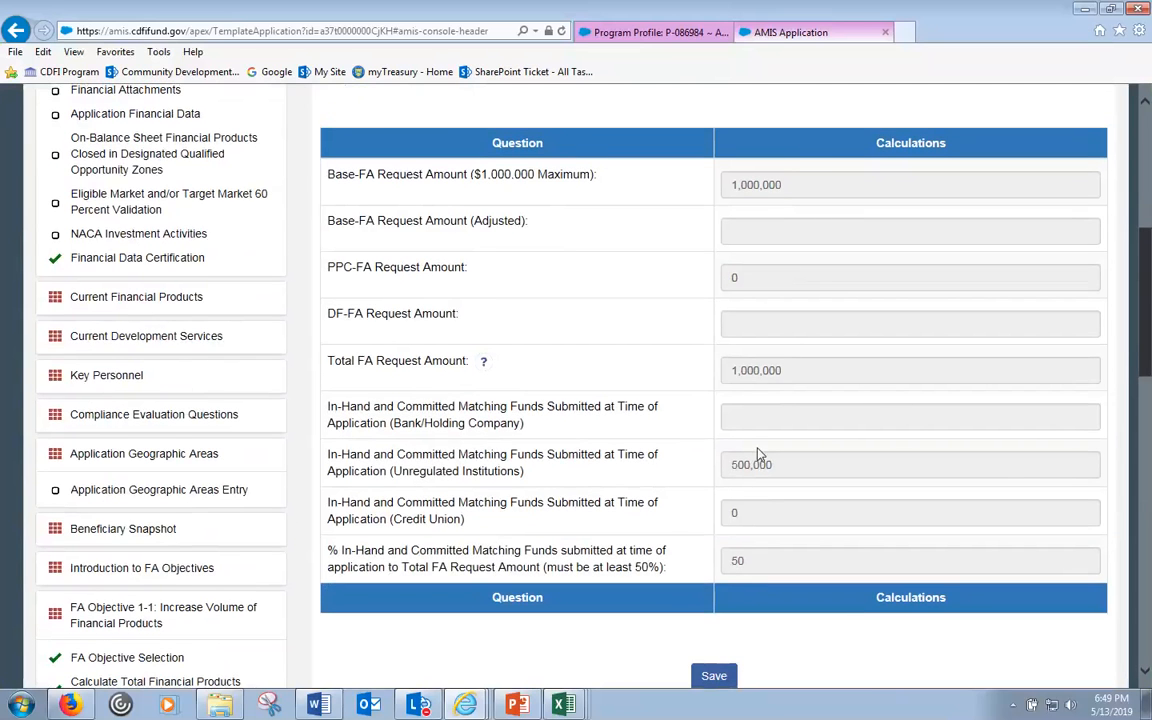
scroll(818, 404, up, 5)
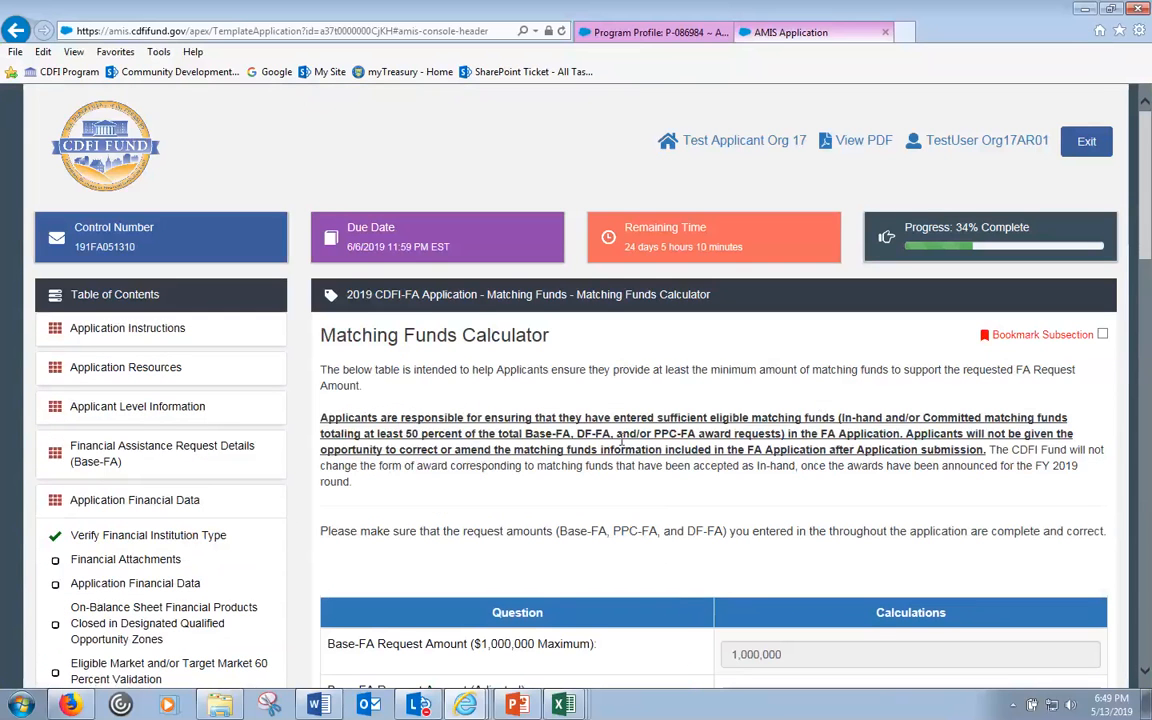
- Open the whole application as a 78-page PDF in a new tab
click(864, 142)
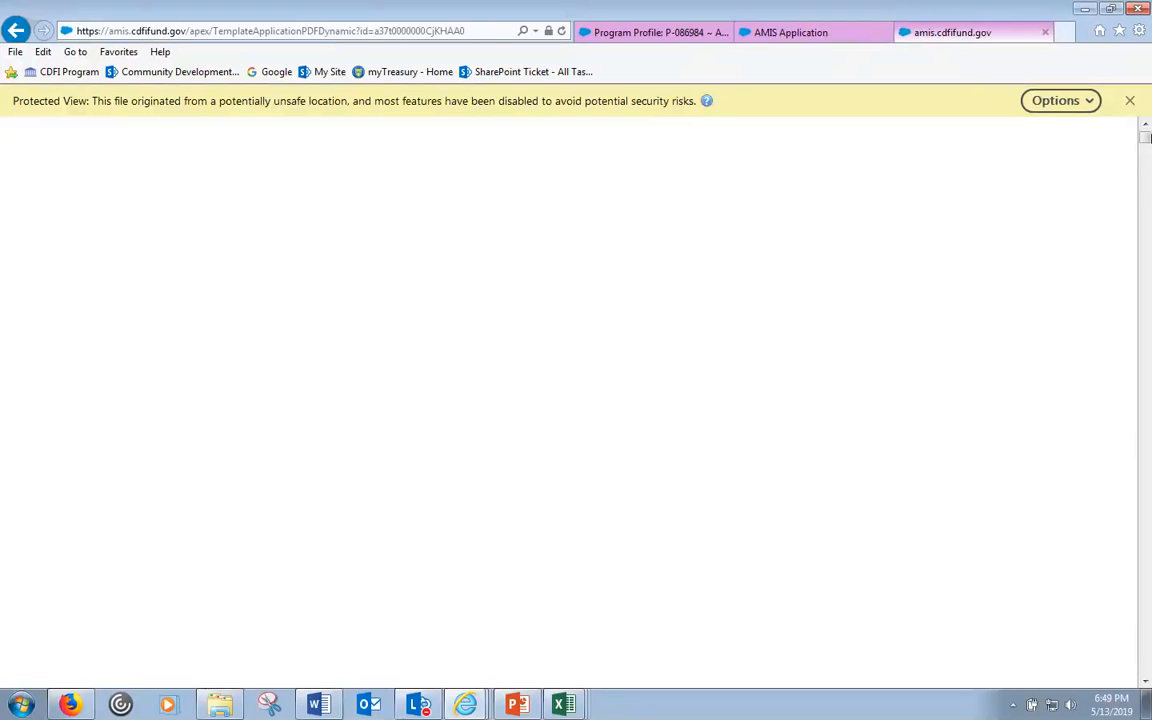
drag(1147, 138, 1142, 188)
scroll(787, 296, up, 2)
scroll(765, 325, down, 2)
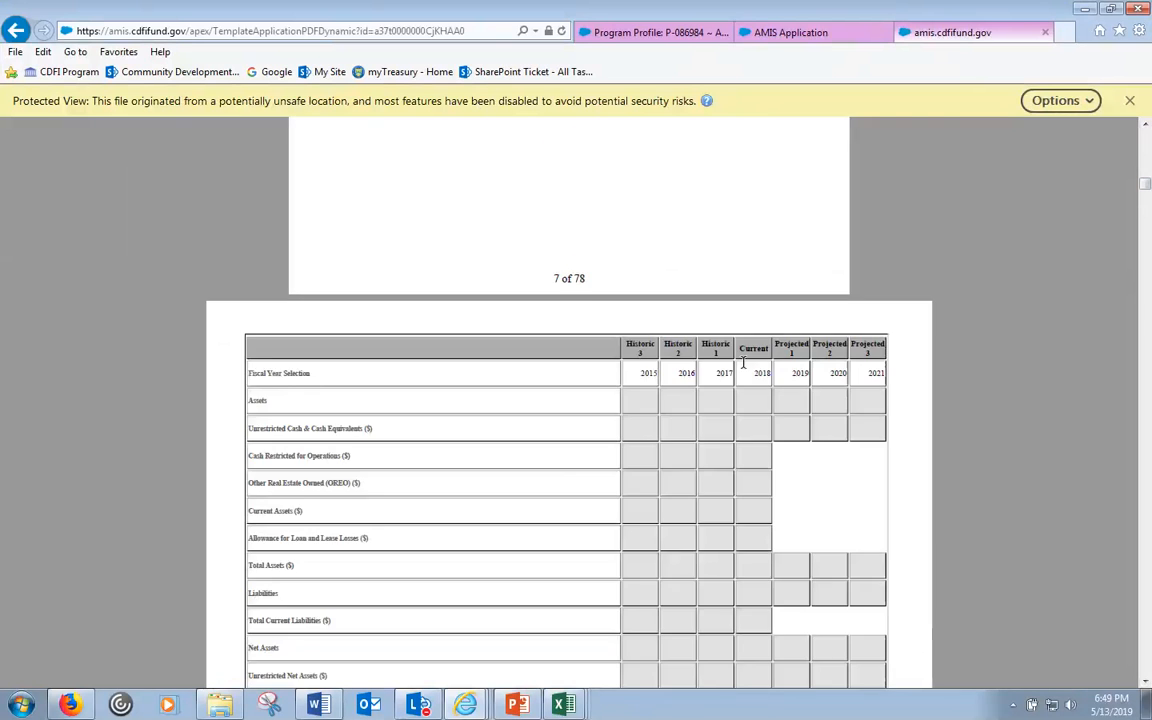
scroll(712, 396, up, 1)
scroll(718, 385, up, 3)
scroll(725, 370, down, 10)
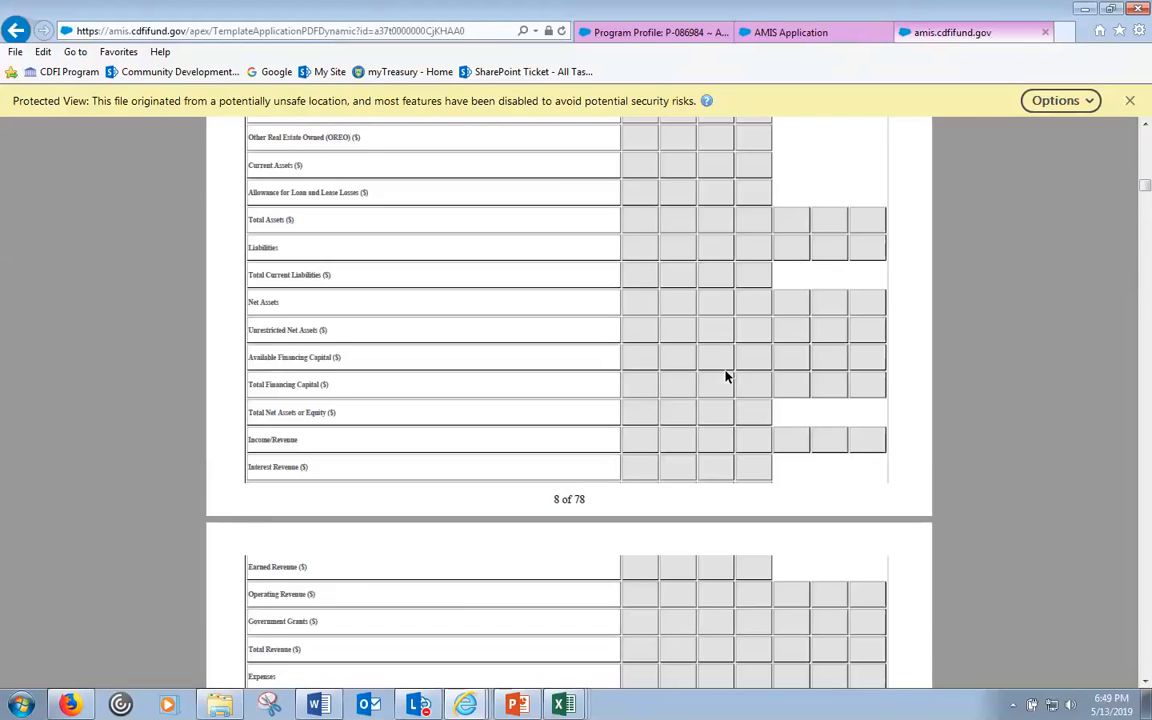
scroll(718, 390, down, 3)
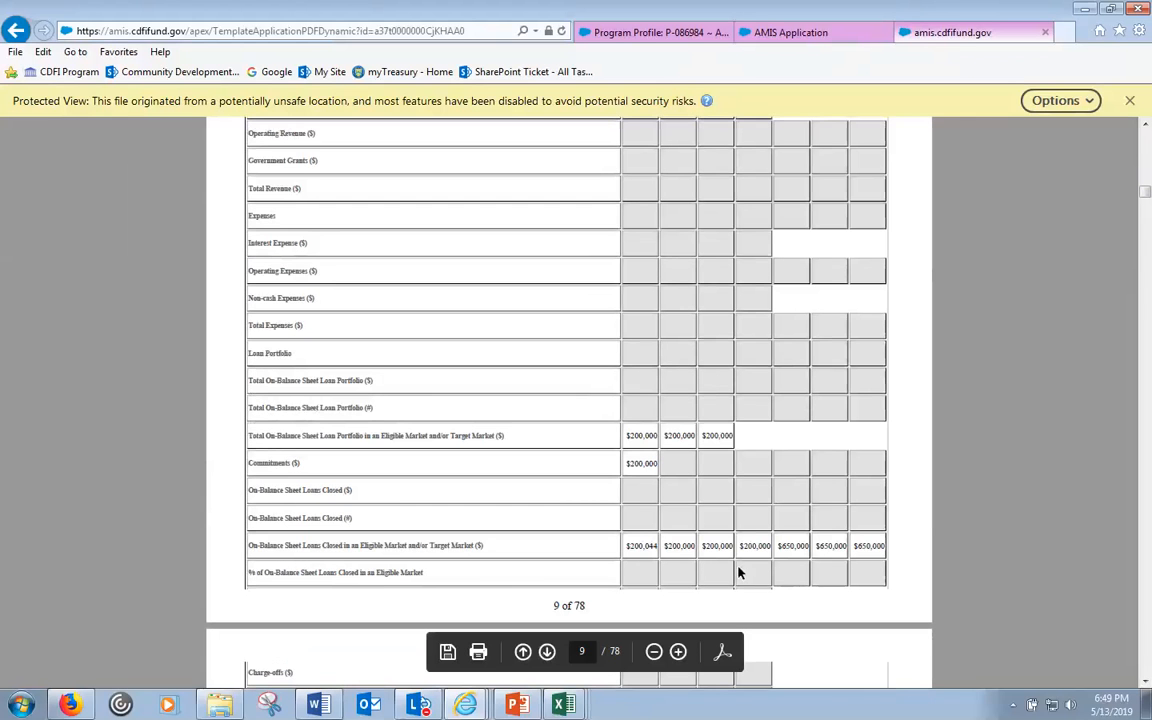
- Scroll the PDF to the financial data tables showing 600,044 historic and 1,950,000 projected loans
drag(814, 547, 870, 550)
scroll(862, 556, down, 1)
scroll(860, 553, down, 3)
scroll(855, 551, down, 20)
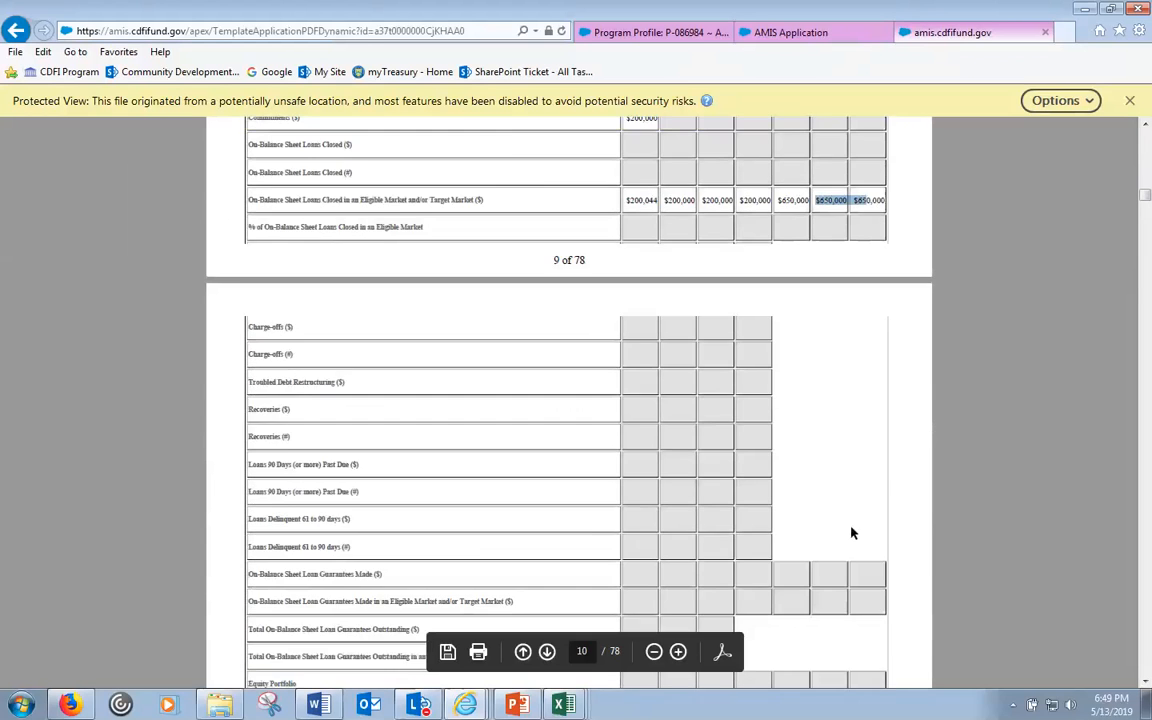
scroll(862, 499, down, 20)
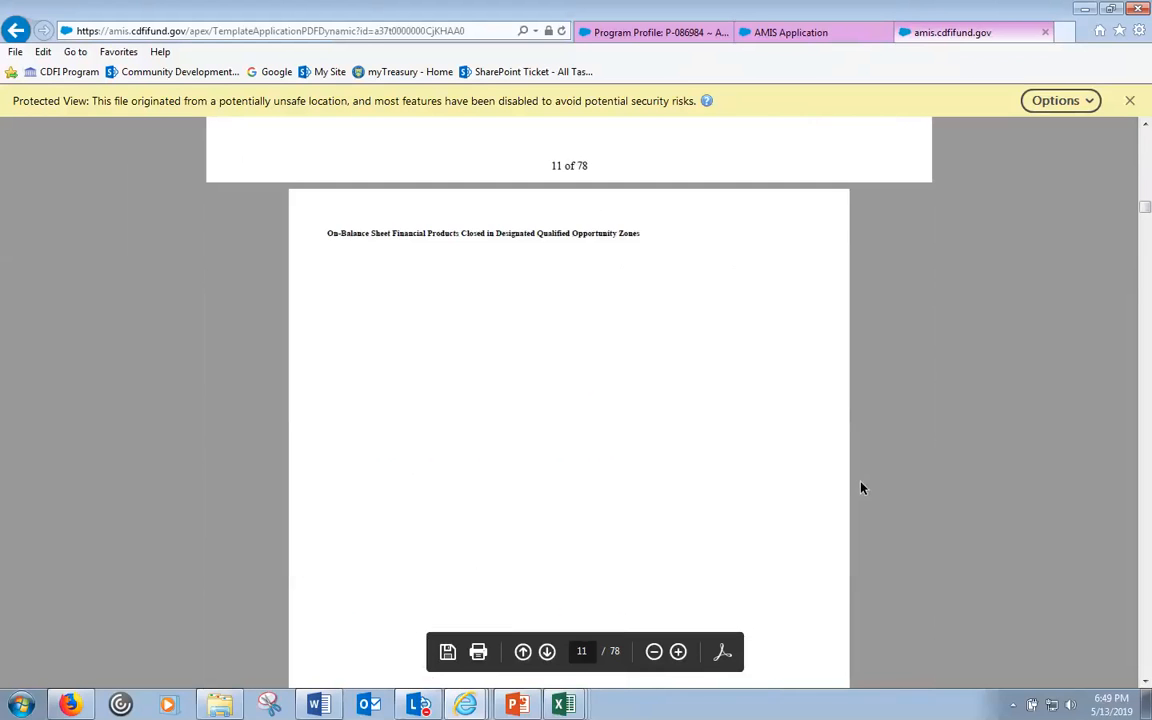
scroll(856, 487, down, 20)
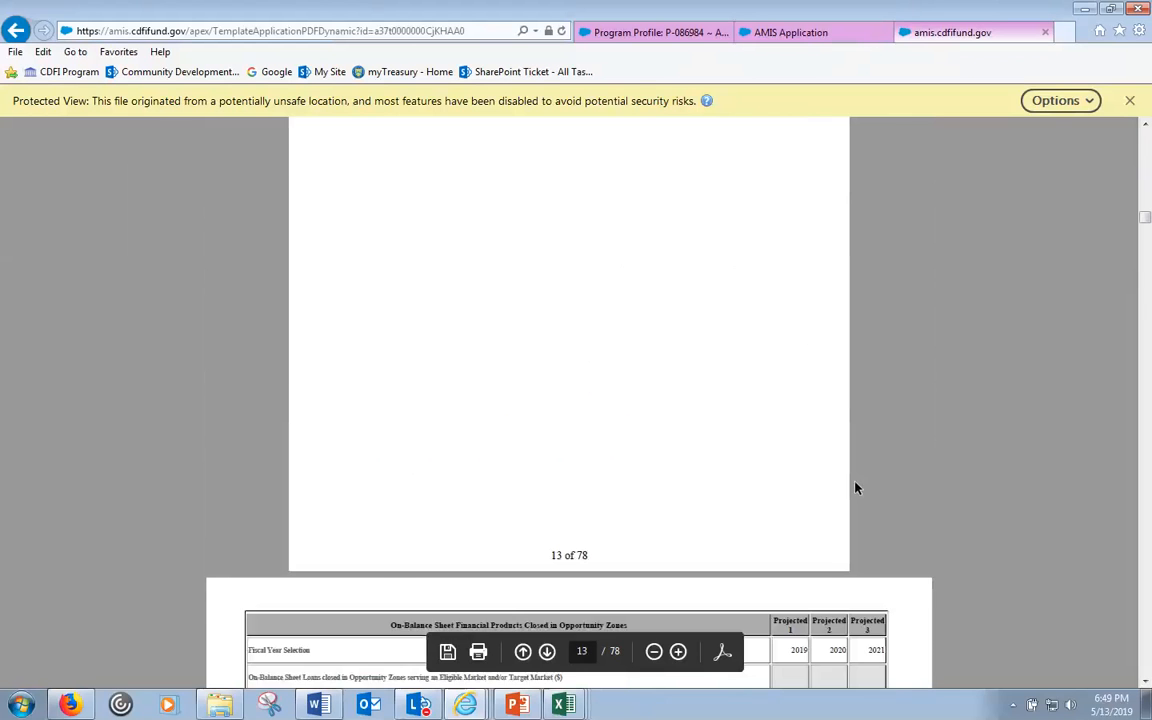
scroll(855, 488, down, 20)
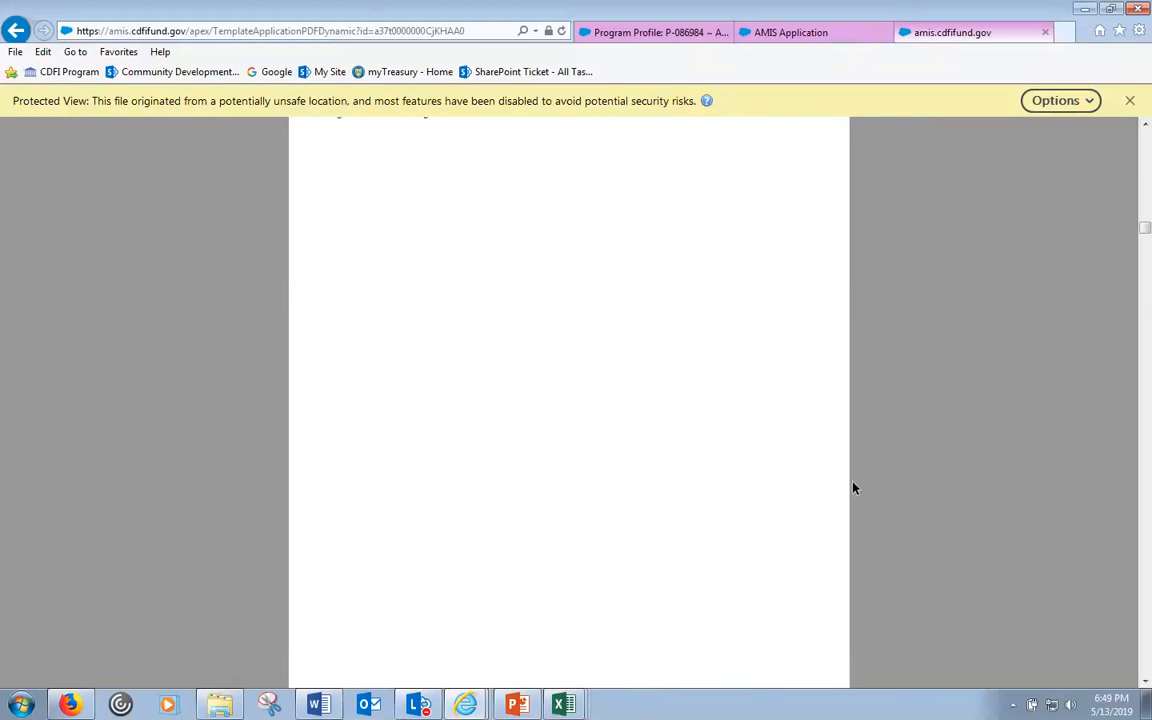
drag(1144, 262, 1147, 342)
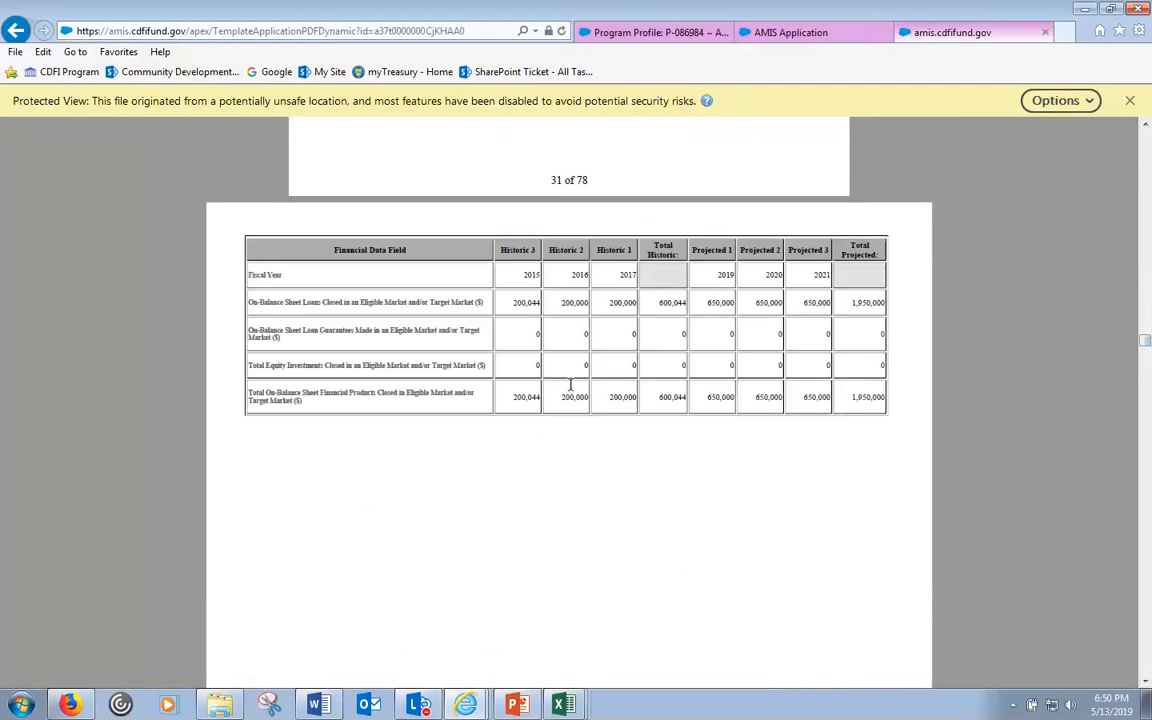
click(788, 34)
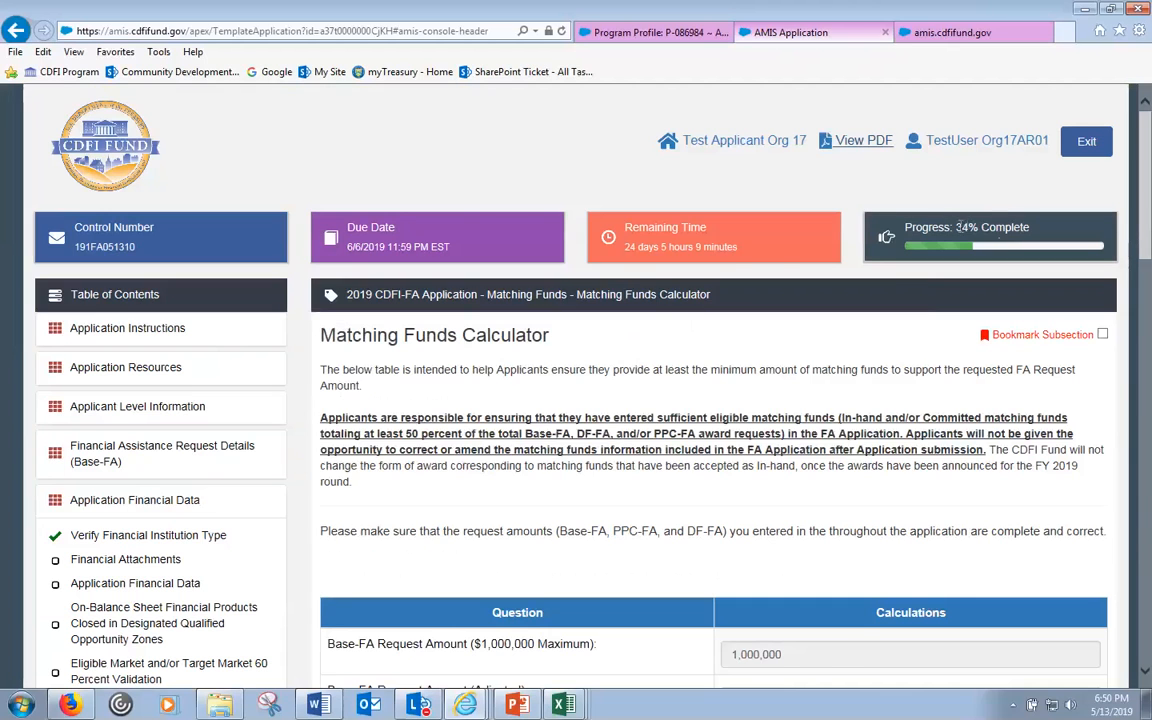
drag(956, 227, 1030, 228)
click(950, 36)
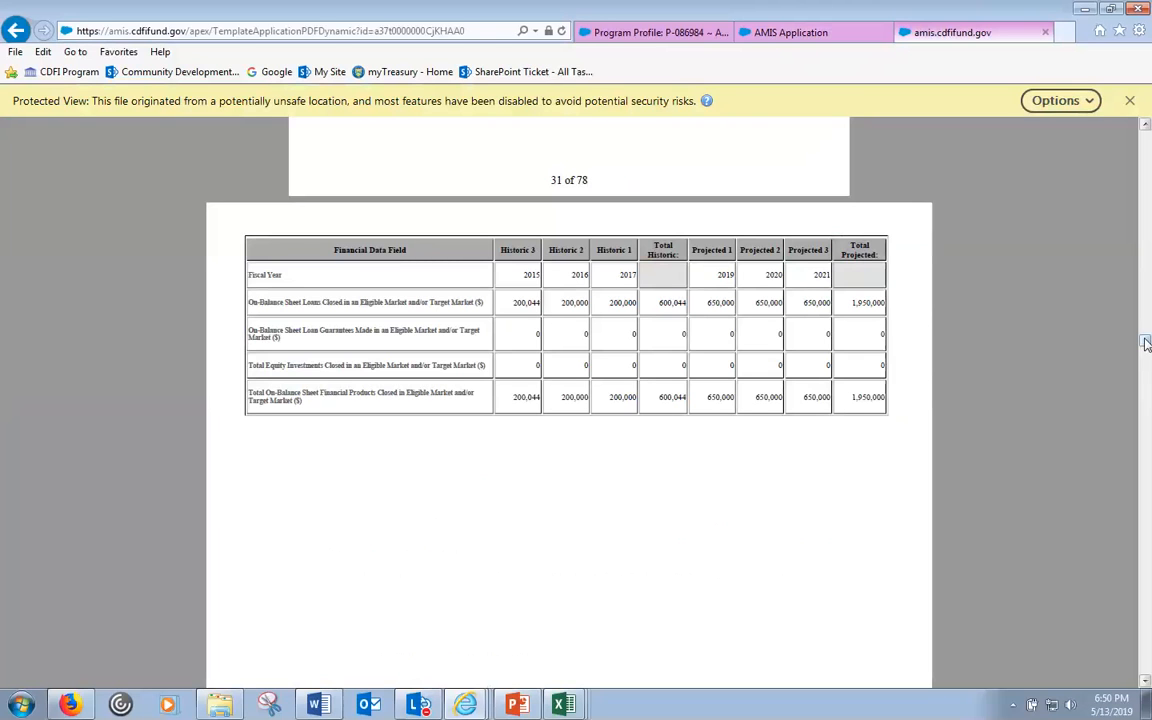
drag(1146, 343, 1146, 362)
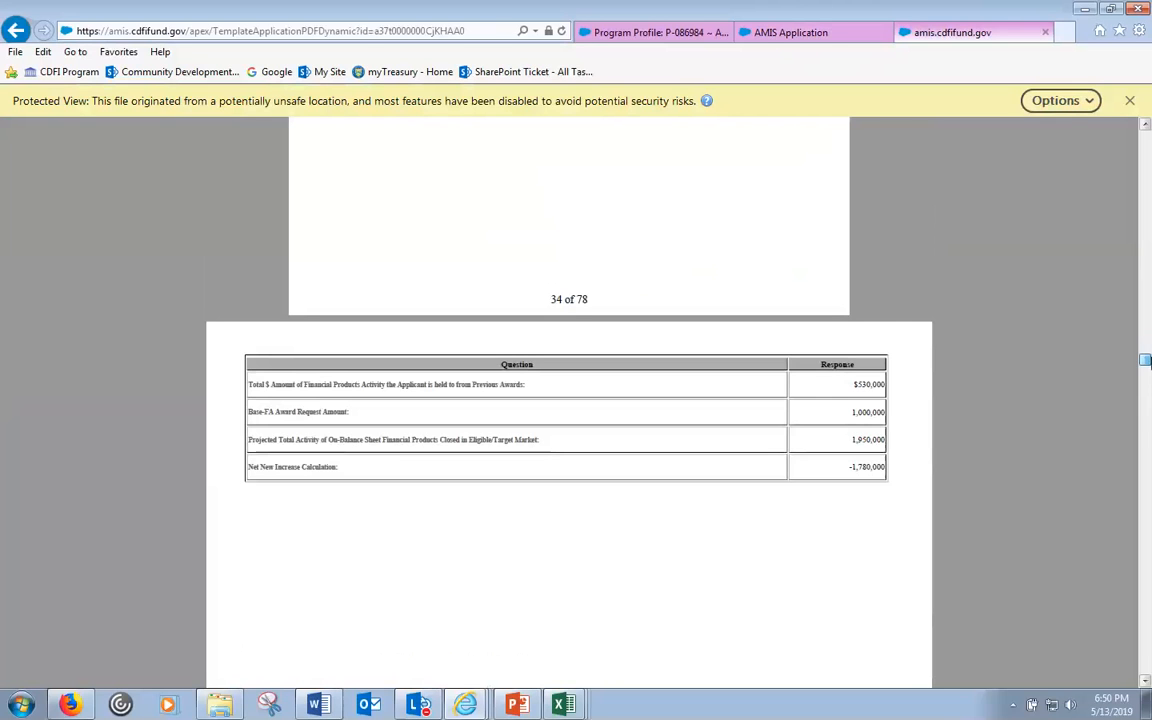
drag(1146, 362, 1146, 607)
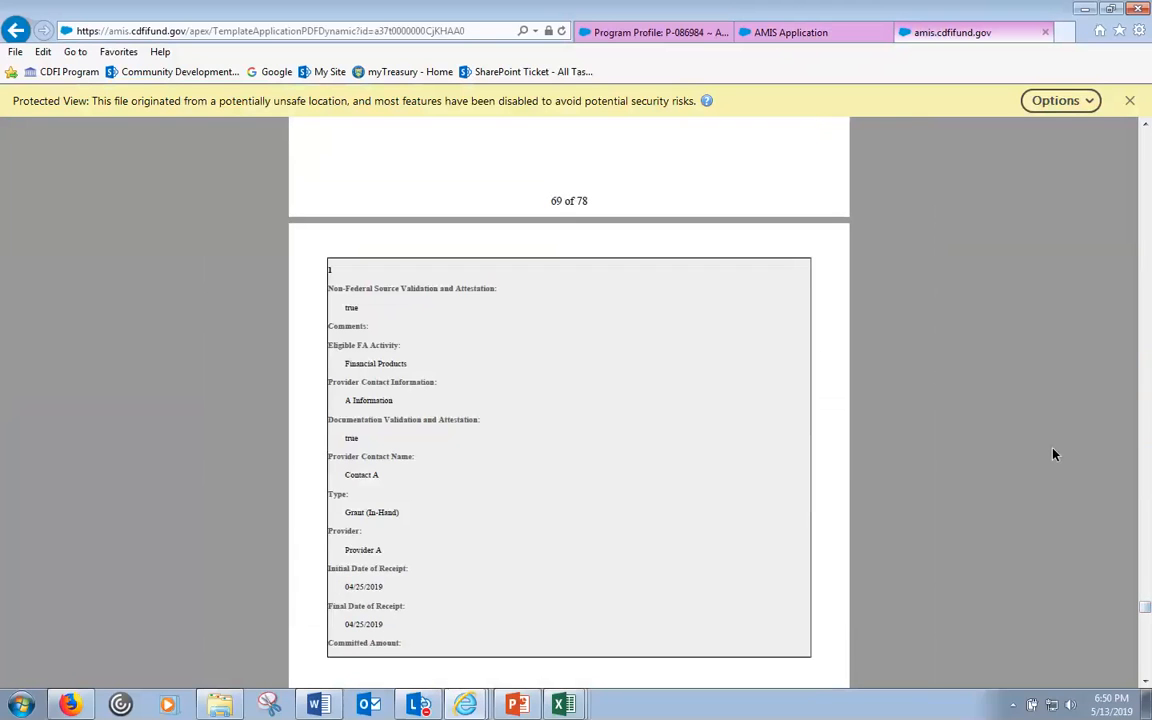
- Glance at the program profile, then scroll the AMIS Matching Funds Calculator to its 50 percent result
click(806, 33)
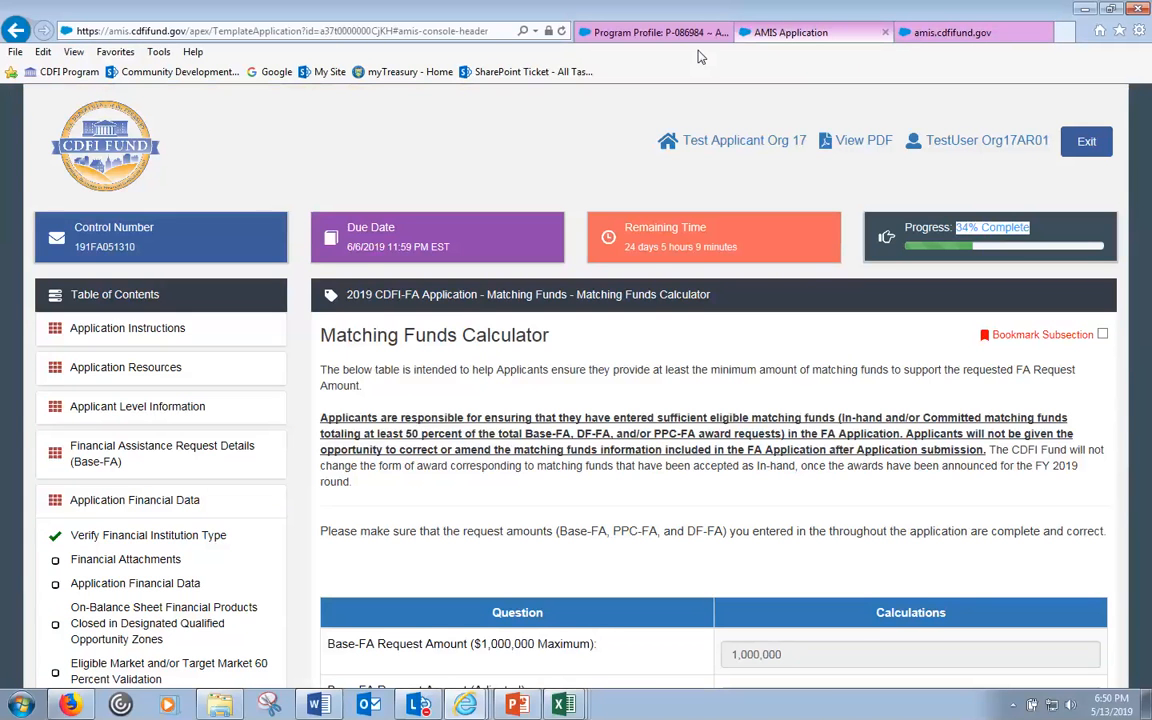
click(652, 32)
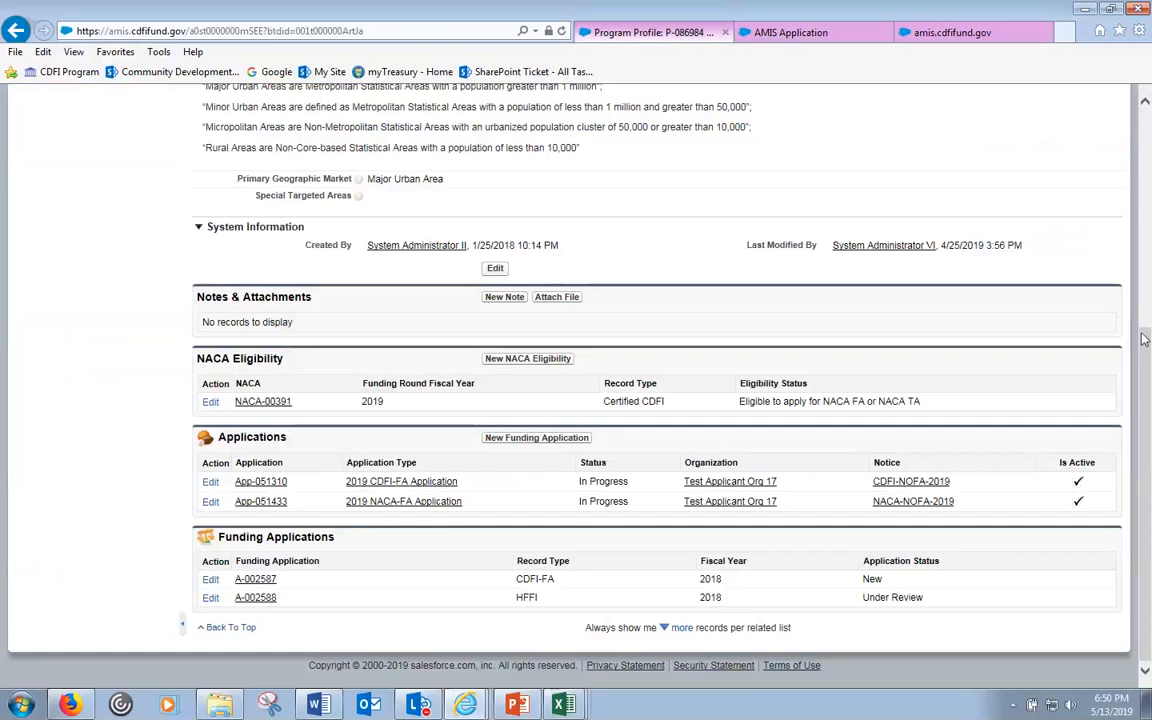
click(1147, 291)
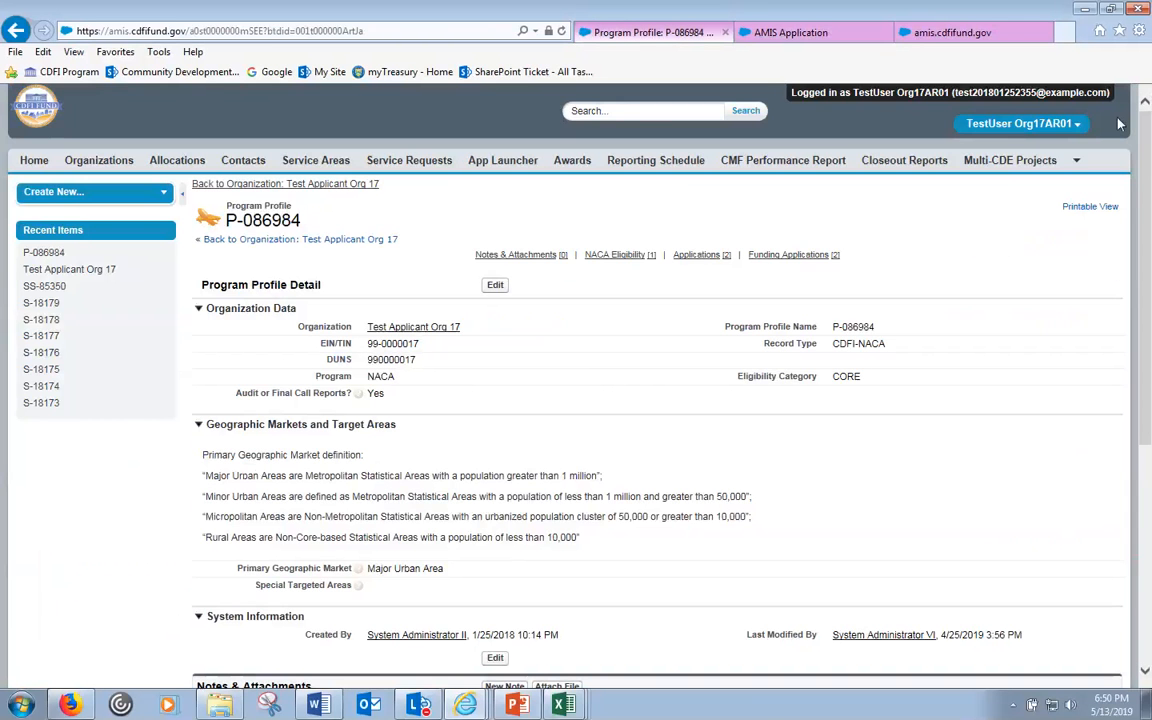
click(790, 32)
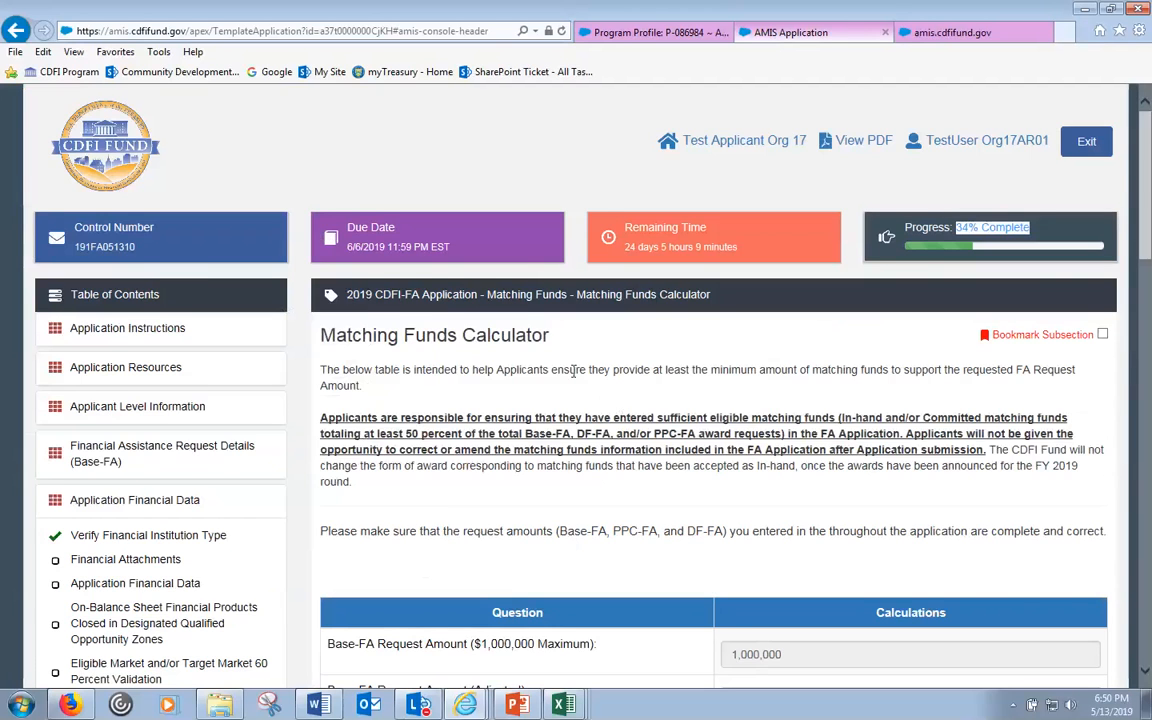
scroll(575, 370, down, 2)
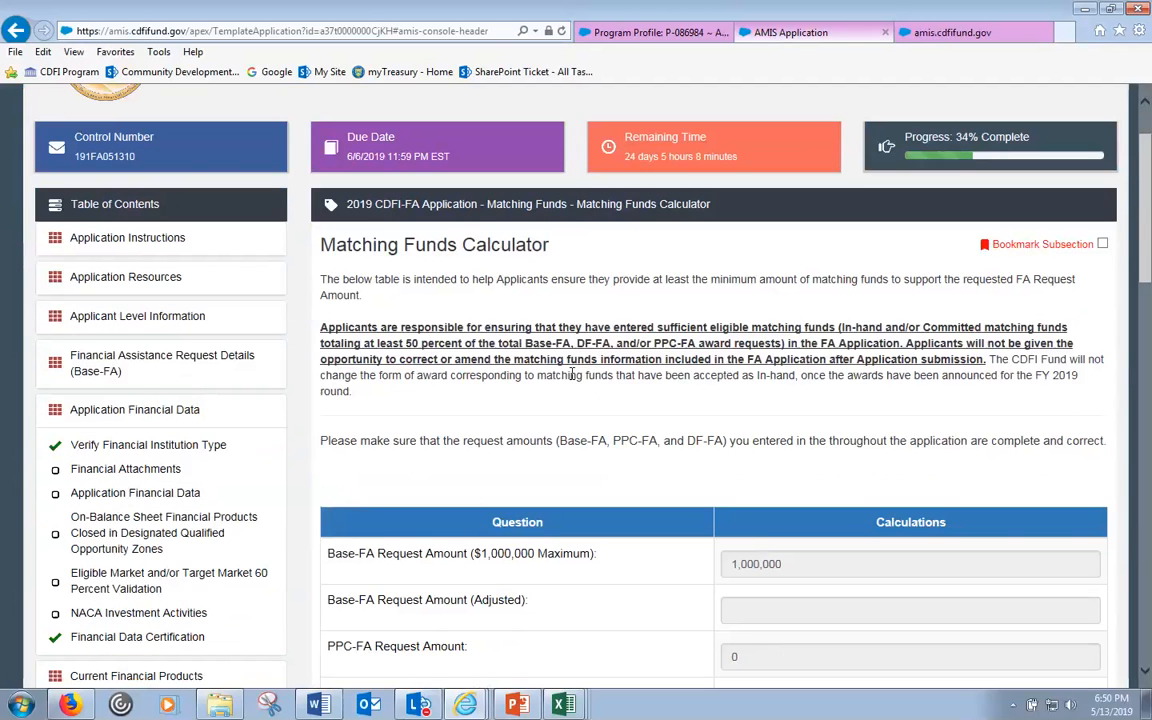
scroll(195, 540, down, 10)
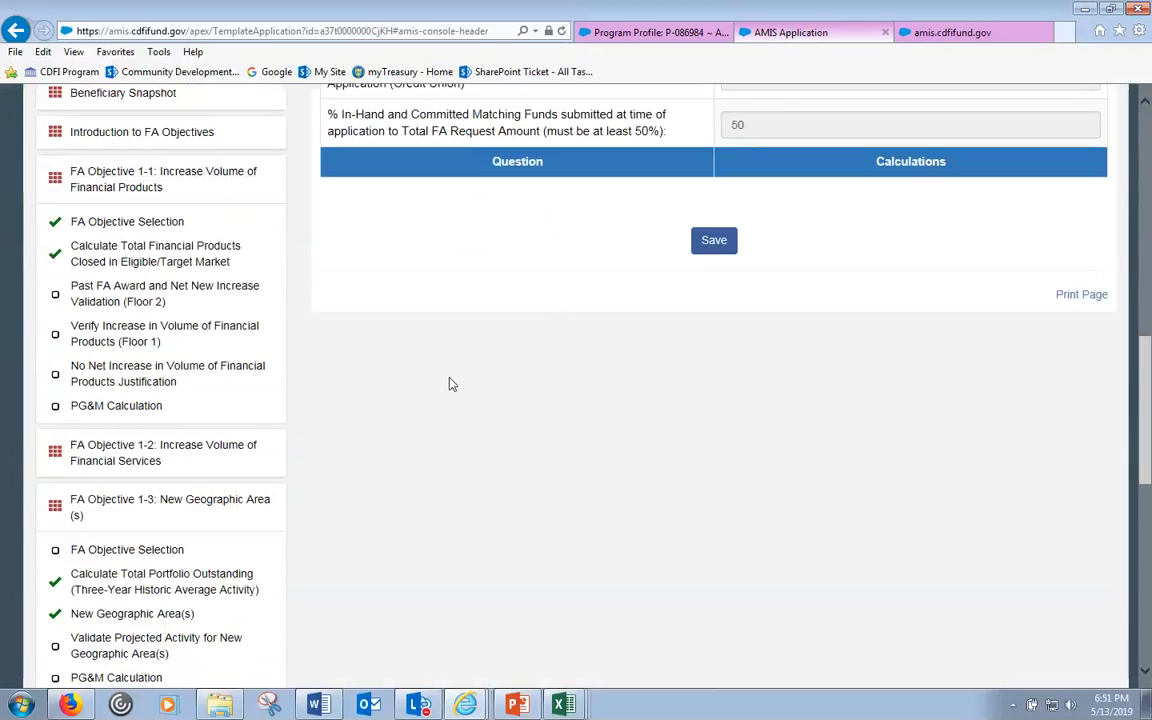
- Bring the cdfifund.gov CDFI Program page to the front
click(636, 33)
click(465, 704)
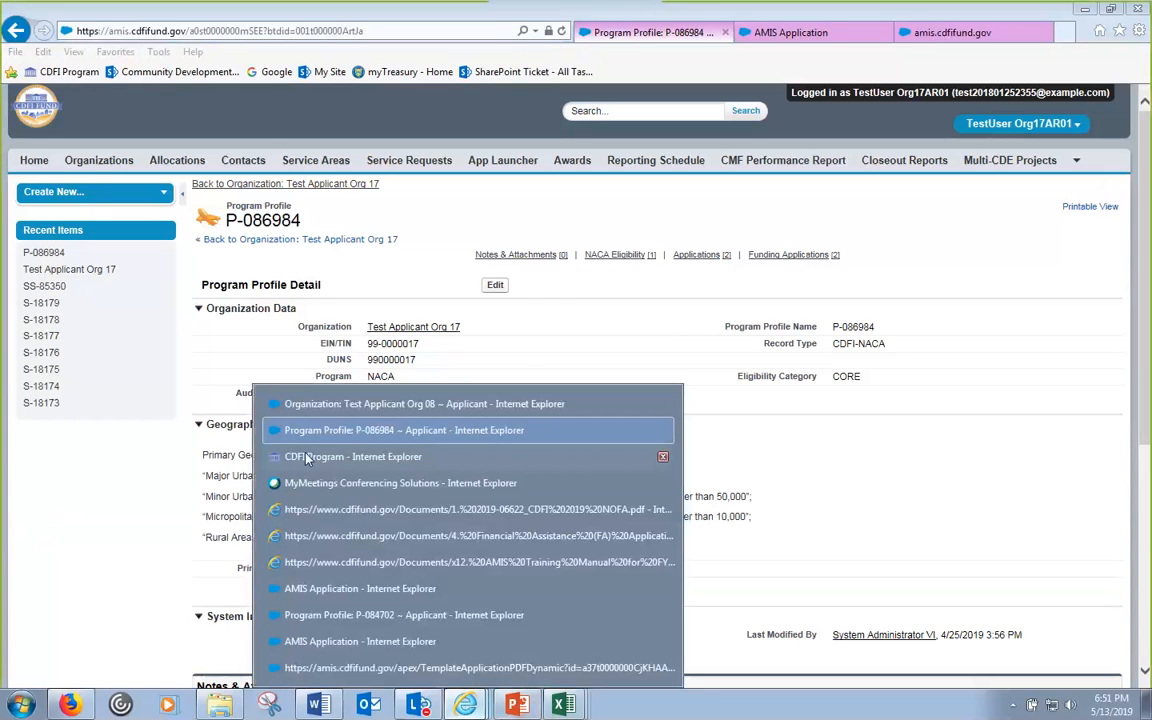
click(307, 461)
scroll(334, 483, up, 10)
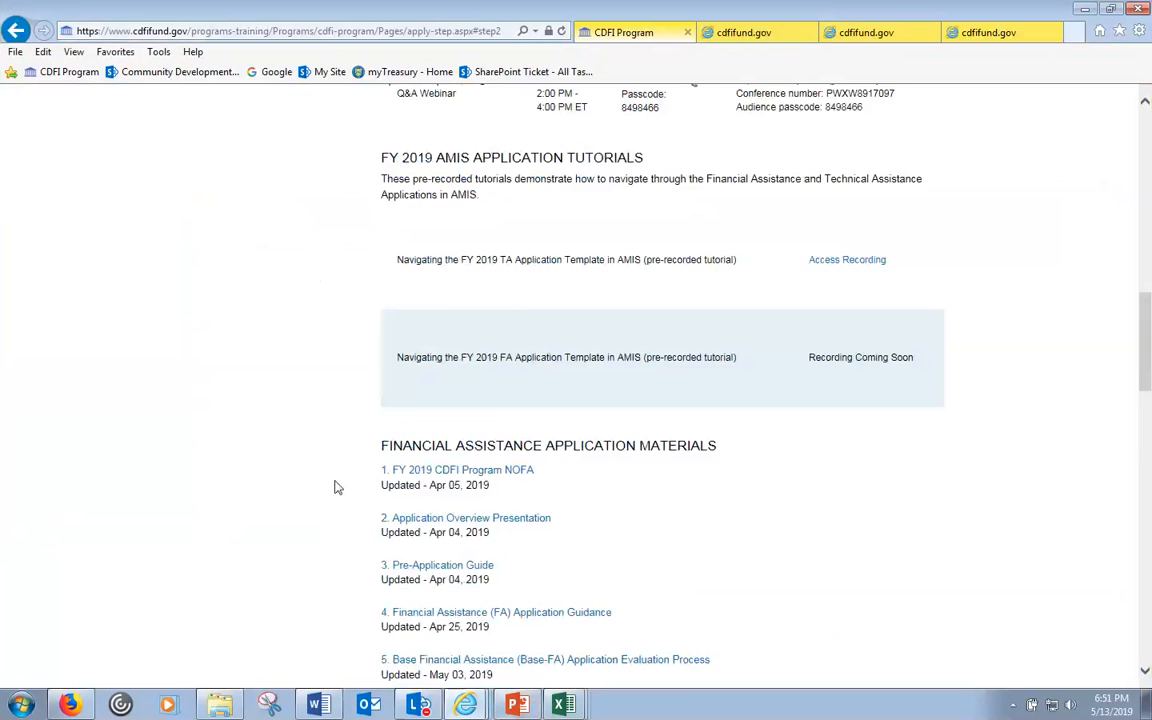
scroll(393, 478, up, 4)
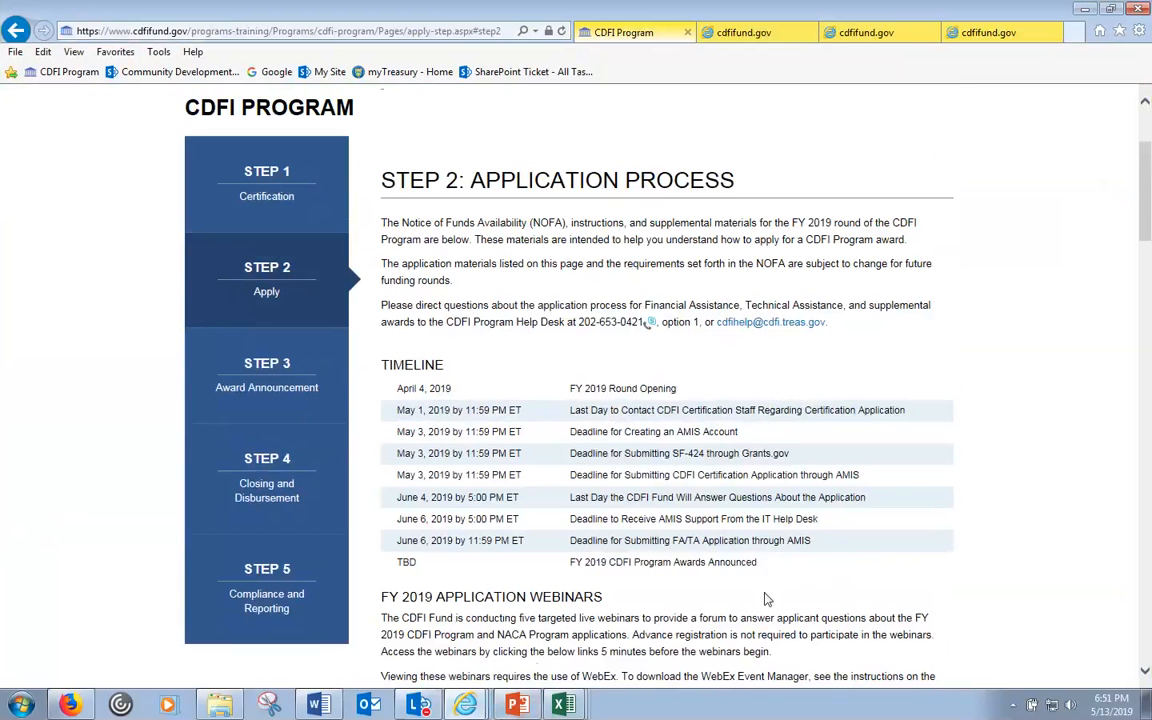
- Look over the FY 2019 NOFA and FA Application Guidance, then return to the program profile
click(789, 38)
click(862, 36)
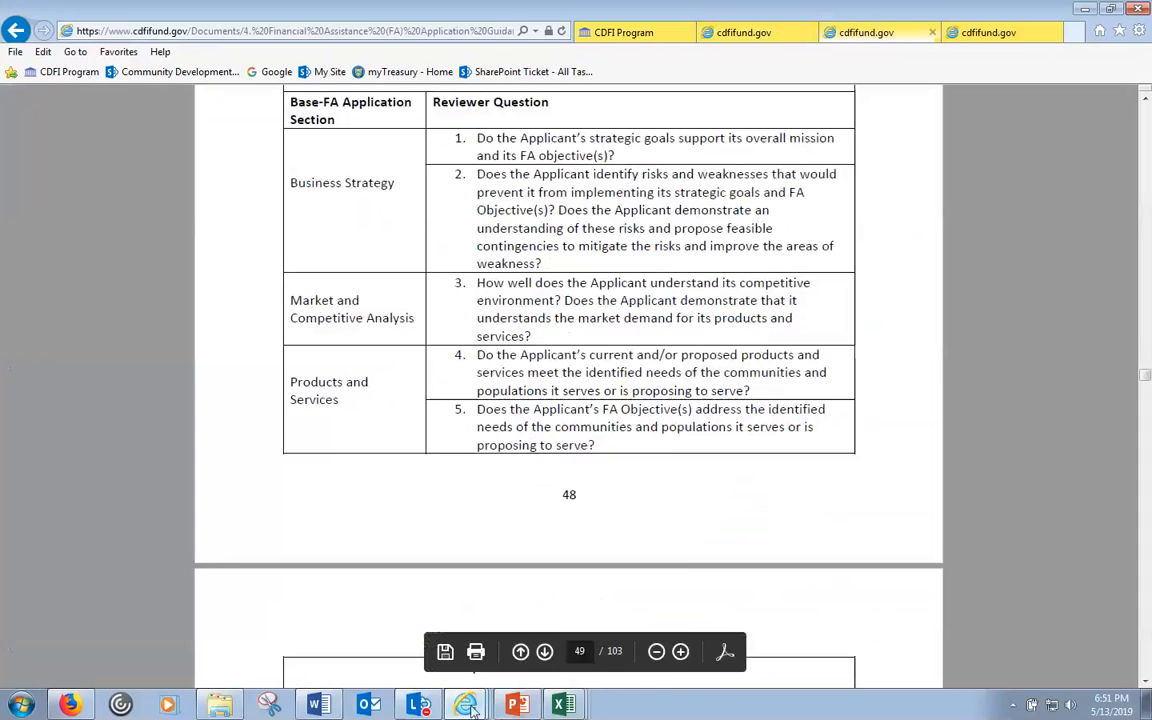
click(465, 704)
click(408, 432)
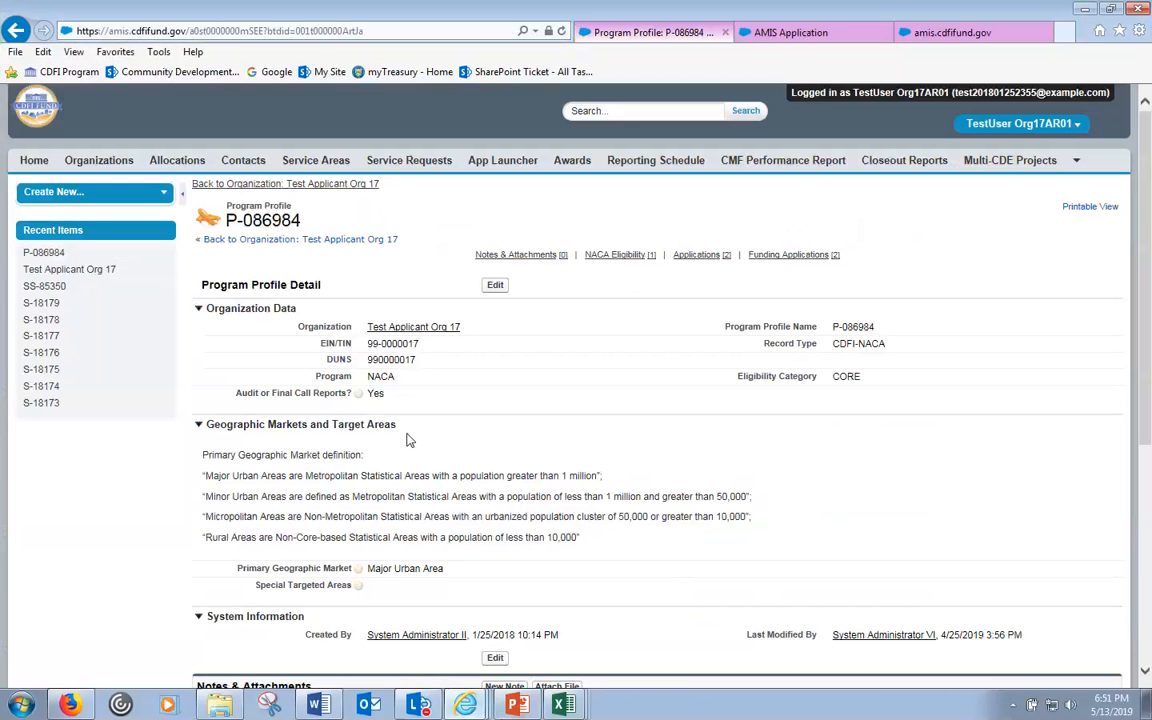
- Return to the AMIS calculator showing 1,000,000 Base-FA, 0 PPC-FA and 1,000,000 total
click(785, 32)
scroll(758, 107, up, 1)
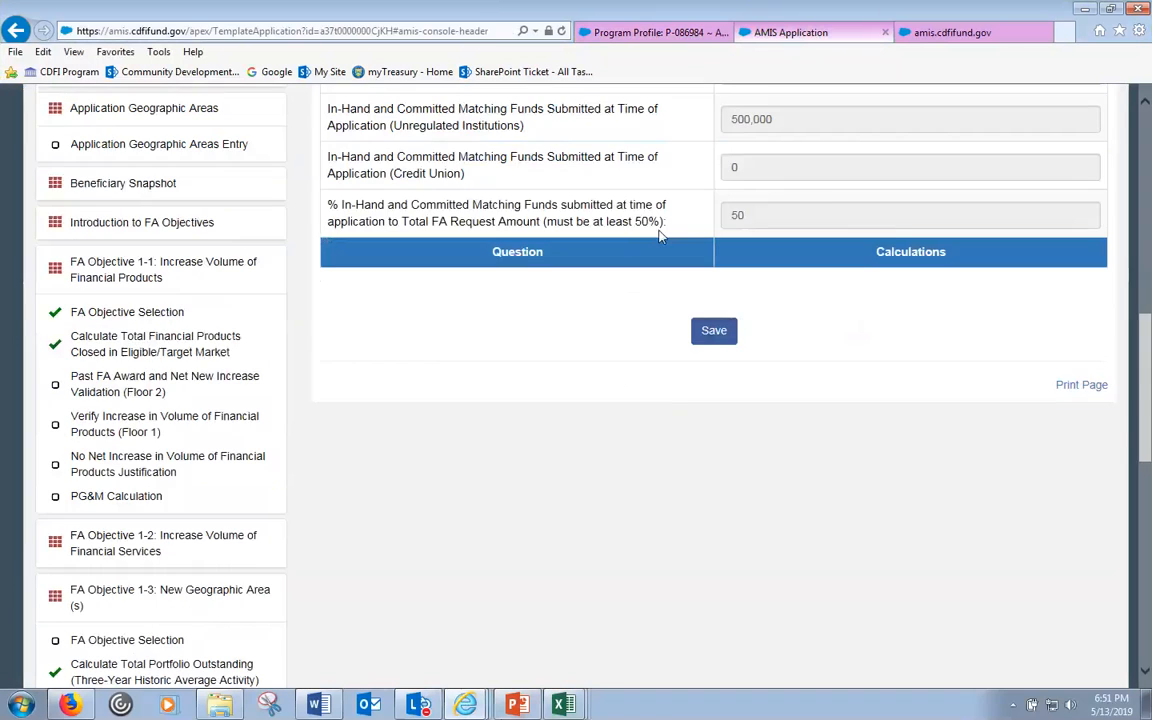
scroll(638, 264, up, 10)
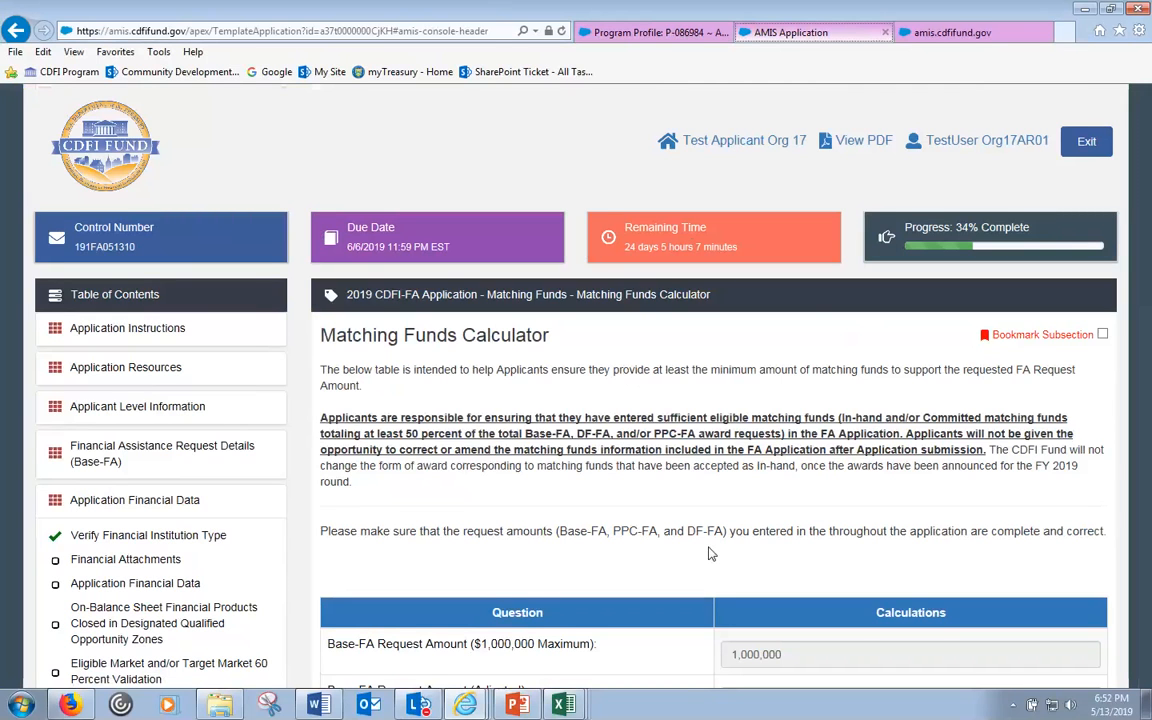
scroll(787, 447, down, 1)
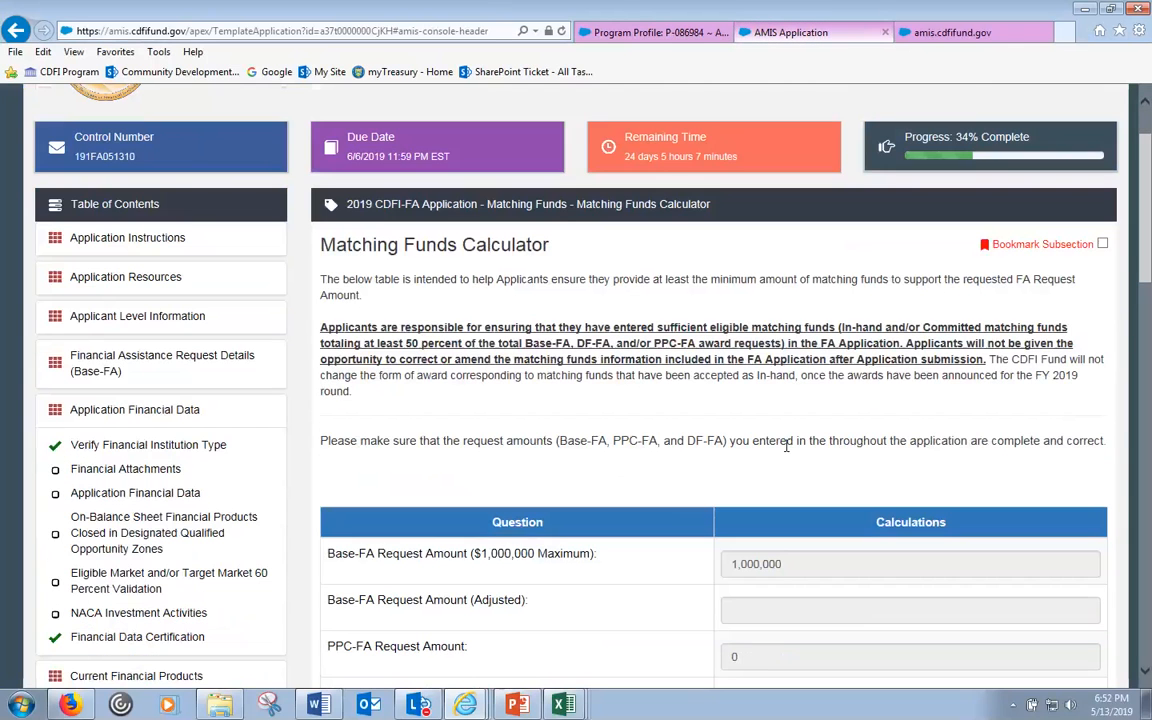
scroll(787, 447, down, 2)
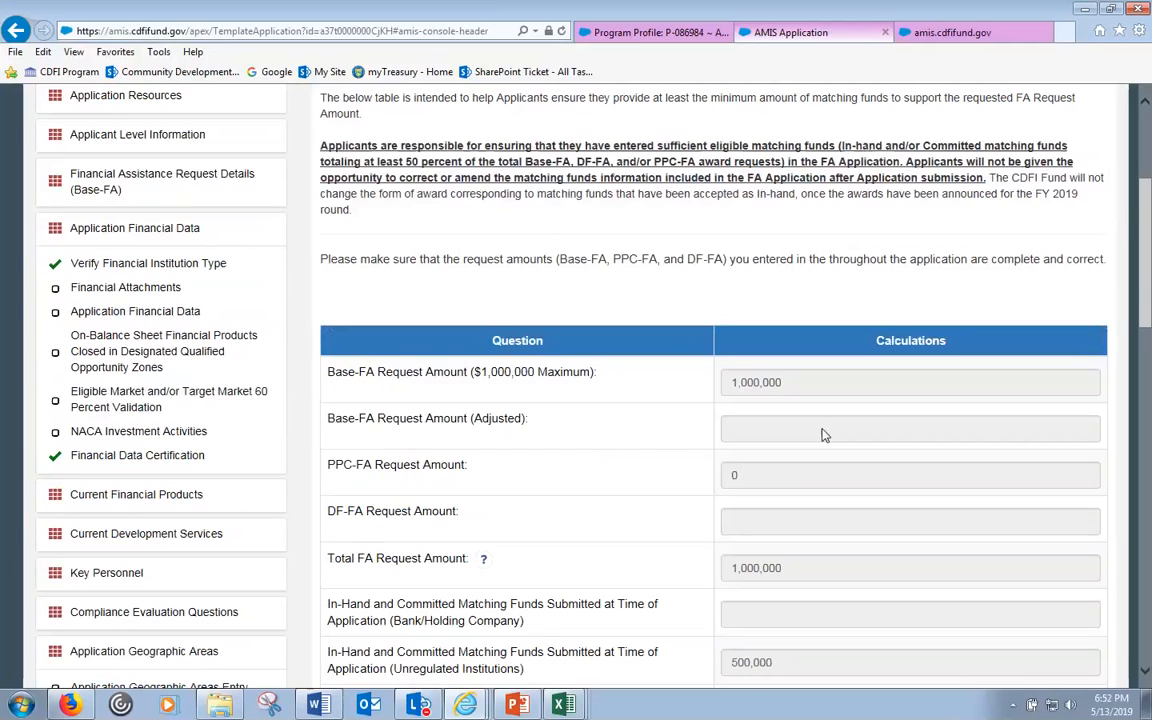
scroll(822, 436, up, 1)
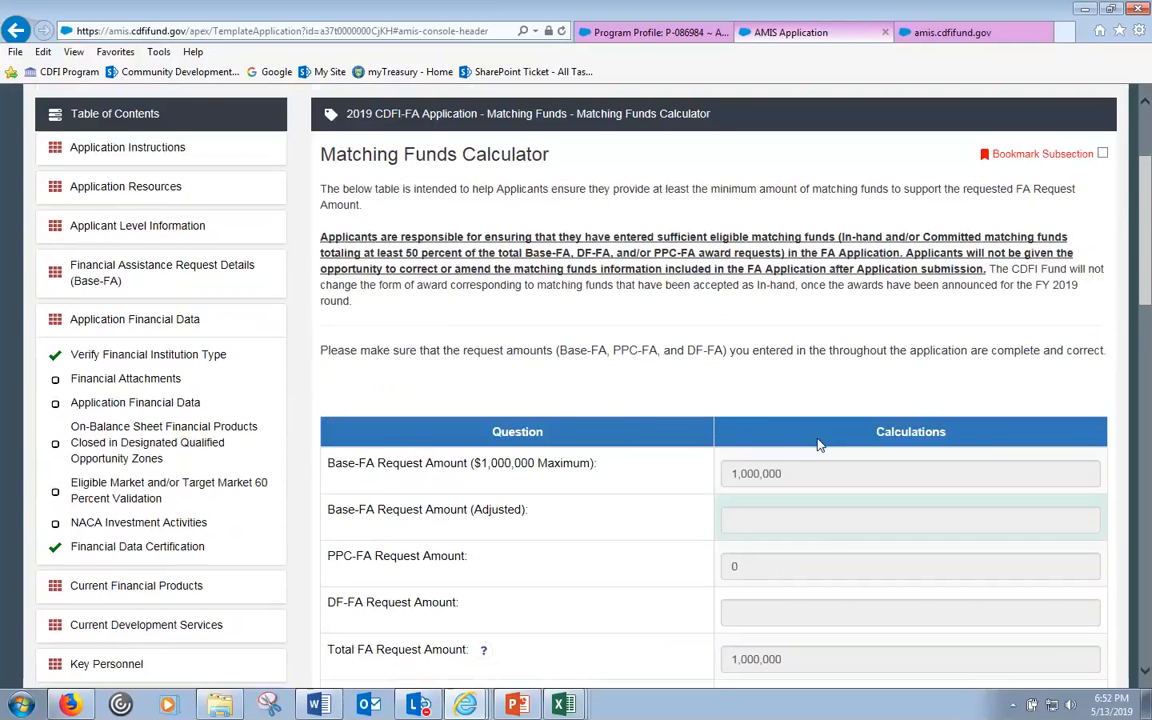
scroll(818, 444, up, 2)
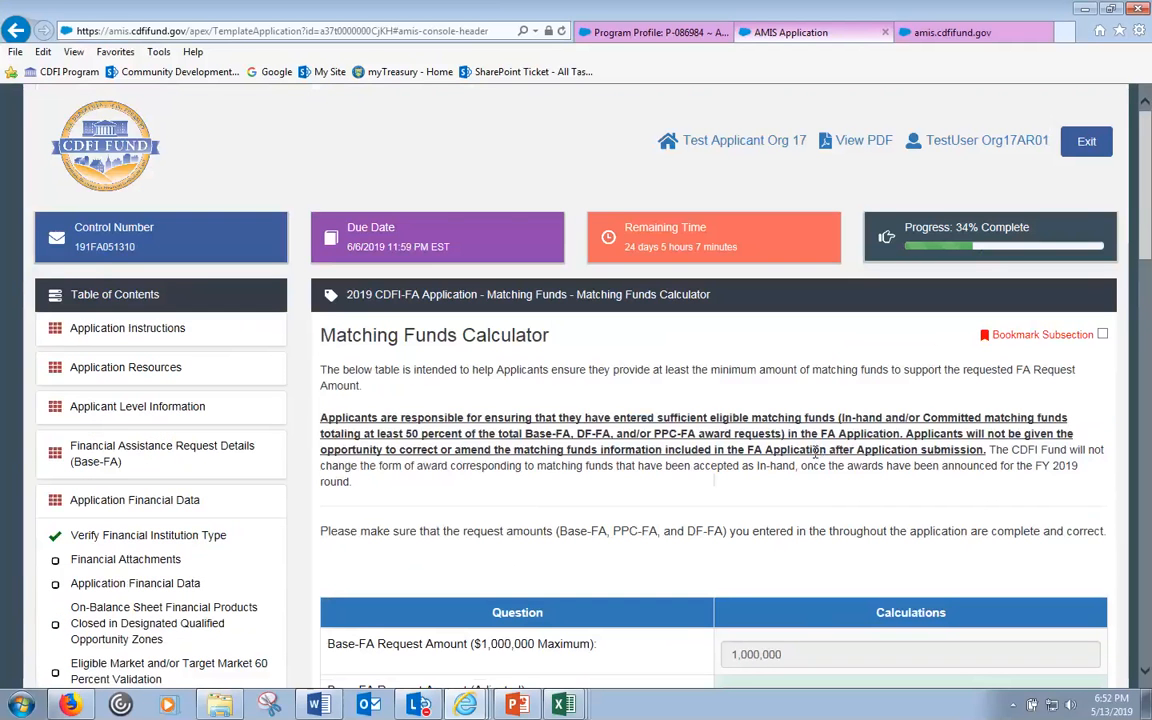
click(955, 33)
click(665, 32)
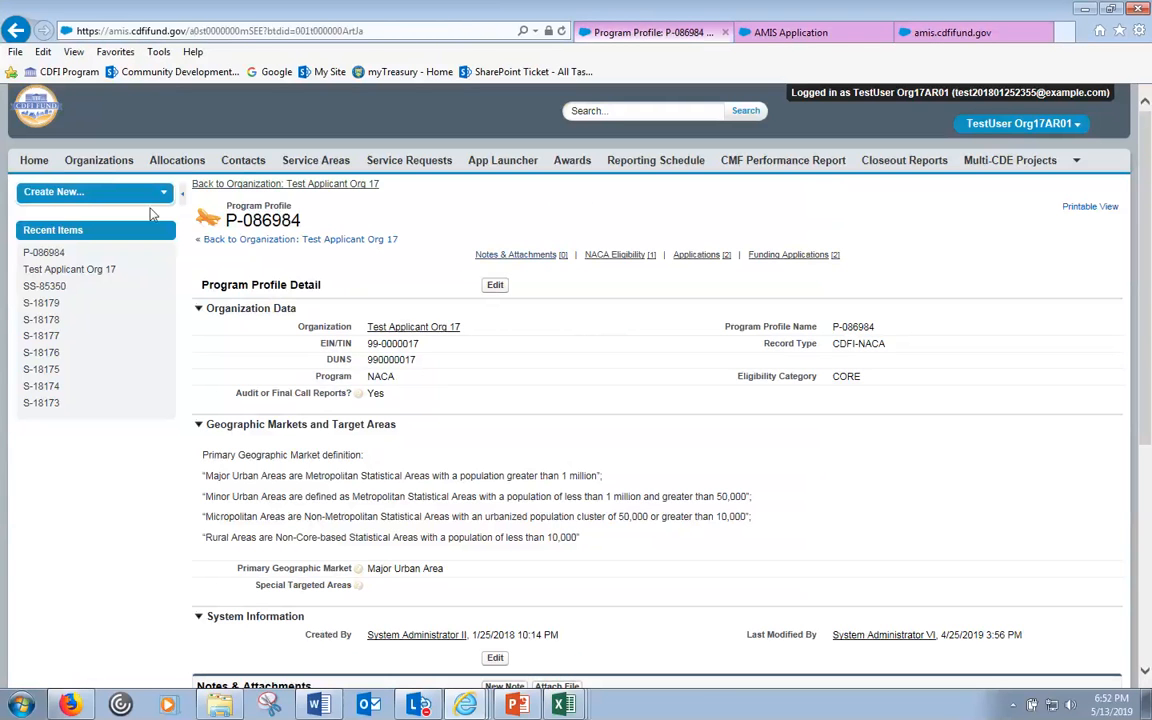
click(414, 163)
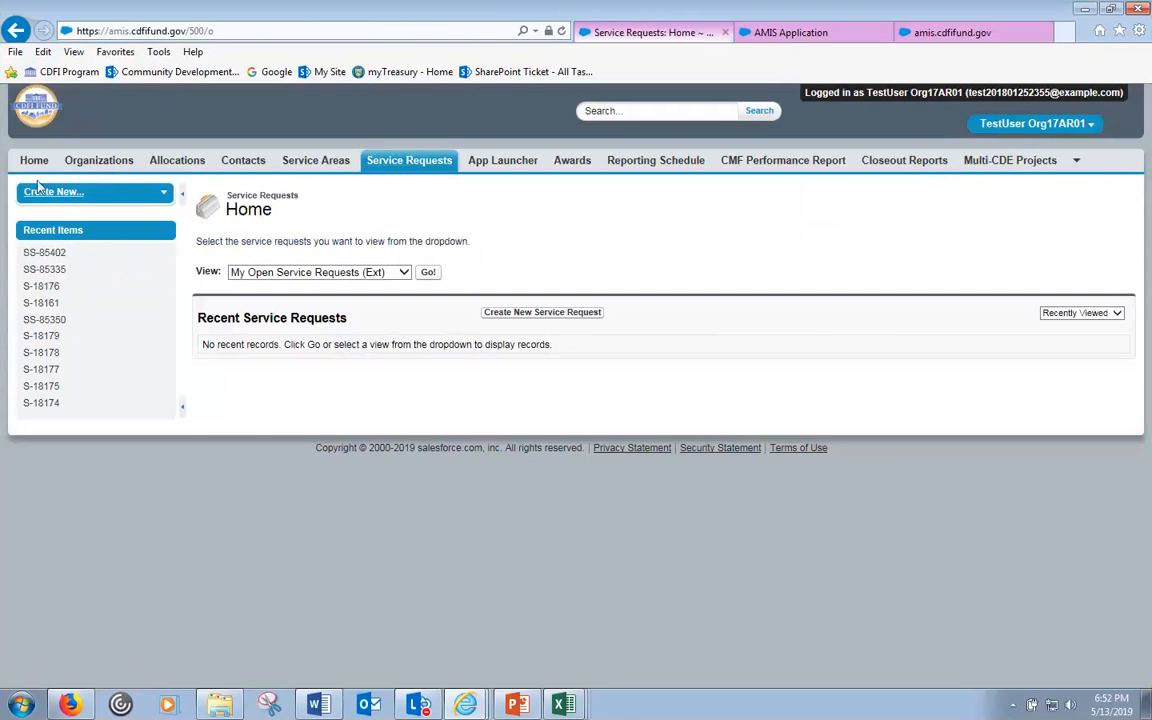
click(95, 164)
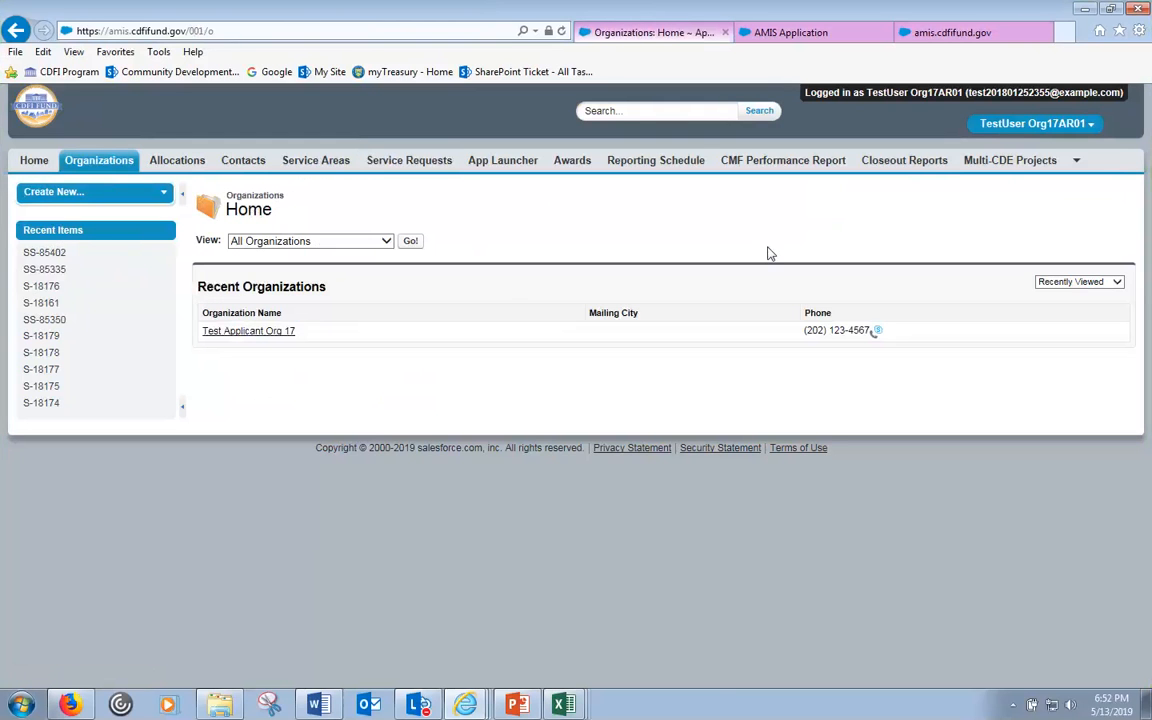
click(812, 36)
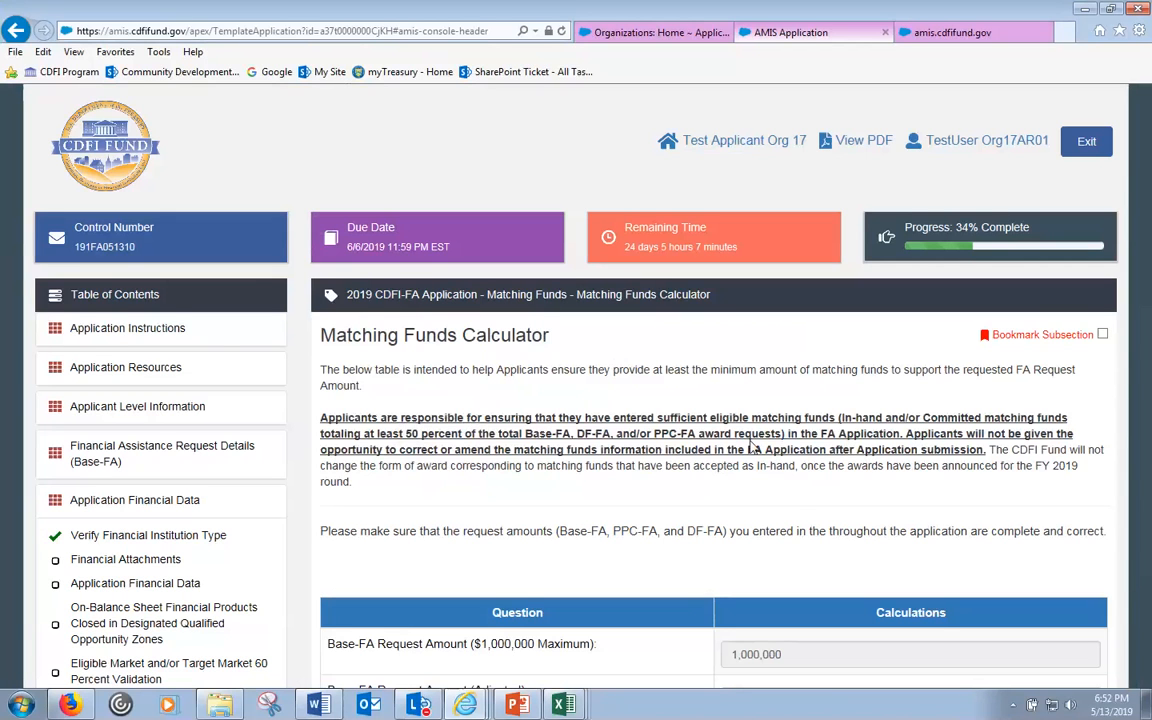
scroll(752, 449, down, 2)
scroll(752, 449, down, 1)
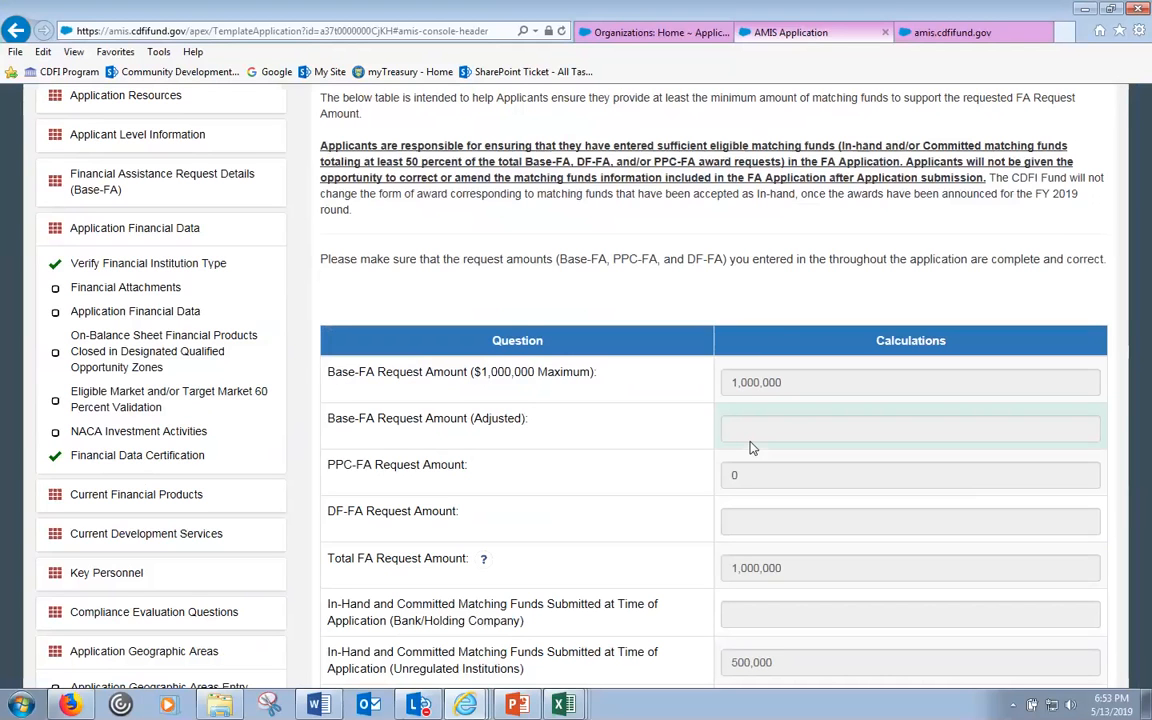
- Switch to the cdfifund.gov Step 2: Application Process page and scroll to the FA application materials
click(464, 706)
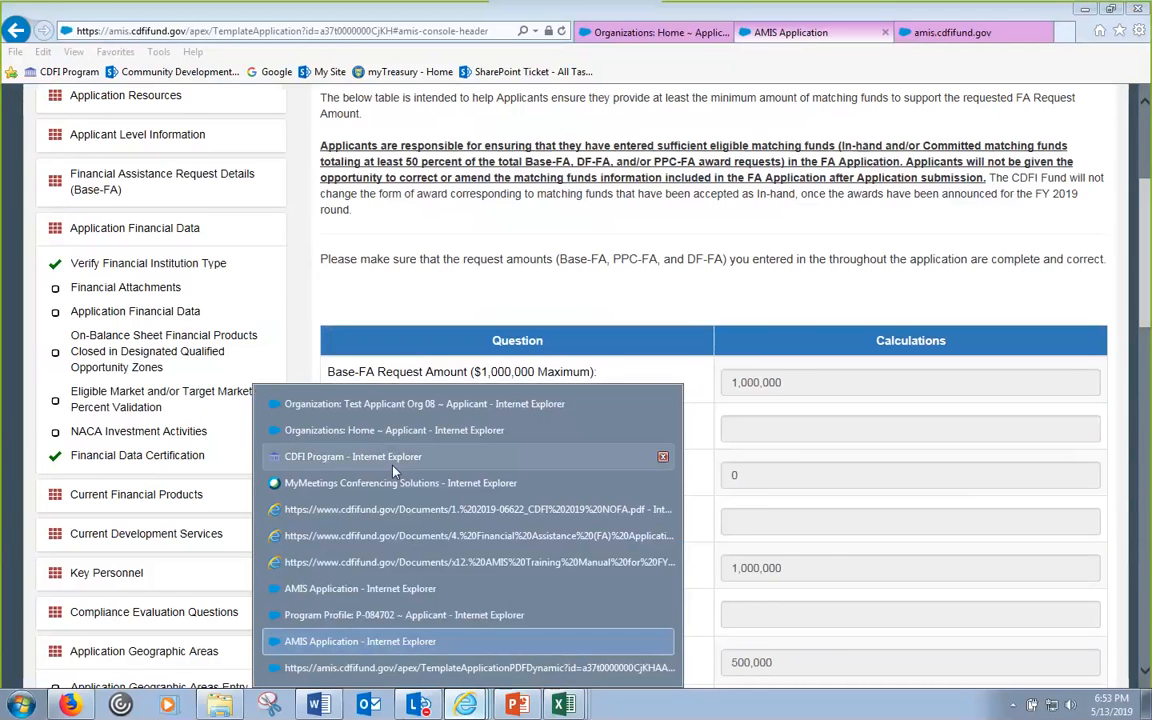
click(360, 456)
scroll(548, 479, down, 1)
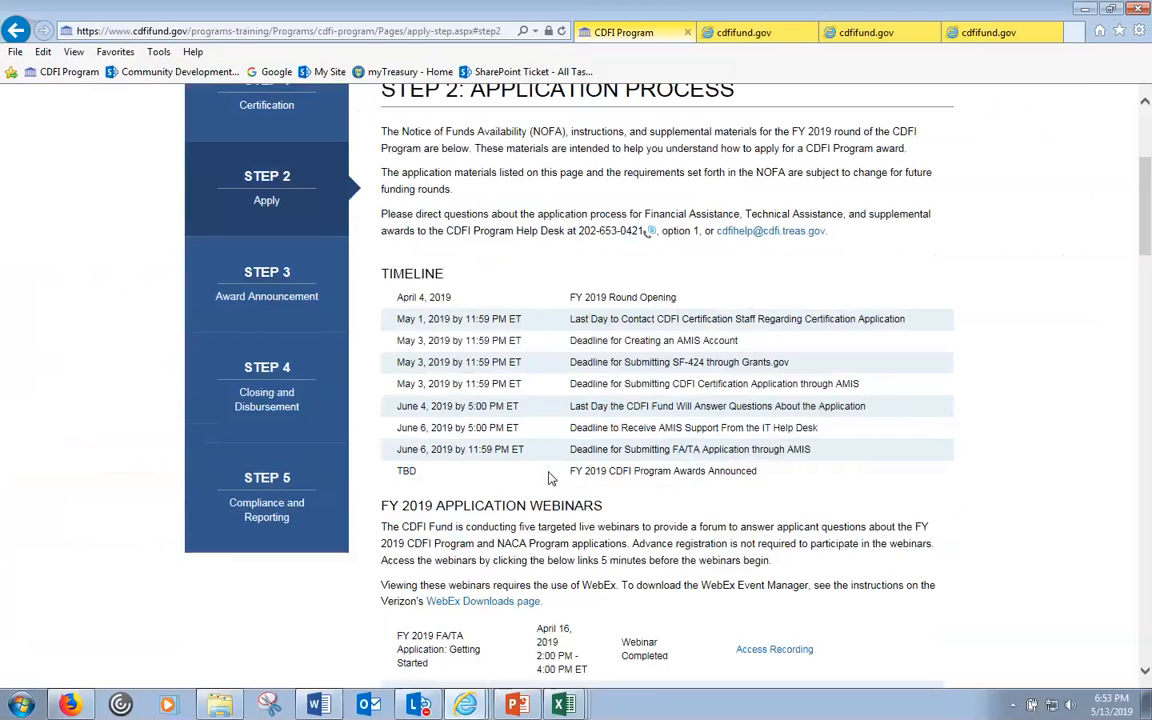
scroll(548, 479, up, 3)
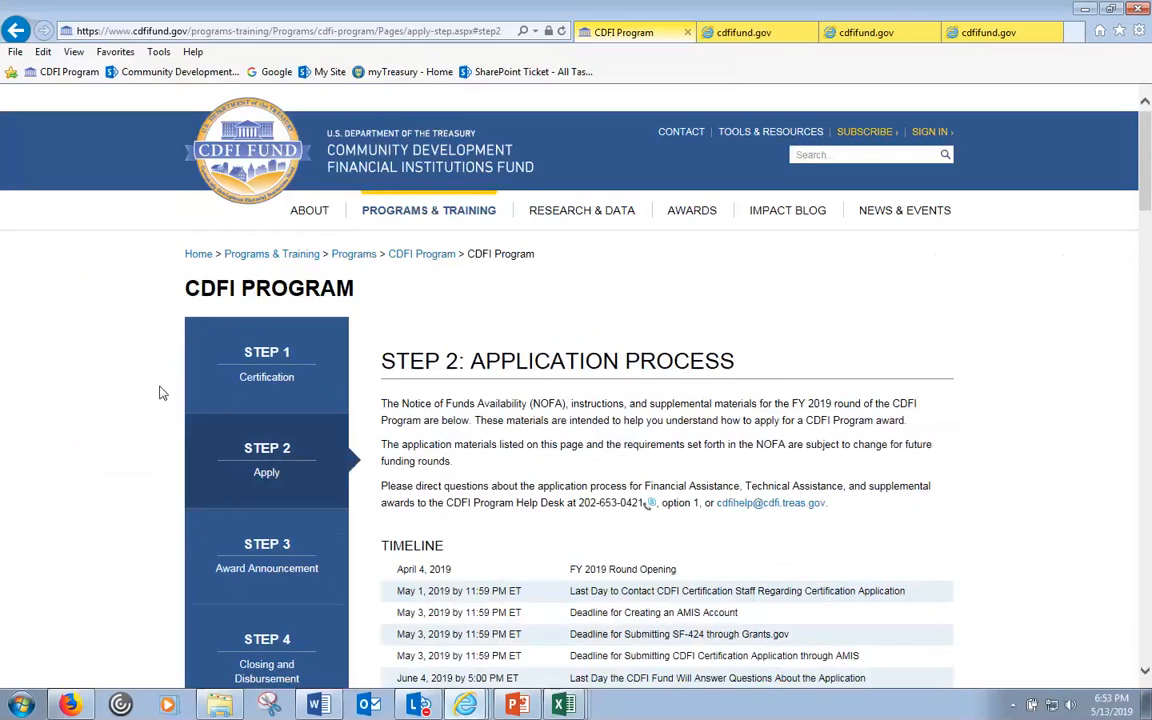
scroll(560, 478, down, 2)
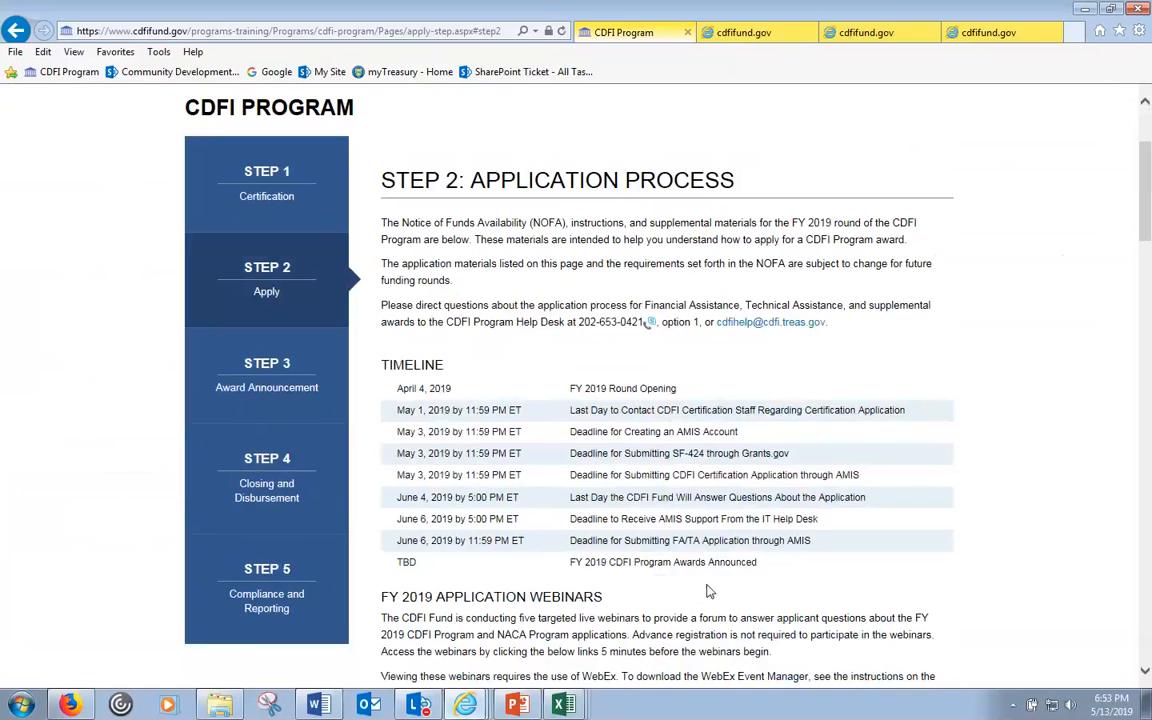
scroll(707, 592, down, 1)
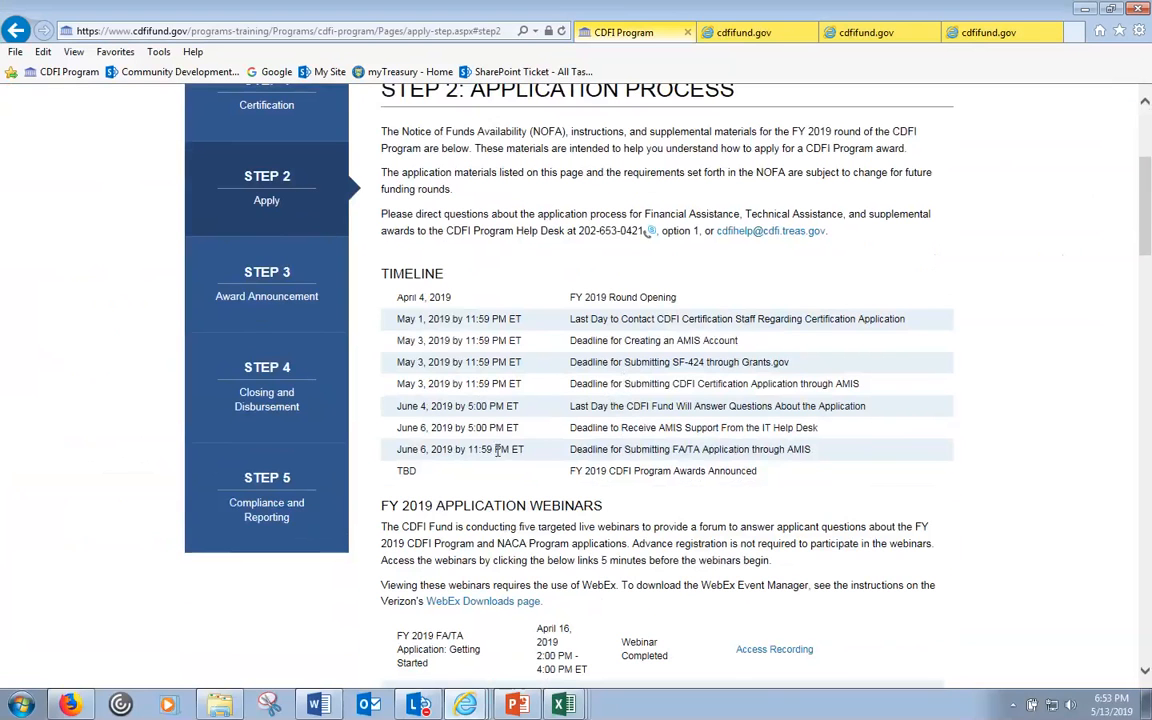
scroll(474, 449, down, 3)
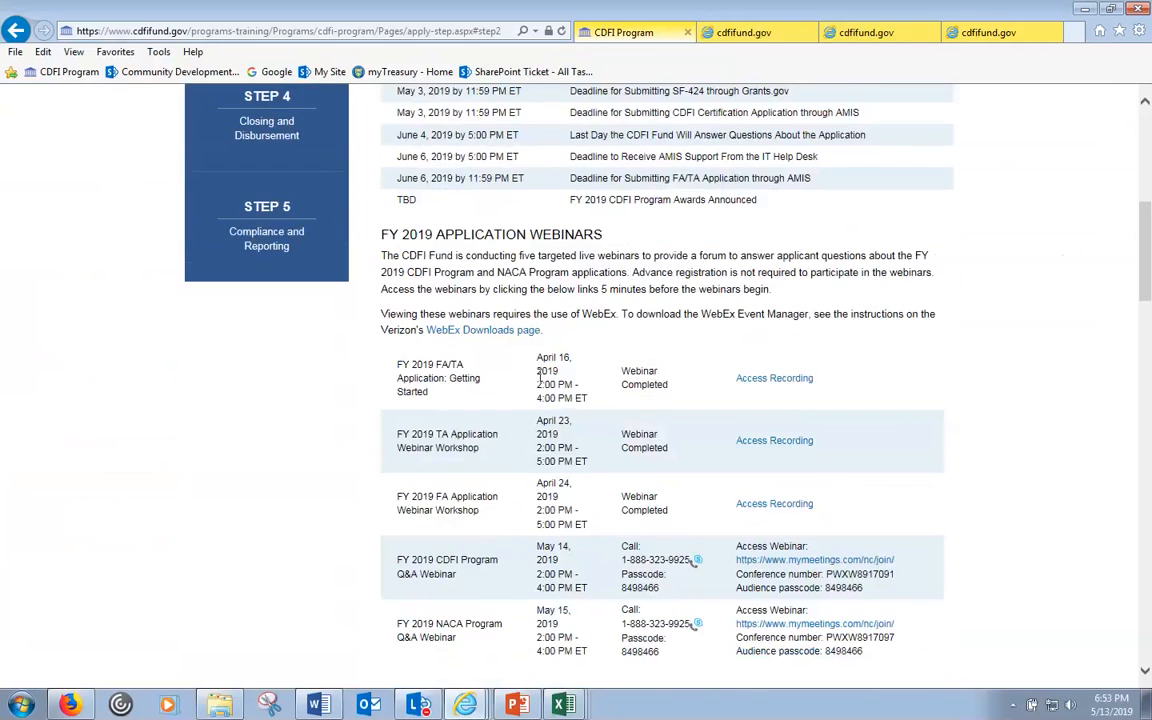
scroll(548, 380, down, 1)
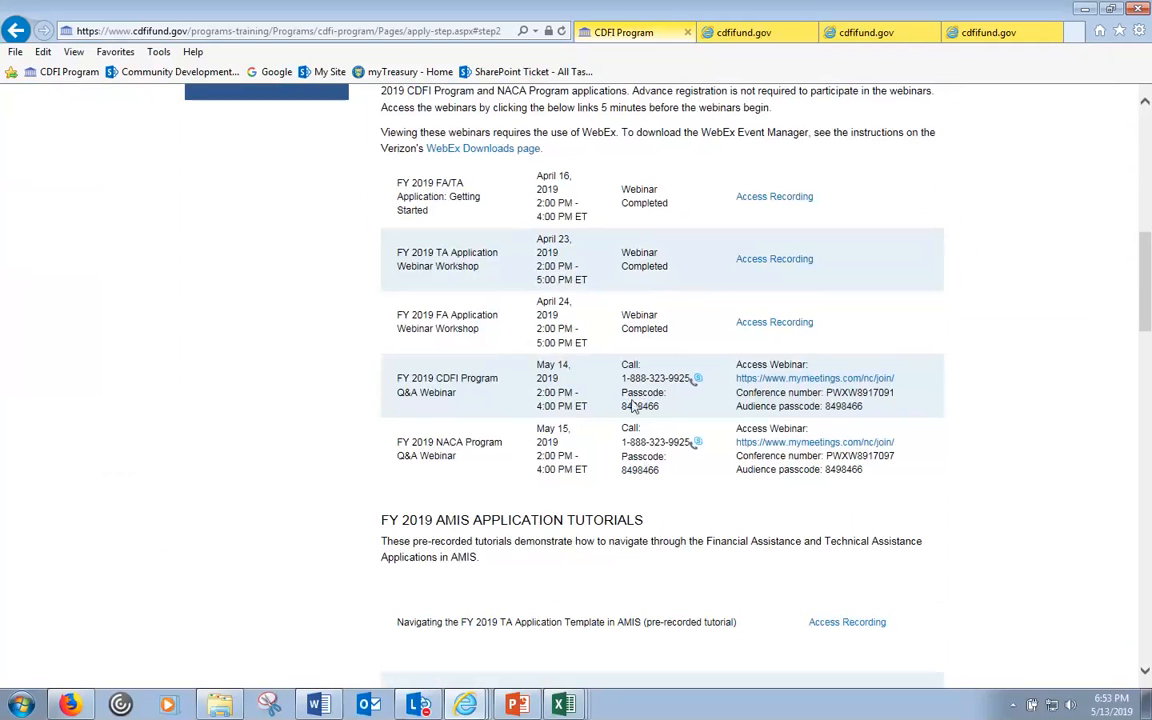
scroll(632, 406, down, 5)
scroll(586, 375, down, 2)
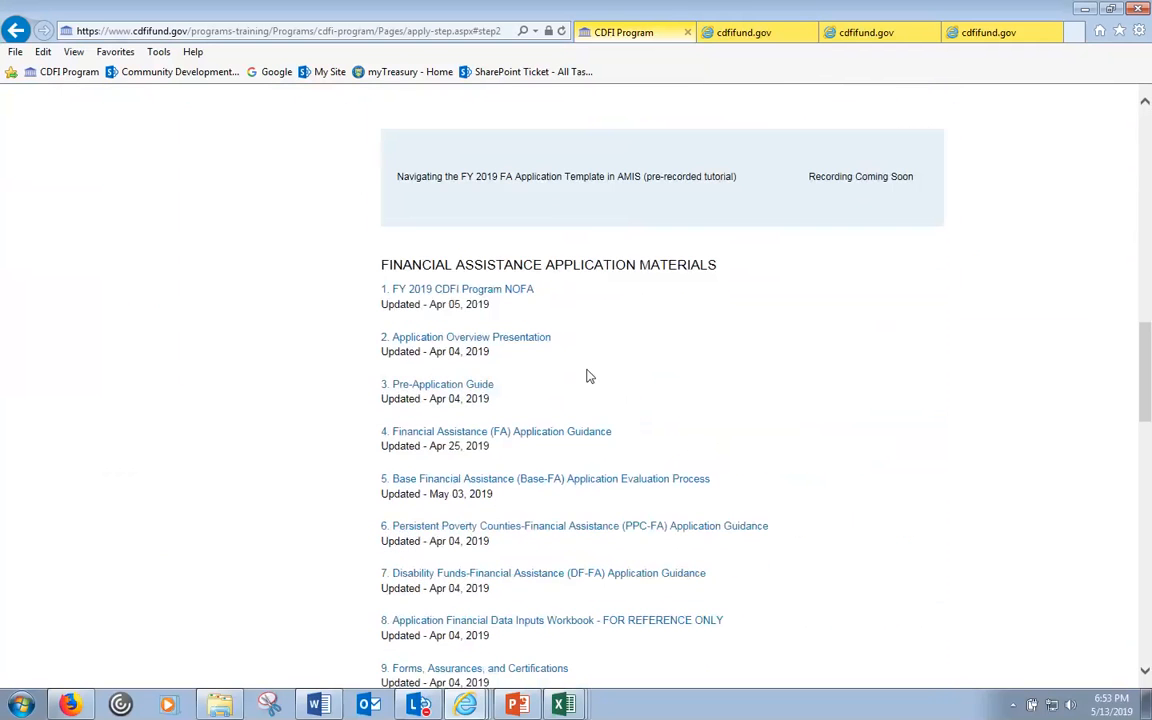
scroll(593, 329, up, 1)
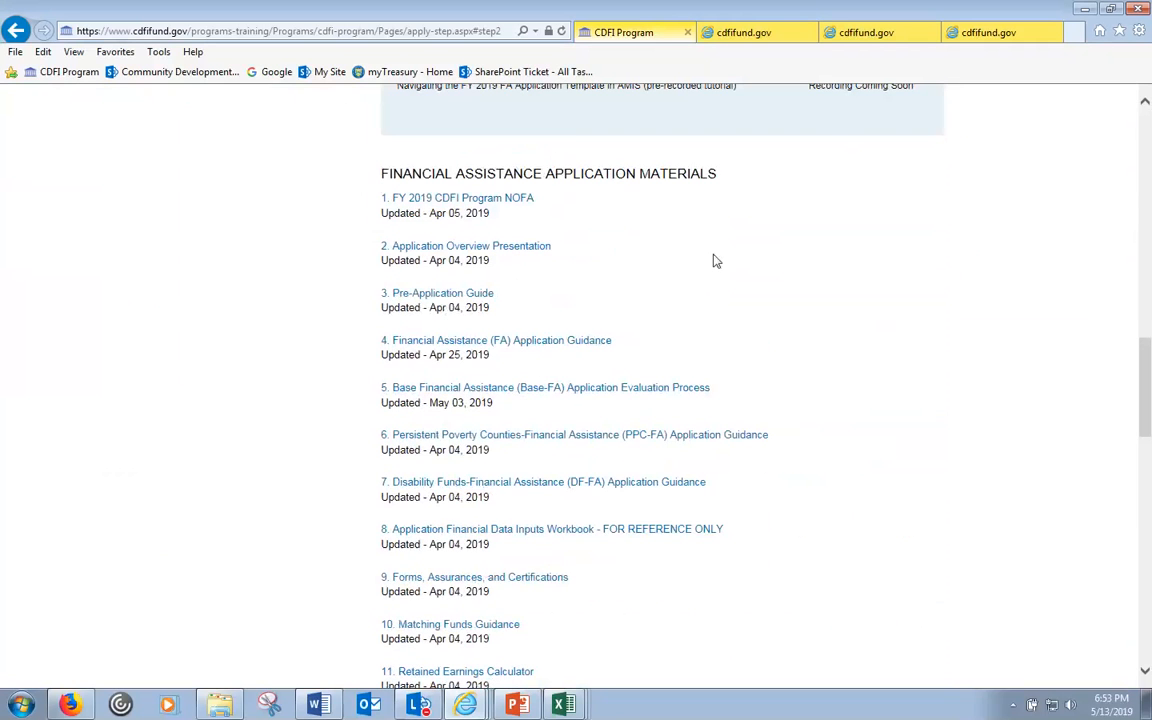